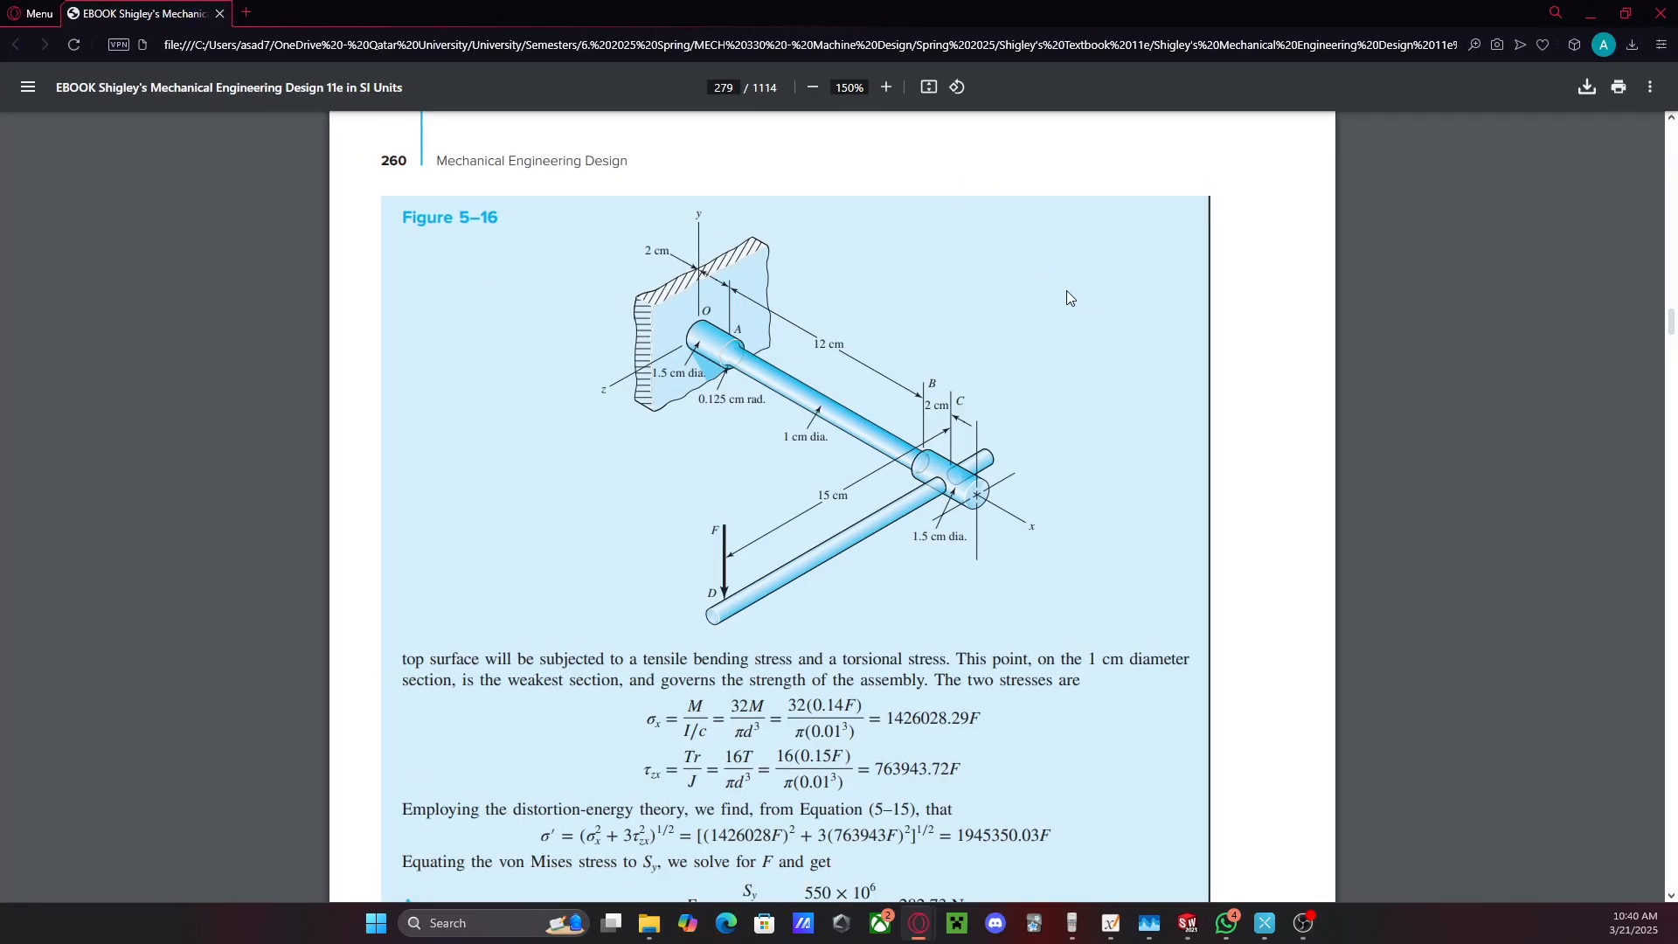
Examine Figure 5–16 in the textbook at page fit and enlarged, including the bar lengths, diameters and force location
left_click(929, 86)
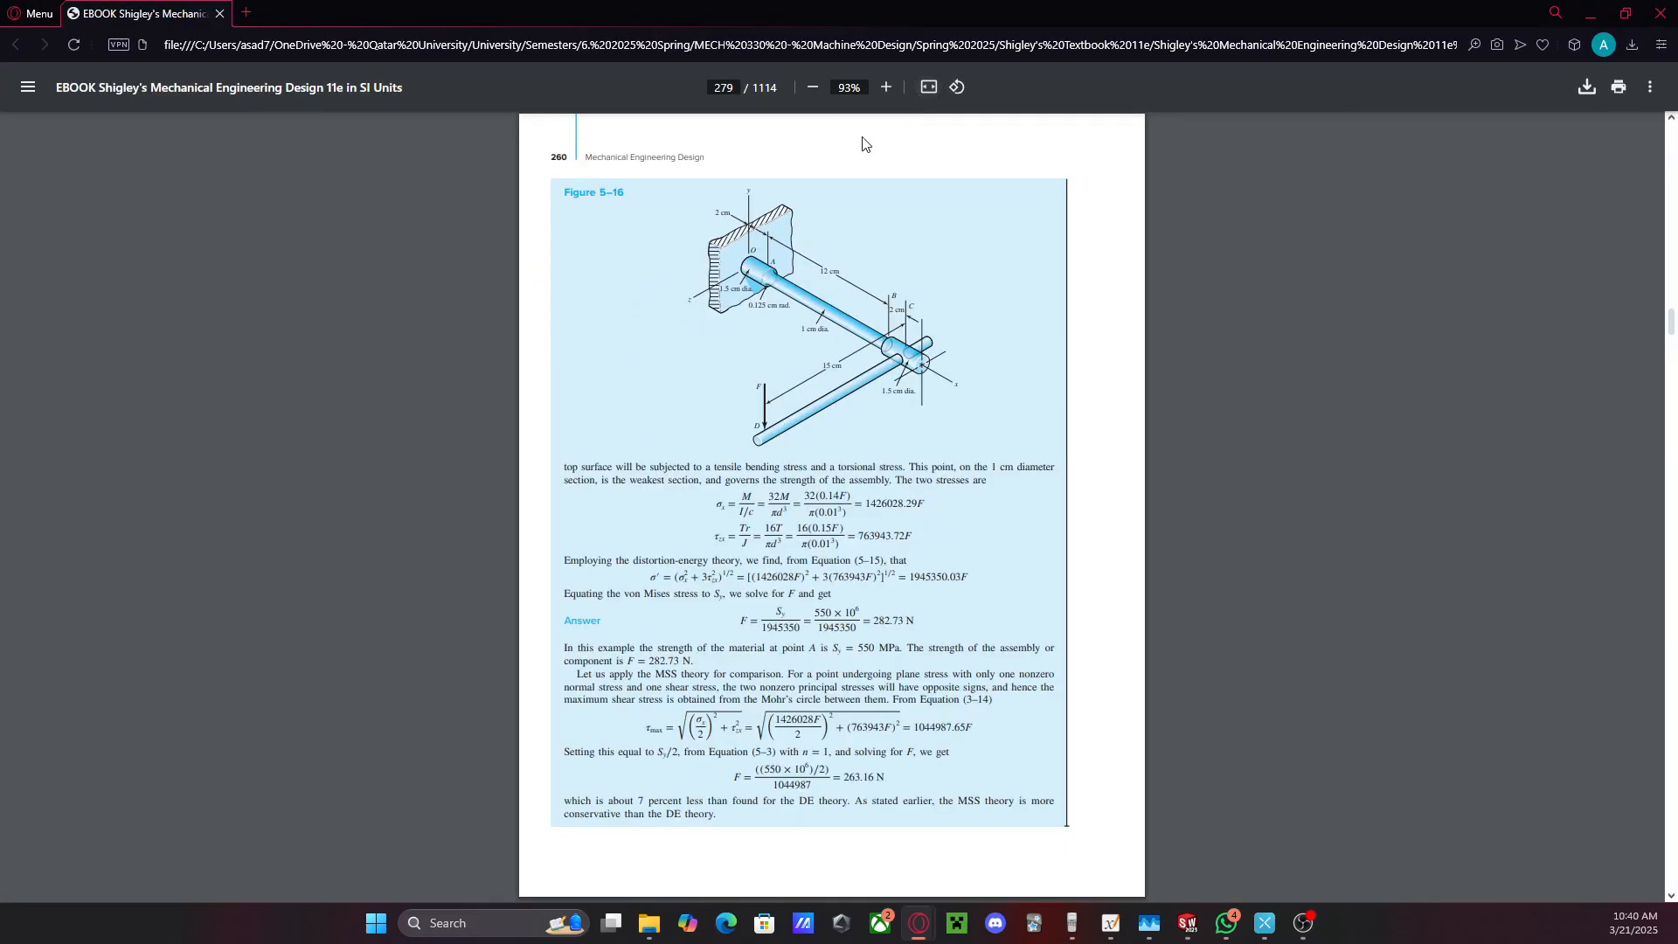
left_click(929, 86)
scroll(768, 449, "down", 3)
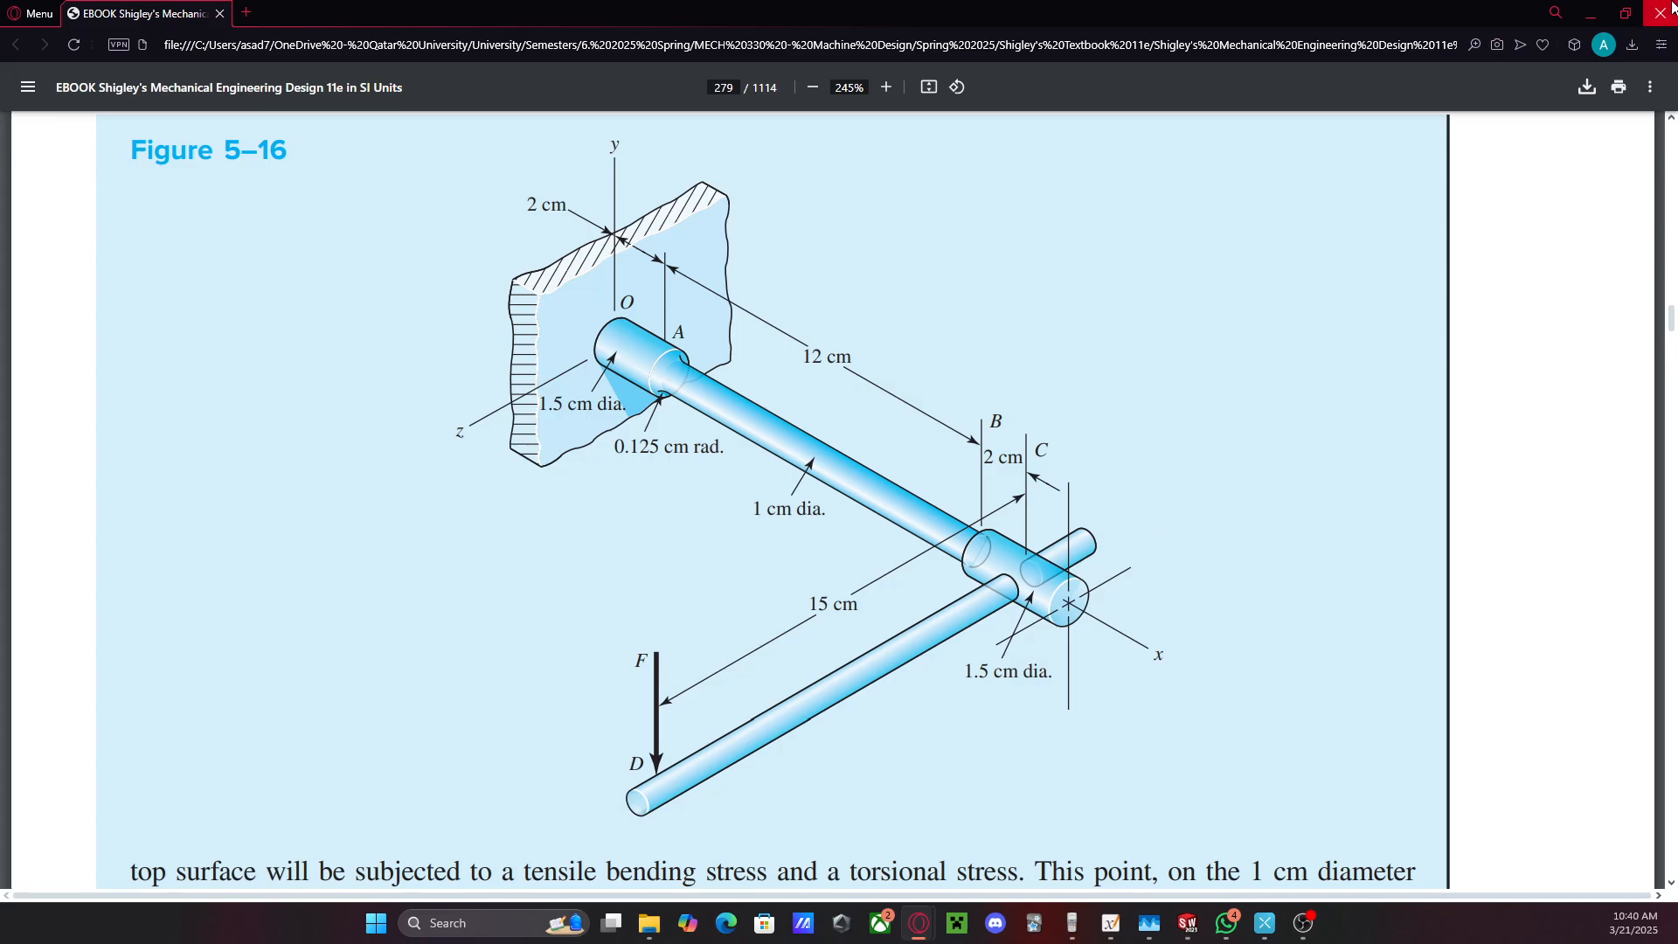
Switch to the Xournal++ bar sketch and annotate it with 16cm and 2cm along bar 1, 1cm at the force end, and an outlined short stub
key("super+Down")
key("super+Down")
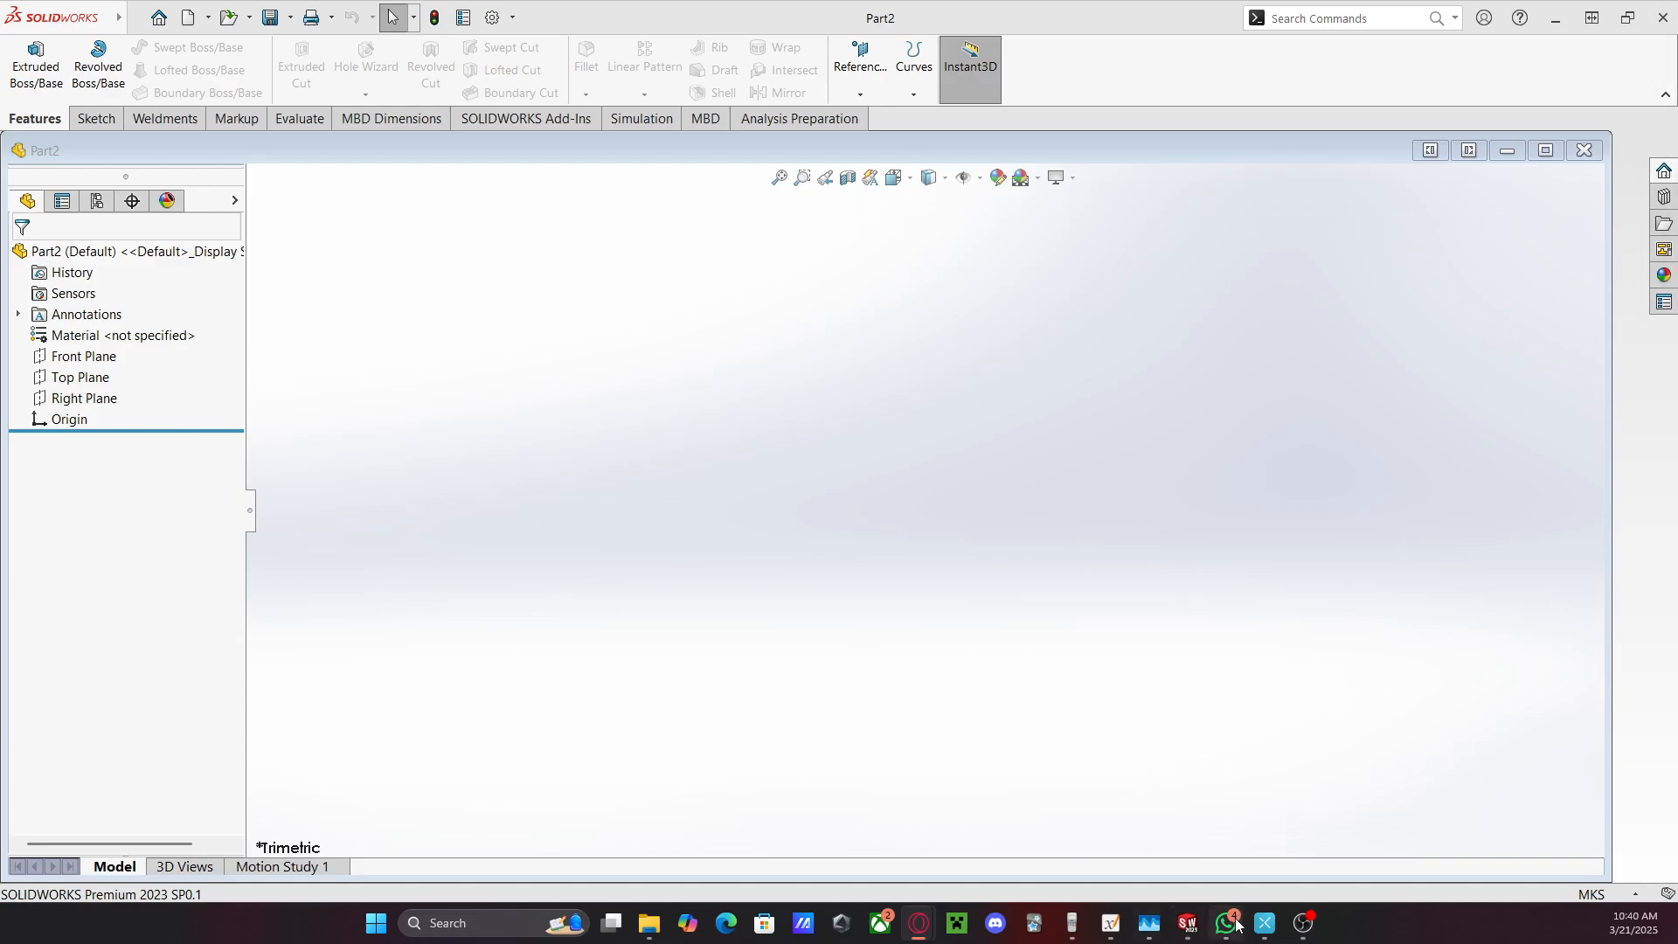
left_click(1099, 817)
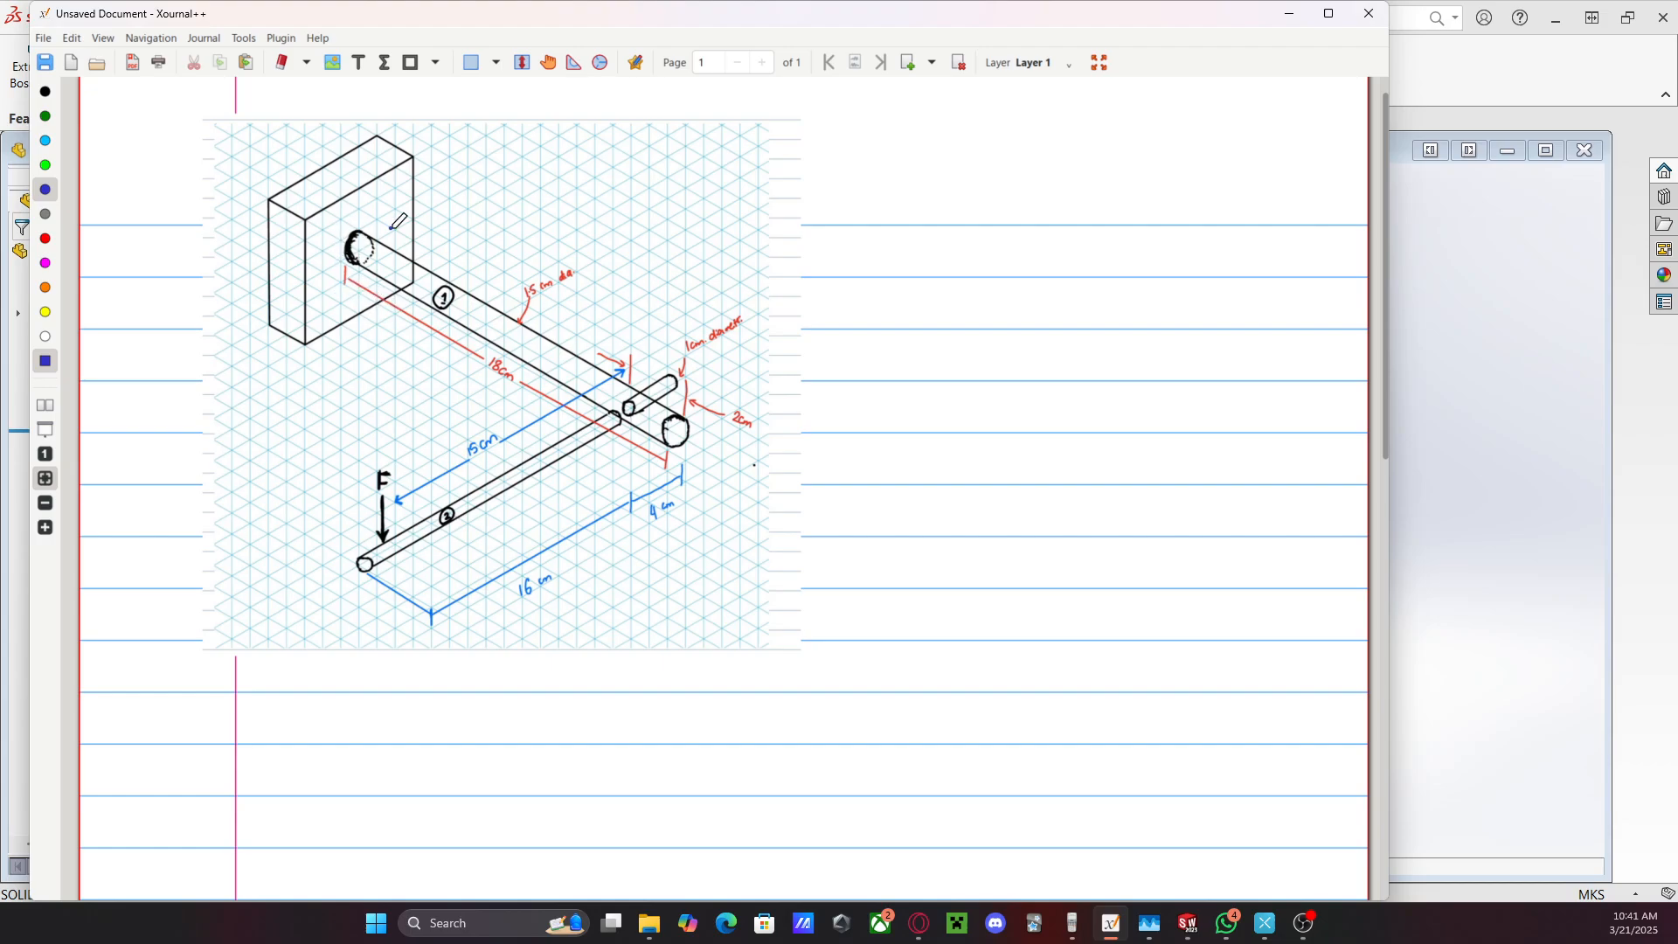
left_click_drag(475, 315, 472, 303)
left_click(340, 293)
left_click_drag(667, 454, 666, 469)
left_click_drag(719, 392, 757, 398)
left_click_drag(399, 231, 656, 374)
mouse_move(612, 267)
left_mouse_down()
mouse_move(609, 286)
mouse_move(654, 282)
left_mouse_up()
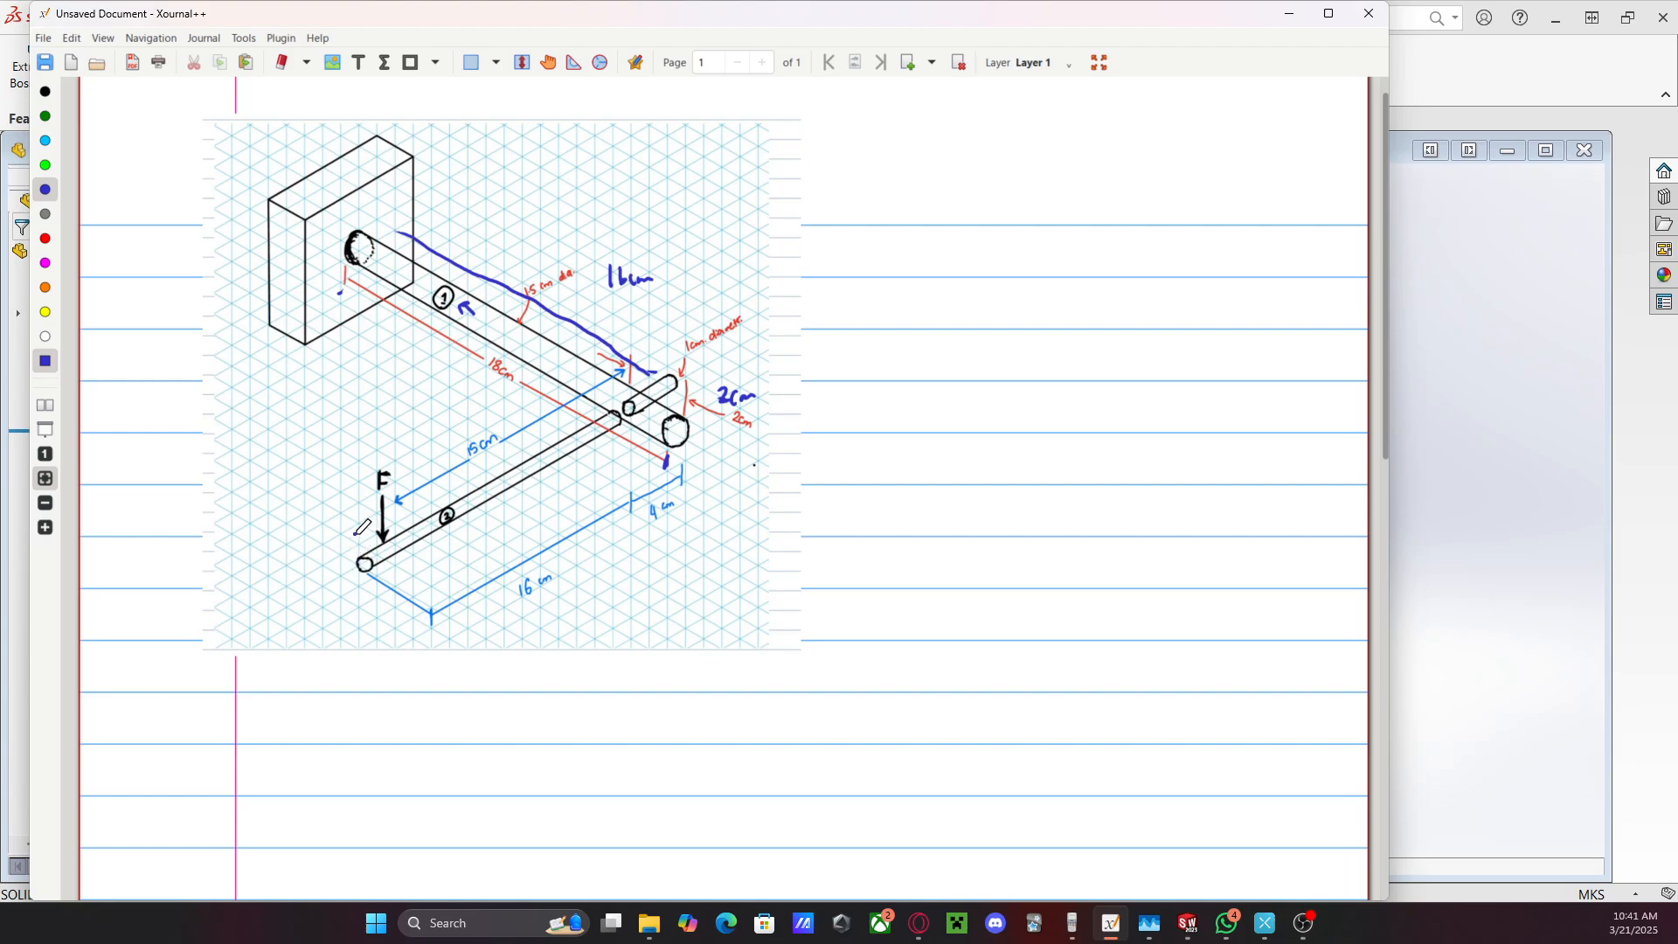
mouse_move(350, 536)
left_mouse_down()
mouse_move(370, 524)
mouse_move(331, 523)
mouse_move(354, 510)
left_mouse_up()
mouse_move(637, 418)
left_mouse_down()
mouse_move(681, 395)
mouse_move(661, 367)
mouse_move(629, 392)
mouse_move(654, 411)
left_mouse_up()
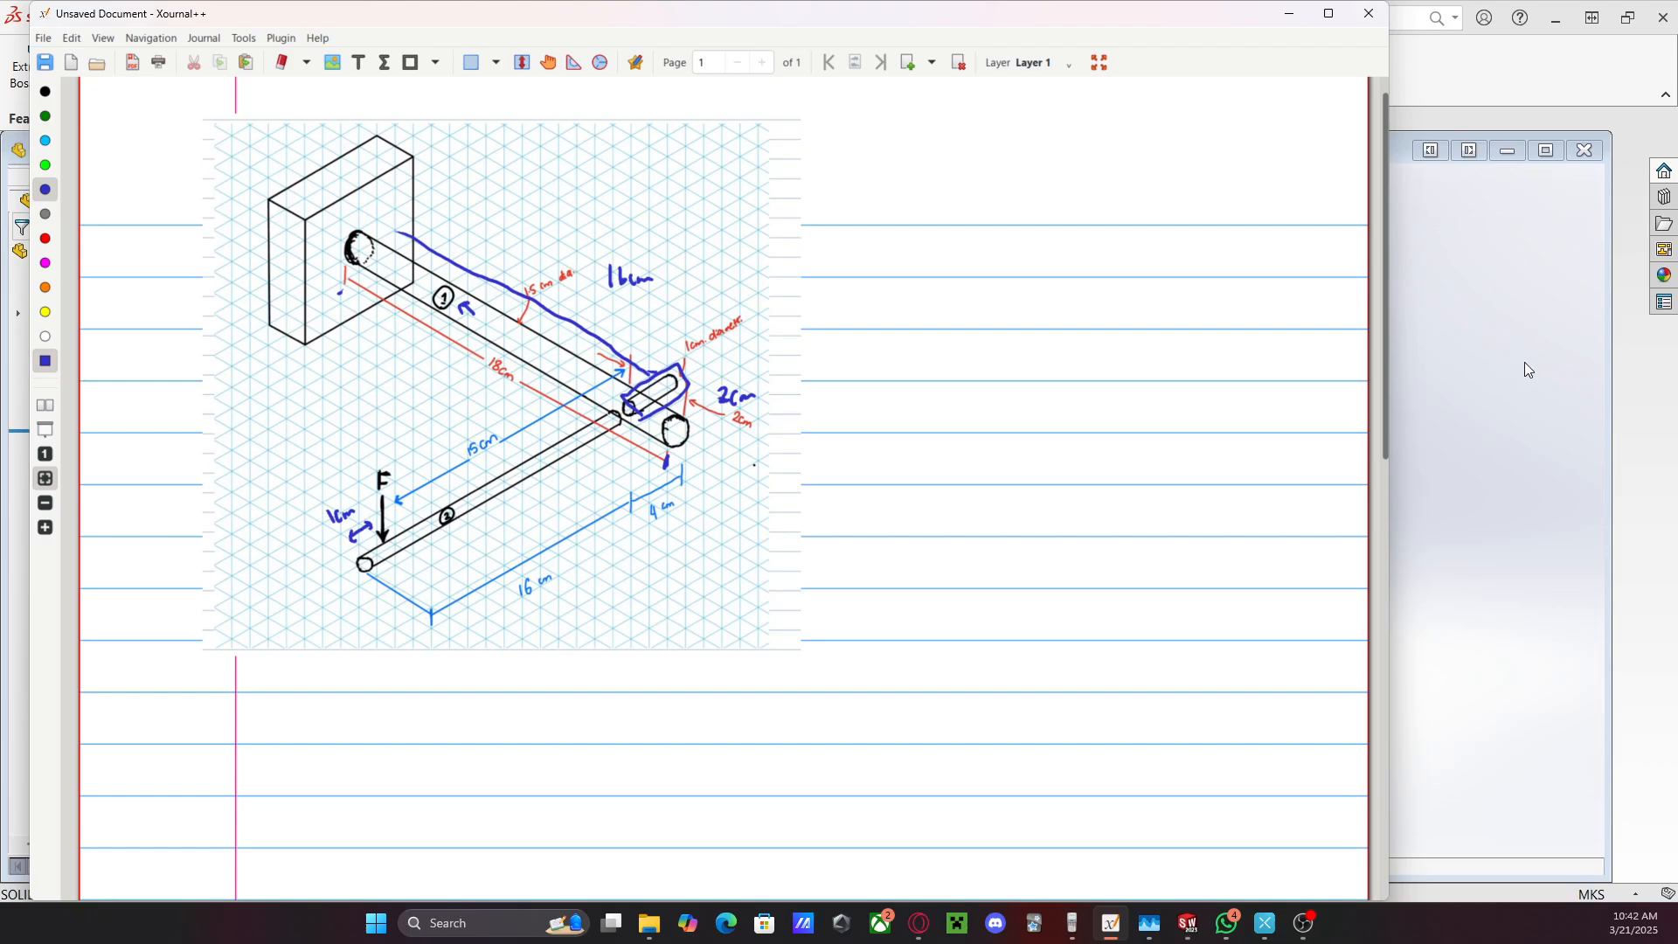
Switch to the SOLIDWORKS part, open a sketch facing the Front Plane, and set the document units to CGS (centimeter, gram, second)
left_click(1493, 344)
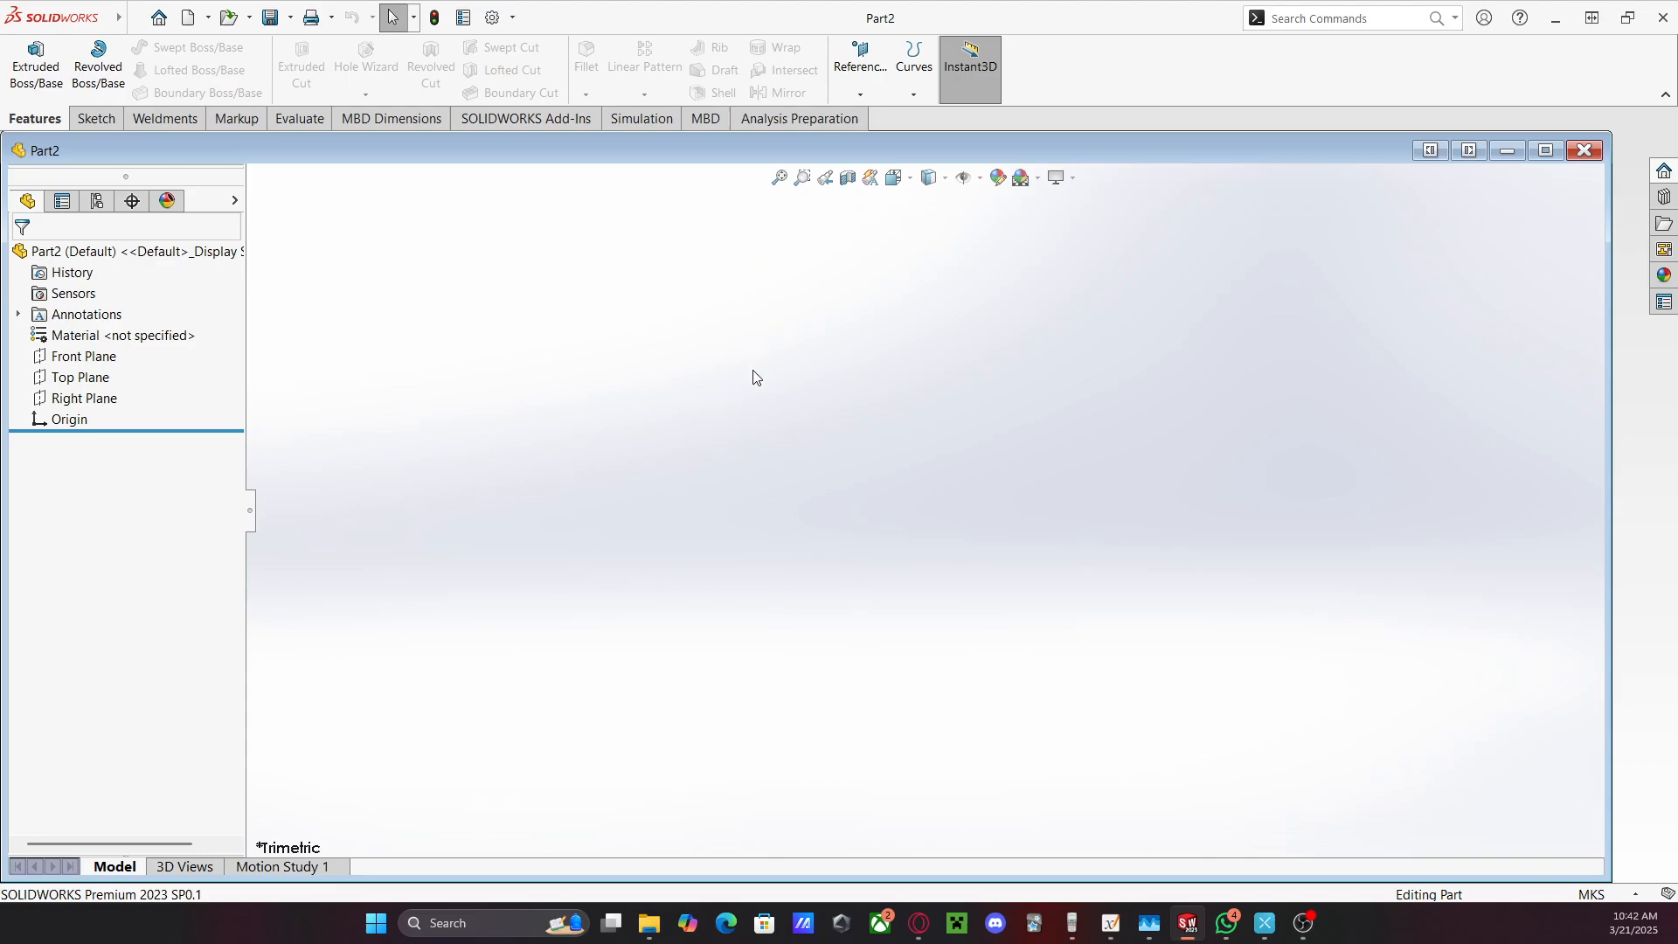
left_click(112, 125)
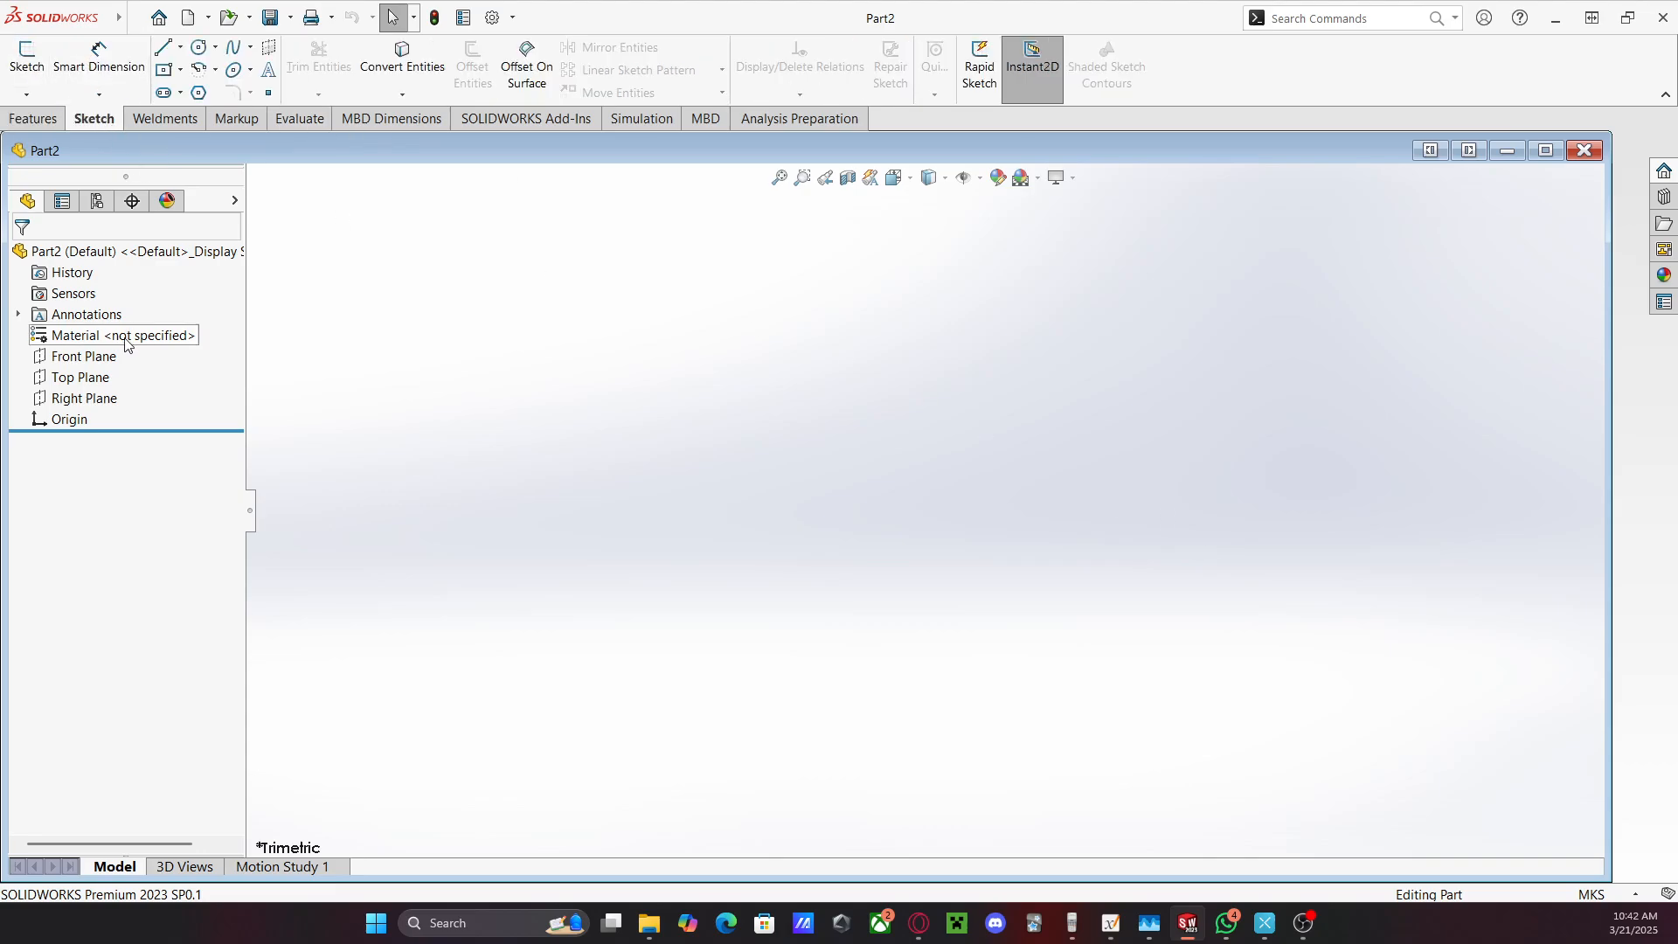
left_click(83, 356)
right_click(889, 471)
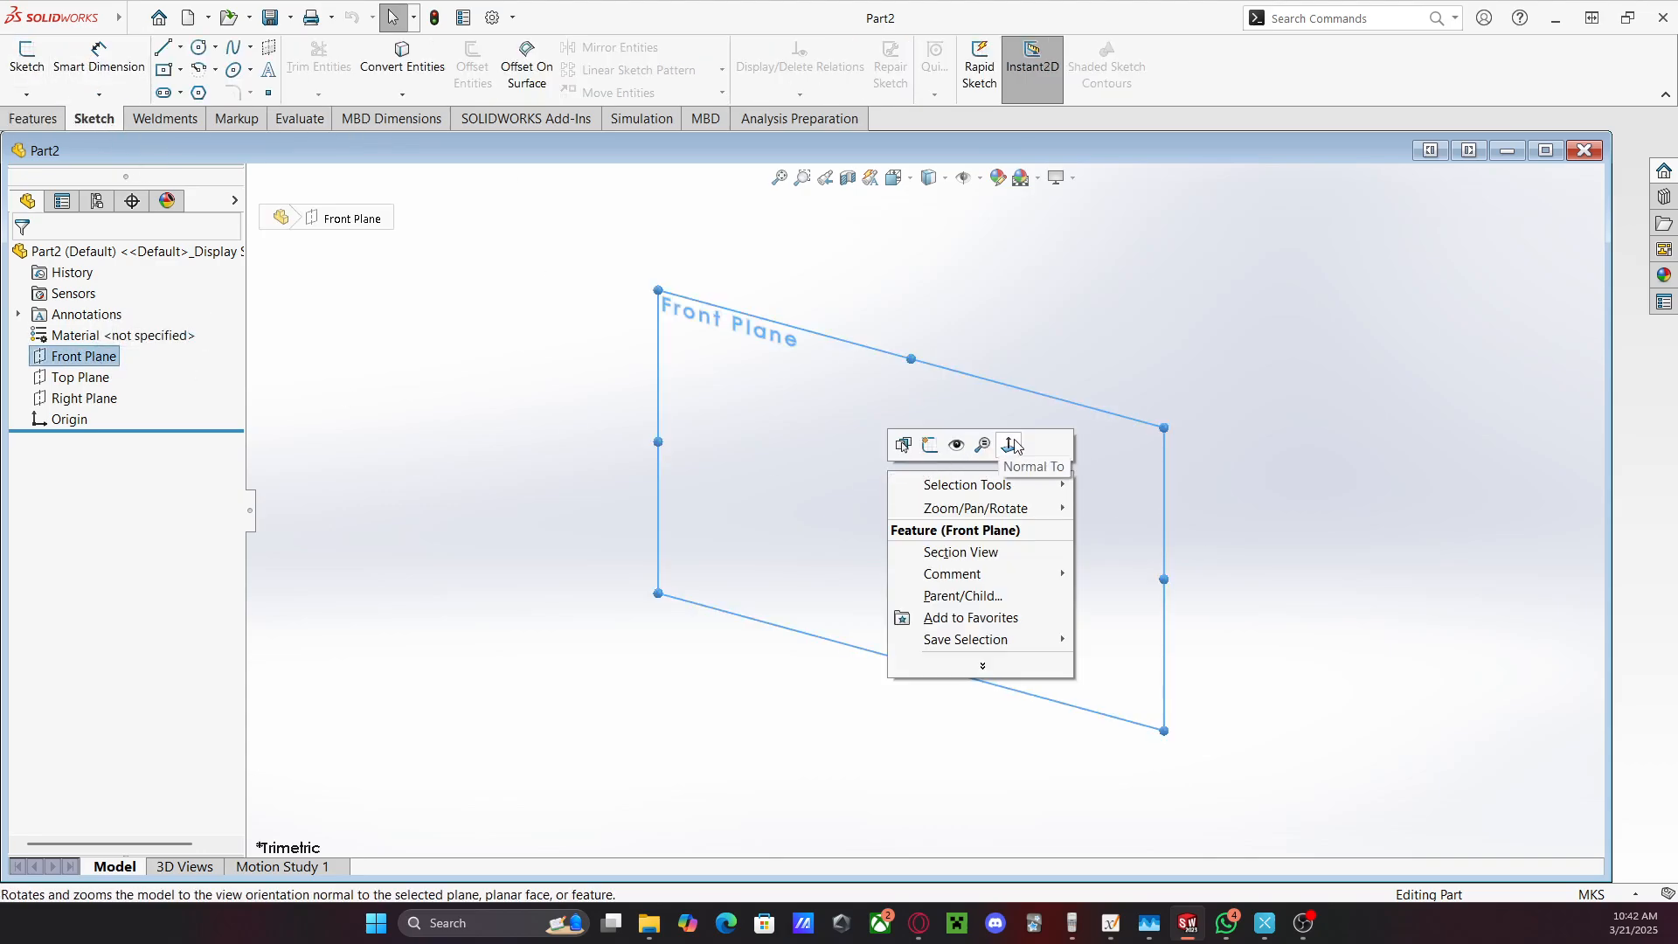
left_click(1011, 446)
right_click(897, 451)
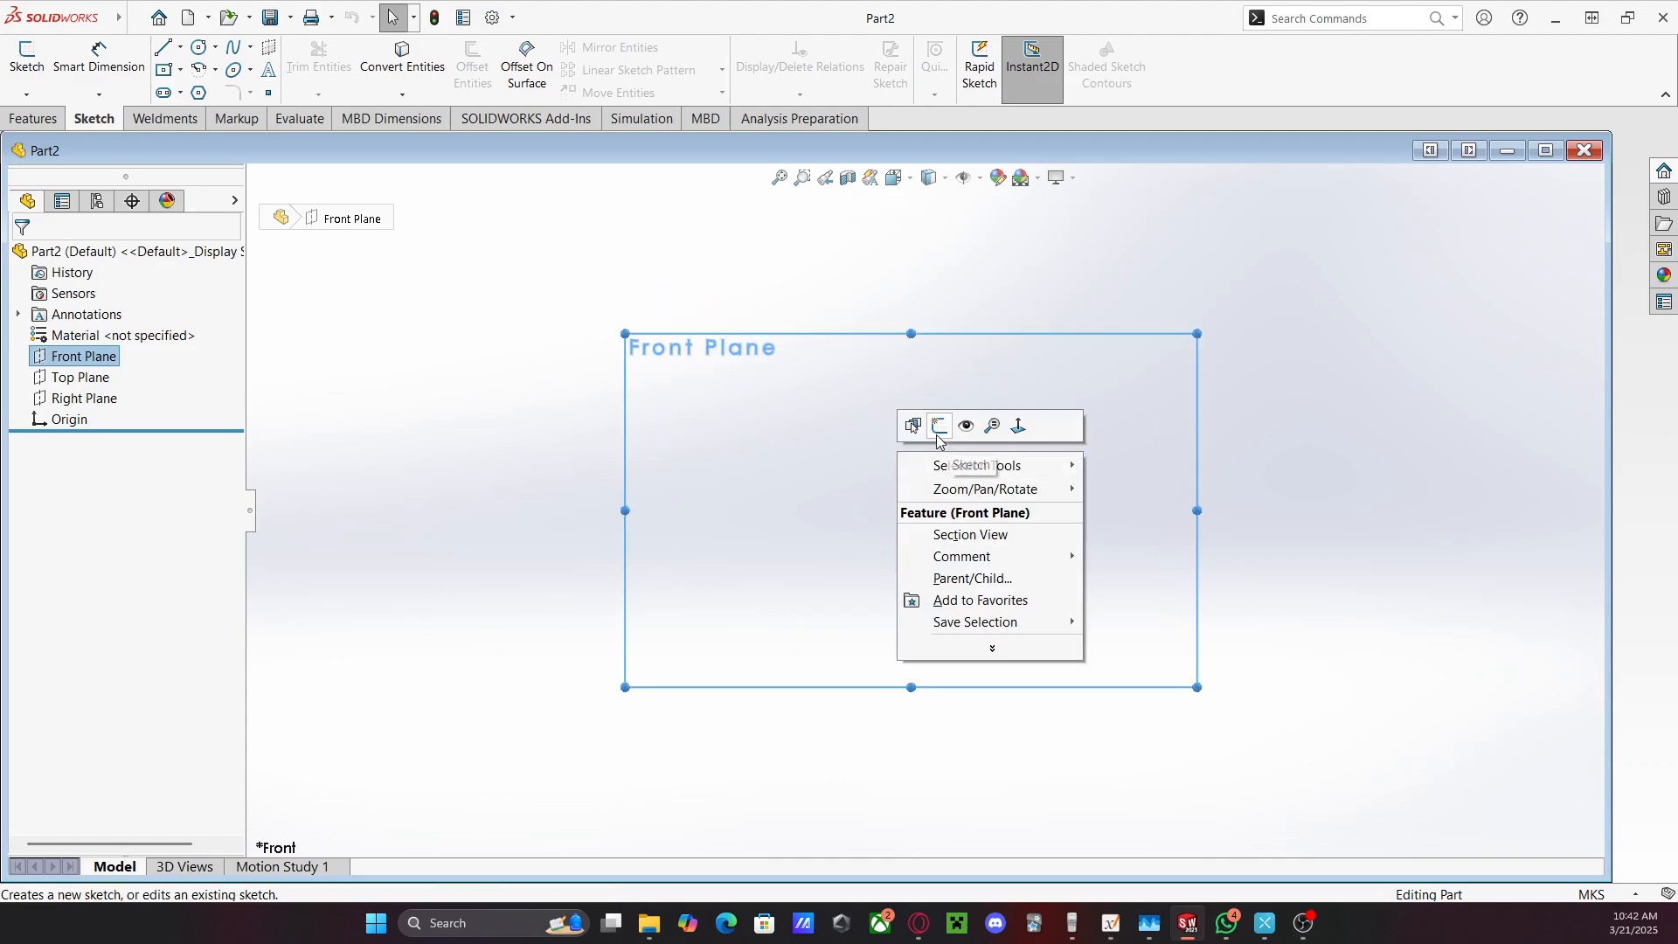
left_click(936, 430)
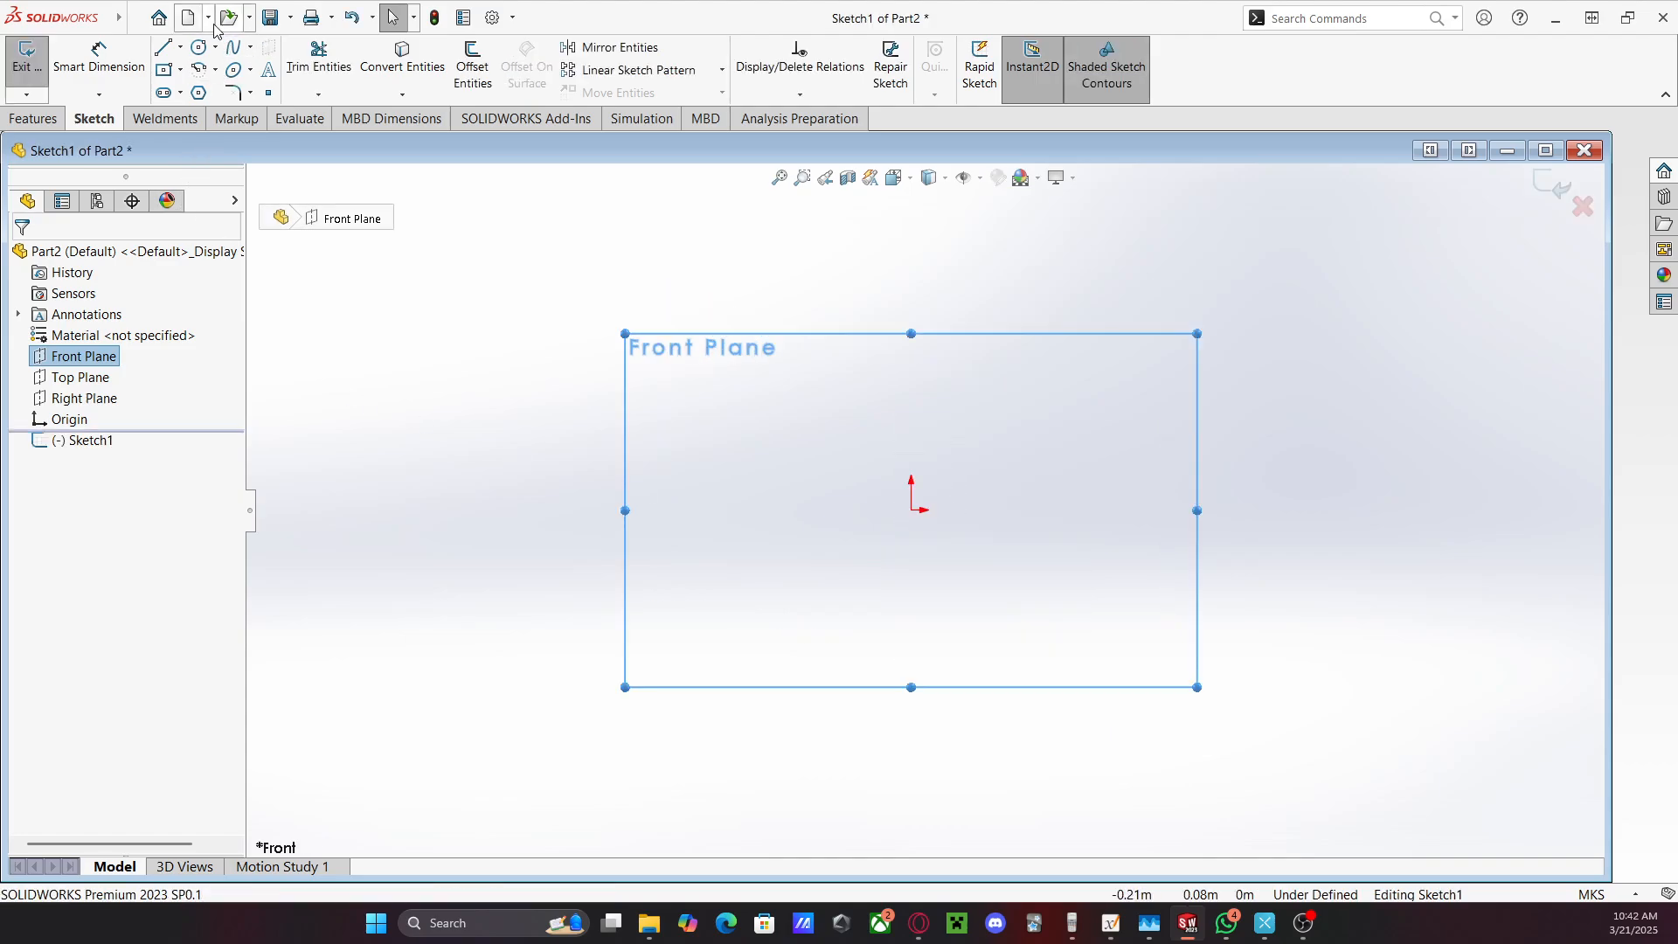
left_click(1578, 897)
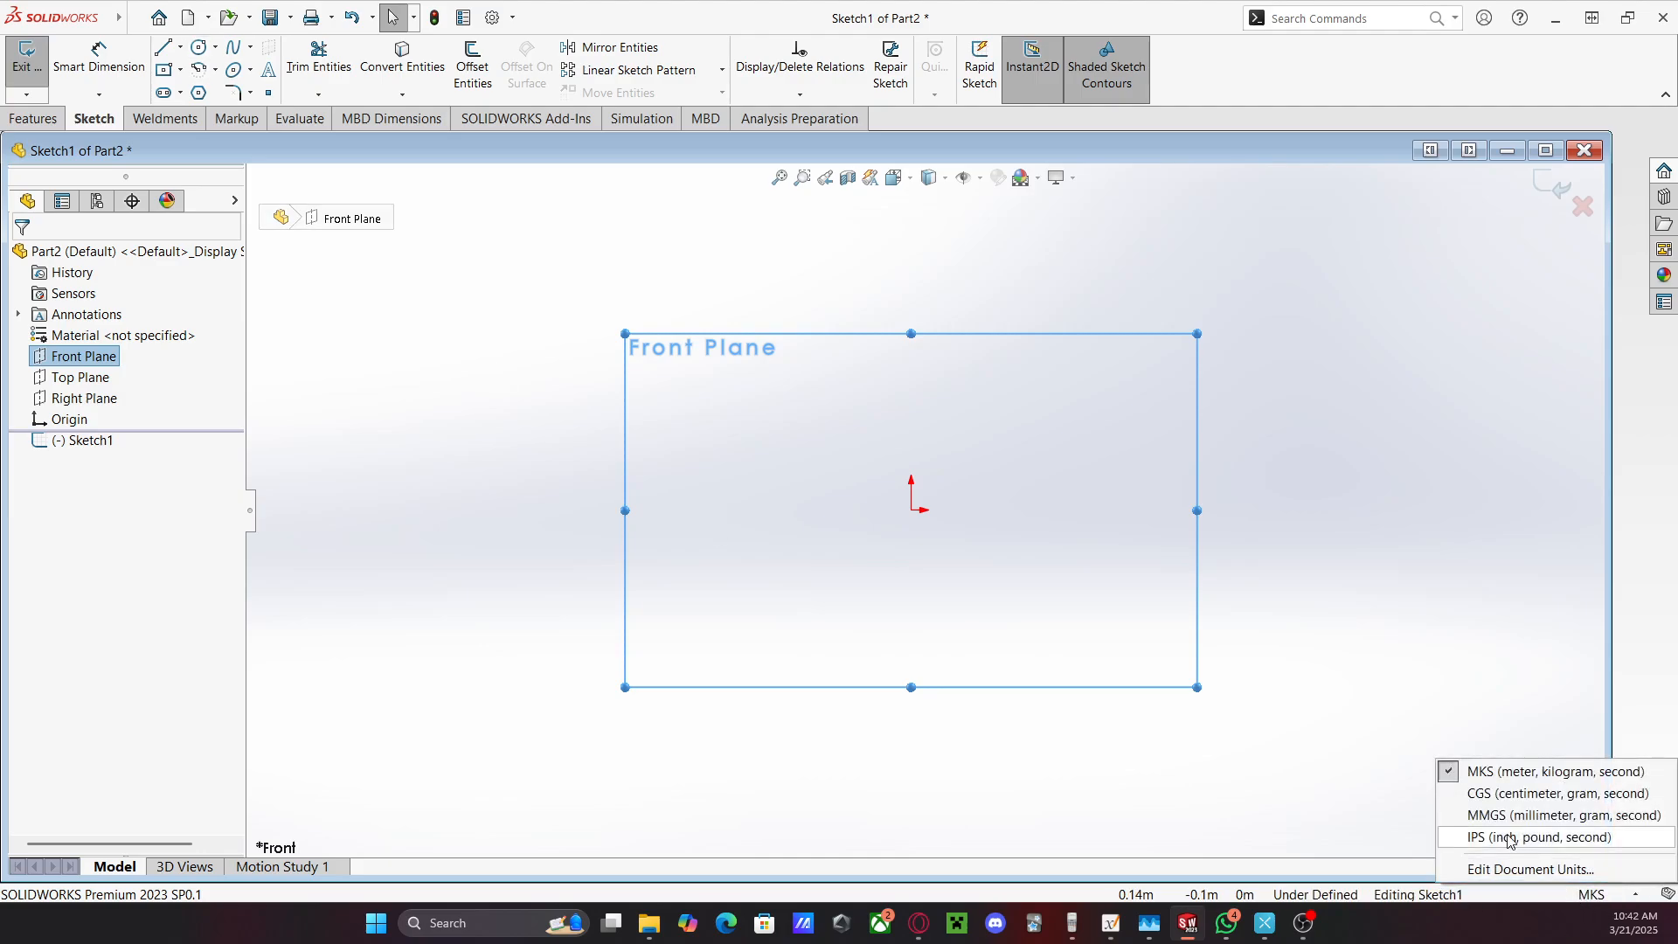
left_click(1458, 794)
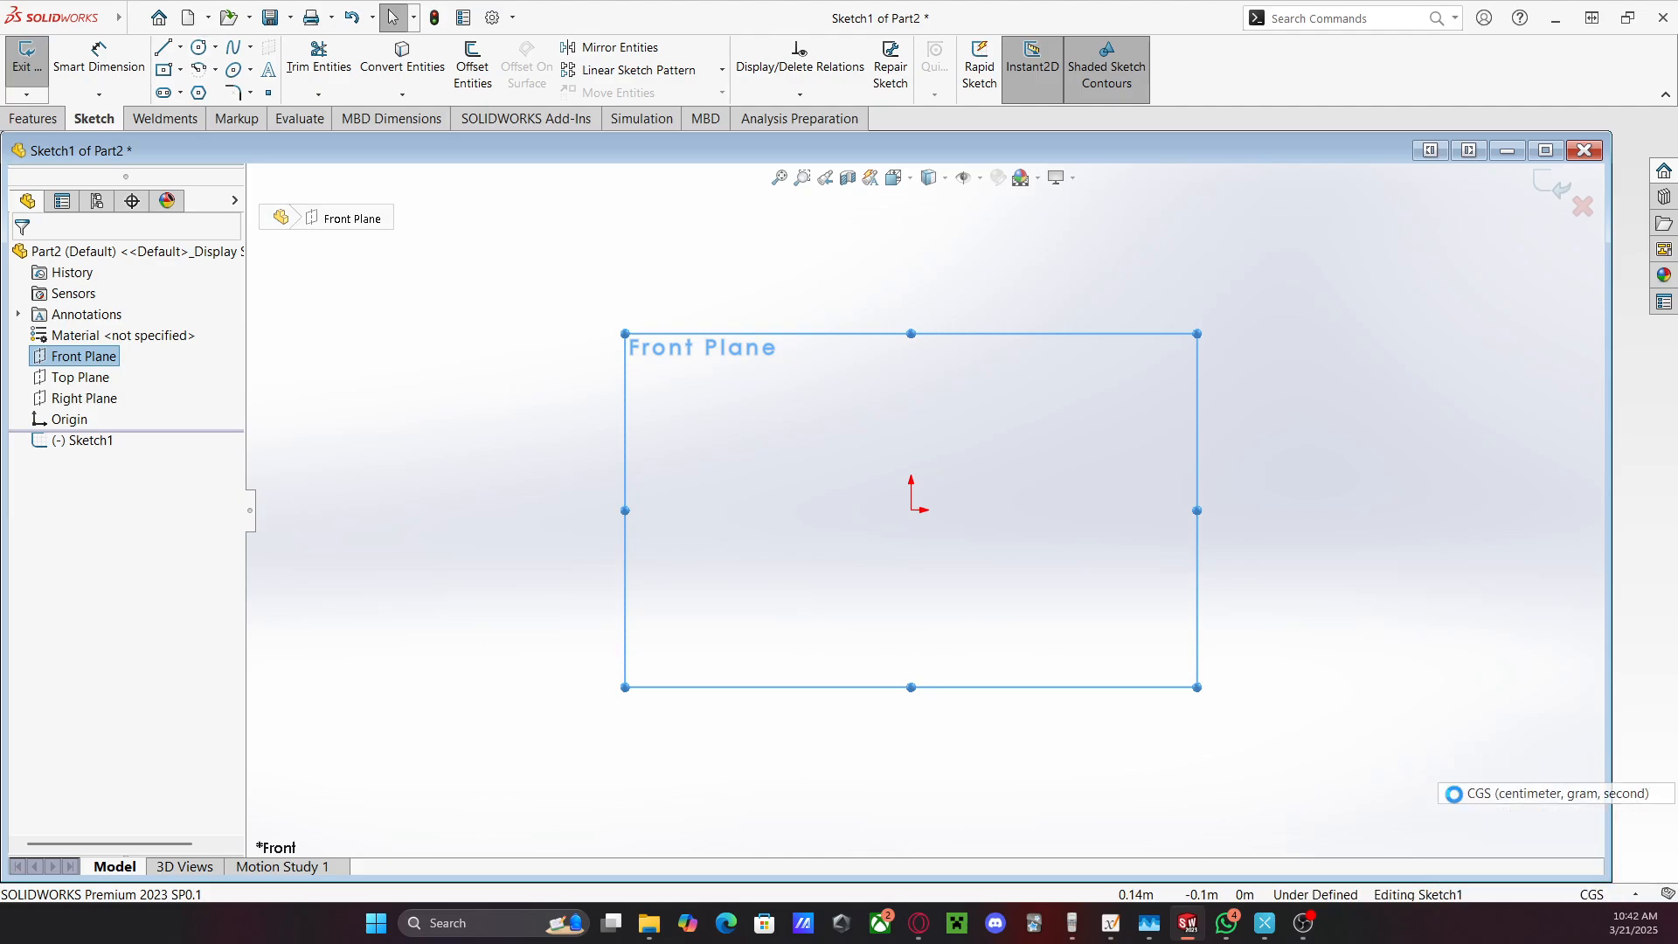
Start a sketch on the Front Plane and draw a circle centred on the origin with a radius of about 3.81 cm
left_click(83, 356)
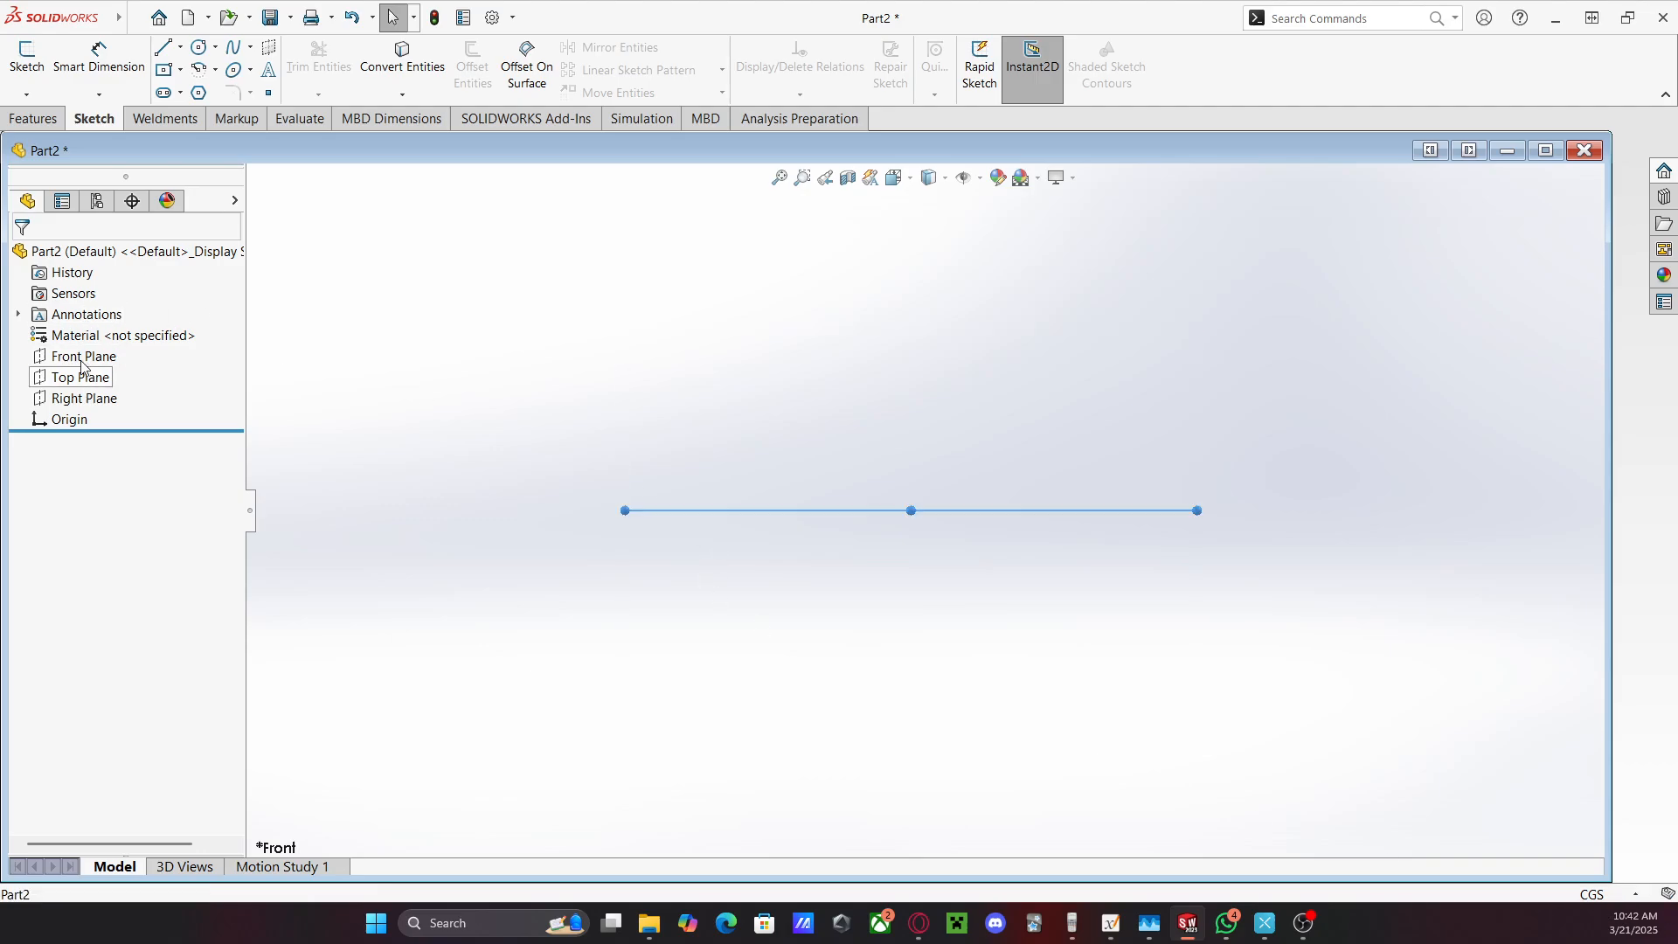
right_click(850, 510)
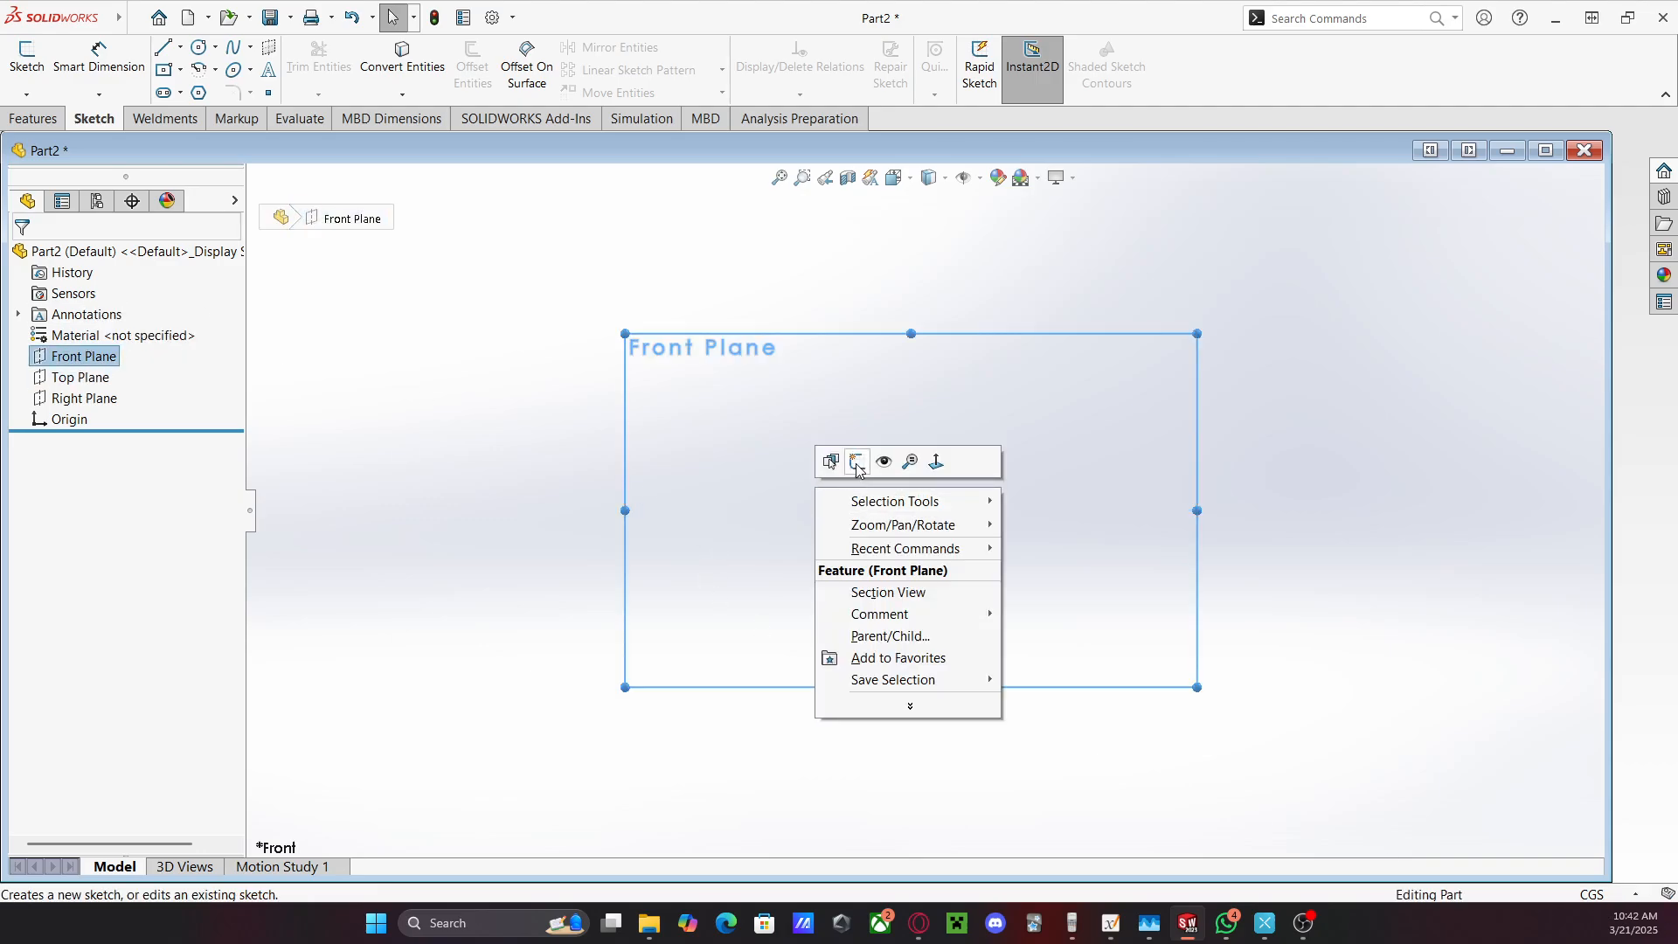
left_click(856, 461)
left_click(199, 47)
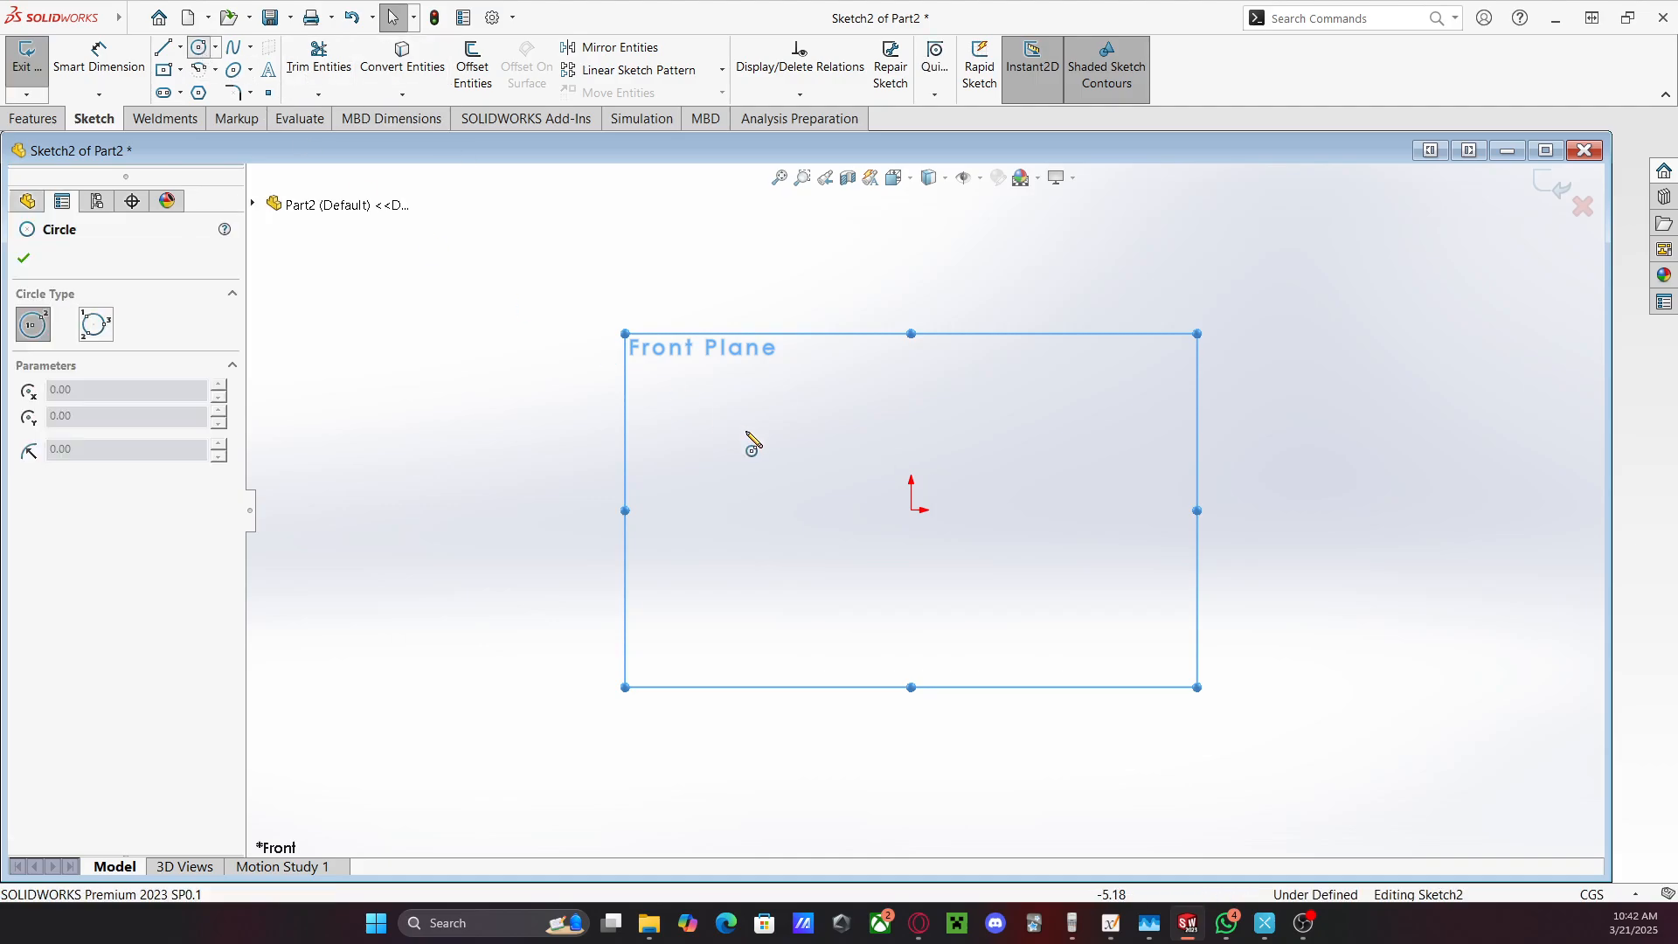
left_click(912, 509)
left_click(818, 430)
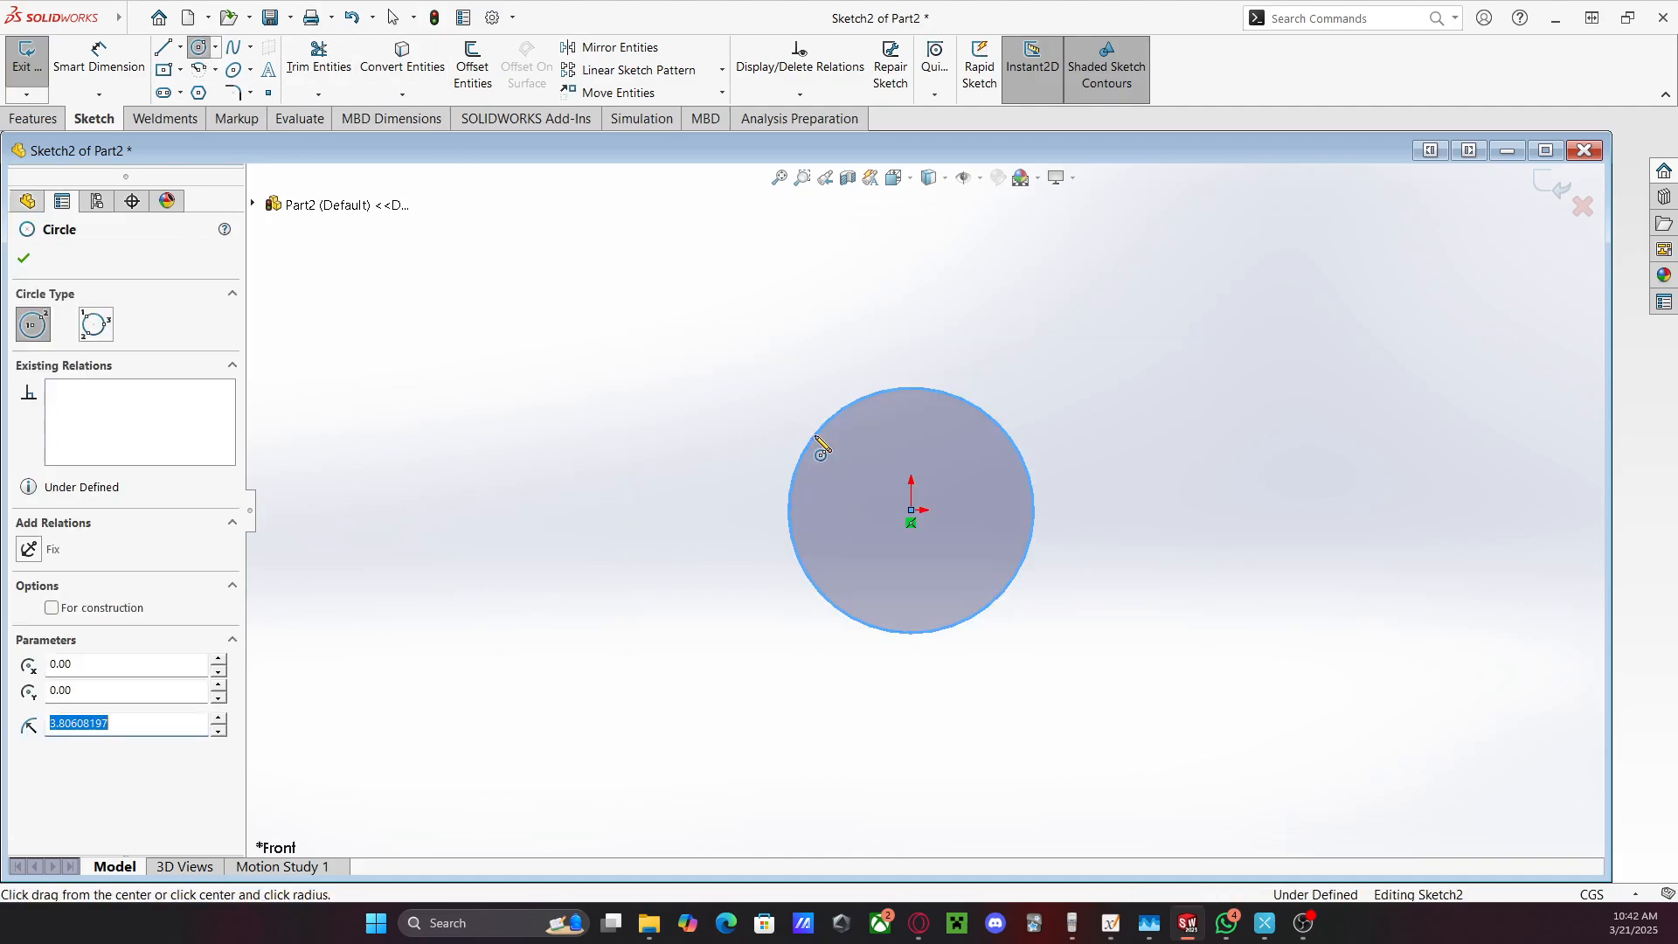
key("Escape")
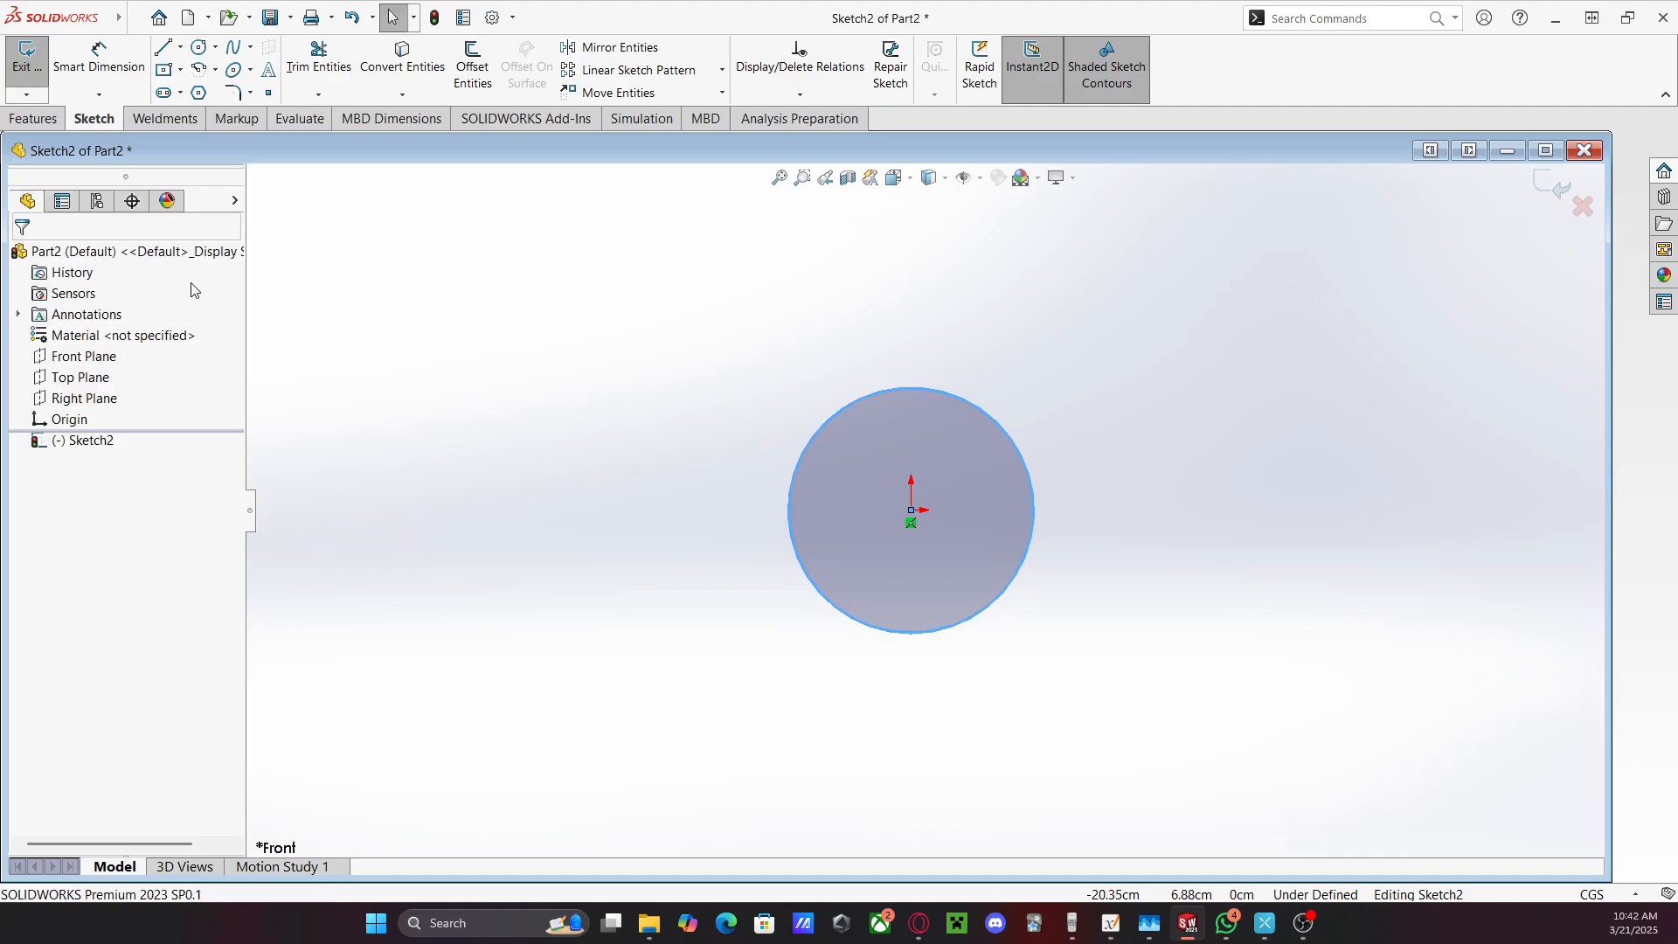
Dimension the circle's diameter as 1.5 cm
left_click(99, 57)
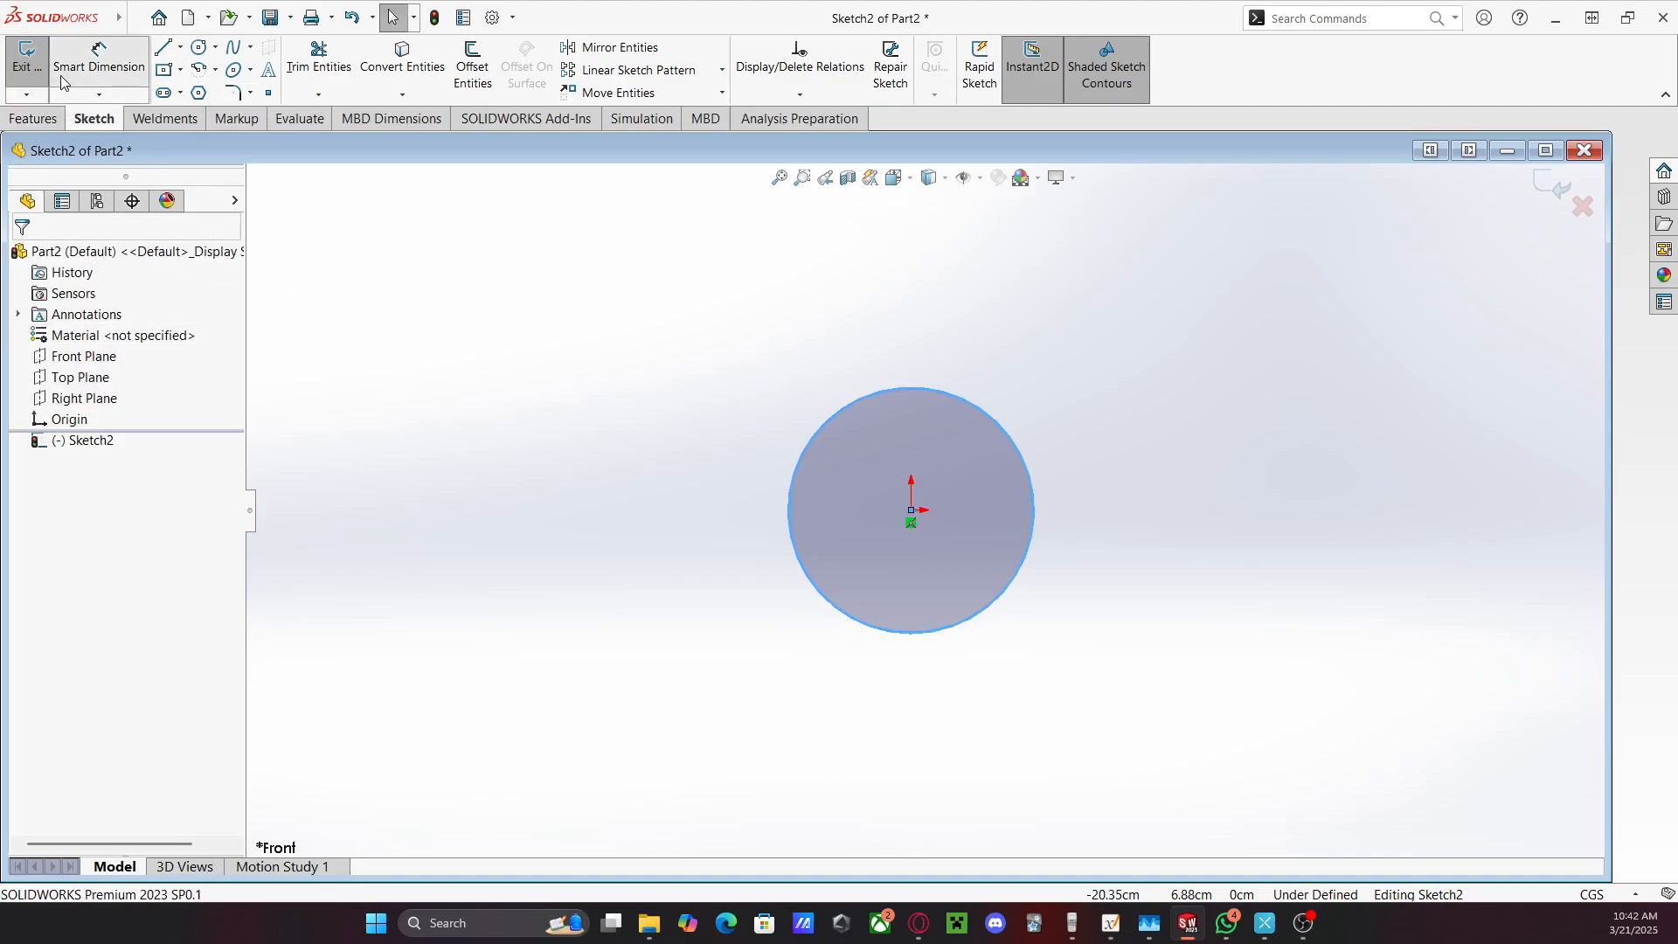
left_click(1034, 528)
left_click(1226, 512)
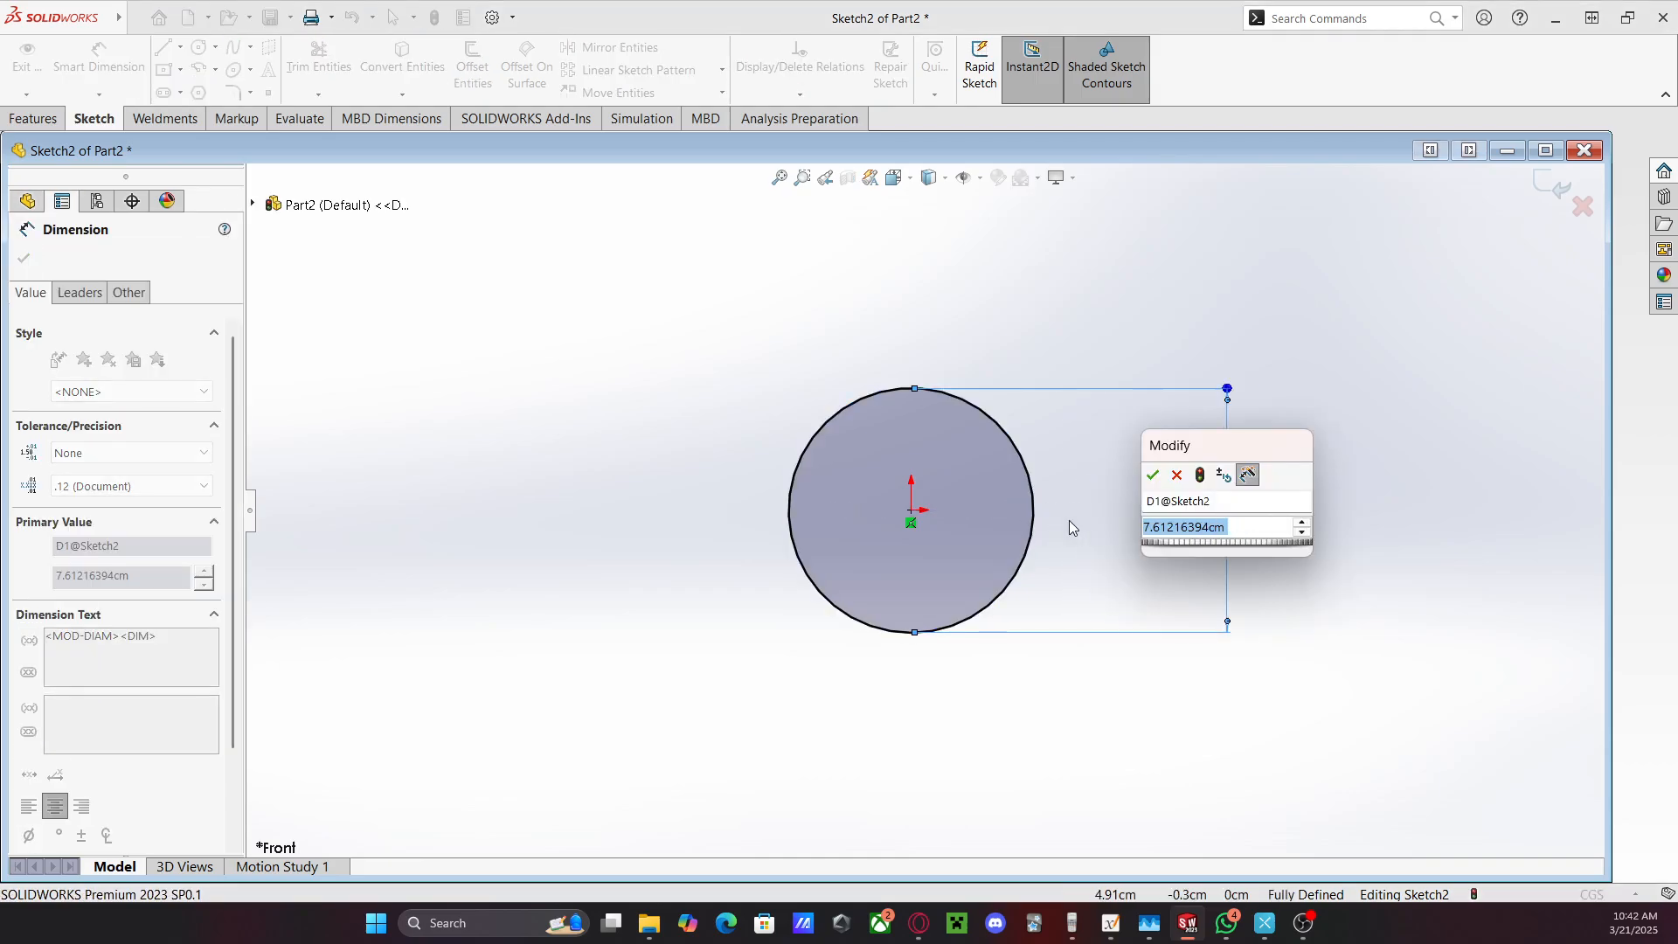
type("1..5")
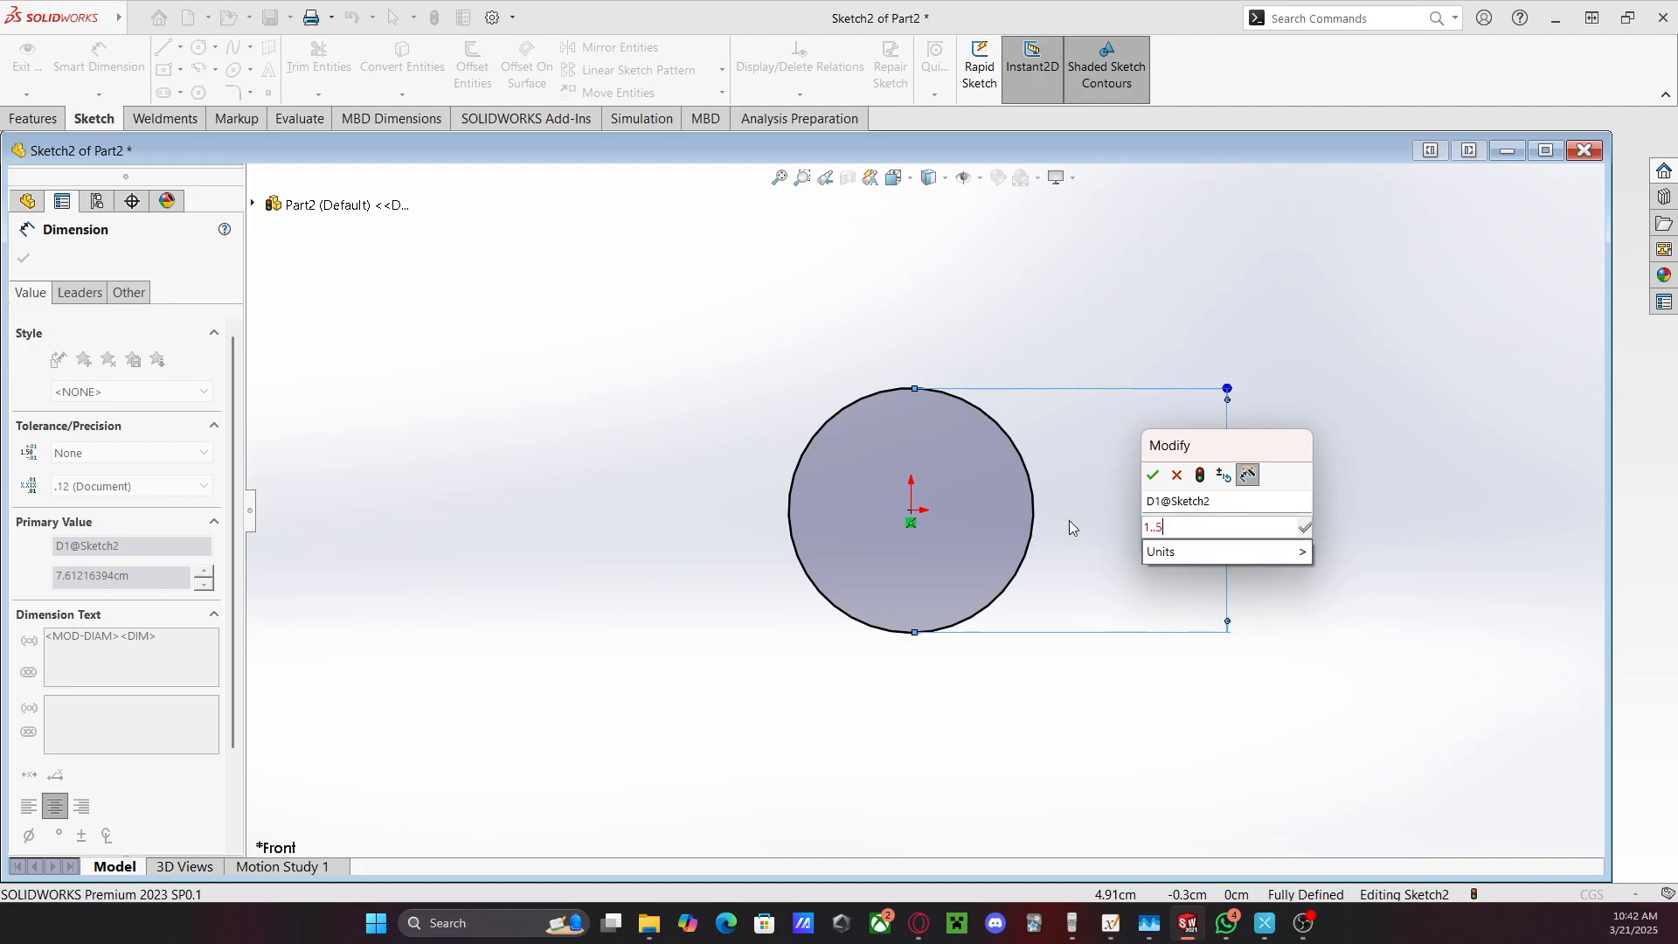
key("BackSpace")
key("BackSpace")
type("5cm")
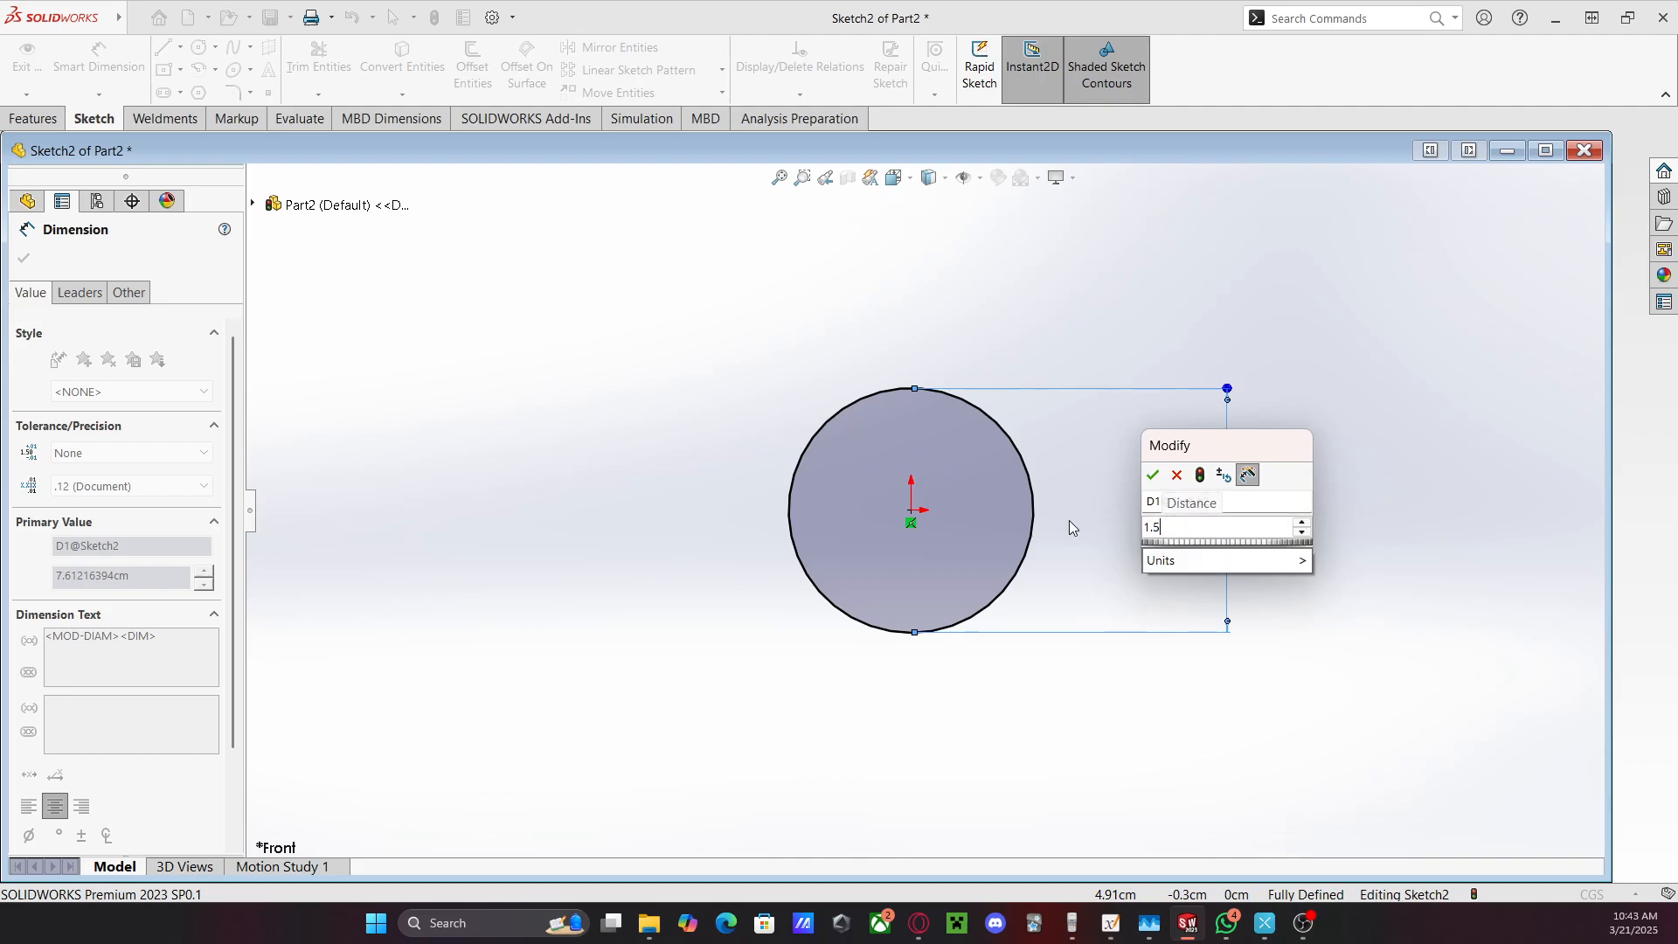
key("Return")
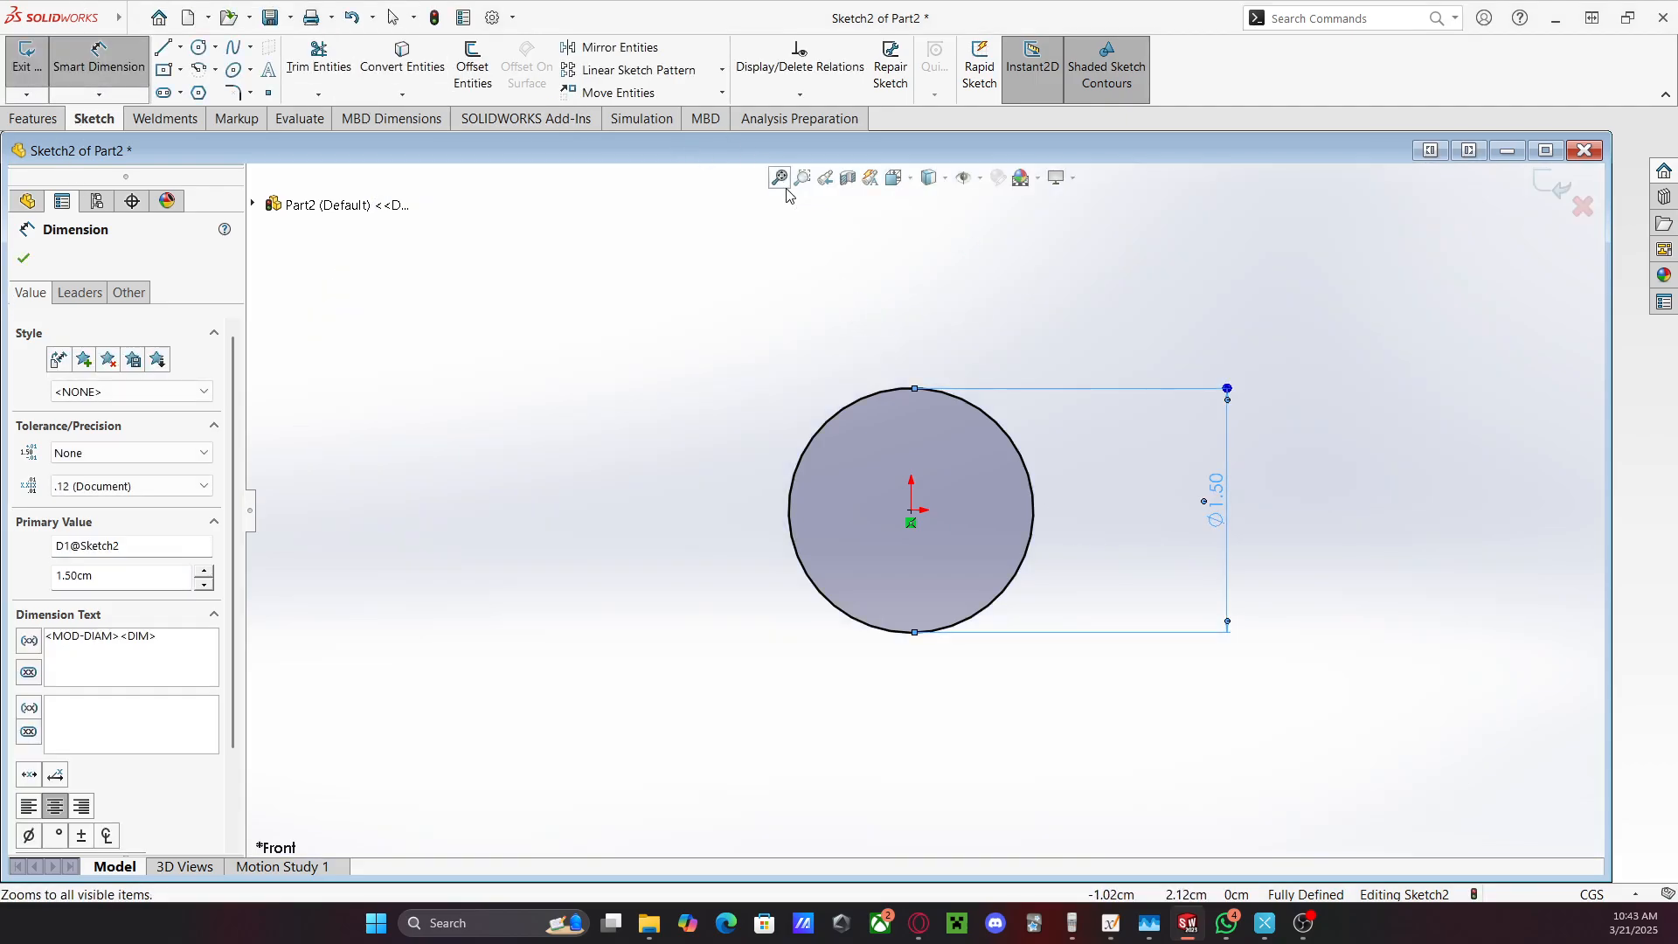
Extrude the circle as a boss to a blind depth of 18 cm
left_click(61, 118)
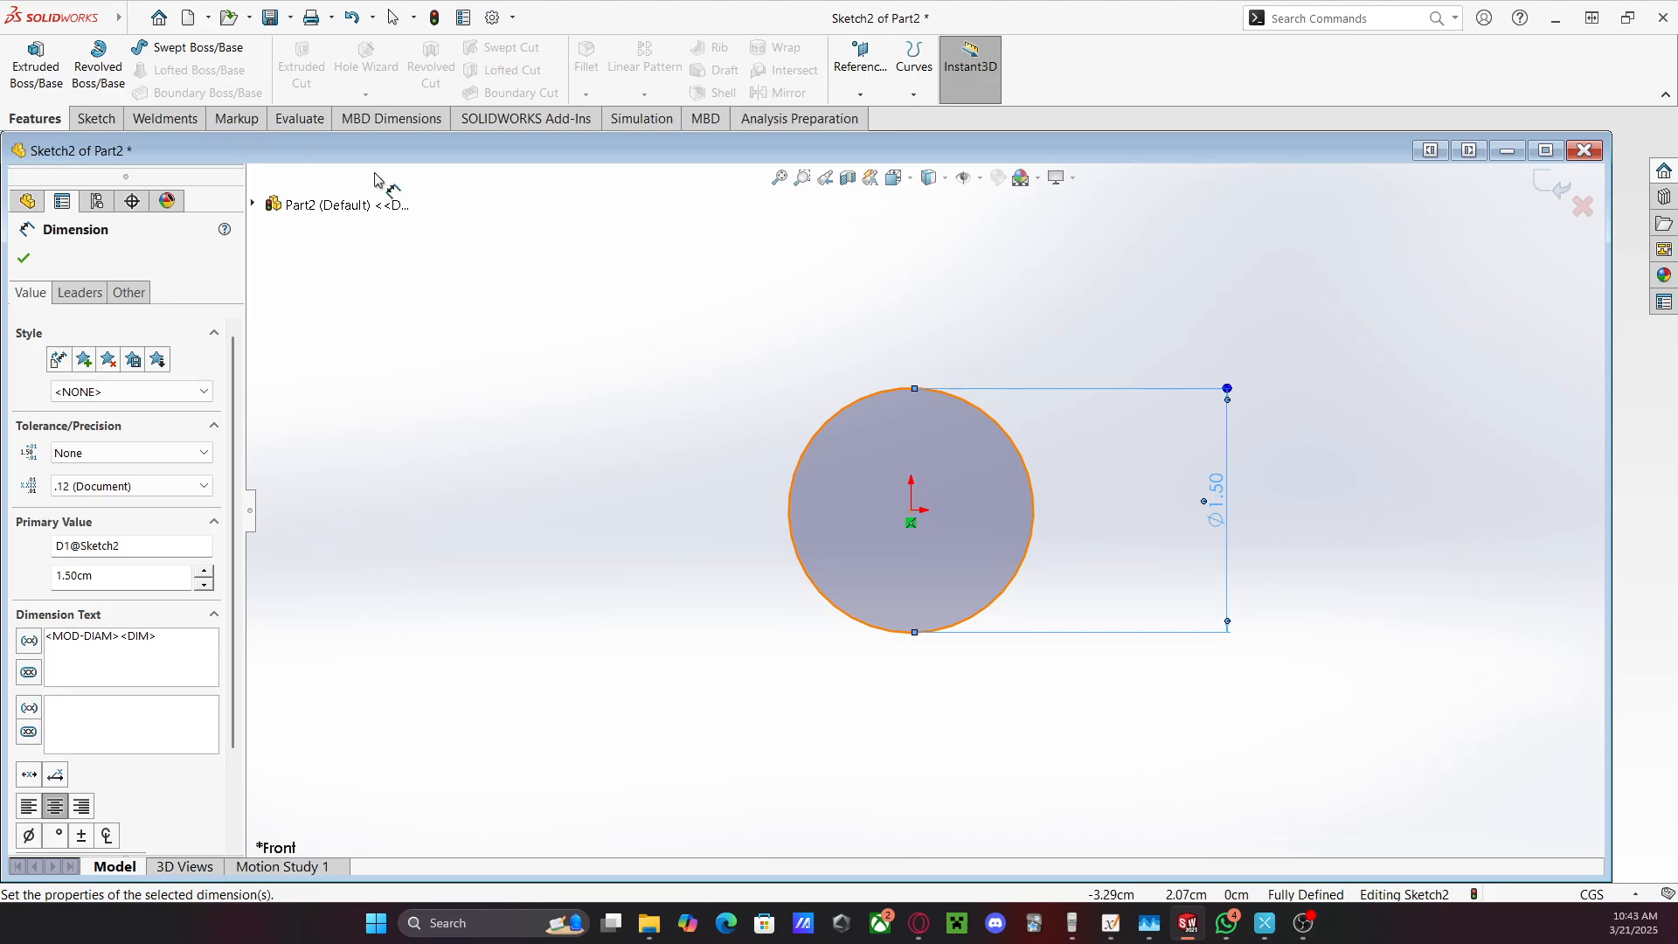
left_click(36, 66)
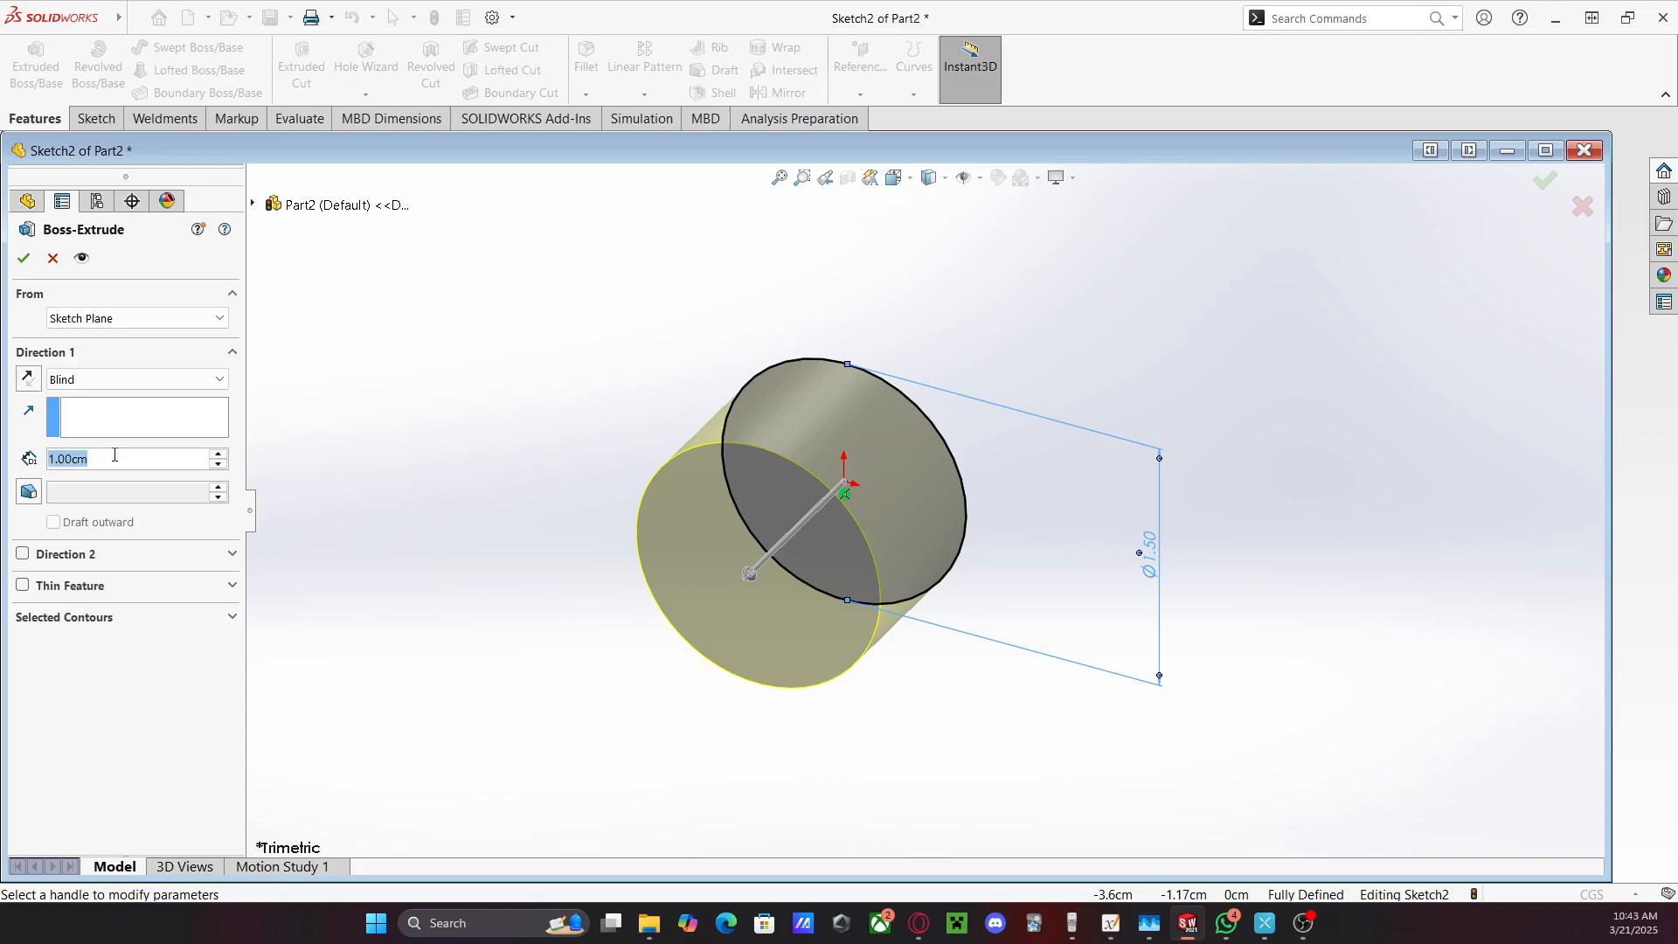
type("18")
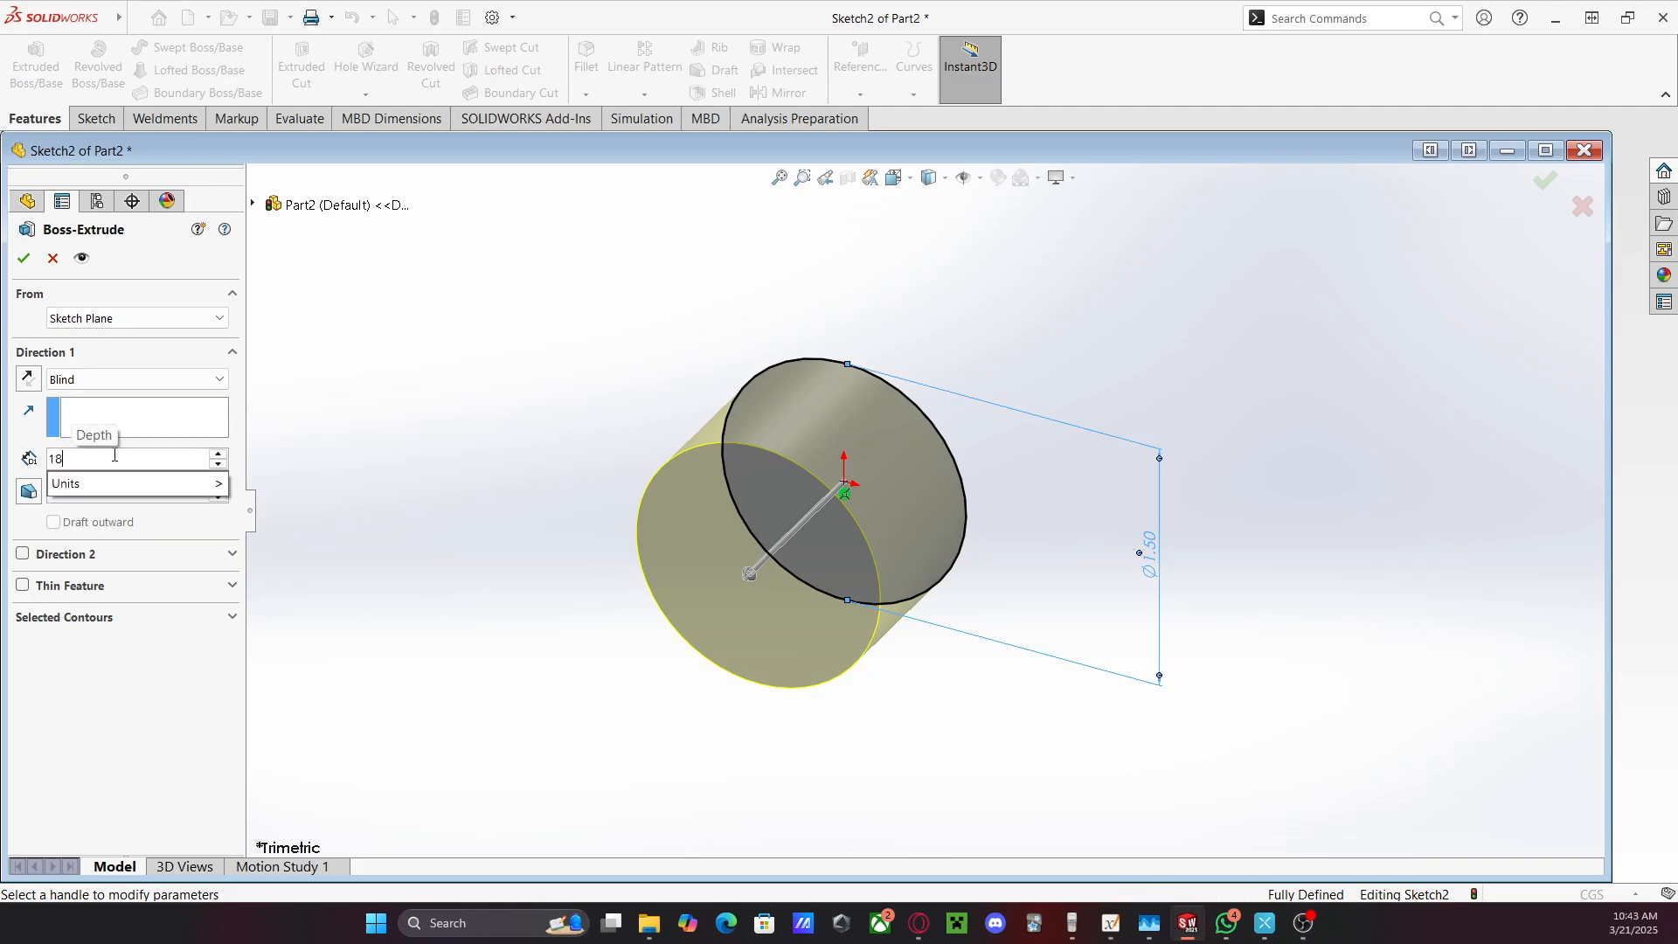
type(".00cm")
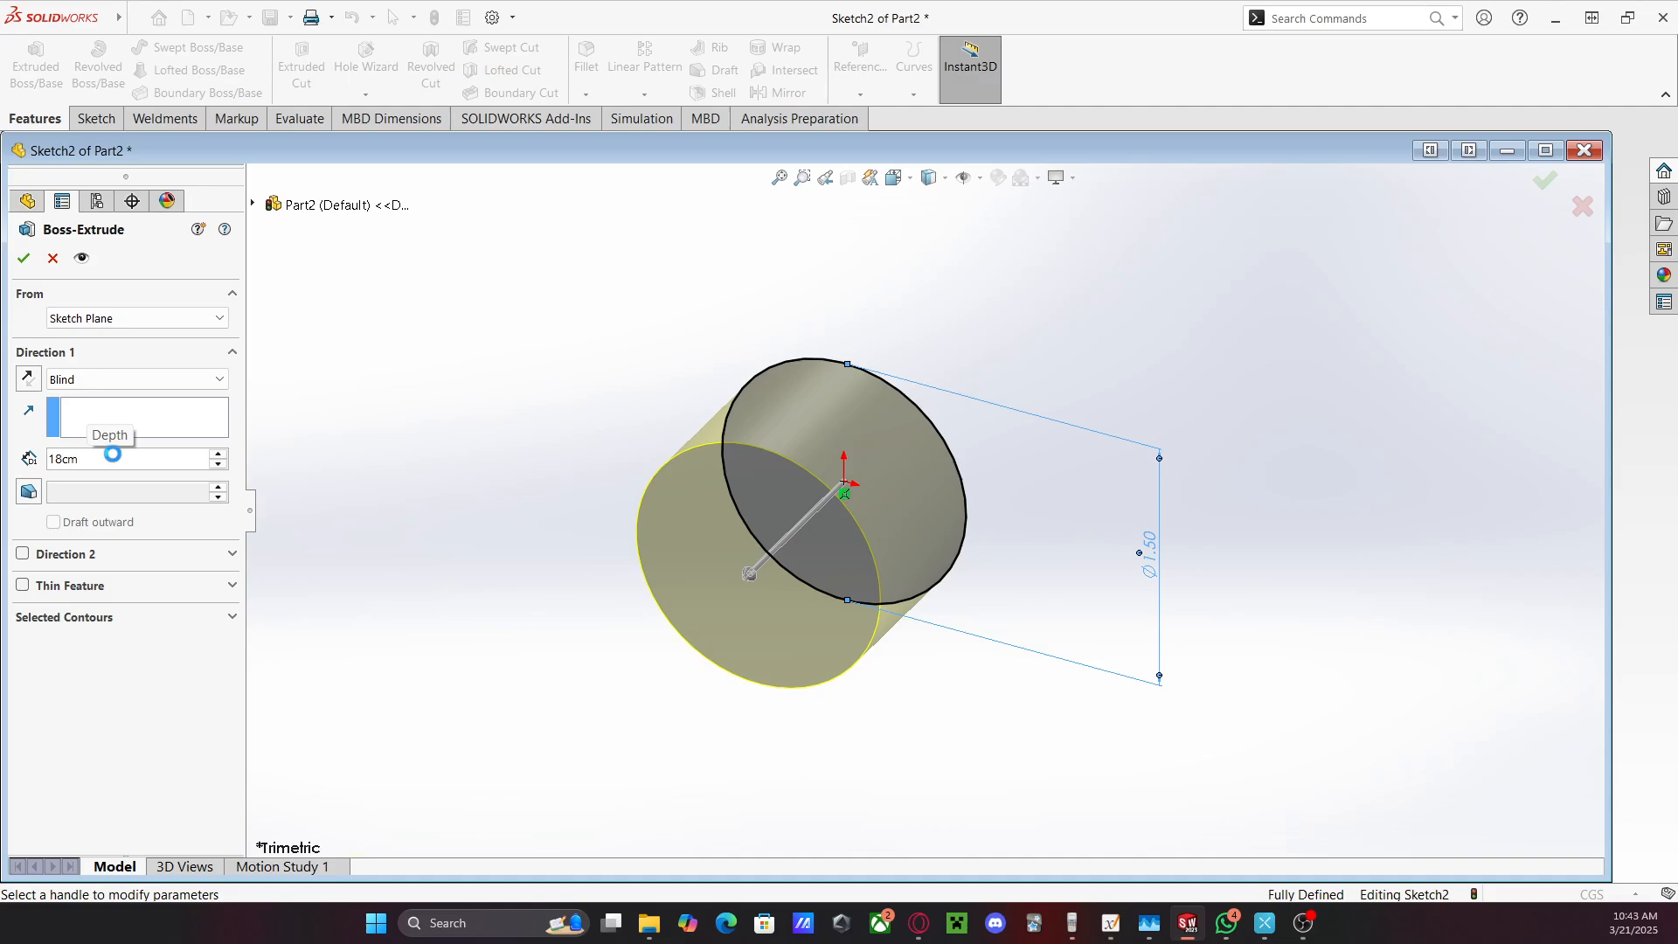
key("Return")
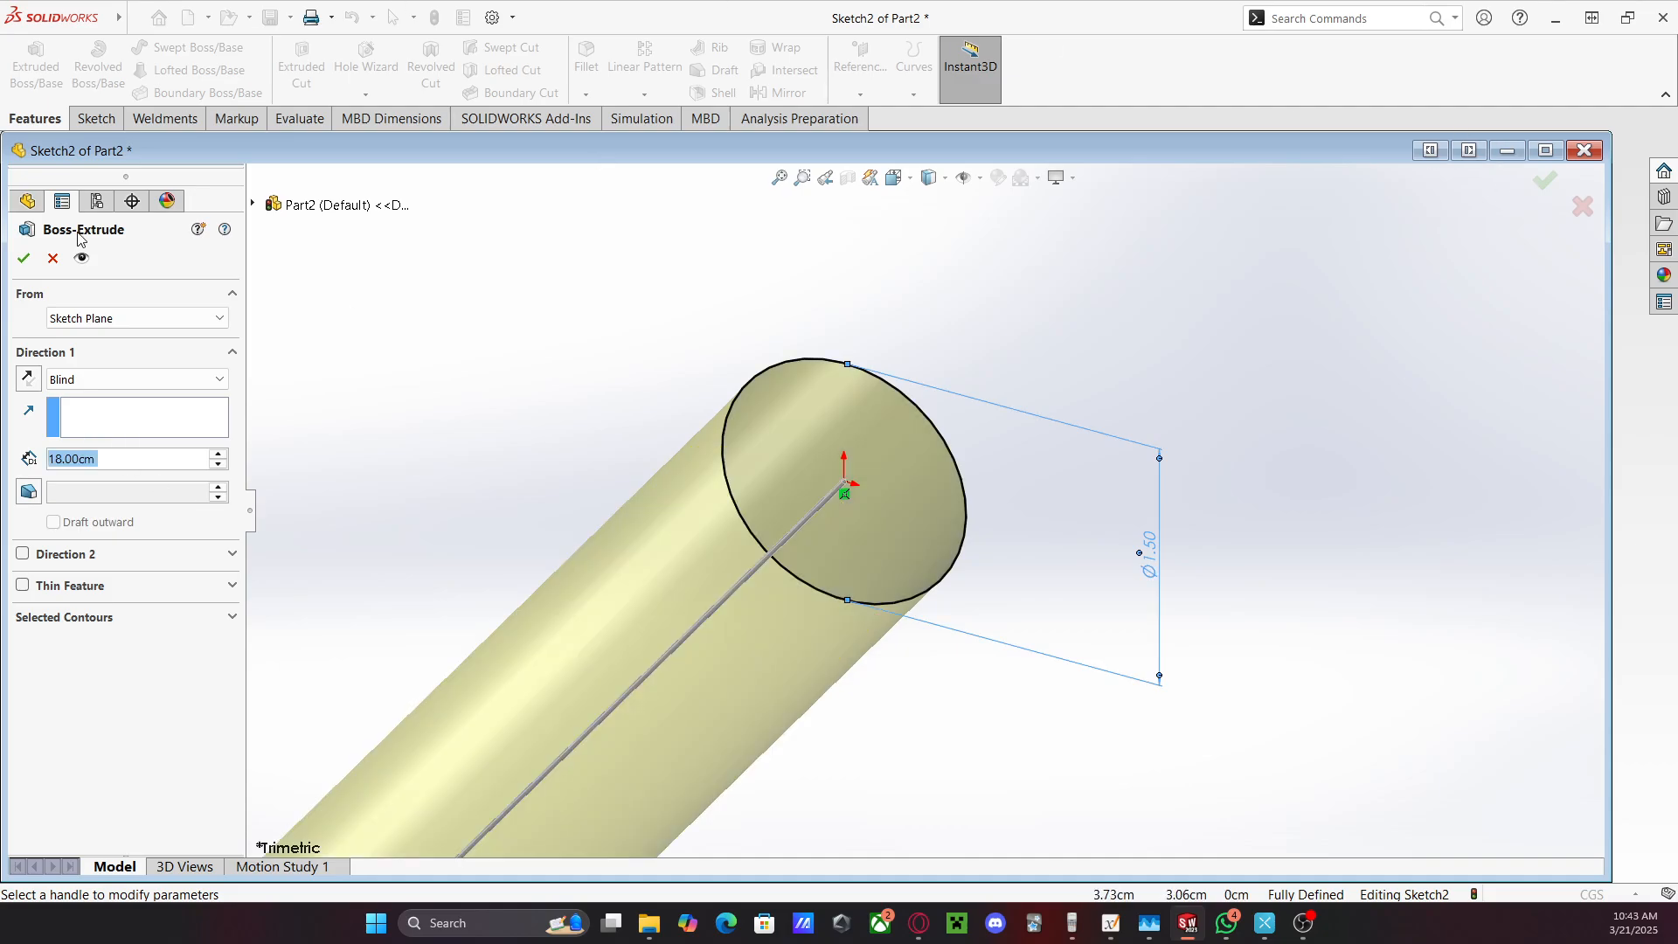
left_click(23, 258)
scroll(837, 581, "up", 10)
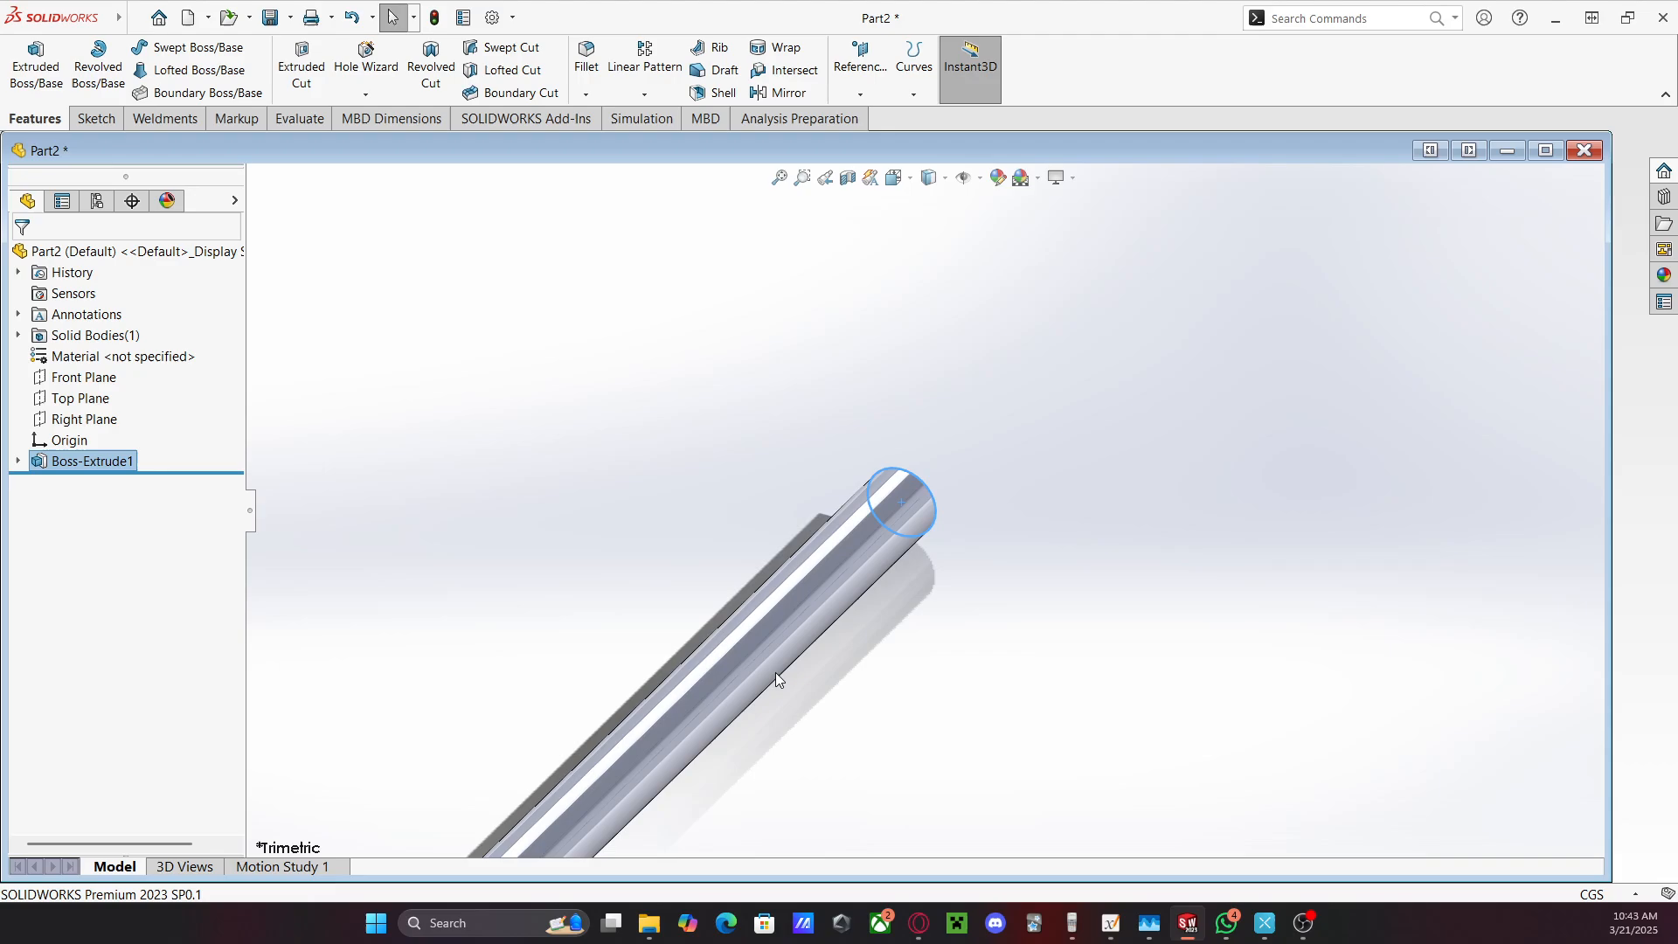
scroll(774, 682, "down", 5)
scroll(932, 633, "down", 2)
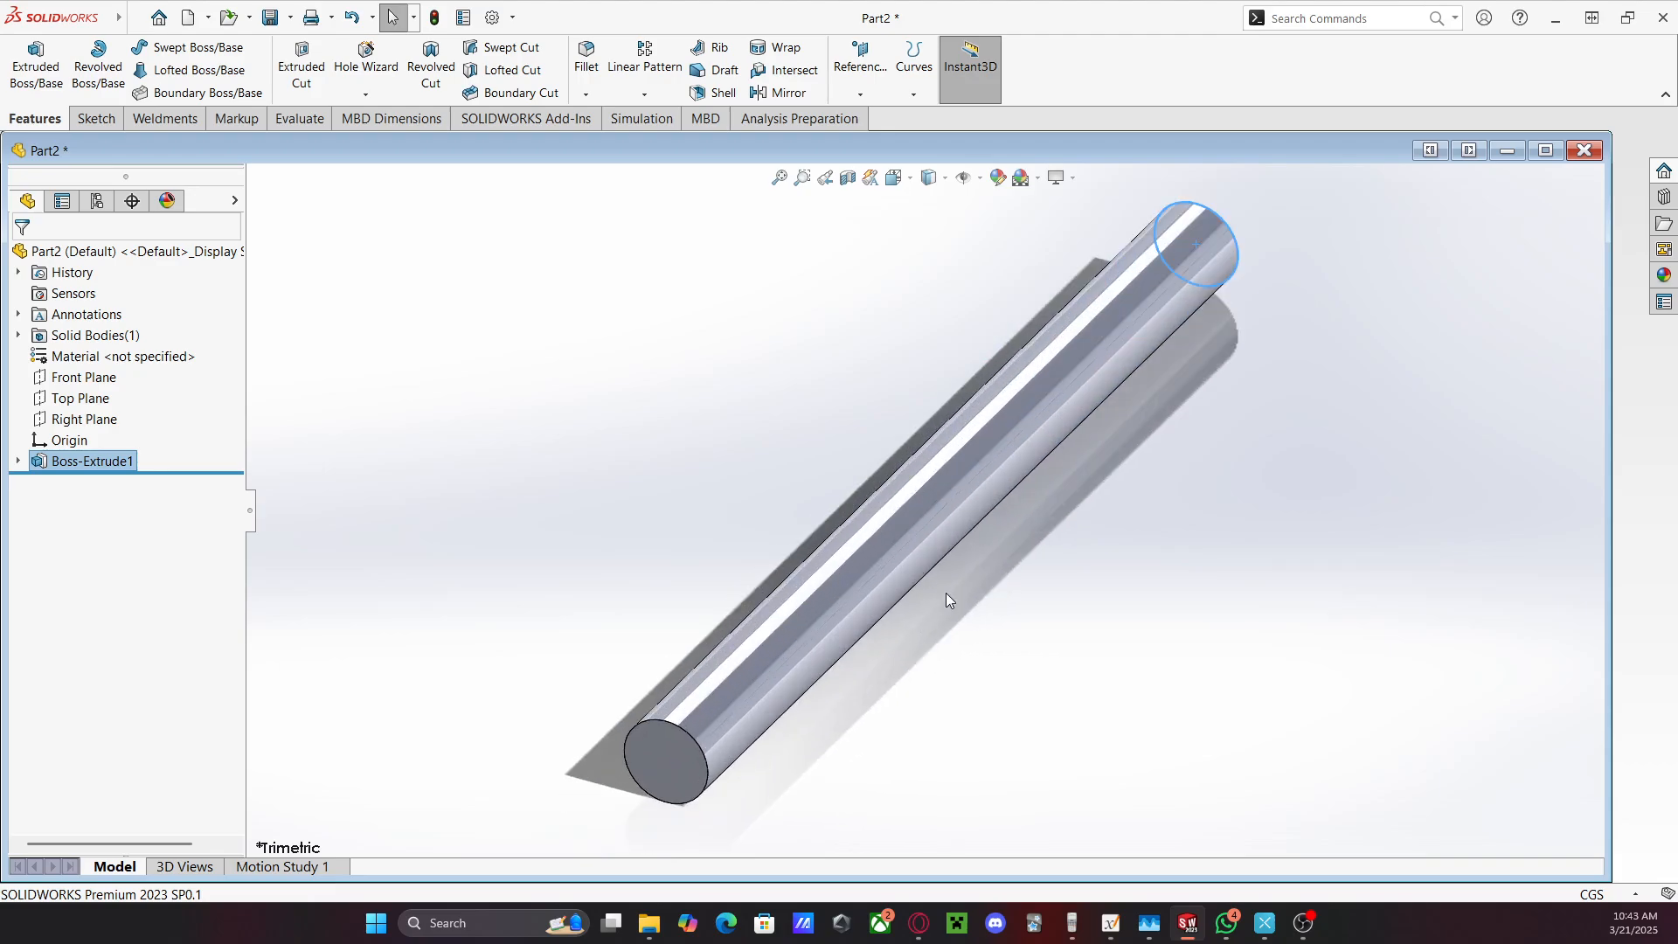
middle_click_drag(805, 769, 731, 764)
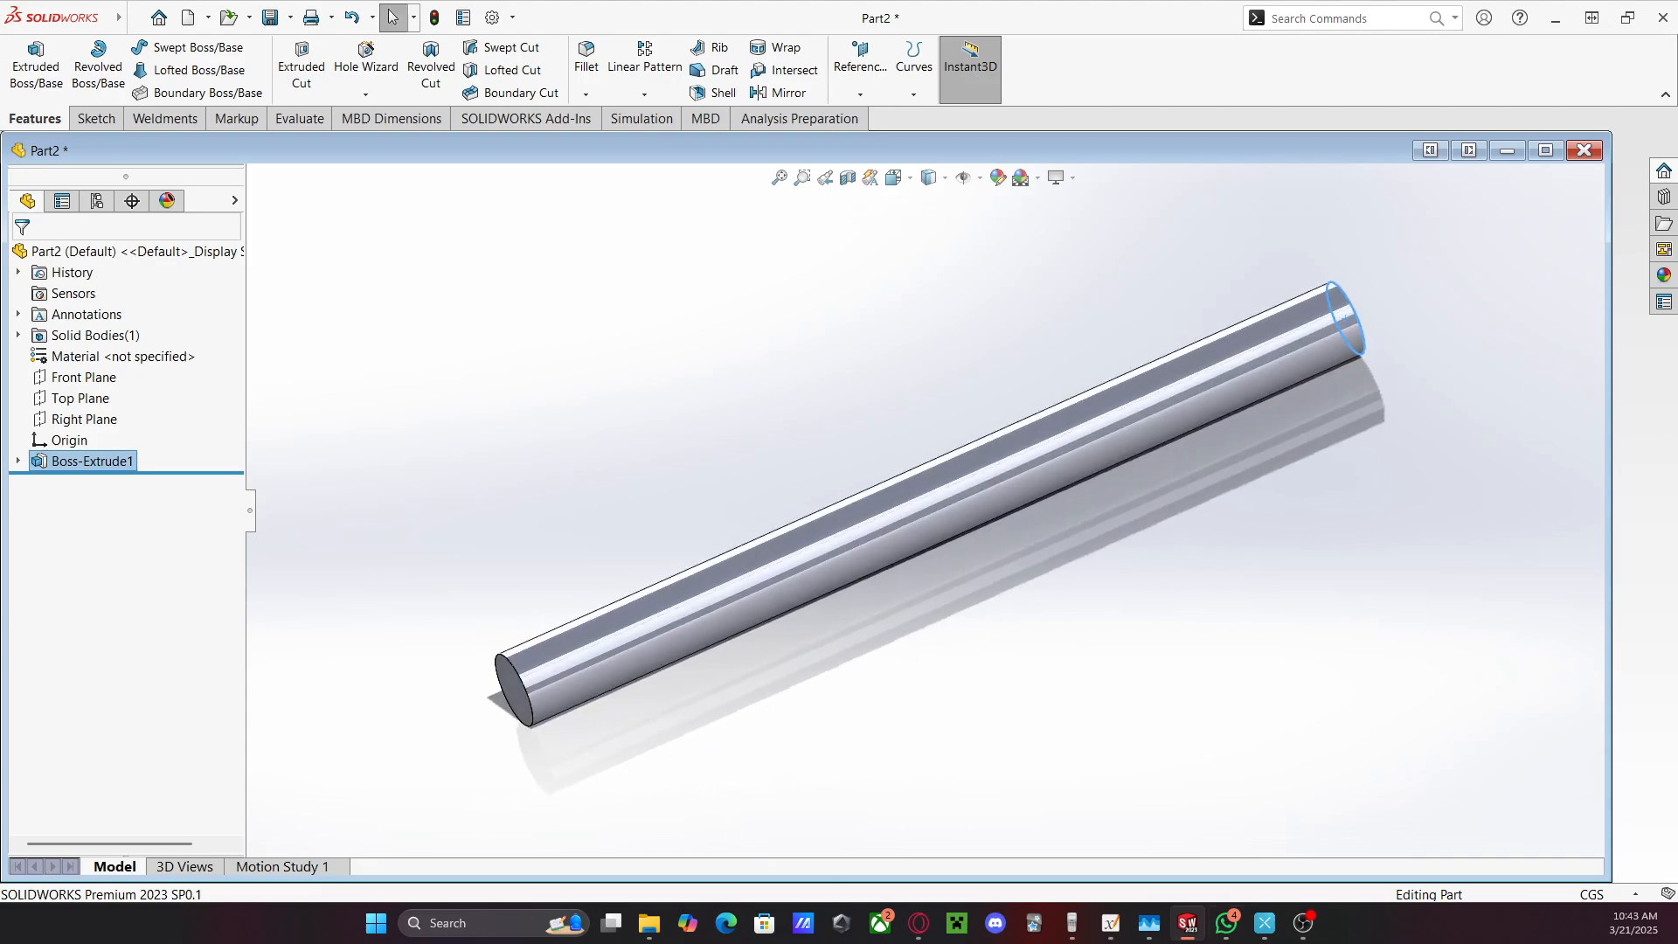
Switch to the Xournal++ sketch and draw a short diagonal line labelled 2cm in the blank area beside the figure
mouse_move(1313, 935)
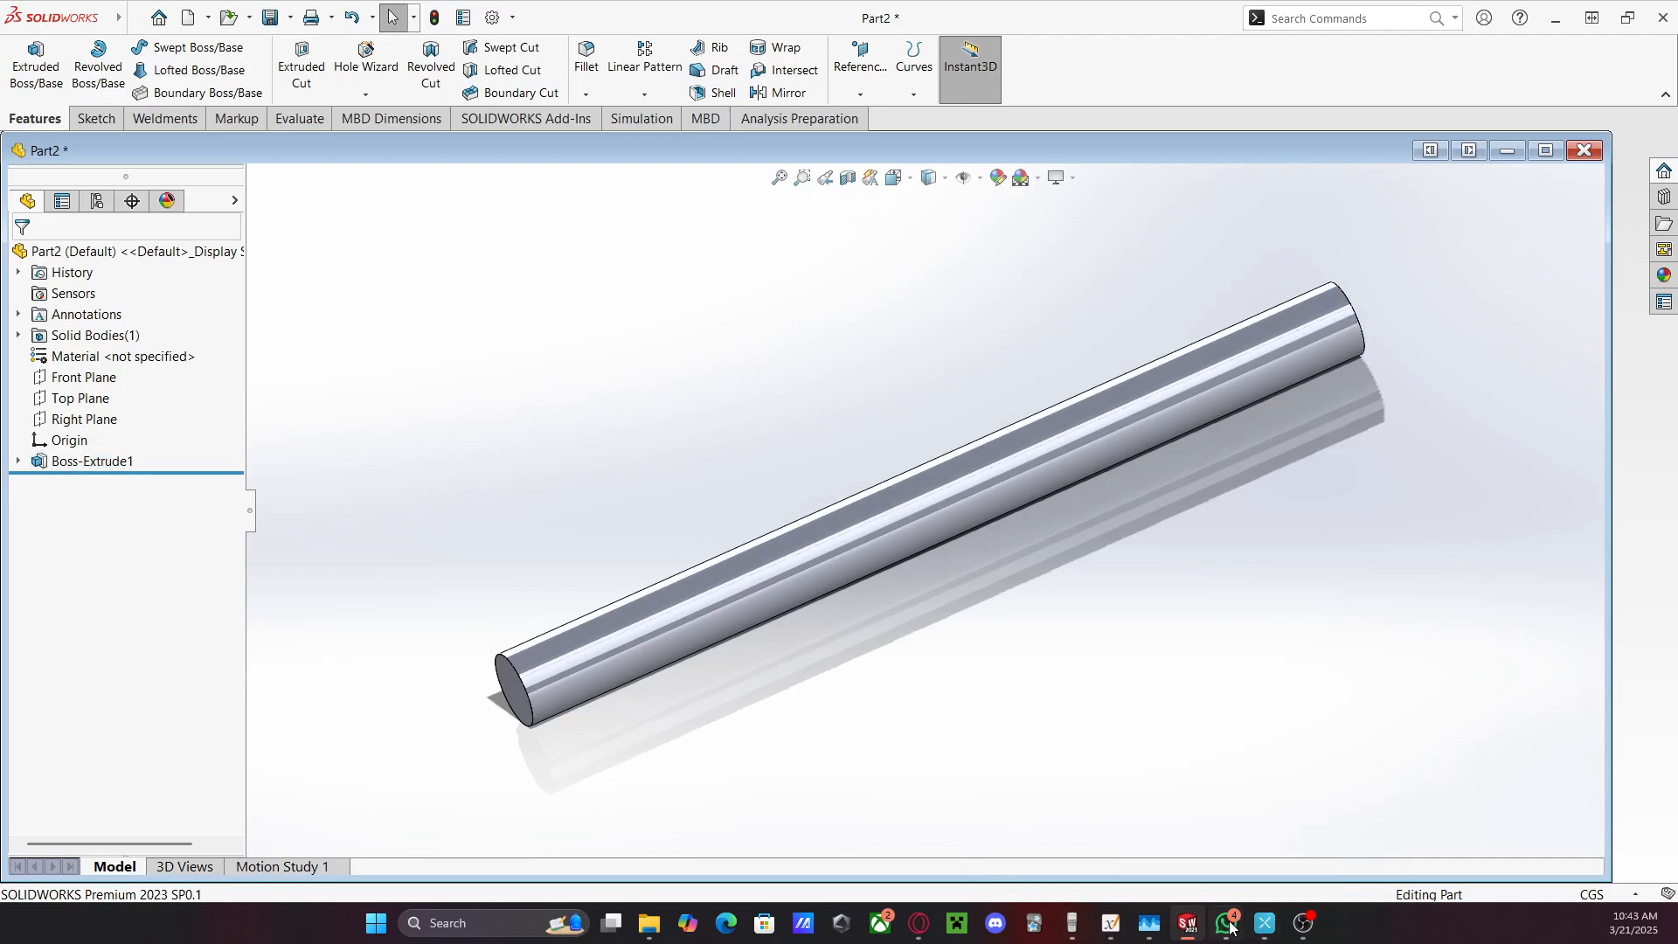
left_click(1116, 927)
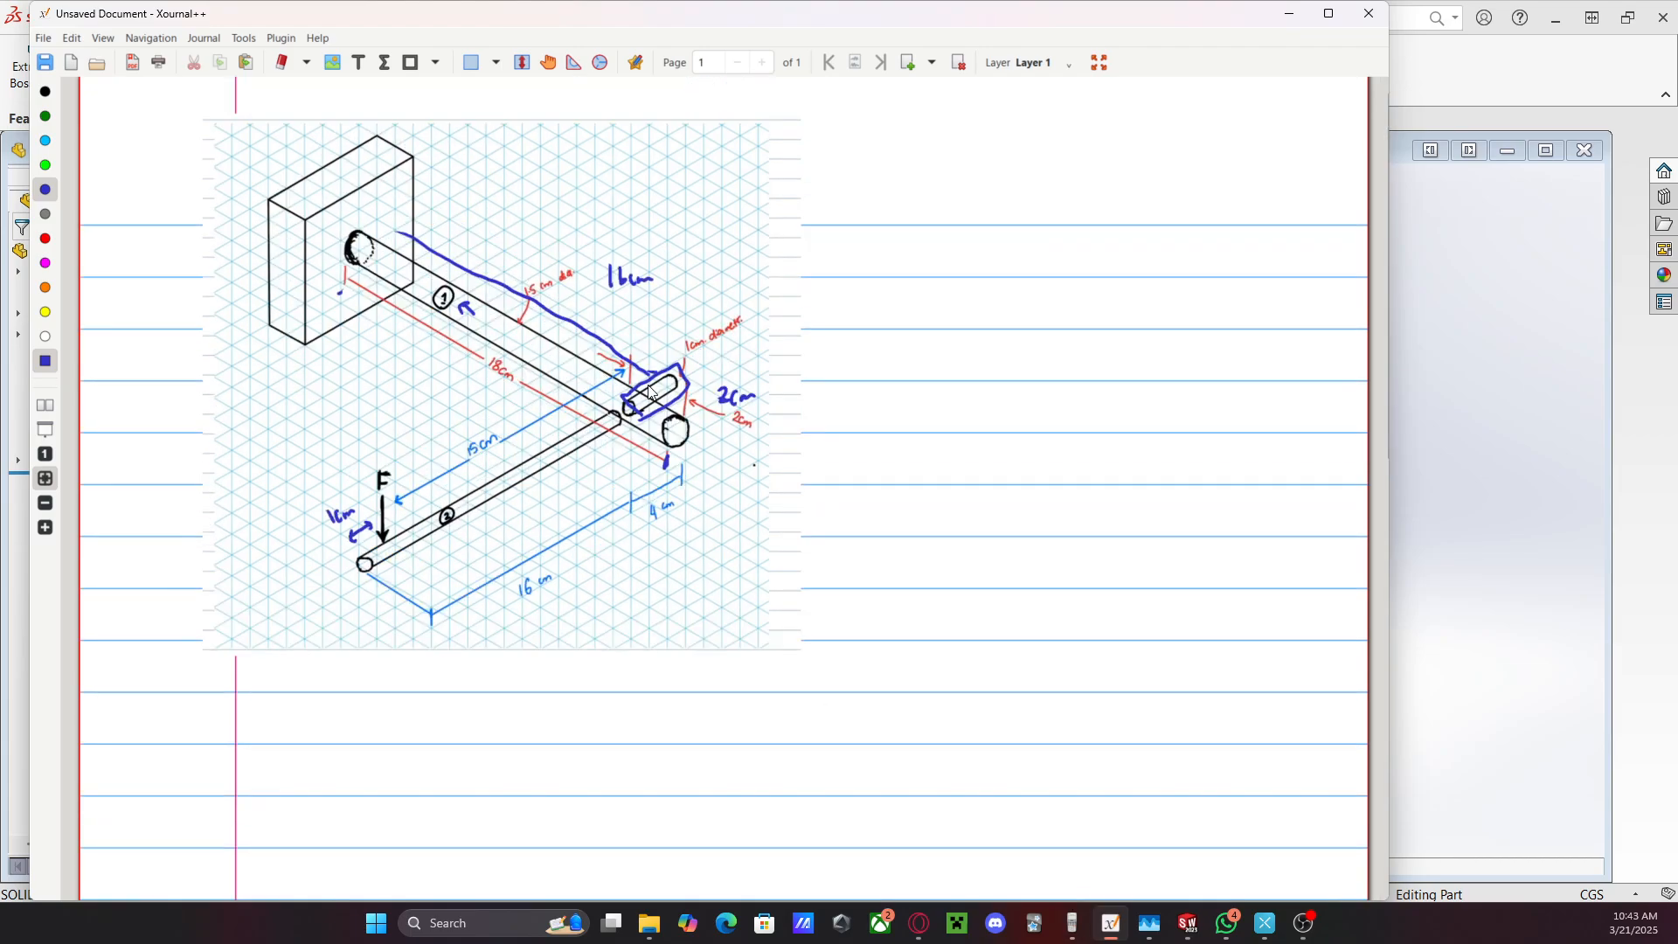
scroll(648, 386, "up", 1)
scroll(645, 371, "up", 8, "ctrl")
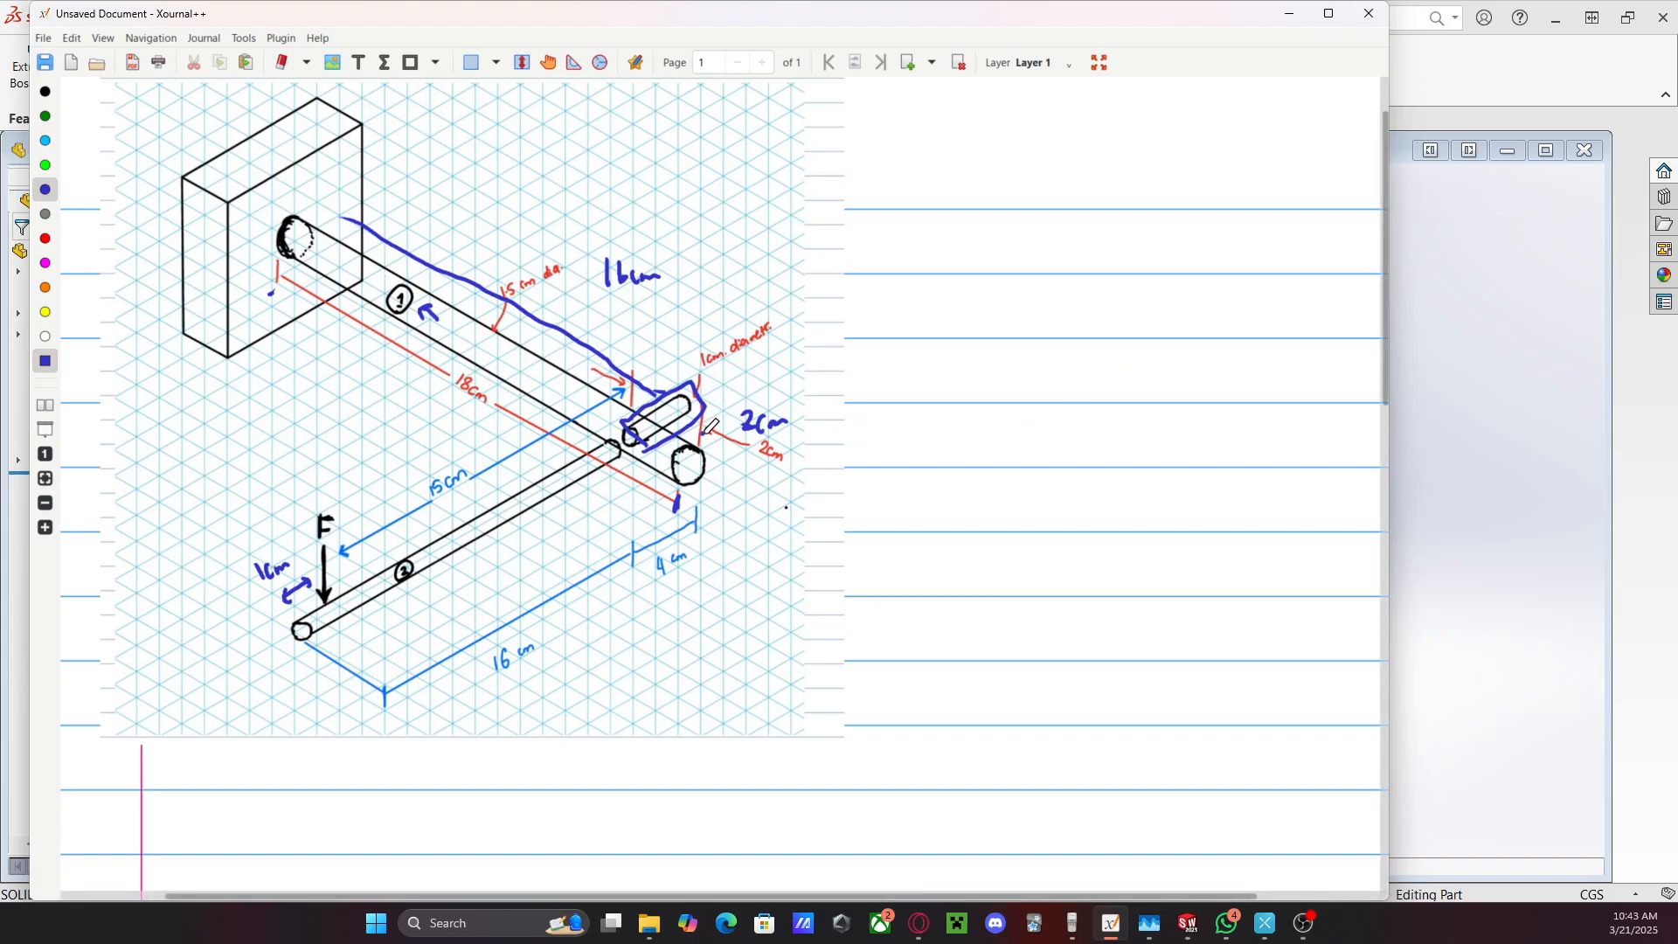
left_click_drag(969, 339, 1099, 394)
mouse_move(1079, 298)
left_mouse_down()
mouse_move(1098, 288)
mouse_move(1098, 316)
left_mouse_up()
left_click_drag(1105, 305, 1103, 319)
left_click_drag(1106, 320, 1129, 322)
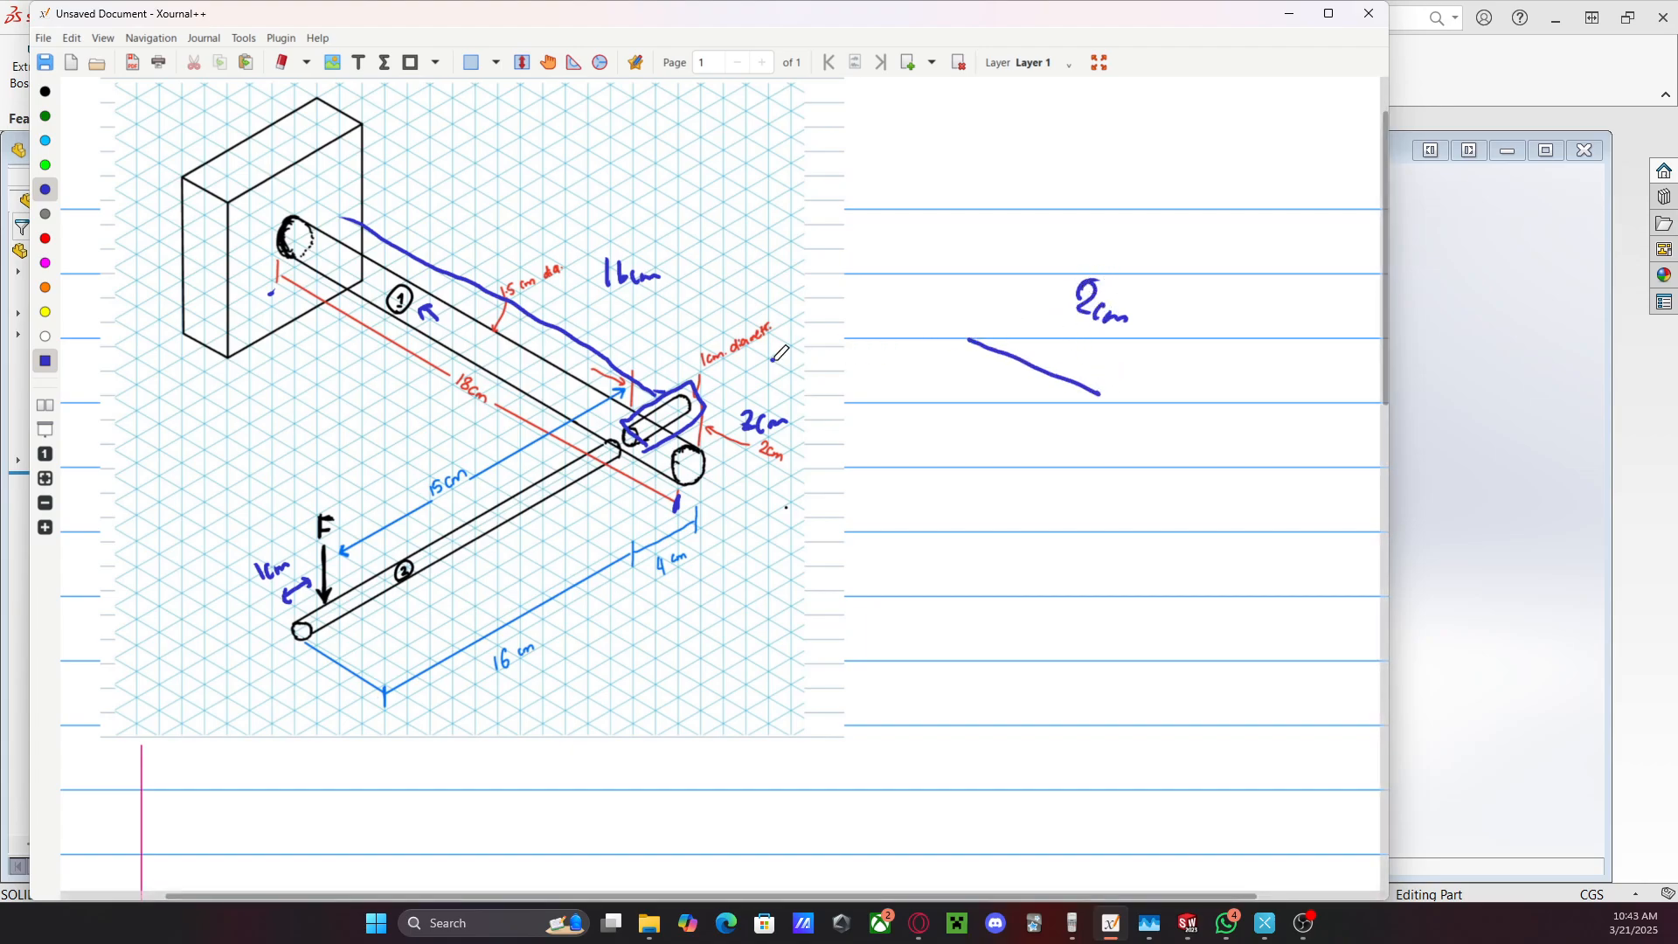
Draw a line beside the 1cm diameter label, a circle around the diagonal line's start, and a dotted line with tick marks rising from its centre
left_click_drag(713, 376, 793, 339)
mouse_move(951, 371)
left_mouse_down()
mouse_move(1000, 319)
mouse_move(940, 358)
left_mouse_up()
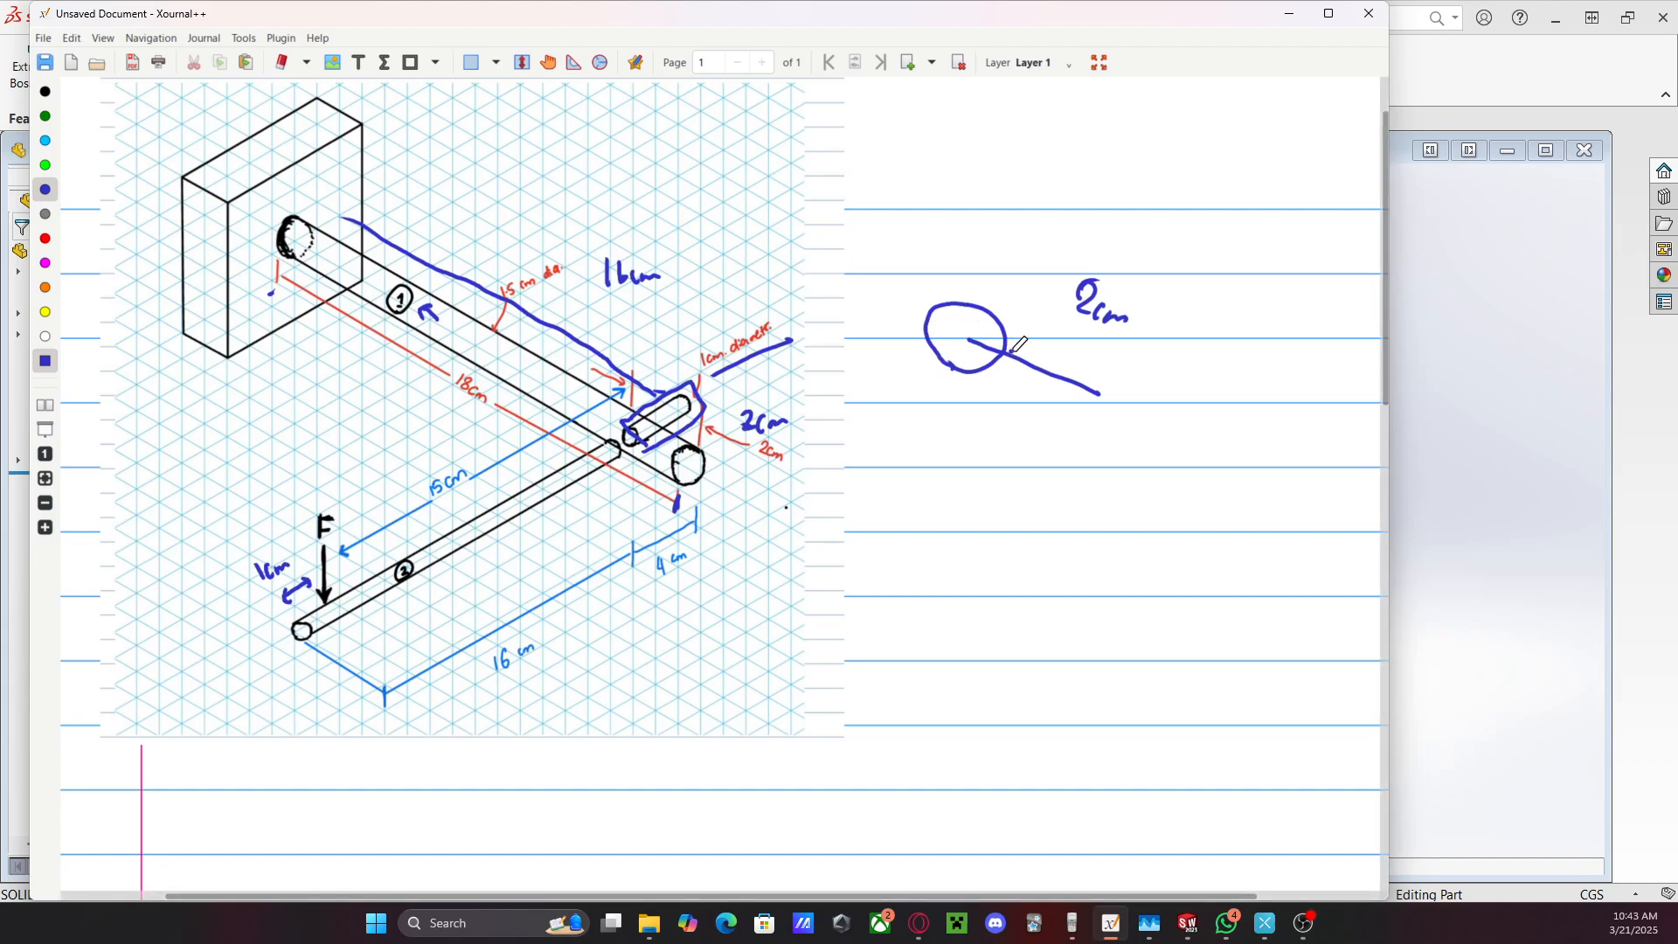
left_click_drag(970, 337, 1022, 227)
left_click_drag(1047, 200, 1053, 207)
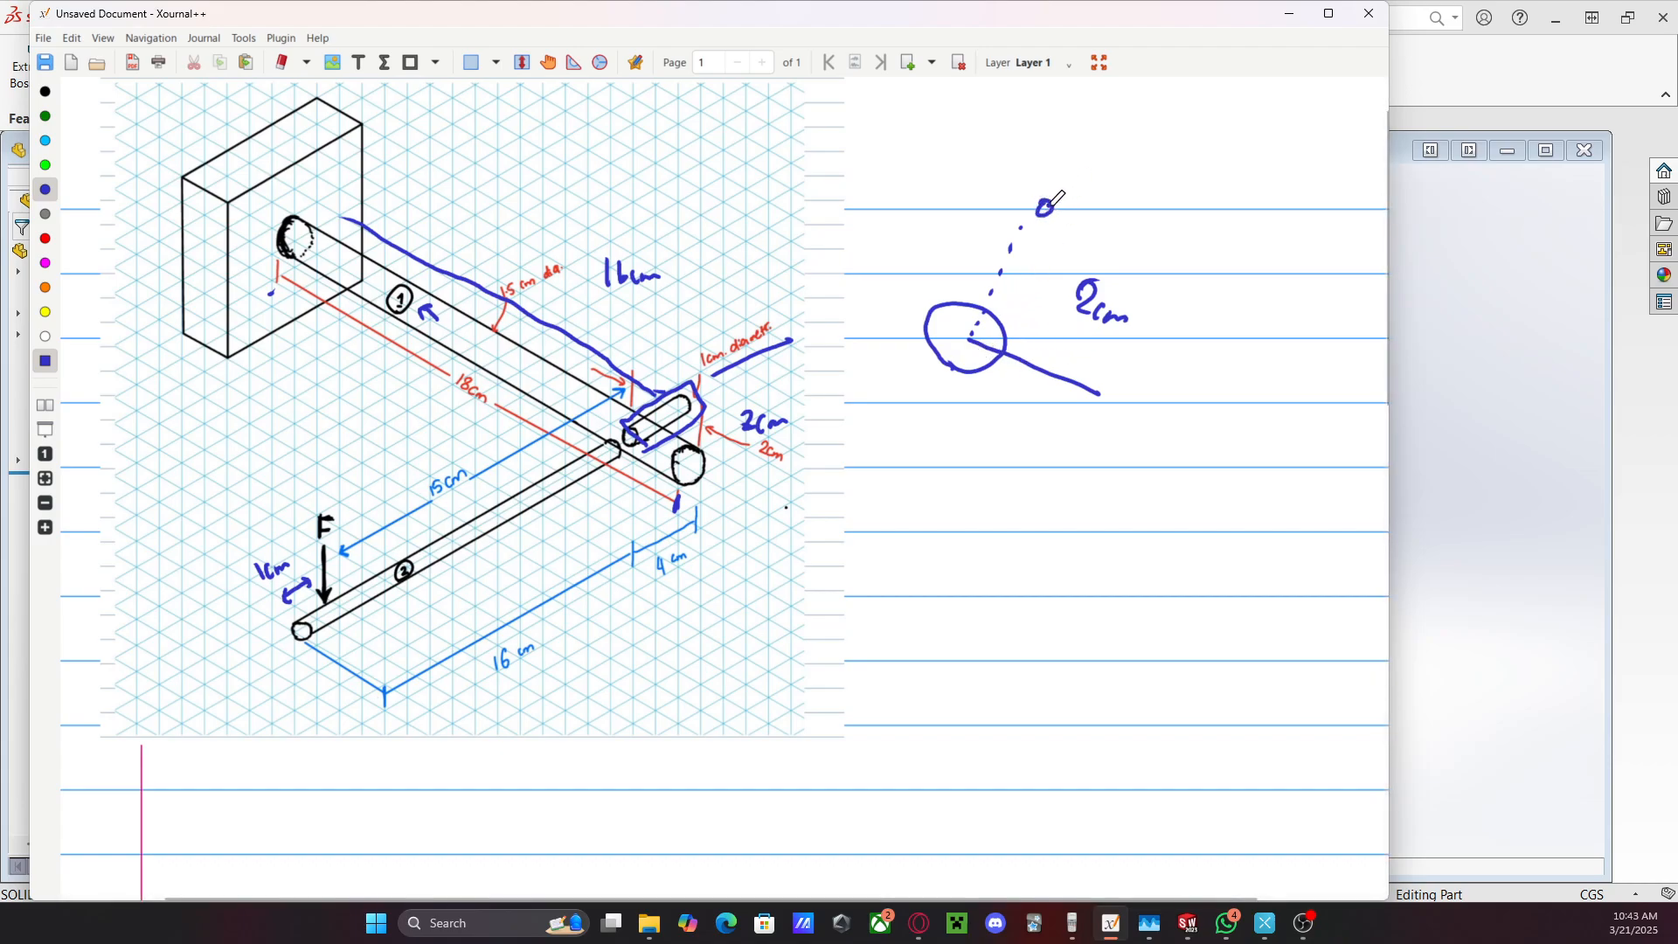
left_click(997, 292)
left_click(1011, 295)
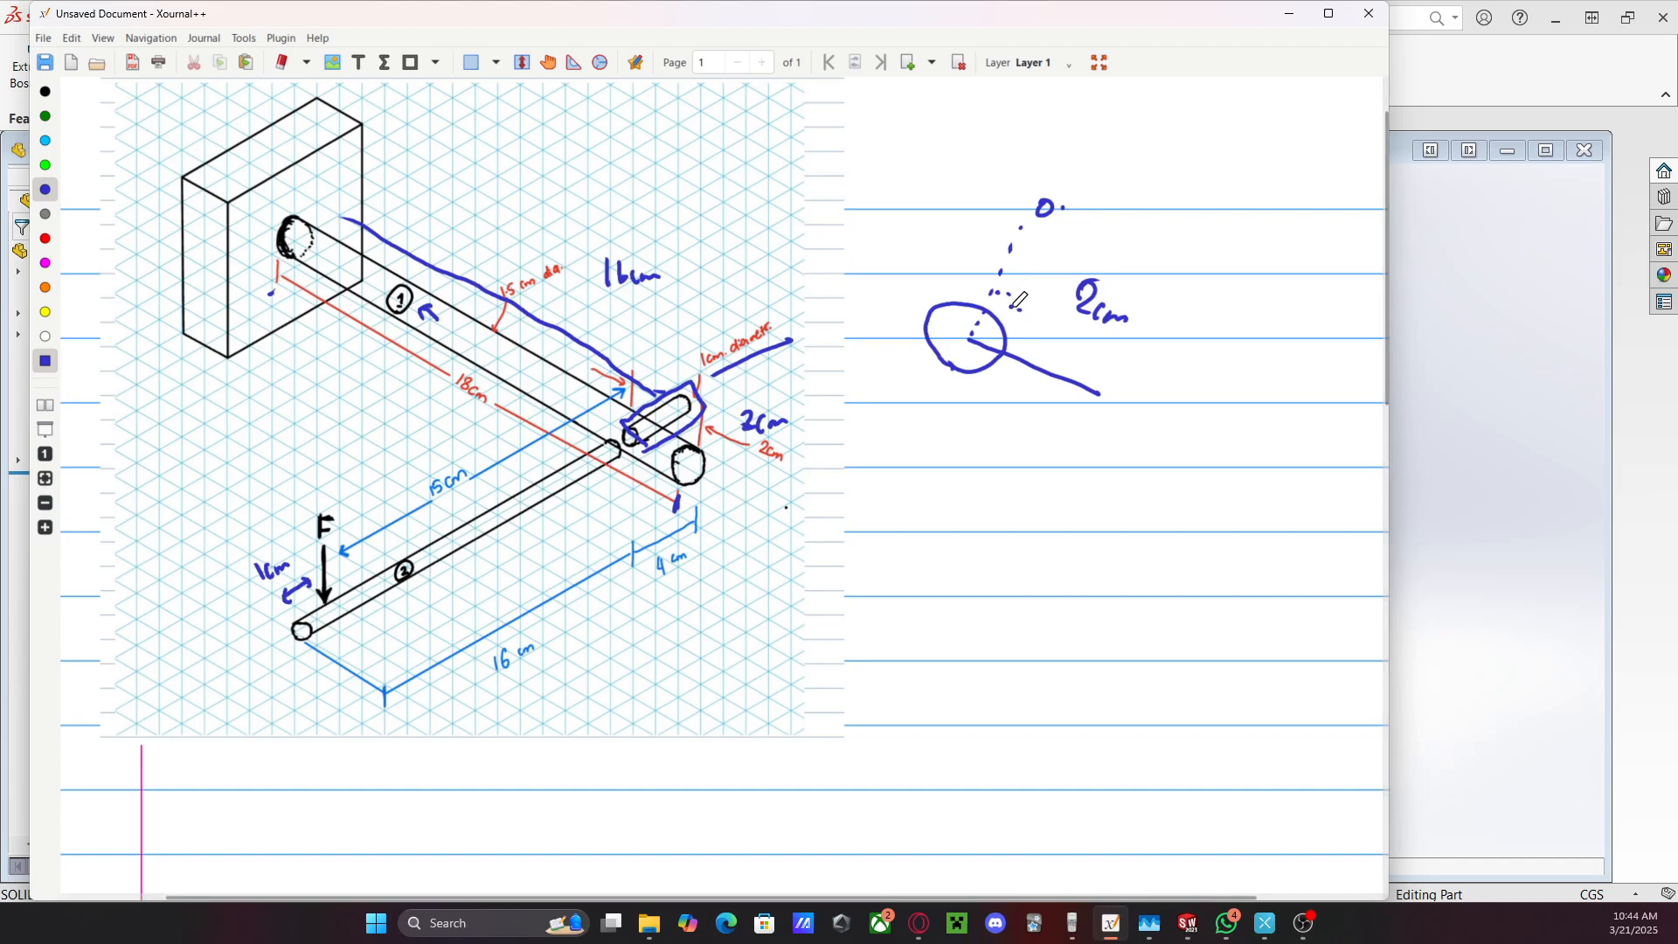
left_click(1019, 308)
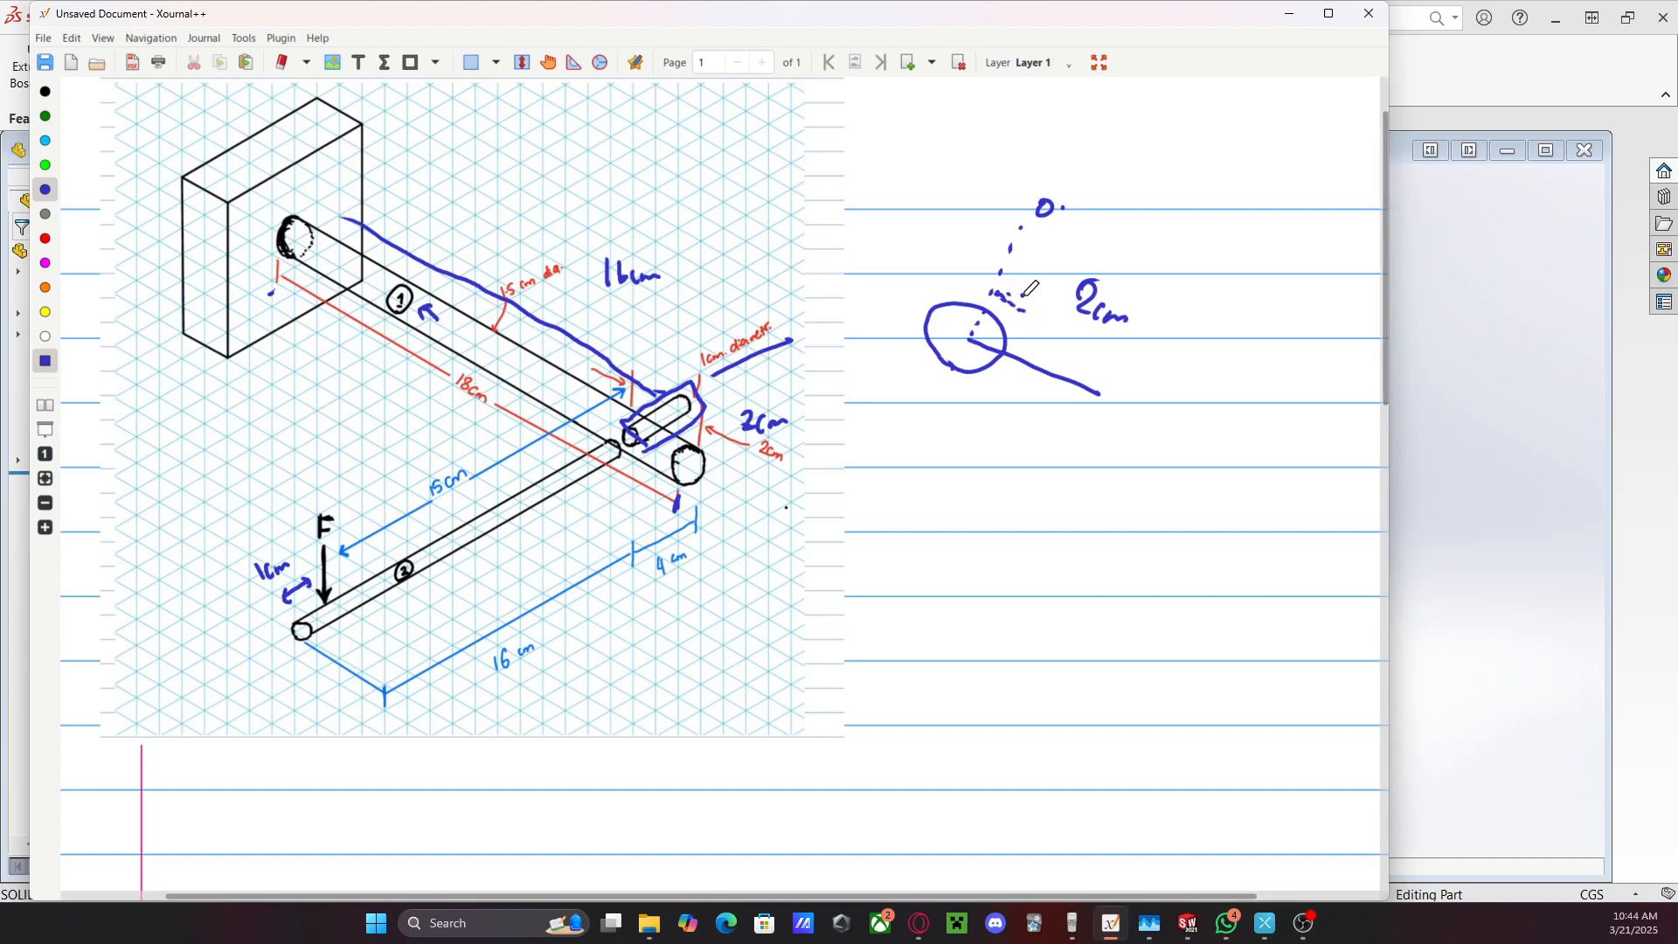
Draw an arrow from the tick marks and write the radius calculation 1cm/2 = 0.5cm at its tip
mouse_move(1034, 289)
left_mouse_down()
mouse_move(1128, 229)
mouse_move(1182, 225)
mouse_move(1143, 245)
mouse_move(1180, 240)
left_mouse_up()
mouse_move(1154, 251)
left_mouse_down()
mouse_move(1184, 262)
mouse_move(1218, 228)
left_mouse_up()
left_click_drag(1205, 238, 1221, 237)
mouse_move(1236, 221)
left_mouse_down()
mouse_move(1257, 237)
mouse_move(1318, 229)
left_mouse_up()
left_click(1252, 234)
Extend the dotted line down through the lower half of the circle and label it 0.5cm underneath
left_click(969, 348)
left_click(967, 360)
left_click(966, 373)
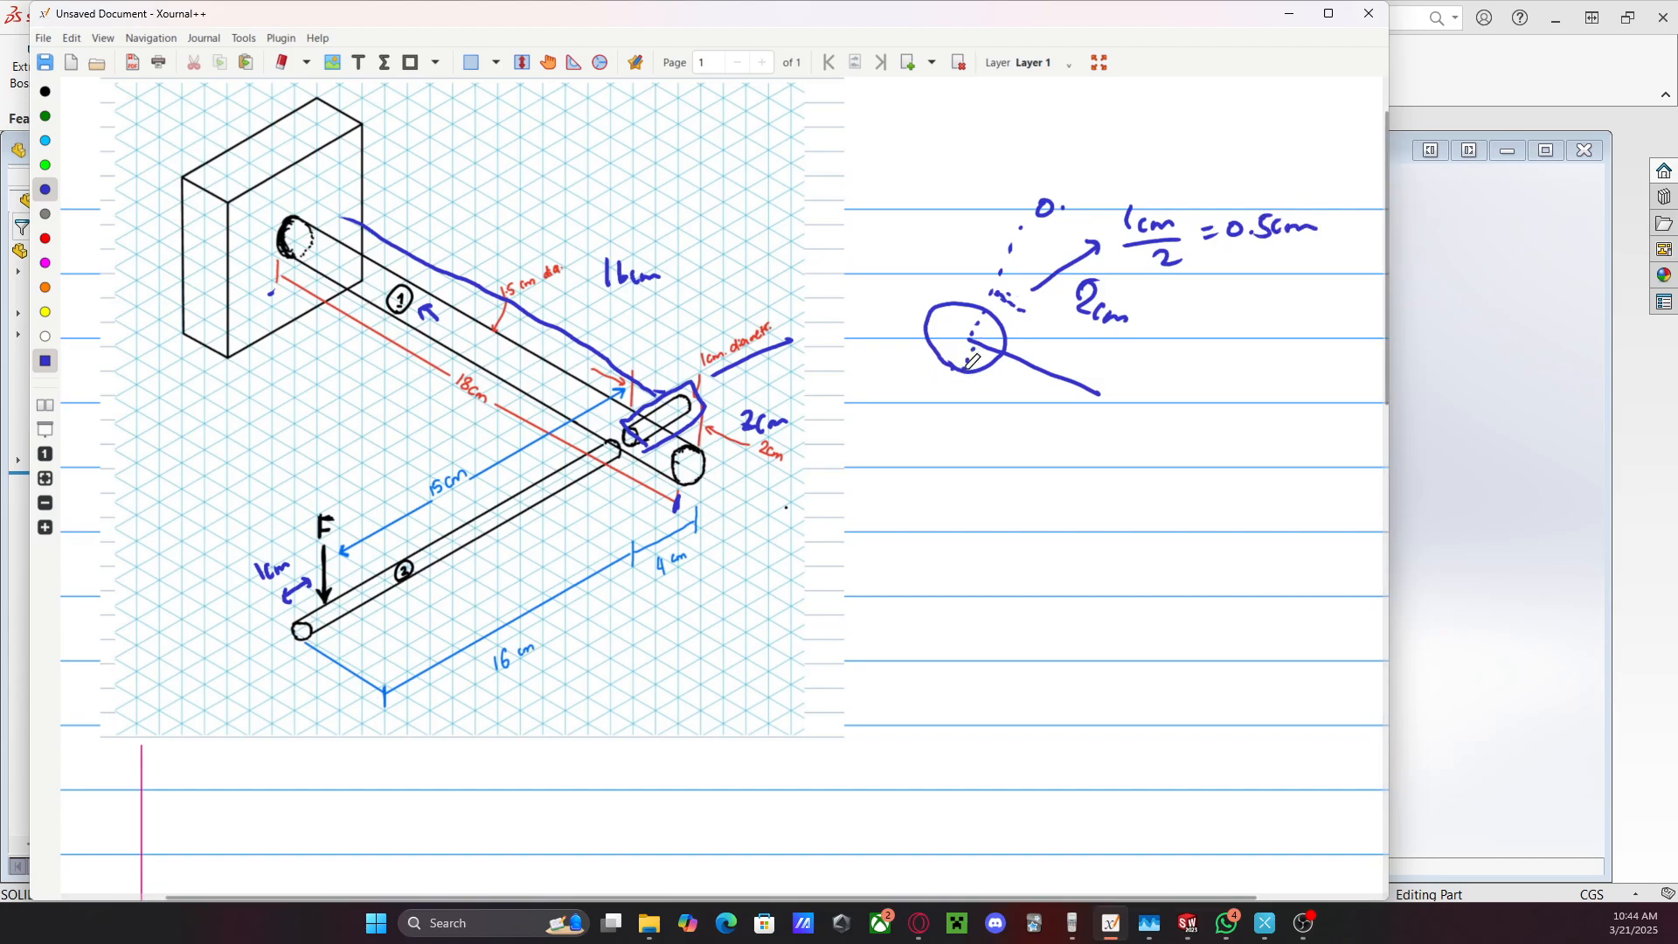
left_click(952, 416)
left_click_drag(943, 404, 995, 414)
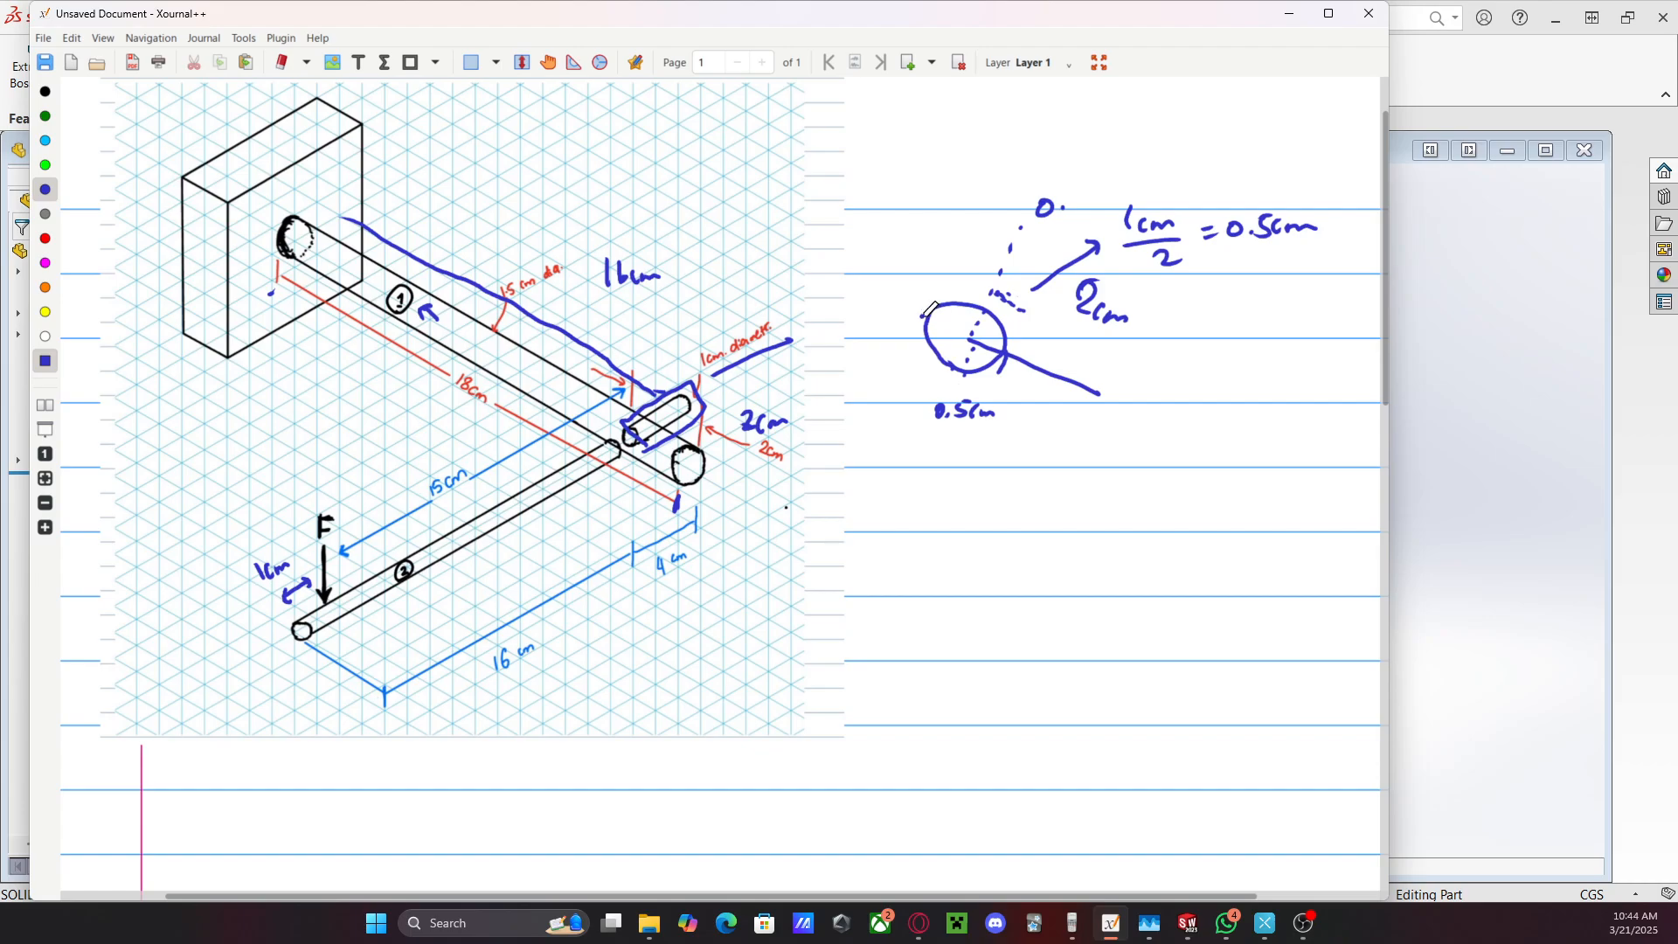
Mark the circle's outer edge, write 2-0.5 = 1.5cm below the 2cm label, and write 2.5cm above the circle
left_click_drag(925, 318, 911, 343)
left_click_drag(1146, 352, 1190, 367)
left_click(1205, 365)
mouse_move(1222, 350)
left_mouse_down()
mouse_move(1211, 367)
mouse_move(1252, 350)
mouse_move(1268, 367)
mouse_move(1339, 355)
left_mouse_up()
left_click(1279, 364)
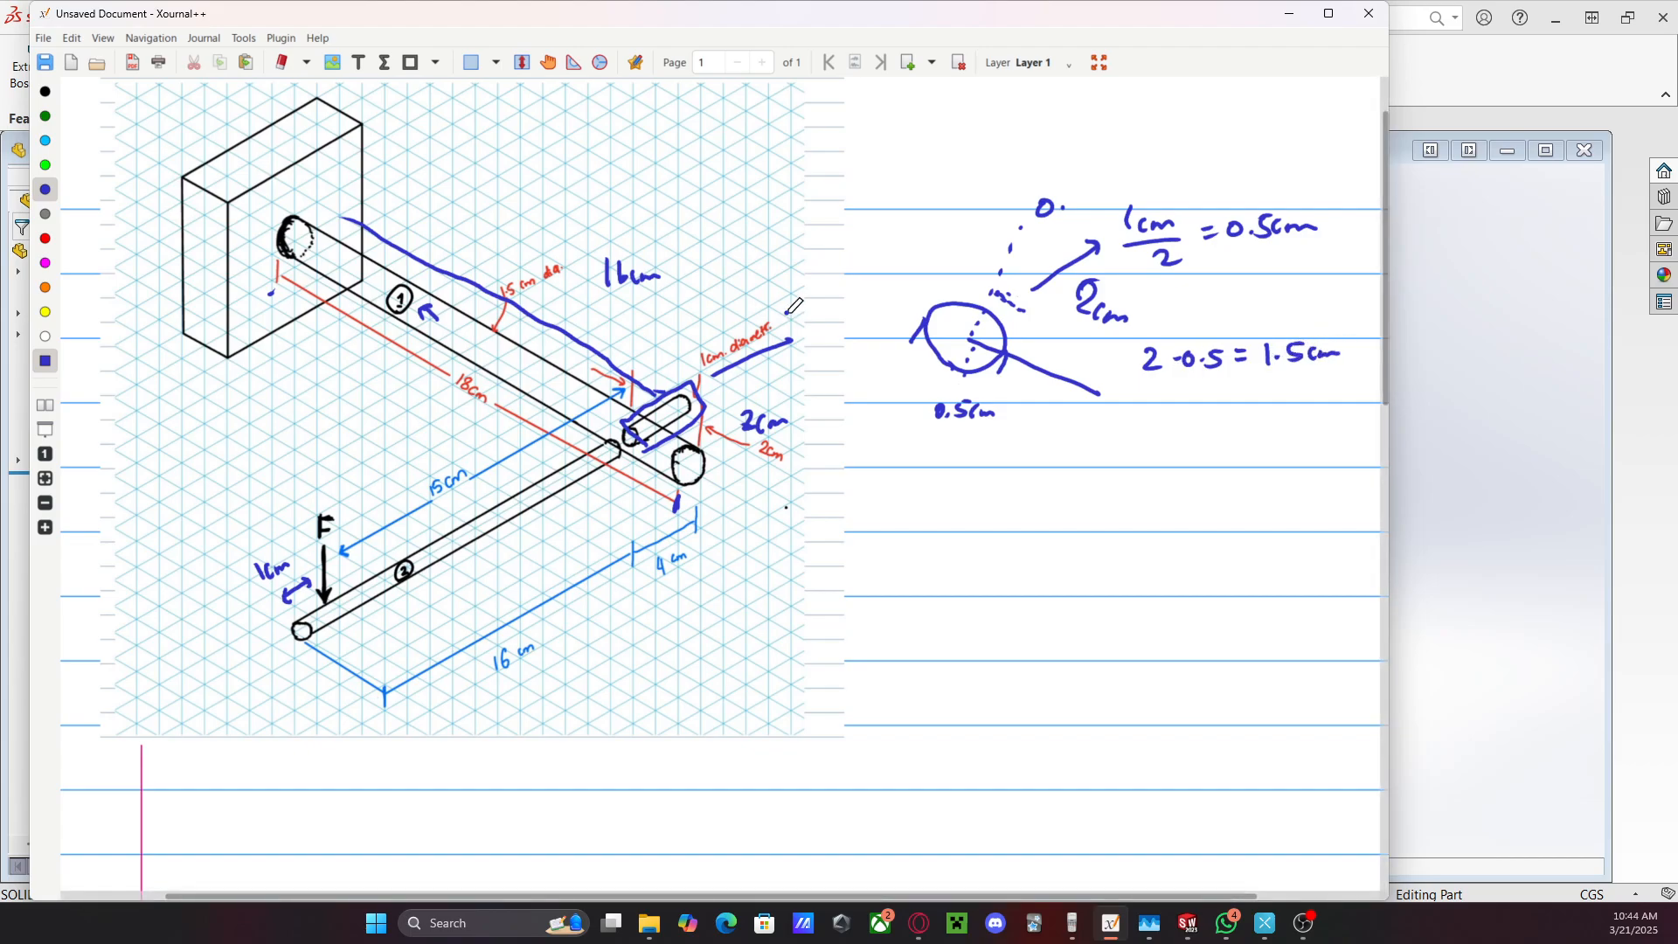
left_click_drag(874, 273, 902, 289)
left_click(896, 287)
left_click_drag(905, 273, 937, 282)
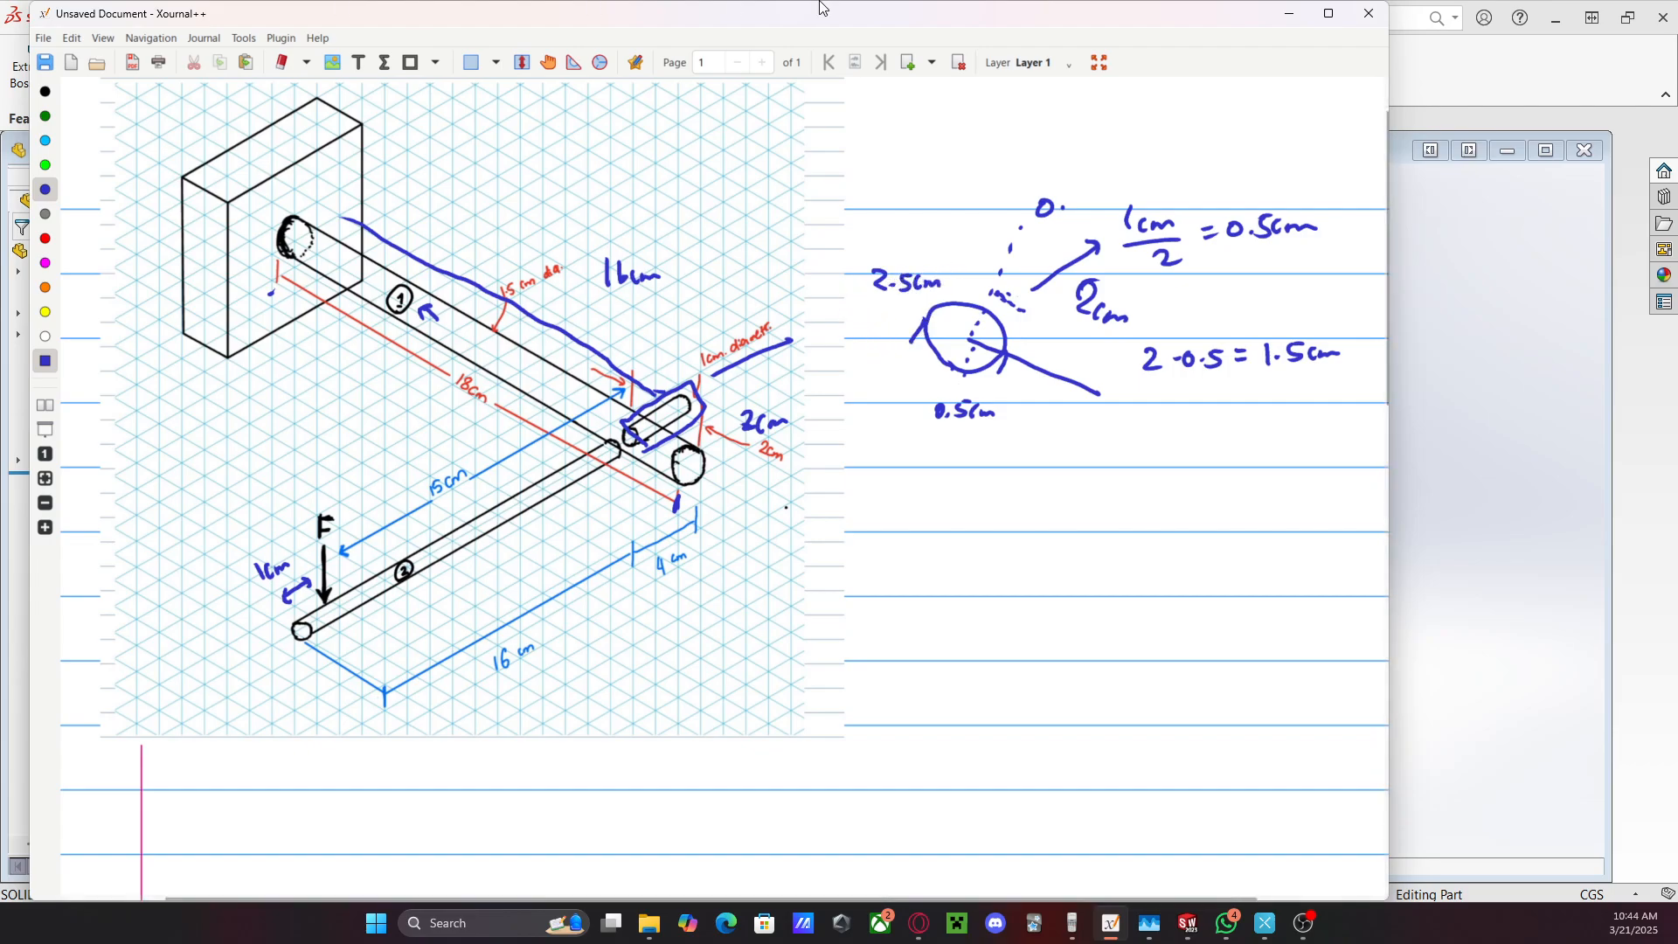
Switch to SOLIDWORKS and use the Hole Wizard with a 3D sketch to place one hole on the cylinder's surface near its end
left_click(1465, 341)
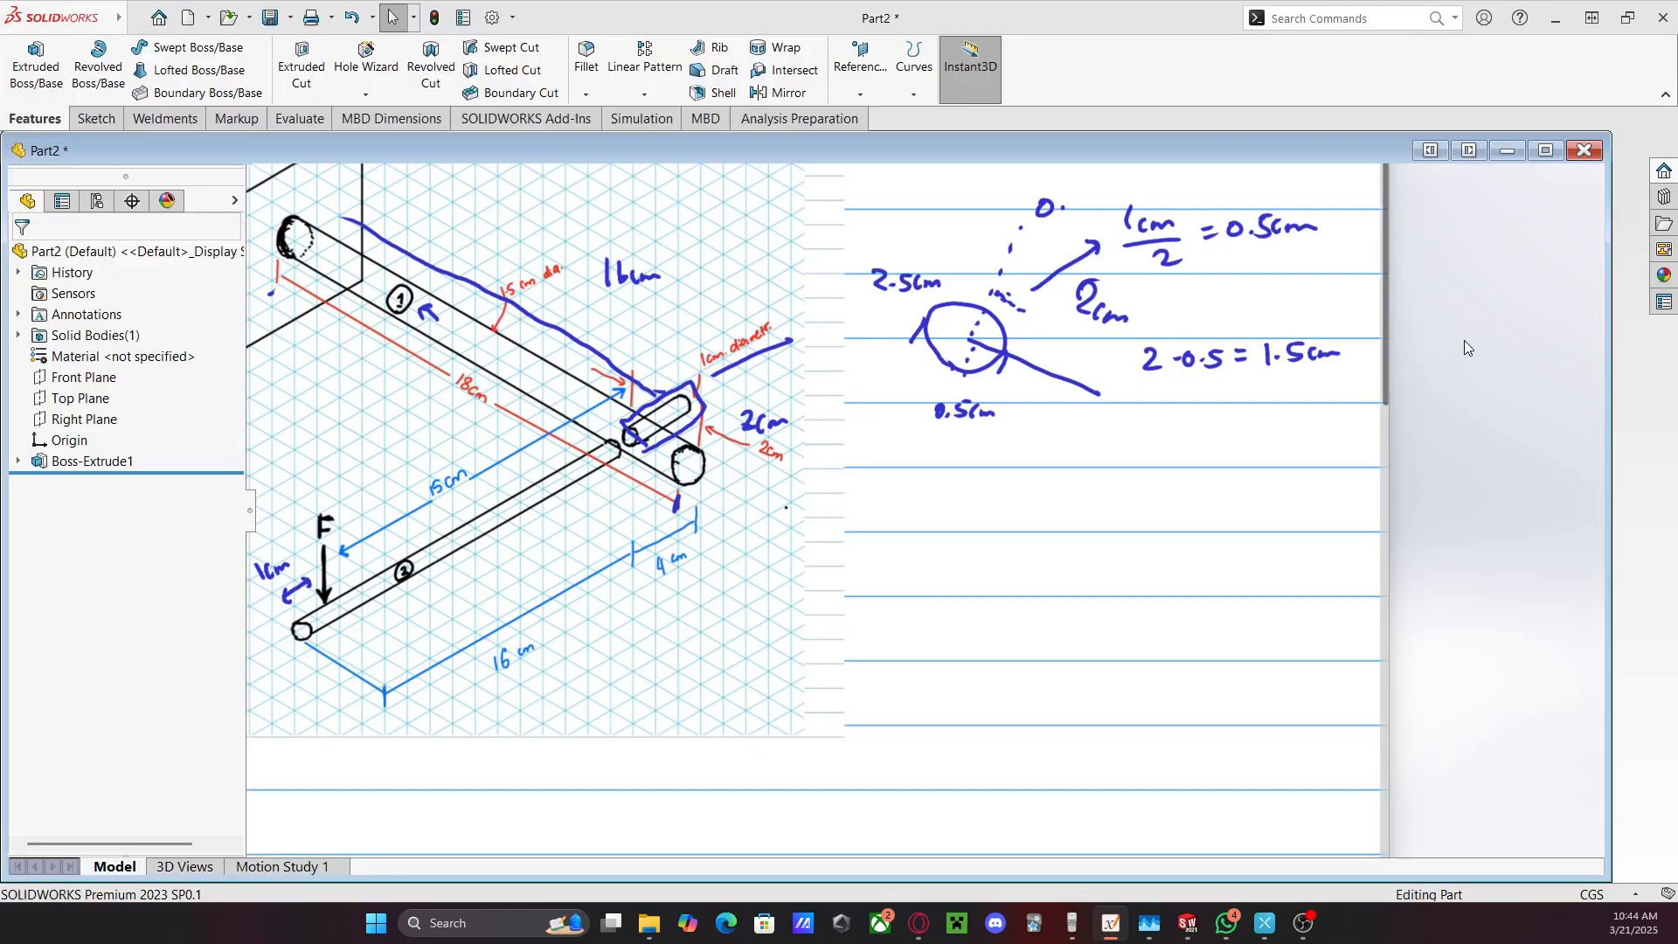
mouse_move(488, 729)
middle_mouse_down()
mouse_move(409, 618)
mouse_move(487, 749)
mouse_move(472, 738)
middle_mouse_up()
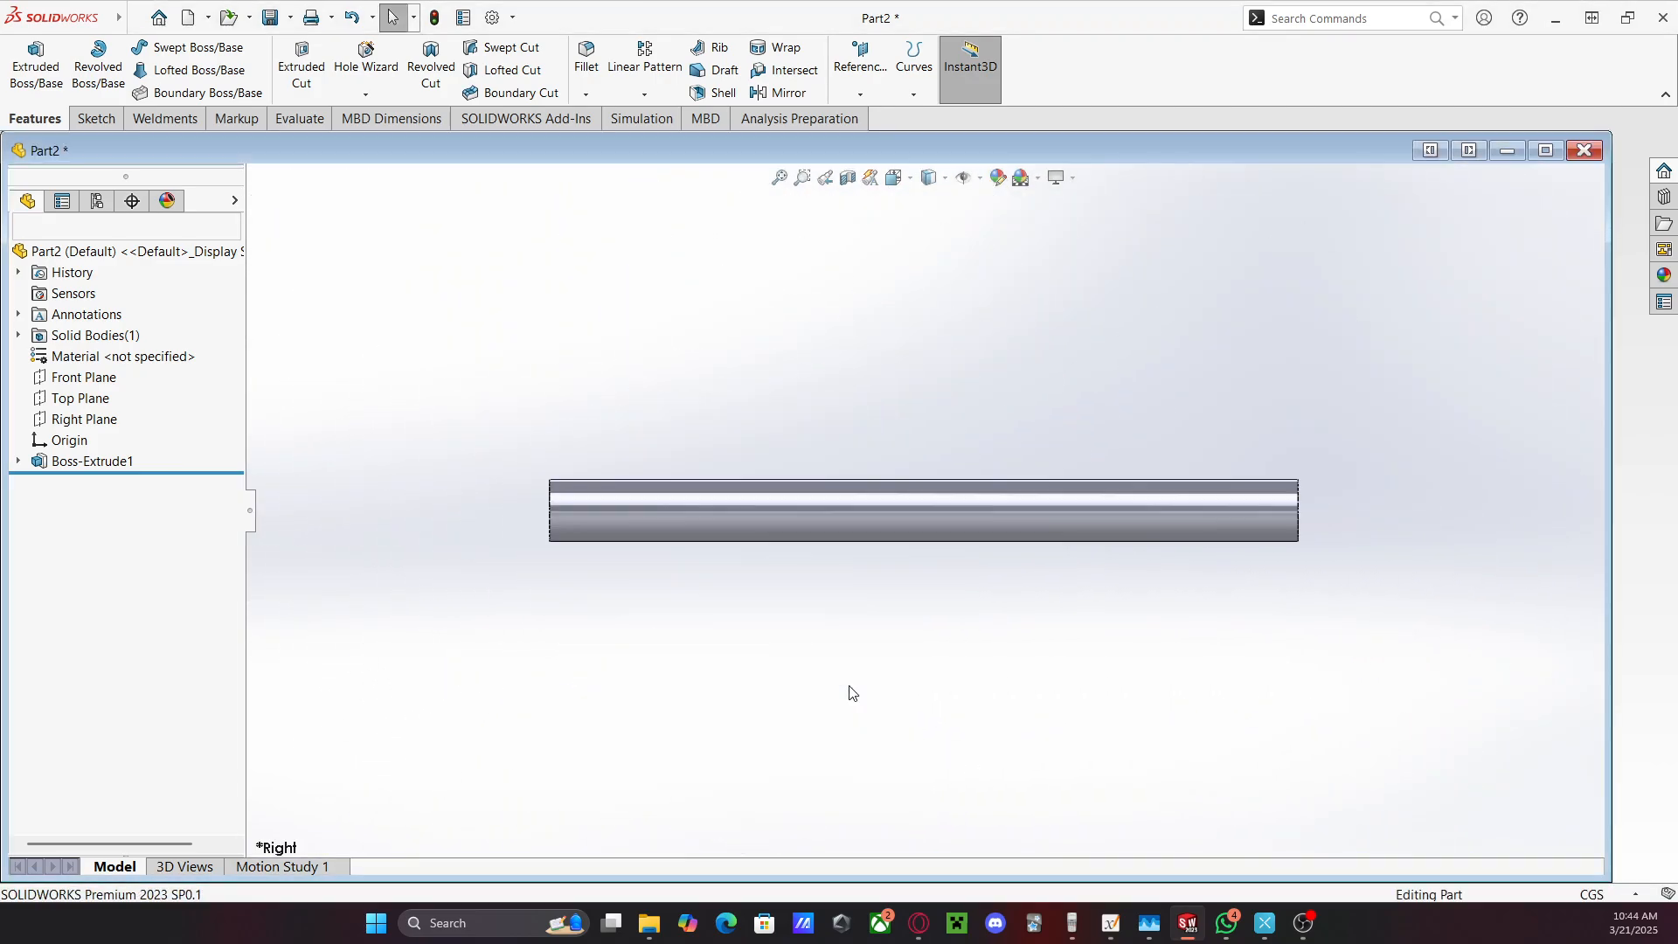
scroll(555, 408, "down", 4)
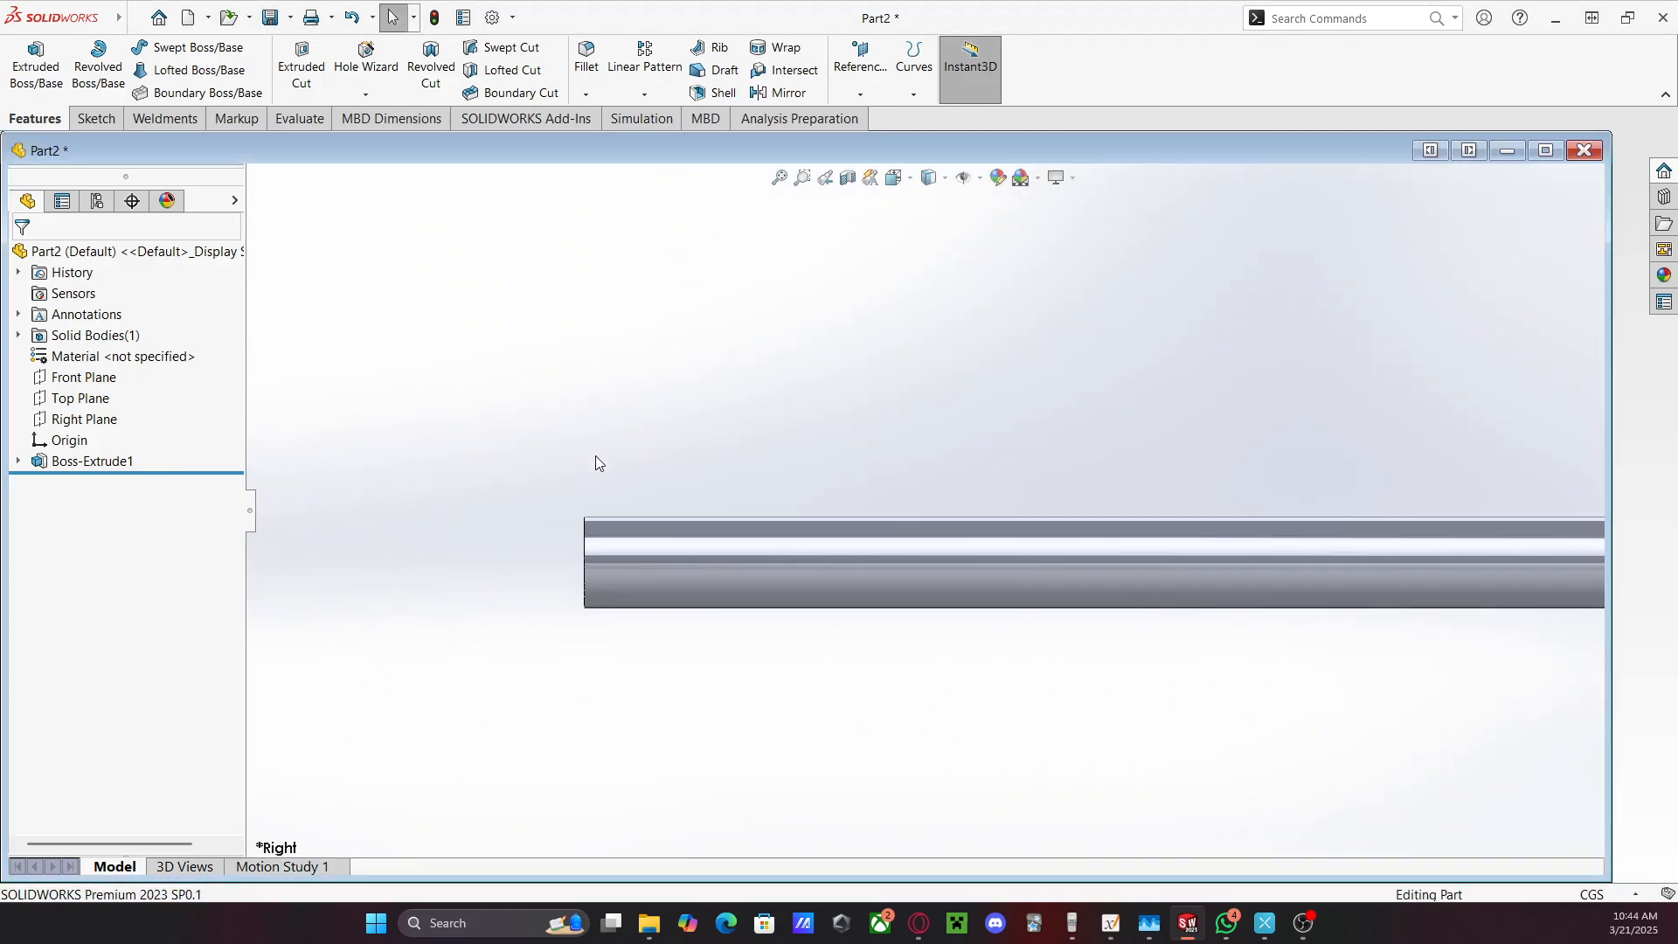
left_click(377, 59)
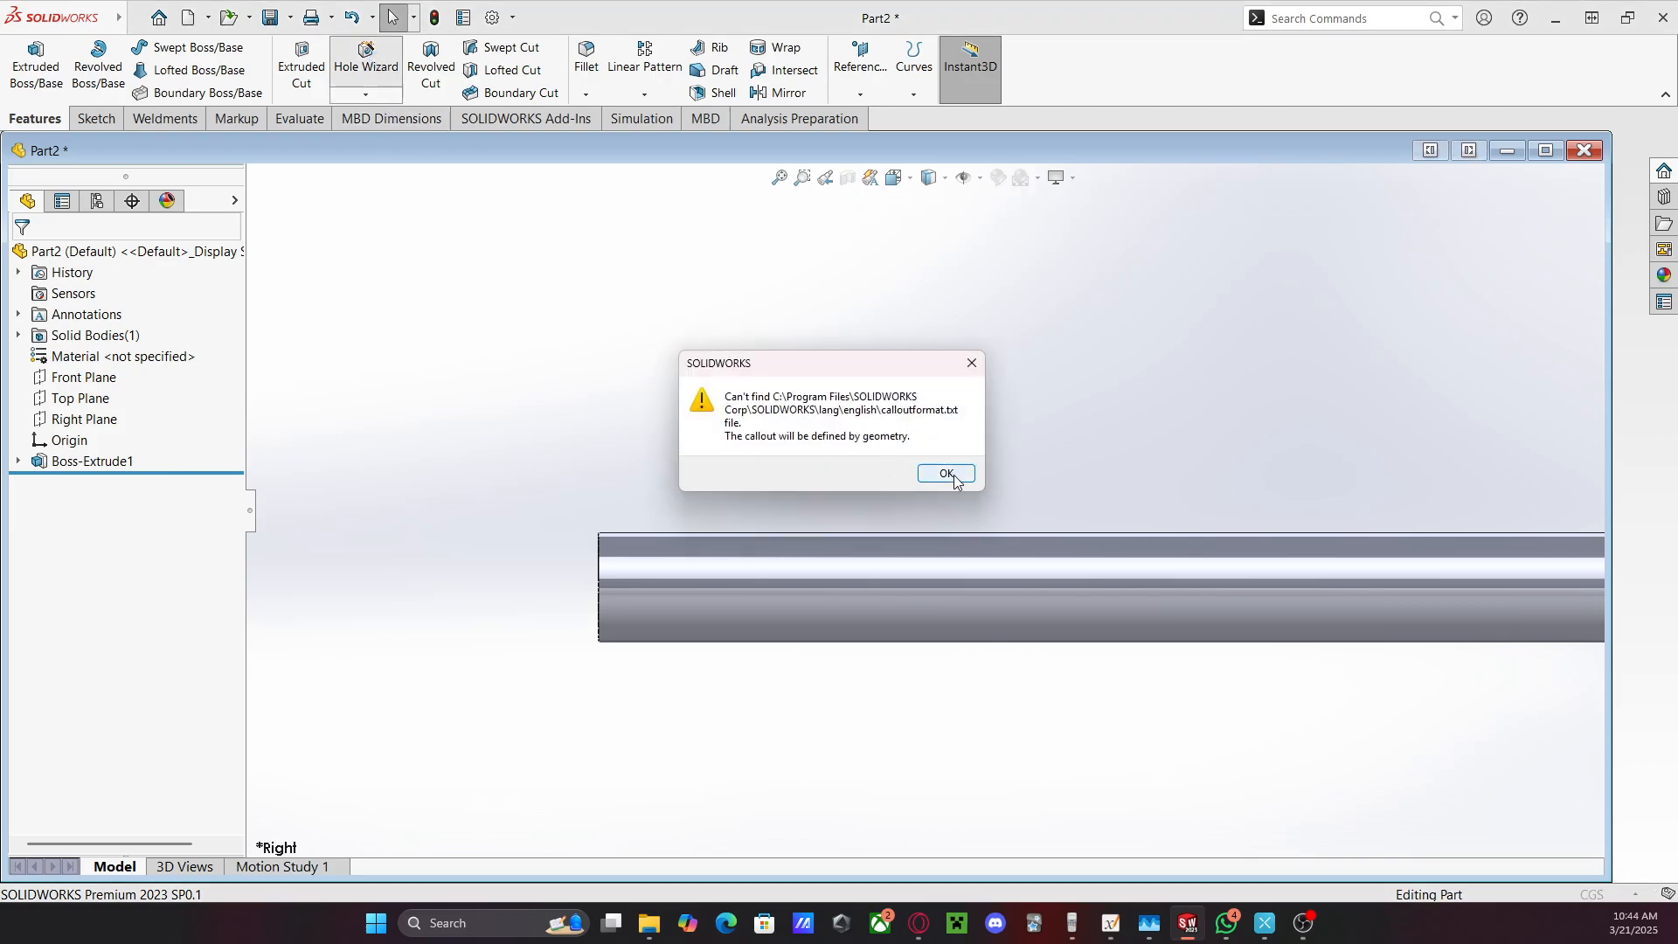
left_click(947, 474)
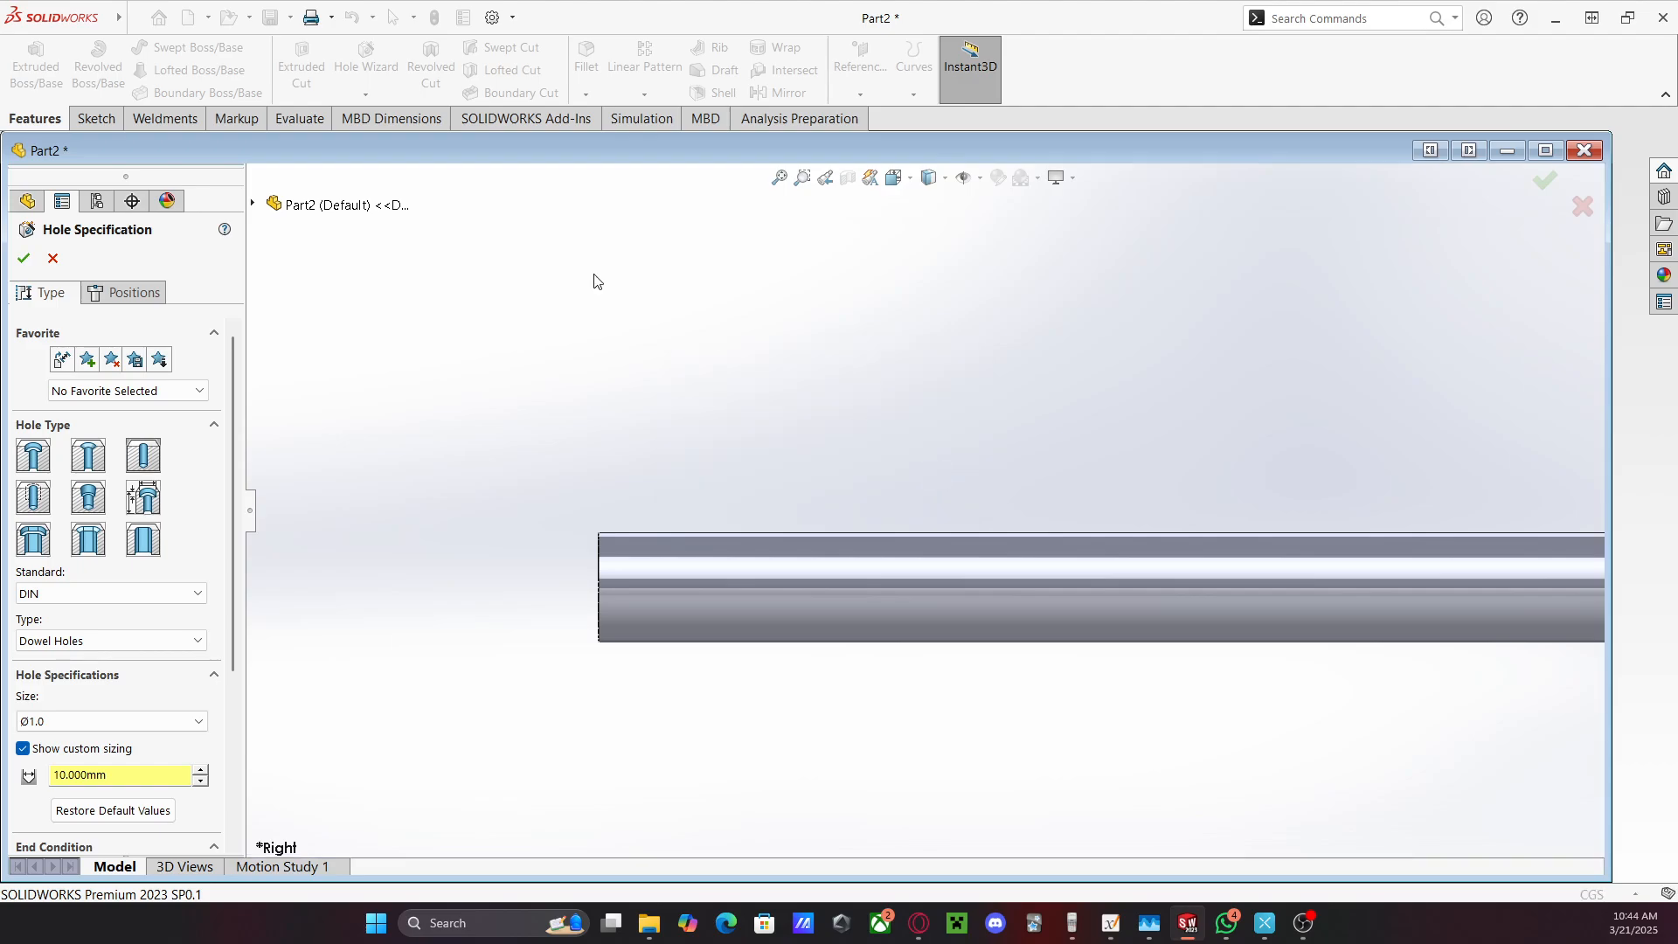
left_click(145, 296)
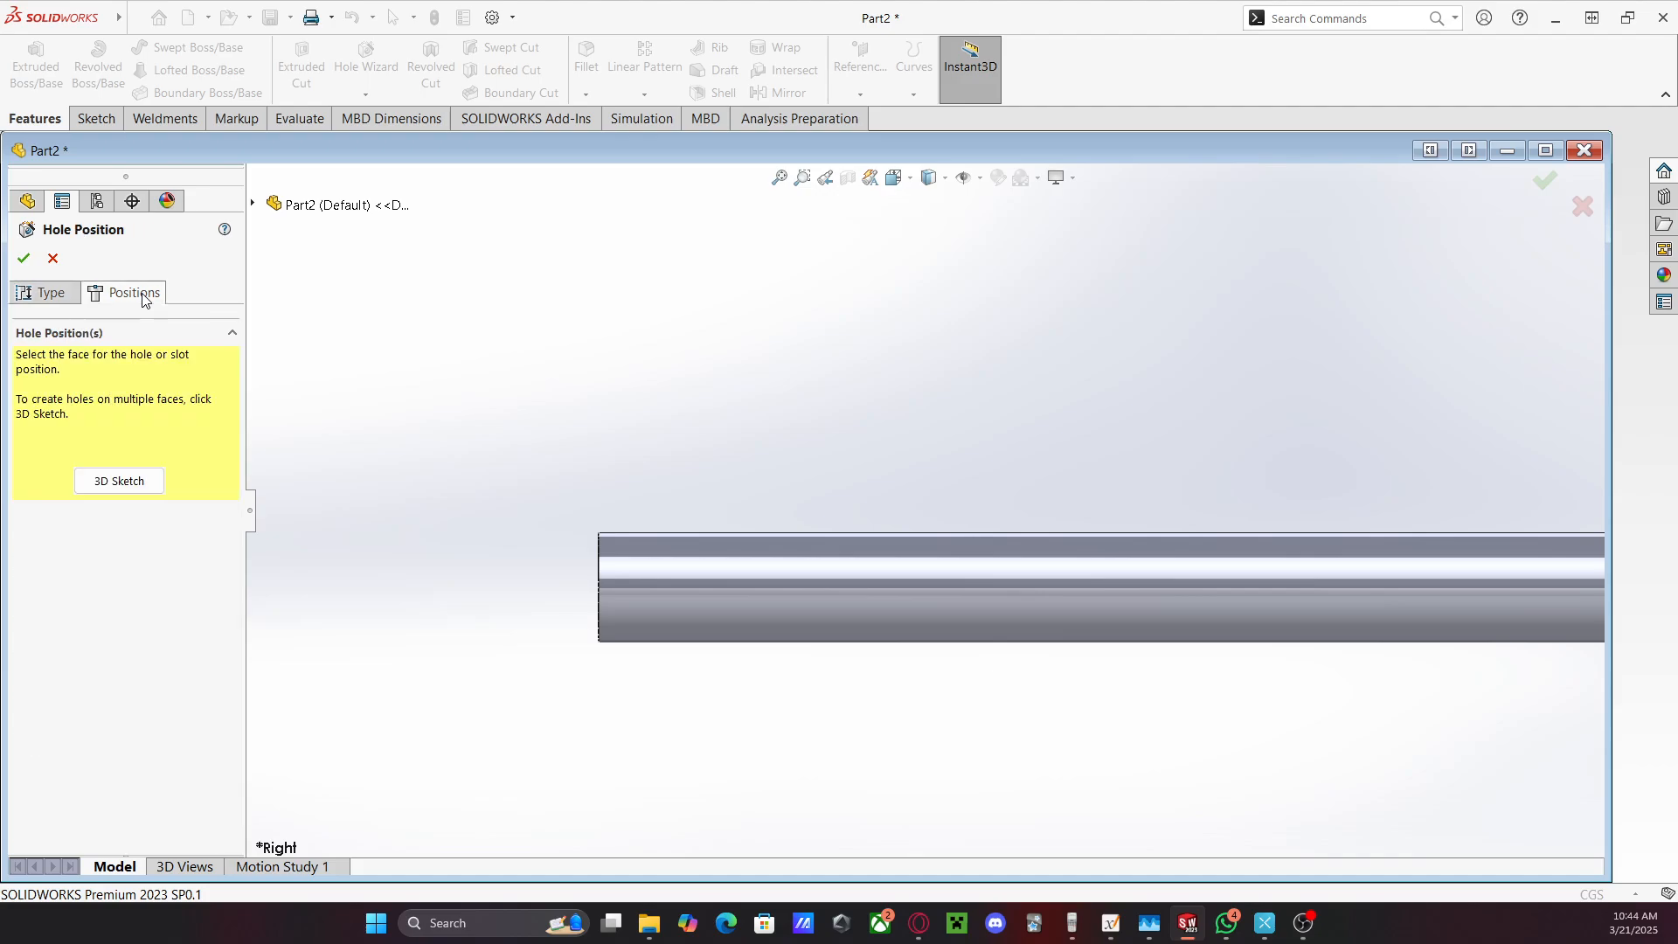
left_click(120, 480)
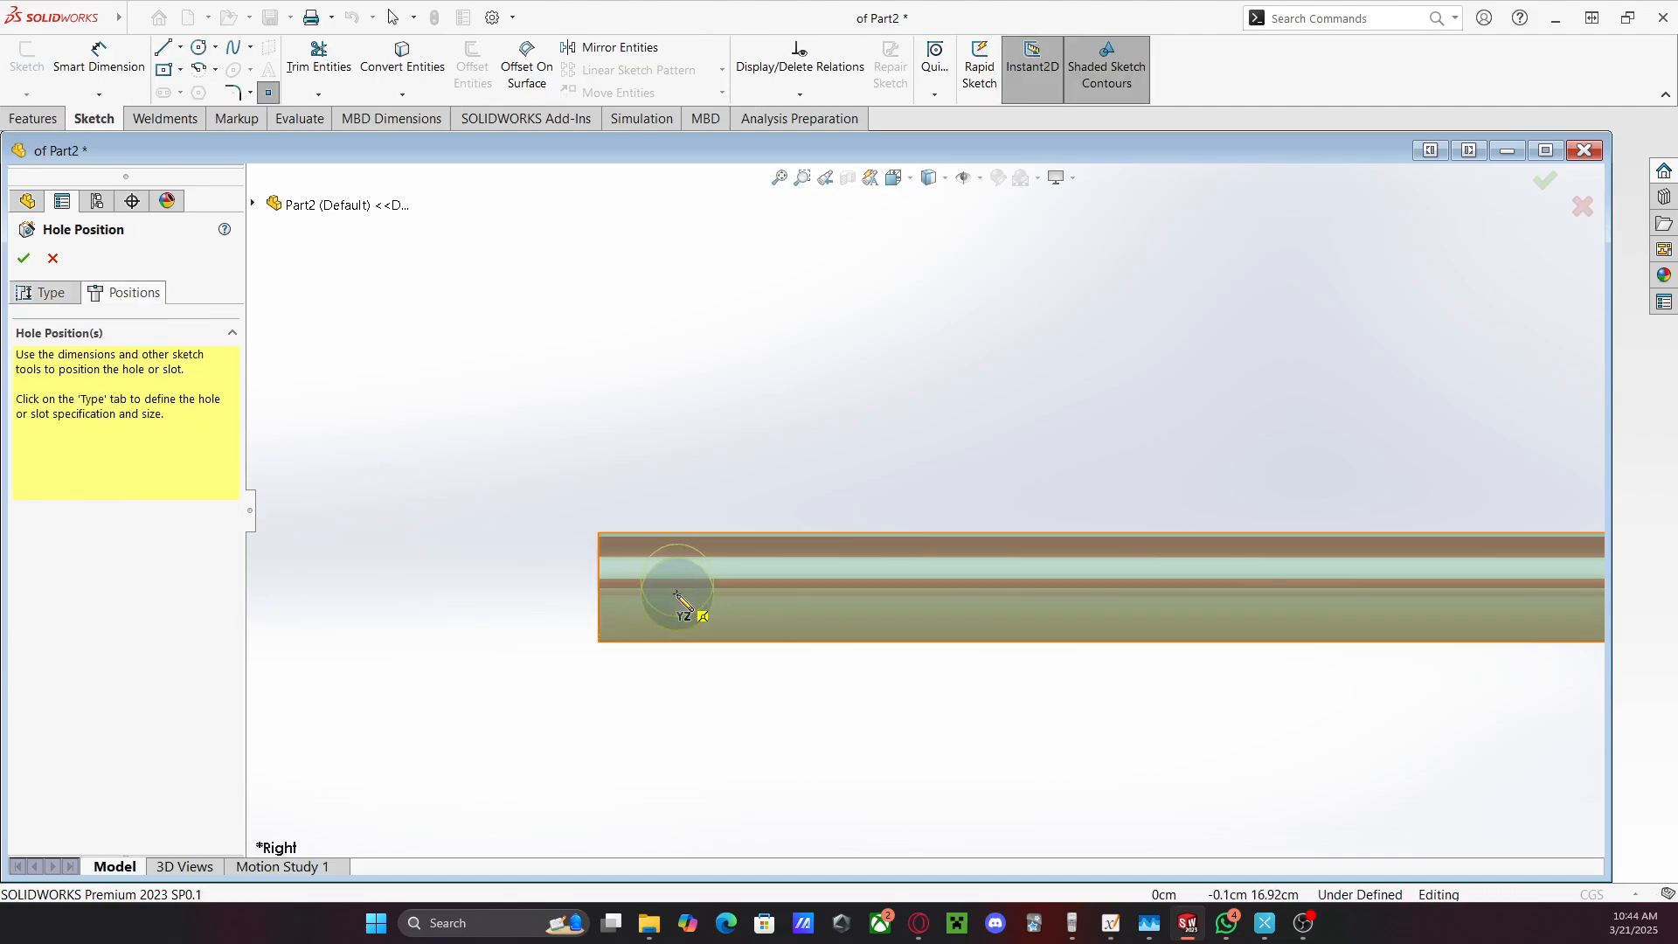
left_click(743, 587)
middle_click_drag(375, 389, 506, 438)
Specify the DIN dowel hole as size Ø1.5 with a custom through-hole diameter of 1 cm
left_click(66, 299)
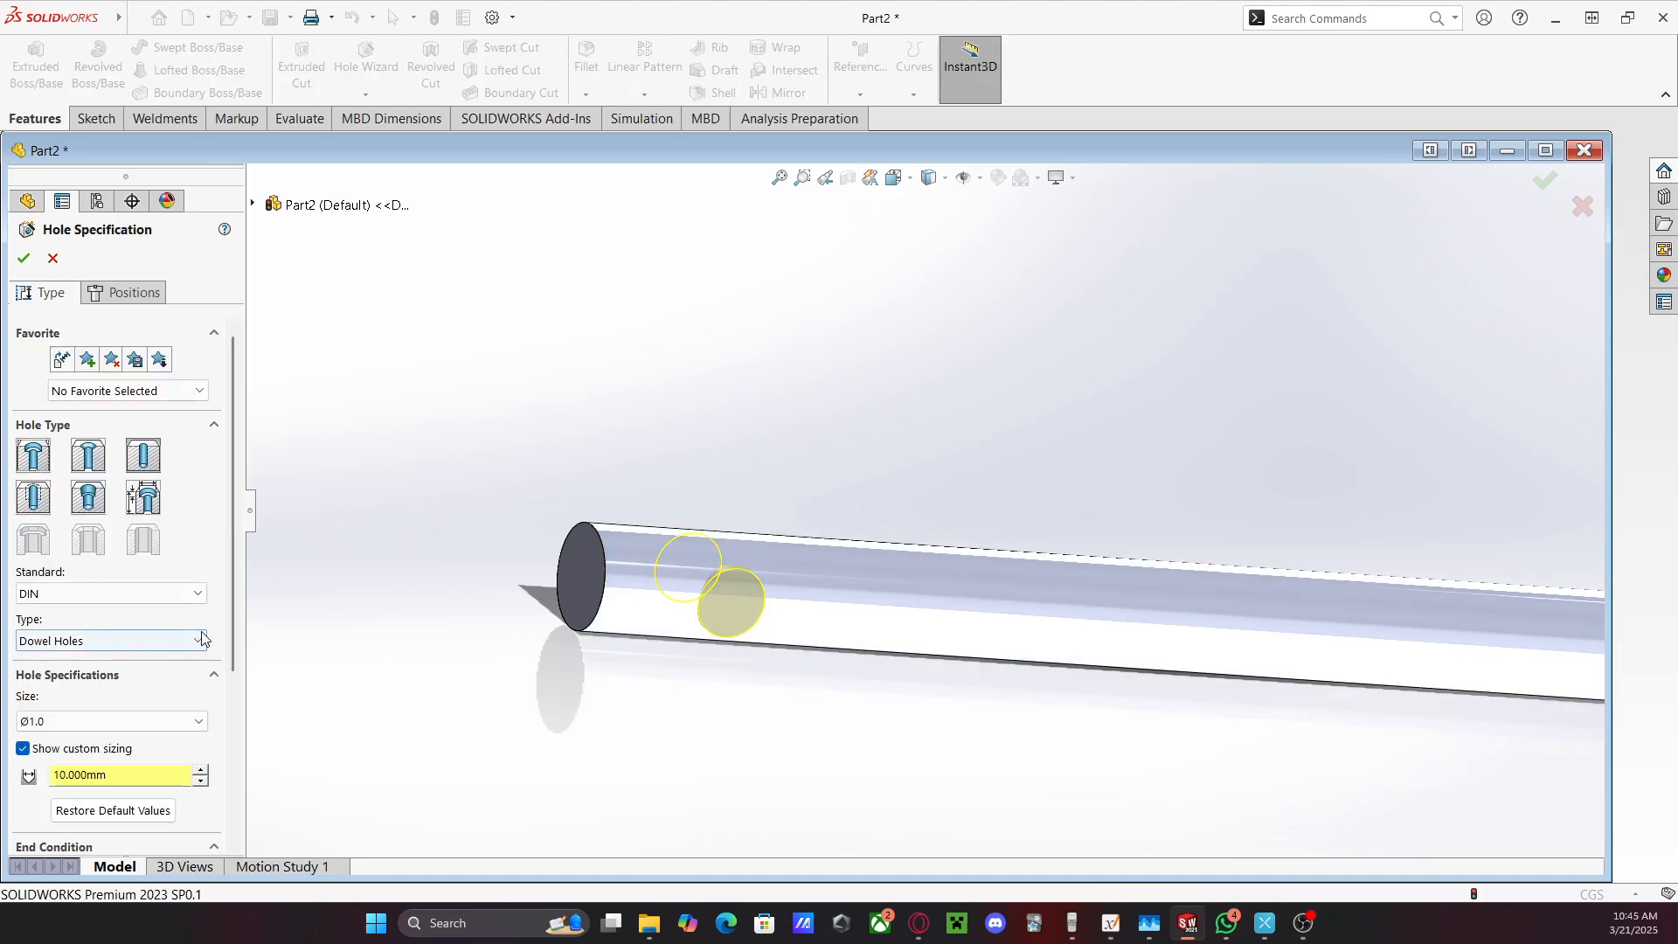
scroll(234, 590, "down", 5)
scroll(227, 691, "down", 1)
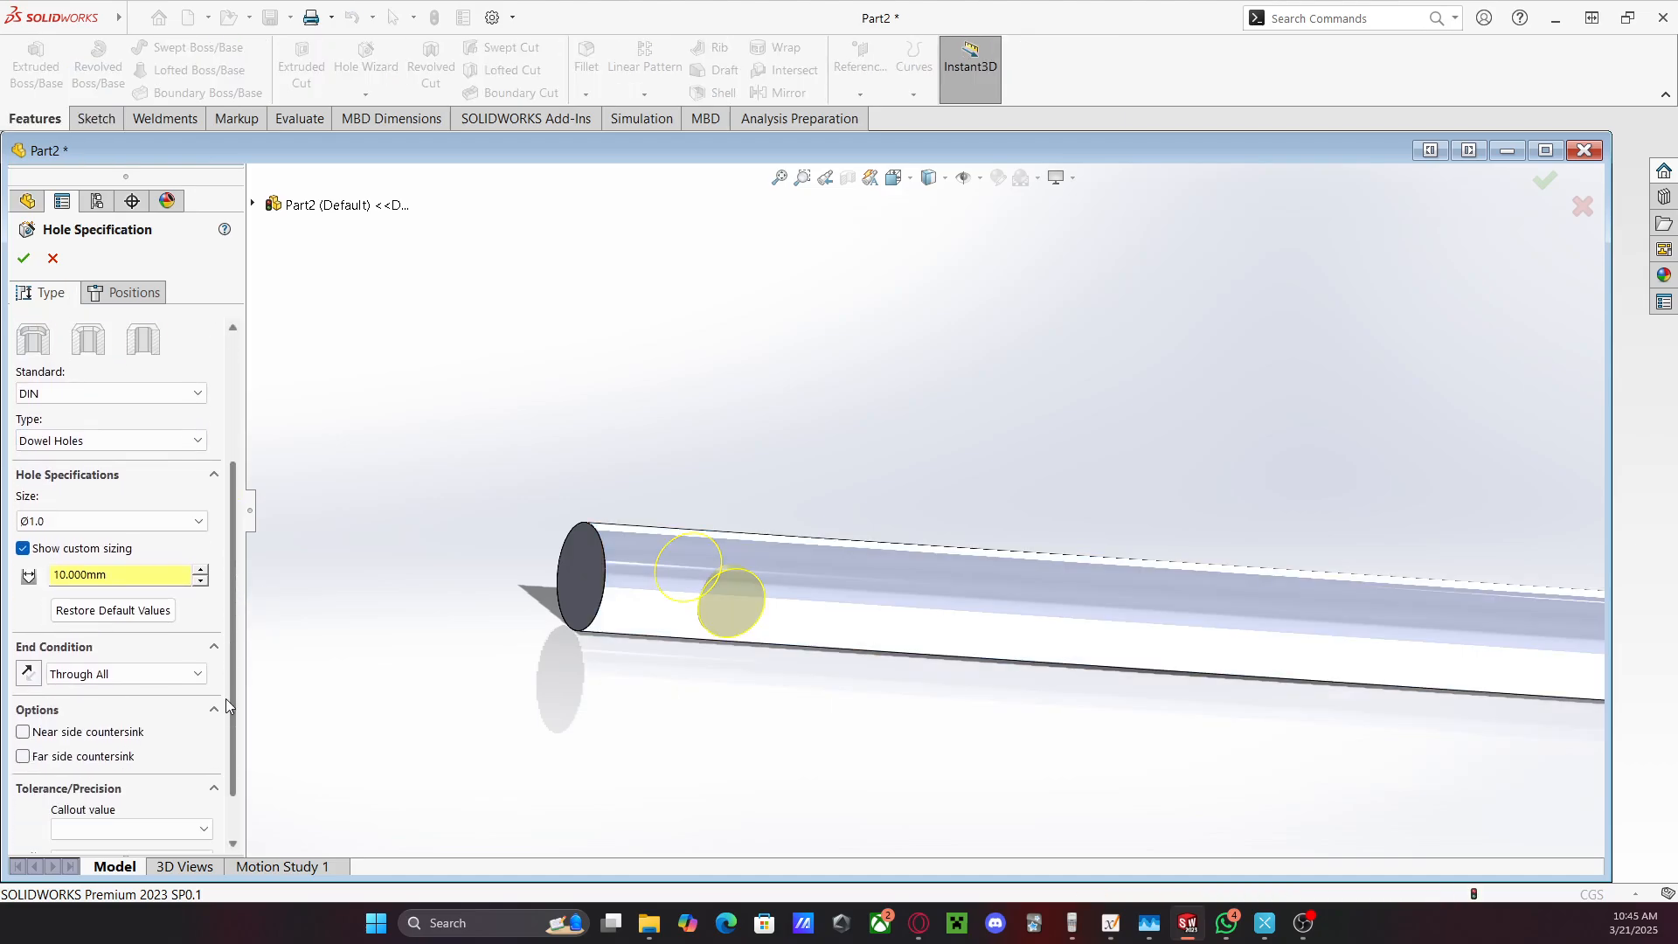
left_click(52, 522)
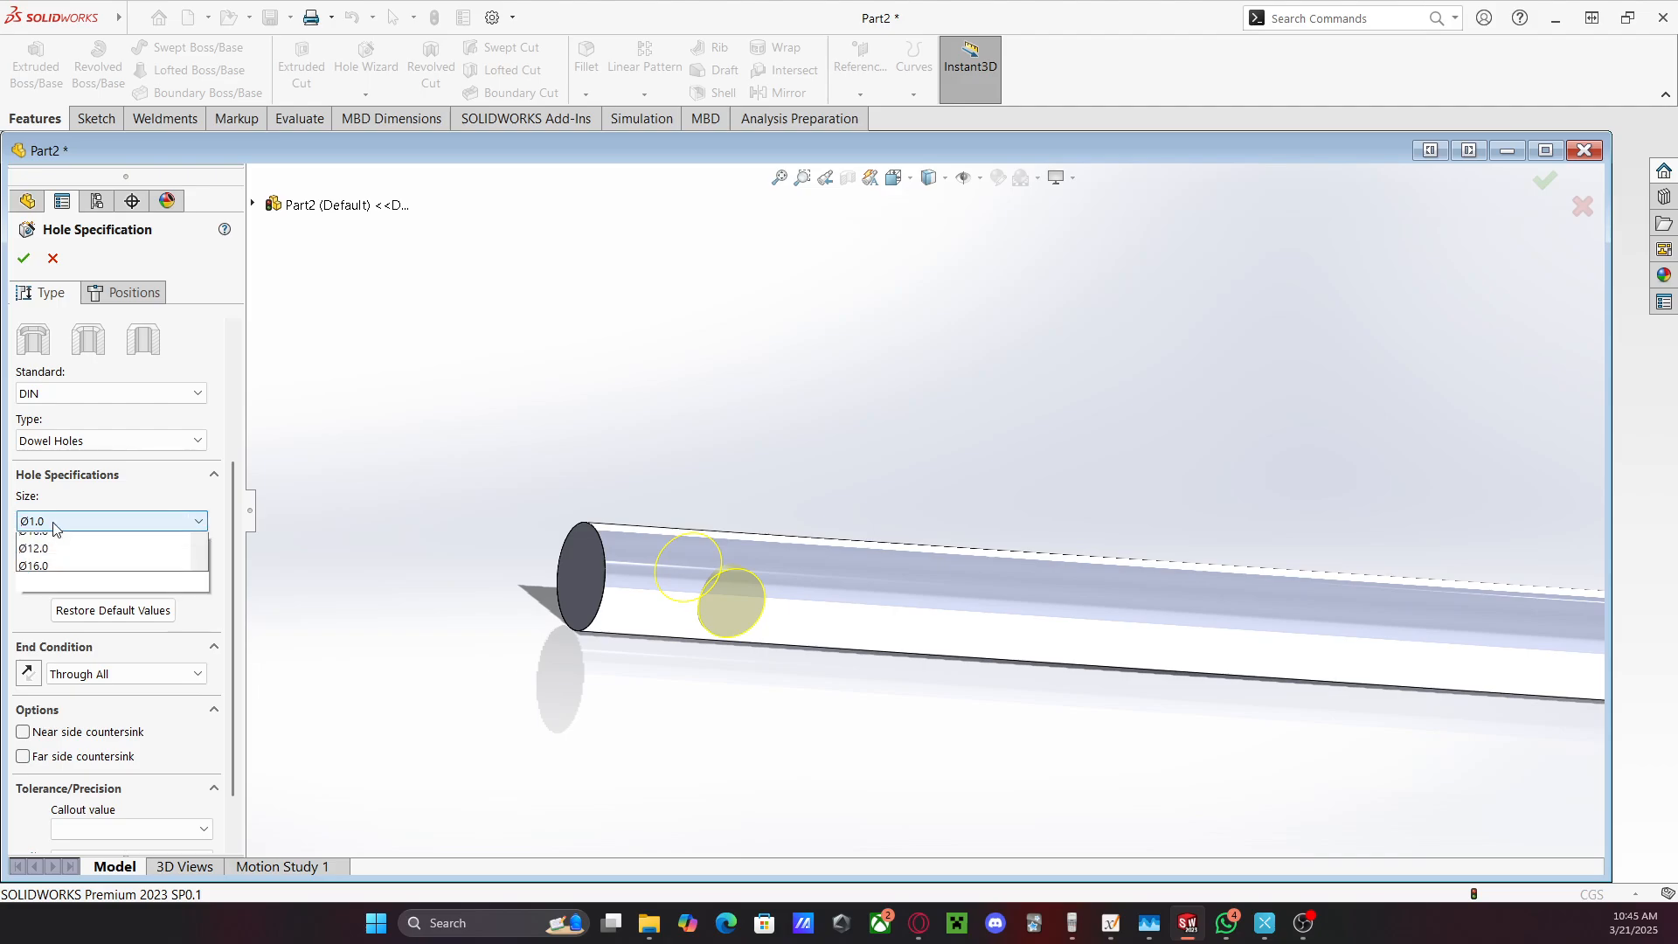
left_click(53, 522)
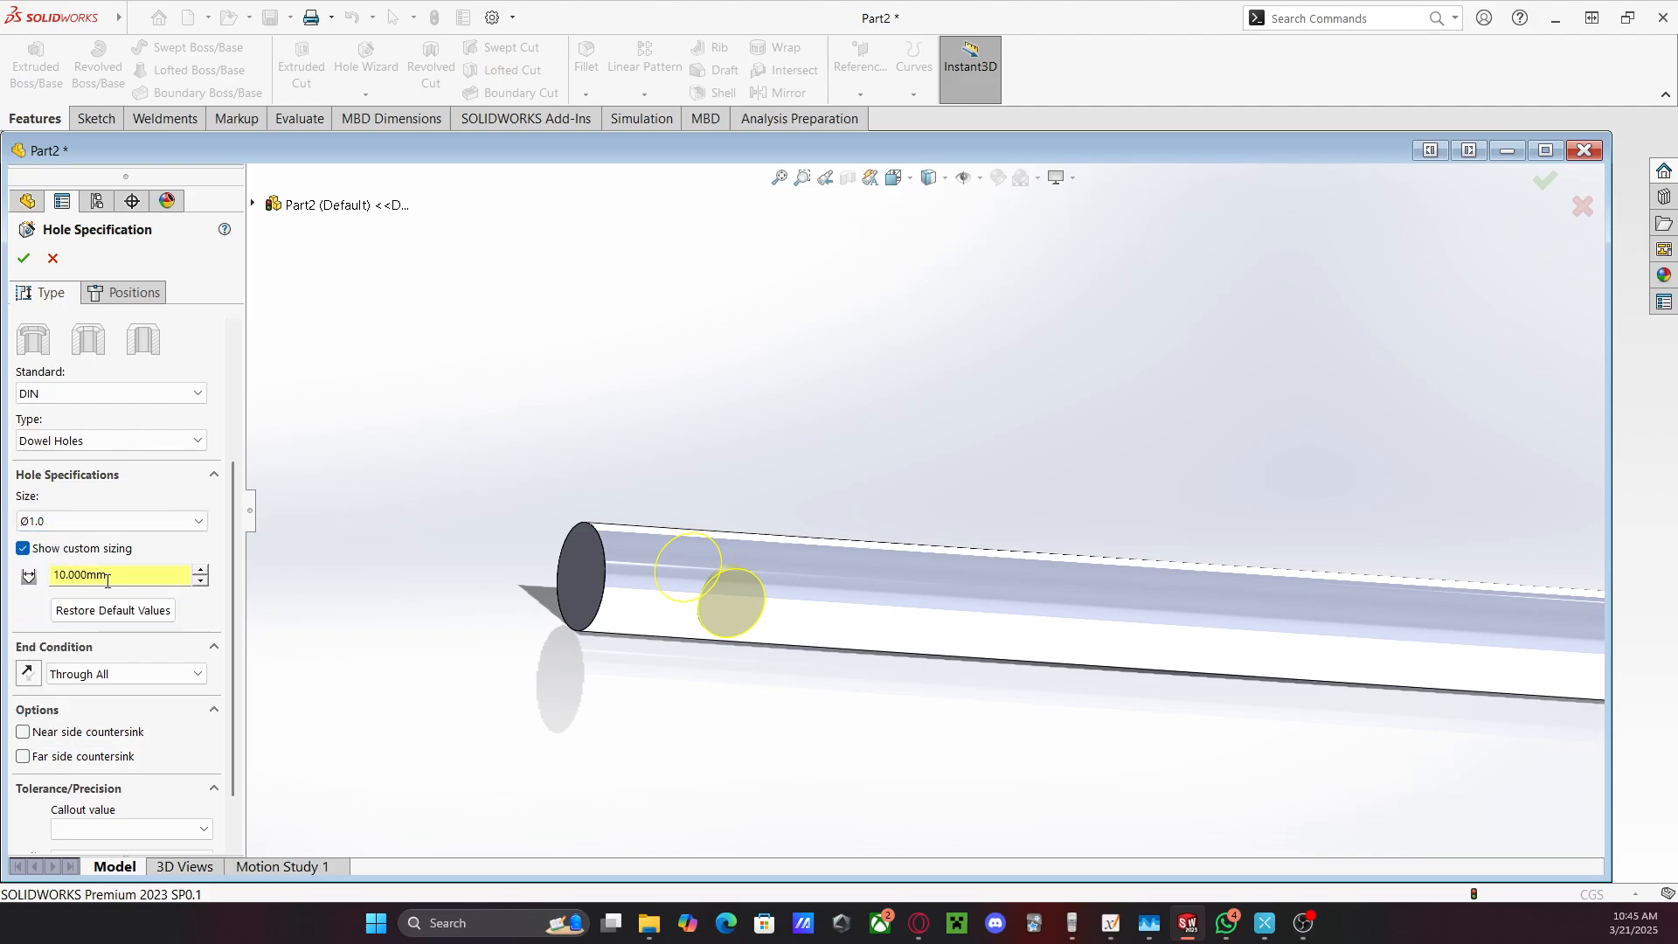
left_click_drag(108, 577, 41, 569)
type("0.5")
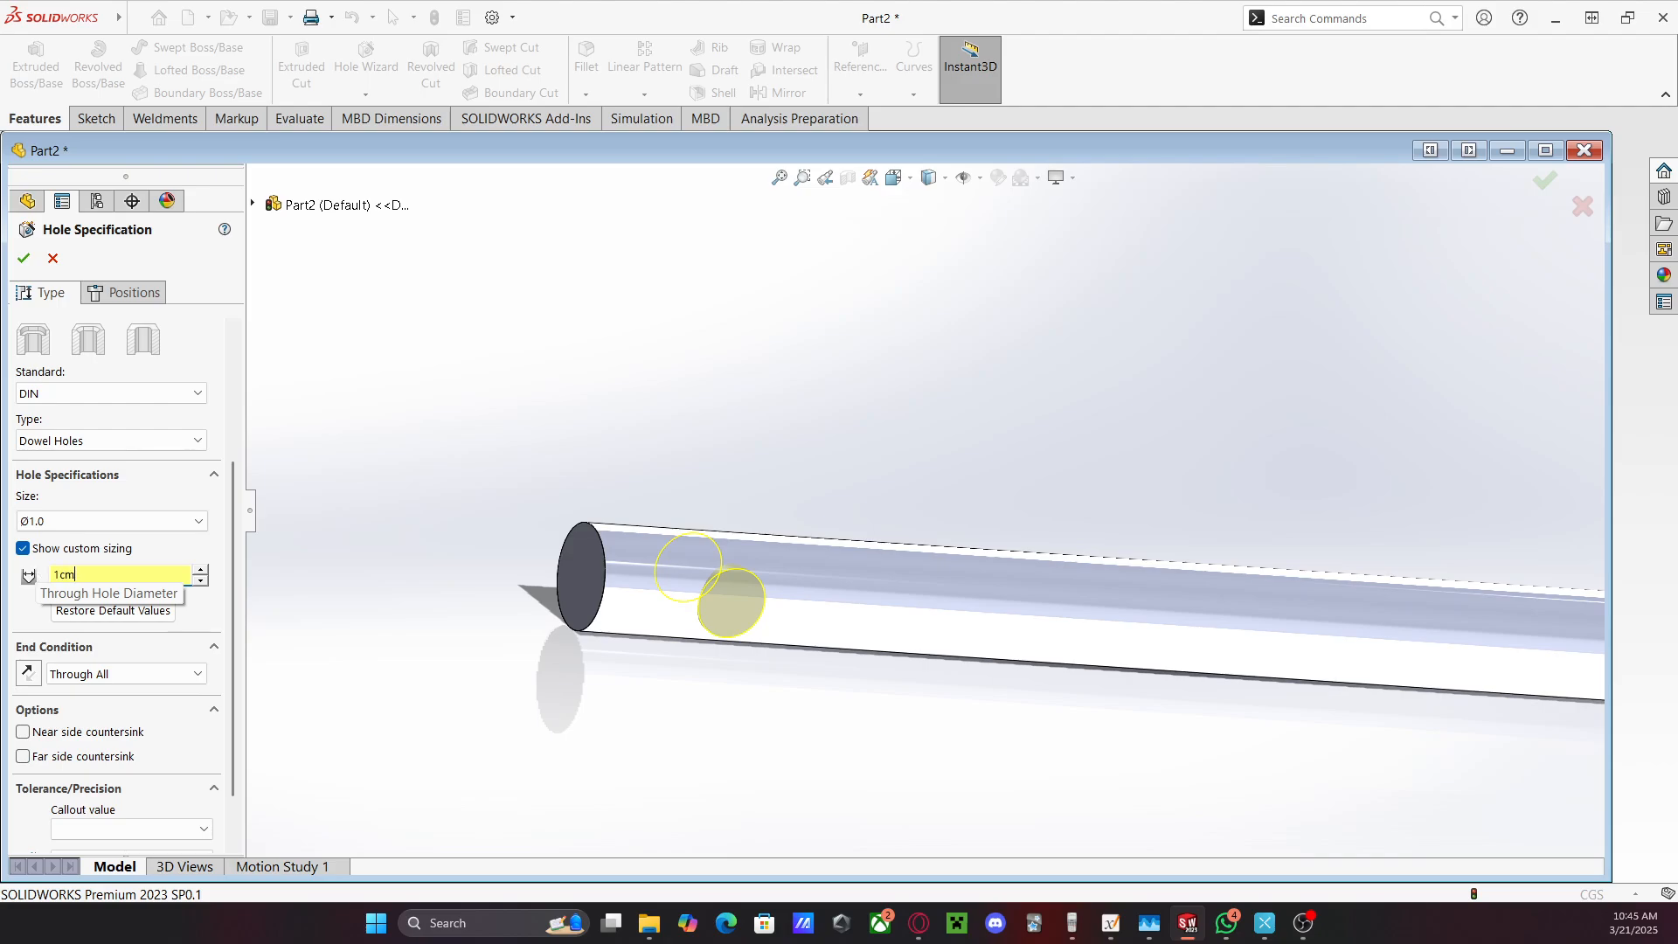
key("Return")
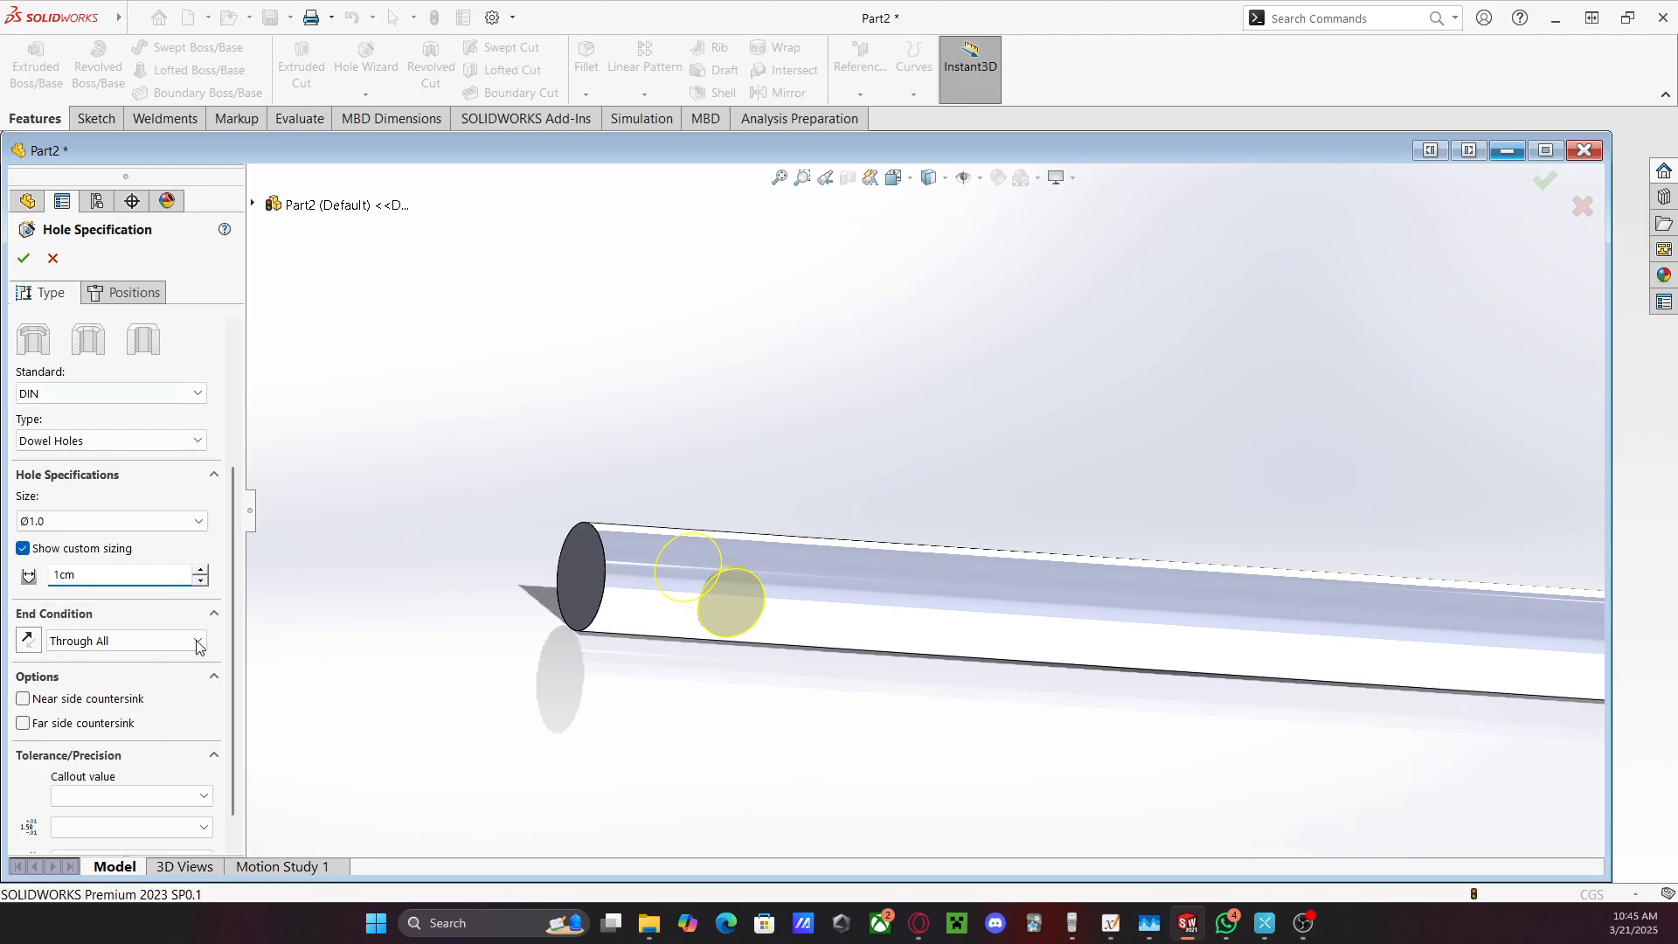
scroll(109, 531, "down", 1)
left_click(199, 579)
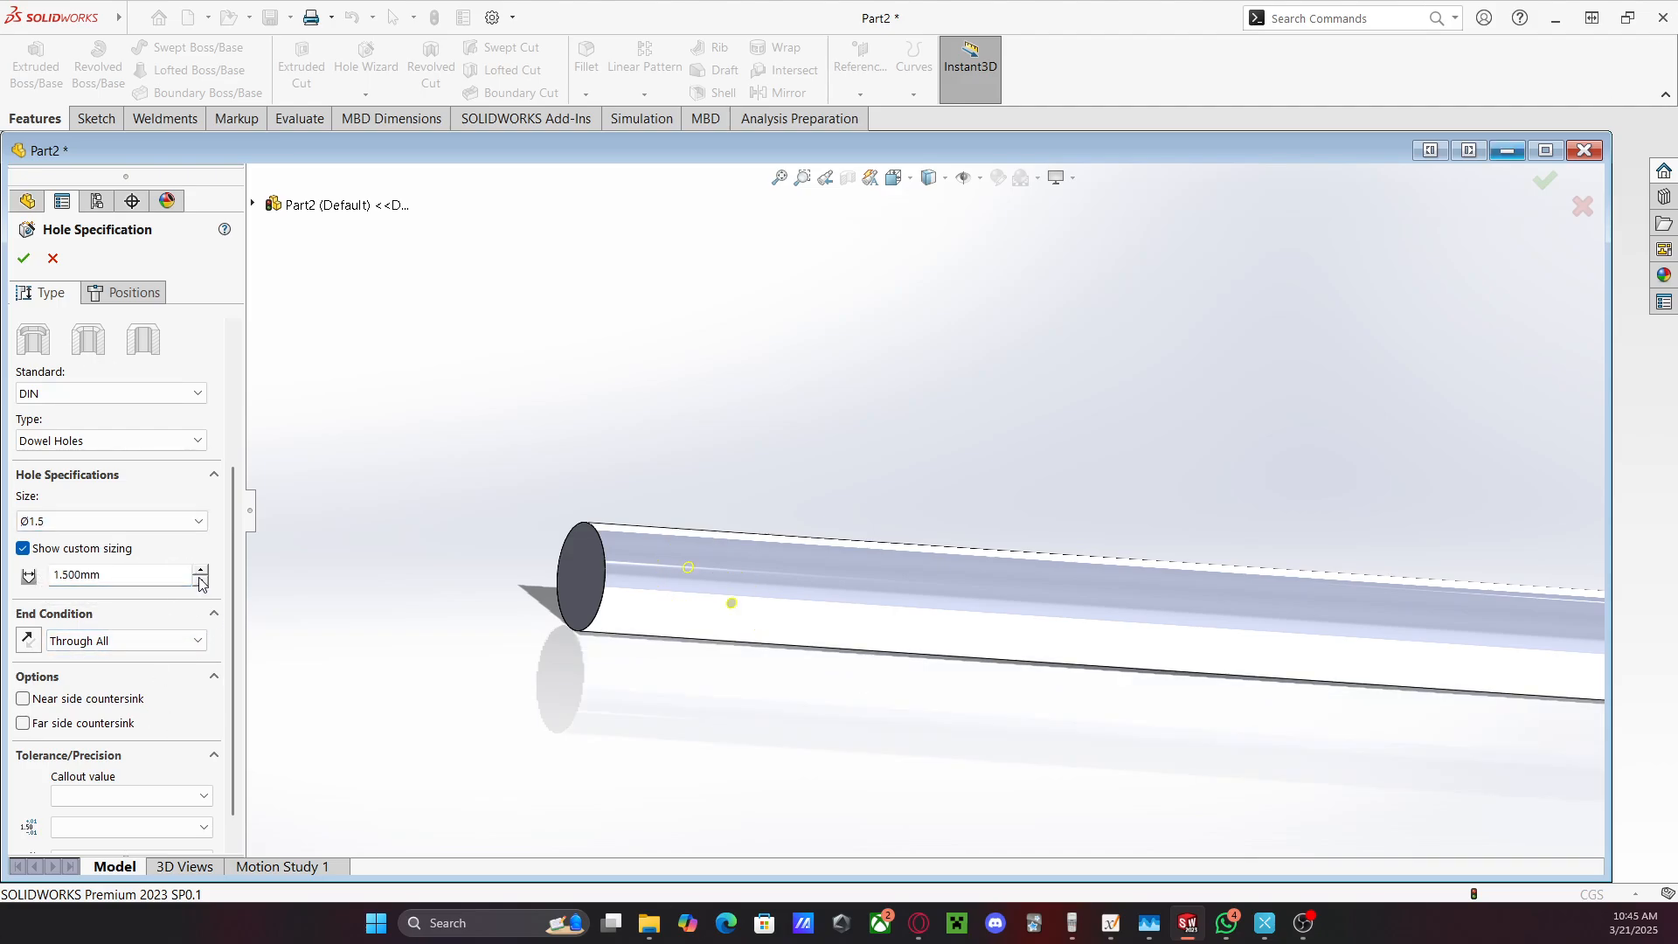
left_click(154, 576)
type("1cm")
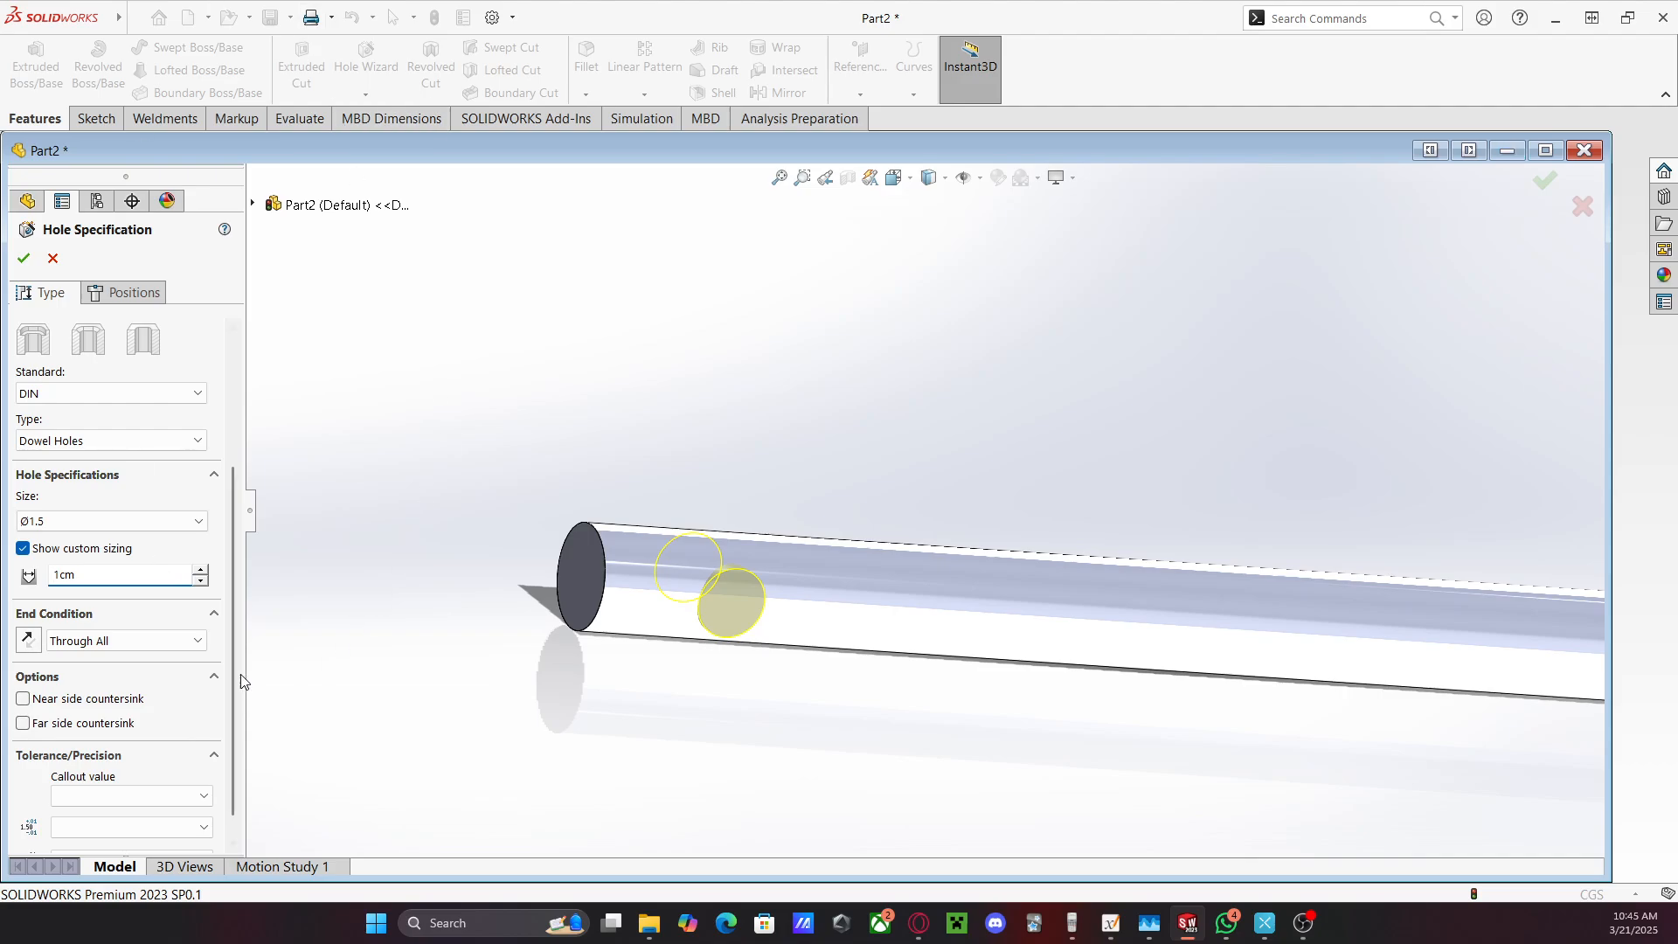
Review the dowel hole's type, size and end-condition options
scroll(236, 673, "down", 1)
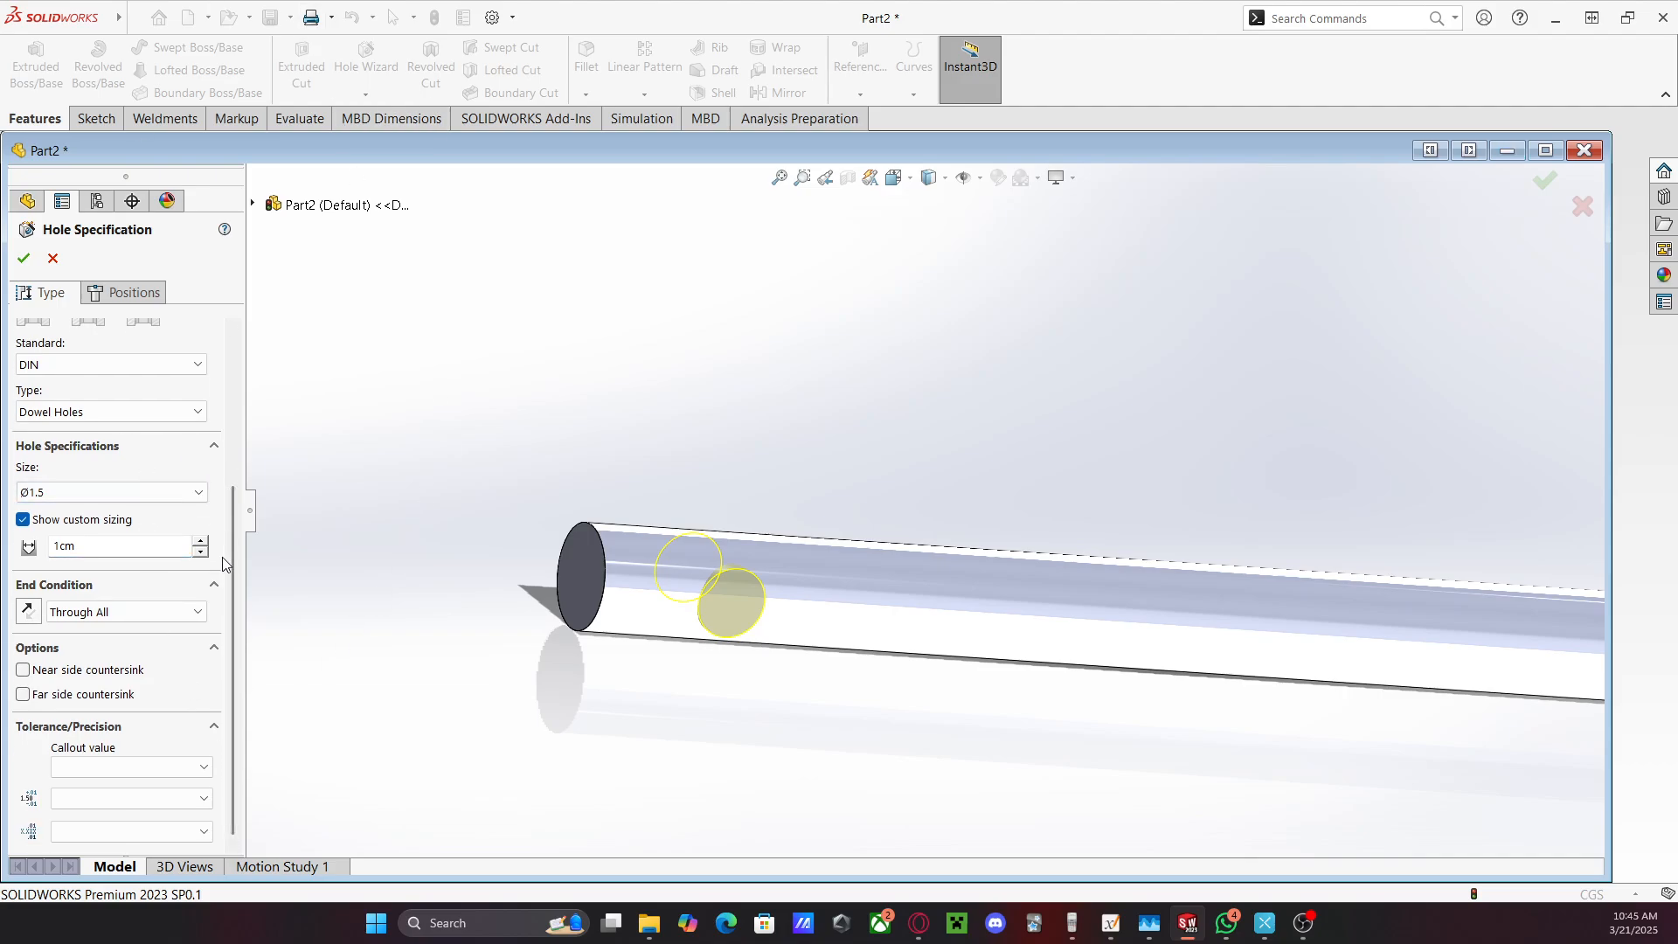
left_click_drag(231, 560, 216, 379)
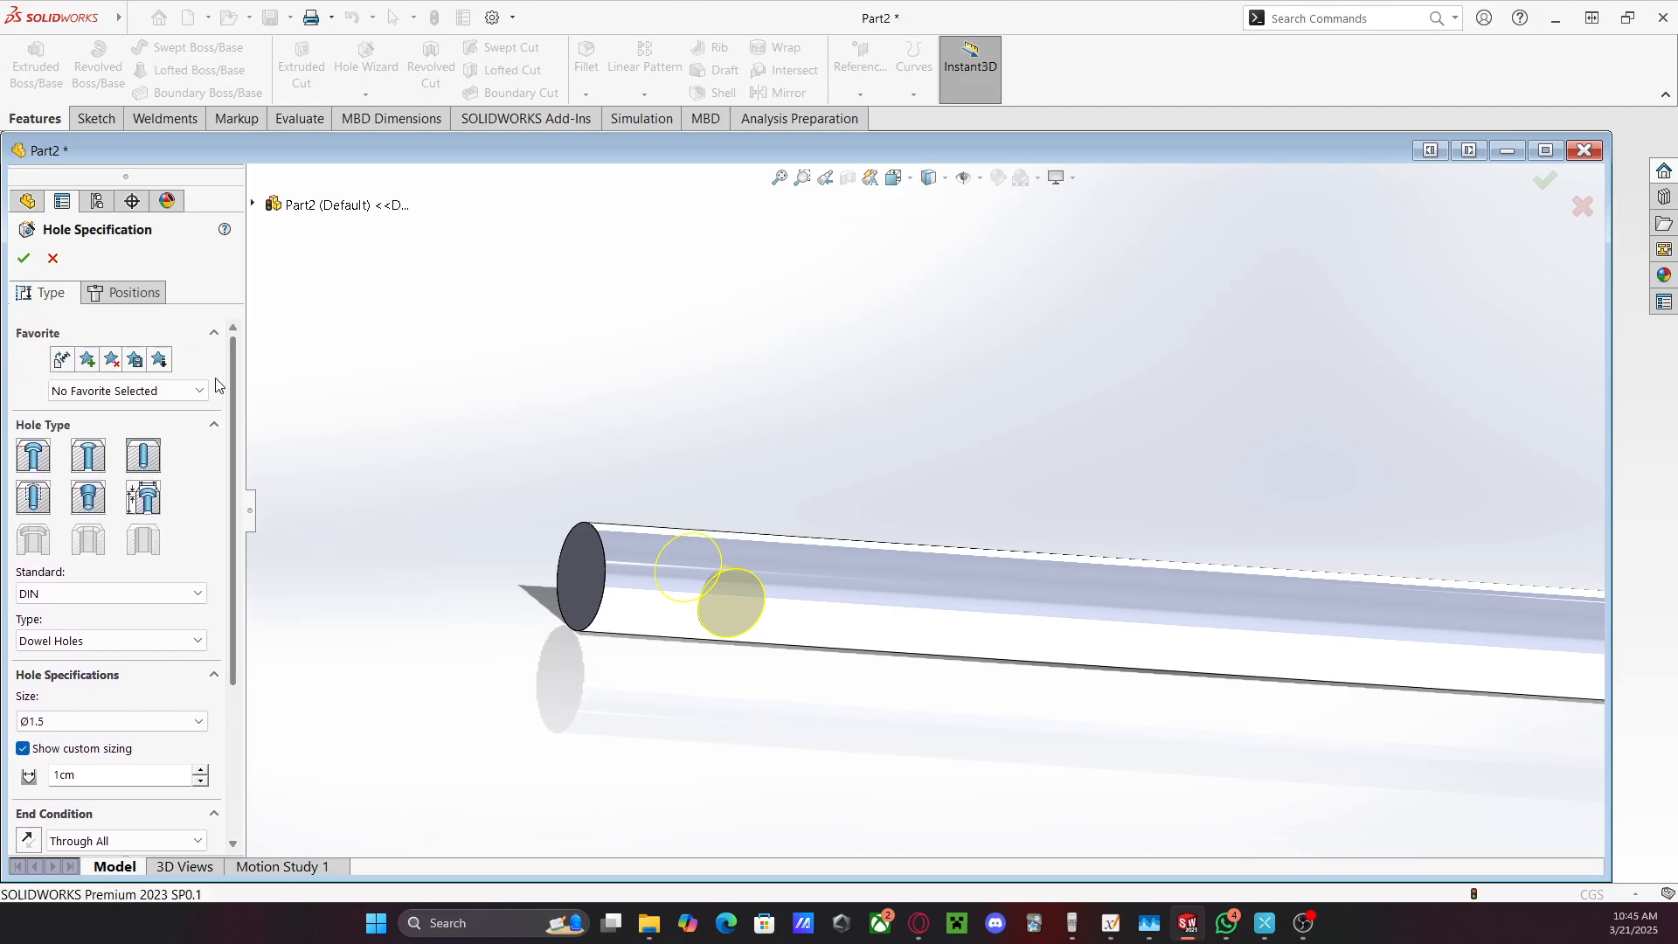
right_click(731, 602)
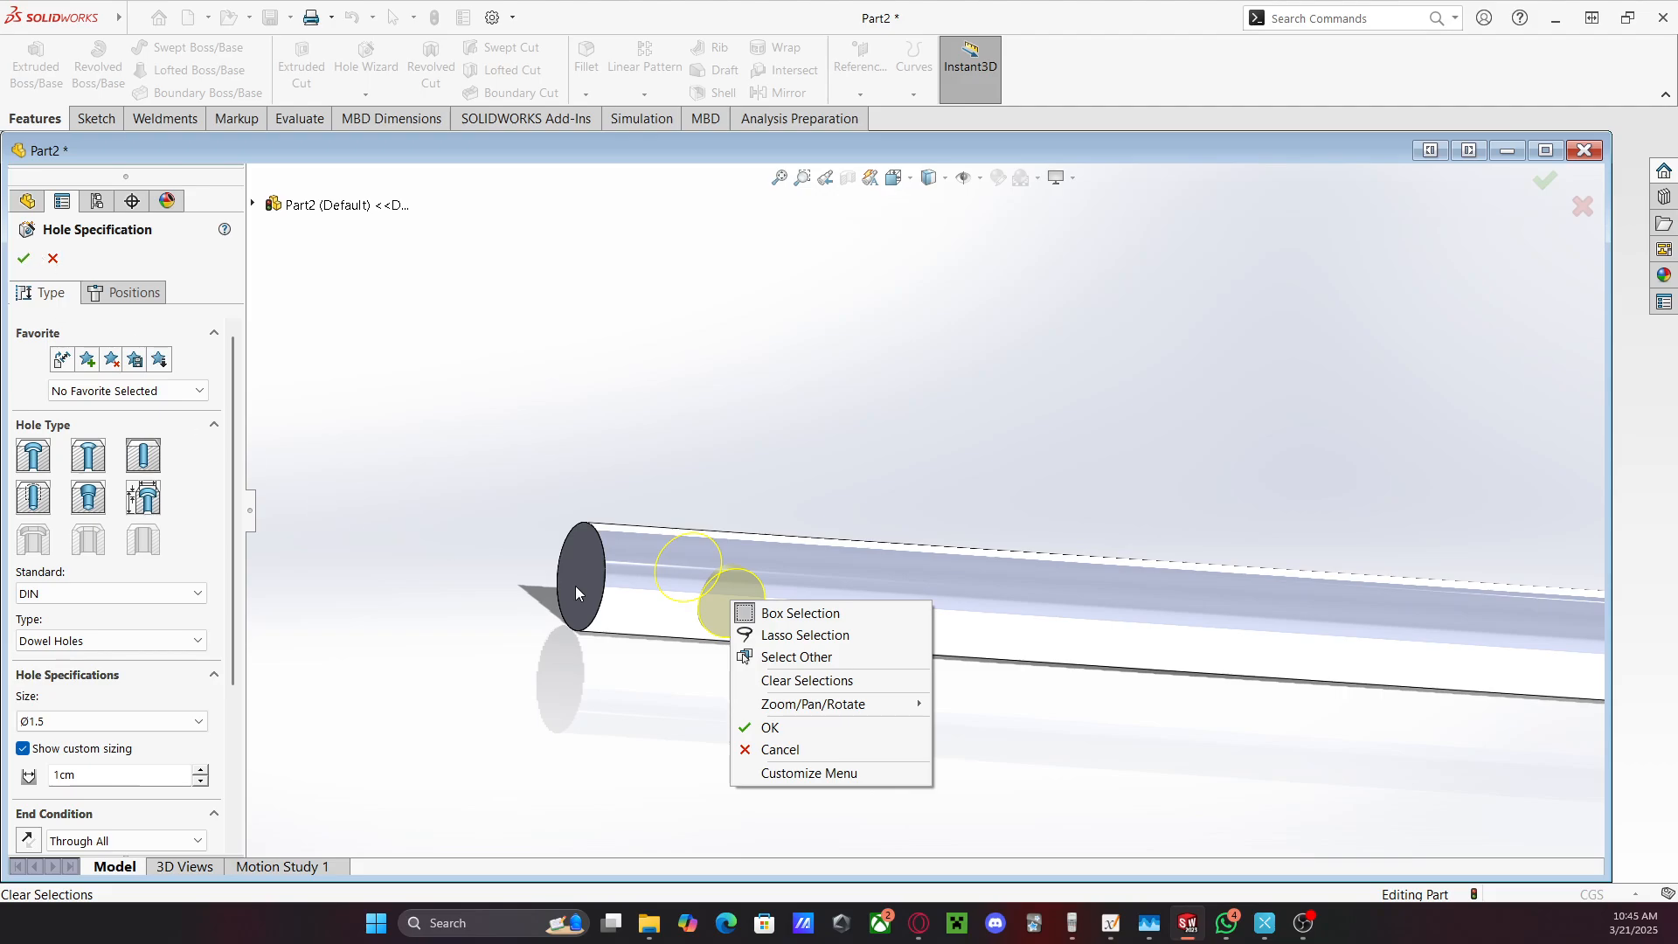
left_click(726, 605)
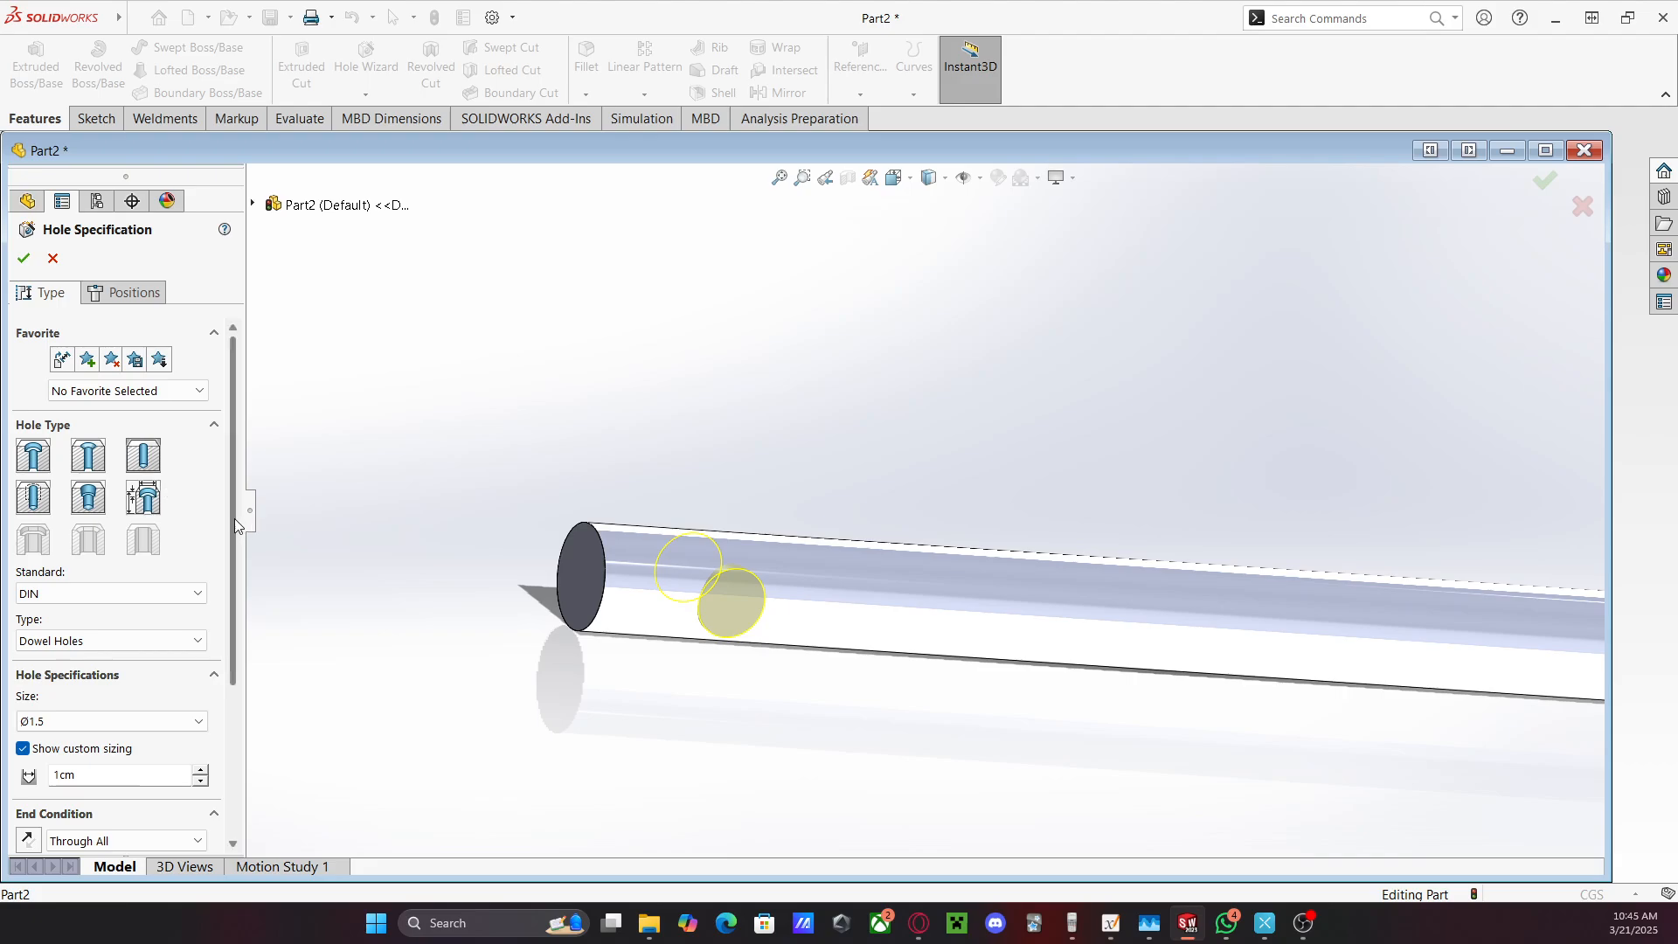
left_click_drag(233, 517, 224, 690)
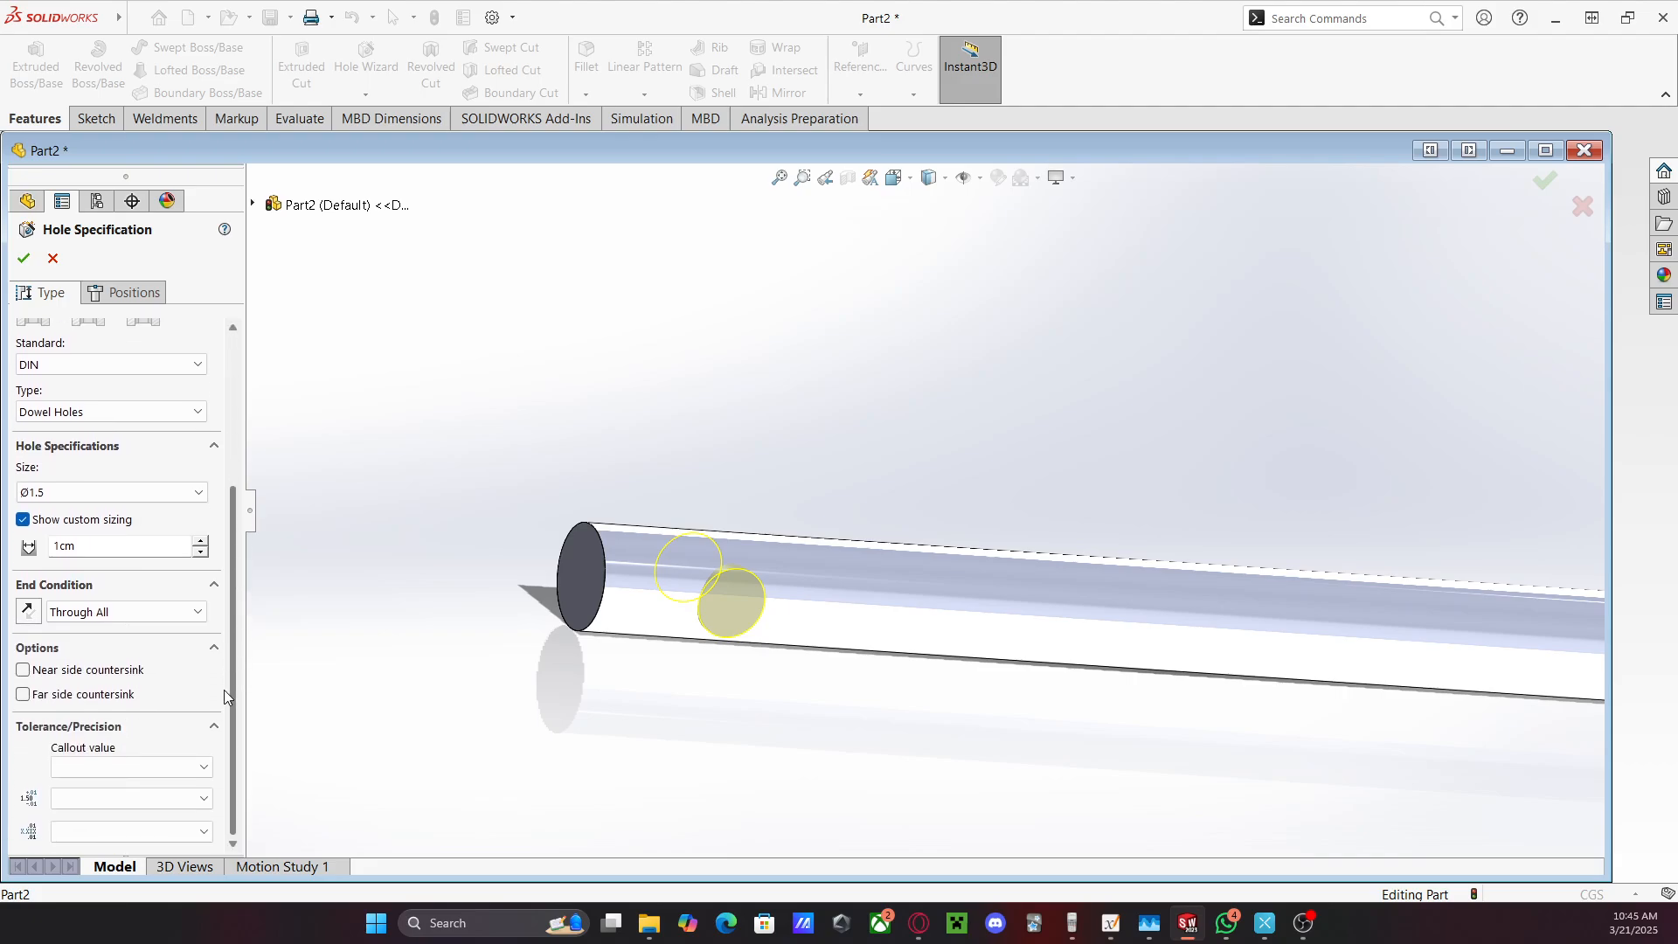
left_click(170, 491)
left_click(170, 495)
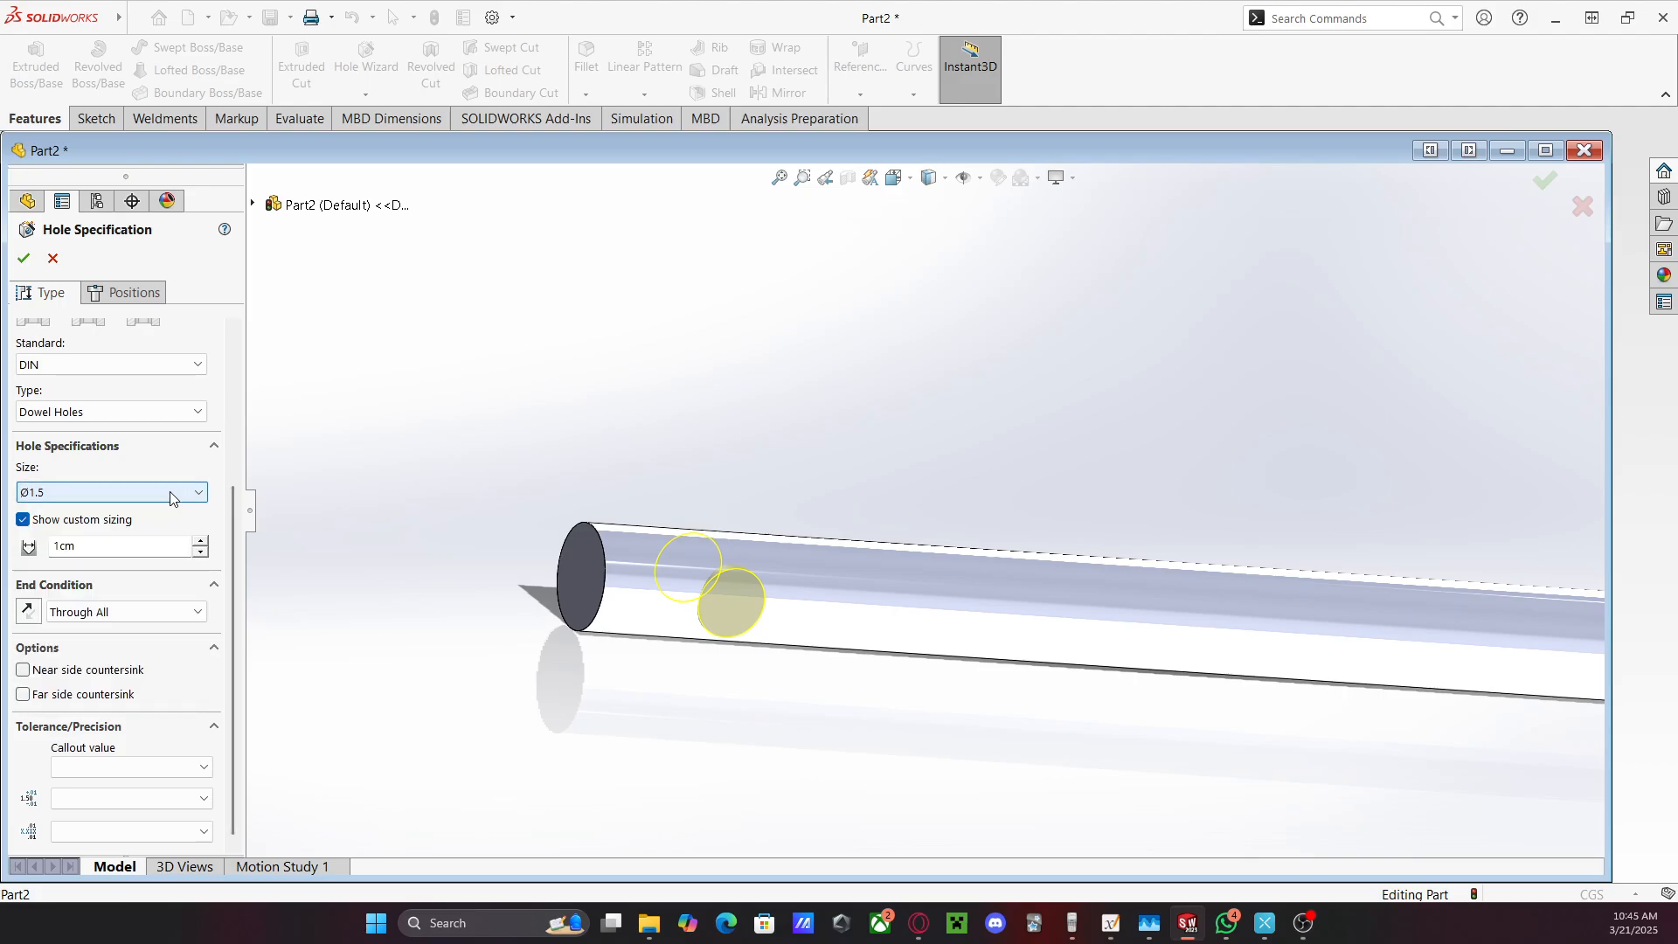
left_click(194, 616)
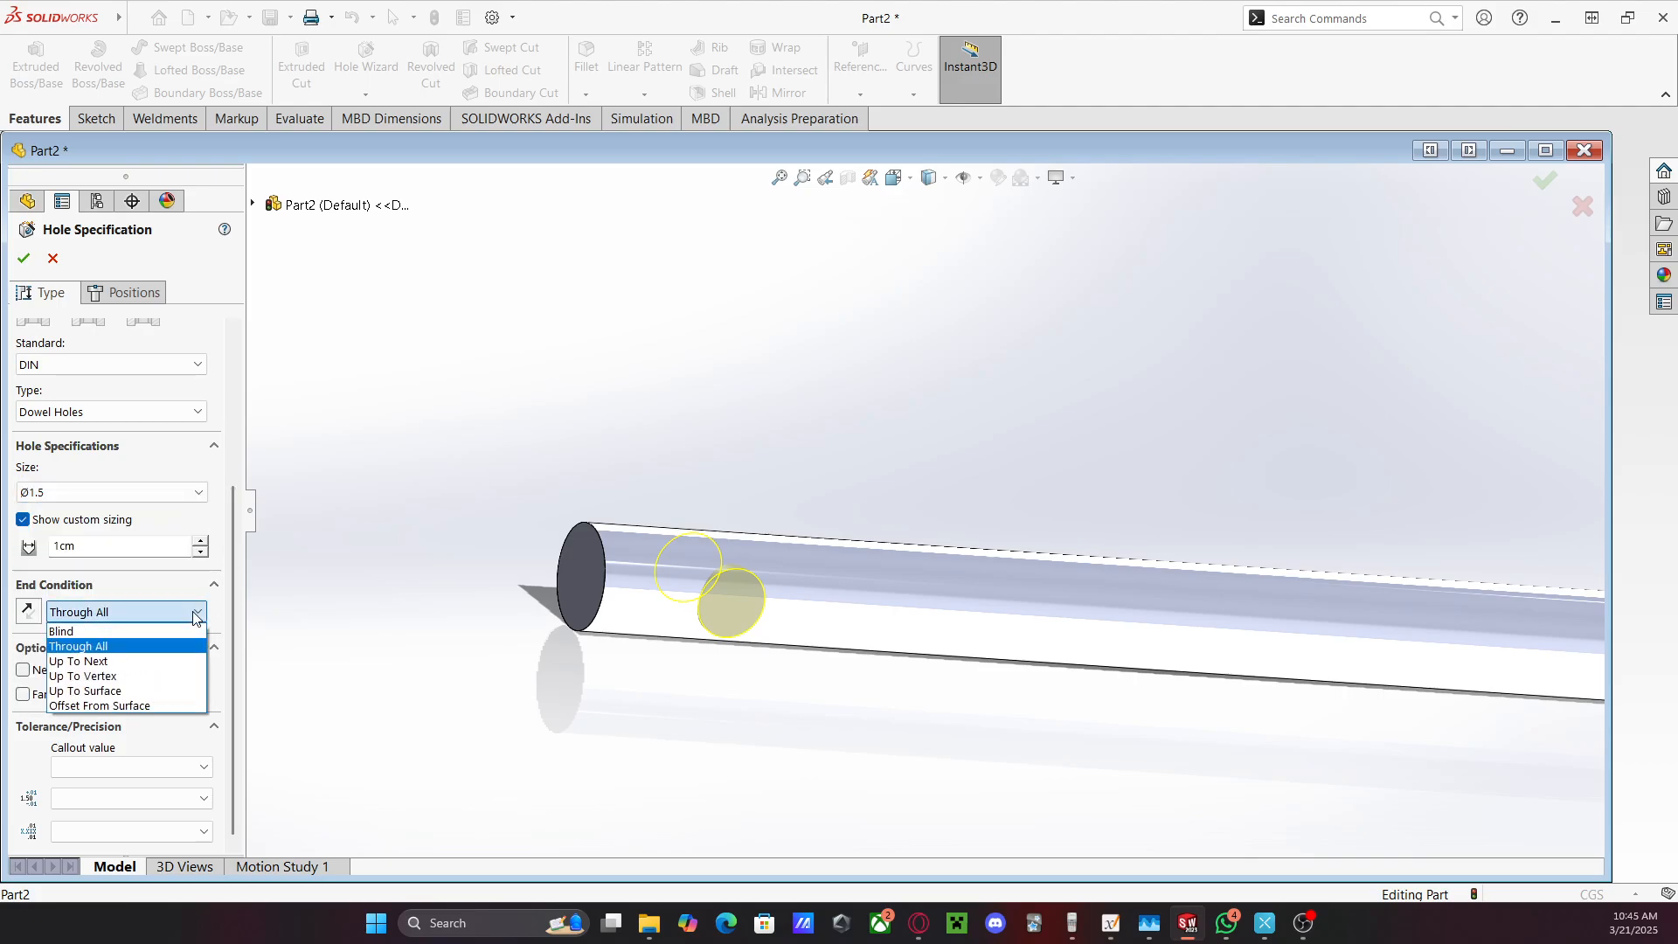
left_click(194, 616)
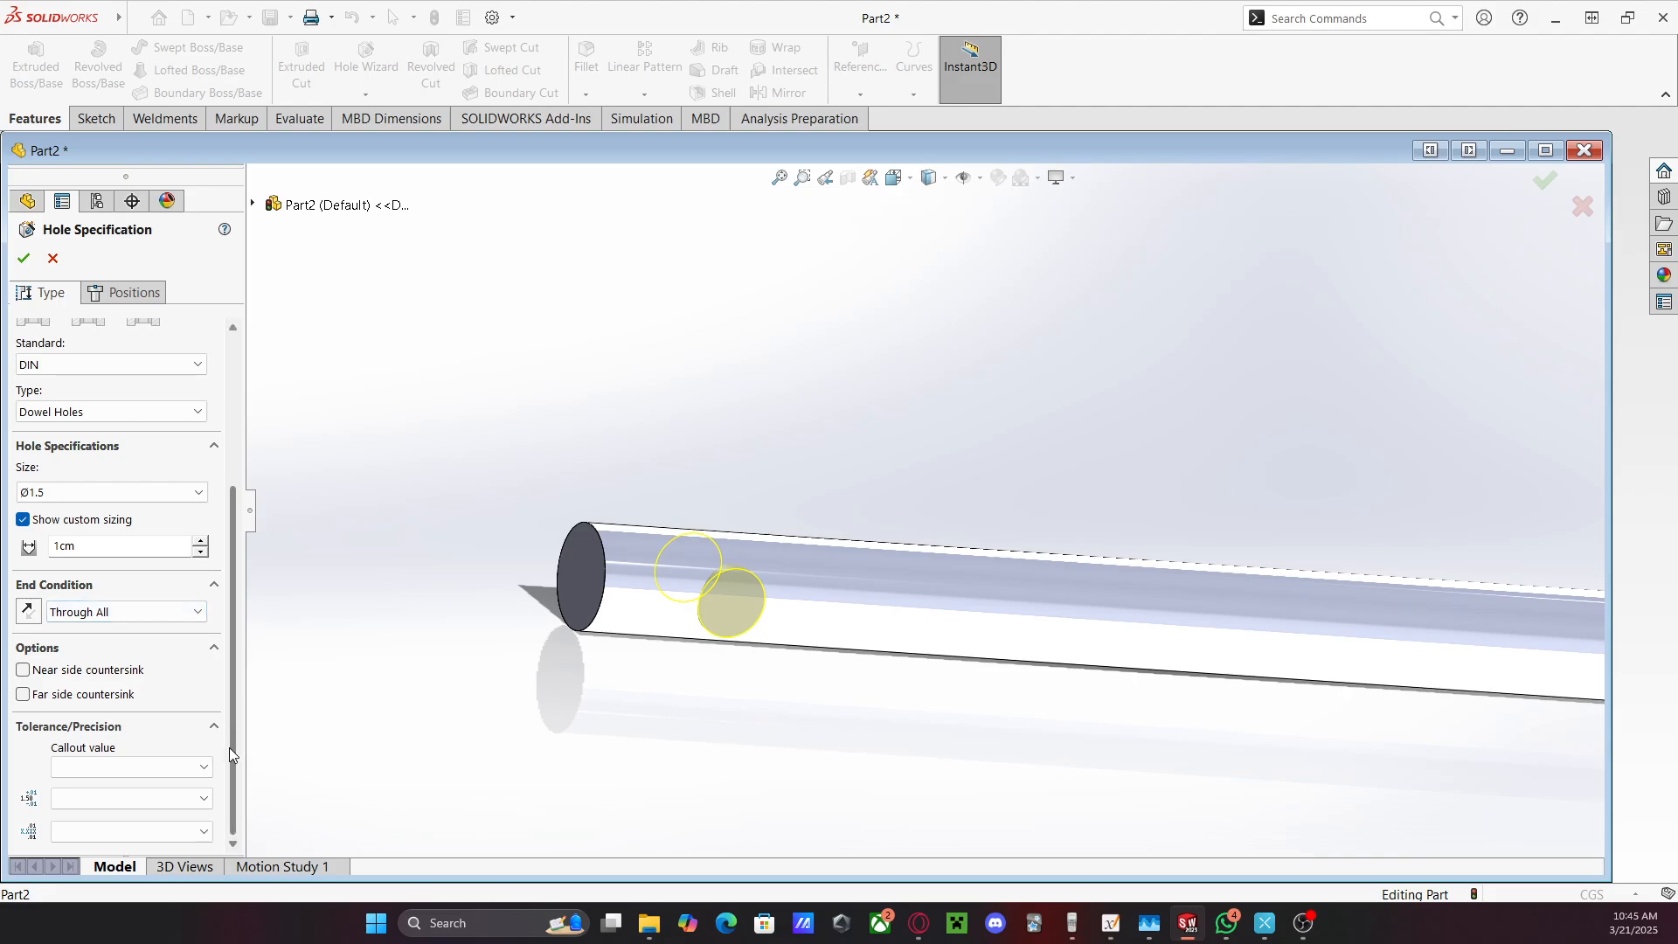
scroll(229, 747, "up", 5)
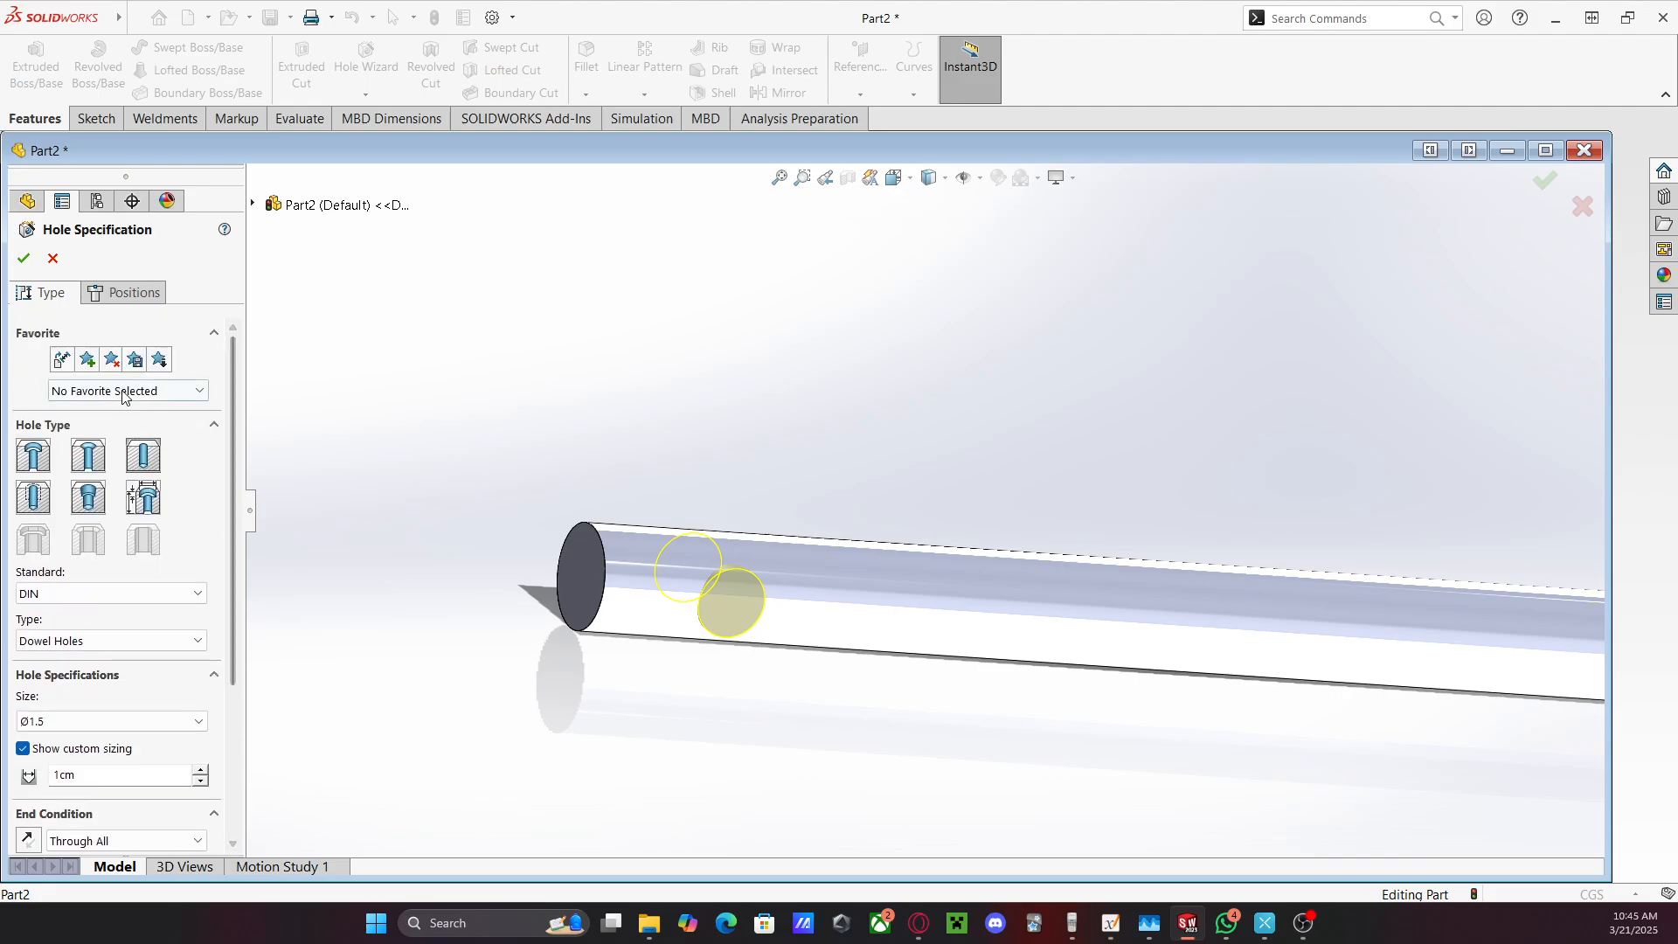
Create the dowel hole with the Through All end condition and clear the selection
left_click(24, 258)
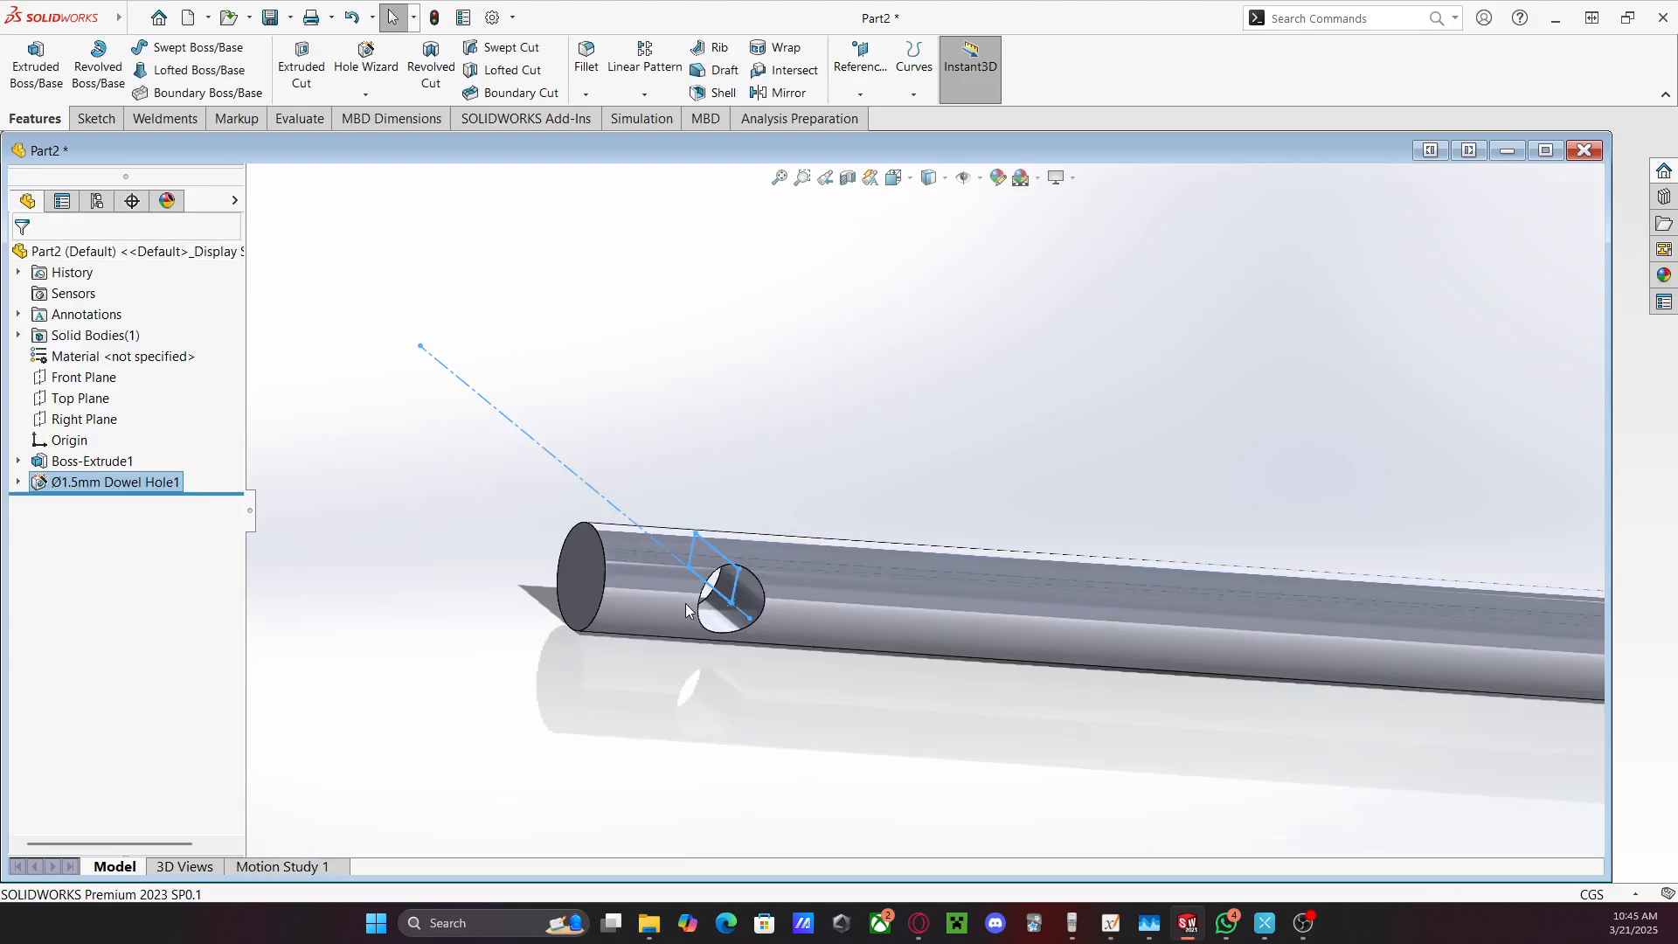
middle_click_drag(685, 603, 857, 608)
scroll(801, 559, "down", 4)
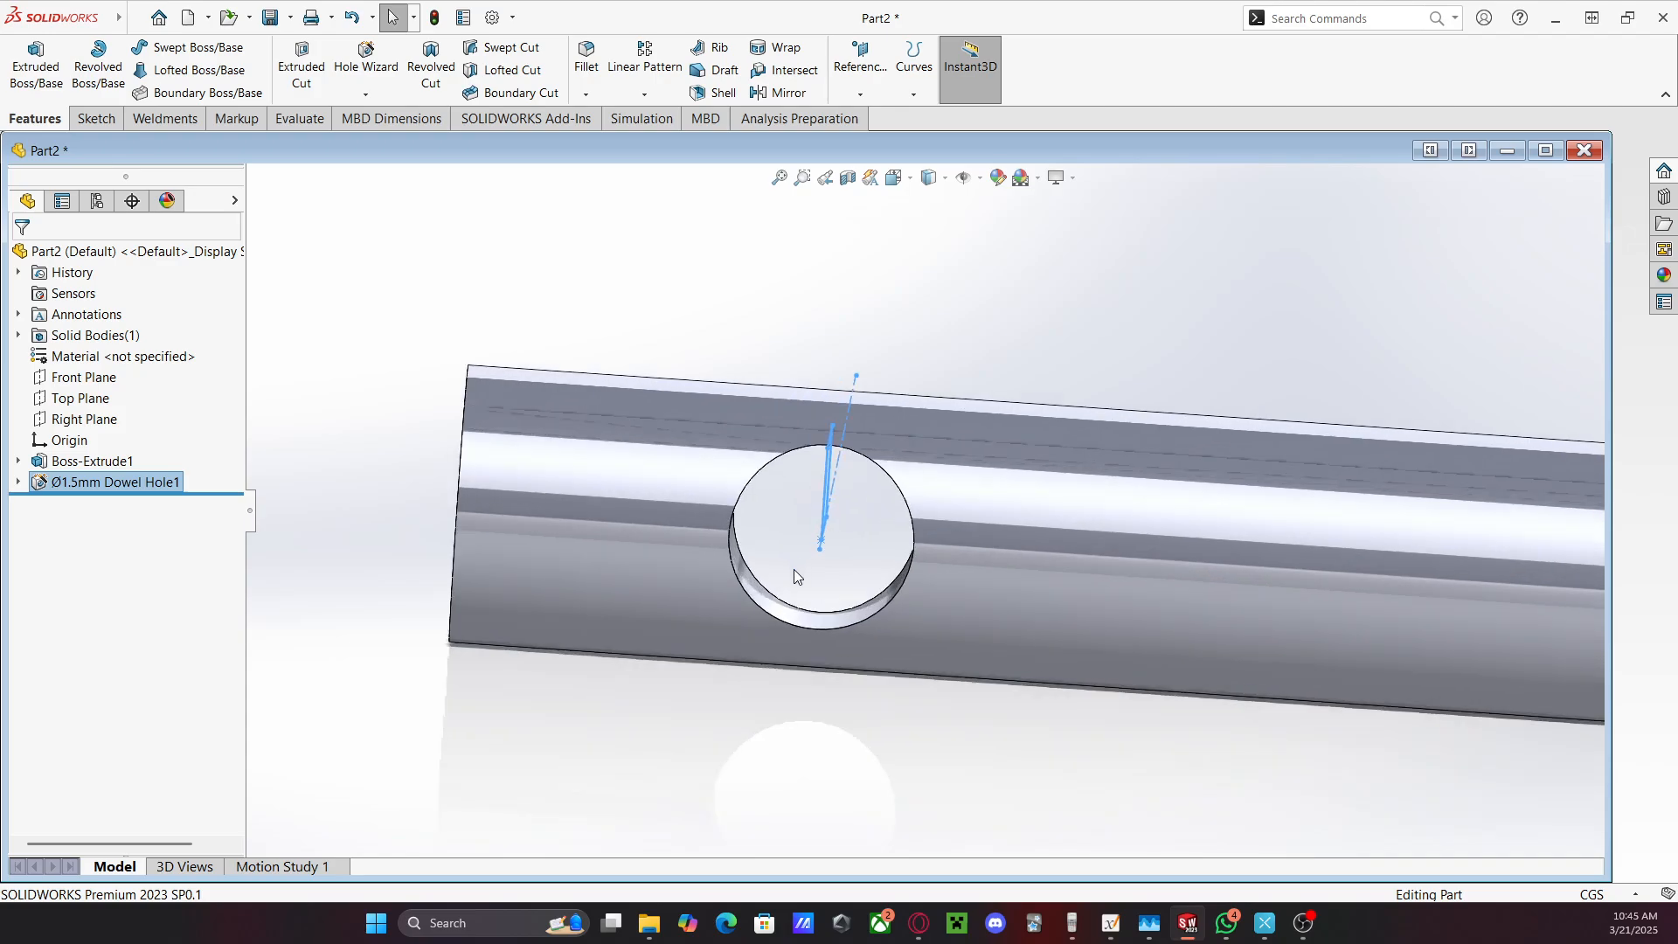
key("Escape")
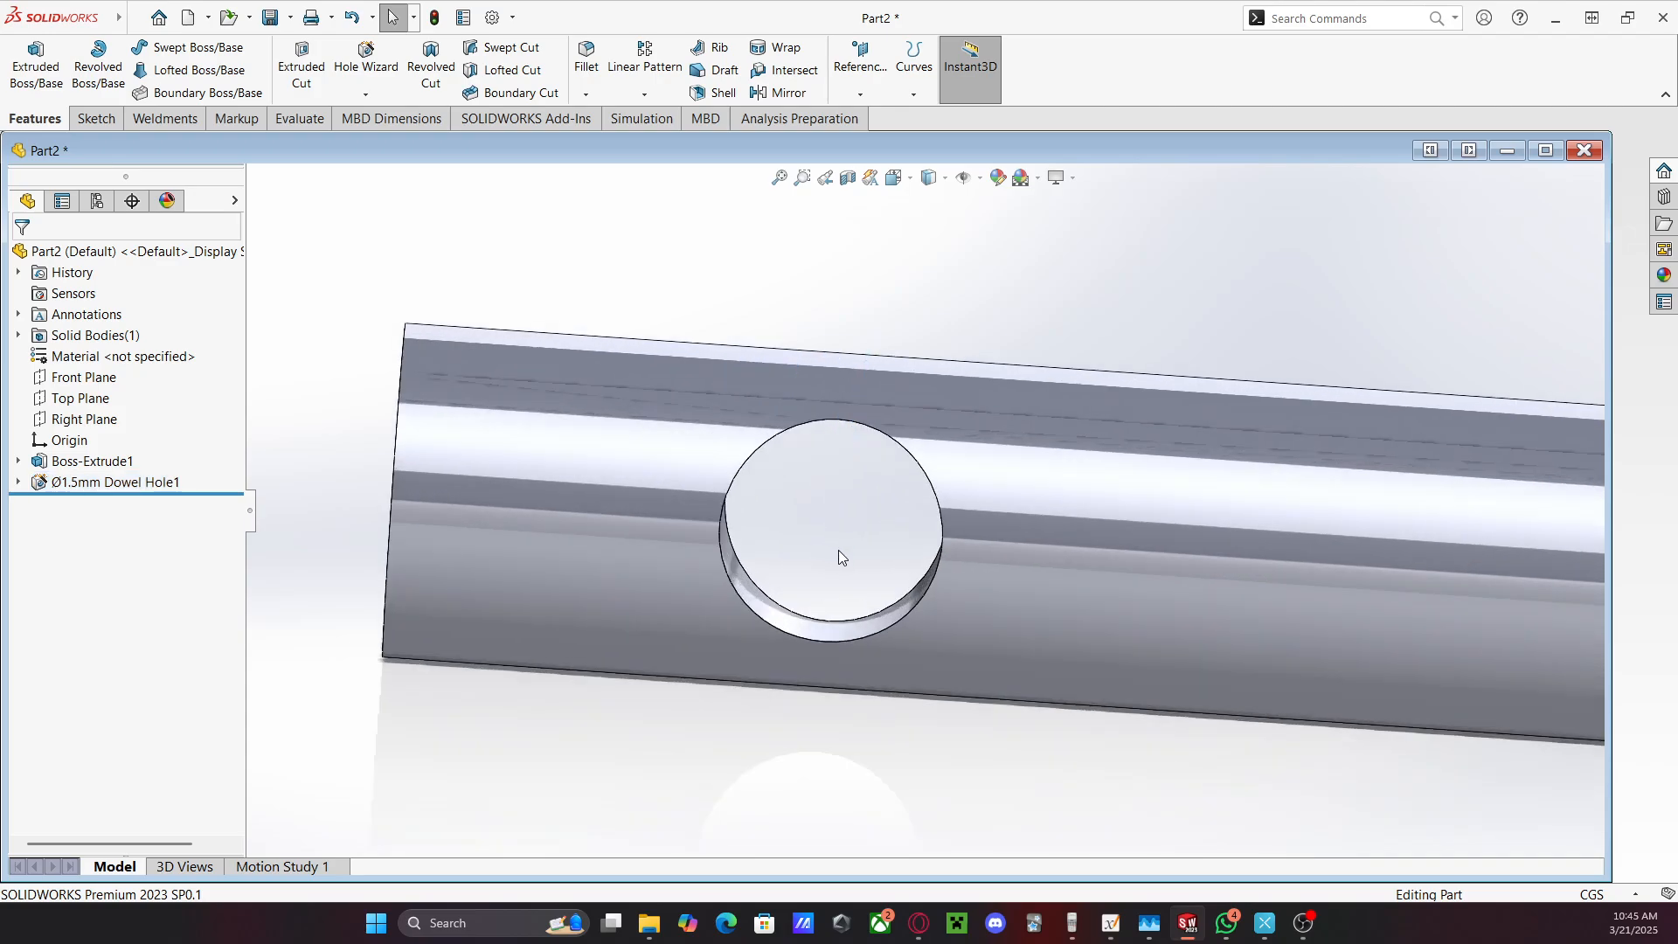
Open the dowel hole's 3D position sketch for editing
left_click(19, 481)
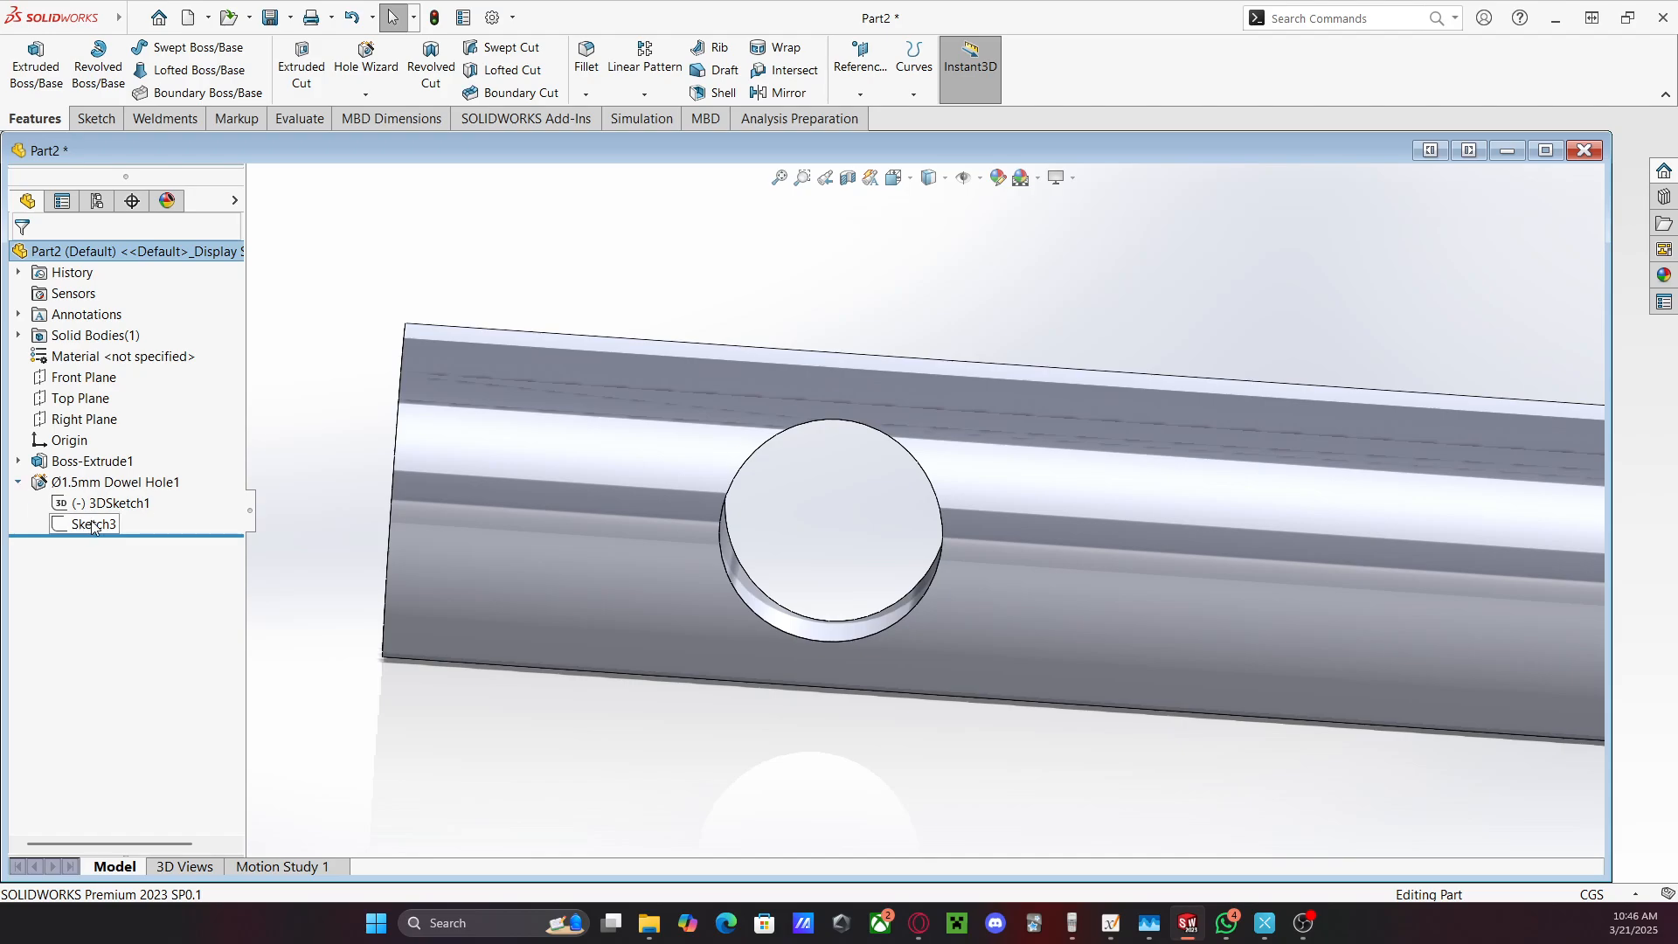
left_click(90, 523)
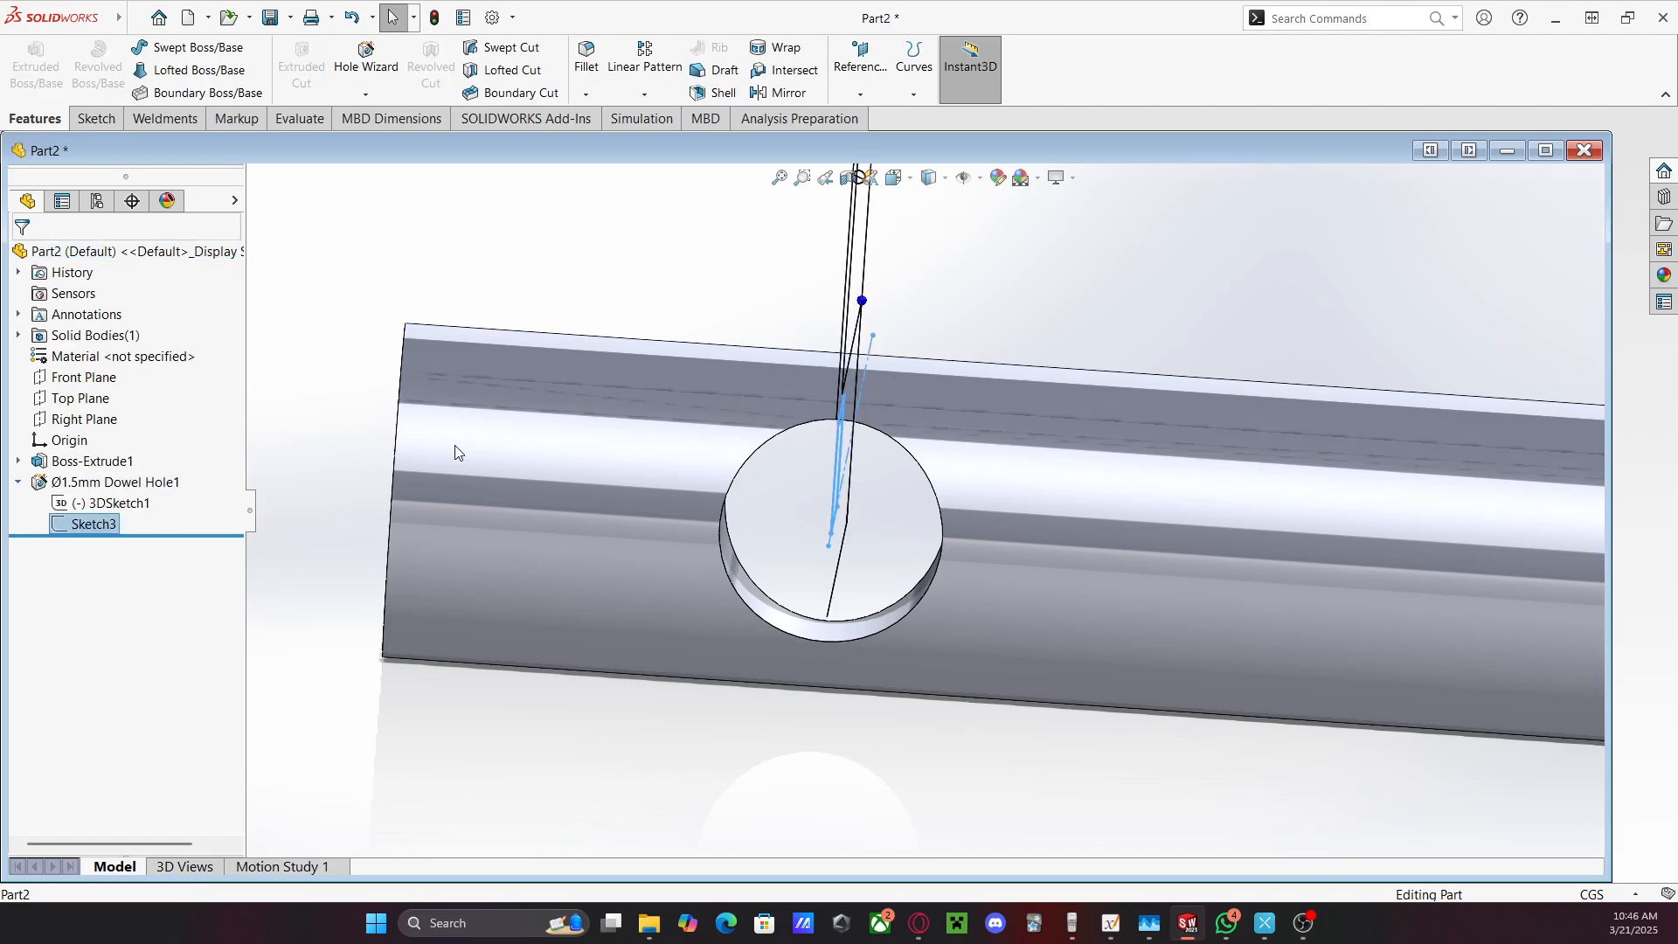
left_click(122, 503)
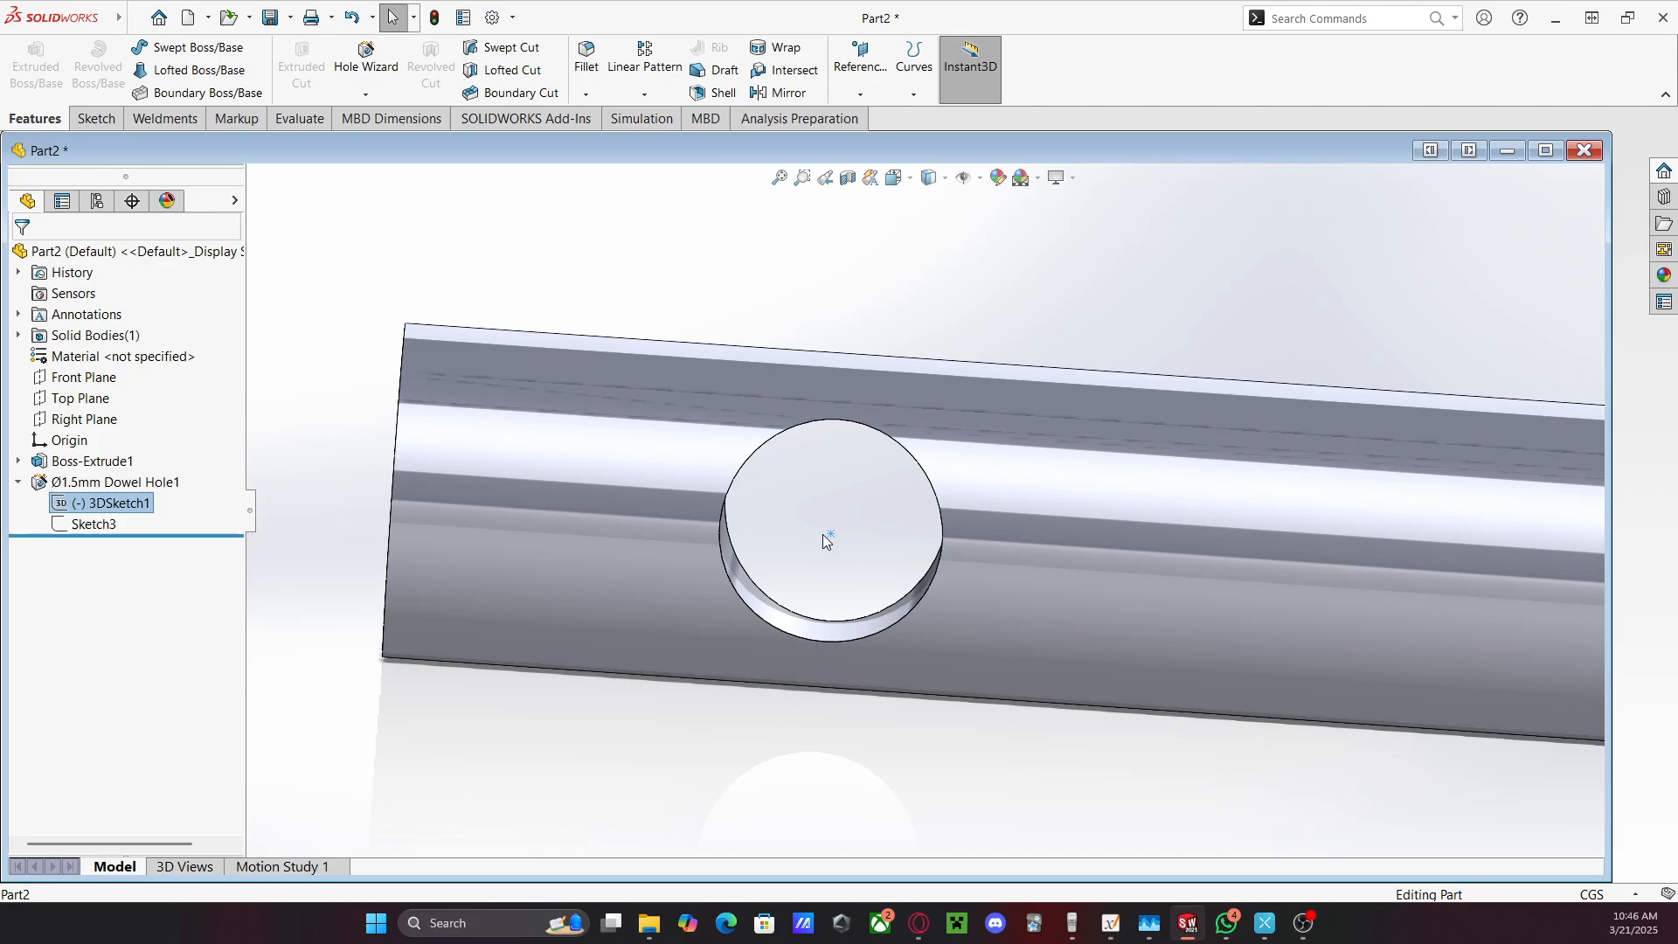
key("Escape")
left_click(120, 503)
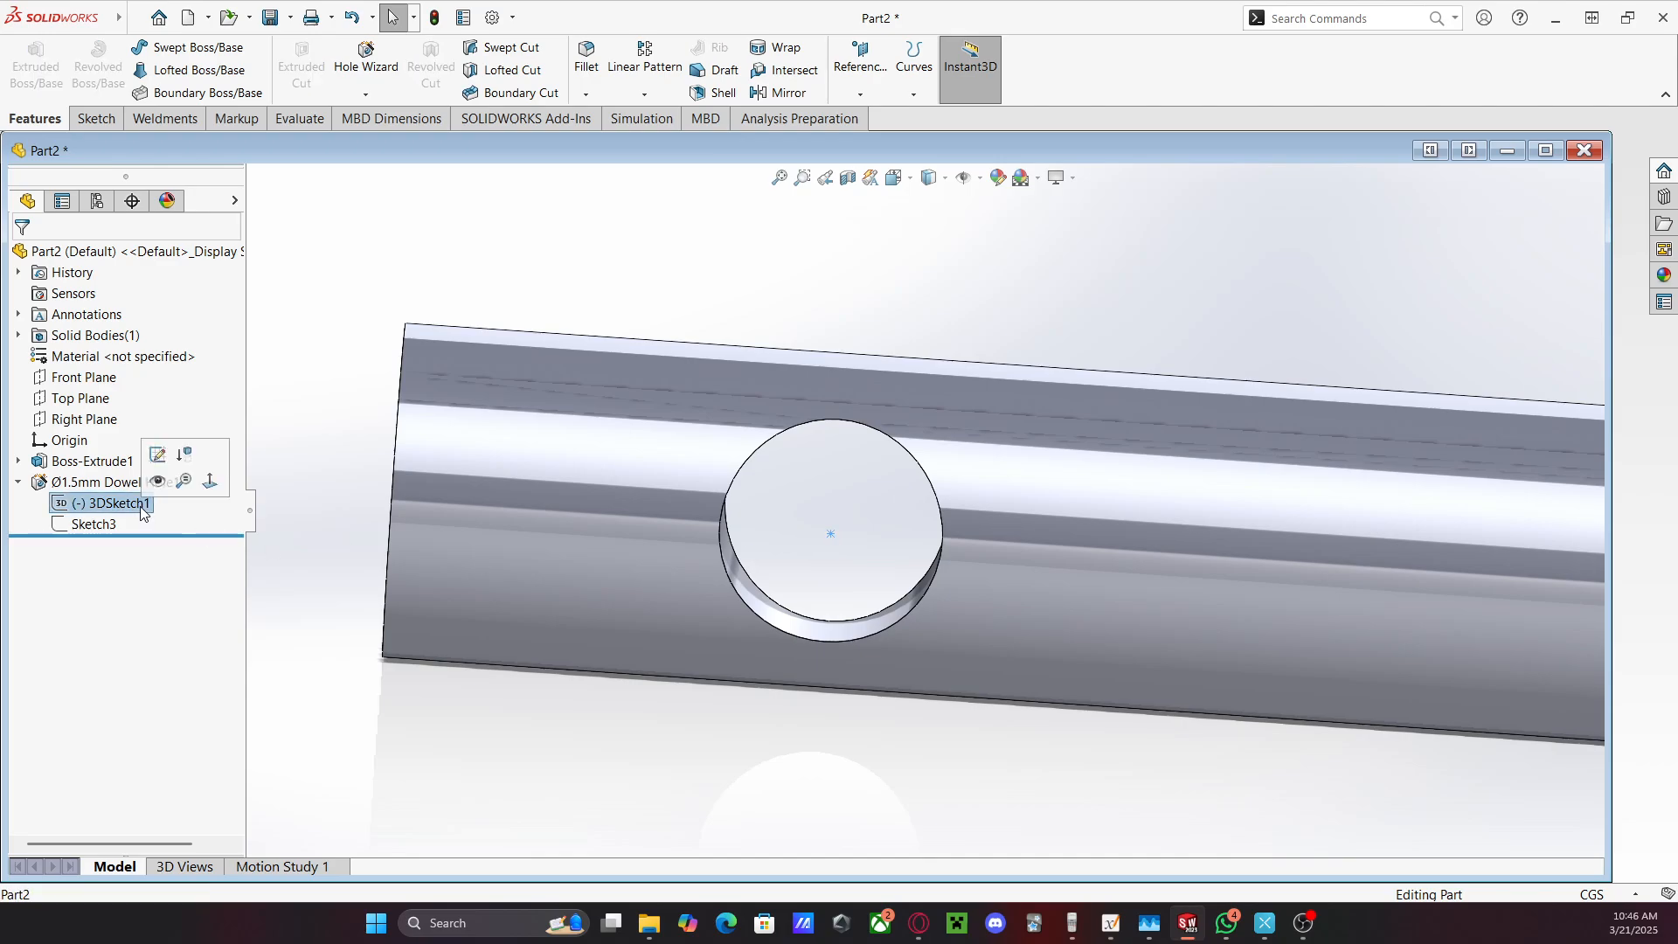
left_click(169, 455)
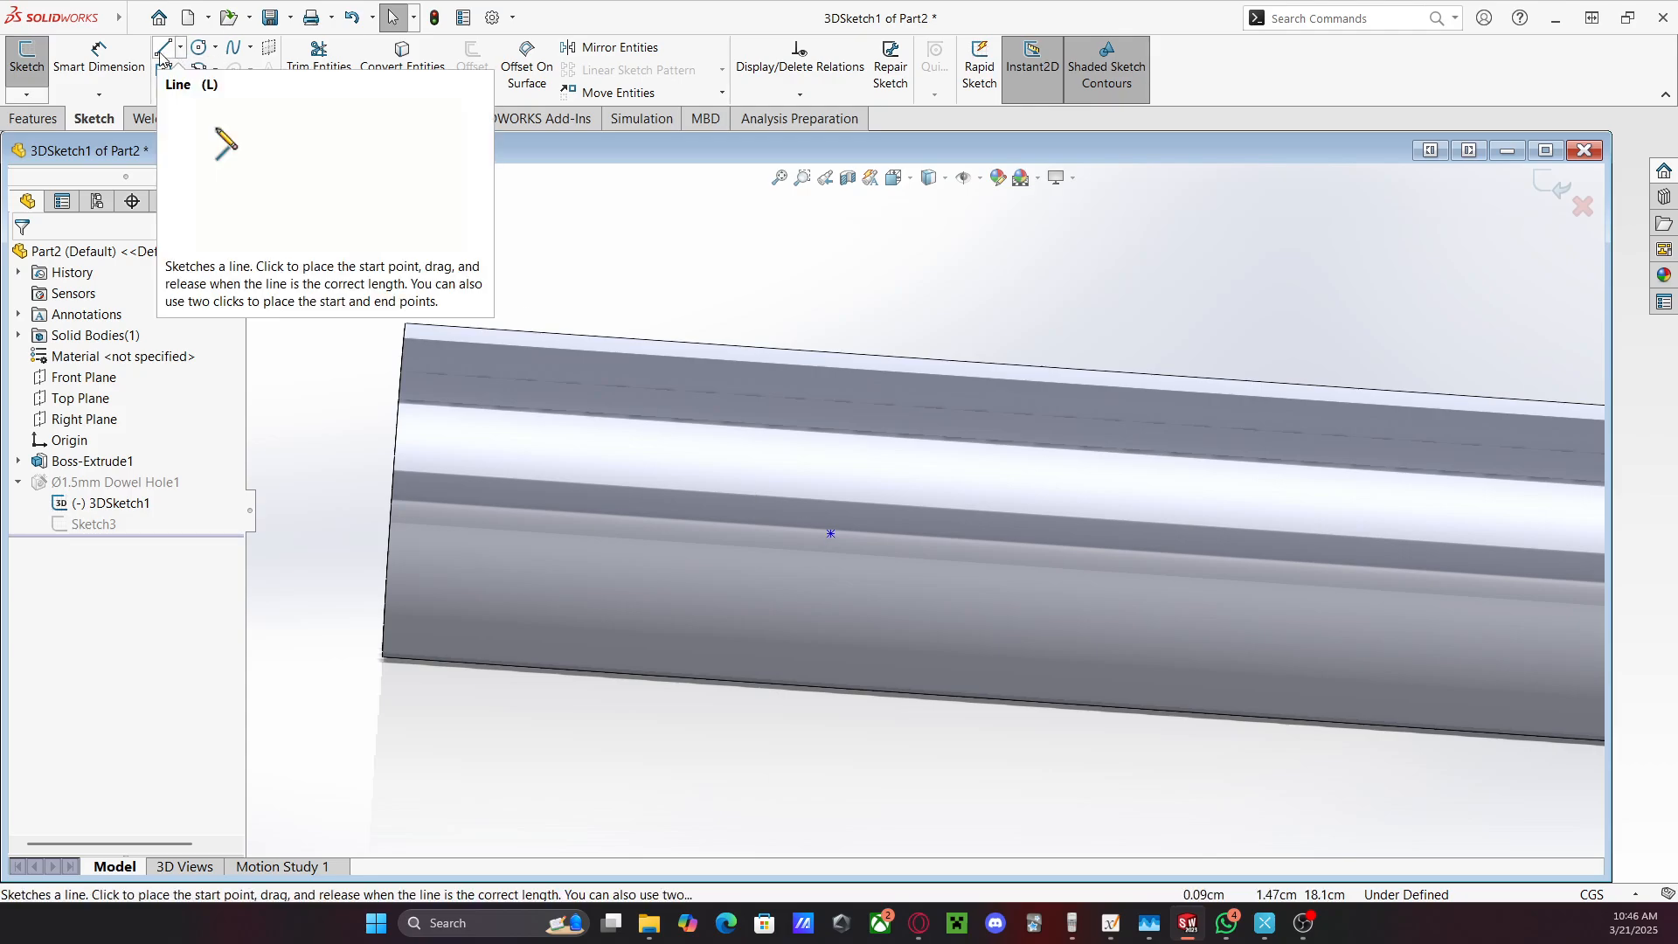
Add a Smart Dimension between the hole's center point and the cylinder's nearby end edge
left_click(98, 54)
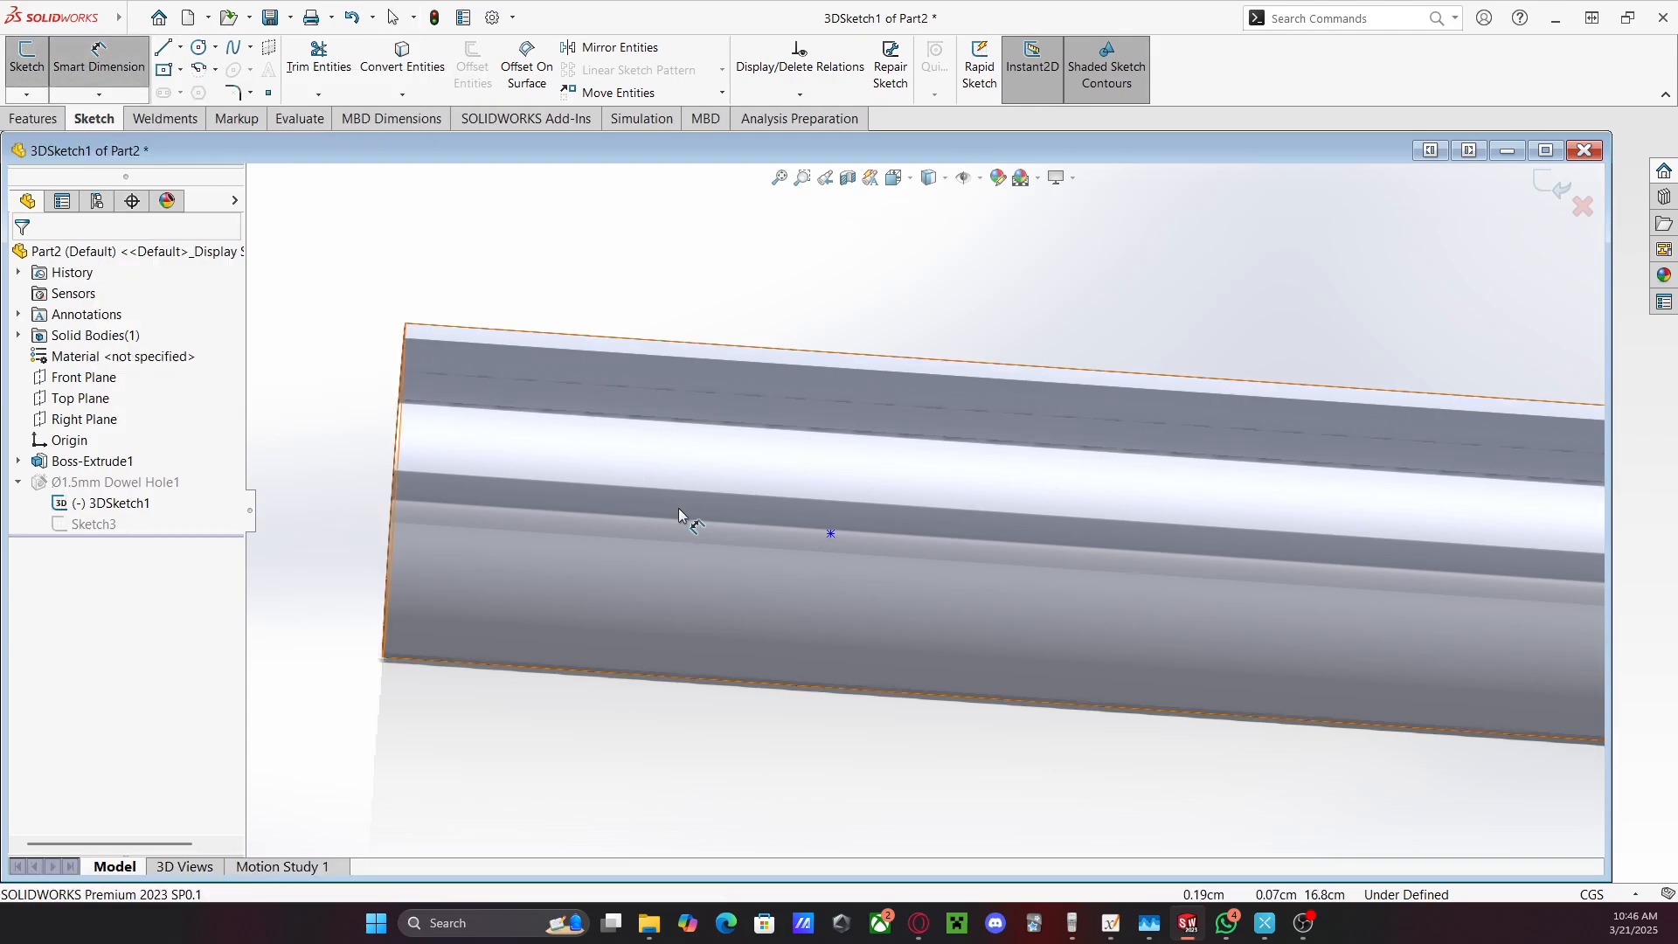
left_click(826, 535)
left_click(398, 516)
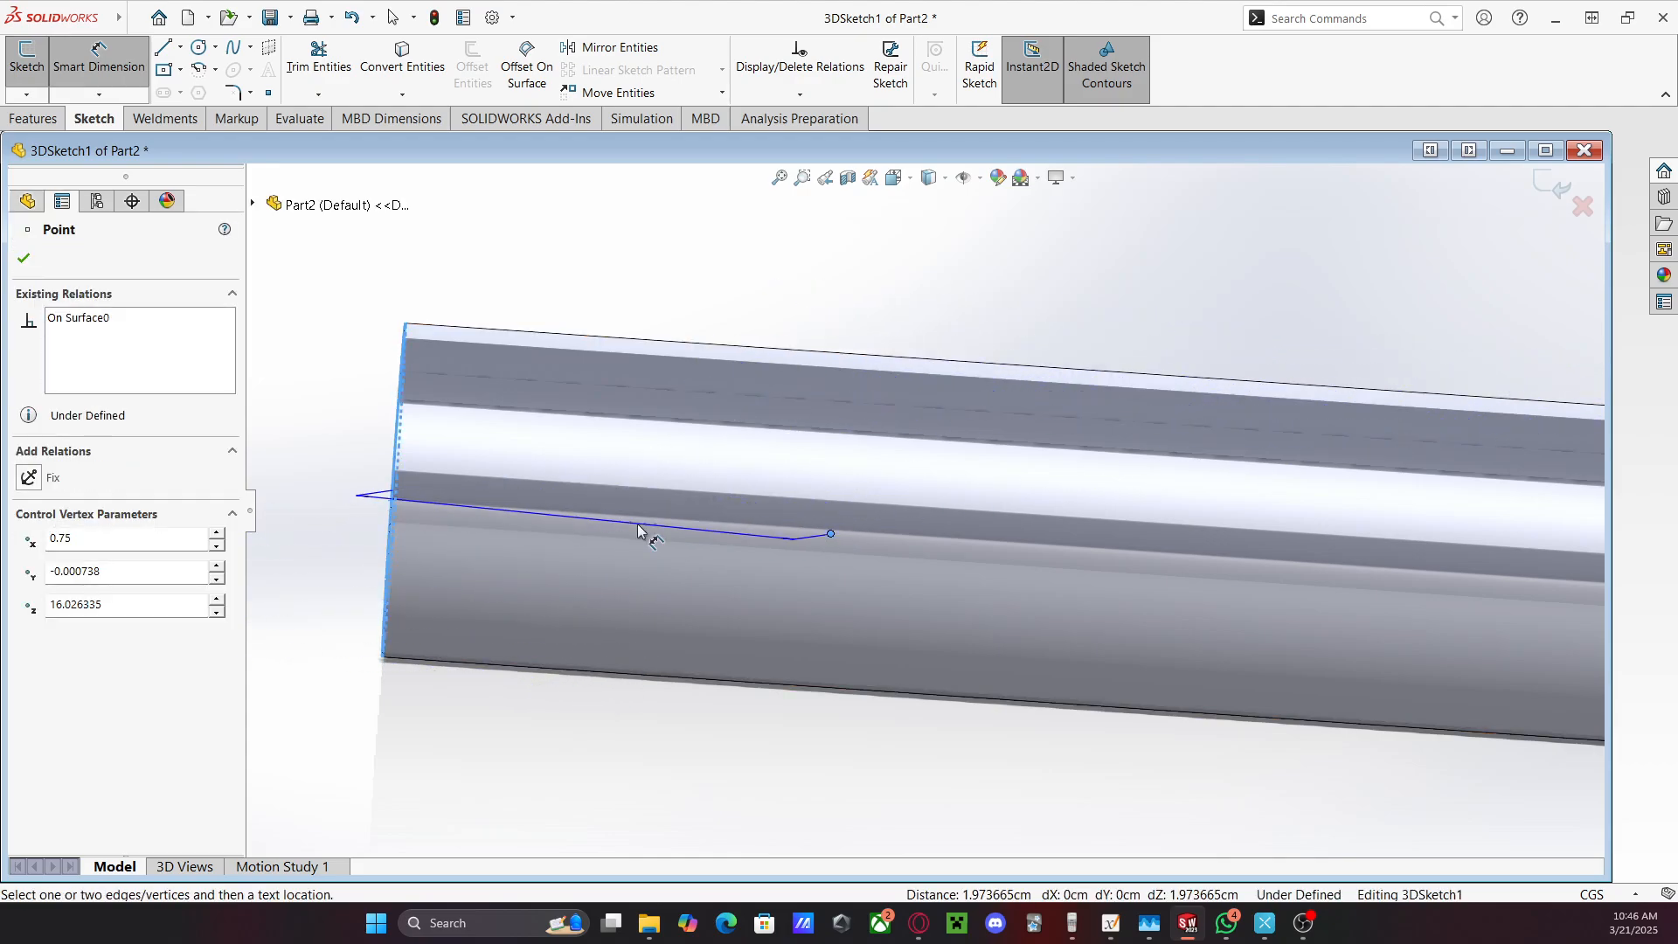
left_click(460, 568)
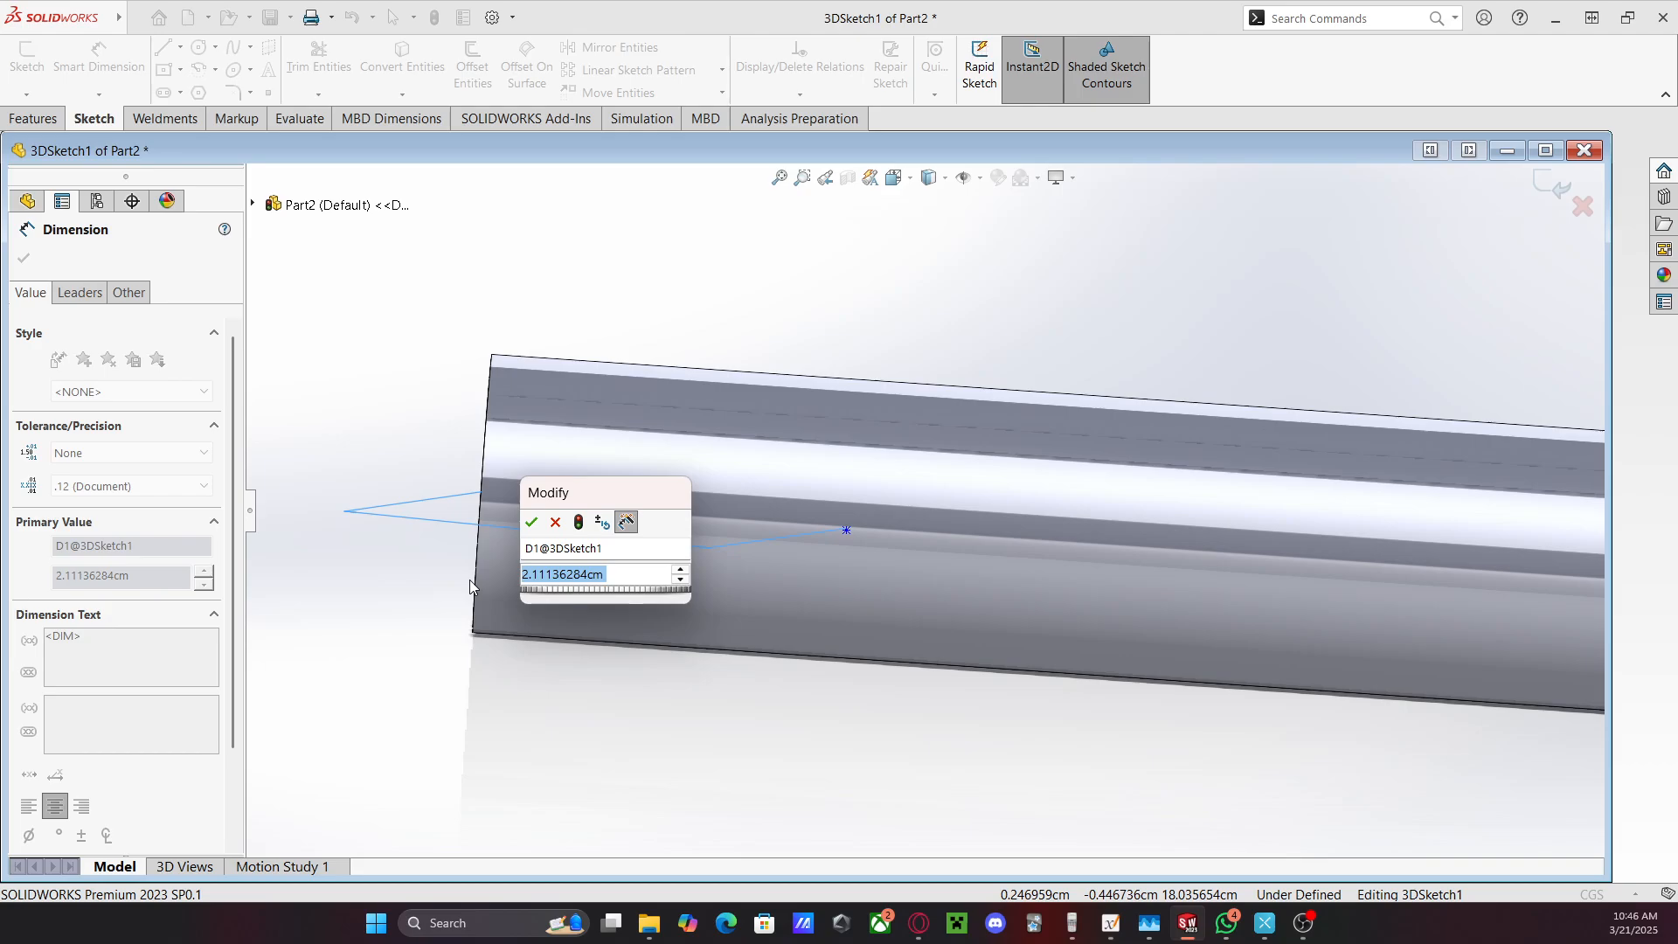
key("Return")
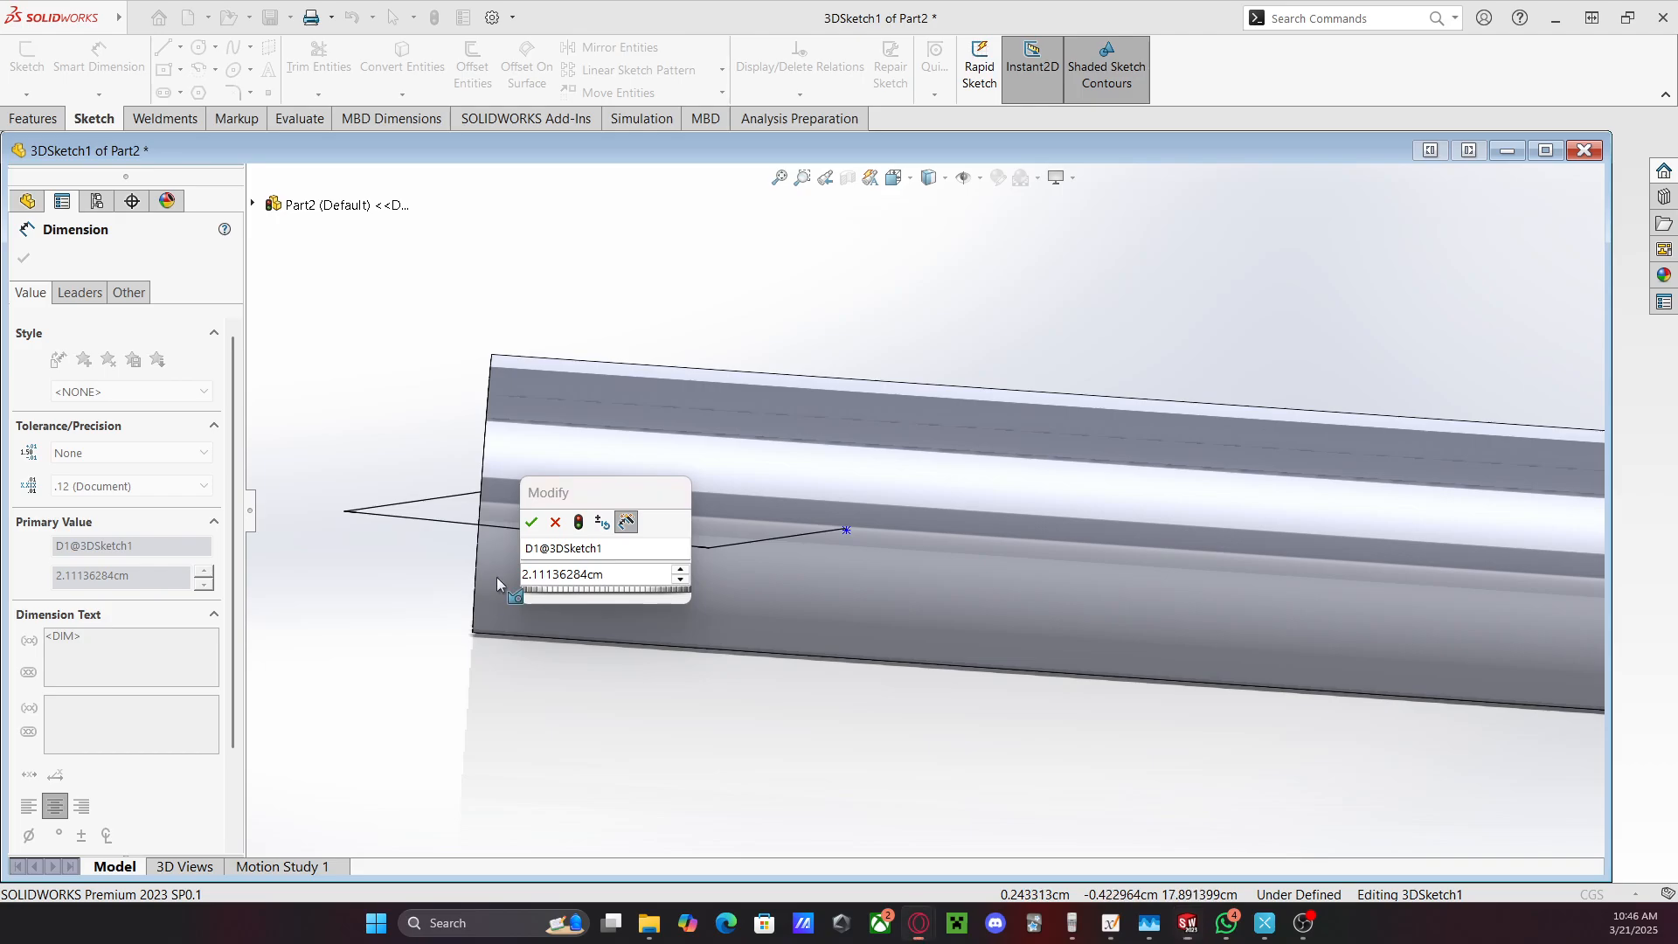
Check the hole's end distance in the Xournal++ hand sketch, switch back to SOLIDWORKS and set the dimension to 2 cm
key("alt+Tab")
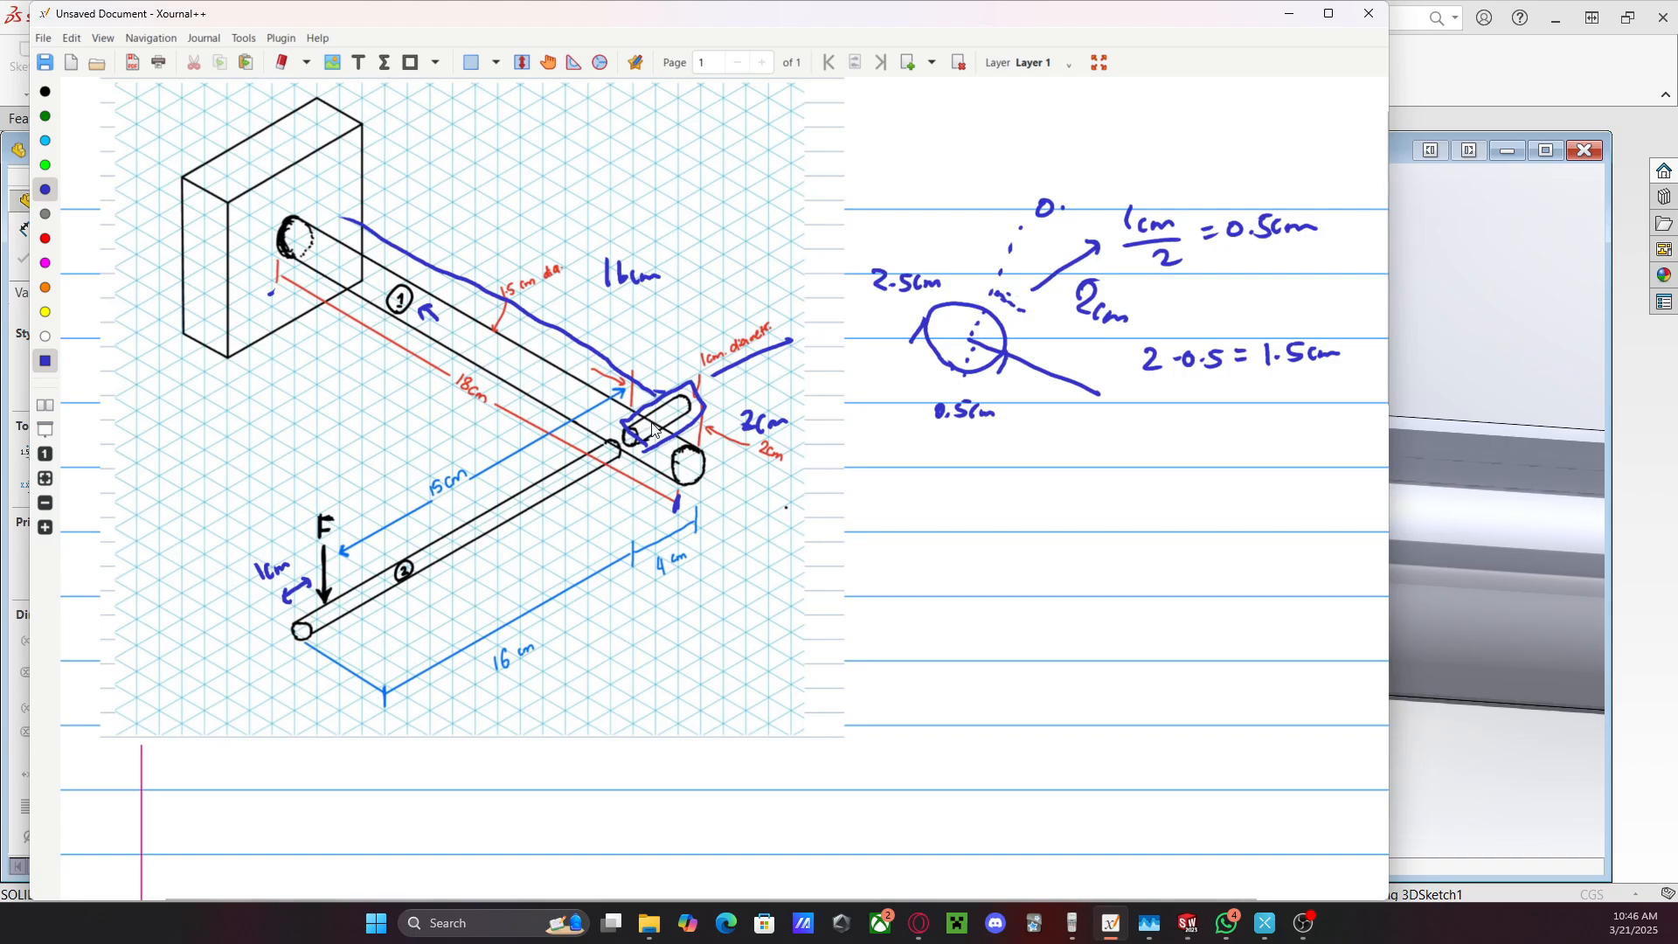
left_click_drag(649, 430, 701, 447)
key("alt+Tab")
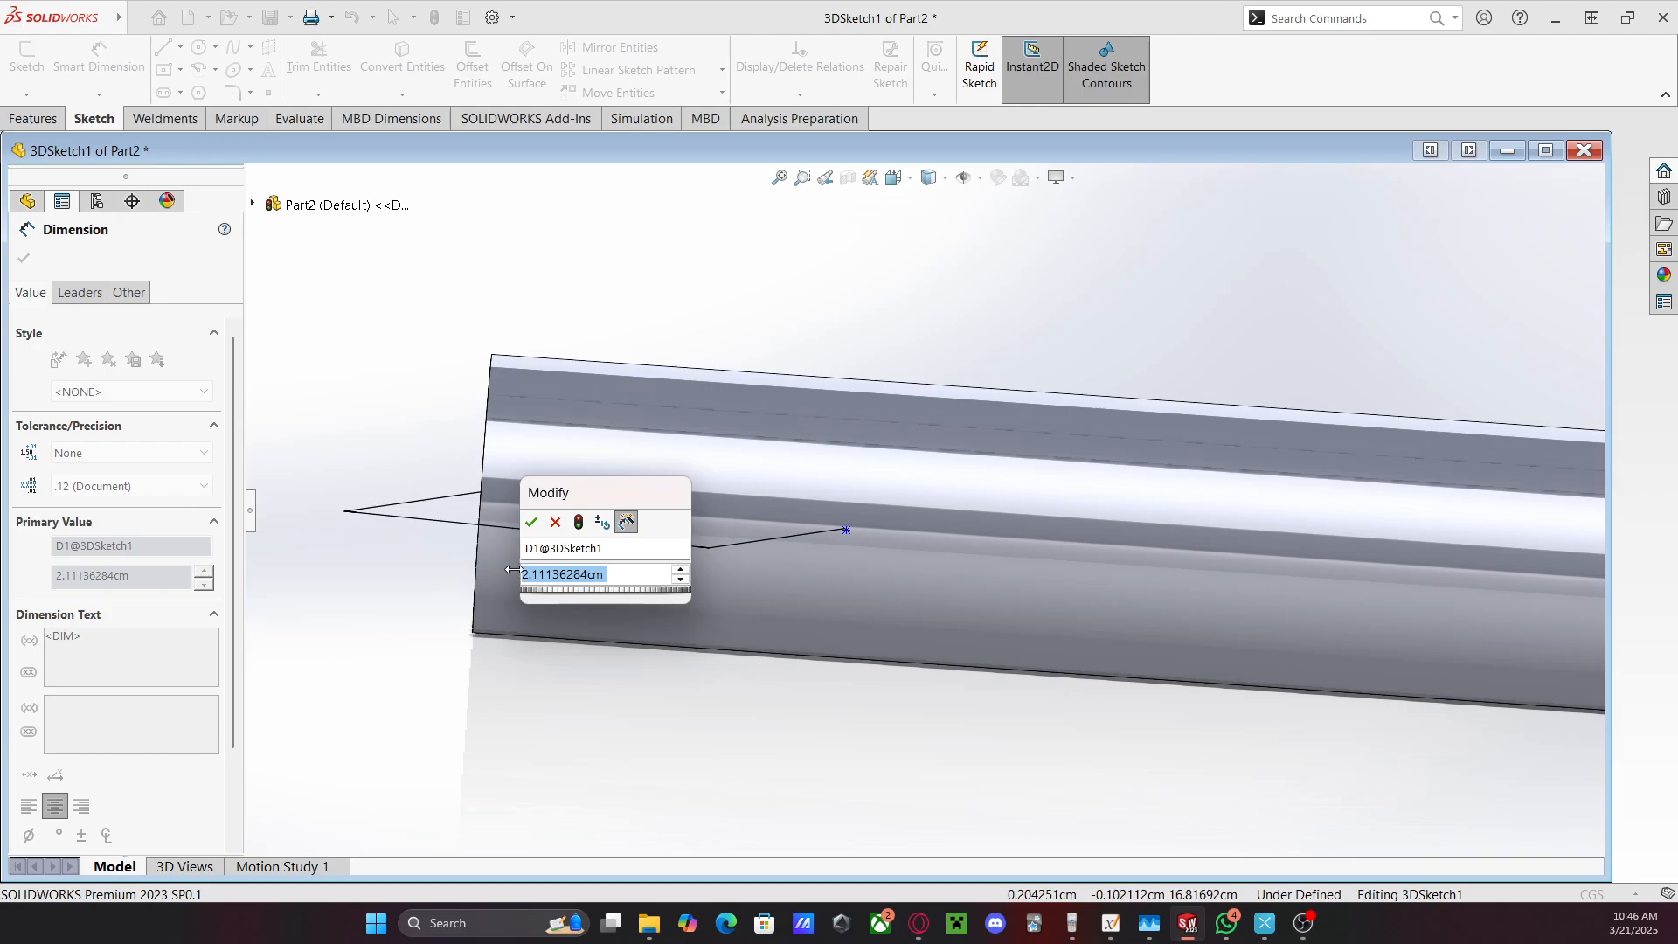
type("2")
key("Return")
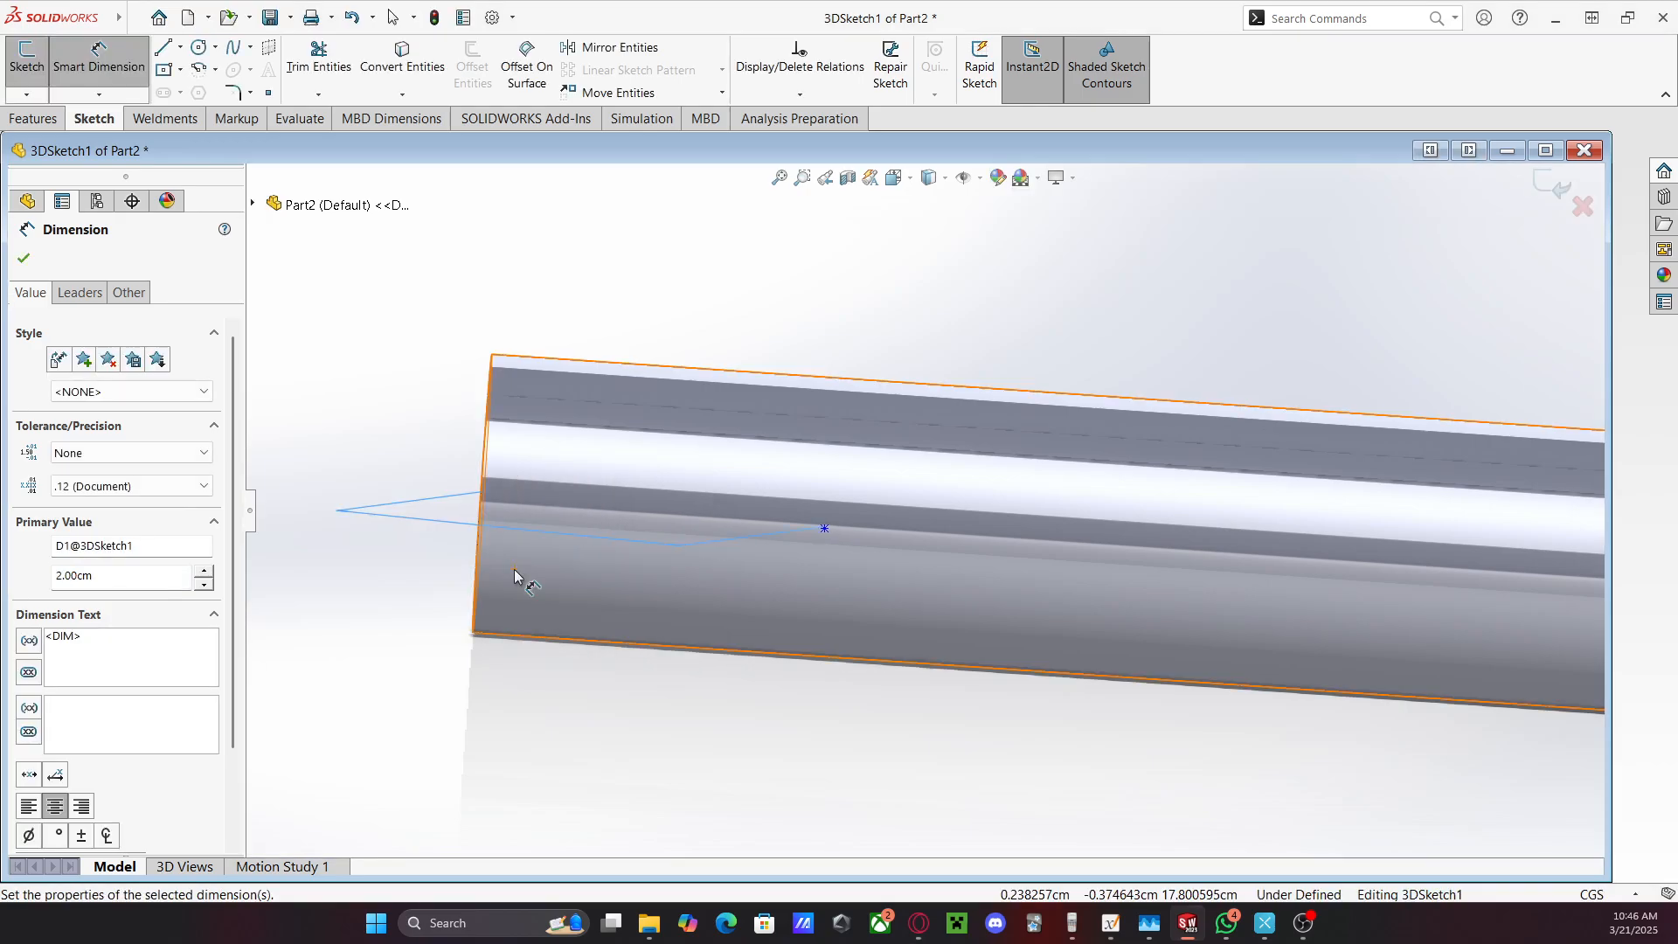
left_click(24, 258)
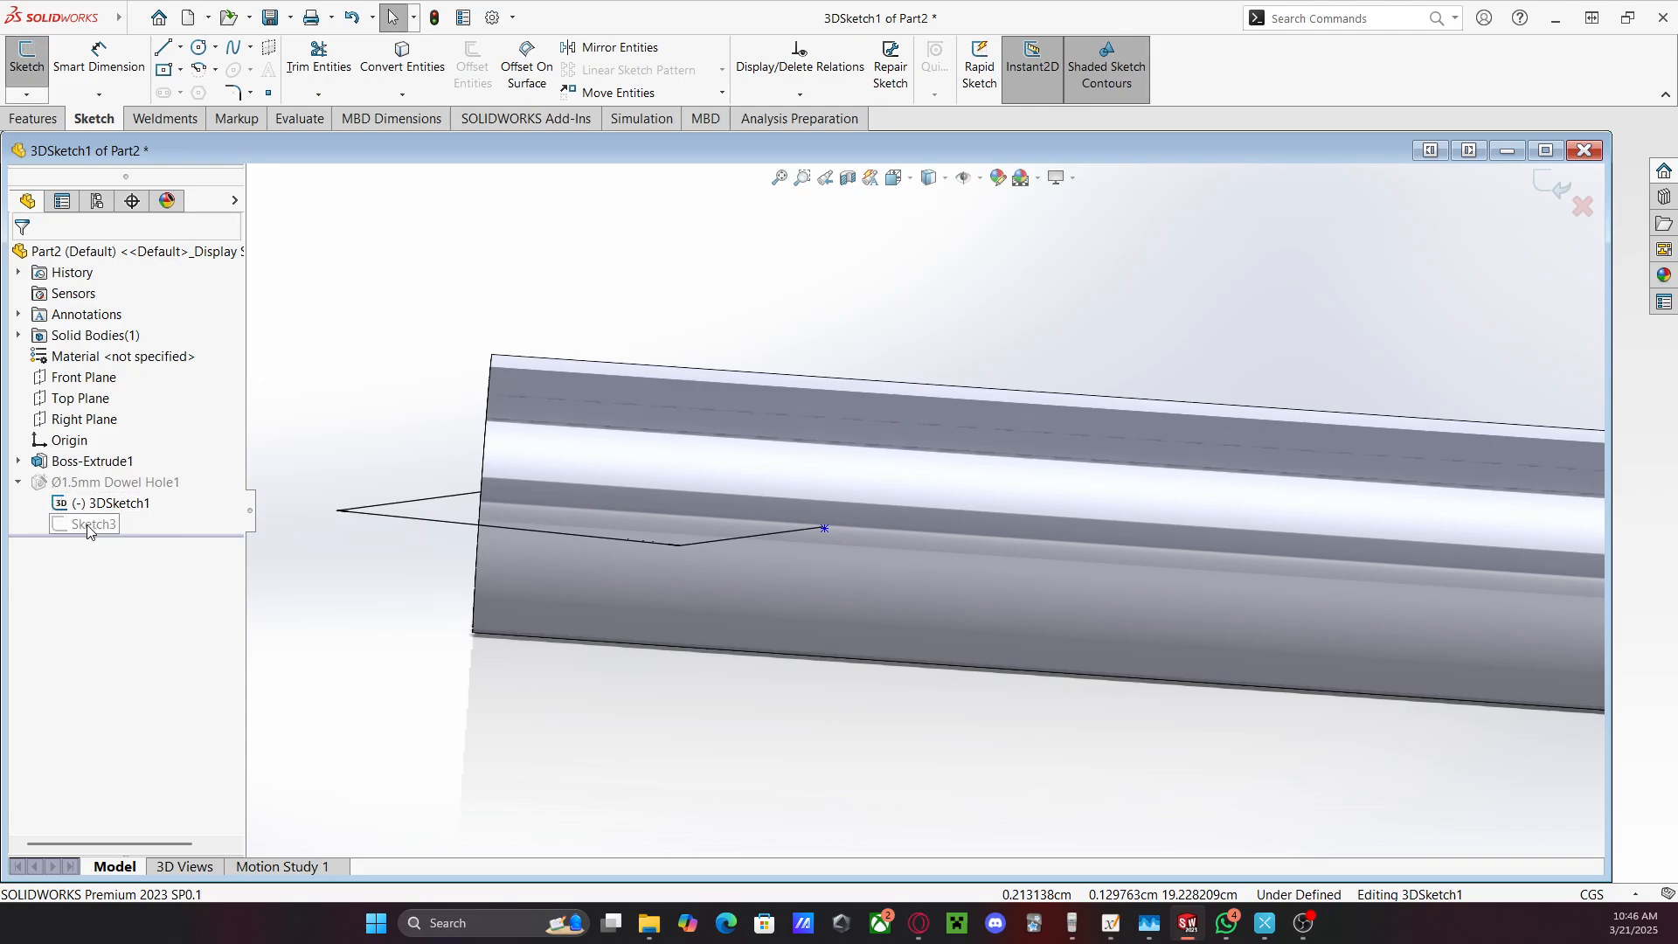
right_click(75, 482)
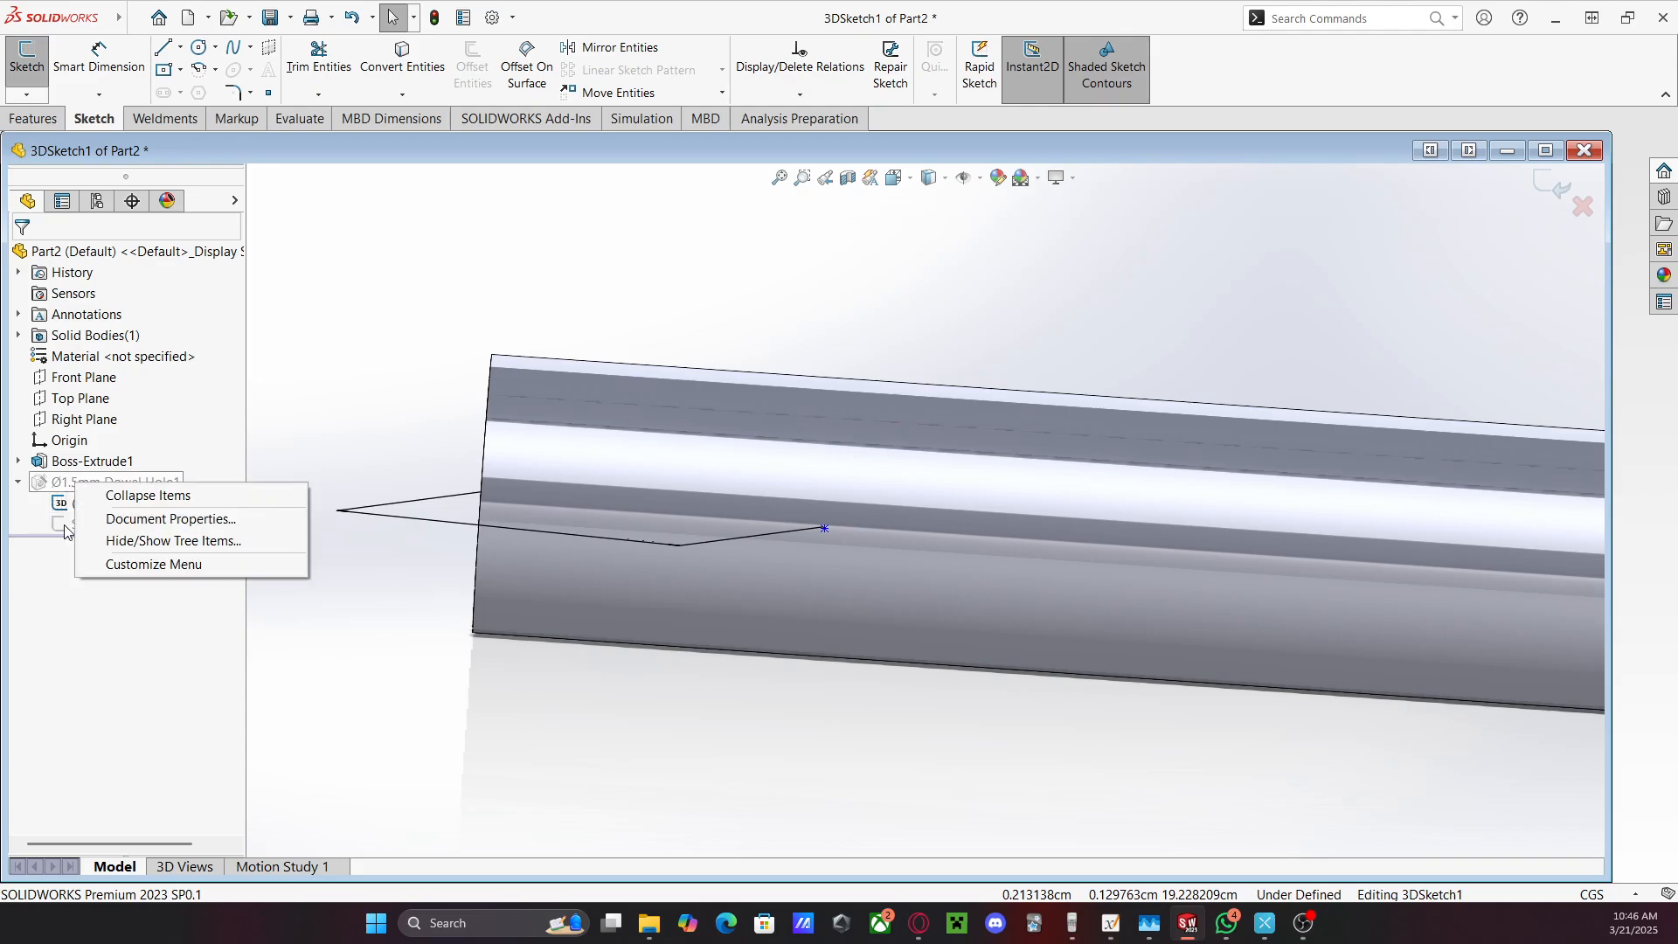
left_click(62, 586)
left_click(67, 528)
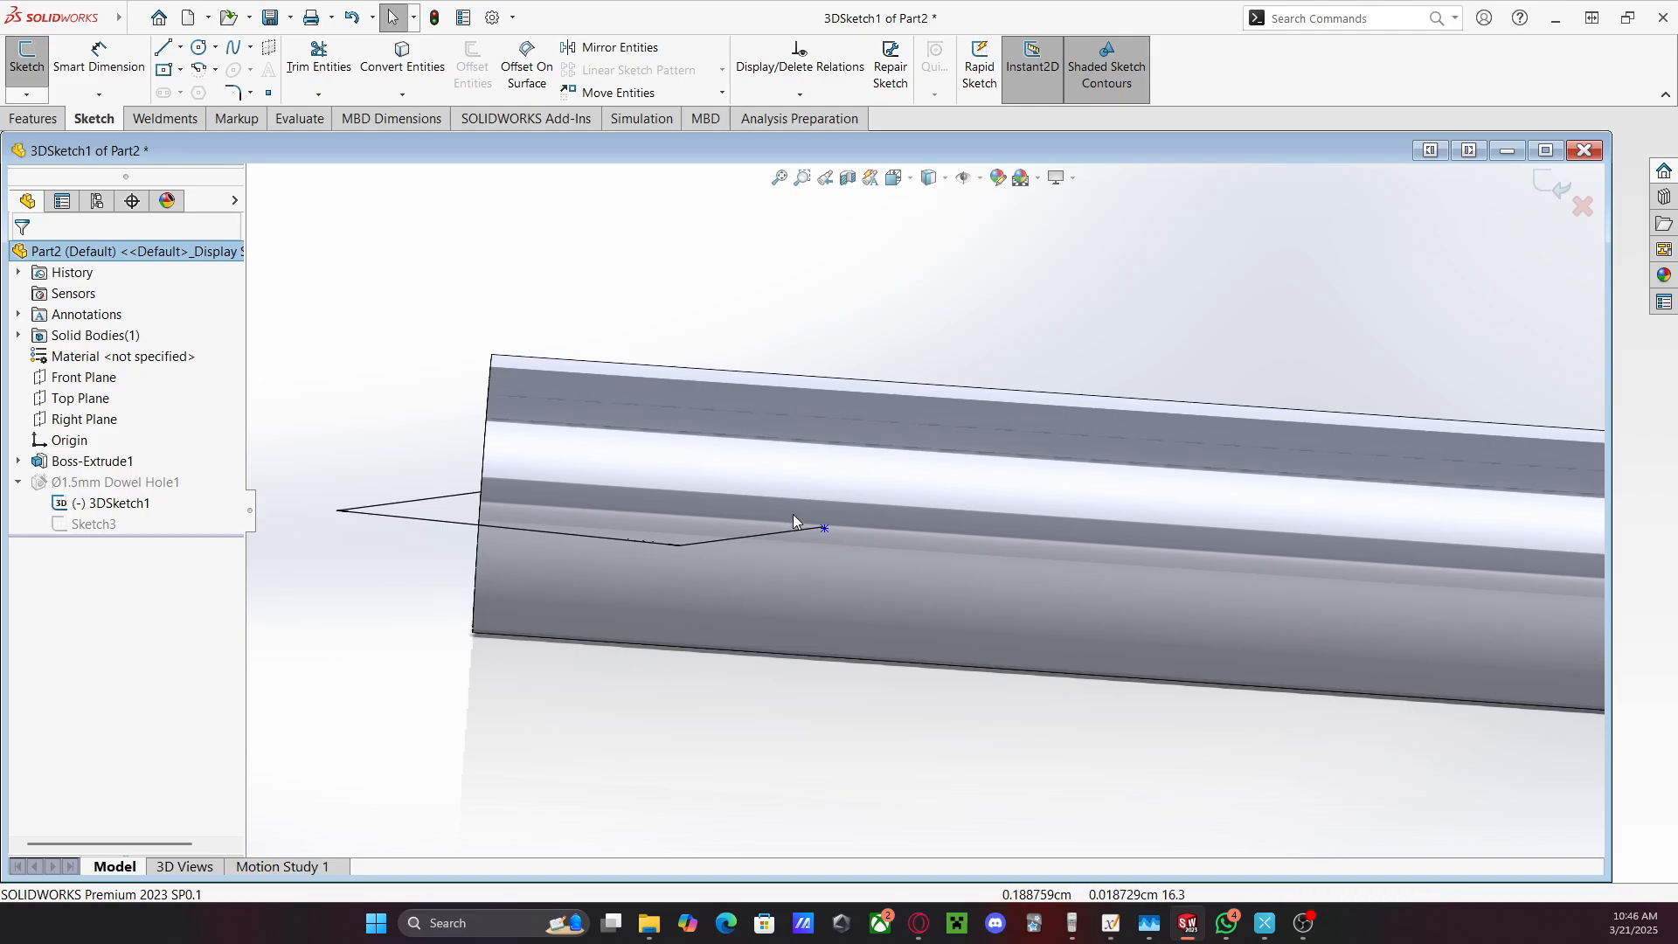
scroll(794, 515, "down", 2)
scroll(817, 522, "up", 1)
scroll(813, 542, "up", 1)
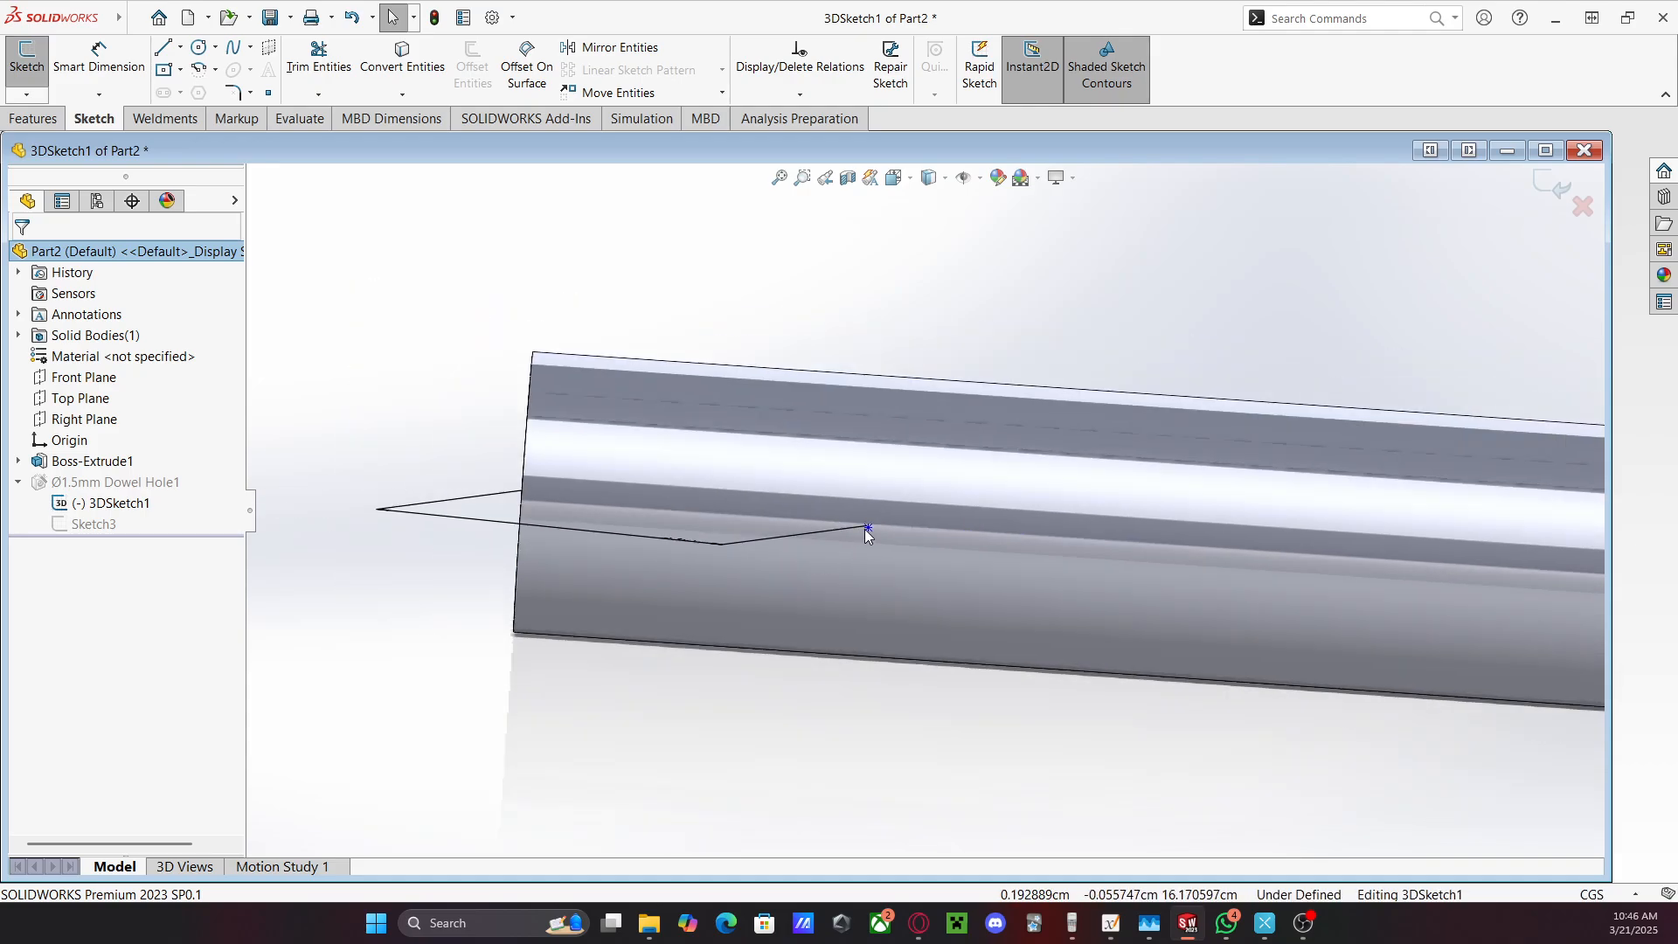
left_click(865, 528)
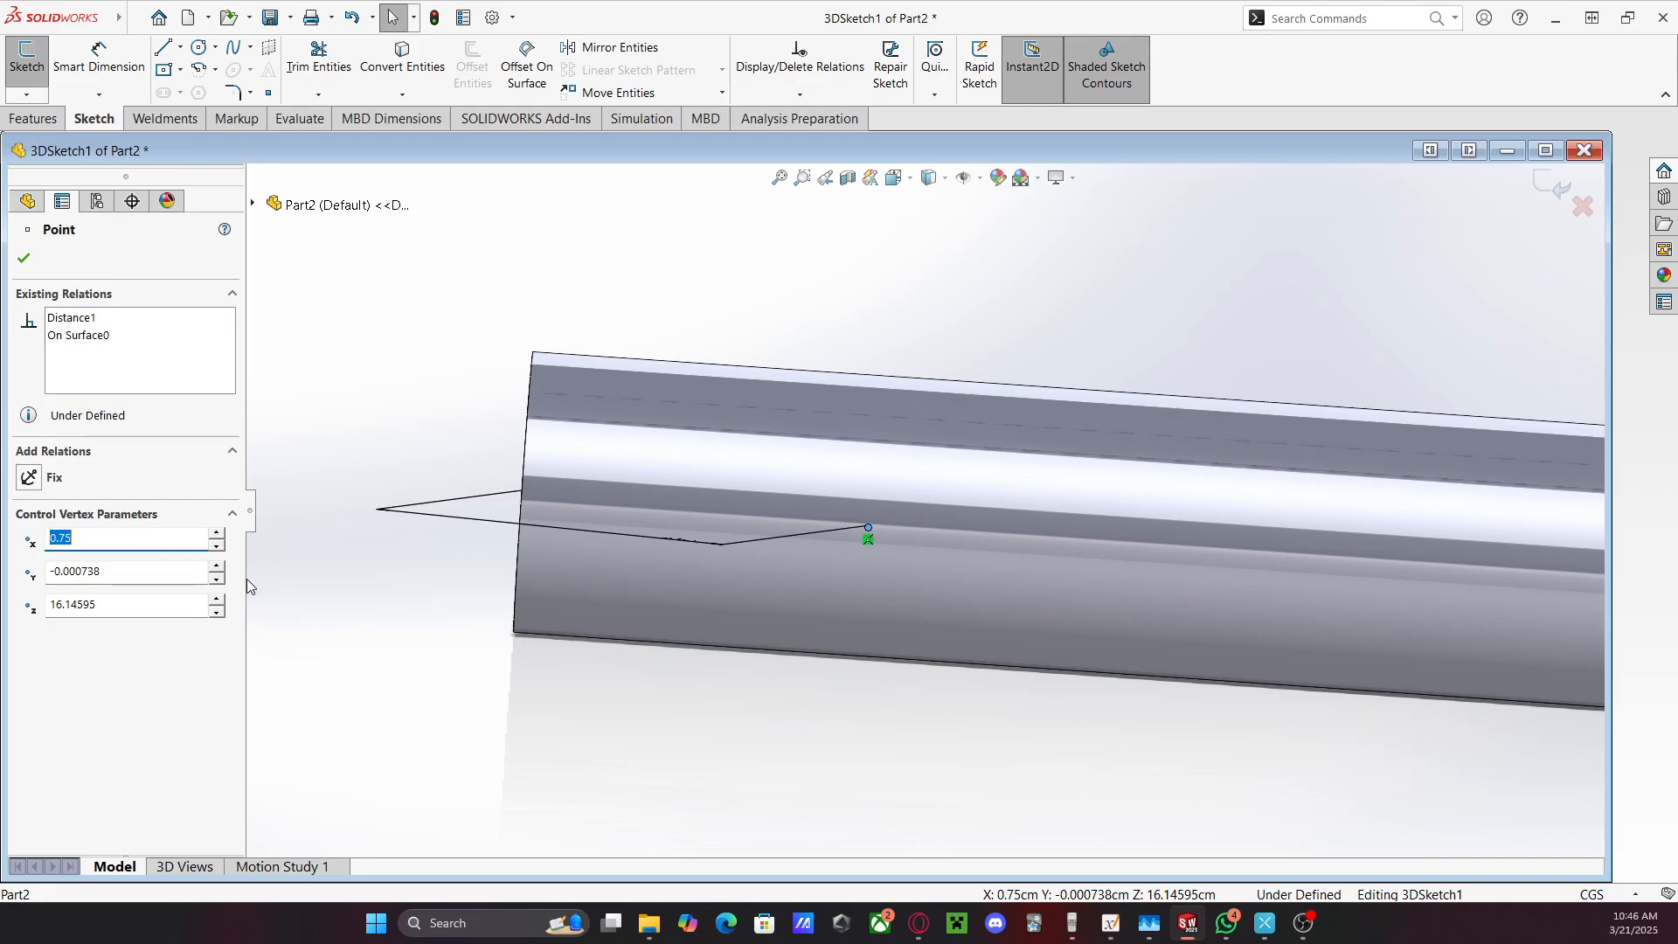
left_click(23, 257)
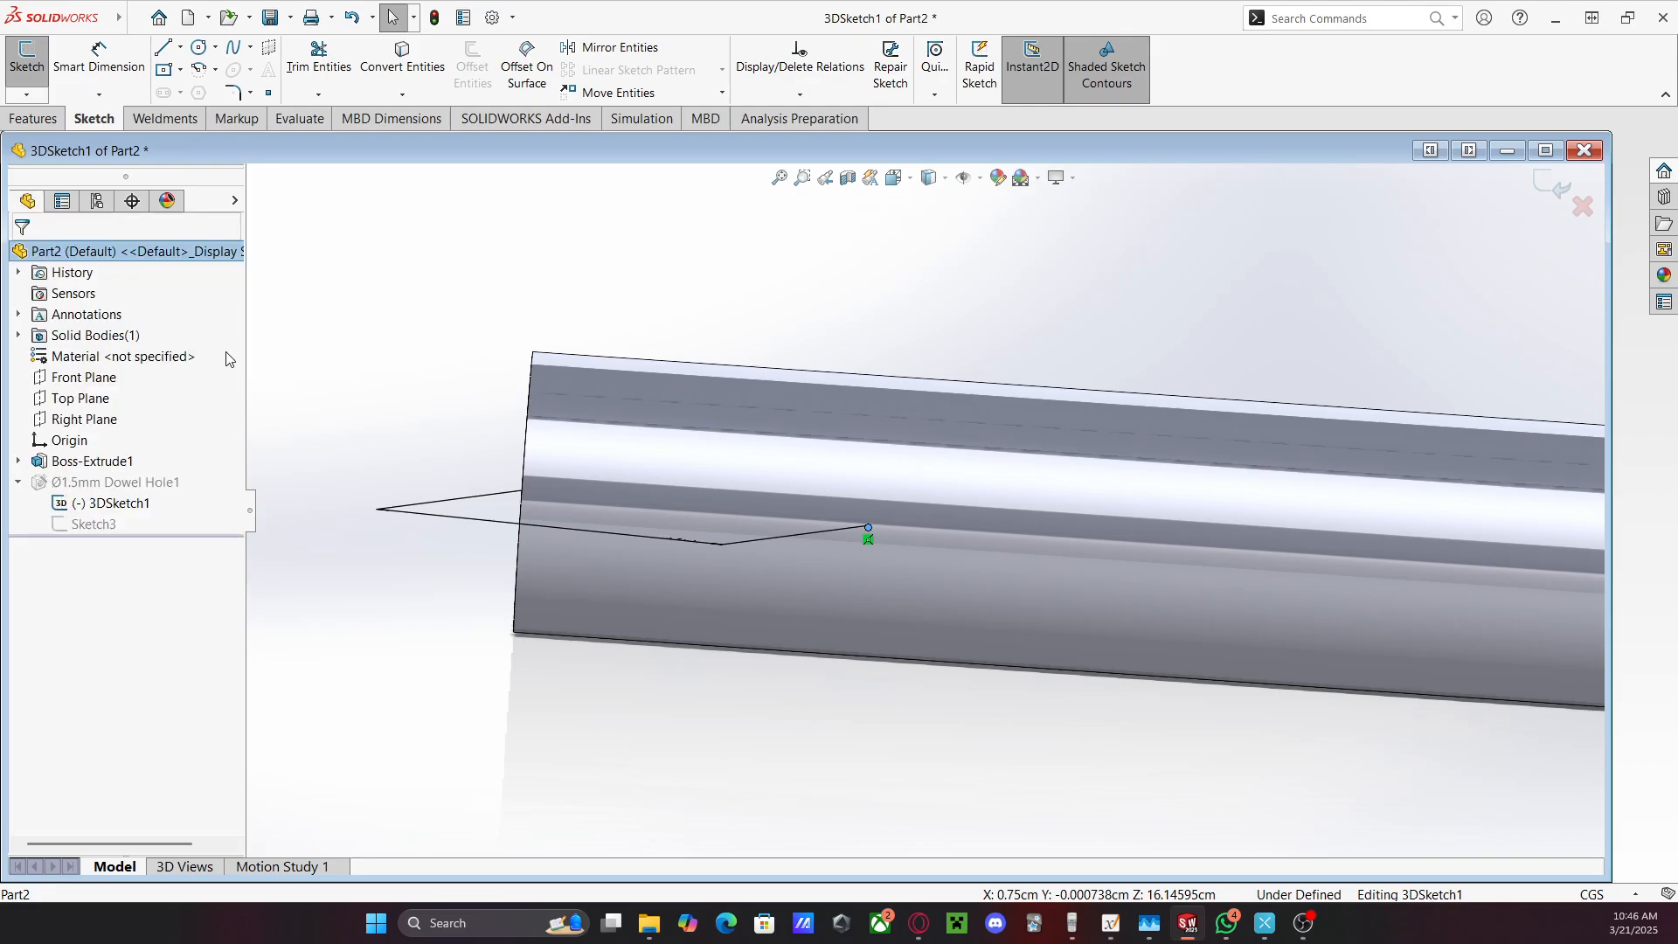
right_click(83, 497)
left_click(18, 480)
left_click(19, 481)
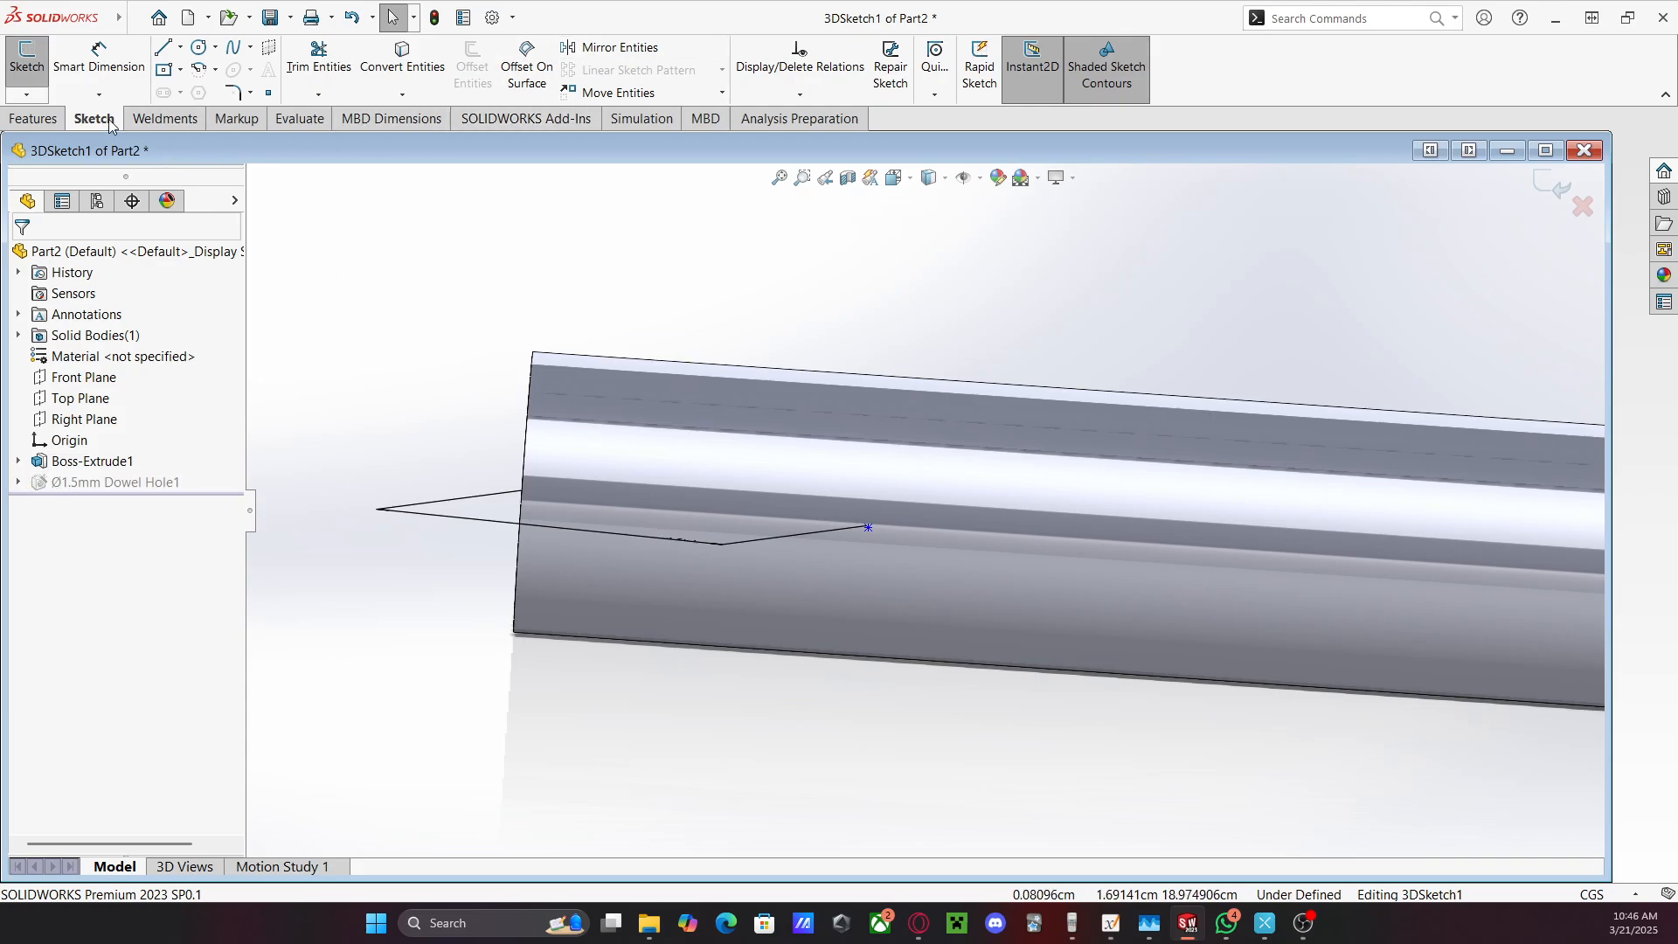
Exit the 3D position sketch to rebuild the dowel hole
left_click(35, 119)
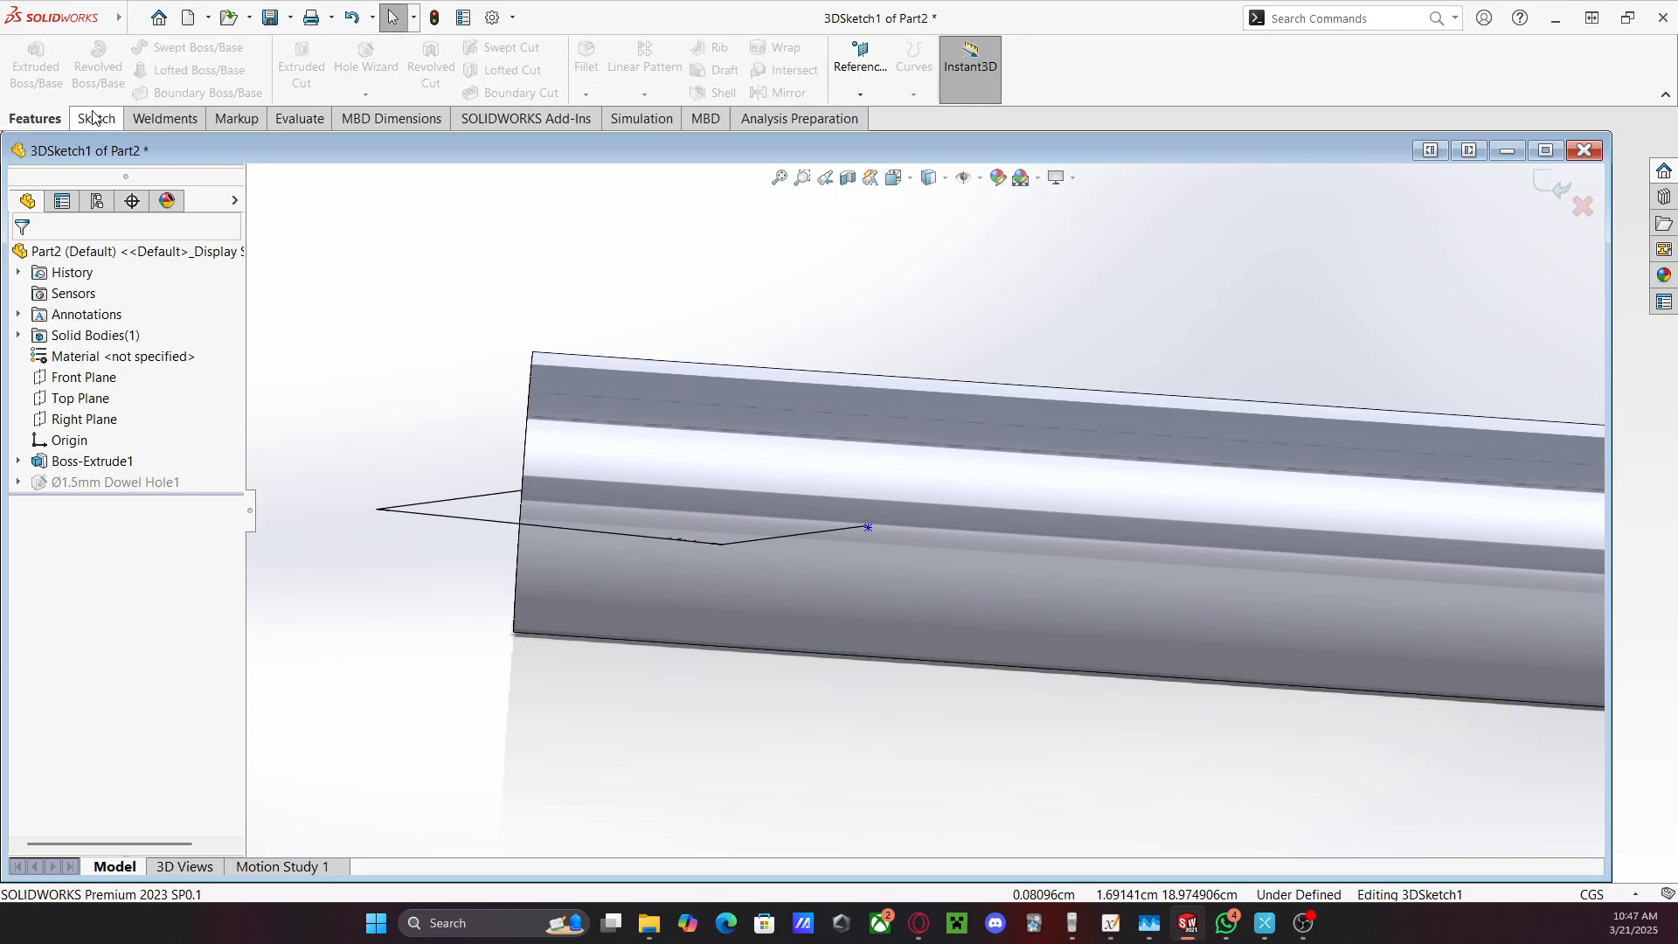
left_click(1024, 530)
left_click(637, 802)
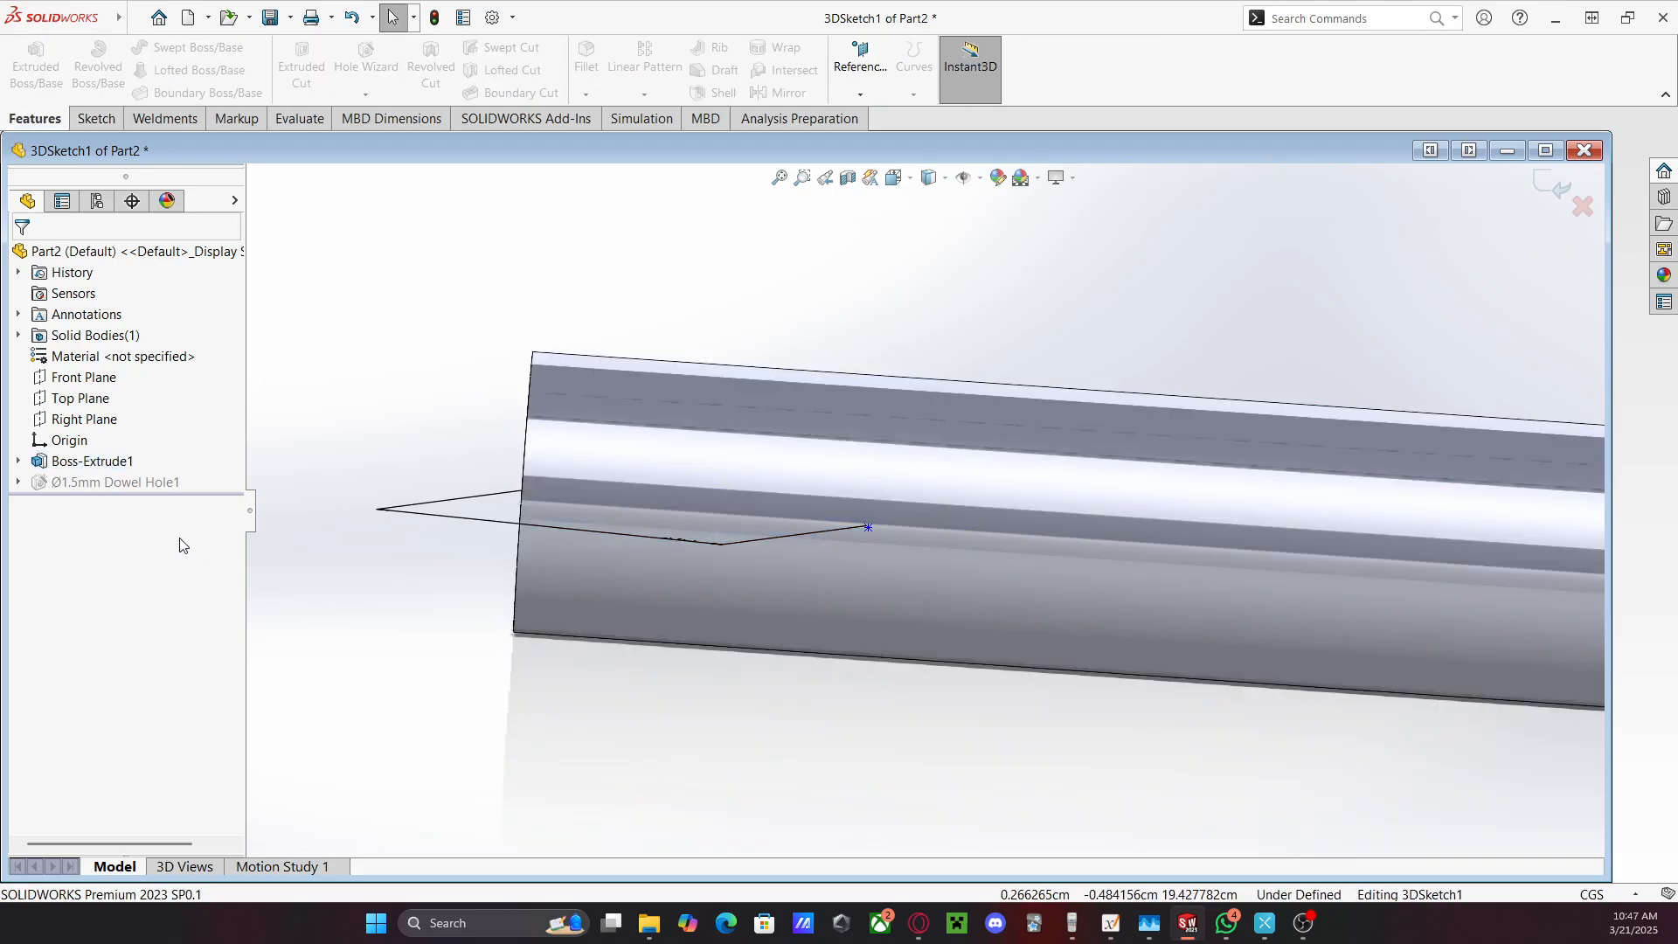
left_click(1558, 187)
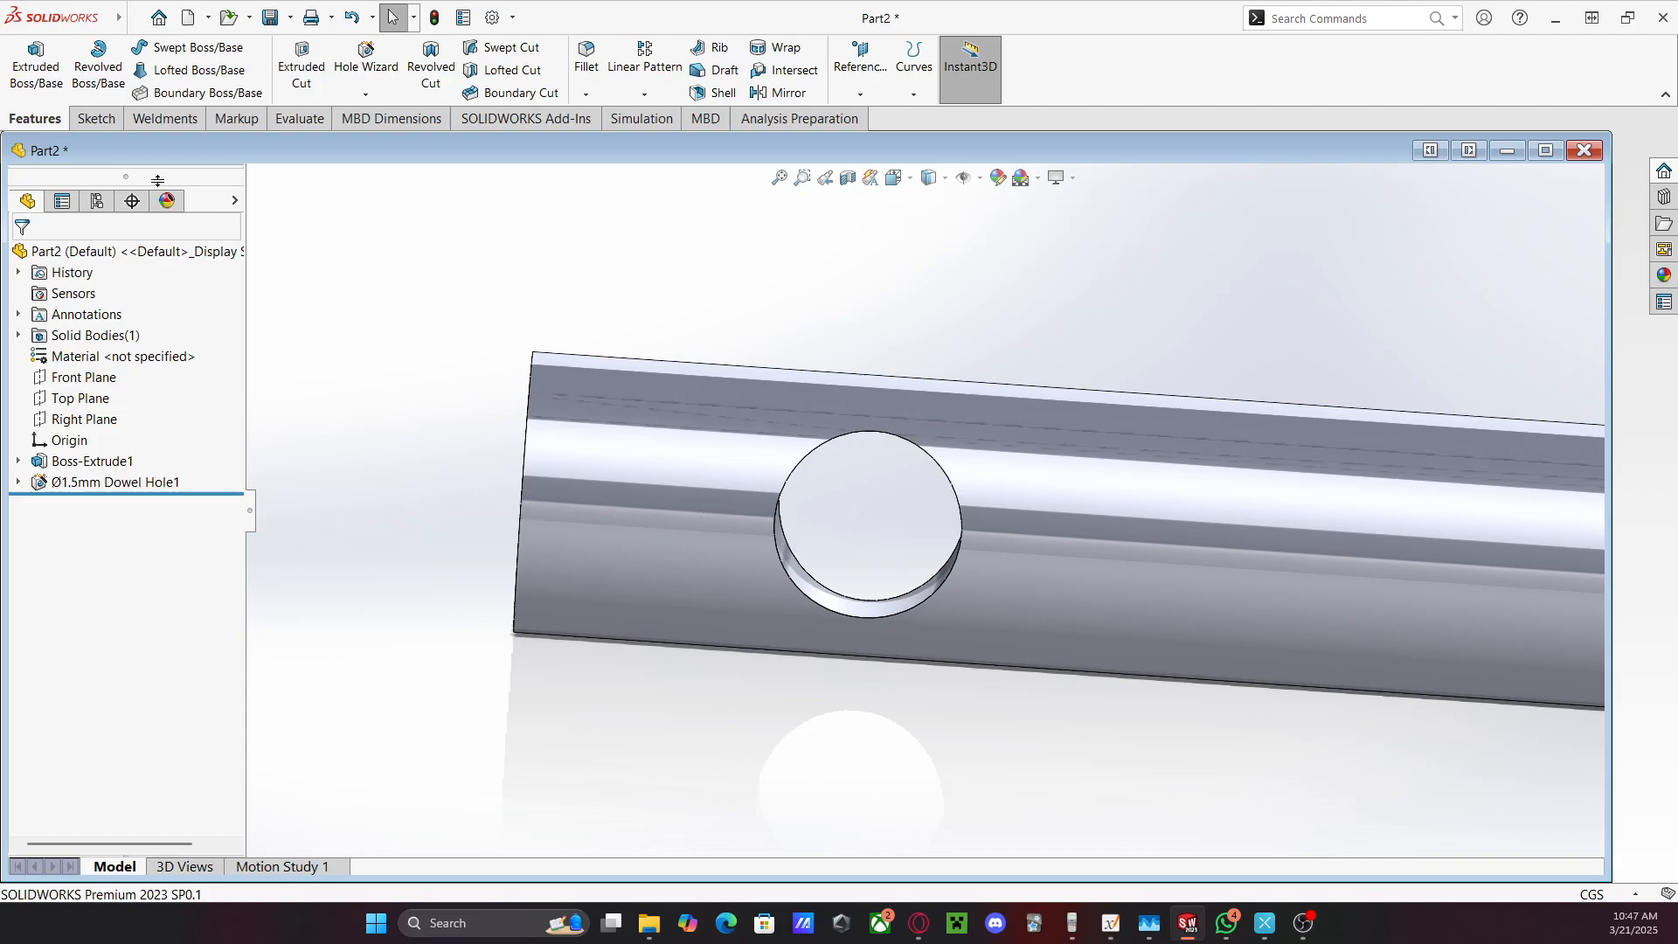
Start a new sketch on the Top Plane and leave the Line tool without drawing
left_click(89, 121)
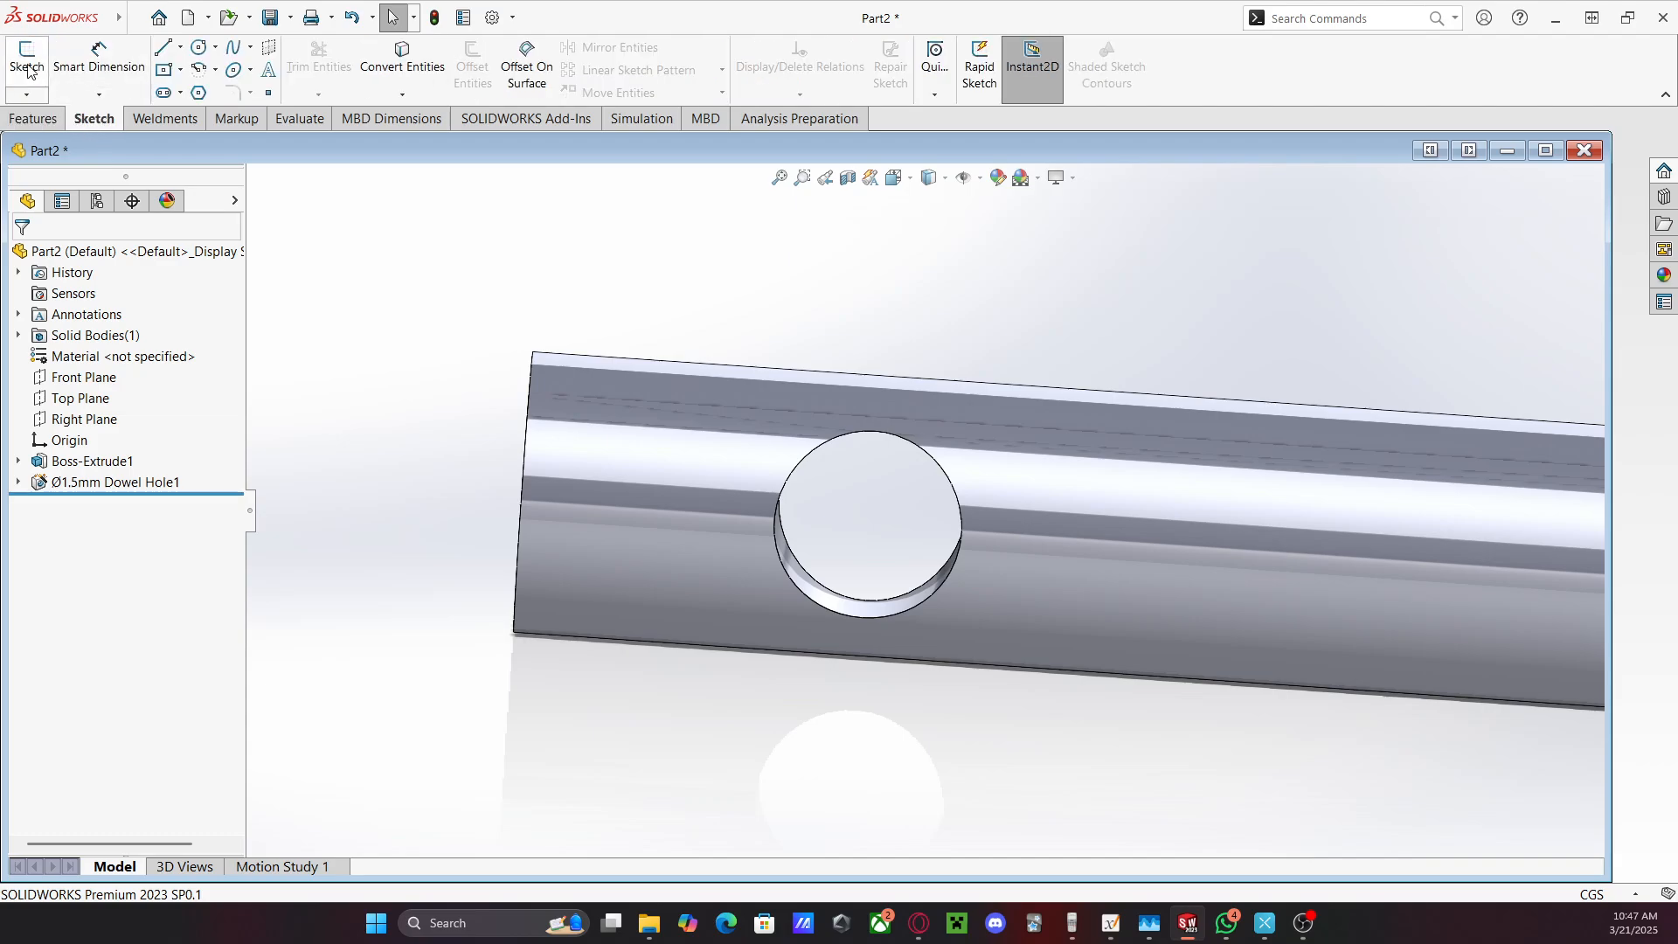
left_click(163, 47)
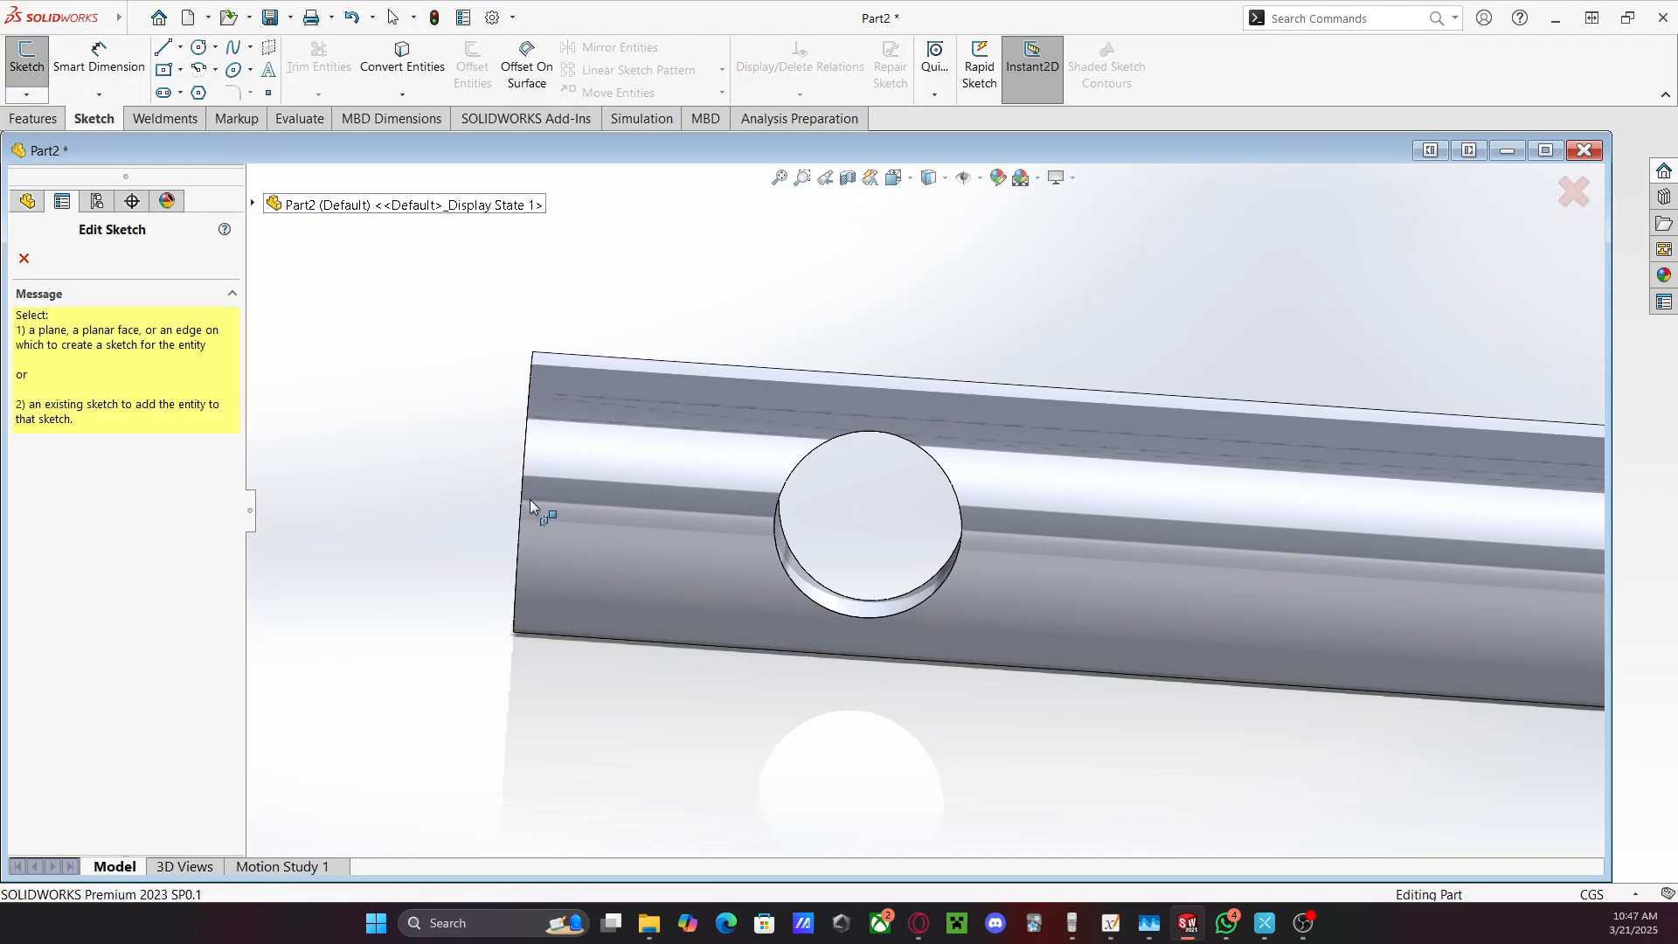
scroll(452, 499, "down", 1)
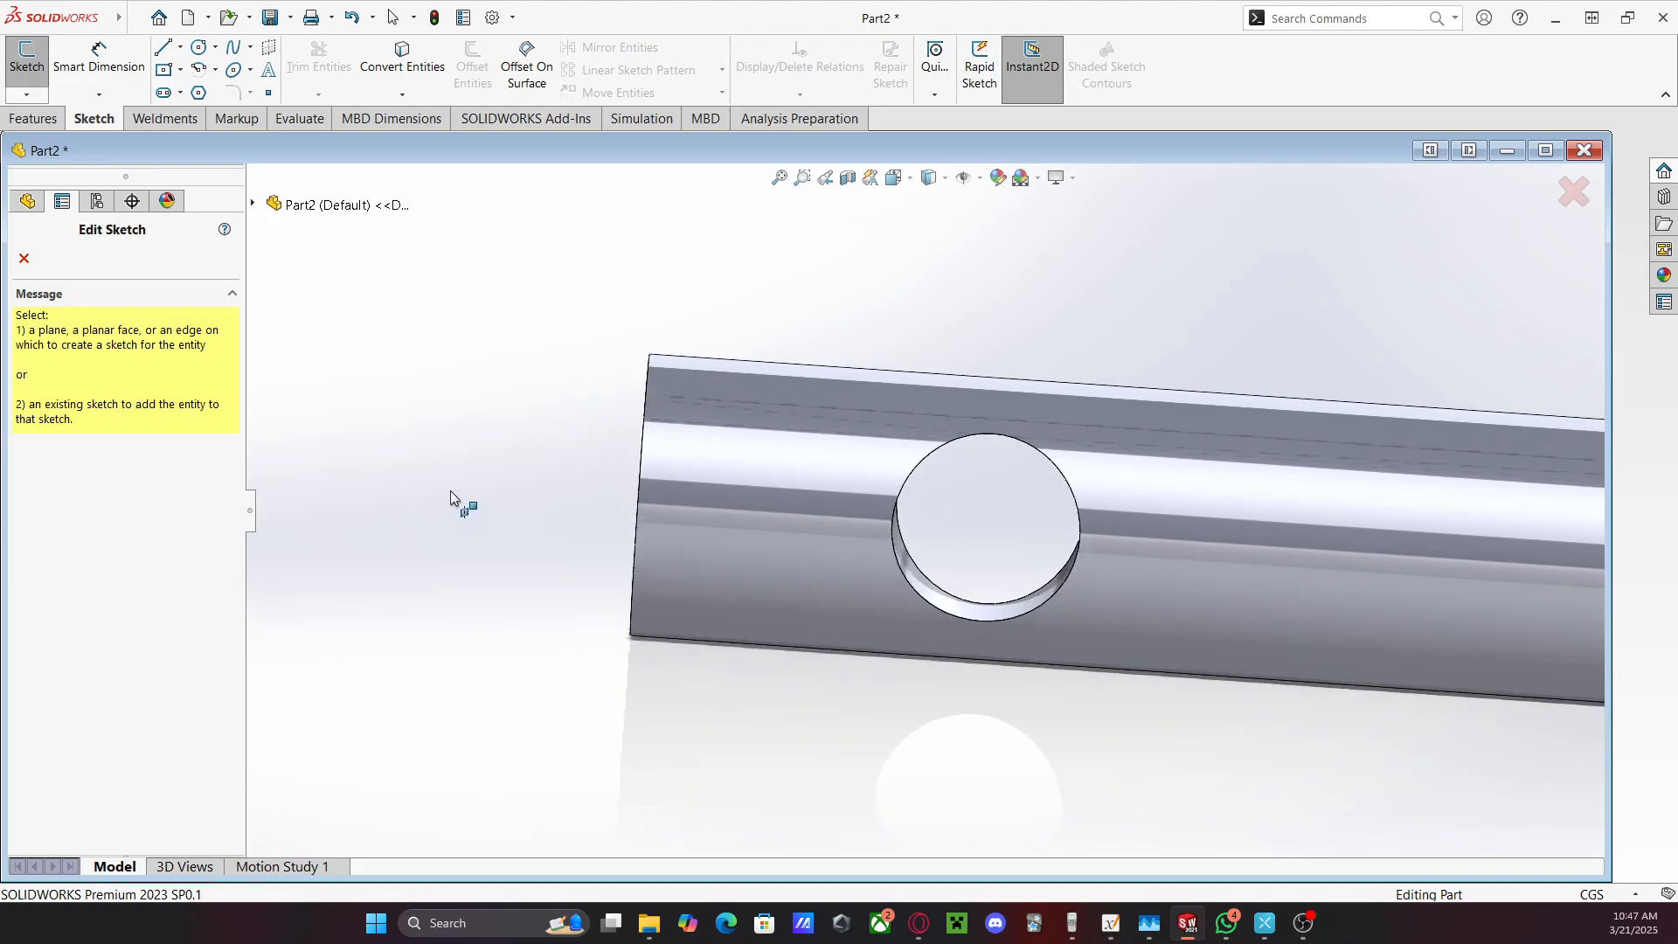
left_click(254, 206)
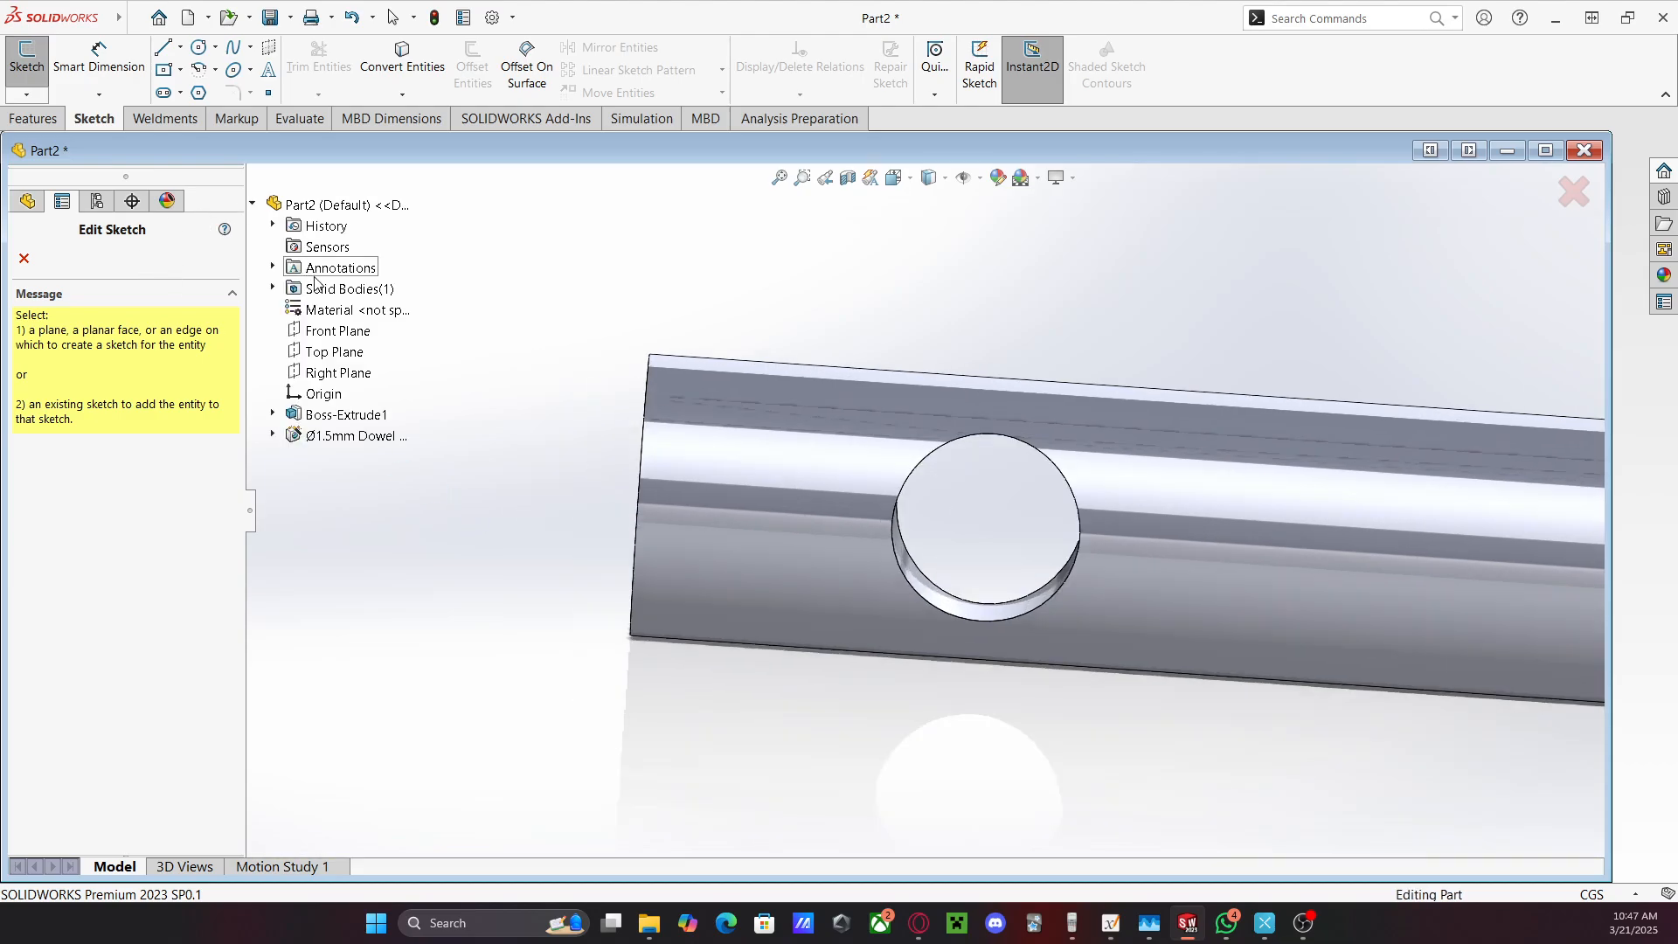
left_click(334, 352)
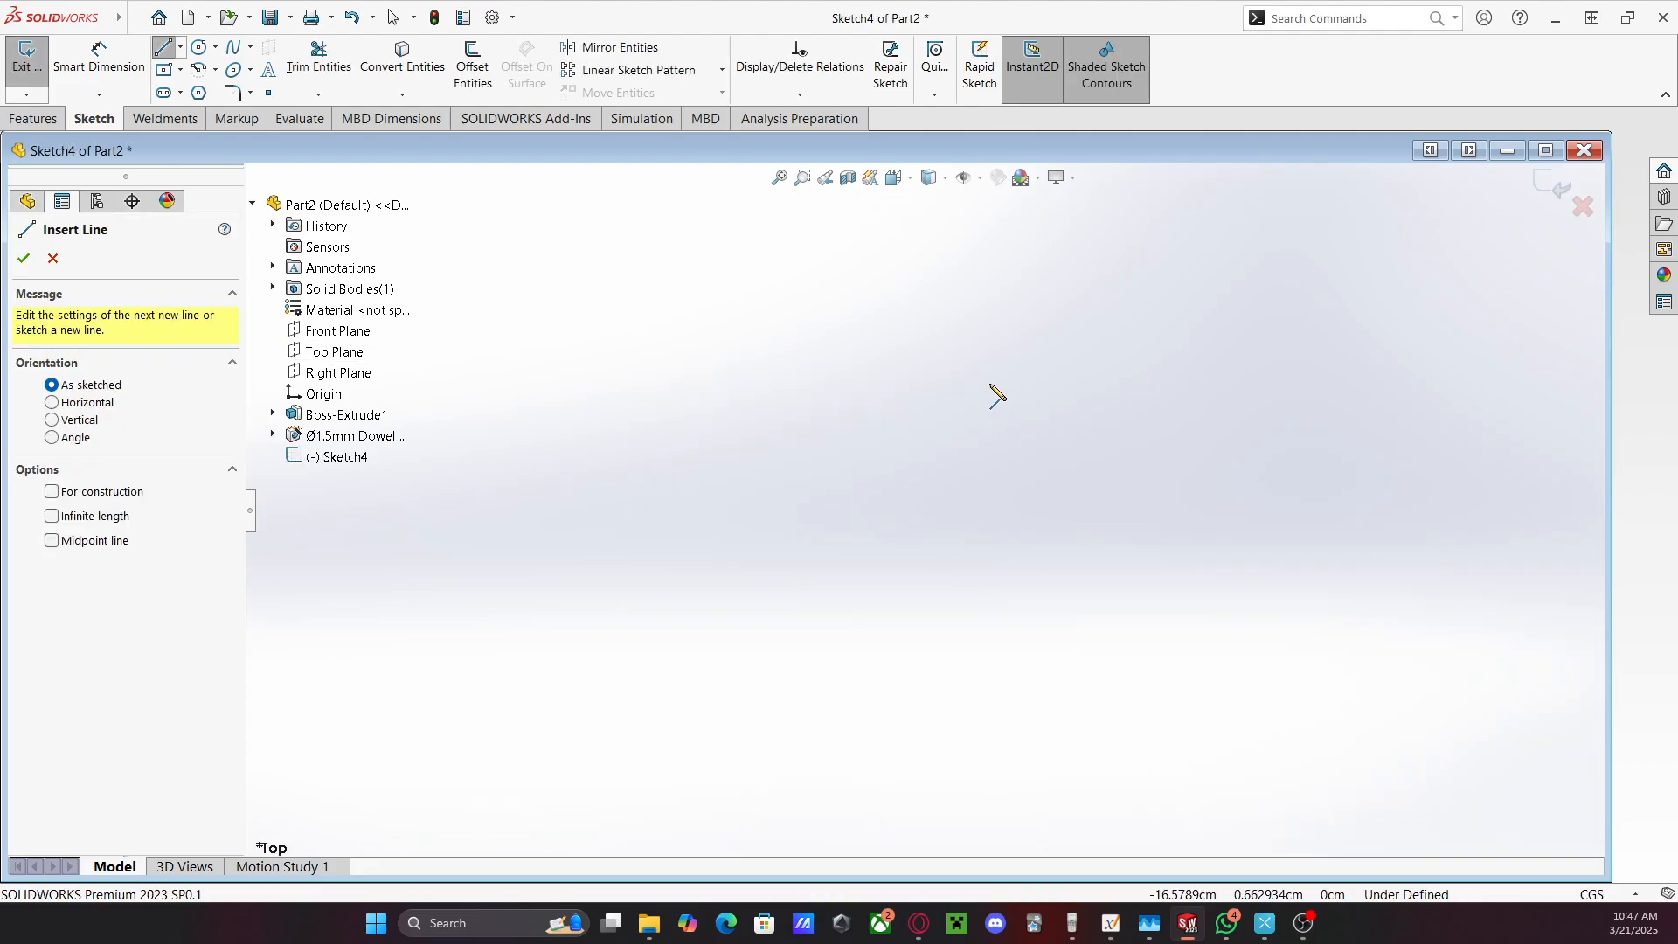
left_click(53, 258)
View the sketch plane squarely and sketch a vertical line from the midpoint of the bar's end edge to the cross hole's center level
right_click(809, 416)
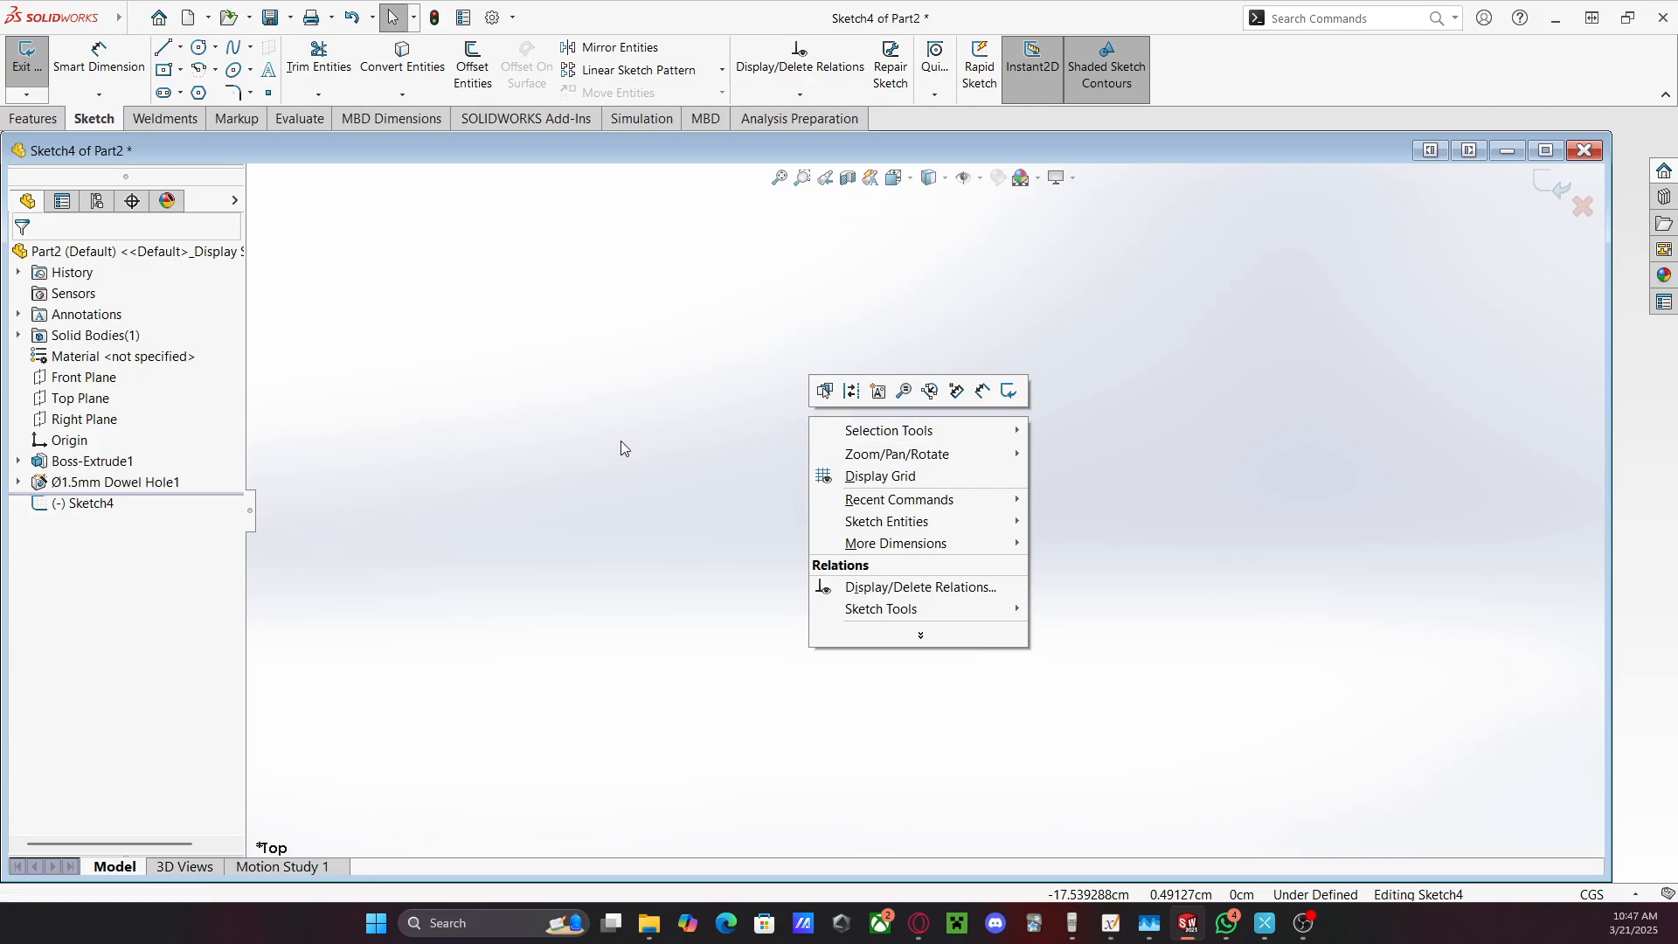
left_click(55, 512)
right_click(55, 514)
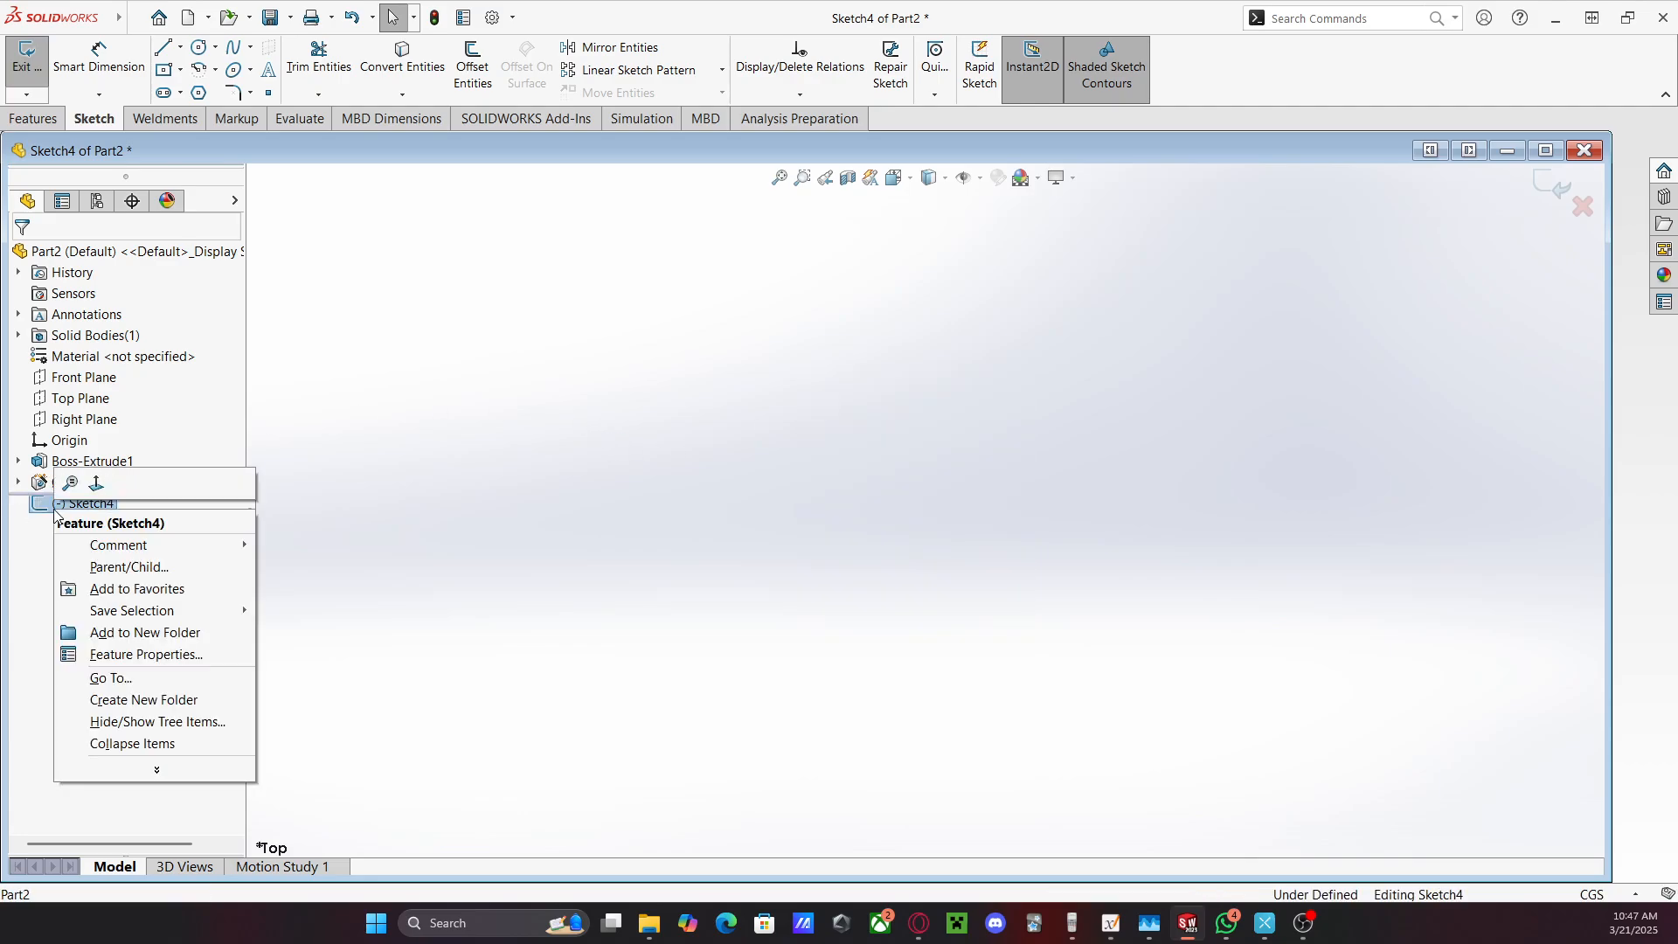
left_click(96, 484)
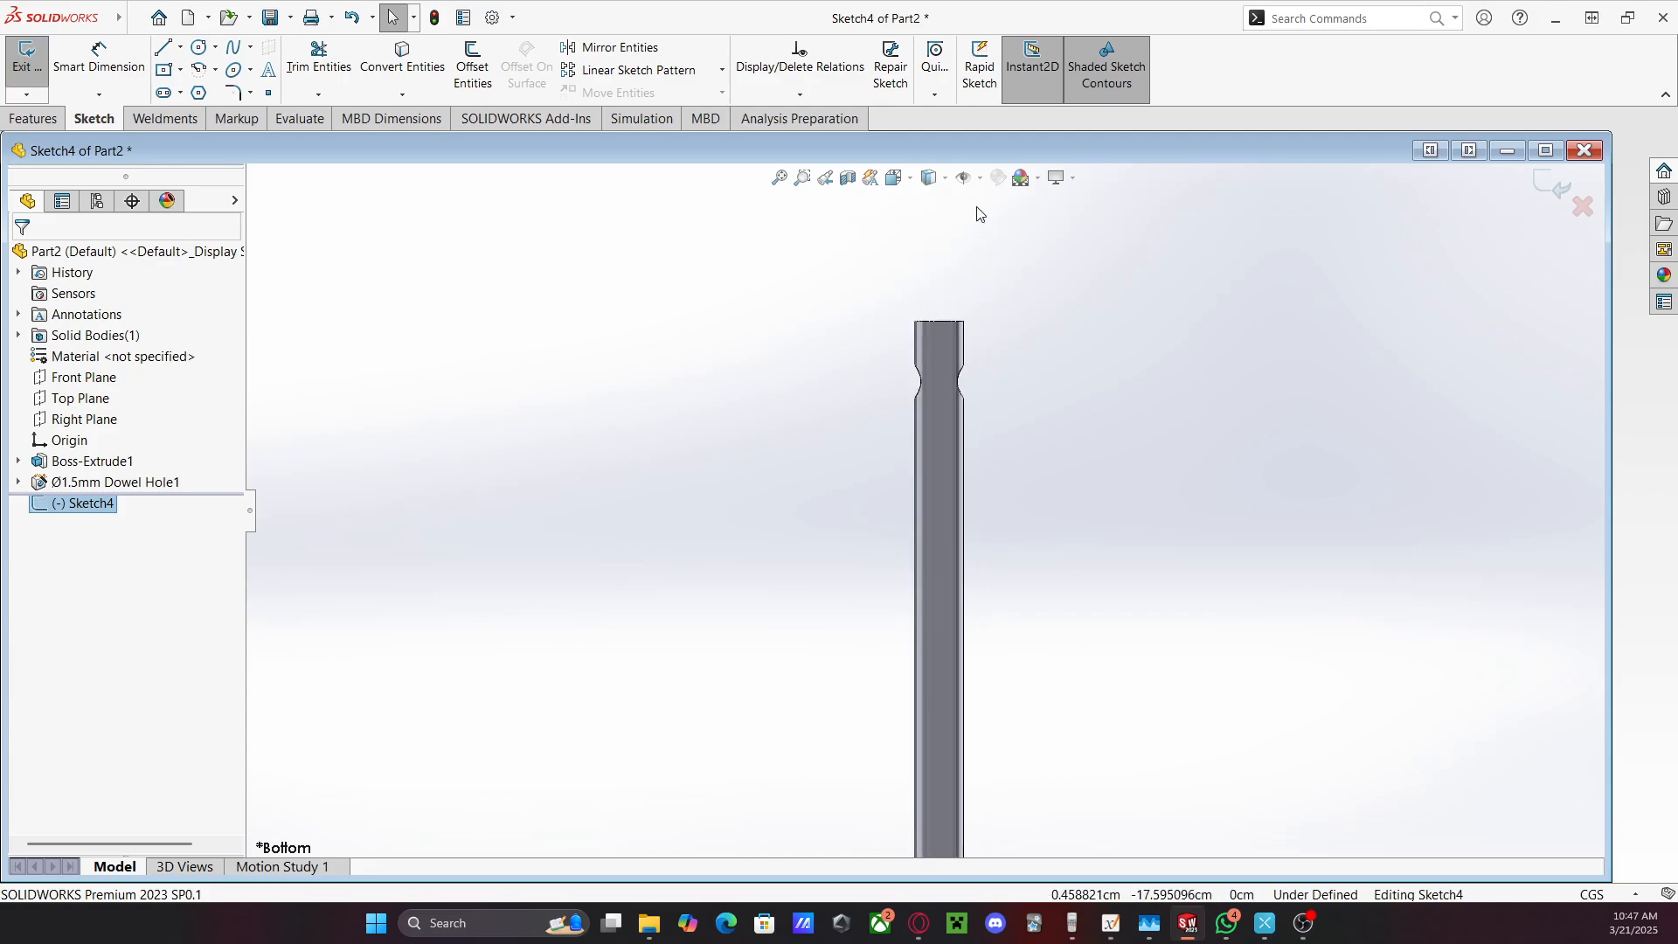
scroll(909, 402, "down", 5)
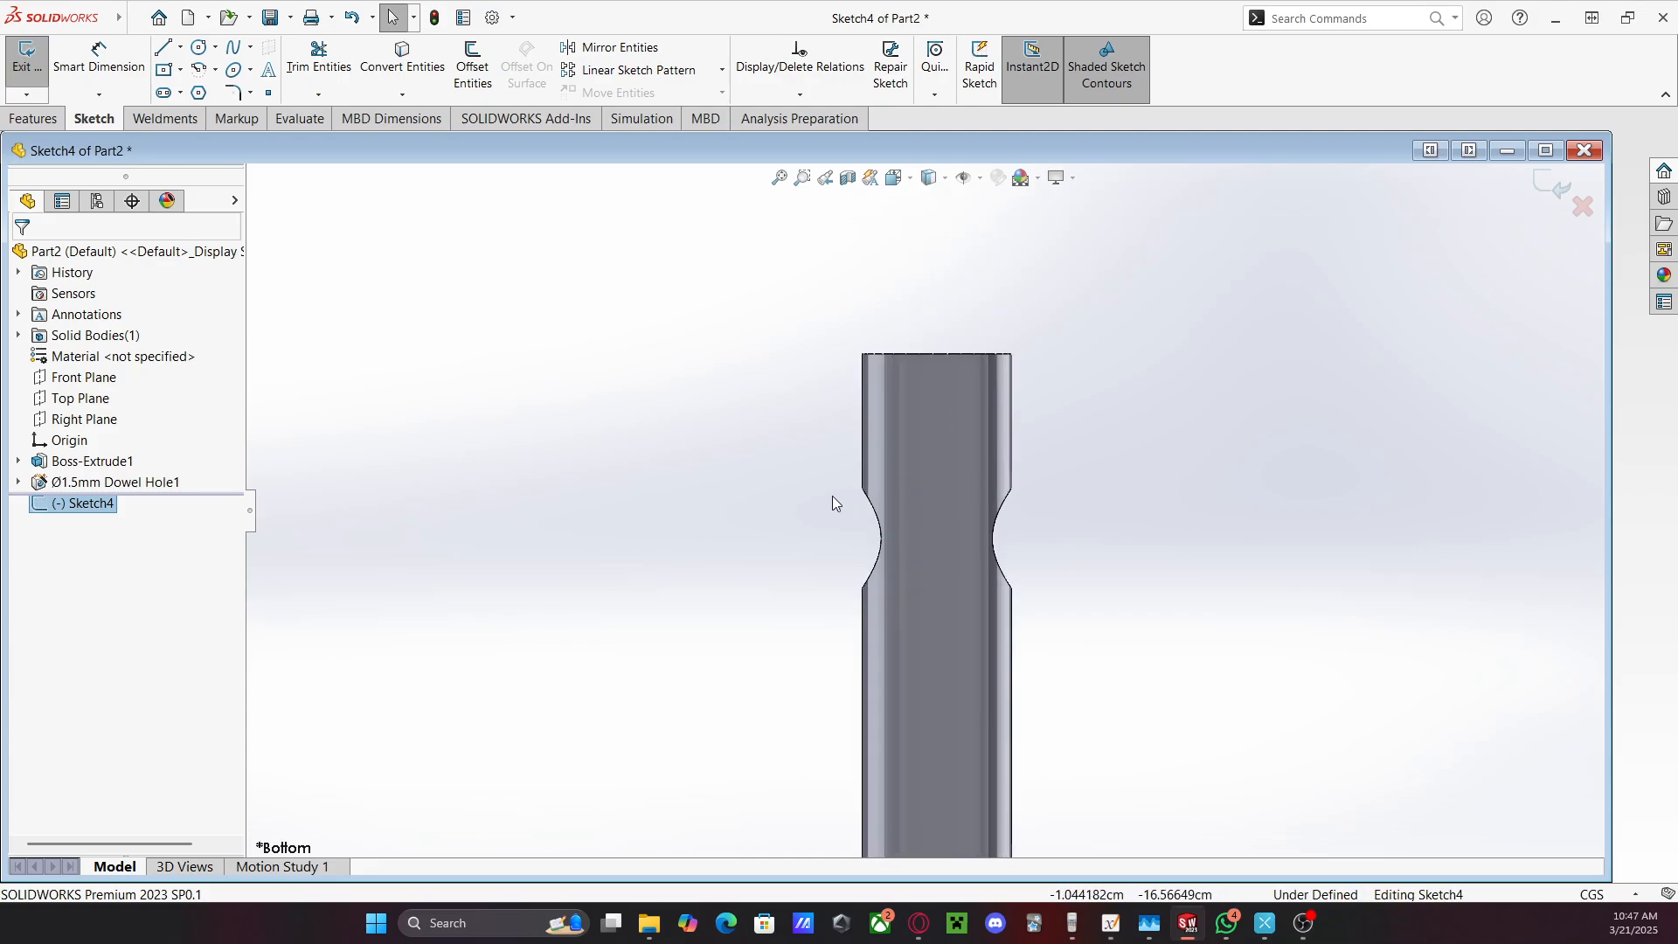
left_click(163, 46)
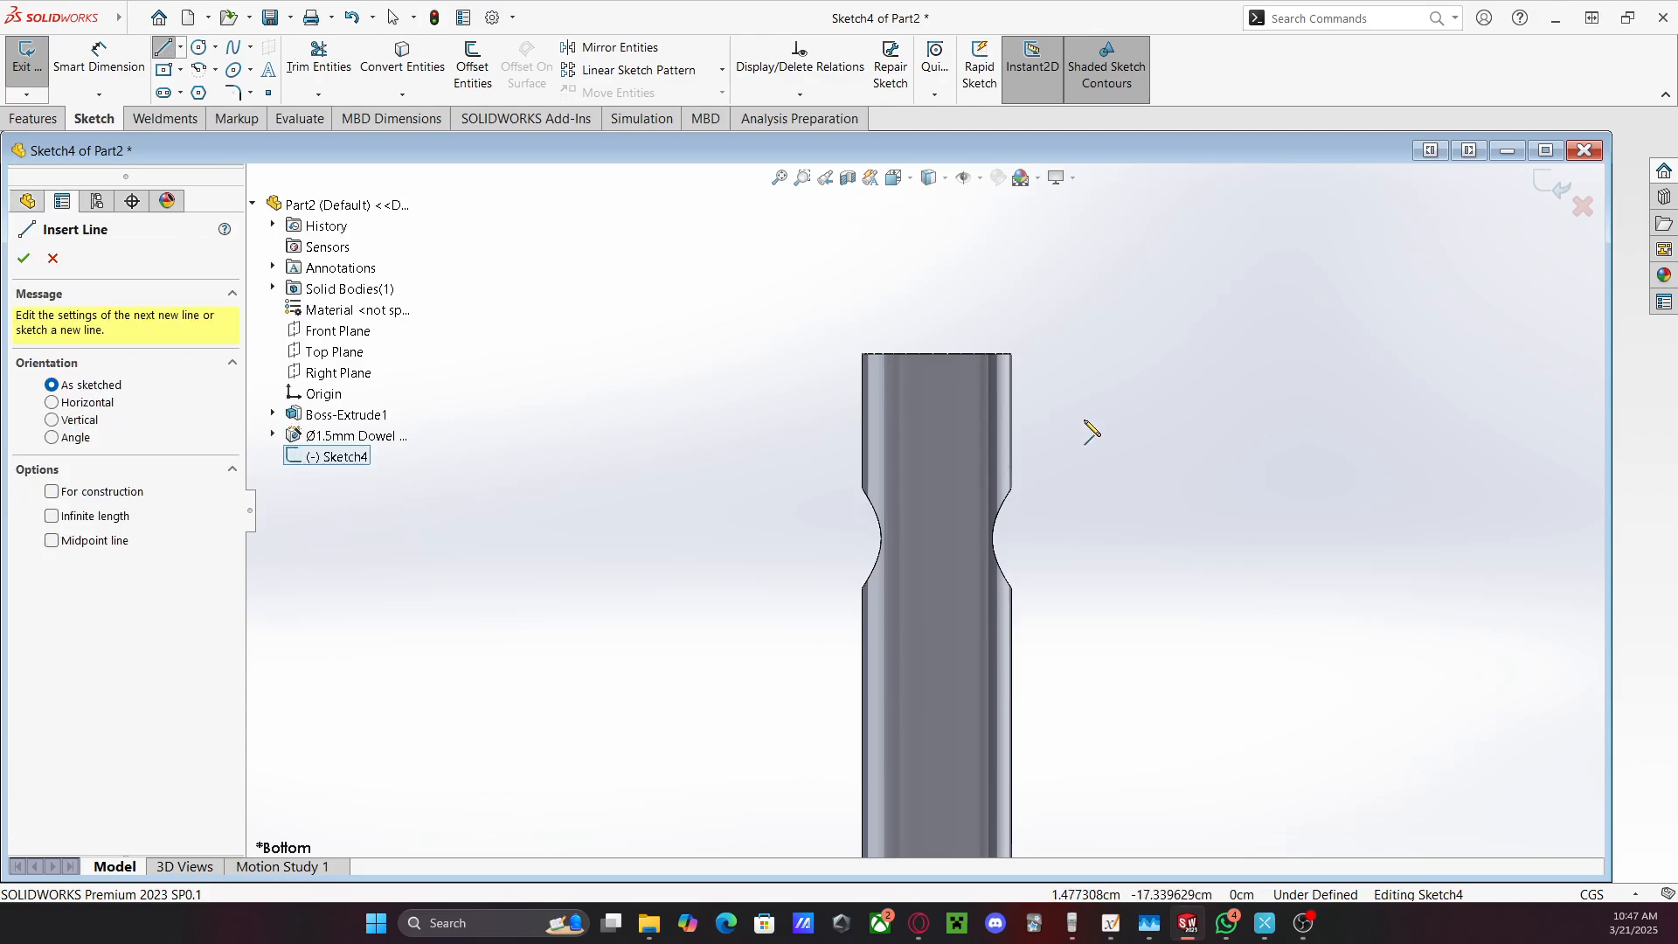
left_click(937, 353)
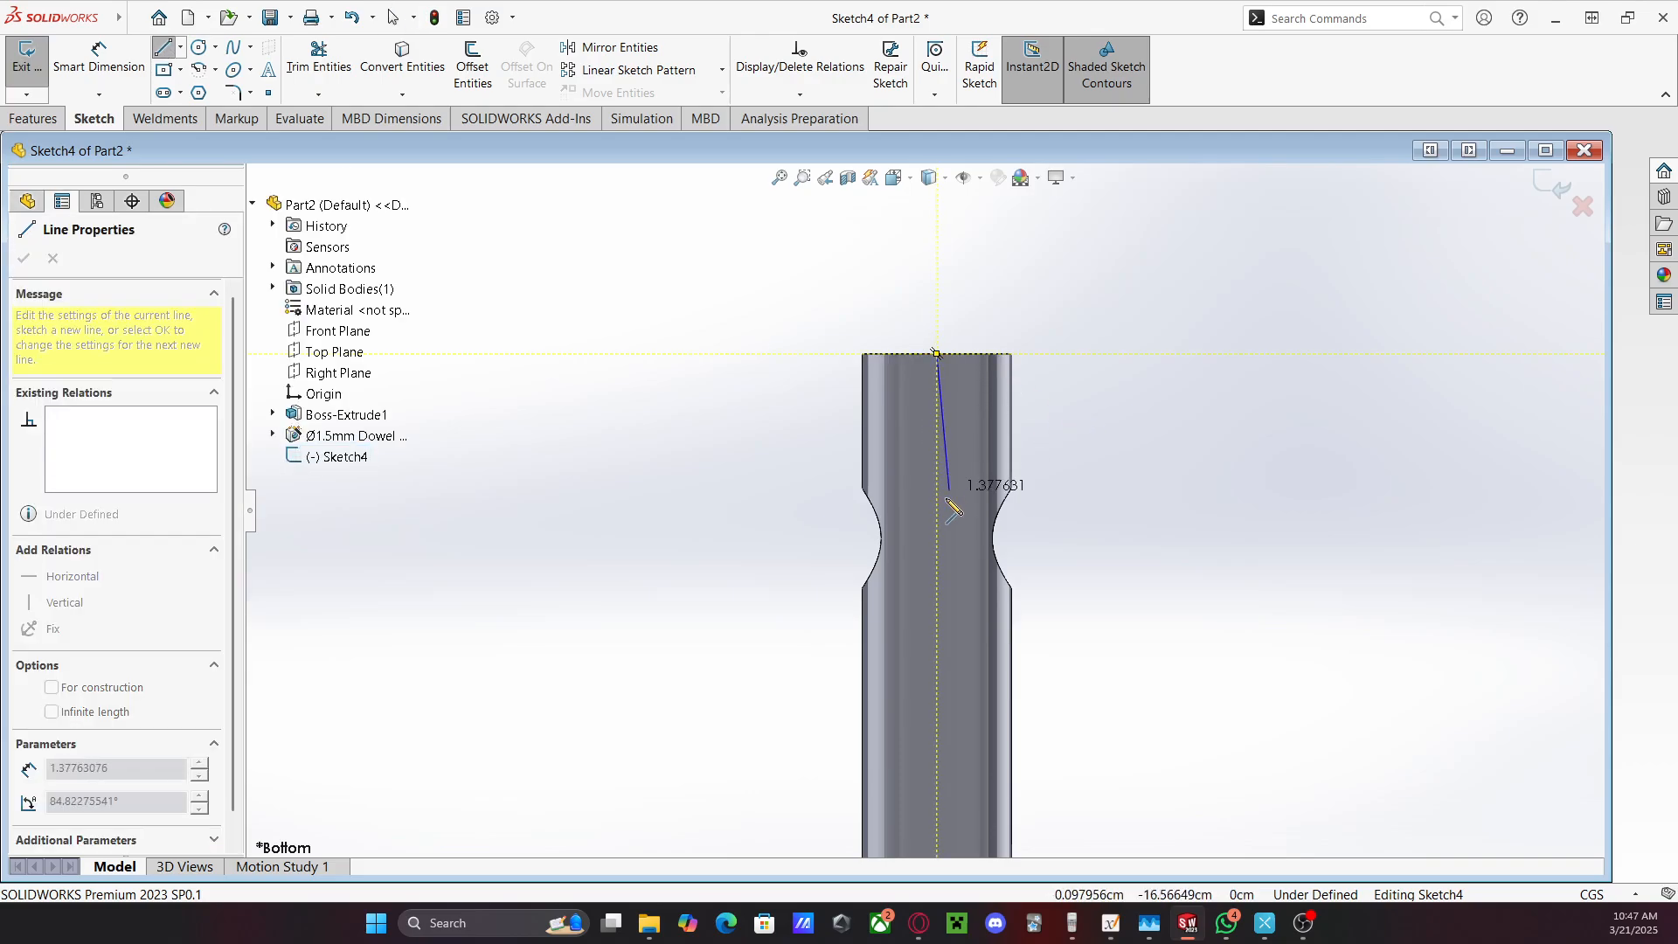
left_click(937, 540)
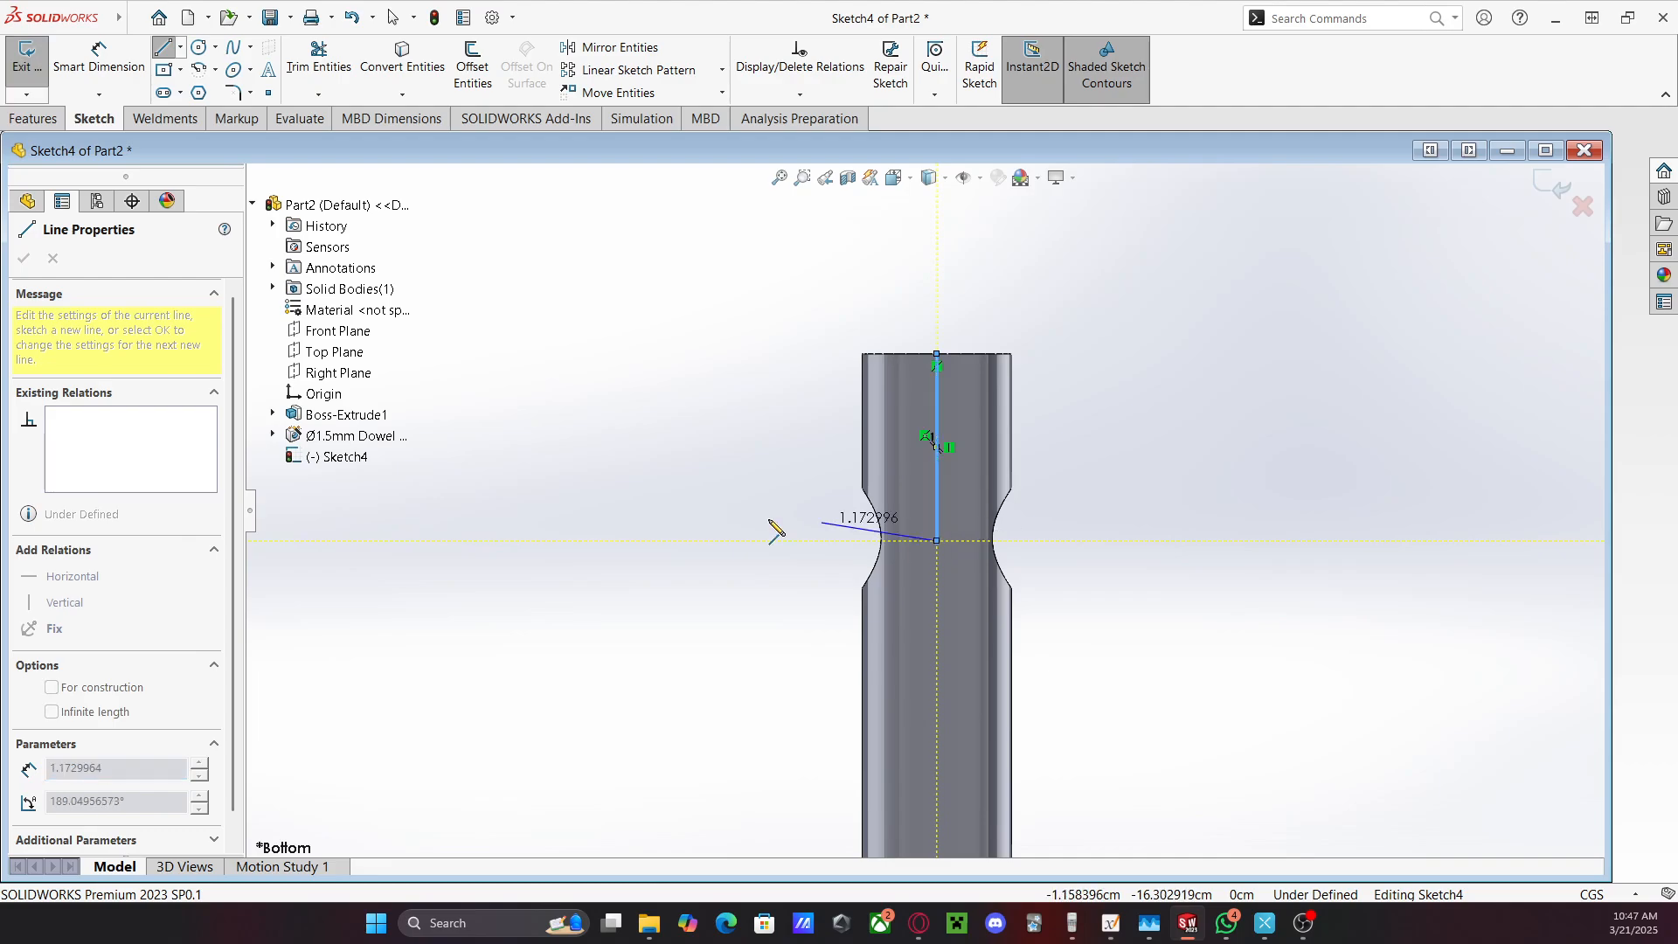
key("Escape")
key("Escape")
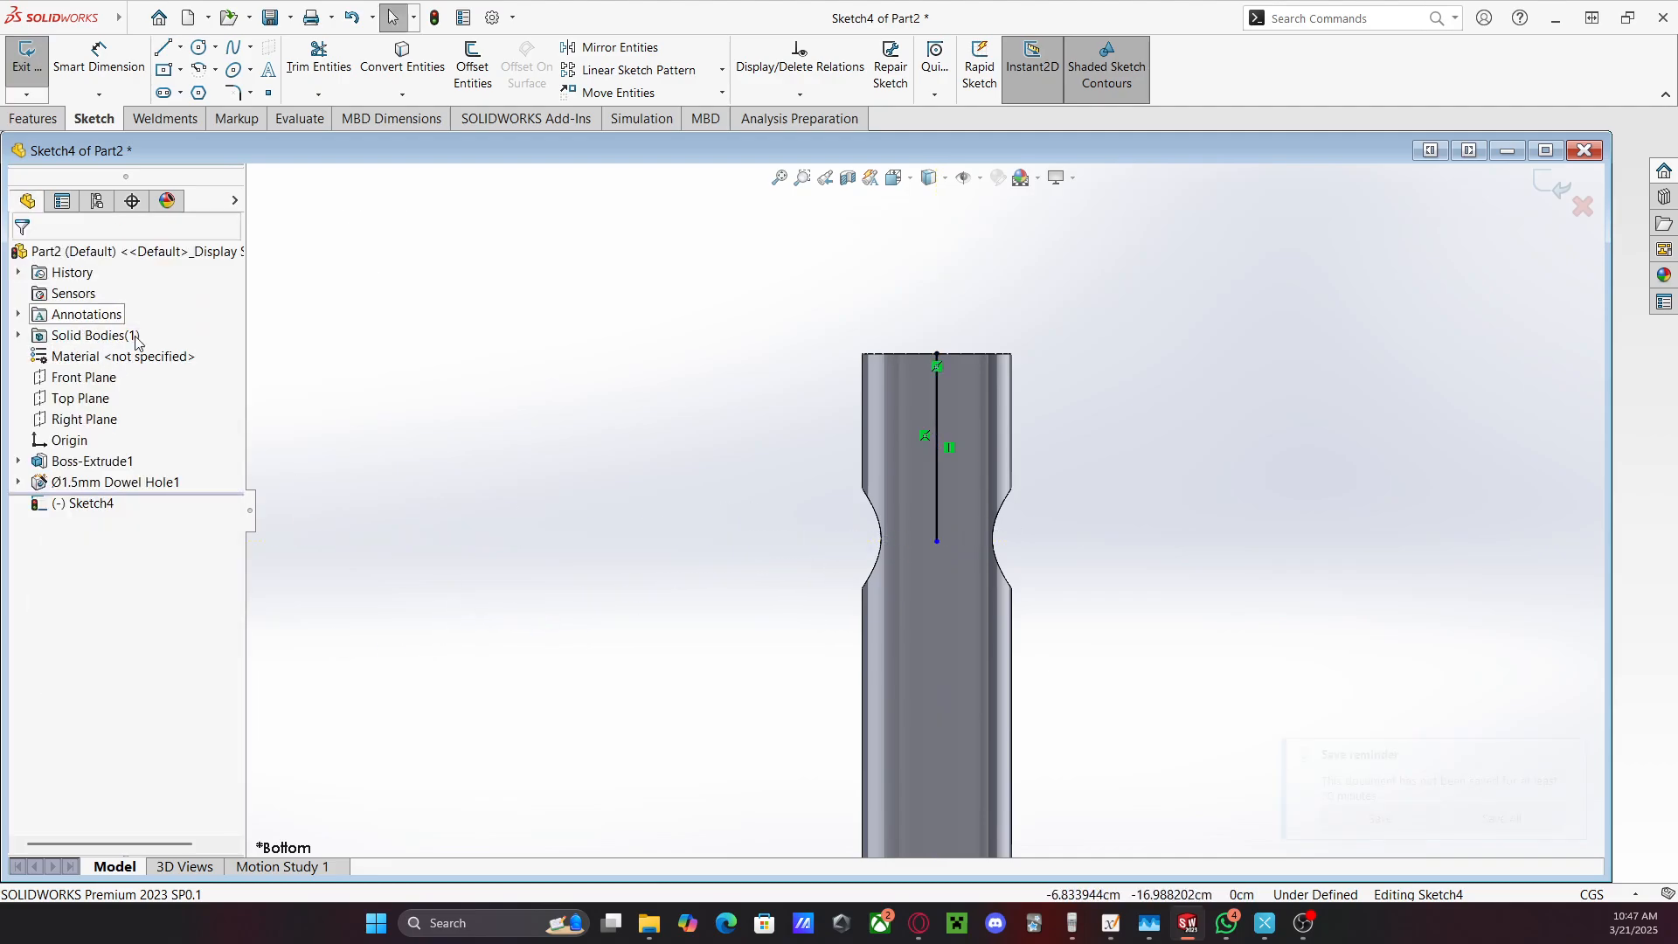
Dimension the length of the vertical sketch line between the bar's end and the cross hole, and set it to 2 cm
key("d")
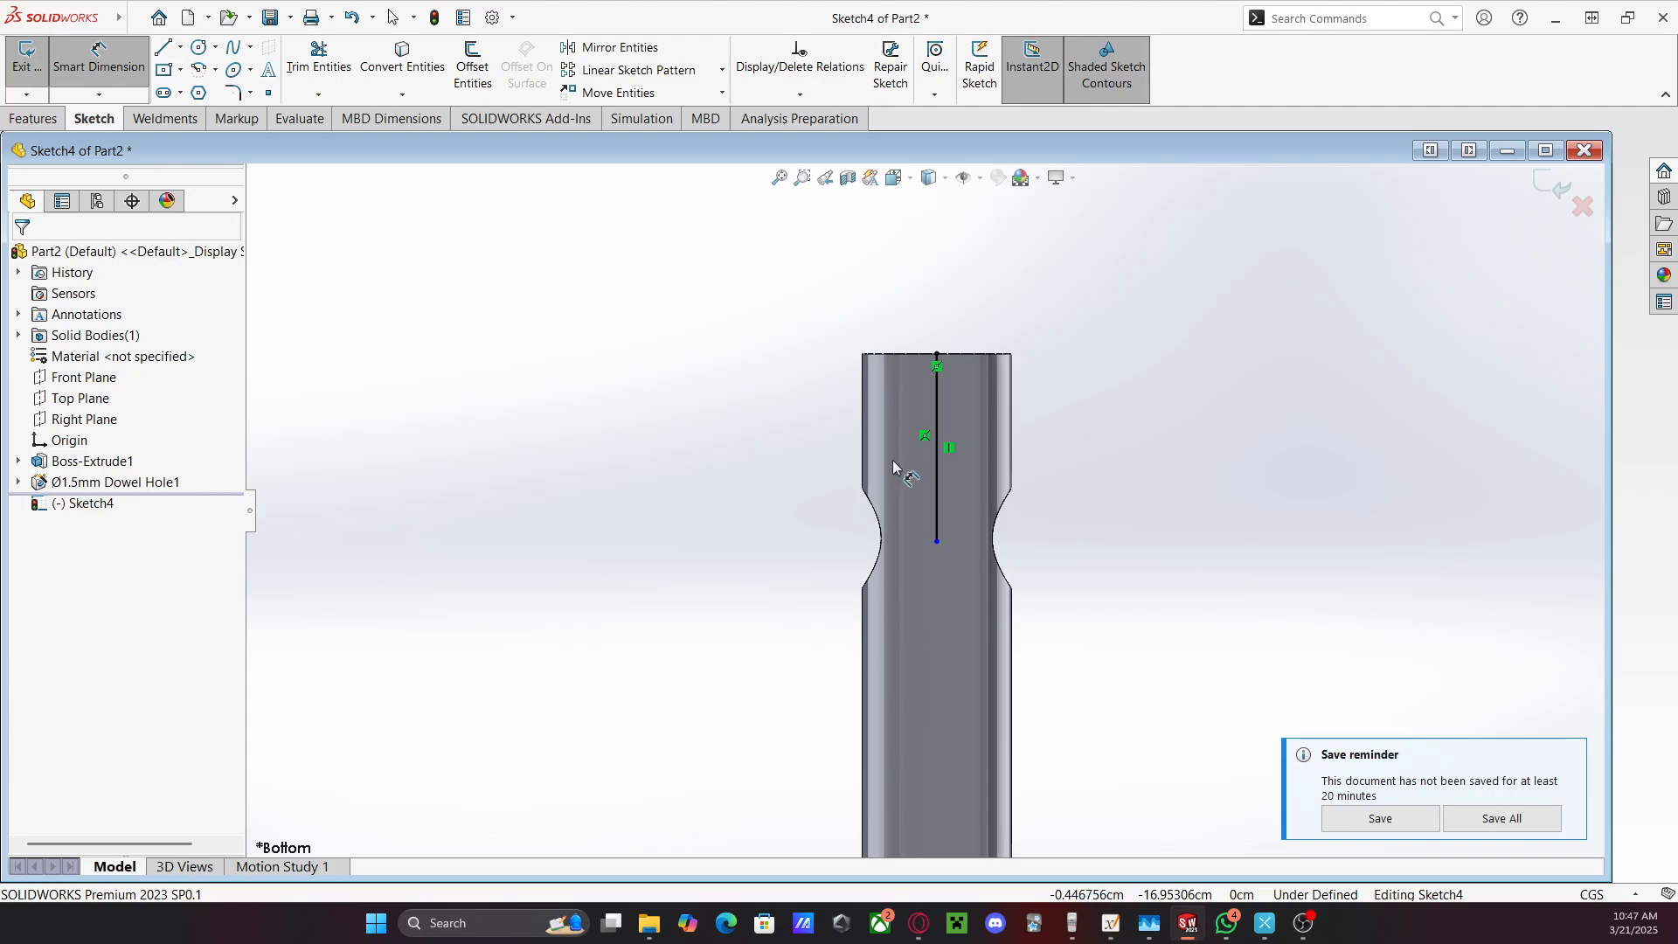
left_click(937, 459)
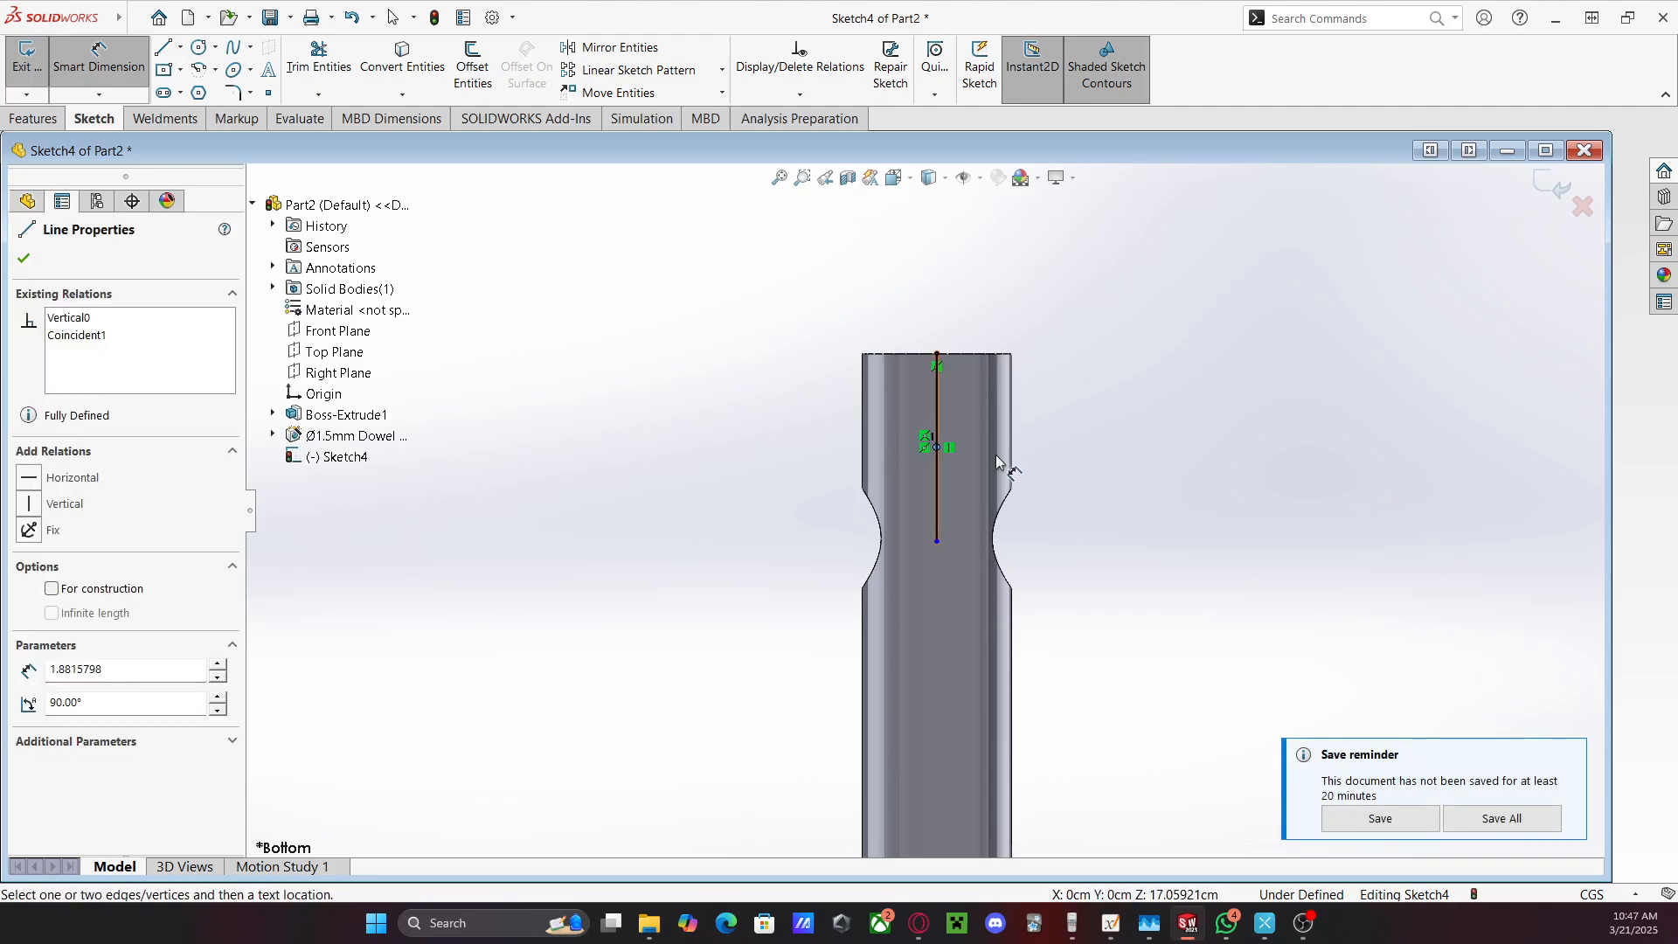
left_click(938, 446)
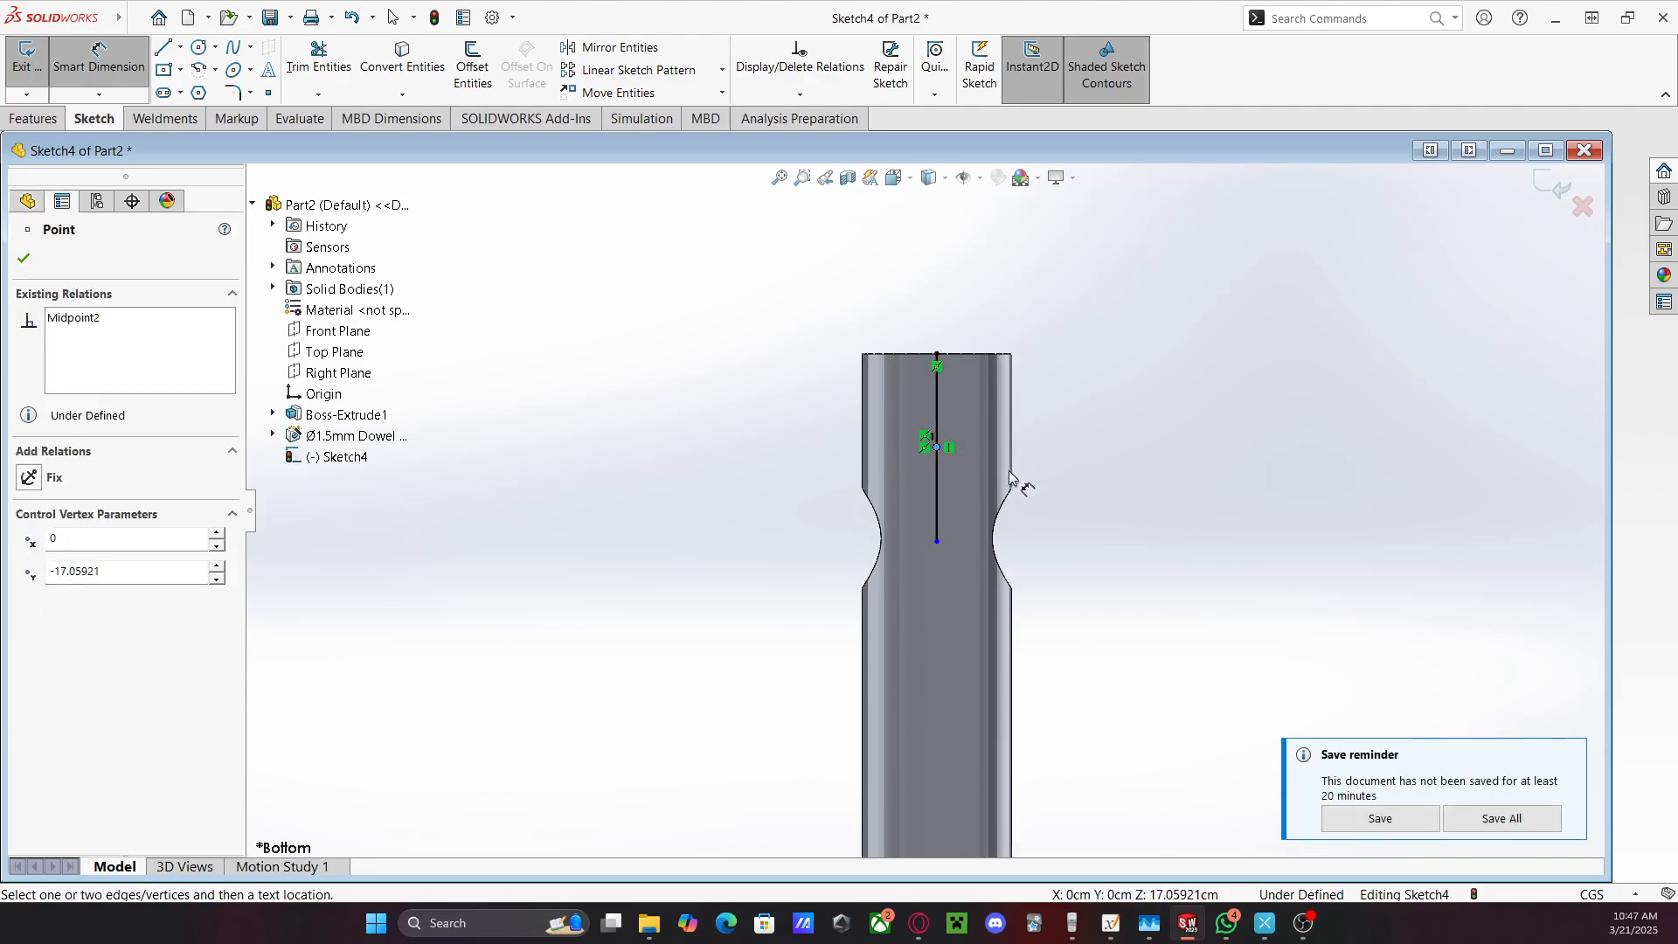
key("Escape")
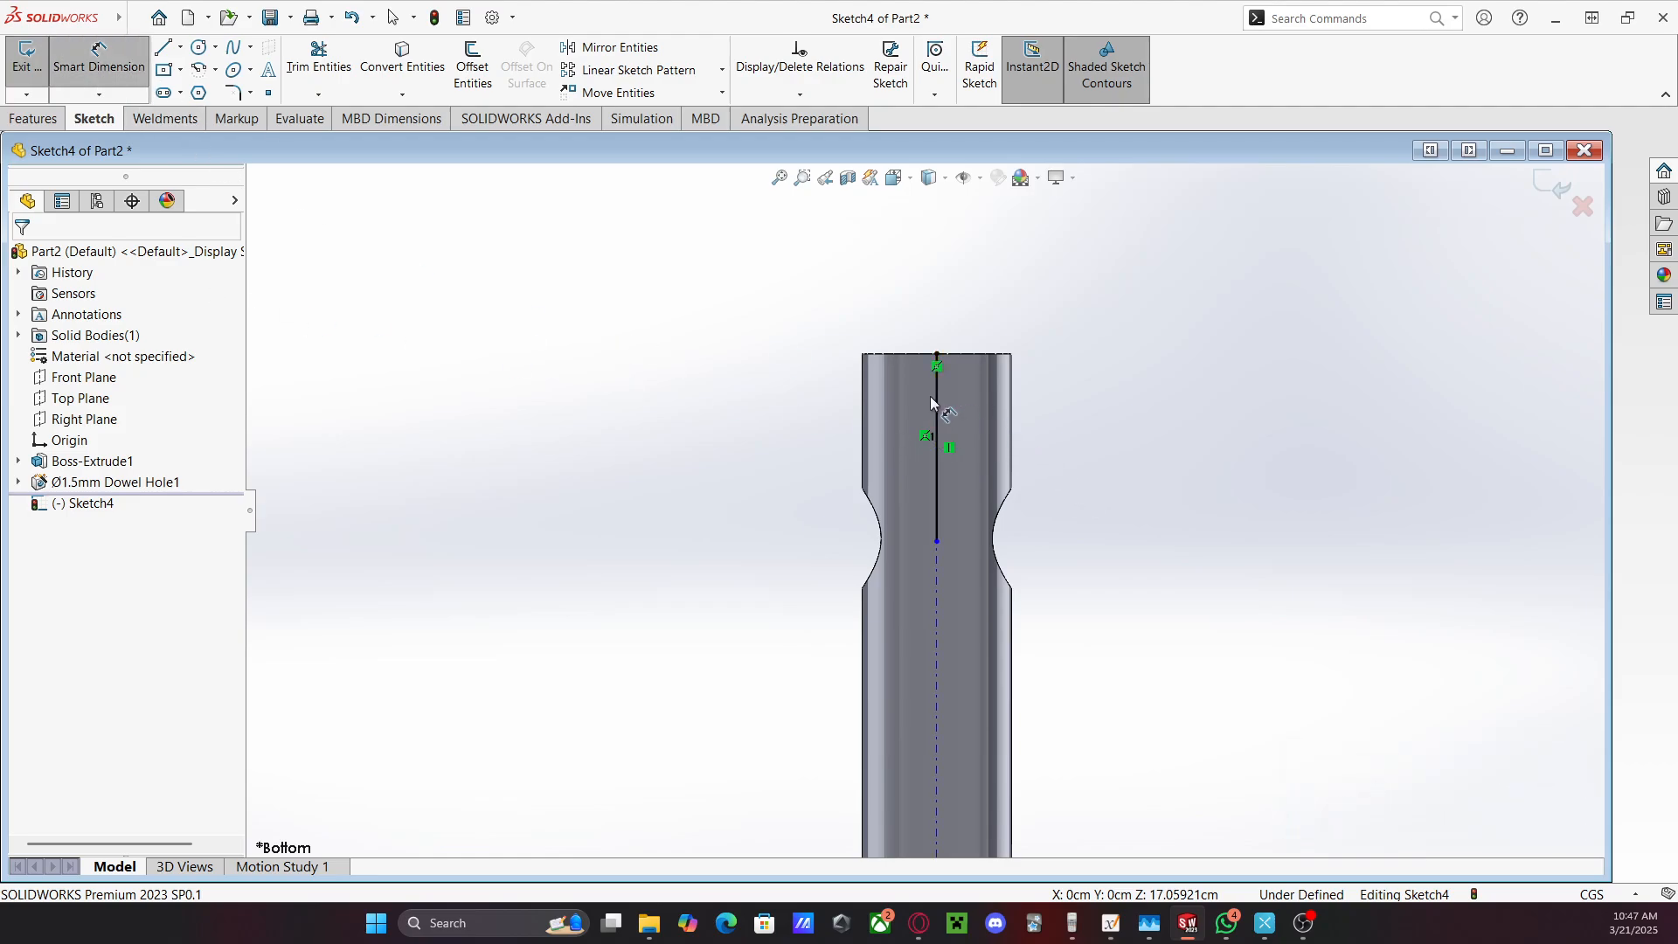
left_click(931, 403)
left_click(1152, 464)
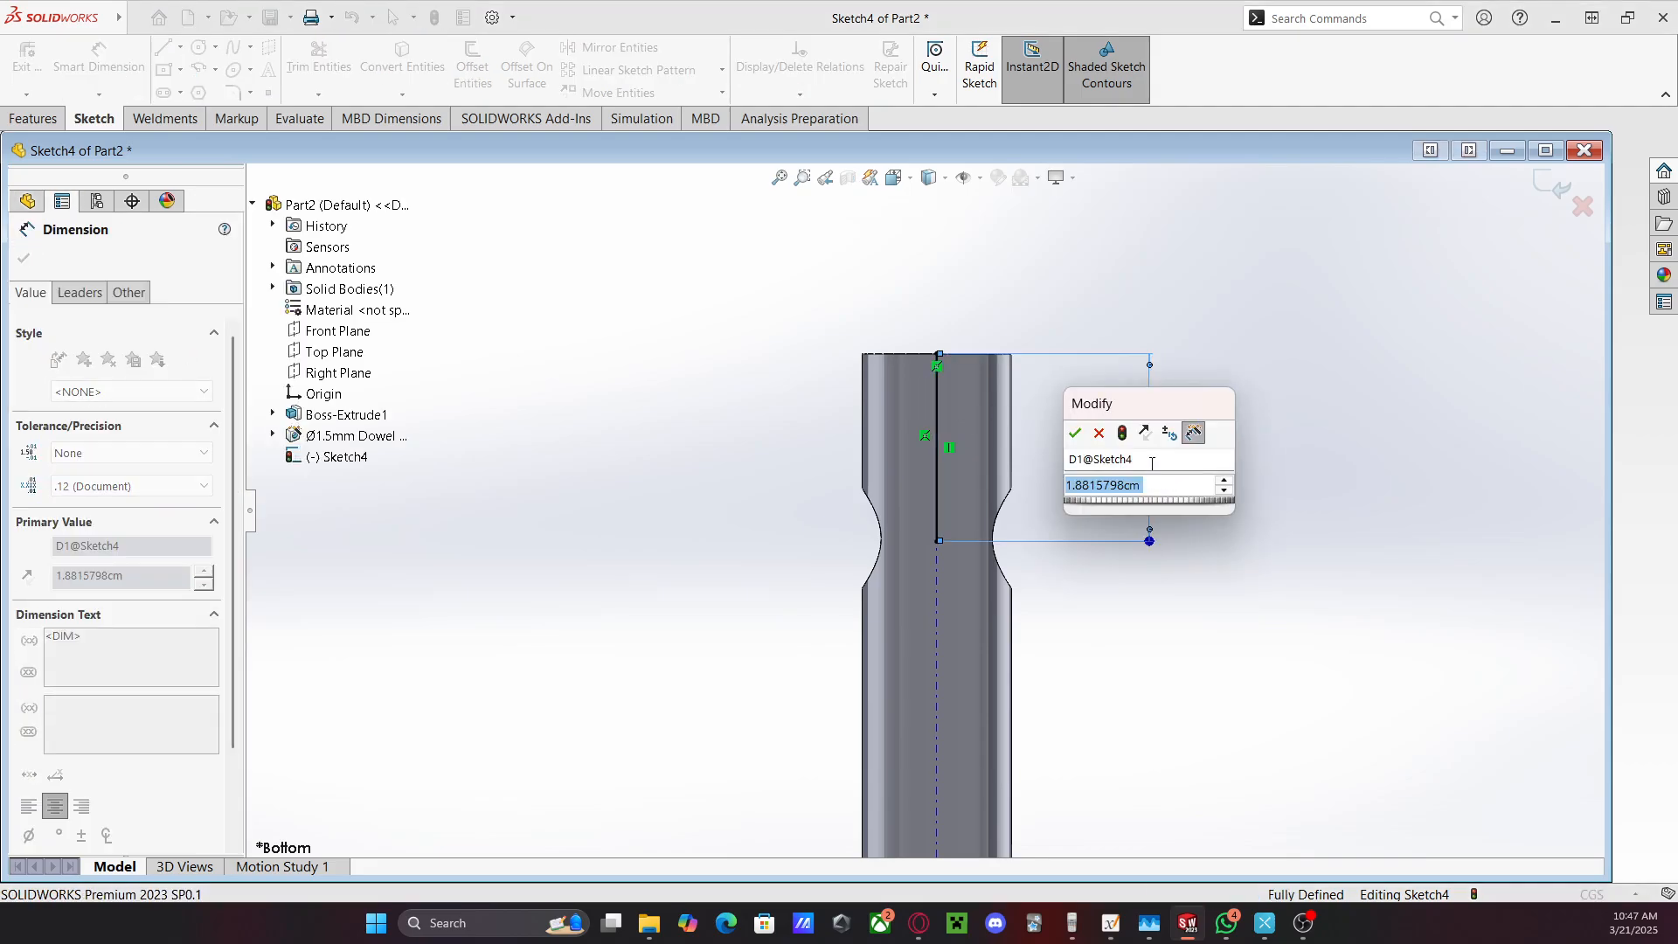
type("2c")
key("Return")
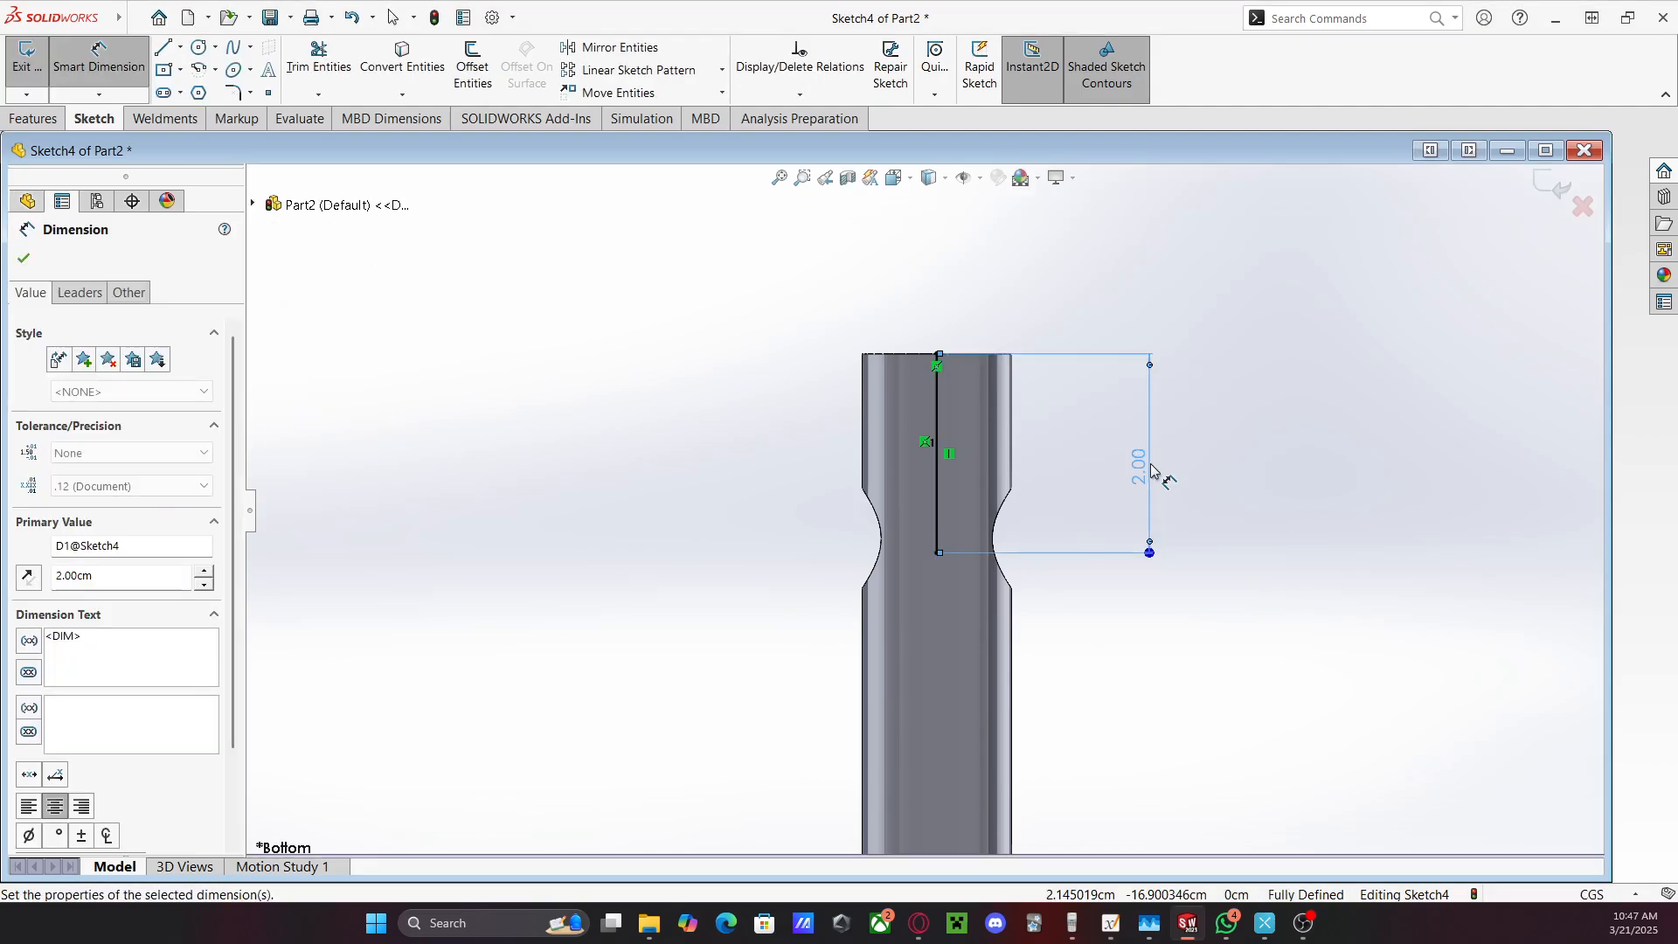
left_click(1259, 486)
Examine how the dimensioned line meets the cross hole's center and show the bar in isometric view
key("f")
scroll(1139, 589, "down", 4)
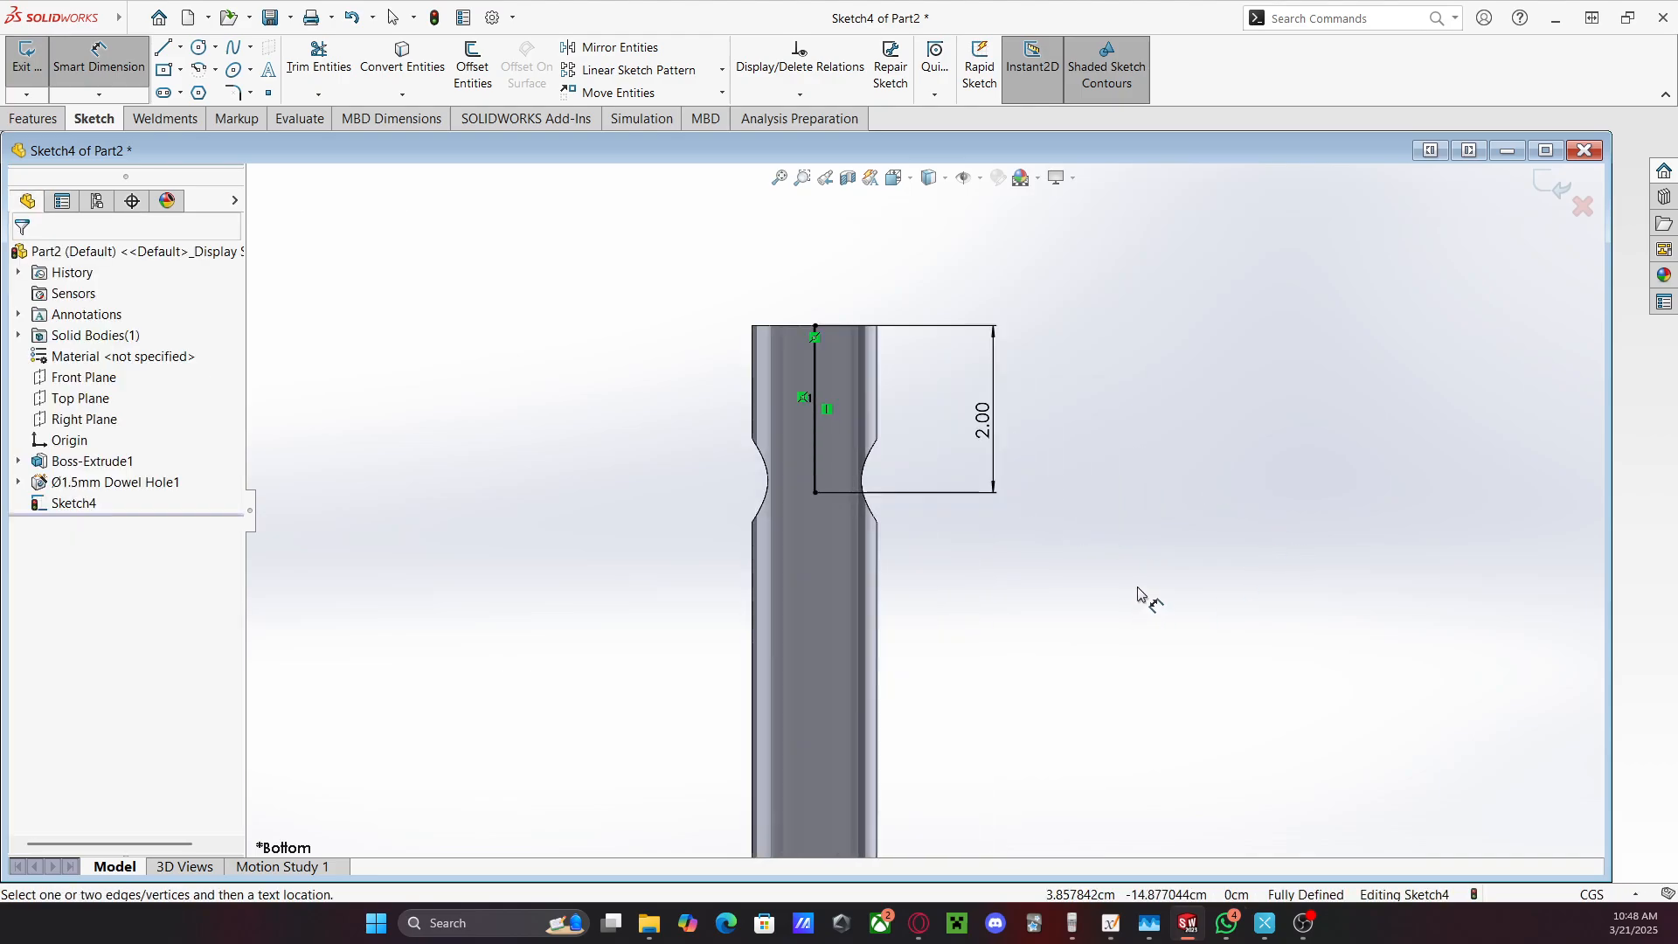
scroll(1006, 578, "up", 4)
scroll(968, 621, "down", 1)
scroll(953, 619, "up", 3)
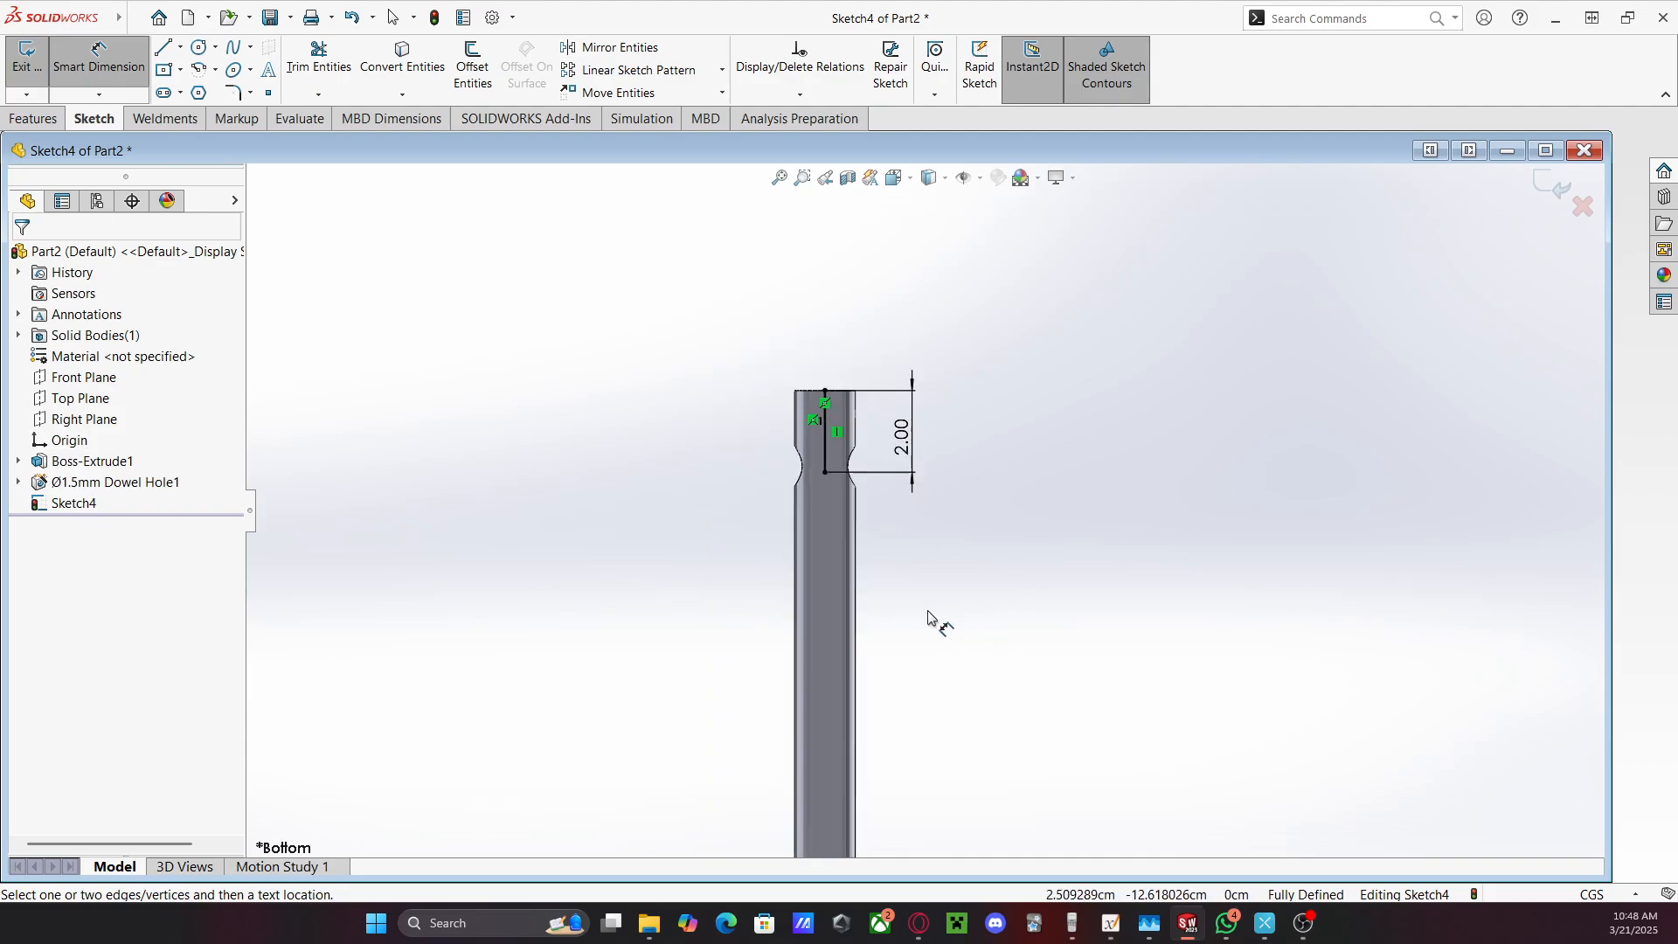
mouse_move(975, 690)
middle_mouse_down()
mouse_move(994, 445)
mouse_move(1181, 462)
mouse_move(1031, 555)
mouse_move(873, 423)
mouse_move(862, 535)
mouse_move(955, 693)
mouse_move(989, 563)
mouse_move(1061, 431)
mouse_move(967, 431)
mouse_move(828, 528)
mouse_move(786, 656)
middle_mouse_up()
key("space")
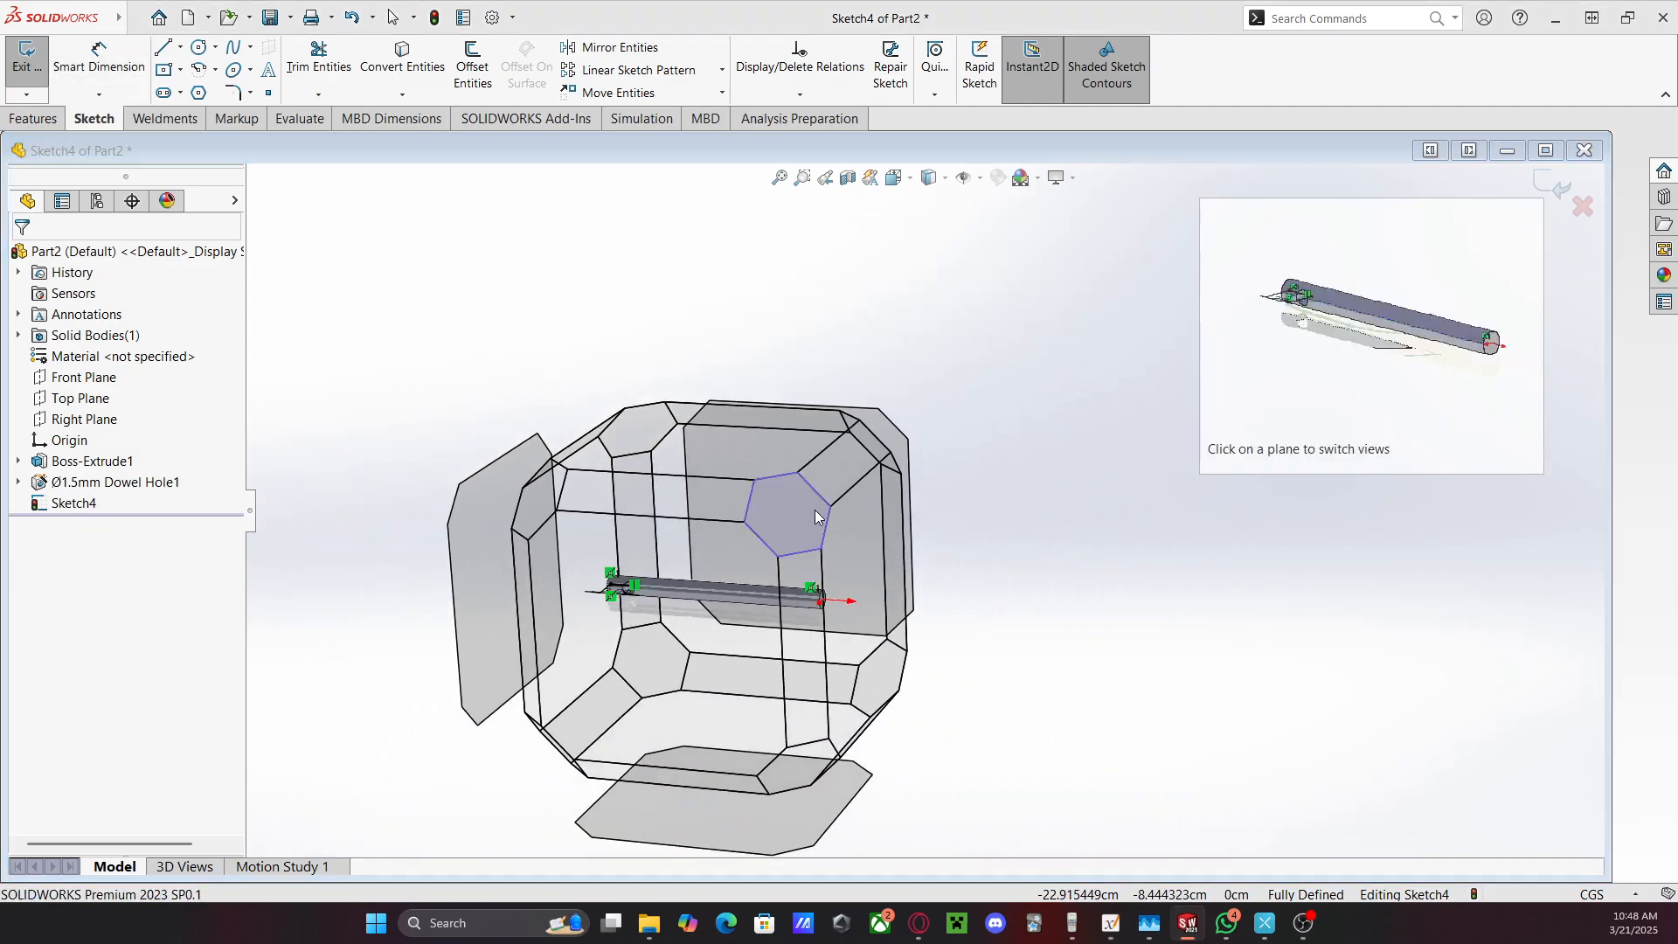
left_click(814, 510)
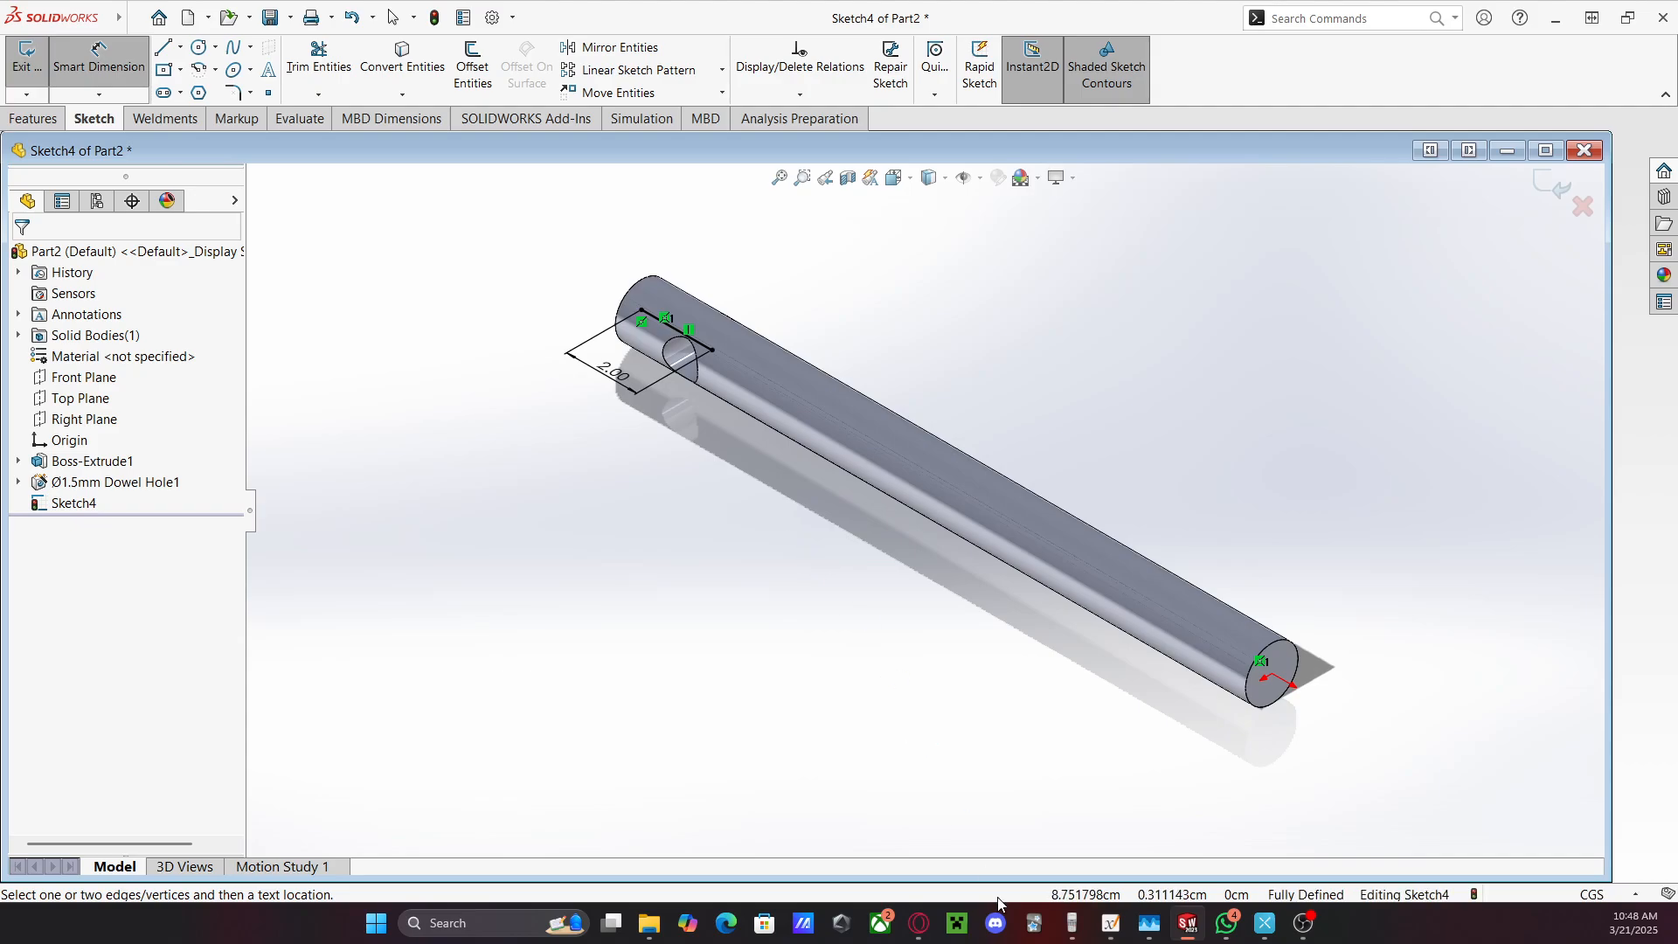
Exit the sketch and delete the sketch holding the 2 cm check line
left_click(135, 358)
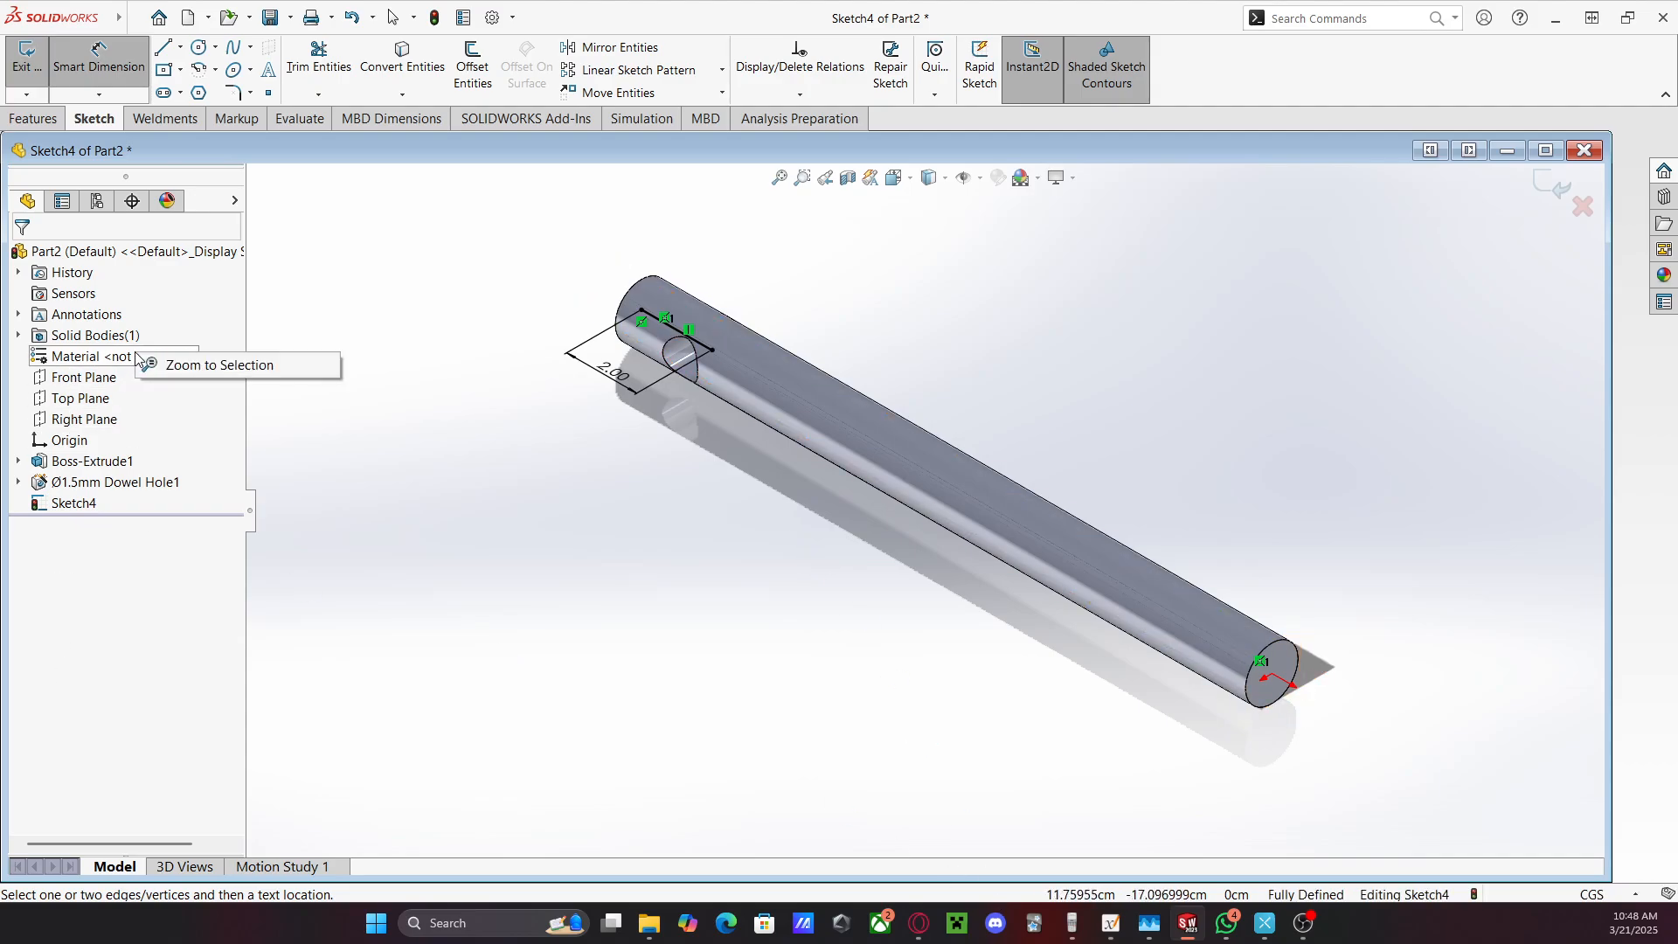
left_click(98, 362)
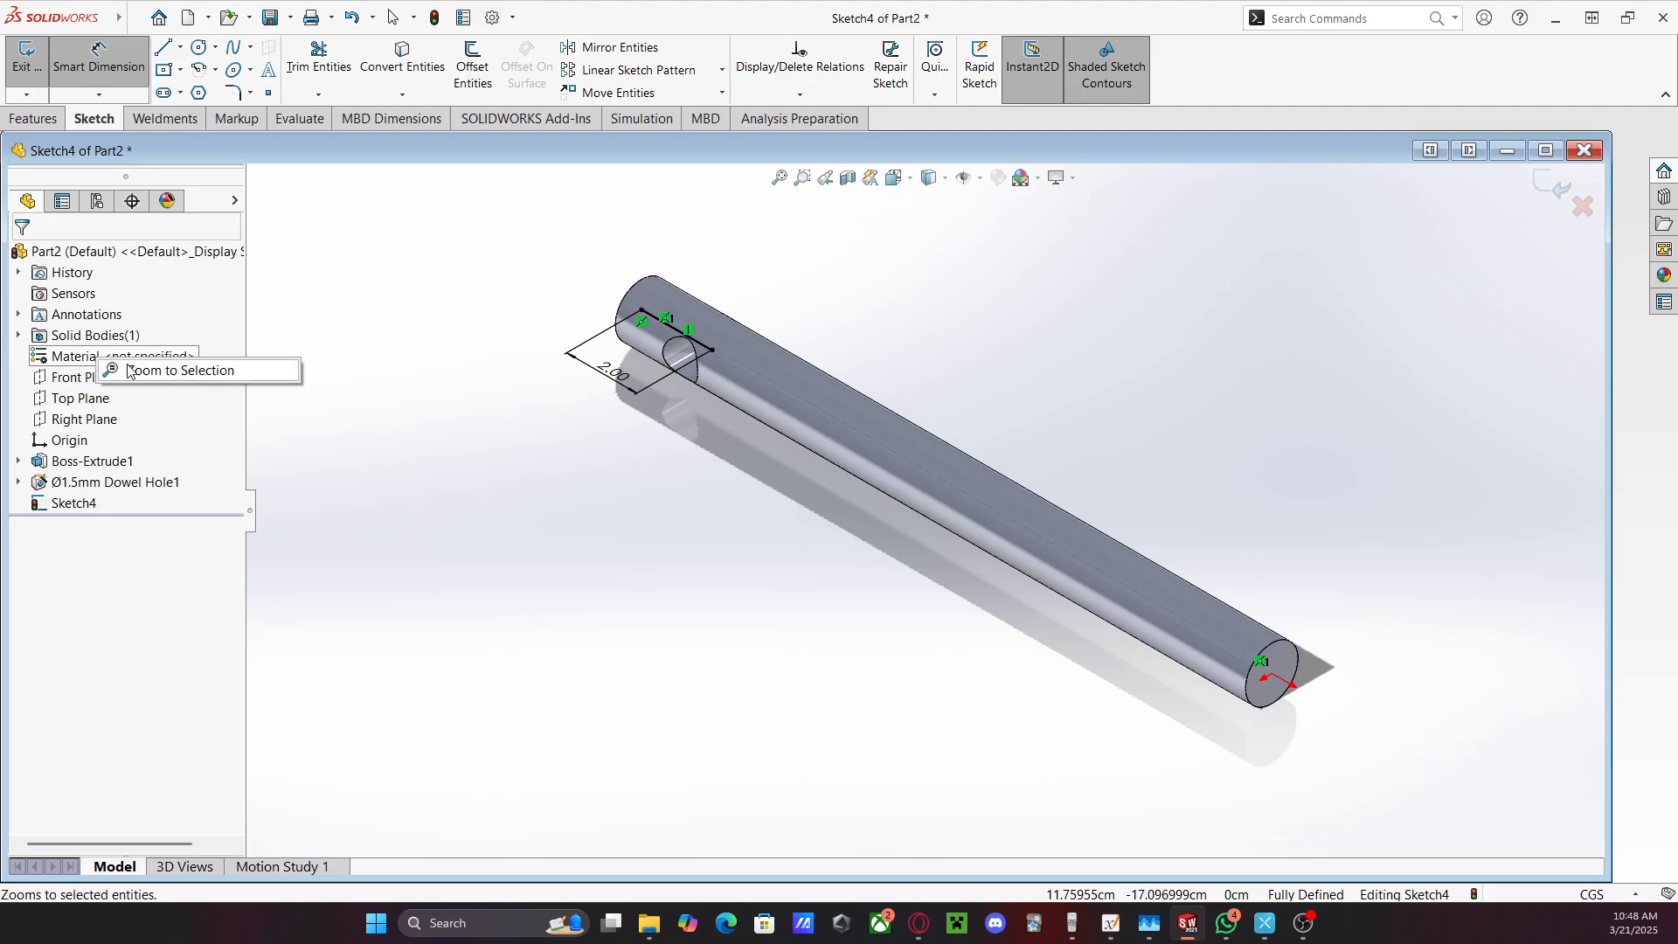
left_click(1551, 191)
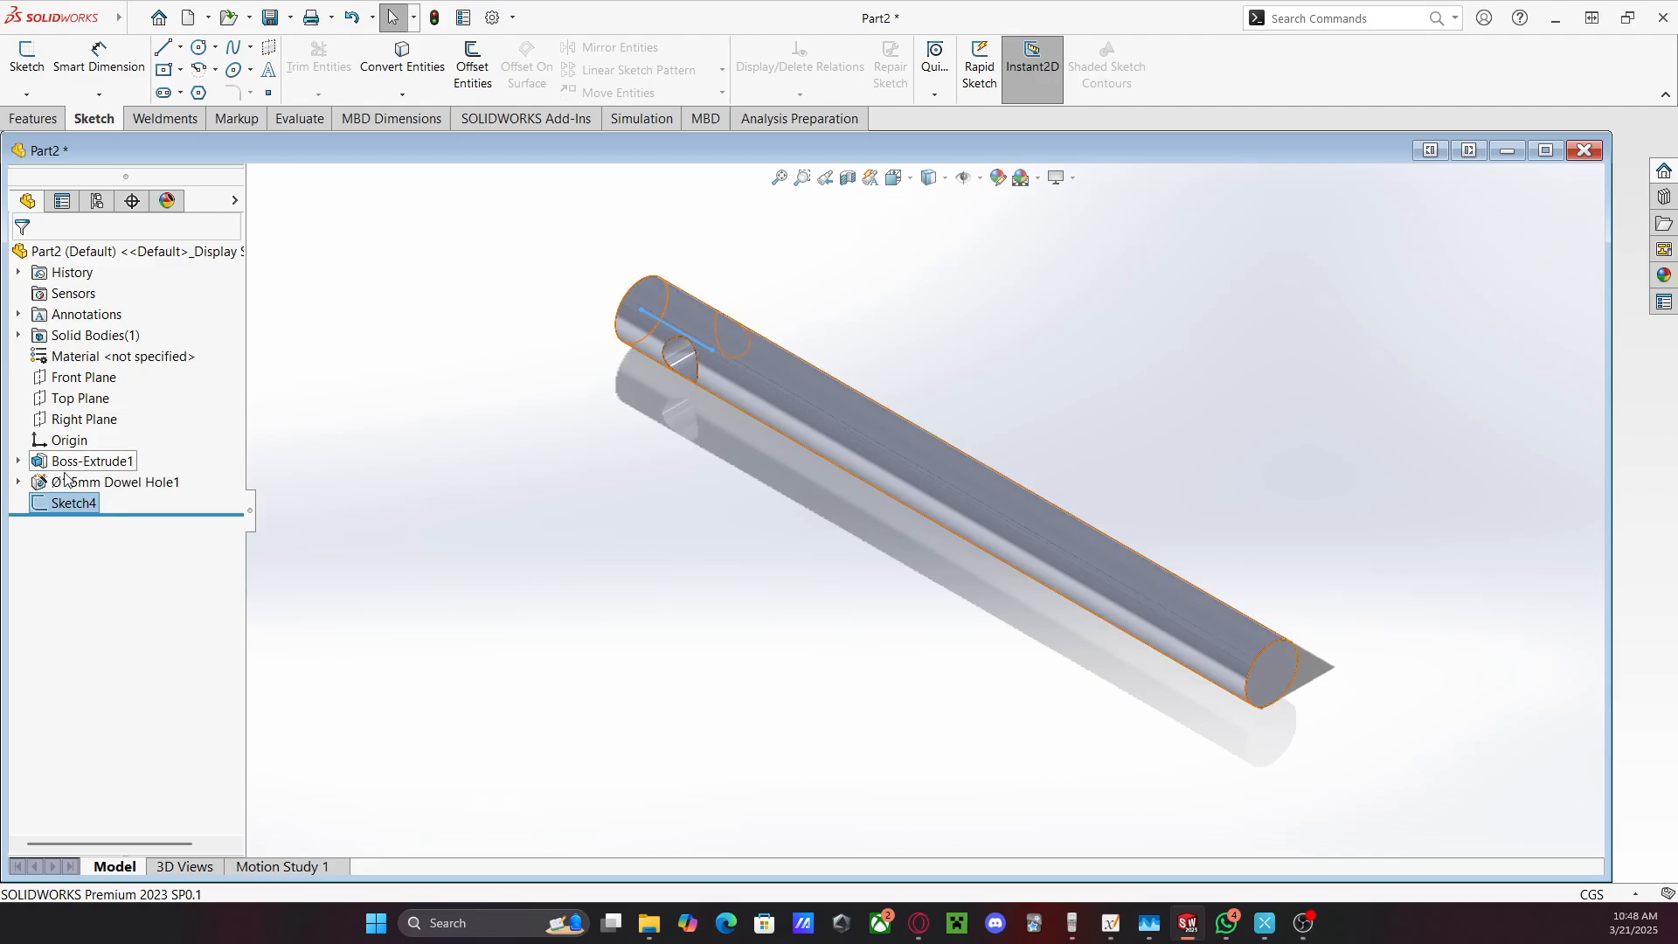
right_click(54, 508)
key("Escape")
right_click(55, 510)
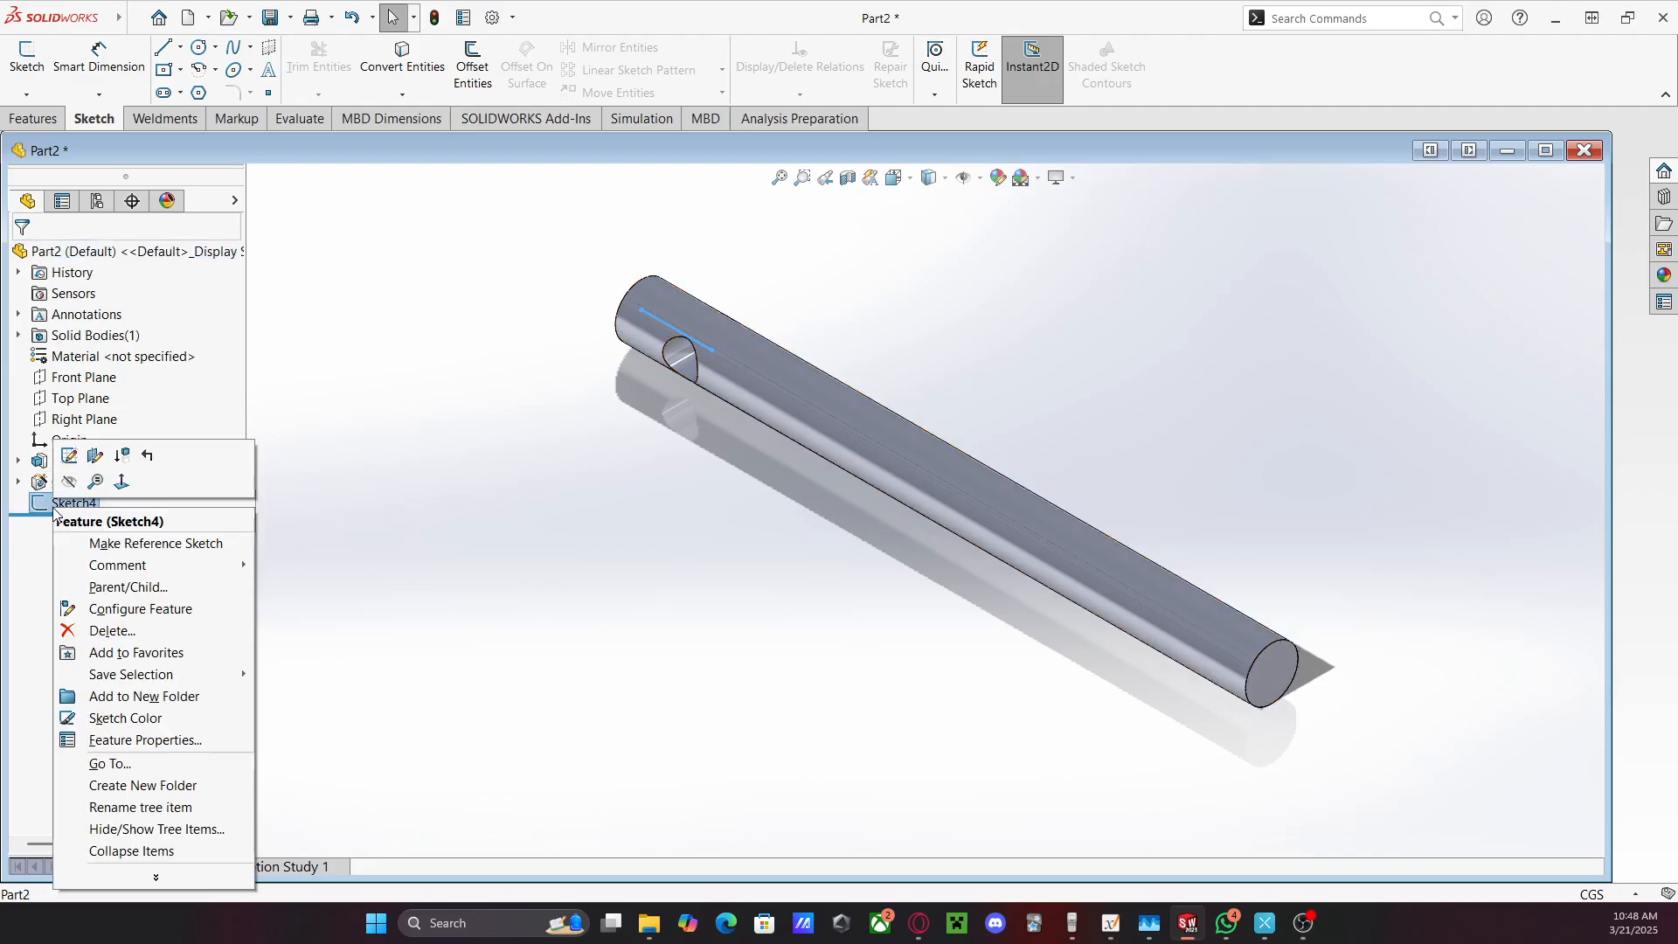
left_click(112, 630)
left_click(1004, 306)
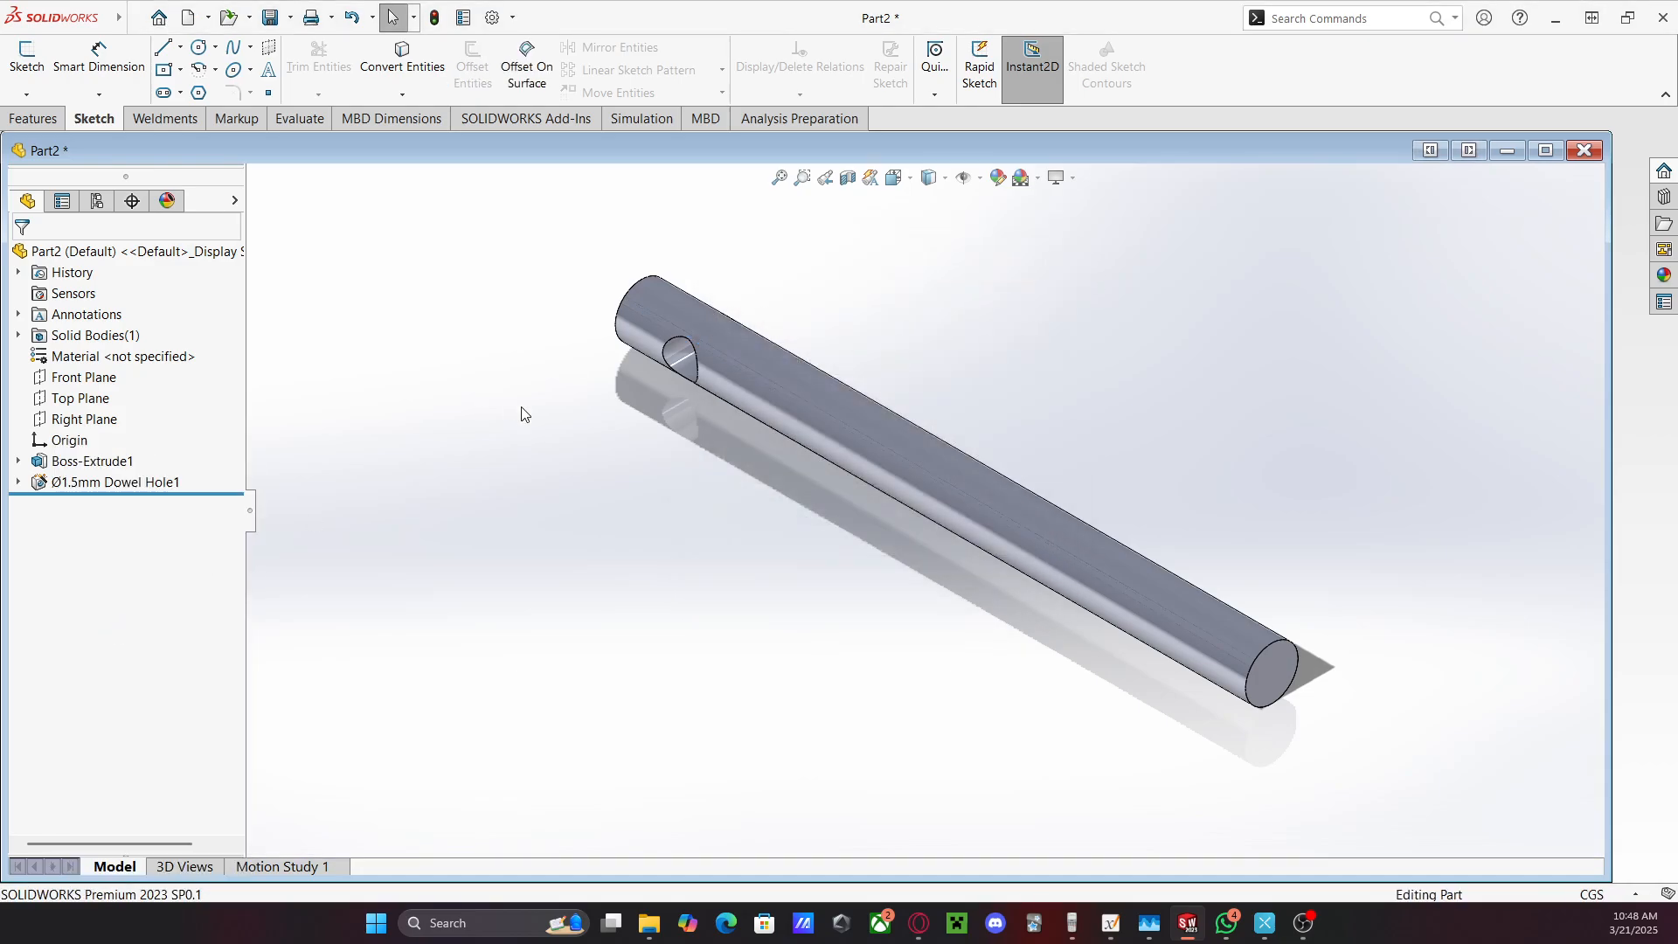
Open the part's material library and select AISI 1035 Steel (SS) from the Steel category
right_click(122, 357)
left_click(208, 374)
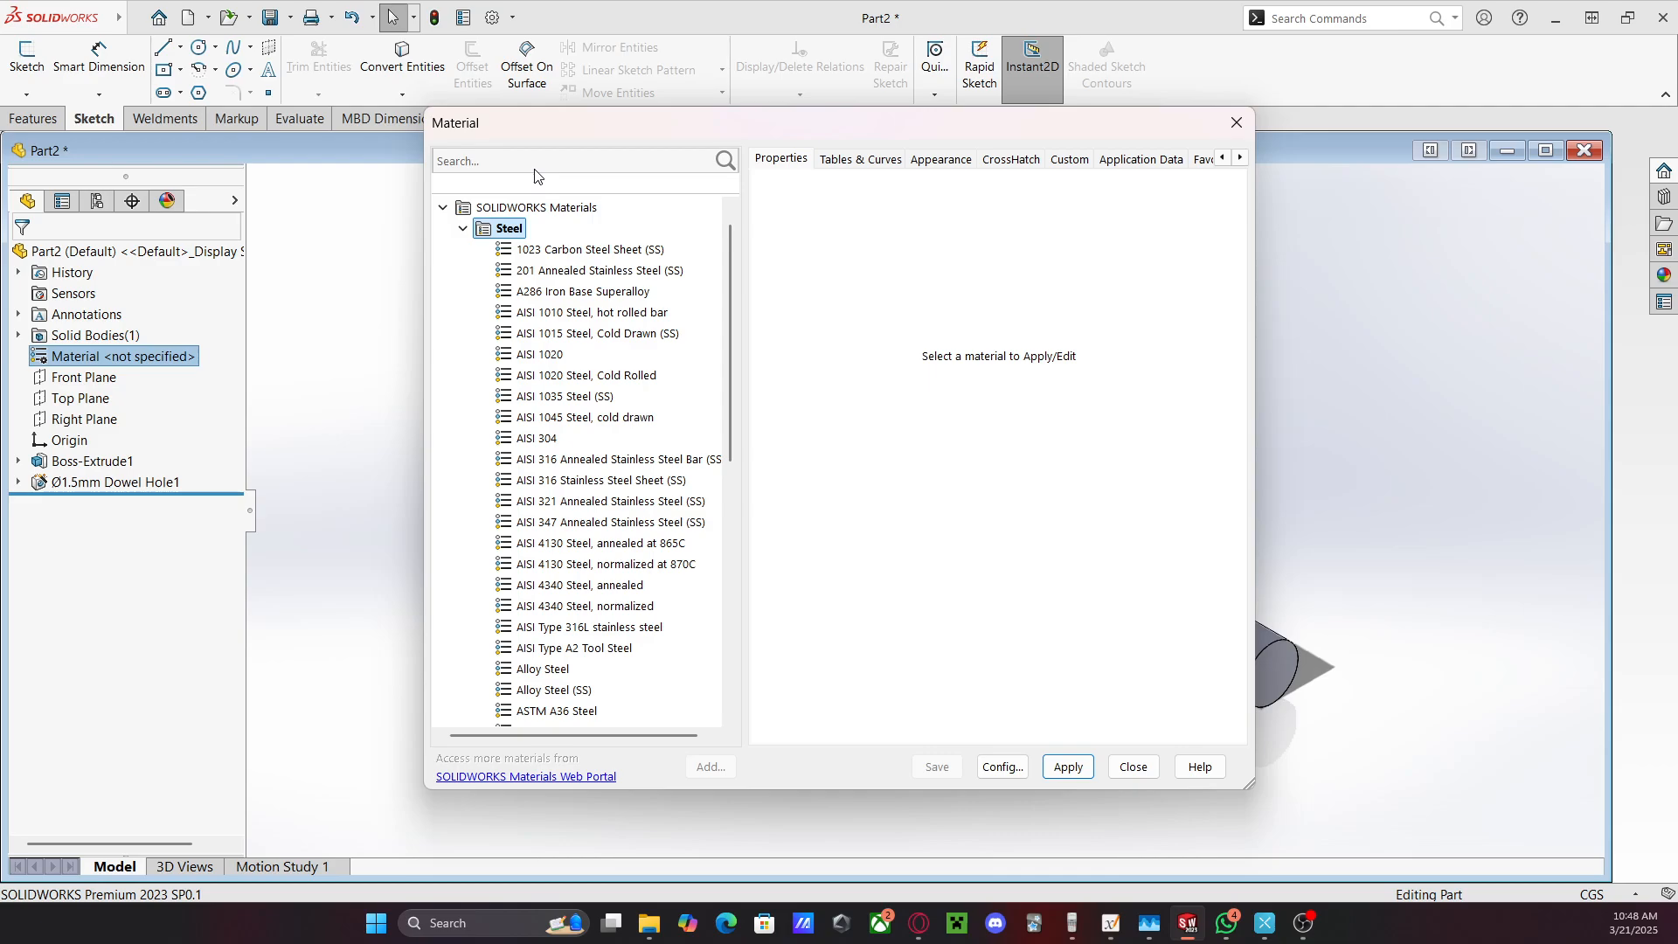
left_click(524, 164)
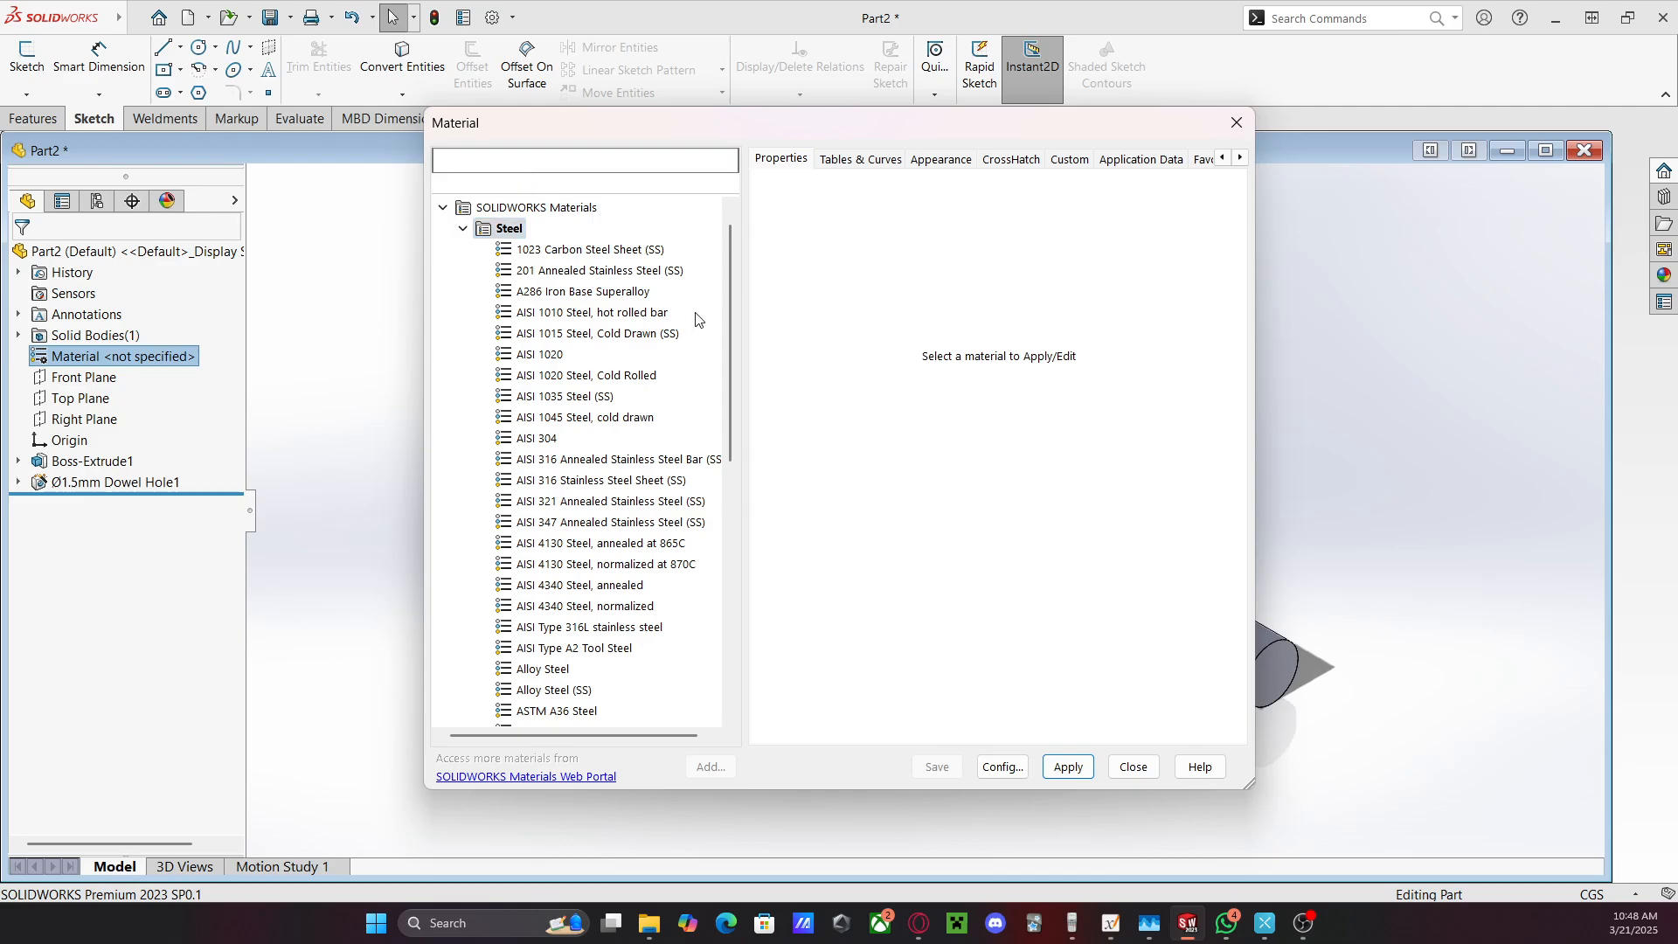
left_click(611, 397)
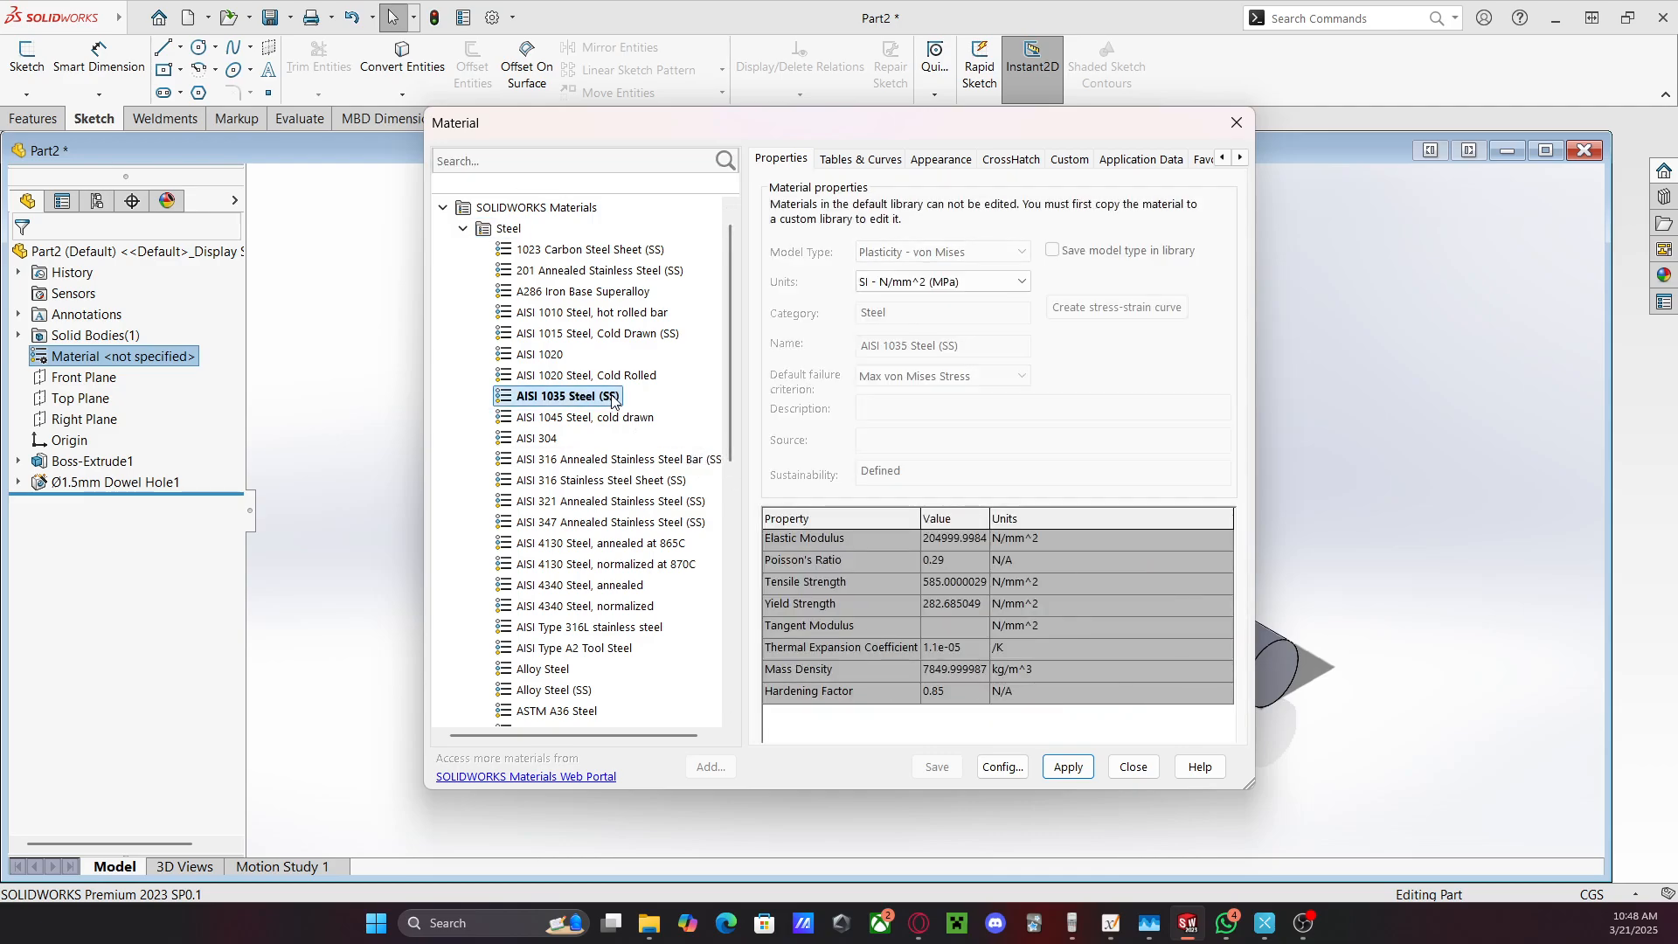
Display the Stress-Strain Curve data for AISI 1035 Steel (SS)
left_click(885, 162)
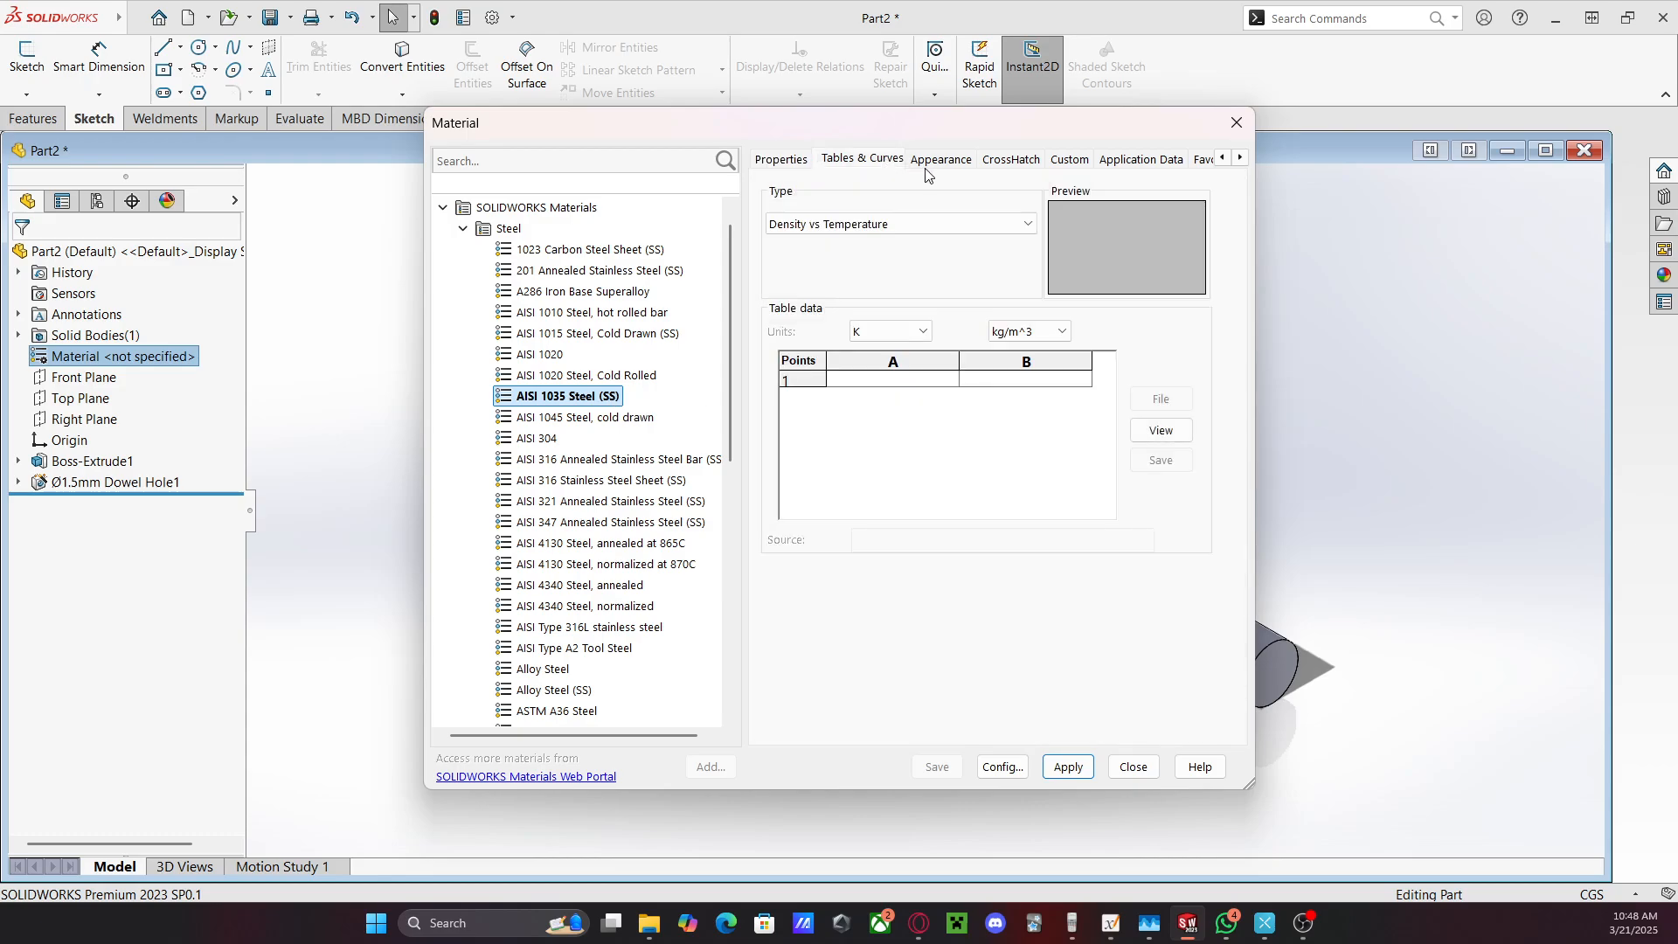
left_click(780, 159)
left_click(863, 160)
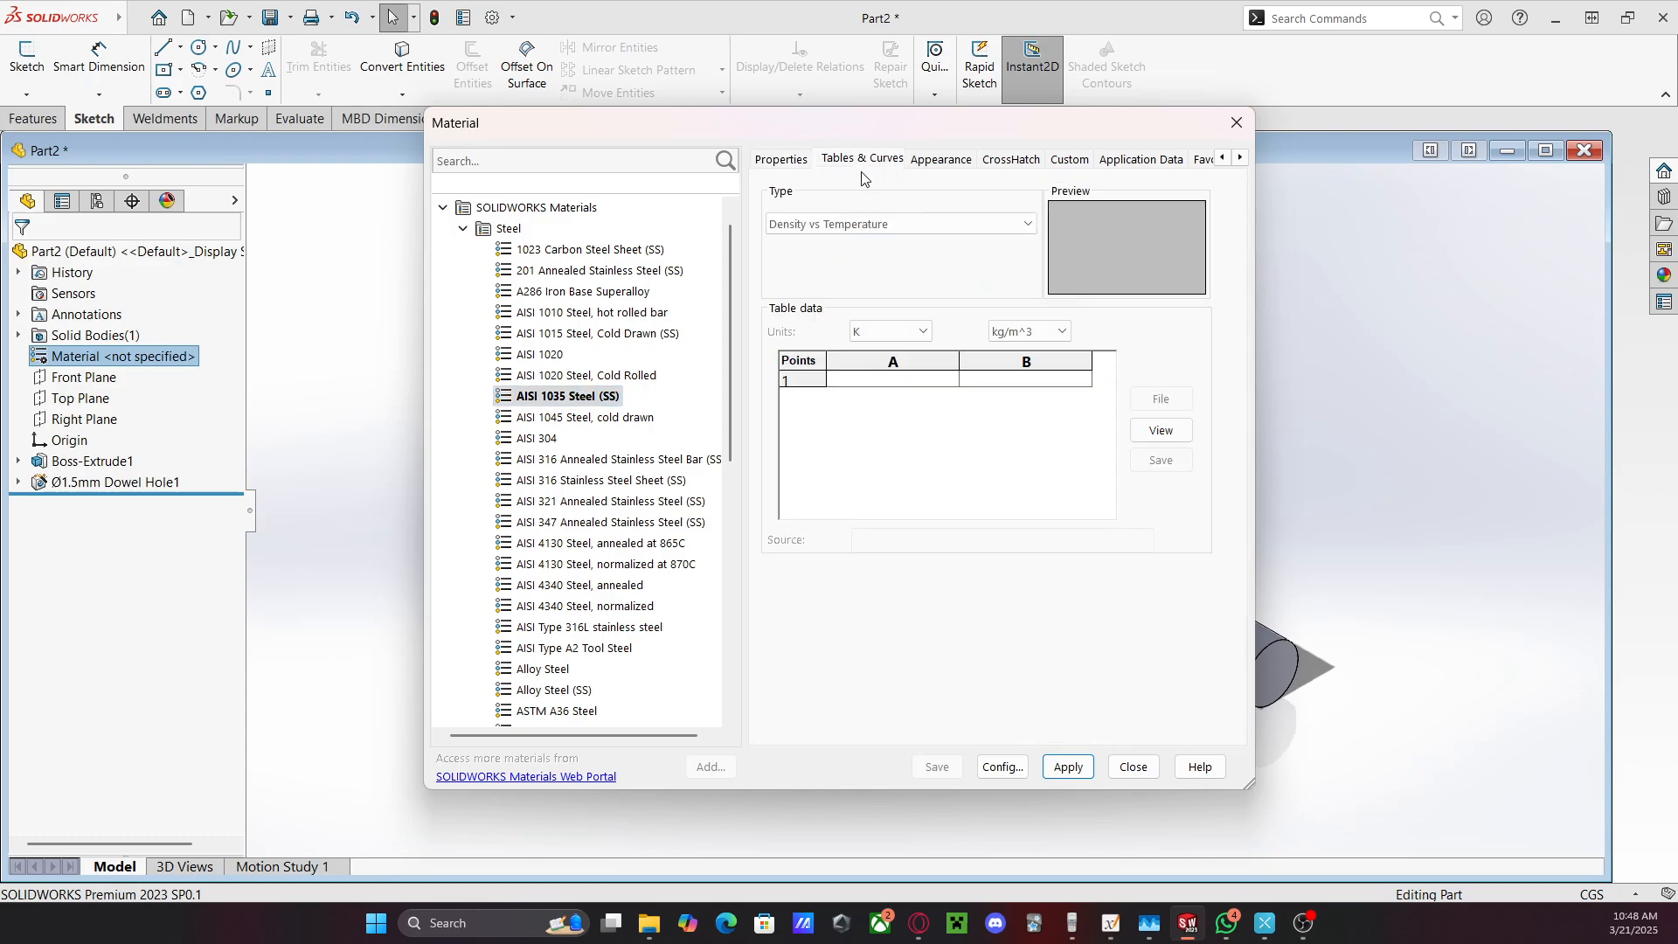
left_click(921, 226)
left_click(918, 333)
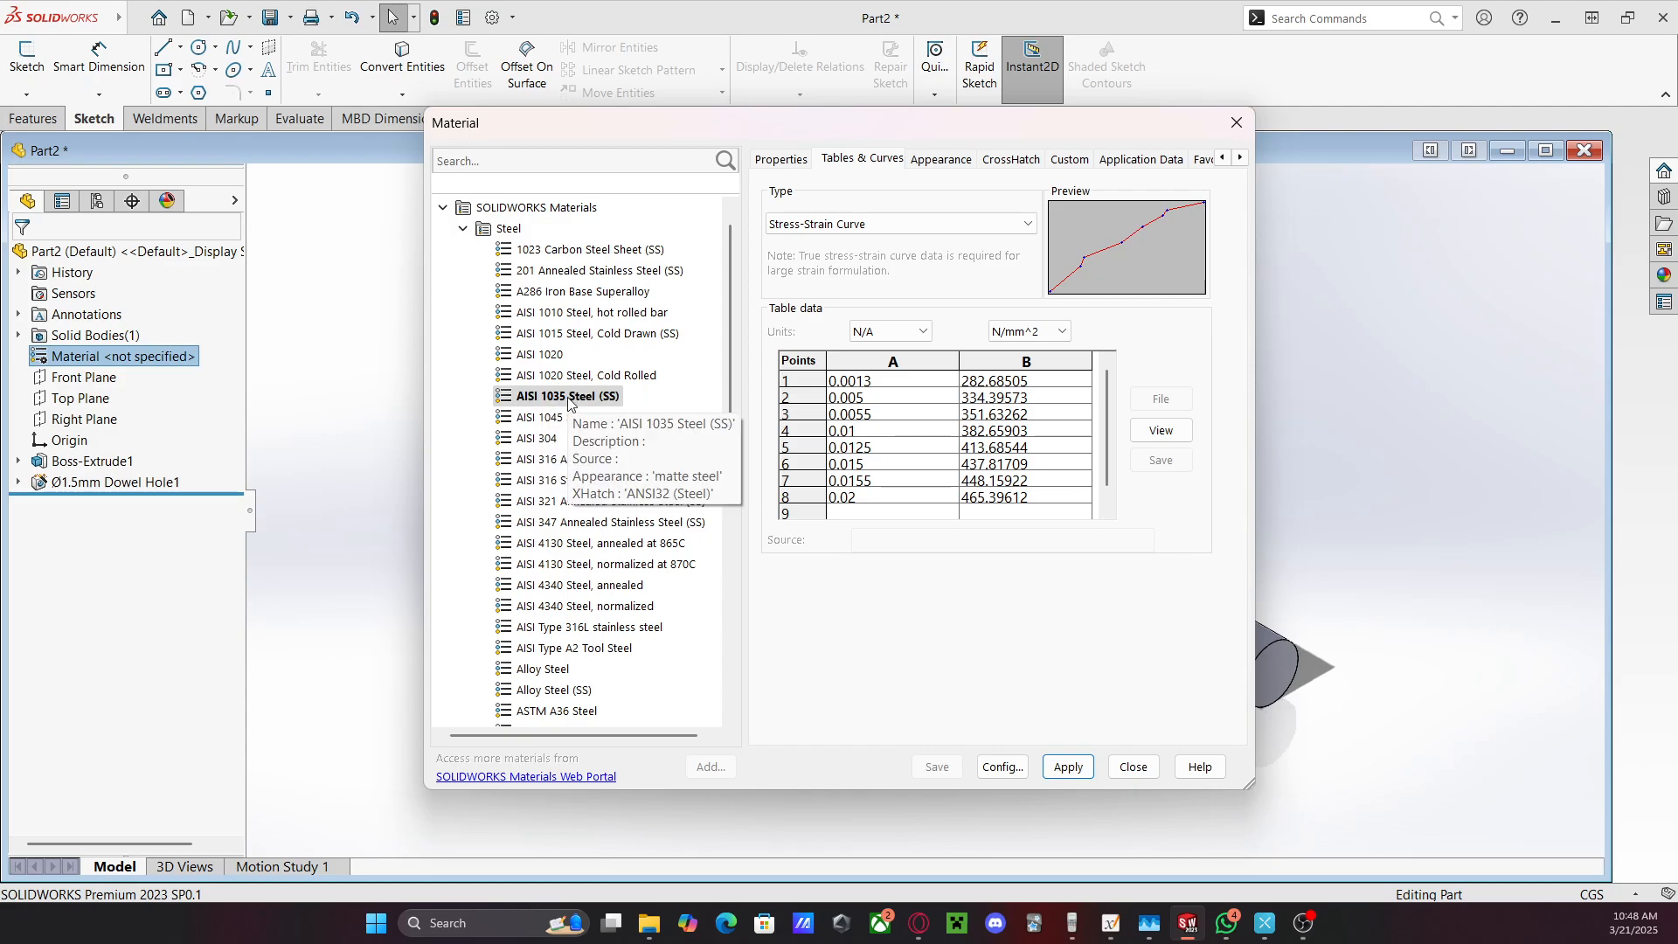
Review the steel's elastic modulus, tensile strength and yield strength, and apply AISI 1035 Steel (SS) to the bar
left_click(782, 161)
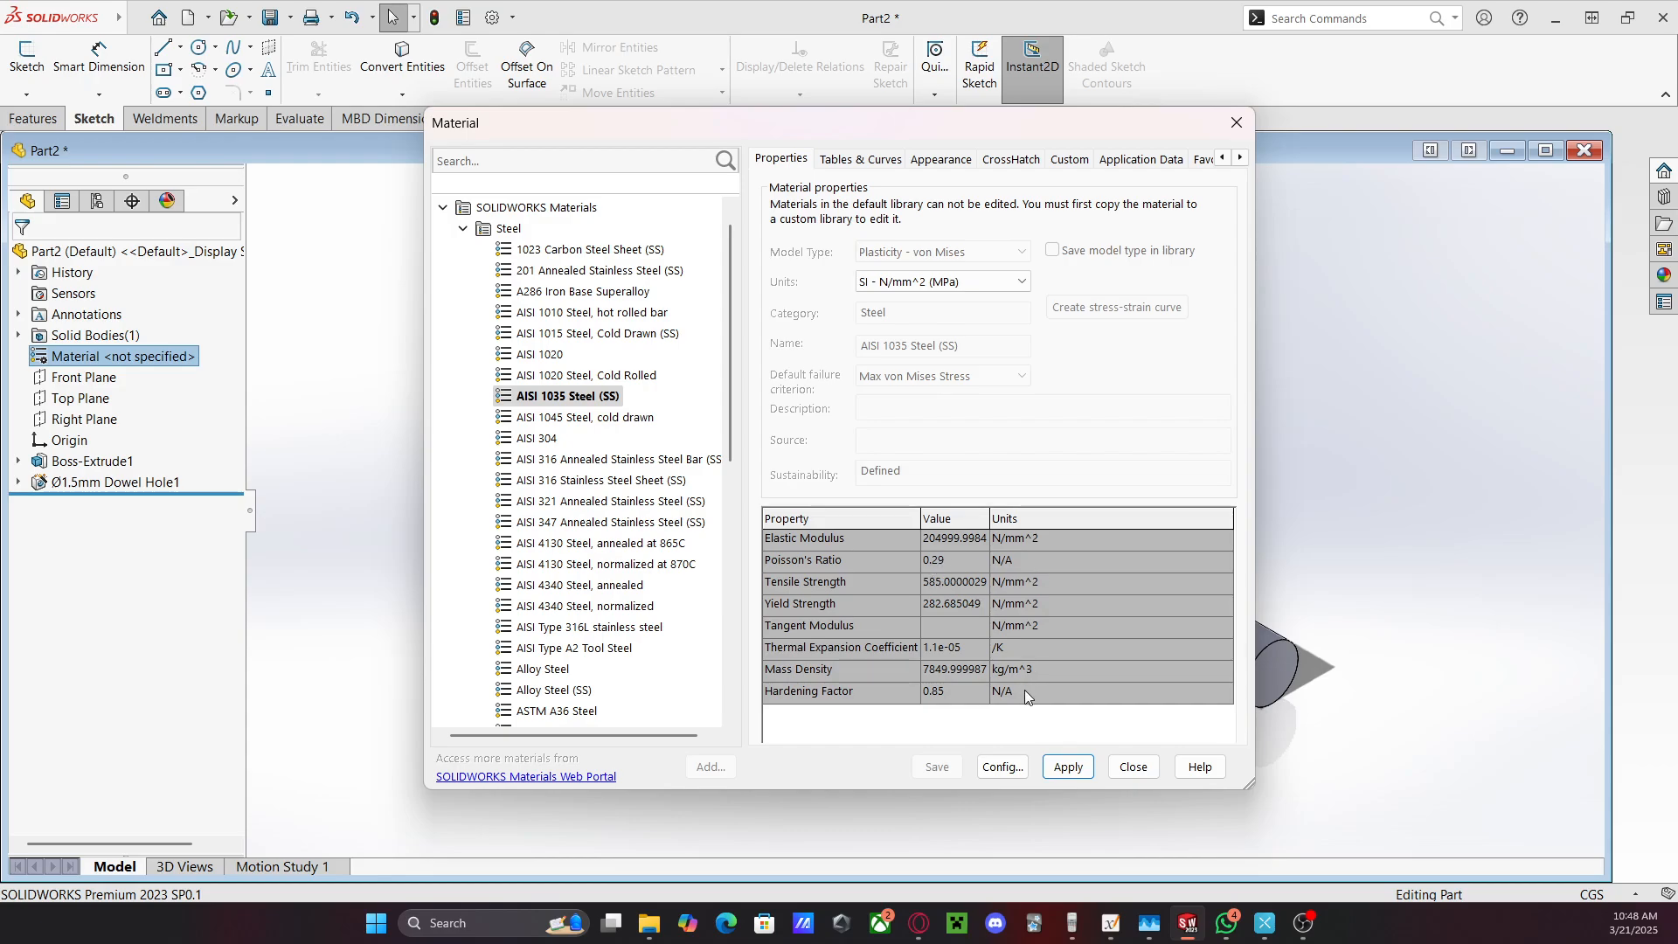
left_click(937, 541)
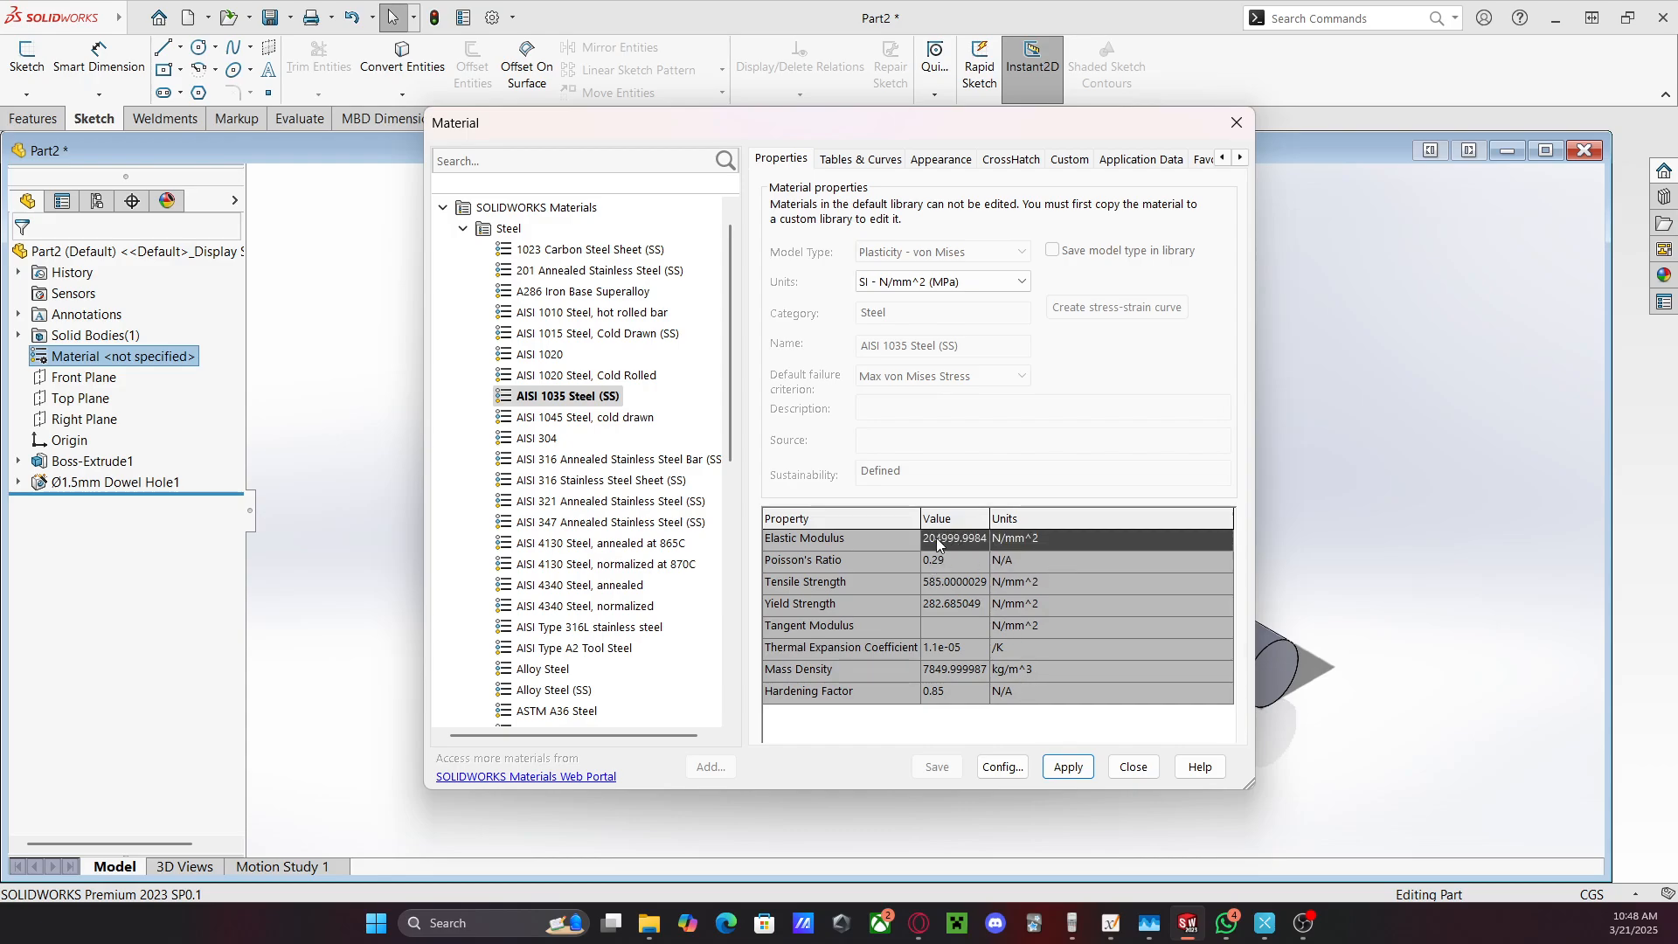
left_click(963, 584)
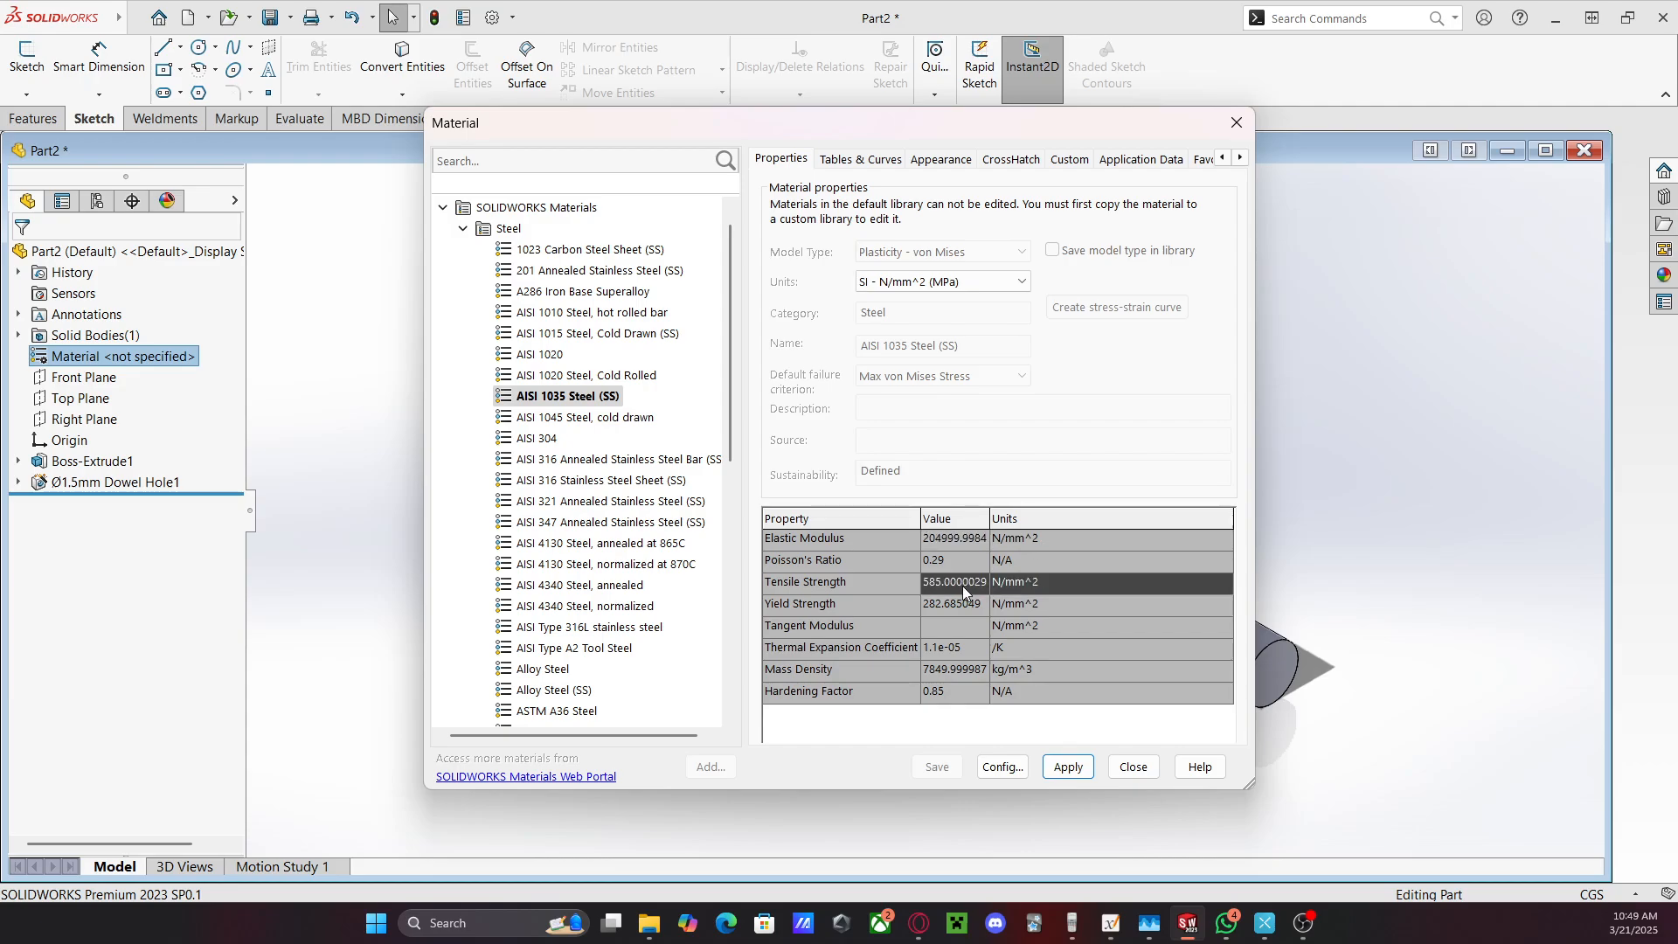
left_click(1062, 605)
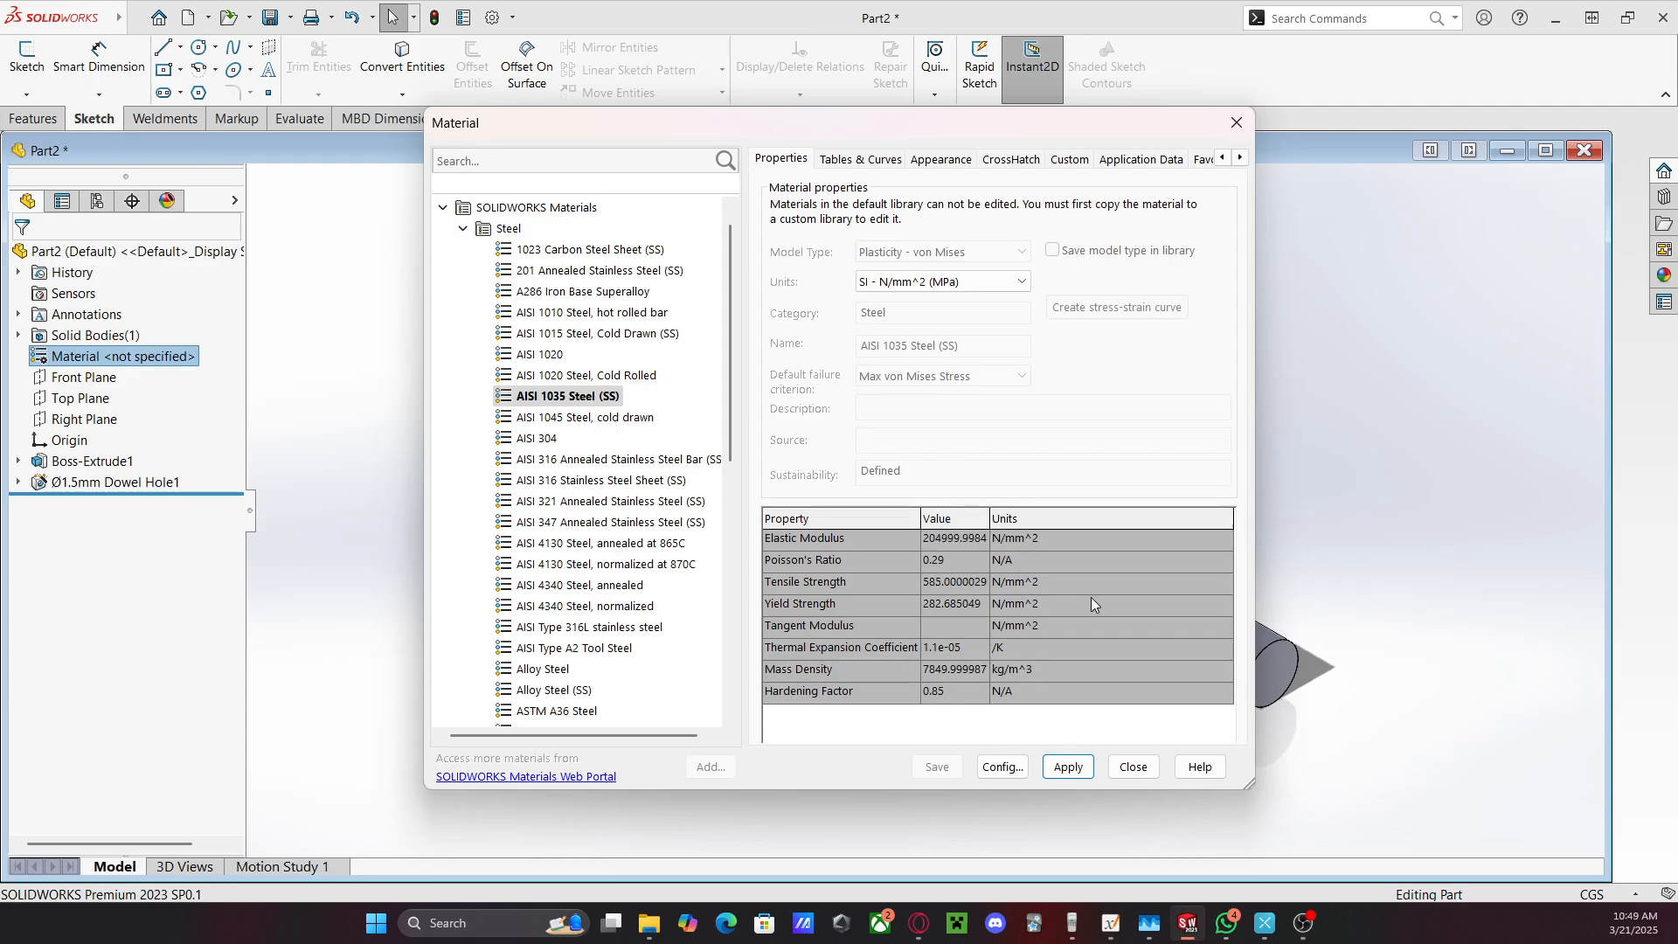
left_click(1035, 598)
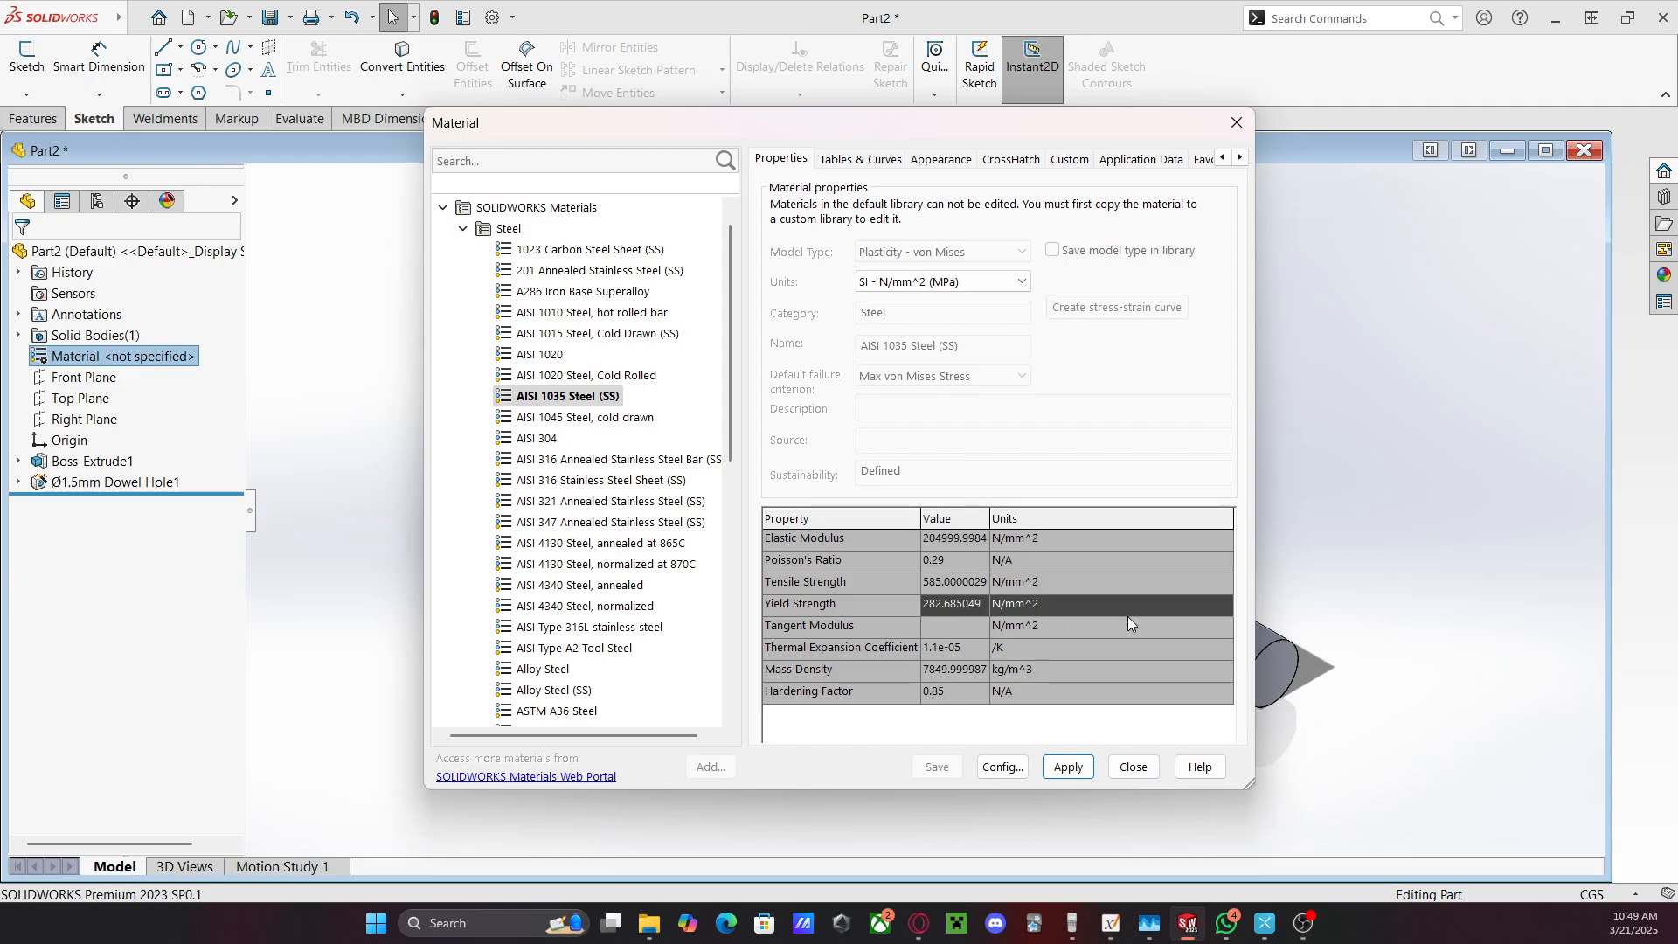
left_click(1041, 606)
left_click(1050, 535)
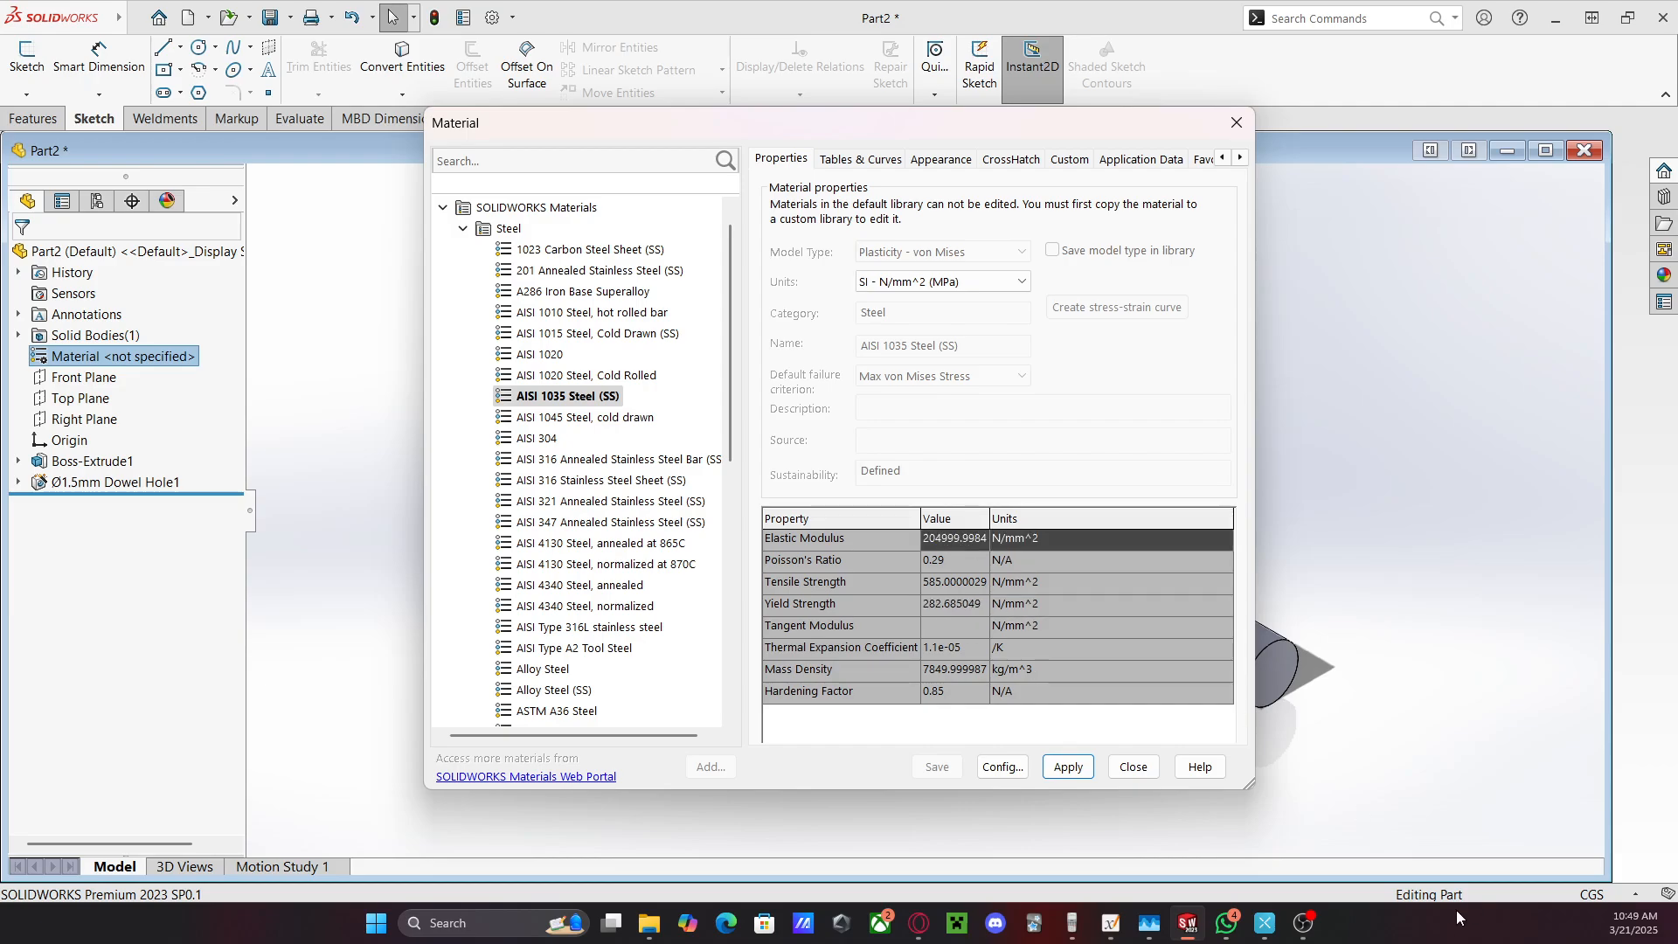
left_click(1064, 769)
left_click(1127, 767)
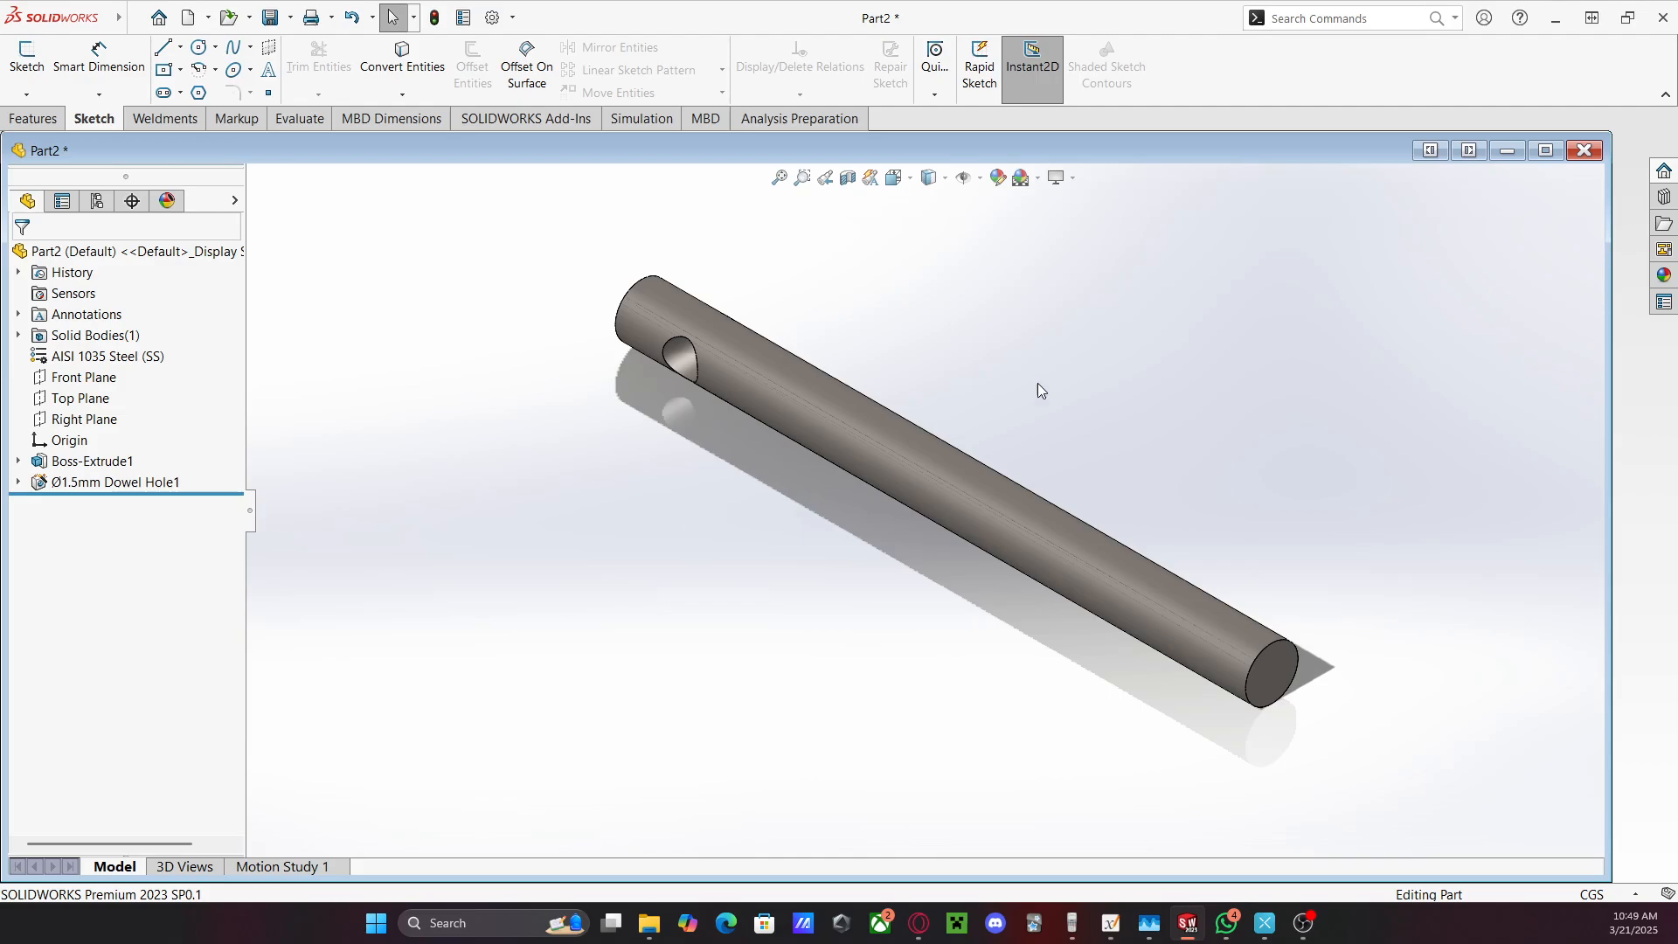
Start saving the part and create a folder named Youtube inside Lab 8 - Plasticity Analysis as its location
key("ctrl+s")
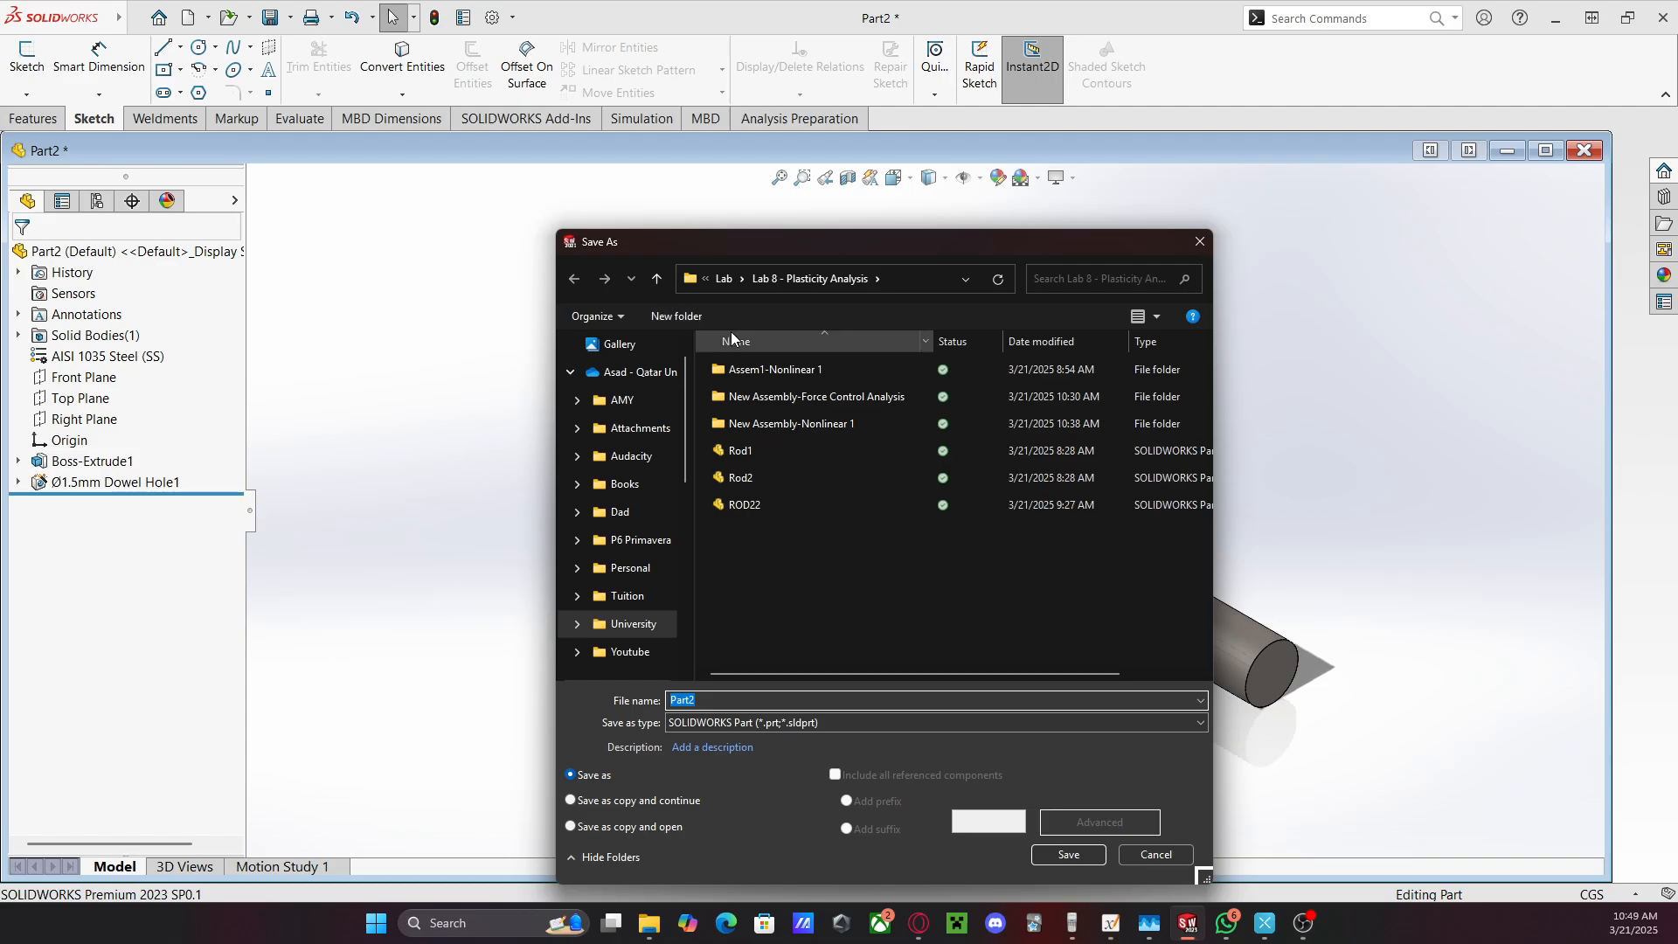
left_click(678, 317)
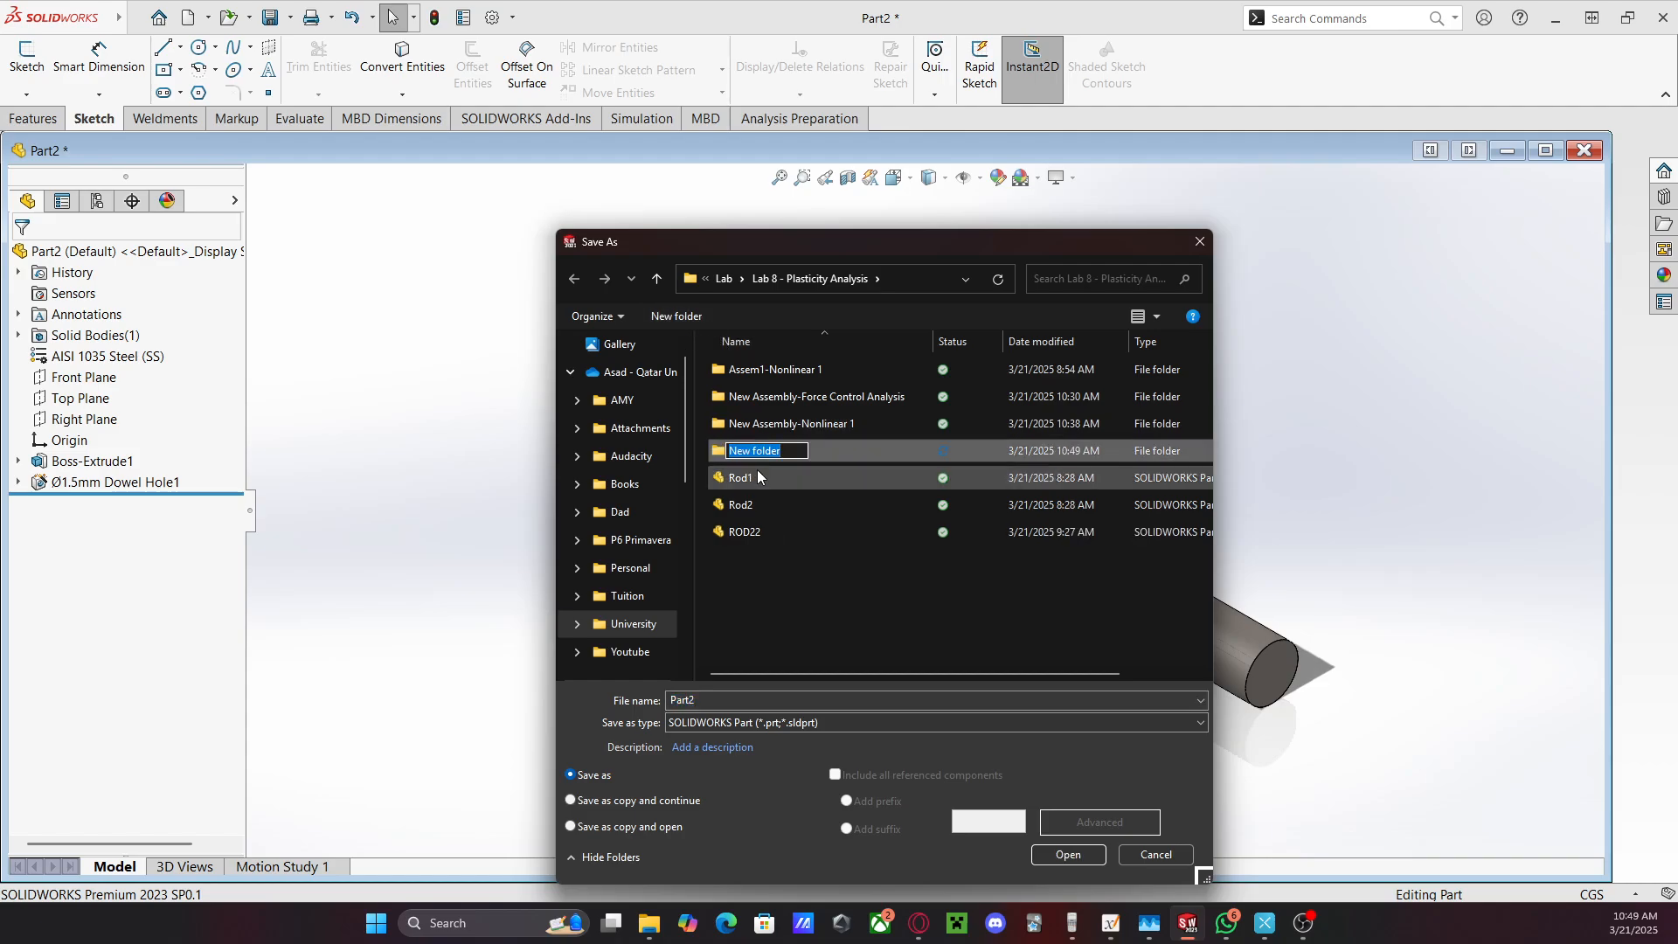
type("Youtube")
key("Return")
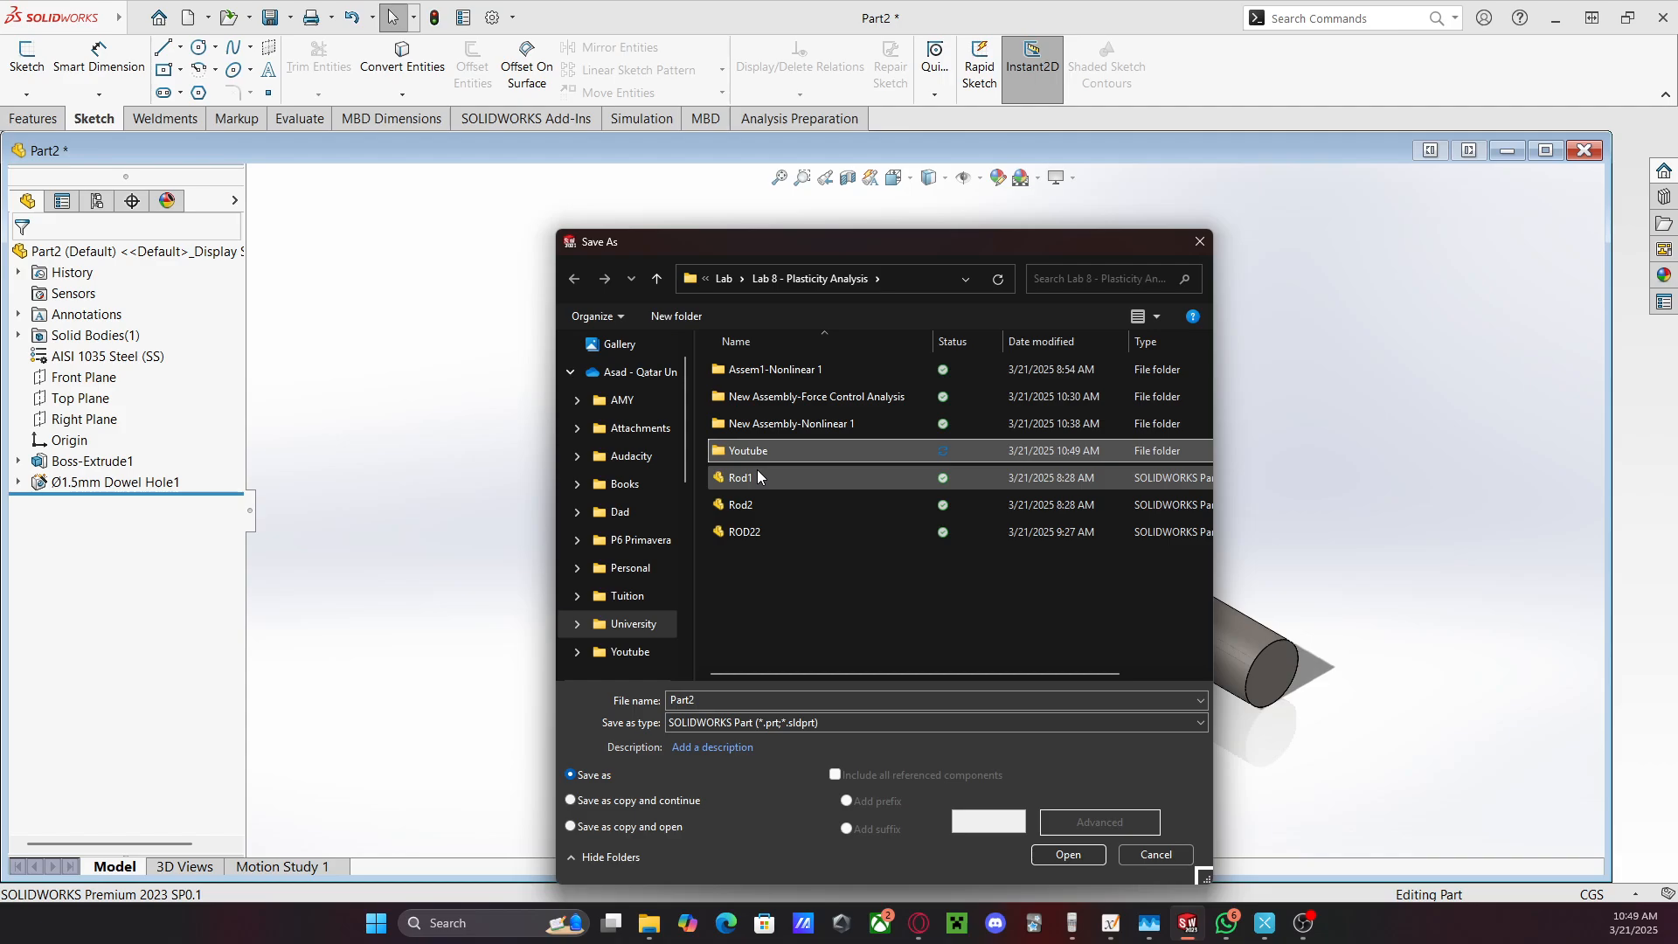
double_click(778, 442)
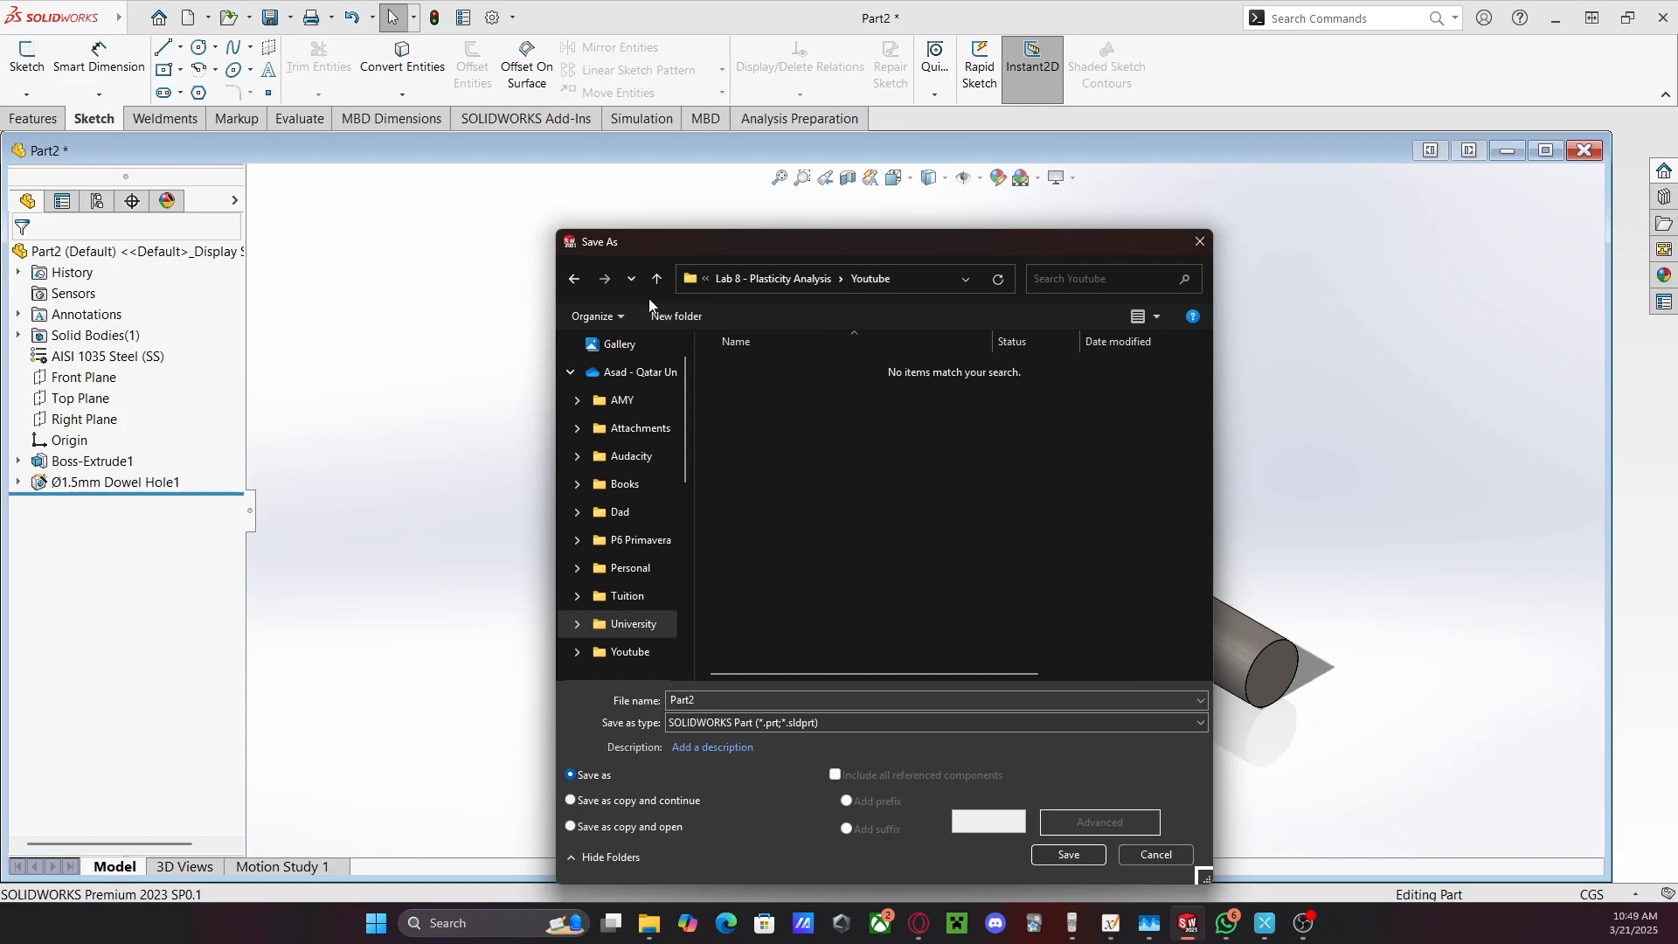
Save the bar in the Youtube folder under the file name Rod1_YT
left_click(726, 700)
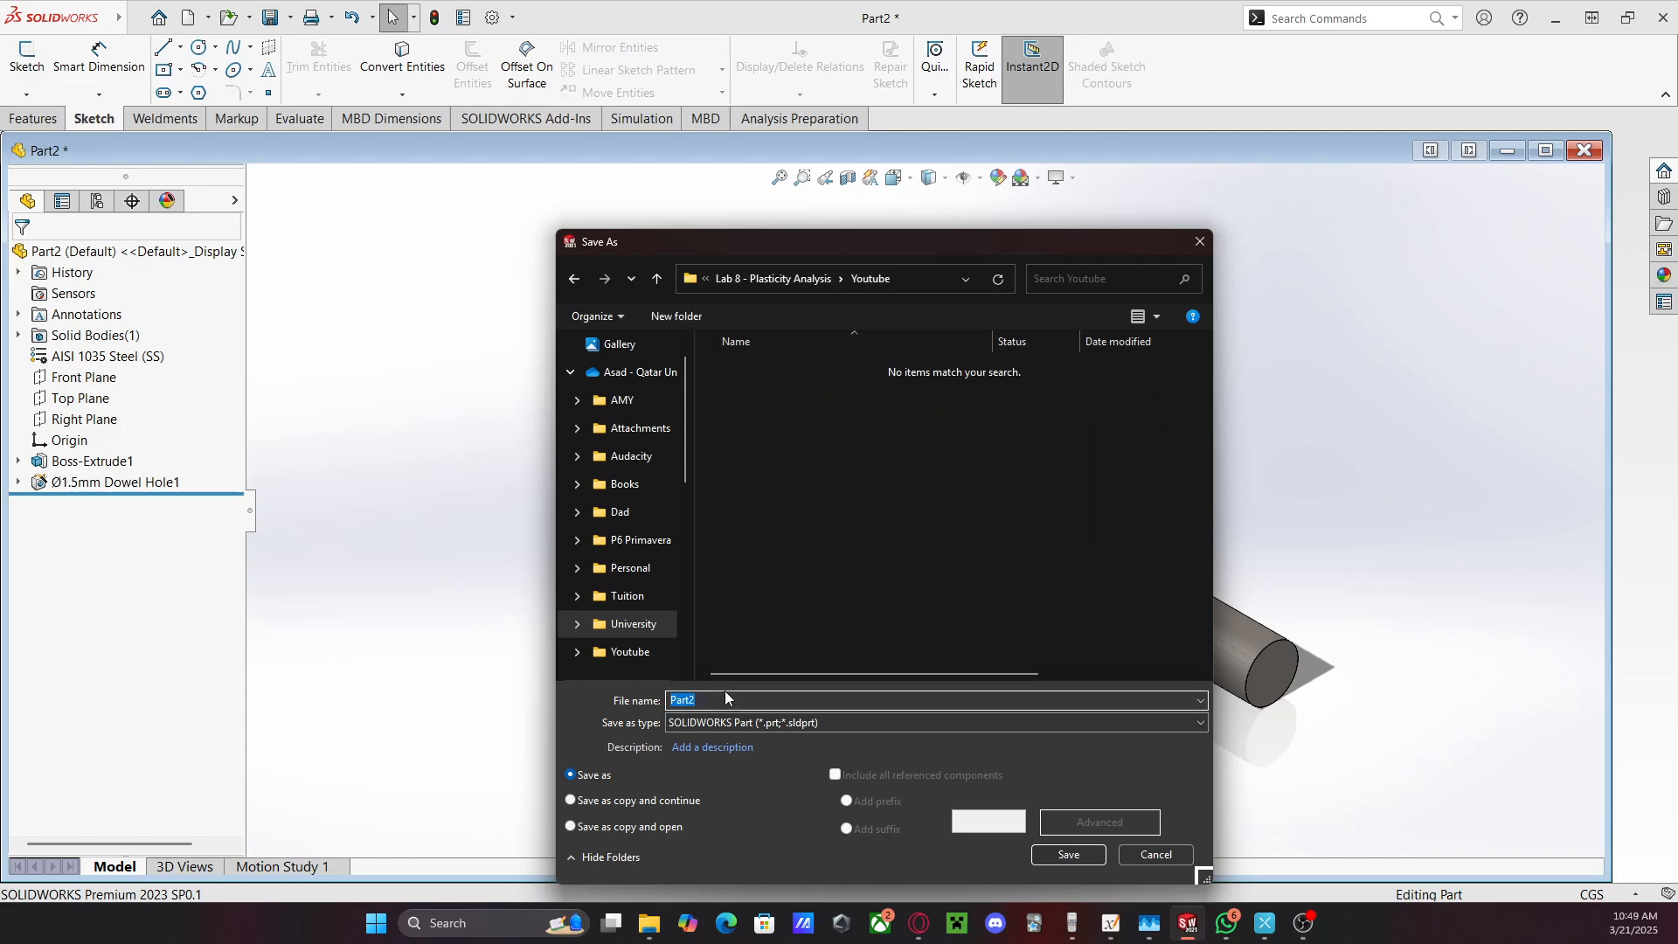
type("Rod1_YT")
key("Return")
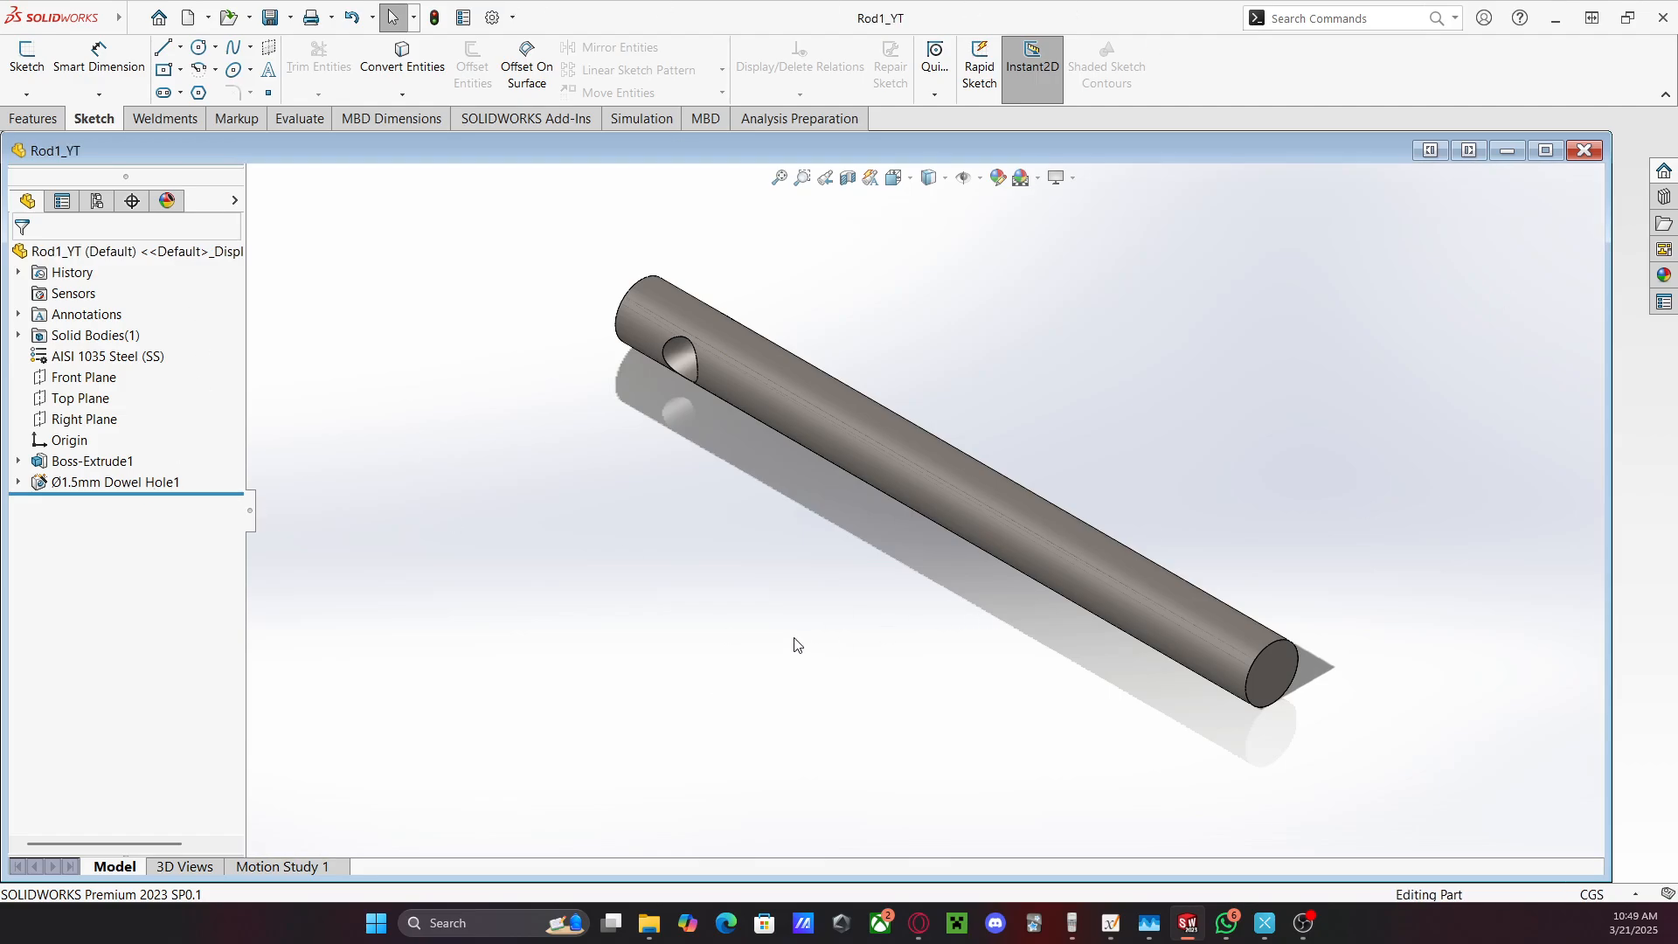
Create a new part, view the Front Plane straight on, and set the document units to CGS (centimeter, gram, second)
key("ctrl+n")
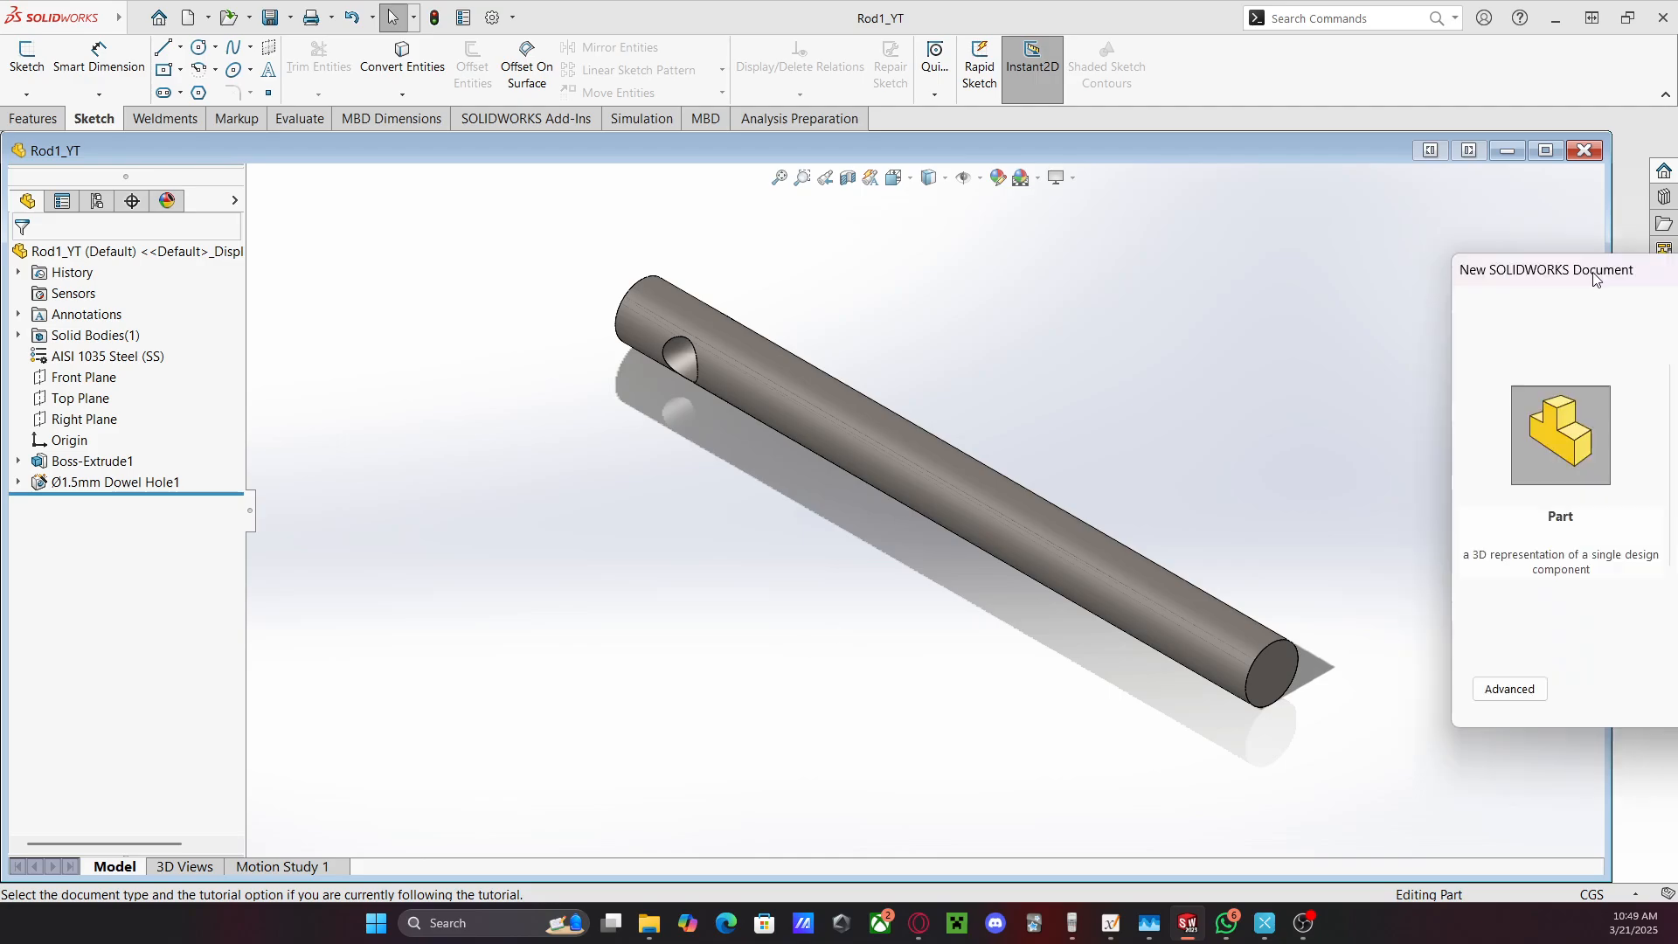
double_click(862, 408)
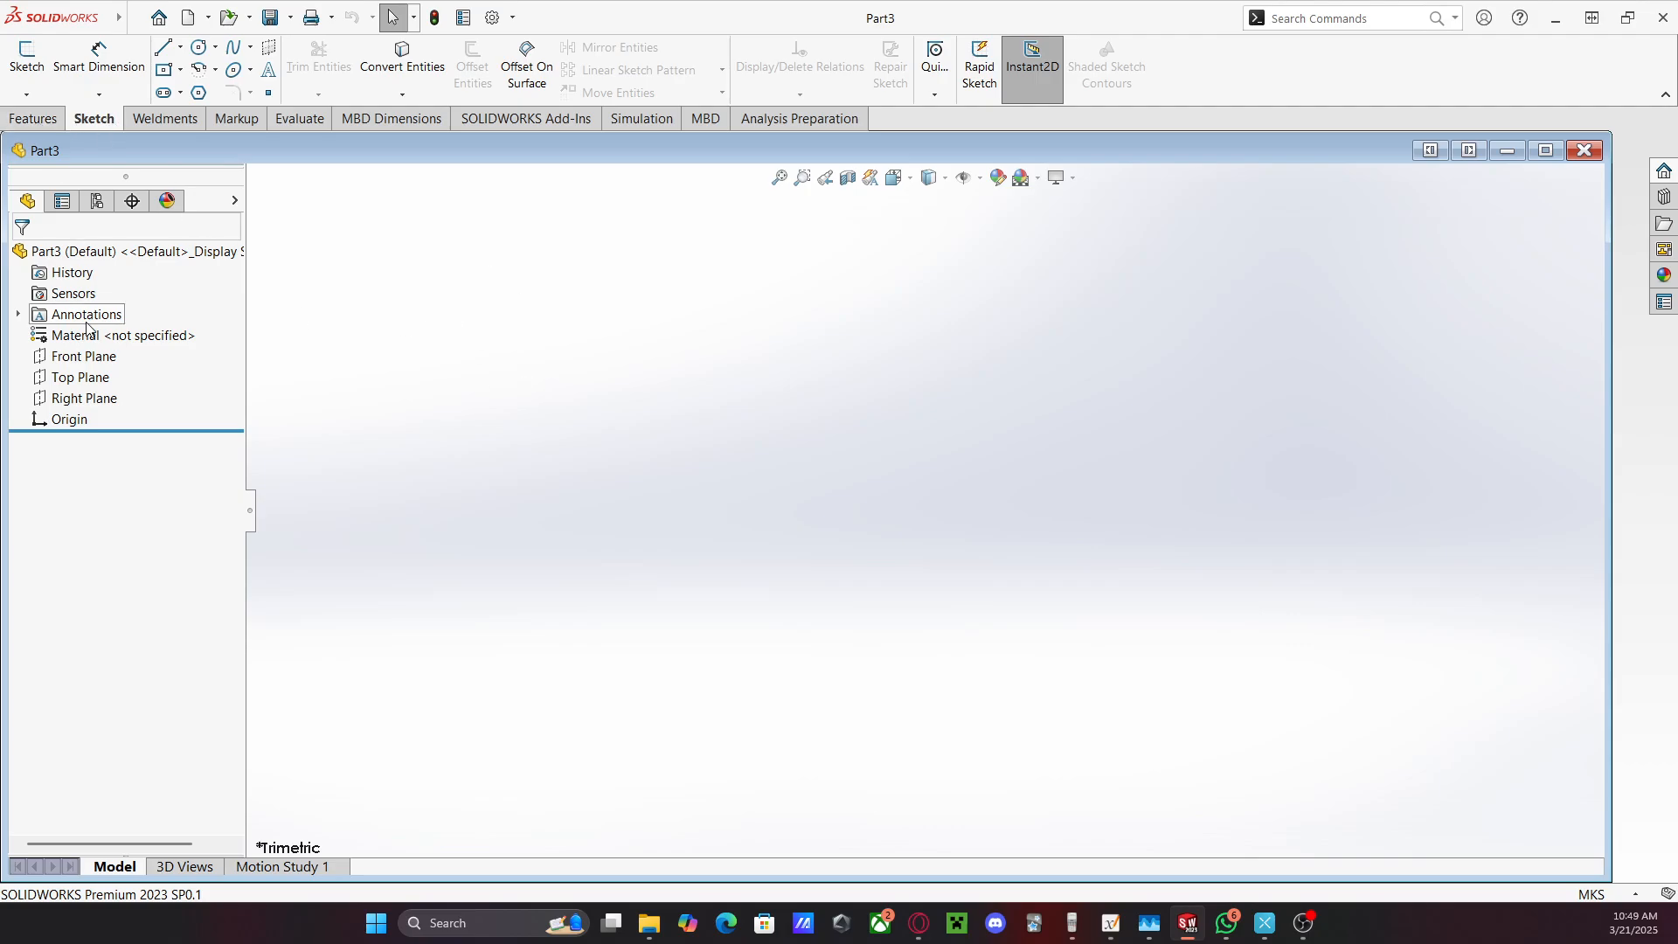
left_click(81, 356)
right_click(768, 384)
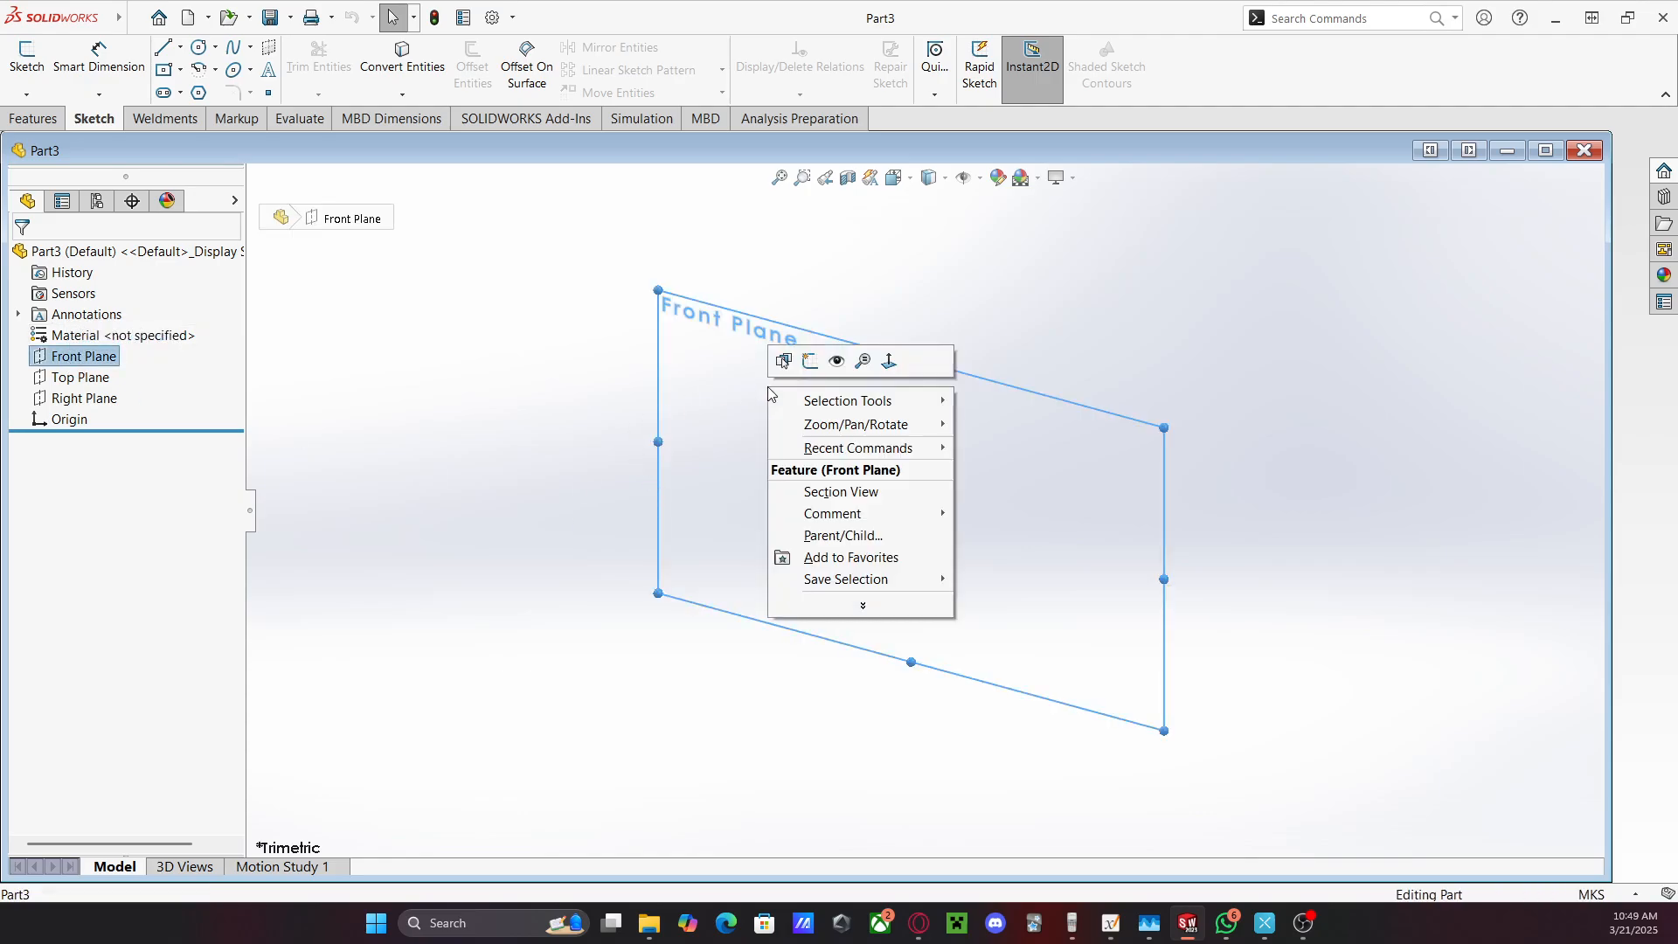
left_click(895, 362)
left_click(1631, 894)
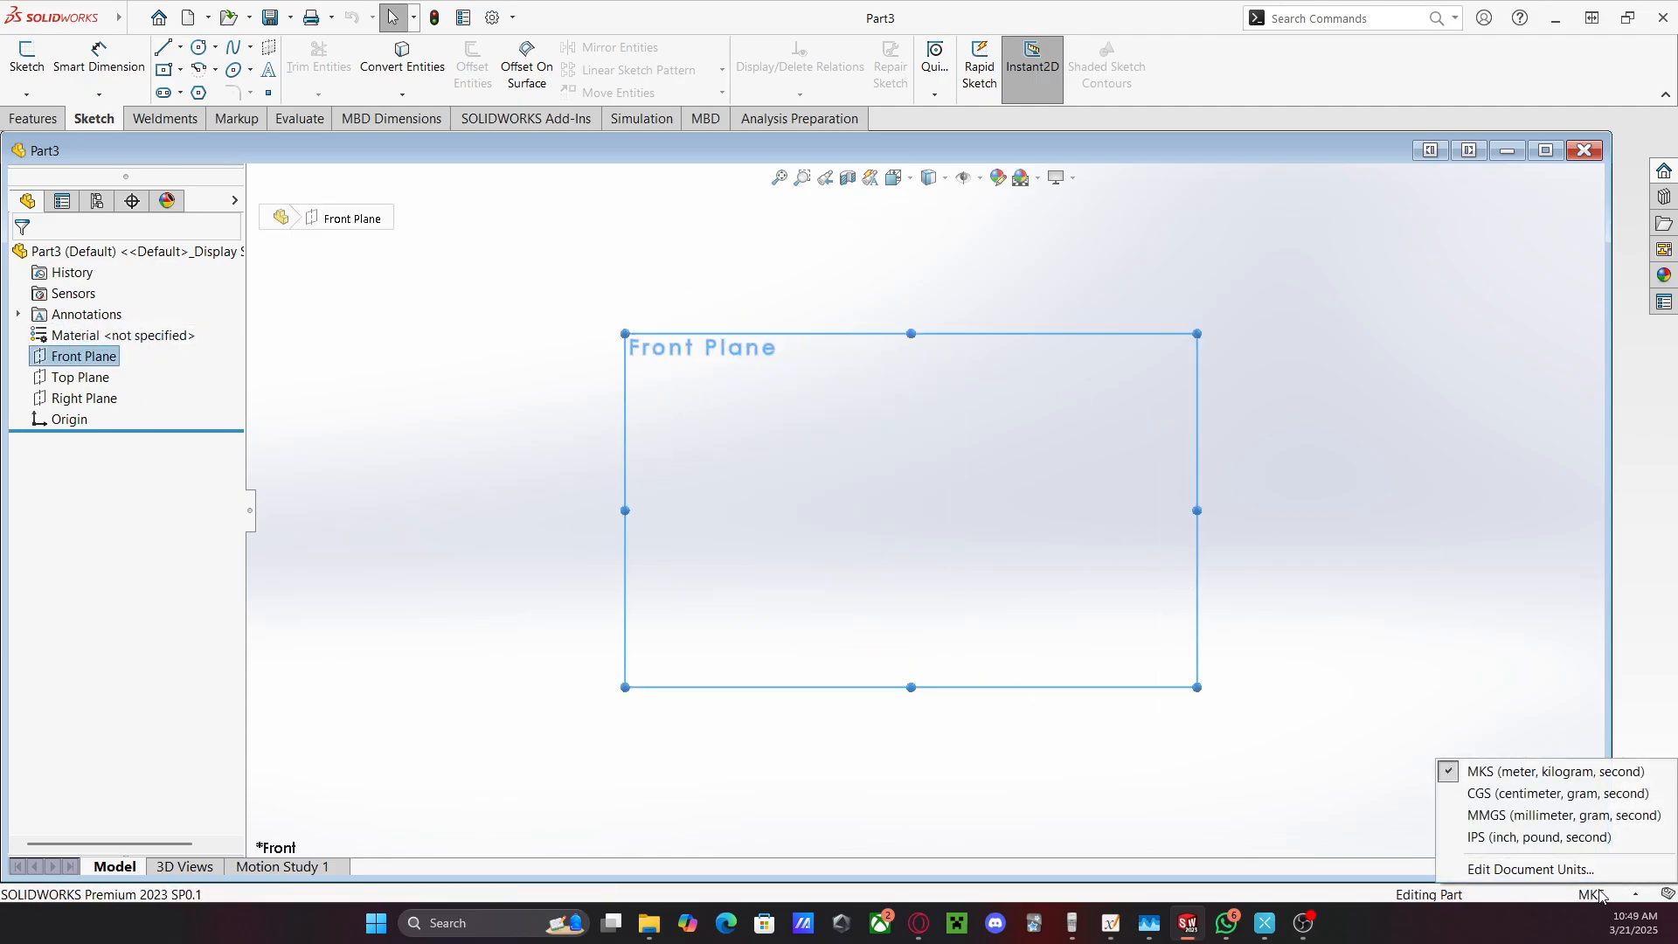
left_click(1457, 803)
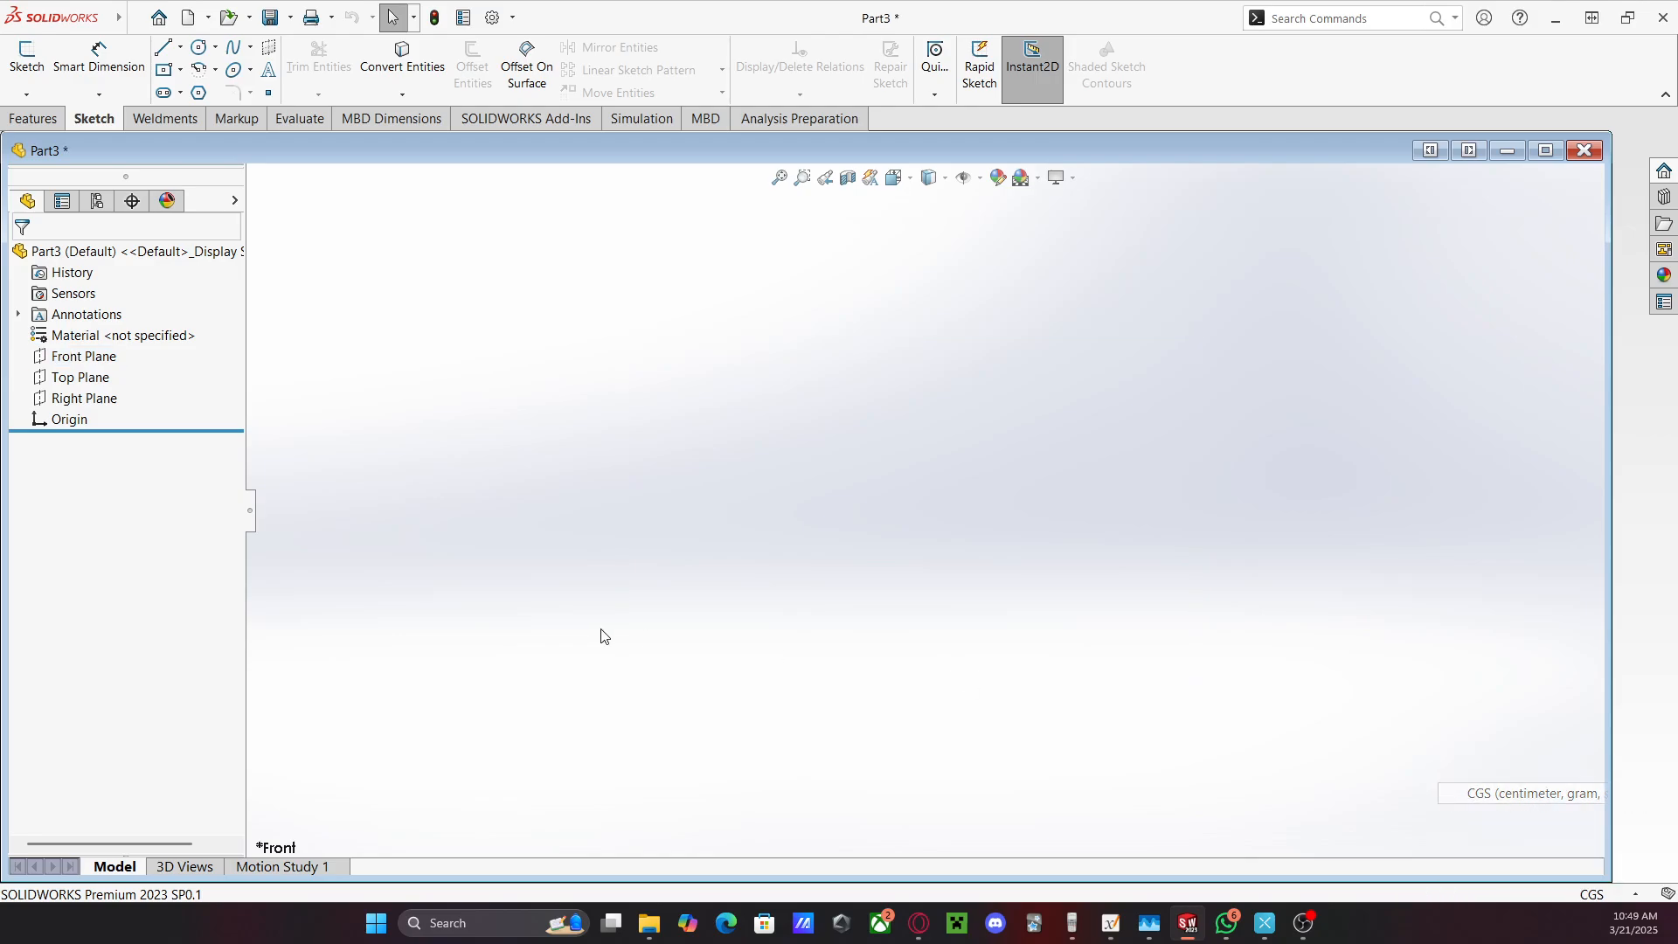
Start a sketch on the Front Plane and draw a circle about 6.94 cm in diameter centred on the origin
left_click(122, 362)
right_click(1077, 551)
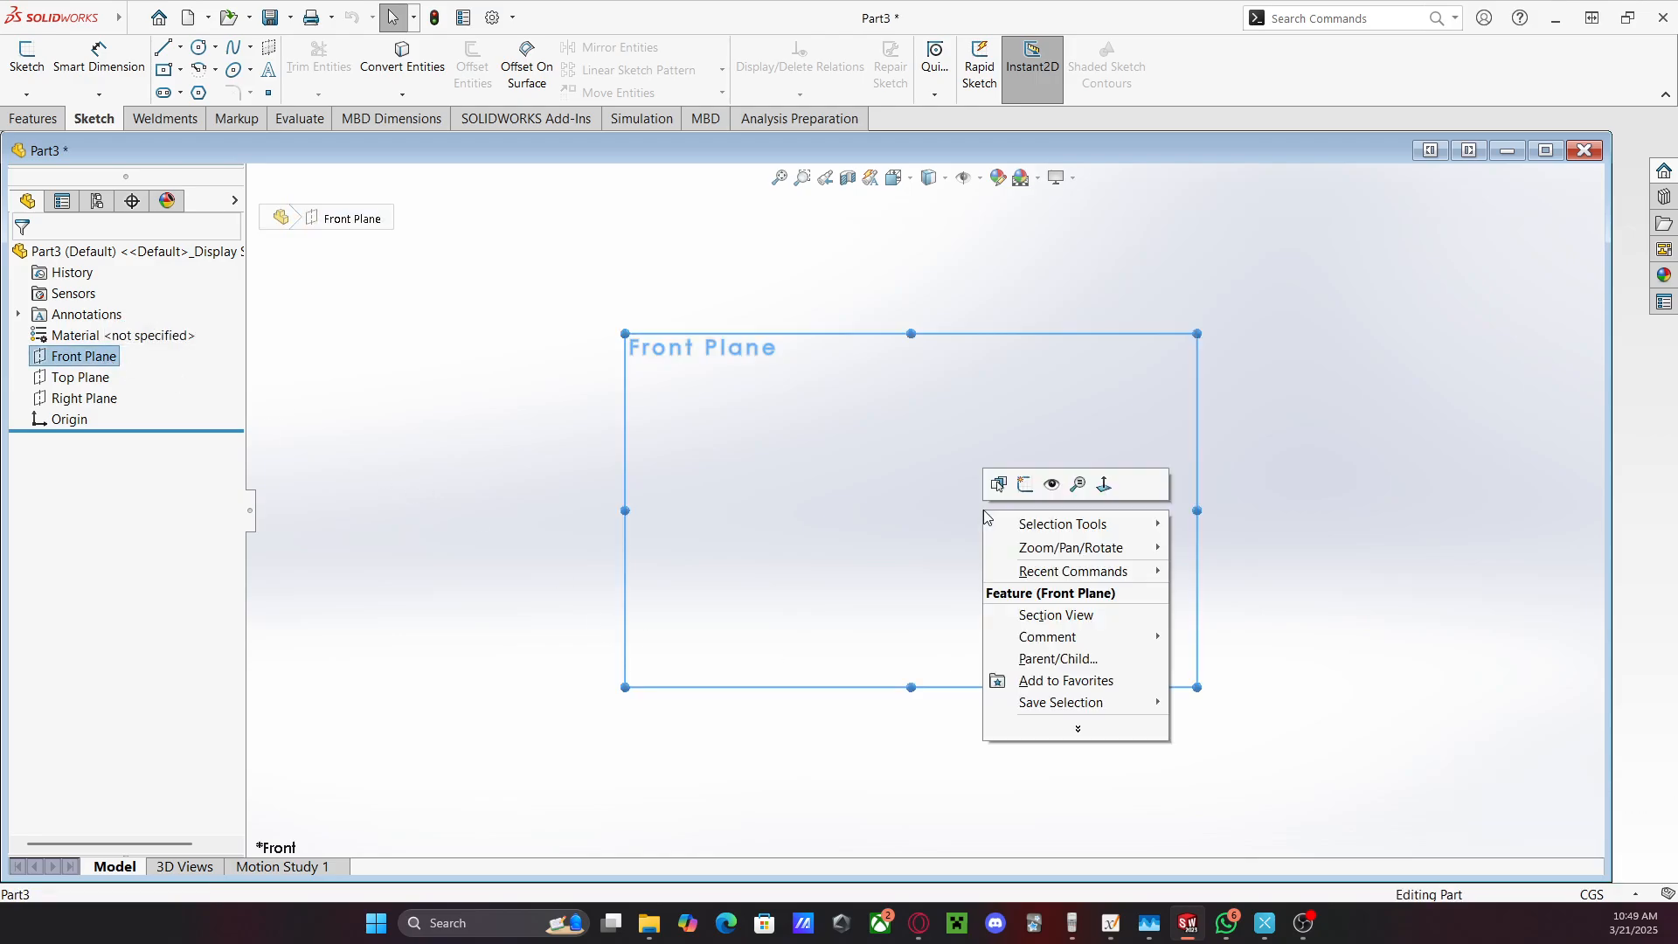
left_click(1019, 481)
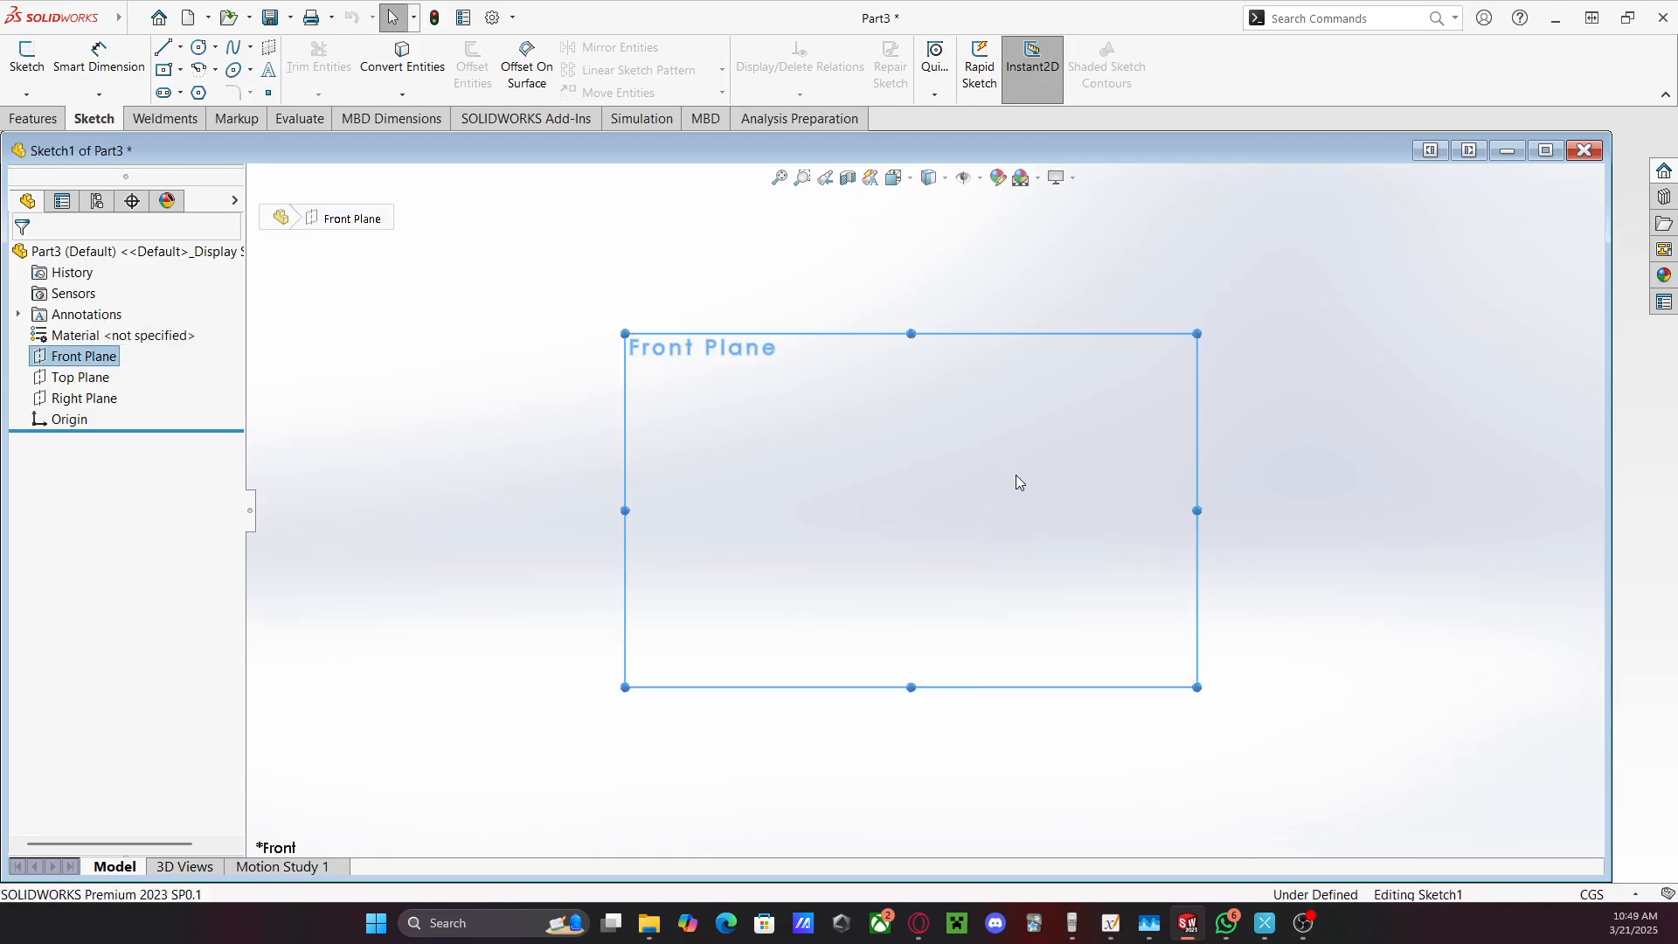
left_click(200, 47)
left_click(911, 510)
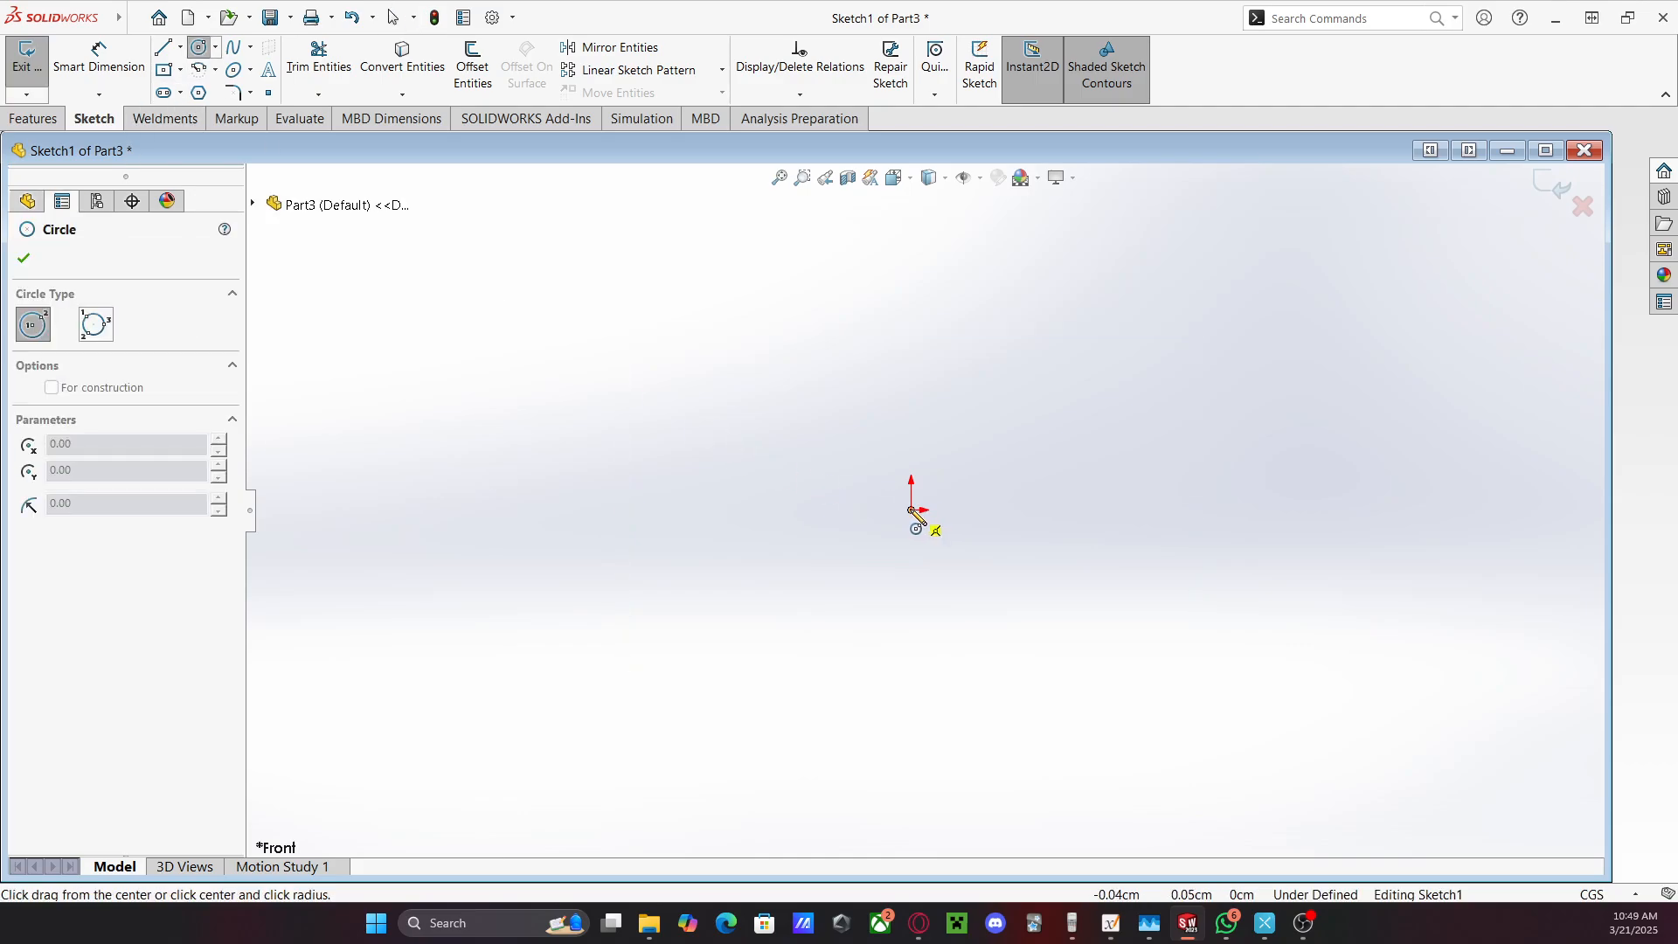
left_click(806, 470)
key("Escape")
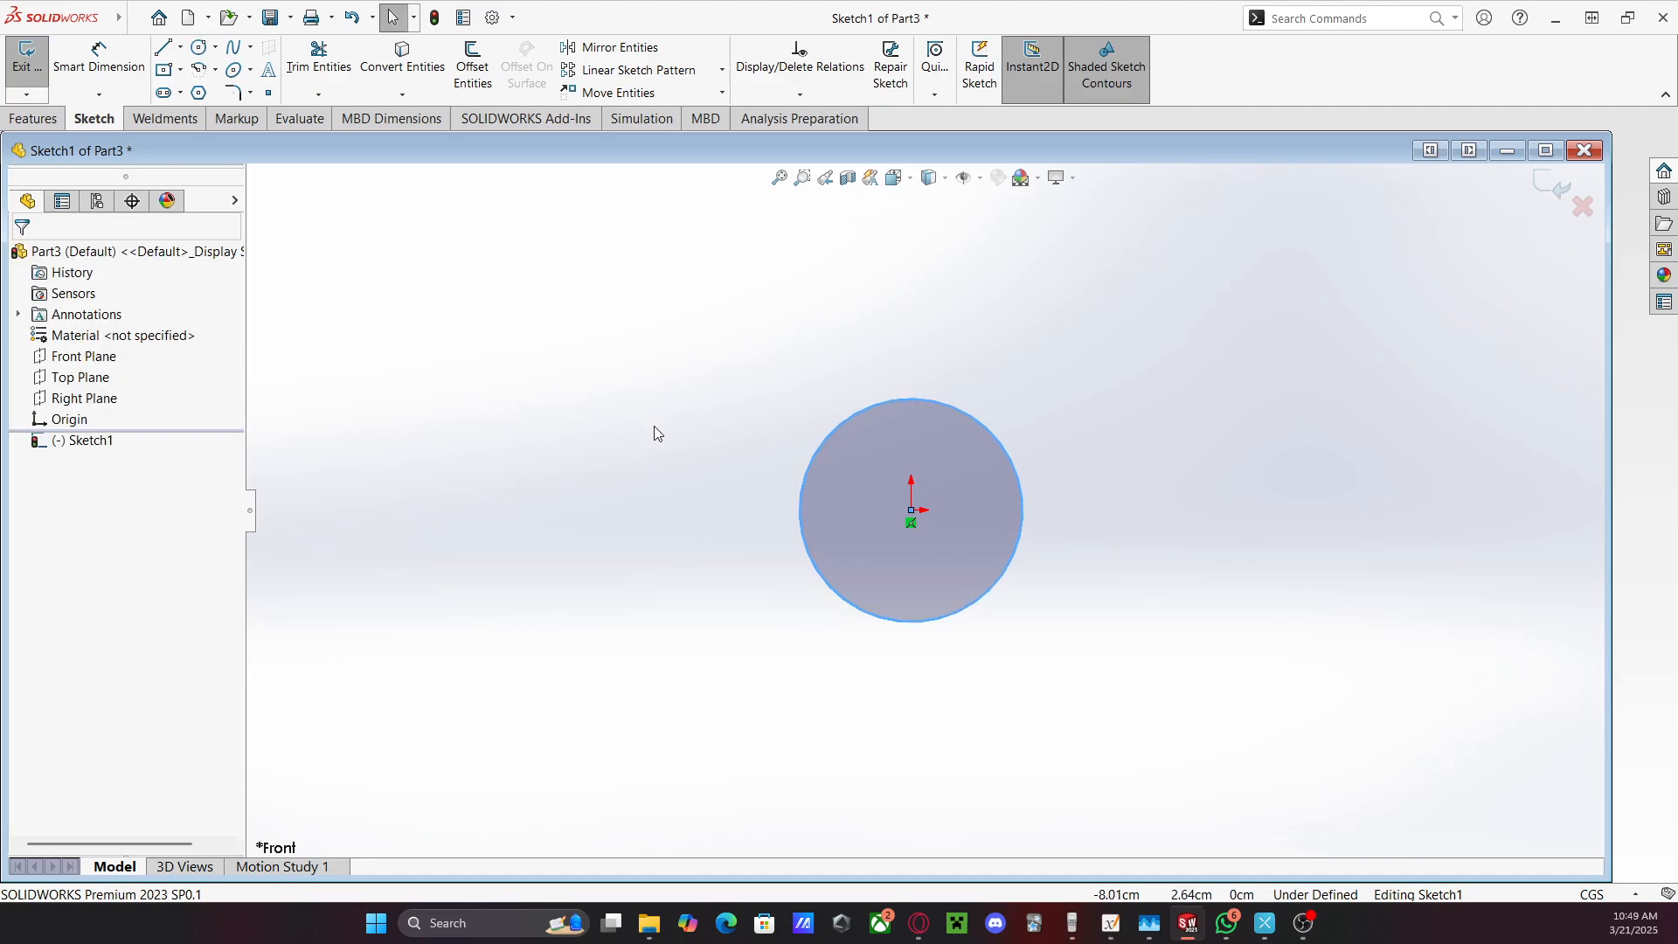
Dimension the circle's diameter and set it to 1 cm
left_click(99, 57)
left_click(1018, 495)
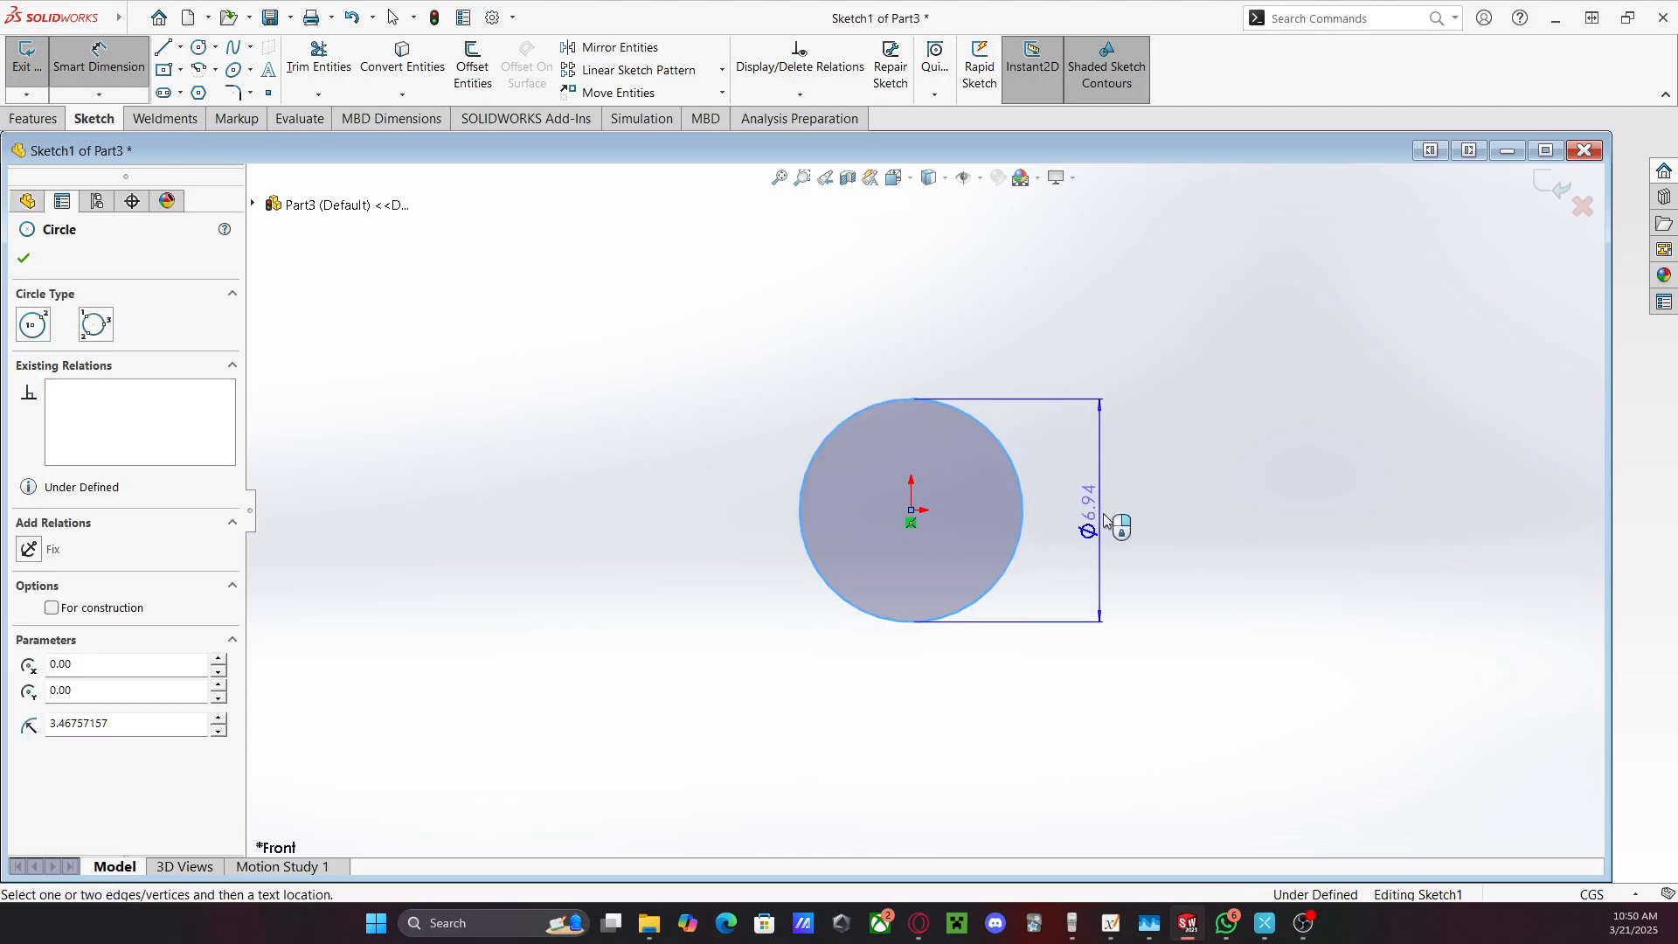
left_click(1140, 516)
left_click(1140, 510)
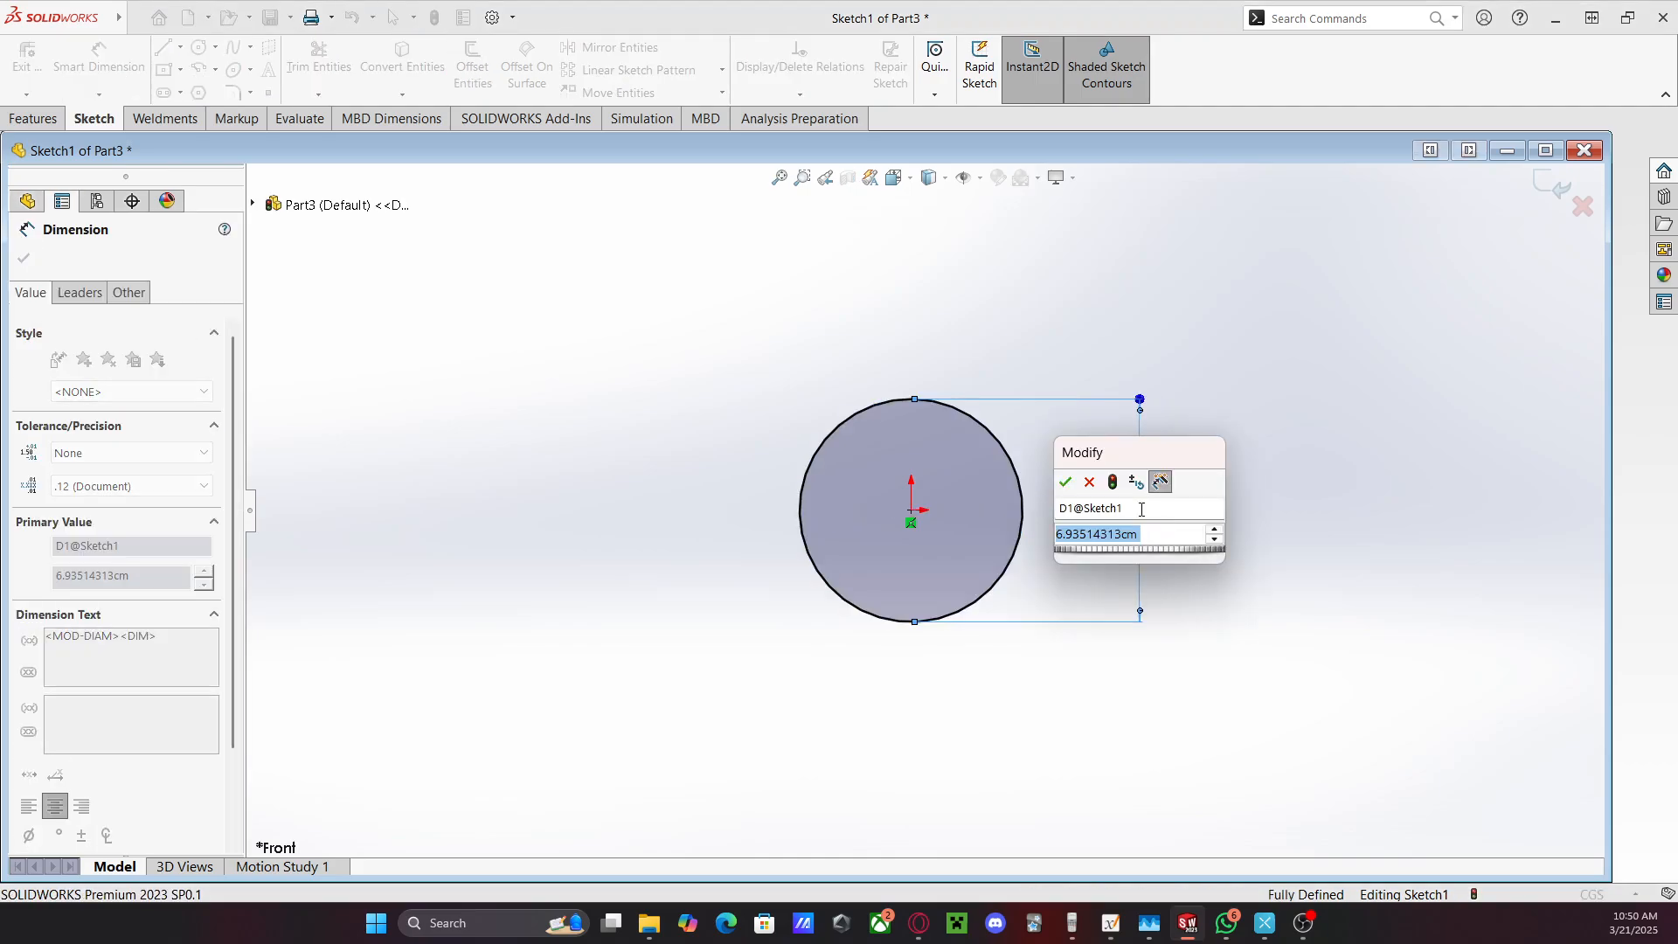
type("1")
key("Return")
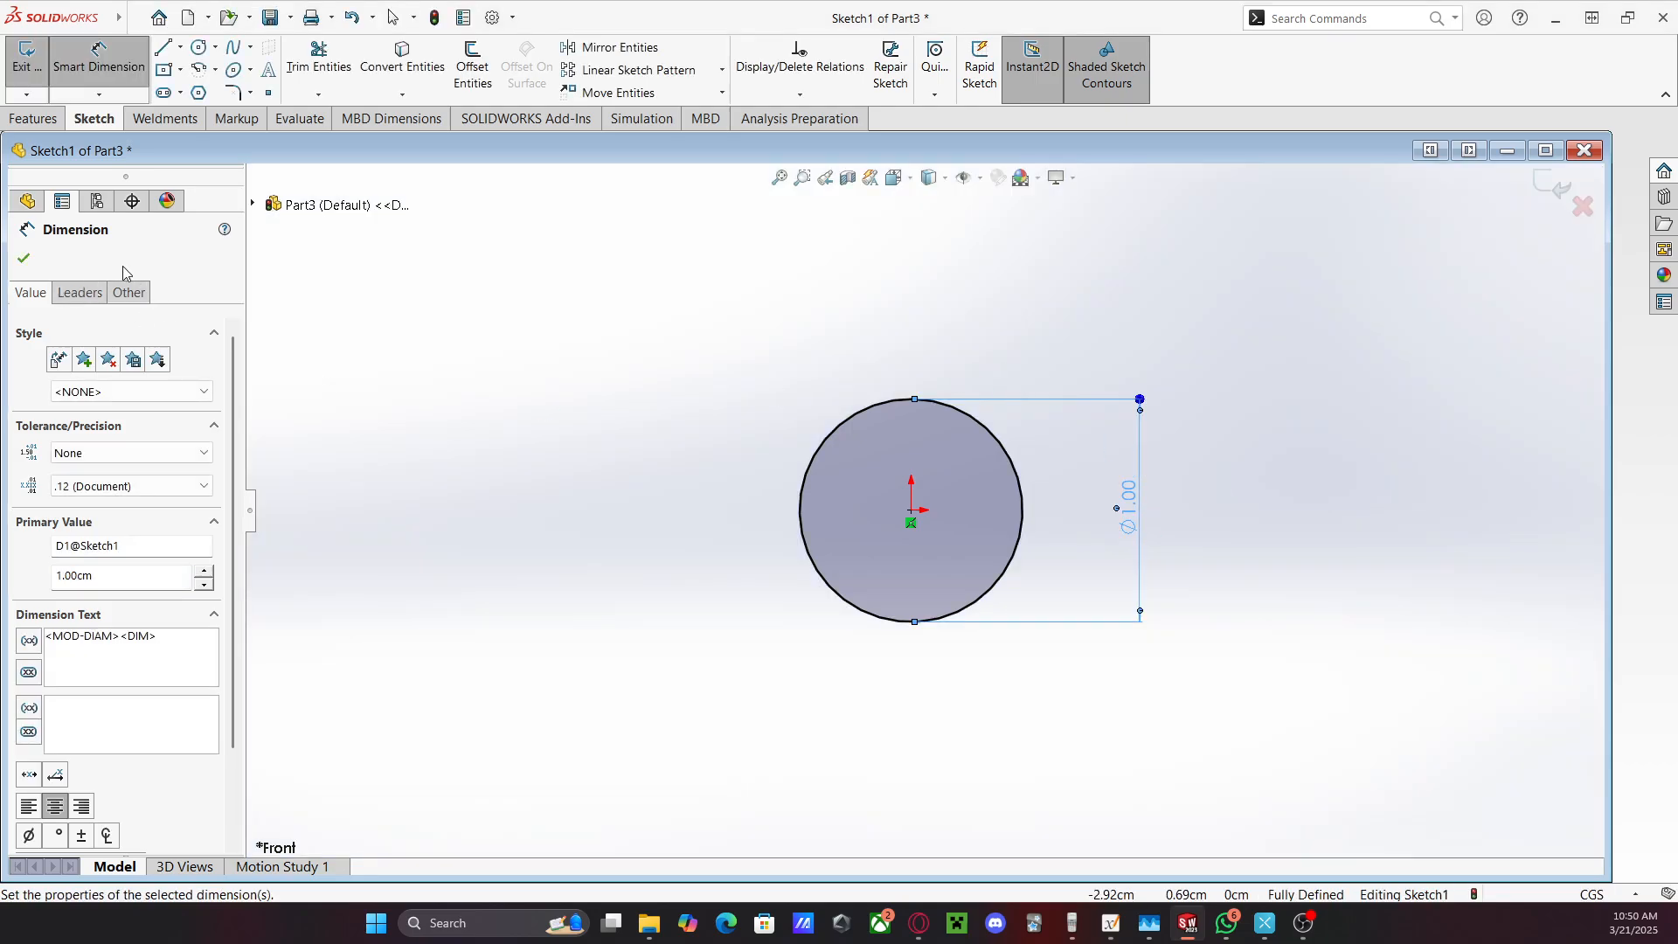
Switch to Xournal++, underline bar 2's 16 cm, 4 cm and 1 cm dimensions, and draw a downward arrow above force F
left_click(24, 127)
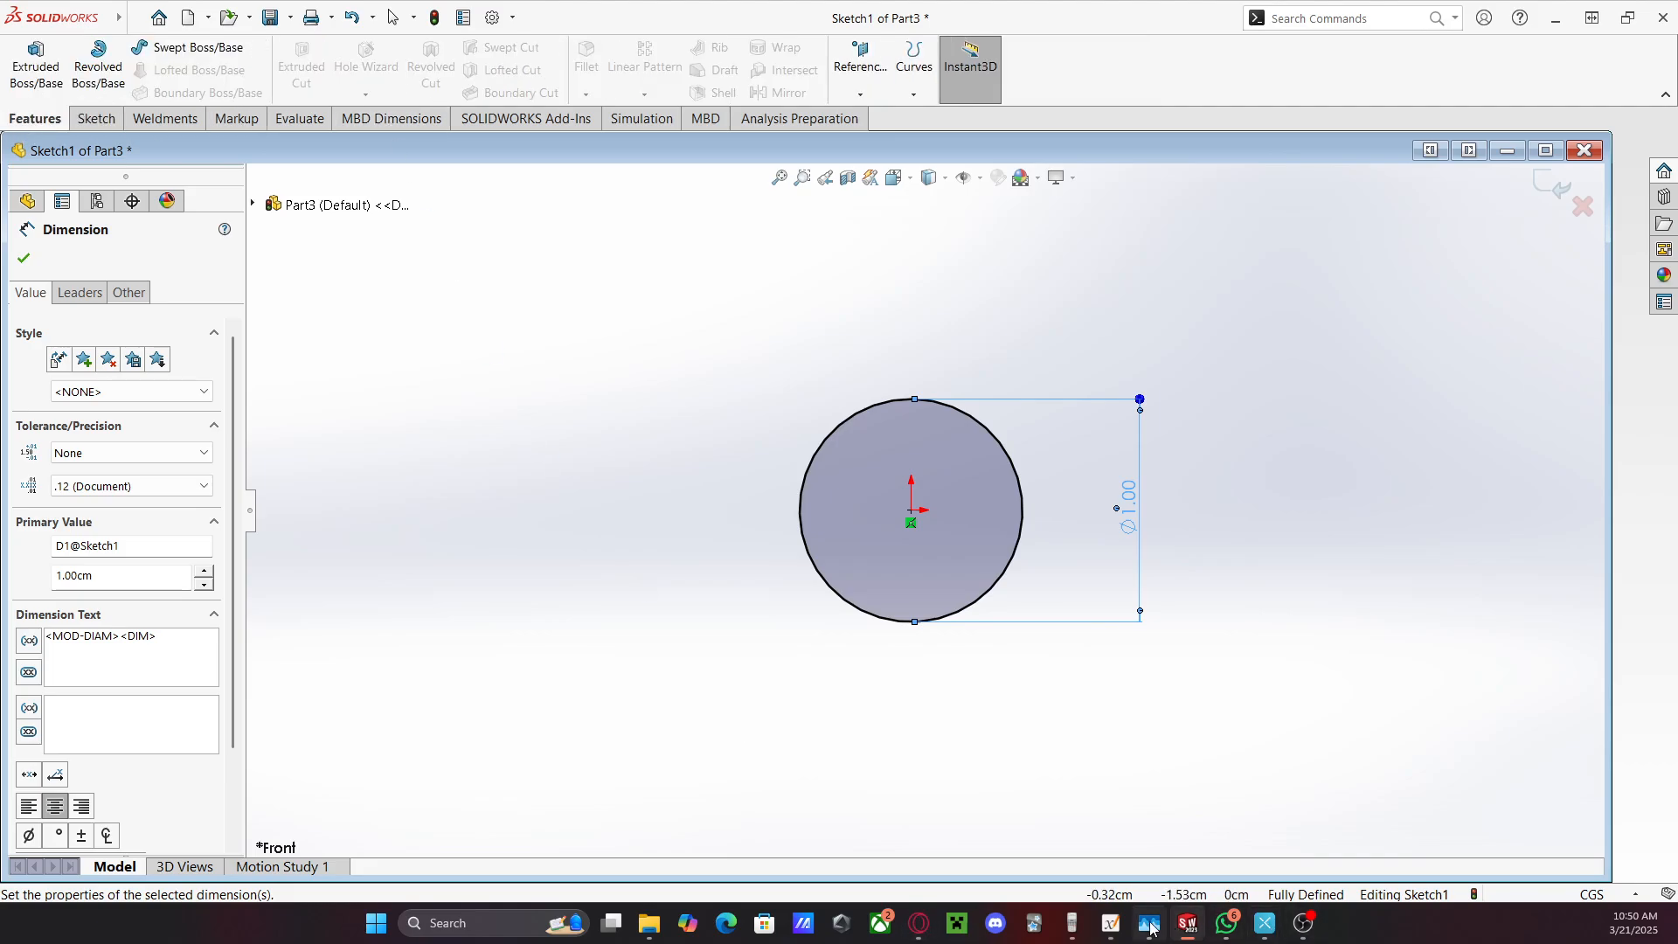
left_click(1108, 924)
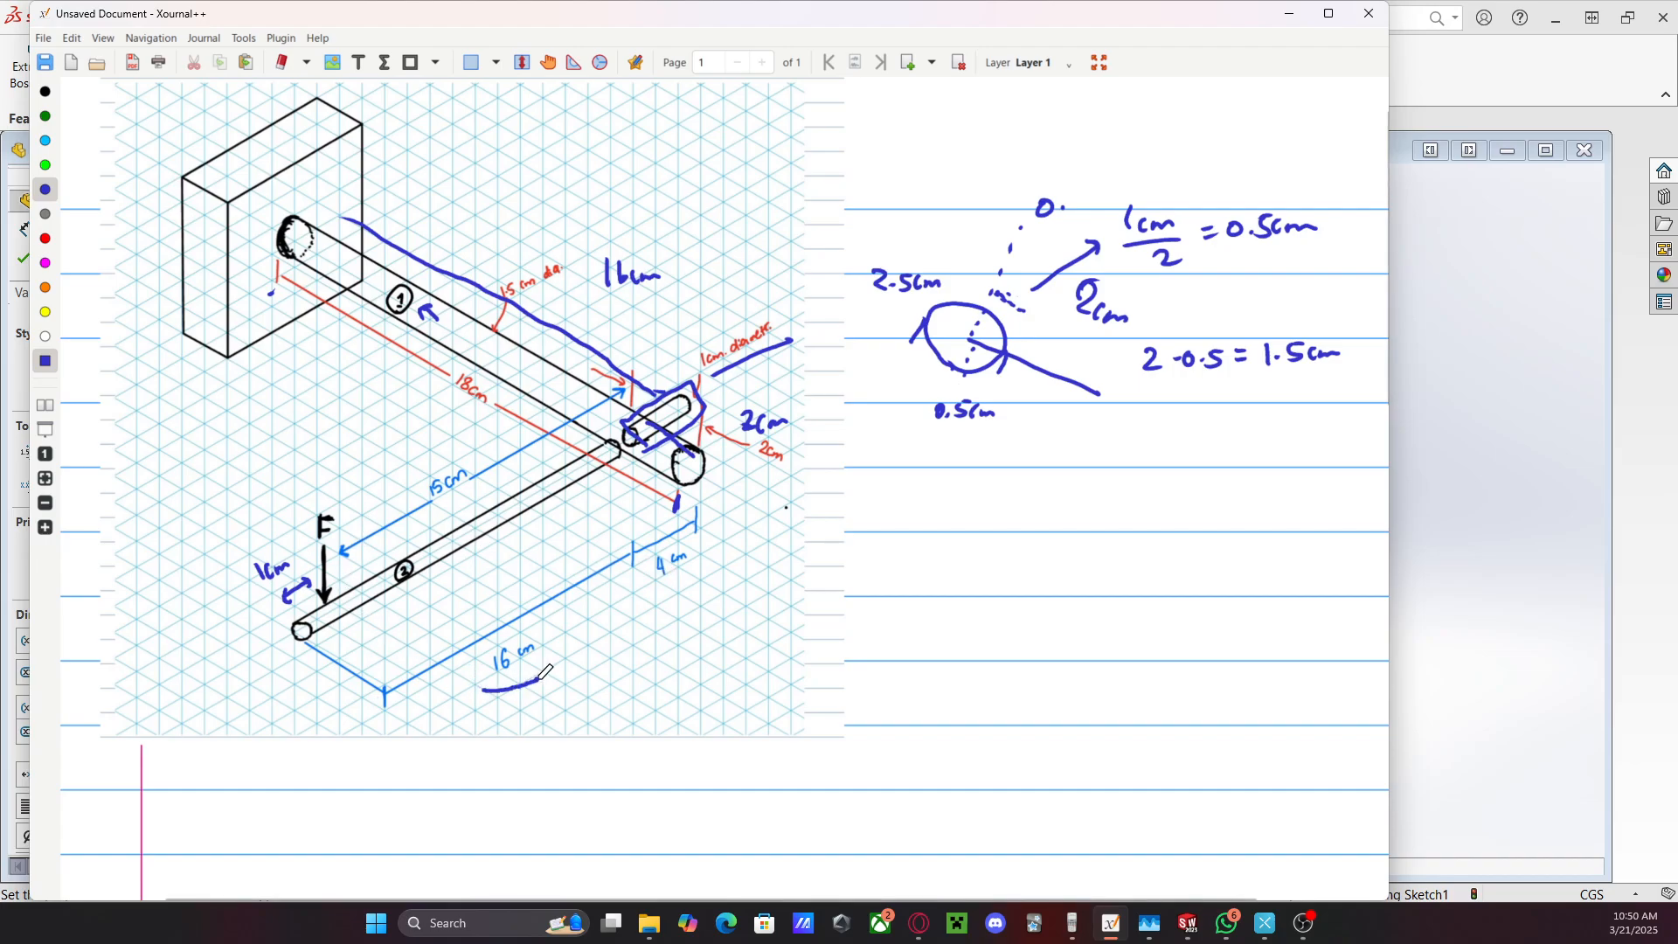
left_click_drag(648, 582, 695, 567)
left_click_drag(280, 608, 318, 594)
left_click_drag(326, 416, 330, 474)
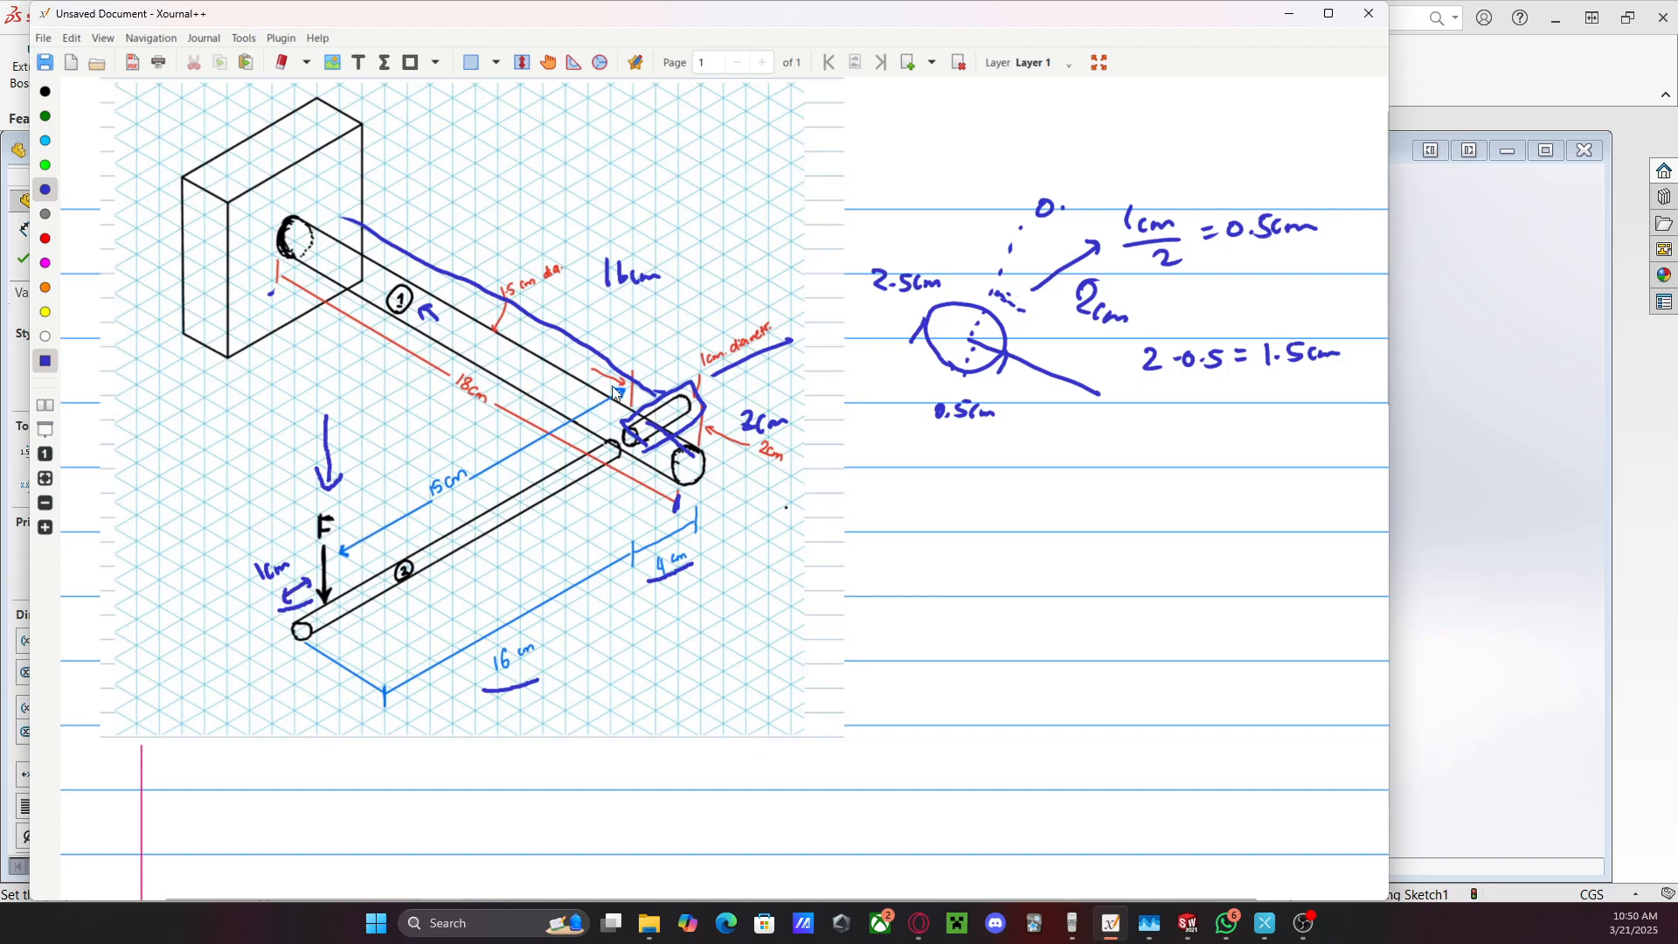
Return to SOLIDWORKS and extrude the circle 1 cm from the sketch plane with a Blind end condition
left_click(1445, 239)
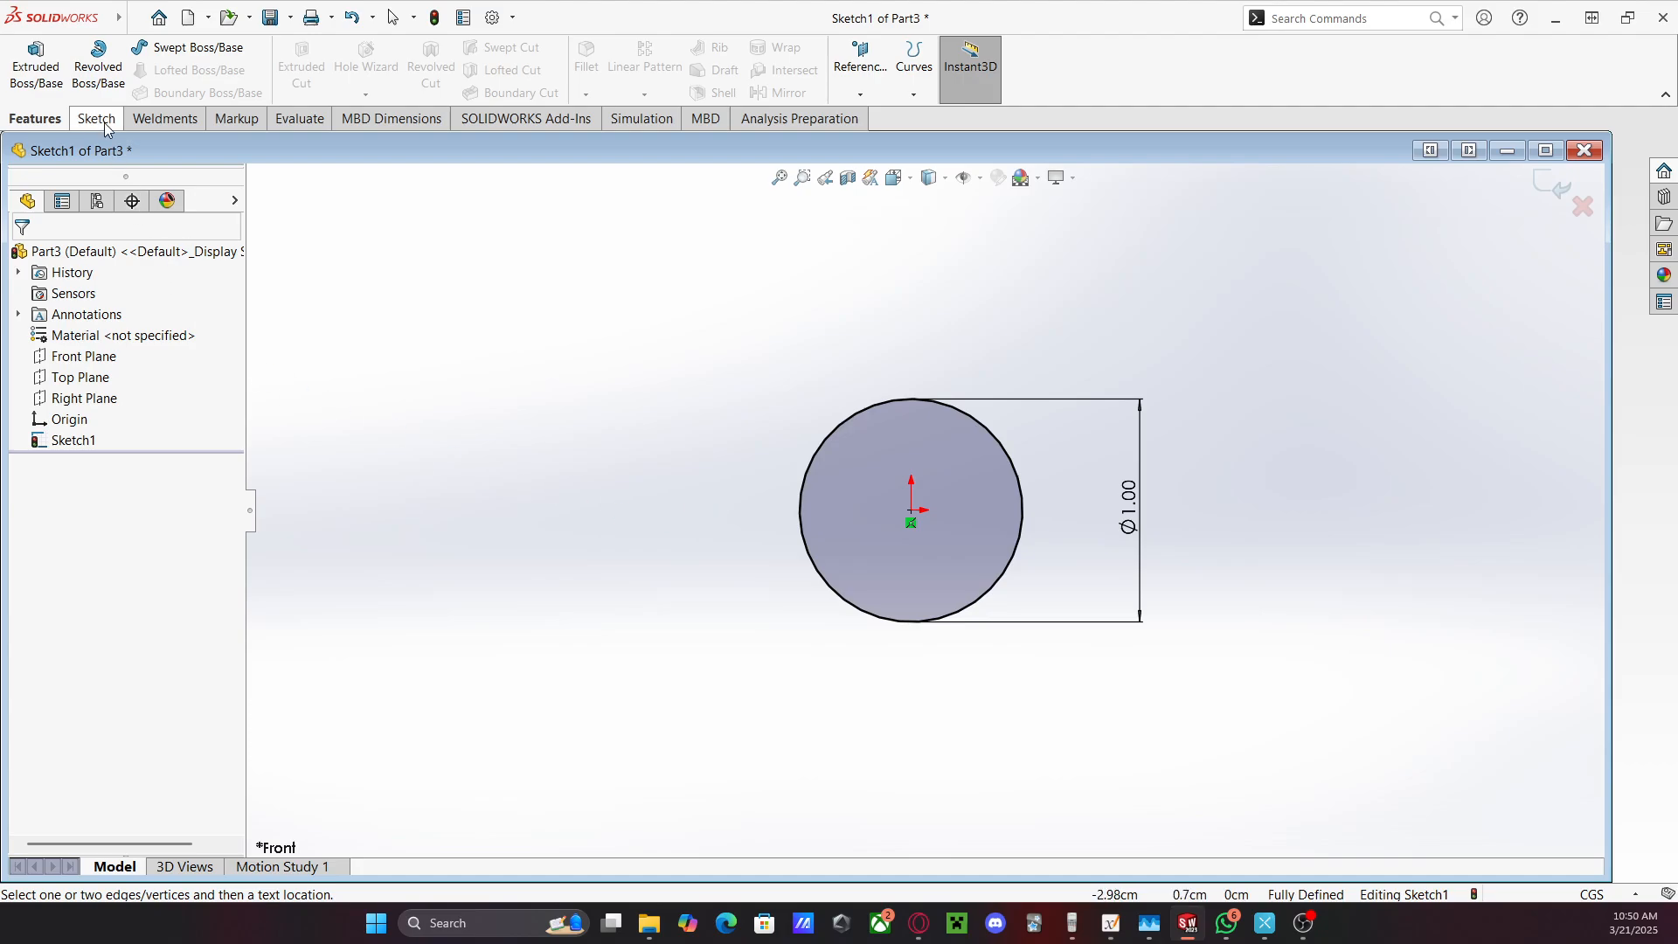
left_click(36, 61)
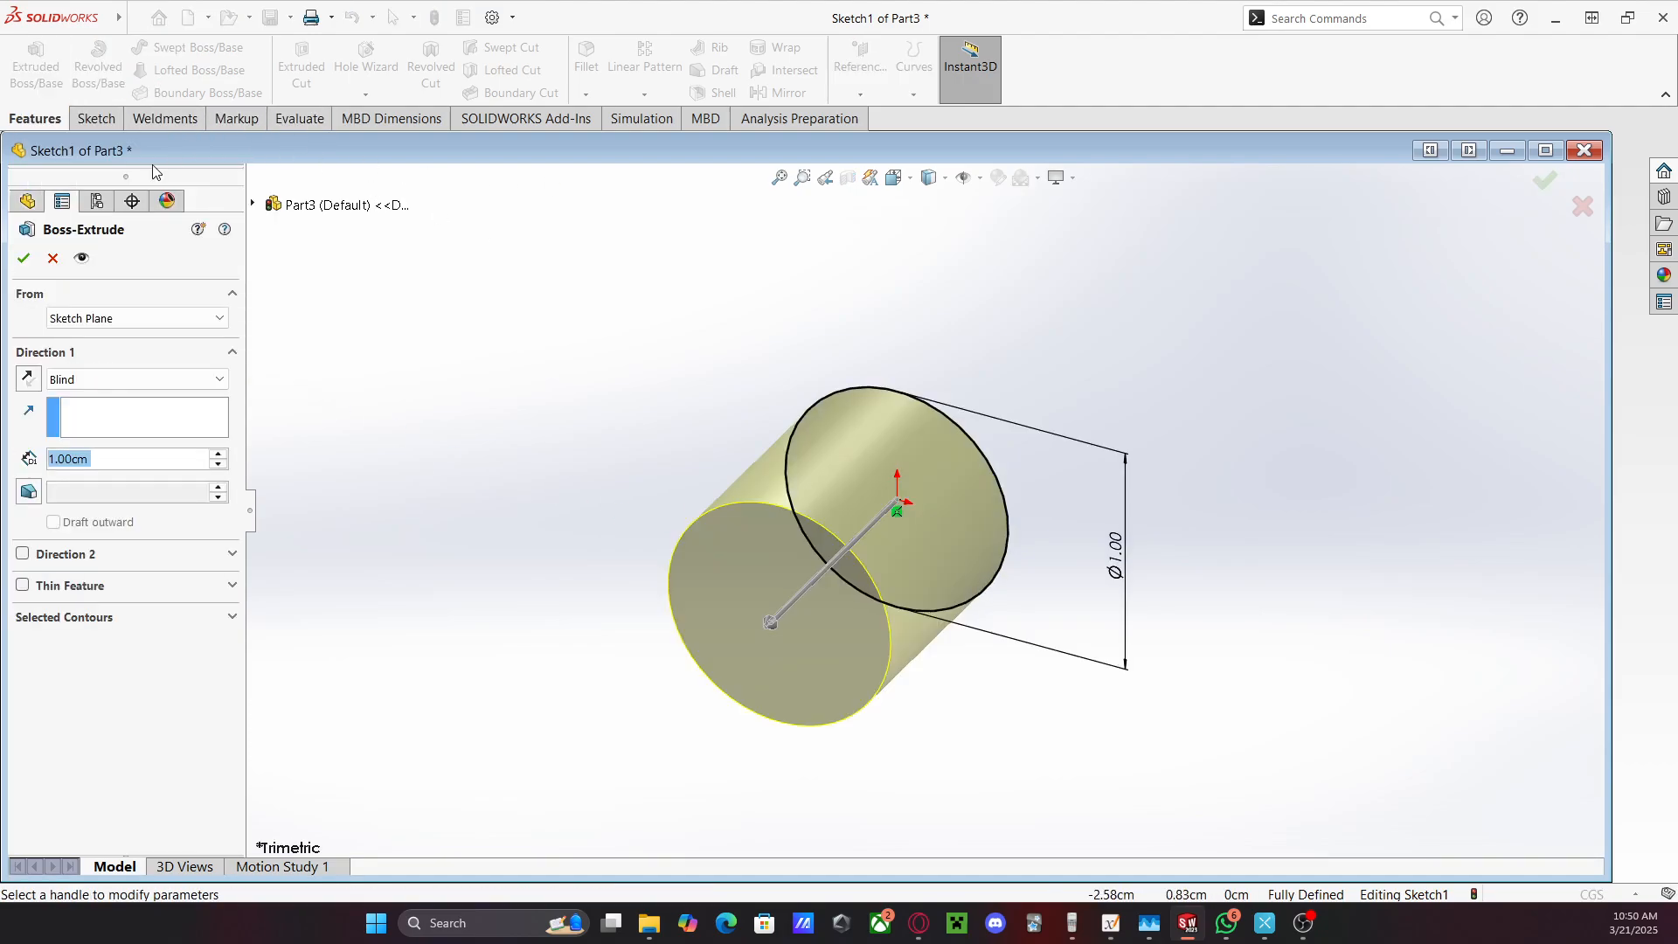
key("Return")
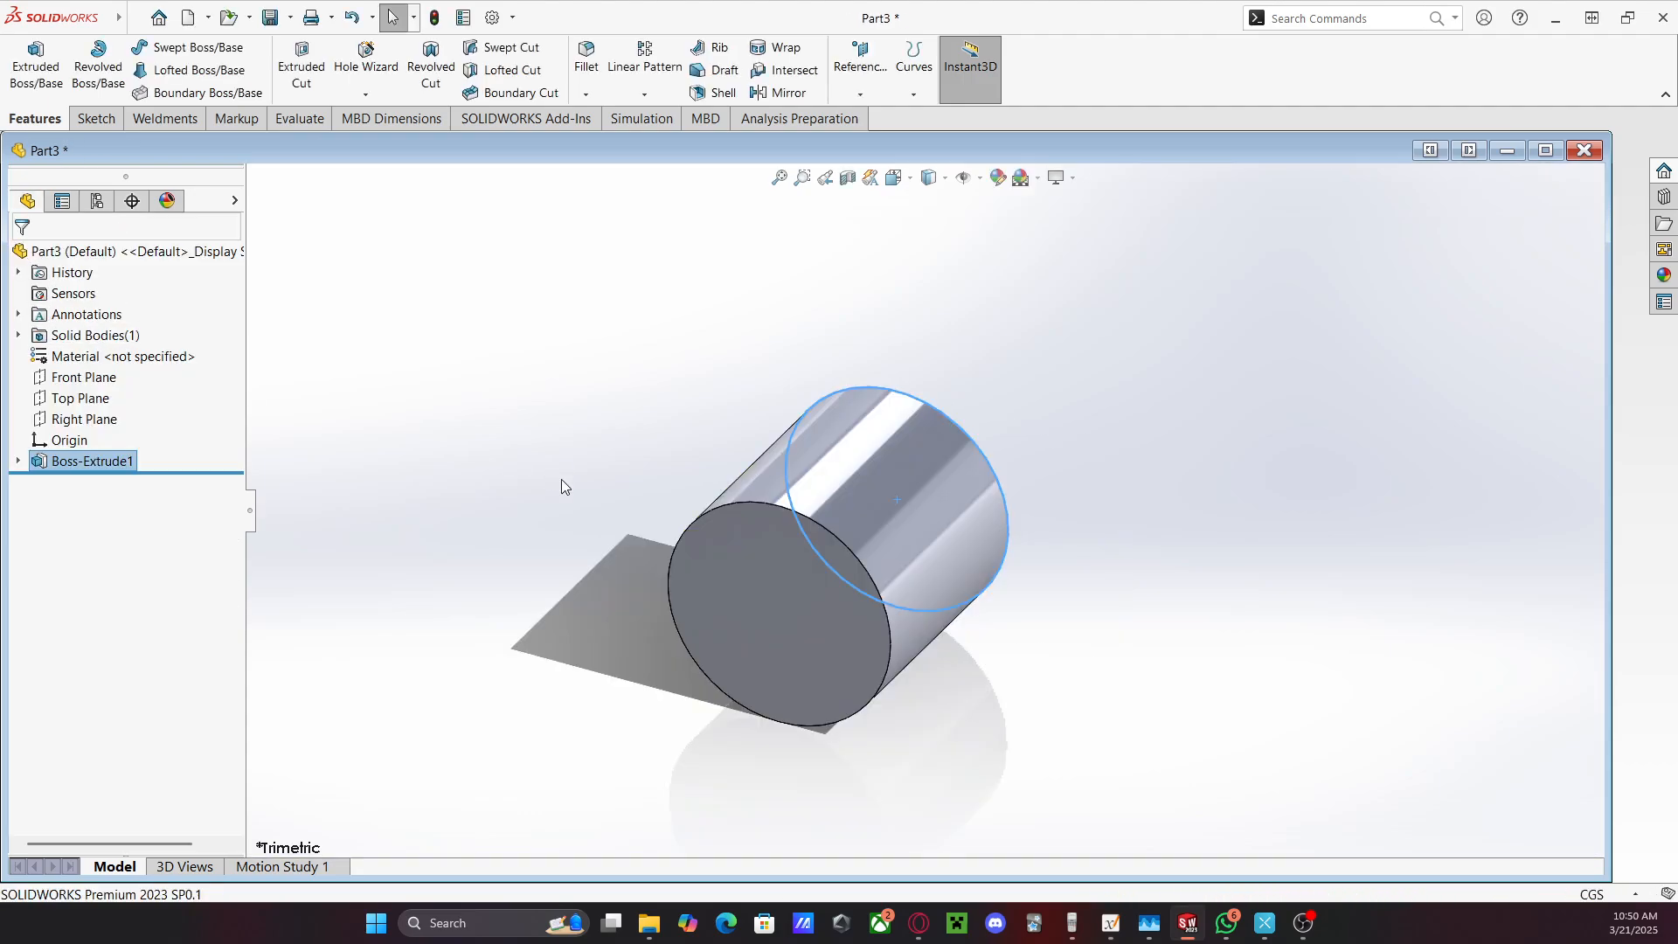
middle_click_drag(776, 671, 793, 636)
left_click(789, 559)
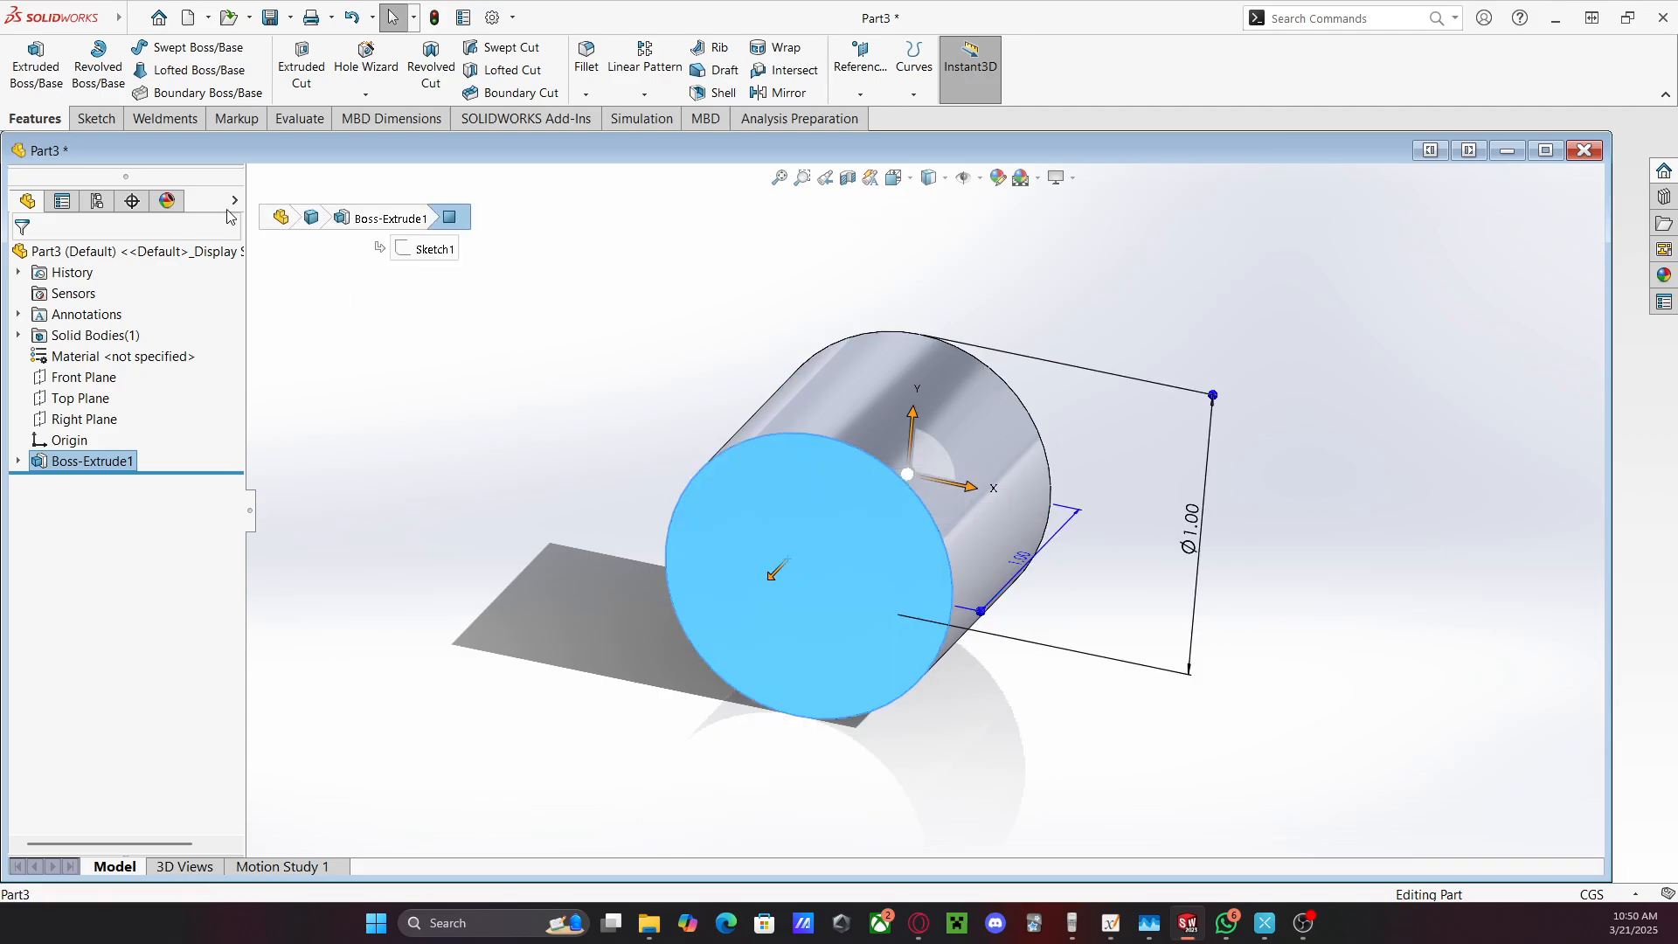
left_click(54, 88)
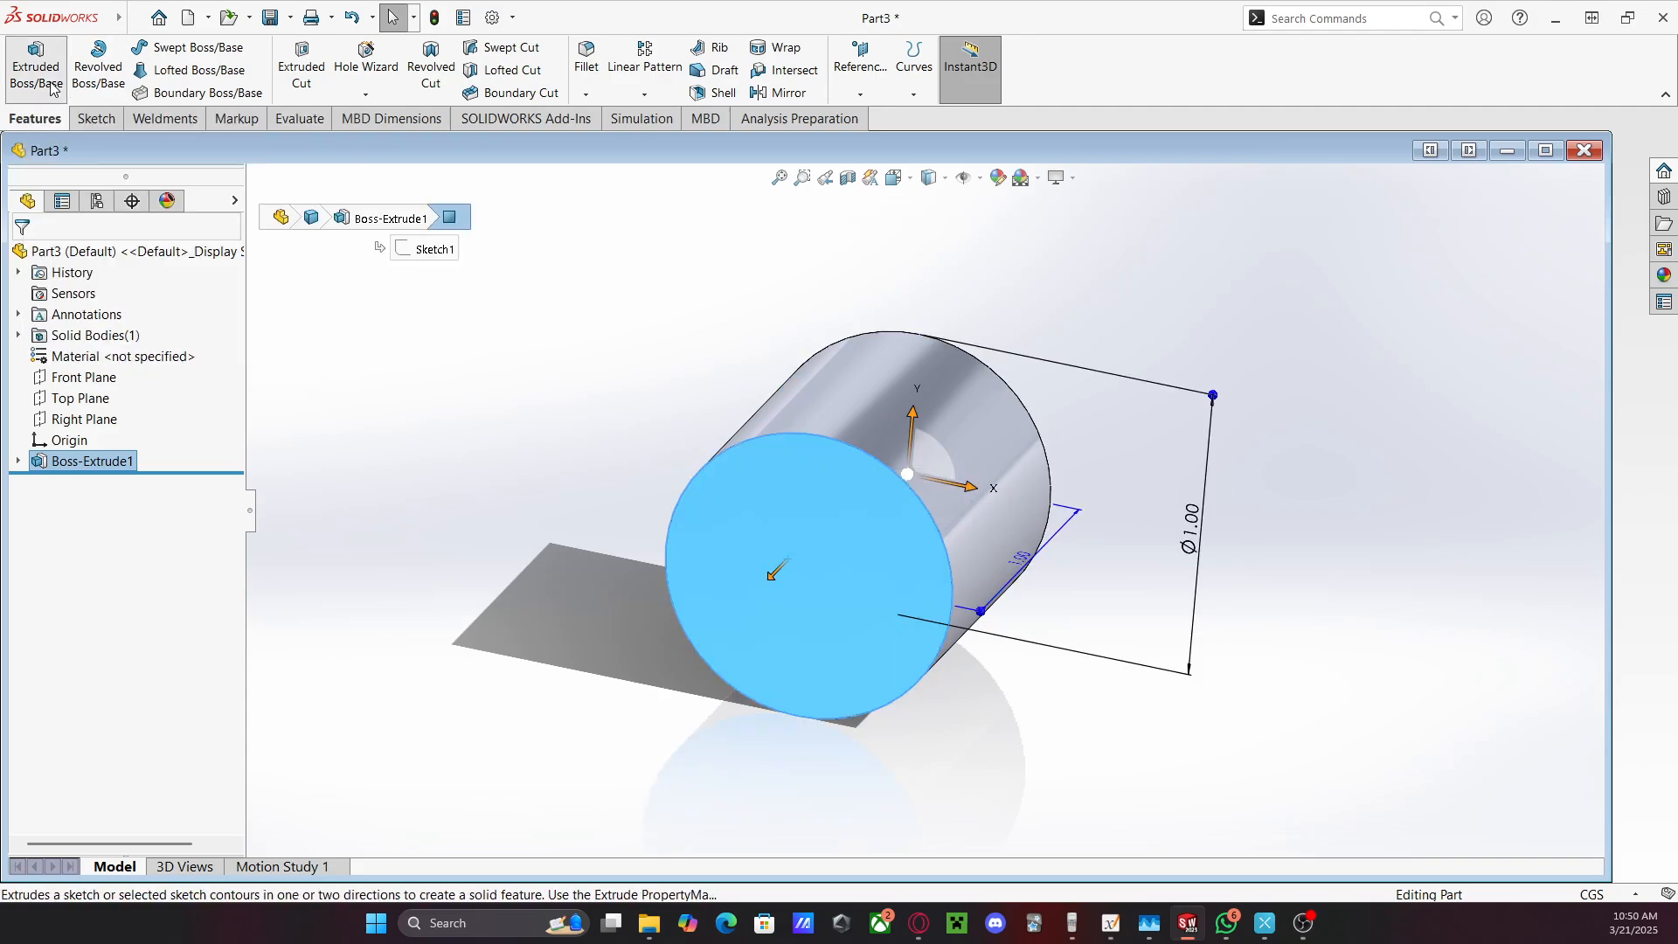
left_click(50, 124)
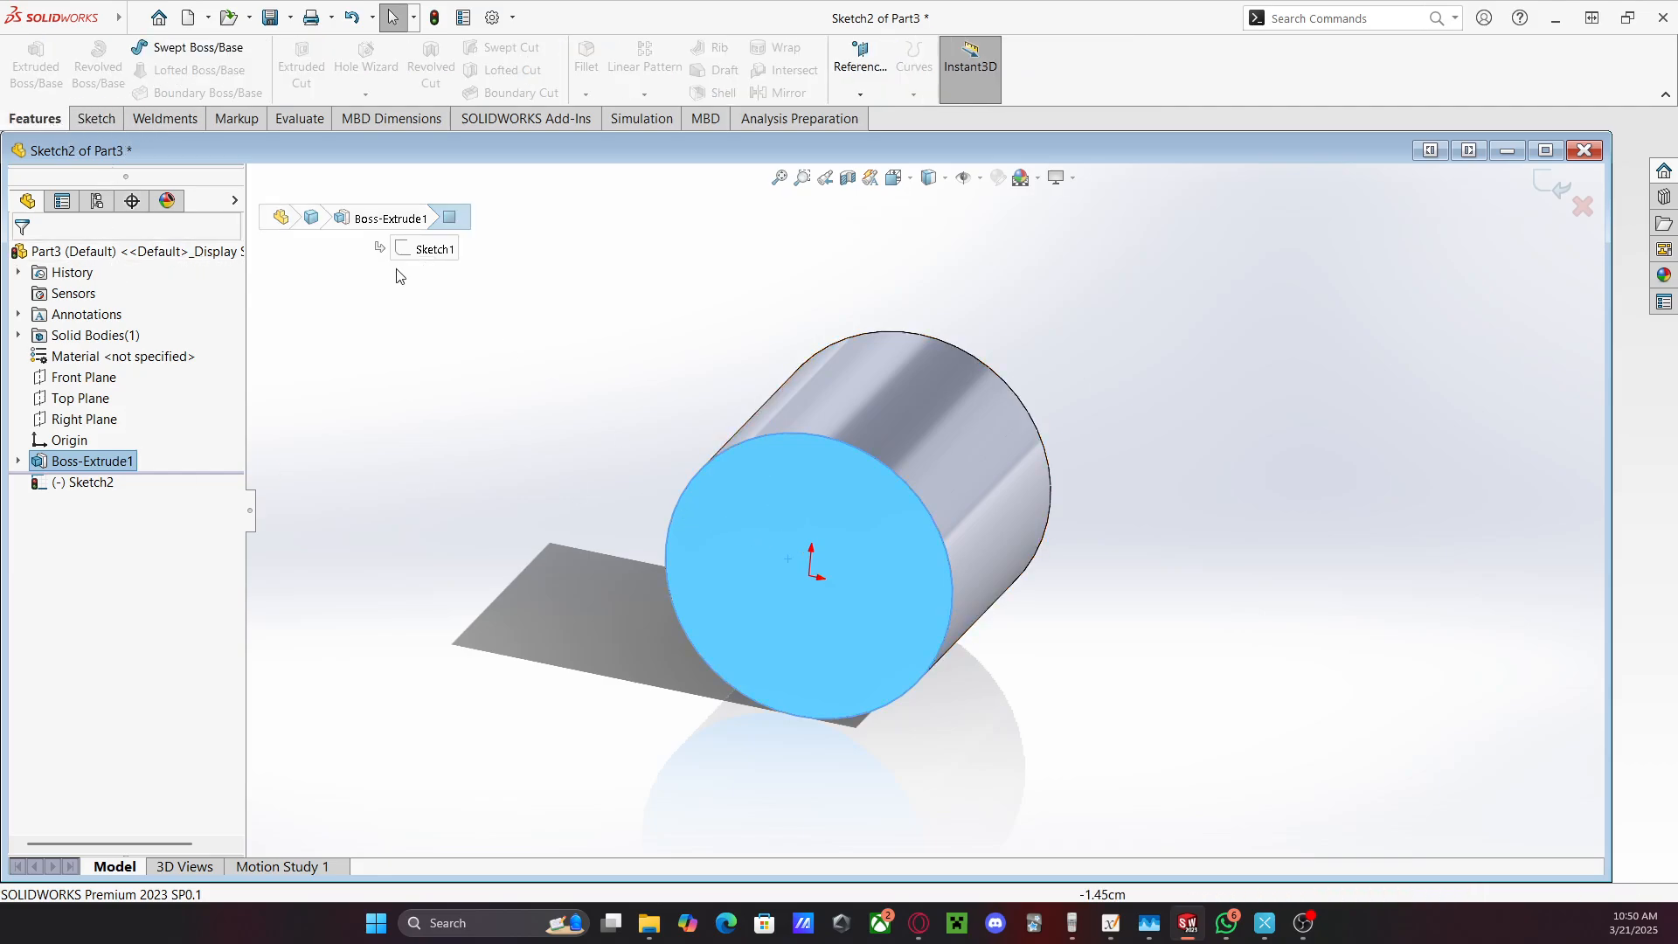
left_click(105, 122)
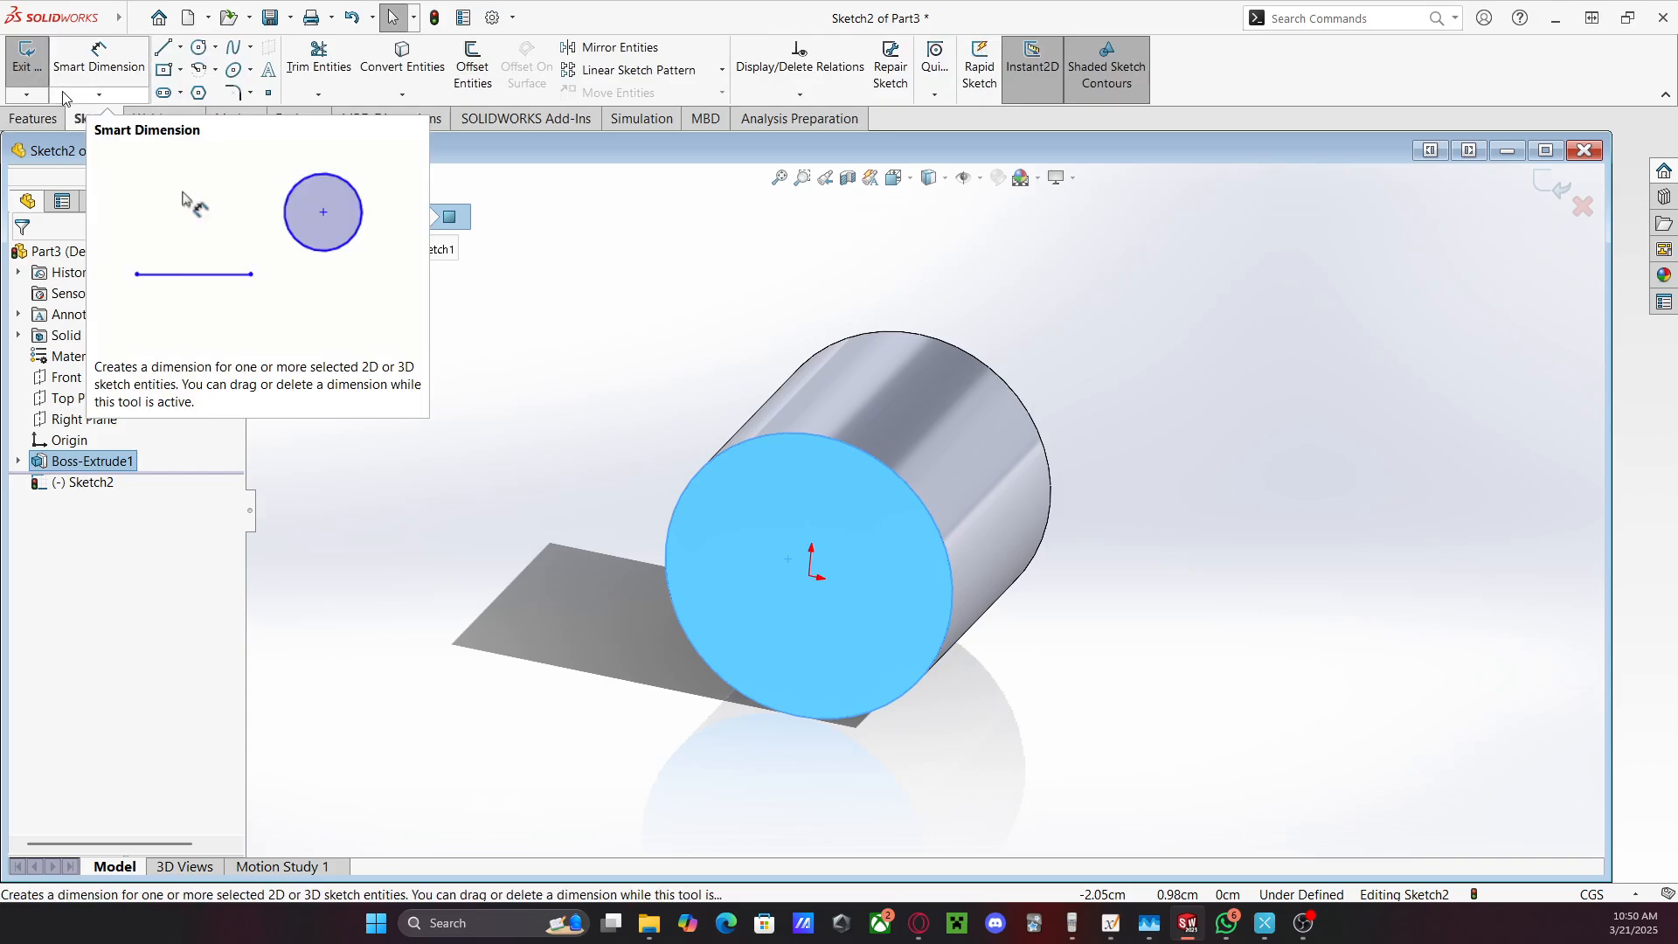
left_click(26, 59)
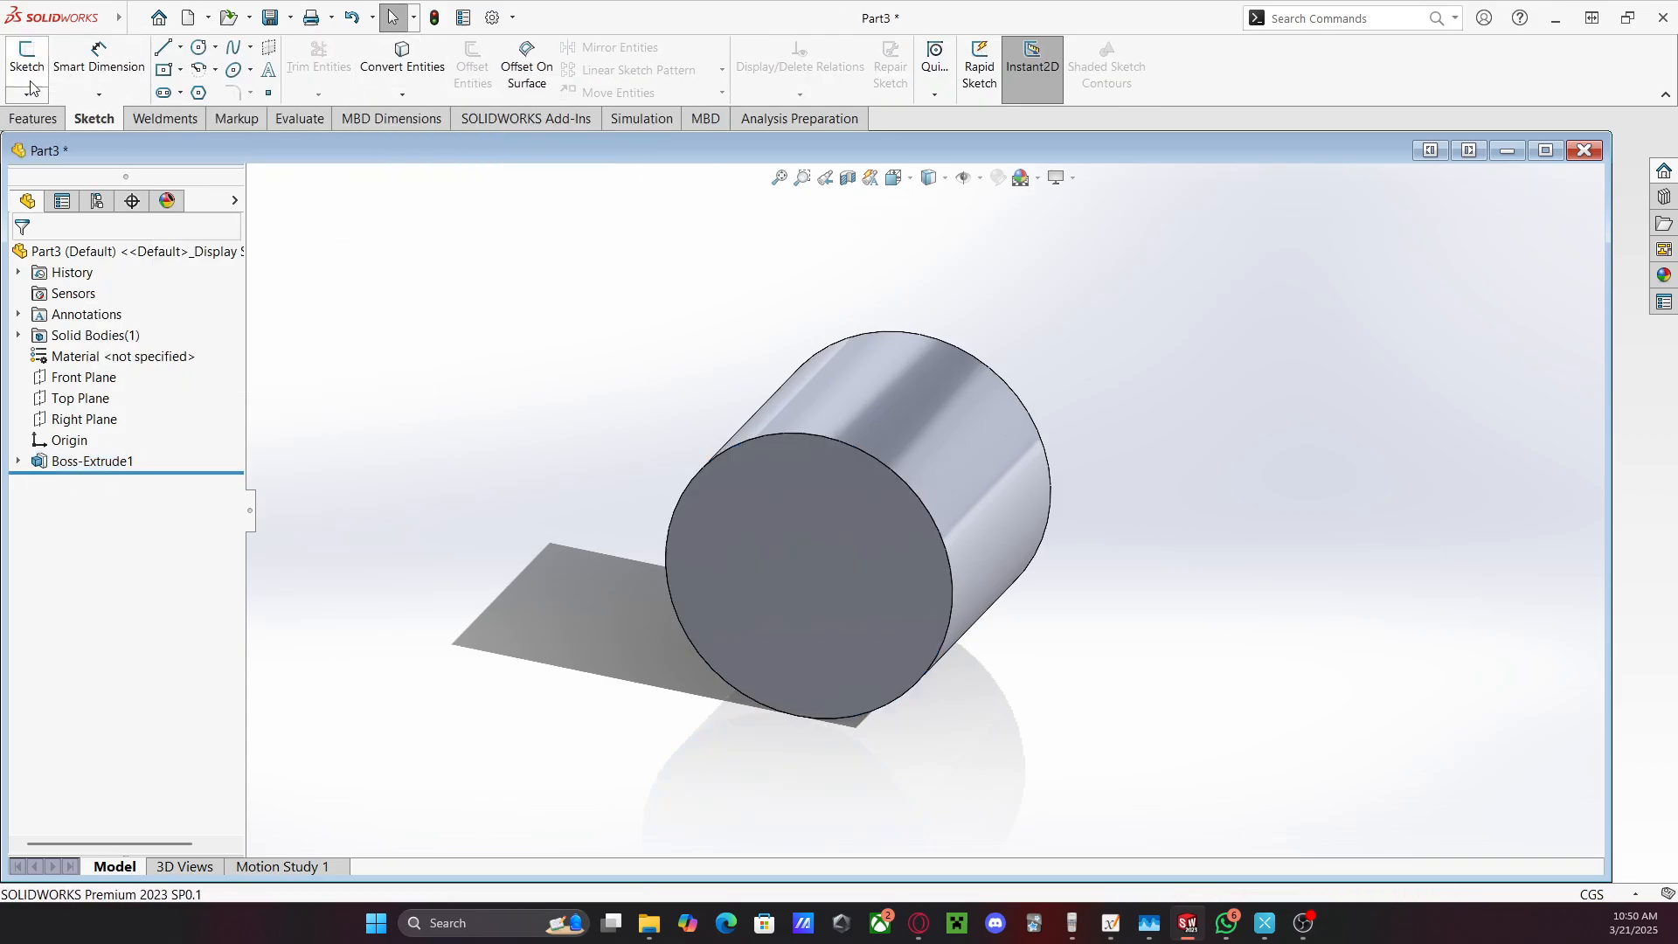
left_click(863, 565)
left_click(33, 119)
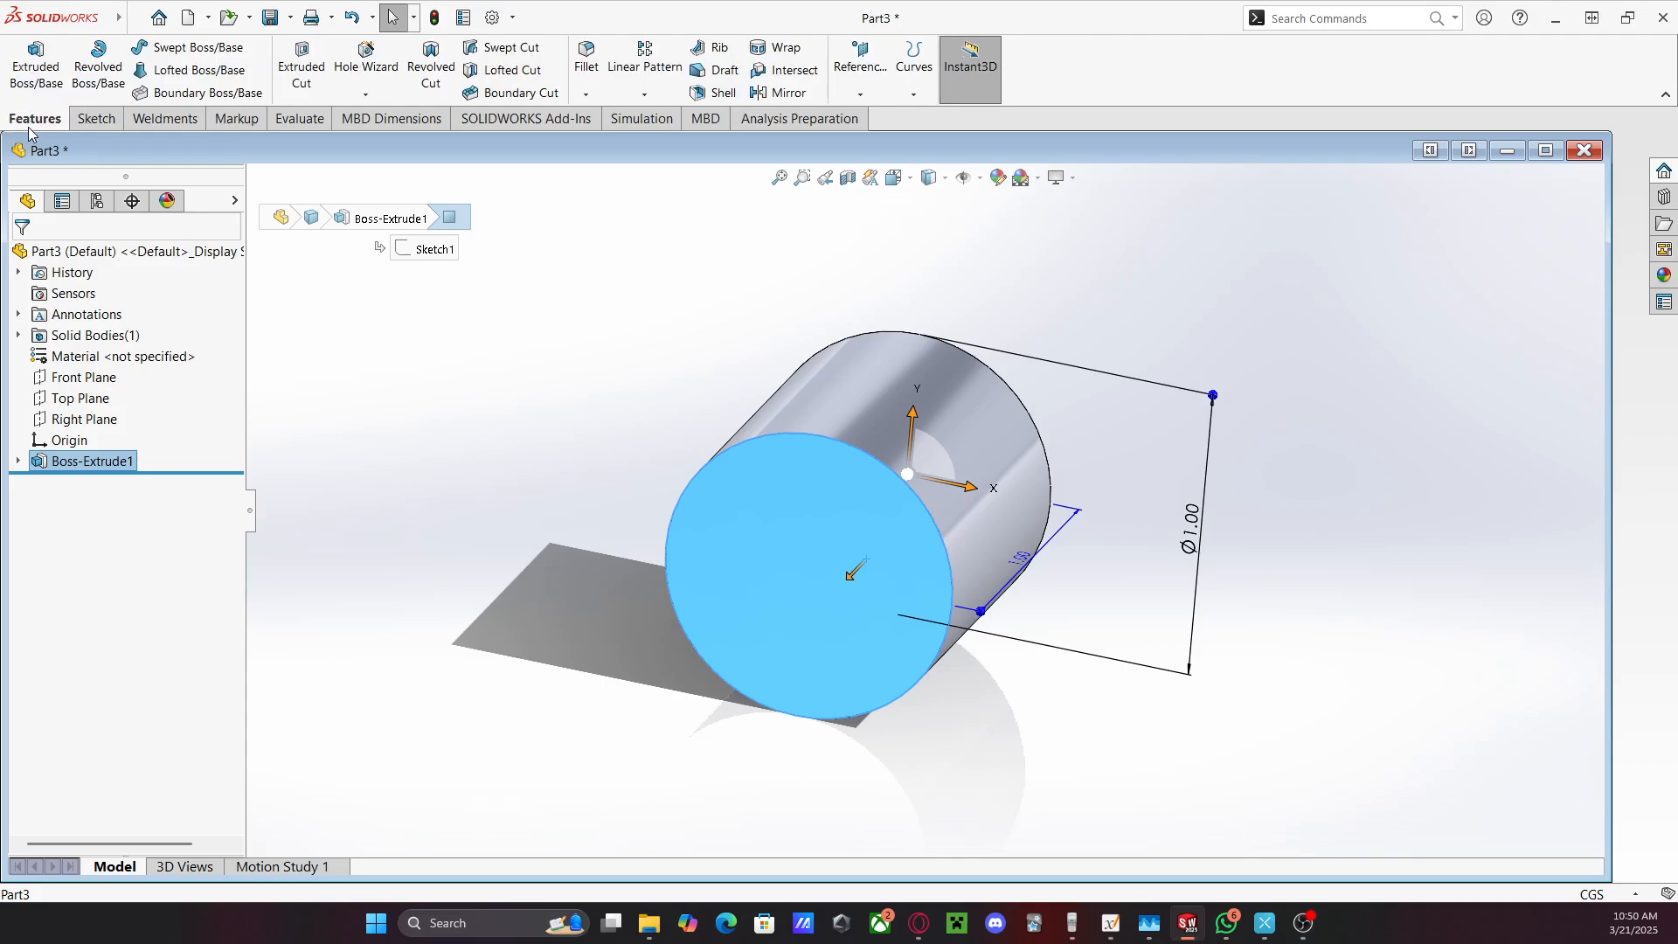
left_click(96, 59)
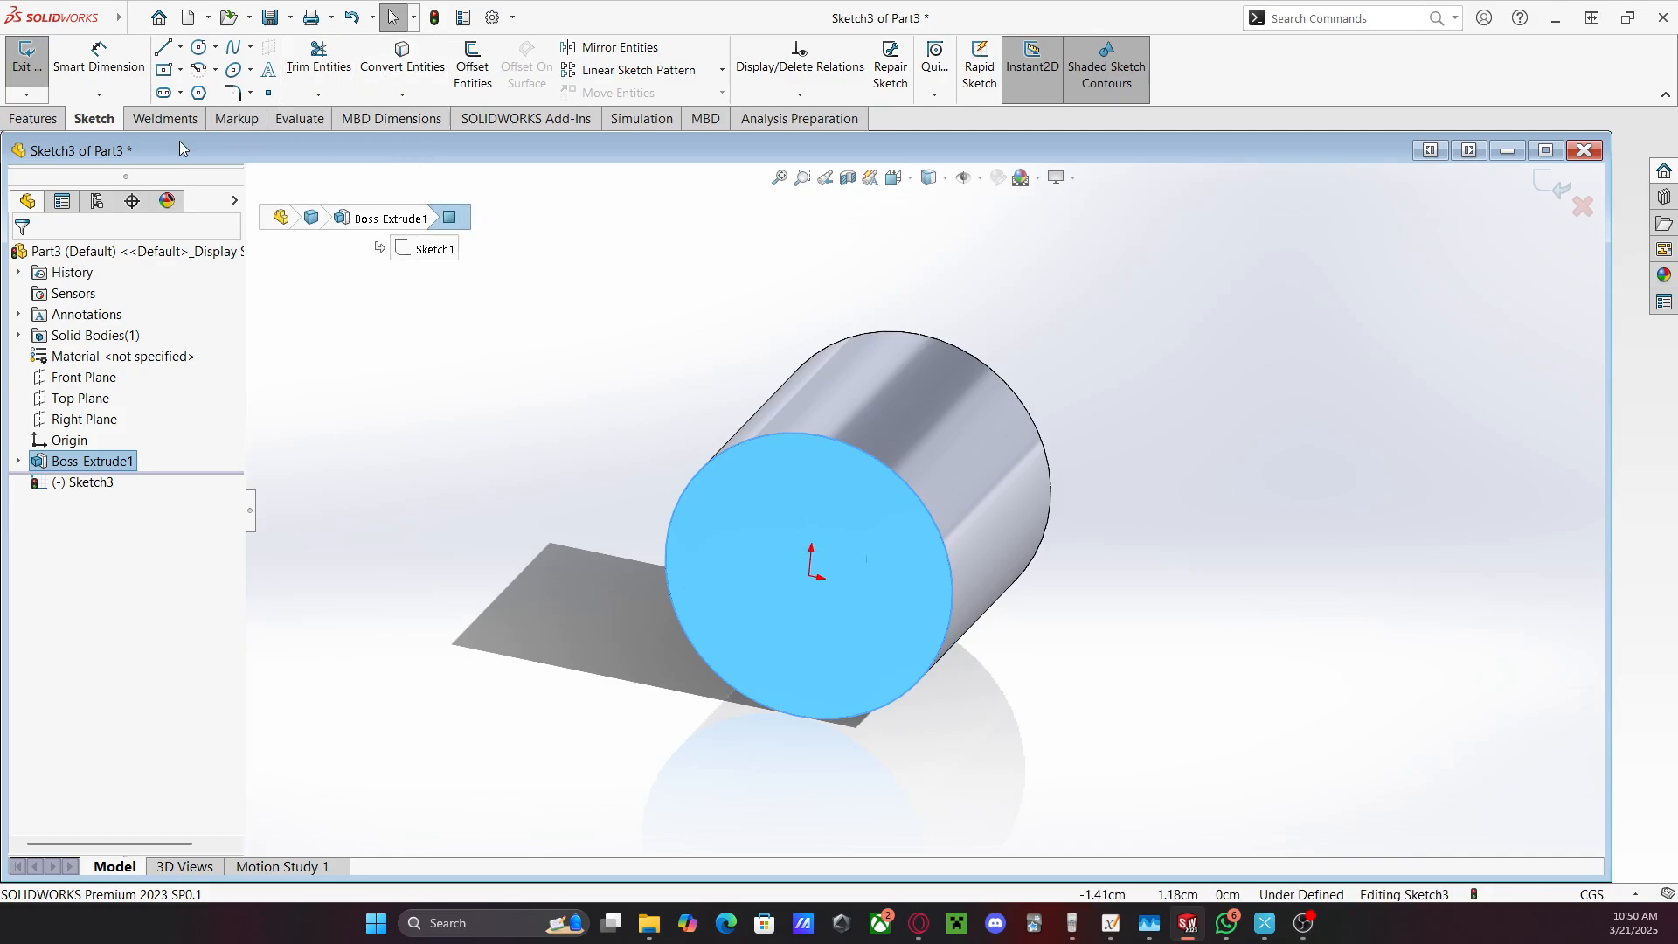
left_click(33, 119)
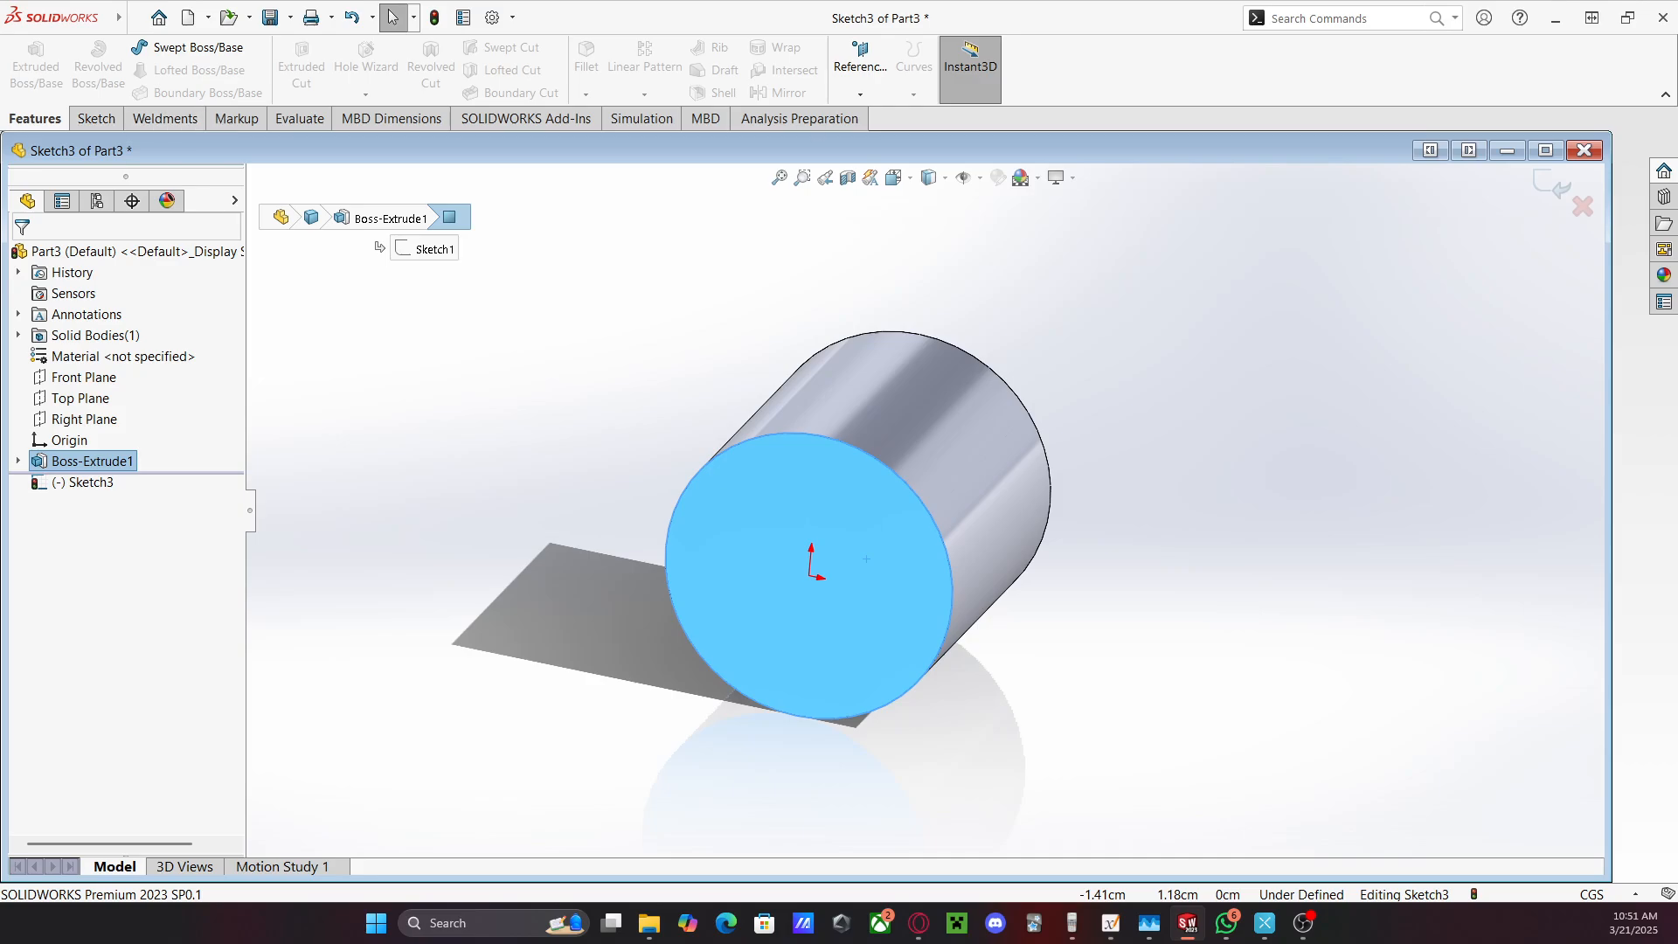
left_click(1583, 207)
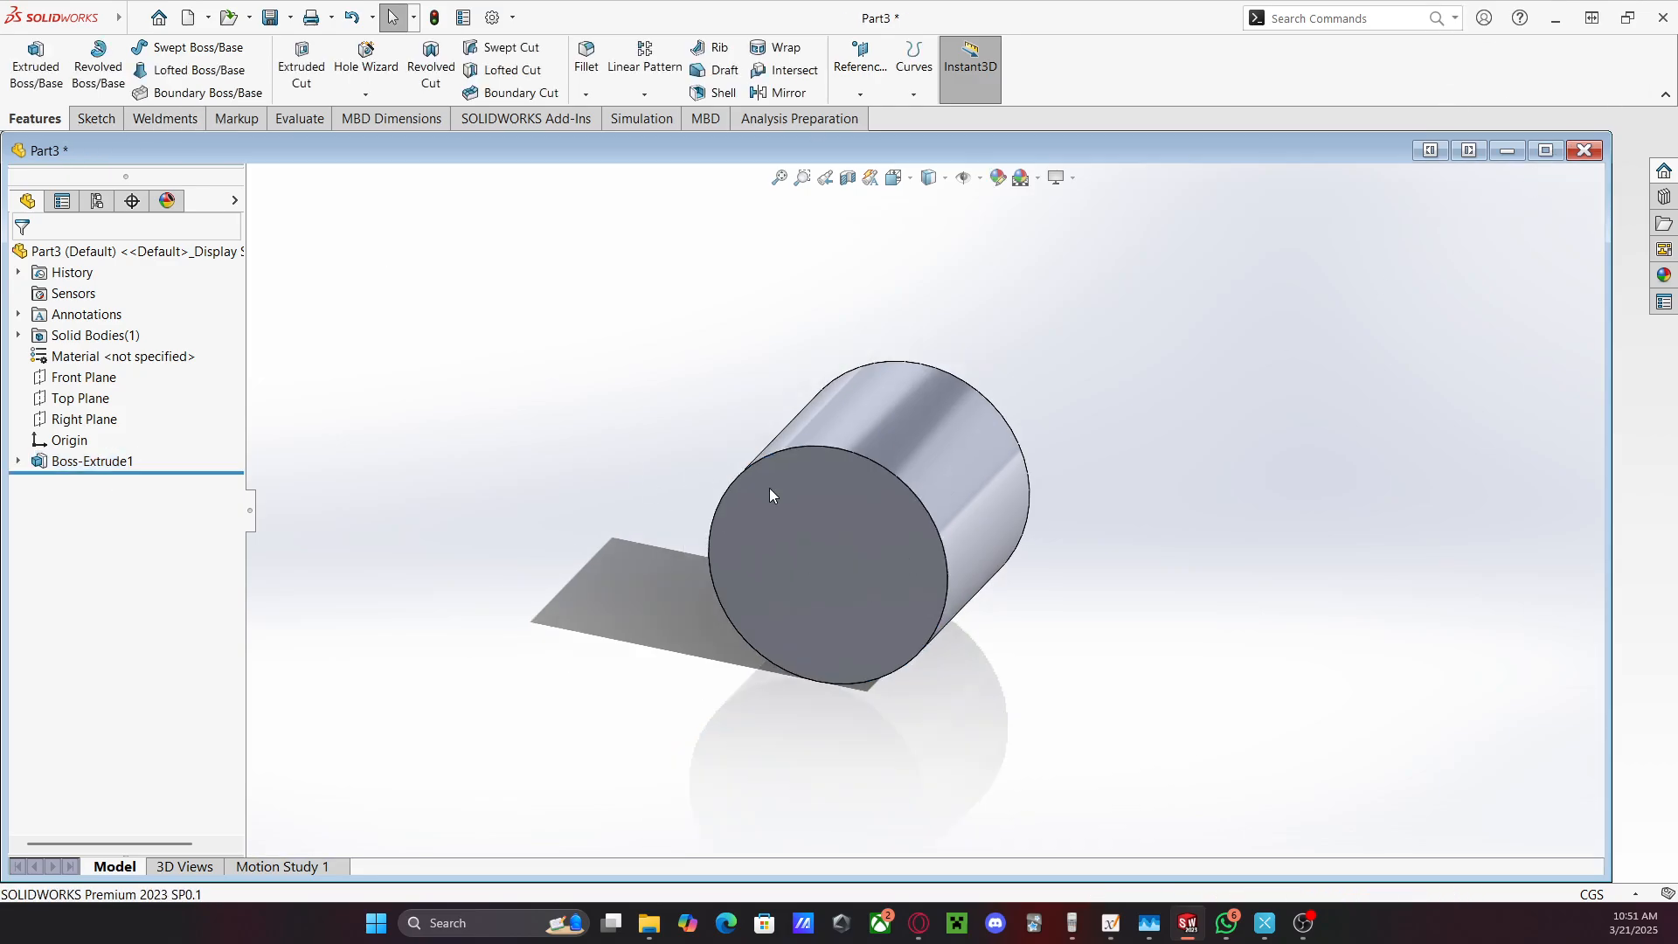
left_click(875, 578)
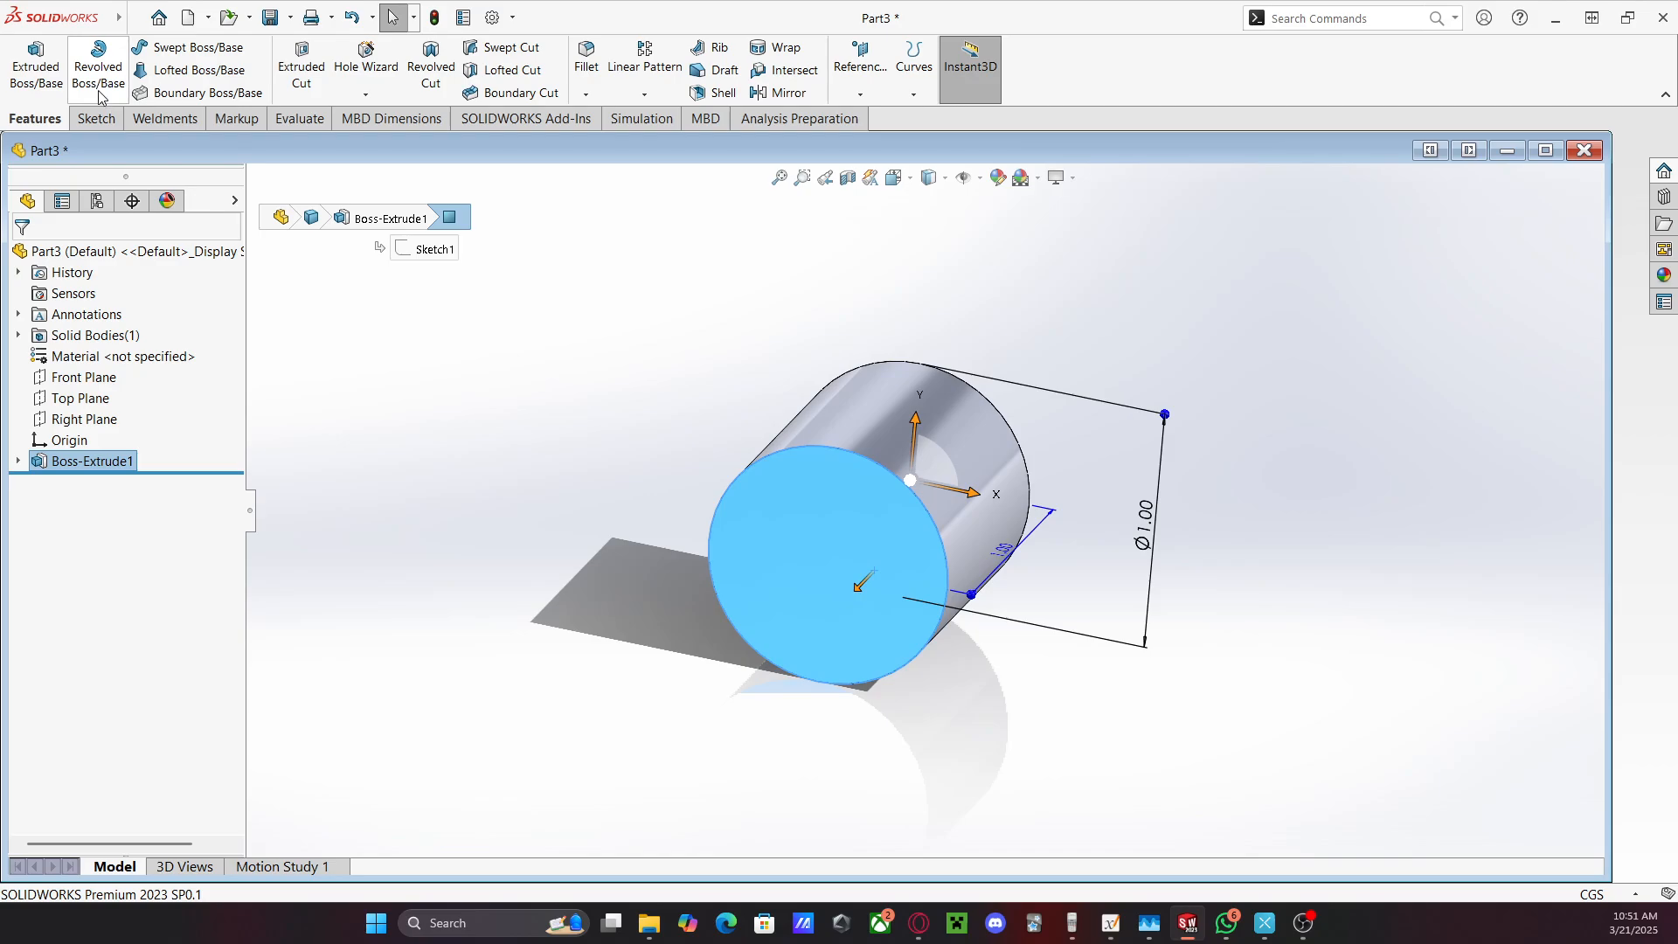
left_click(50, 80)
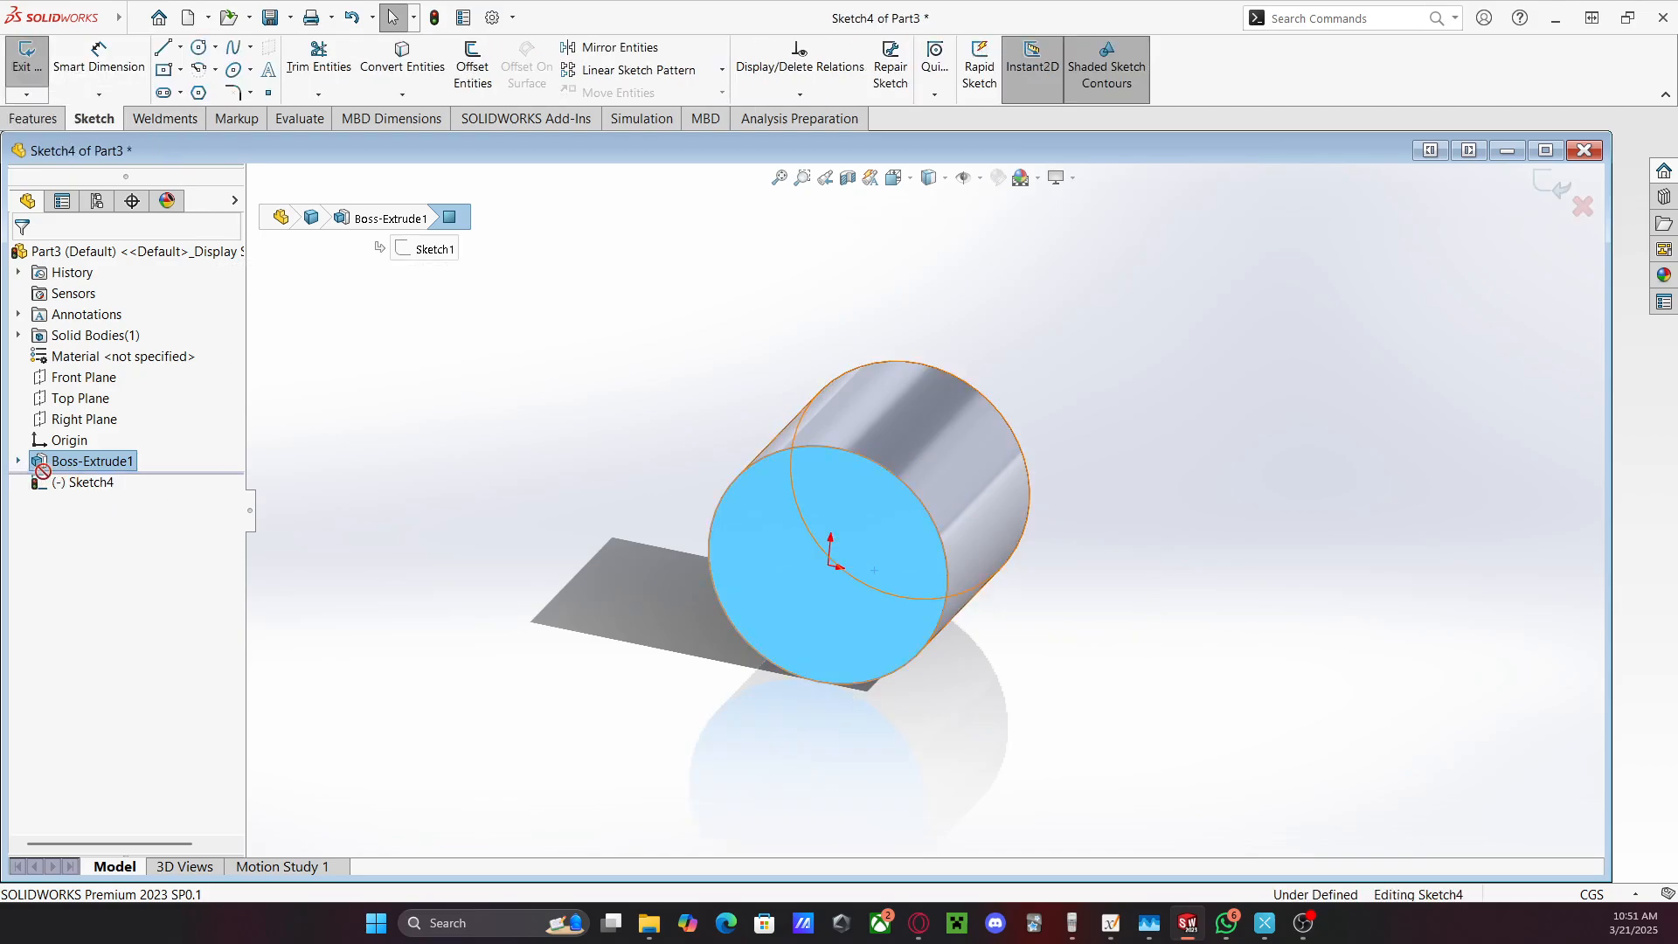
right_click(813, 522)
left_click(1246, 440)
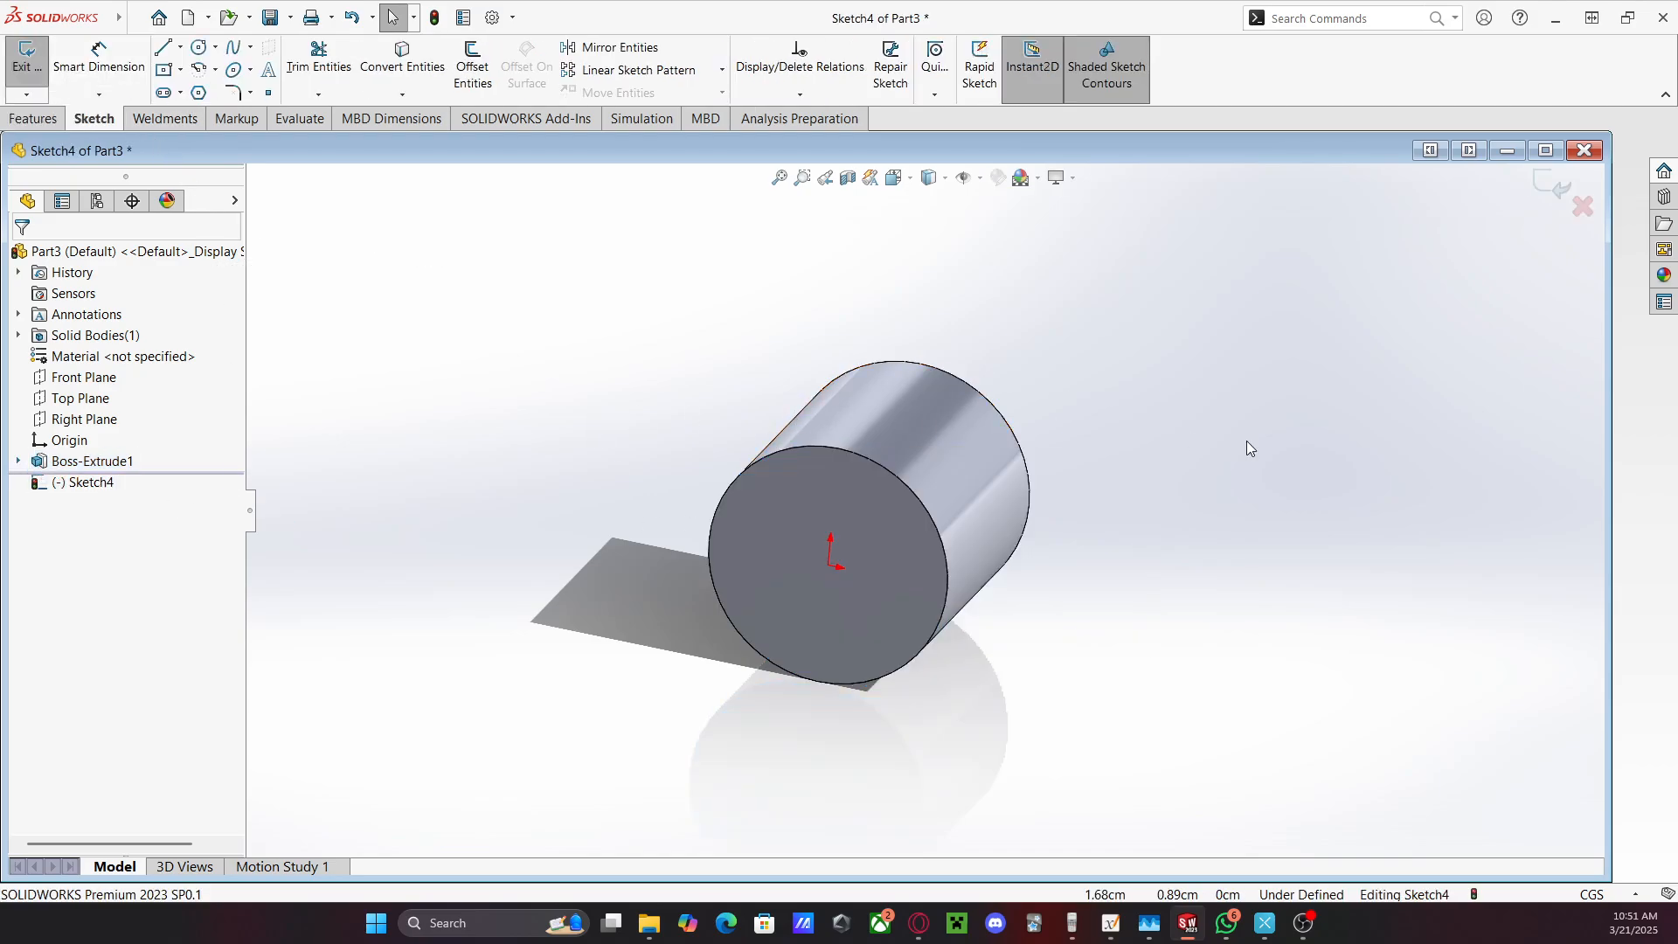
left_click(1582, 206)
Start a sketch on the cylinder's front end face and convert the face's circular edge into a sketch circle
mouse_move(1014, 626)
middle_mouse_down()
mouse_move(996, 602)
mouse_move(1005, 540)
mouse_move(873, 523)
mouse_move(900, 551)
middle_mouse_up()
middle_click_drag(700, 532, 736, 505)
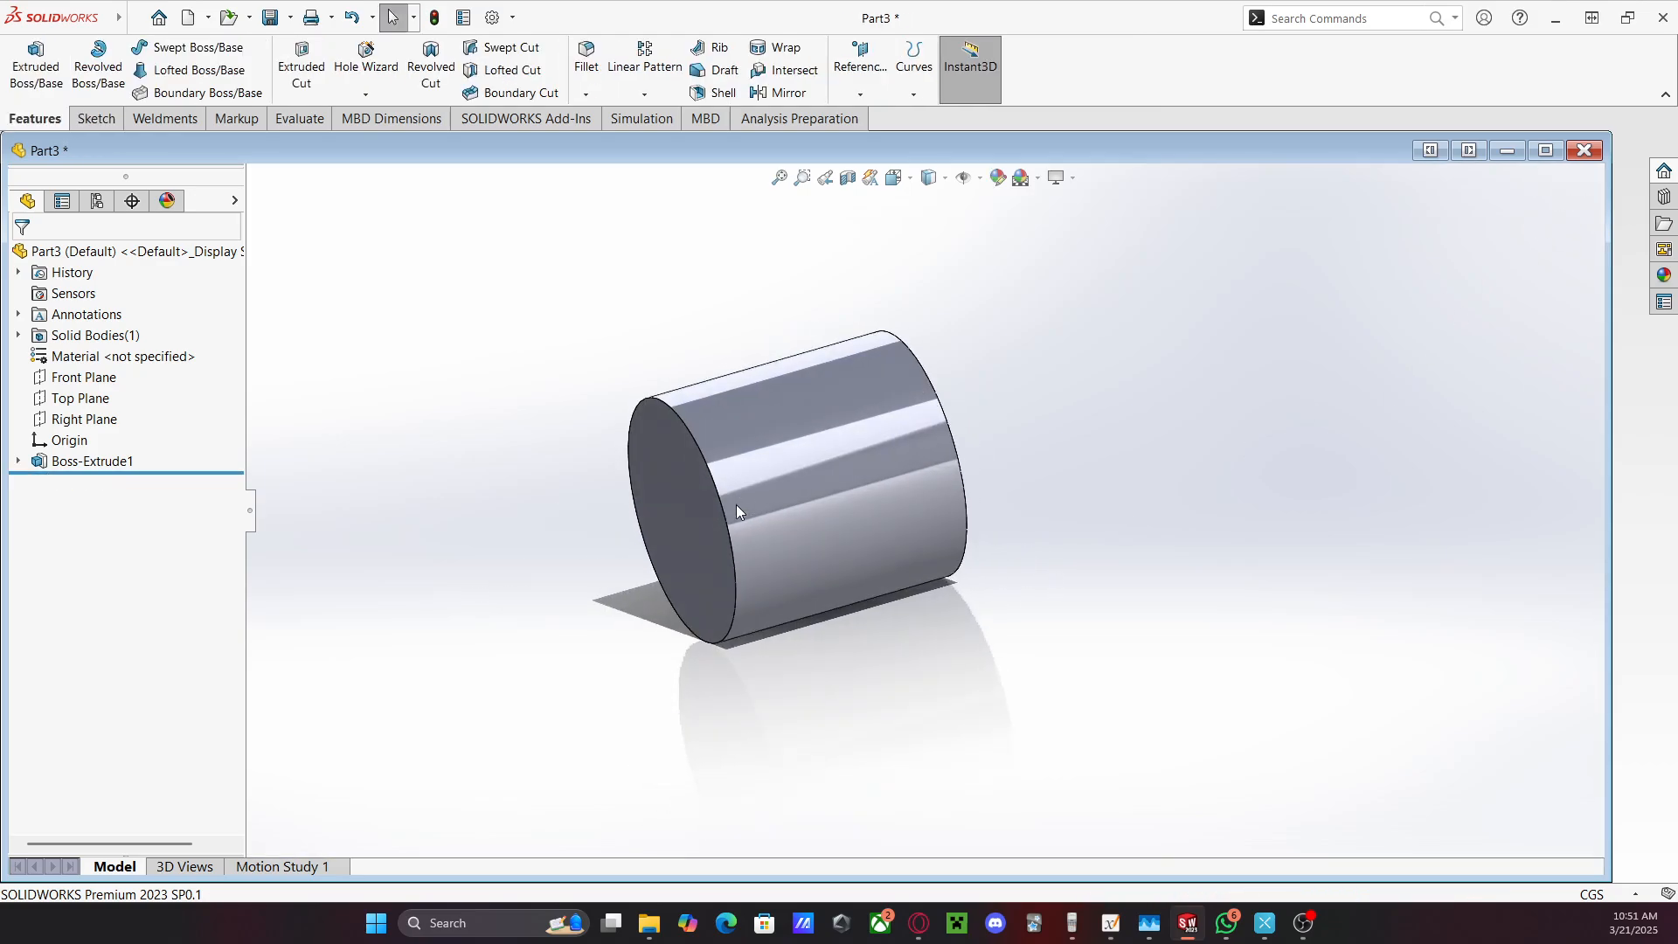
left_click(726, 525)
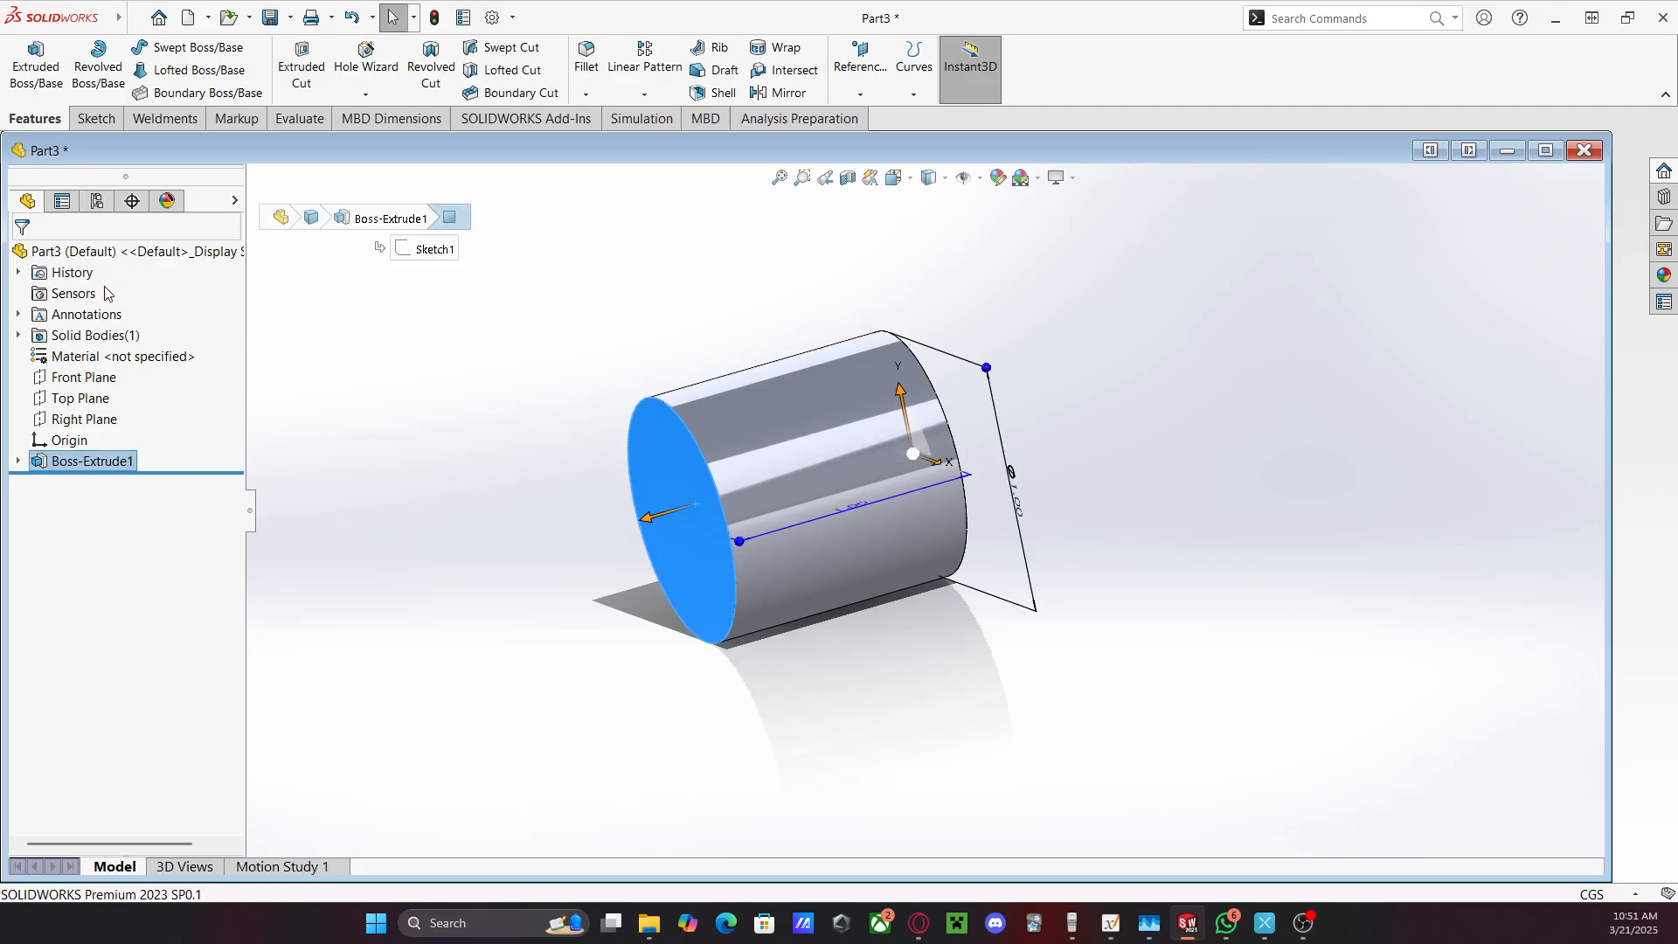
left_click(101, 127)
left_click(28, 48)
left_click(35, 118)
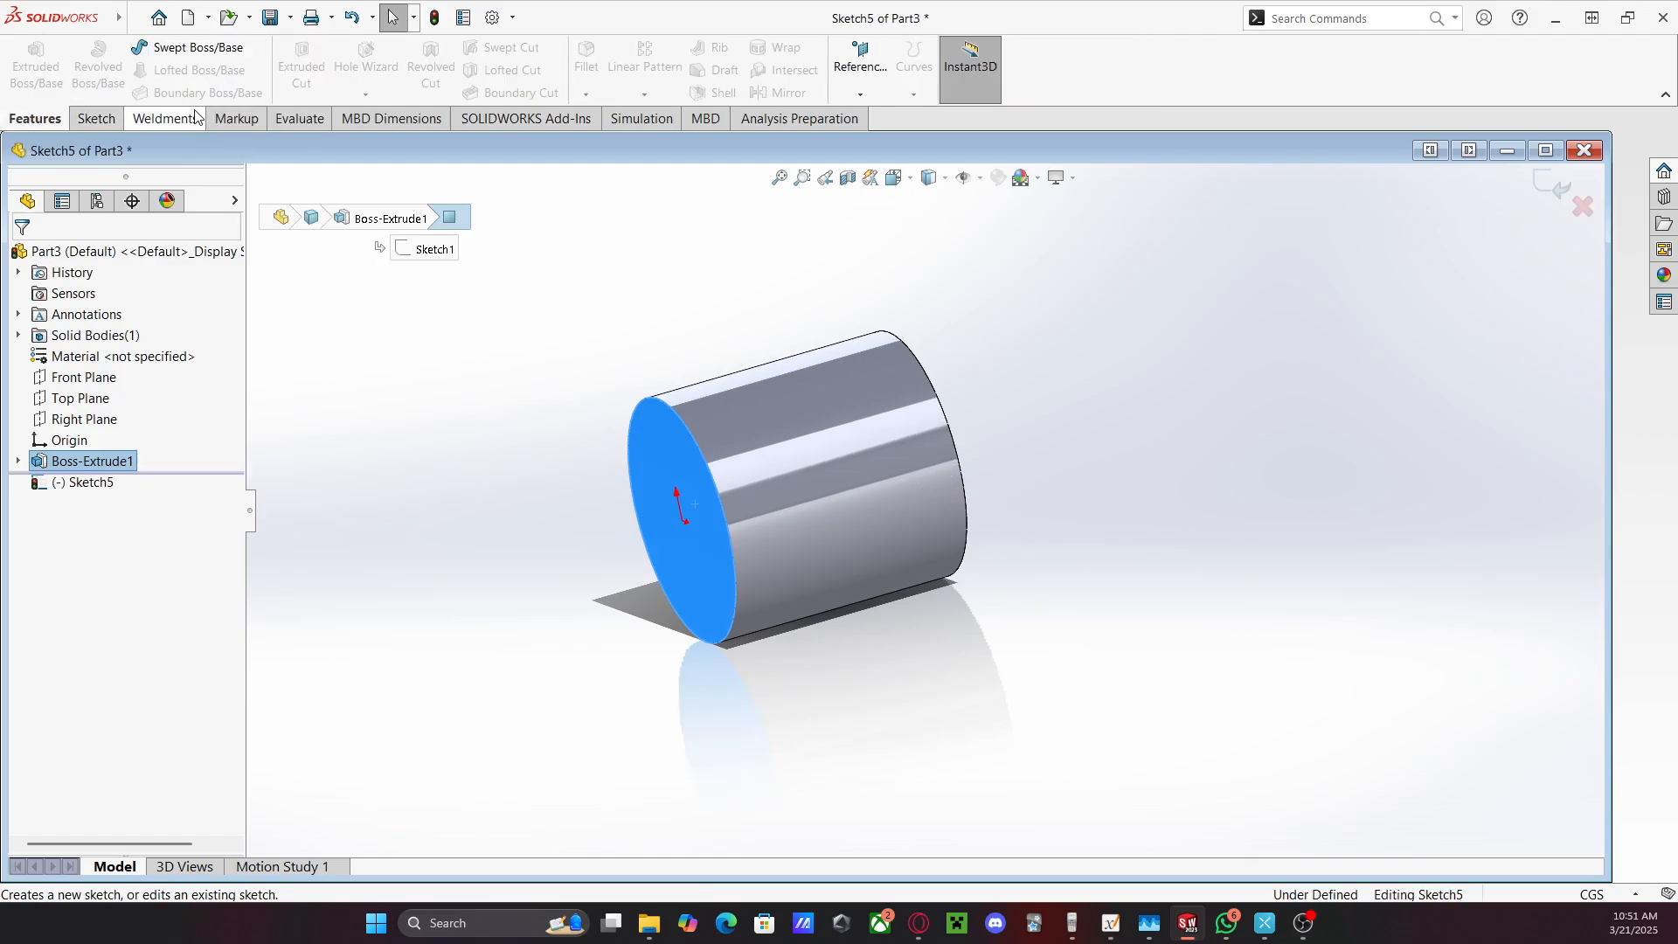
left_click(97, 118)
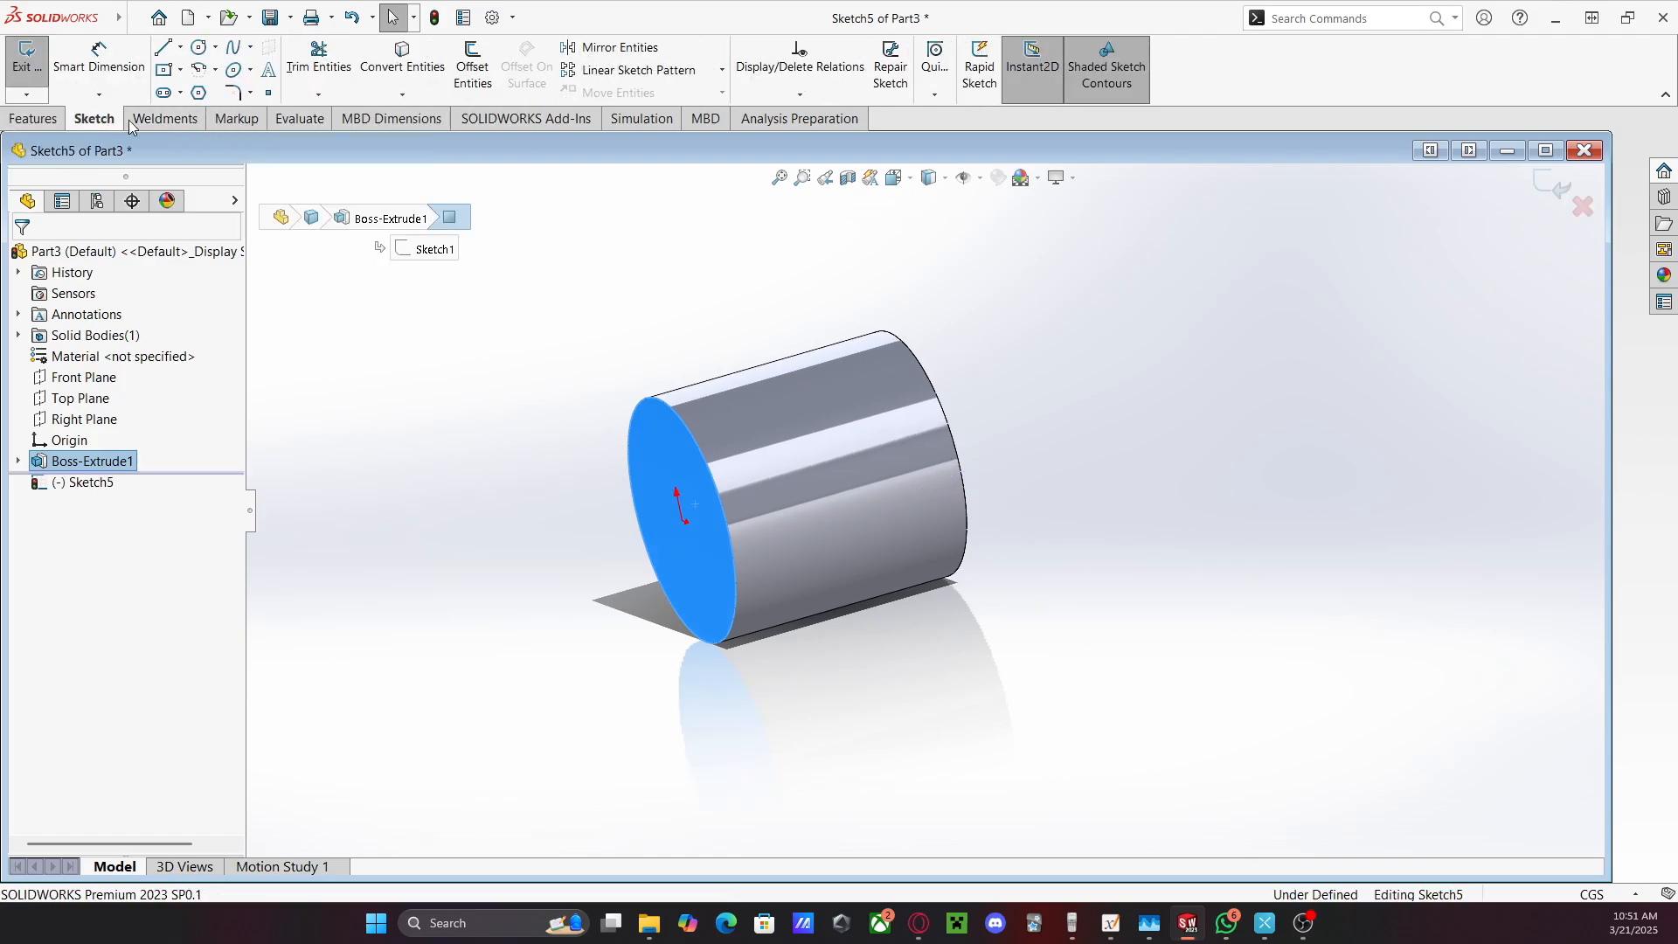
left_click(406, 87)
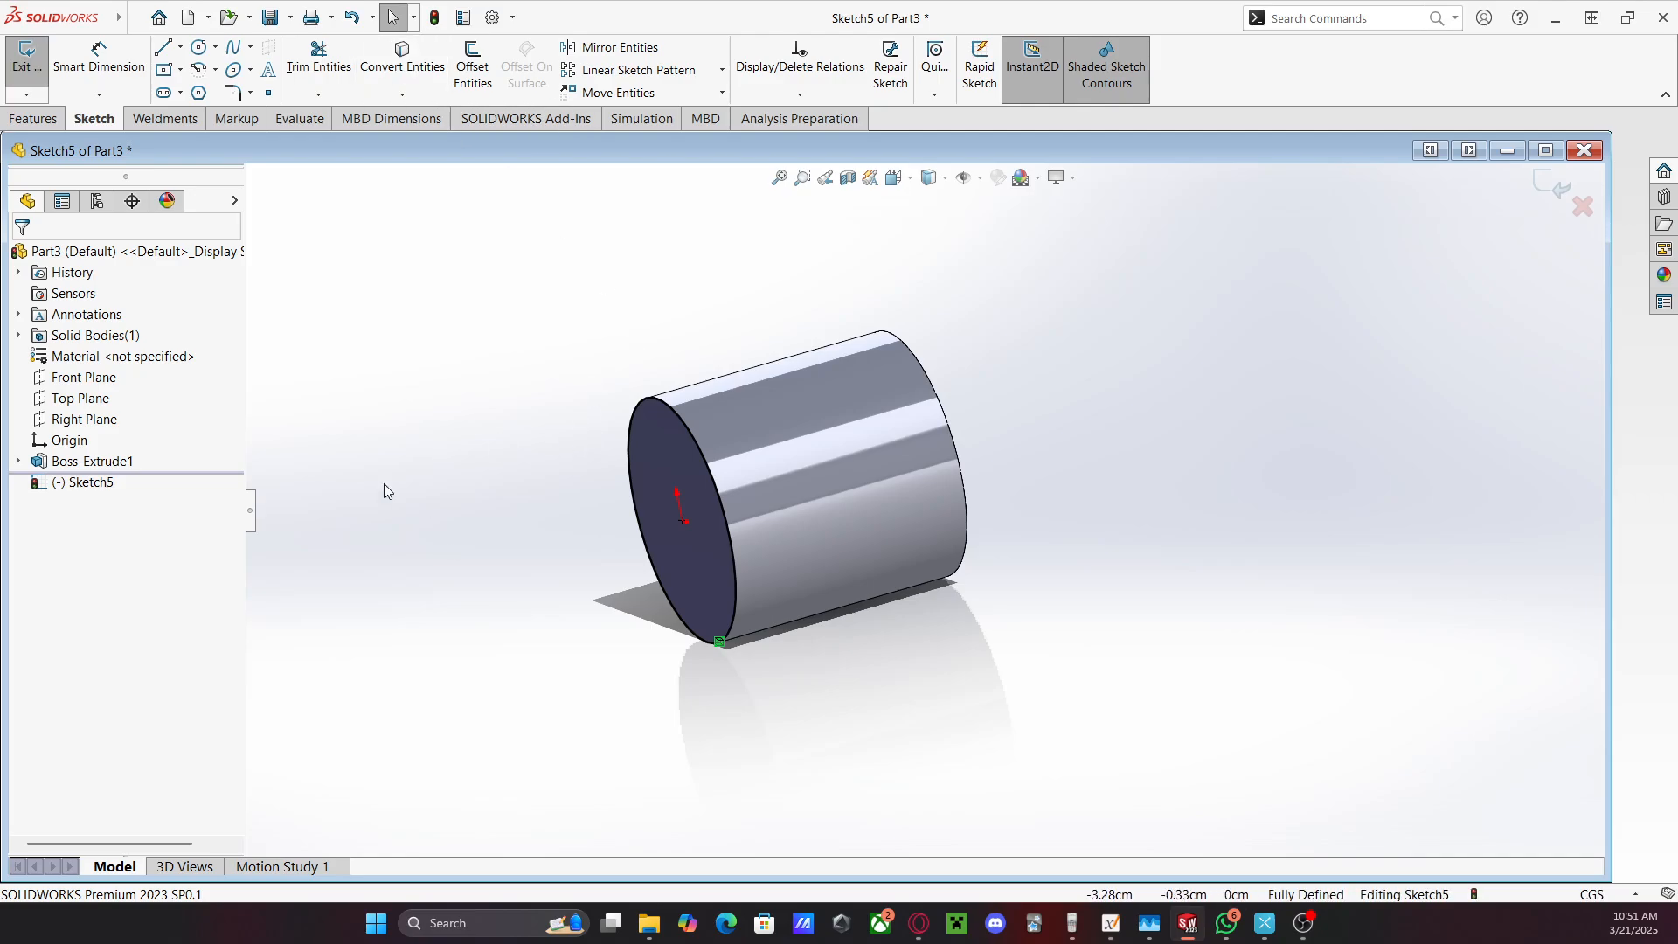
Extrude the converted circle 19 cm from the sketch plane with a Blind end condition and merged result
left_click(35, 118)
left_click(35, 68)
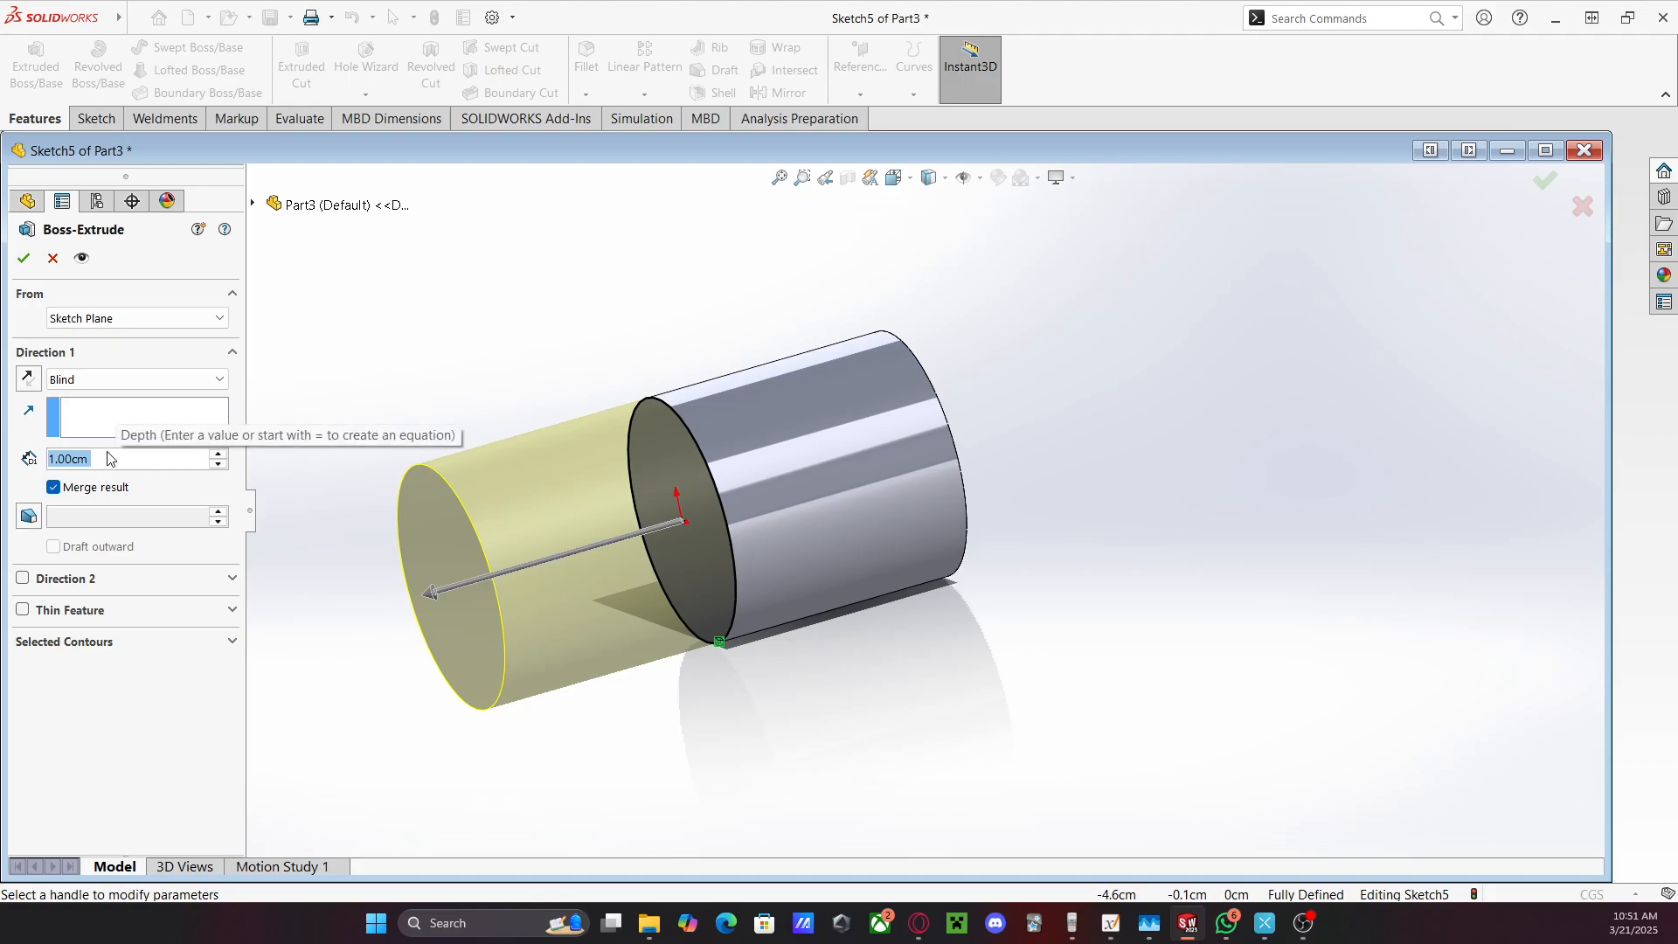
type("19")
key("Return")
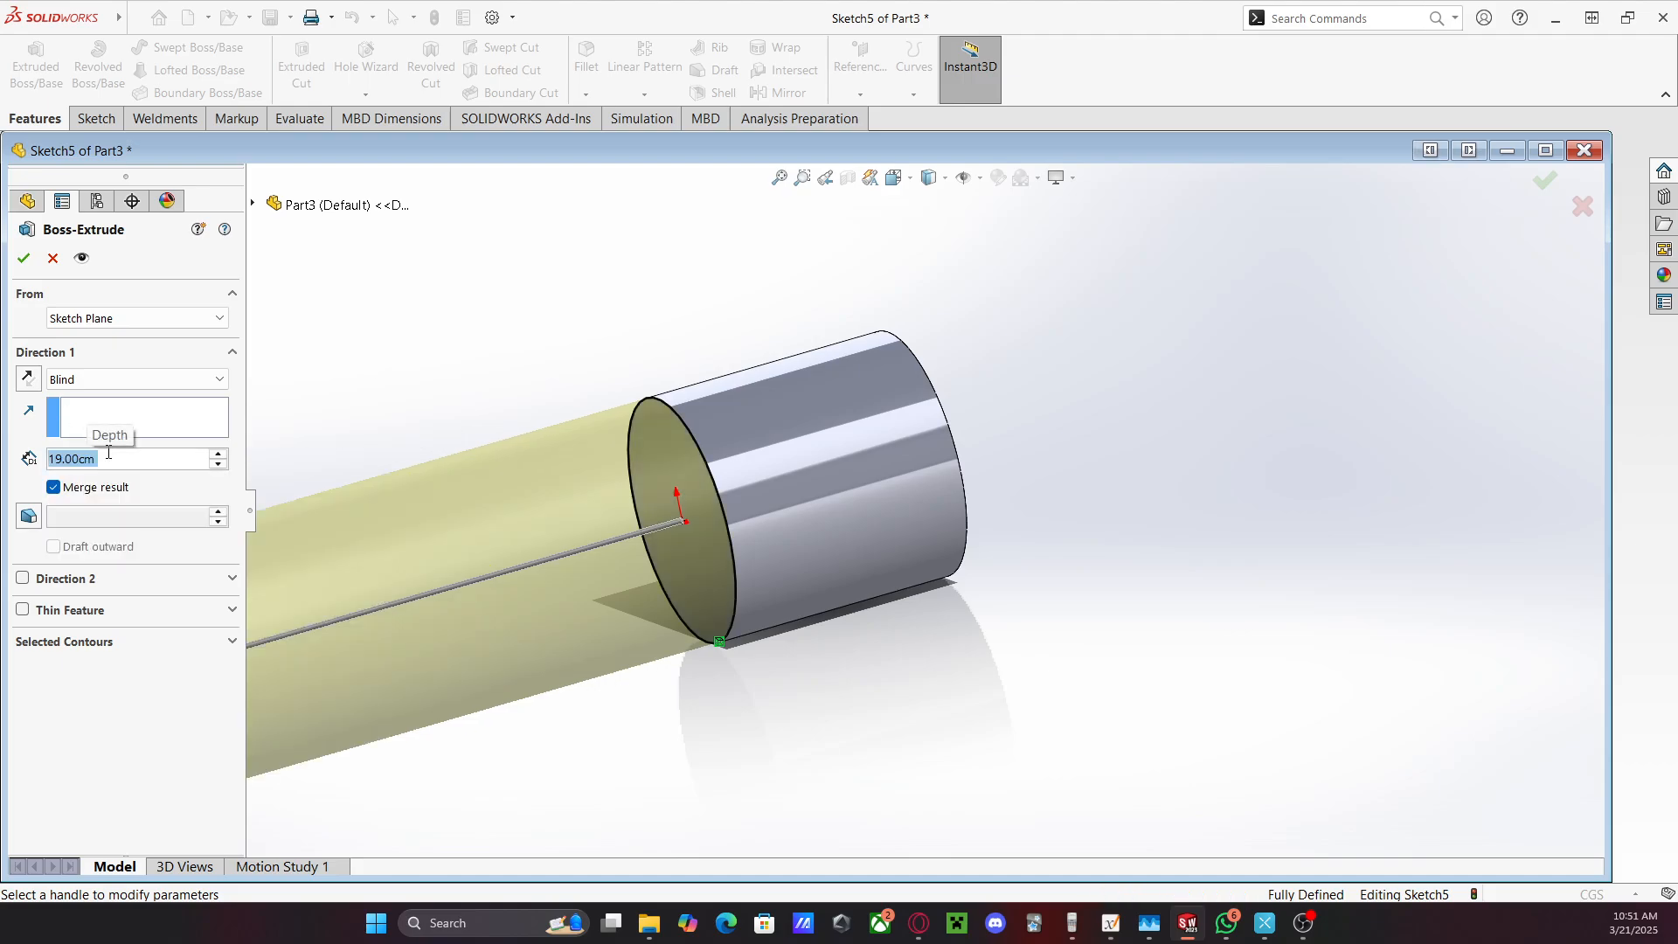
left_click(23, 258)
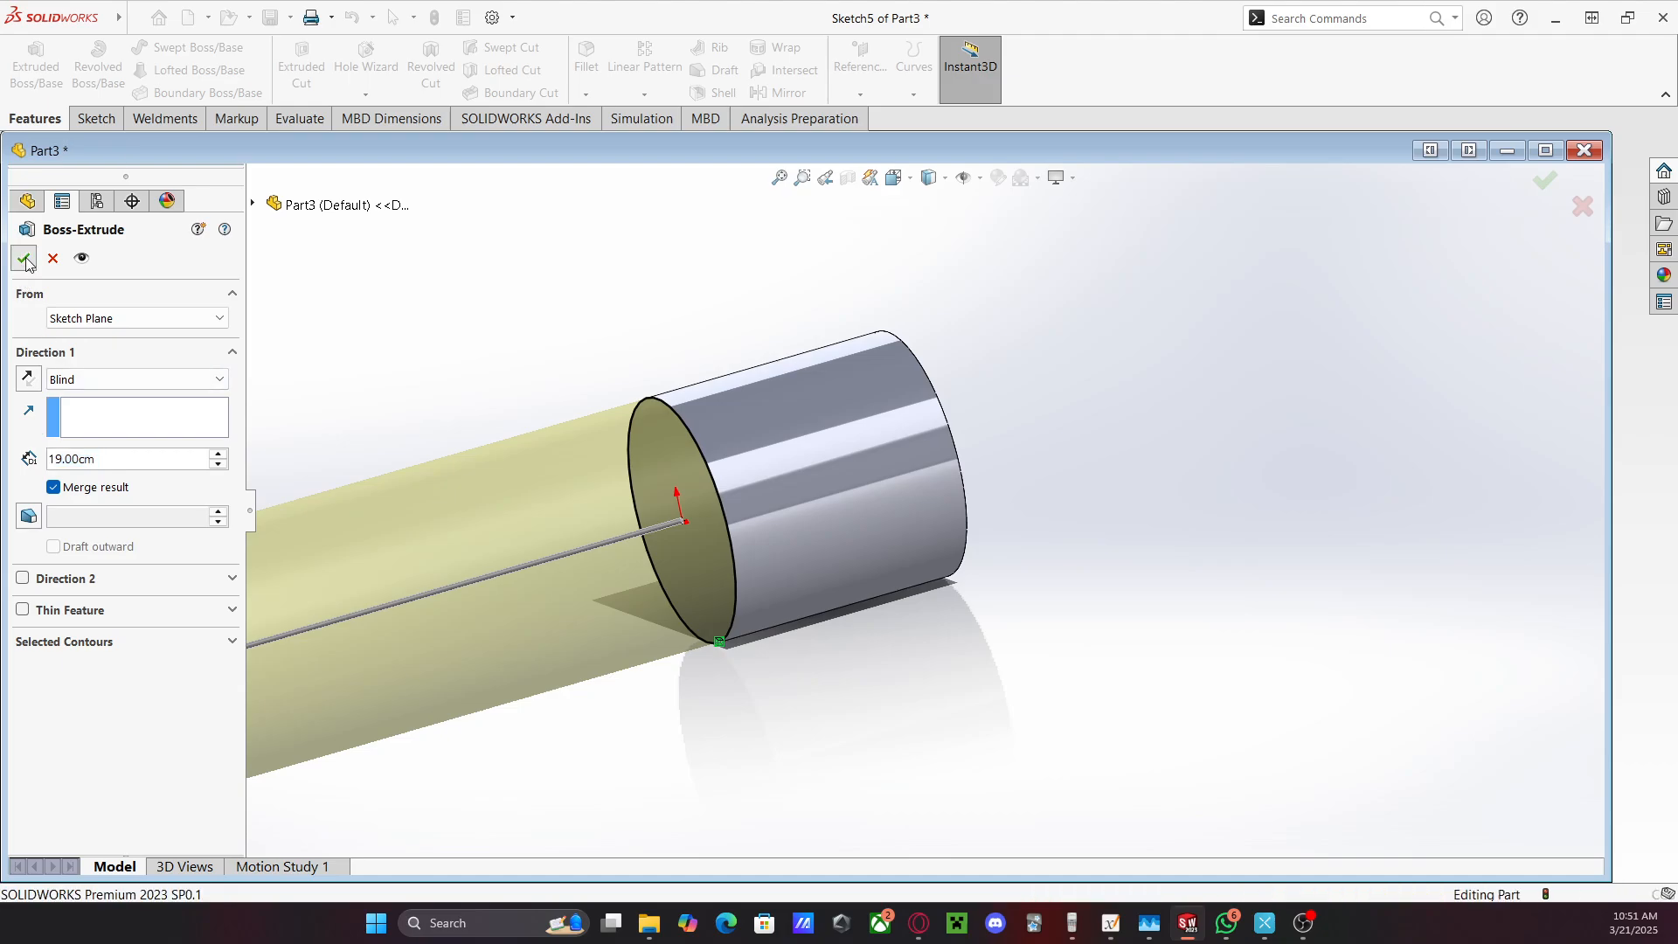
Start a sketch on the free end face of the 1 cm segment and draw a vertical centerline across its full diameter
middle_click_drag(1042, 465, 925, 417)
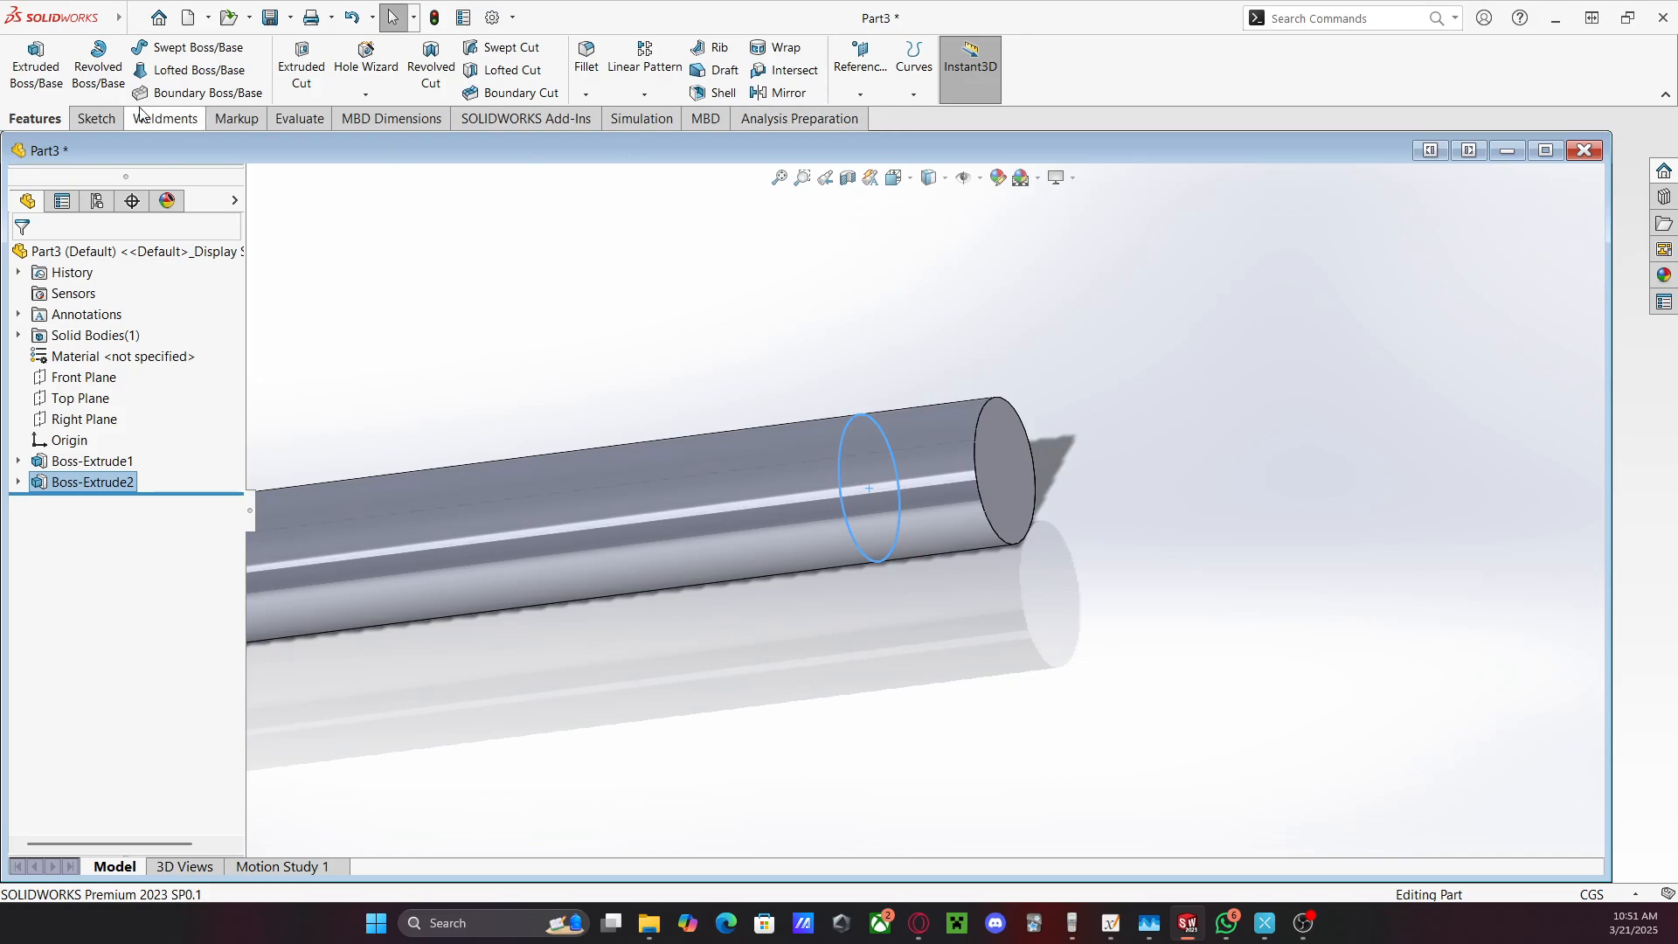
left_click(93, 120)
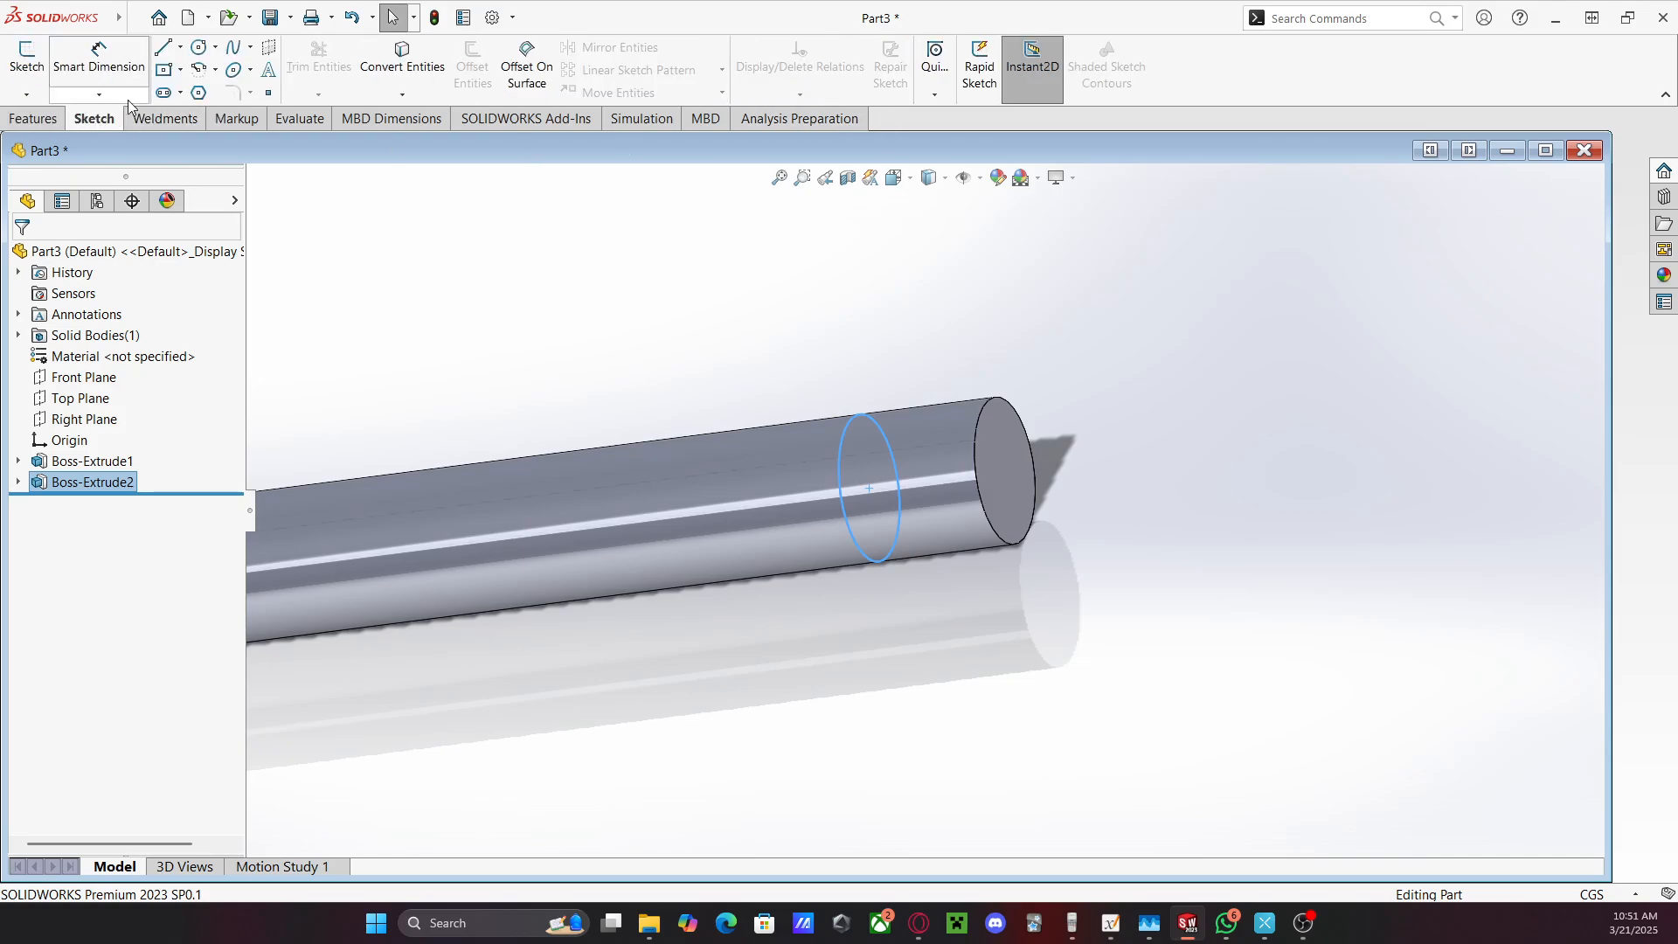
left_click(178, 49)
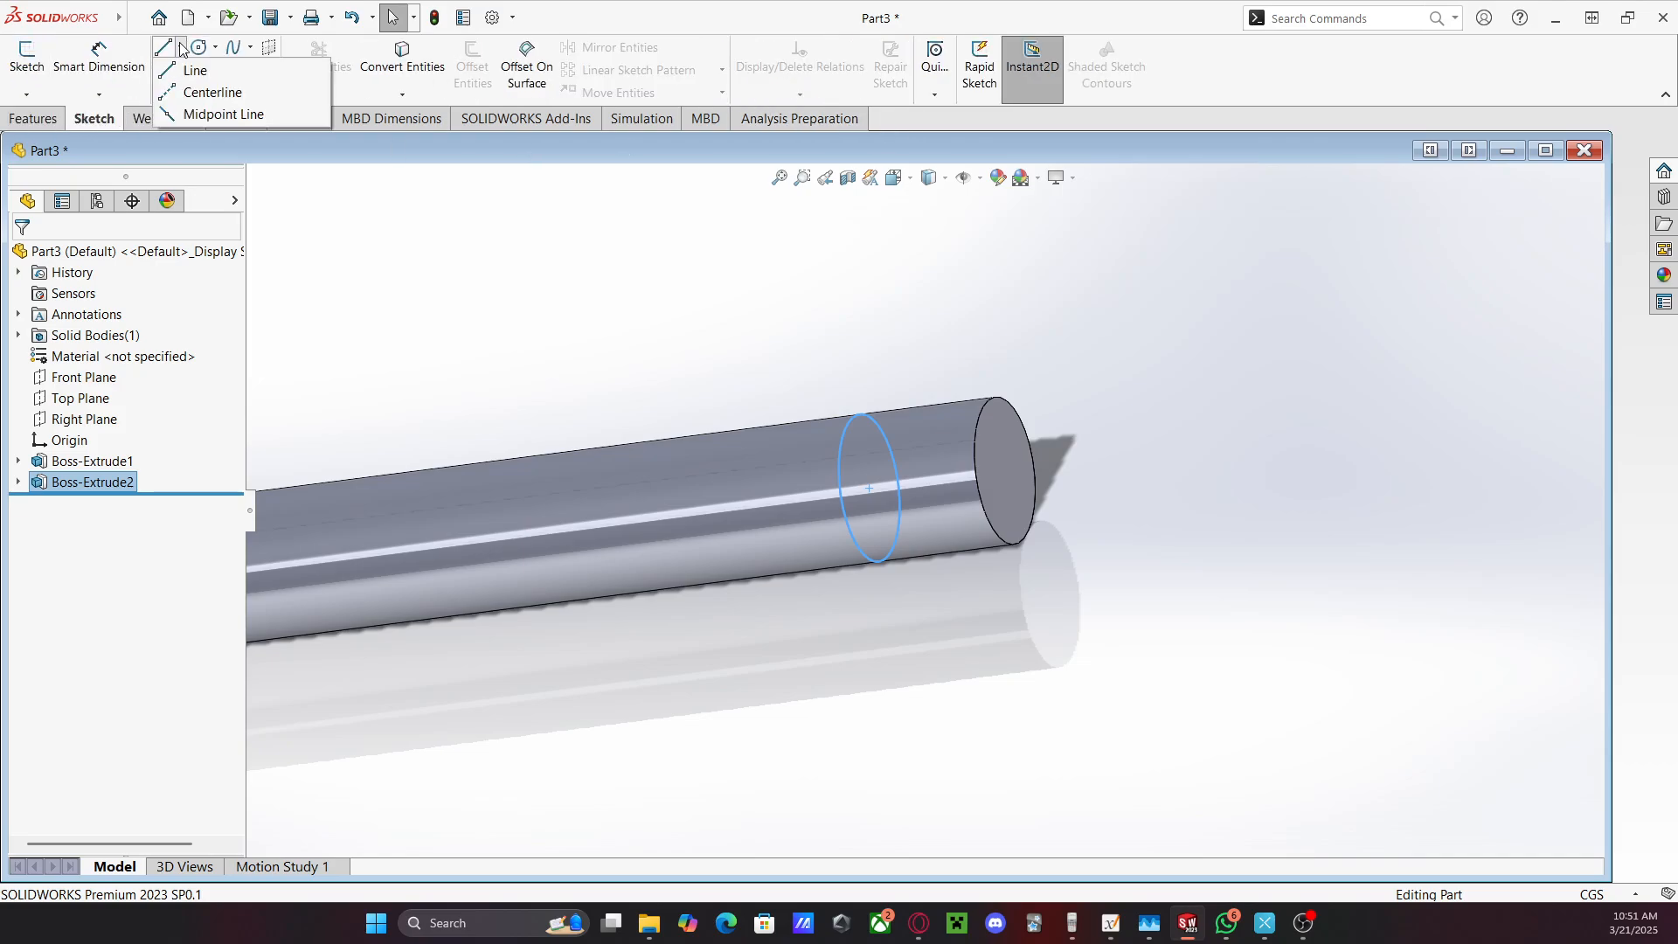
left_click(218, 89)
mouse_move(1005, 451)
middle_mouse_down()
mouse_move(1037, 475)
mouse_move(919, 477)
mouse_move(957, 505)
mouse_move(854, 554)
mouse_move(903, 543)
mouse_move(813, 446)
middle_mouse_up()
left_click(920, 477)
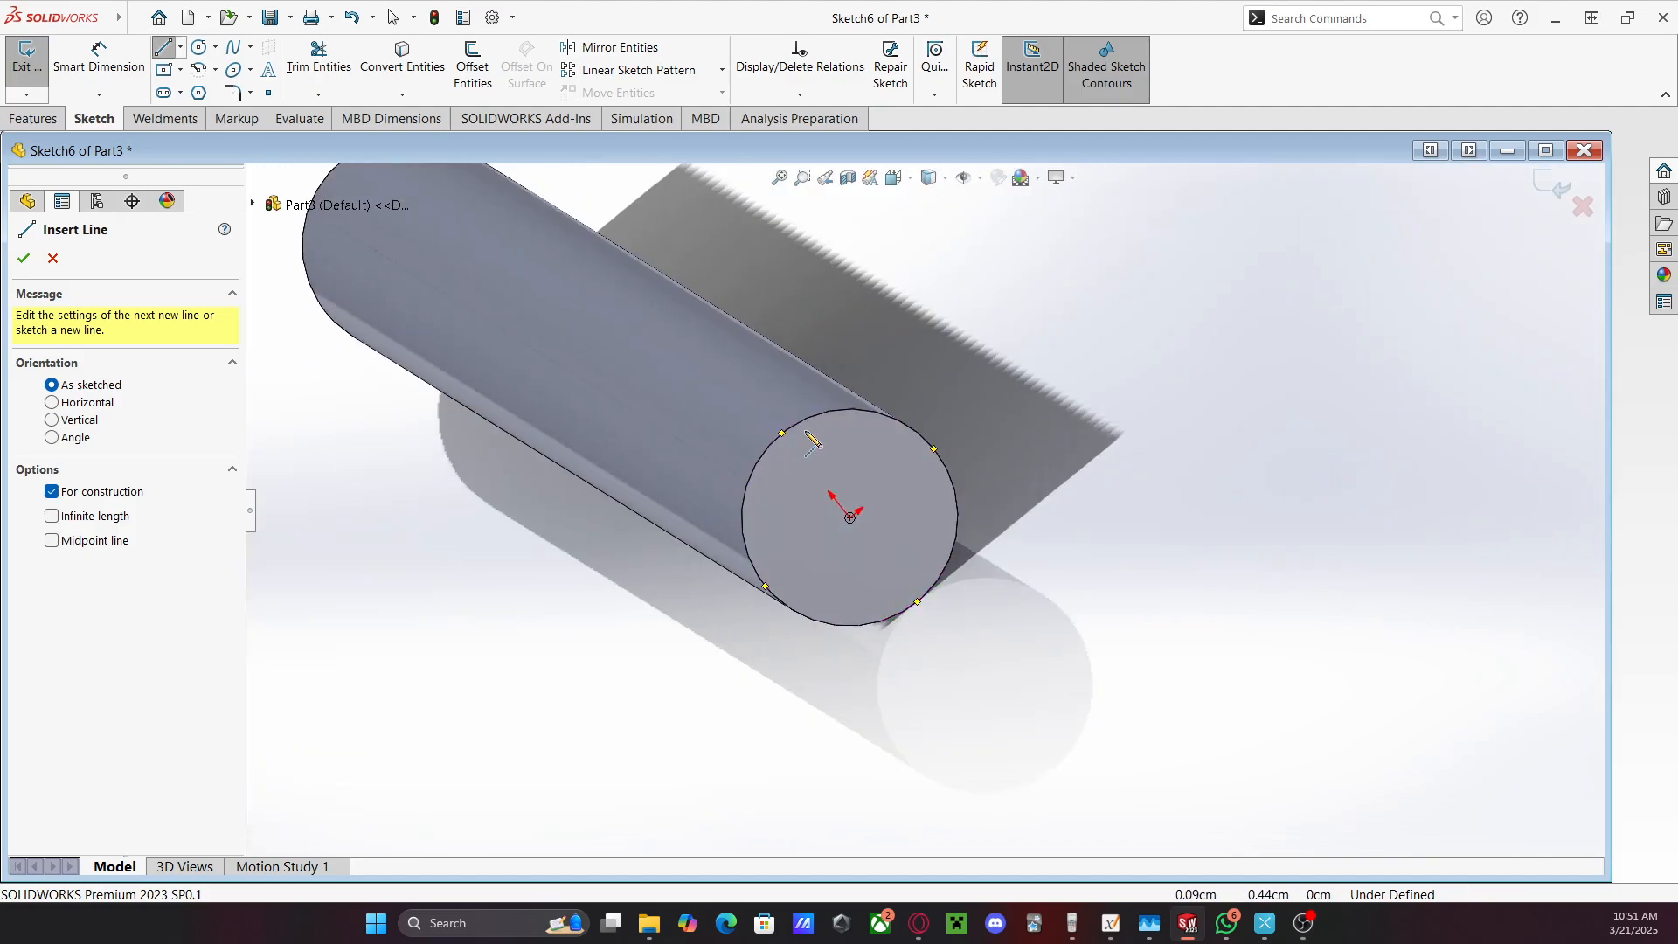
left_click(783, 434)
left_click(917, 601)
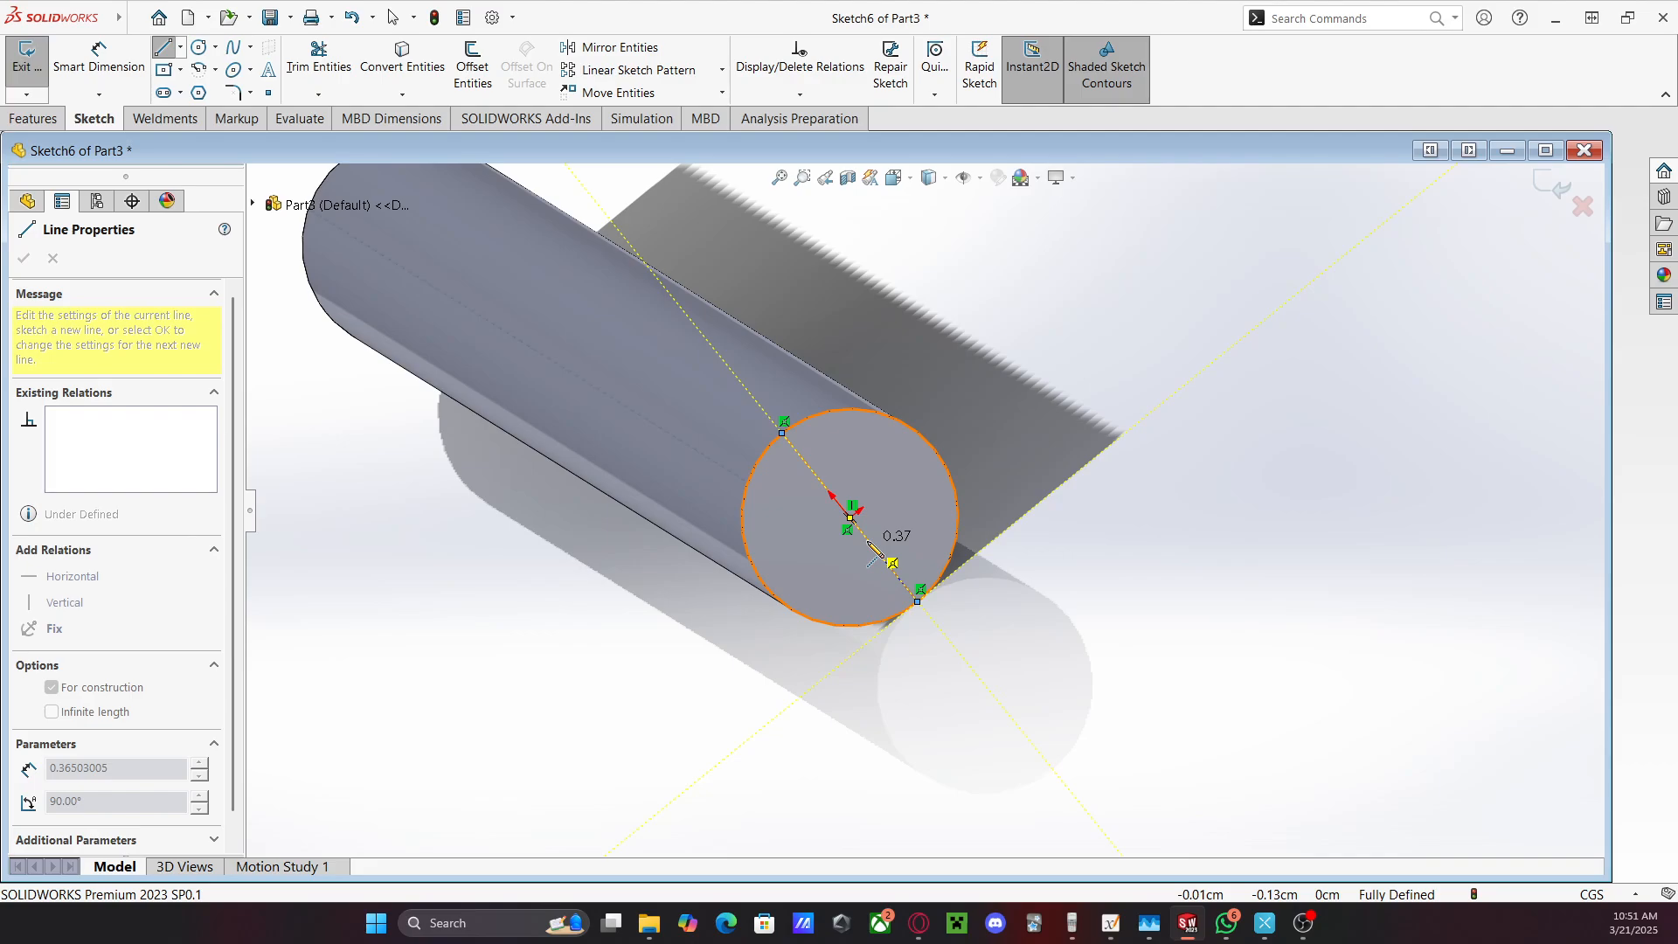
key("Escape")
middle_click_drag(710, 573, 806, 487)
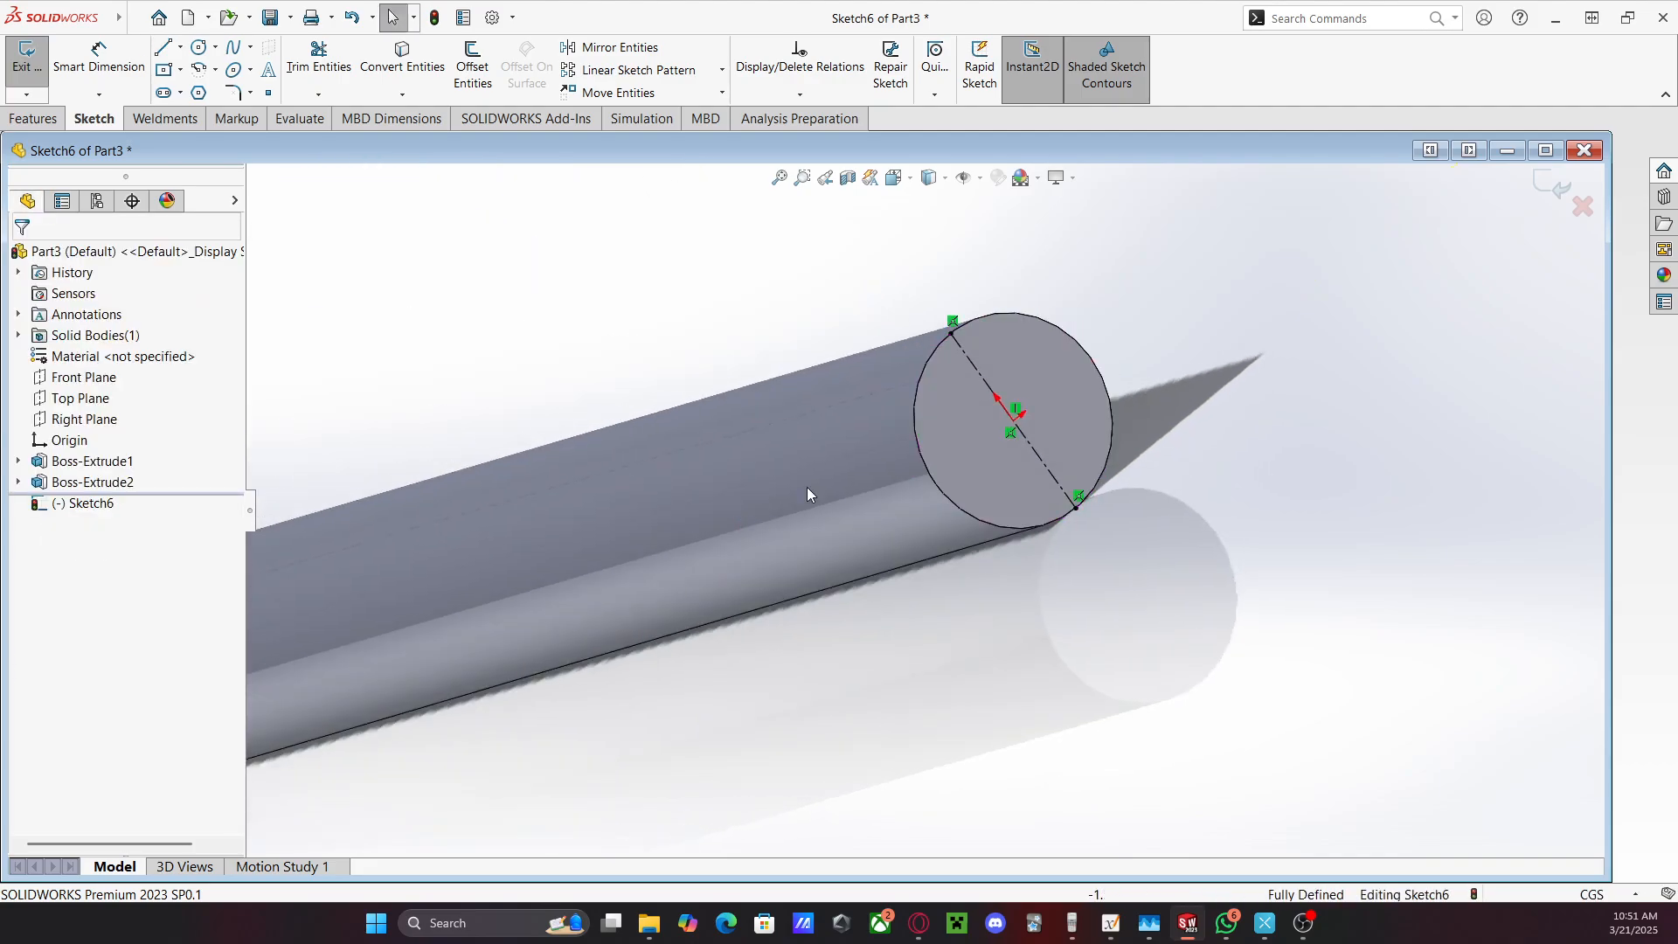
left_click(860, 482)
left_click(65, 481)
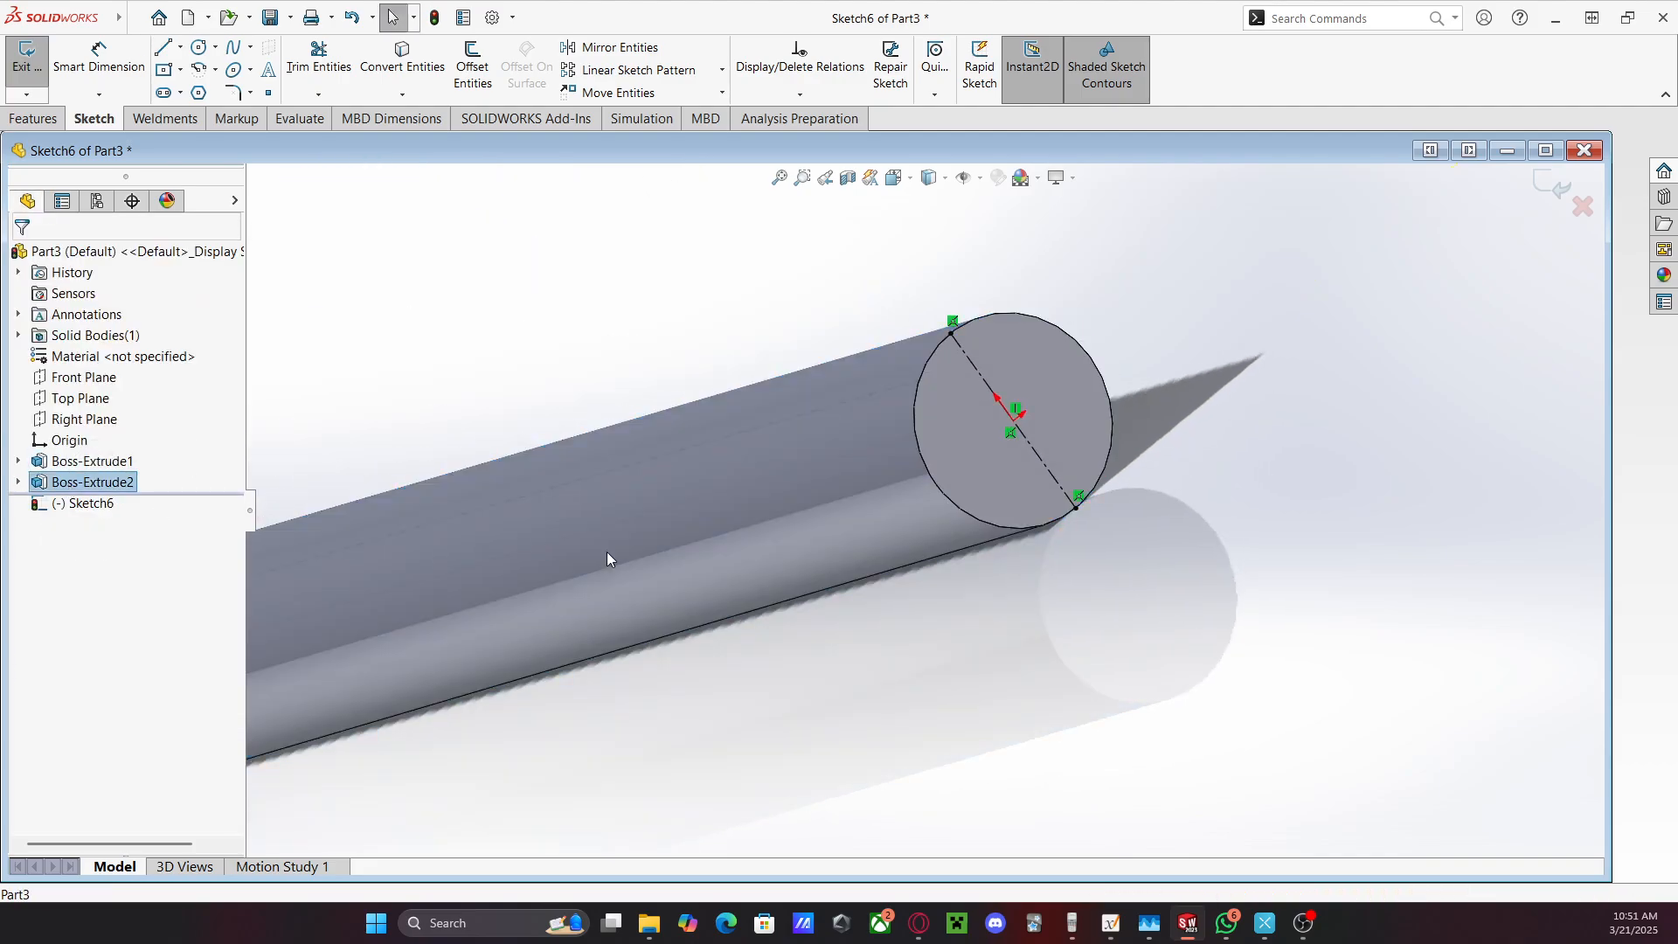
left_click(689, 553)
mouse_move(690, 553)
middle_mouse_down()
mouse_move(764, 592)
mouse_move(735, 608)
mouse_move(775, 619)
mouse_move(760, 626)
middle_mouse_up()
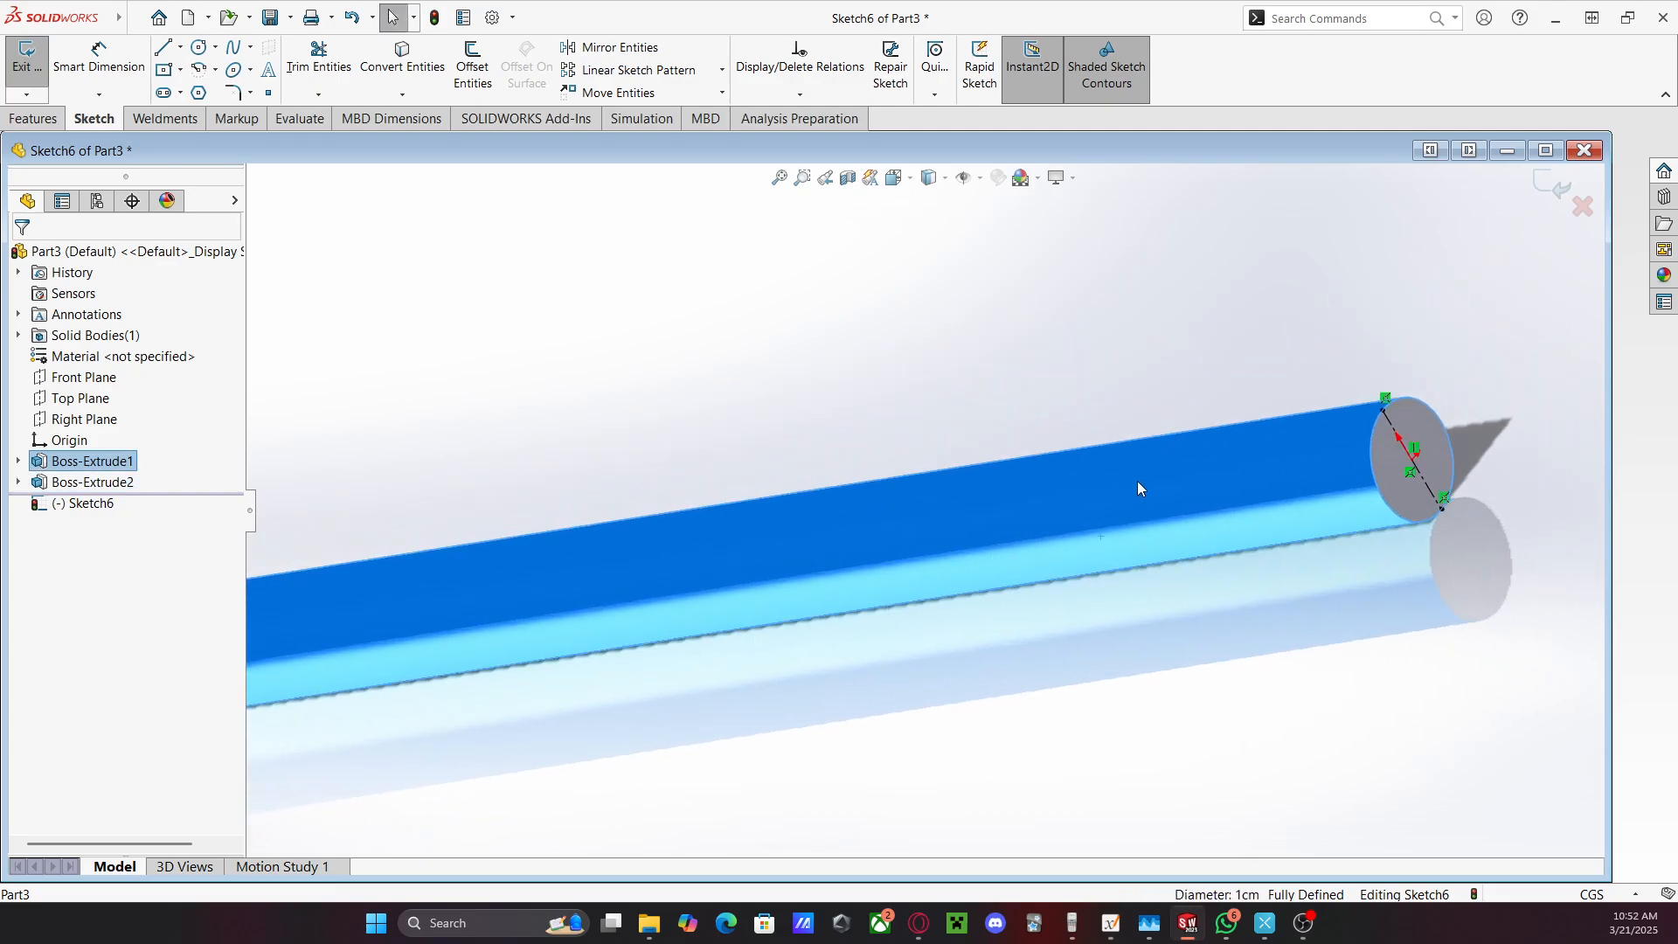
left_click(17, 482)
left_click(83, 482)
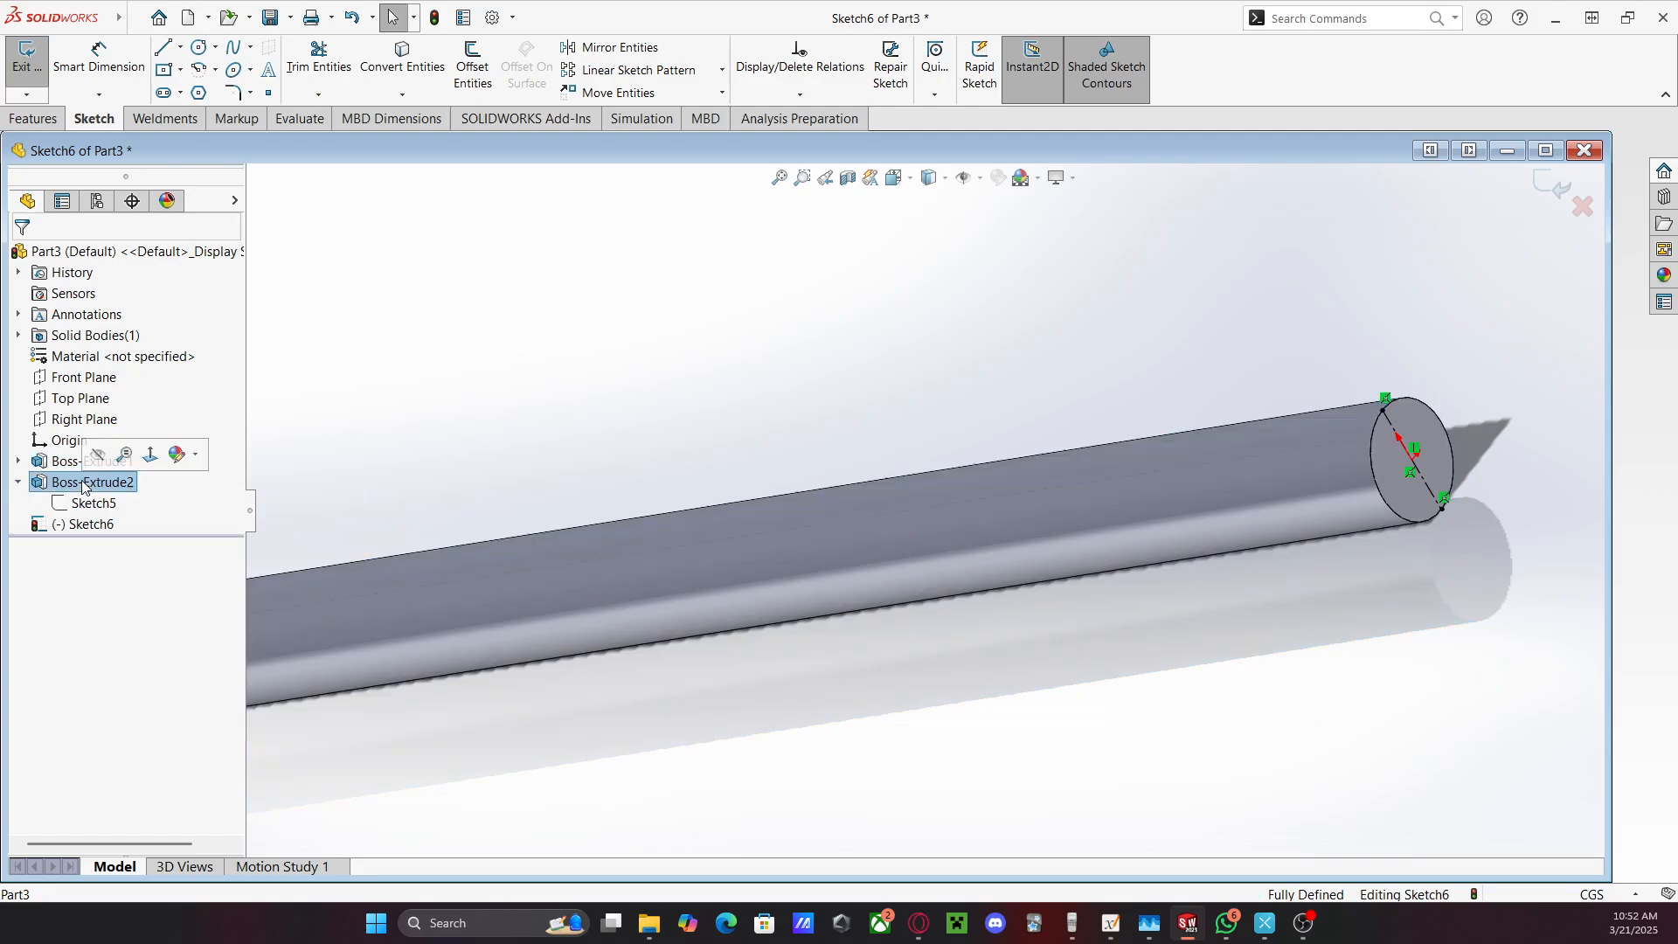
right_click(83, 482)
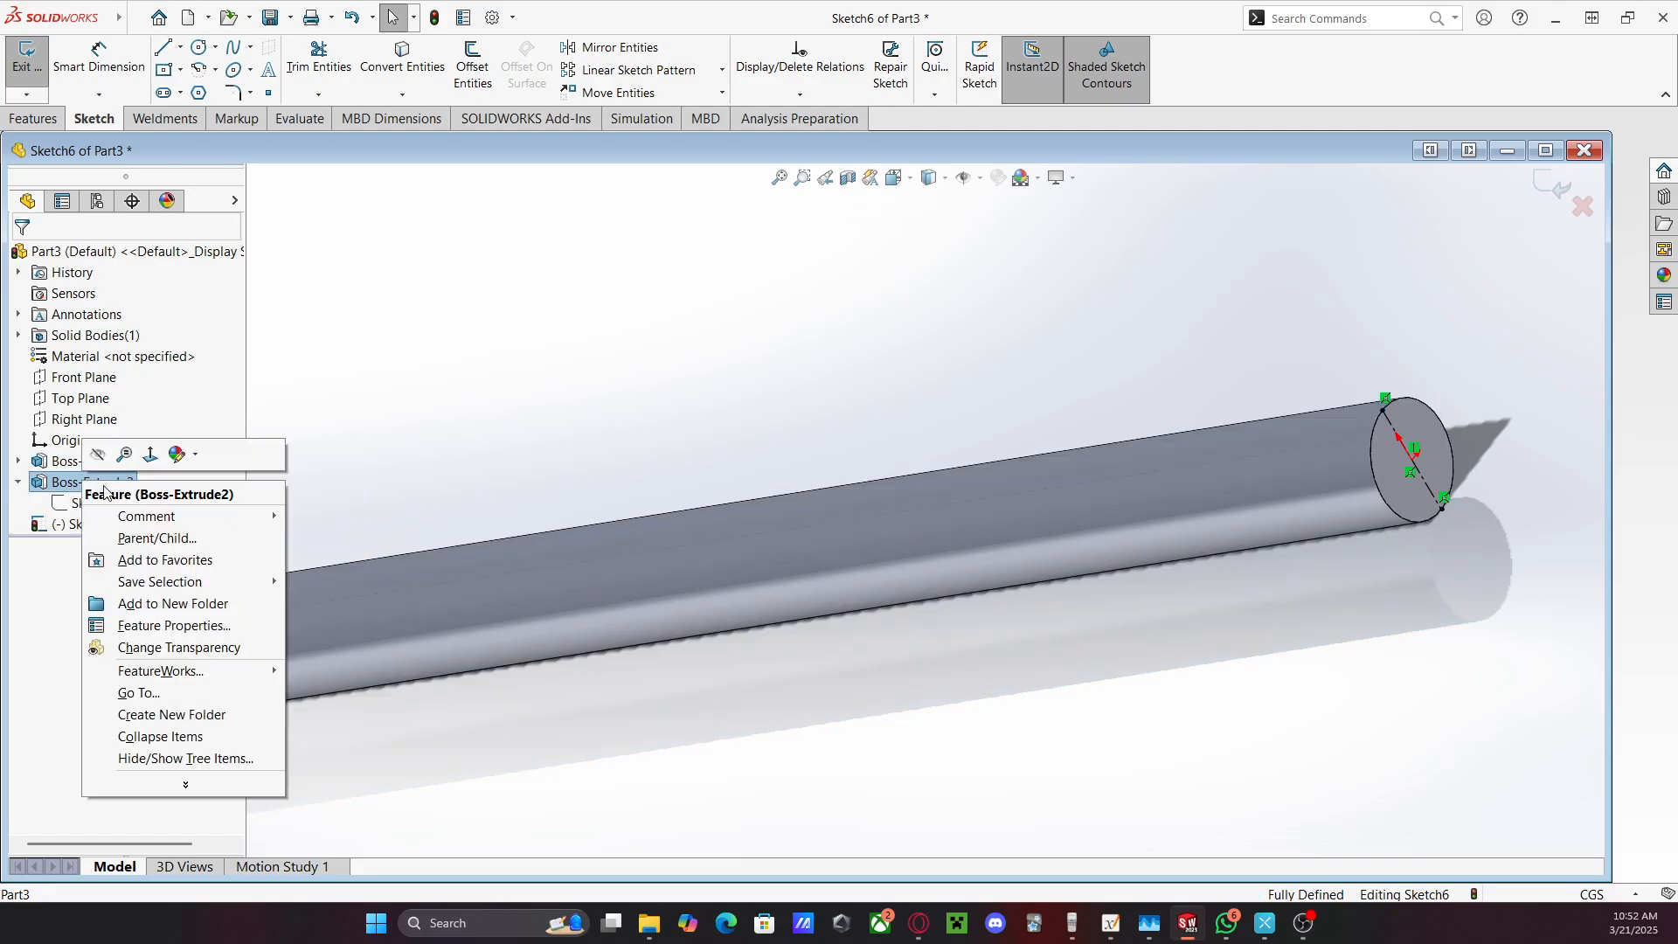
right_click(54, 480)
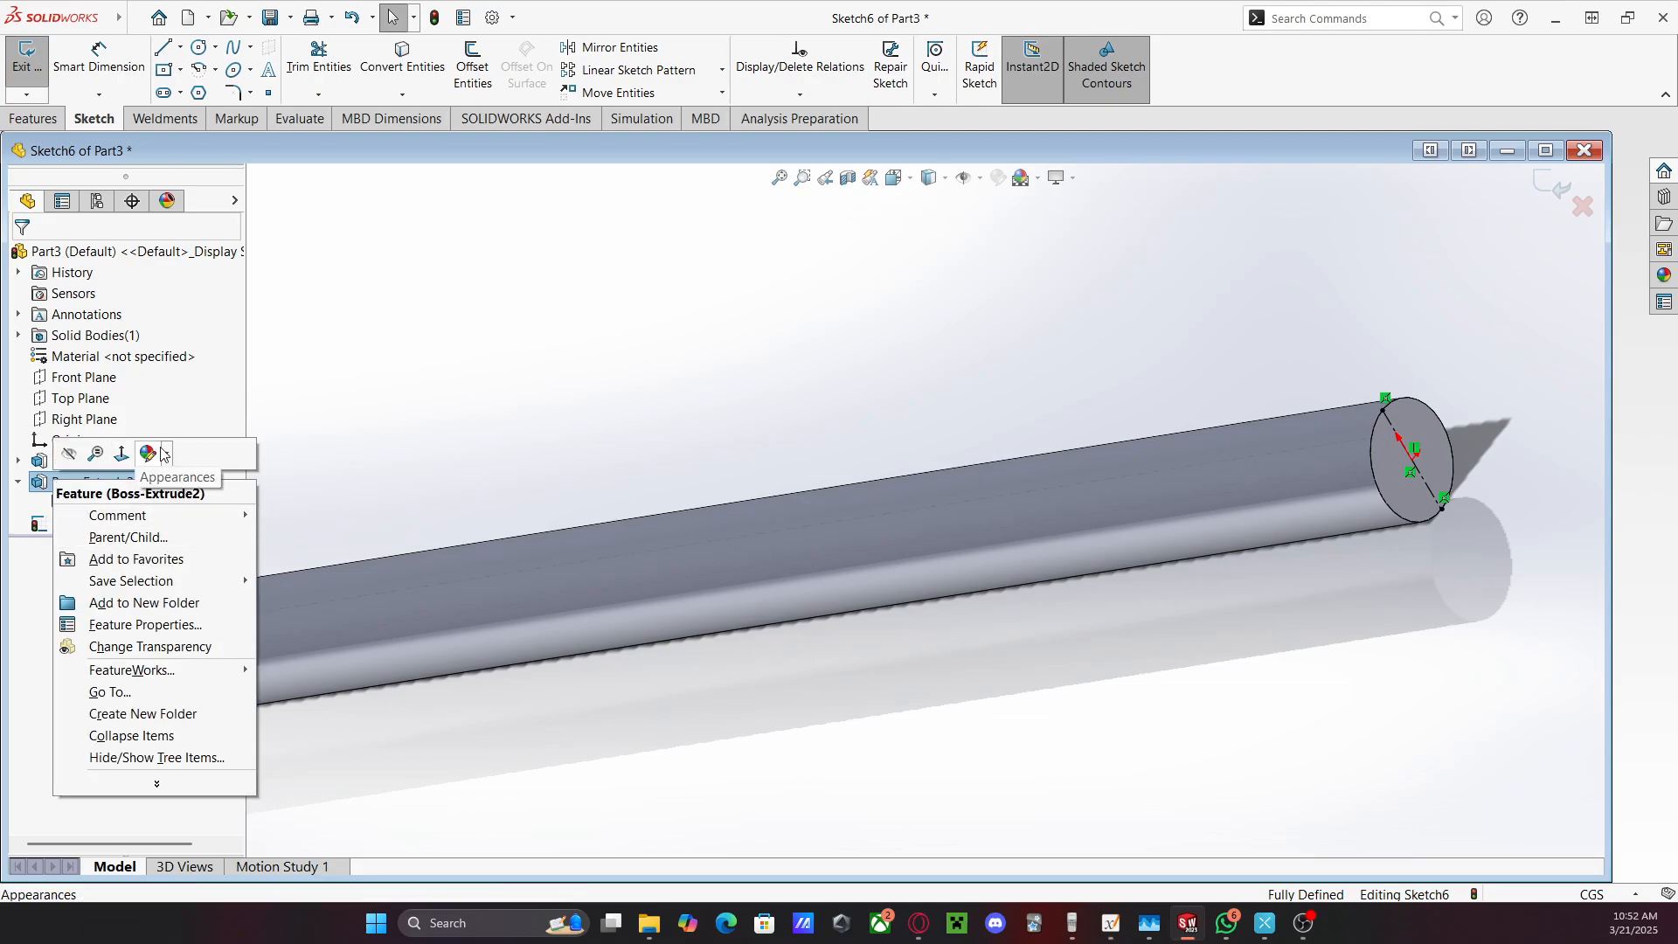
left_click(533, 413)
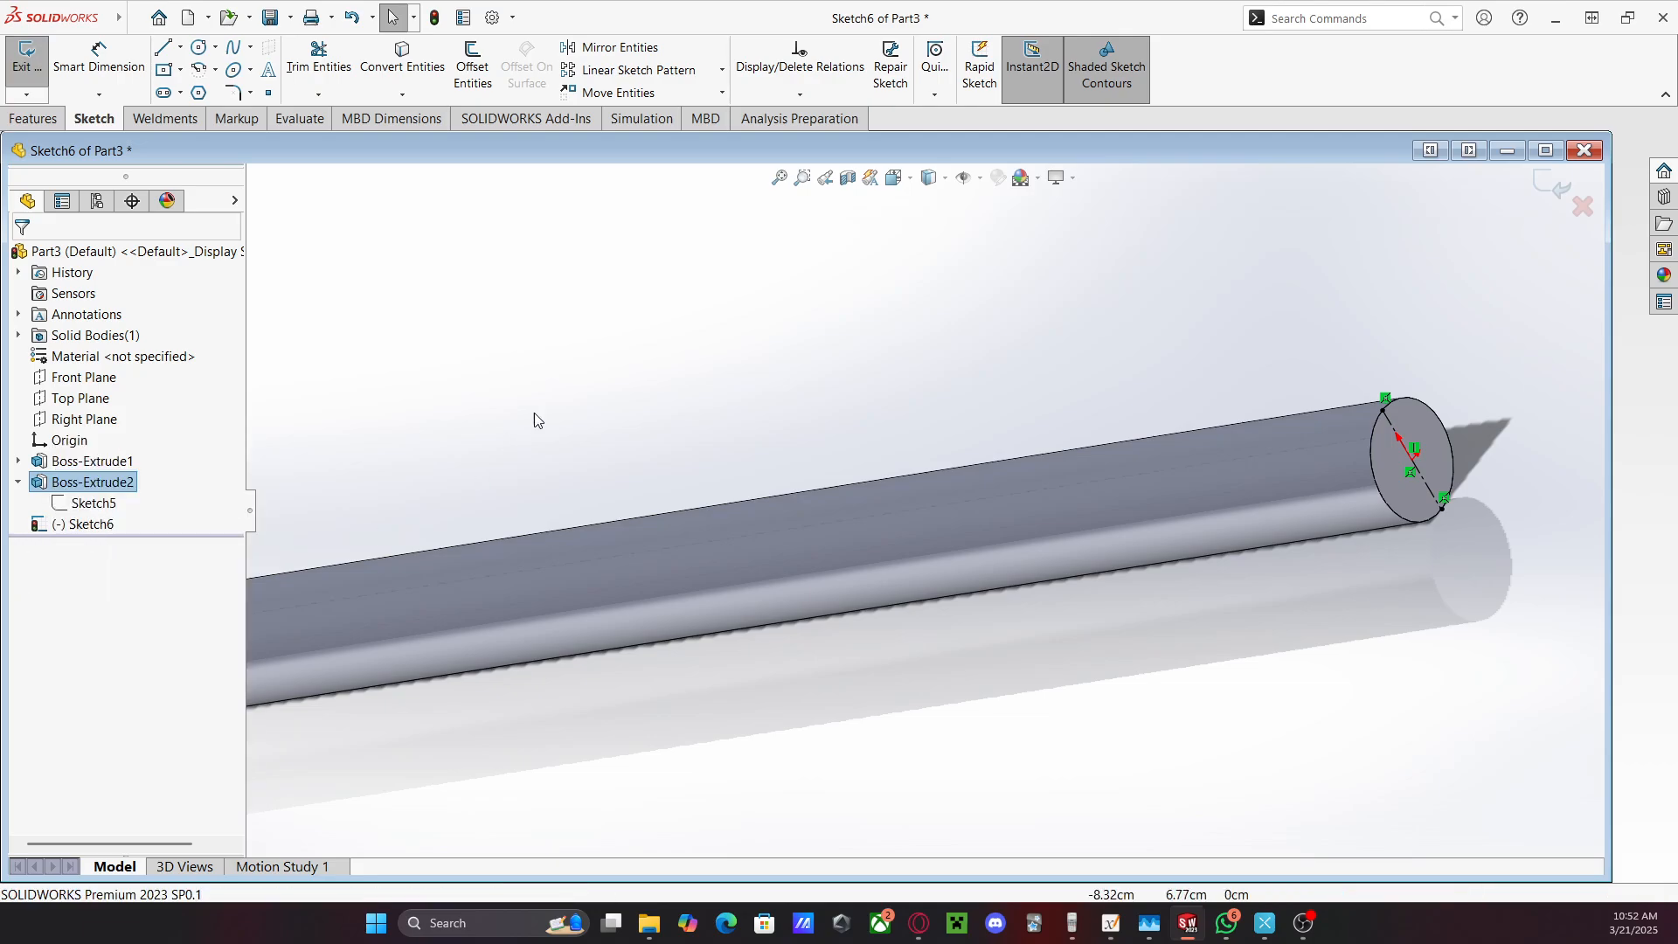
Exit the end-face sketch and turn off Merge result for the 19 cm extrusion
left_click(1556, 195)
right_click(75, 484)
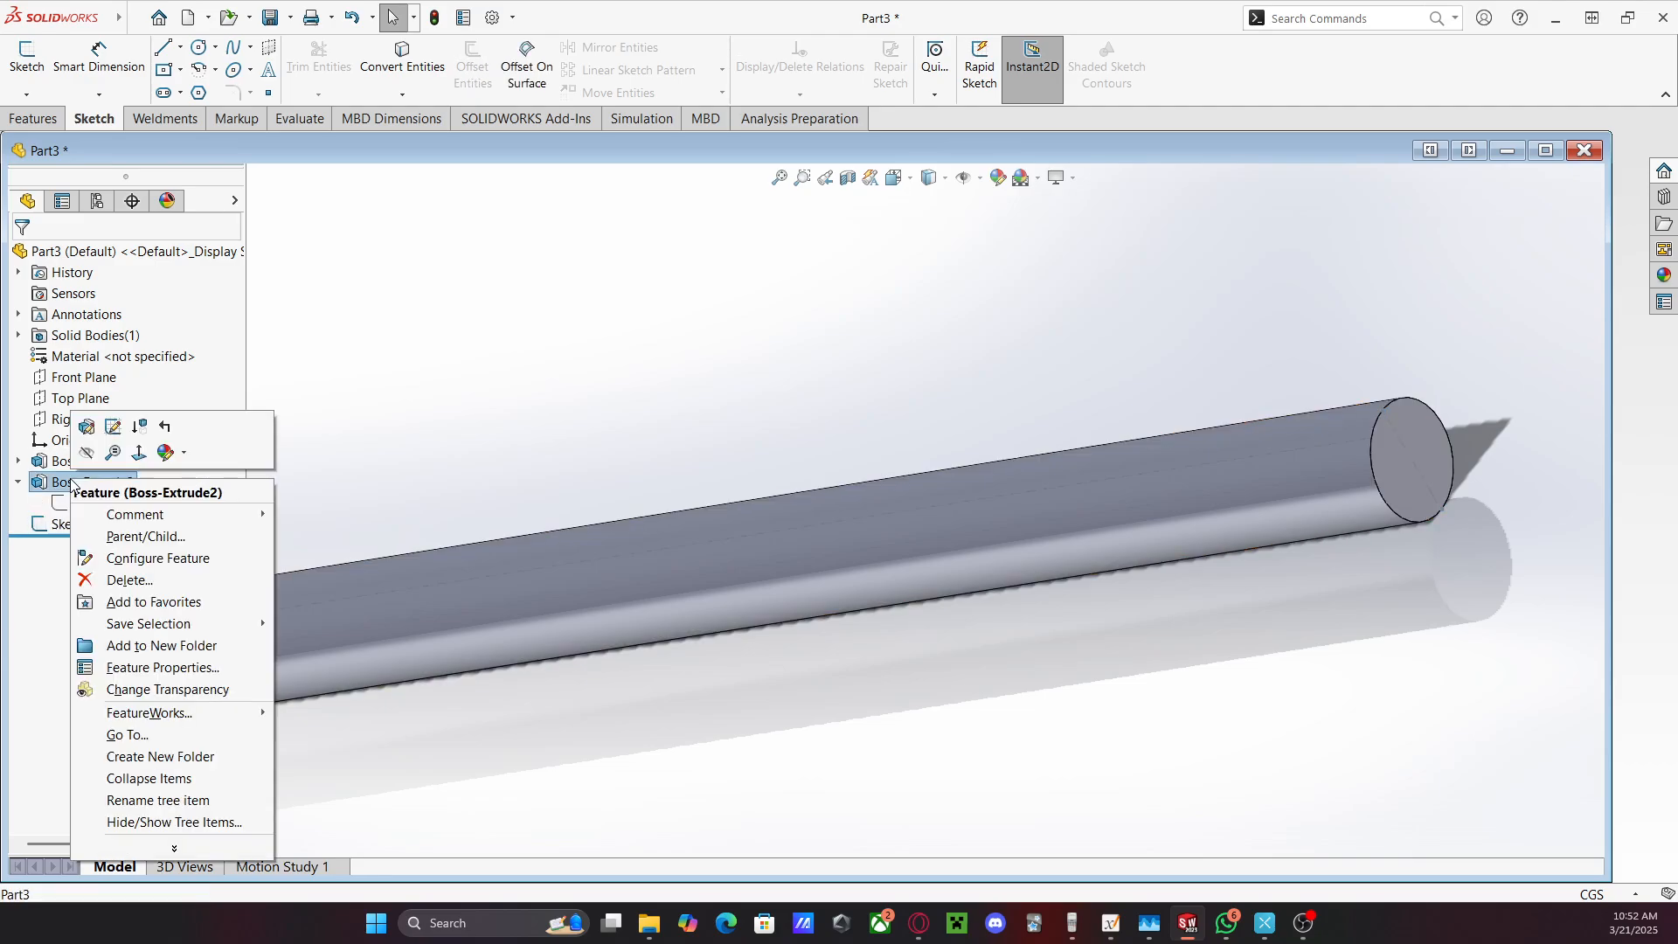
left_click(86, 427)
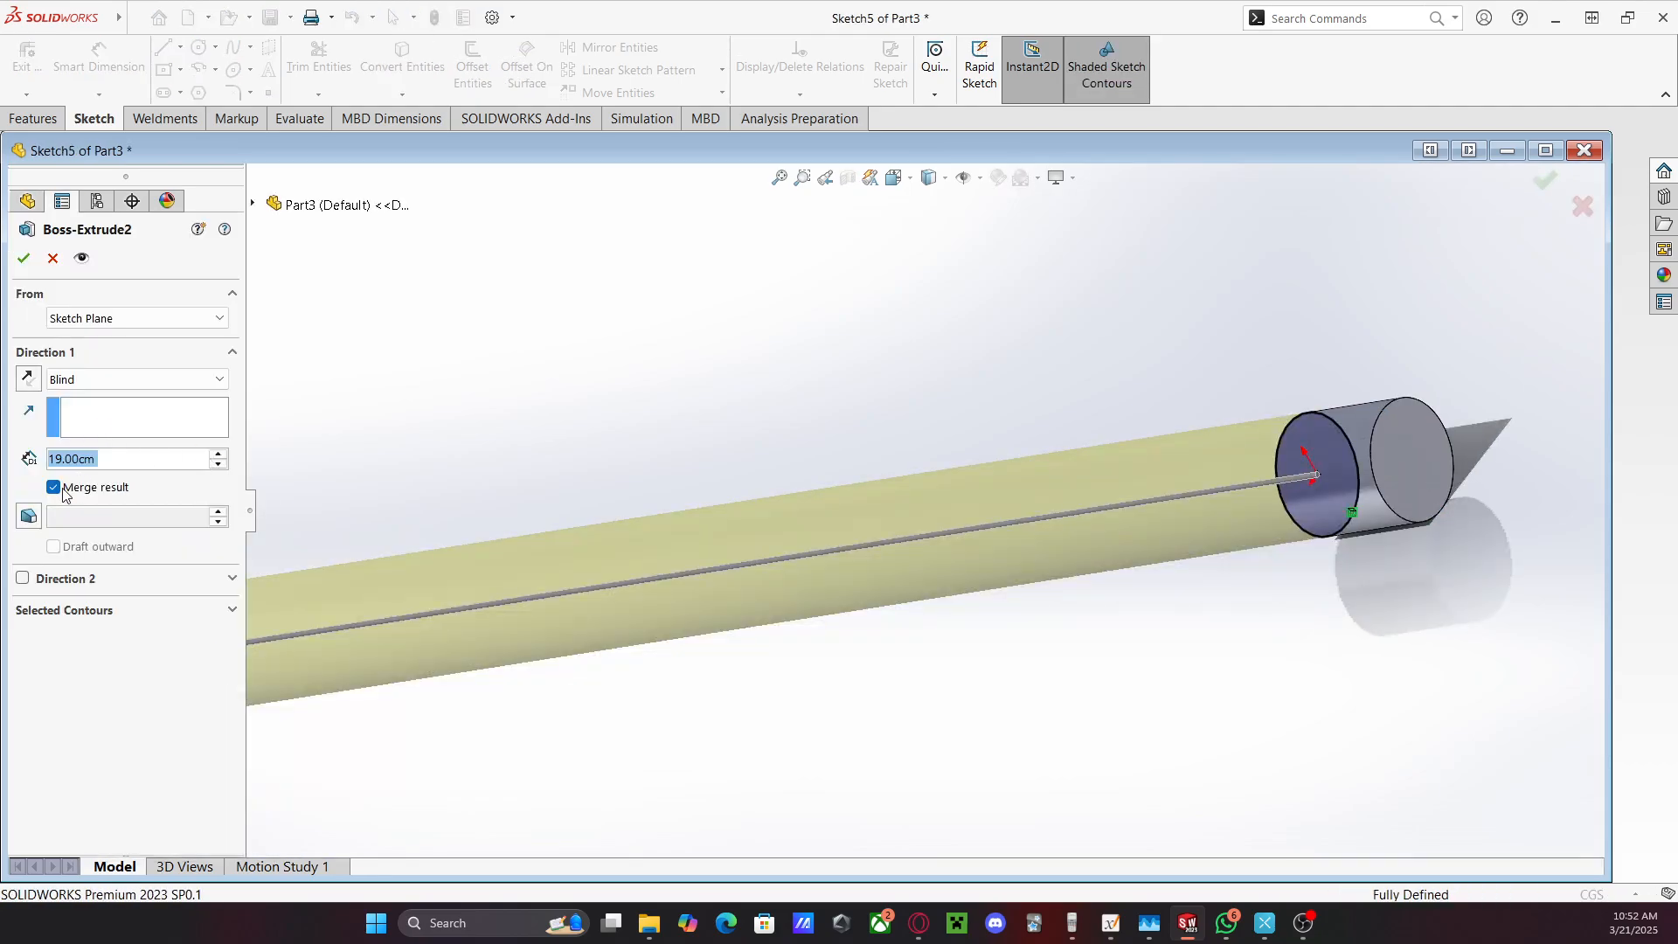
left_click(52, 488)
left_click(24, 258)
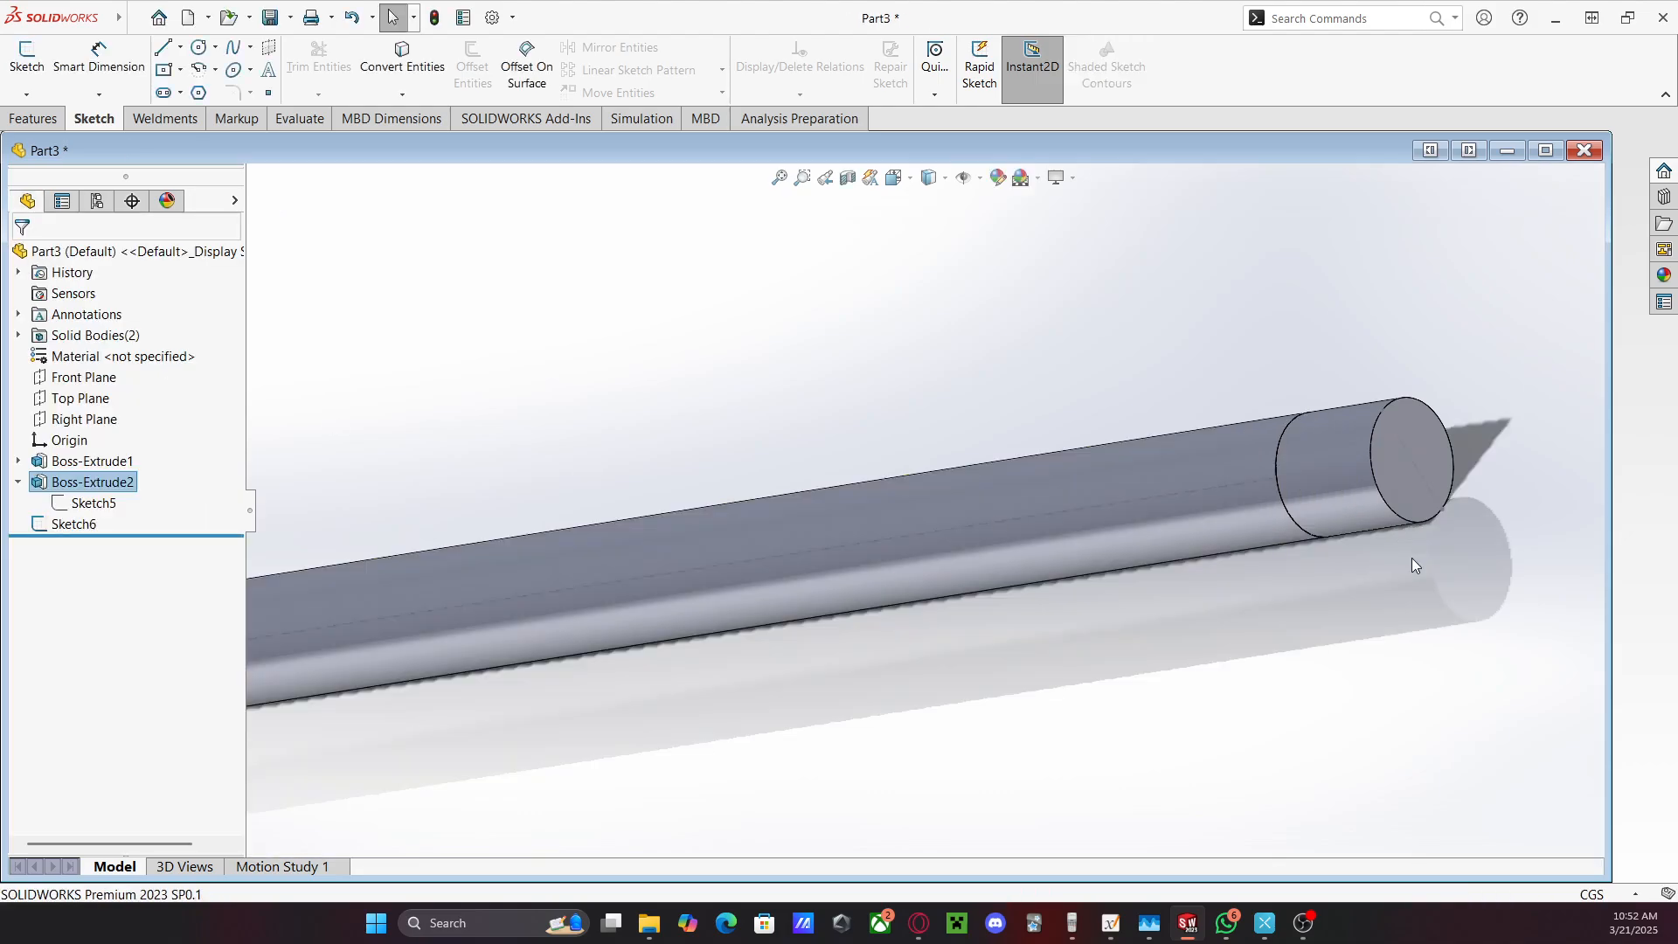
scroll(1390, 568, "down", 3)
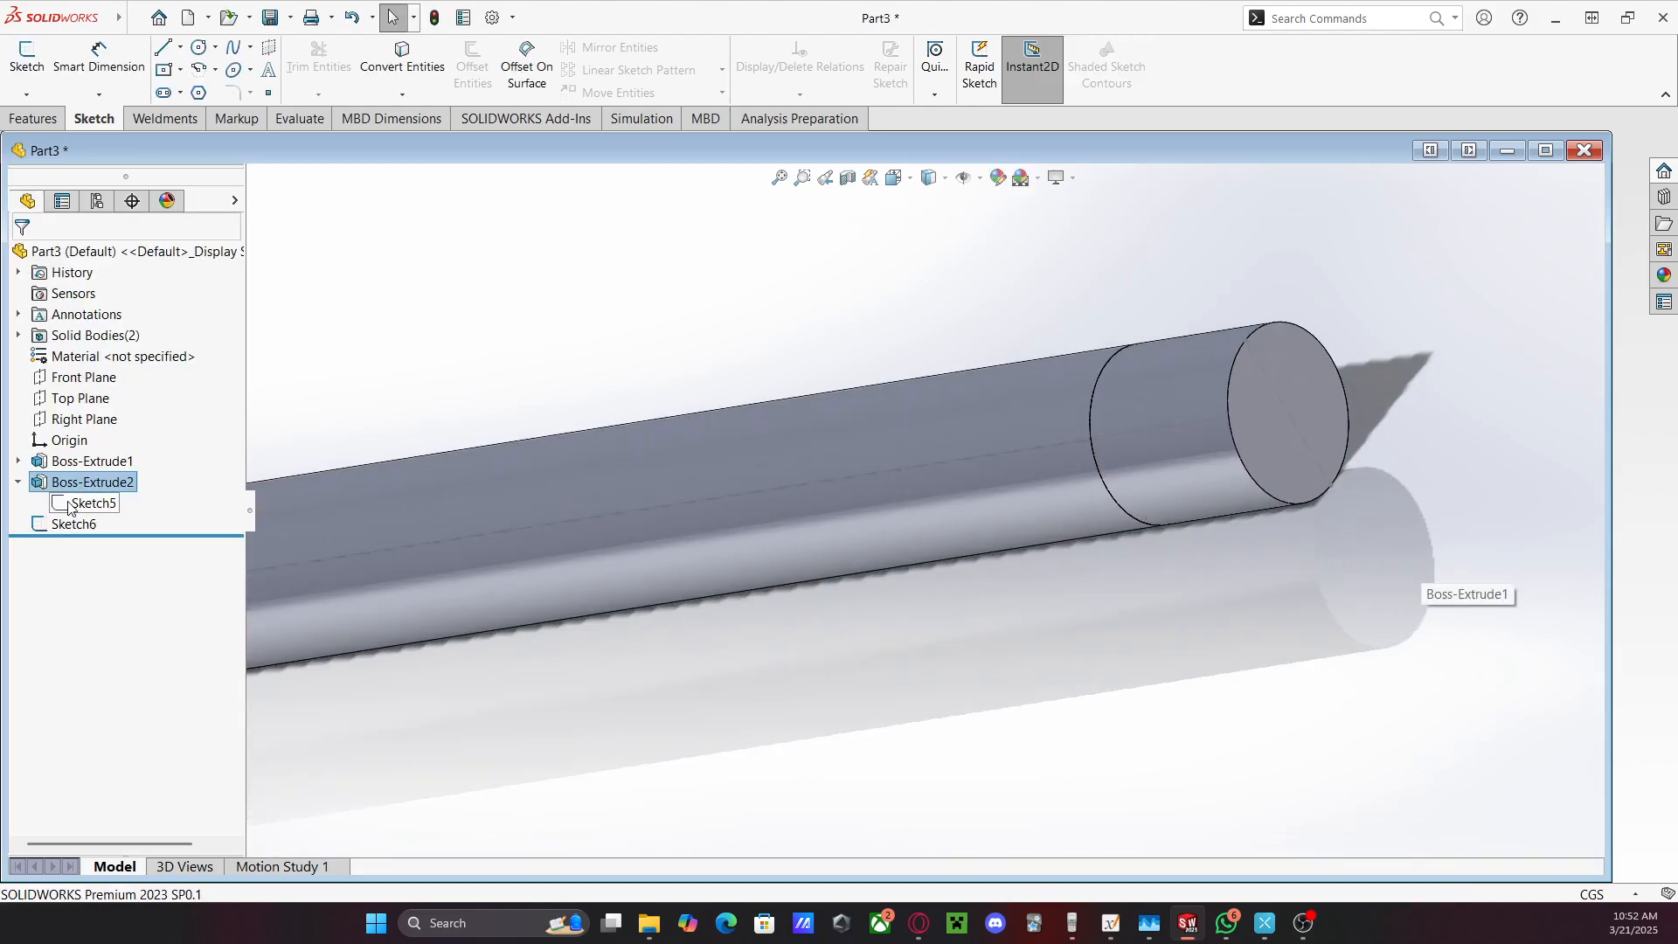
left_click(59, 524)
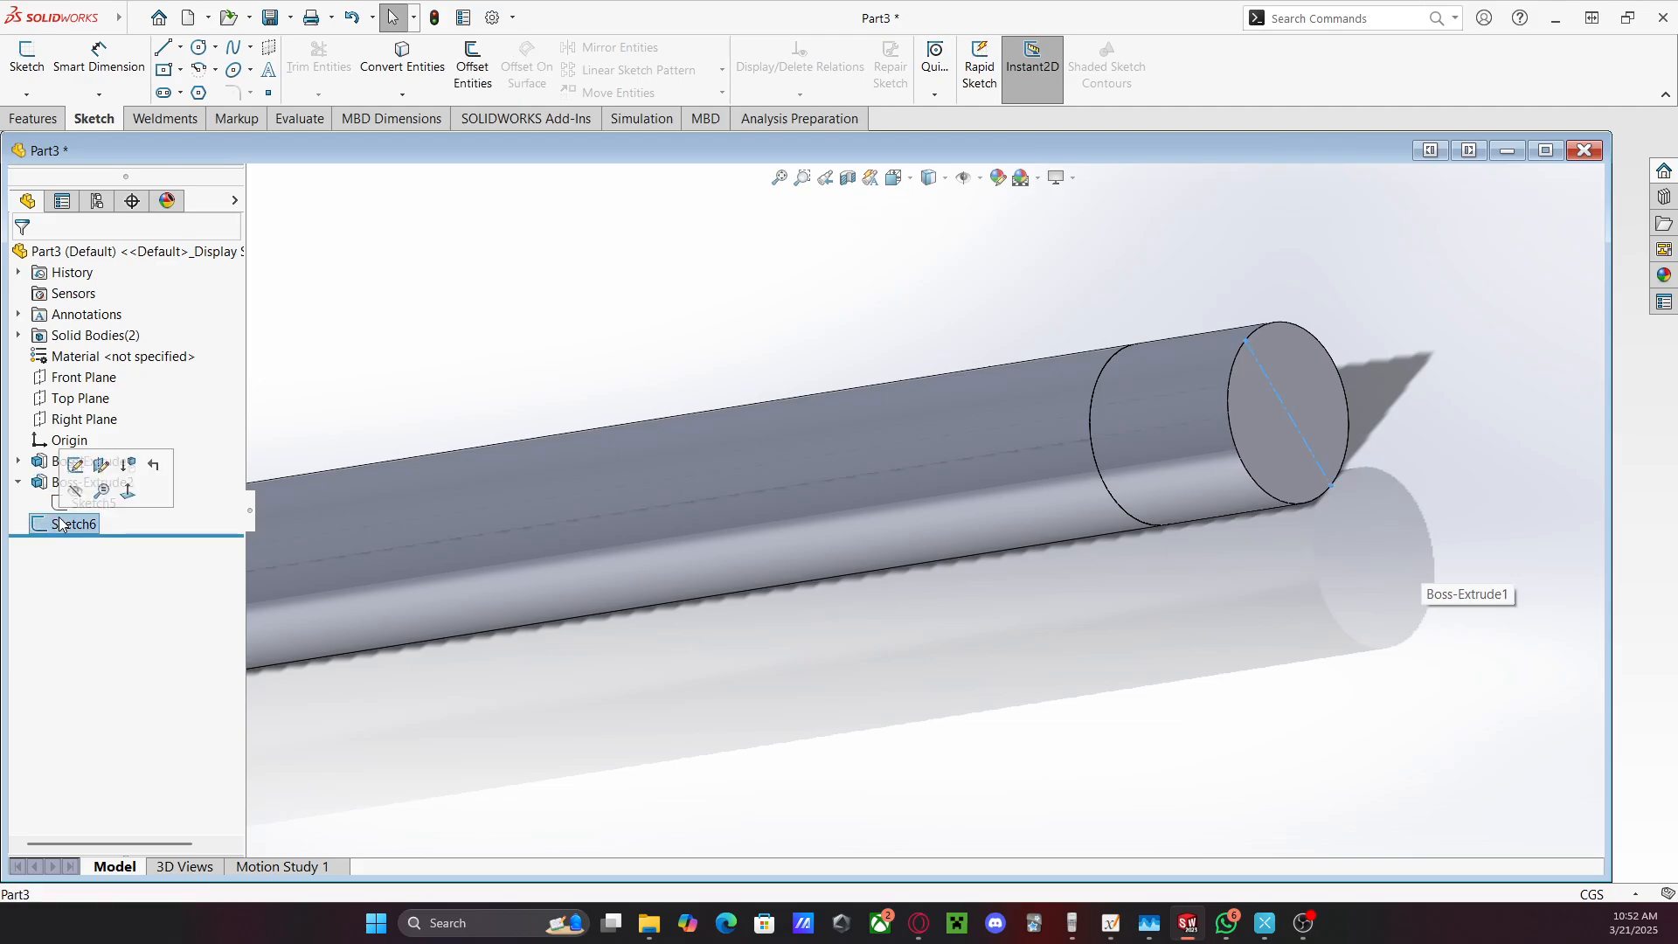
left_click(77, 473)
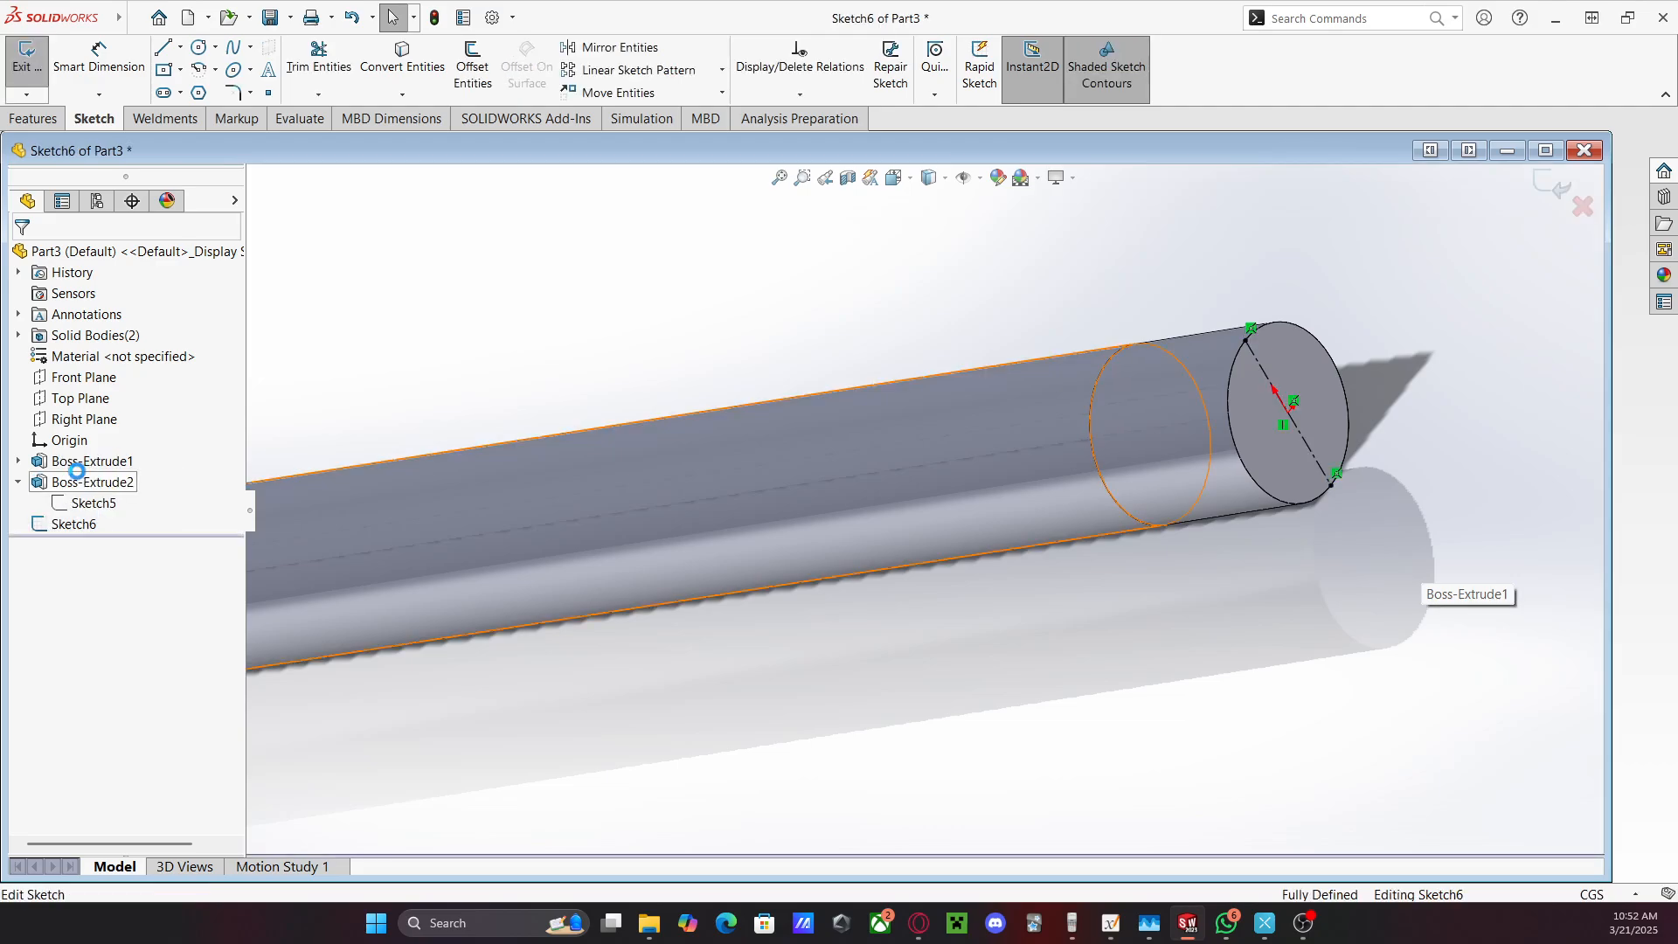
left_click(1108, 456)
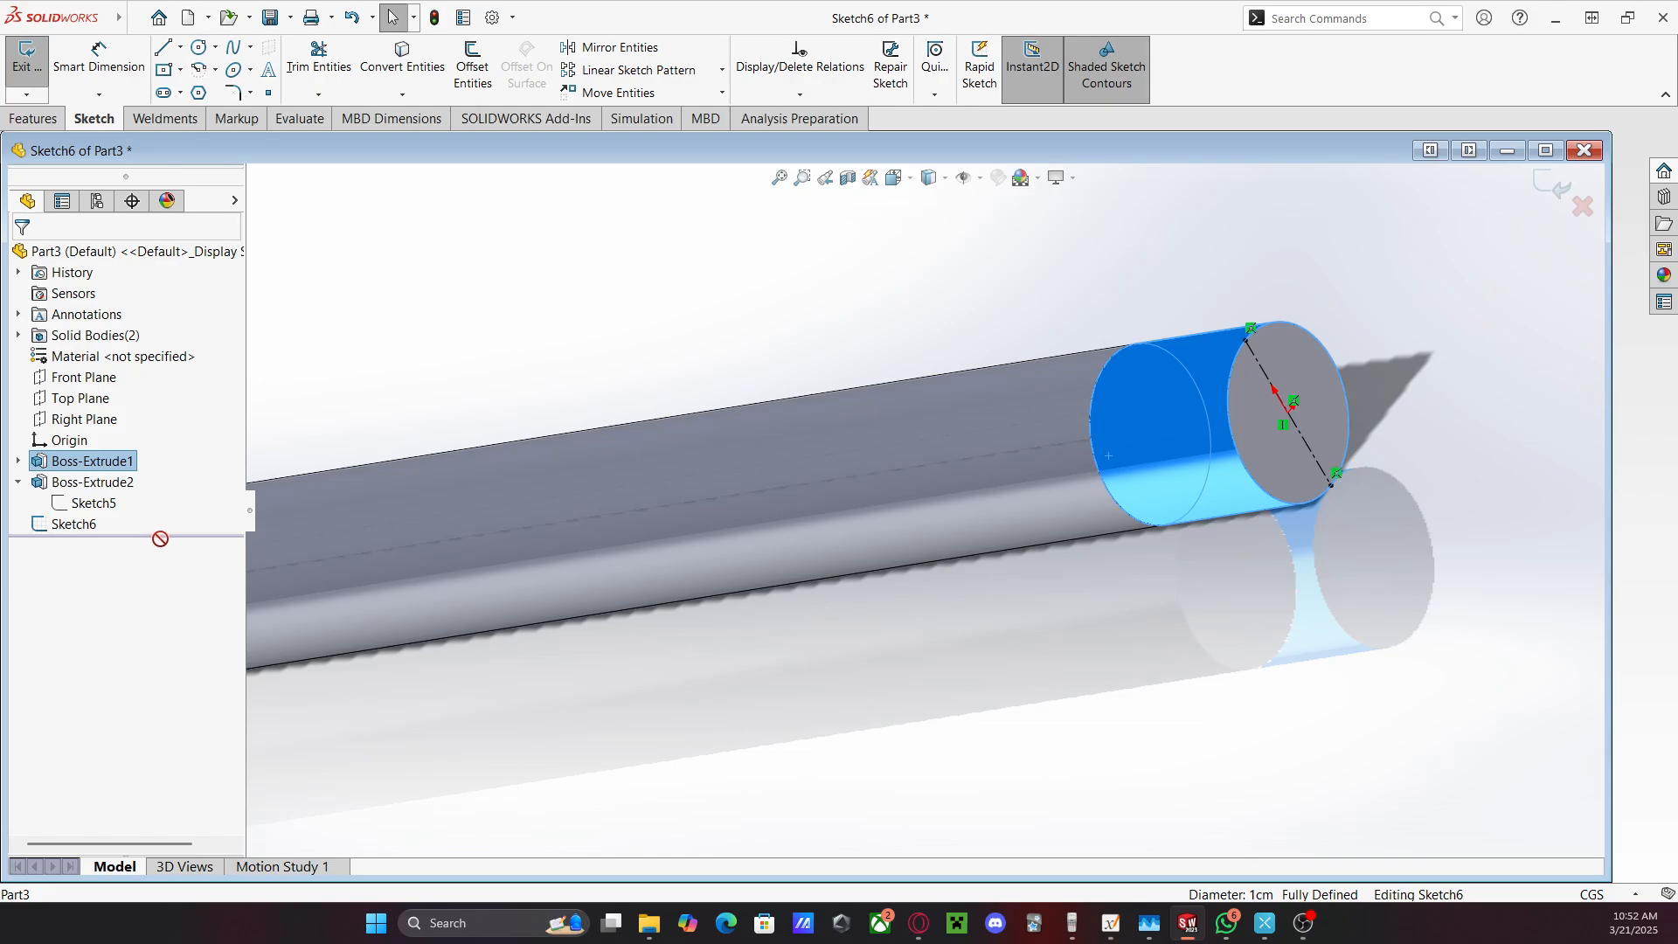
left_click(1555, 180)
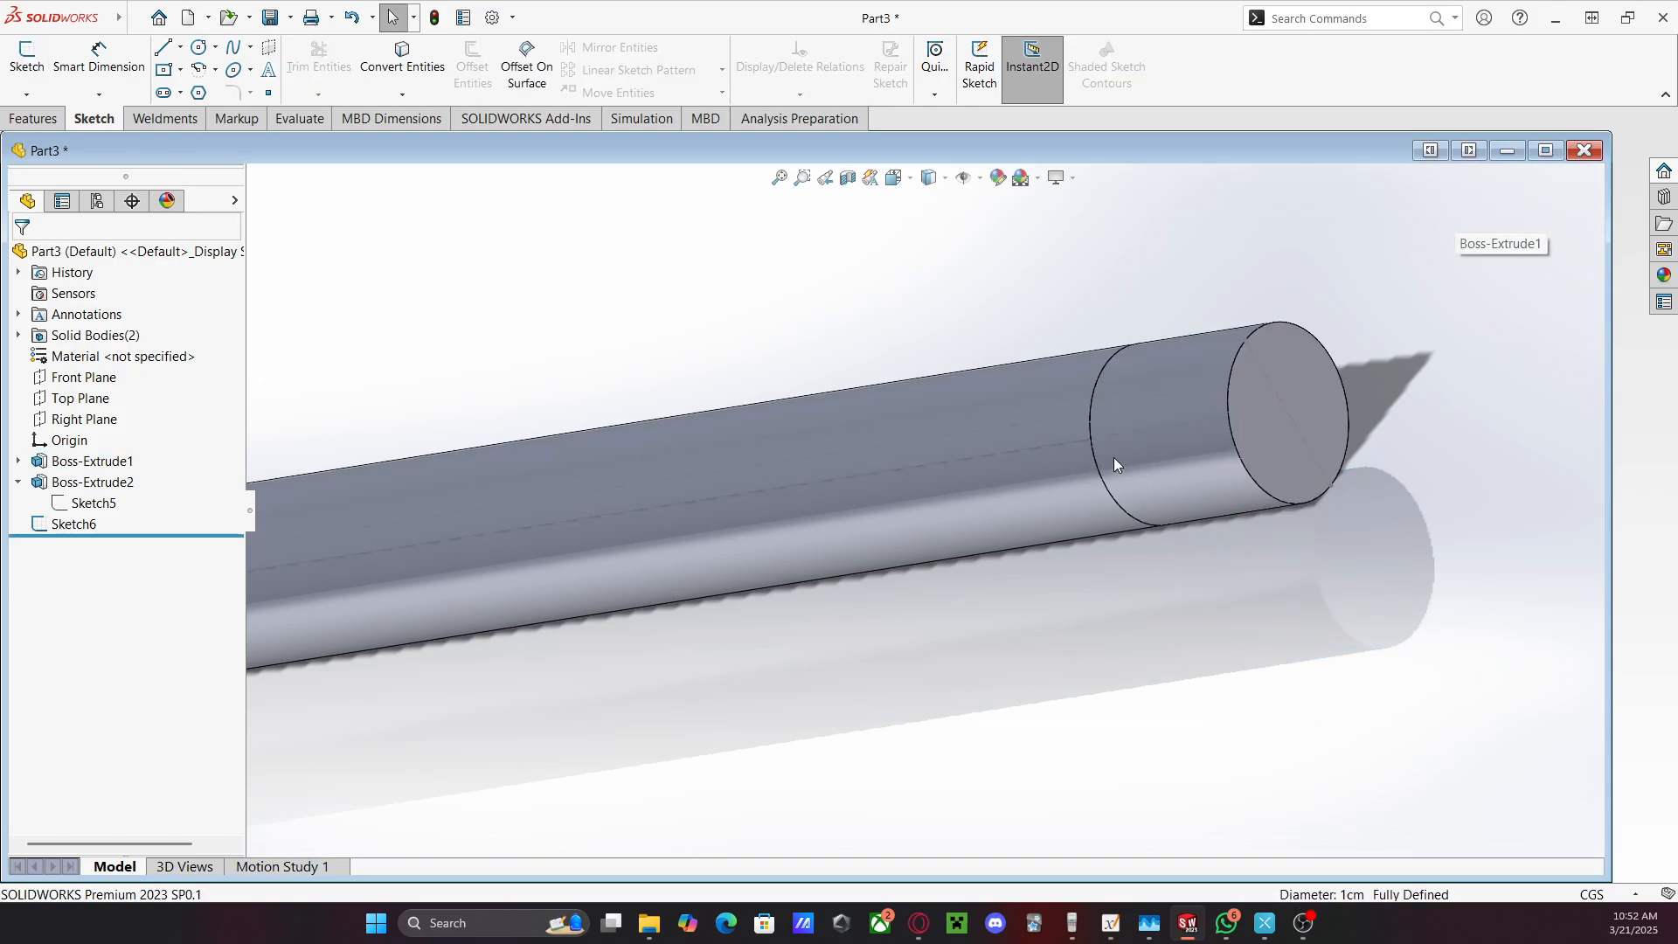
Start a sketch on the circular face where the 1 cm and 19 cm segments meet
left_click(181, 50)
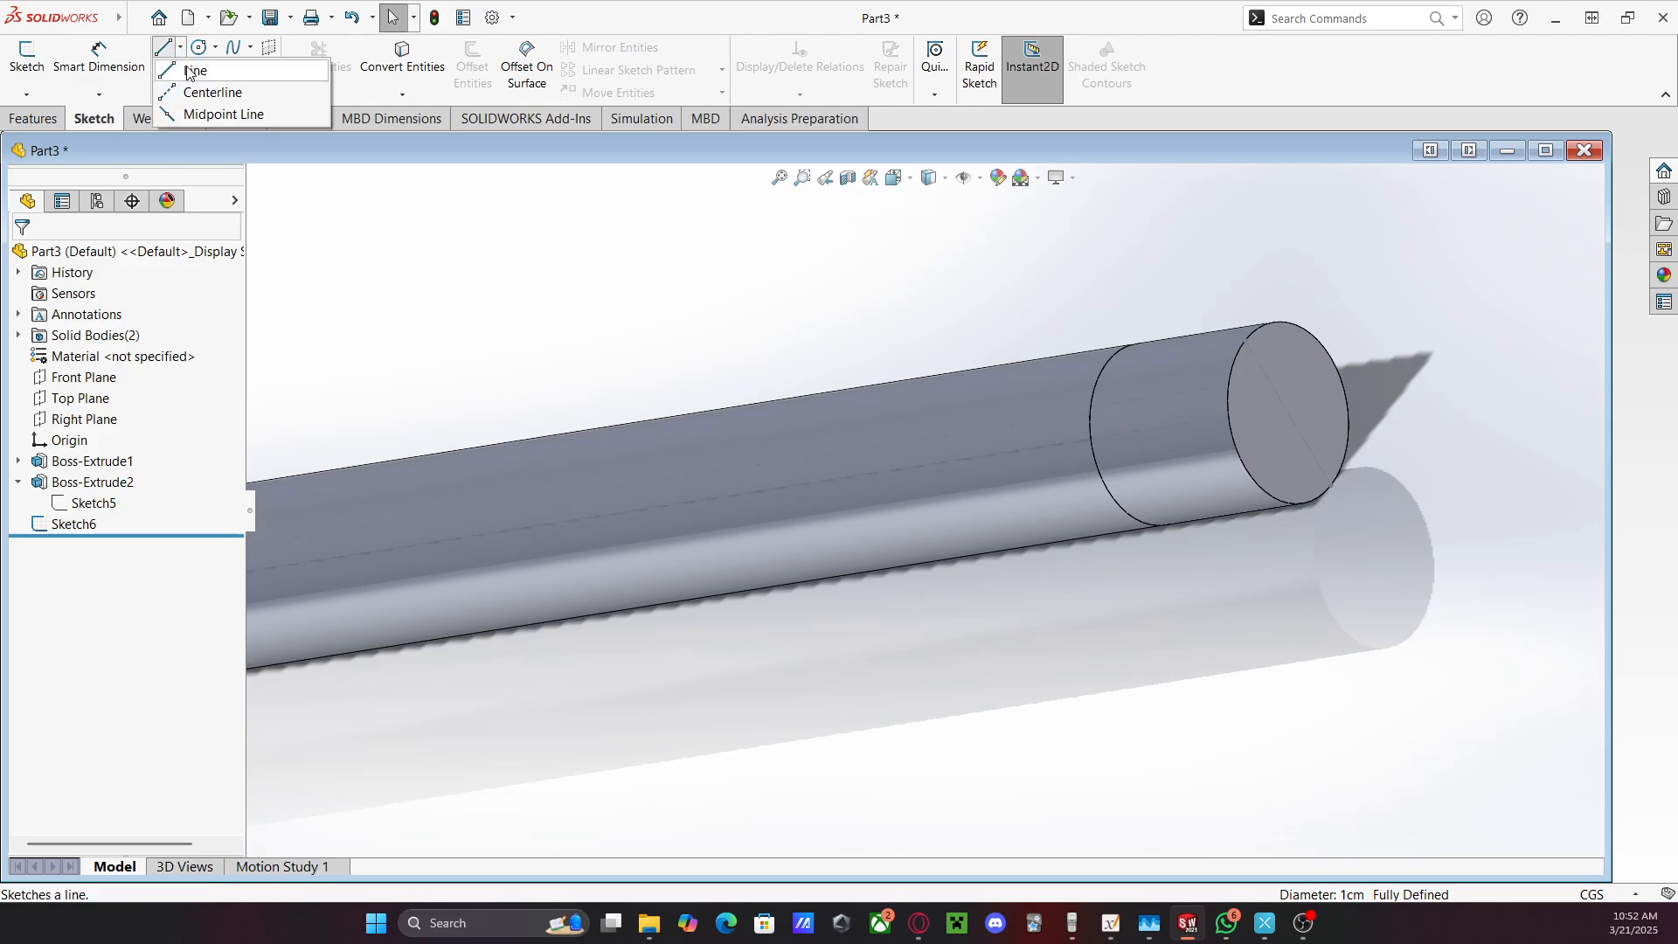
left_click(197, 66)
left_click(1107, 423)
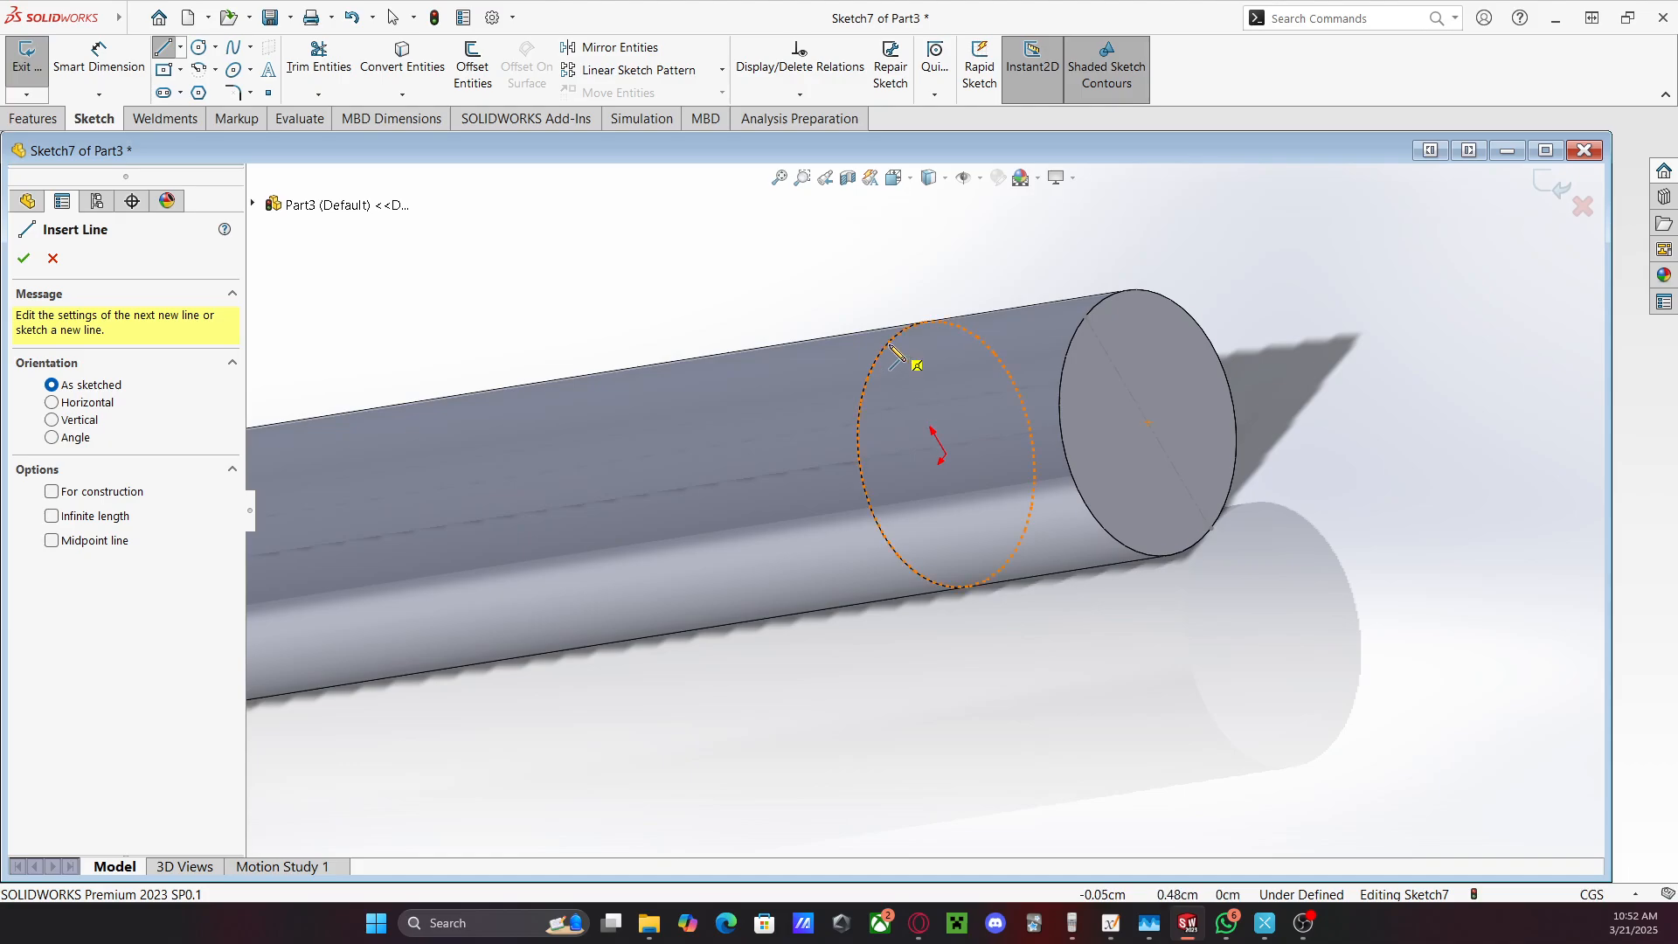
Try a solid vertical line across the diameter of the junction circle and undo it
left_click(884, 348)
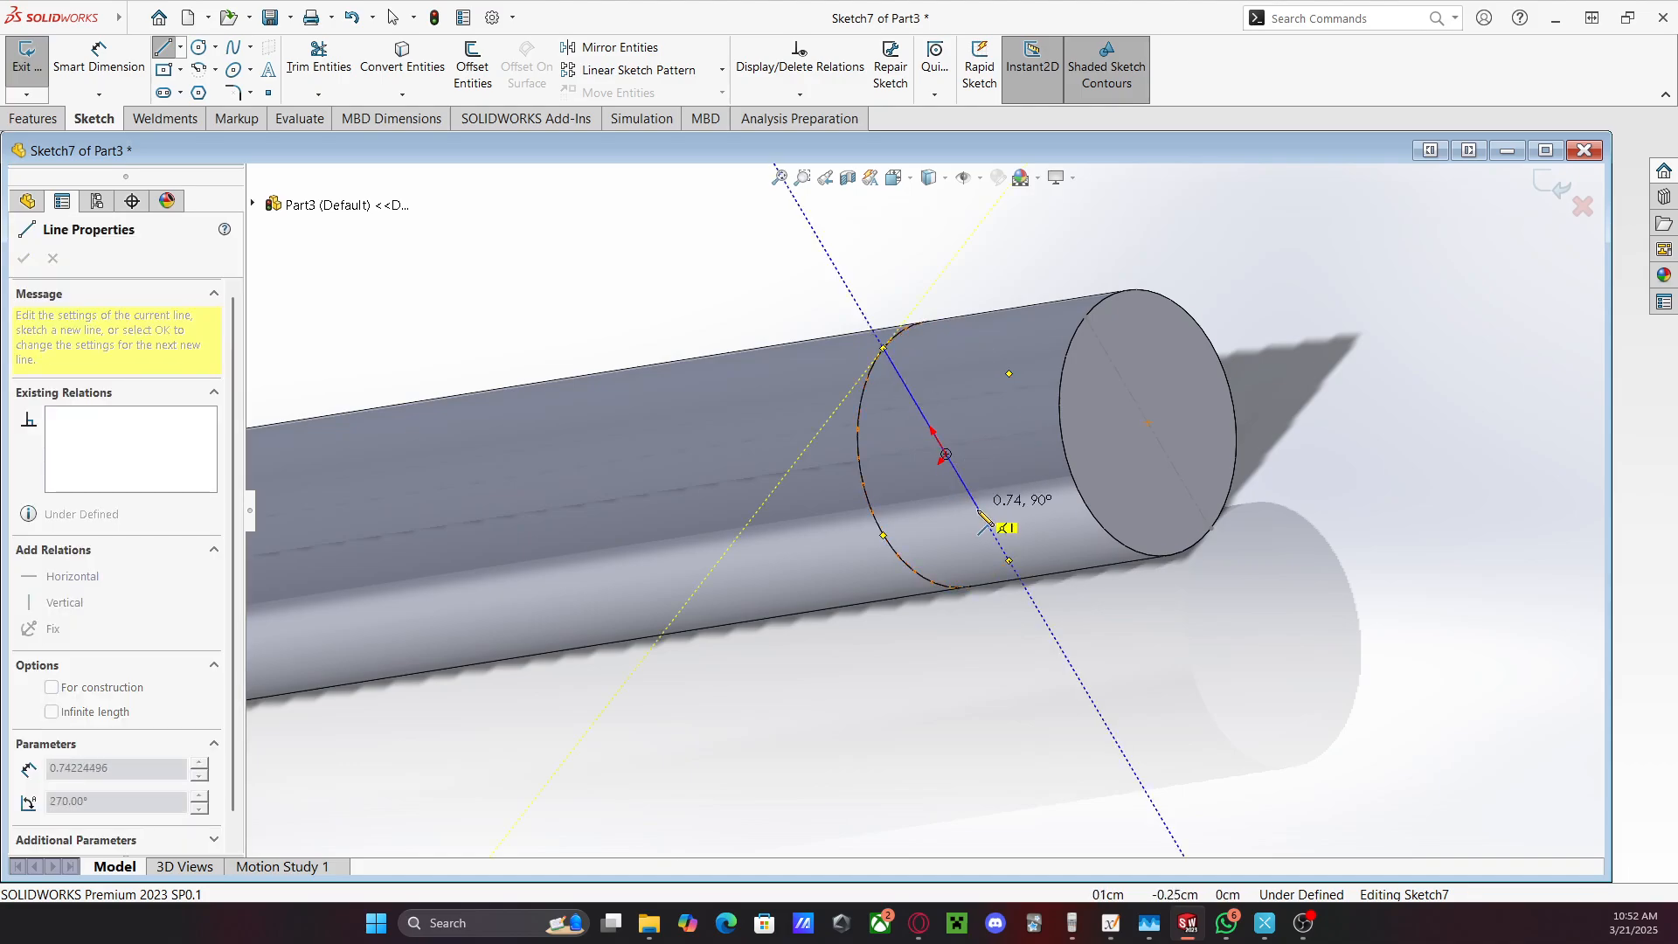
left_click(1009, 560)
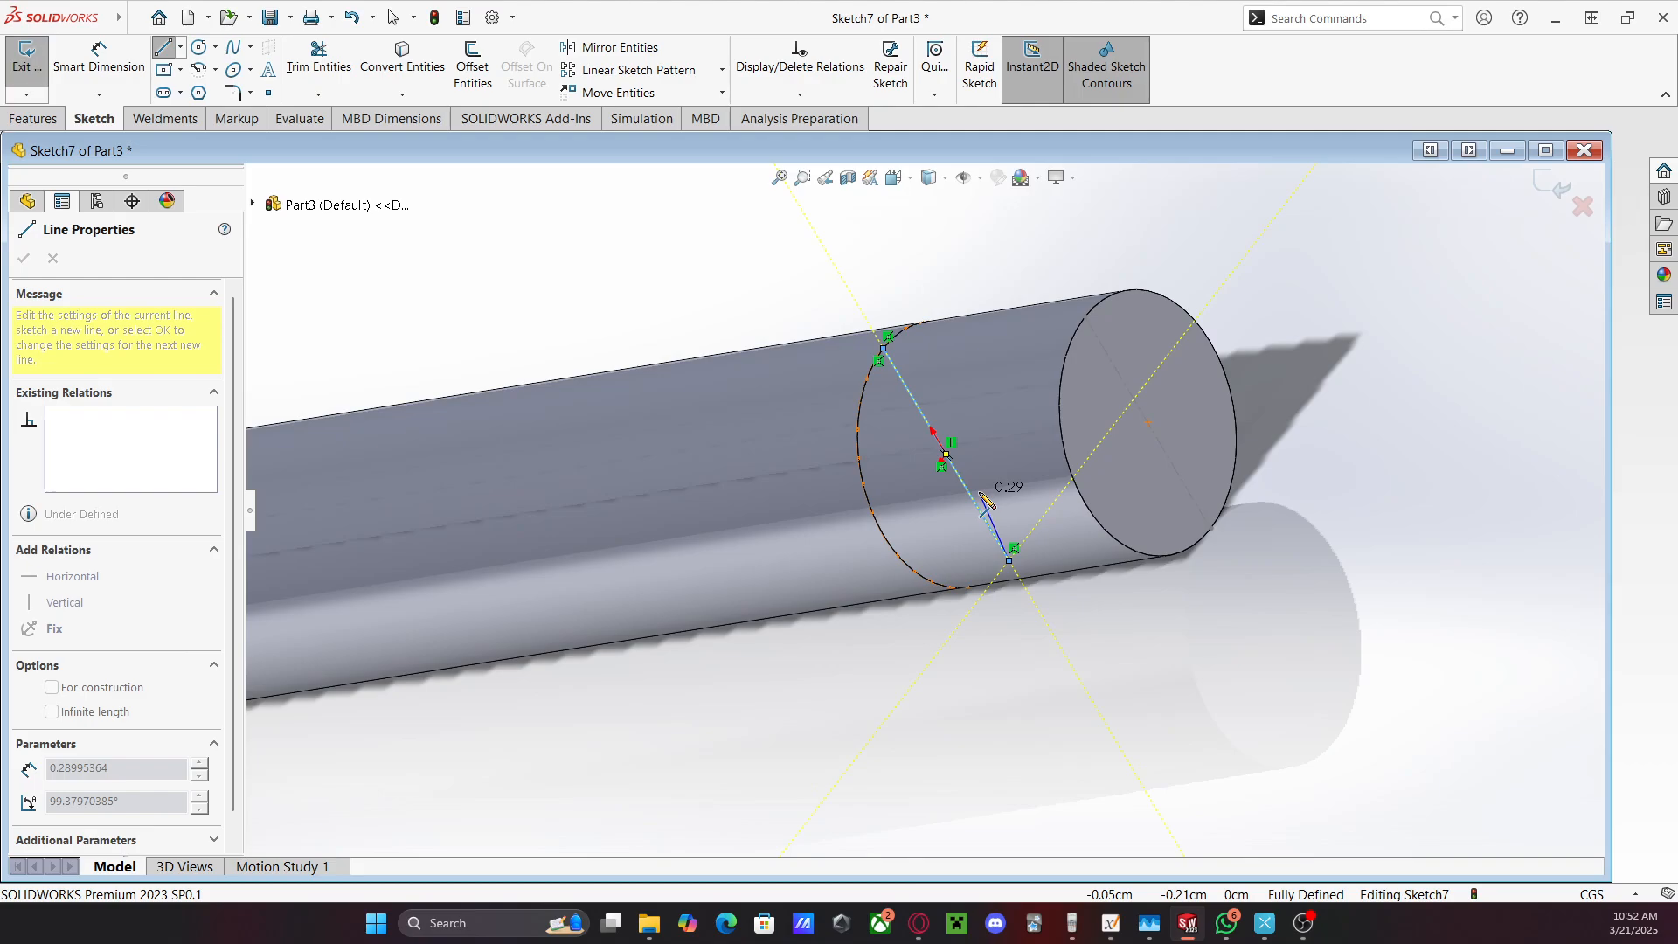
key("Escape")
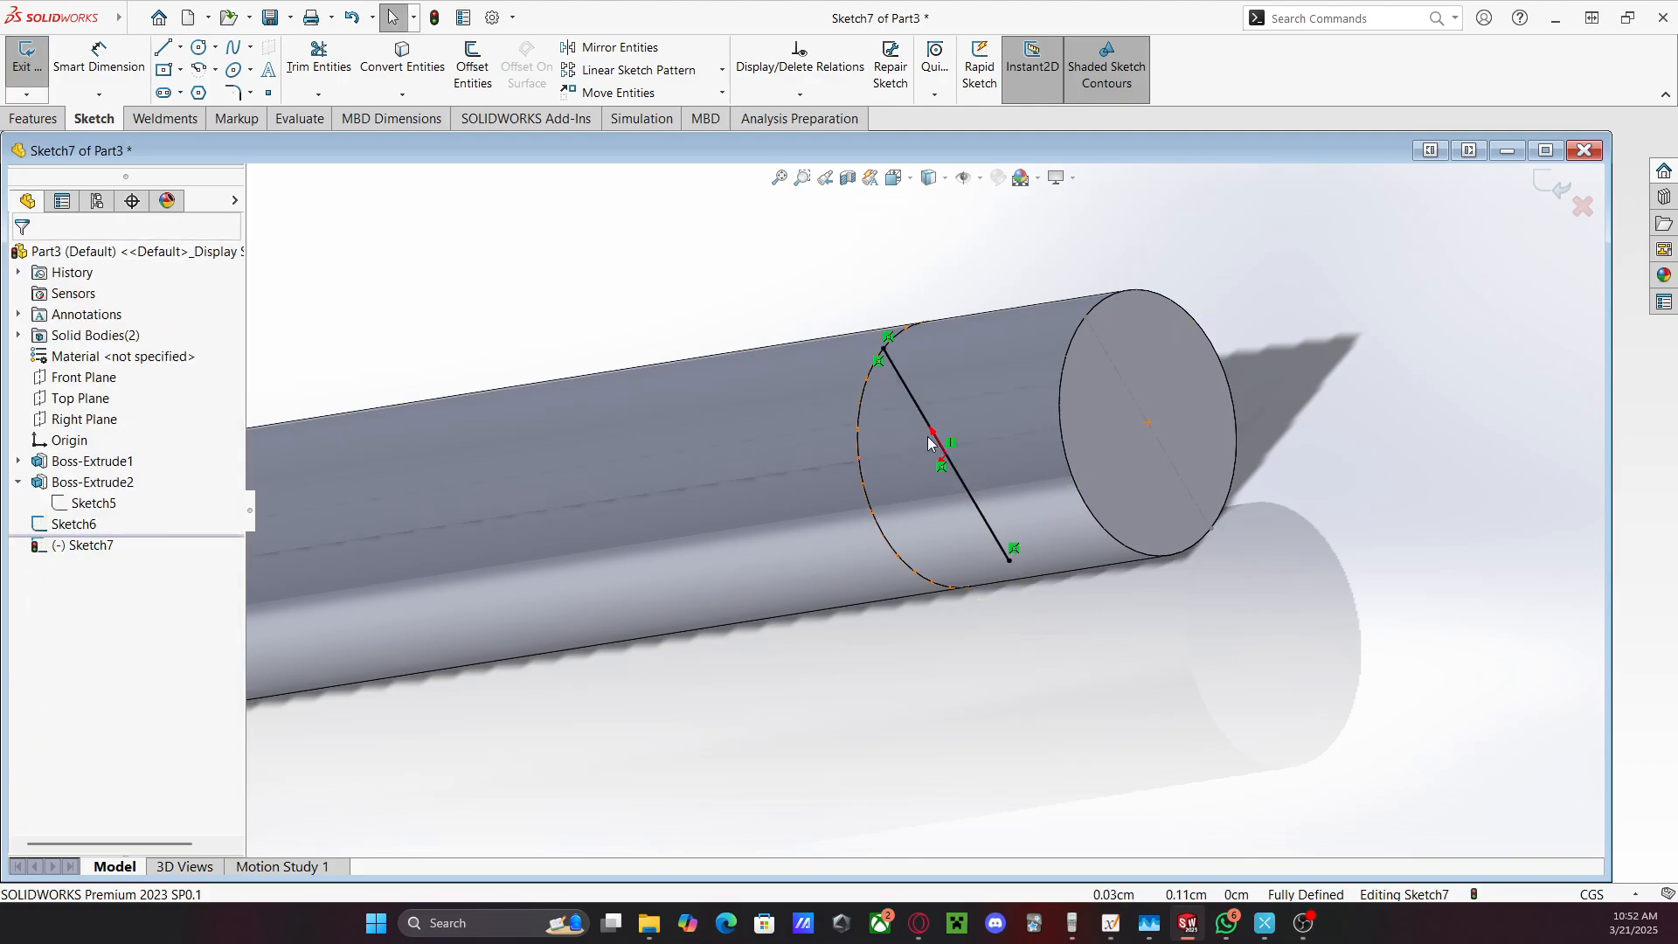
key("ctrl+z")
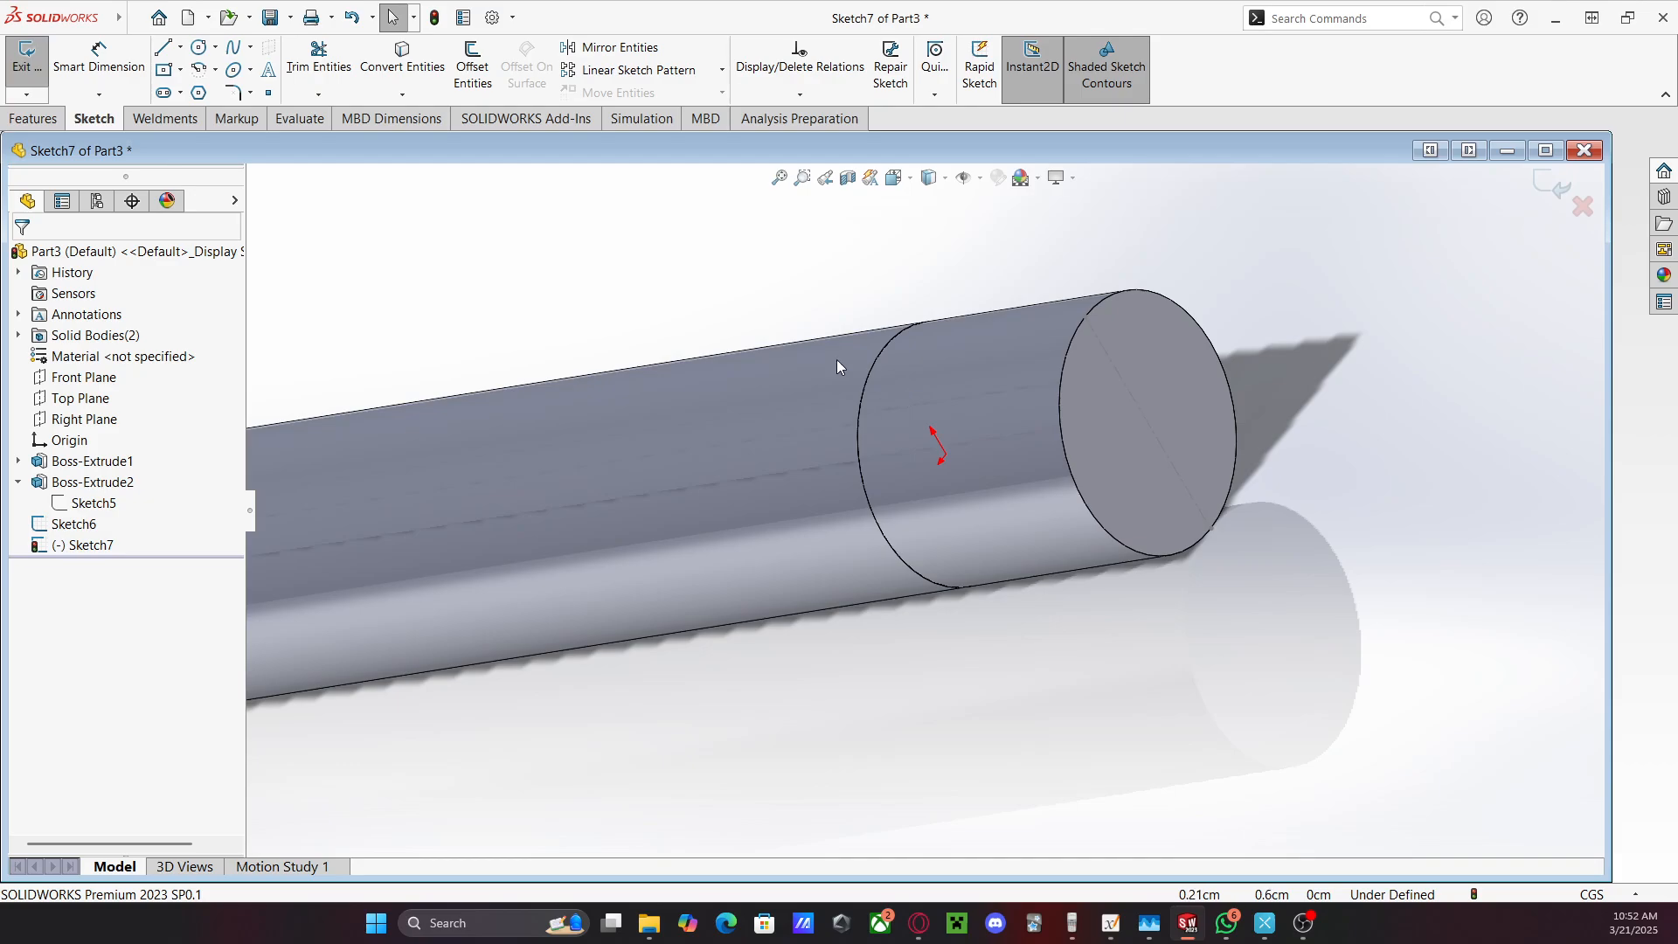
Draw a vertical centerline through the center of the junction circle, spanning its full diameter
left_click(181, 47)
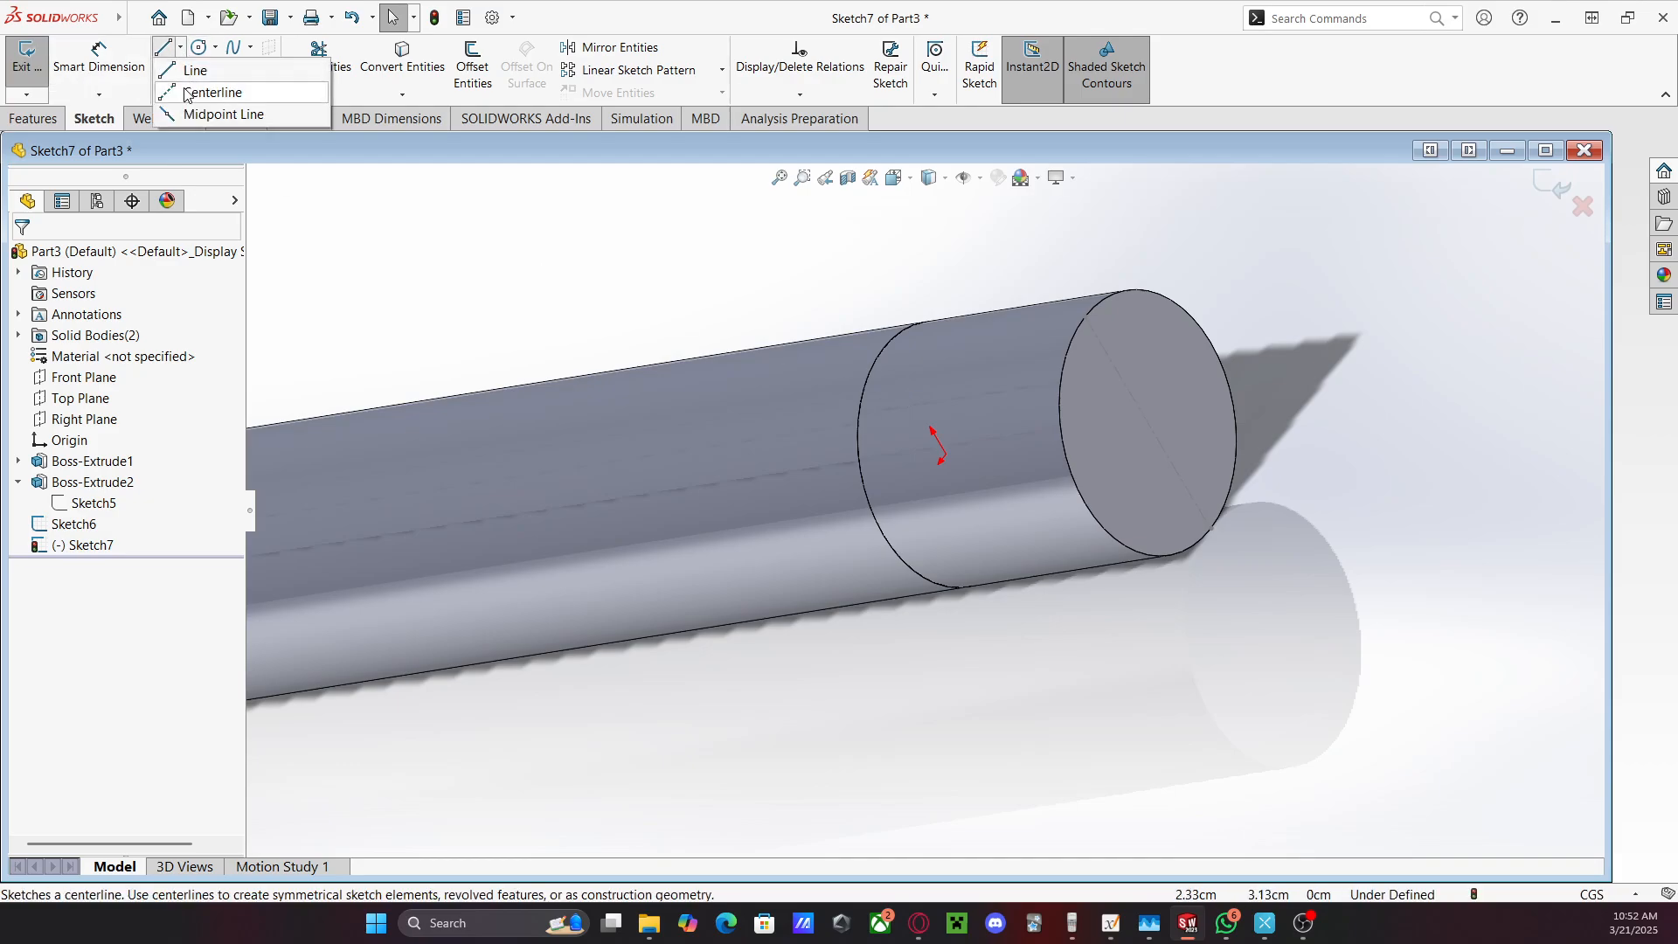
left_click(209, 88)
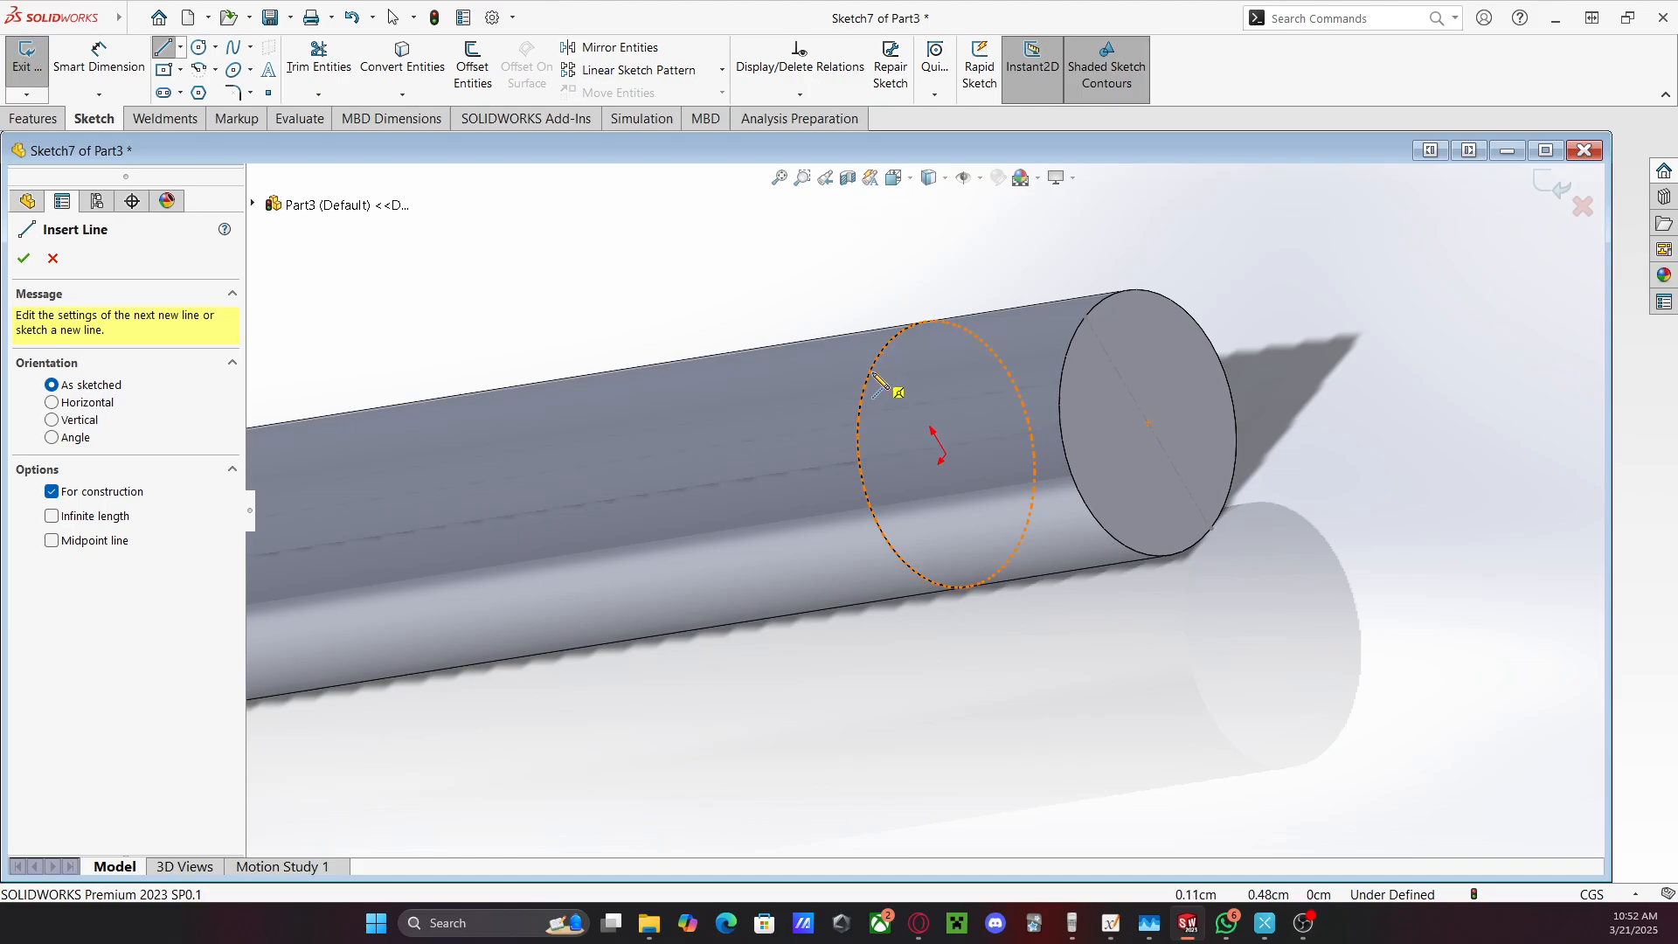
left_click_drag(883, 348, 1011, 559)
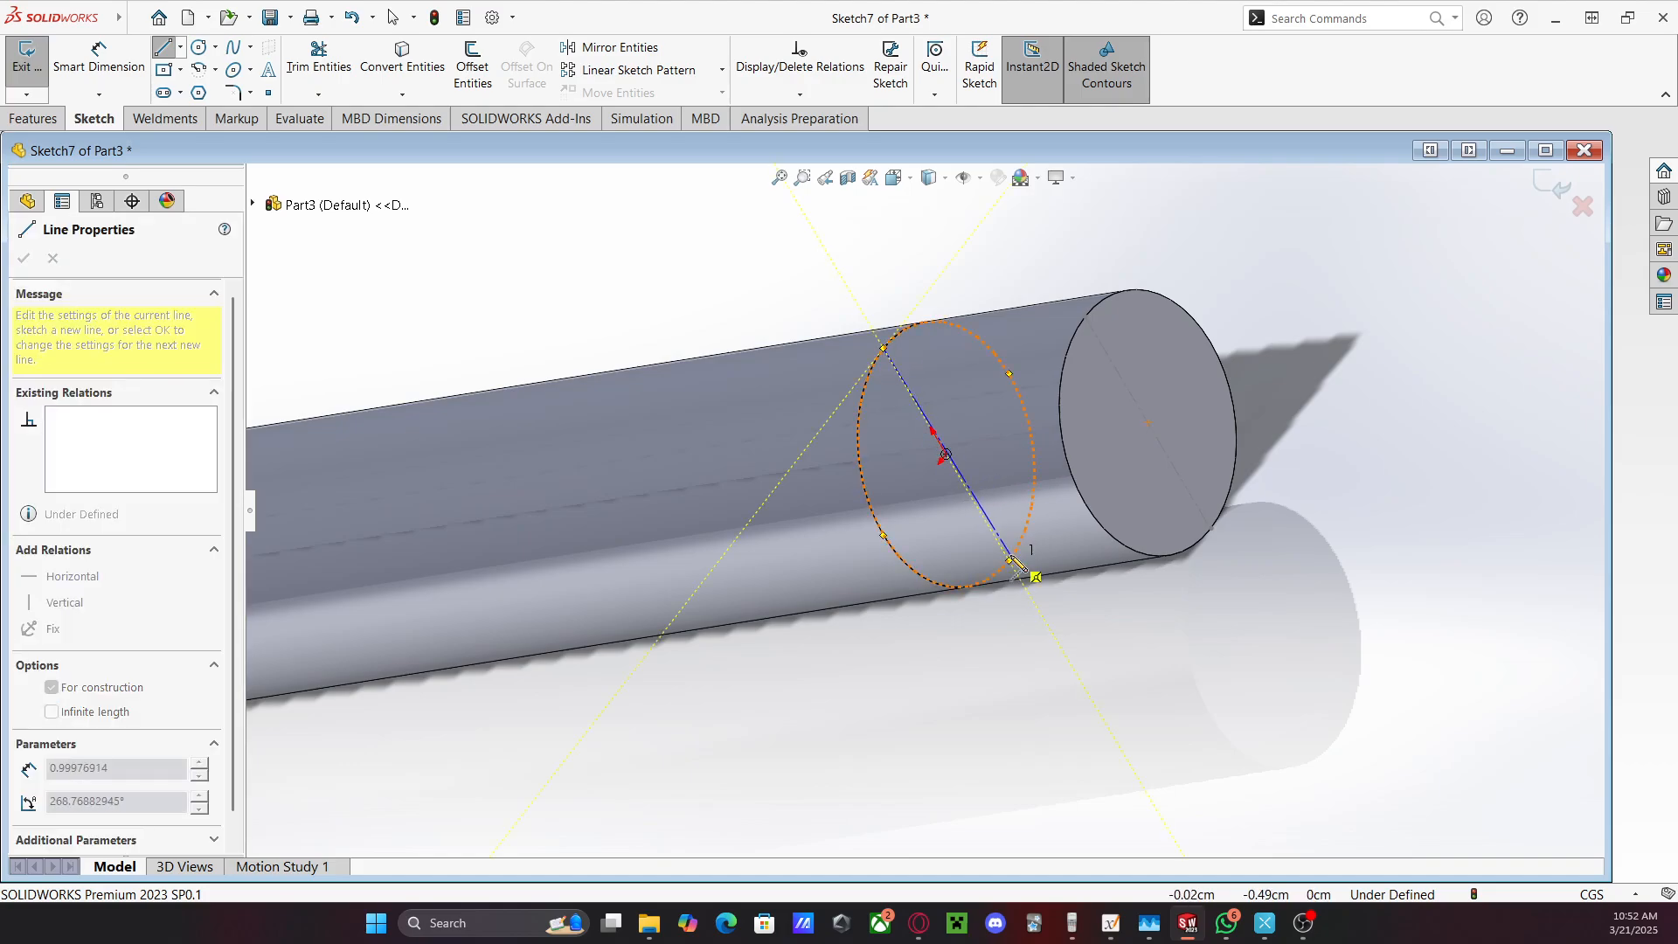
left_click(1012, 561)
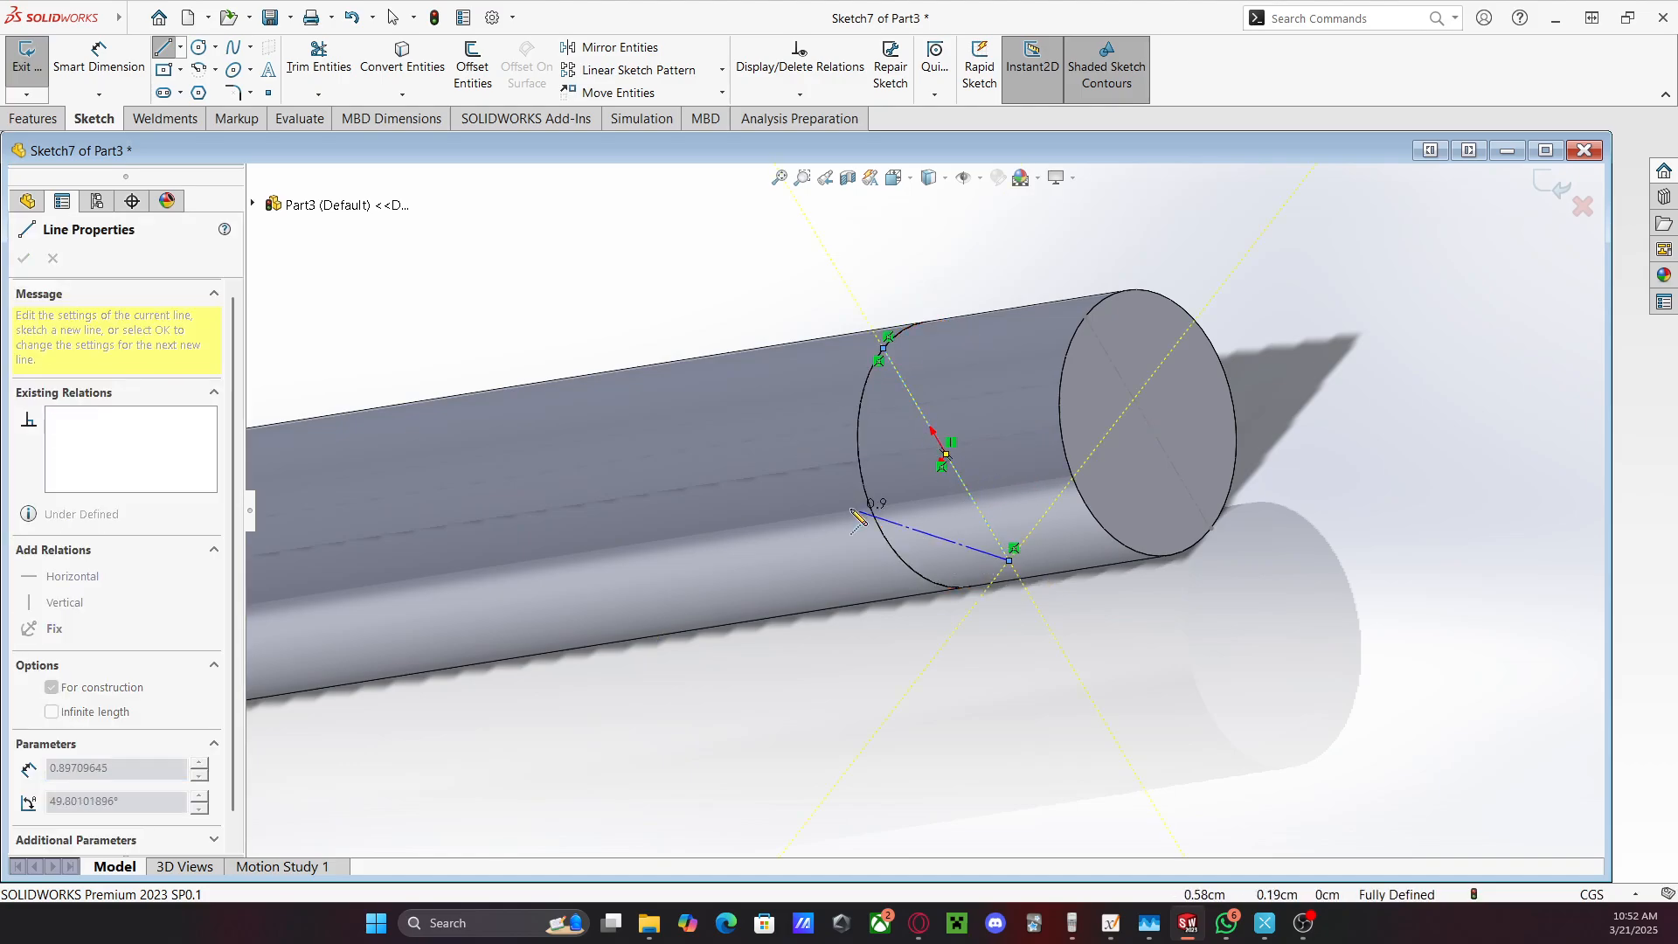
key("Escape")
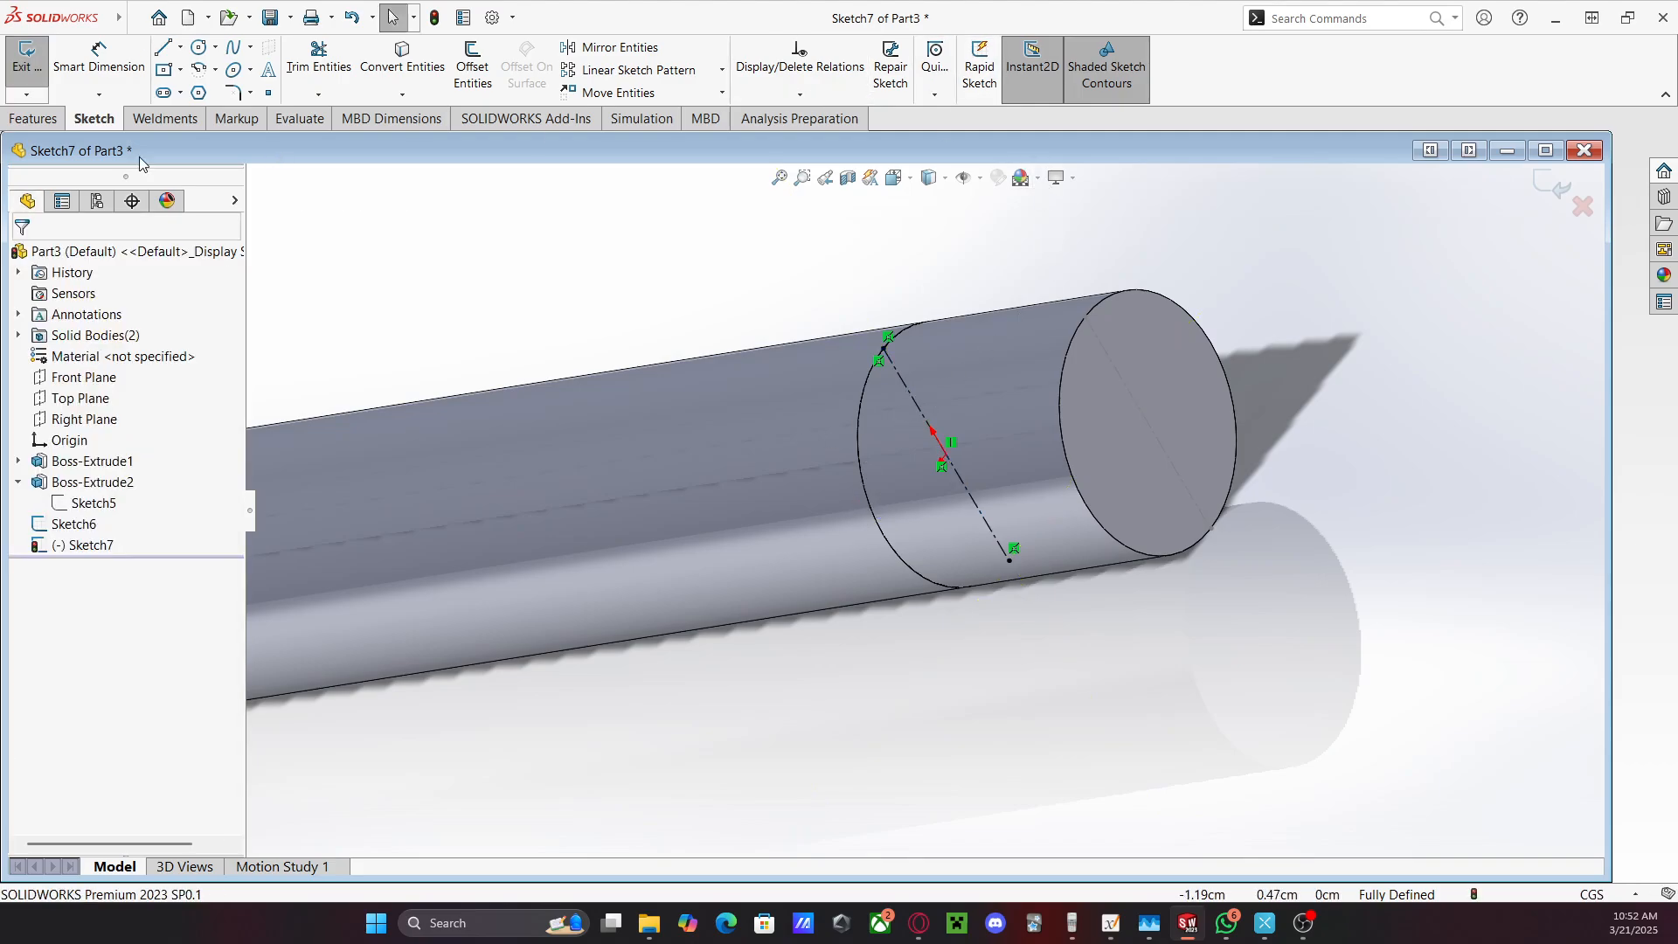
Exit the sketch on the junction circle between the 1 cm and 19 cm segments
left_click(35, 119)
left_click(863, 96)
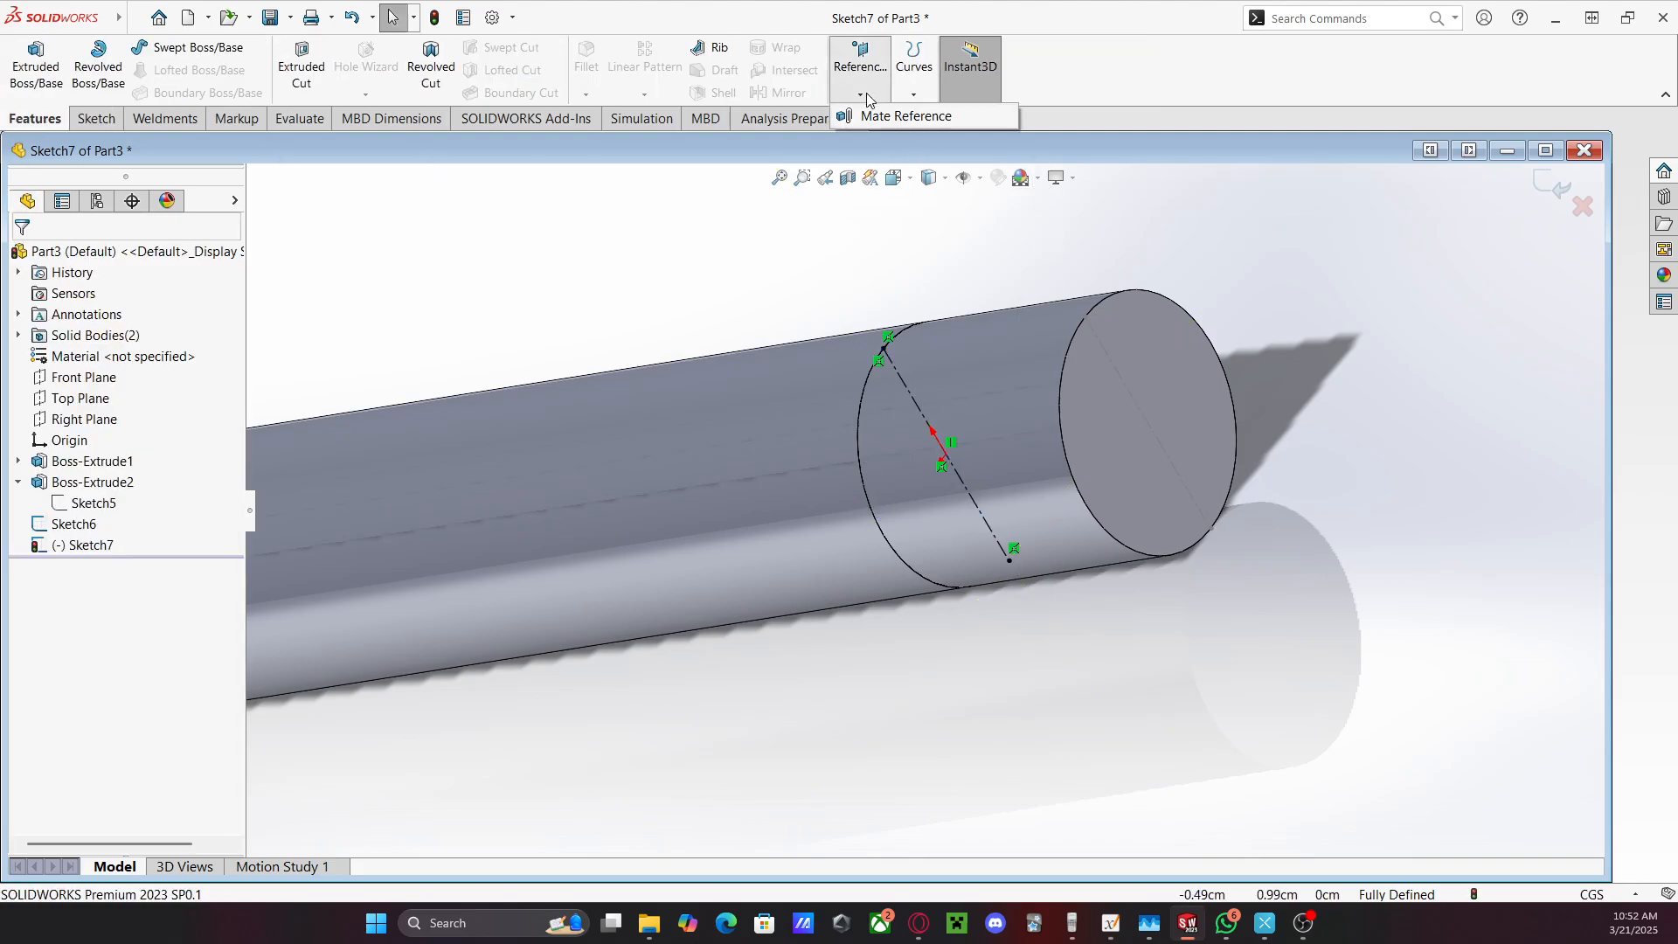
left_click(853, 98)
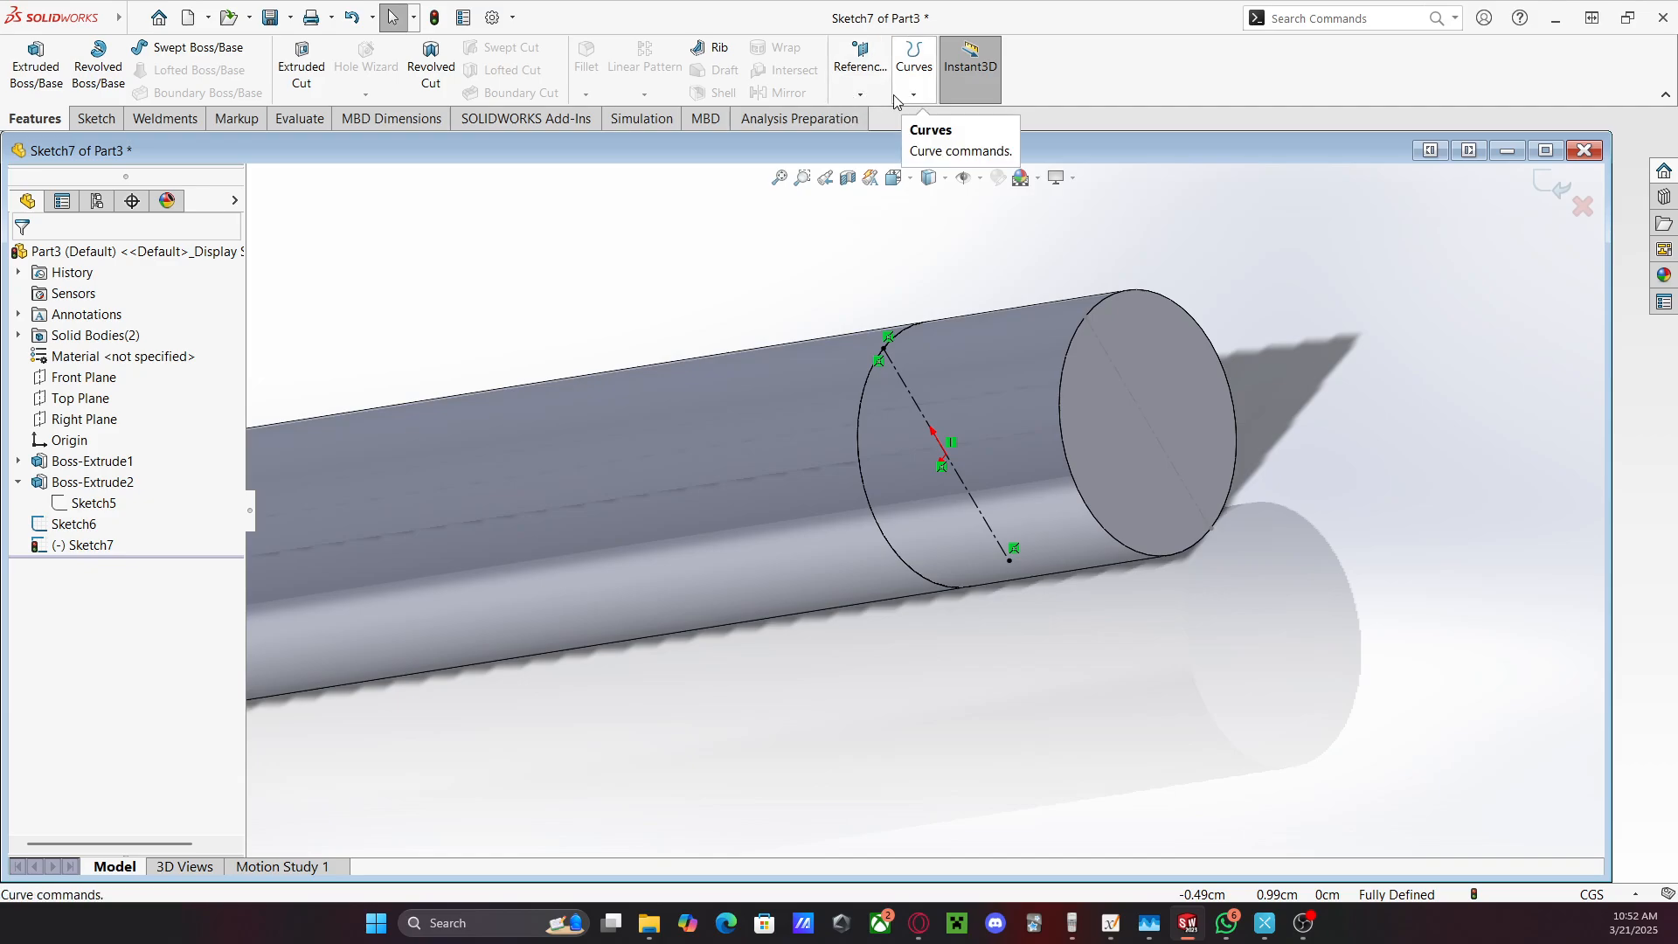
left_click(854, 97)
left_click(609, 282)
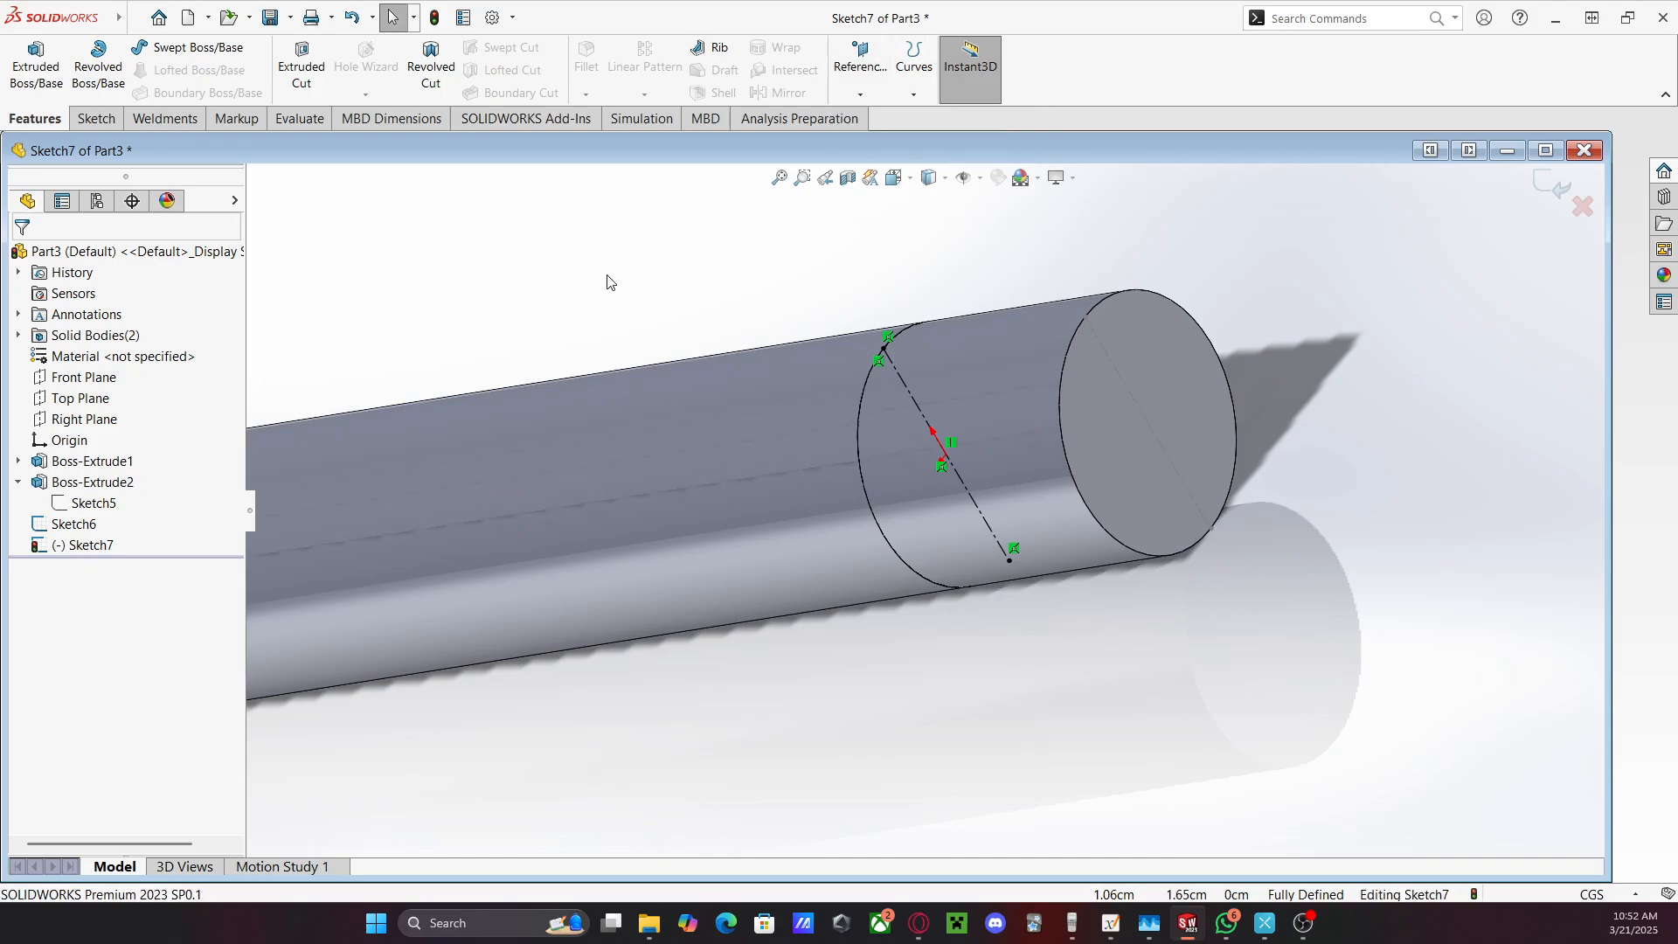
left_click(1555, 186)
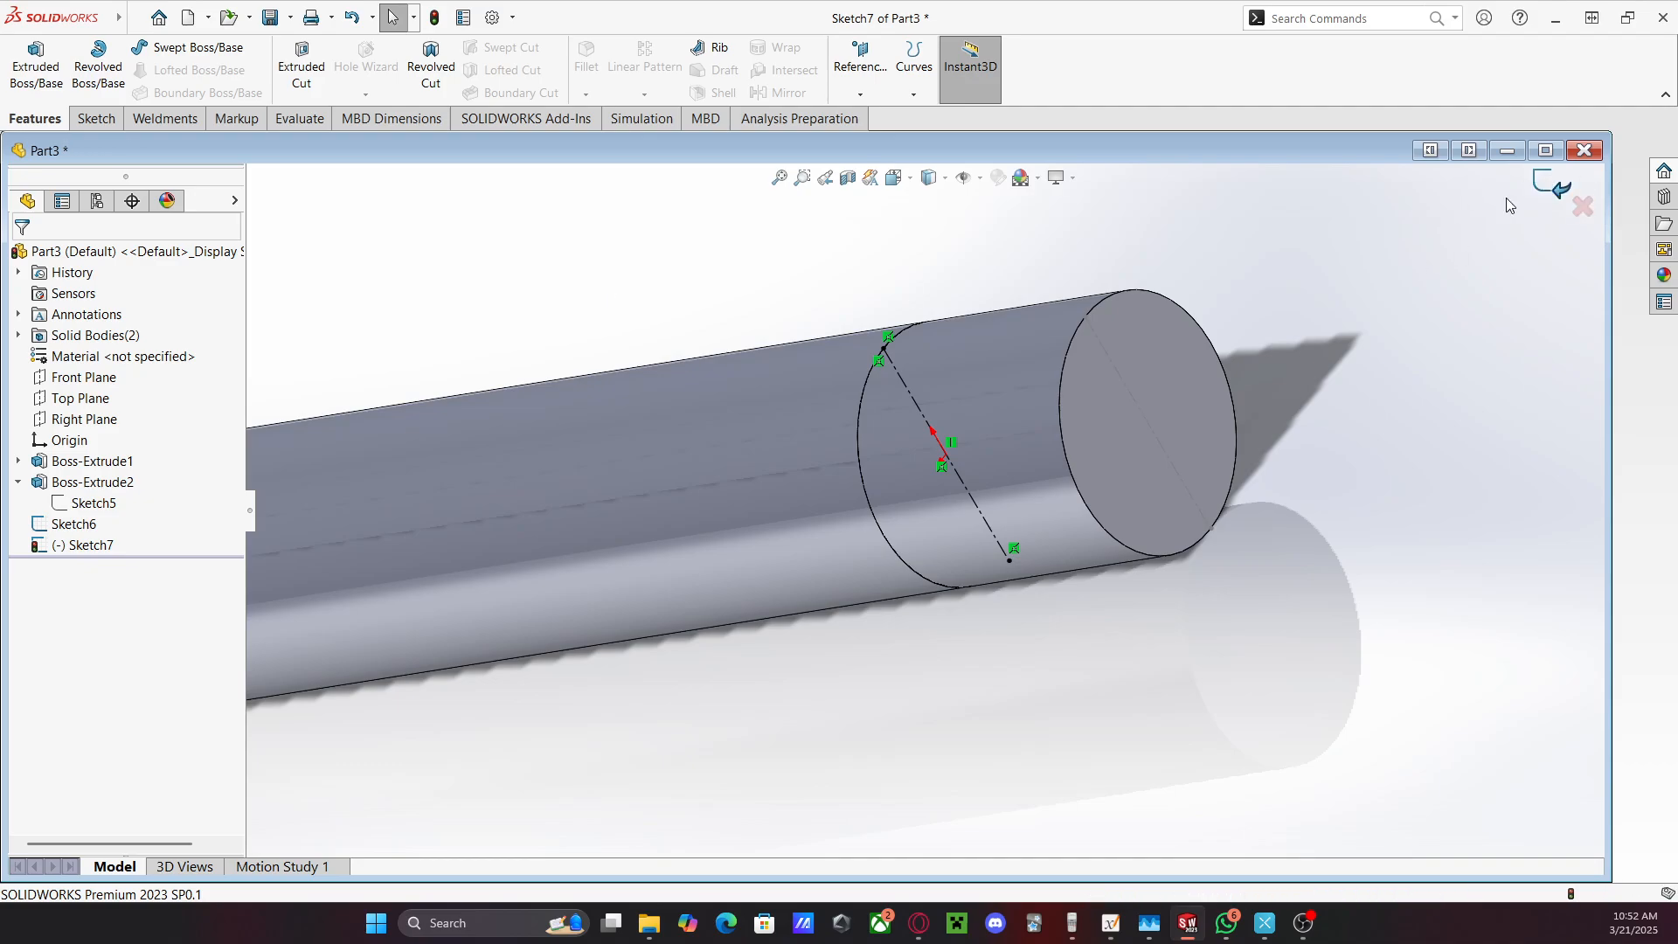
Create a reference point on the upper endpoint of the junction circle's centerline
left_click(868, 77)
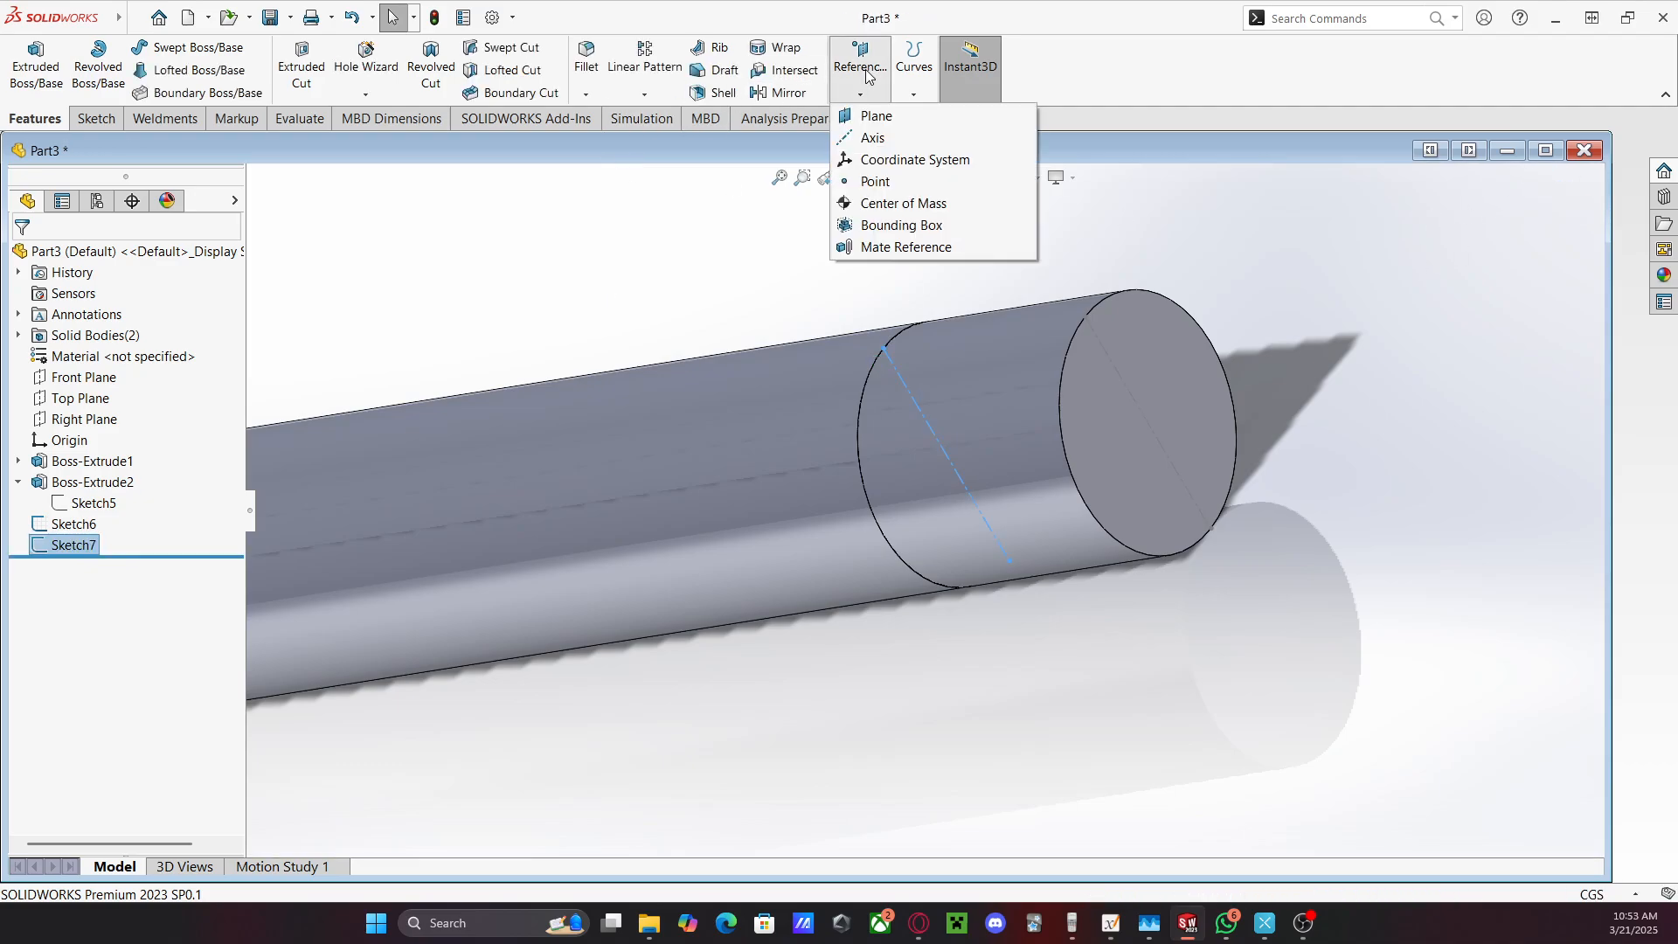
left_click(873, 182)
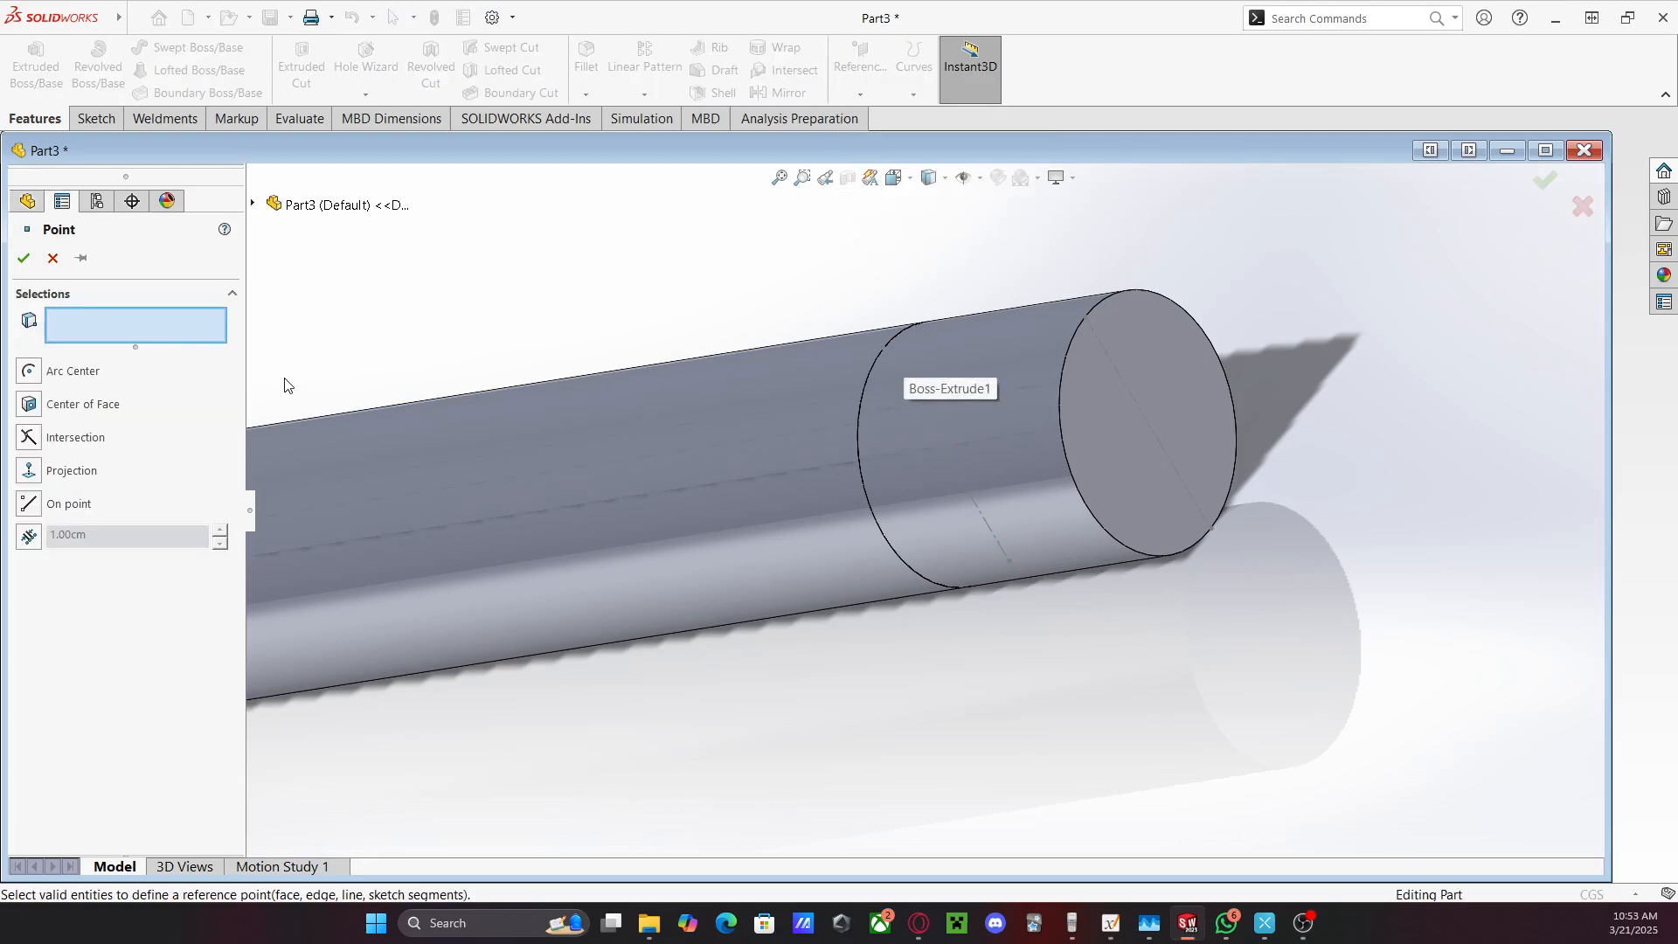
left_click(884, 347)
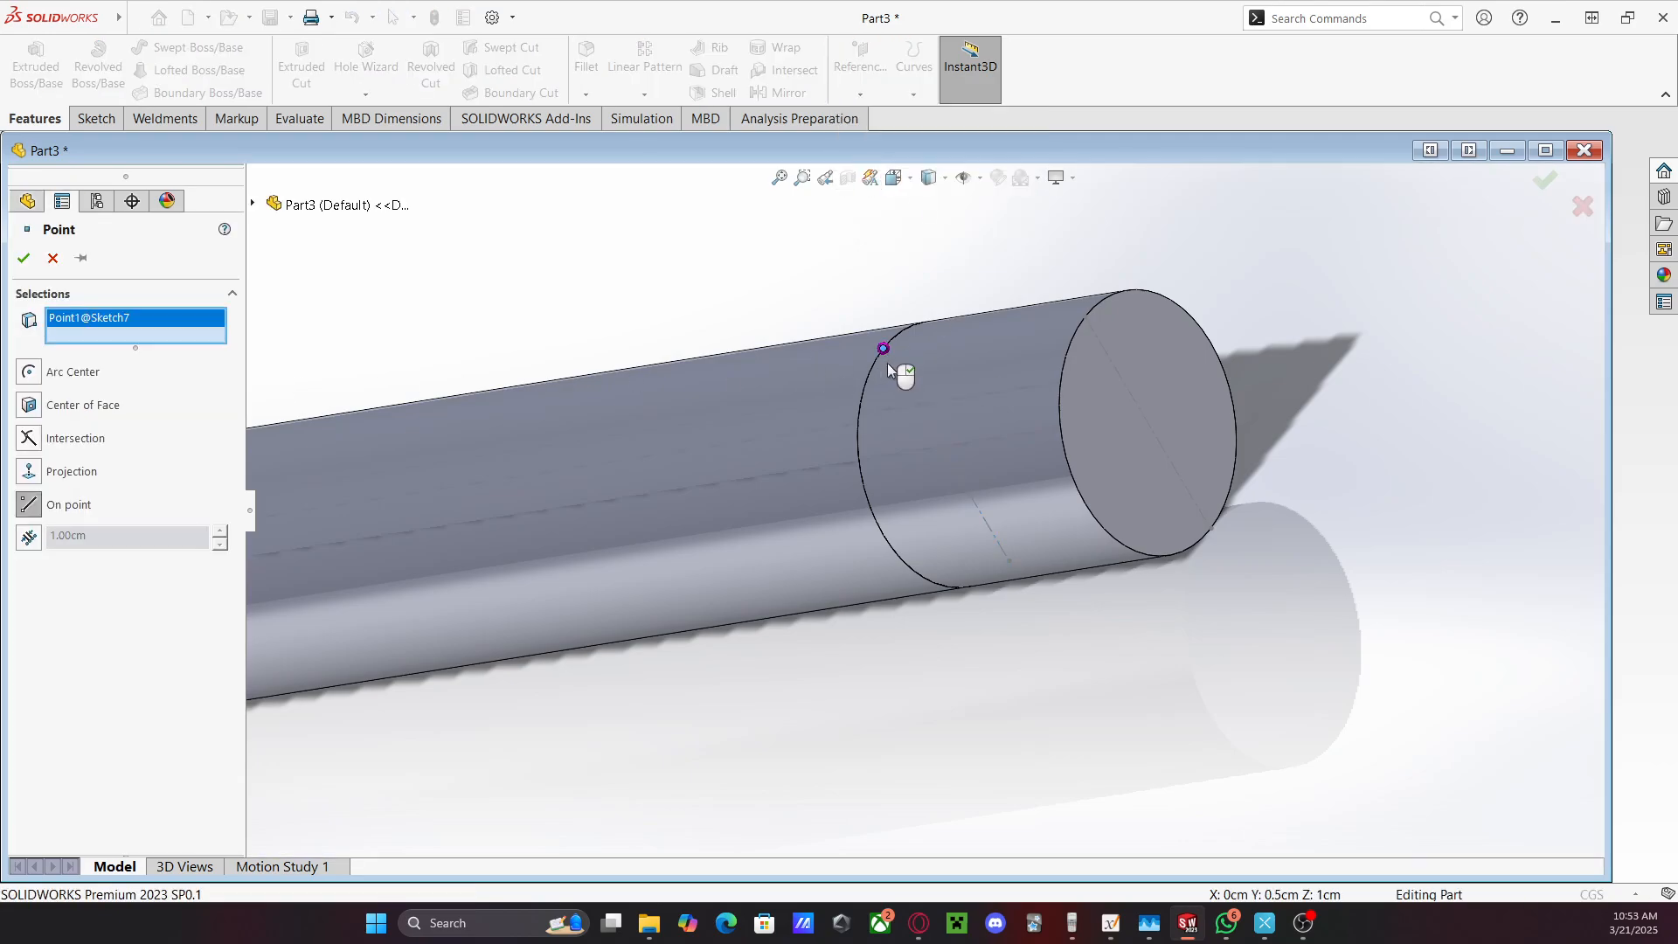
left_click(26, 259)
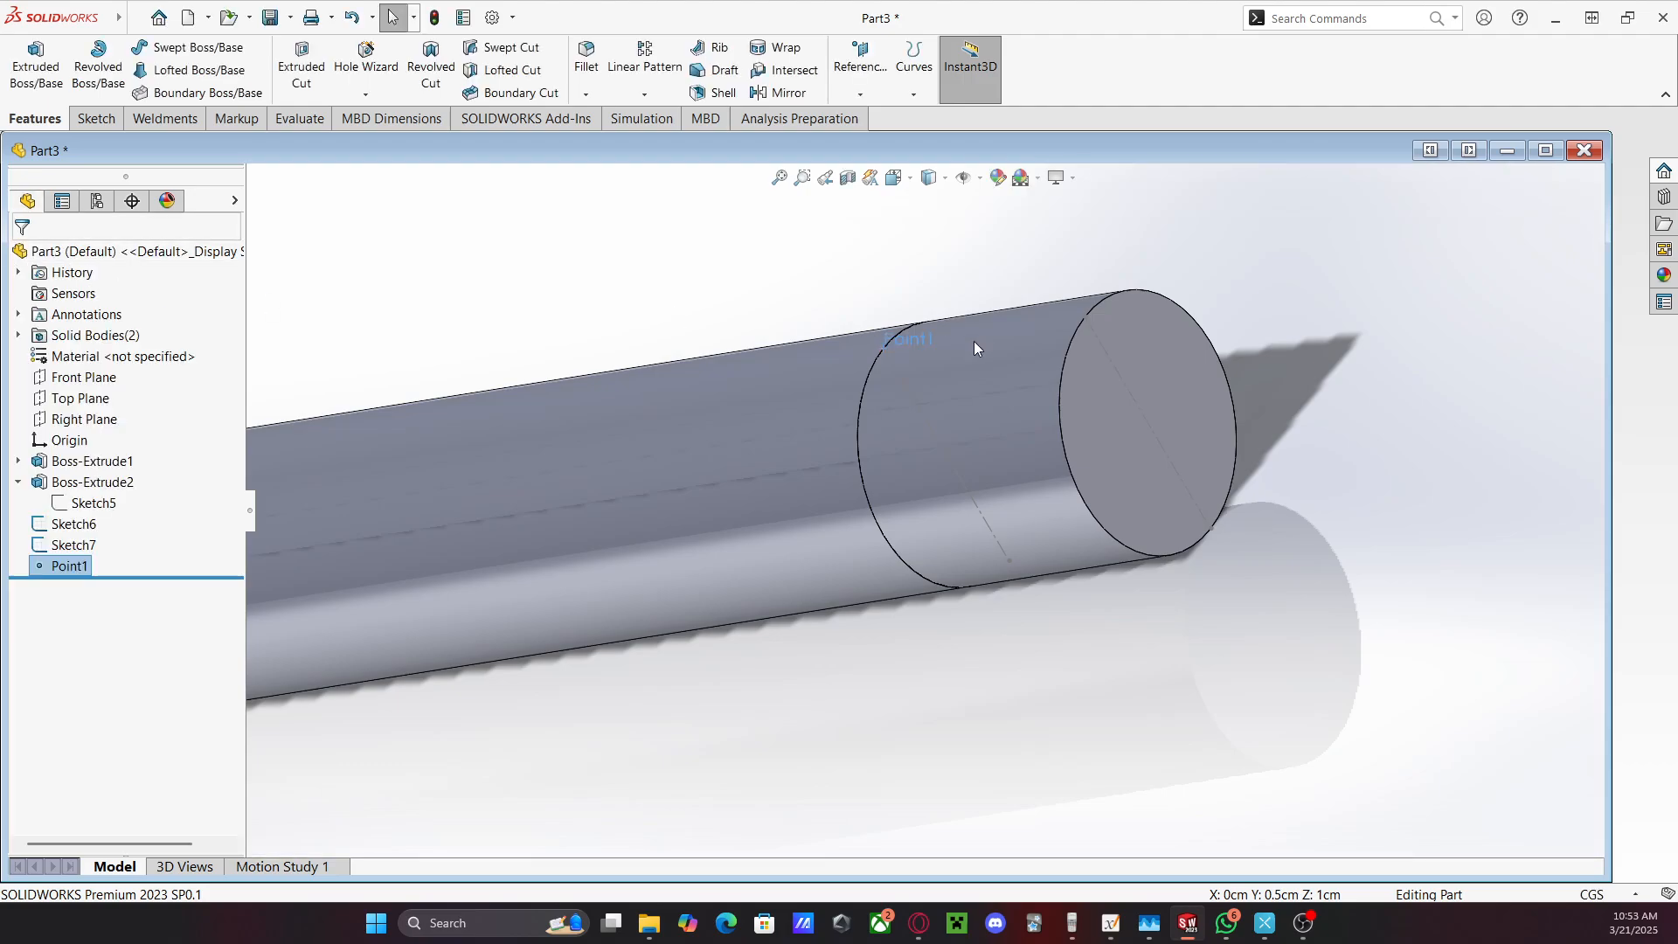
mouse_move(947, 305)
middle_mouse_down()
mouse_move(1011, 280)
mouse_move(940, 277)
mouse_move(934, 373)
mouse_move(952, 270)
mouse_move(945, 296)
middle_mouse_up()
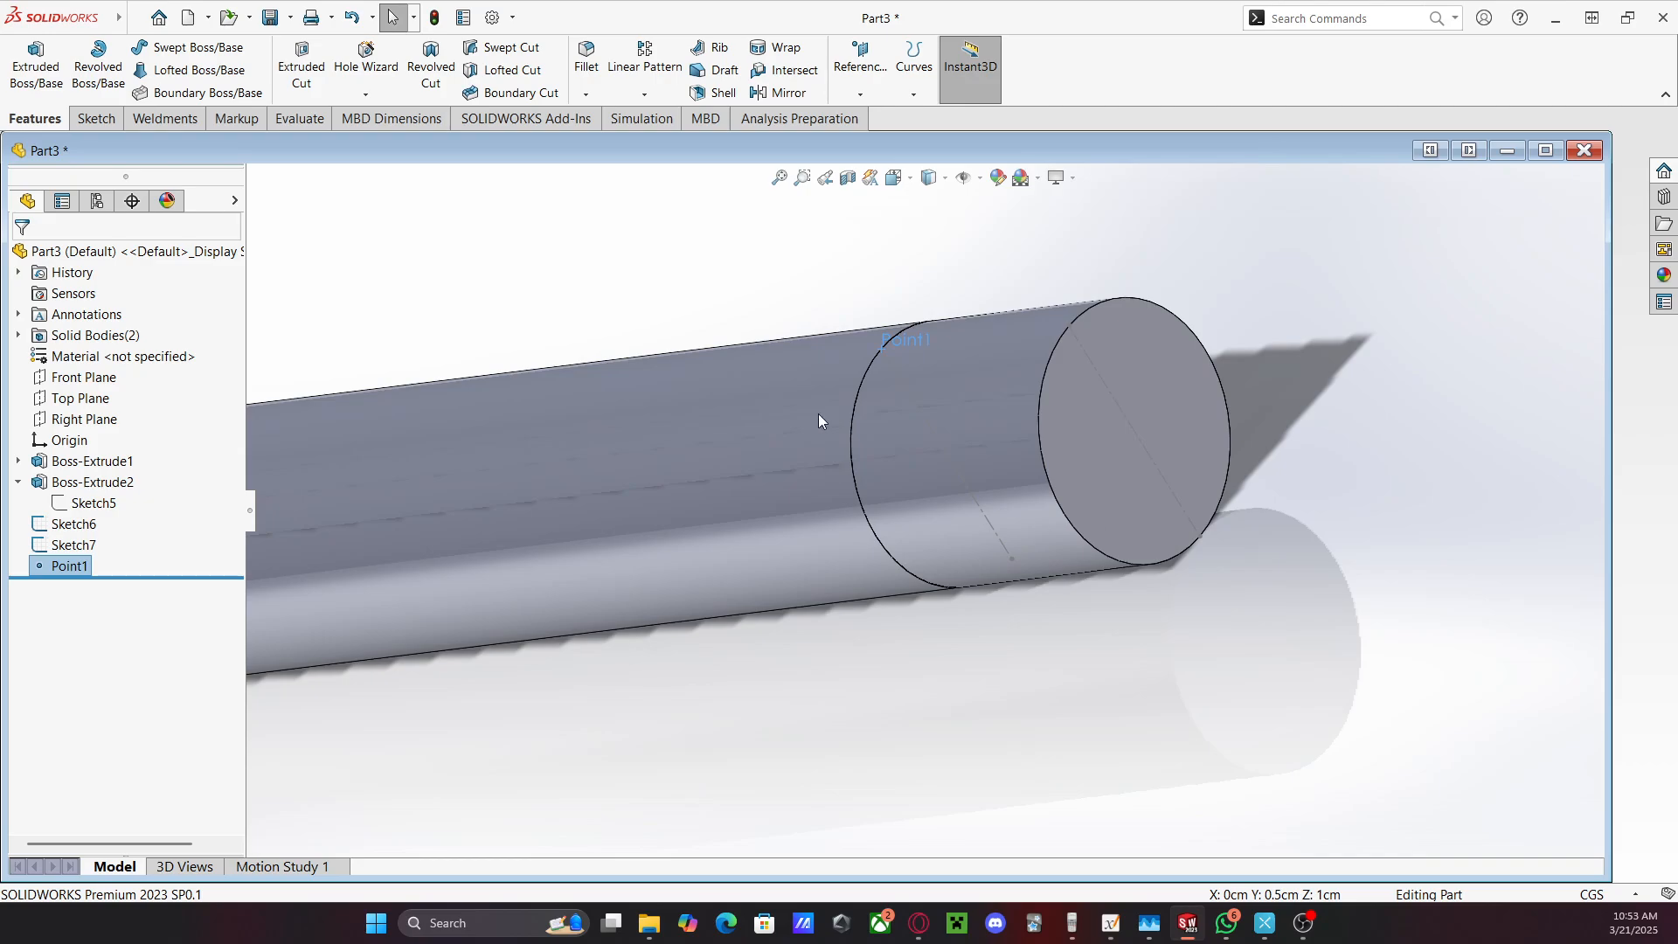
left_click(861, 61)
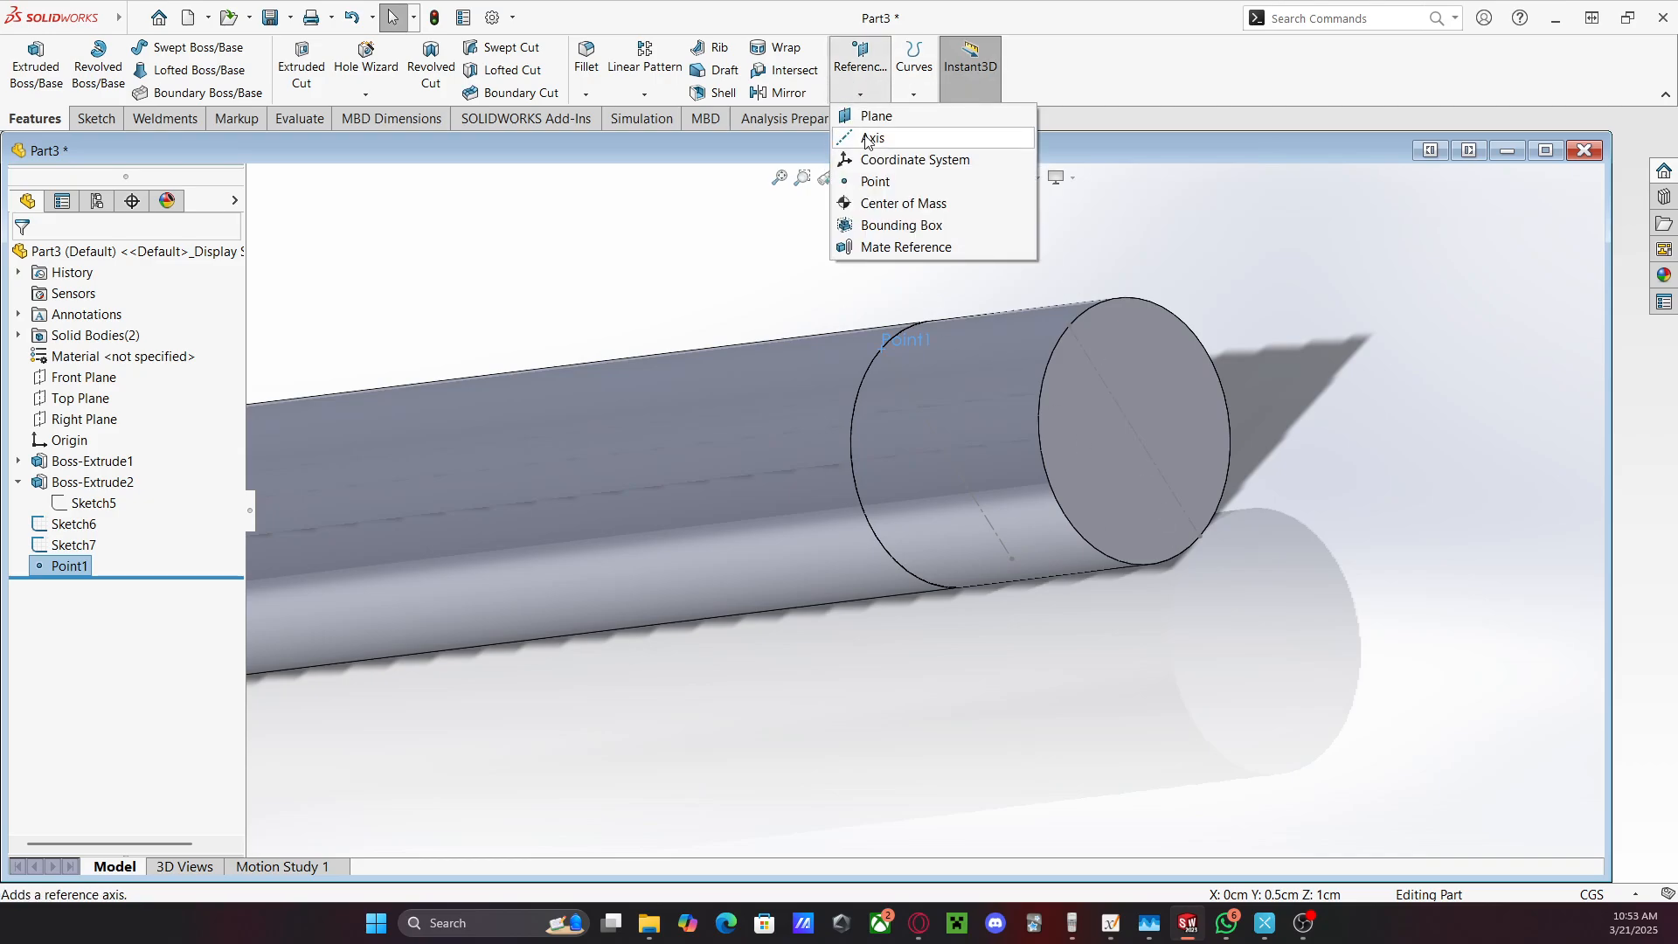
left_click(868, 185)
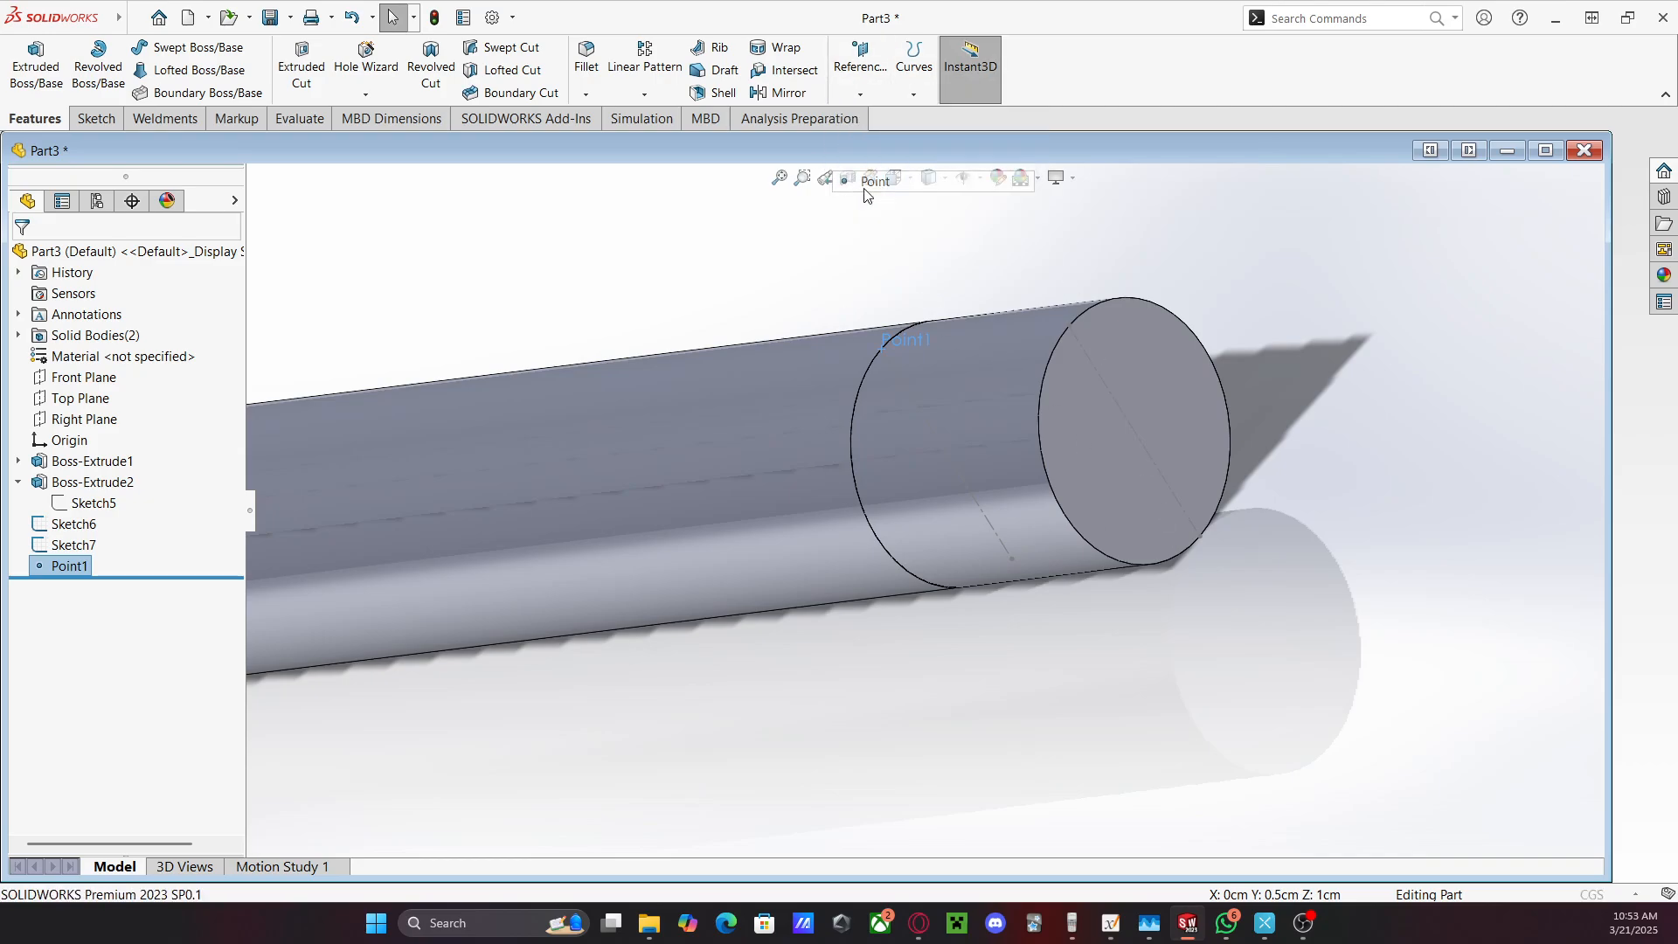
left_click(1199, 535)
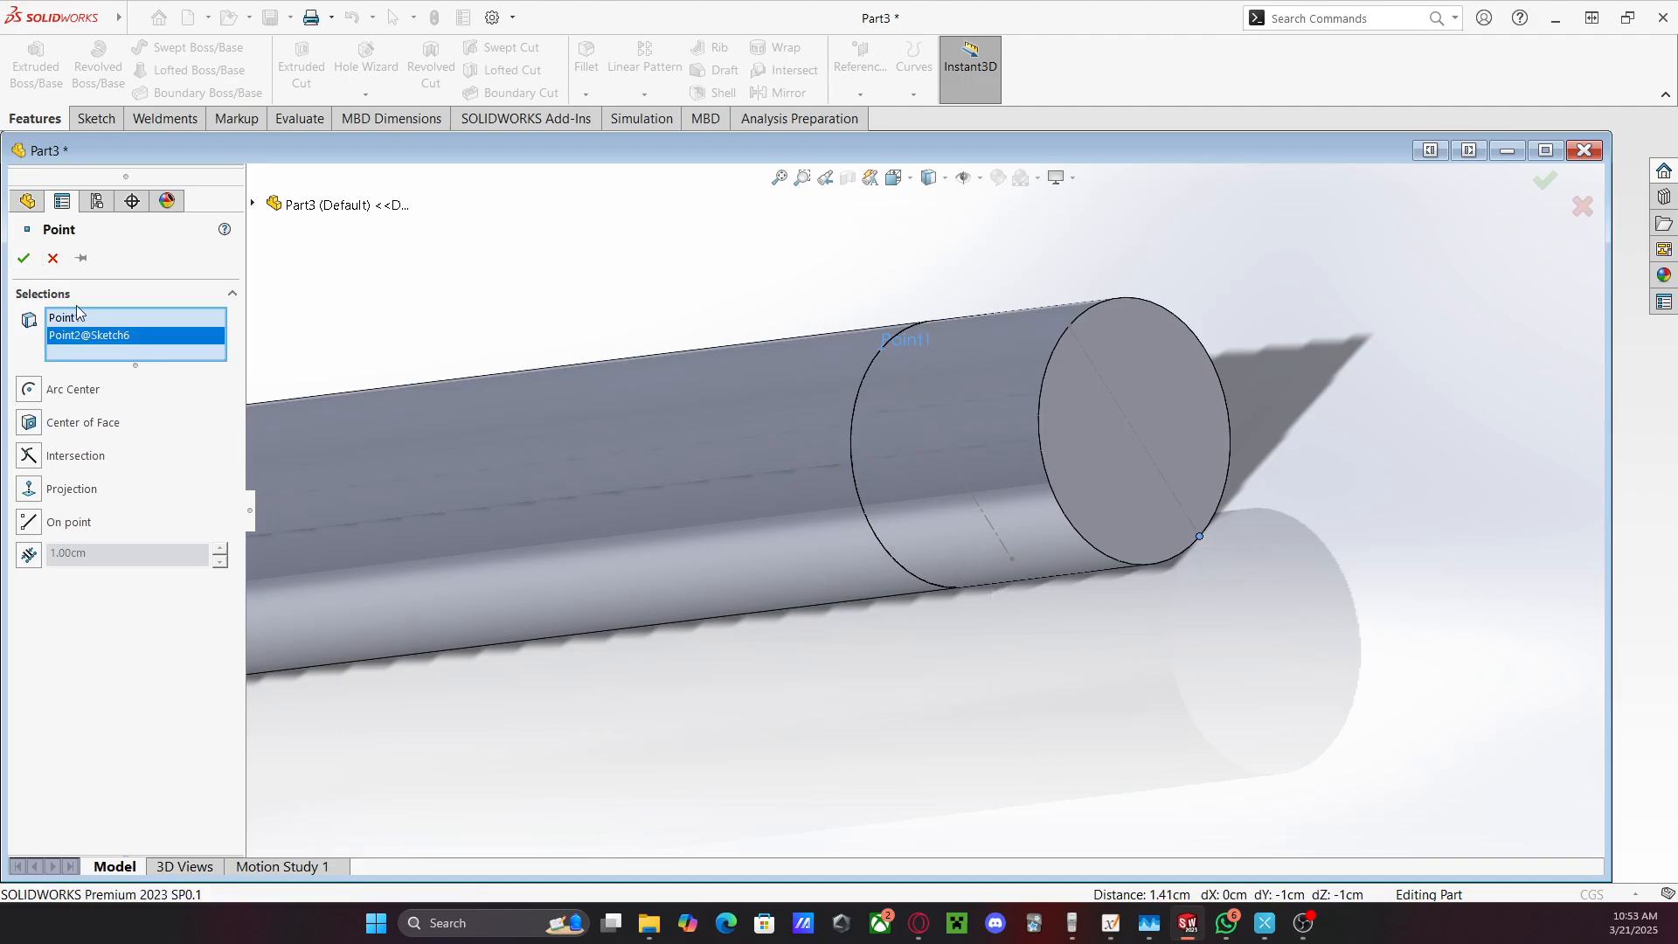
left_click(24, 258)
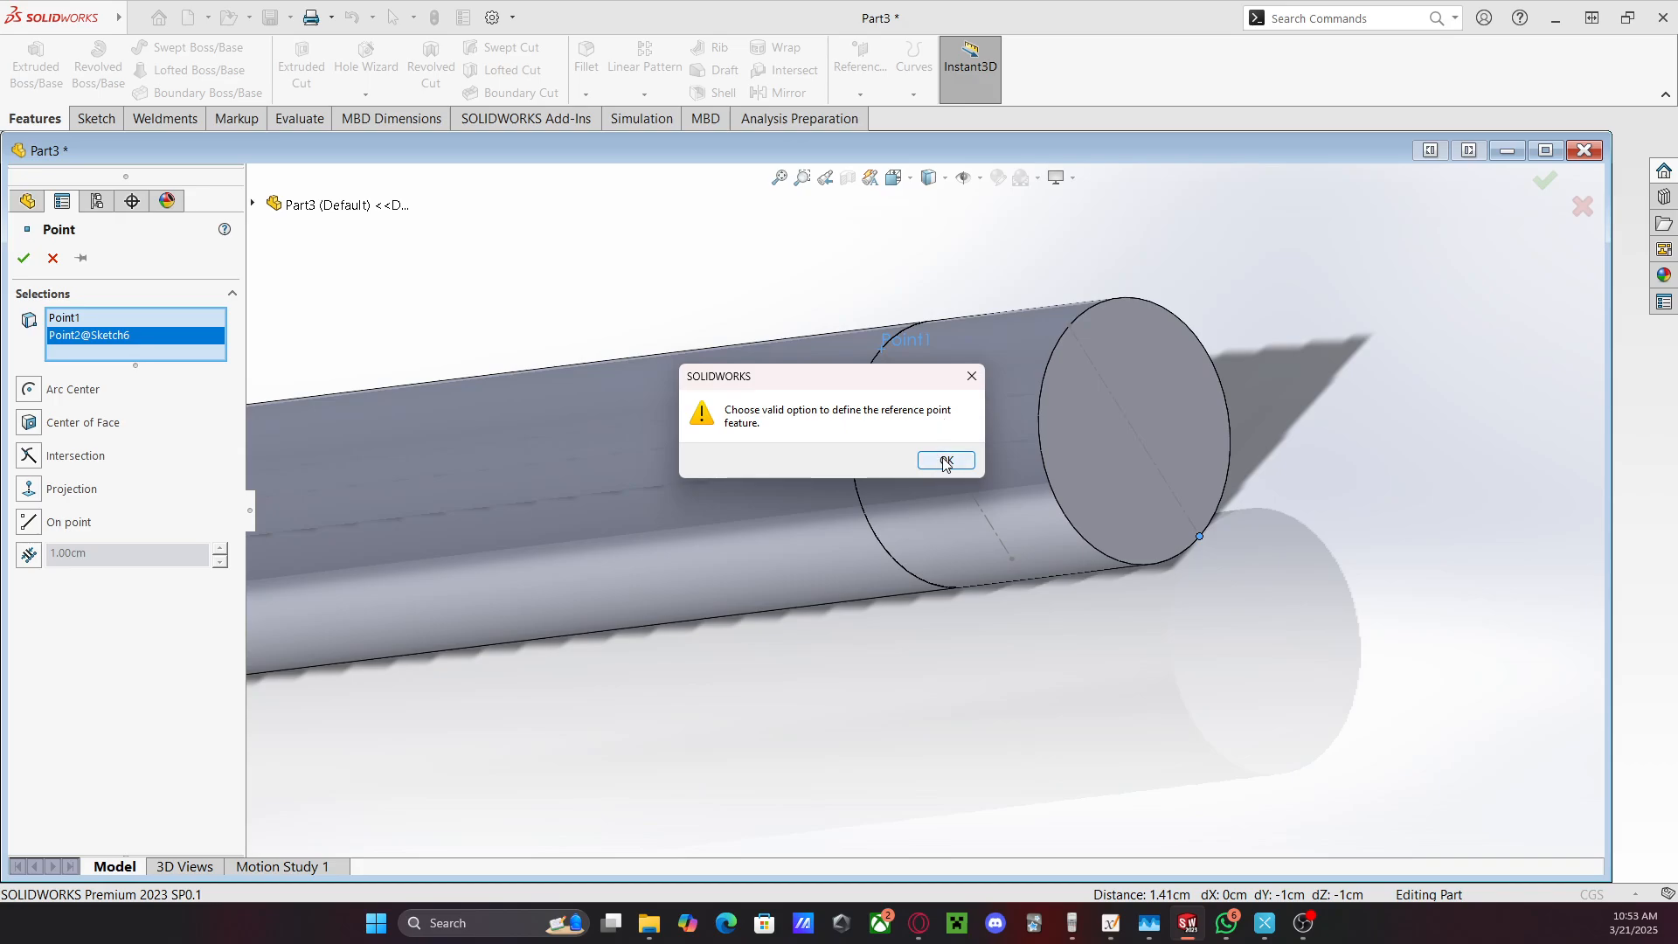
left_click(946, 462)
left_click(53, 257)
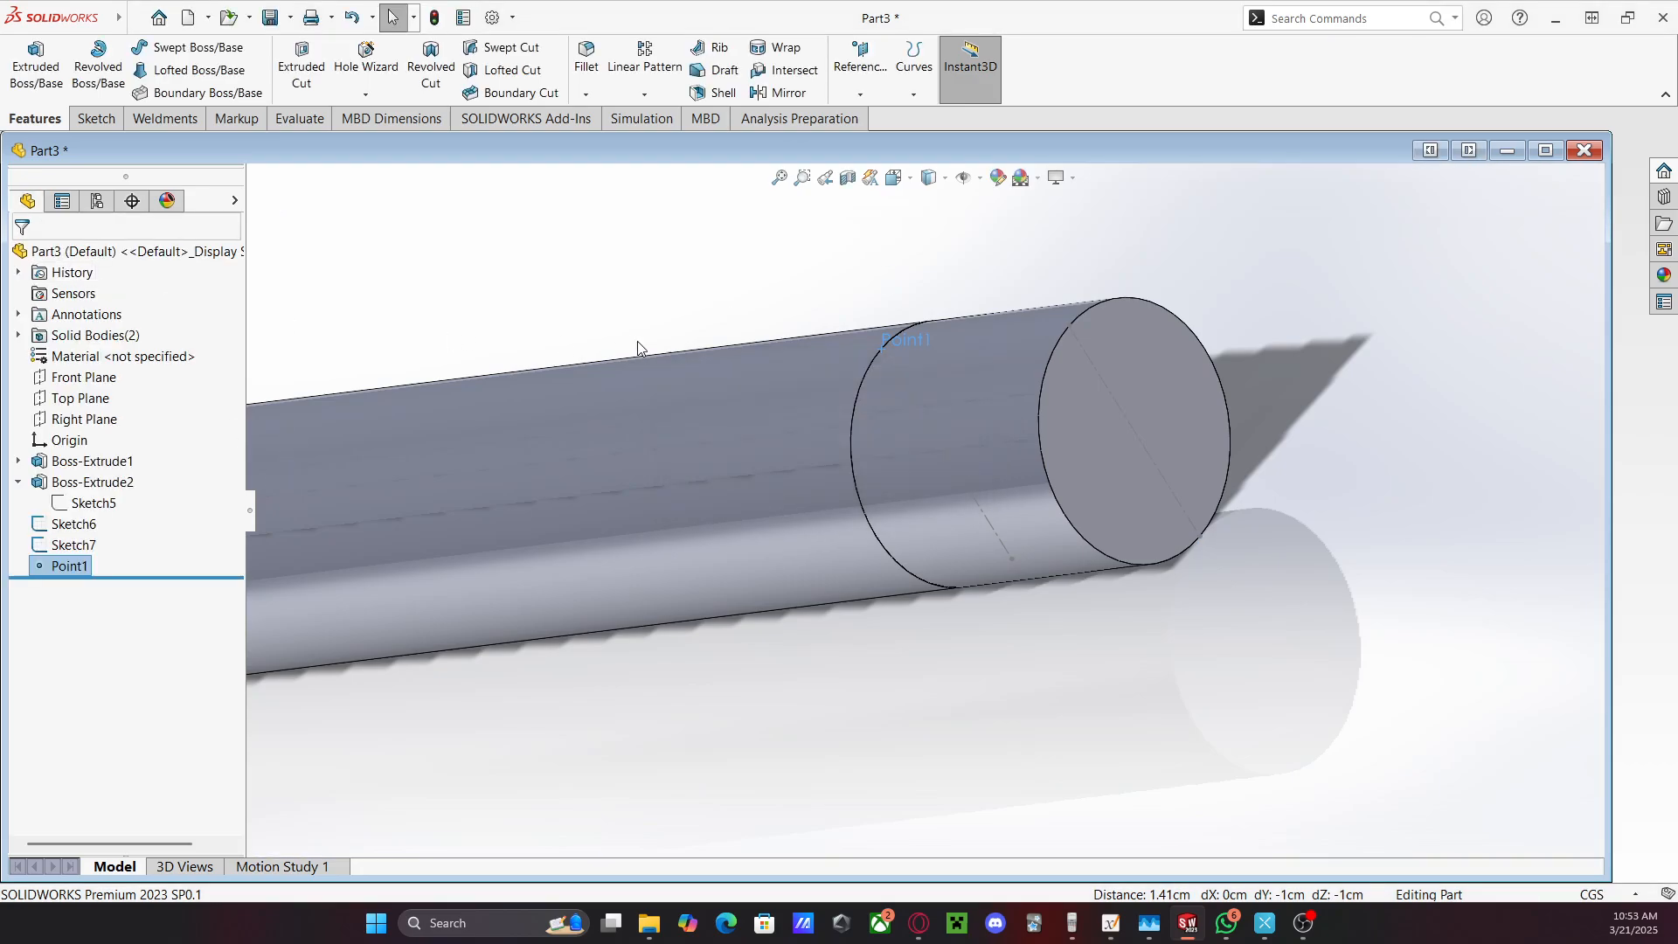
Create a reference point on the lower endpoint of the centerline on the 1 cm segment's end face
left_click(1199, 537)
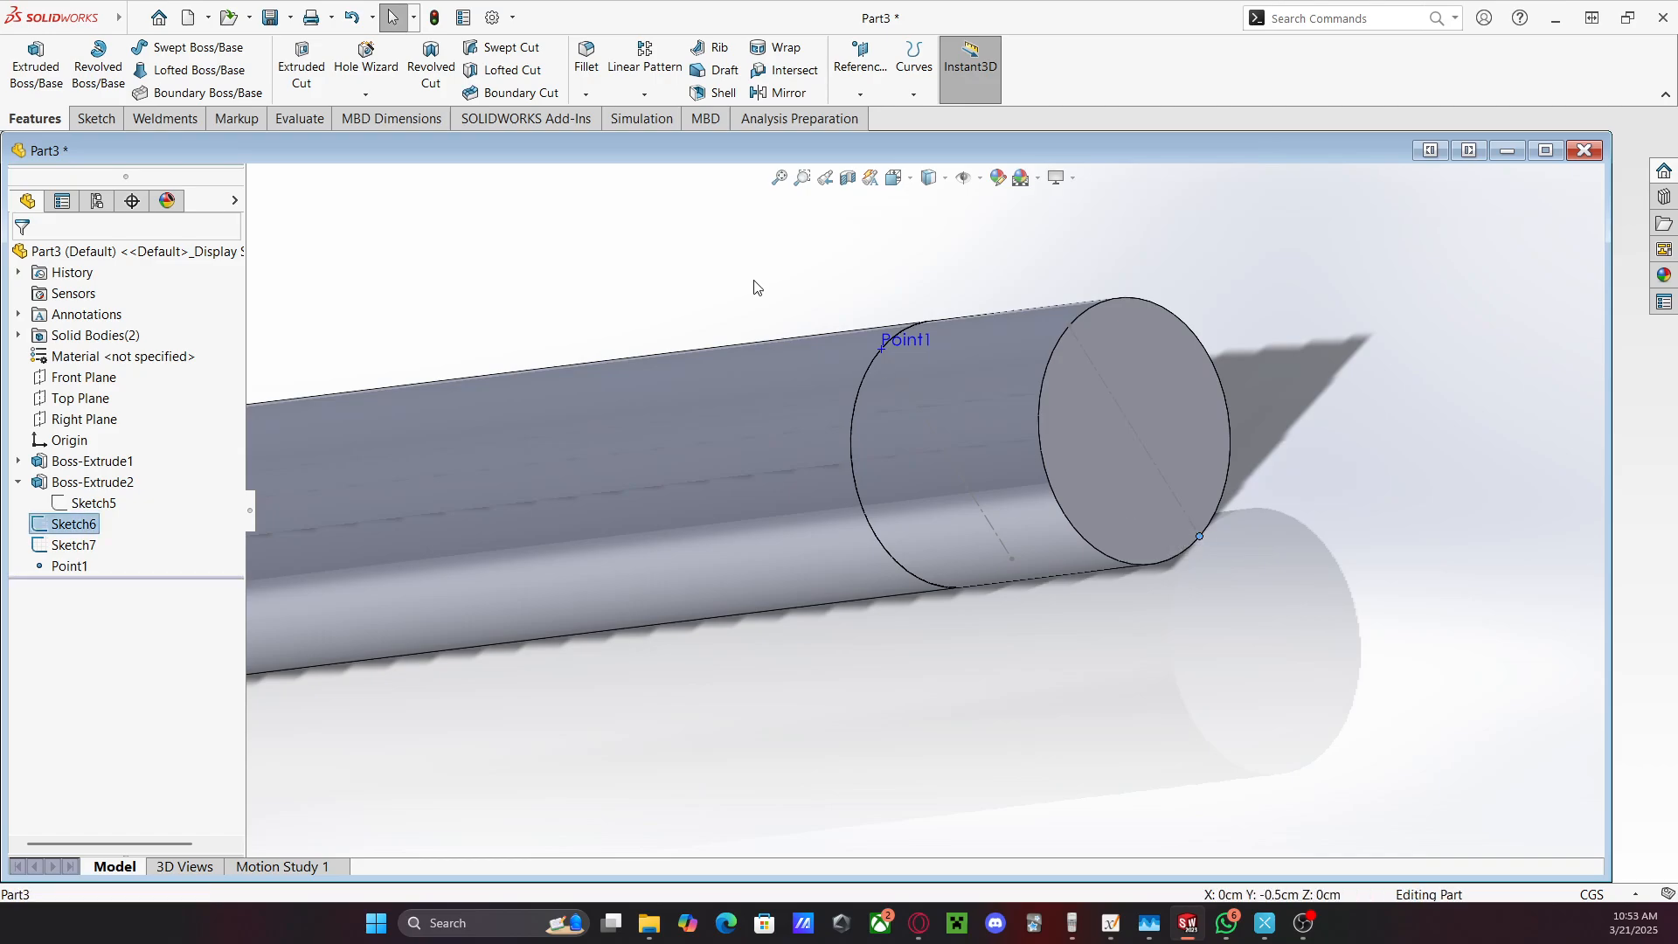
left_click(861, 93)
left_click(874, 179)
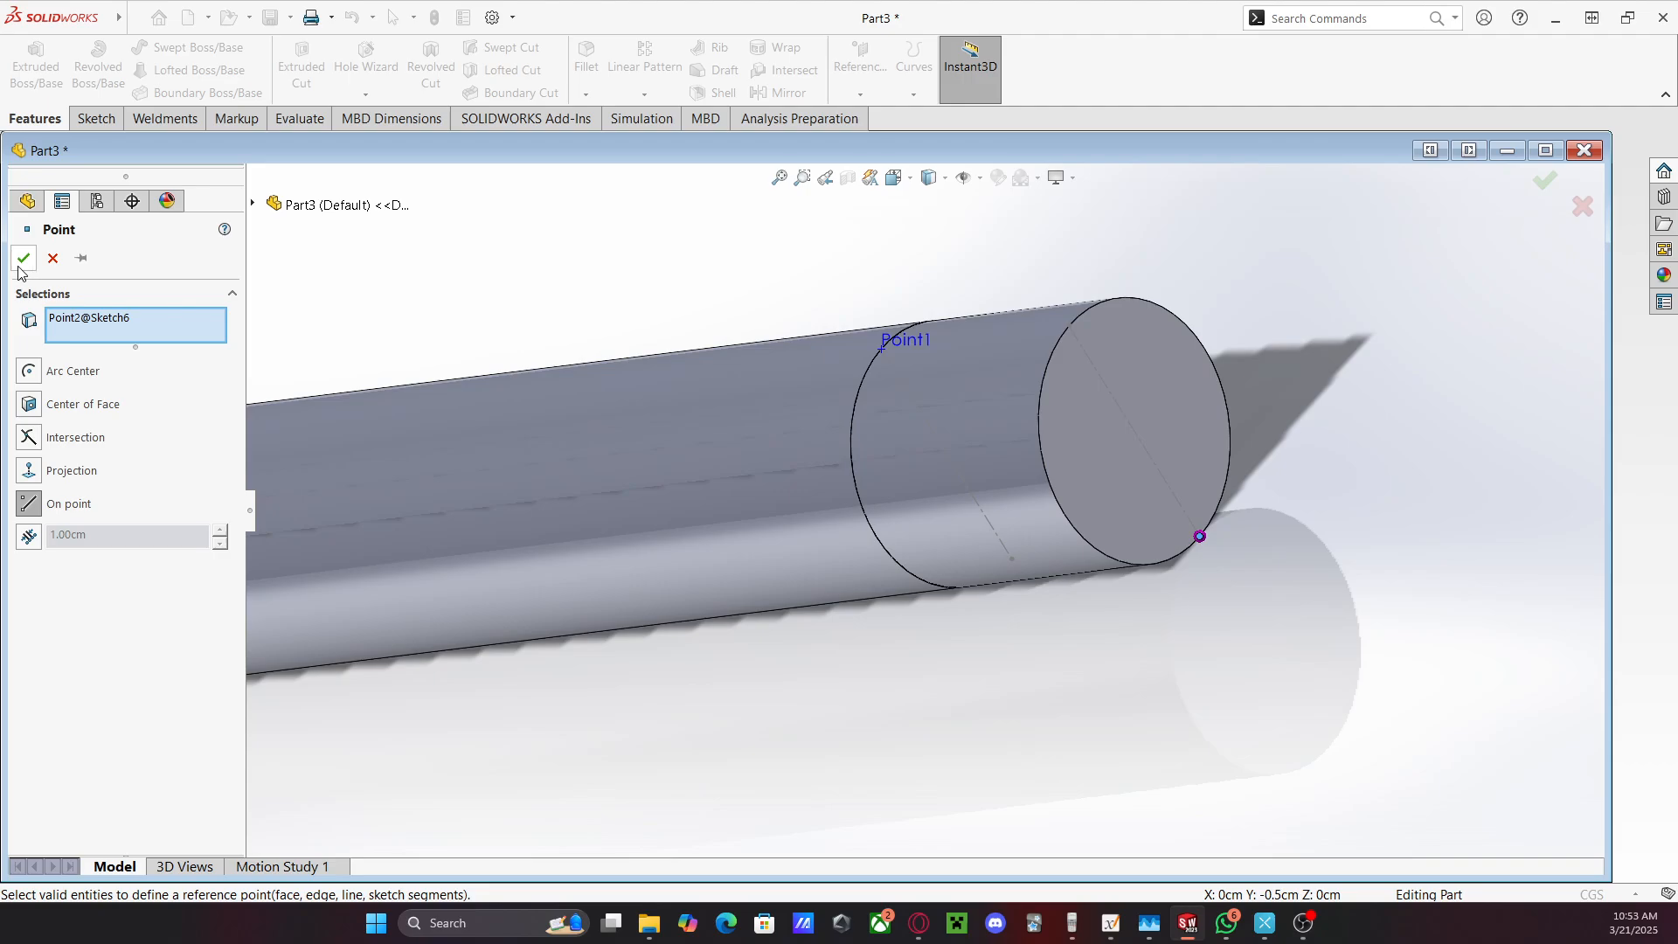
left_click(23, 258)
middle_click_drag(758, 390, 820, 386)
scroll(674, 416, "up", 8)
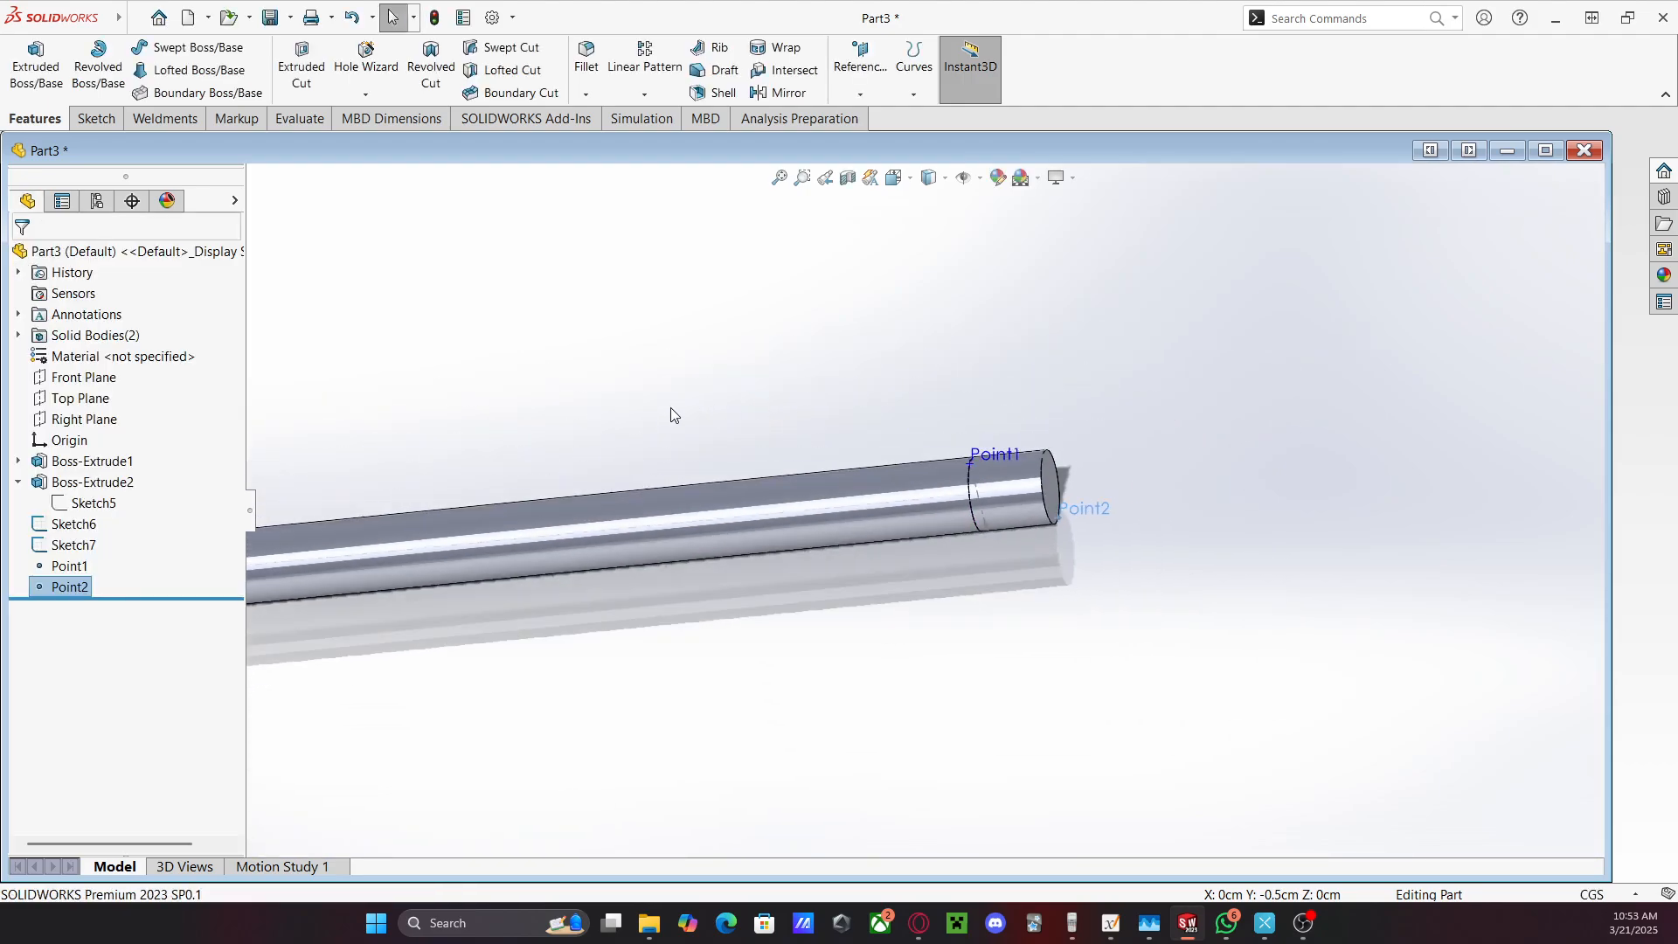
scroll(537, 487, "down", 6)
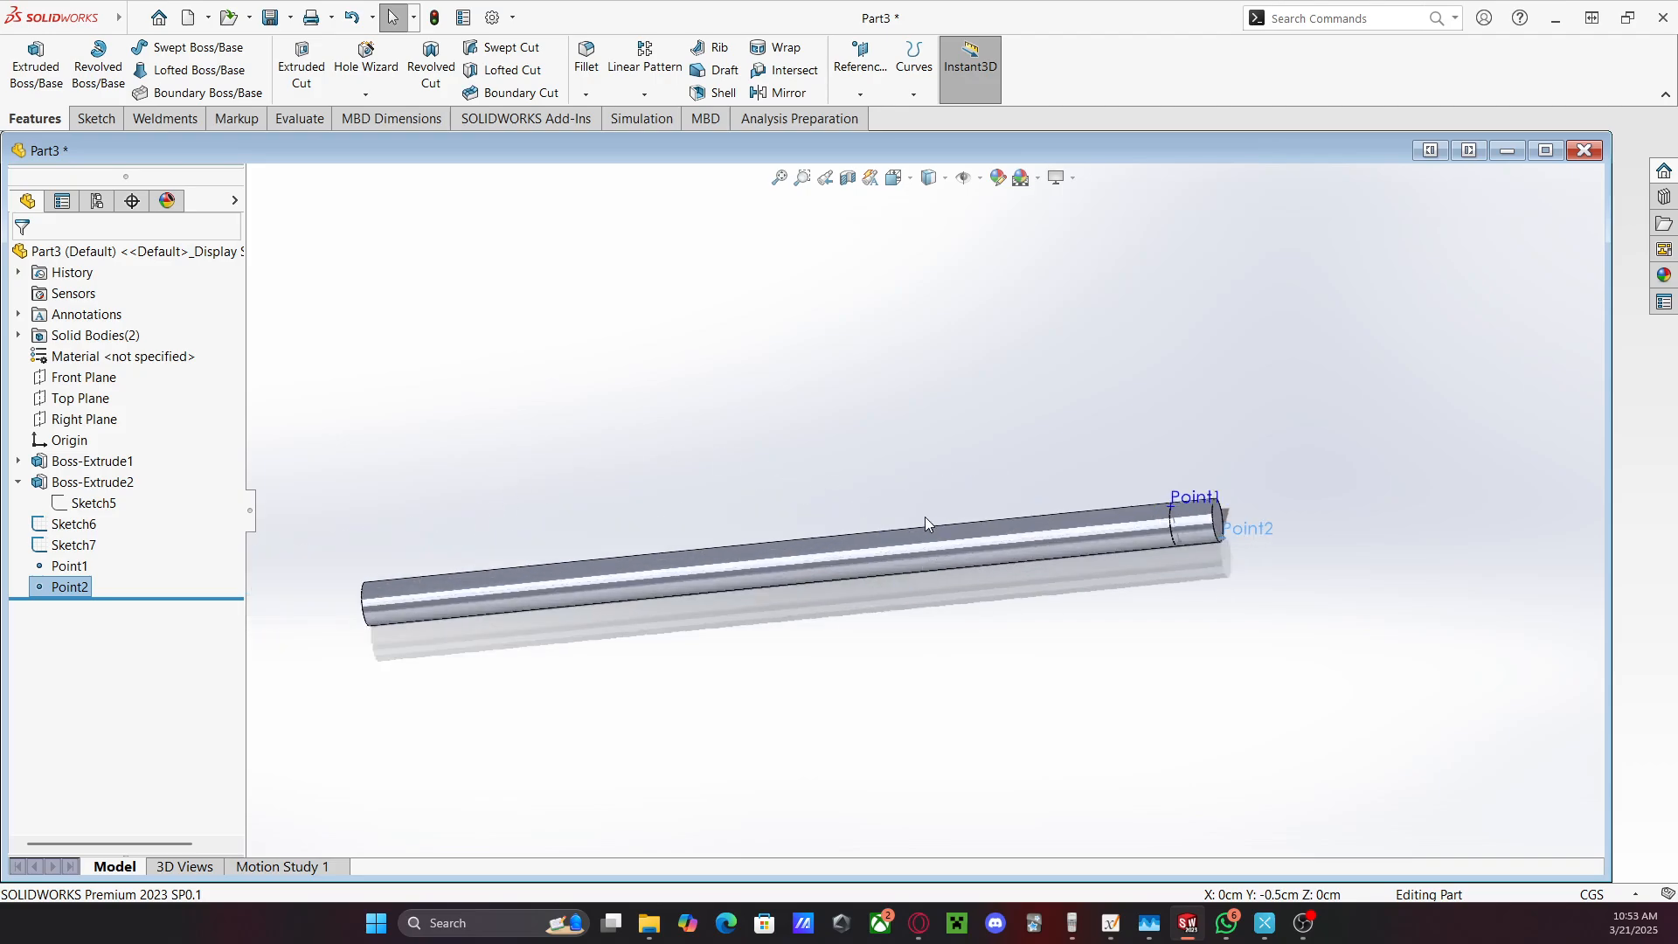
scroll(883, 487, "up", 2)
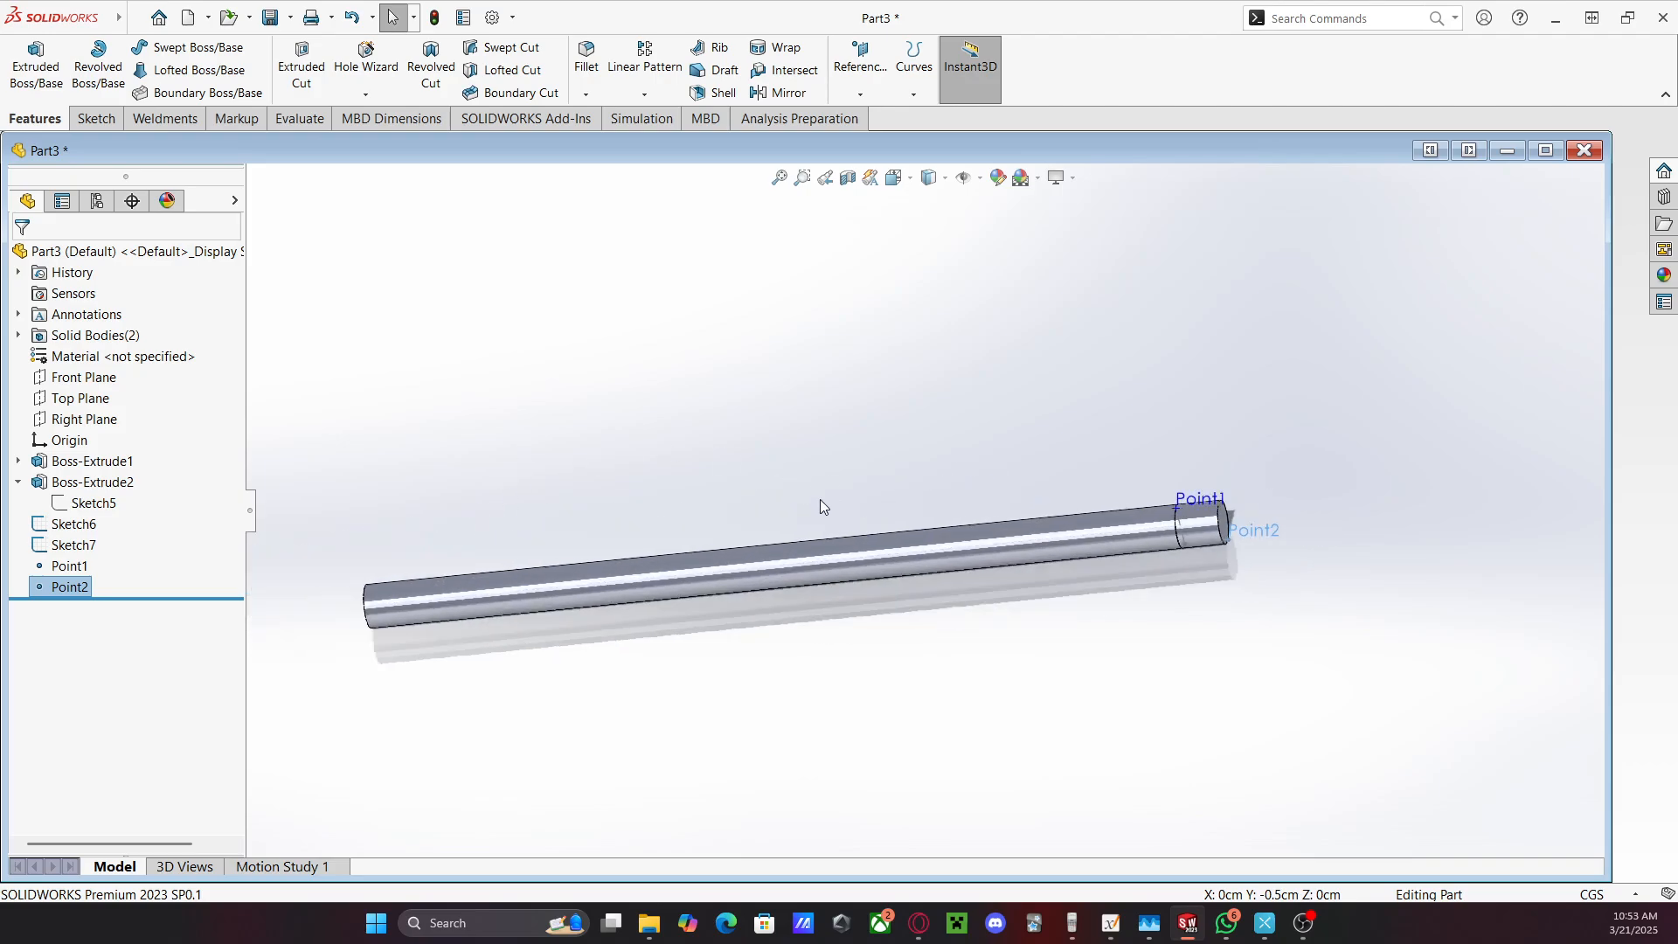
Assign the aluminium alloy 1060-H18 Rod (SS) as the material of the bar 2 part
right_click(98, 358)
left_click(162, 376)
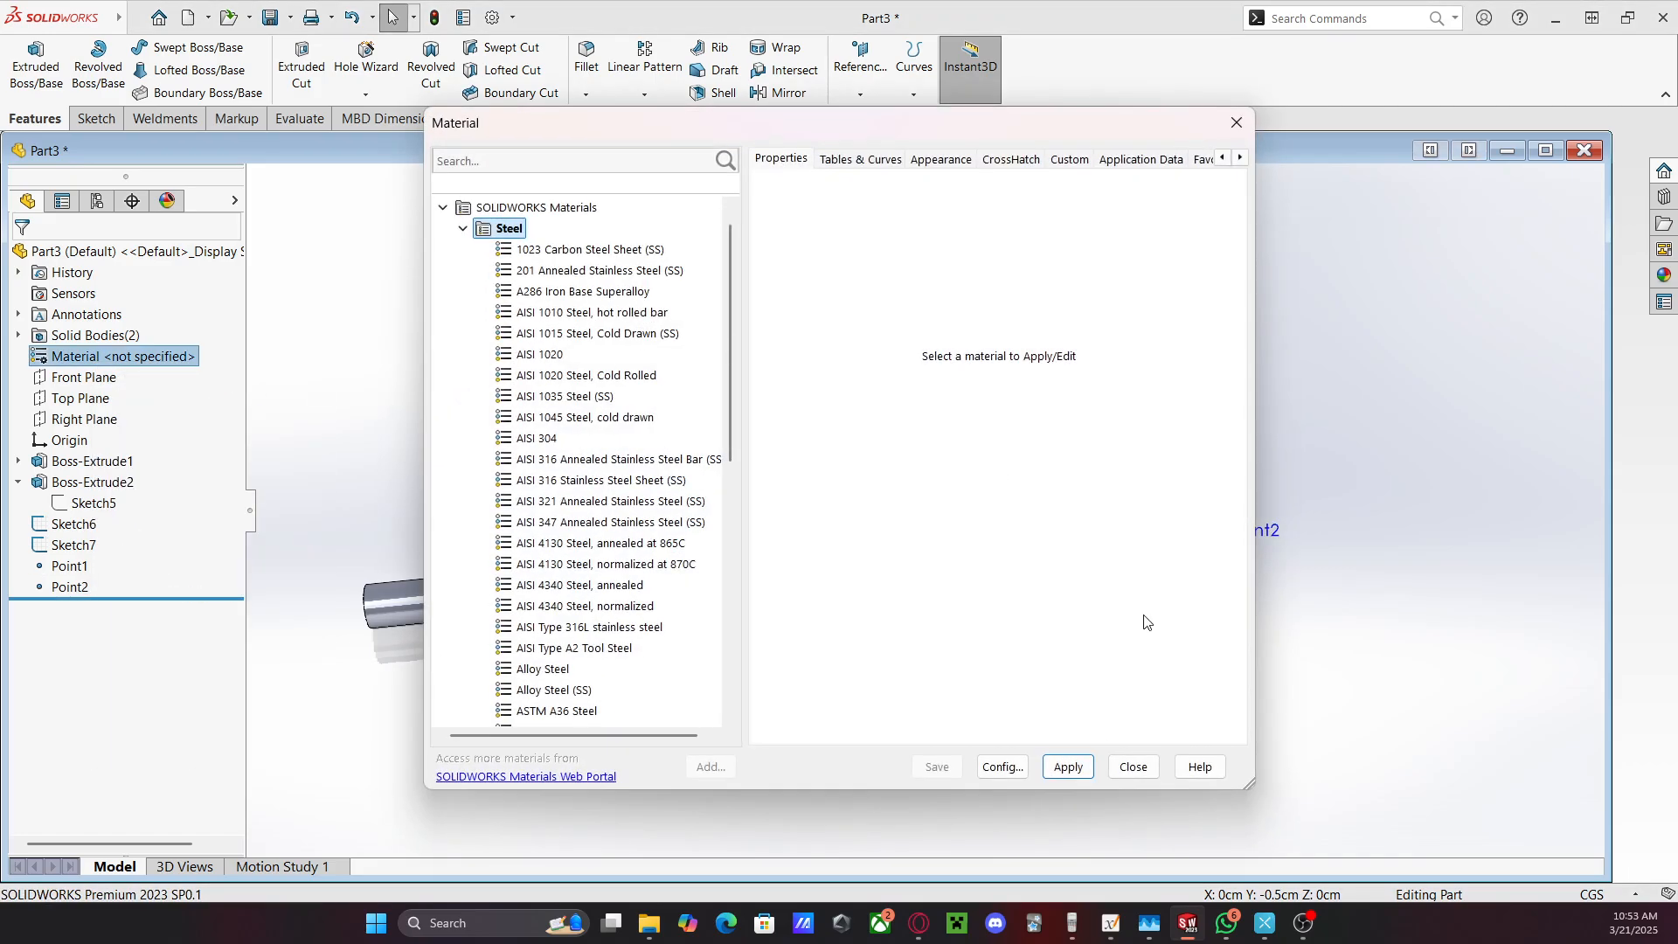
left_click(526, 159)
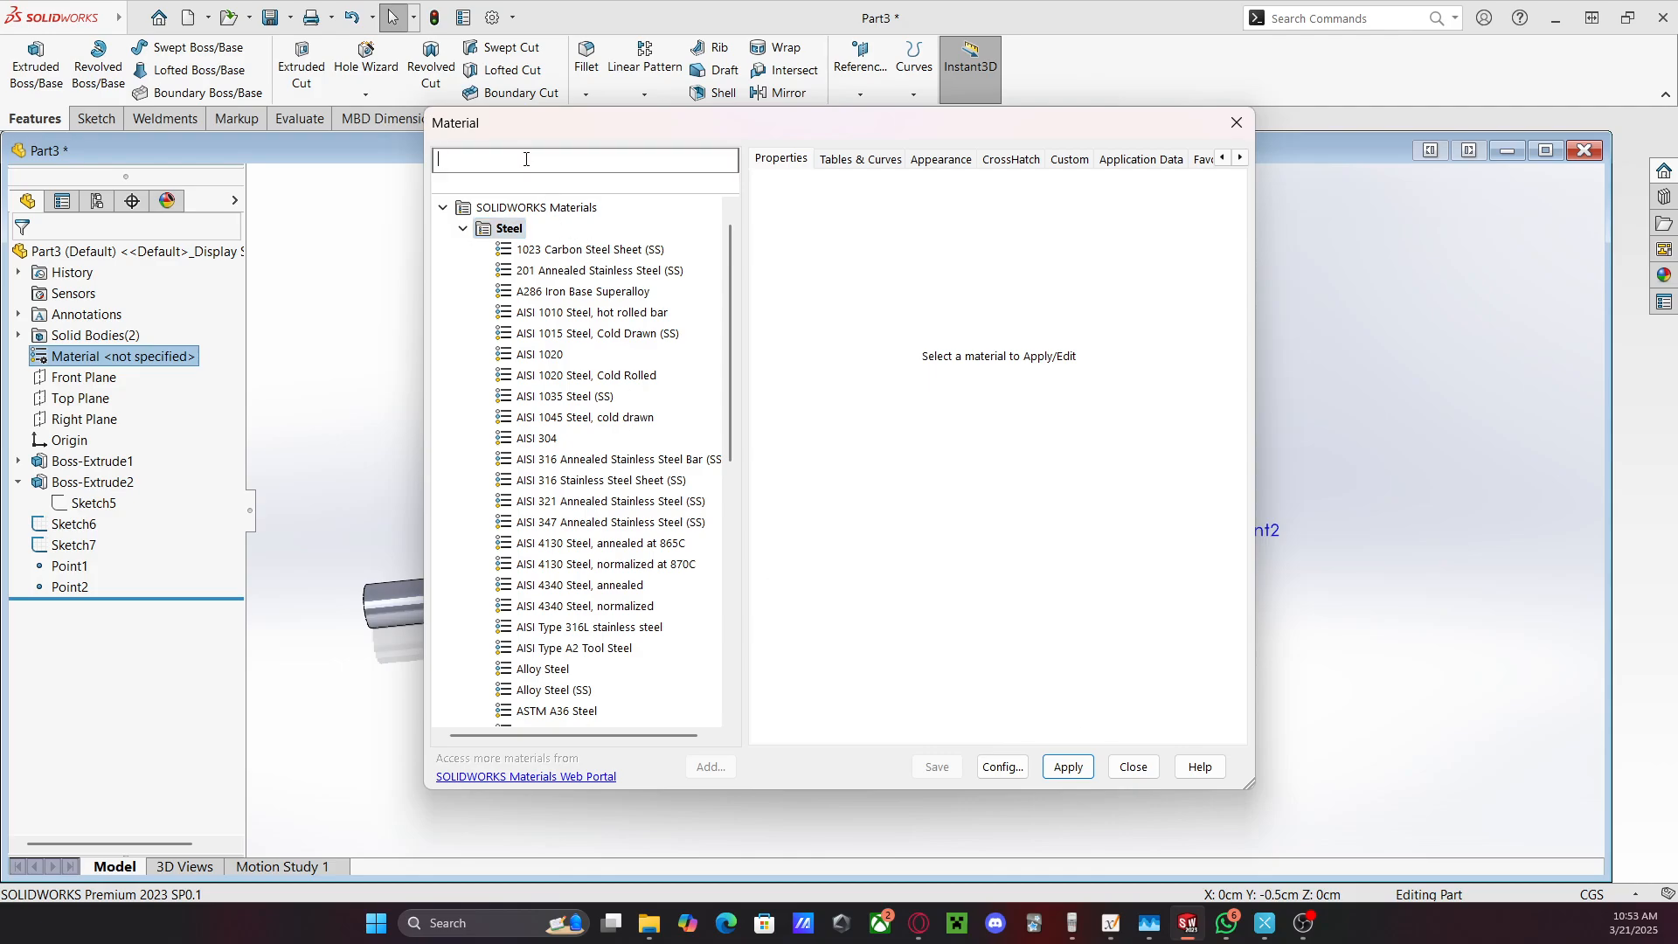
left_click(462, 229)
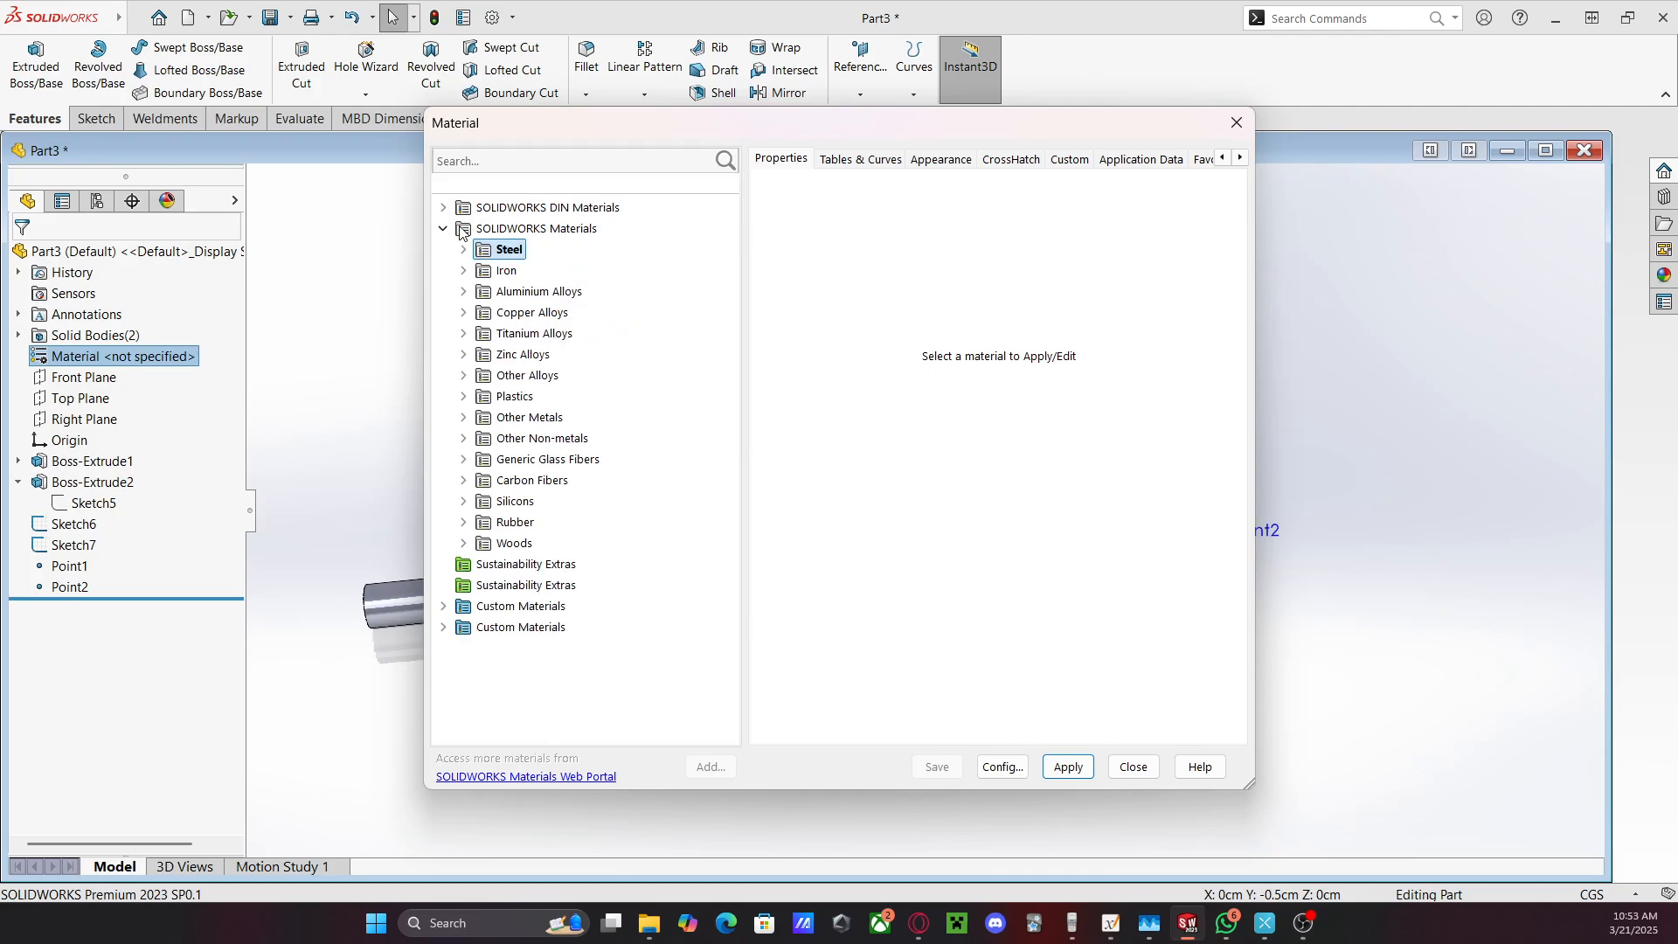
left_click(466, 292)
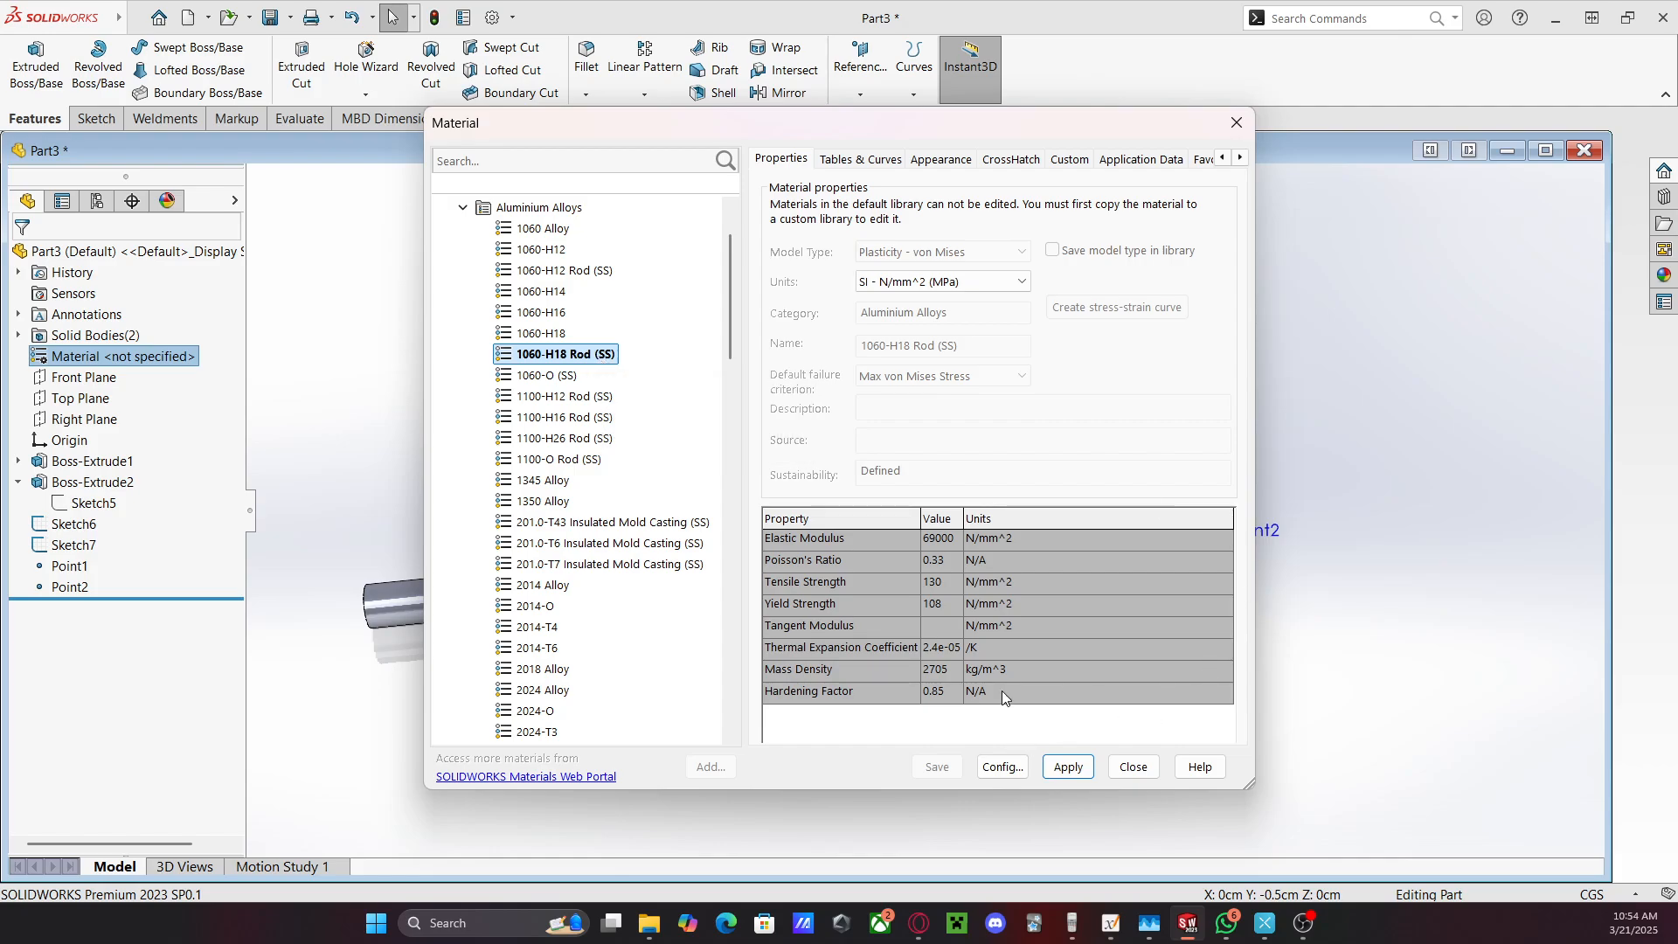
left_click(937, 540)
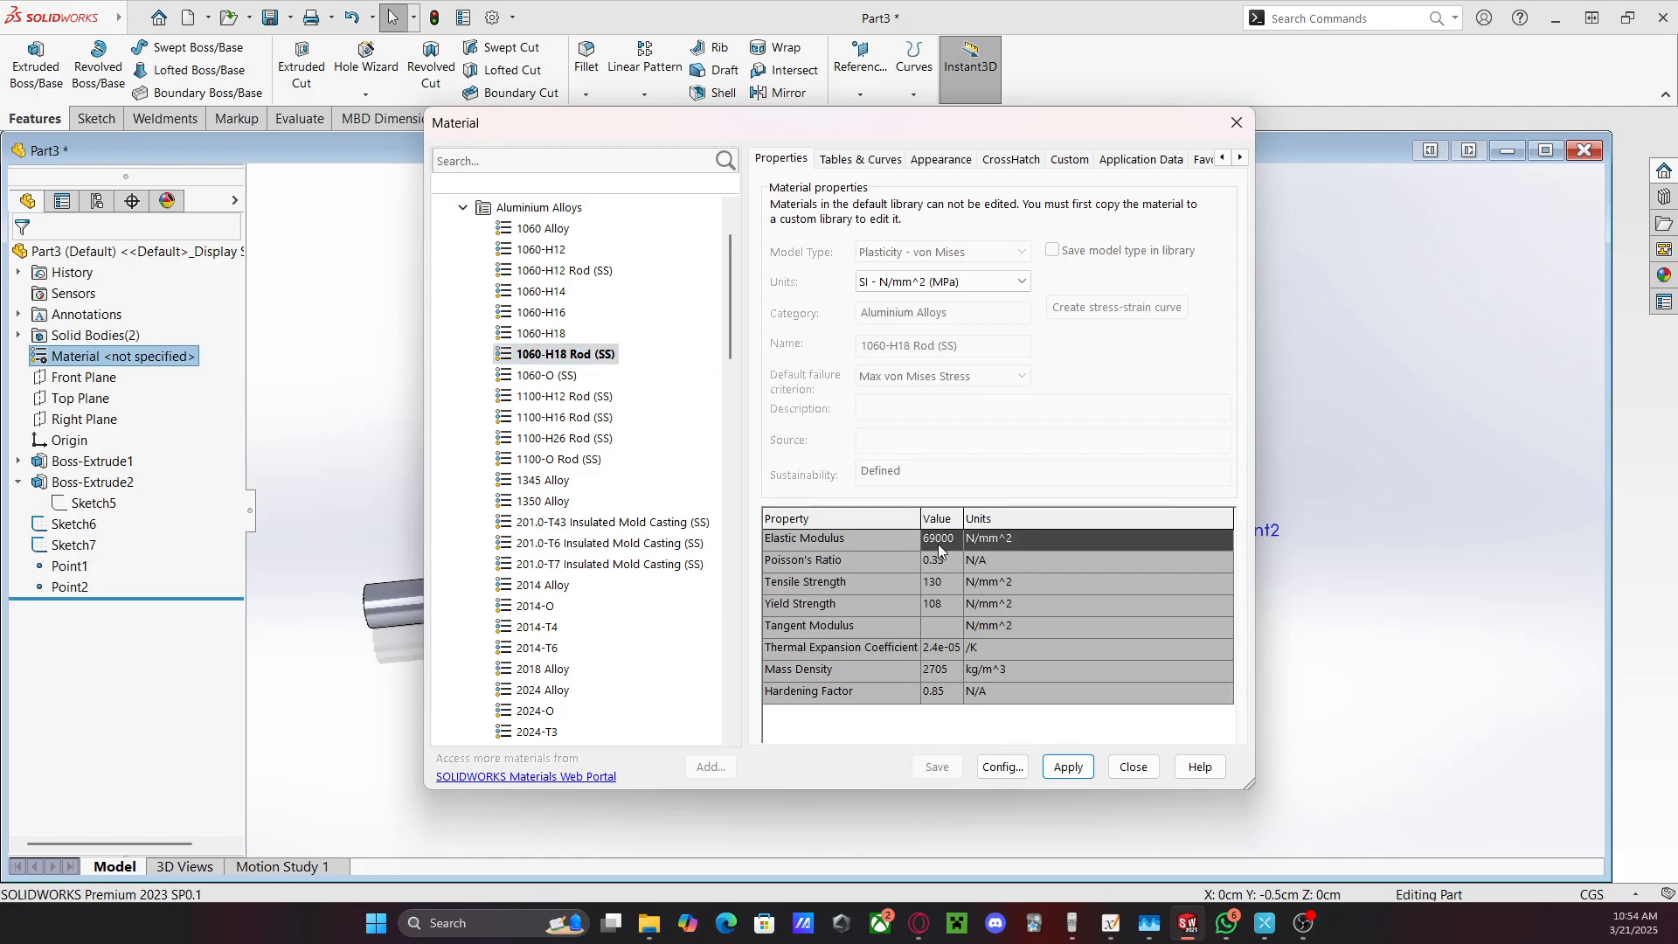
left_click(1010, 603)
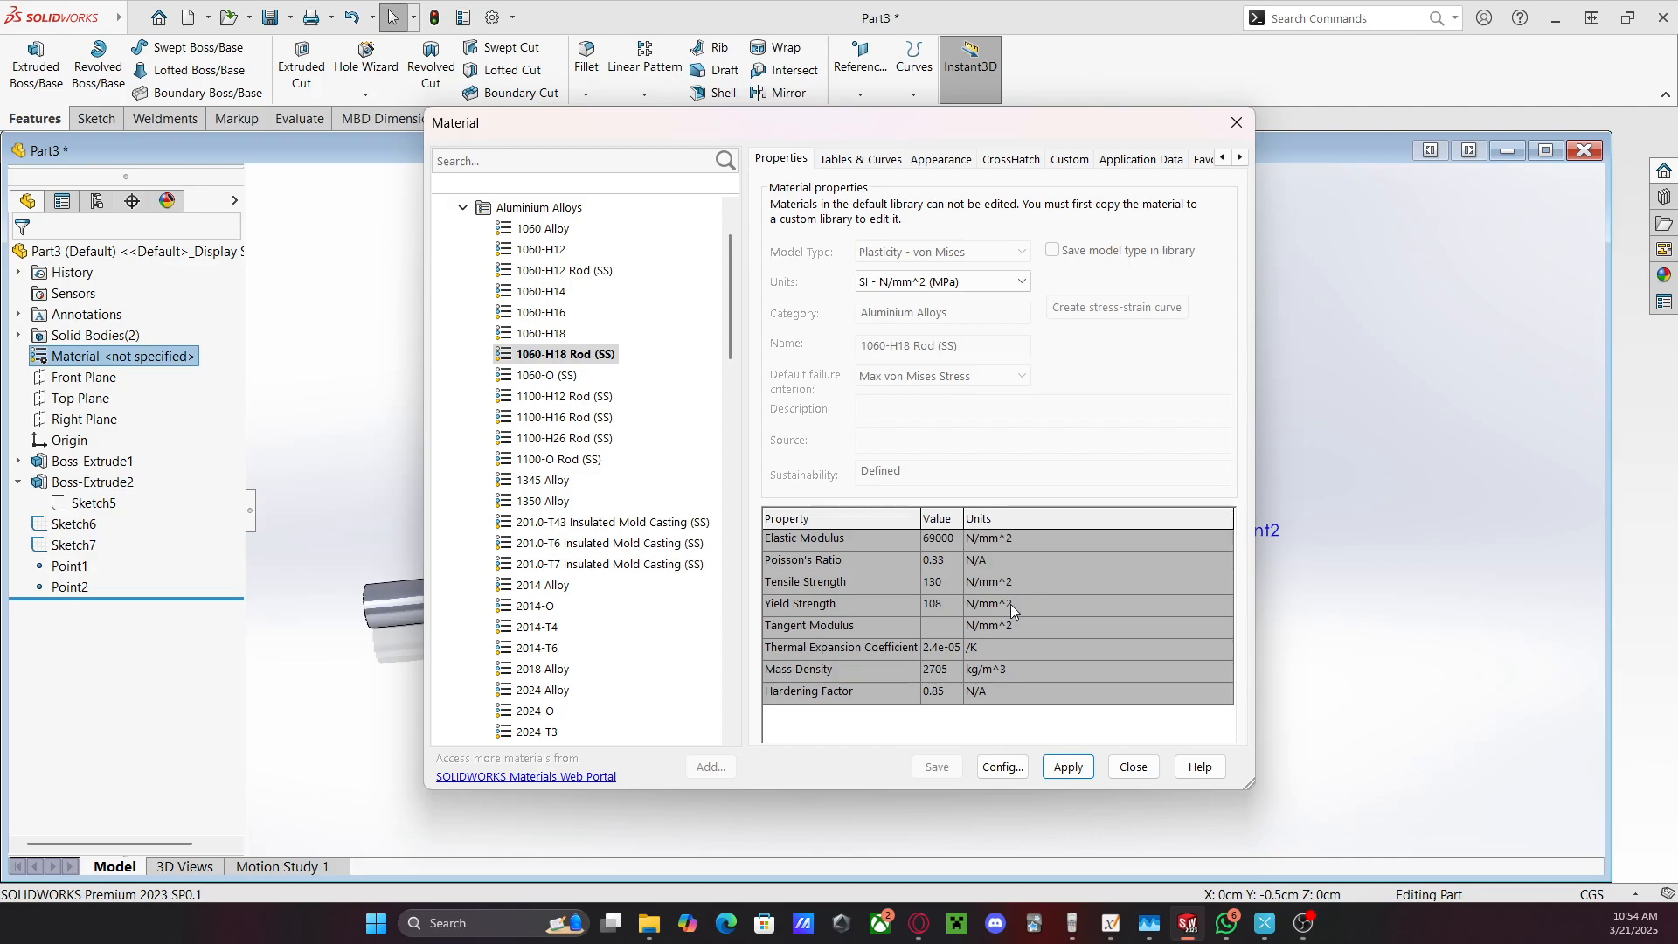
left_click(1061, 767)
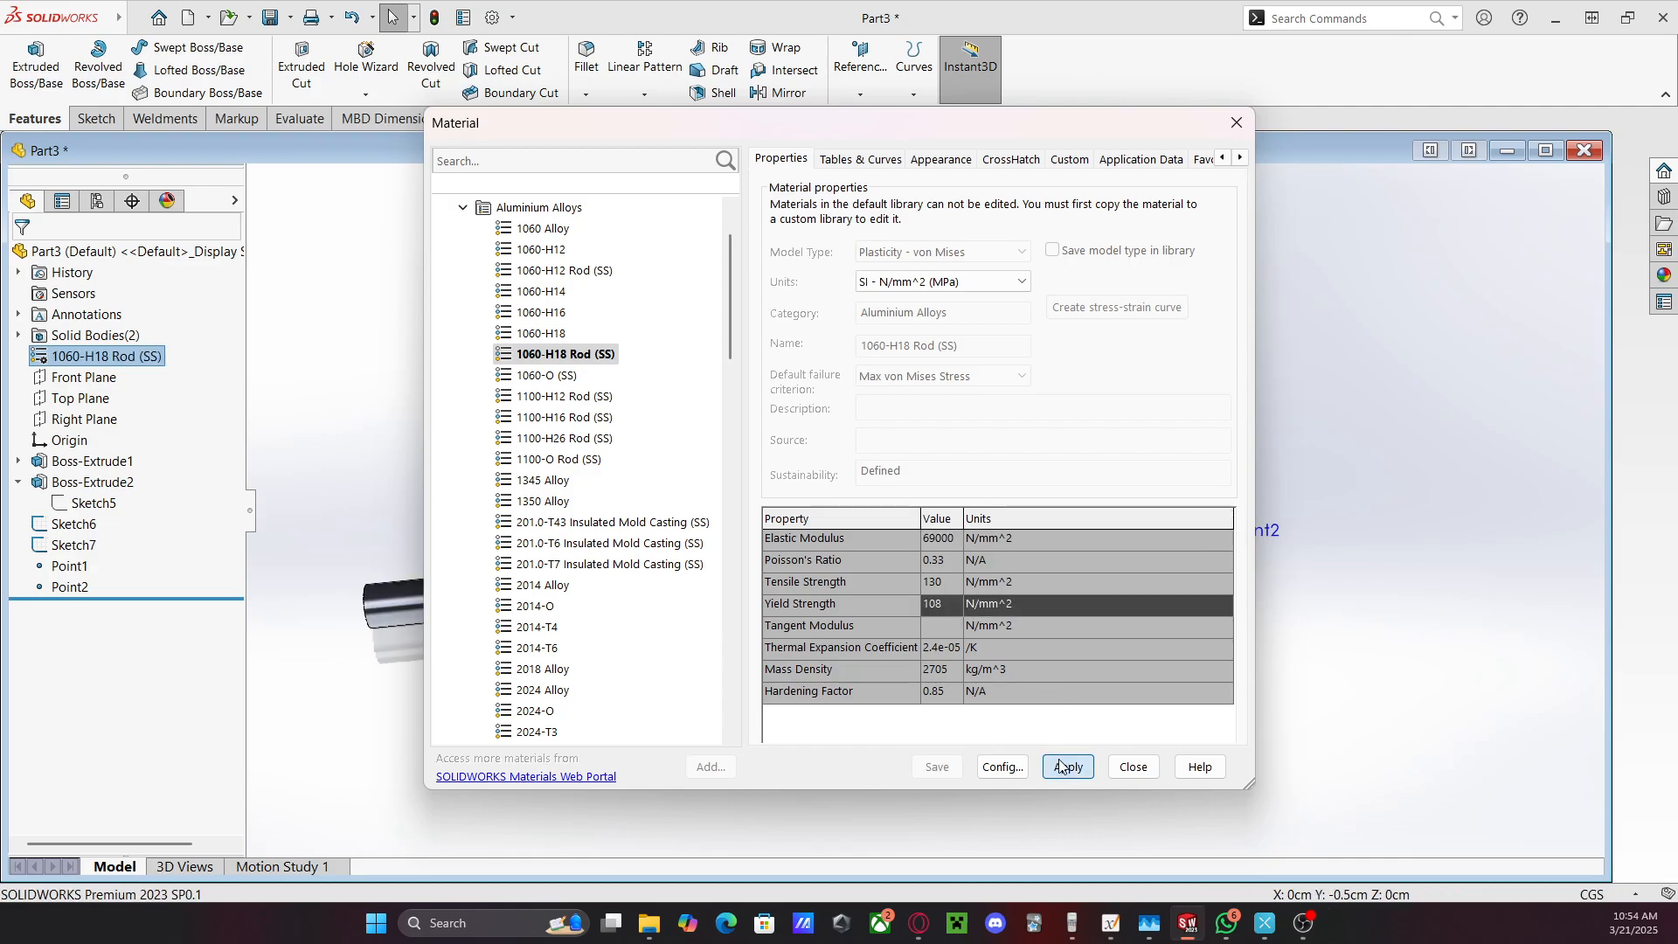
left_click(1134, 767)
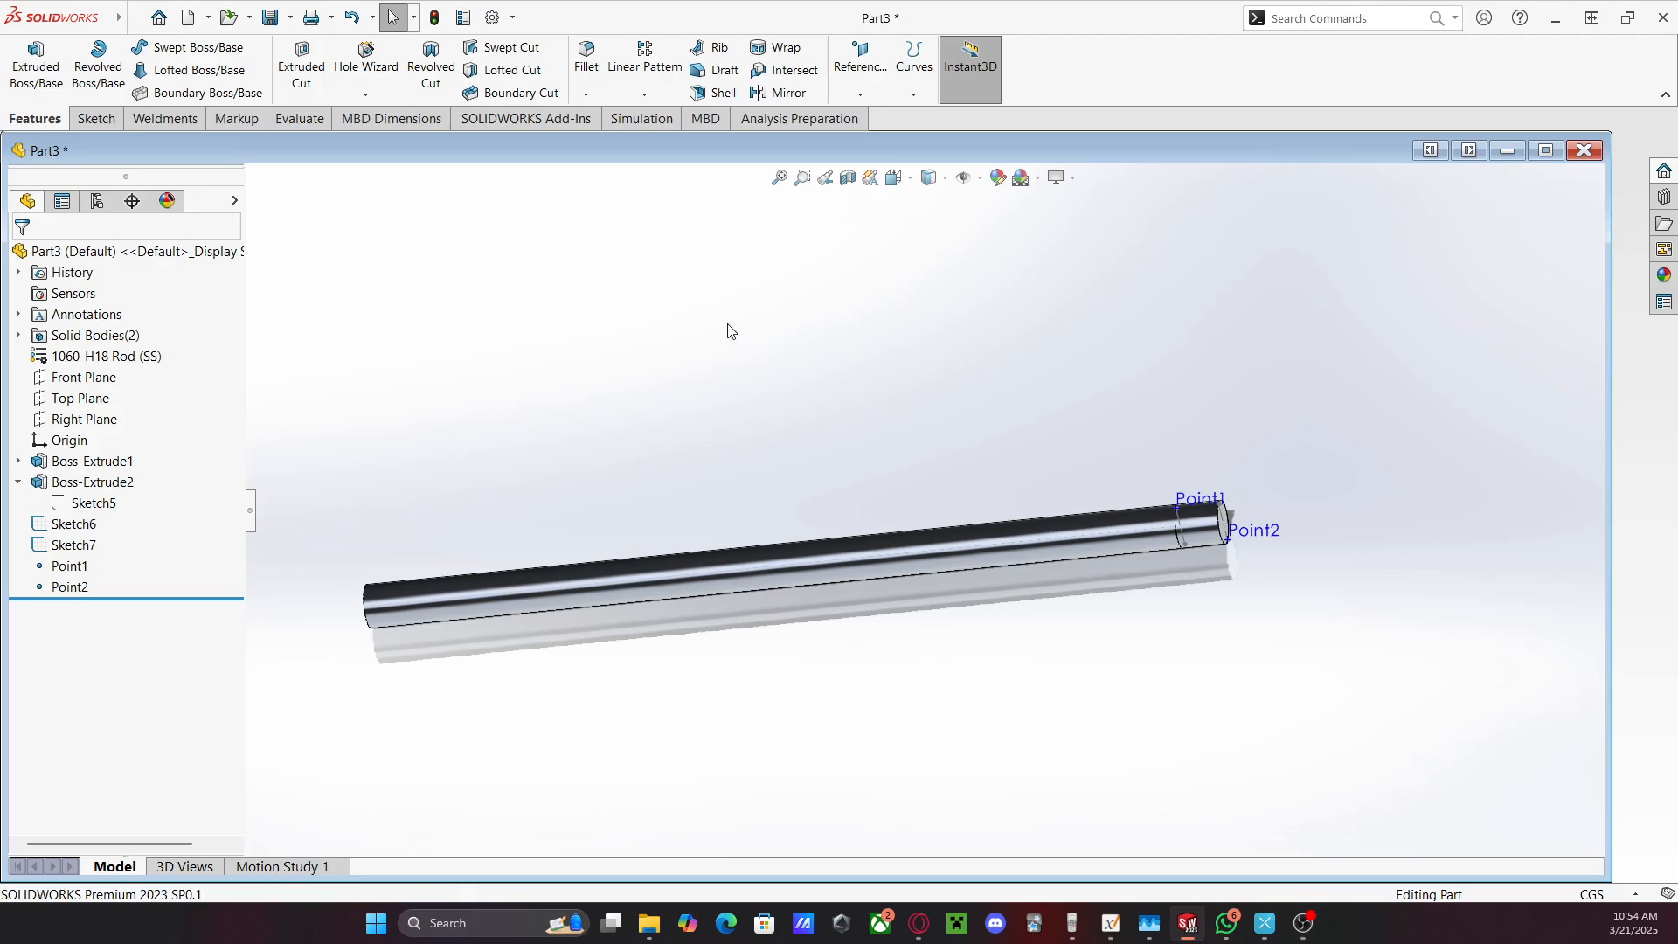
Create a new assembly and place Rod1_YT in it as the first component
key("ctrl+n")
left_click(1122, 411)
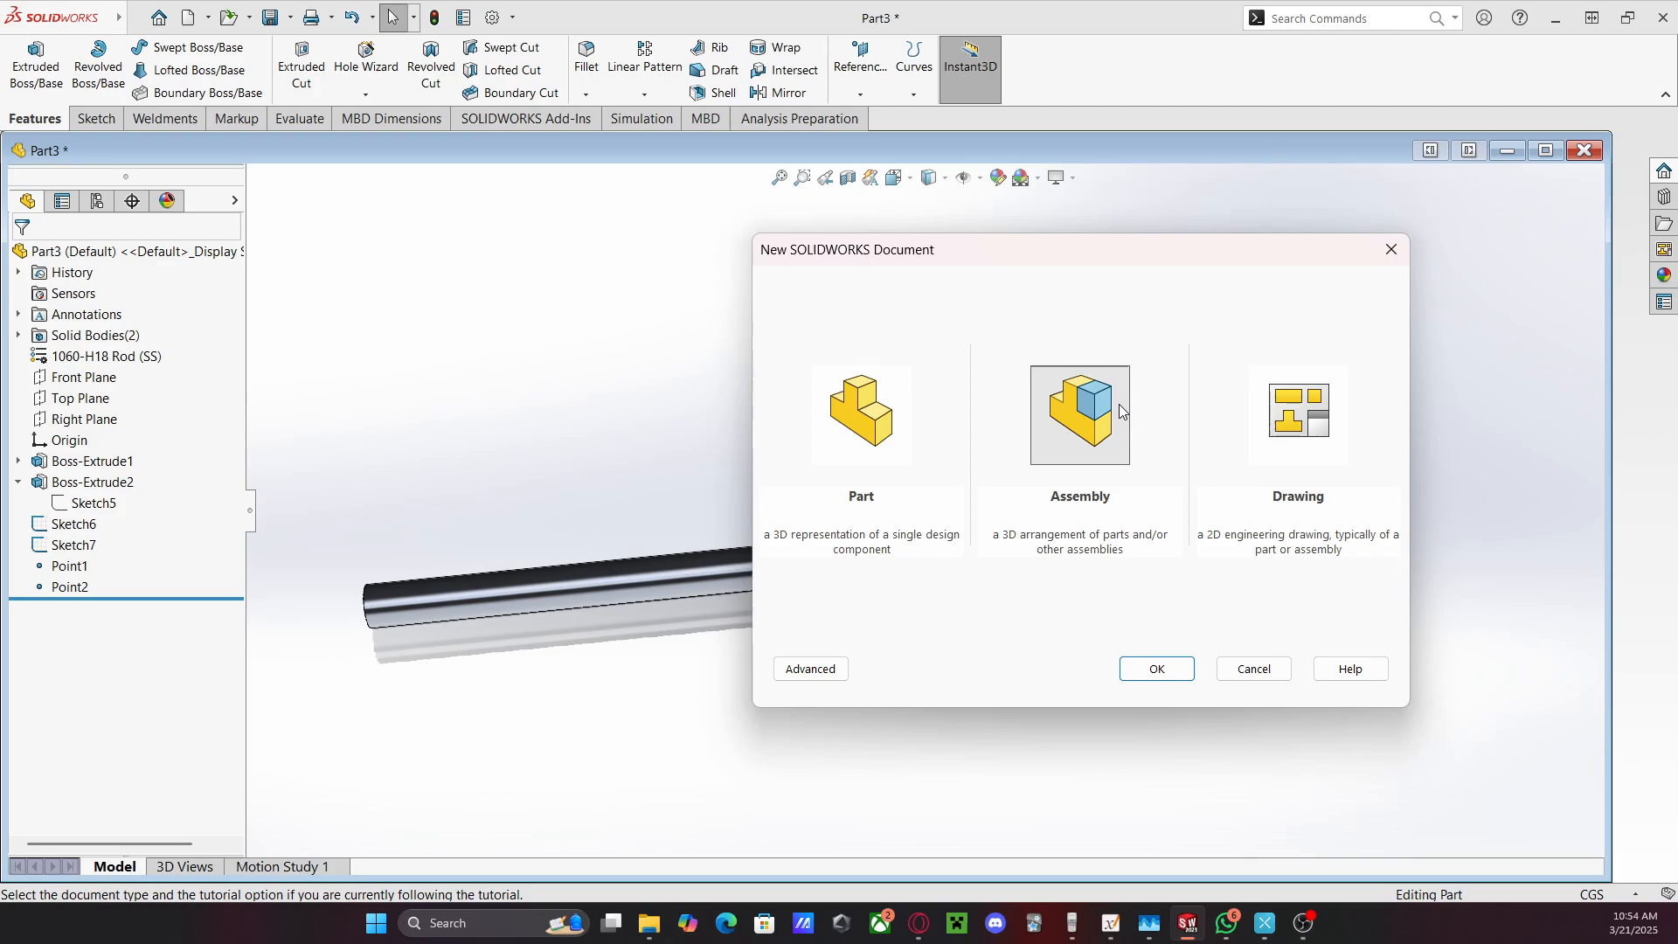
double_click(1044, 424)
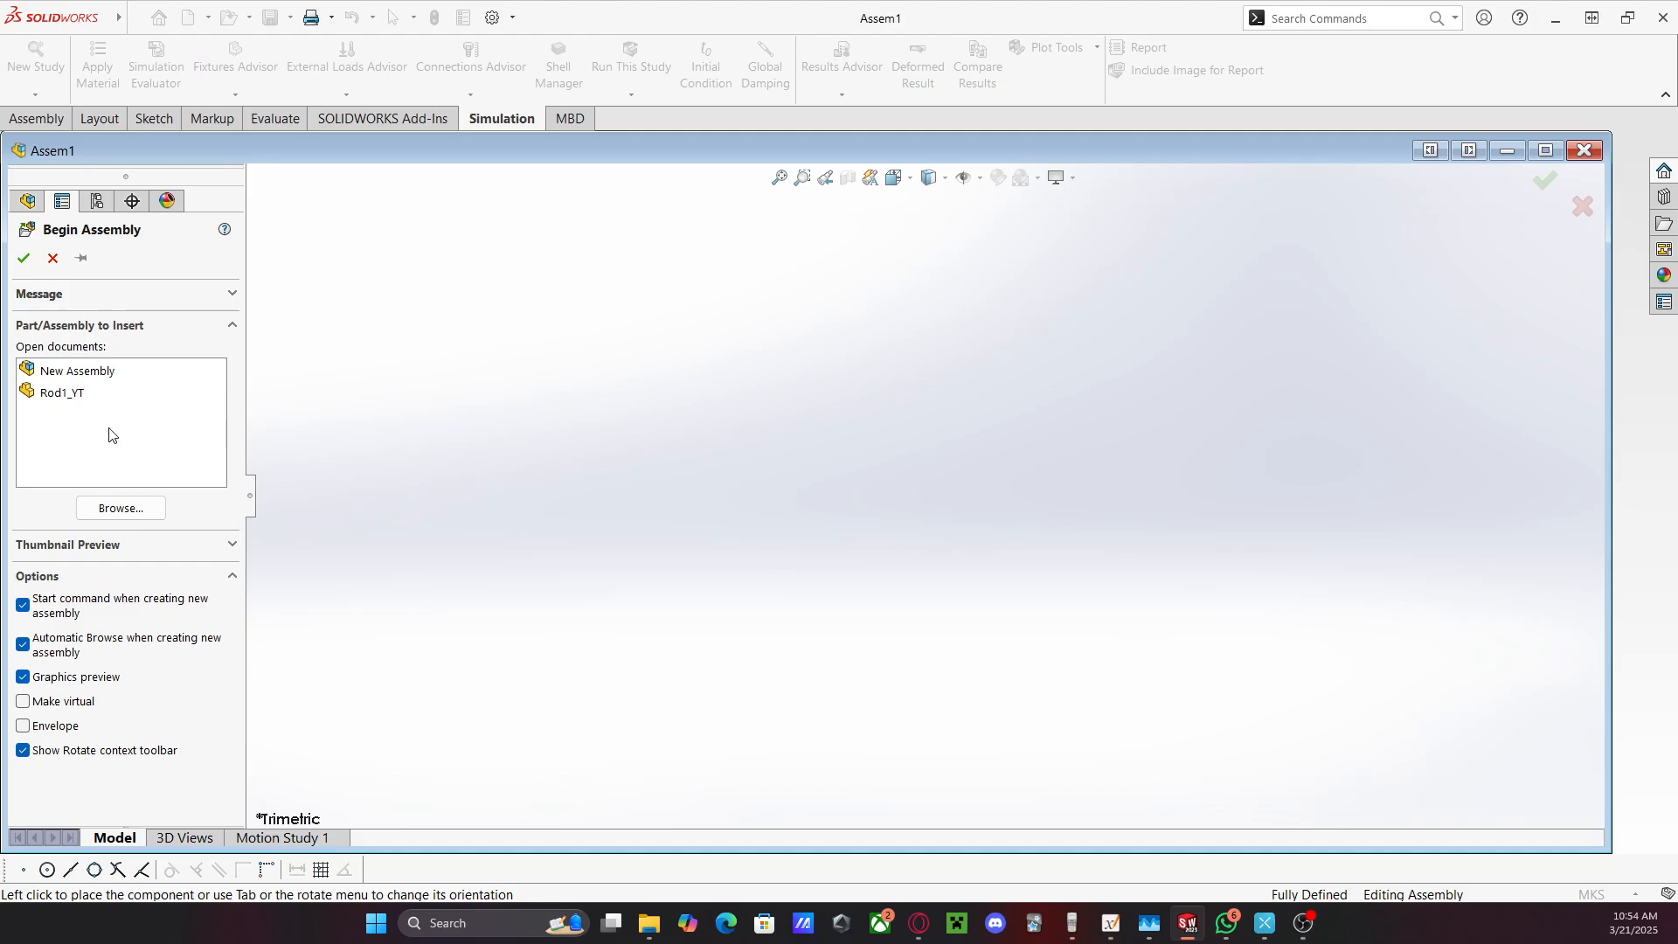
left_click(77, 395)
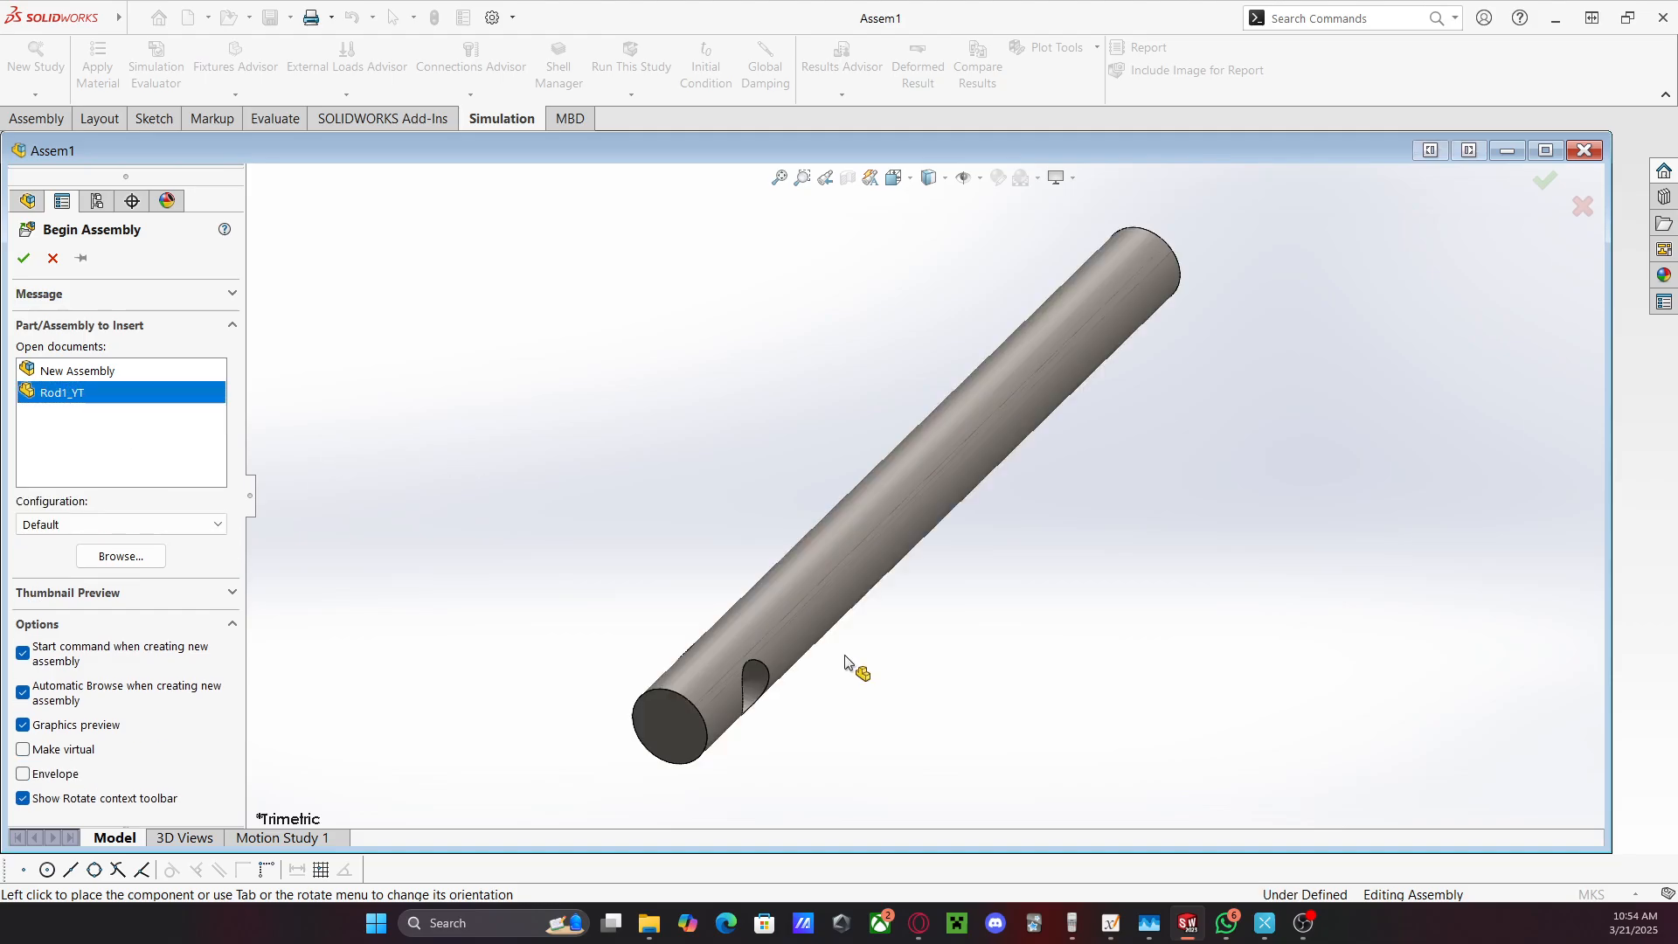
left_click(1104, 535)
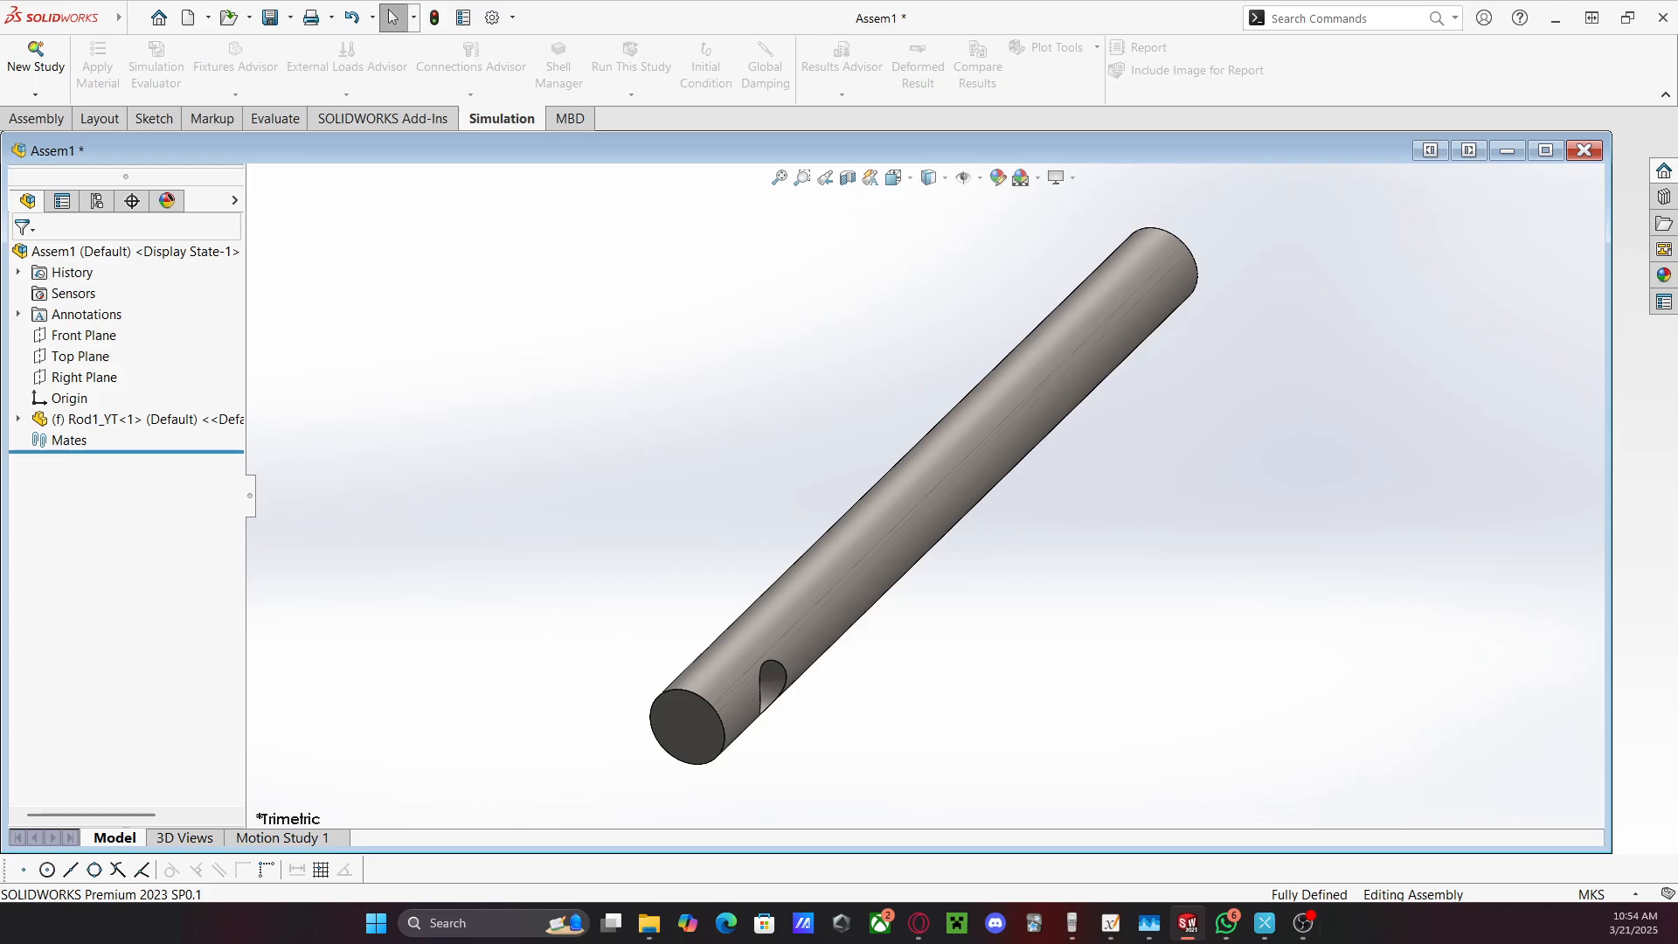
Switch back to the unsaved bar 2 part, Part3, and save it as Rod2_YT
mouse_move(1176, 932)
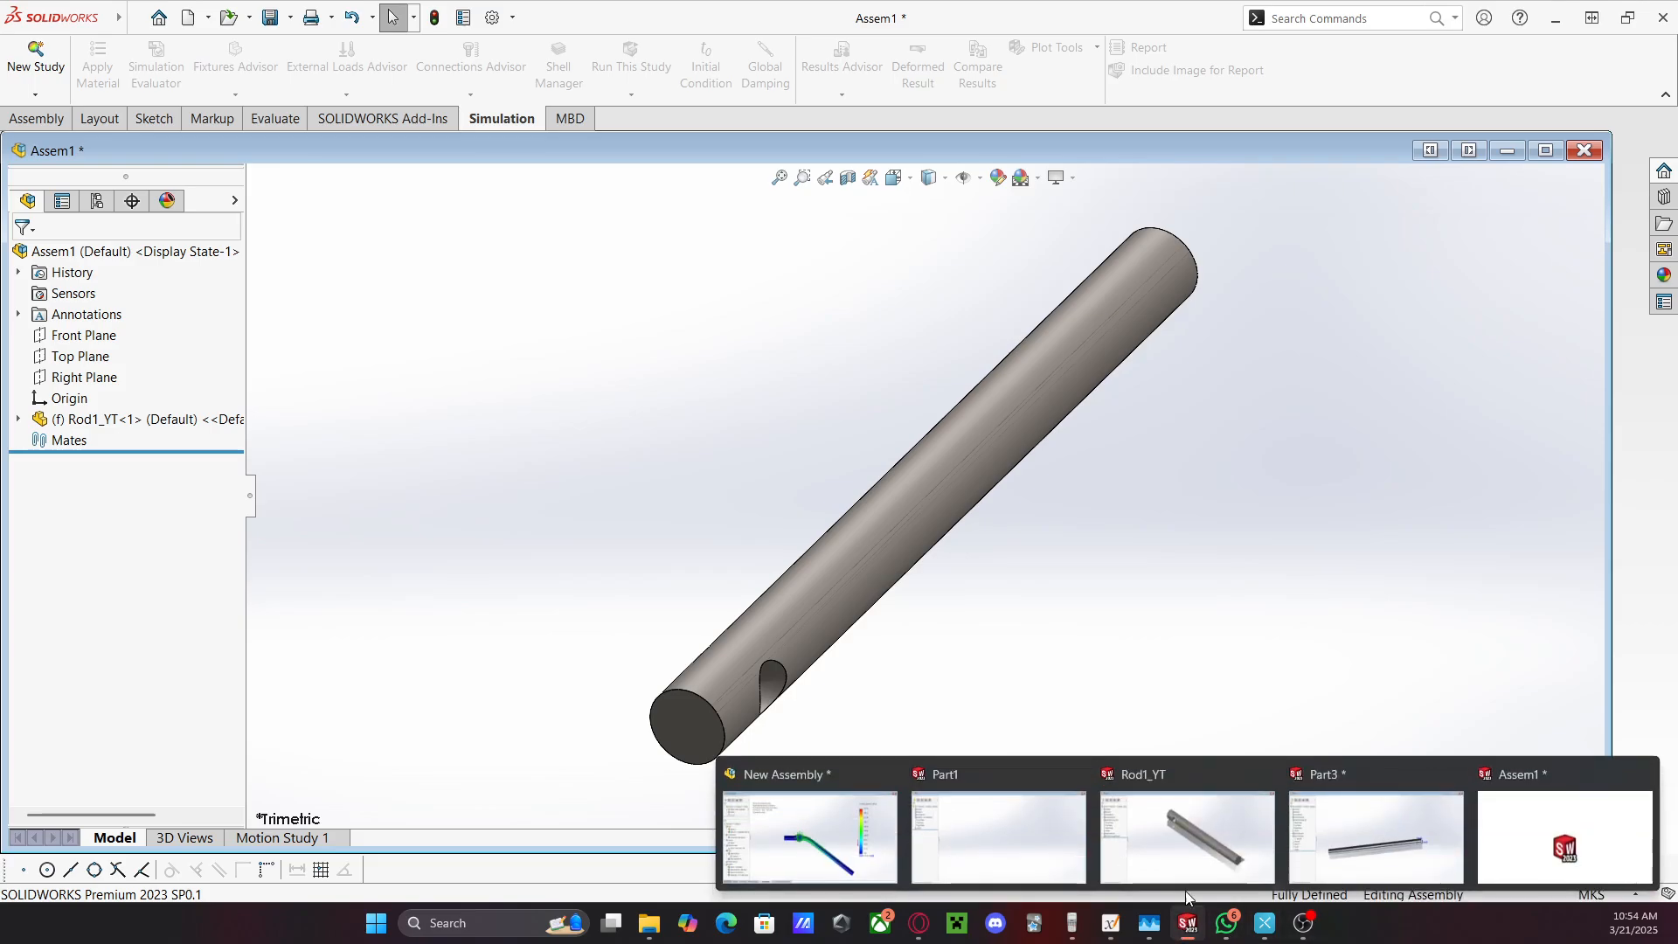
left_click(1325, 825)
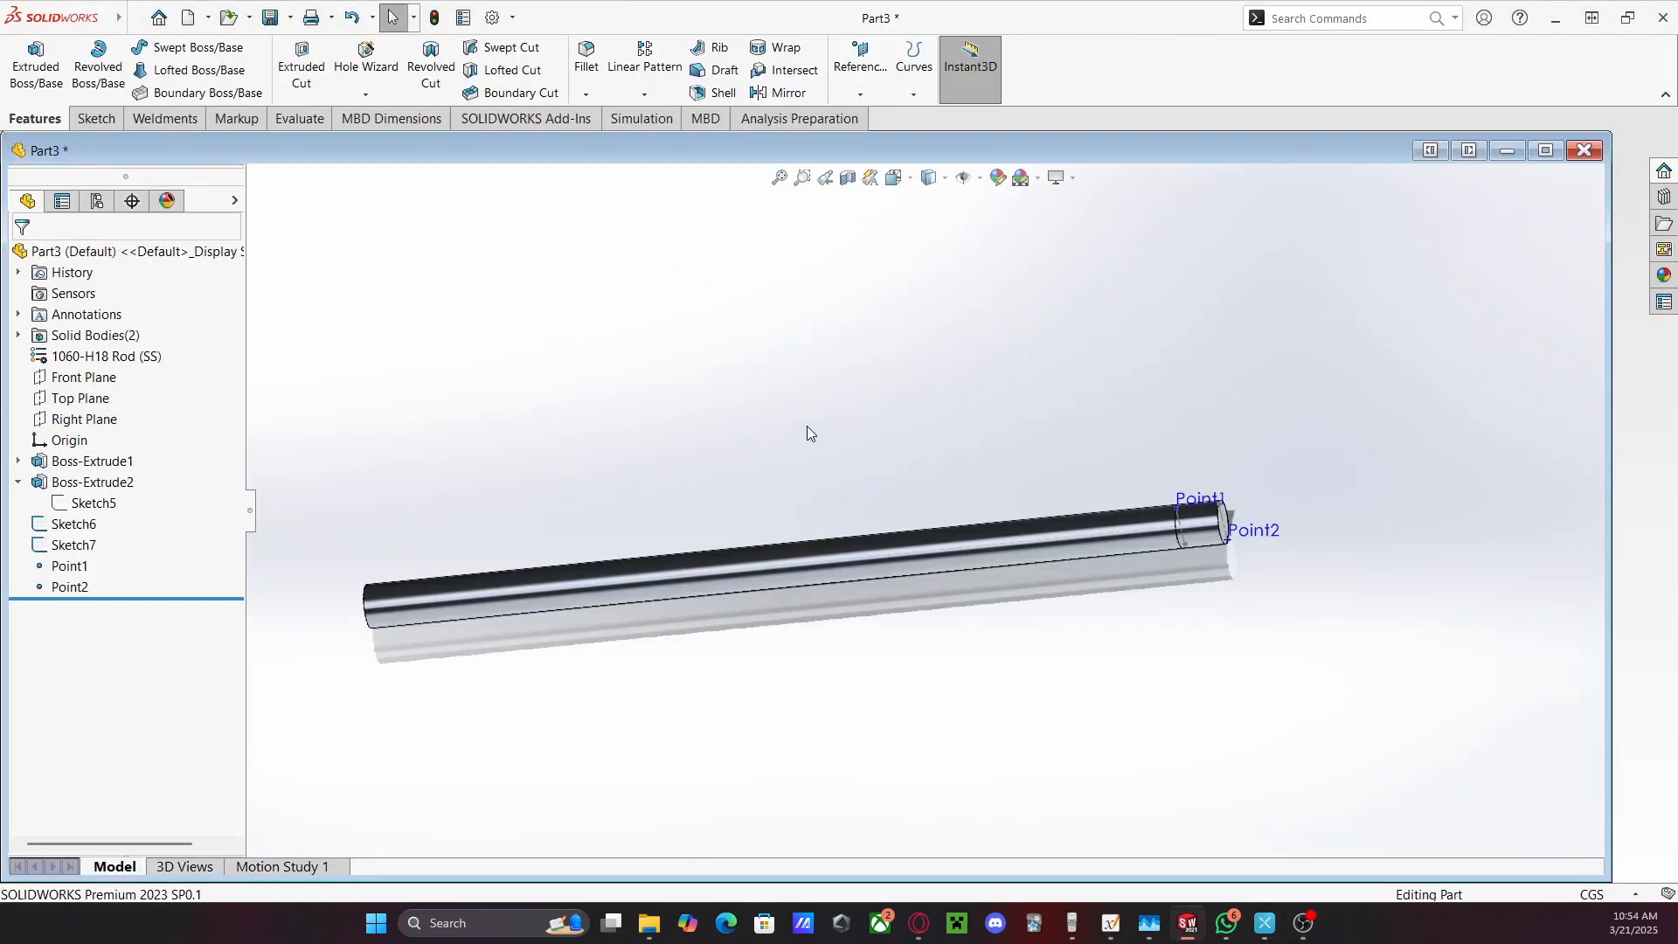
key("ctrl+s")
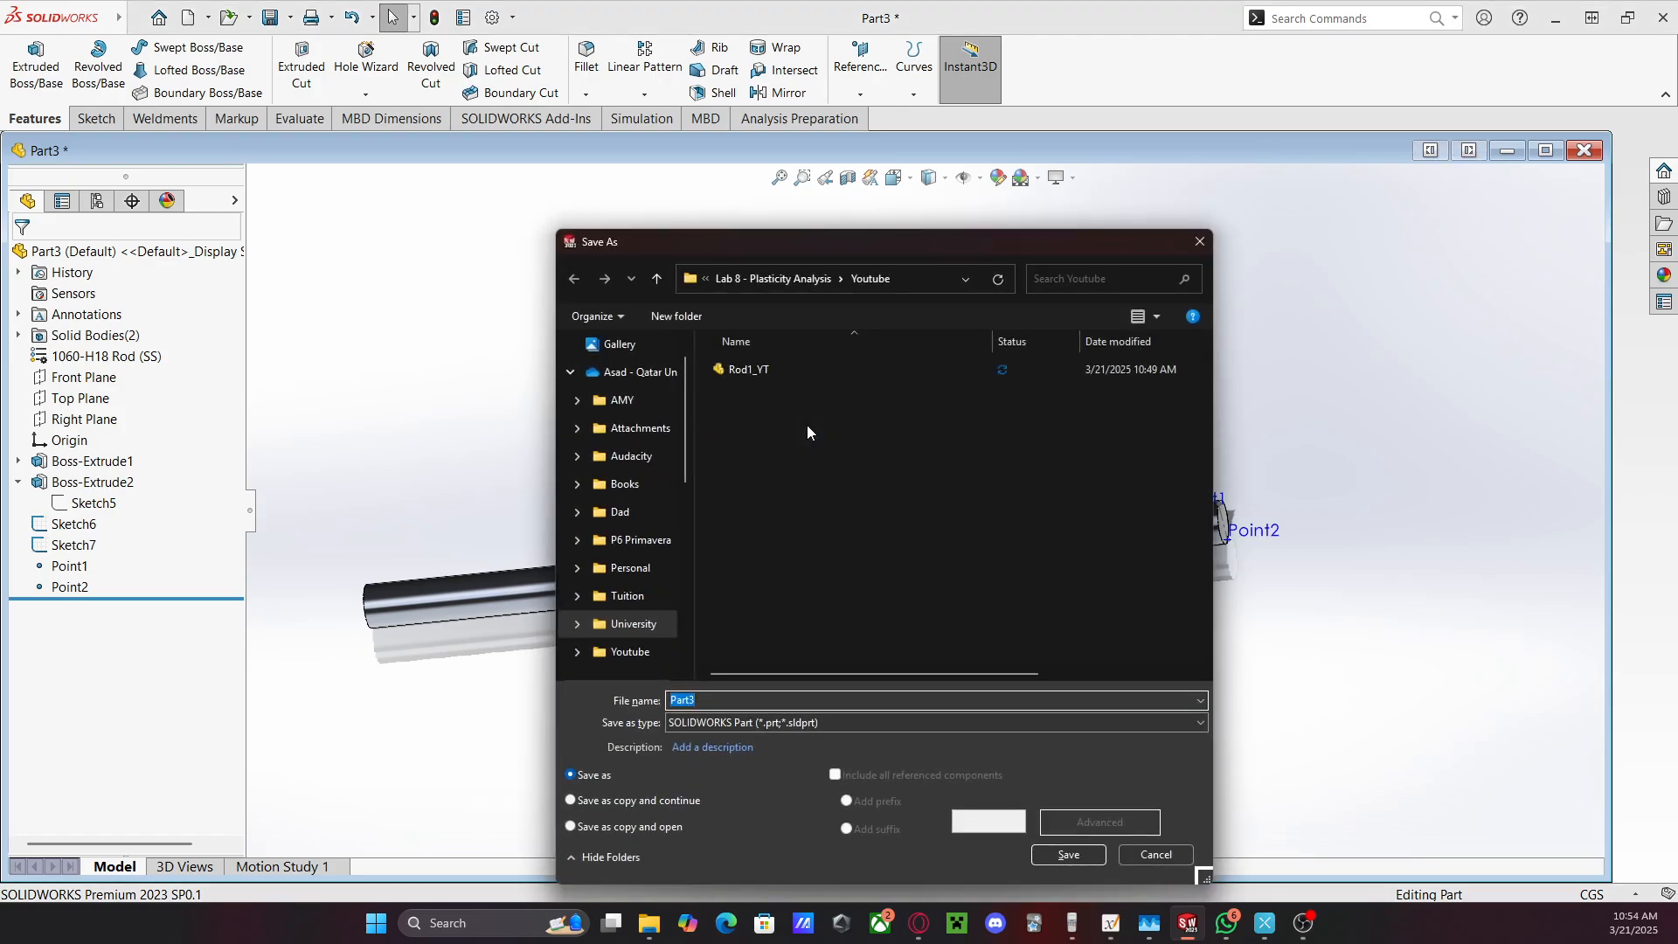
type("Rod2_YT")
key("Return")
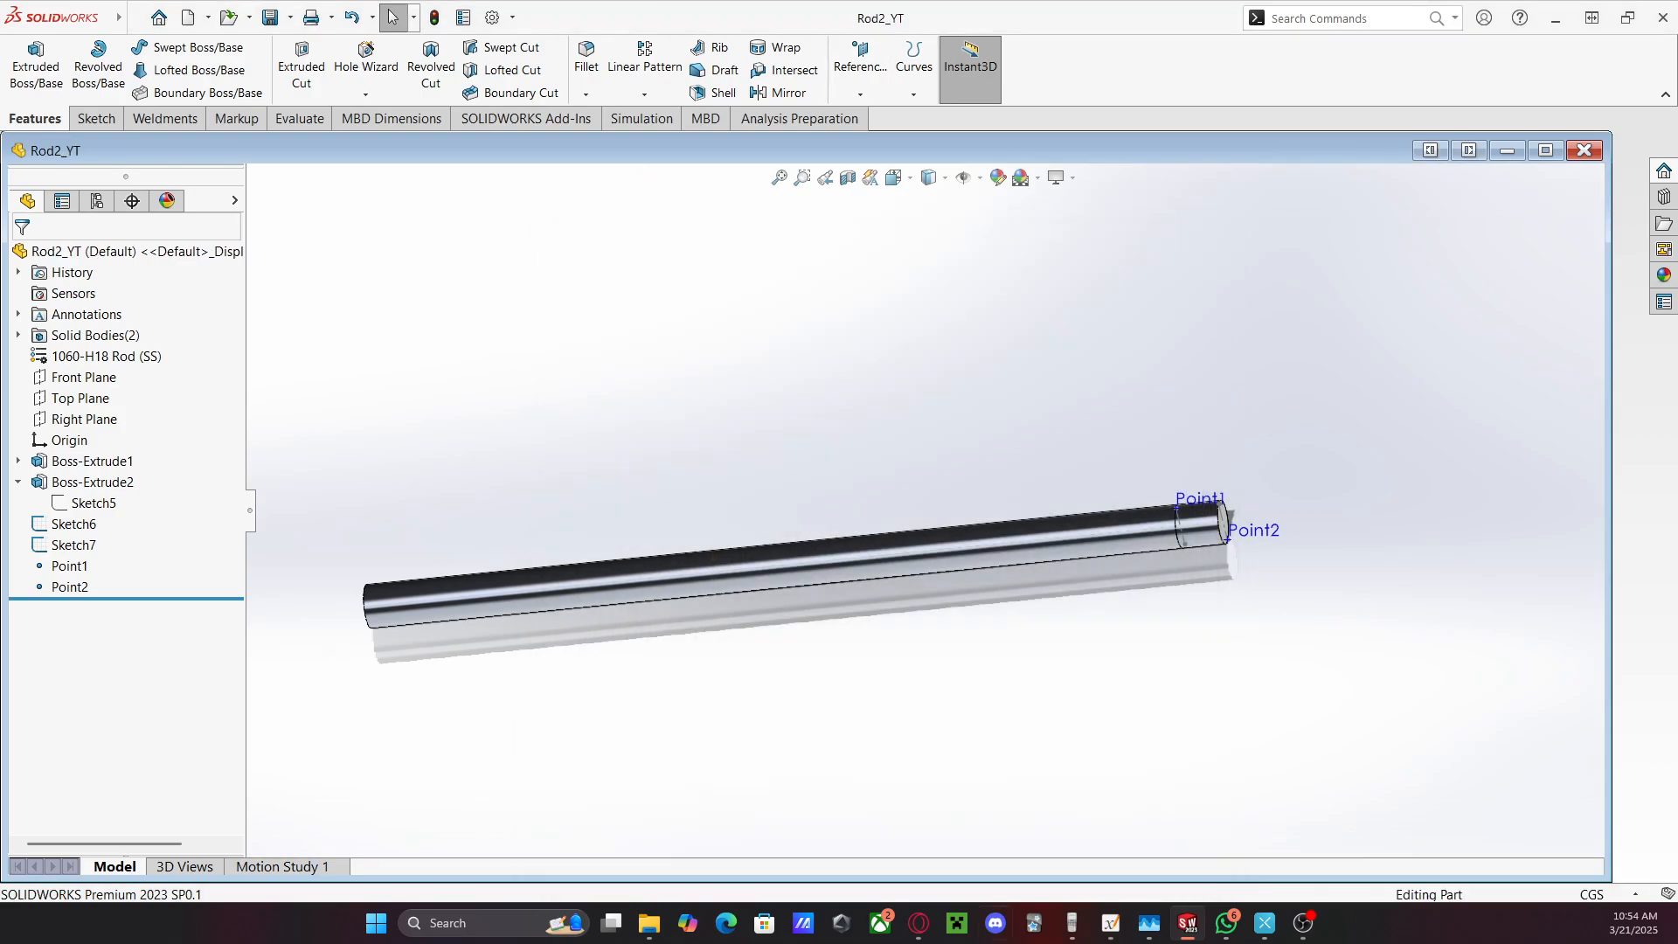
Switch from the Rod2_YT part to the unsaved assembly Assem1 and bring up its assembly commands
mouse_move(1194, 925)
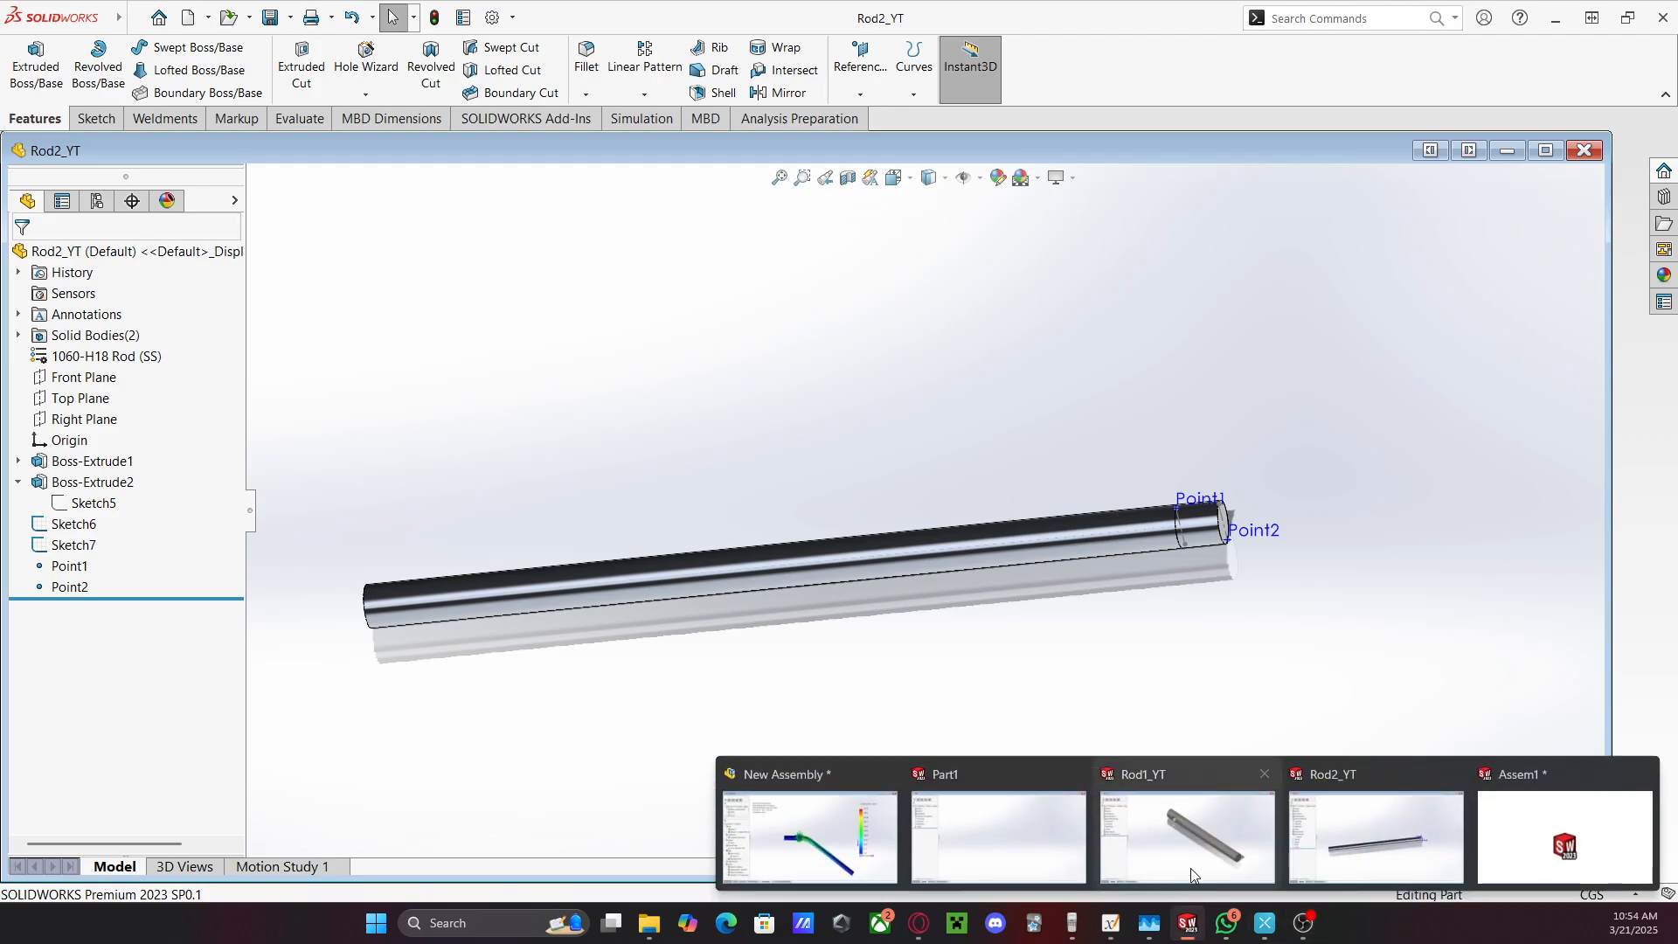
left_click(1502, 800)
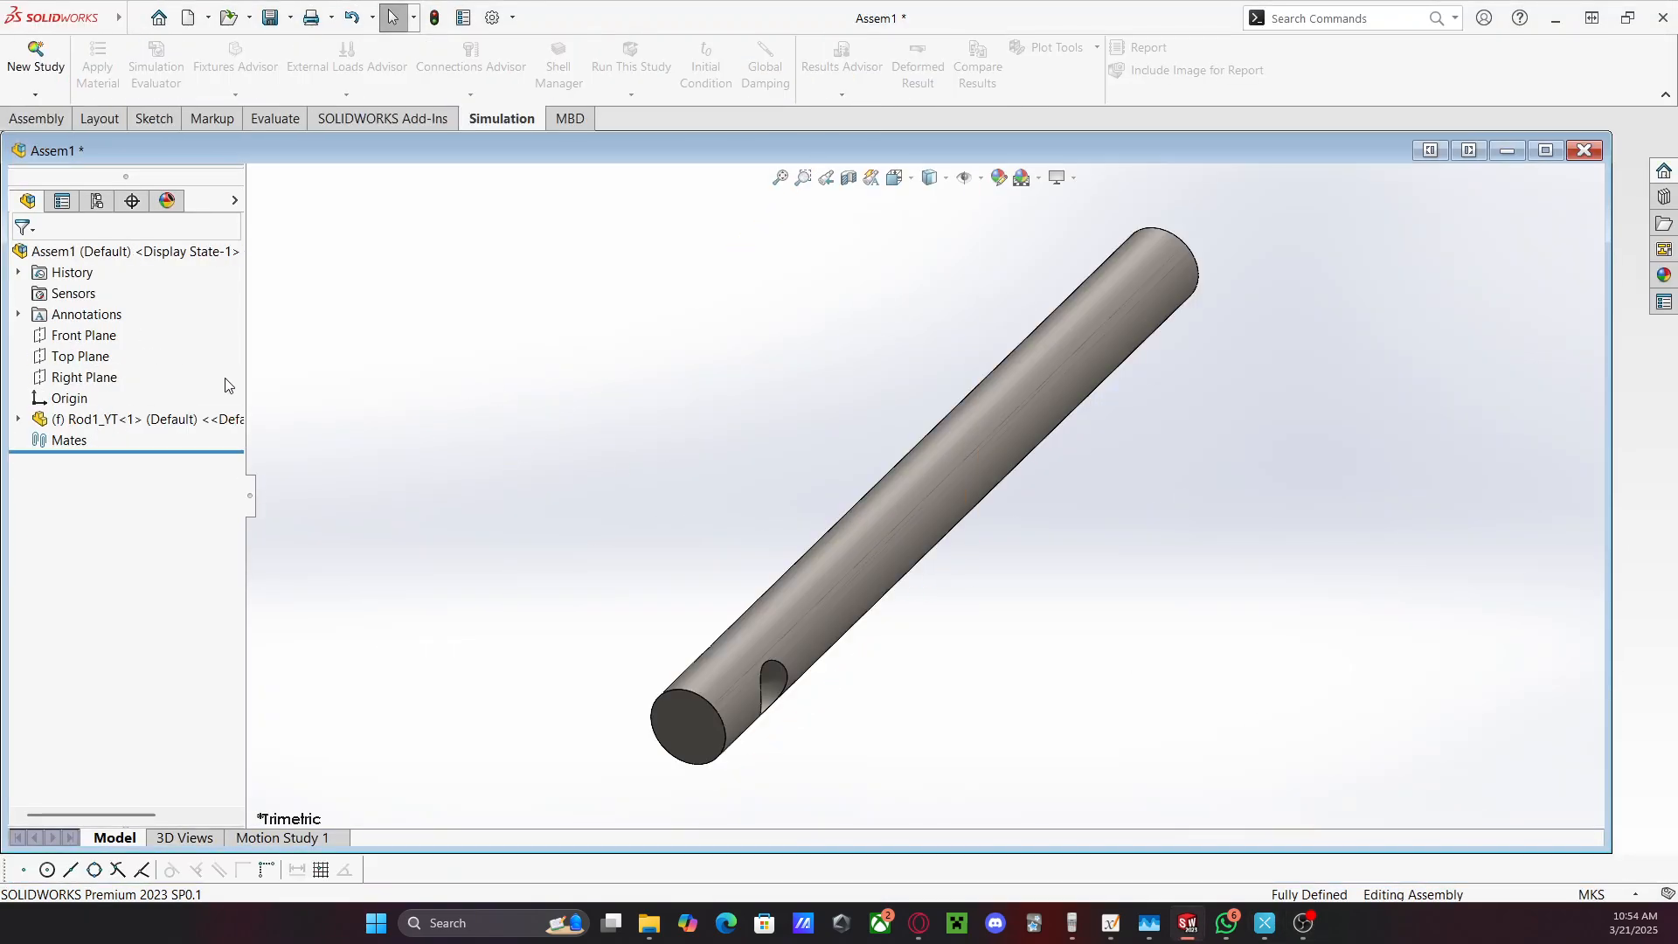
left_click(53, 122)
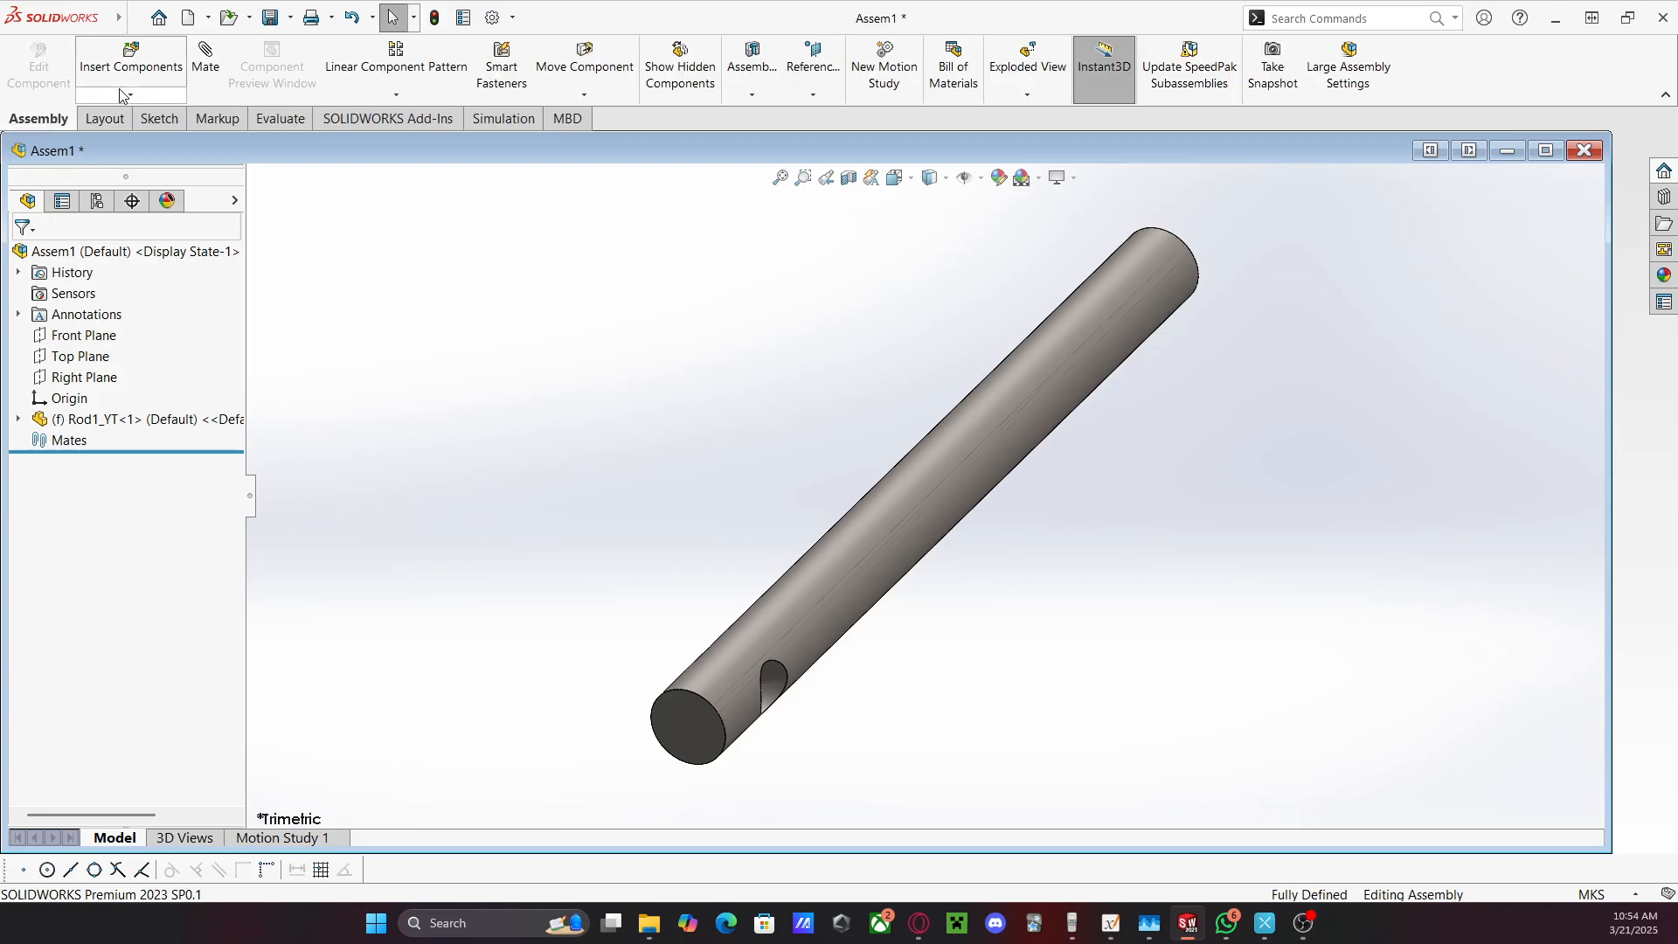
Insert Rod2_YT into the assembly at the default origin position and try to move it away from Rod1_YT
left_click(161, 75)
left_click(62, 414)
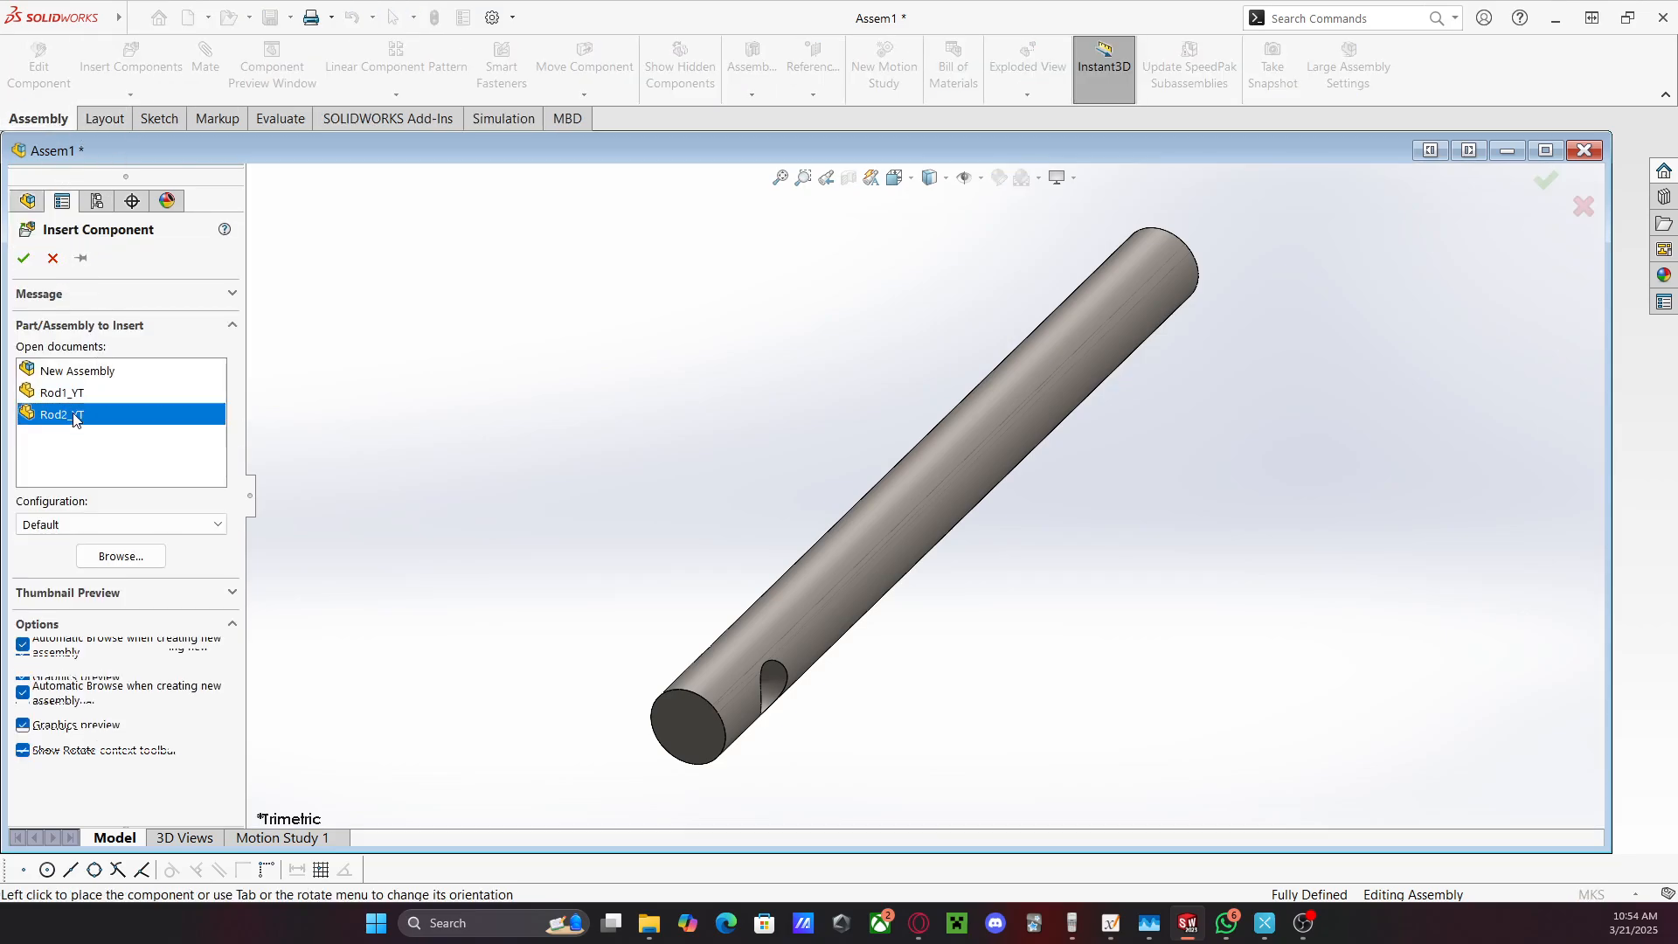
left_click(24, 259)
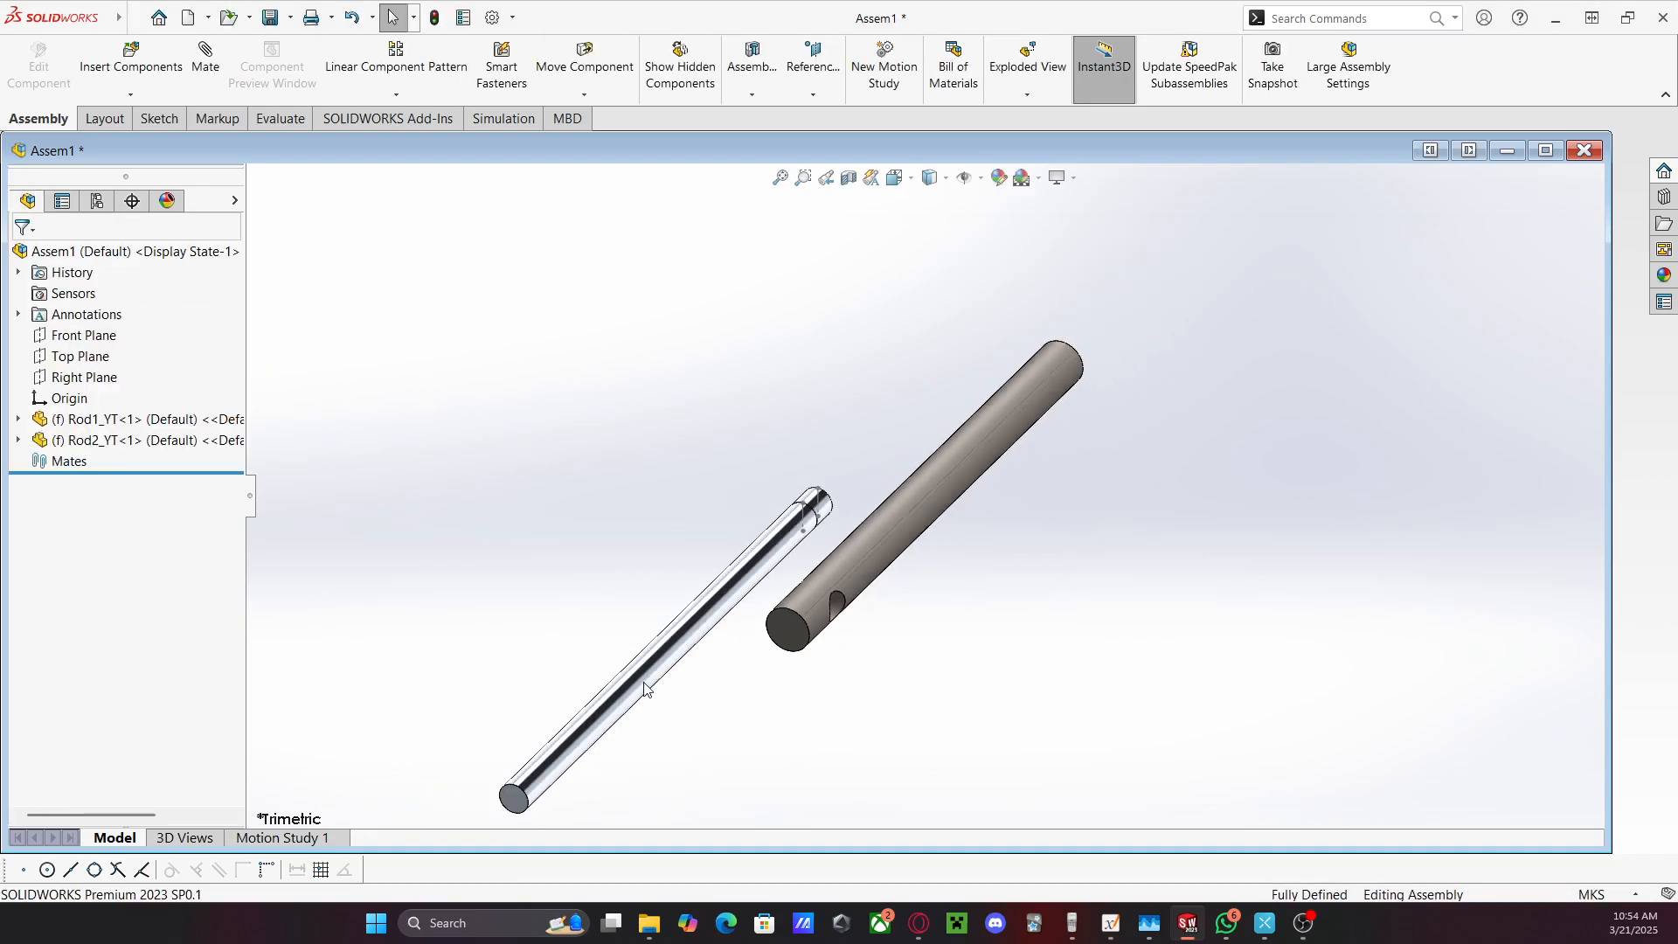
left_click(645, 680)
left_click_drag(645, 680, 725, 689)
left_click(598, 595)
left_click(612, 698)
left_click_drag(612, 698, 606, 648)
left_click(307, 495)
Try to add a concentric mate between Rod2_YT's long cylindrical face and the cross hole in Rod1_YT
left_click(206, 59)
left_click(626, 693)
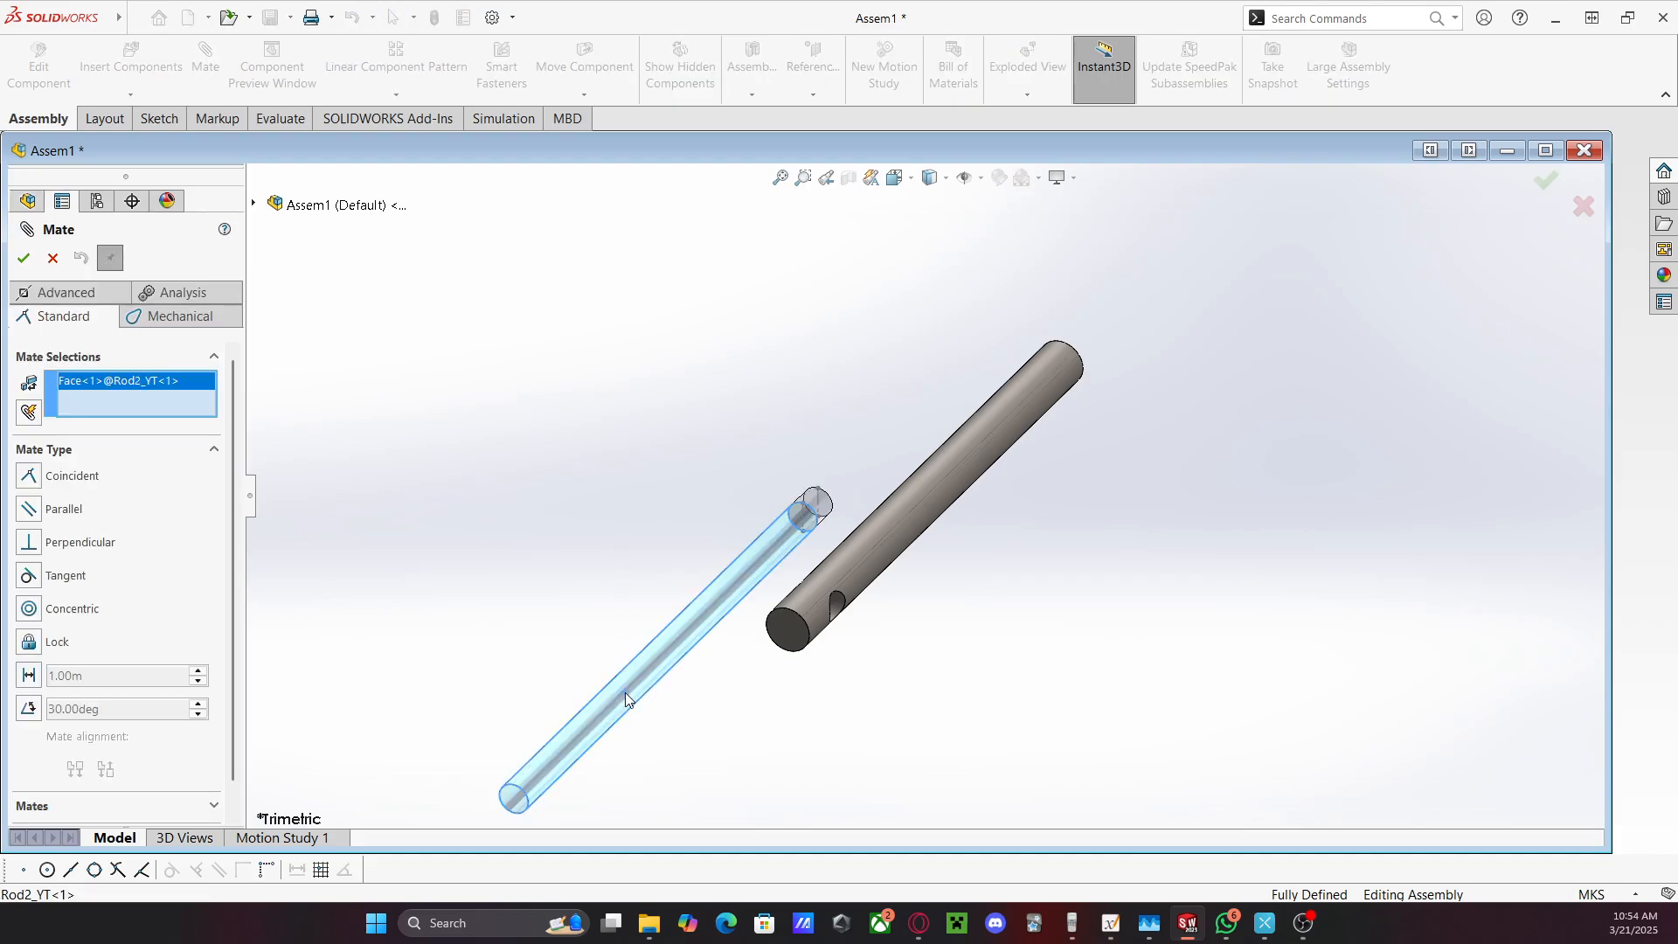
left_click(833, 609)
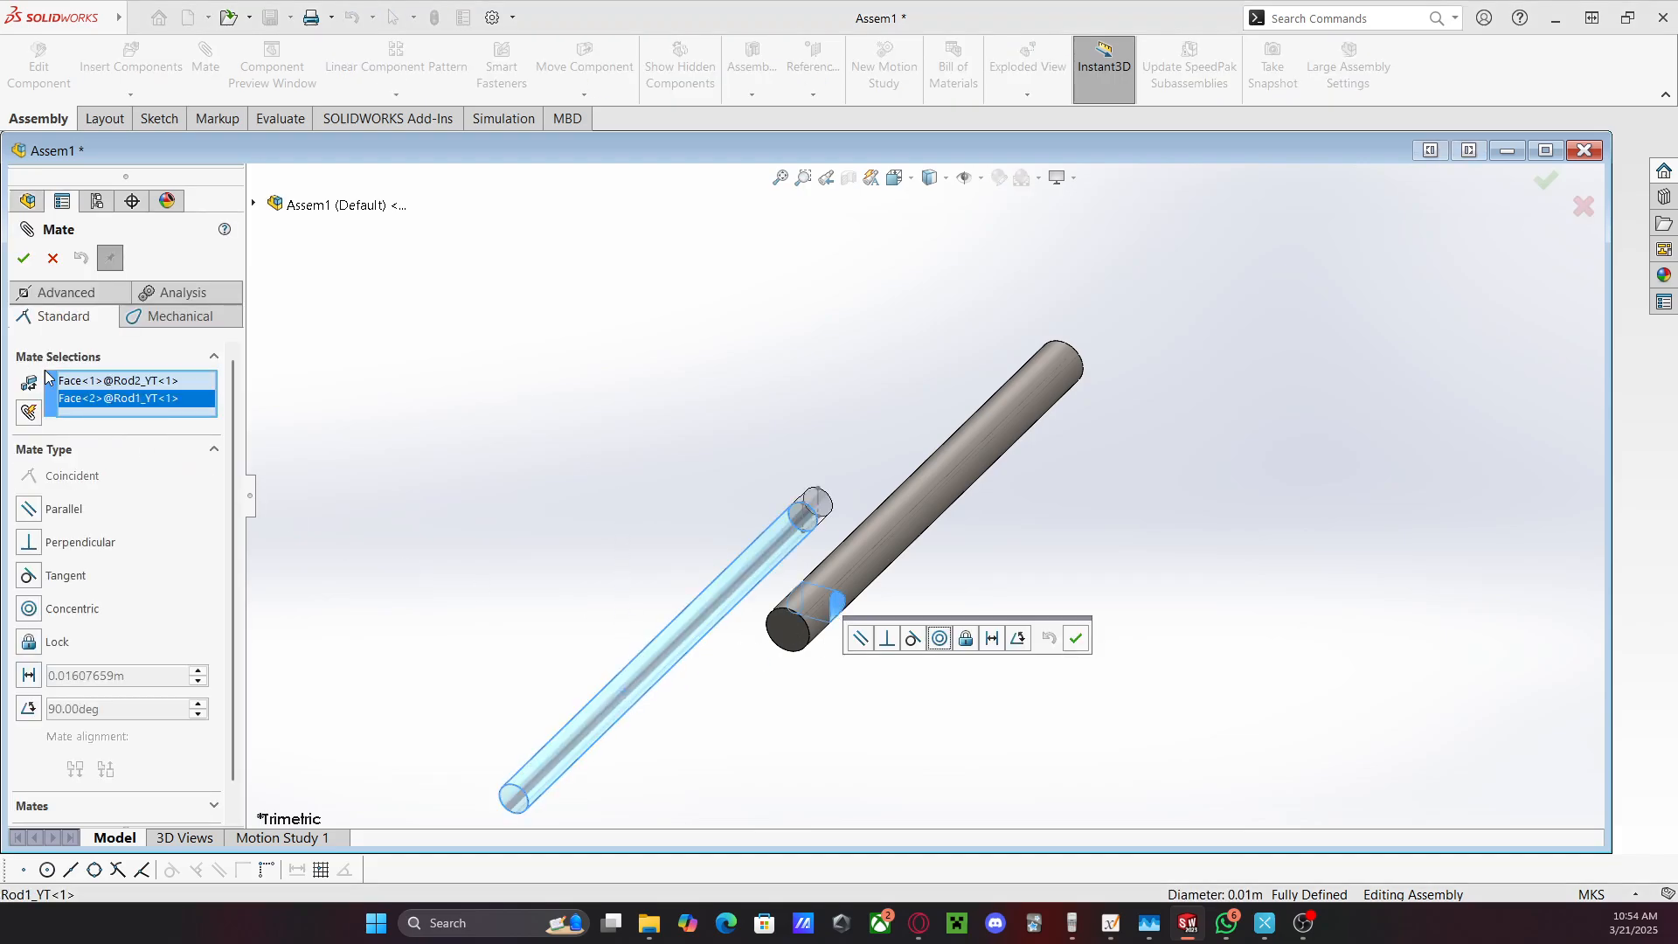
left_click(28, 609)
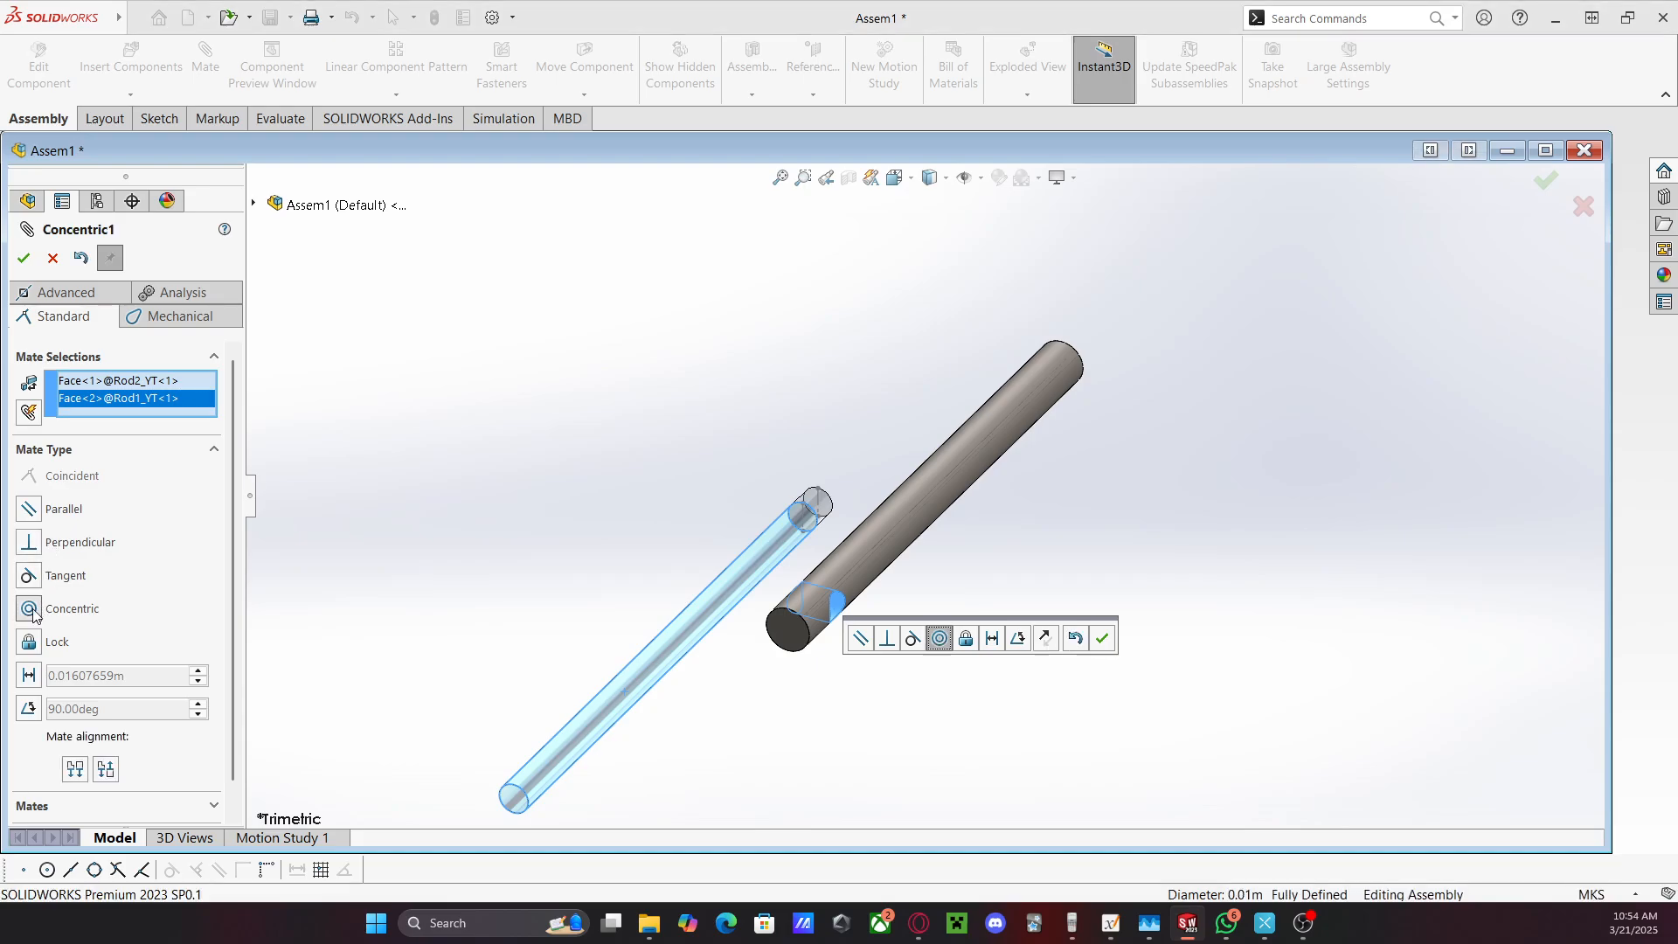
left_click(24, 259)
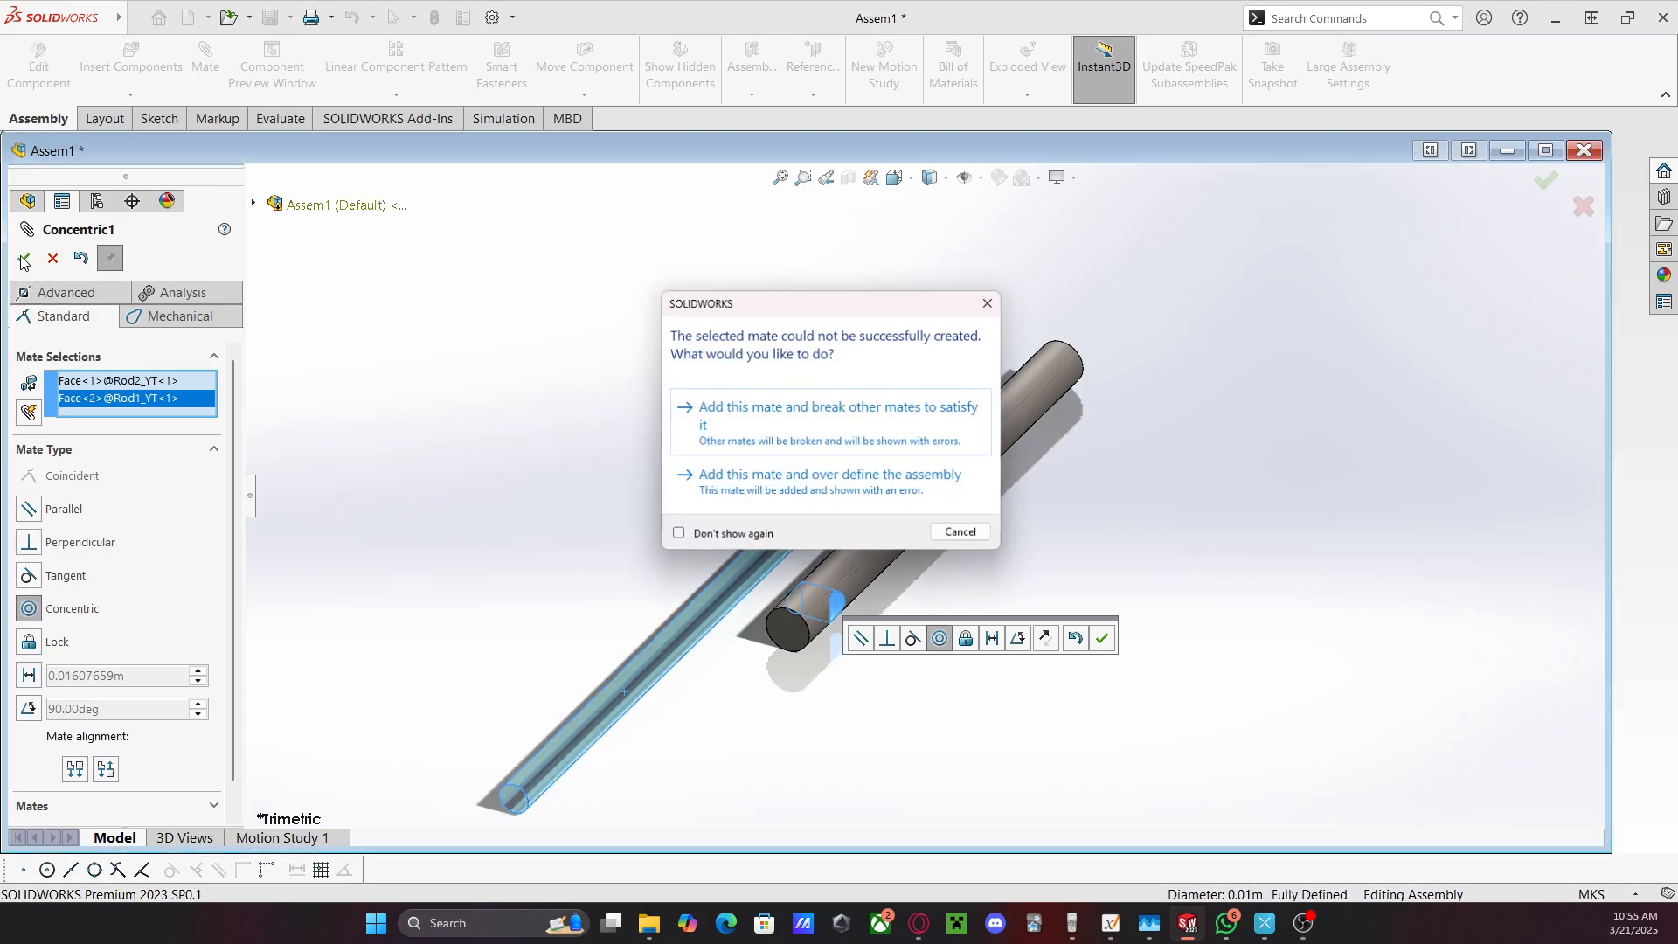
left_click(816, 427)
left_click(953, 464)
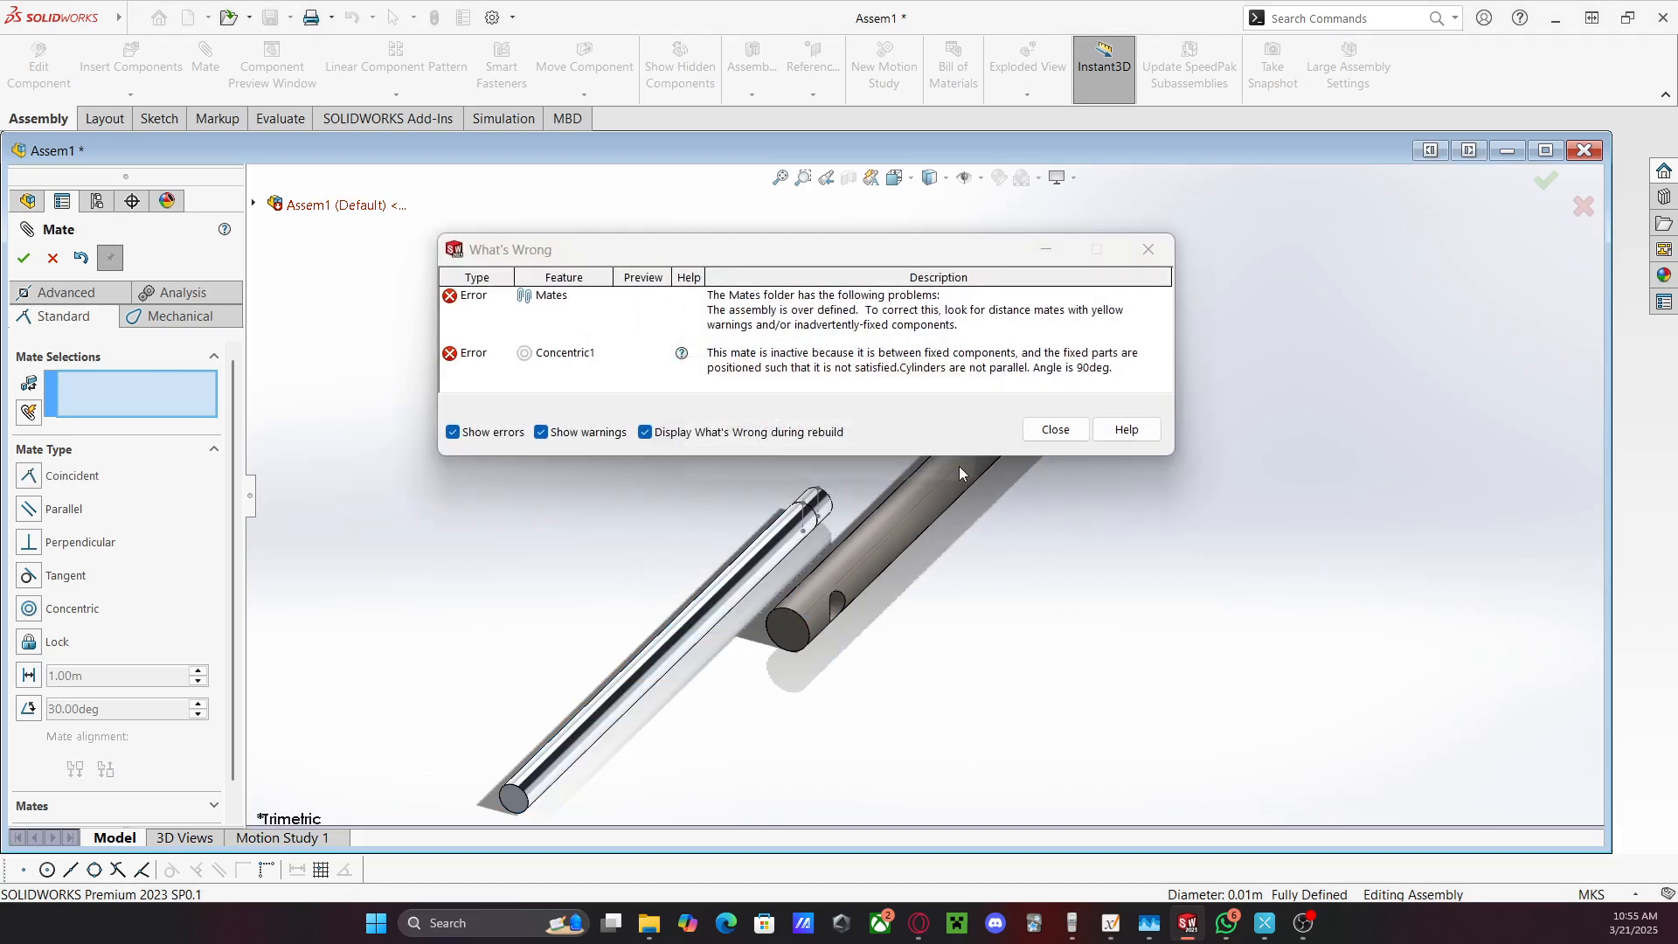
left_click(1055, 430)
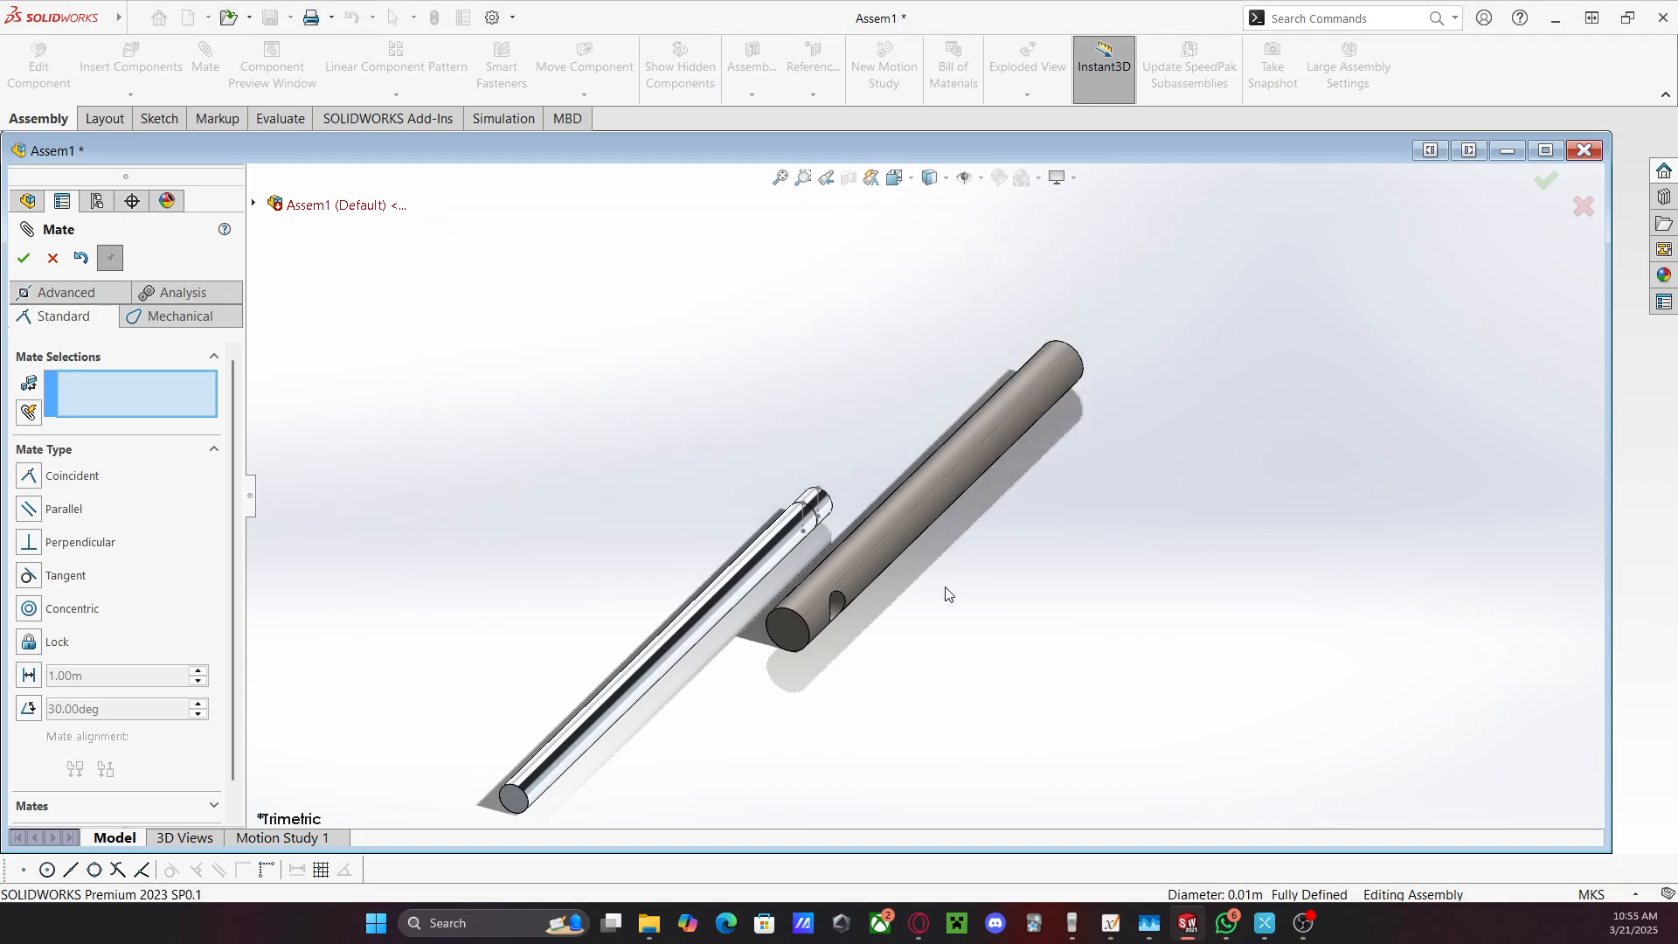
left_click(53, 262)
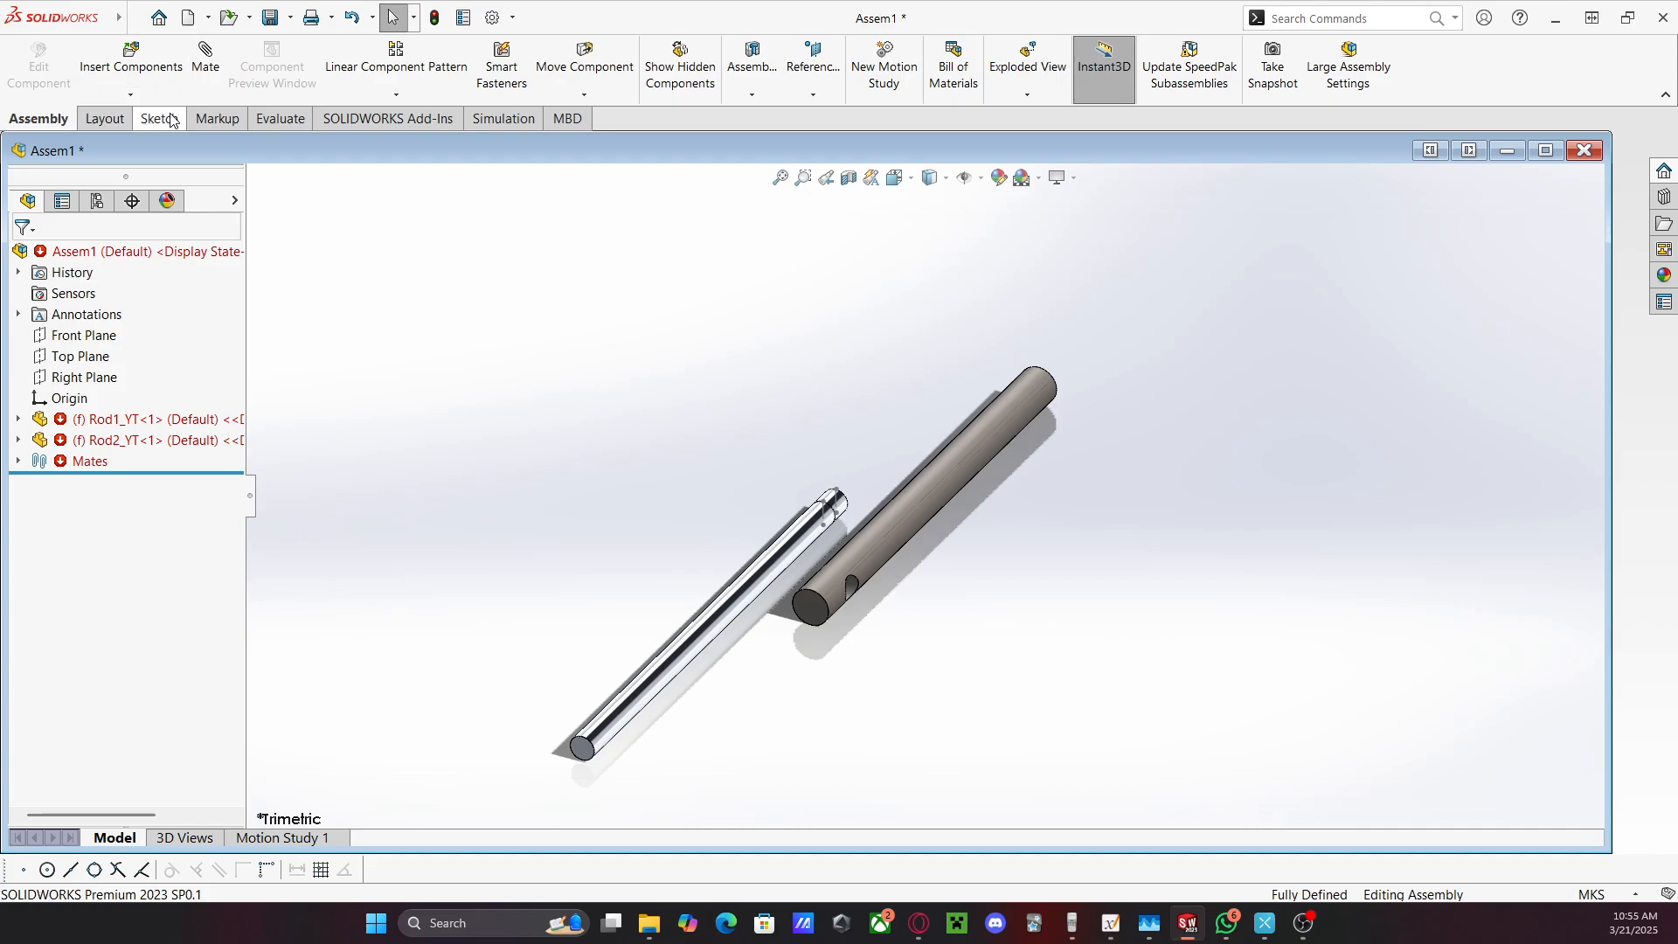
Delete both Rod1_YT and Rod2_YT from the assembly
right_click(901, 502)
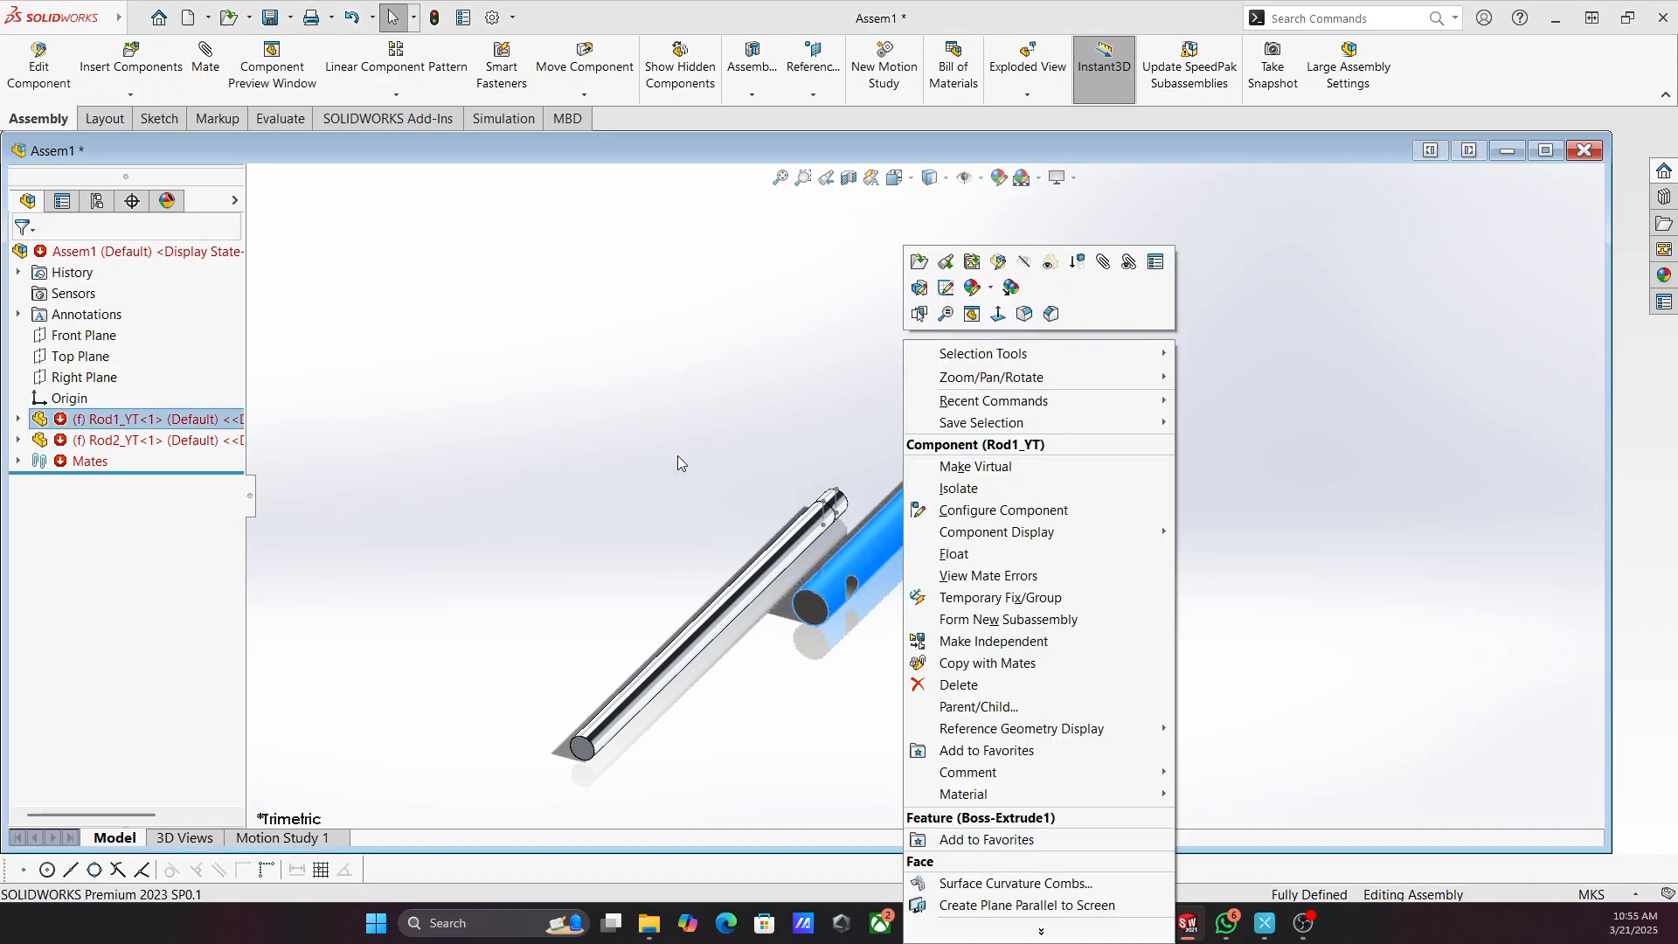
left_click(962, 686)
left_click(993, 310)
right_click(754, 519)
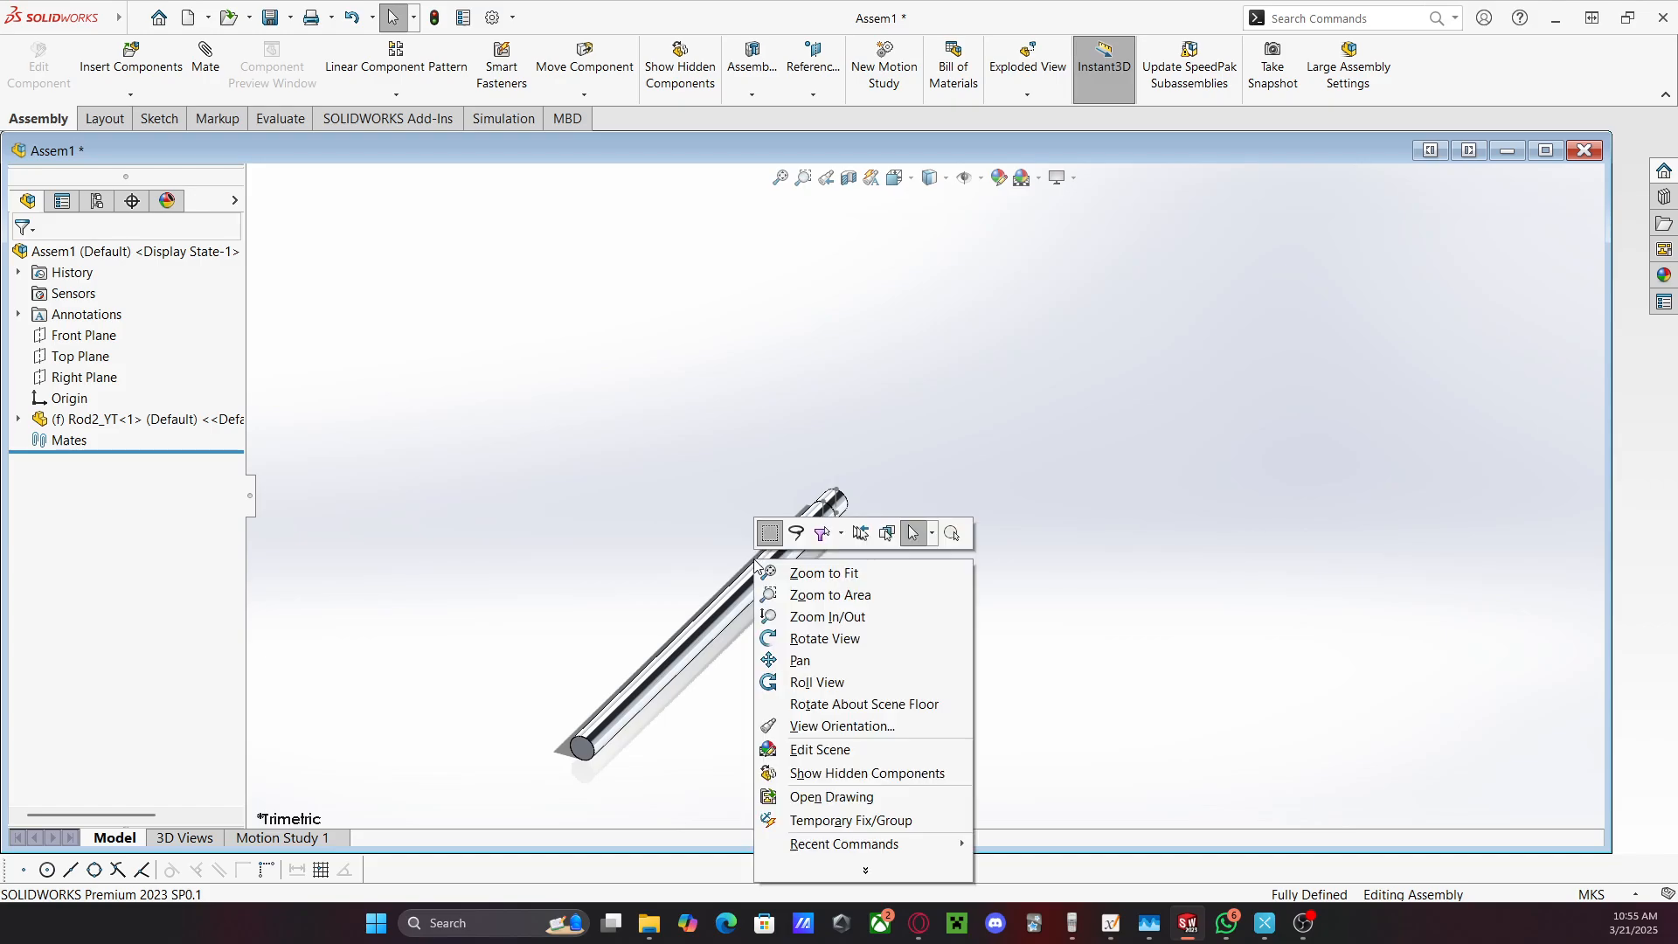
left_click(738, 609)
right_click(738, 610)
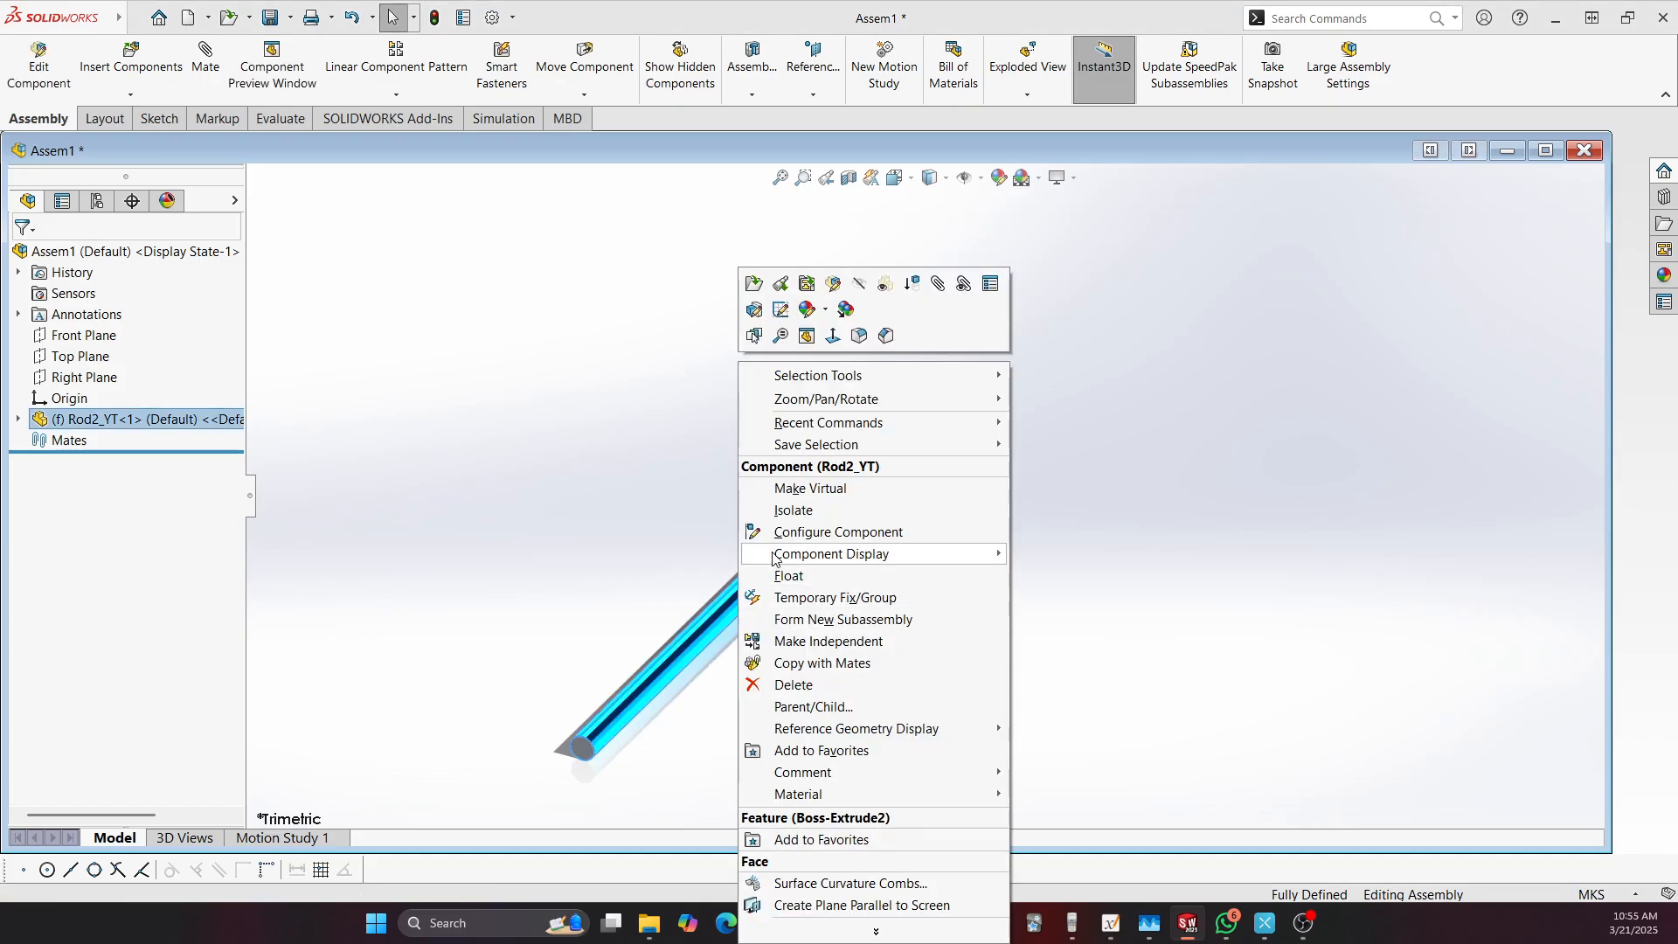
left_click(791, 685)
left_click(1011, 308)
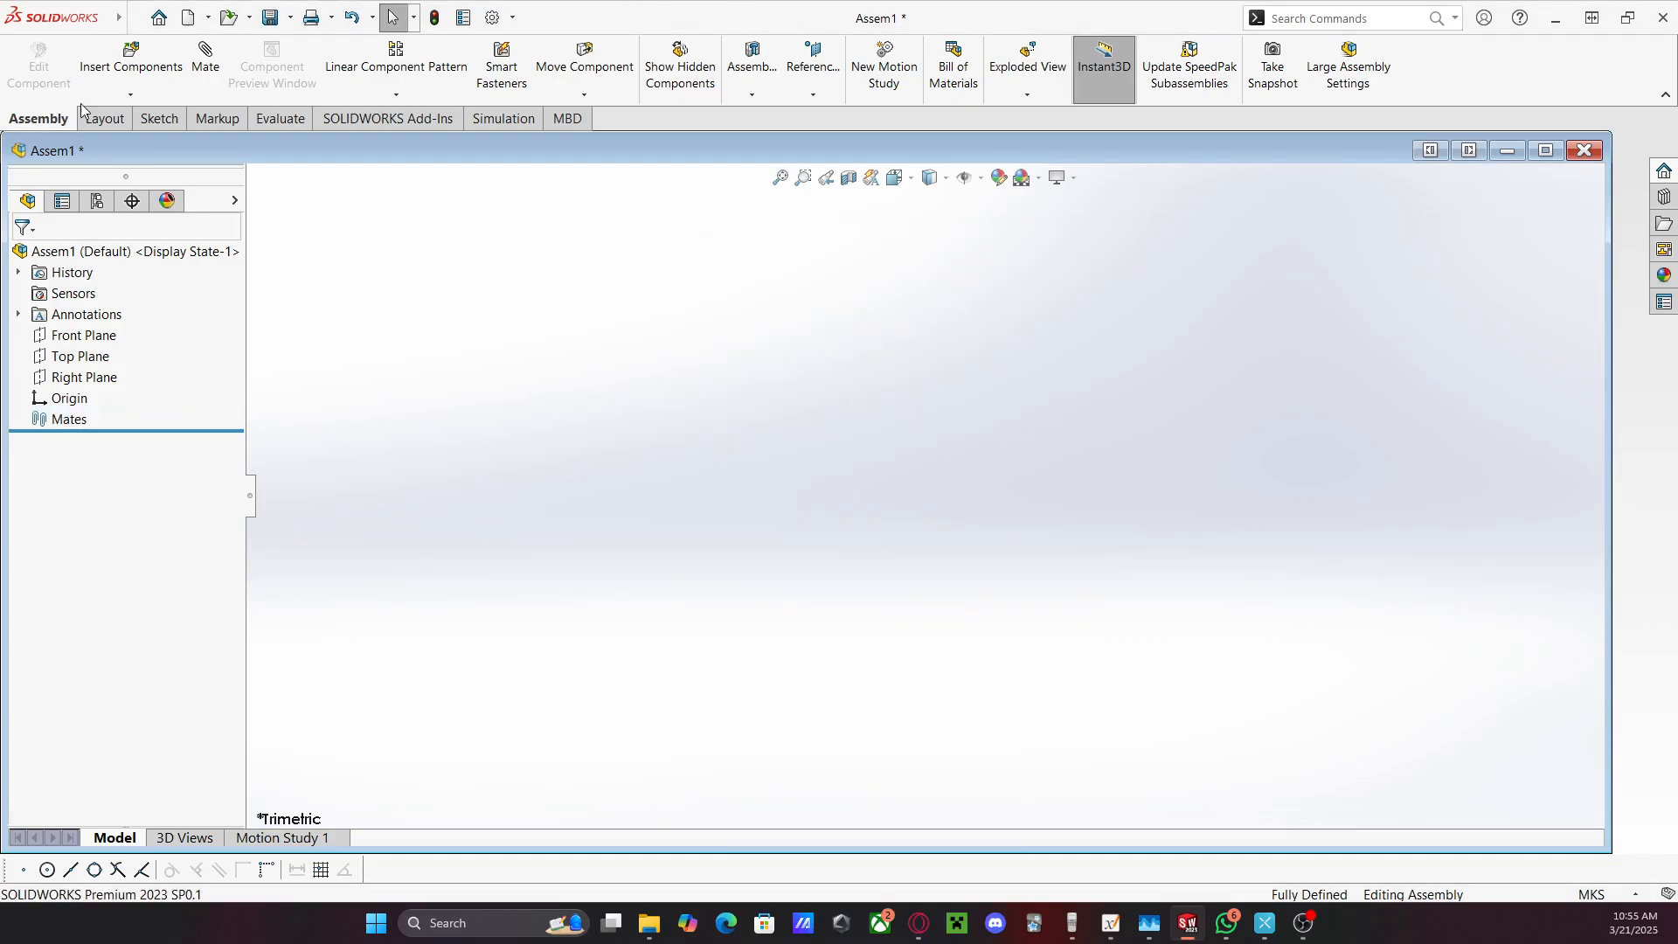
Insert Rod1_YT into the empty assembly as its first component
left_click(121, 74)
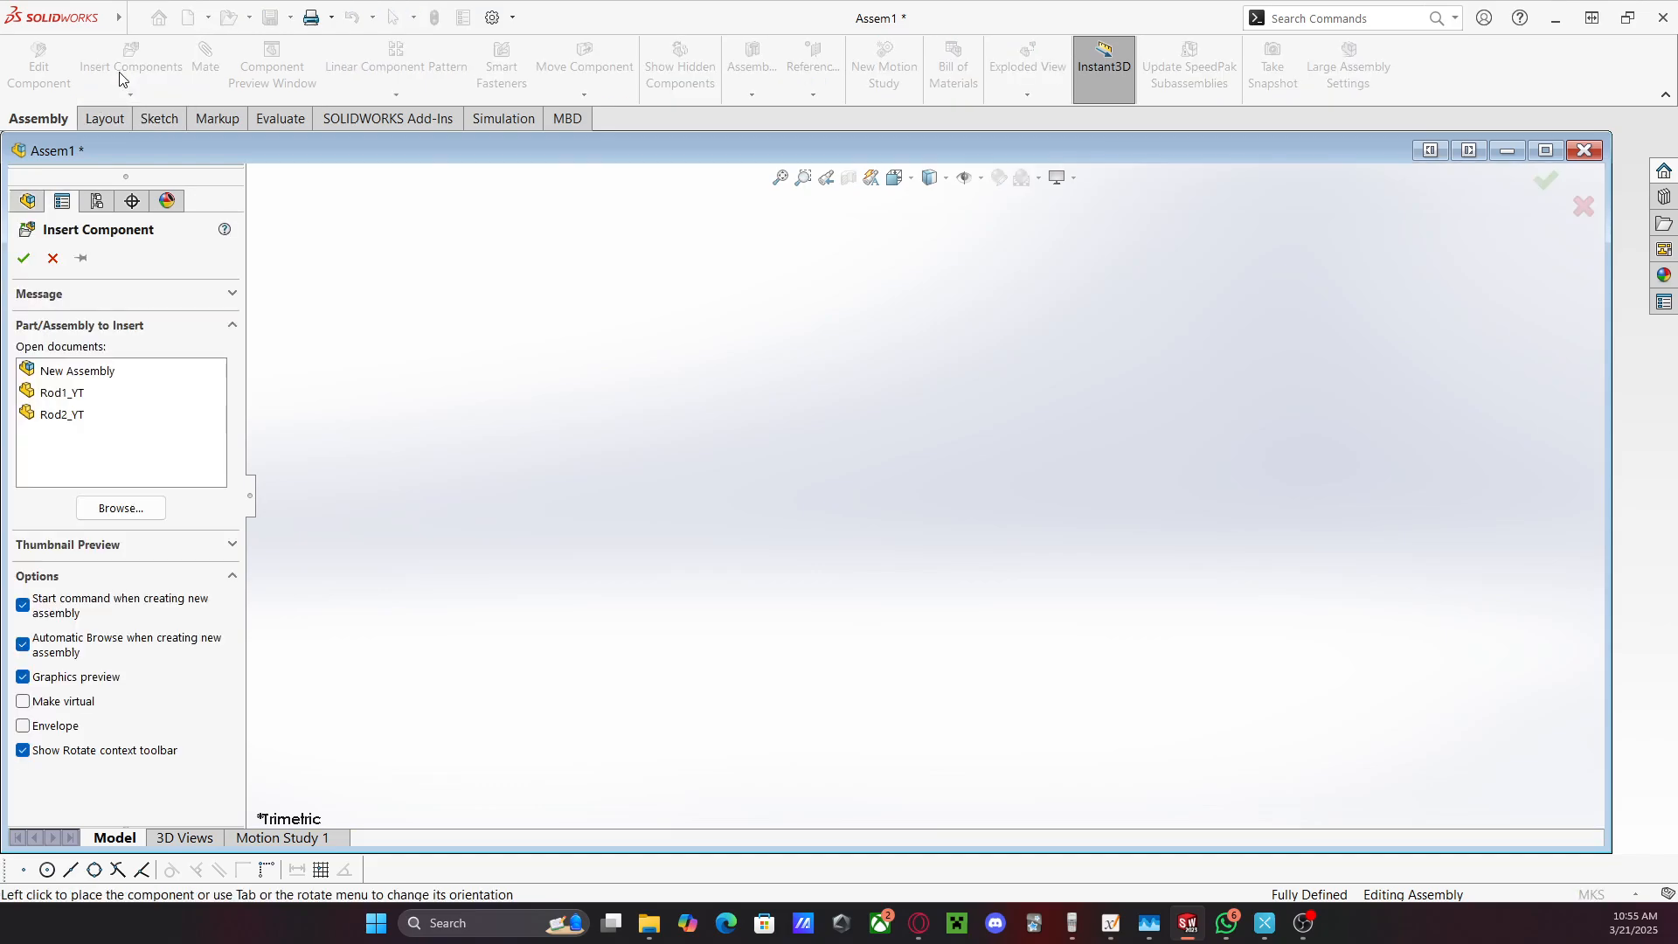
left_click(78, 395)
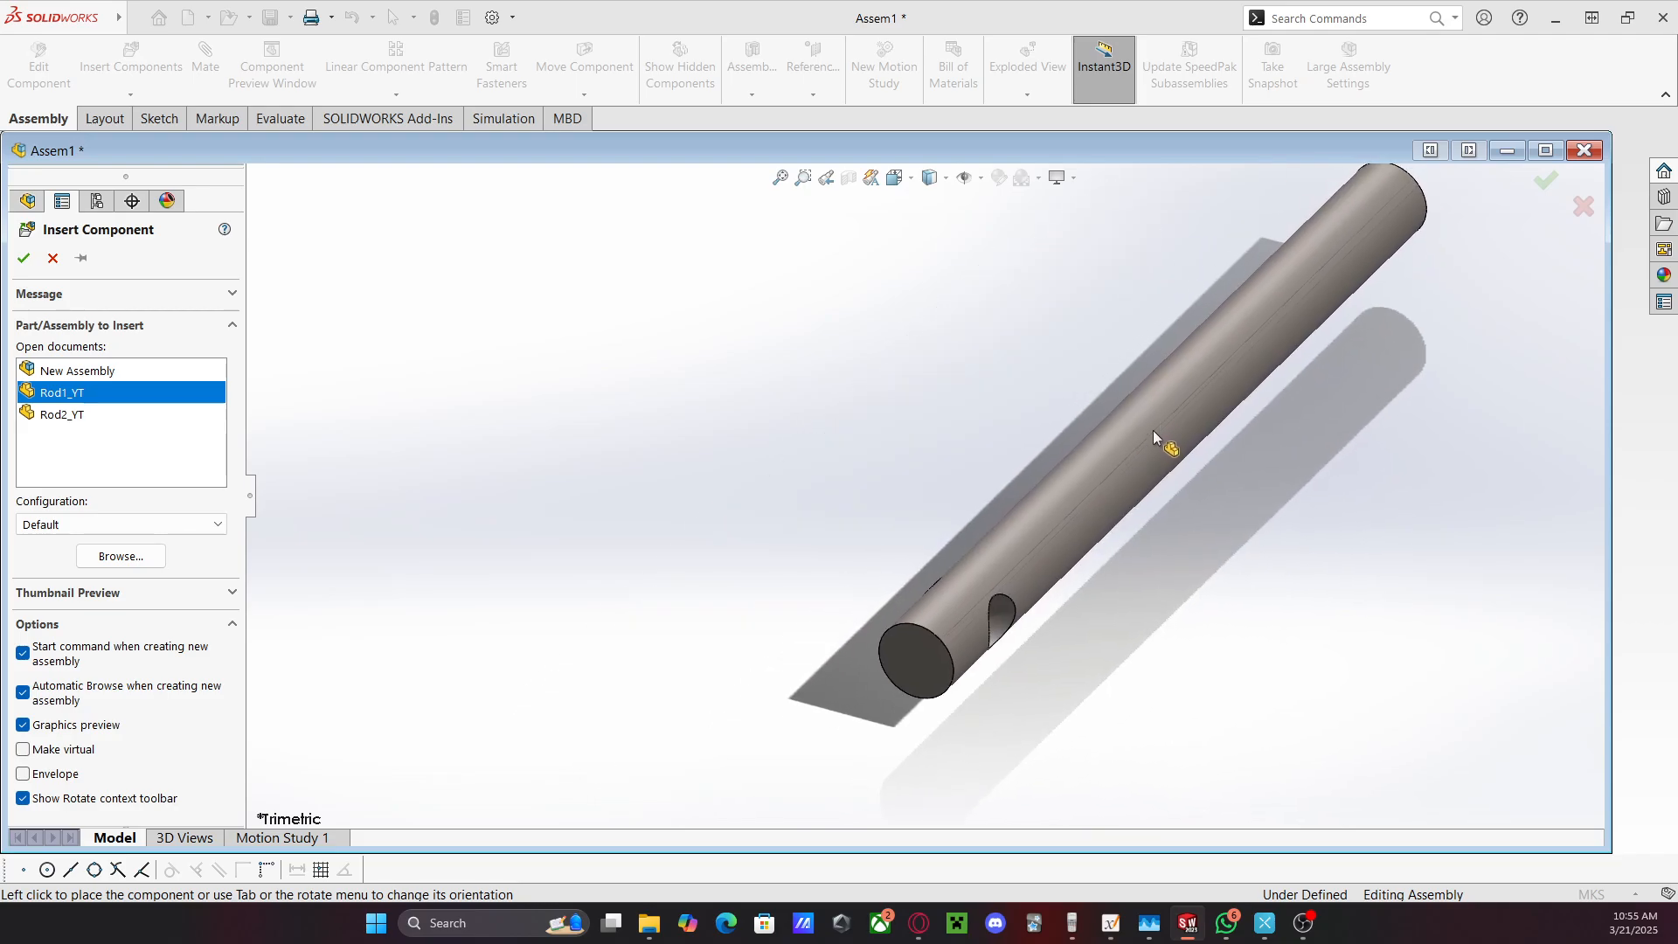
left_click(1152, 430)
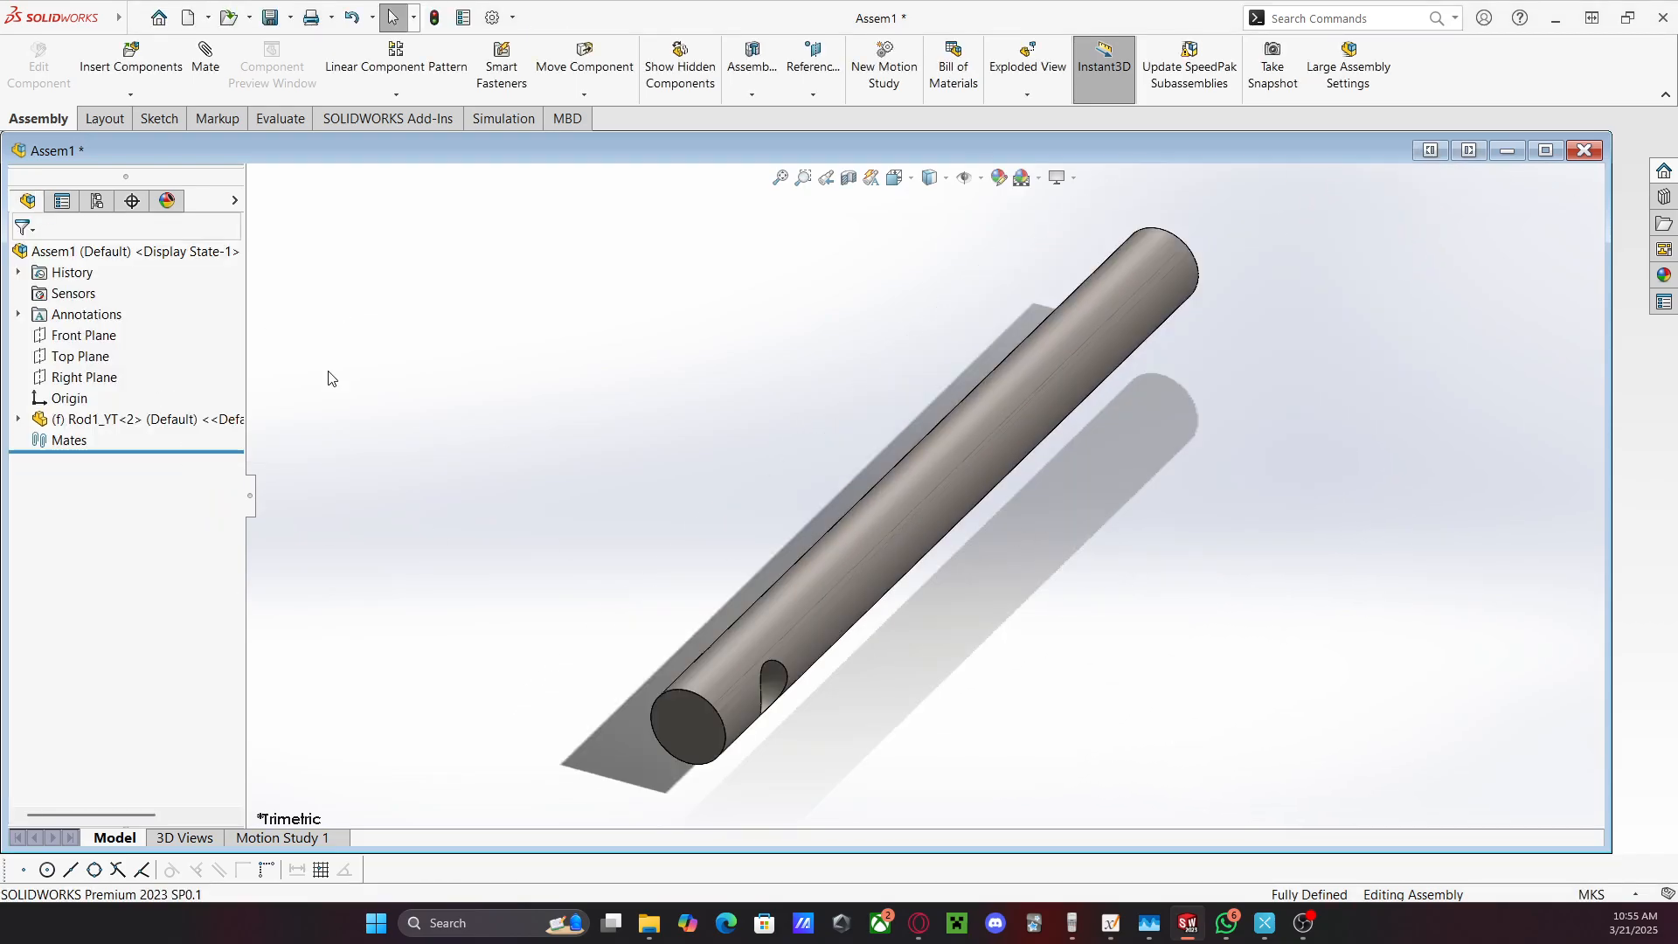
Place Rod2_YT as a freely movable component beside Rod1_YT and shift it slightly within the open space
scroll(539, 548, "up", 3)
scroll(613, 496, "up", 2)
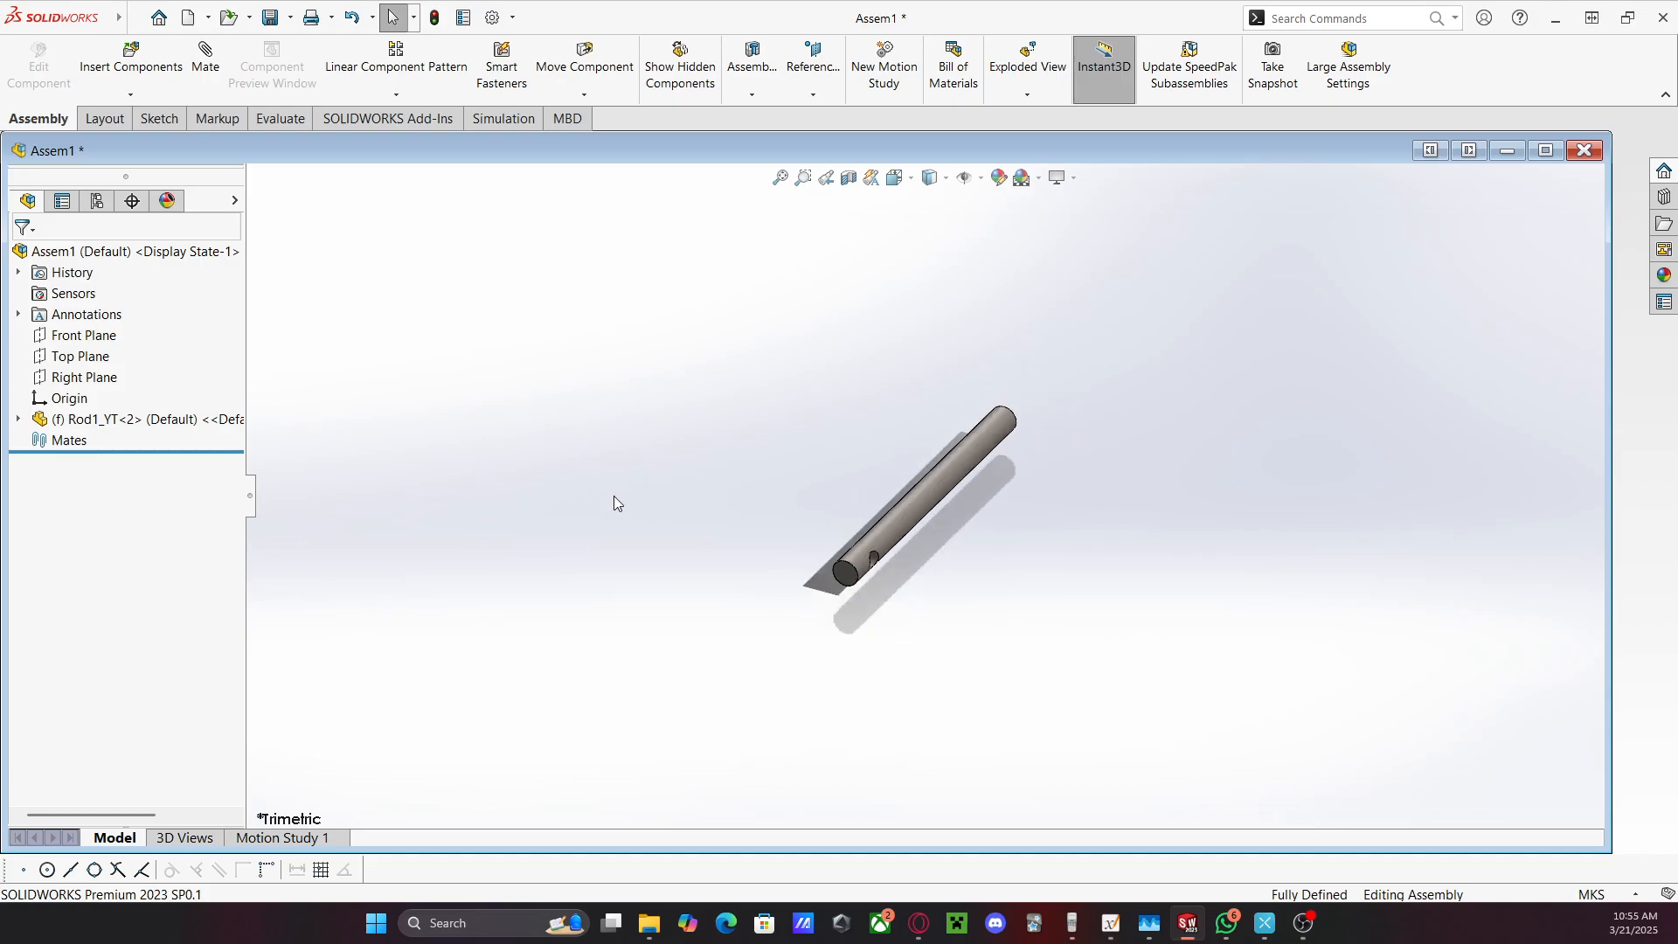
scroll(615, 504, "down", 3)
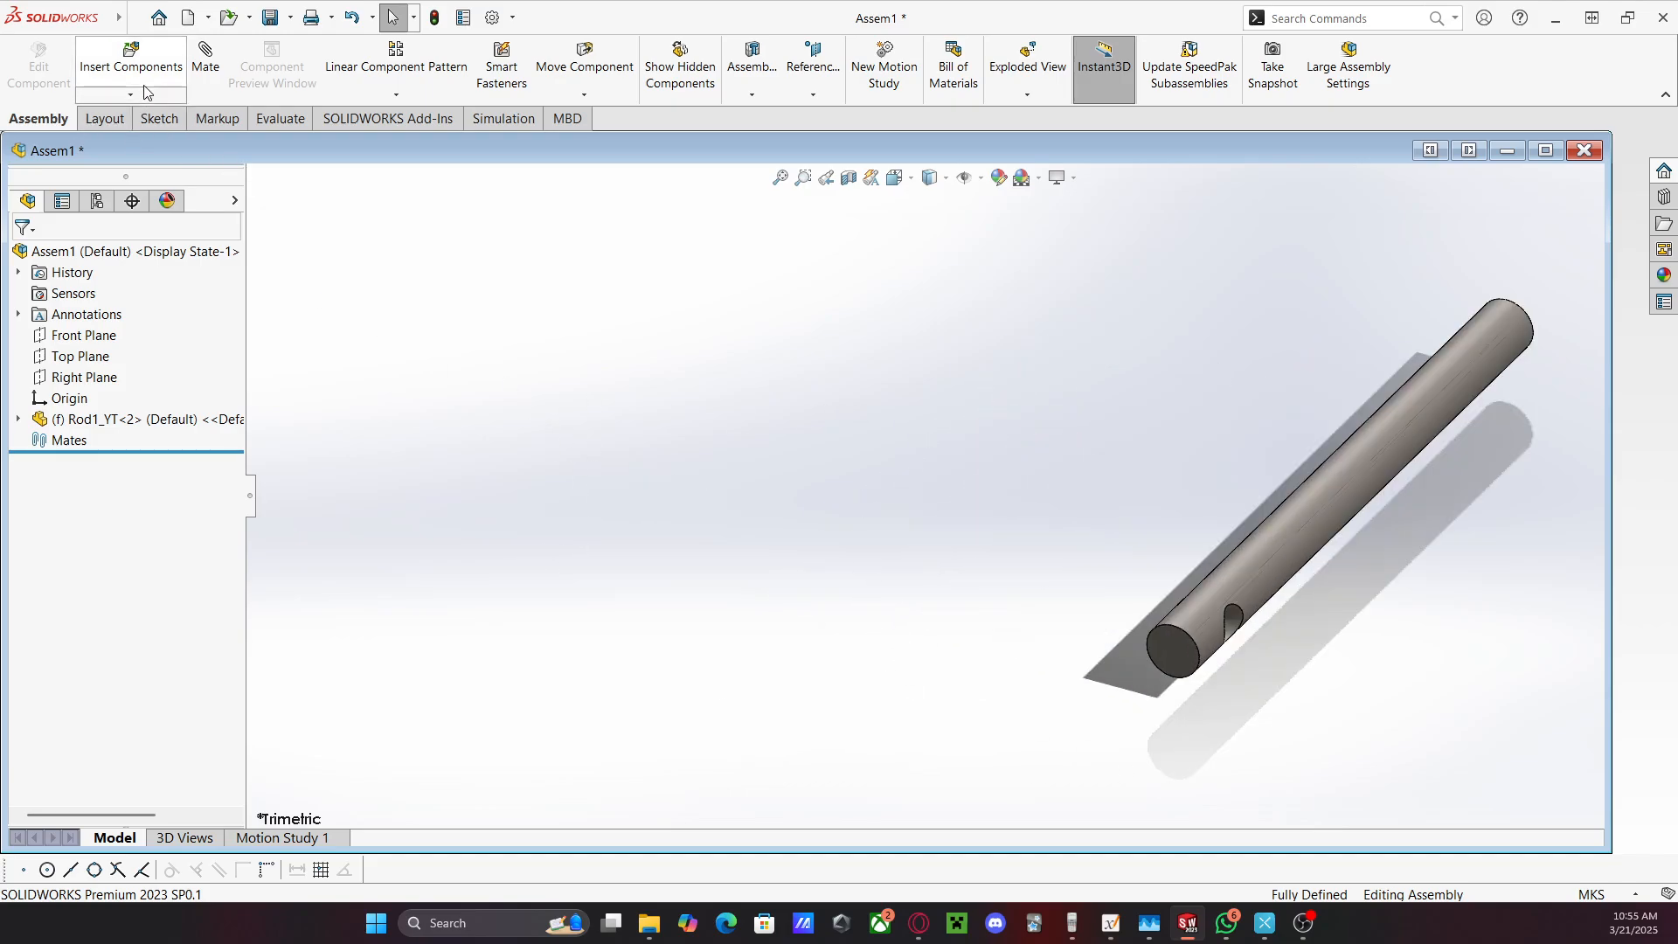
left_click(113, 95)
left_click(77, 415)
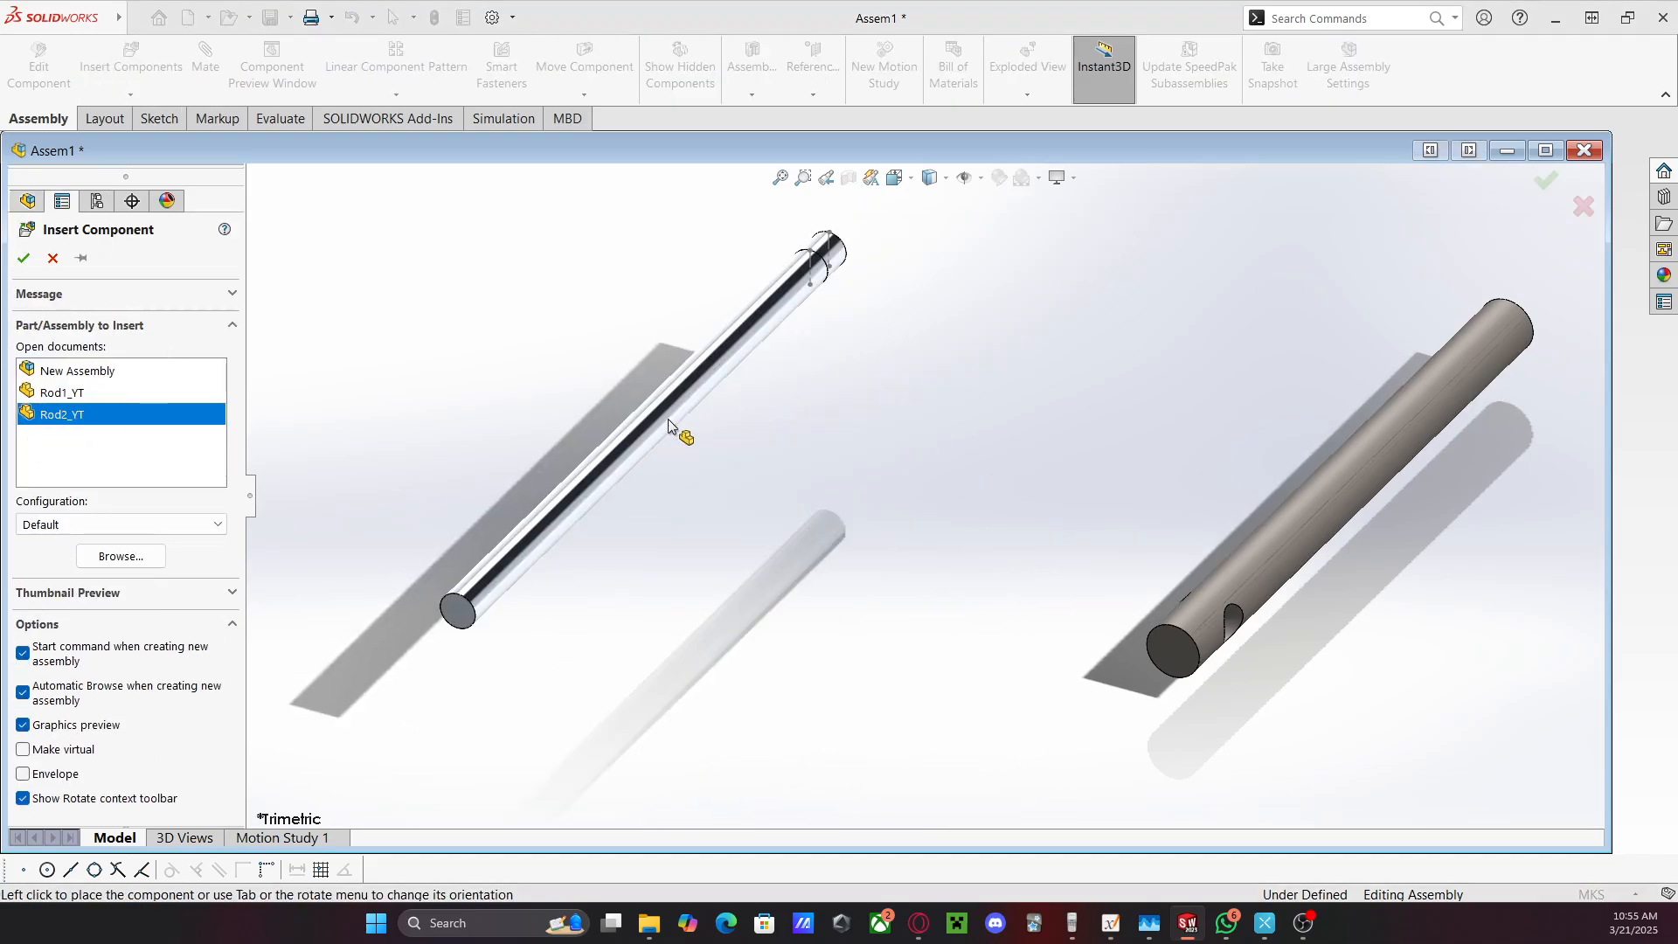
left_click(785, 441)
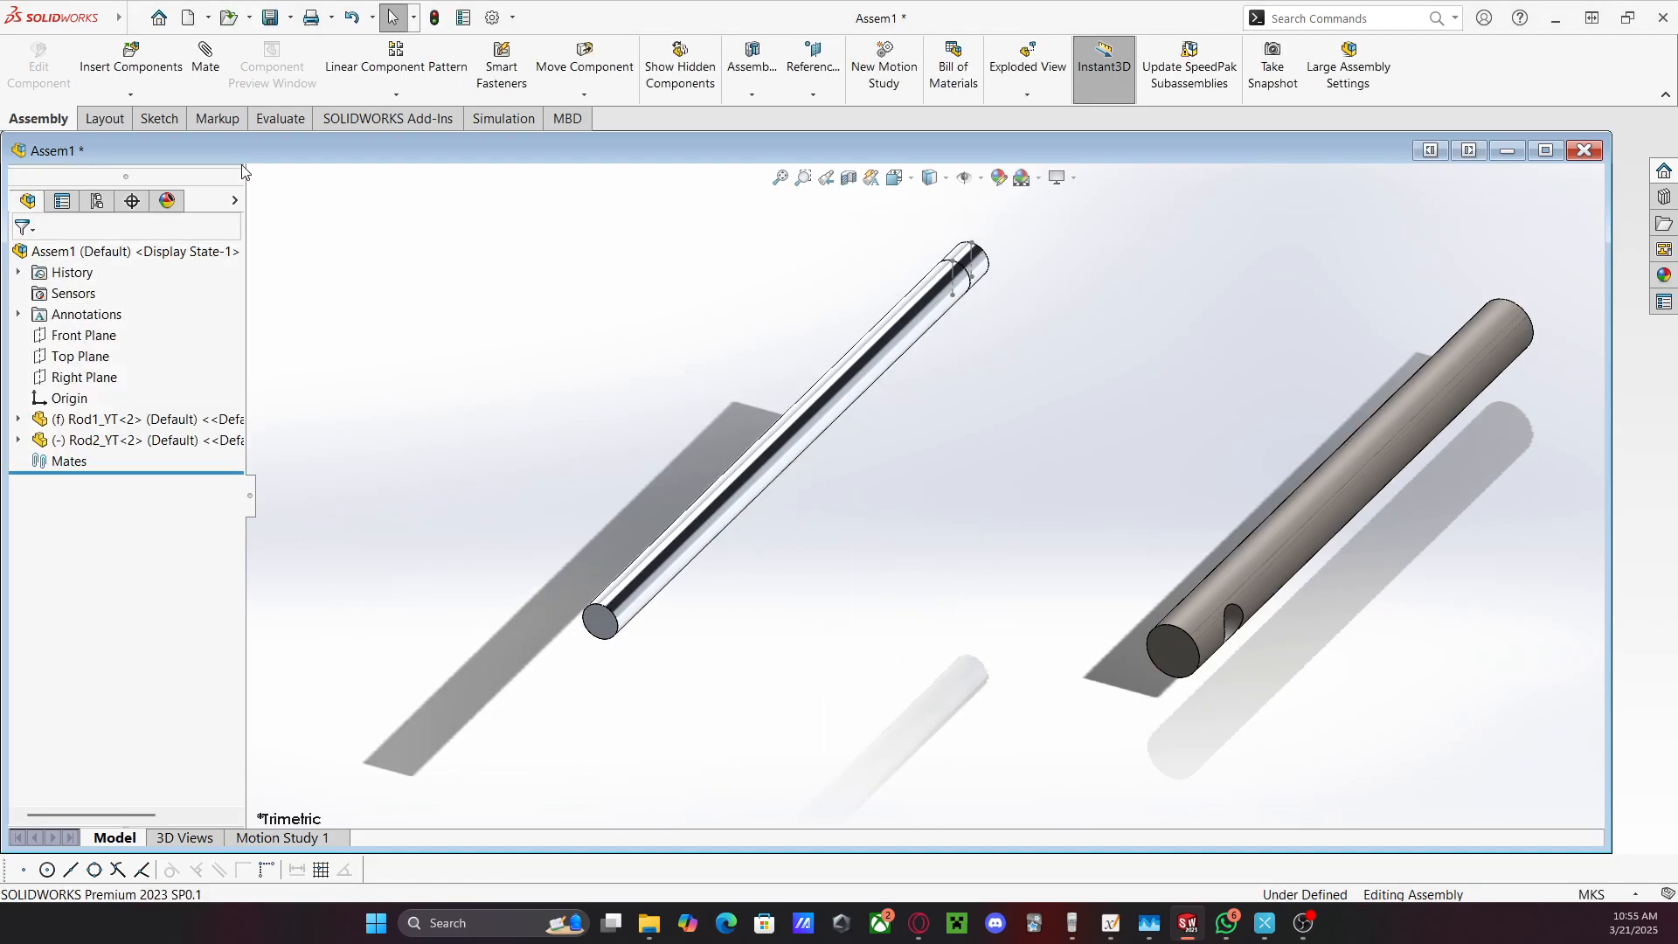
left_click_drag(766, 453, 864, 397)
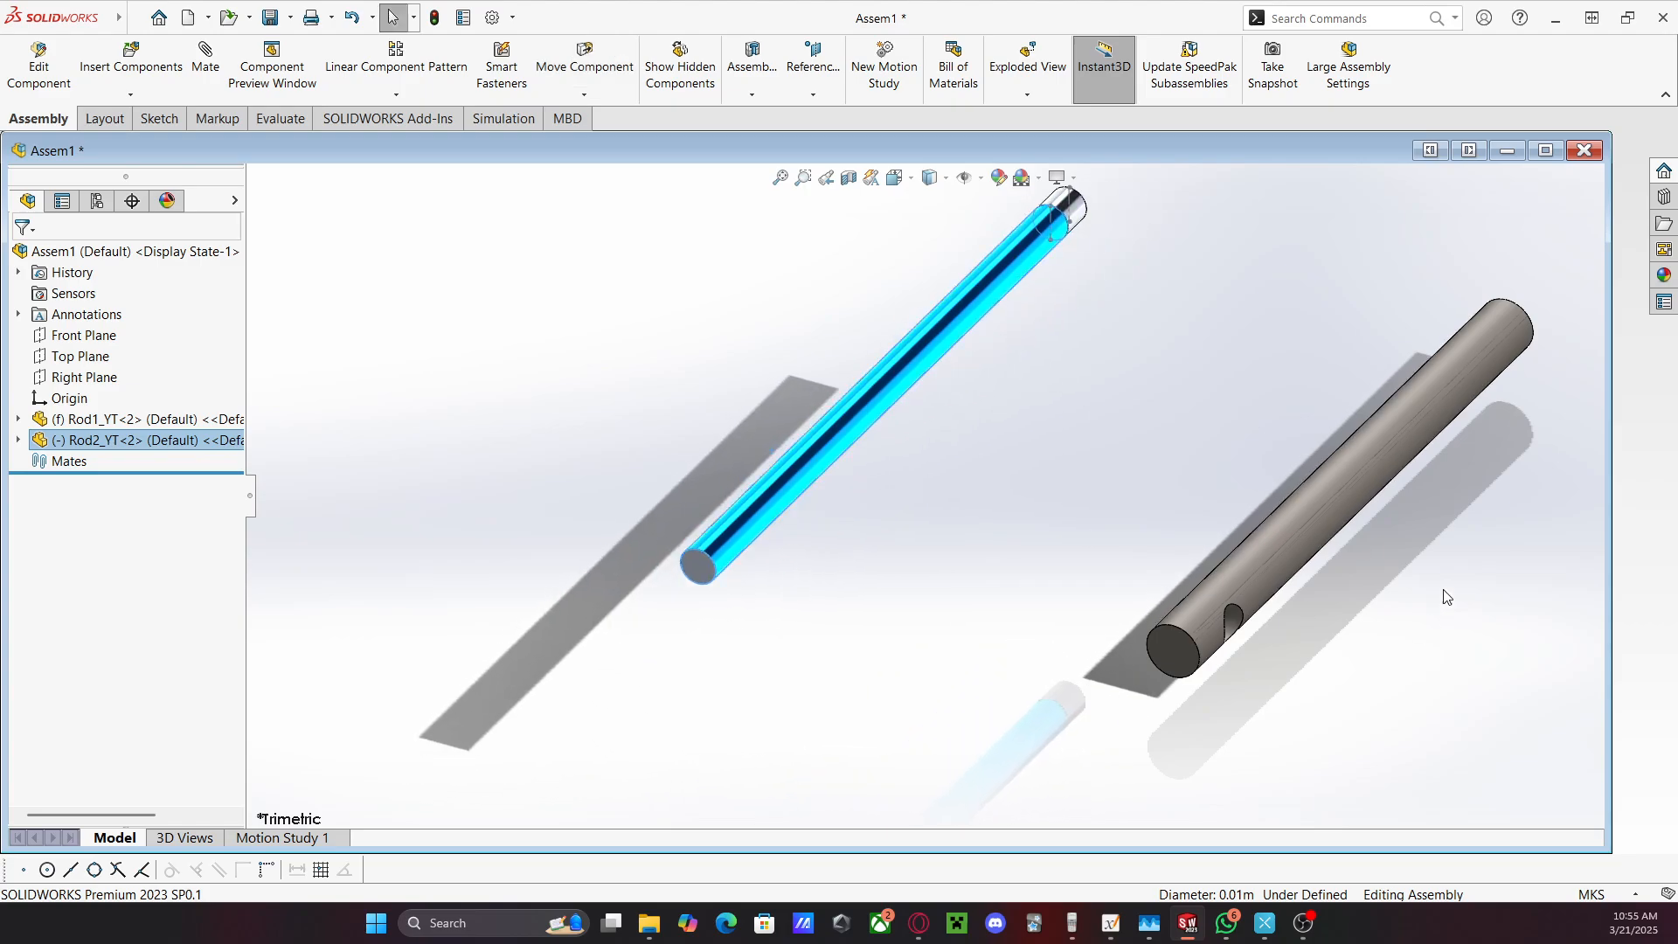
left_click(1343, 483)
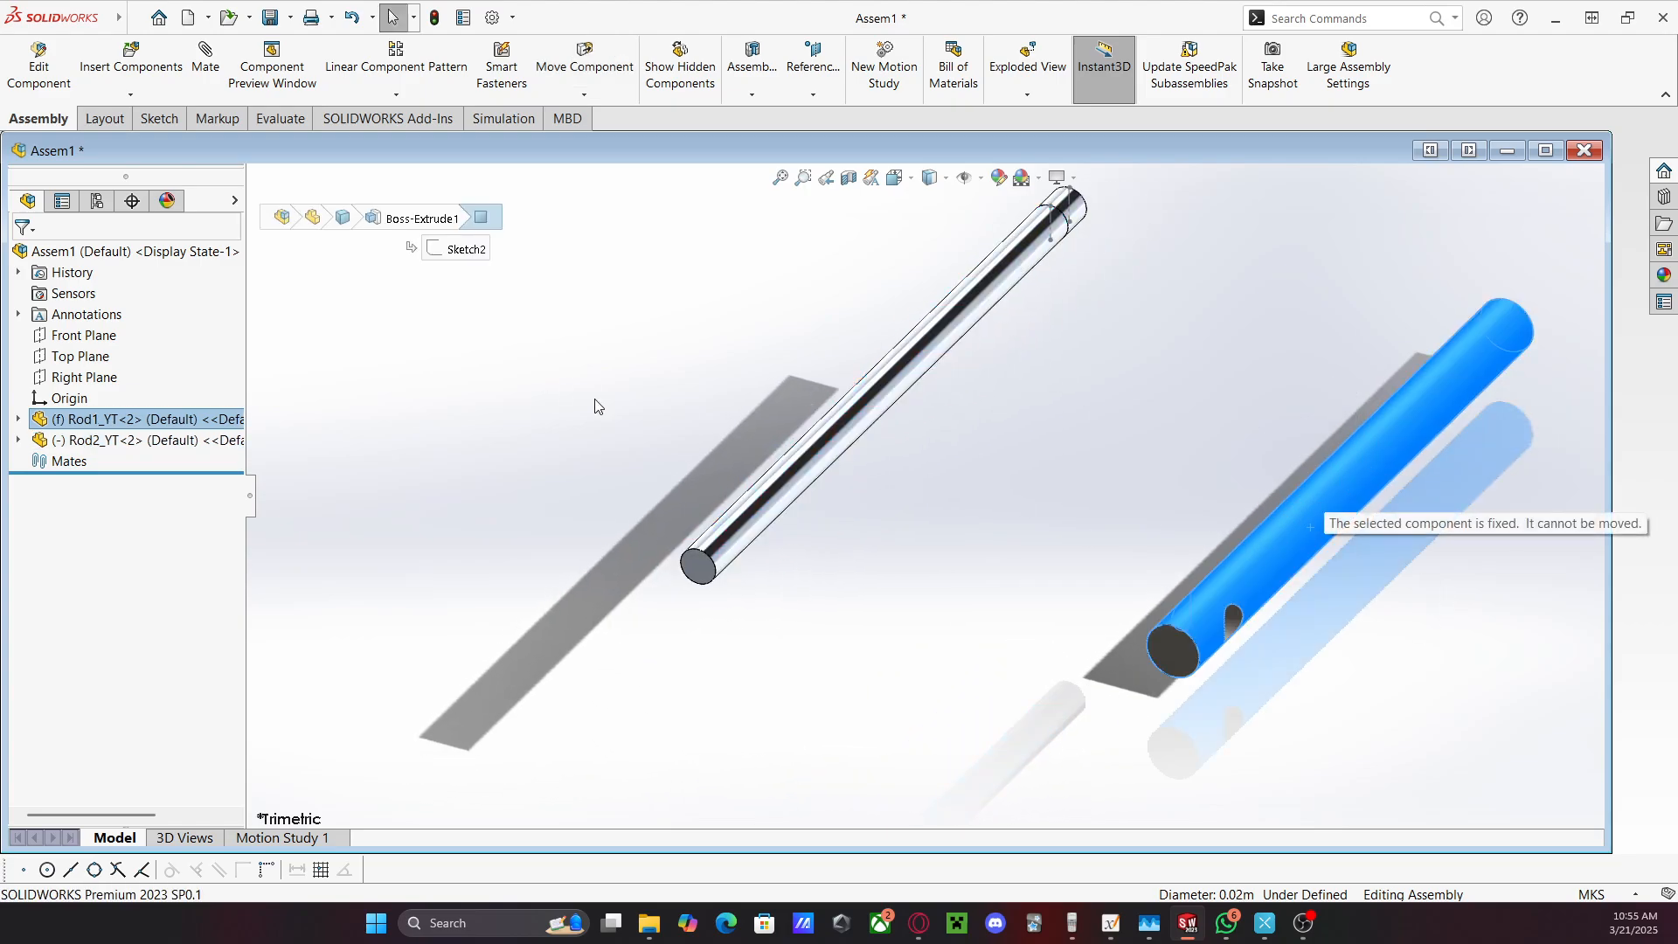
left_click_drag(804, 444, 824, 481)
left_click(1166, 463)
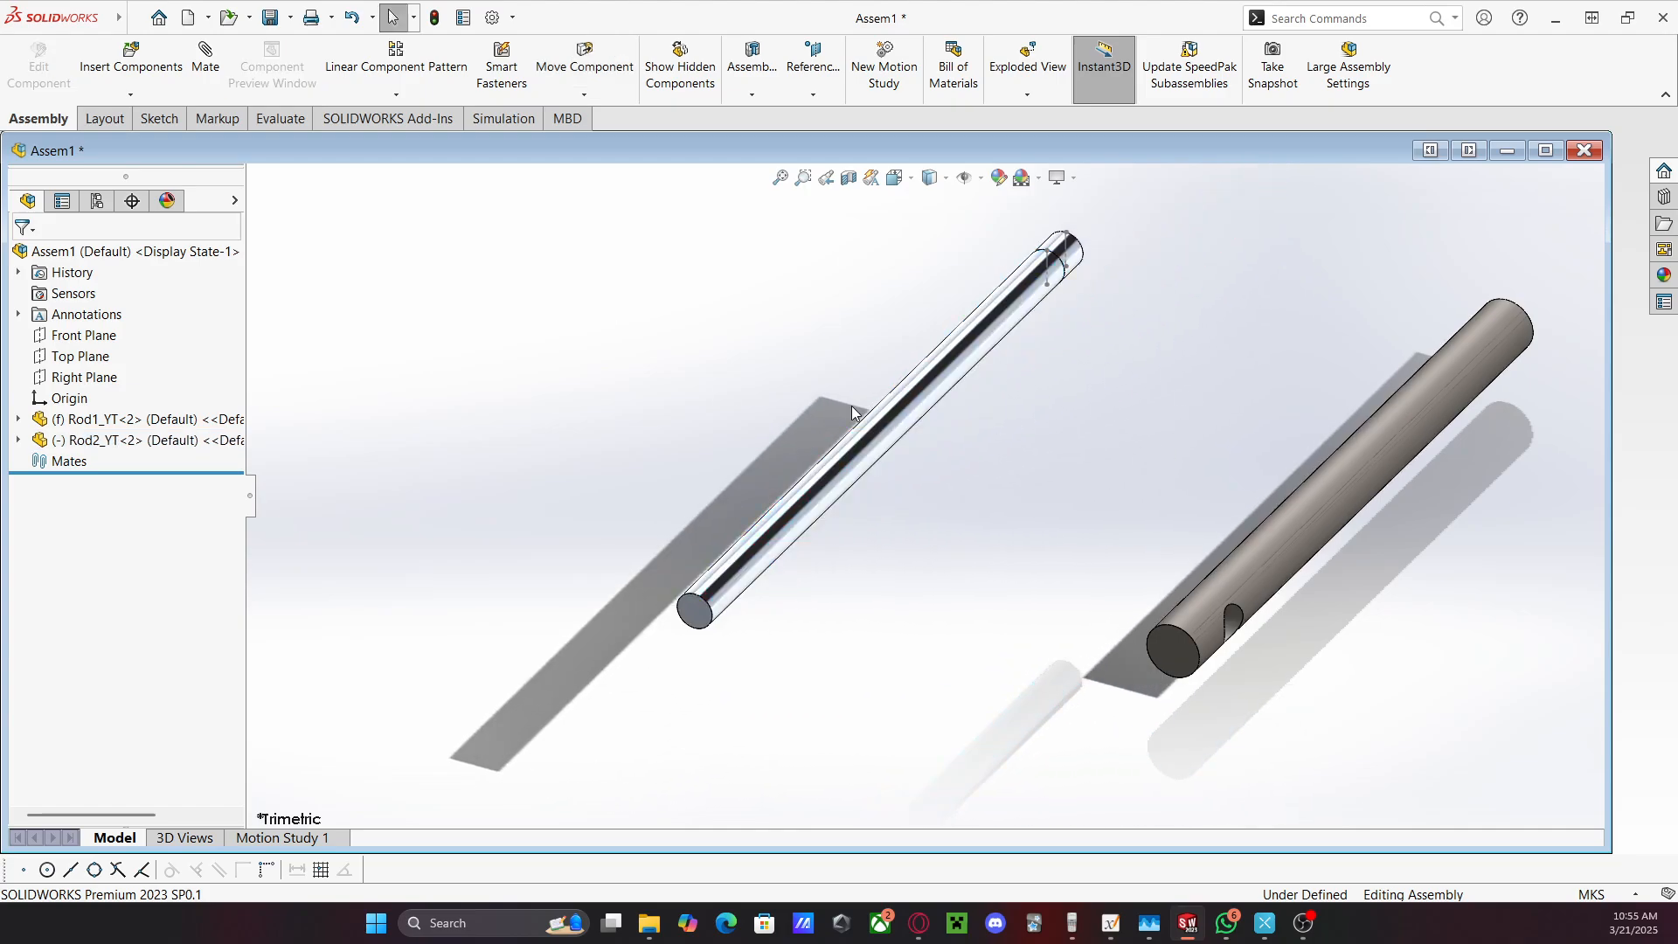
Add a concentric mate between Rod2_YT's long cylindrical face and the cross hole near Rod1_YT's end
left_click(208, 70)
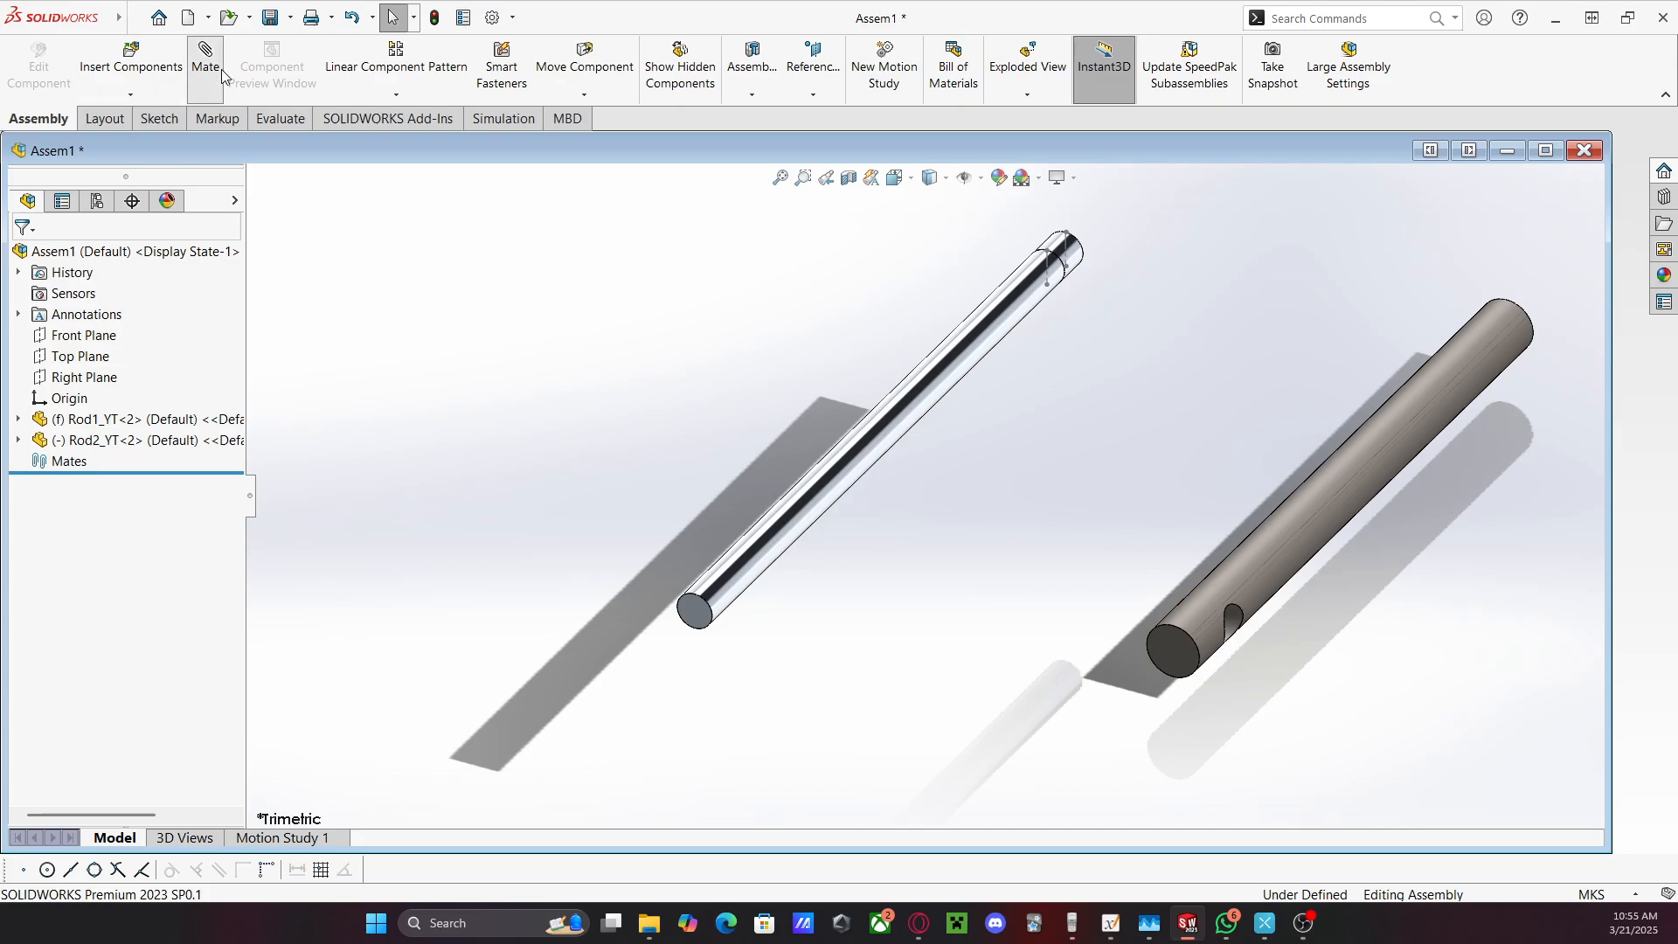
left_click(868, 435)
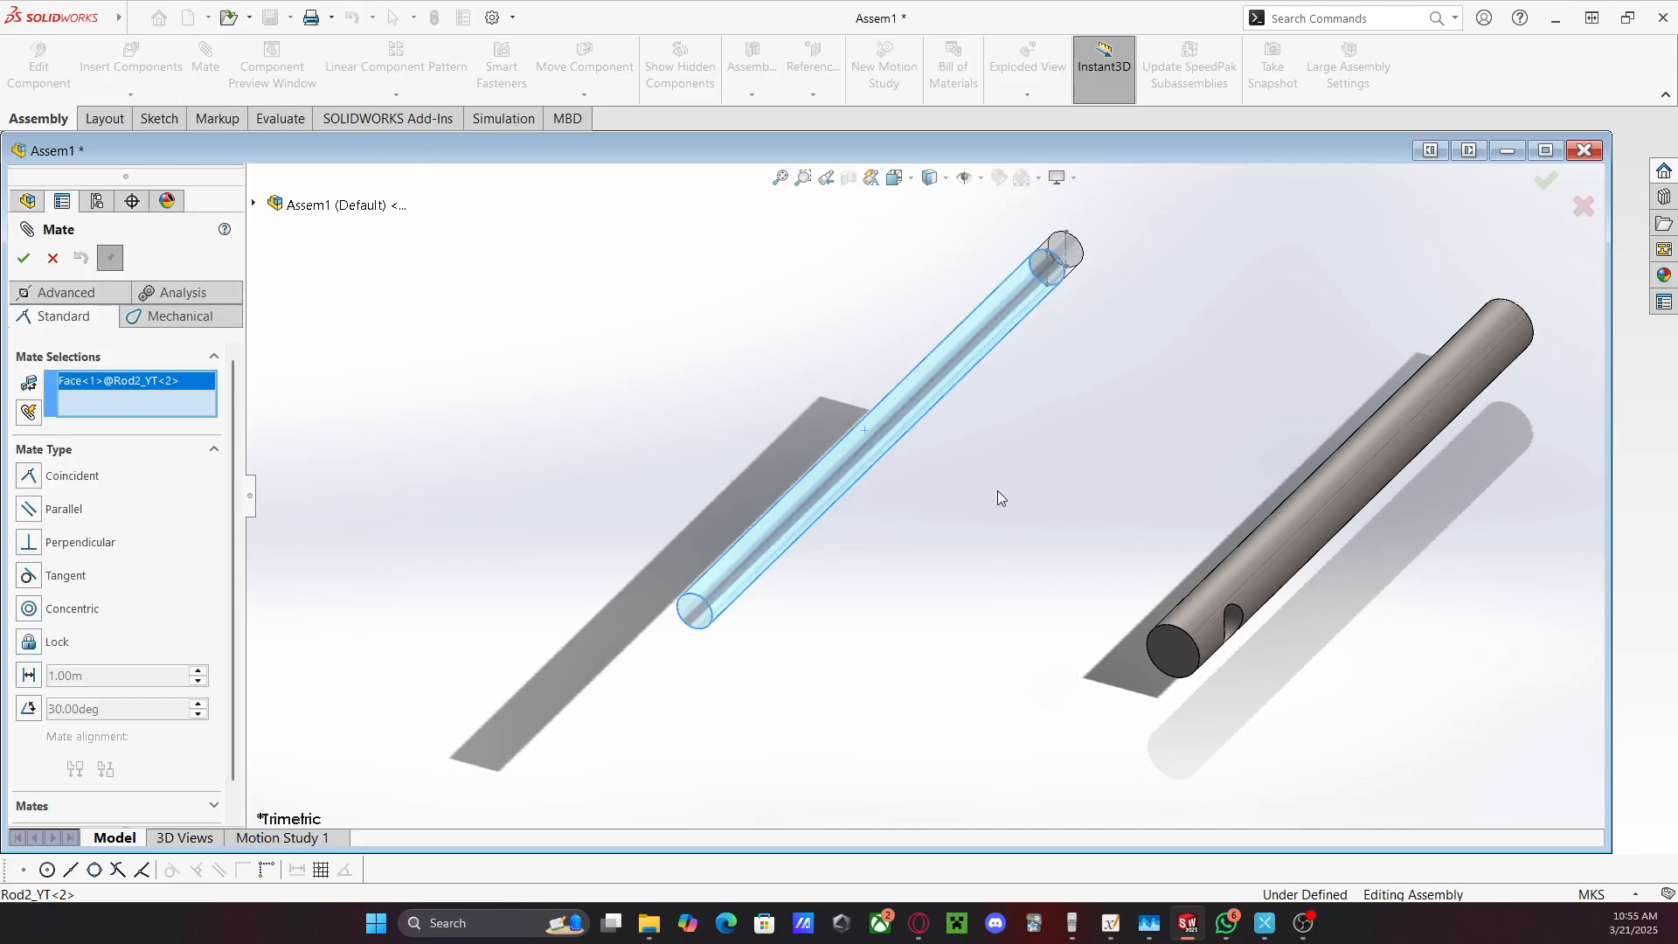
scroll(1236, 642, "down", 6)
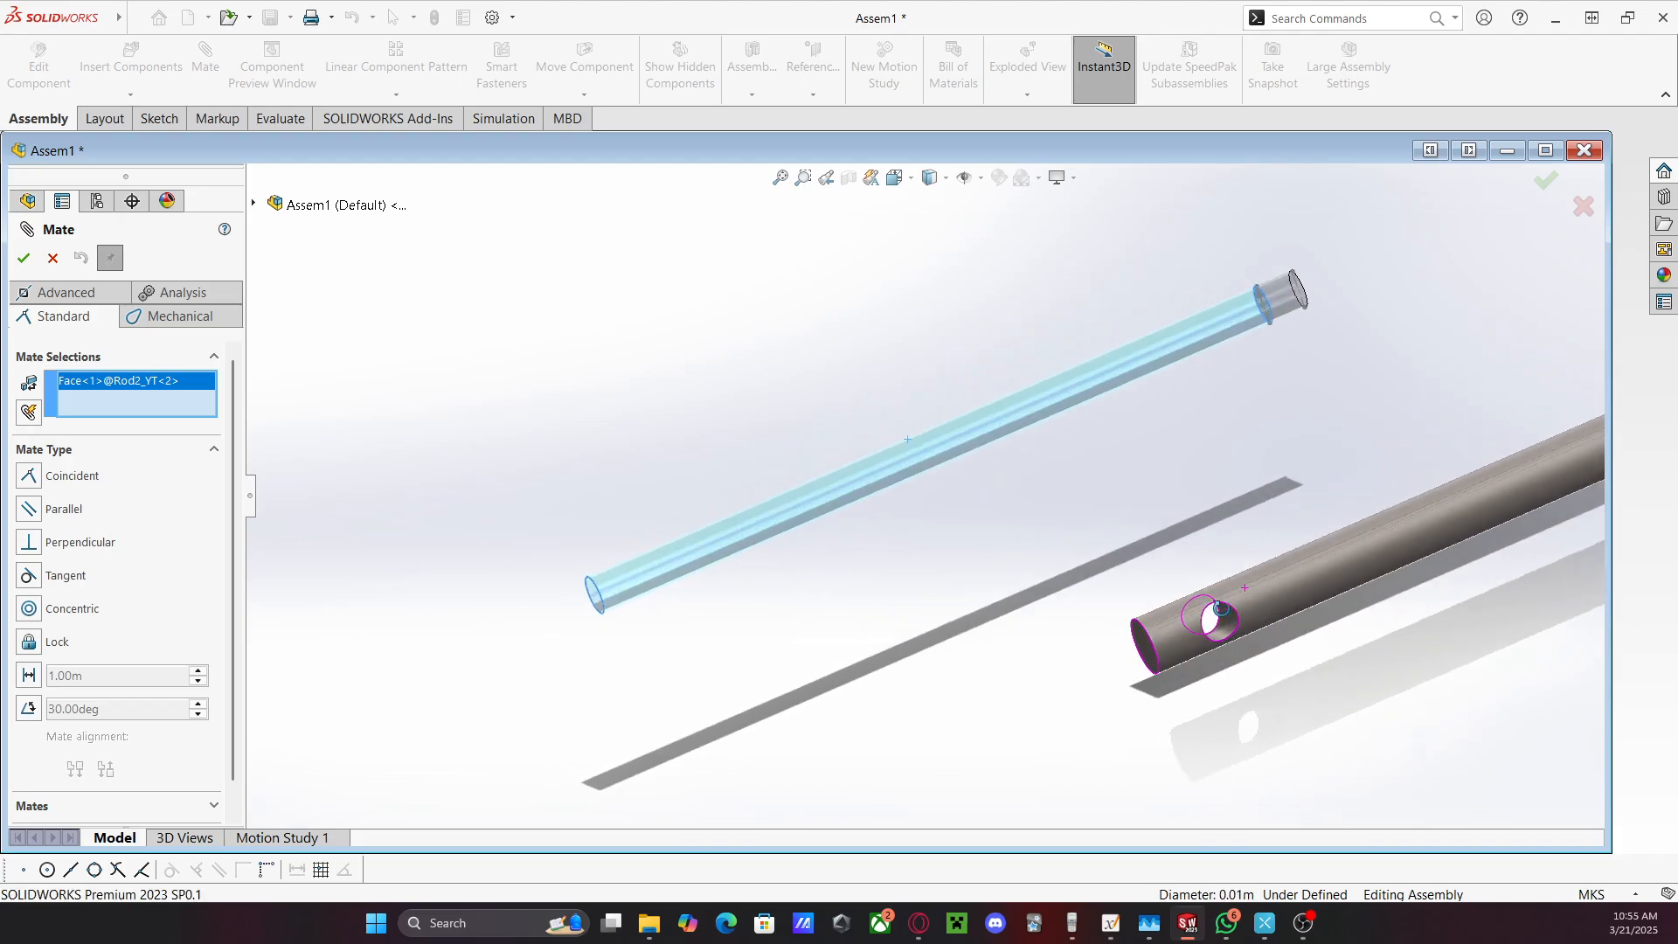
left_click(1086, 530)
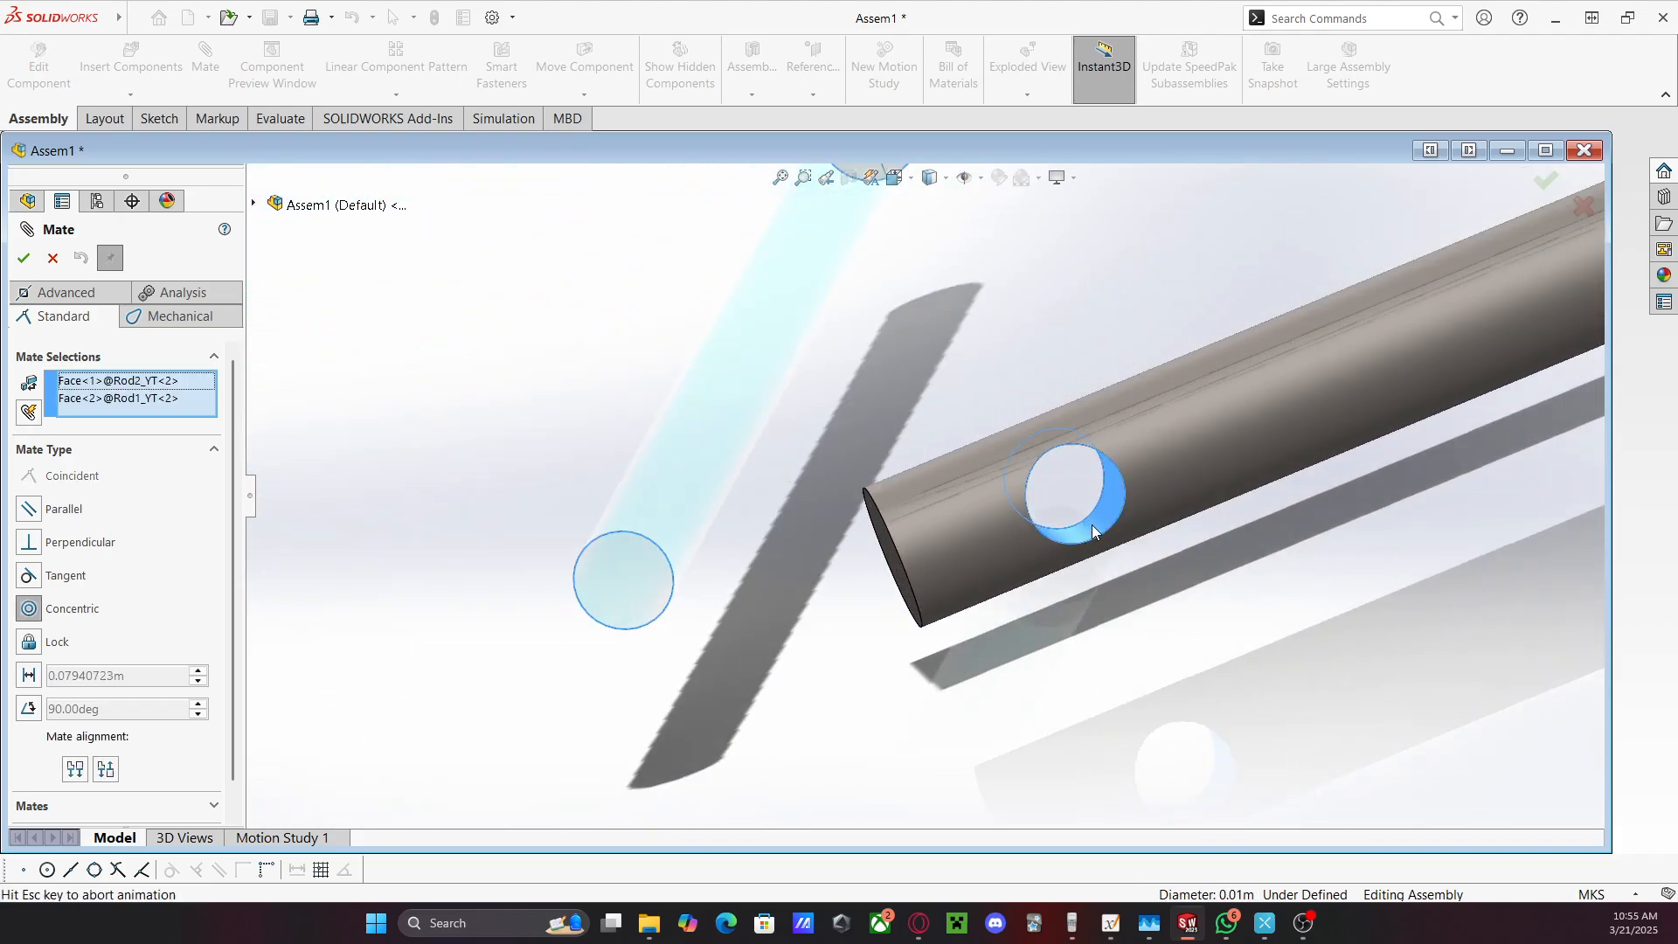
scroll(886, 486, "up", 5)
mouse_move(887, 486)
middle_mouse_down()
mouse_move(932, 502)
mouse_move(873, 480)
middle_mouse_up()
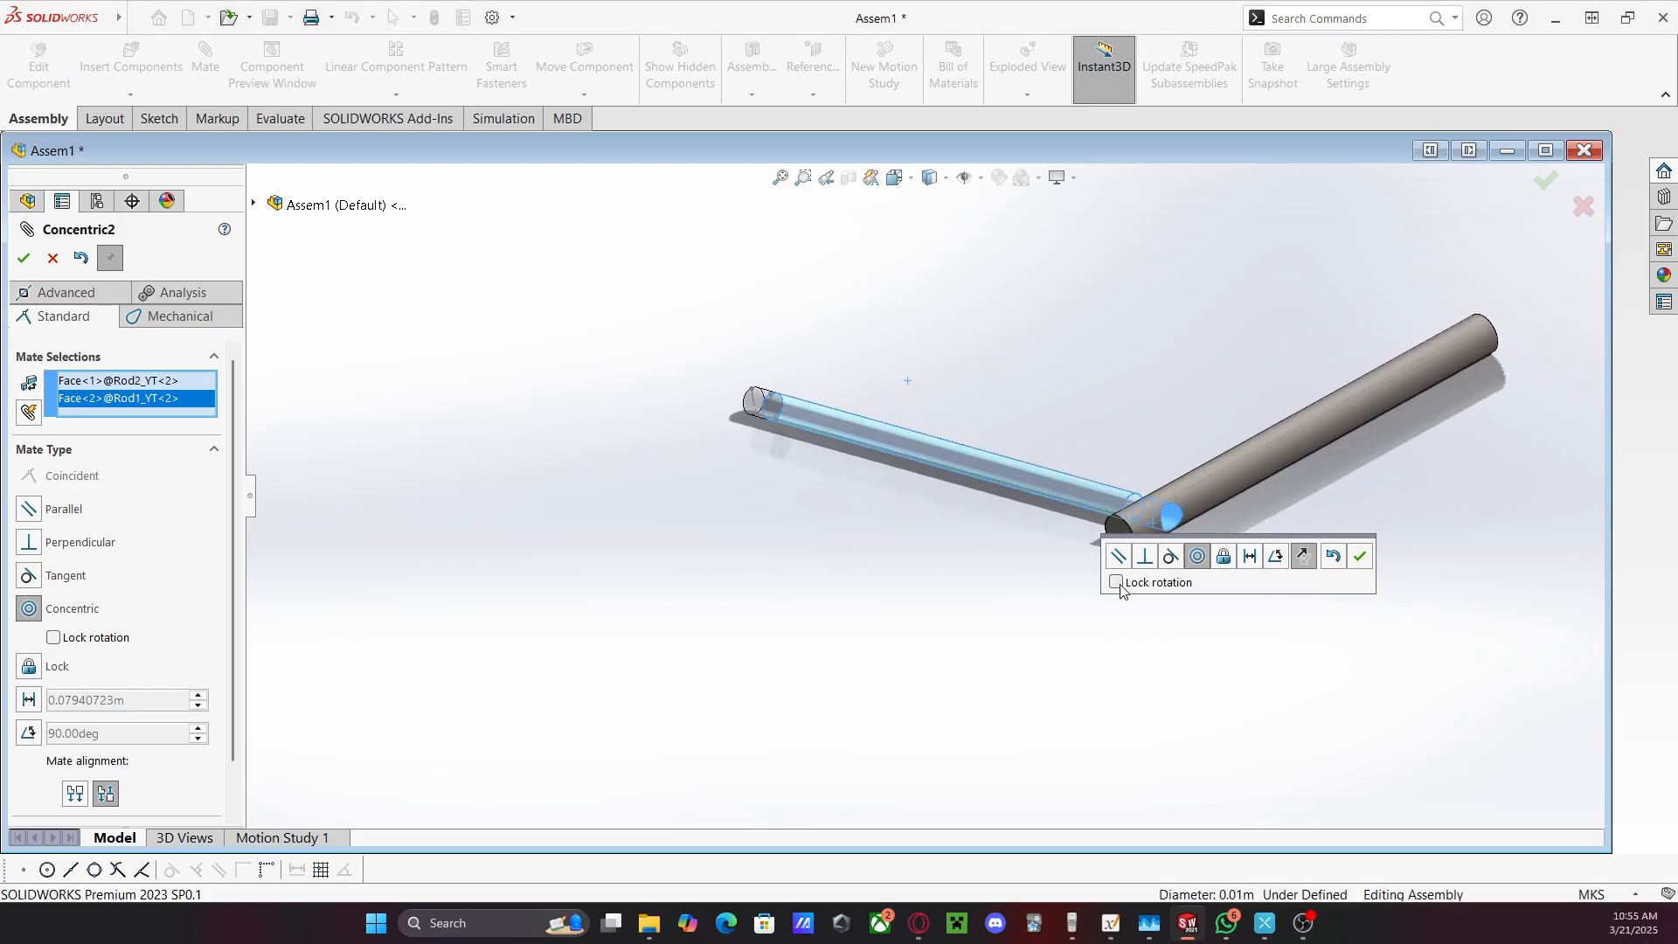
left_click(1360, 556)
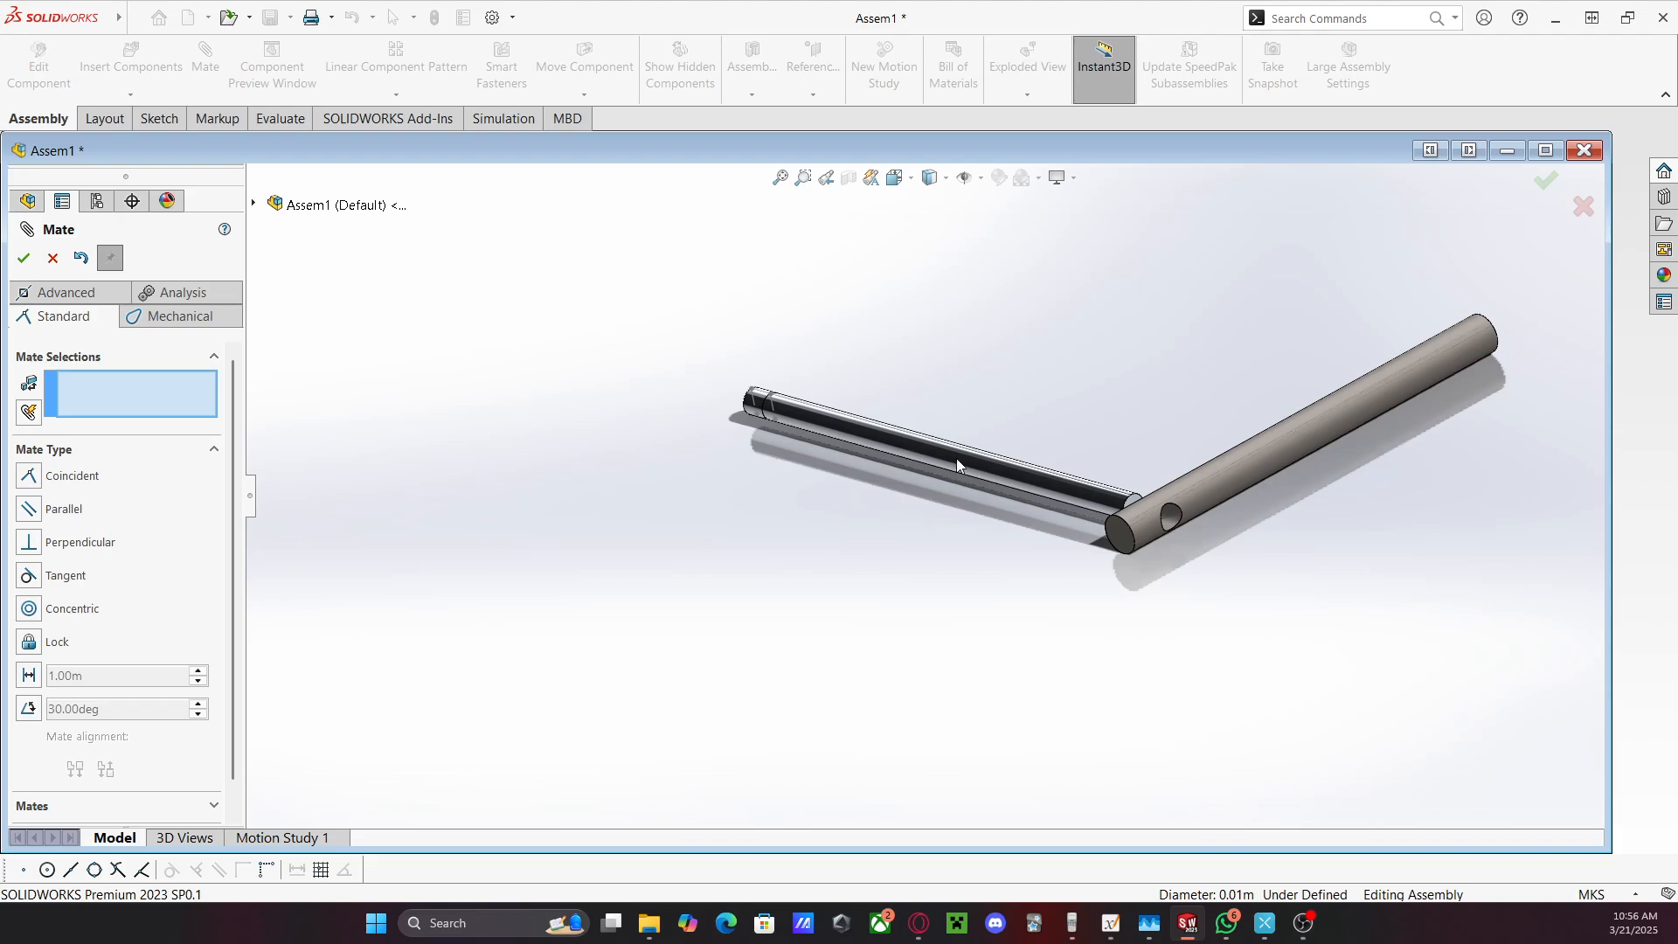
Slide Rod2_YT along the hole axis so that its plain end passes through Rod1_YT
left_click_drag(956, 458, 1026, 481)
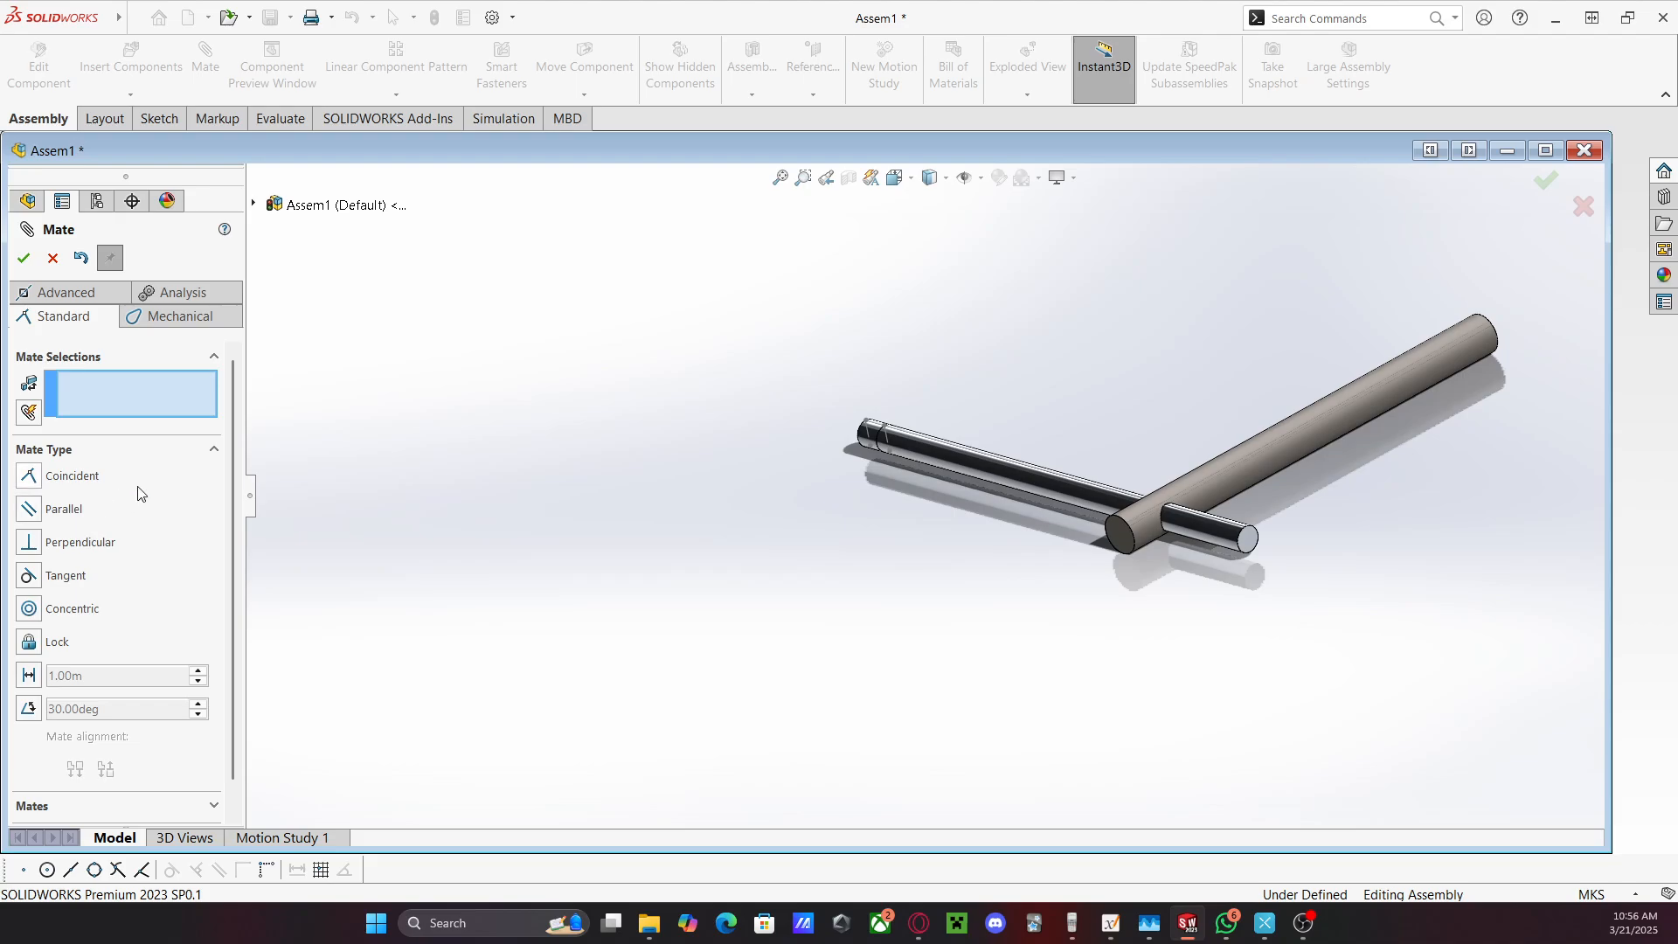
scroll(1017, 537, "down", 4)
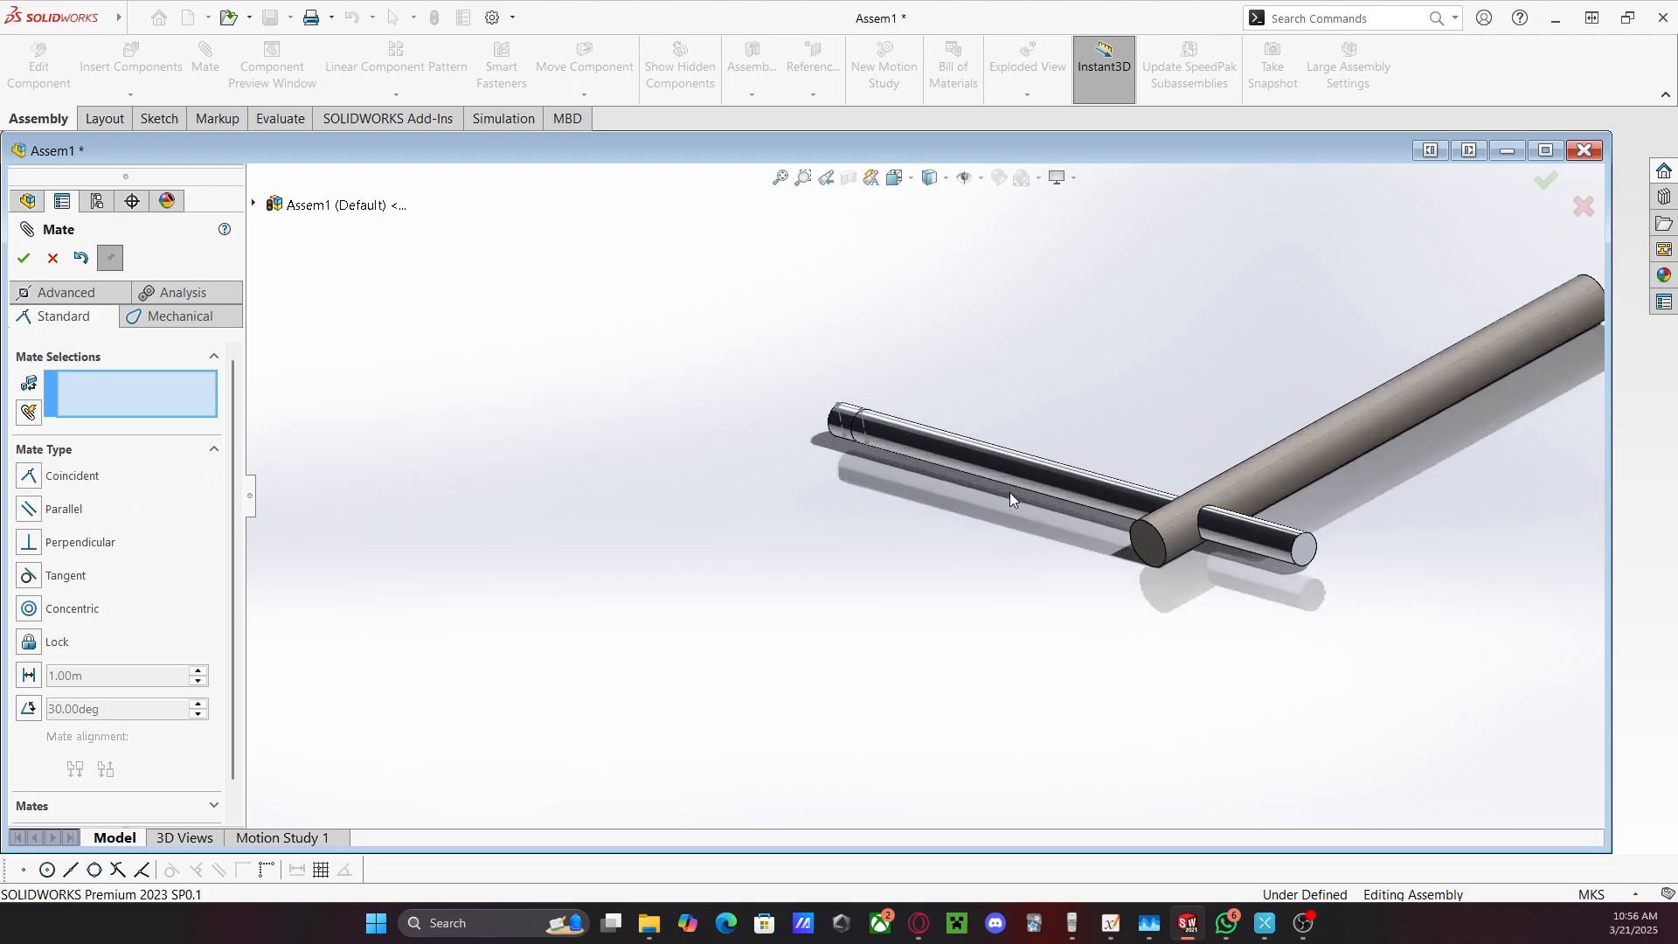
middle_click_drag(979, 523, 1195, 453)
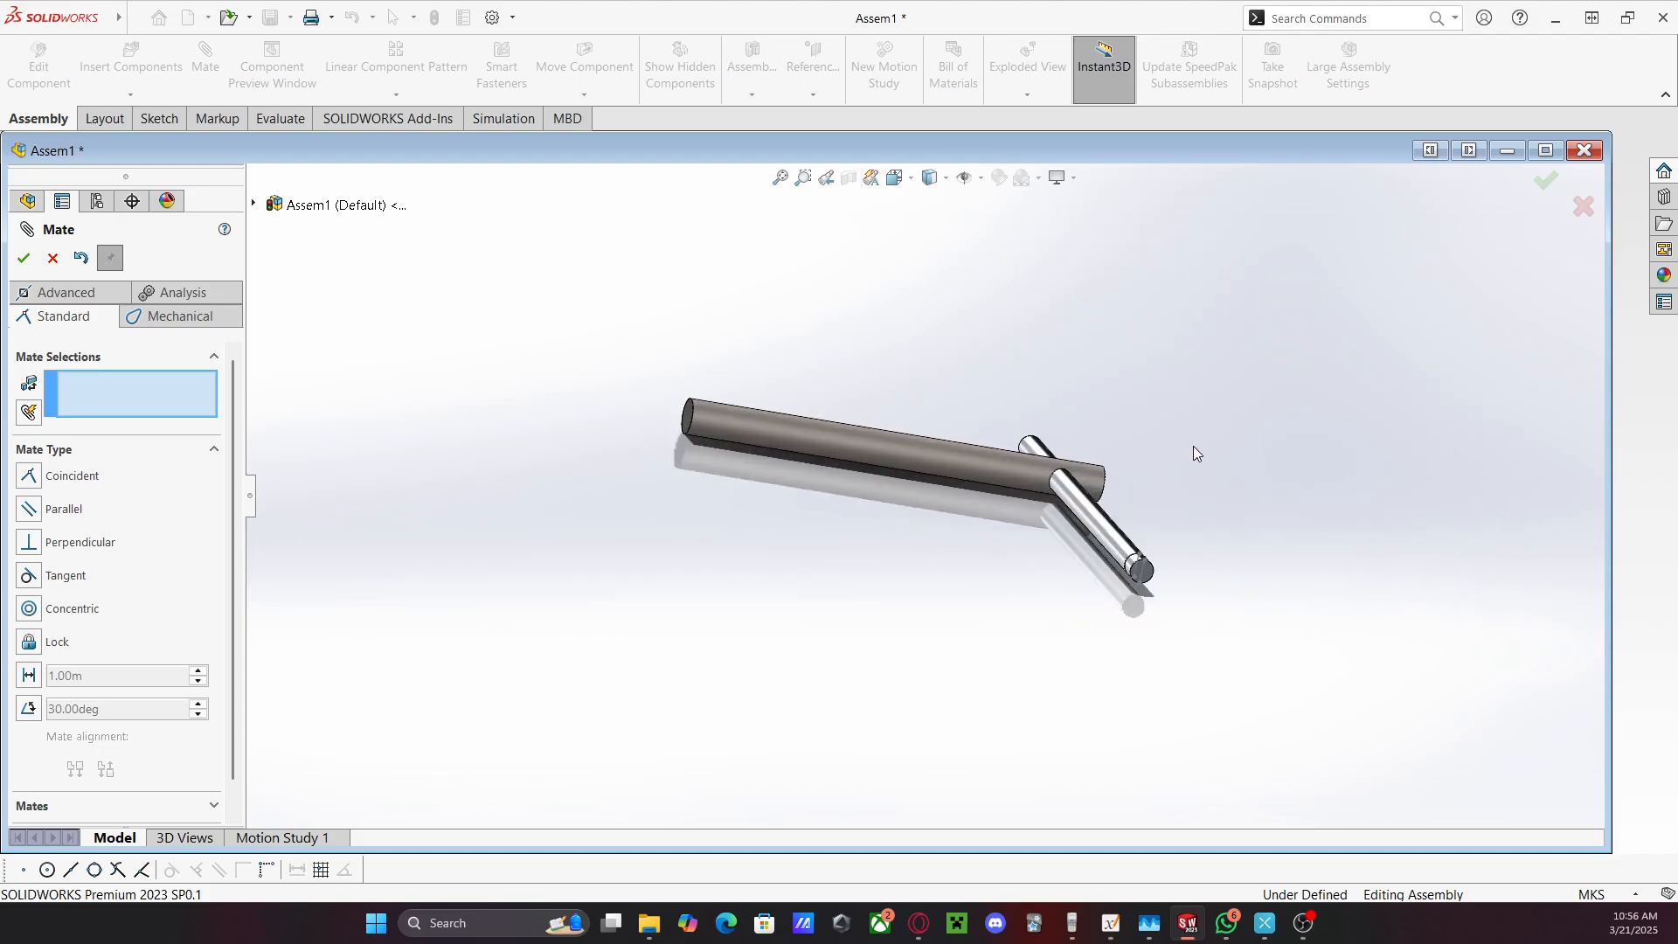
Switch to the Xournal++ notes and, in red, mark rod 1's free end with an arrow and sketch its circular end view
scroll(1075, 428, "down", 3)
middle_click_drag(1076, 428, 1026, 741)
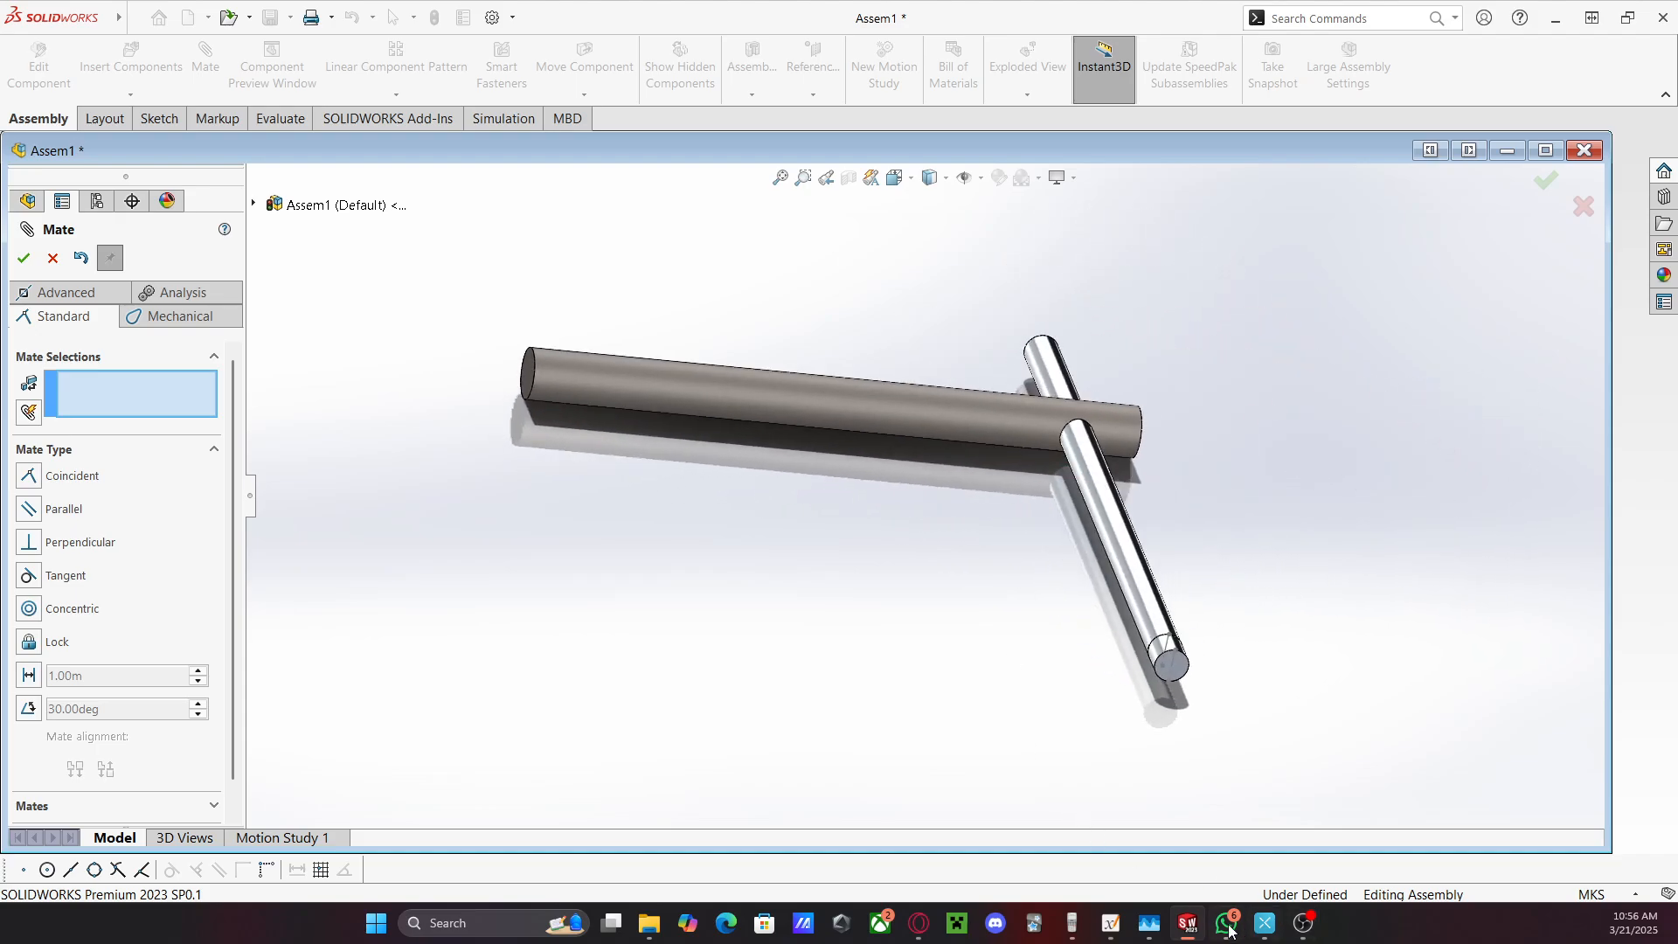
left_click(1111, 923)
scroll(599, 447, "up", 1)
scroll(637, 479, "down", 1)
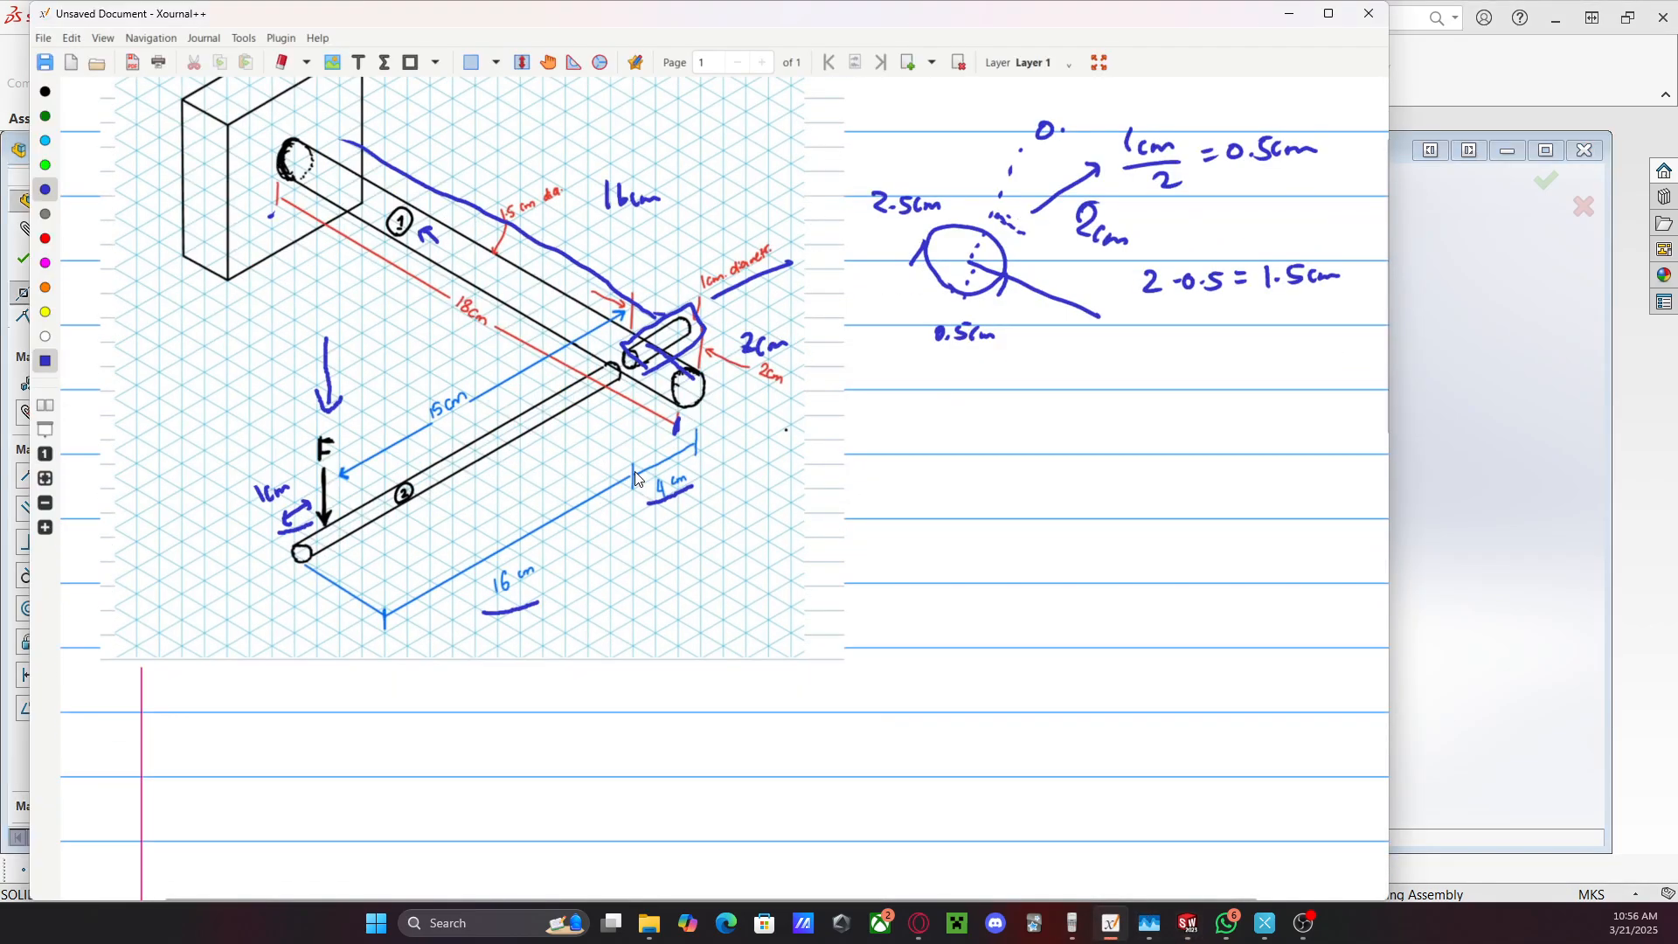
scroll(637, 479, "up", 1)
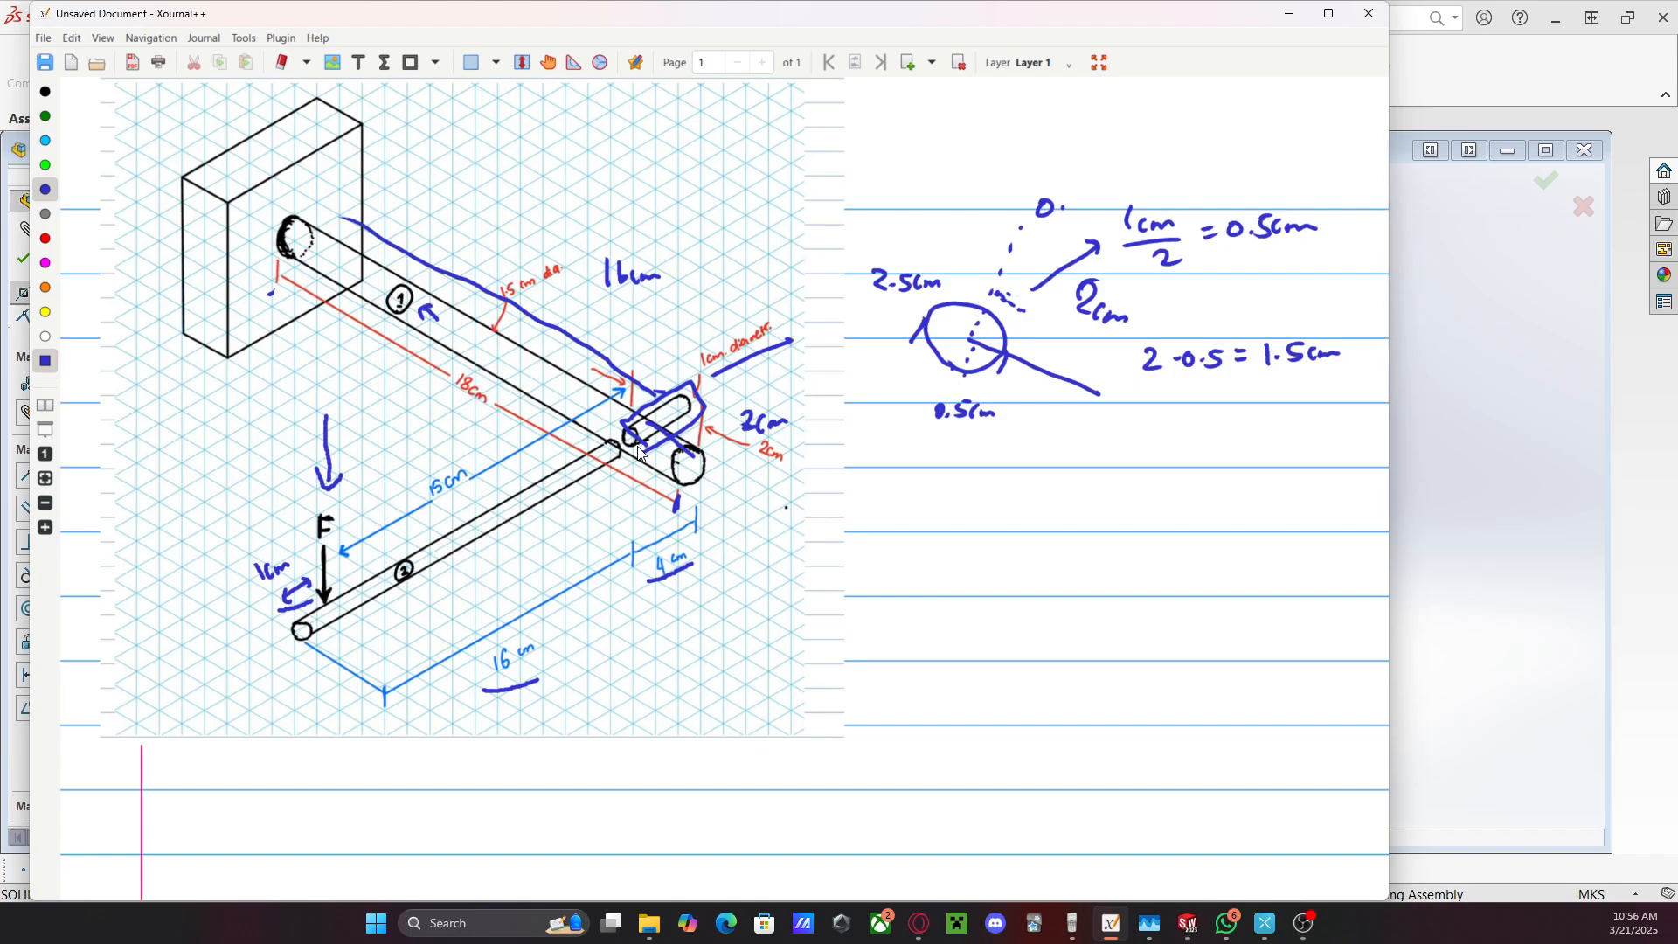
left_click(46, 239)
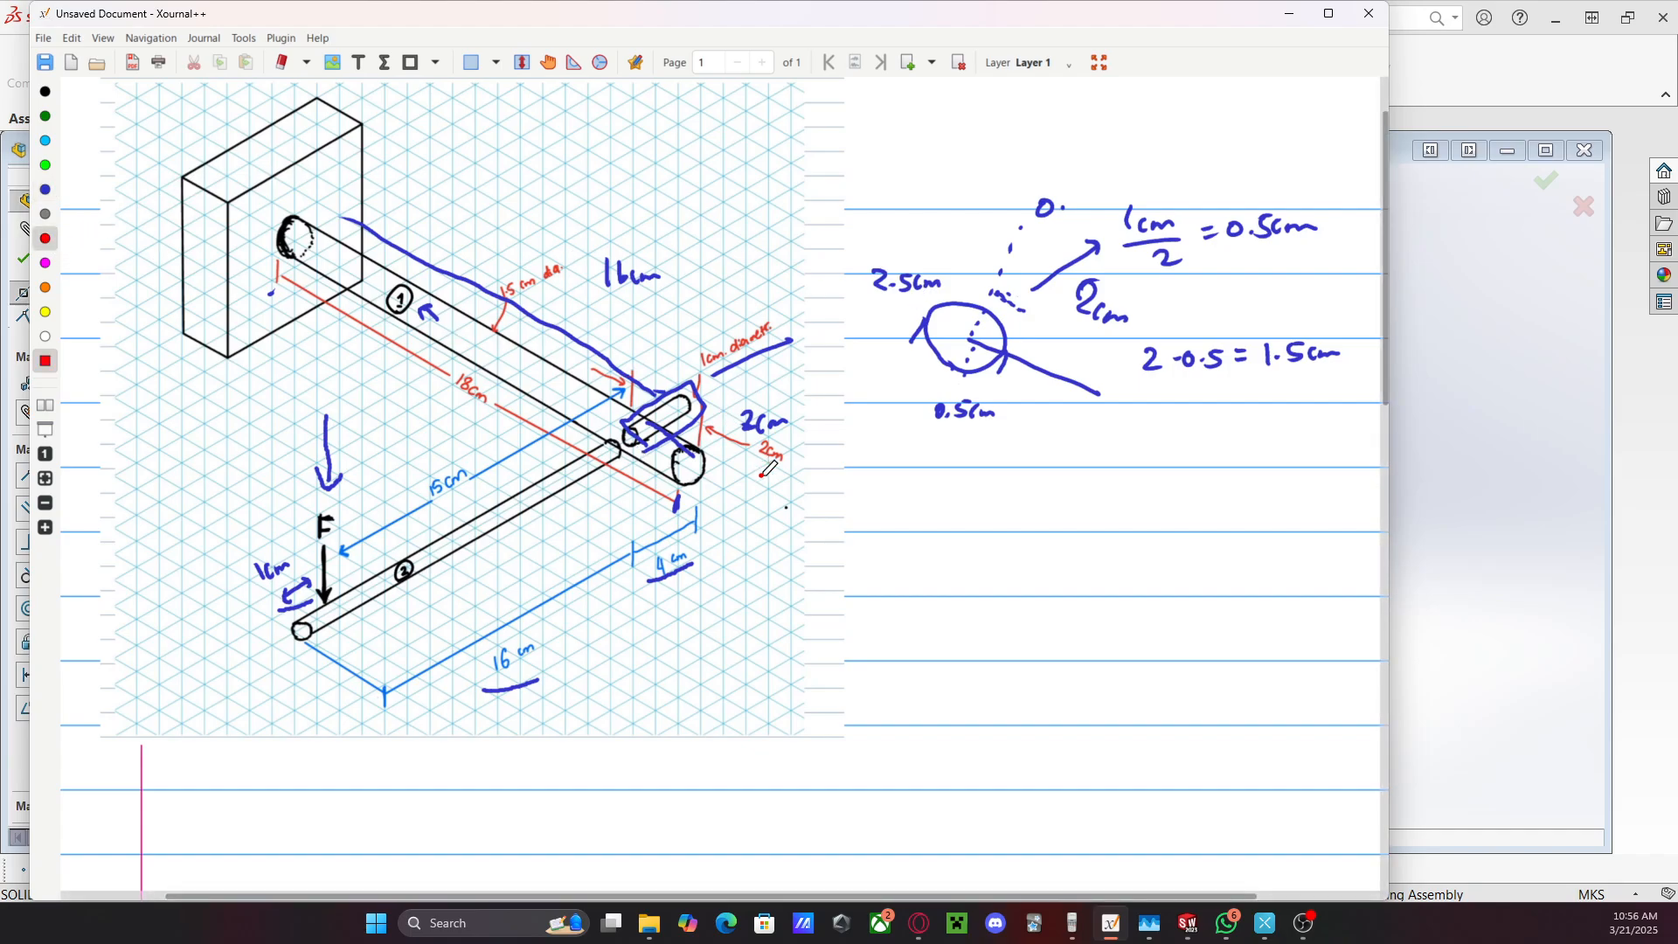
left_click_drag(756, 518, 722, 486)
mouse_move(1128, 564)
left_mouse_down()
mouse_move(1112, 618)
mouse_move(1130, 563)
left_mouse_up()
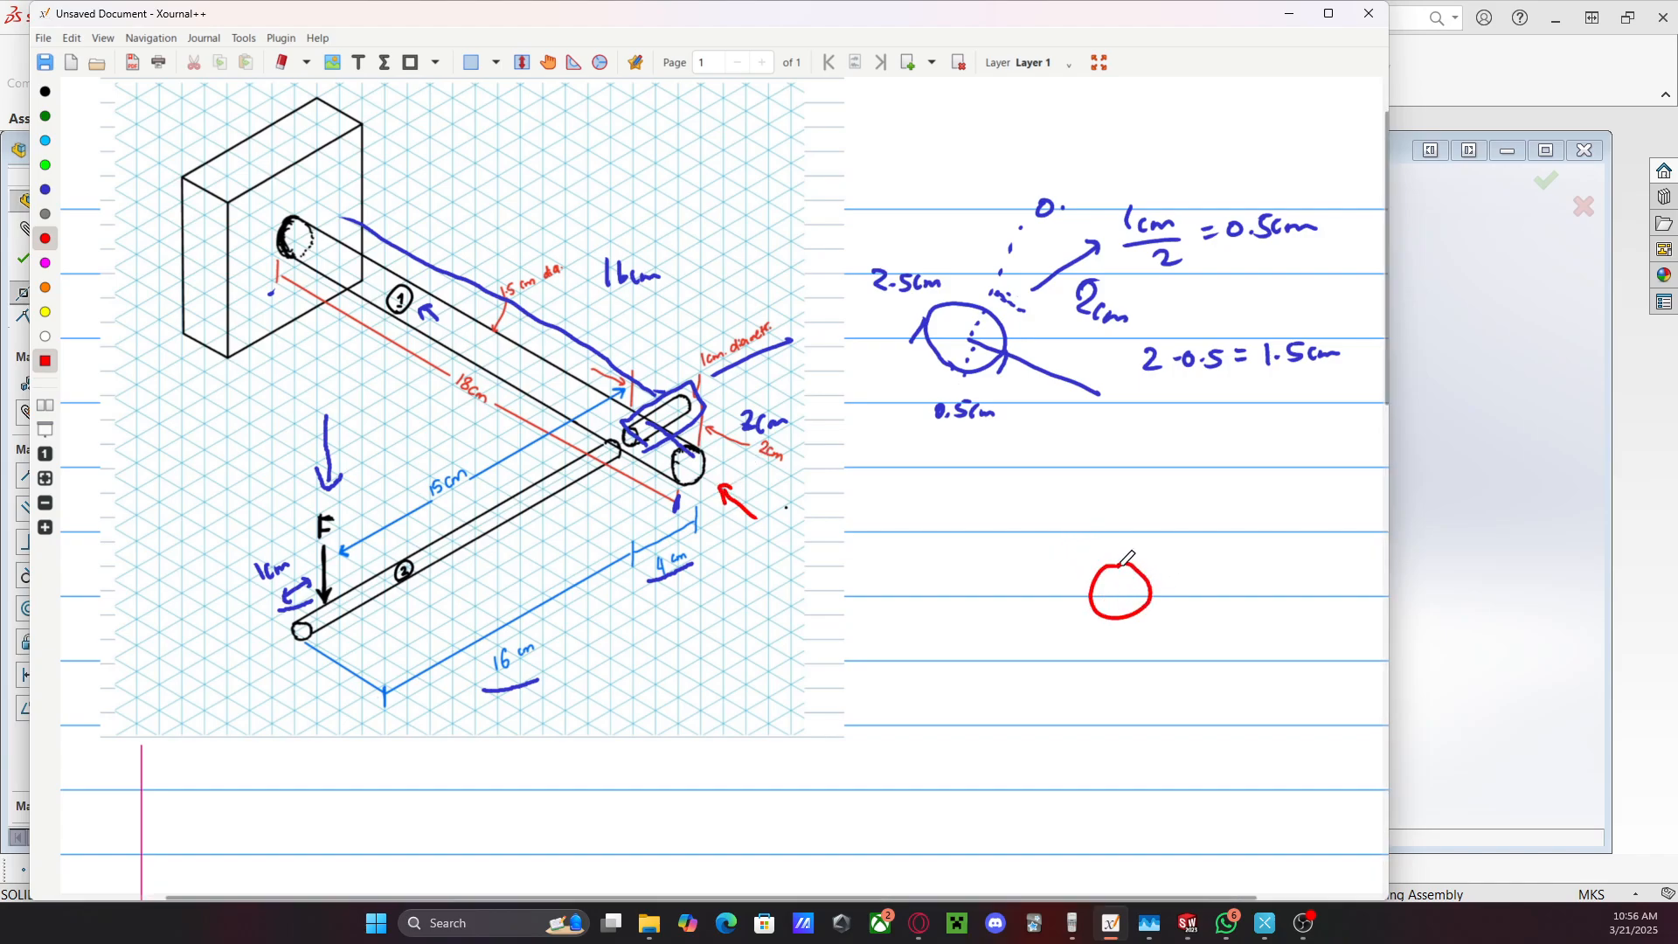
Sketch rod 2 in red as a long horizontal bar passing through the circle and extending a shorter length beyond it
left_click_drag(877, 590, 1186, 590)
left_click_drag(1211, 594, 1227, 592)
left_click_drag(1089, 592, 1245, 597)
mouse_move(1077, 574)
left_mouse_down()
mouse_move(904, 571)
mouse_move(877, 587)
left_mouse_up()
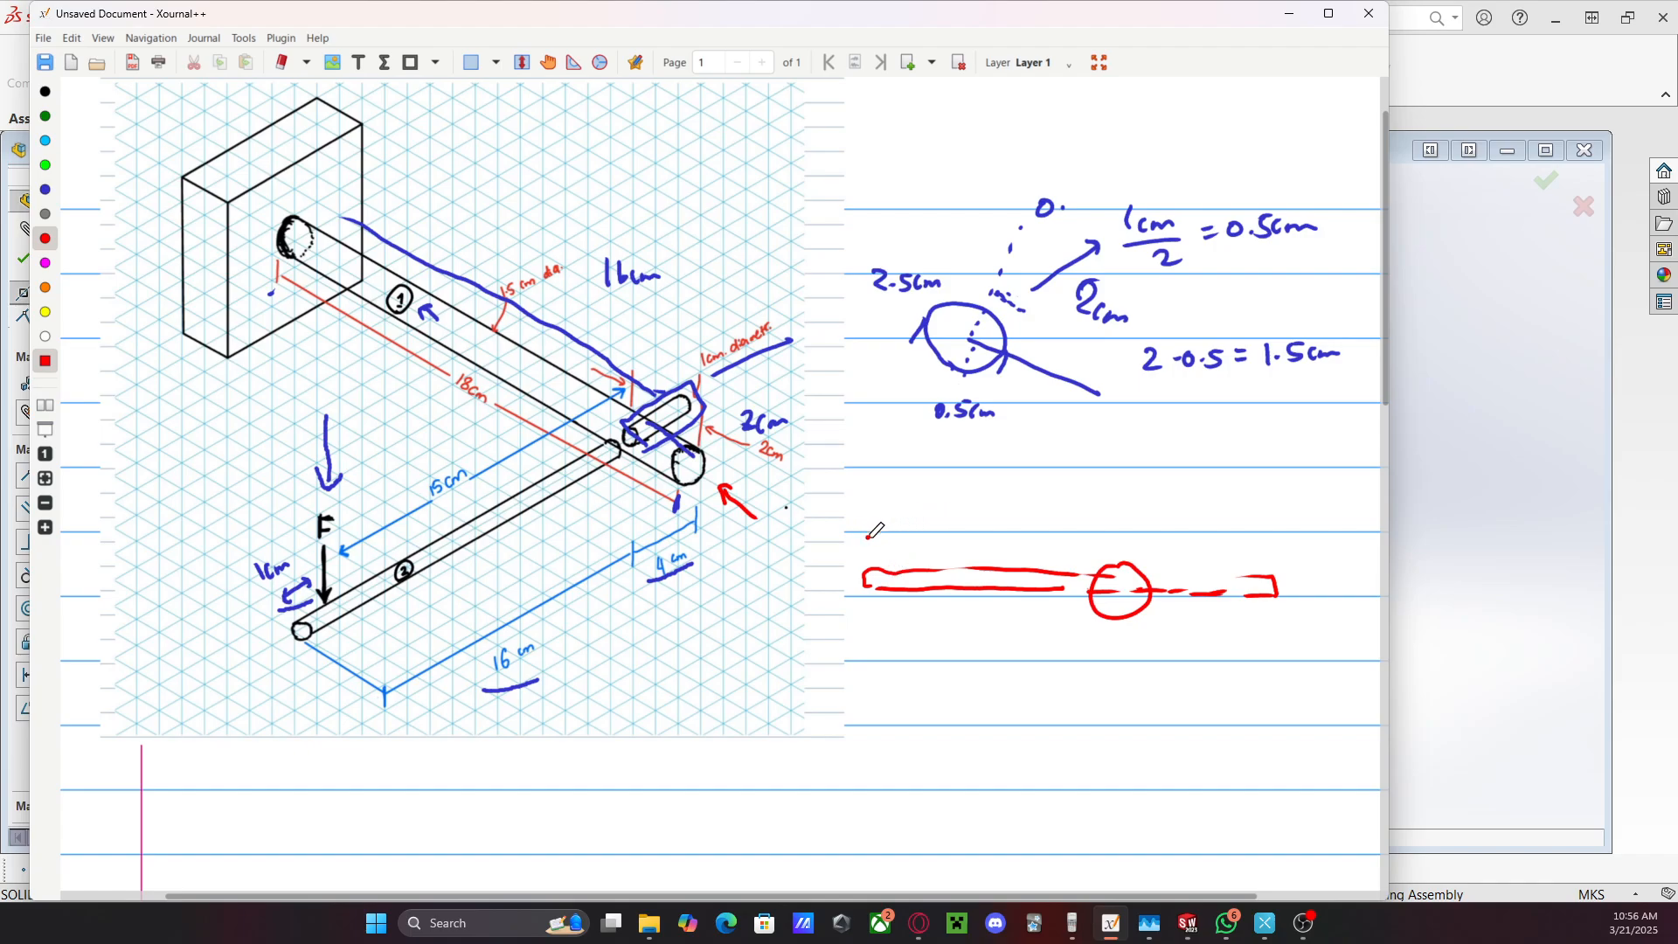
Annotate the side-view sketch with 16cm and 4 on either side of the circle's centre and 1.5cm for its diameter
left_click_drag(1123, 526, 1123, 537)
left_click_drag(857, 529, 1122, 529)
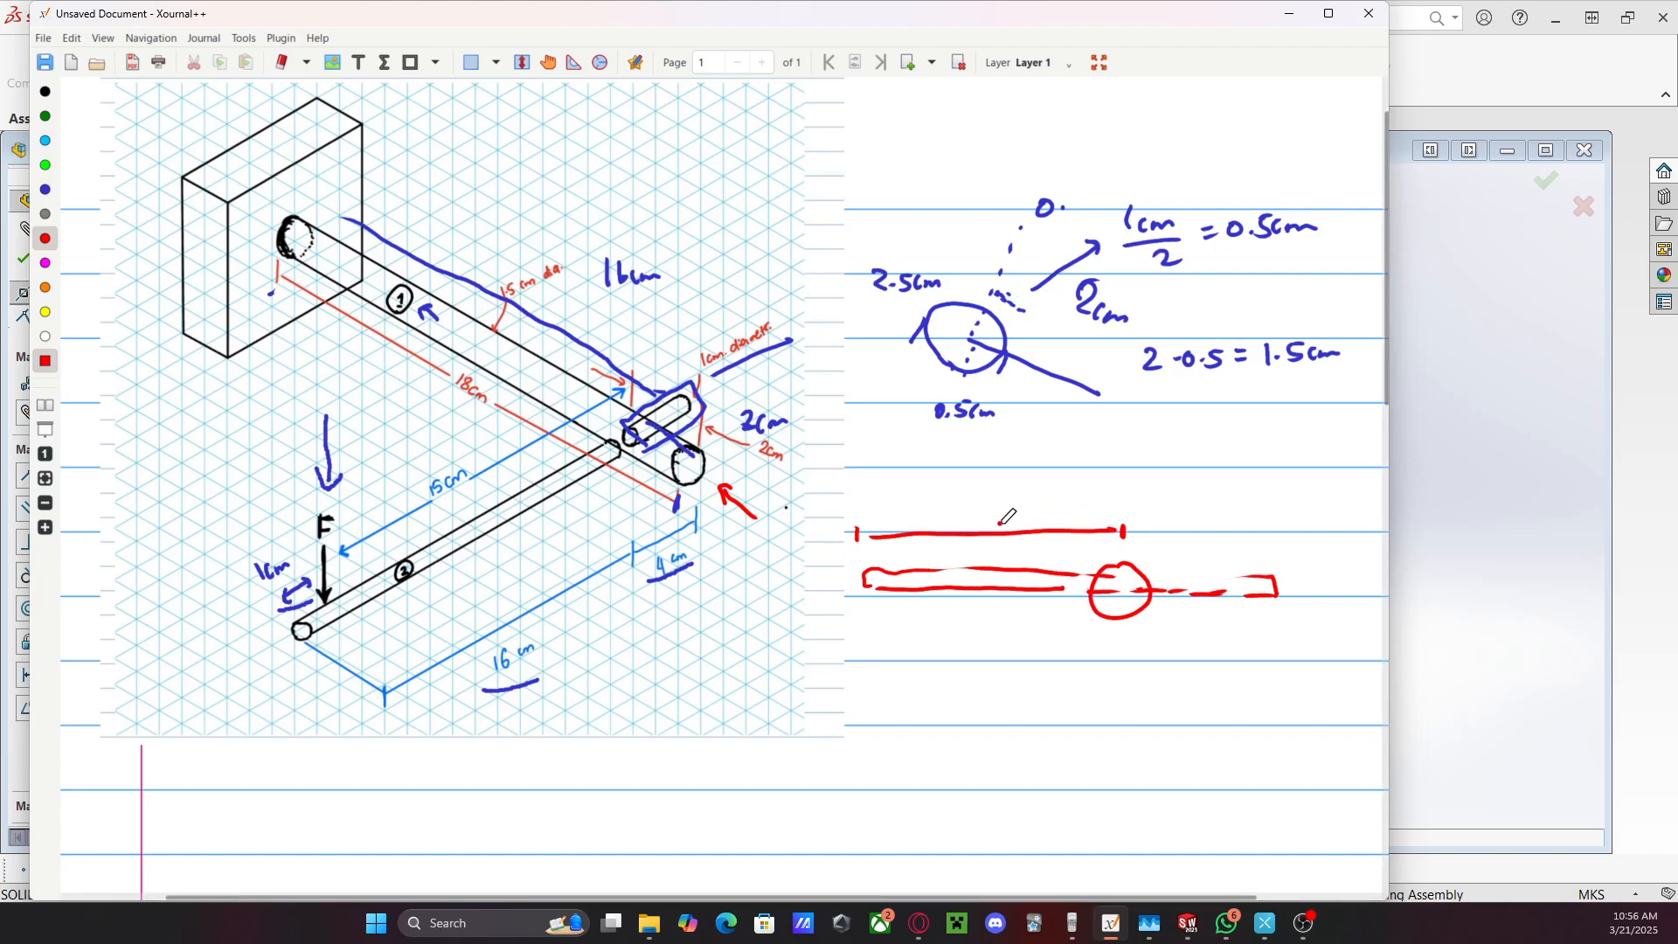
left_click_drag(946, 505, 947, 522)
left_click_drag(964, 505, 995, 519)
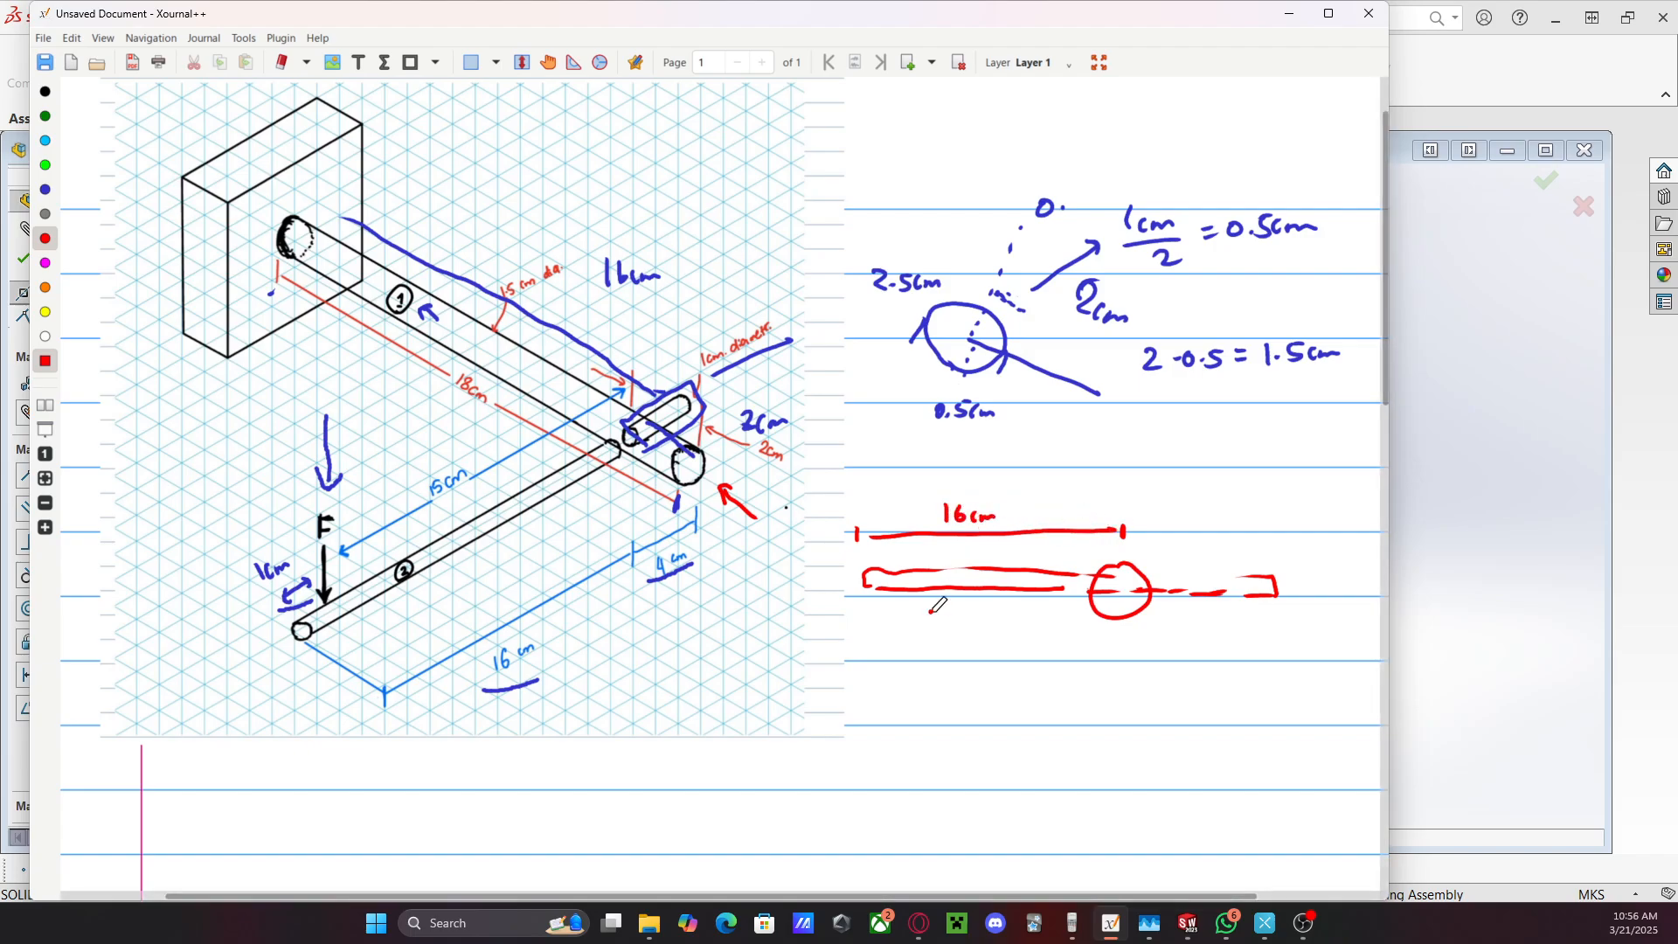
left_click_drag(1098, 630, 1149, 636)
mouse_move(1108, 638)
left_mouse_down()
mouse_move(1147, 635)
mouse_move(1108, 670)
mouse_move(1150, 670)
left_mouse_up()
left_click(1115, 669)
mouse_move(1128, 532)
left_mouse_down()
mouse_move(1281, 529)
mouse_move(1218, 519)
left_mouse_up()
left_click_drag(1213, 508, 1216, 525)
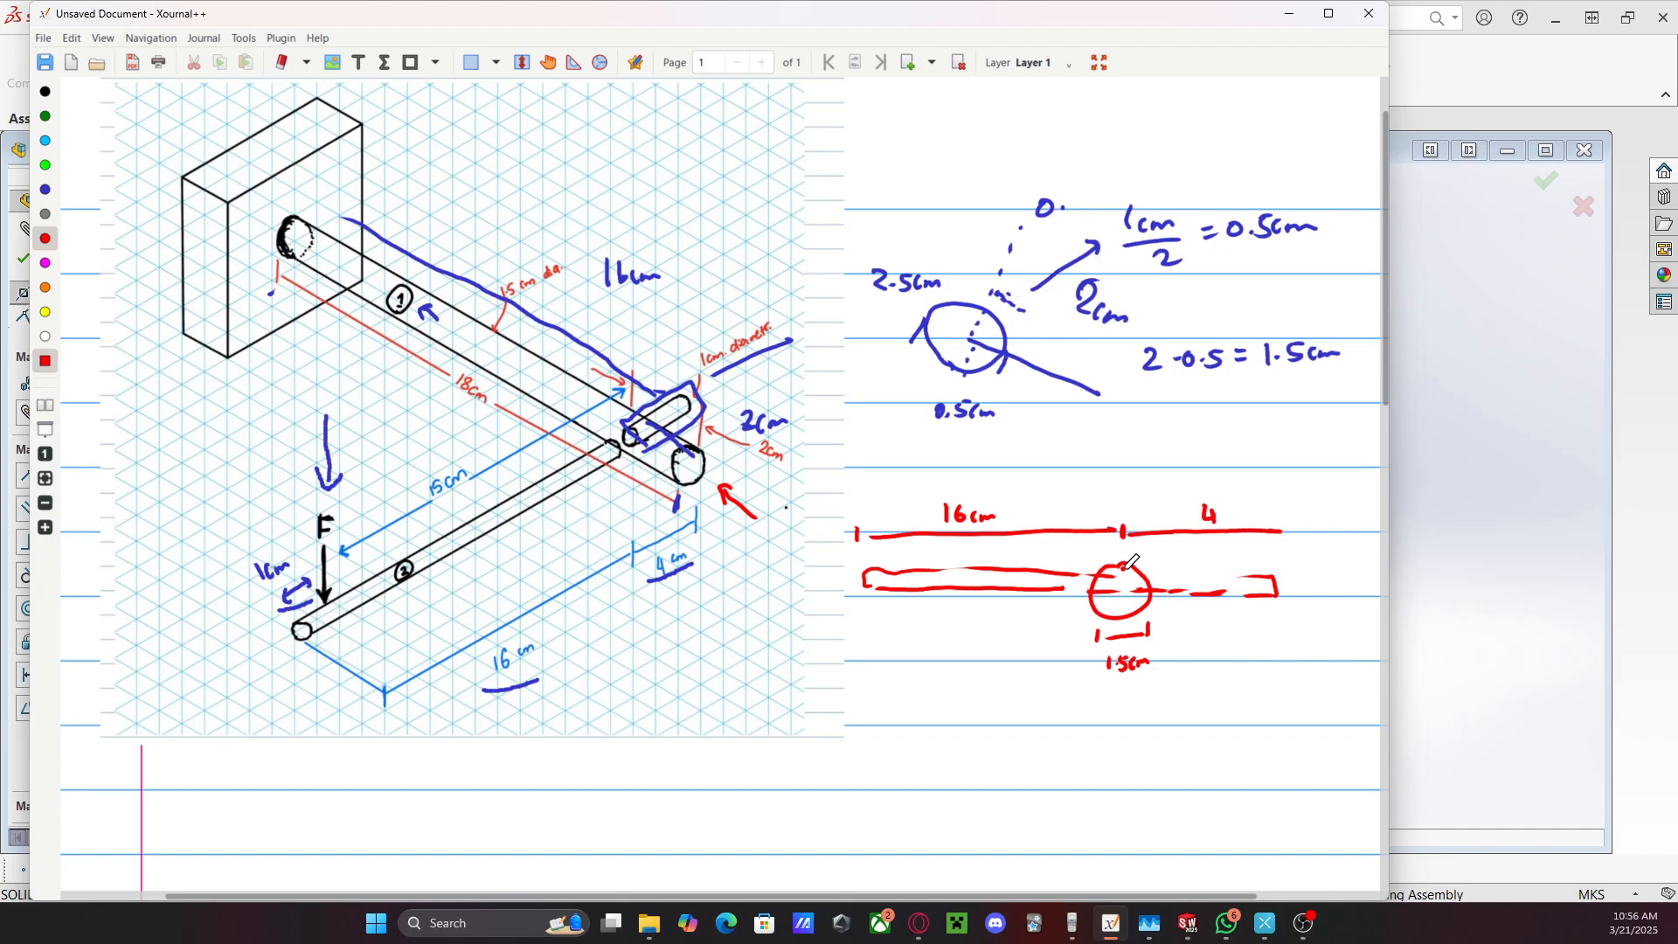
Mark the circle's centreline, note the 0.75 radius and dimension the short protruding length from the circle's edge as 3.25cm
left_click_drag(1125, 566, 1125, 617)
left_click_drag(1136, 695, 1163, 708)
left_click(1147, 708)
left_click_drag(1151, 589, 1148, 546)
left_click_drag(1148, 538, 1148, 528)
mouse_move(1151, 510)
left_mouse_down()
mouse_move(1150, 470)
mouse_move(1271, 472)
left_mouse_up()
mouse_move(1161, 456)
left_mouse_down()
mouse_move(1161, 473)
mouse_move(1274, 441)
left_mouse_up()
left_click(1216, 434)
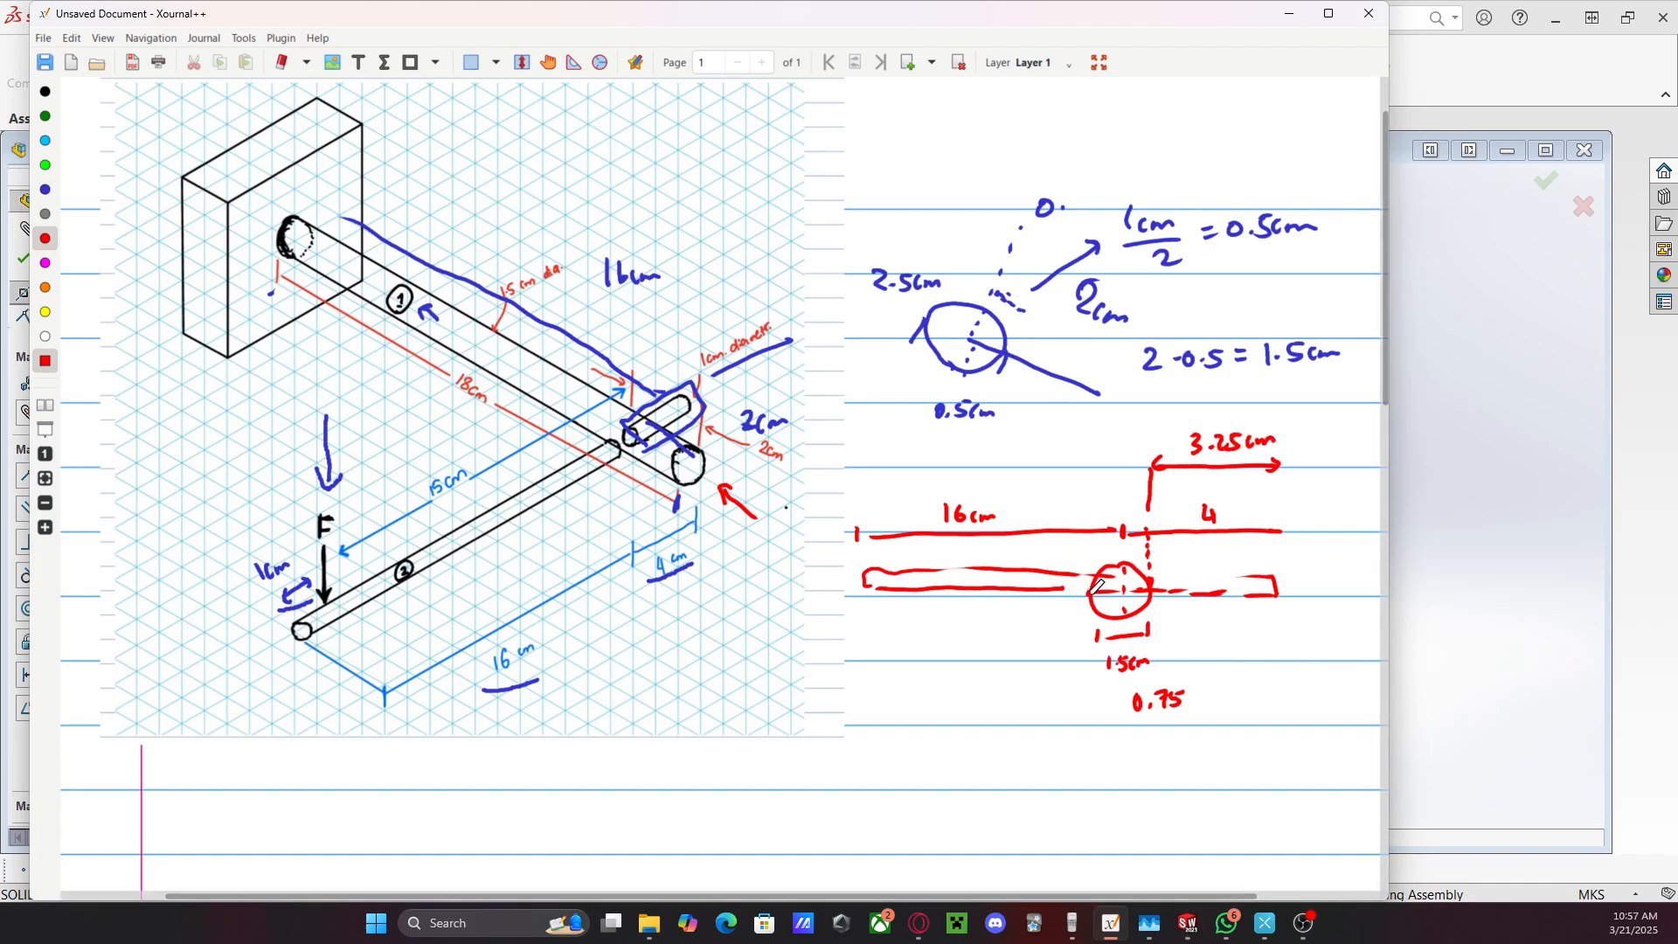
Project the circle's other edge upward with a dashed line and dimension rod 2's long protruding length as 15.25
left_click_drag(1091, 593, 1090, 571)
left_click(1088, 562)
left_click(1087, 552)
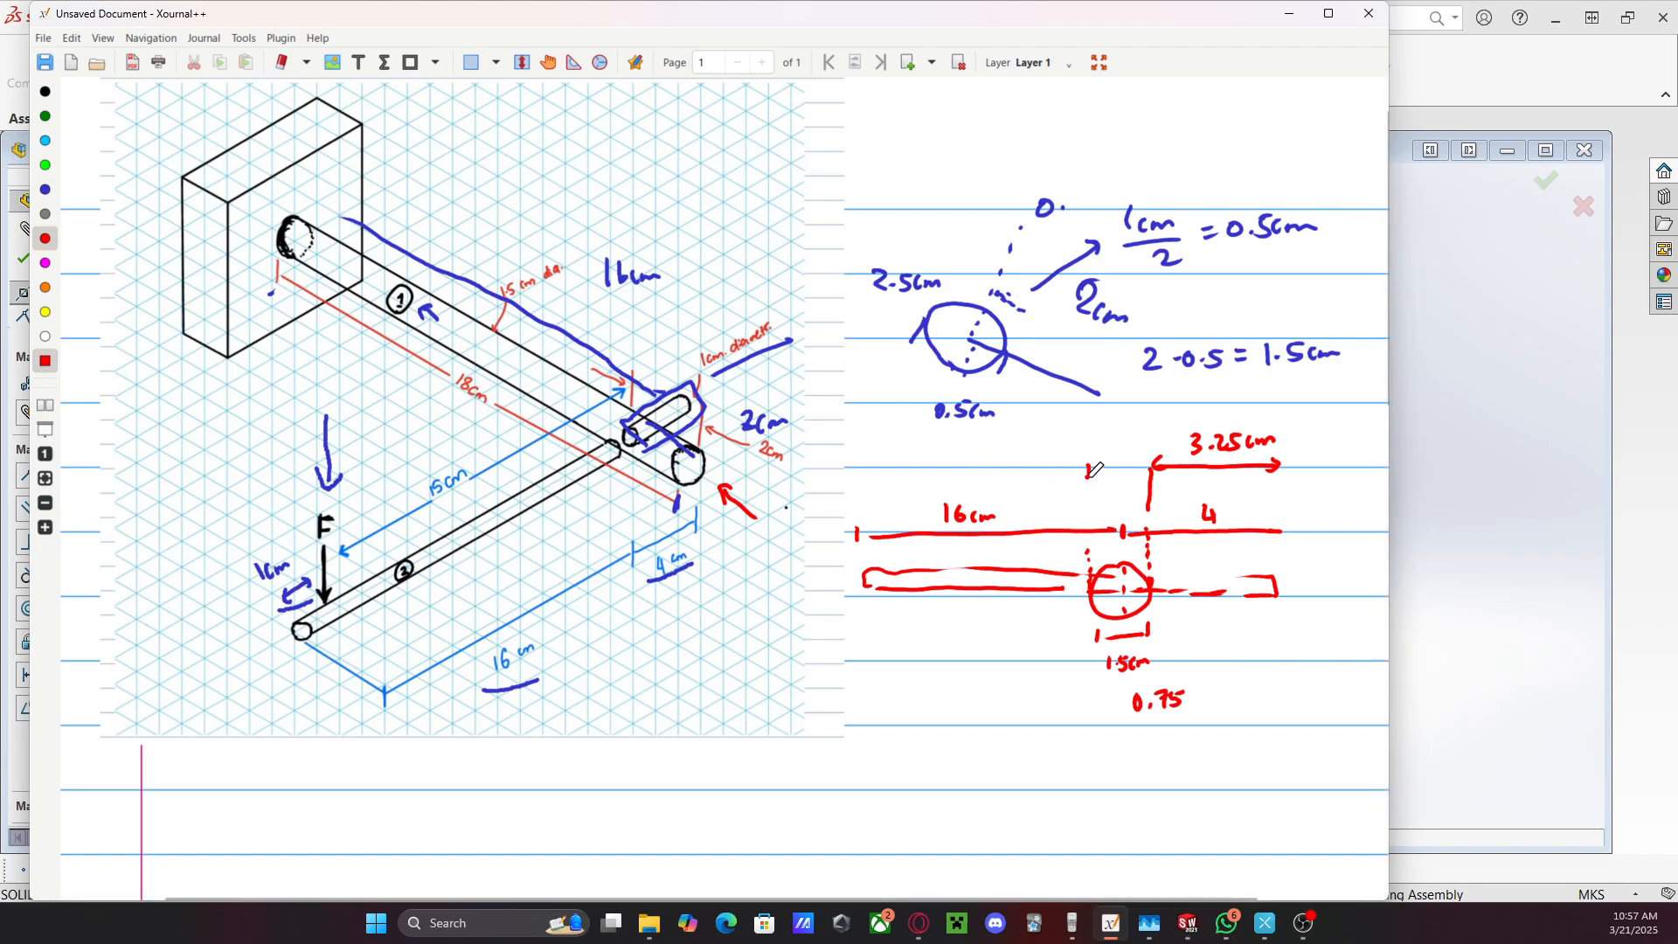
left_click_drag(1089, 466, 1089, 479)
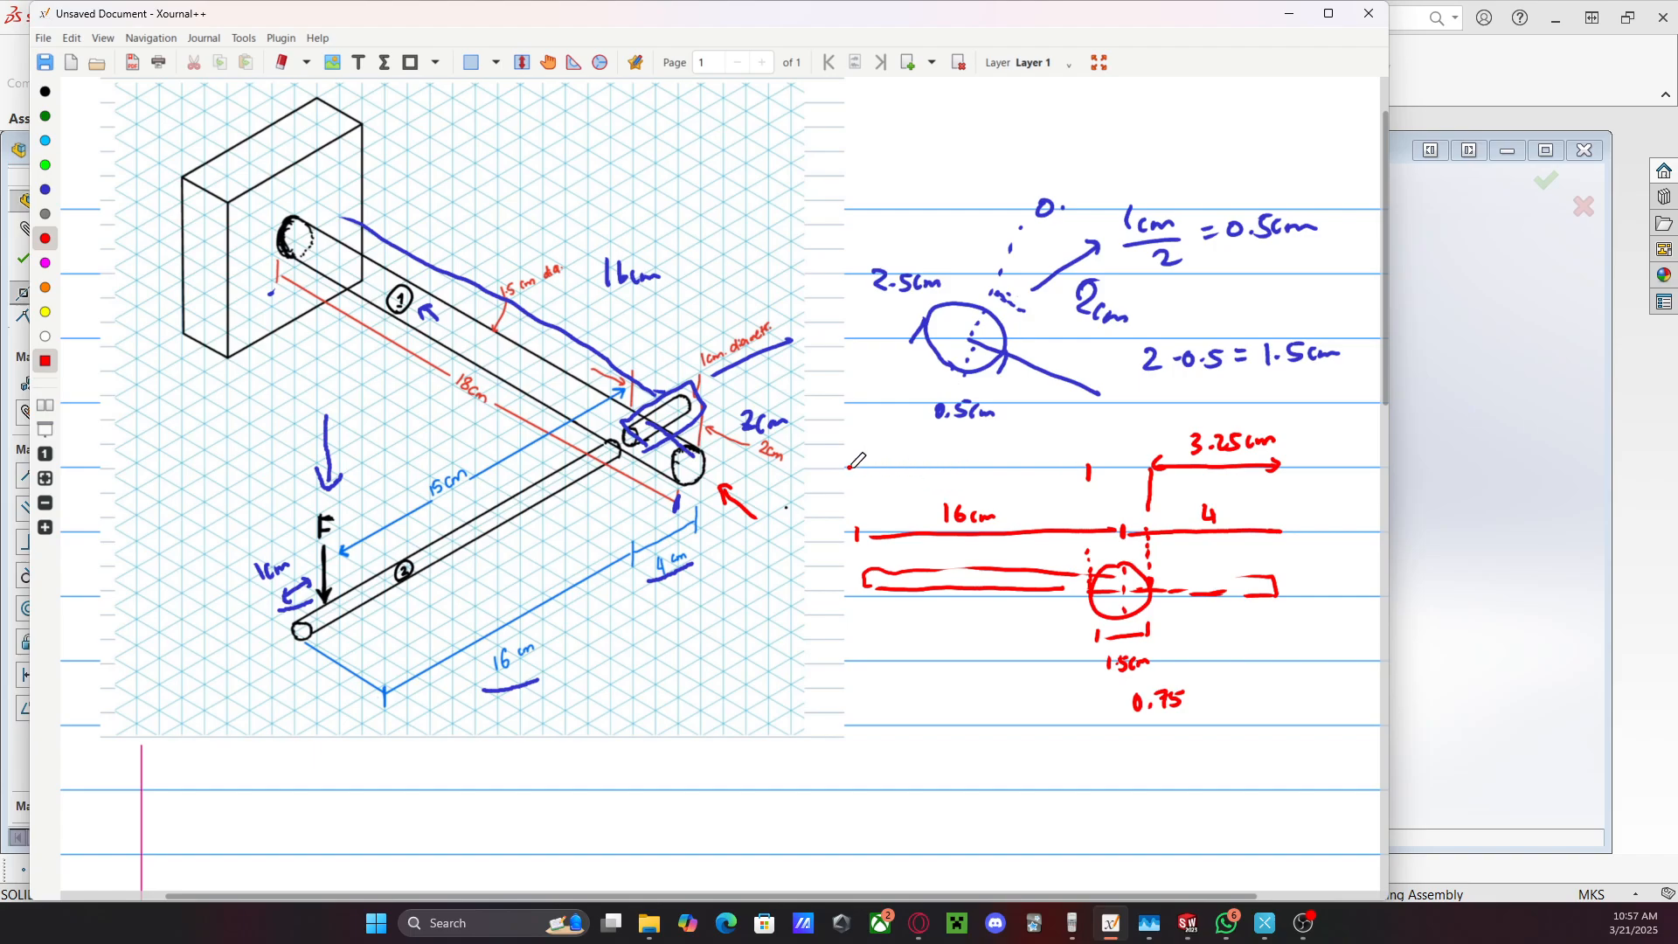
left_click_drag(850, 467, 1086, 469)
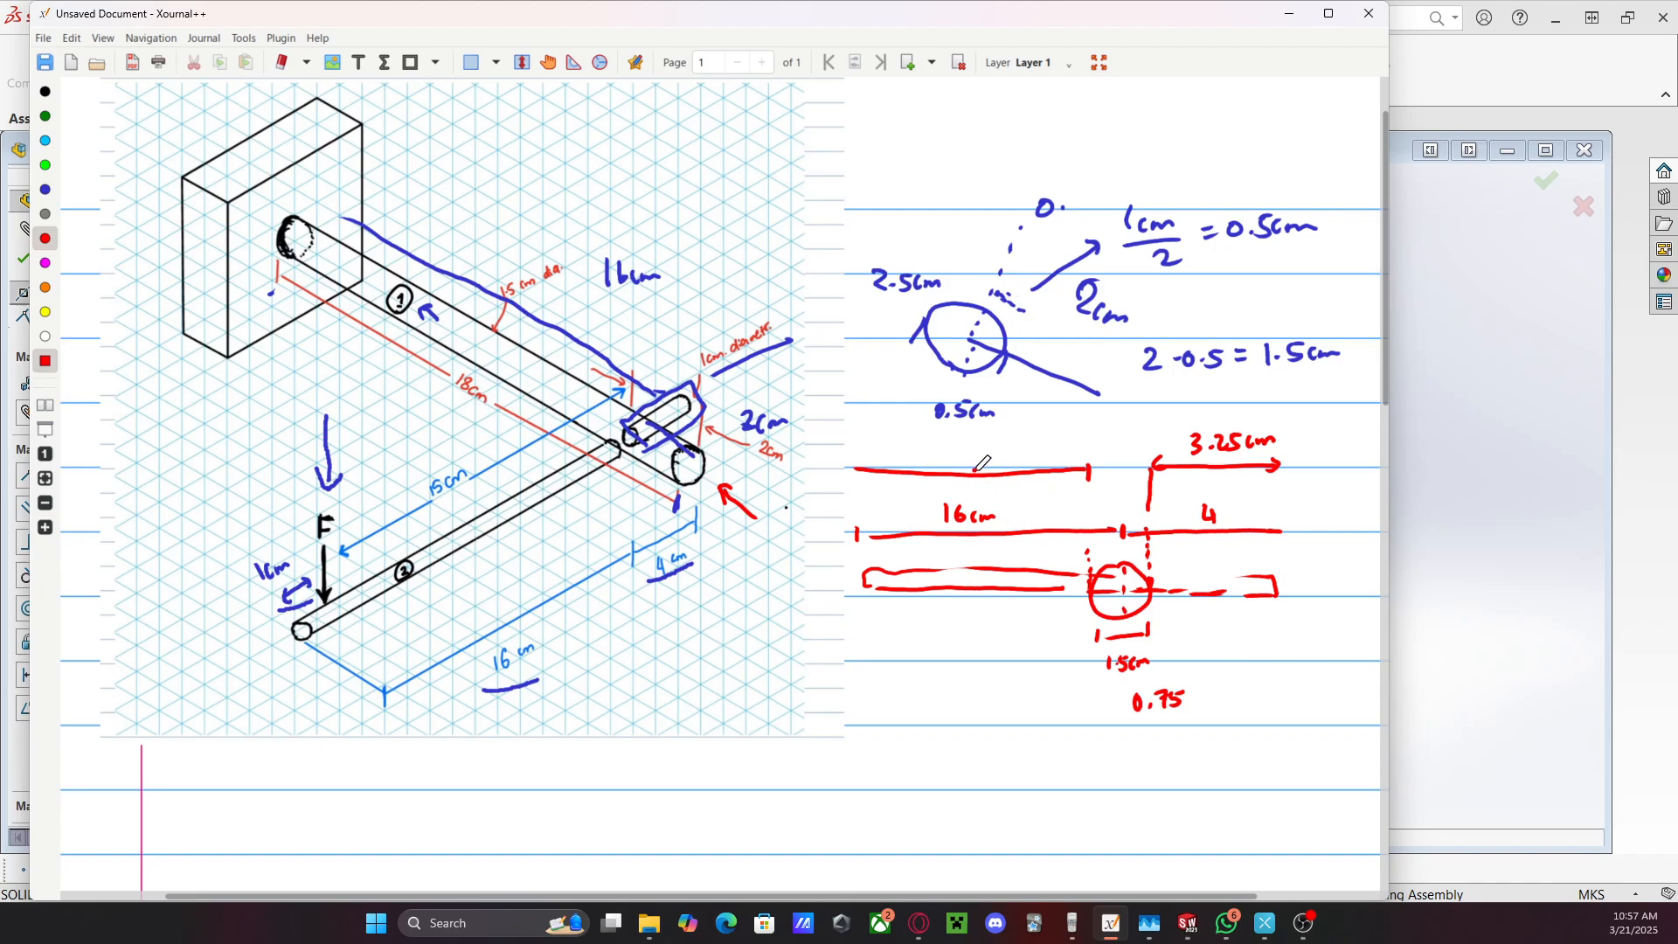
left_click_drag(952, 450, 954, 463)
left_click_drag(971, 450, 960, 463)
left_click_drag(979, 460, 980, 461)
left_click_drag(987, 452, 1005, 462)
left_click_drag(856, 466, 857, 479)
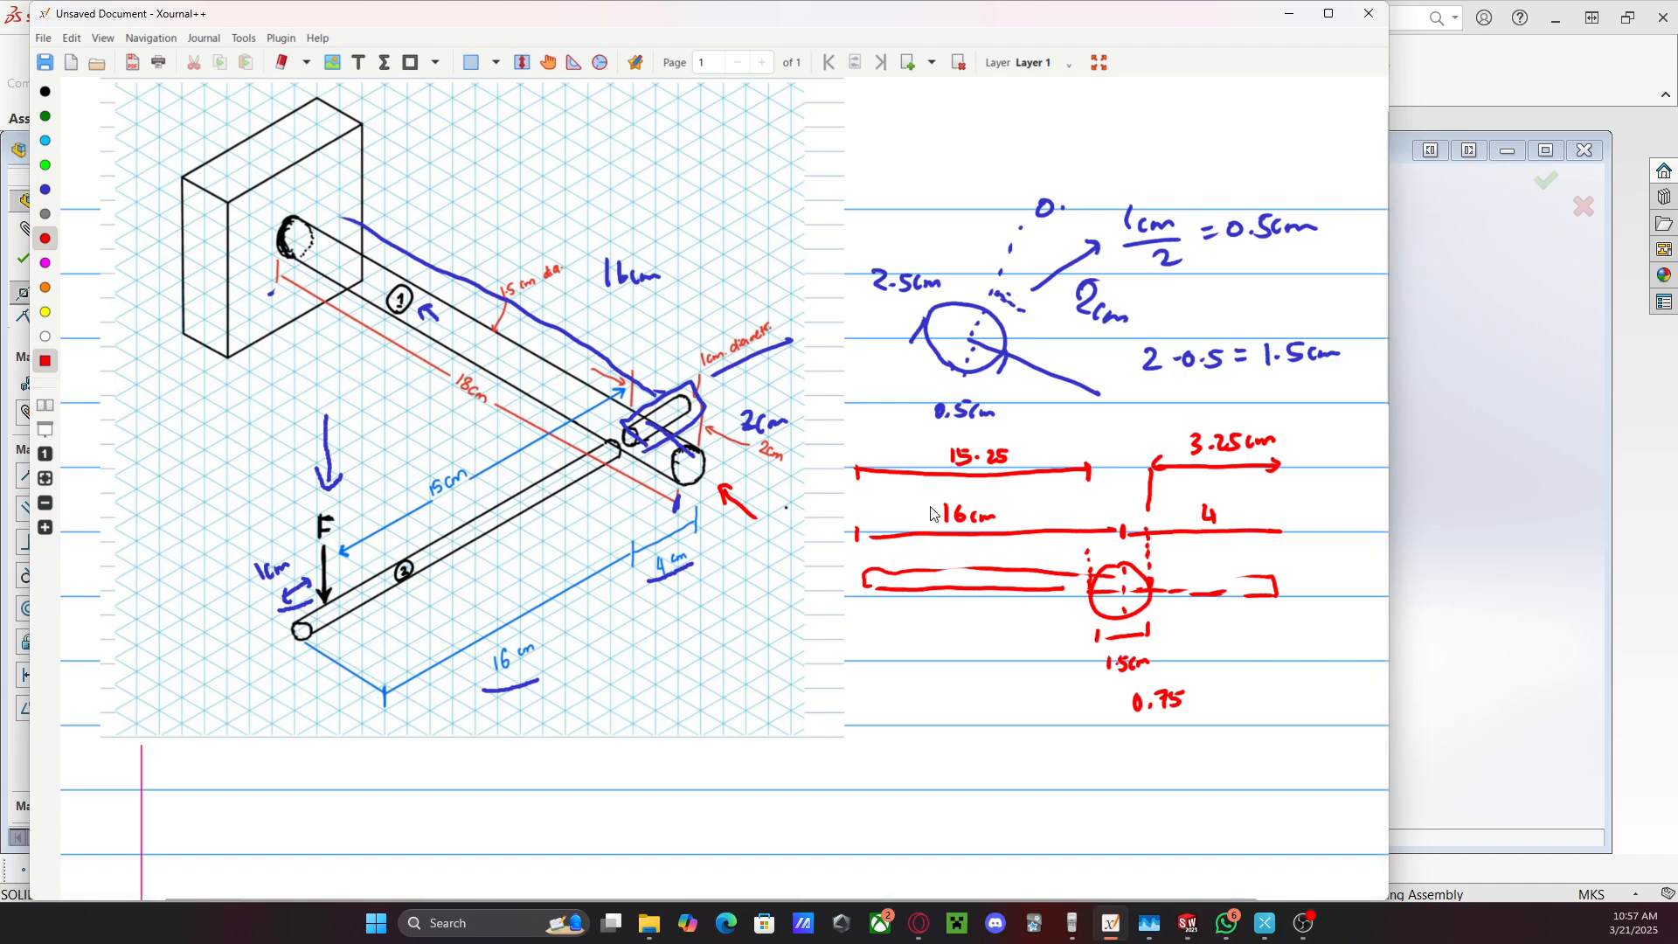
Switch back to SOLIDWORKS and set up a flipped distance mate between Rod2_YT's plain end face and Rod1_YT's outer cylindrical face
left_click(1419, 447)
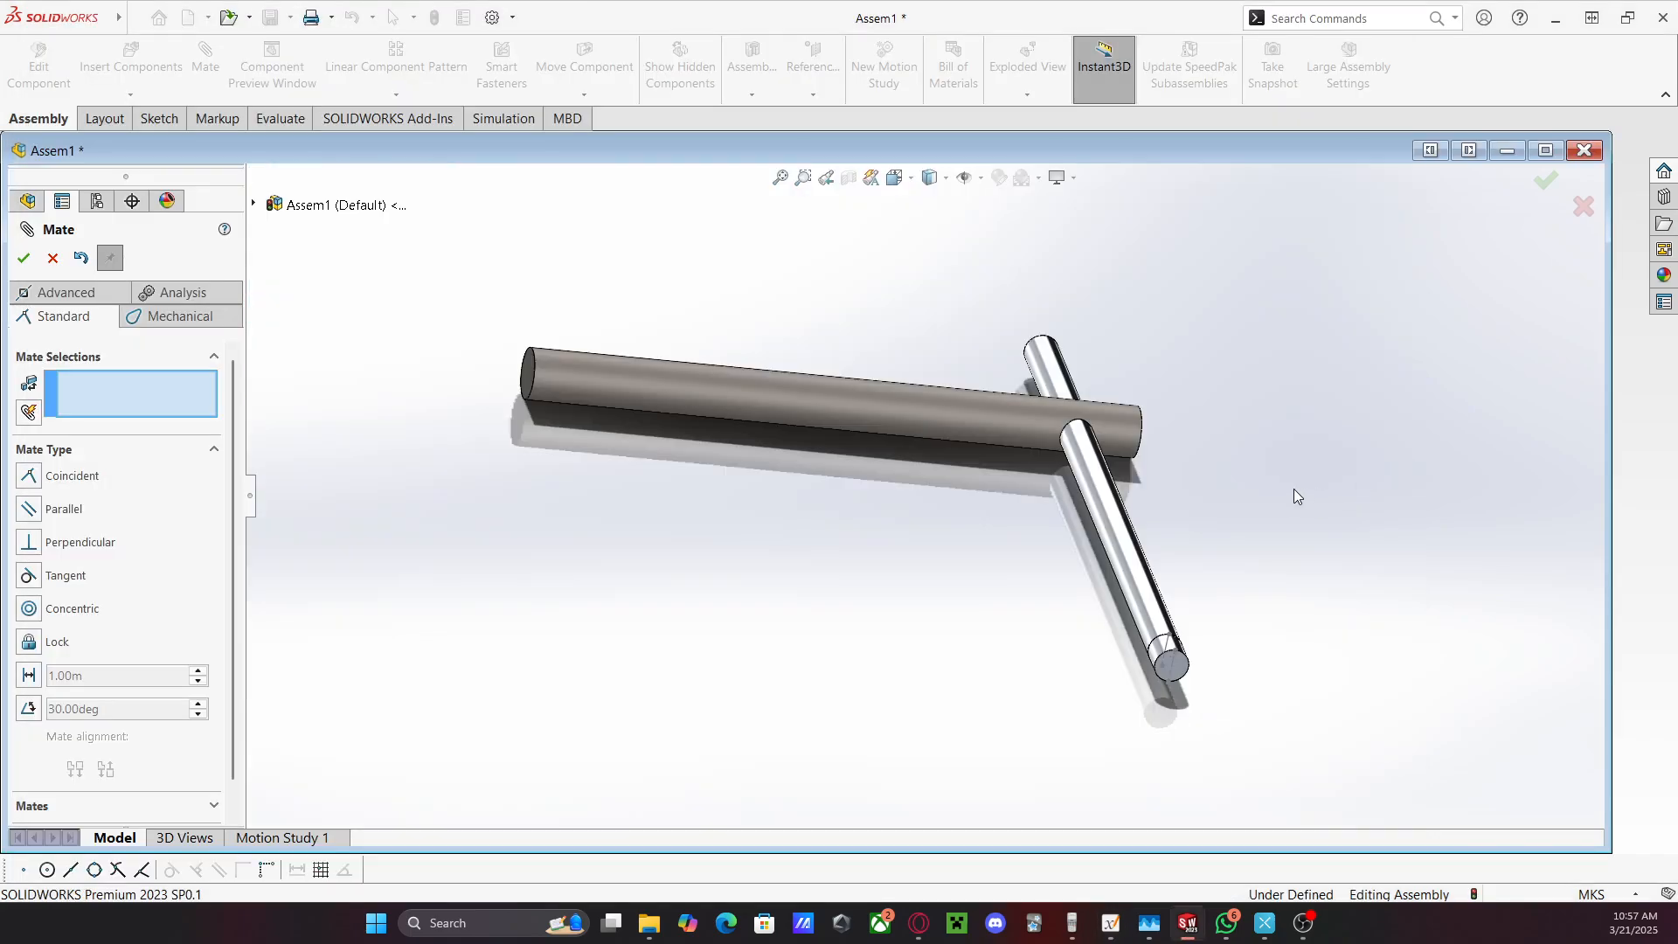
left_click(1066, 493)
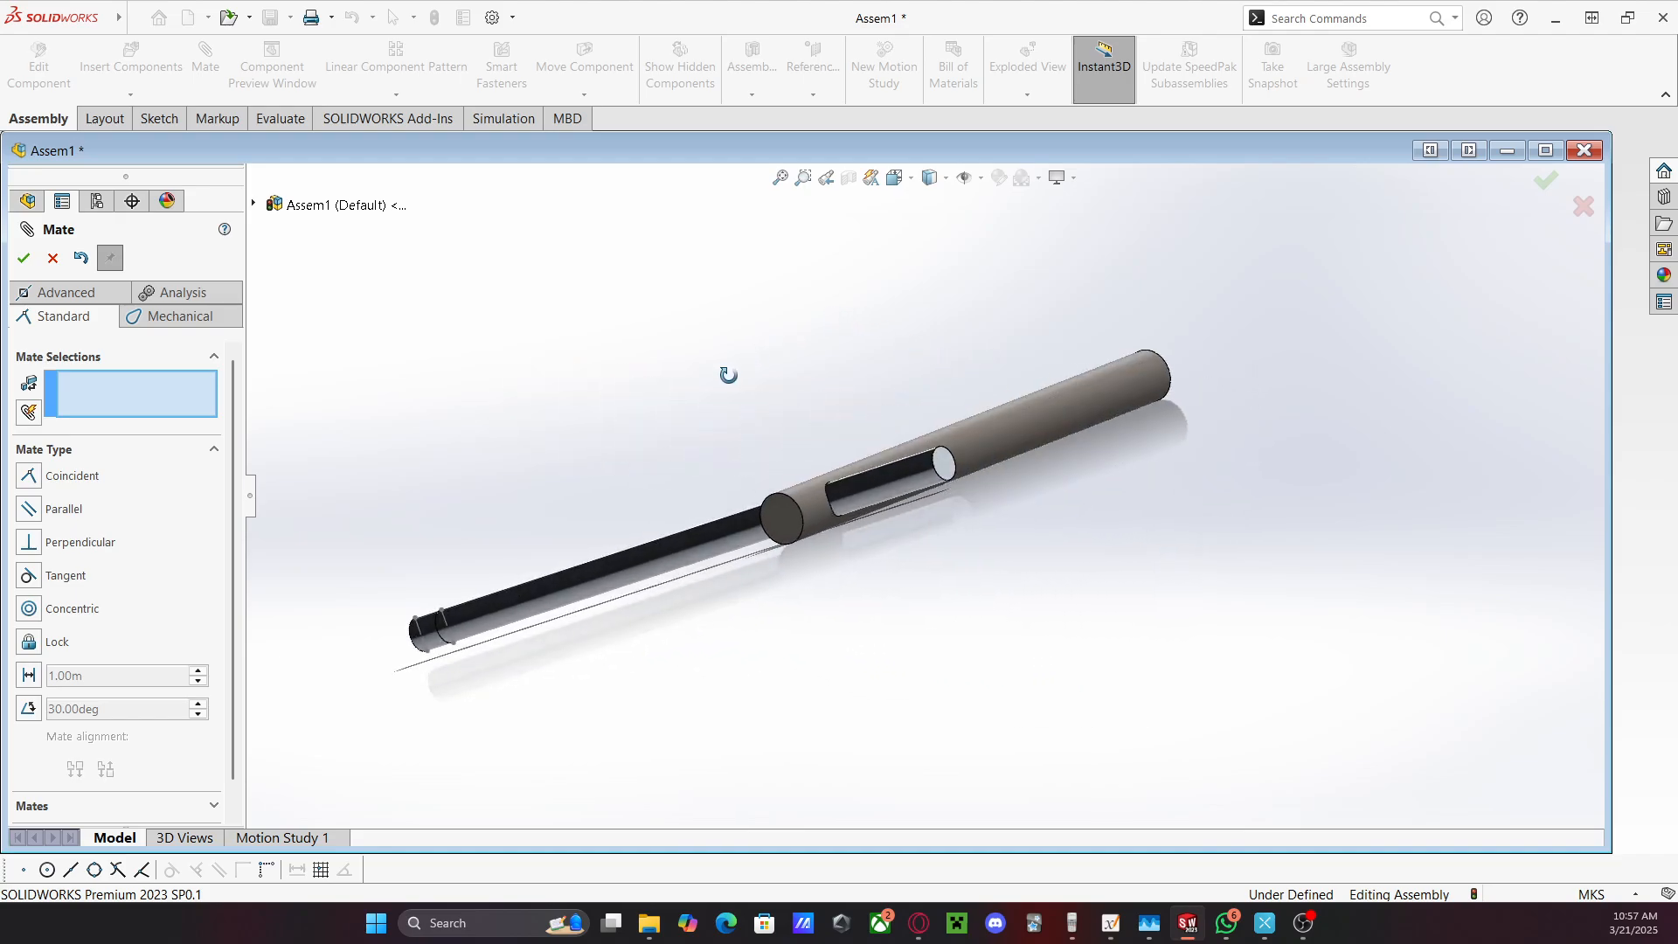
left_click(946, 465)
left_click_drag(946, 465, 895, 581)
left_click(748, 633)
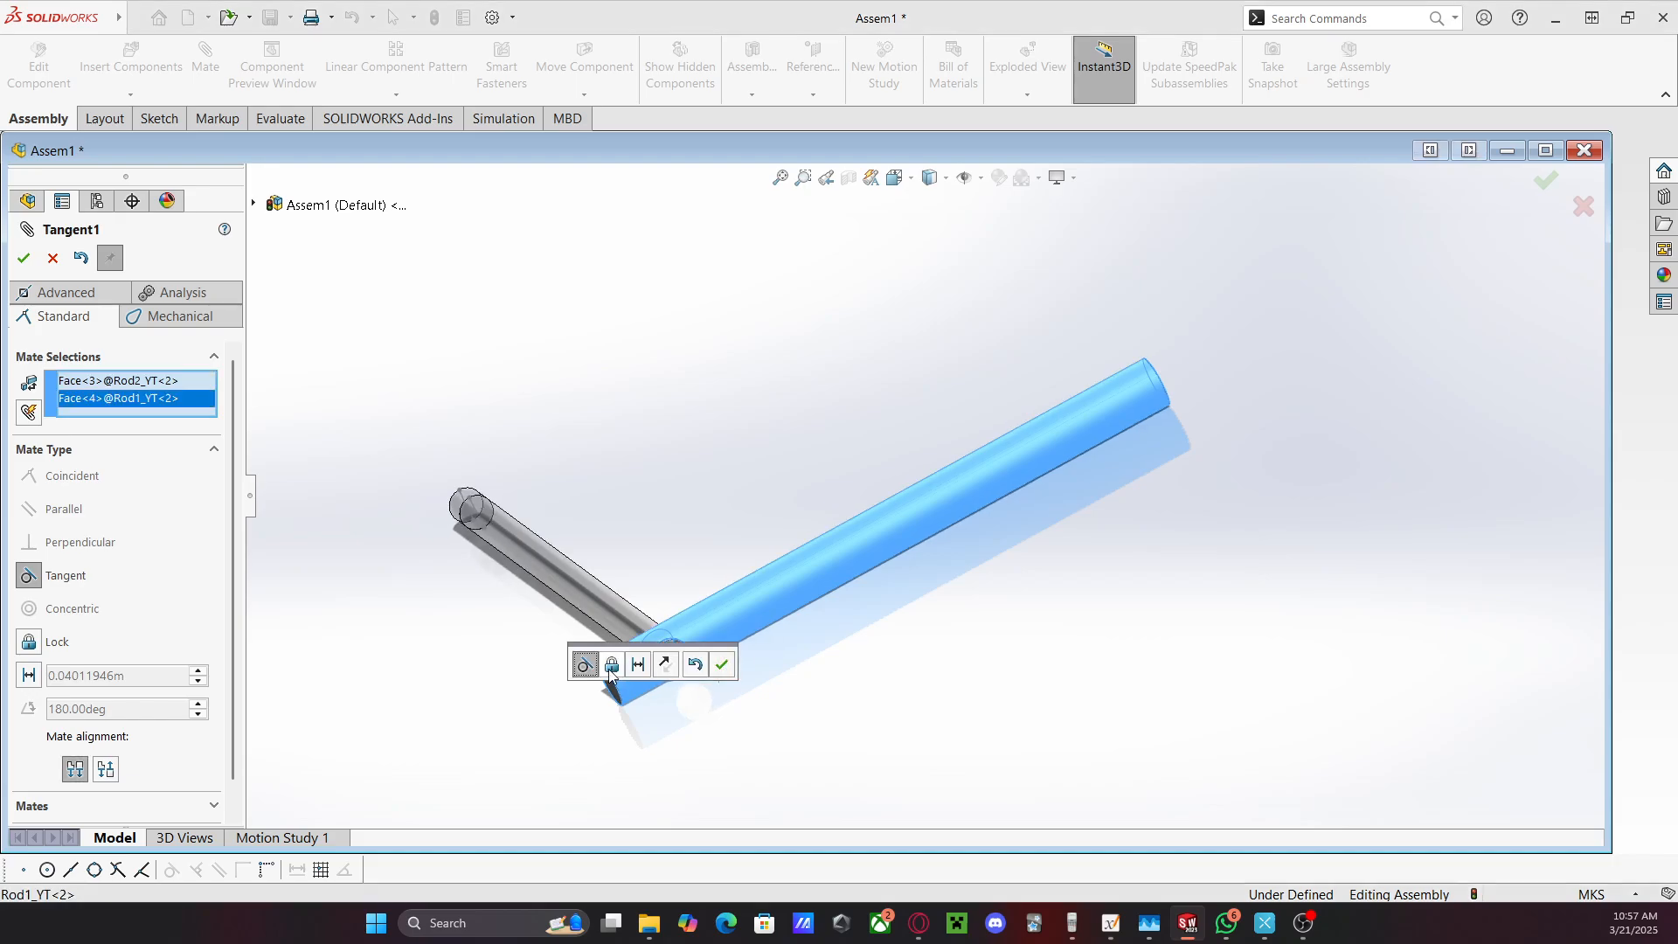
scroll(829, 627, "down", 2)
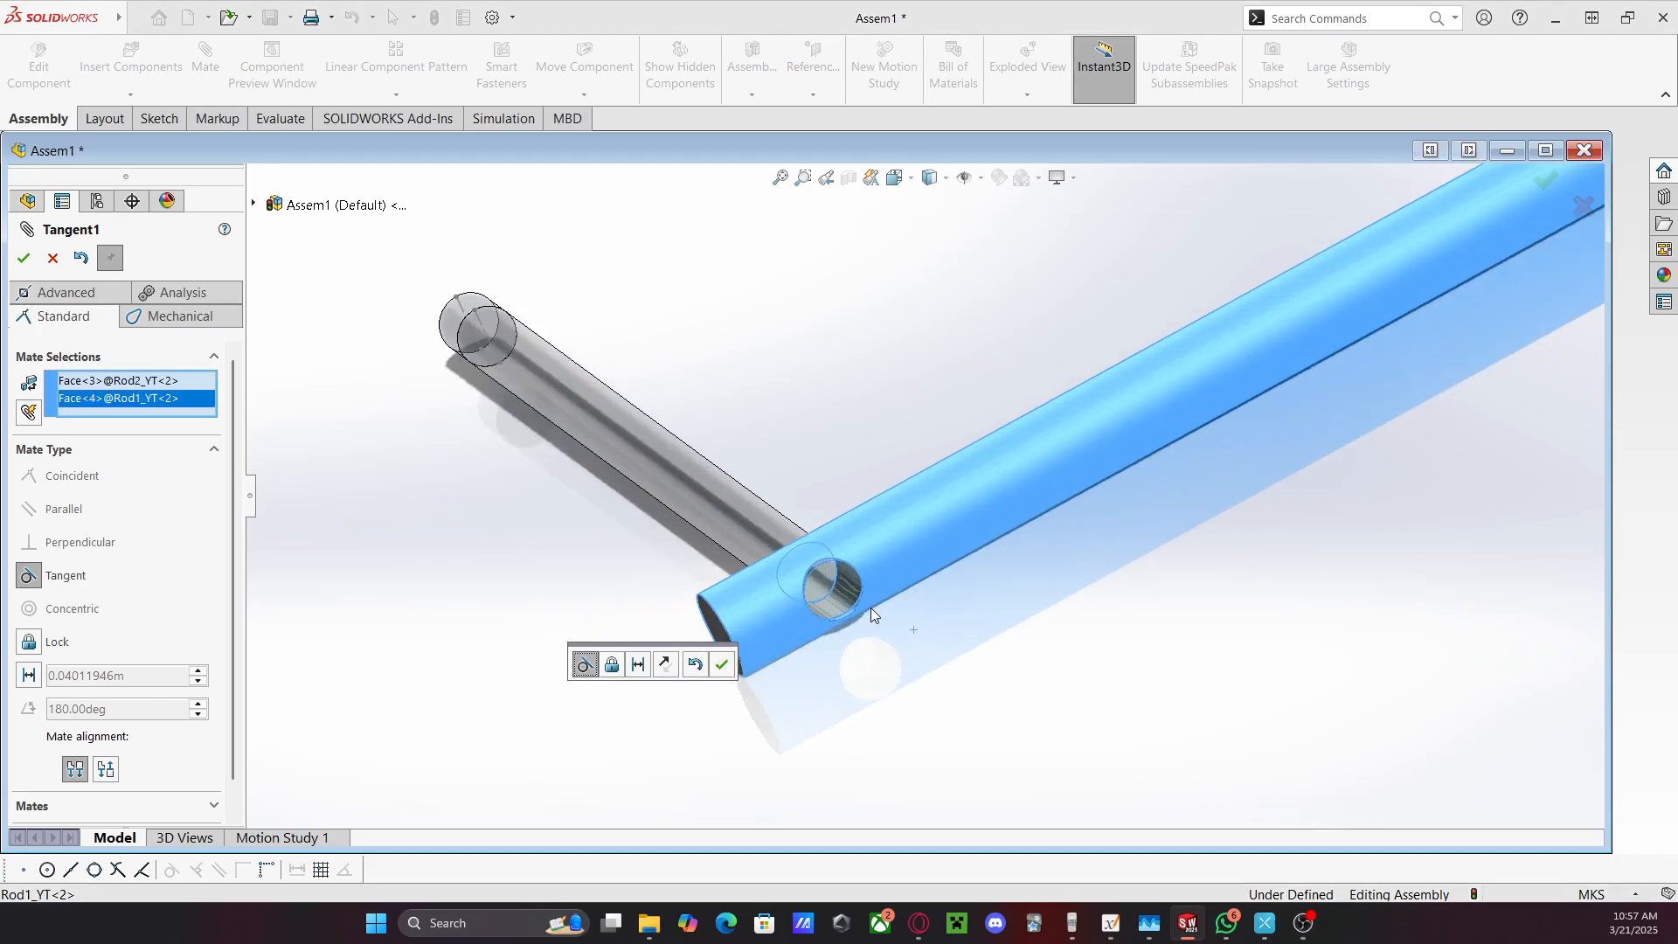
scroll(114, 530, "down", 1)
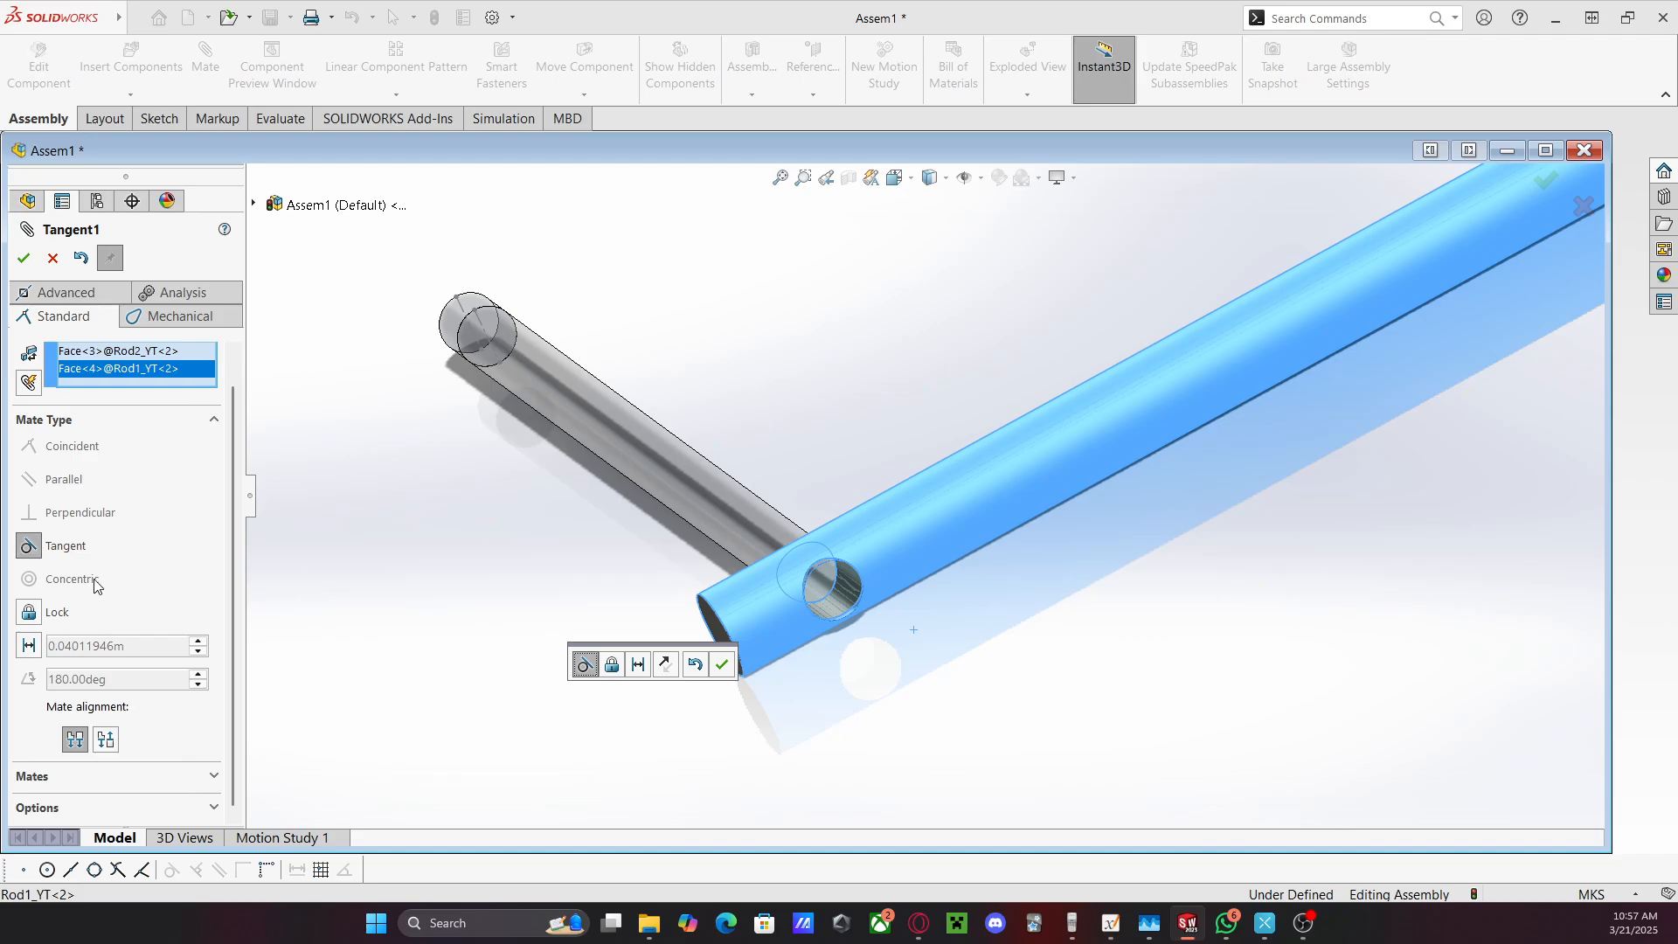
left_click(30, 646)
left_click(53, 674)
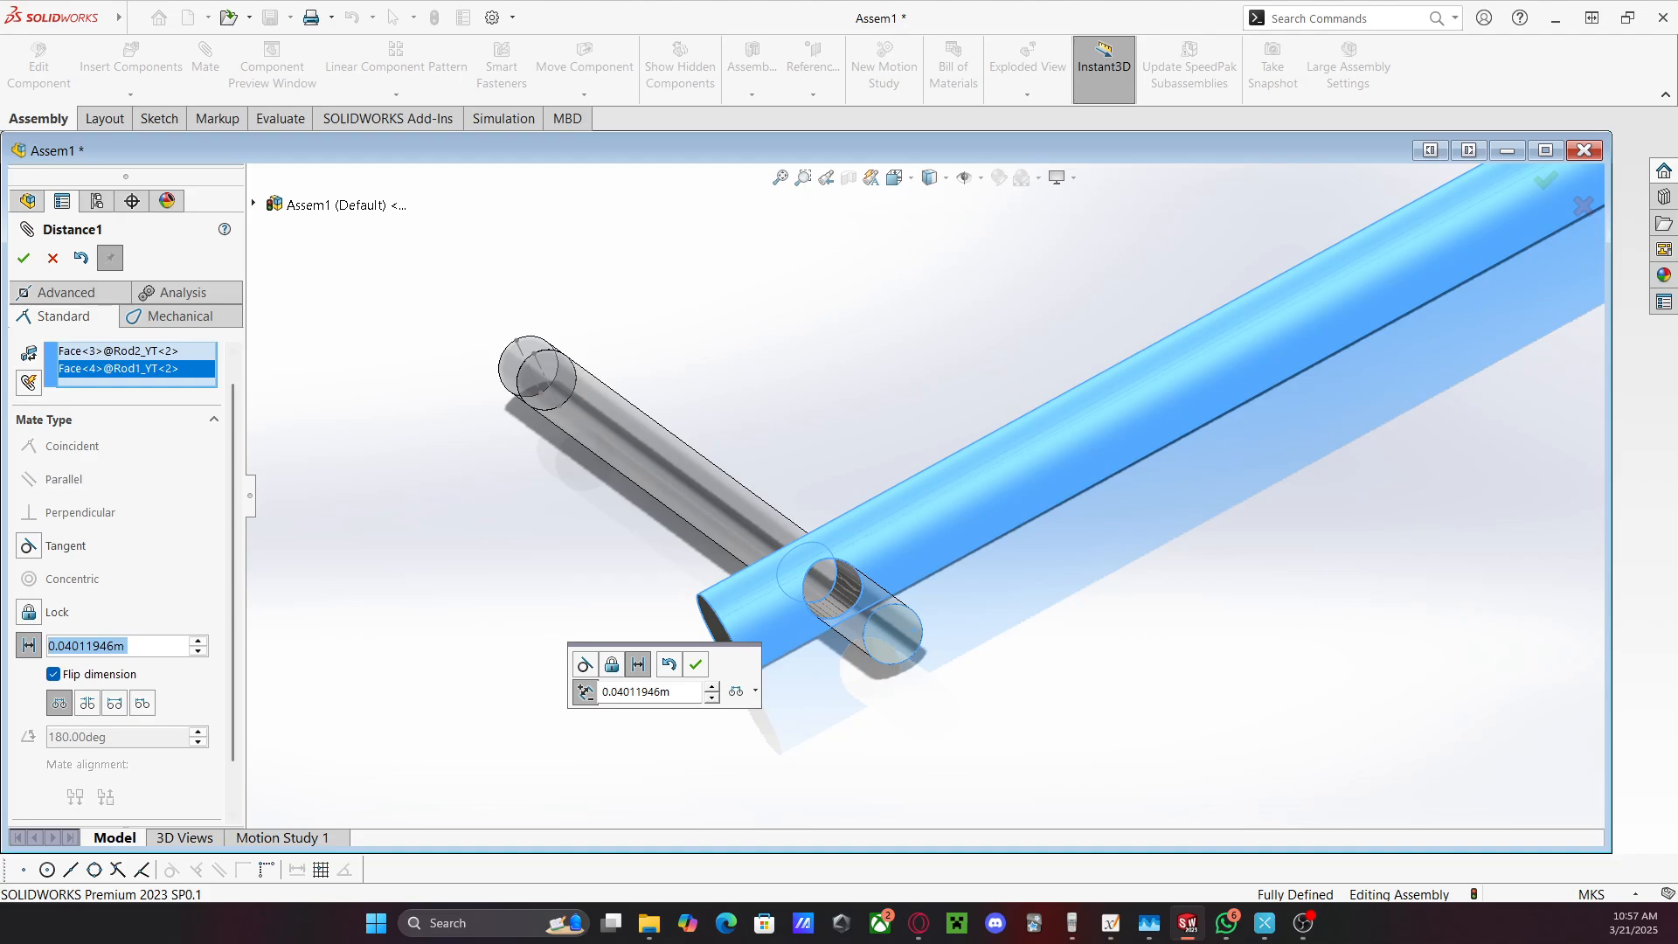
Change the document units to CGS and complete the distance mate with a value of 3.25 cm
left_click(1592, 886)
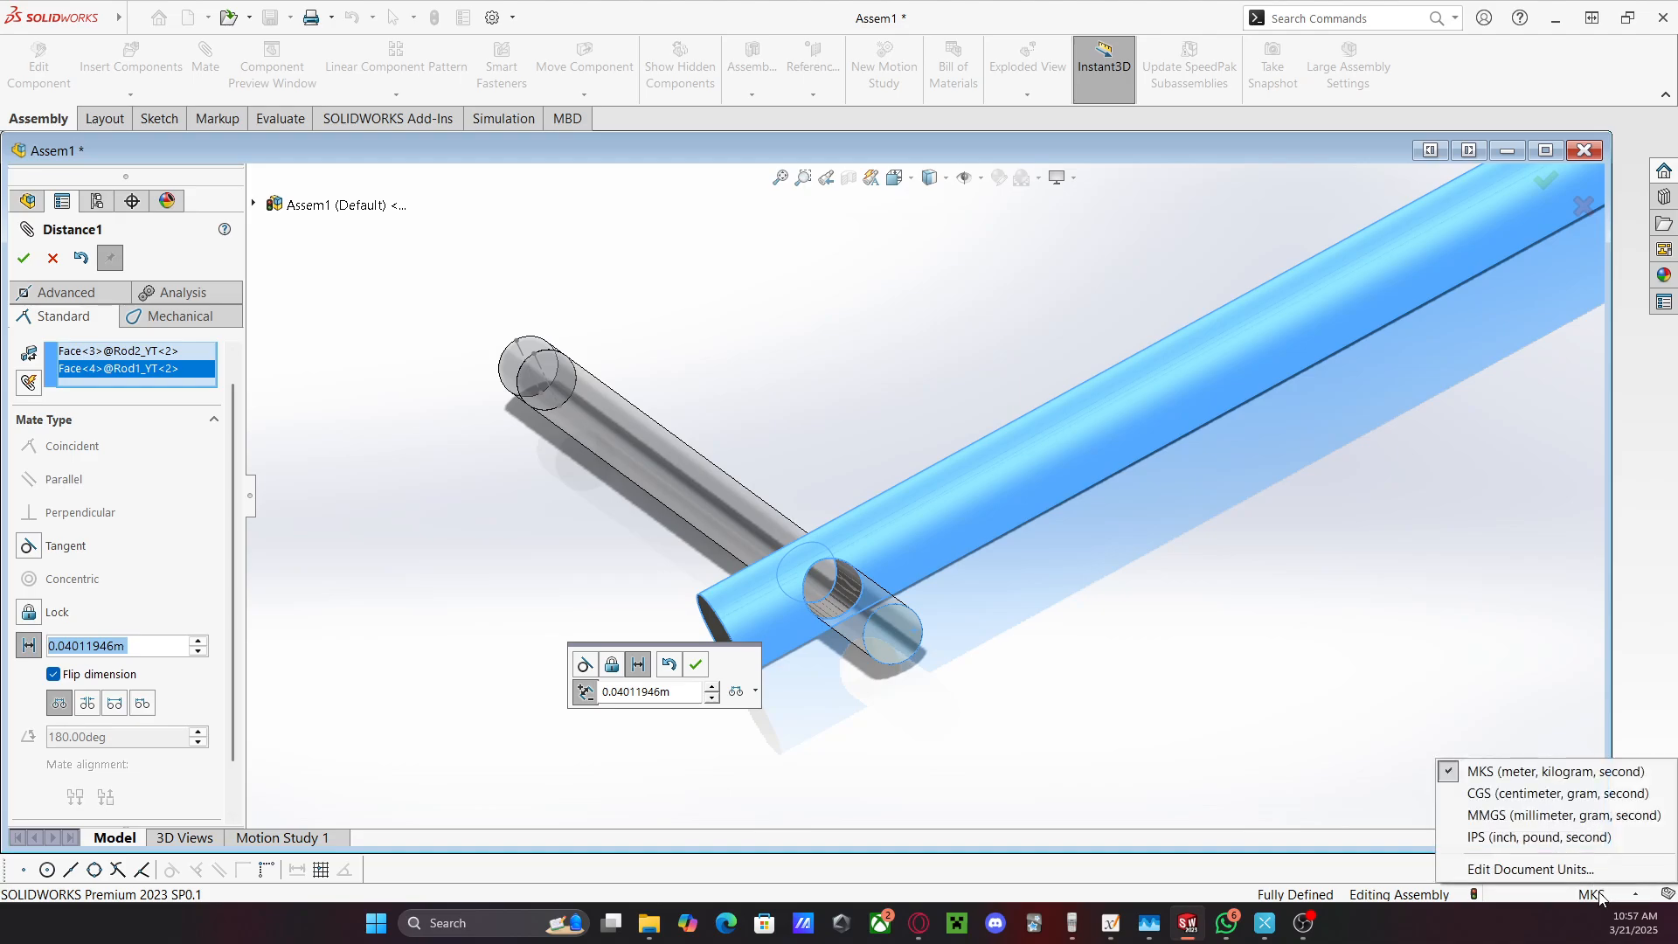
left_click(1486, 796)
left_click_drag(141, 649, 45, 647)
left_click_drag(48, 647, 146, 648)
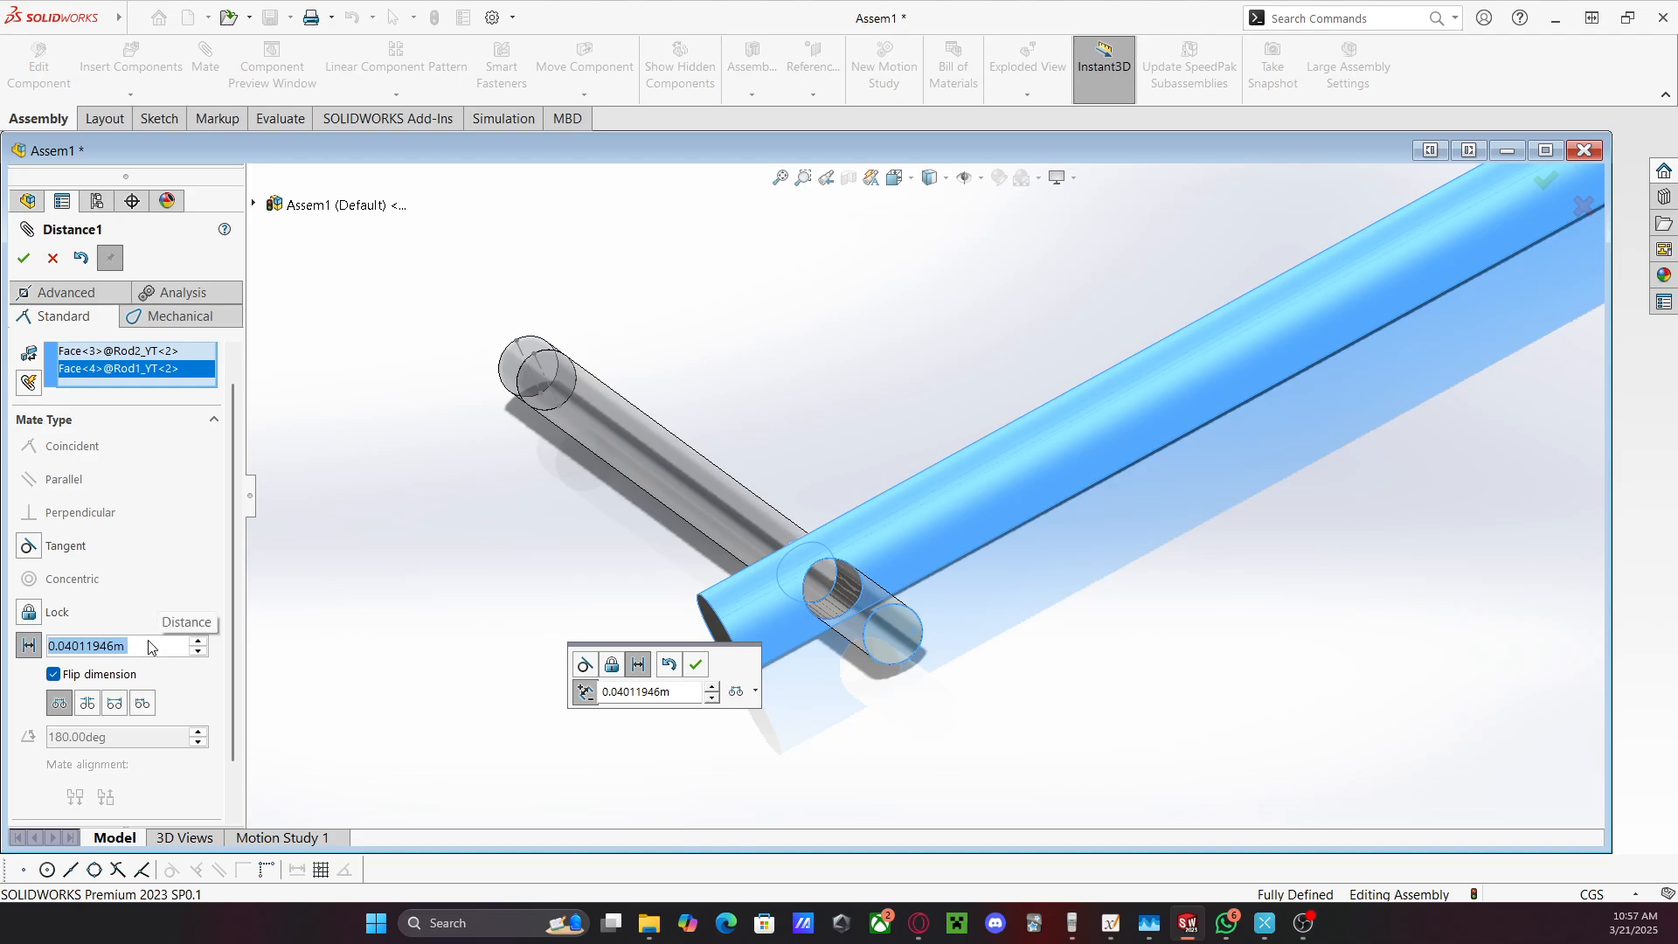
type("3.25")
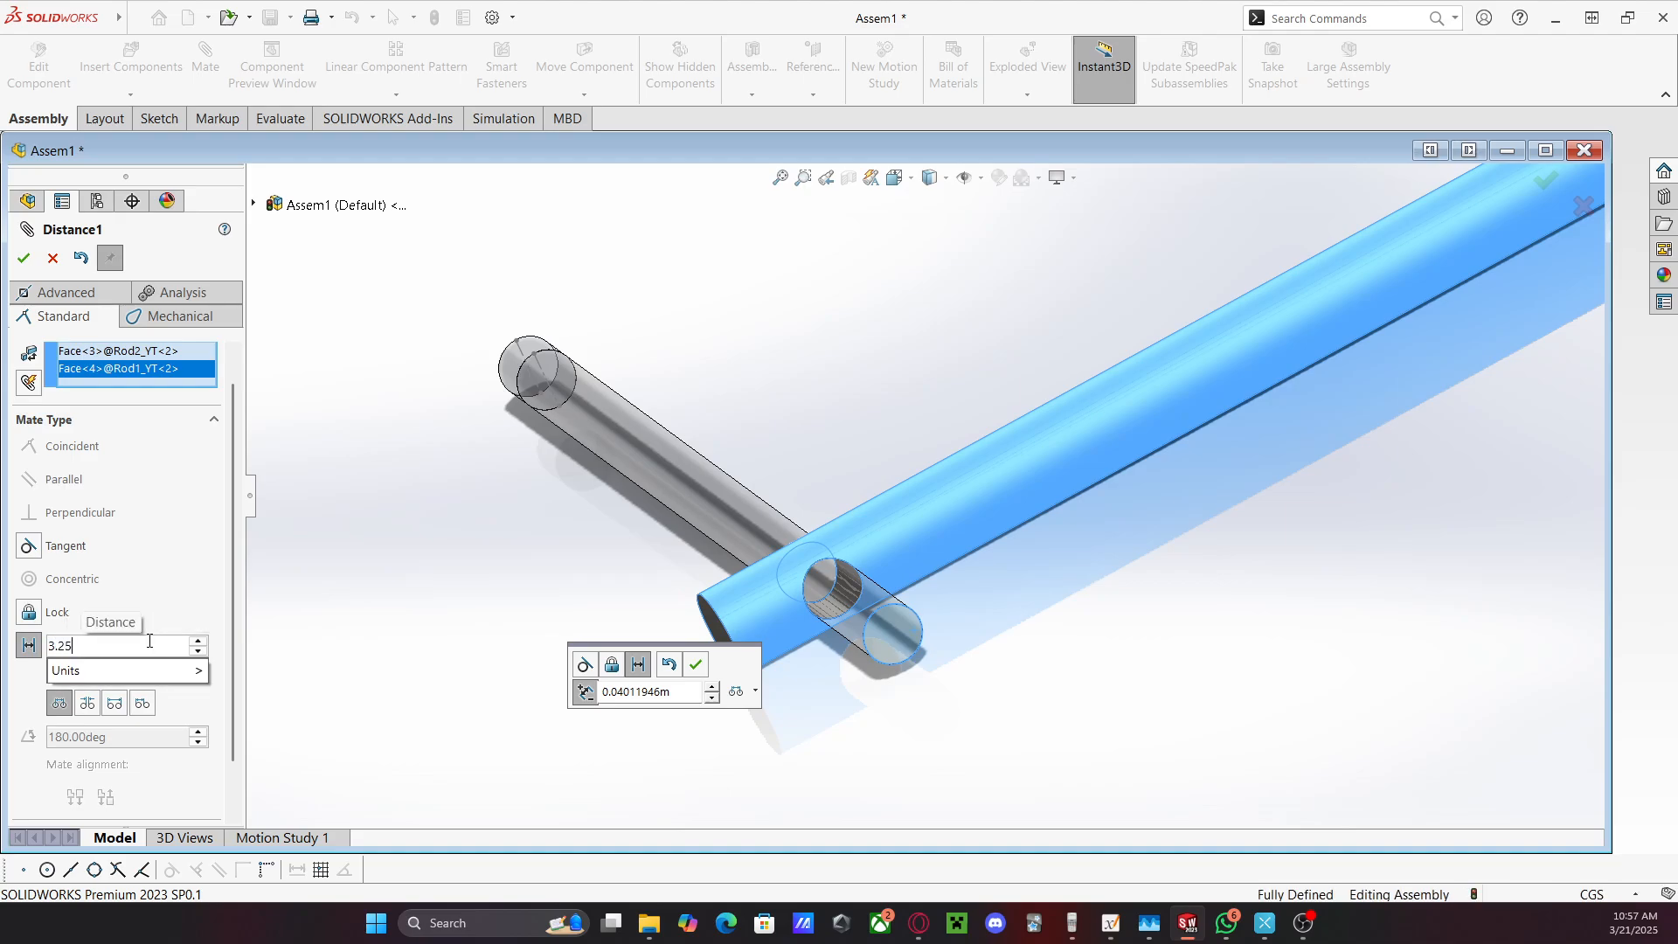
key("Return")
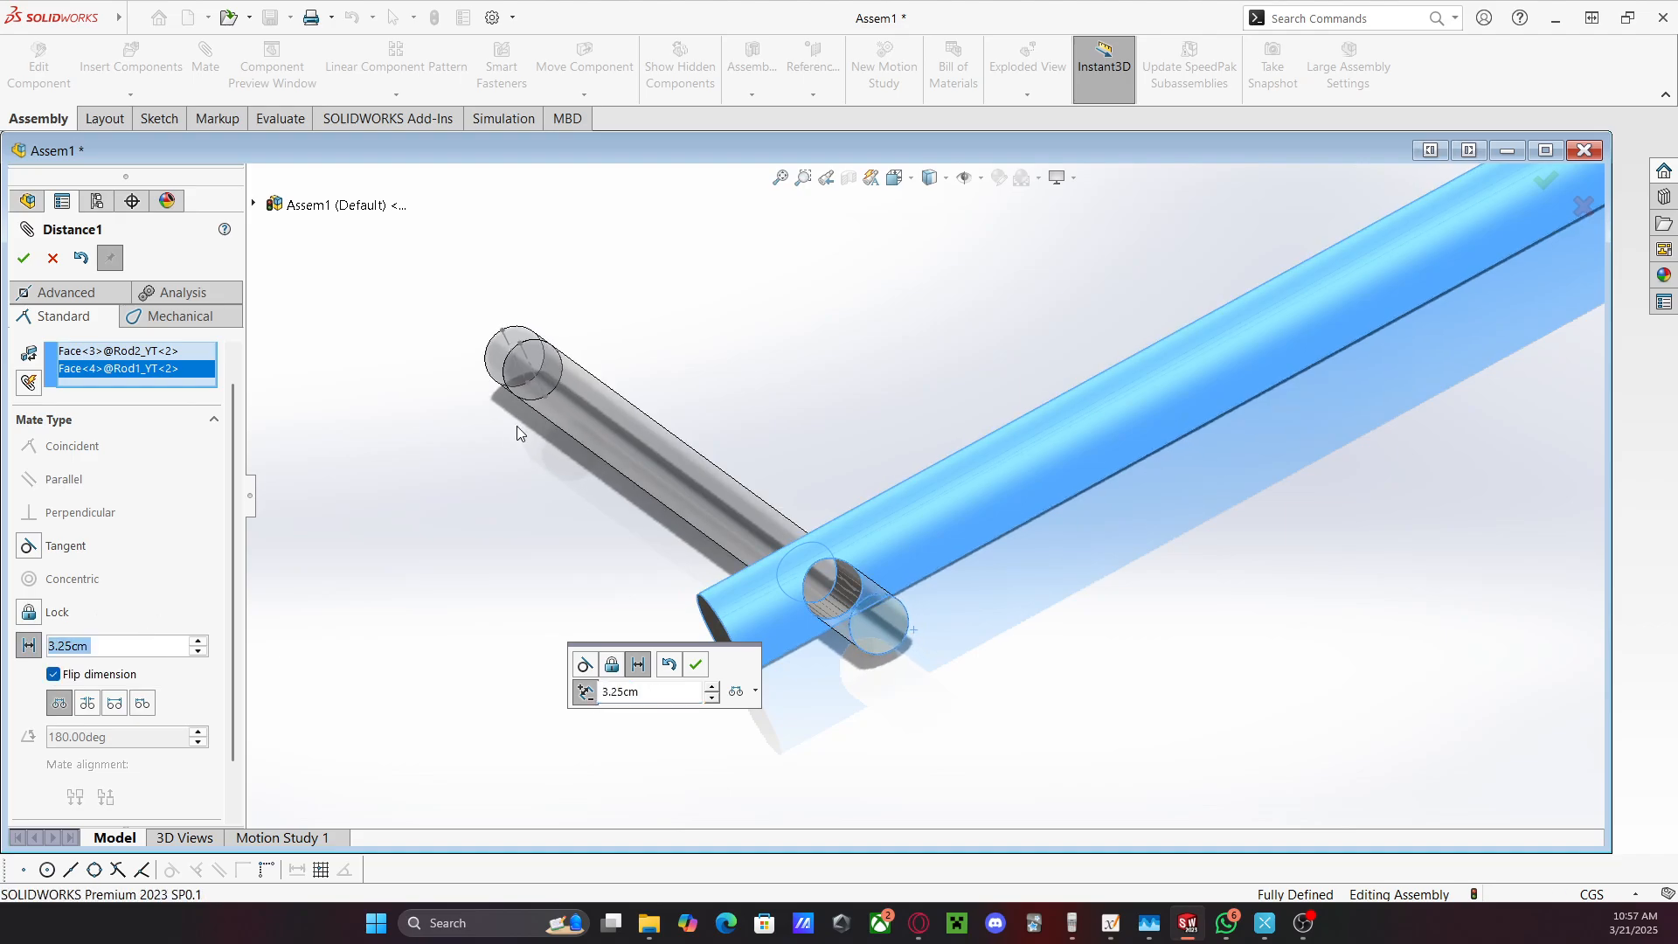
middle_click_drag(855, 356, 914, 443)
scroll(914, 443, "up", 2)
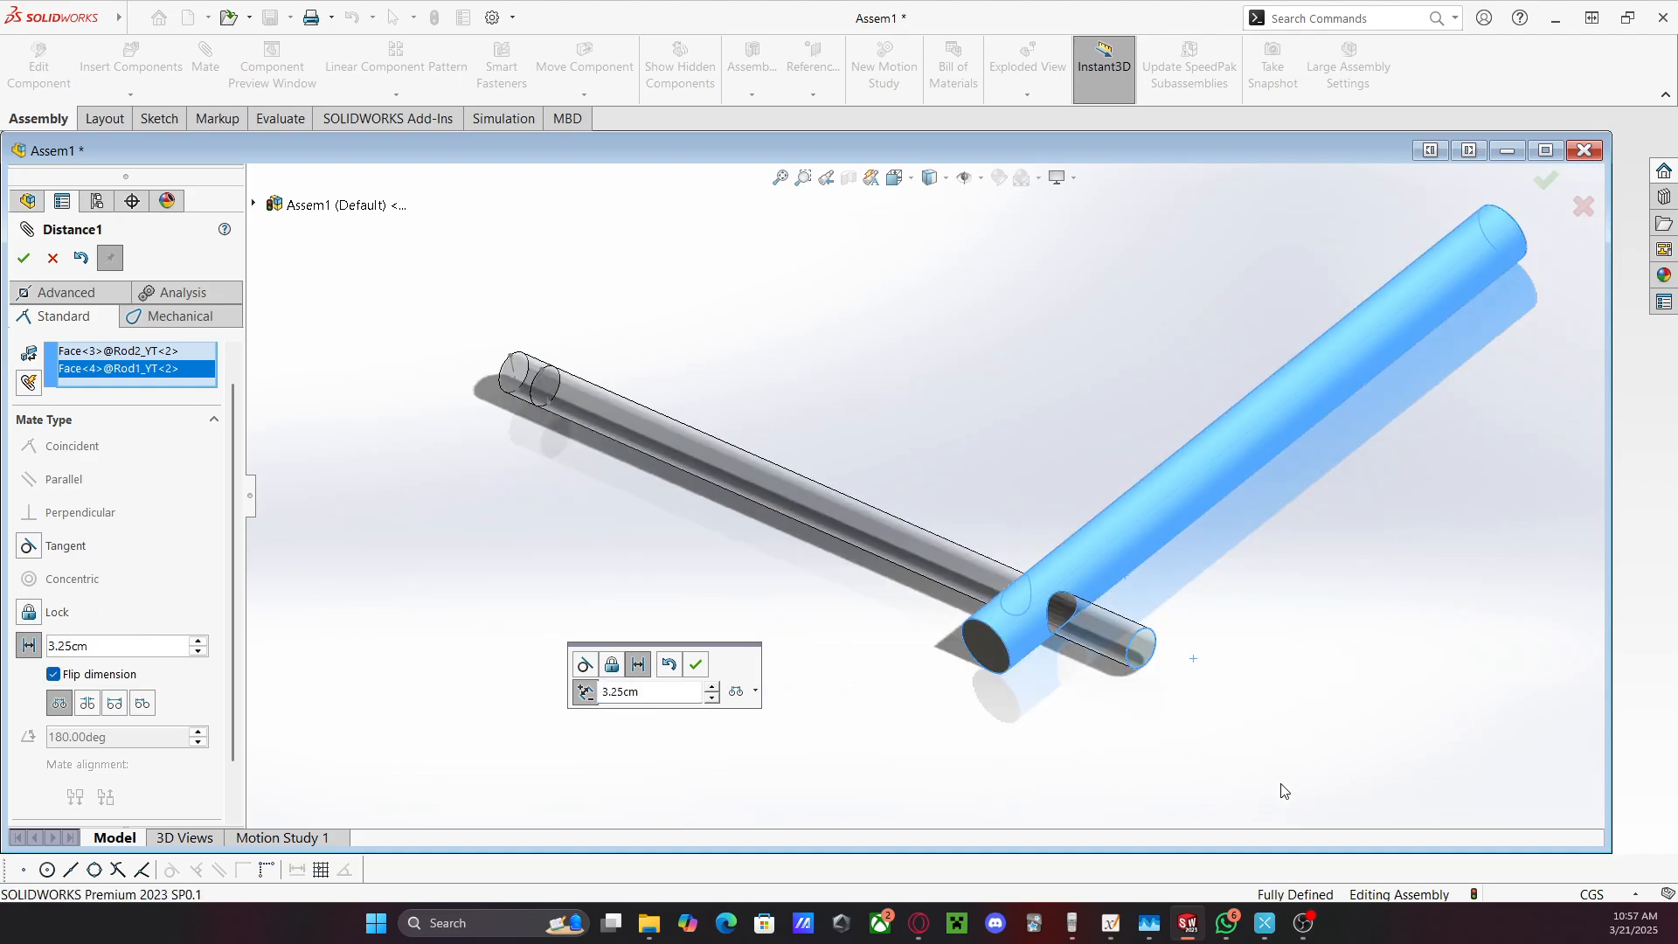
left_click(24, 257)
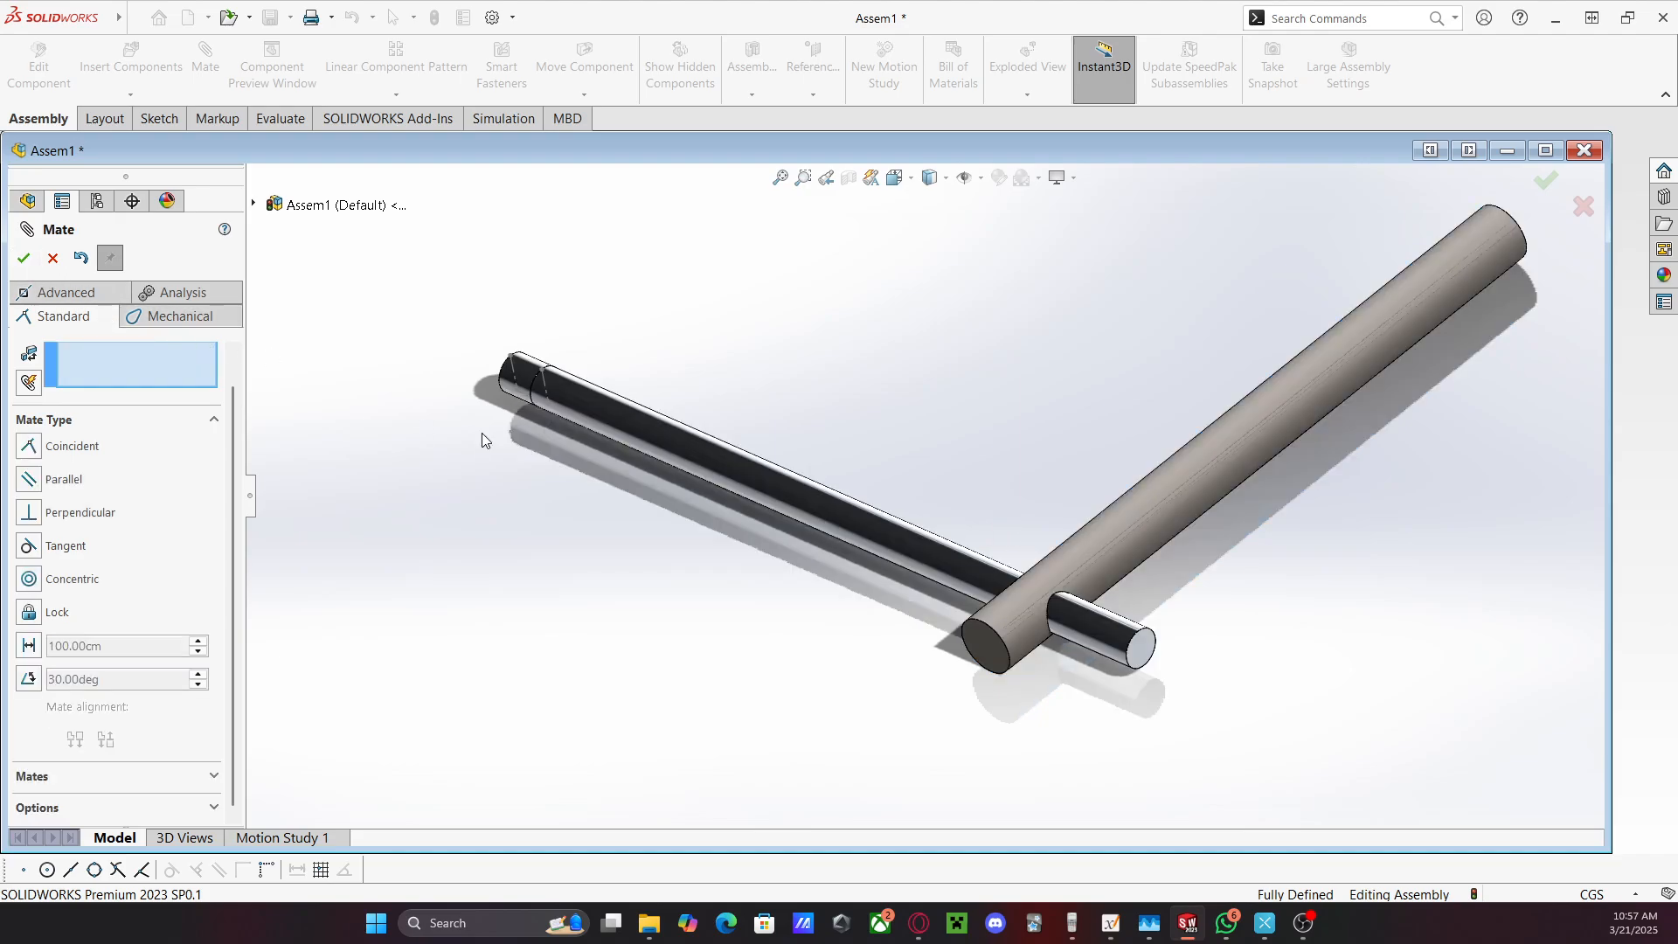
Orient the assembly to an isometric view with Rod2_YT's stepped end toward the front and finish the Mate command
middle_click_drag(482, 441, 1015, 394)
key("f")
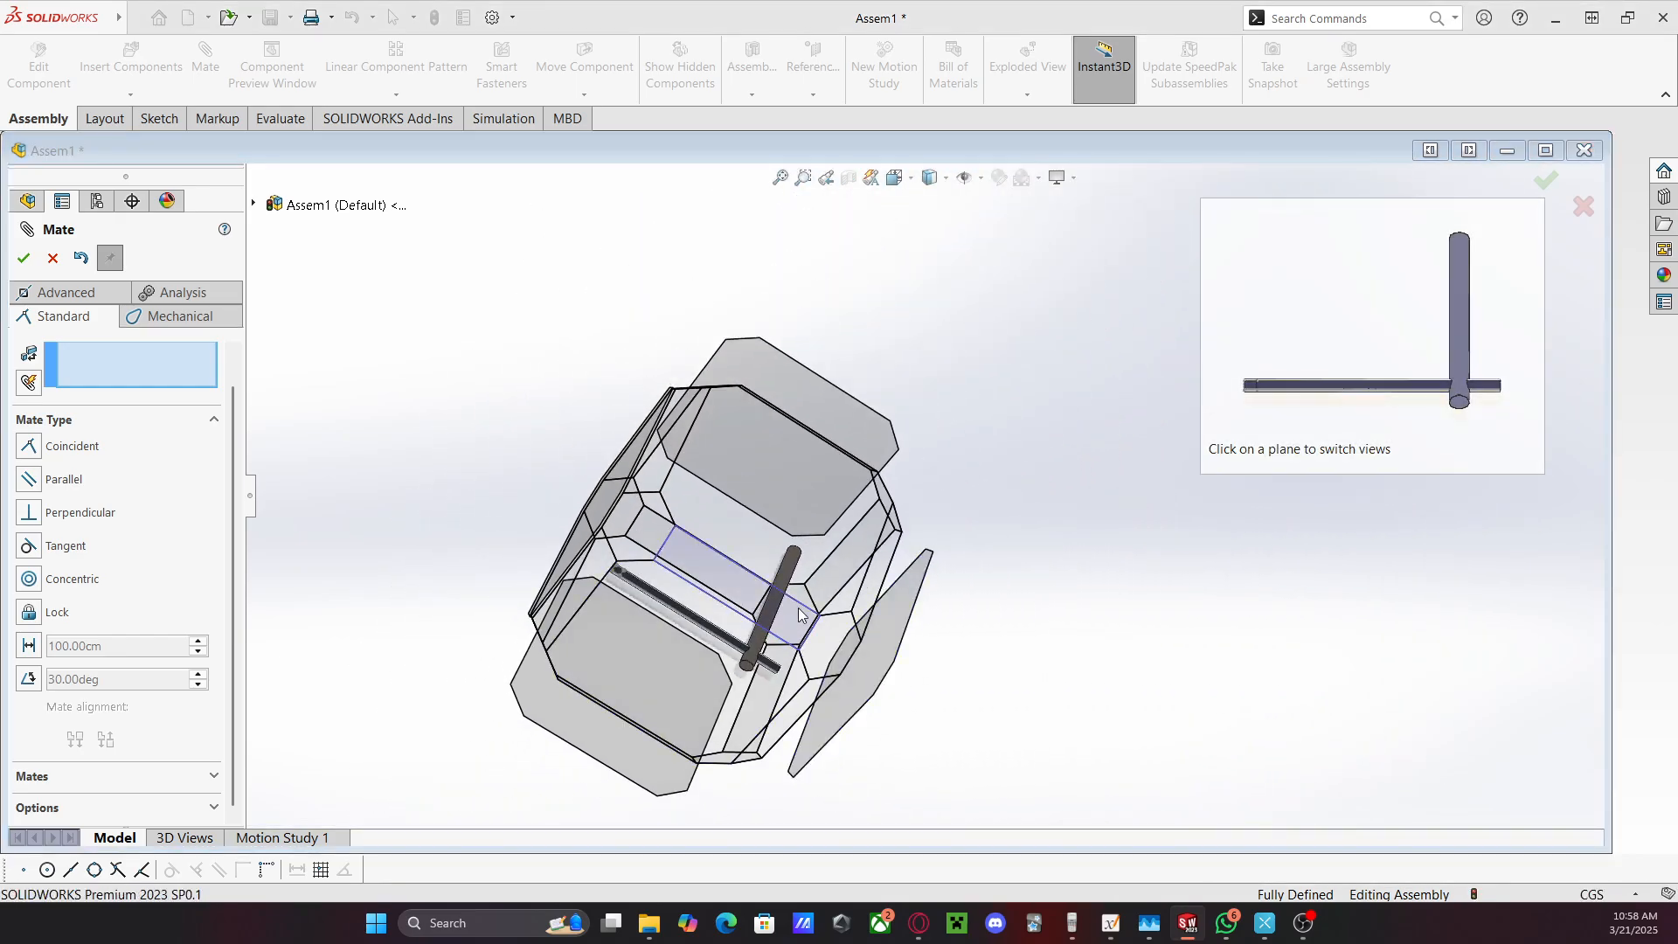
left_click(645, 517)
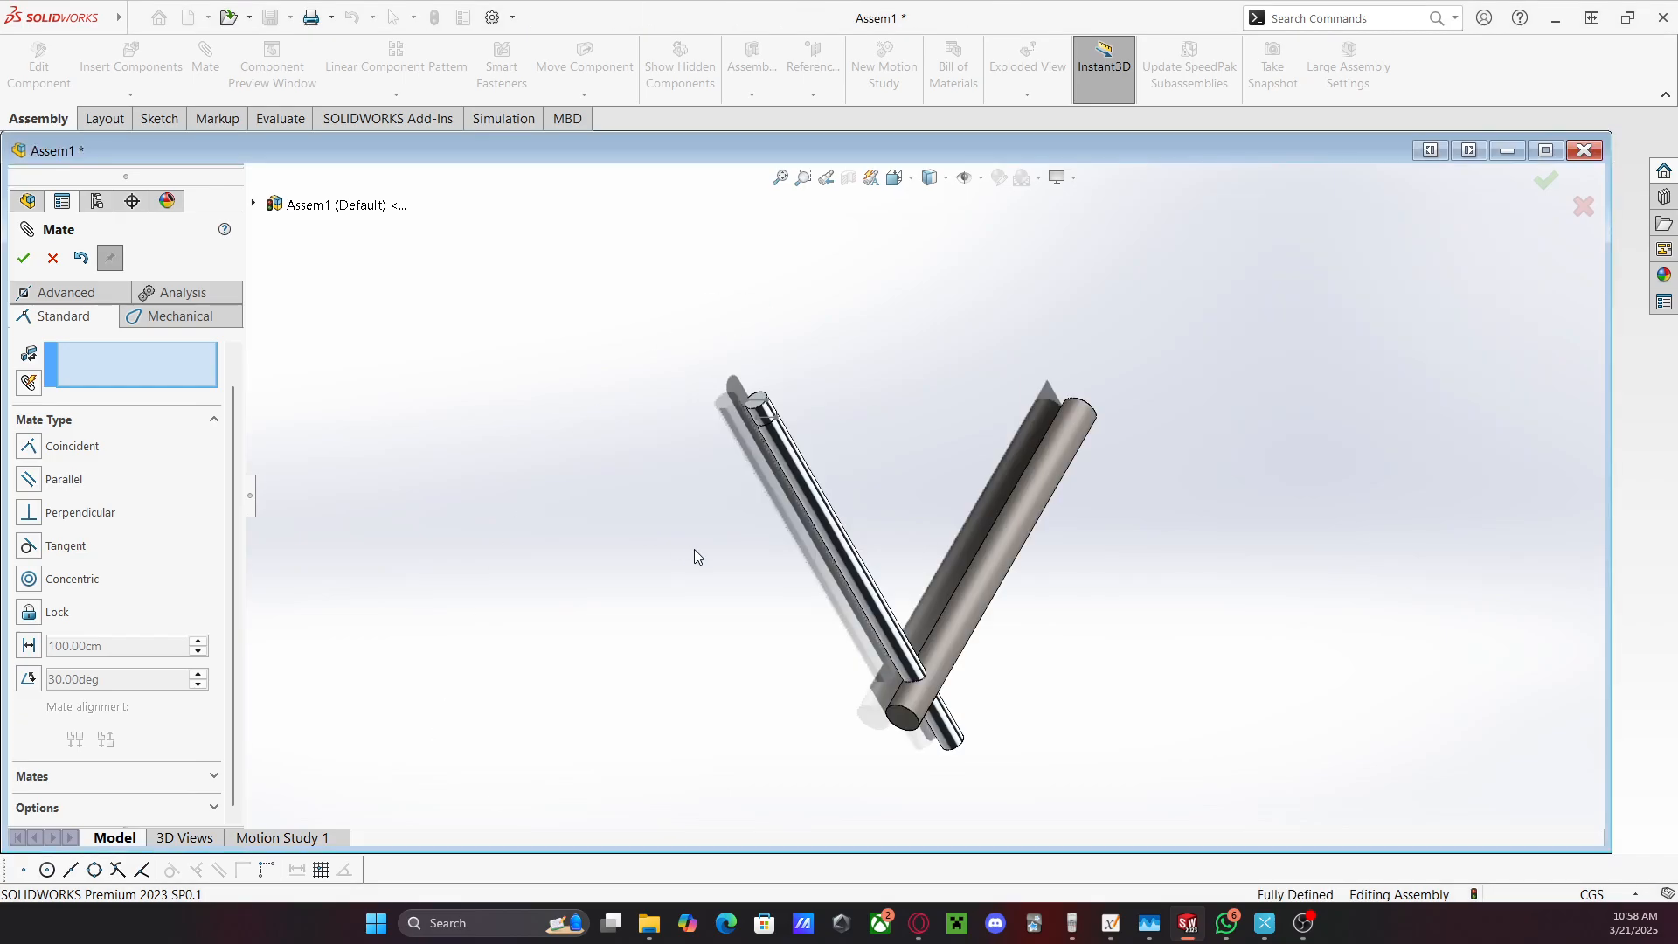
middle_click_drag(694, 549, 1079, 685)
key("space")
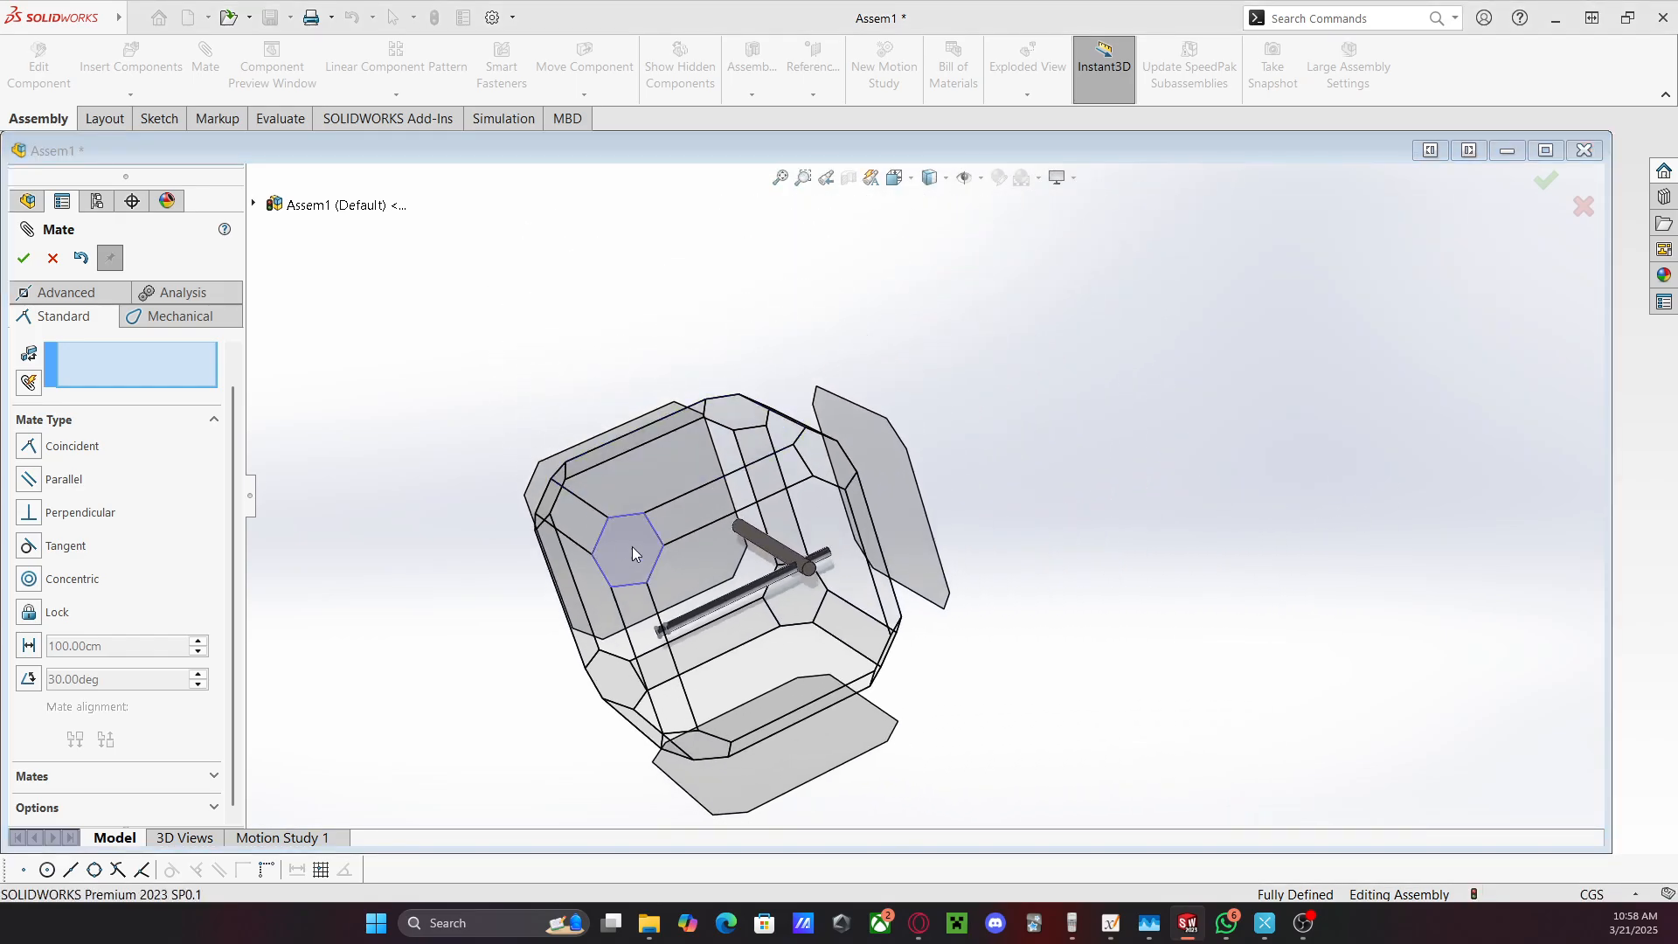
left_click(634, 553)
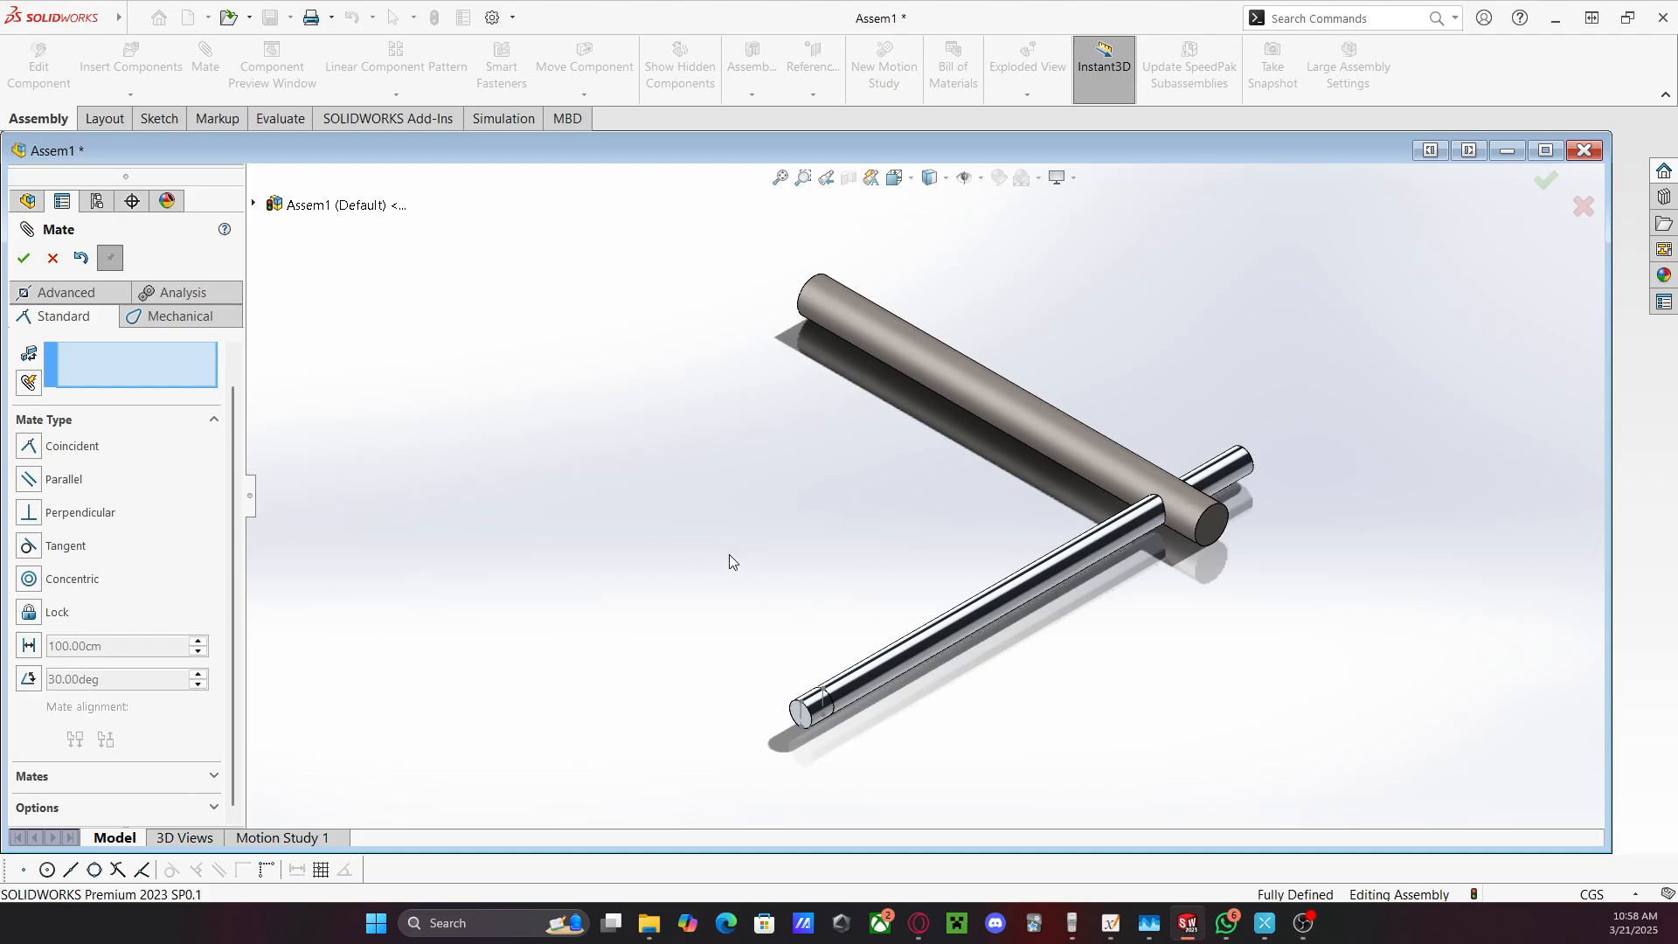
left_click(27, 256)
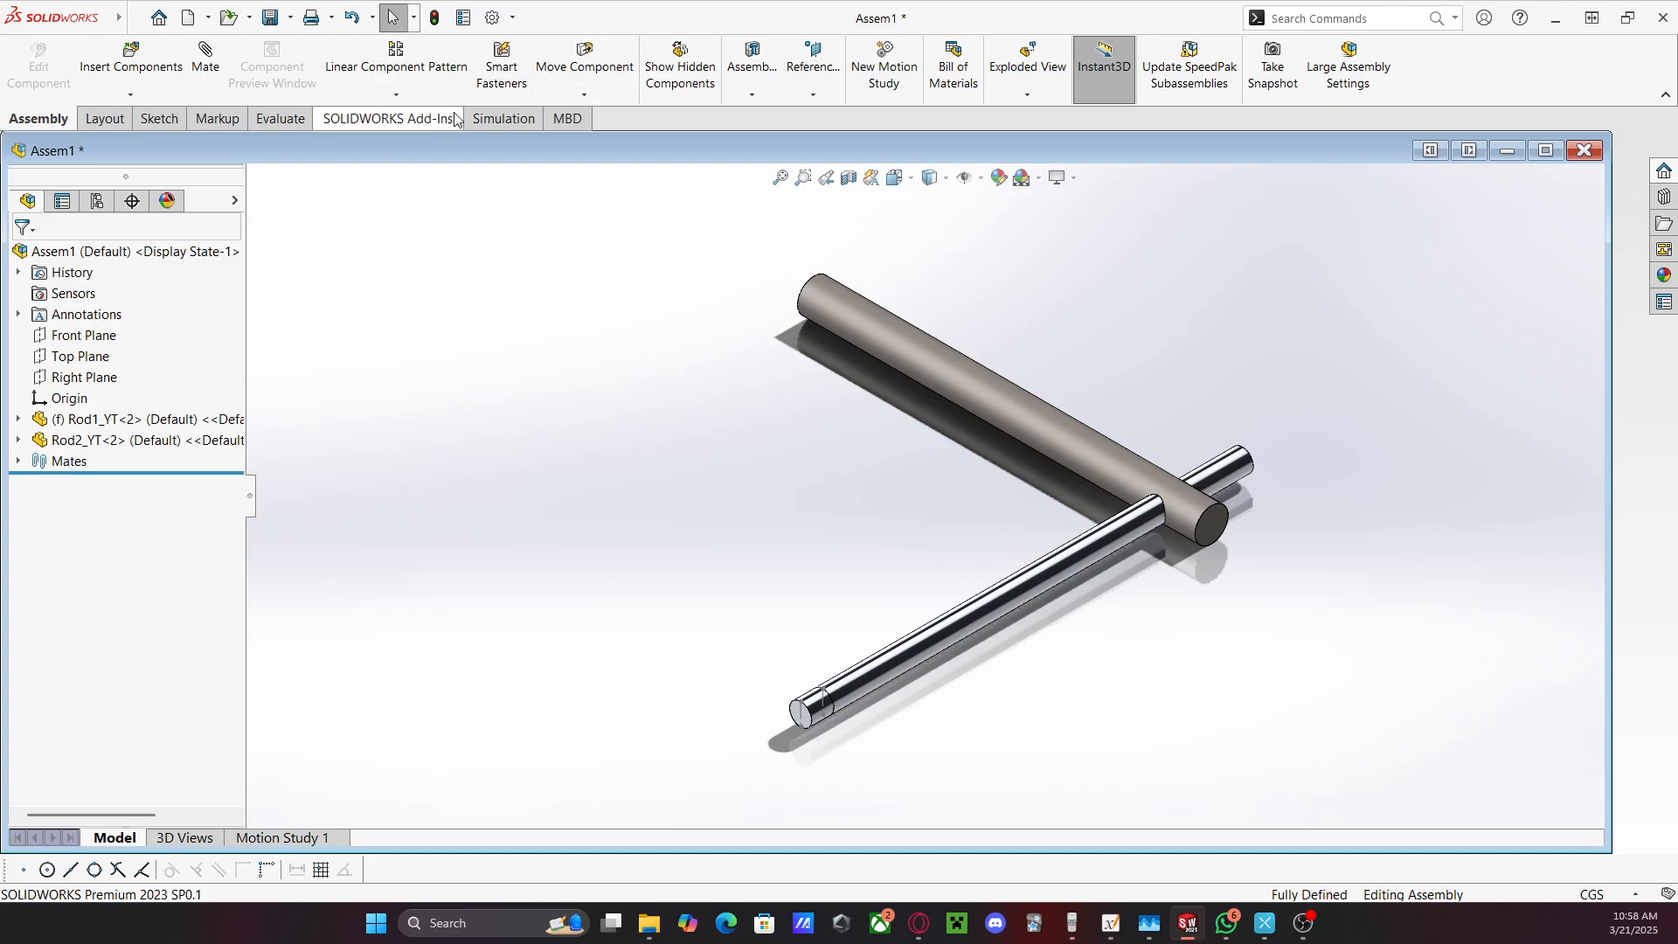
left_click(503, 118)
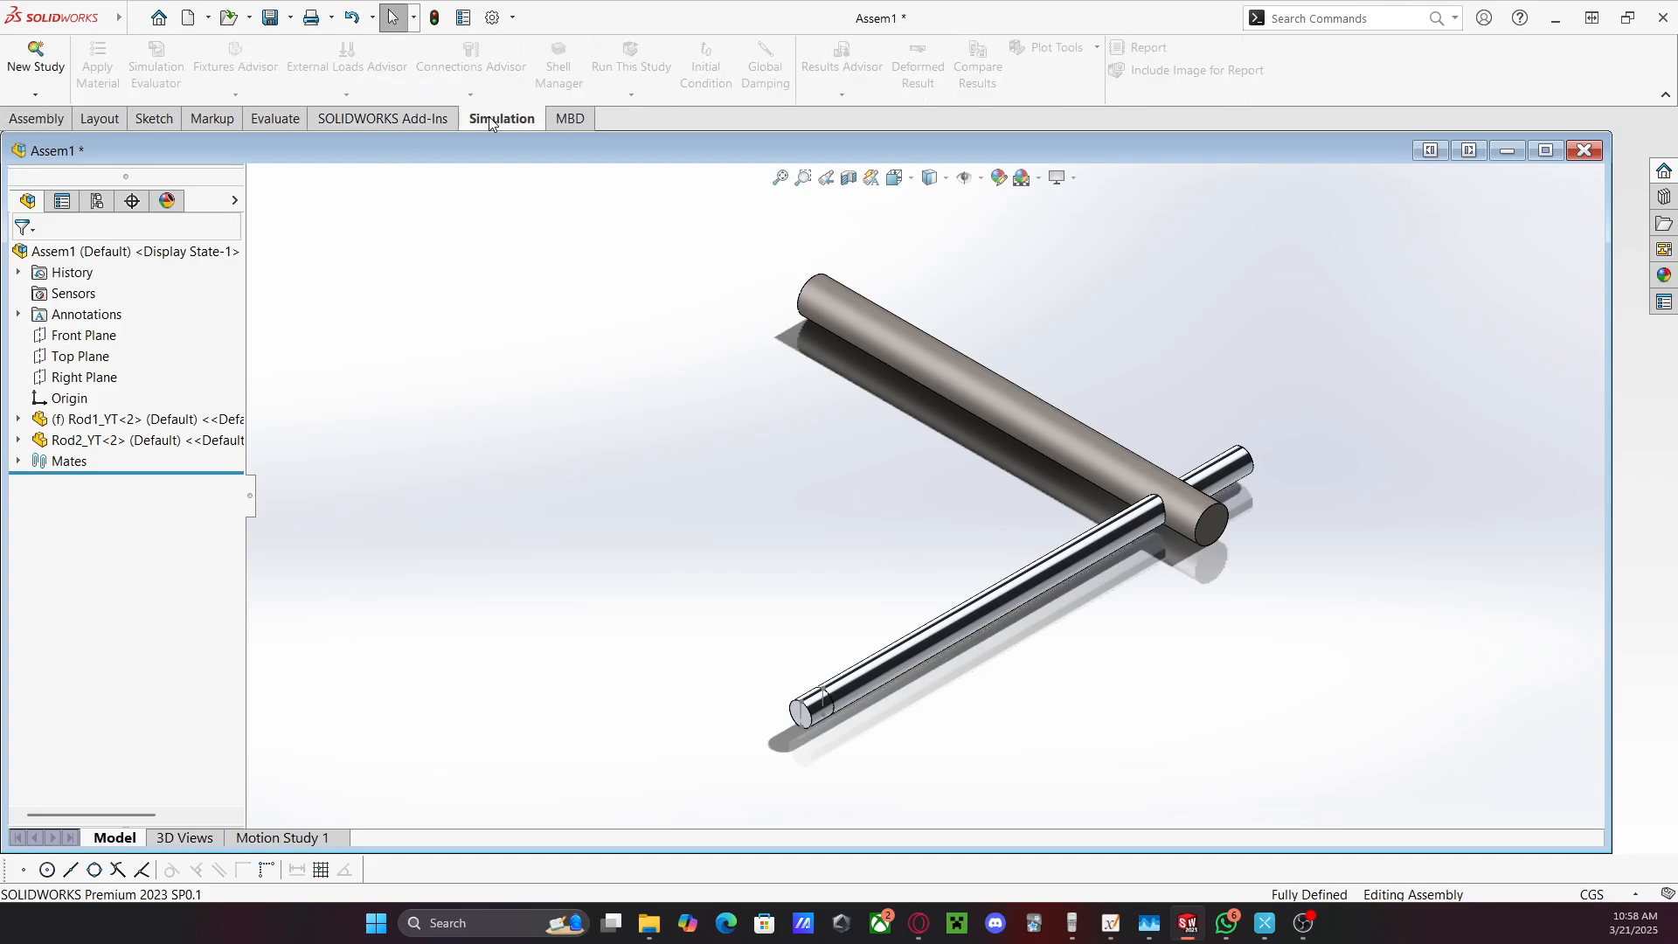
left_click(13, 70)
scroll(143, 560, "down", 3)
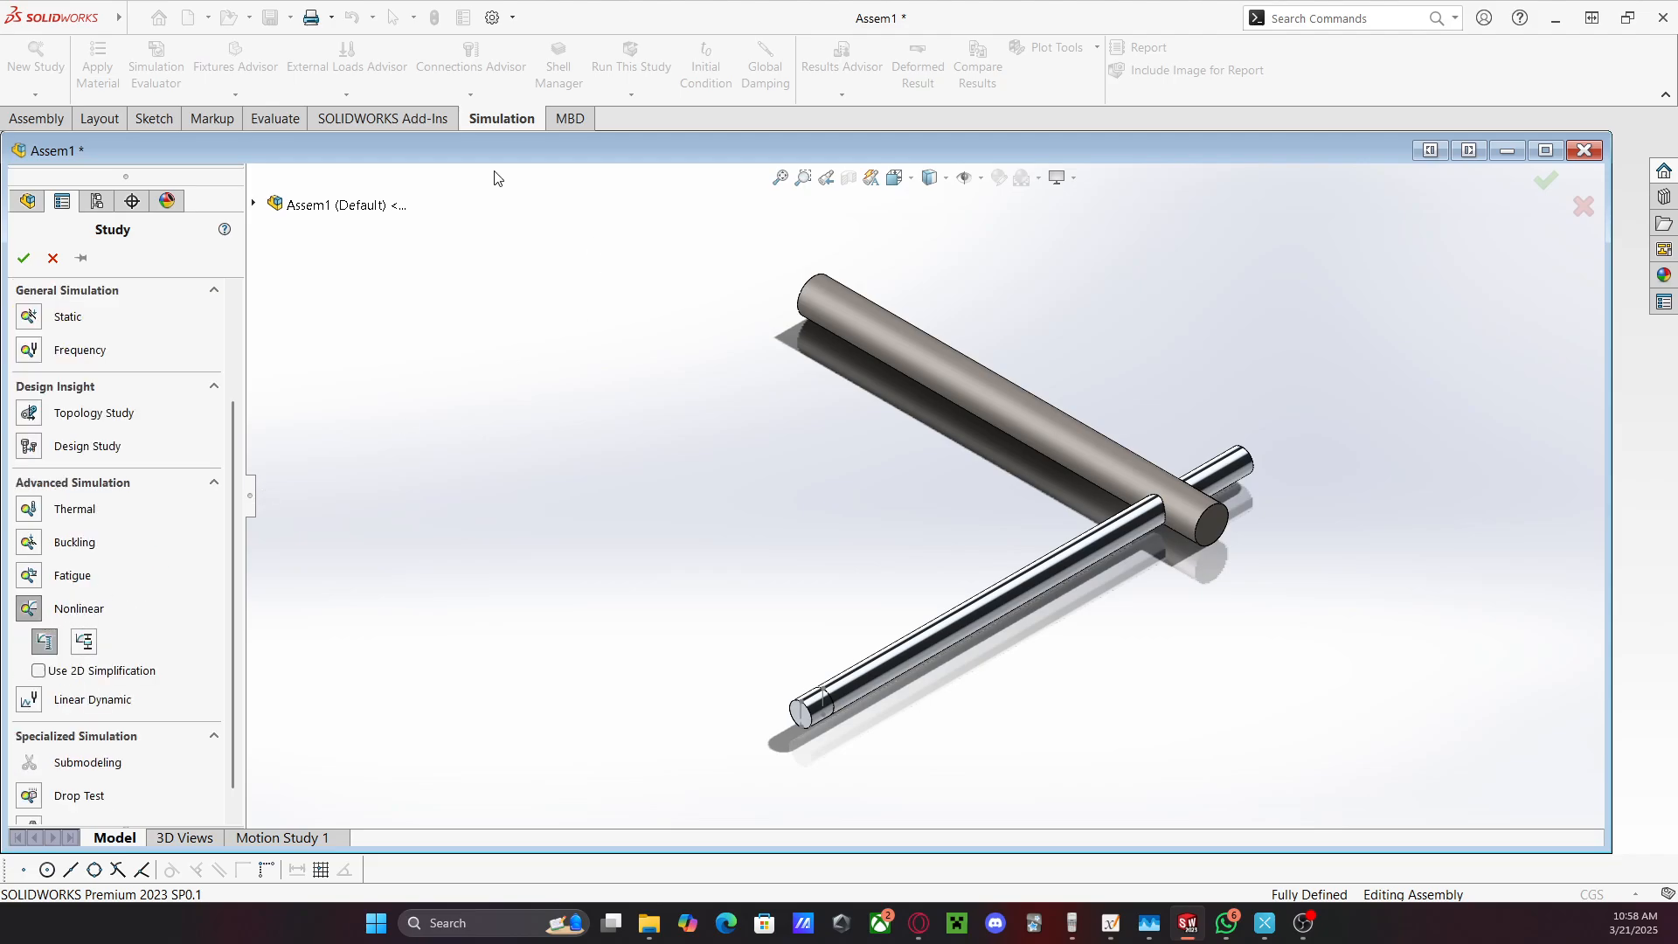
left_click(390, 120)
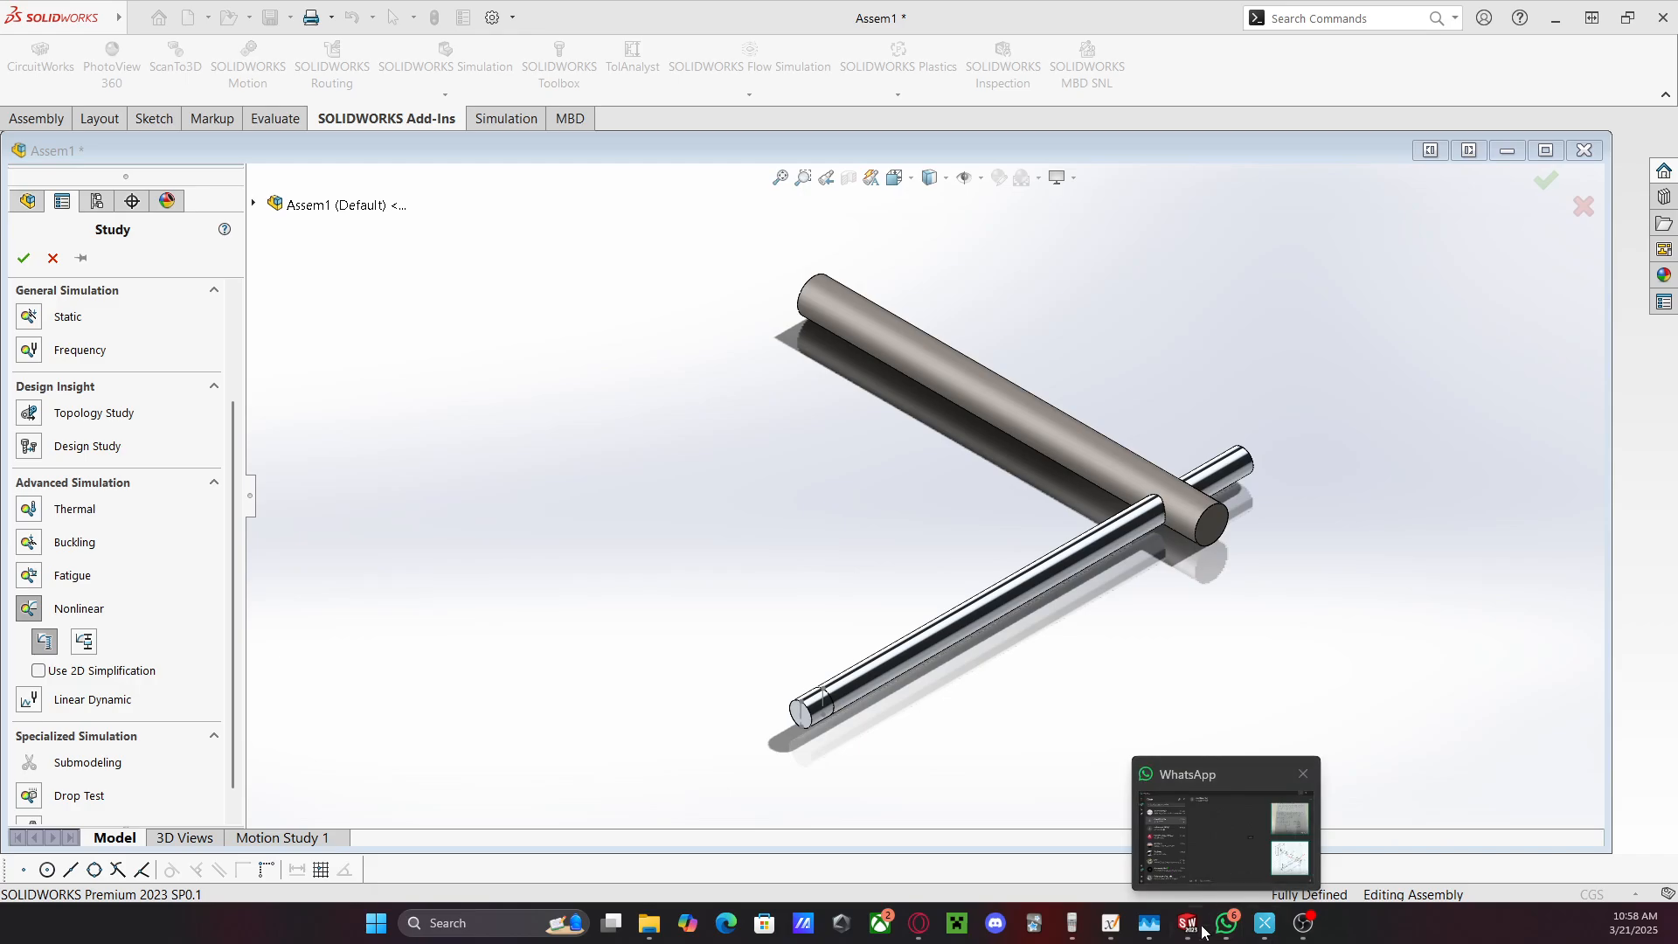
mouse_move(1187, 935)
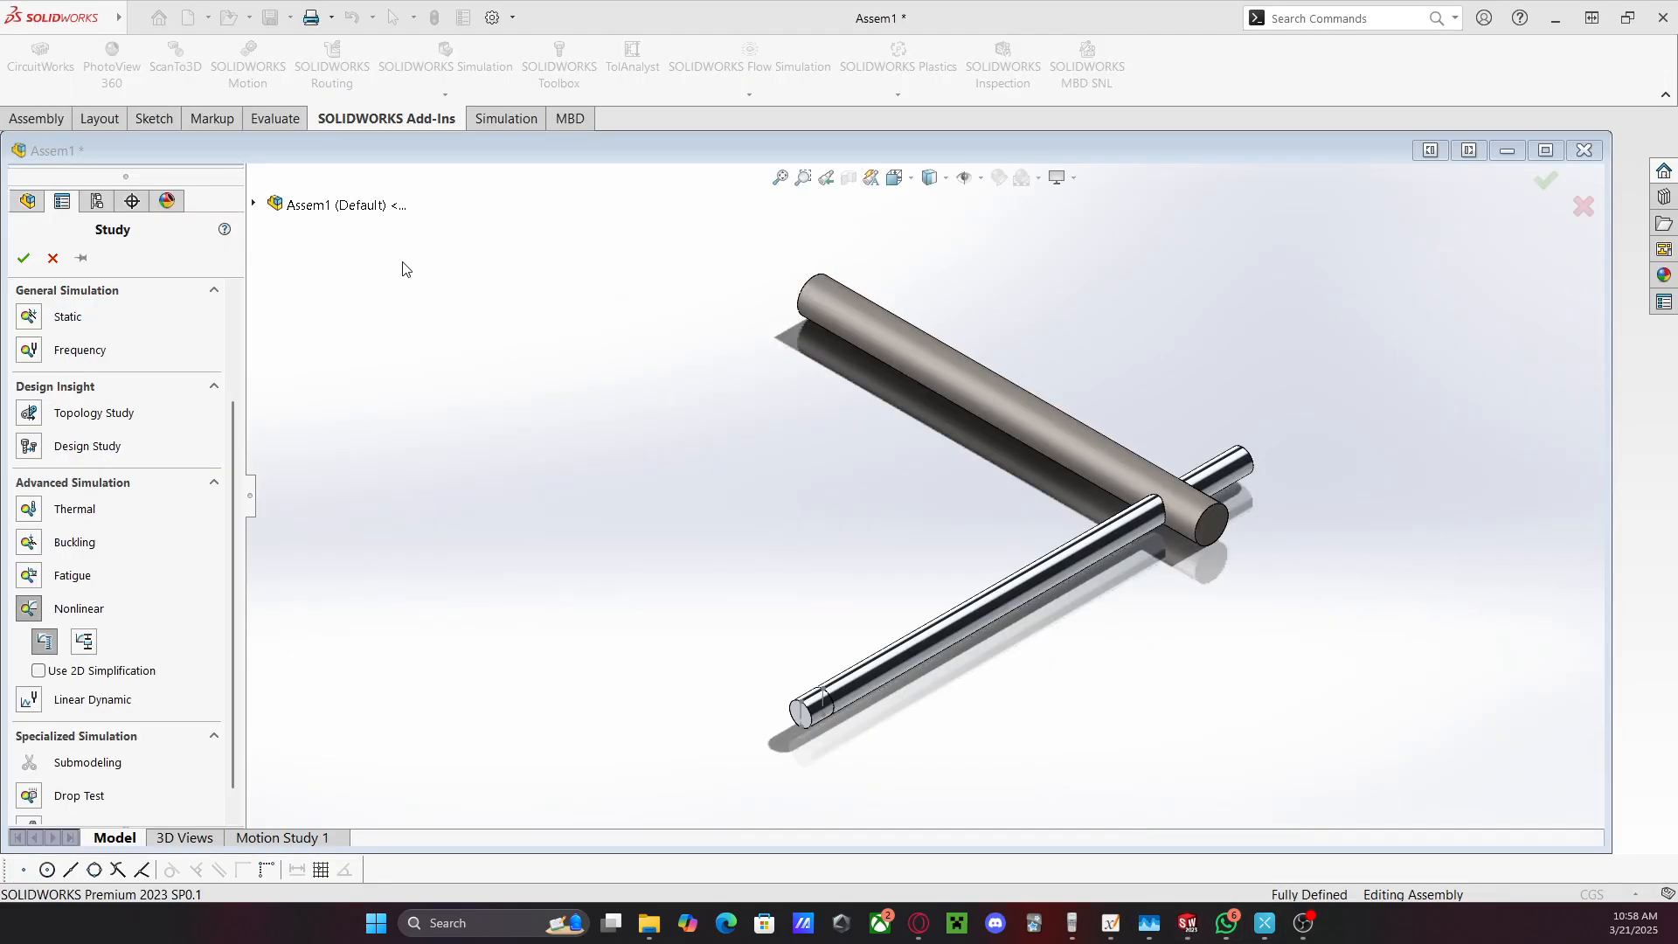
left_click(53, 258)
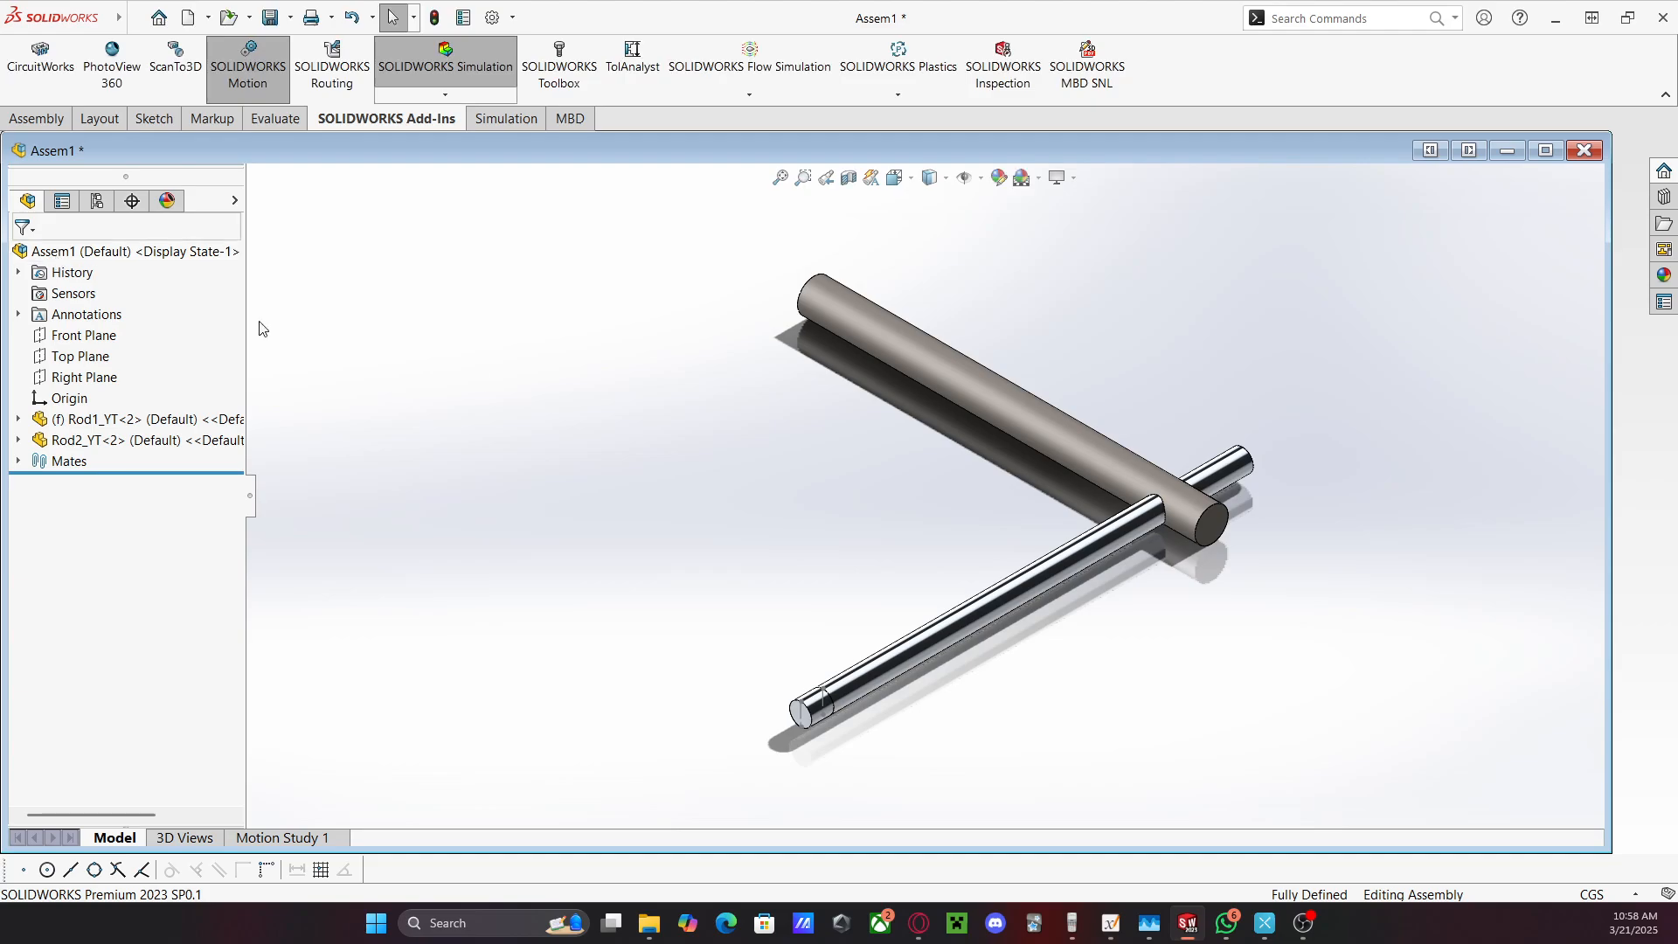
Check which SOLIDWORKS Simulation add-in editions are offered in the Rod1_YT part window, and return to the Assem1 assembly
mouse_move(1209, 937)
left_click(1161, 851)
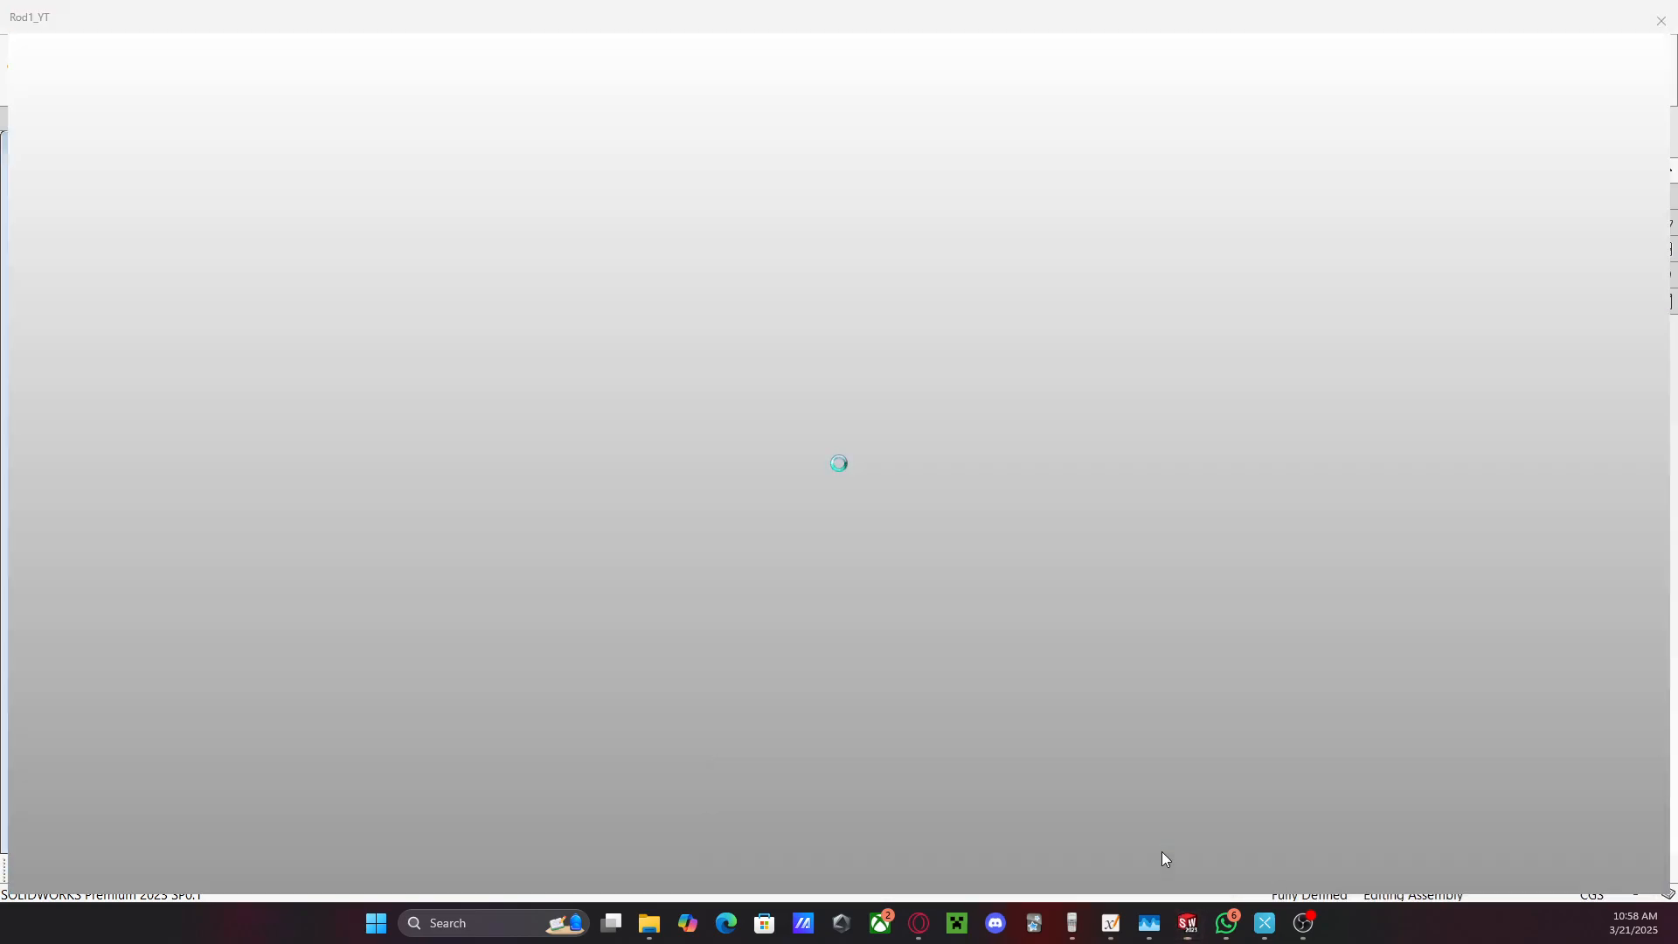
left_click(523, 120)
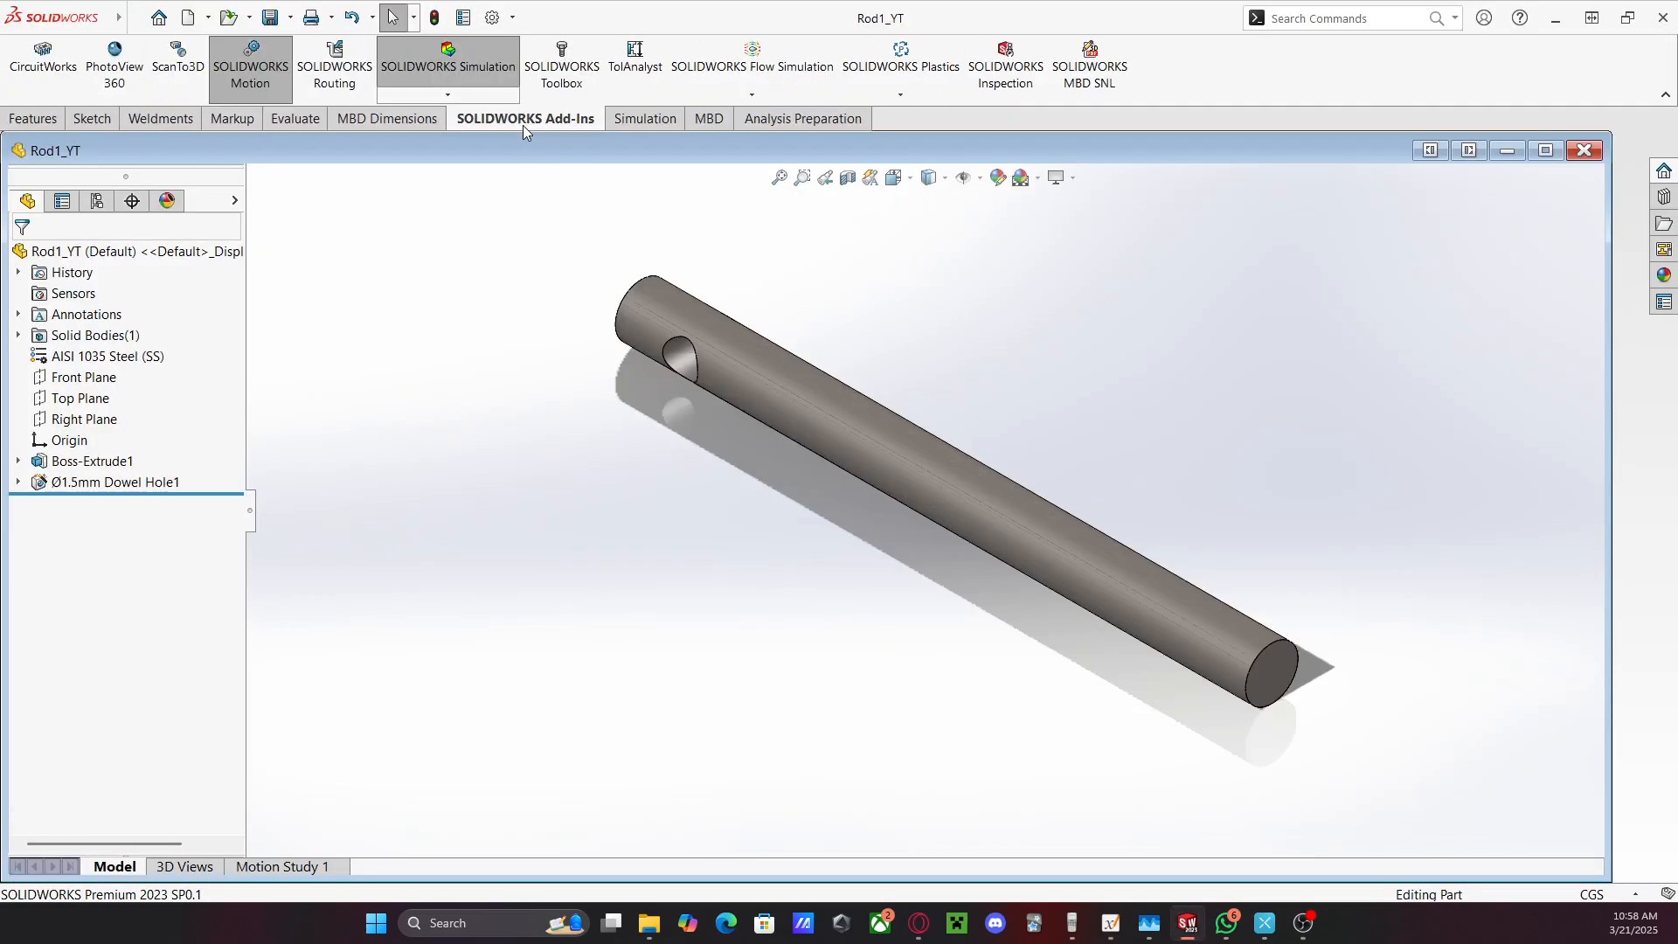
left_click(447, 94)
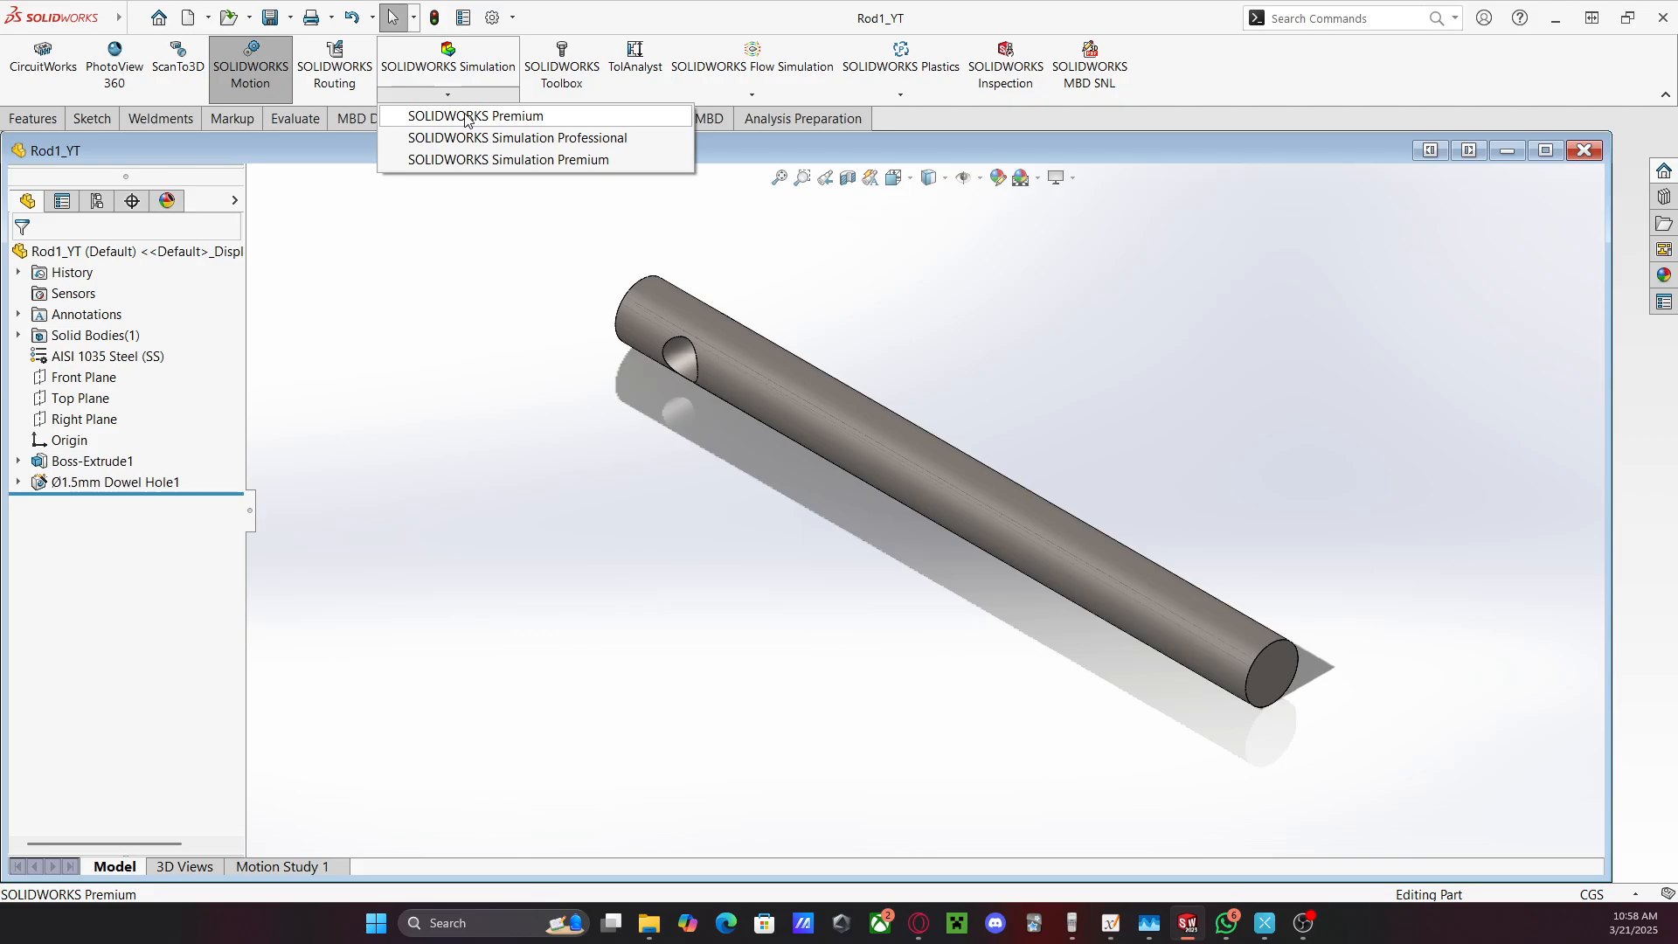
left_click(479, 266)
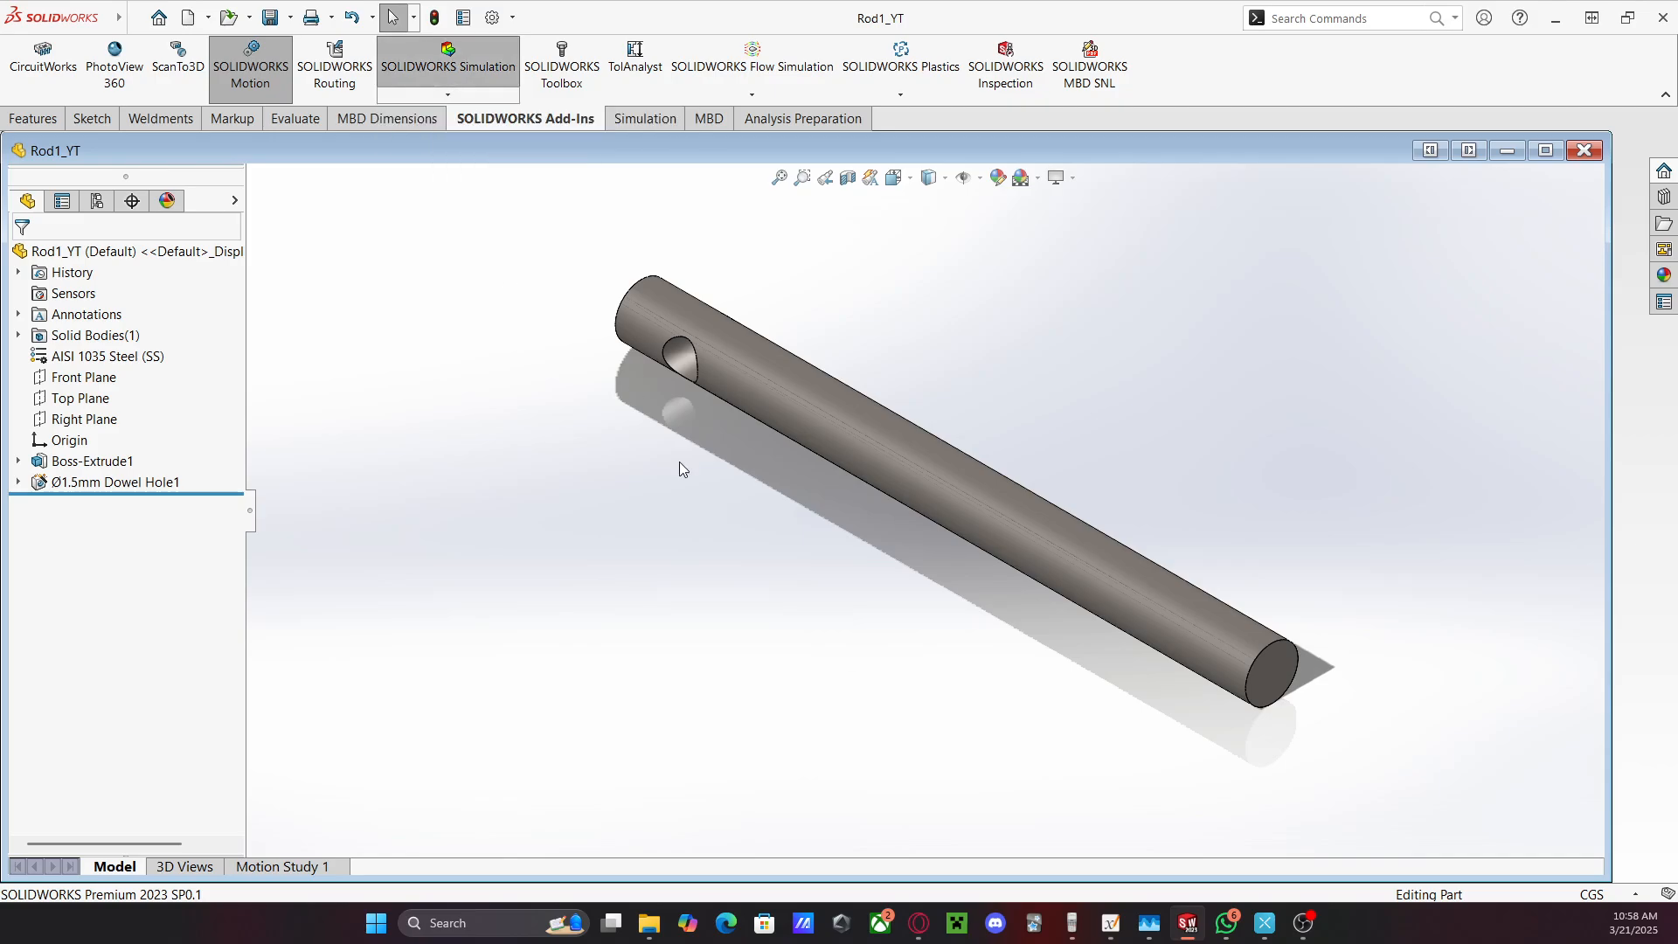
mouse_move(1193, 933)
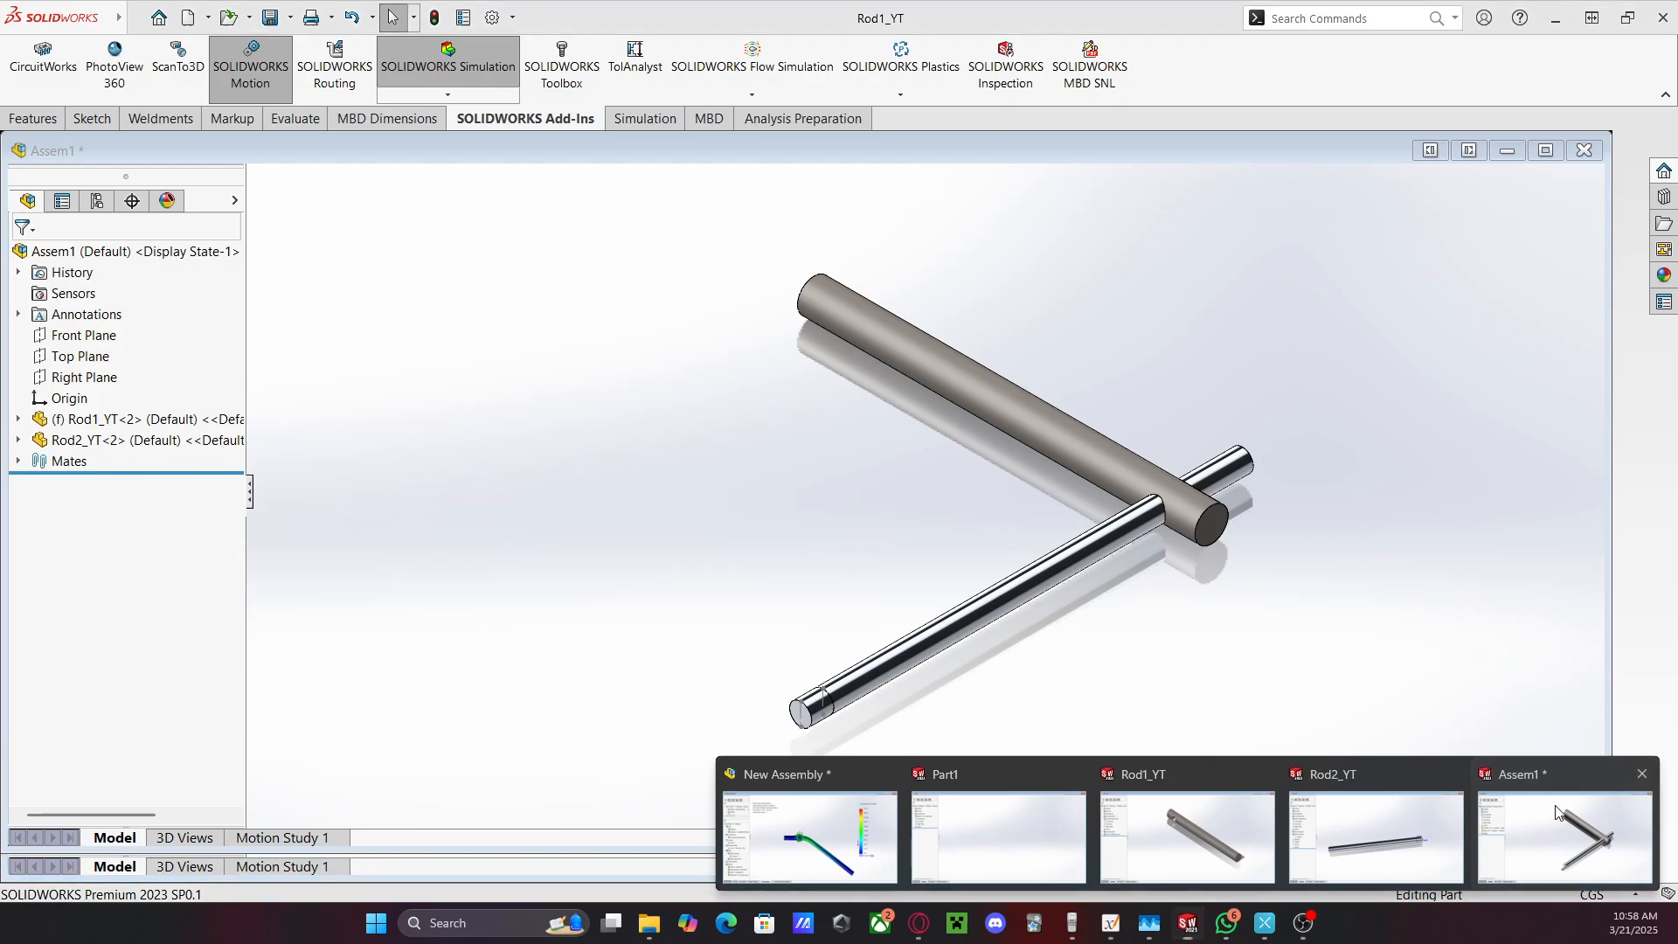
left_click(1557, 813)
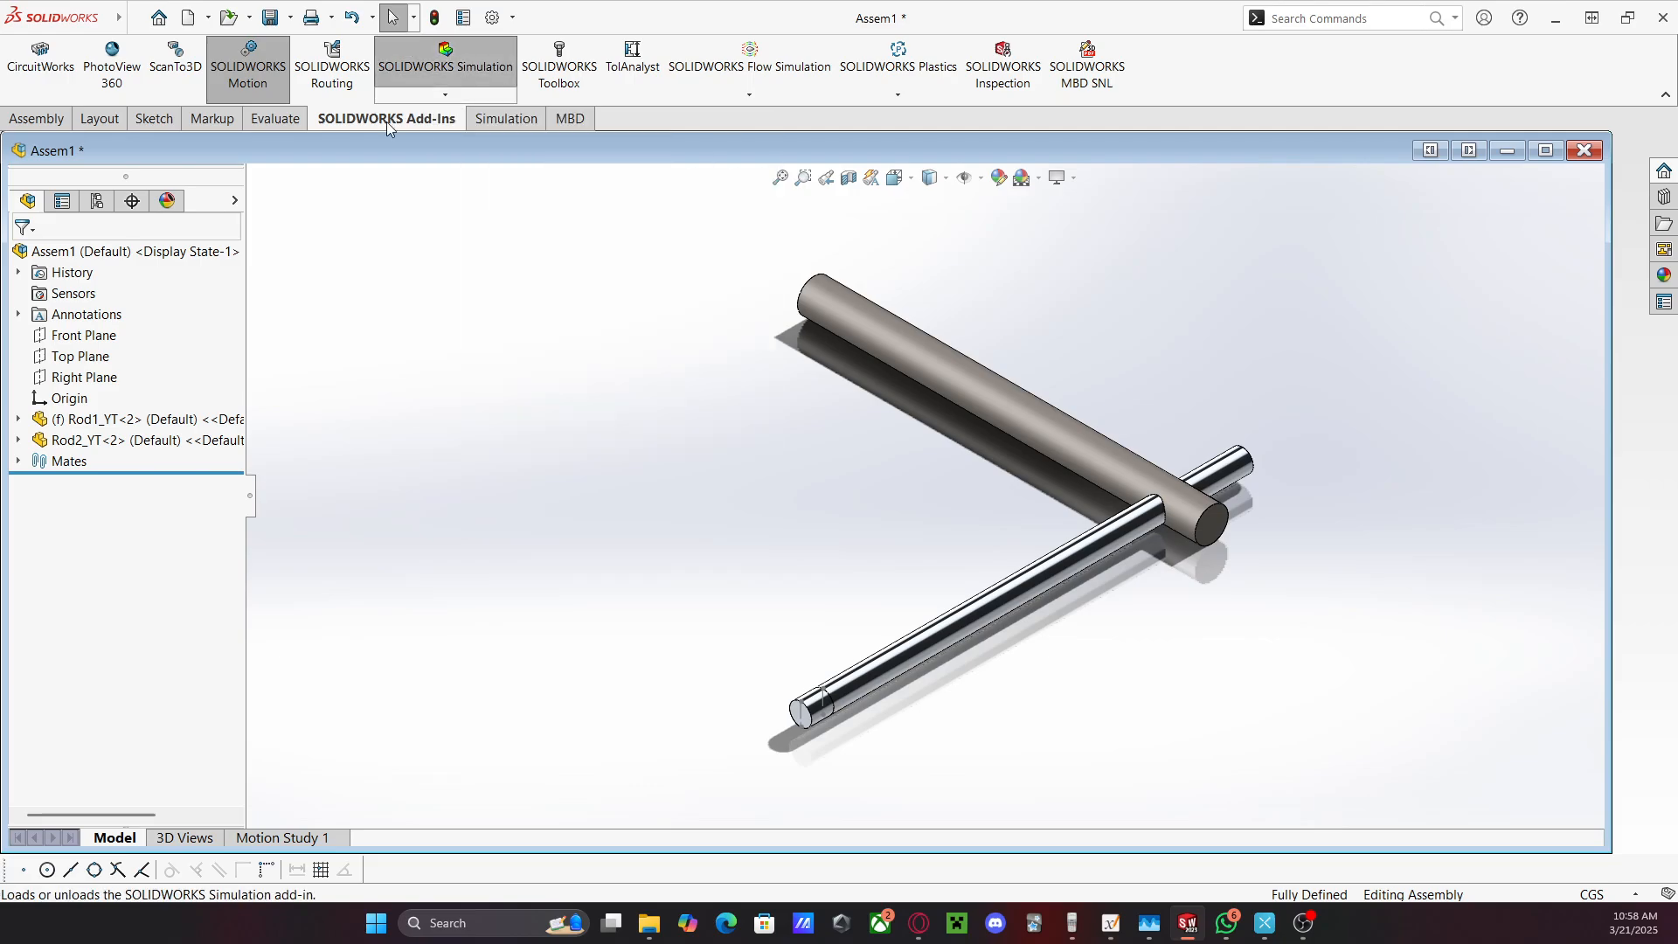
Create a new nonlinear simulation study of the assembly using the static option
left_click(500, 120)
left_click(36, 60)
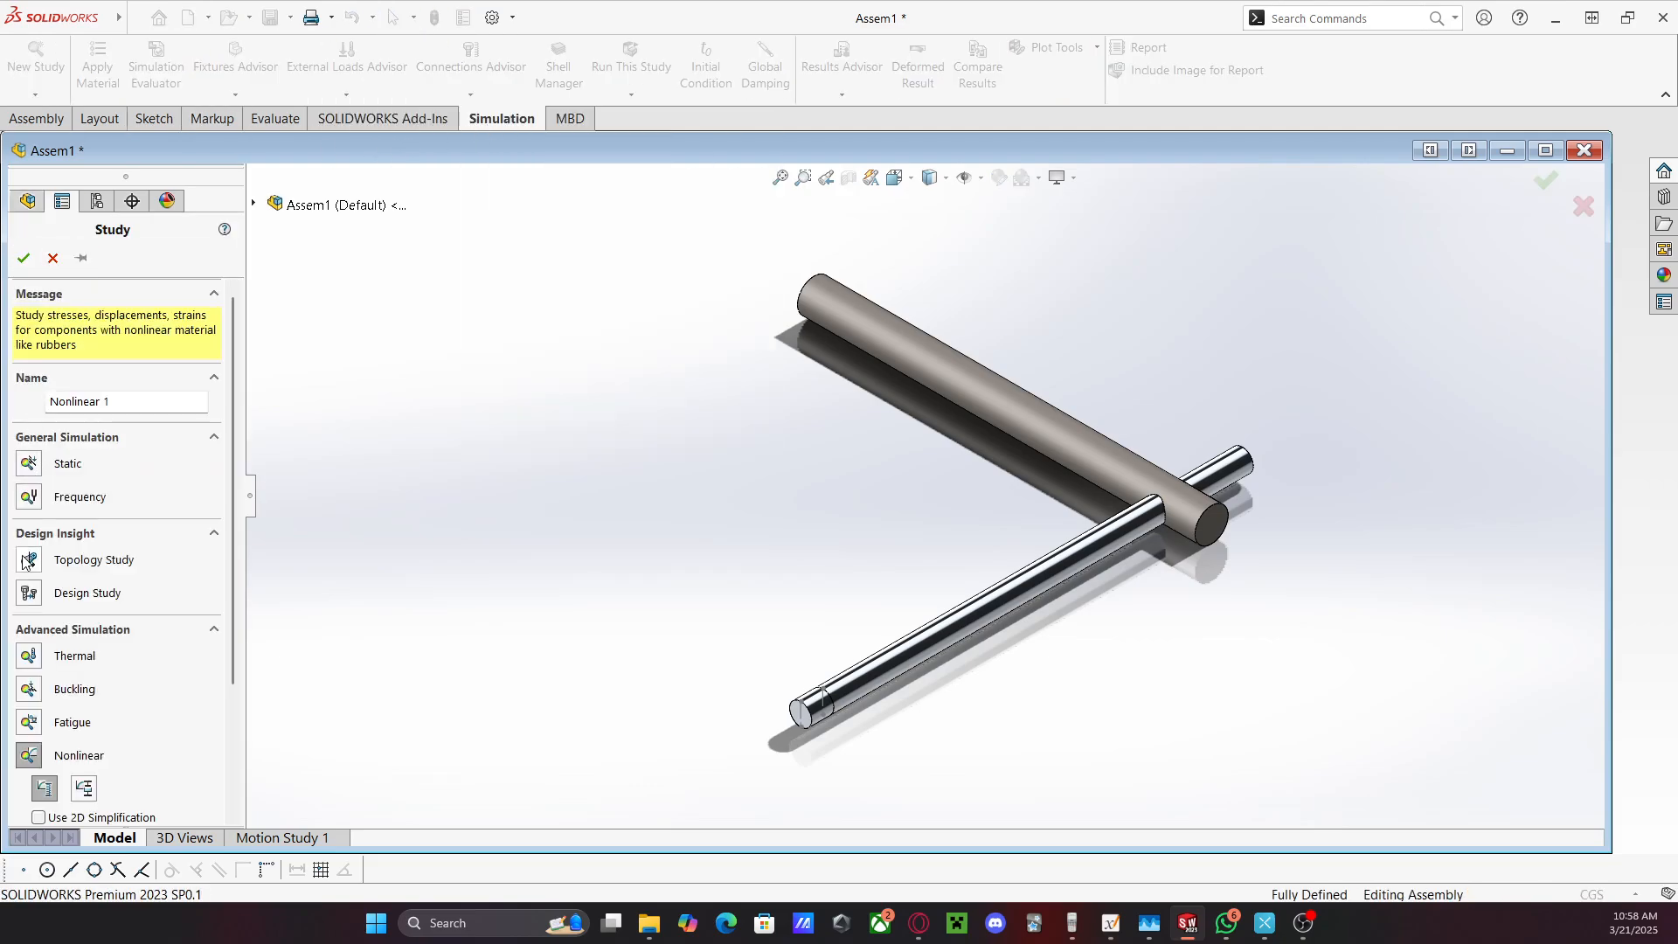
scroll(120, 542, "down", 5)
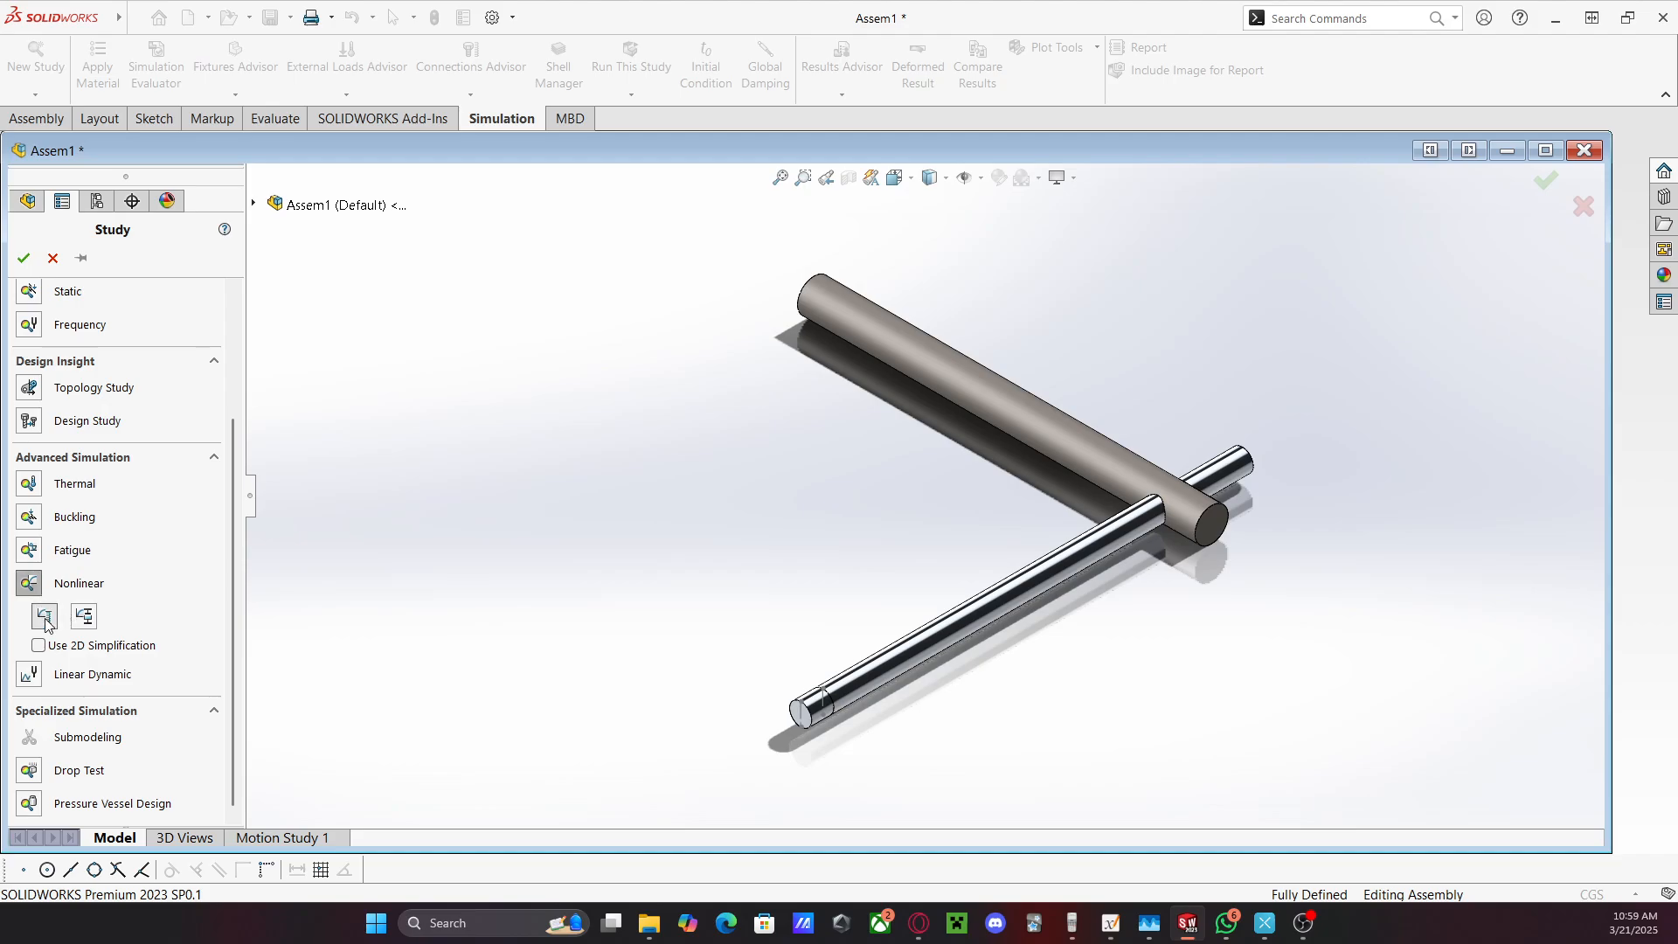
left_click(45, 618)
left_click(24, 258)
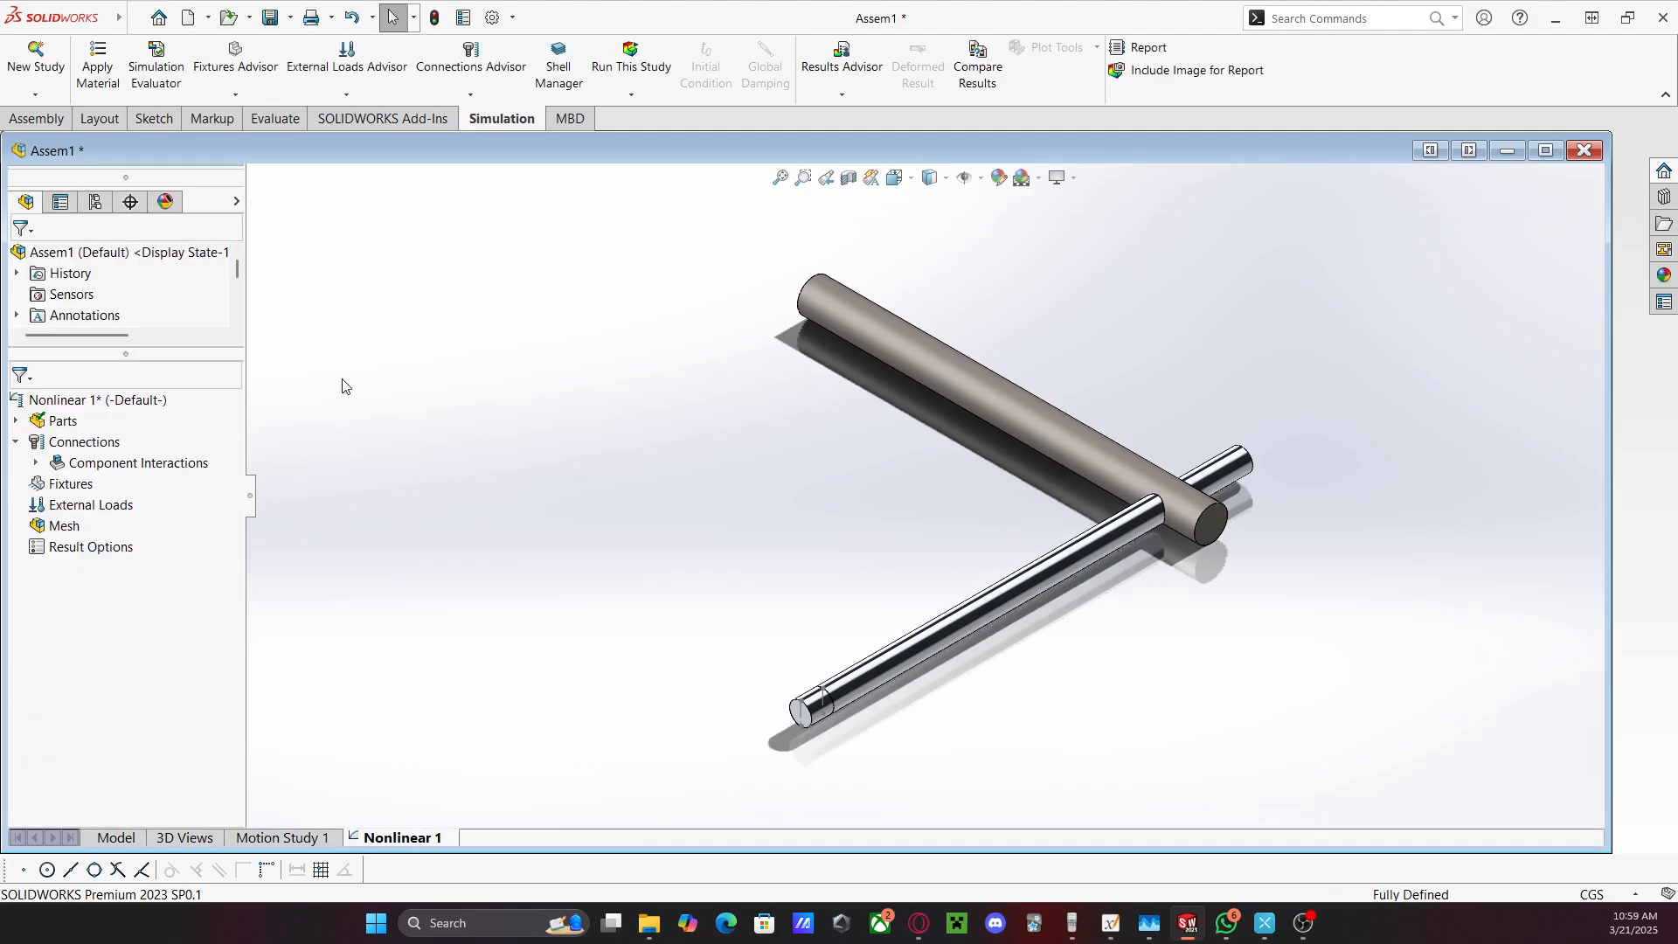
scroll(396, 340, "up", 1)
scroll(423, 427, "down", 1)
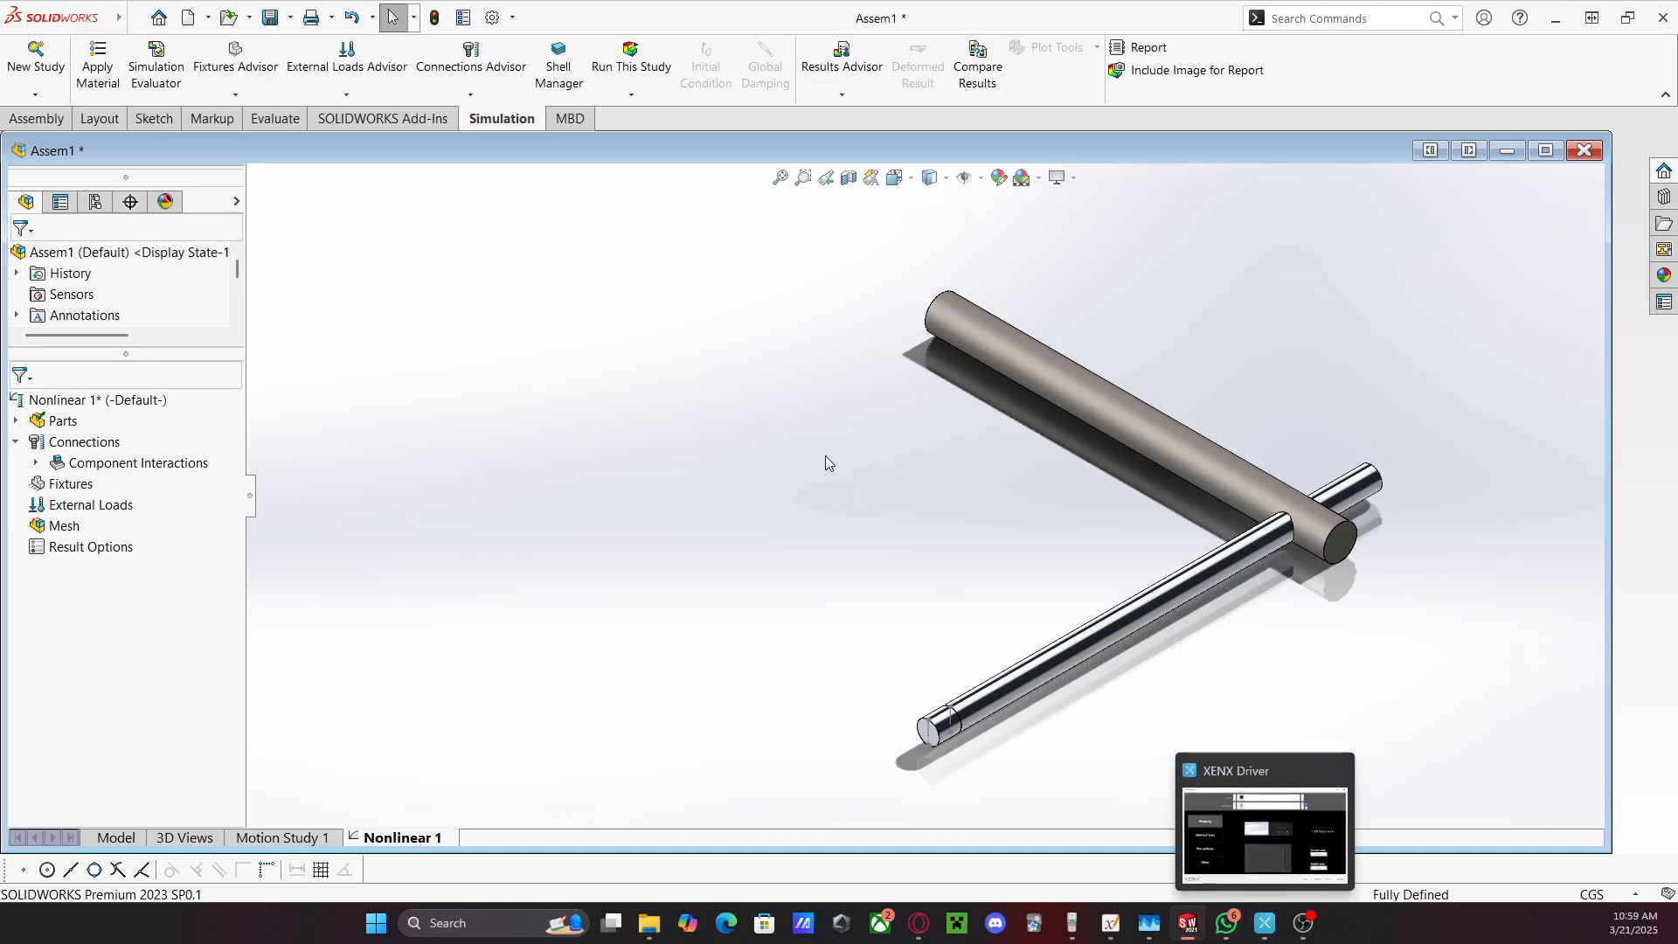
Switch to the Xournal++ sketch and draw a red arrow from rod 1 with the handwritten material note "Rod 1: AISI 1035 Steel"
left_click(1110, 923)
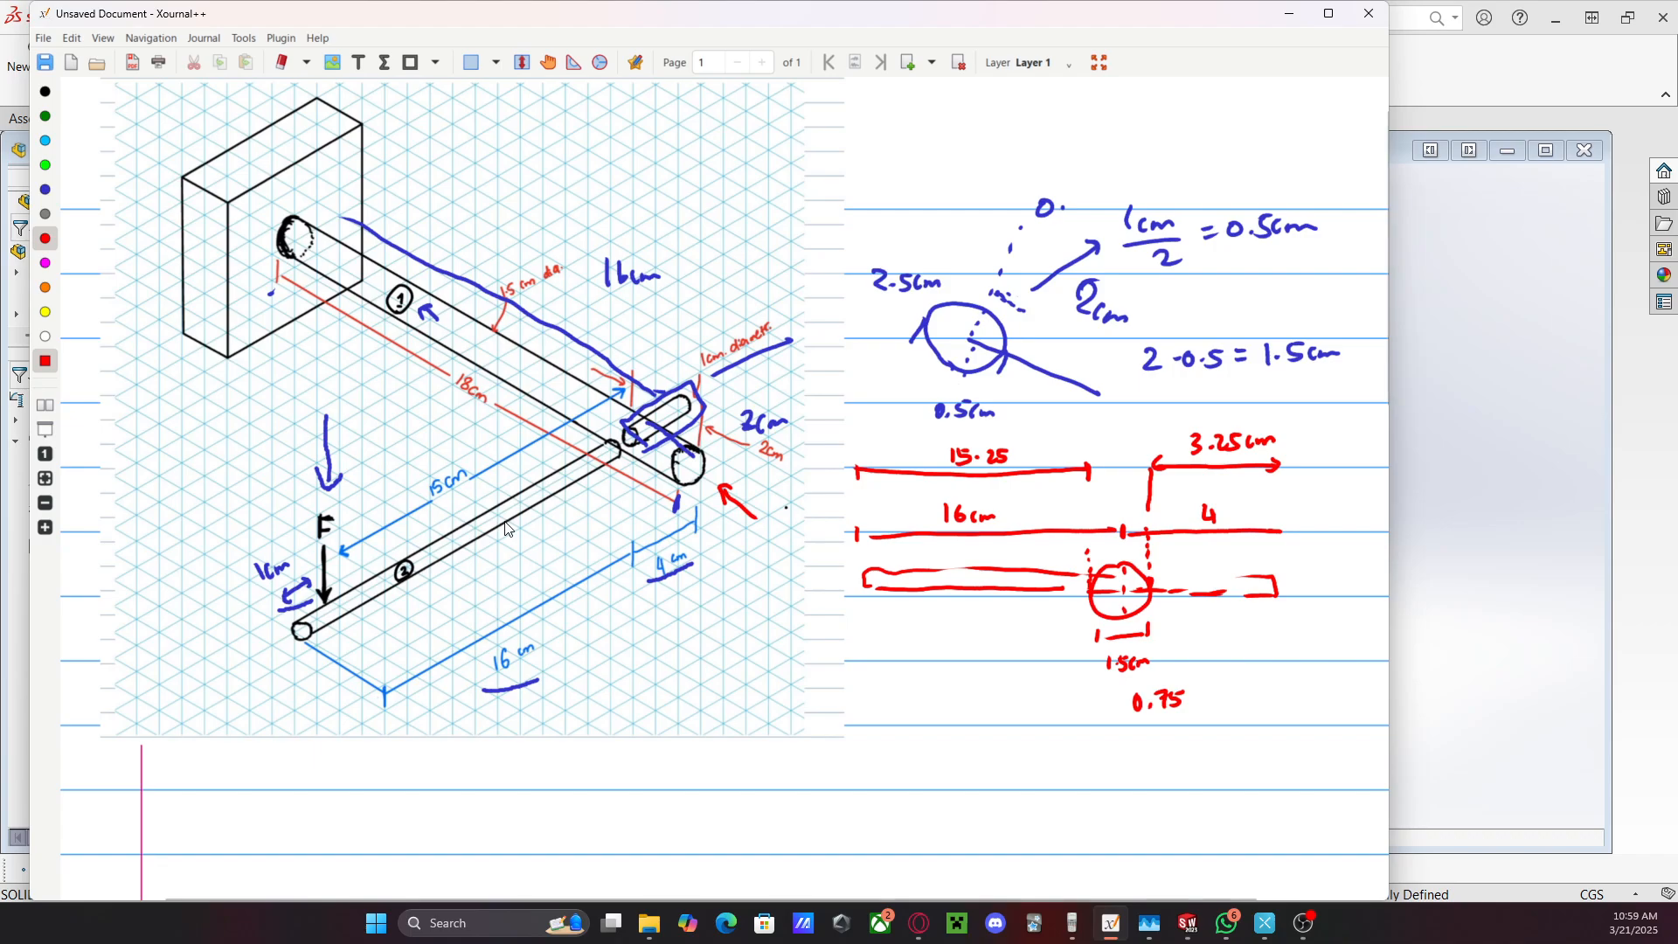
scroll(506, 528, "down", 2)
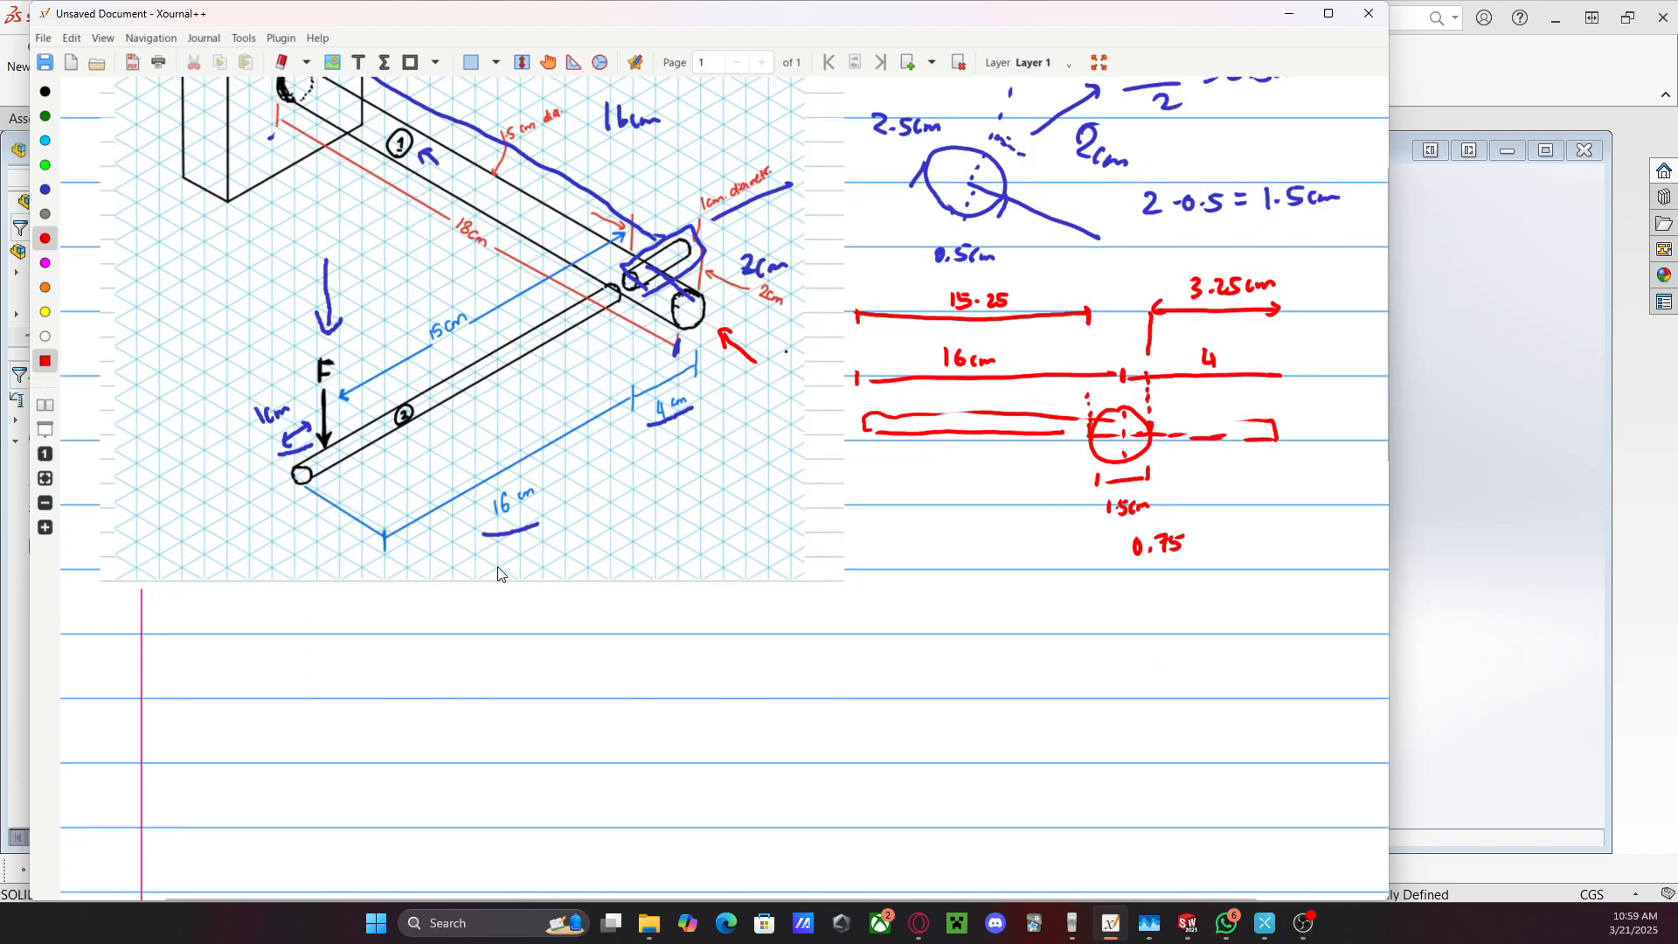
scroll(496, 566, "up", 2)
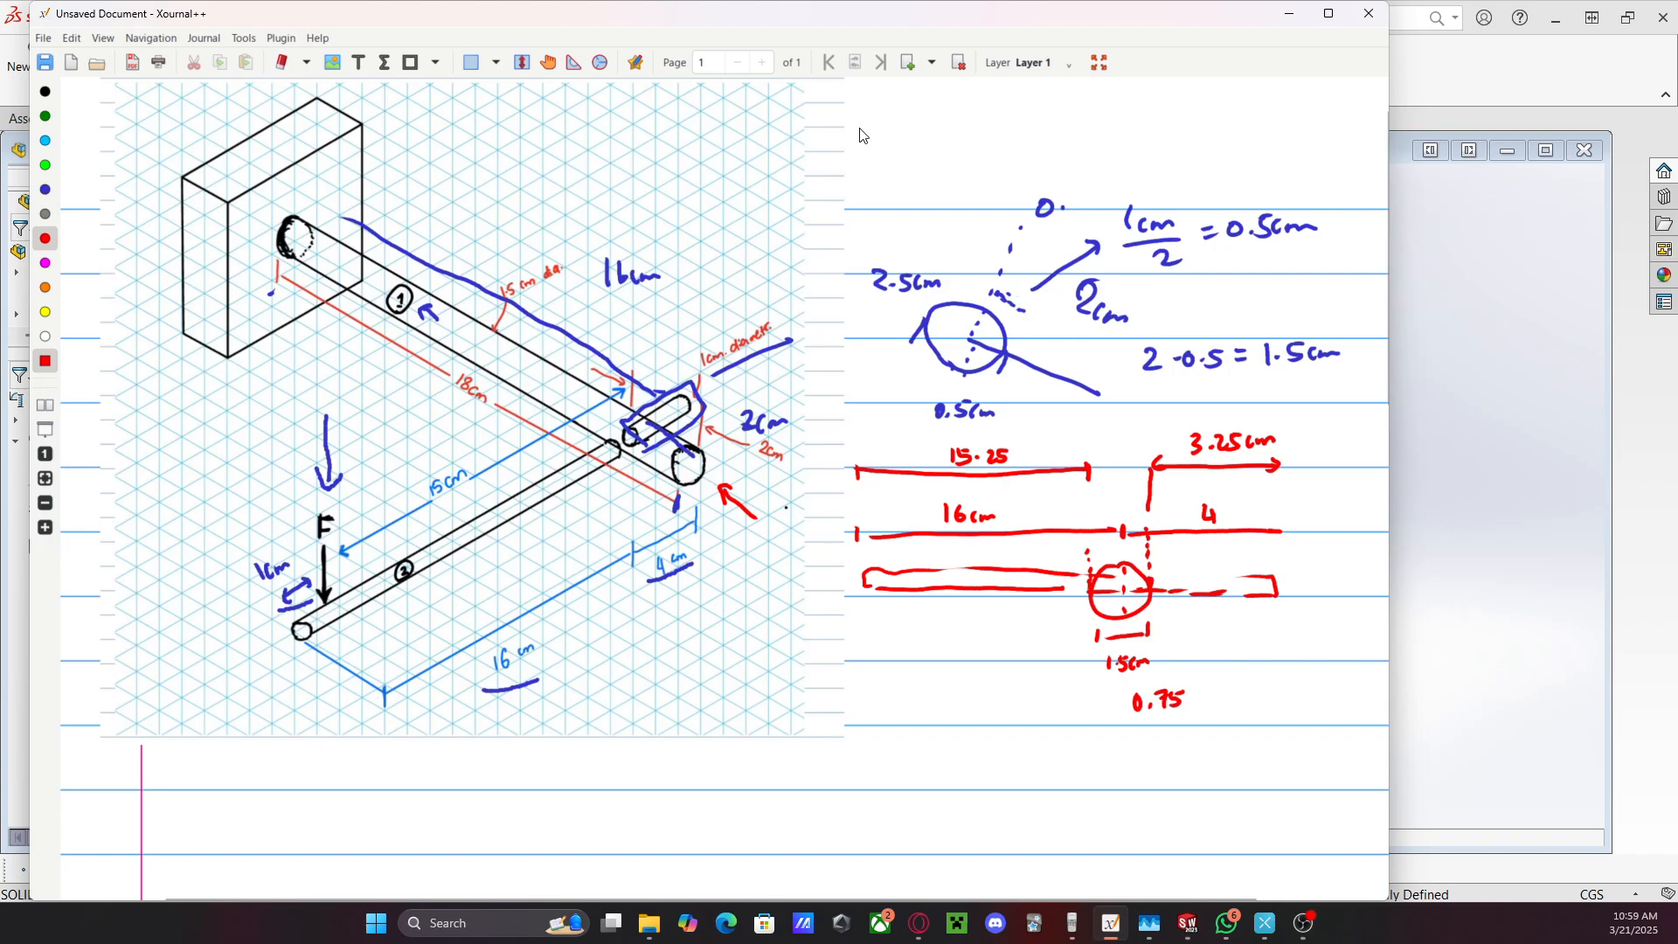
scroll(625, 440, "down", 2)
scroll(491, 537, "up", 1)
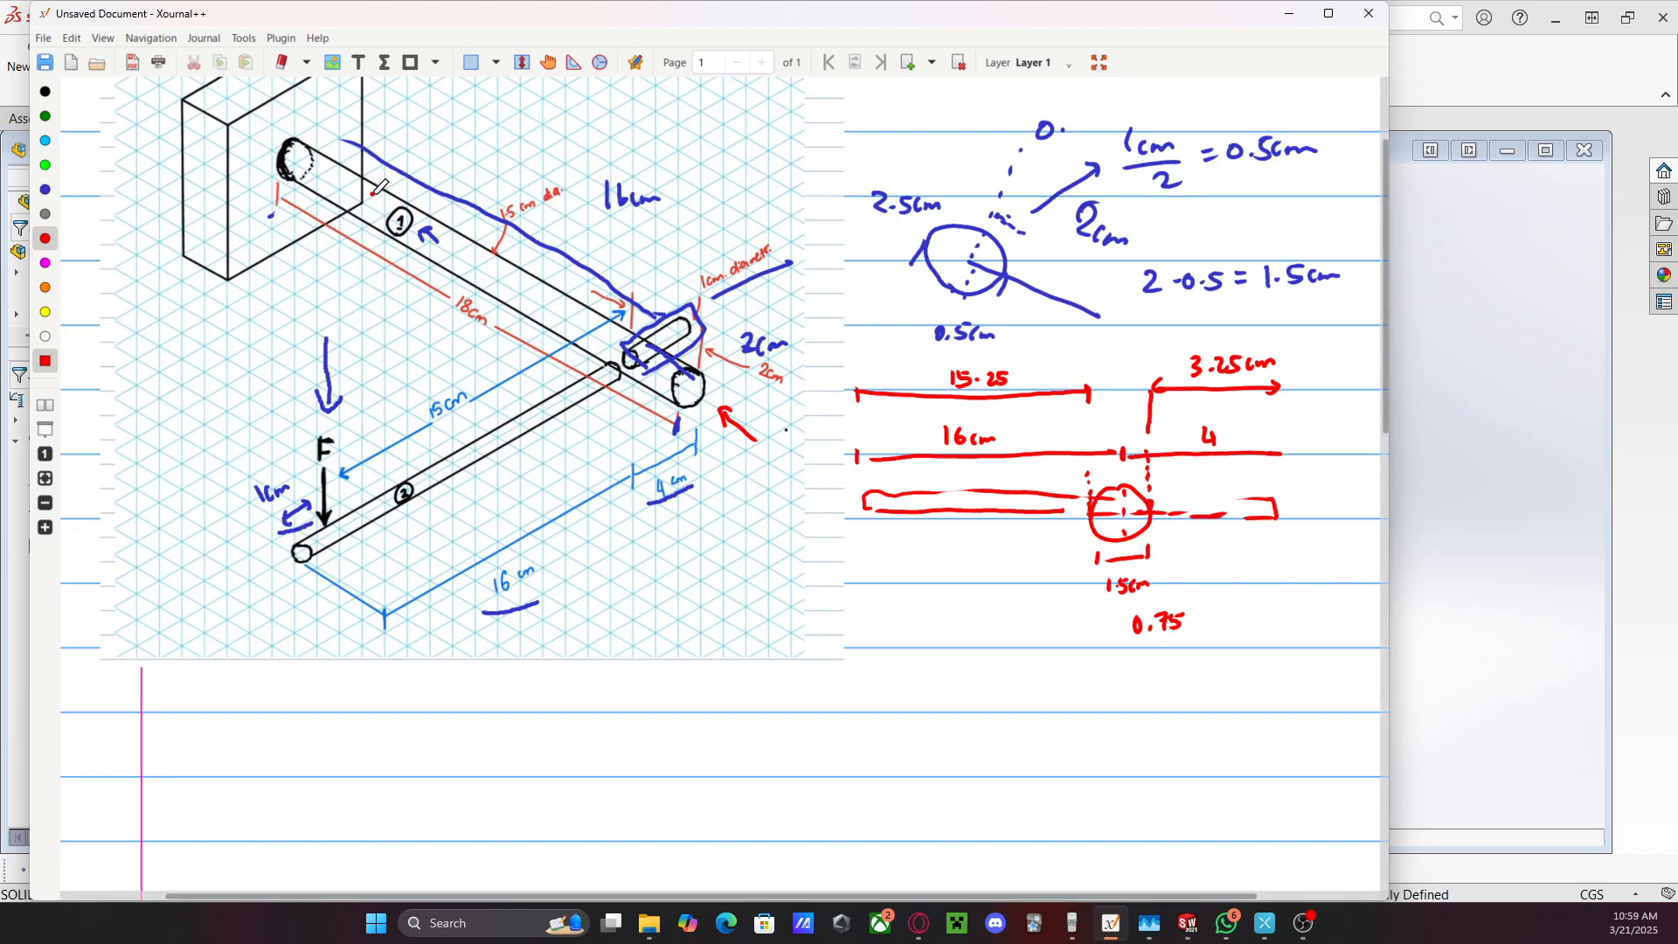
left_click_drag(372, 194, 442, 159)
mouse_move(424, 157)
left_mouse_down()
mouse_move(435, 171)
mouse_move(499, 120)
mouse_move(526, 145)
mouse_move(583, 117)
mouse_move(615, 137)
left_mouse_up()
left_click(545, 127)
left_click(545, 136)
mouse_move(634, 119)
left_mouse_down()
mouse_move(624, 138)
mouse_move(673, 138)
left_mouse_up()
mouse_move(693, 117)
left_mouse_down()
mouse_move(703, 136)
mouse_move(808, 128)
left_mouse_up()
left_click_drag(810, 127, 819, 128)
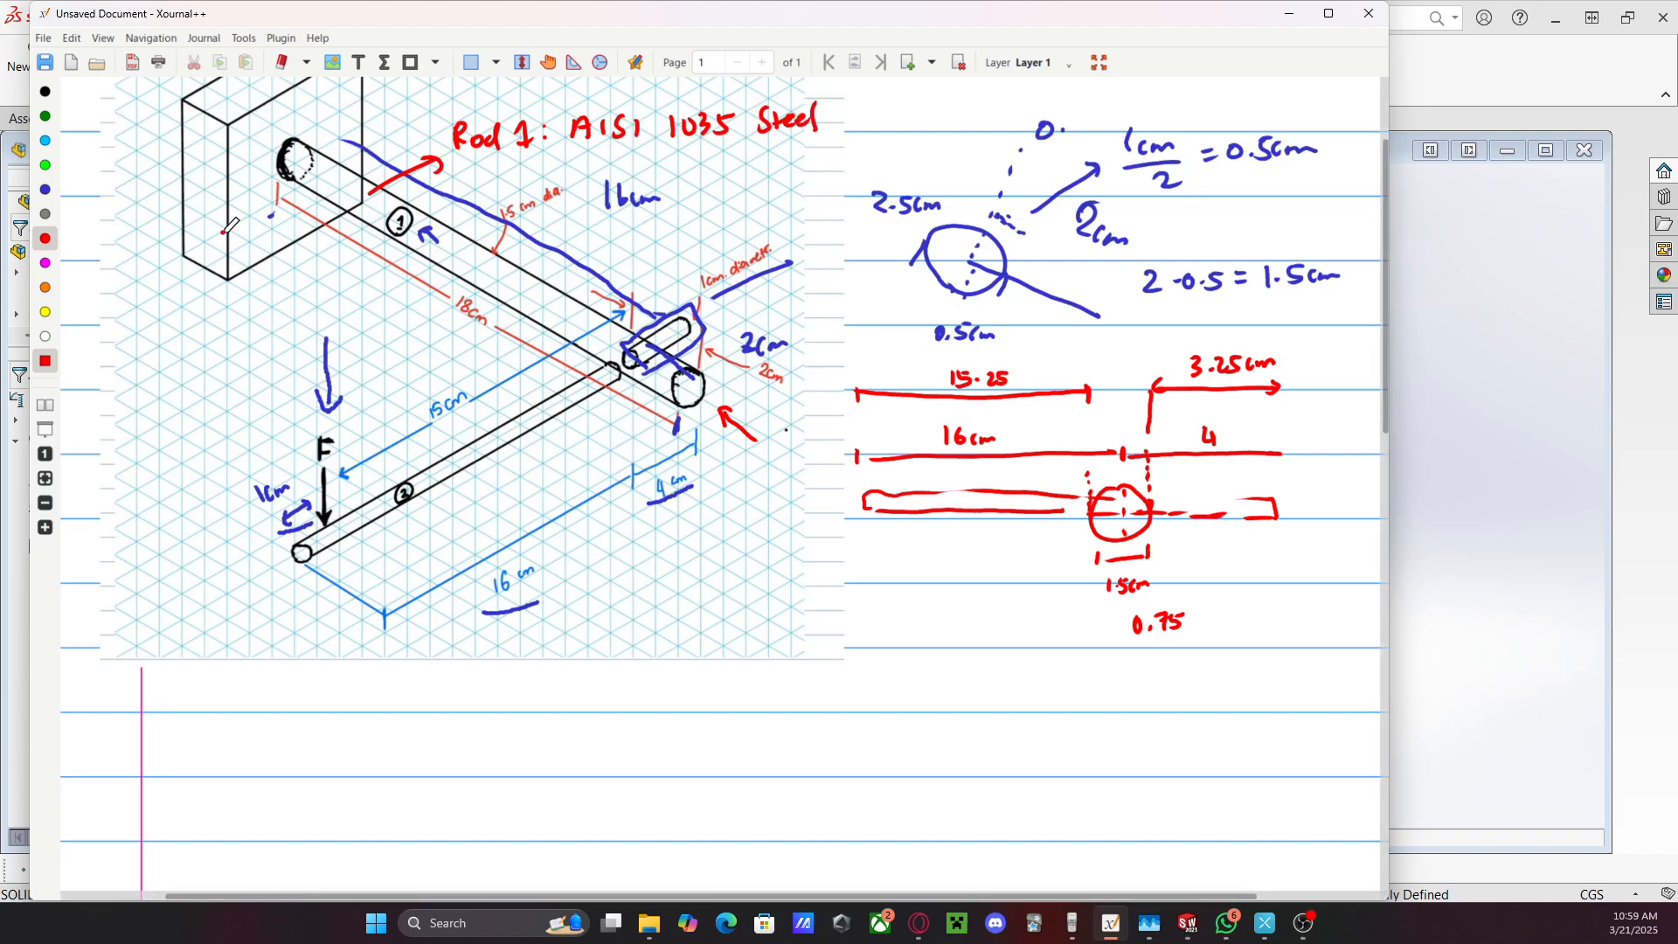
Draw a blue arrow from rod 2 and handwrite its material note beginning "Rod 2: 1080-" below the sketch
left_click(46, 189)
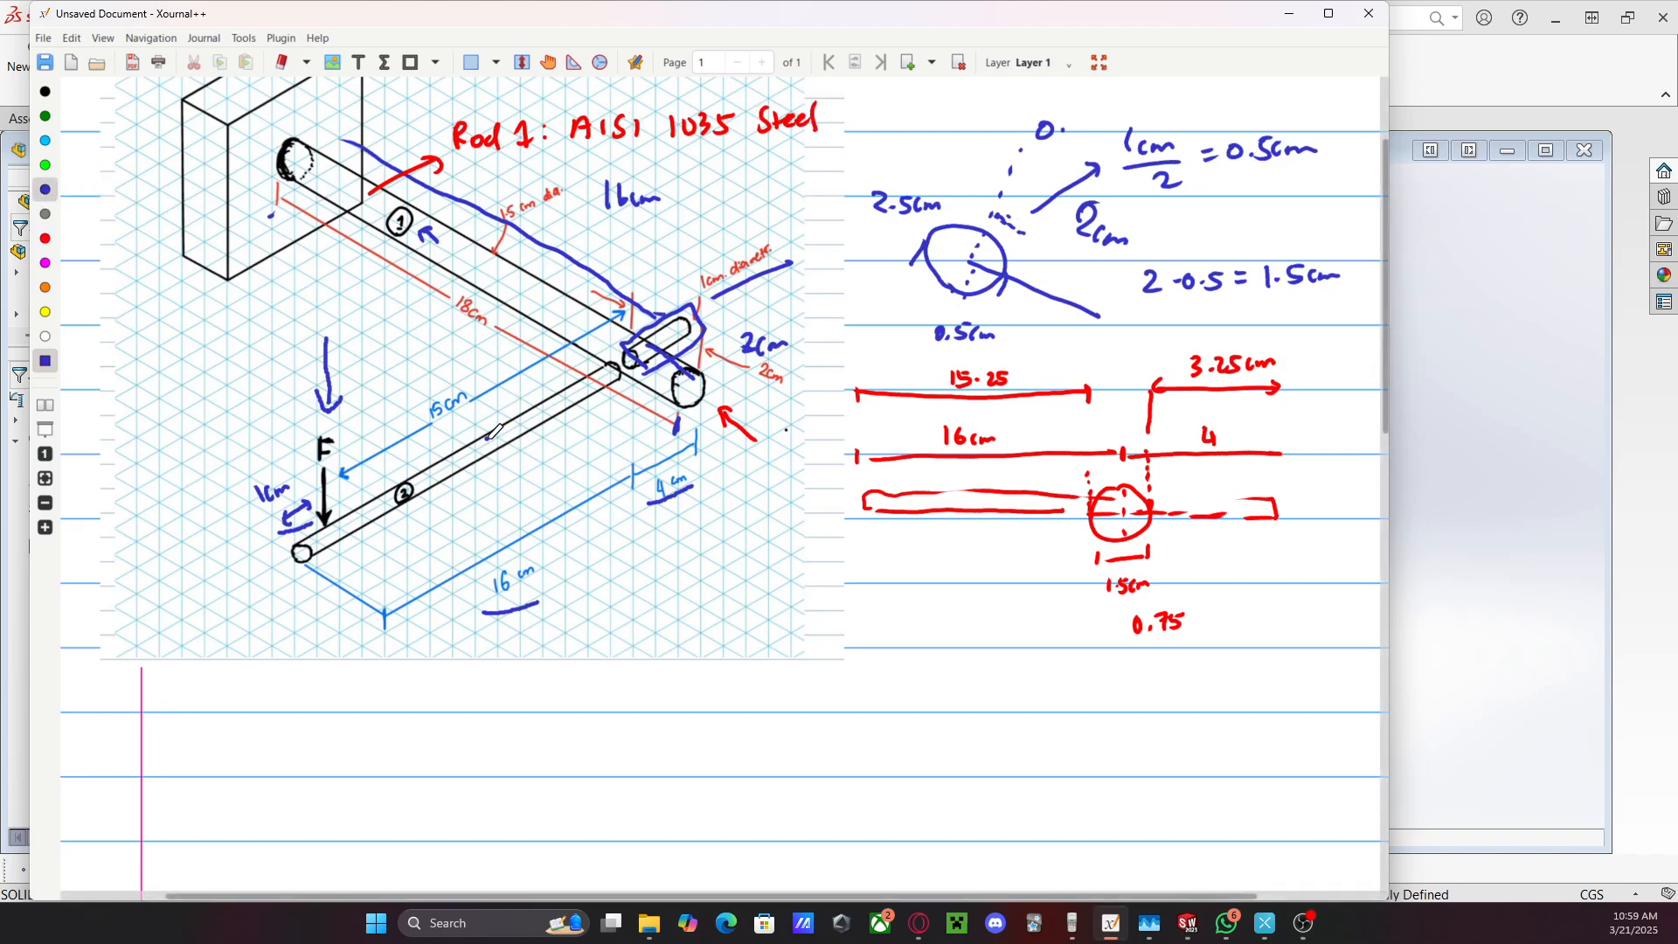
mouse_move(460, 477)
left_mouse_down()
mouse_move(422, 570)
mouse_move(437, 562)
left_mouse_up()
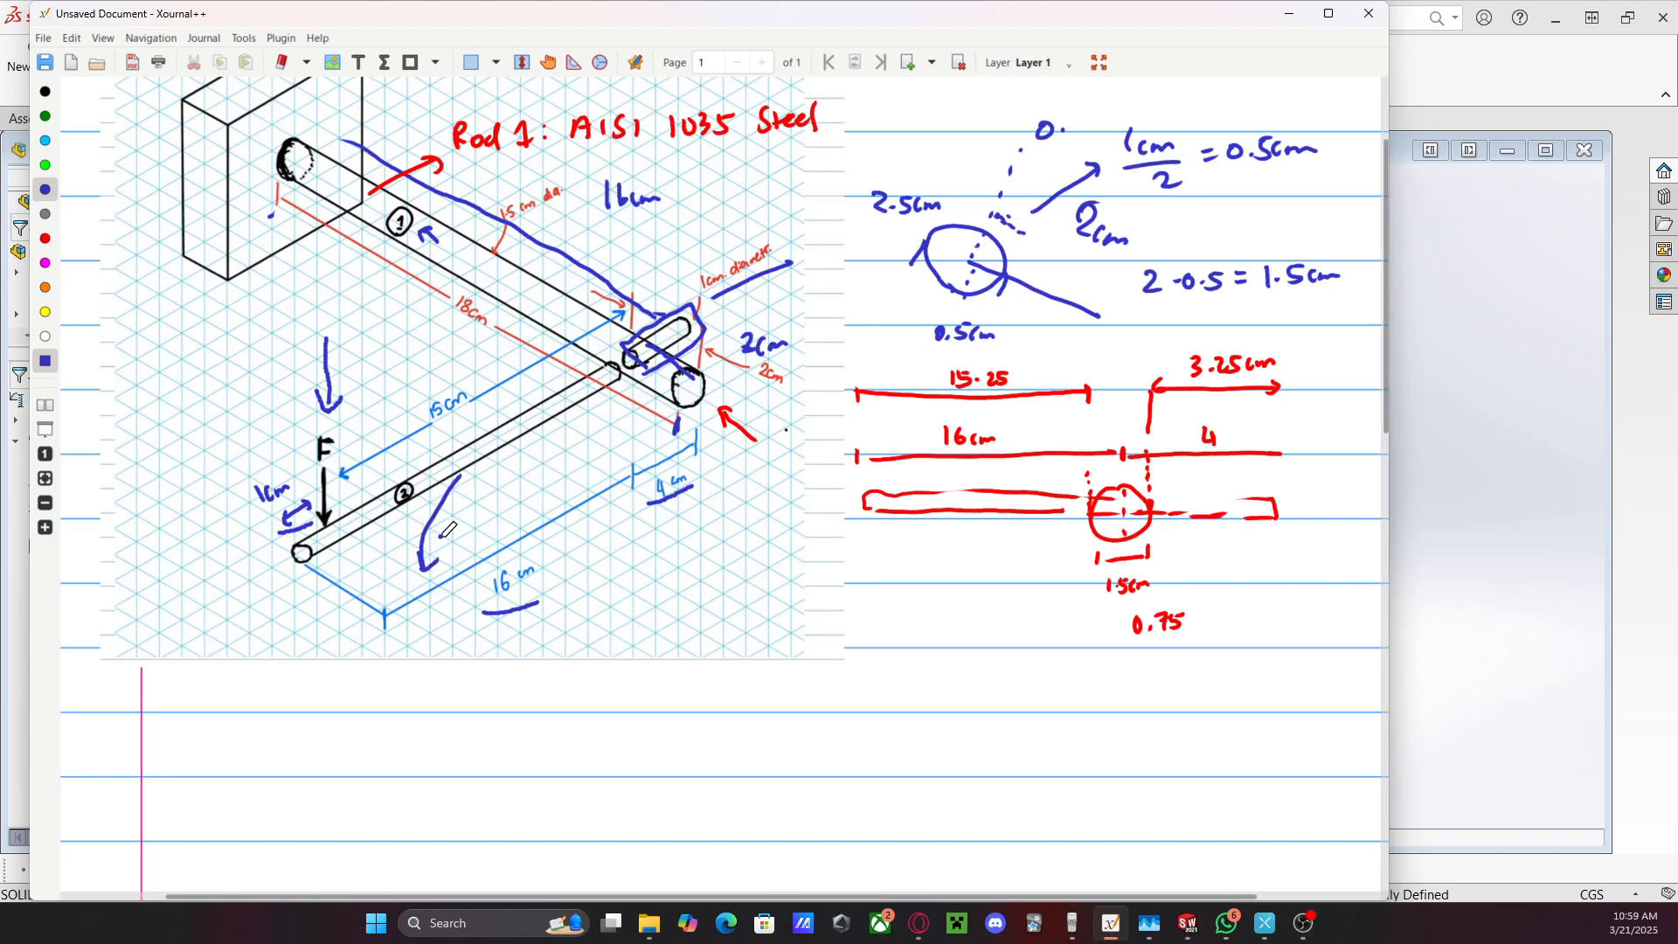
mouse_move(415, 648)
left_mouse_down()
mouse_move(403, 666)
mouse_move(421, 671)
left_mouse_up()
left_click_drag(442, 656, 457, 645)
mouse_move(465, 652)
left_mouse_down()
mouse_move(479, 669)
mouse_move(597, 648)
left_mouse_up()
left_click(499, 651)
left_click(499, 665)
left_click_drag(605, 652, 618, 649)
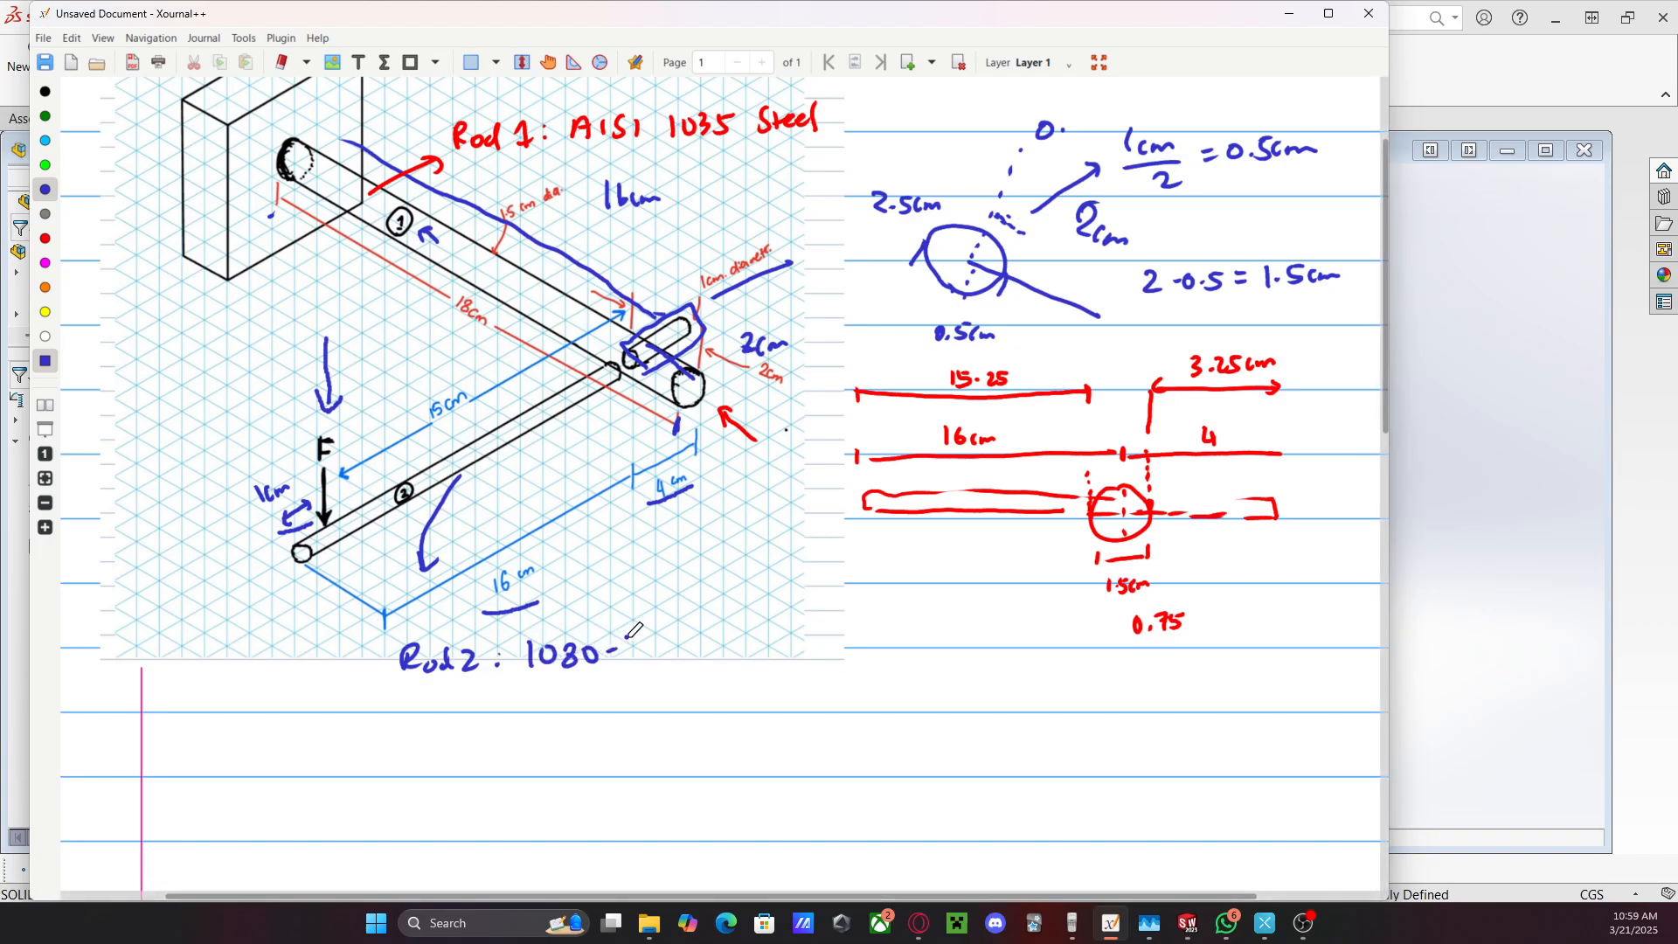
Complete Rod 2's handwritten material label below the sketch as 1080-H18 Aluminium
mouse_move(635, 638)
left_mouse_down()
mouse_move(634, 669)
mouse_move(659, 658)
left_mouse_up()
mouse_move(656, 639)
left_mouse_down()
mouse_move(654, 669)
mouse_move(817, 642)
left_mouse_up()
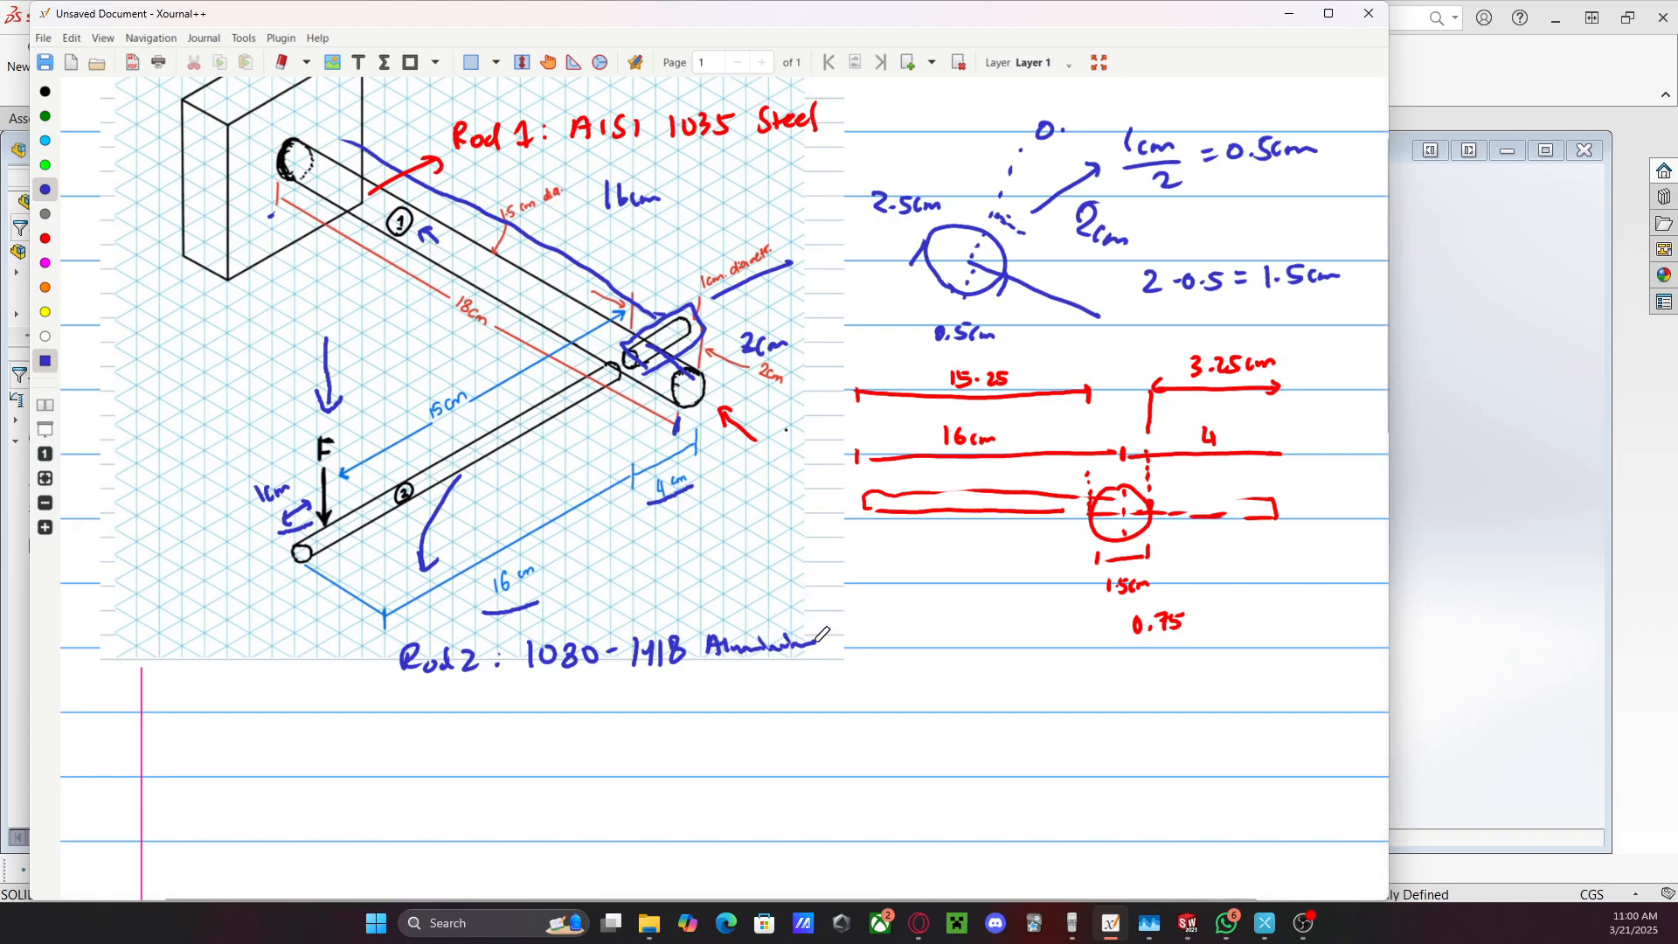
Switch to SOLIDWORKS and expand the Nonlinear 1 study's parts and the solid bodies of Rod2_YT-2 to check their materials
left_click(1585, 359)
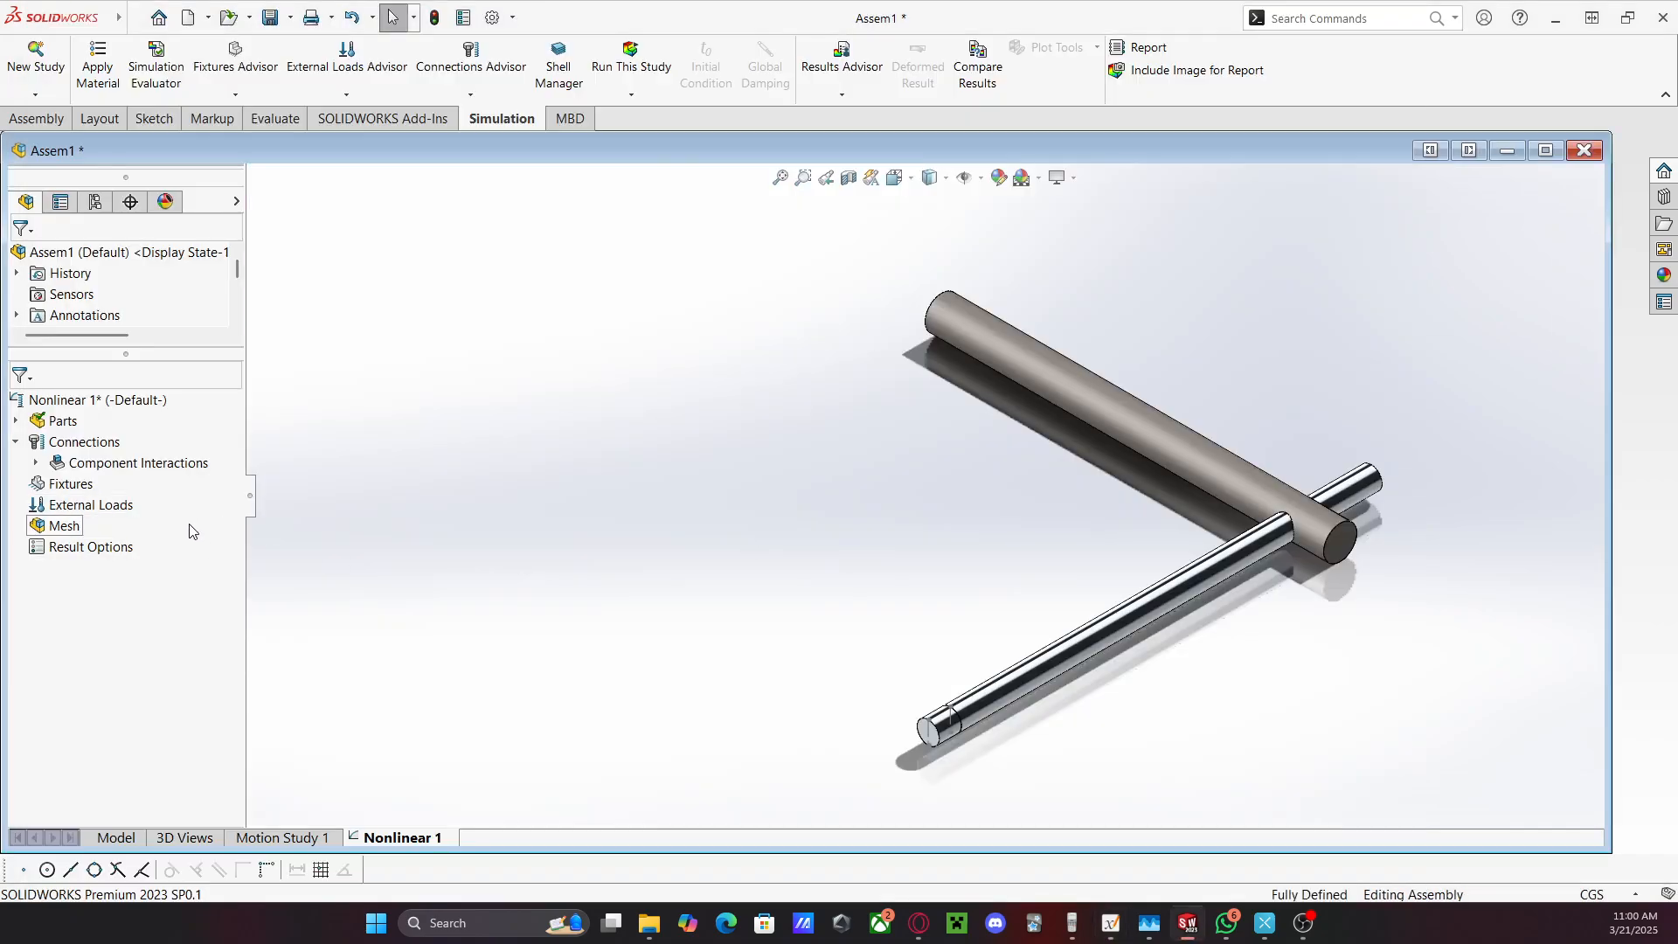
left_click(16, 421)
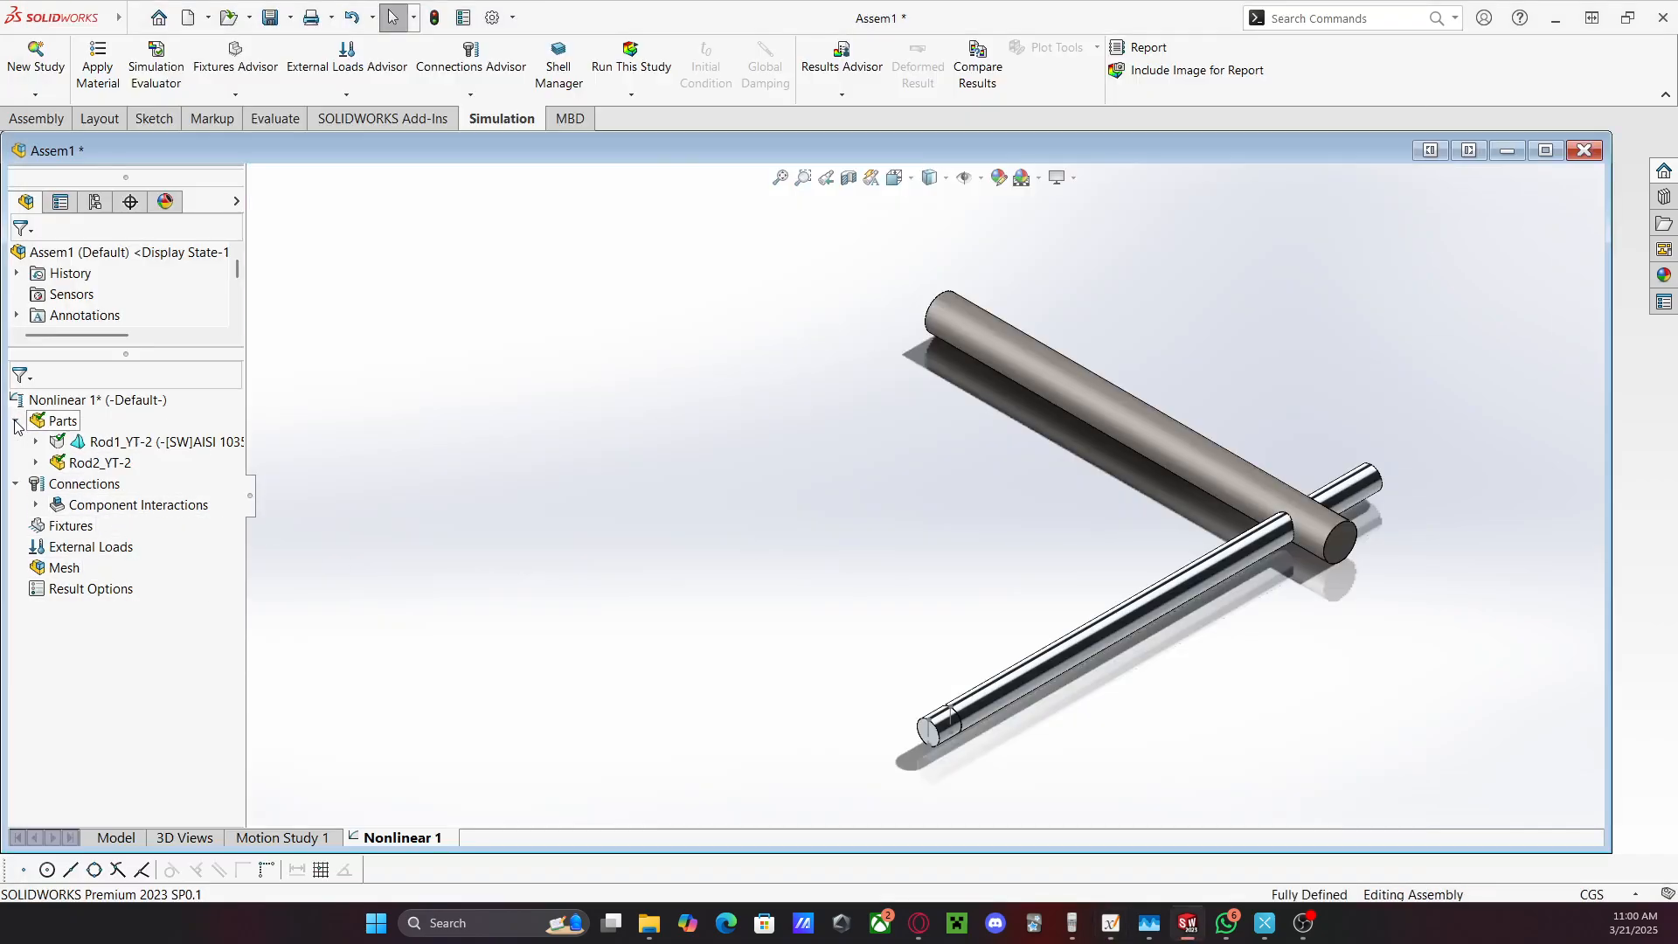
left_click(36, 462)
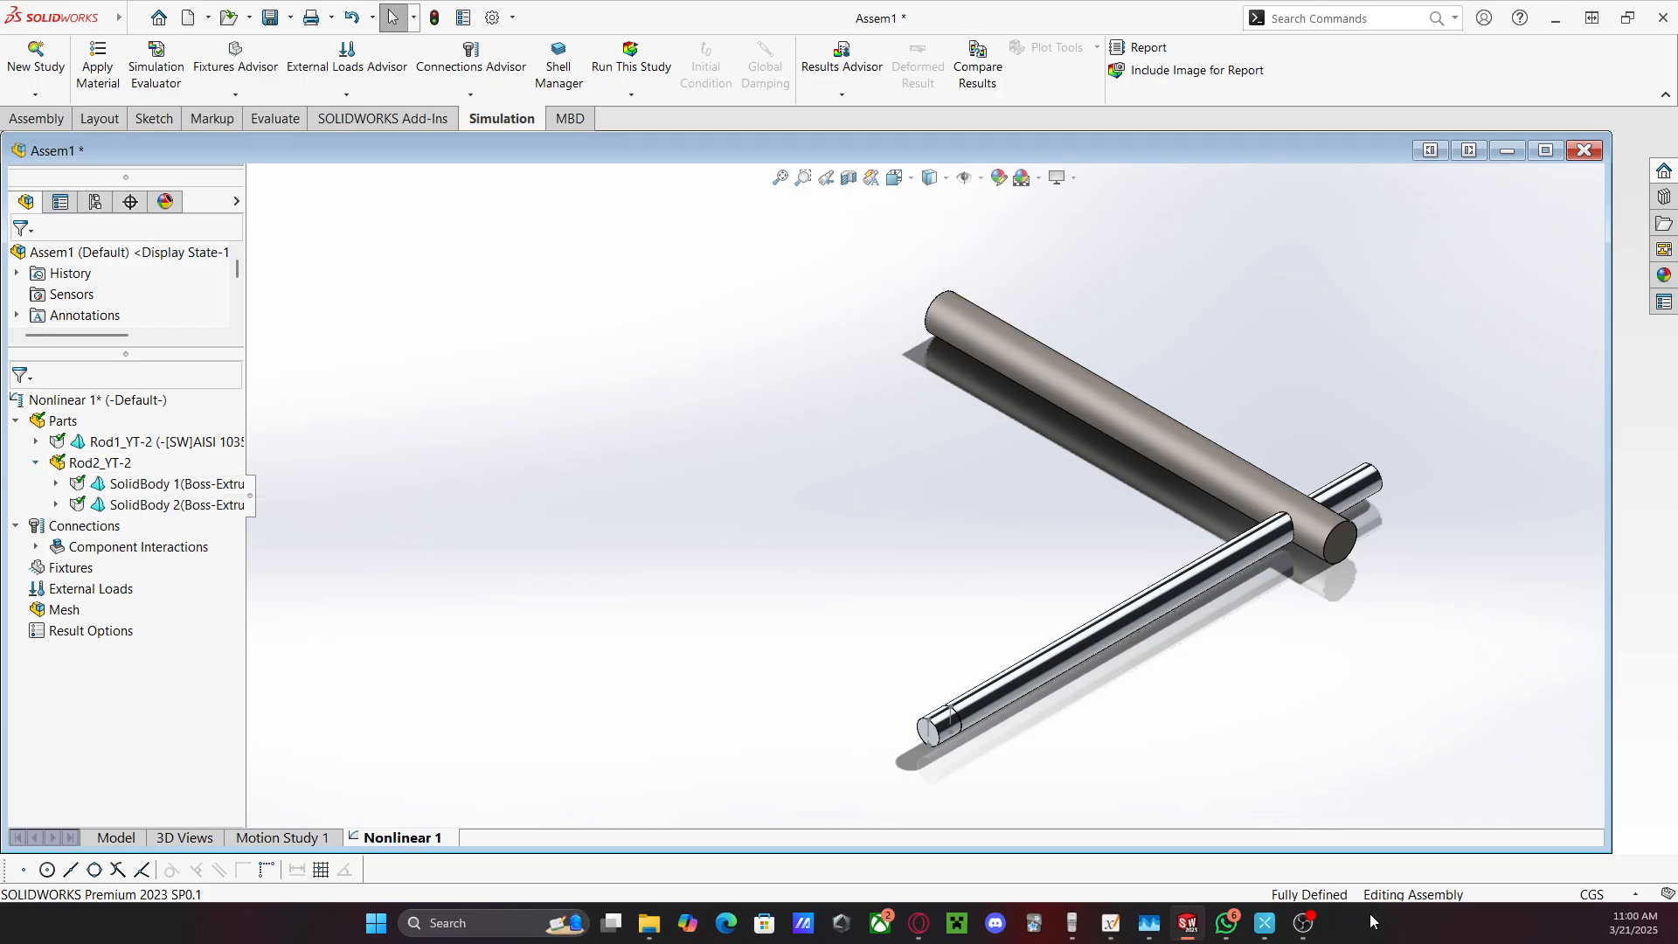
Switch back to Xournal++ and handwrite Rod 1's yield strength in red below the sketch: σy = 282.69 N/mm² (MPa)
left_click(1110, 923)
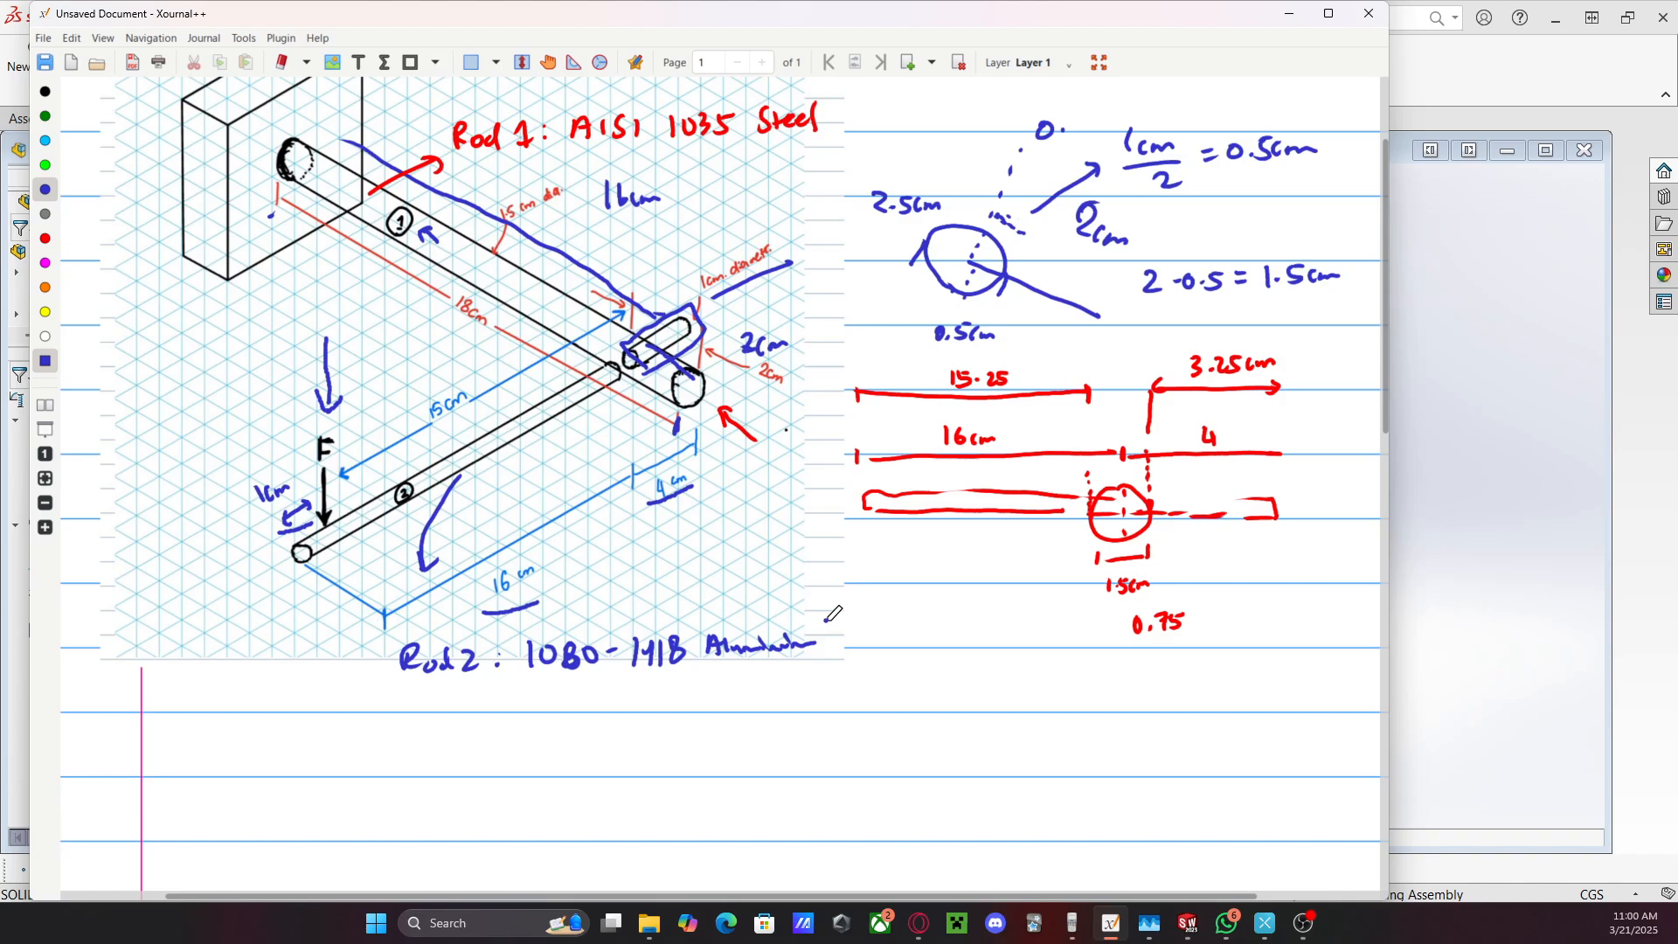
left_click(44, 237)
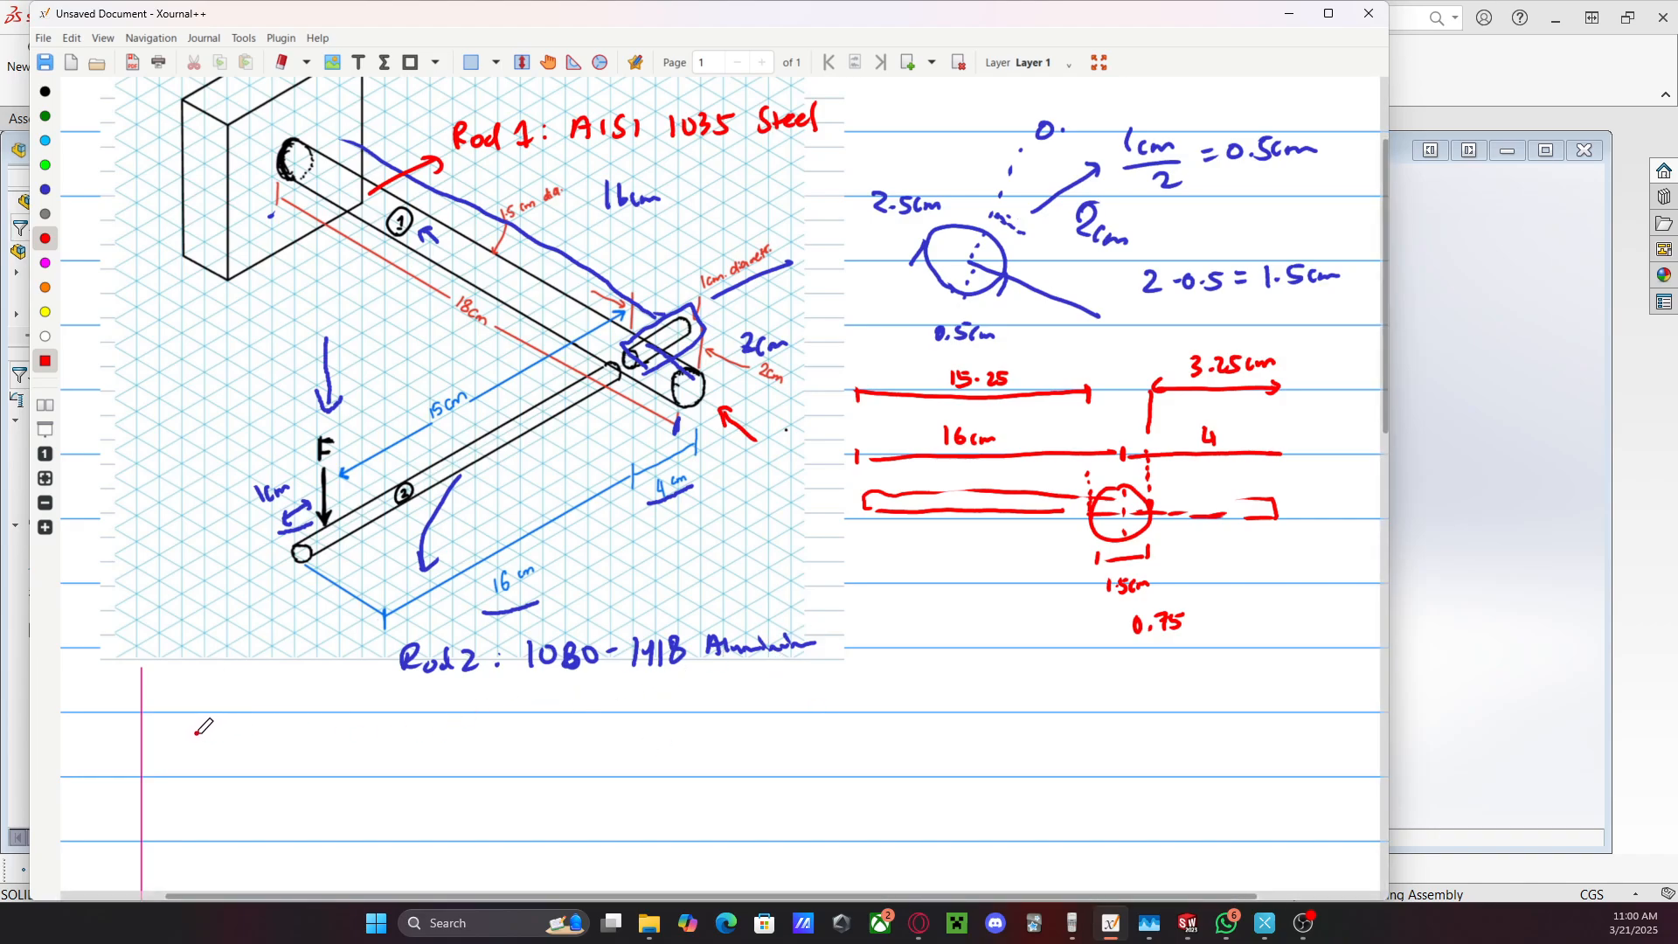
mouse_move(208, 735)
left_mouse_down()
mouse_move(215, 771)
mouse_move(248, 740)
left_mouse_up()
mouse_move(238, 750)
left_mouse_down()
mouse_move(322, 738)
mouse_move(332, 754)
left_mouse_up()
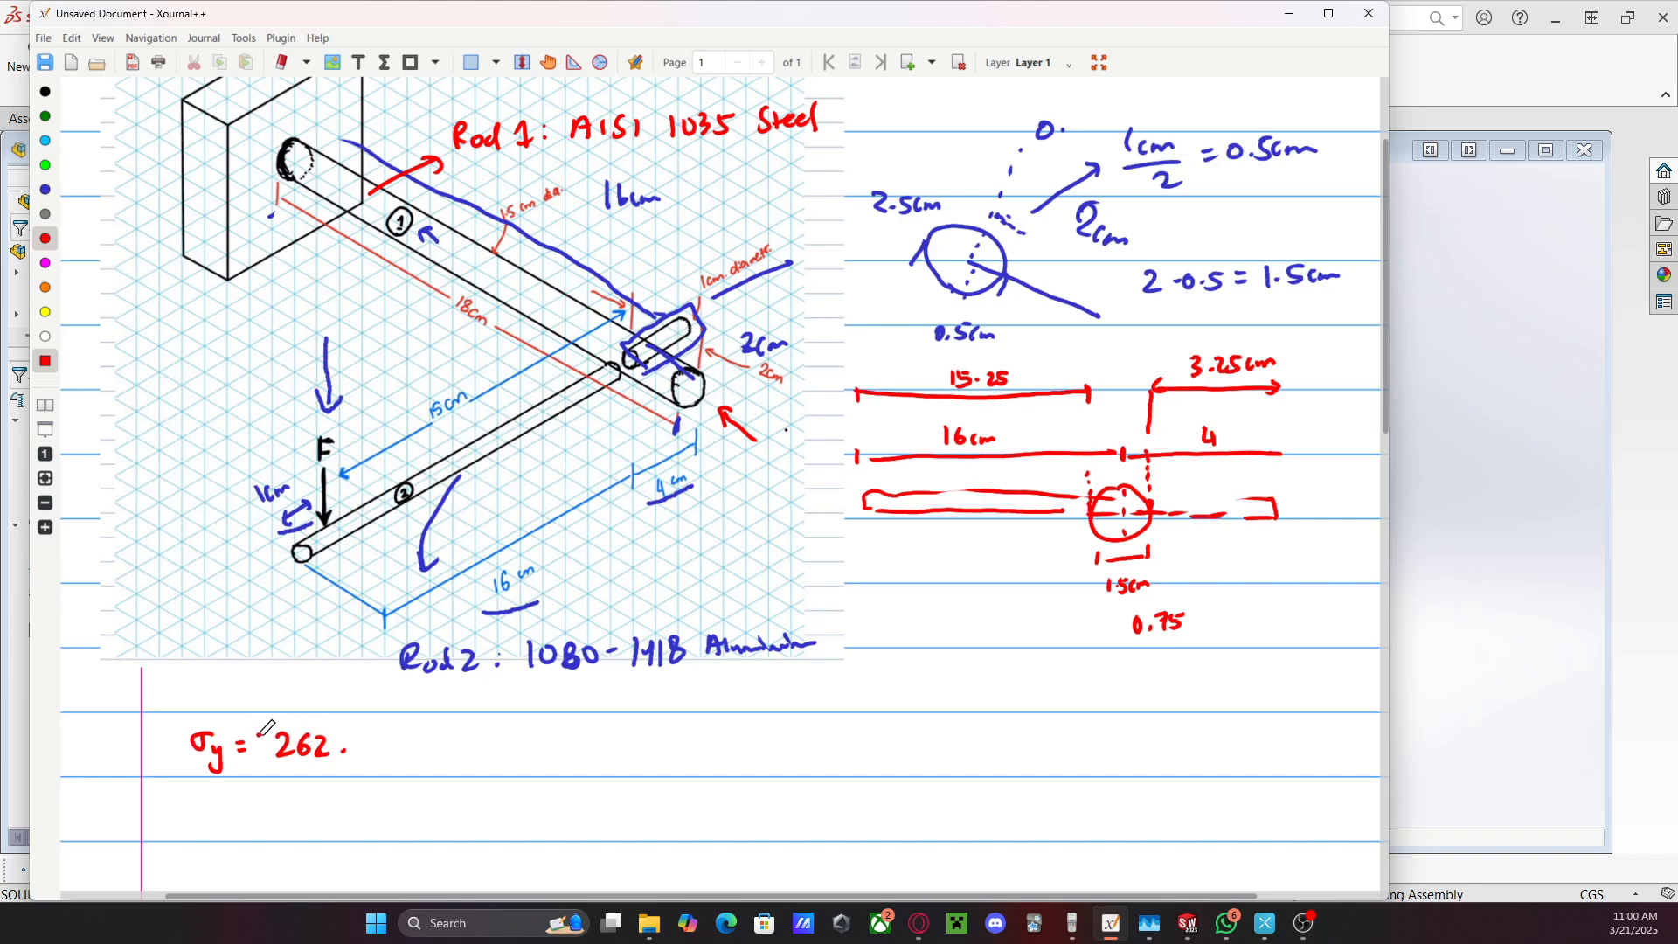
key("ctrl+z")
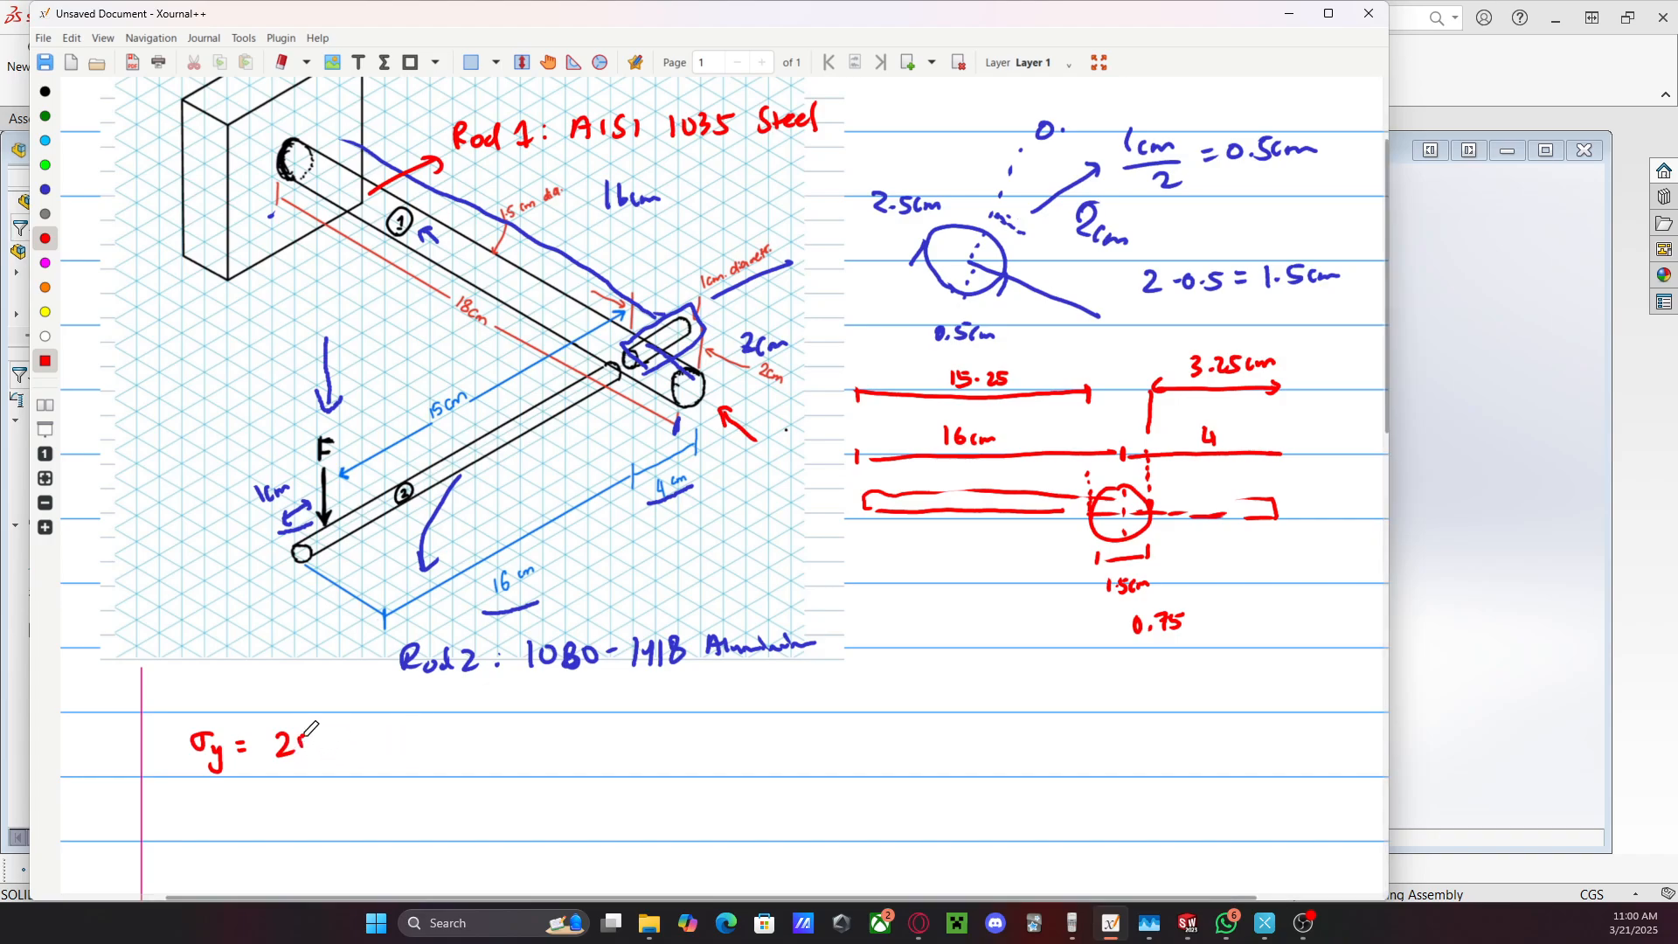
mouse_move(312, 732)
left_mouse_down()
mouse_move(331, 757)
mouse_move(428, 735)
mouse_move(434, 753)
mouse_move(484, 734)
mouse_move(499, 754)
mouse_move(554, 741)
left_mouse_up()
left_click(342, 753)
left_click_drag(564, 740, 573, 755)
left_click_drag(580, 748, 578, 757)
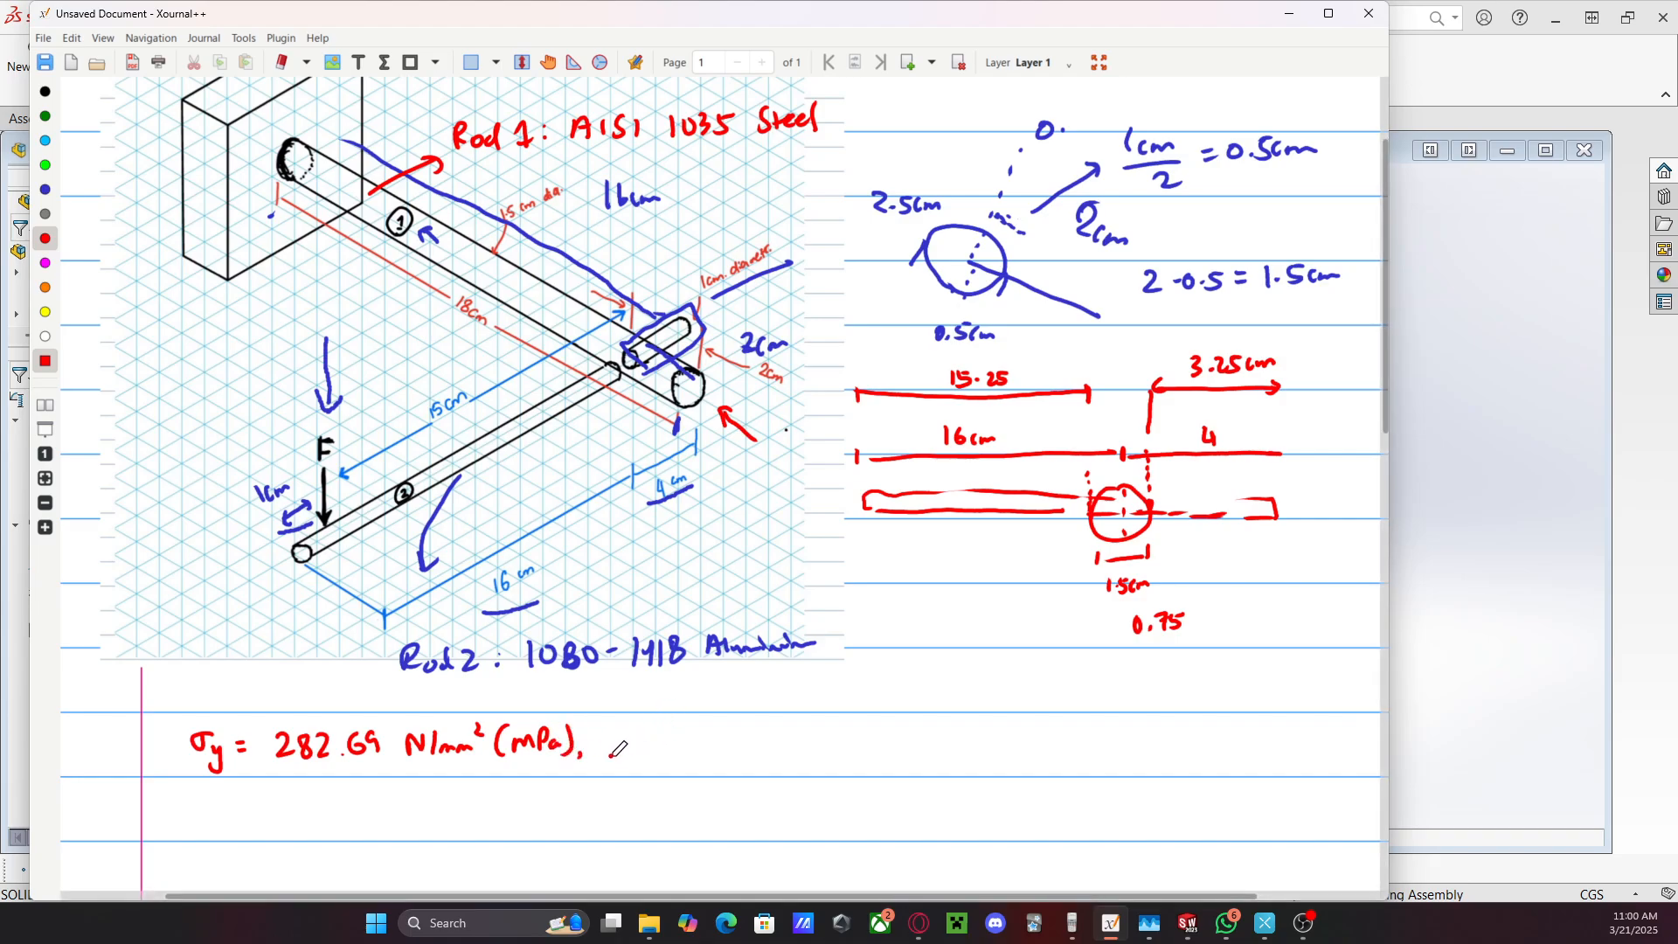
Handwrite Rod 1's elastic modulus beside the yield strength: E = 204999.9984 N/mm² (MPa)
mouse_move(618, 728)
left_mouse_down()
mouse_move(636, 753)
mouse_move(636, 729)
left_mouse_up()
left_click_drag(619, 740, 669, 735)
left_click_drag(653, 749, 757, 741)
left_click_drag(751, 731, 765, 750)
mouse_move(785, 730)
left_mouse_down()
mouse_move(780, 750)
mouse_move(826, 749)
left_mouse_up()
left_click(813, 744)
mouse_move(851, 728)
left_mouse_down()
mouse_move(845, 750)
mouse_move(868, 730)
mouse_move(965, 729)
mouse_move(1028, 750)
left_mouse_up()
mouse_move(1036, 748)
left_mouse_down()
mouse_move(1089, 752)
mouse_move(1060, 754)
left_mouse_up()
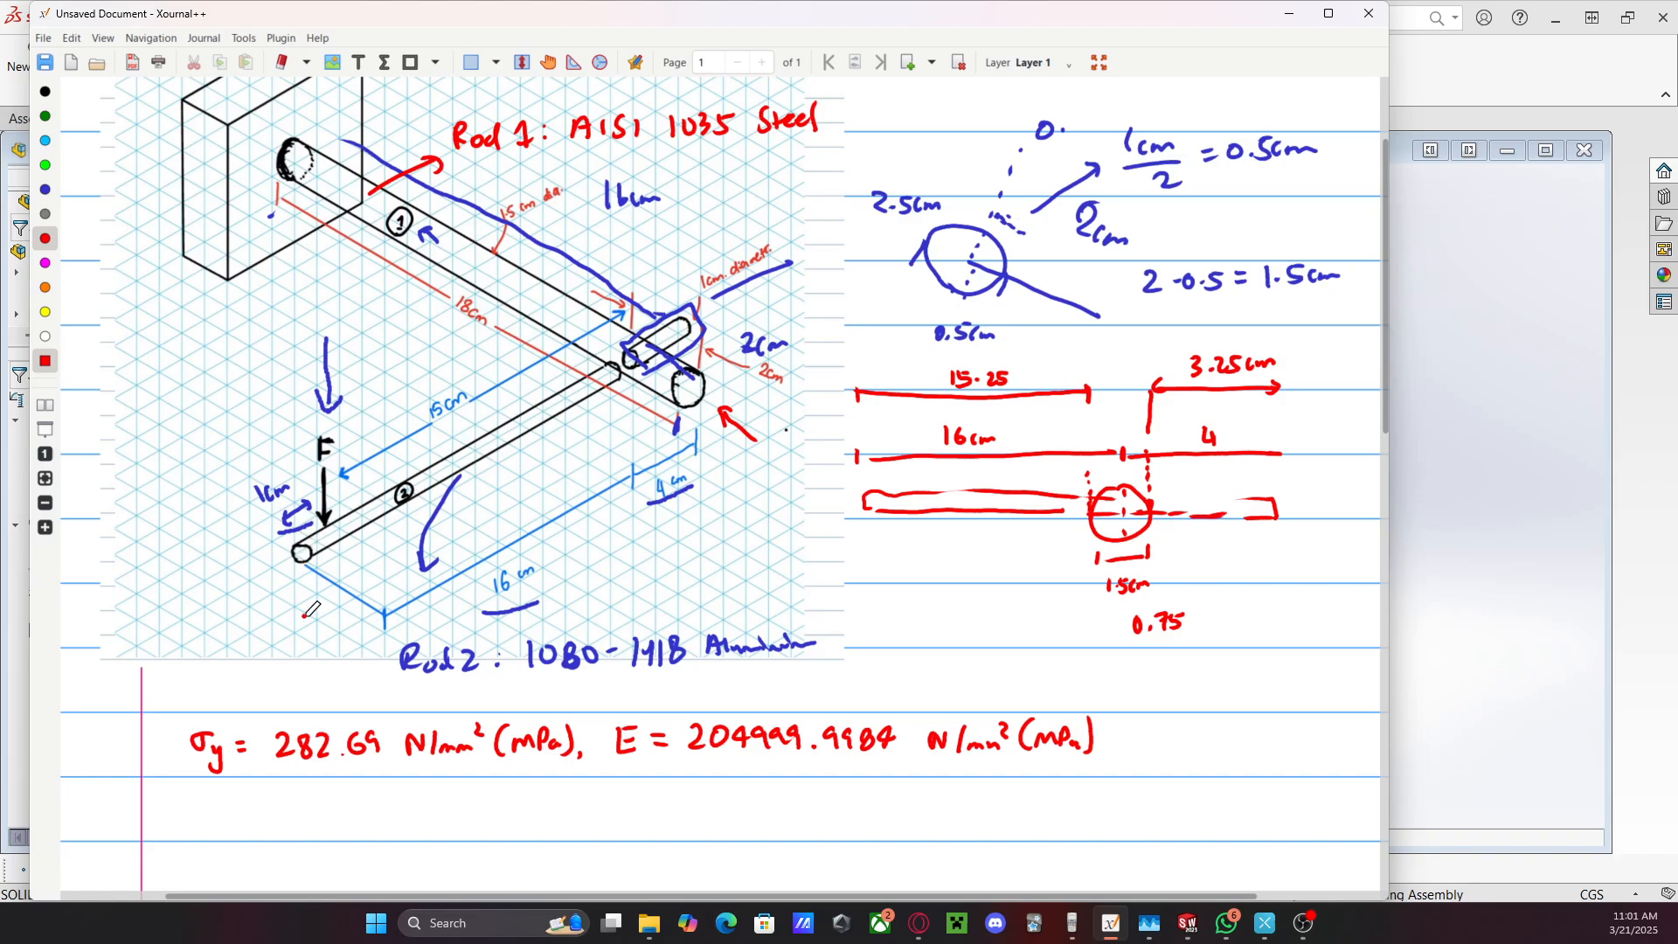
Draw a red arrow on the next line and write Rod 1's diameter: d1 = 1.5 cm = 15 mm
left_click_drag(110, 814, 158, 812)
mouse_move(143, 799)
left_mouse_down()
mouse_move(145, 825)
mouse_move(220, 795)
mouse_move(238, 834)
mouse_move(272, 806)
left_mouse_up()
left_click_drag(259, 818, 404, 804)
left_click(310, 814)
left_click_drag(390, 816, 441, 822)
left_click_drag(447, 794, 512, 818)
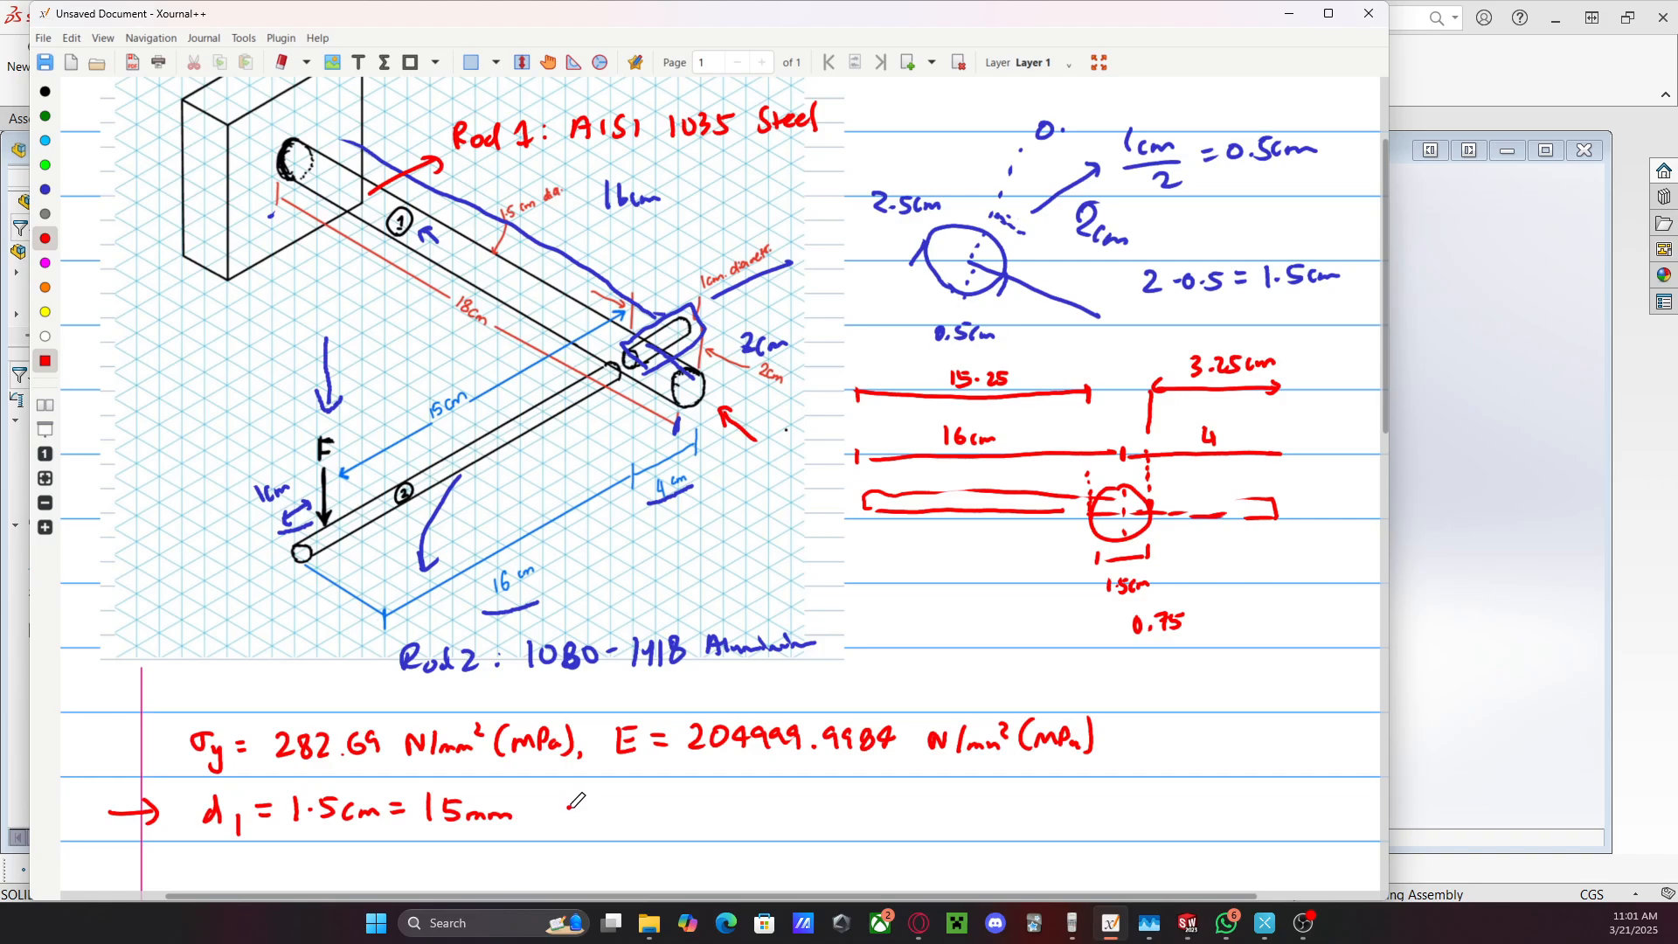
Mark Rod 1's working length on the sketch, box its 16 cm dimension, and write L1 = 16 cm = 160 mm beside the diameter
mouse_move(575, 796)
left_mouse_down()
mouse_move(603, 824)
mouse_move(626, 810)
left_mouse_up()
mouse_move(301, 127)
left_mouse_down()
mouse_move(385, 187)
mouse_move(652, 301)
left_mouse_up()
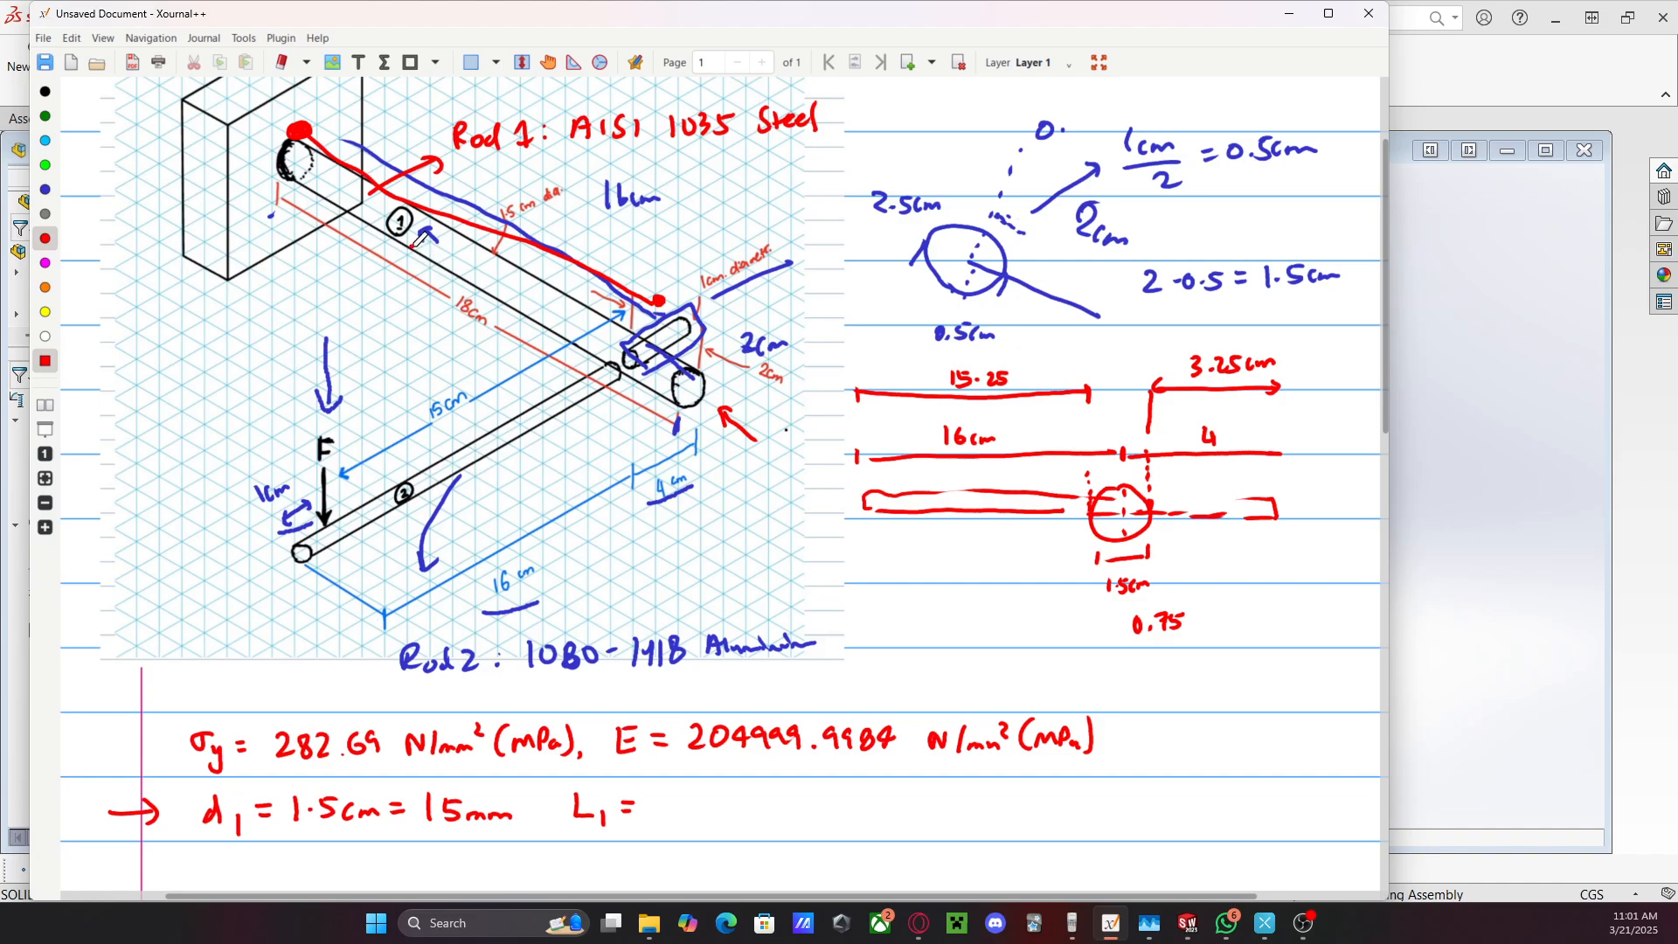
mouse_move(591, 223)
left_mouse_down()
mouse_move(695, 165)
mouse_move(593, 172)
mouse_move(590, 220)
left_mouse_up()
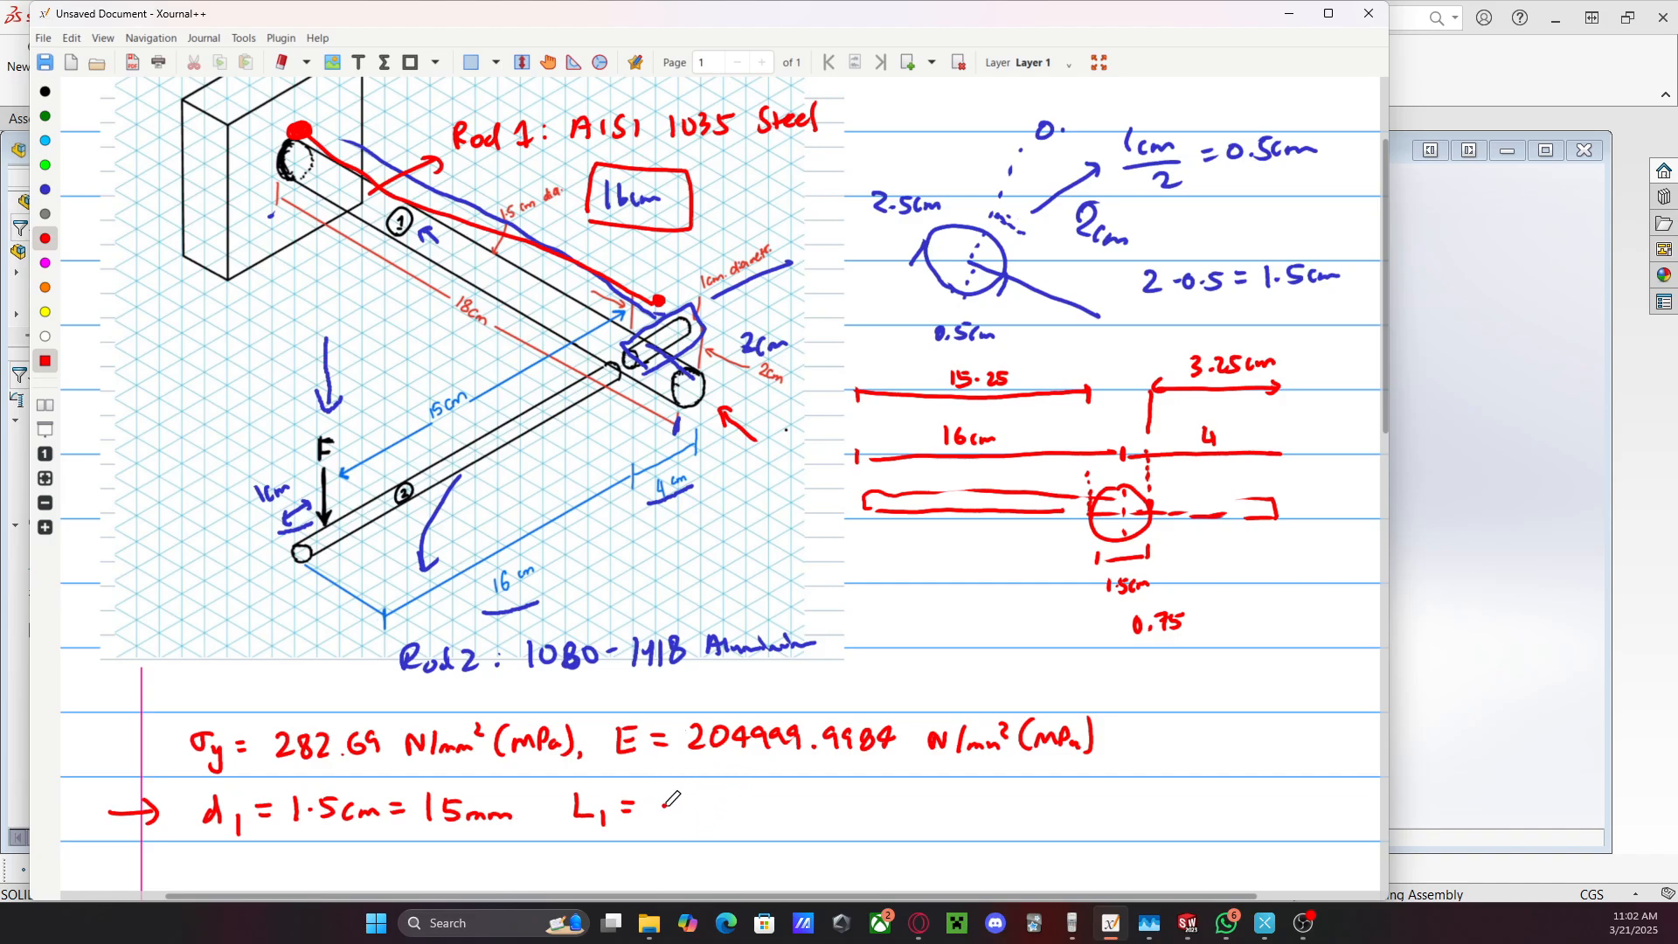
left_click_drag(657, 795, 660, 825)
mouse_move(681, 795)
left_mouse_down()
mouse_move(674, 813)
mouse_move(697, 821)
mouse_move(750, 809)
left_mouse_up()
left_click_drag(736, 818, 758, 799)
mouse_move(780, 788)
left_mouse_down()
mouse_move(773, 802)
mouse_move(866, 808)
left_mouse_up()
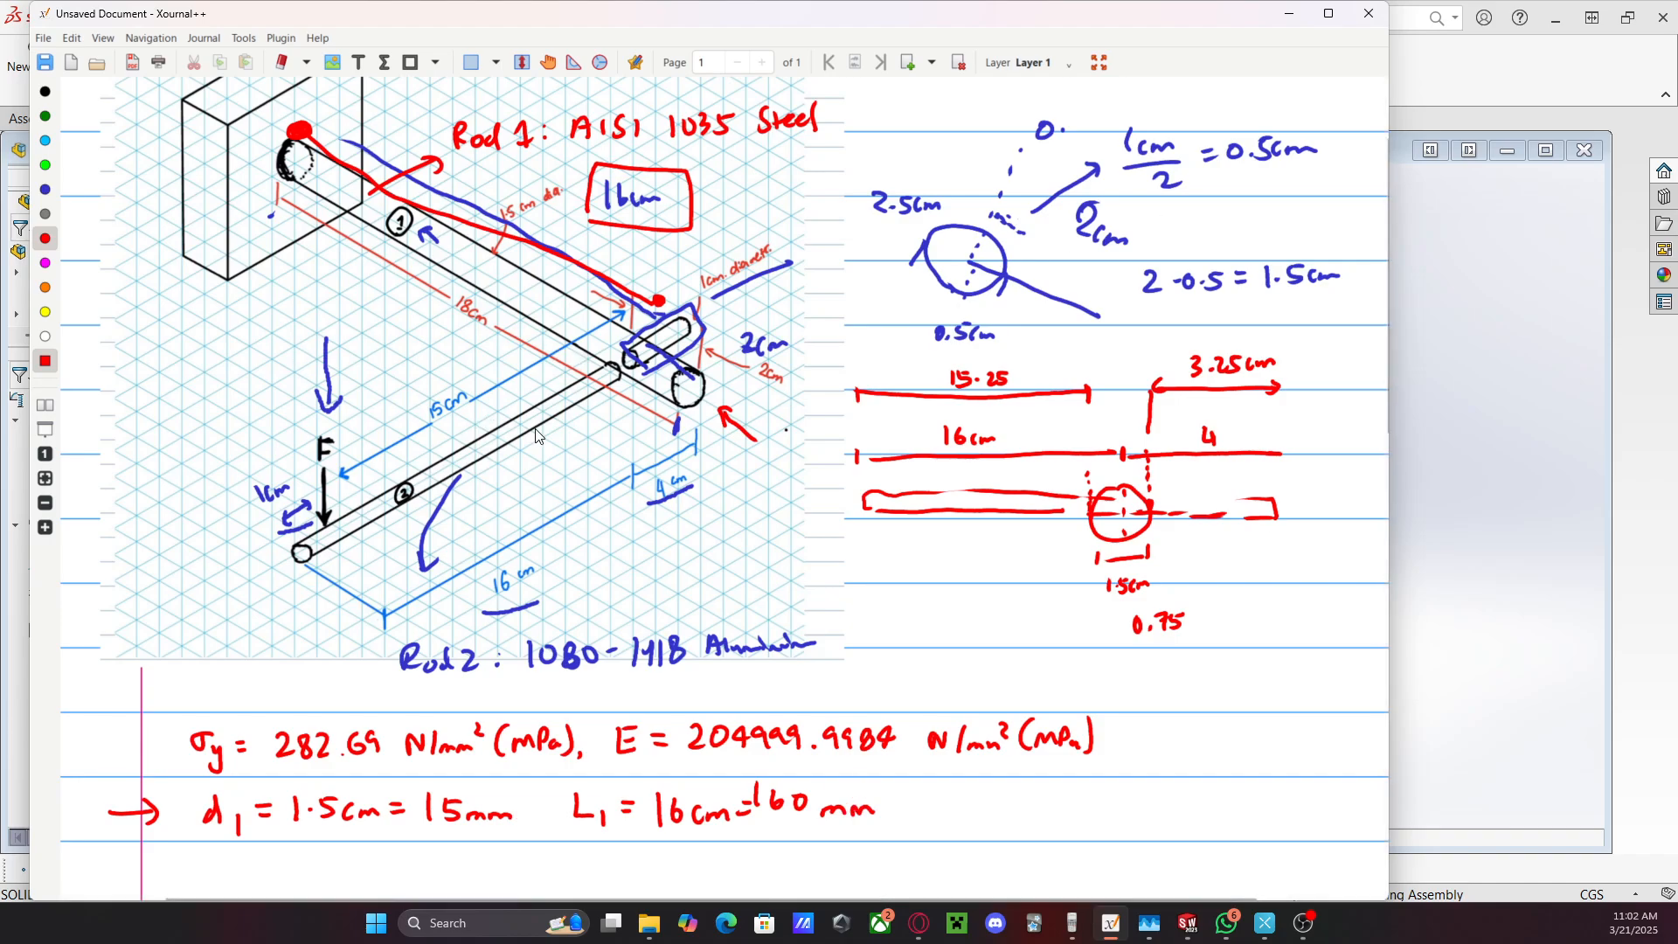
Handwrite Rod 2's yield strength in blue below the Rod 1 values: σy = 108 N/m² (MPa)
scroll(537, 436, "down", 1)
scroll(536, 436, "down", 1)
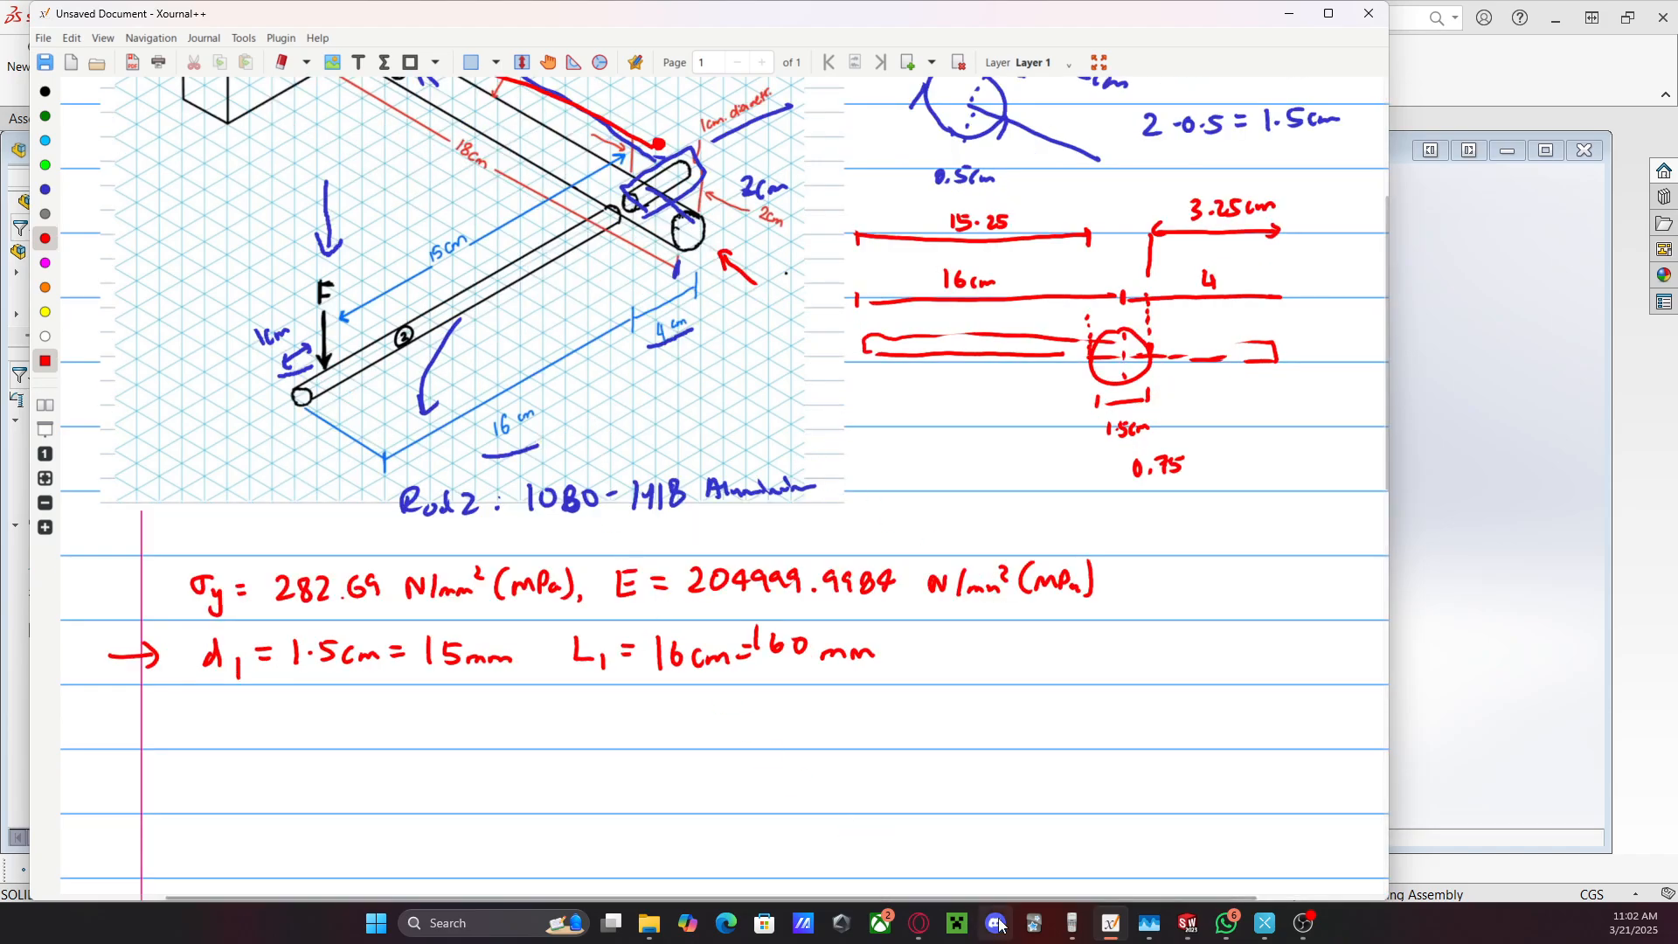
left_click(44, 189)
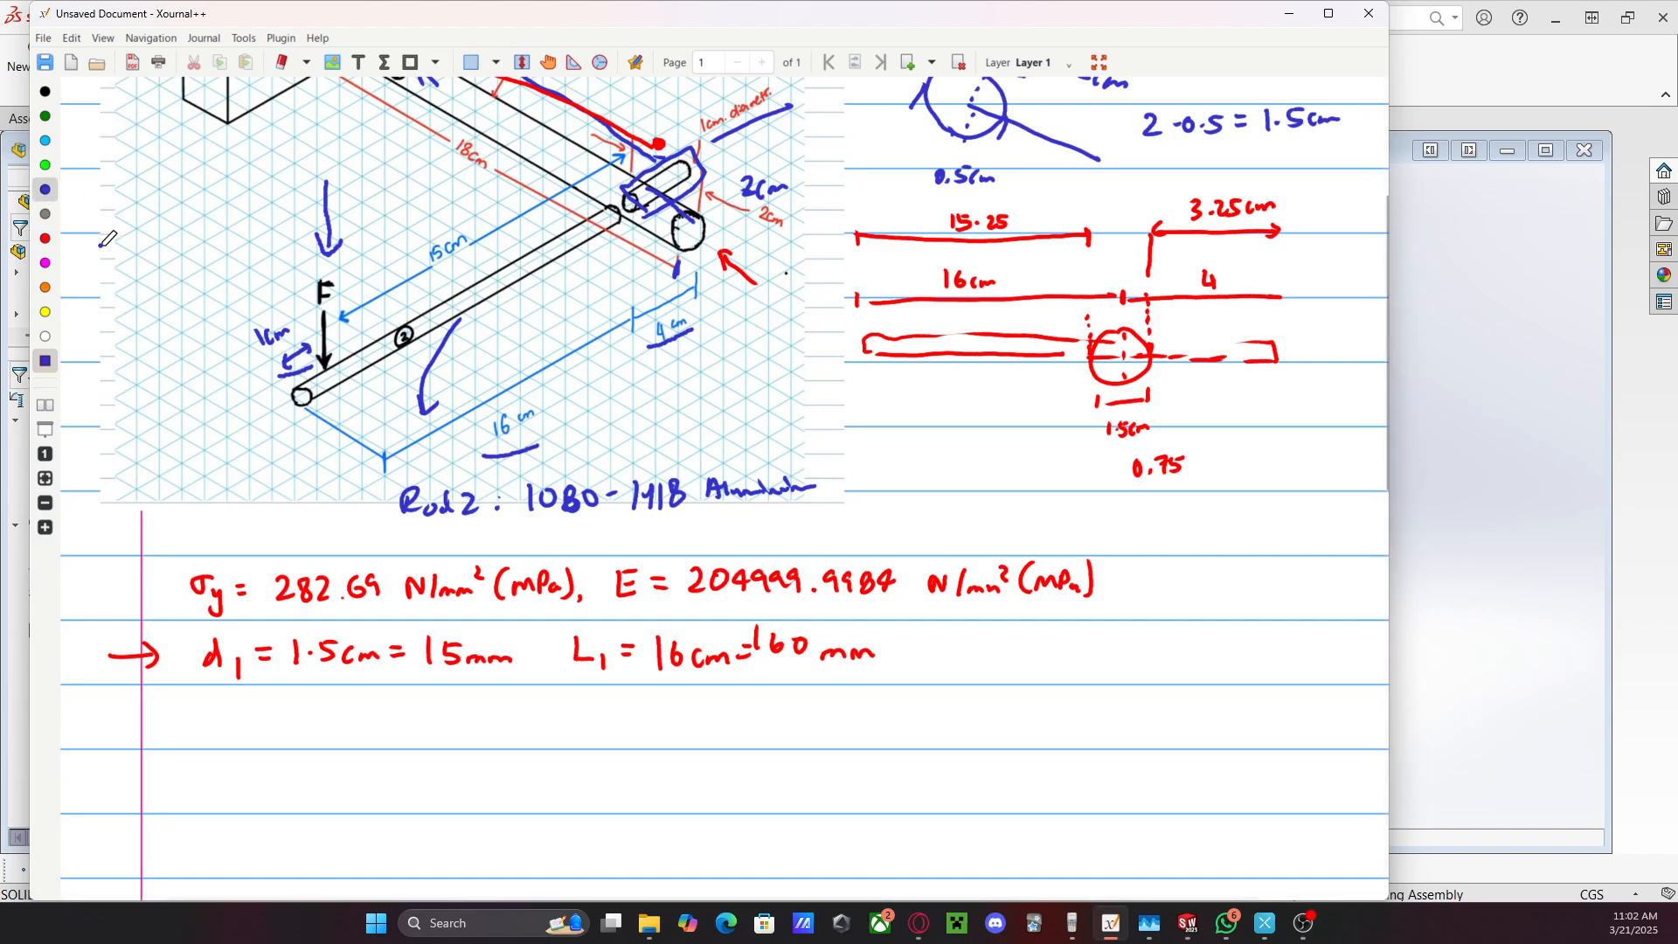
mouse_move(223, 724)
left_mouse_down()
mouse_move(229, 765)
mouse_move(259, 729)
left_mouse_up()
mouse_move(248, 739)
left_mouse_down()
mouse_move(375, 721)
mouse_move(382, 742)
mouse_move(435, 722)
mouse_move(454, 743)
mouse_move(535, 741)
left_mouse_up()
Handwrite Rod 2's elastic modulus beside its yield strength: E = 69000 N/mm² (MPa)
mouse_move(539, 715)
left_mouse_down()
mouse_move(537, 746)
mouse_move(559, 759)
mouse_move(658, 723)
left_mouse_up()
left_click_drag(640, 736, 719, 745)
mouse_move(742, 726)
left_mouse_down()
mouse_move(824, 745)
mouse_move(859, 713)
left_mouse_up()
key("ctrl+z")
key("ctrl+z")
key("ctrl+z")
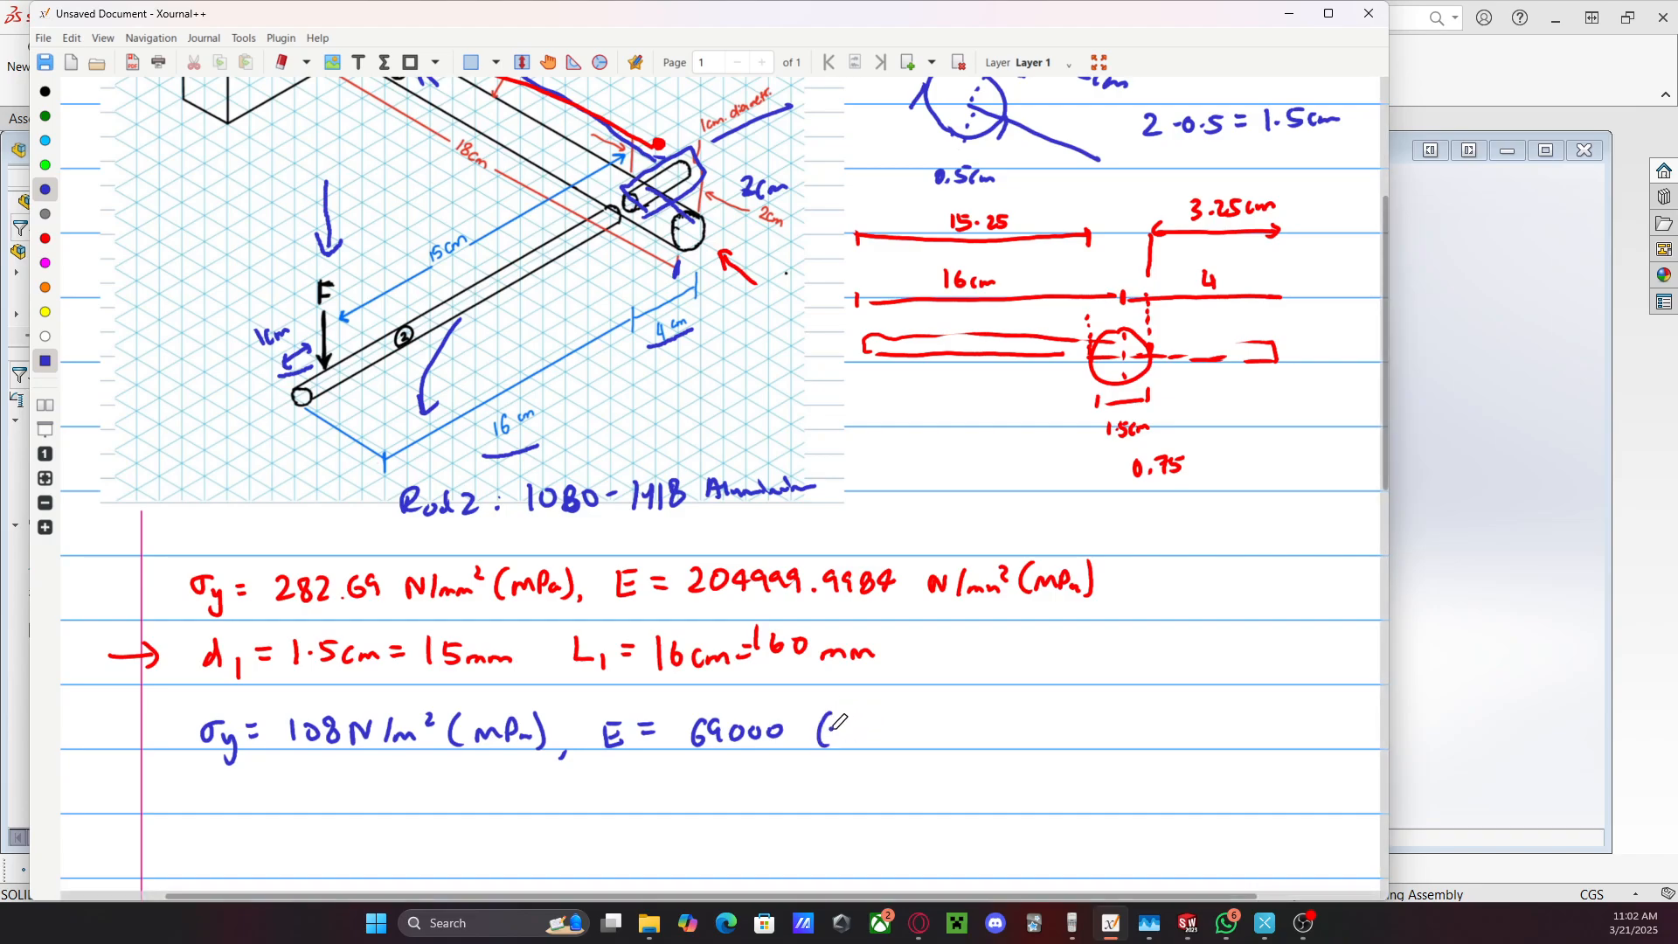
left_click_drag(782, 728, 932, 741)
mouse_move(951, 741)
left_mouse_down()
mouse_move(972, 725)
mouse_move(982, 742)
left_mouse_up()
left_click_drag(986, 742, 1016, 736)
left_click_drag(1023, 717, 1026, 743)
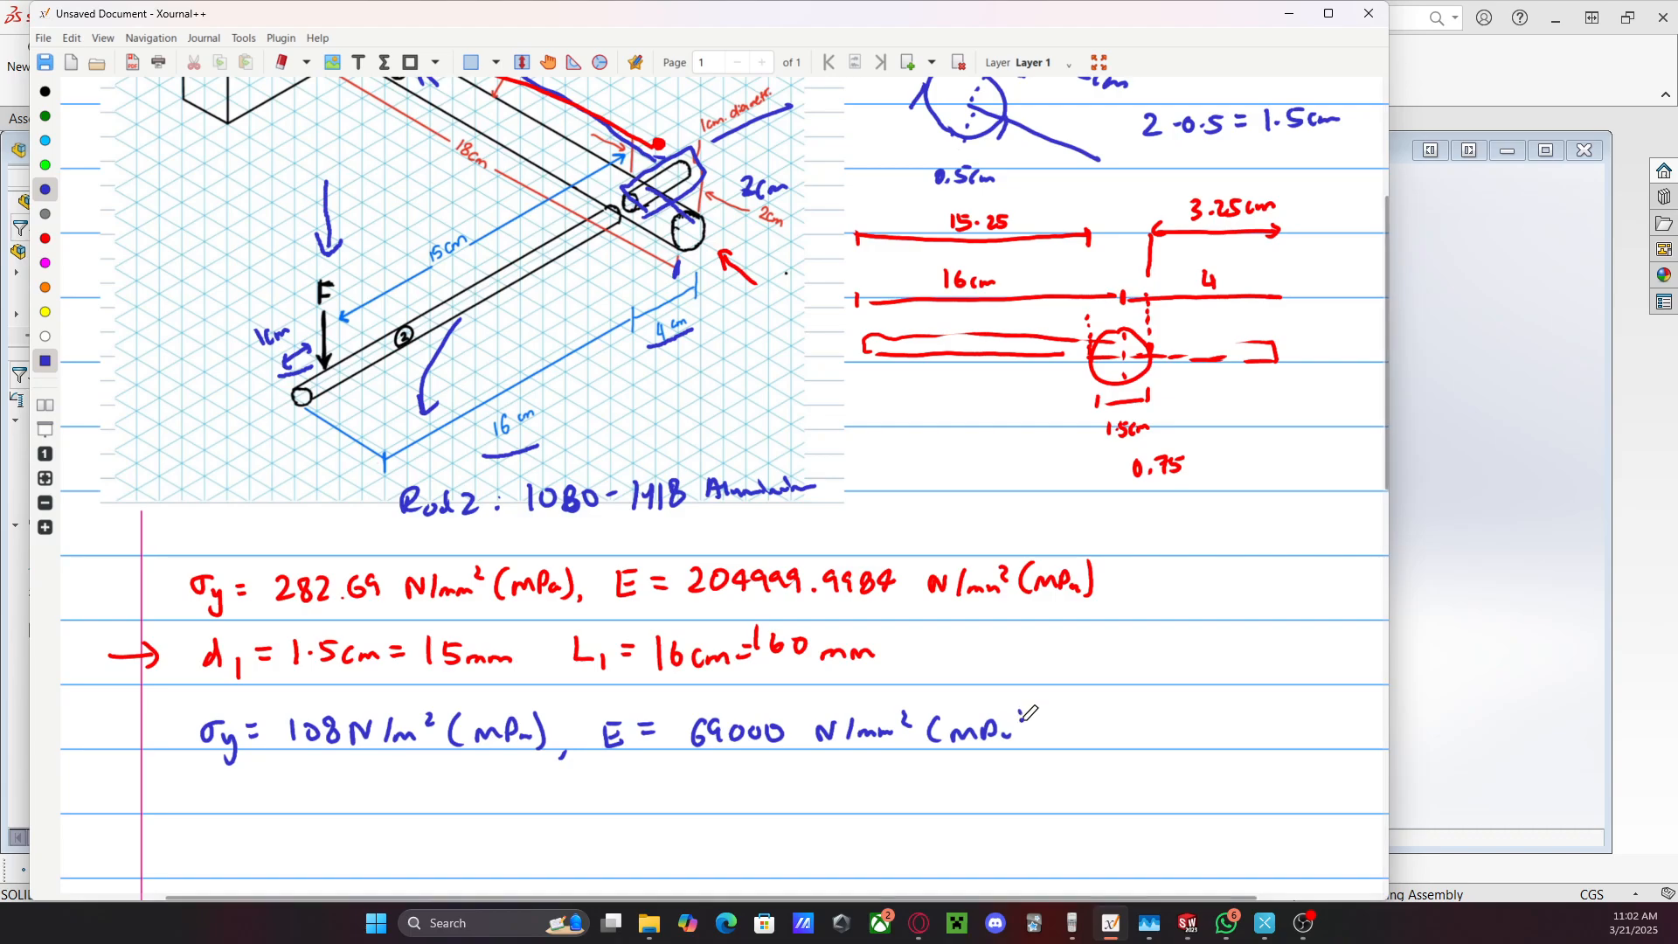
Draw a blue arrow on the next line and write Rod 2's diameter: d2 = 1.0 cm = 10 mm
mouse_move(135, 785)
left_mouse_down()
mouse_move(265, 802)
mouse_move(290, 783)
left_mouse_up()
left_click_drag(278, 794, 302, 799)
left_click(316, 797)
mouse_move(333, 783)
left_mouse_down()
mouse_move(355, 797)
mouse_move(423, 785)
left_mouse_up()
mouse_move(400, 794)
left_mouse_down()
mouse_move(458, 776)
mouse_move(547, 802)
mouse_move(605, 797)
left_mouse_up()
Underline Rod 2 in the sketch, mark its load distance with a double arrow labelled a, and write L2 = 16 cm = 160 mm
left_click_drag(618, 798, 665, 786)
left_click_drag(651, 796, 667, 793)
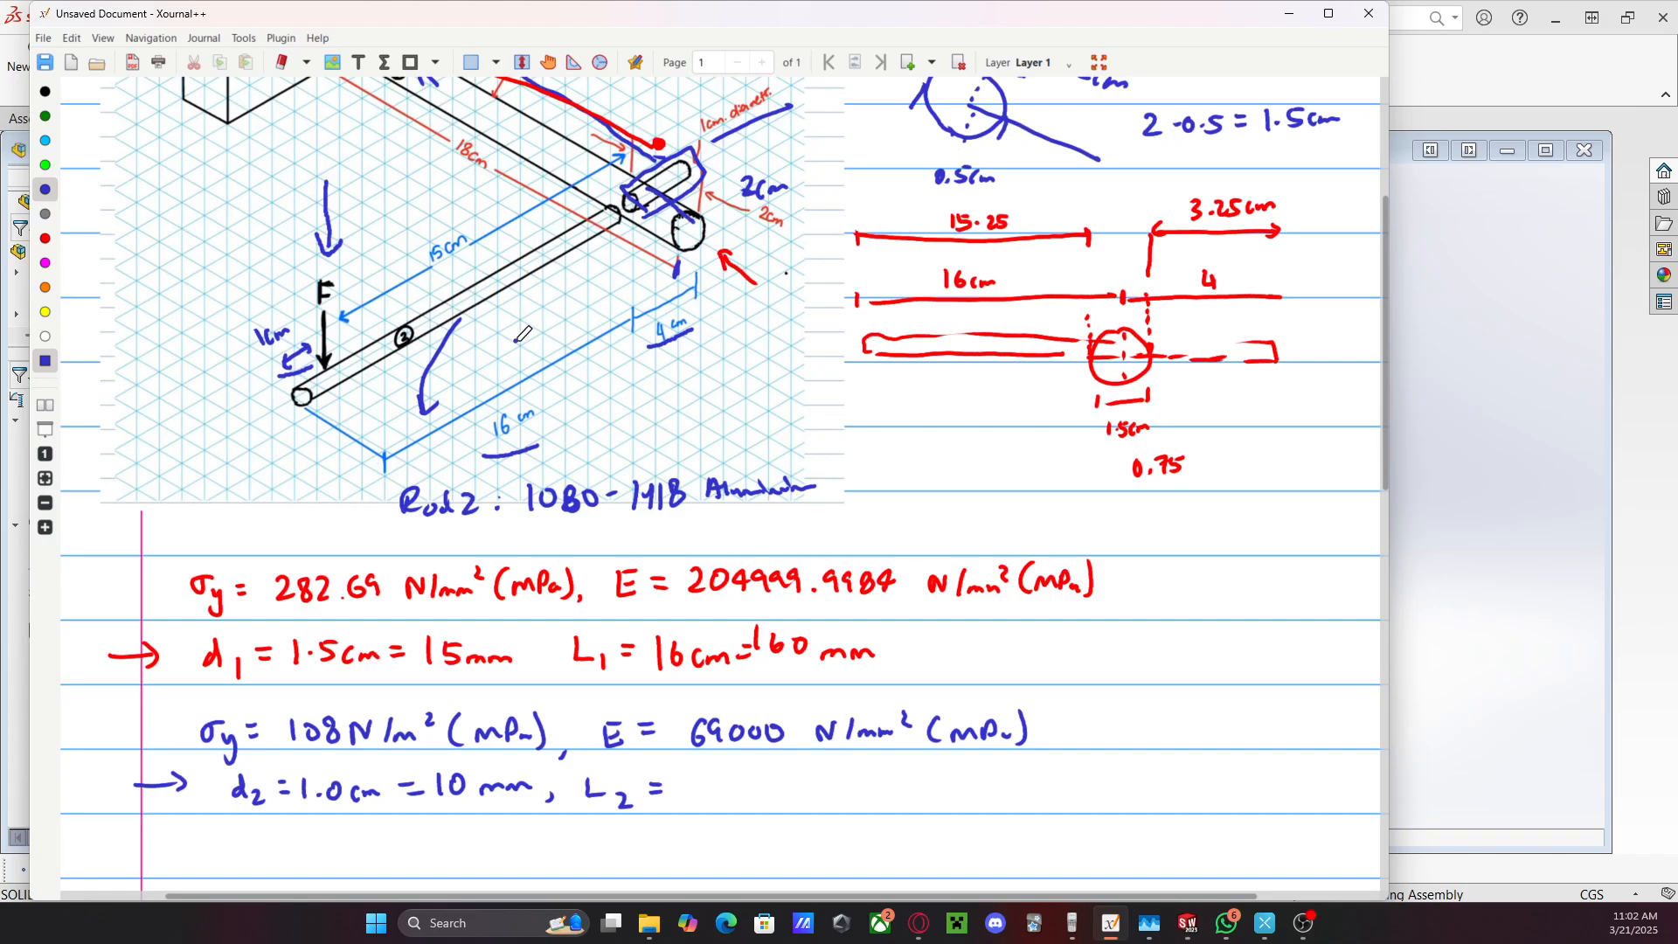
left_click_drag(315, 418, 640, 219)
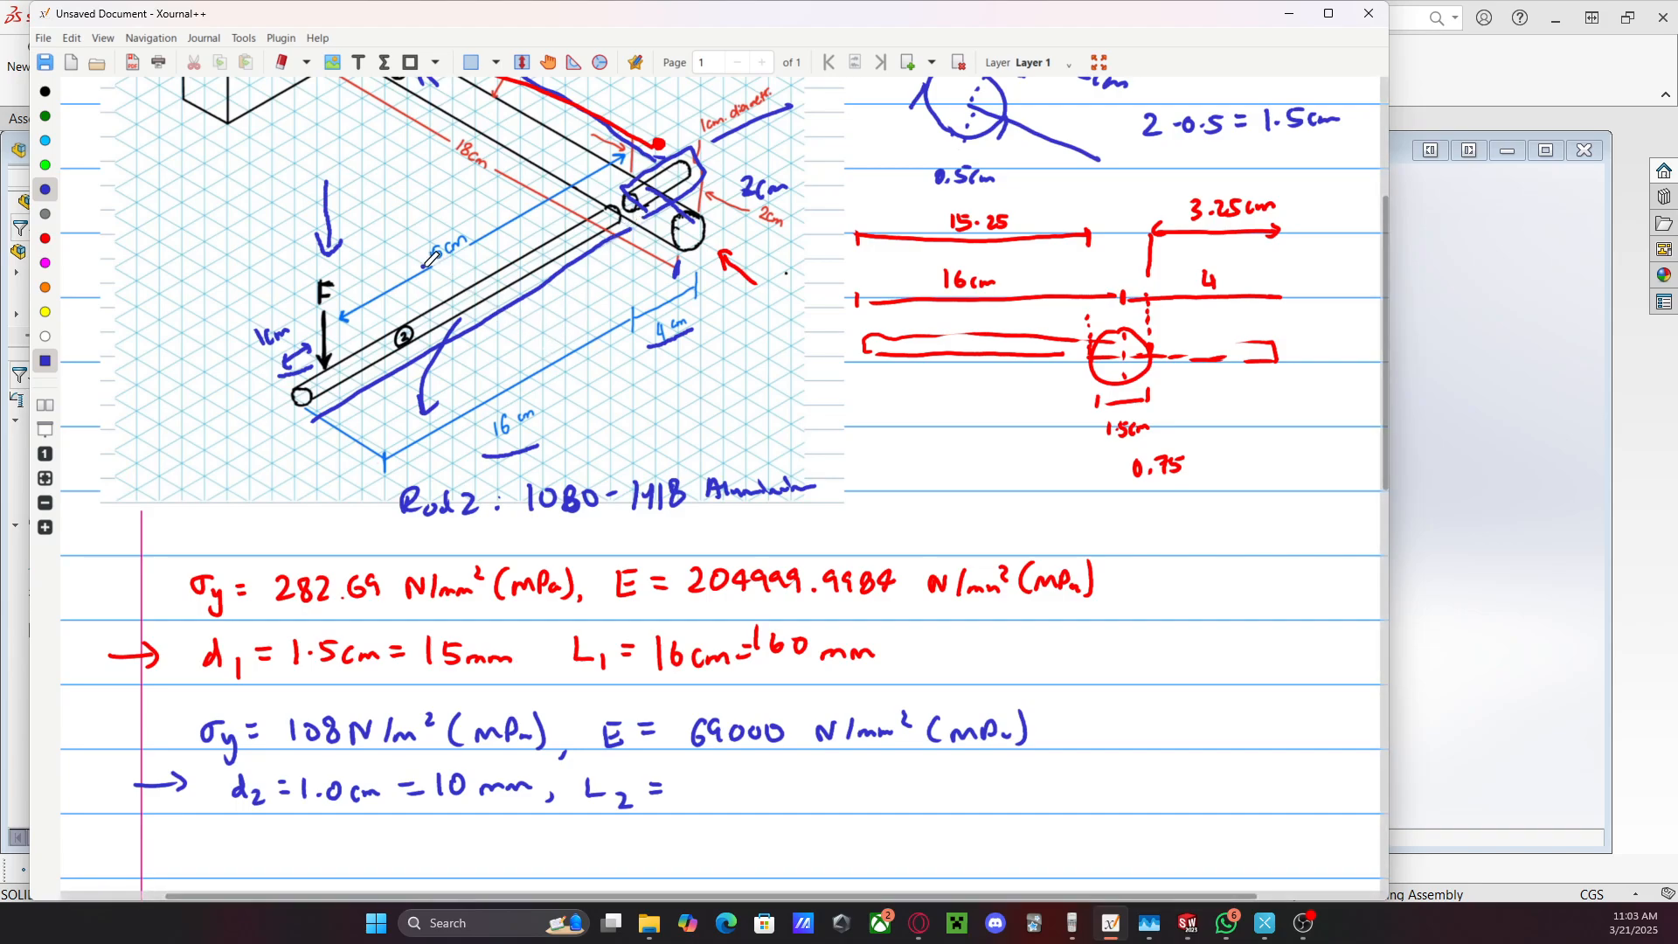
left_click_drag(354, 275, 581, 150)
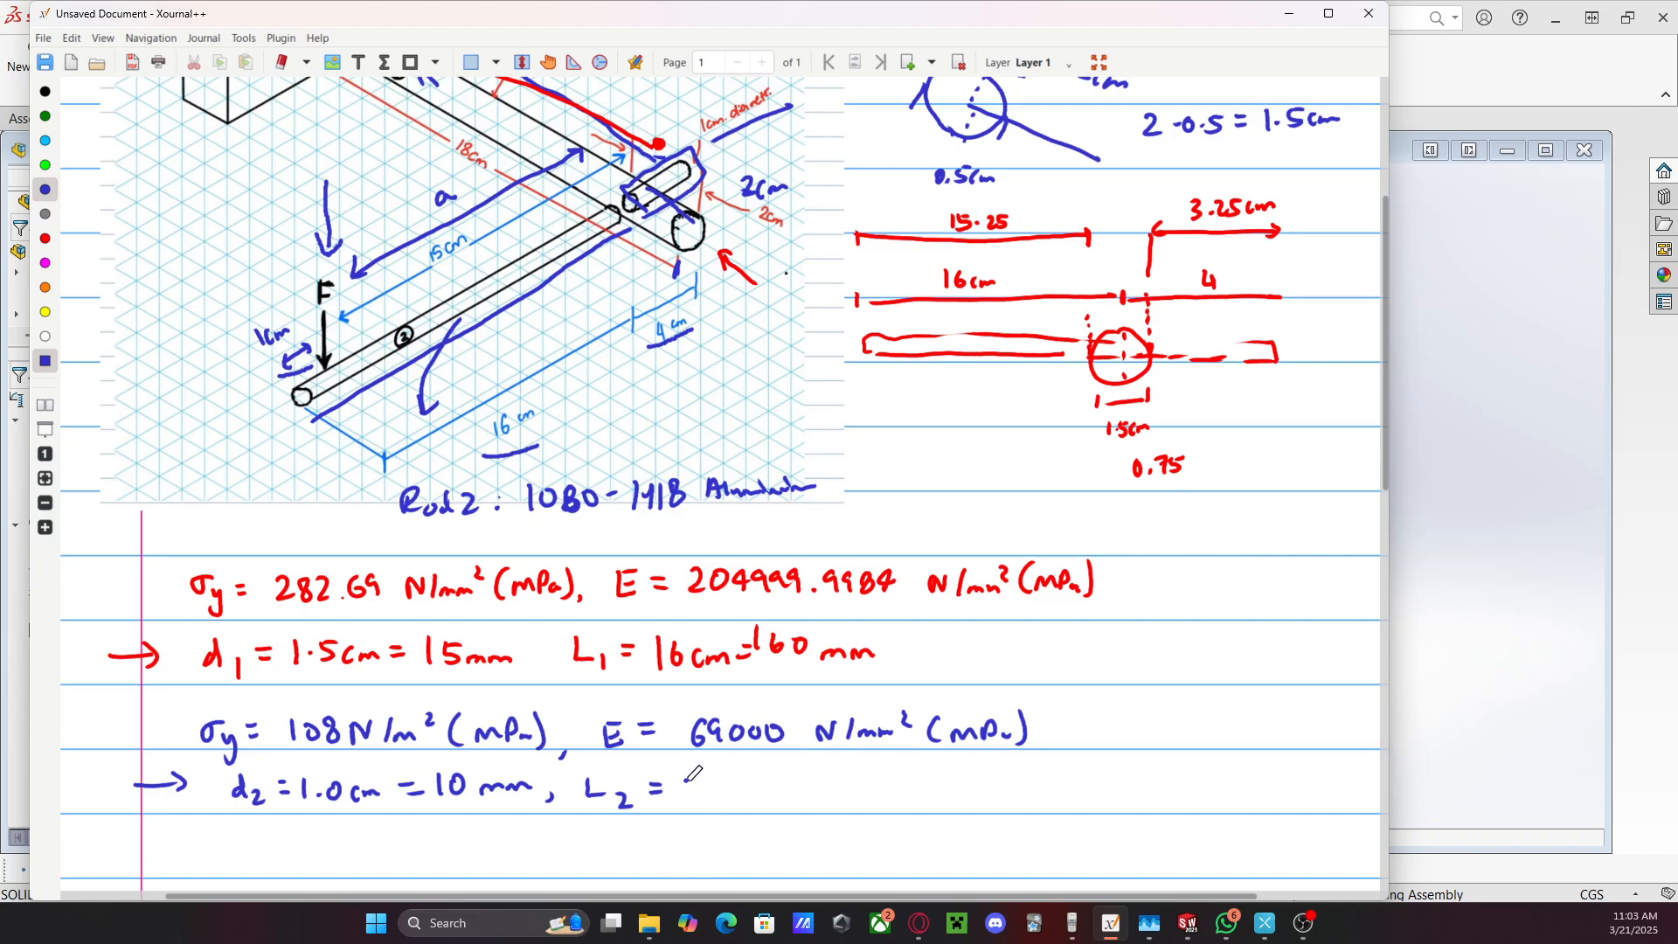
left_click_drag(689, 781, 688, 800)
mouse_move(703, 779)
left_mouse_down()
mouse_move(699, 797)
mouse_move(769, 785)
left_mouse_up()
left_click_drag(757, 794, 787, 797)
mouse_move(804, 776)
left_mouse_down()
mouse_move(801, 795)
mouse_move(817, 780)
mouse_move(879, 791)
left_mouse_up()
Add the load distance at the end of the Rod 2 line: a = 15 cm = 150 mm
mouse_move(892, 790)
left_mouse_down()
mouse_move(946, 797)
mouse_move(970, 781)
left_mouse_up()
left_click_drag(959, 792, 983, 797)
mouse_move(1001, 776)
left_mouse_down()
mouse_move(997, 796)
mouse_move(1024, 792)
left_mouse_up()
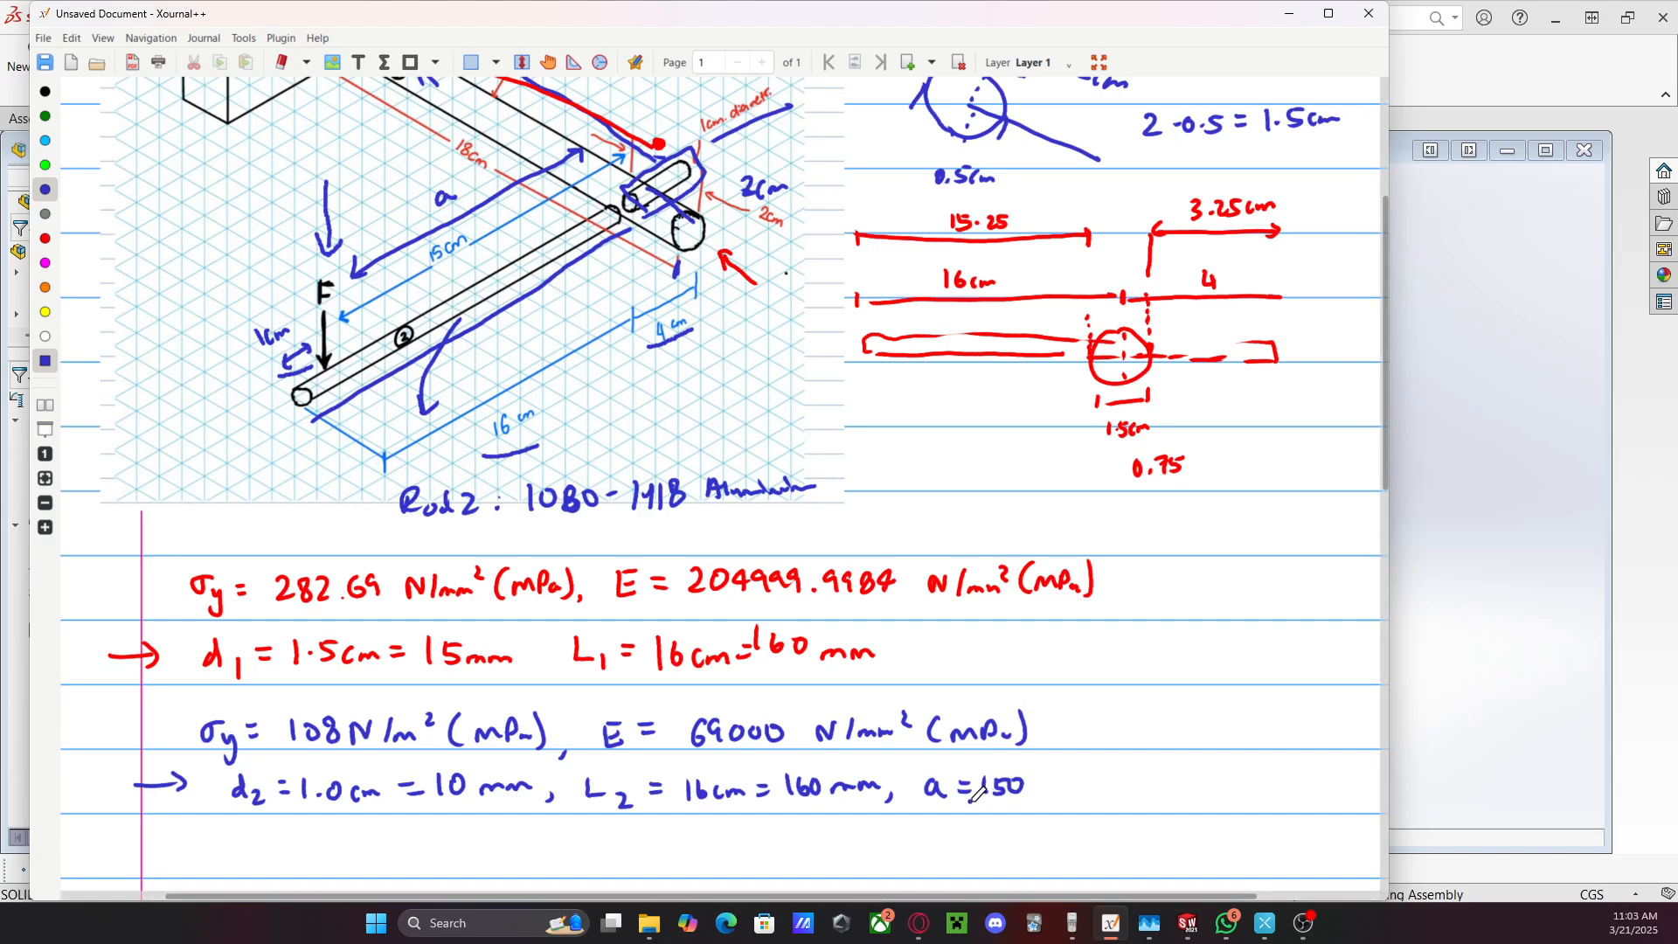
key("ctrl+z")
key("ctrl+z")
left_click_drag(998, 781, 995, 797)
left_click_drag(999, 780, 1076, 796)
left_click_drag(1093, 778, 1090, 796)
left_click_drag(1094, 780, 1103, 779)
left_click_drag(1111, 780, 1177, 789)
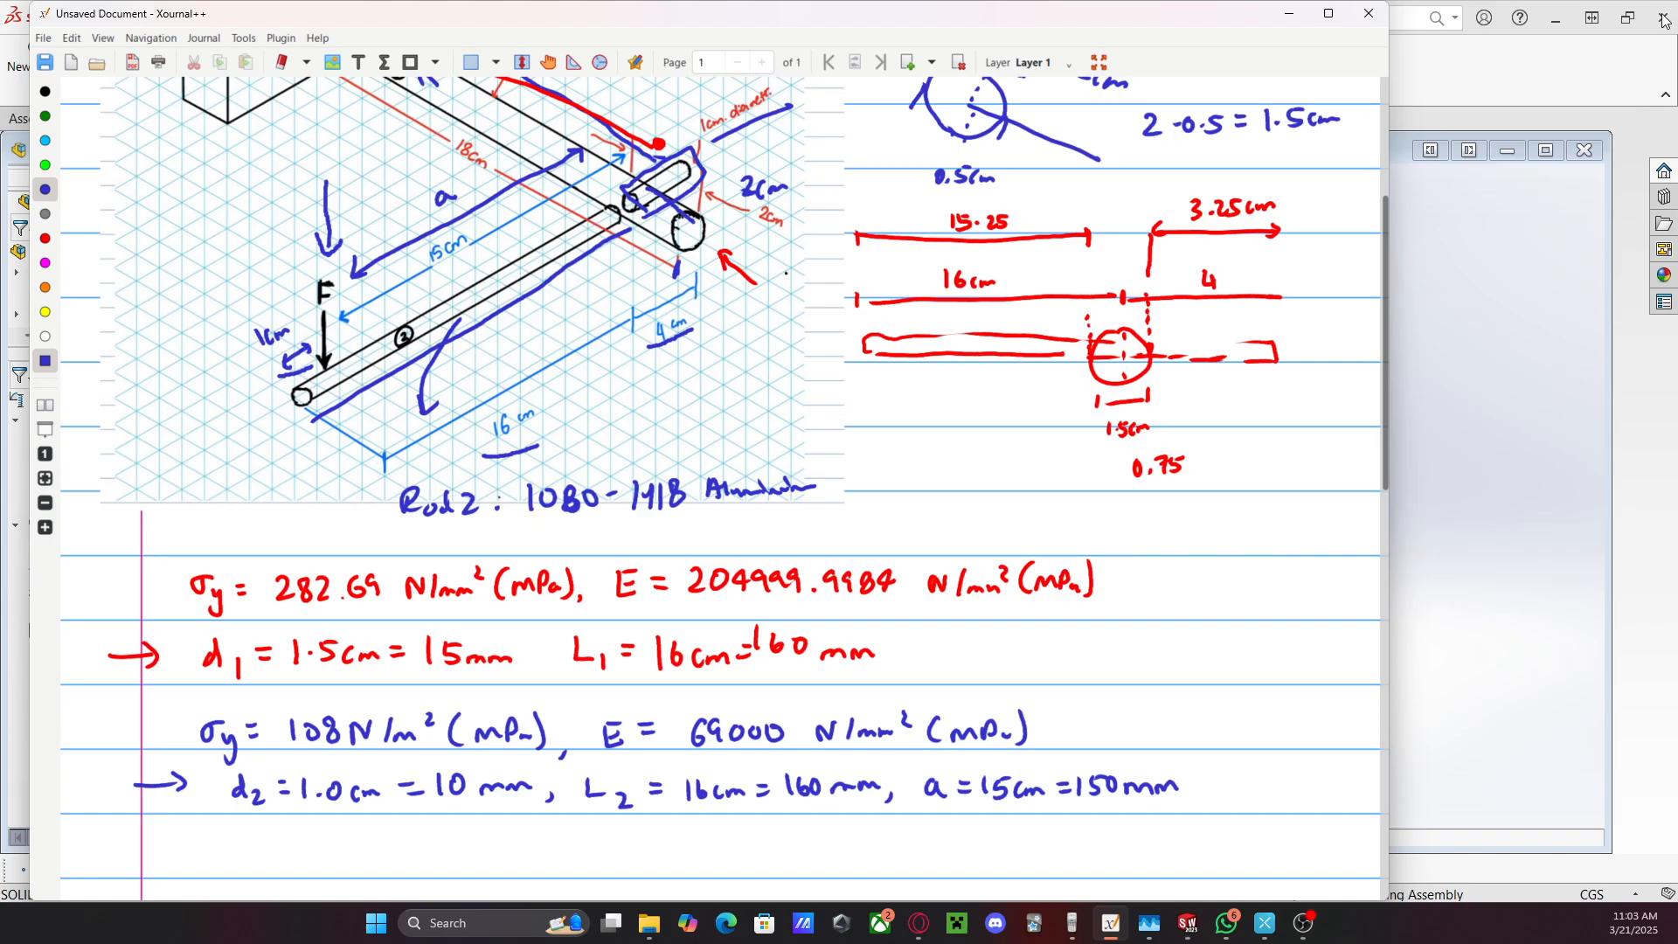
left_click_drag(377, 154, 406, 174)
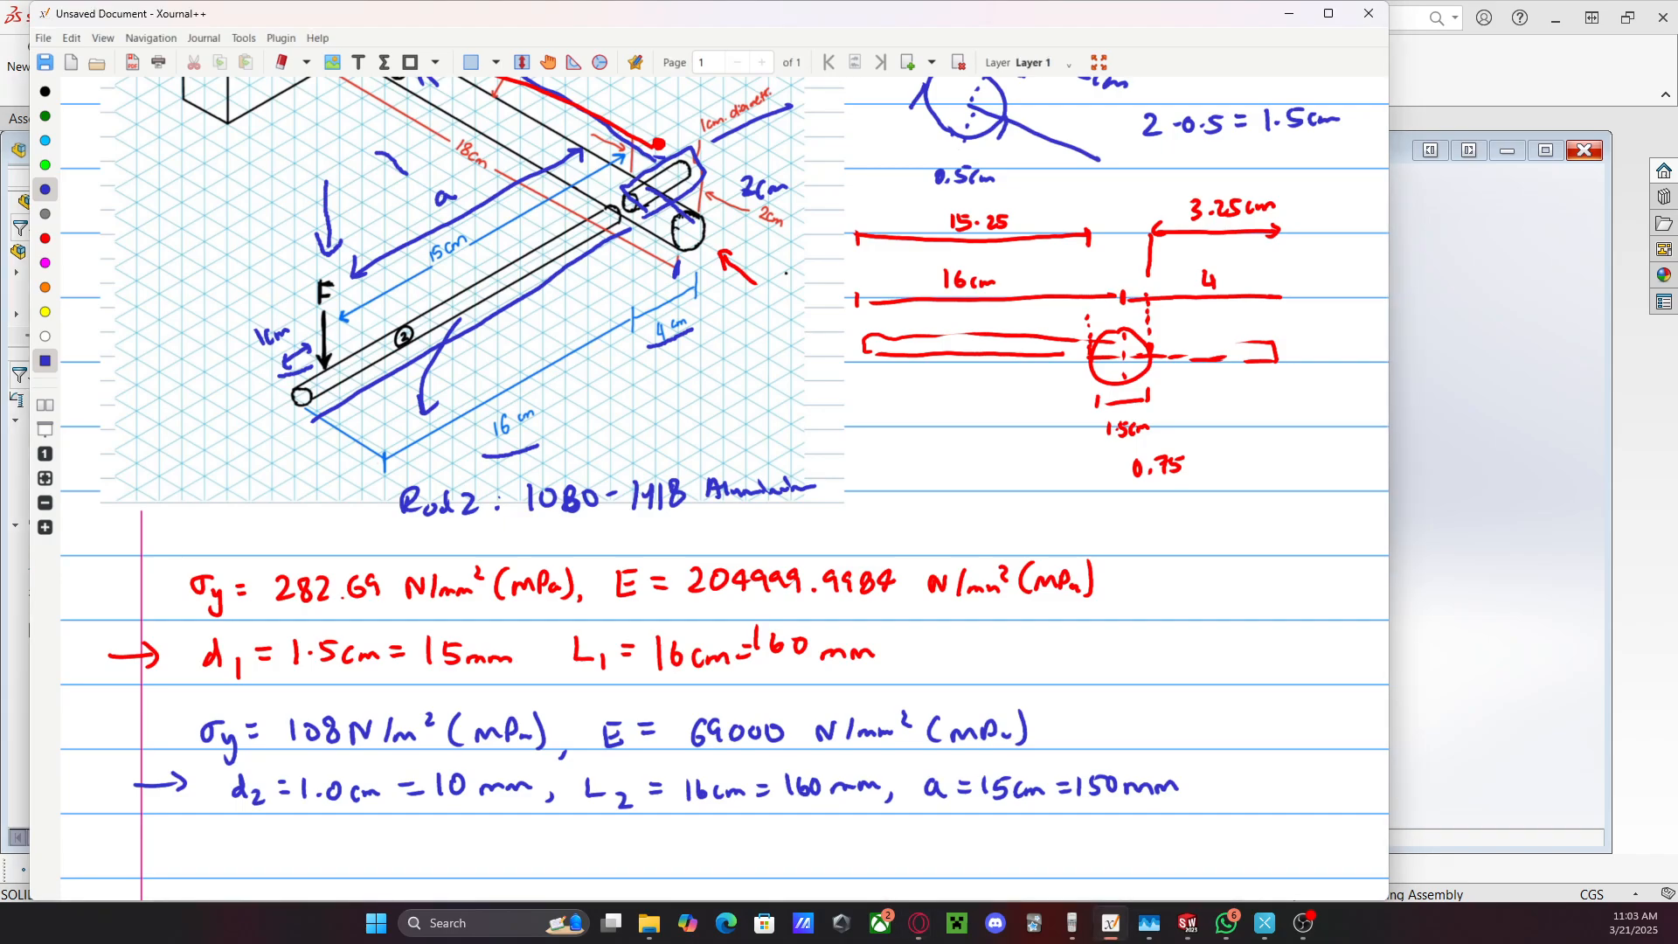
key("ctrl+s")
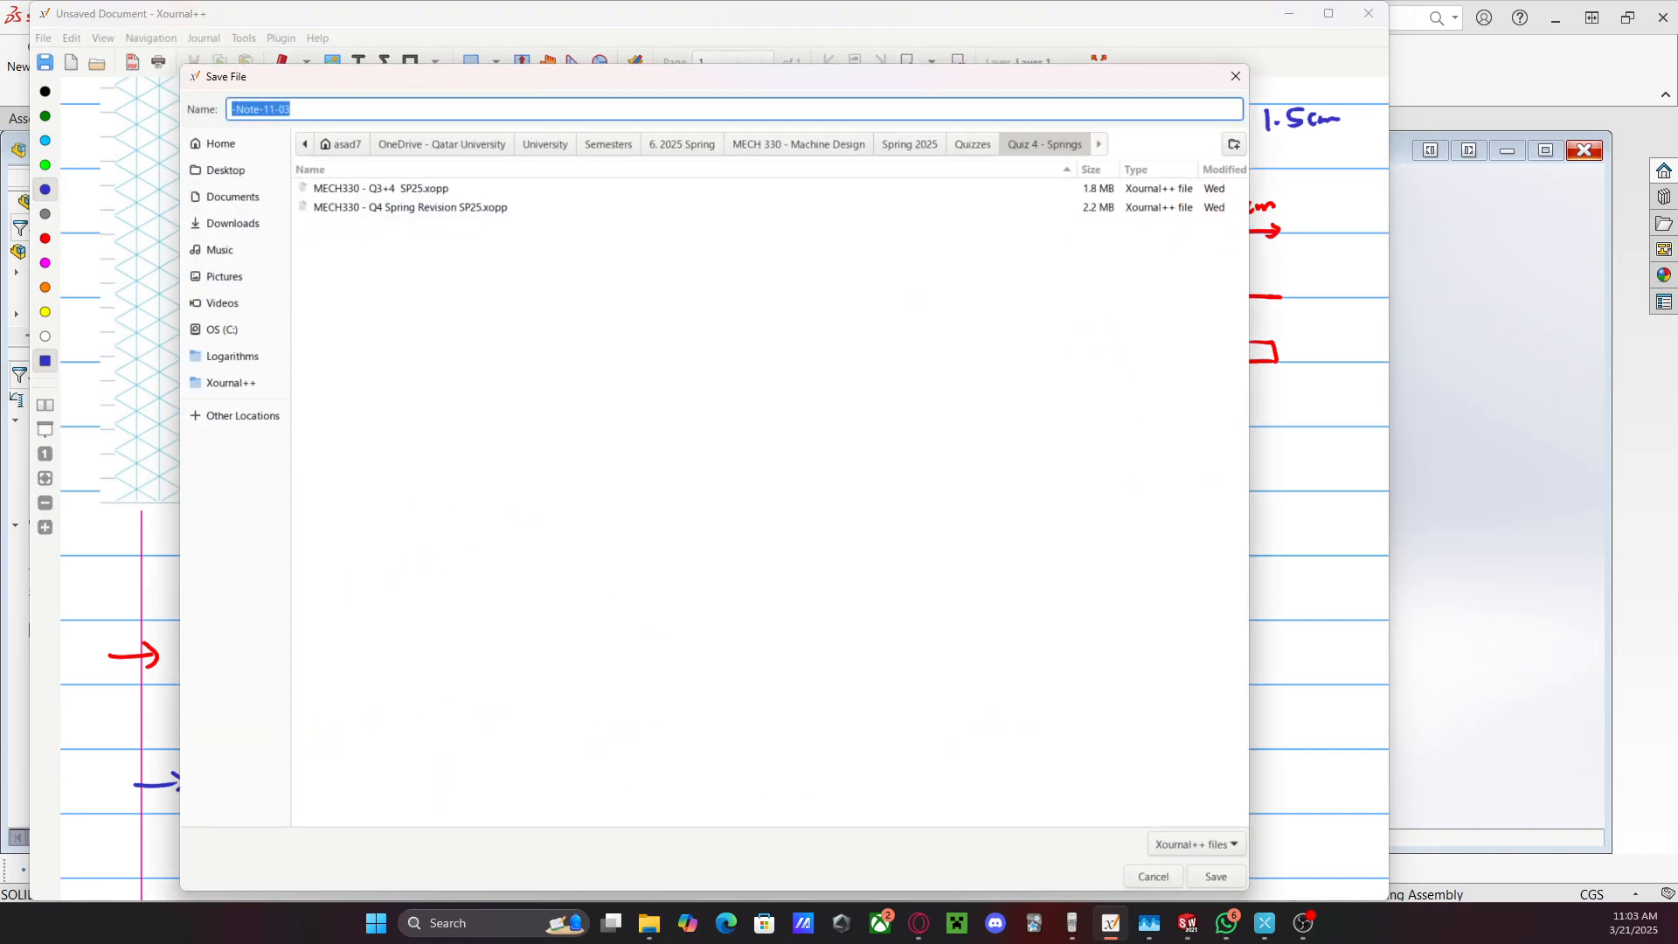
left_click(1236, 77)
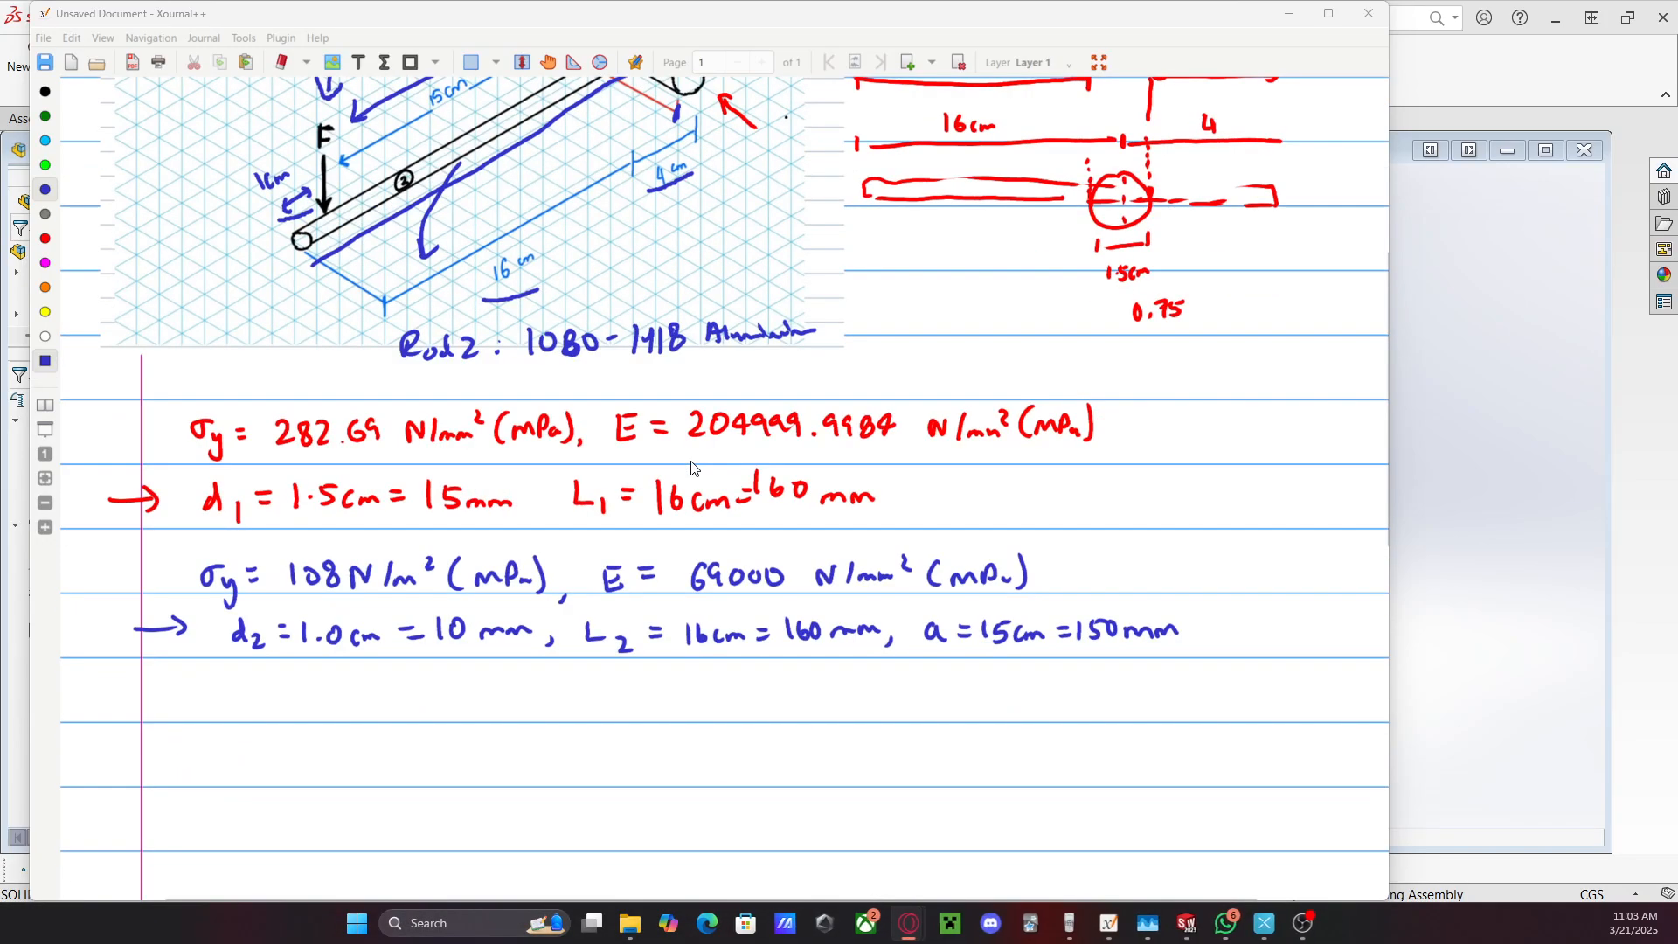
Paste the "Cantilever—intermediate load" reference image, shrink it, and place it below the Rod 2 values, leaving writing space beside it
scroll(693, 468, "down", 8)
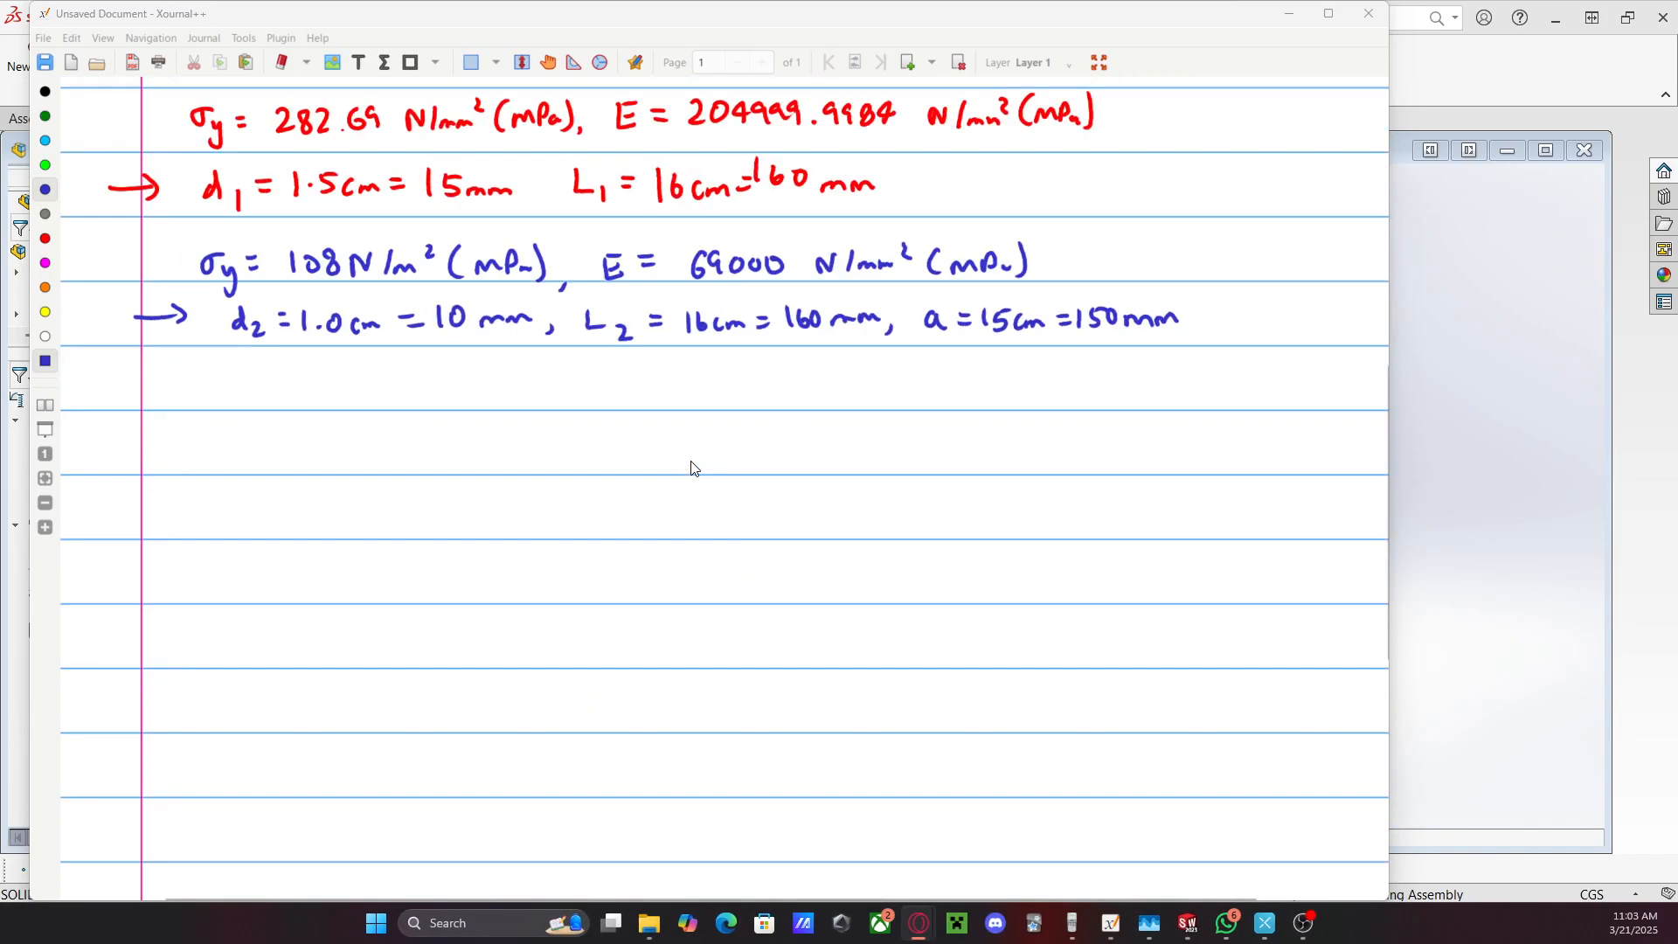
key("ctrl+v")
scroll(483, 337, "up", 3)
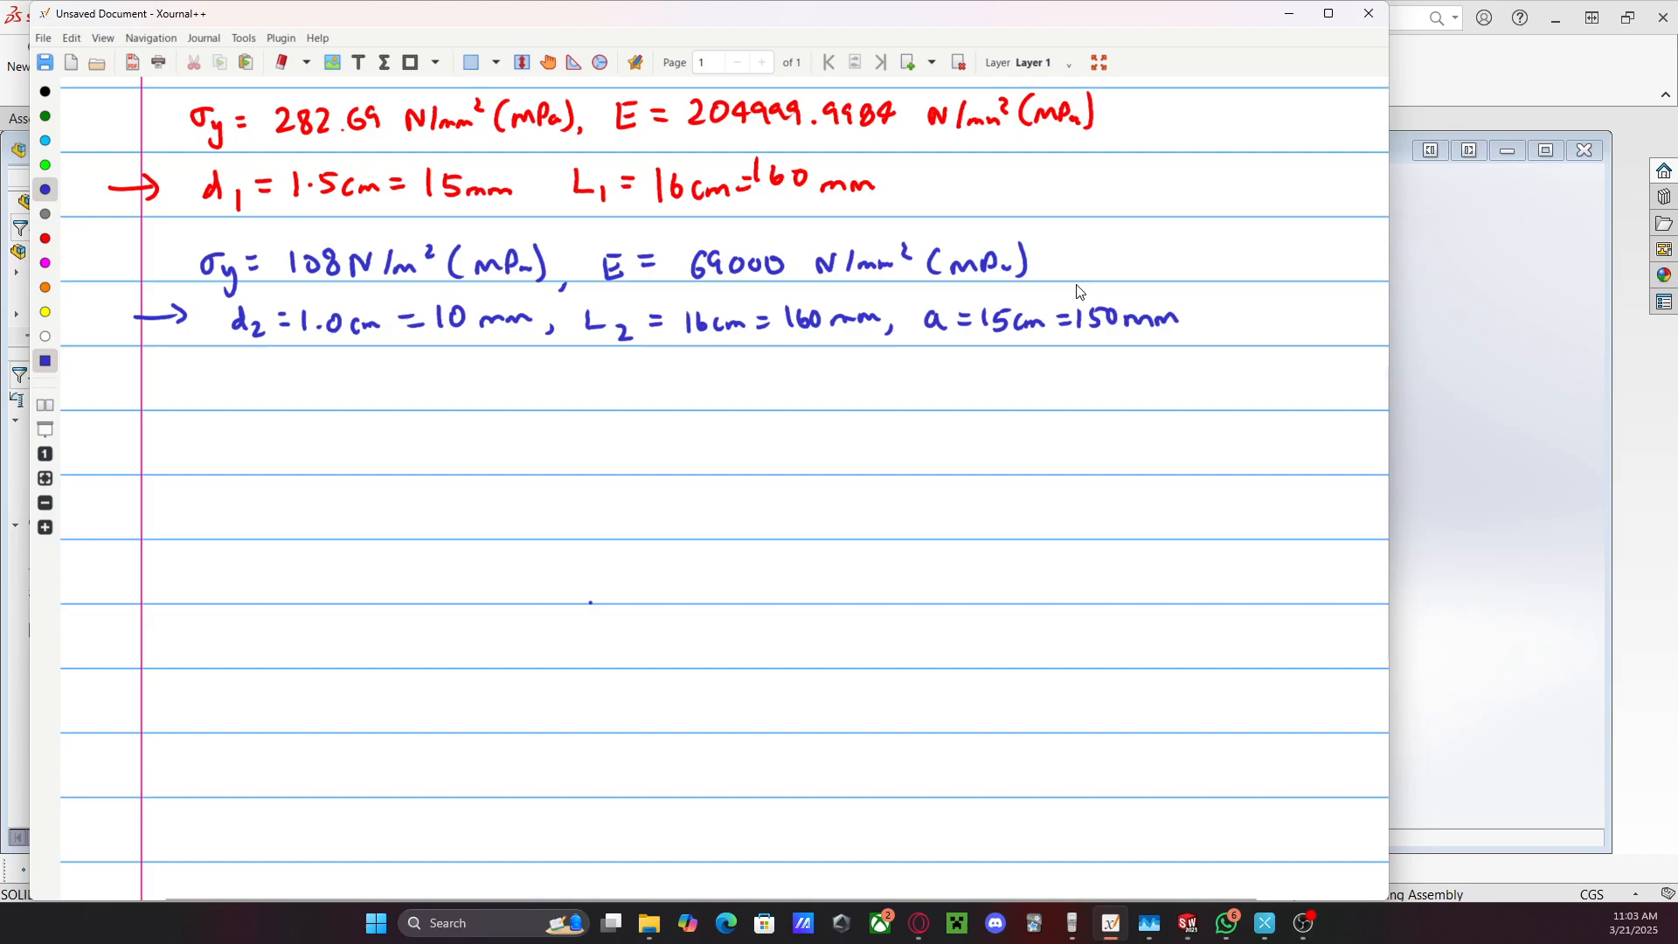
key("ctrl+v")
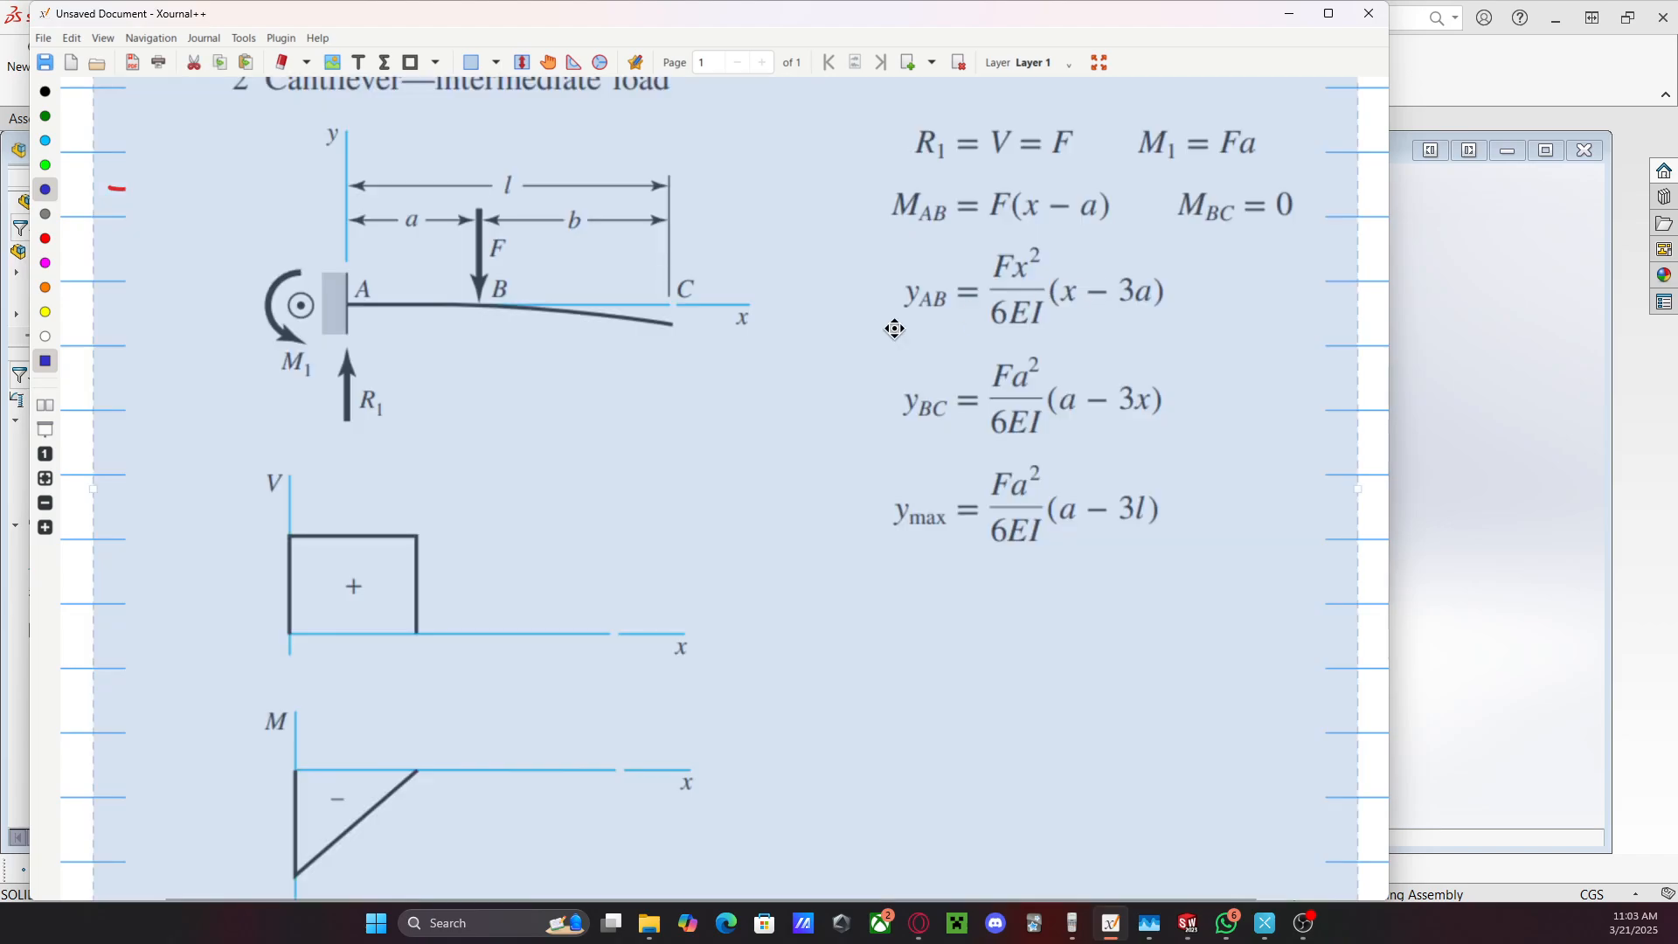
left_click_drag(1277, 220, 1211, 470)
scroll(577, 699, "up", 2)
scroll(564, 663, "down", 4)
left_click(1335, 537)
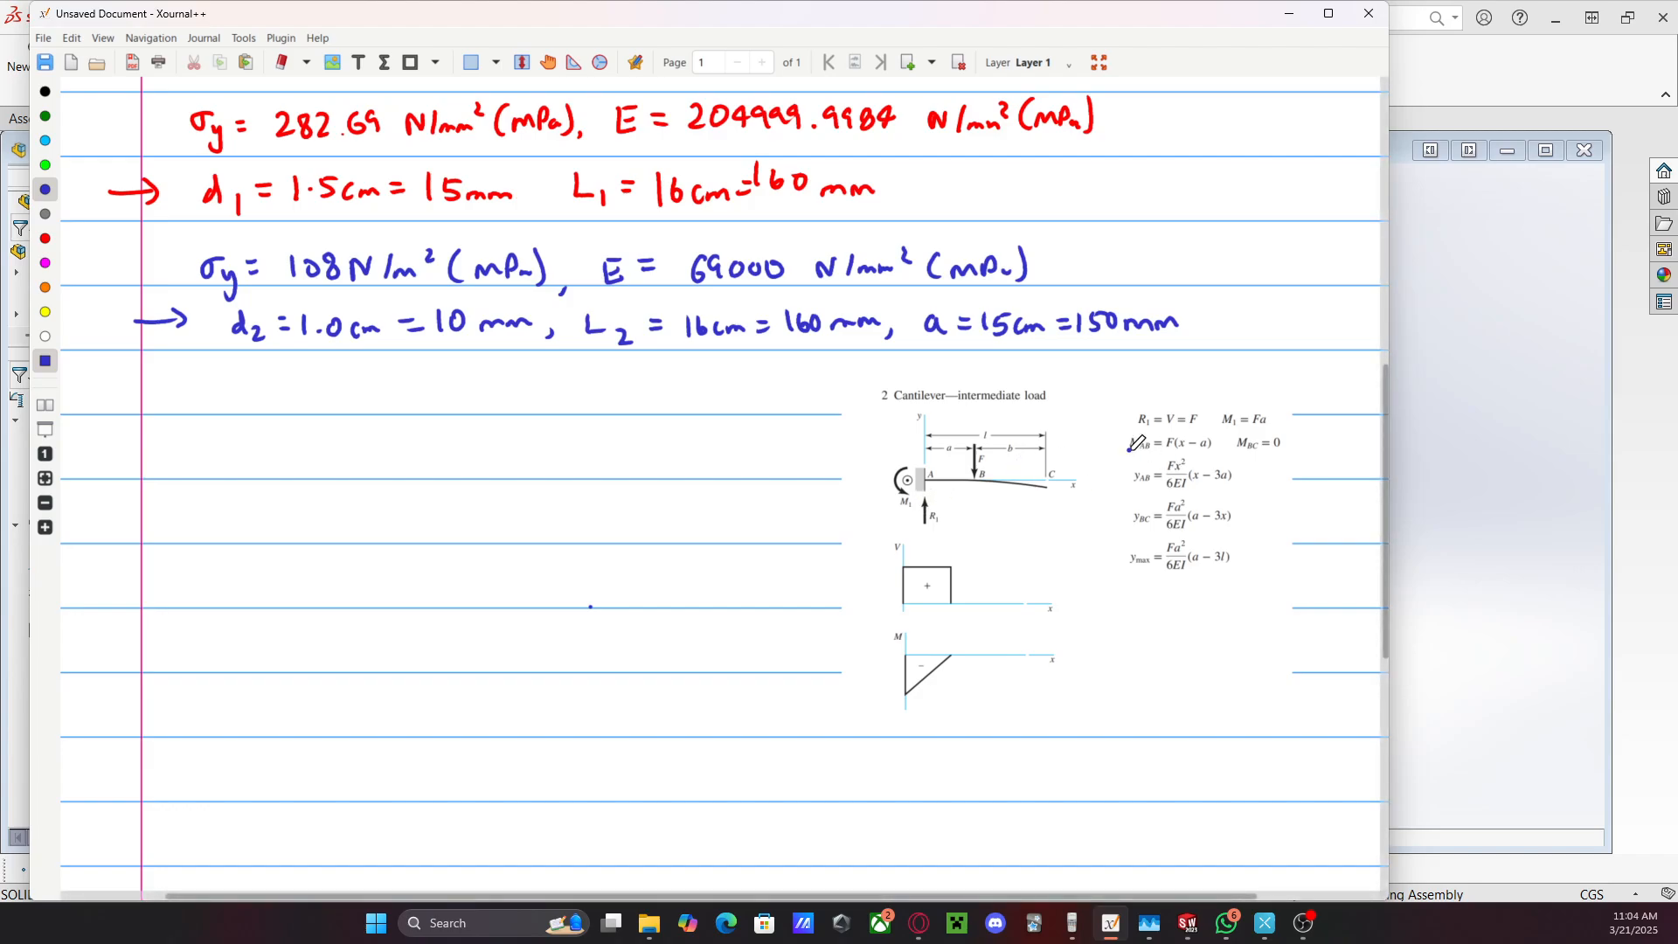
Point a blue arrow at the ymax formula and write the deflection equation in green: δ = Fa²(a − 3l) / 6EI
left_click_drag(1072, 560, 1092, 571)
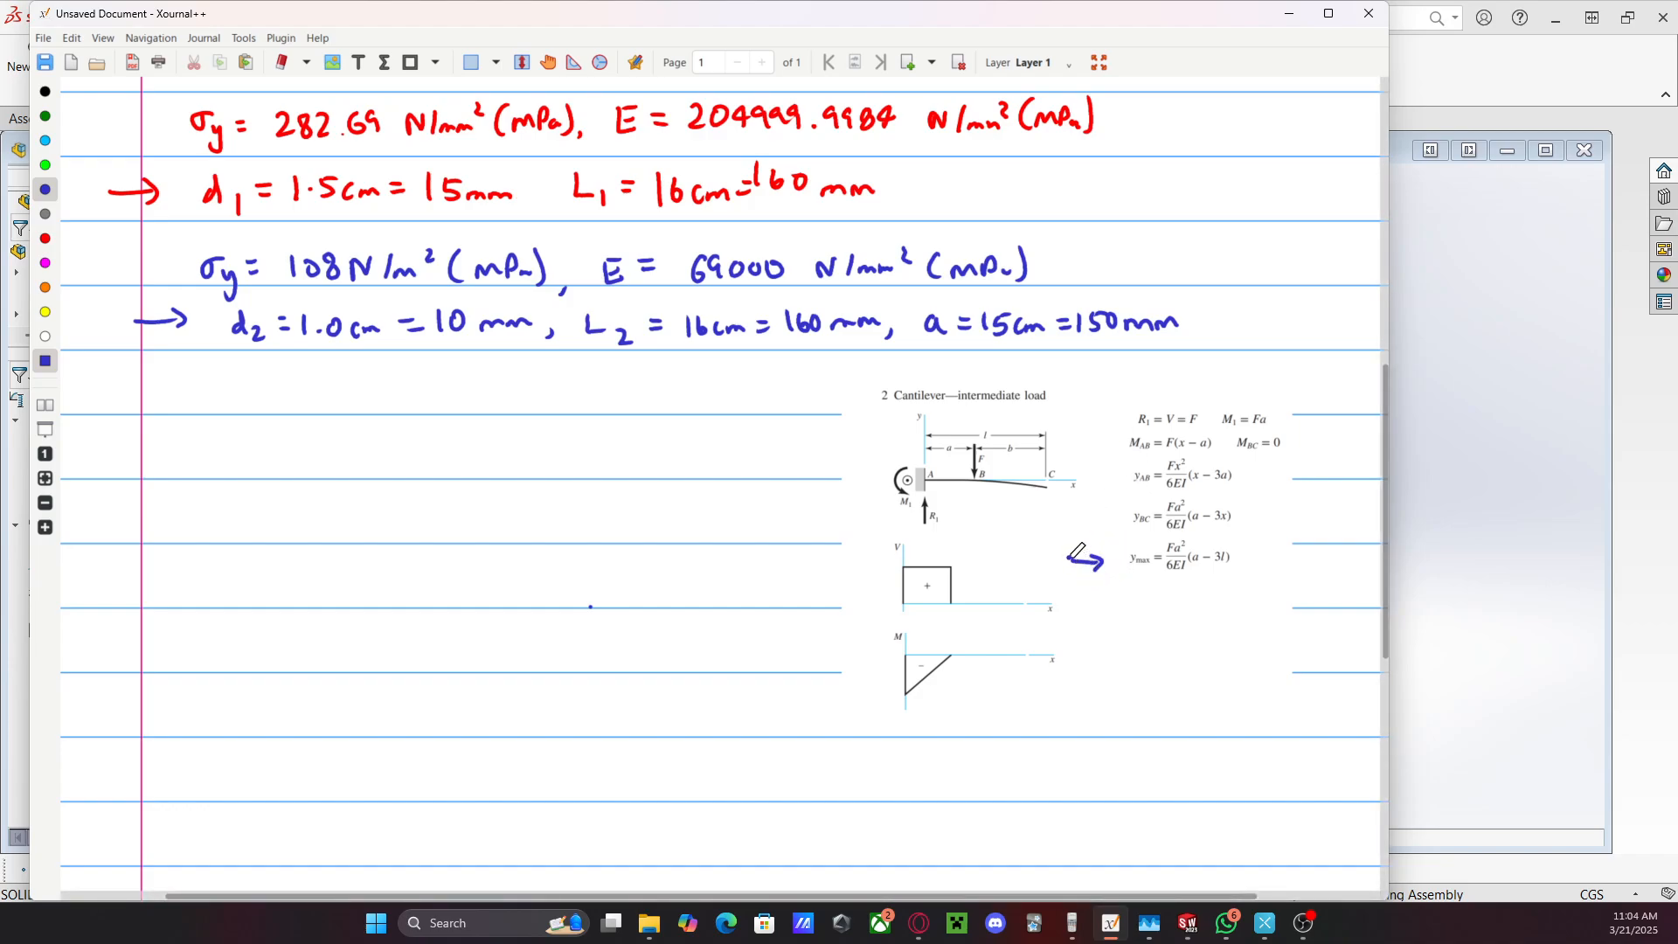
left_click(44, 237)
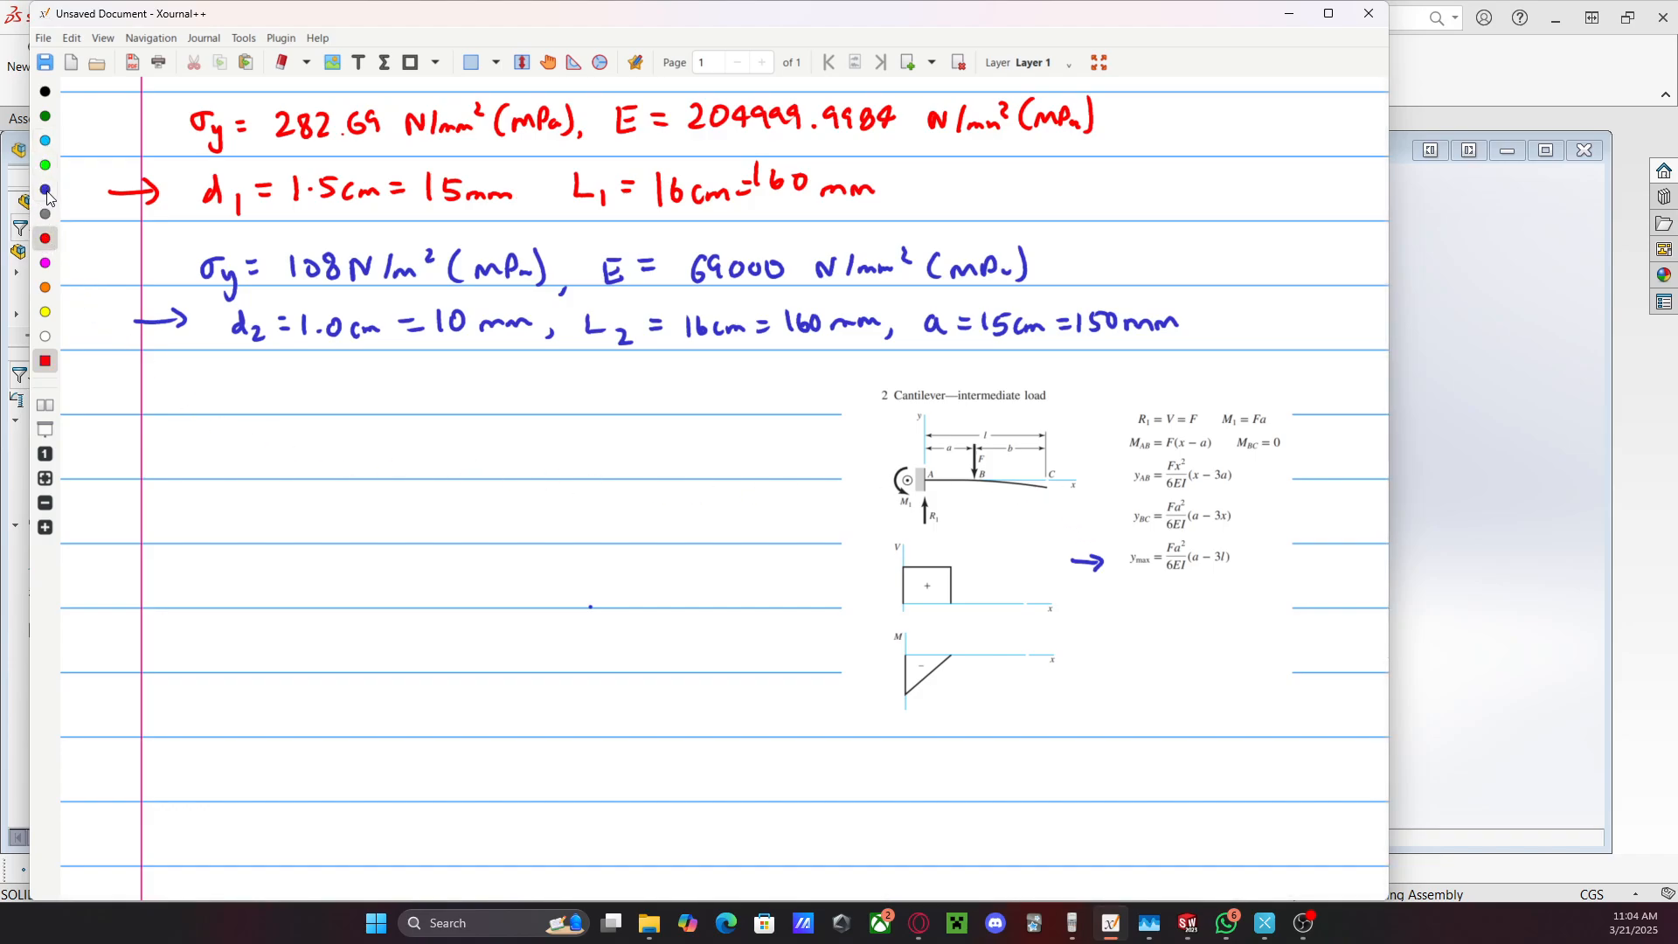
left_click(44, 116)
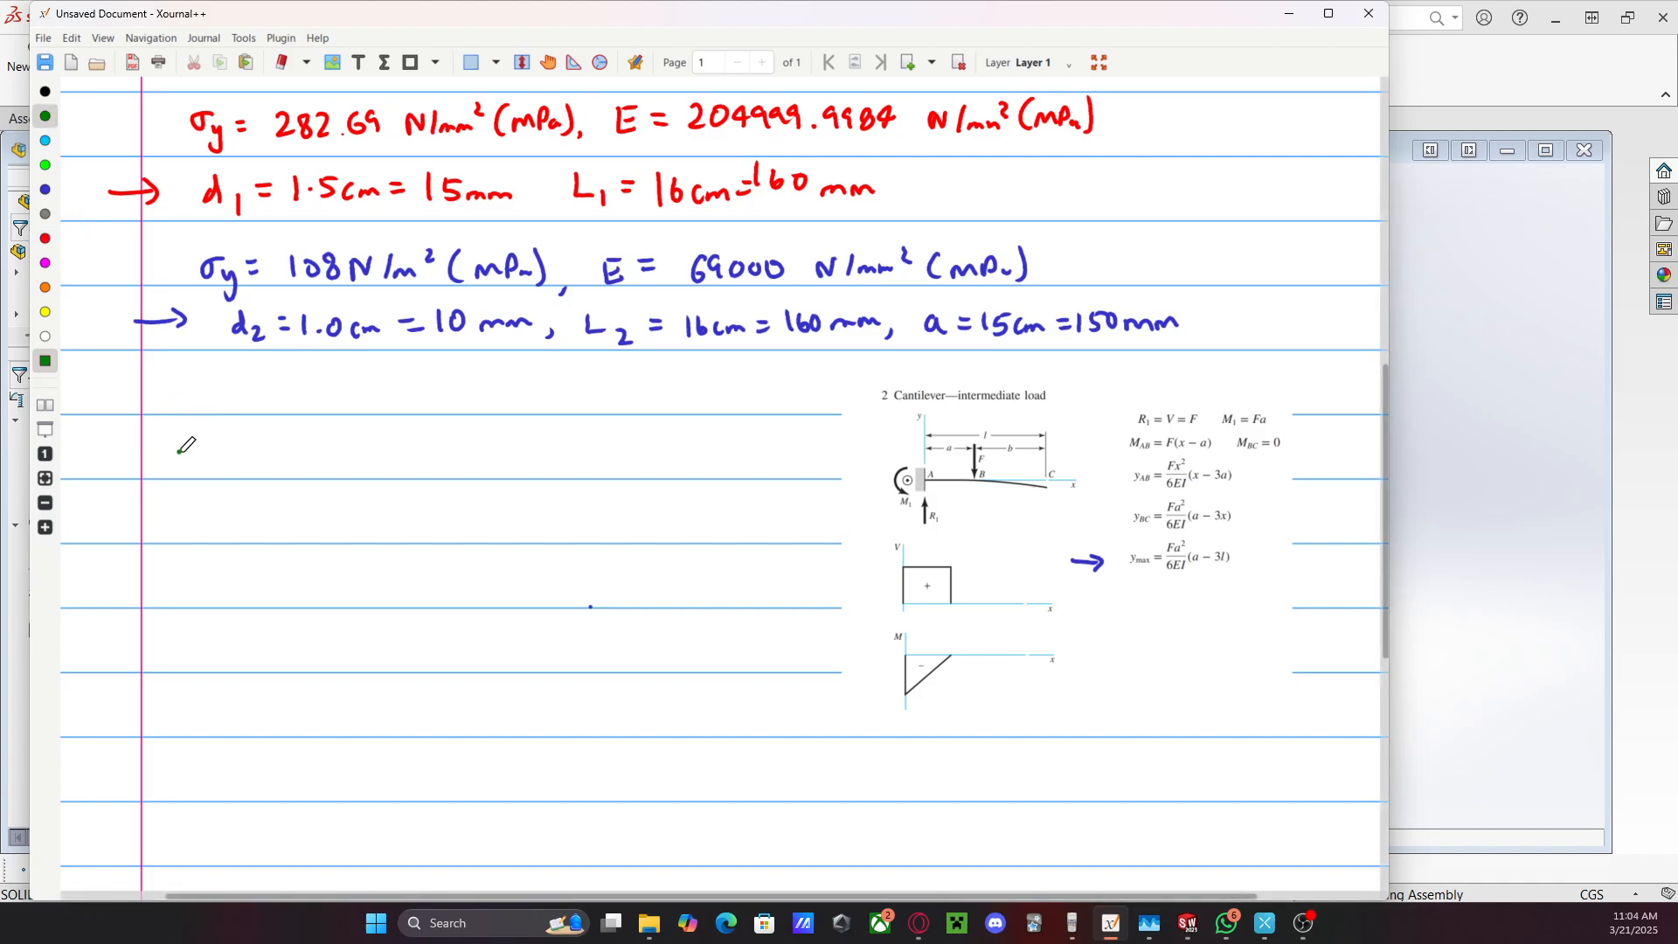
mouse_move(196, 432)
left_mouse_down()
mouse_move(187, 455)
mouse_move(266, 439)
mouse_move(326, 472)
mouse_move(458, 475)
left_mouse_up()
left_click_drag(244, 479, 480, 477)
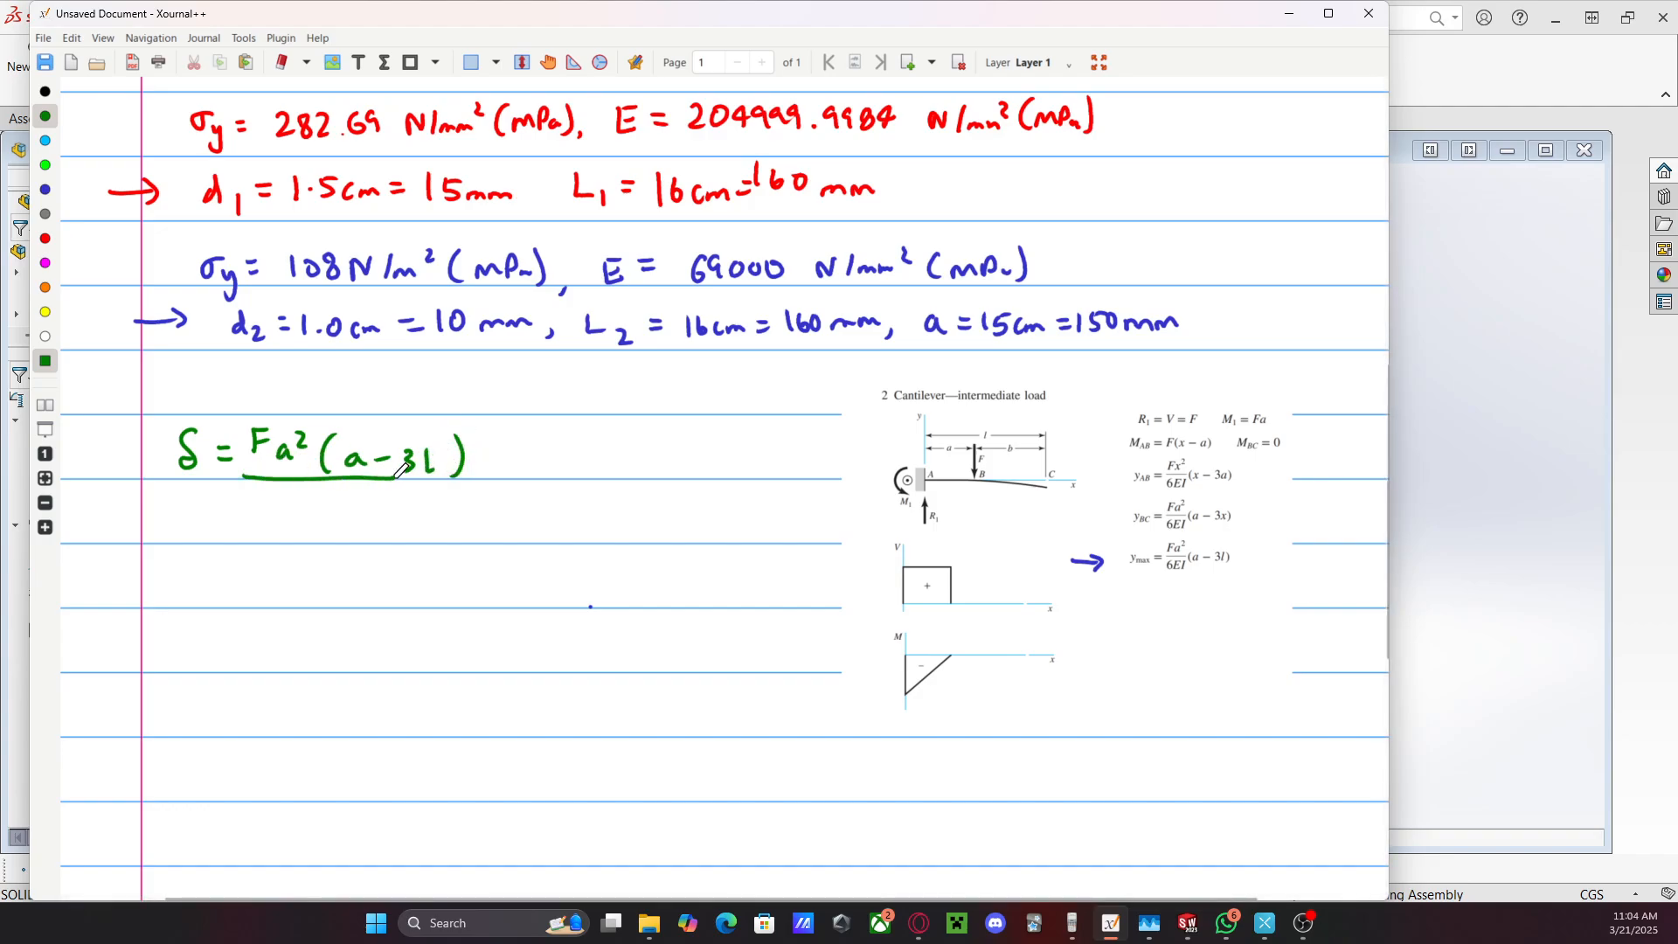
mouse_move(323, 498)
left_mouse_down()
mouse_move(313, 514)
mouse_move(349, 521)
mouse_move(372, 498)
mouse_move(374, 520)
left_mouse_up()
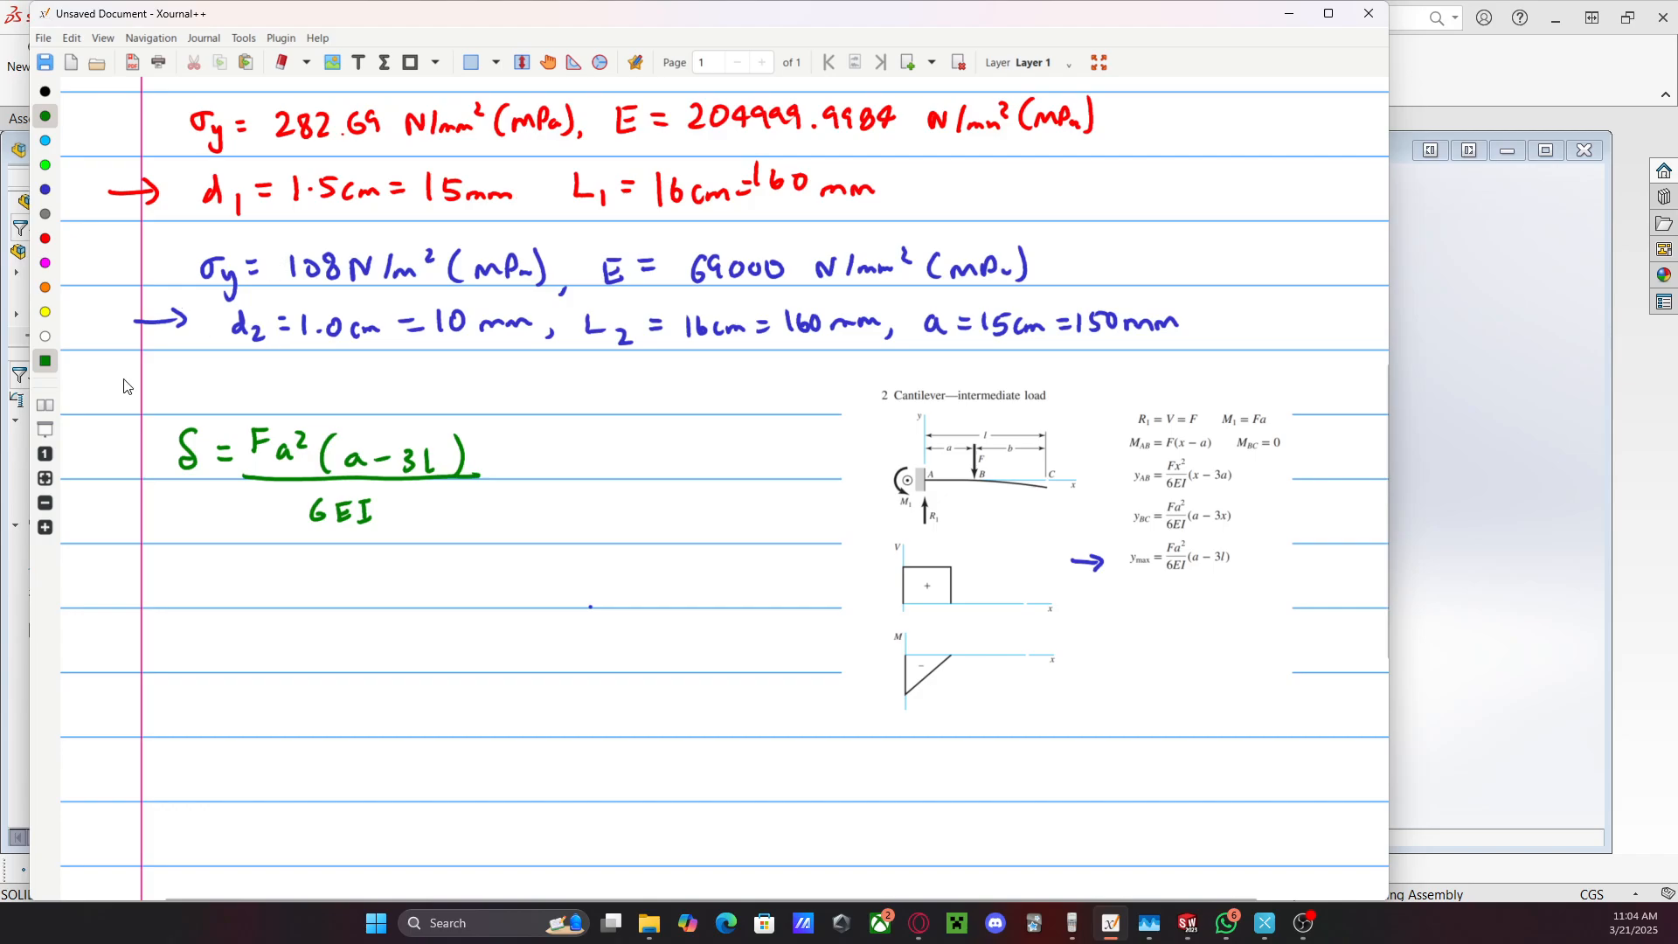
Below the deflection equation, write the red heading "Bending stress:" followed by the formula σ = Mc / I
scroll(266, 358, "down", 3)
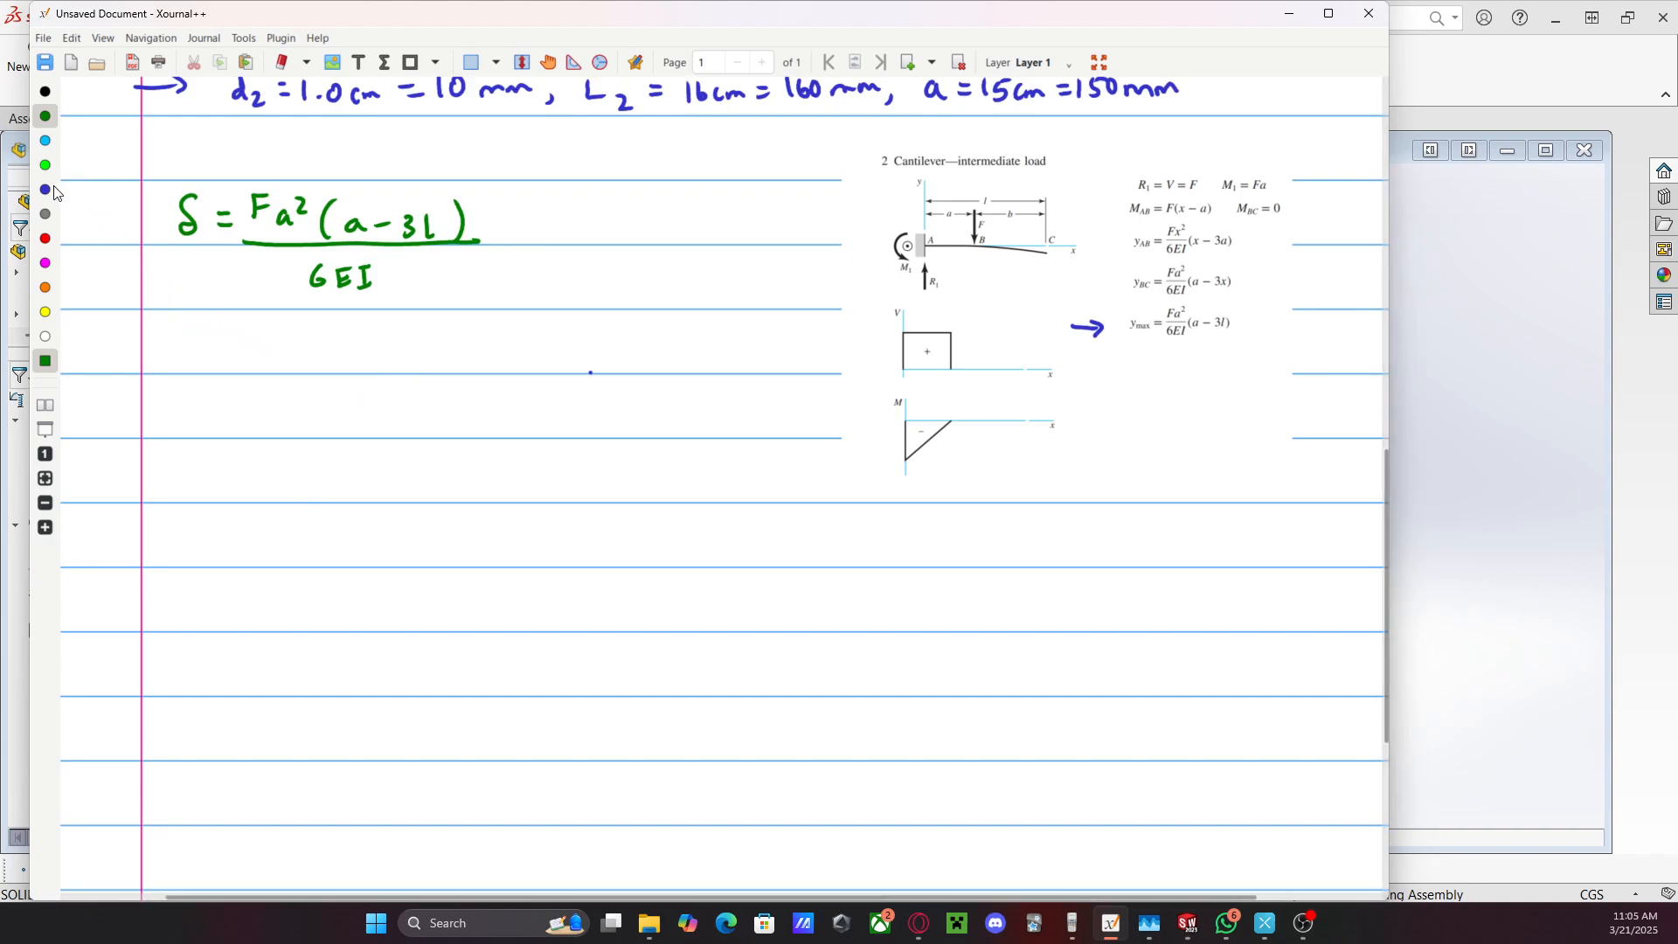
left_click(44, 238)
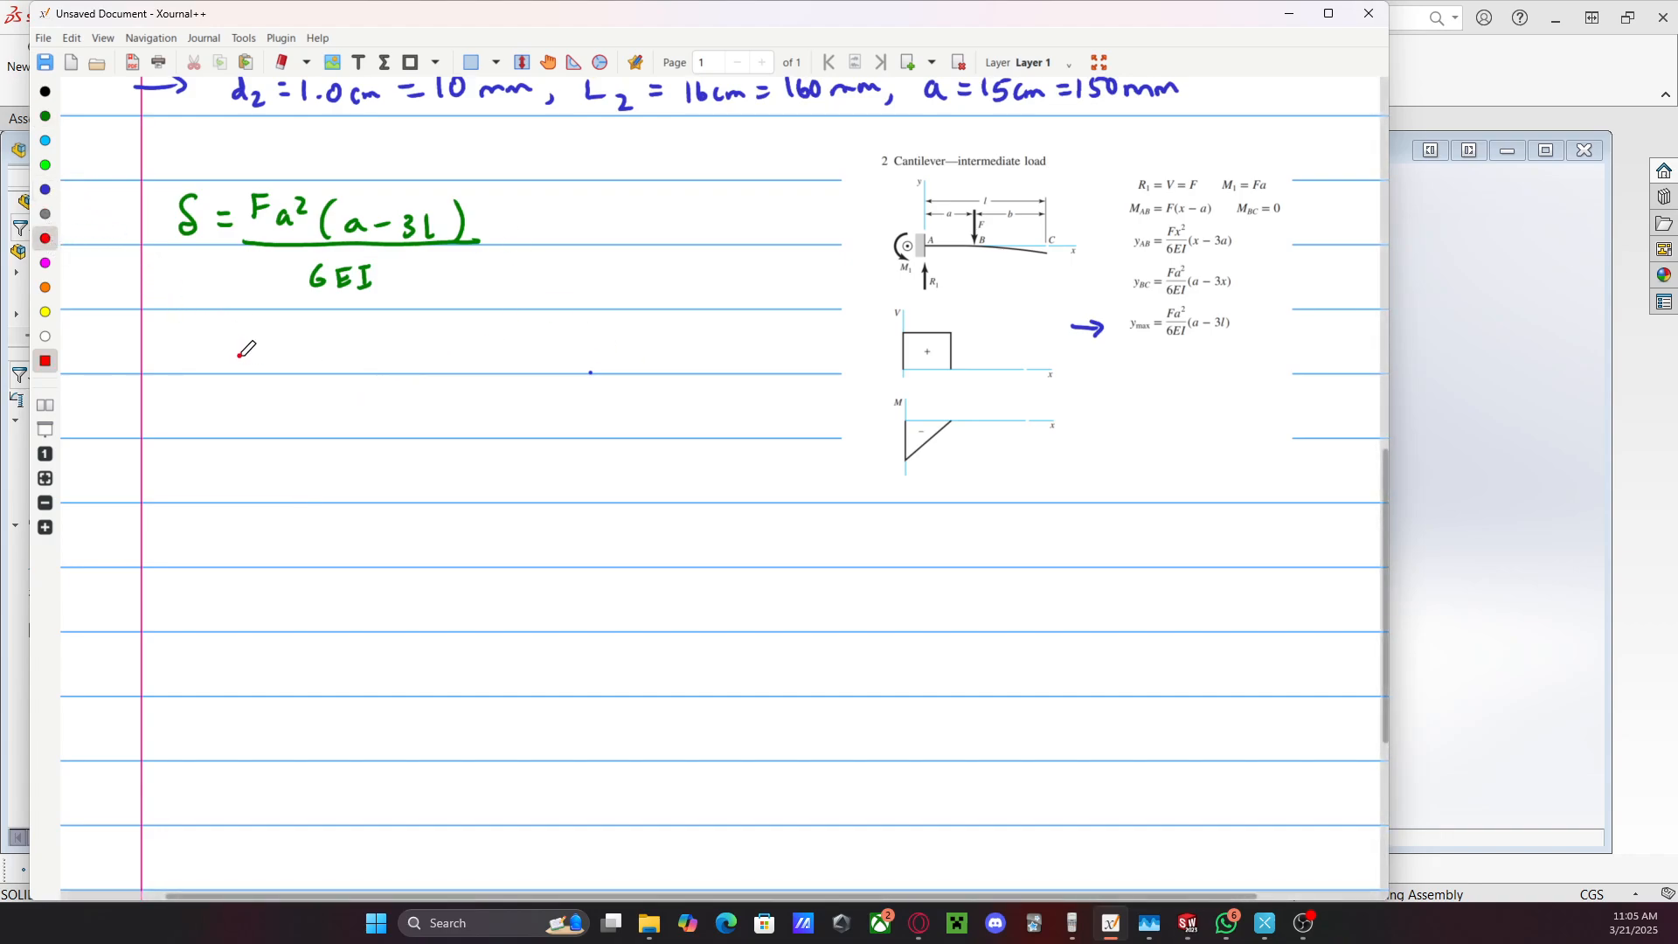
mouse_move(185, 345)
left_mouse_down()
mouse_move(185, 360)
mouse_move(366, 364)
left_mouse_up()
left_click(382, 353)
left_click(382, 367)
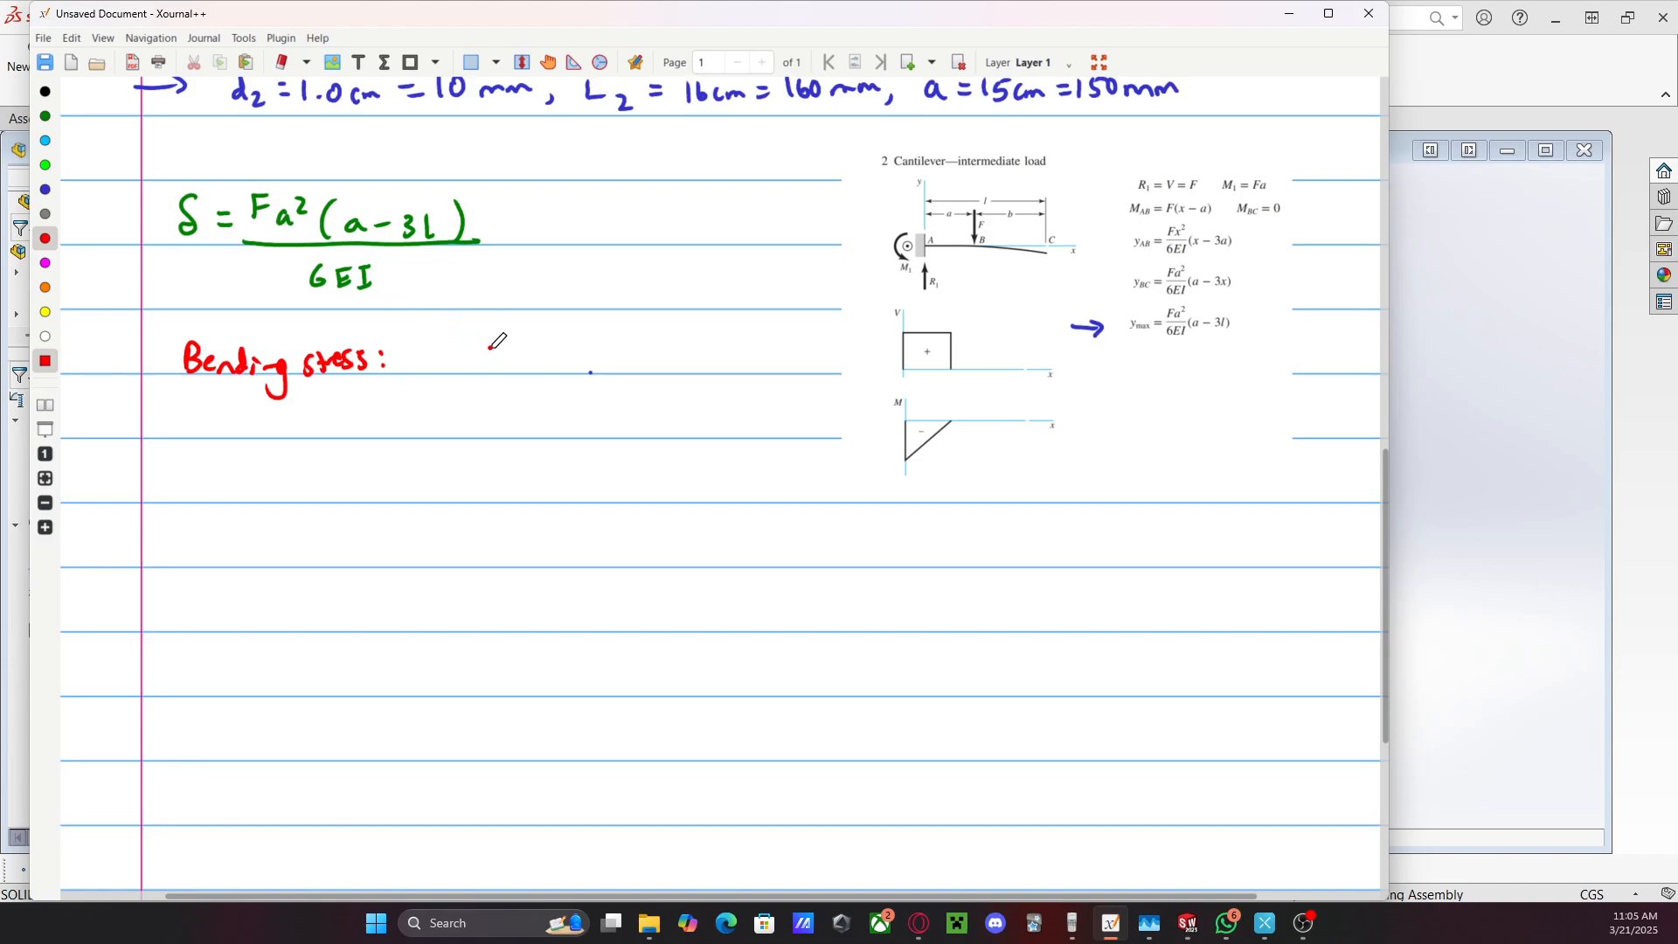
left_click_drag(496, 353, 549, 349)
mouse_move(537, 360)
left_mouse_down()
mouse_move(615, 350)
mouse_move(663, 377)
mouse_move(640, 392)
left_mouse_up()
left_click_drag(631, 393, 630, 413)
left_click_drag(621, 413, 640, 413)
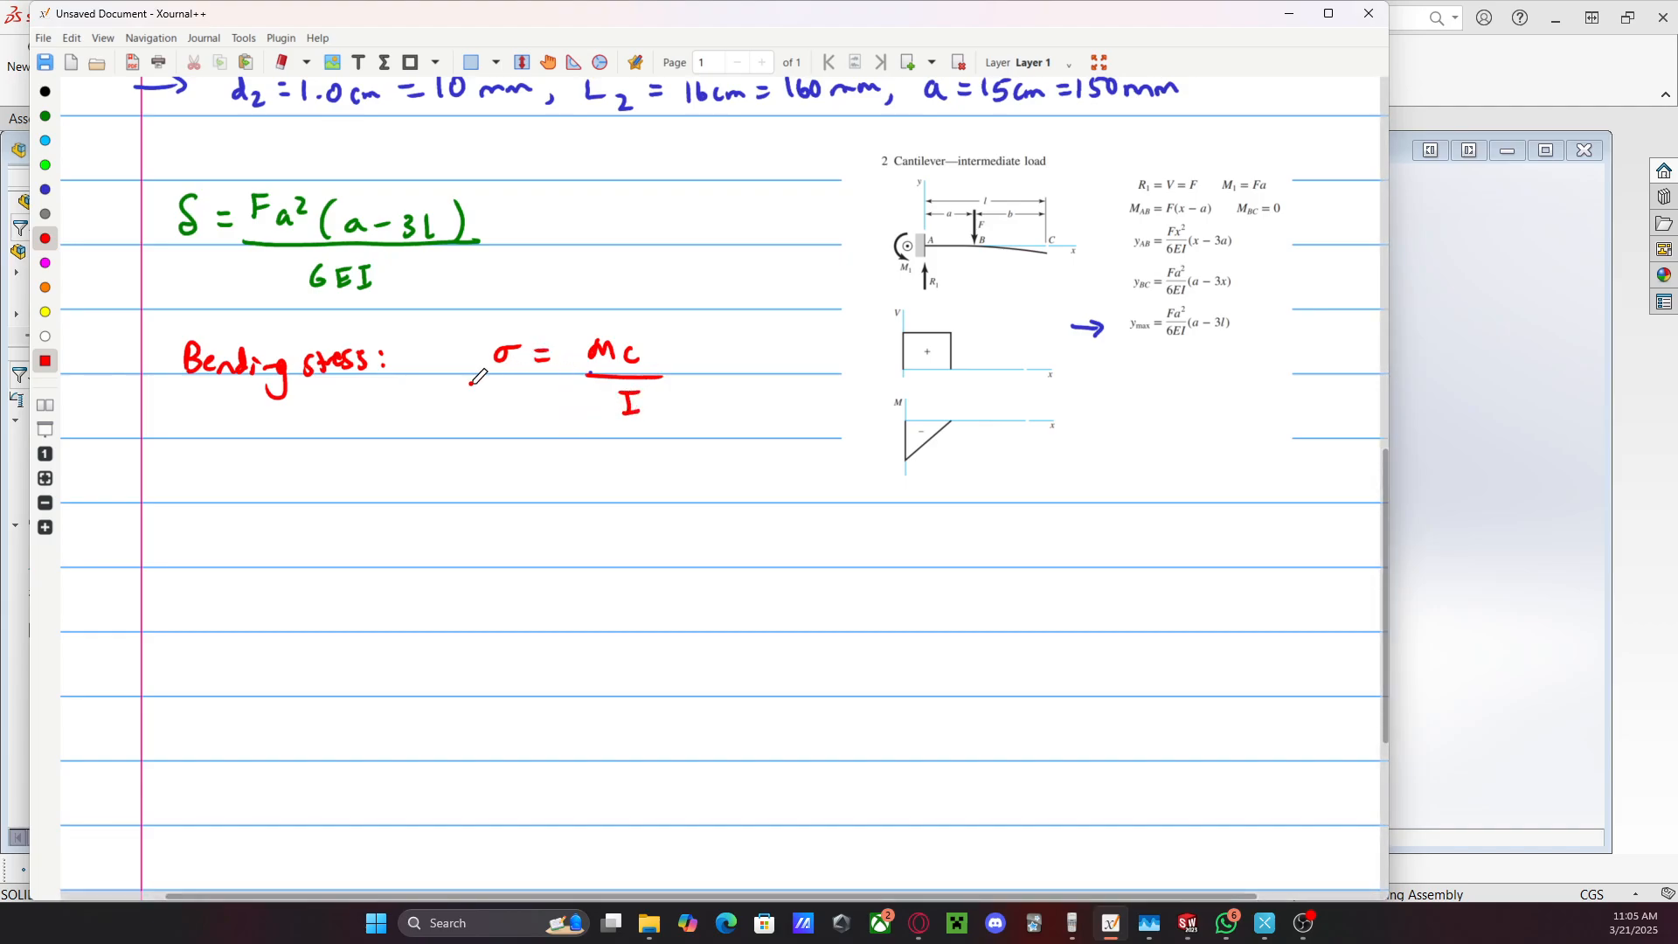
Write the supporting formulas in red under the bending stress line: M = F × L, c = d/2, I = πd²/64
left_click_drag(169, 494, 196, 492)
left_click_drag(208, 481, 239, 498)
left_click_drag(238, 475, 249, 484)
left_click(265, 460)
left_click_drag(275, 490, 290, 503)
mouse_move(290, 491)
left_mouse_down()
mouse_move(273, 505)
mouse_move(367, 513)
mouse_move(472, 476)
left_mouse_up()
mouse_move(454, 488)
left_mouse_down()
mouse_move(508, 470)
mouse_move(522, 492)
left_mouse_up()
mouse_move(505, 505)
left_mouse_down()
mouse_move(534, 517)
mouse_move(607, 474)
left_mouse_up()
left_click_drag(599, 475, 598, 499)
left_click_drag(591, 500, 639, 481)
left_click_drag(624, 492, 640, 490)
mouse_move(660, 482)
left_mouse_down()
mouse_move(677, 477)
mouse_move(664, 503)
left_mouse_up()
mouse_move(679, 480)
left_mouse_down()
mouse_move(683, 503)
mouse_move(701, 463)
mouse_move(720, 476)
mouse_move(666, 514)
mouse_move(667, 528)
mouse_move(696, 519)
left_mouse_up()
left_click_drag(693, 511, 691, 529)
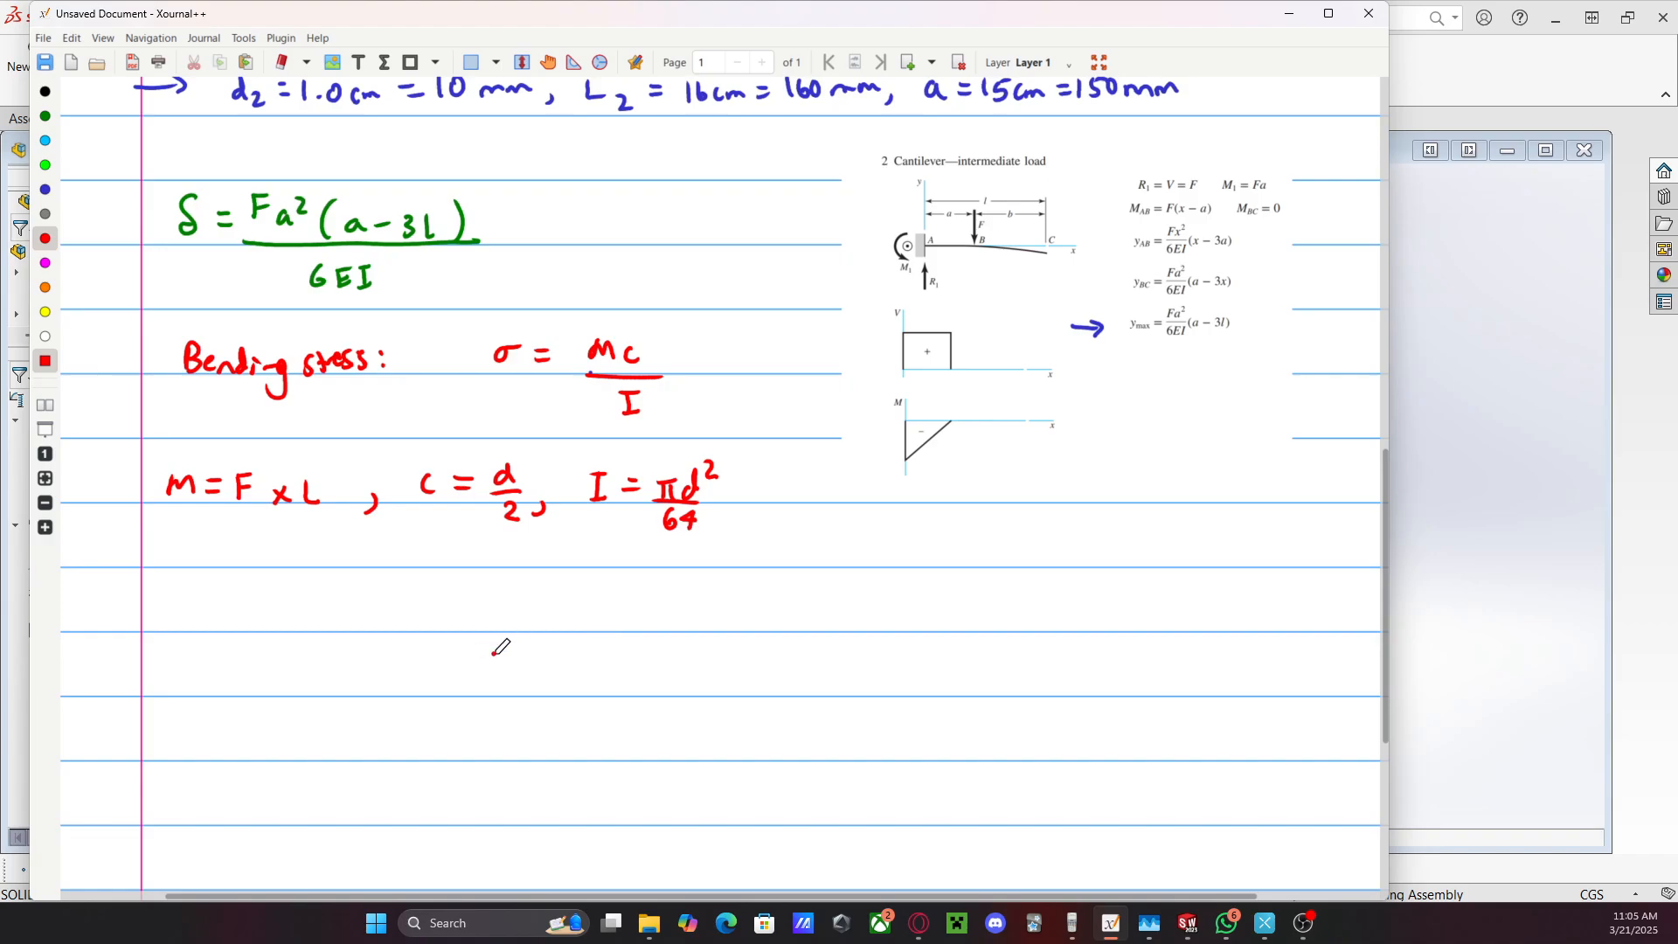
Underline I in blue and write the Rod 1 second moment of area below the formulas as I1 = π(15)²/64
left_click(45, 189)
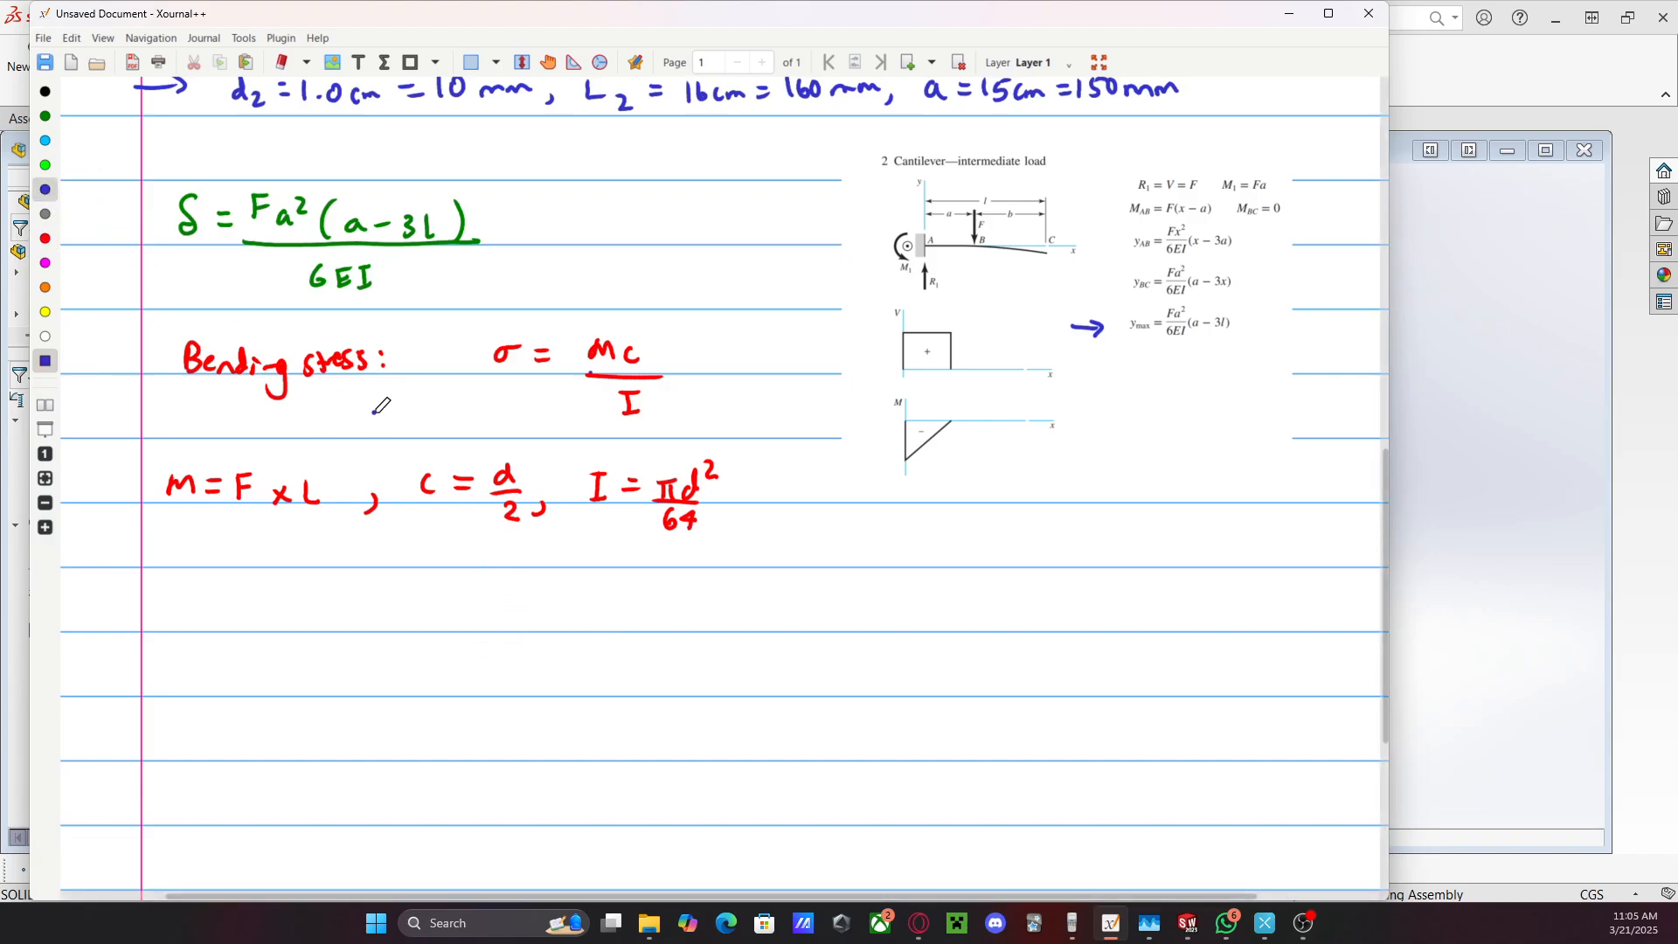
left_click_drag(582, 507, 612, 507)
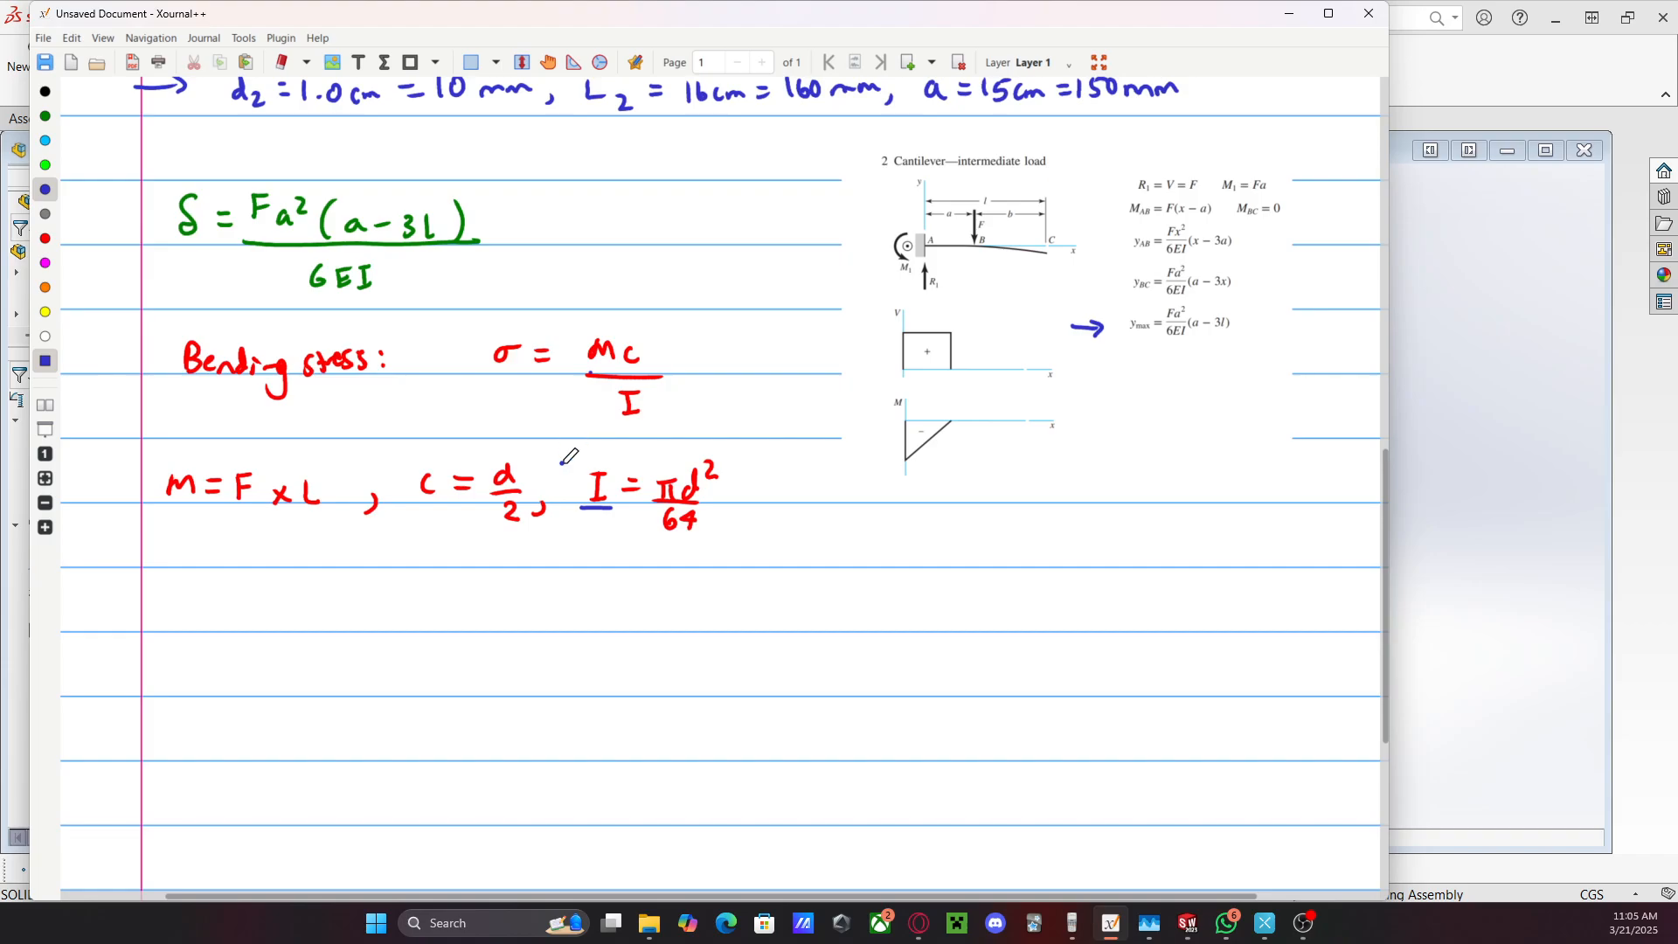
left_click_drag(282, 605, 281, 630)
mouse_move(272, 632)
left_mouse_down()
mouse_move(293, 603)
mouse_move(300, 641)
left_mouse_up()
left_click_drag(313, 613, 327, 611)
left_click_drag(312, 621, 376, 607)
mouse_move(355, 610)
left_mouse_down()
mouse_move(352, 628)
mouse_move(404, 635)
left_mouse_up()
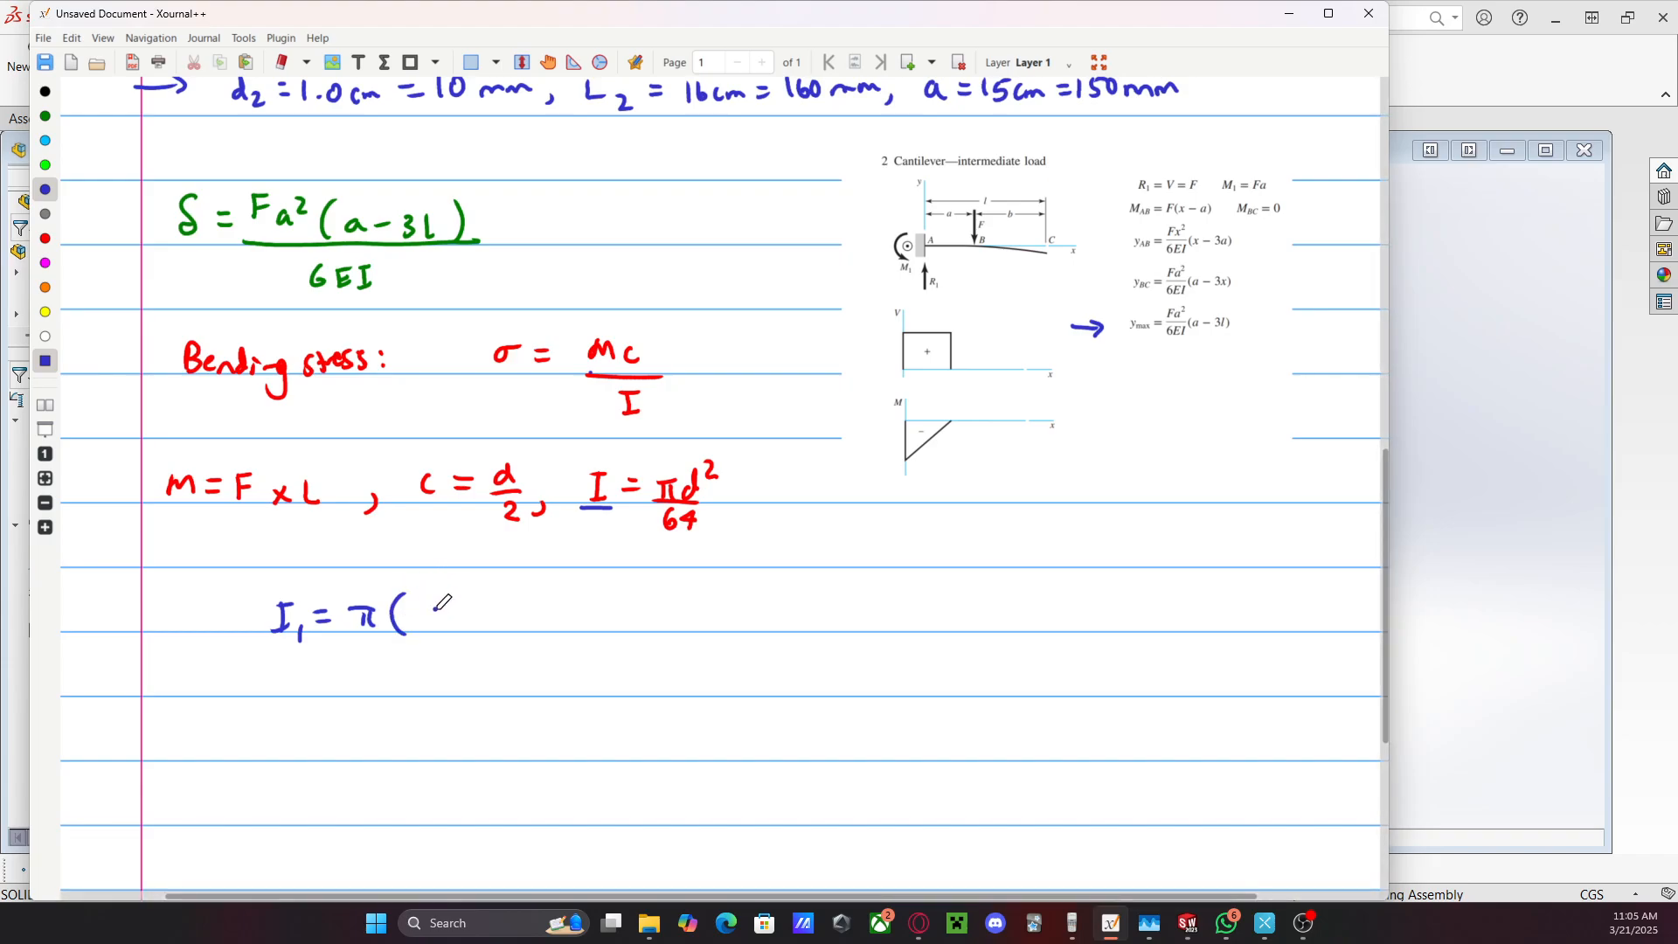
mouse_move(418, 600)
left_mouse_down()
mouse_move(417, 628)
mouse_move(448, 631)
mouse_move(474, 599)
left_mouse_up()
mouse_move(354, 632)
left_mouse_down()
mouse_move(462, 629)
mouse_move(398, 654)
mouse_move(423, 662)
left_mouse_up()
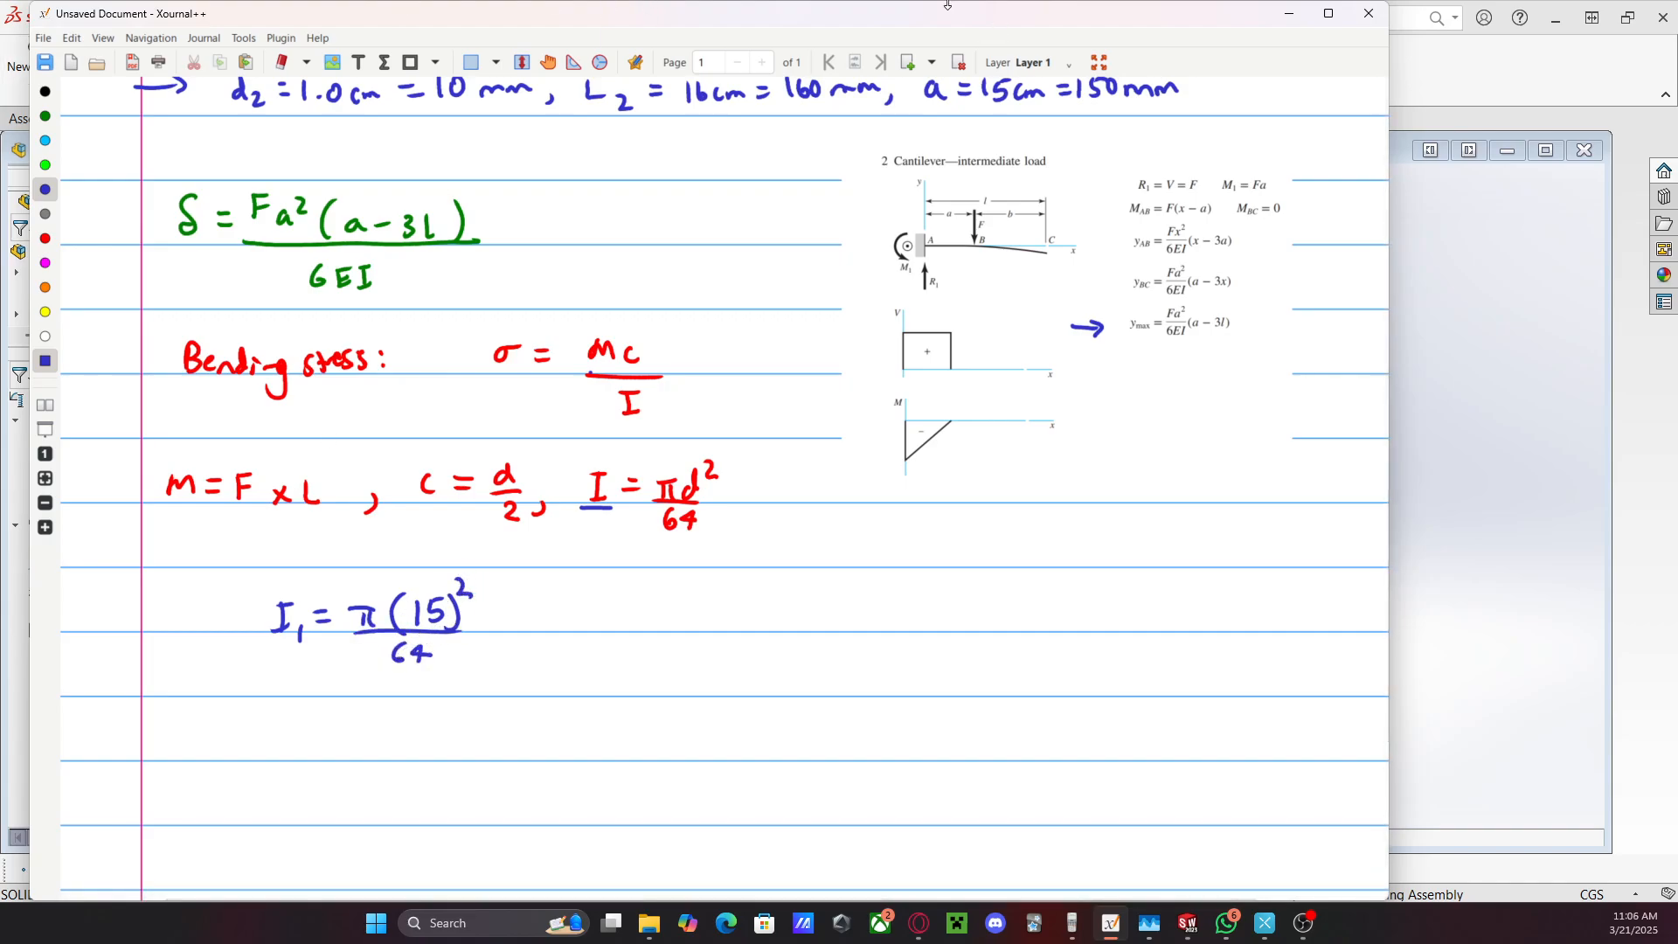
Switch to the Casio fx-991ES PLUS C emulator and evaluate the fraction π(15)²/64
left_click(1072, 924)
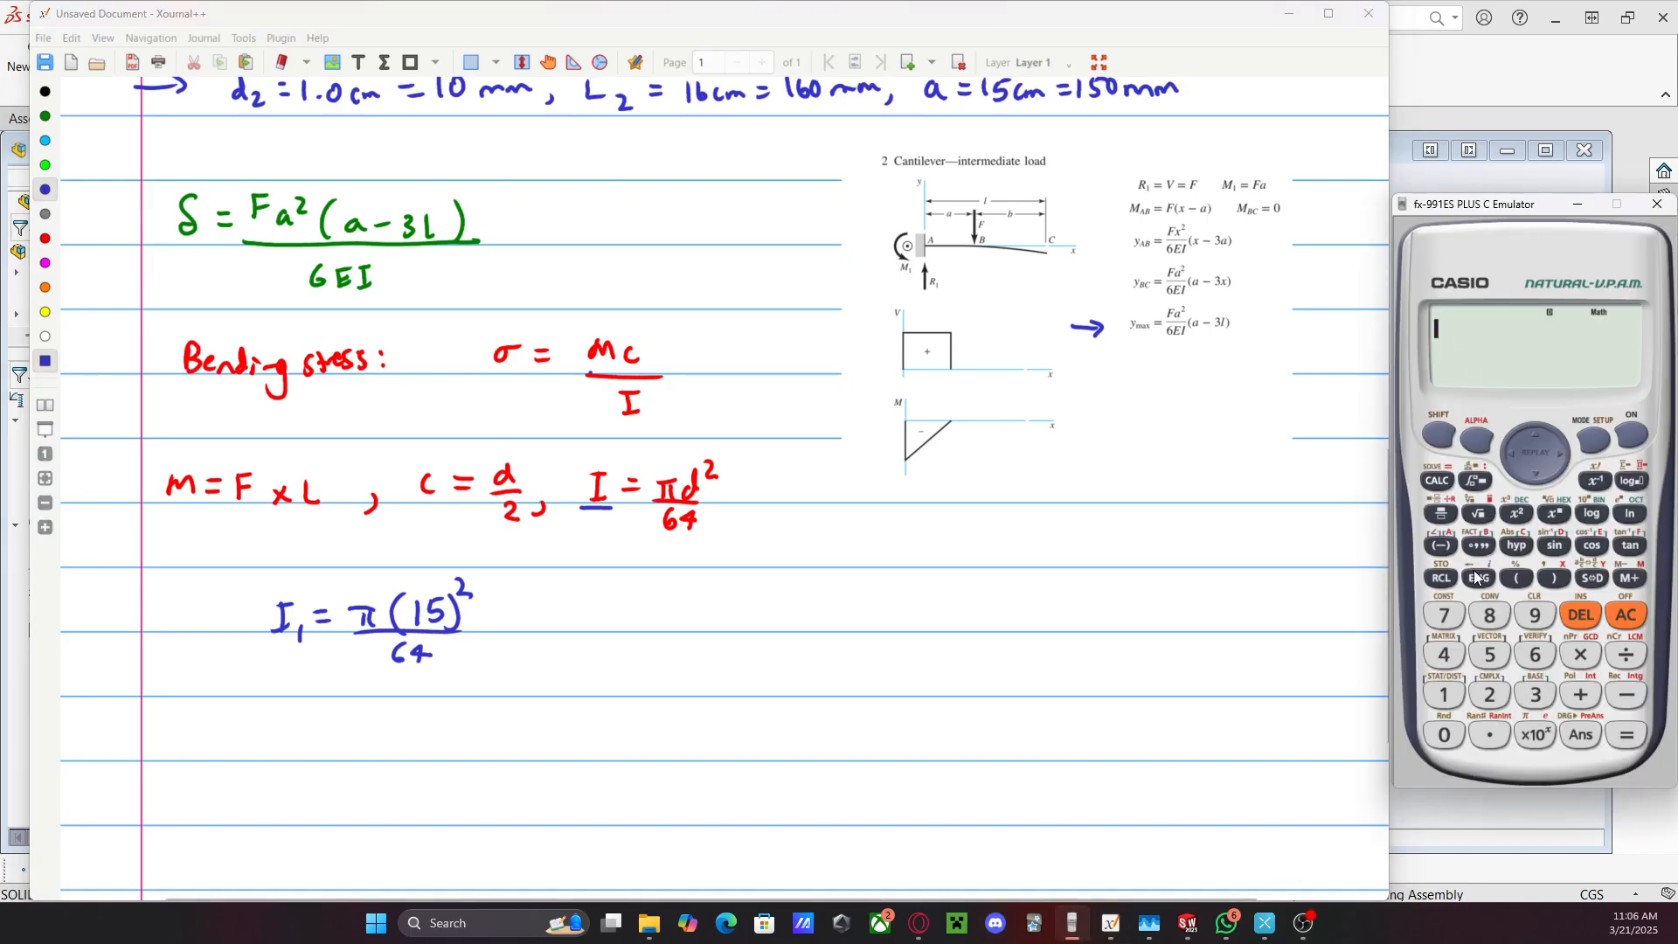
left_click(1439, 437)
left_click(1536, 735)
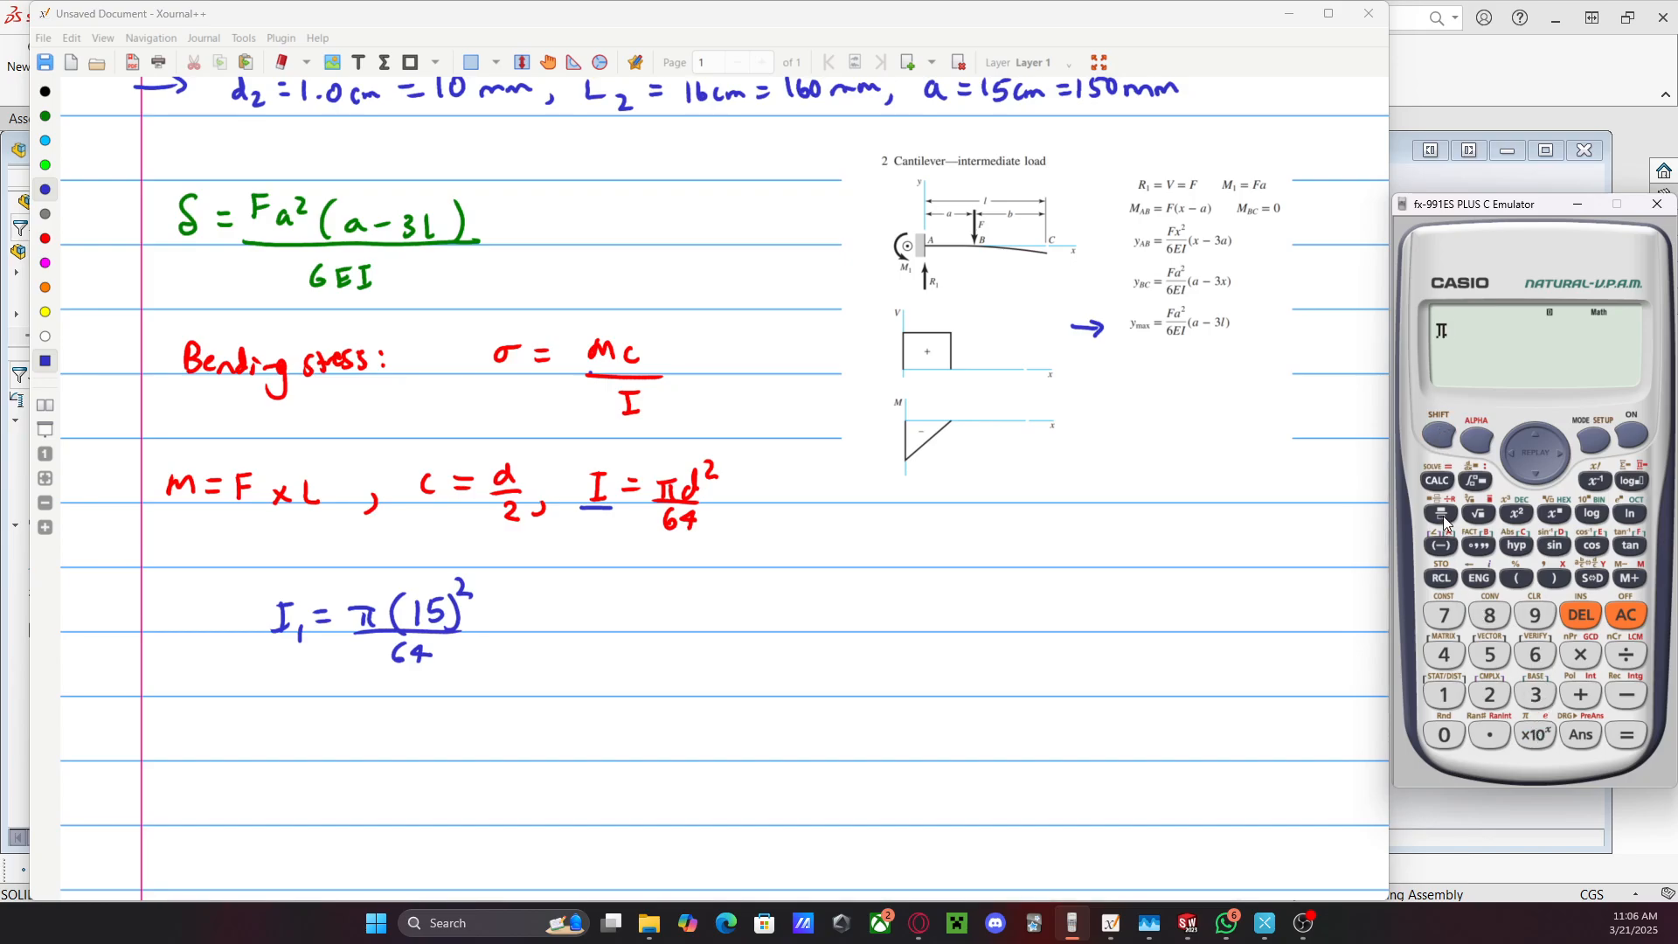
left_click(1441, 514)
left_click(1536, 664)
left_click(1444, 656)
left_click(1528, 441)
left_click(1516, 578)
left_click(1445, 695)
left_click(1491, 655)
left_click(1554, 578)
left_click(1517, 514)
left_click(1626, 735)
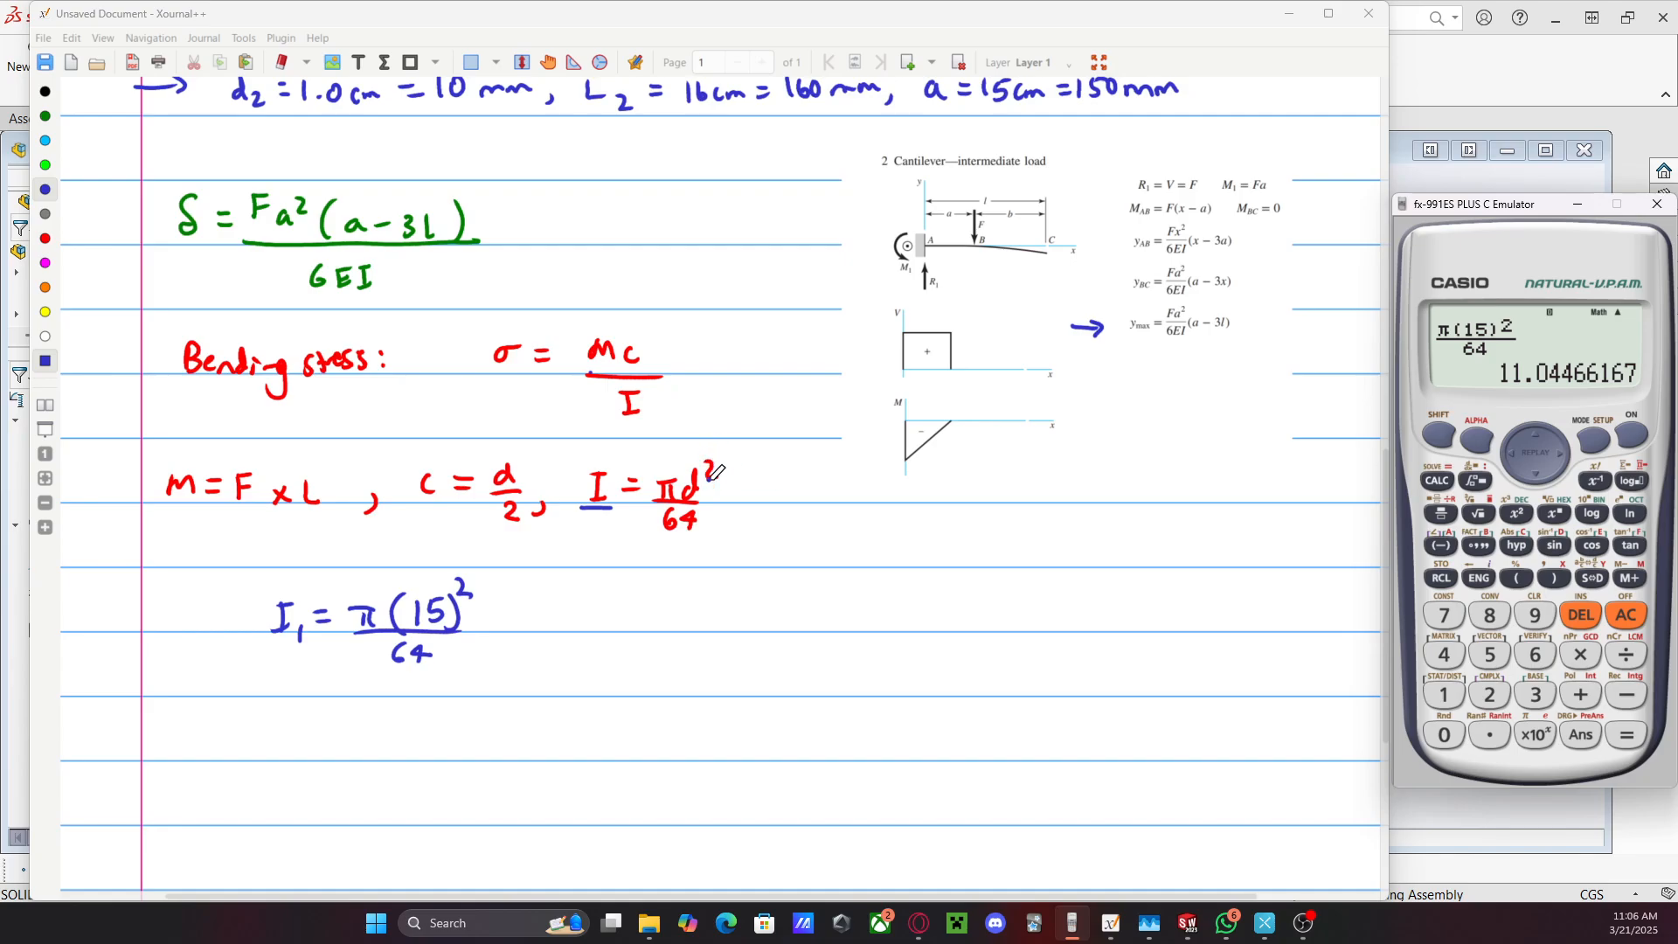
Correct the exponent to 4 in the red I formula and in the blue I1 expression, matching each ink colour
left_click(45, 237)
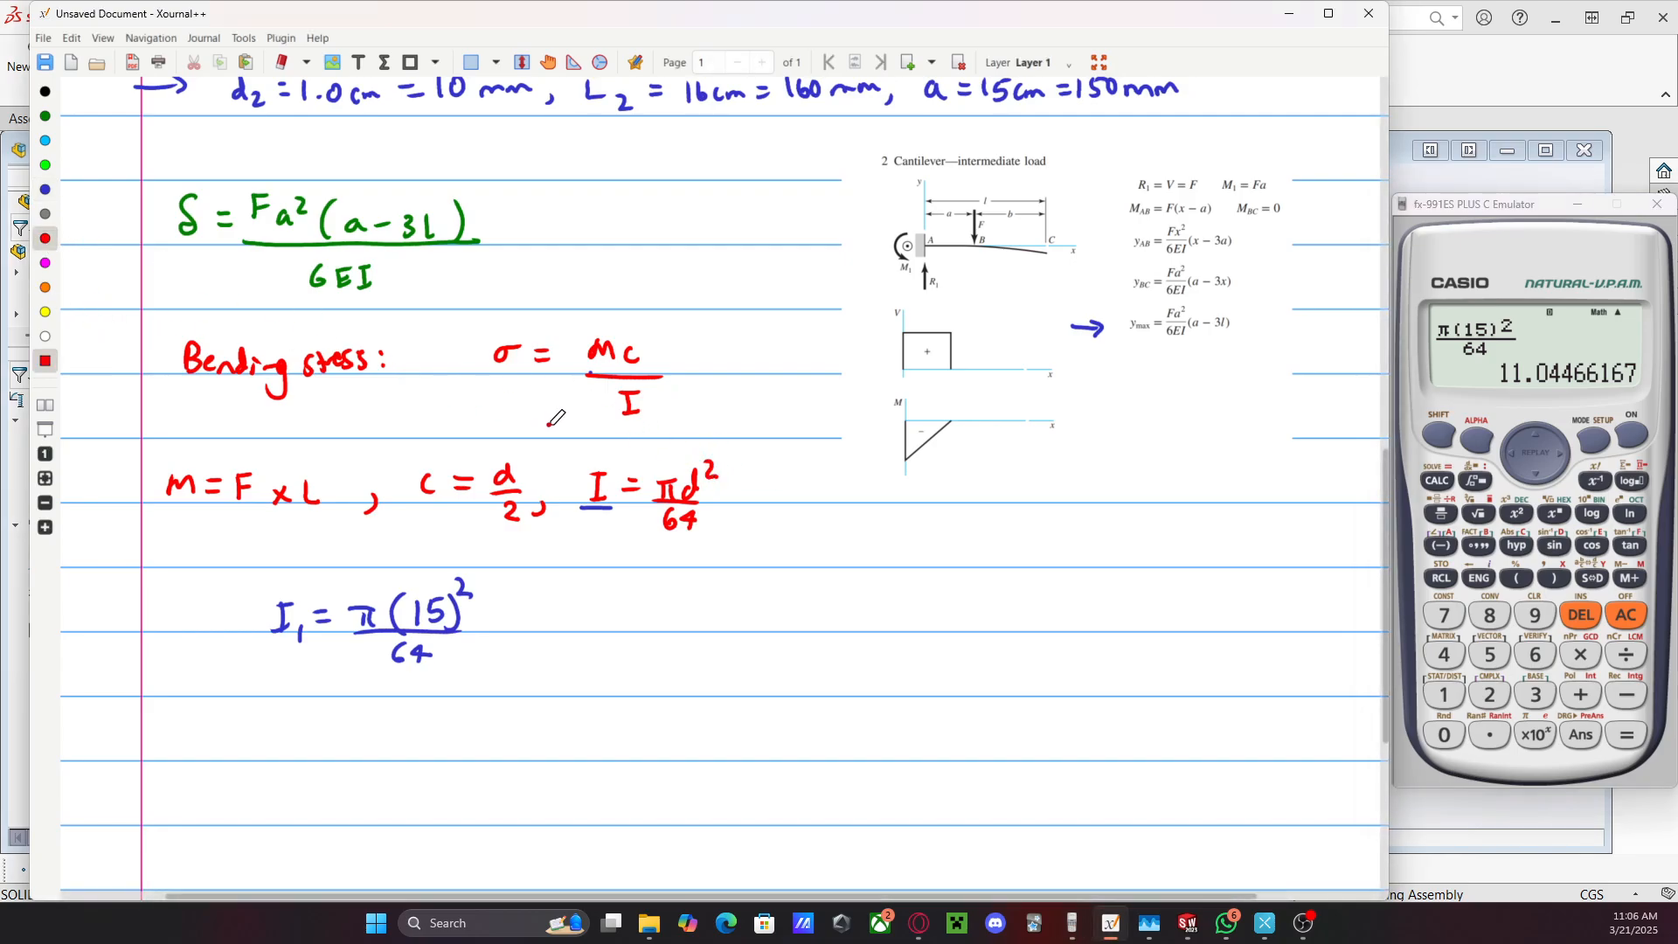
left_click_drag(719, 461, 719, 479)
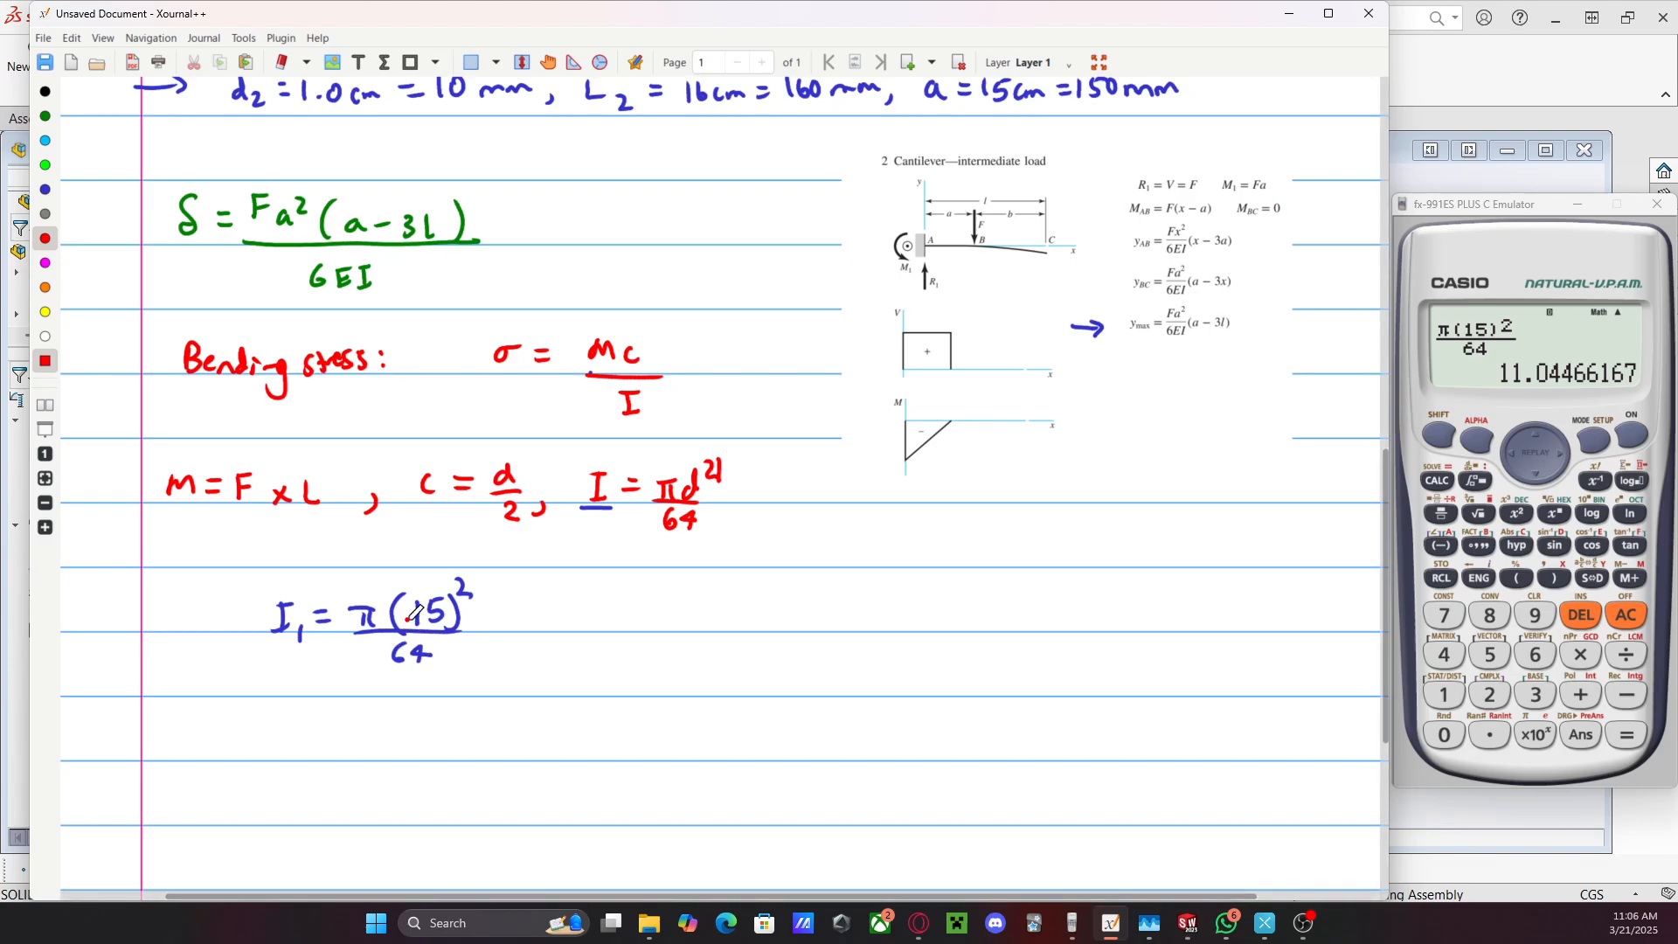
left_click(44, 189)
left_click_drag(472, 581, 479, 596)
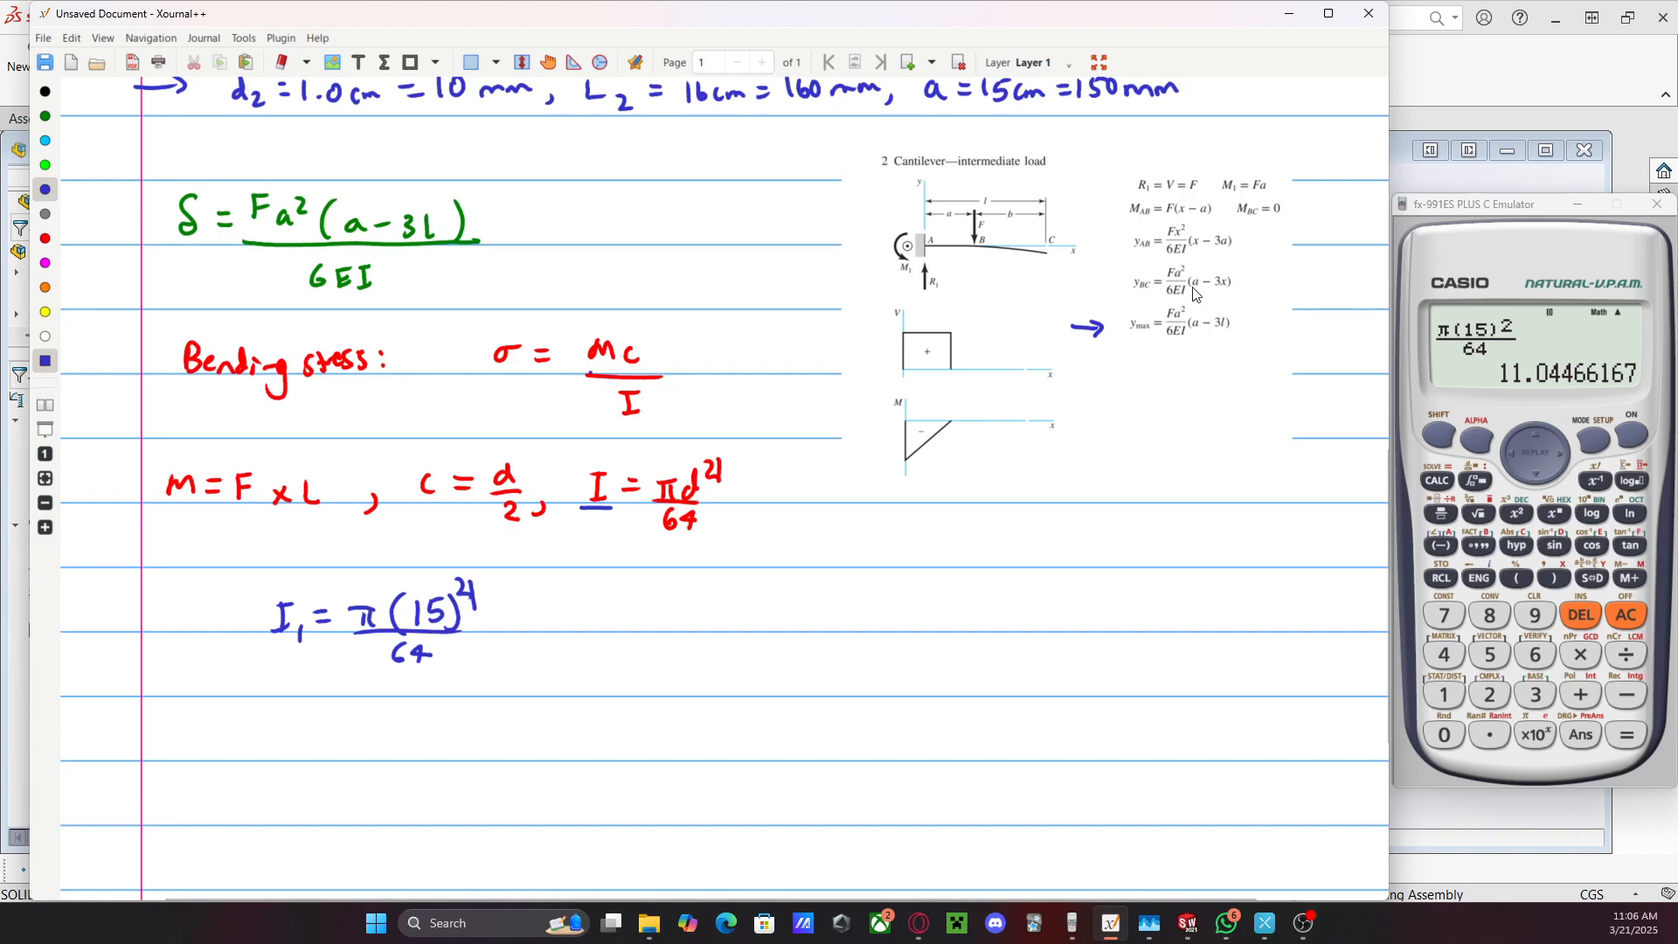
Change the exponent in the calculator expression to 4 and evaluate π(15)⁴/64
left_click(1510, 451)
left_click(1510, 451)
left_click(1509, 451)
left_click(1509, 451)
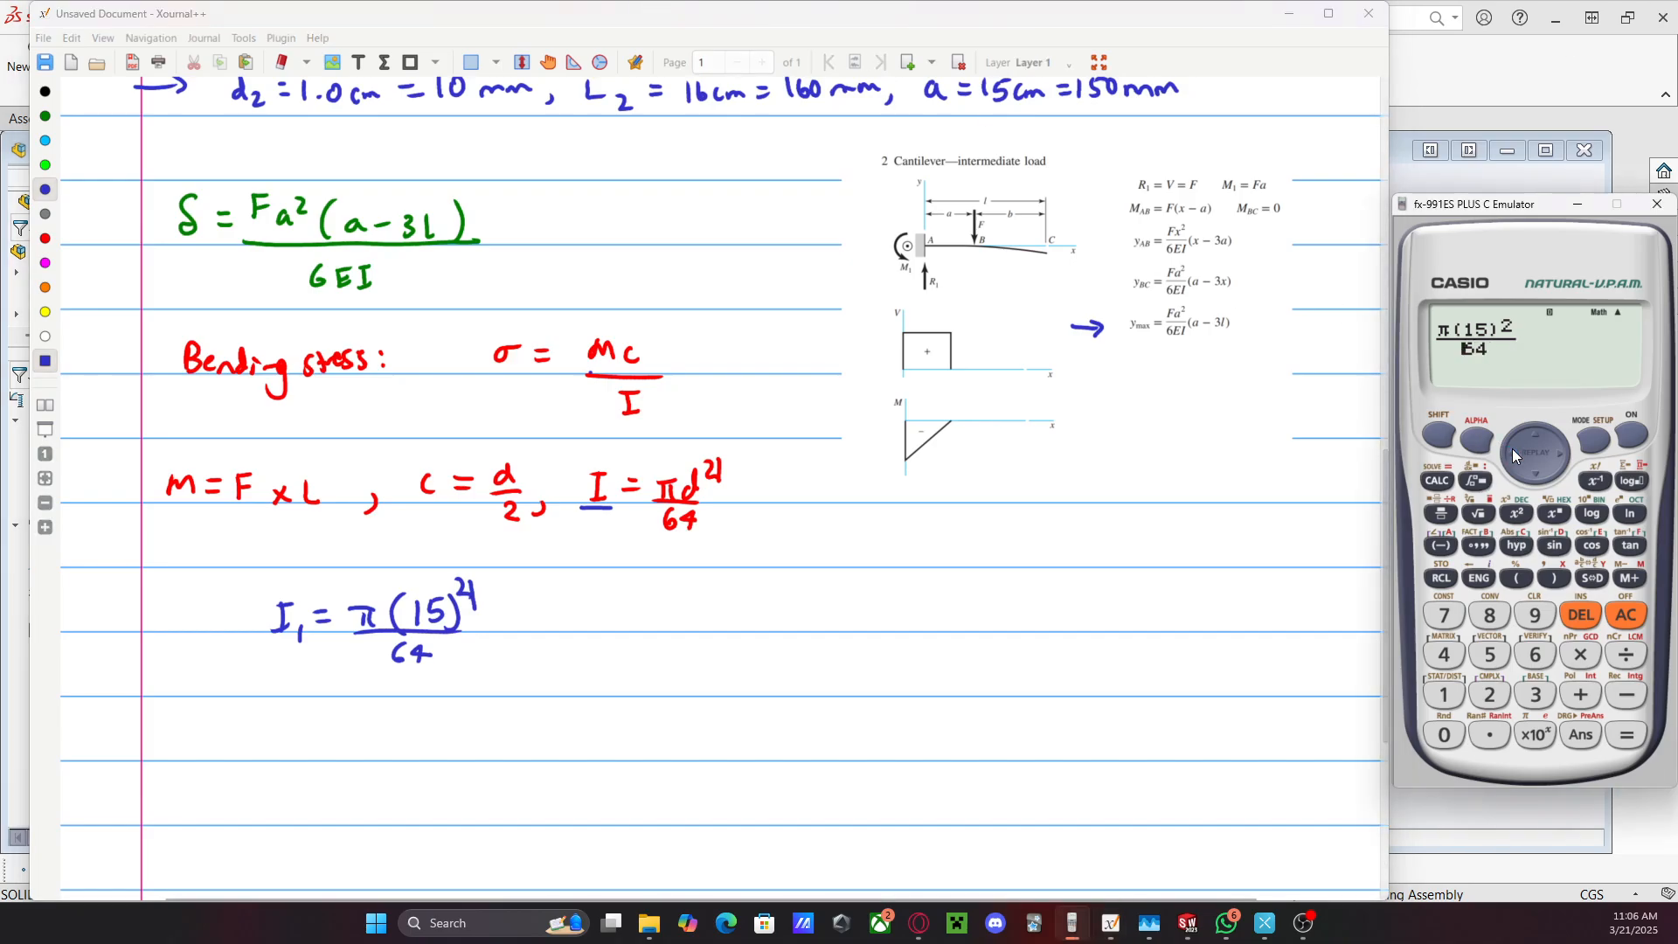
left_click(1509, 451)
left_click(1510, 451)
left_click(1581, 616)
left_click(1444, 655)
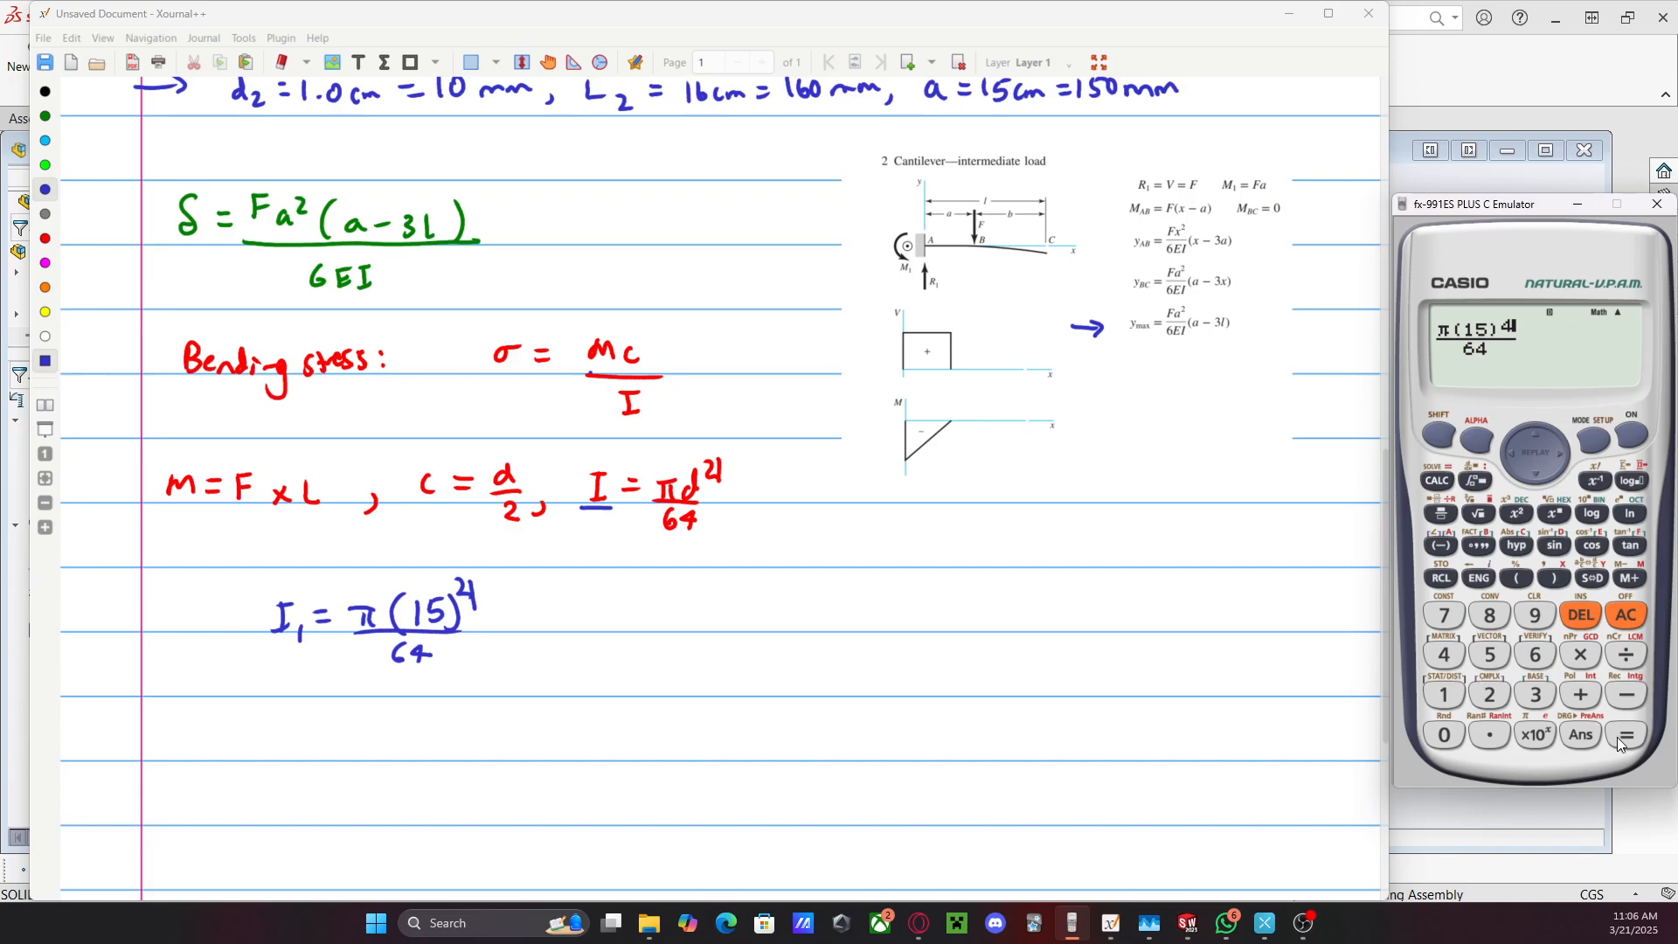
left_click(1627, 735)
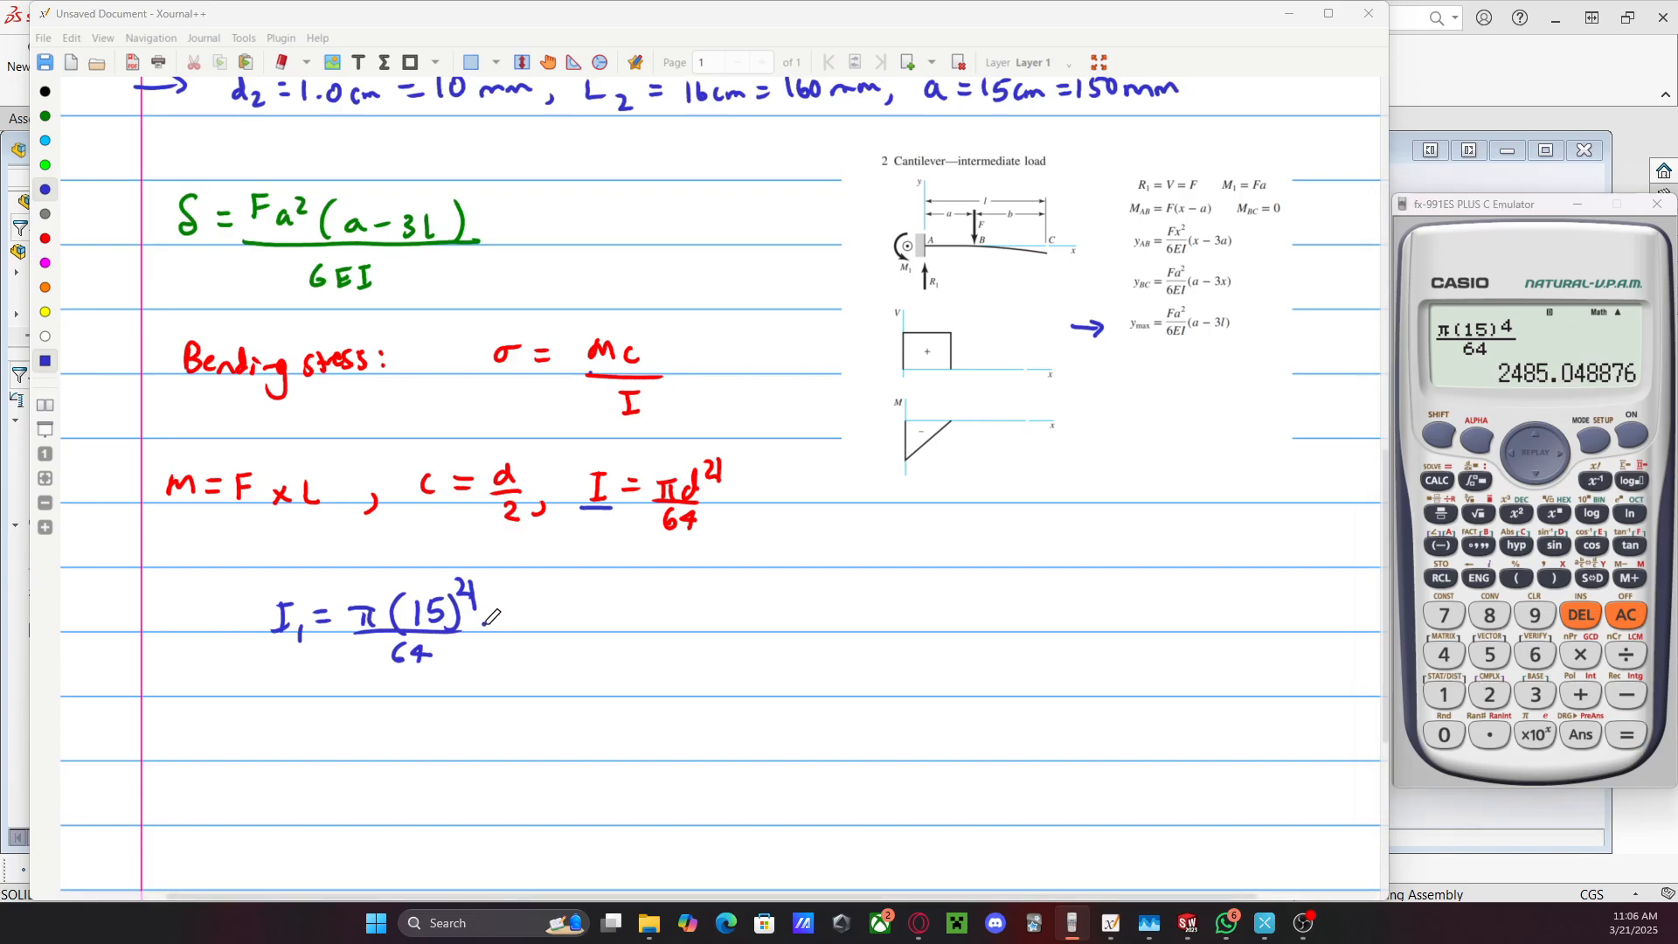
Complete the I1 line with = 2485.05 mm⁴ and add I2 = π(10)⁴/64 = beside it
left_click_drag(485, 624, 502, 622)
left_click_drag(485, 634, 633, 609)
left_click(611, 618)
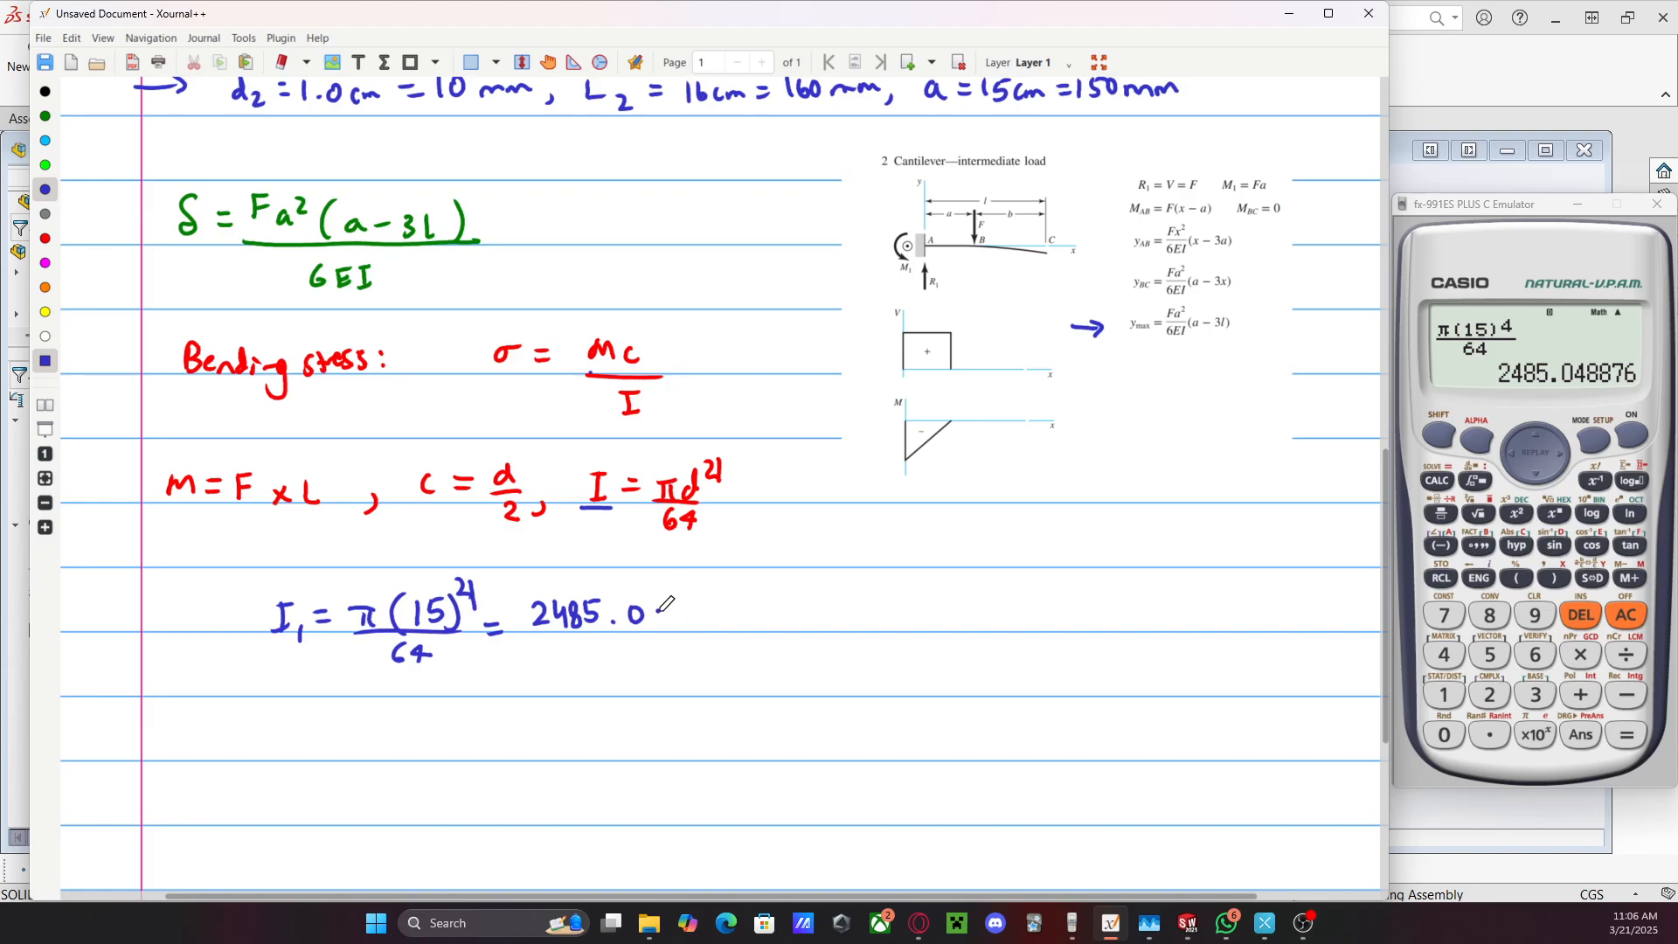
mouse_move(664, 601)
left_mouse_down()
mouse_move(651, 623)
mouse_move(719, 598)
mouse_move(740, 649)
mouse_move(797, 625)
mouse_move(818, 636)
mouse_move(841, 609)
left_mouse_up()
mouse_move(828, 619)
left_mouse_down()
mouse_move(874, 603)
mouse_move(859, 622)
left_mouse_up()
mouse_move(868, 606)
left_mouse_down()
mouse_move(870, 622)
mouse_move(902, 588)
left_mouse_up()
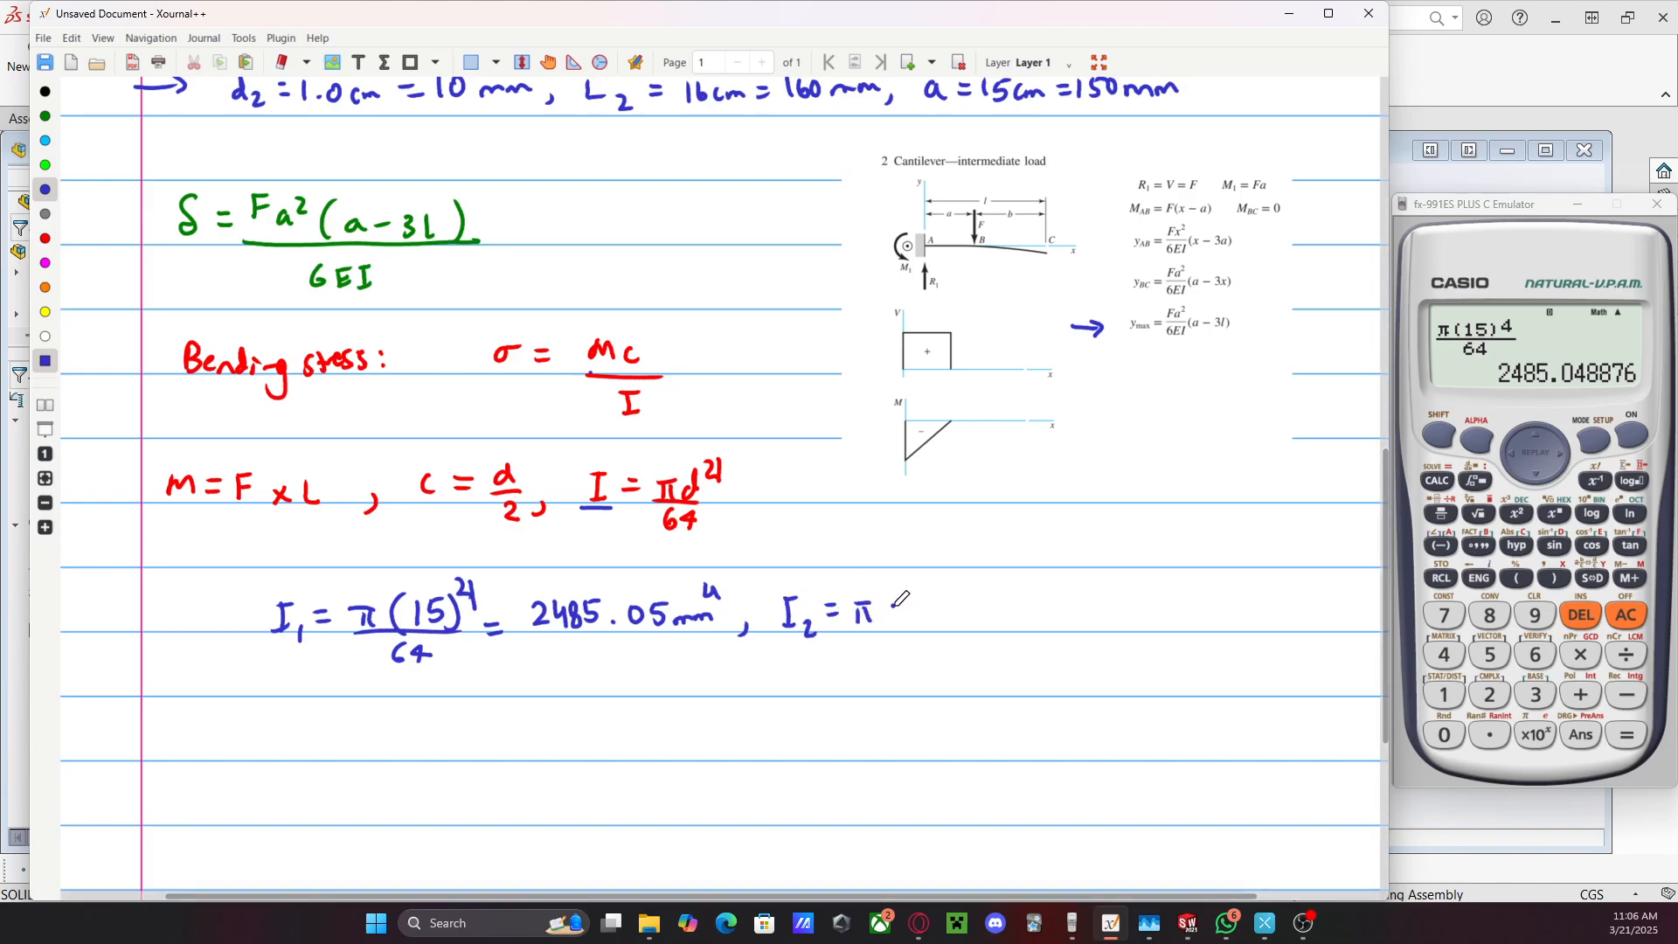
key("ctrl+z")
left_click_drag(892, 594, 885, 631)
mouse_move(900, 602)
left_mouse_down()
mouse_move(901, 623)
mouse_move(916, 605)
mouse_move(932, 626)
mouse_move(942, 587)
left_mouse_up()
mouse_move(862, 639)
left_mouse_down()
mouse_move(941, 635)
mouse_move(900, 658)
mouse_move(922, 669)
mouse_move(973, 621)
left_mouse_up()
left_click_drag(960, 631, 975, 628)
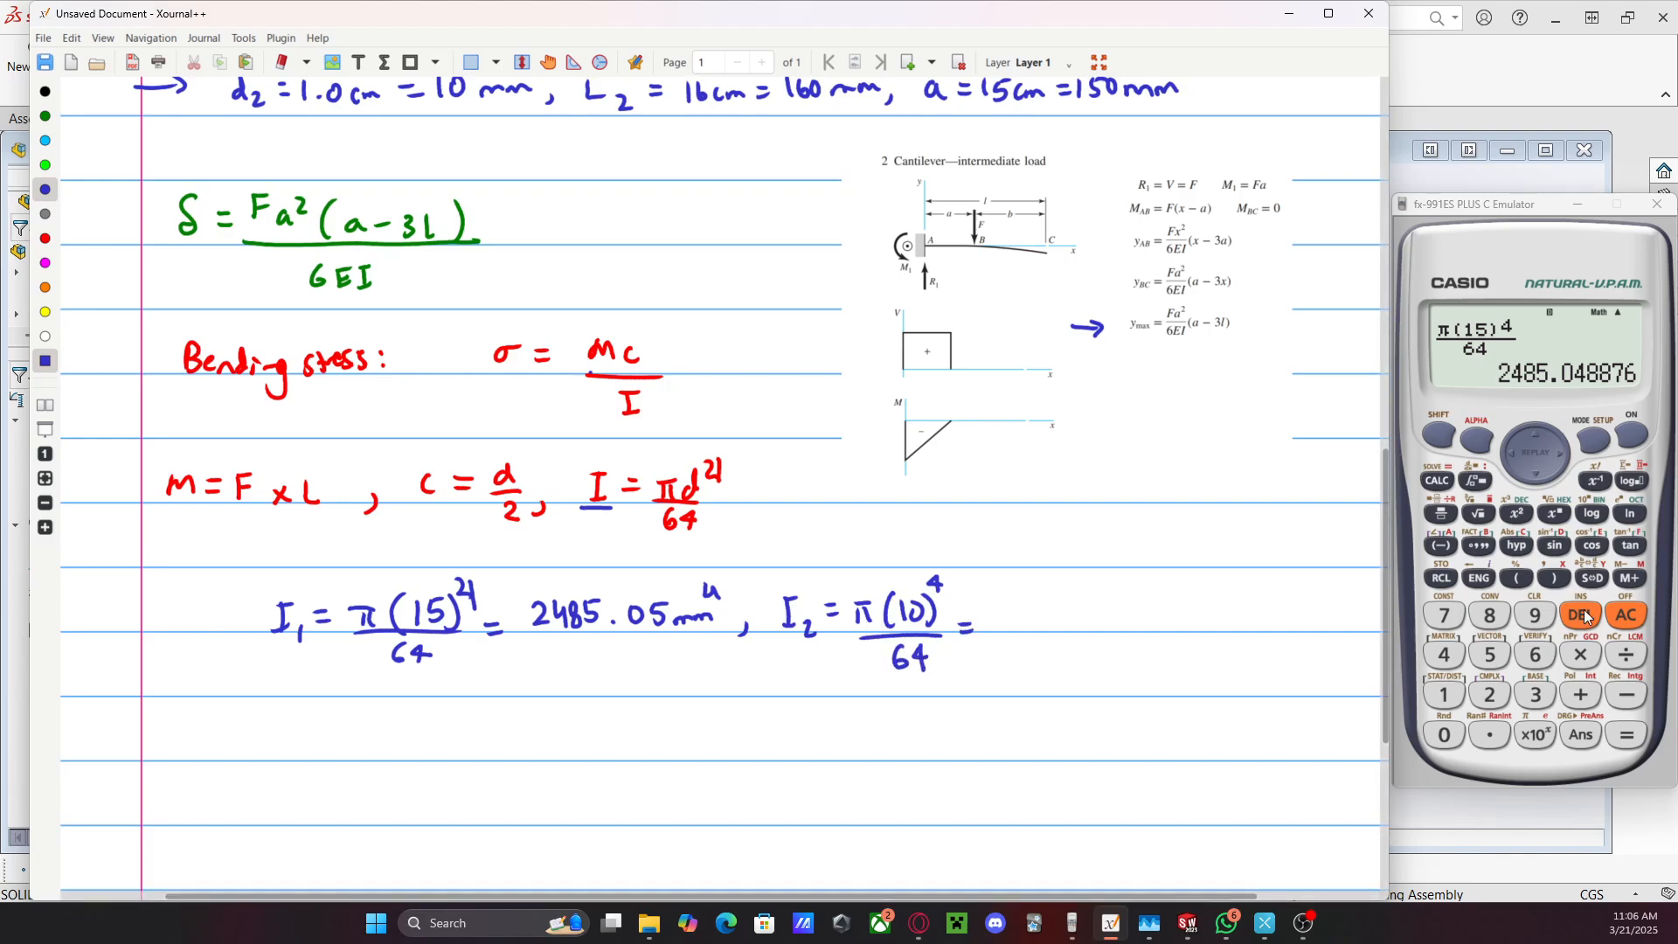
Change the base in the calculator expression to 10 and evaluate π(10)⁴/64
left_click(1513, 456)
left_click(1513, 457)
left_click(1513, 456)
left_click(1512, 456)
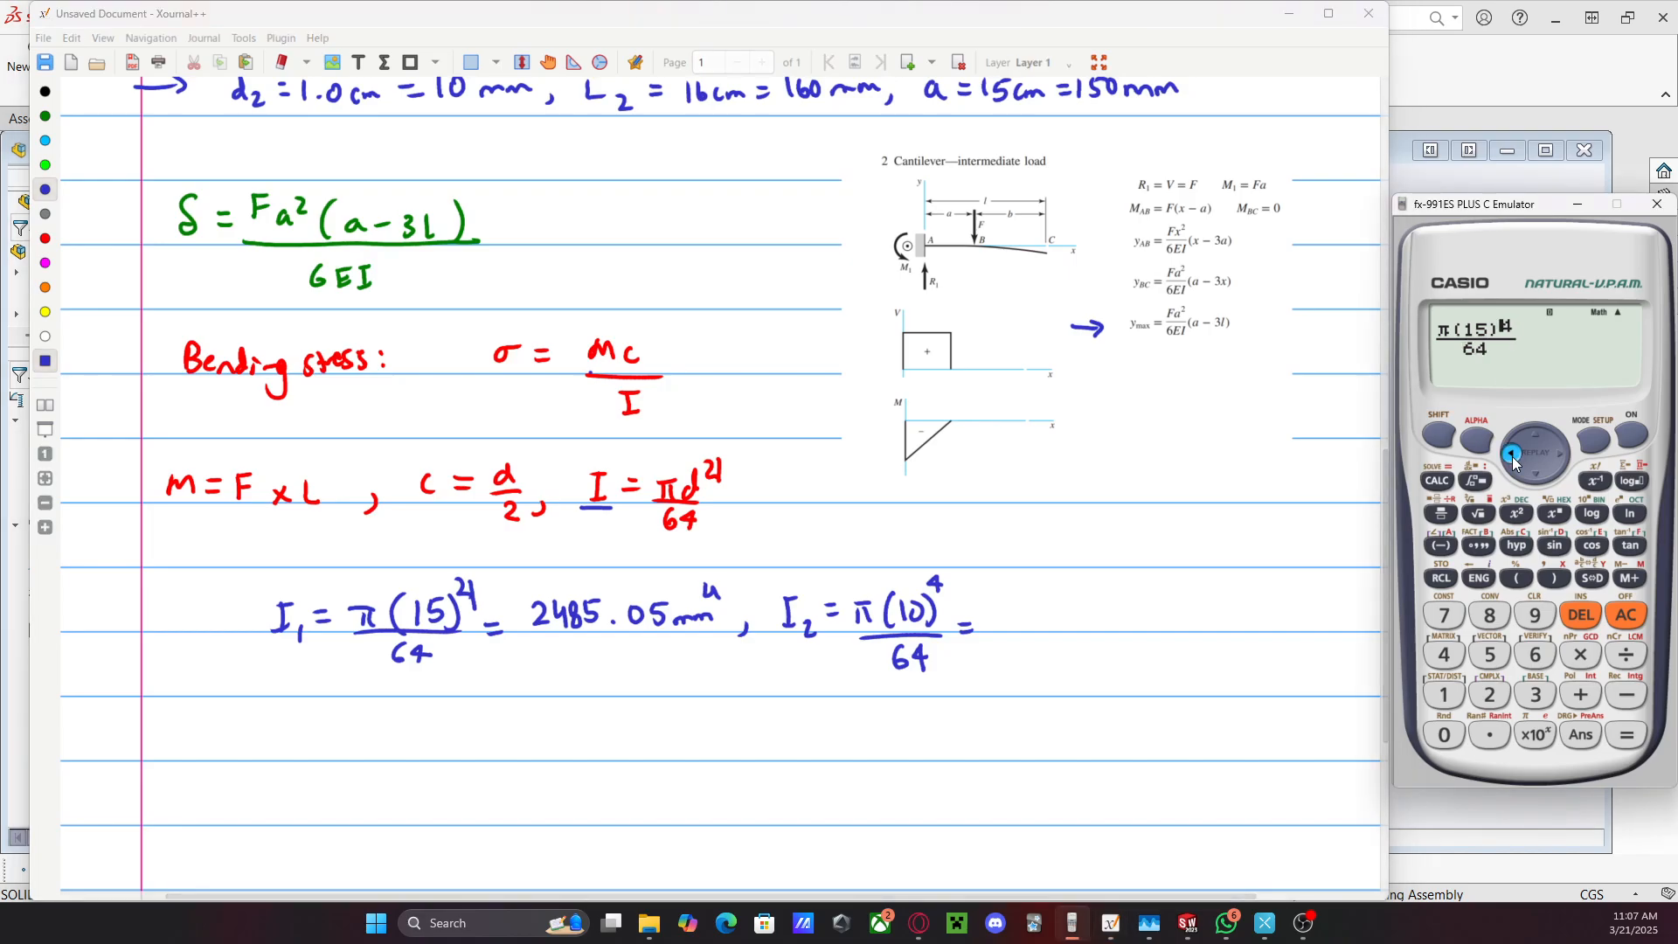
left_click(1513, 458)
left_click(1587, 614)
left_click(1447, 737)
left_click(1626, 735)
left_click(1593, 578)
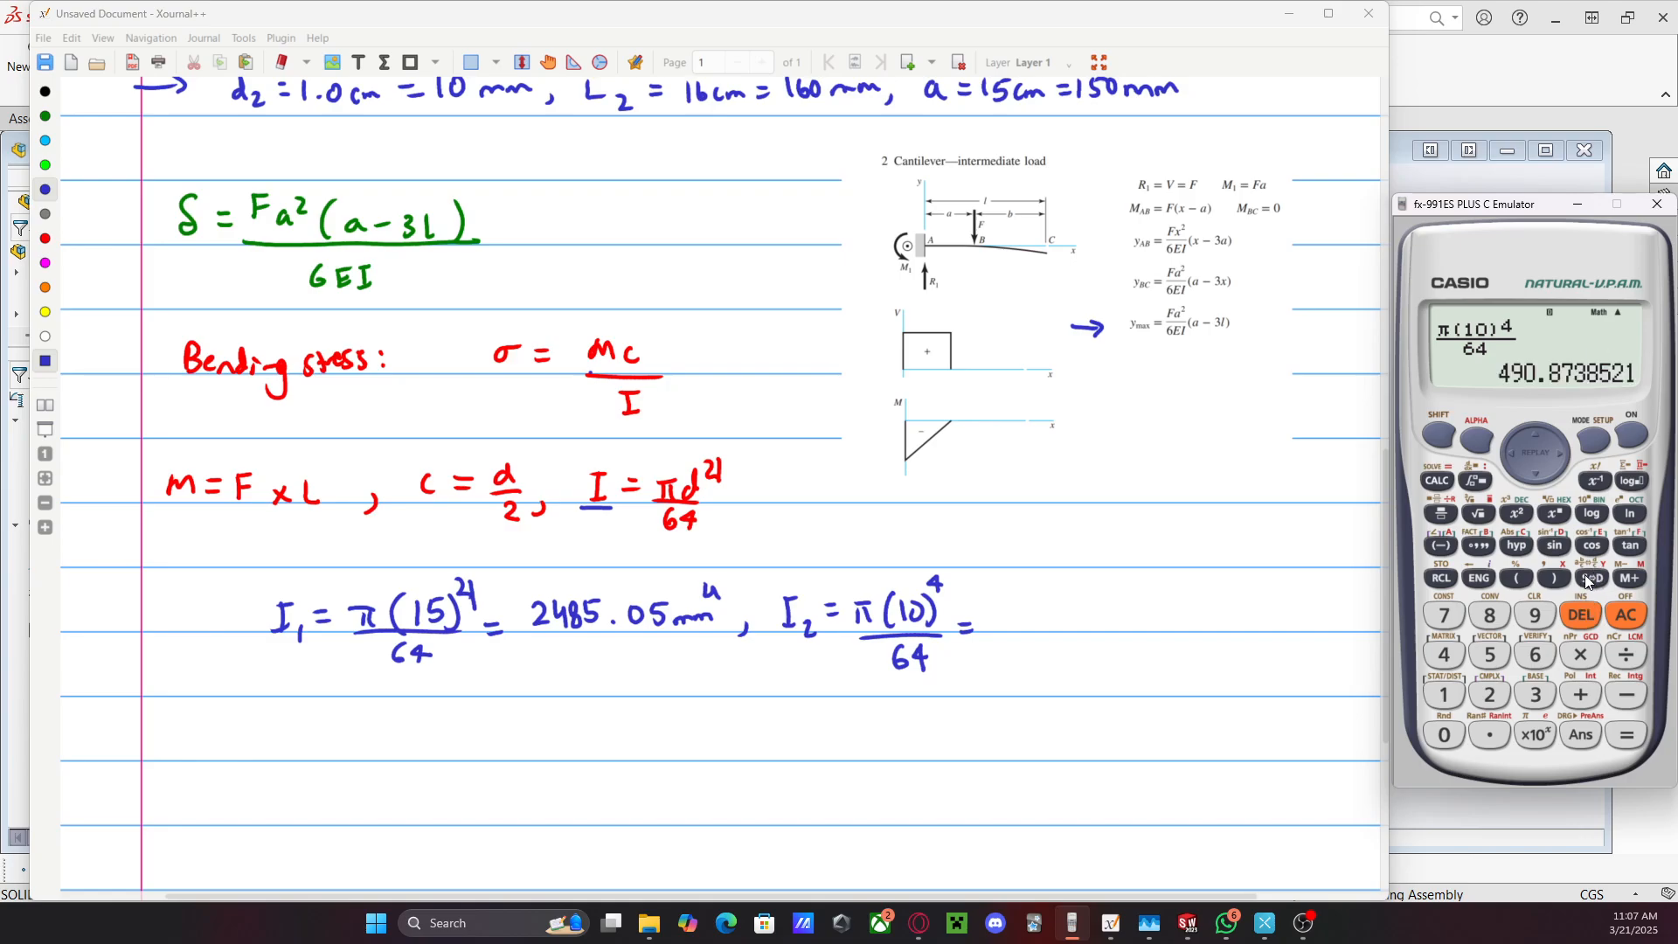
Write the I2 result as 490.87 mm⁴ at the end of the line
mouse_move(999, 603)
left_mouse_down()
mouse_move(1006, 631)
mouse_move(1024, 631)
mouse_move(1043, 609)
mouse_move(1148, 623)
mouse_move(1163, 600)
left_mouse_up()
left_click(1060, 624)
left_click_drag(1159, 589, 1158, 606)
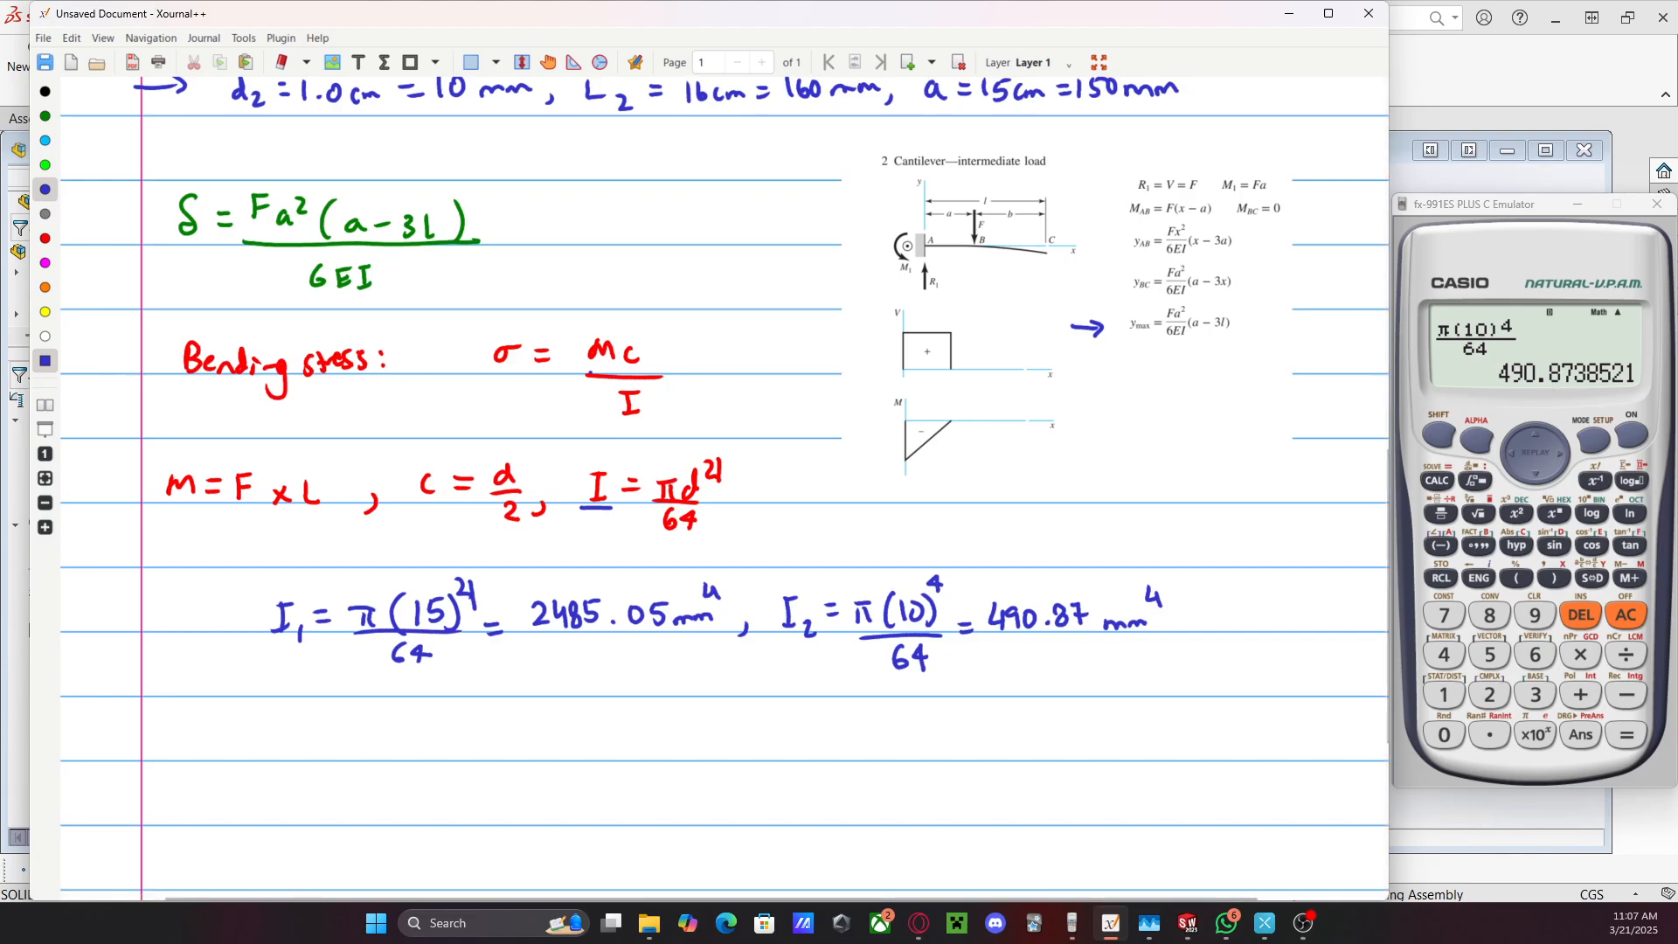
Point blue arrows at M and c in the bending stress formula, tick M, and circle and tick F in the moment formula
scroll(461, 551, "down", 2)
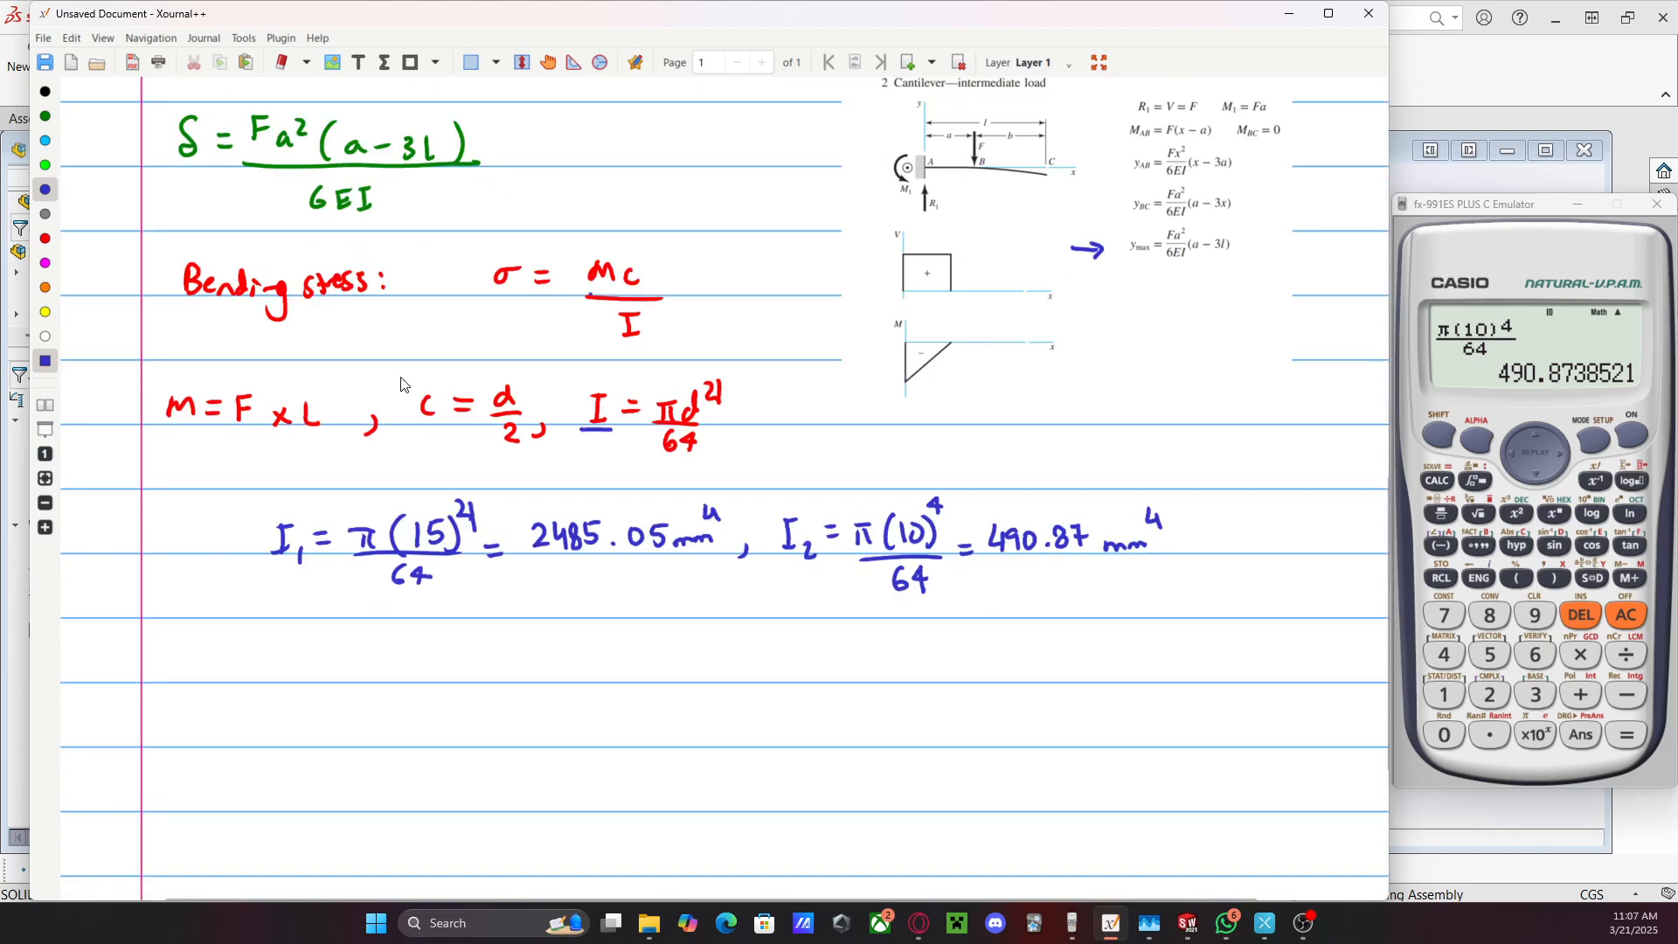
left_click_drag(633, 174, 634, 236)
mouse_move(260, 398)
left_mouse_down()
mouse_move(259, 425)
mouse_move(254, 400)
left_mouse_up()
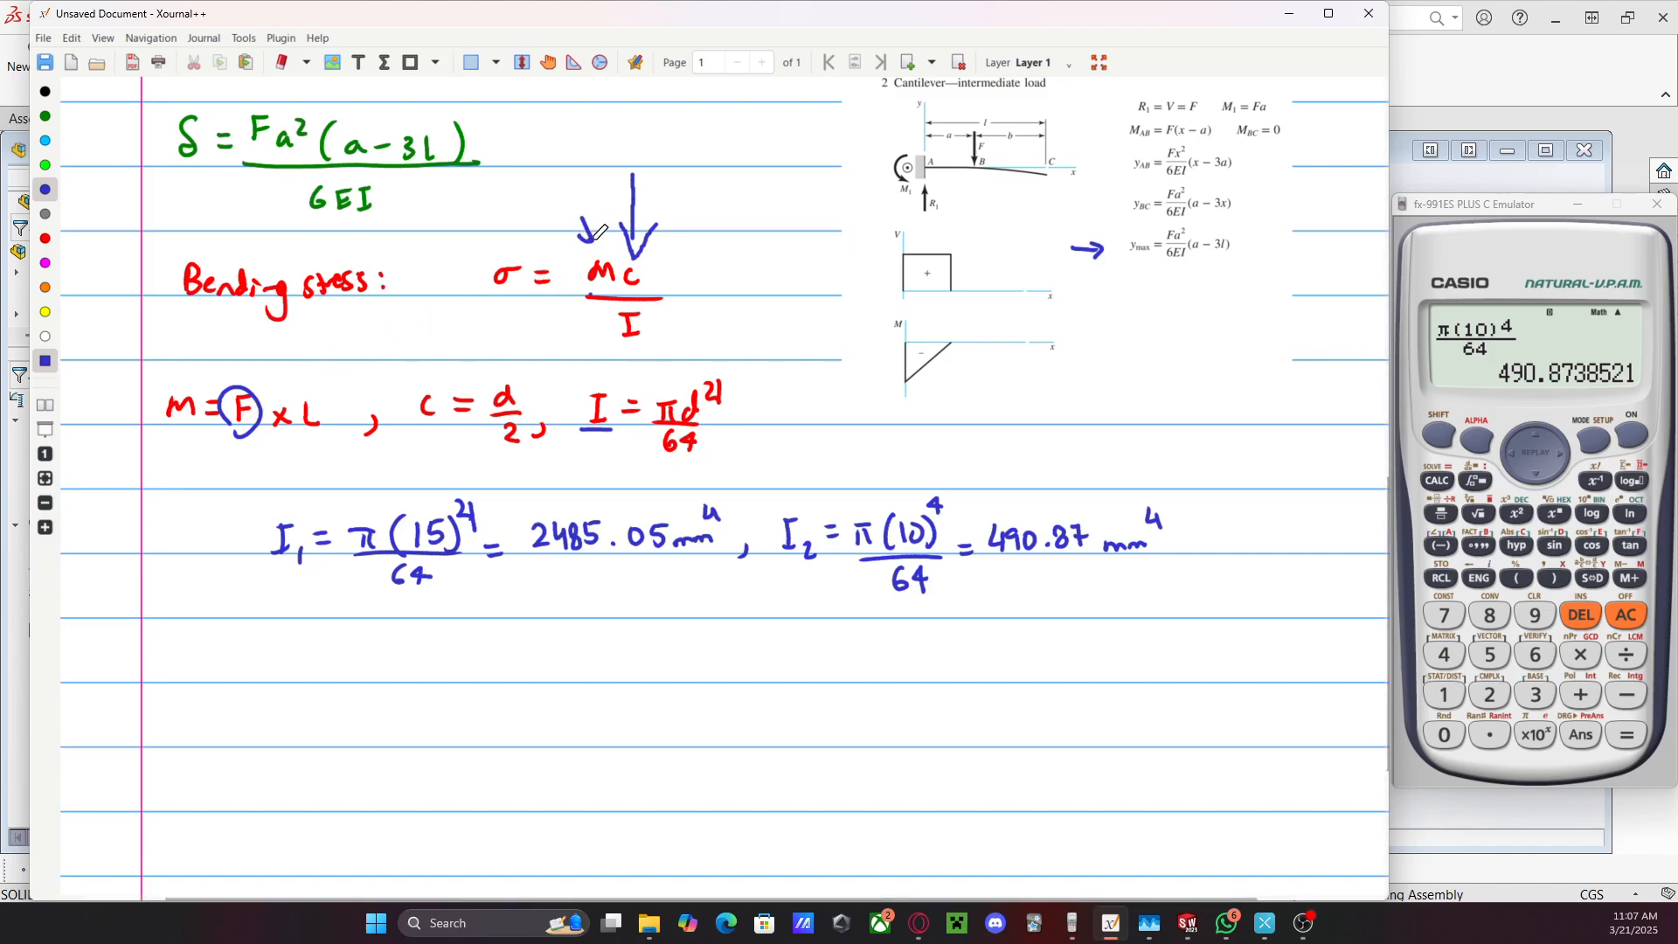
mouse_move(560, 197)
left_mouse_down()
mouse_move(583, 182)
mouse_move(597, 236)
left_mouse_up()
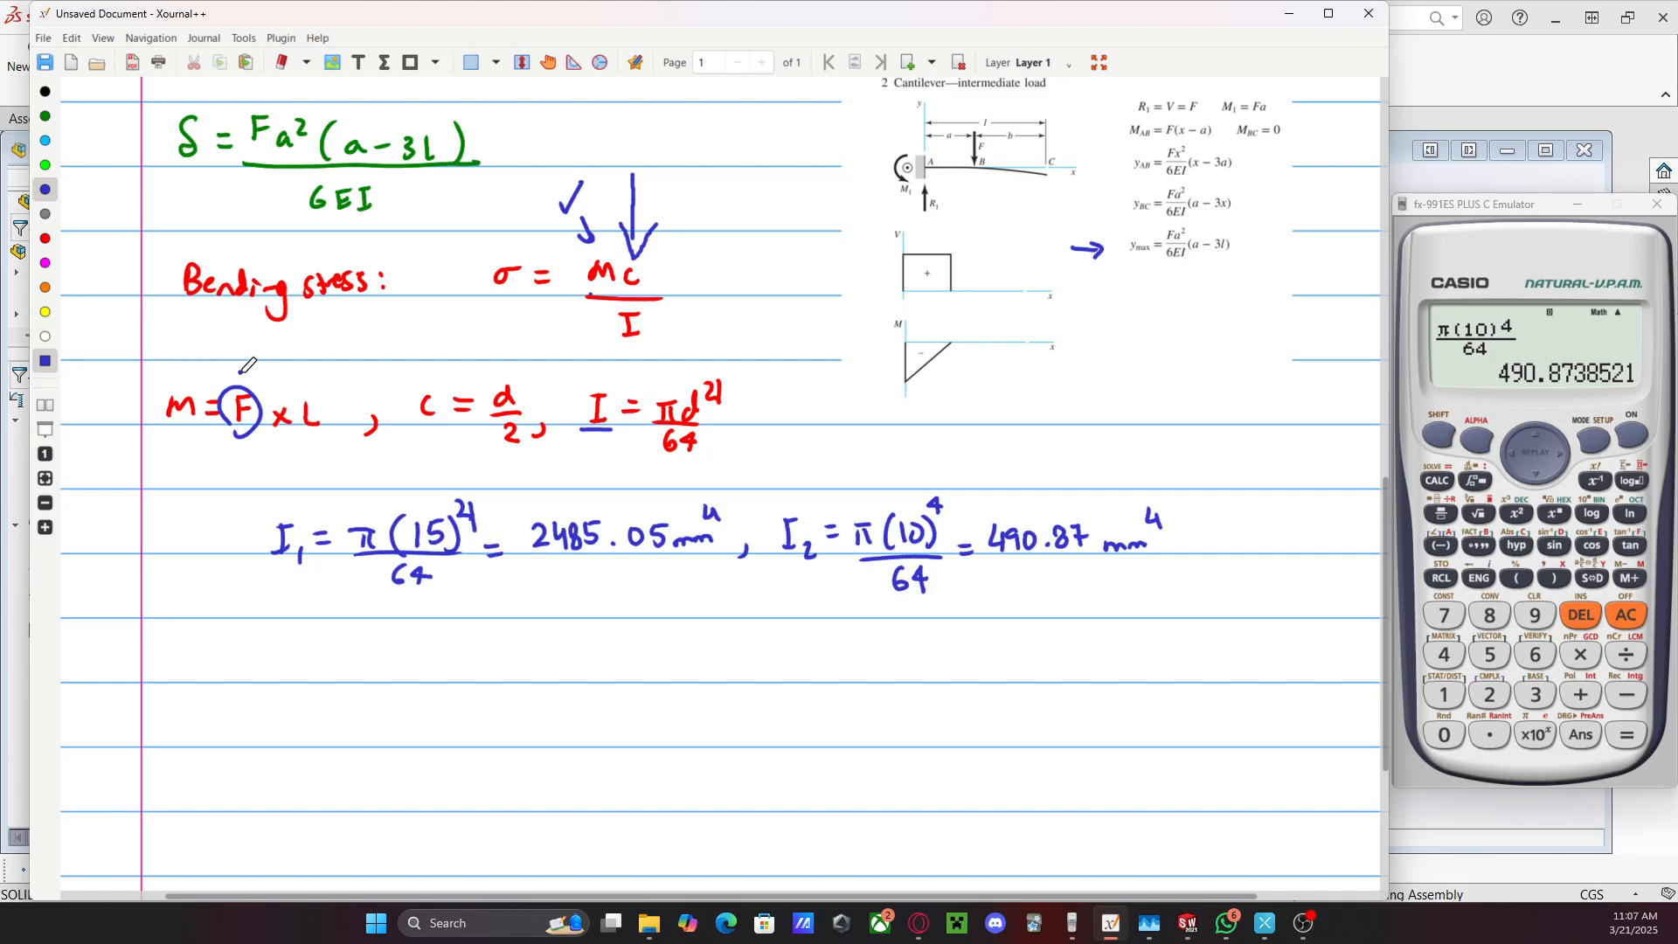
left_click_drag(242, 371, 264, 355)
Write the rearranged moment formula in blue below the I1 line: M = (σy × I) / c
mouse_move(179, 678)
left_mouse_down()
mouse_move(186, 656)
mouse_move(208, 679)
mouse_move(235, 661)
left_mouse_up()
mouse_move(218, 674)
left_mouse_down()
mouse_move(292, 655)
mouse_move(290, 695)
mouse_move(337, 677)
left_mouse_up()
mouse_move(336, 661)
left_mouse_down()
mouse_move(322, 678)
mouse_move(368, 678)
mouse_move(377, 654)
left_mouse_up()
left_click_drag(360, 679, 377, 678)
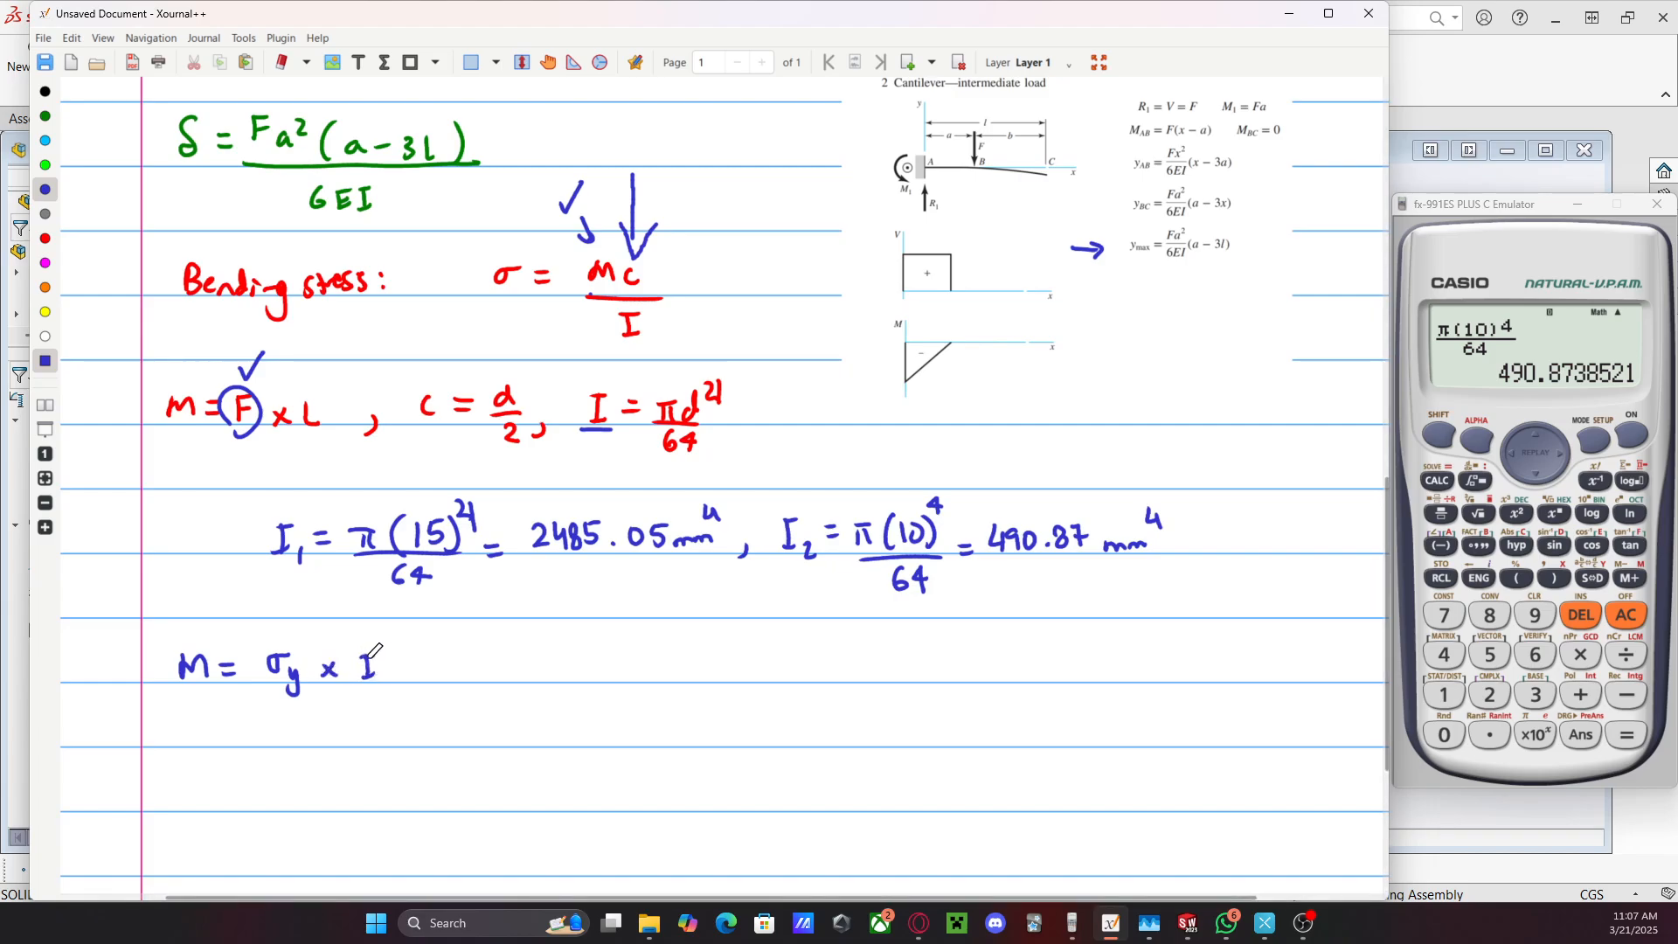
left_click_drag(264, 697, 390, 690)
left_click_drag(343, 705, 342, 721)
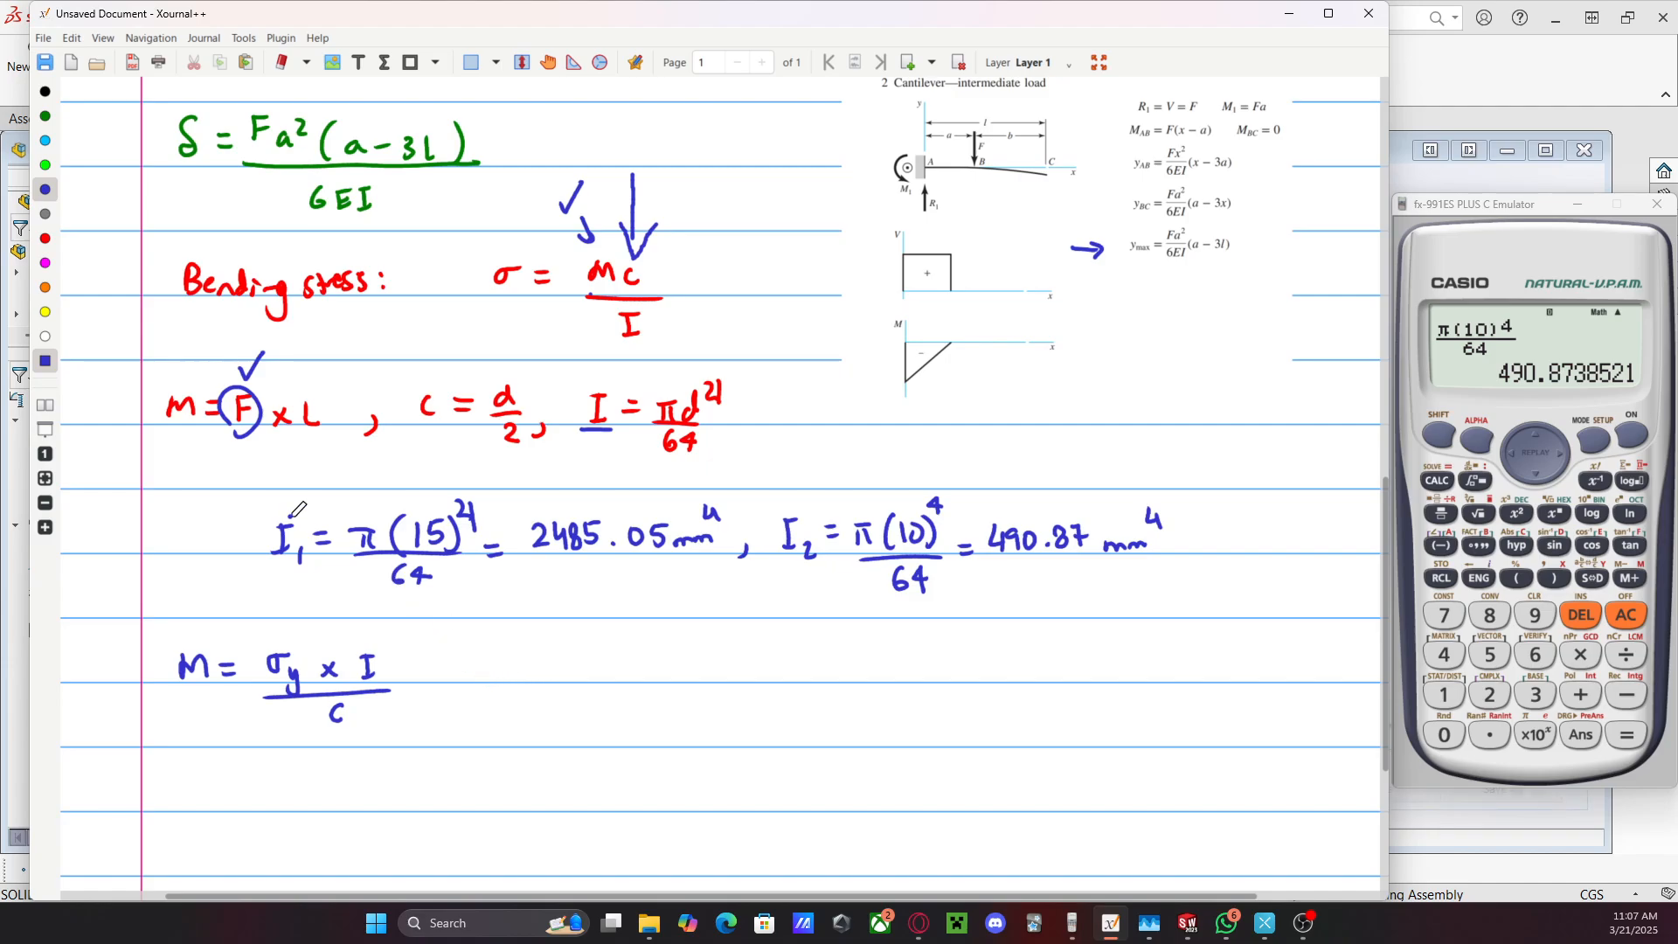
Write the rod 1 moment formula in magenta beside the general formula: M1 = (σy1 × I1) / c1, followed by an equals sign
left_click(45, 263)
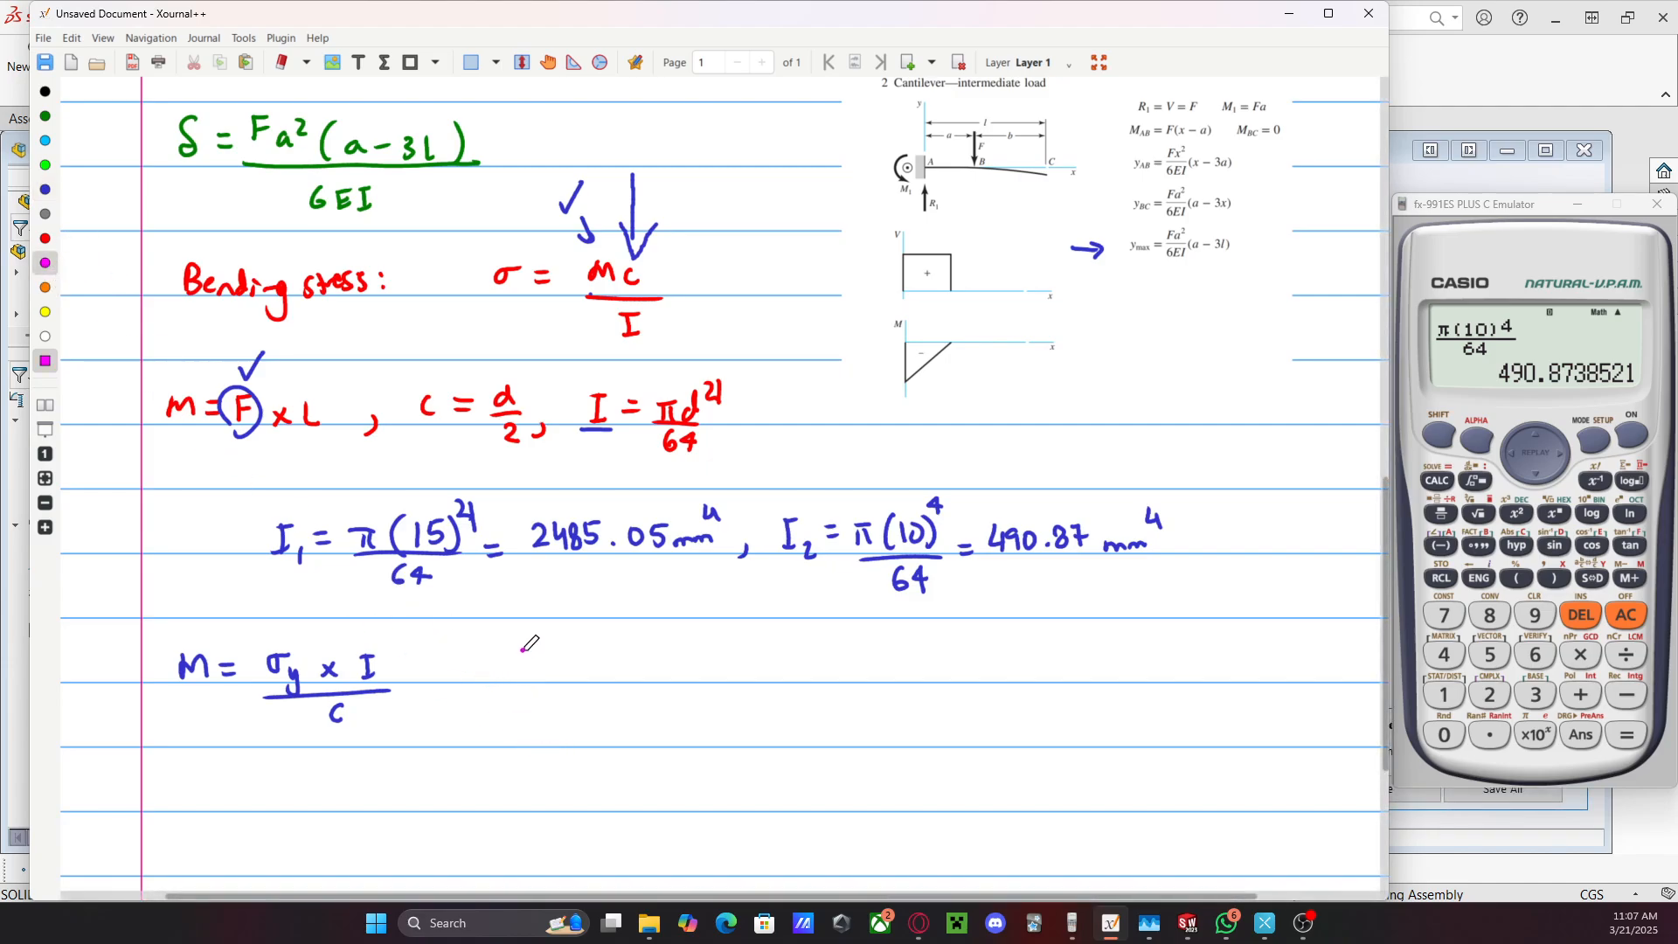
mouse_move(525, 671)
left_mouse_down()
mouse_move(566, 684)
mouse_move(596, 656)
left_mouse_up()
mouse_move(581, 669)
left_mouse_down()
mouse_move(649, 645)
mouse_move(655, 680)
mouse_move(717, 674)
left_mouse_up()
mouse_move(717, 656)
left_mouse_down()
mouse_move(701, 673)
mouse_move(758, 646)
left_mouse_up()
left_click_drag(751, 648, 750, 669)
left_click_drag(744, 670, 771, 675)
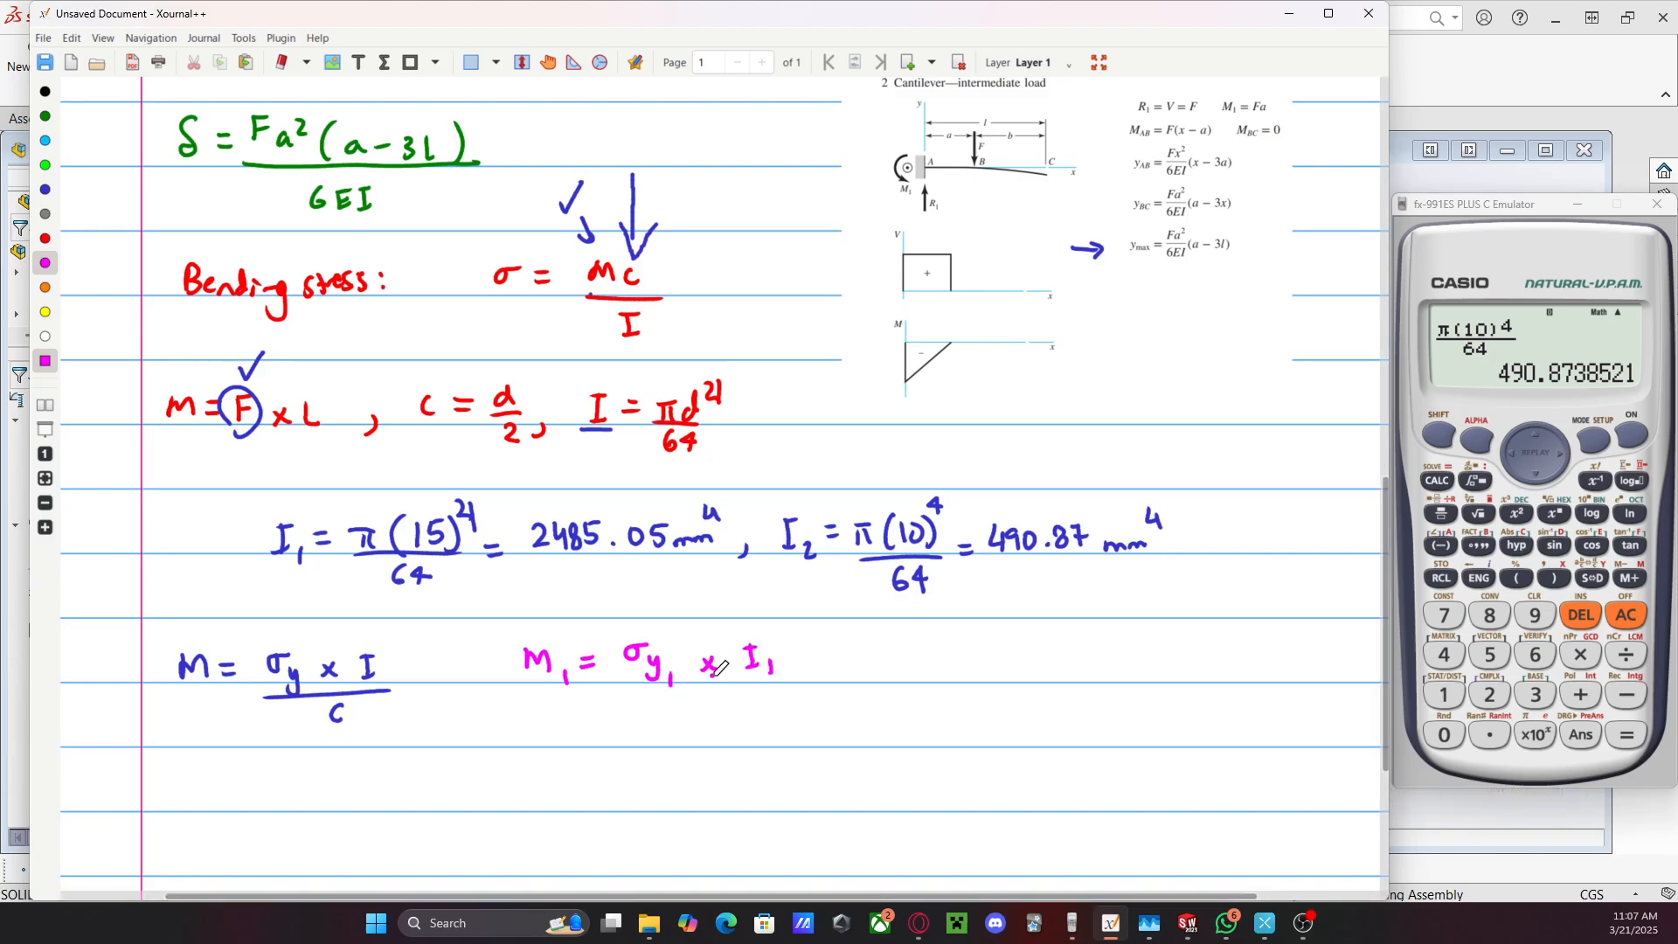
mouse_move(630, 696)
left_mouse_down()
mouse_move(775, 694)
mouse_move(700, 725)
left_mouse_up()
left_click_drag(710, 719, 713, 734)
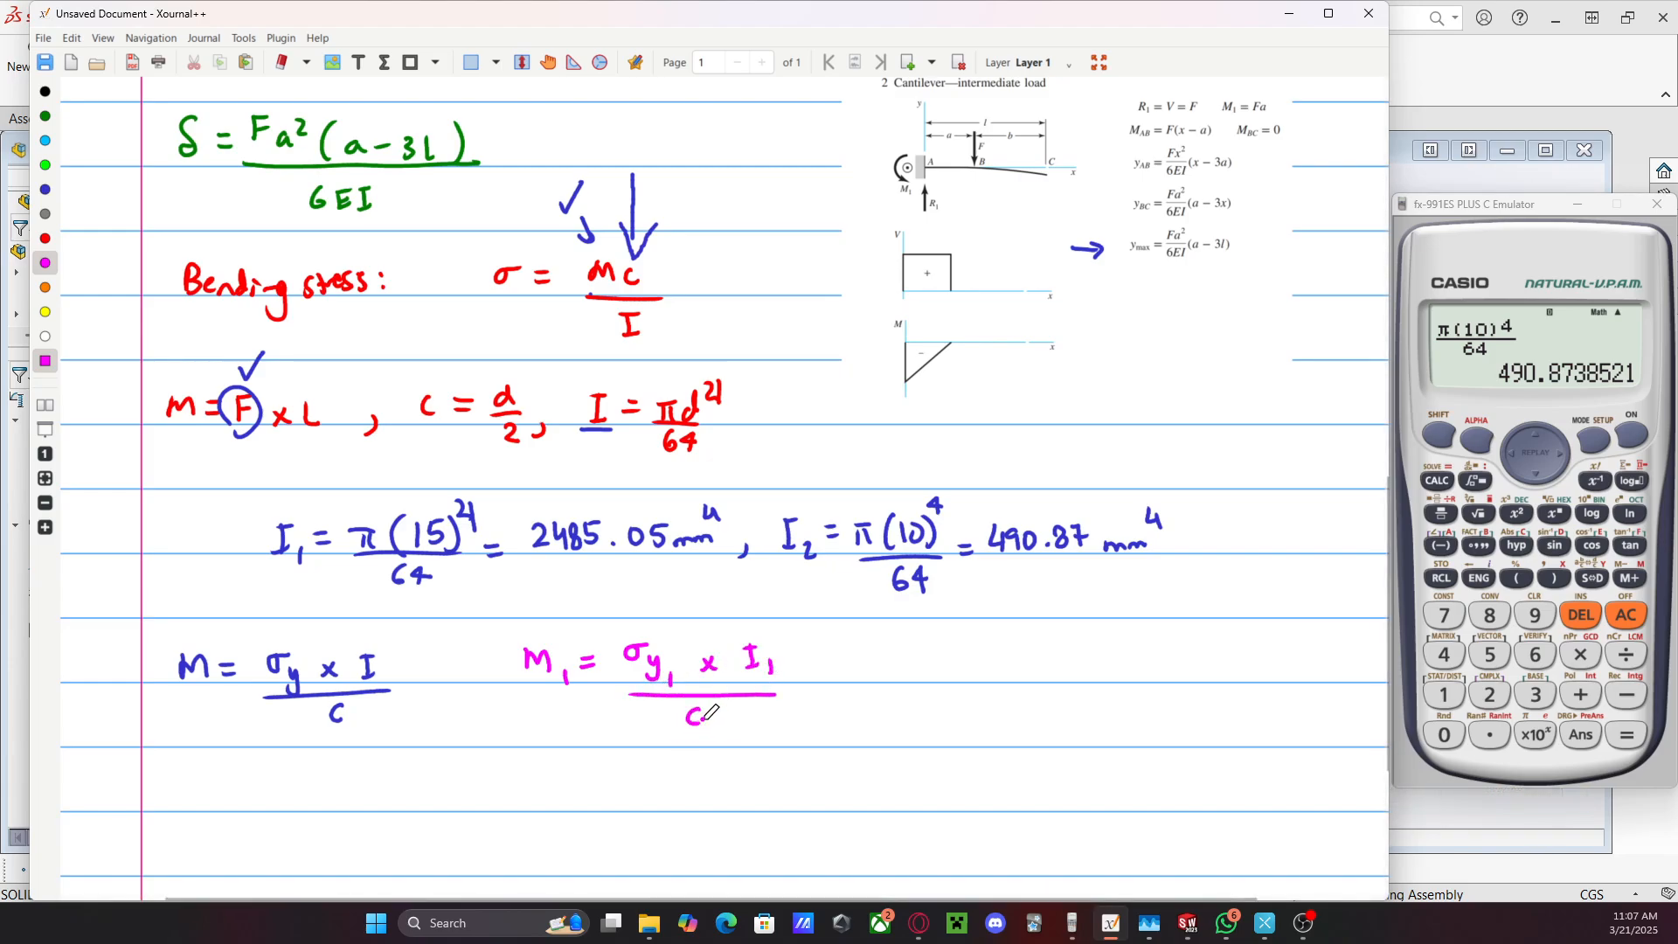
left_click_drag(798, 683, 814, 682)
left_click_drag(797, 694, 815, 693)
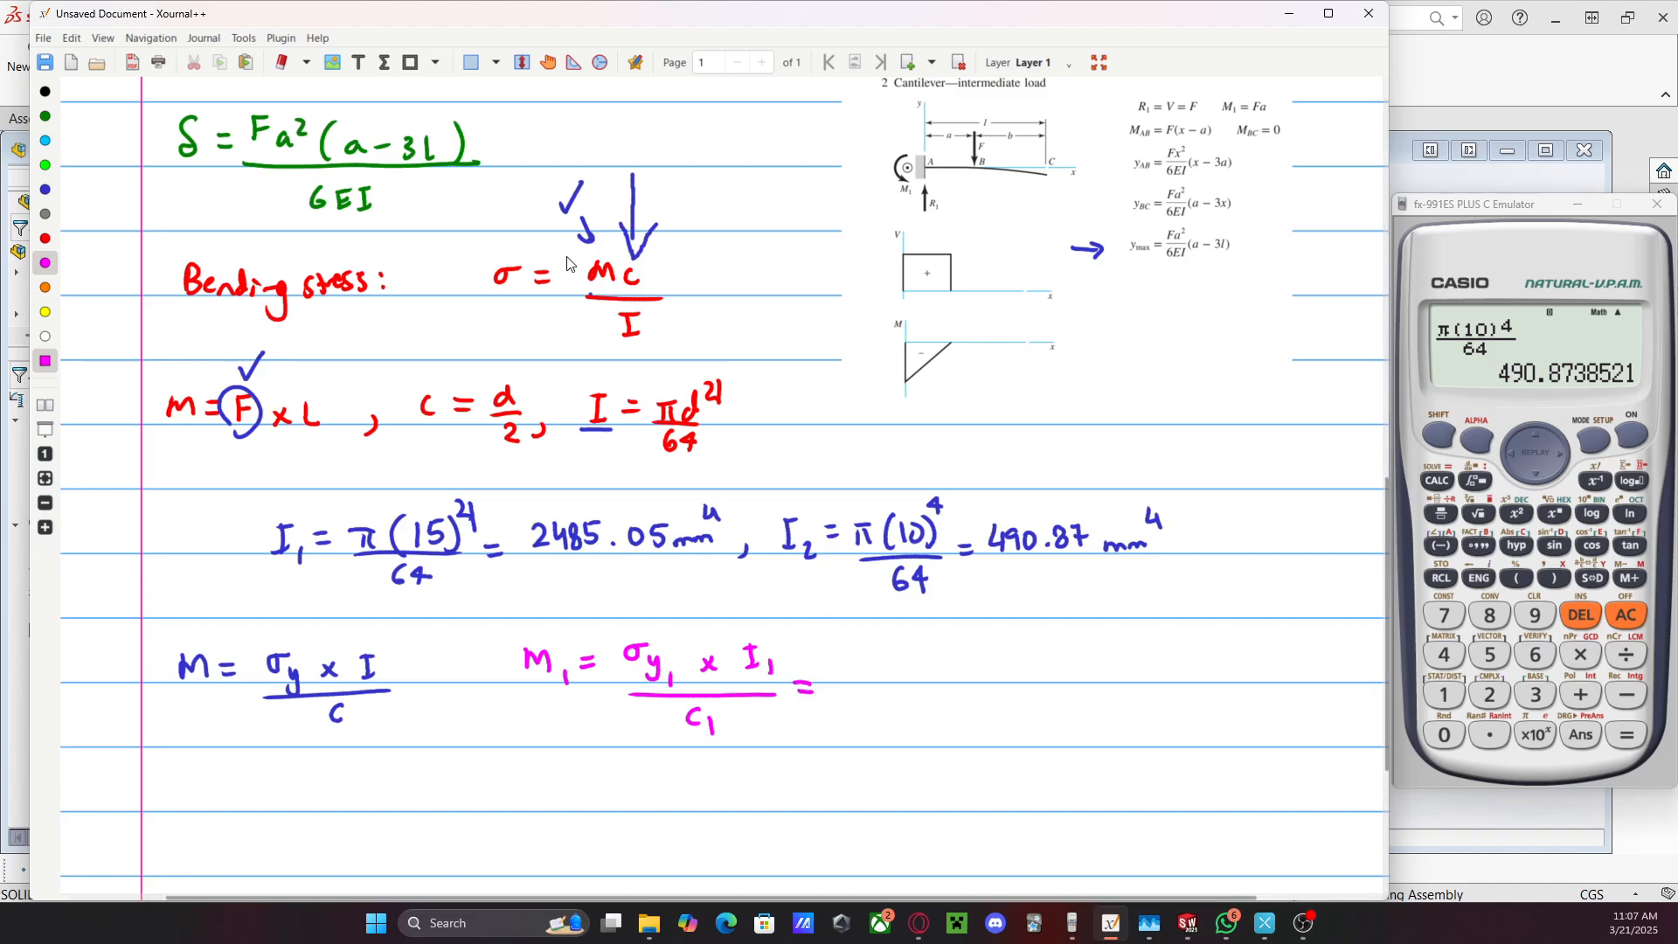
Look up rod 1's yield strength in the notes and write the M1 numerator as 282.69 × 2485.05
scroll(523, 560, "up", 15)
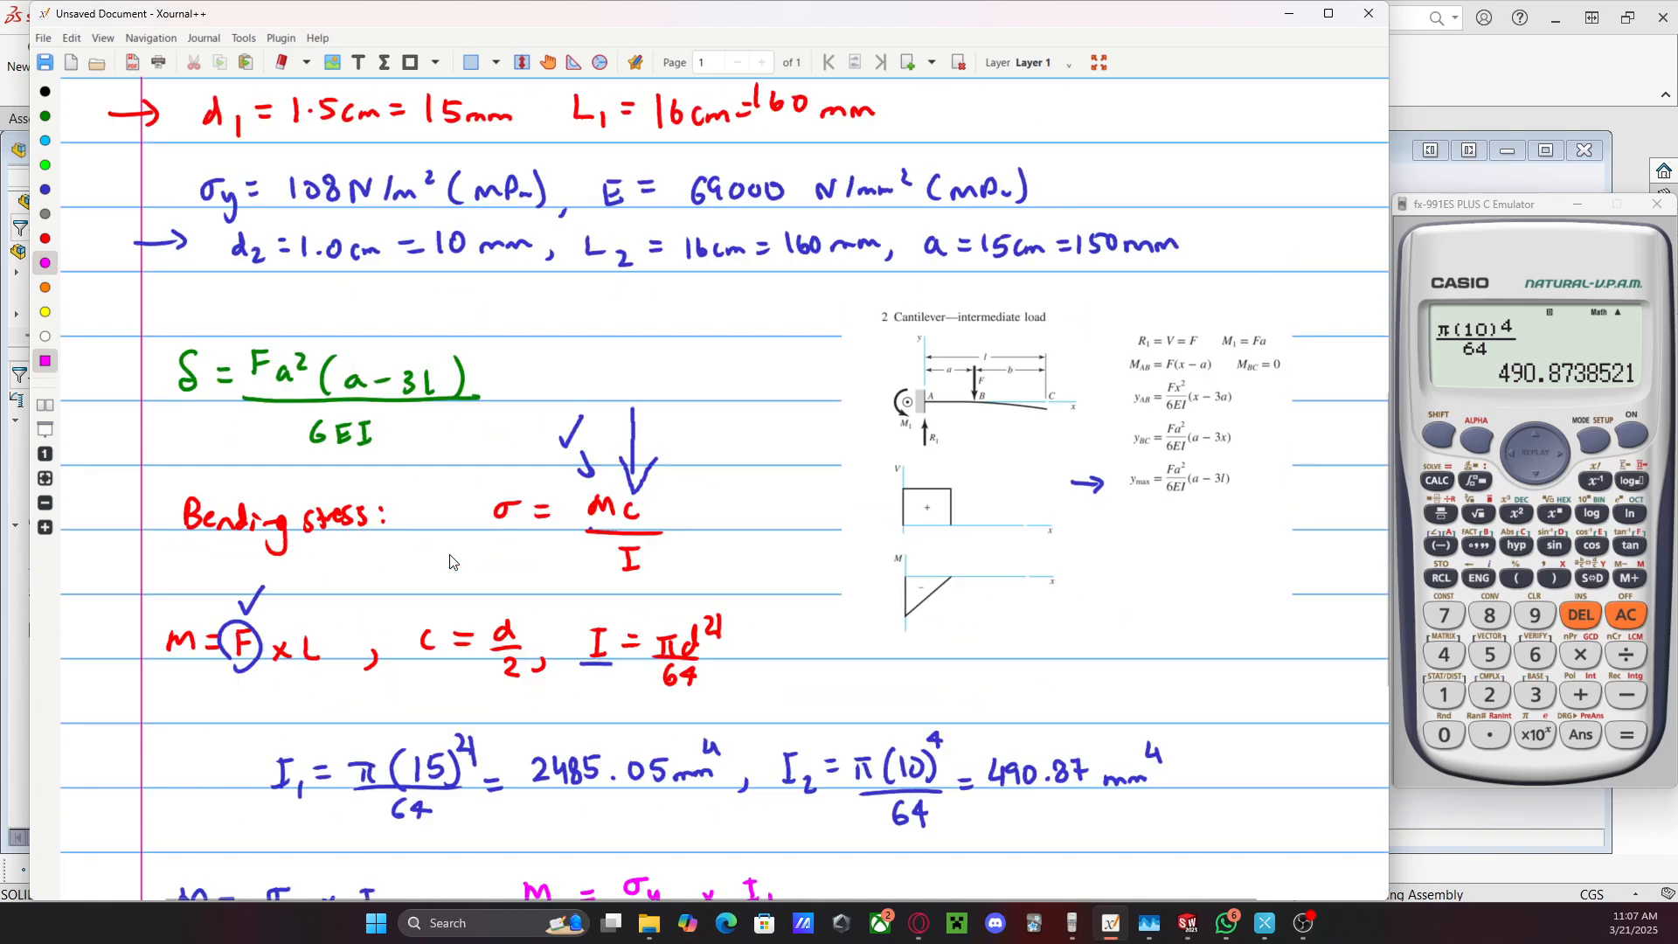
scroll(496, 396, "up", 2)
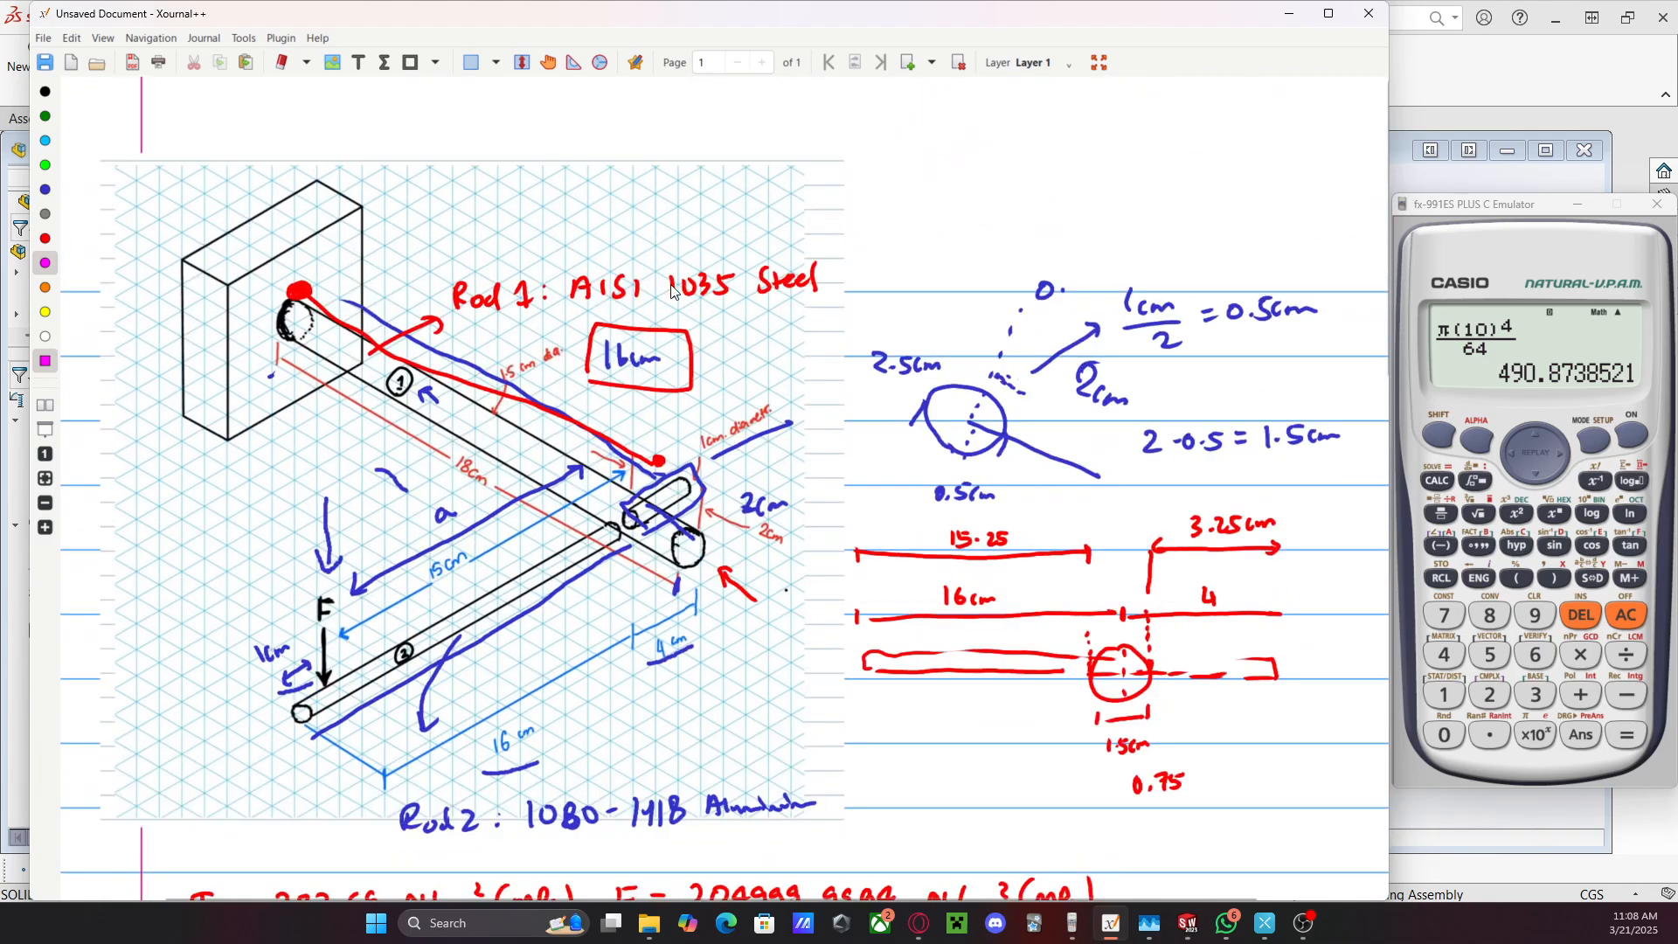
scroll(507, 385, "down", 12)
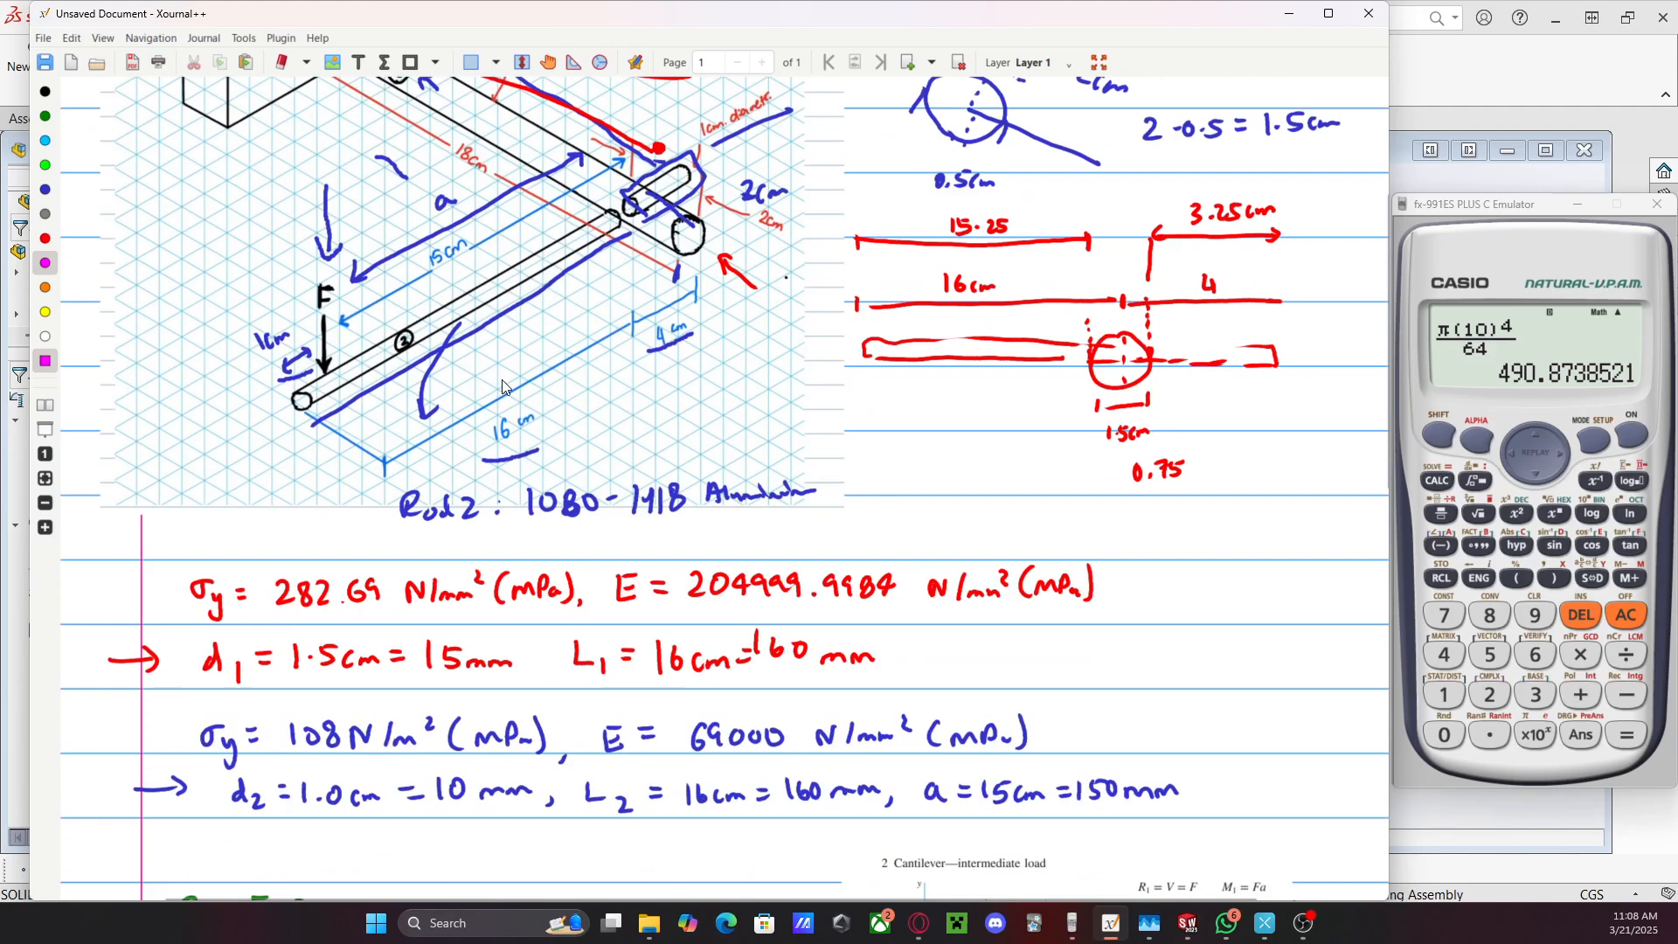
scroll(315, 467, "down", 20)
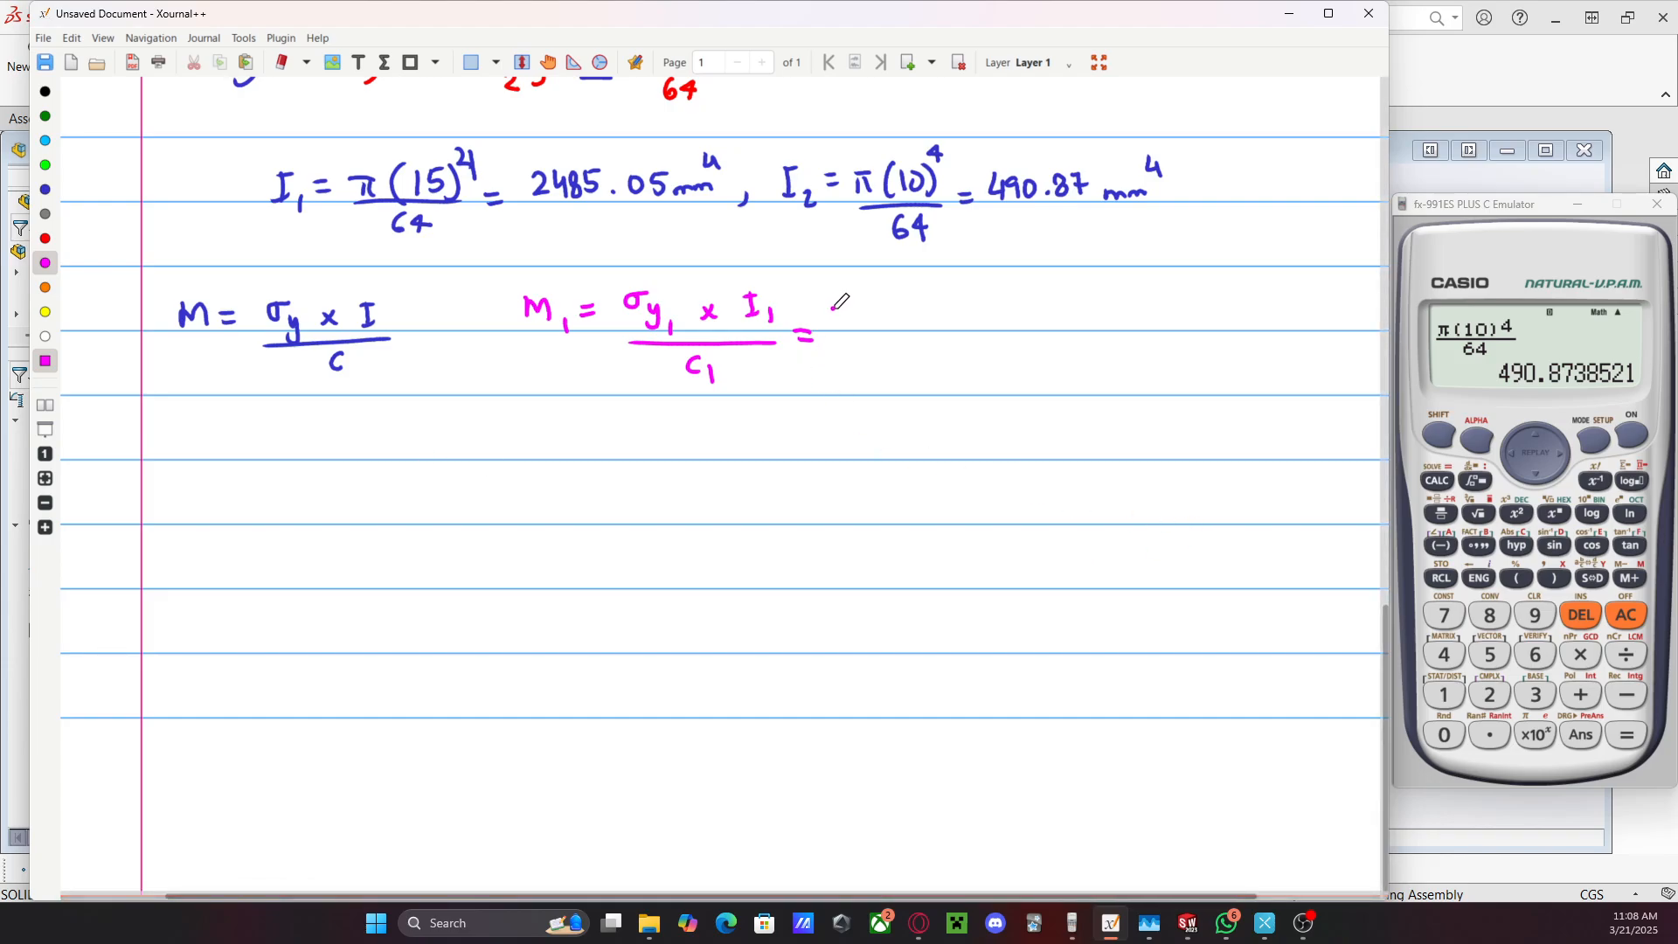
mouse_move(833, 306)
left_mouse_down()
mouse_move(862, 327)
mouse_move(872, 306)
mouse_move(912, 319)
left_mouse_up()
left_click(901, 324)
left_click_drag(937, 304, 933, 327)
mouse_move(968, 304)
left_mouse_down()
mouse_move(955, 325)
mouse_move(1035, 317)
left_mouse_up()
mouse_move(1033, 300)
left_mouse_down()
mouse_move(1031, 326)
mouse_move(1047, 306)
mouse_move(1056, 324)
mouse_move(1103, 306)
left_mouse_up()
left_click(1082, 319)
mouse_move(1123, 302)
left_mouse_down()
mouse_move(1115, 322)
mouse_move(1134, 294)
left_mouse_up()
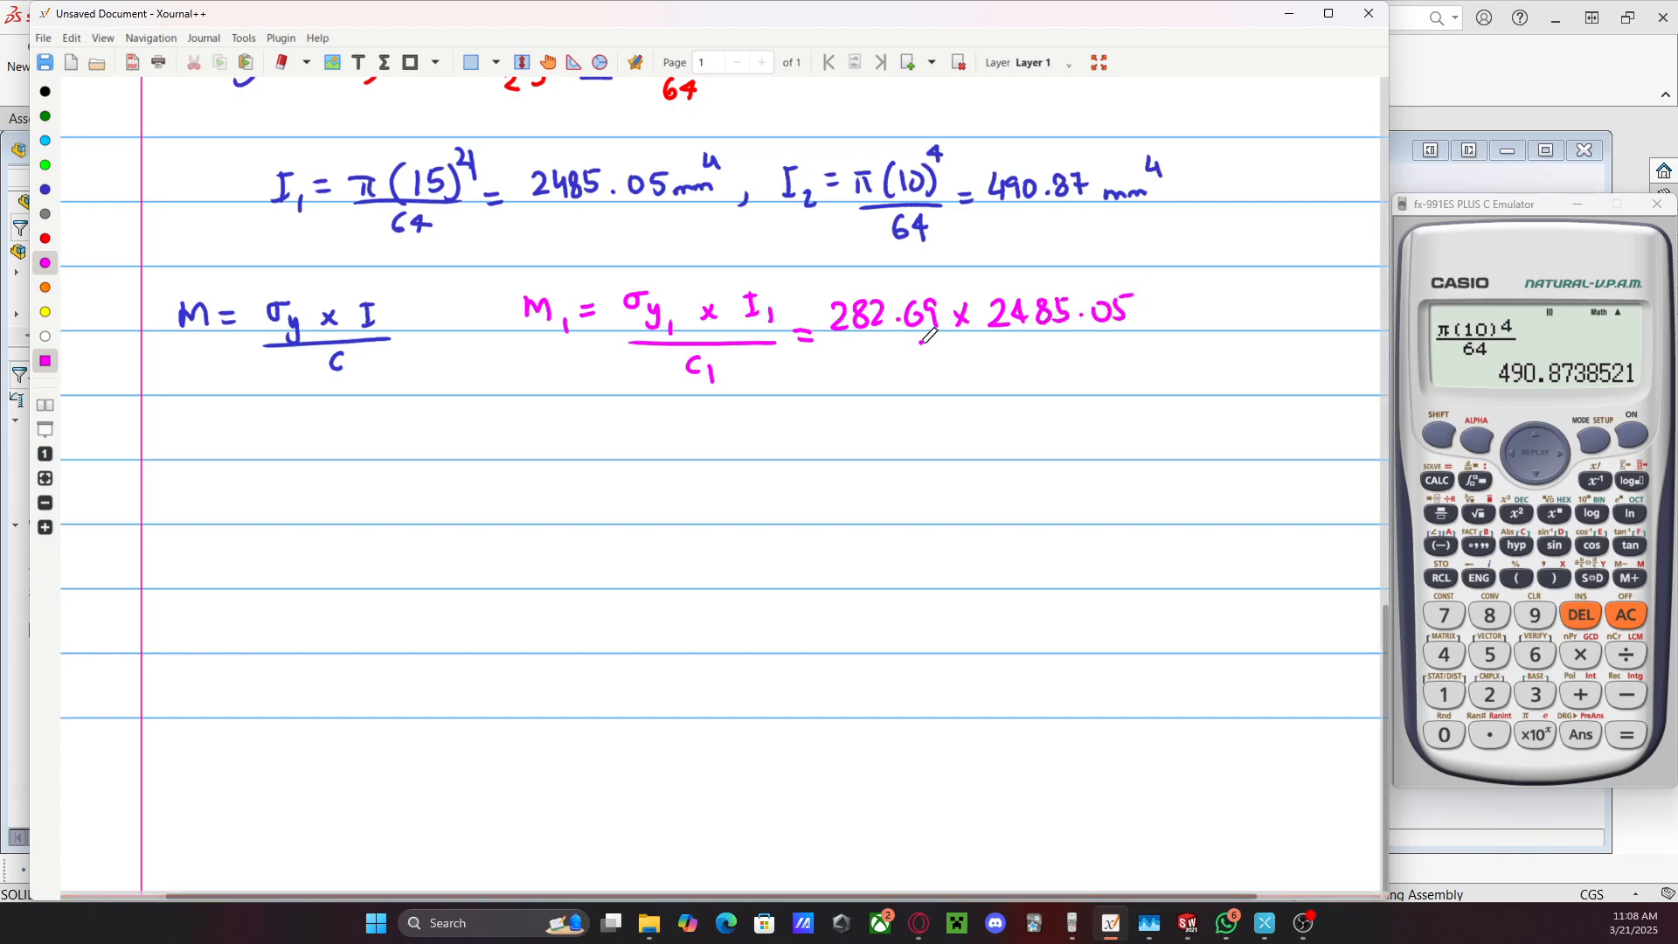
Complete the M1 substitution with a fraction bar, the denominator (15/2) and an equals sign
left_click_drag(863, 348, 1140, 336)
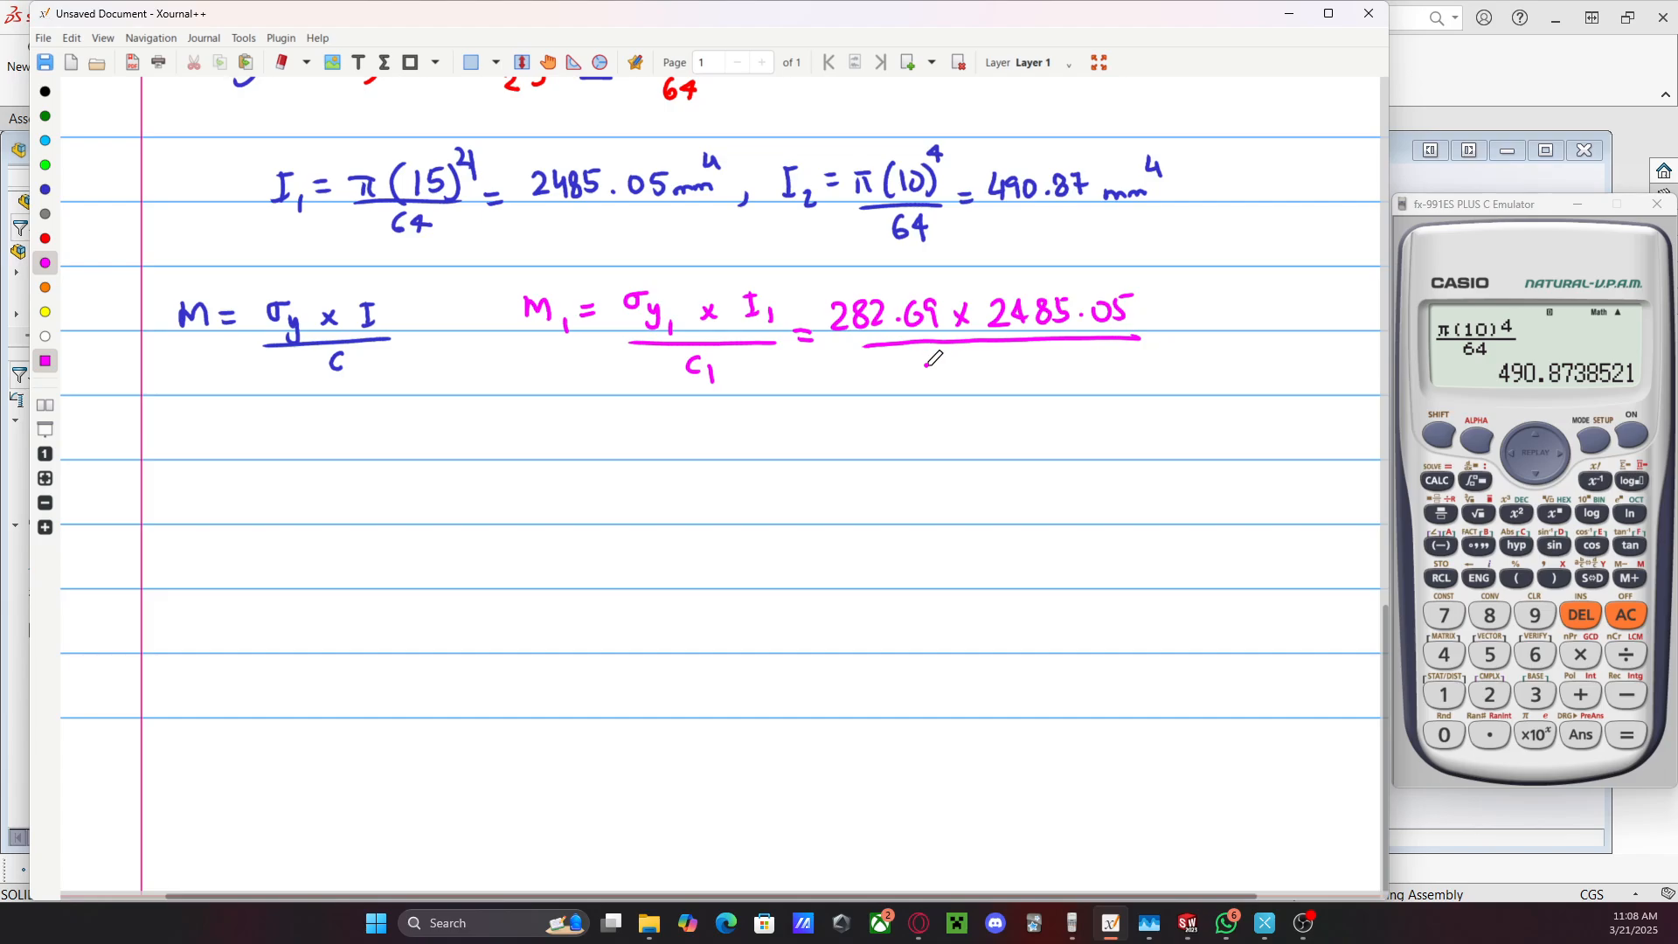
left_click_drag(952, 356, 930, 422)
mouse_move(969, 361)
left_mouse_down()
mouse_move(970, 385)
mouse_move(998, 361)
left_mouse_up()
mouse_move(965, 390)
left_mouse_down()
mouse_move(1012, 385)
mouse_move(1016, 427)
left_mouse_up()
left_click_drag(1140, 324, 1155, 320)
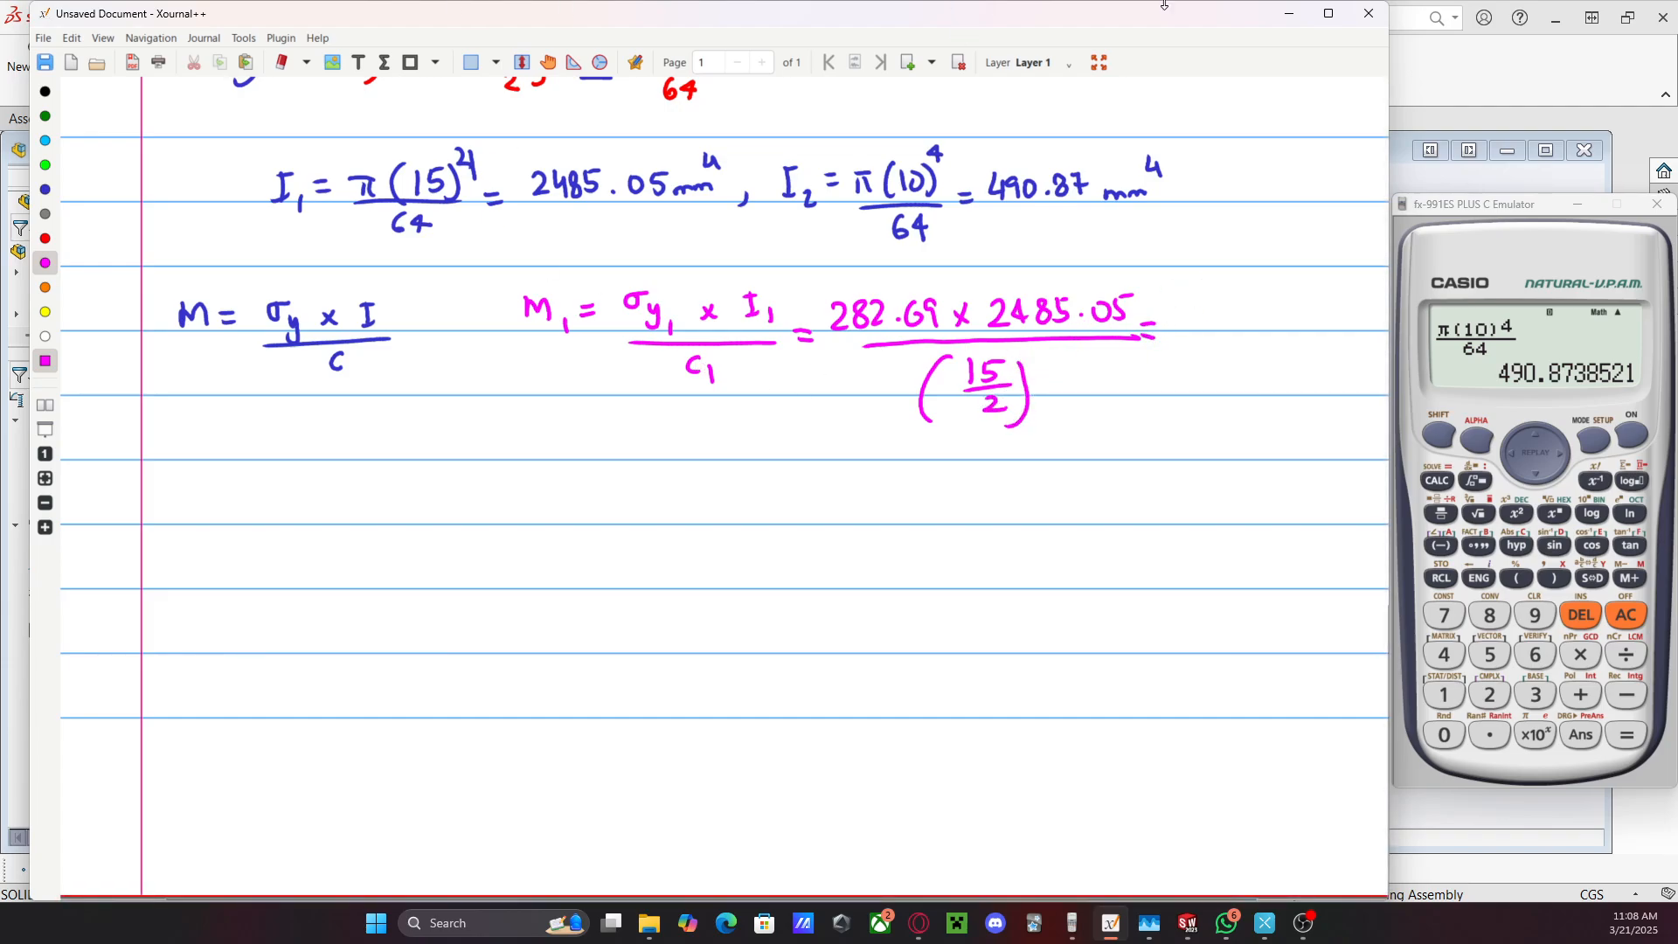
Recall the π(15)⁴/64 result on the calculator and start a fraction with Ans × 282.69 as the numerator
left_click(1517, 438)
left_click(1532, 437)
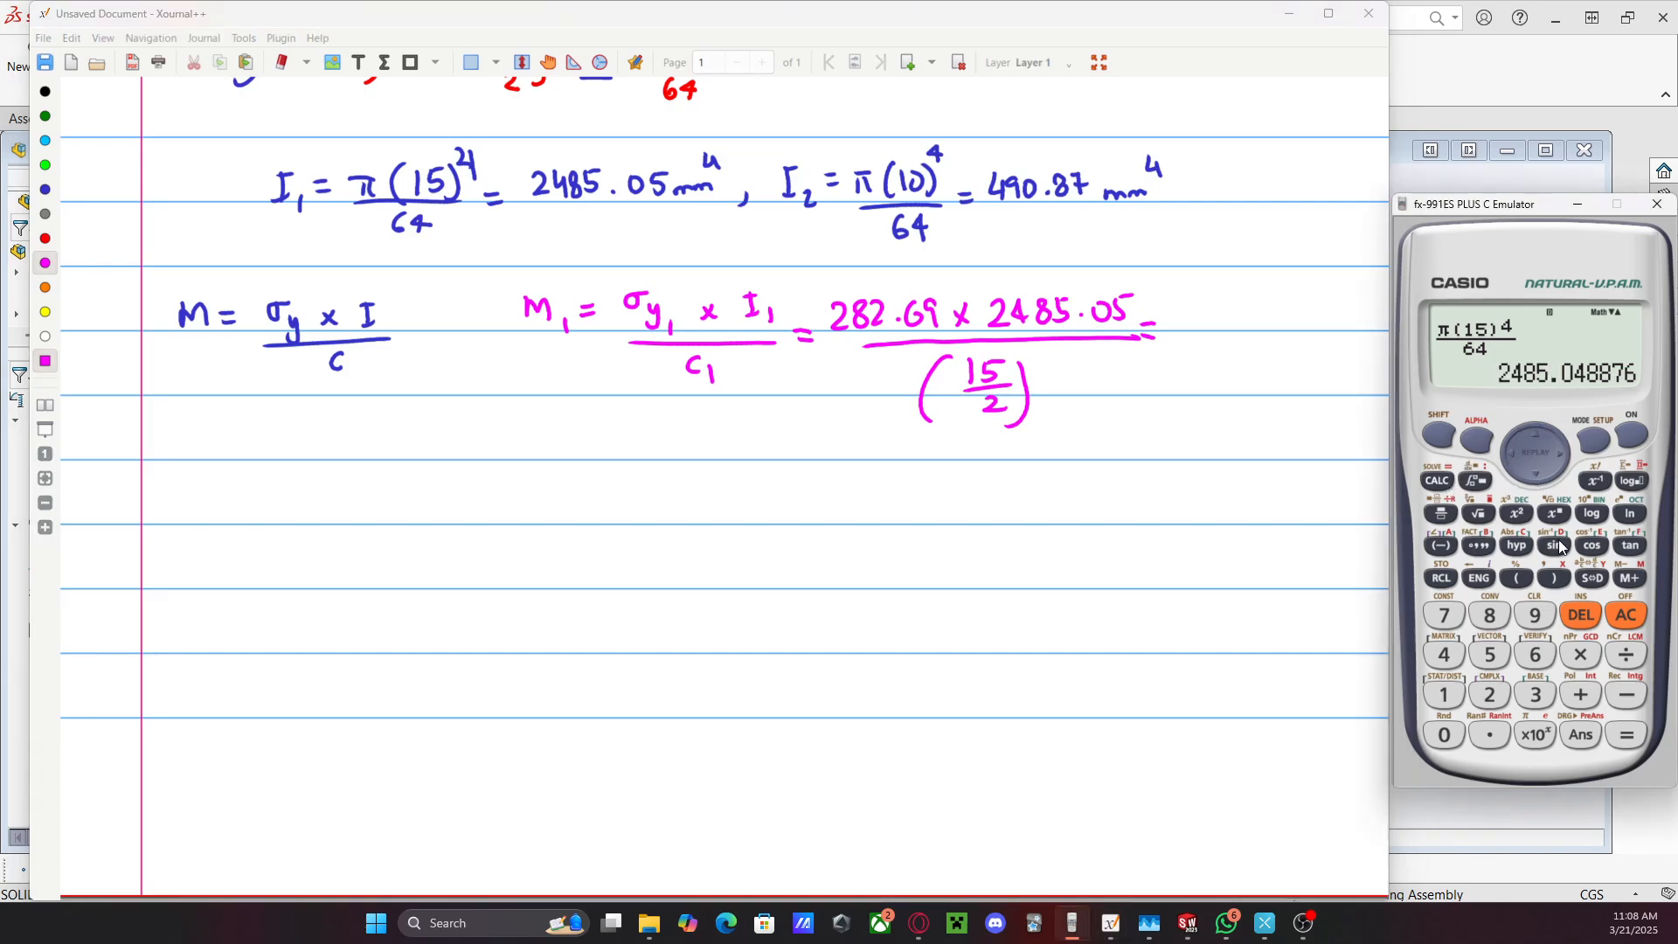
left_click(1438, 517)
left_click(1577, 737)
left_click(1576, 658)
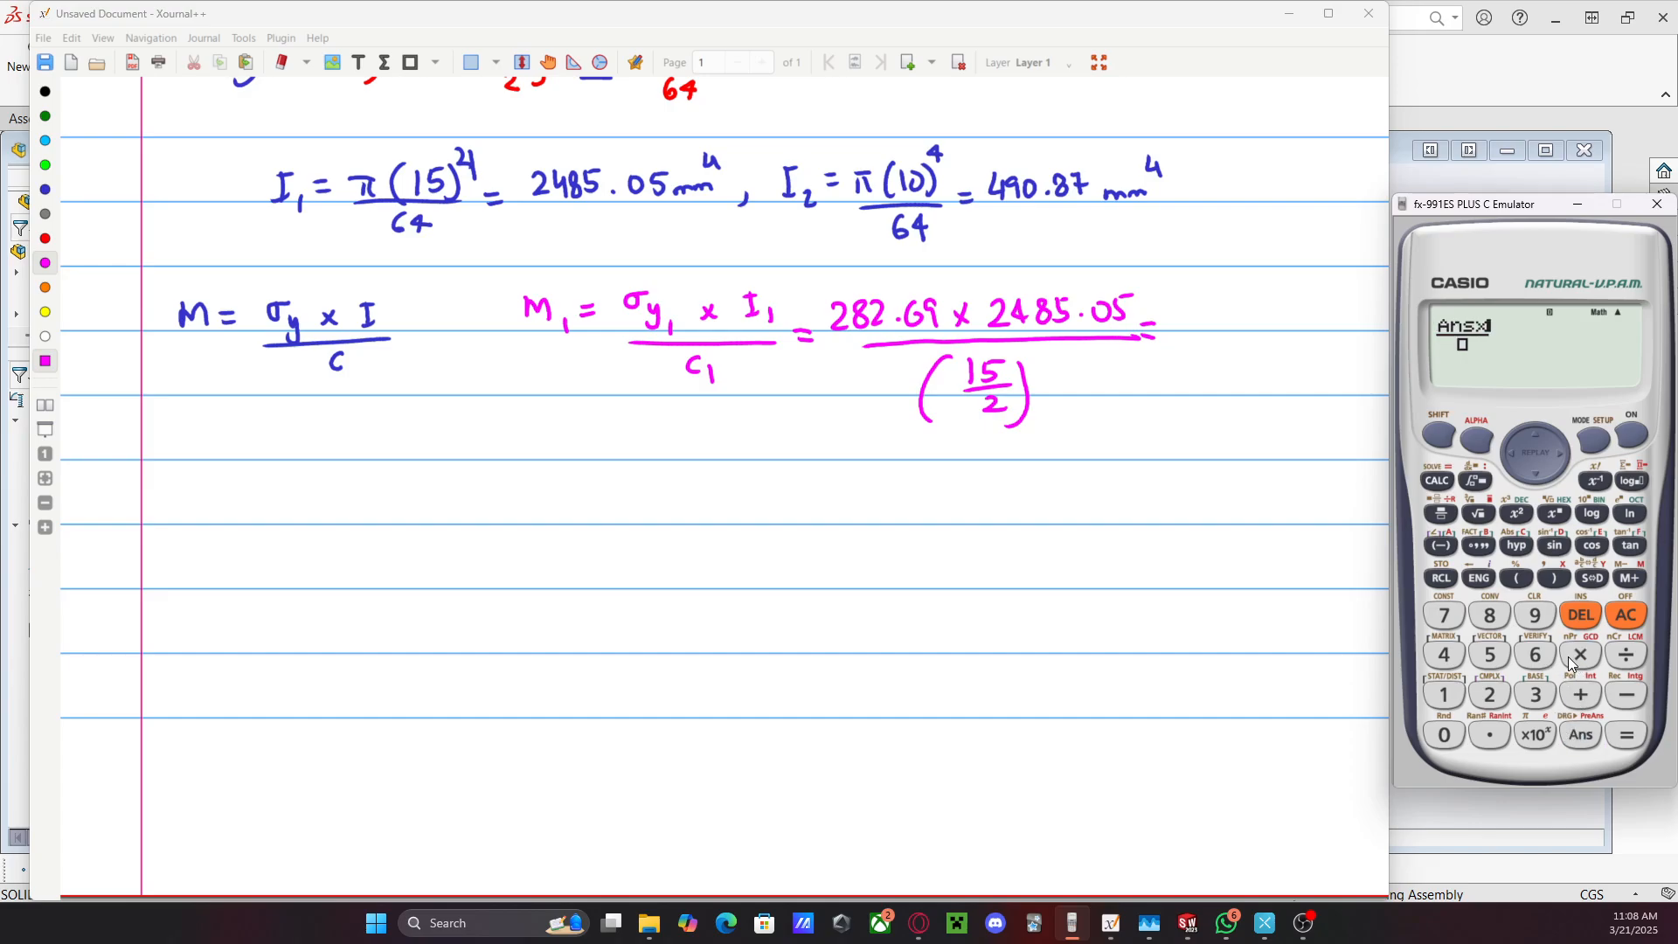
left_click(1490, 695)
left_click(1490, 616)
left_click(1491, 695)
left_click(1495, 734)
left_click(1535, 656)
left_click(1535, 617)
Enter (15/2) as the denominator of the calculator expression and evaluate it
left_click(1441, 514)
left_click(1444, 695)
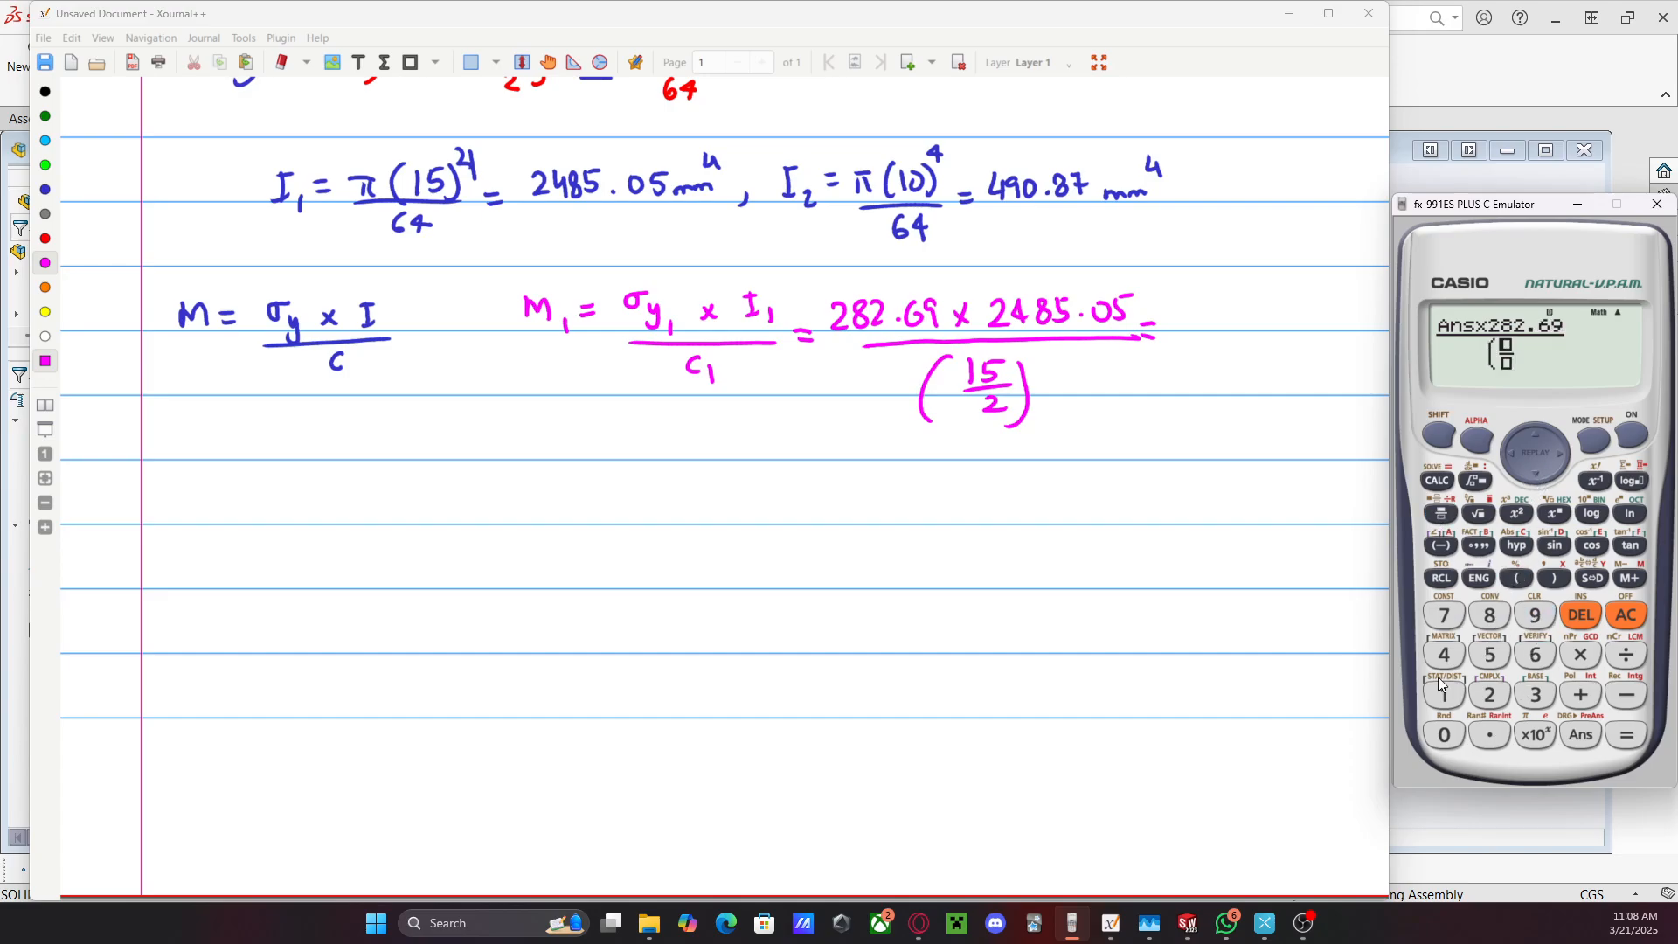
left_click(1491, 655)
left_click(1536, 475)
left_click(1490, 695)
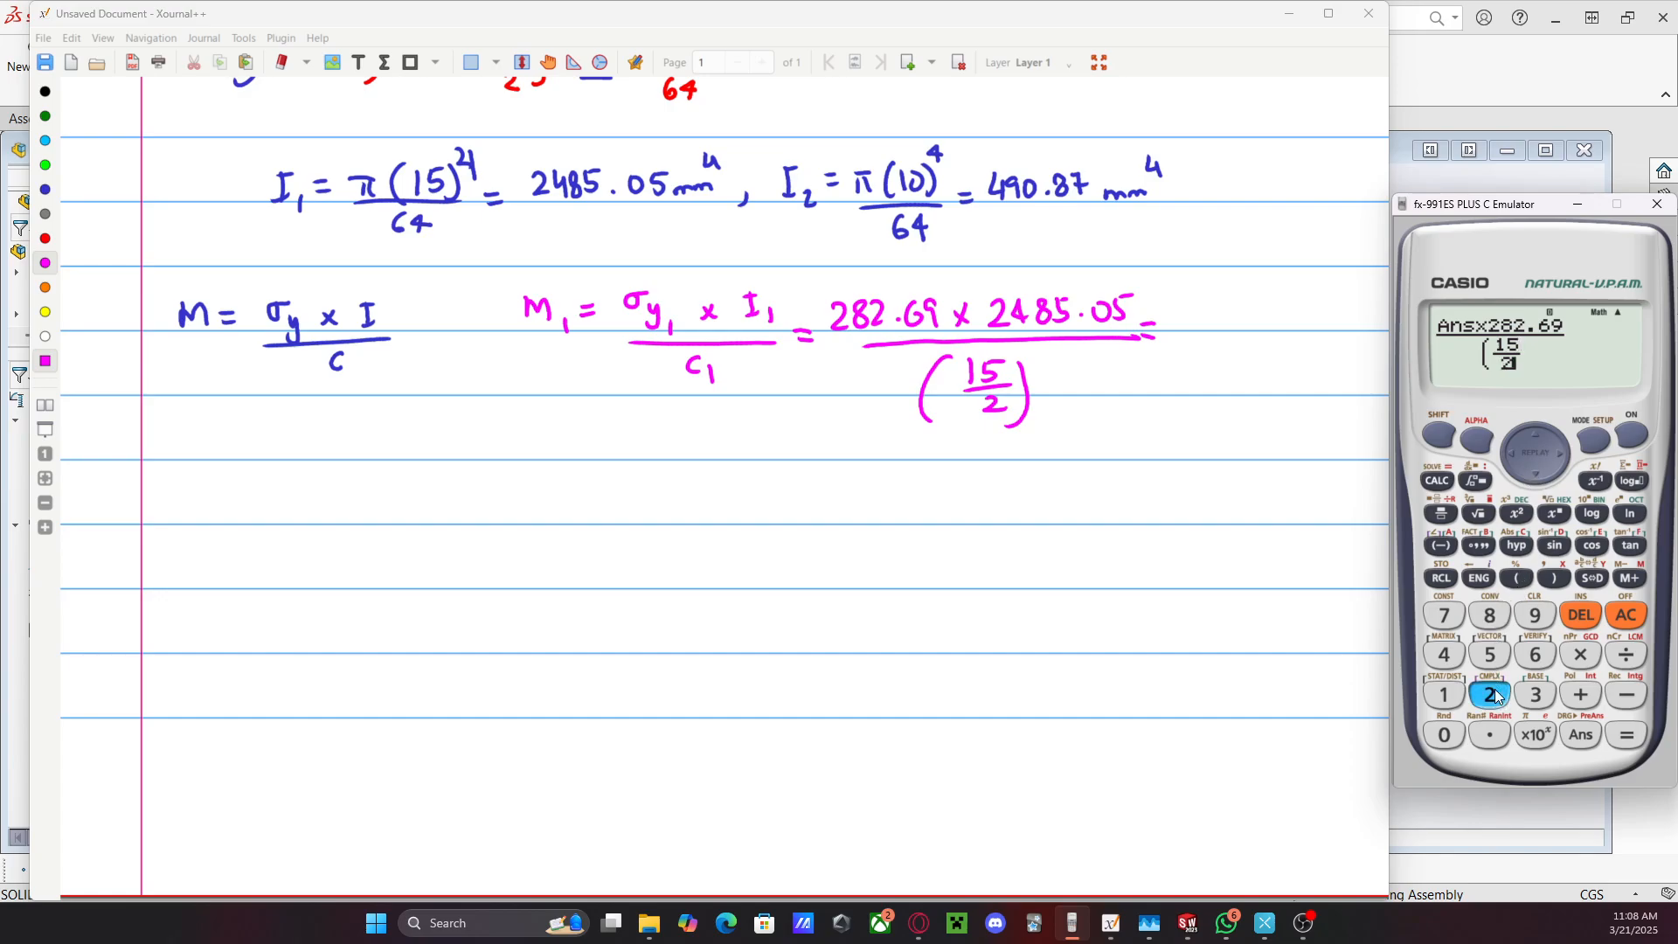
left_click(1561, 455)
left_click(1549, 579)
left_click(1626, 735)
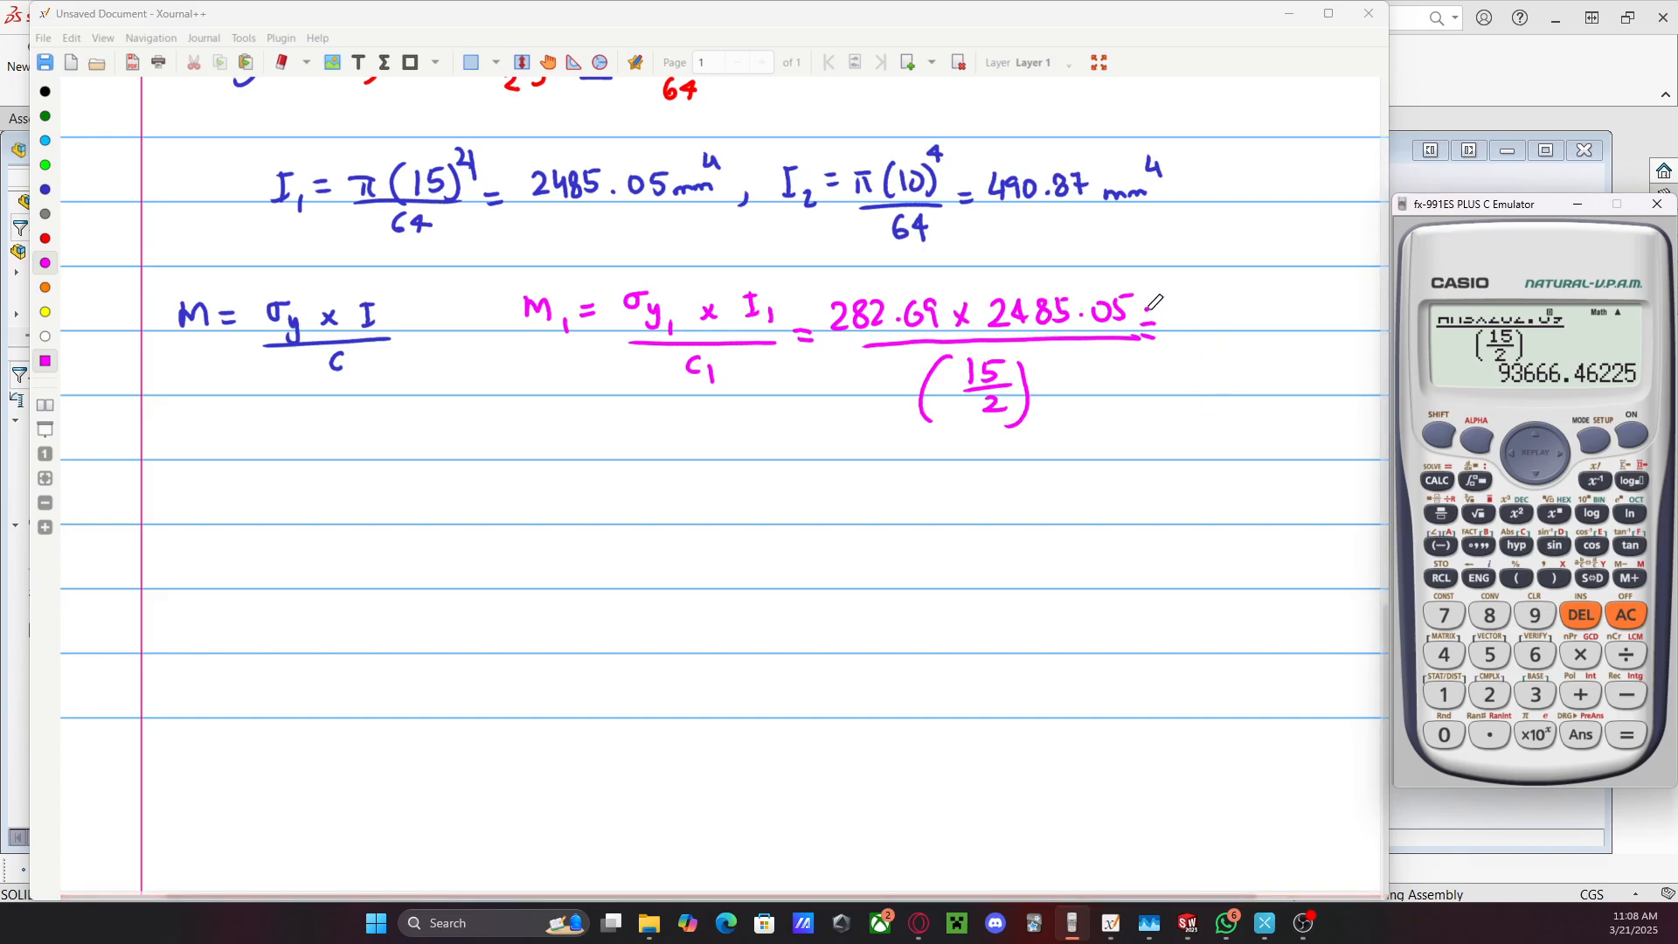
Write the M1 result as 93666.46 Nmm at the end of the line
left_click(1187, 301)
mouse_move(1178, 303)
left_mouse_down()
mouse_move(1170, 325)
mouse_move(1198, 314)
left_mouse_up()
mouse_move(1220, 297)
left_mouse_down()
mouse_move(1215, 315)
mouse_move(1268, 326)
mouse_move(1311, 307)
mouse_move(1353, 322)
left_mouse_up()
left_click(1251, 320)
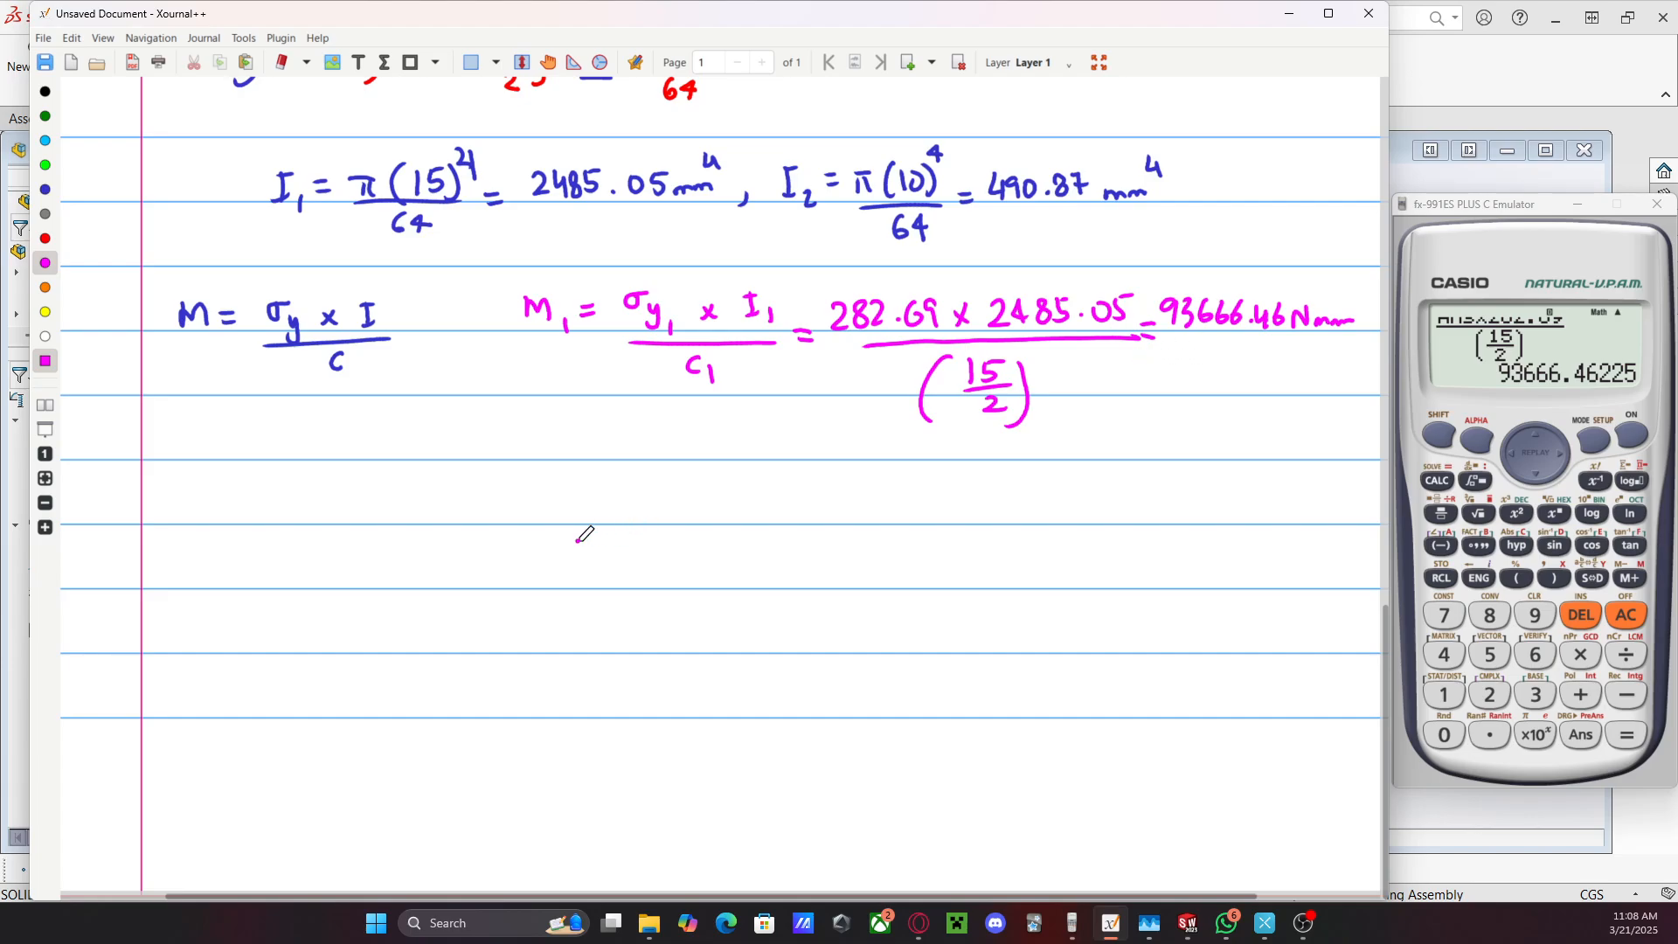
Write the rod 2 moment formula in magenta on the line below: M2 = (σy2 × I2) / c2, followed by an equals sign
mouse_move(165, 430)
left_mouse_down()
mouse_move(166, 452)
mouse_move(207, 465)
mouse_move(233, 435)
left_mouse_up()
mouse_move(218, 446)
left_mouse_down()
mouse_move(287, 423)
mouse_move(285, 456)
mouse_move(349, 451)
left_mouse_up()
left_click(361, 442)
mouse_move(348, 435)
left_mouse_down()
mouse_move(331, 452)
mouse_move(388, 416)
mouse_move(378, 450)
left_mouse_up()
left_click_drag(368, 453, 417, 453)
mouse_move(271, 479)
left_mouse_down()
mouse_move(425, 474)
mouse_move(332, 512)
left_mouse_up()
left_click_drag(340, 503, 357, 515)
left_click_drag(438, 465, 450, 462)
left_click_drag(437, 471, 450, 469)
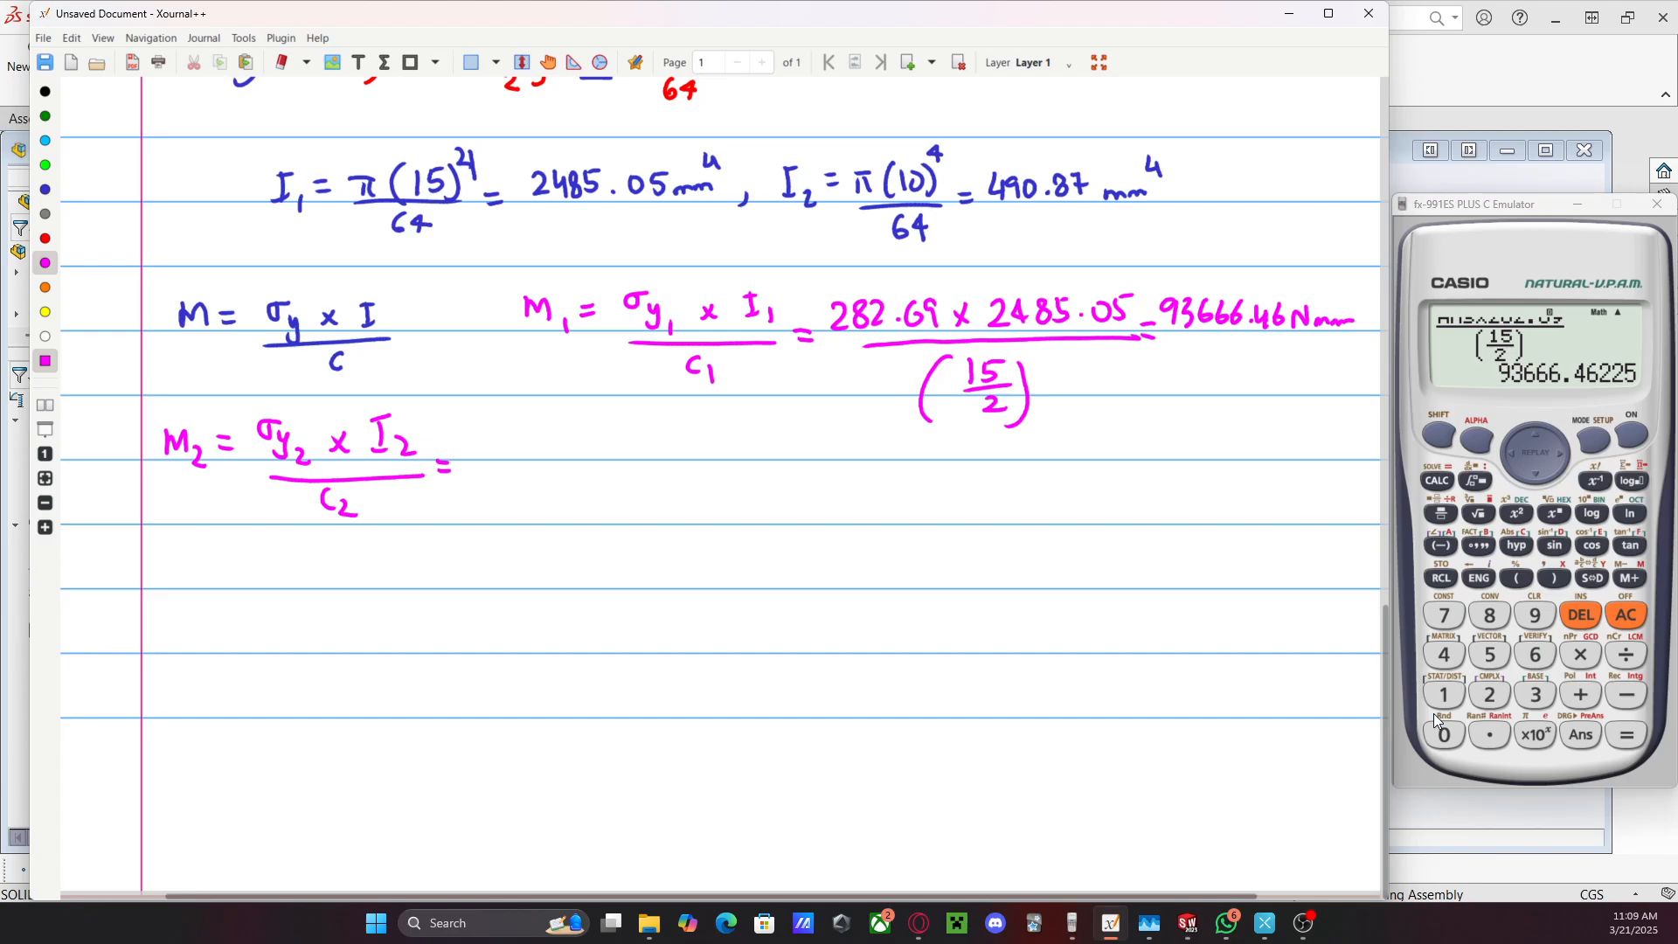
Look up rod 2's yield strength in the notes and write the M2 substitution as 108 × 490.87 over (10/2), followed by an equals sign
scroll(390, 388, "up", 10)
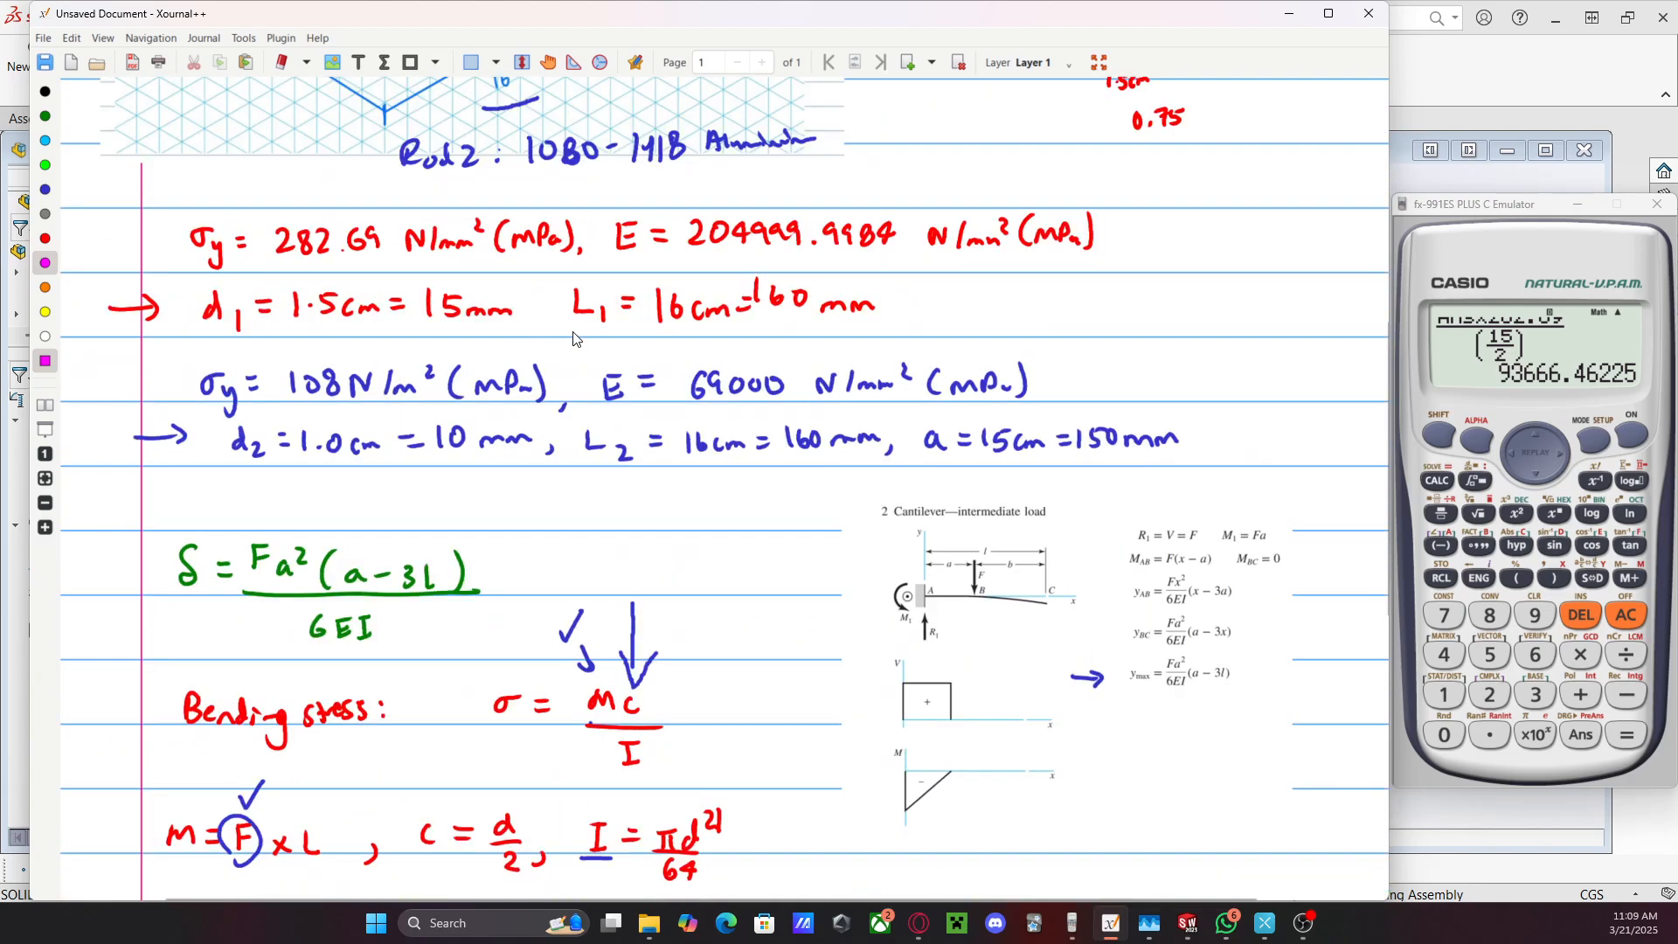
scroll(338, 407, "down", 9)
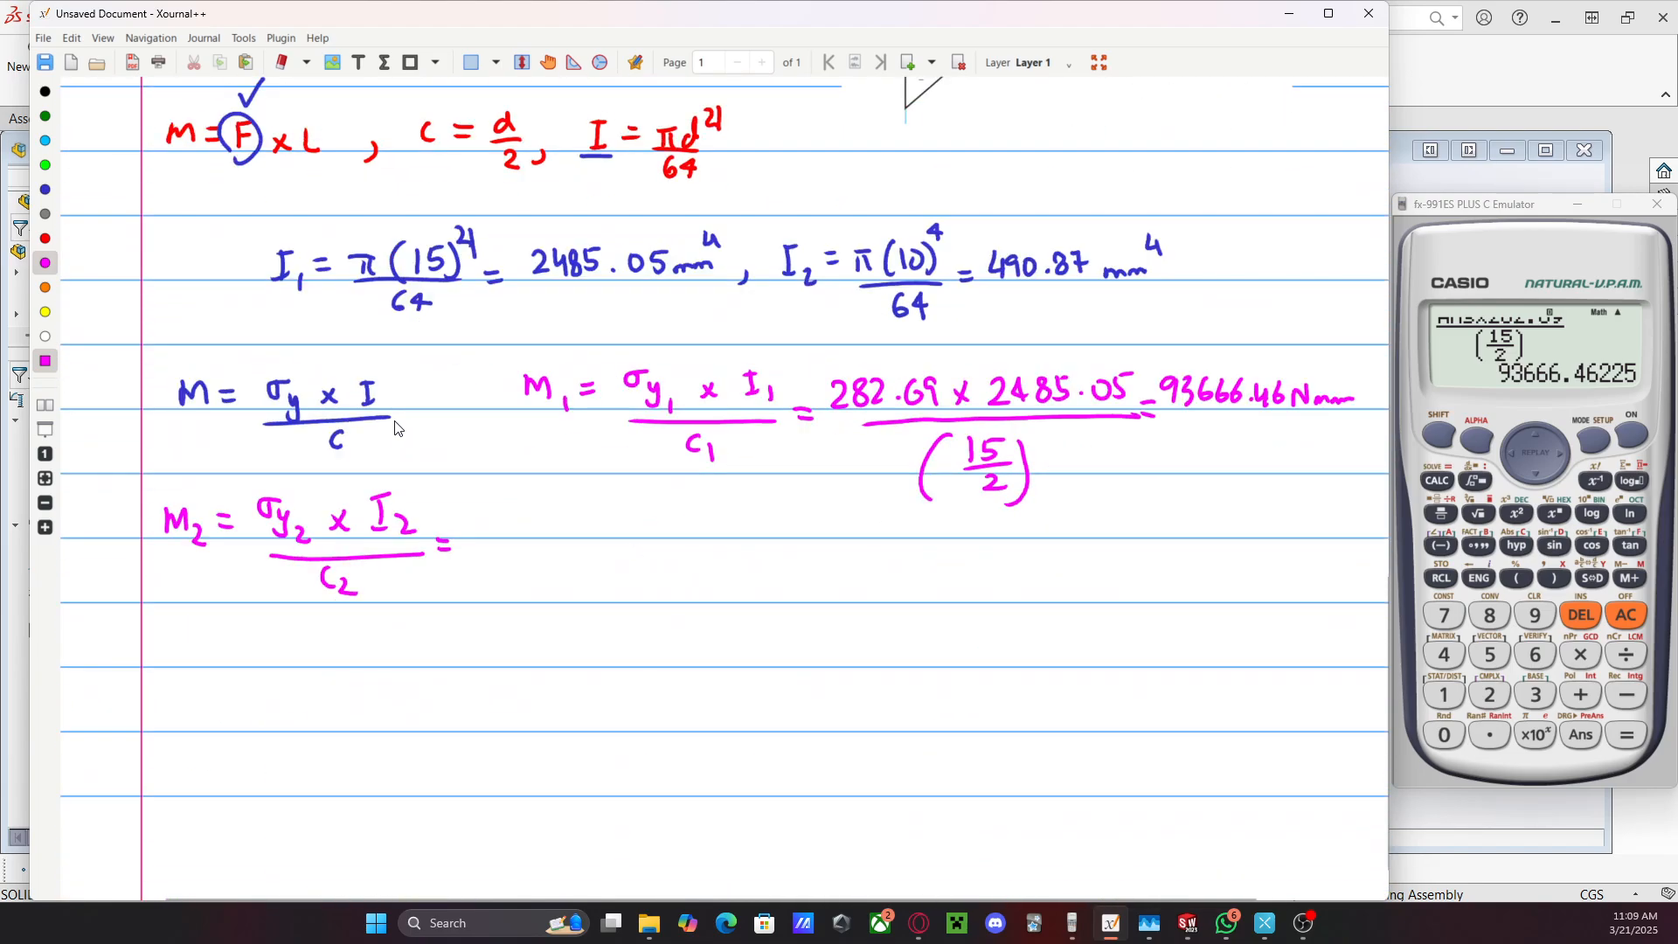
mouse_move(465, 512)
left_mouse_down()
mouse_move(468, 531)
mouse_move(513, 511)
mouse_move(554, 528)
left_mouse_up()
mouse_move(539, 528)
left_mouse_down()
mouse_move(551, 512)
mouse_move(612, 530)
left_mouse_up()
left_click_drag(629, 511, 658, 511)
left_click(644, 524)
left_click_drag(673, 508, 680, 528)
left_click_drag(461, 543, 684, 536)
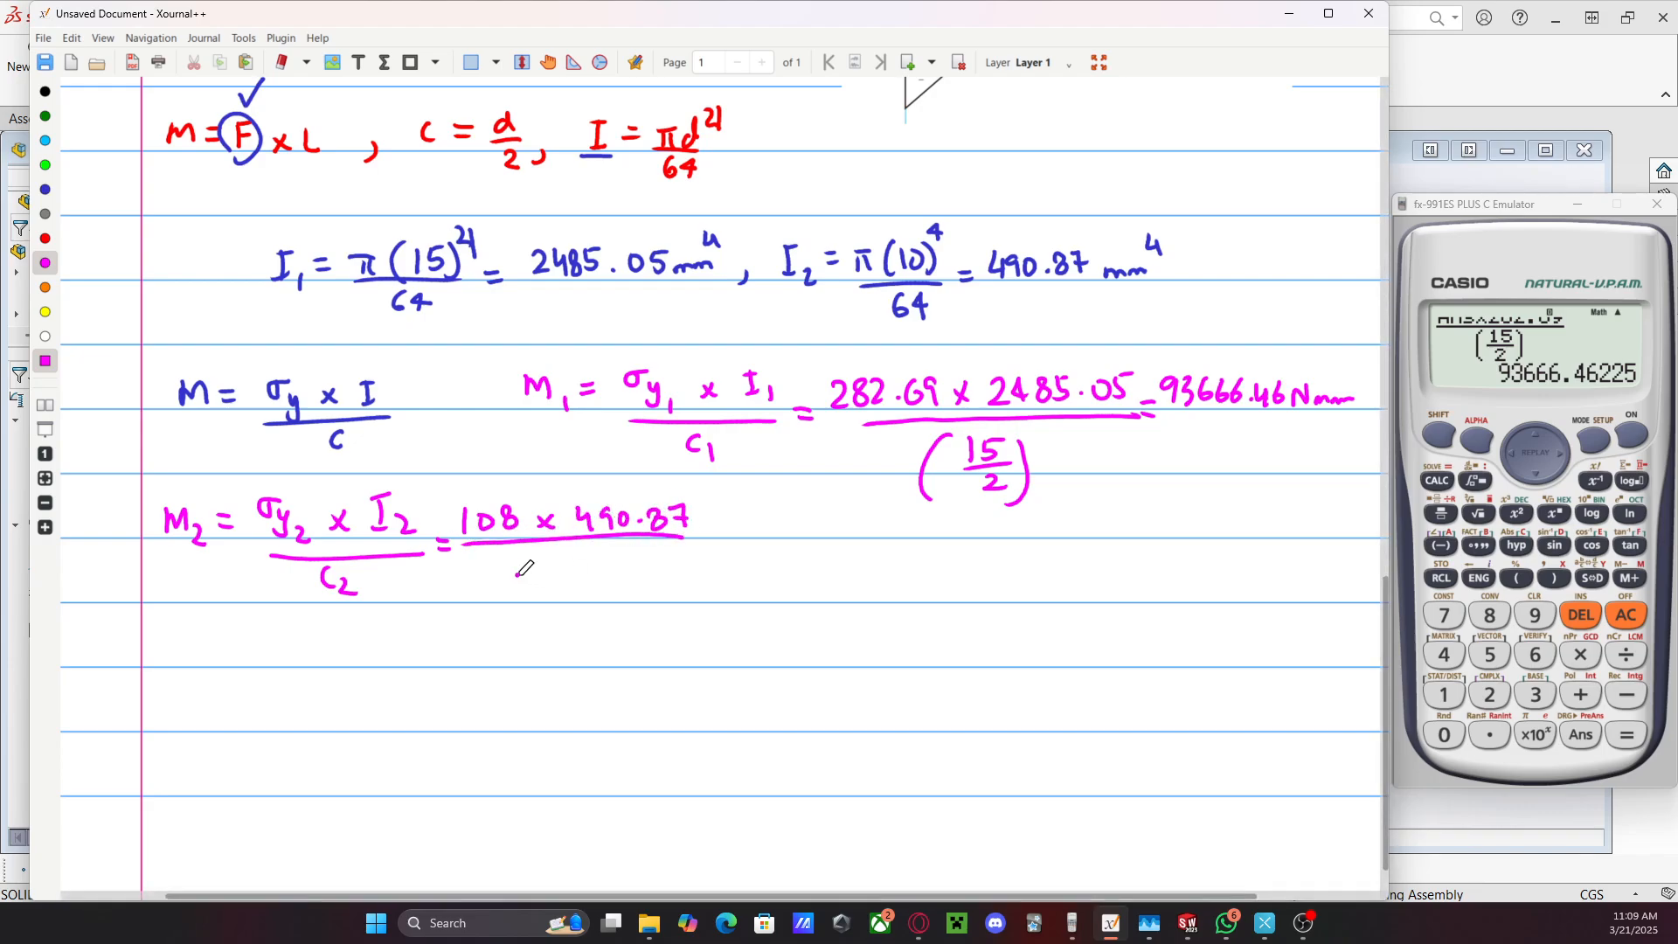
mouse_move(522, 557)
left_mouse_down()
mouse_move(514, 594)
mouse_move(560, 558)
mouse_move(583, 599)
left_mouse_up()
left_click_drag(703, 533, 720, 532)
left_click_drag(705, 544, 719, 544)
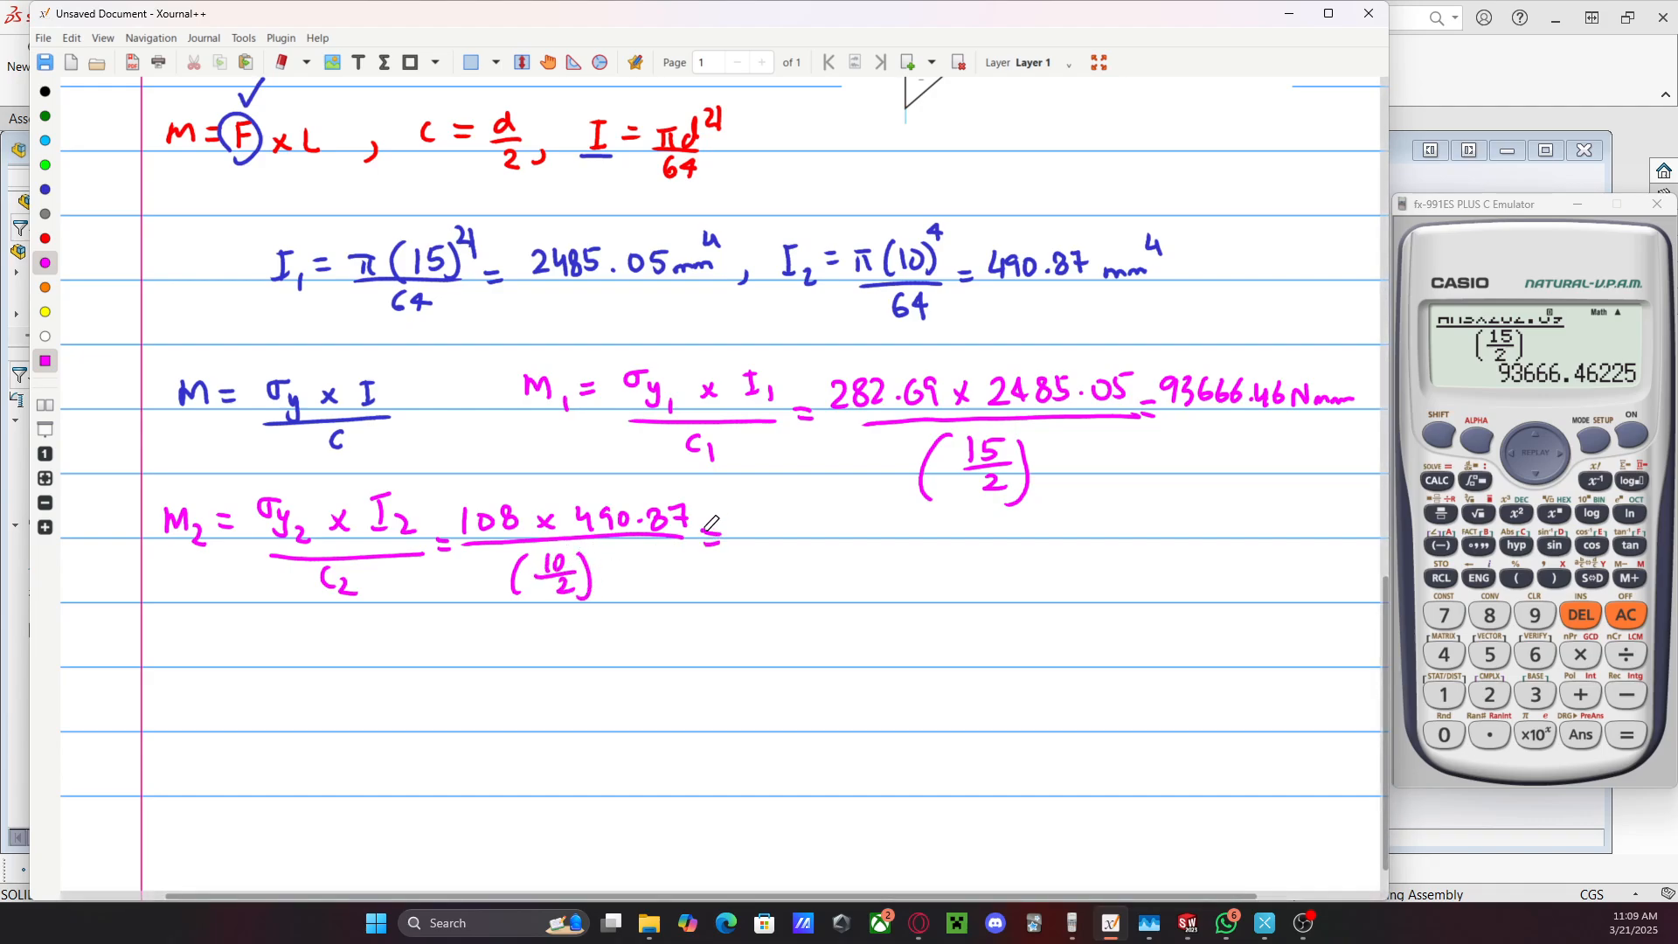
Re-evaluate π(10)⁴/64 on the calculator and change the 15 to 10 in the recalled Ans × 282.69 expression
left_click(1533, 440)
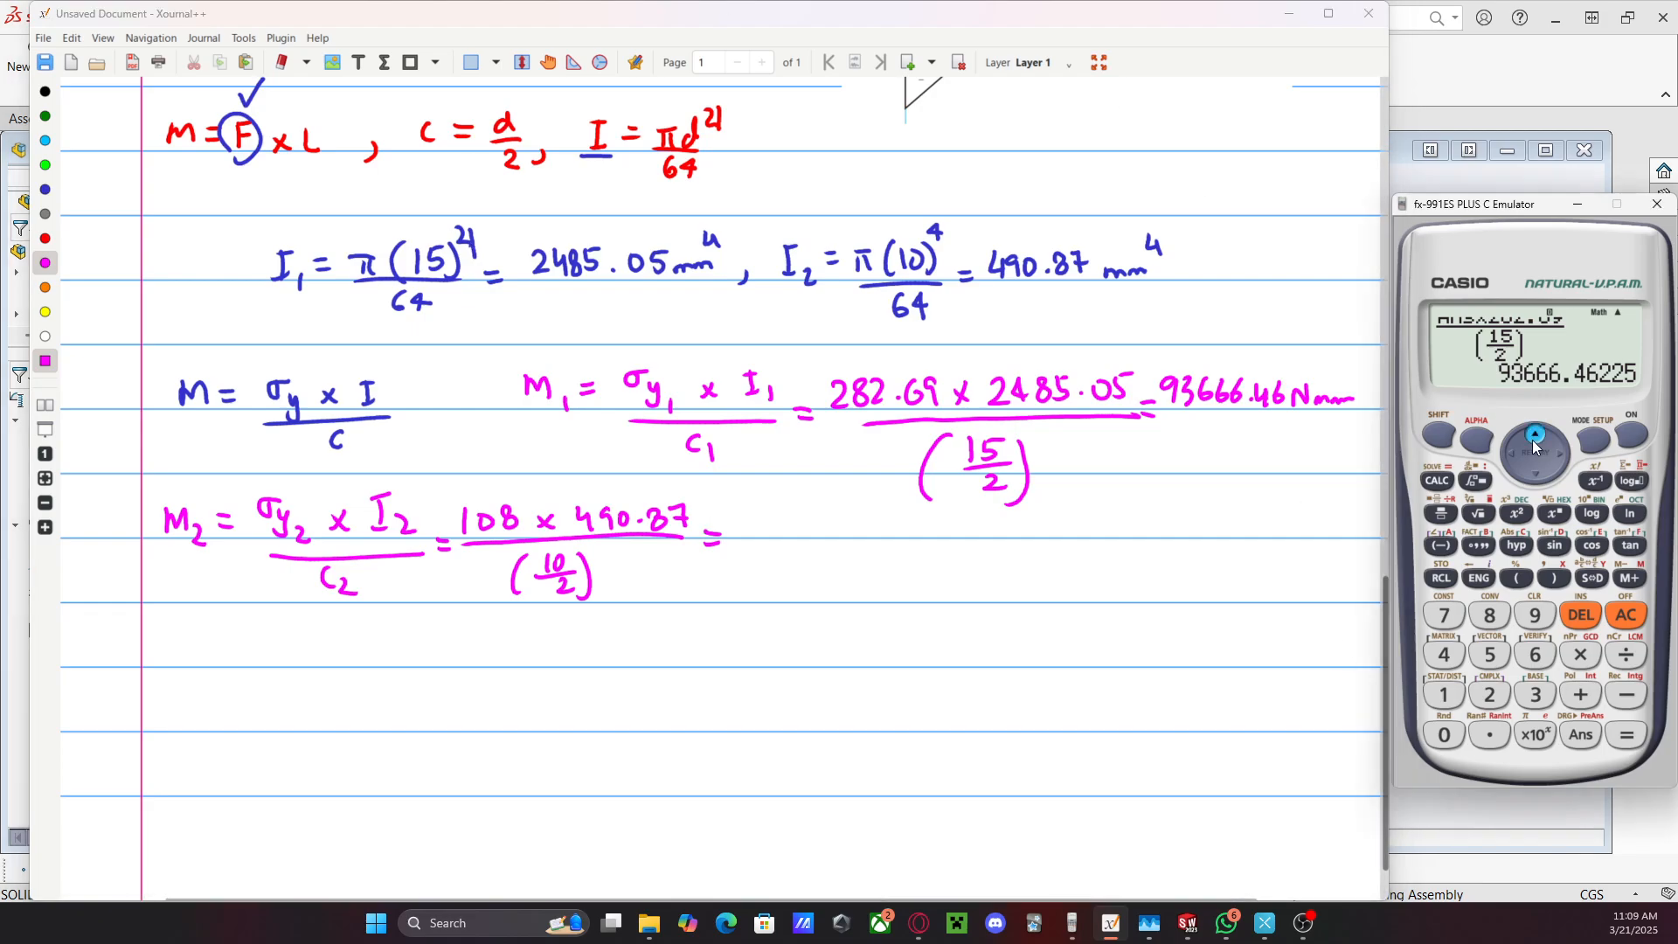
left_click(1533, 439)
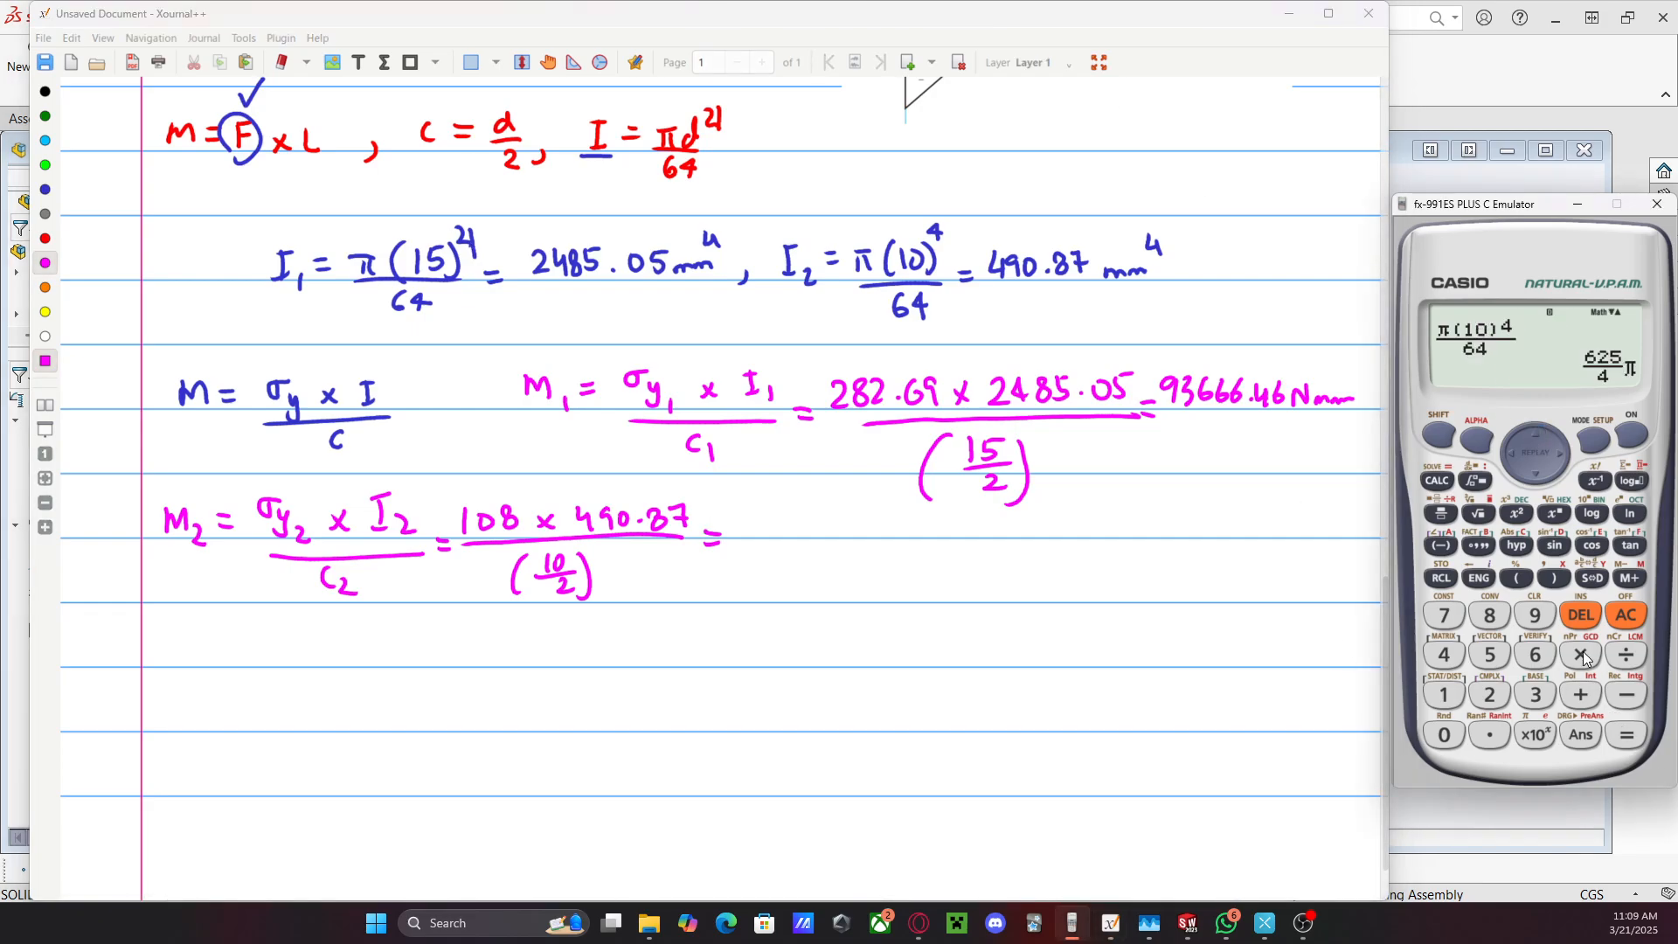
left_click(1530, 439)
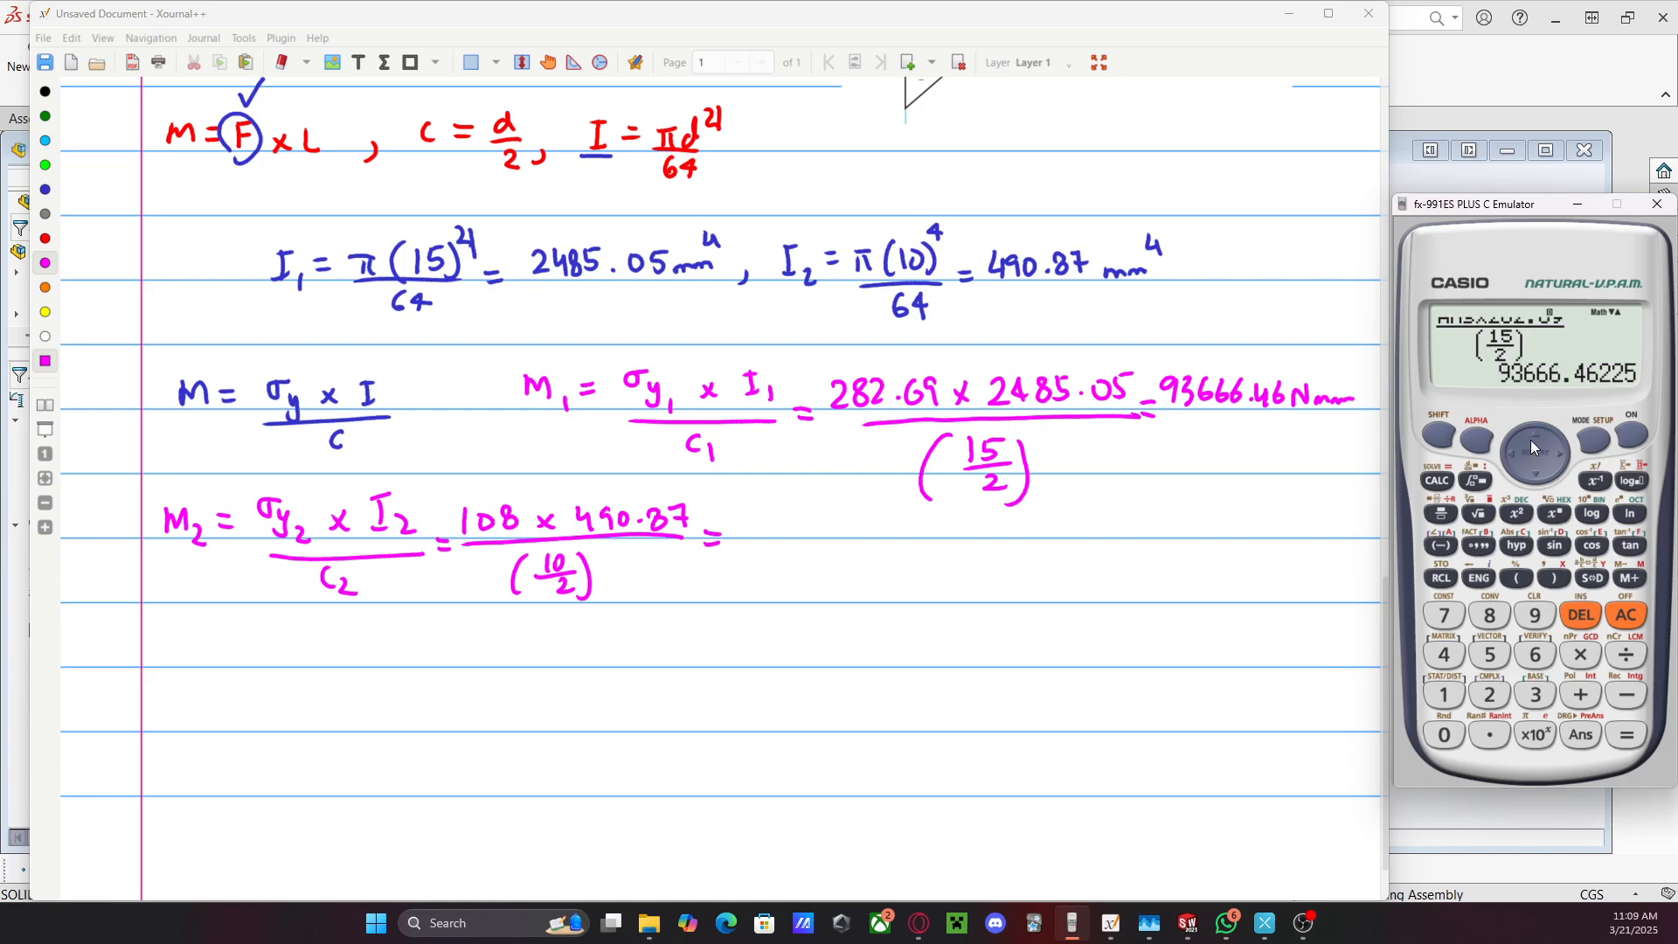
left_click(1515, 457)
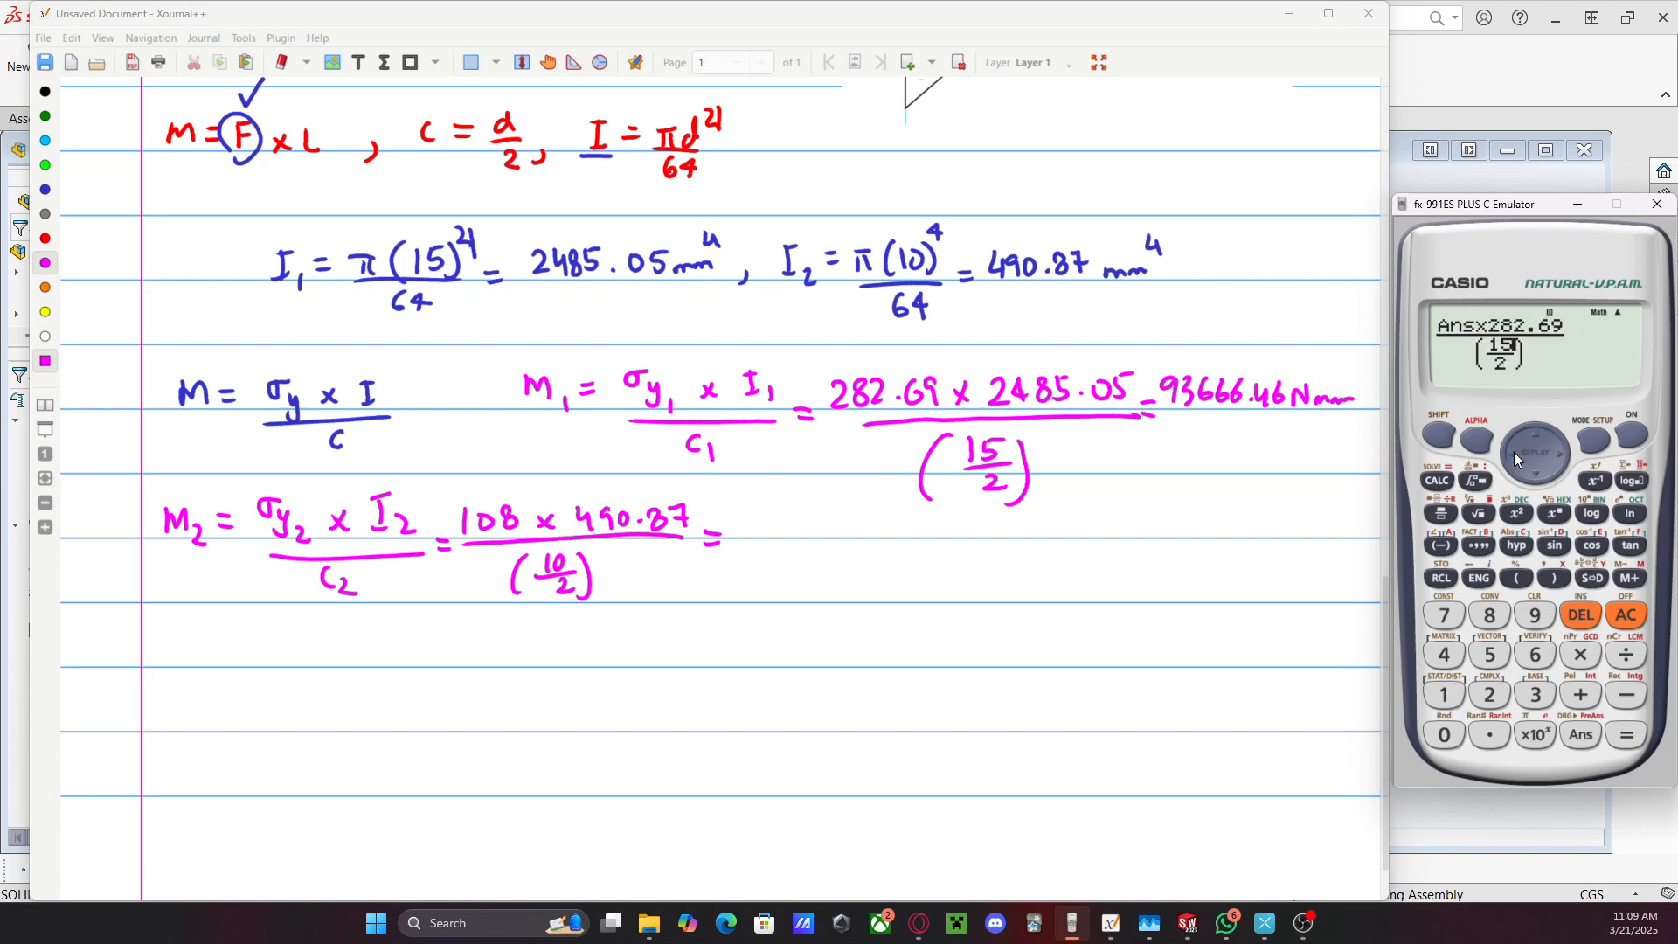
left_click(1567, 615)
left_click(1444, 735)
Replace 282.69 with 108 in the calculator expression, evaluate Ans × 108 over (10/2) and convert the result to decimal form
left_click(1573, 619)
left_click(1573, 619)
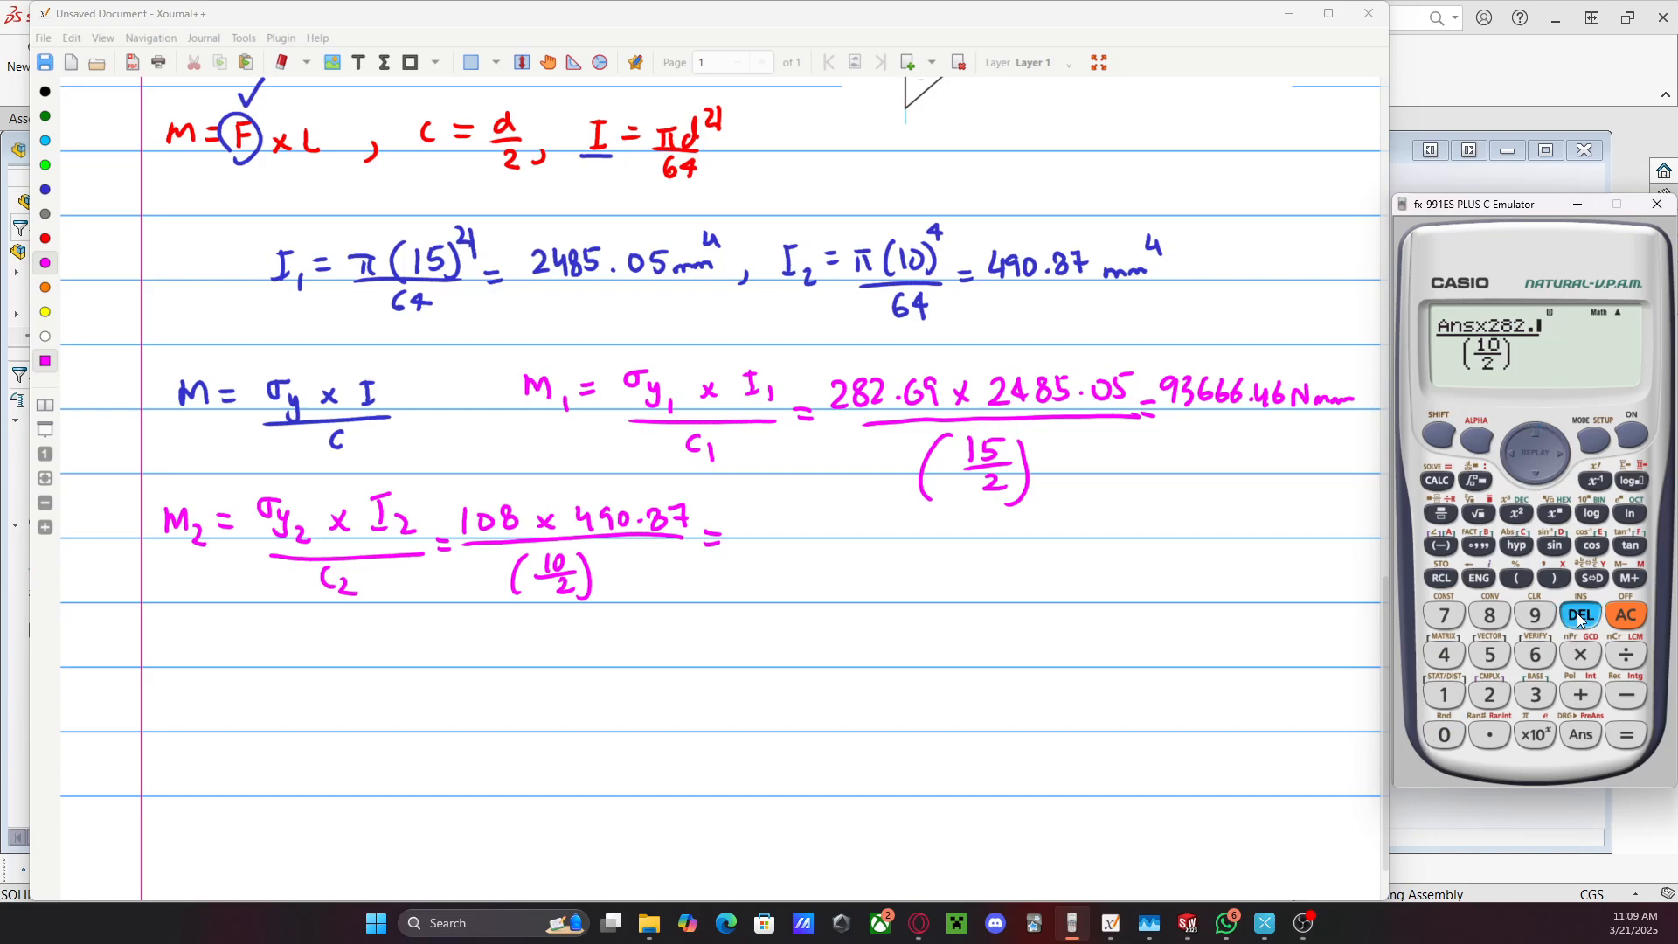
left_click(1575, 619)
left_click(1576, 619)
left_click(1578, 618)
left_click(1578, 618)
left_click(1445, 695)
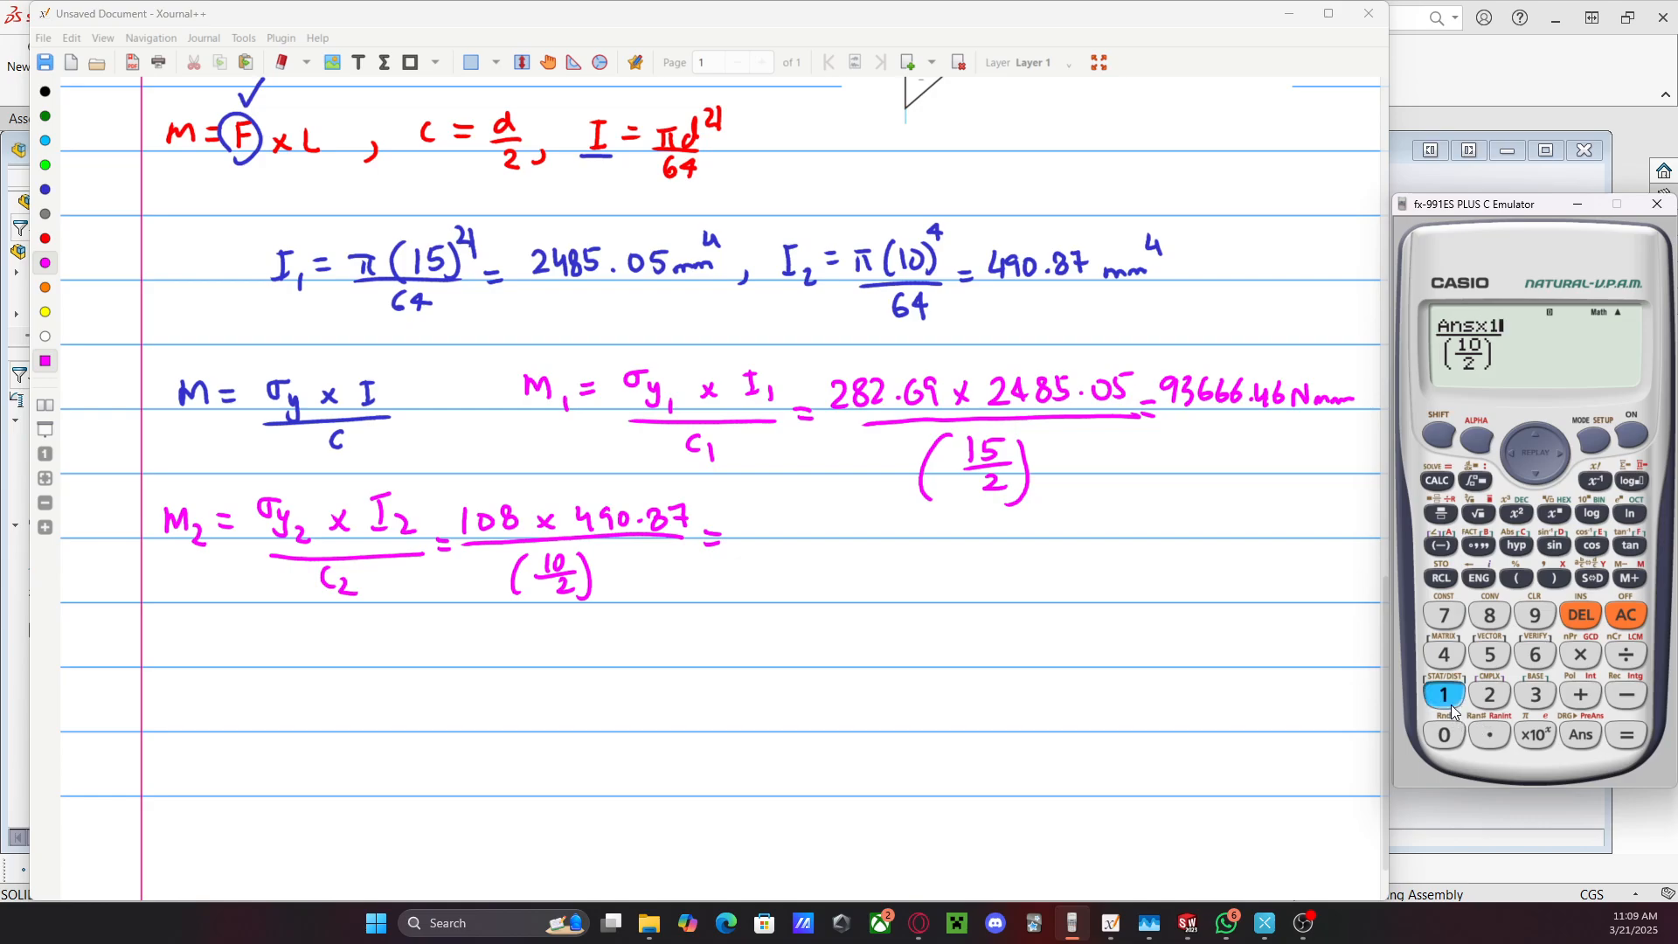
left_click(1444, 734)
left_click(1490, 615)
left_click(1613, 732)
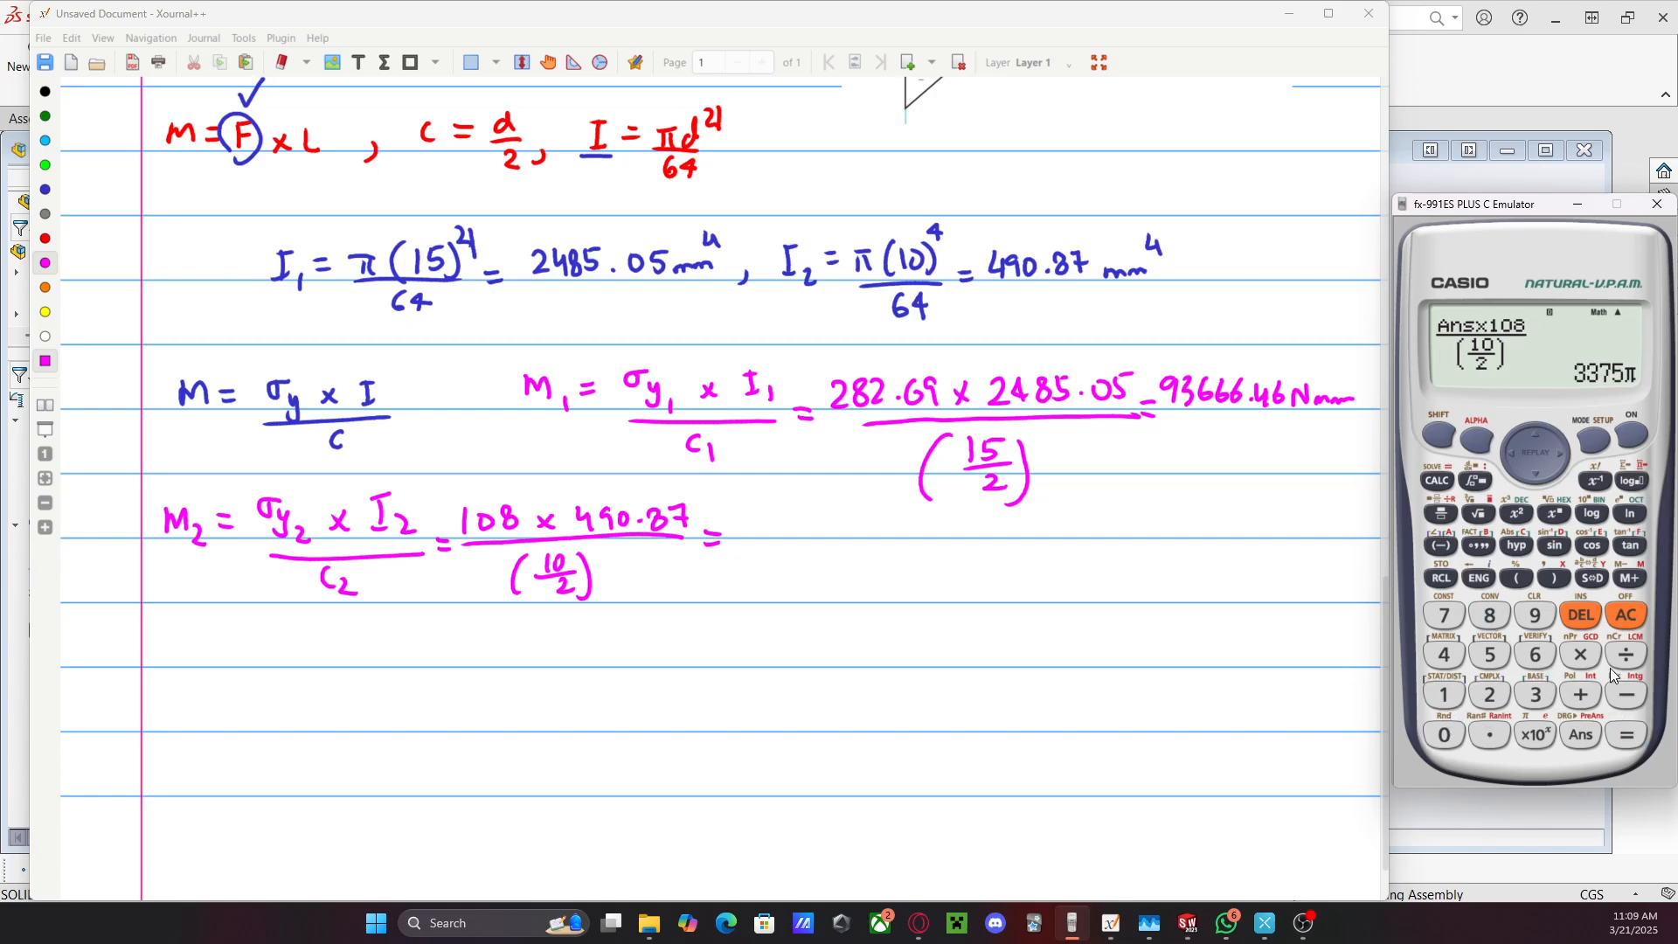
left_click(1589, 577)
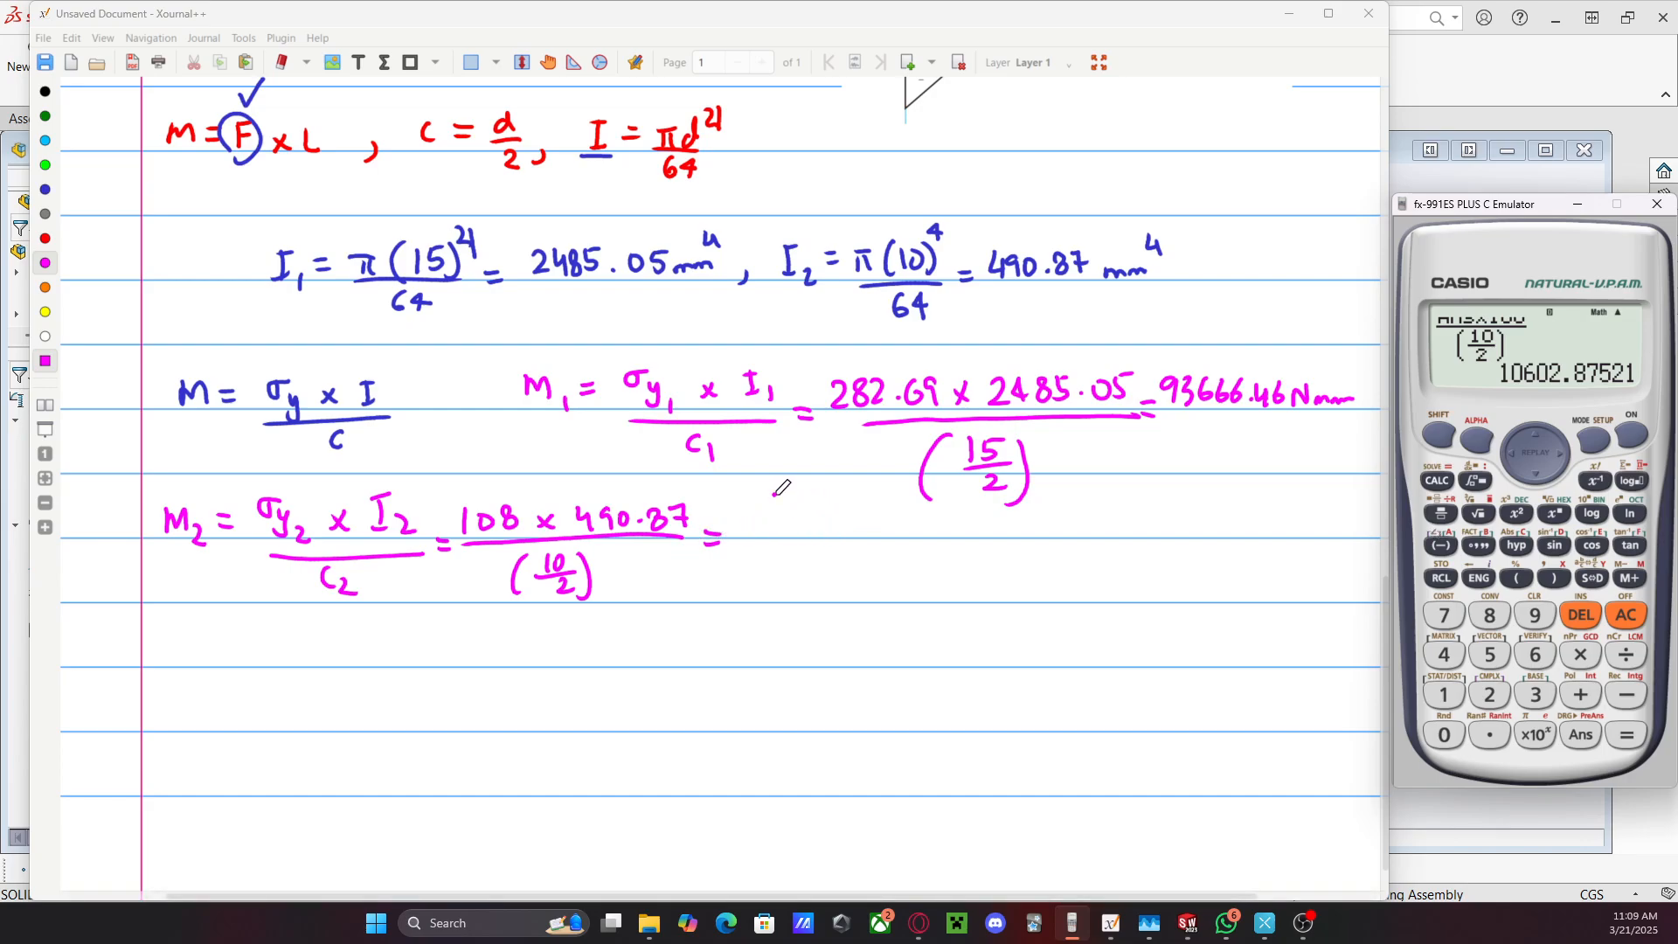
Write the M2 result as 10602.88 Nmm at the end of the line
mouse_move(742, 522)
left_mouse_down()
mouse_move(744, 542)
mouse_move(796, 518)
mouse_move(835, 536)
left_mouse_up()
left_click_drag(847, 522, 962, 530)
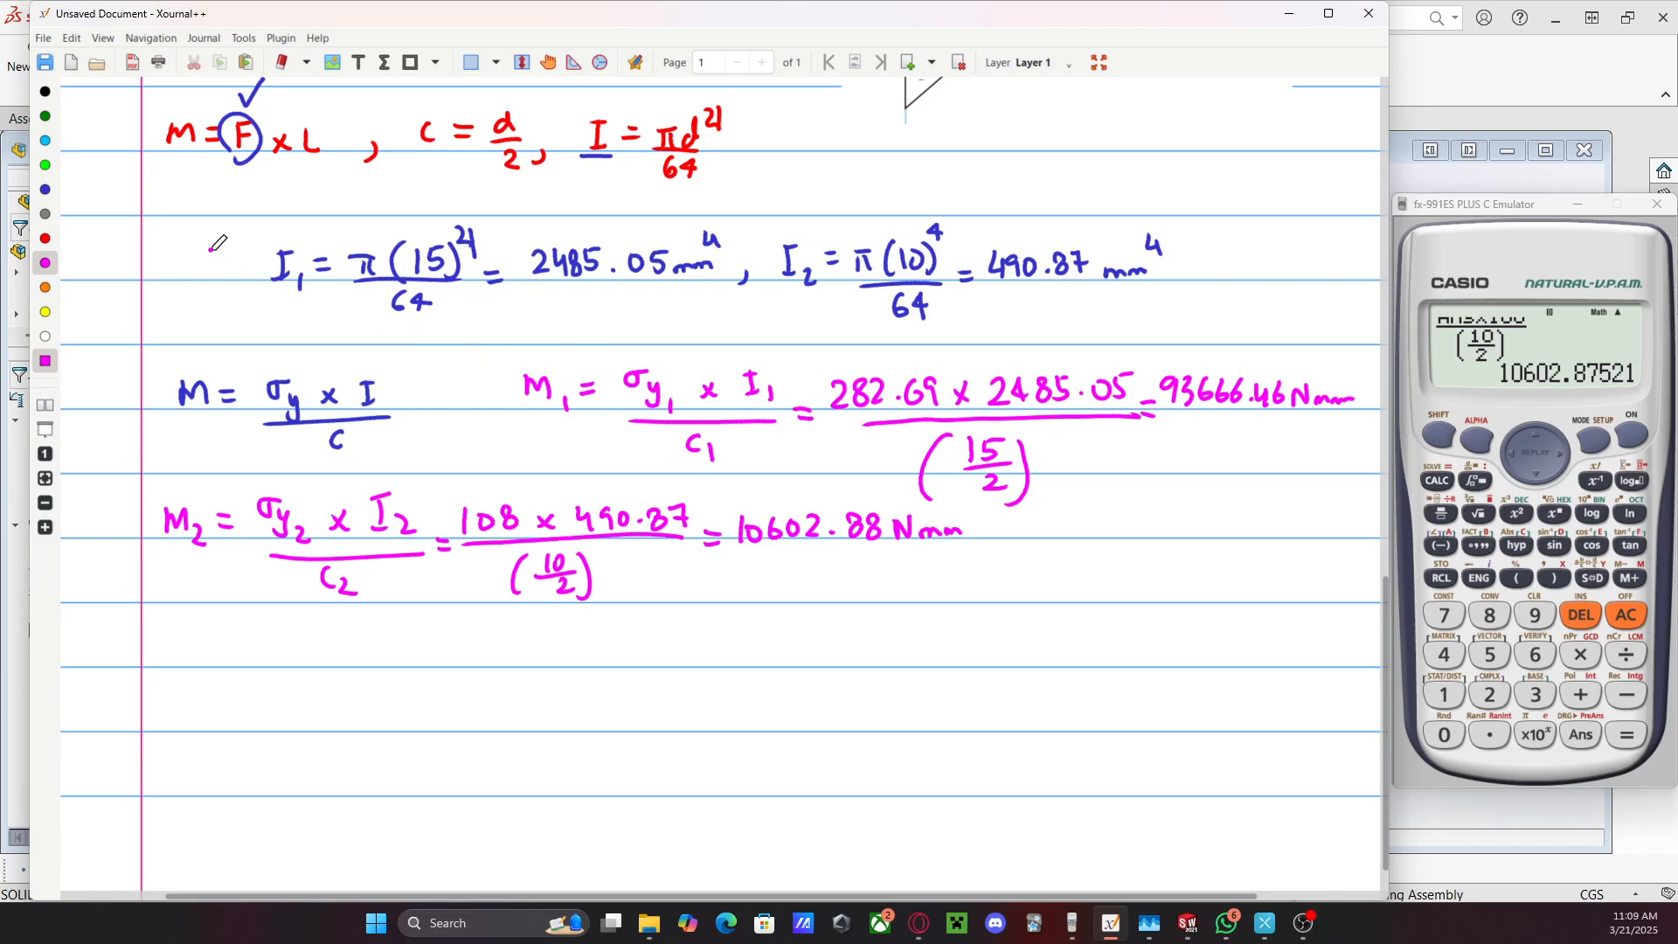
Write the force formula in green below the M2 line: M = FL, rearranged underneath as F = M / L
left_click(45, 191)
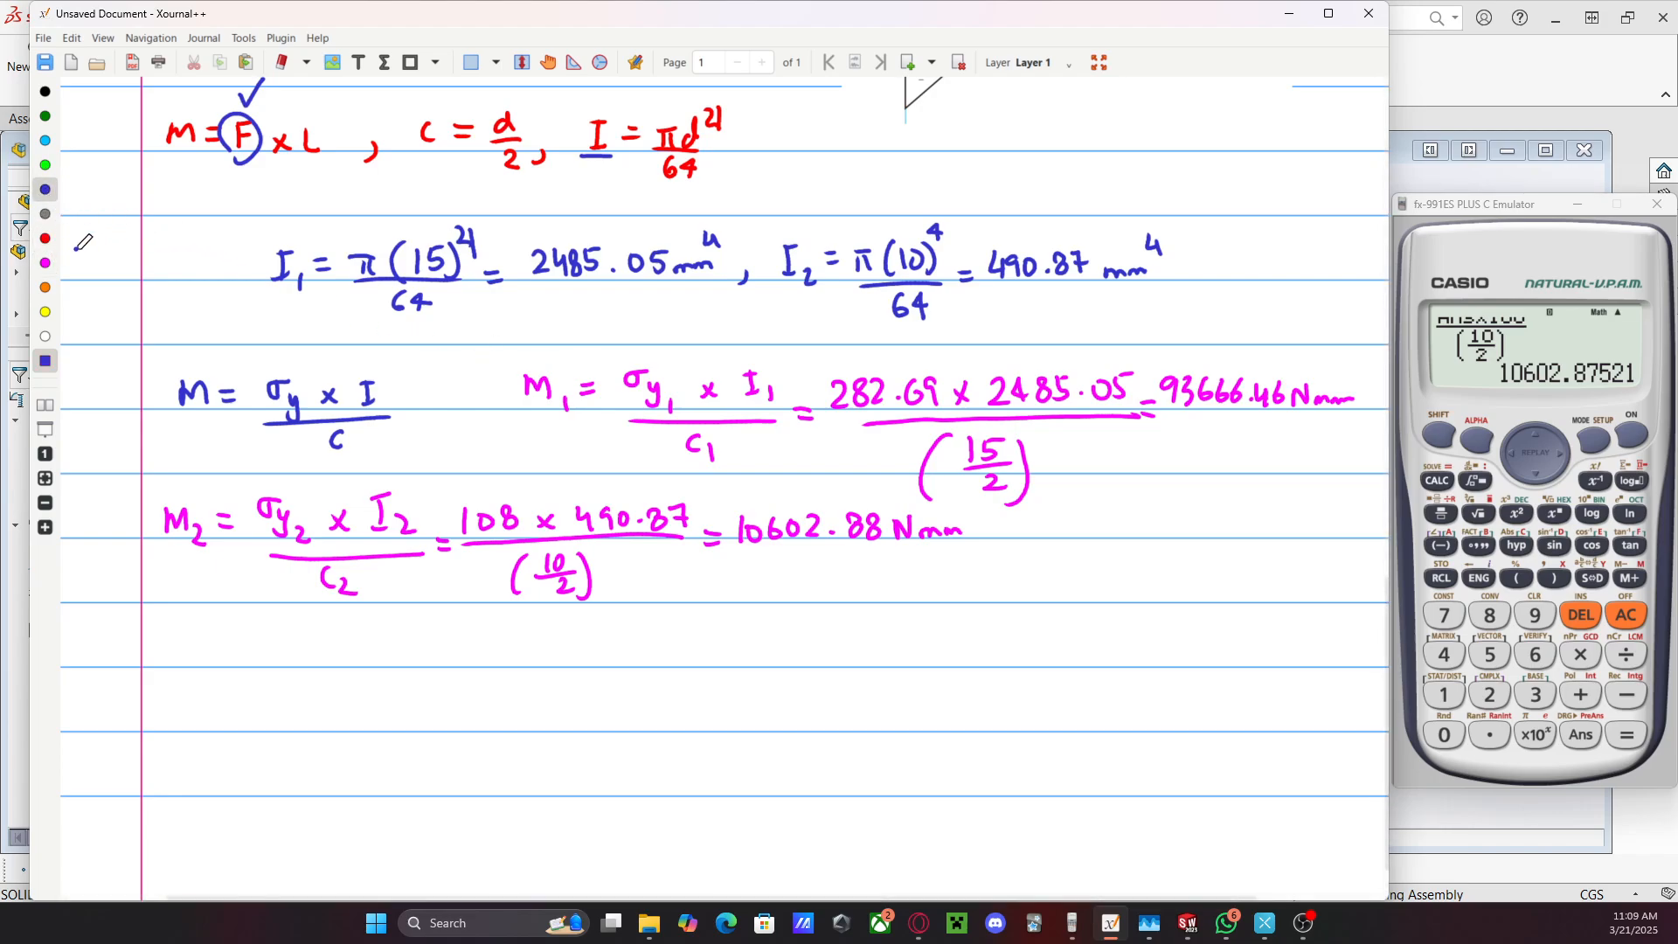
left_click(45, 118)
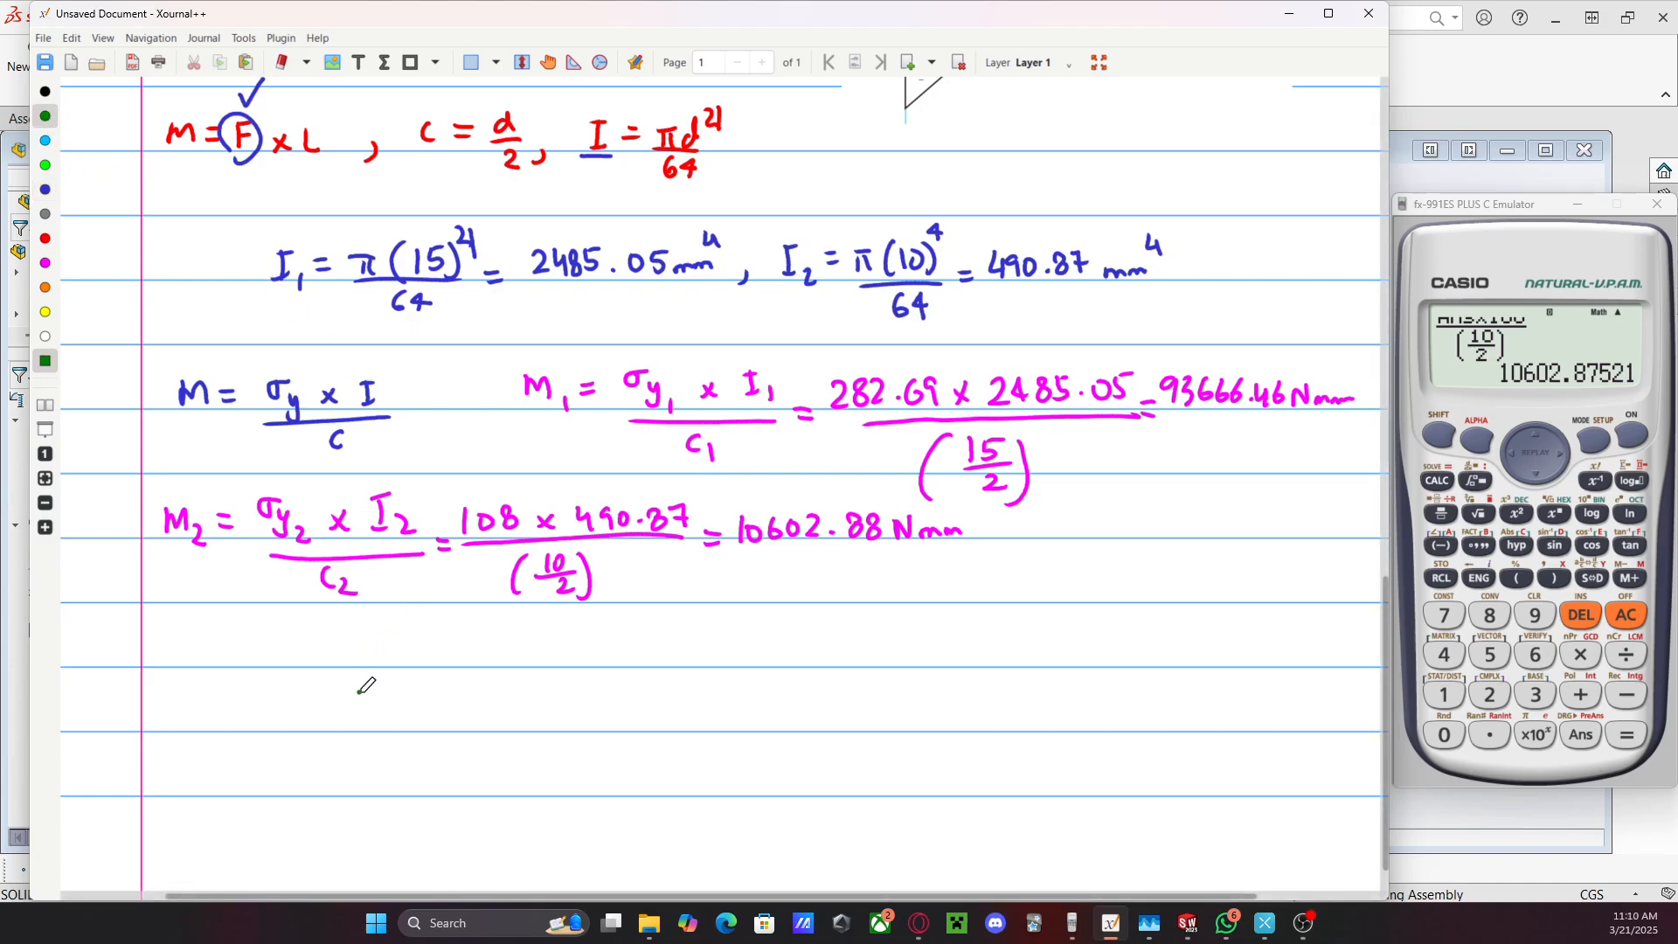
mouse_move(179, 664)
left_mouse_down()
mouse_move(181, 641)
mouse_move(206, 662)
mouse_move(241, 648)
left_mouse_up()
left_click_drag(228, 658, 243, 656)
mouse_move(261, 642)
left_mouse_down()
mouse_move(262, 663)
mouse_move(278, 641)
left_mouse_up()
left_click_drag(263, 652, 314, 662)
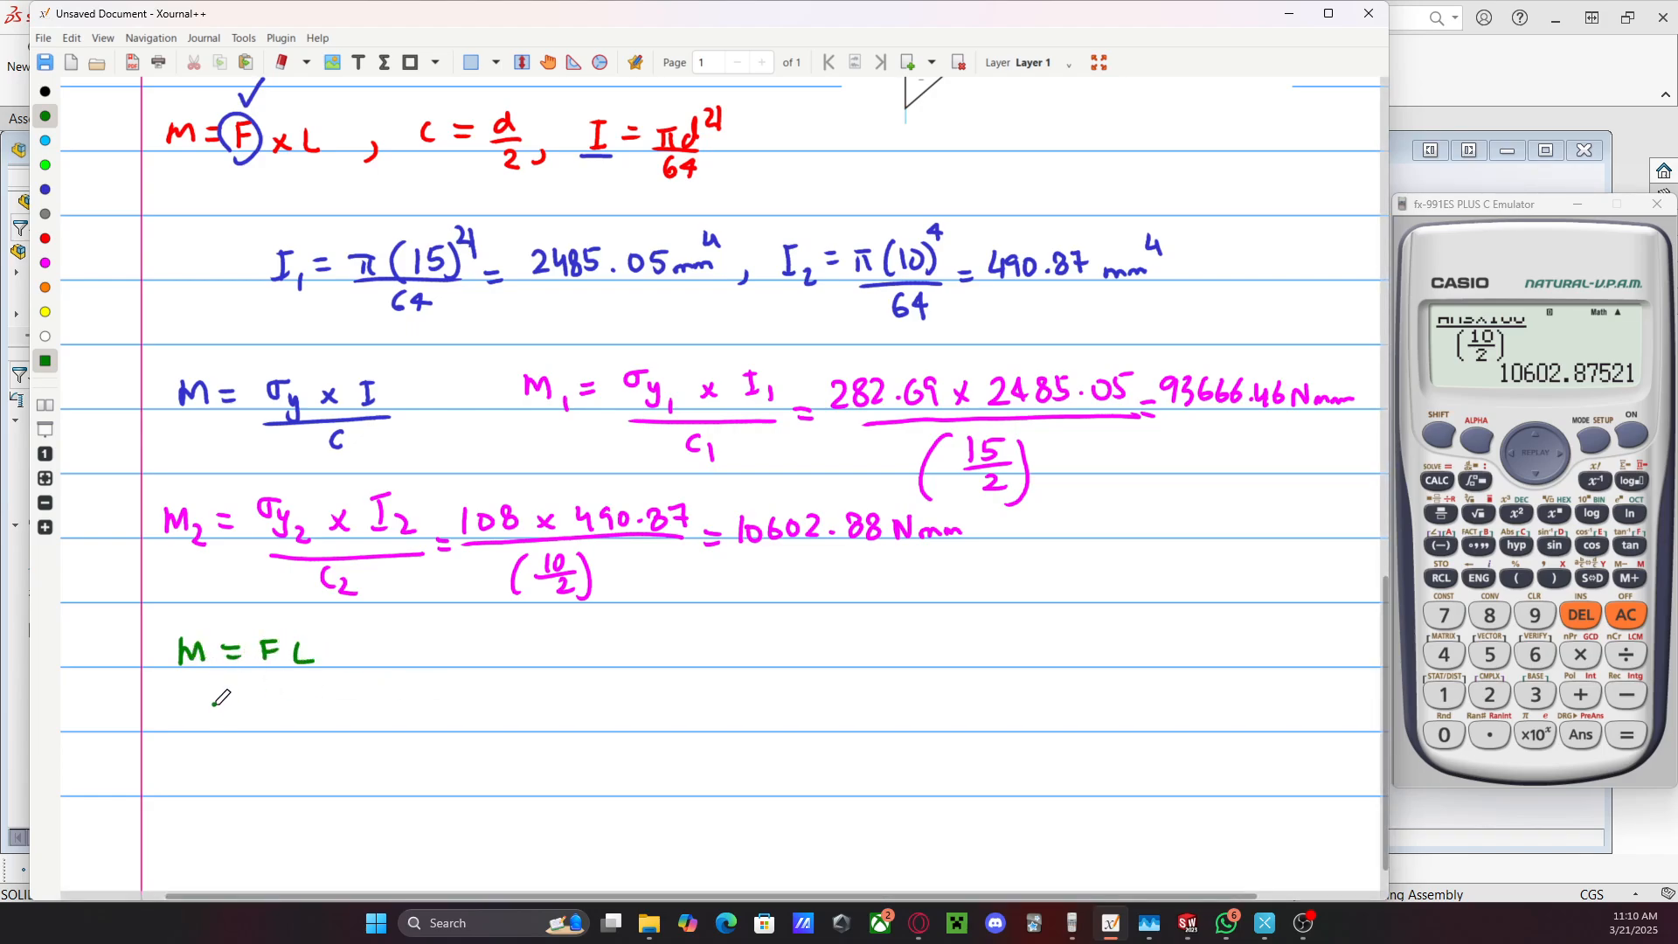
left_click_drag(214, 705, 216, 734)
left_click_drag(215, 706, 238, 718)
left_click_drag(262, 712, 285, 711)
mouse_move(264, 723)
left_mouse_down()
mouse_move(328, 710)
mouse_move(355, 728)
mouse_move(342, 772)
left_mouse_up()
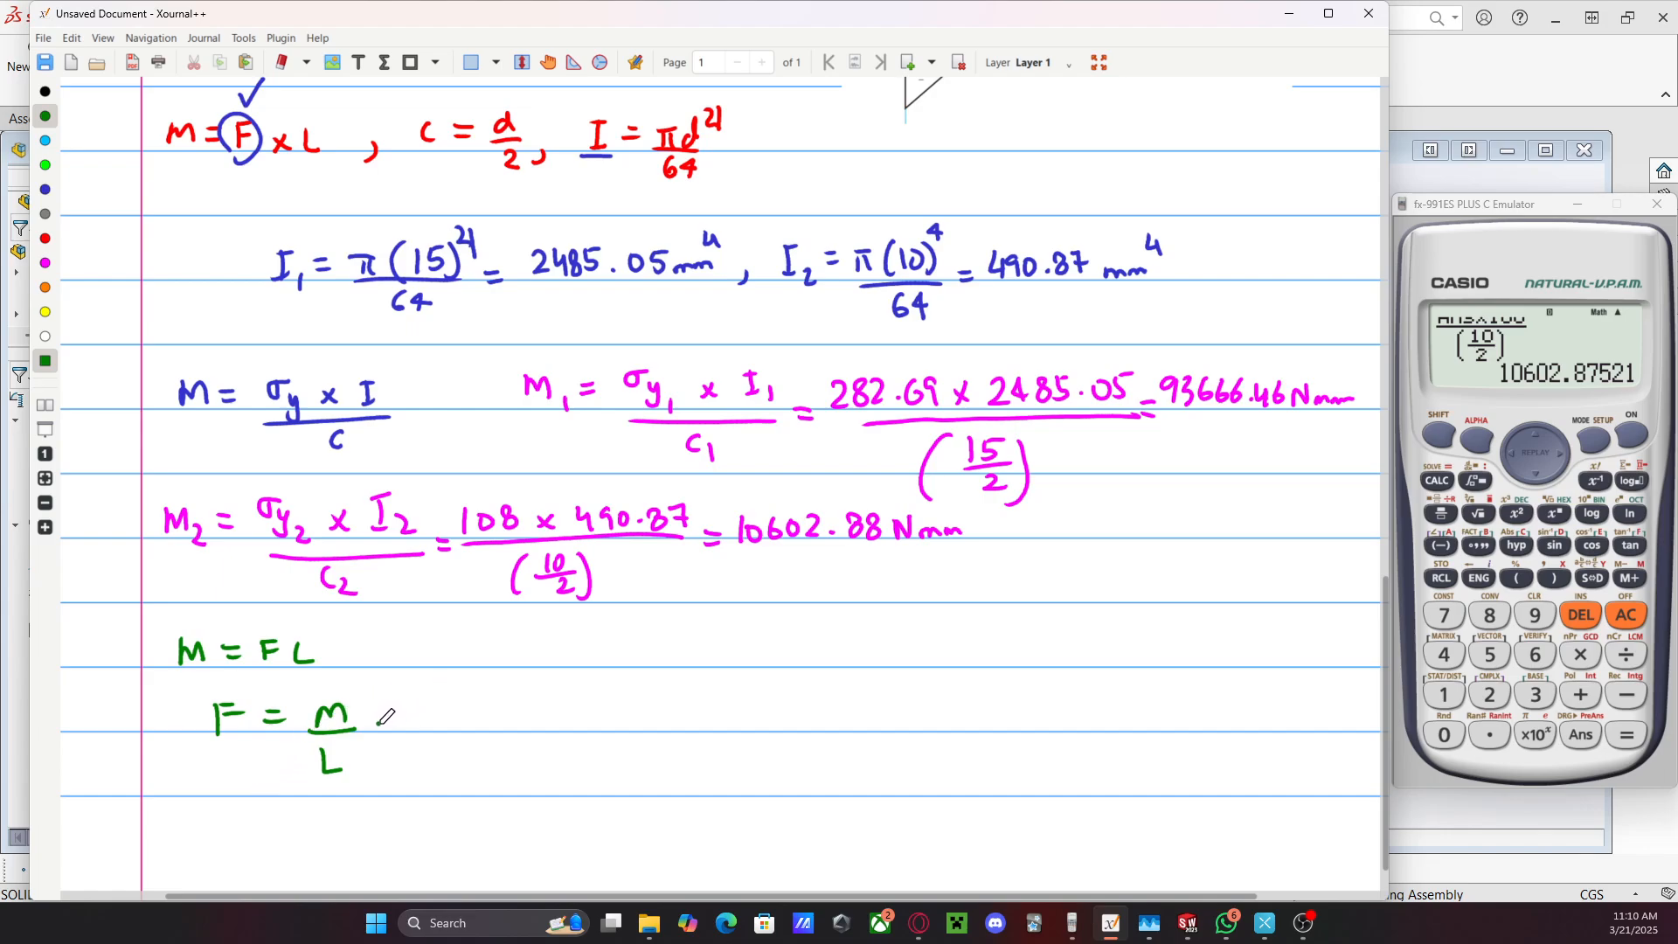
Write an implication arrow after F = M / L and add F1 = M1 / L1 = beside the M = FL line in green
left_click_drag(376, 724, 391, 724)
mouse_move(377, 732)
left_mouse_down()
mouse_move(419, 724)
mouse_move(406, 736)
left_mouse_up()
left_click_drag(580, 661, 593, 651)
left_click_drag(596, 664, 598, 678)
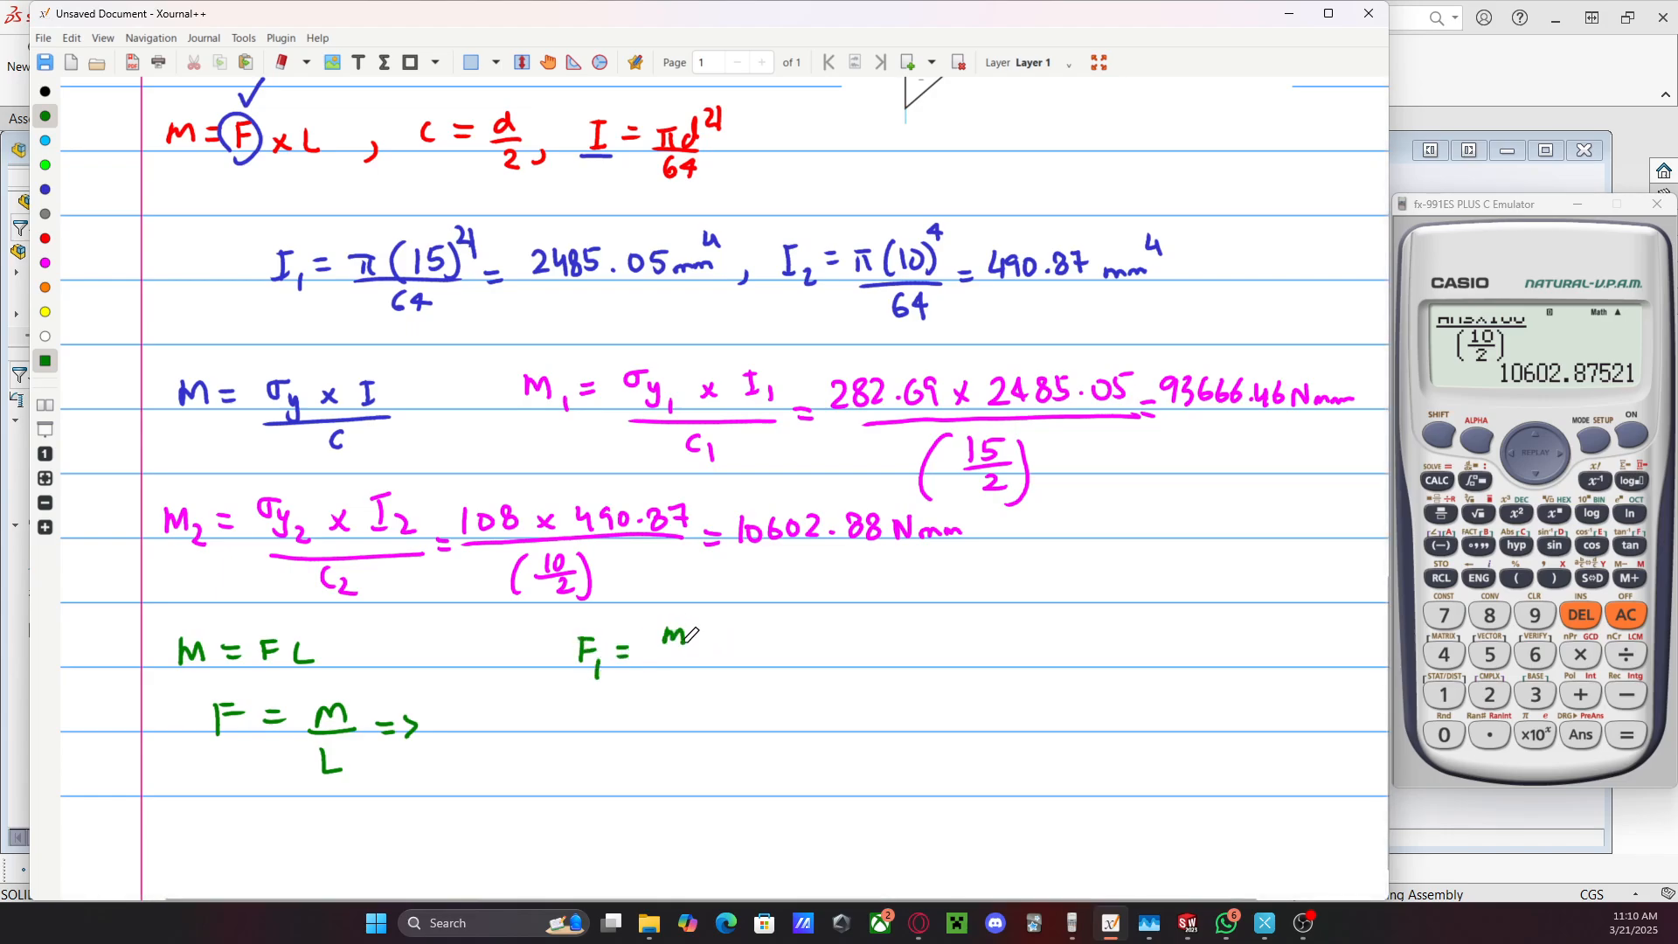
left_click_drag(693, 635, 695, 651)
mouse_move(646, 668)
left_mouse_down()
mouse_move(707, 666)
mouse_move(690, 699)
mouse_move(742, 655)
left_mouse_up()
left_click_drag(726, 664, 742, 662)
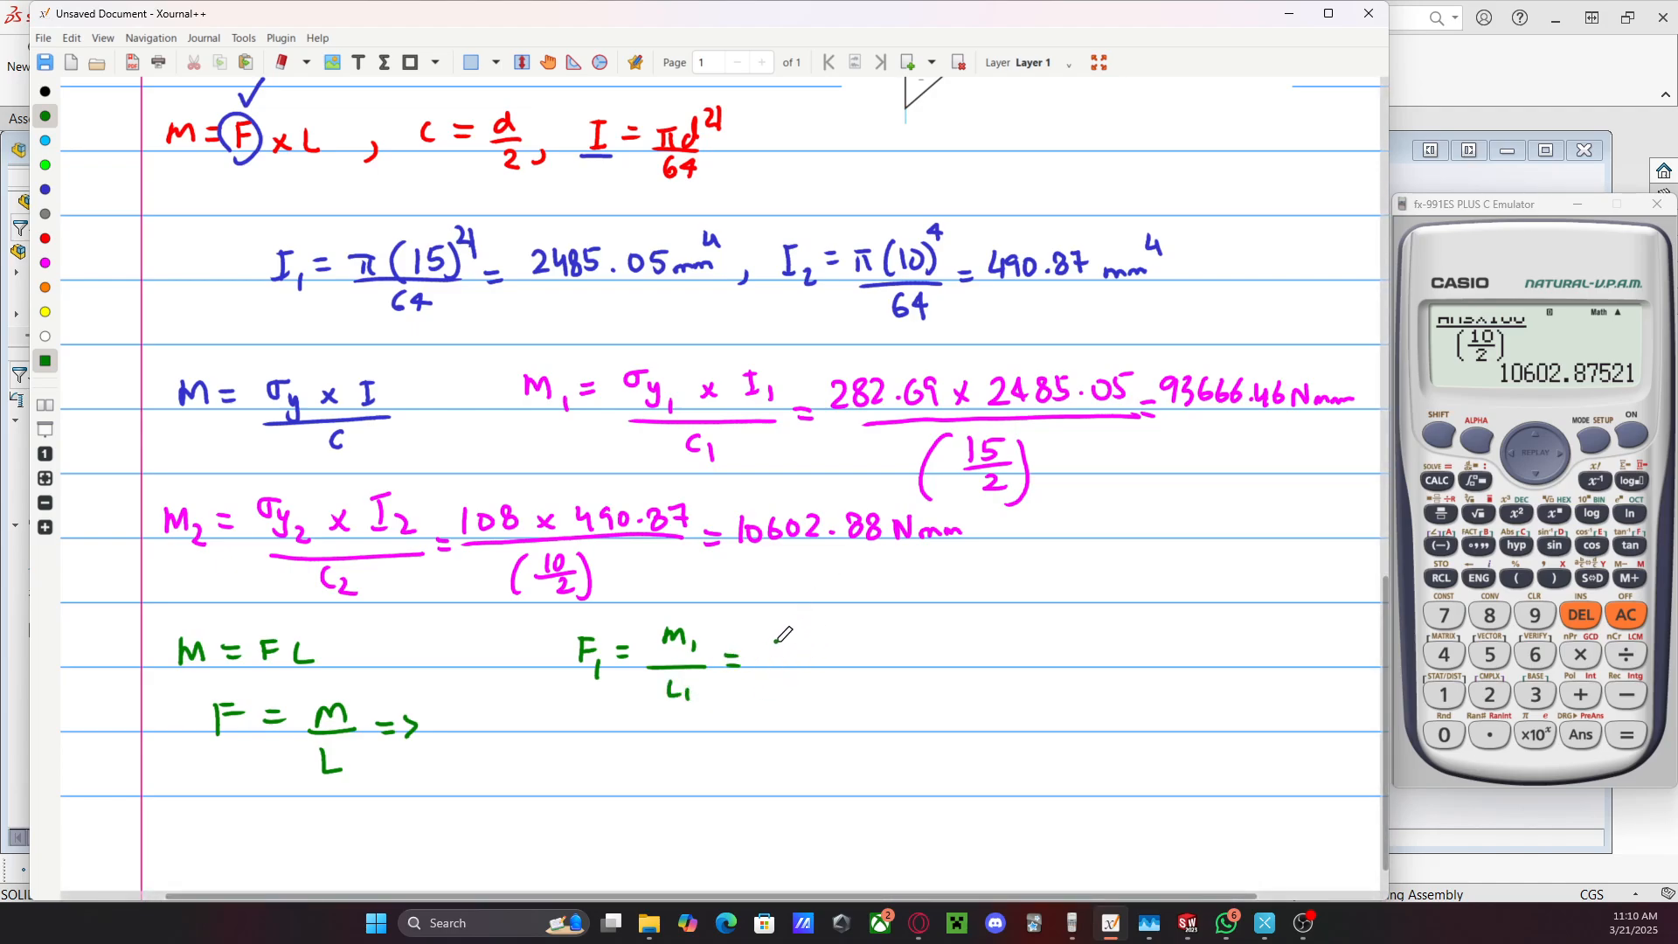
Substitute the values into the F1 line as 93666.46 over 160, followed by an equals sign
mouse_move(768, 638)
left_mouse_down()
mouse_move(774, 661)
mouse_move(862, 658)
left_mouse_up()
left_click_drag(875, 637, 895, 655)
left_click_drag(760, 672, 900, 670)
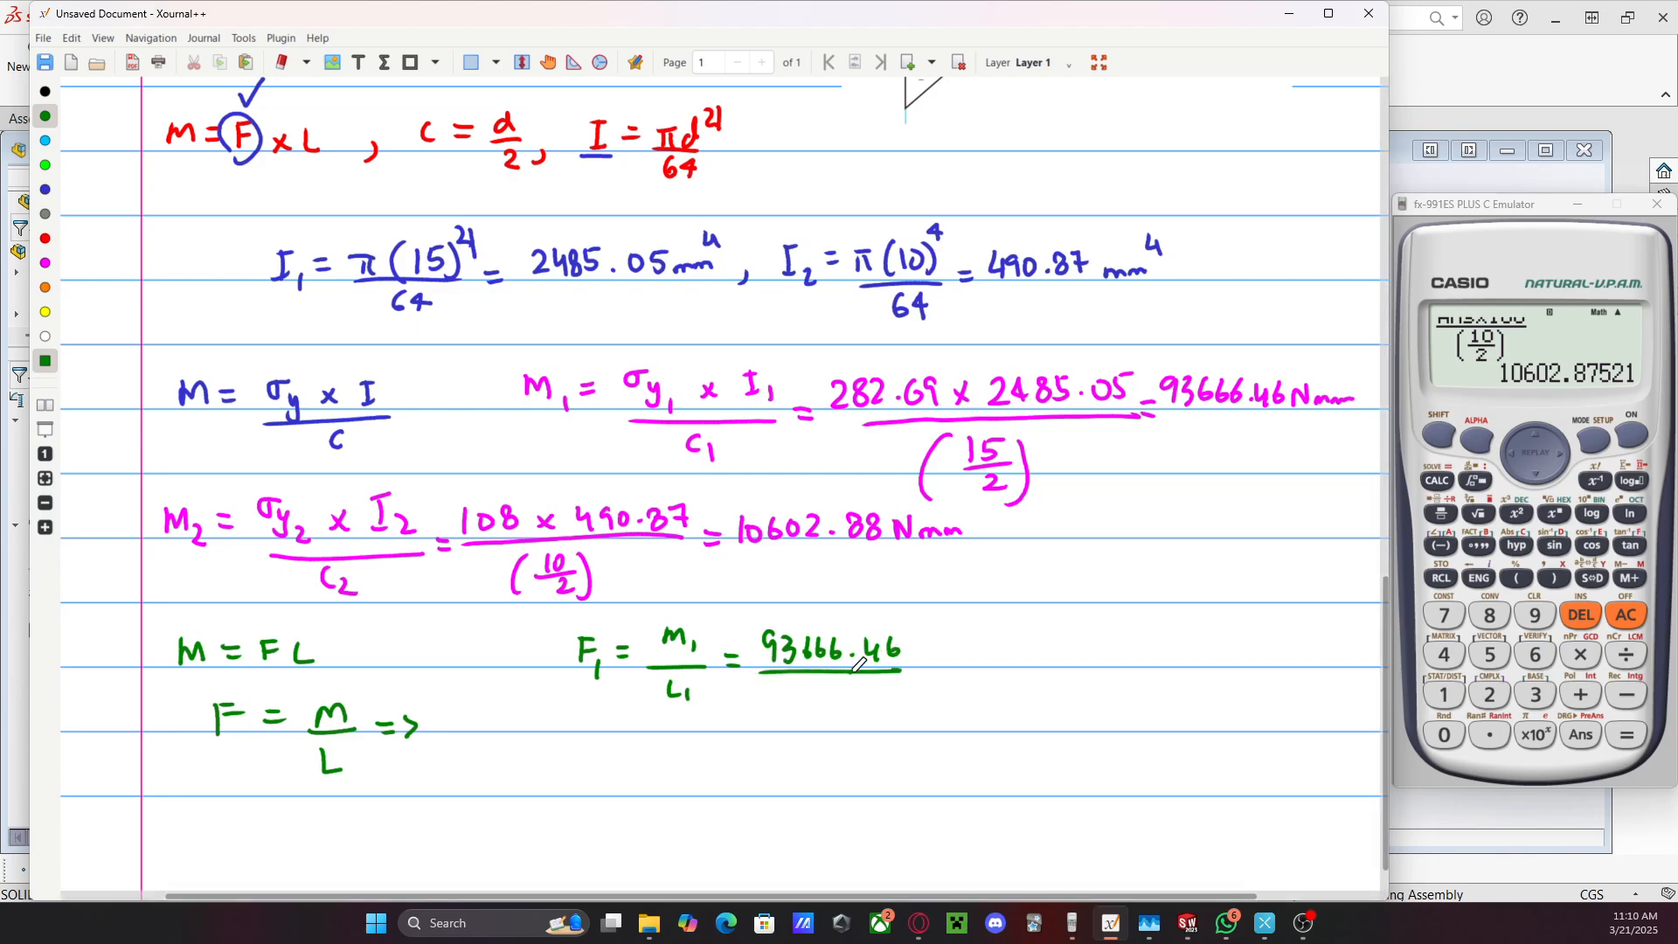
left_click_drag(801, 689, 799, 710)
mouse_move(820, 689)
left_mouse_down()
mouse_move(817, 704)
mouse_move(832, 696)
left_mouse_up()
left_click_drag(914, 663, 928, 672)
Evaluate 93666.46 over 160 as a new fraction on the calculator
left_click(1535, 431)
left_click(1534, 431)
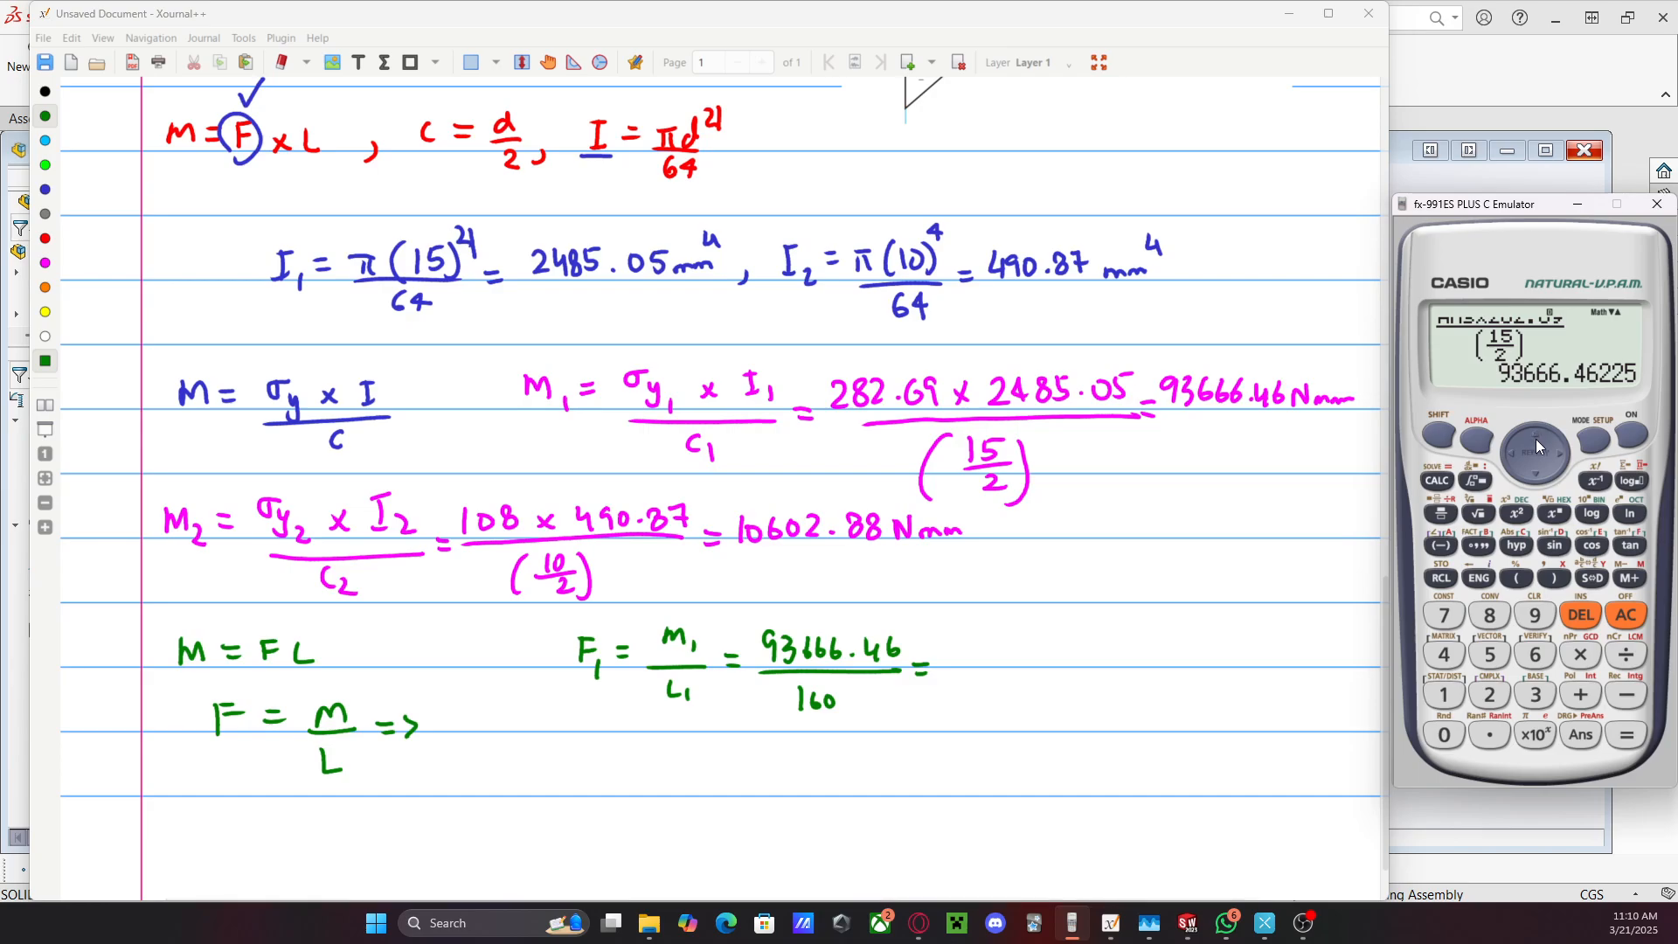
left_click(1442, 515)
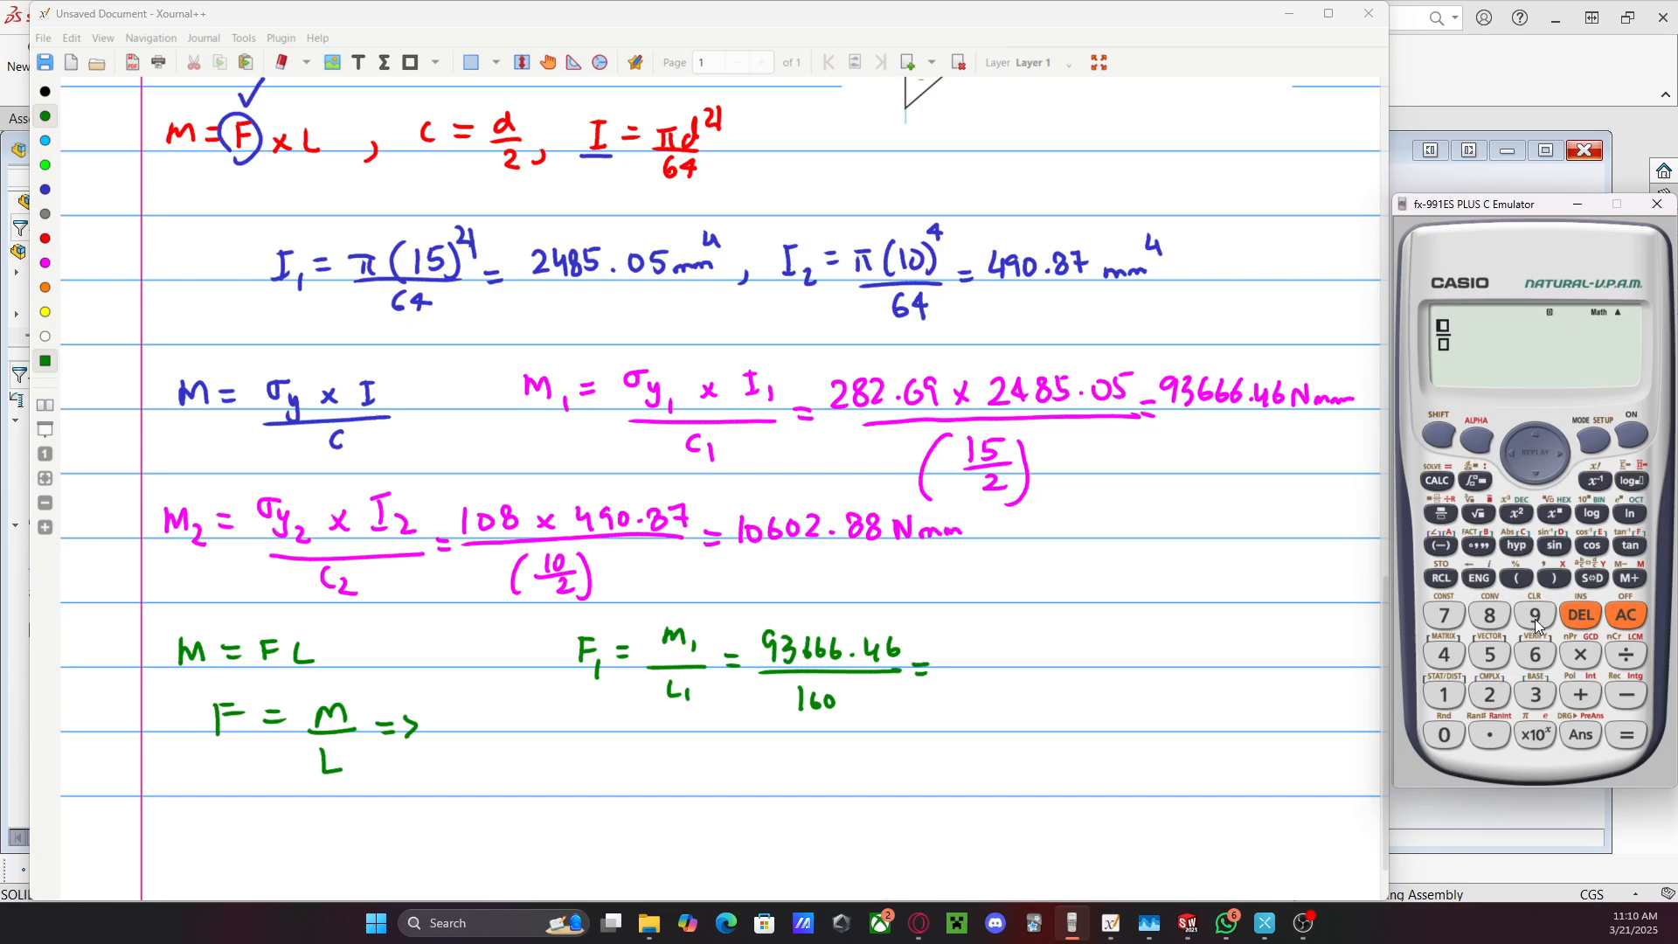
left_click(1535, 615)
left_click(1536, 695)
left_click(1535, 655)
left_click(1535, 656)
left_click(1535, 656)
left_click(1491, 735)
left_click(1444, 656)
left_click(1535, 656)
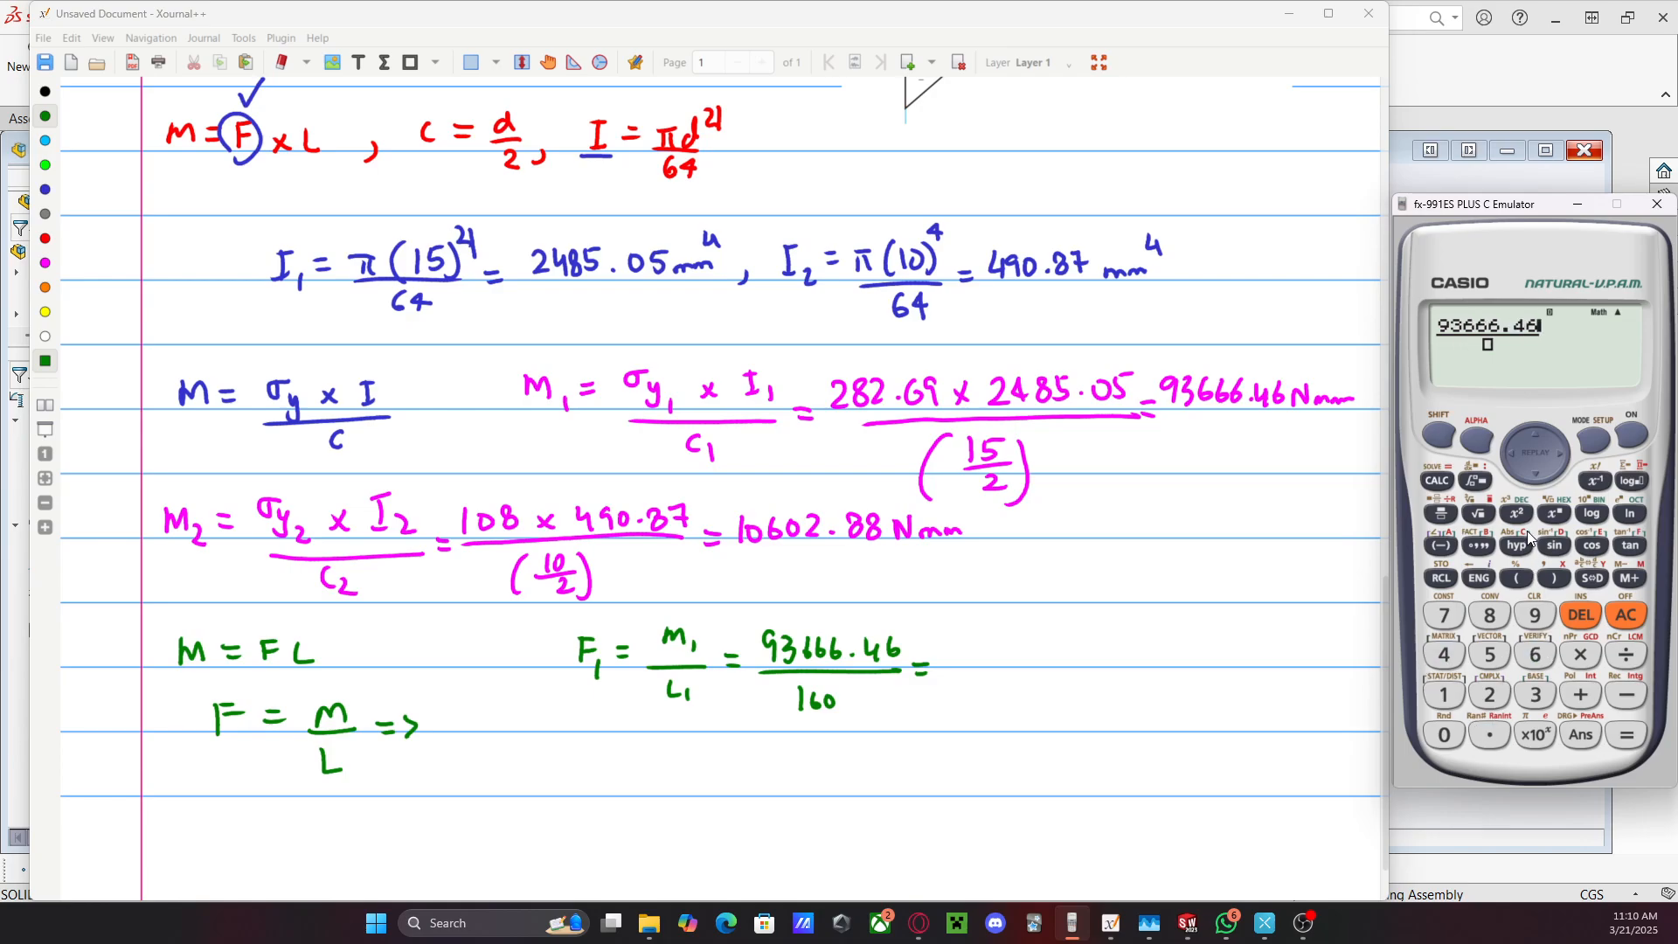
left_click(1444, 695)
left_click(1535, 656)
left_click(1444, 736)
left_click(1627, 735)
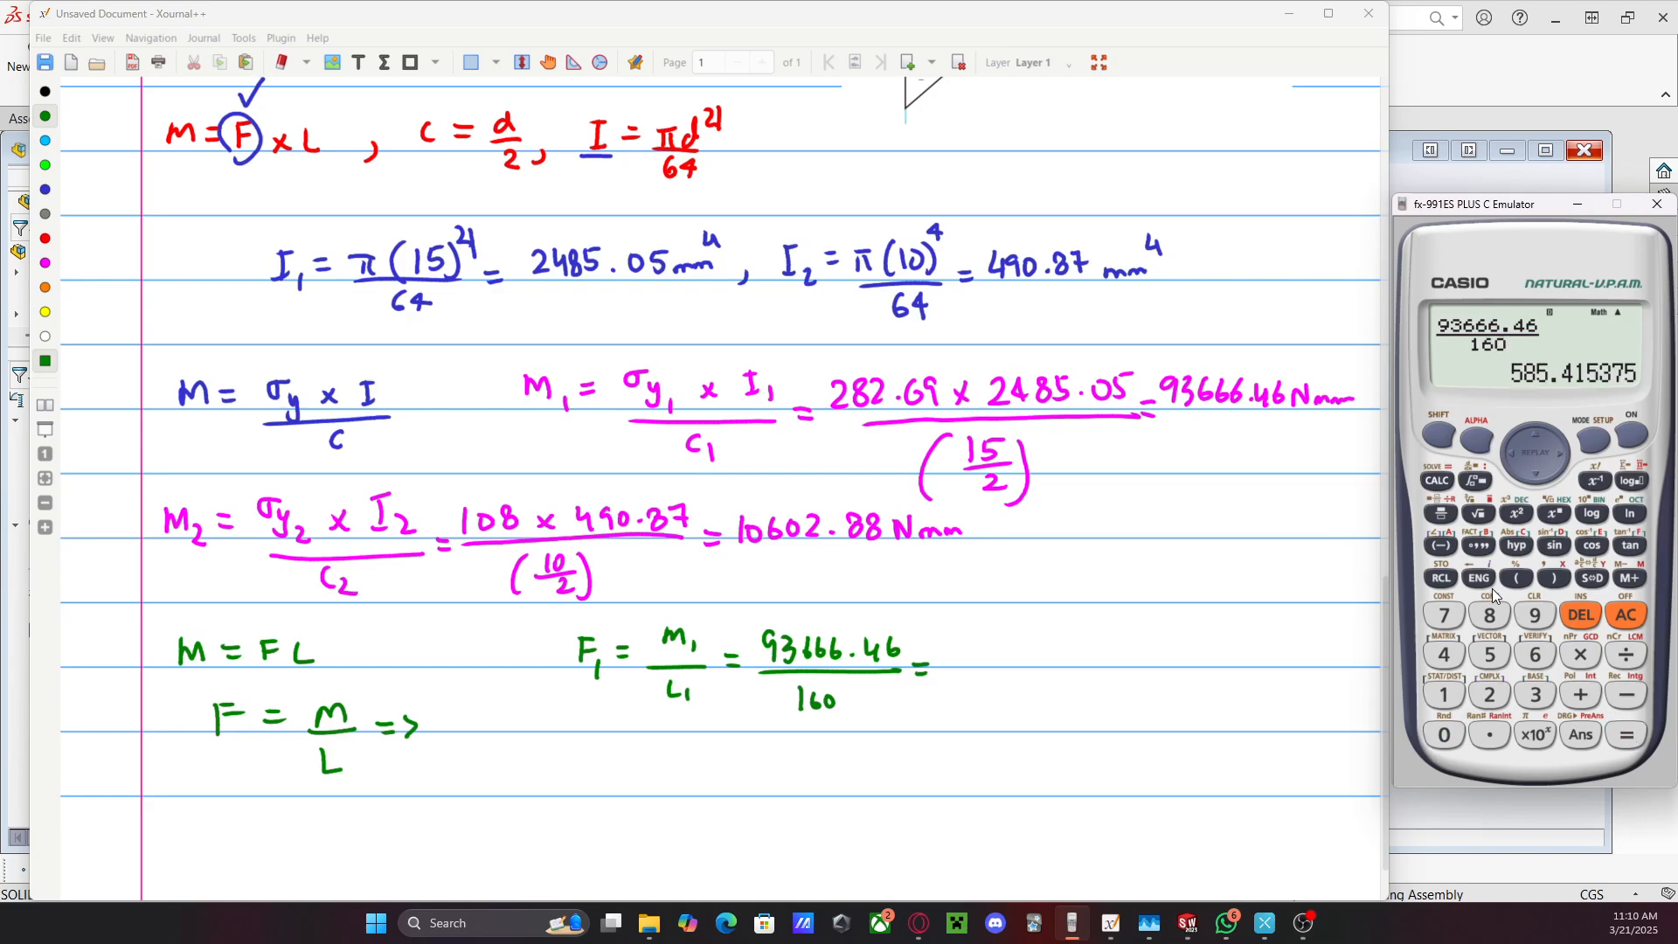
Write the F1 result as 585.4 N at the end of the line
mouse_move(949, 641)
left_mouse_down()
mouse_move(945, 663)
mouse_move(963, 638)
mouse_move(982, 664)
left_mouse_up()
left_click_drag(987, 642, 1042, 655)
left_click(1014, 660)
mouse_move(1038, 645)
left_mouse_down()
mouse_move(1049, 669)
mouse_move(1071, 644)
left_mouse_up()
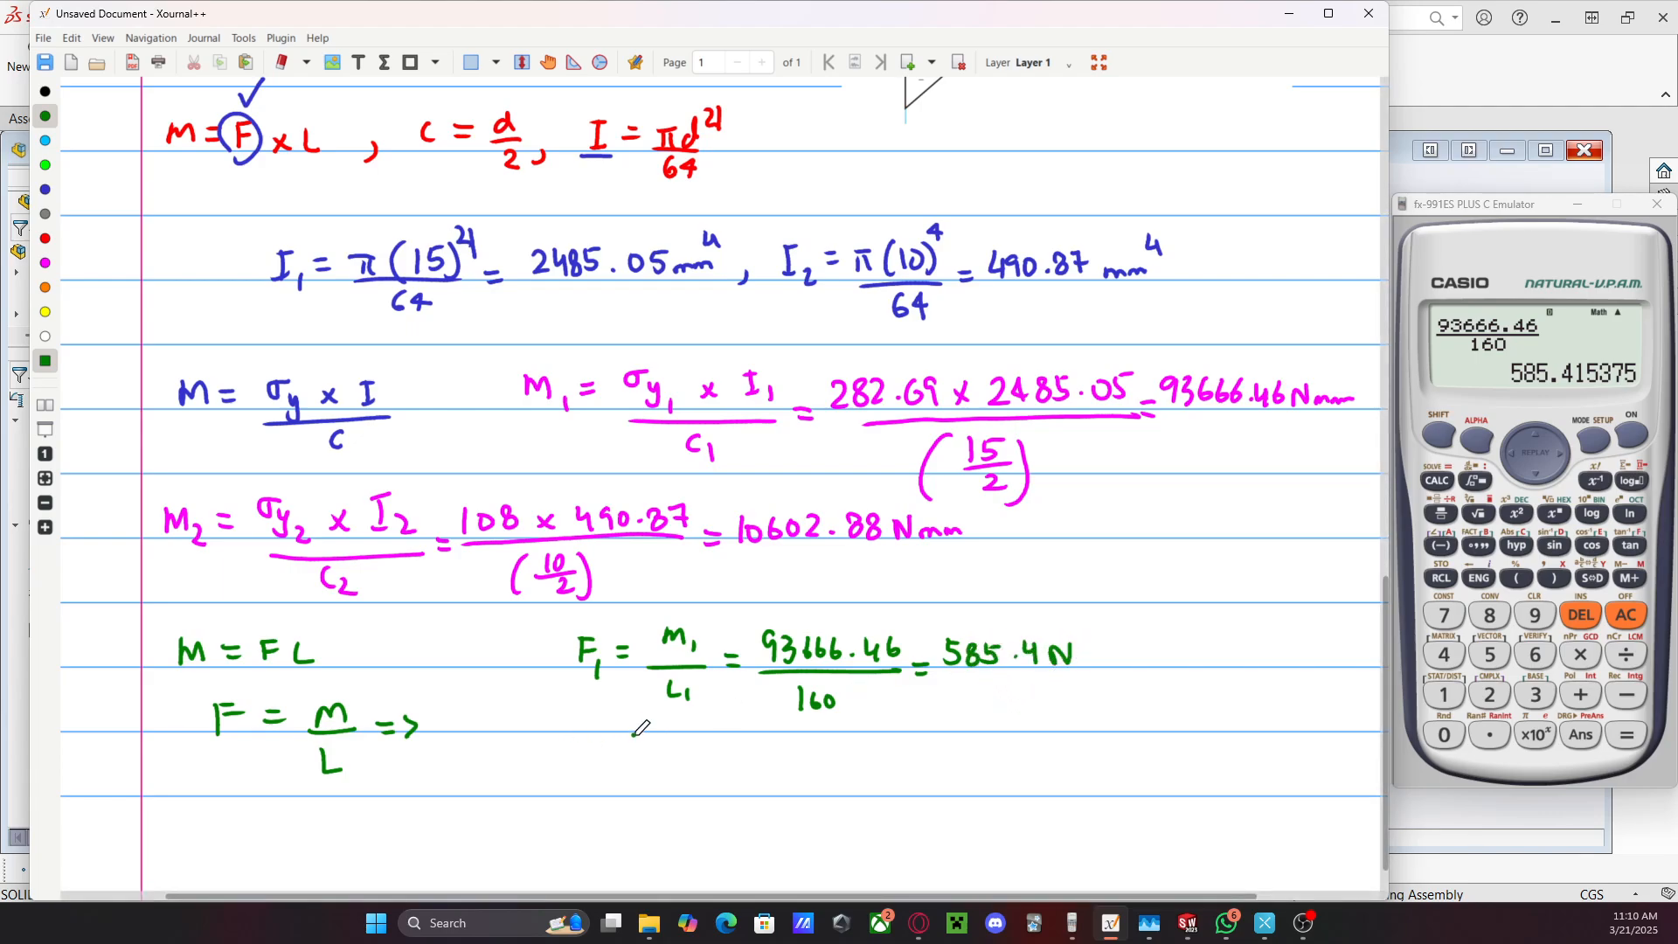
Write F2 = M2 / L2 = in green below the F1 line, marking L2 as equal to a
left_click_drag(561, 768, 562, 794)
left_click_drag(560, 768, 579, 766)
mouse_move(562, 781)
left_mouse_down()
mouse_move(598, 808)
mouse_move(619, 779)
left_mouse_up()
mouse_move(606, 792)
left_mouse_down()
mouse_move(663, 782)
mouse_move(687, 800)
left_mouse_up()
left_click_drag(657, 809, 692, 835)
left_click_drag(717, 777, 731, 777)
left_click_drag(717, 790, 732, 789)
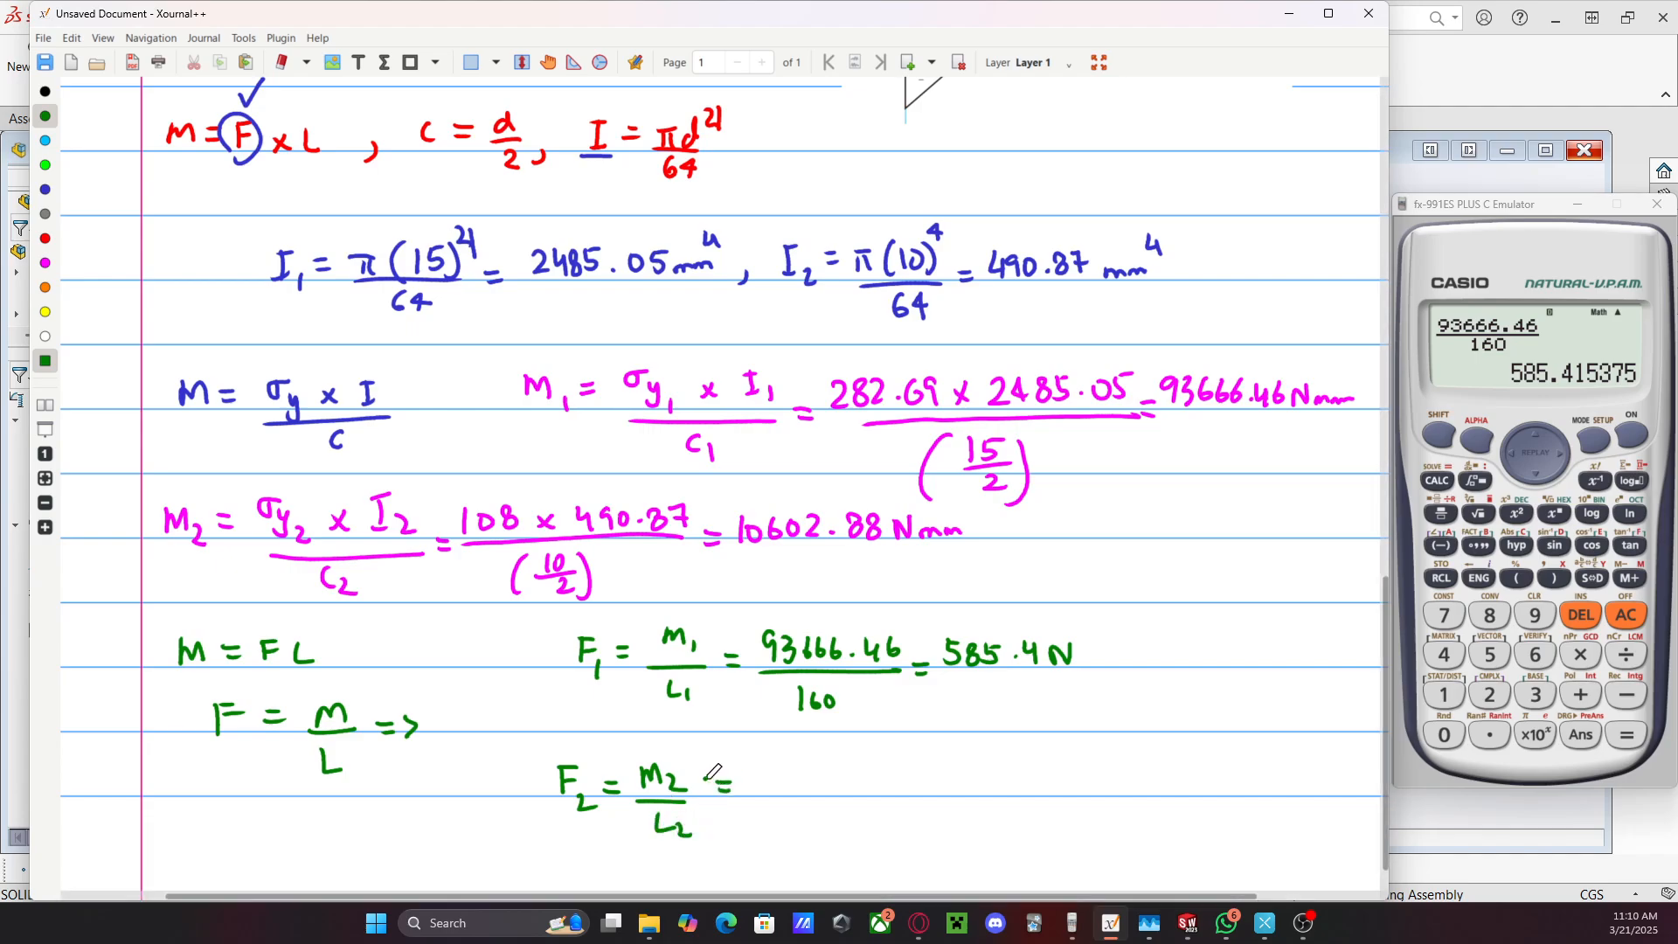
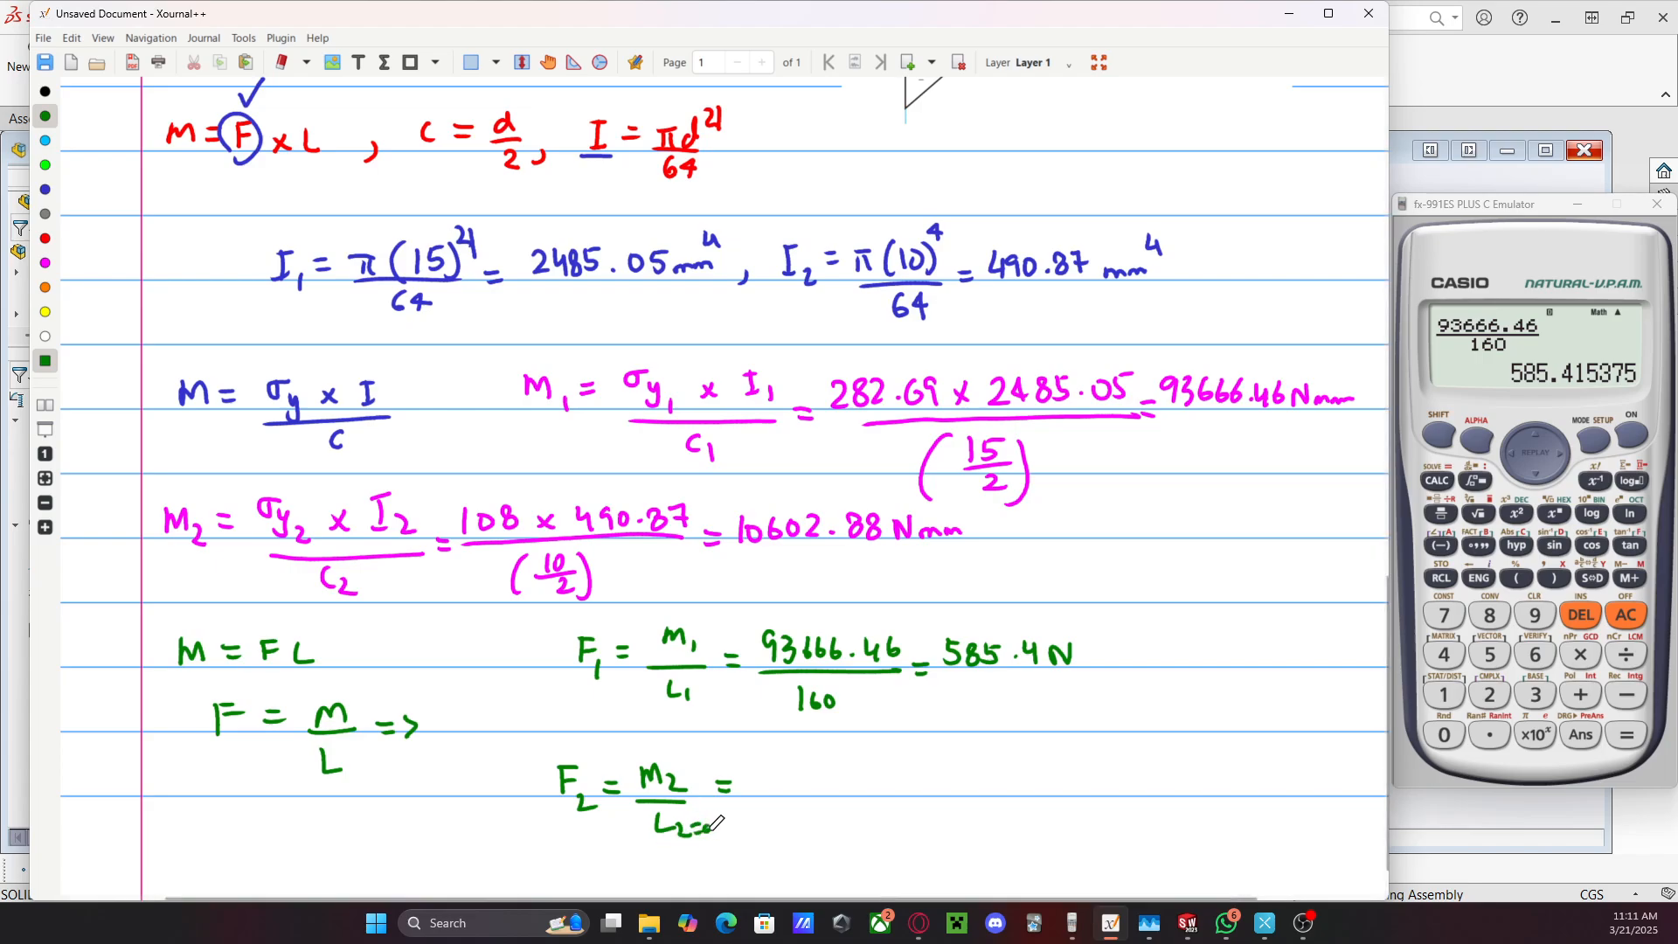
left_click_drag(699, 826, 707, 826)
left_click_drag(698, 831, 706, 831)
left_click_drag(715, 825, 713, 826)
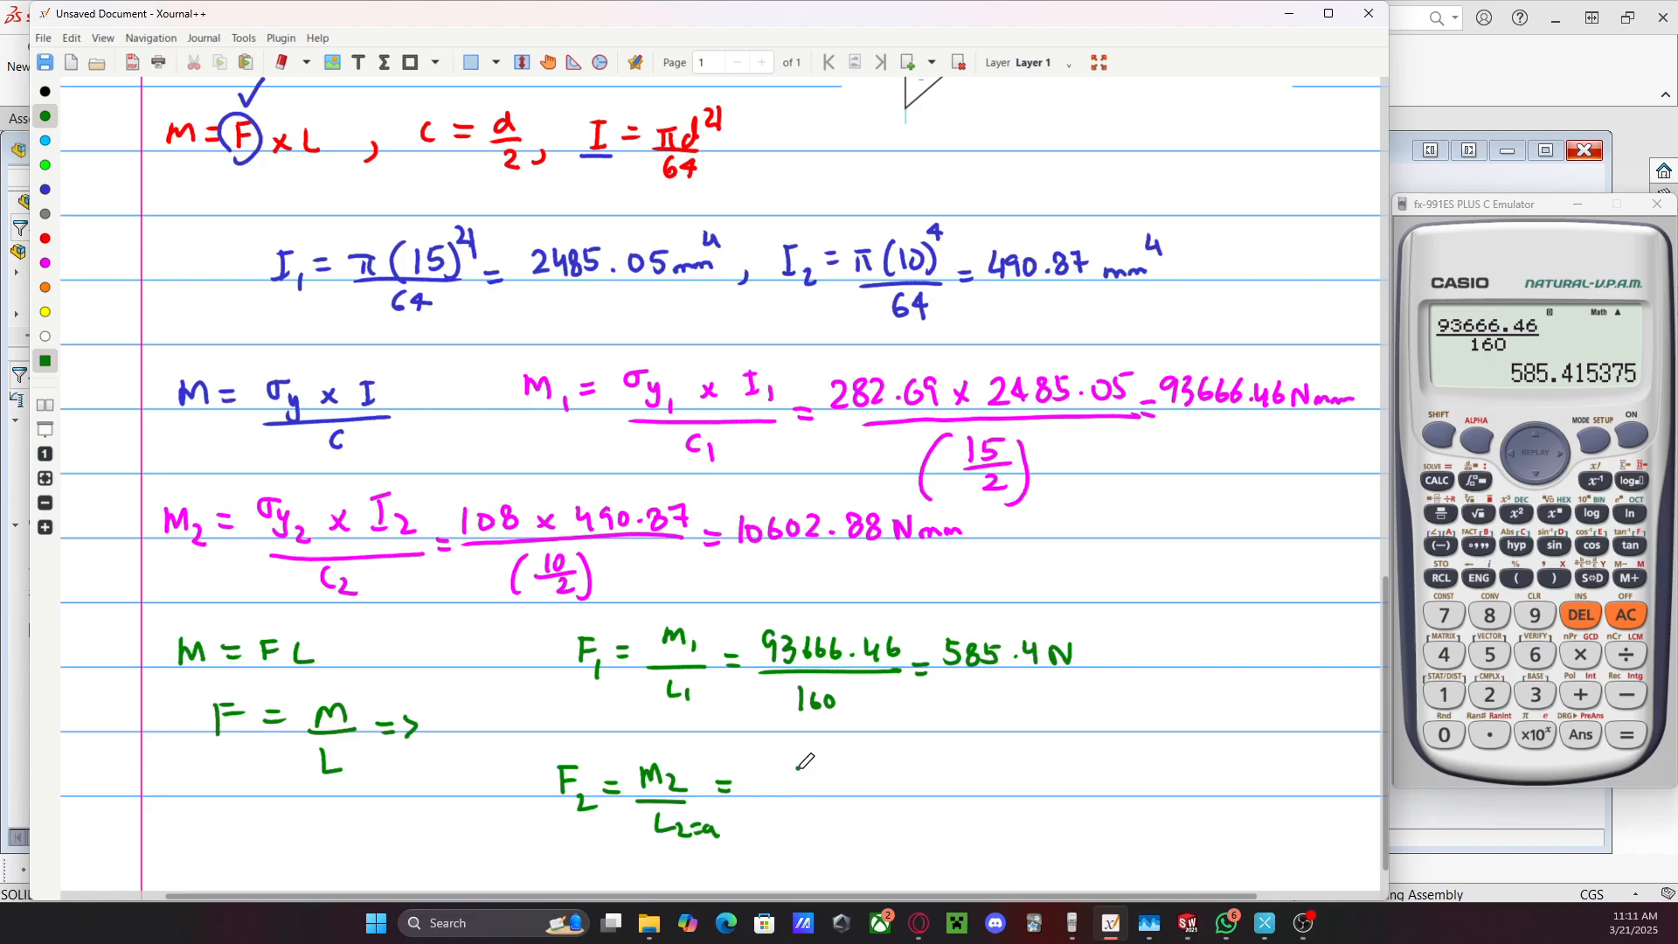
Write 10602.88 with a fraction bar beneath it as the numerator of the F2 calculation
left_click_drag(792, 764, 793, 791)
mouse_move(810, 766)
left_mouse_down()
mouse_move(871, 791)
mouse_move(918, 768)
left_mouse_up()
left_click_drag(757, 796, 901, 792)
Trace a green line along Rod 2 in the isometric sketch to mark the 15 cm length a
scroll(512, 408, "up", 8)
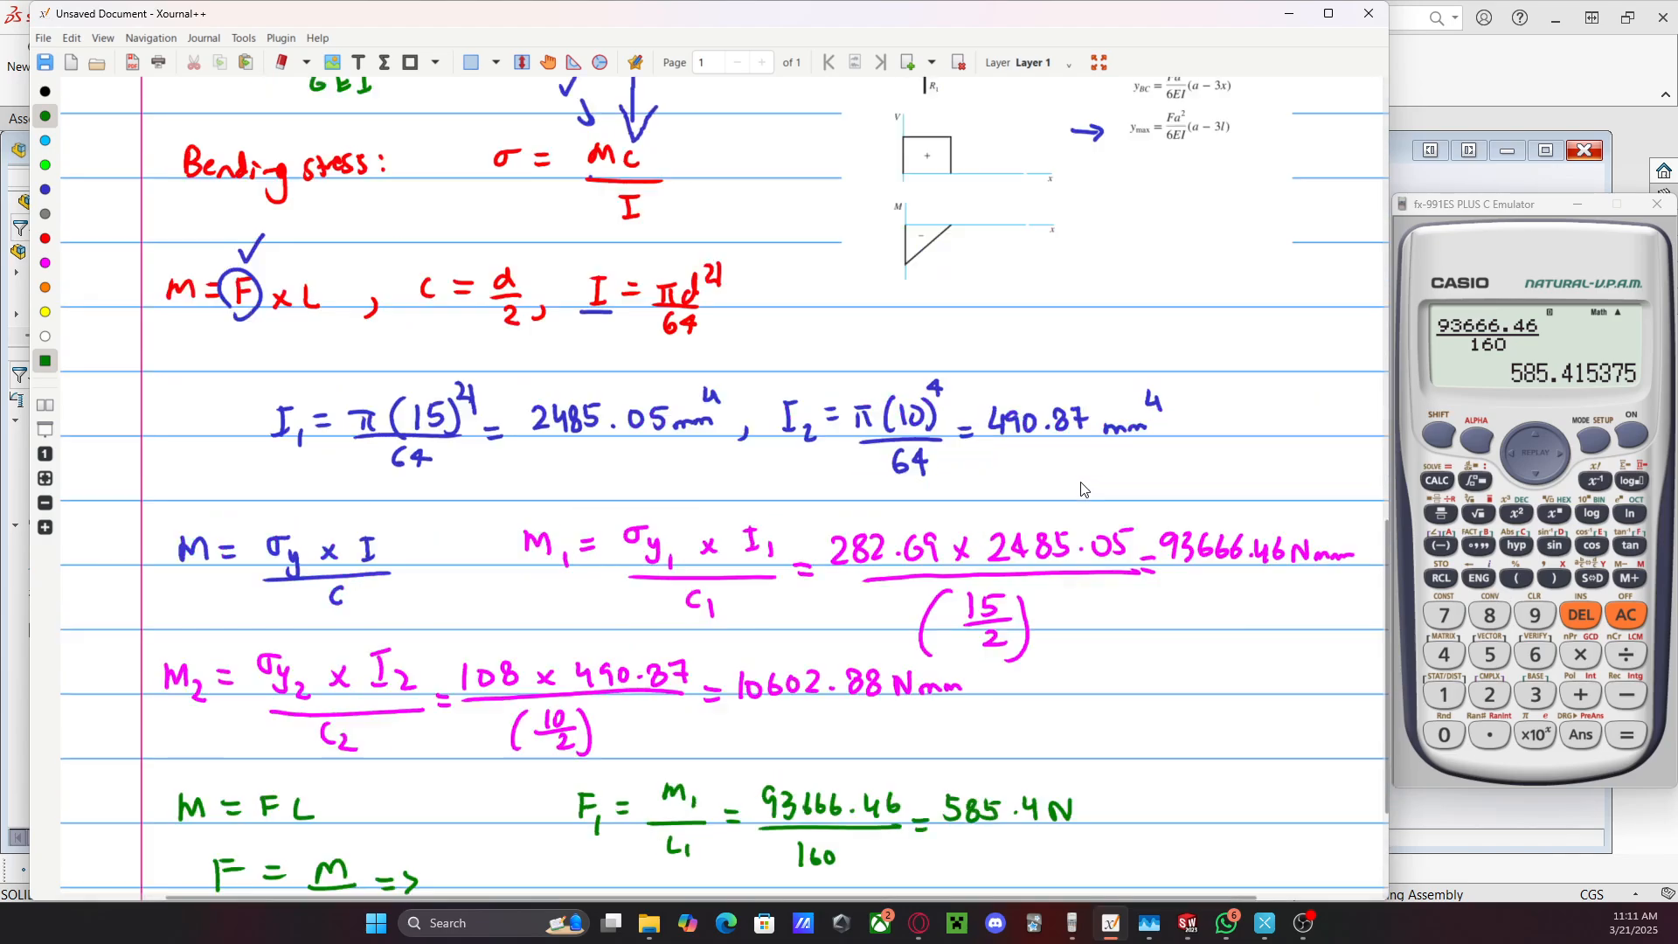
scroll(521, 423, "up", 4)
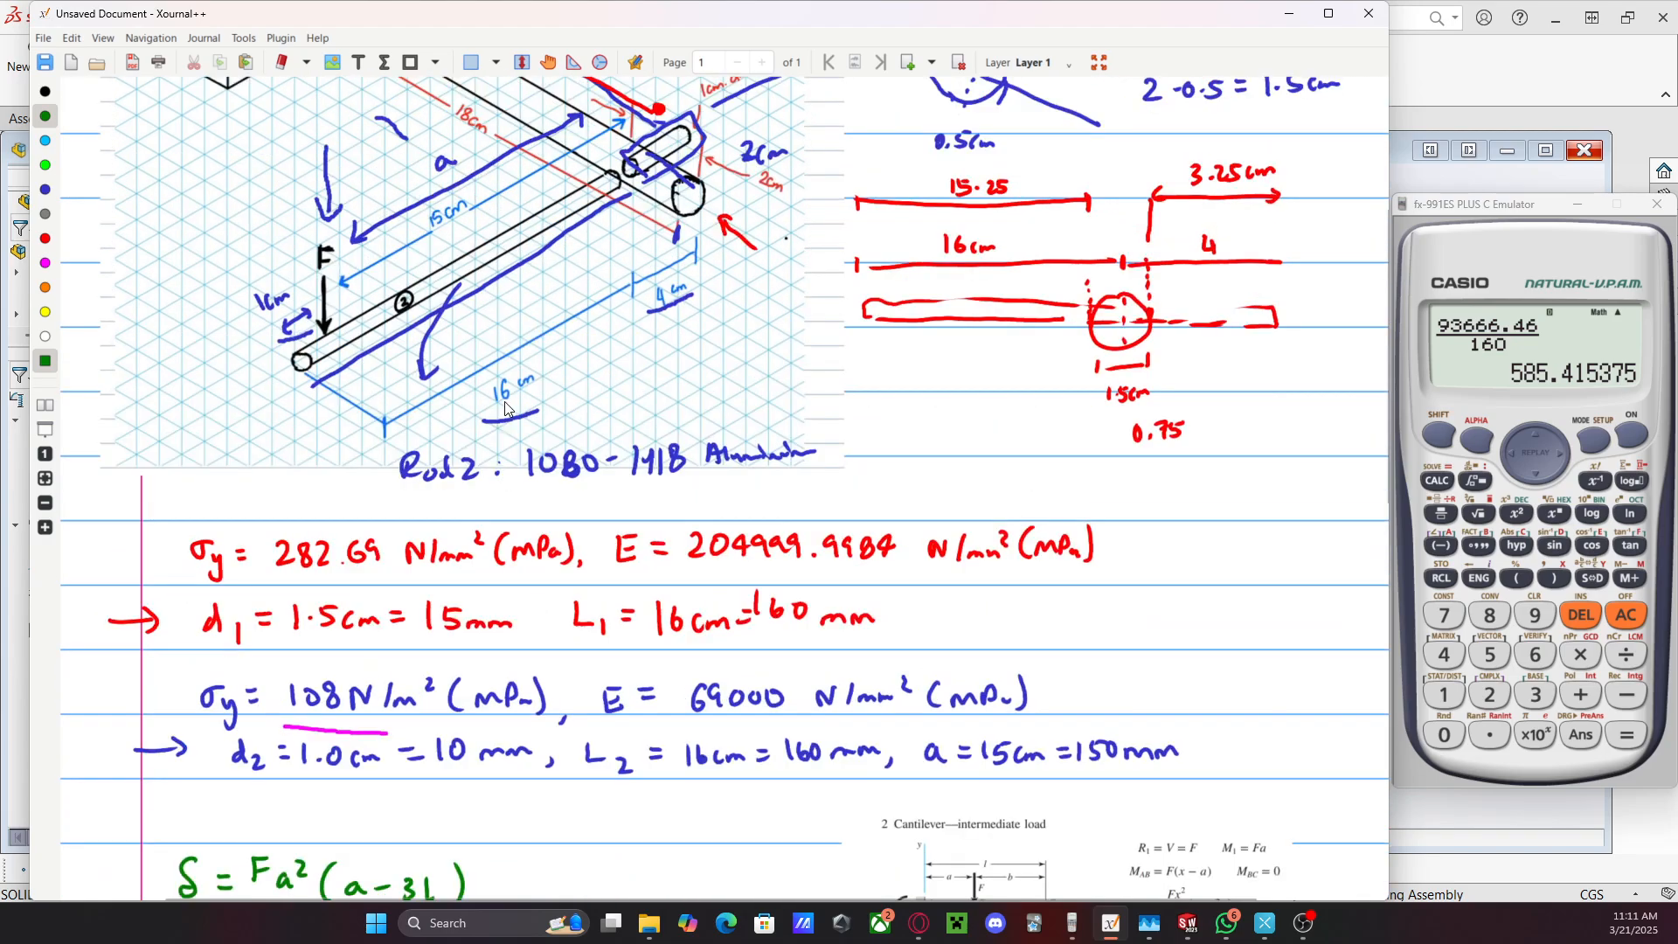
left_click_drag(351, 305, 603, 156)
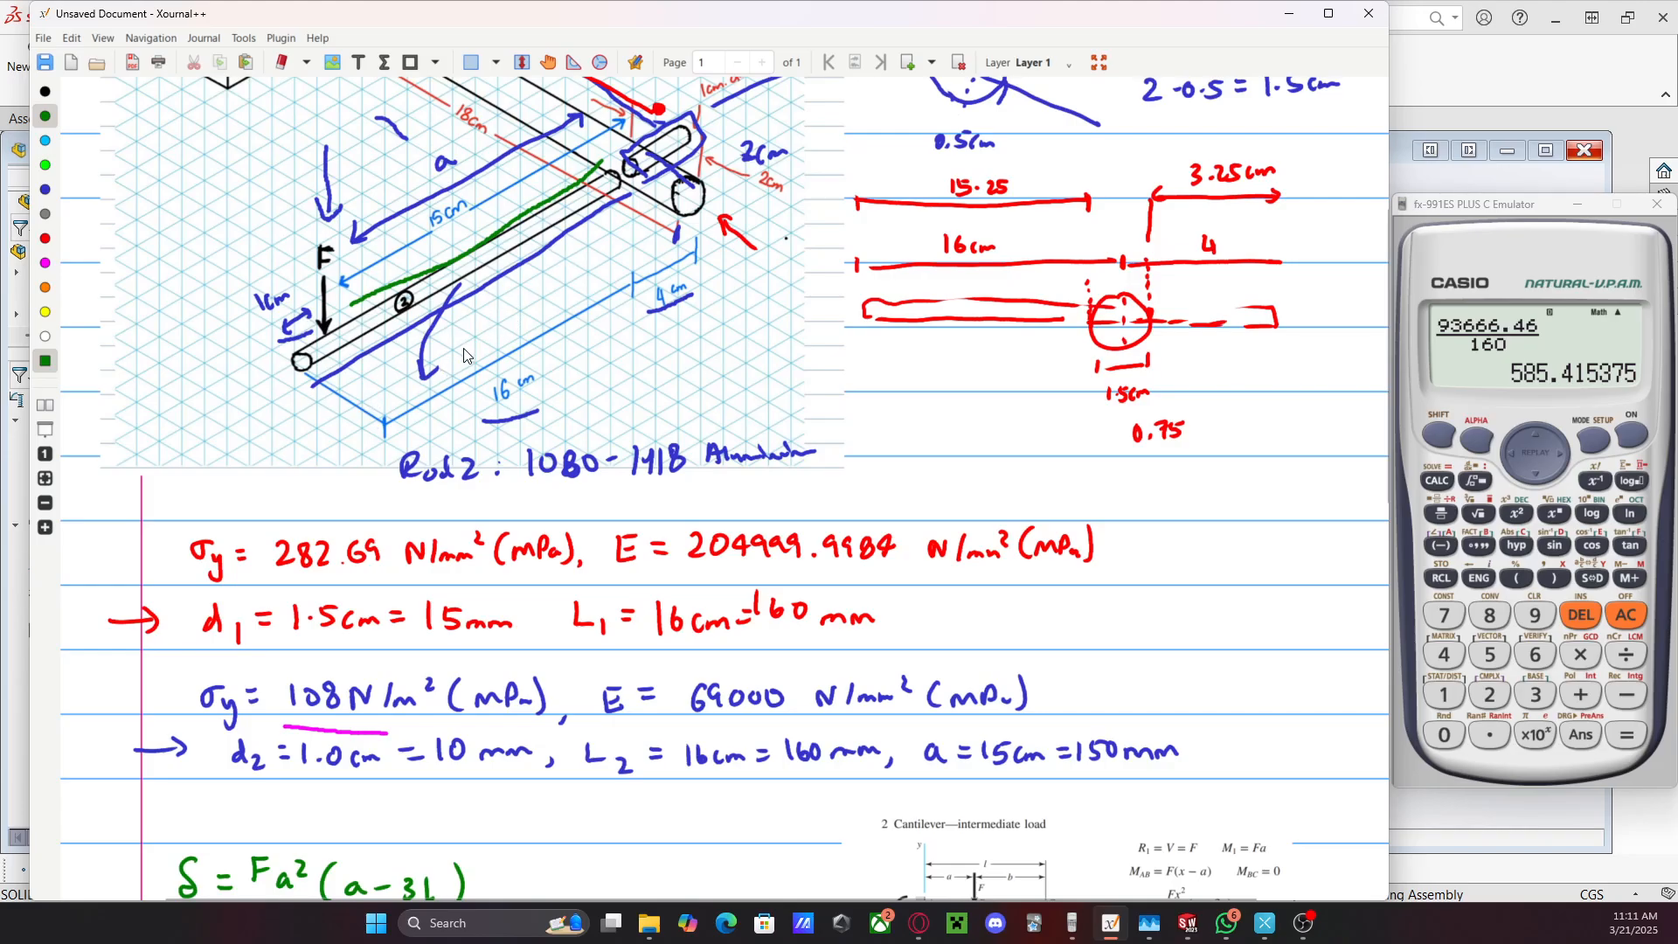
Write 150 as the denominator of the F2 fraction and add an equals sign
scroll(468, 359, "down", 14)
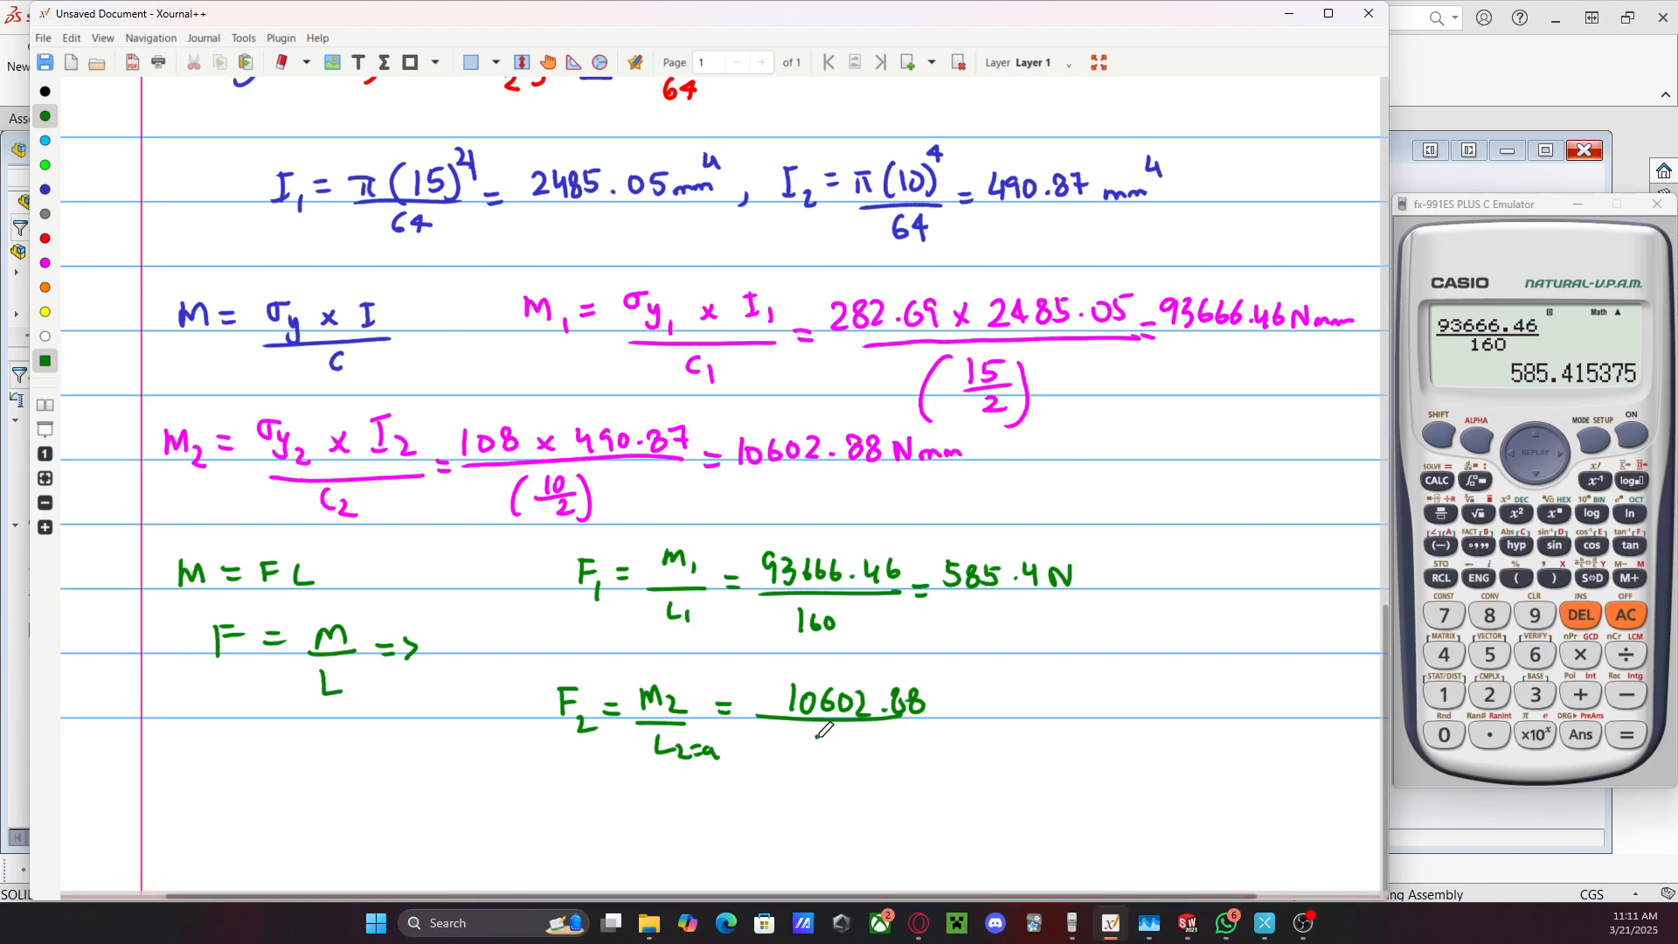
mouse_move(821, 736)
left_mouse_down()
mouse_move(835, 754)
mouse_move(948, 705)
left_mouse_up()
left_click_drag(937, 717, 949, 716)
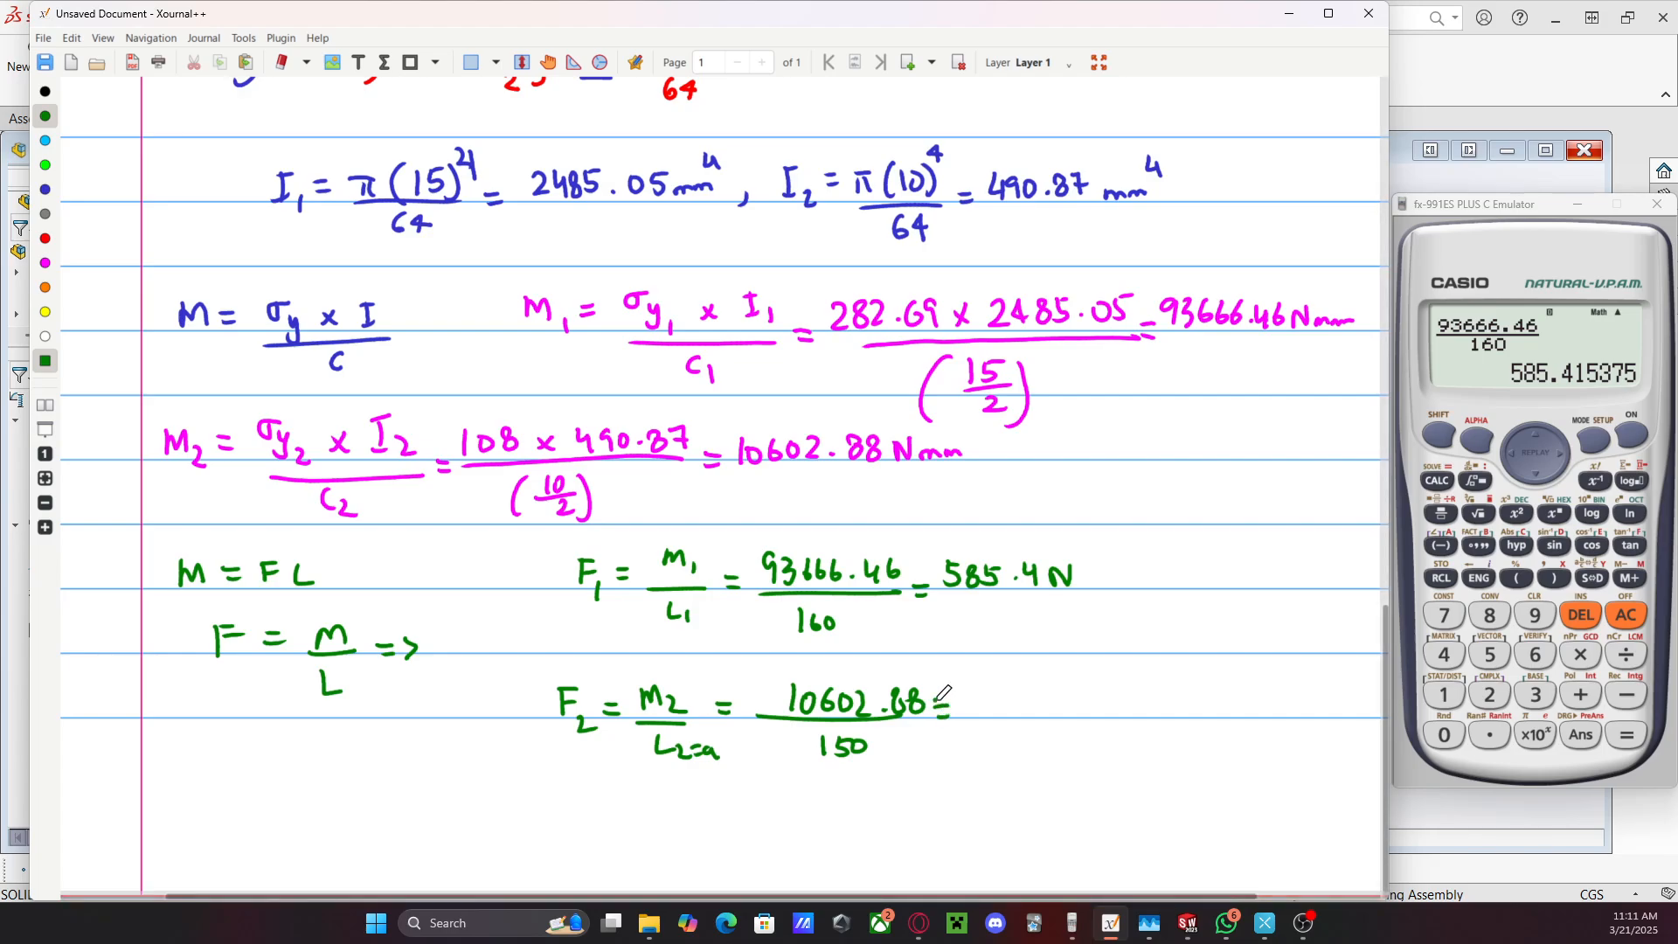
Change the denominator of the calculator's previous fraction to 150
left_click(1503, 453)
left_click(1505, 453)
left_click(1580, 615)
left_click(1491, 655)
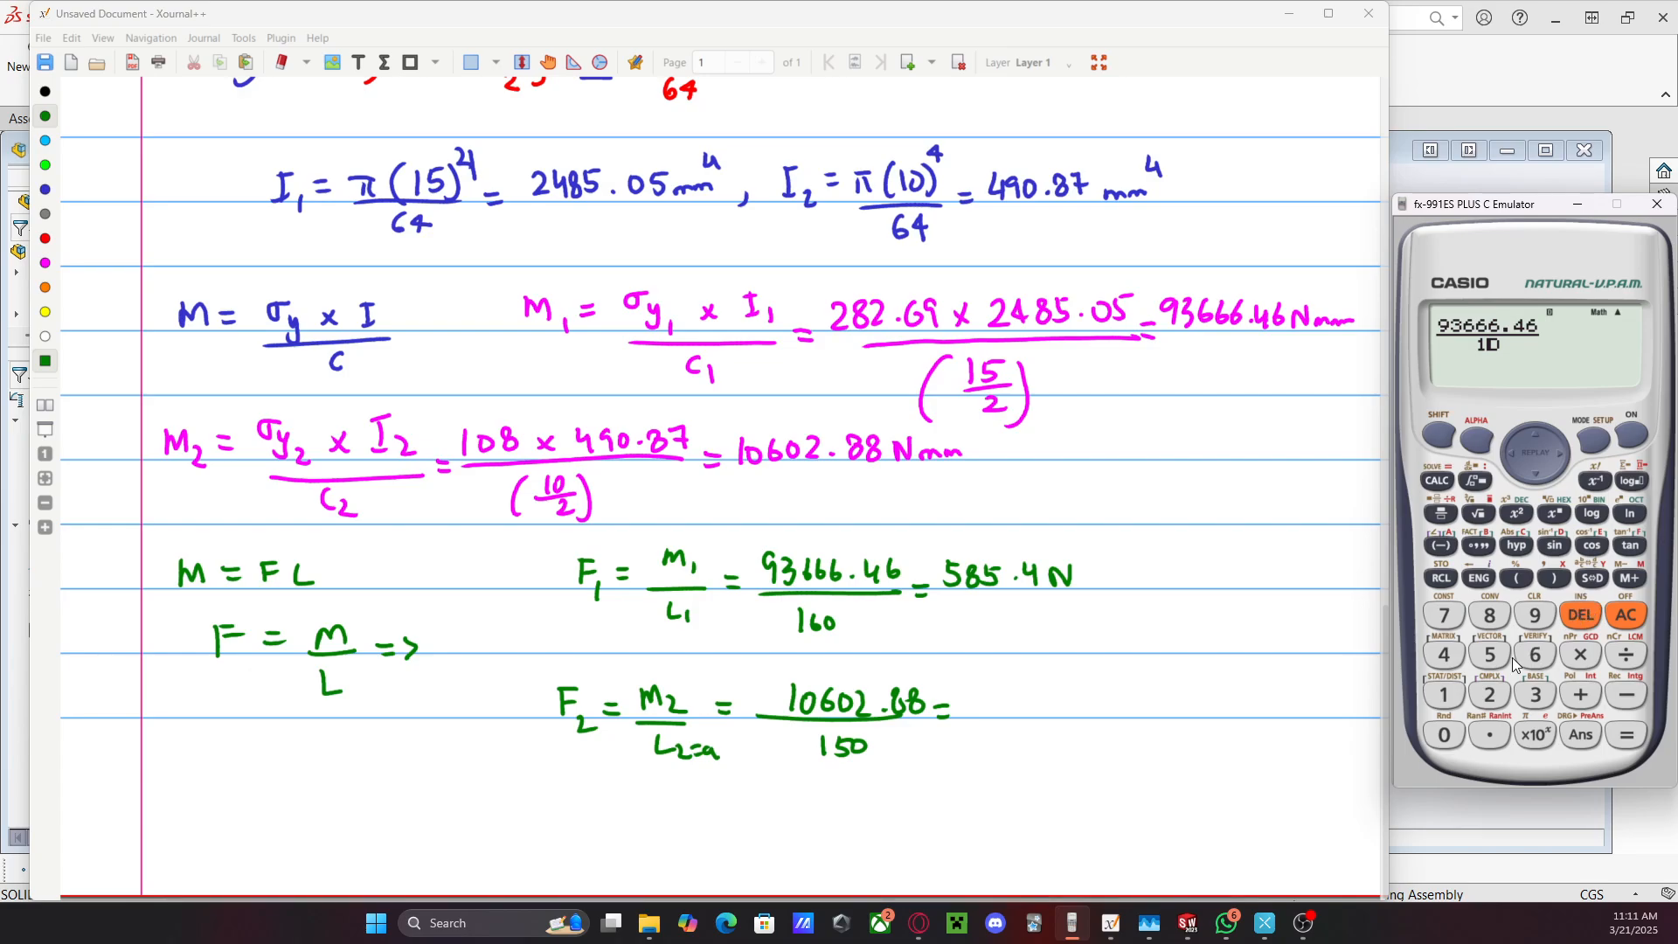
Replace the calculator fraction's numerator with 10602.88 and evaluate it over 150
left_click(1544, 437)
left_click(1580, 615)
left_click(1580, 615)
left_click(1581, 614)
left_click(1580, 614)
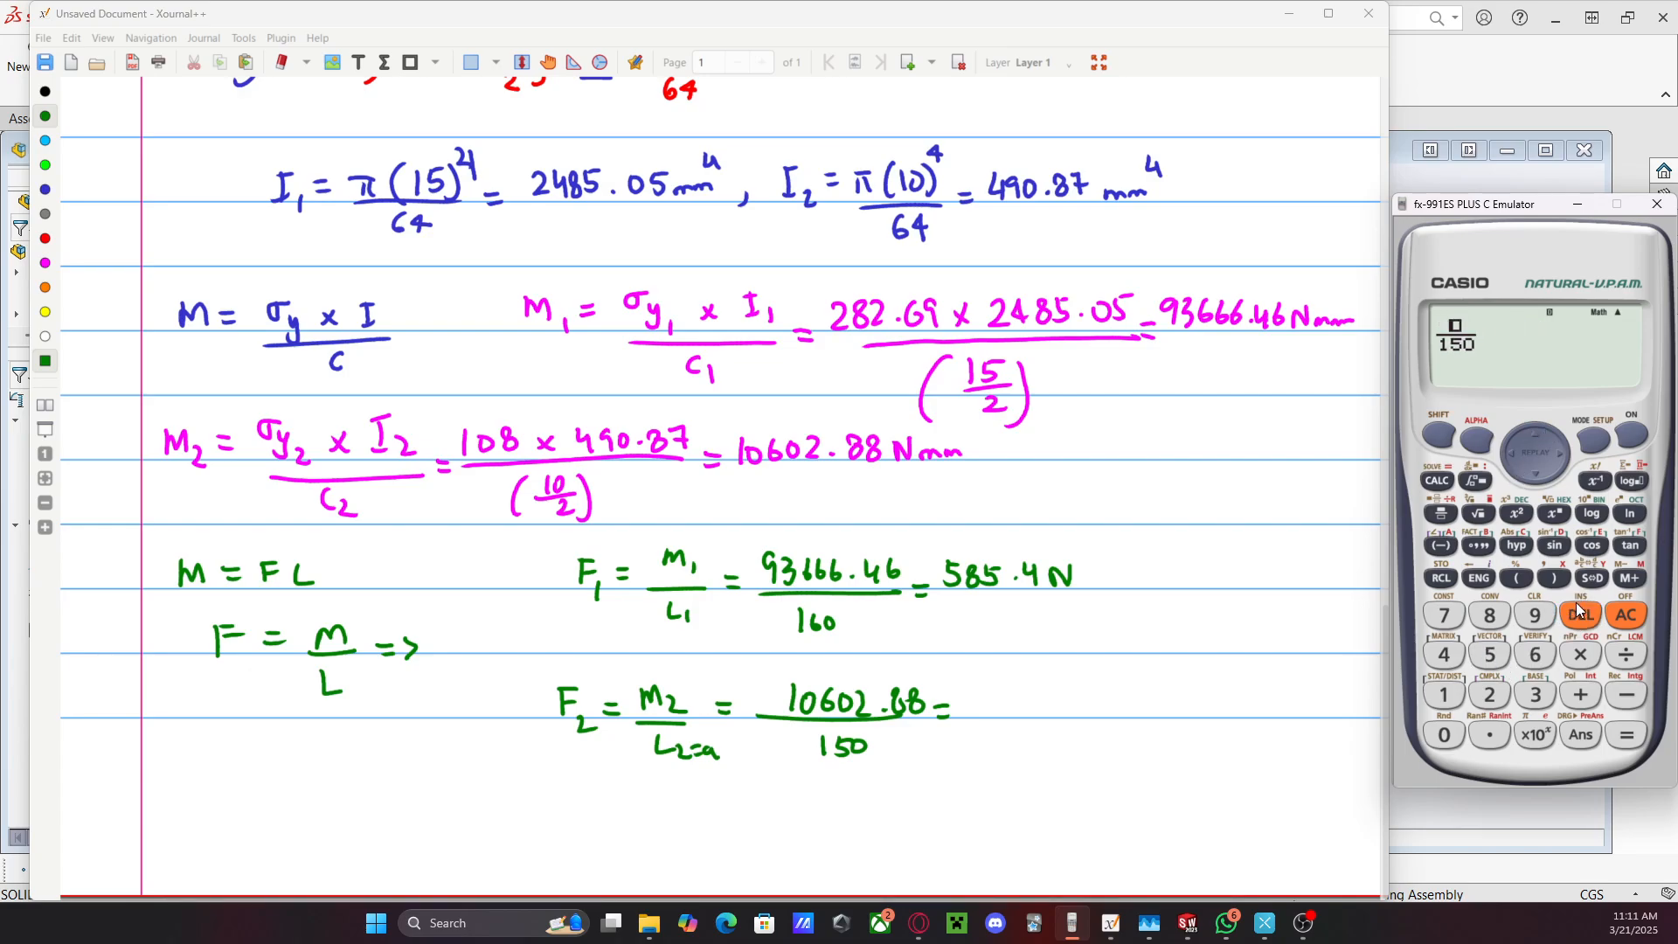
left_click(1445, 710)
left_click(1444, 735)
left_click(1535, 655)
left_click(1457, 733)
left_click(1489, 698)
left_click(1491, 734)
left_click(1490, 615)
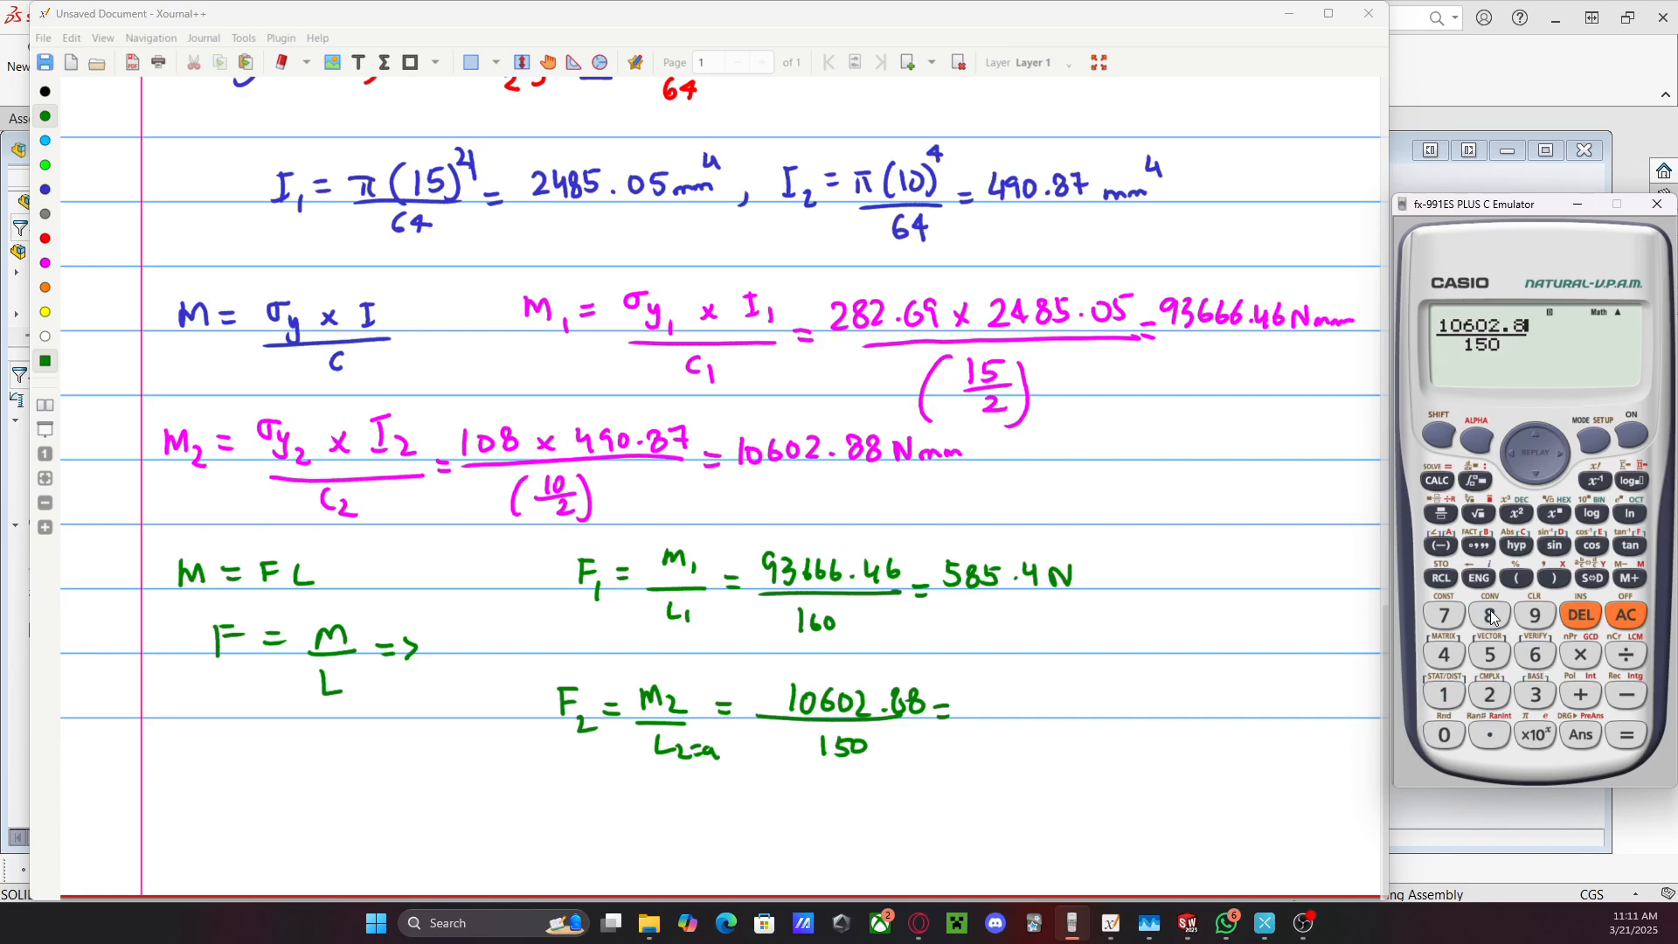
left_click(1490, 615)
left_click(1624, 734)
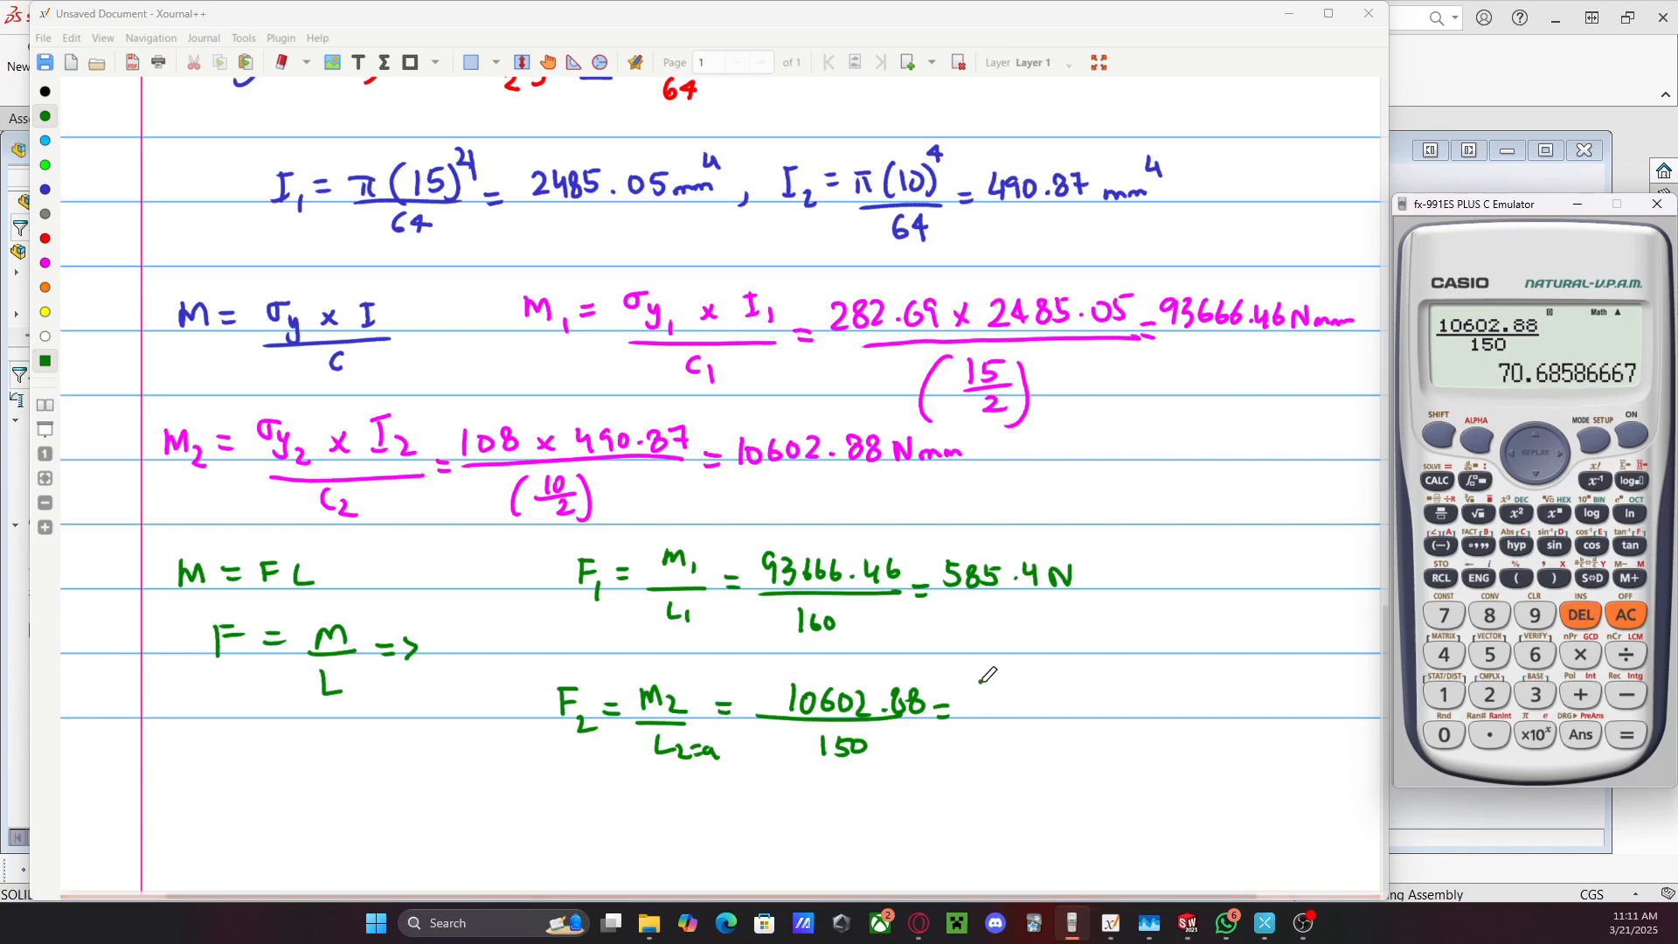
Write the F2 result as 70.7 N and add a new page after the current one
mouse_move(968, 686)
left_mouse_down()
mouse_move(980, 708)
mouse_move(996, 689)
left_mouse_up()
left_click(1015, 702)
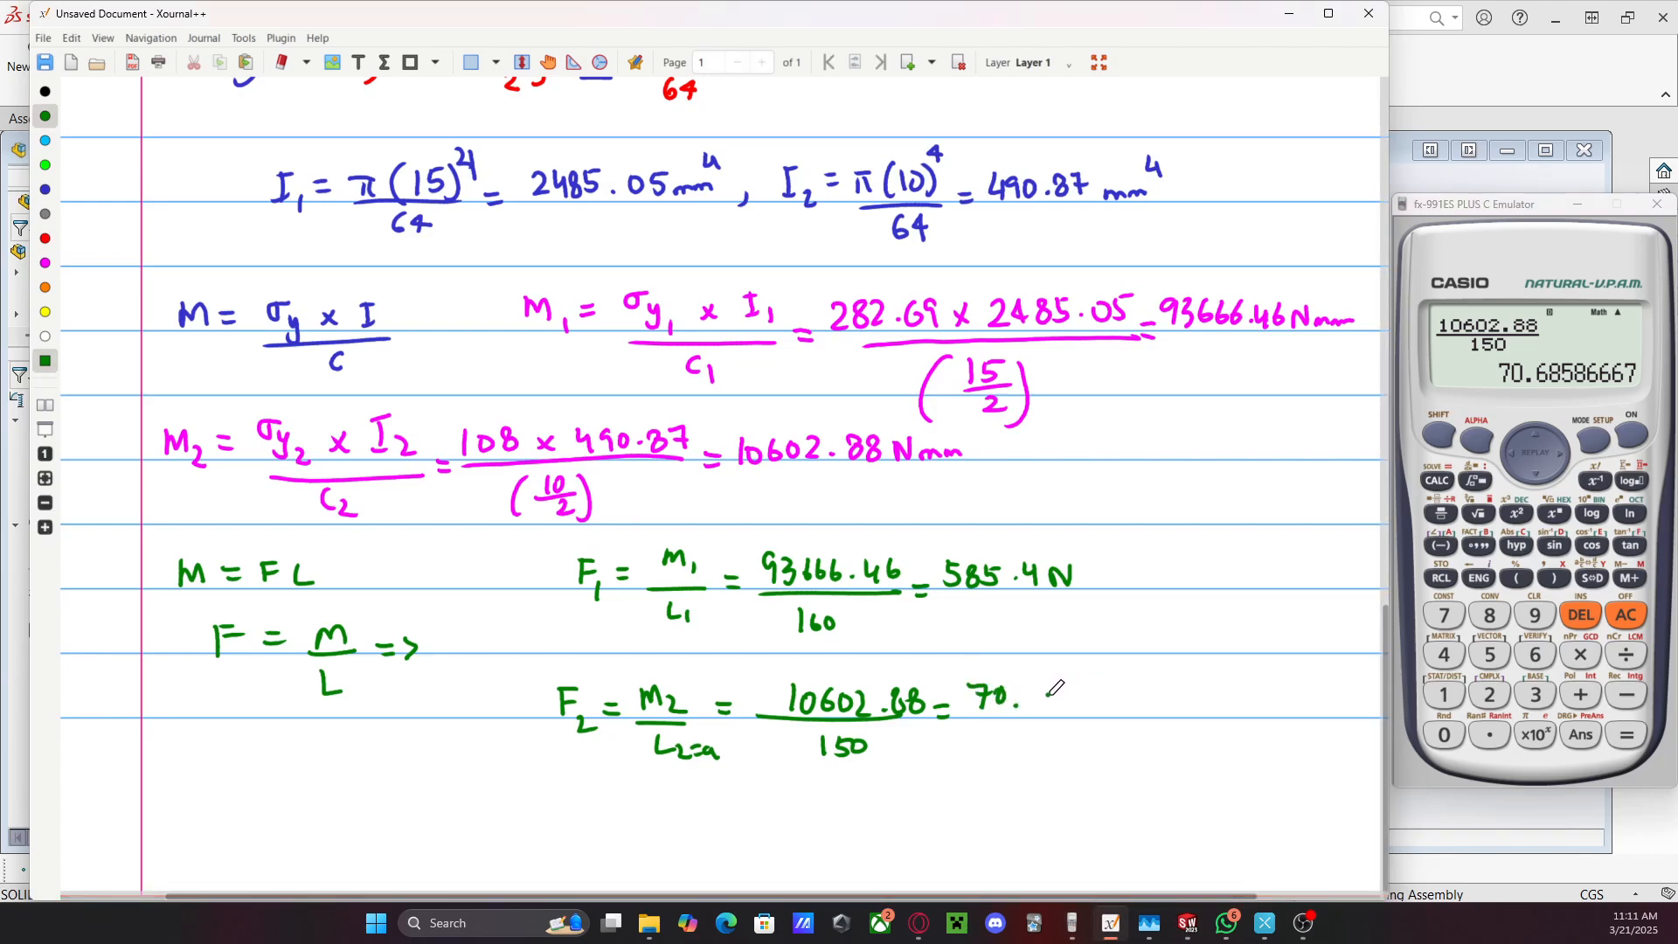
mouse_move(1030, 687)
left_mouse_down()
mouse_move(1041, 708)
mouse_move(1085, 687)
left_mouse_up()
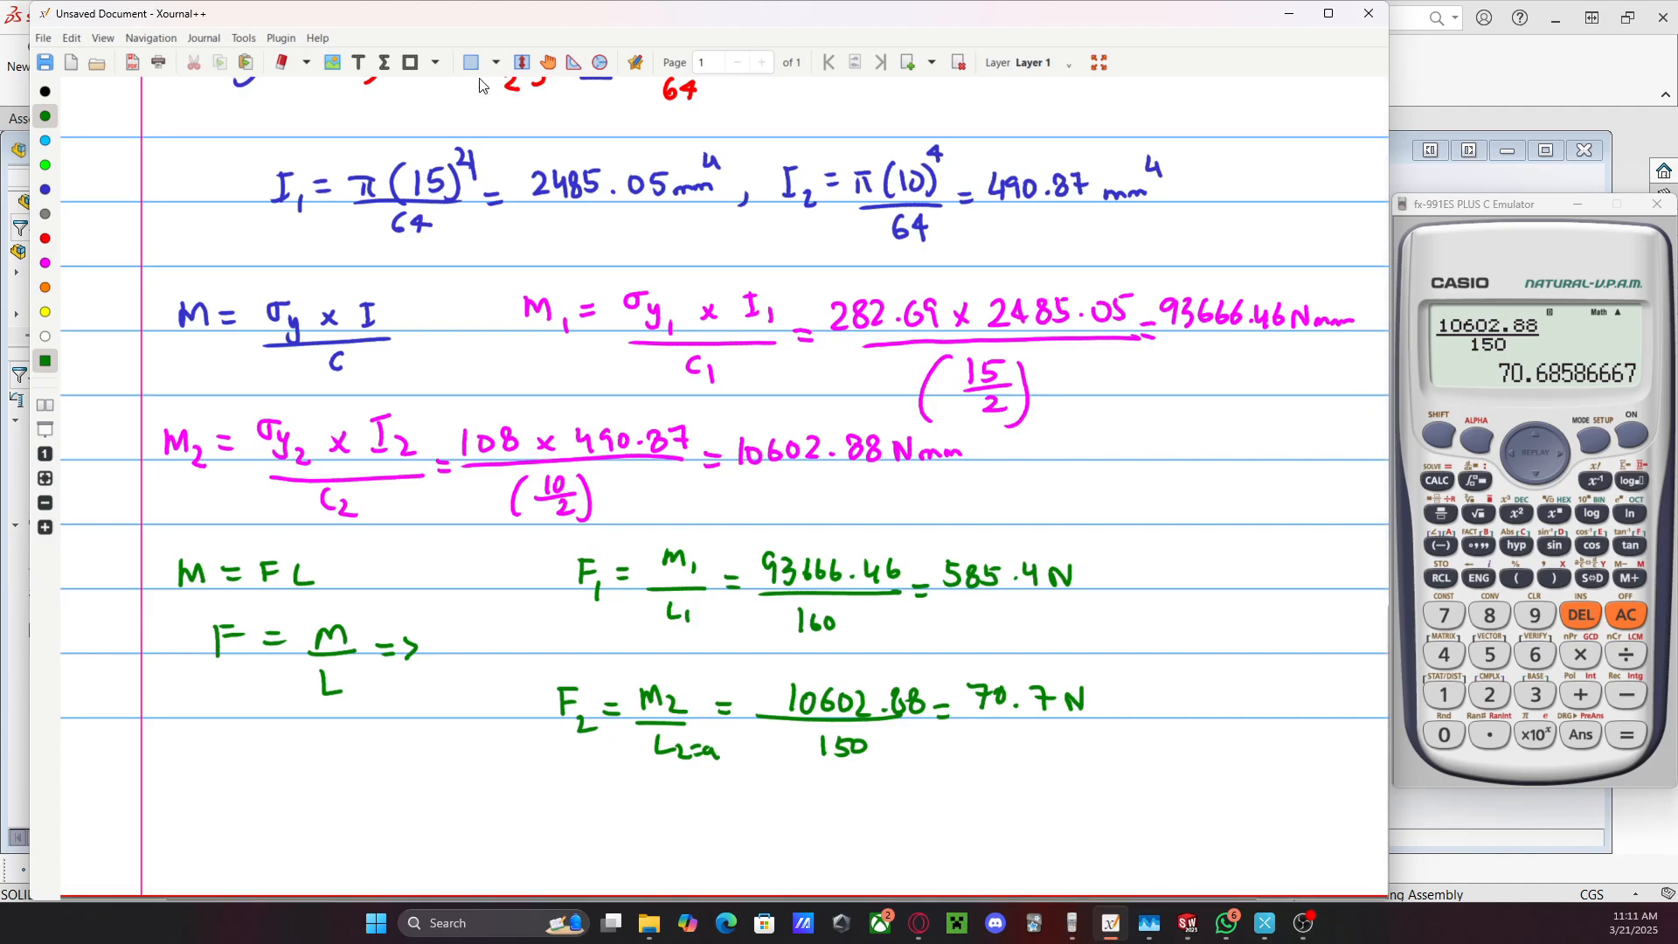
left_click(907, 62)
Write the conclusion "F2 = 70.7N will cause the yielding to occur." in green at the foot of page 1 and underline it
scroll(719, 495, "up", 5)
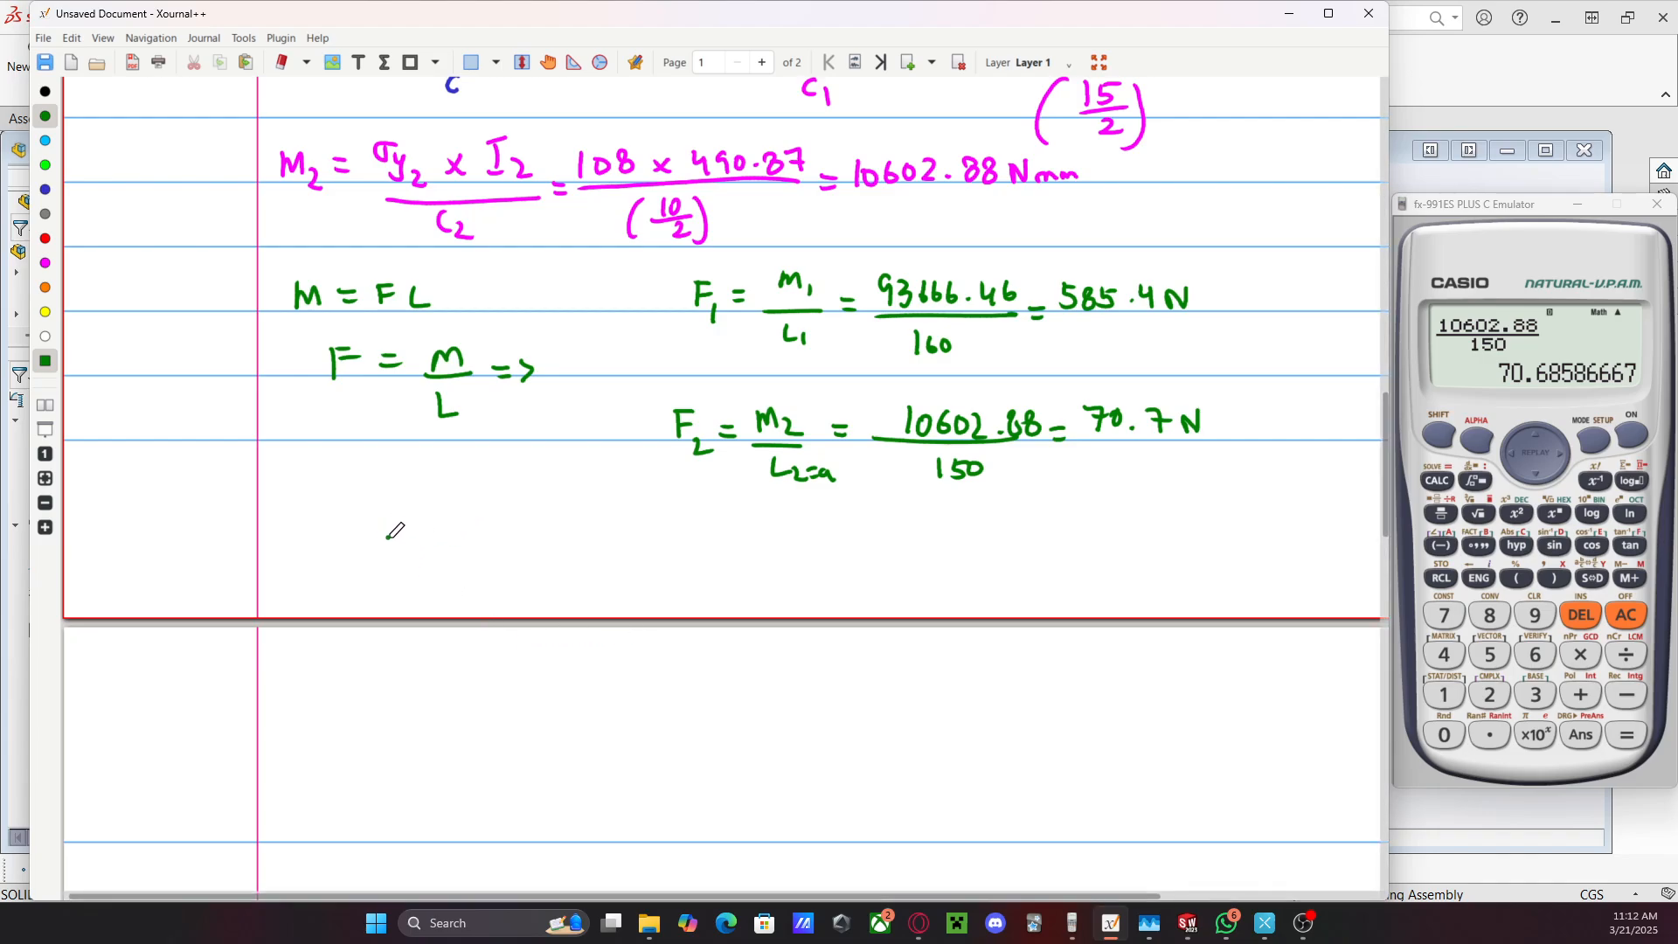
mouse_move(386, 524)
left_mouse_down()
mouse_move(407, 522)
mouse_move(427, 561)
mouse_move(458, 531)
left_mouse_up()
left_click_drag(442, 543, 526, 538)
mouse_move(535, 525)
left_mouse_down()
mouse_move(542, 549)
mouse_move(588, 522)
mouse_move(678, 530)
mouse_move(689, 552)
mouse_move(875, 544)
mouse_move(899, 569)
left_mouse_up()
left_click_drag(918, 543, 935, 553)
mouse_move(946, 546)
left_mouse_down()
mouse_move(960, 533)
mouse_move(989, 568)
left_mouse_up()
mouse_move(1040, 518)
left_mouse_down()
mouse_move(1043, 552)
mouse_move(1060, 532)
mouse_move(1105, 553)
mouse_move(1153, 540)
left_mouse_up()
left_click(1156, 552)
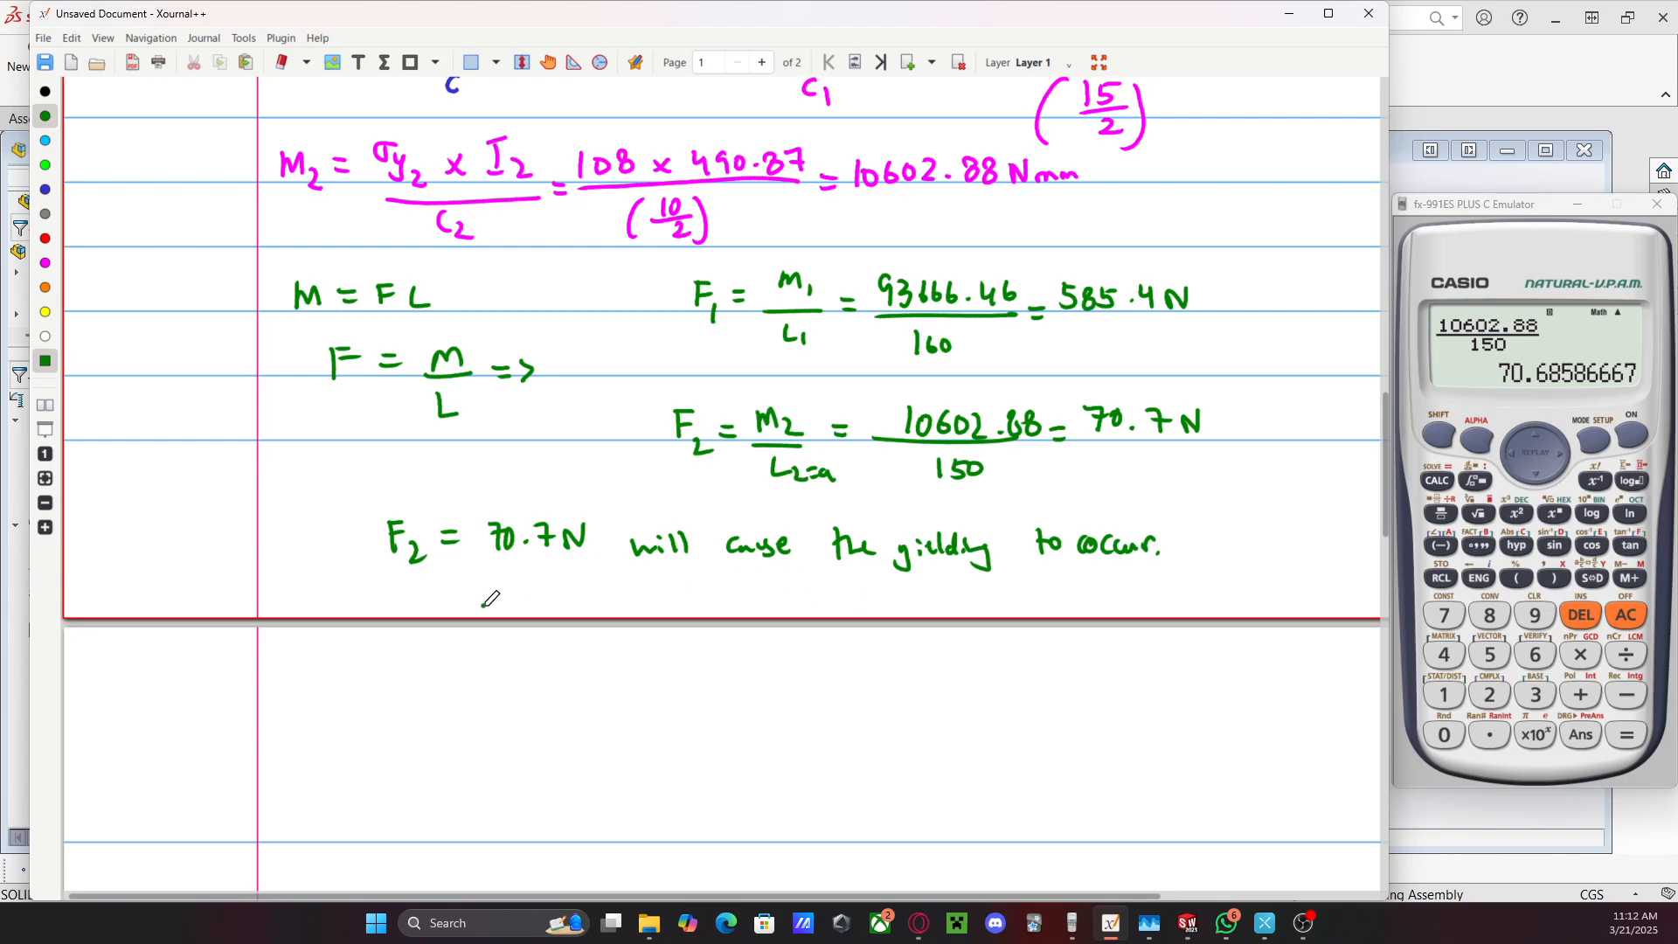
mouse_move(387, 587)
left_mouse_down()
mouse_move(522, 576)
mouse_move(1159, 603)
left_mouse_up()
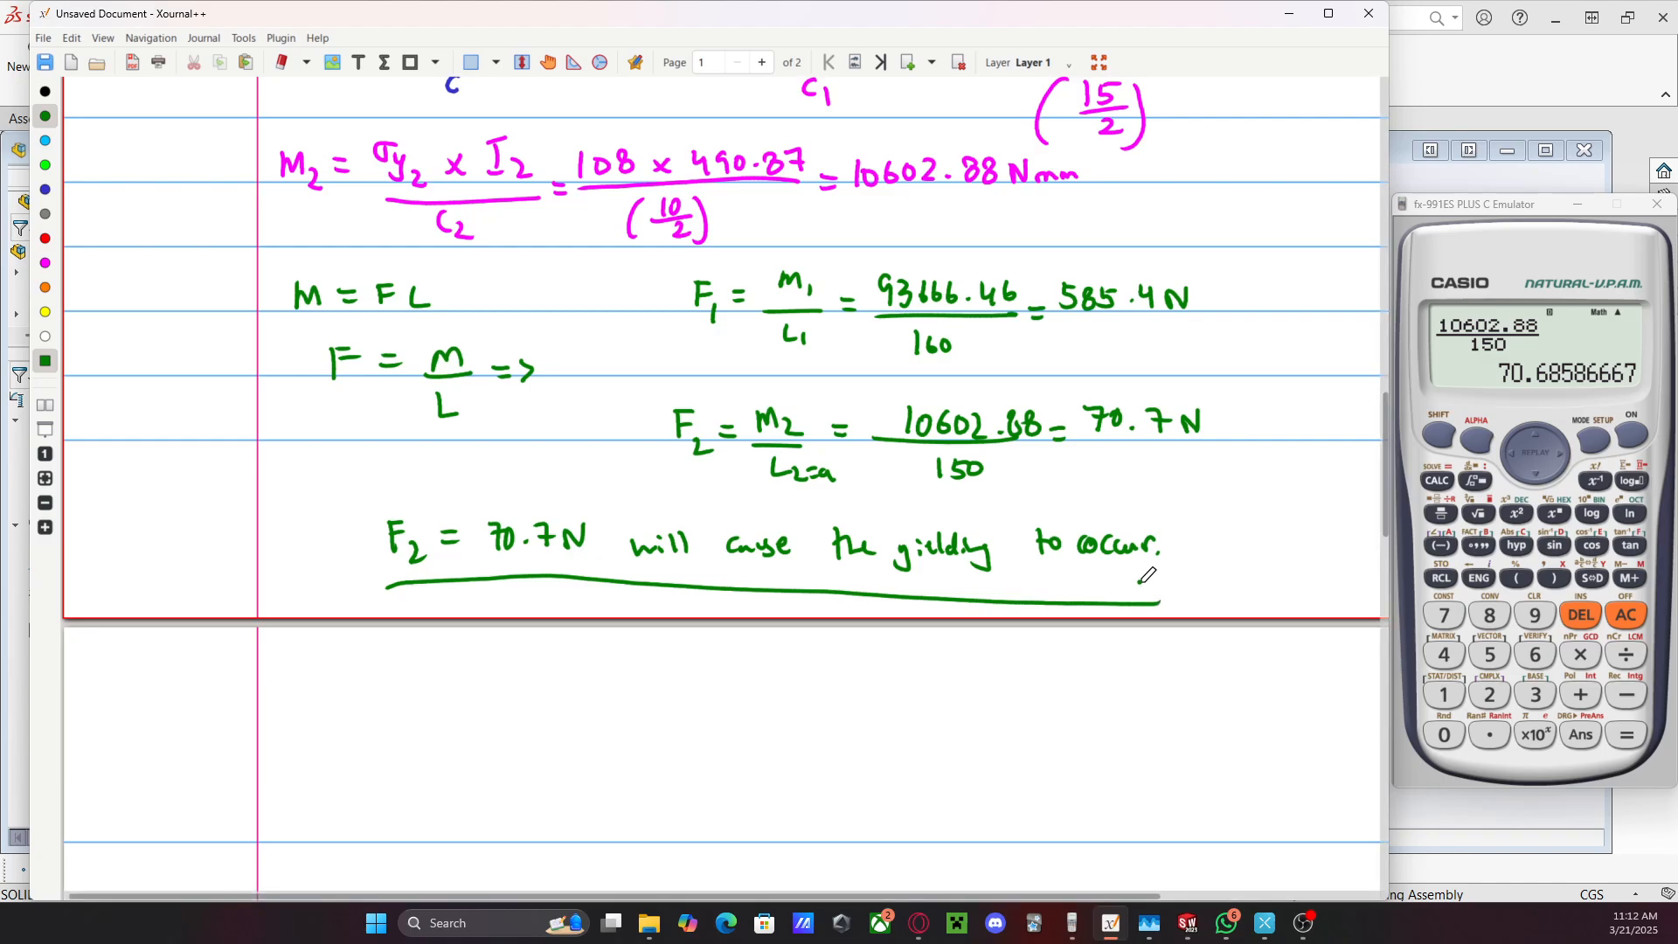
scroll(660, 610, "up", 3)
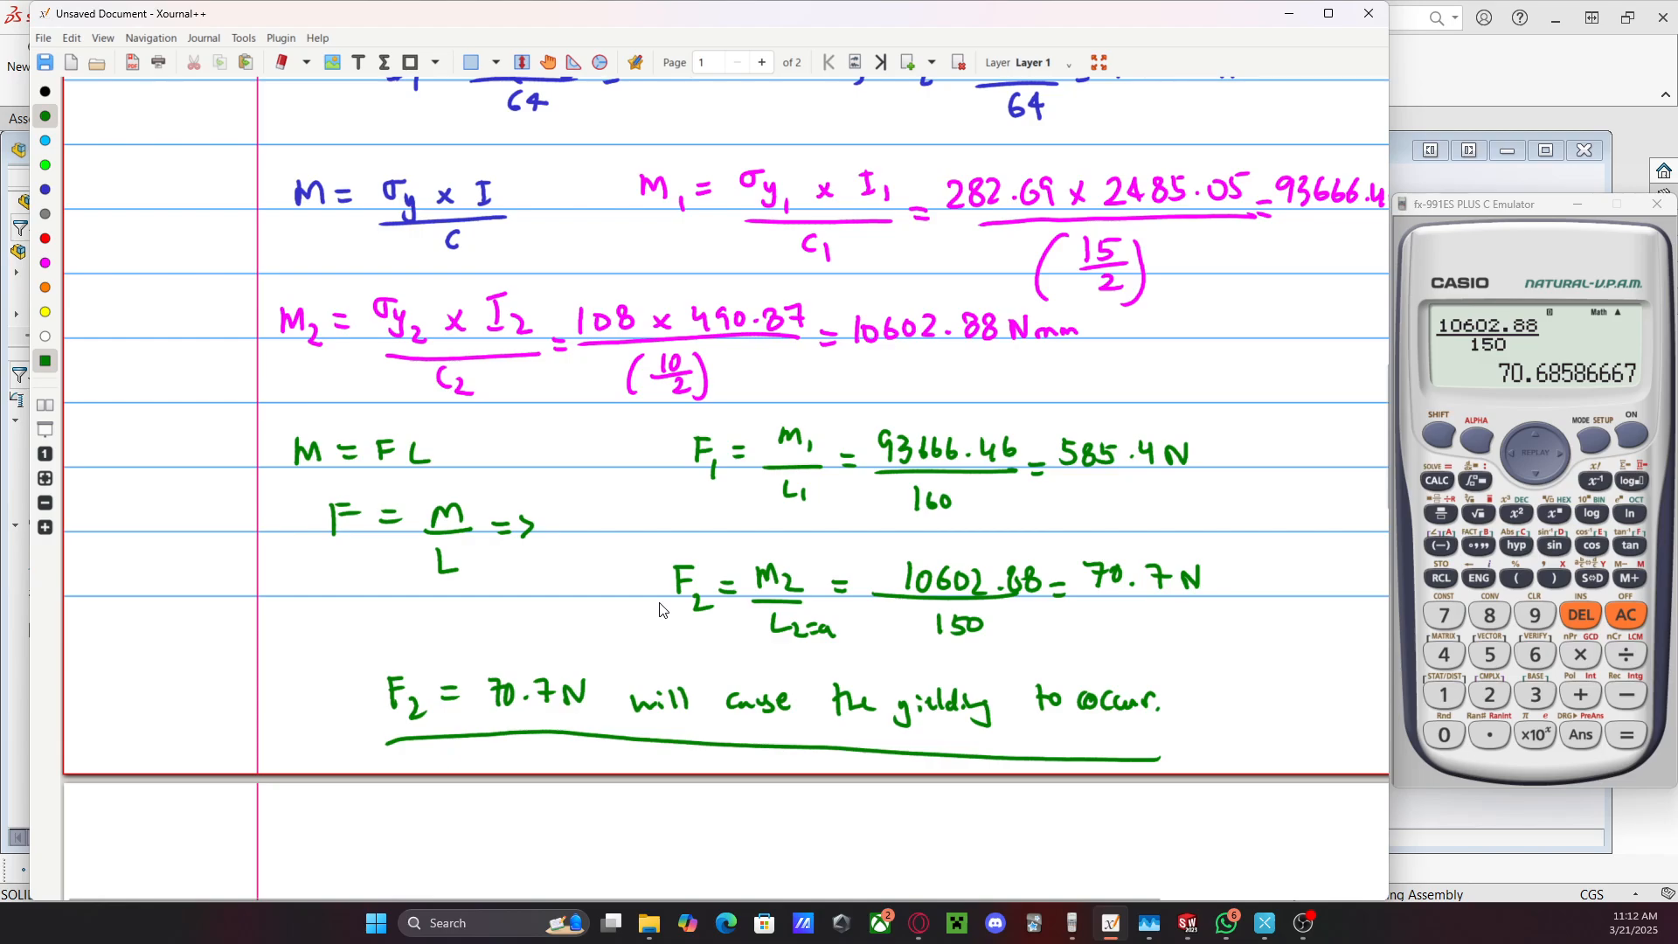
scroll(660, 610, "down", 1)
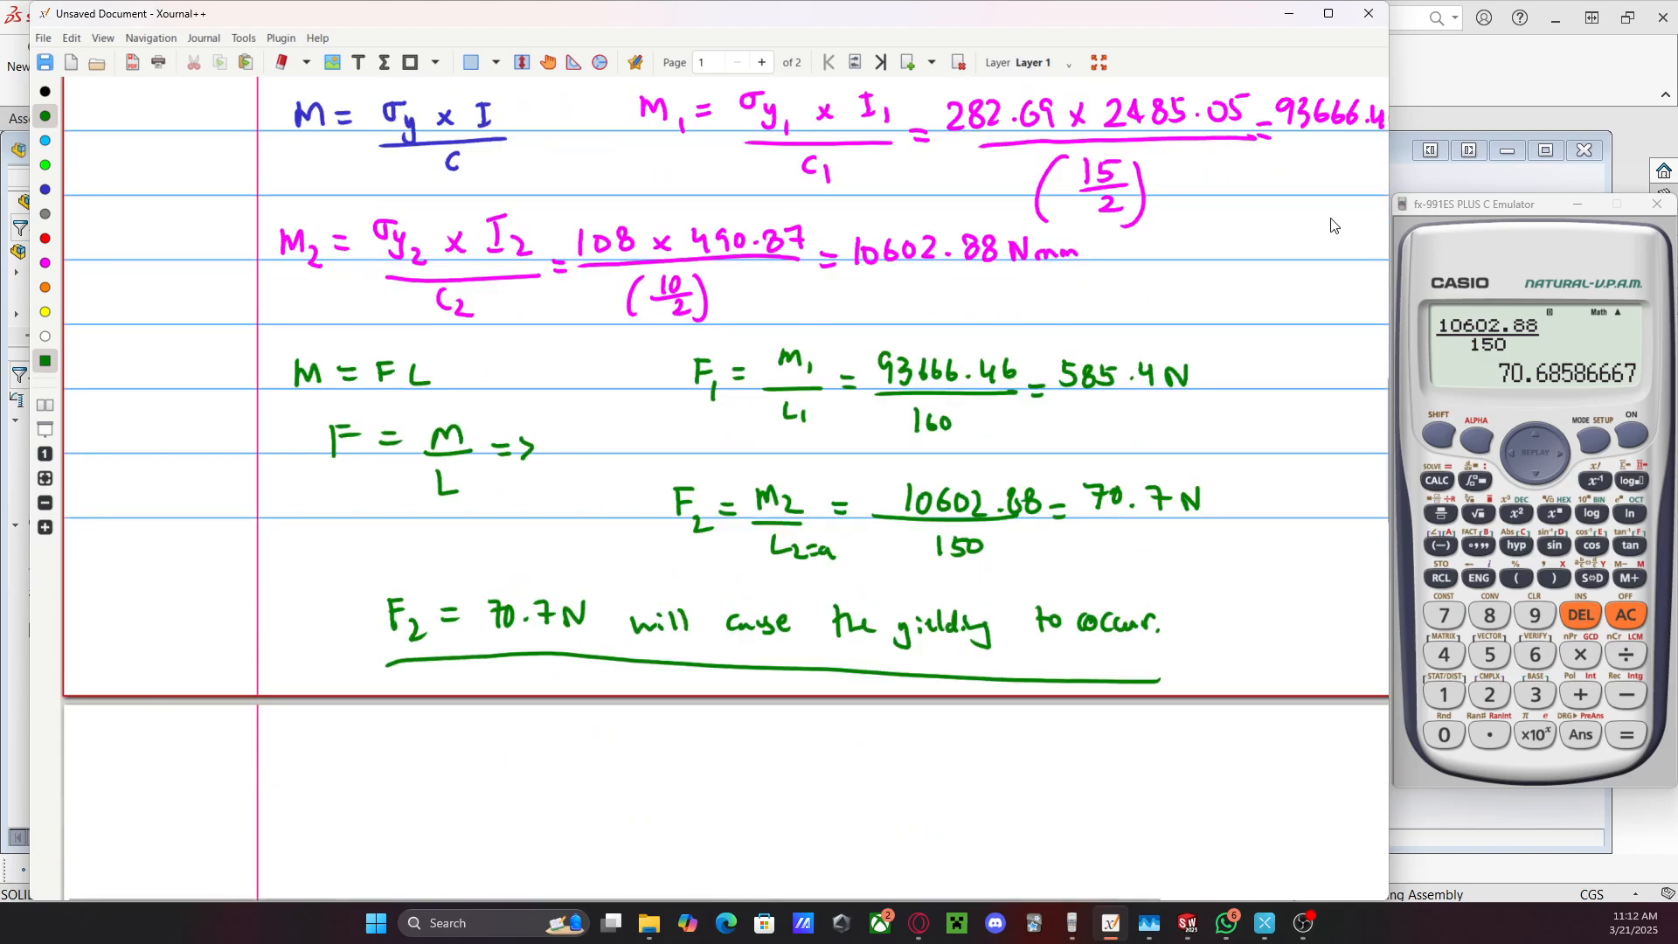
Switch to SOLIDWORKS and open a Fixed Geometry fixture definition in the Nonlinear 1 study
left_click(1416, 98)
middle_click_drag(810, 443, 753, 451)
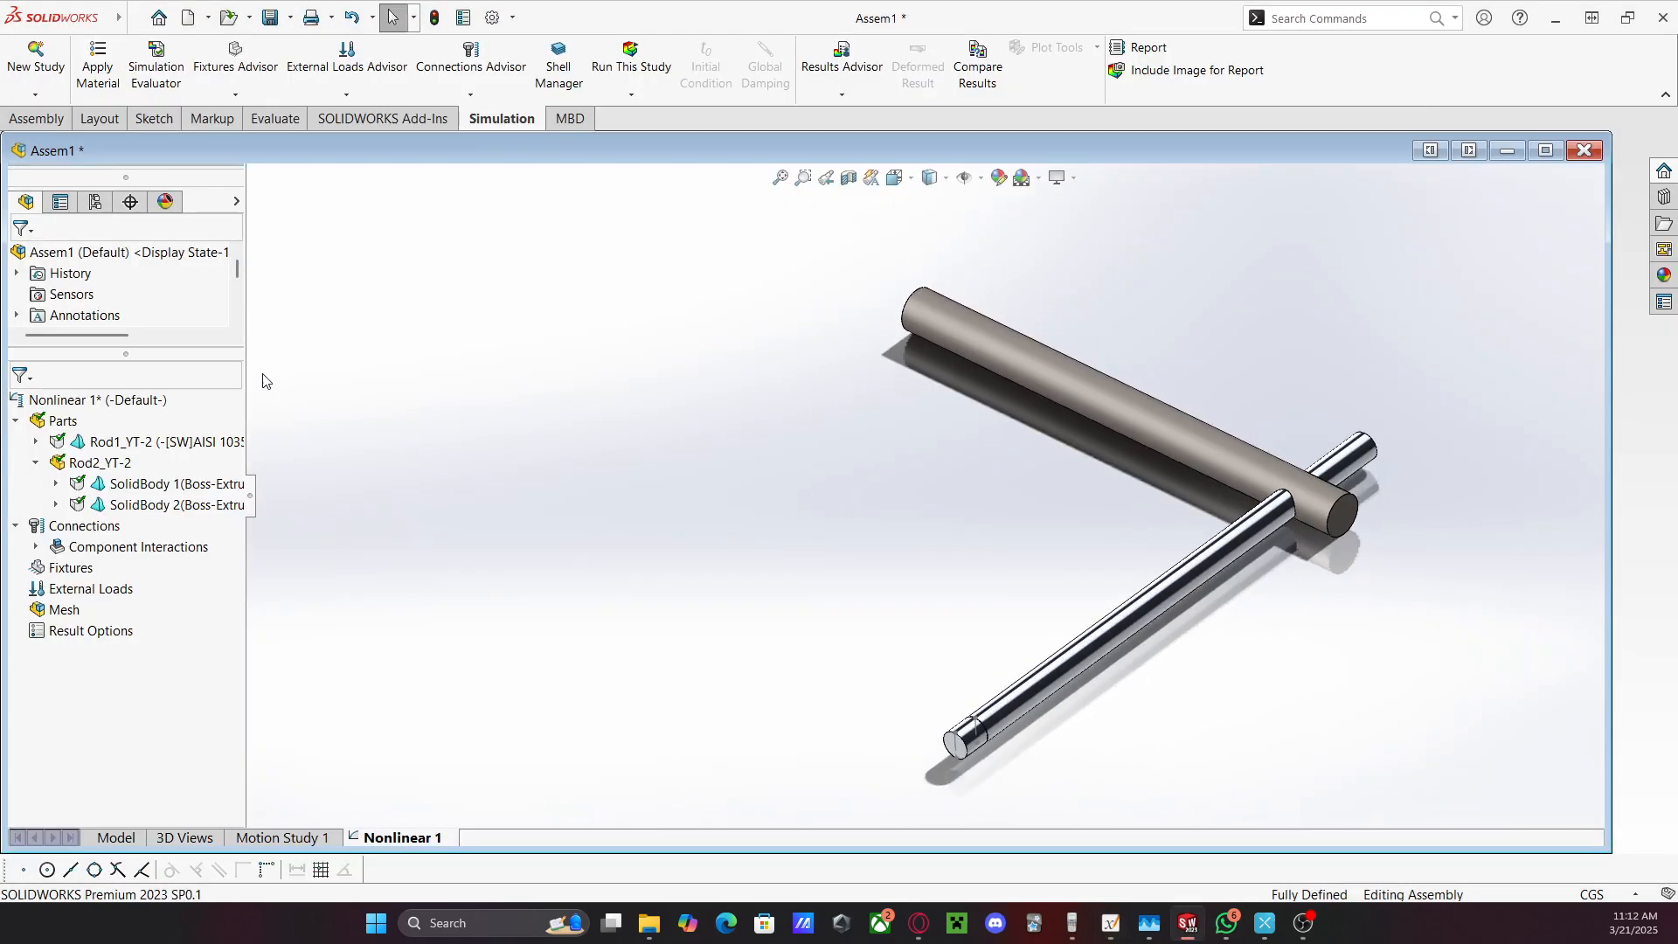
right_click(45, 569)
left_click(179, 575)
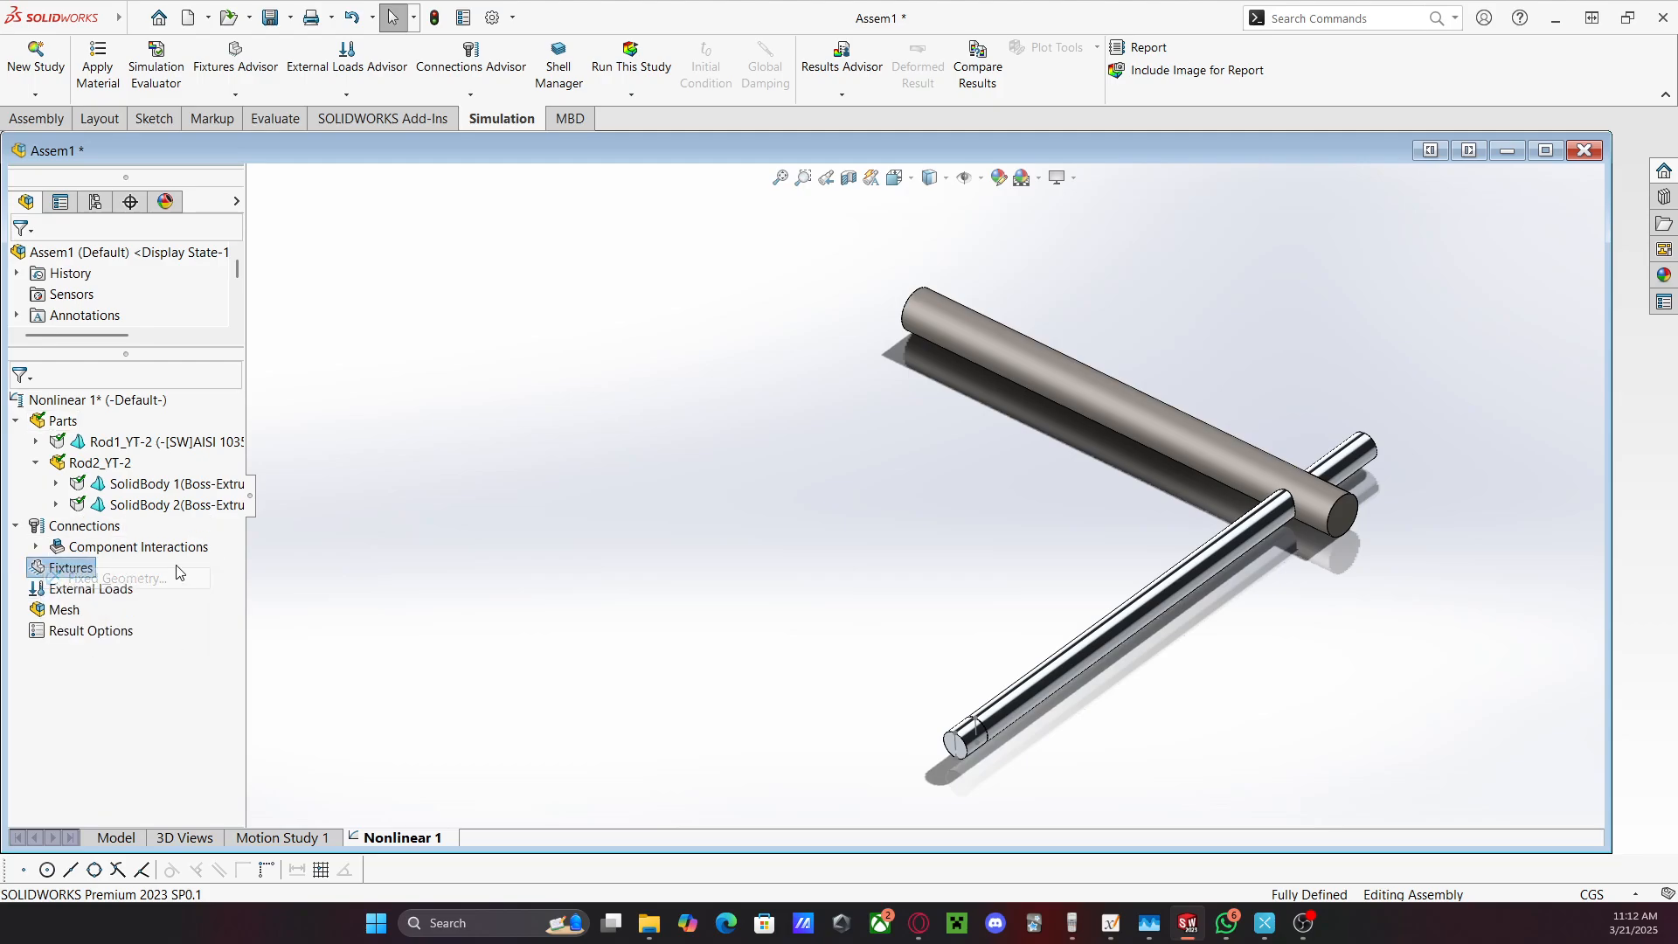
middle_click_drag(745, 364, 742, 292)
scroll(742, 292, "up", 3)
scroll(877, 515, "down", 6)
left_click(1027, 554)
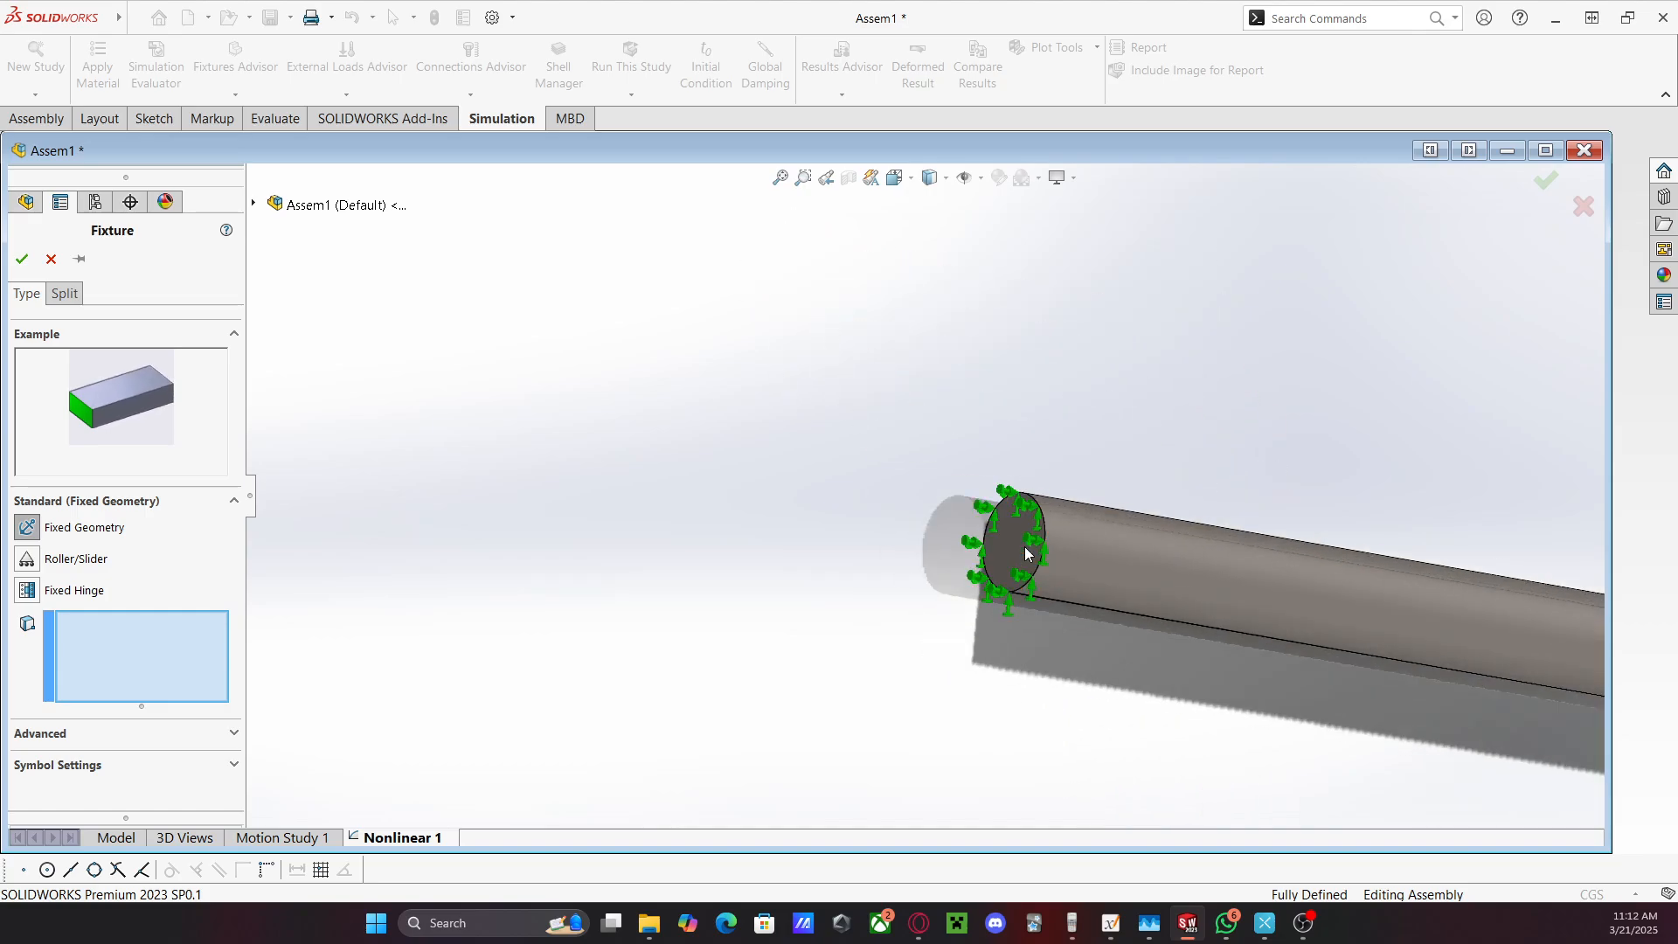
middle_click_drag(840, 618, 941, 599)
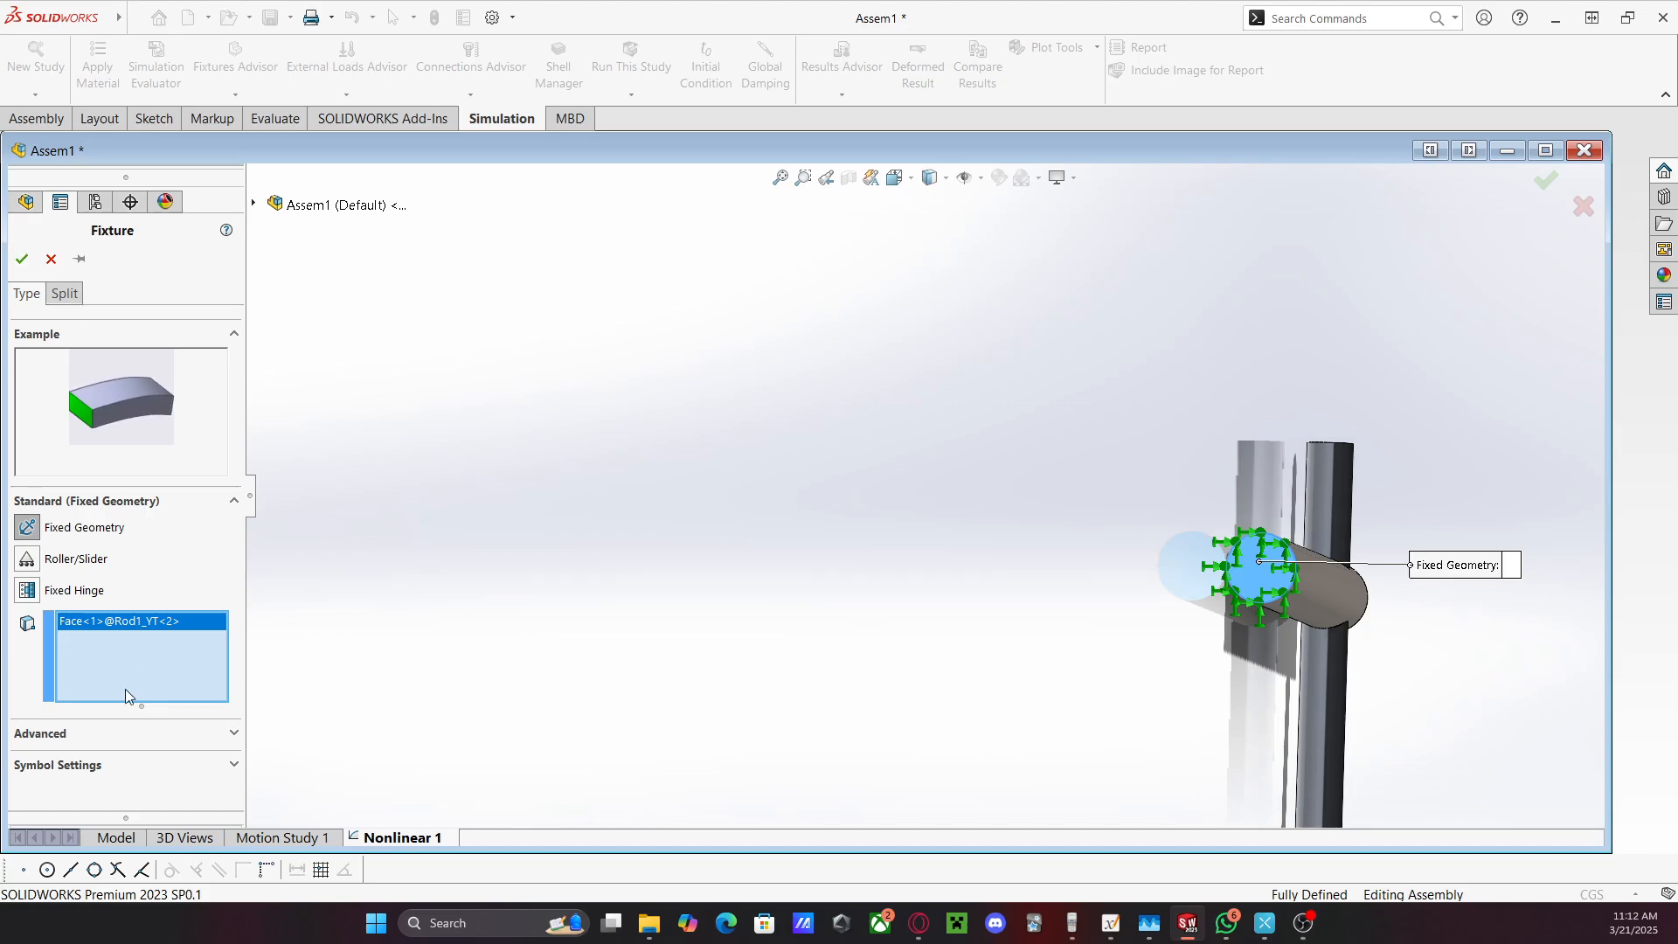
right_click(122, 621)
left_click(145, 648)
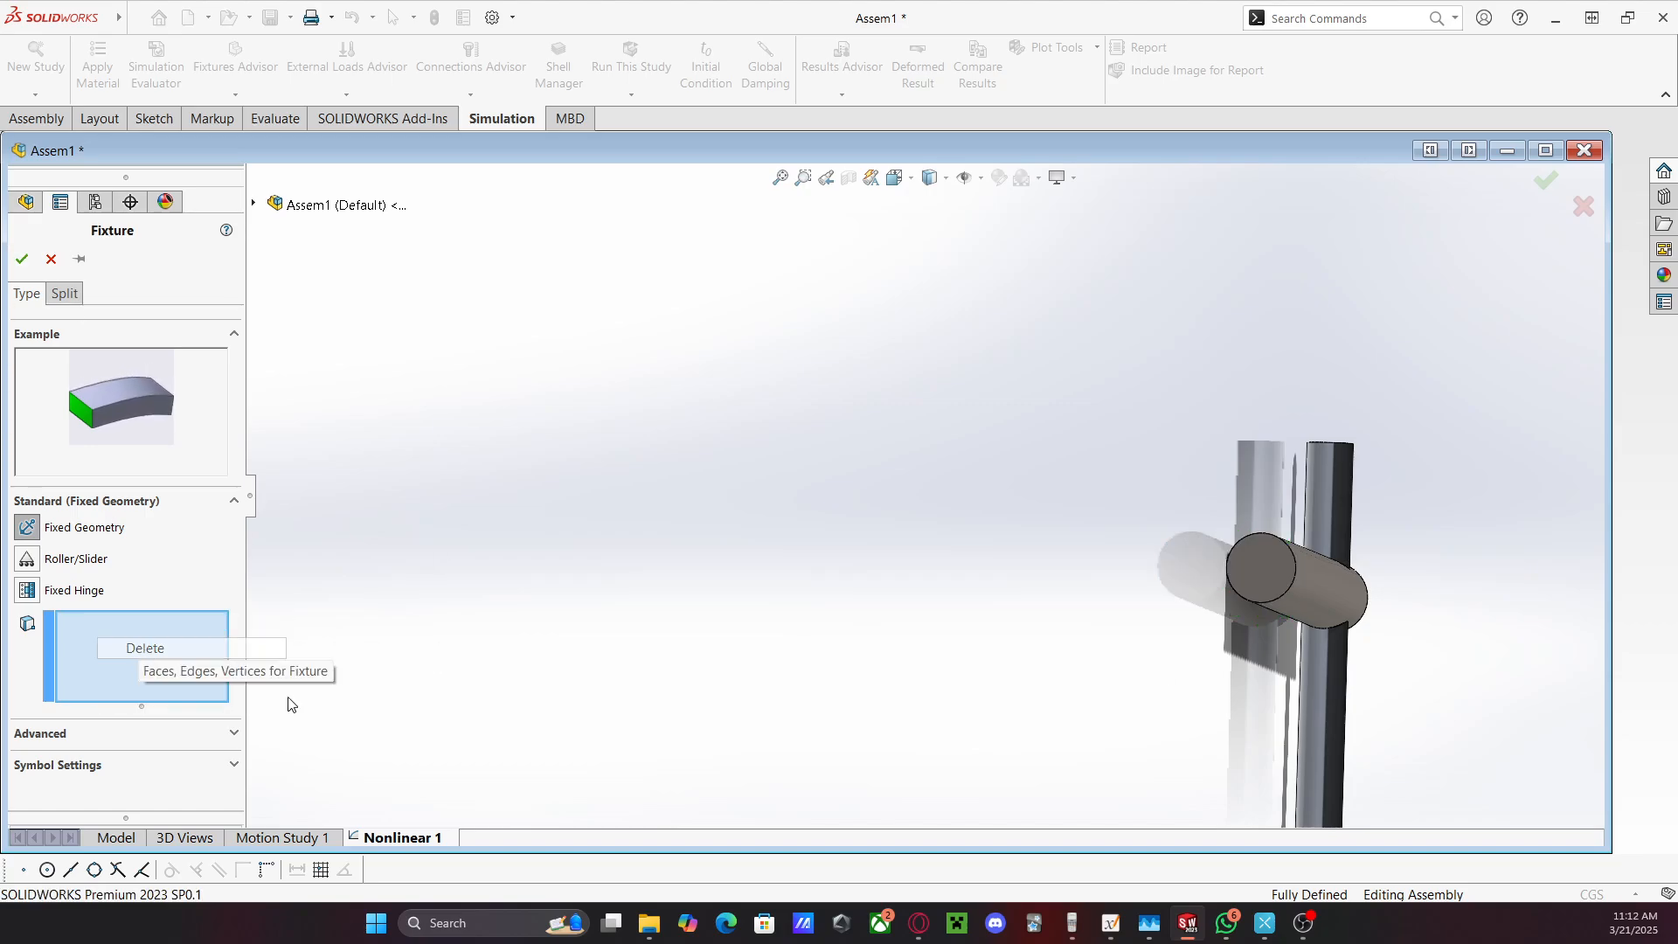
Apply the Fixed Geometry fixture to Rod 1's end face farthest from Rod 2
left_click(1217, 543)
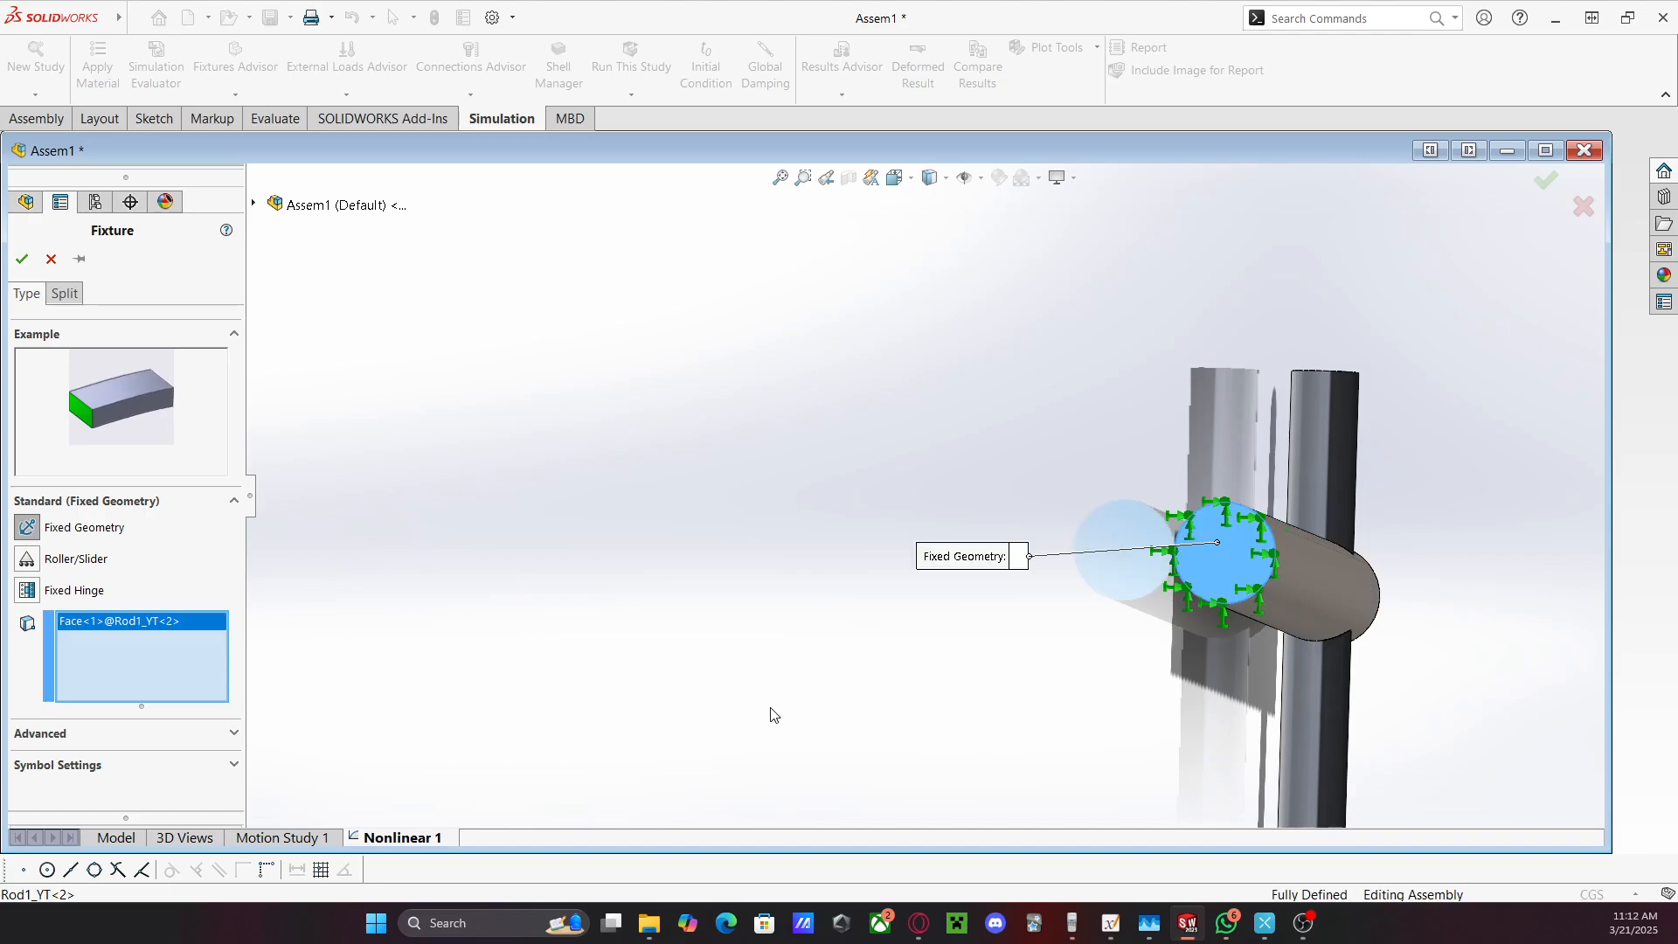
scroll(775, 715, "up", 3)
middle_click_drag(1021, 669, 944, 376)
left_click(22, 265)
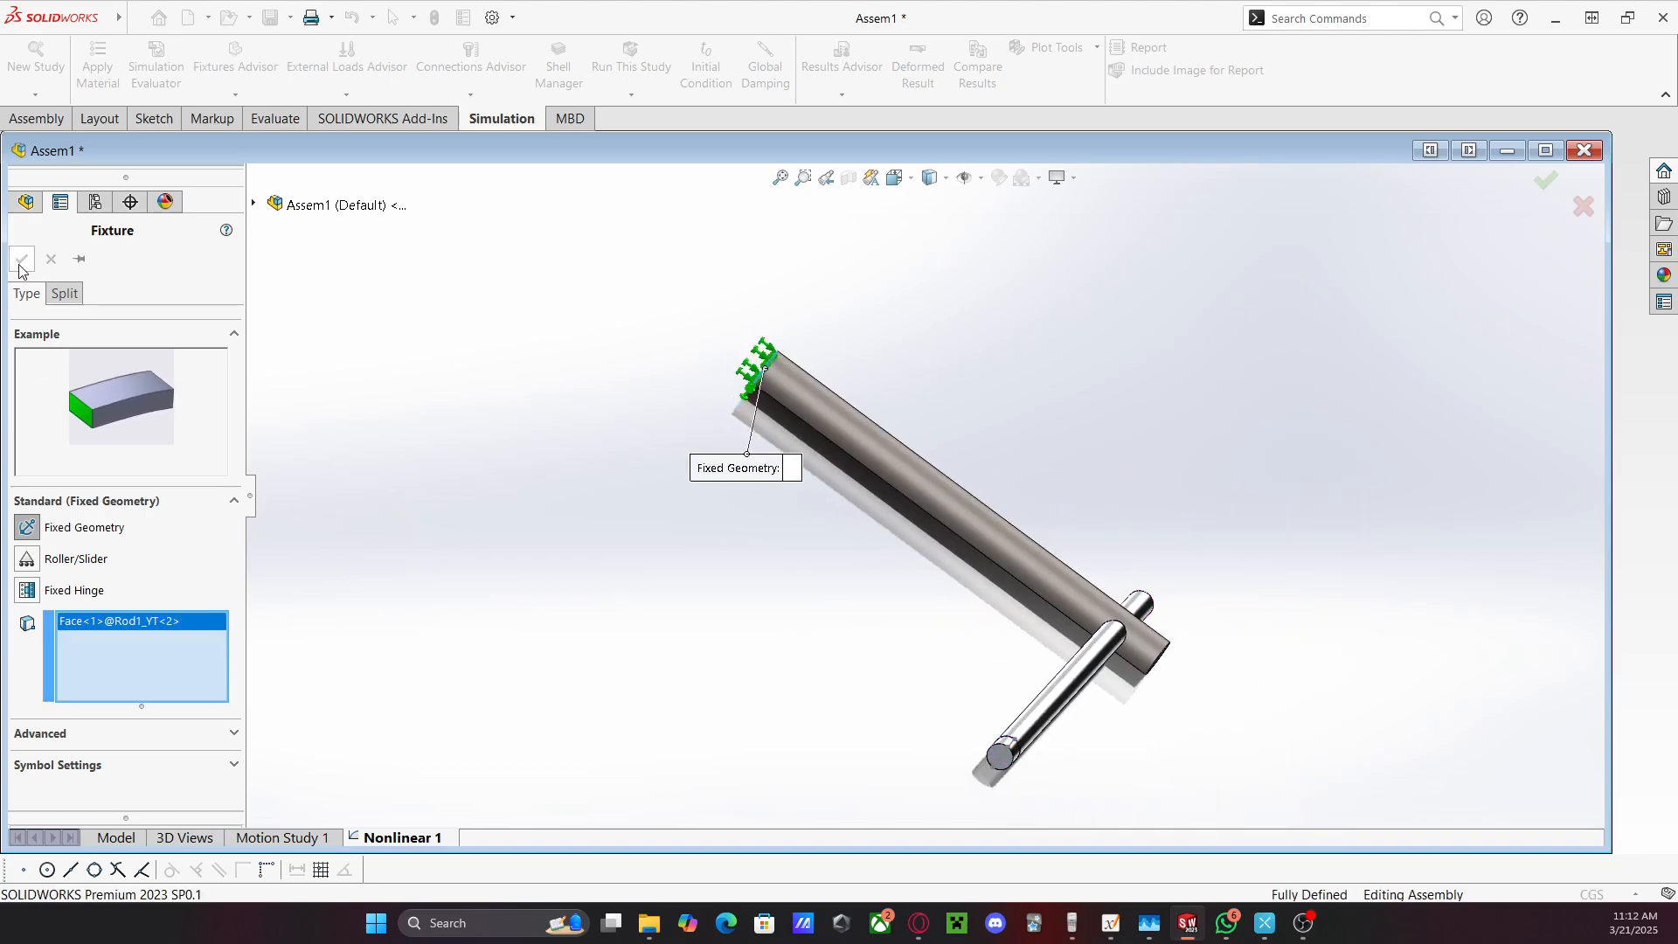
middle_click_drag(787, 674, 957, 632)
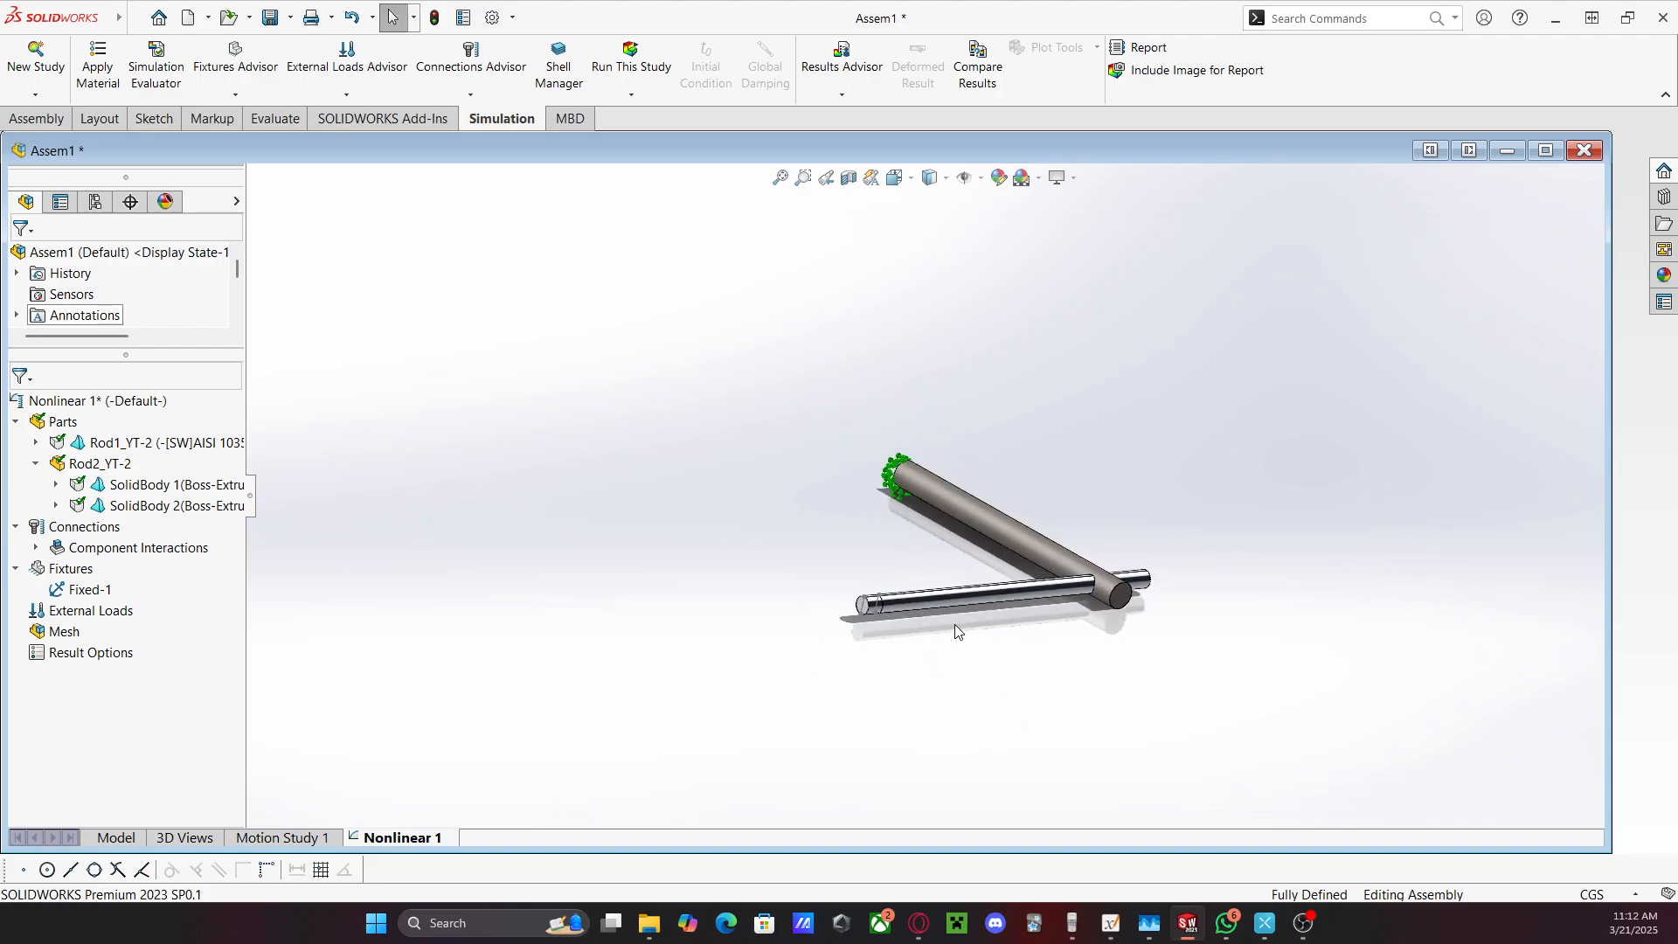
Start a force load in the Nonlinear 1 study and choose Point1 of Rod 2 as its application point
scroll(876, 593, "down", 5)
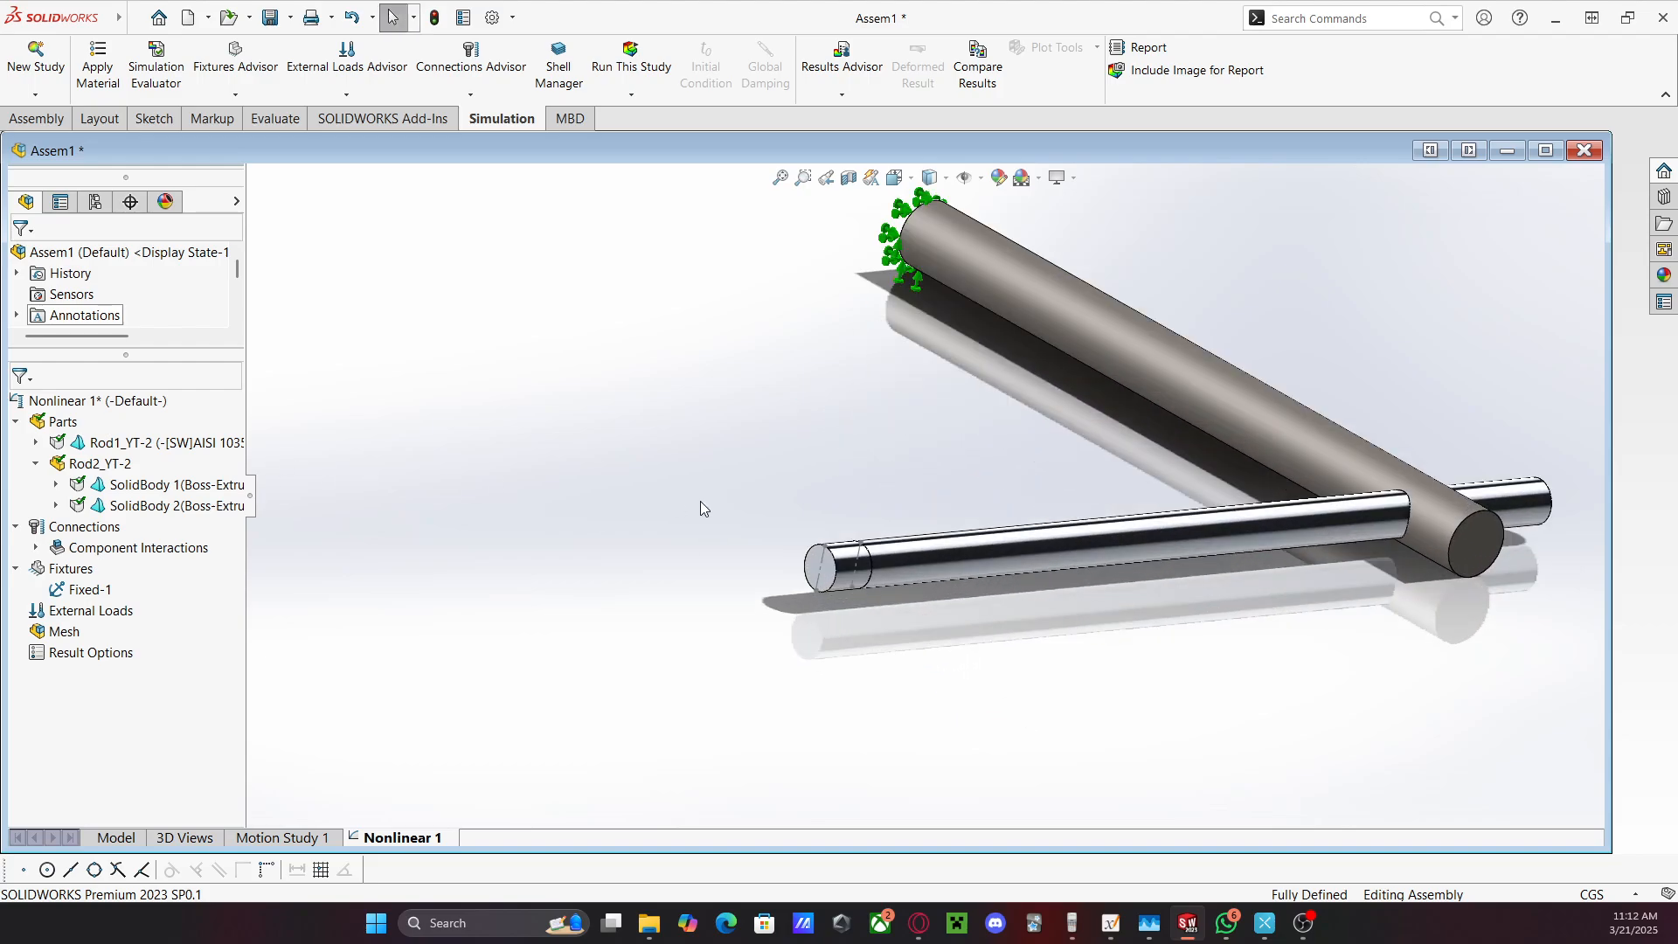
scroll(930, 428, "up", 2)
left_click(81, 591)
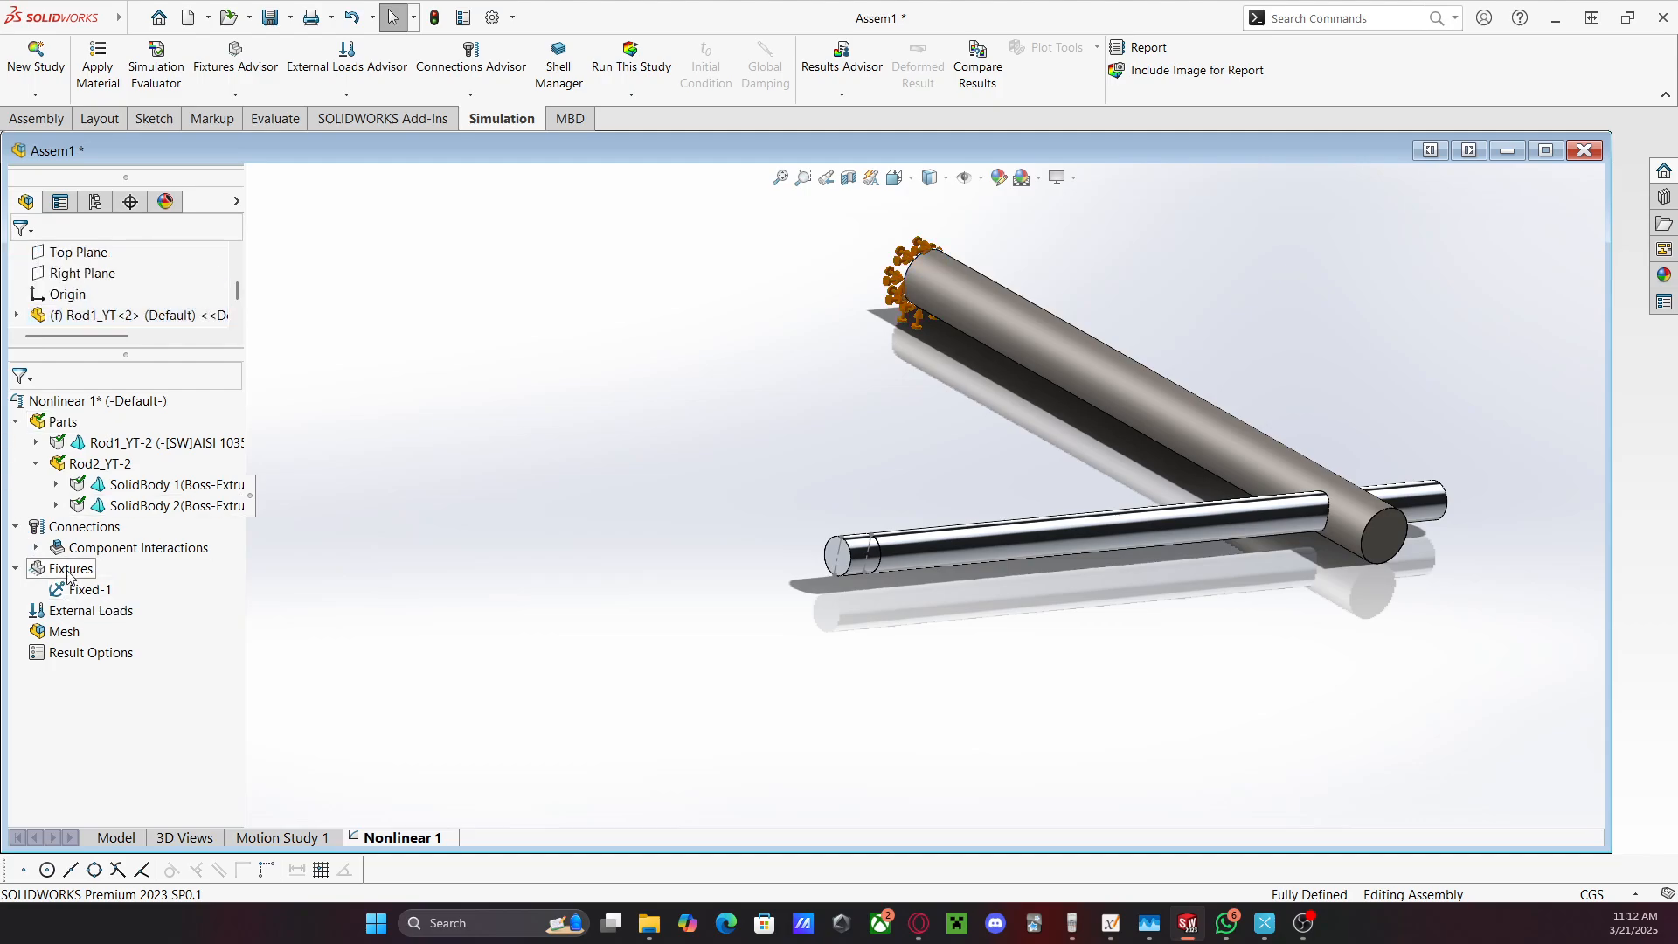
left_click(83, 610)
right_click(83, 610)
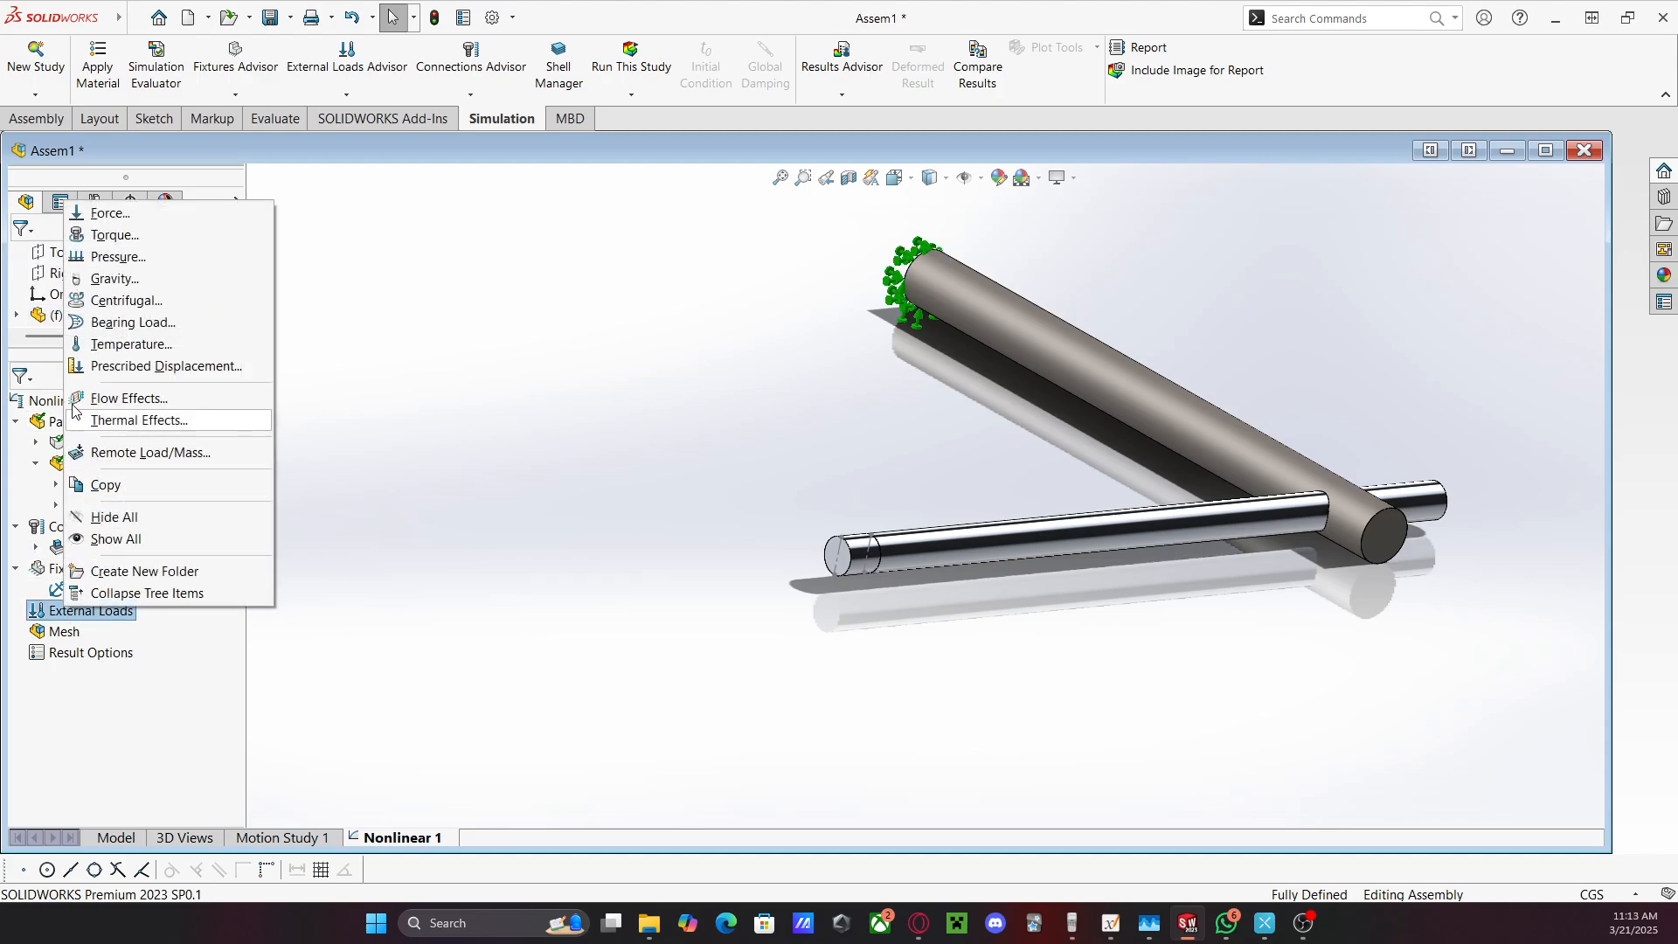
left_click(101, 217)
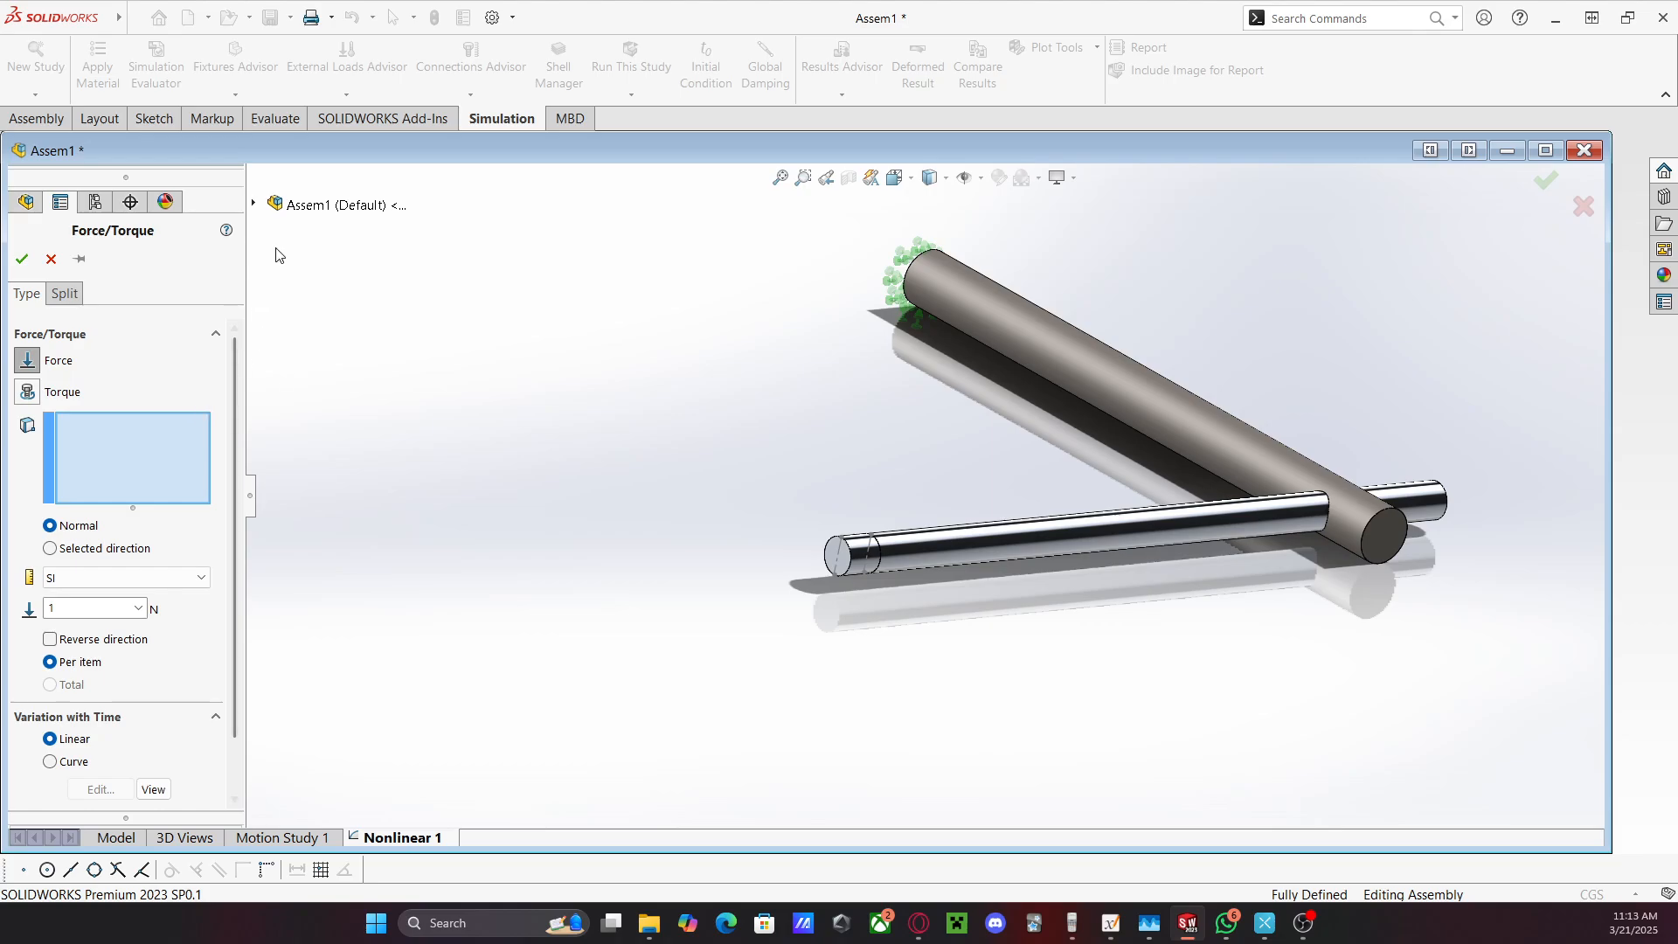
scroll(841, 497, "down", 5)
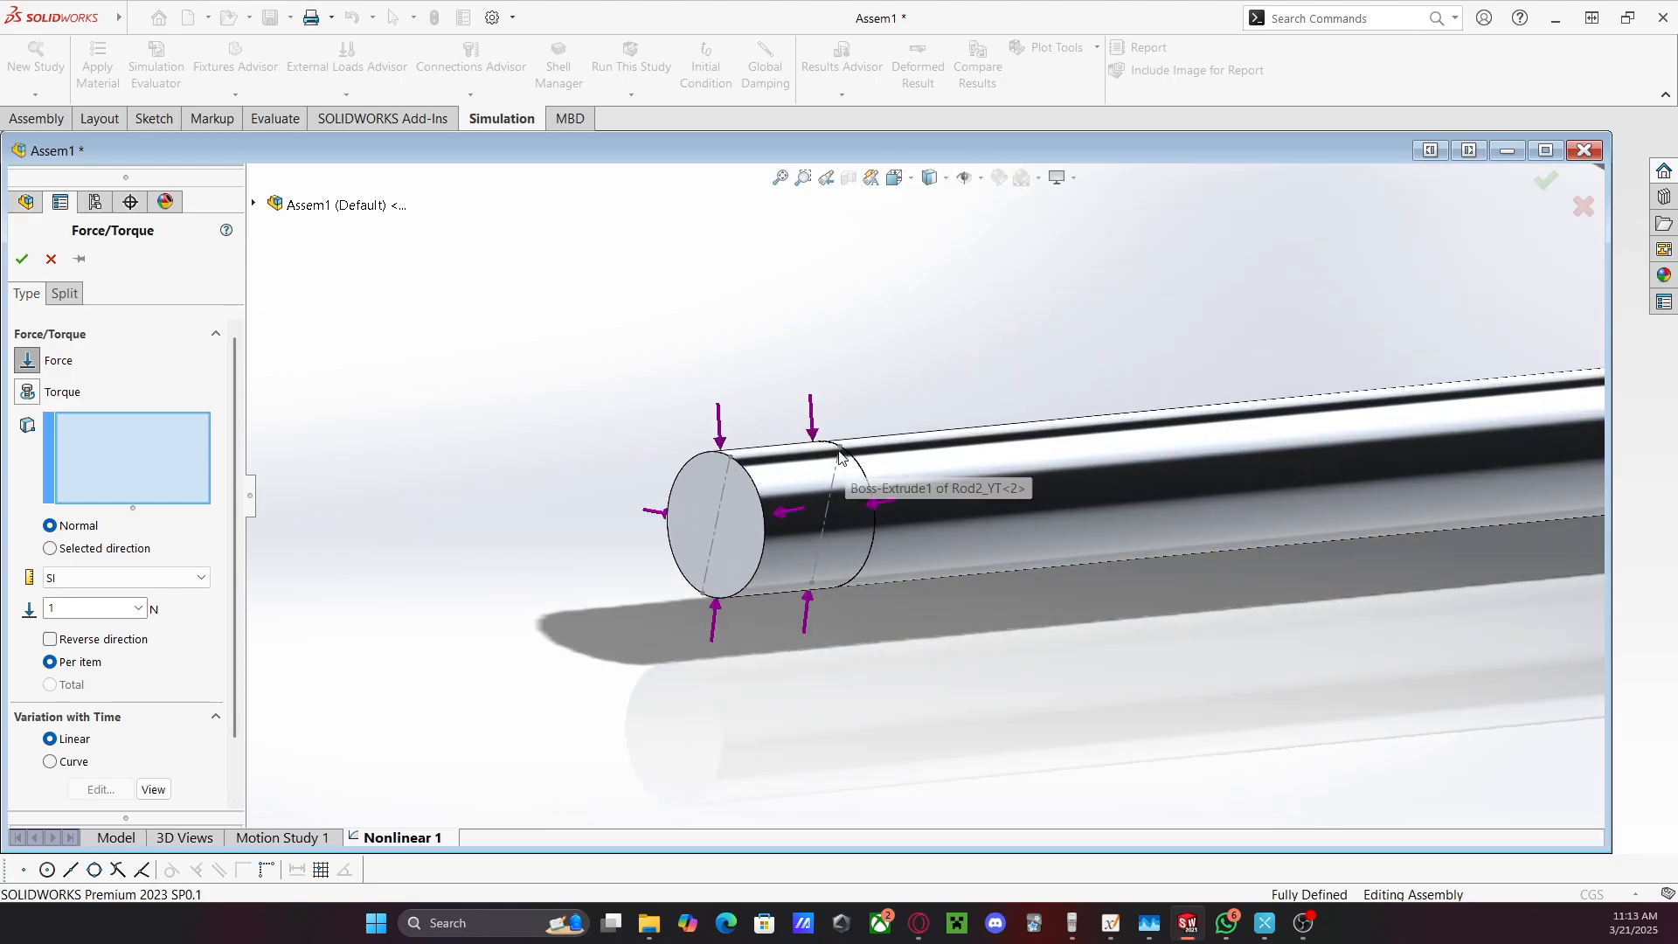
left_click(252, 204)
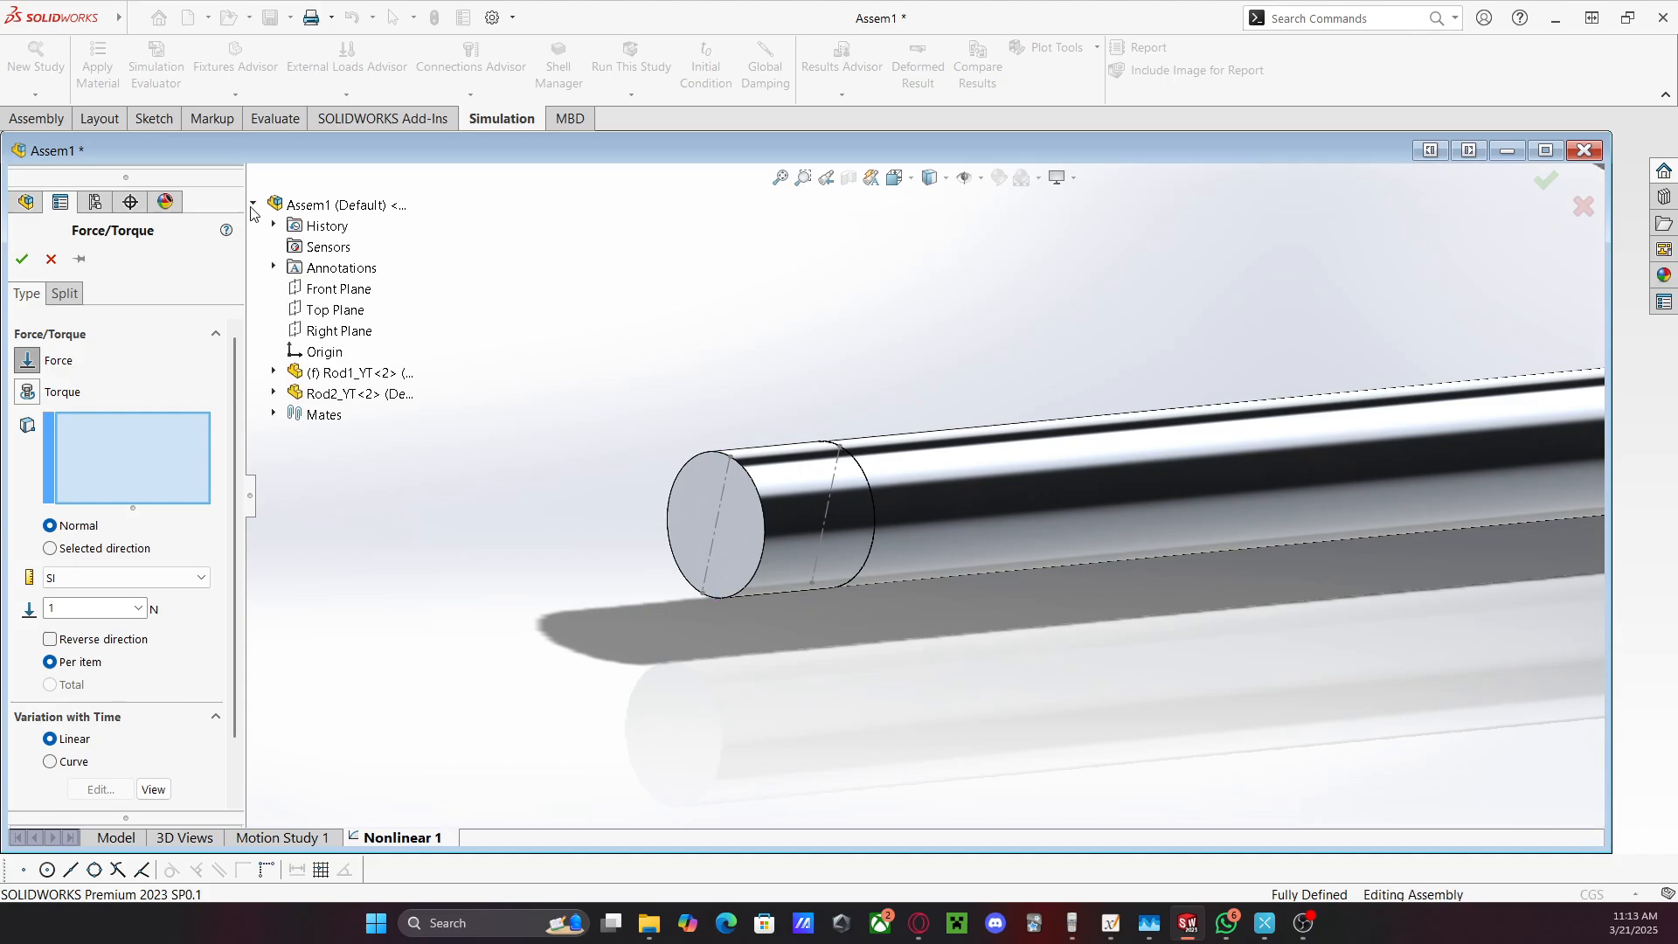
left_click(273, 394)
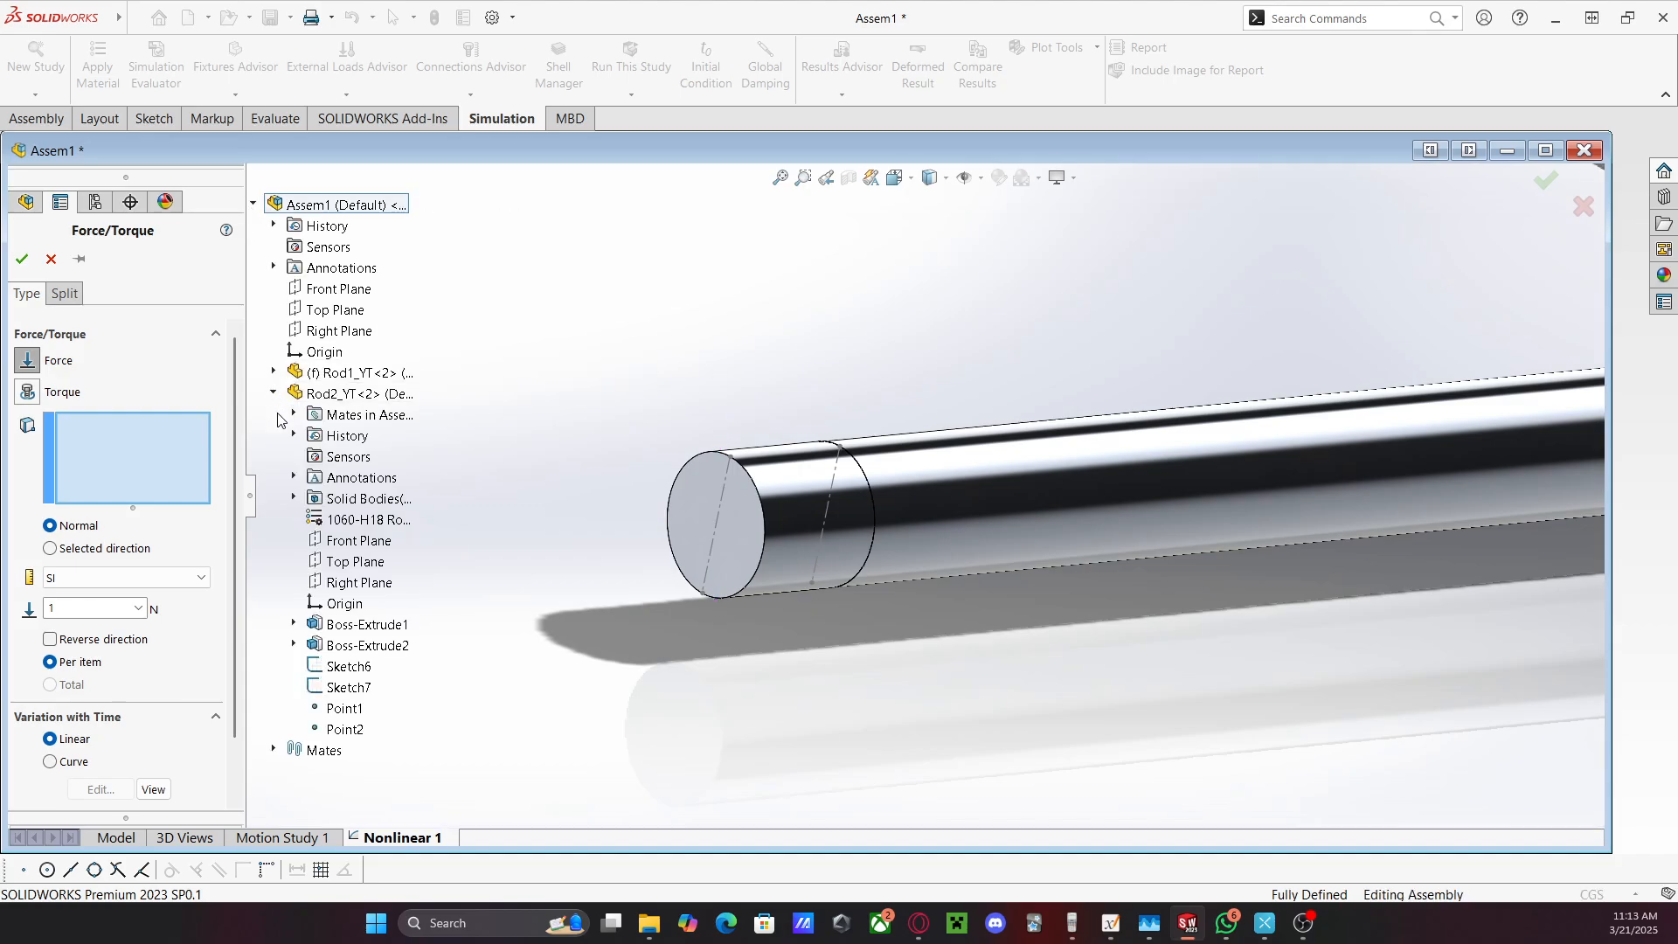
left_click(325, 714)
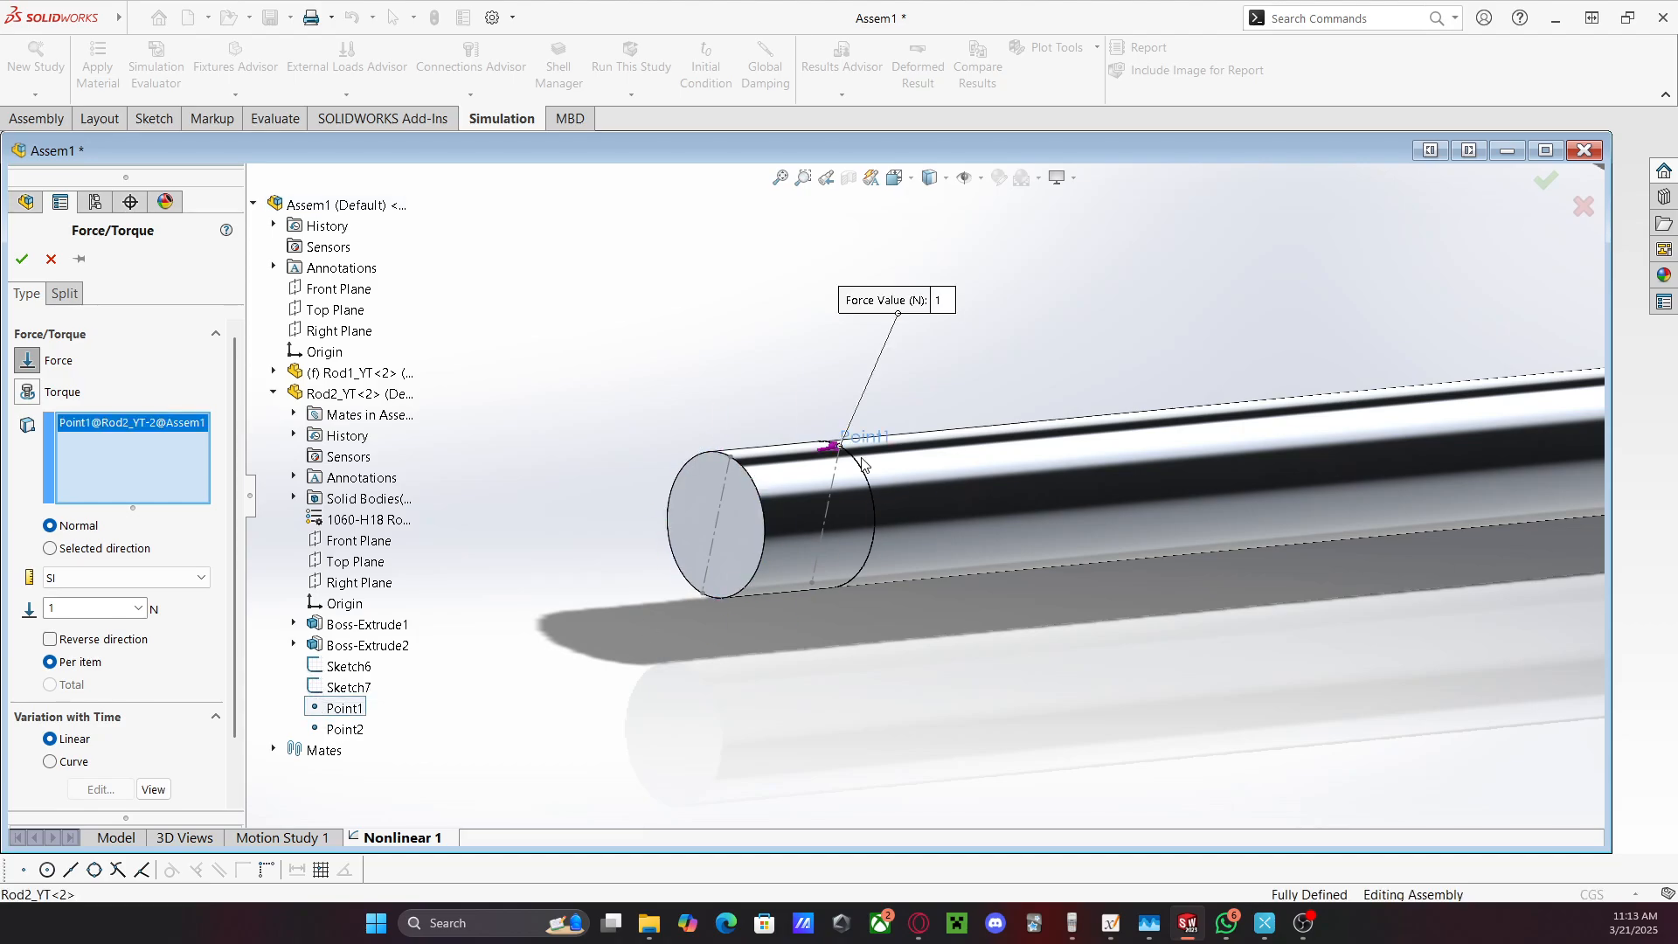
Switch the force to a selected direction and use the assembly's Top Plane as the direction reference
scroll(84, 594, "down", 2)
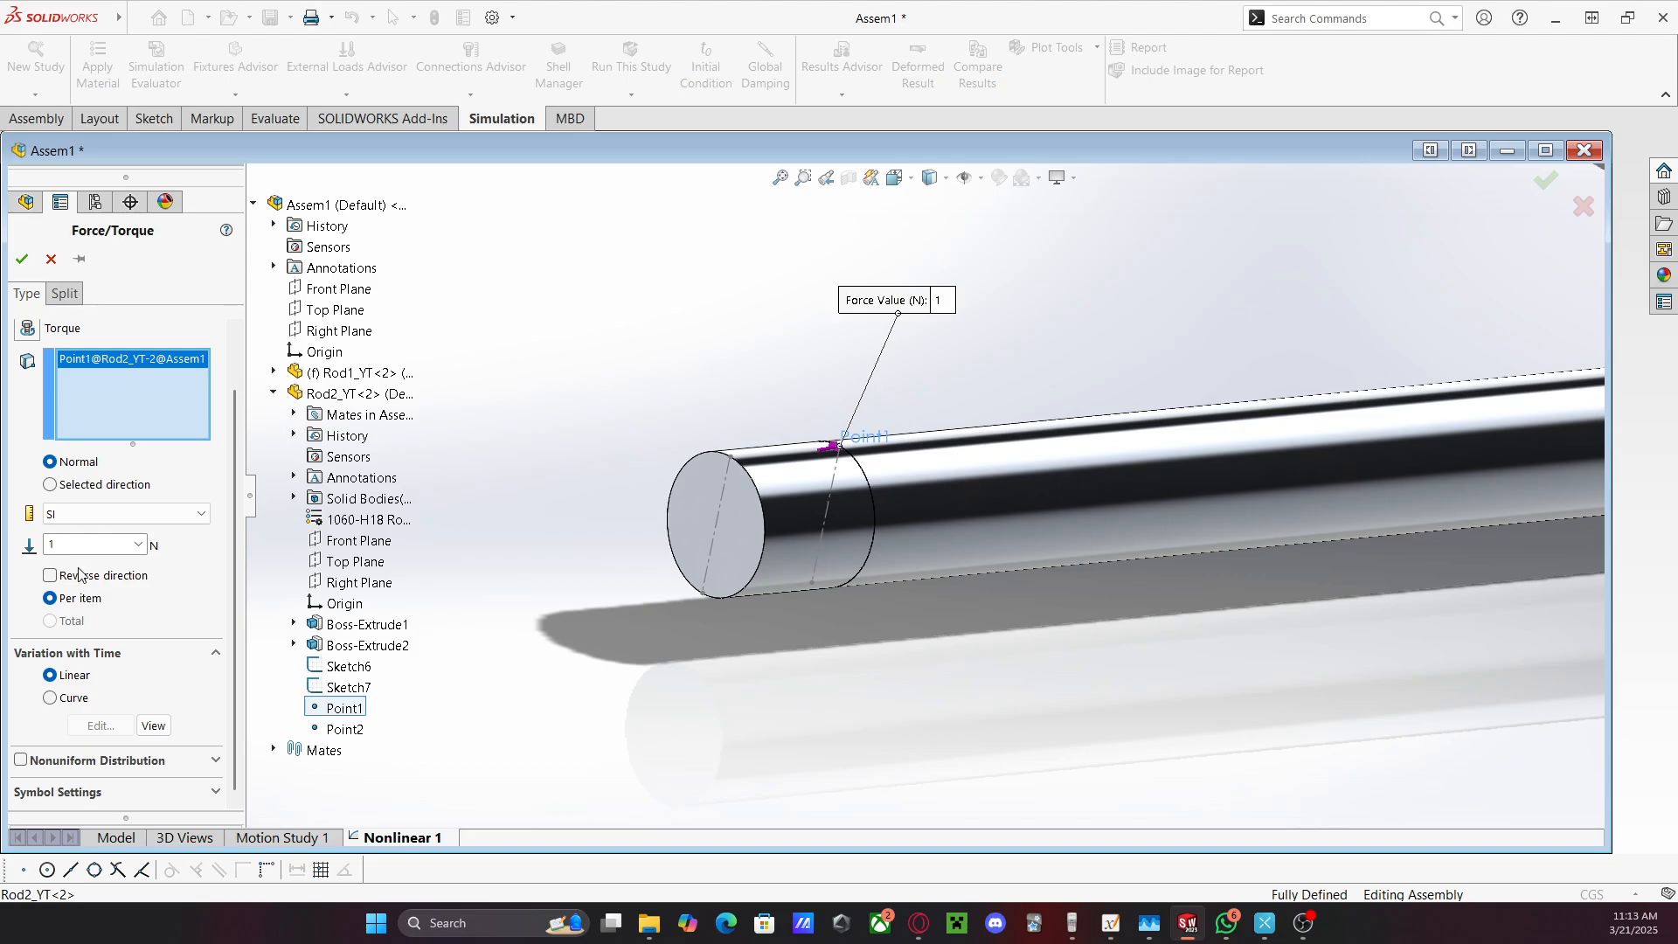
double_click(69, 546)
type("70.7")
left_click(61, 485)
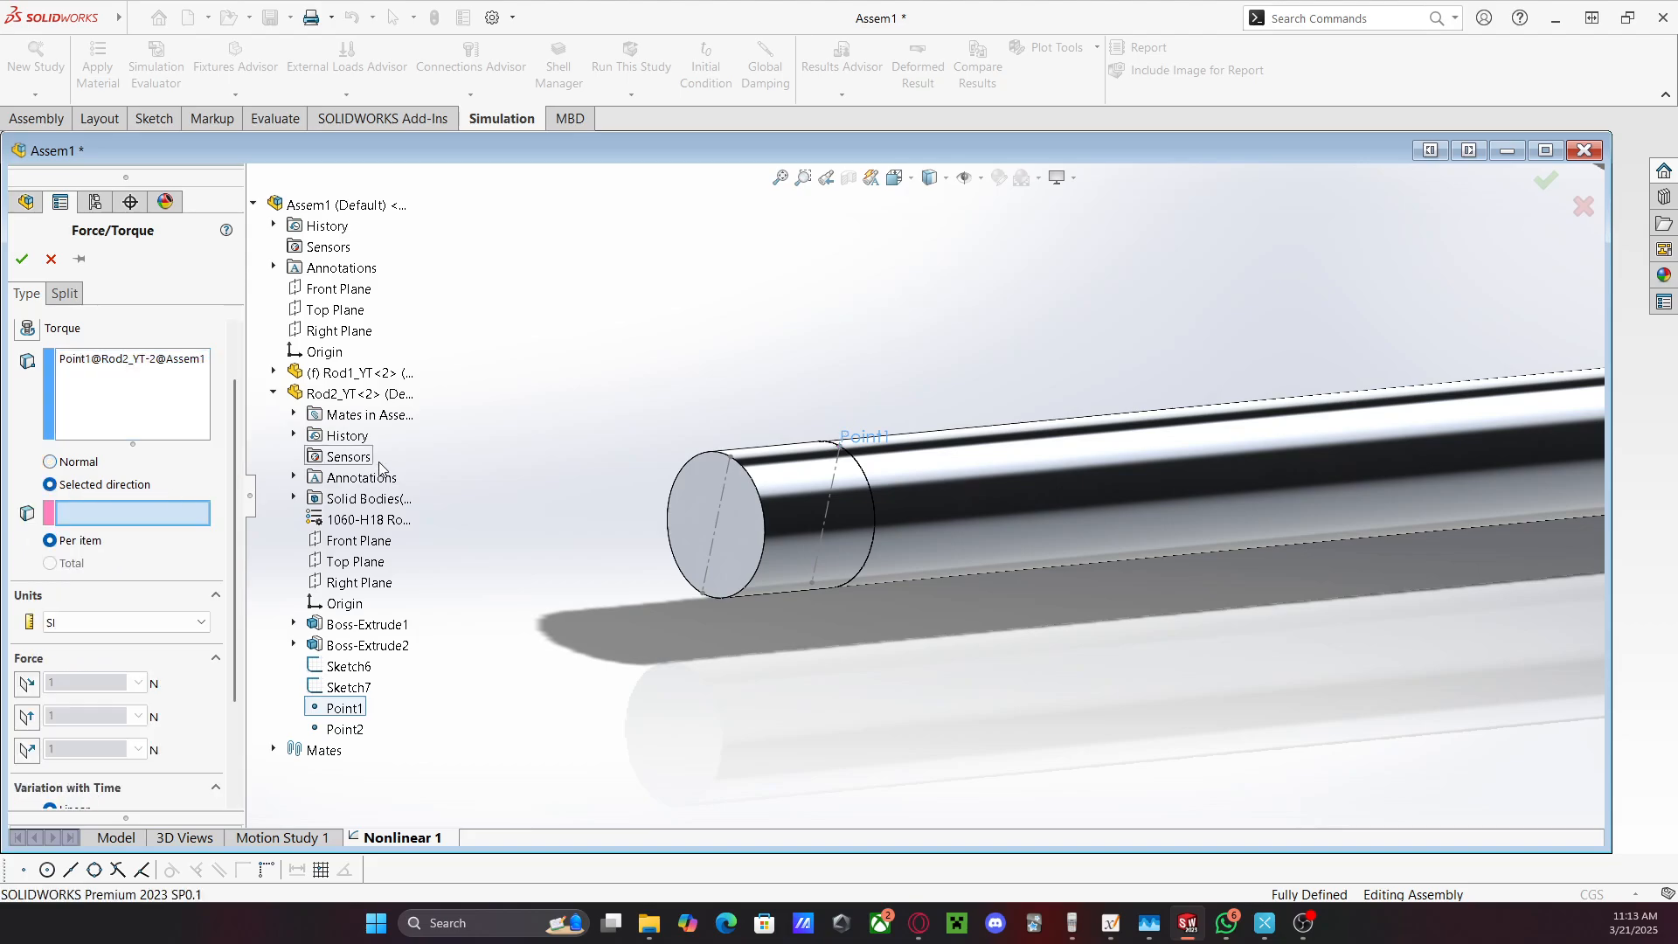
scroll(633, 471, "up", 2)
middle_click_drag(633, 470, 711, 439)
scroll(1031, 484, "up", 8)
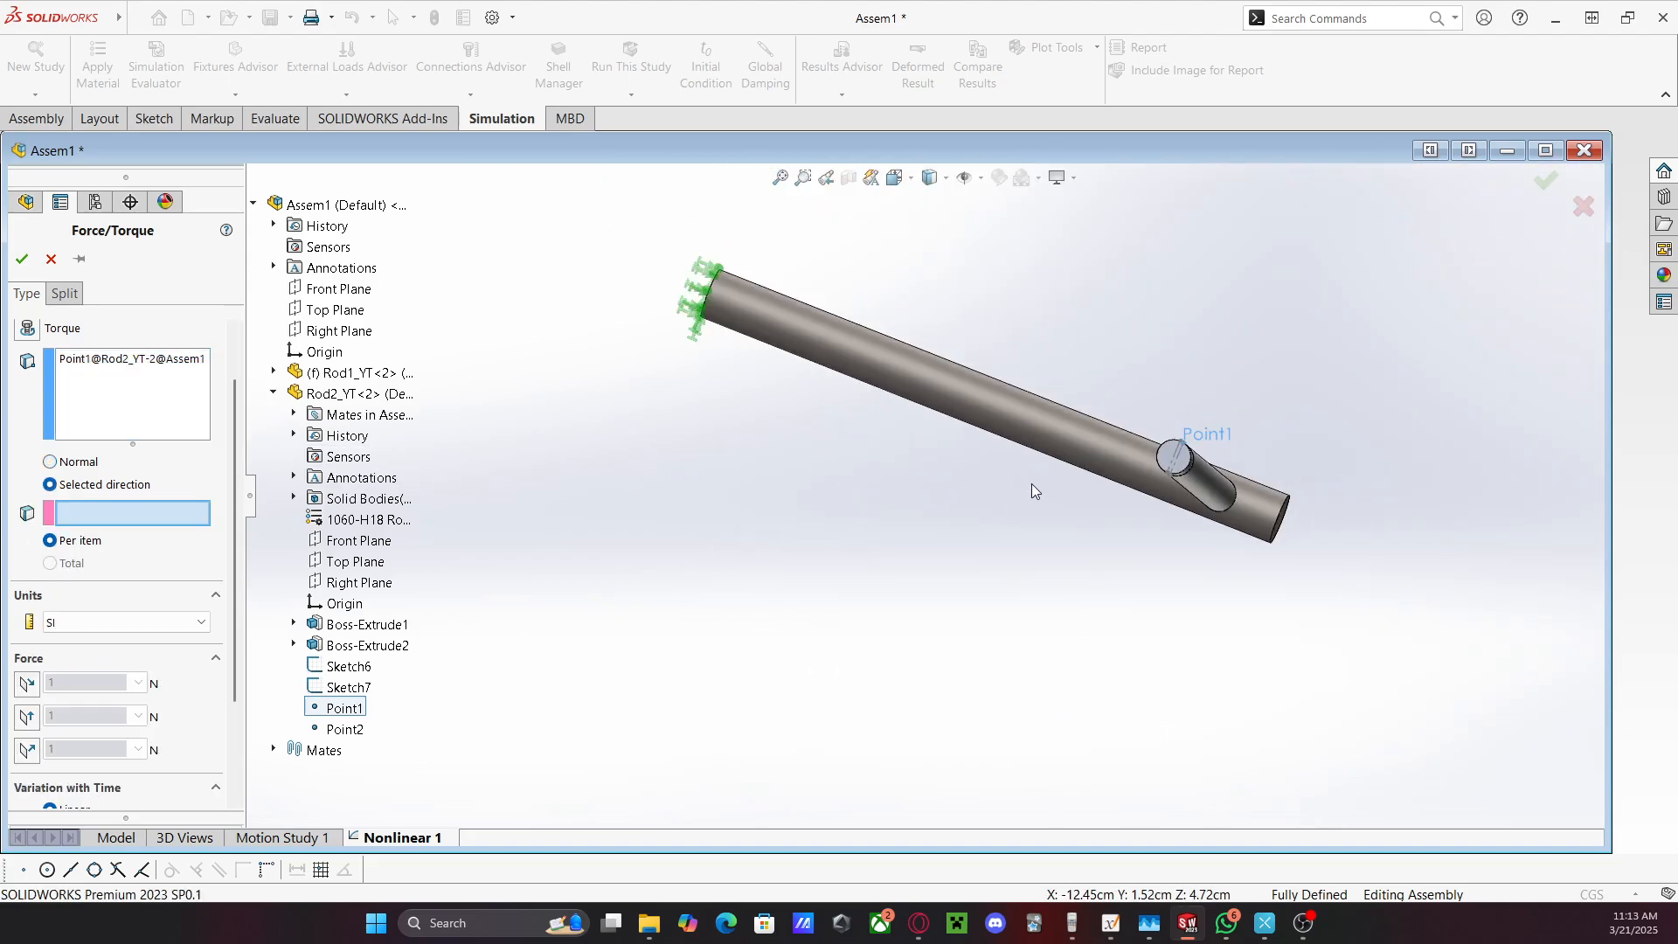
middle_click_drag(1071, 376, 1058, 408)
scroll(1054, 412, "down", 4)
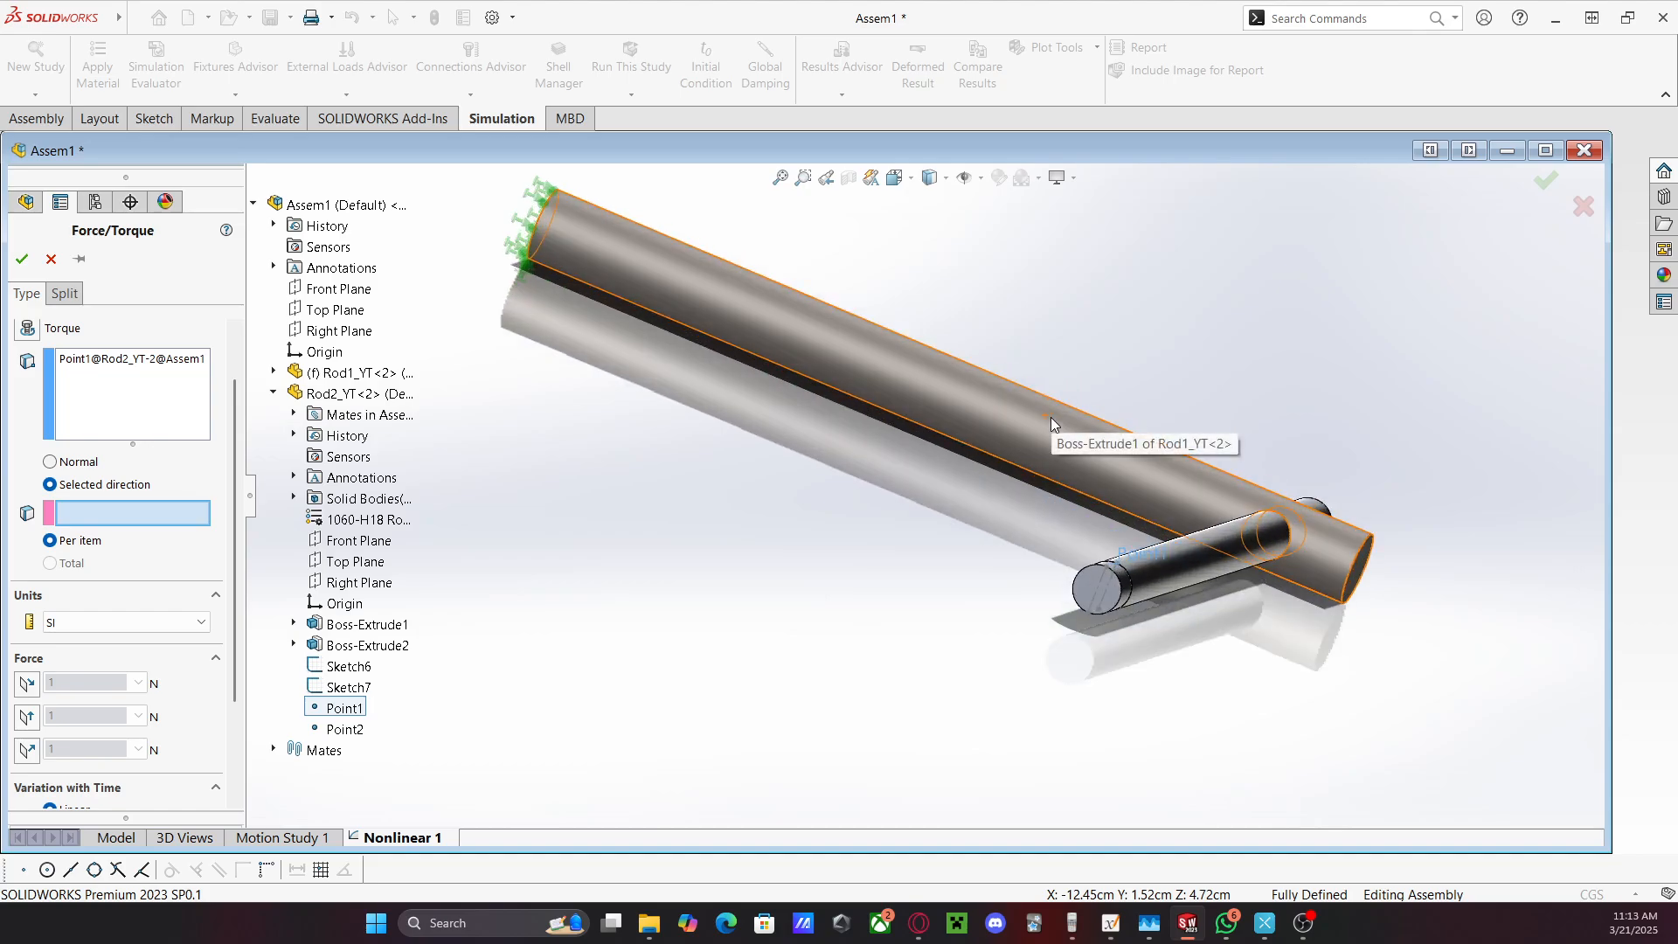
left_click(362, 294)
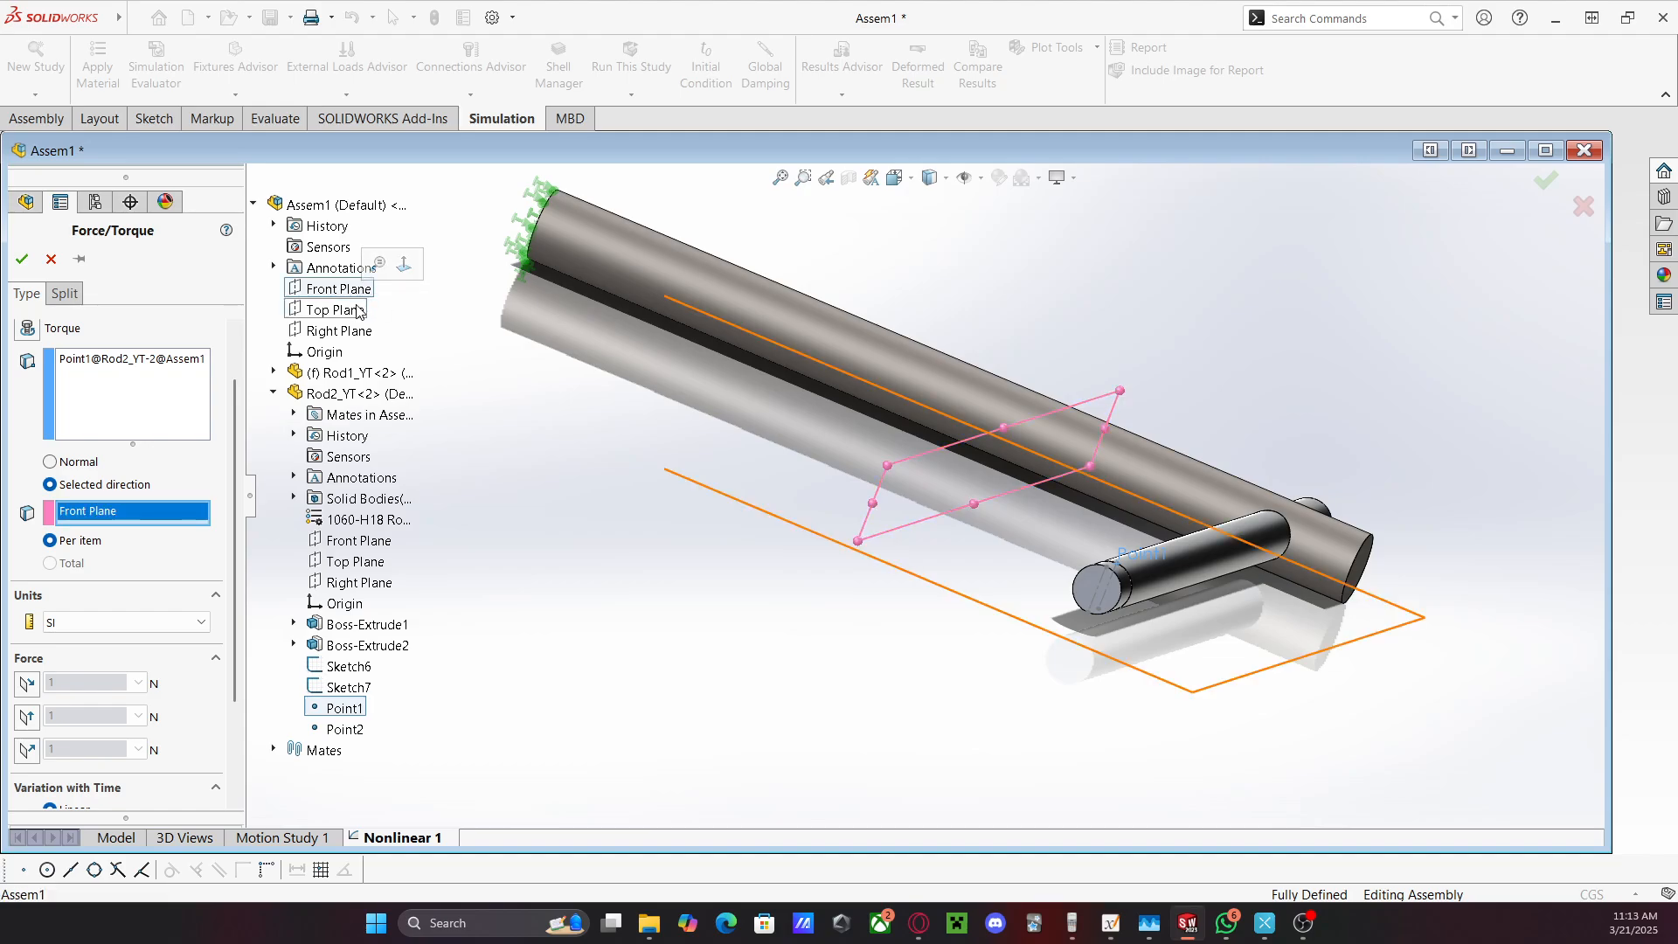
left_click(358, 312)
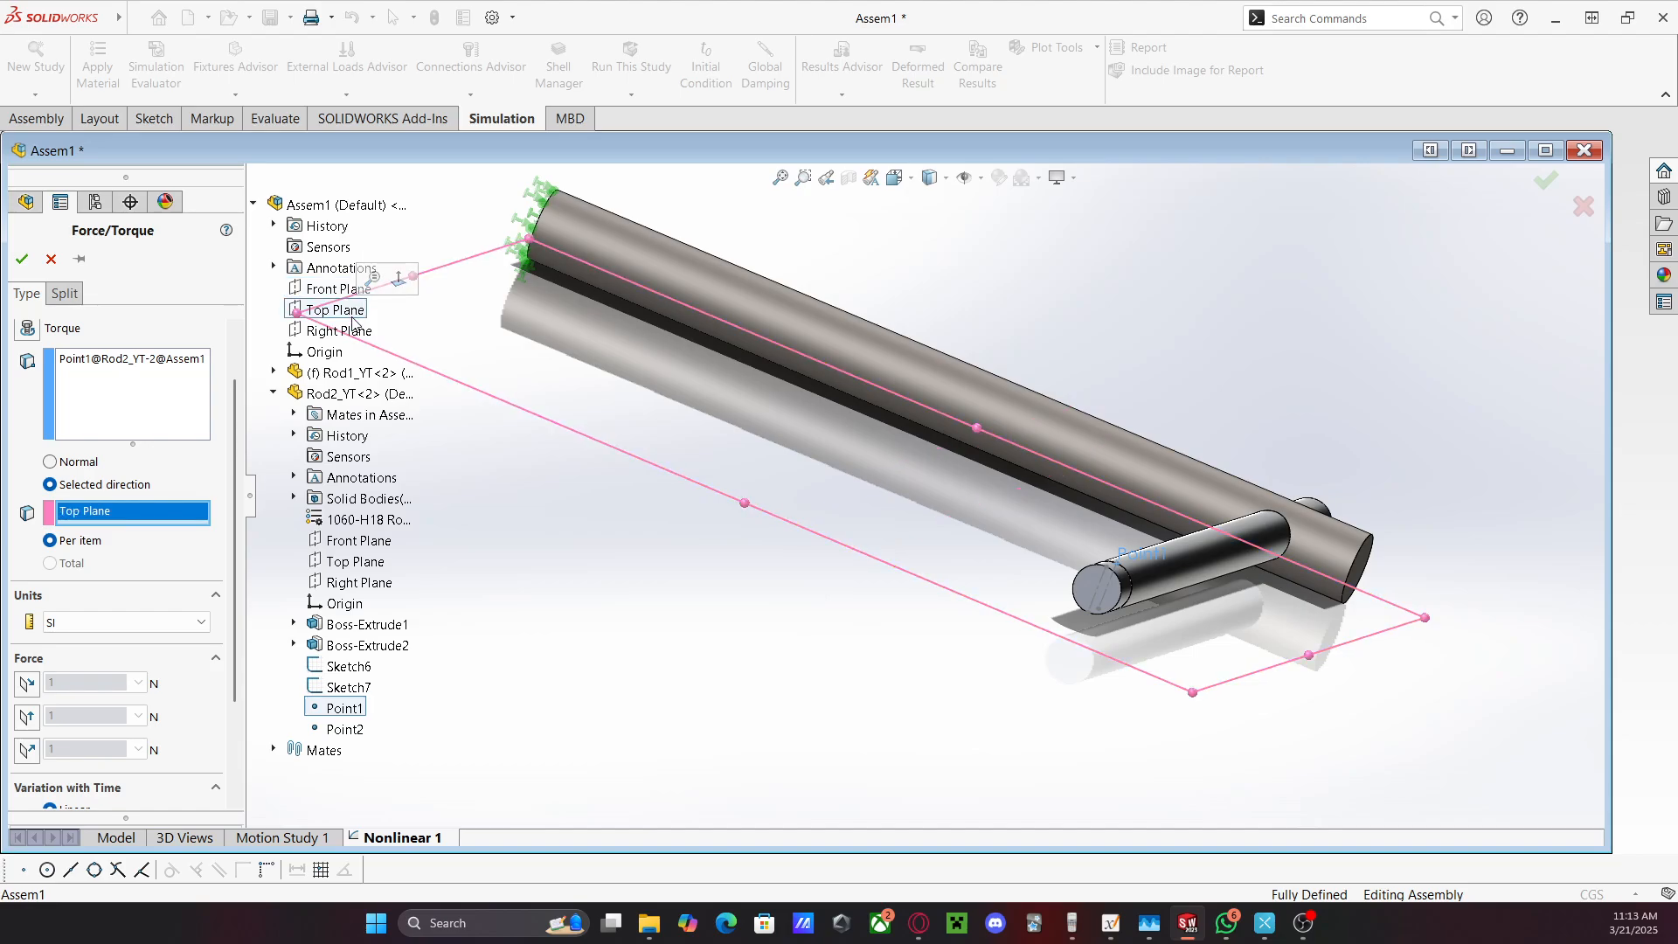
left_click(347, 334)
left_click(343, 310)
scroll(1221, 543, "down", 3)
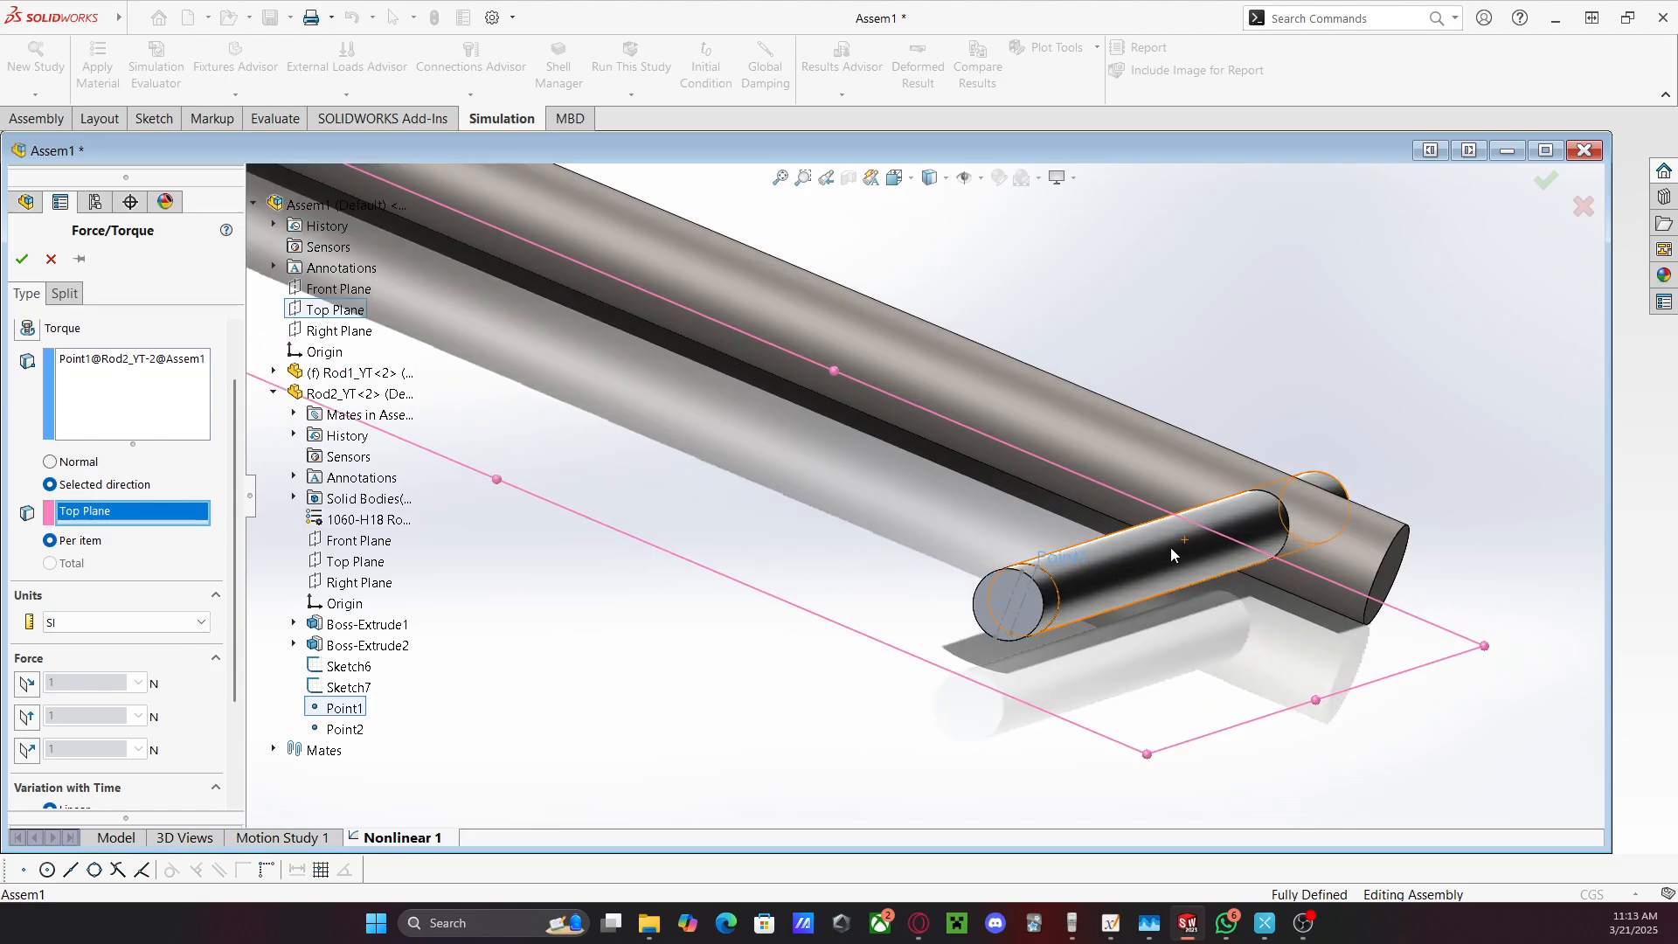
Activate the force component normal to the Top Plane and reverse its direction
left_click(27, 750)
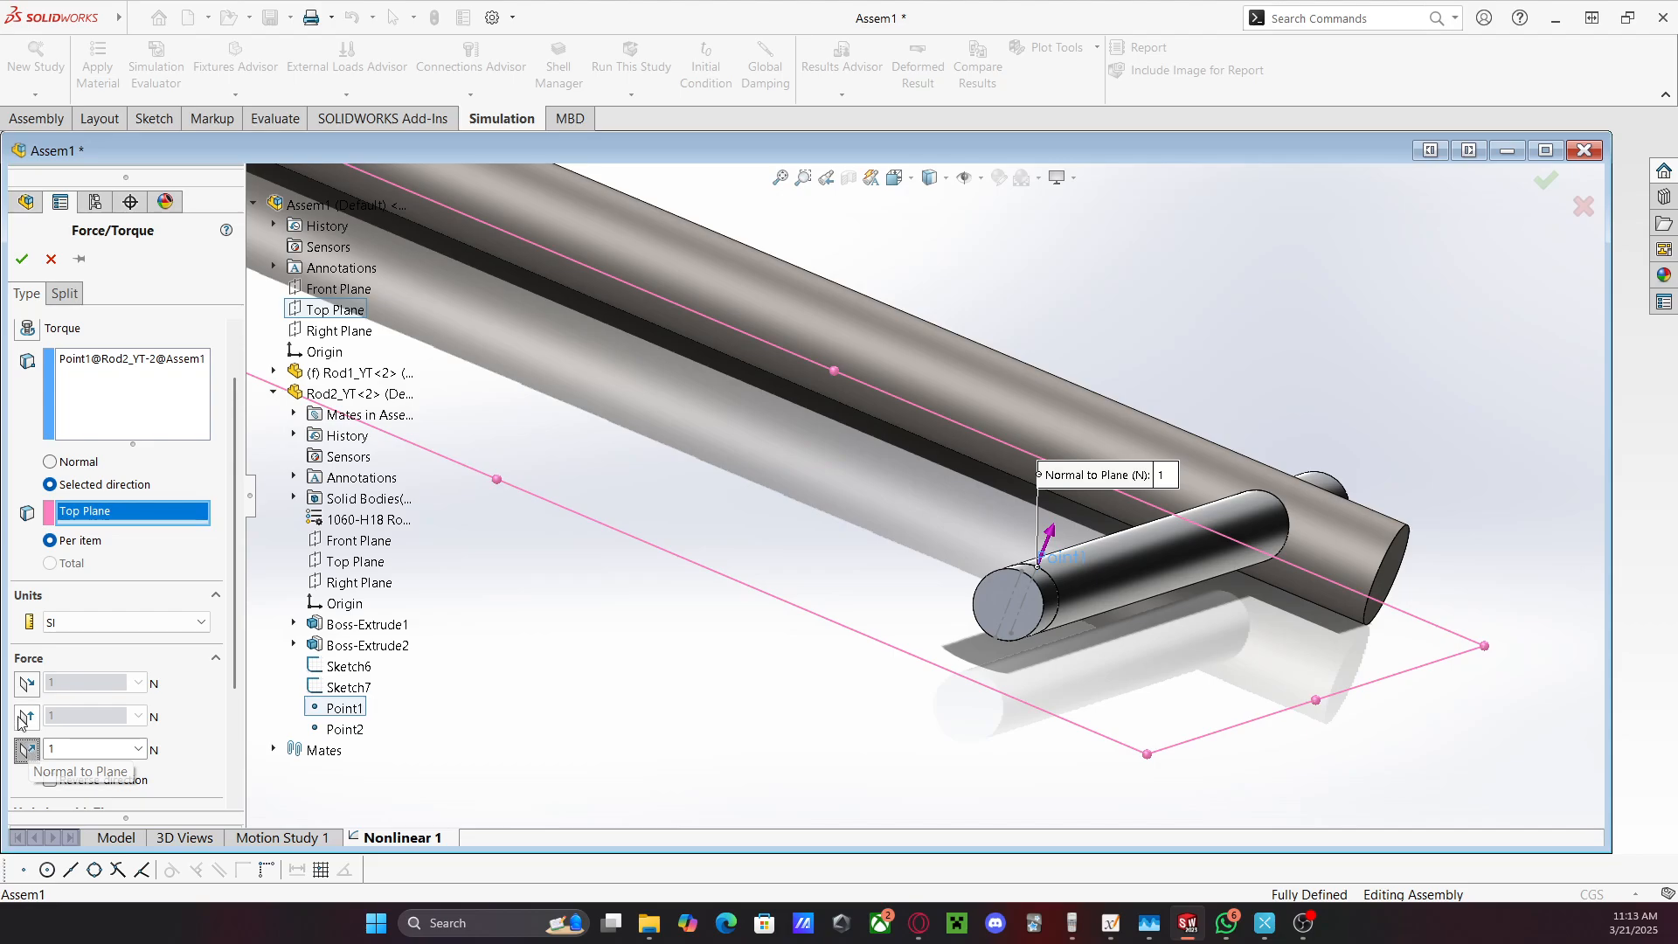
scroll(135, 645, "down", 3)
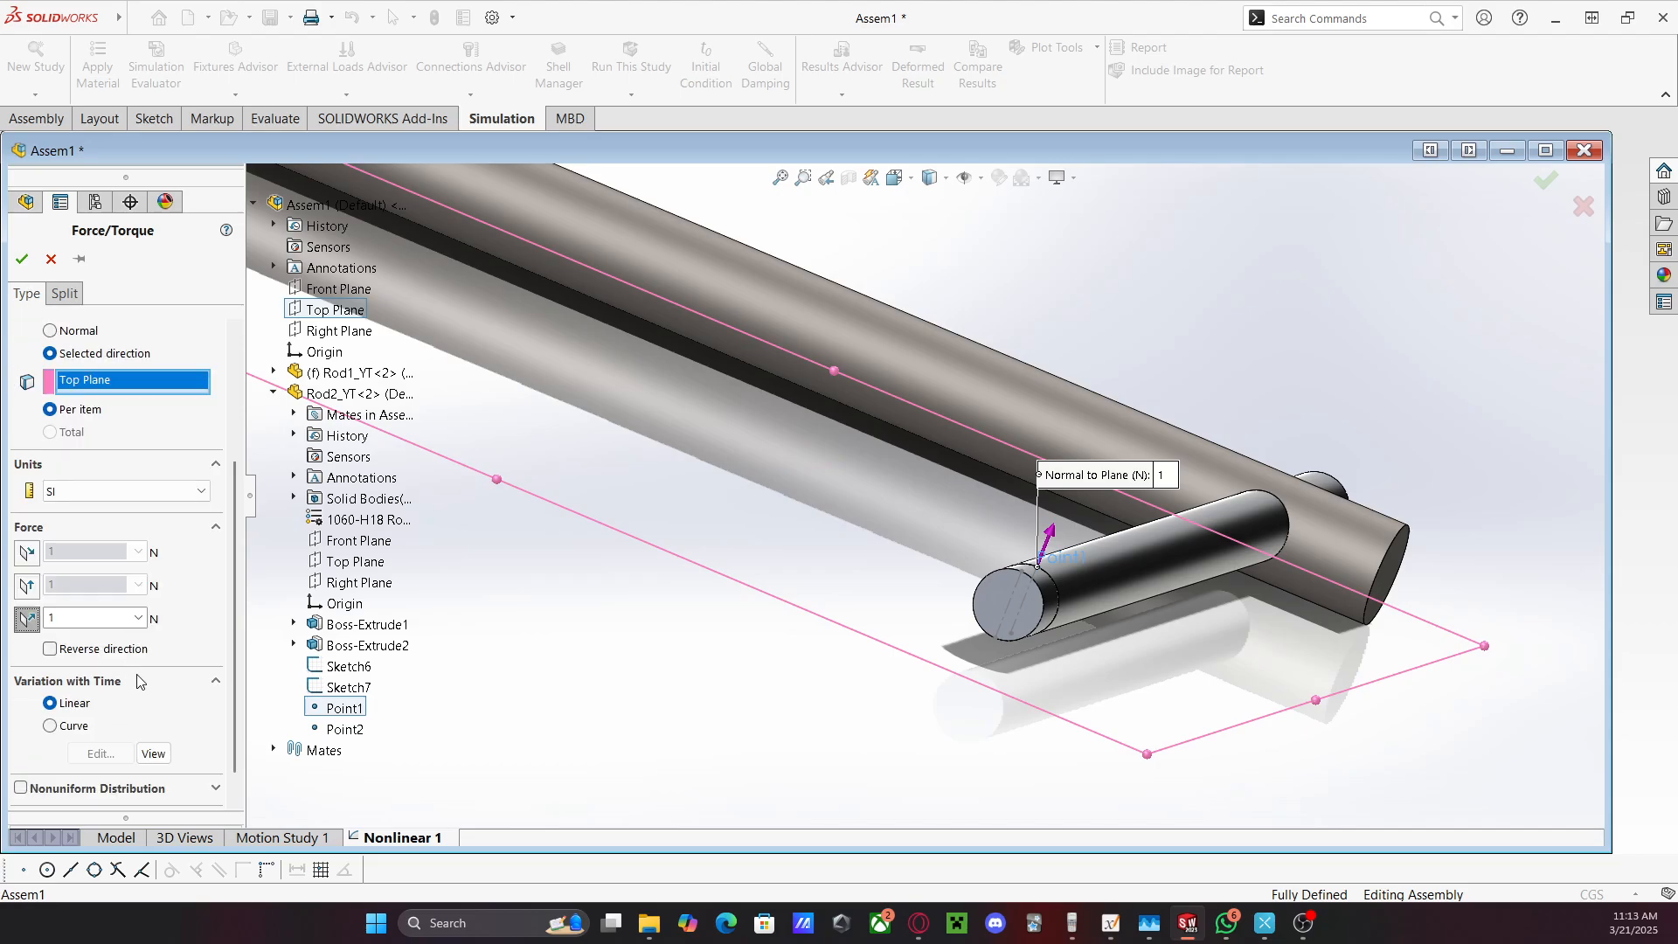
scroll(137, 681, "up", 3)
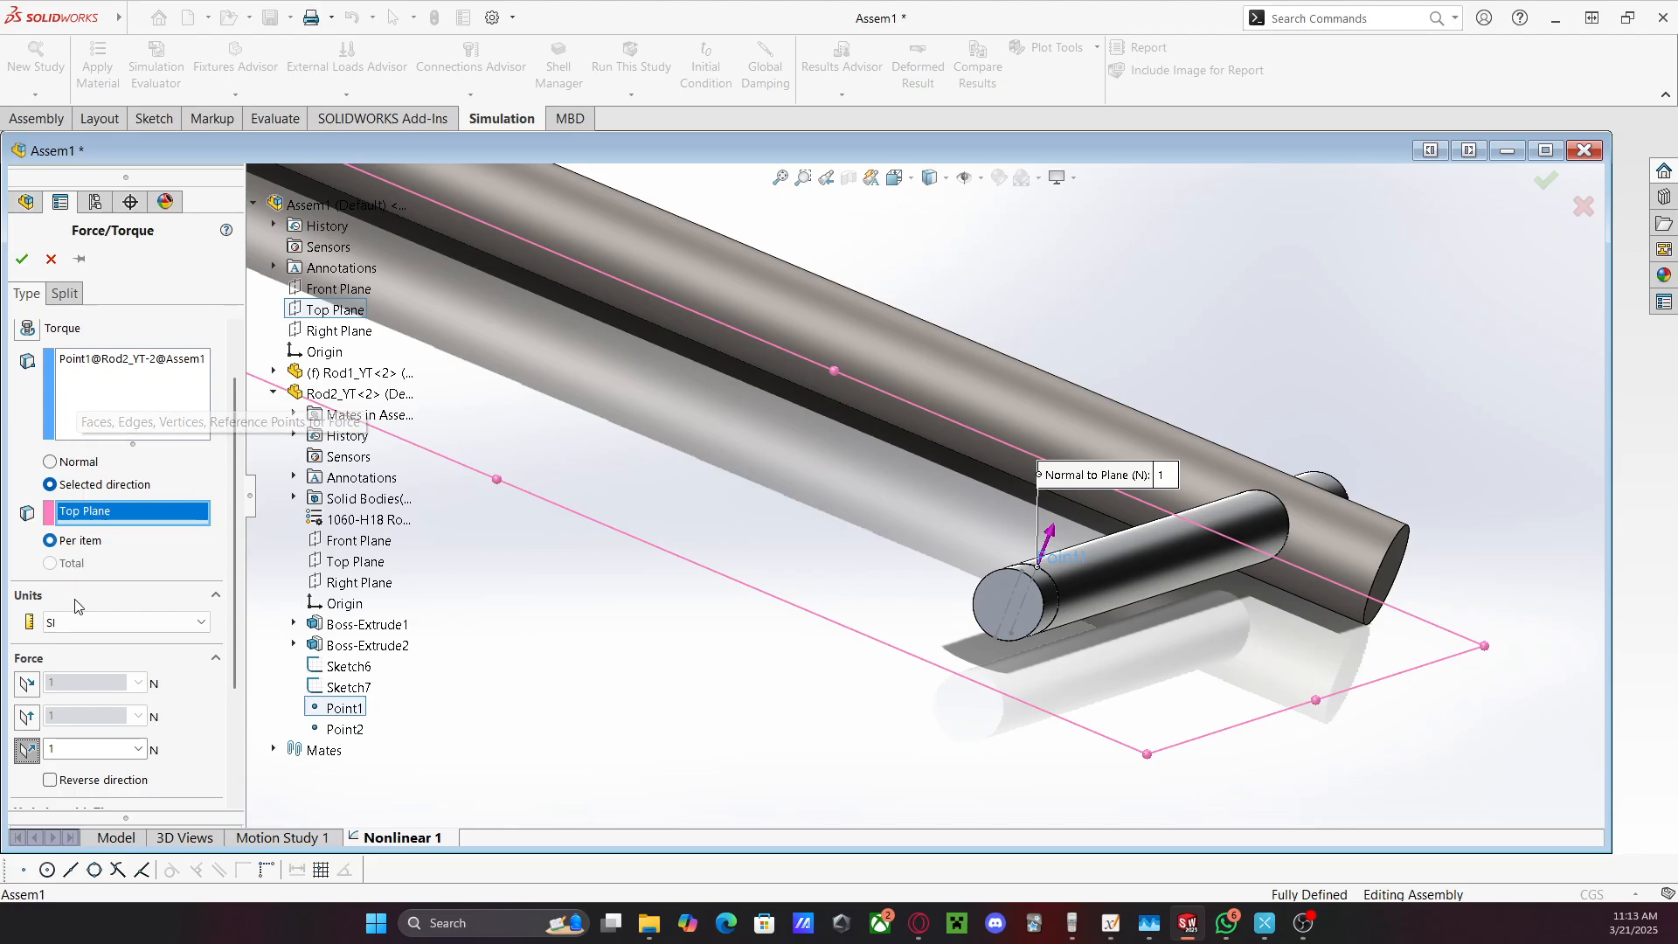
scroll(91, 660, "down", 3)
left_click(51, 649)
scroll(789, 559, "up", 4)
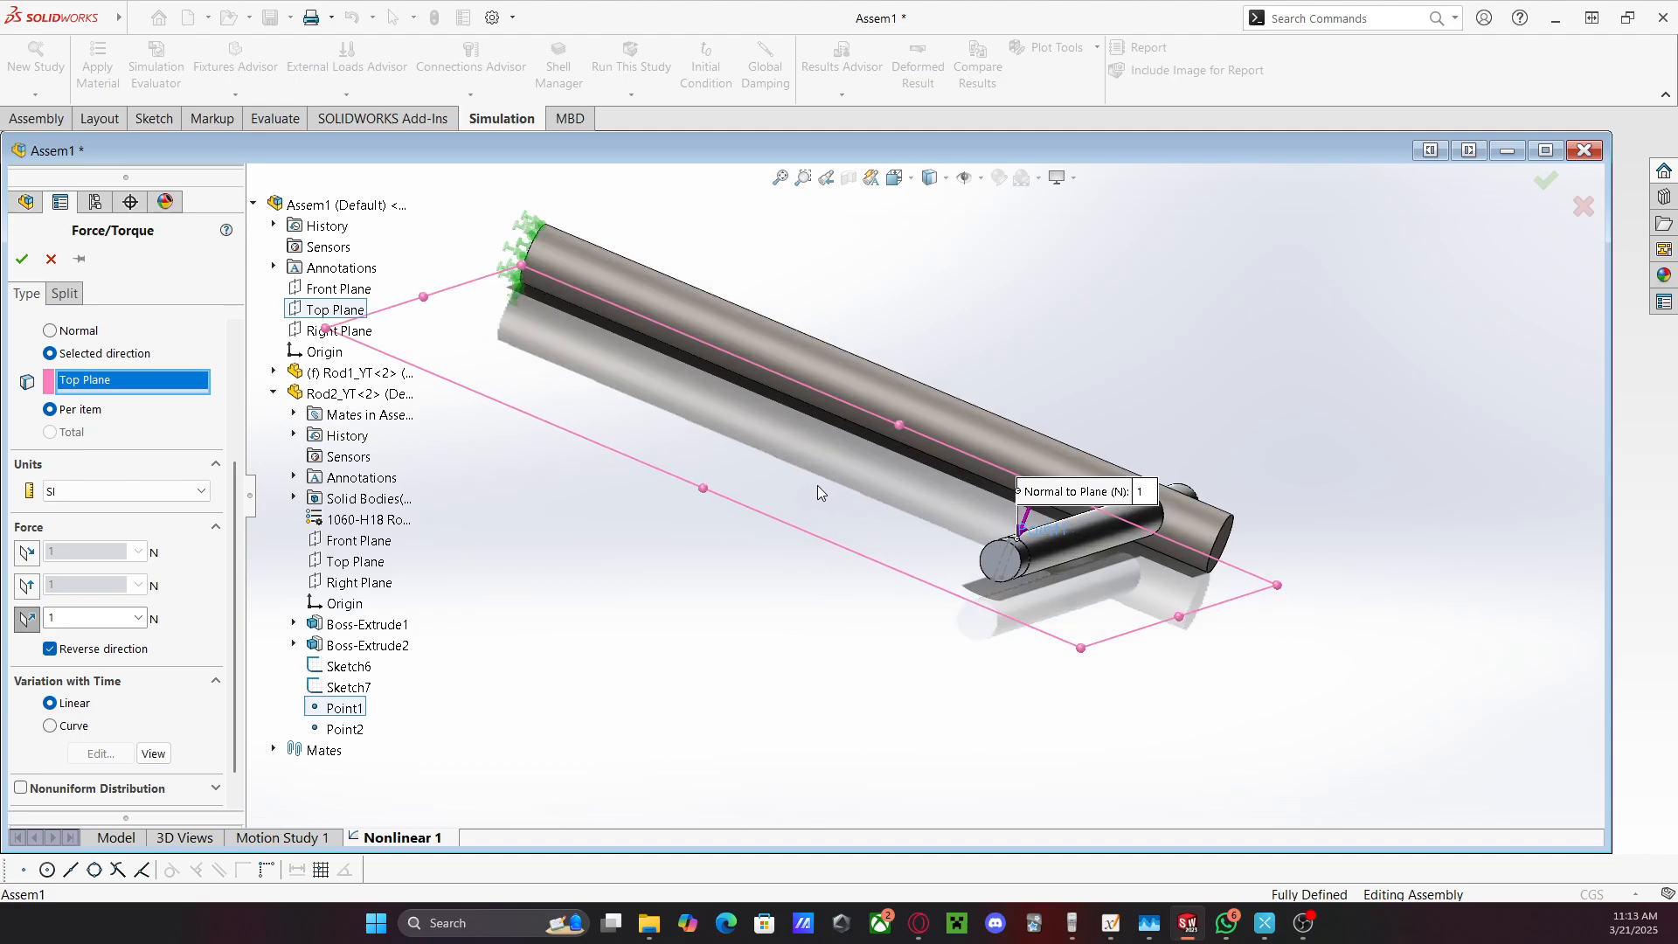
Set the force normal to the plane to 70.7 N and apply the load
middle_click_drag(817, 485, 697, 433)
scroll(697, 437, "up", 1)
scroll(664, 446, "down", 1)
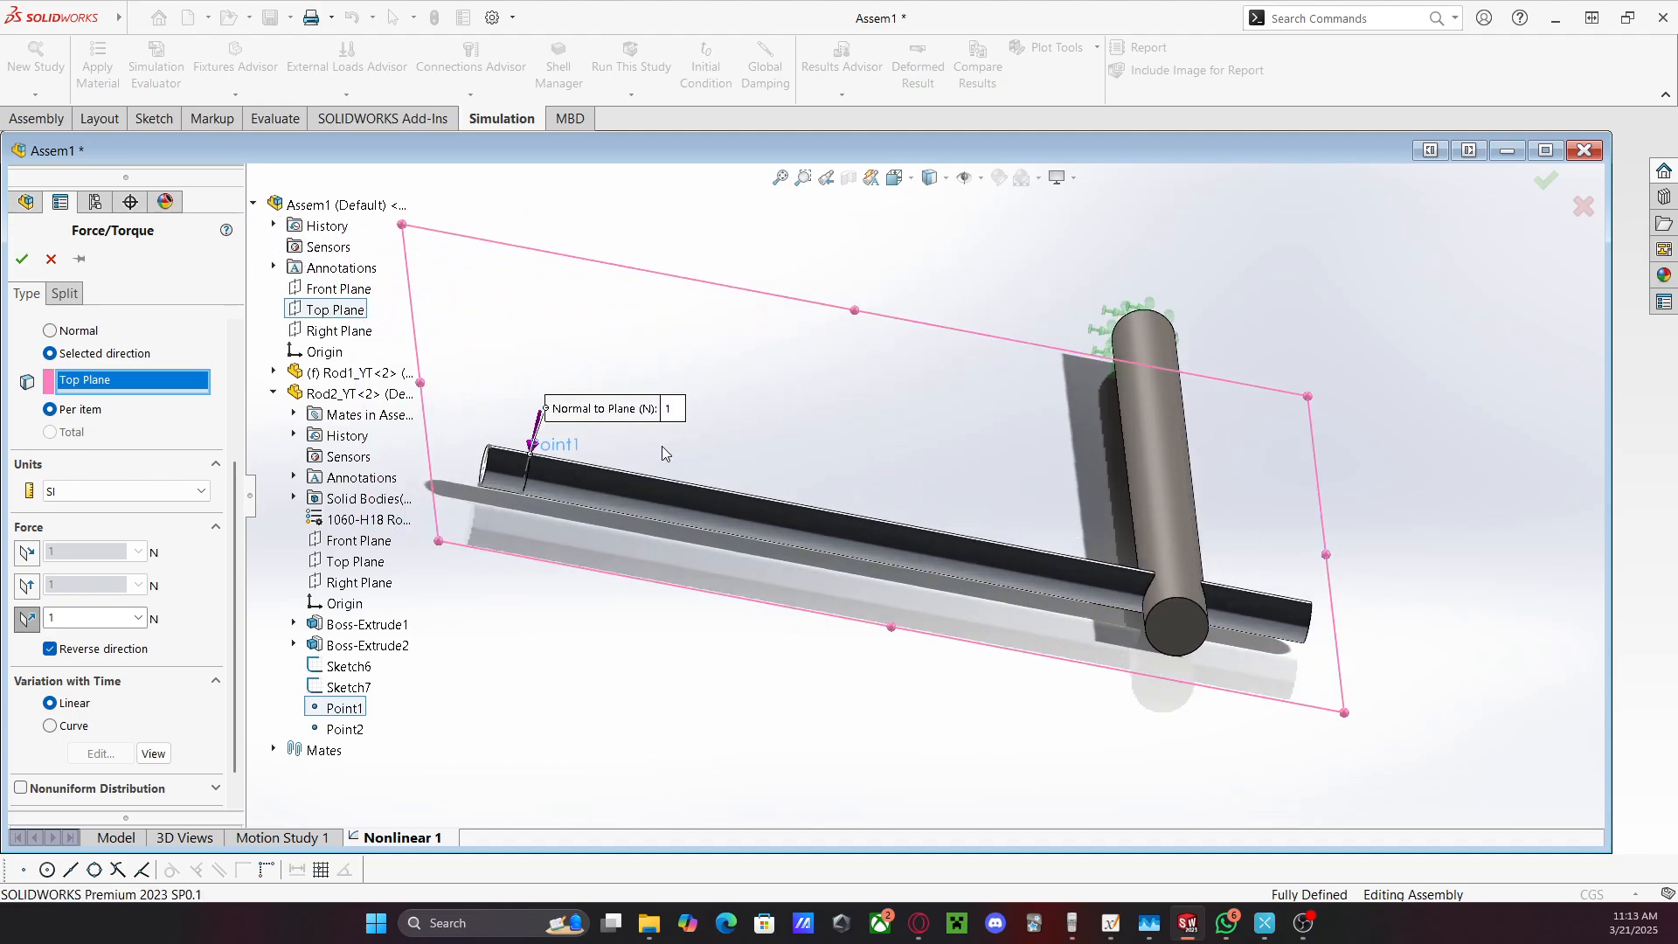
scroll(537, 434, "up", 1)
scroll(567, 385, "down", 1)
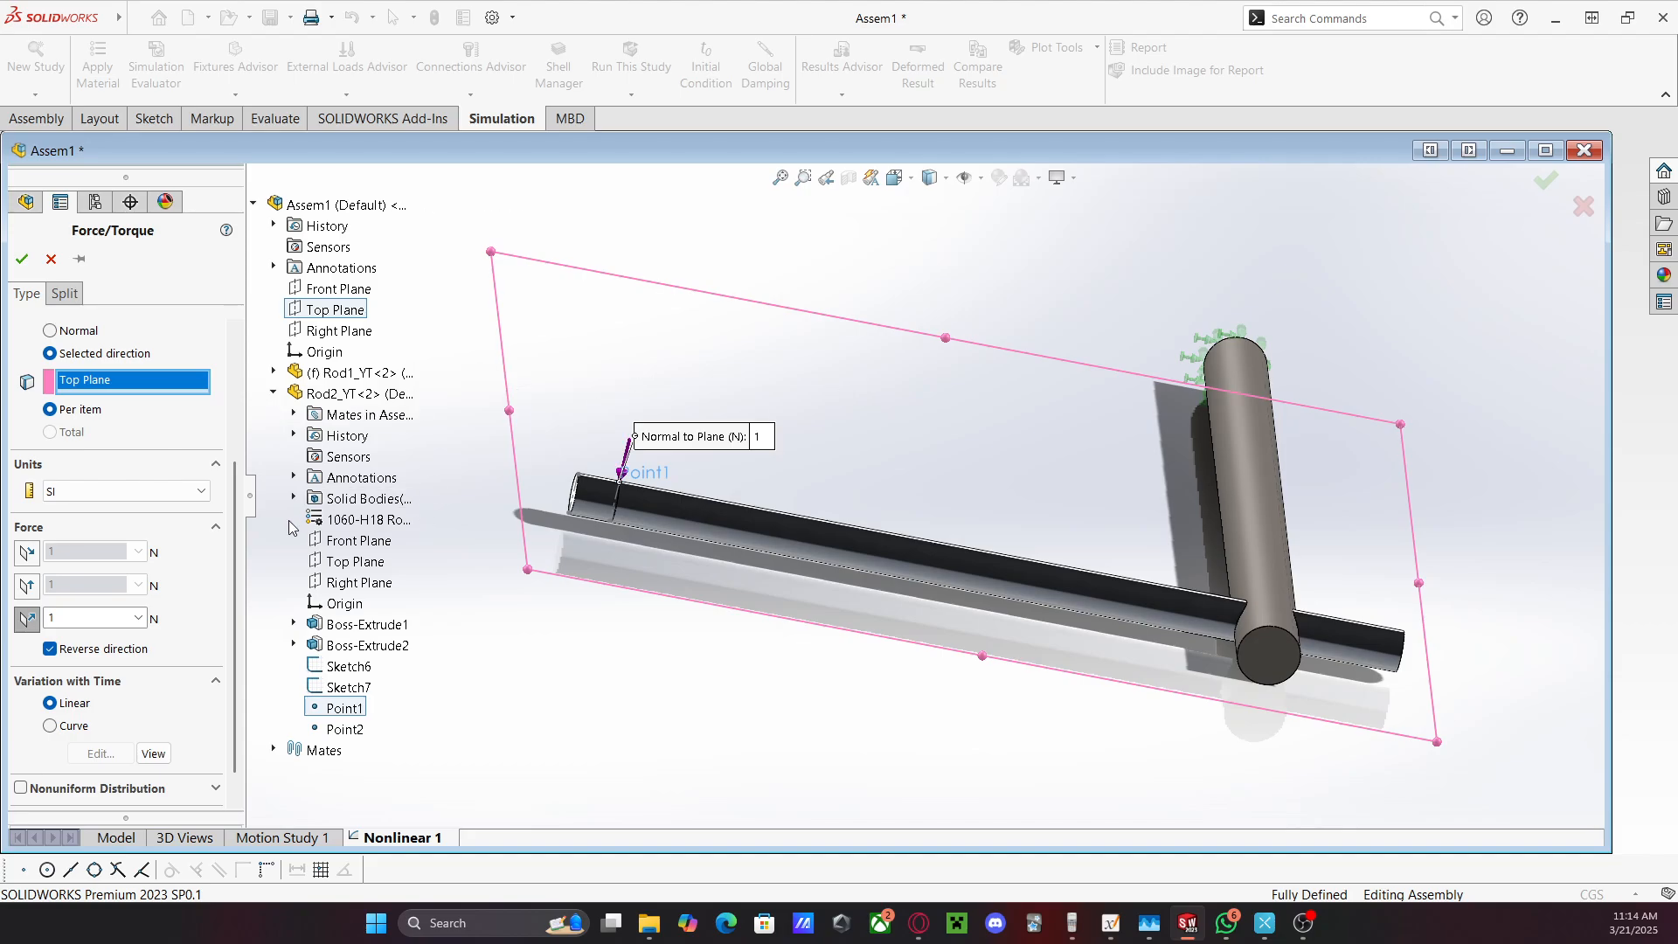
scroll(30, 569, "up", 3)
scroll(104, 609, "down", 4)
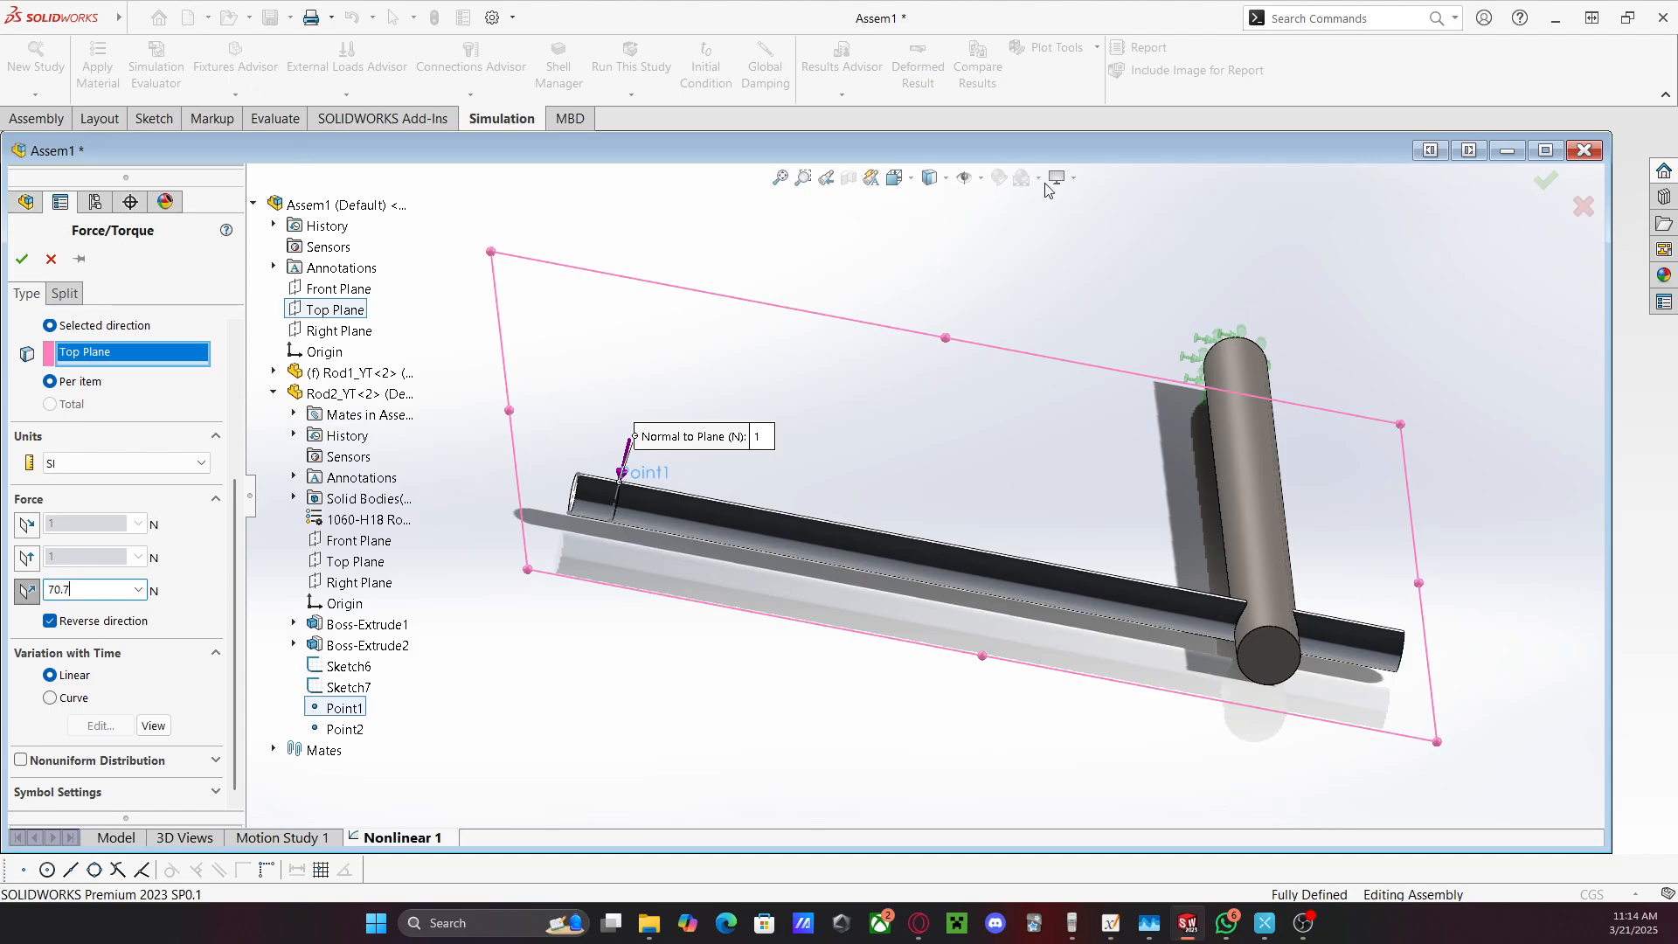
scroll(856, 418, "up", 1)
scroll(857, 418, "down", 1)
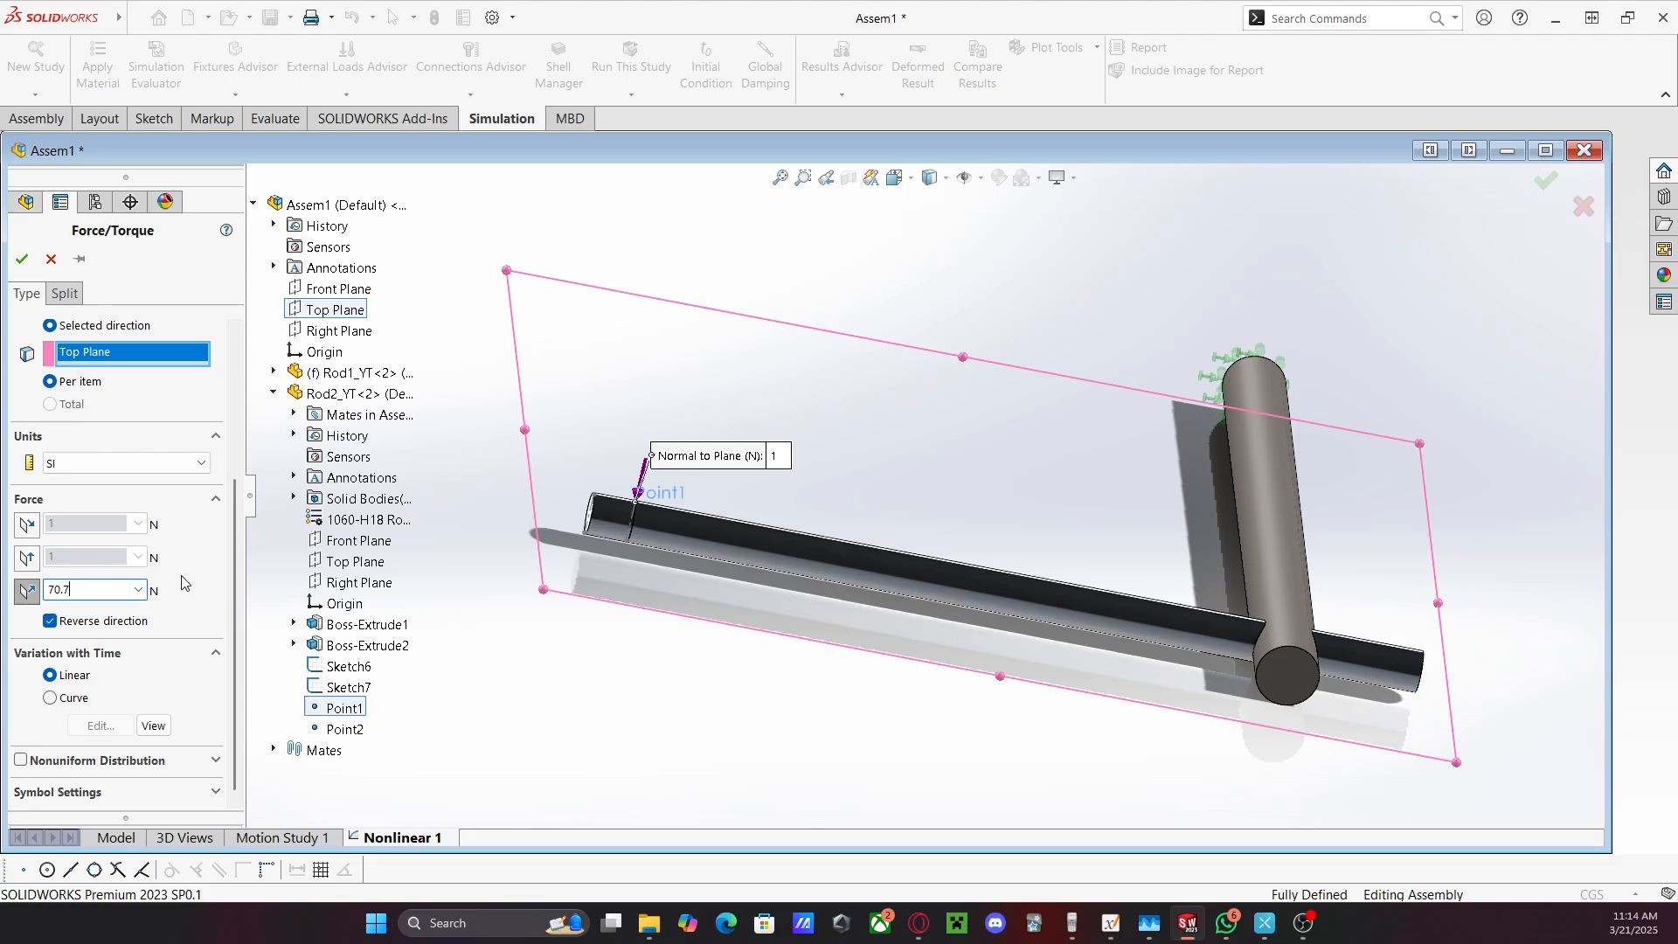
key("Return")
left_click(22, 259)
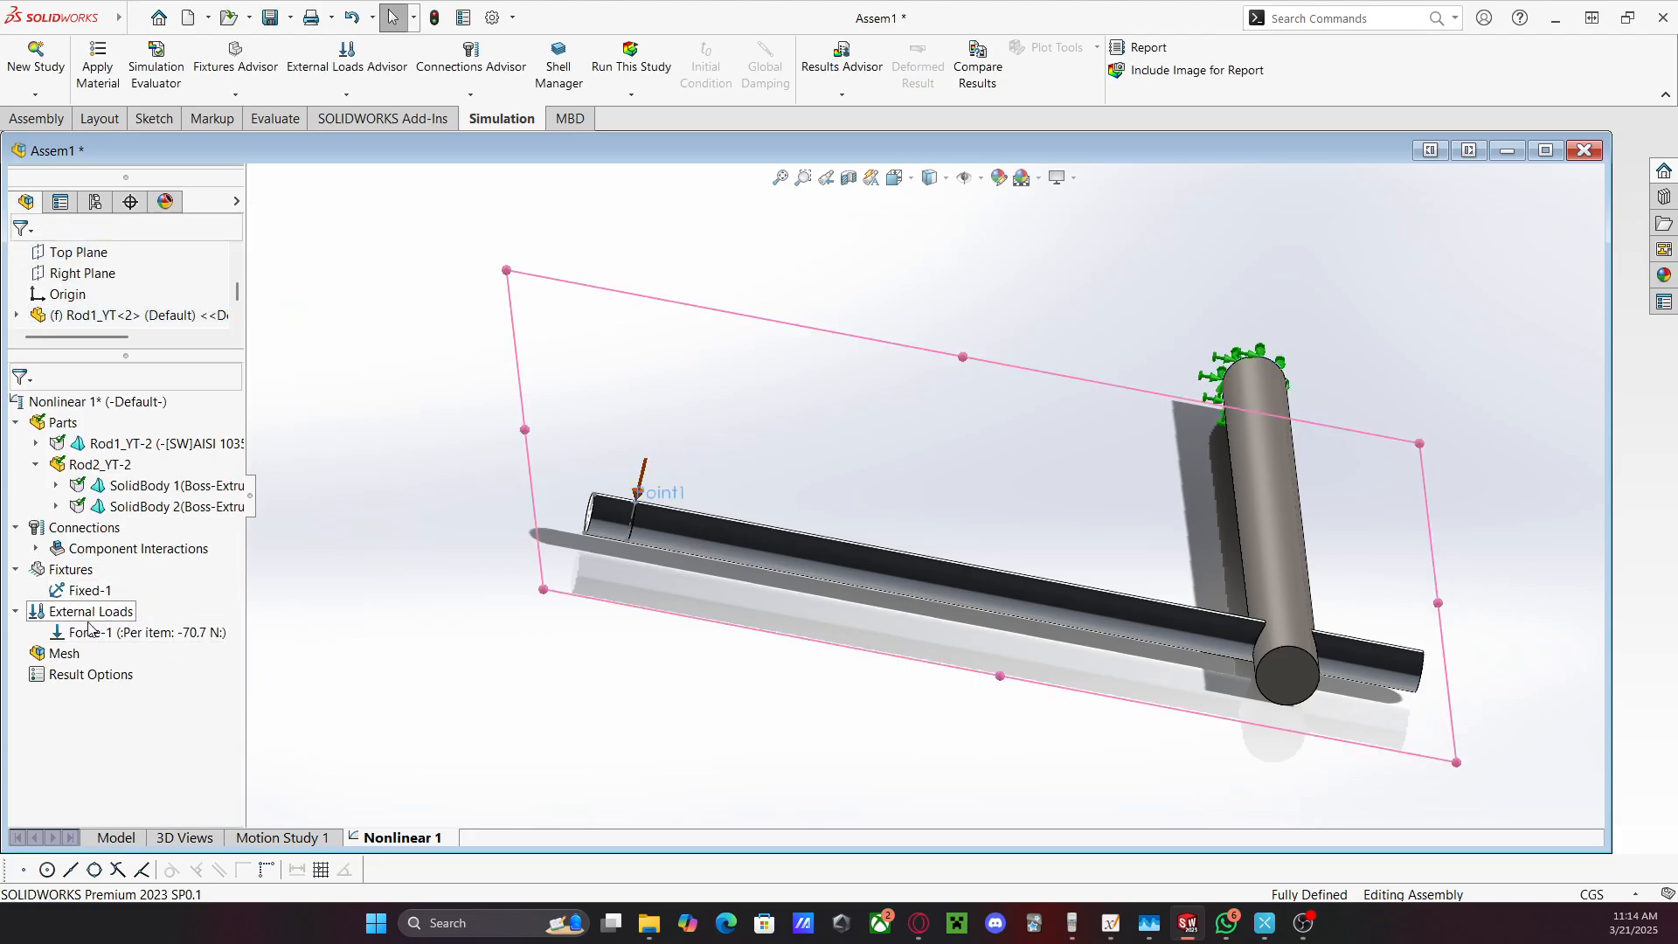
Mesh the assembly slightly finer than the default density and run the nonlinear study
right_click(63, 654)
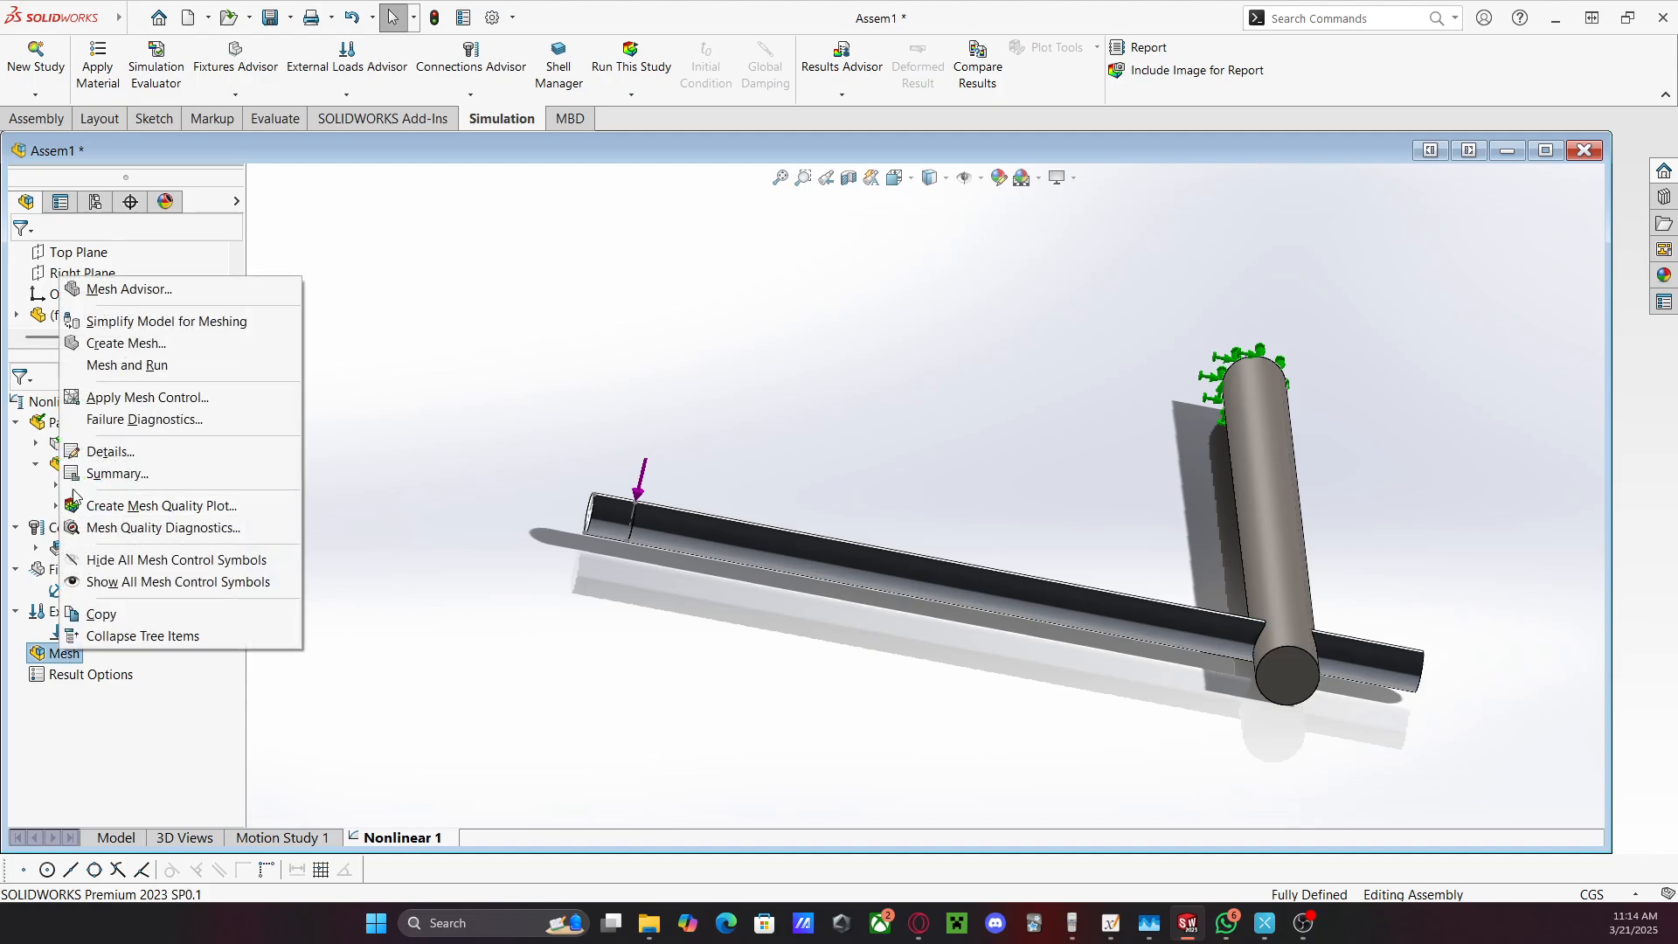
left_click(105, 346)
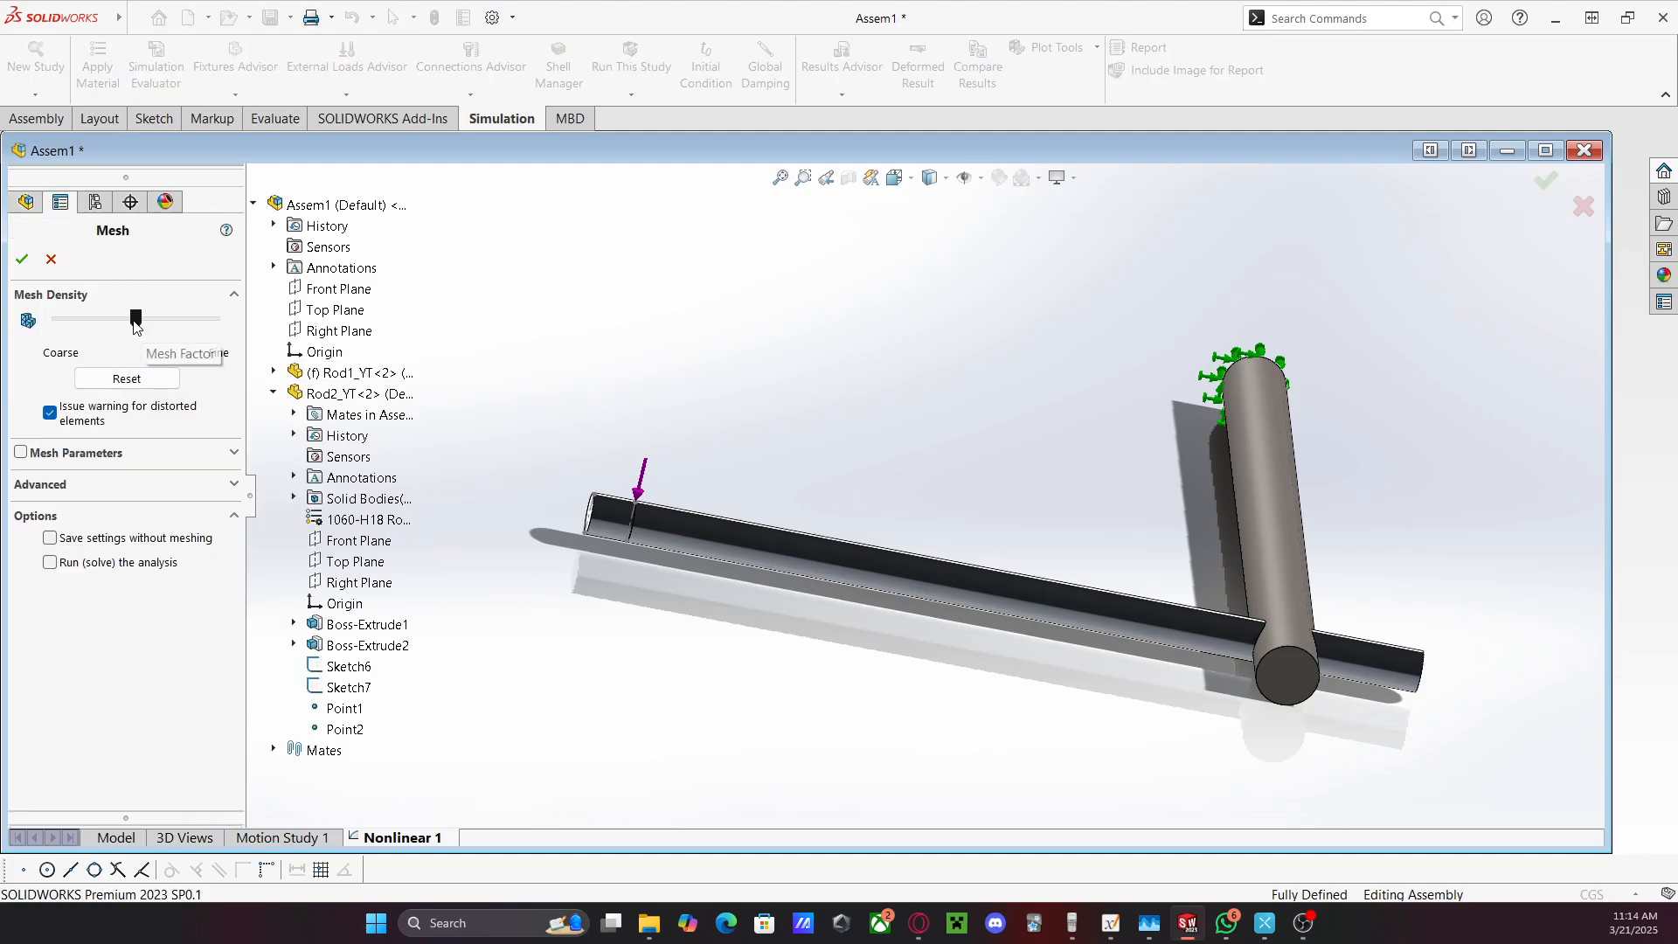
left_click_drag(133, 321, 144, 320)
left_click(15, 265)
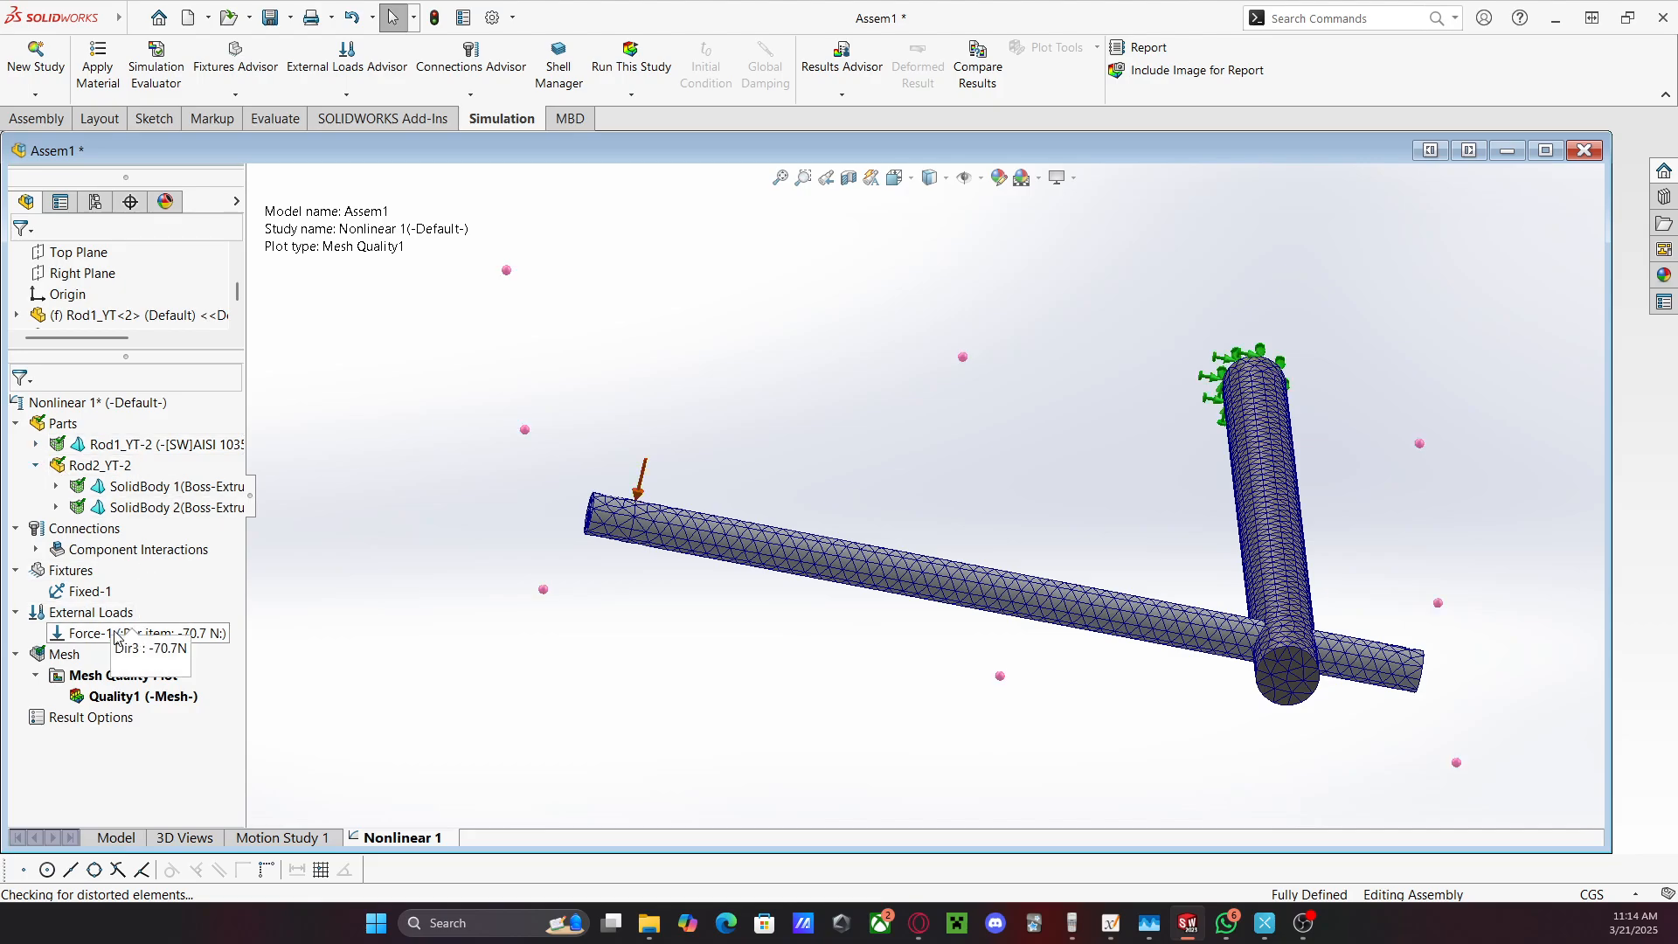
left_click(631, 58)
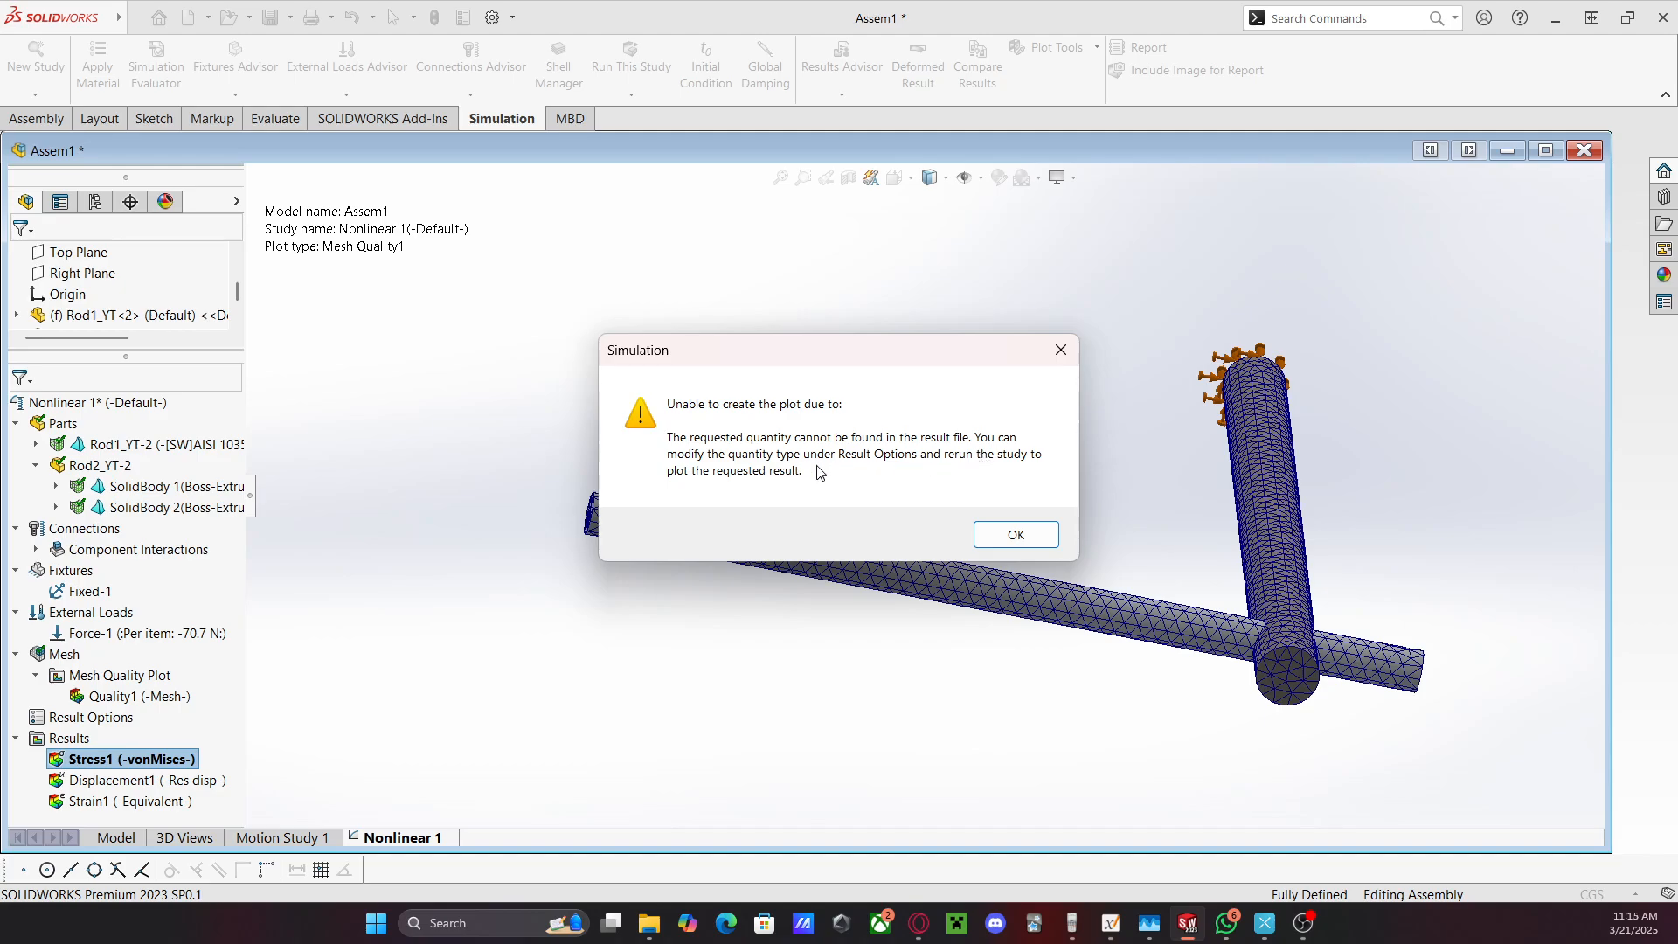
left_click(1014, 533)
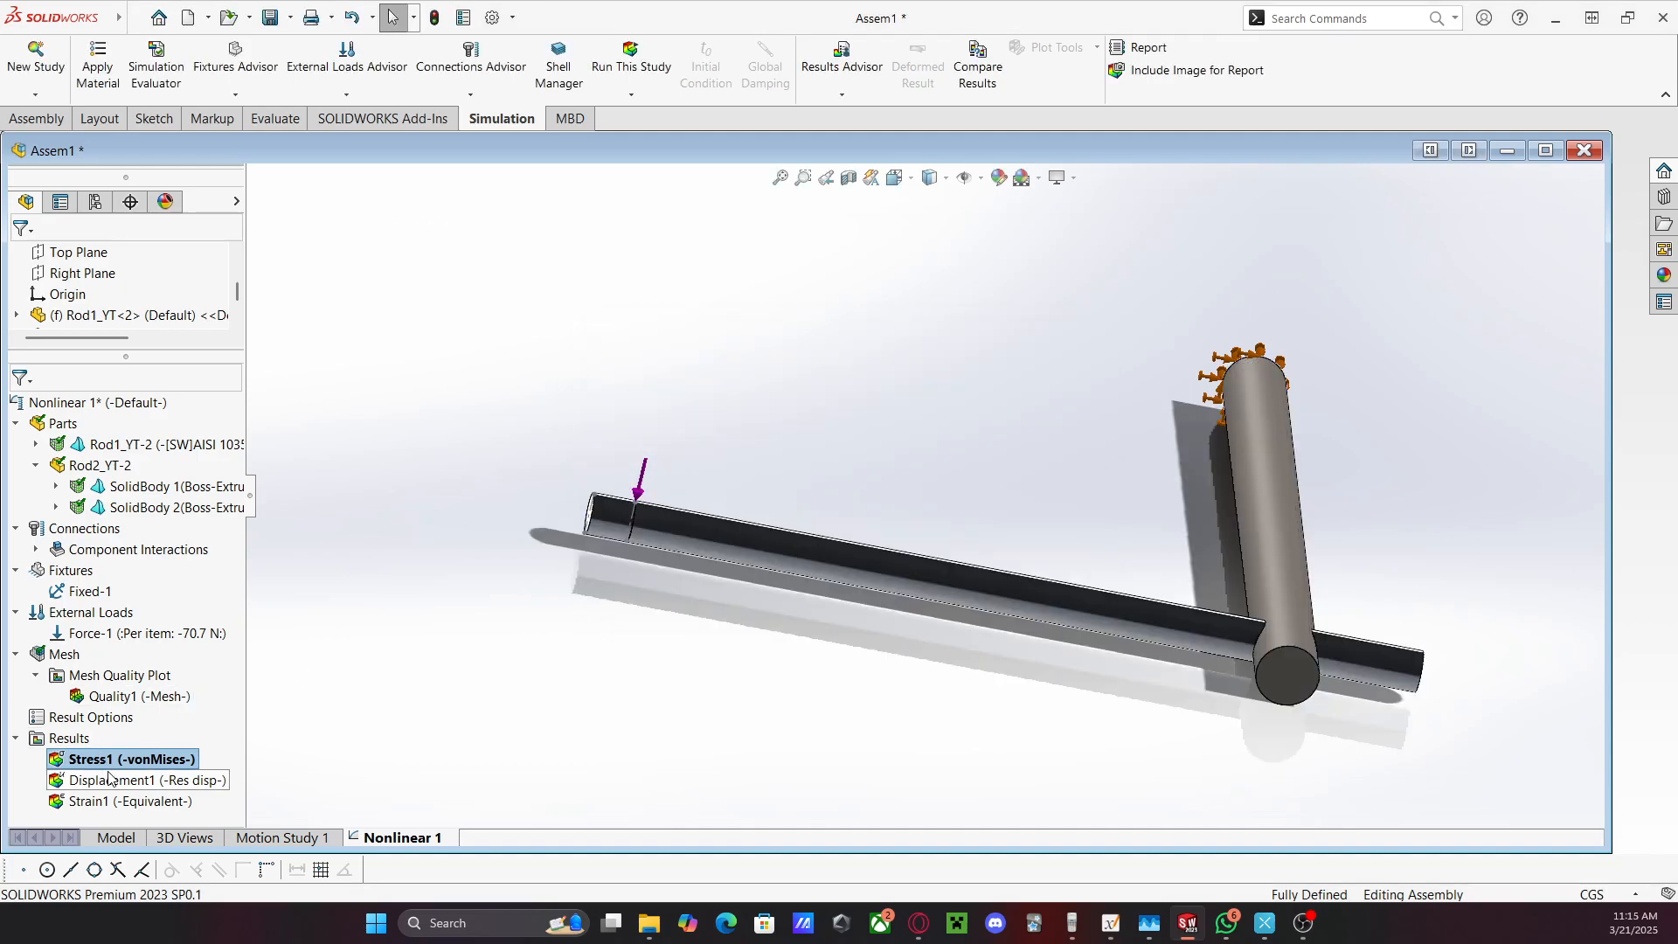
Change the initial time increment for autostepping in the Nonlinear 1 study properties and rerun the study
right_click(90, 403)
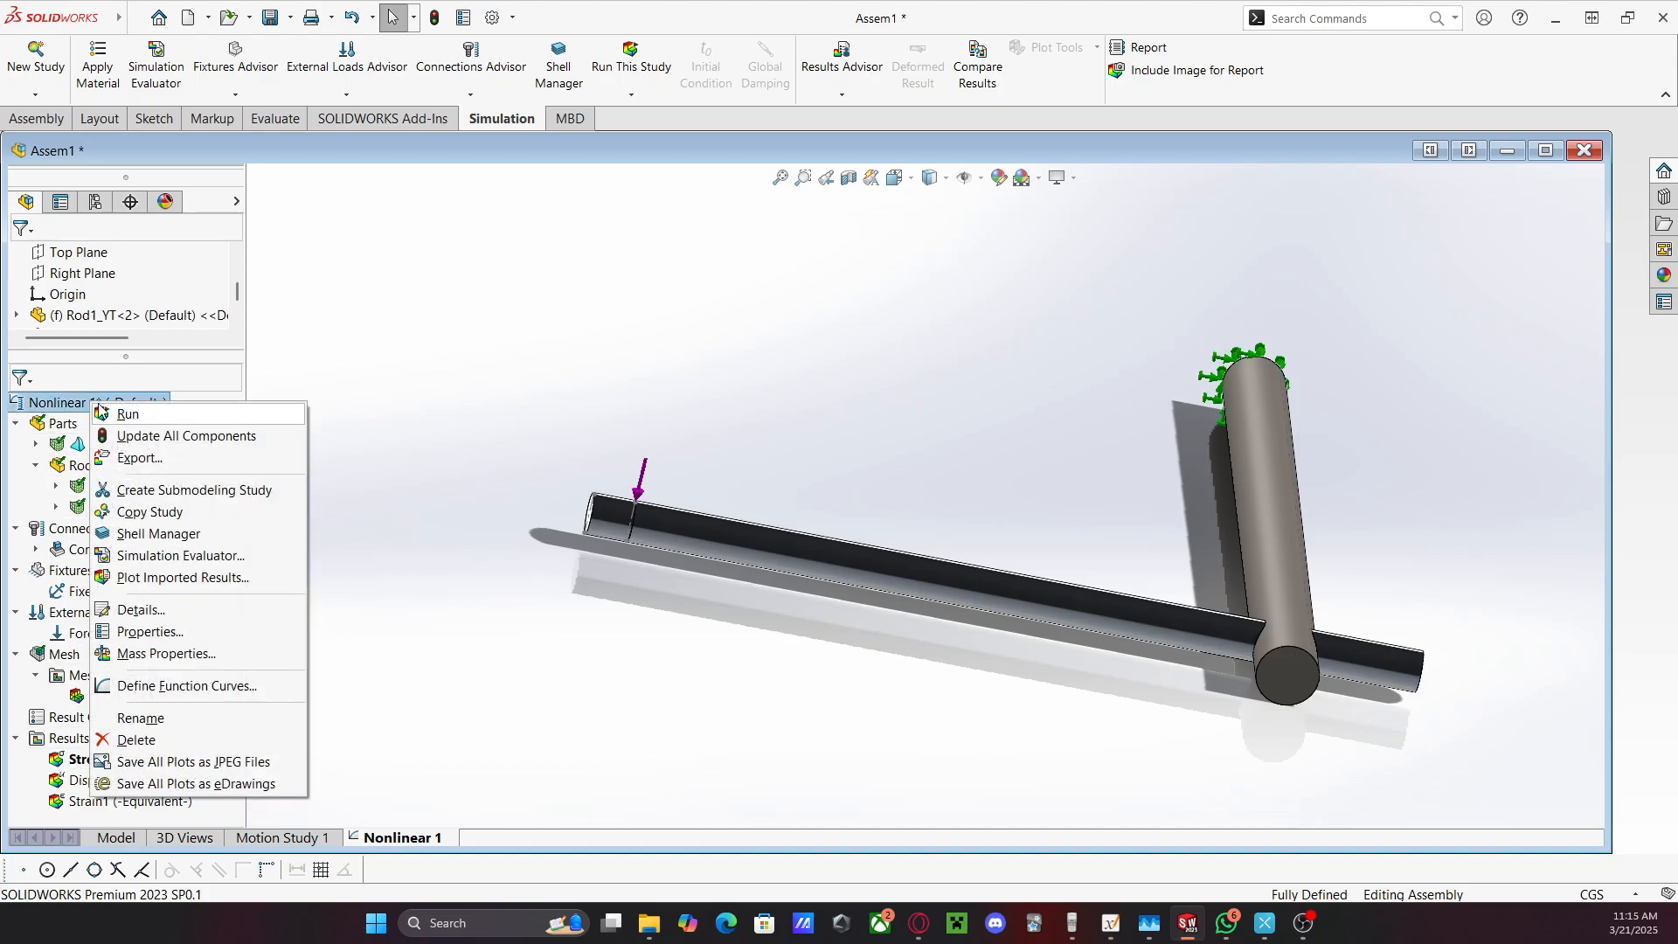
left_click(148, 631)
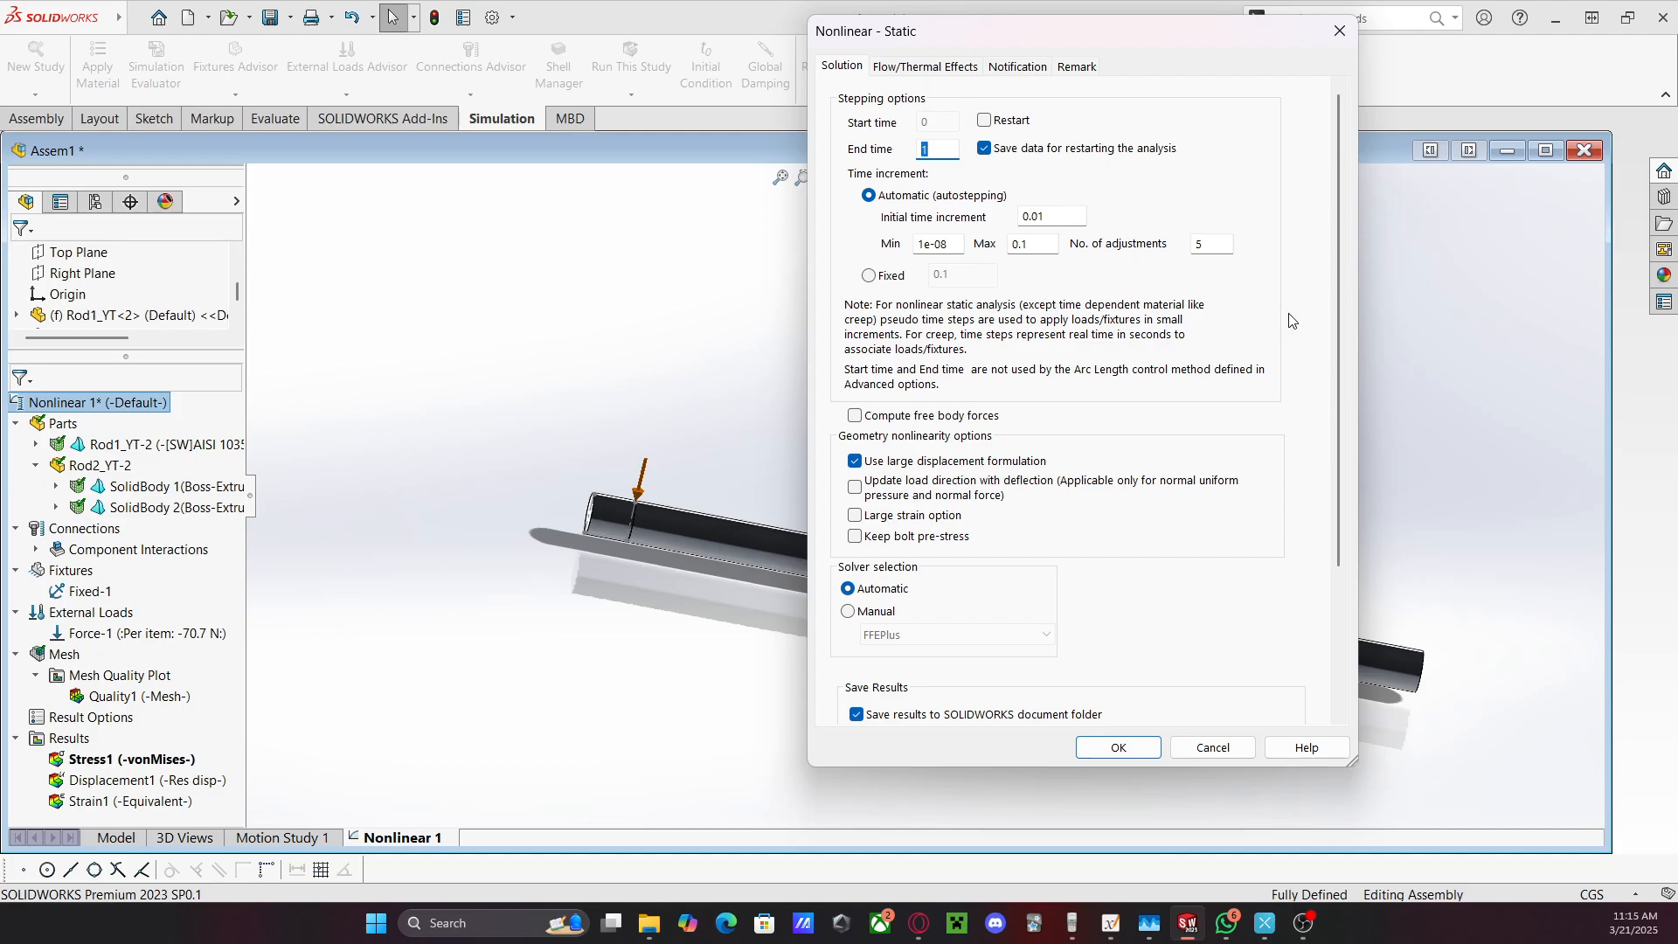
left_click_drag(1337, 312, 1303, 324)
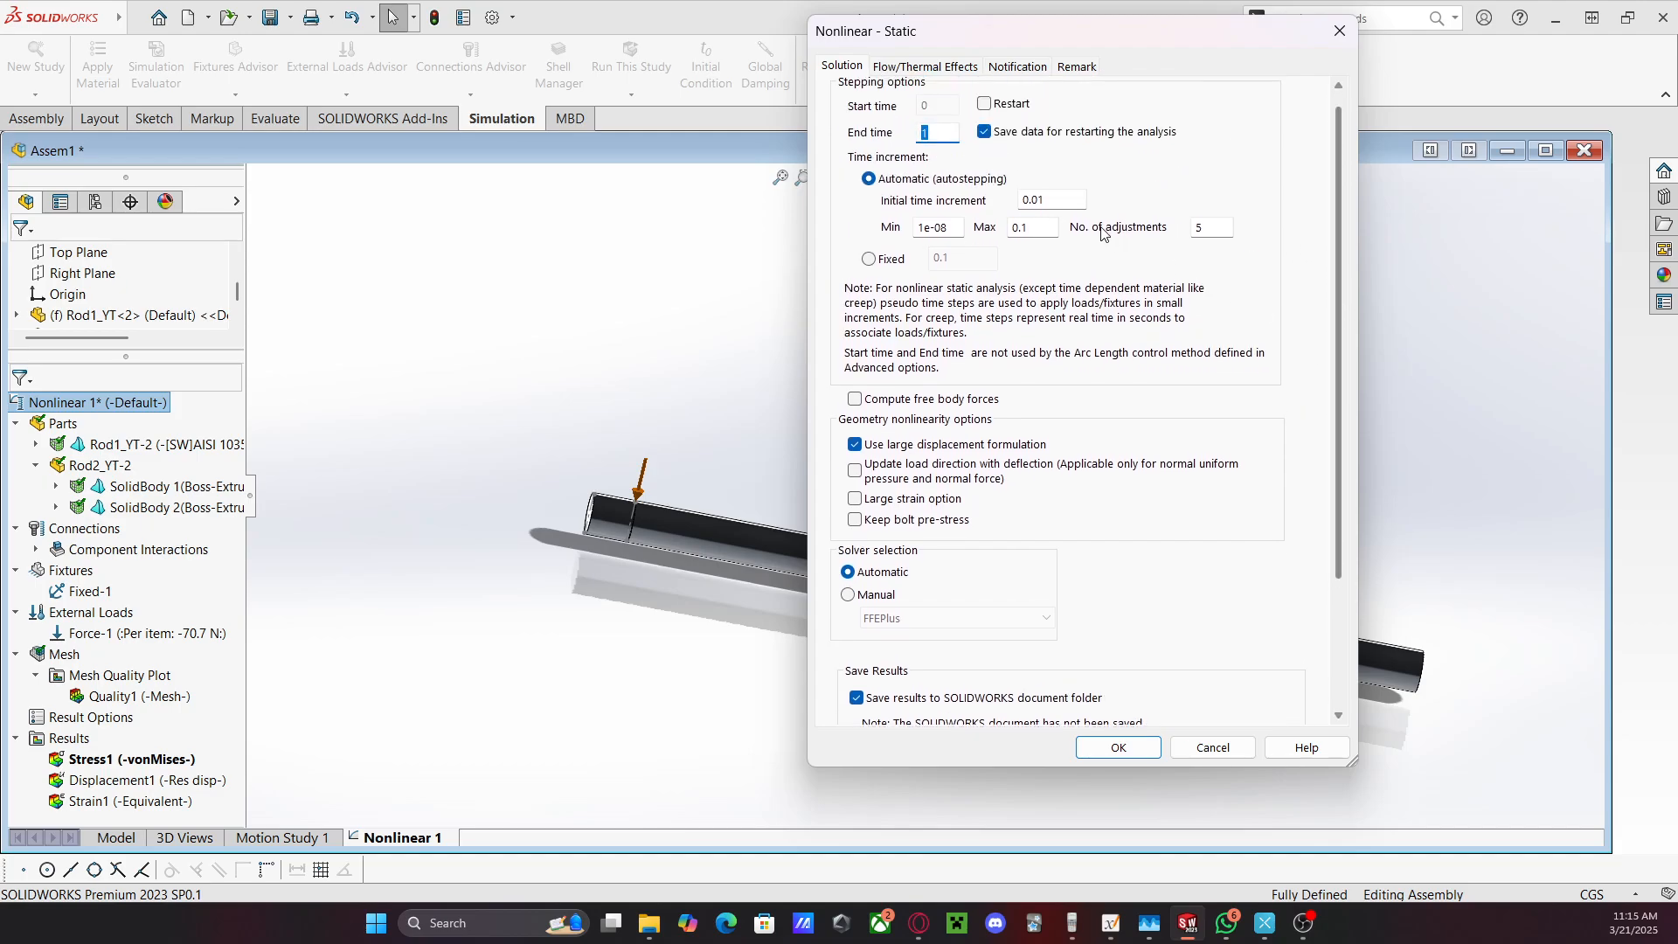
double_click(1068, 200)
type("0.")
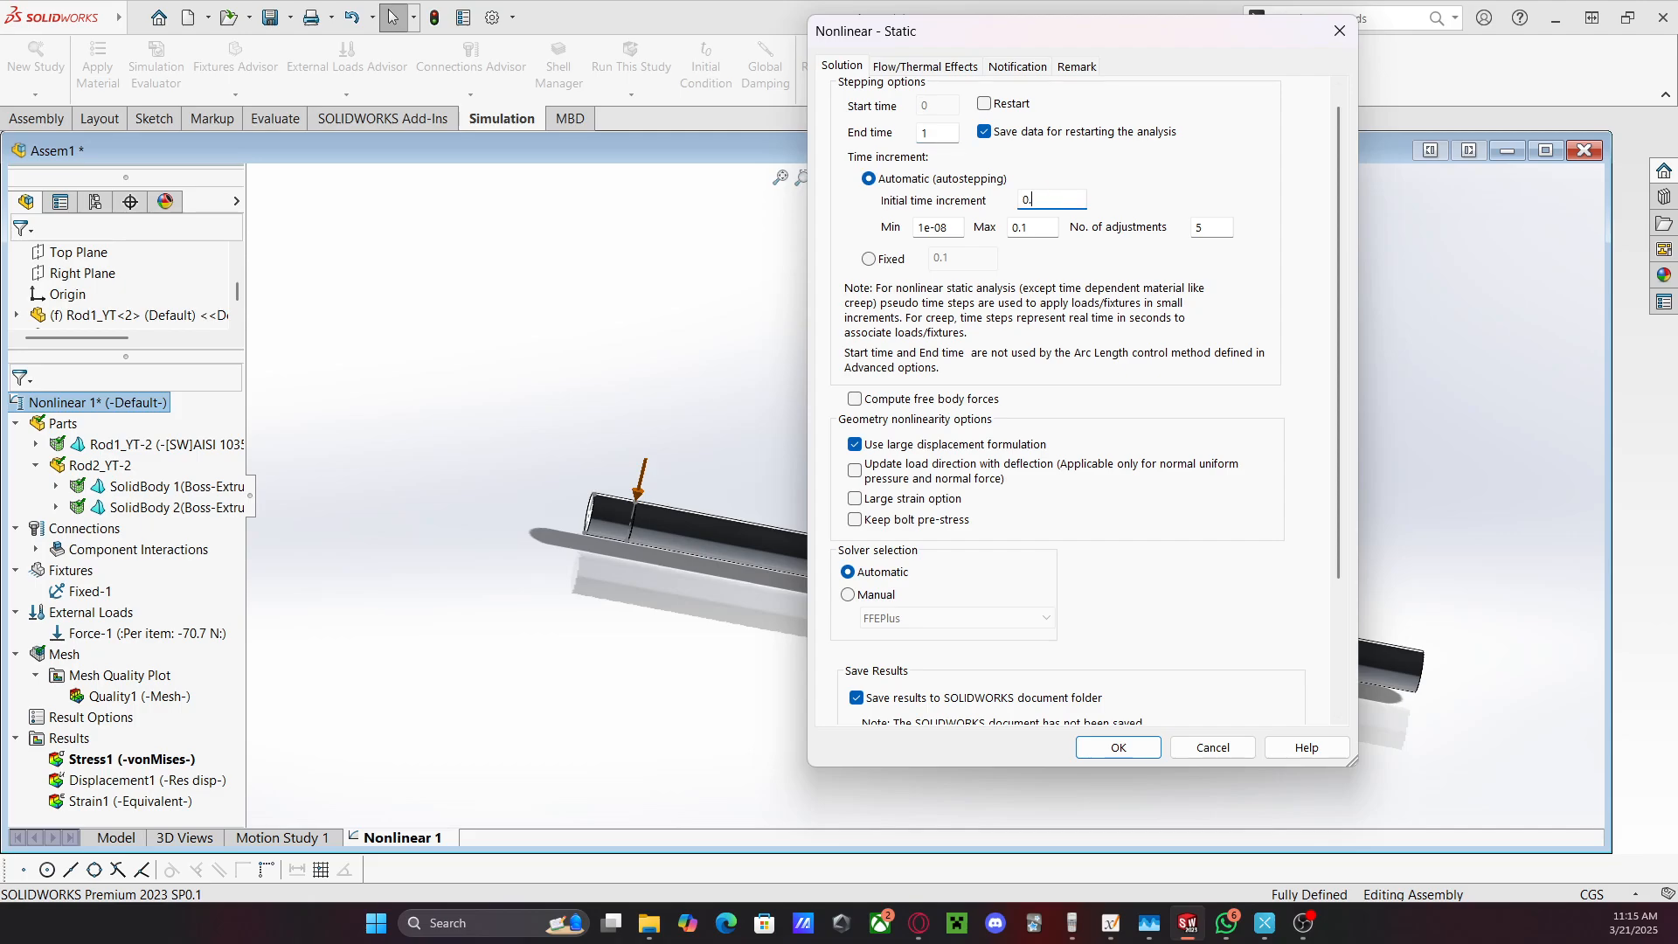
left_click(1120, 749)
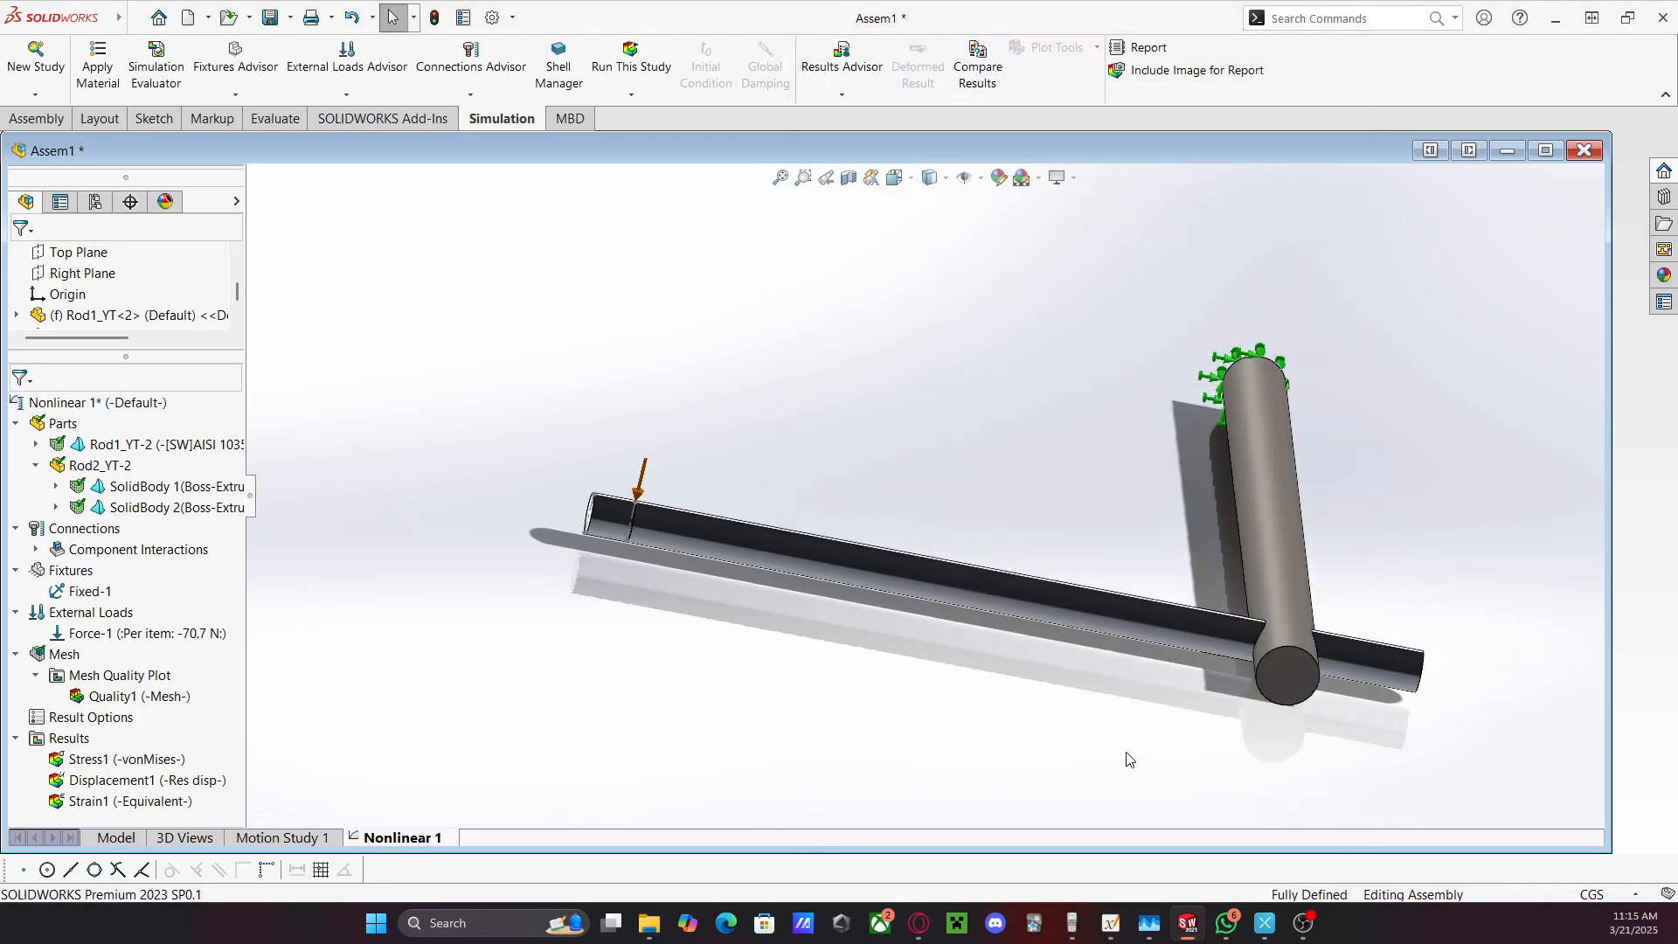
left_click(630, 63)
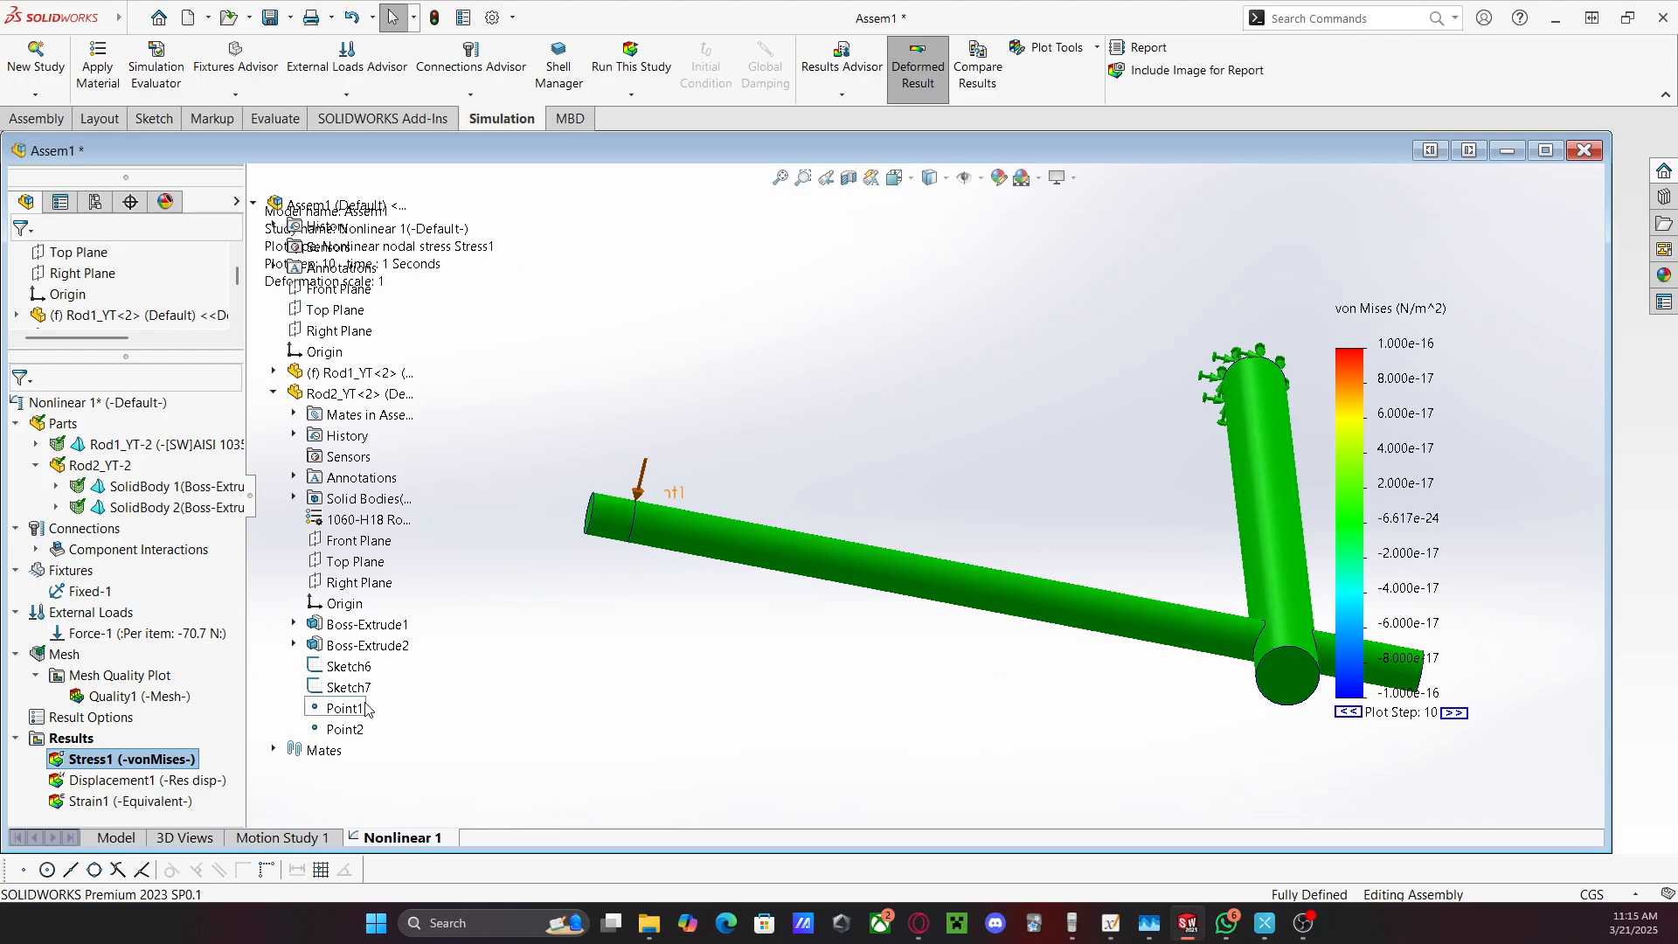
Show the resultant displacement plot and set its legend's number format to floating
left_click(127, 780)
double_click(128, 781)
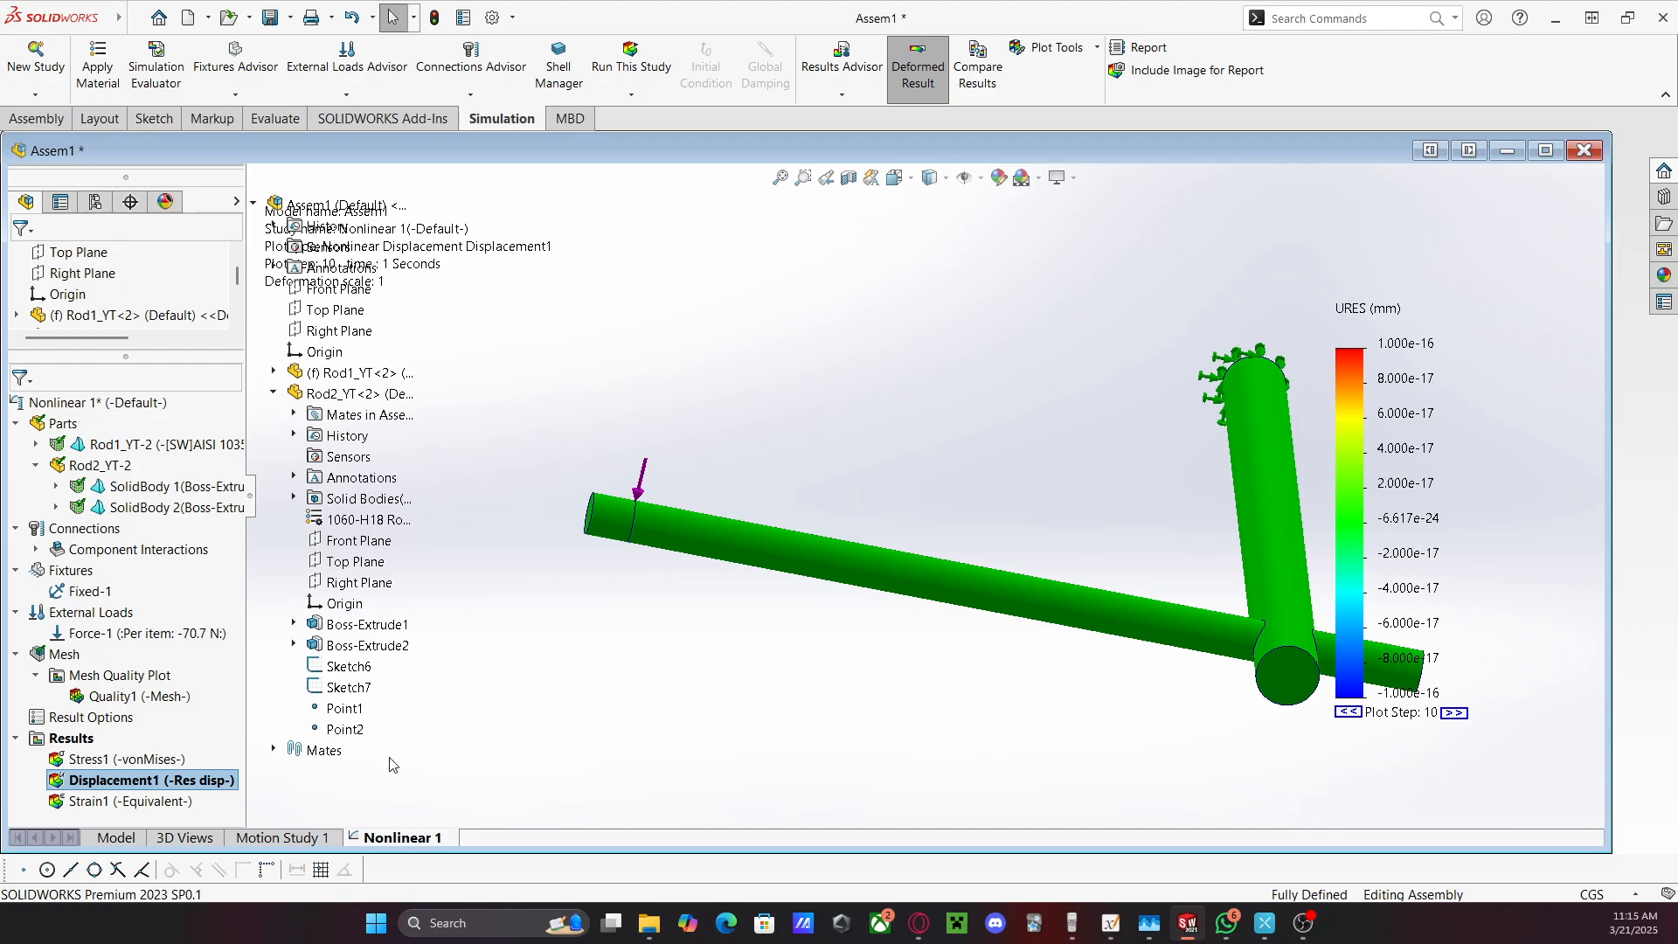
right_click(153, 782)
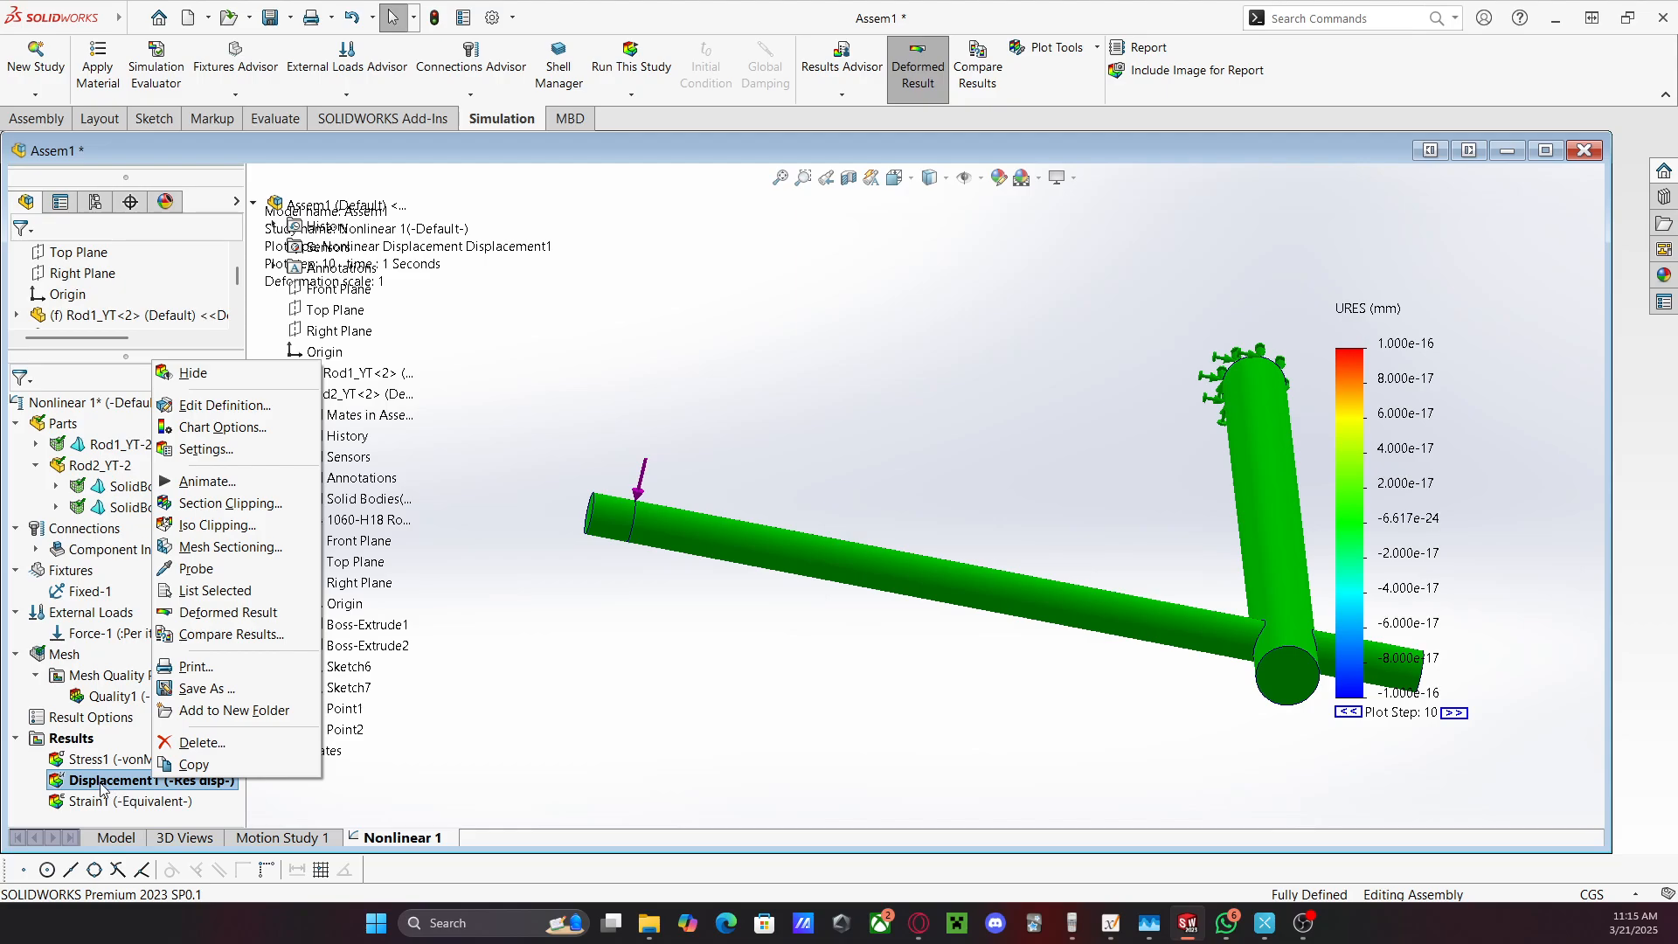
left_click(225, 405)
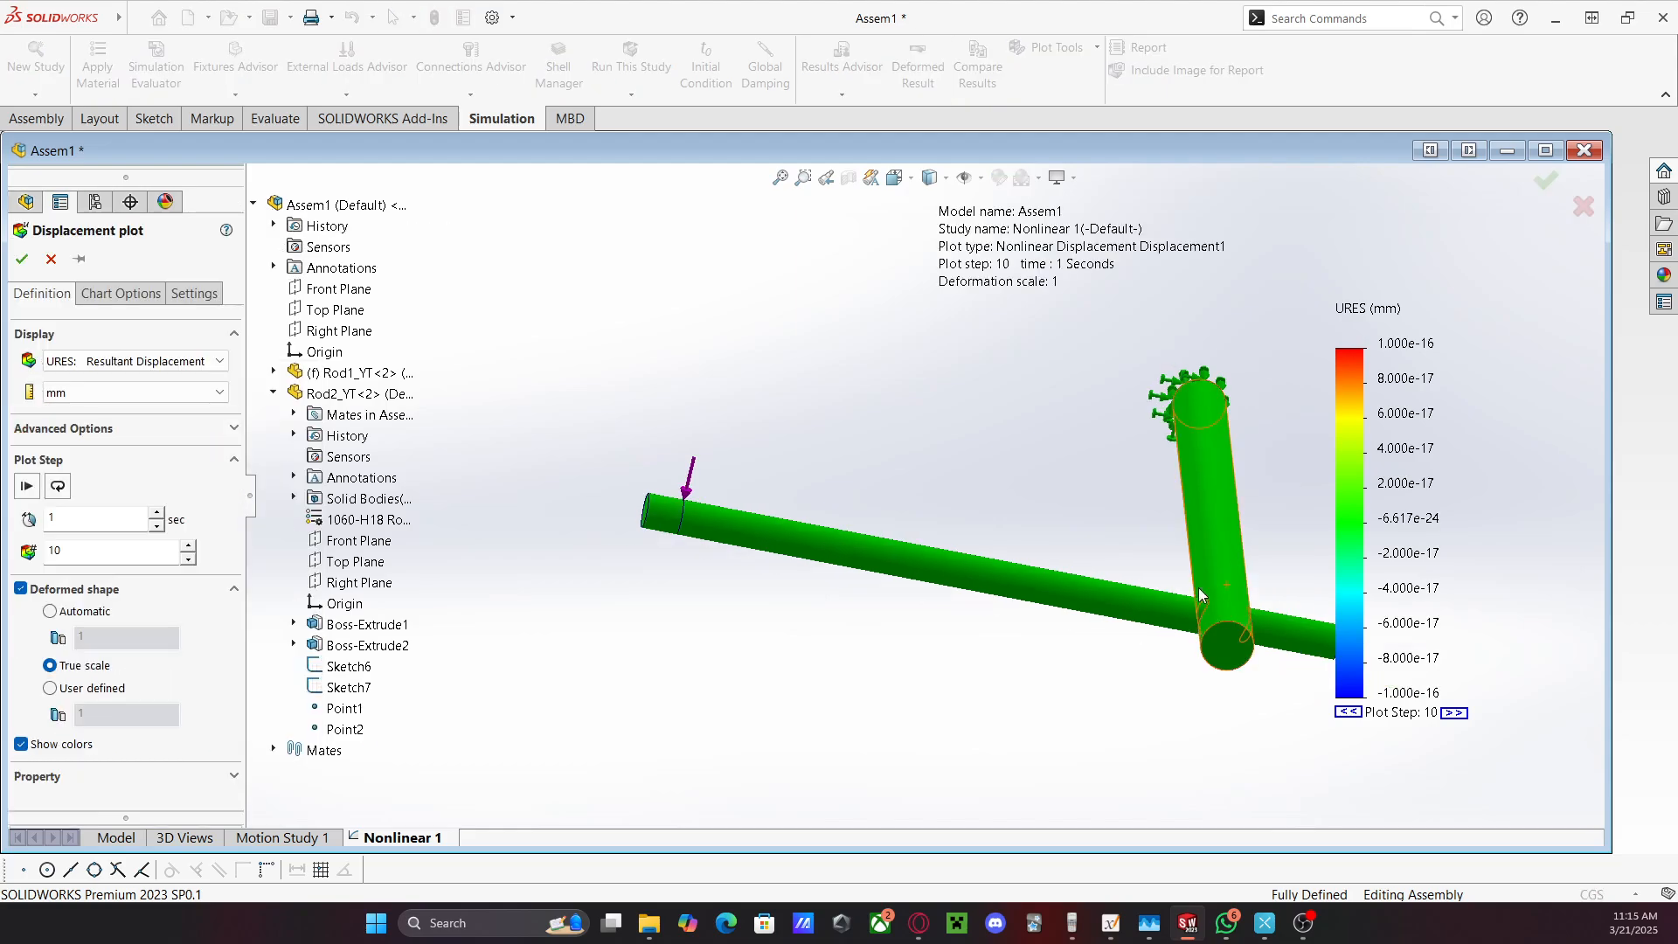
scroll(1068, 568, "down", 1)
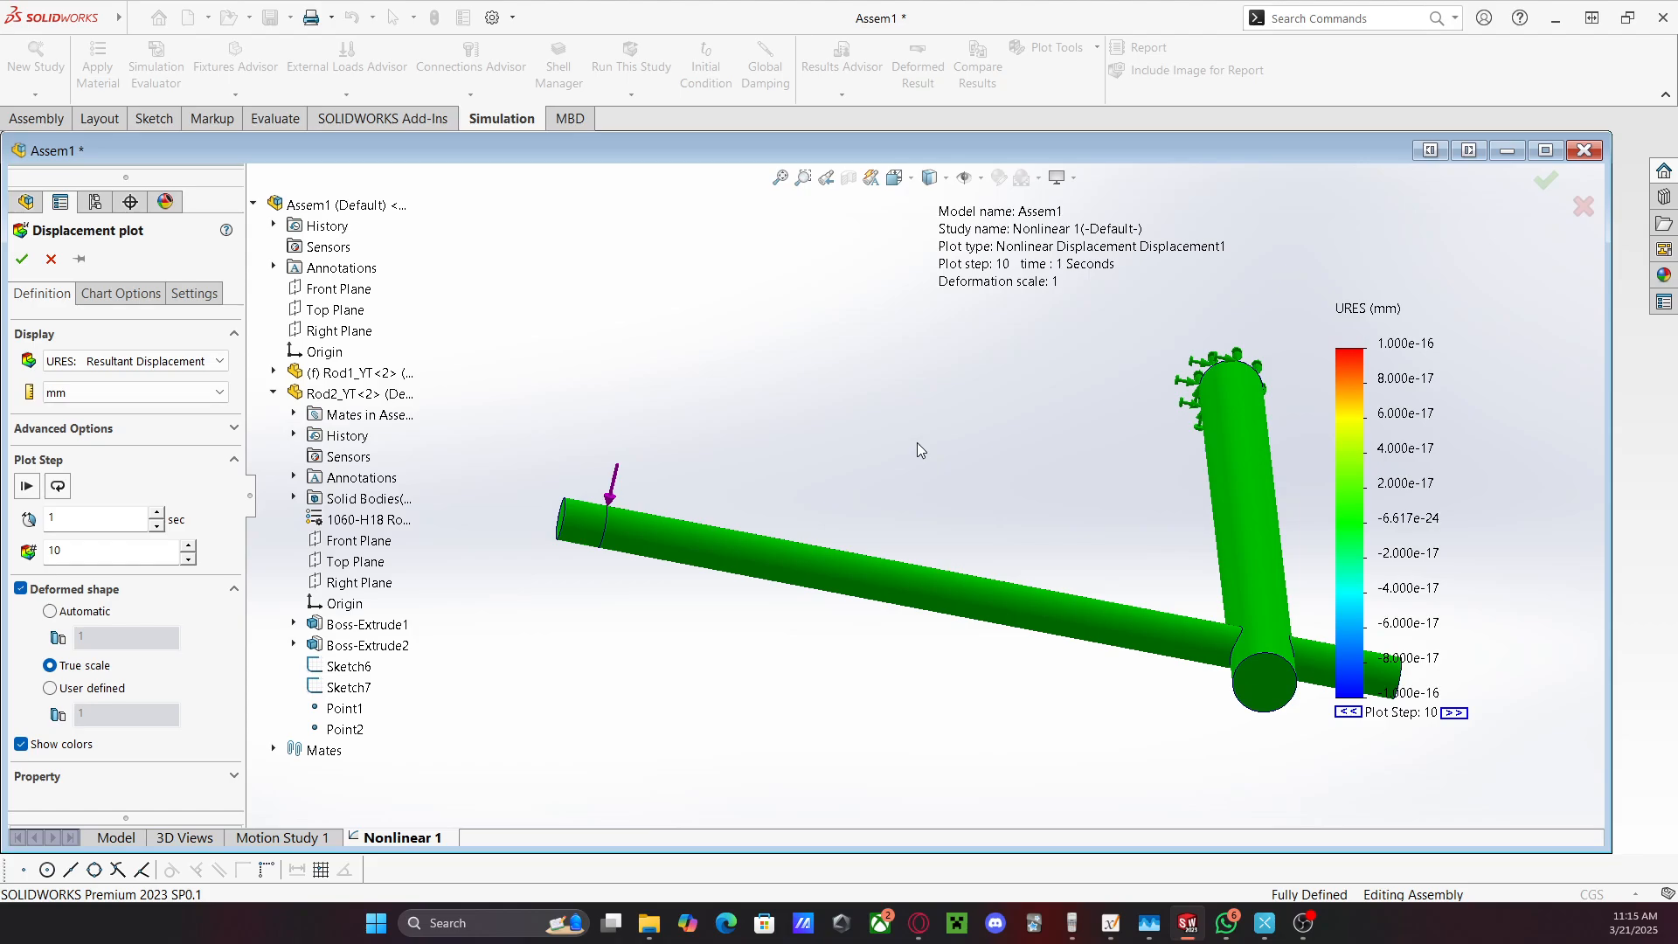
middle_click_drag(938, 447, 955, 487)
scroll(949, 479, "down", 2)
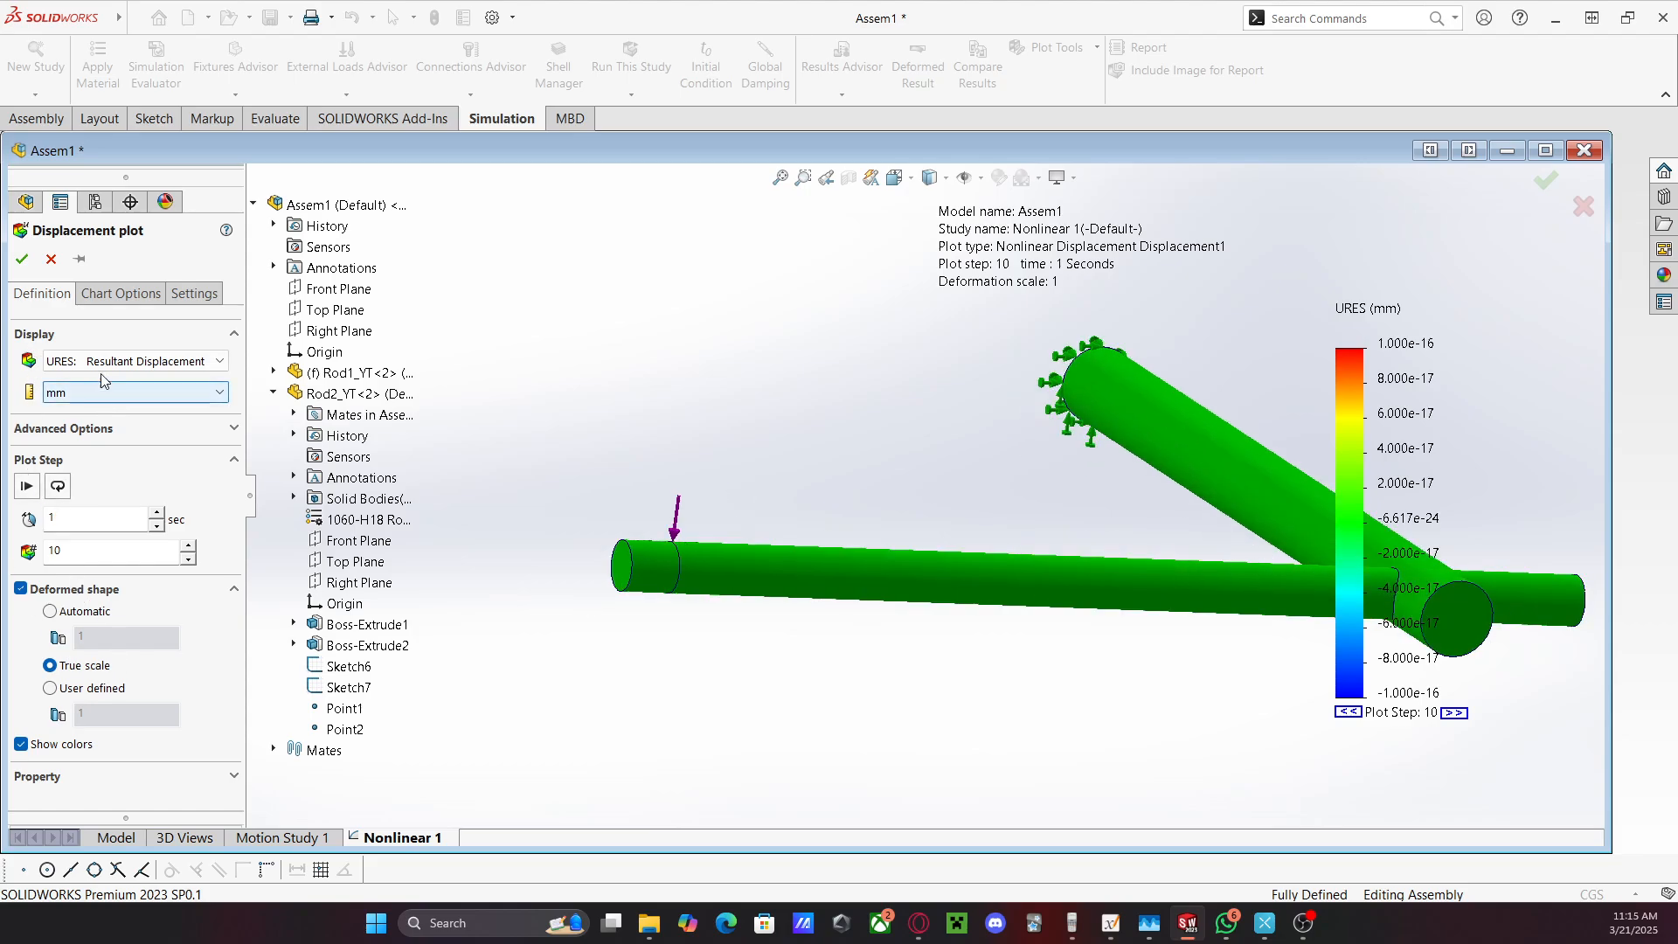
left_click(121, 293)
scroll(103, 586, "down", 3)
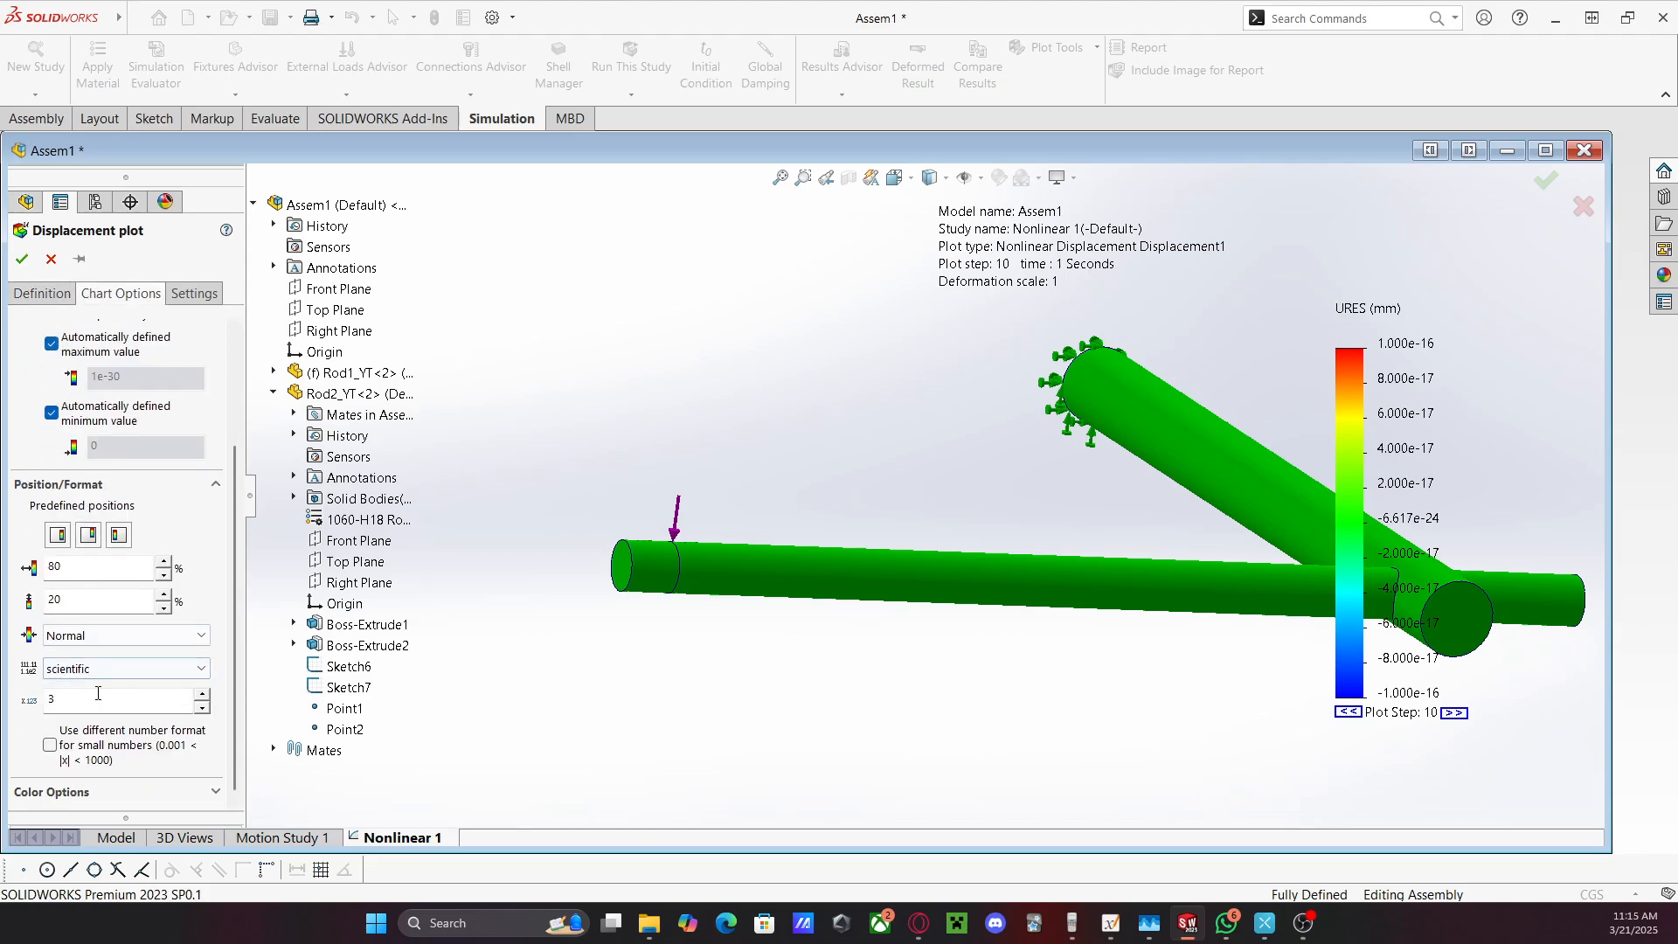
left_click(131, 669)
left_click(138, 704)
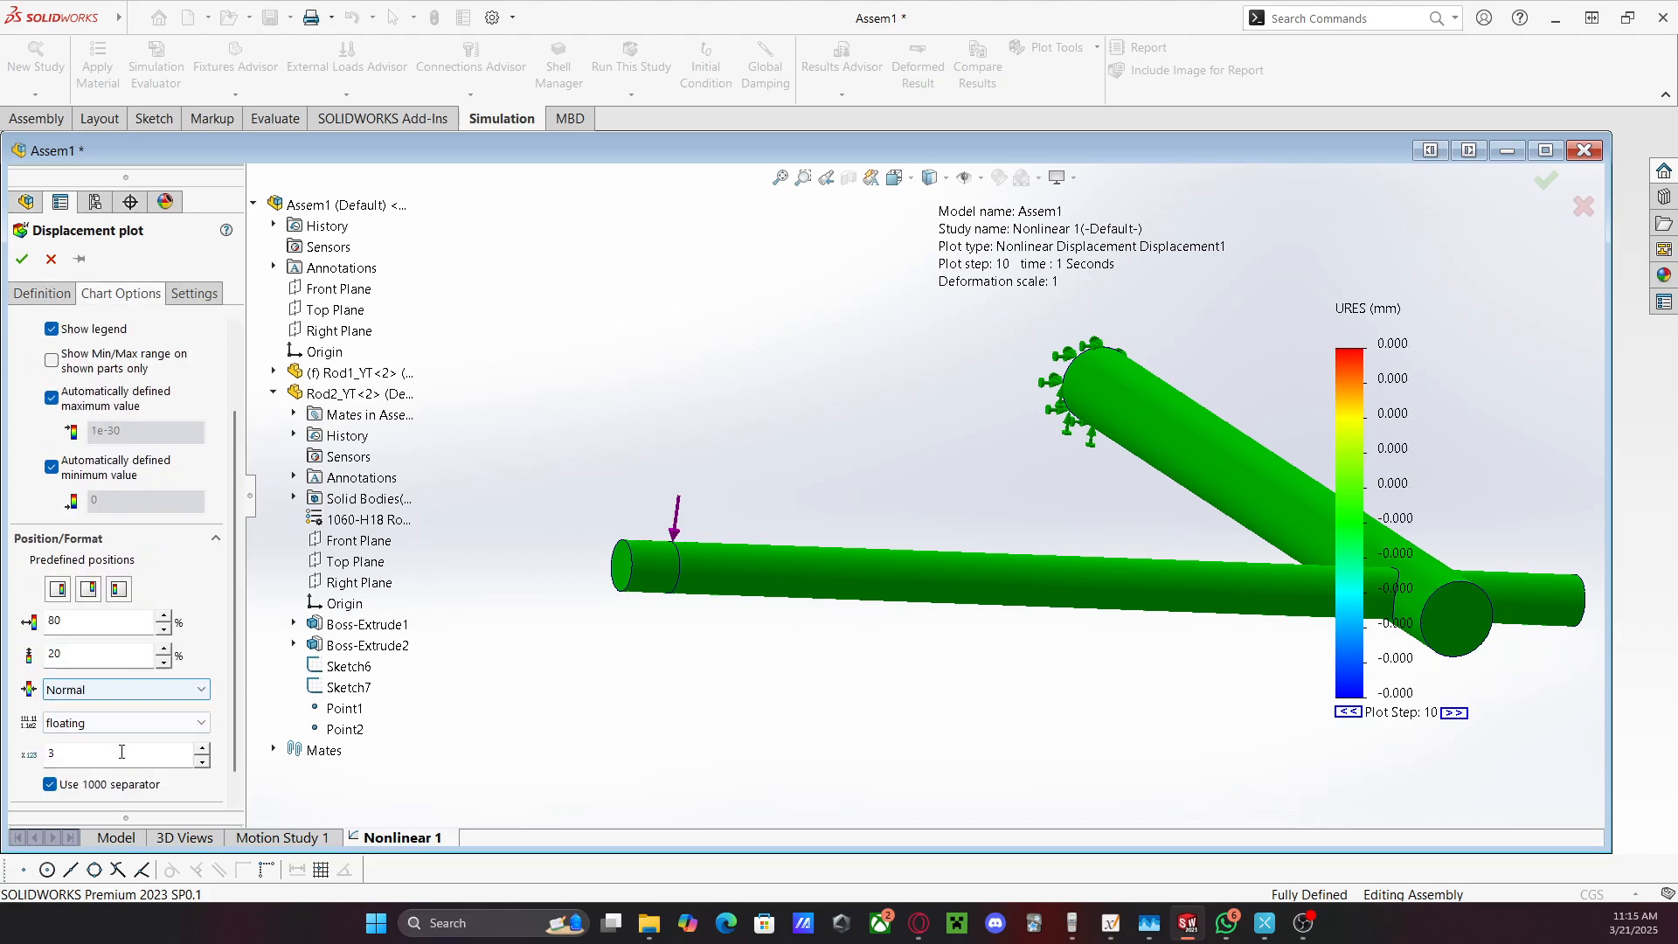
left_click(21, 259)
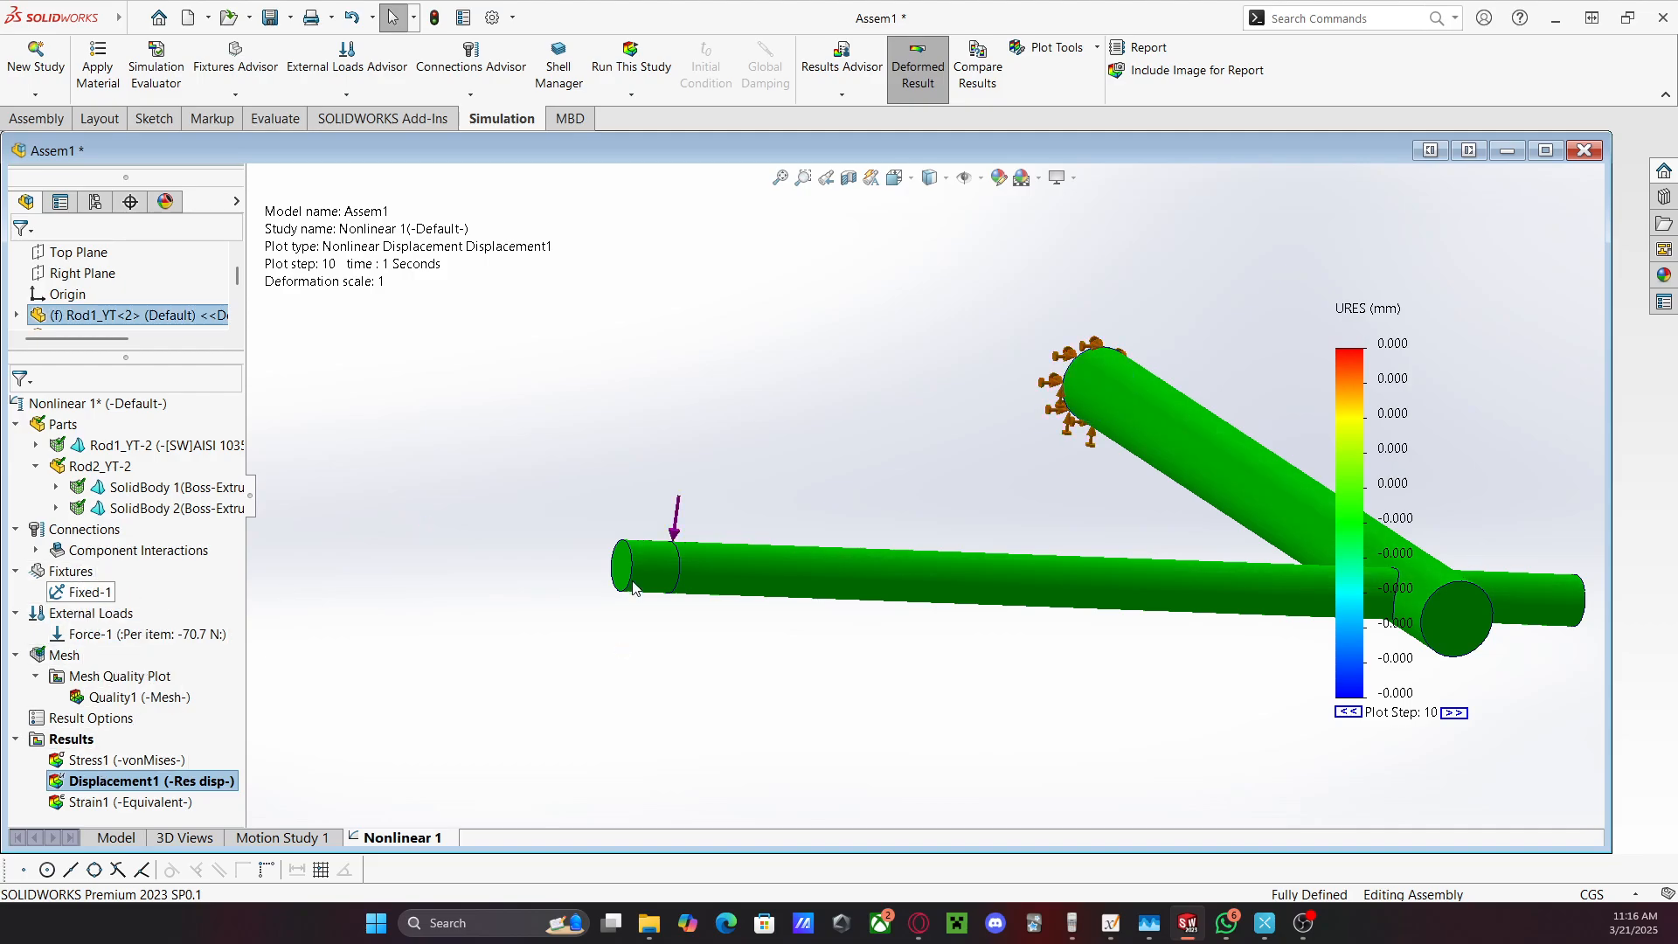
Open the definition of the force applied at Point1 for editing
scroll(633, 560, "down", 3)
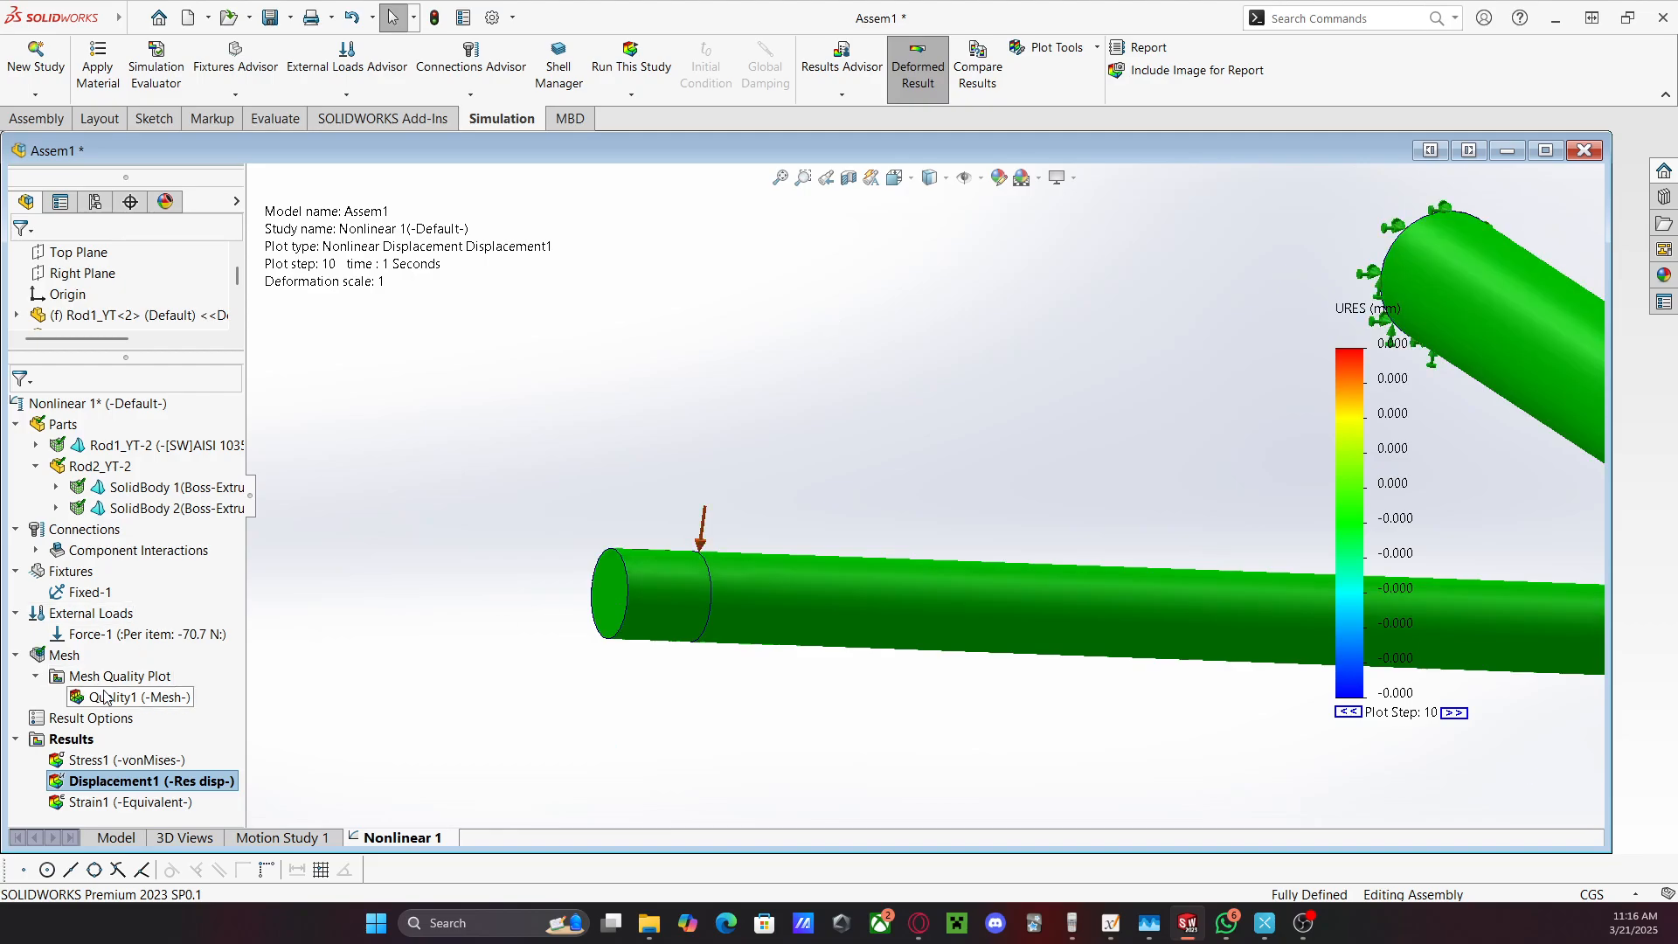
right_click(96, 633)
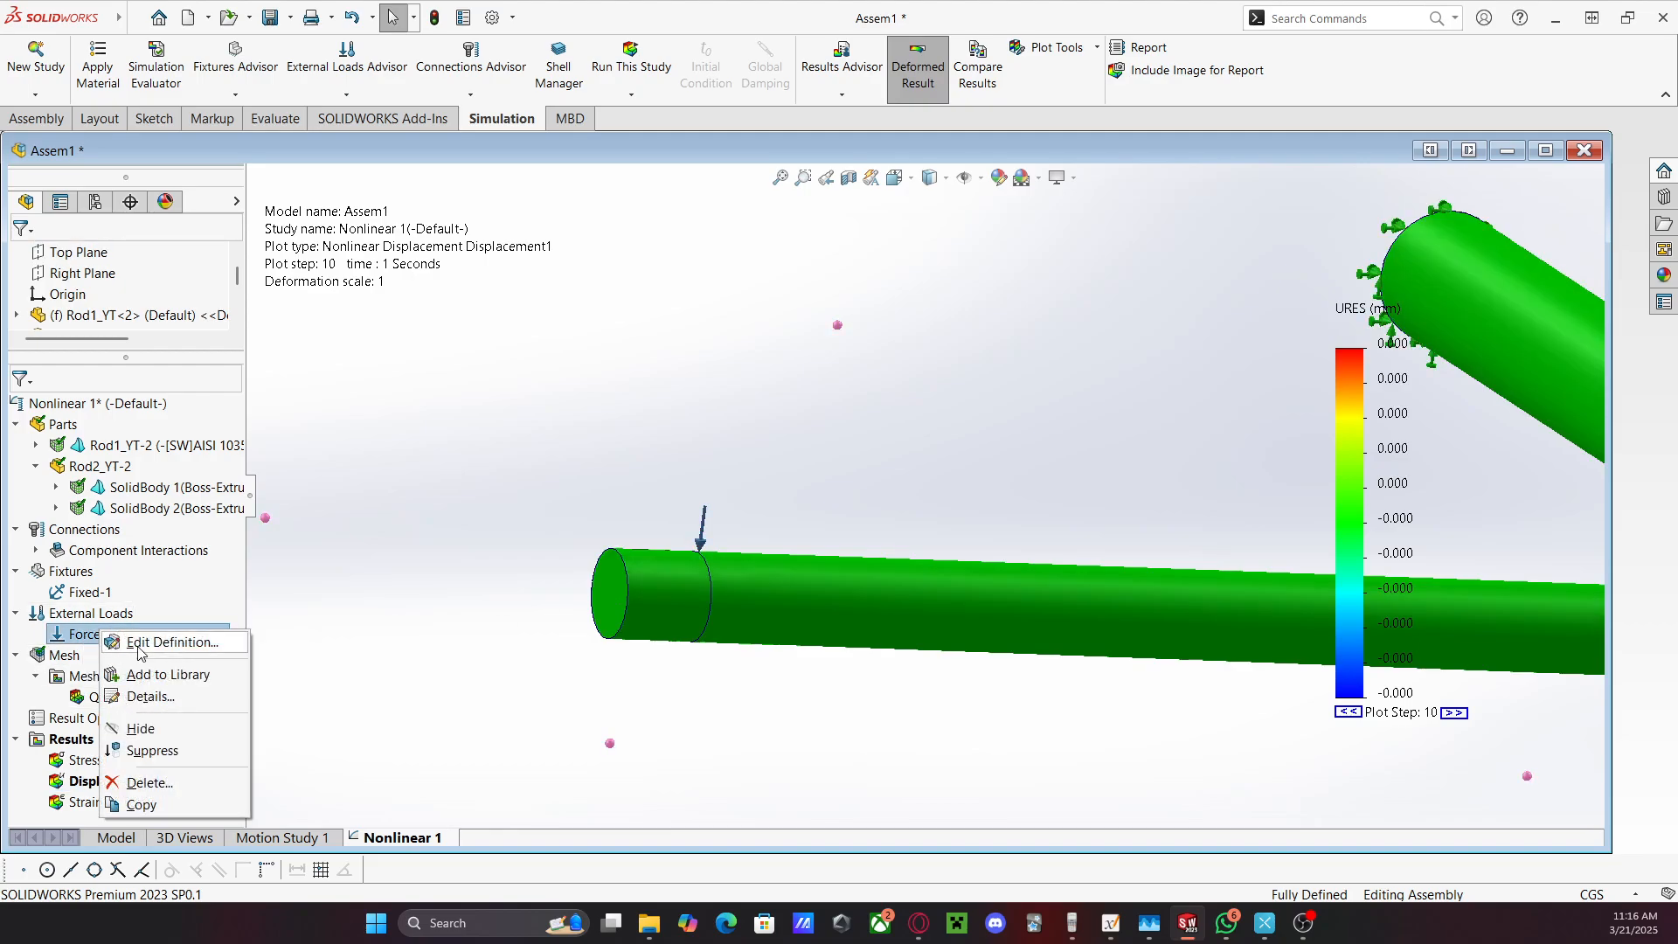
left_click(166, 643)
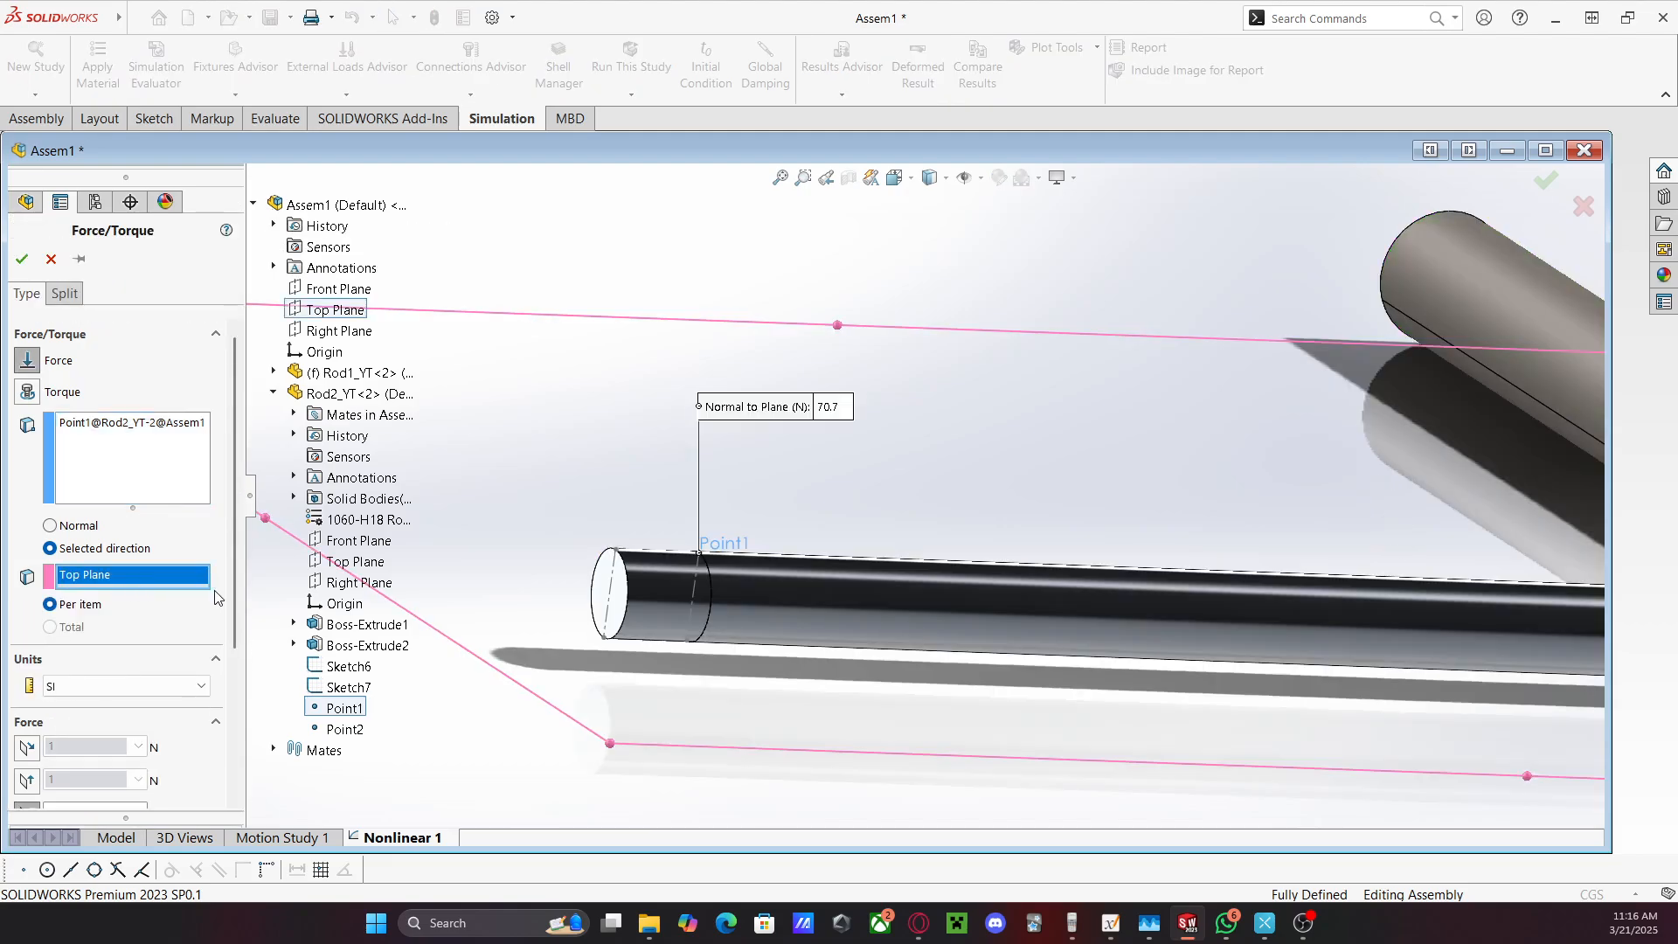
Activate both force components along the Top Plane and set each to 0 N
scroll(223, 601, "down", 5)
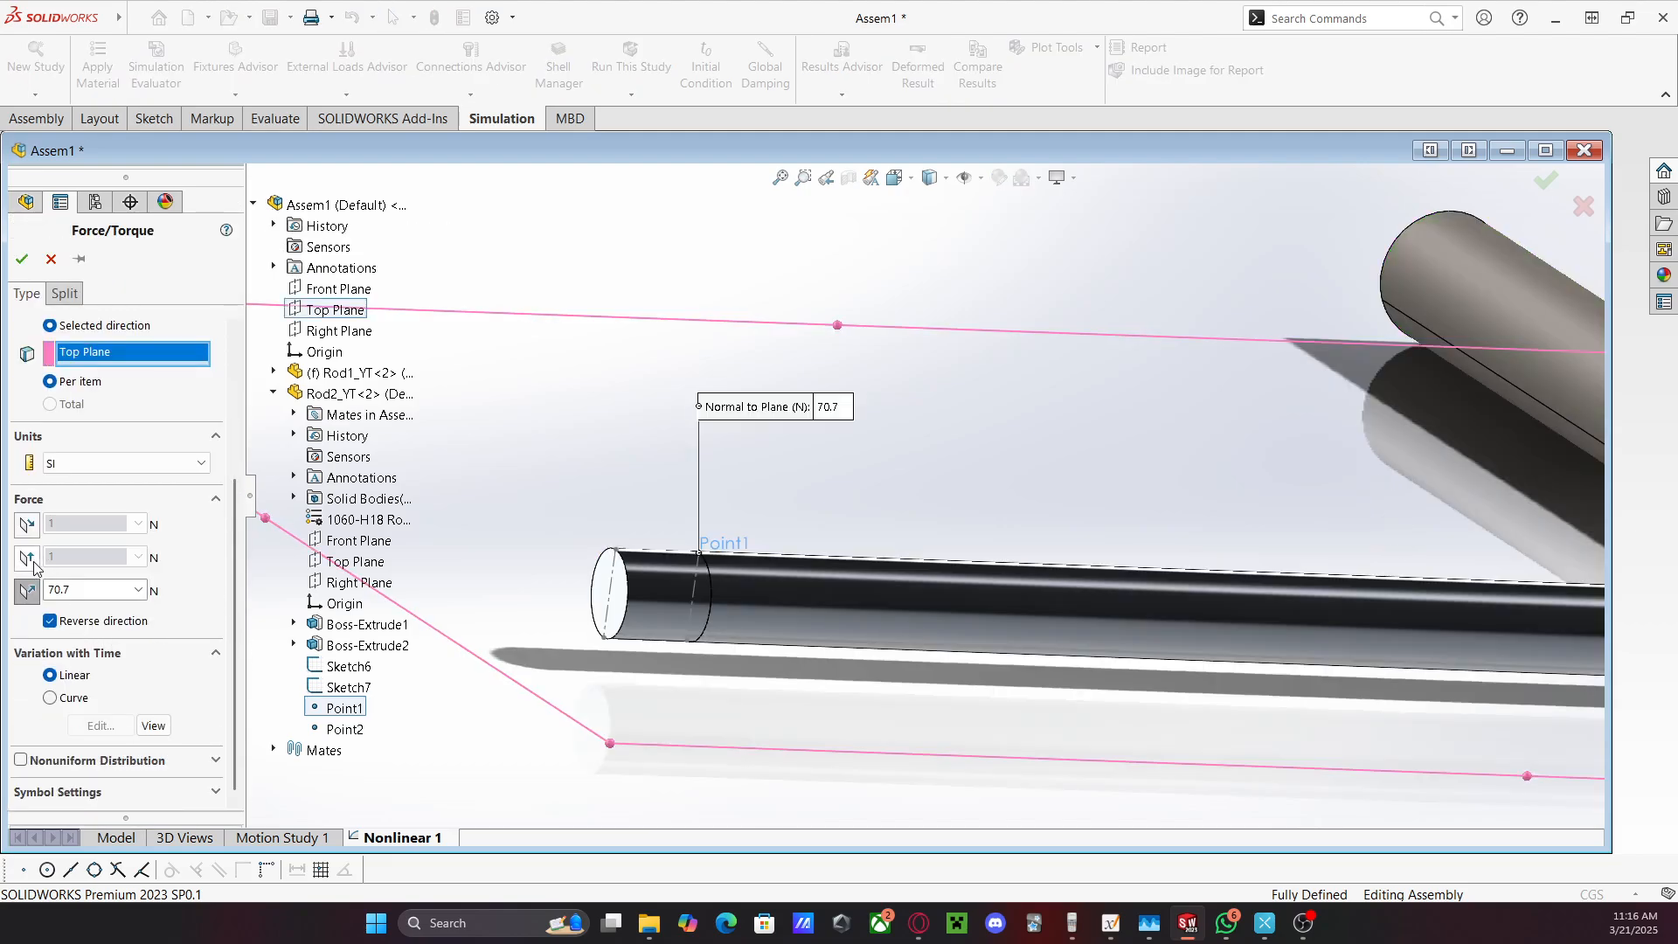
left_click(27, 557)
double_click(88, 557)
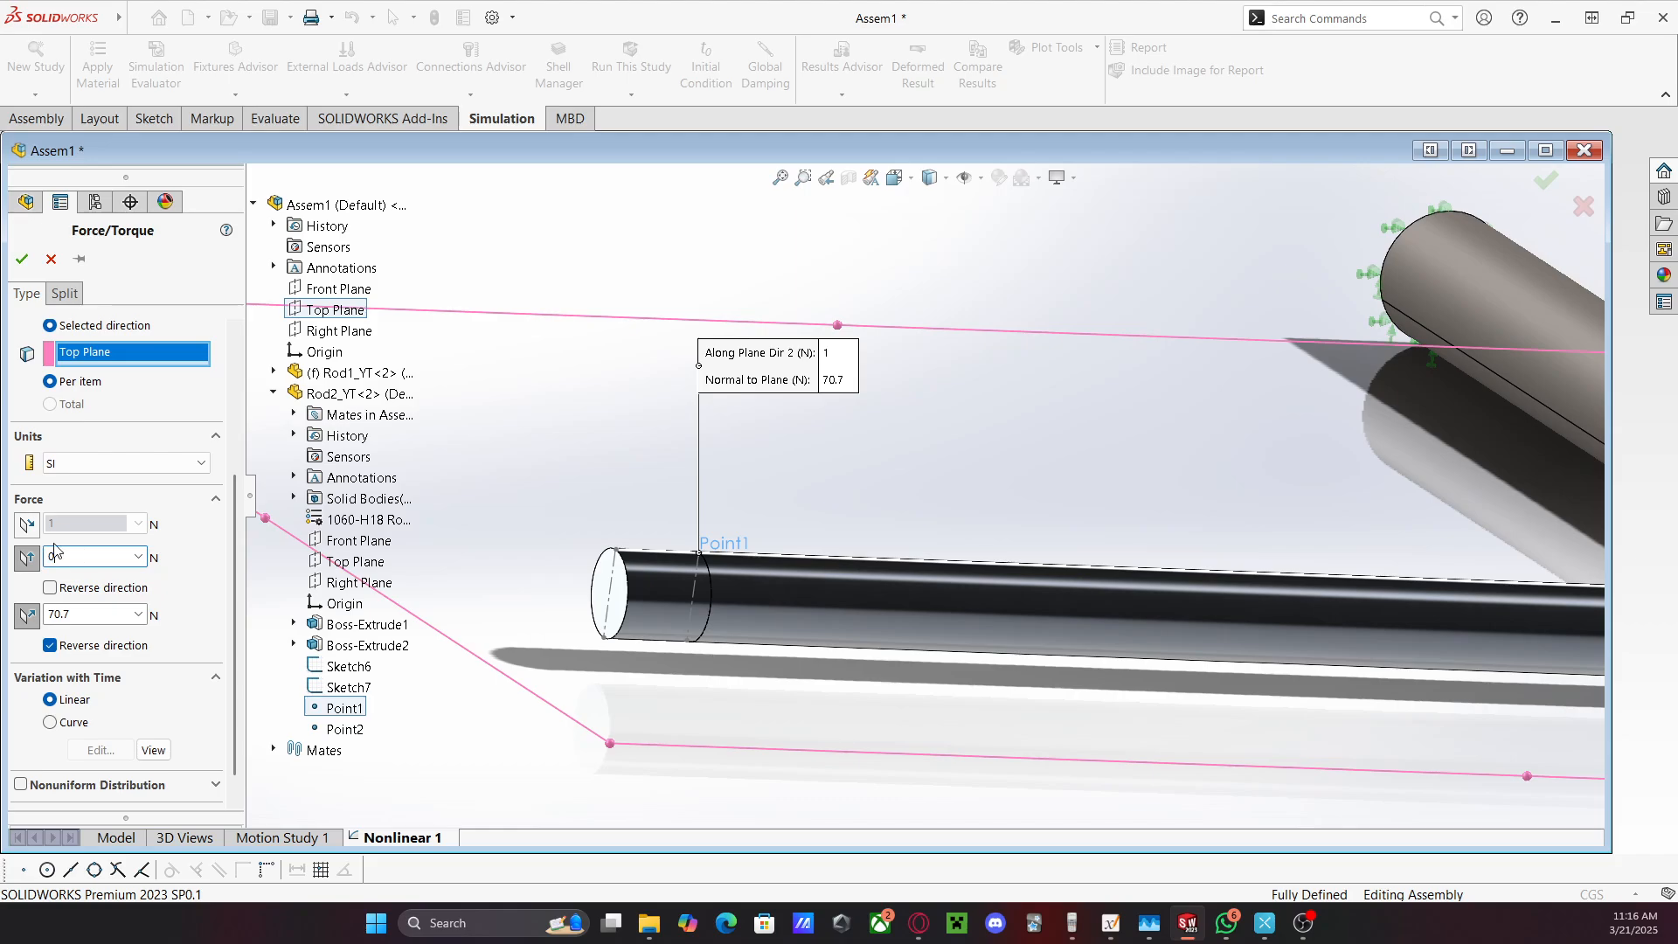
type("0")
left_click(27, 525)
double_click(69, 521)
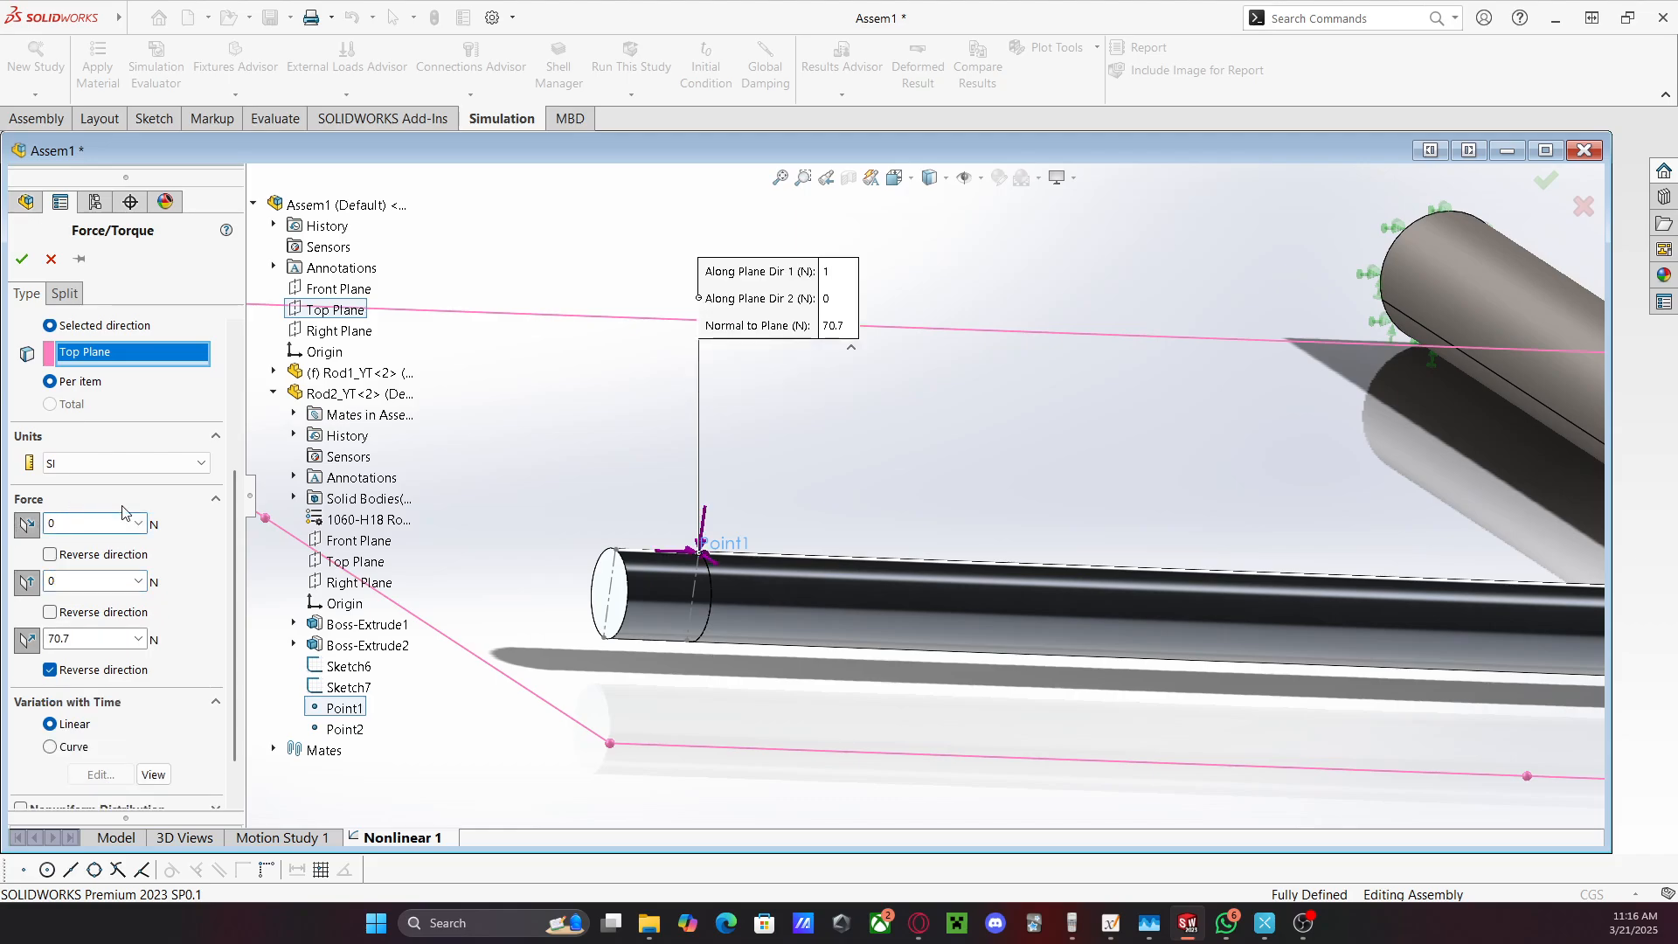
left_click(171, 502)
scroll(124, 632, "up", 2)
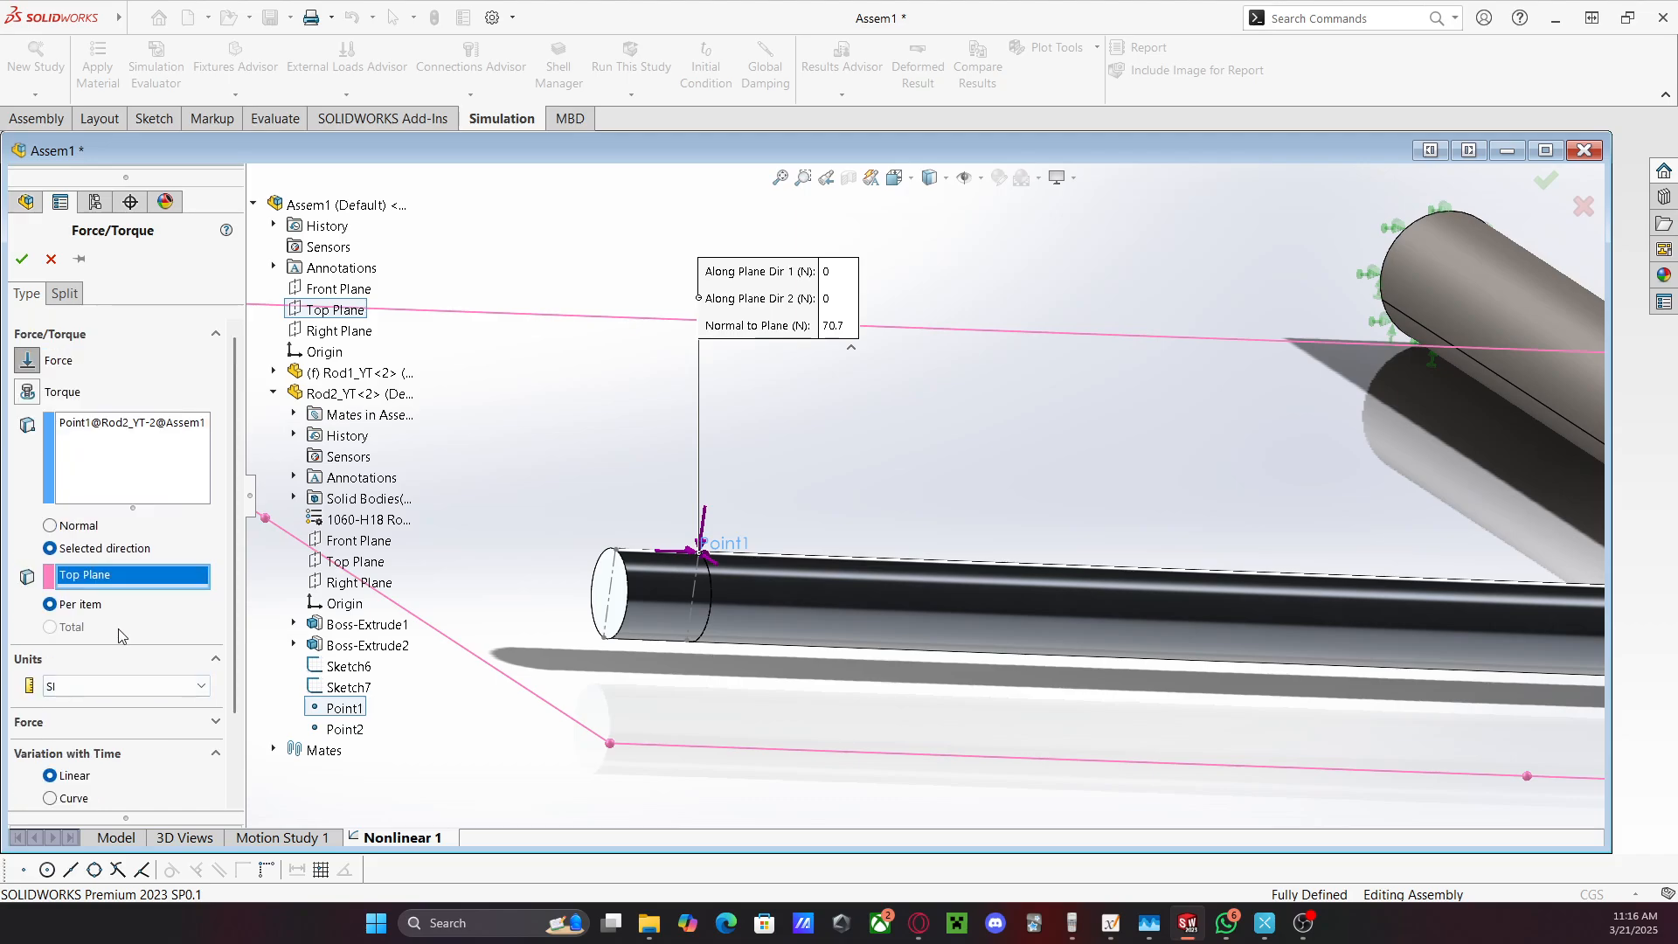
Deactivate both force components along the Top Plane, leaving only the normal component active
scroll(120, 636, "down", 2)
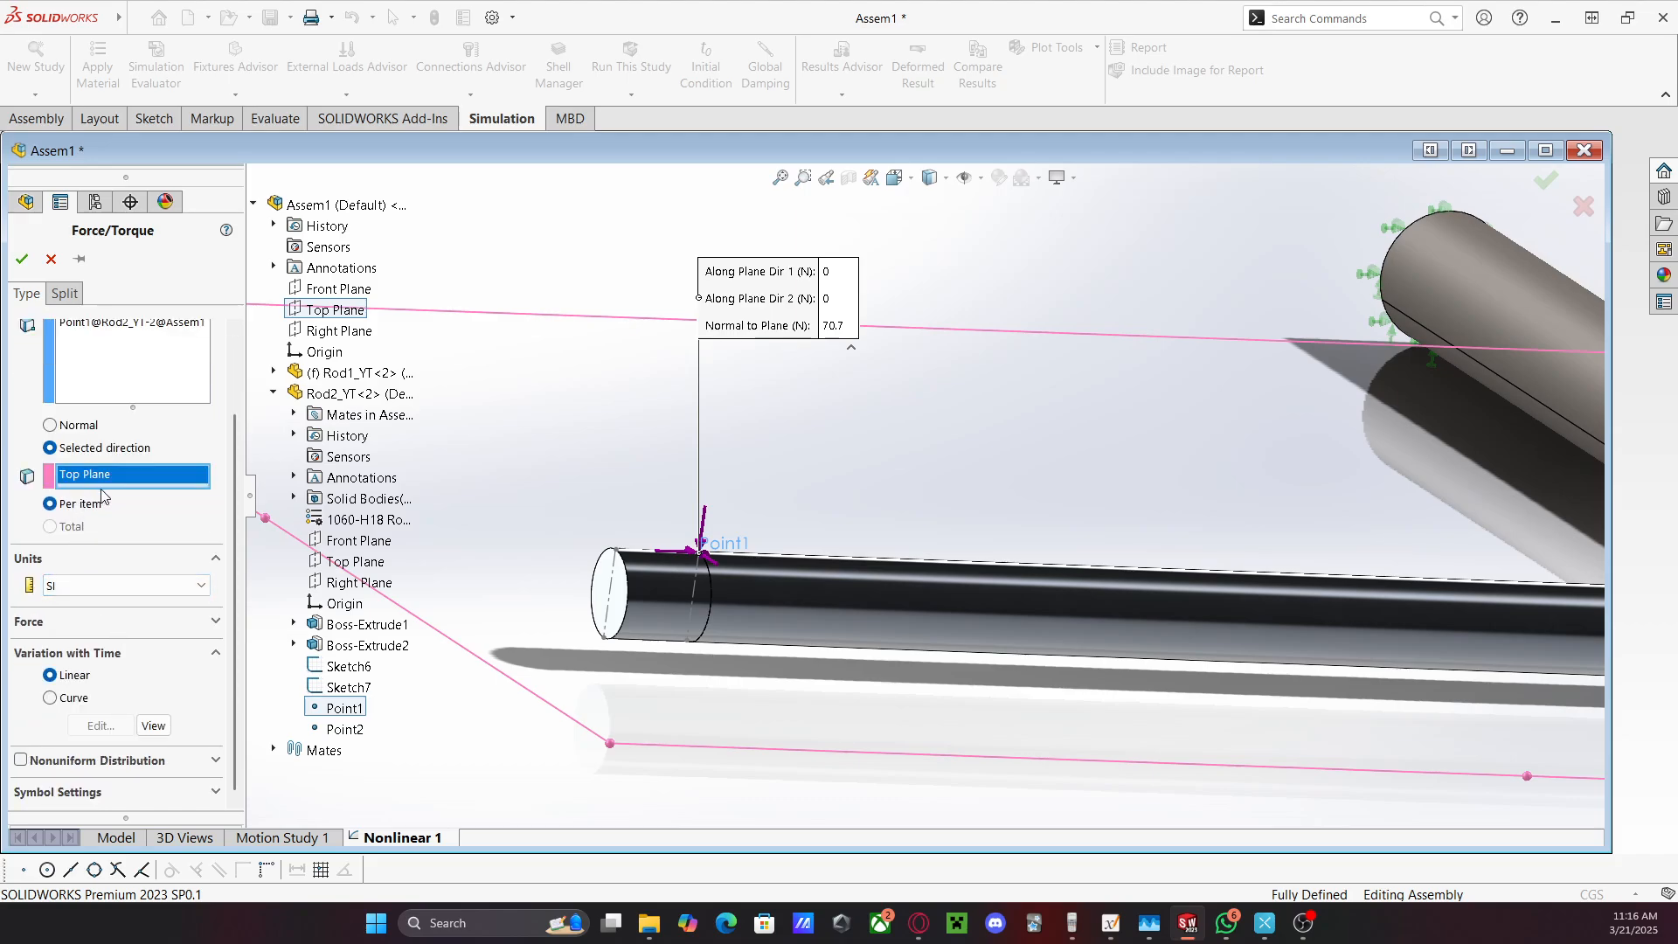
scroll(226, 510, "up", 2)
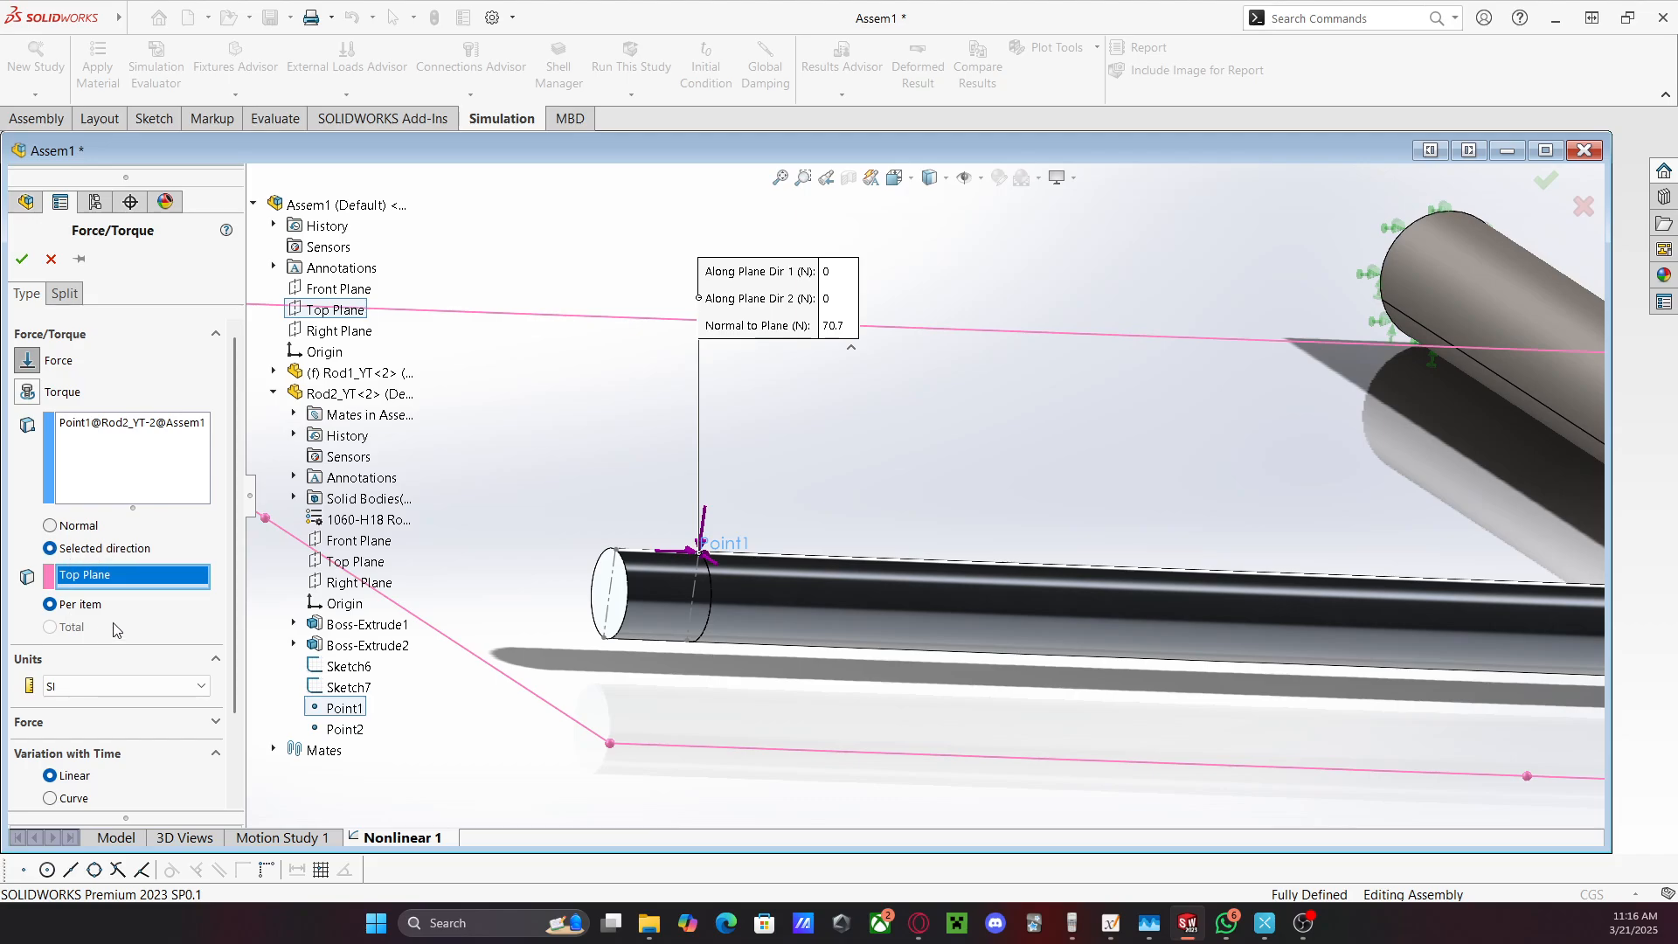
scroll(144, 634, "down", 2)
left_click(216, 621)
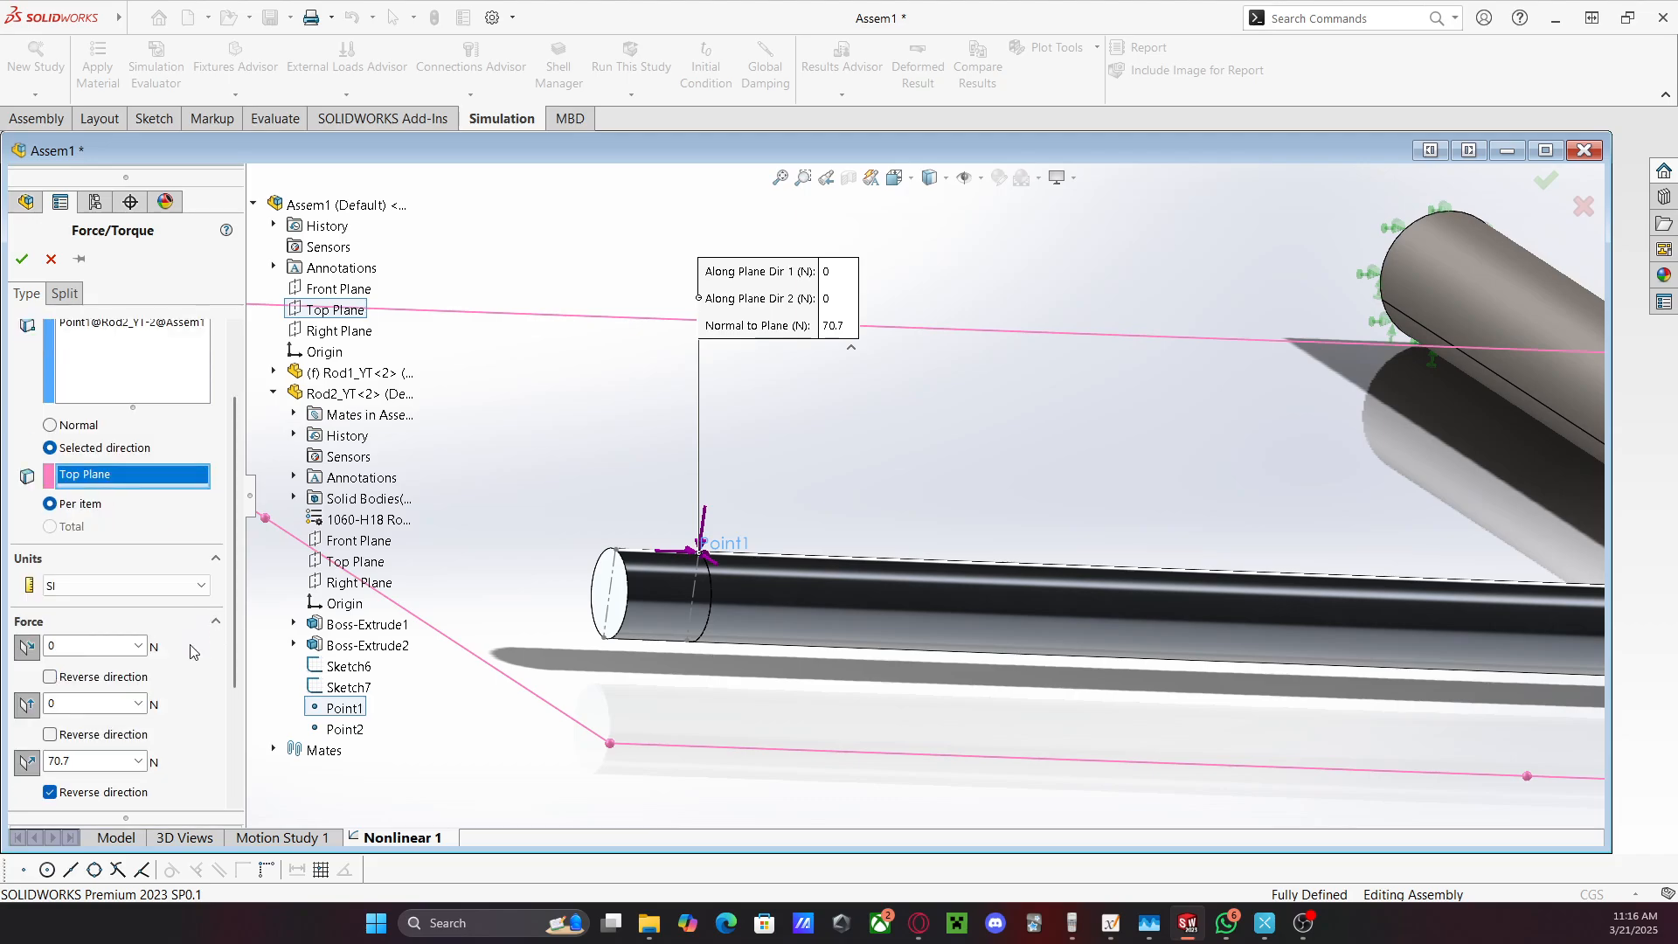
left_click(27, 647)
left_click(27, 680)
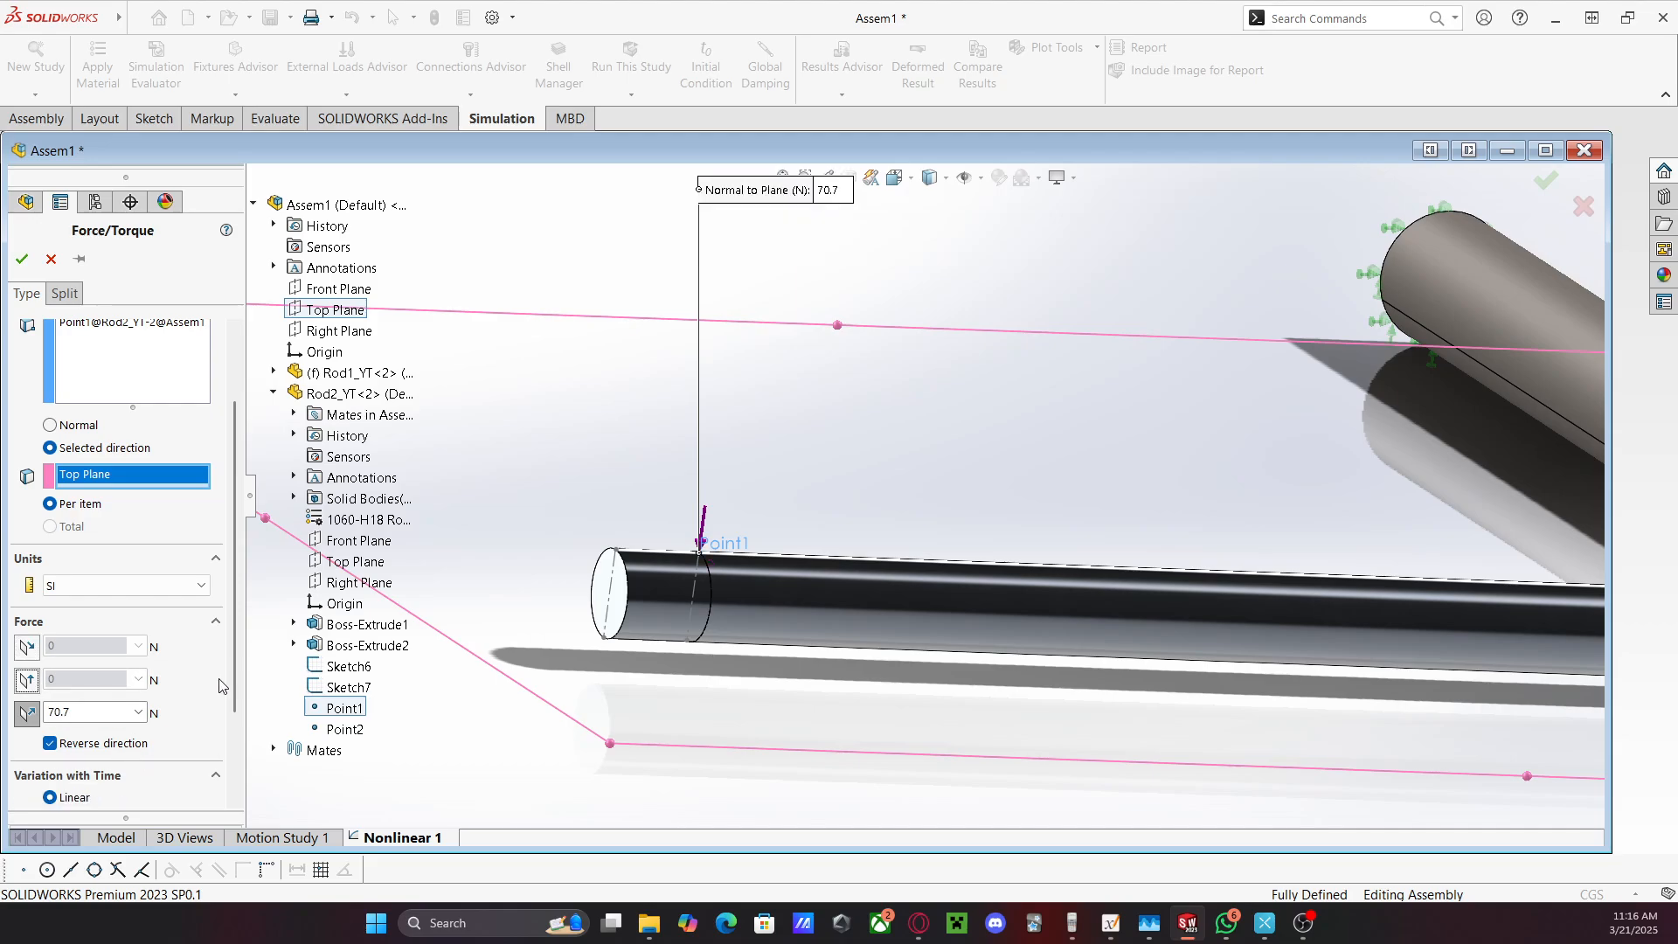
Turn off the reversed direction of the 70.7 N normal force and rerun the nonlinear study
scroll(226, 699, "down", 2)
scroll(220, 724, "up", 1)
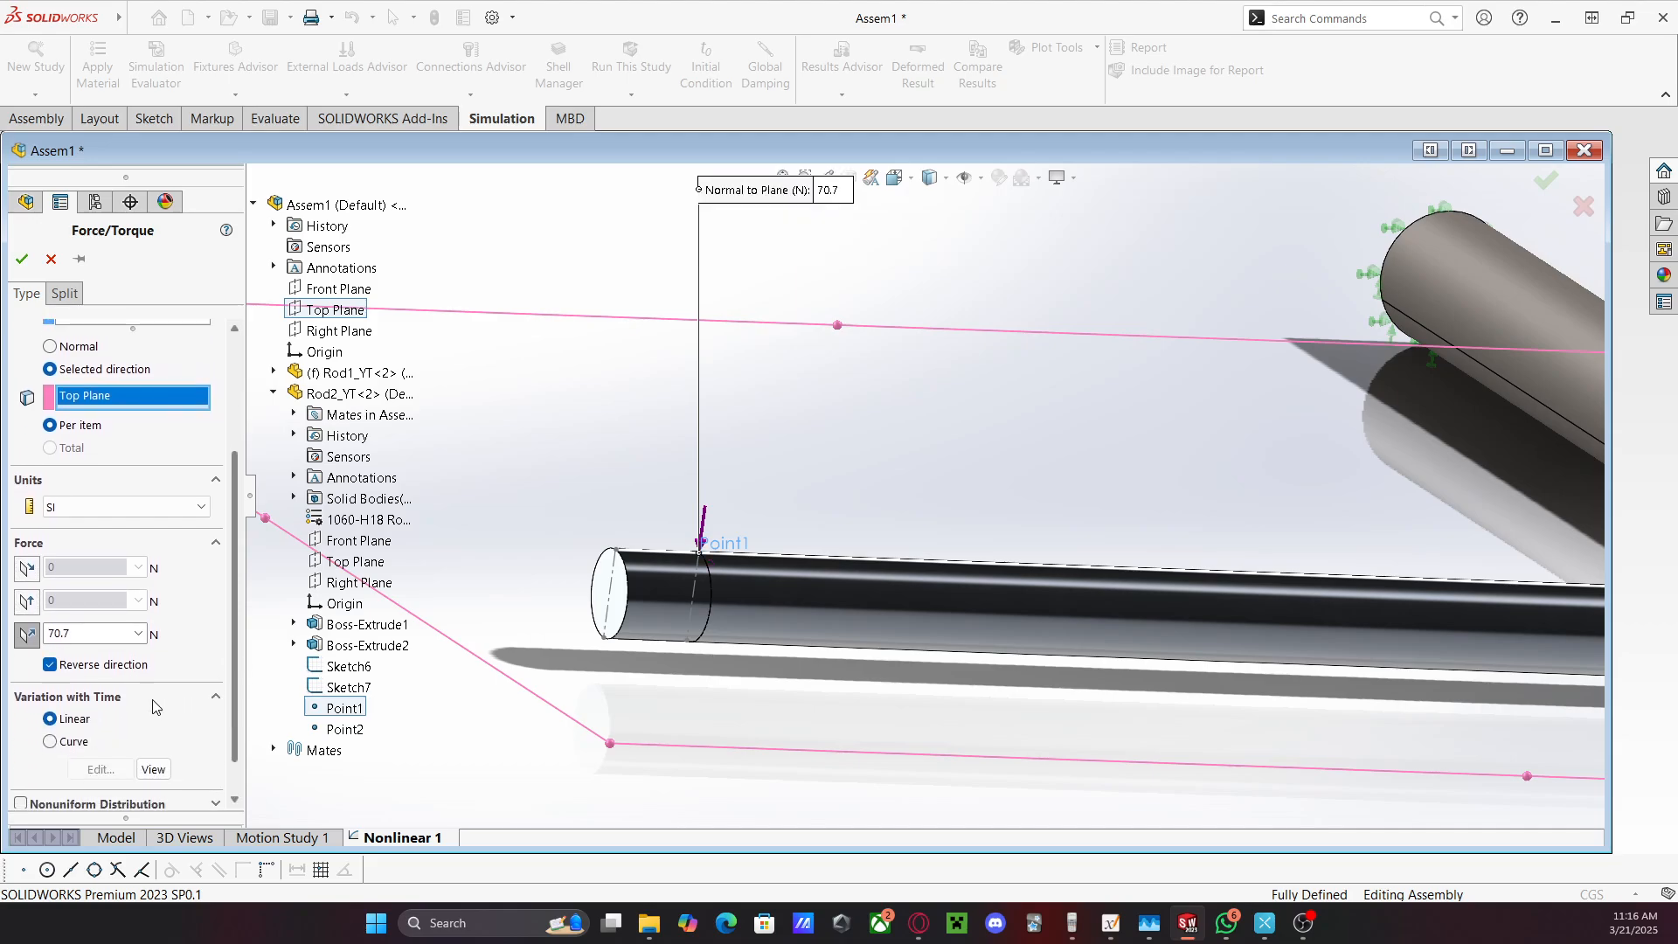
left_click(50, 666)
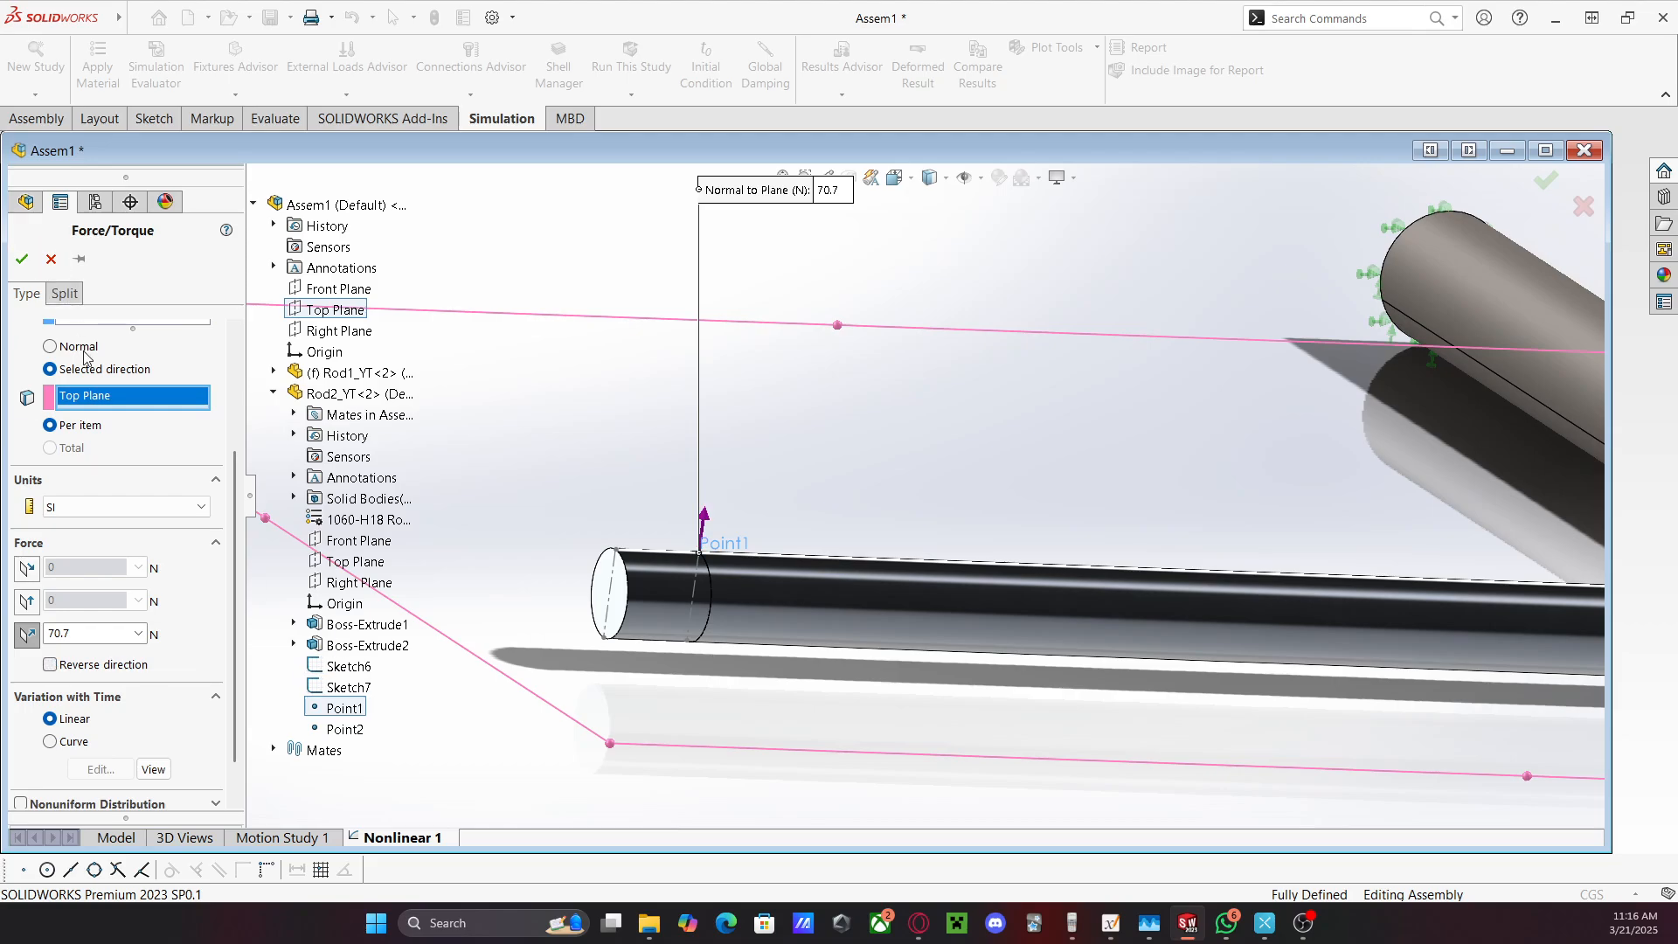
scroll(87, 367, "up", 3)
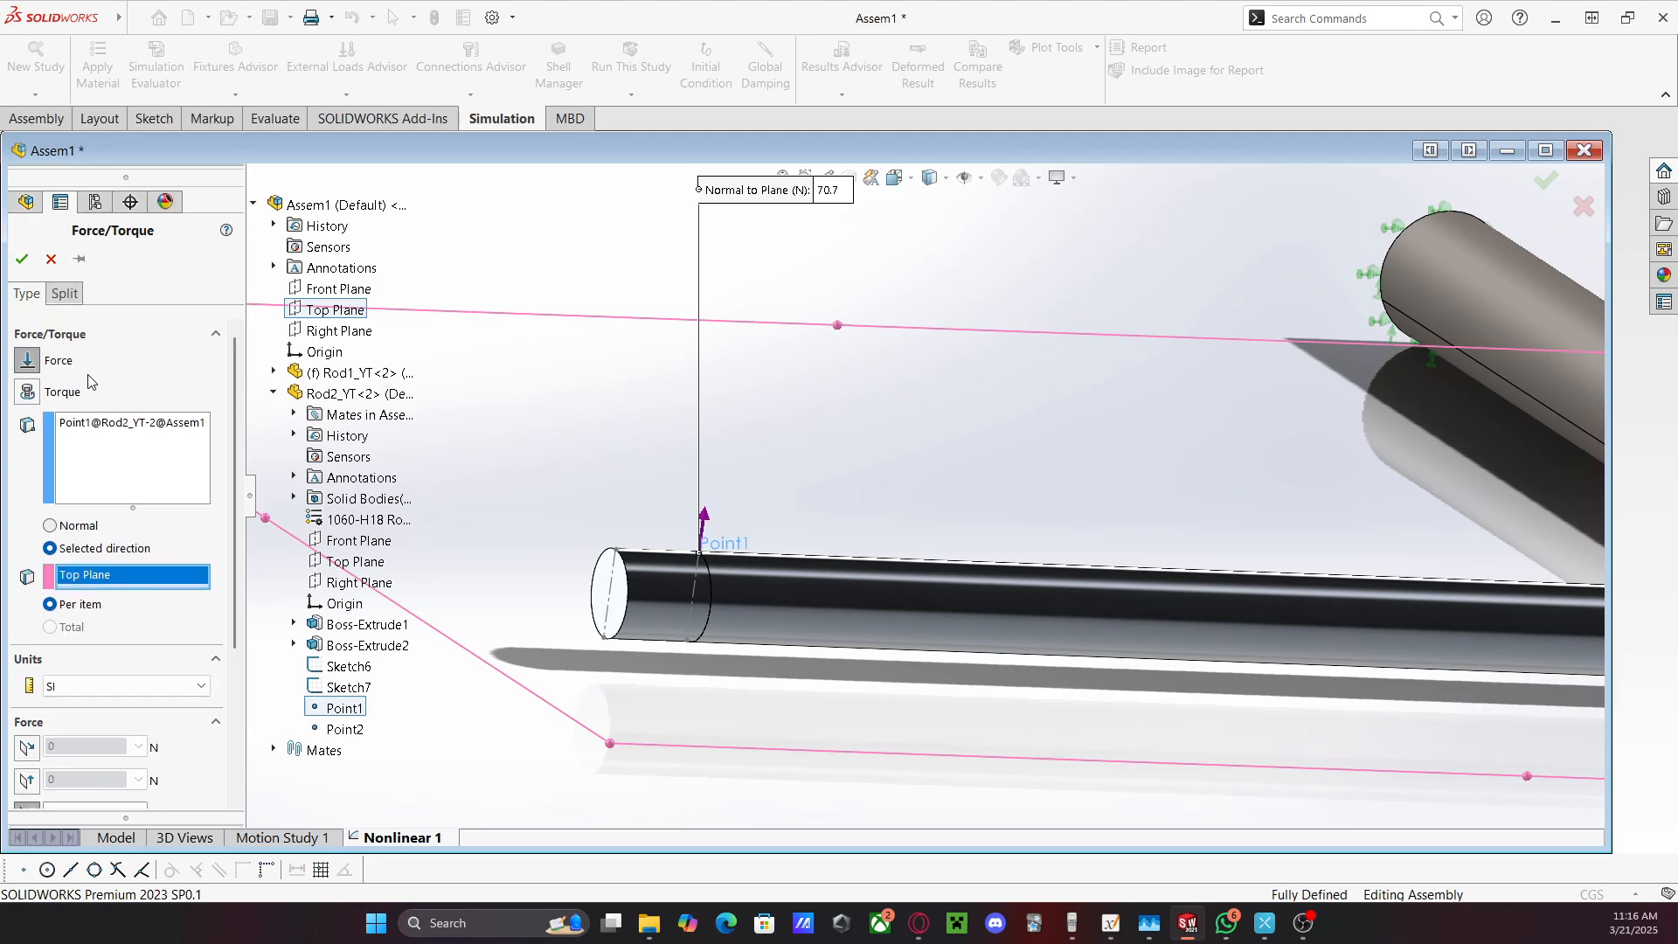
left_click(21, 262)
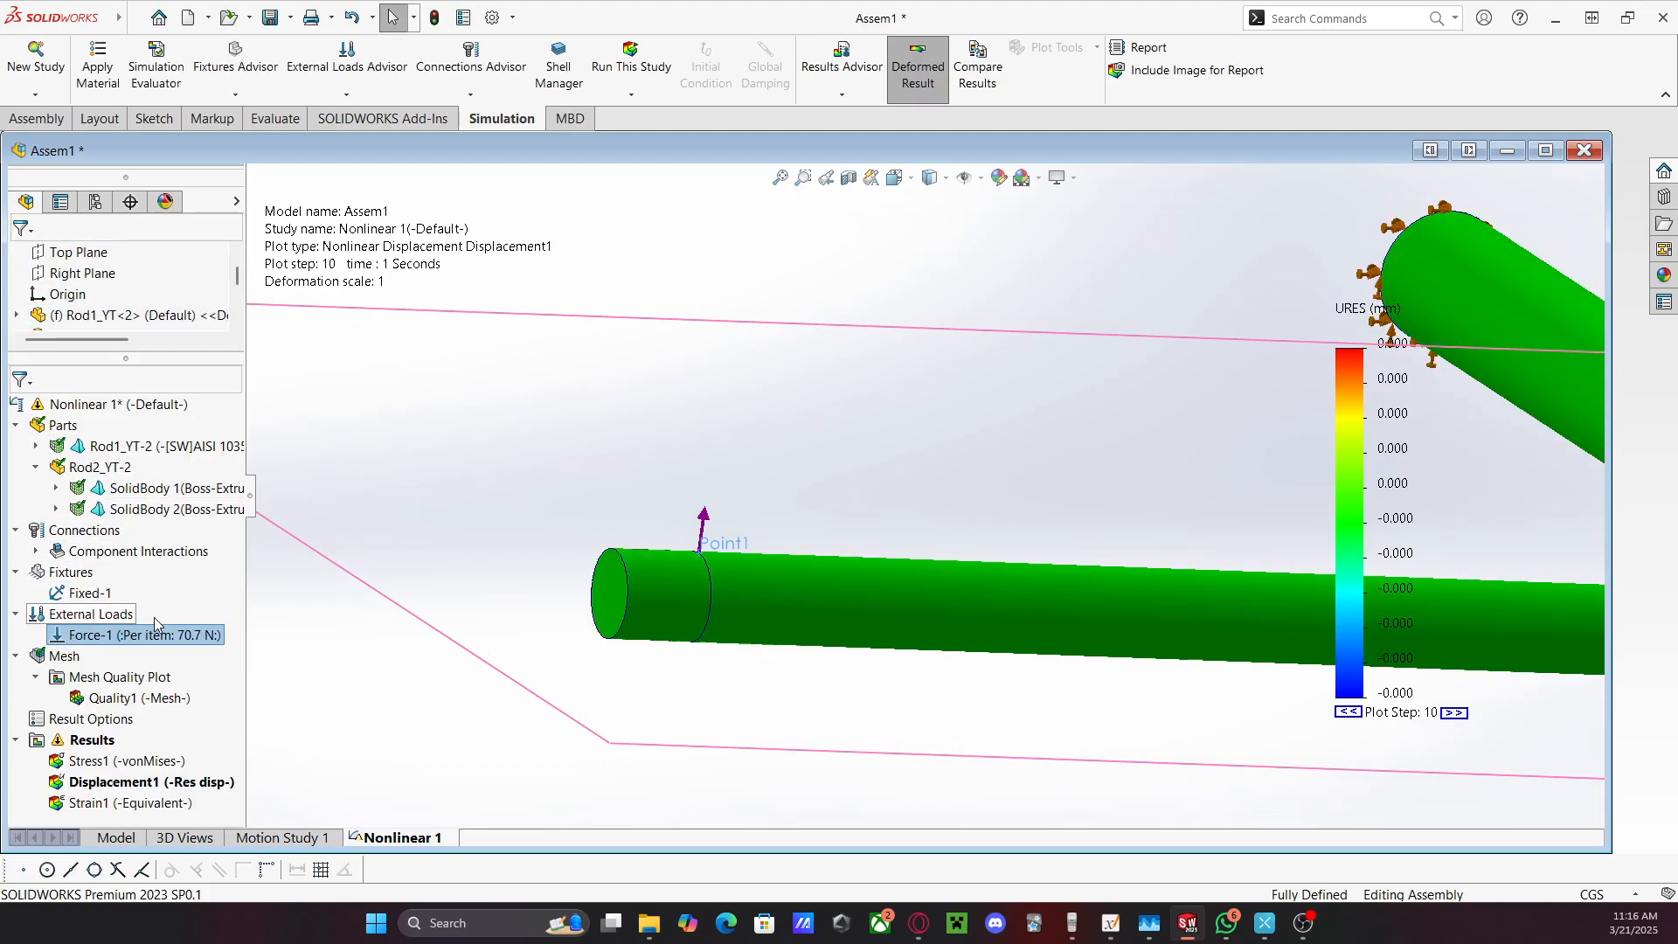
left_click(631, 61)
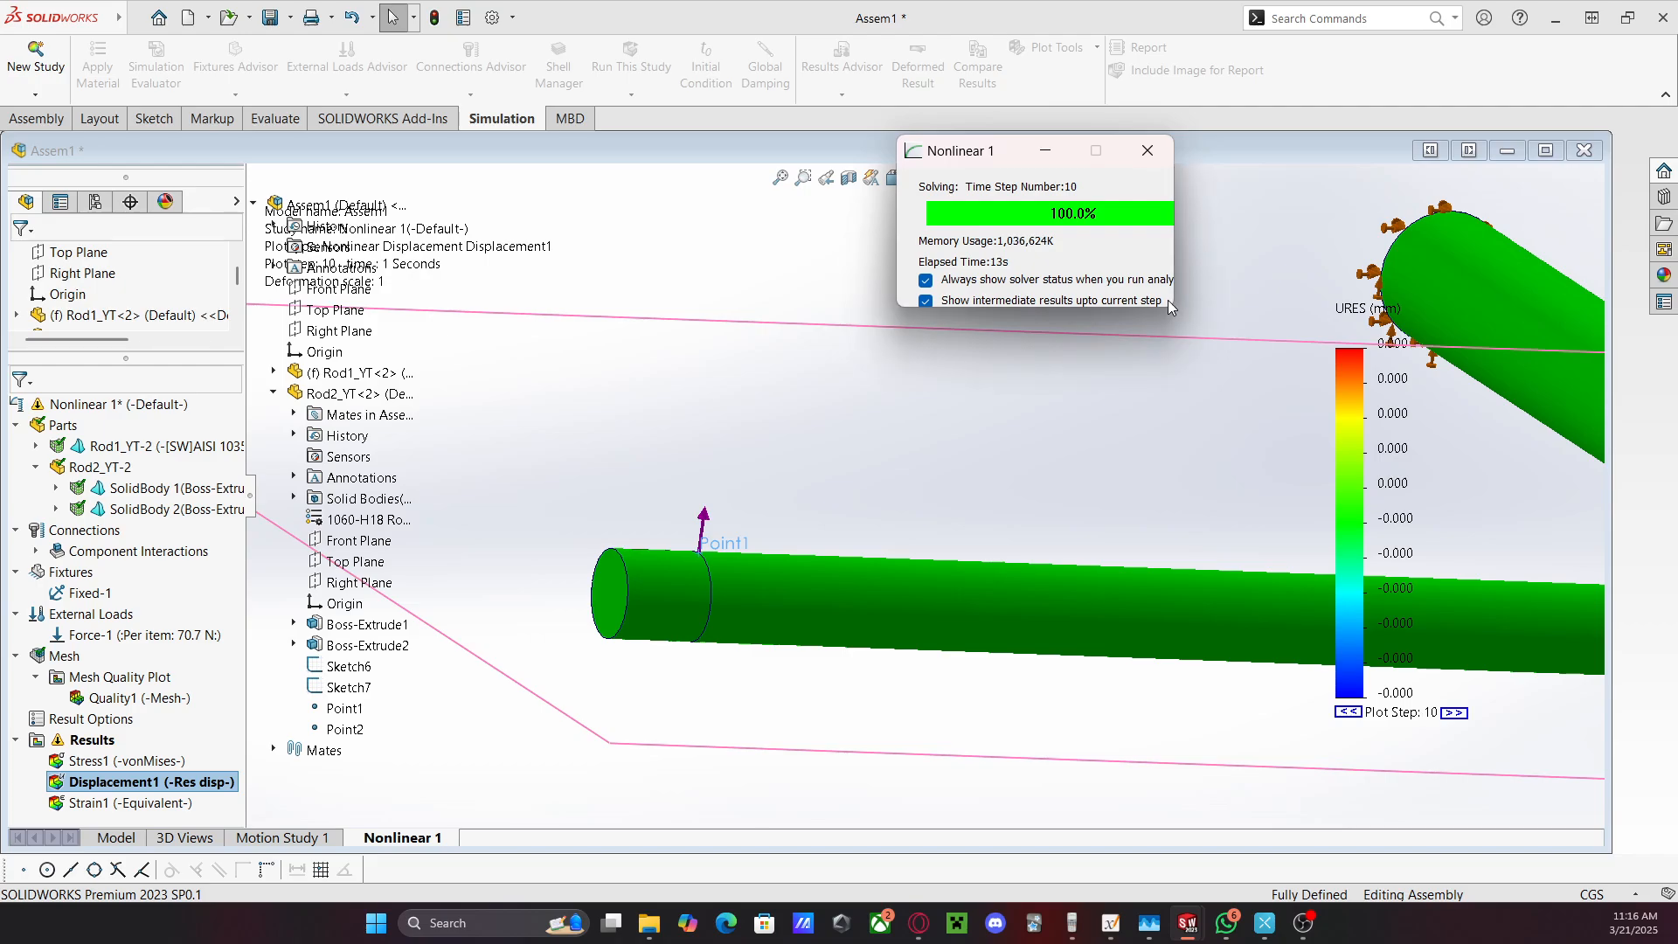
Rerun the nonlinear study with an initial time increment of 0.05 and the large strain option enabled
scroll(1295, 545, "up", 2)
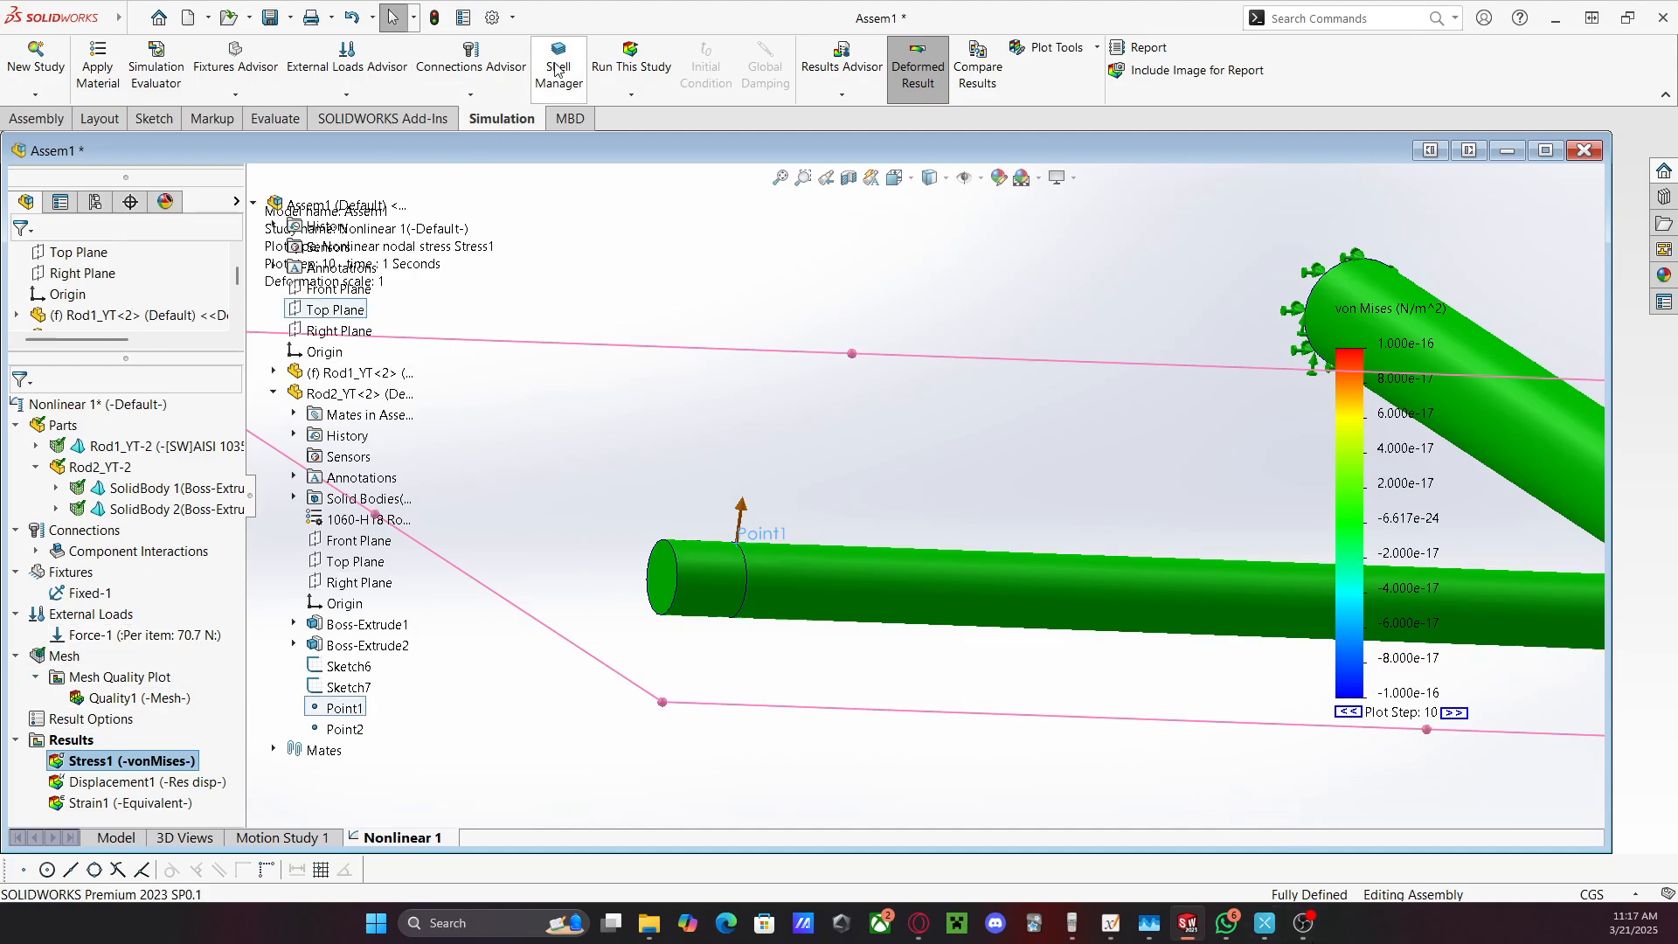
right_click(85, 405)
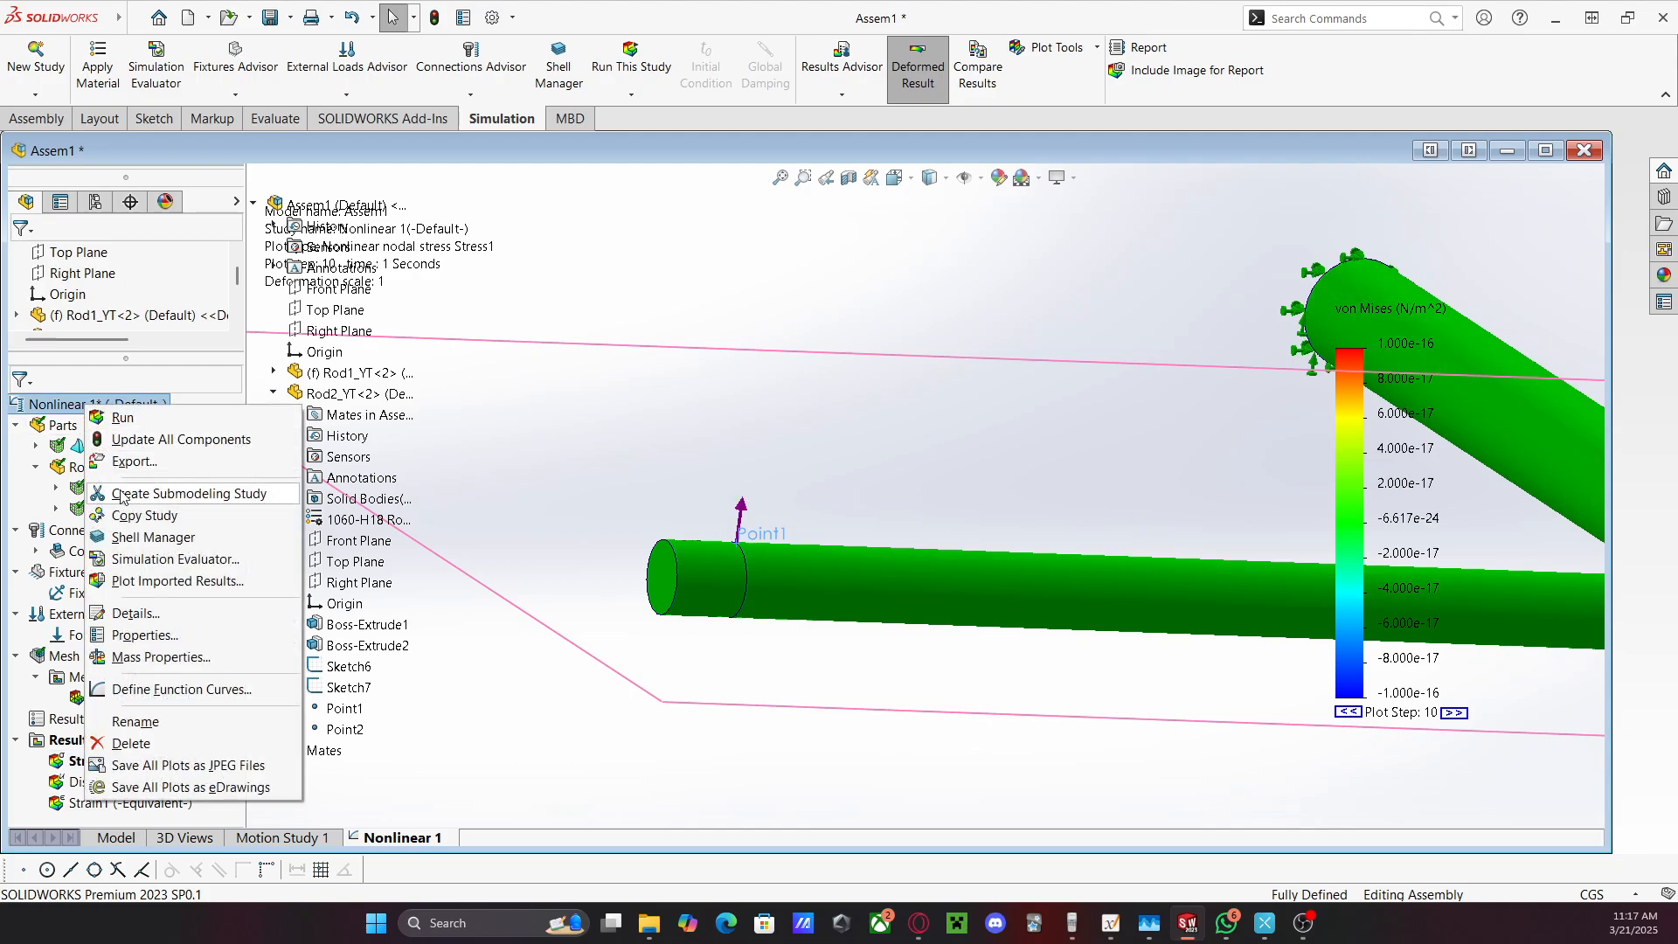
left_click(140, 635)
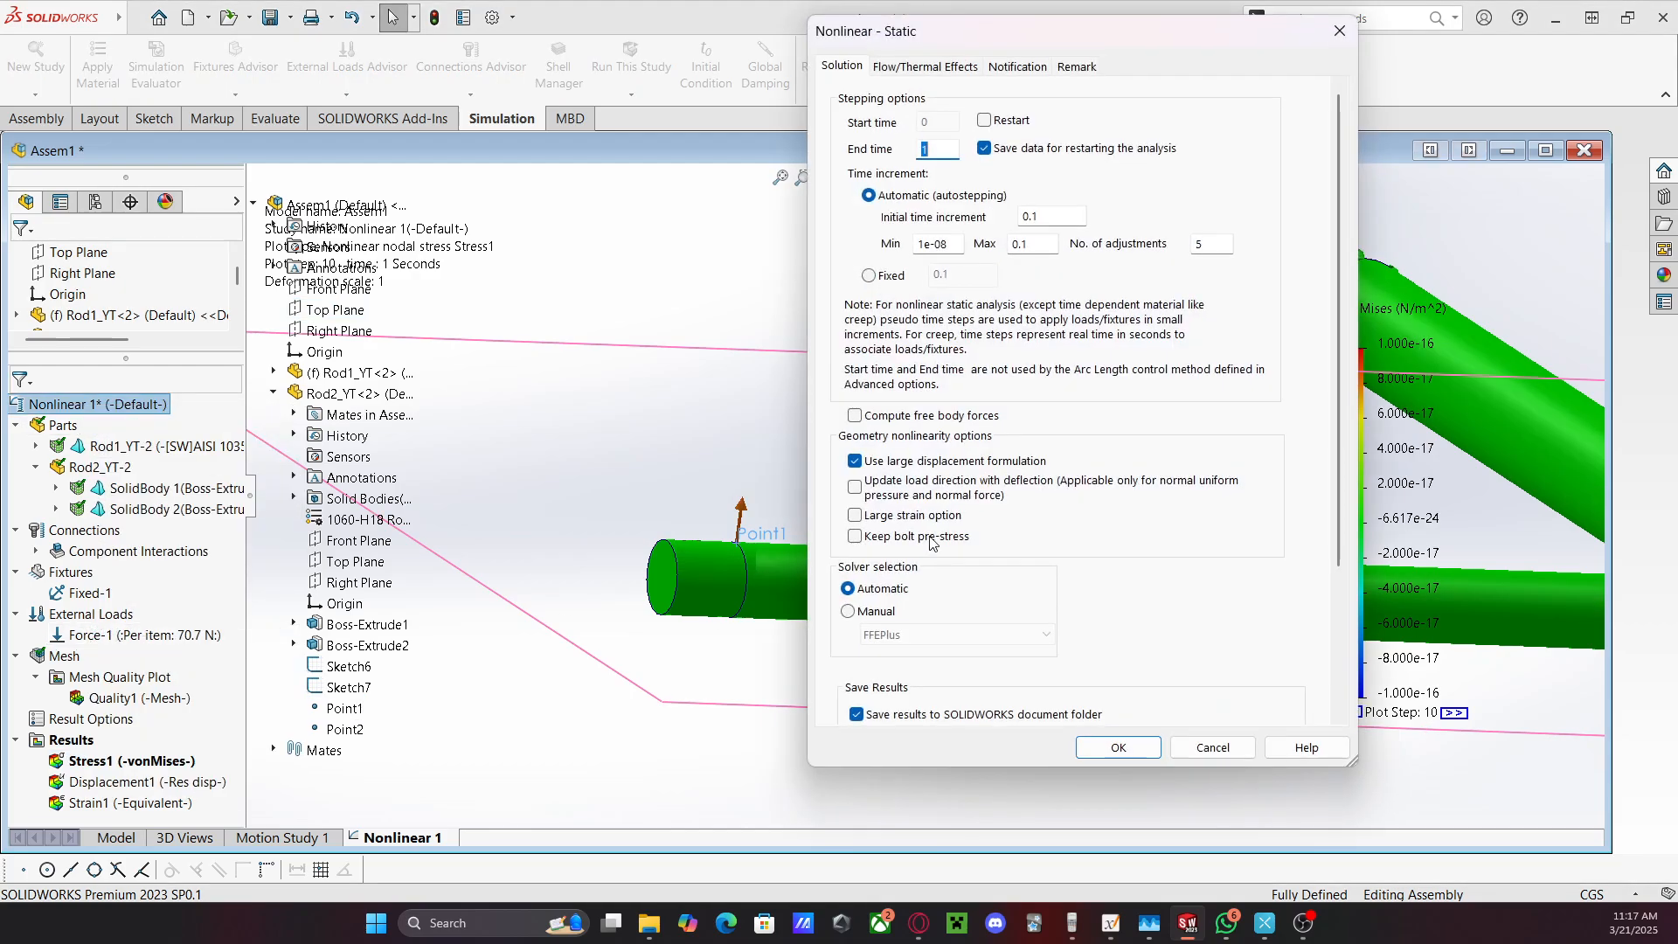
left_click(1049, 218)
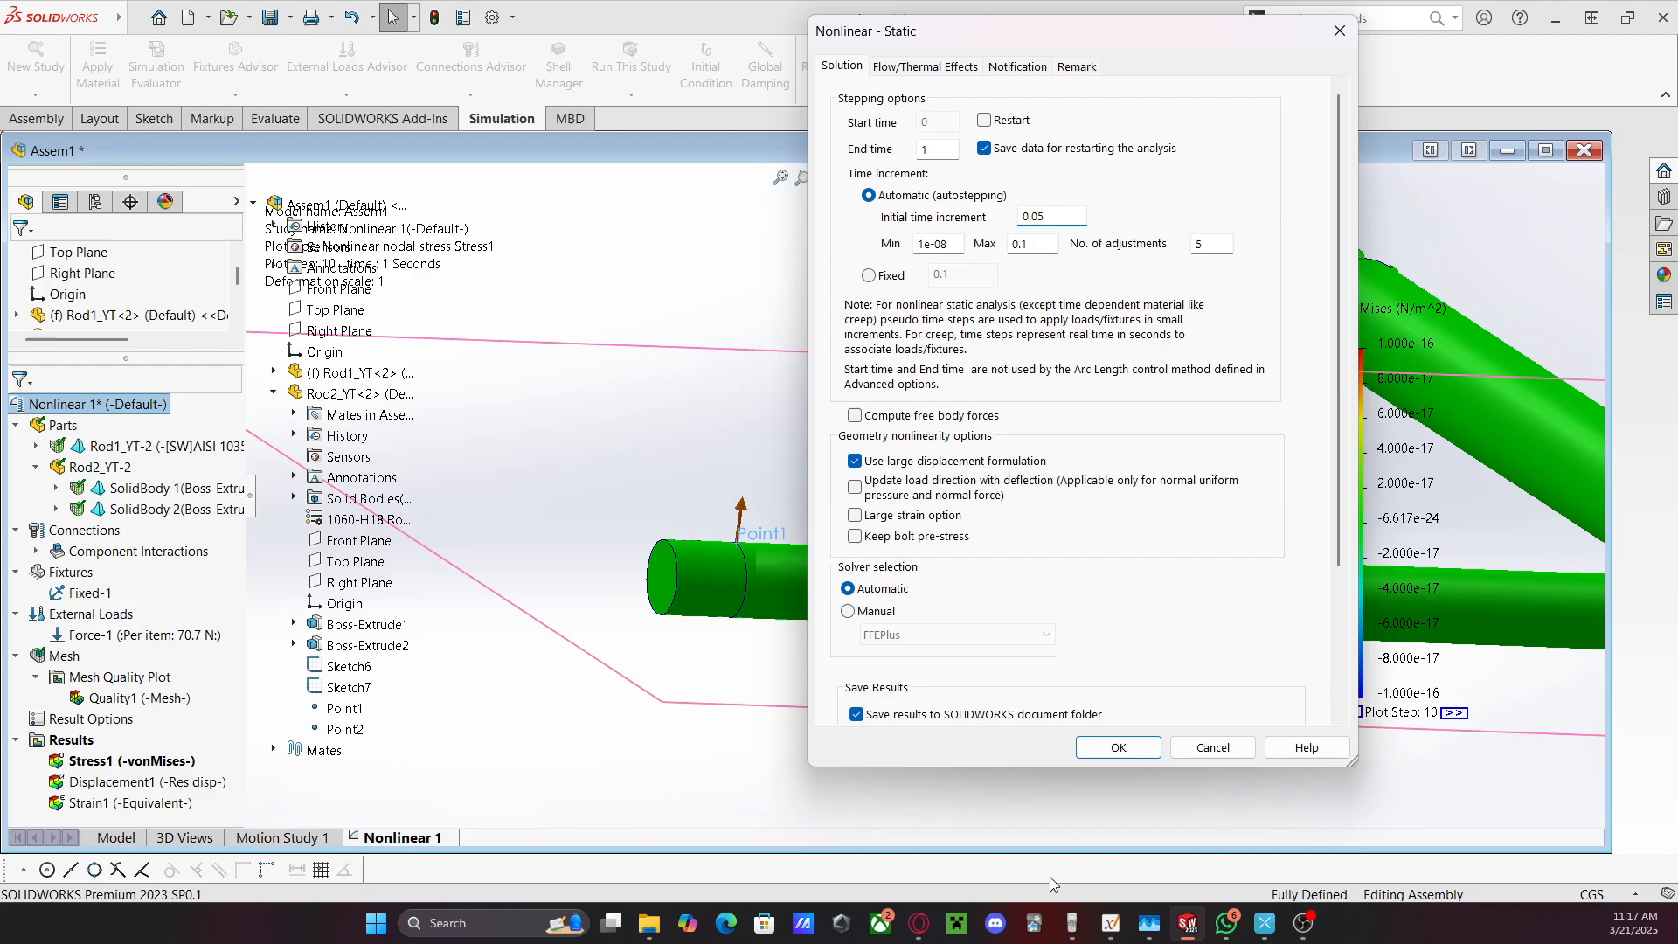
left_click(856, 517)
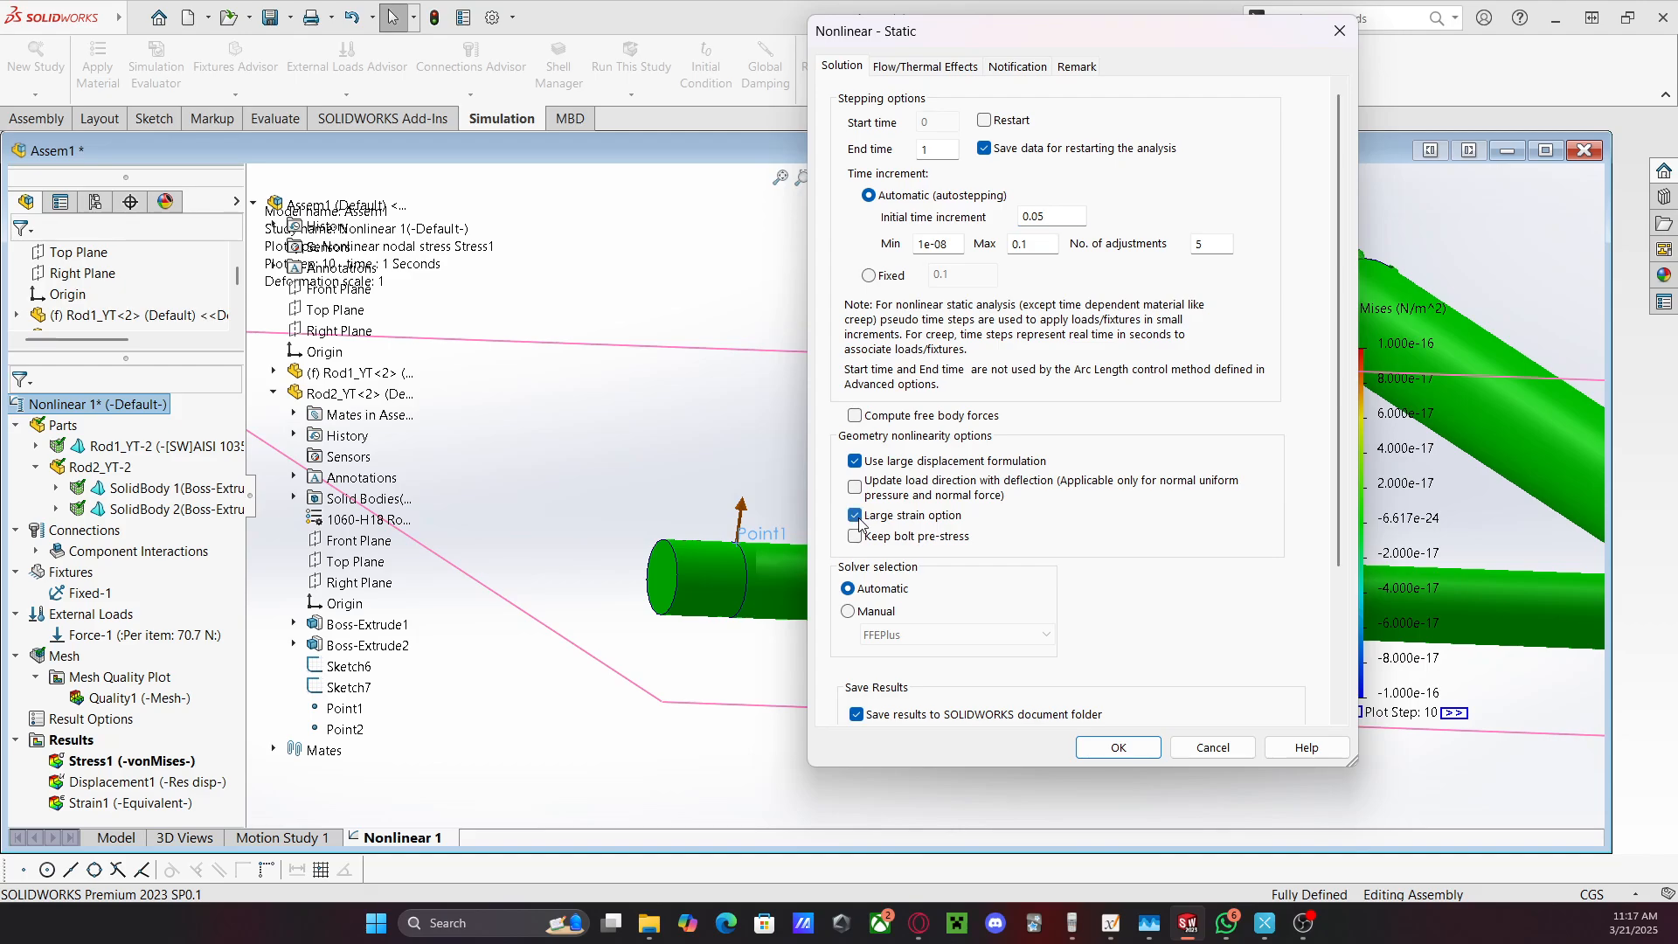
left_click(1140, 756)
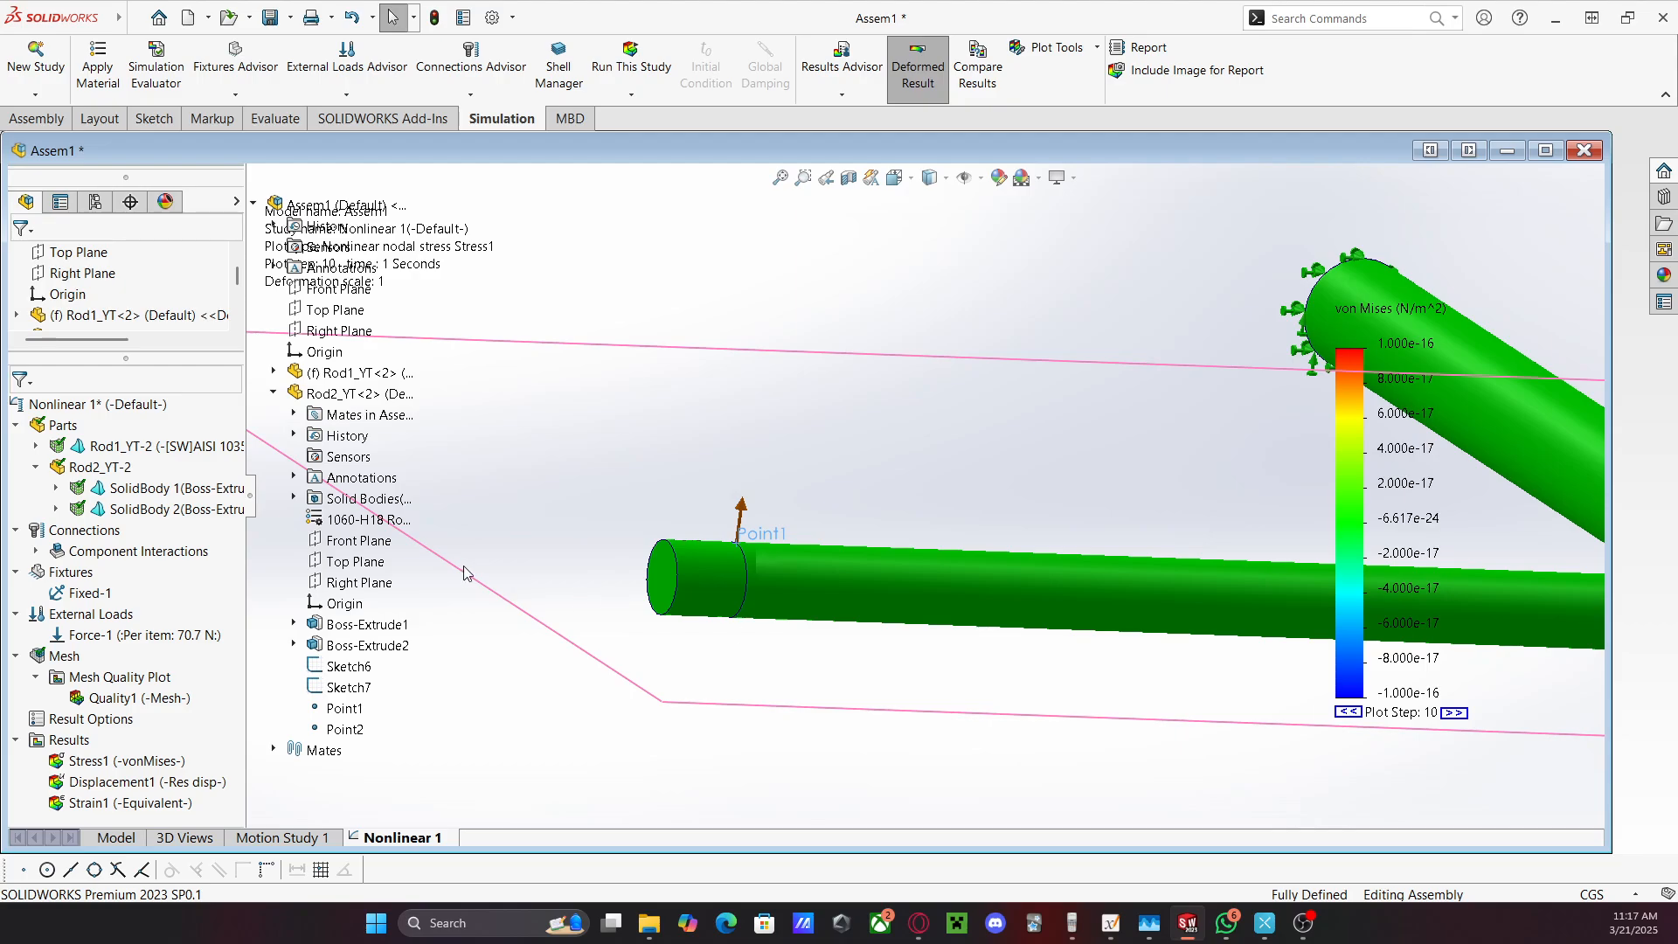
left_click(632, 62)
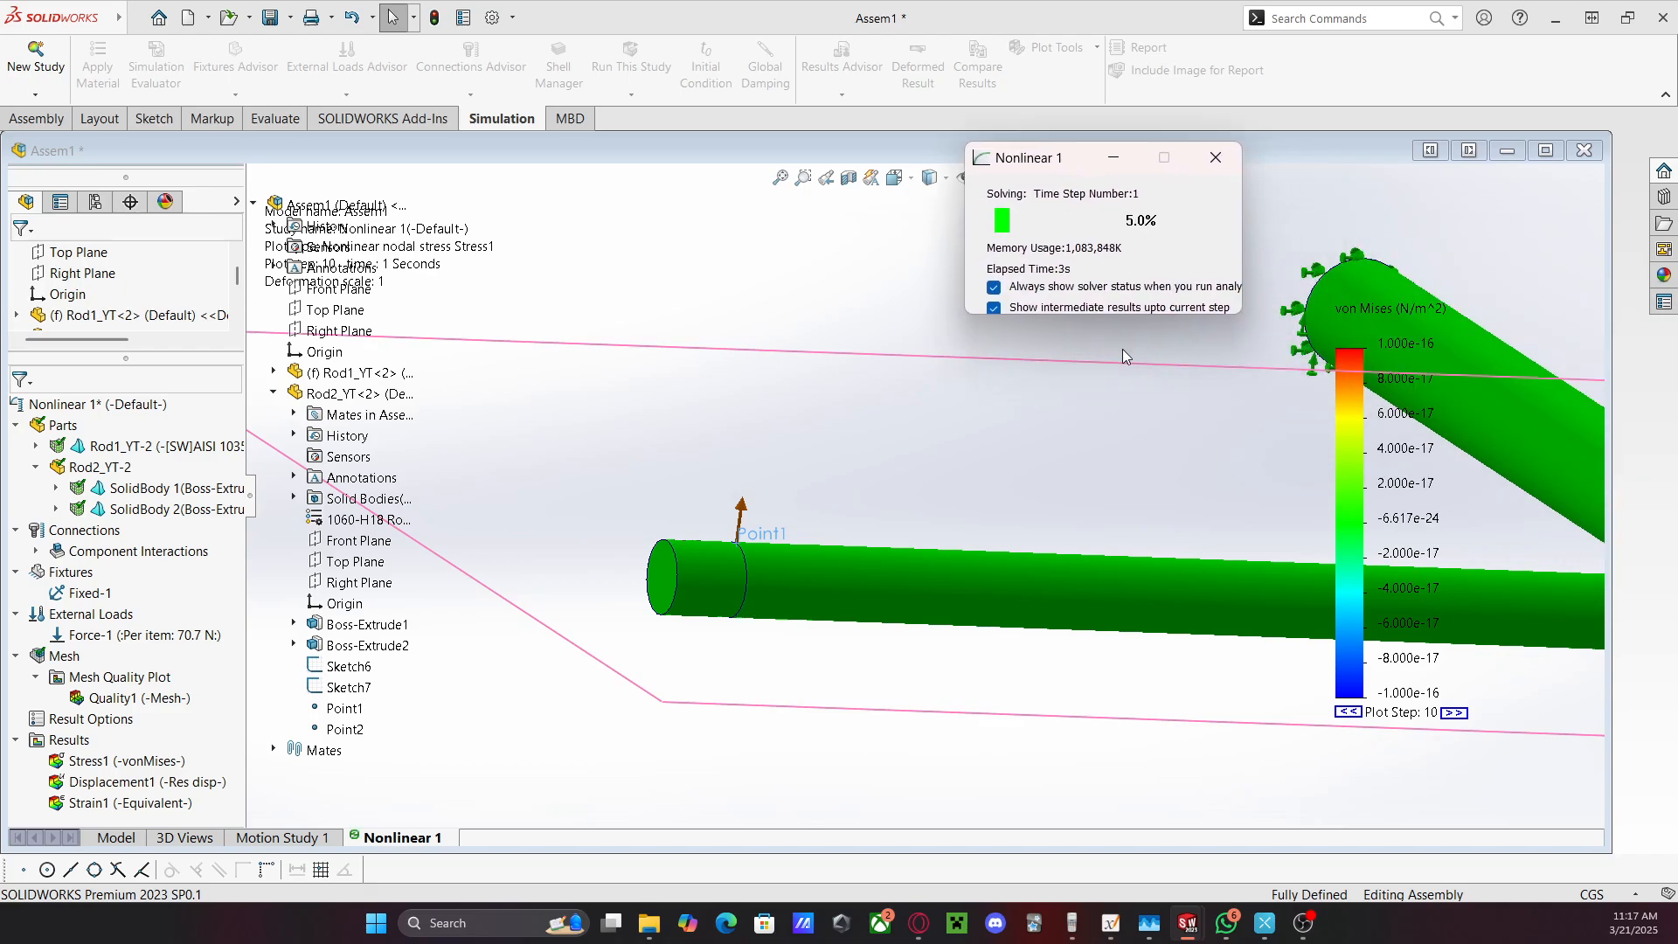
Switch to the Xournal++ notes and write the deflection formula δ = Fa²(a − 3l) / 6EI on page 2
left_click(1119, 919)
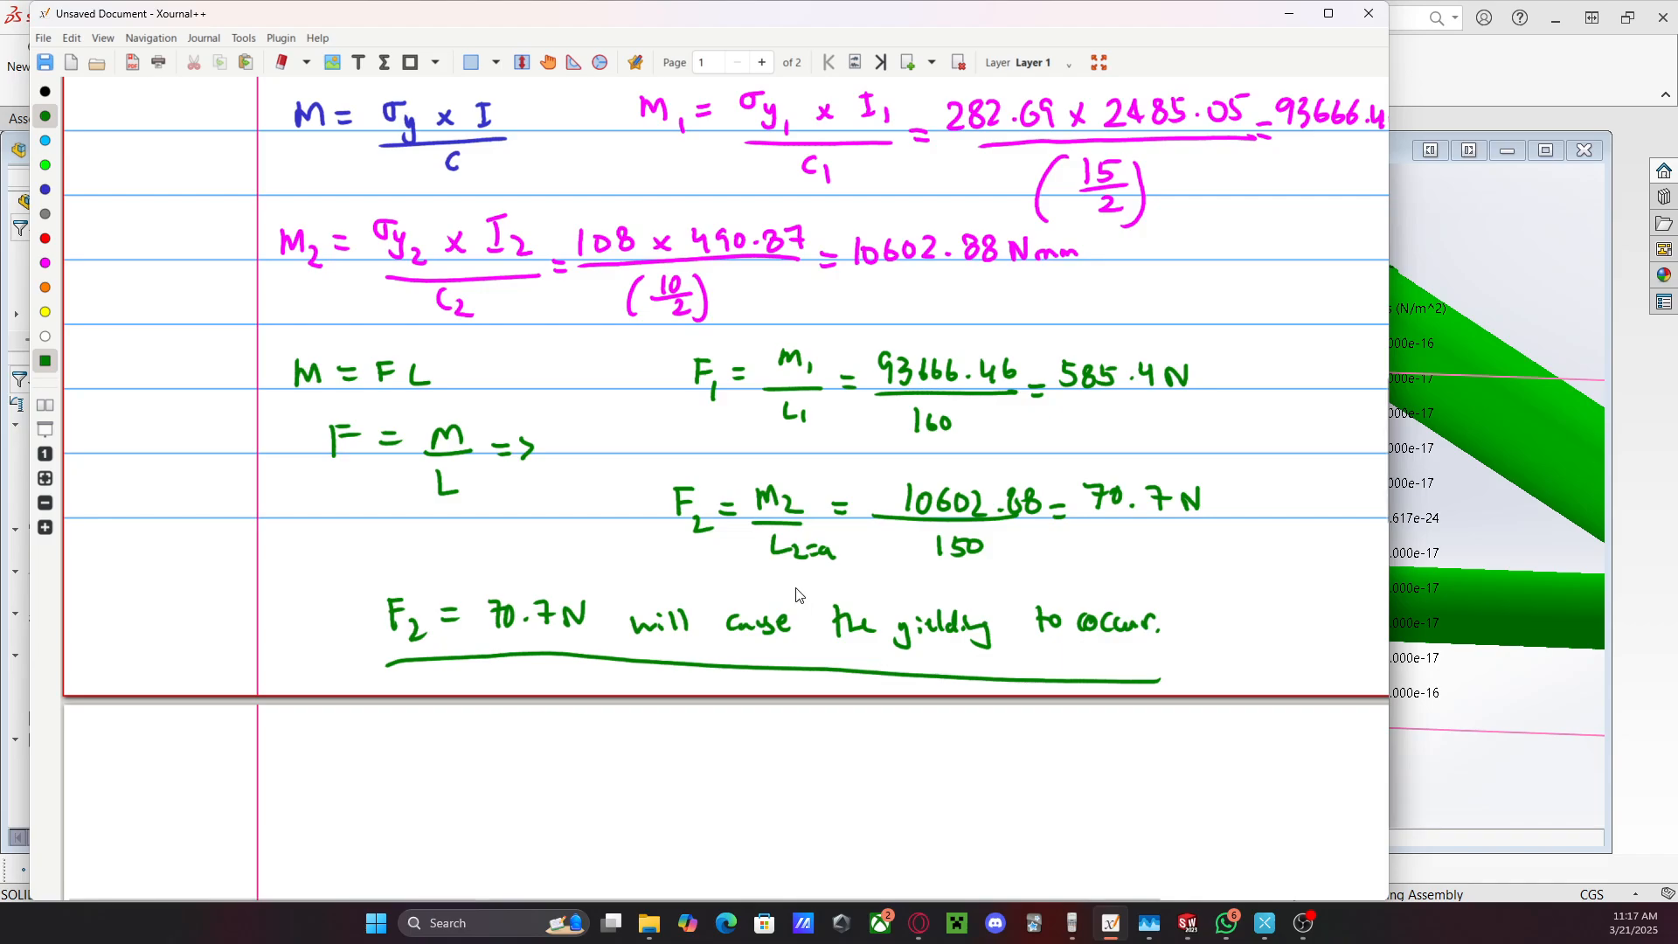
scroll(791, 586, "up", 12)
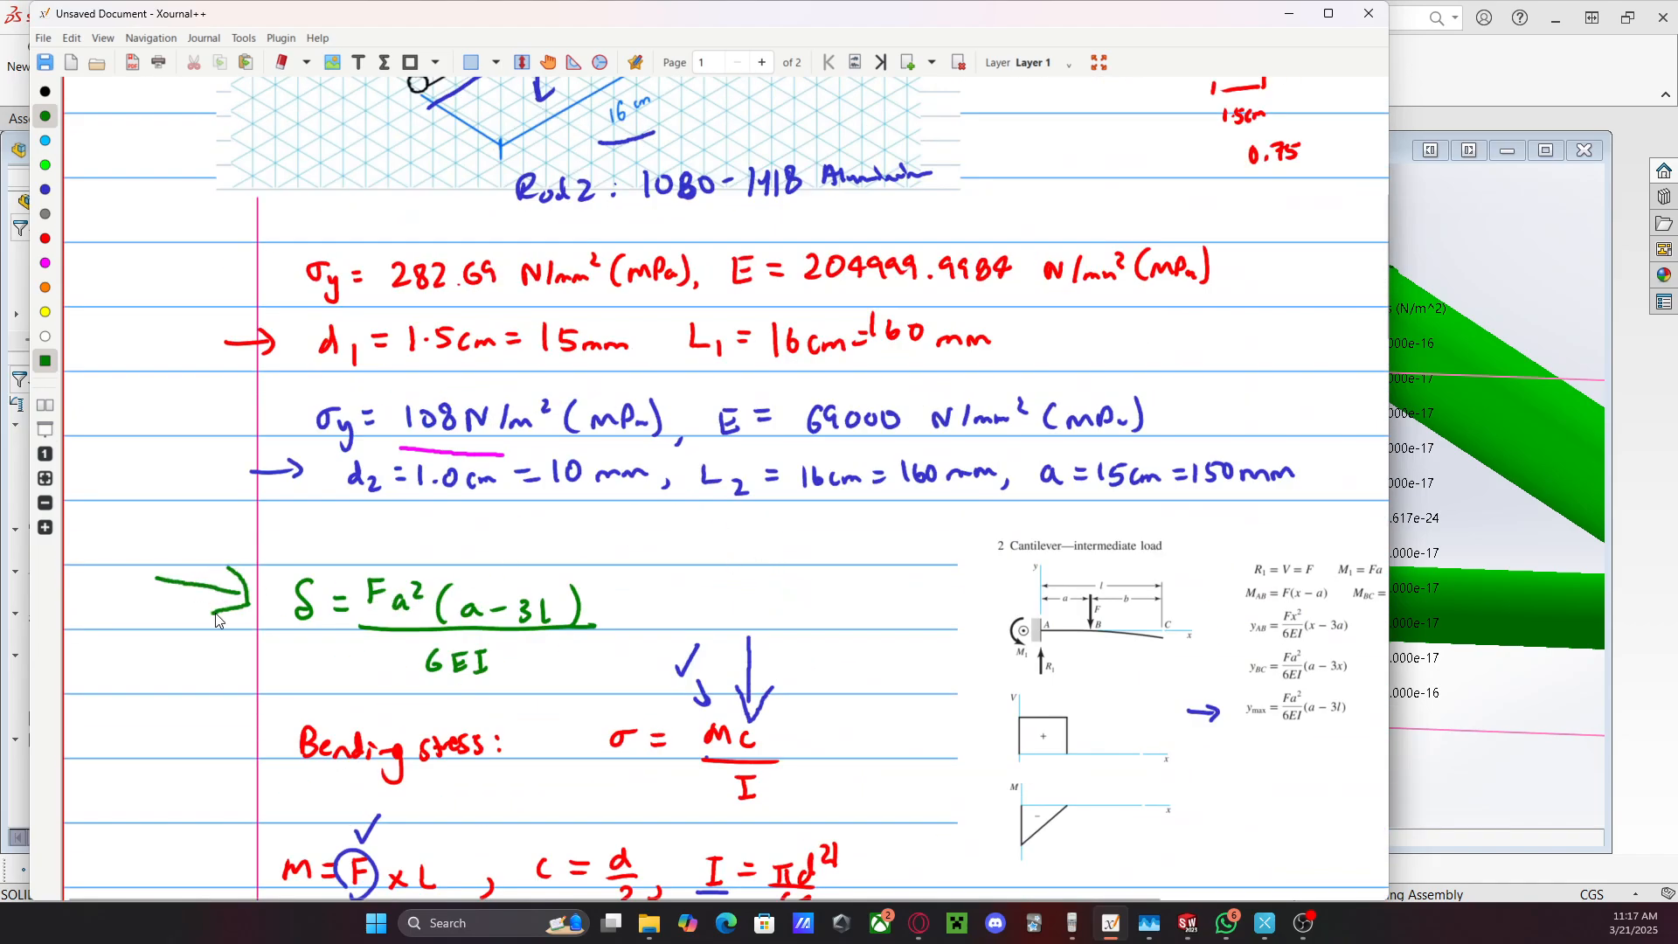
scroll(254, 624, "down", 15)
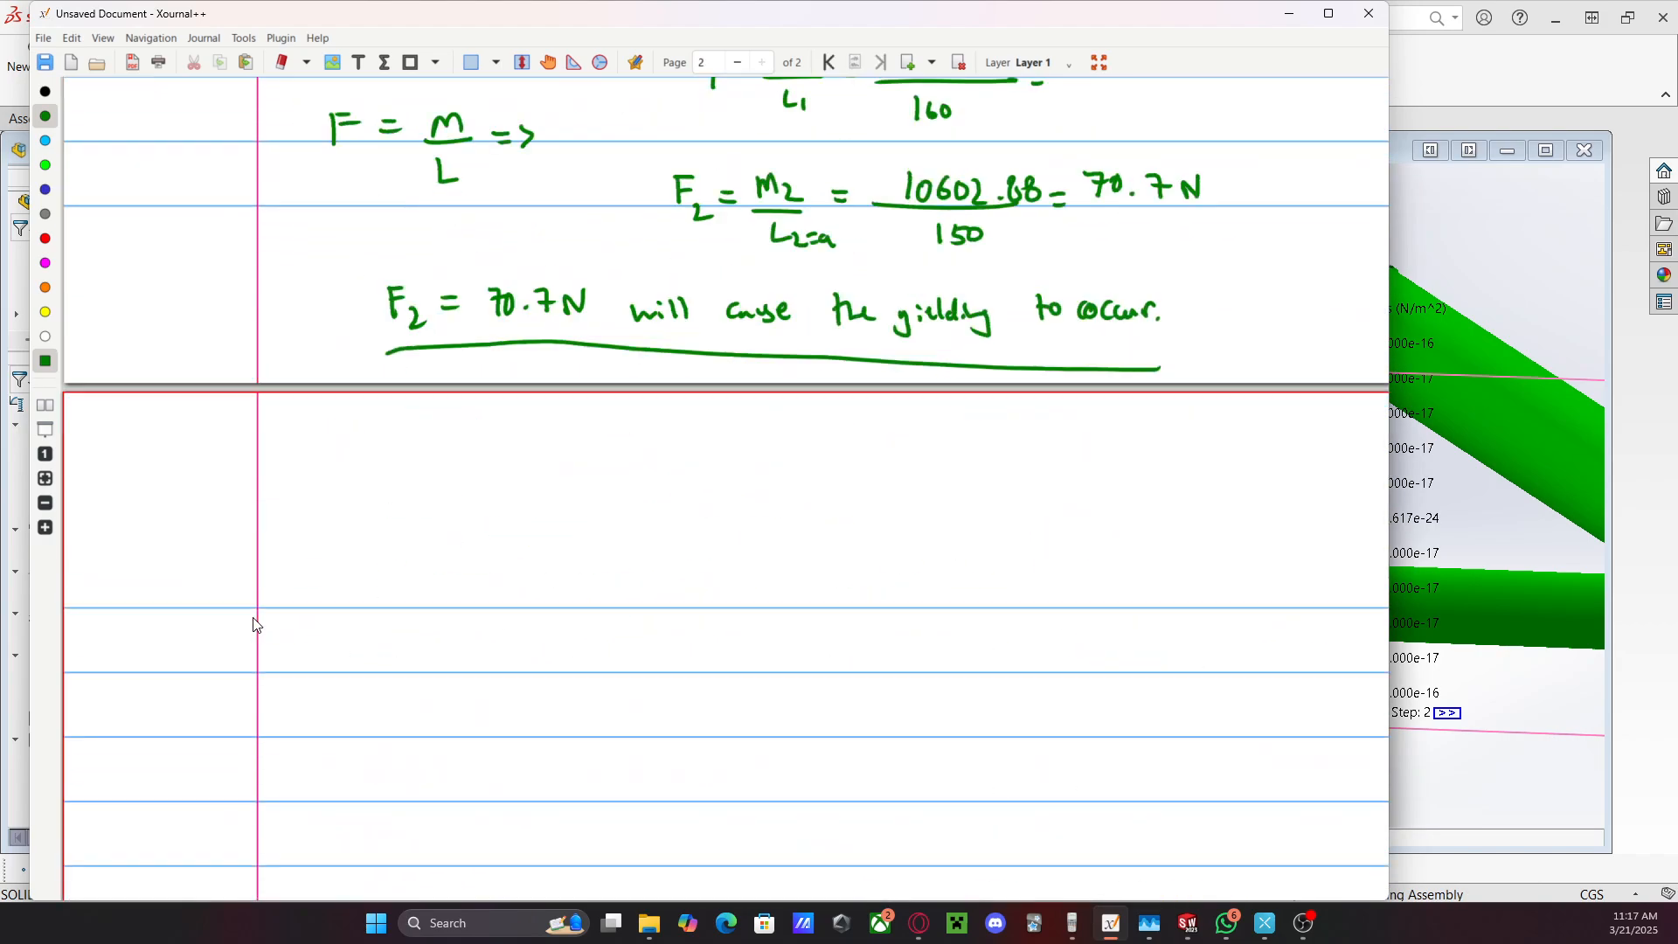
mouse_move(376, 557)
left_mouse_down()
mouse_move(372, 579)
mouse_move(411, 570)
left_mouse_up()
mouse_move(390, 584)
left_mouse_down()
mouse_move(516, 587)
mouse_move(546, 556)
mouse_move(569, 580)
mouse_move(626, 578)
left_mouse_up()
left_click_drag(649, 570, 666, 568)
left_click_drag(688, 542, 689, 578)
left_click_drag(717, 539, 730, 583)
left_click_drag(437, 617, 769, 603)
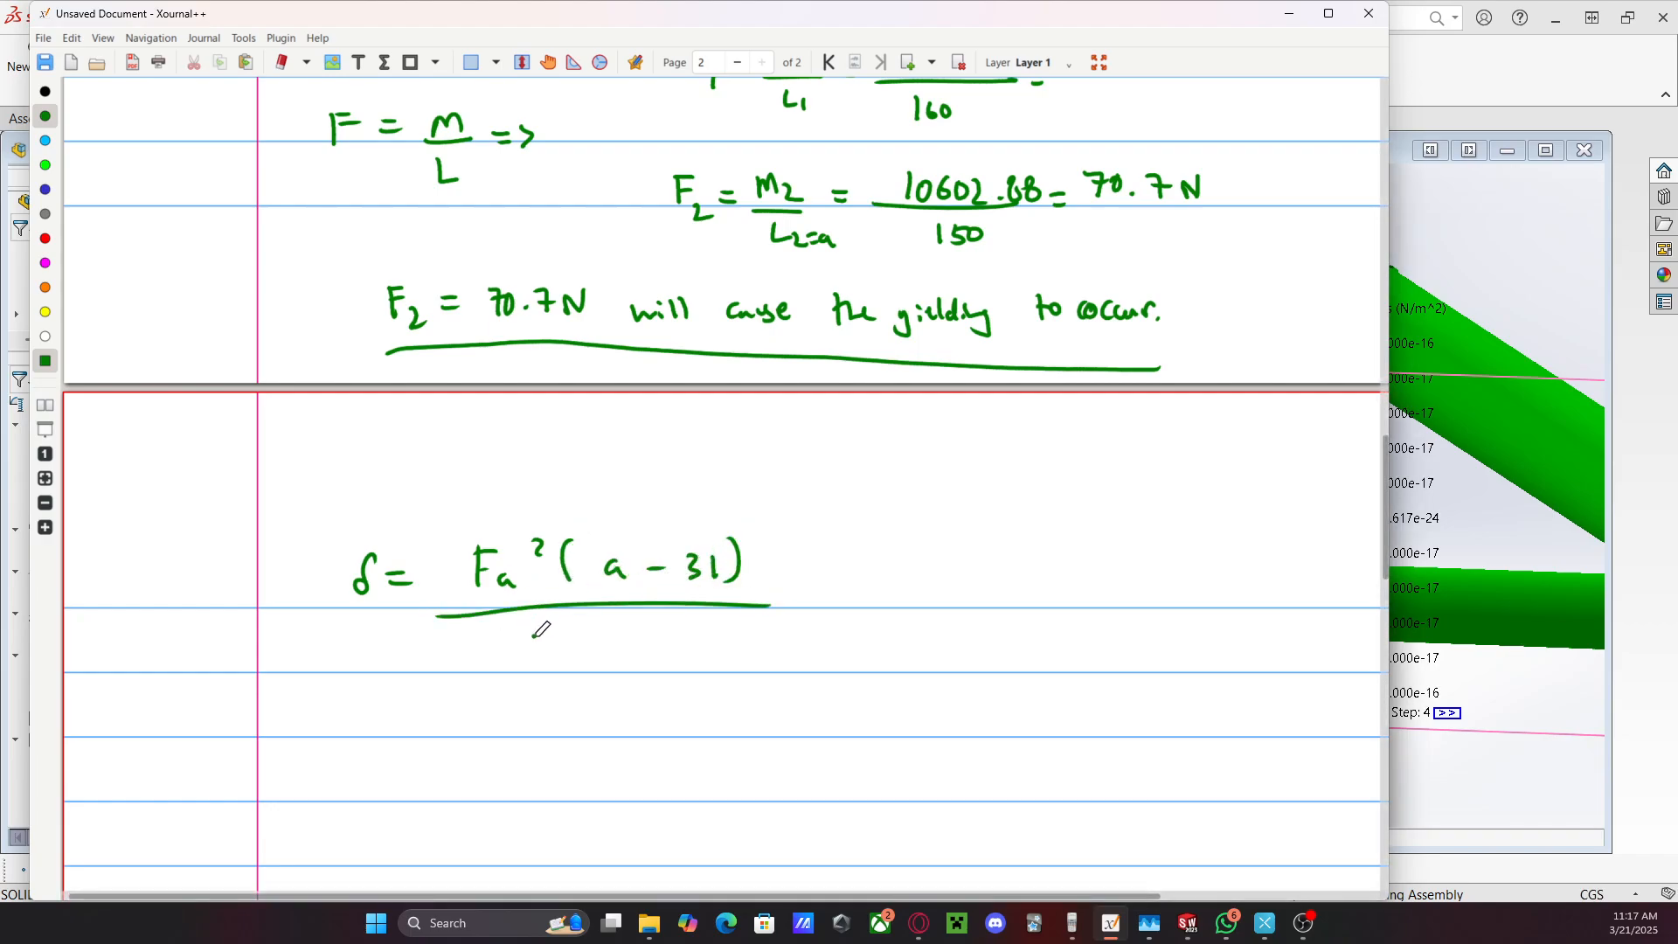
mouse_move(551, 623)
left_mouse_down()
mouse_move(540, 641)
mouse_move(564, 647)
left_mouse_up()
Write the substituted numerator 70.7(150)²(150 − 3(160)) with a fraction bar beside the deflection formula
mouse_move(797, 585)
left_mouse_down()
mouse_move(820, 594)
mouse_move(914, 549)
mouse_move(906, 575)
mouse_move(980, 554)
mouse_move(999, 574)
left_mouse_up()
left_click(887, 573)
mouse_move(1006, 535)
left_mouse_down()
mouse_move(1025, 573)
mouse_move(1076, 551)
left_mouse_up()
left_click_drag(1093, 561, 1155, 567)
left_click_drag(1171, 542, 1167, 565)
mouse_move(1180, 544)
left_mouse_down()
mouse_move(1182, 567)
mouse_move(1204, 569)
left_mouse_up()
left_click_drag(874, 601, 1201, 620)
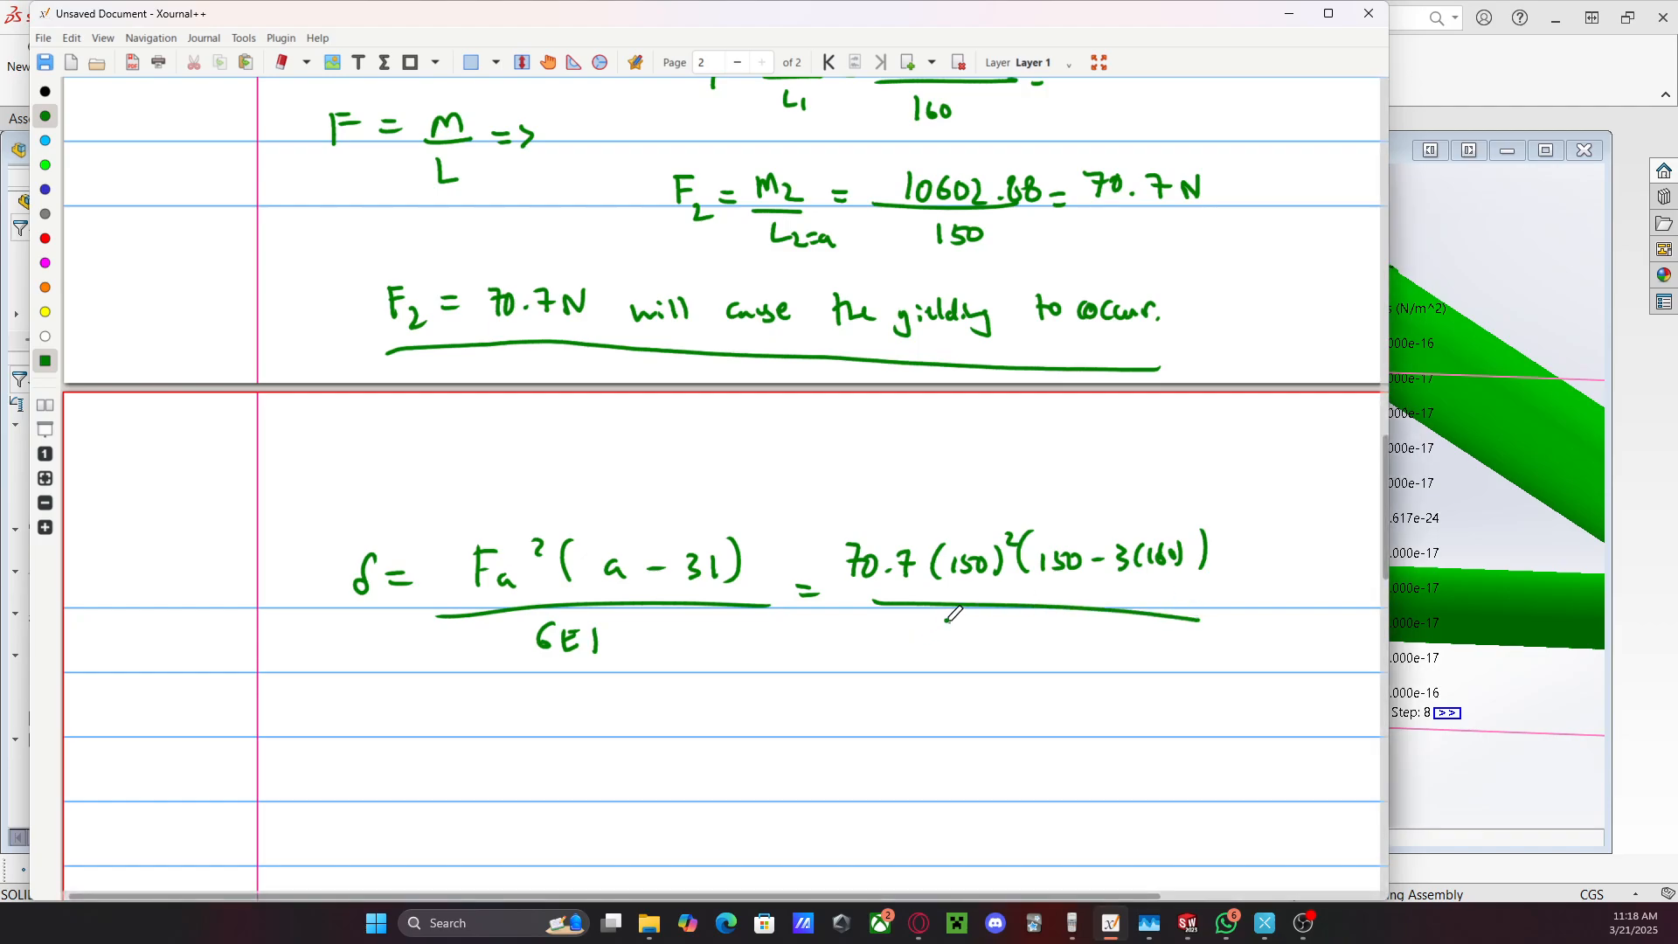
Look up rod 1's elastic modulus on page 1 and write 6(204999.9984) in the denominator, opening the next bracket
mouse_move(943, 623)
left_mouse_down()
mouse_move(933, 641)
mouse_move(986, 649)
left_mouse_up()
left_click_drag(967, 623, 962, 654)
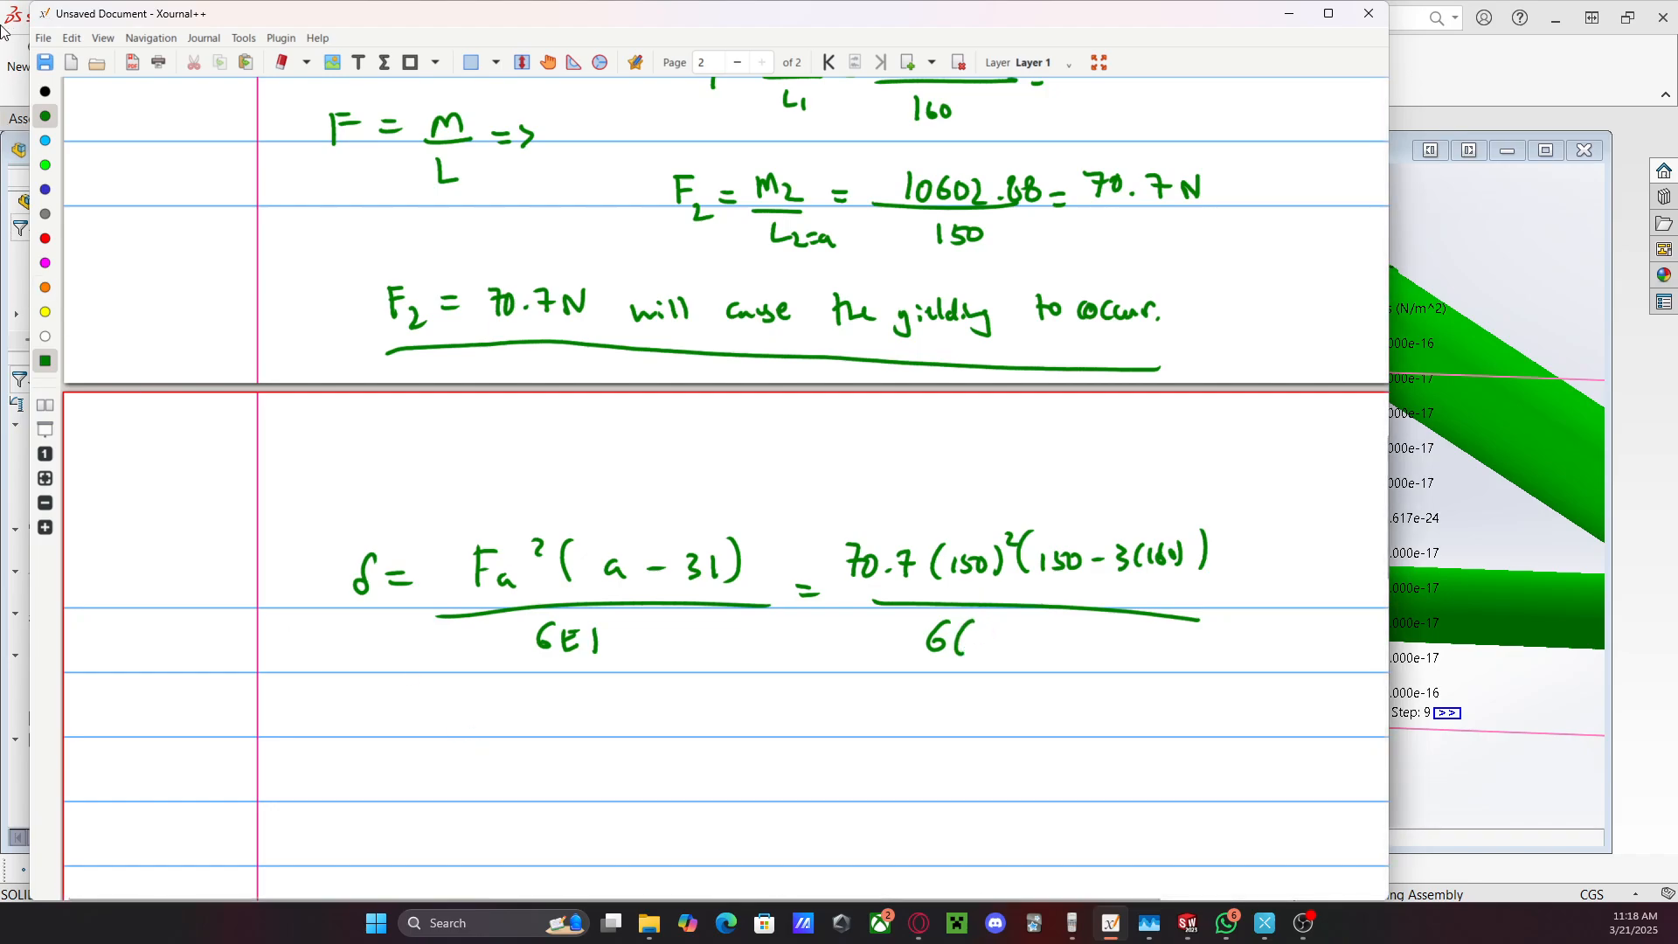
scroll(991, 327, "up", 20)
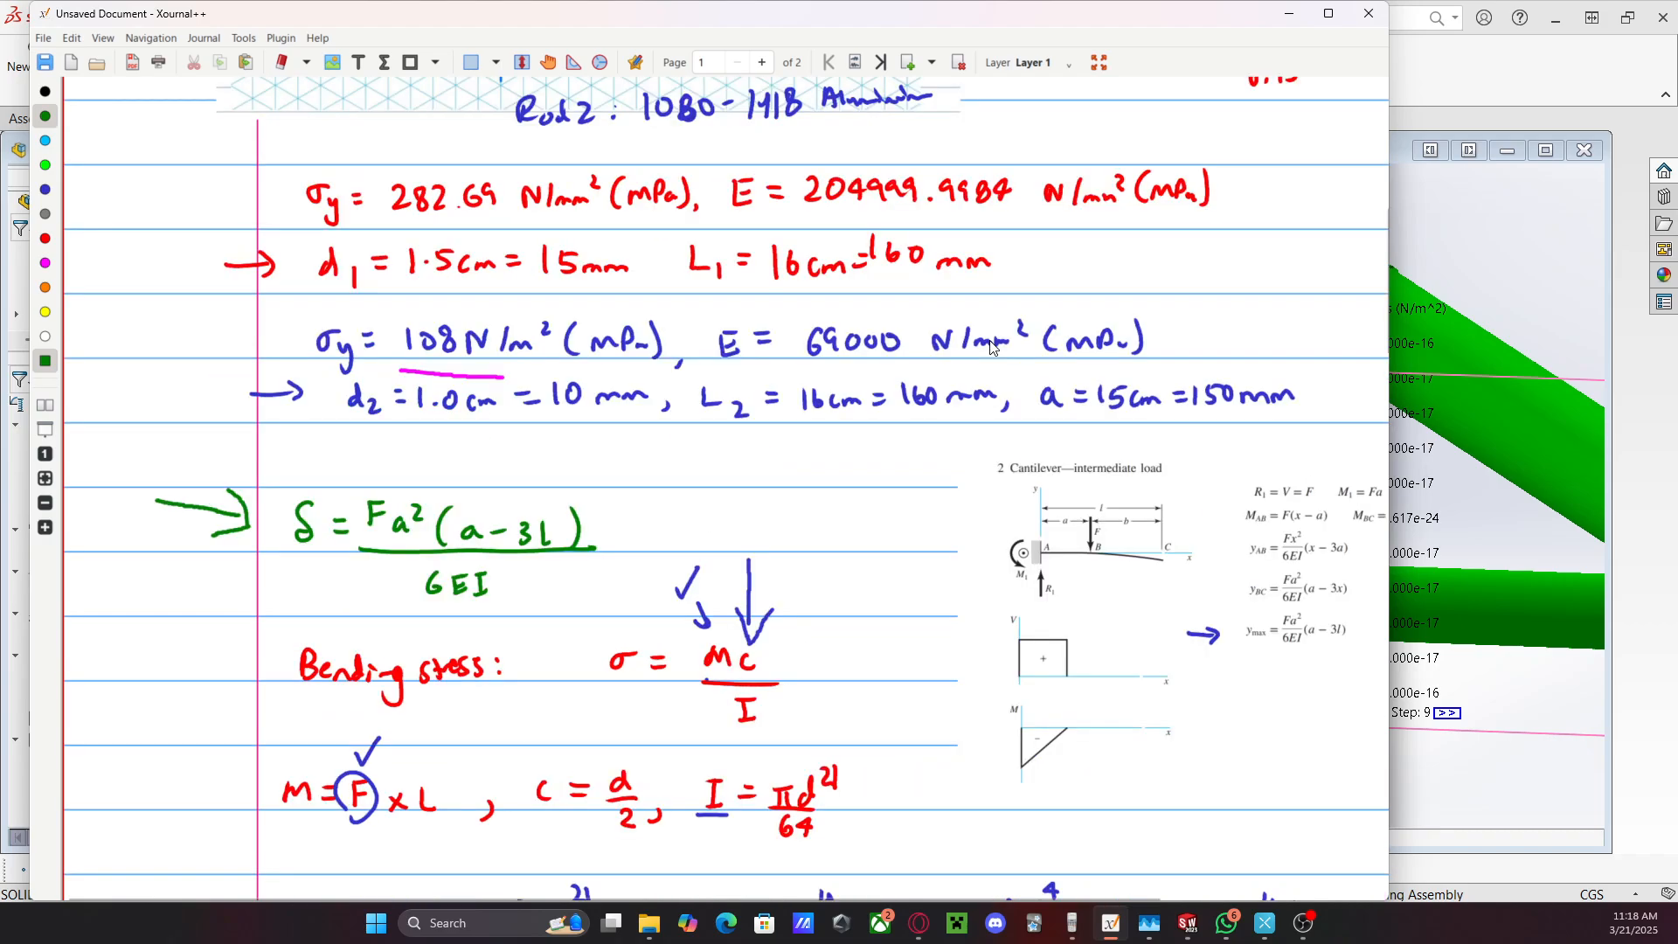
scroll(974, 366, "up", 2)
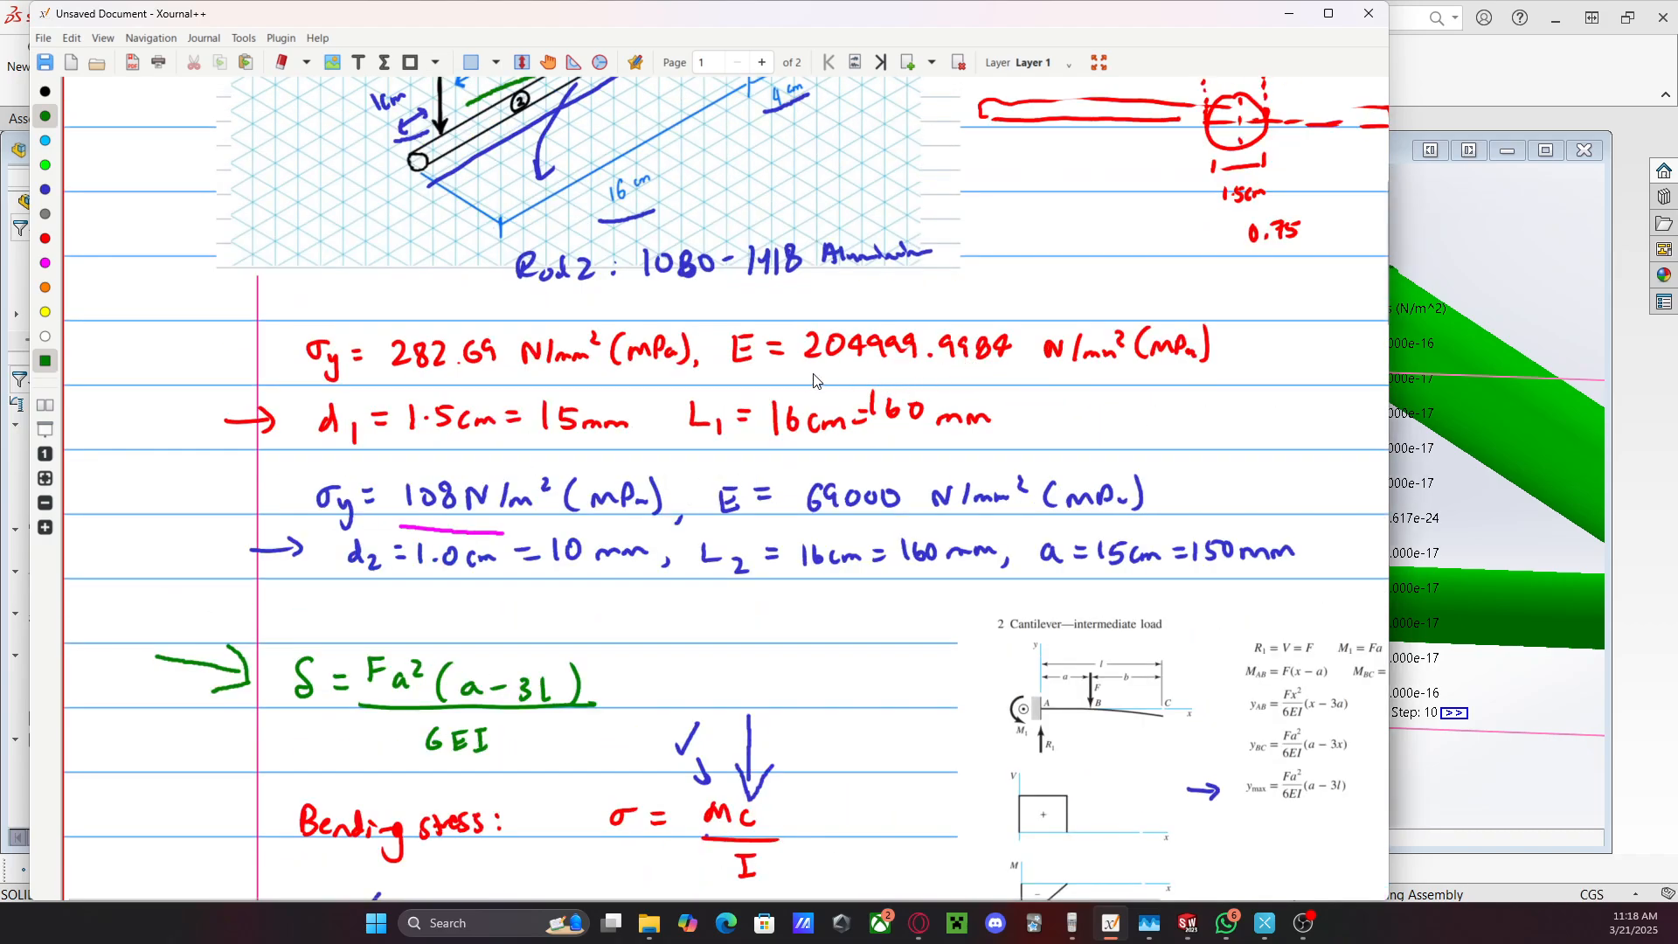
scroll(814, 379, "down", 20)
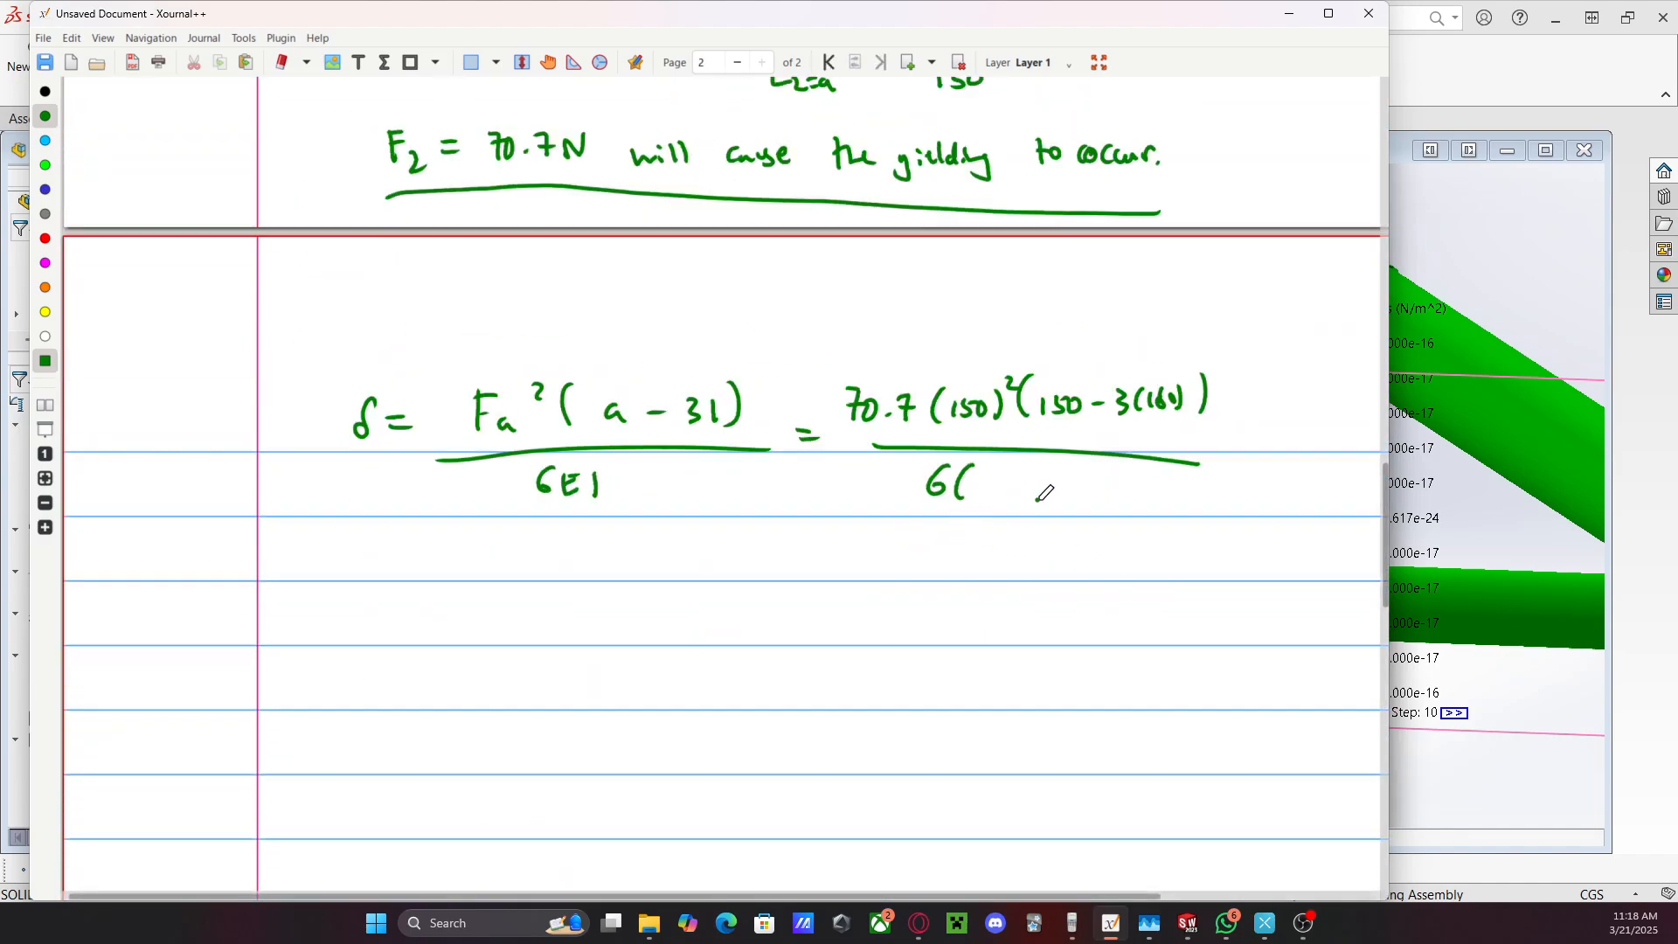
mouse_move(970, 481)
left_mouse_down()
mouse_move(989, 499)
mouse_move(1000, 480)
mouse_move(1019, 500)
mouse_move(1065, 500)
left_mouse_up()
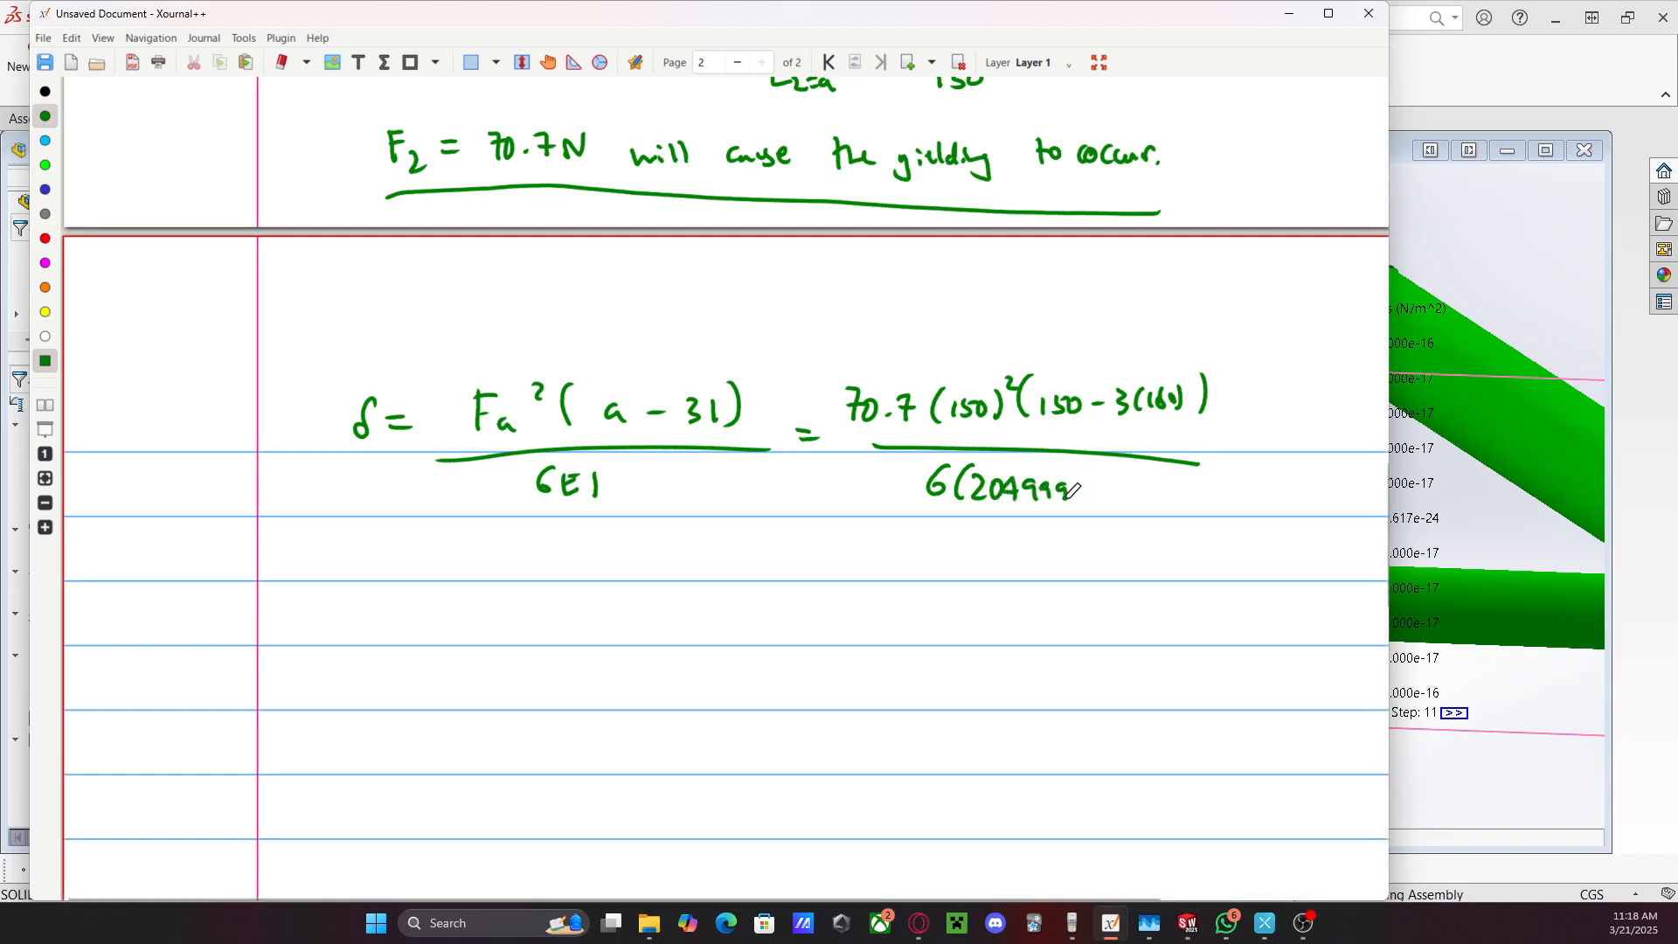
left_click(1082, 494)
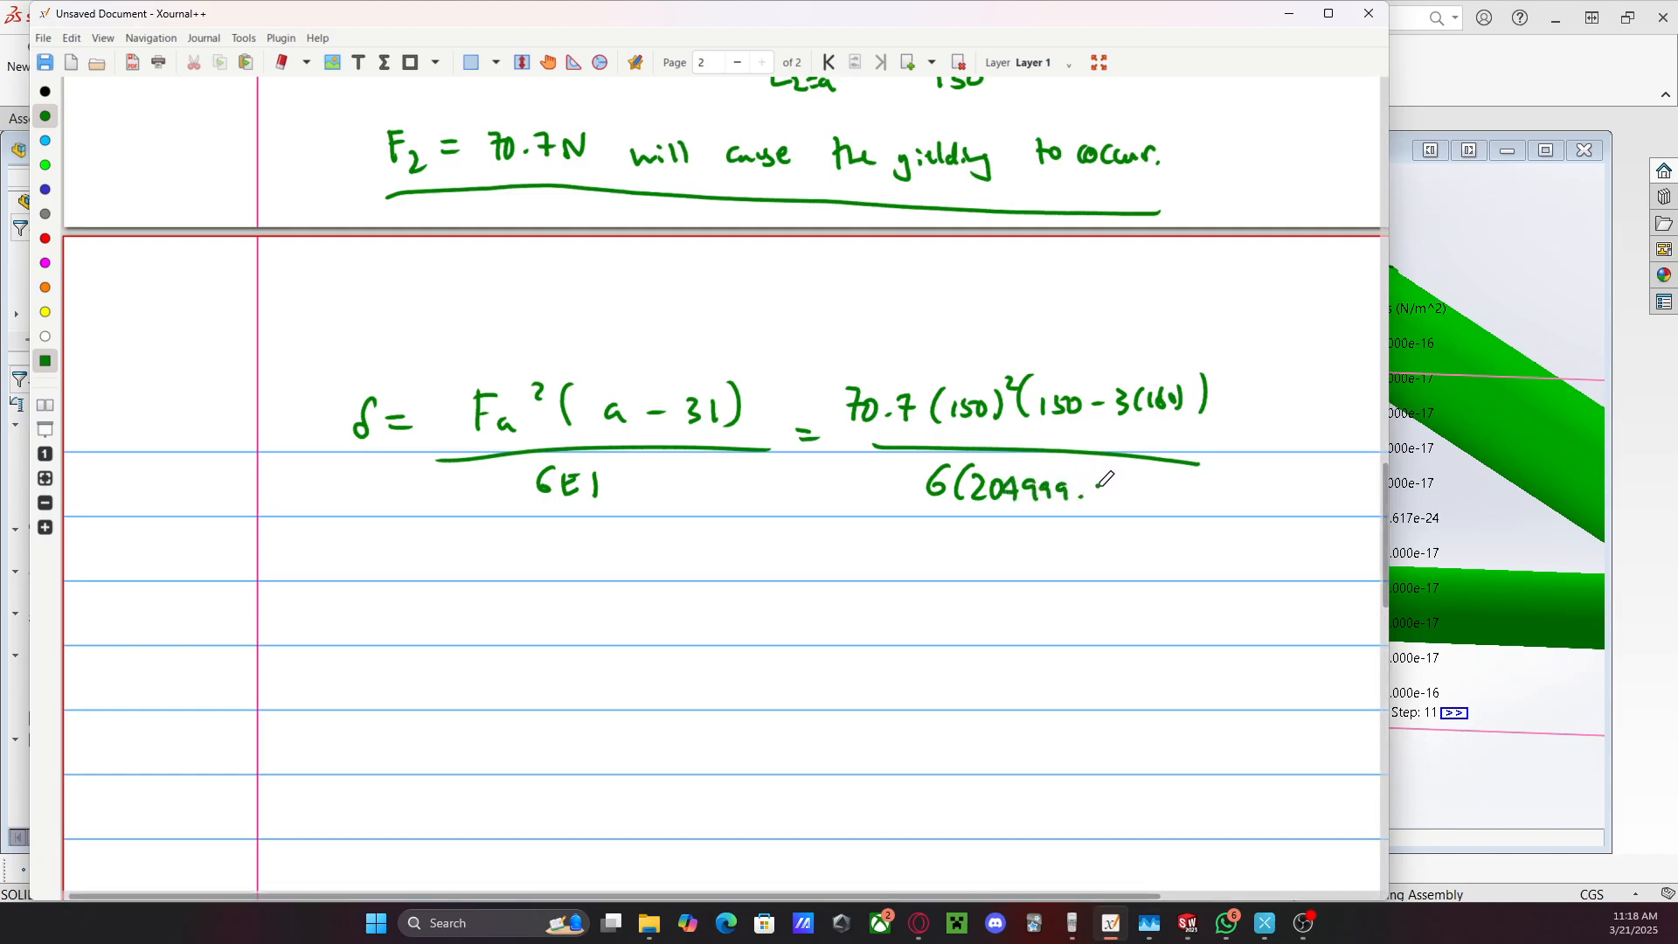
left_click_drag(1117, 486, 1115, 500)
left_click_drag(1133, 482, 1160, 506)
left_click_drag(1184, 478, 1178, 507)
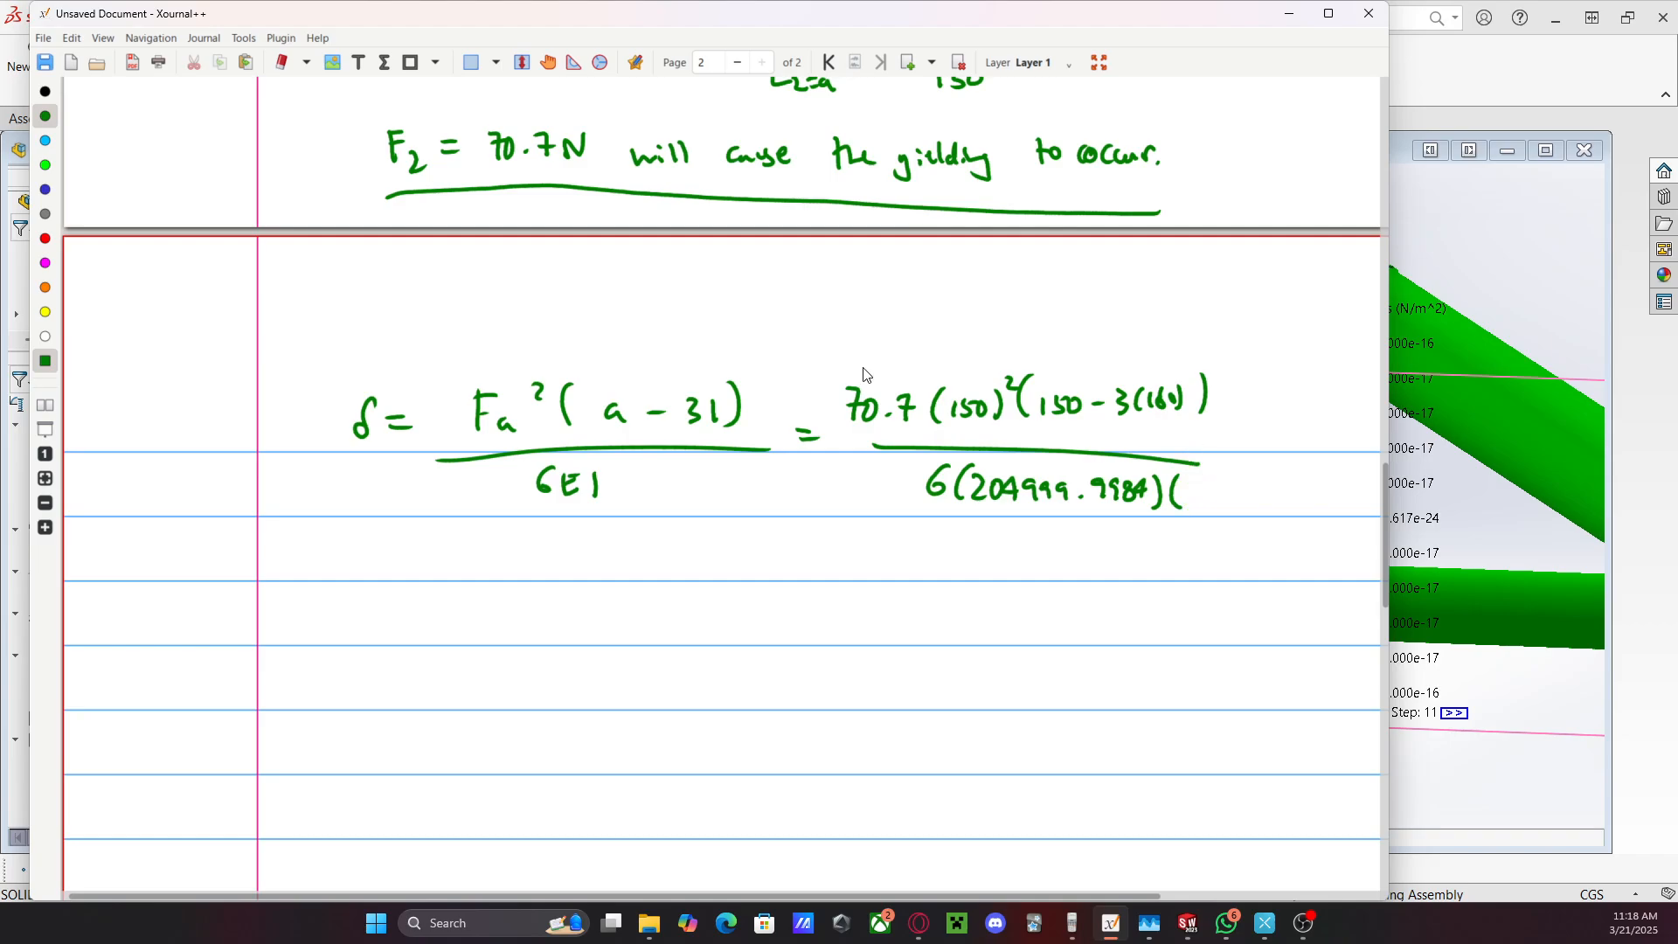
Complete the denominator with rod 1's moment of inertia 2485.05, extend the fraction bar, and begin a δ₁ = line below
scroll(866, 437, "up", 5)
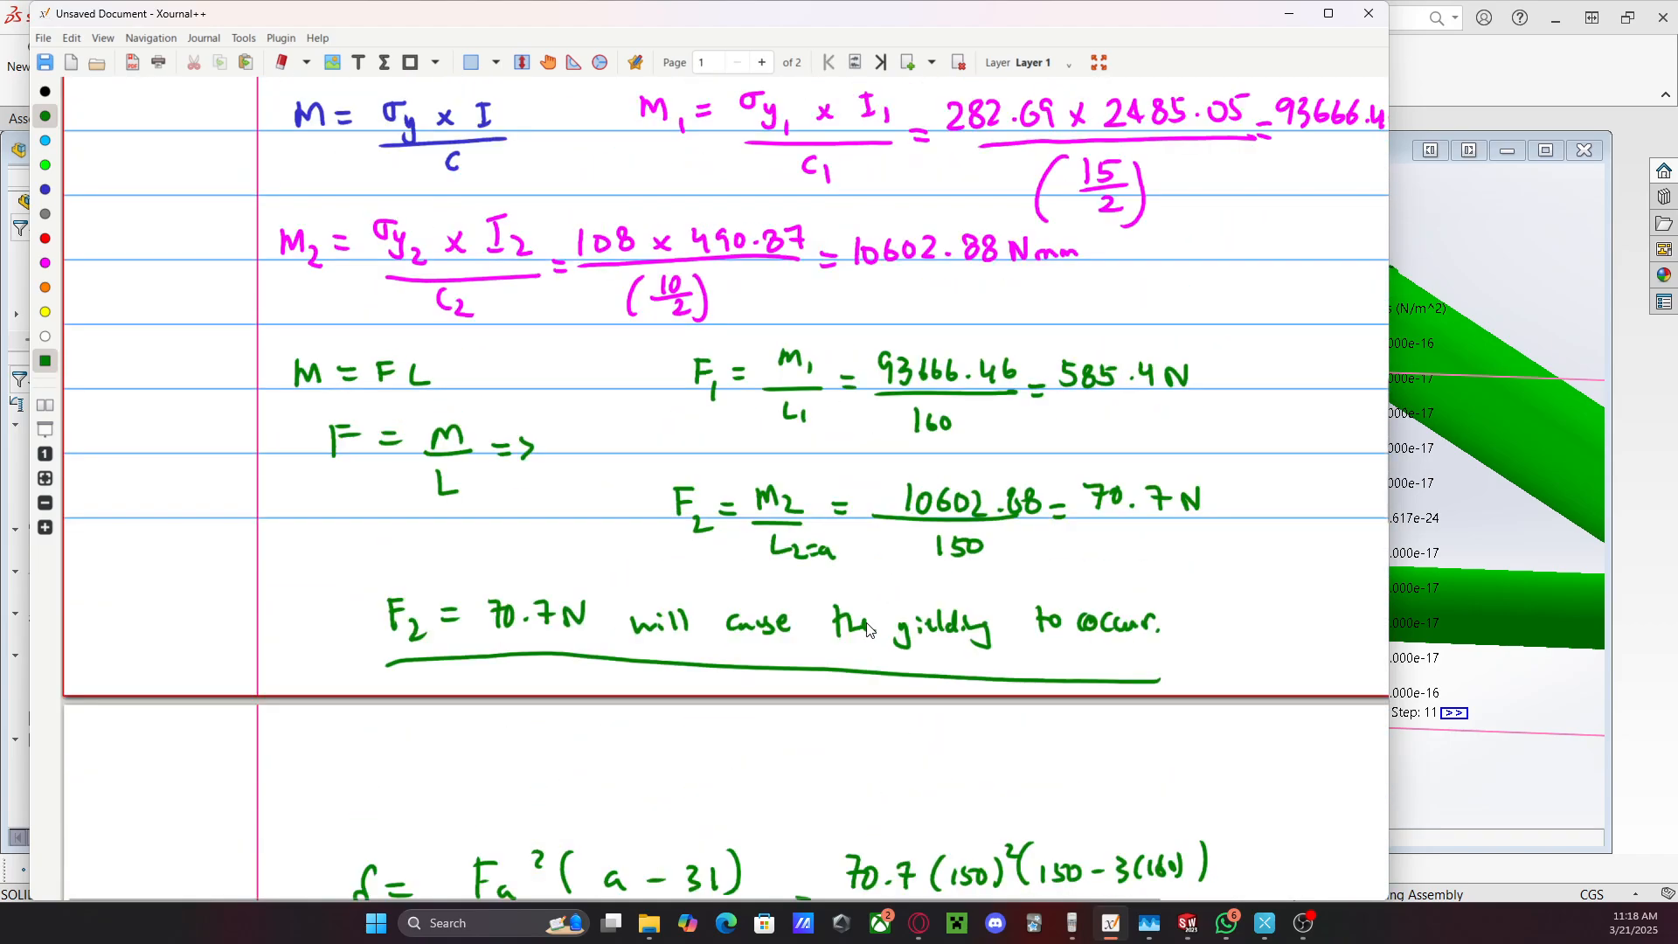
scroll(1077, 442, "up", 3)
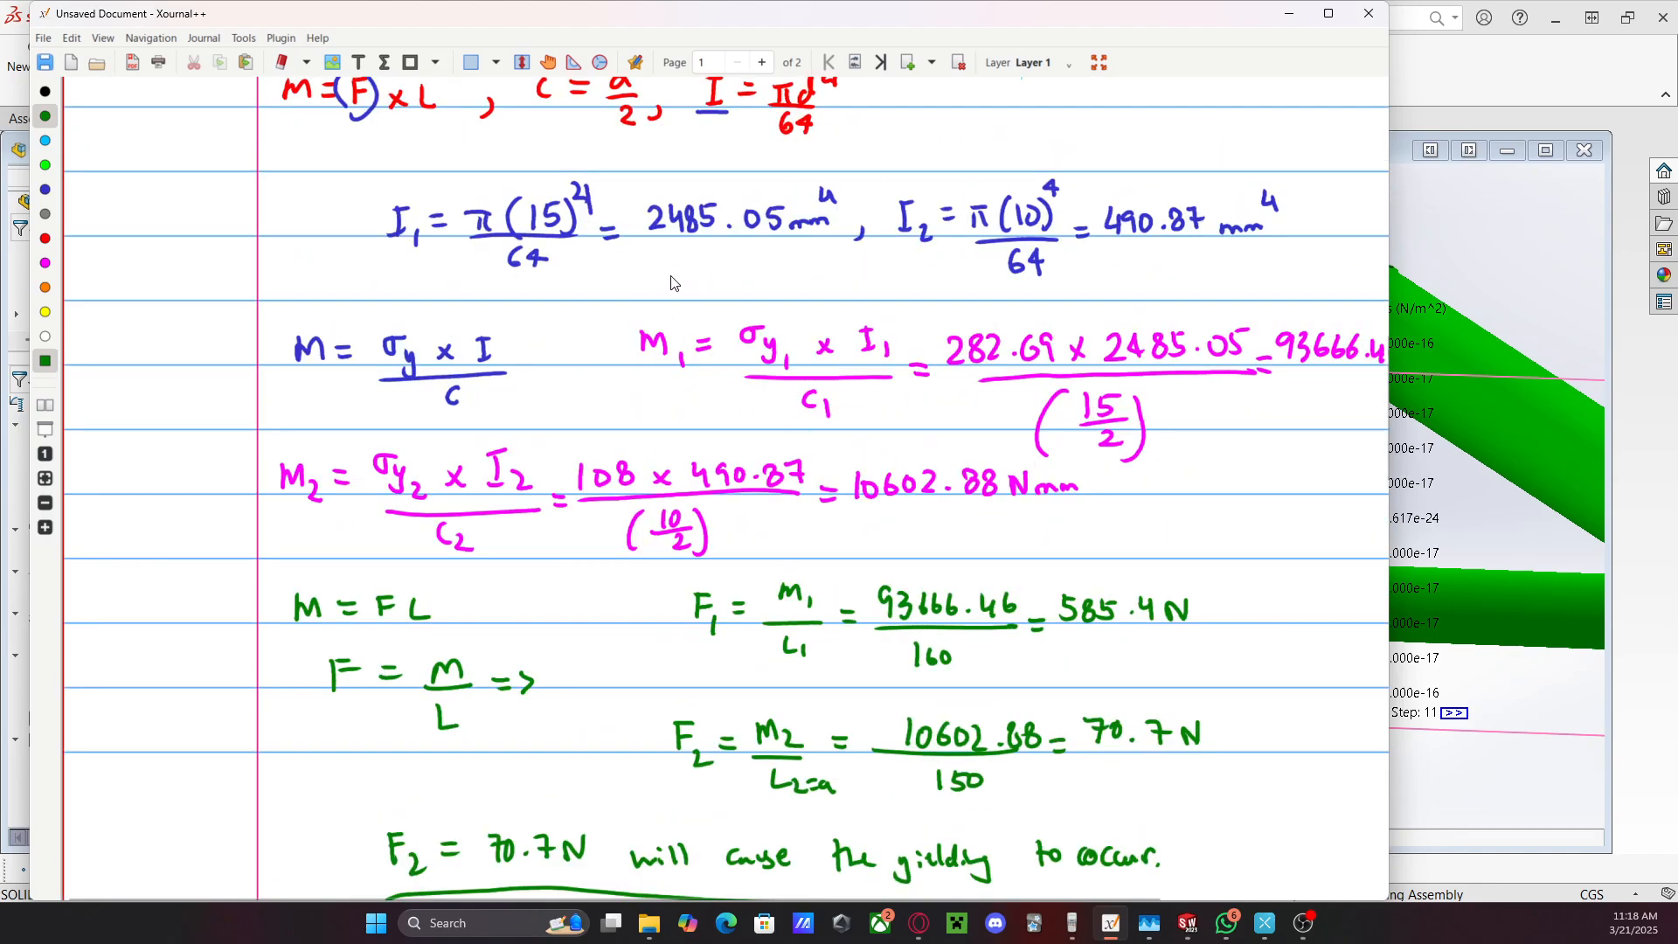
scroll(677, 284, "down", 9)
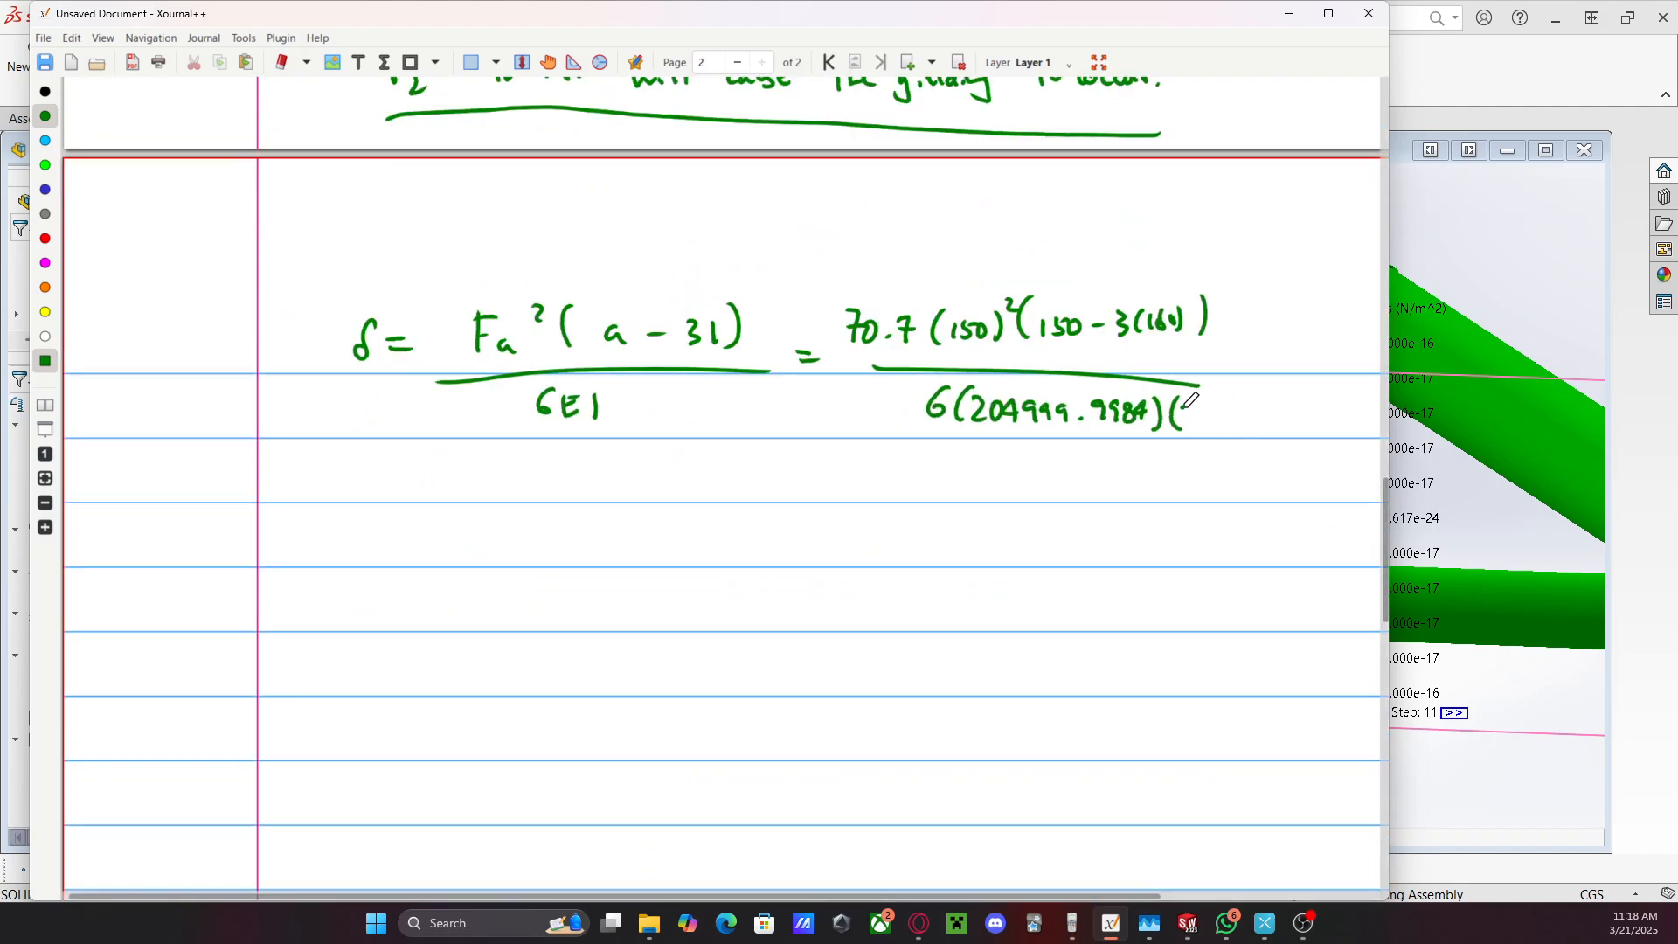
mouse_move(1191, 404)
left_mouse_down()
mouse_move(1205, 425)
mouse_move(1241, 407)
left_mouse_up()
mouse_move(1262, 406)
left_mouse_down()
mouse_move(1252, 426)
mouse_move(1321, 417)
mouse_move(1308, 427)
left_mouse_up()
left_click(1273, 423)
left_click_drag(1327, 400, 1327, 429)
left_click_drag(1206, 389, 1301, 387)
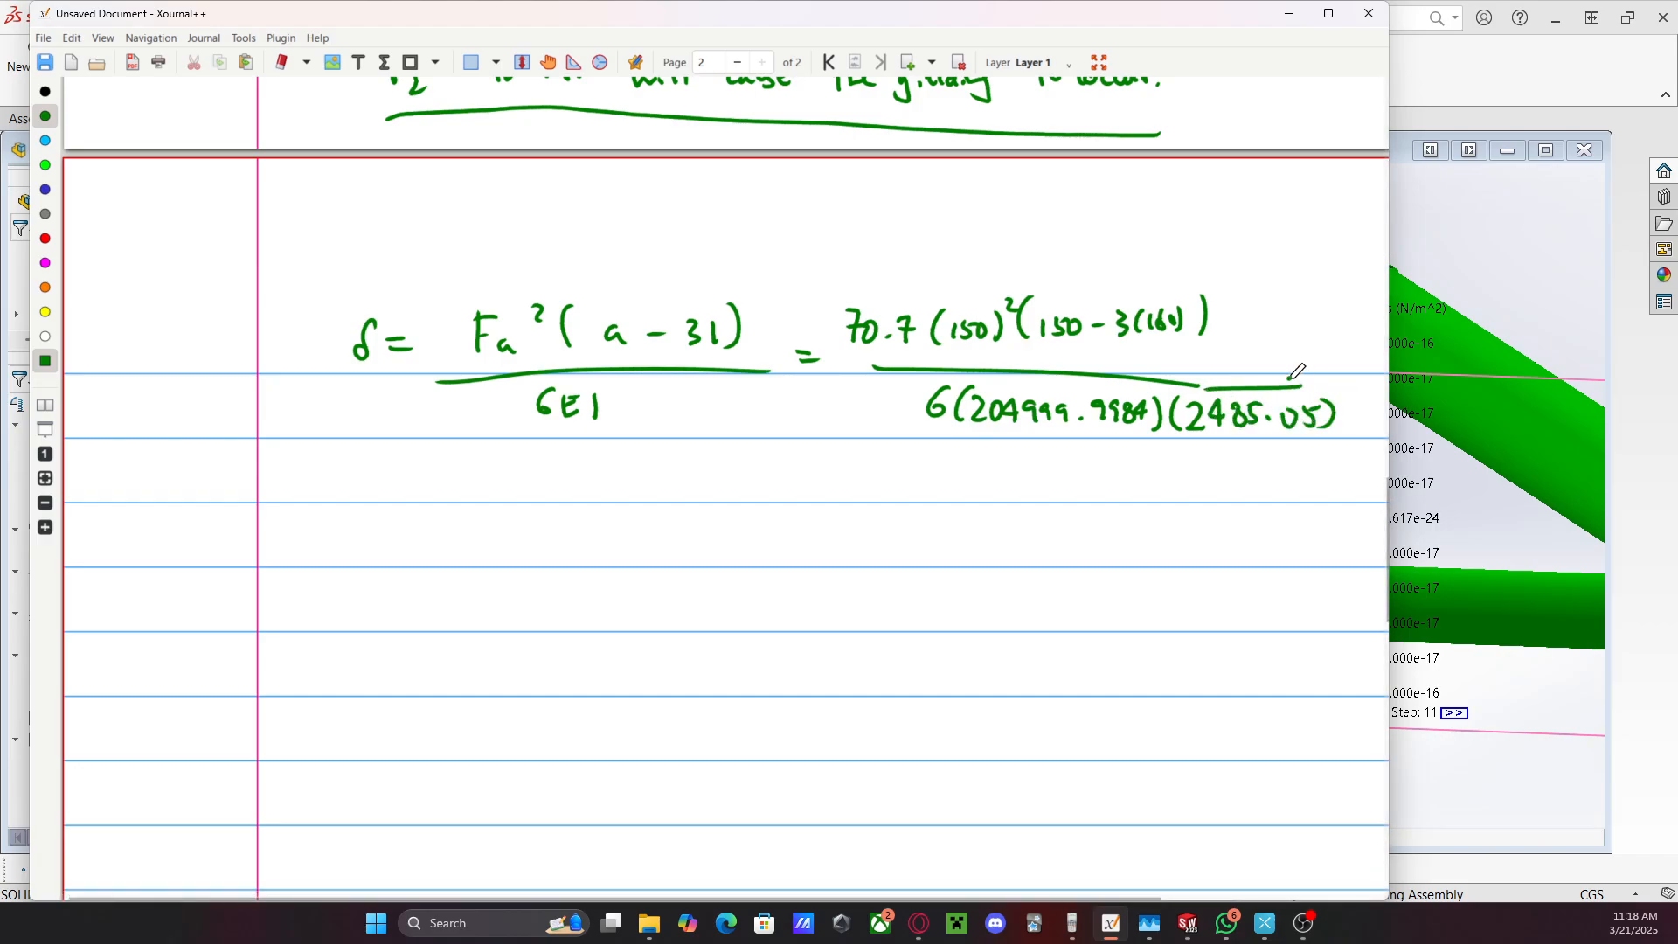
left_click_drag(515, 458, 528, 505)
left_click_drag(552, 468, 567, 466)
left_click_drag(552, 479, 566, 478)
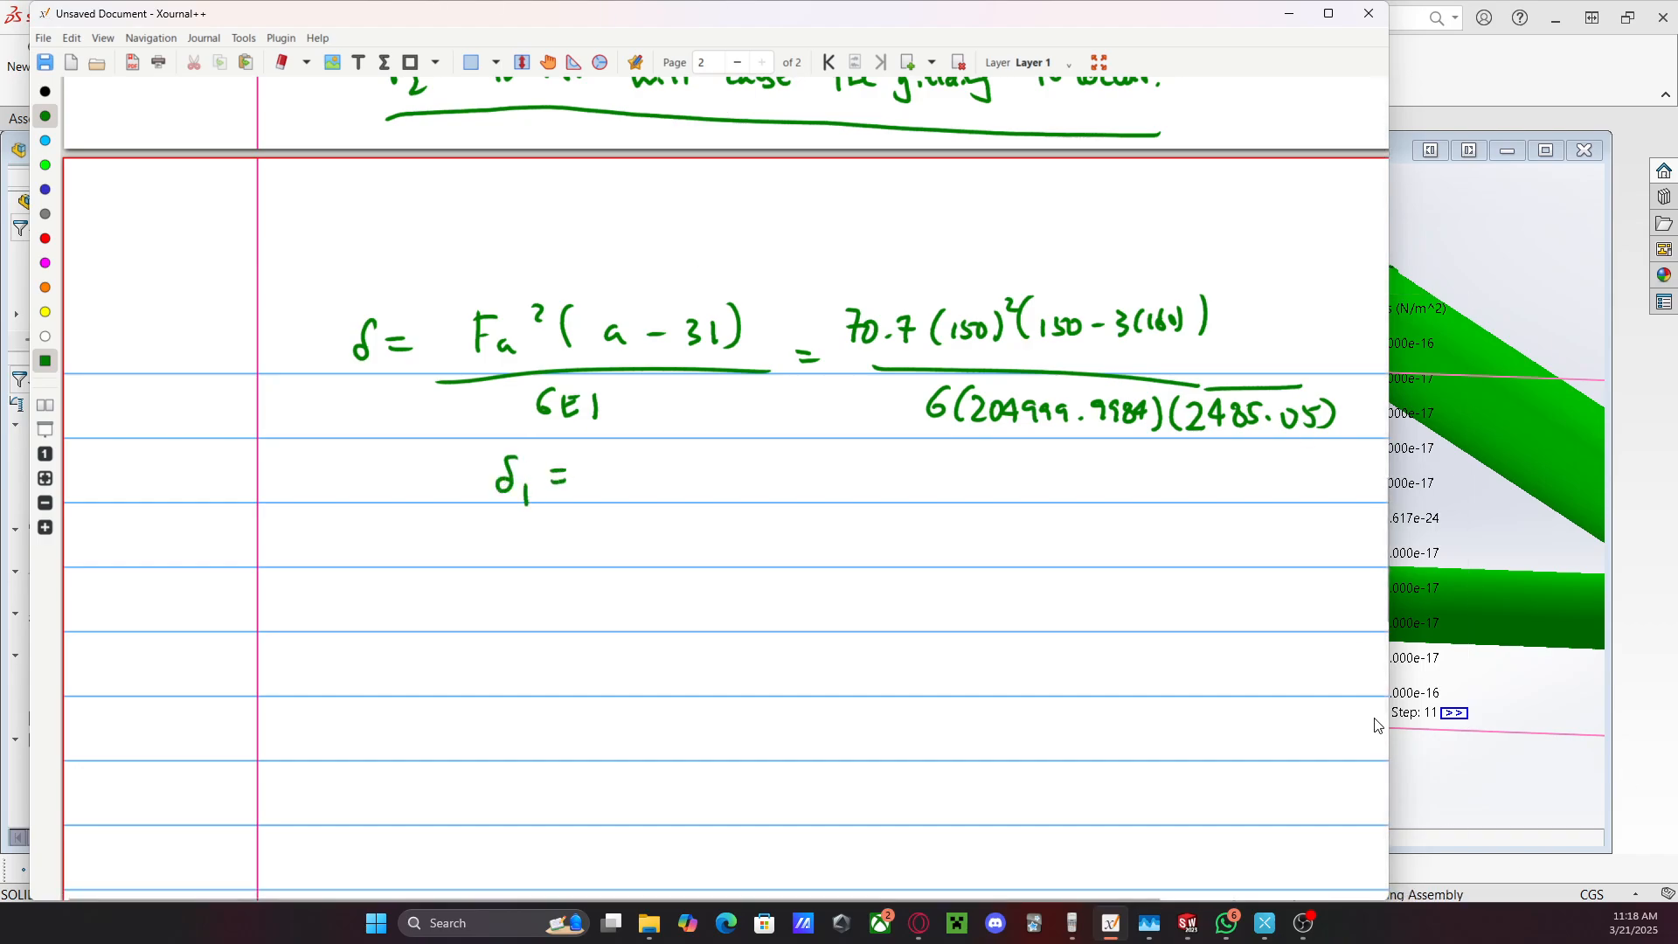
Switch to the fx-991ES calculator emulator and start a fraction with 70.7 in the numerator
mouse_move(1303, 934)
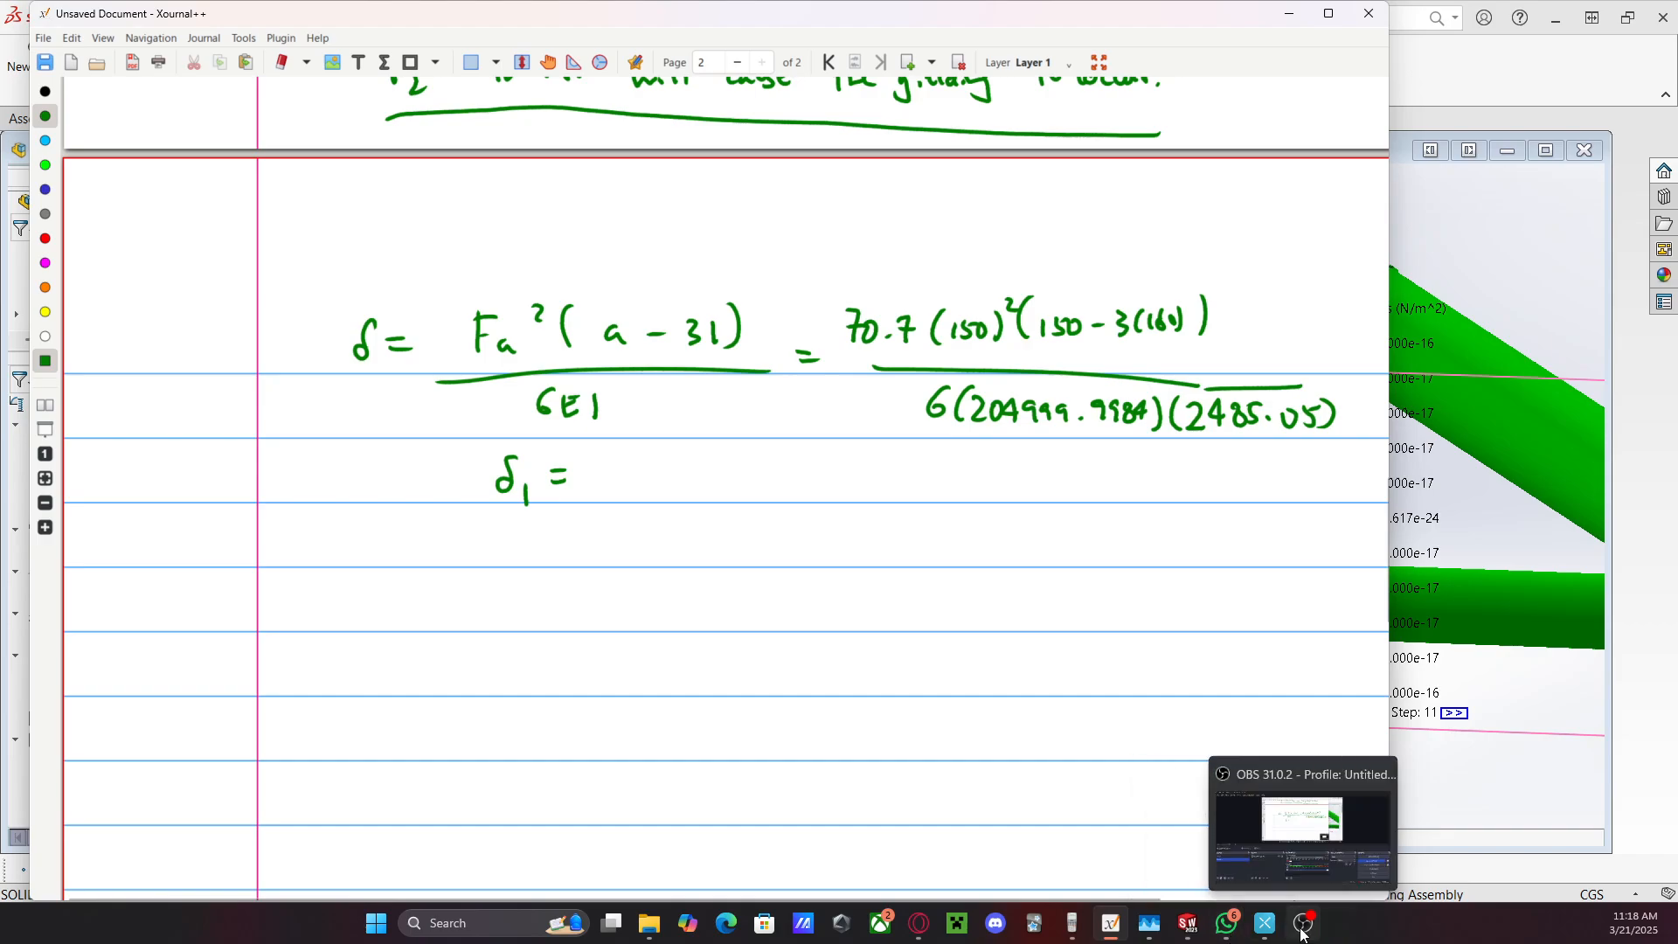
left_click(1072, 925)
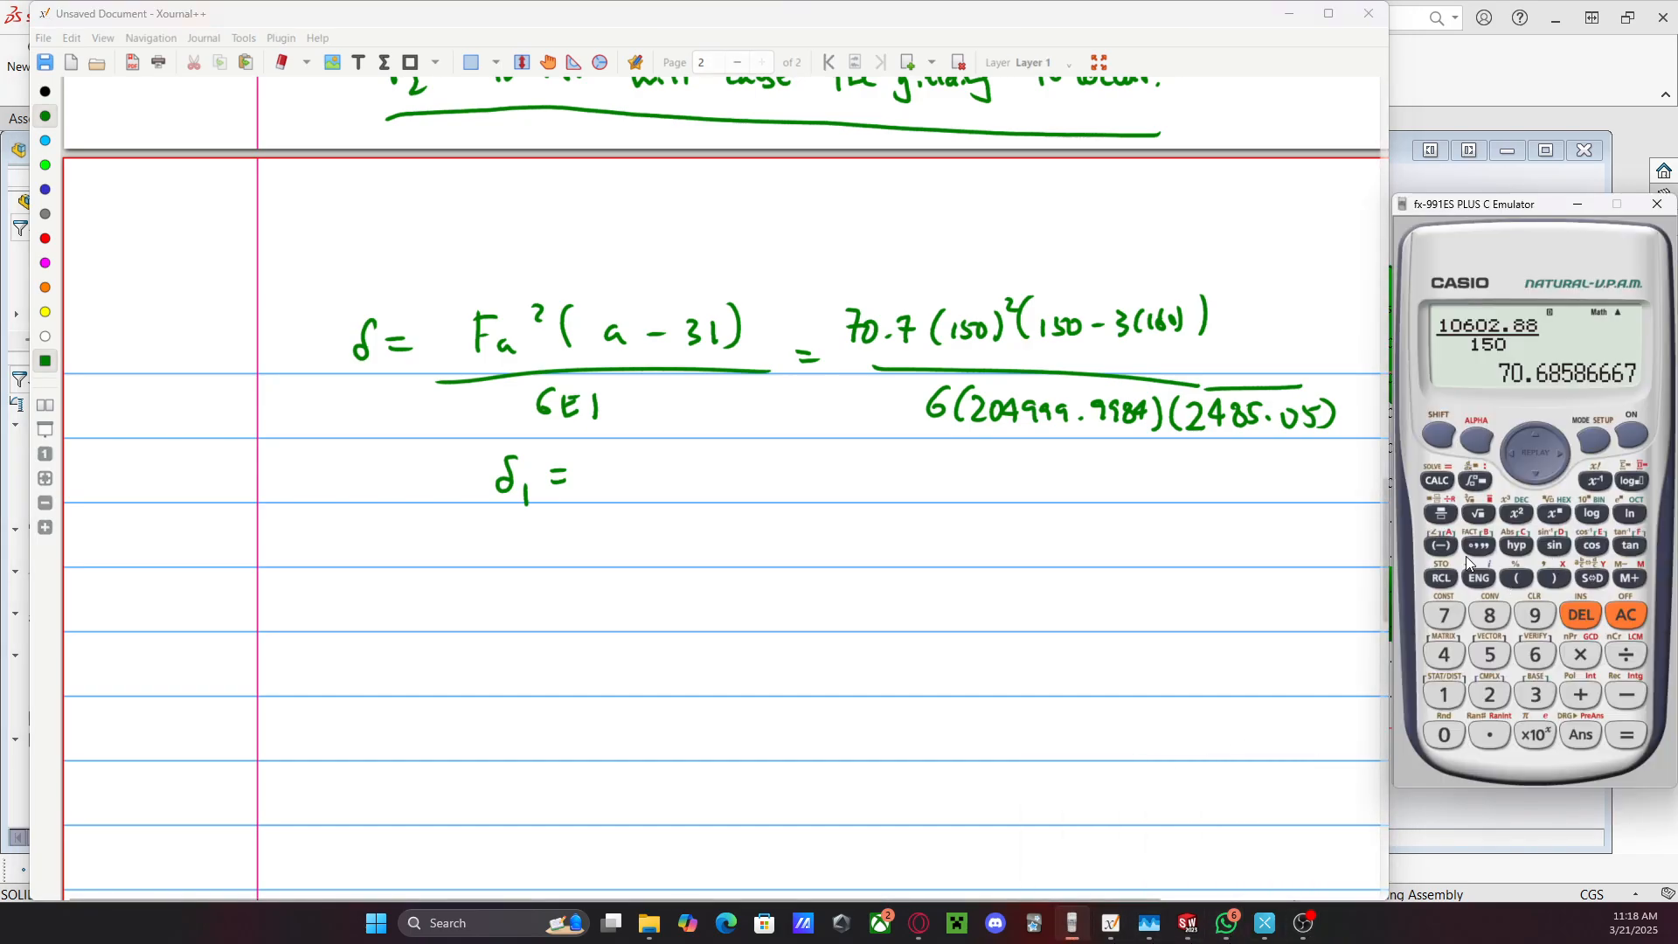
left_click(1442, 515)
left_click(1445, 615)
left_click(1444, 736)
left_click(1490, 735)
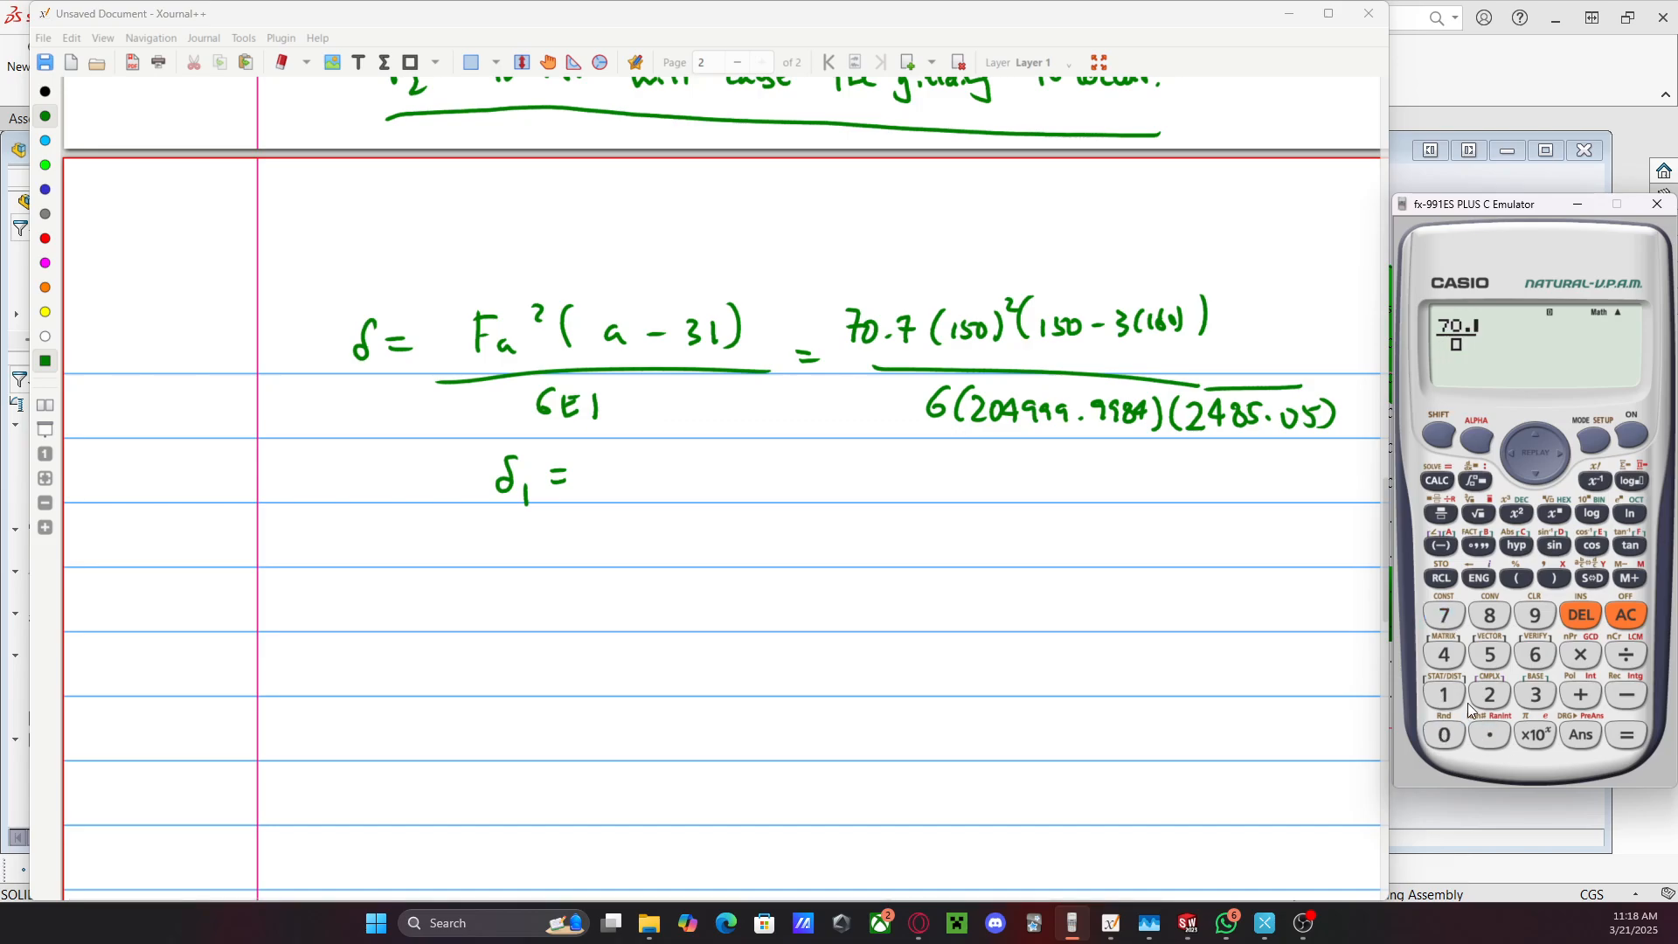
left_click(1444, 615)
left_click(1517, 514)
left_click(1518, 577)
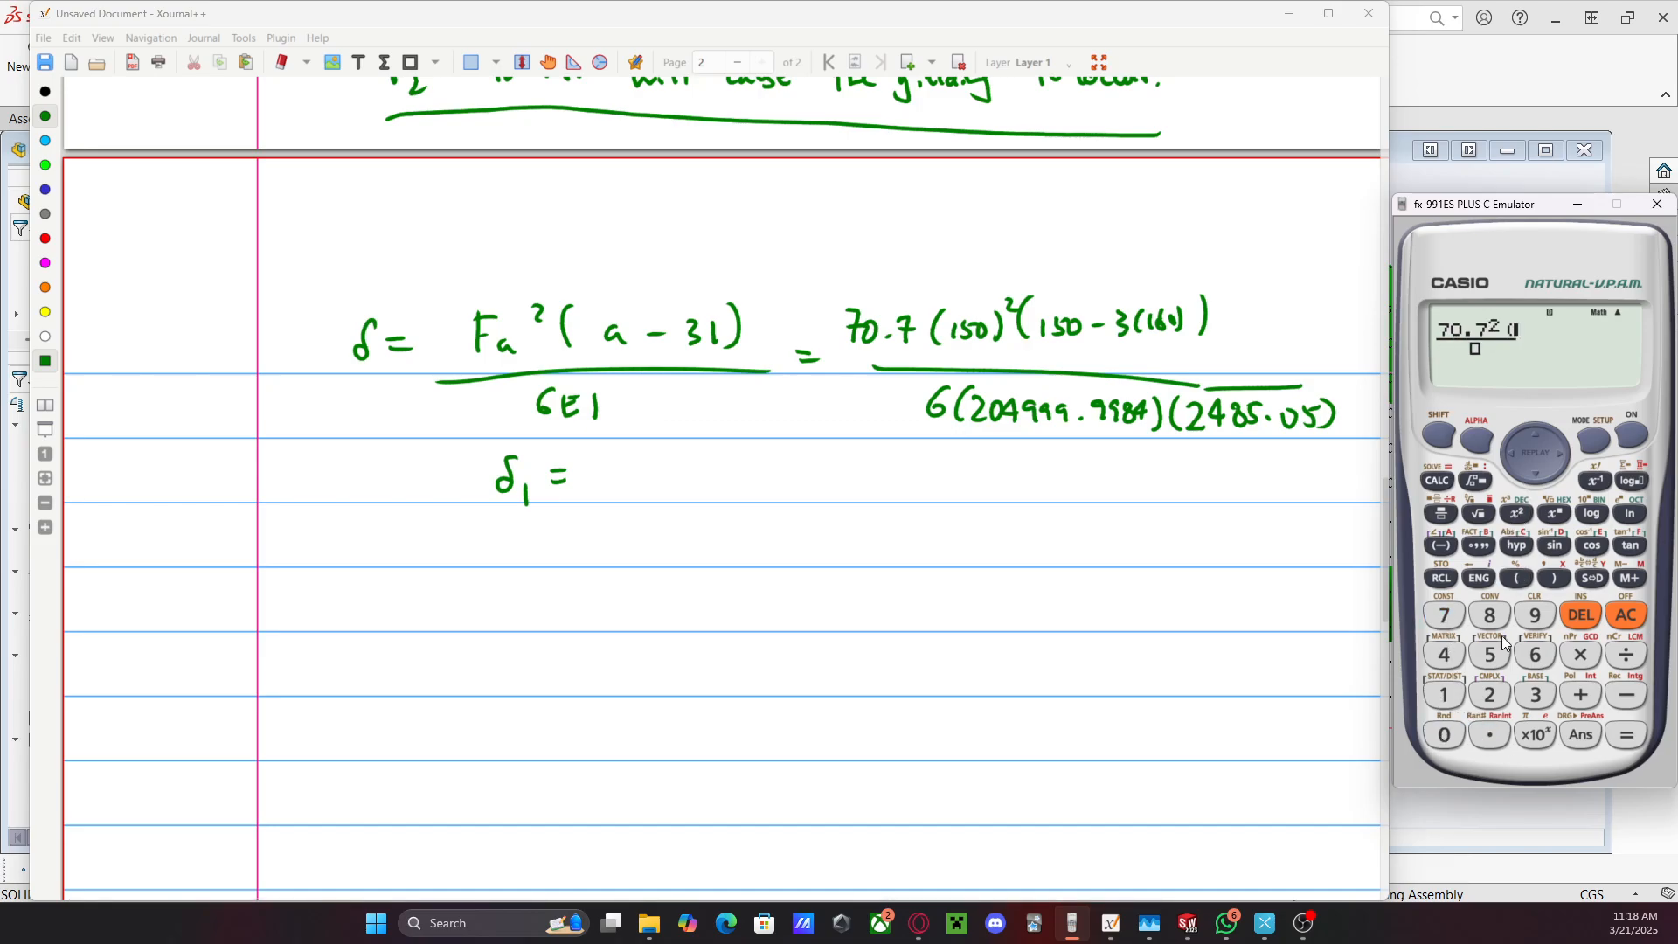
left_click(1580, 618)
left_click(1580, 617)
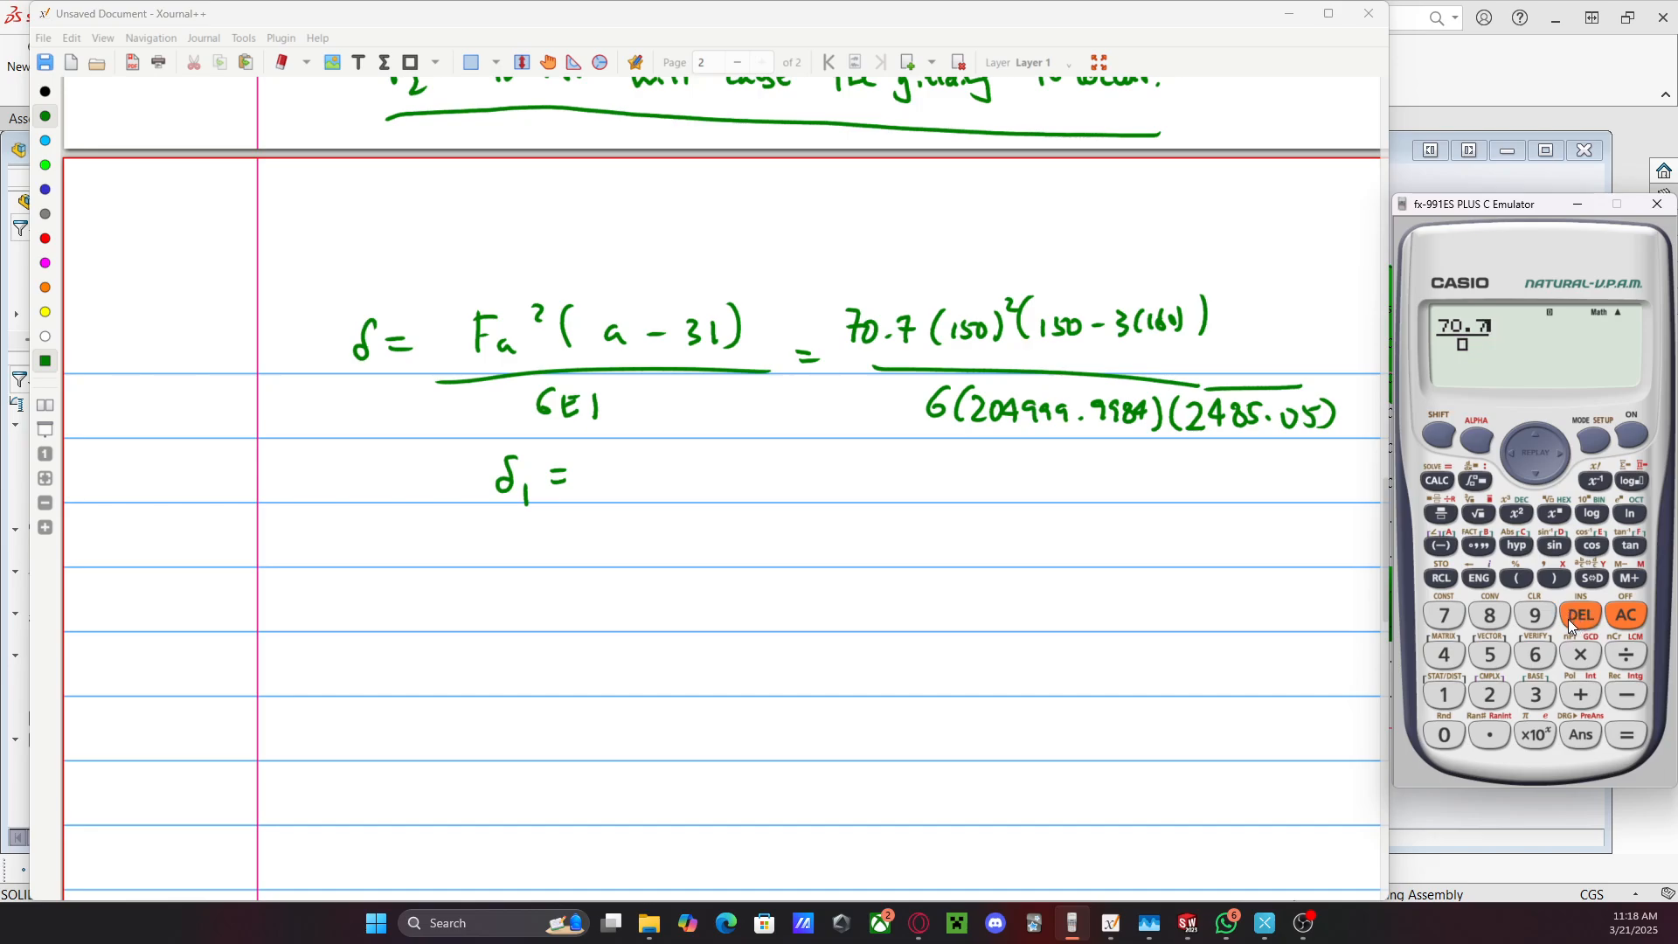
Continue the calculator numerator with ×150² and an opening bracket
left_click(1580, 655)
left_click(1444, 695)
left_click(1489, 655)
left_click(1444, 734)
left_click(1518, 514)
left_click(1517, 578)
left_click(1444, 695)
left_click(1489, 654)
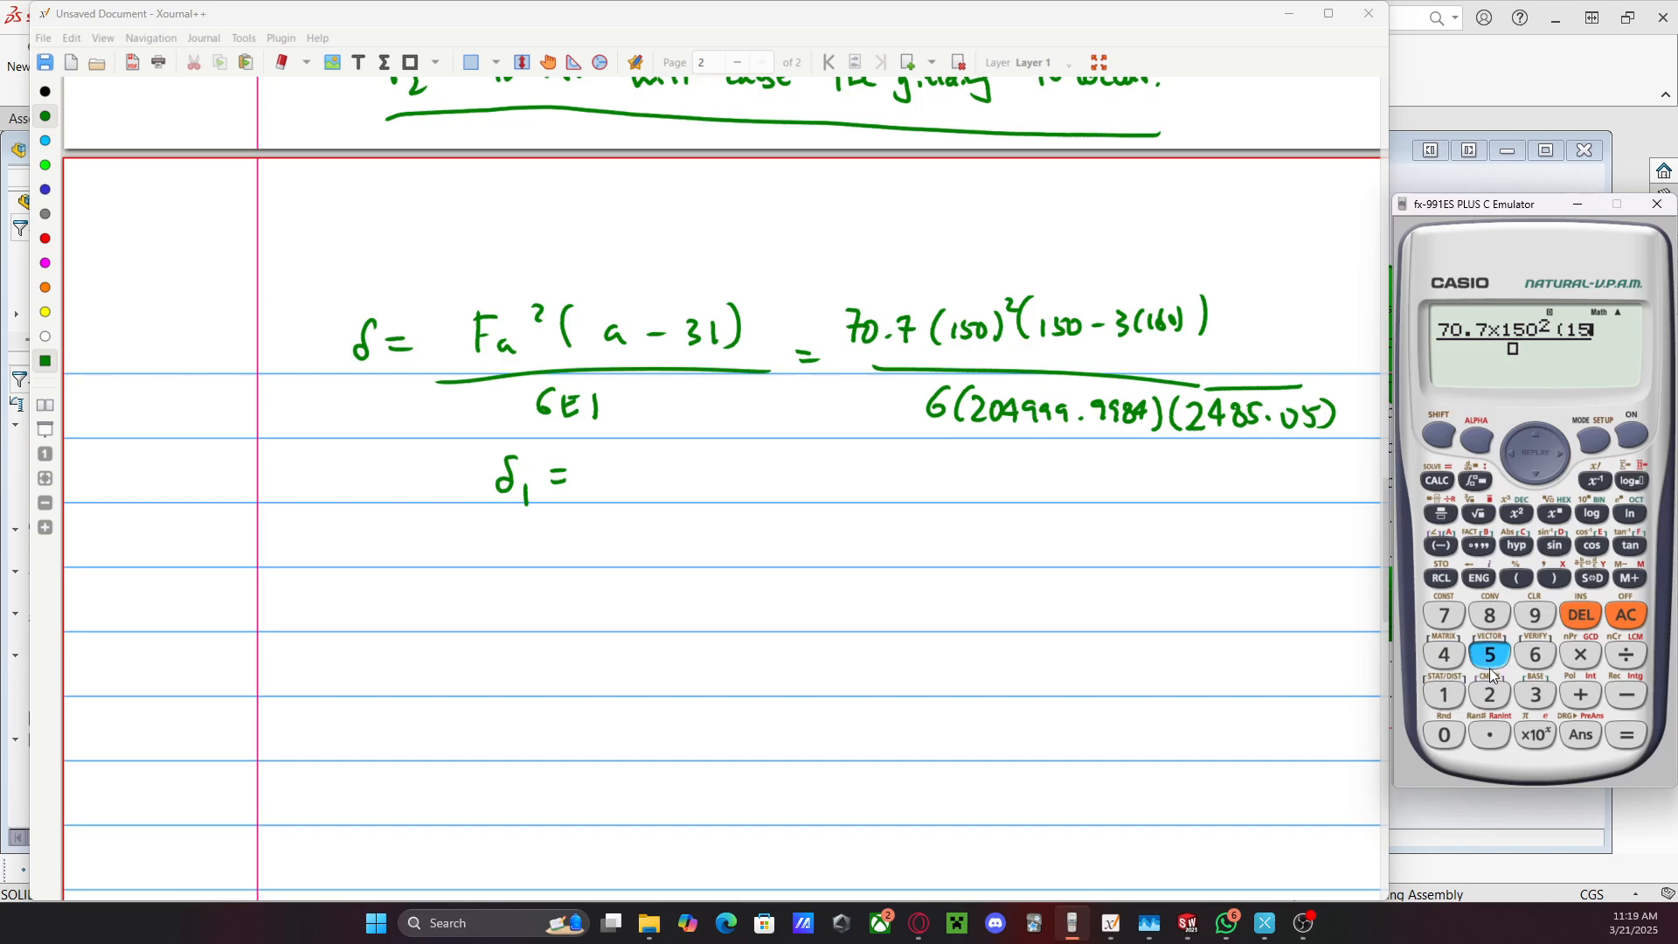
left_click(1444, 734)
left_click(1623, 695)
left_click(1570, 616)
left_click(1570, 615)
left_click(1570, 615)
left_click(1570, 616)
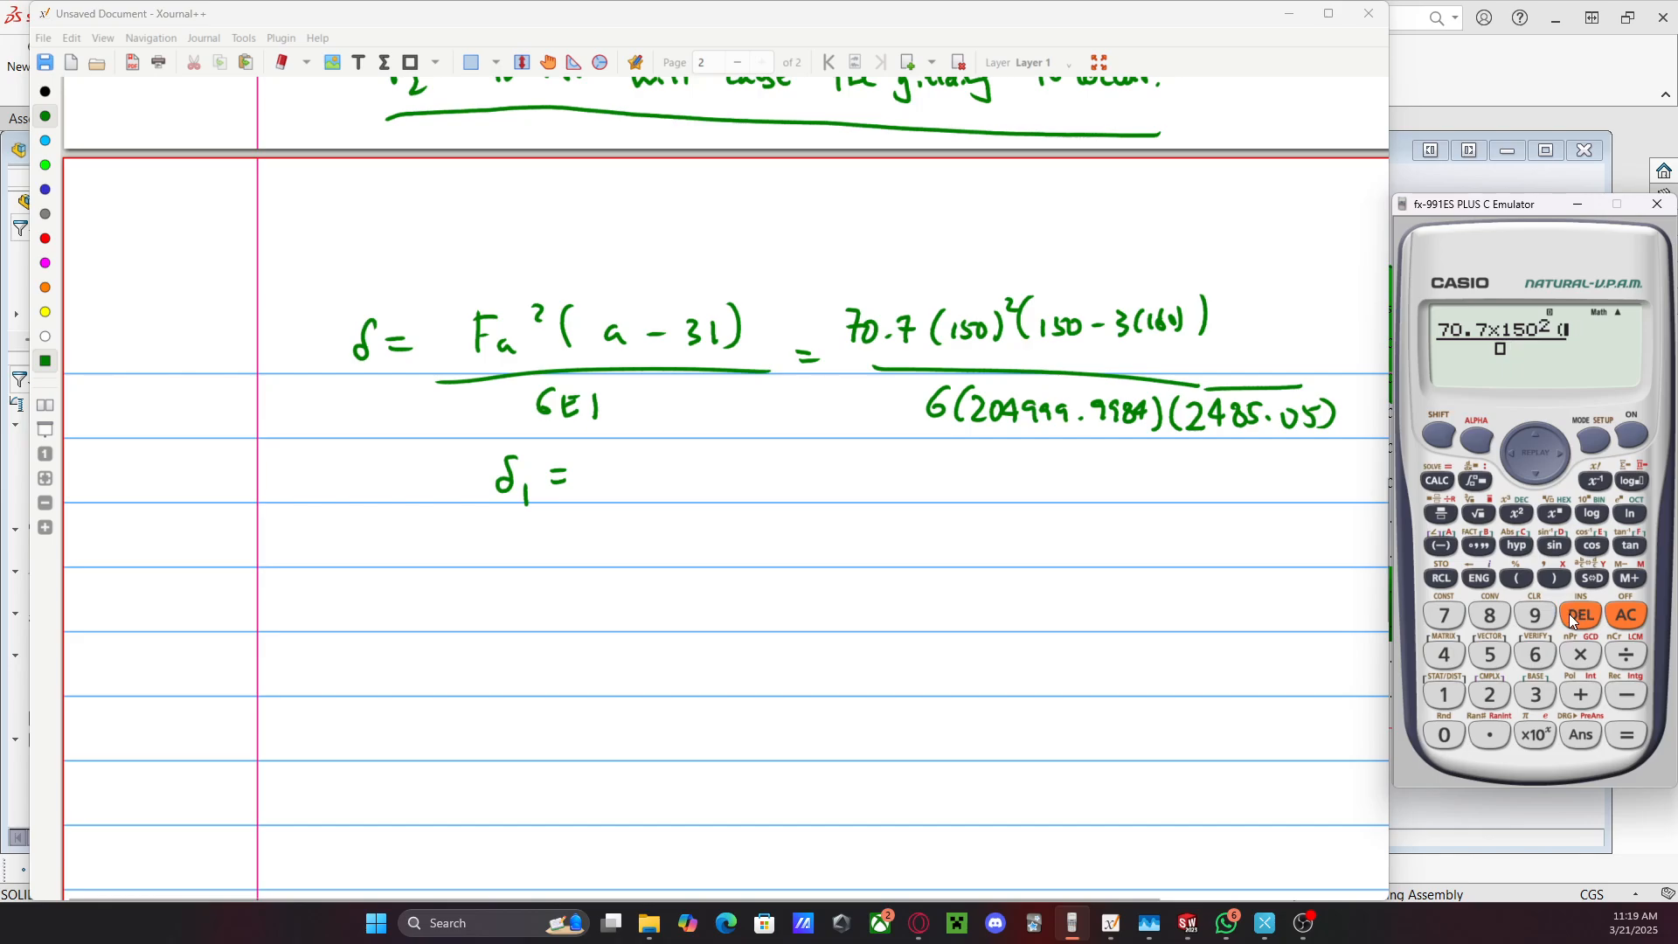
Complete the bracketed term in the calculator numerator as 3(180)−150
left_click(1536, 695)
left_click(1517, 578)
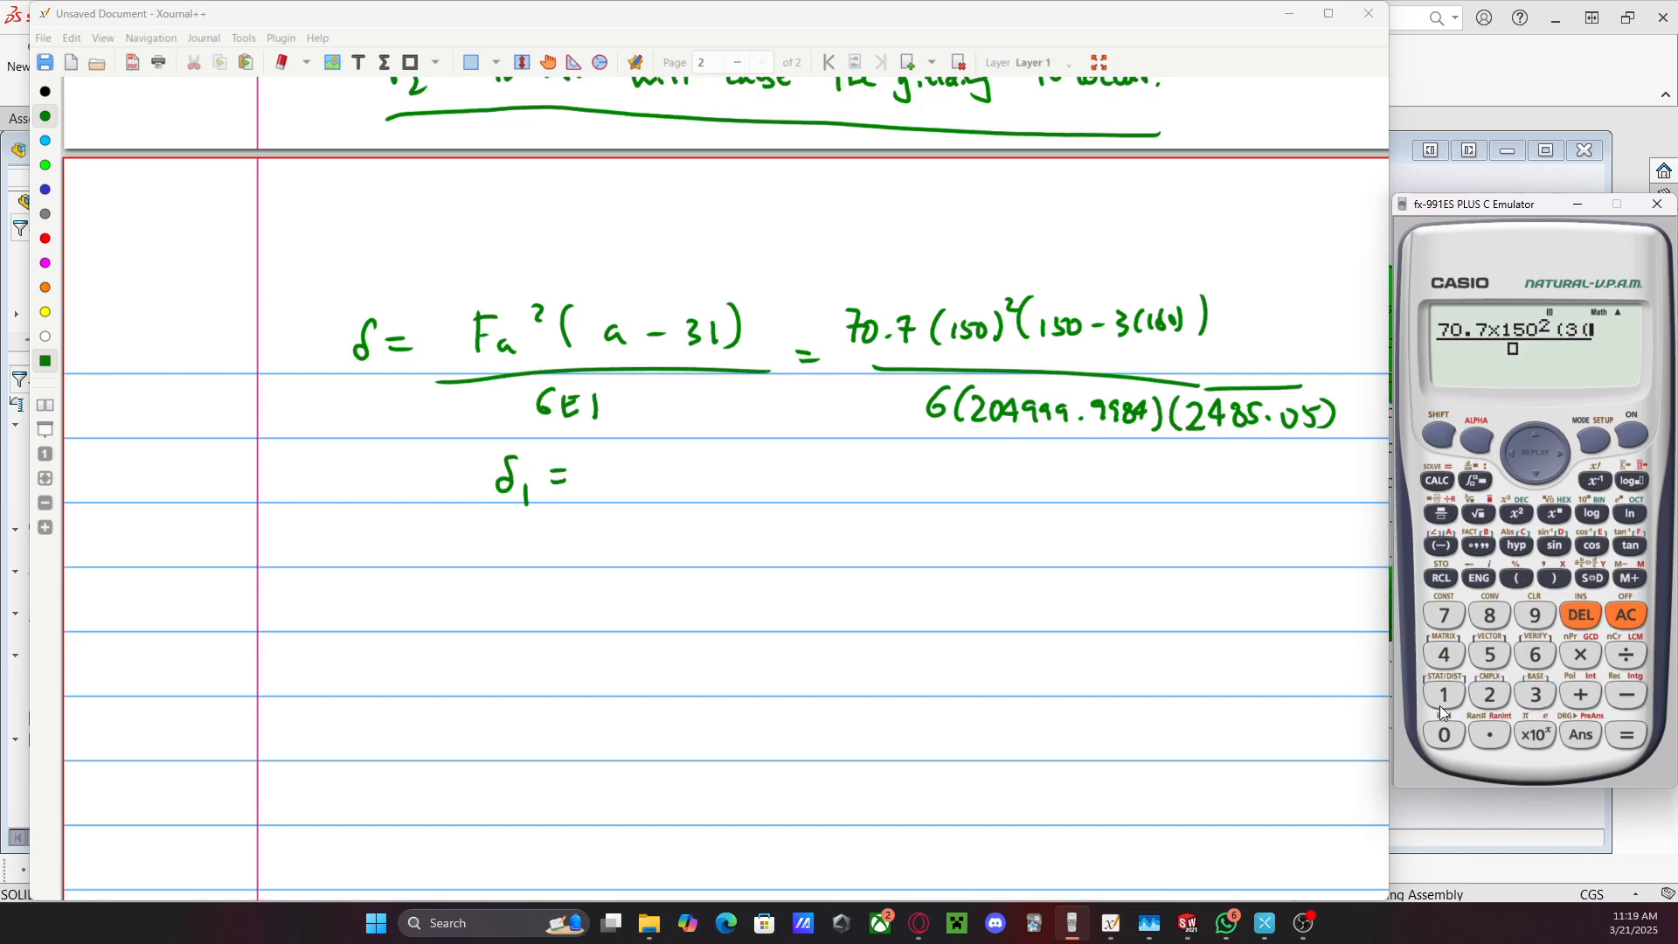
left_click(1442, 697)
left_click(1490, 615)
left_click(1444, 737)
left_click(1555, 578)
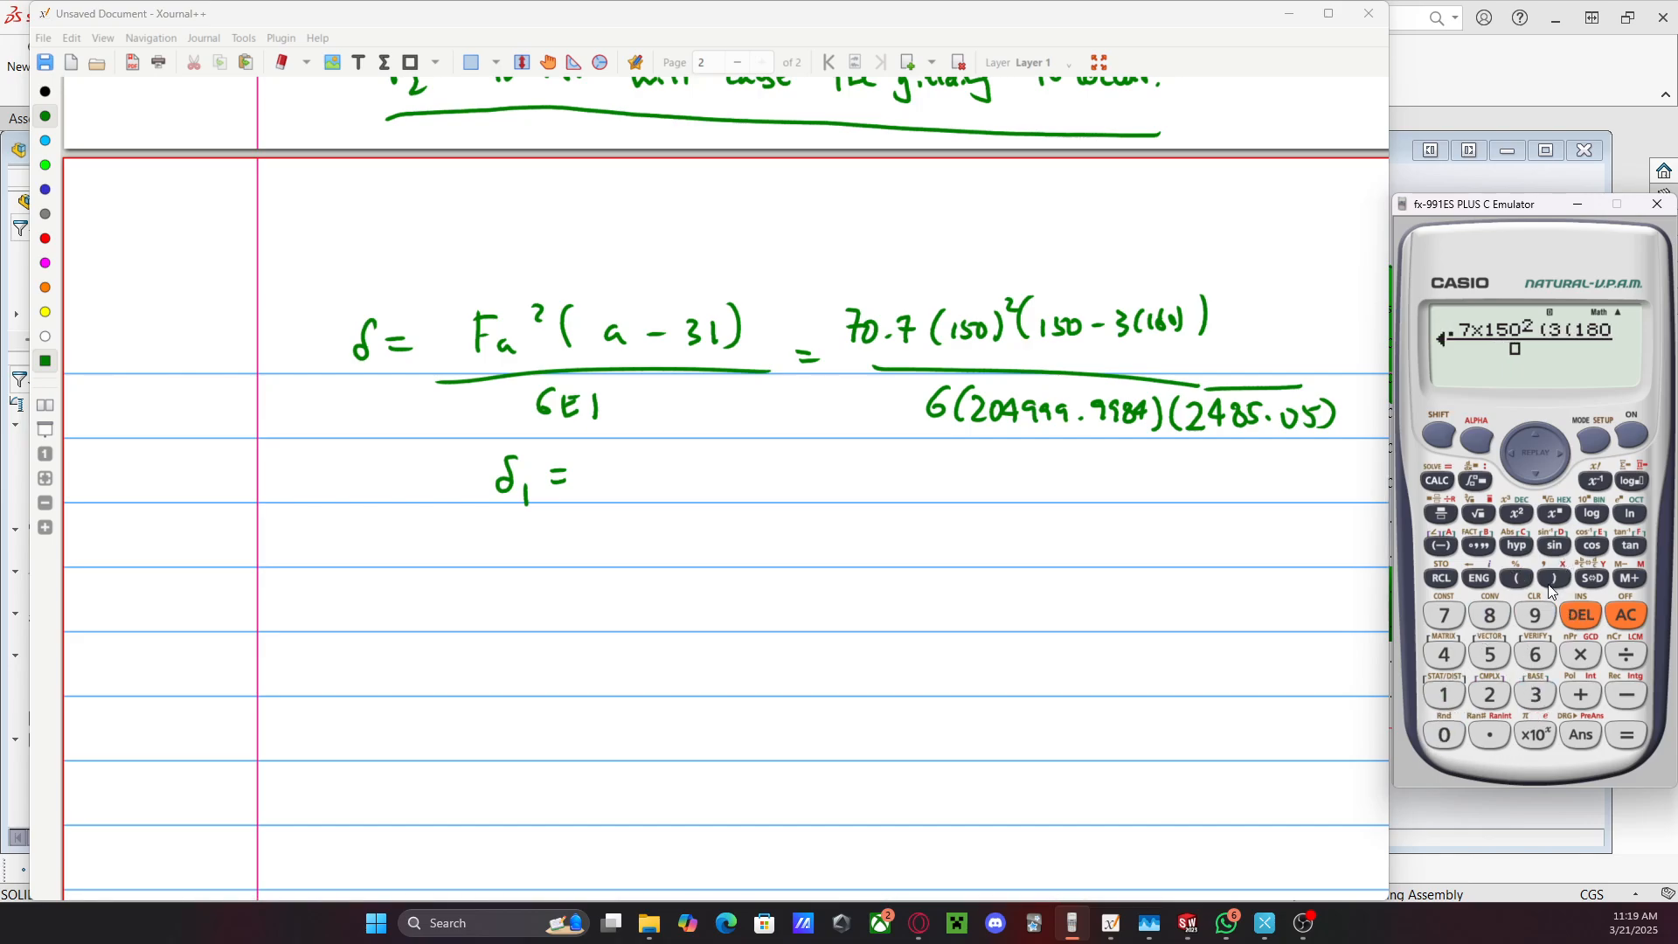
left_click(1624, 696)
left_click(1455, 692)
left_click(1490, 655)
left_click(1444, 737)
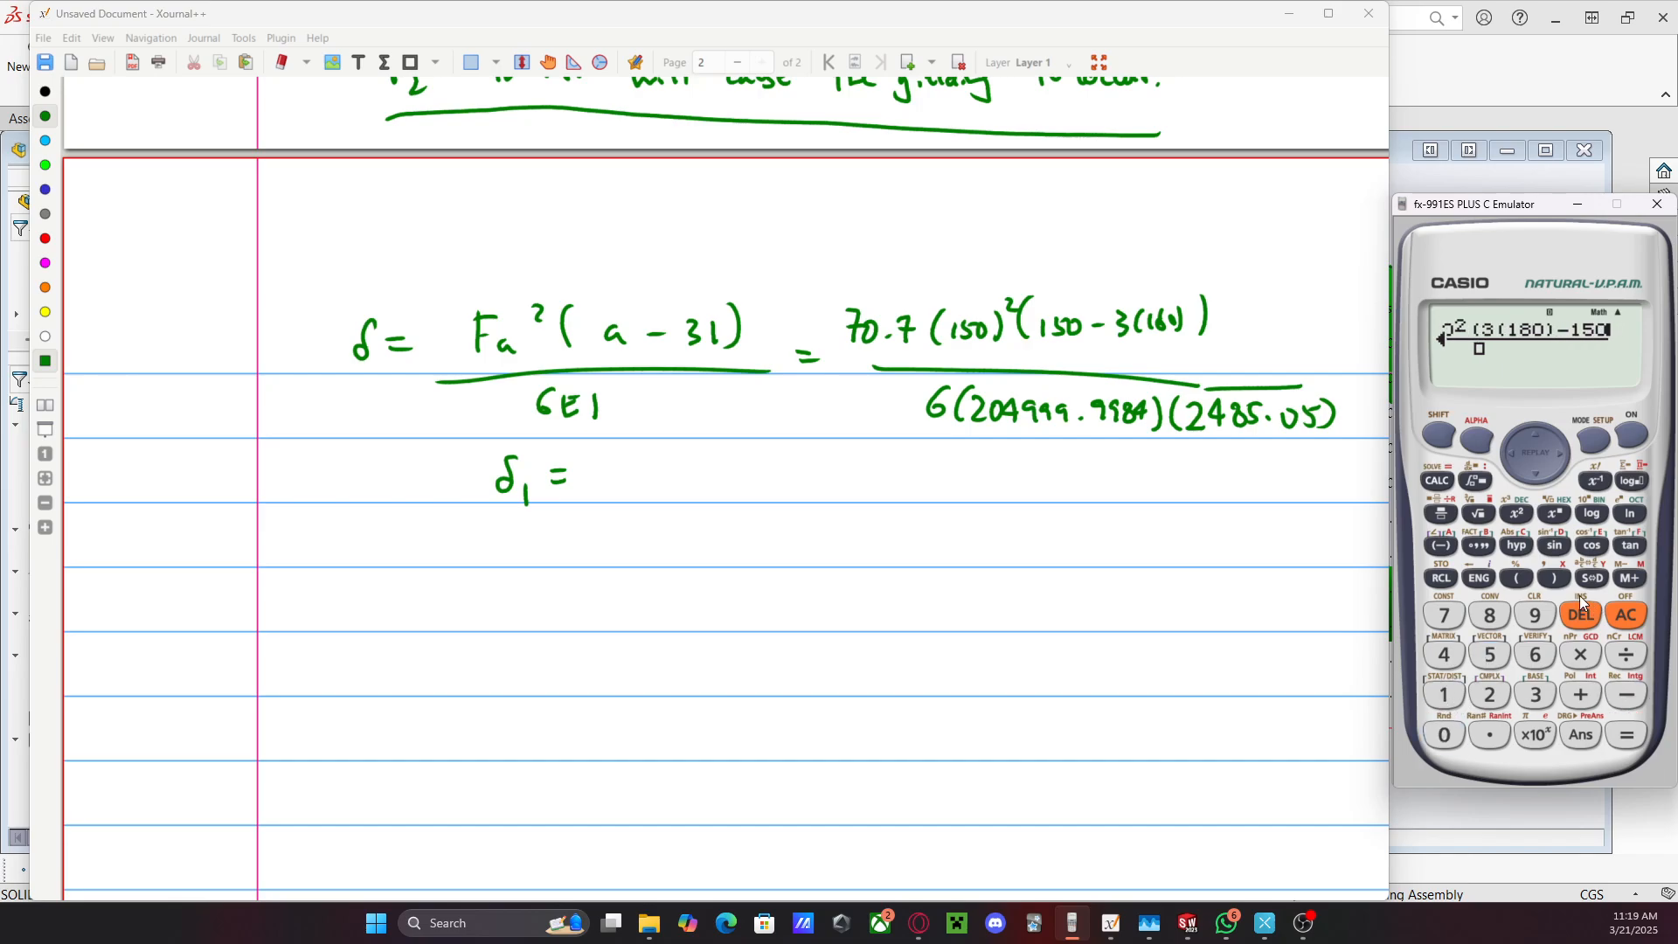
left_click(1554, 577)
Fill the calculator denominator with 6×204999.9984×2485.05 and evaluate the fraction
left_click(1540, 475)
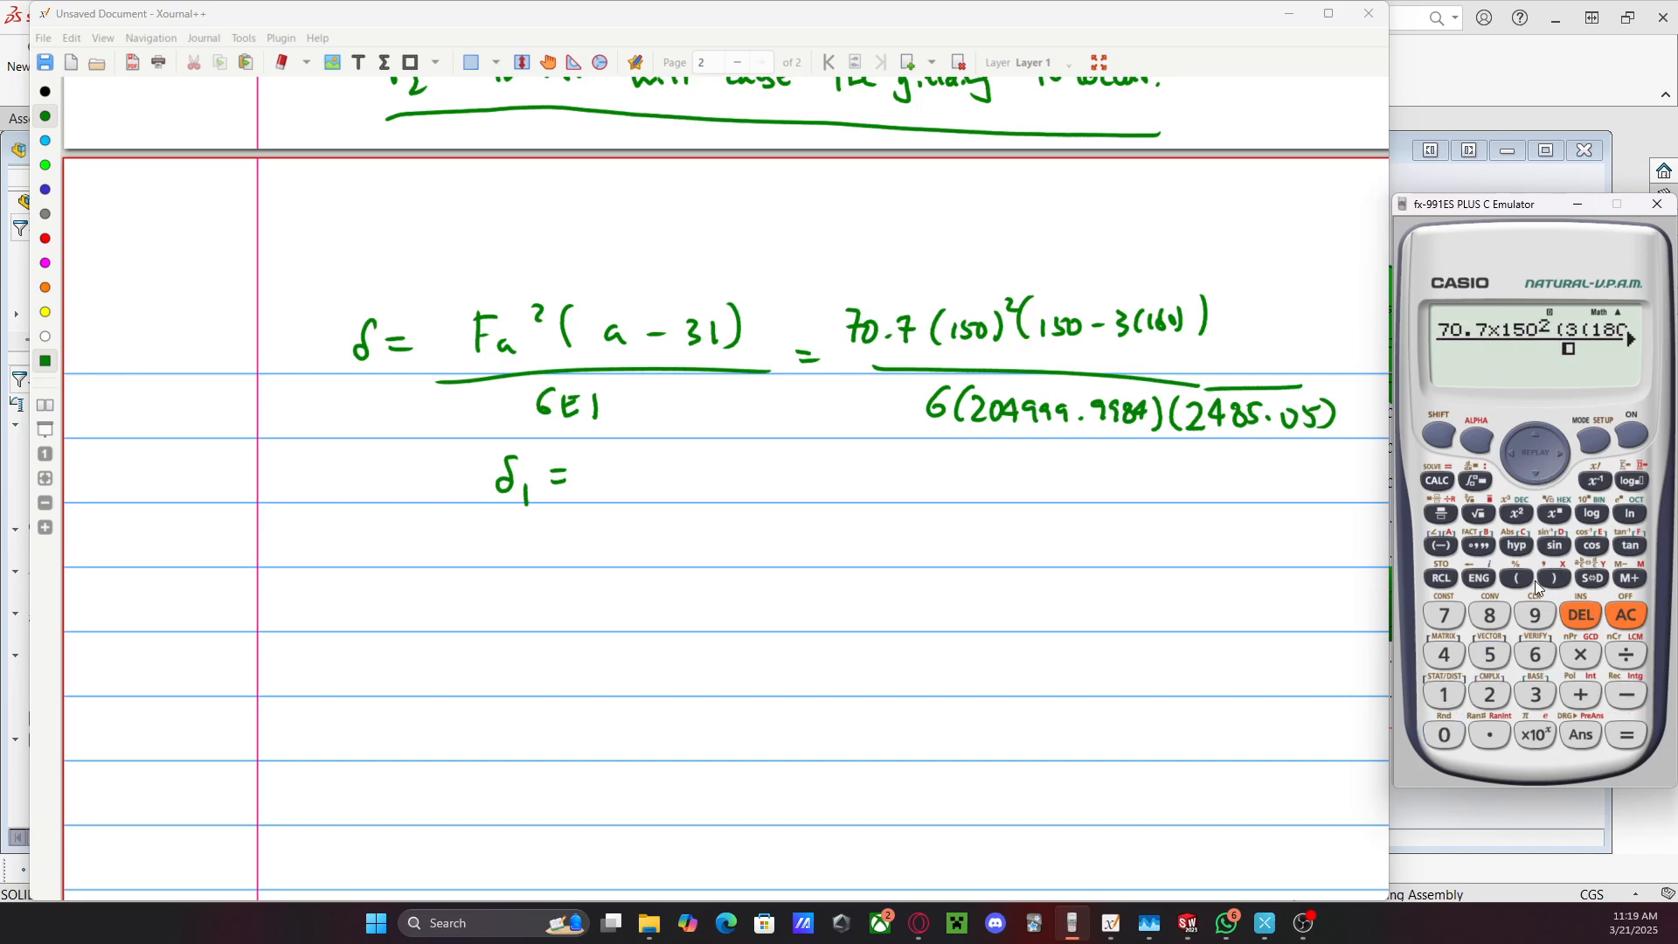
left_click(1539, 655)
left_click(1580, 654)
type("204999.9")
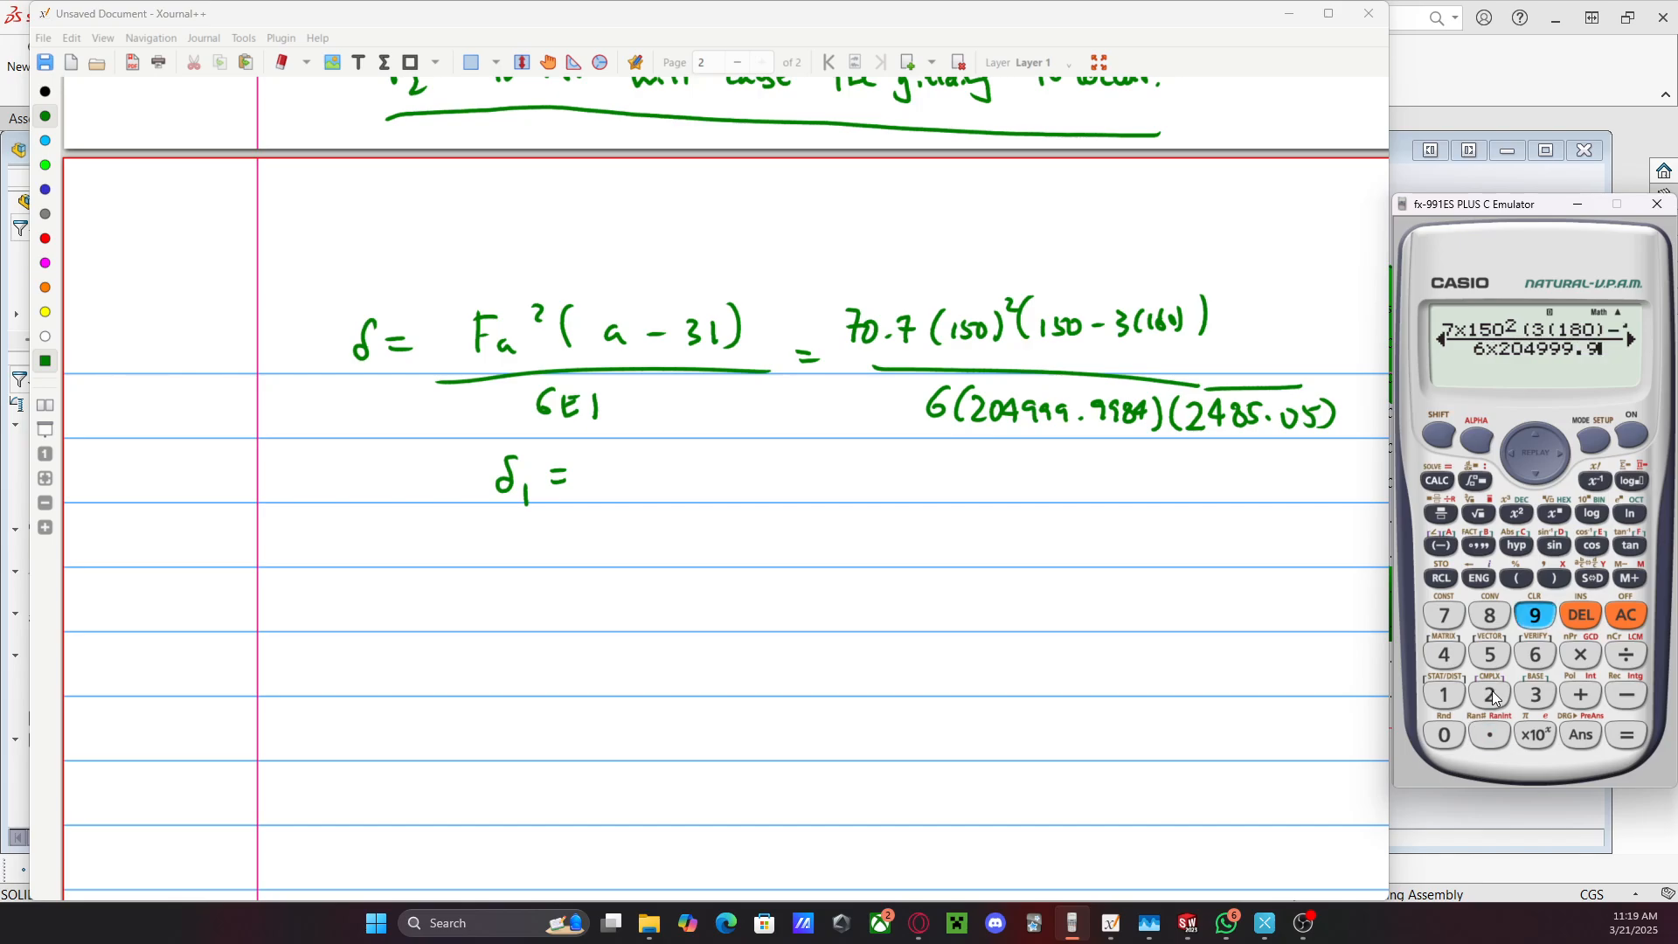
type("984*")
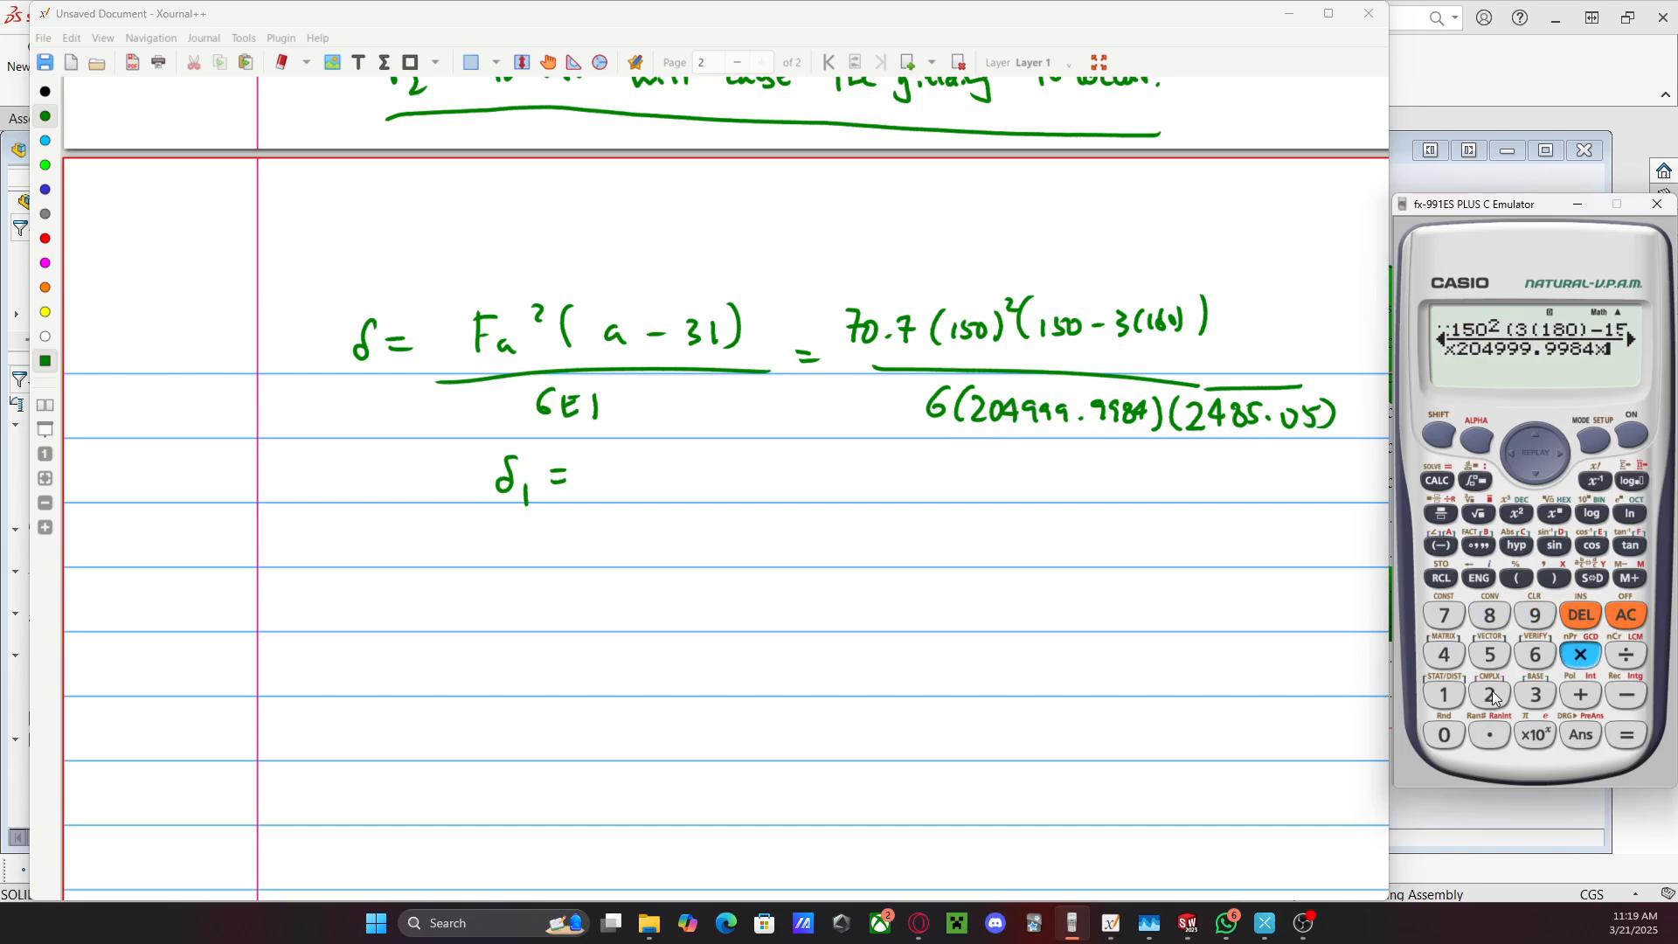
type("2485")
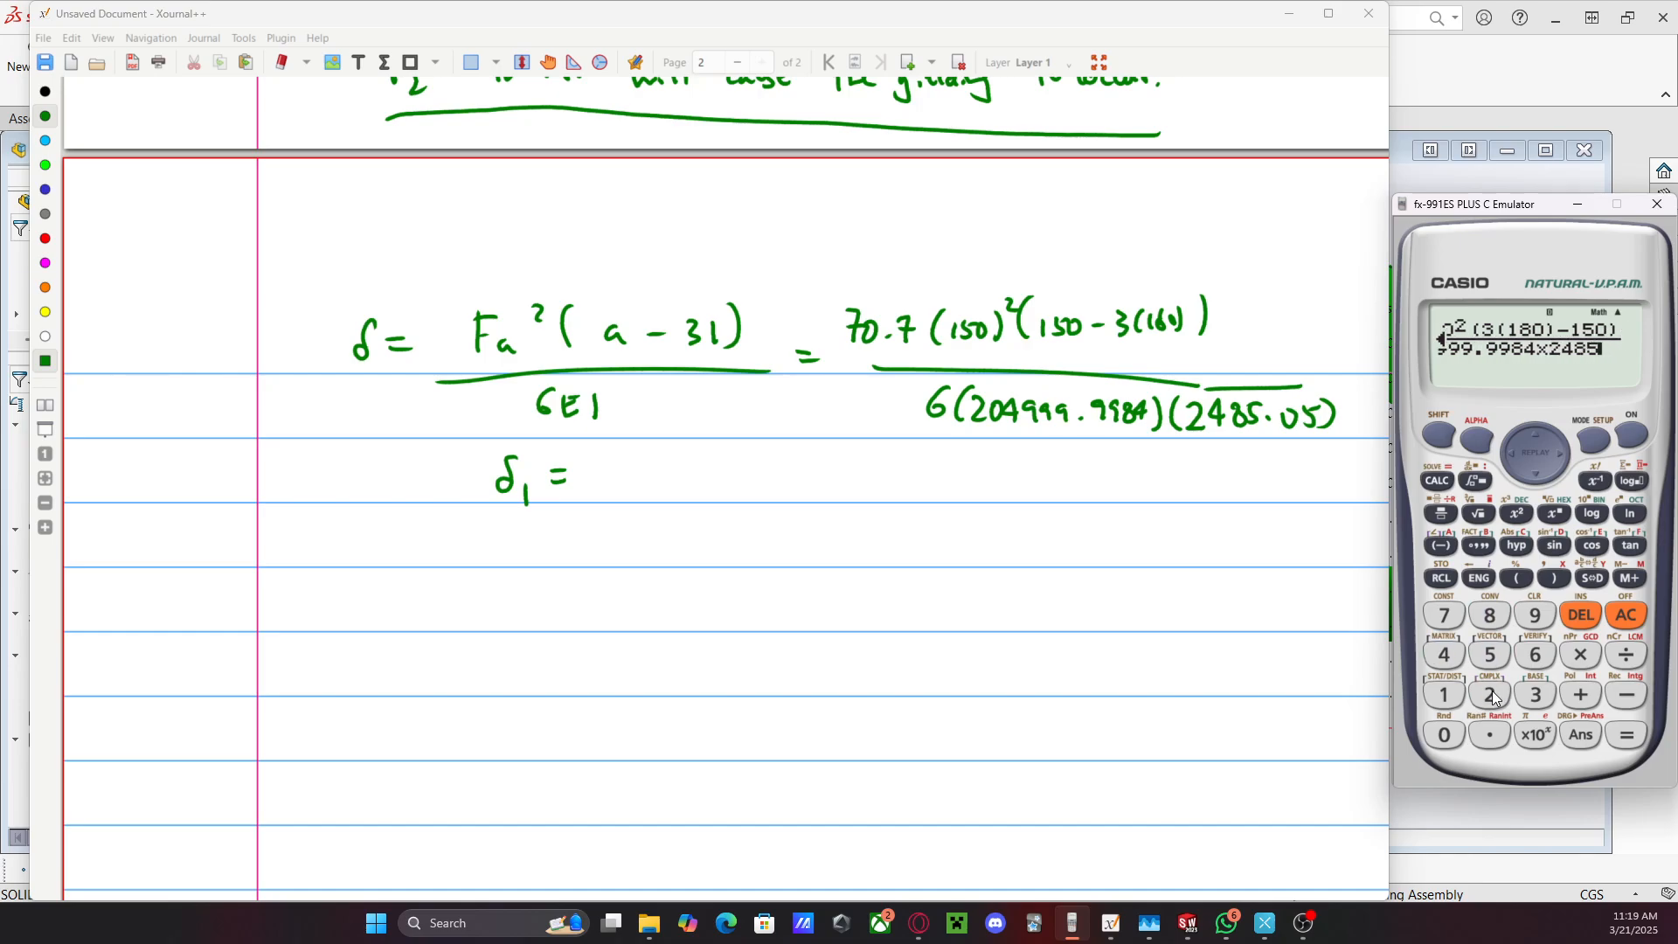
type(".05")
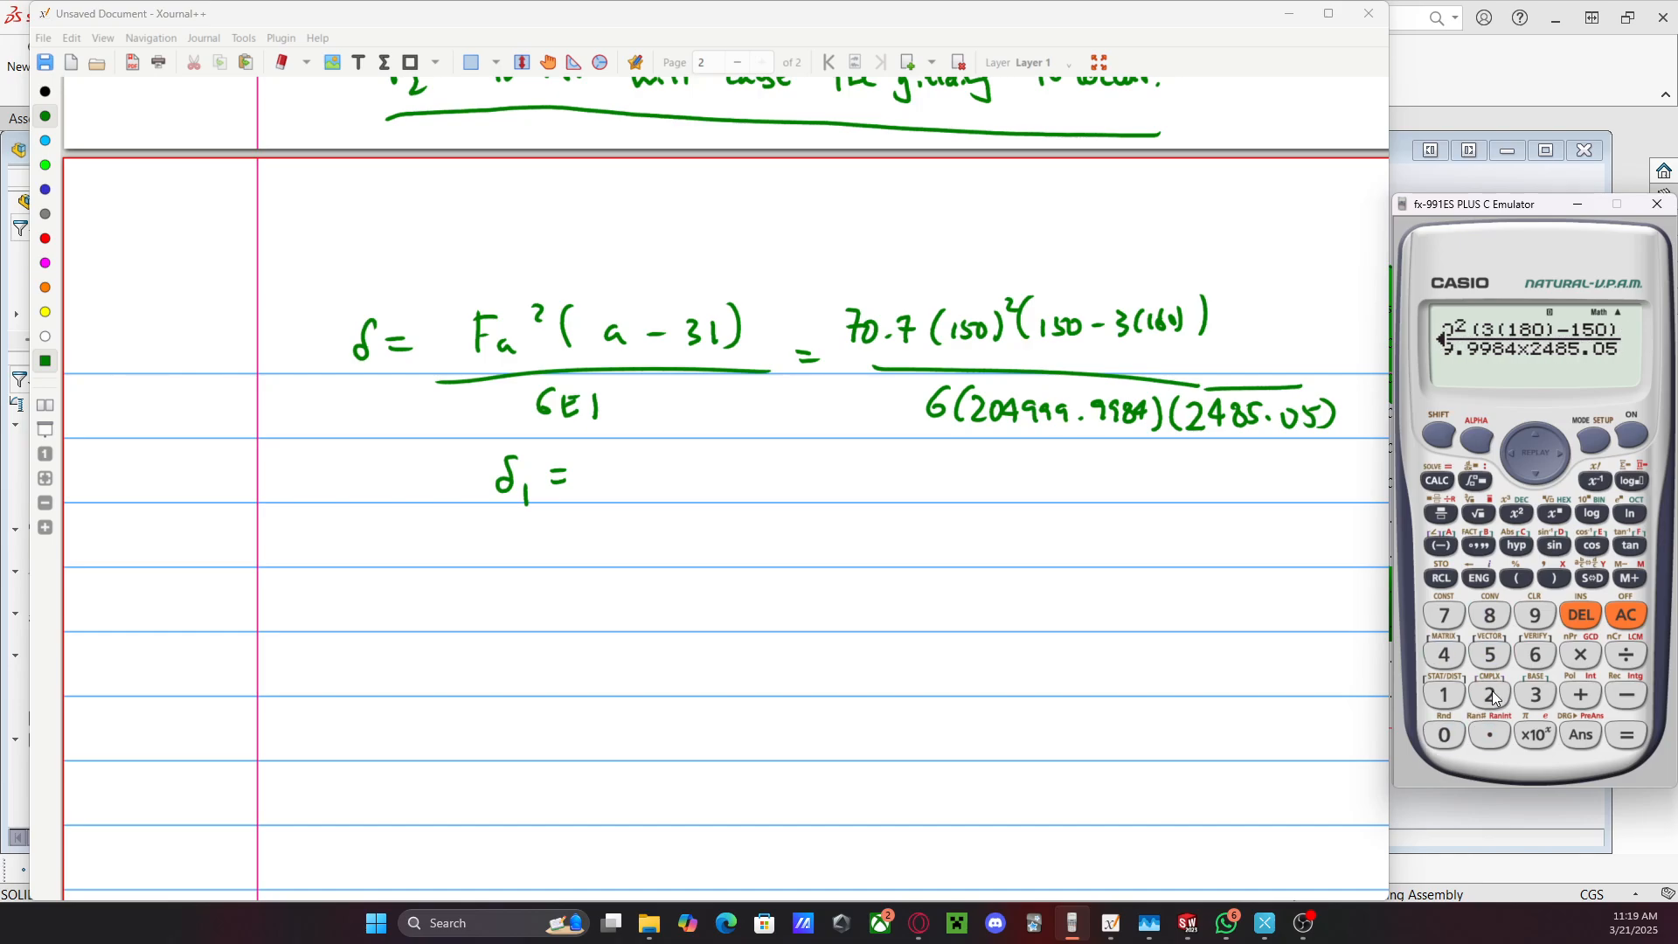
left_click(1626, 735)
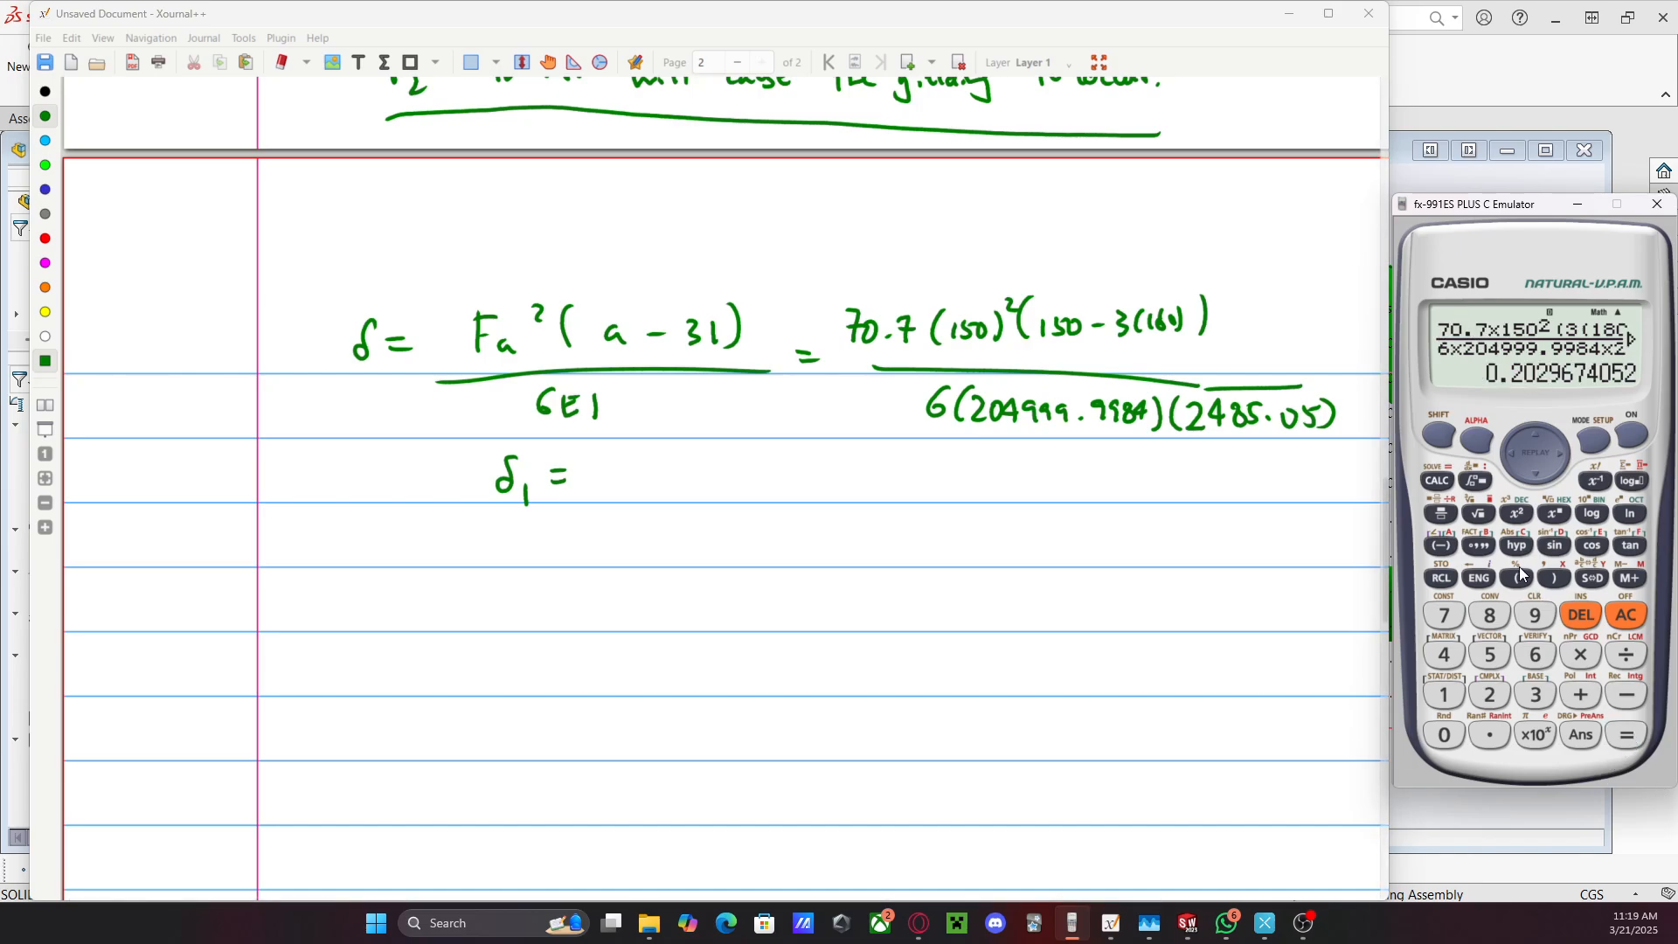
Write 0.202 mm as the δ₁ value in the notes and add a boxed "Rod 1" label beside it
mouse_move(613, 465)
left_mouse_down()
mouse_move(666, 488)
mouse_move(679, 467)
mouse_move(819, 477)
left_mouse_up()
left_click(632, 486)
mouse_move(831, 481)
left_mouse_down()
mouse_move(909, 510)
mouse_move(791, 453)
mouse_move(796, 497)
mouse_move(777, 476)
mouse_move(737, 483)
mouse_move(757, 492)
left_mouse_up()
Write the second rod's deflection formula δ₂ = Fa²(3L − a) / 6EI below the rod 1 result
mouse_move(310, 598)
left_mouse_down()
mouse_move(307, 622)
mouse_move(344, 638)
mouse_move(389, 610)
left_mouse_up()
left_click_drag(371, 624, 444, 624)
left_click_drag(444, 609, 498, 602)
mouse_move(523, 595)
left_mouse_down()
mouse_move(522, 631)
mouse_move(584, 626)
left_mouse_up()
key("ctrl+z")
left_click_drag(604, 614, 658, 631)
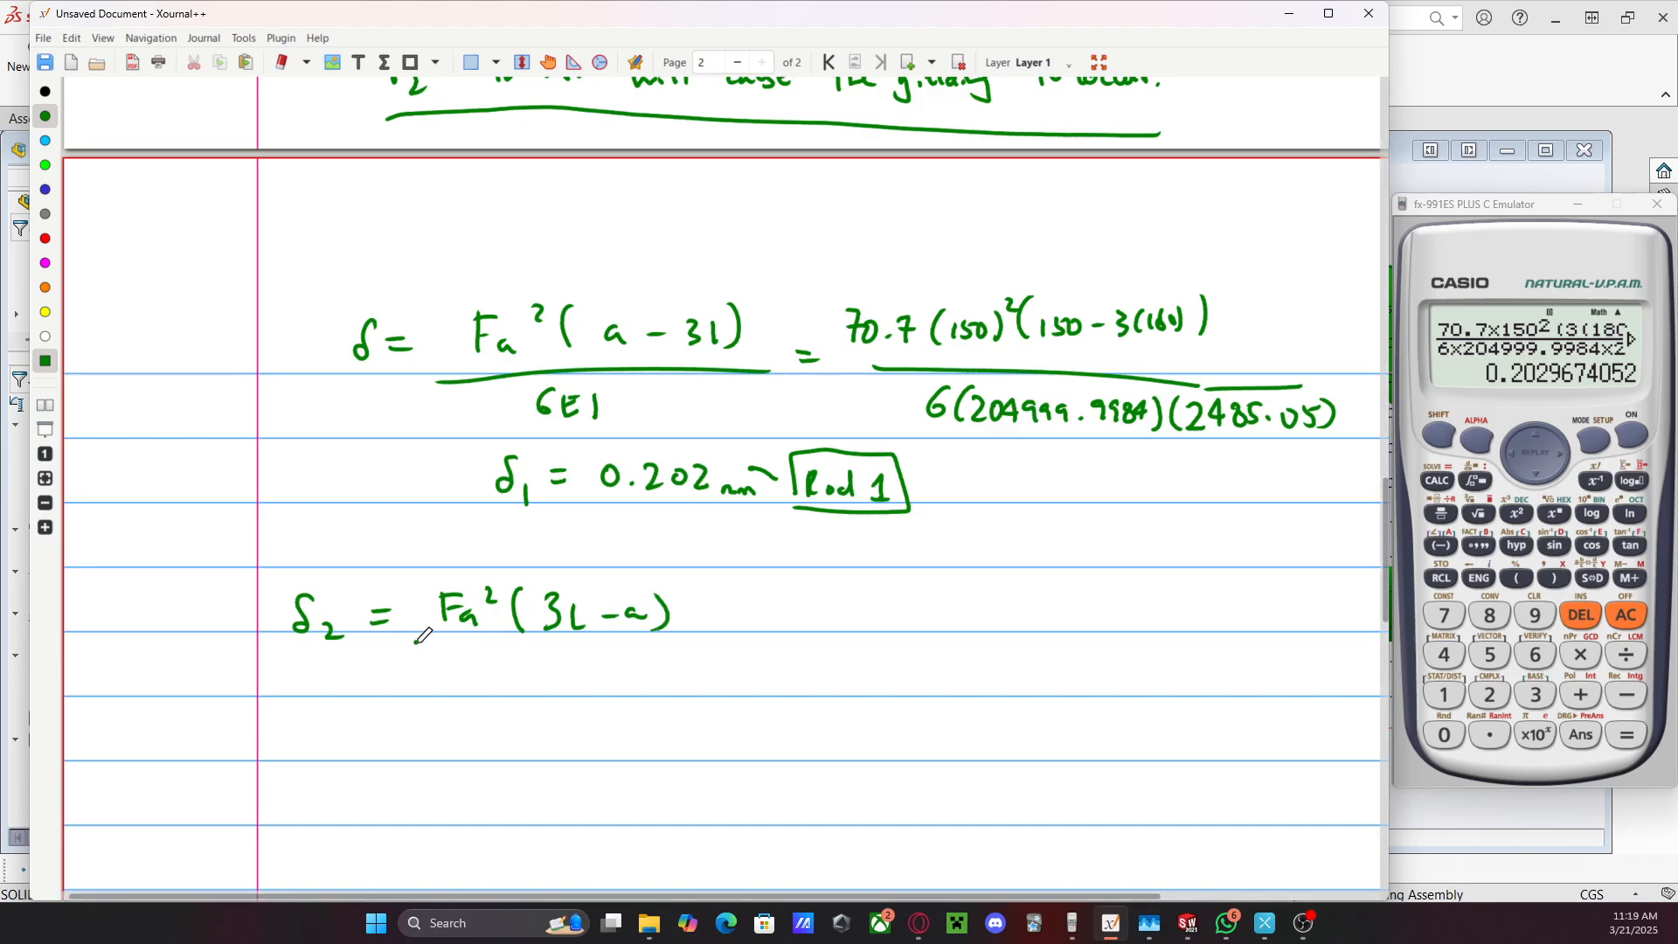
left_click_drag(431, 643, 679, 649)
mouse_move(518, 664)
left_mouse_down()
mouse_move(507, 675)
mouse_move(556, 687)
left_mouse_up()
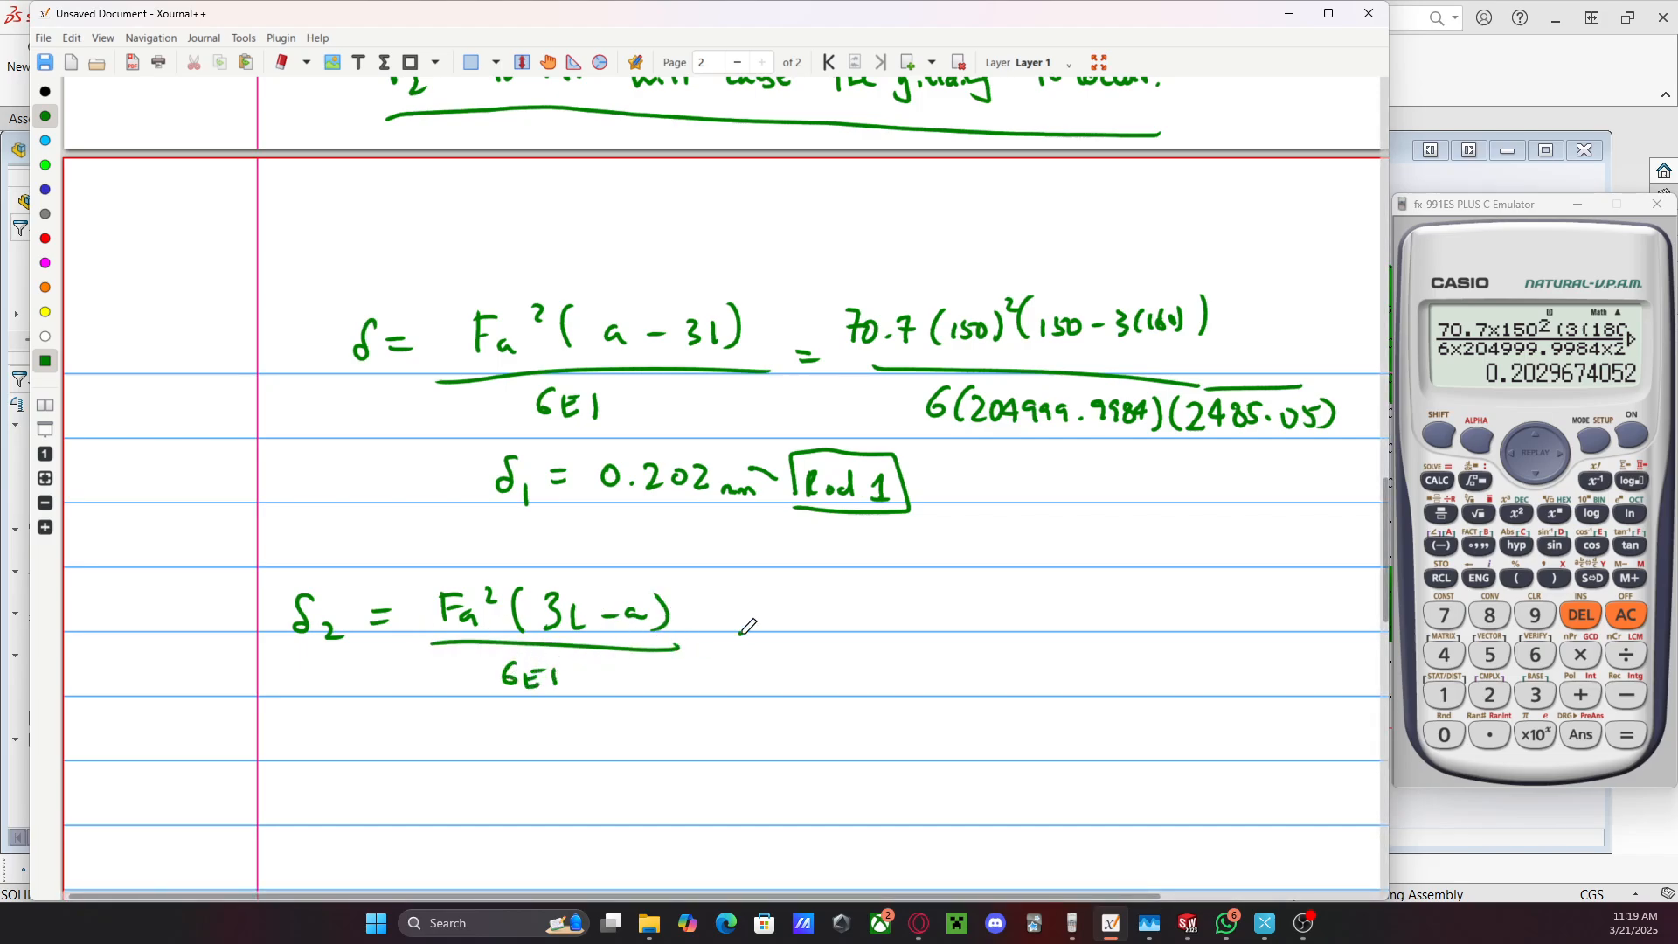
Start the δ₂ substitution with "= 70" and annotate the length term of the rod 1 formula with an underlined L₁ = L₂
left_click_drag(732, 620, 750, 618)
mouse_move(732, 632)
left_mouse_down()
mouse_move(826, 594)
mouse_move(815, 625)
left_mouse_up()
left_click_drag(835, 603, 836, 605)
mouse_move(710, 288)
left_mouse_down()
mouse_move(730, 243)
mouse_move(732, 257)
mouse_move(779, 237)
left_mouse_up()
mouse_move(785, 225)
left_mouse_down()
mouse_move(786, 244)
mouse_move(827, 225)
left_mouse_up()
left_click_drag(813, 237, 873, 245)
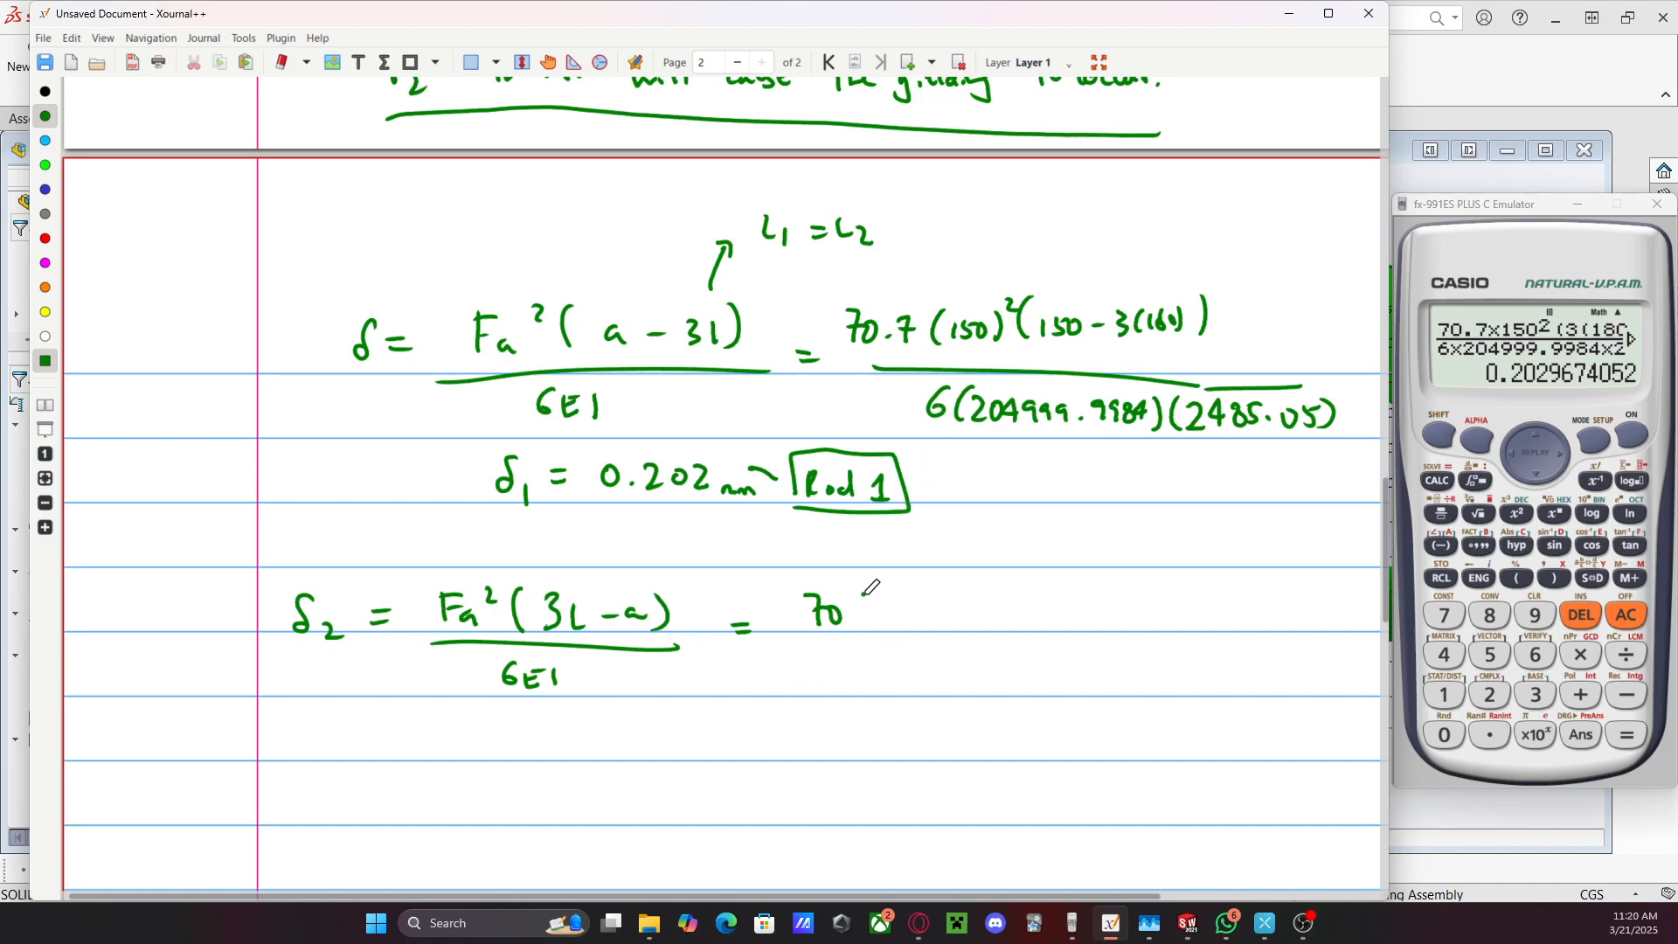
left_click_drag(757, 264, 896, 261)
Complete the δ₂ numerator as 70.7(150)²(3(160) − 150) and draw the fraction bar beneath it
left_click_drag(842, 617, 844, 619)
mouse_move(865, 601)
left_mouse_down()
mouse_move(878, 624)
mouse_move(917, 628)
left_mouse_up()
mouse_move(937, 602)
left_mouse_down()
mouse_move(928, 626)
mouse_move(949, 597)
left_mouse_up()
mouse_move(962, 602)
left_mouse_down()
mouse_move(976, 627)
mouse_move(994, 601)
mouse_move(1025, 628)
mouse_move(1074, 616)
left_mouse_up()
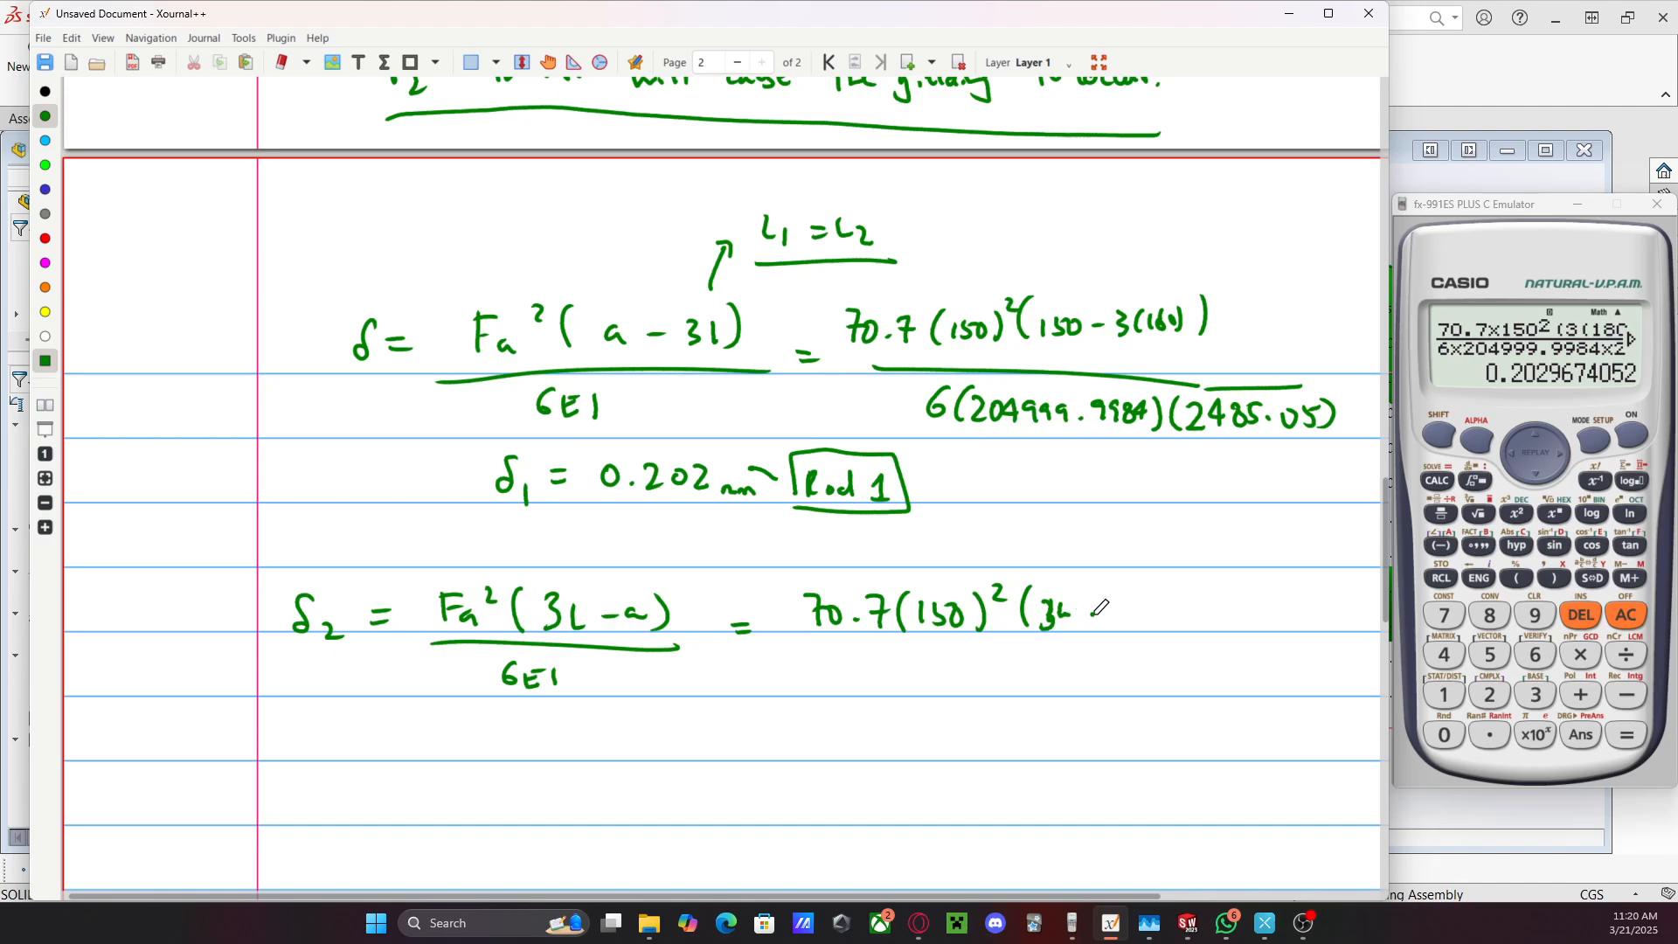
mouse_move(1060, 609)
left_mouse_down()
mouse_move(1084, 626)
mouse_move(1098, 605)
mouse_move(1087, 628)
mouse_move(1109, 612)
mouse_move(1123, 630)
mouse_move(1216, 604)
left_mouse_up()
left_click_drag(1235, 585, 1239, 629)
left_click_drag(814, 645, 1224, 638)
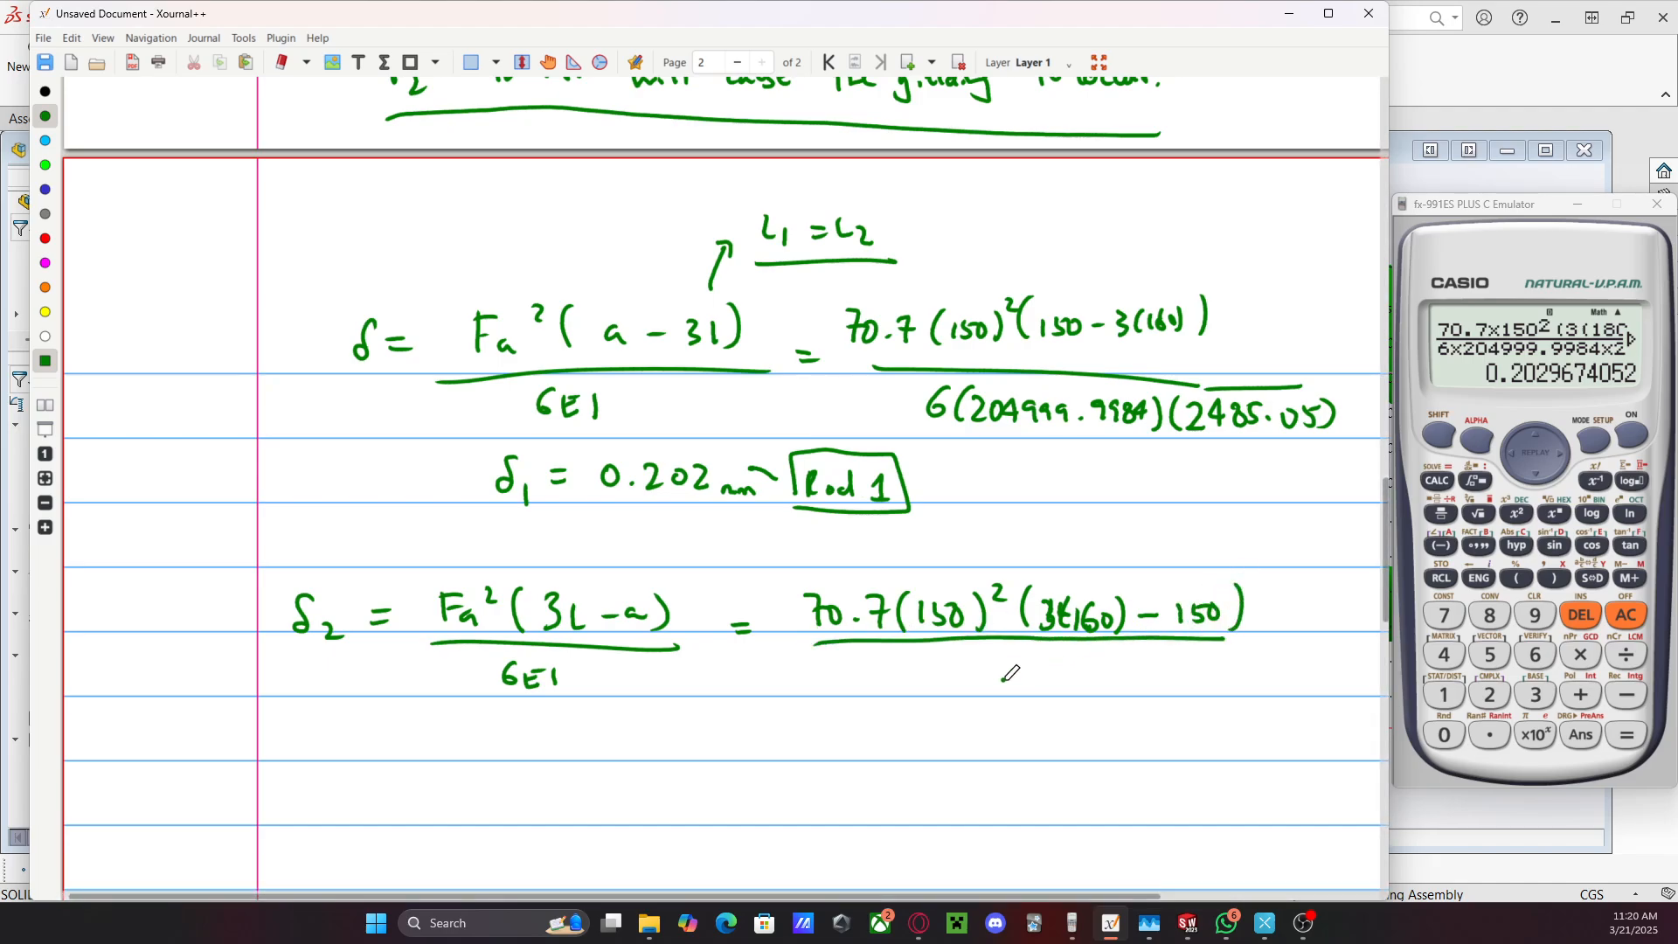
Write the δ₂ denominator as 6(69000)(490.87), using I₂ from the earlier notes, and start a "δ₂ =" result line
mouse_move(841, 661)
left_mouse_down()
mouse_move(828, 678)
mouse_move(915, 689)
left_mouse_up()
left_click_drag(935, 665, 1004, 691)
left_click_drag(1033, 666, 1028, 682)
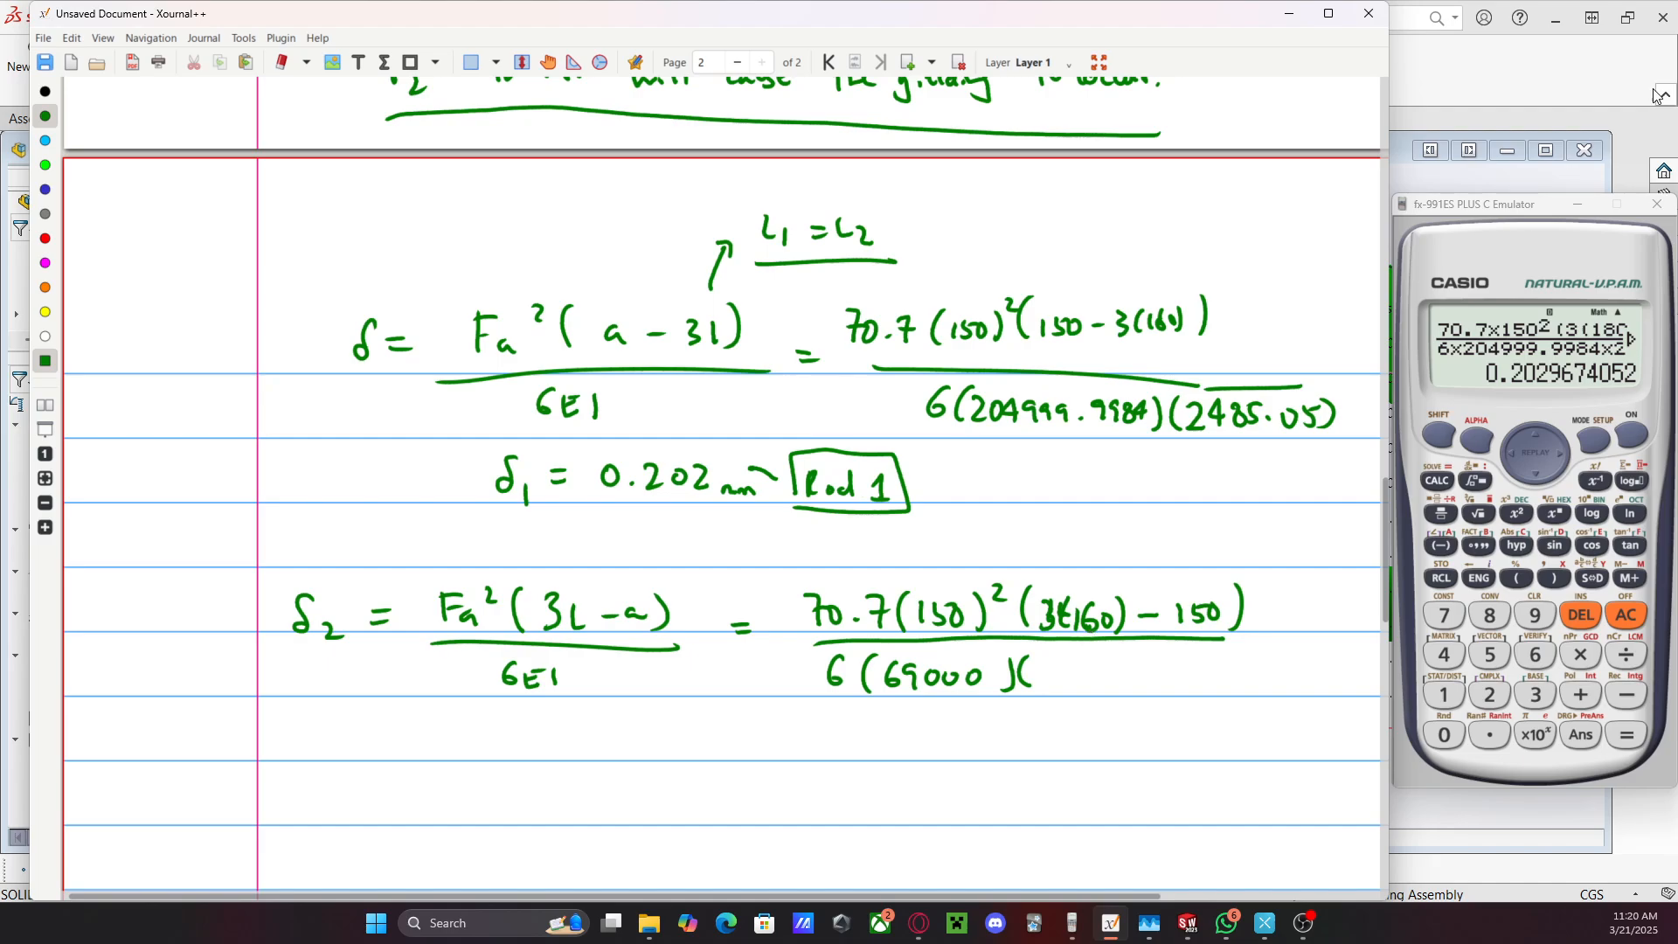
scroll(673, 375, "up", 5)
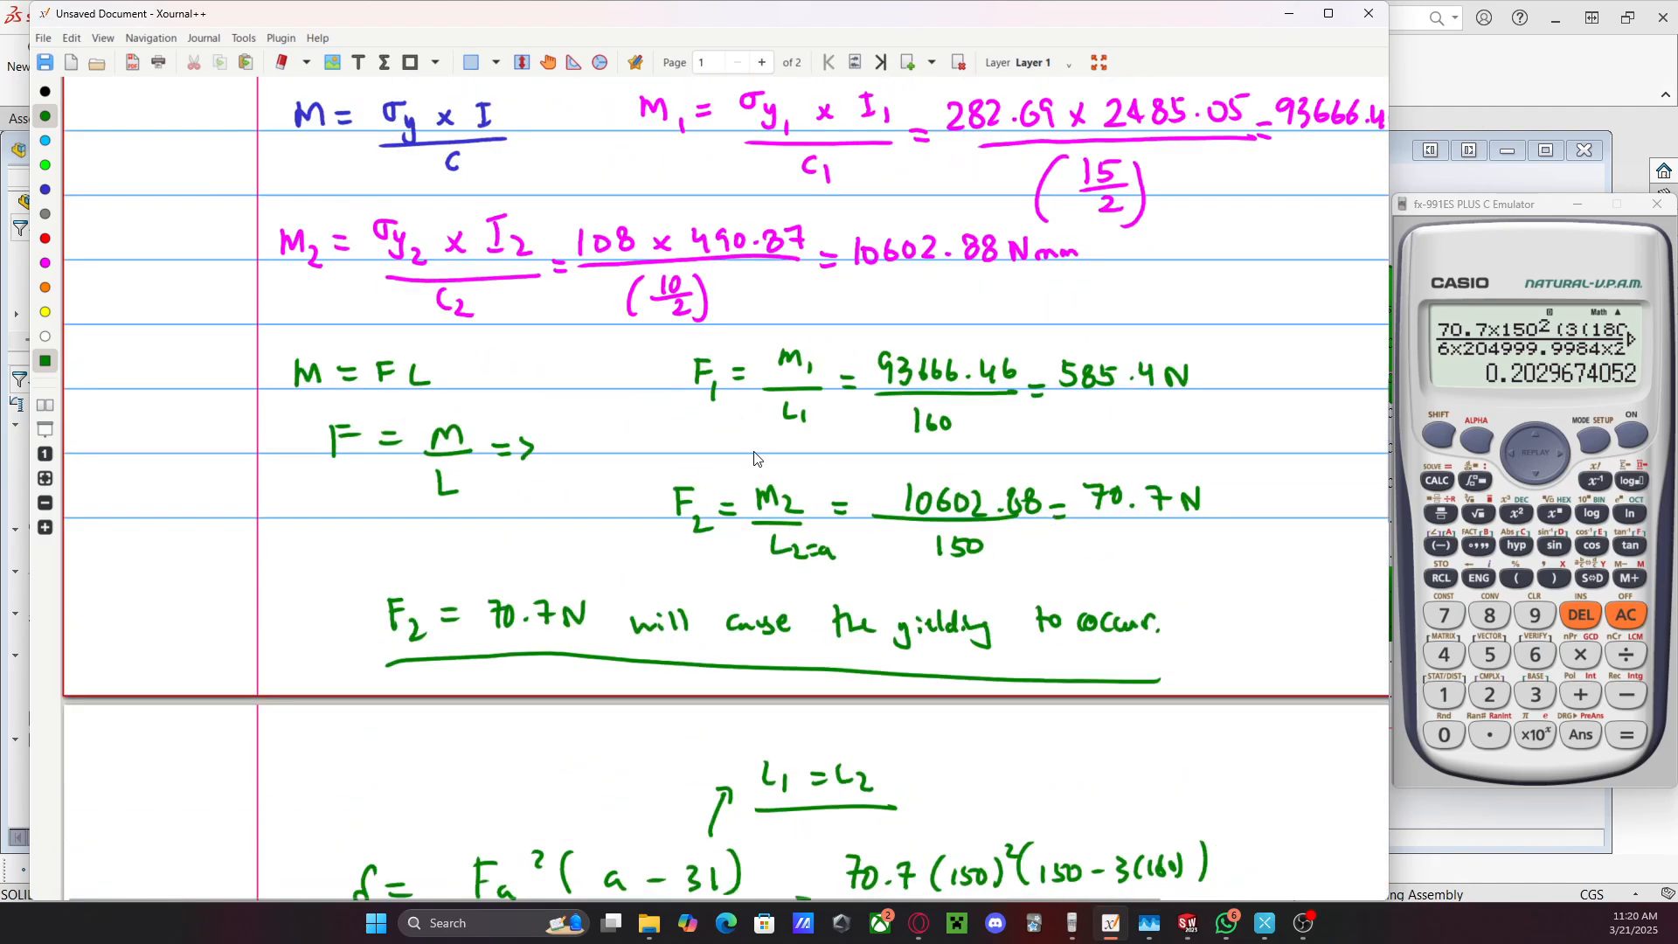
scroll(892, 319, "up", 2)
scroll(940, 437, "up", 1)
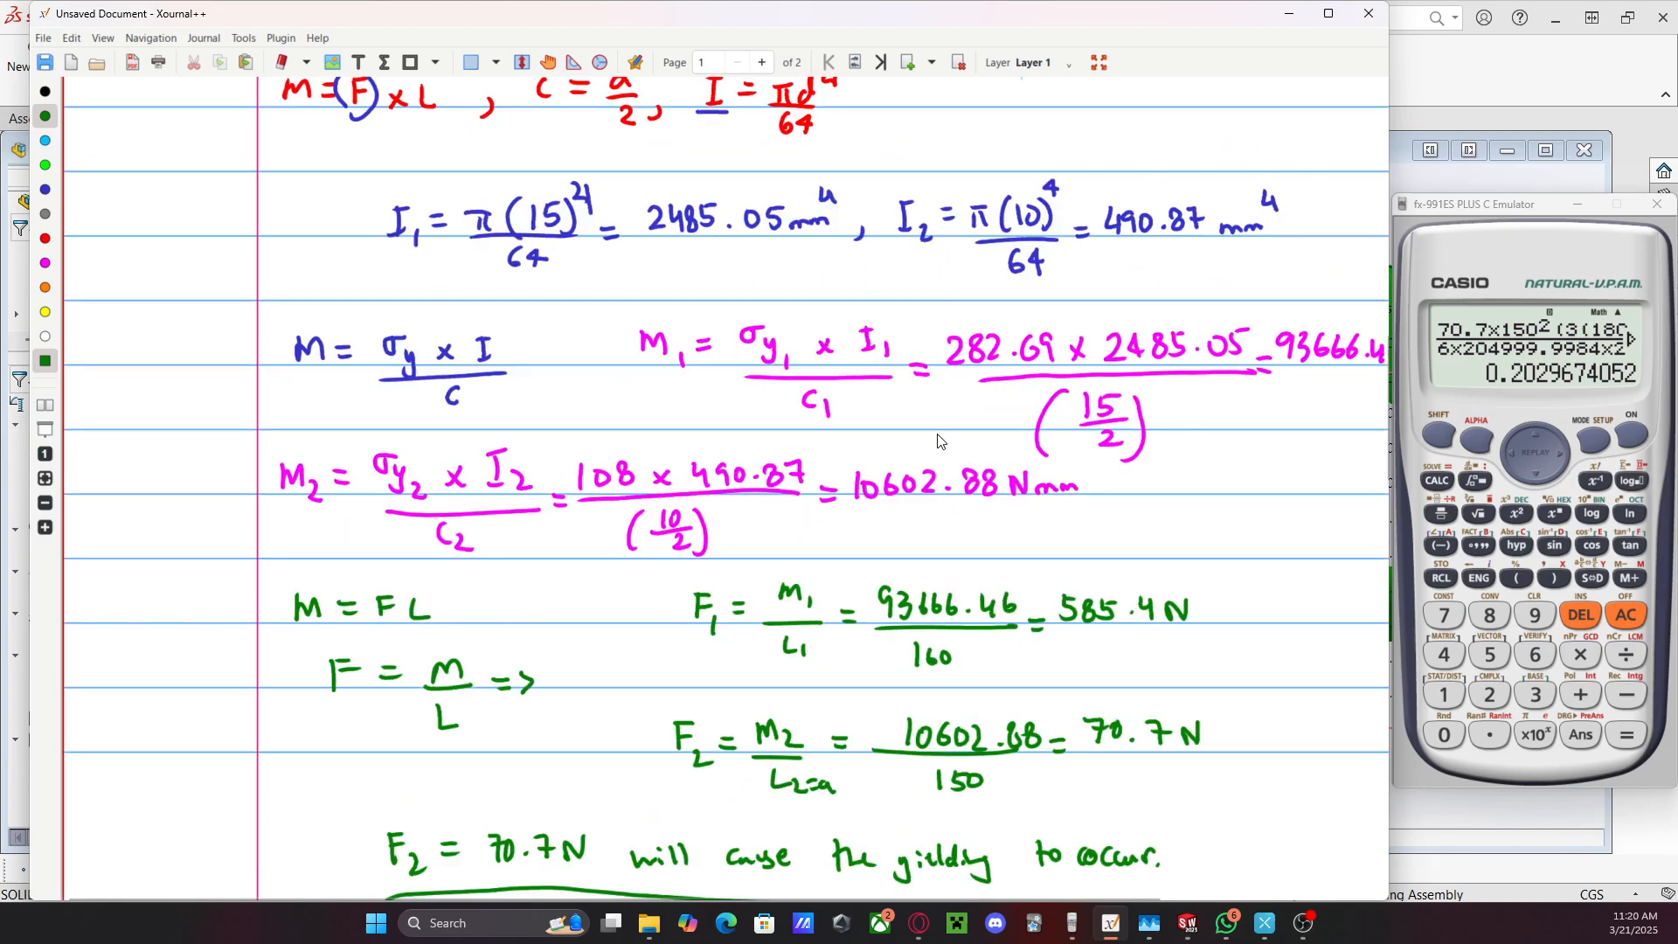
scroll(1145, 287, "down", 10)
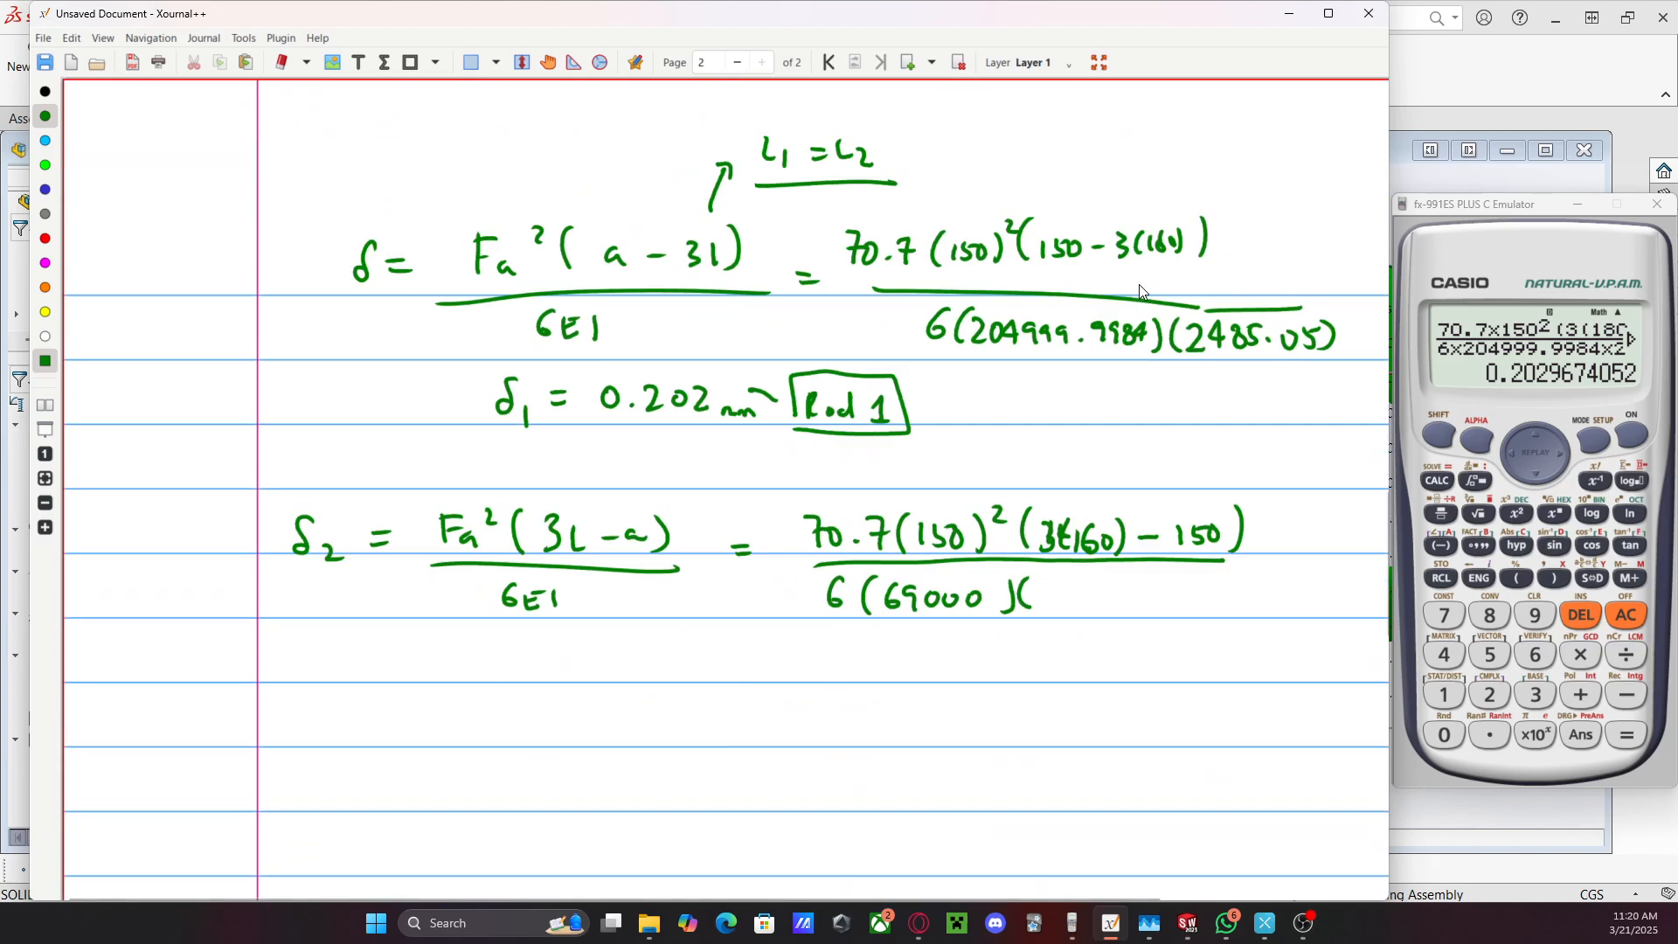
mouse_move(1036, 584)
left_mouse_down()
mouse_move(1061, 617)
mouse_move(1096, 601)
left_mouse_up()
left_click(1103, 612)
left_click_drag(1114, 598, 1154, 616)
mouse_move(390, 641)
left_mouse_down()
mouse_move(395, 675)
mouse_move(423, 684)
mouse_move(452, 652)
mouse_move(451, 666)
left_mouse_up()
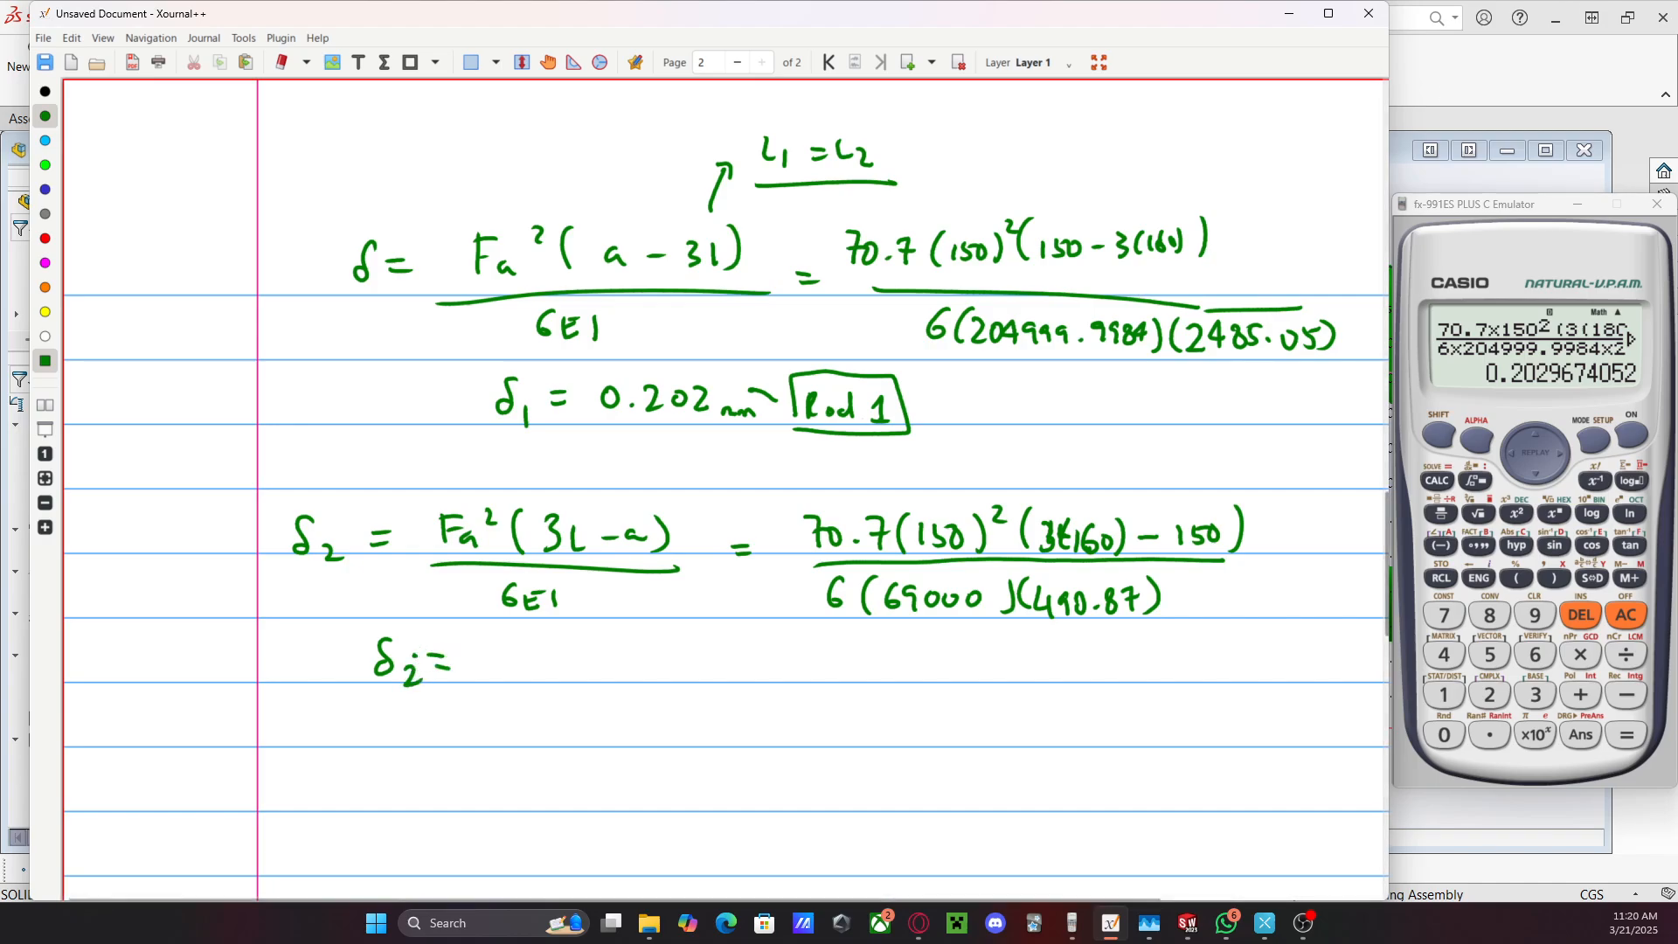
left_click(1519, 455)
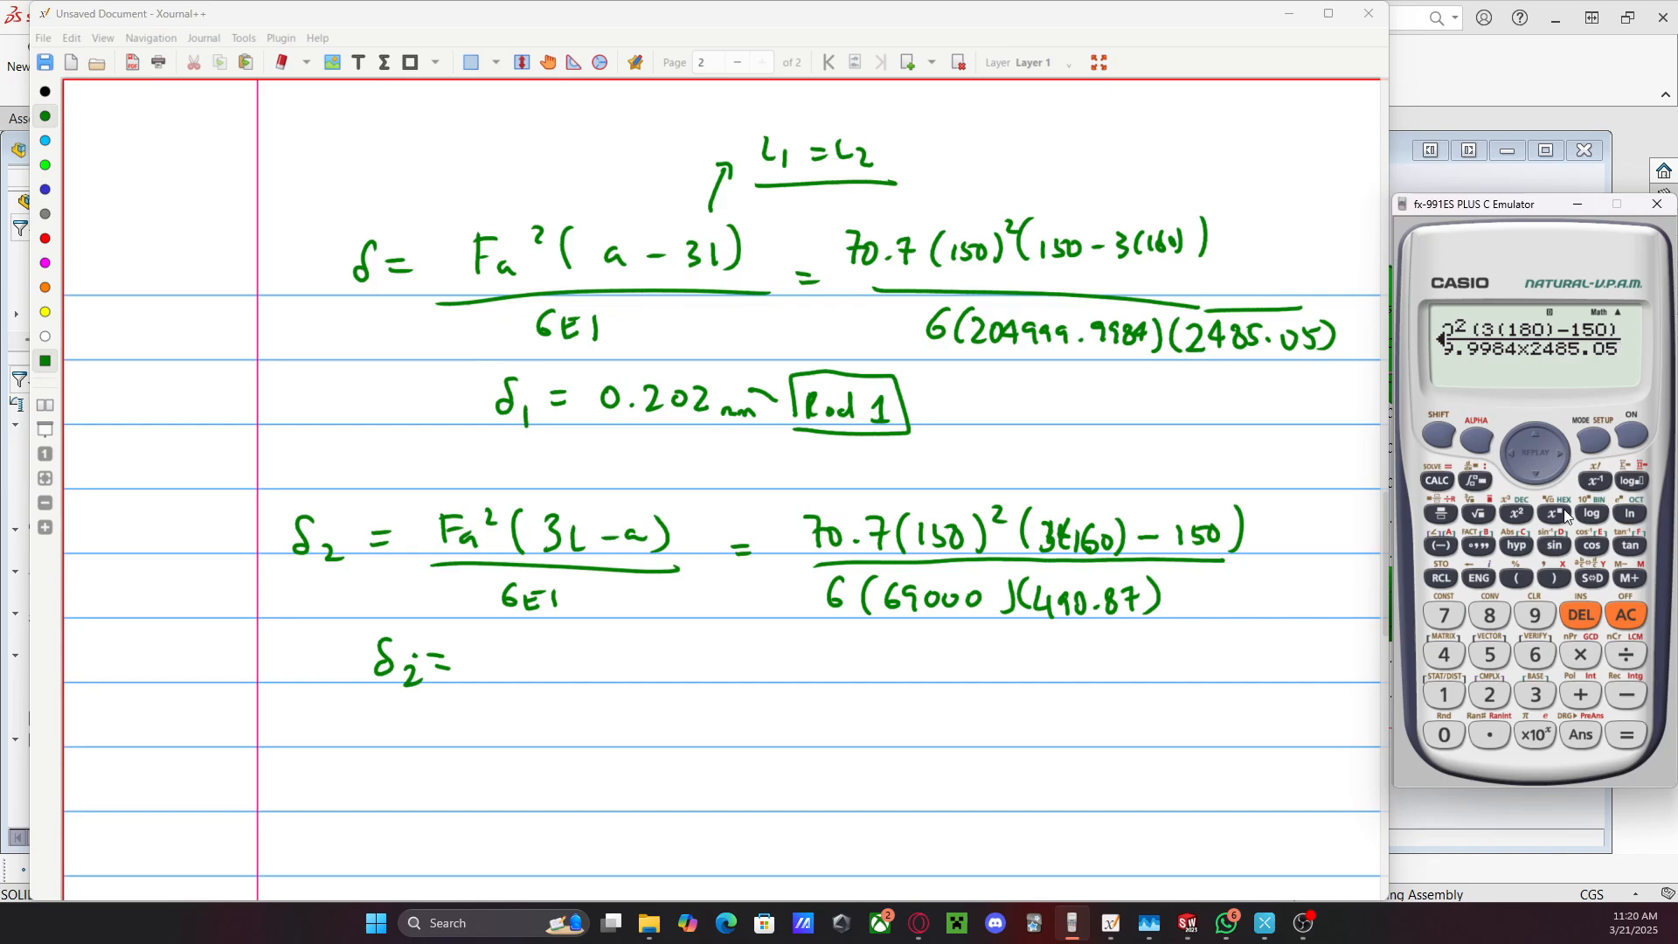
left_click(1571, 614)
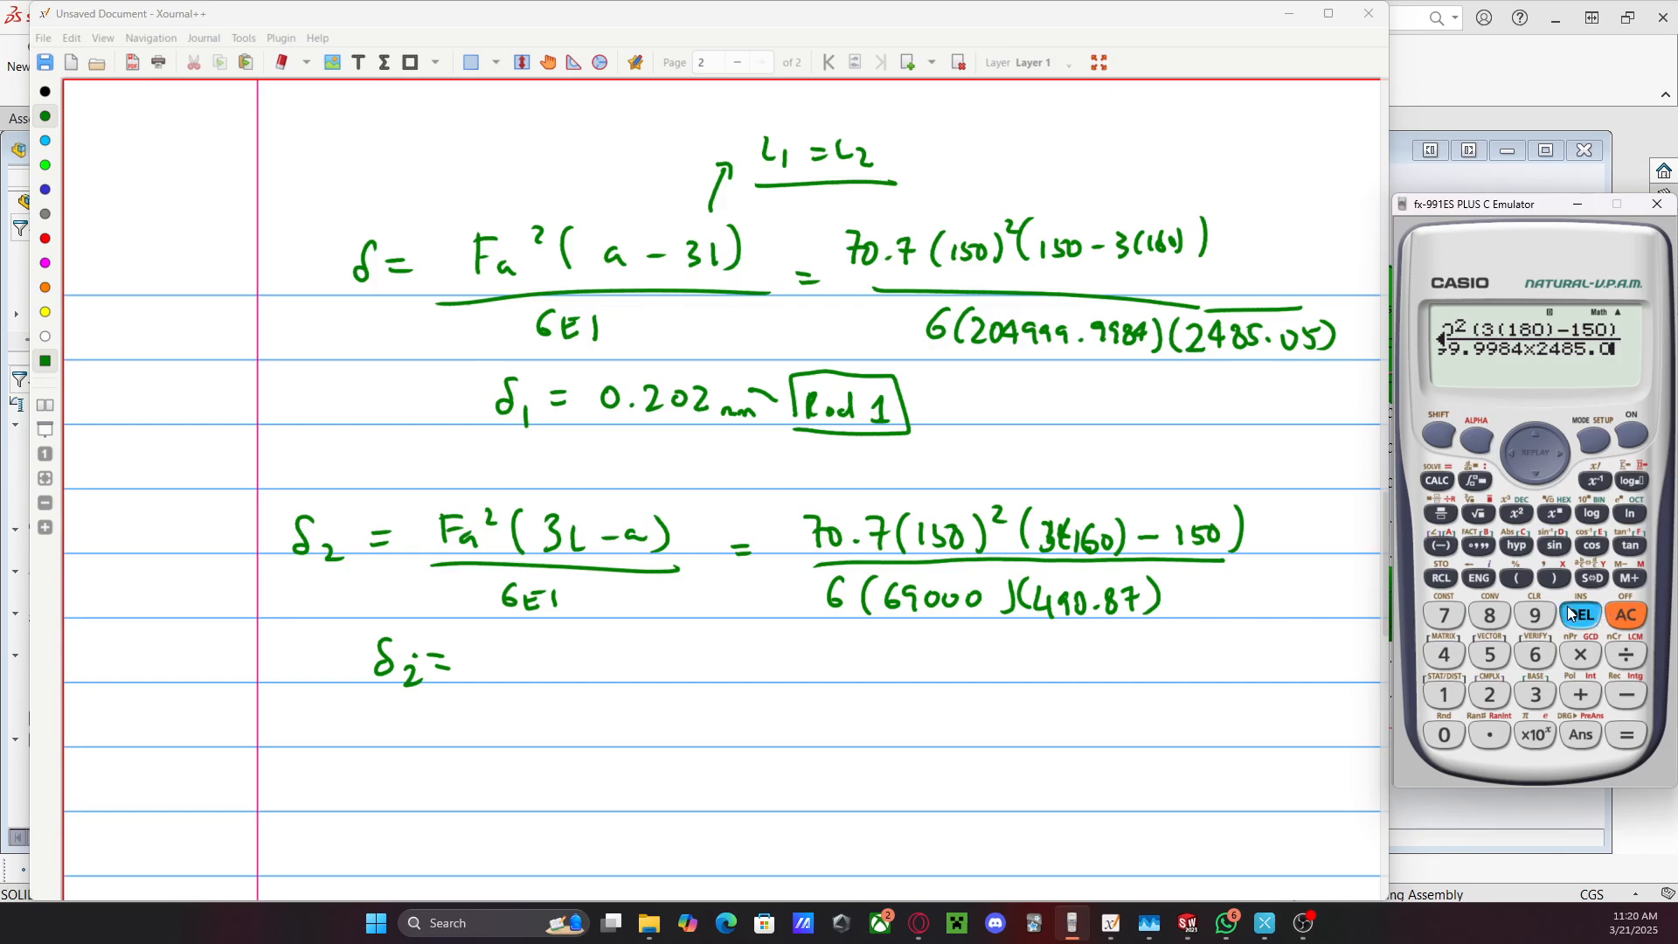
left_click(1571, 613)
left_click(1571, 614)
left_click(1571, 614)
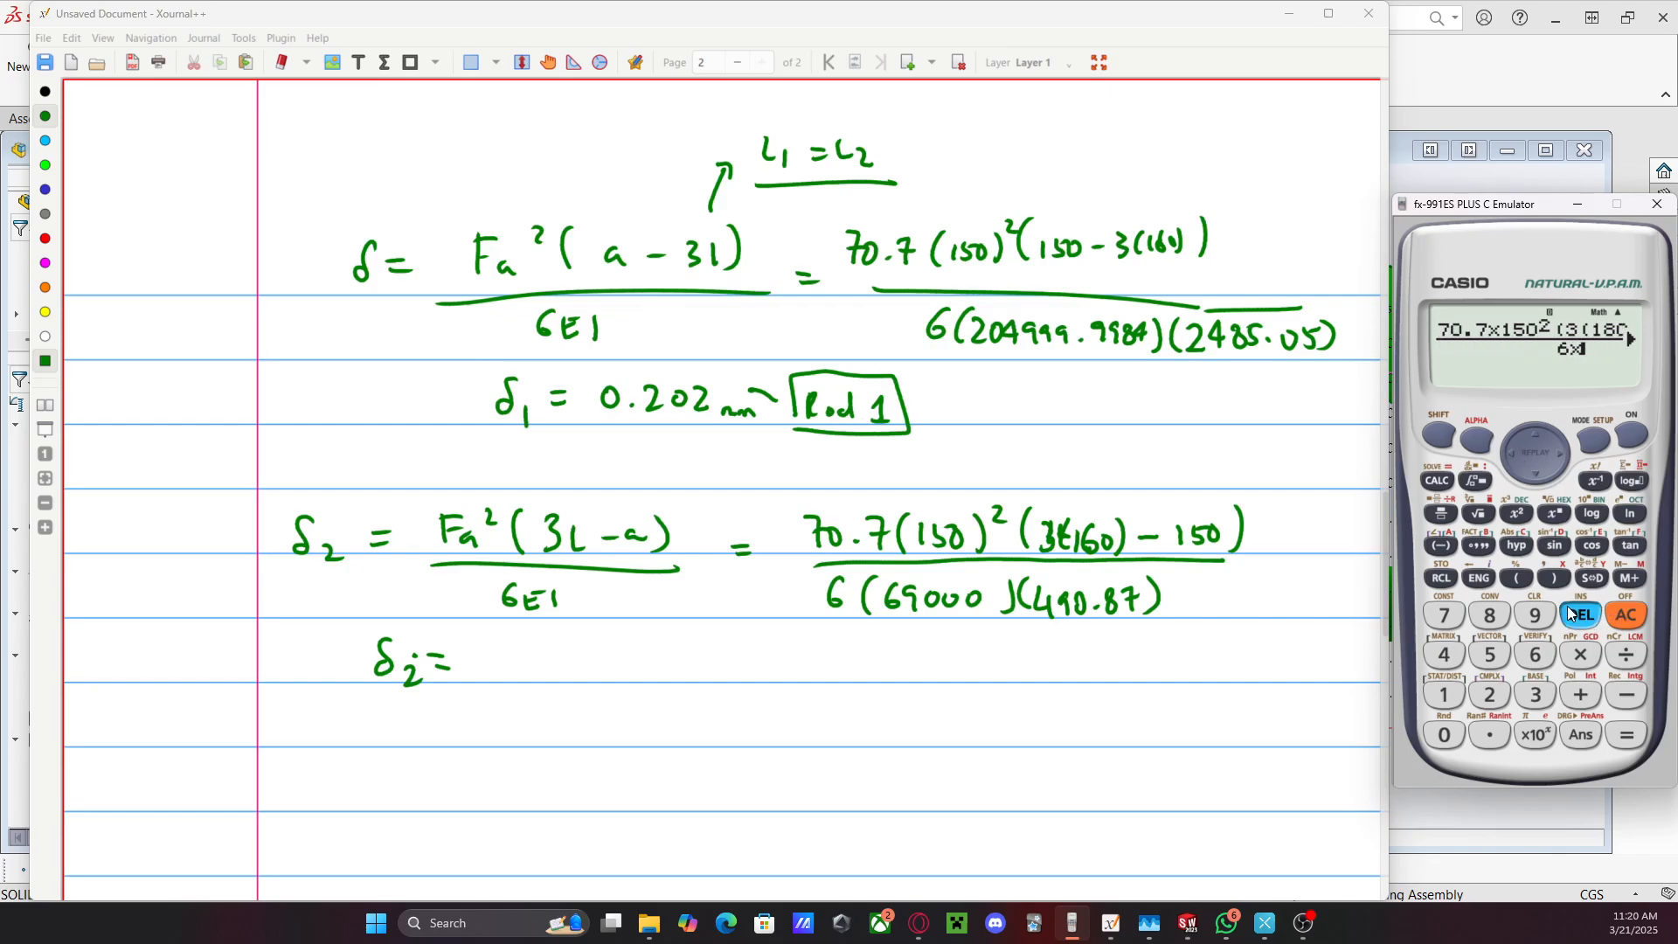
left_click(1571, 614)
type("69000")
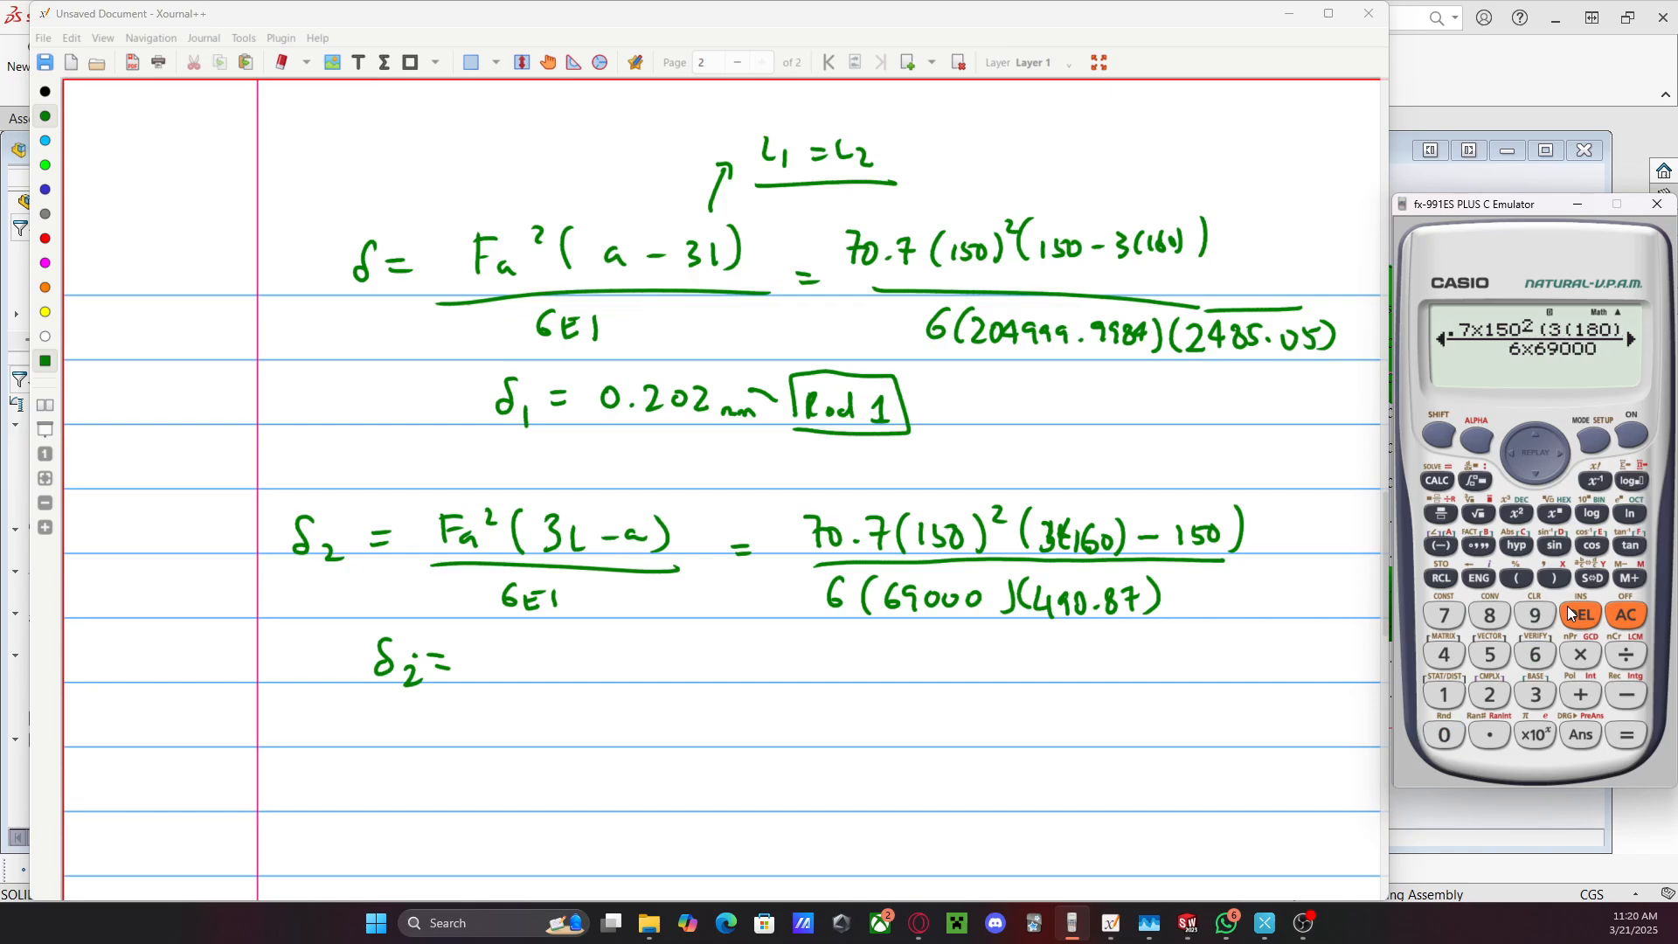
type("*490.87")
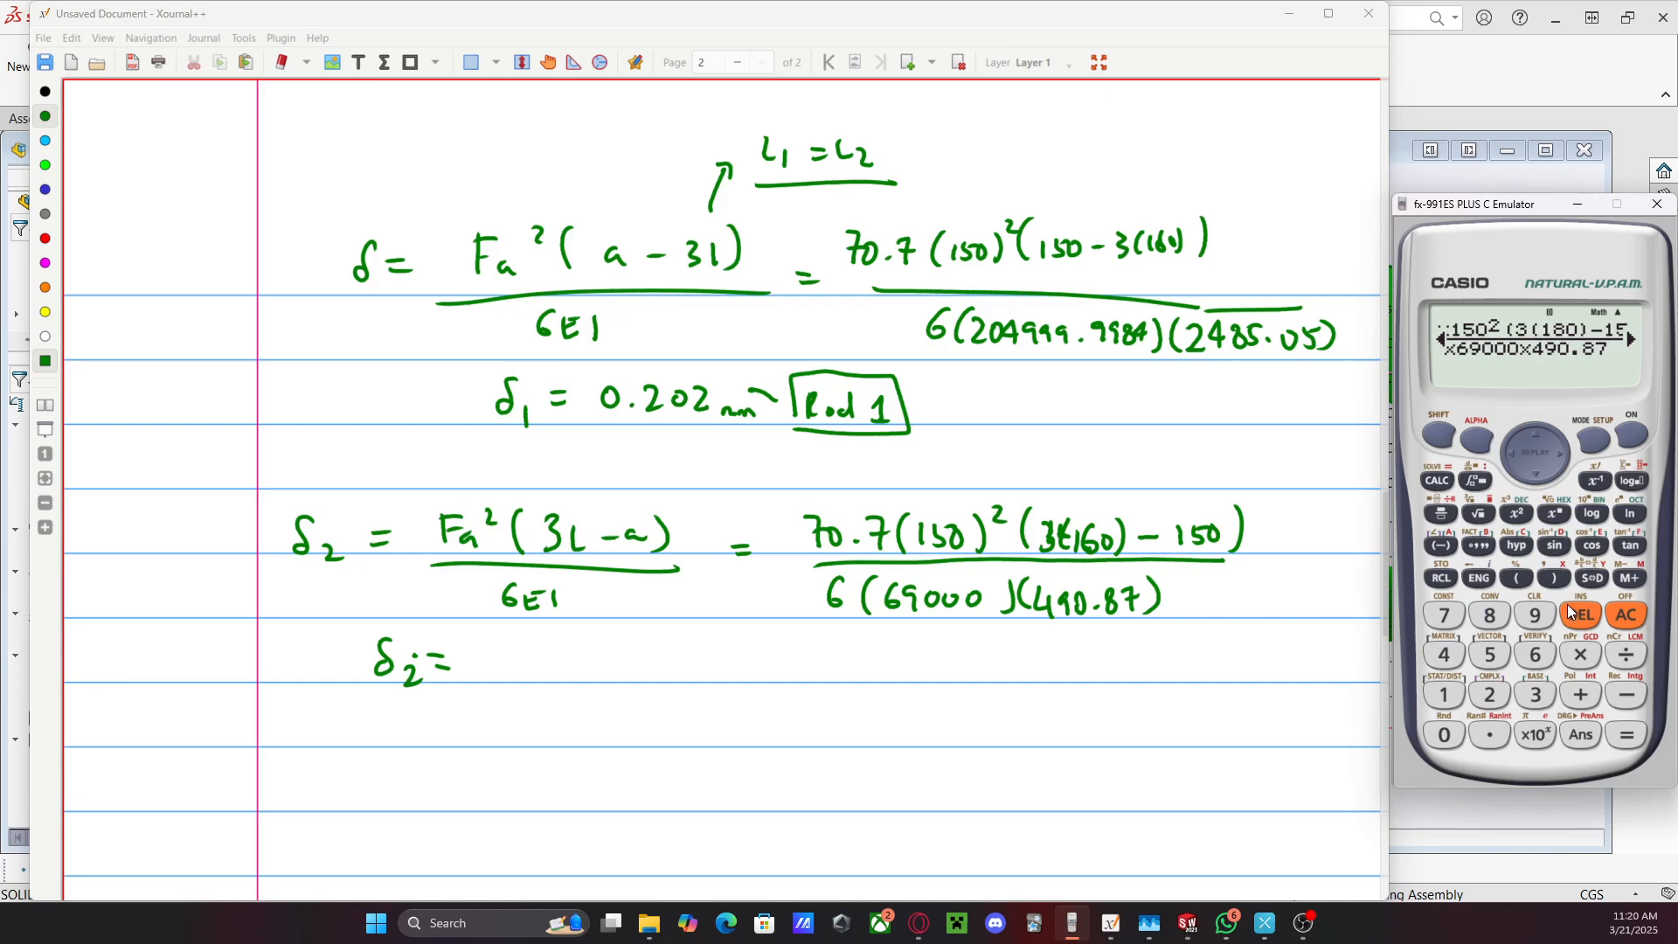
key("Up")
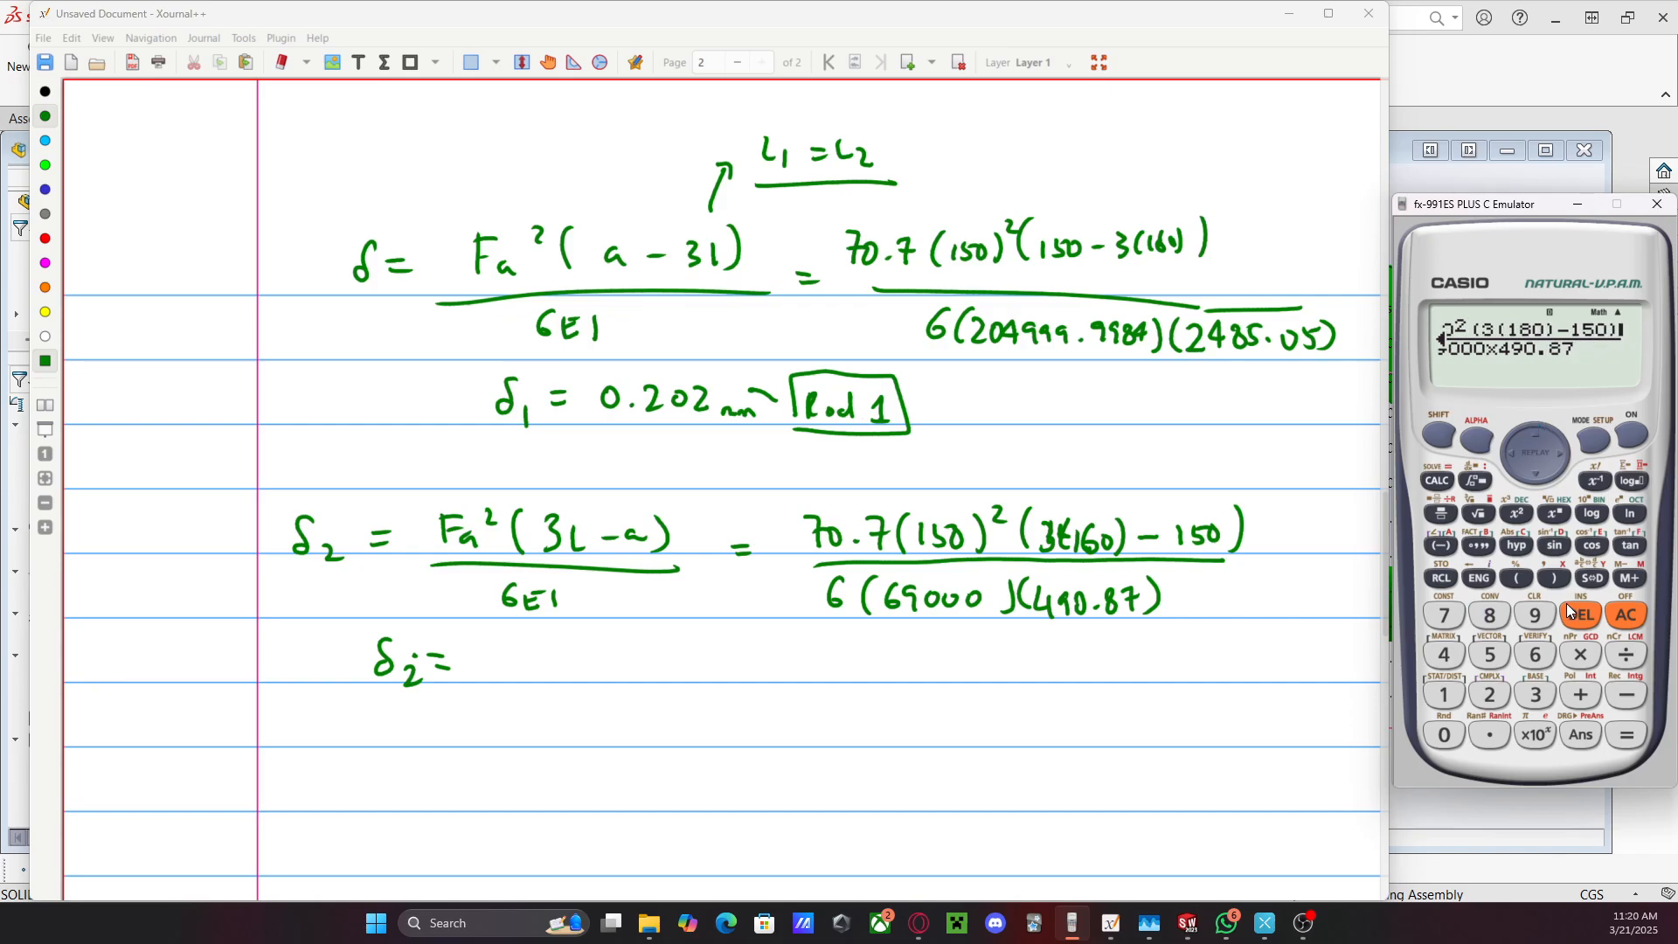
key("Left")
key("Left")
key("Left")
key("Left")
key("Left")
key("Left")
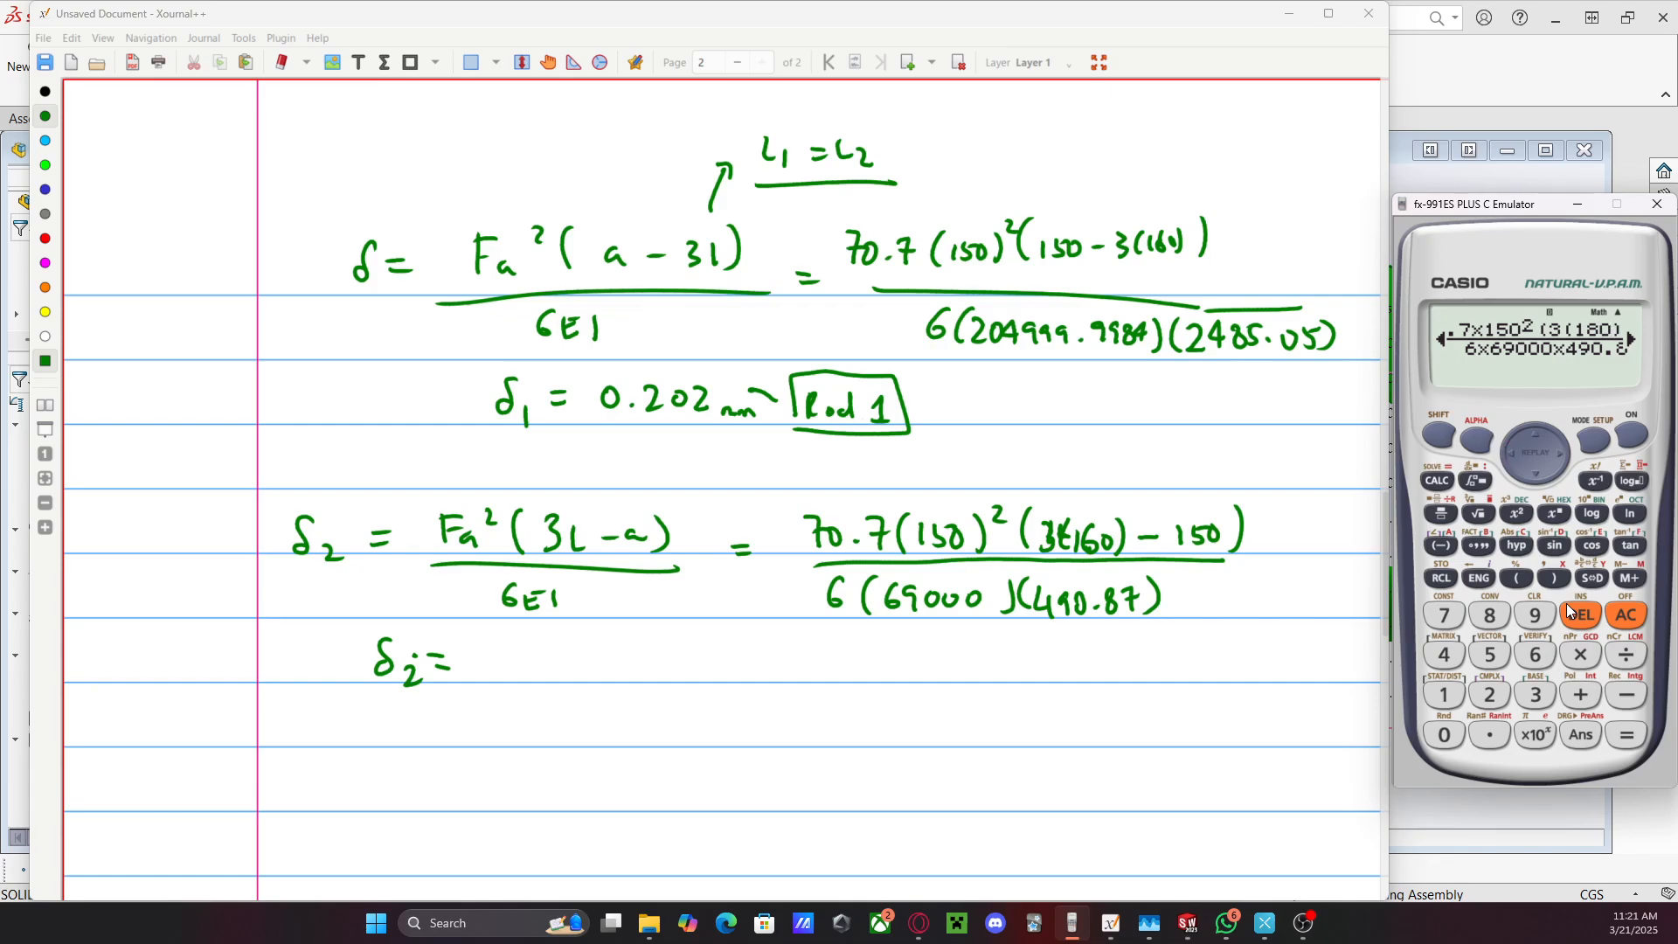
left_click(1571, 611)
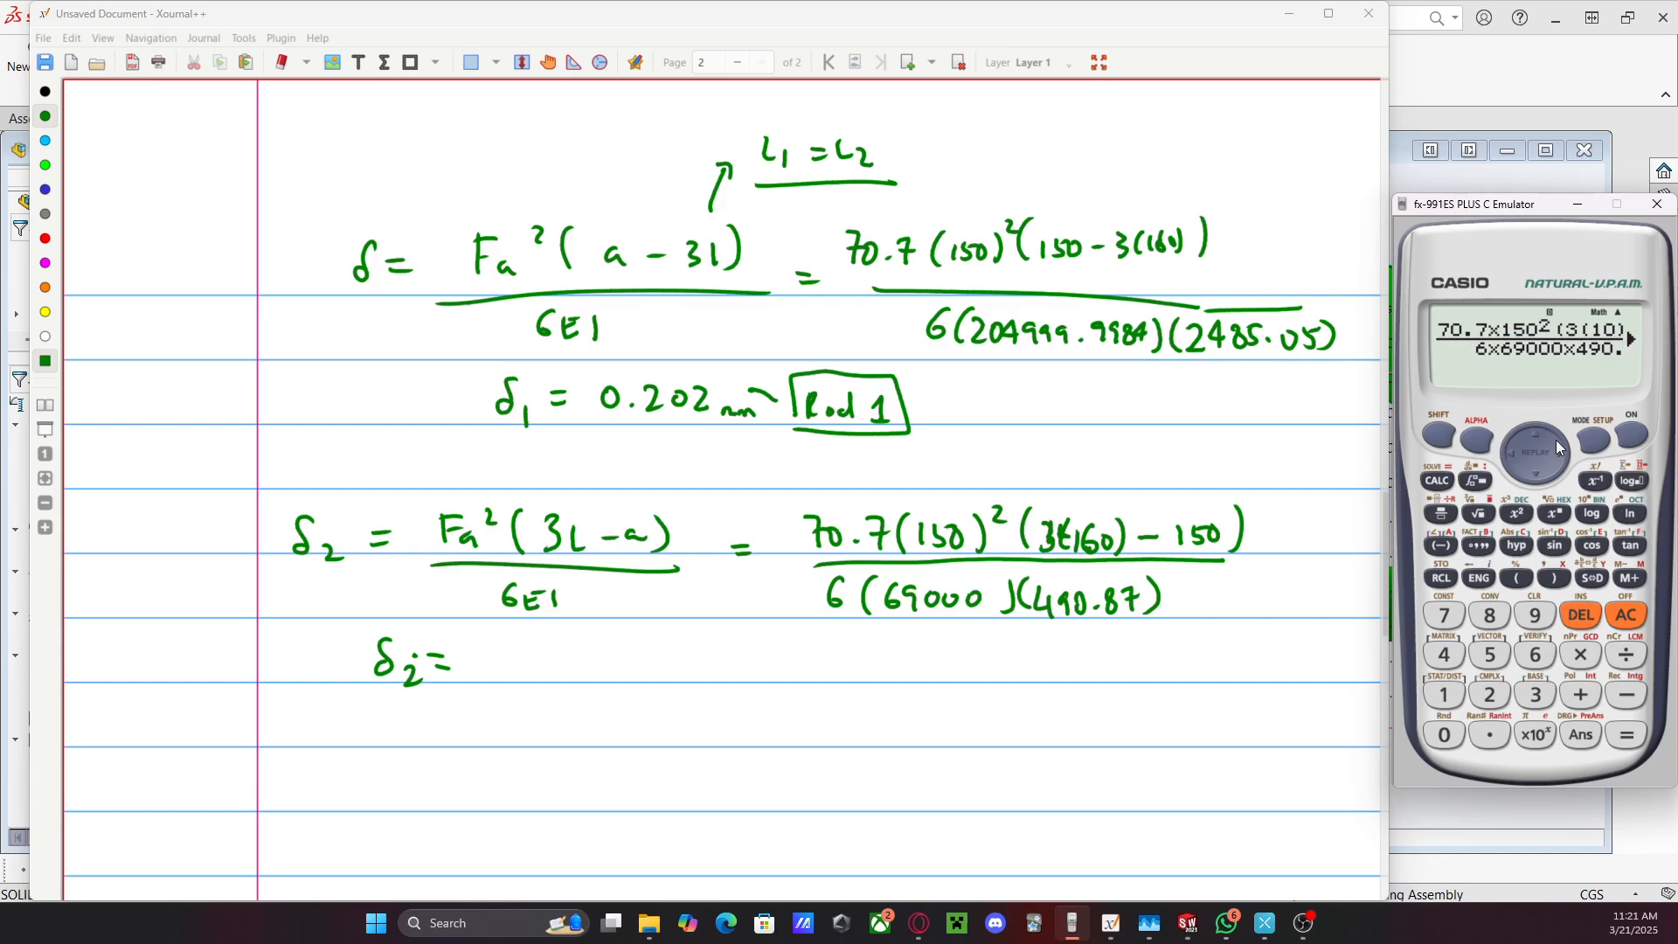
left_click(1628, 617)
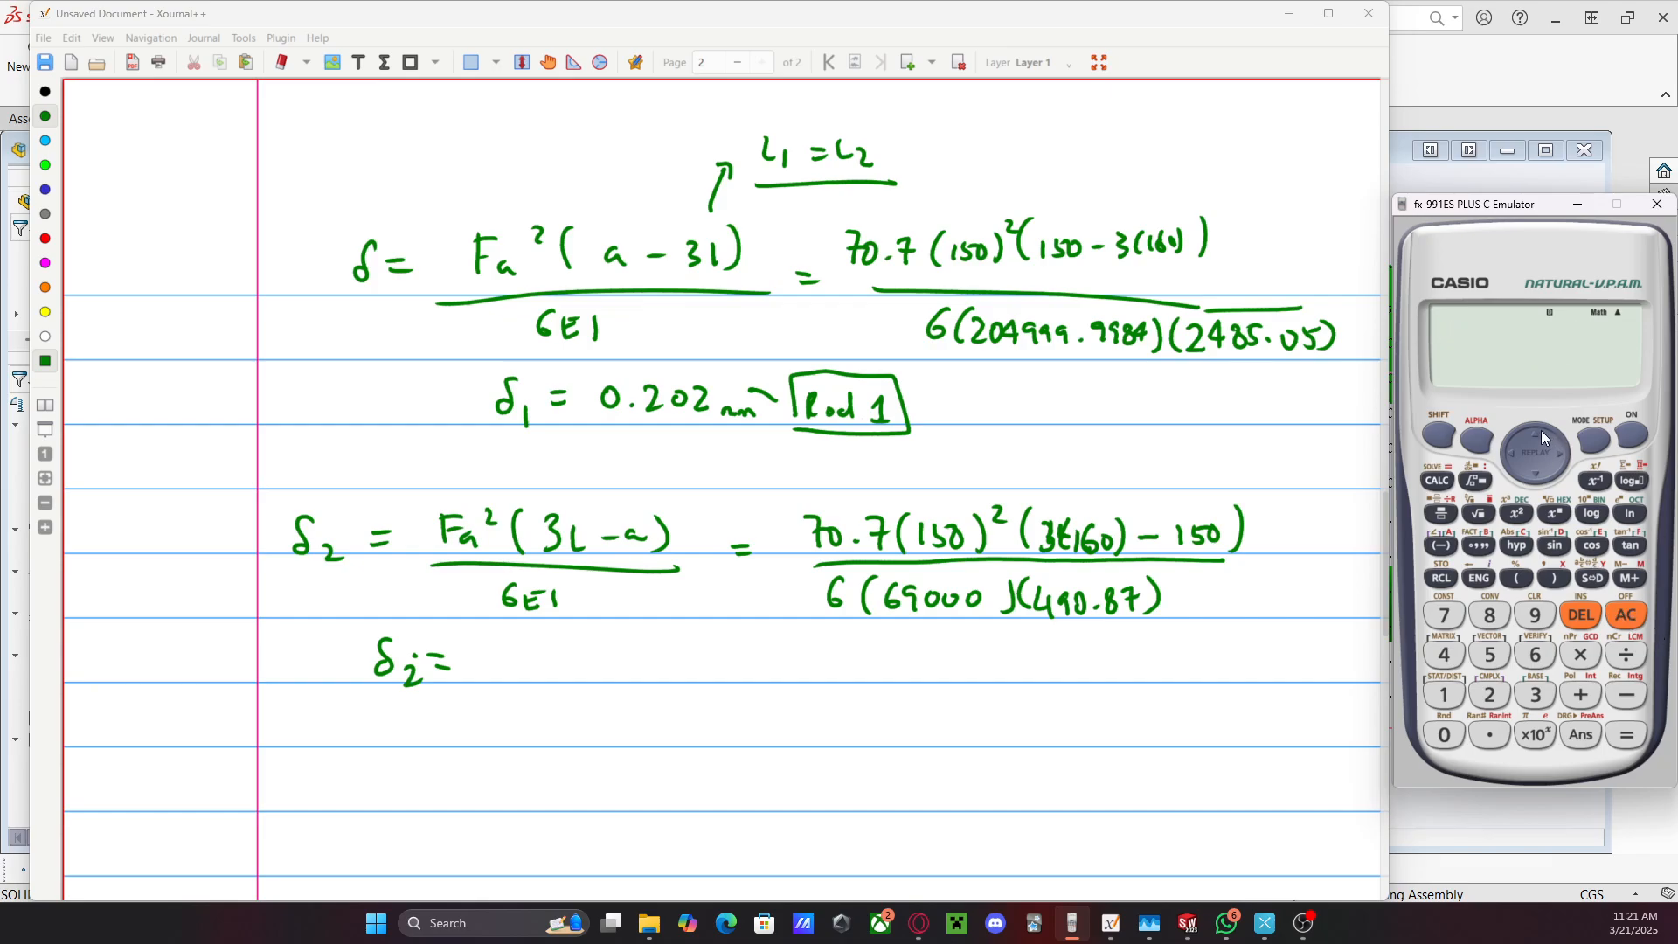
Recall the rod 1 deflection fraction in the calculator, change the length from 180 to 160, and evaluate it
left_click(1532, 433)
left_click(1514, 452)
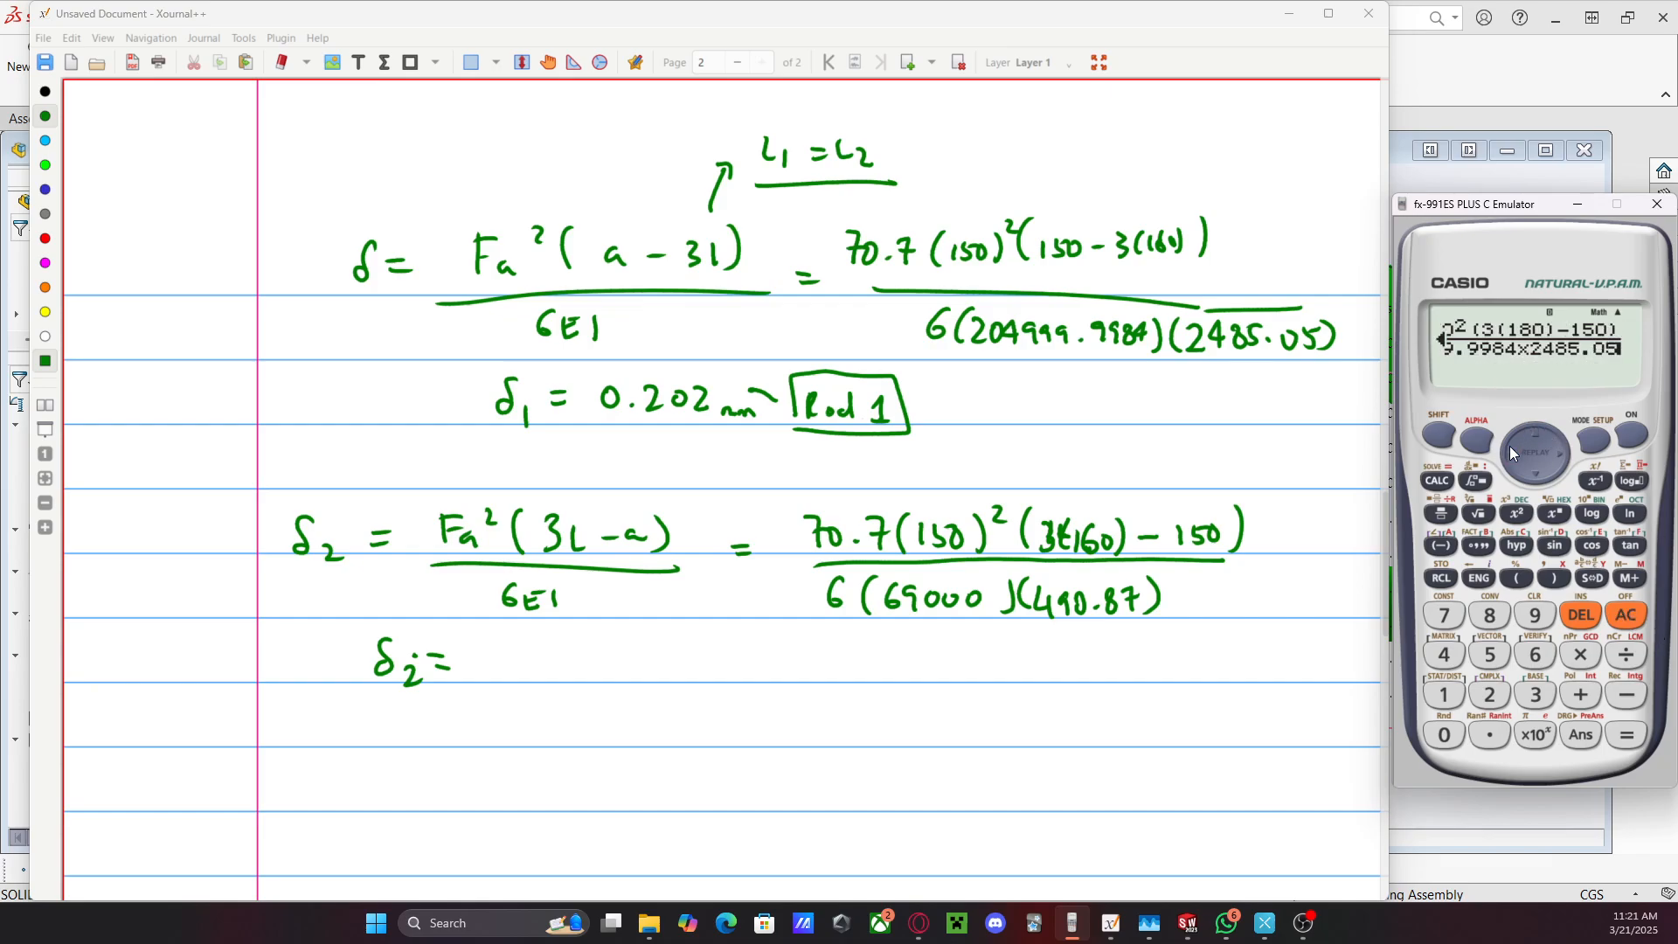
left_click(1511, 452)
left_click(1513, 456)
left_click(1514, 455)
left_click(1512, 455)
left_click(1581, 615)
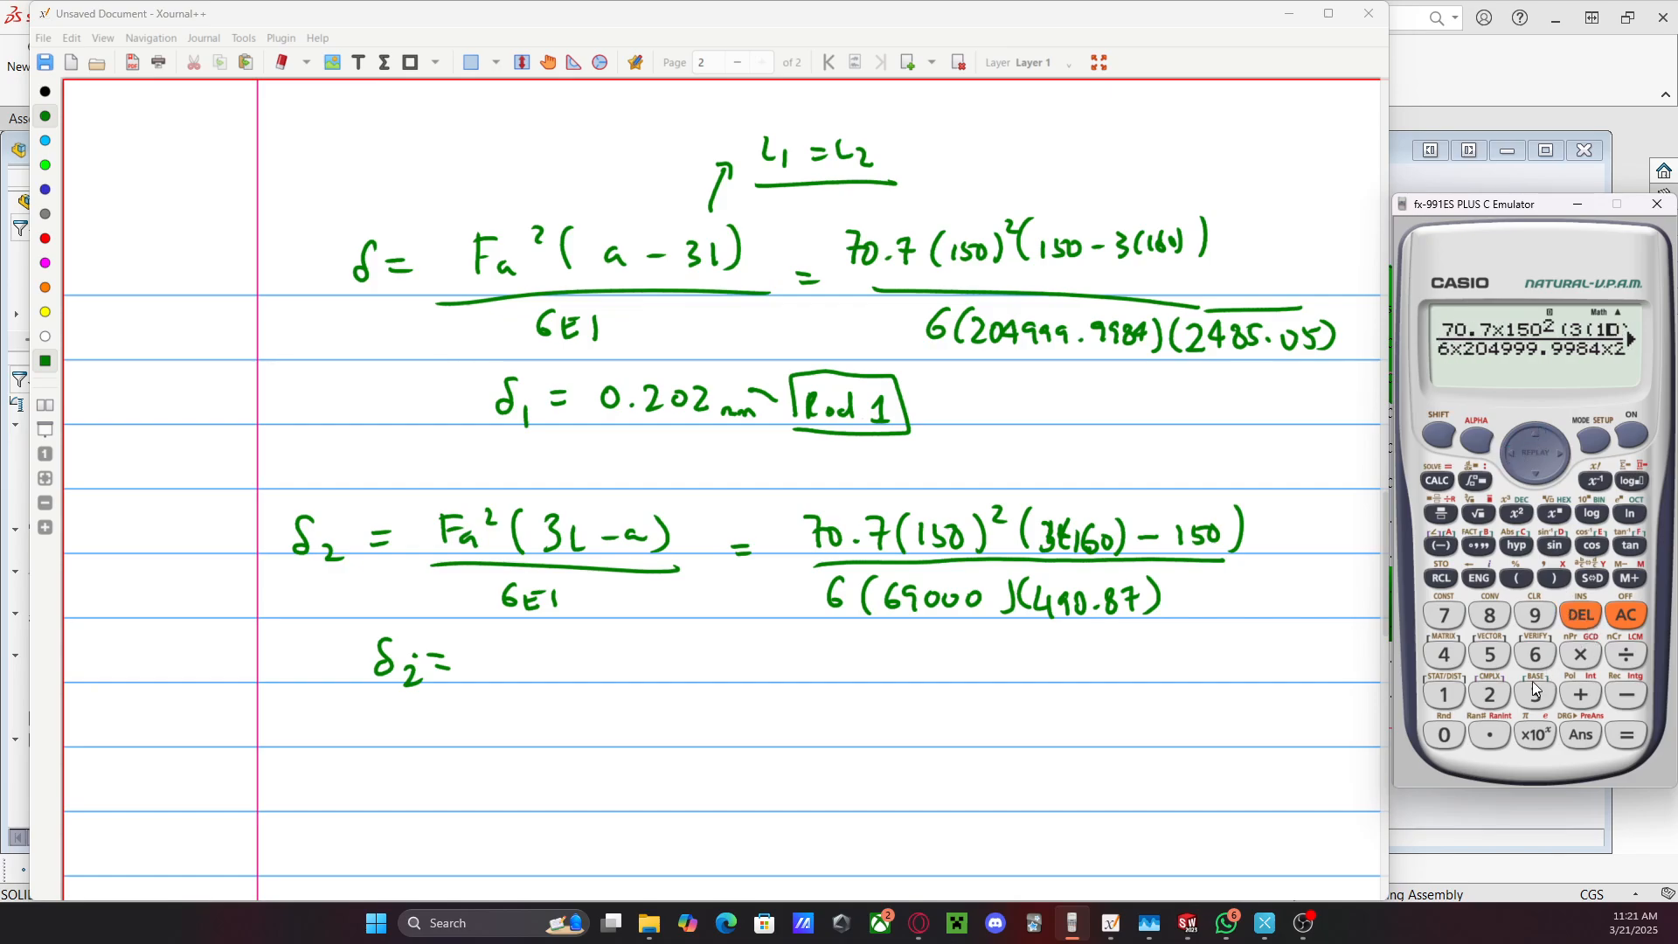
left_click(1536, 655)
left_click(1627, 735)
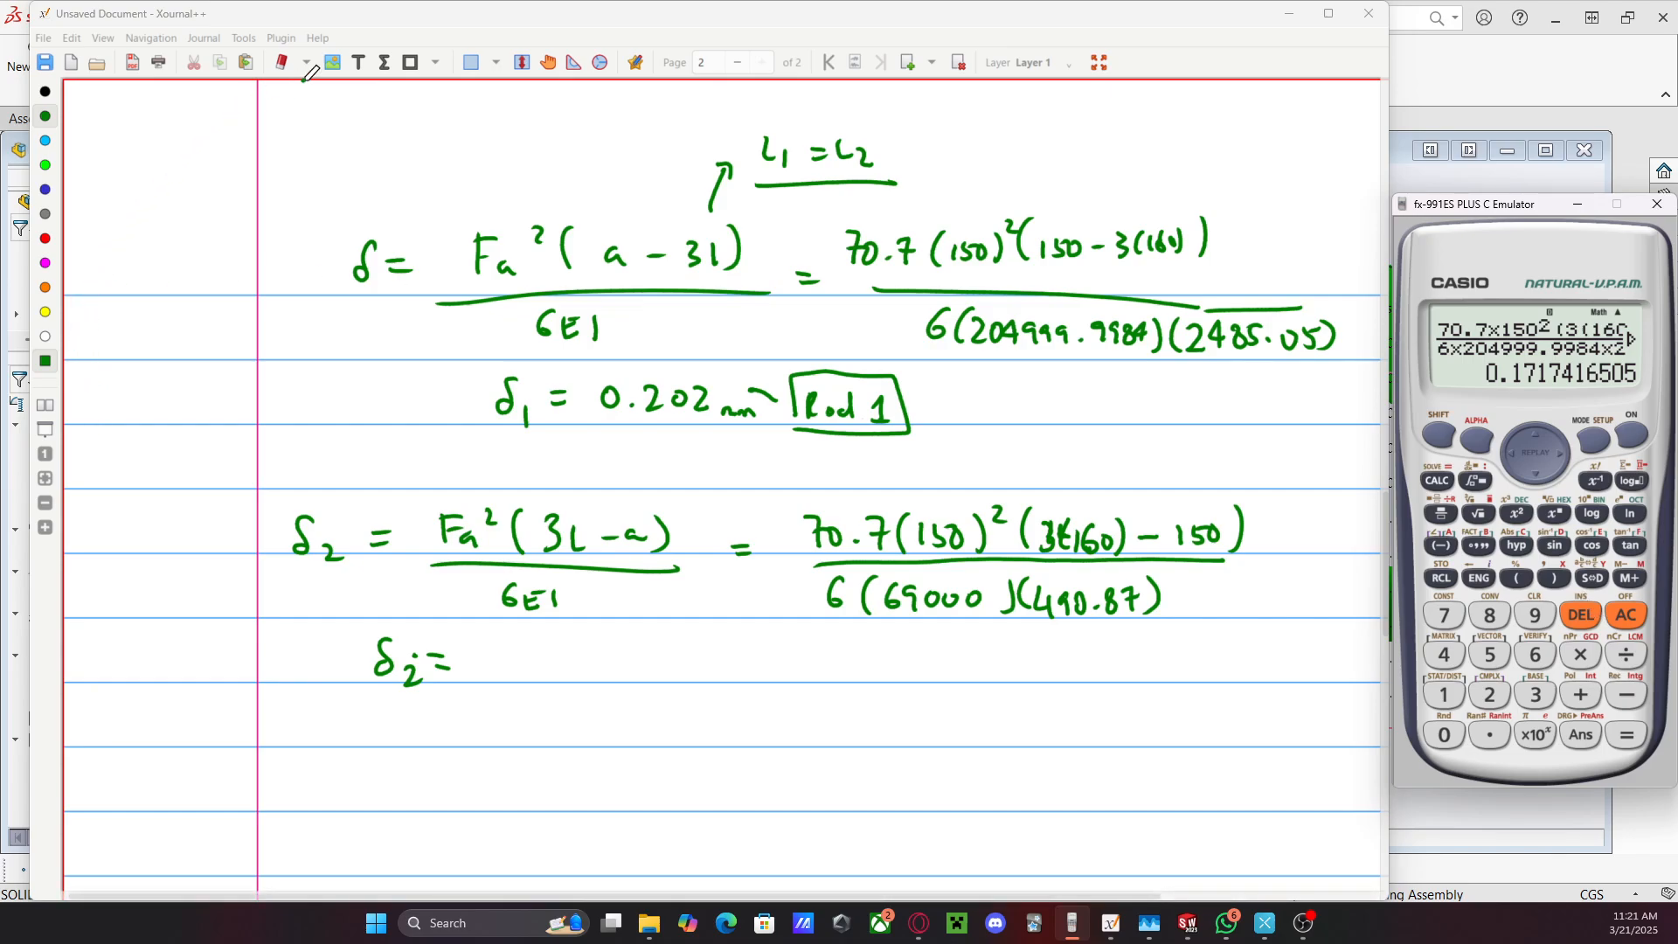
Erase the old δ₁ value in the notes and write 0.172 mm in its place
left_click(282, 62)
mouse_move(576, 401)
left_mouse_down()
mouse_move(712, 401)
mouse_move(594, 401)
left_mouse_up()
key("ctrl+shift+p")
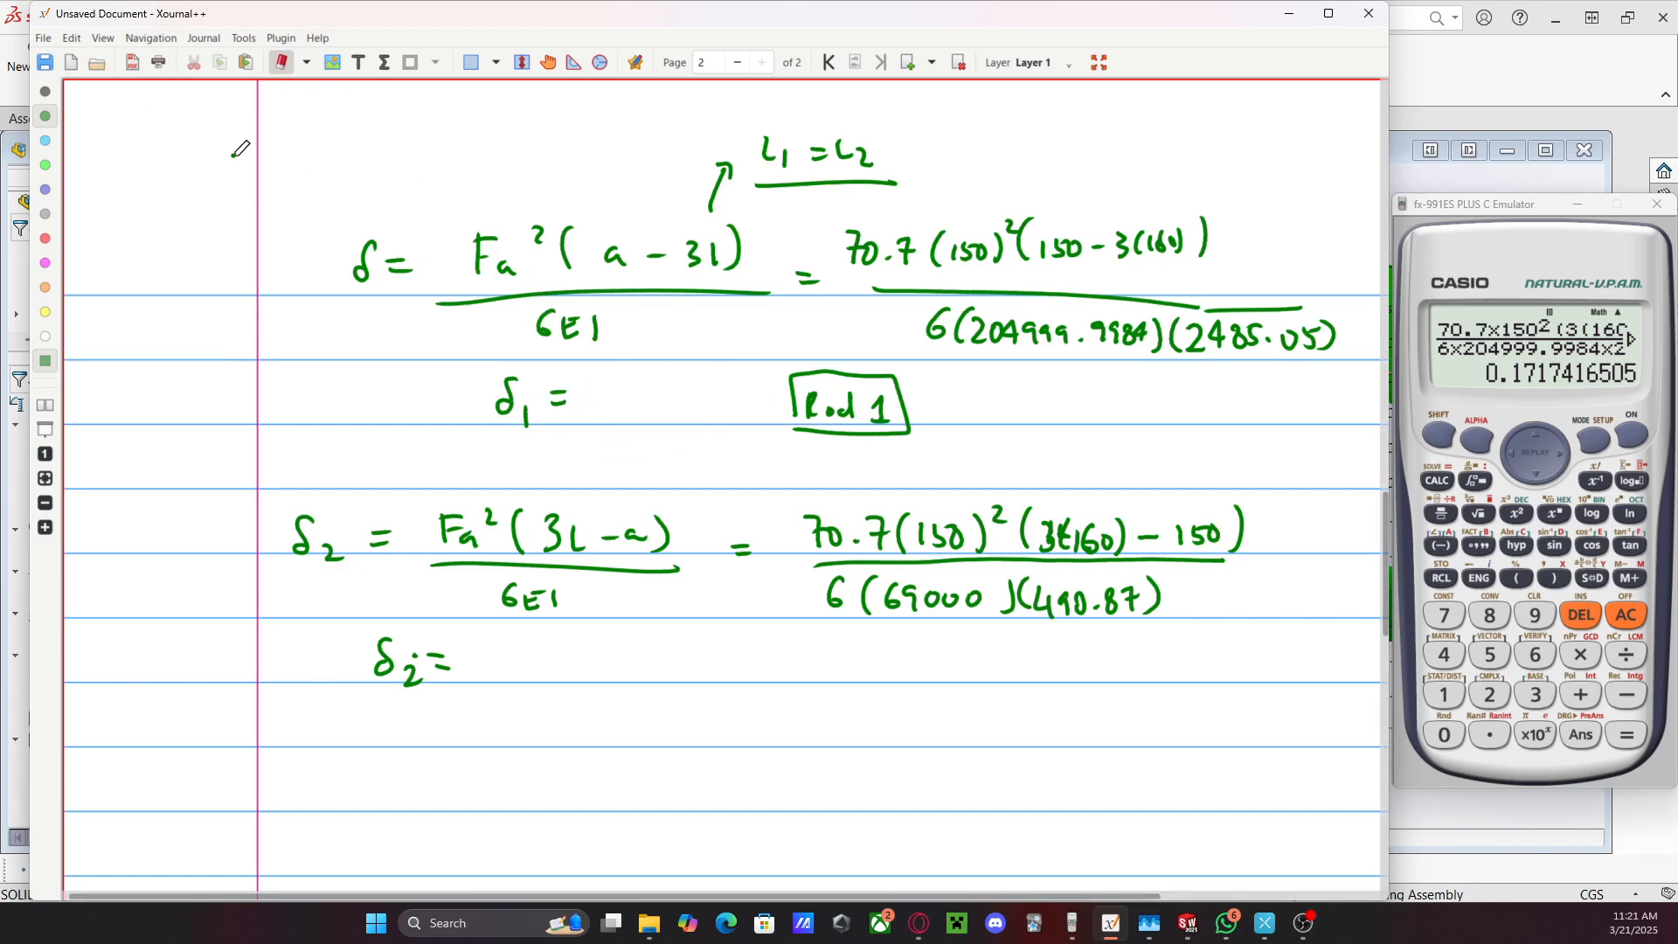
left_click_drag(591, 388, 625, 412)
left_click(610, 409)
mouse_move(641, 382)
left_mouse_down()
mouse_move(649, 410)
mouse_move(730, 402)
left_mouse_up()
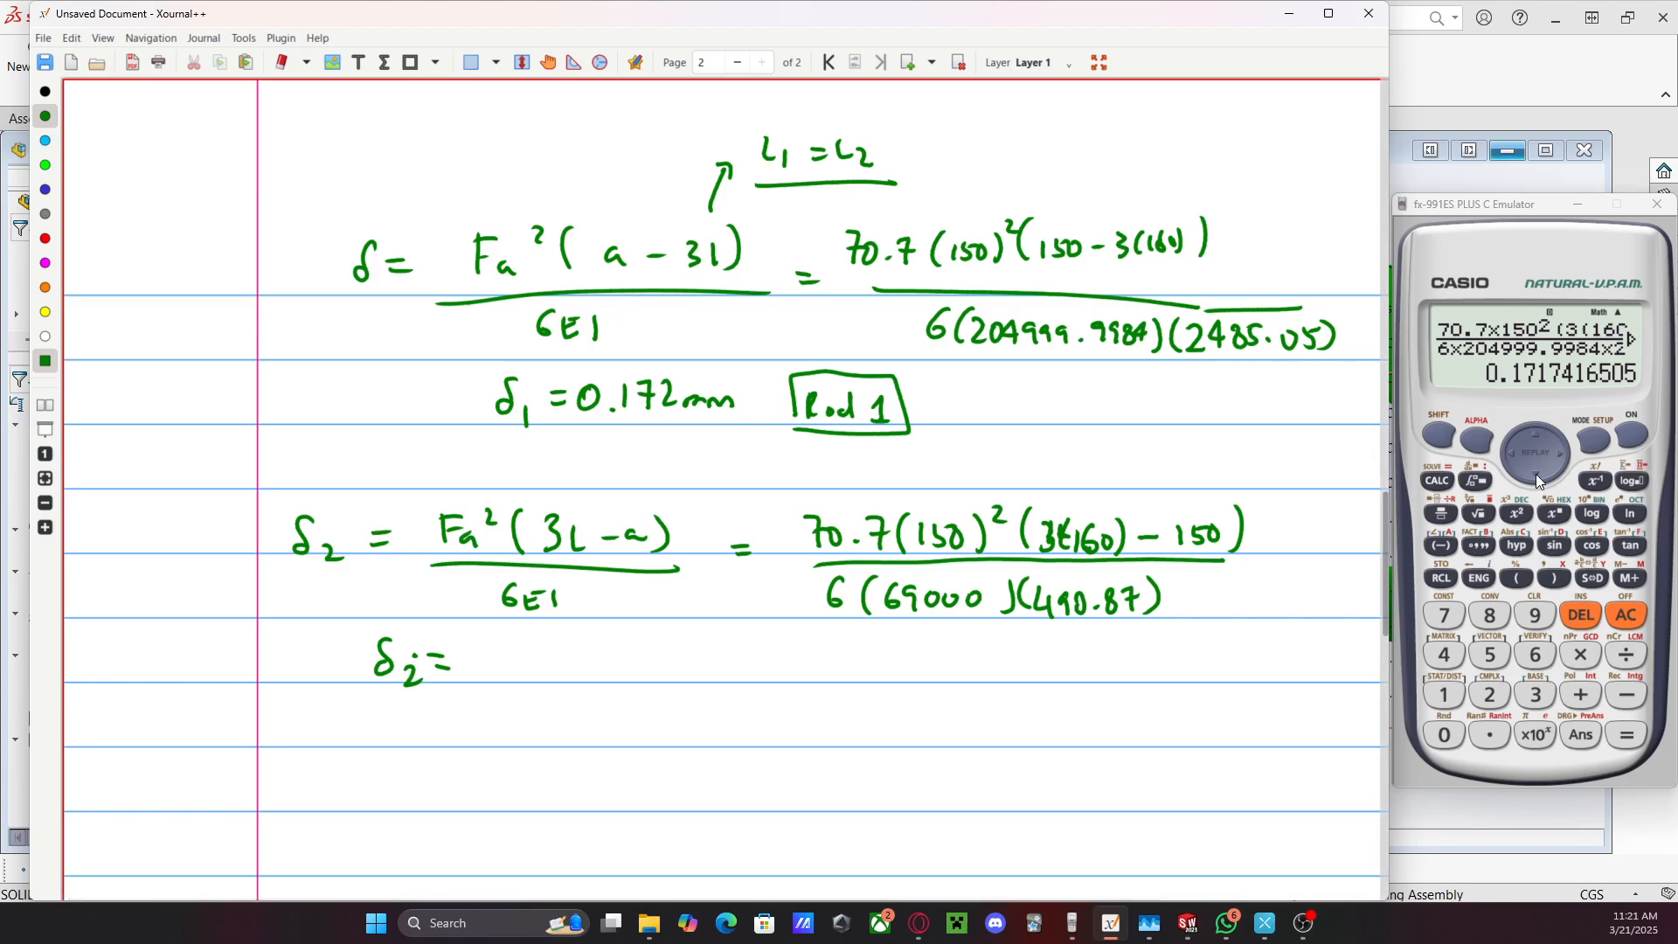
Change the calculator fraction's denominator to 6×69000×490.87 and evaluate the rod 2 deflection
left_click(1514, 460)
left_click(1513, 460)
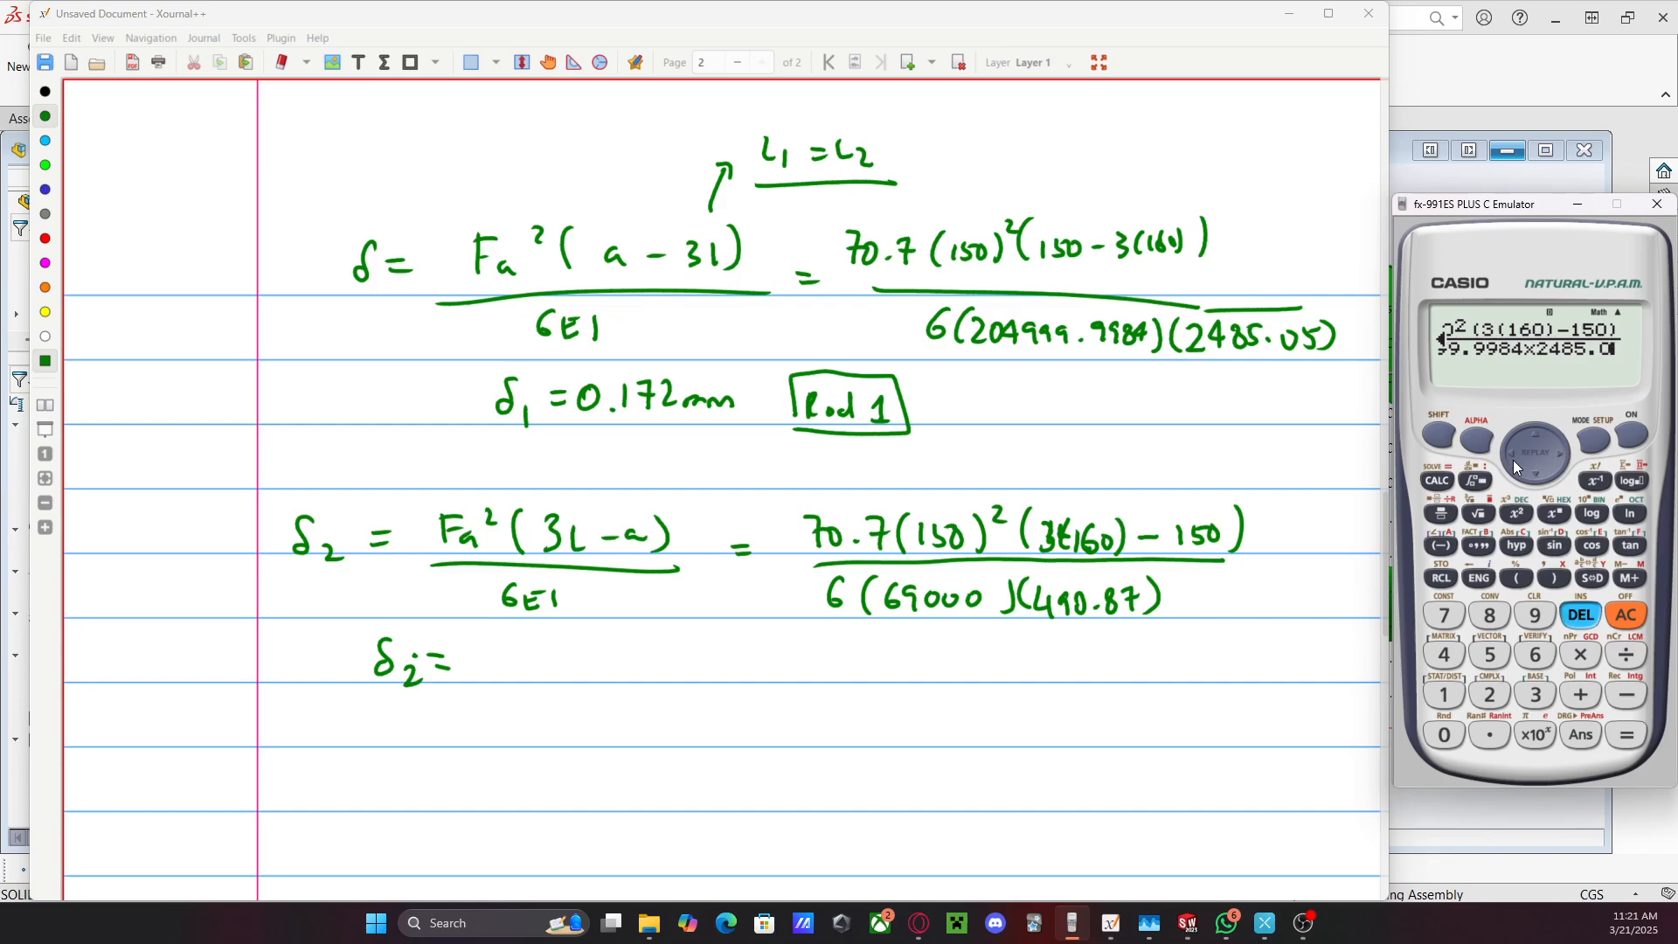
left_click(1513, 460)
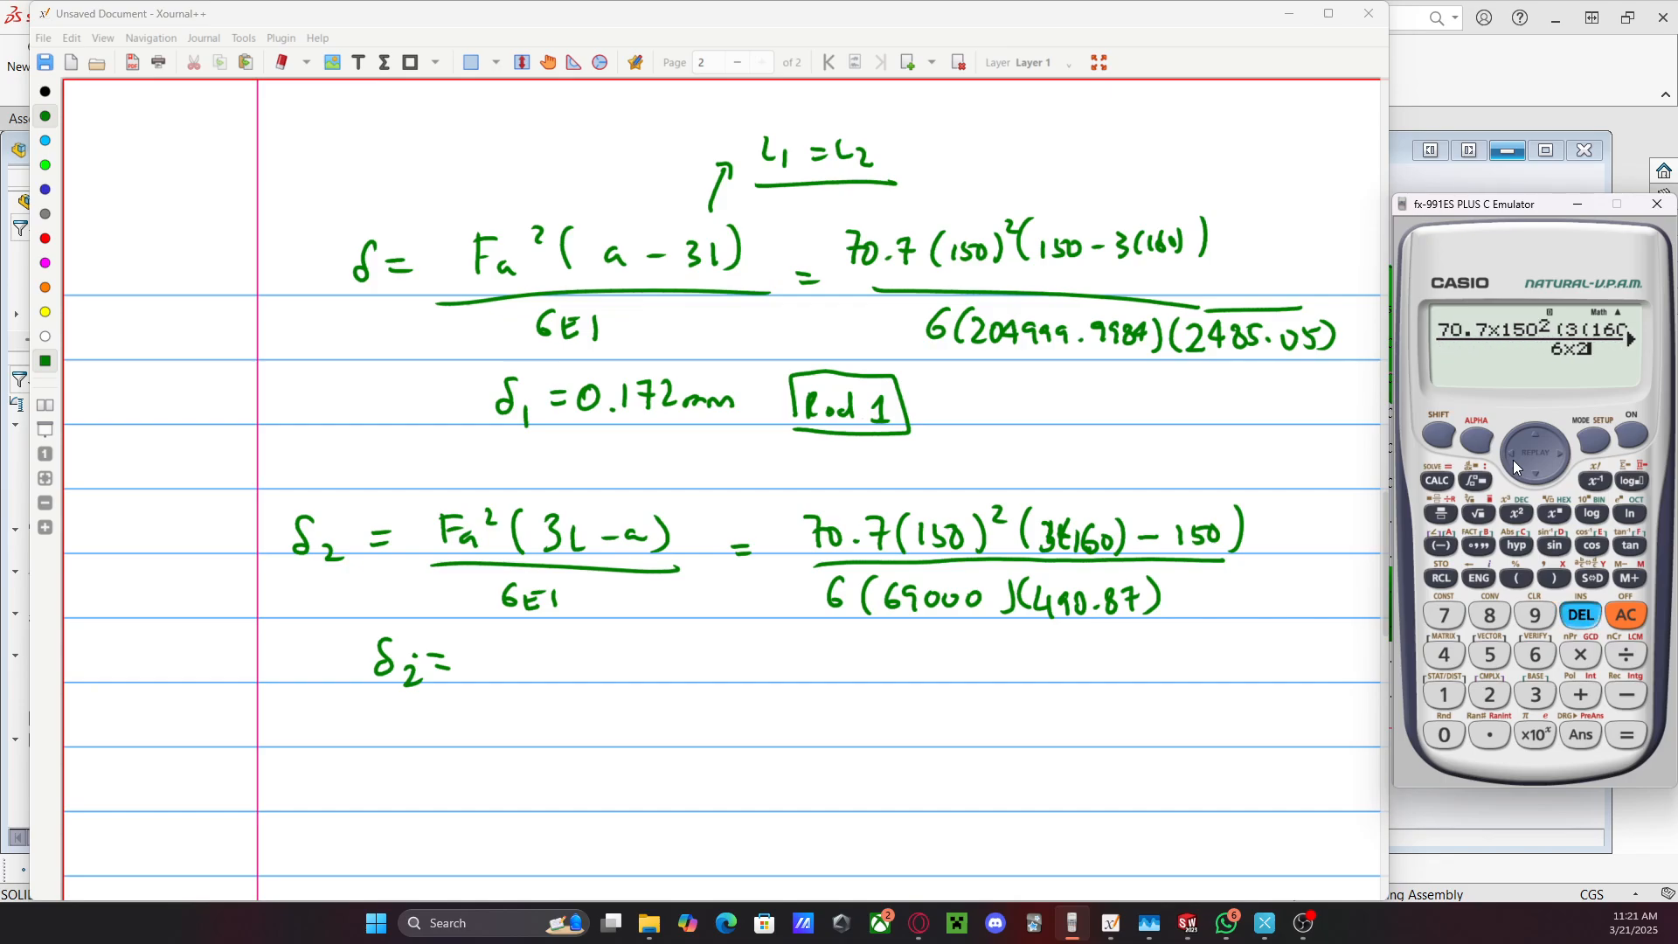
type("9000*")
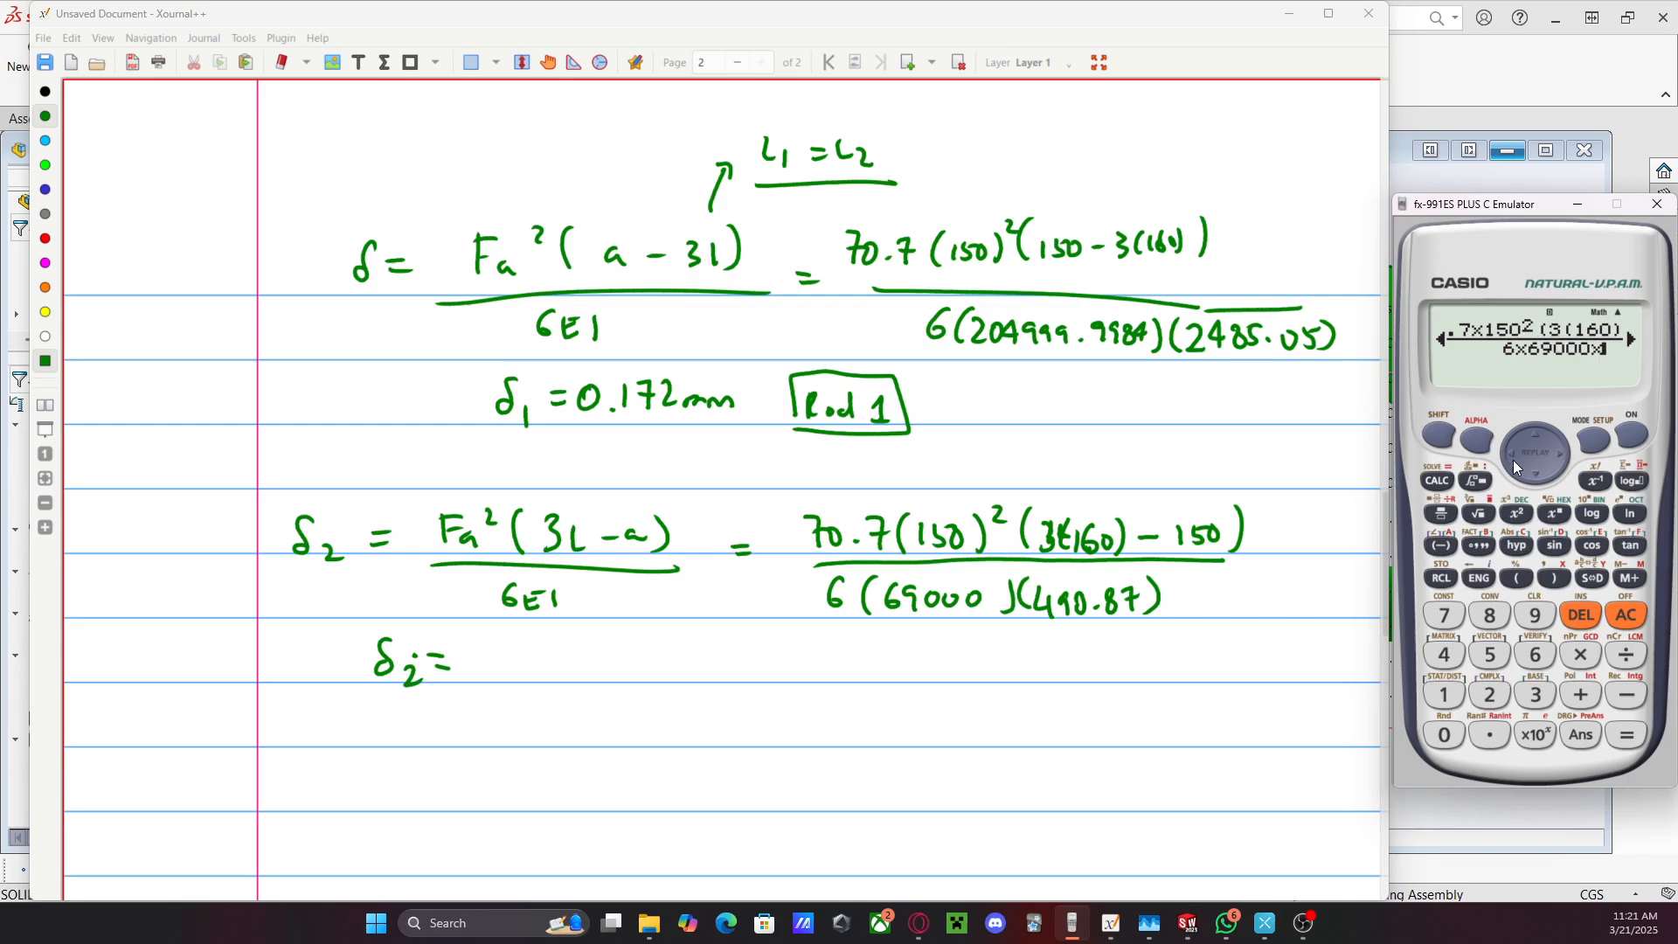
type("490.87")
key("Return")
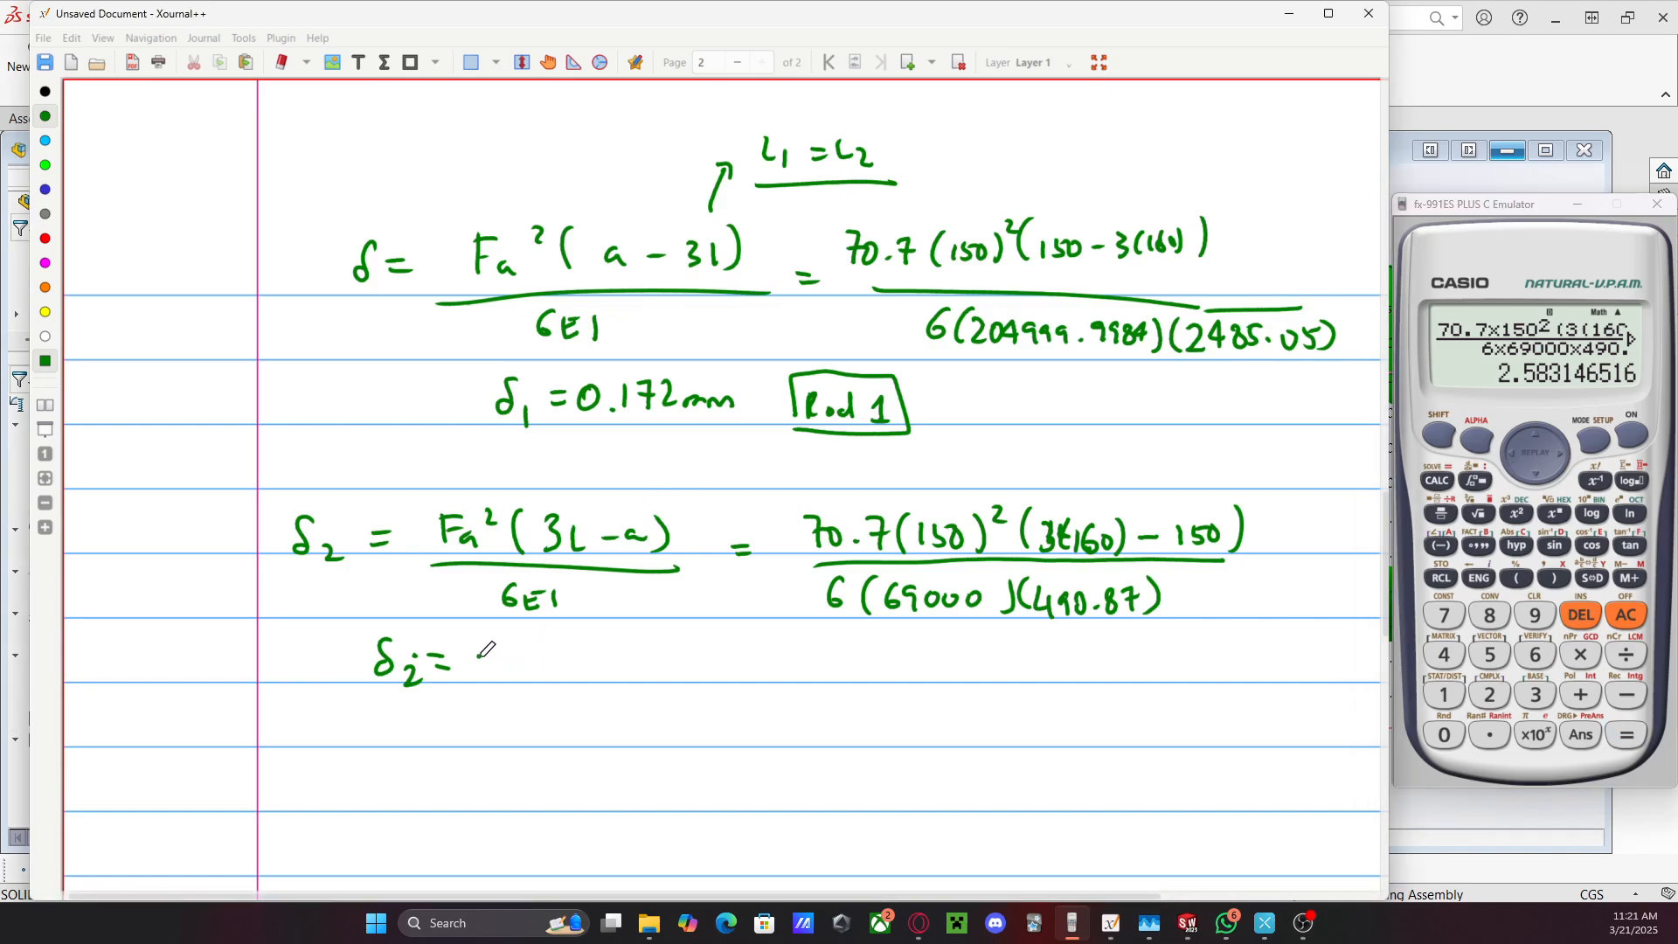
Write 2.583 mm as the δ₂ value in the notes and start a "δT =" line for the total deflection below
mouse_move(482, 654)
left_mouse_down()
mouse_move(501, 677)
mouse_move(651, 678)
left_mouse_up()
left_click(512, 675)
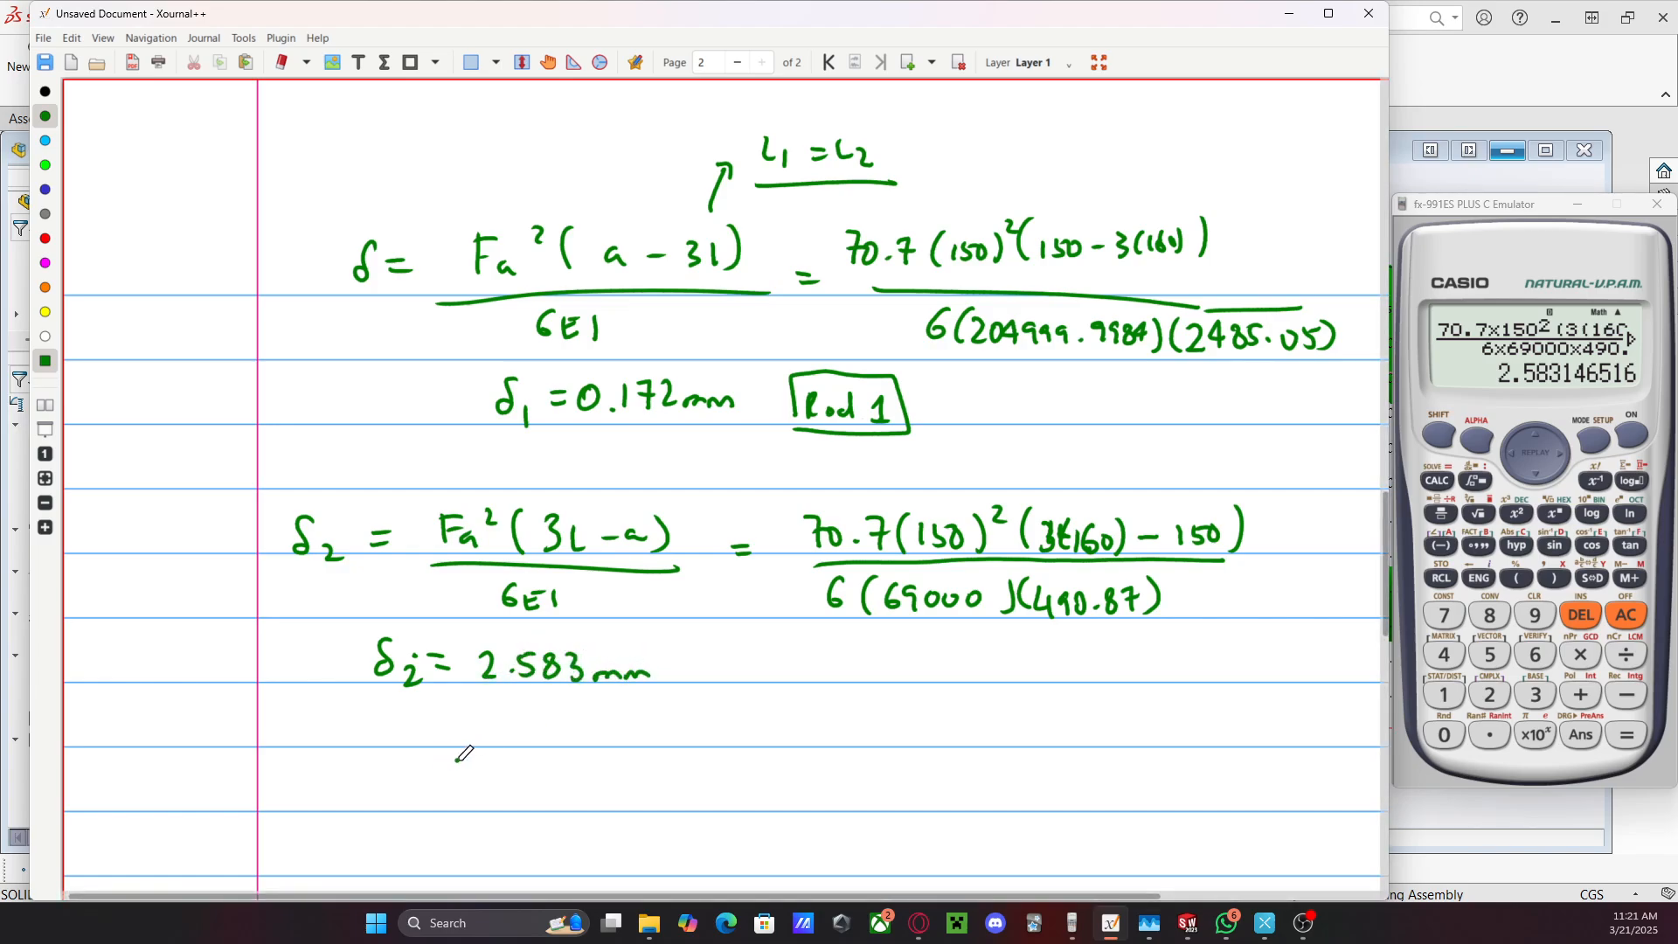
mouse_move(462, 758)
left_mouse_down()
mouse_move(451, 770)
mouse_move(494, 782)
left_mouse_up()
mouse_move(486, 783)
left_mouse_down()
mouse_move(487, 799)
mouse_move(519, 769)
left_mouse_up()
left_click_drag(511, 779, 523, 779)
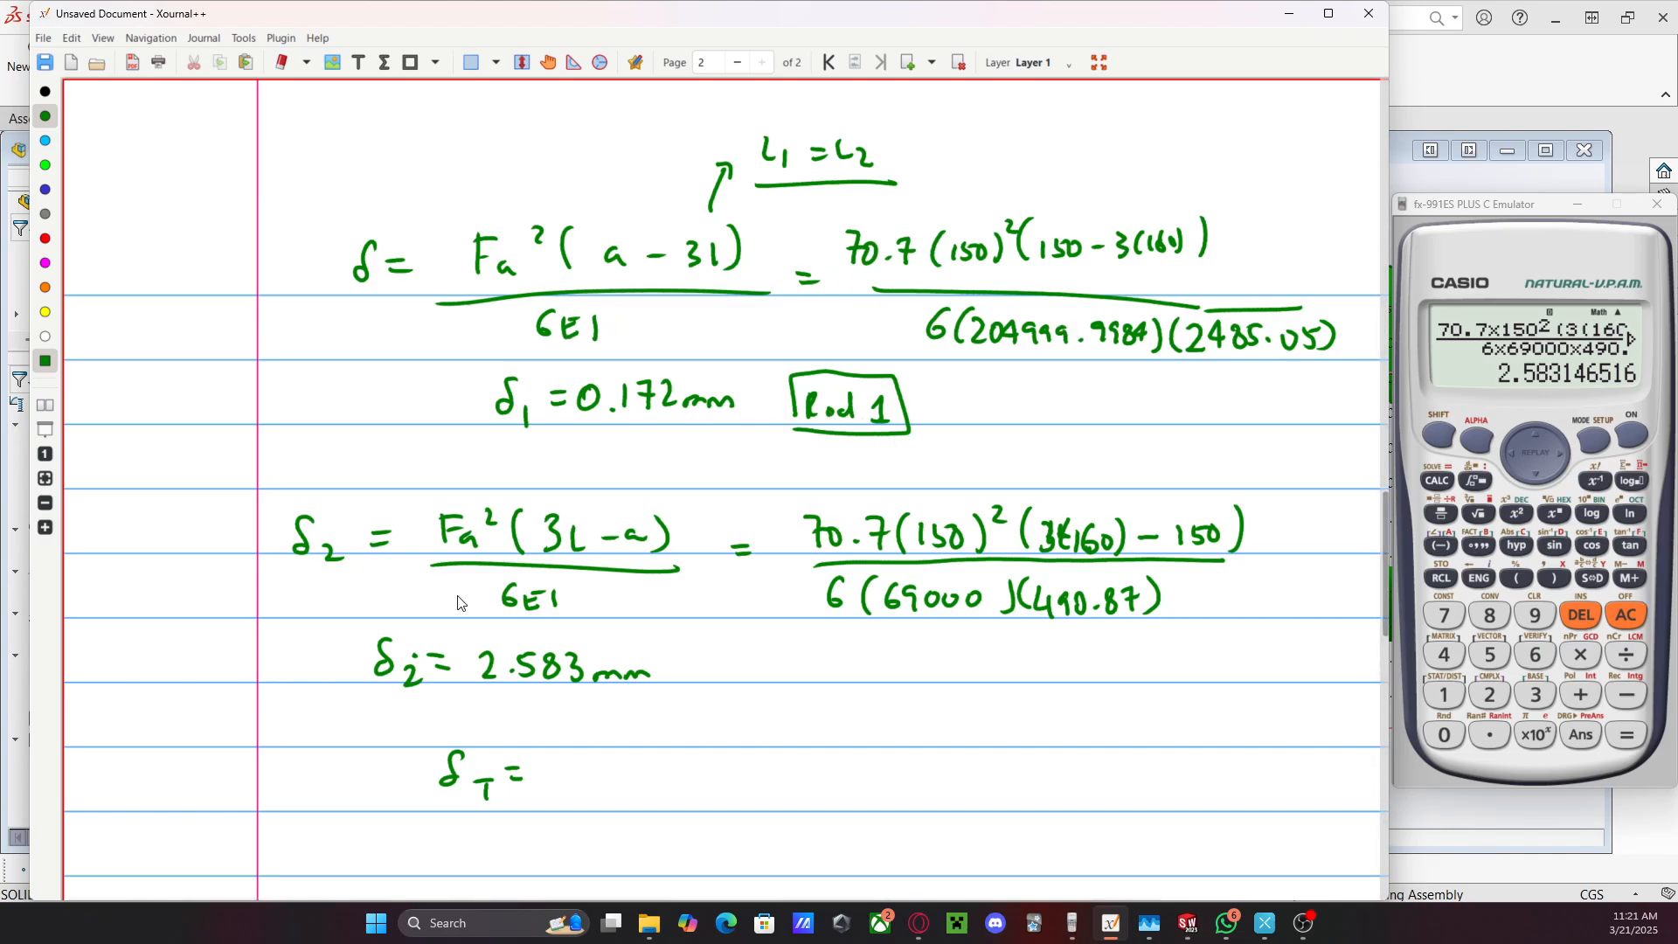
Add 0.172 to the calculator's last answer to compute the total deflection
left_click(1580, 695)
left_click(1444, 735)
left_click(1490, 735)
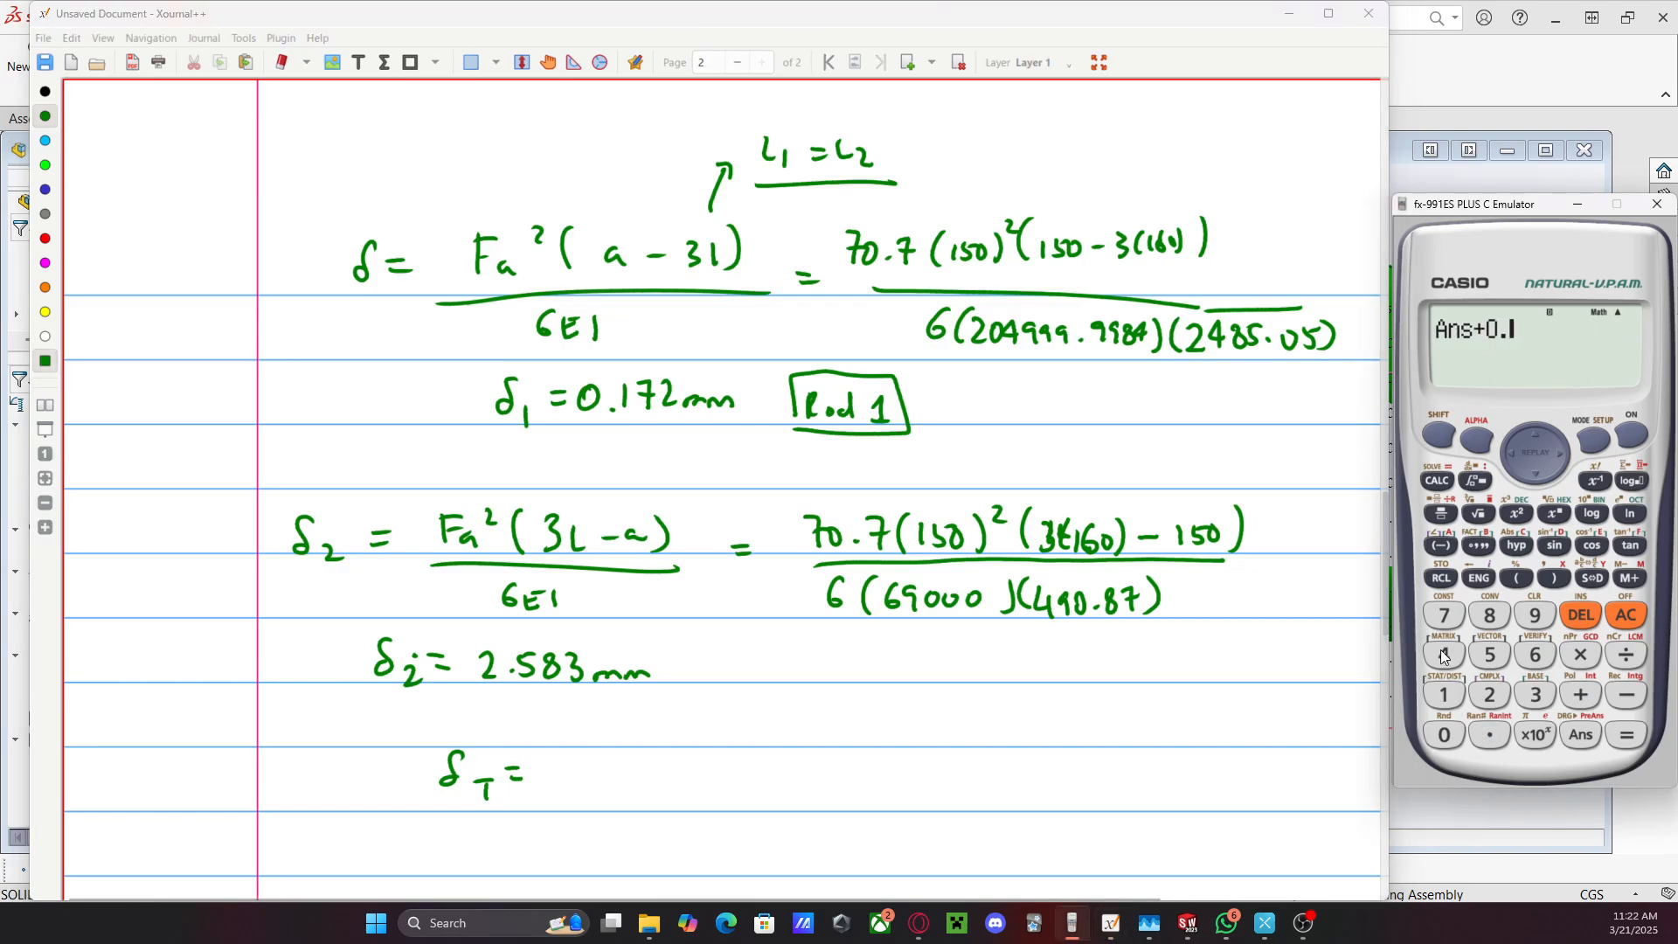
left_click(1444, 695)
left_click(1445, 615)
left_click(1491, 695)
left_click(1628, 737)
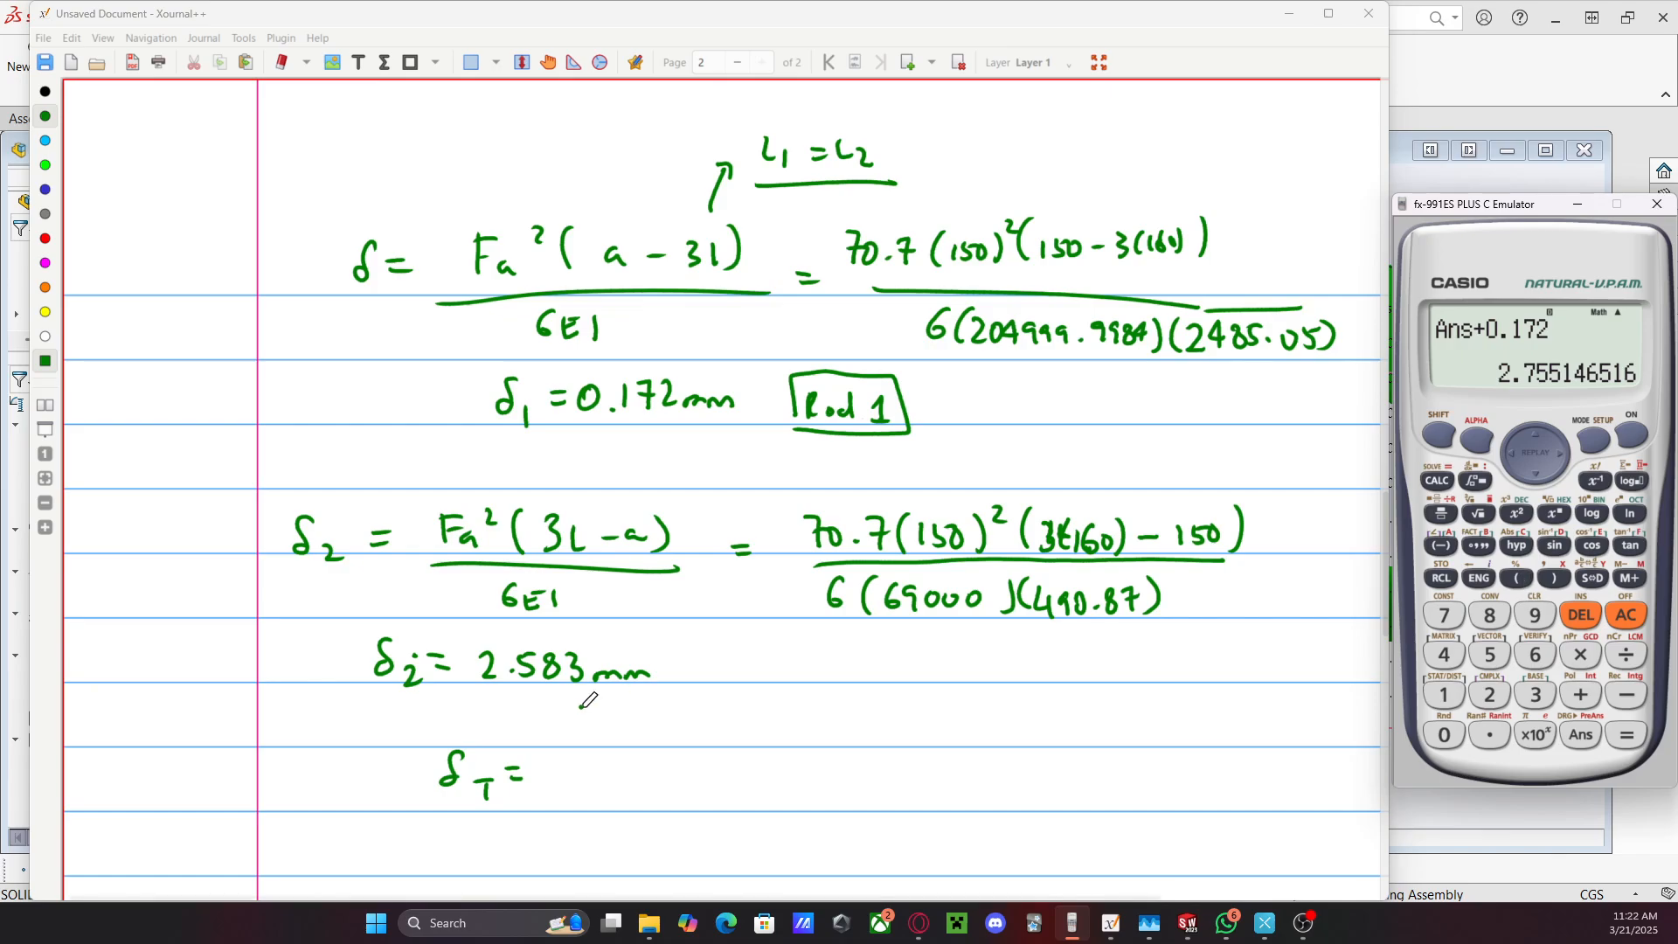
Write 2.755 mm as the total deflection δT and draw a box around the result
mouse_move(551, 766)
left_mouse_down()
mouse_move(574, 793)
mouse_move(731, 789)
left_mouse_up()
left_click(591, 785)
mouse_move(412, 822)
left_mouse_down()
mouse_move(559, 826)
mouse_move(770, 725)
mouse_move(368, 744)
mouse_move(370, 803)
left_mouse_up()
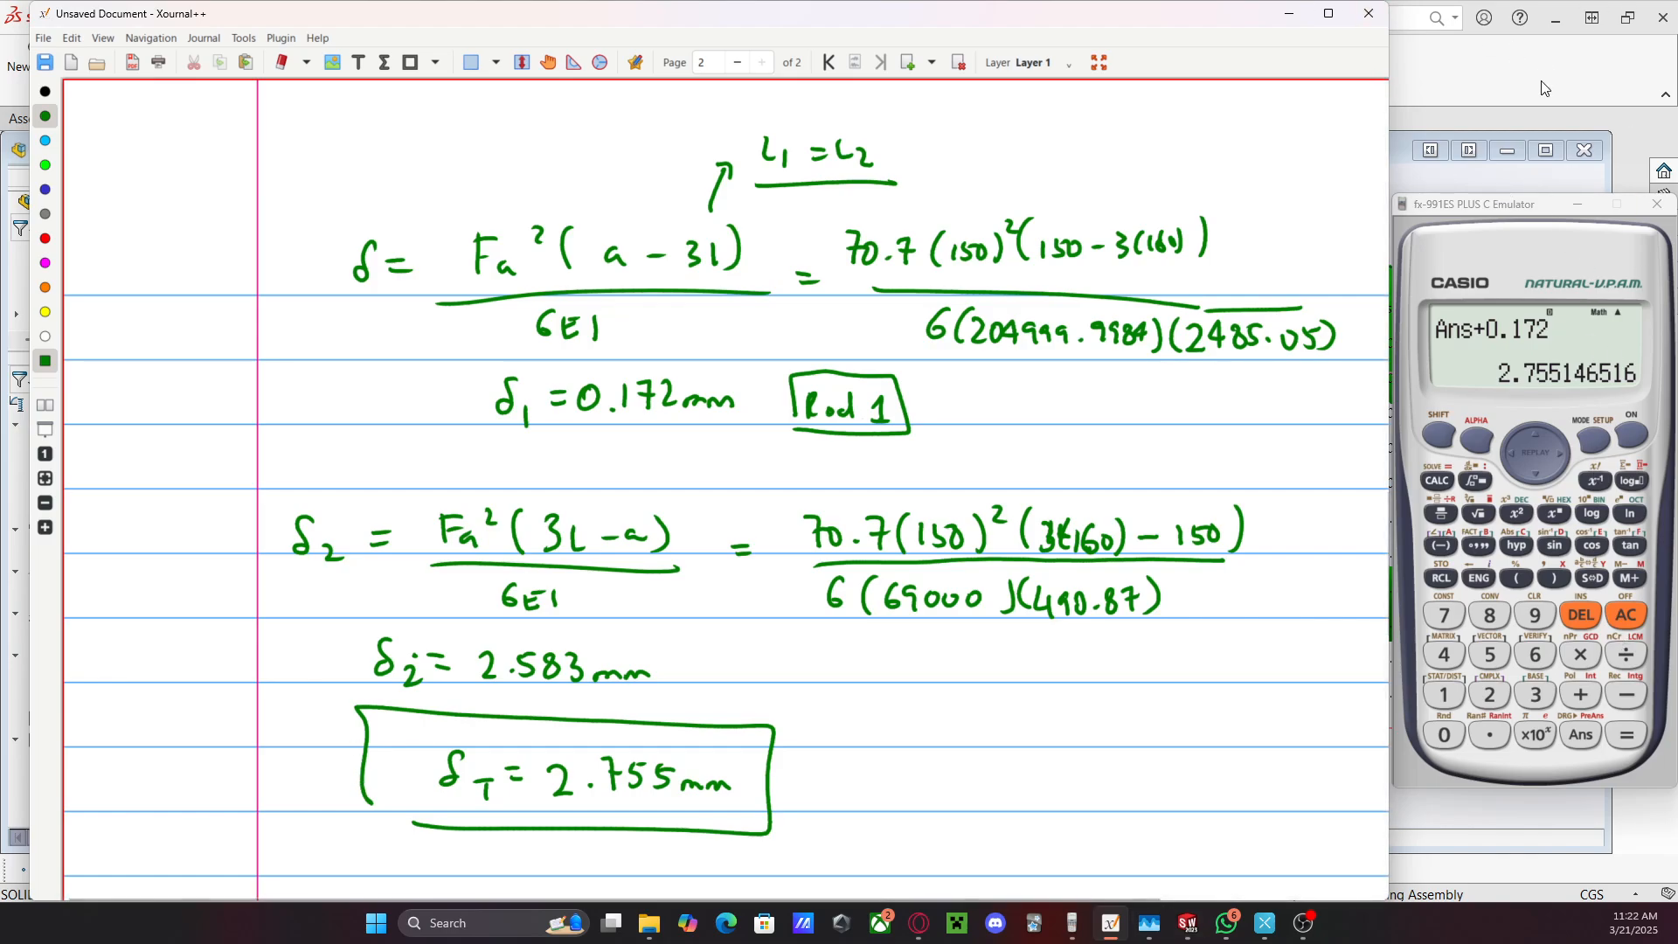
Switch to SOLIDWORKS and save the assembly in the Youtube folder as Aseembly_YT
left_click(1490, 99)
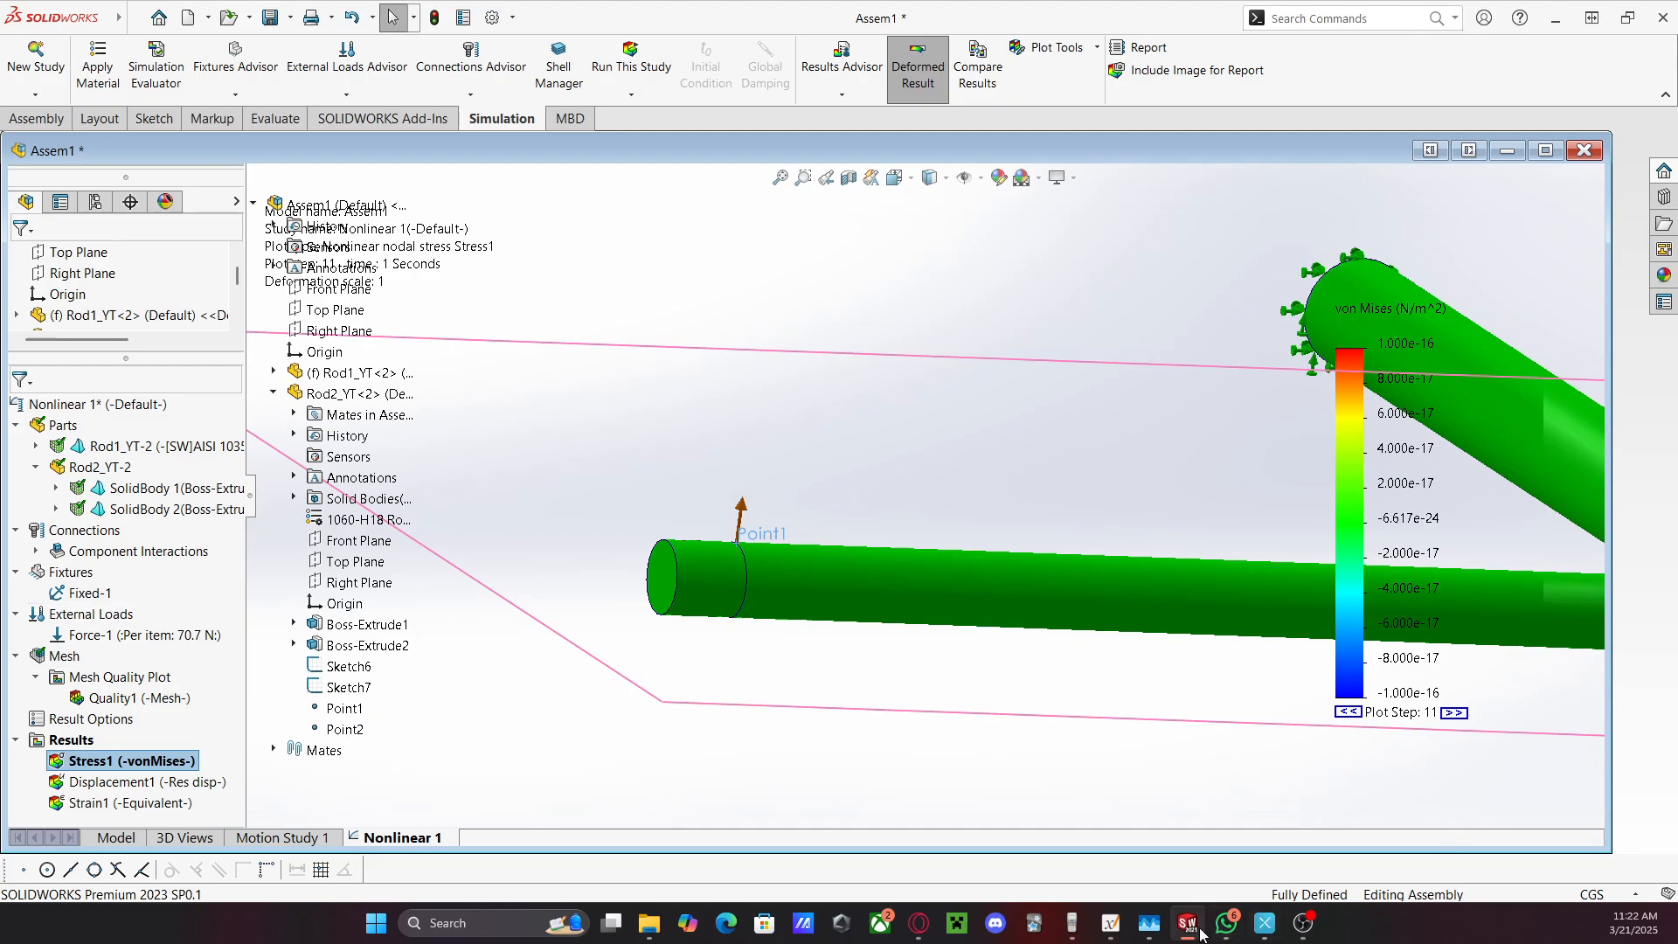
mouse_move(1198, 934)
left_click_drag(931, 594, 829, 436)
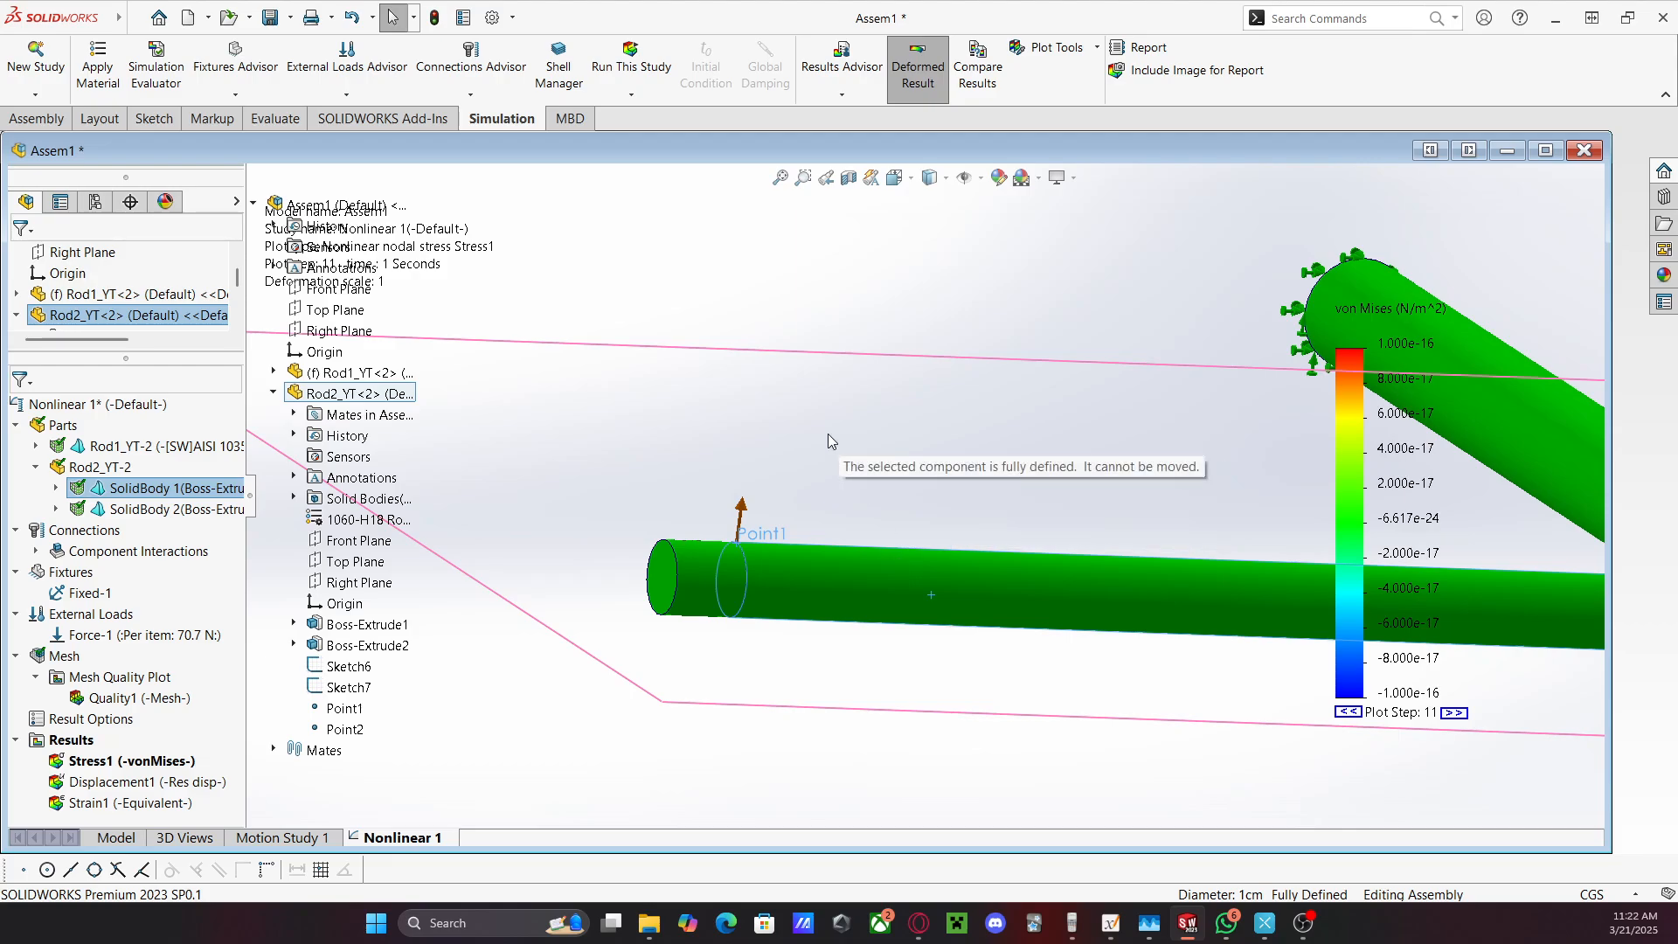
key("ctrl+s")
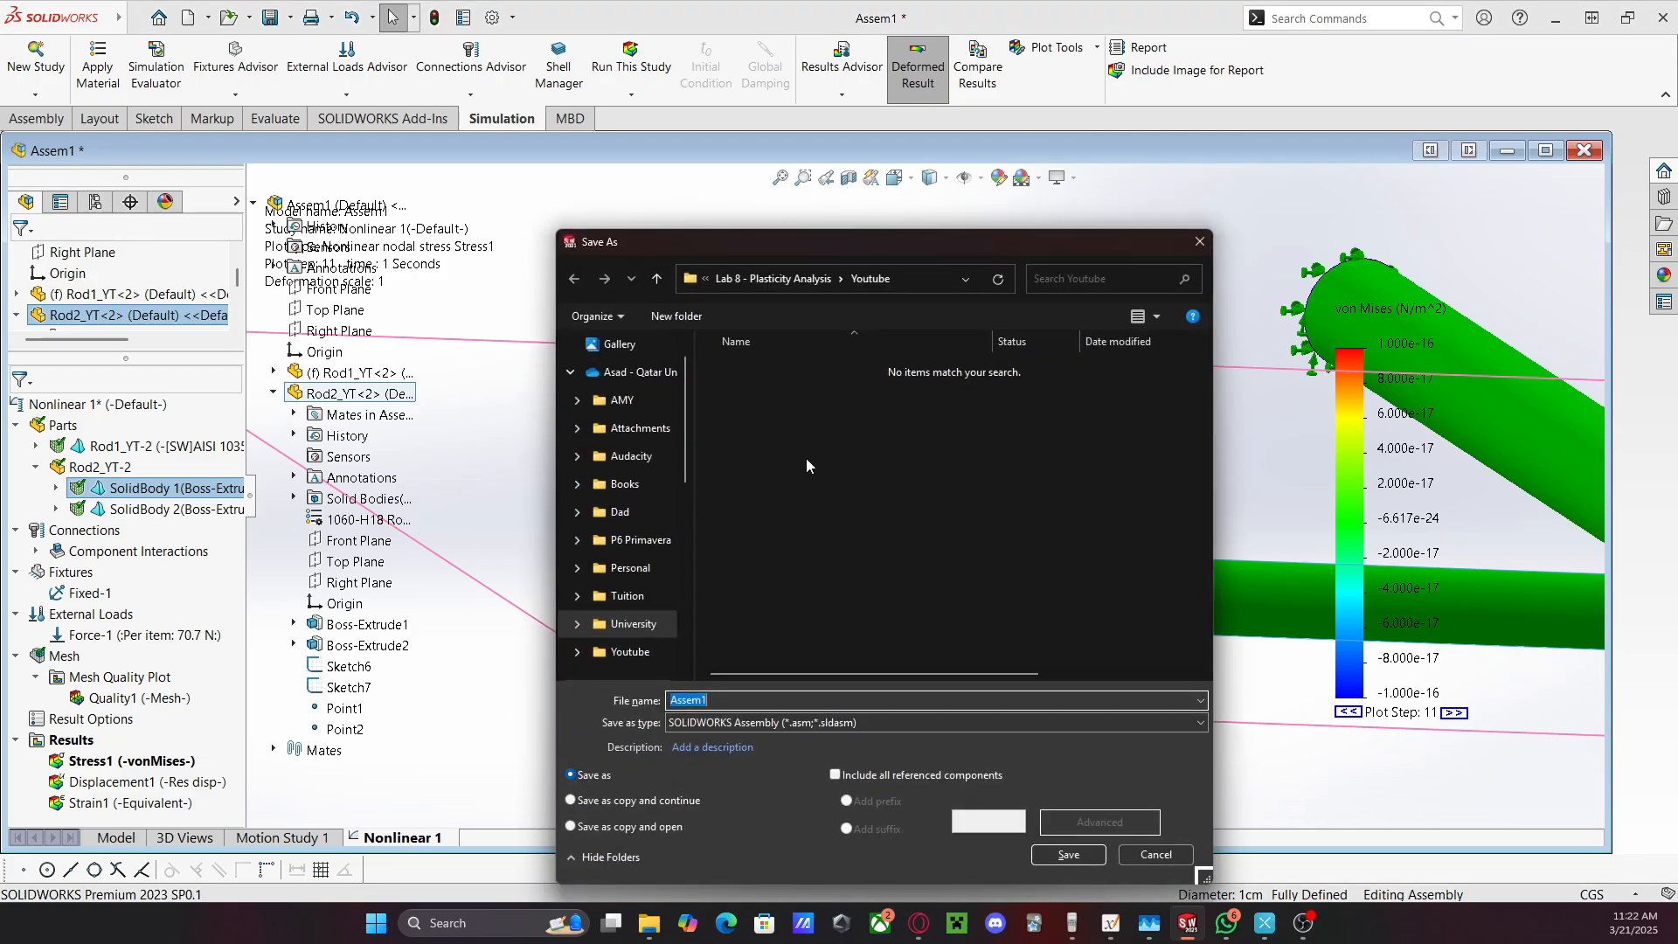
type("Aseembly_YT")
key("Return")
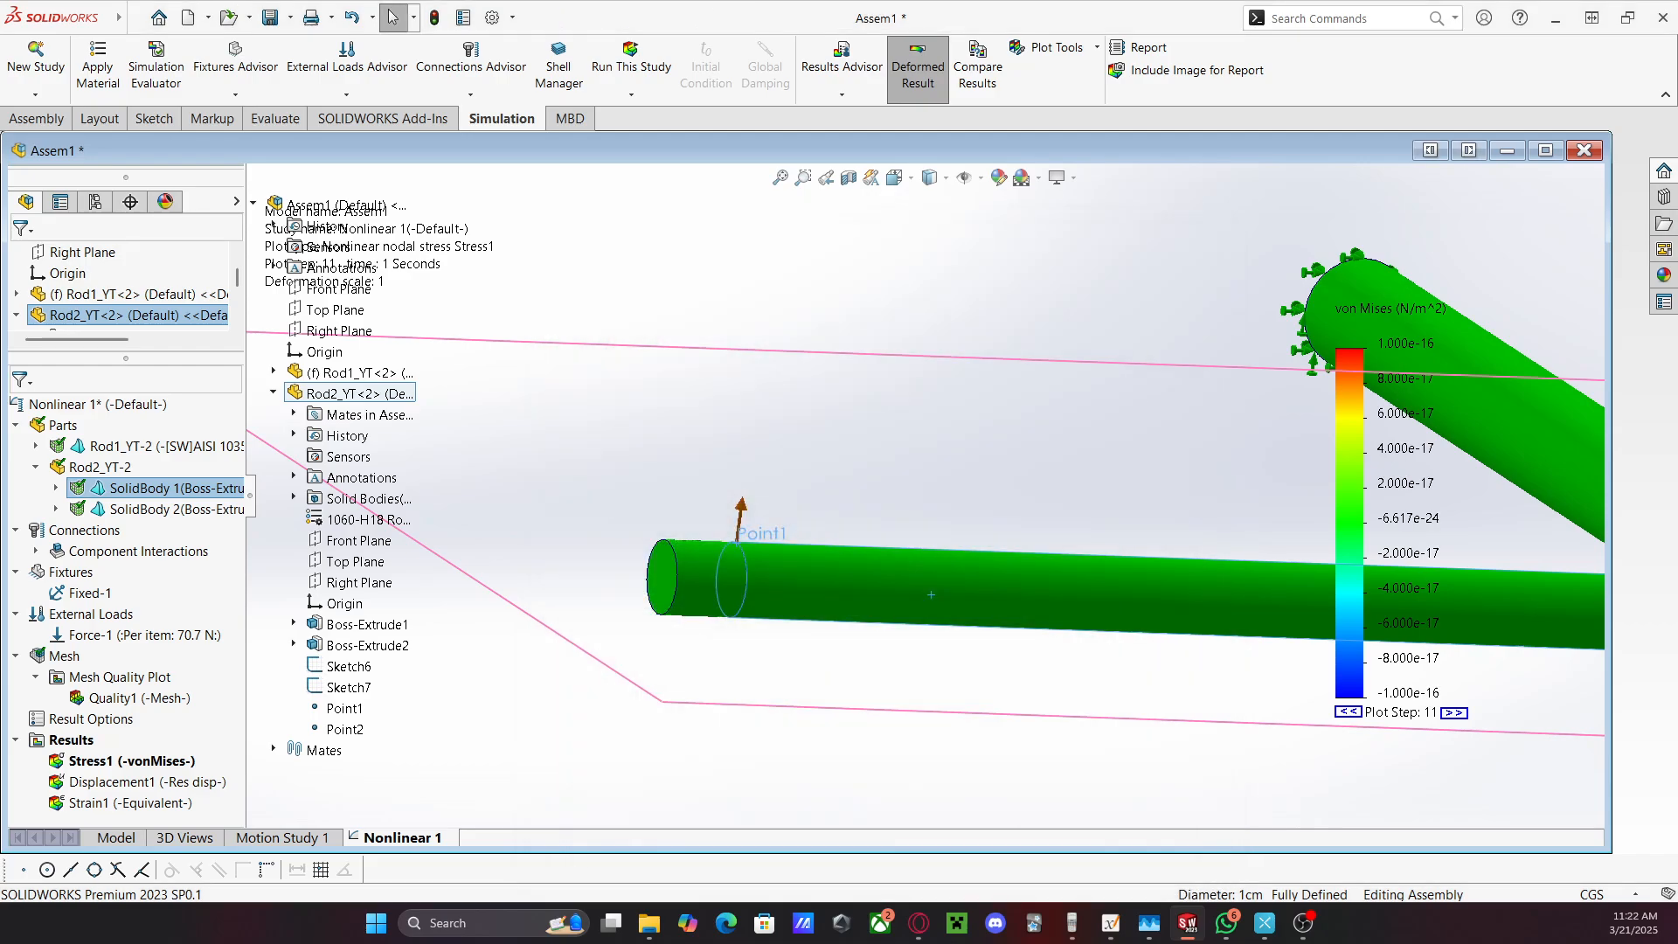
Try to define a factor of safety plot for the Nonlinear 1 results and dismiss the error
left_click(813, 510)
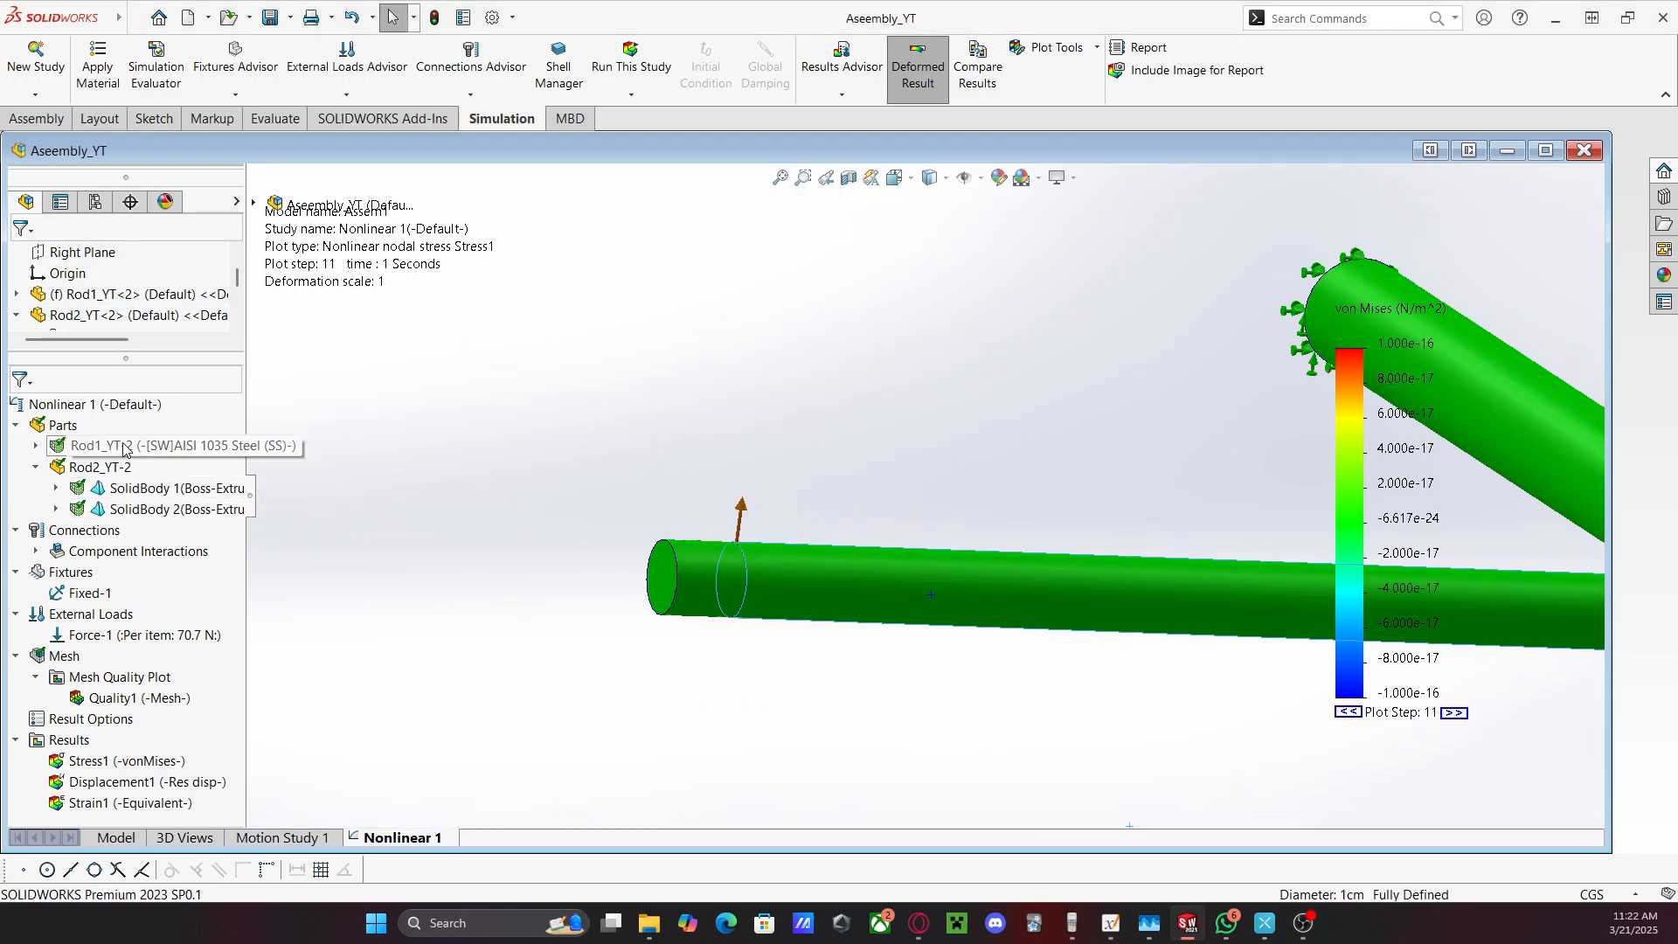
right_click(70, 741)
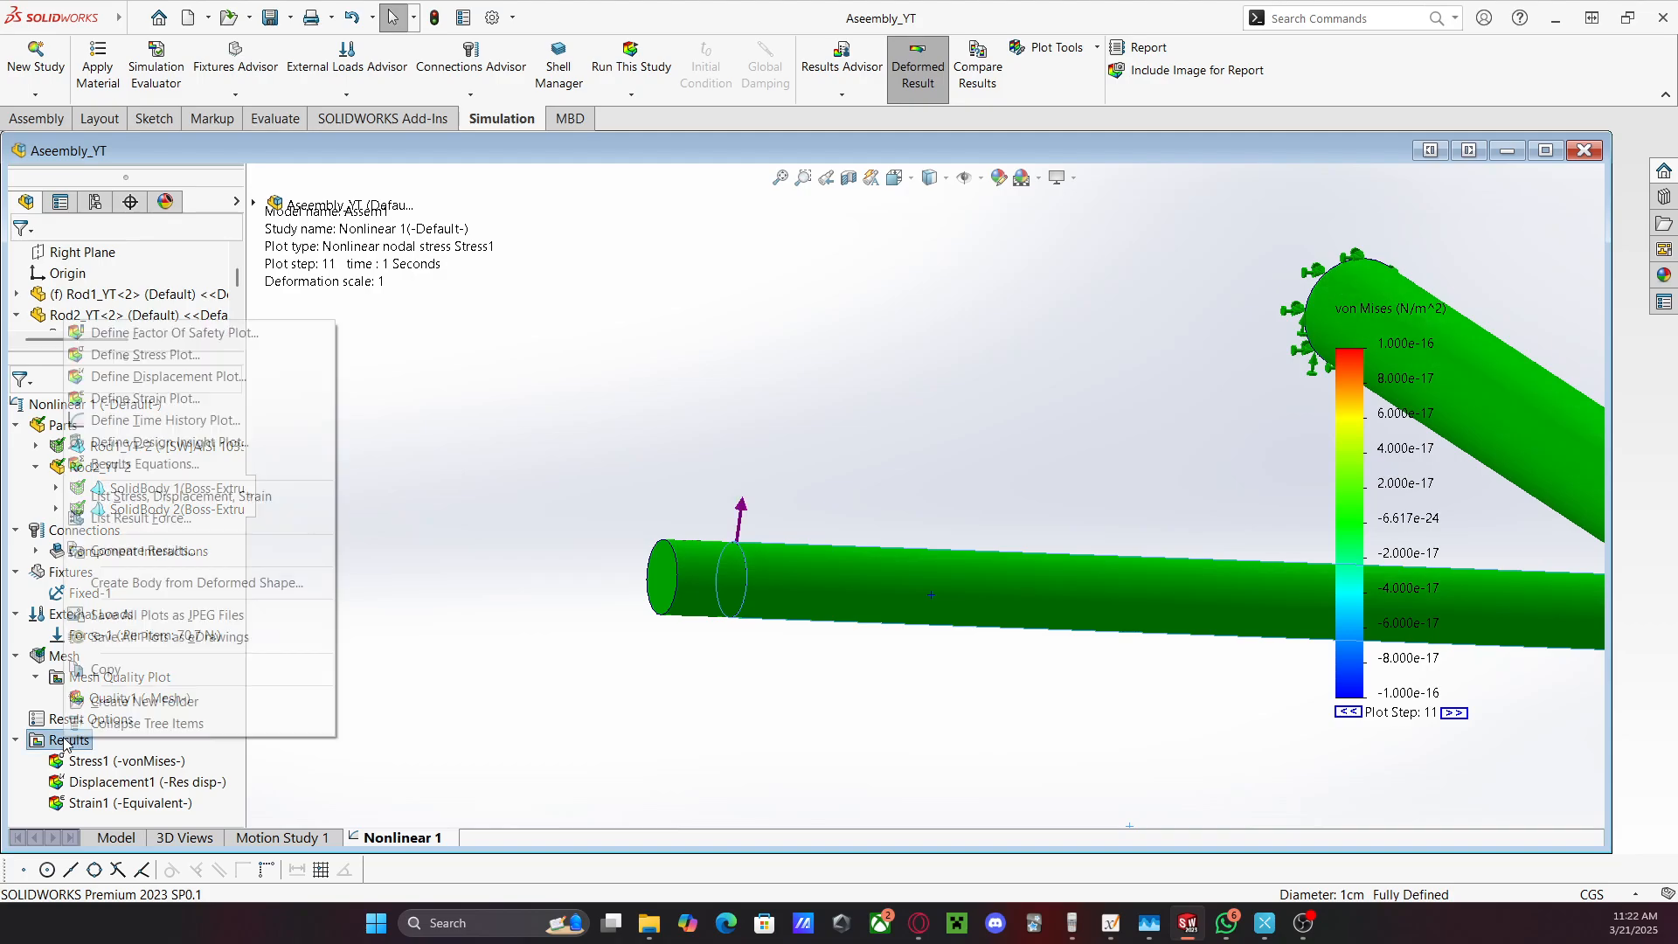
left_click(131, 333)
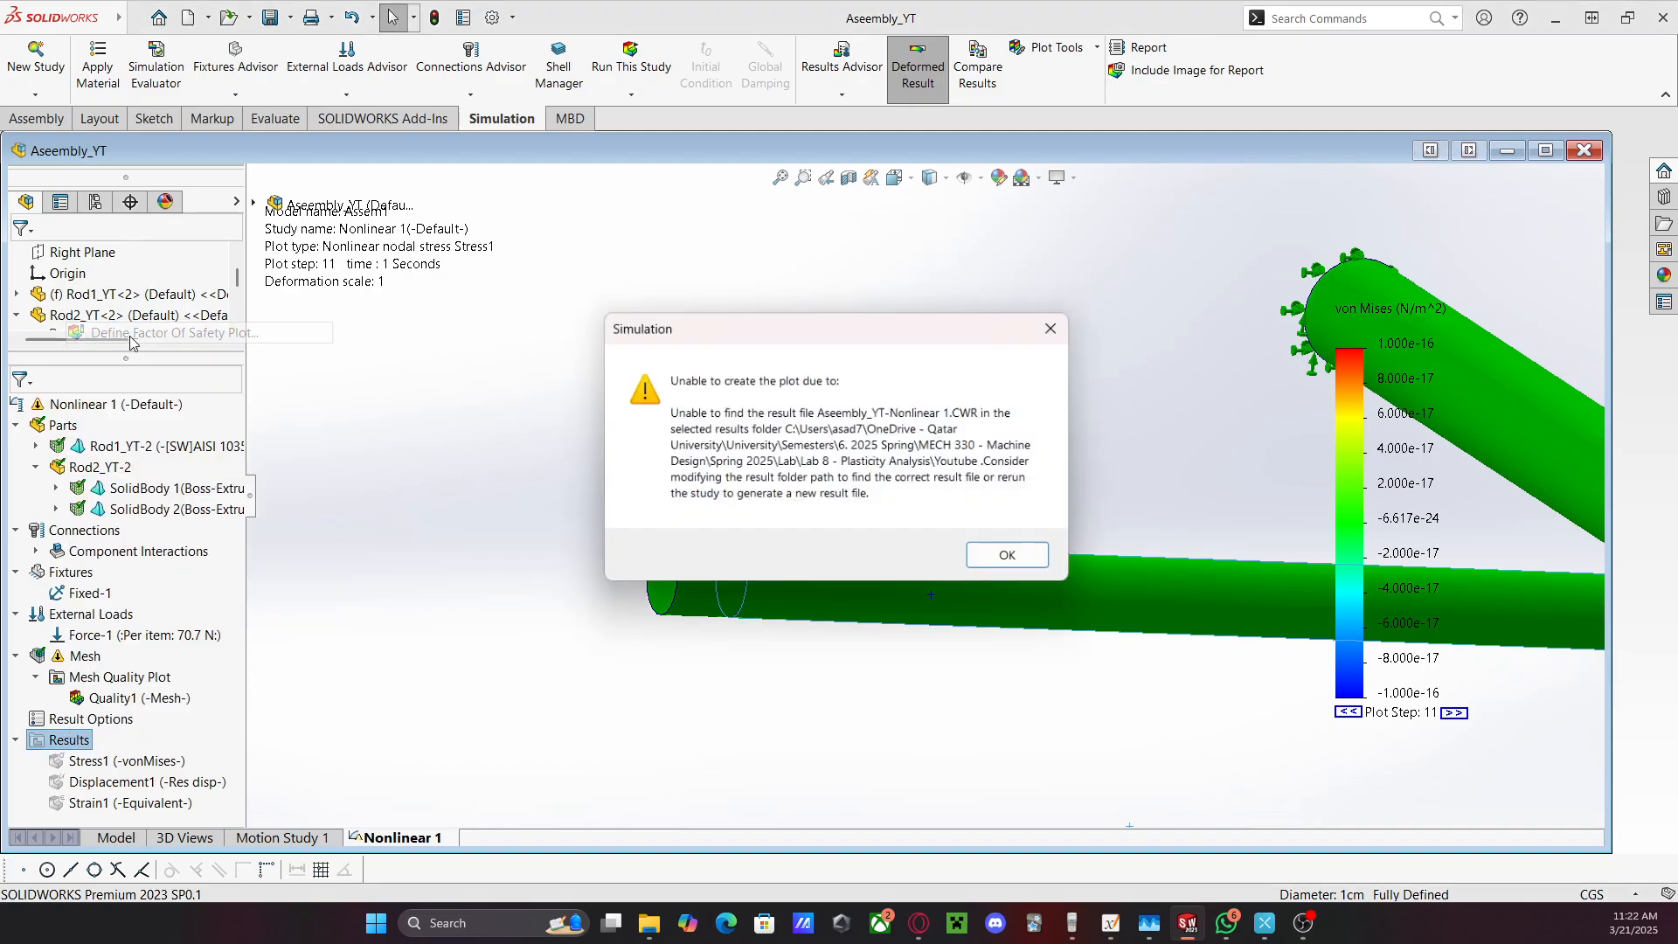
left_click(1029, 570)
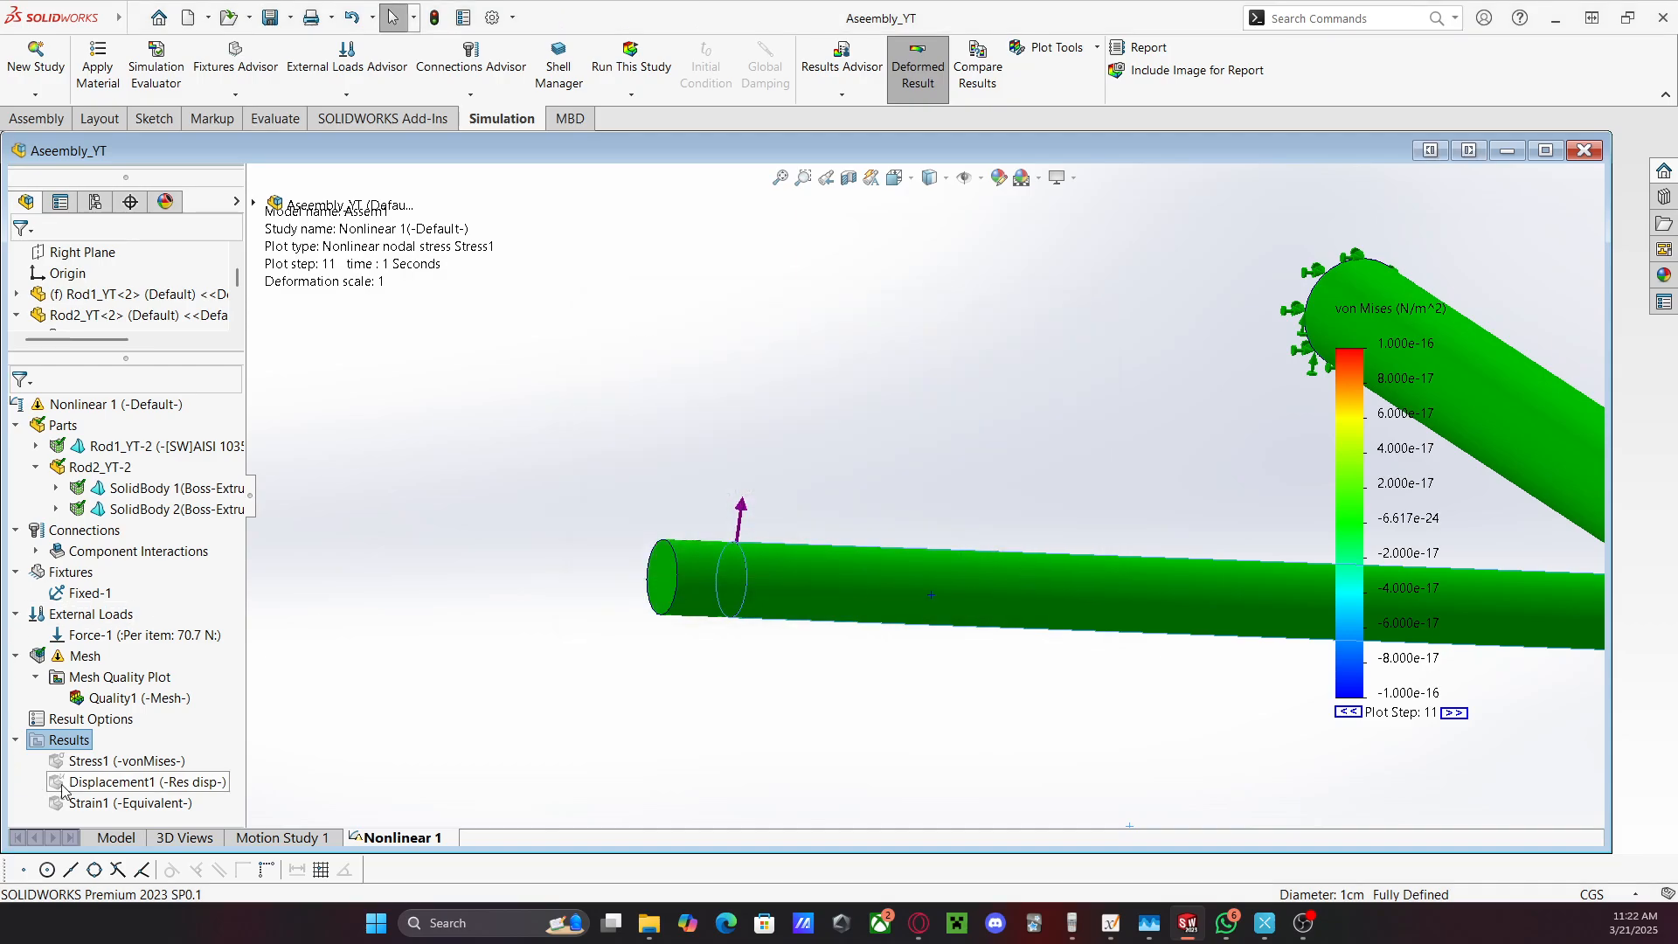
Set the Nonlinear 1 study's initial time increment to 0.01 and run the study again
left_click(630, 96)
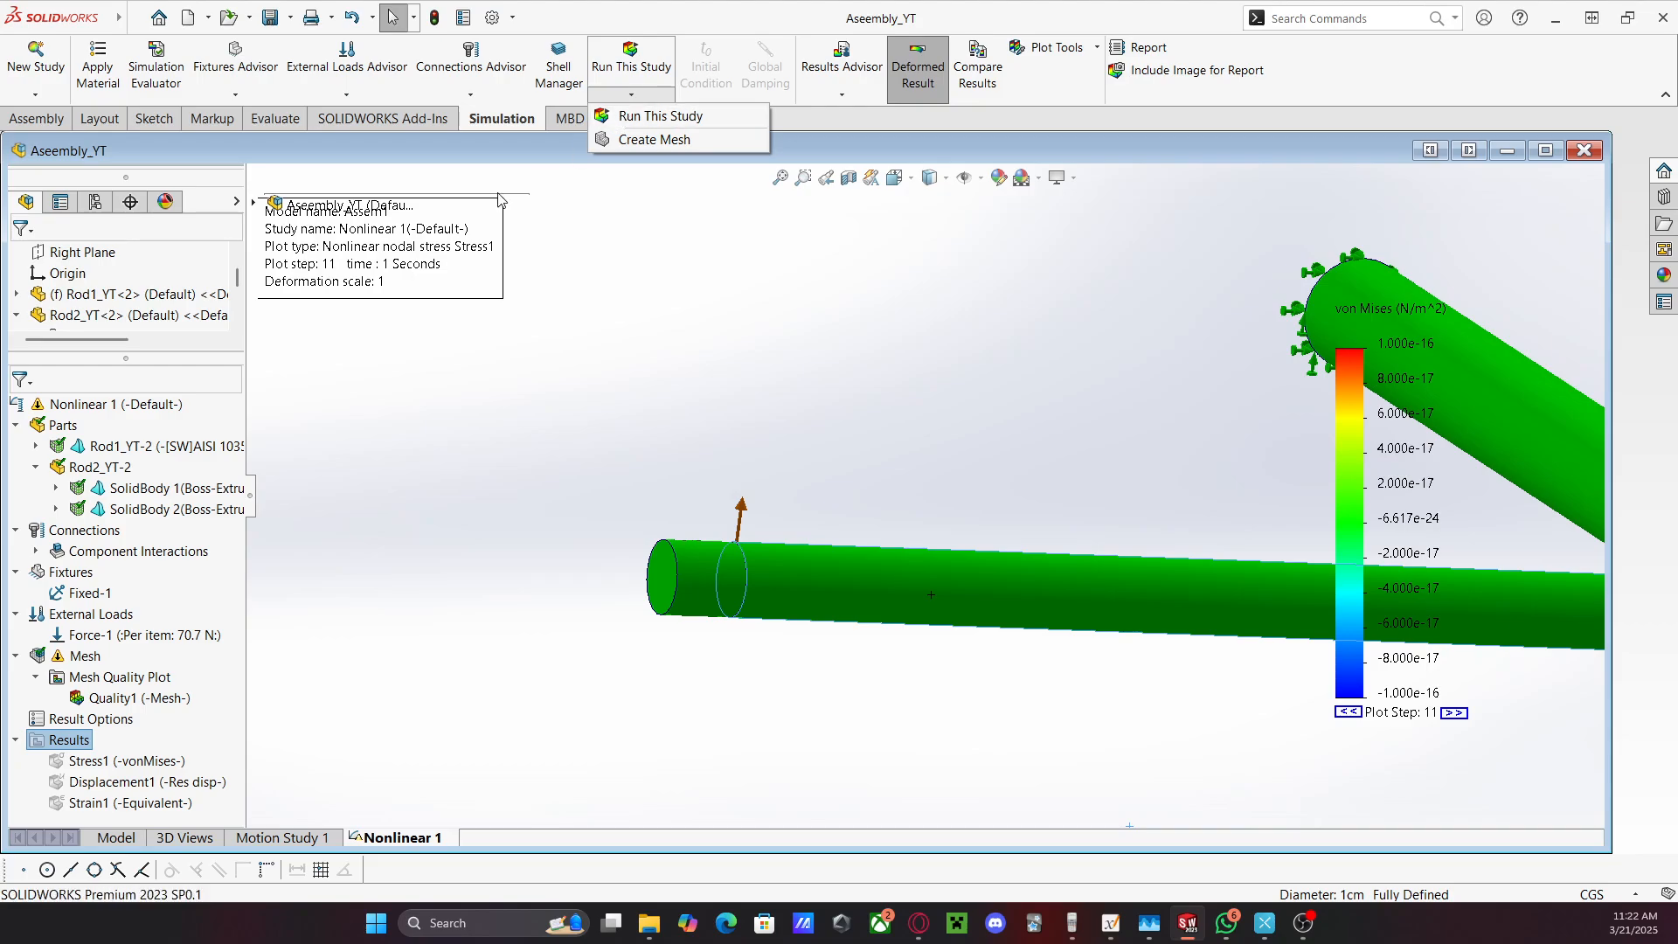
right_click(91, 404)
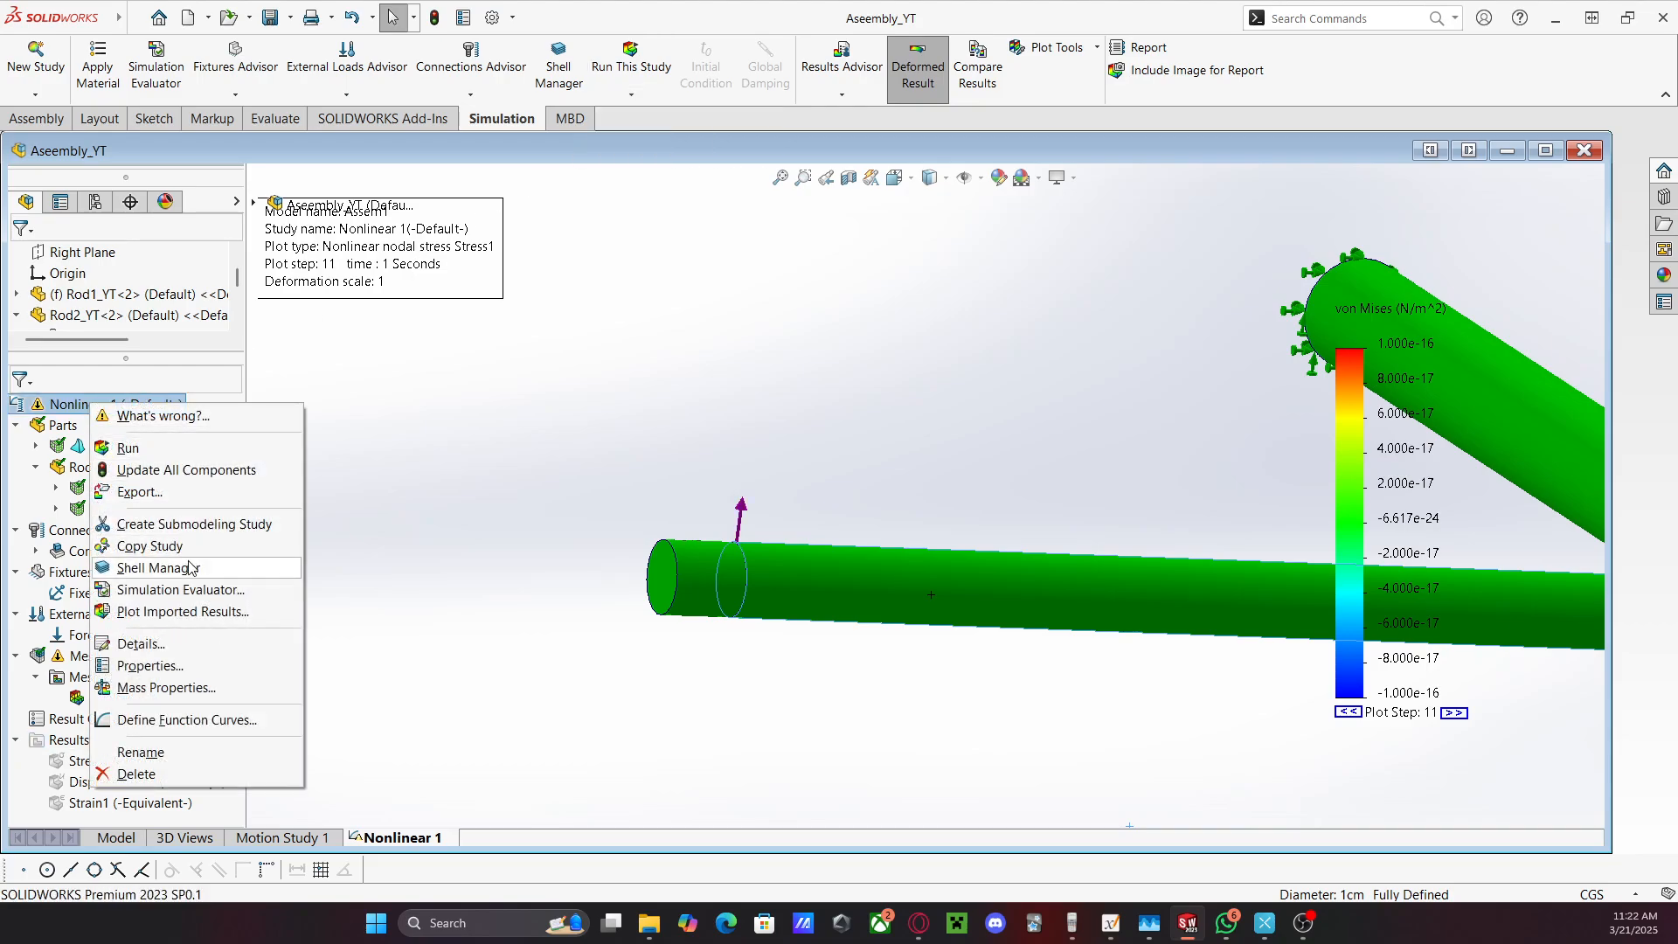
left_click(149, 666)
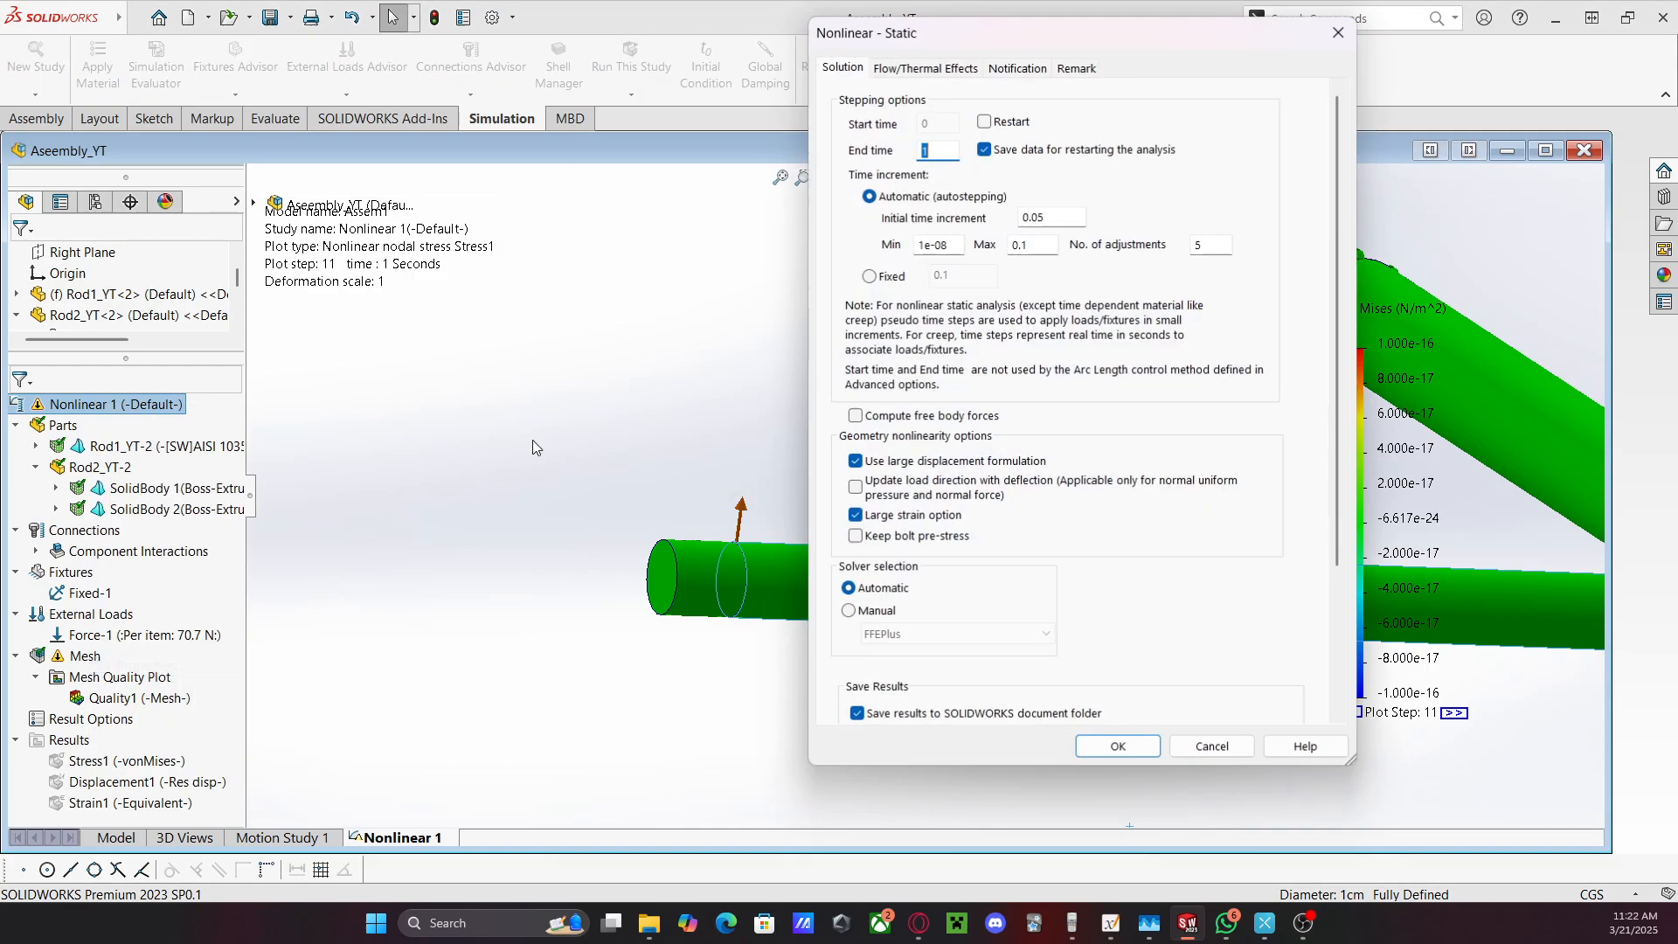
left_click(1032, 217)
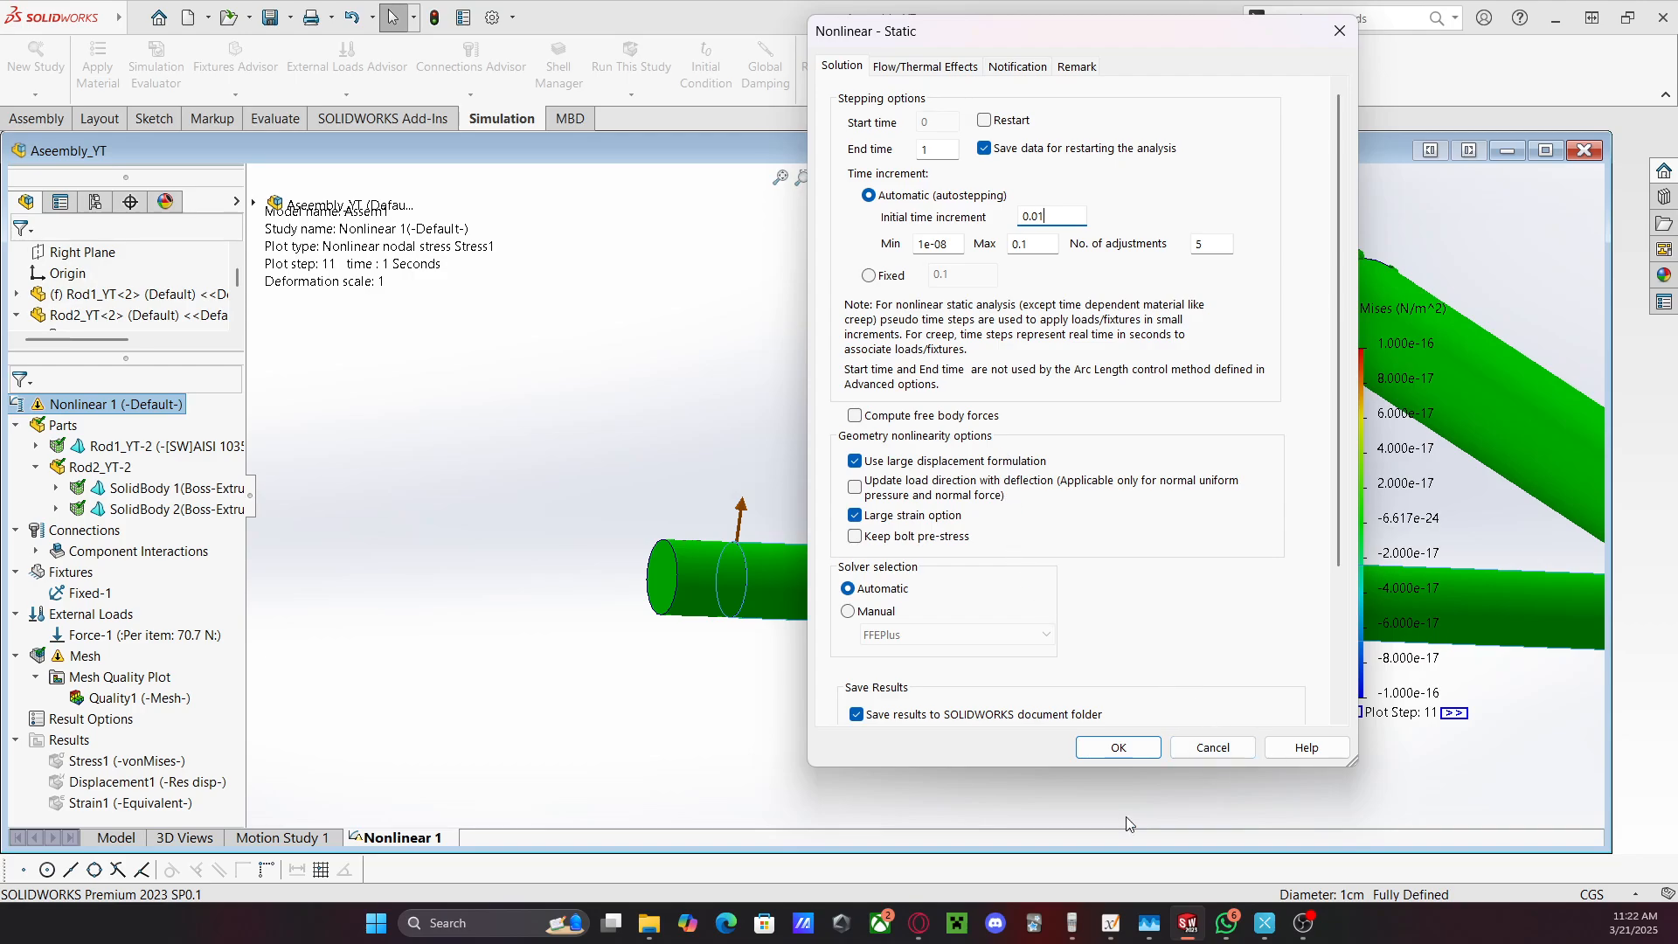
left_click(1137, 750)
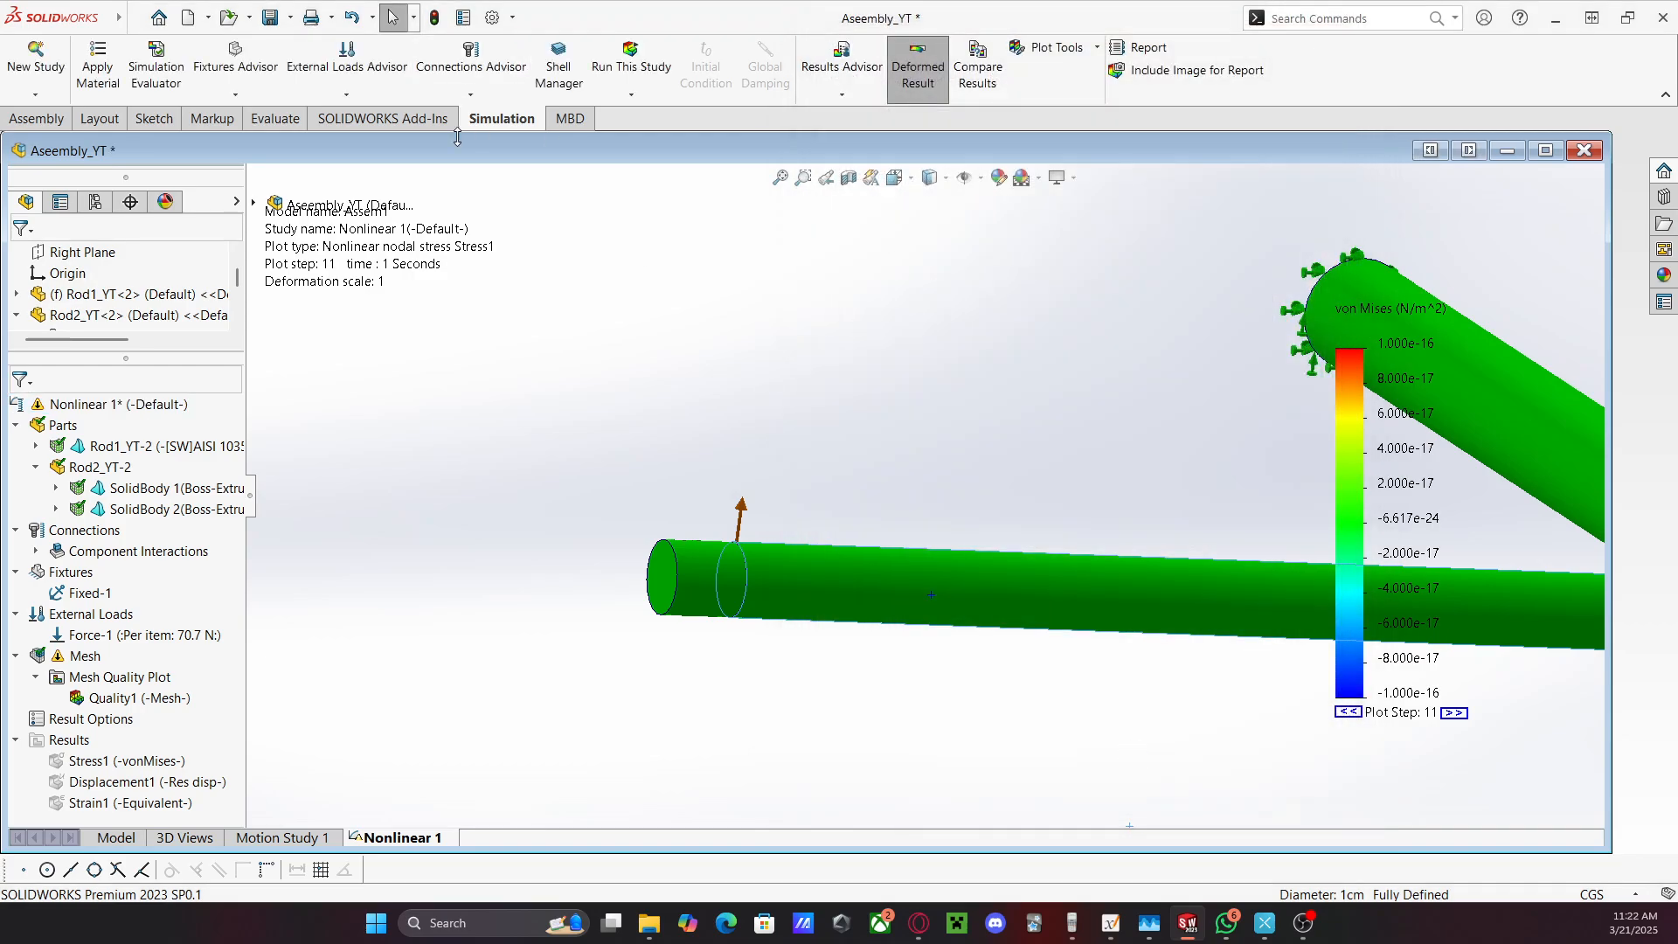
left_click(626, 46)
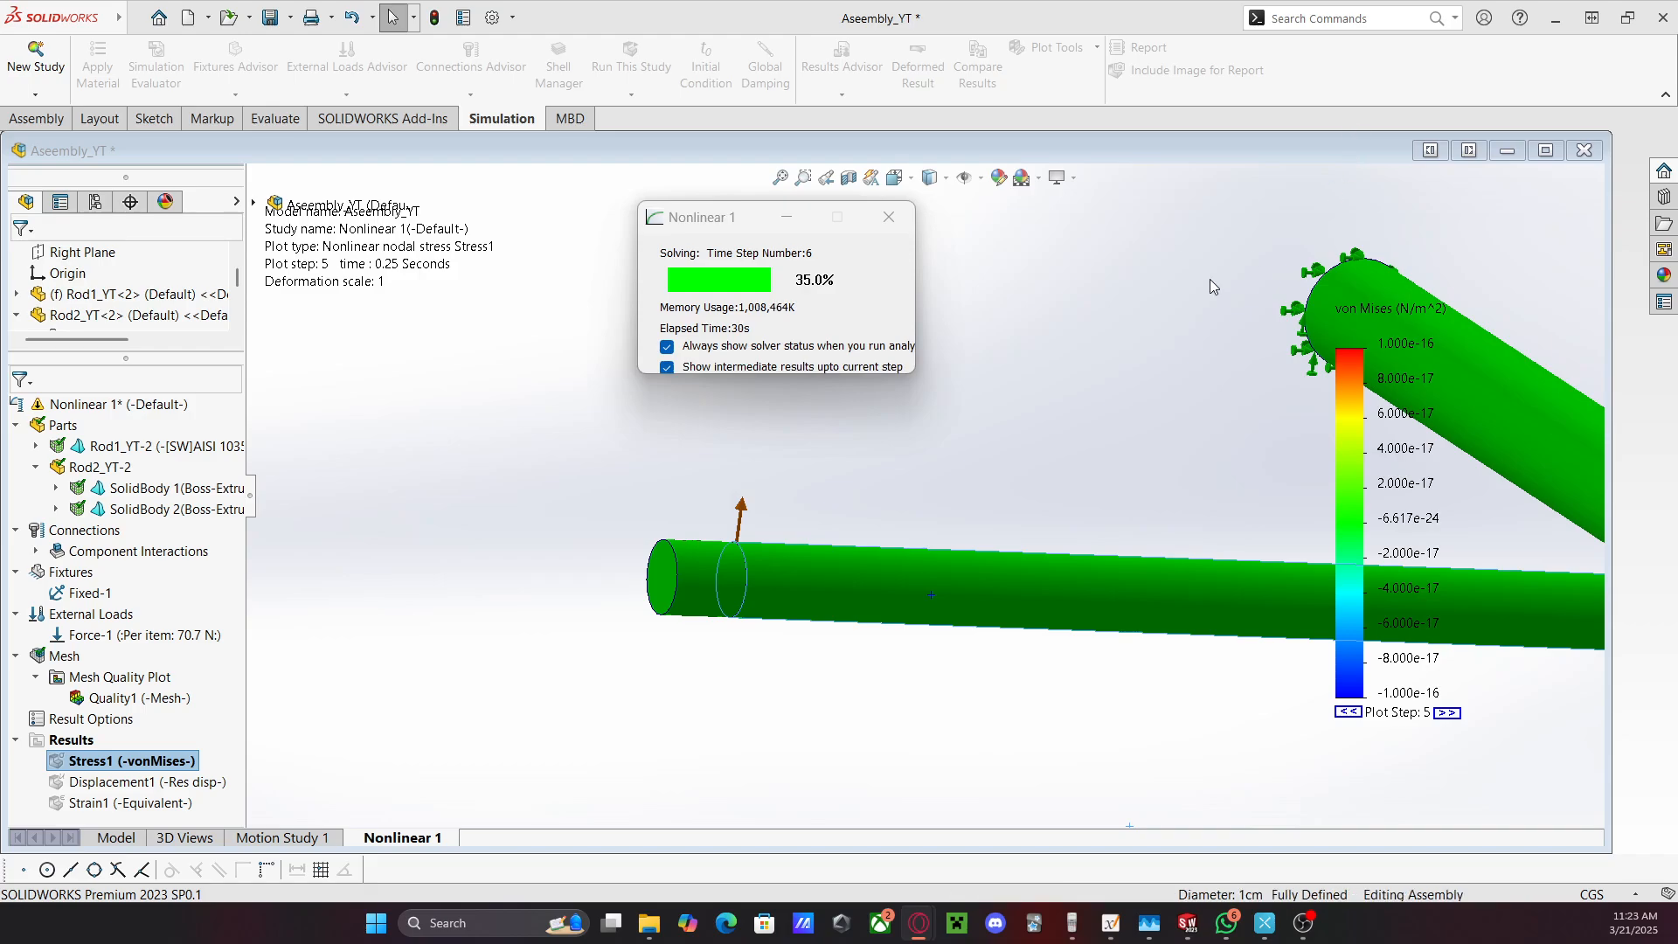
right_click(467, 841)
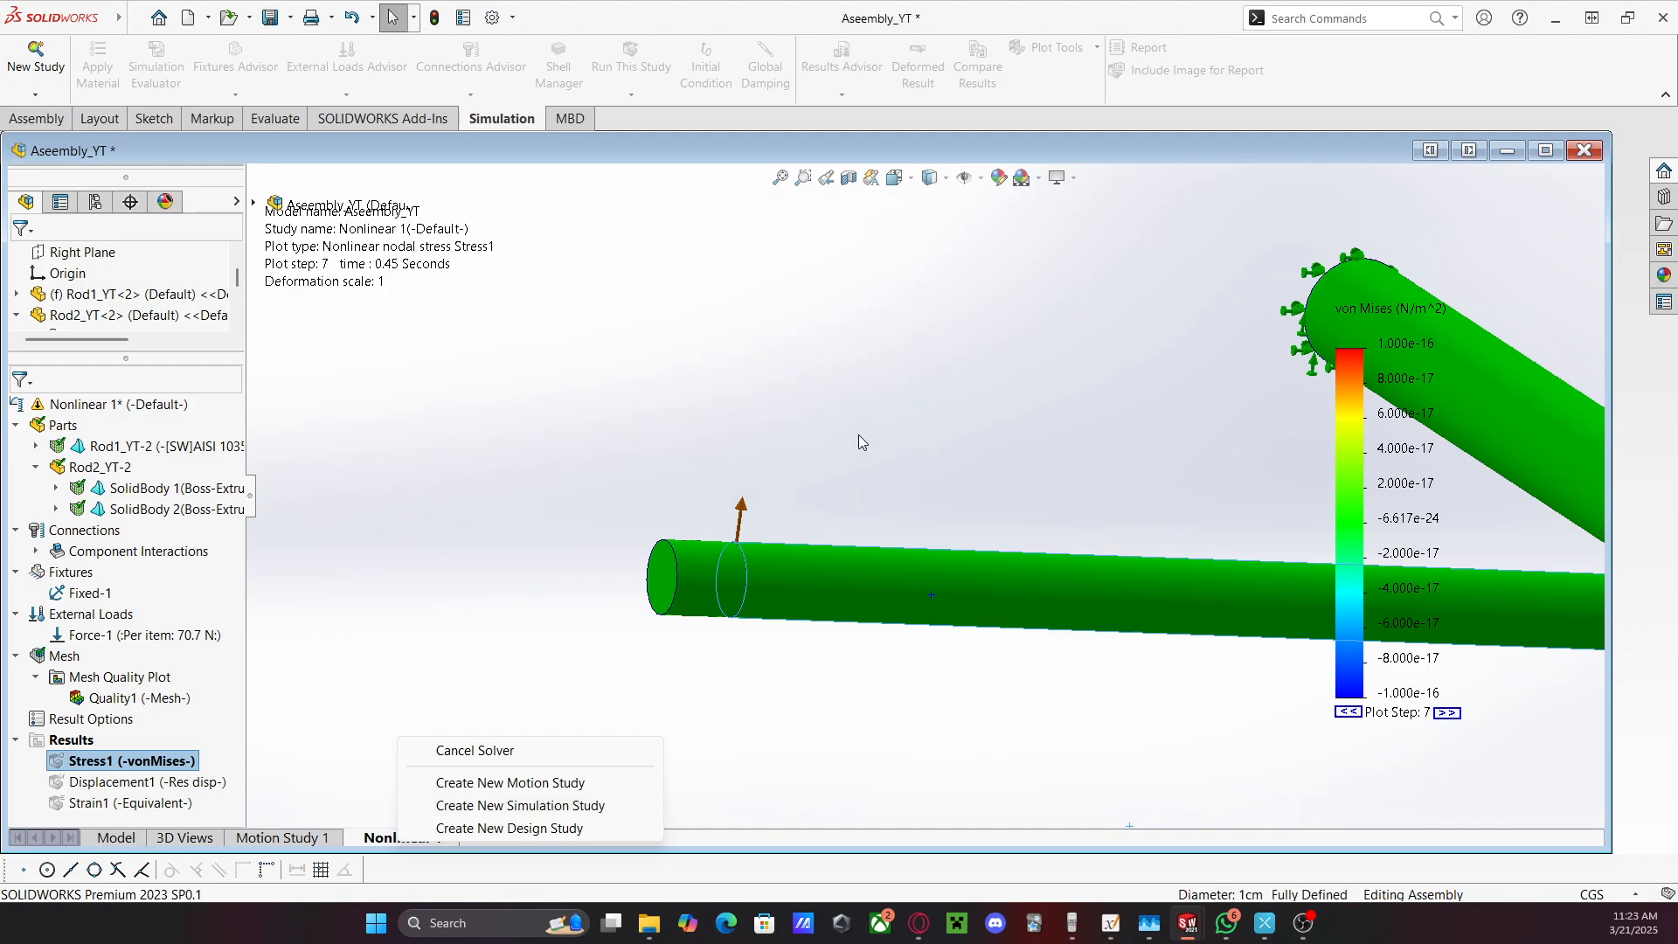
left_click(416, 653)
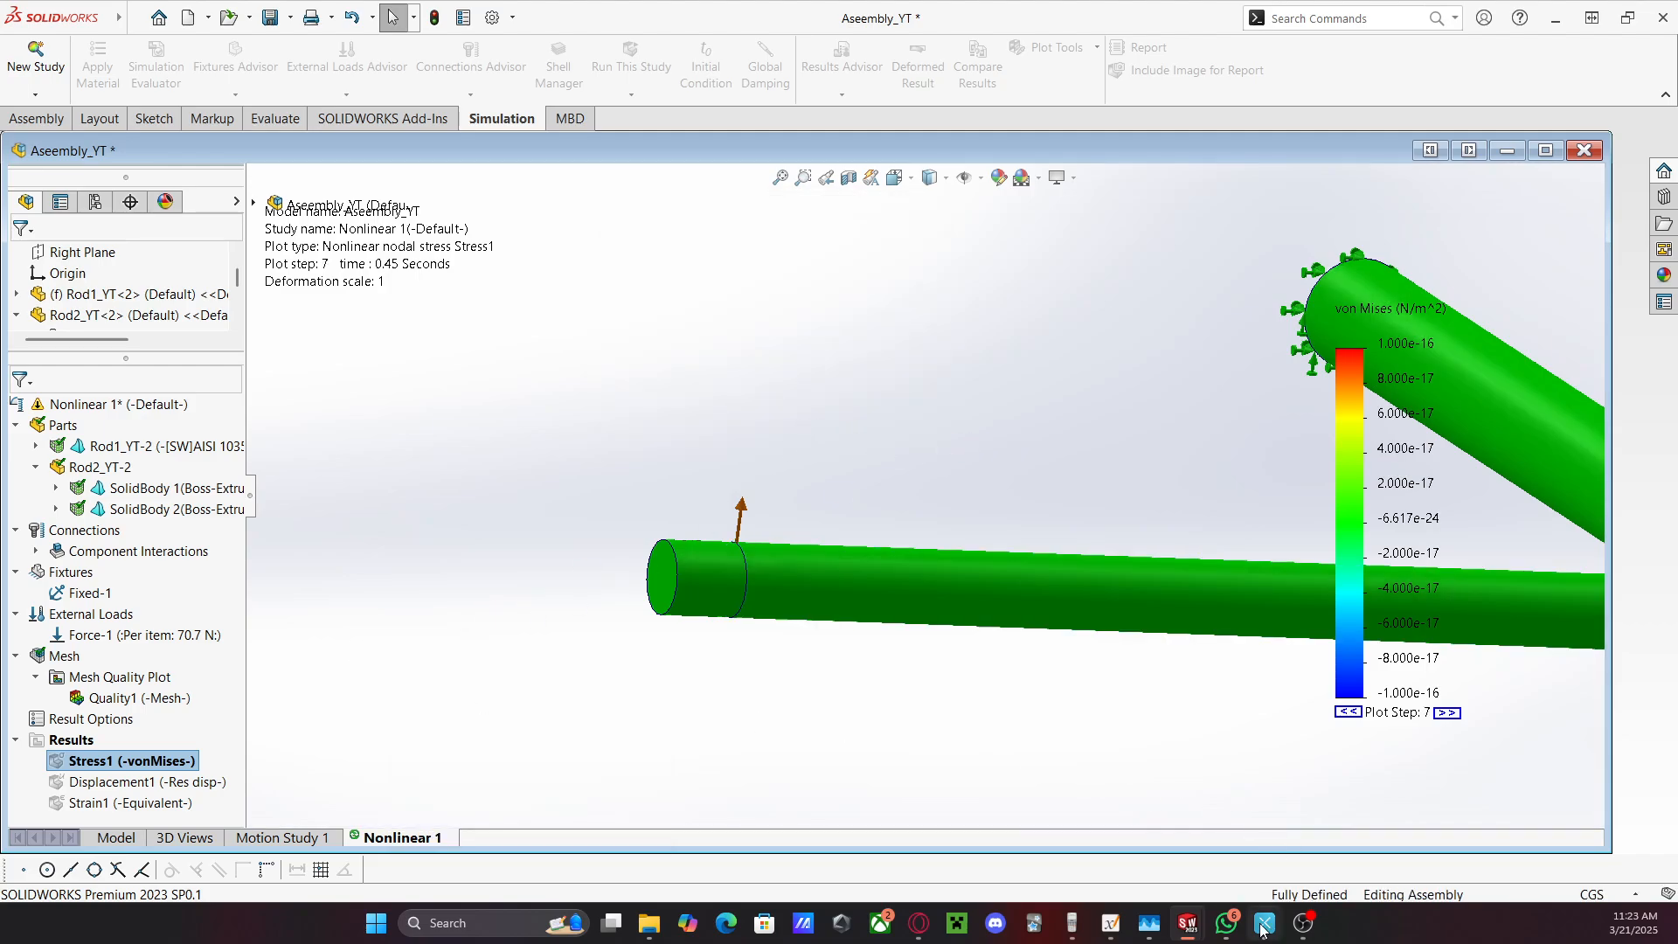
mouse_move(1193, 930)
left_click(1591, 790)
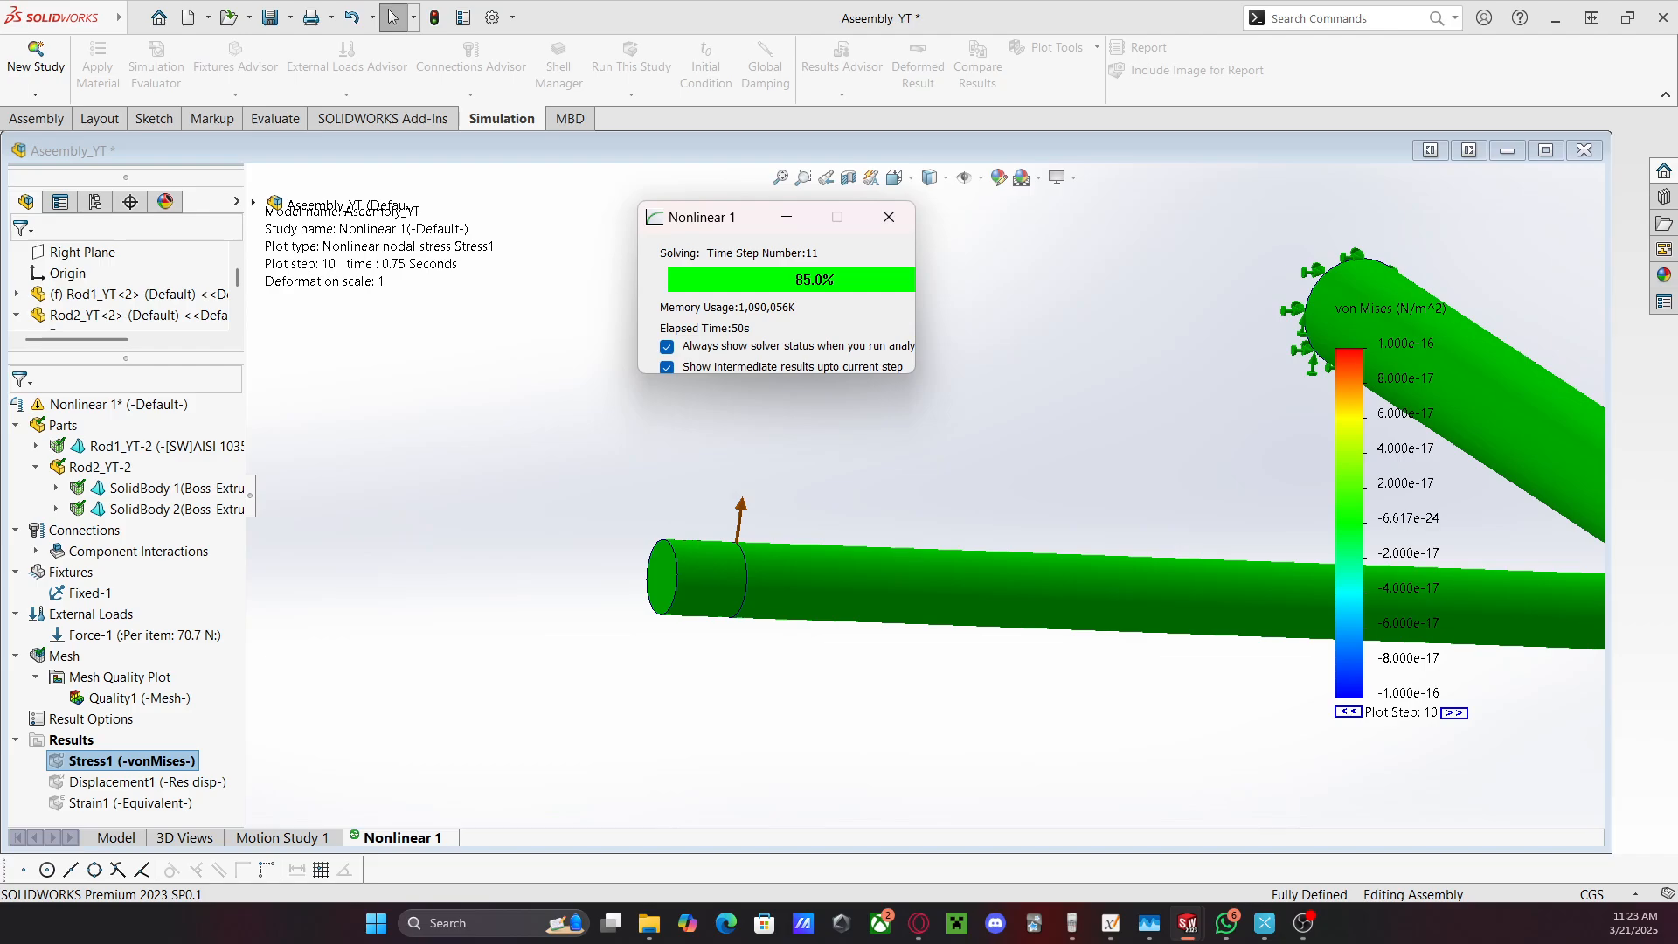
left_click_drag(1672, 226, 1572, 352)
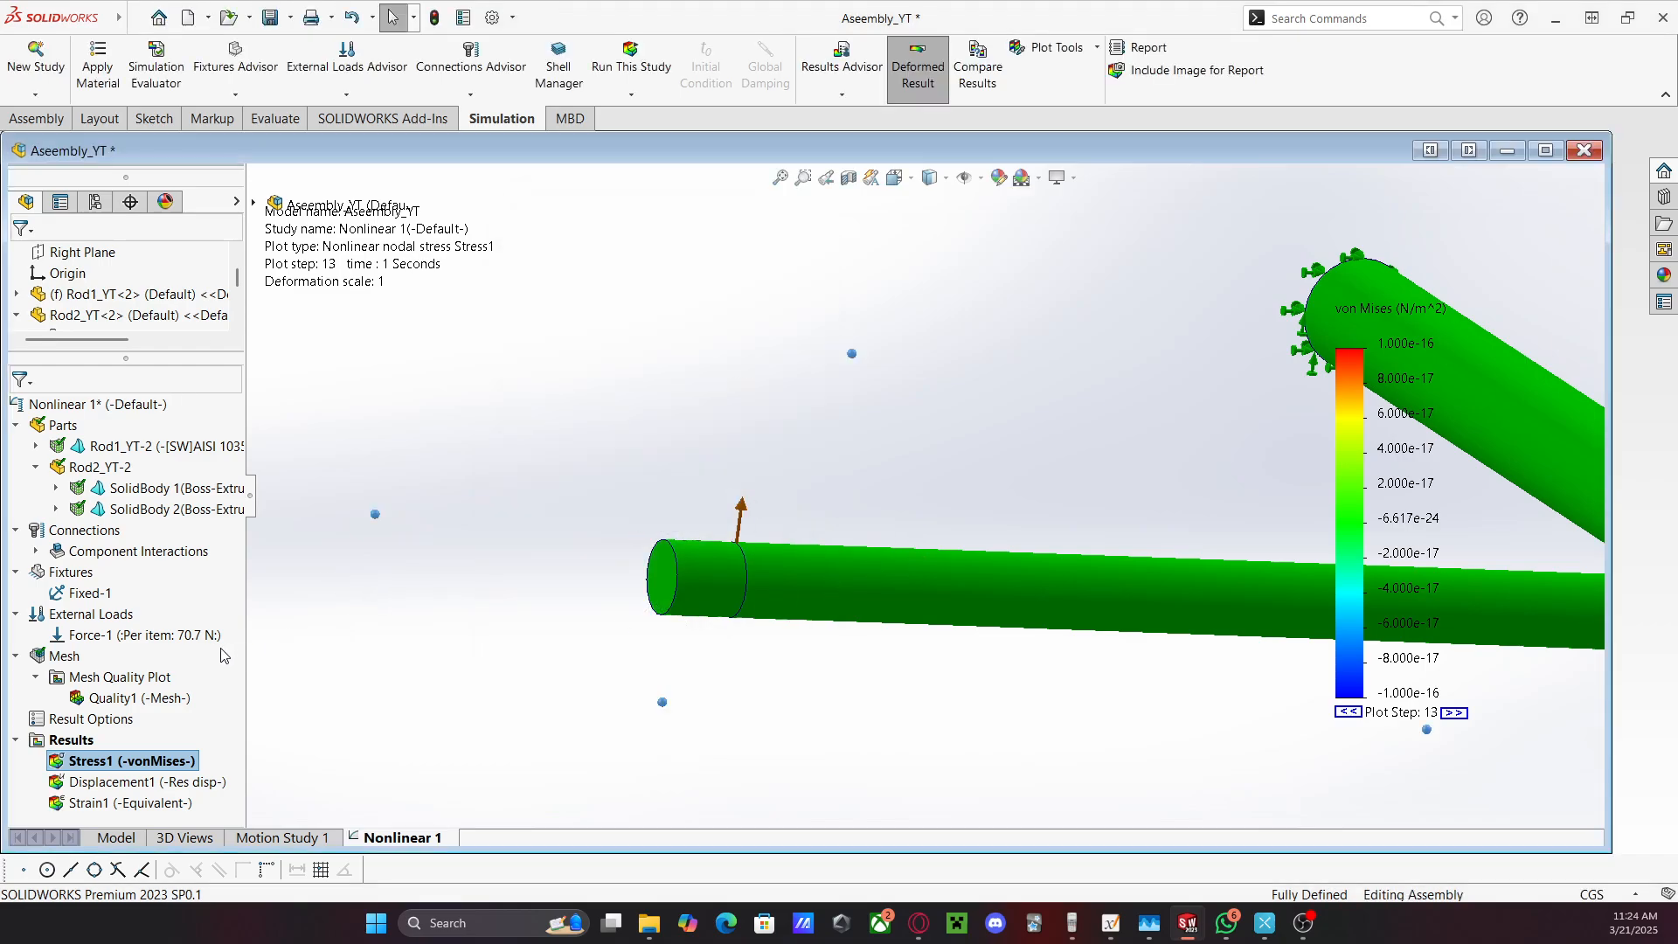
Show the Nonlinear 1 study's resultant displacement plot and return to its von Mises stress plot
scroll(1204, 532, "up", 8)
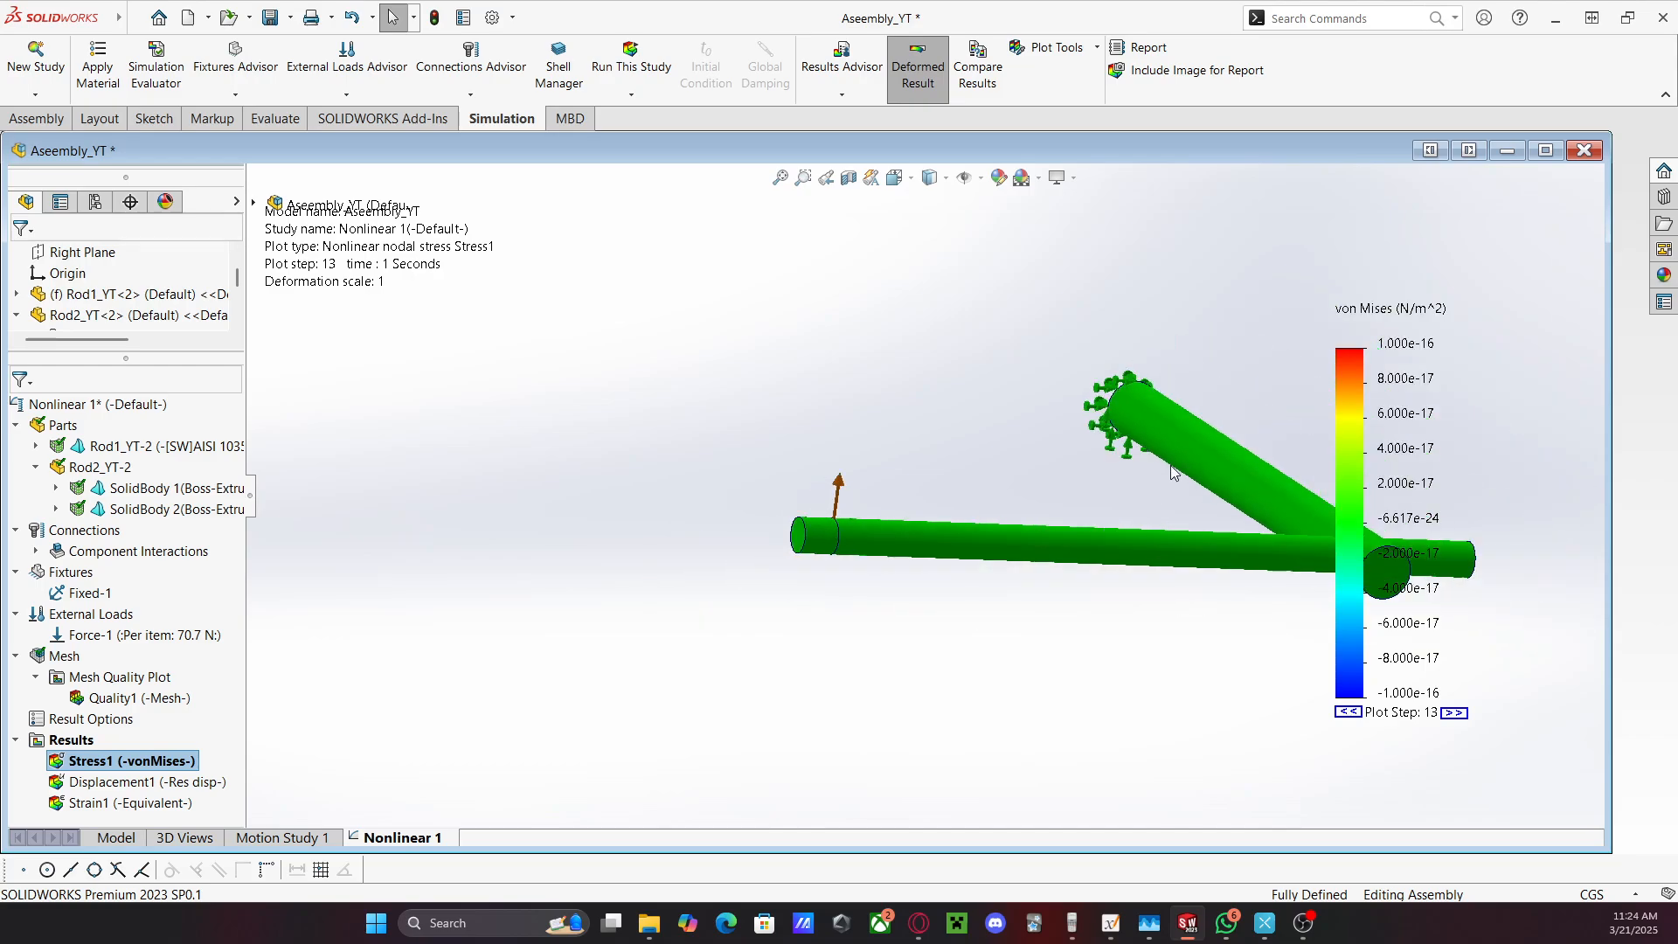
double_click(97, 789)
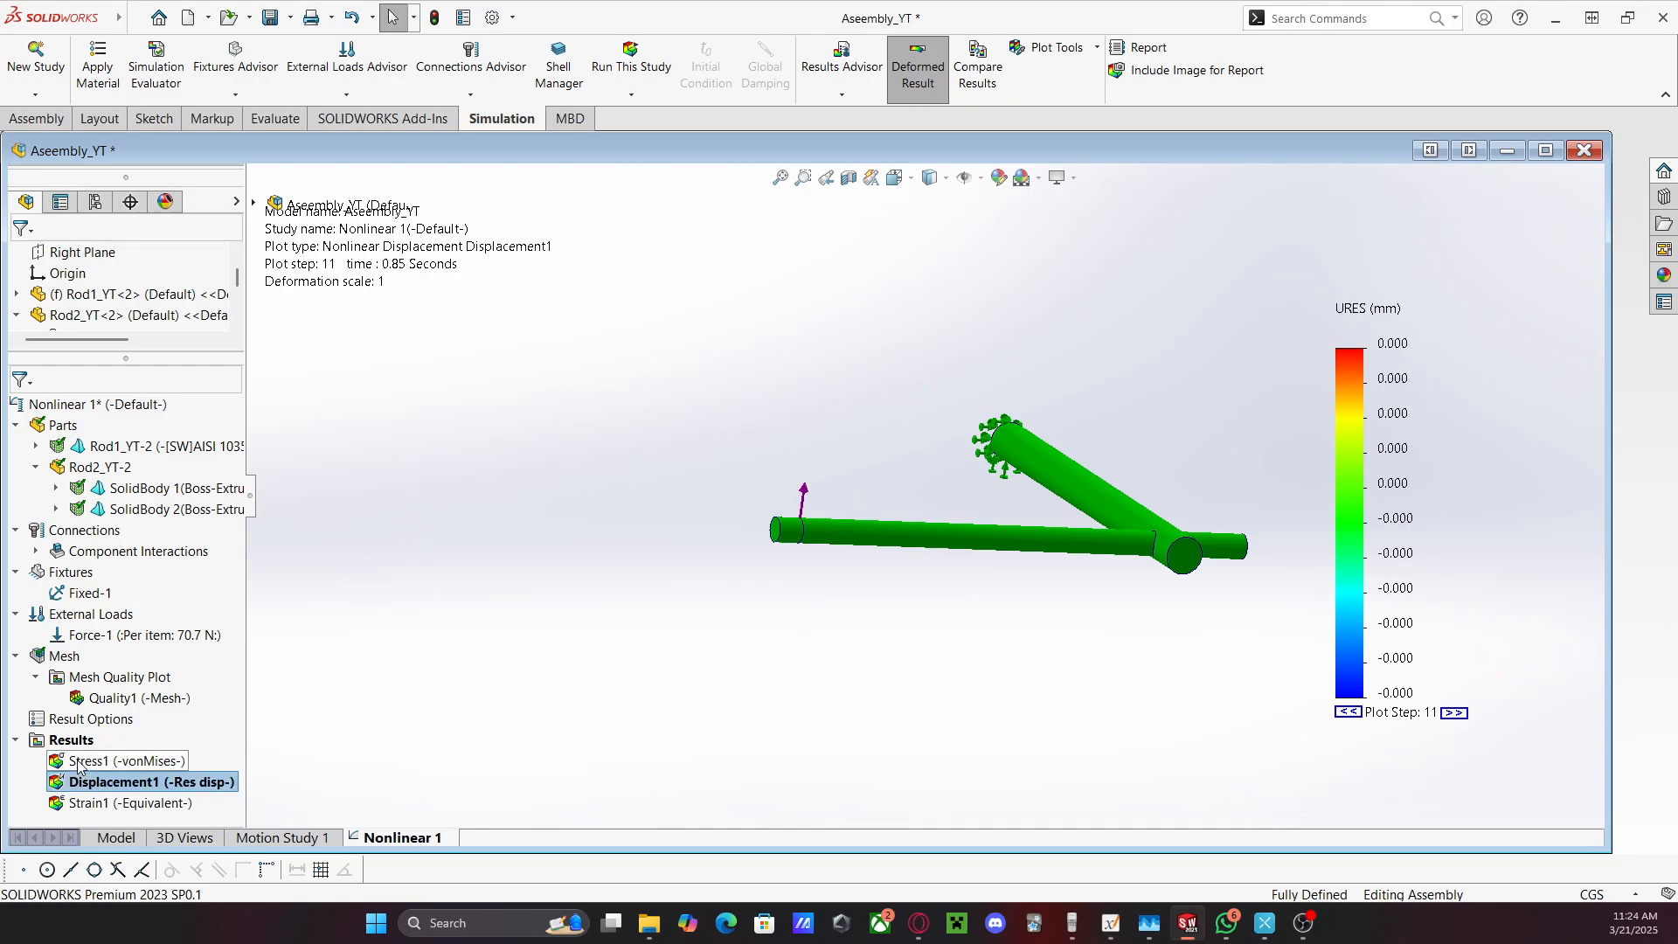
double_click(77, 766)
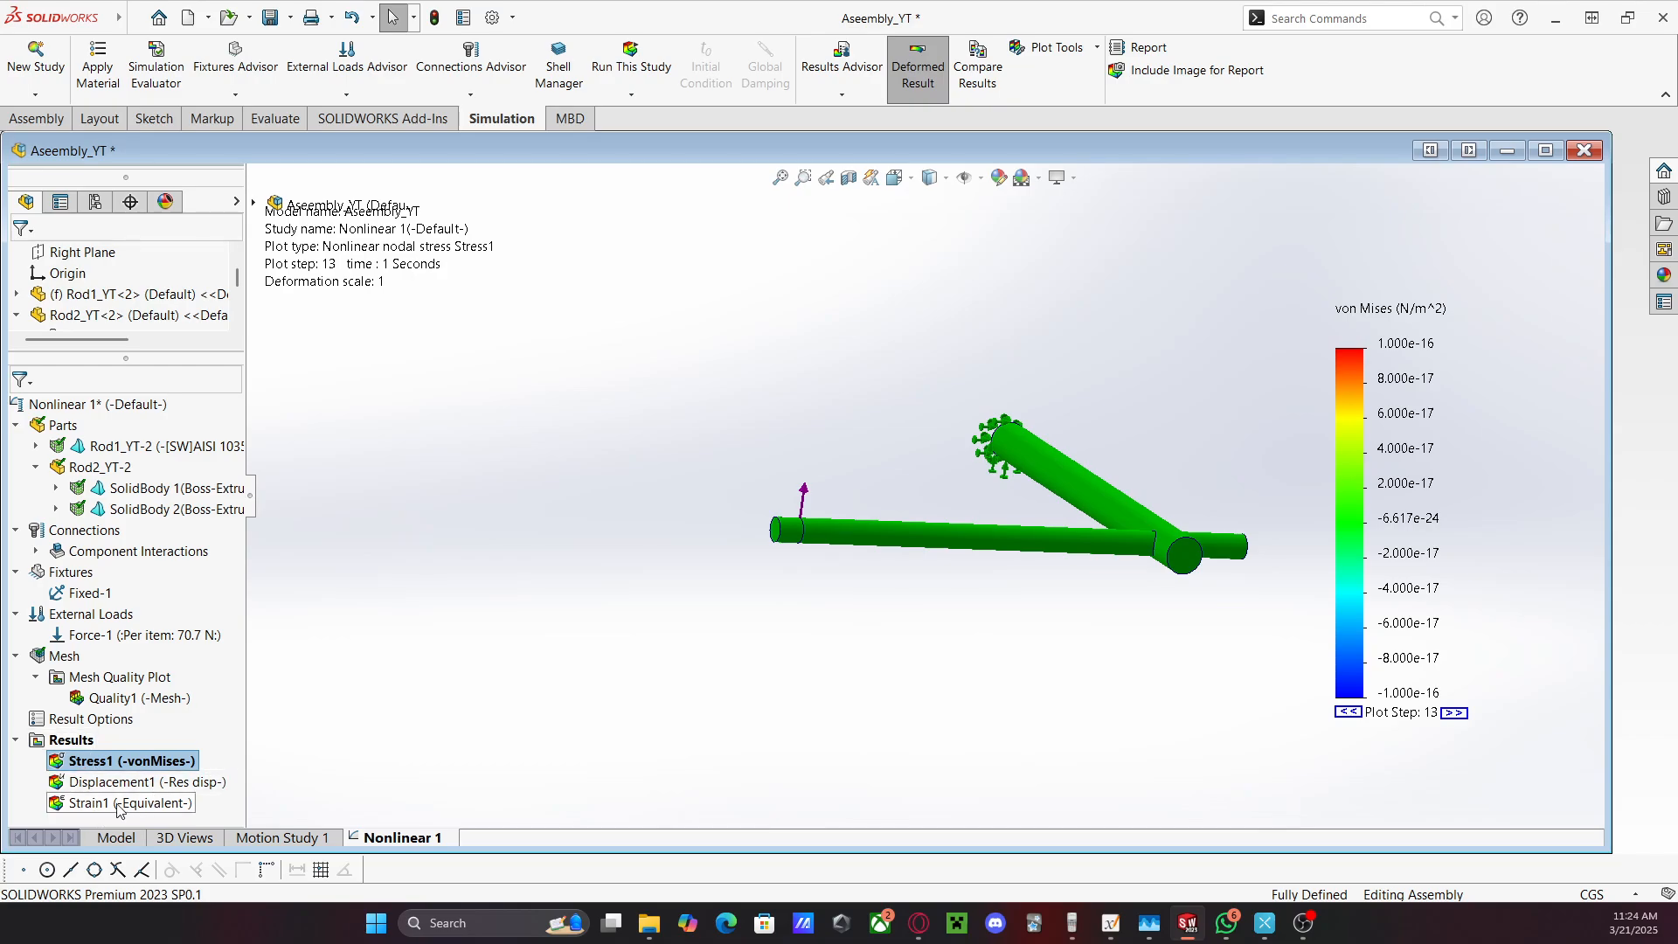
Define a factor of safety plot for all bodies with the Automatic criterion at plot step 13
right_click(67, 744)
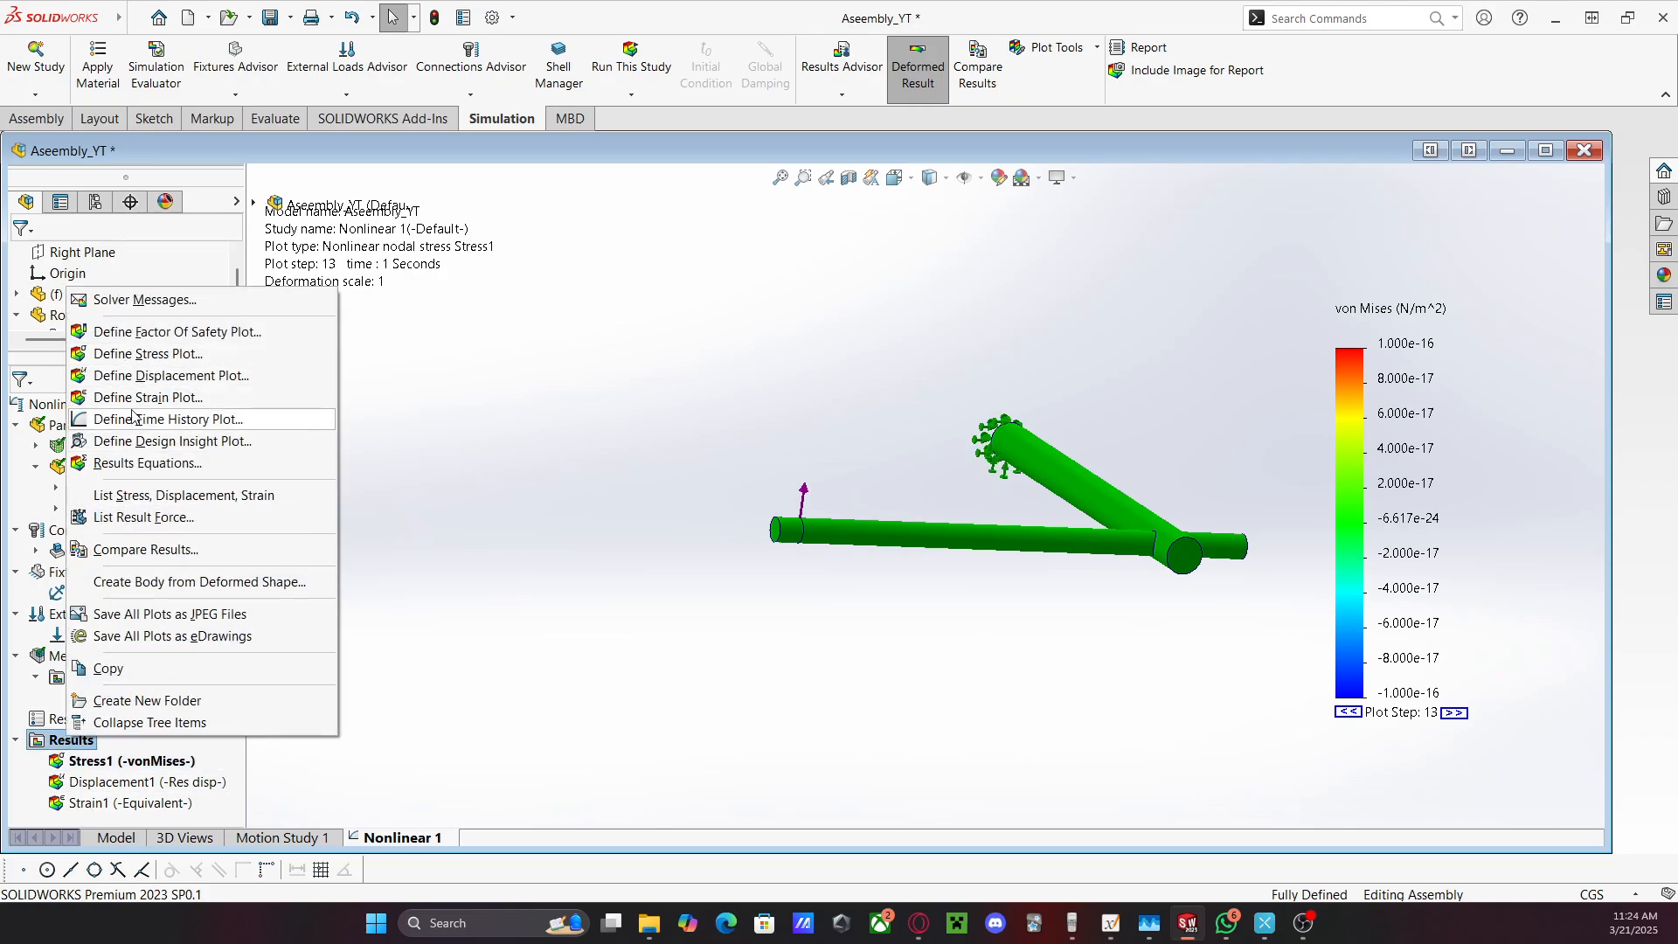
left_click(154, 341)
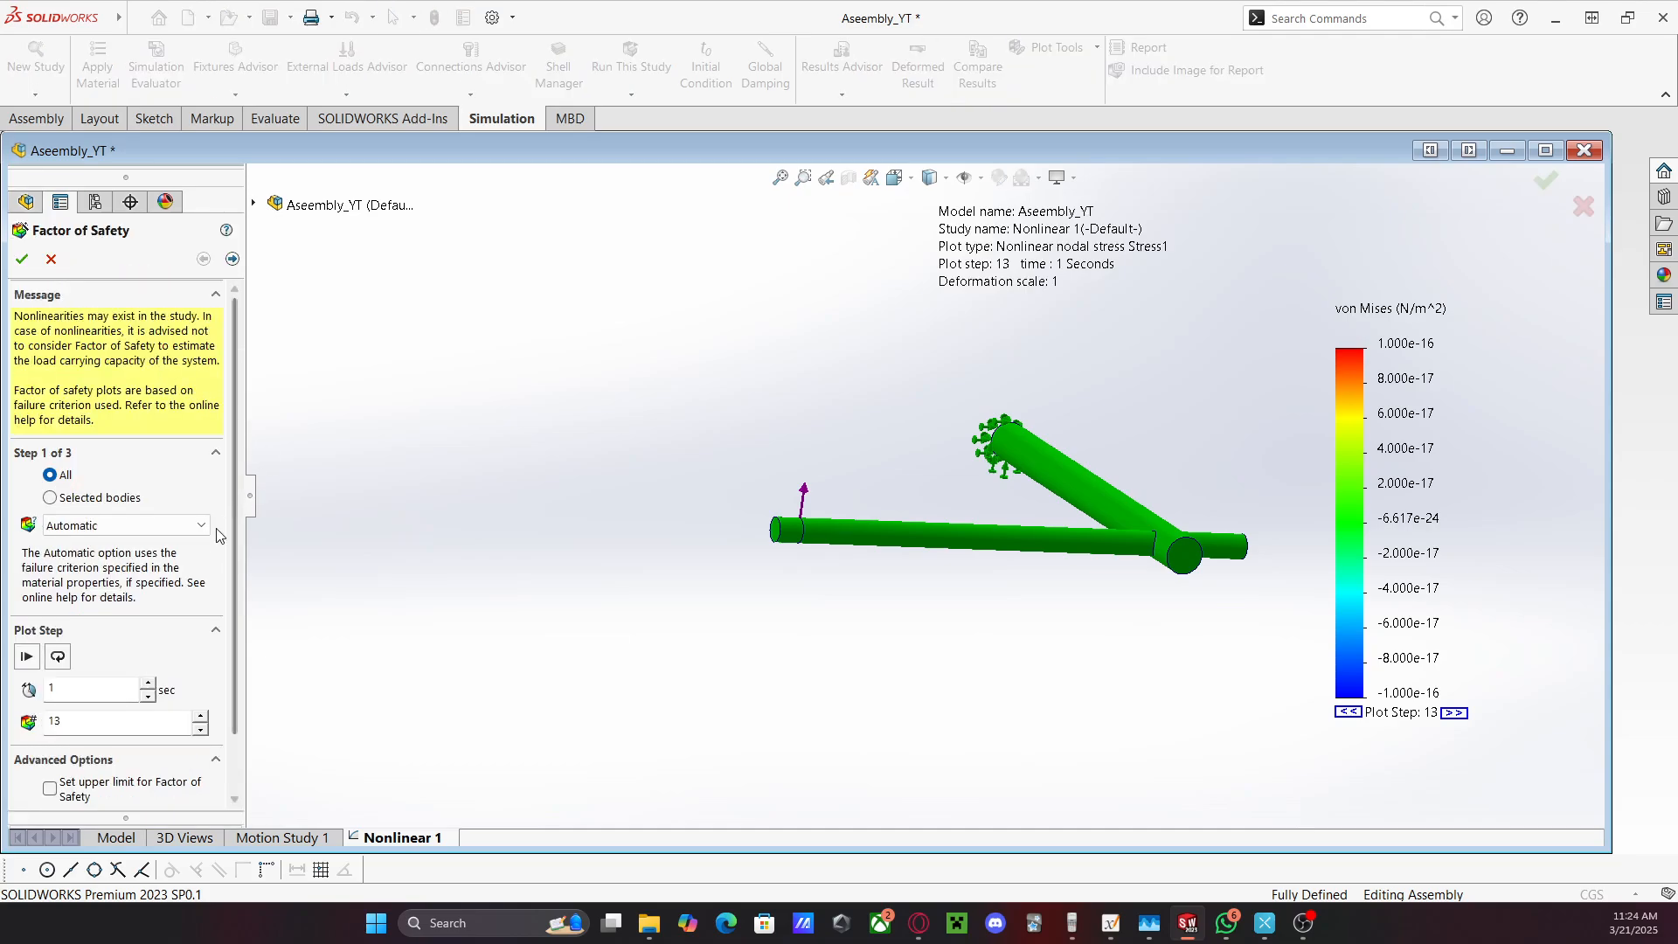
left_click(22, 259)
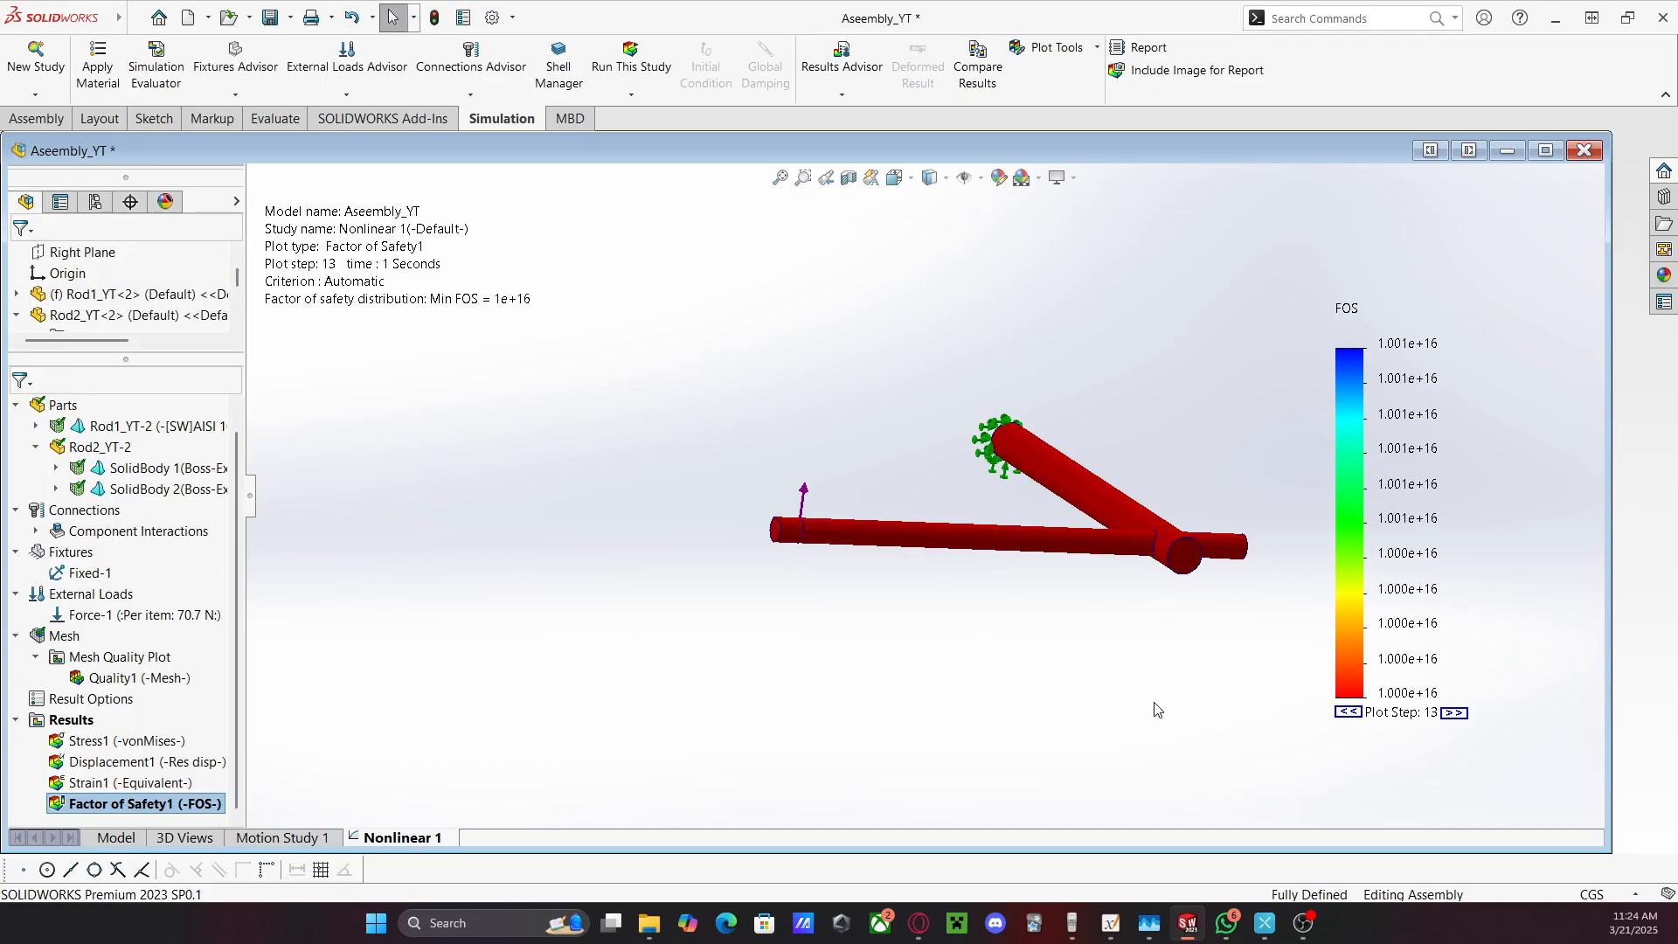
middle_click_drag(1127, 645, 825, 343)
Switch to New Assembly's Force Control Analysis study and inspect where its 200 N force acts
mouse_move(1194, 925)
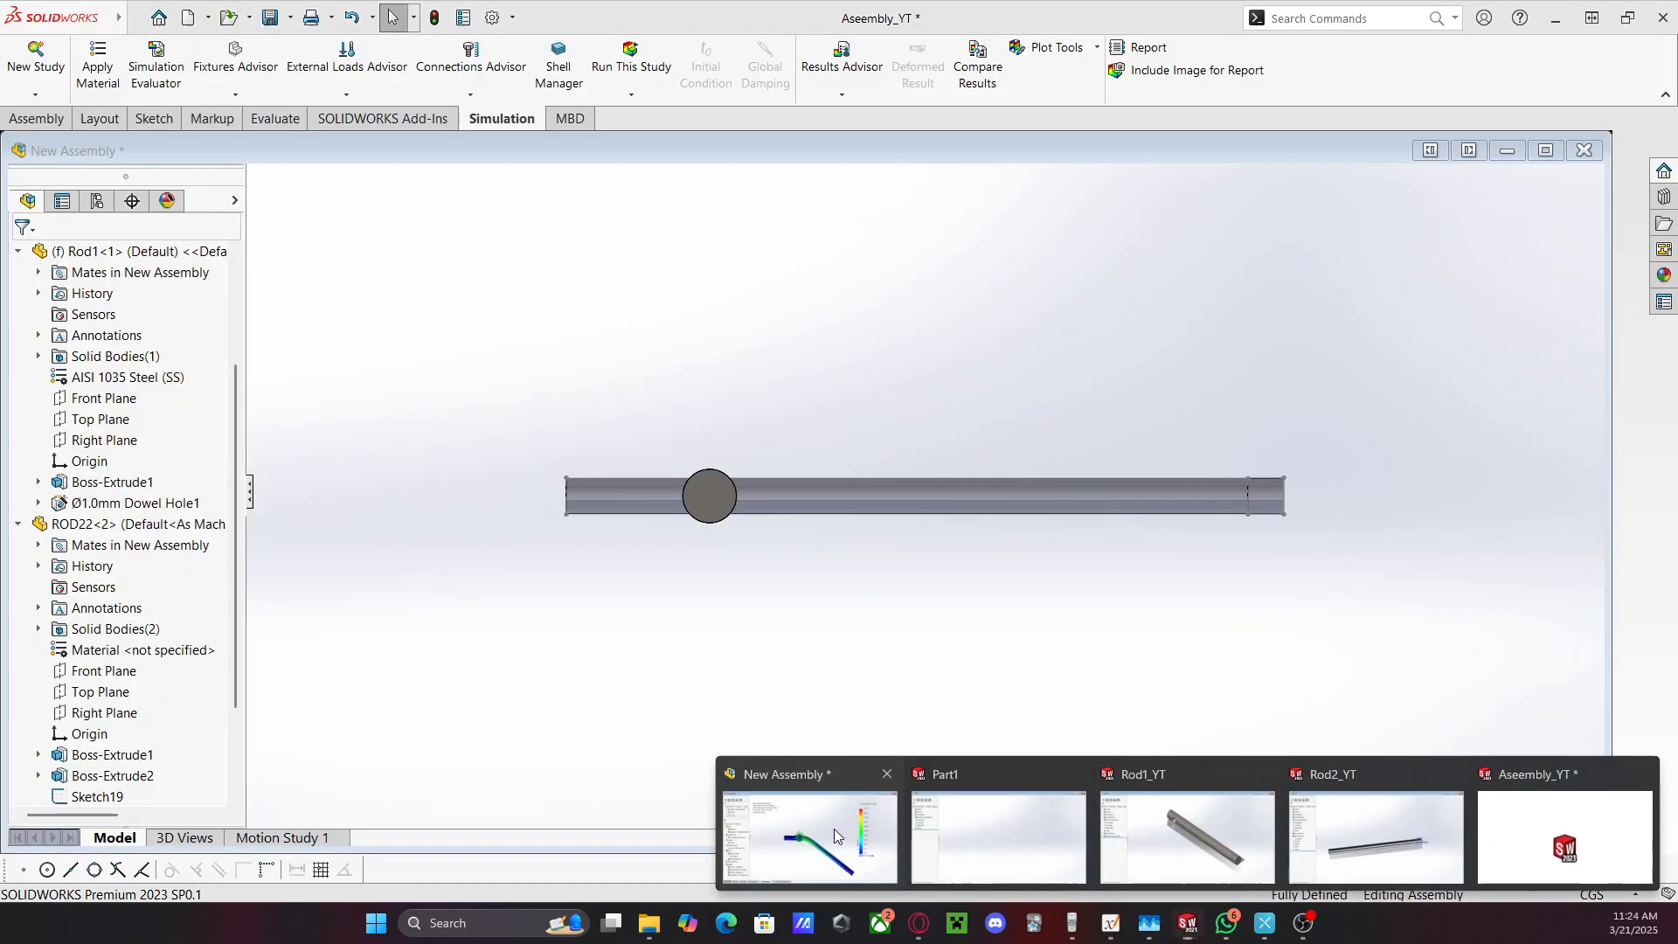
left_click(834, 829)
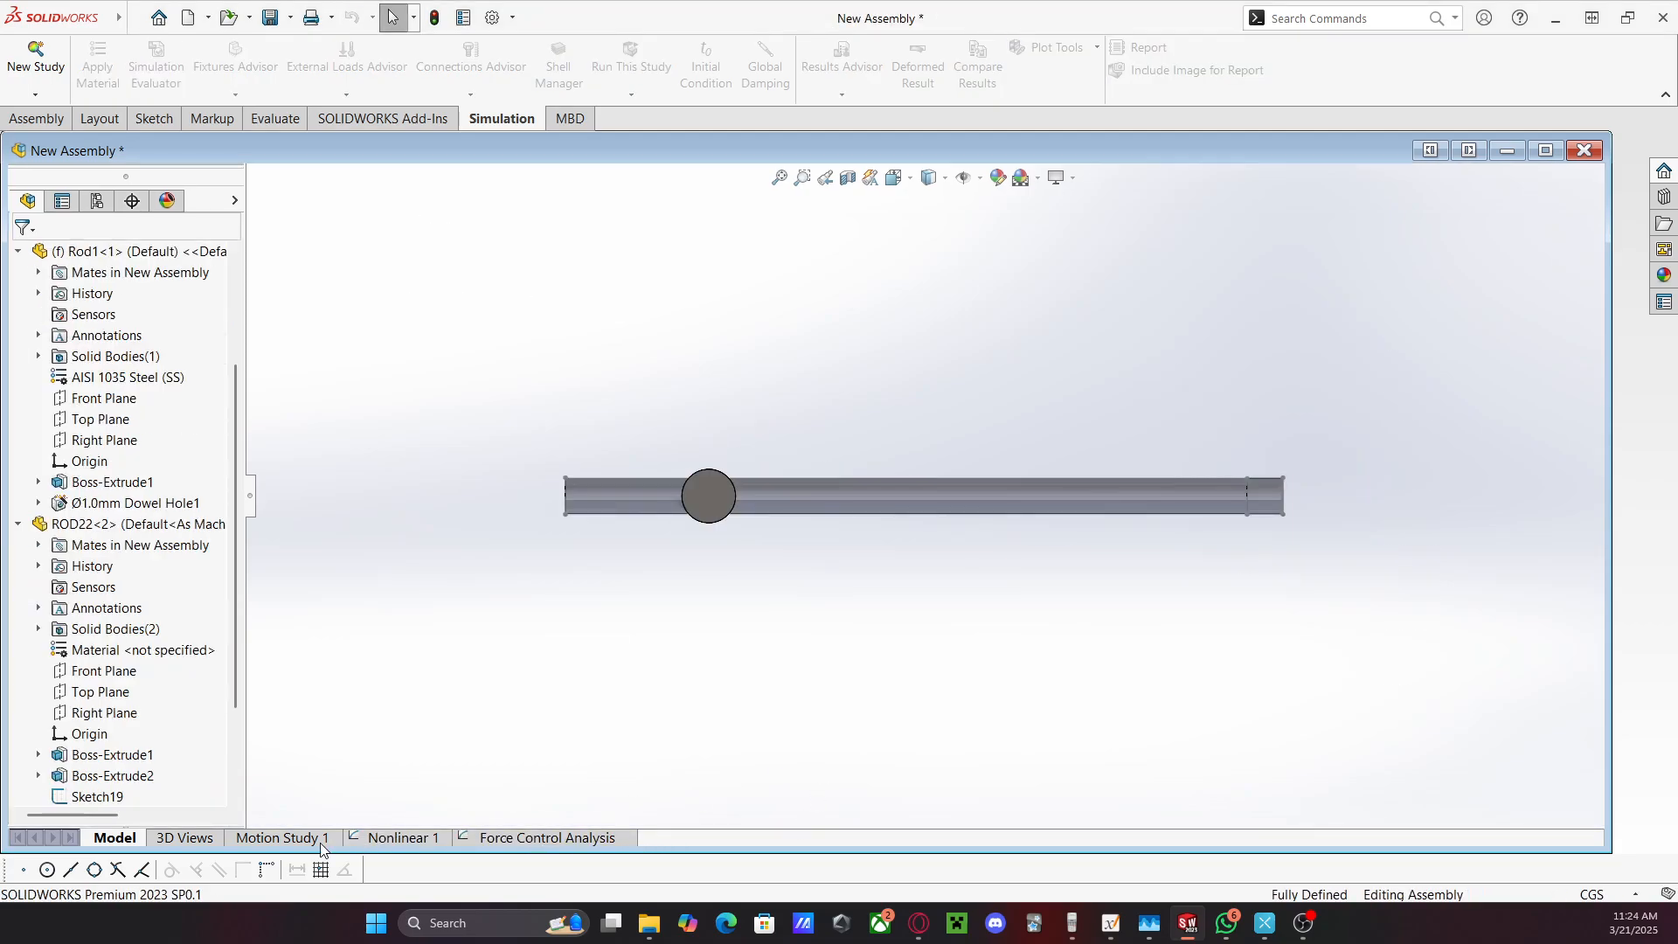
left_click(517, 839)
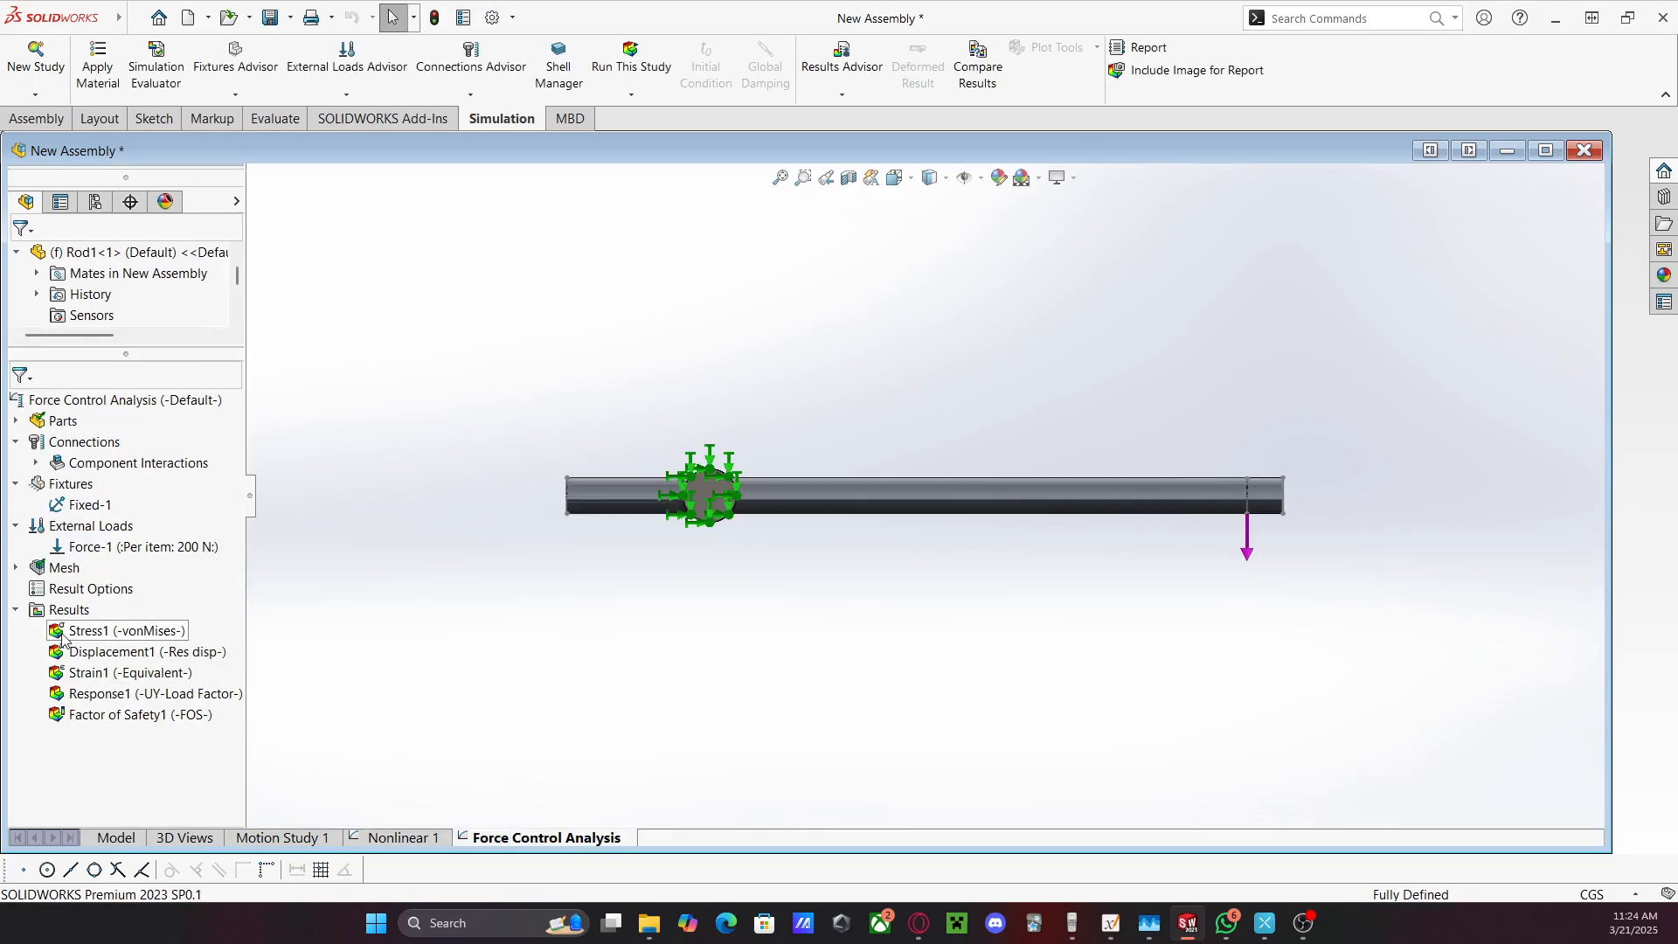
left_click(82, 547)
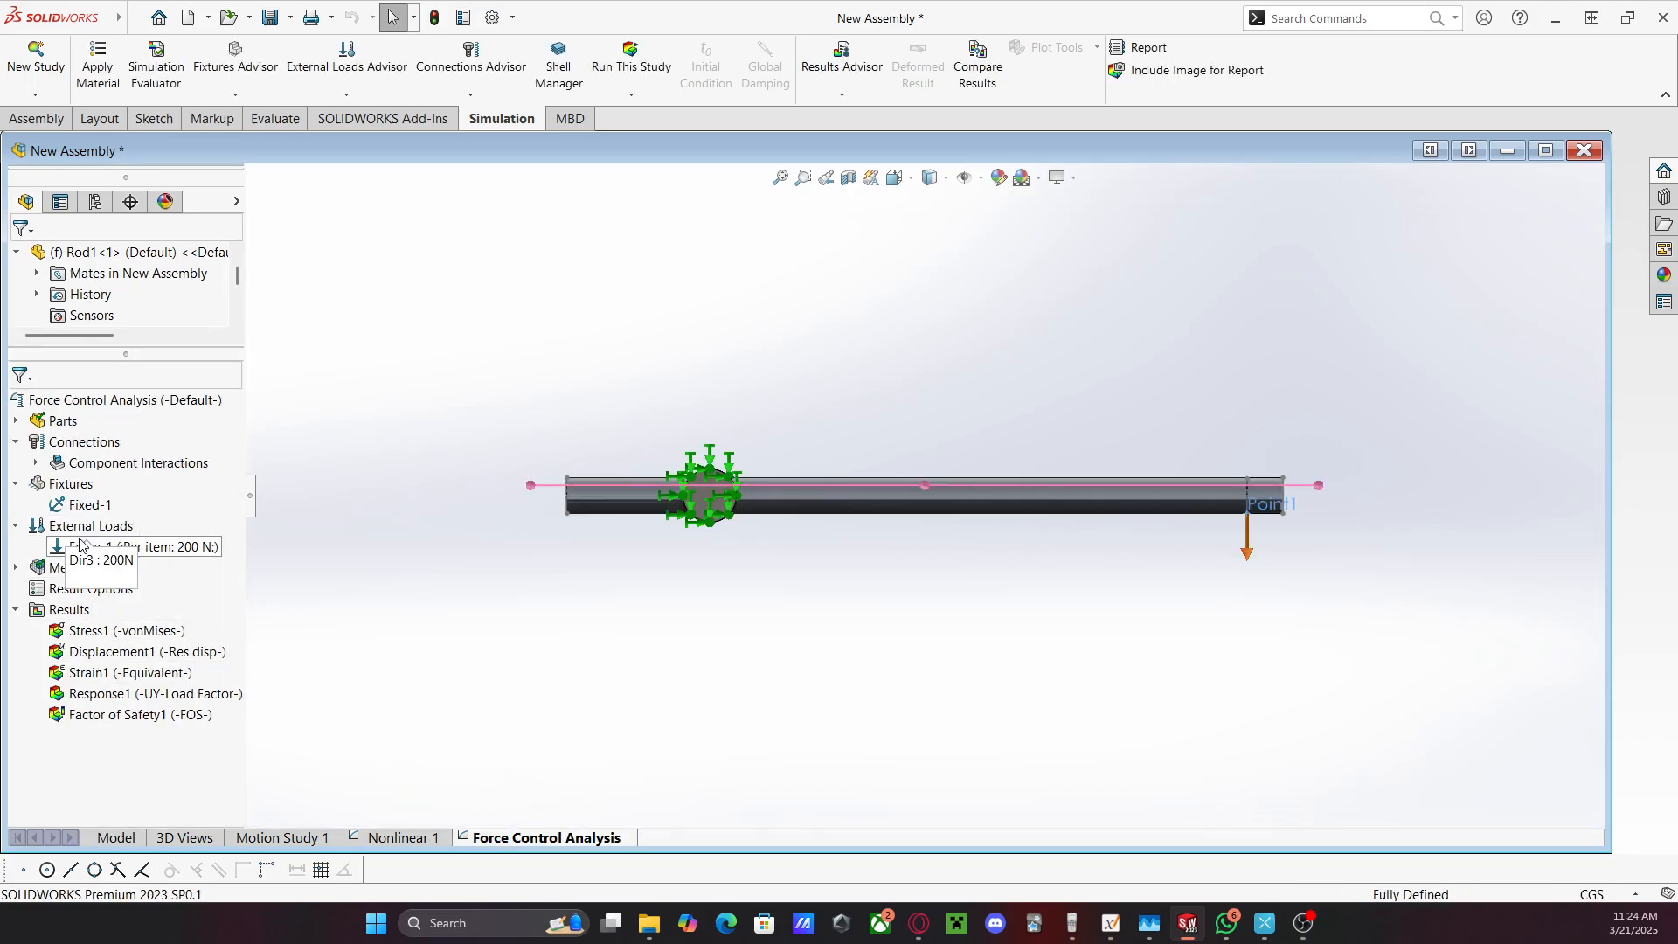
middle_click_drag(1247, 442, 1230, 599)
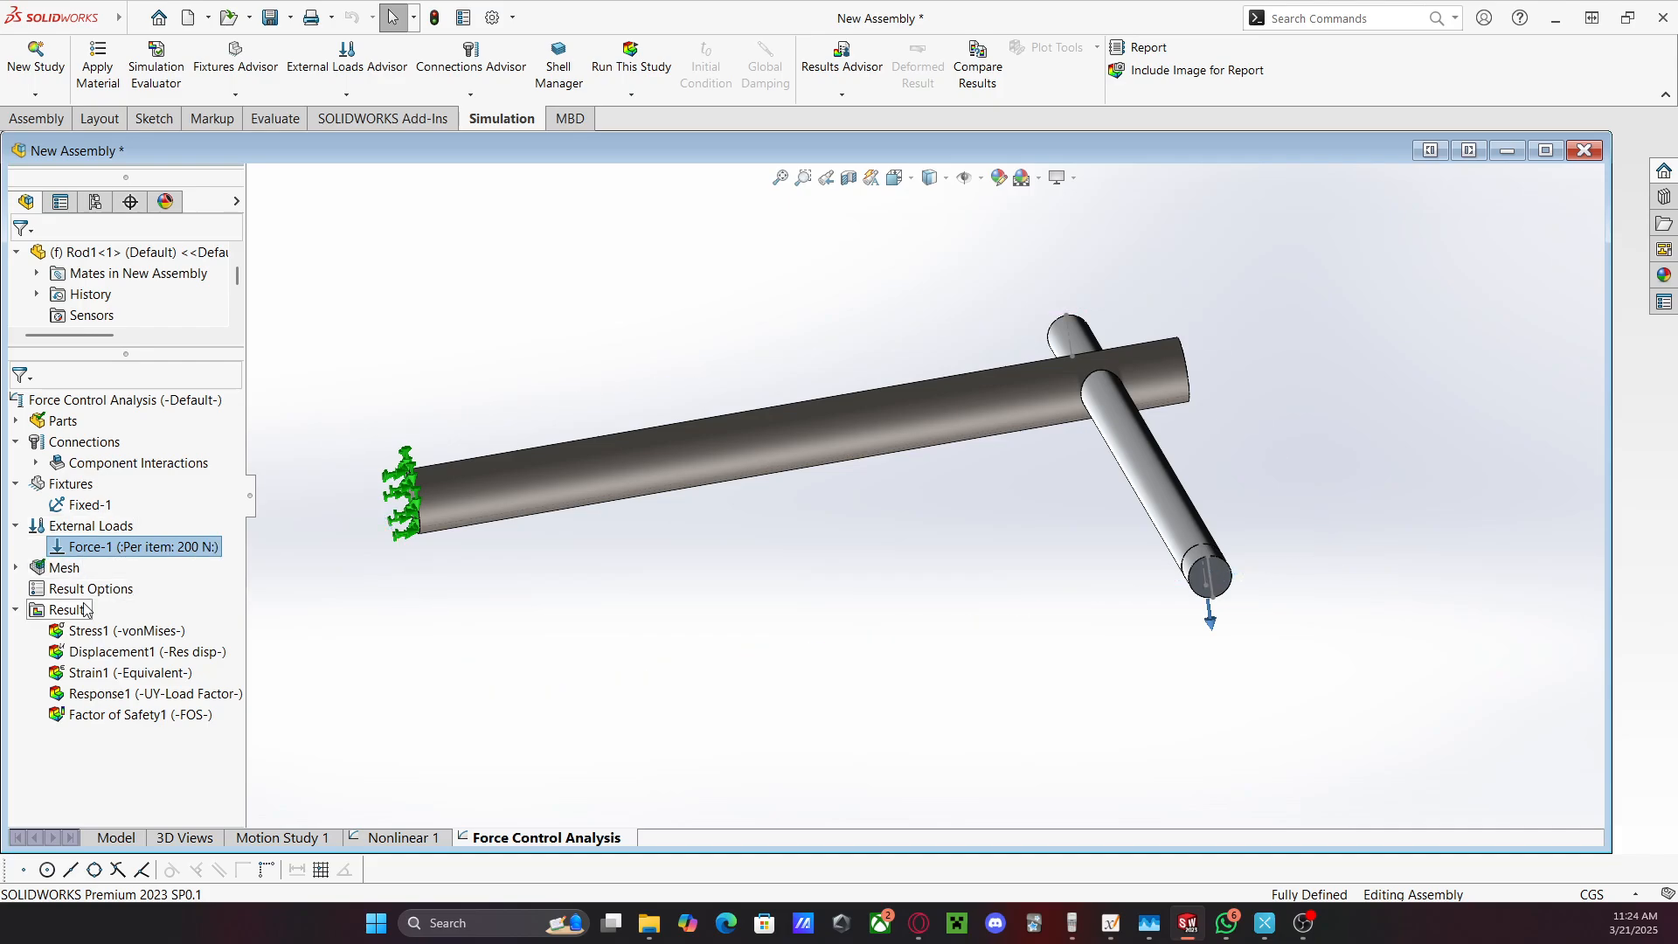
Inspect the von Mises stress plot of Force Control Analysis from the side, move its legend clear, and show the displacement plot
double_click(94, 630)
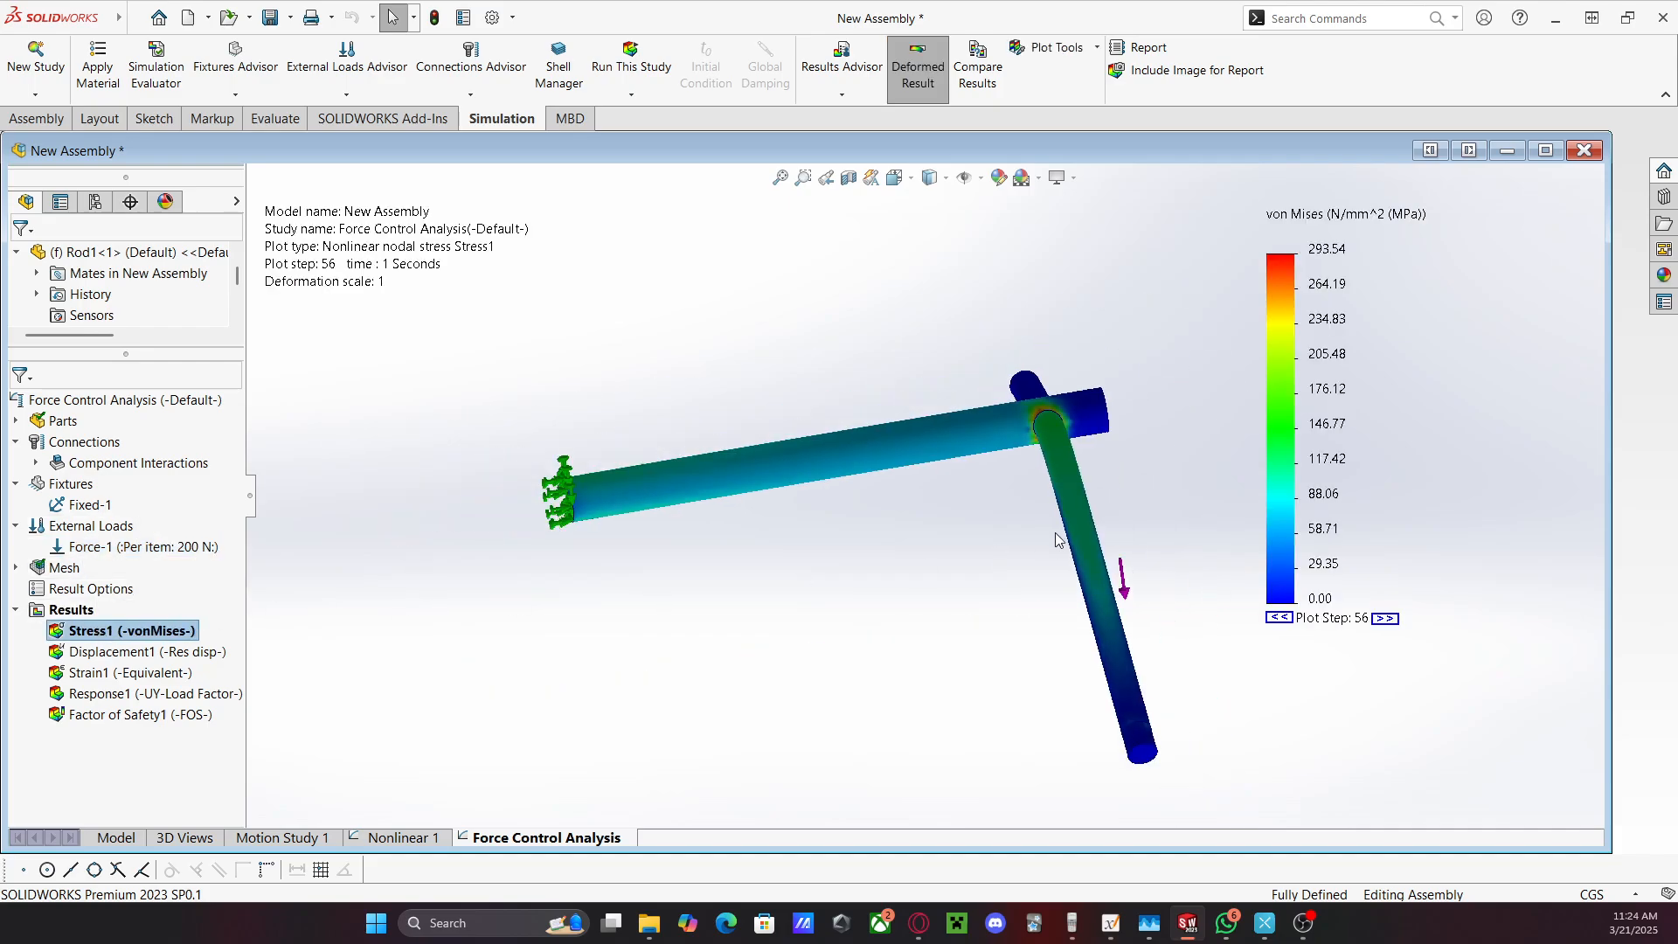
middle_click_drag(1268, 690, 962, 470)
key("ctrl+space")
left_click(602, 577)
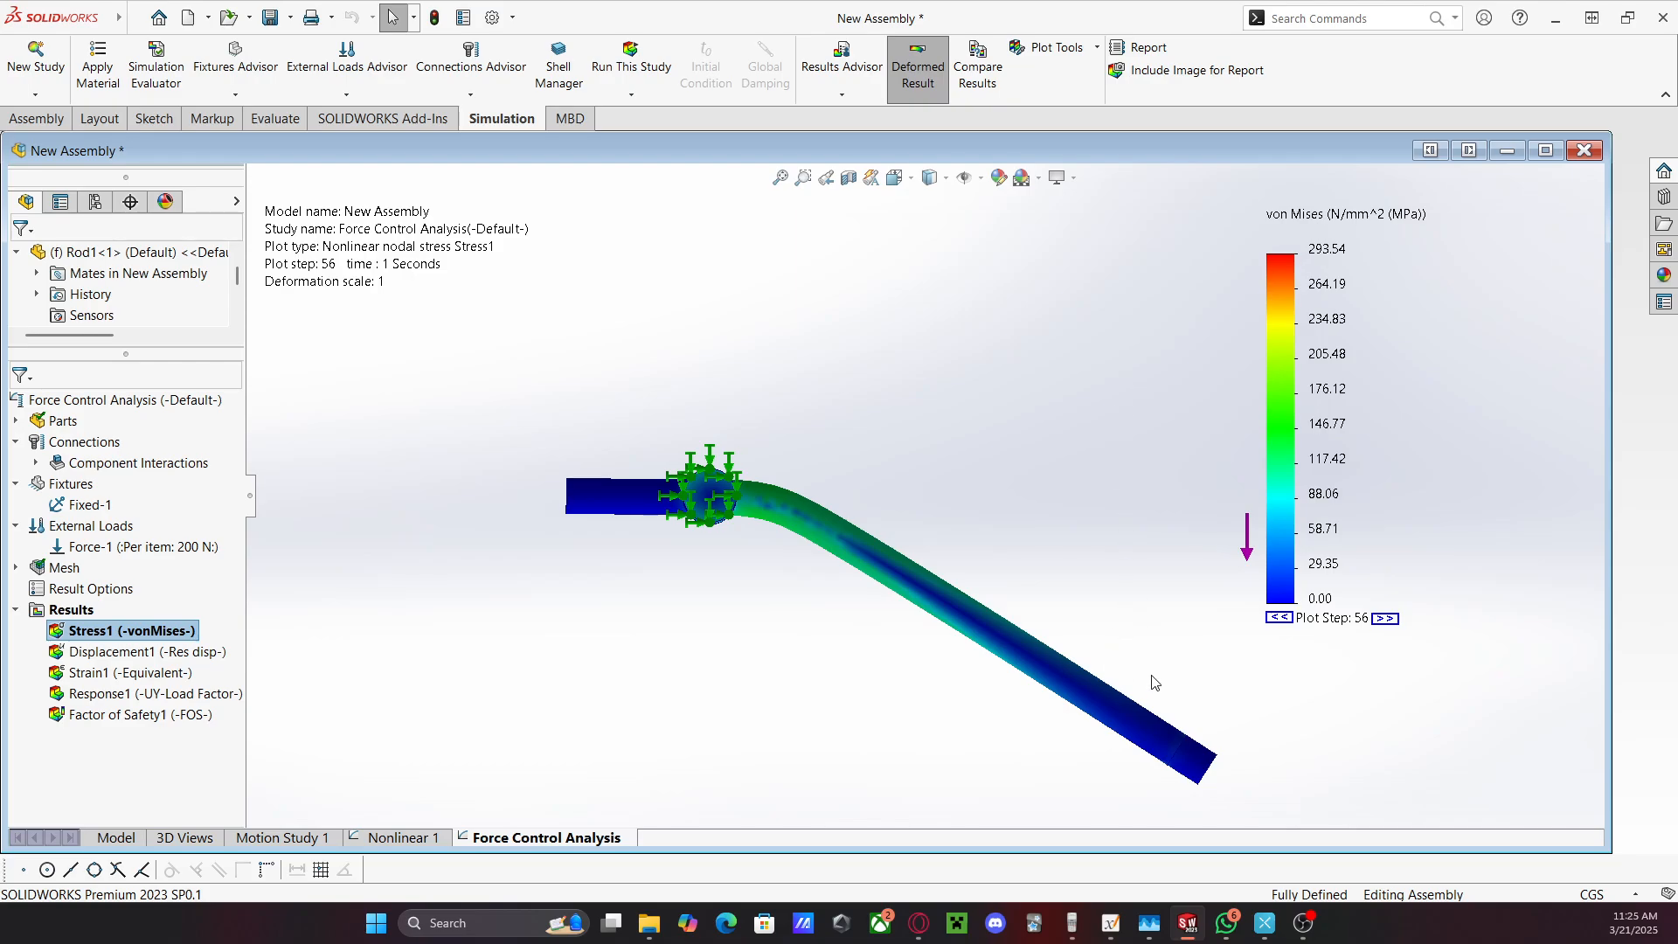
left_click_drag(1303, 338, 1390, 374)
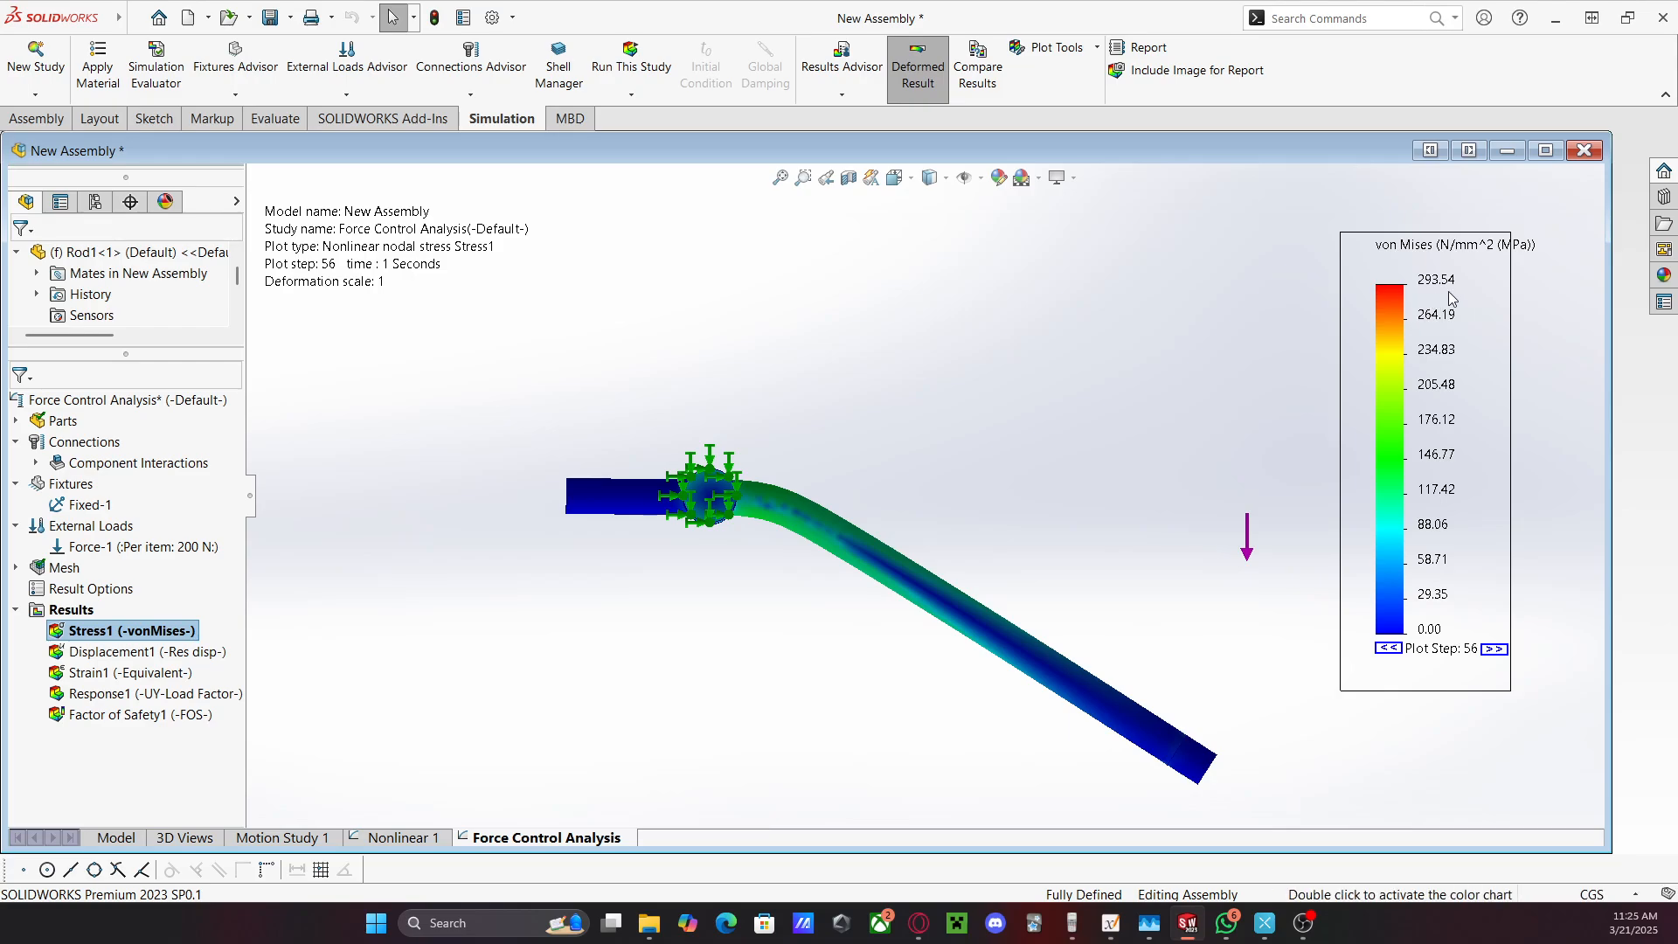
double_click(96, 662)
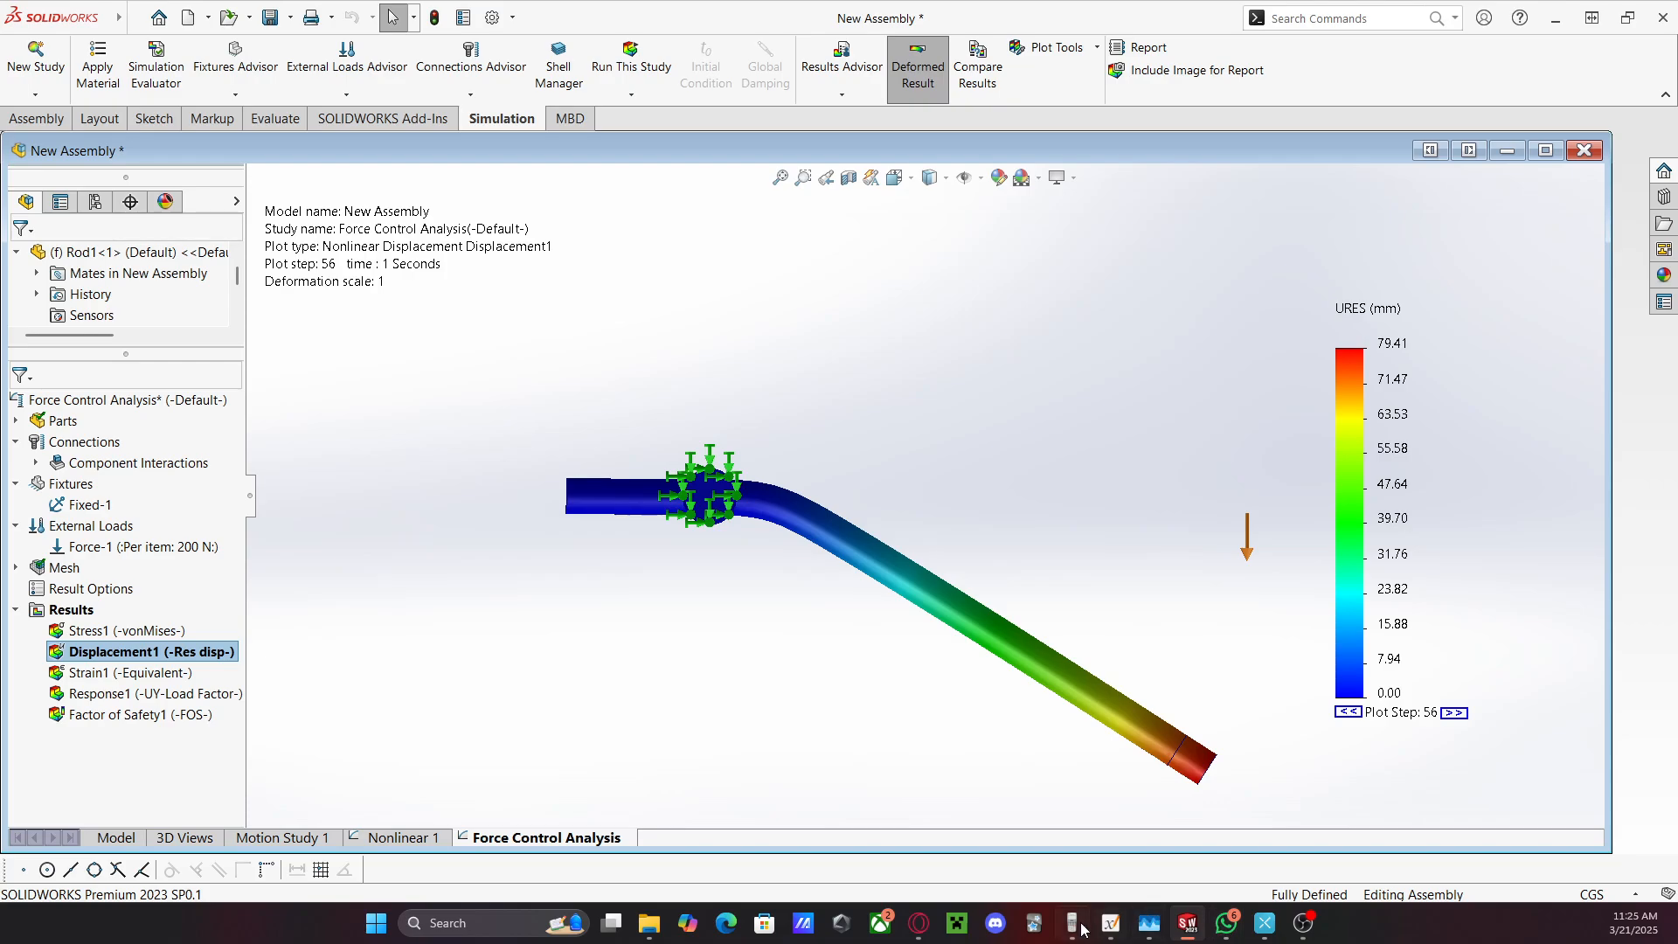
Switch to the Xournal++ notes and review the rod 1, rod 2 and total deflection calculations
left_click(1111, 923)
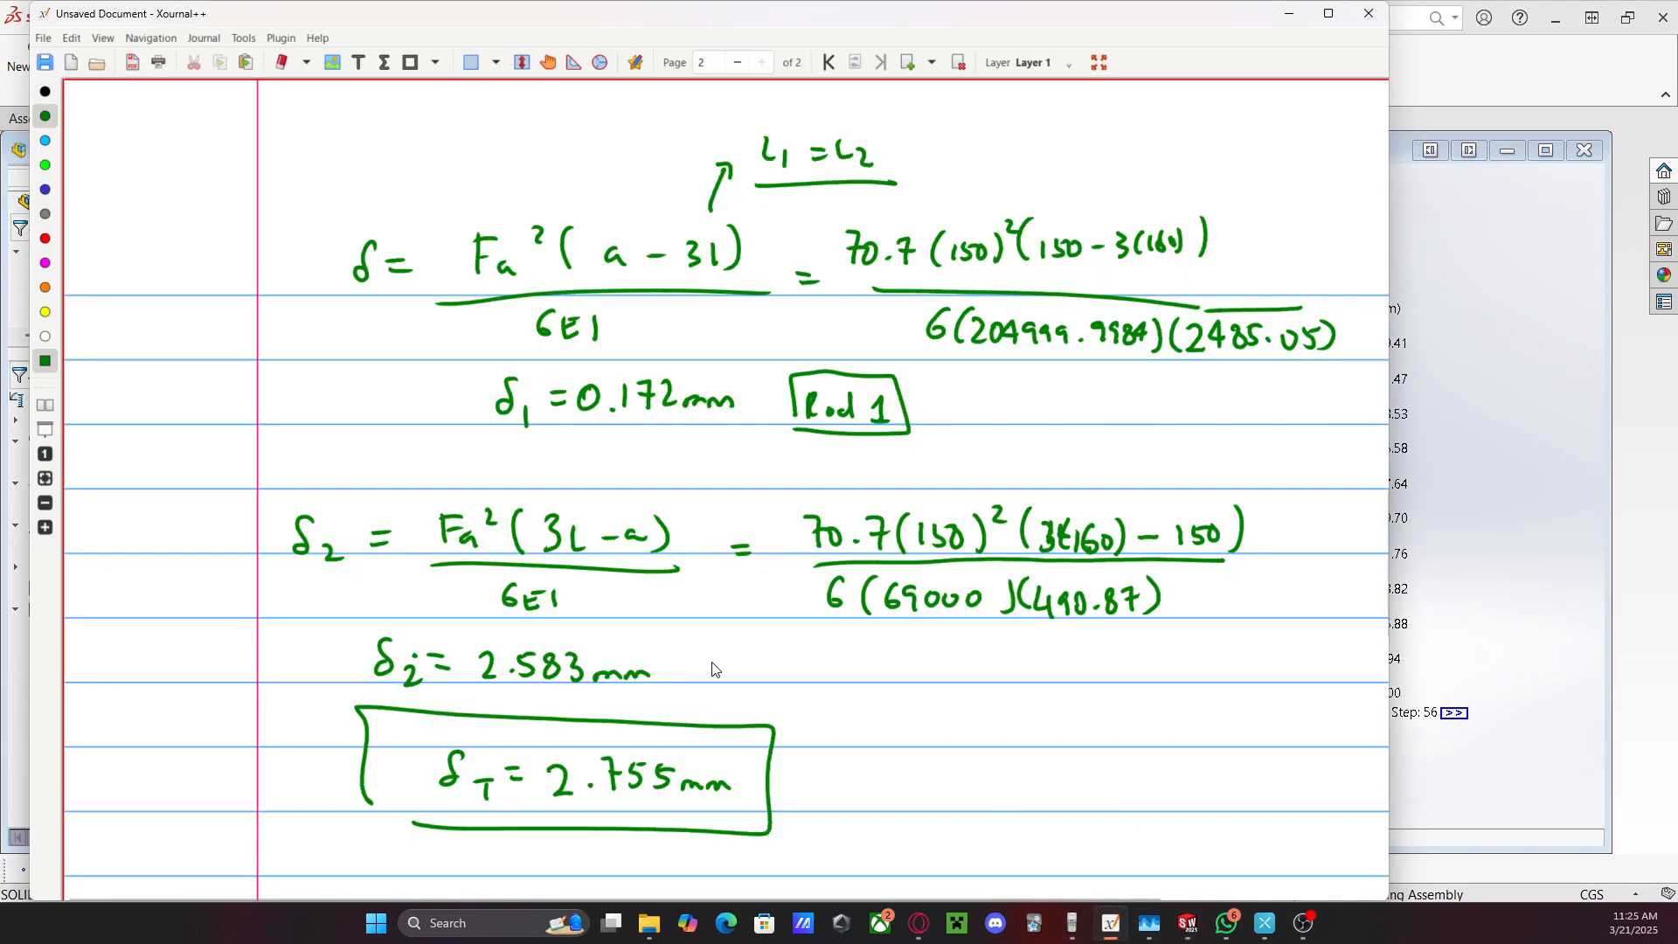
scroll(715, 669, "up", 2)
scroll(515, 477, "down", 4)
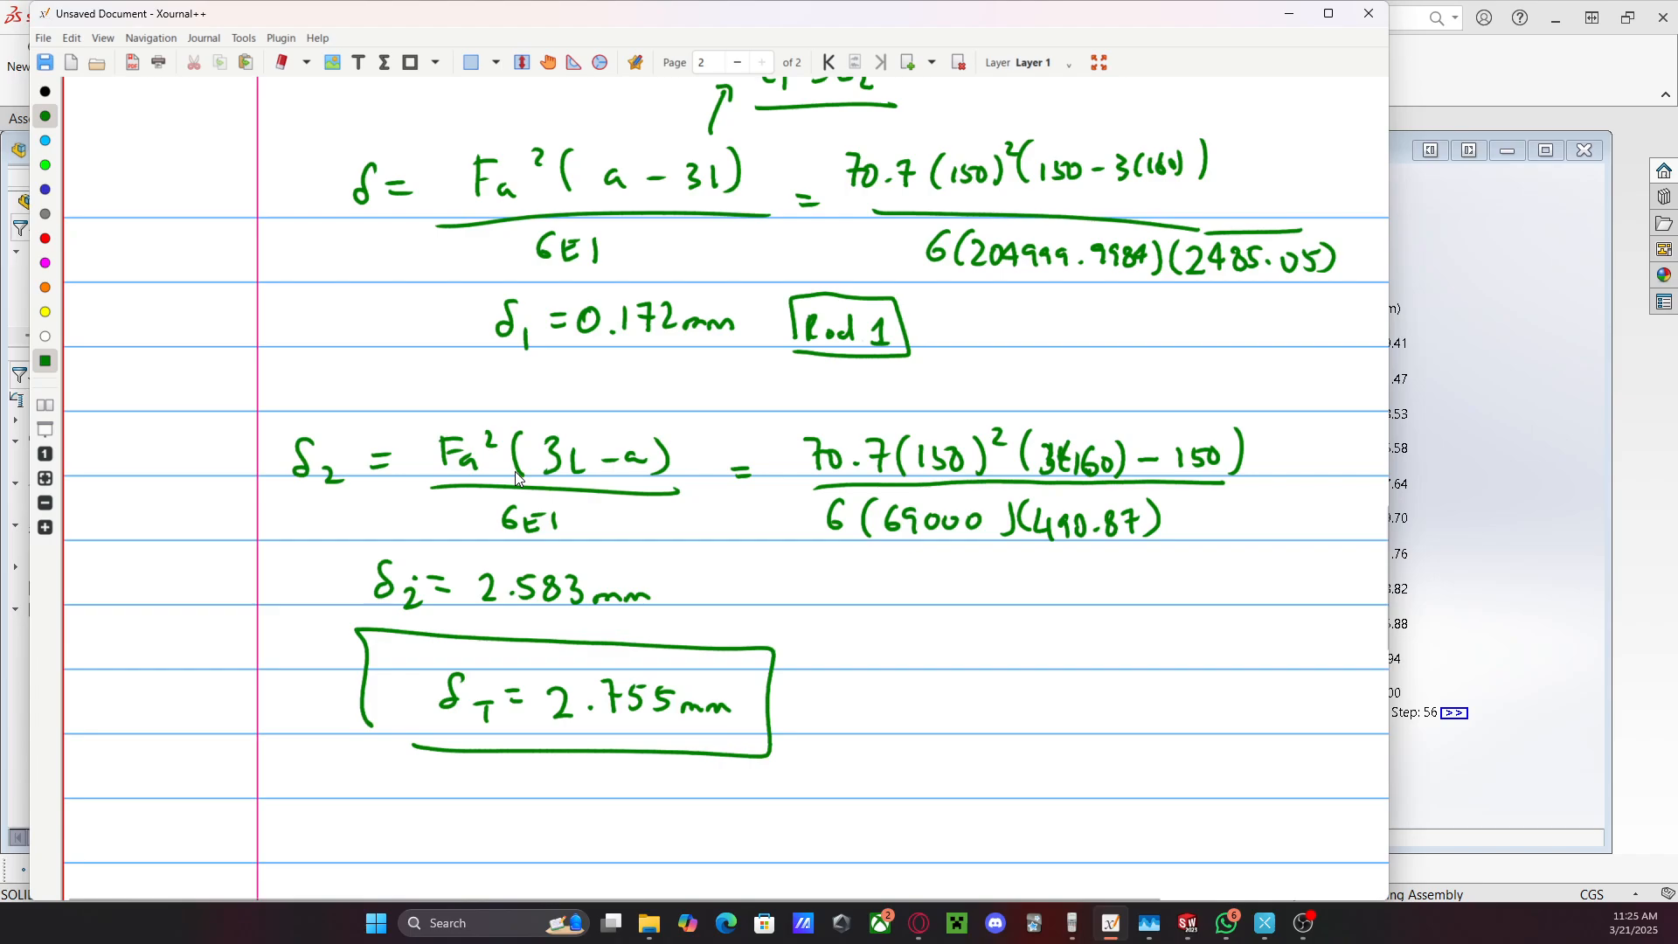
scroll(538, 655, "down", 4)
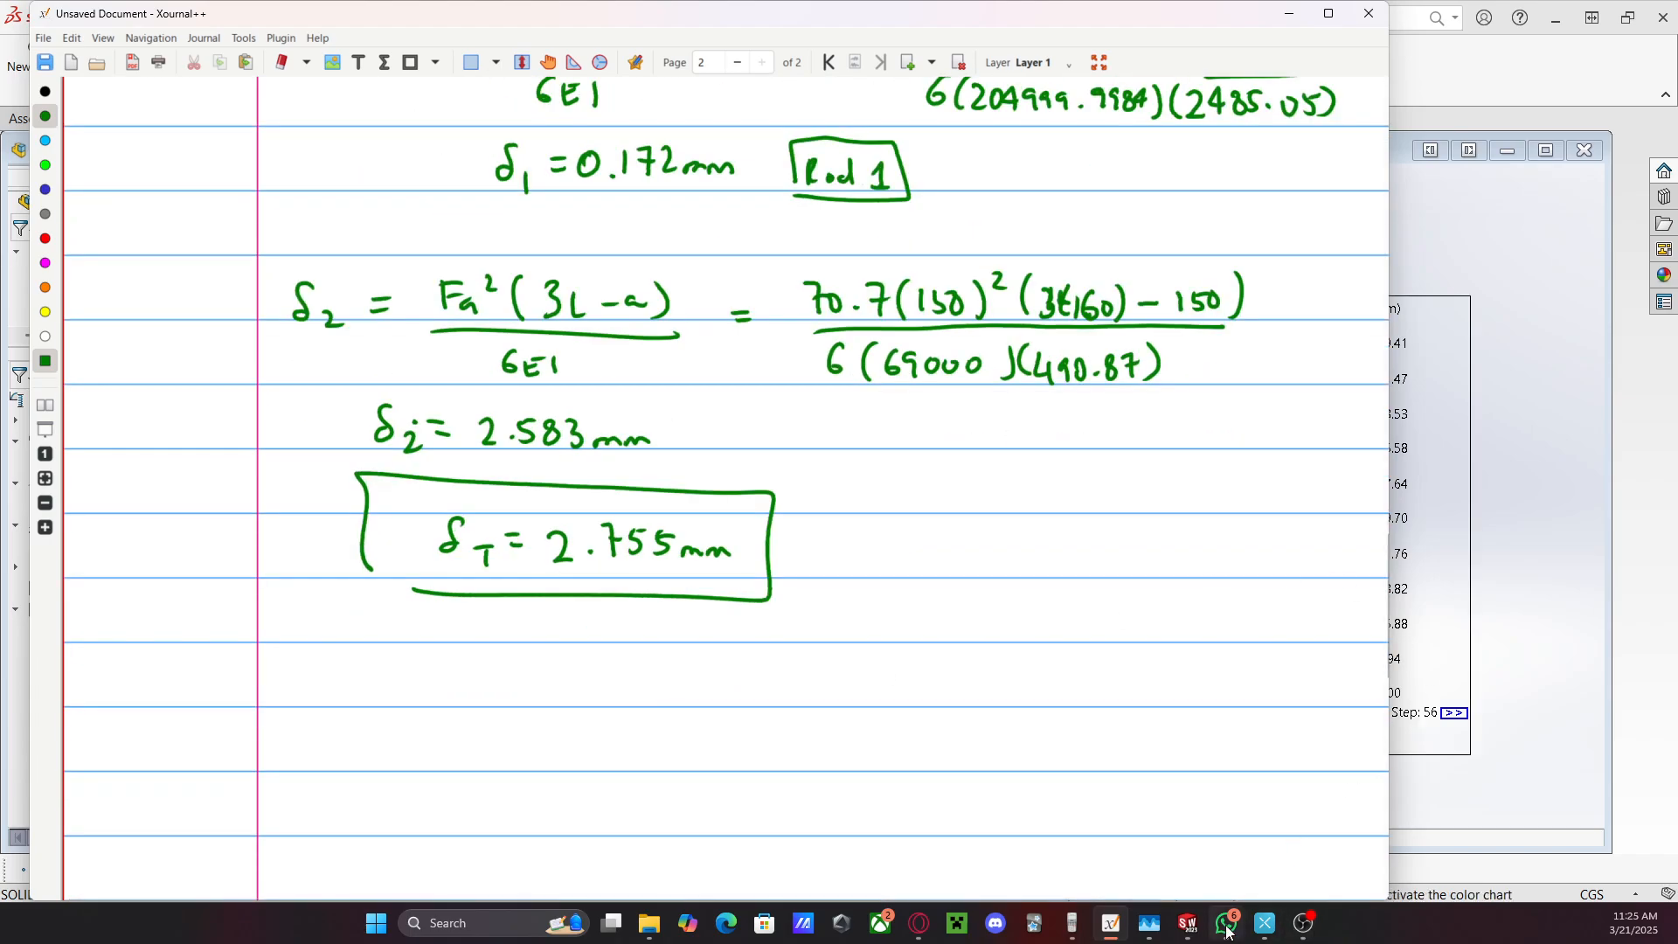
Switch to the fx-991ES calculator, recall the rod 1 deflection expression, and insert an empty fraction plus sign at its start
mouse_move(1260, 932)
left_click(1265, 826)
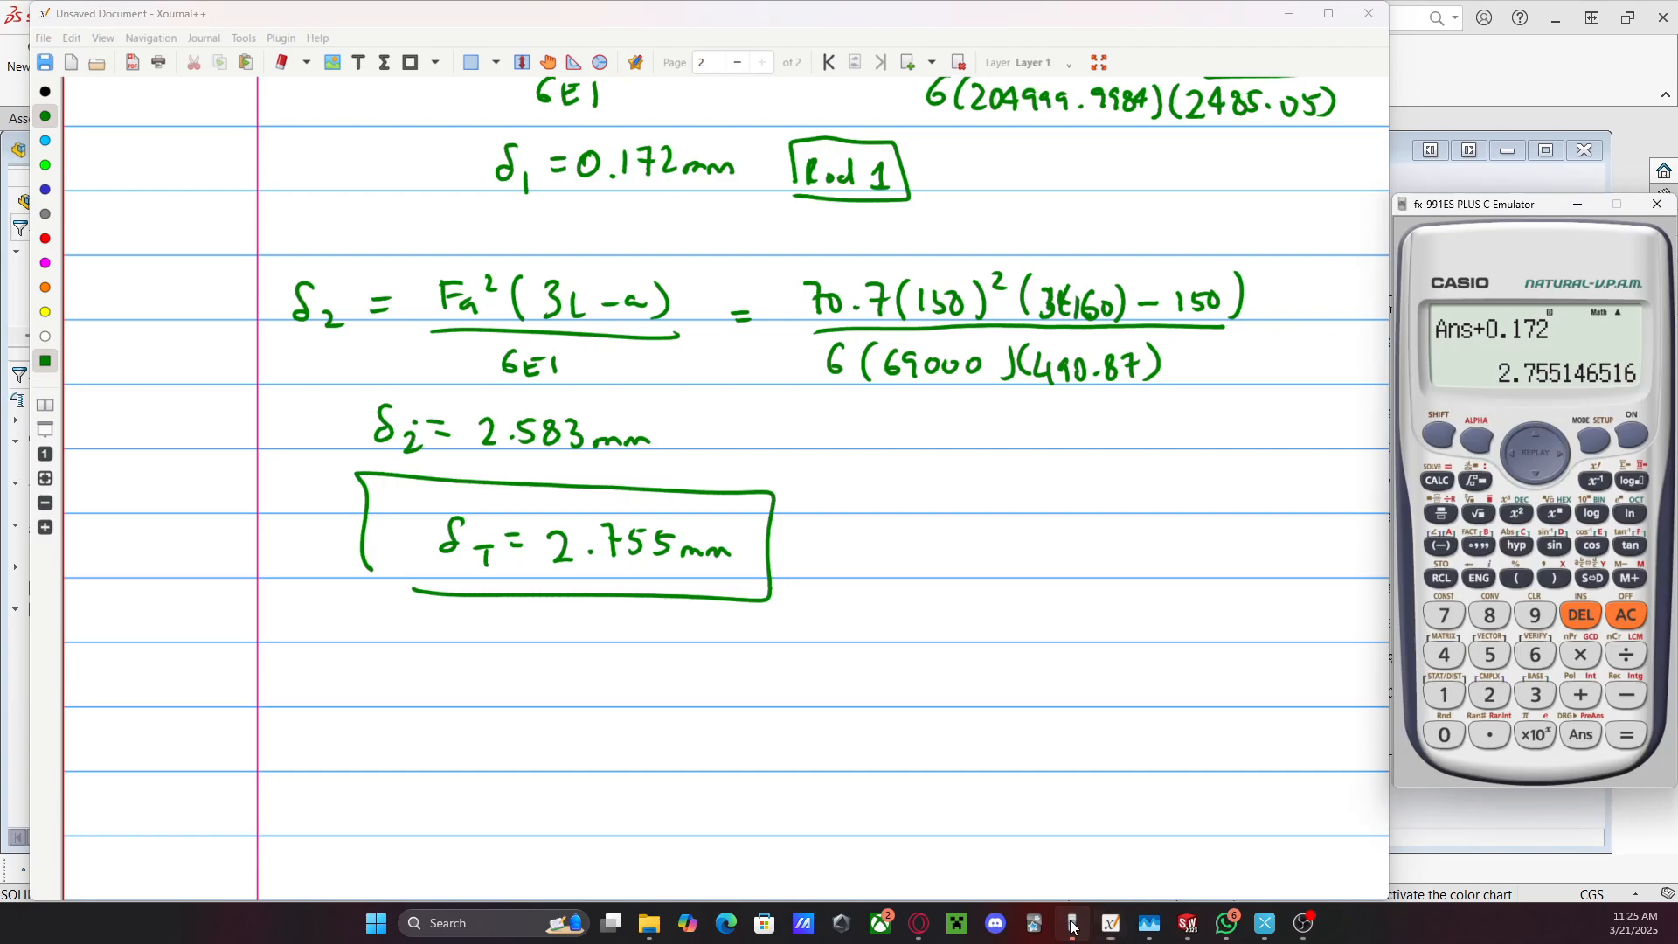
left_click(1539, 440)
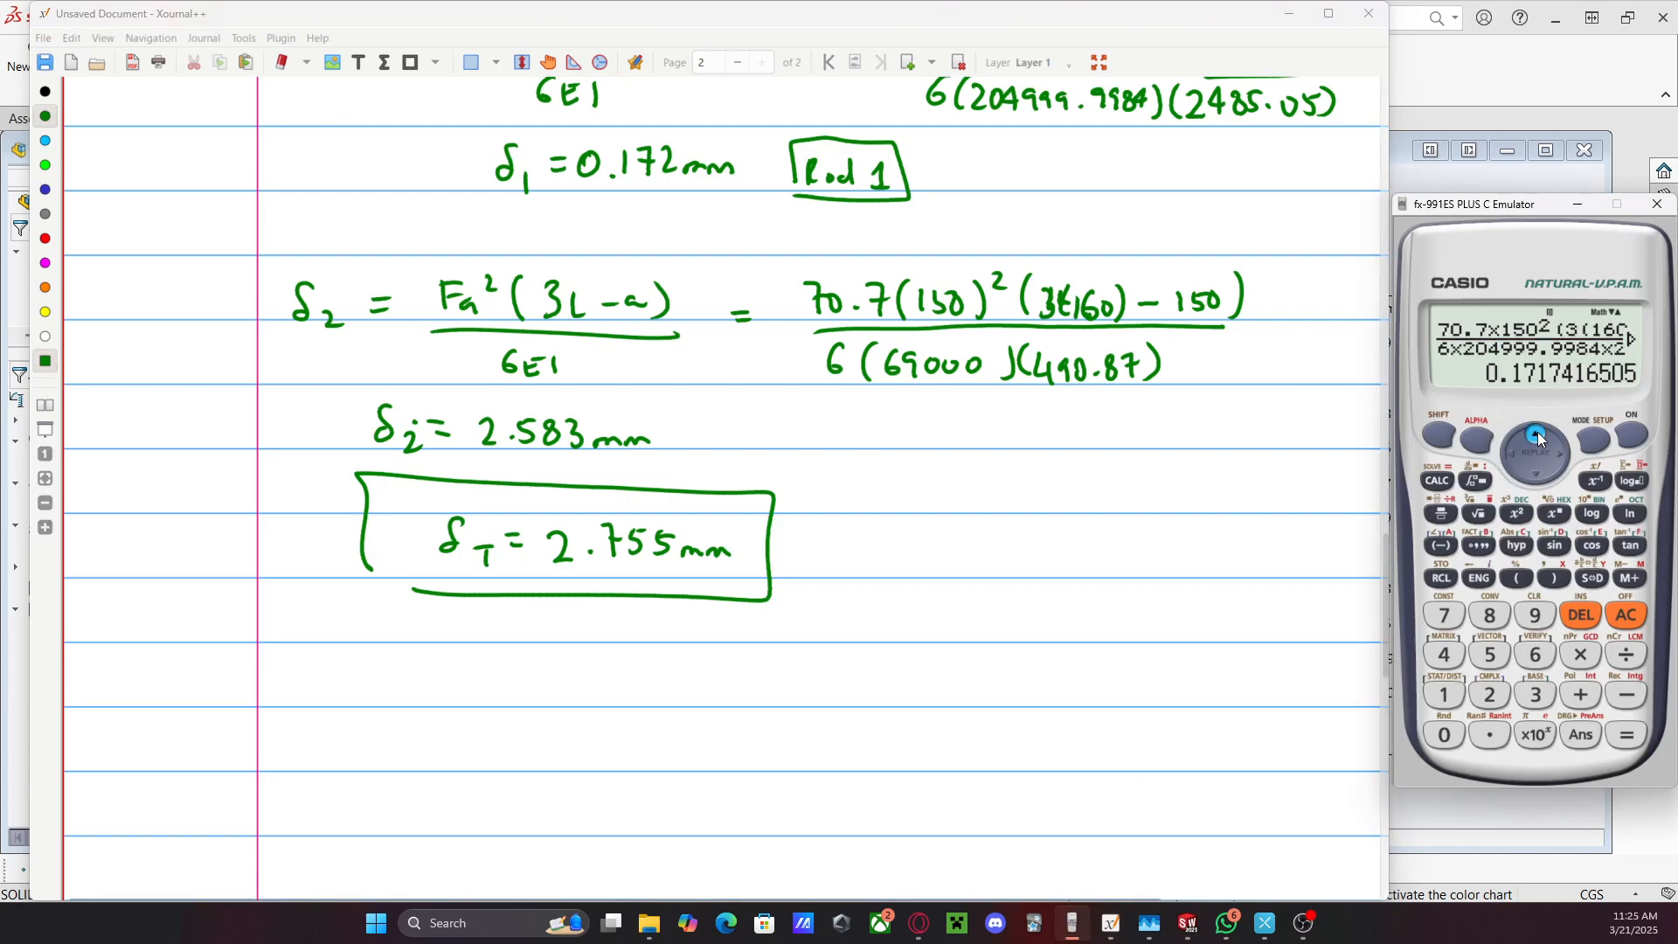
left_click(1510, 457)
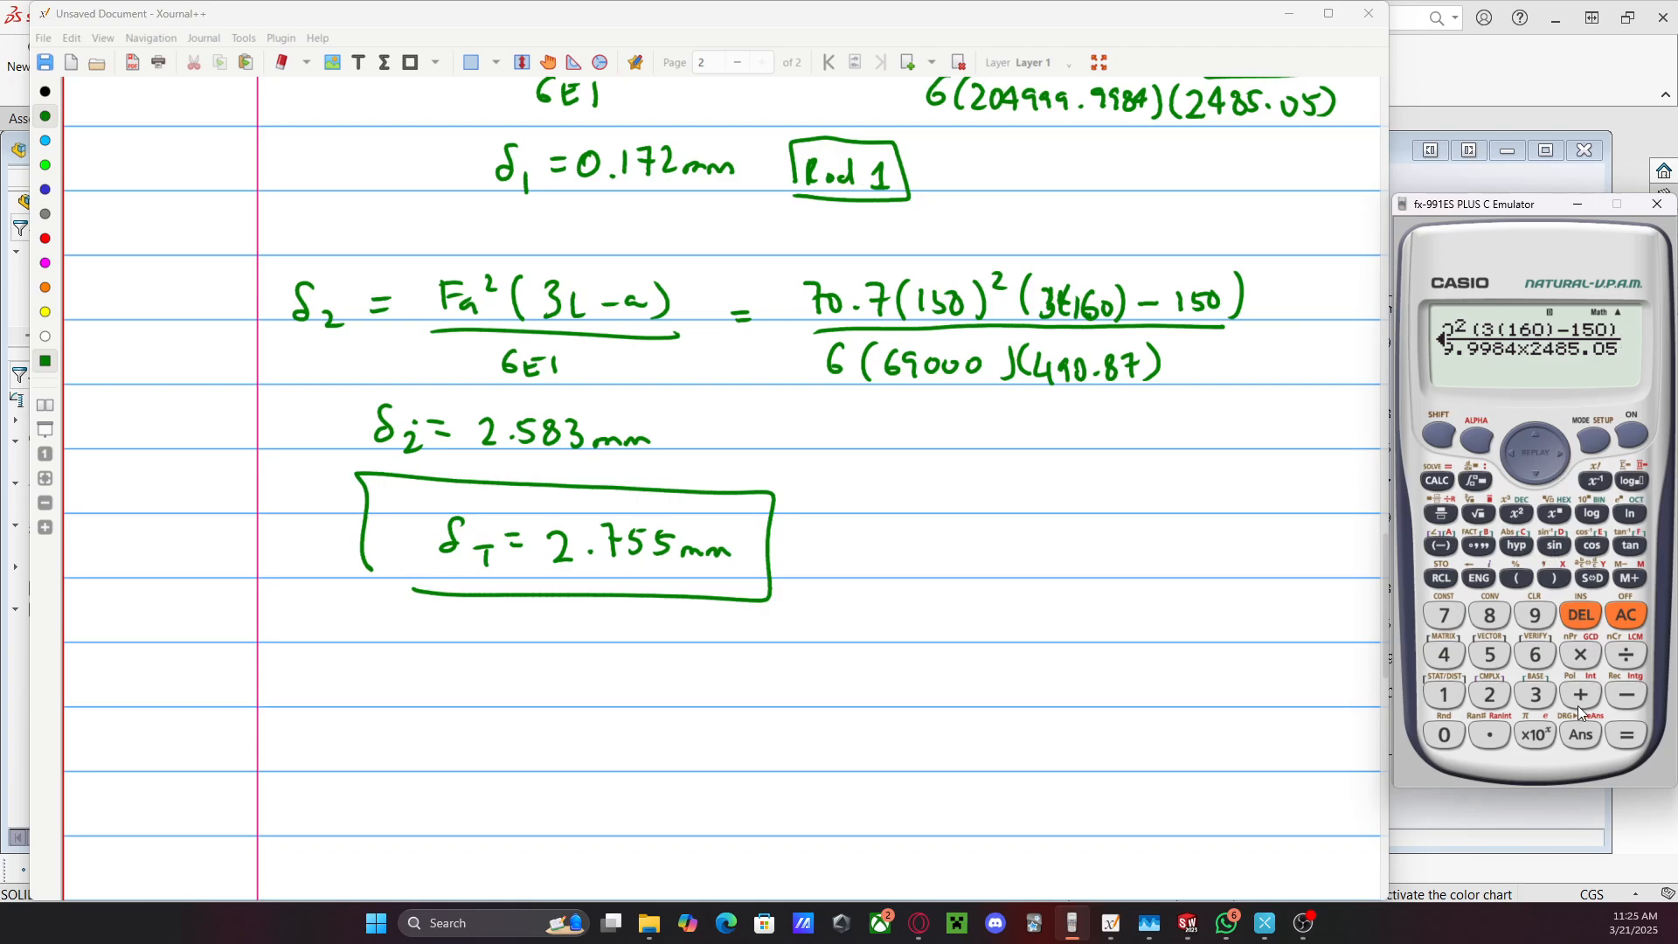
left_click(1562, 452)
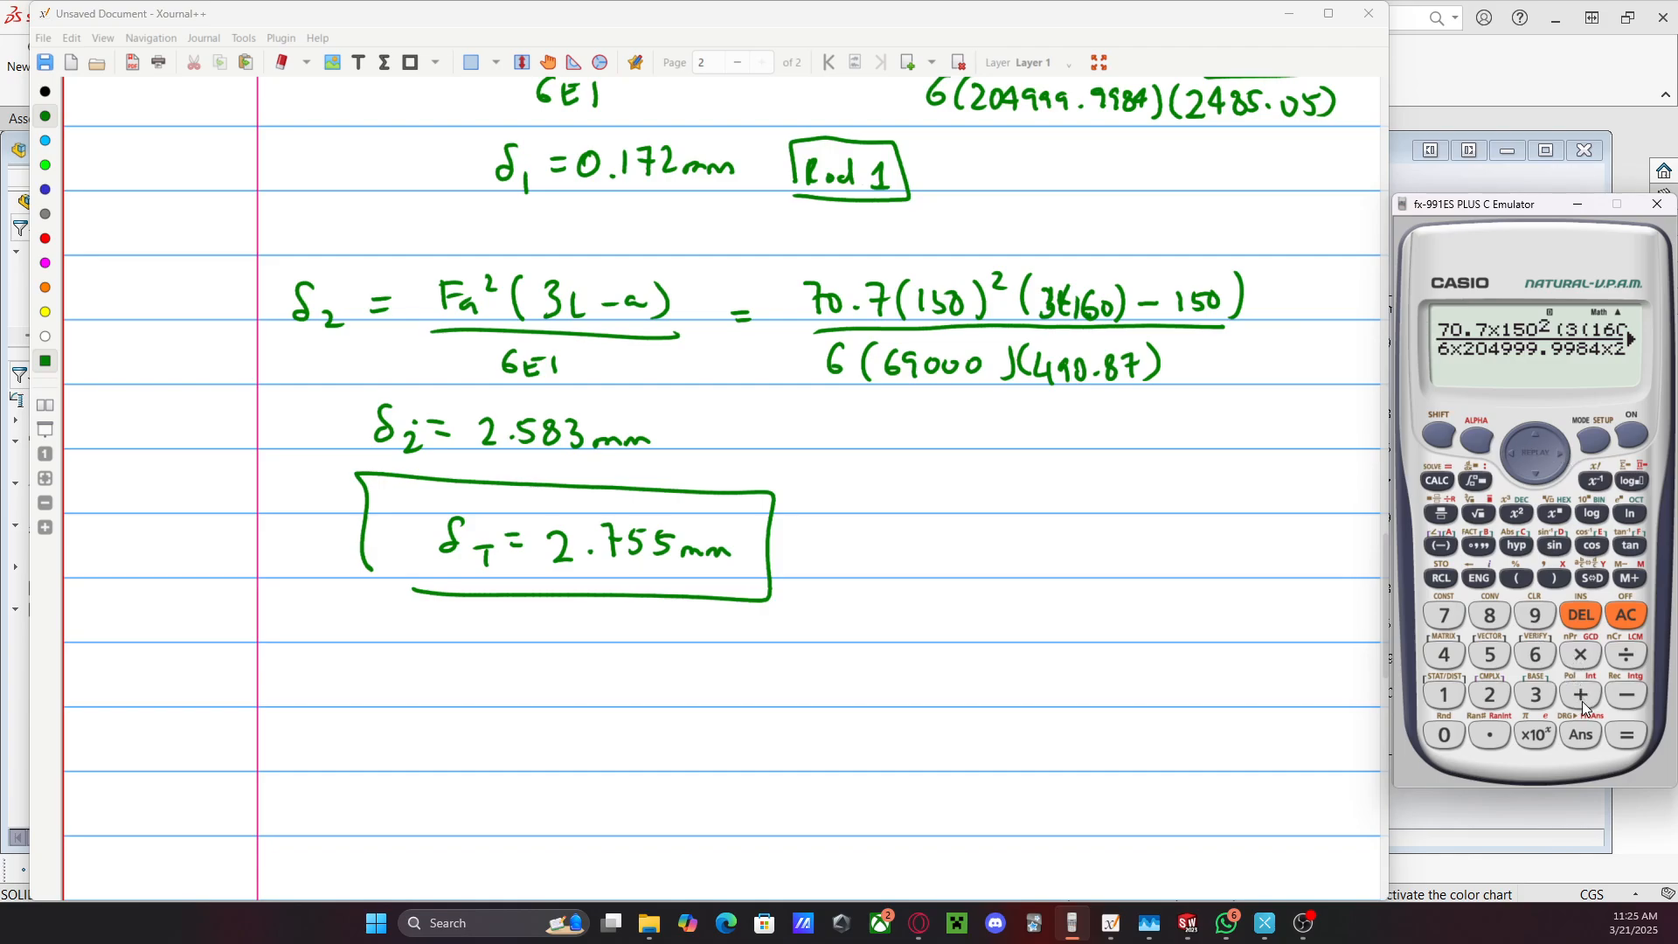
left_click(1445, 515)
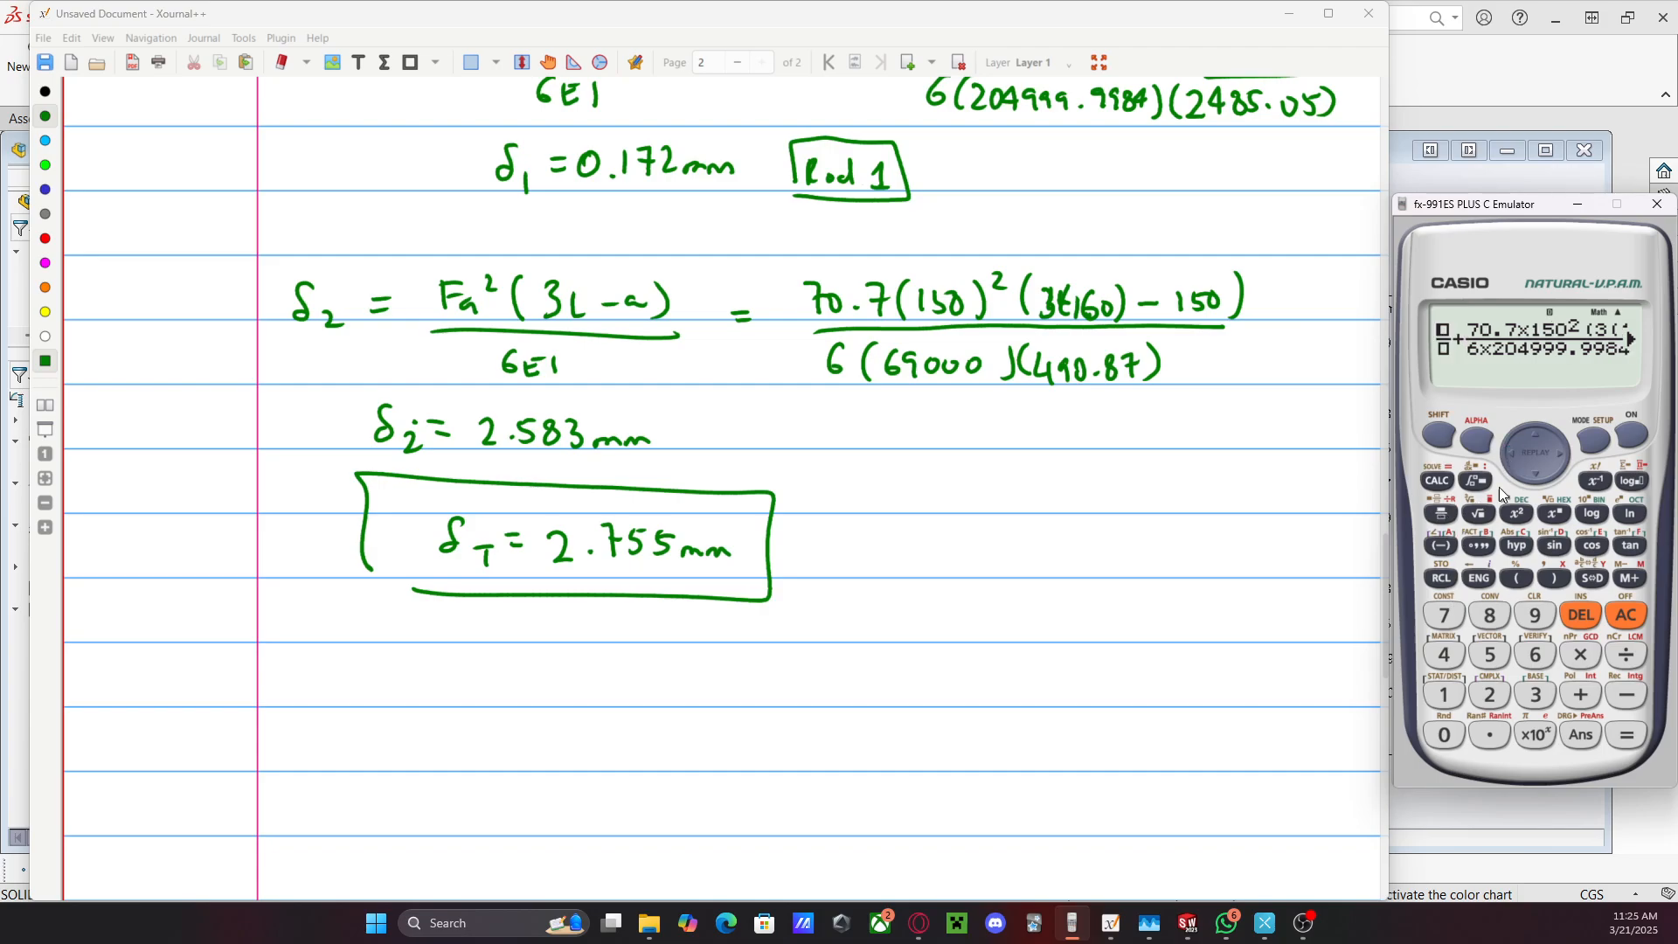
Replace the 70.7 force in the rod 1 fraction's numerator with 200
key("Right")
key("Right")
key("Right")
key("BackSpace")
key("BackSpace")
key("BackSpace")
key("BackSpace")
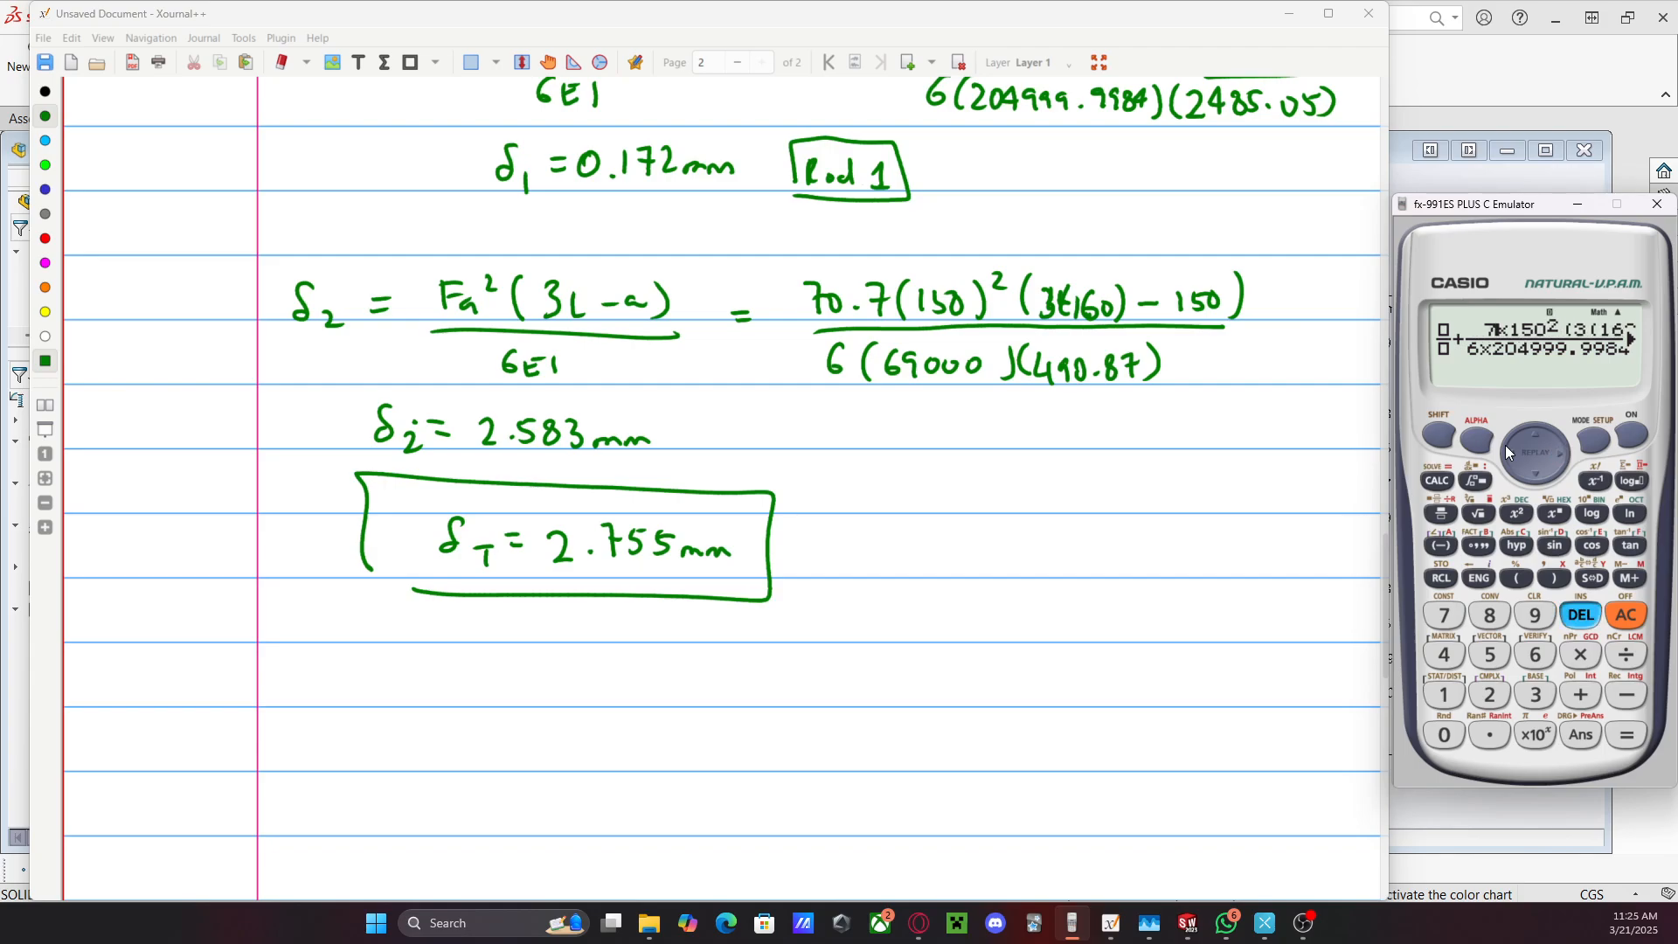
type("200")
left_click(1506, 452)
left_click(1506, 452)
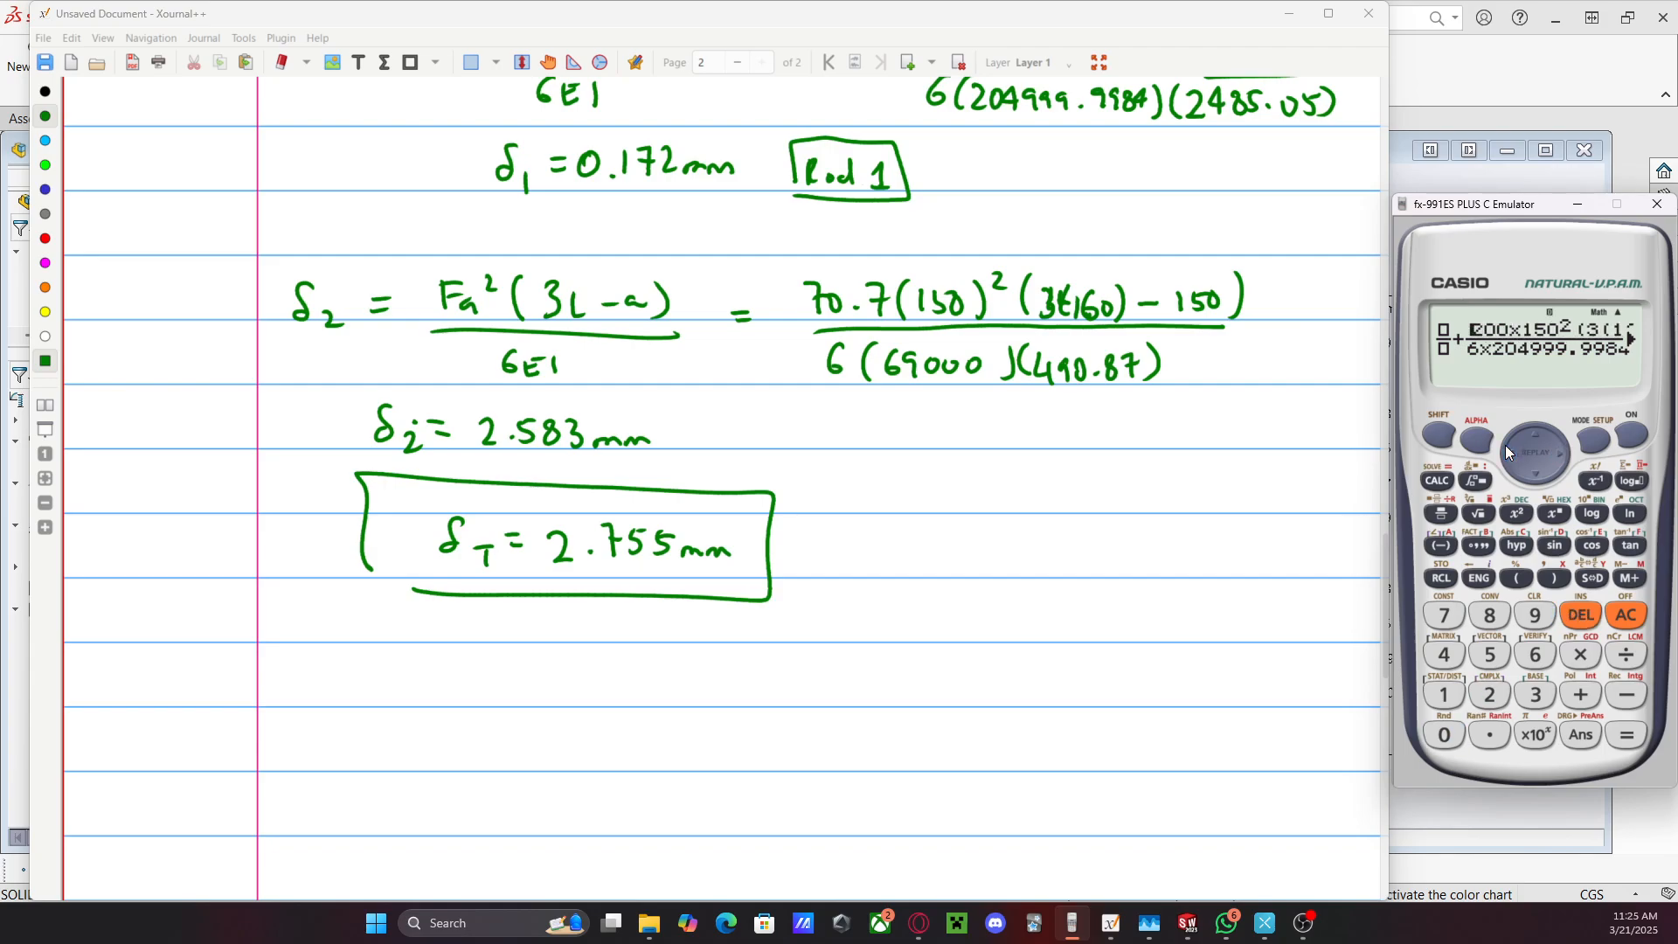
Fill the empty rod 2 fraction's denominator with 6×69000×490.87
left_click(1507, 452)
left_click(1506, 452)
type("6*69000")
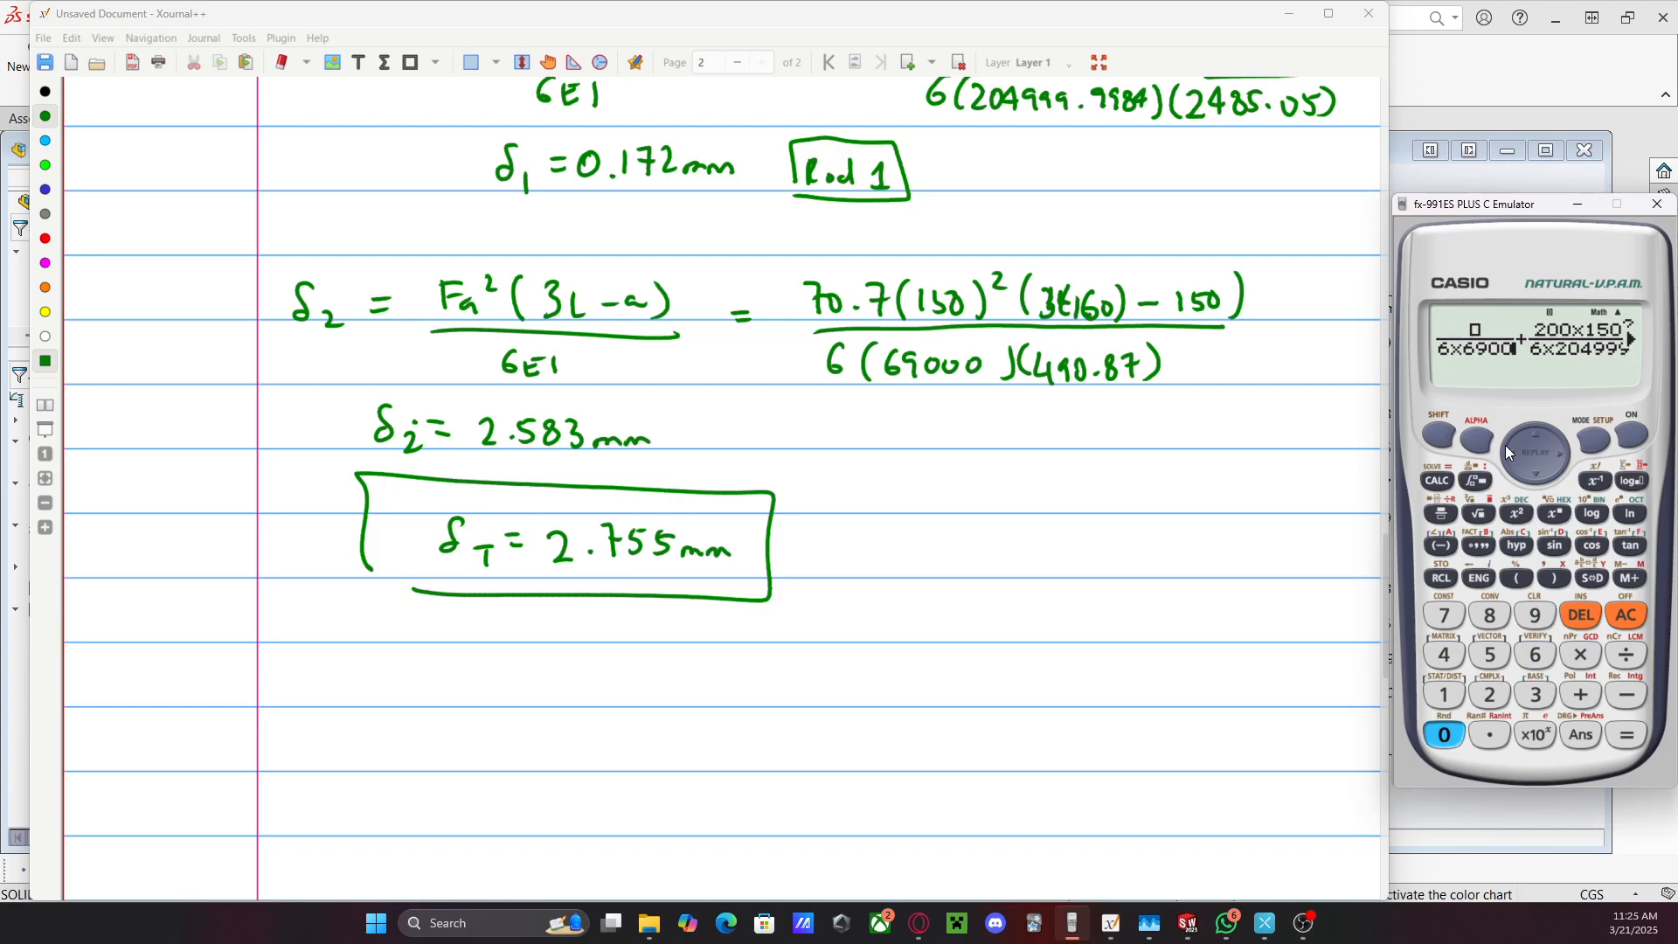
type("*490")
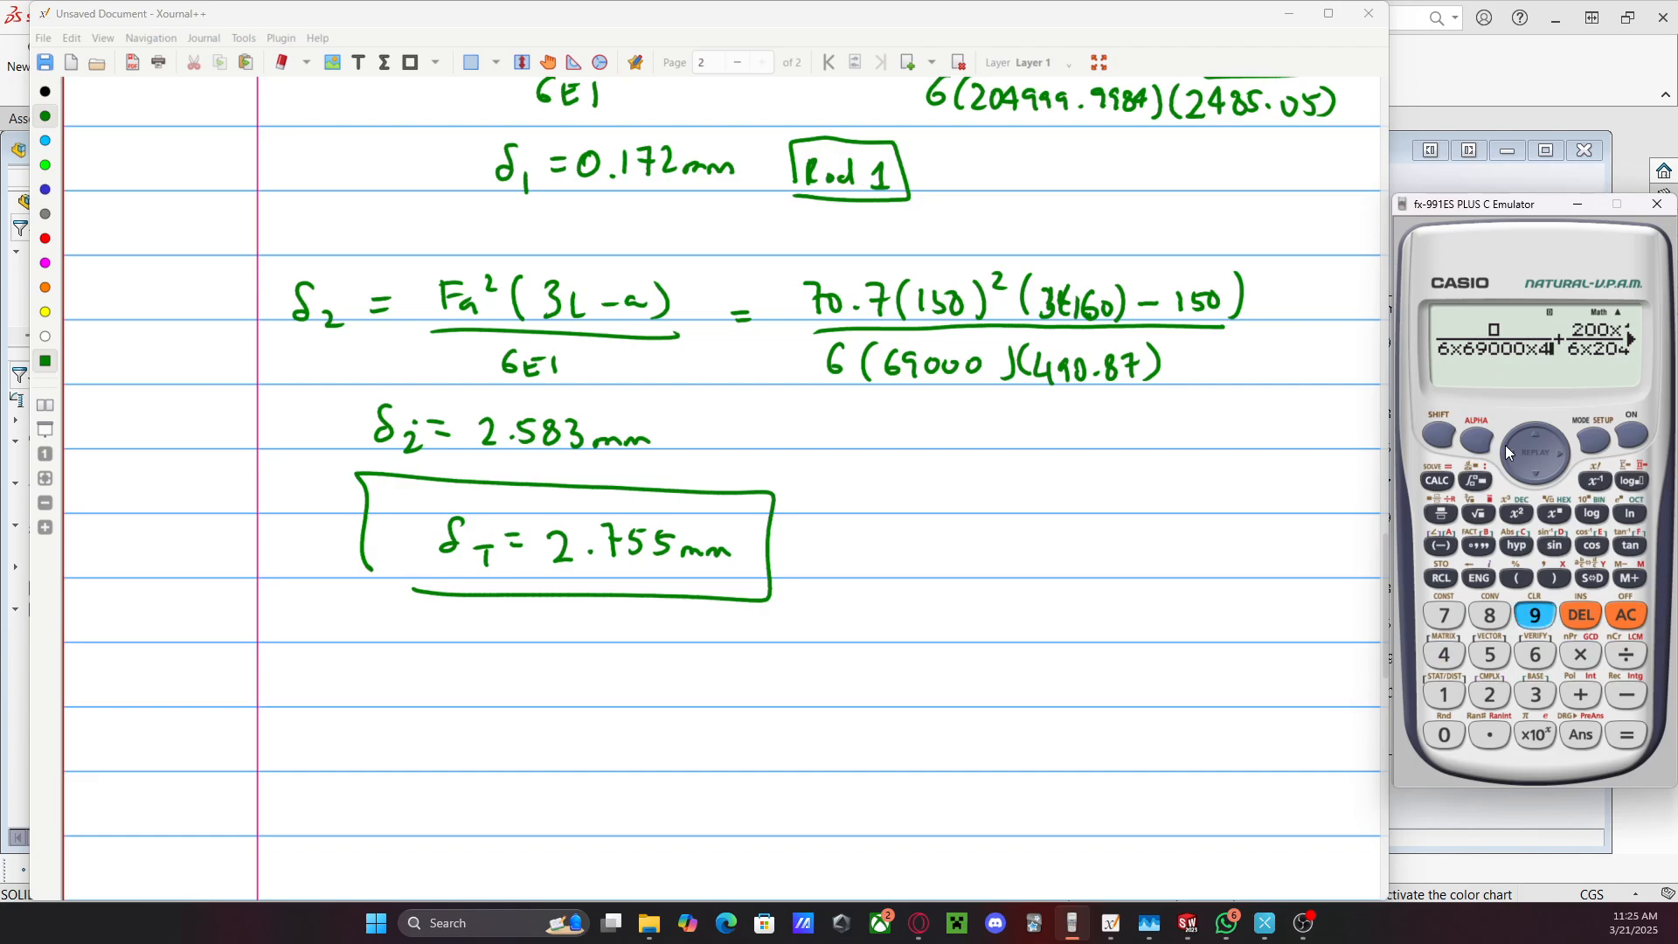
type(".87")
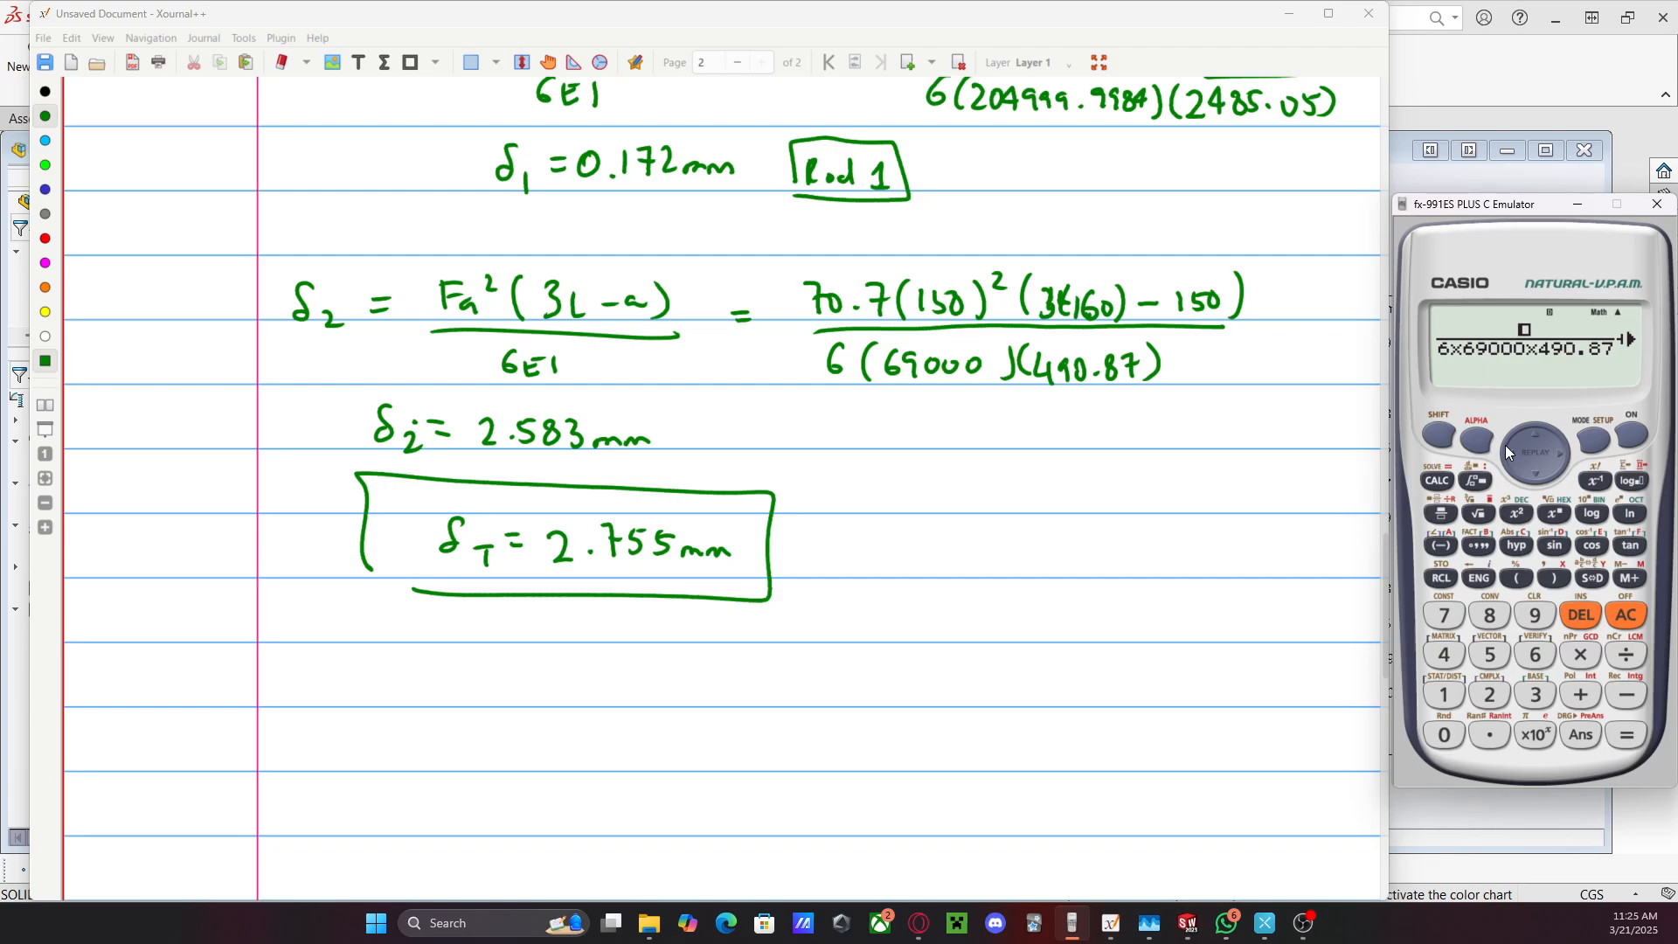
Fill the rod 2 numerator with 200×150×150×(3×160−150) and evaluate the combined deflection of both rods
type("0")
type("*150*150")
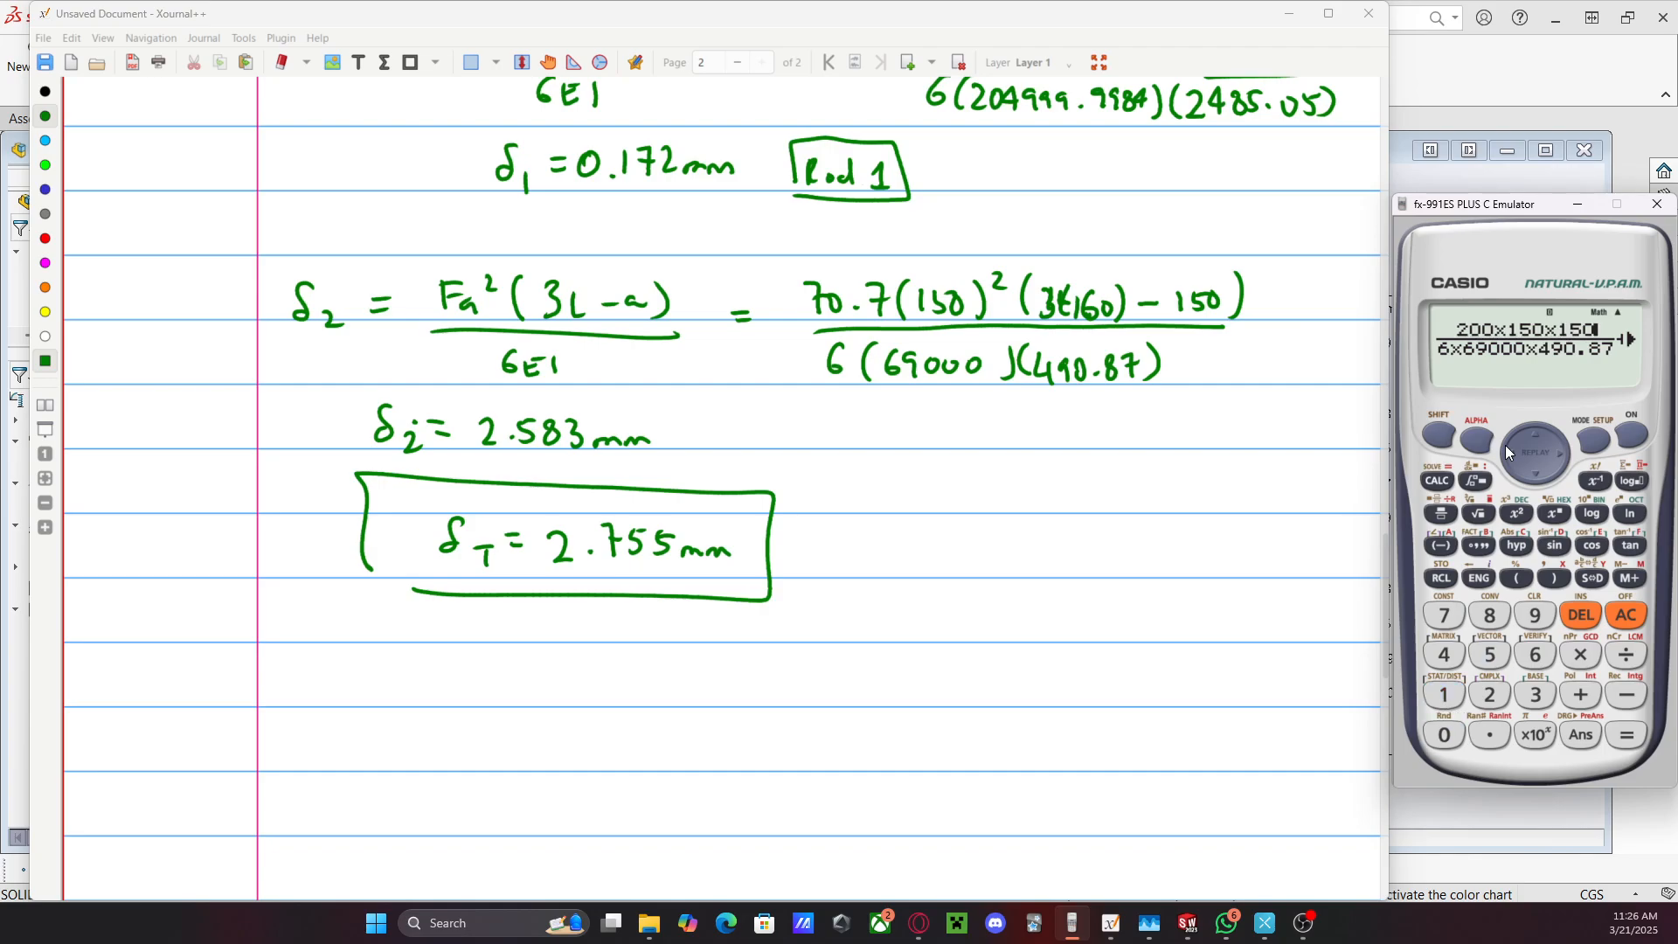
type("*")
type("(")
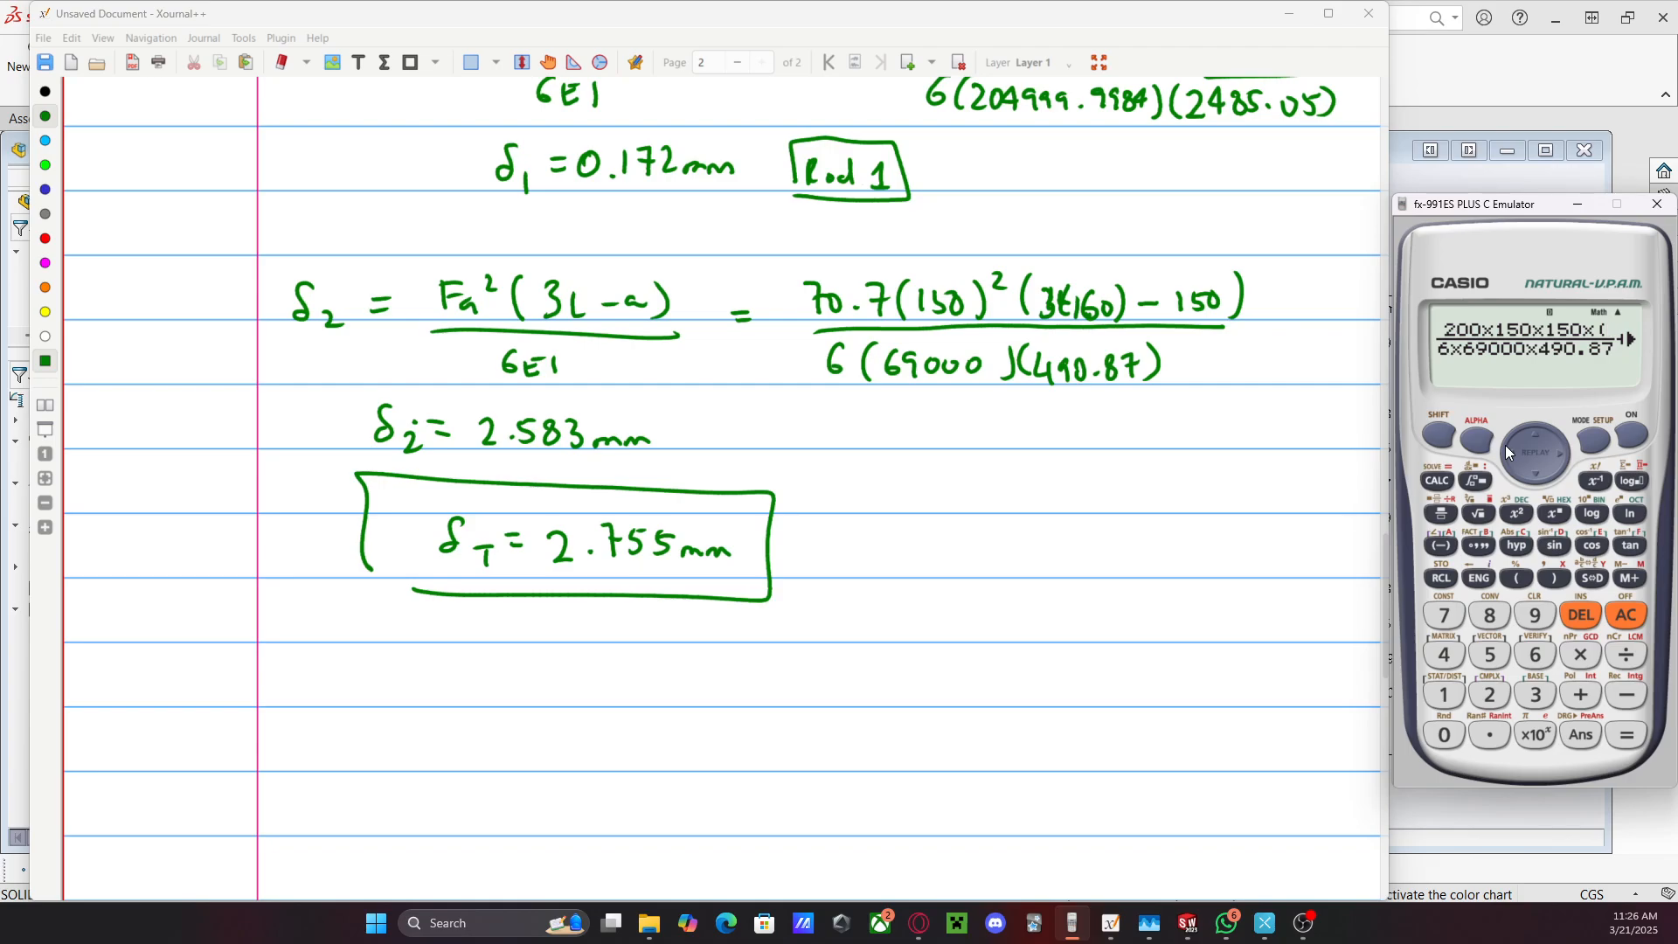
type("3*160-")
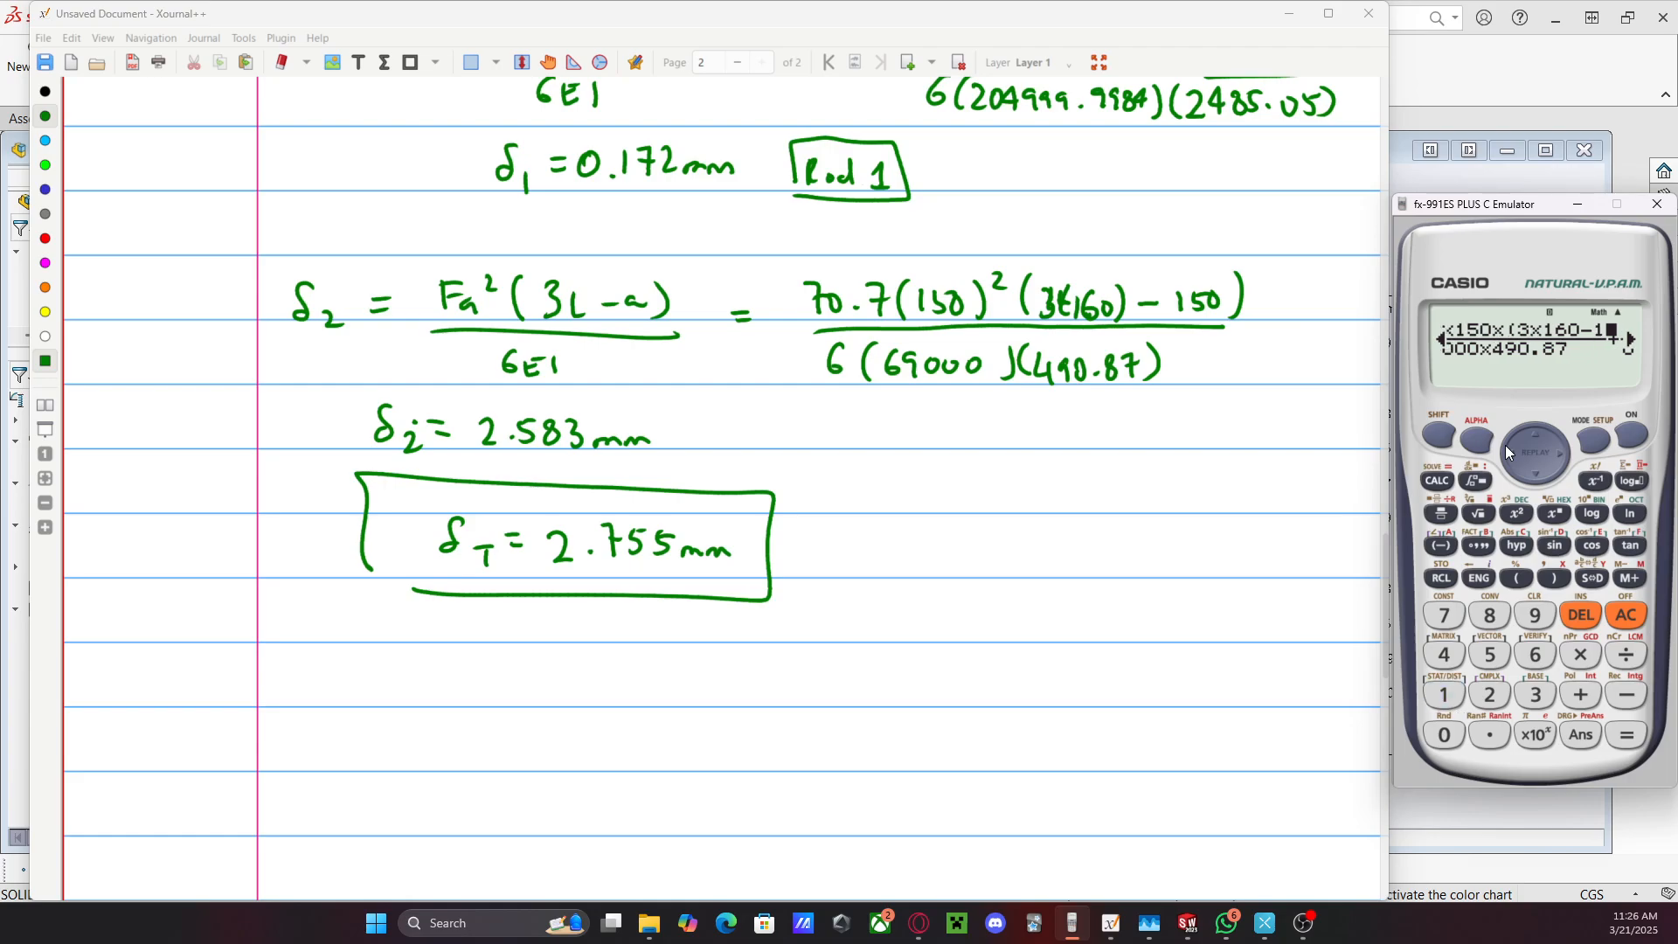
type("150")
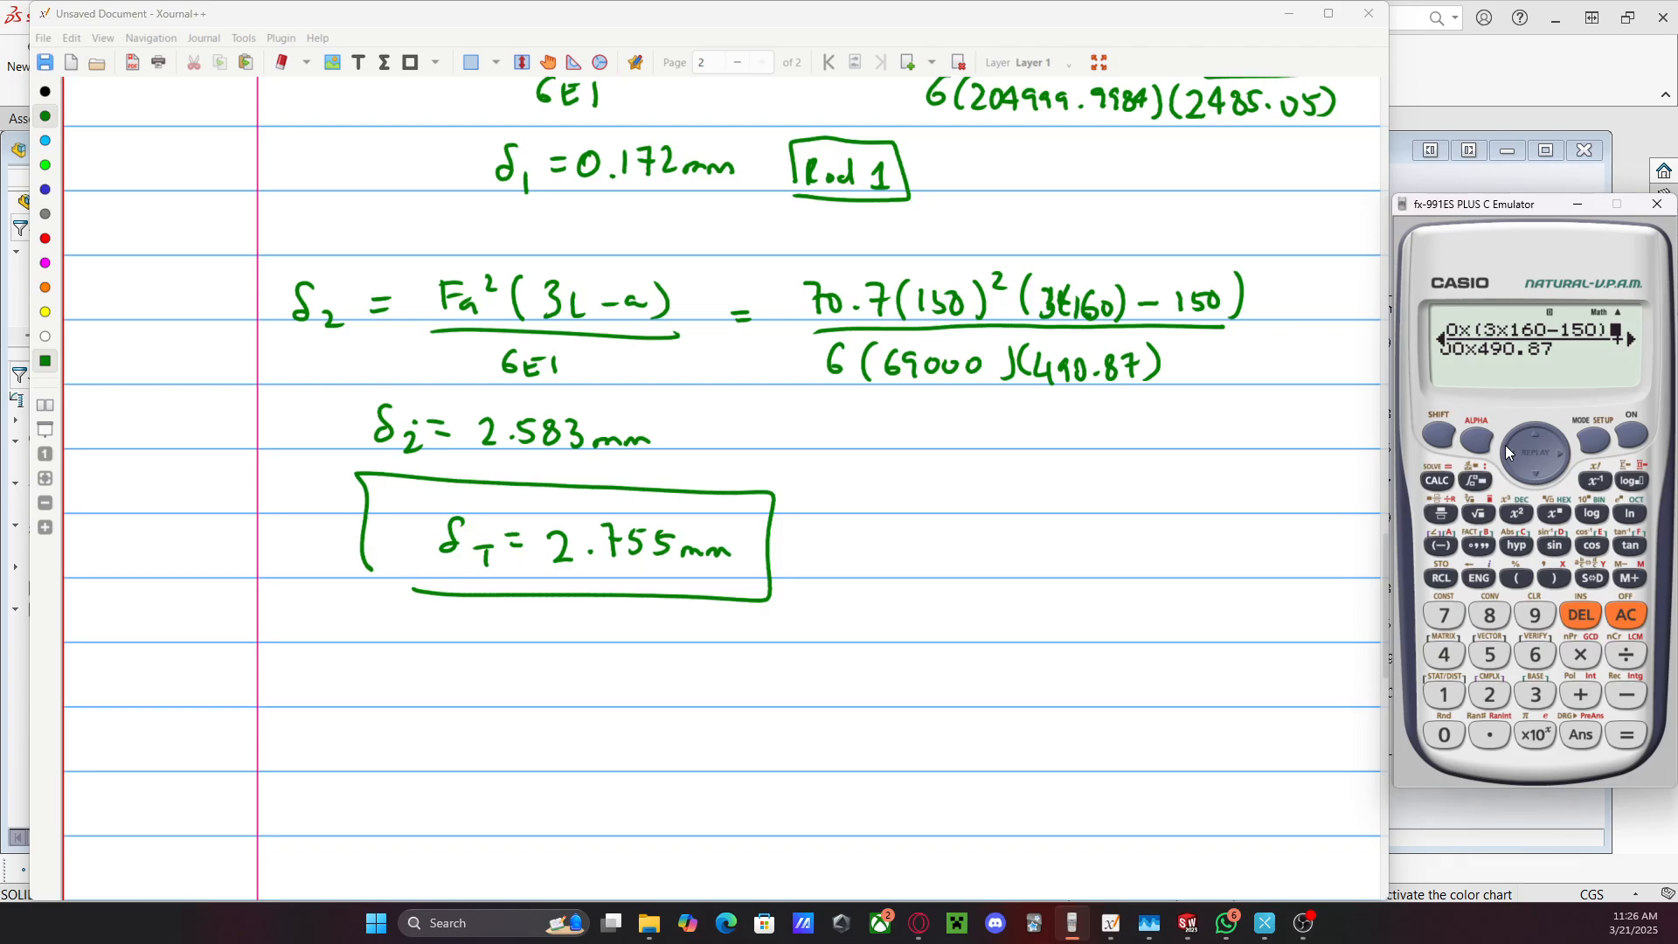
key("Return")
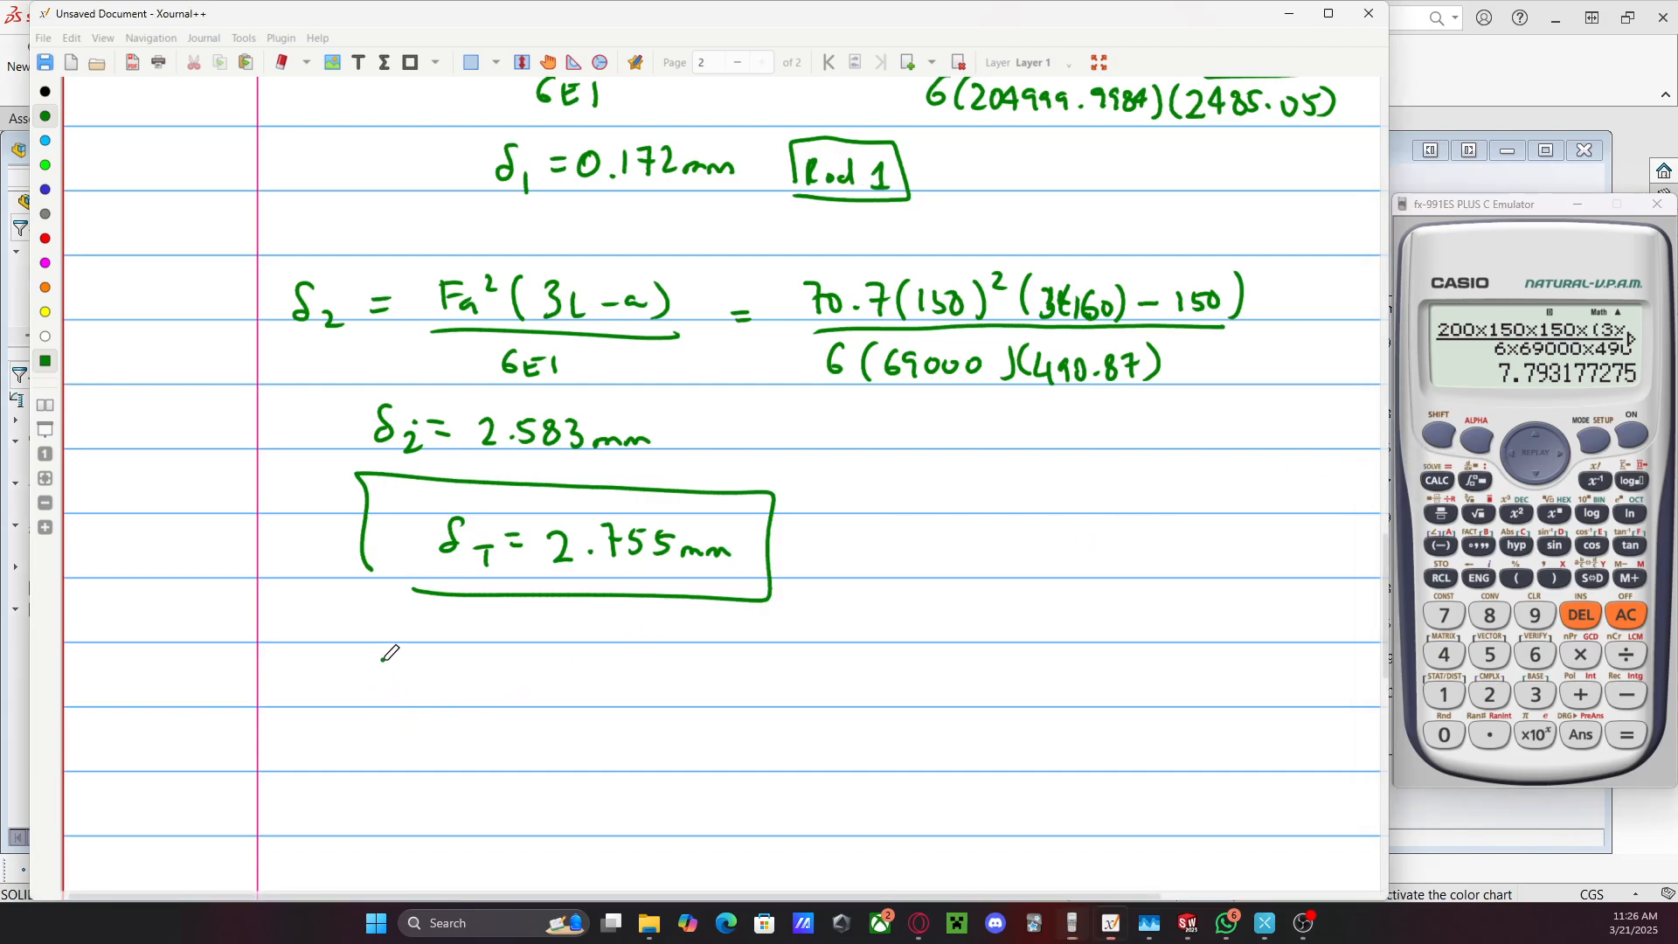
Handwrite F = 200N, δ = 7.79mm below the boxed total deflection in the notes, underline the deflection and add δT beneath it
left_click_drag(408, 662, 381, 699)
left_click_drag(382, 681, 442, 679)
mouse_move(414, 695)
left_mouse_down()
mouse_move(487, 699)
mouse_move(532, 676)
left_mouse_up()
mouse_move(549, 699)
left_mouse_down()
mouse_move(569, 675)
mouse_move(570, 717)
left_mouse_up()
mouse_move(709, 666)
left_mouse_down()
mouse_move(697, 691)
mouse_move(751, 685)
left_mouse_up()
left_click_drag(733, 697, 946, 702)
left_click_drag(683, 724, 937, 724)
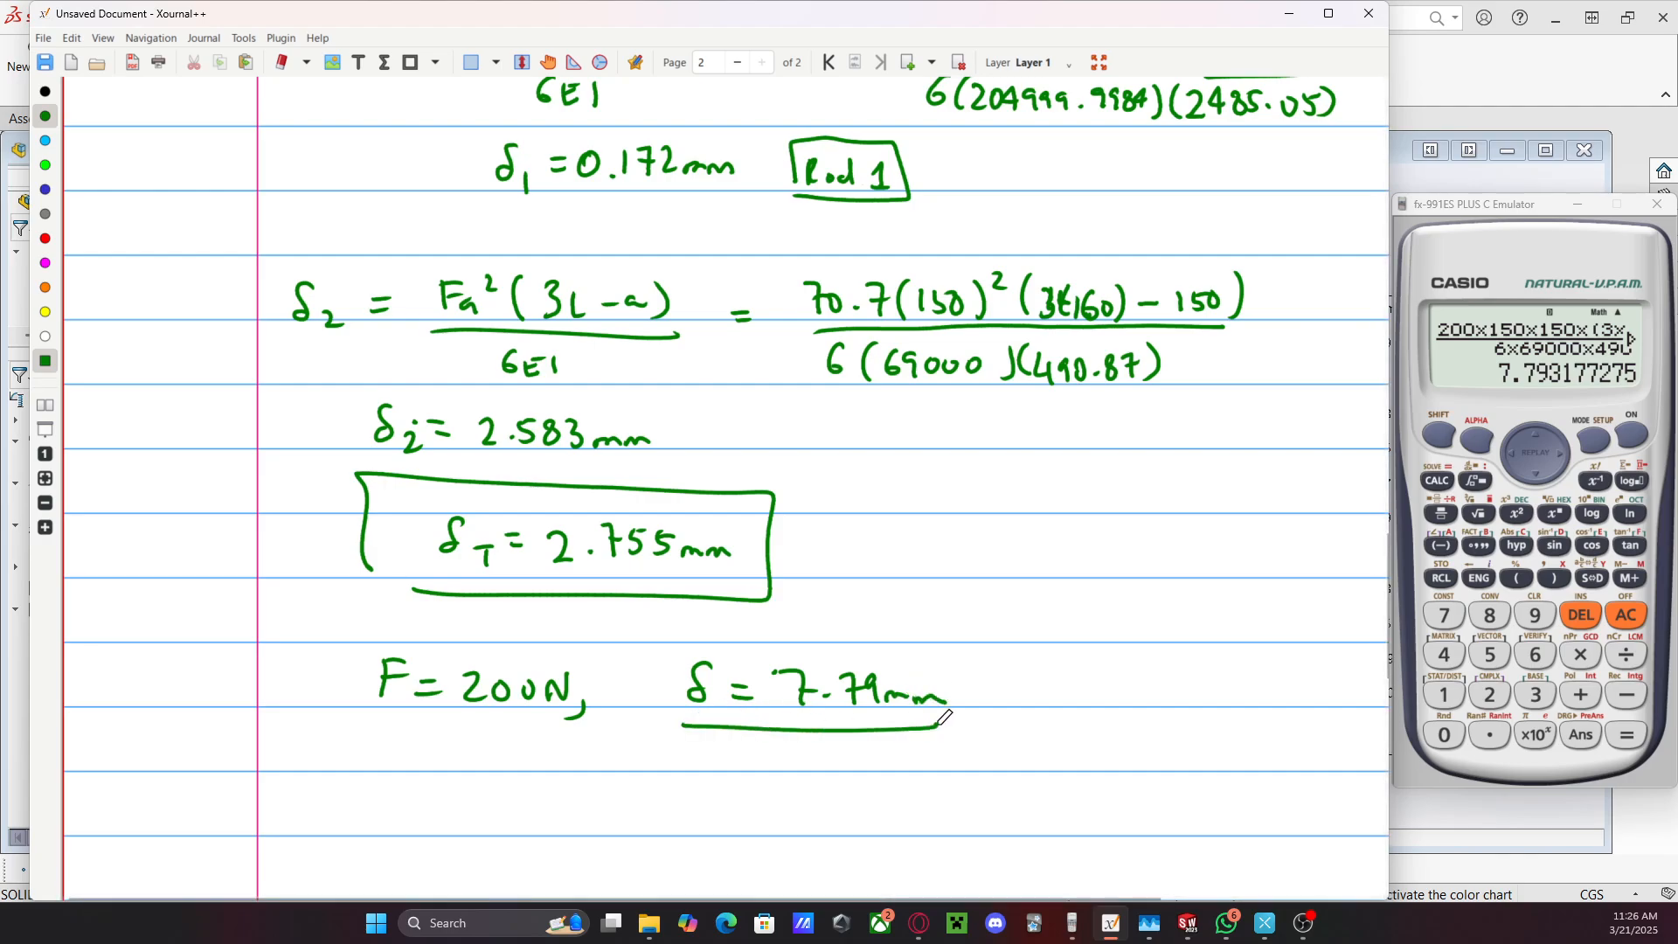
mouse_move(725, 754)
left_mouse_down()
mouse_move(709, 762)
mouse_move(754, 771)
left_mouse_up()
left_click_drag(741, 773, 743, 795)
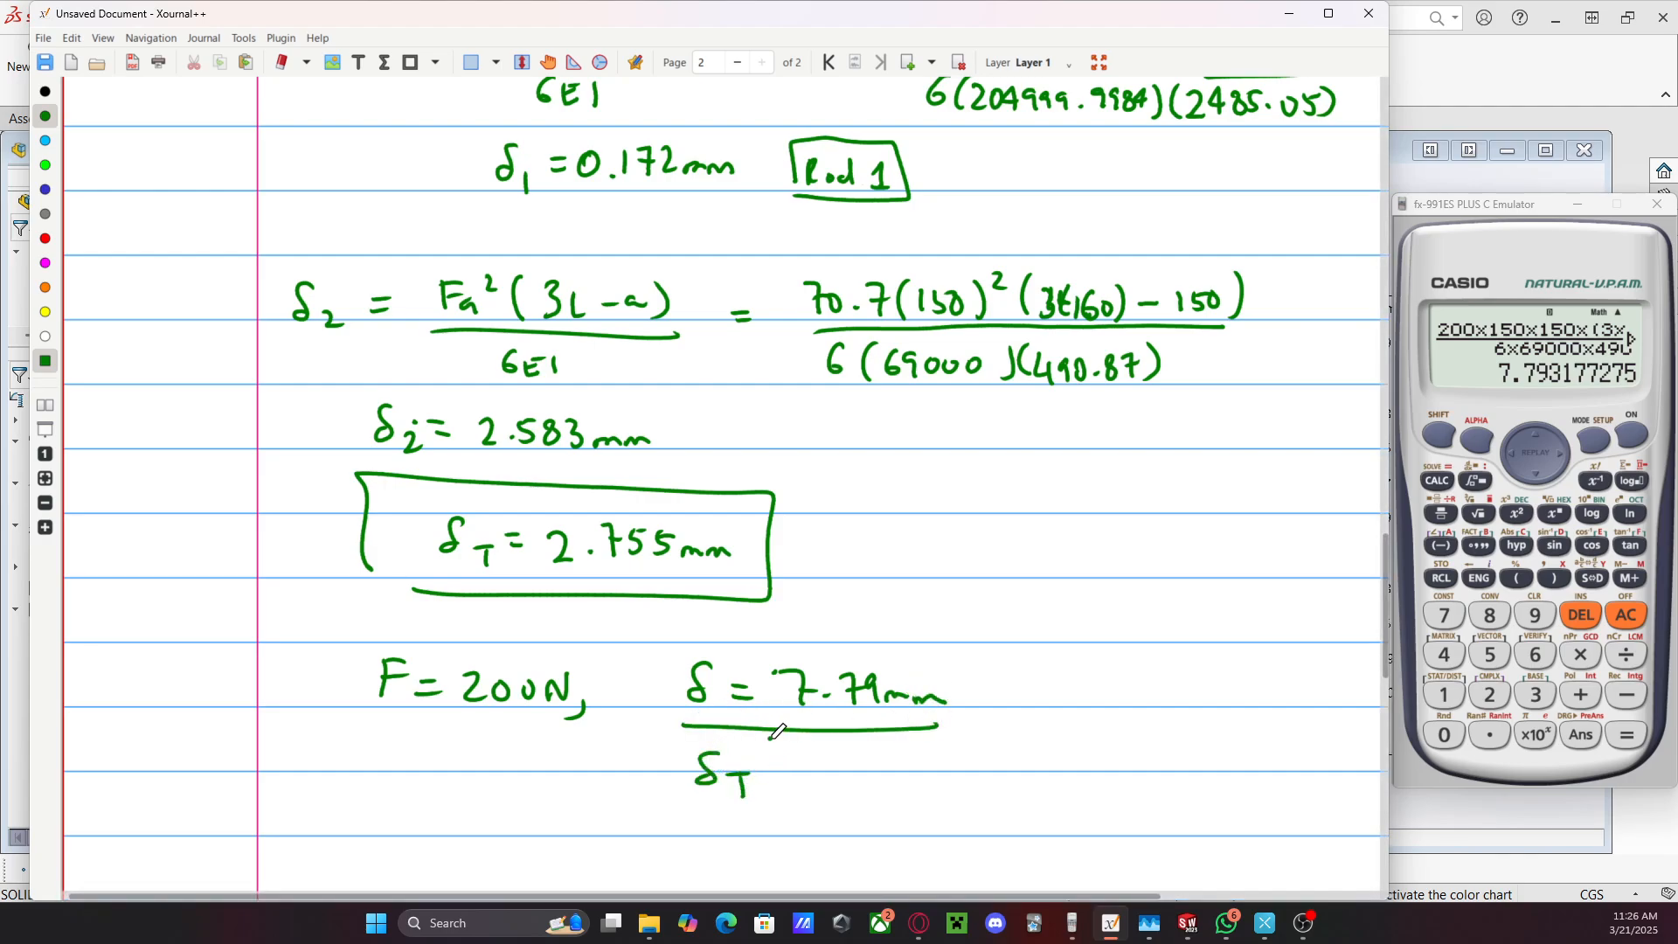
Return to SOLIDWORKS and show the Factor of Safety1 plot of Force Control Analysis
left_click(1625, 38)
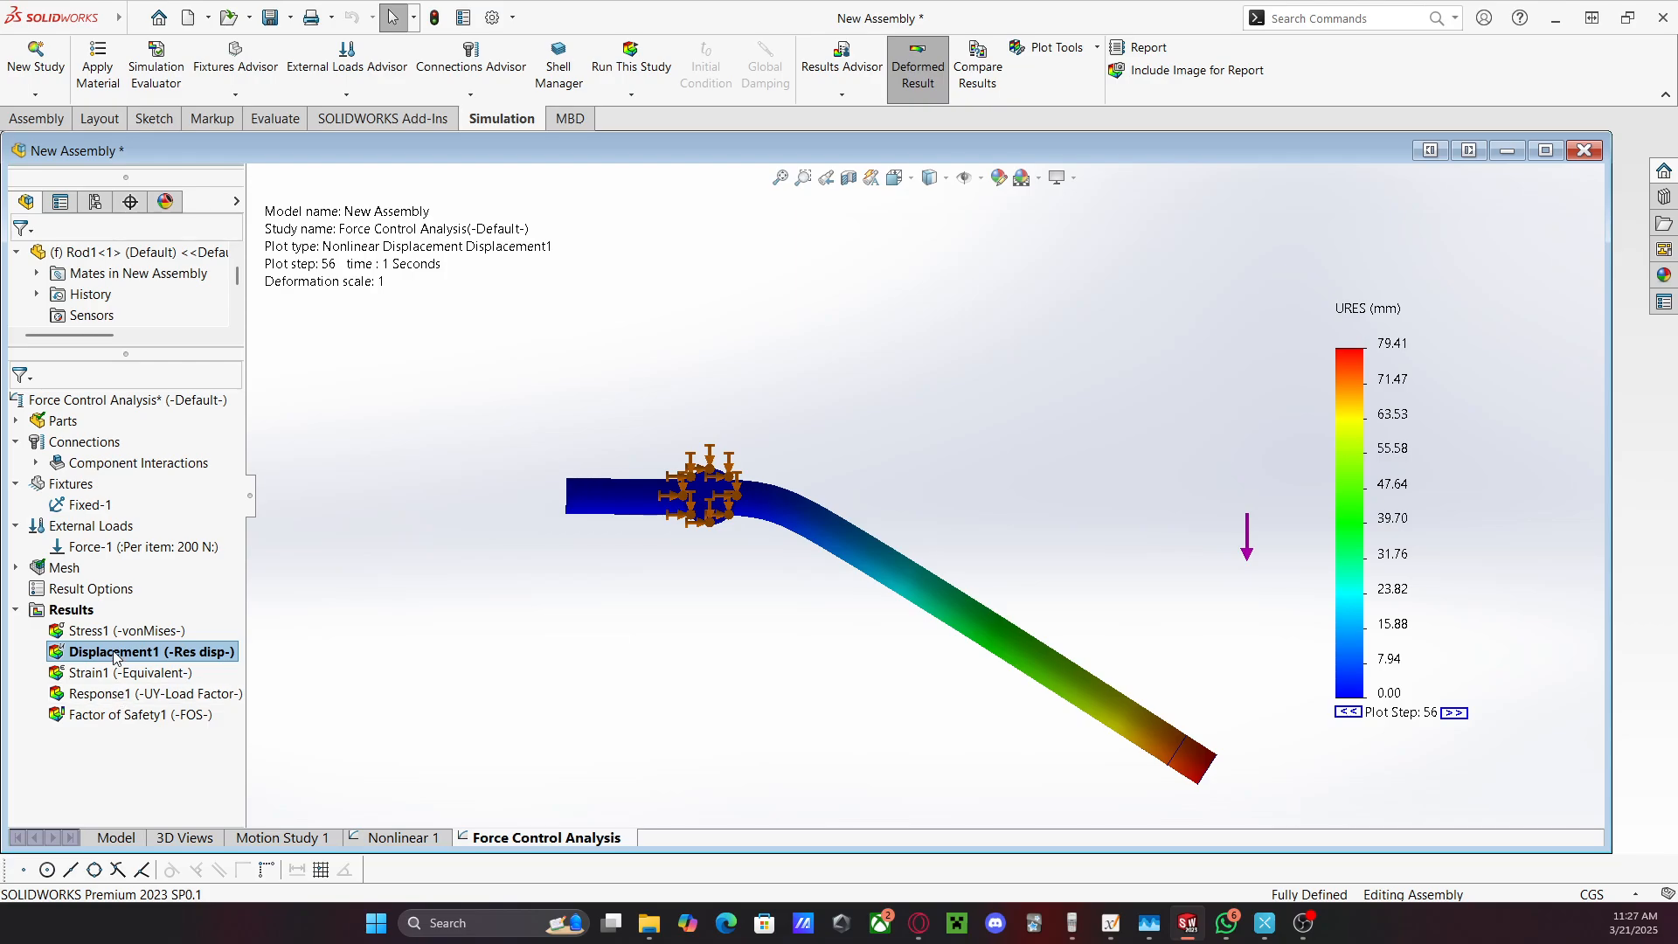
double_click(165, 715)
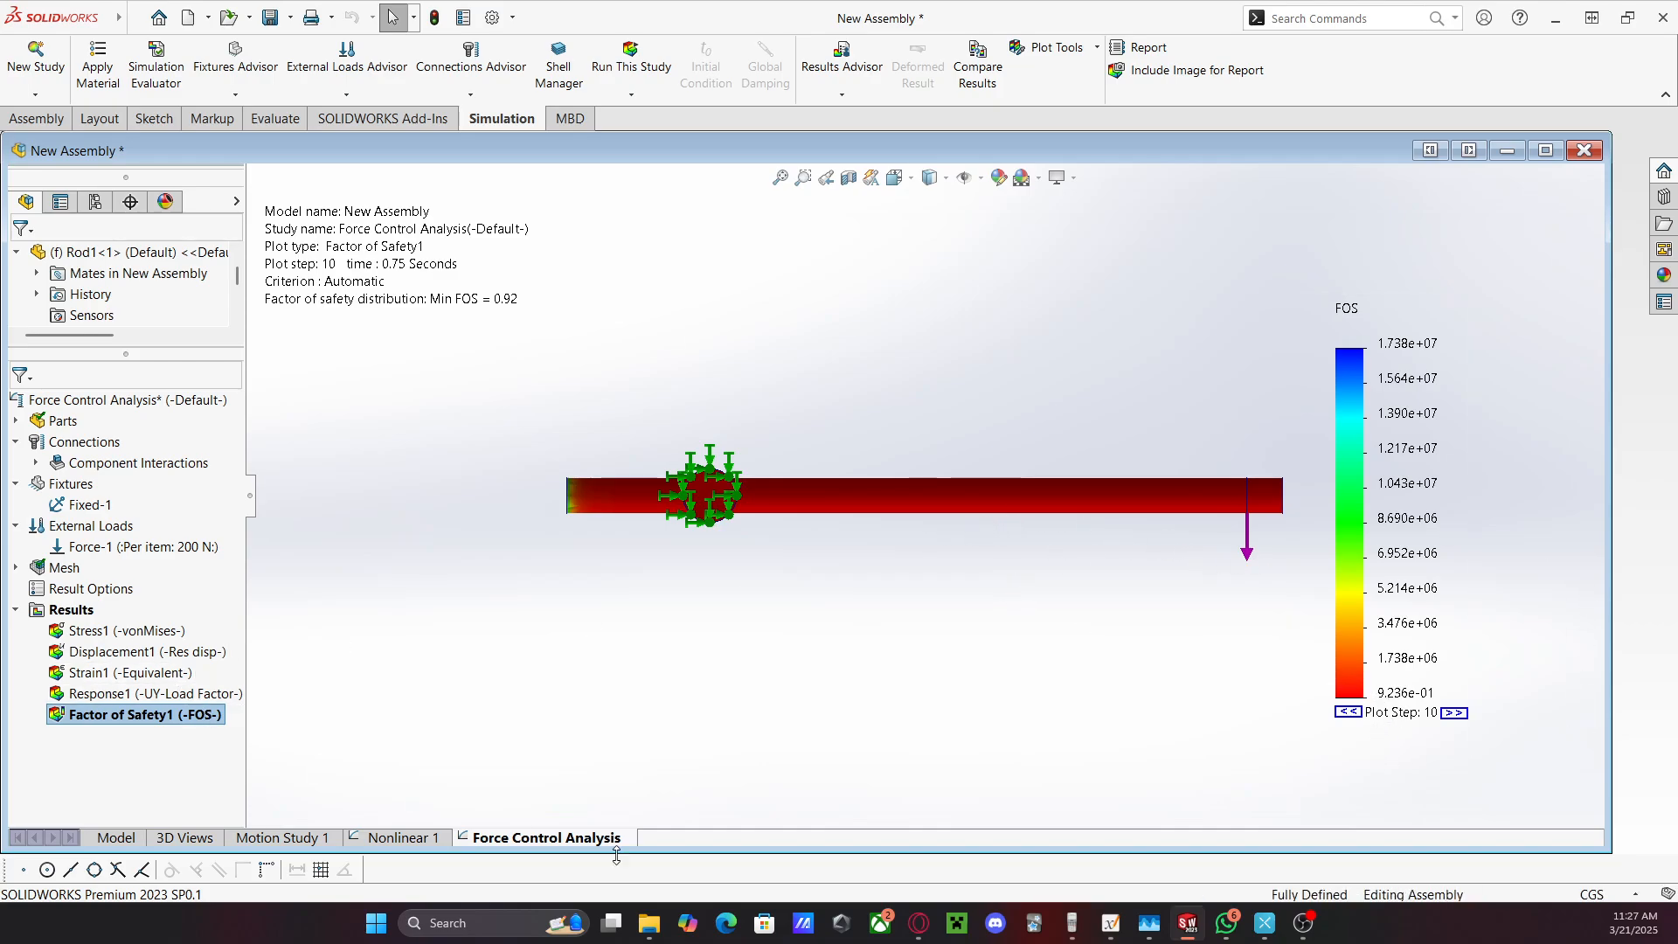
Switch to the Aseembly_YT assembly and activate its Nonlinear 1 study
mouse_move(1188, 923)
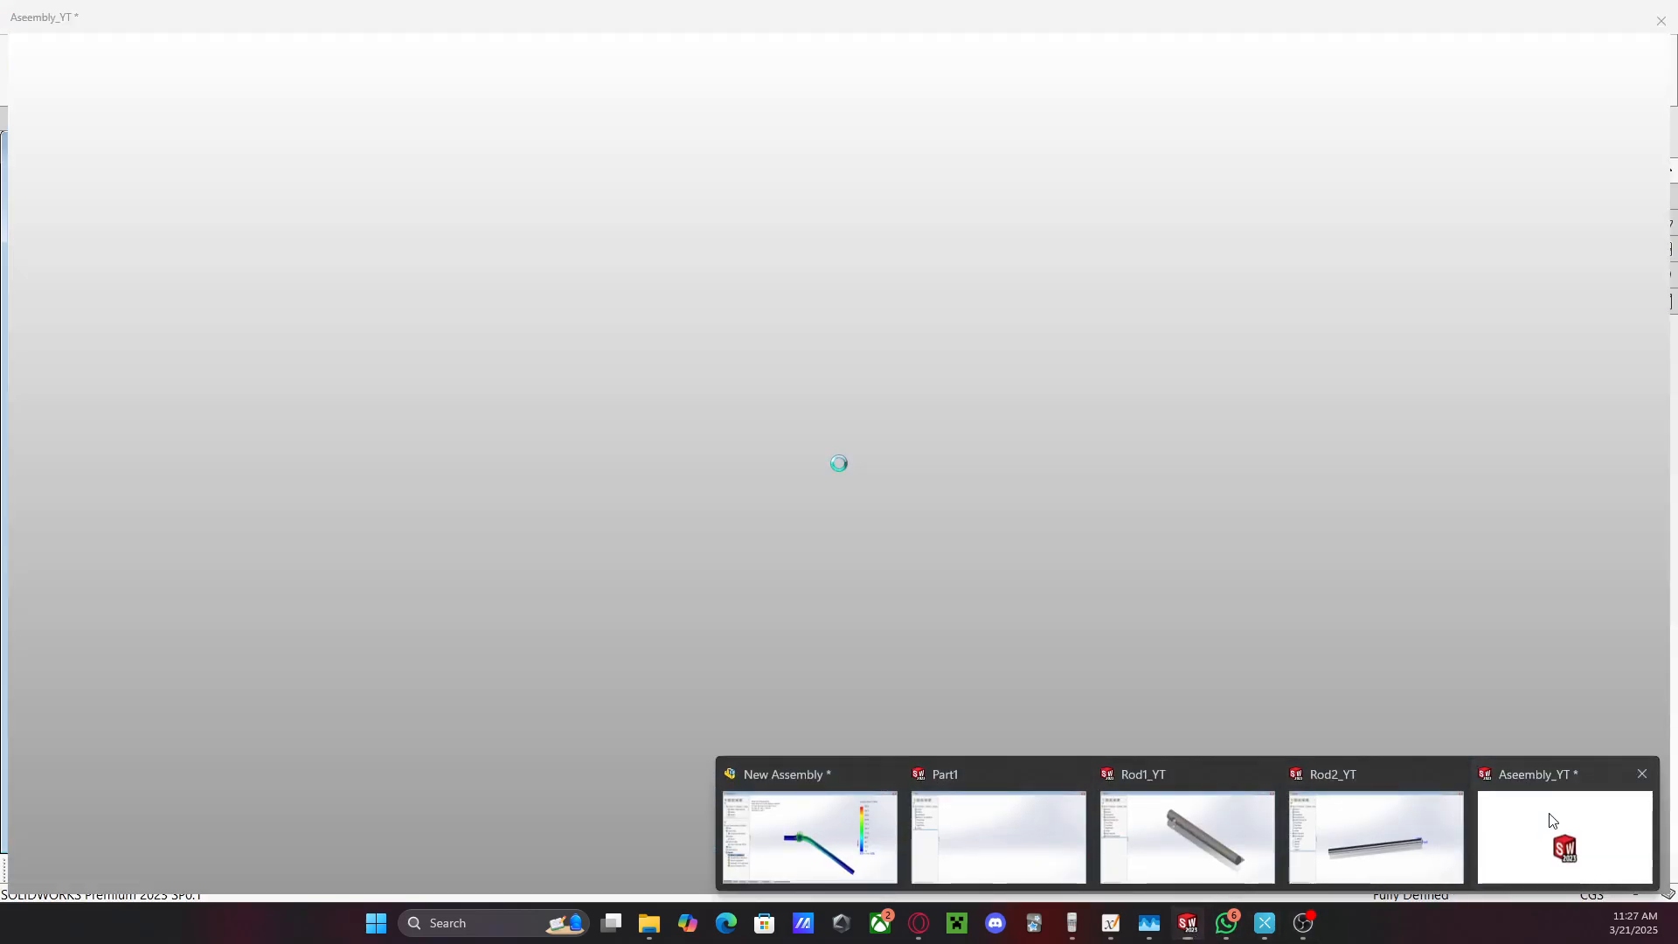
left_click(1553, 820)
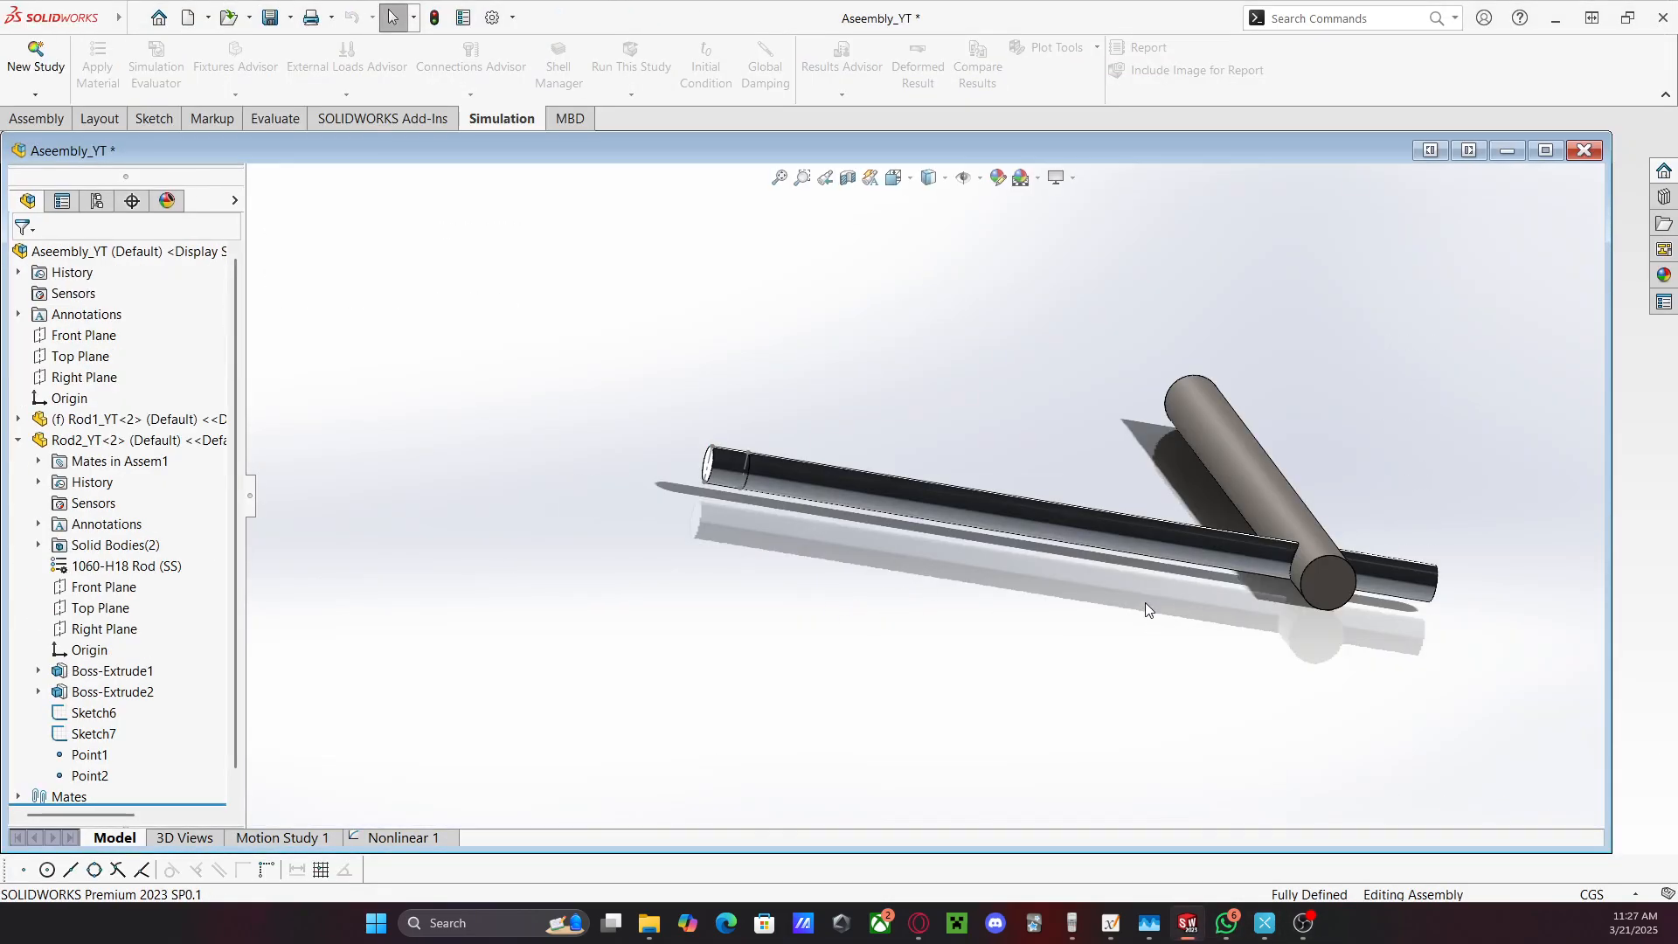
scroll(1145, 602, "up", 2)
scroll(544, 542, "down", 1)
scroll(573, 755, "down", 1)
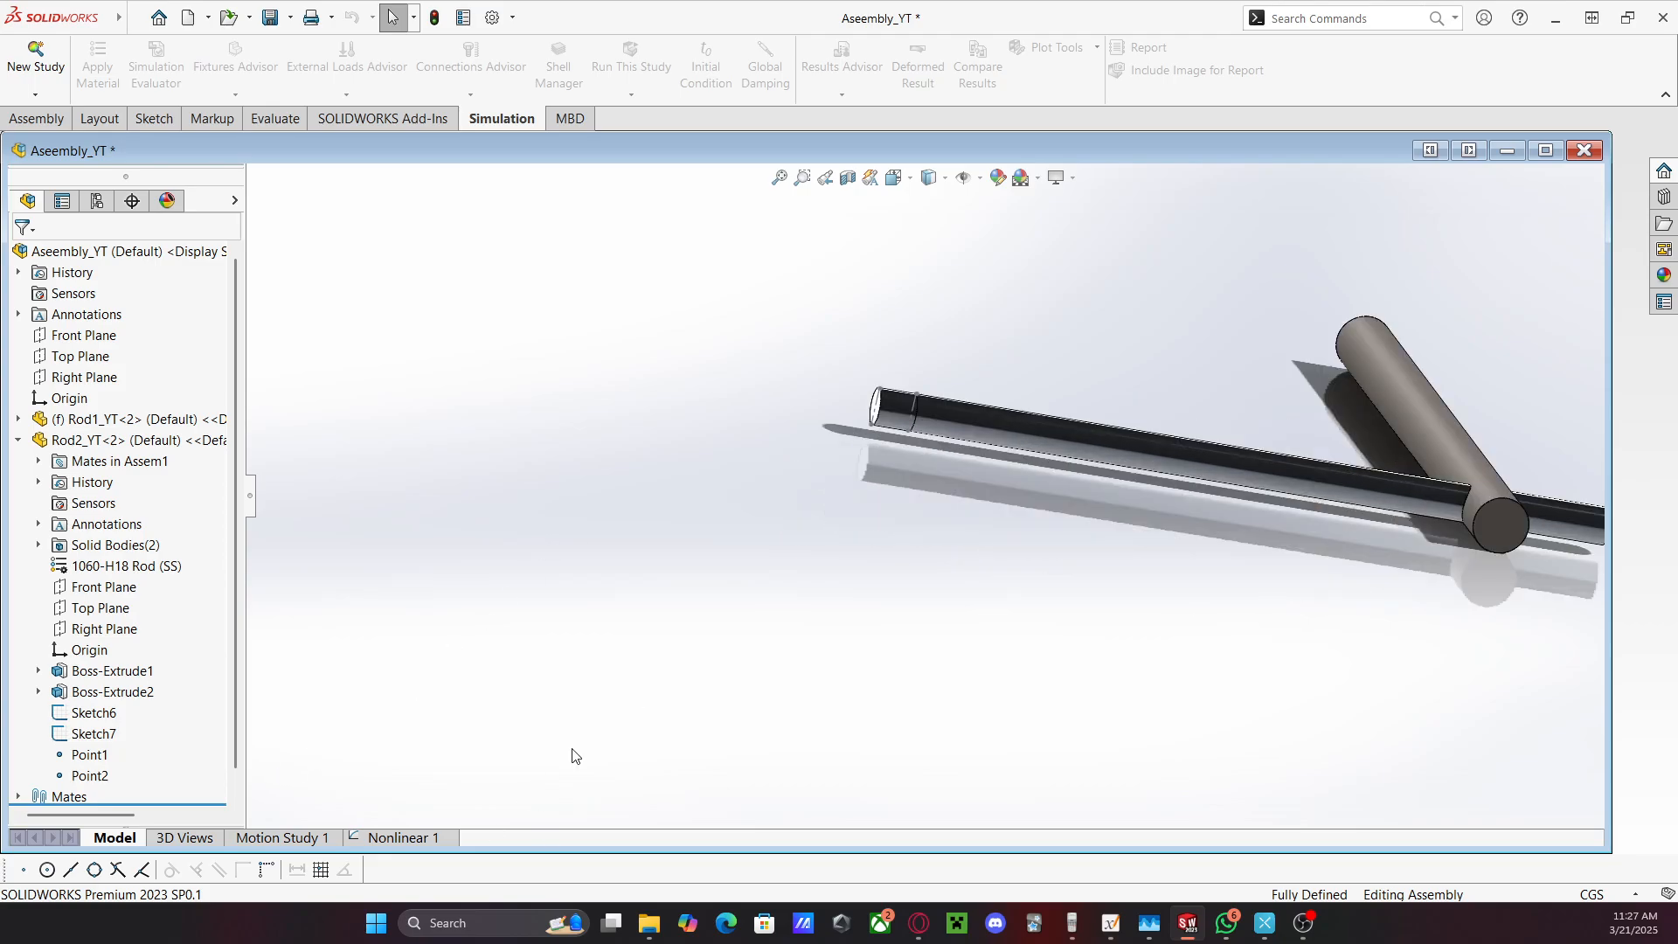
left_click(359, 836)
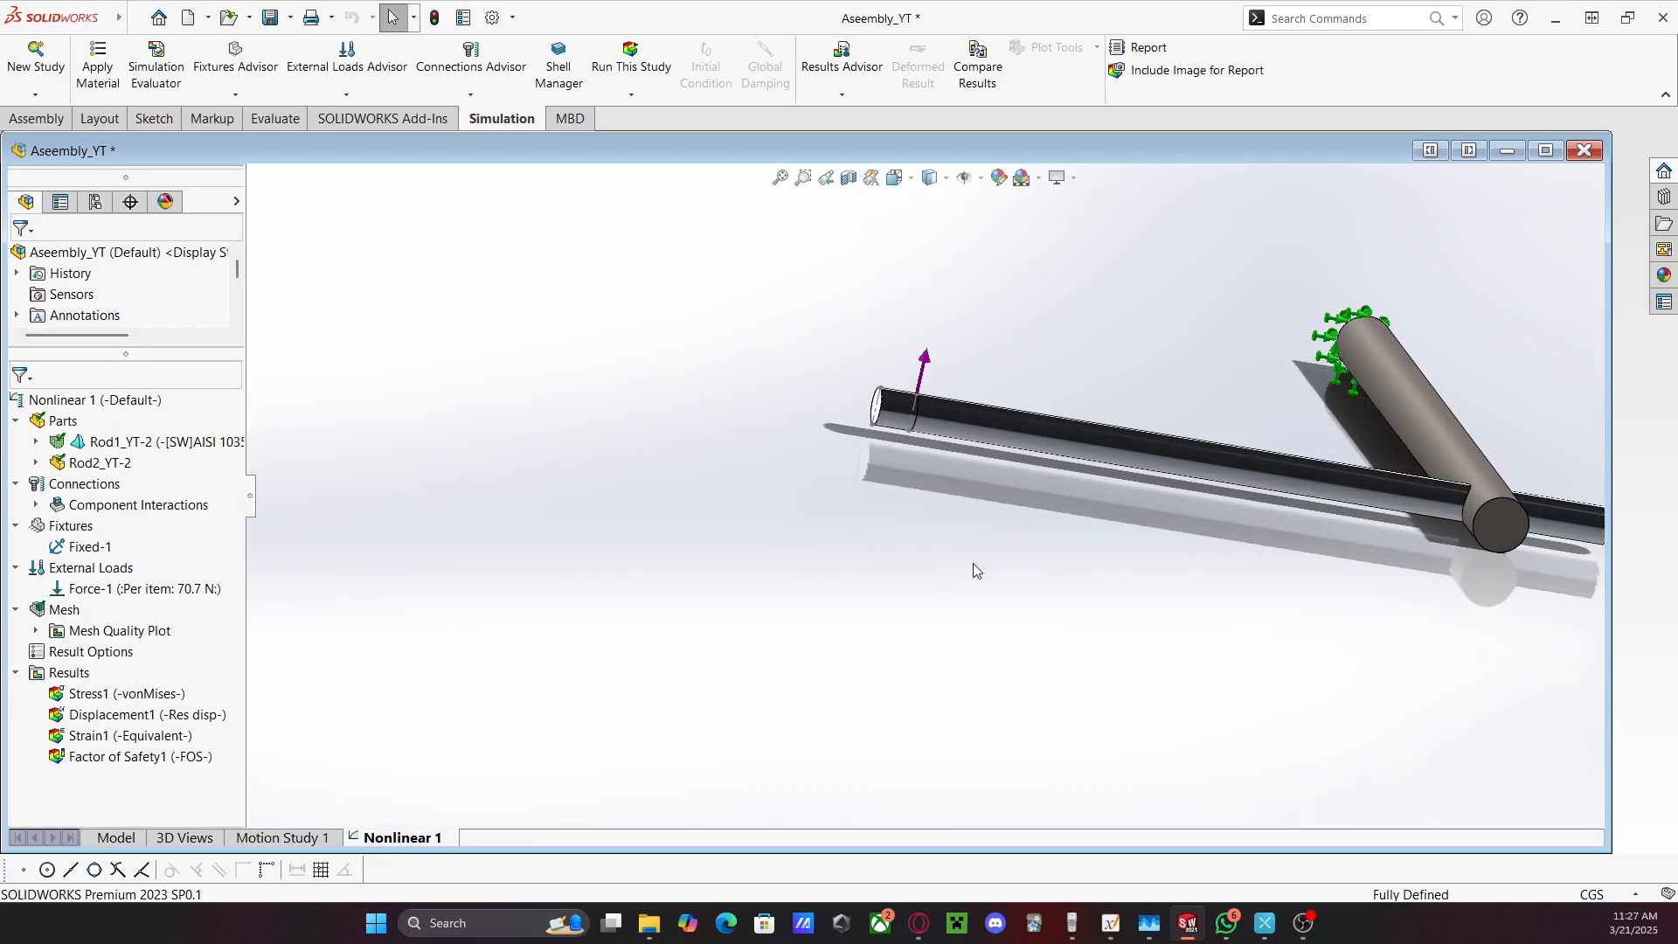
scroll(986, 513, "up", 1)
scroll(1008, 405, "down", 1)
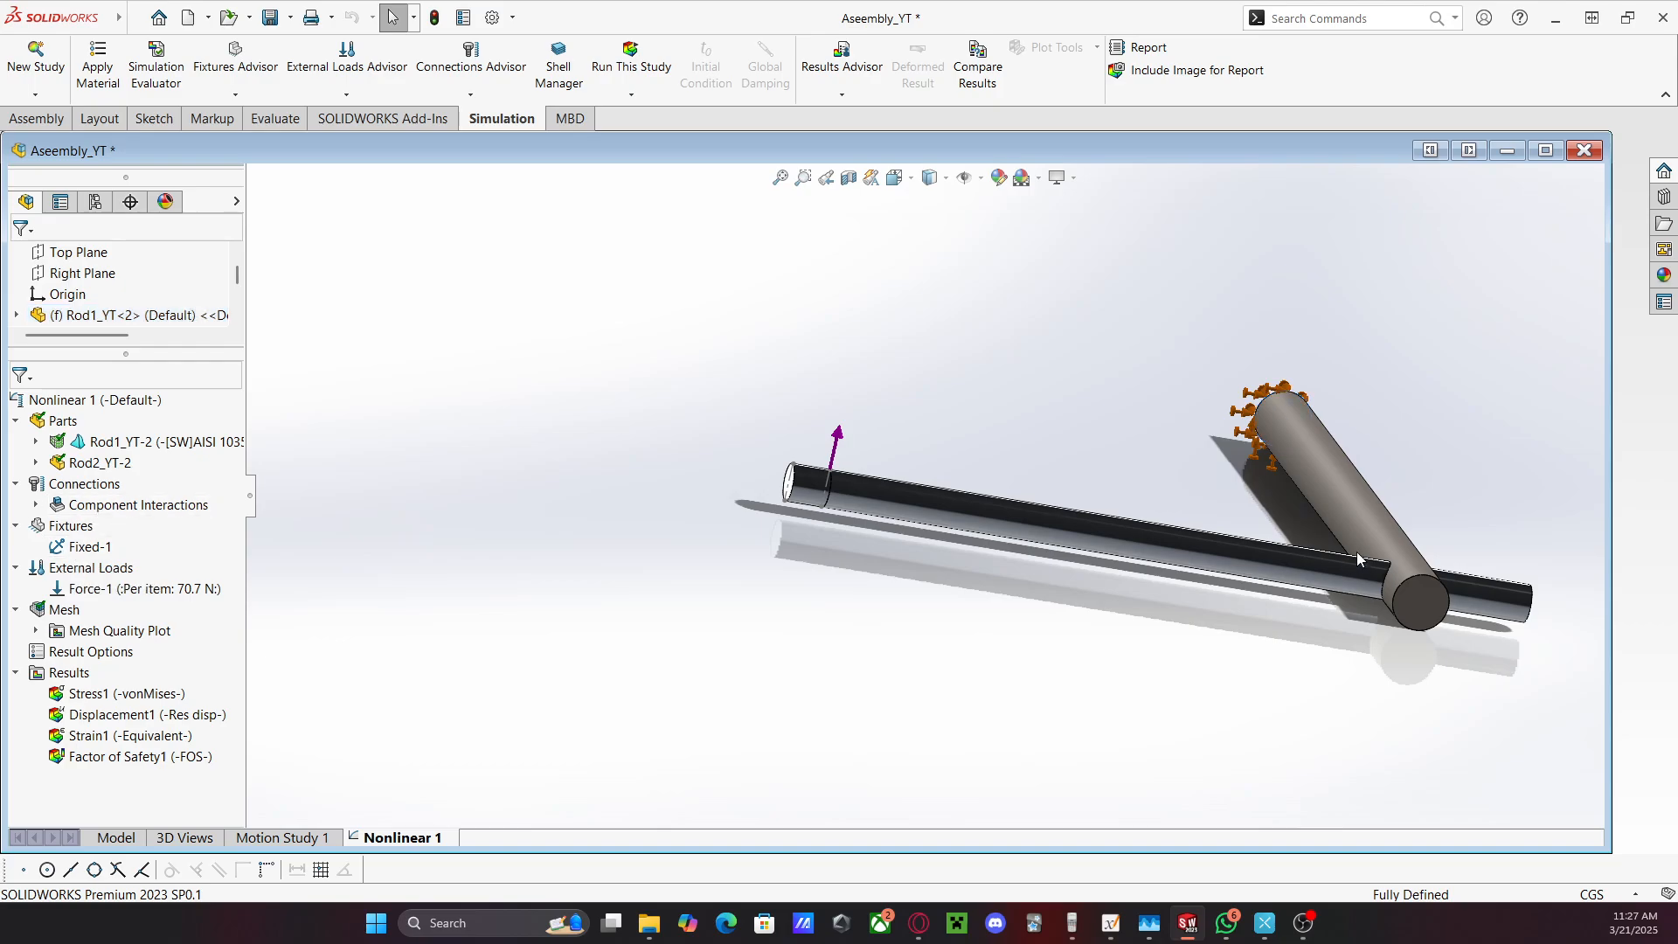
scroll(1269, 539, "down", 1)
Reverse the direction of the 70.7 N force Force-1 acting on rod 2
double_click(140, 589)
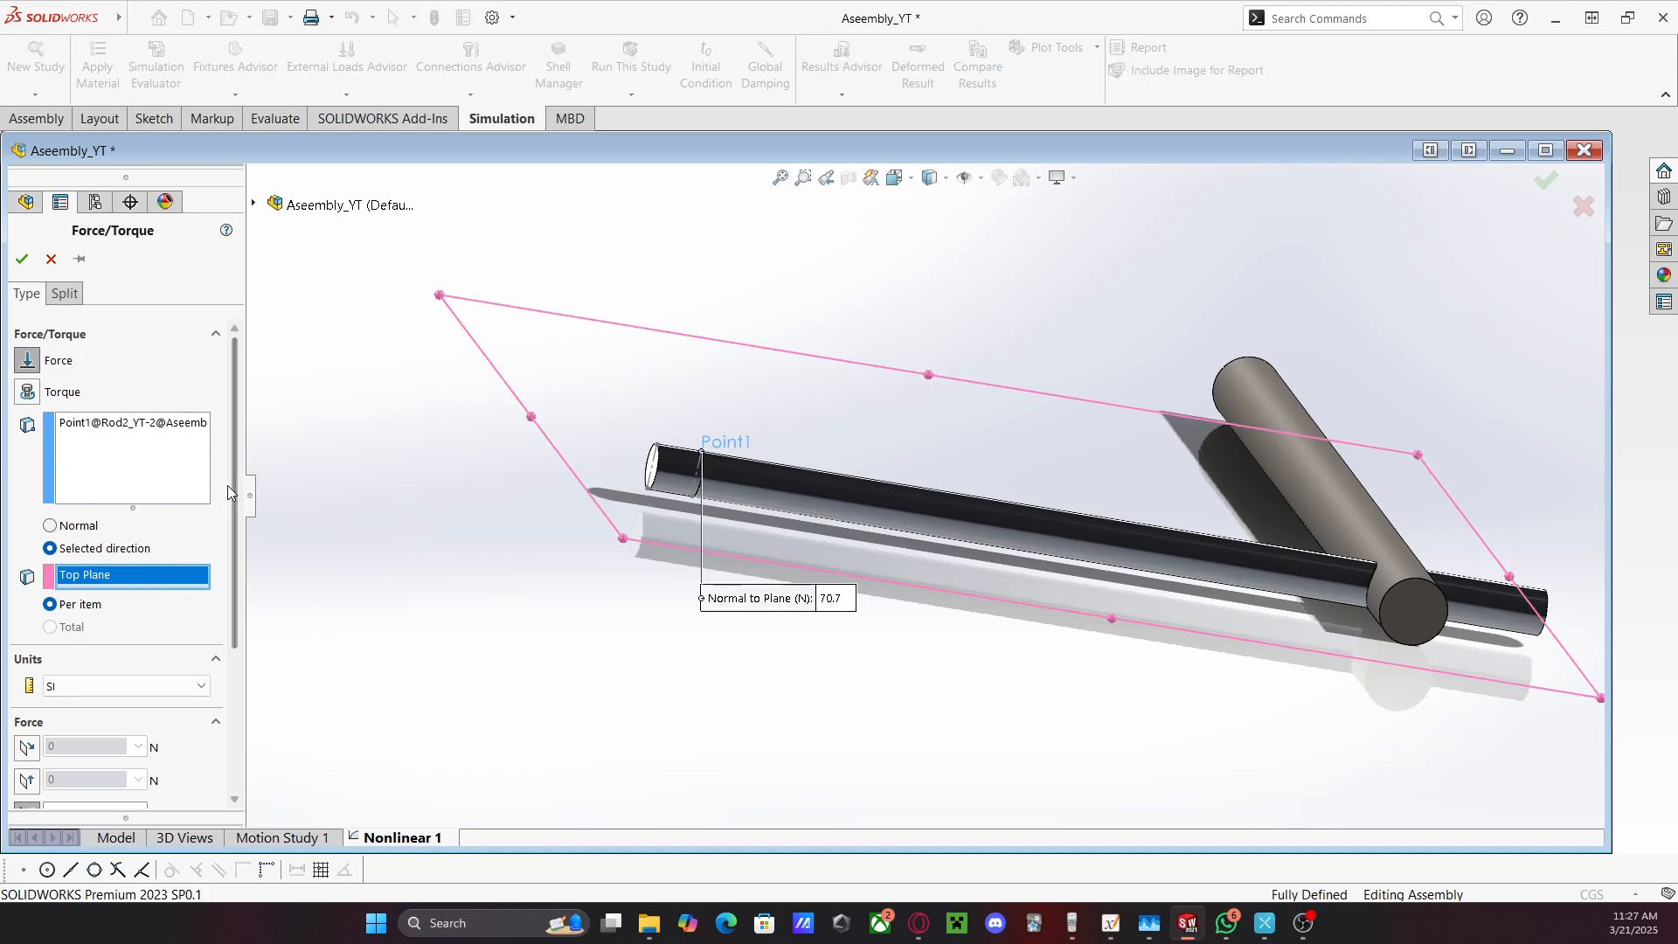
scroll(218, 497, "down", 3)
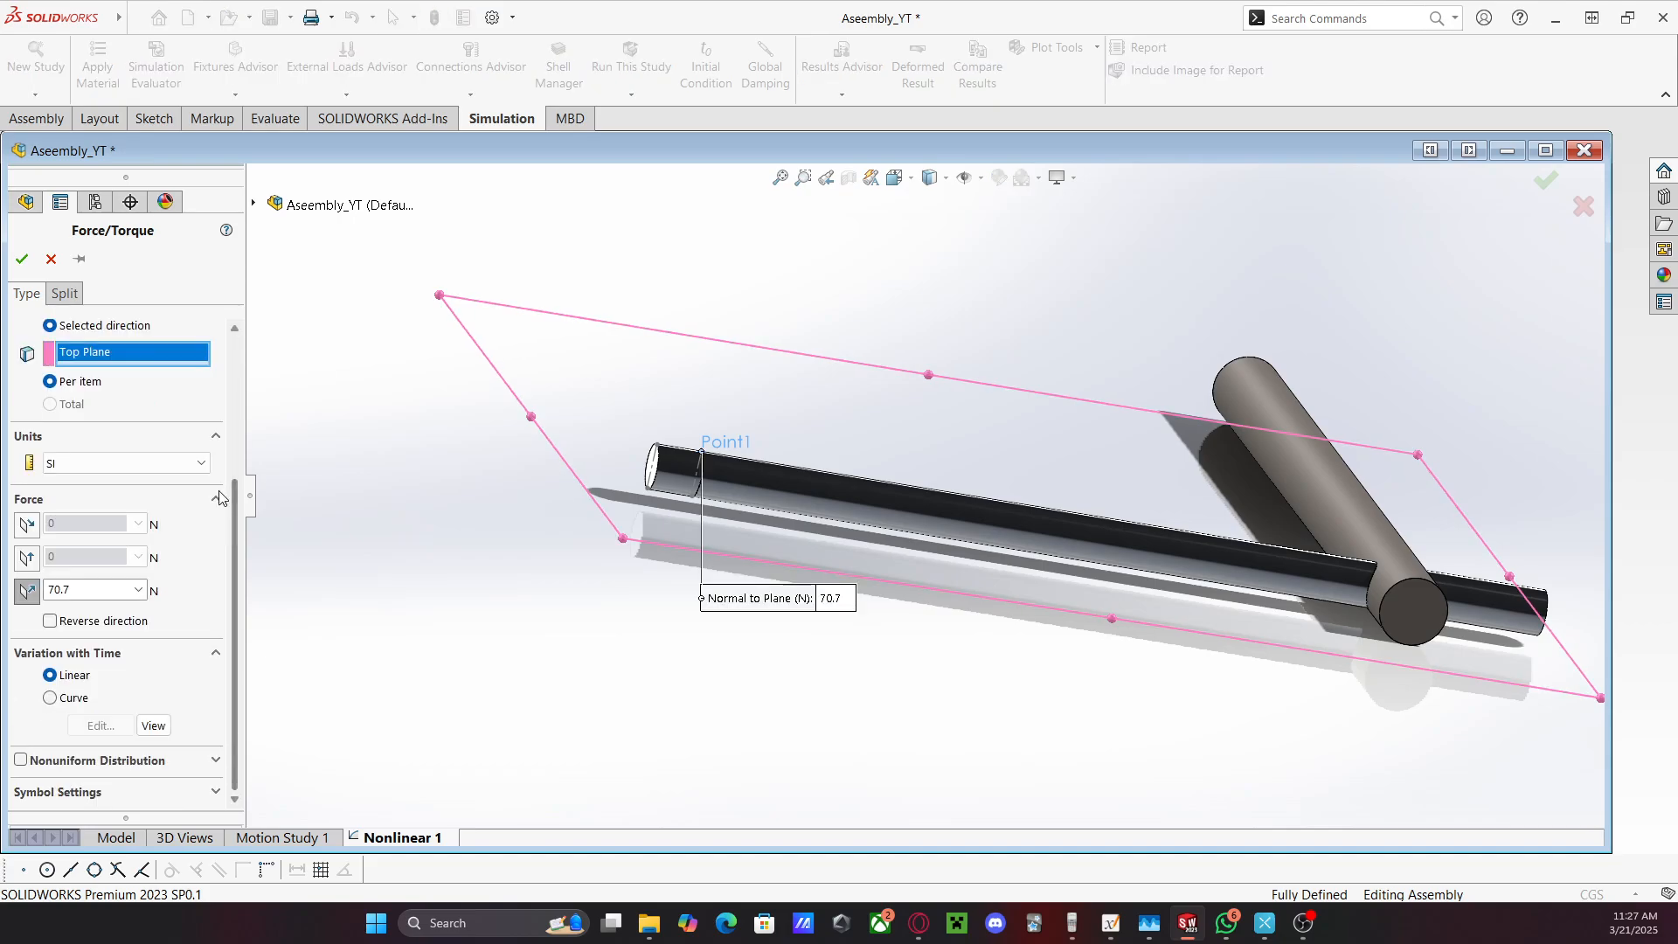
left_click(50, 620)
left_click(206, 761)
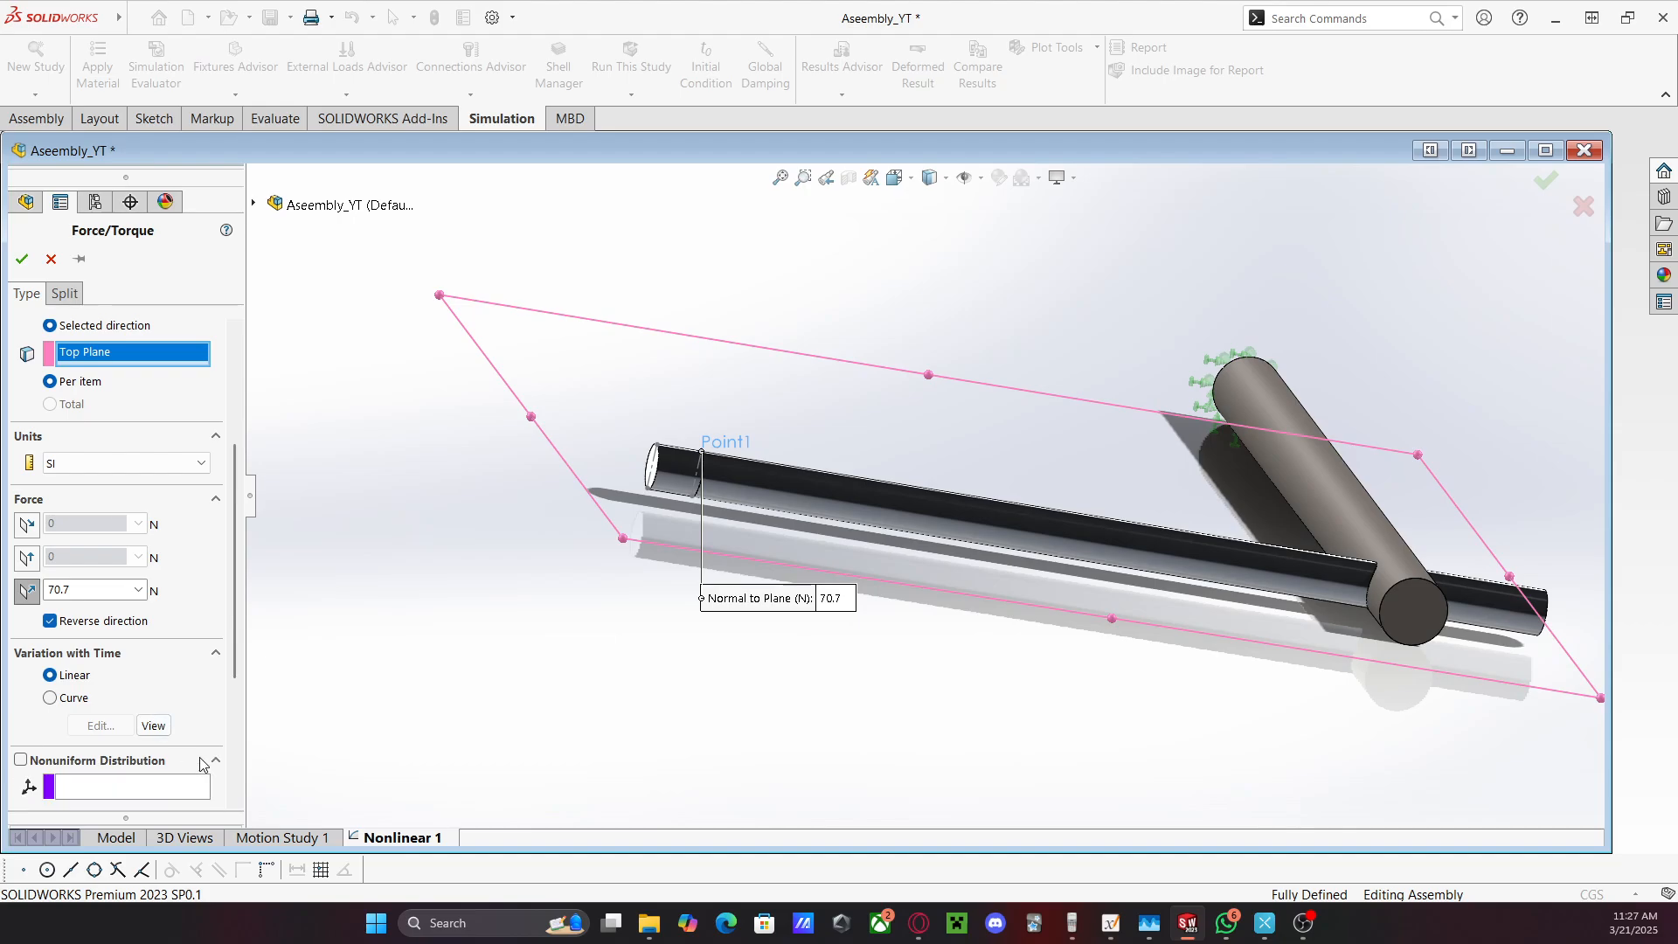
scroll(184, 726, "down", 3)
scroll(18, 376, "up", 2)
scroll(18, 339, "up", 5)
left_click(22, 259)
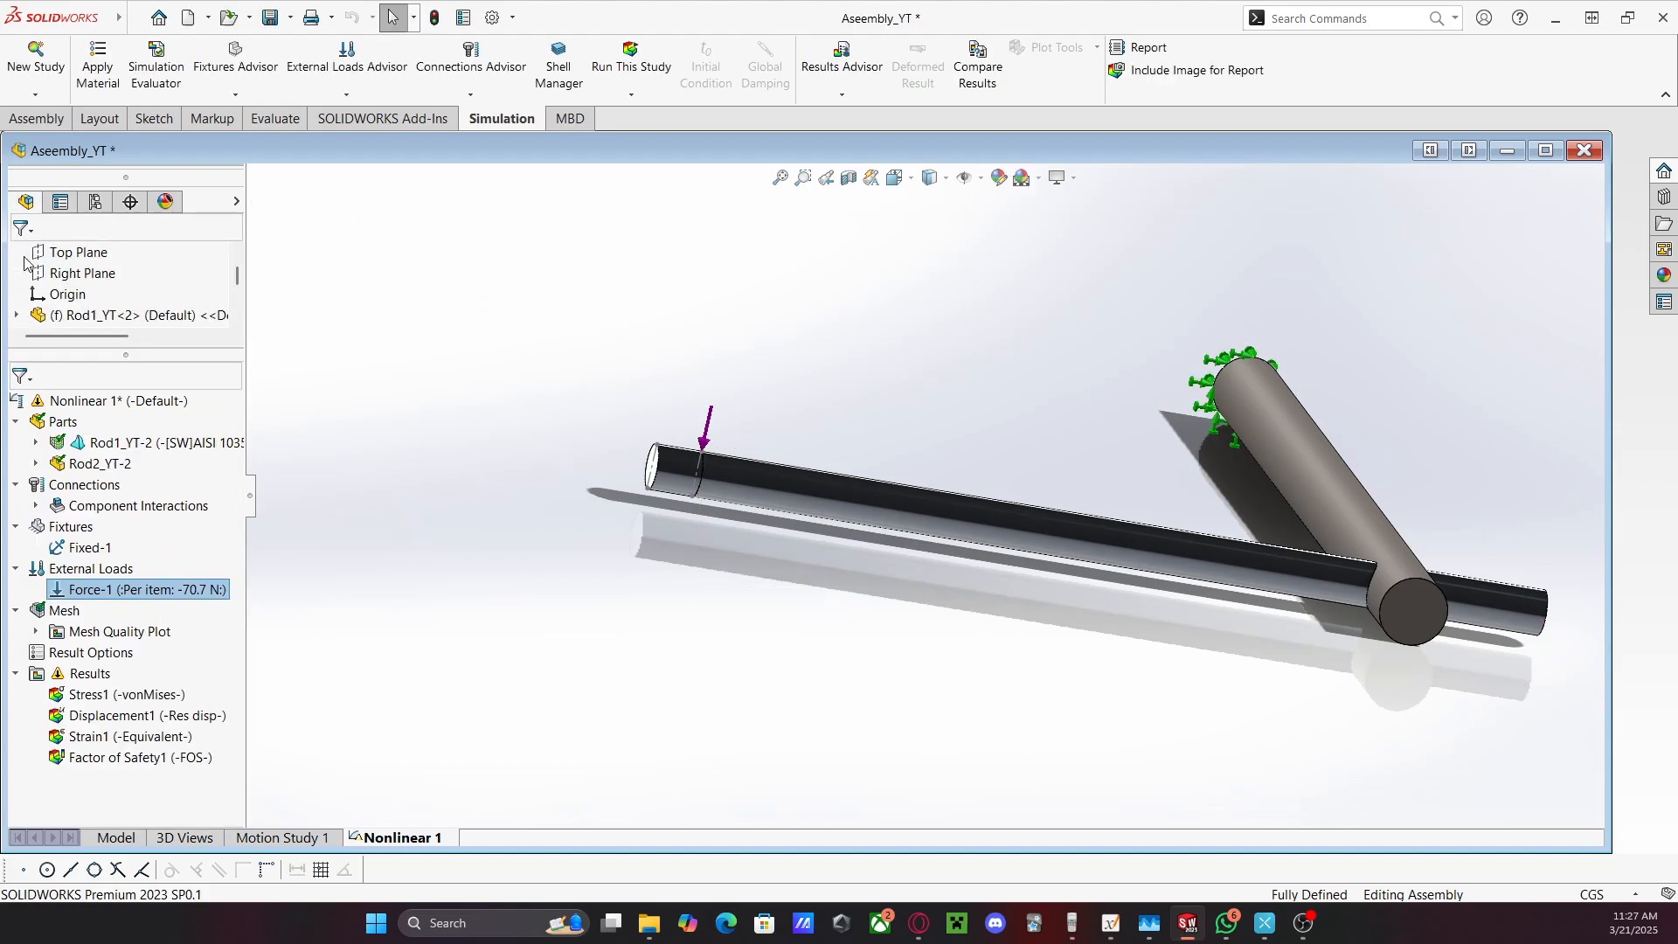
Open the properties of the Nonlinear 1 study
left_click(75, 675)
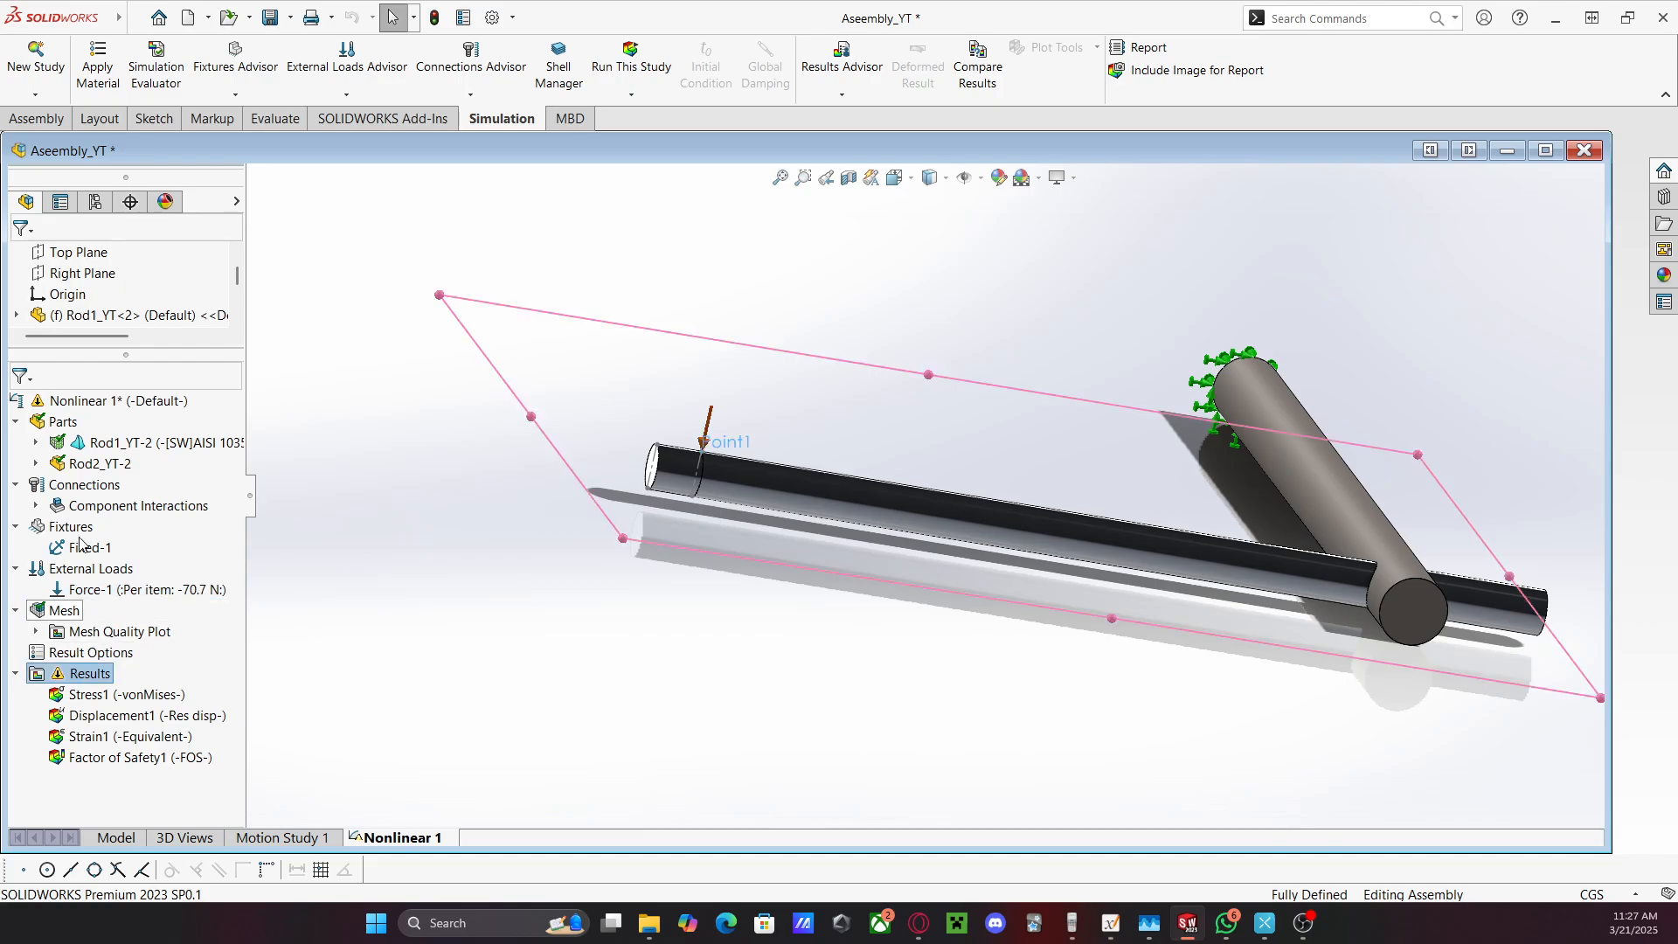
right_click(97, 402)
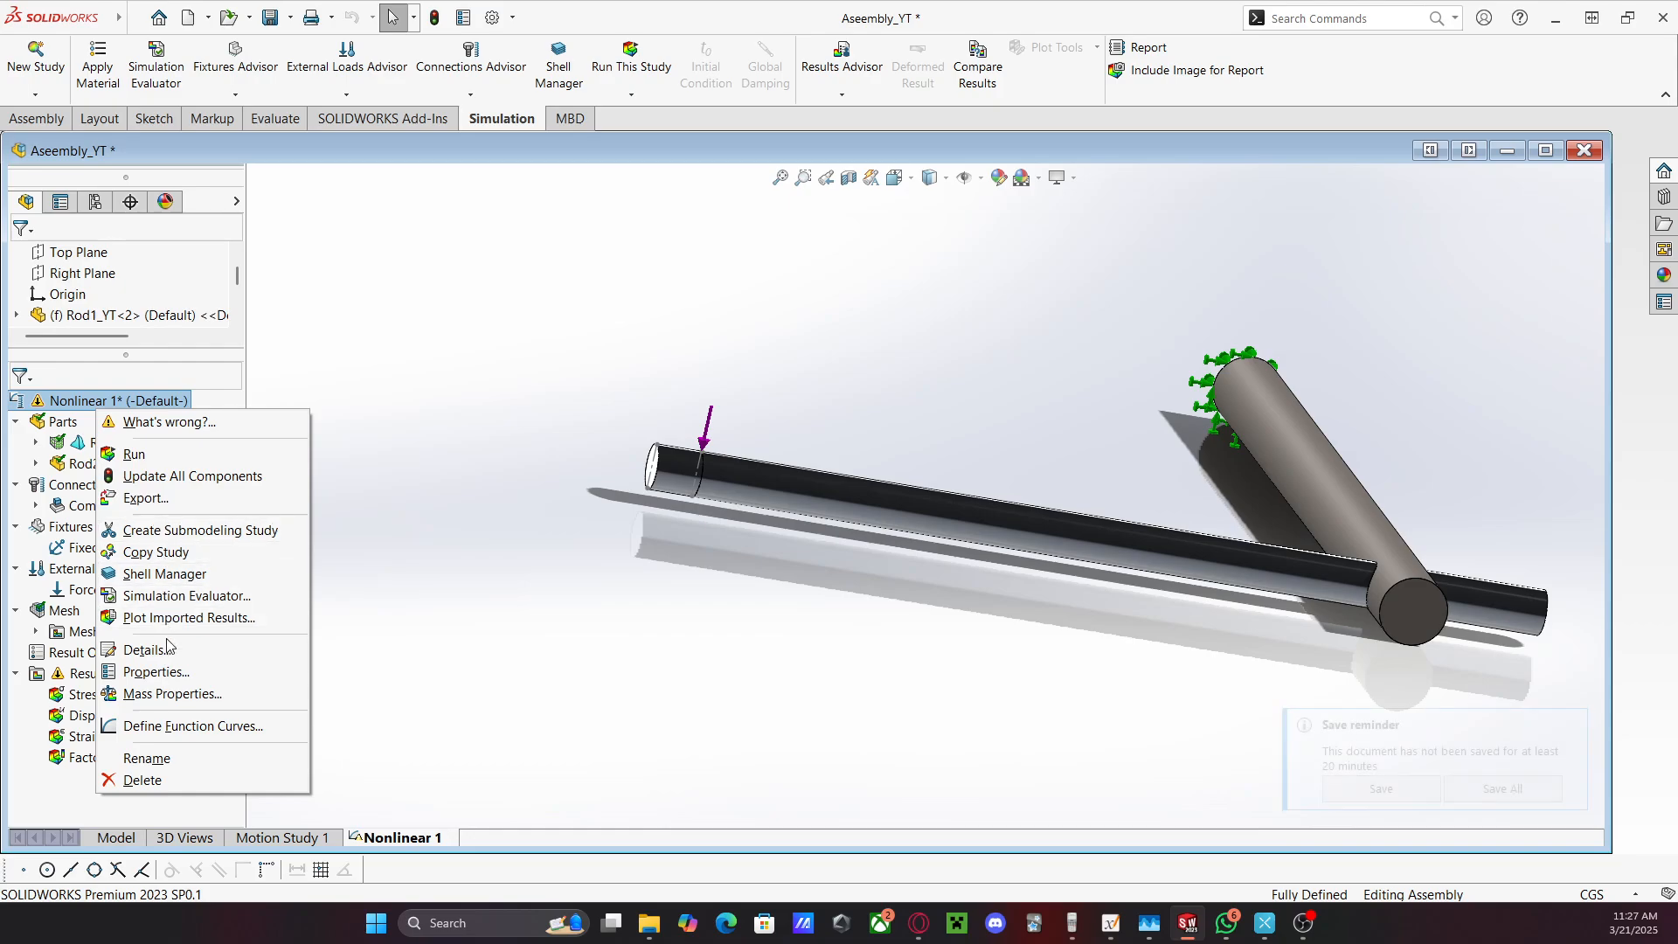
left_click(156, 672)
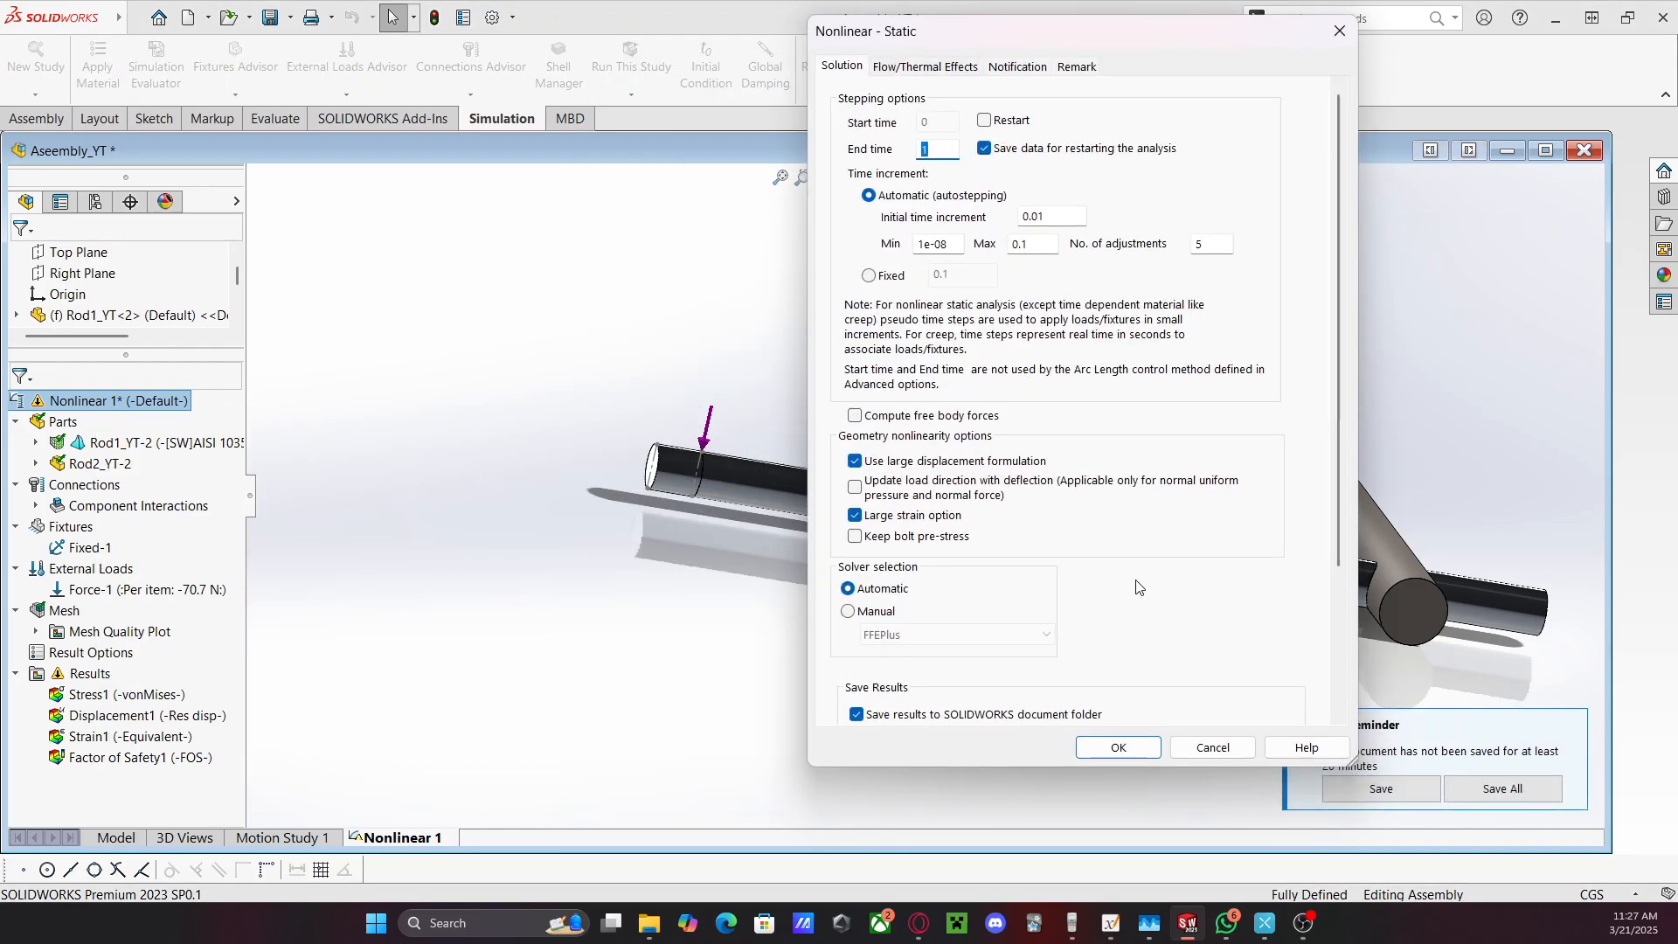
Set the nonlinear study's advanced options to do equilibrium iteration every 1 step and accept the study properties
scroll(1404, 488, "down", 3)
scroll(1345, 479, "down", 5)
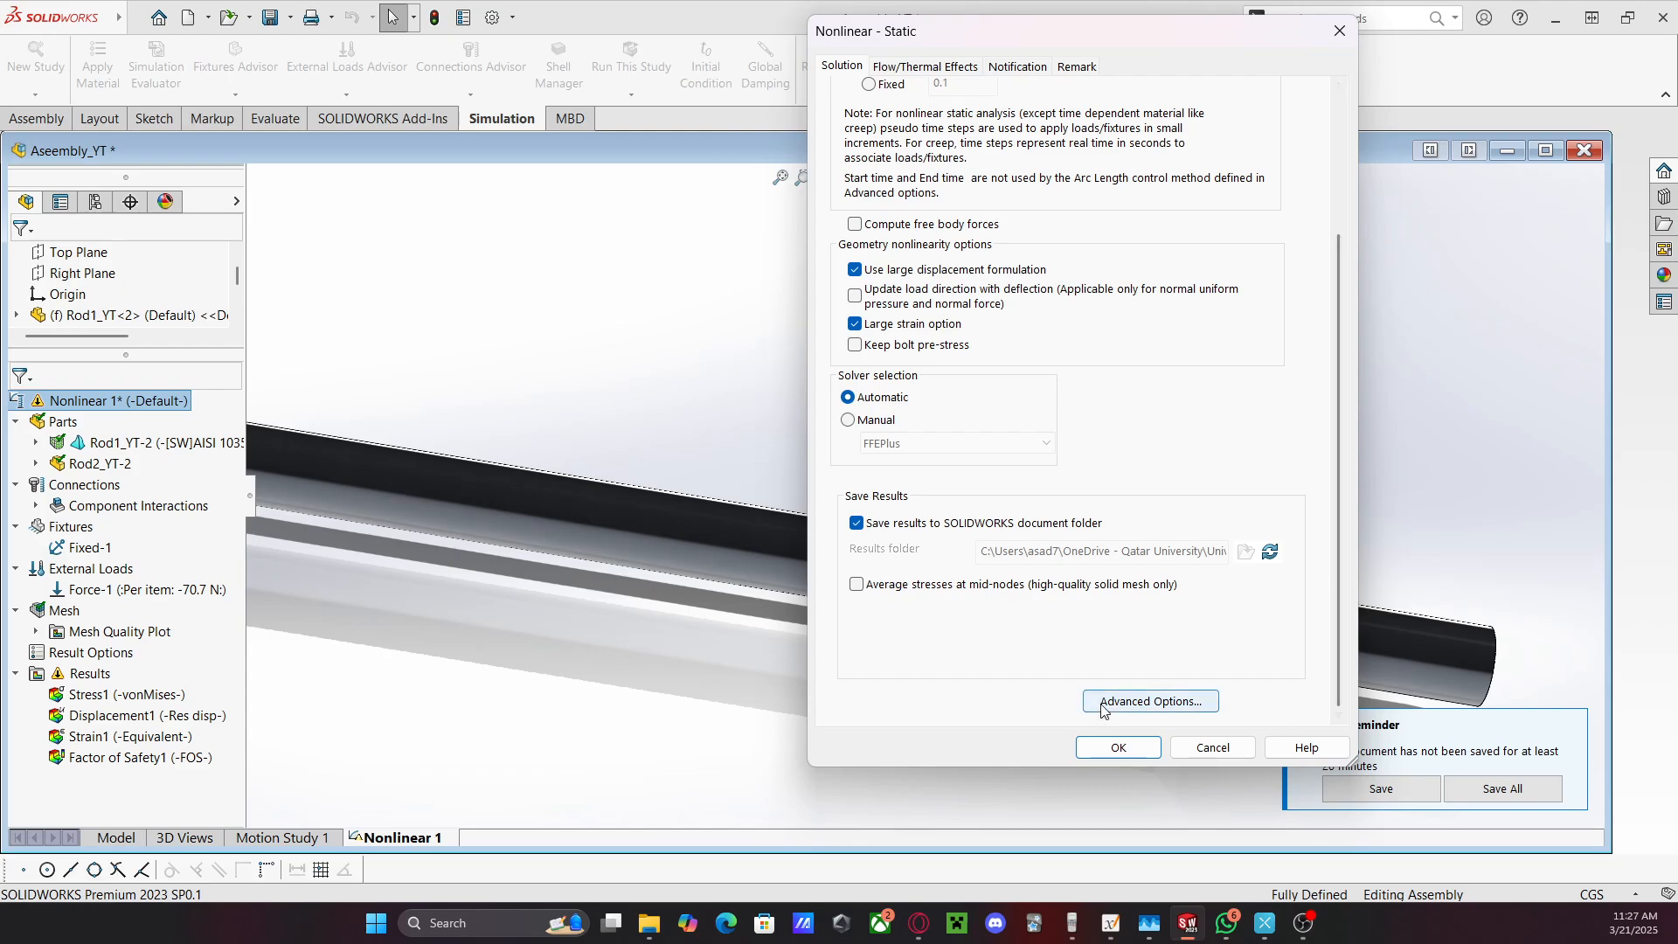
left_click(1141, 704)
scroll(1332, 548, "down", 2)
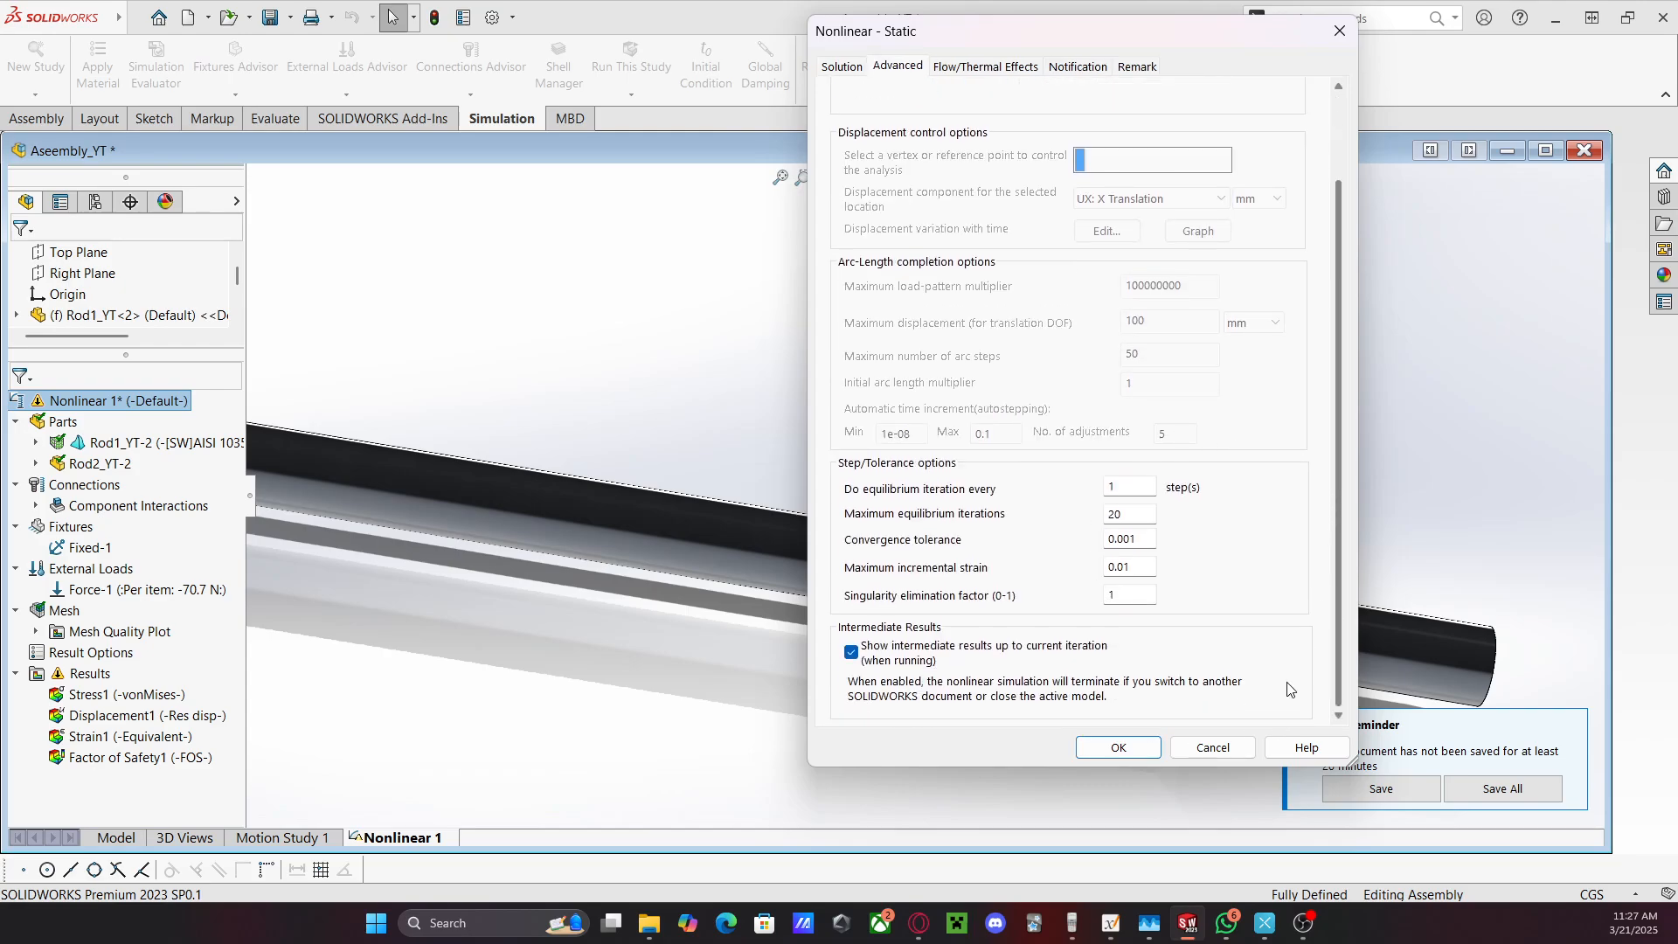
left_click(1145, 538)
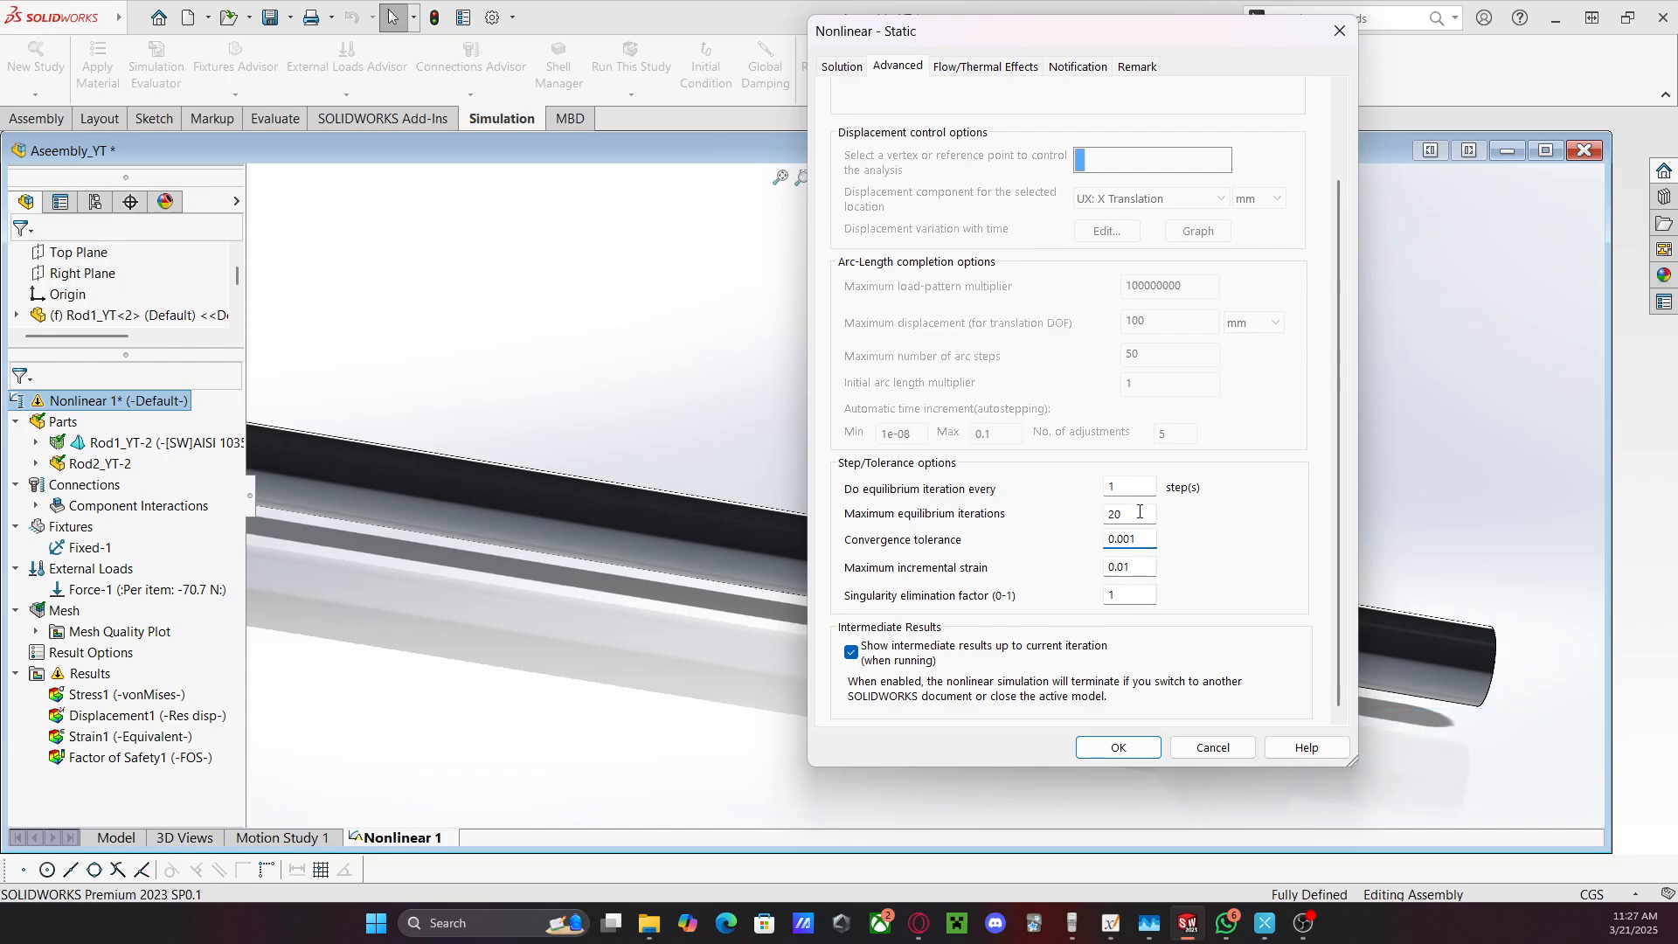
left_click(1140, 513)
left_click(1136, 489)
type("1")
left_click(1141, 543)
left_click(1136, 565)
left_click(1112, 750)
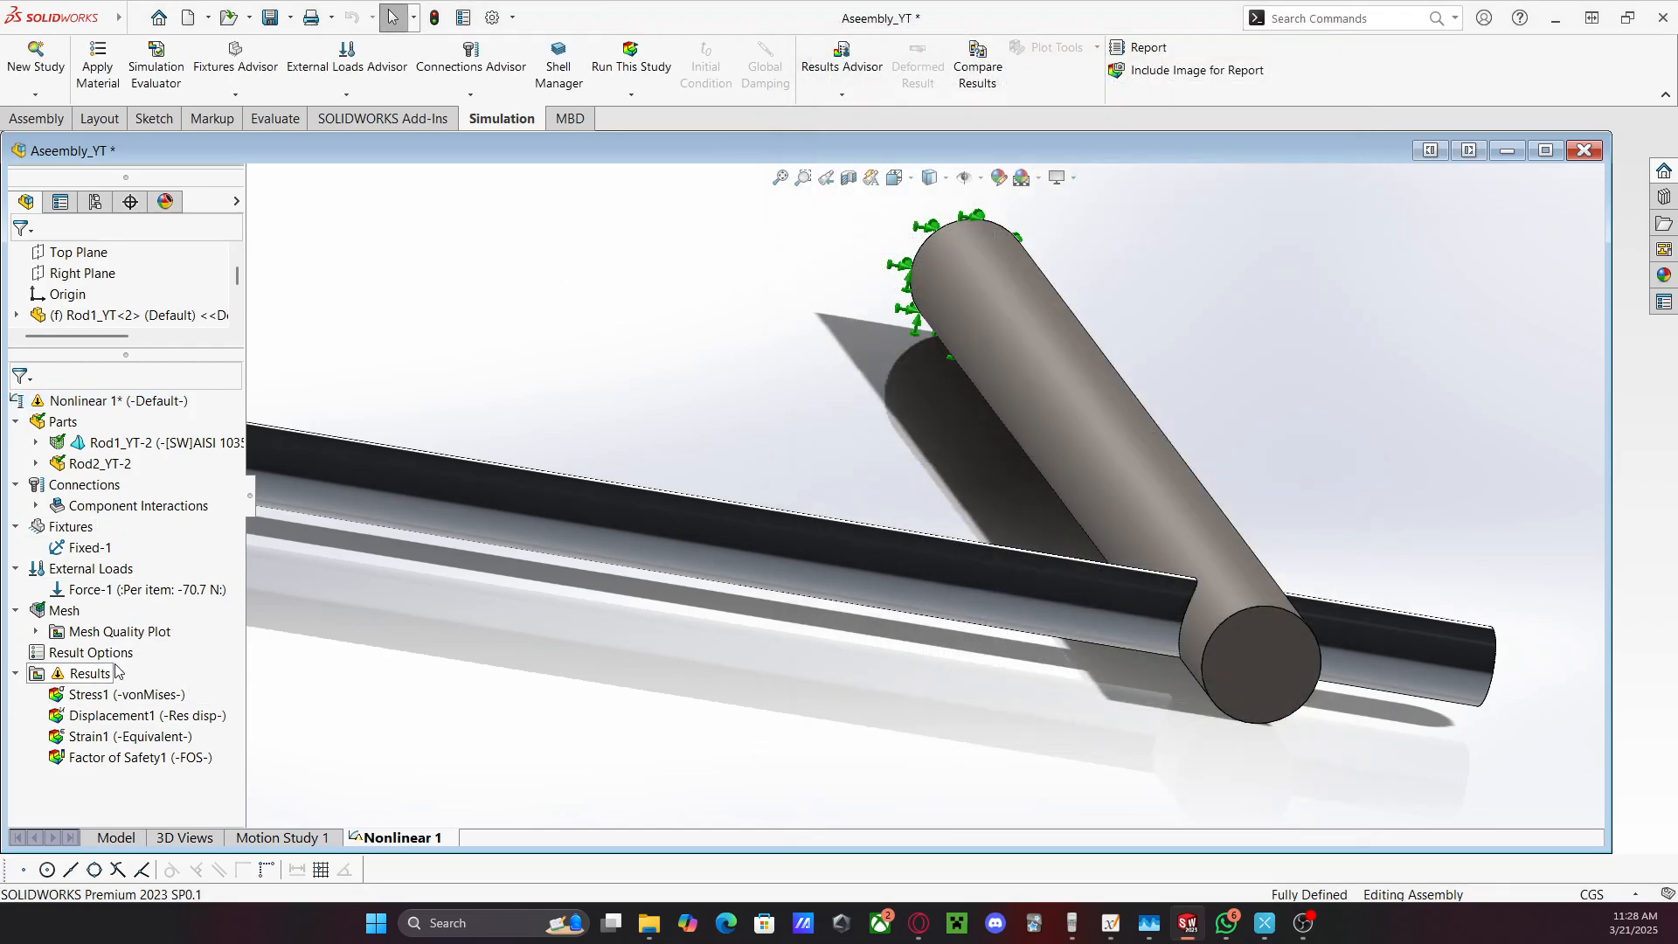
Run the nonlinear study and inspect the von Mises stress plot along both rods and at the loaded end
left_click(662, 73)
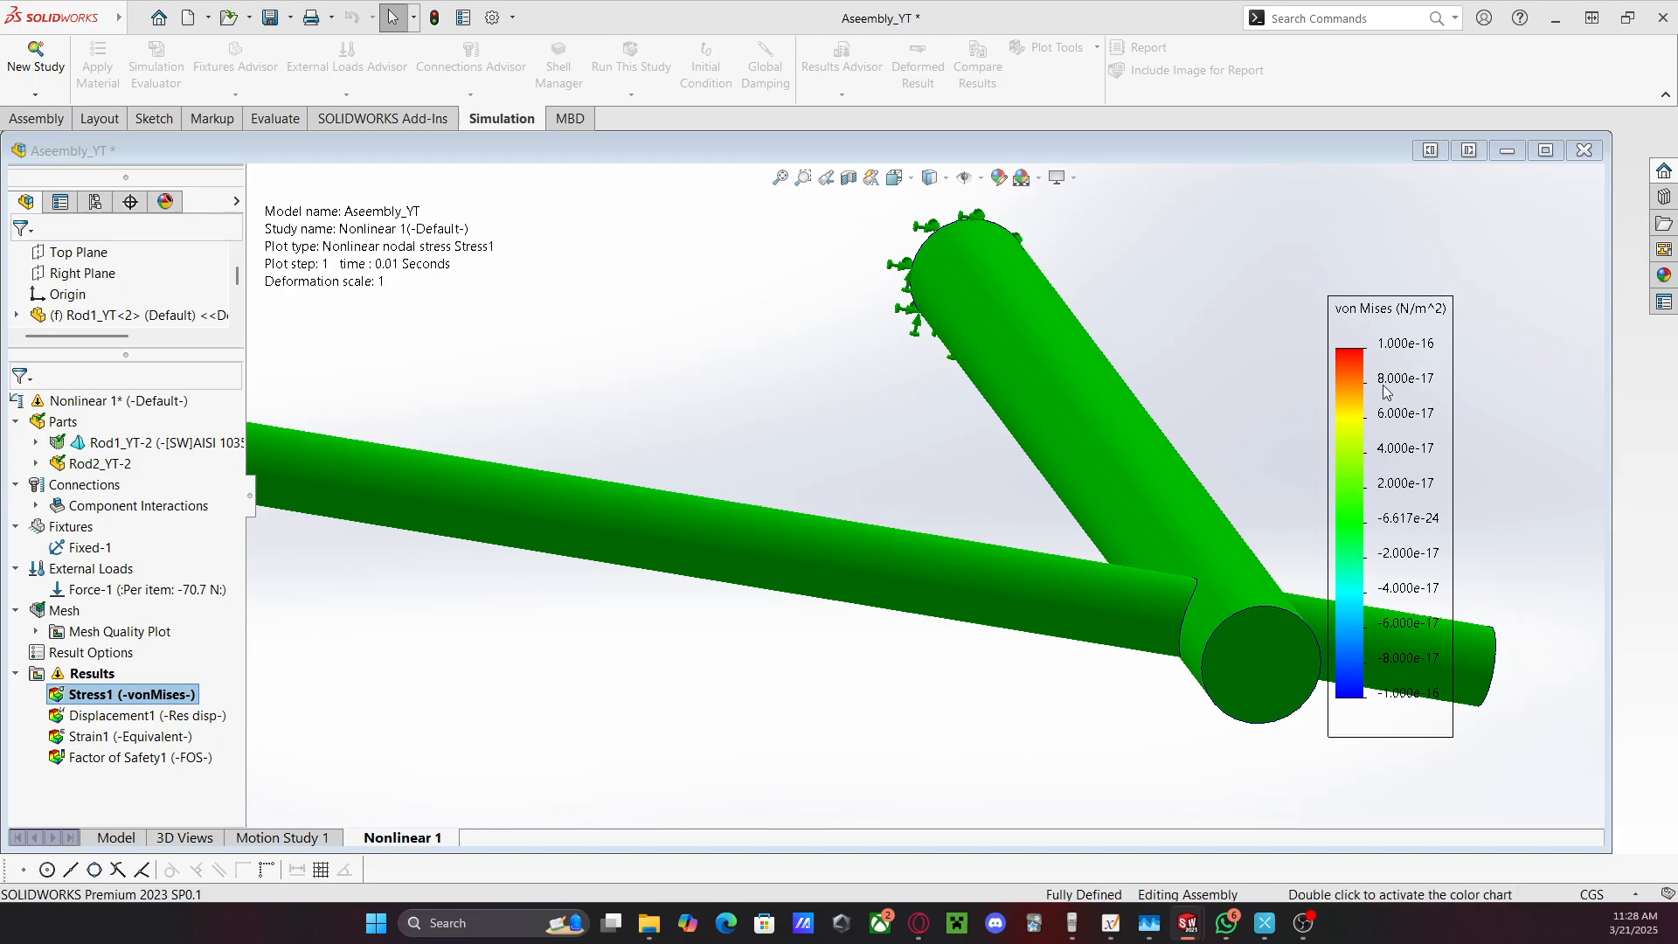
scroll(1386, 387, "up", 1)
scroll(747, 454, "up", 2)
middle_click_drag(428, 402, 565, 505)
scroll(565, 500, "up", 1)
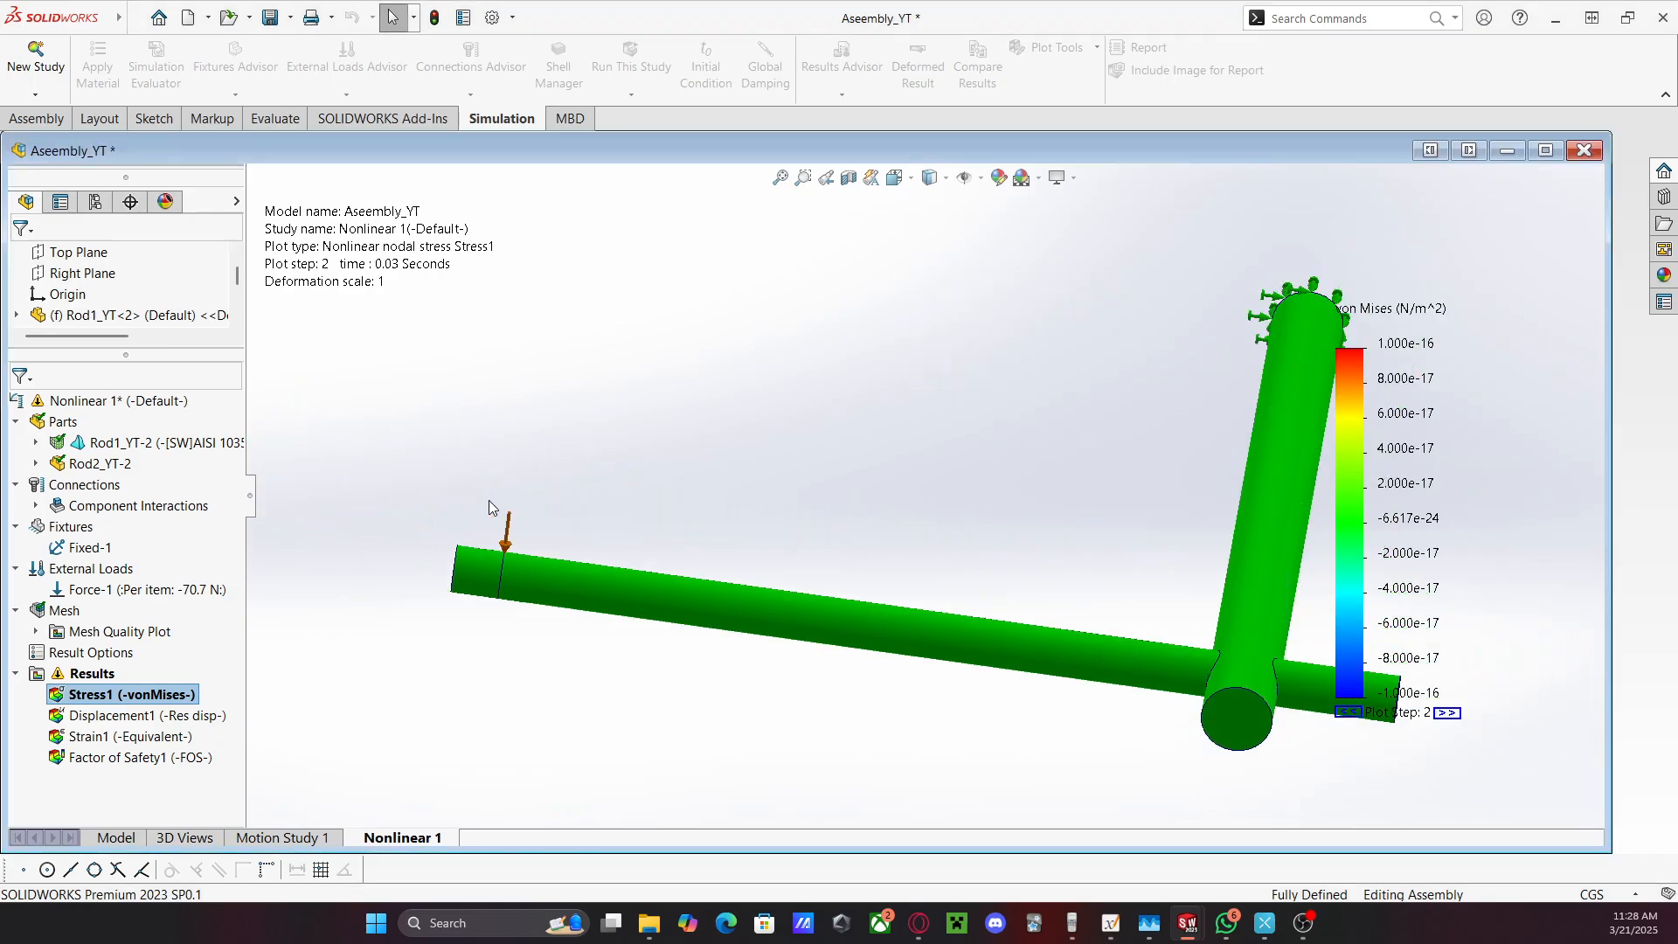
scroll(616, 553, "down", 4)
scroll(618, 557, "up", 3)
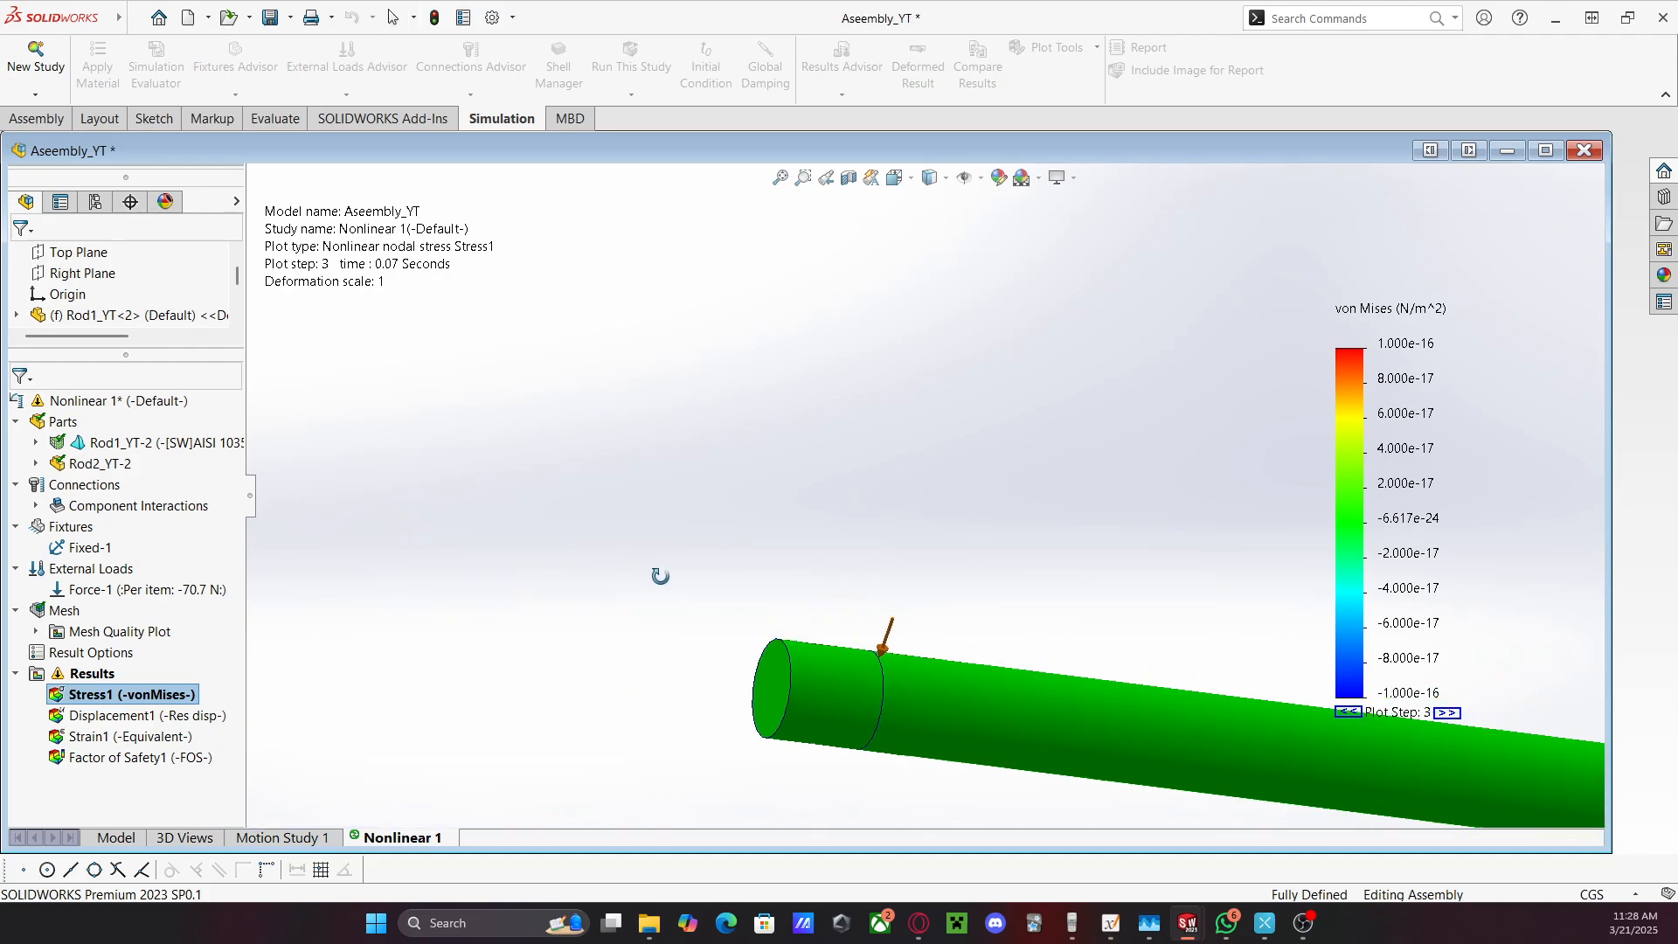
scroll(1105, 543, "up", 2)
scroll(1140, 506, "down", 5)
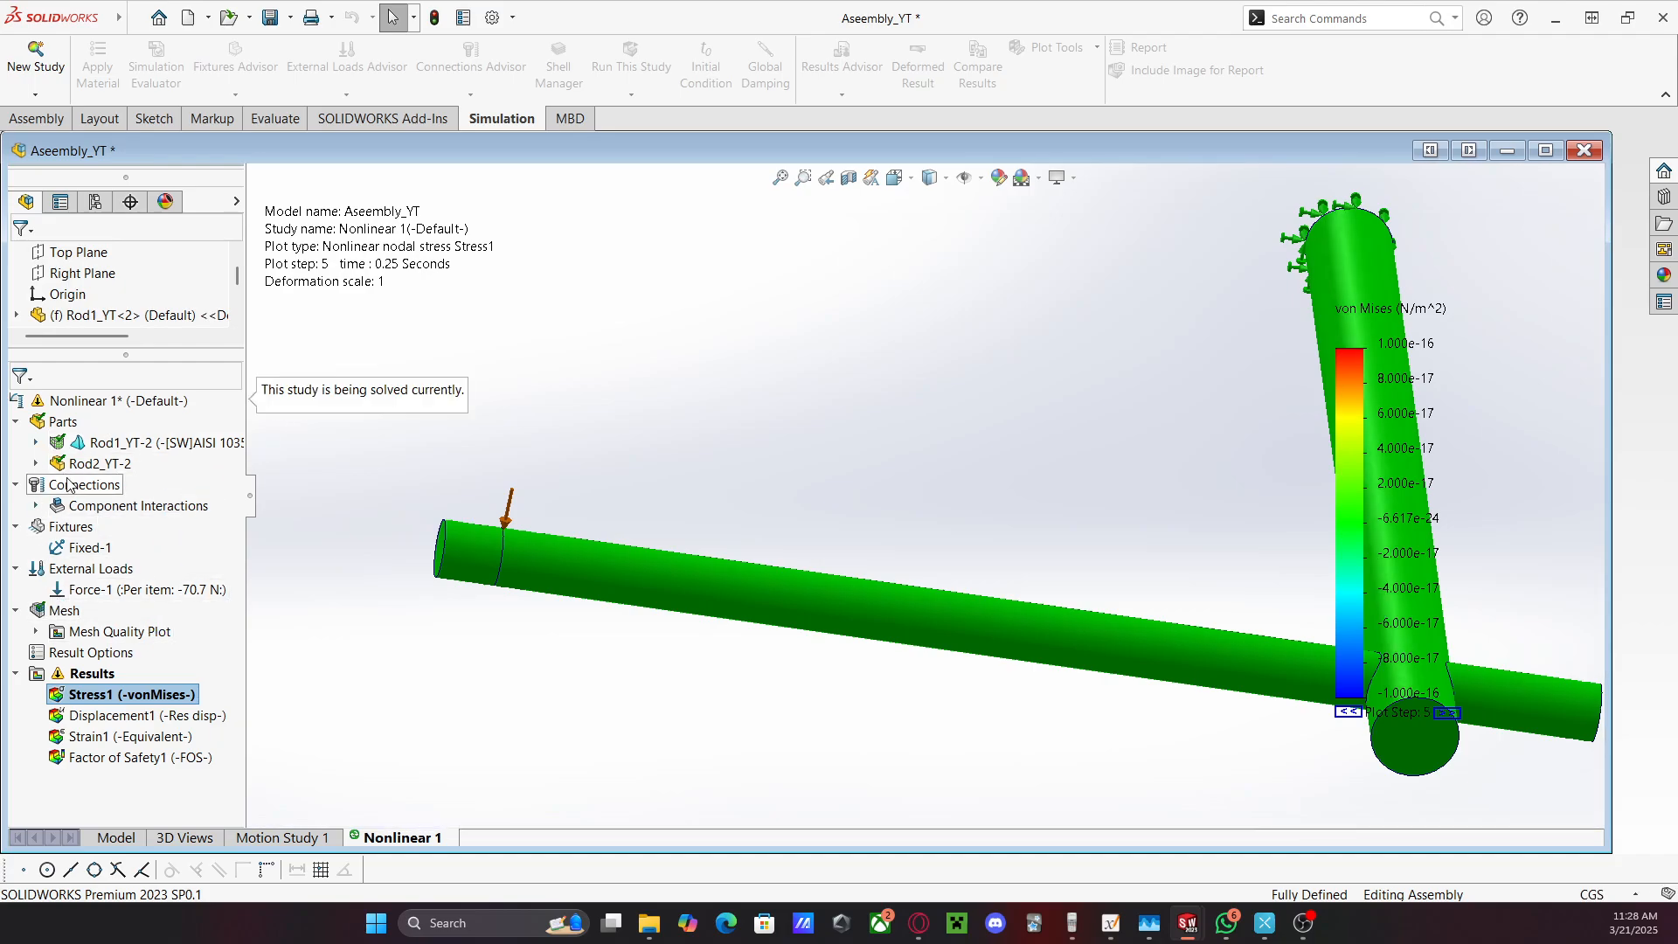
Review the study setup, including the fixed support, the Rod2_YT-2 solid bodies with their material, and the applied force
left_click(66, 526)
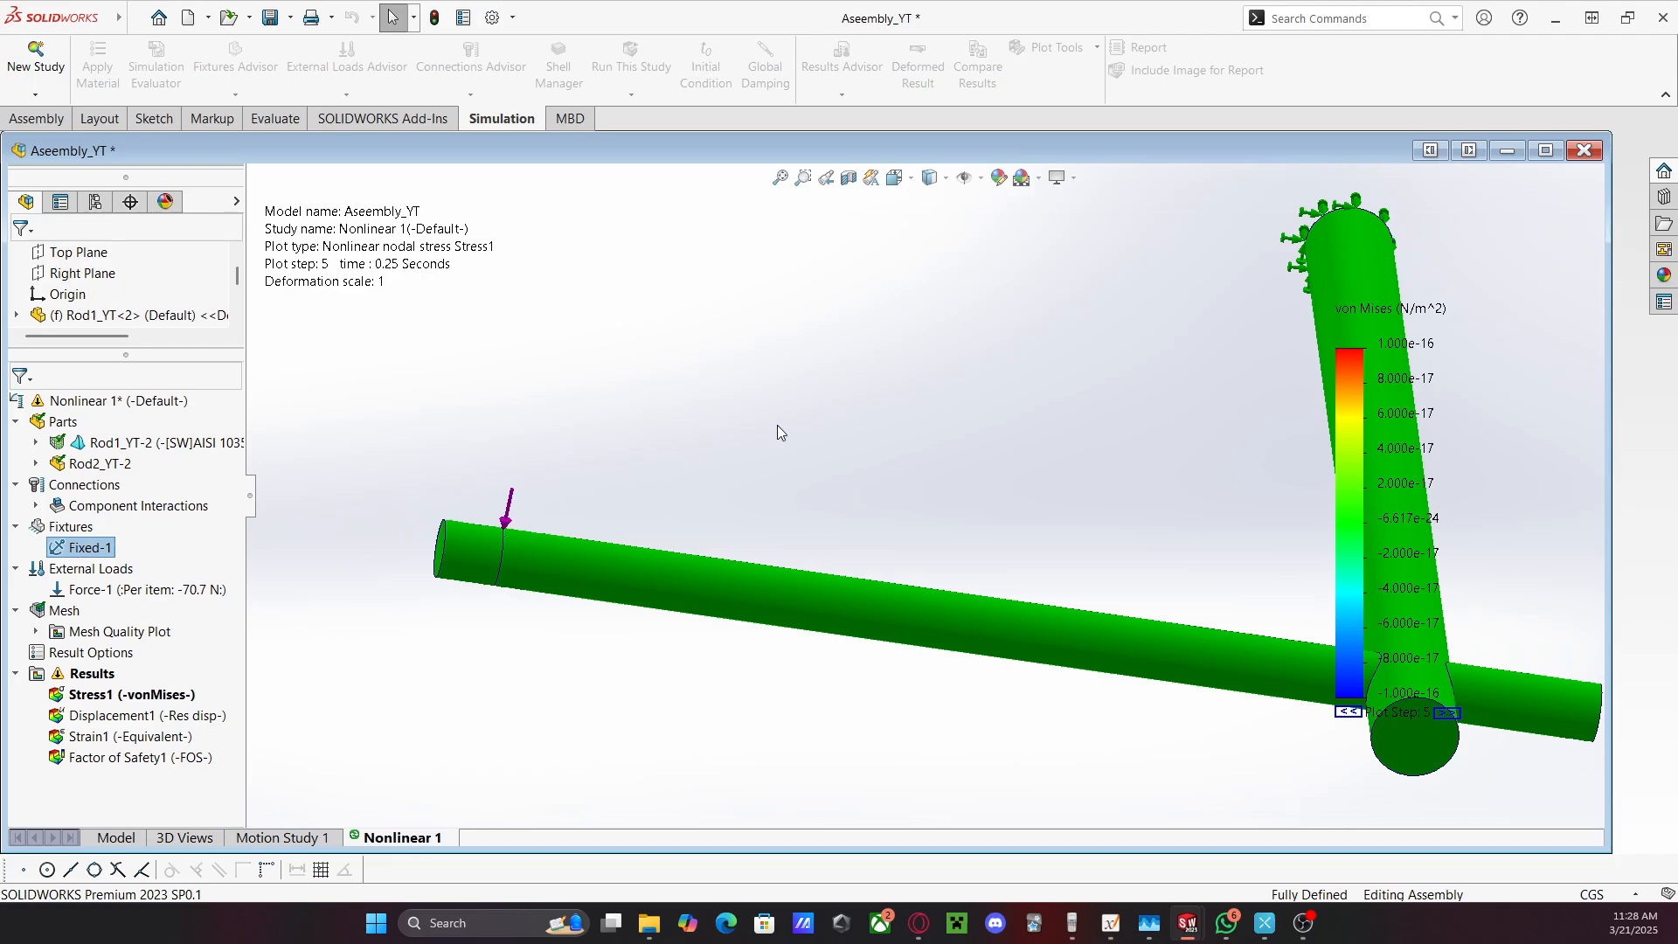
left_click(828, 460)
middle_click_drag(828, 461, 768, 390)
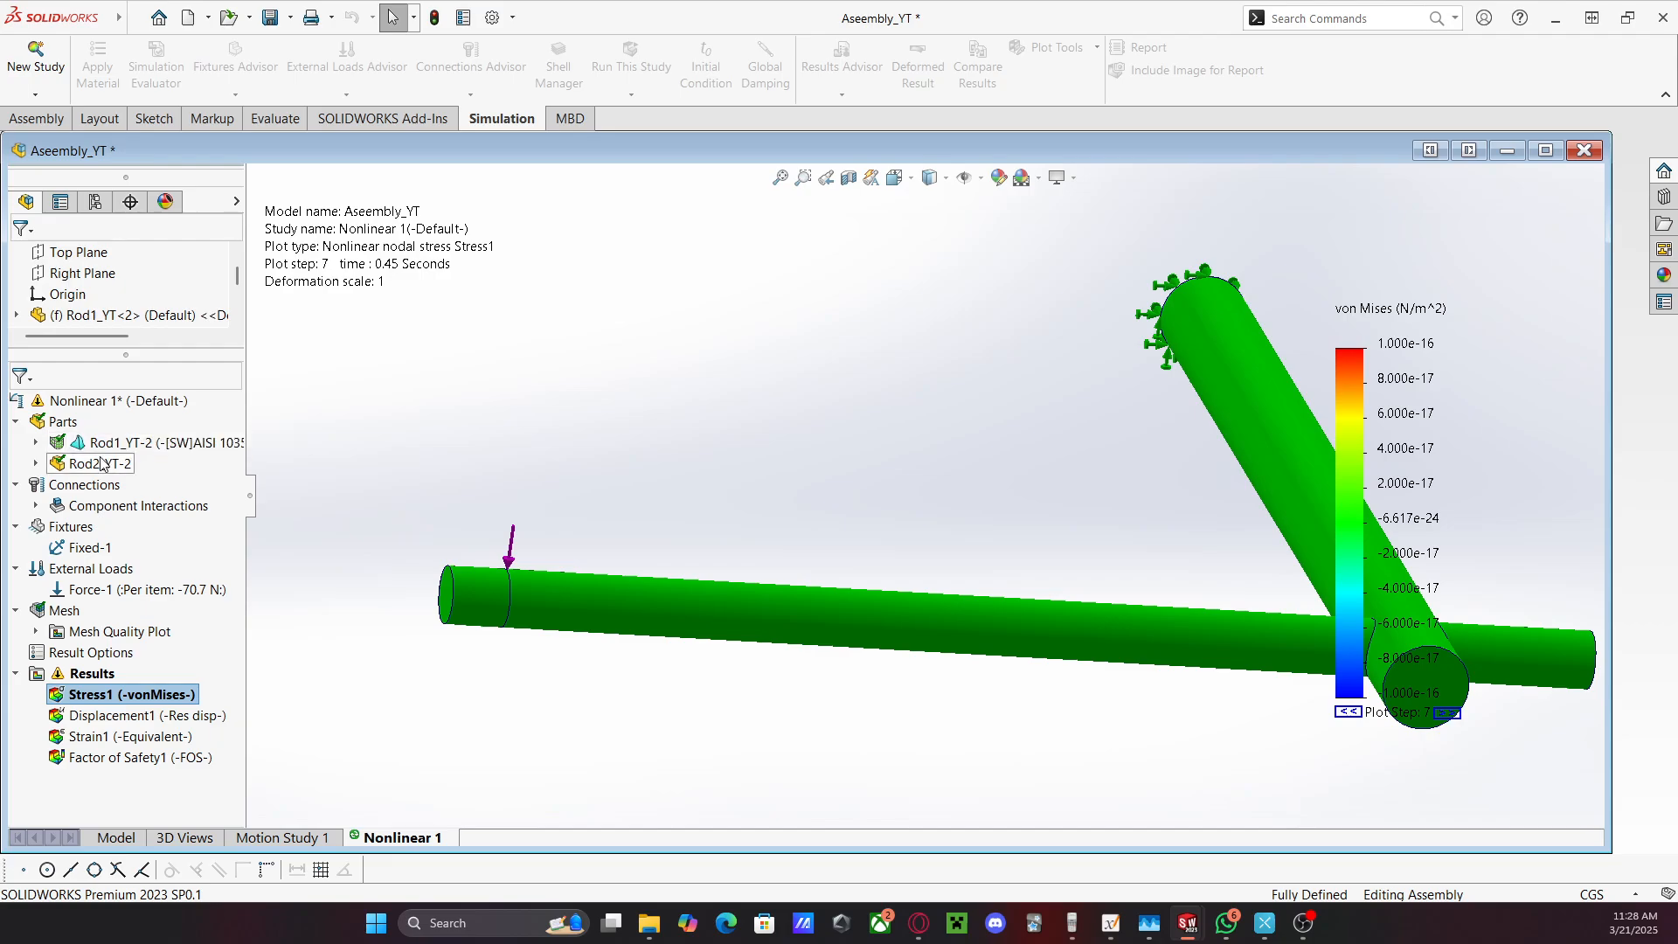
left_click(37, 465)
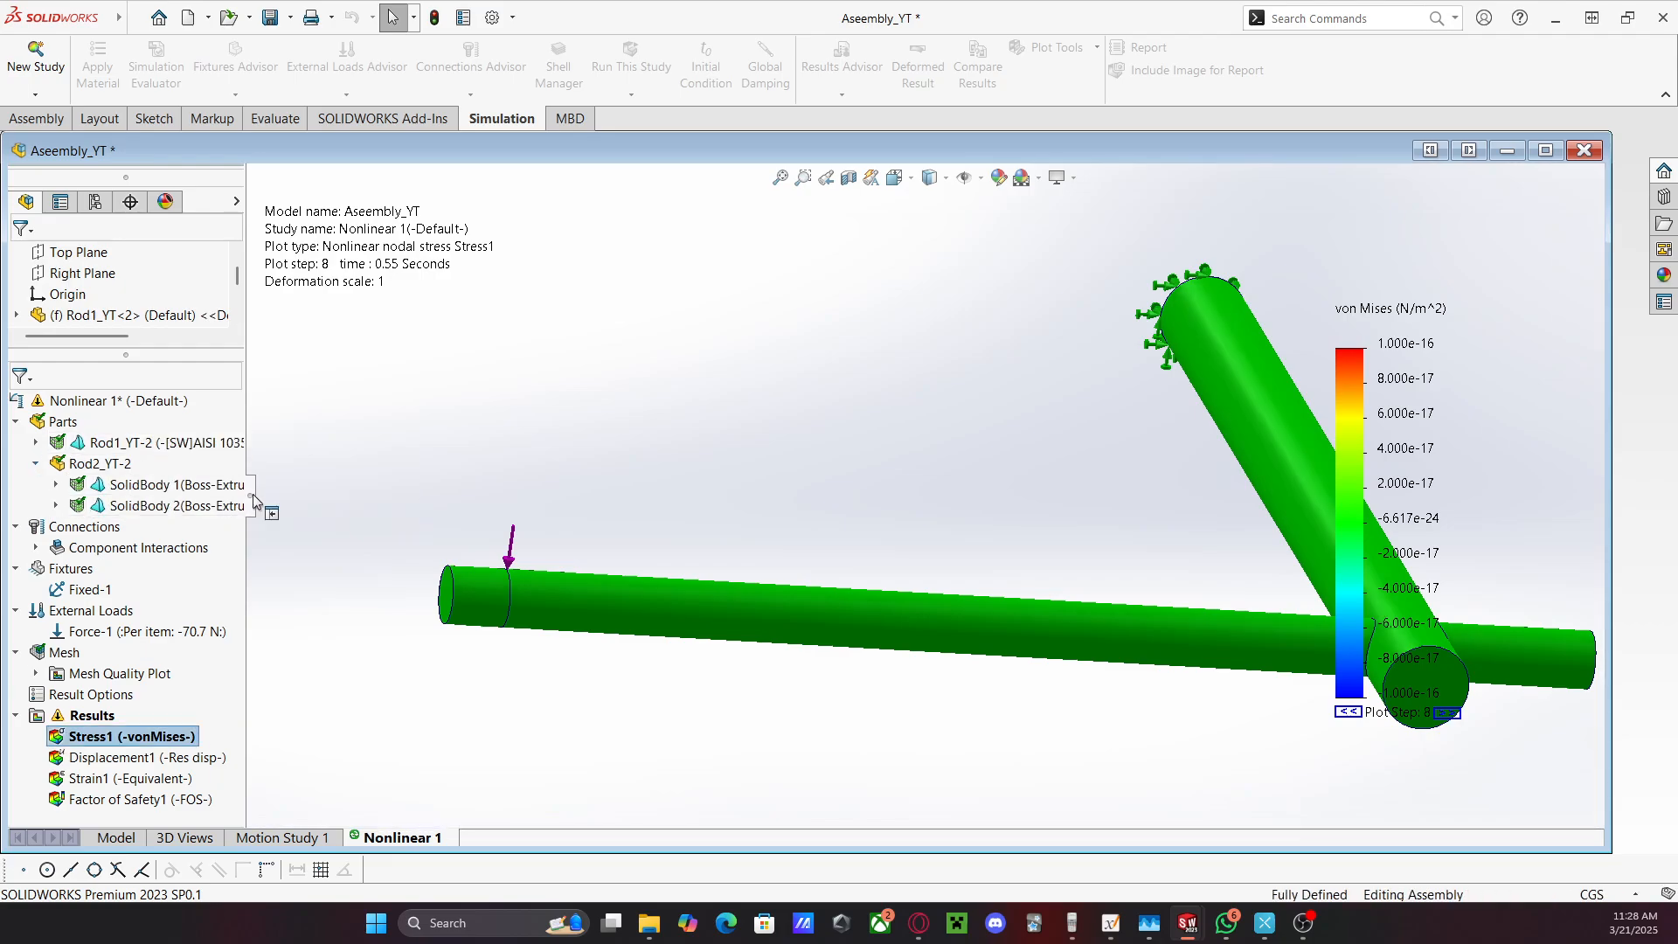
left_click_drag(258, 507, 420, 512)
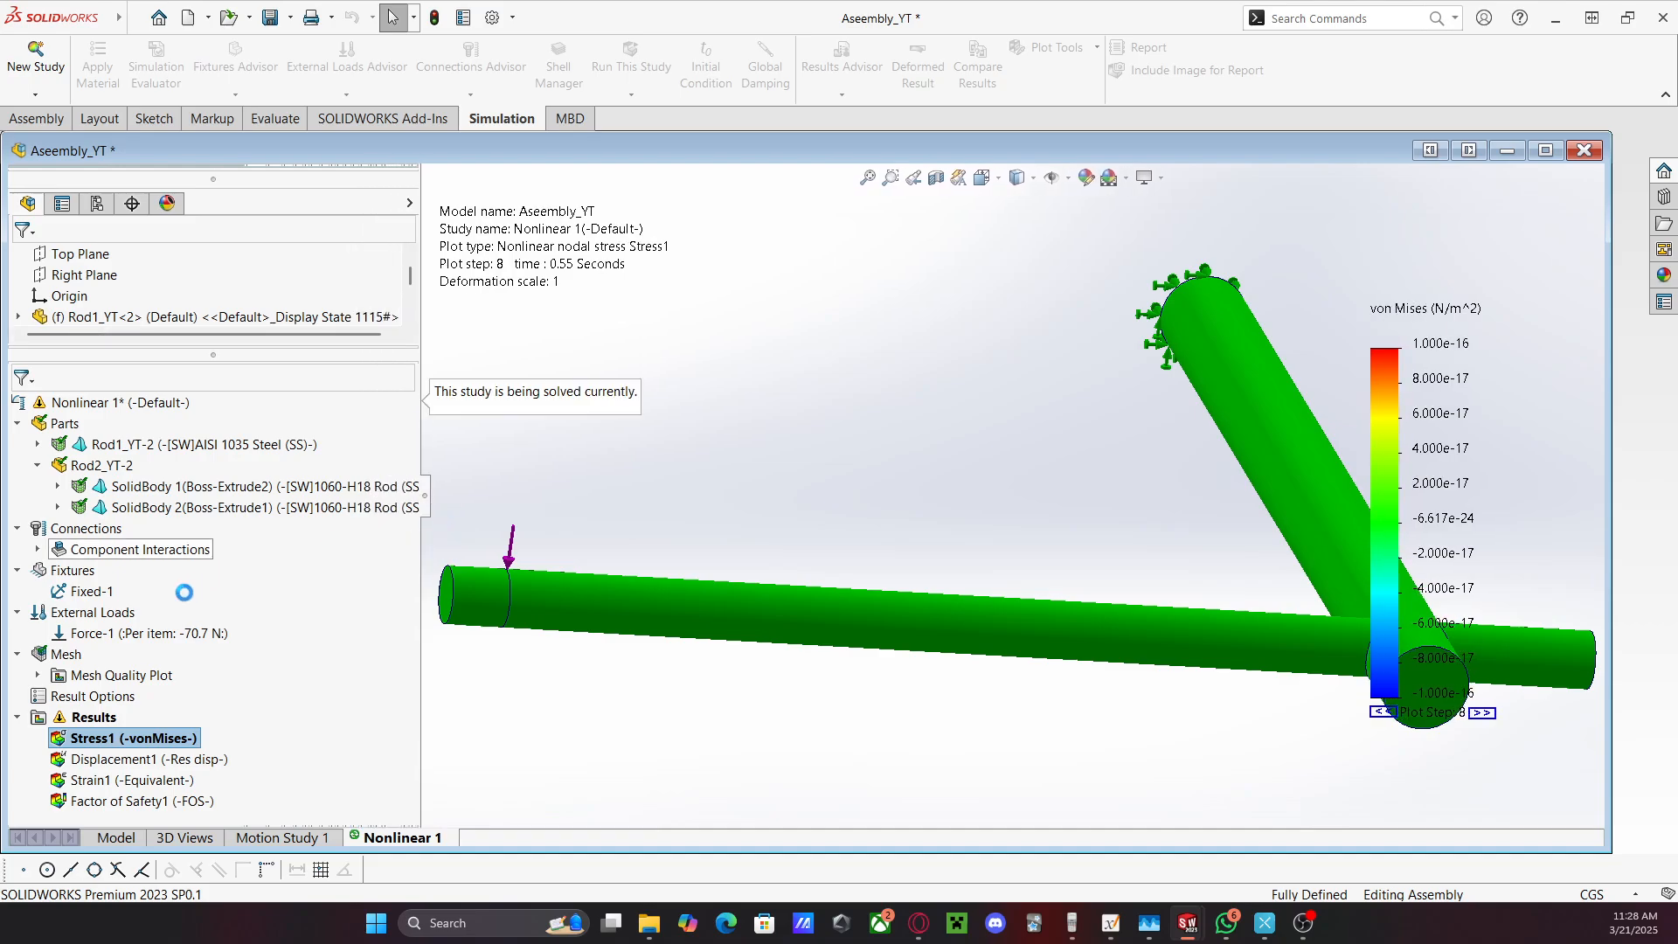
left_click(112, 634)
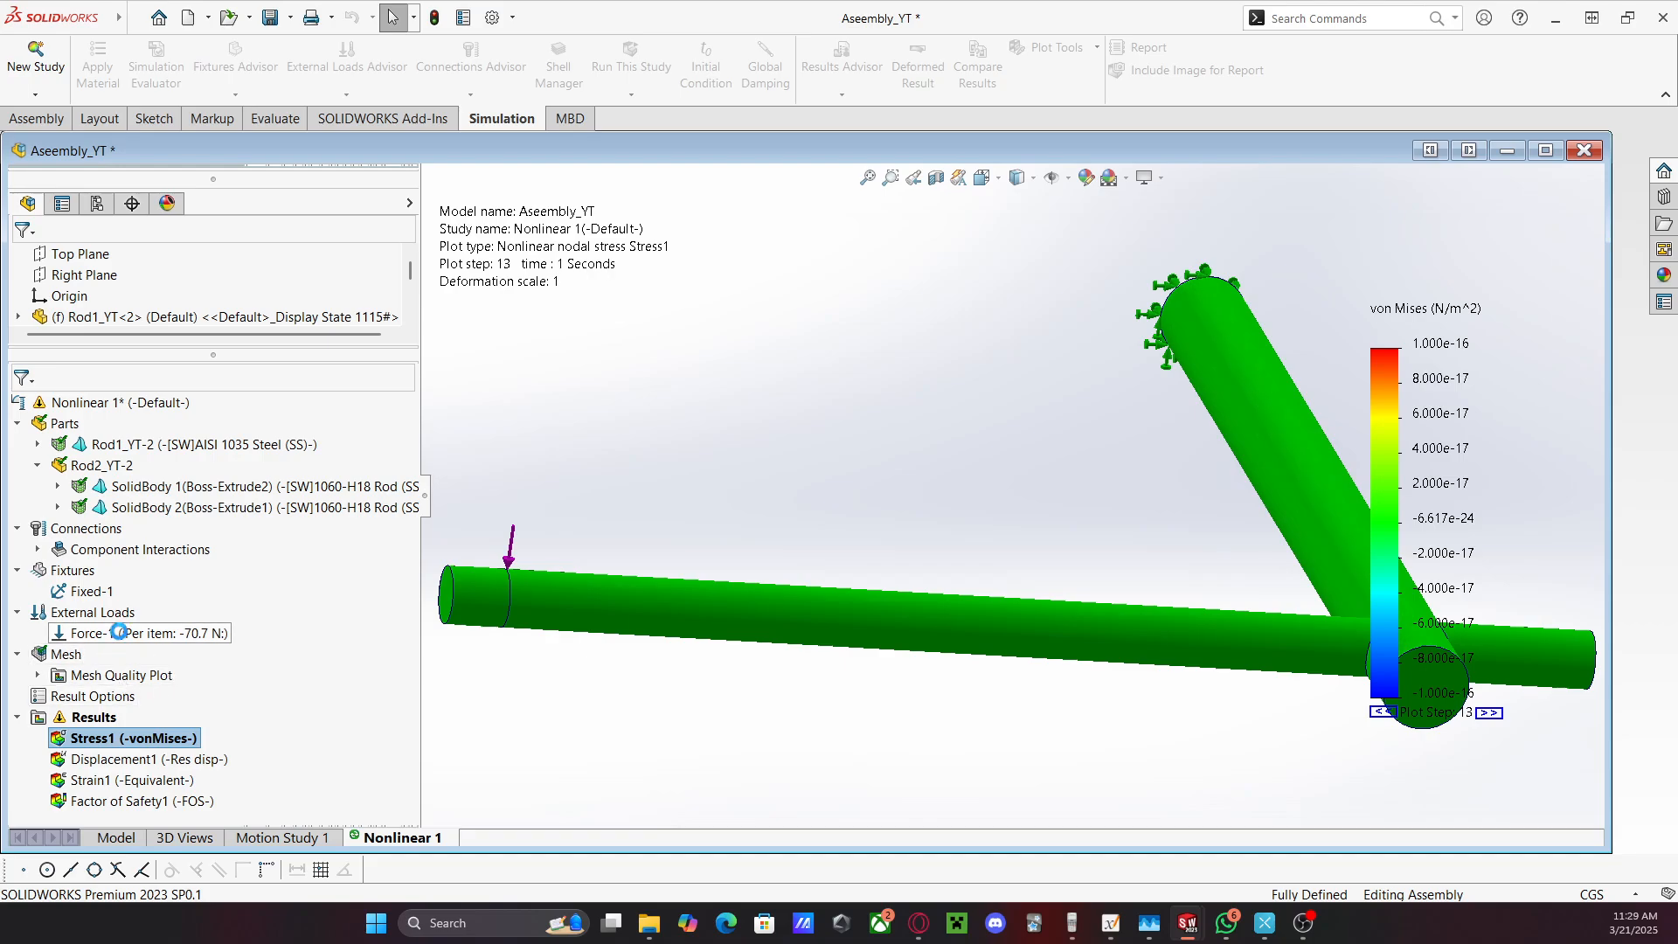
Remesh the assembly with the density set to Fine, accepting deletion of the existing results, and run the study again
right_click(66, 654)
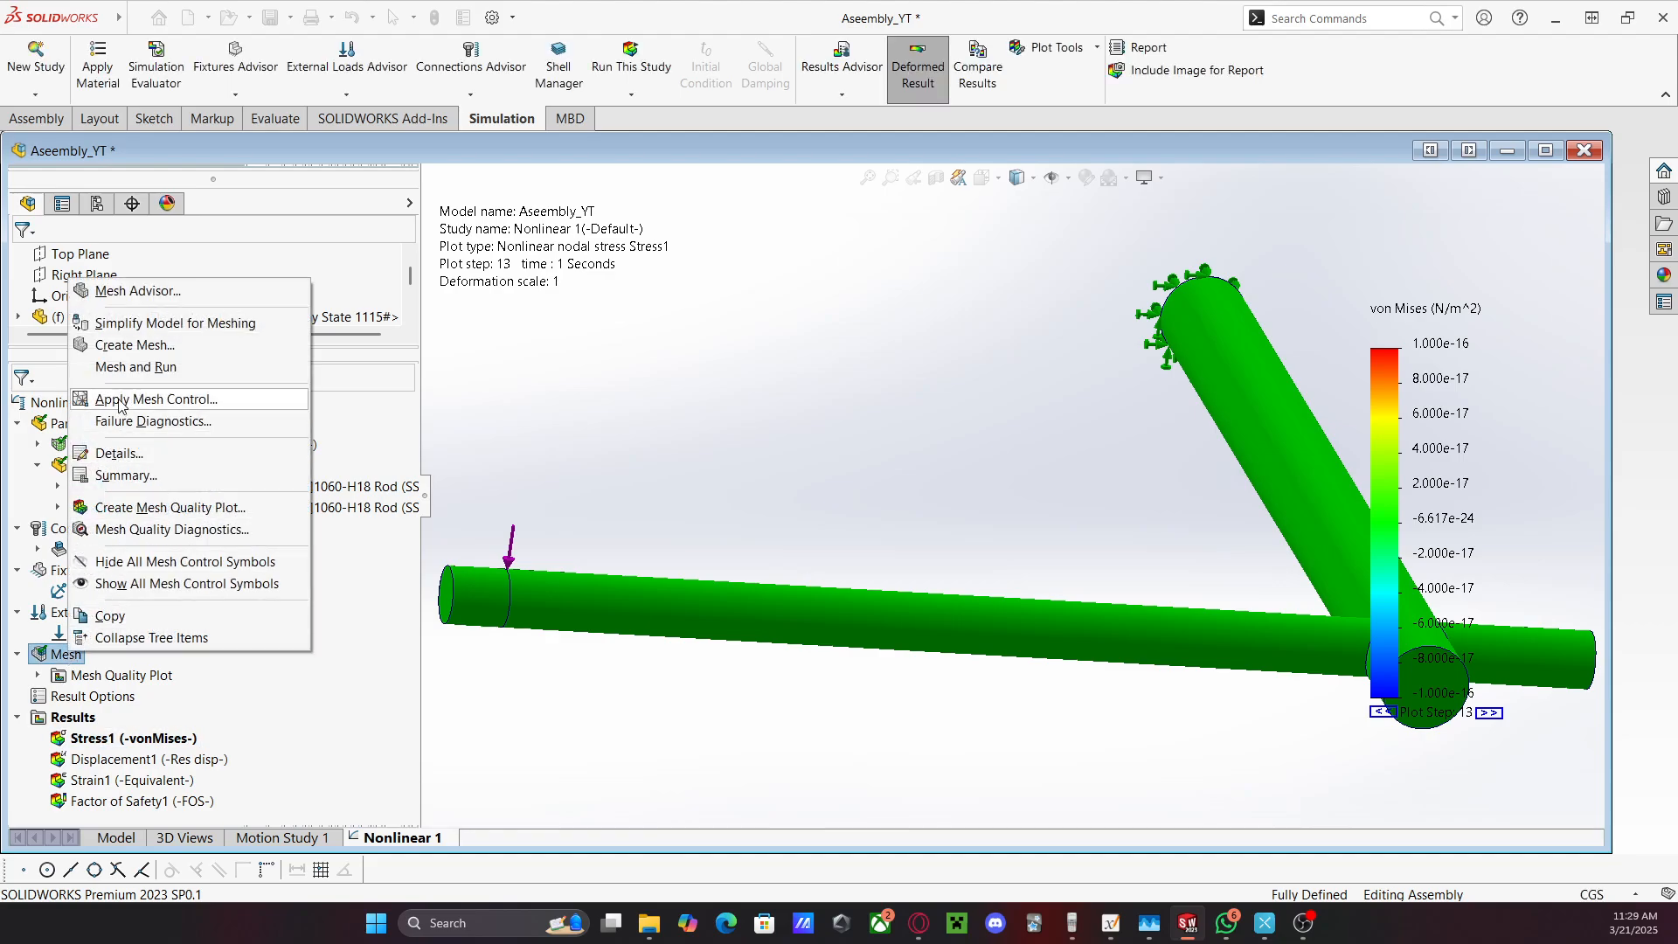
left_click(123, 346)
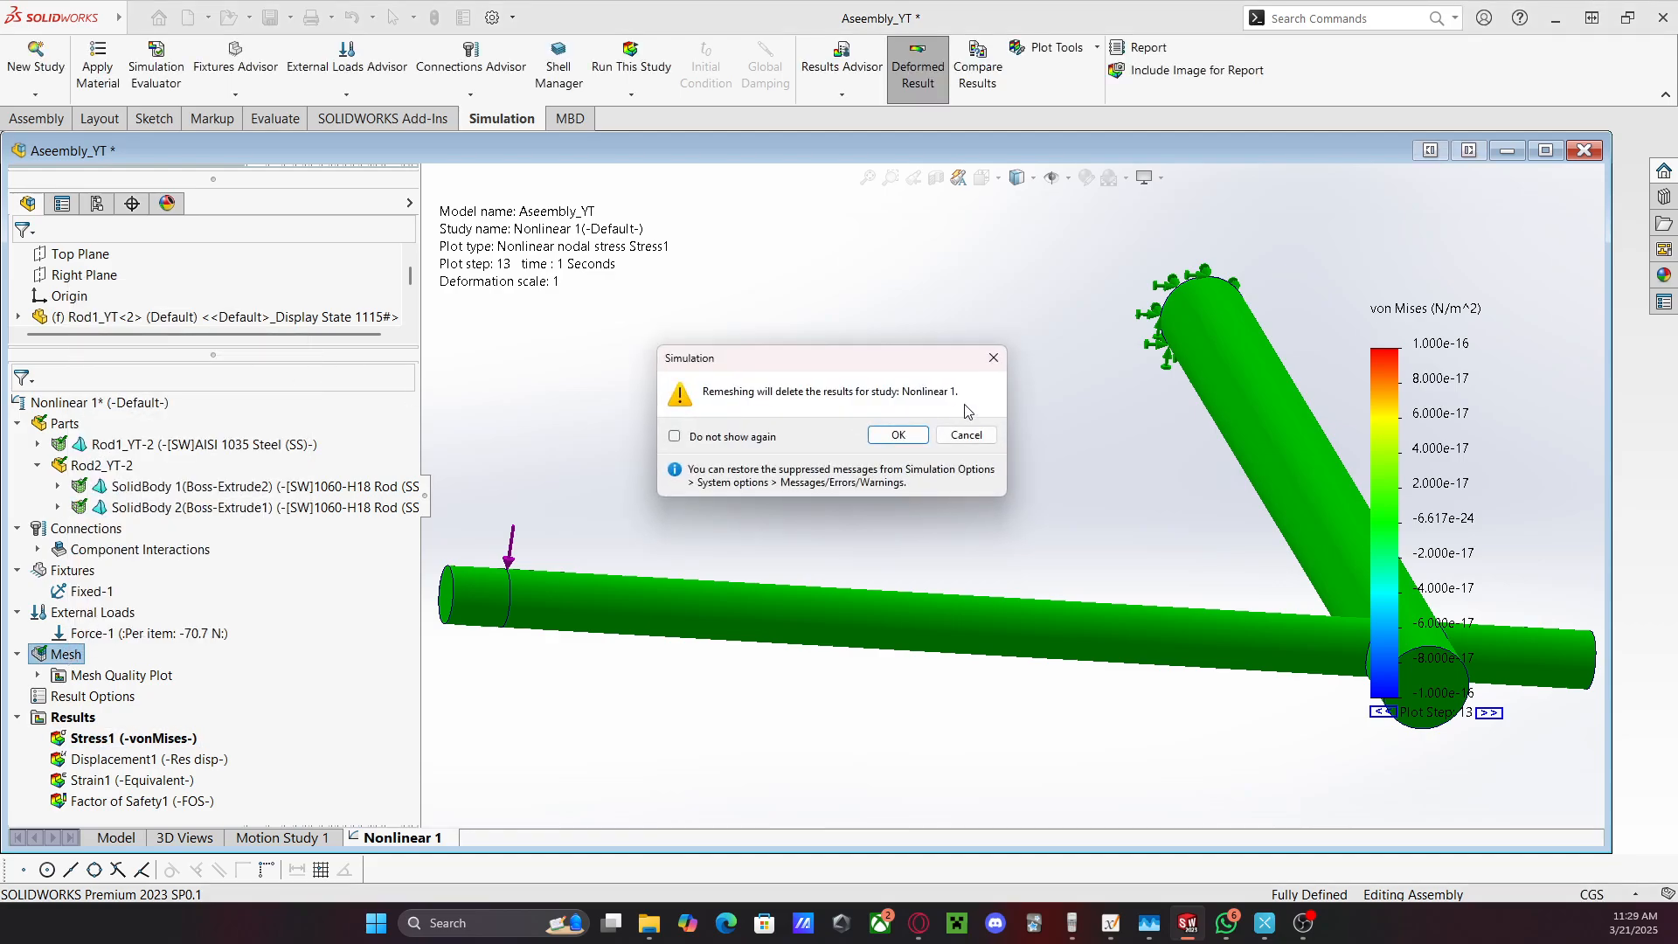
left_click(899, 434)
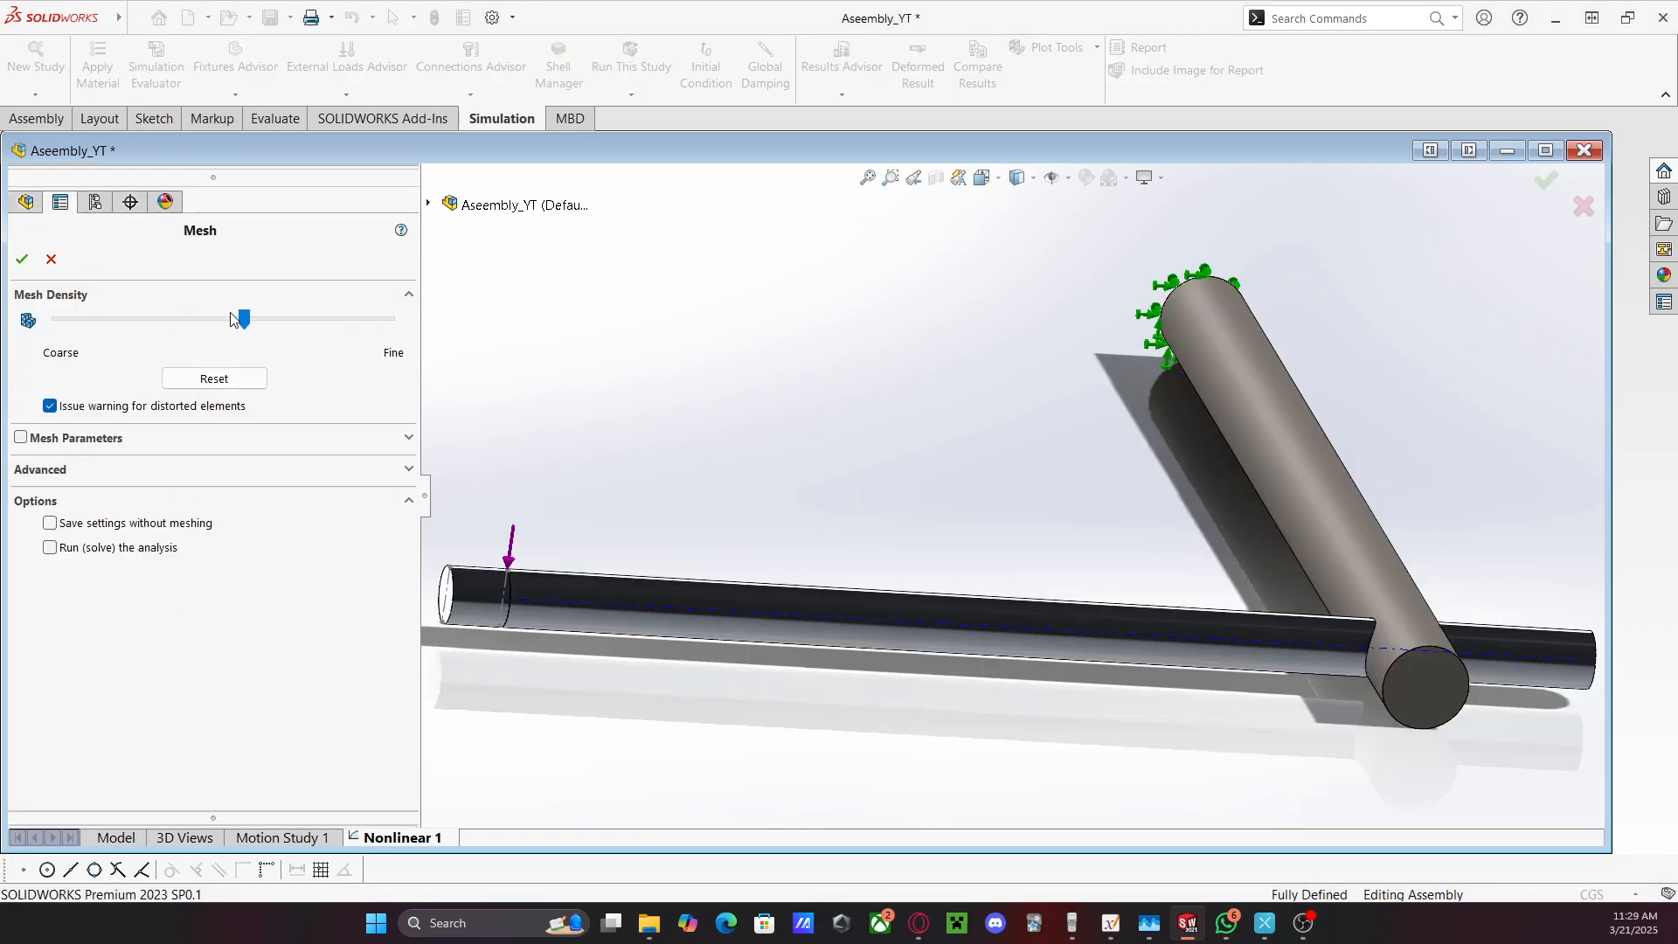
left_click_drag(244, 320, 388, 321)
left_click(22, 259)
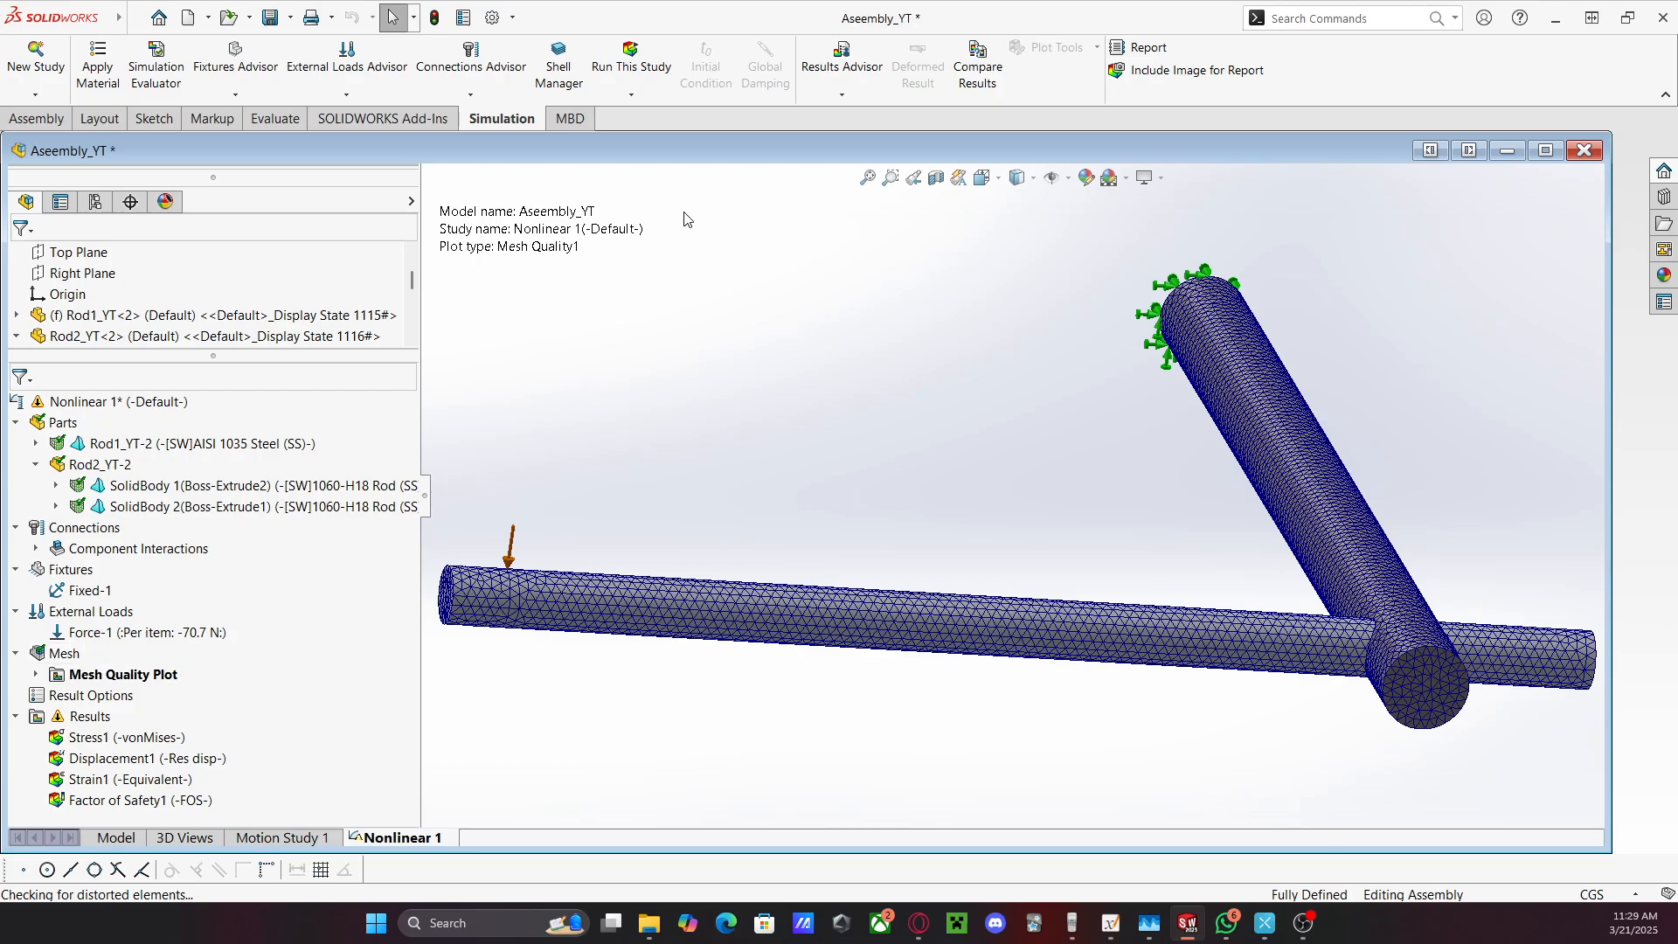
left_click(615, 101)
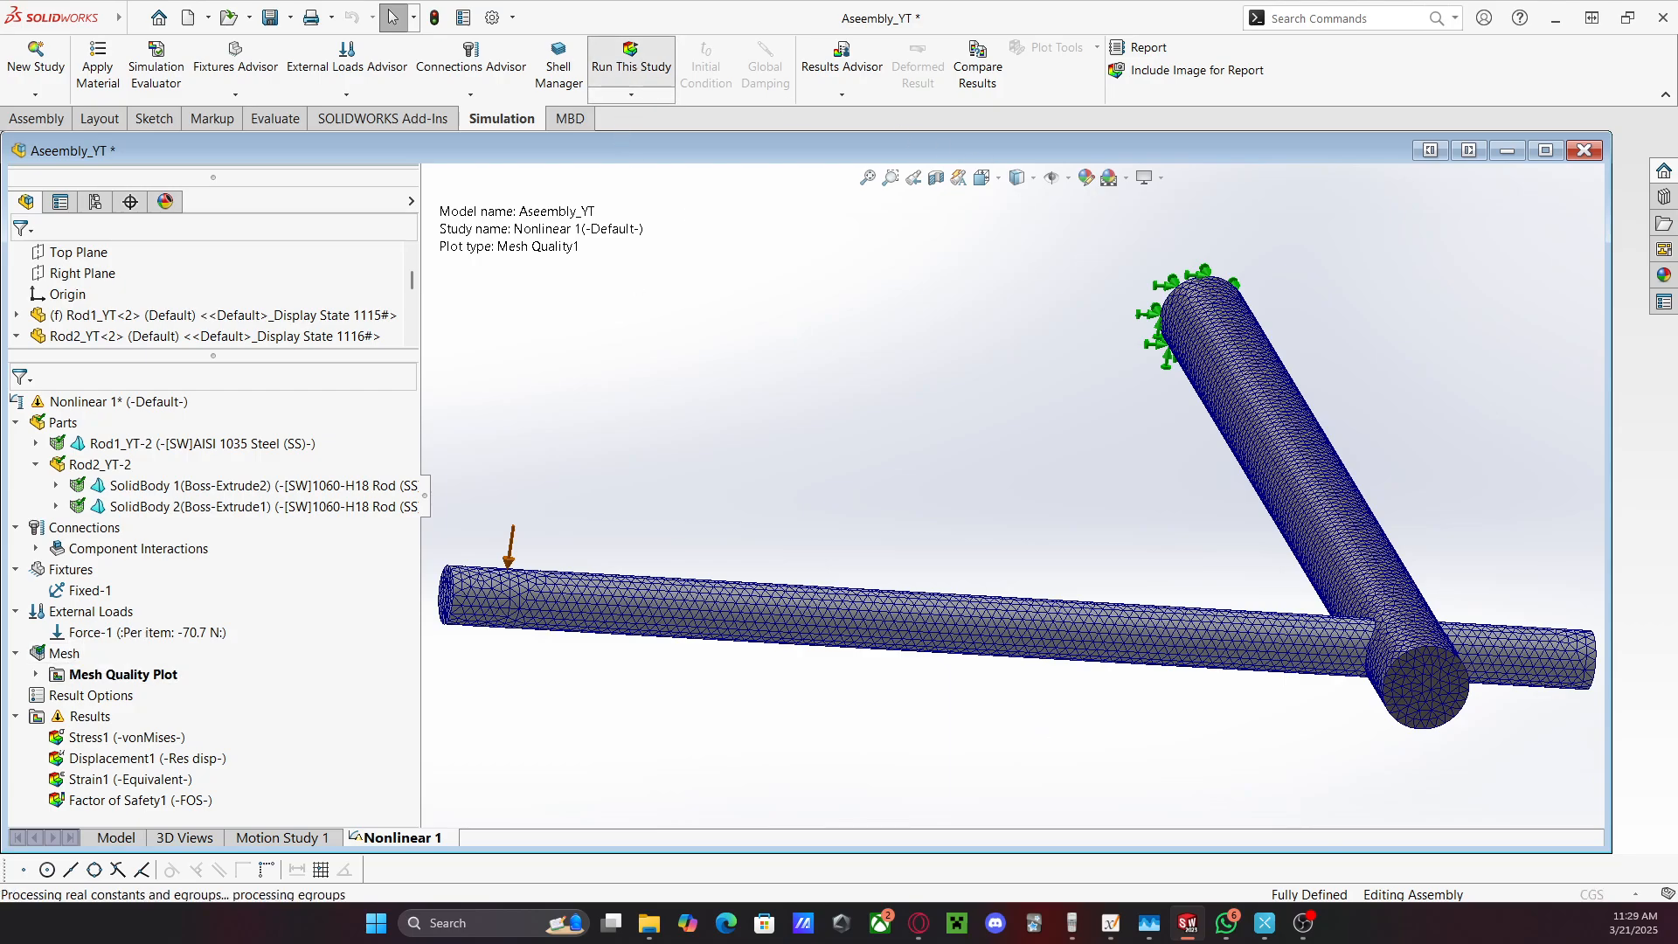
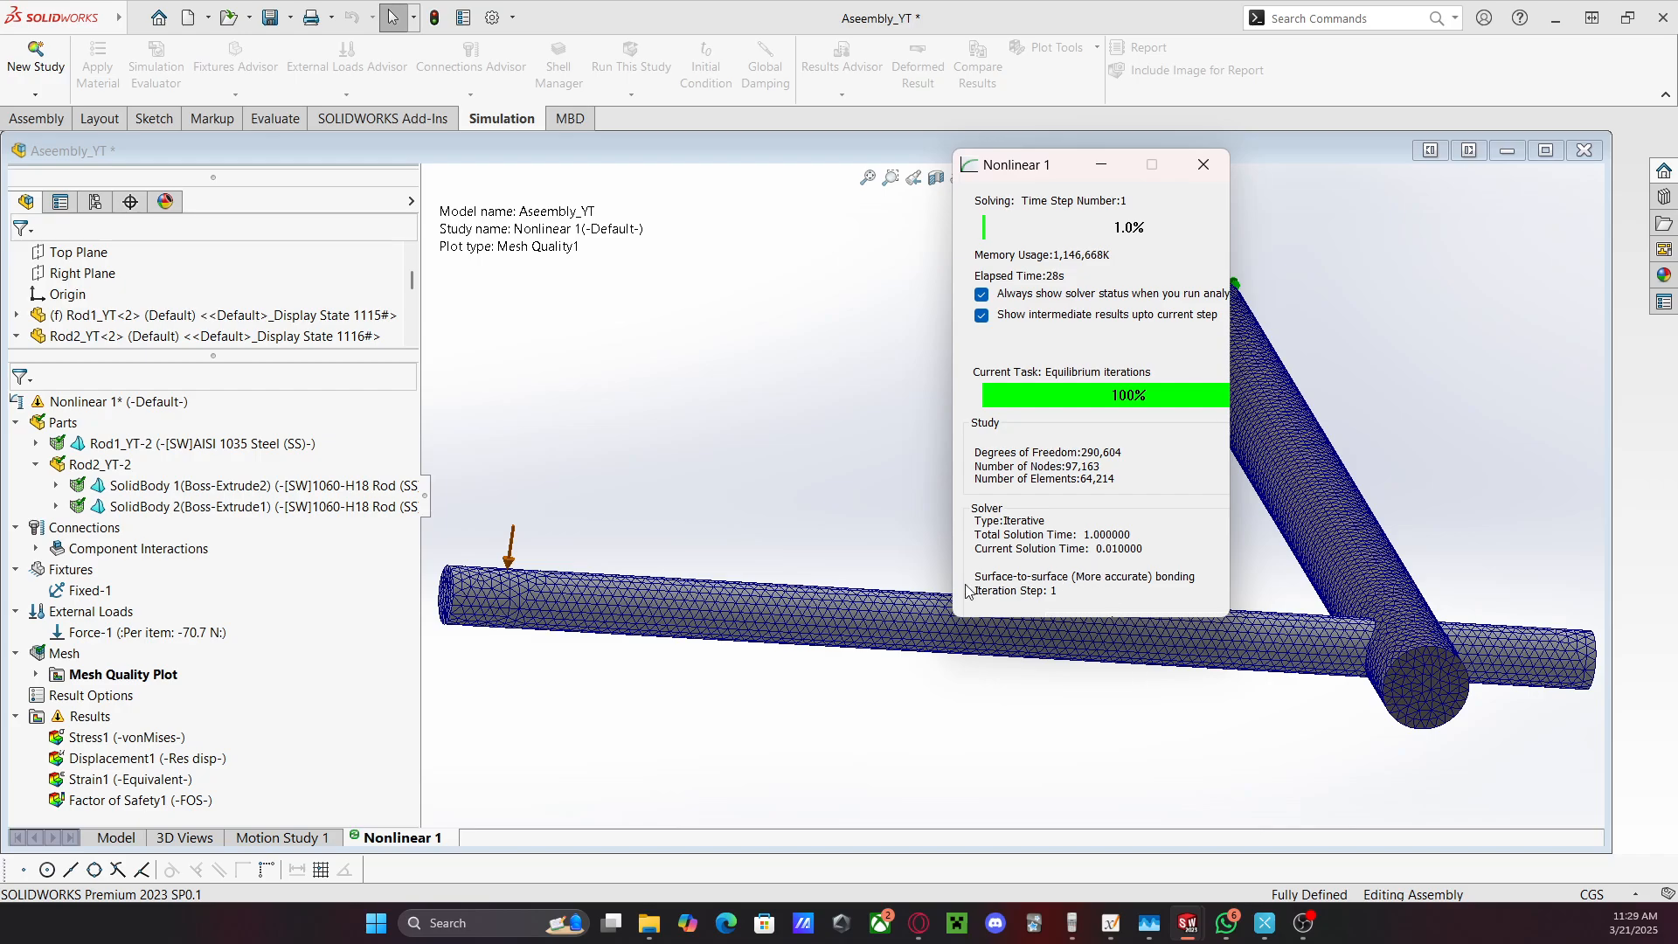
Move the solver status window aside, switch to the Part1 document and return to the Aseembly_YT assembly
left_click_drag(1009, 166, 641, 103)
mouse_move(1189, 921)
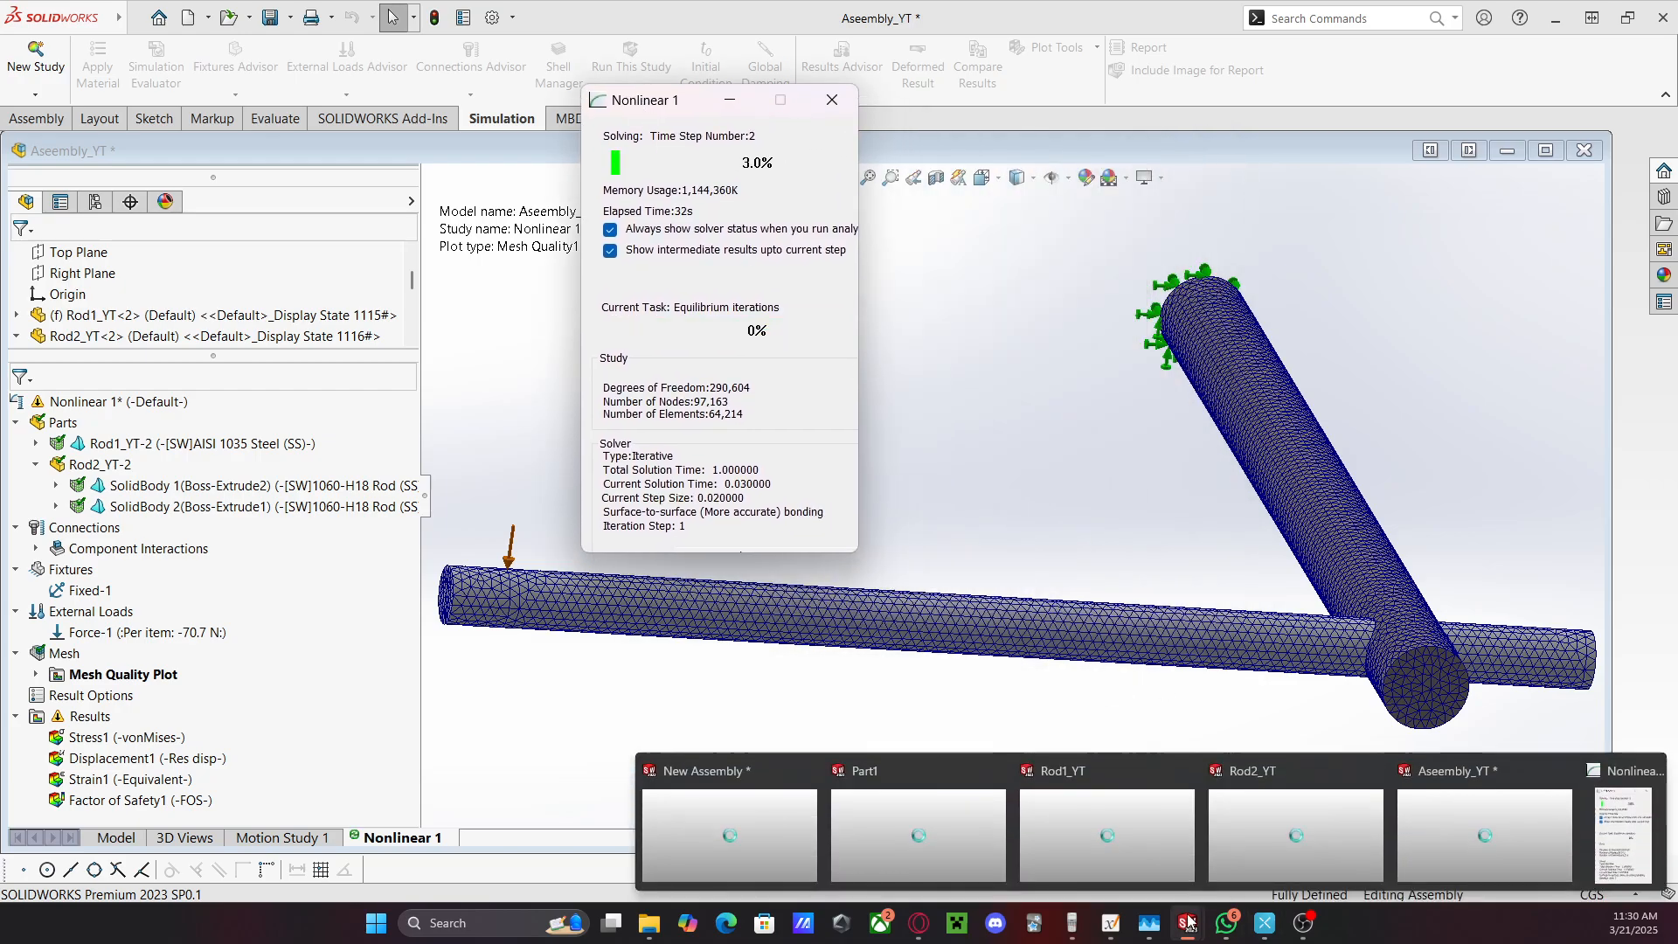
mouse_move(932, 816)
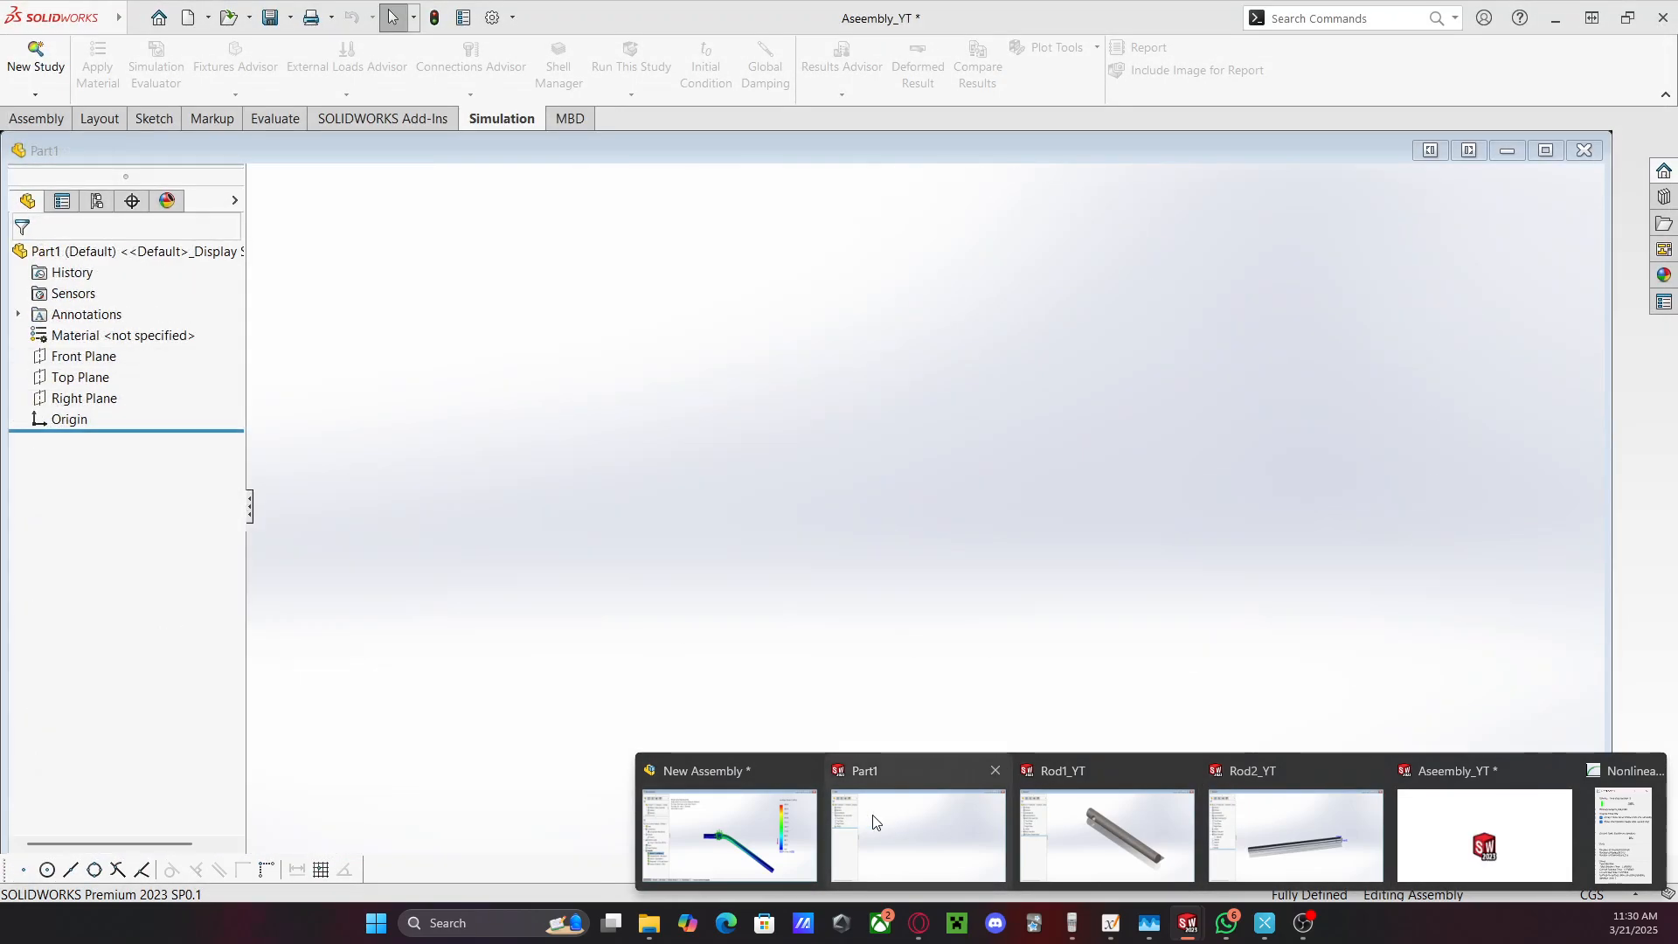
left_click(872, 822)
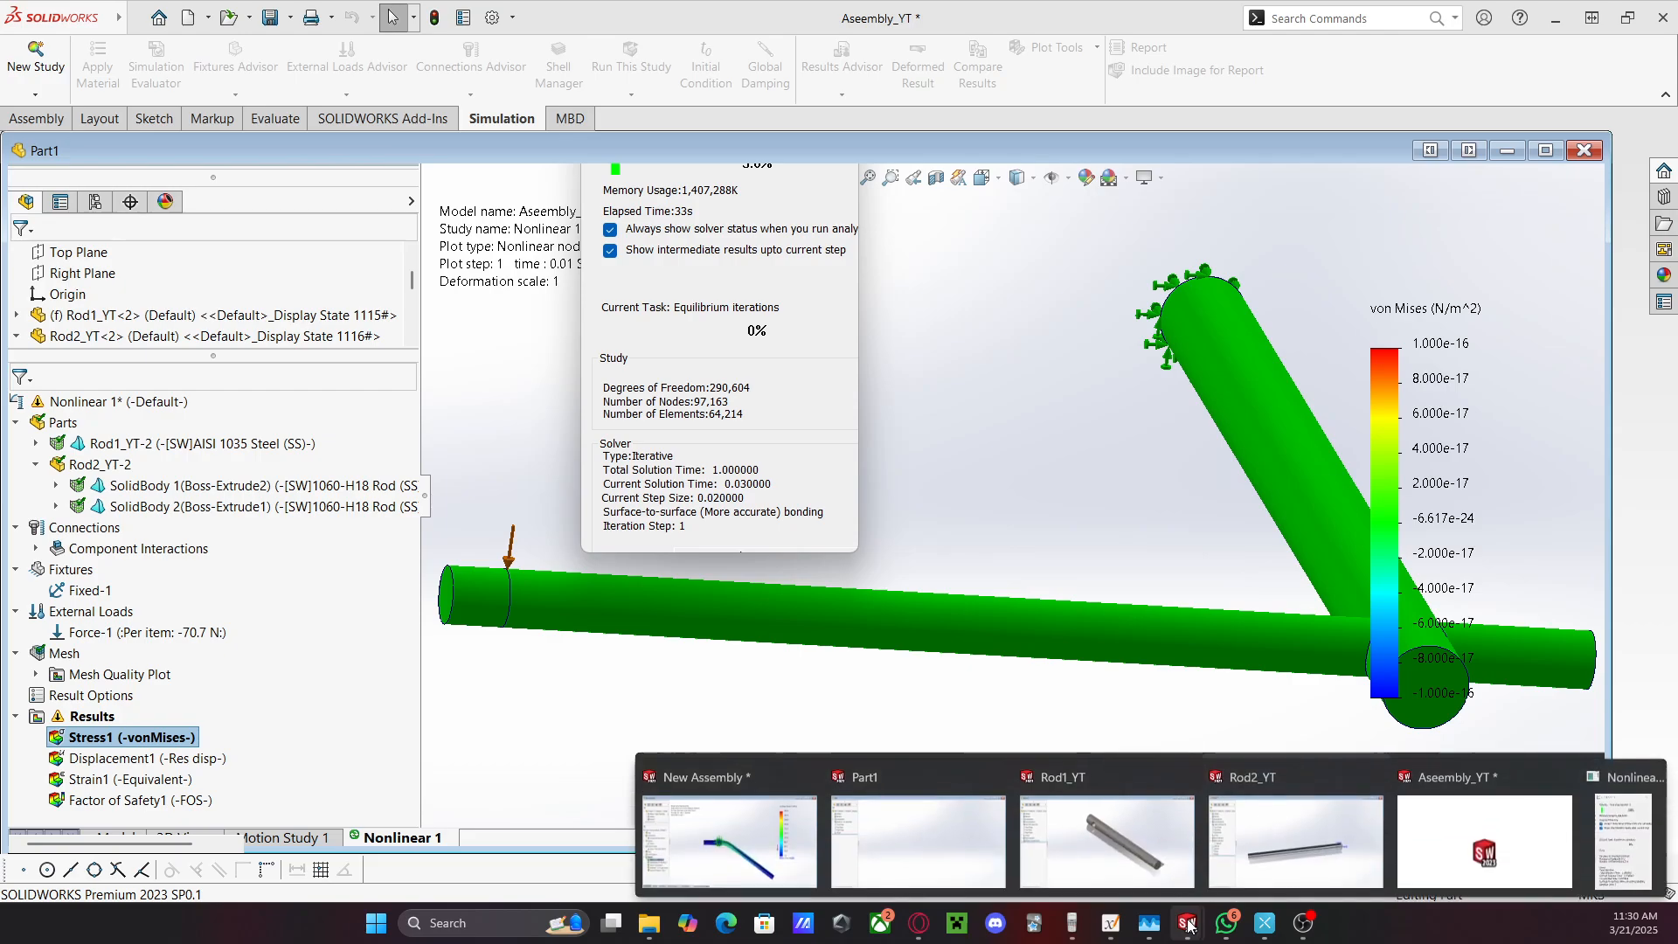
left_click(1449, 822)
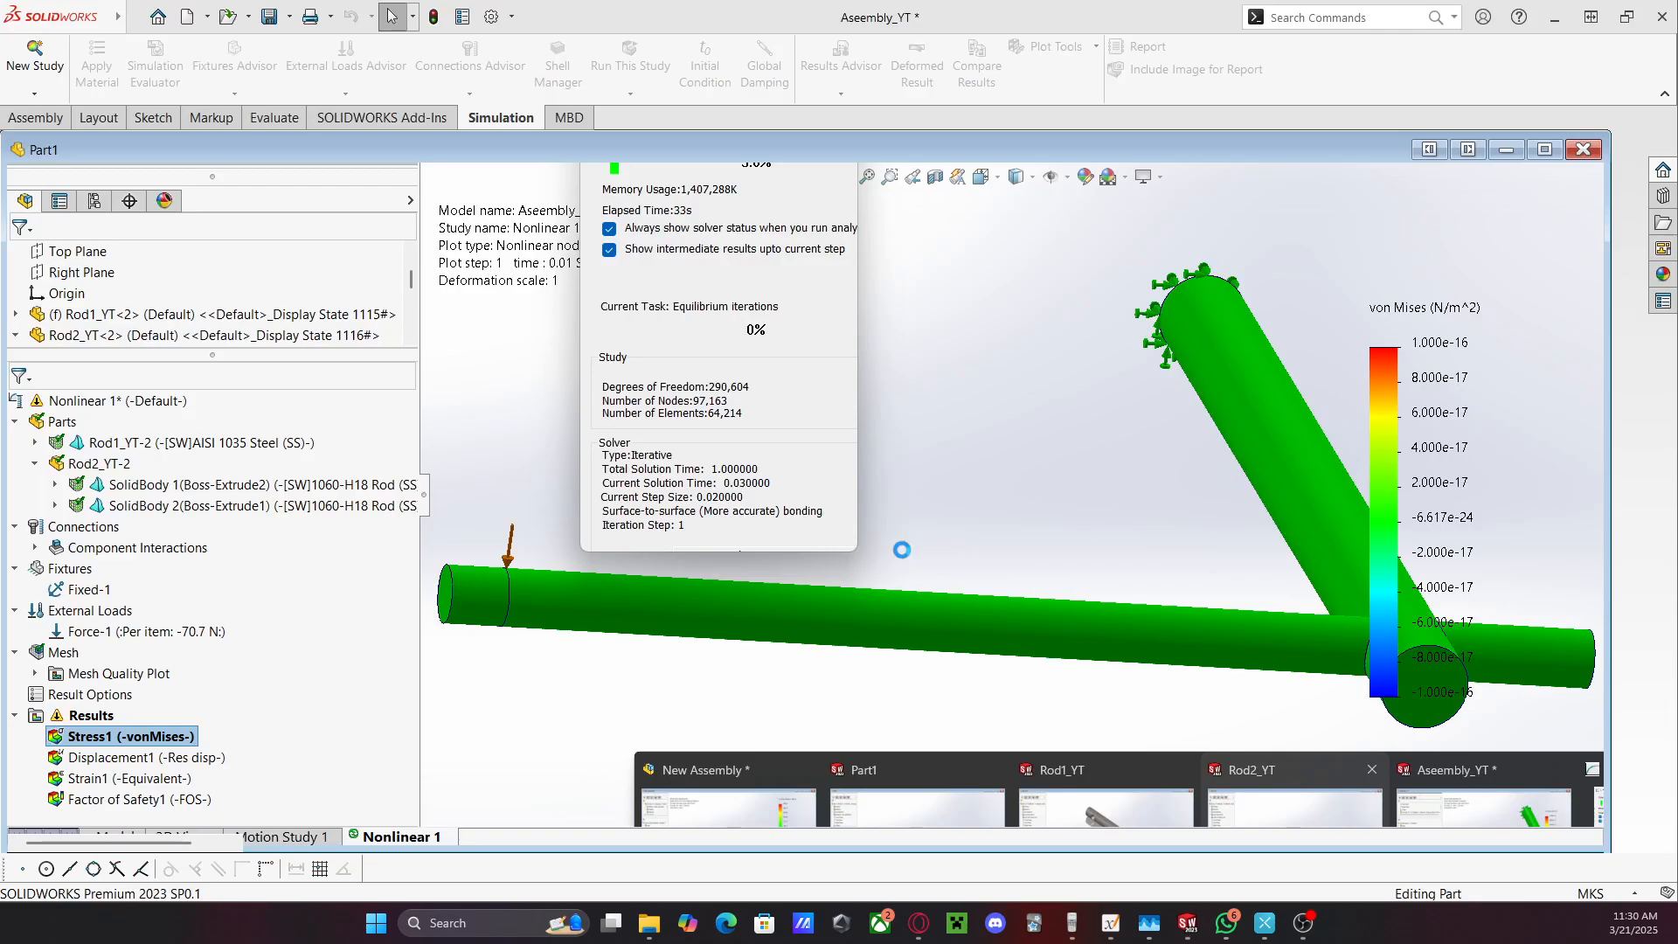
Close the unresponsive SOLIDWORKS session and reopen Aseembly_YT.SLDASM from the recent documents
left_click(835, 371)
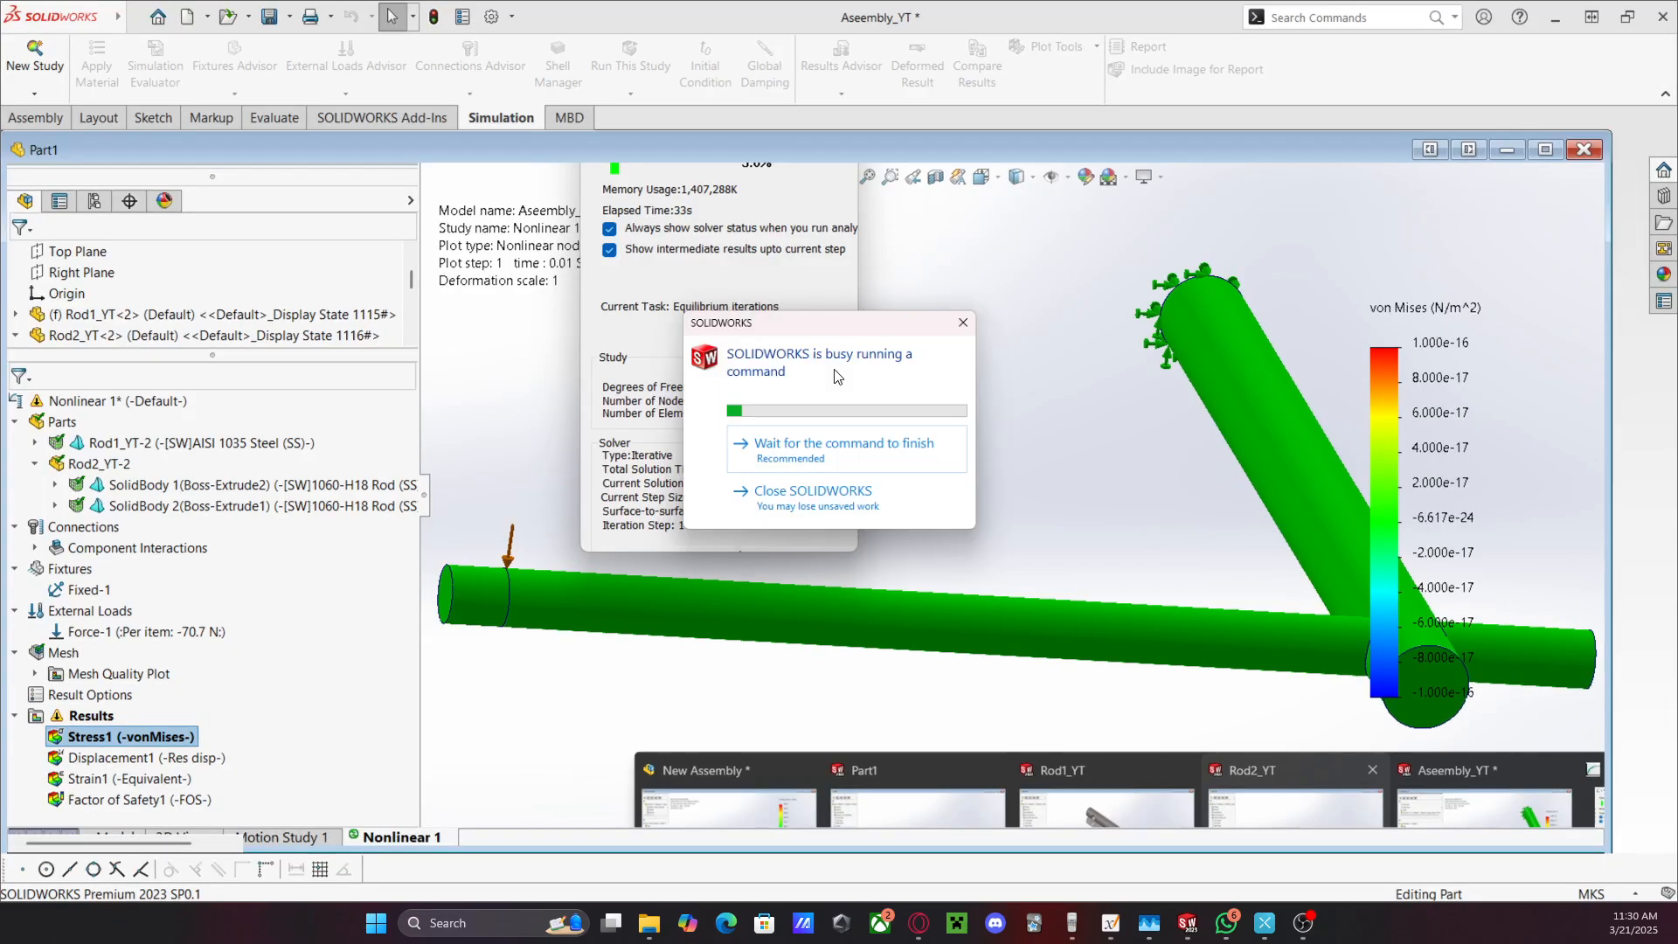
left_click(848, 446)
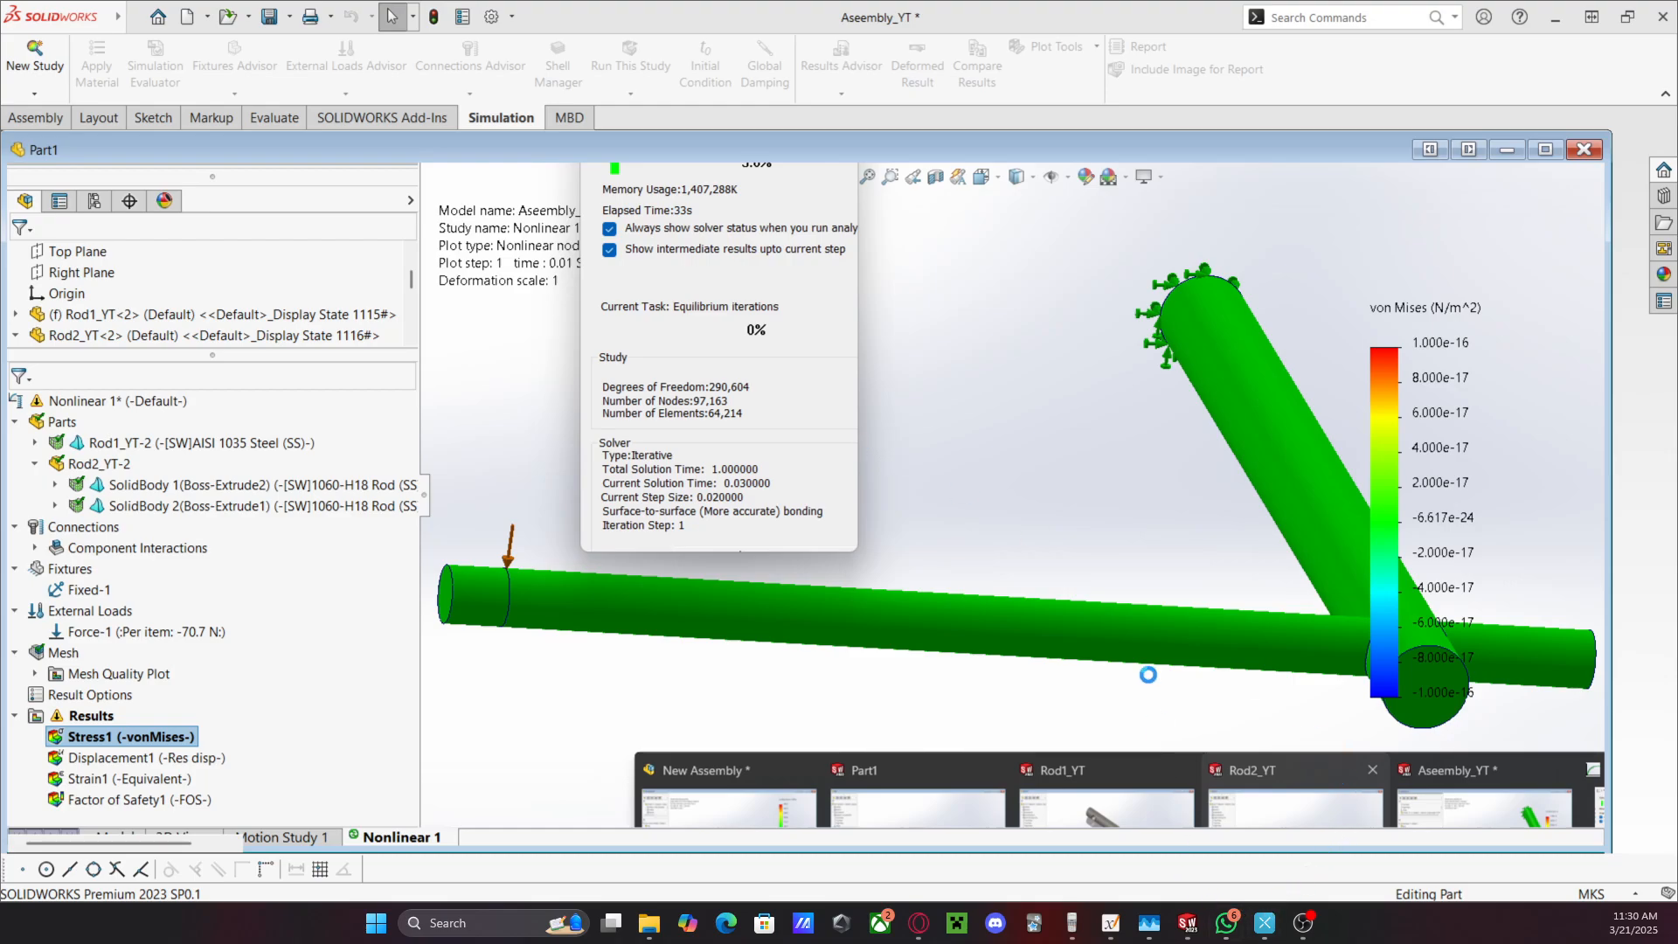
left_click(828, 496)
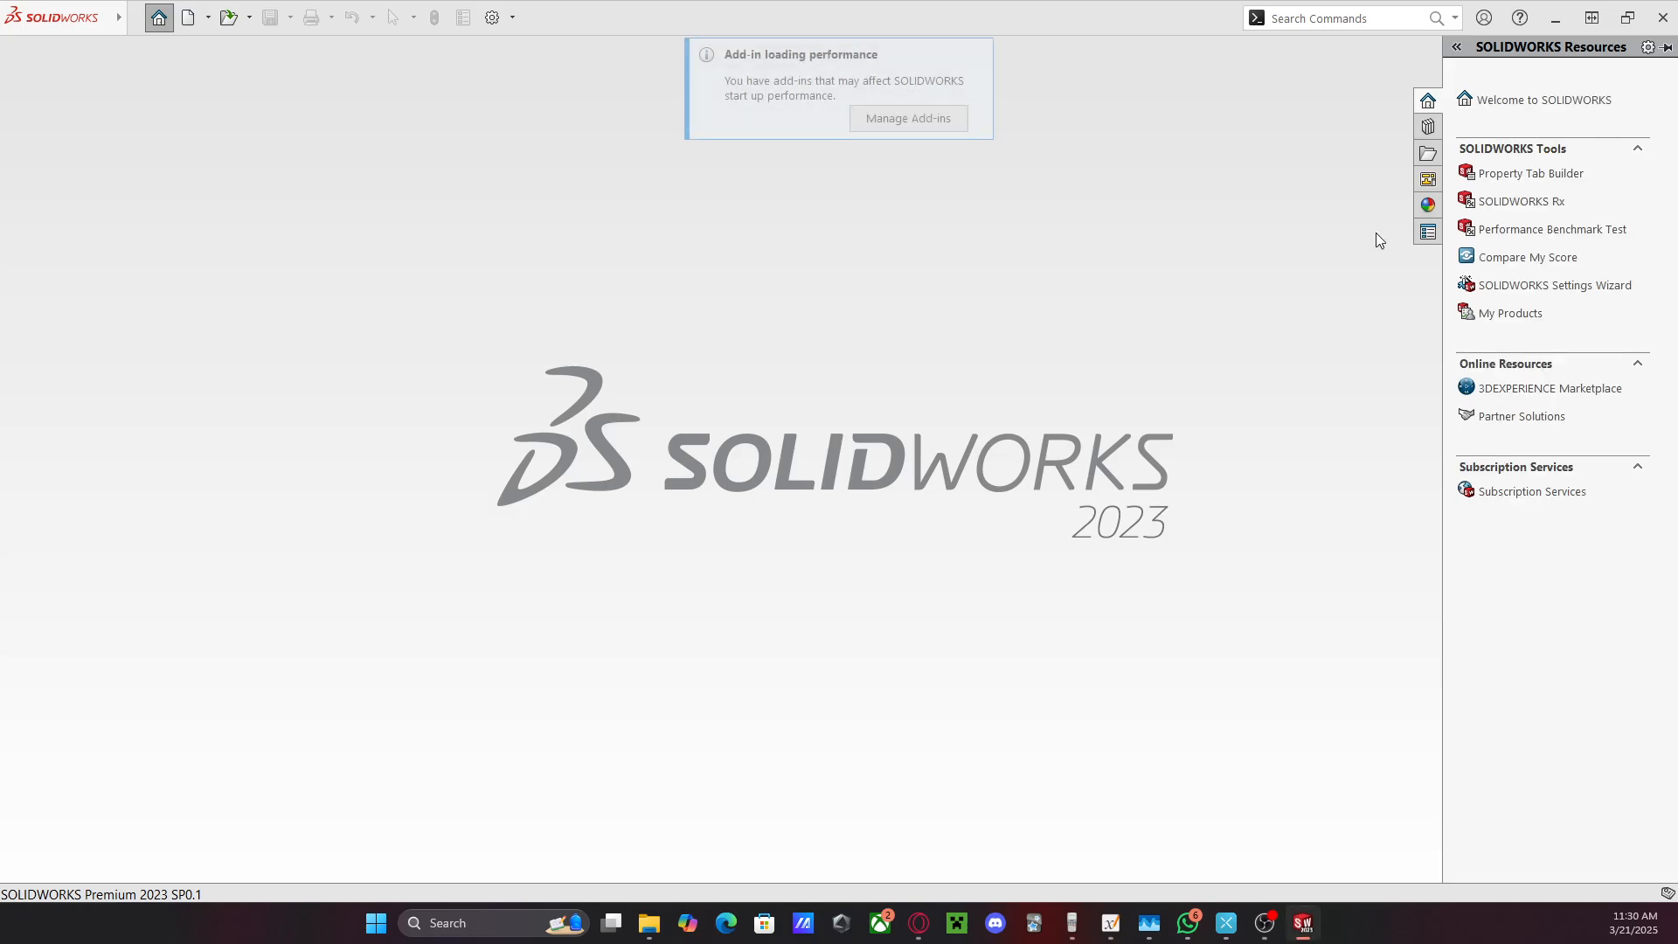
left_click_drag(385, 156, 564, 152)
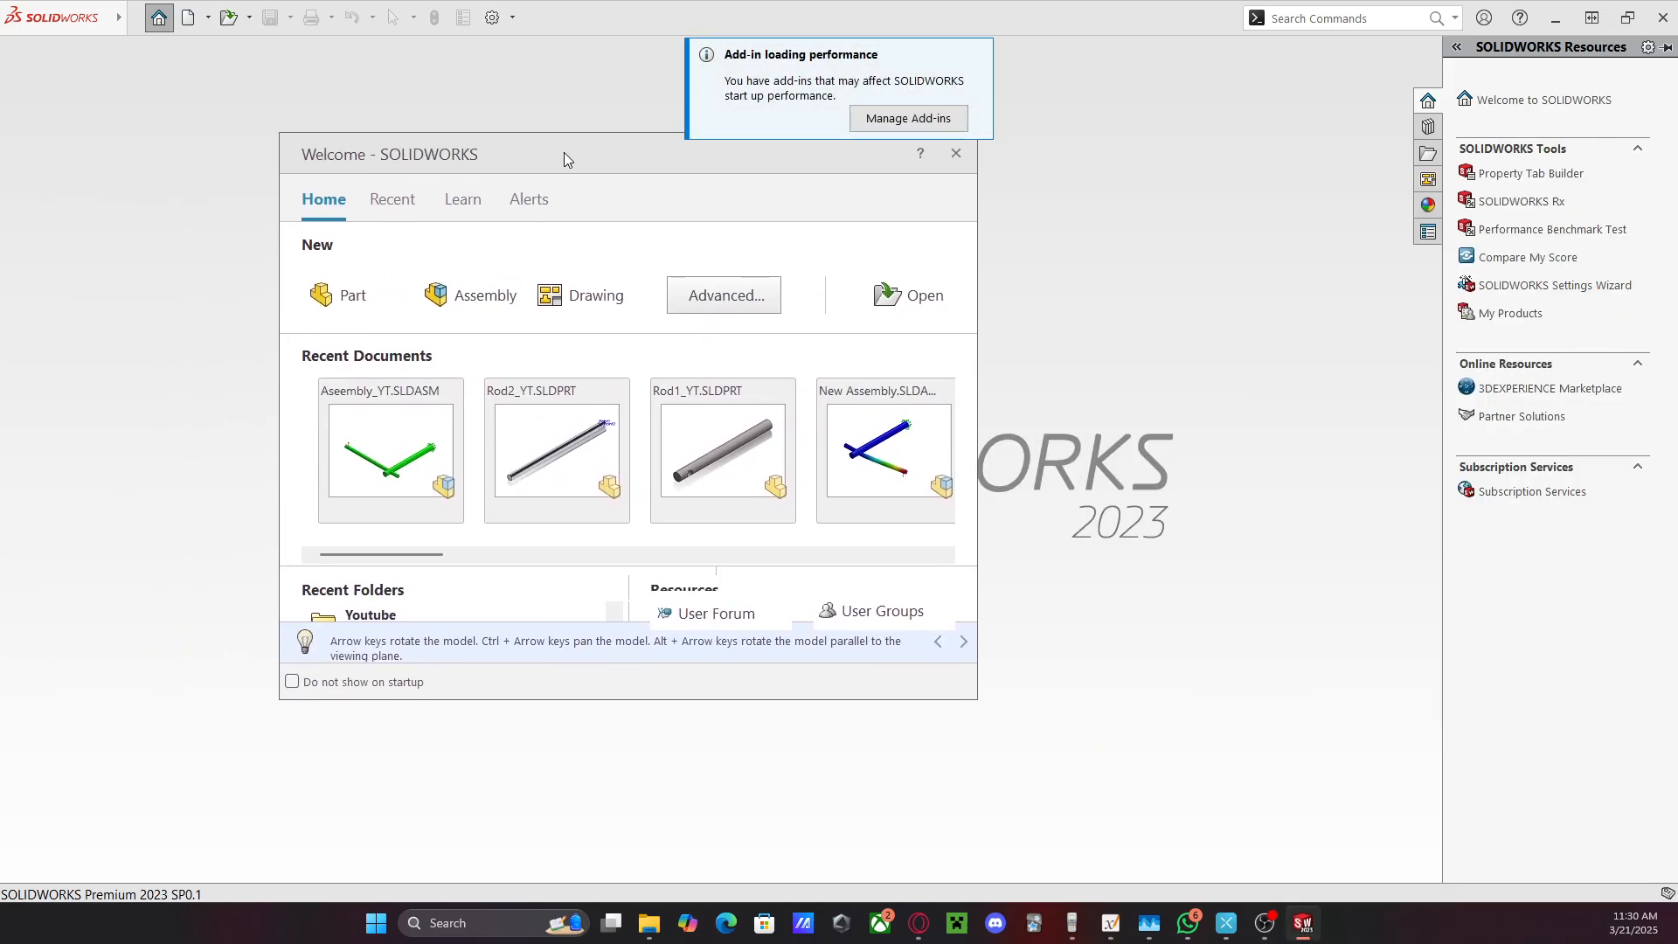
left_click(386, 428)
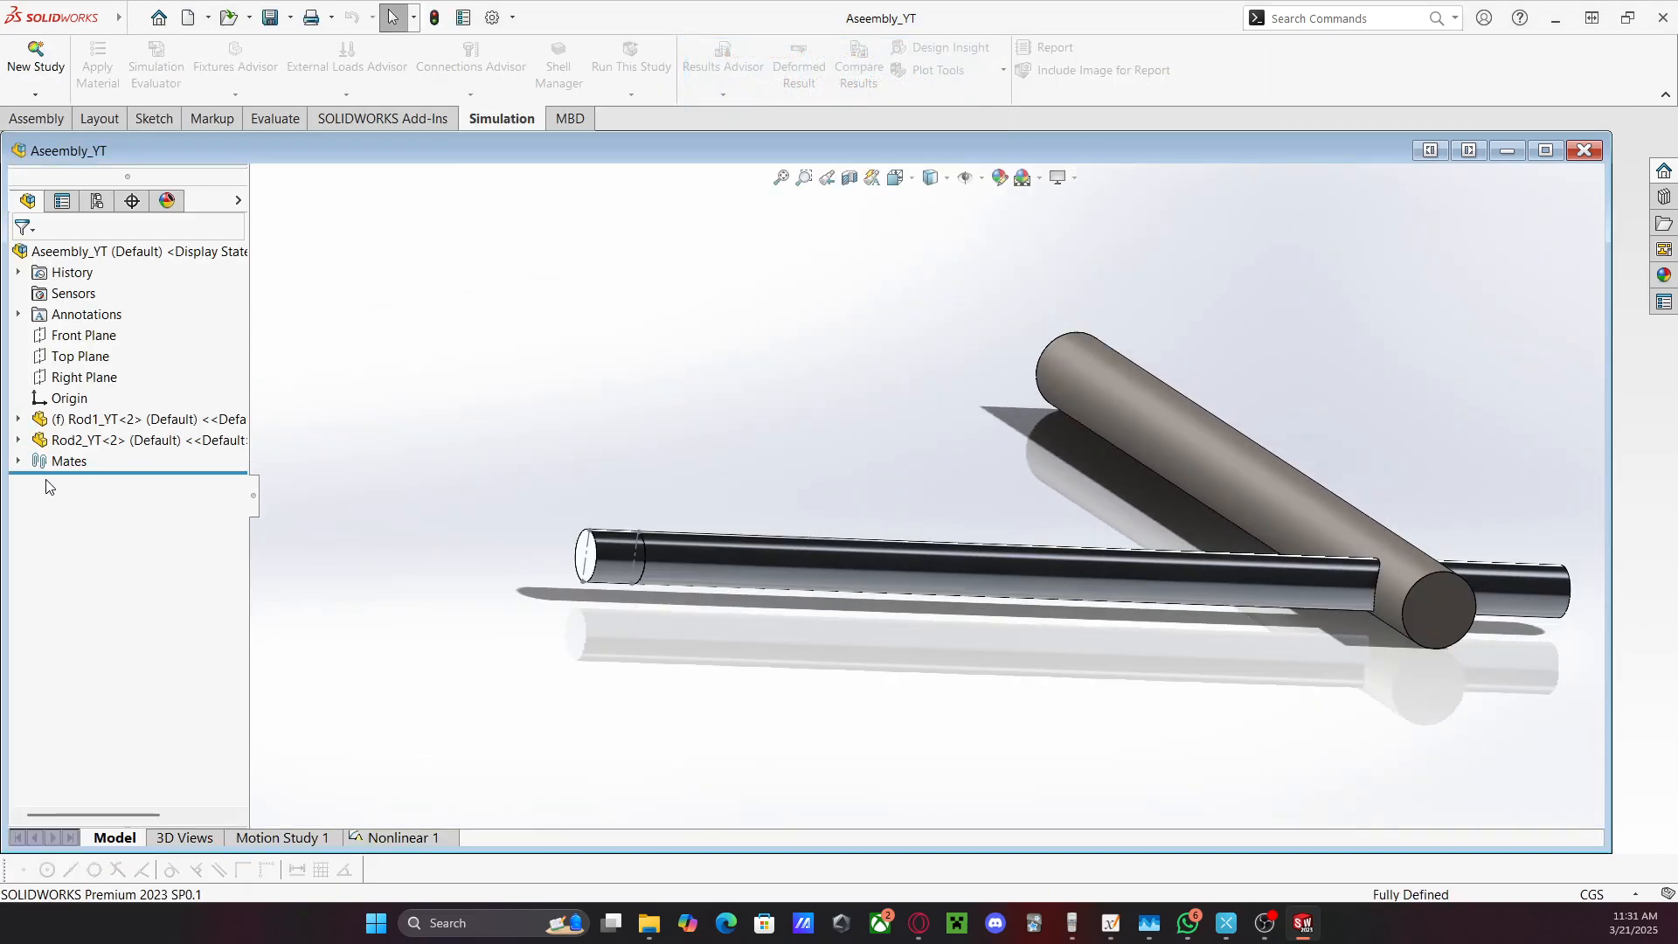
Delete the Nonlinear 1 simulation study together with its results data
left_click(354, 835)
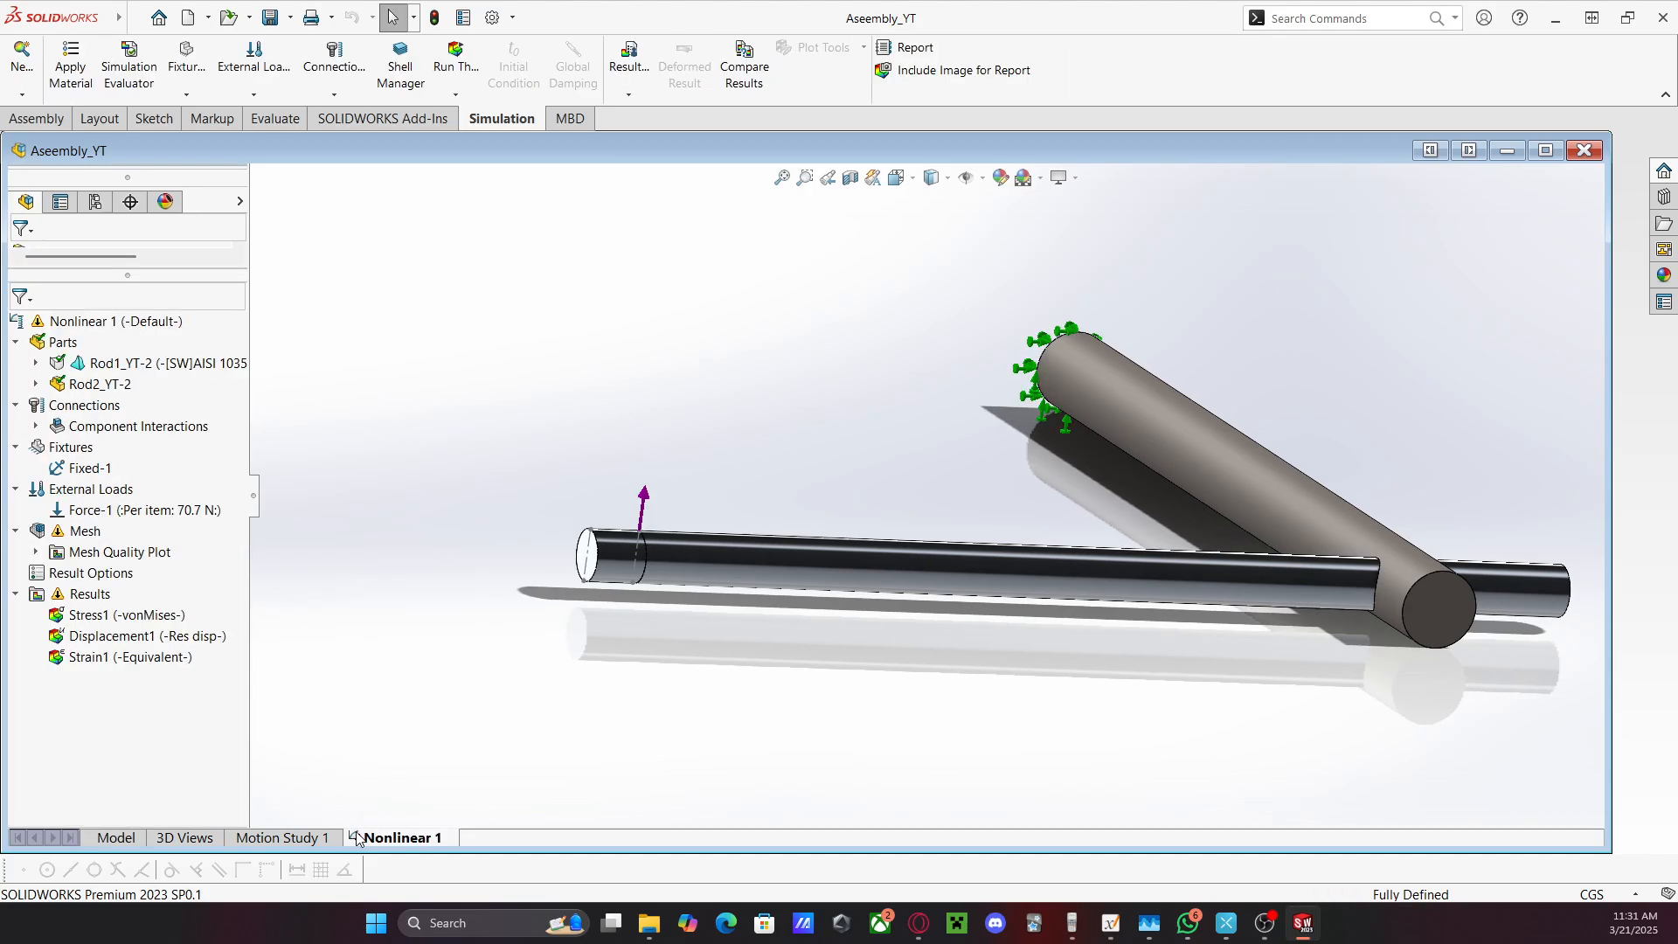
right_click(354, 835)
left_click(348, 740)
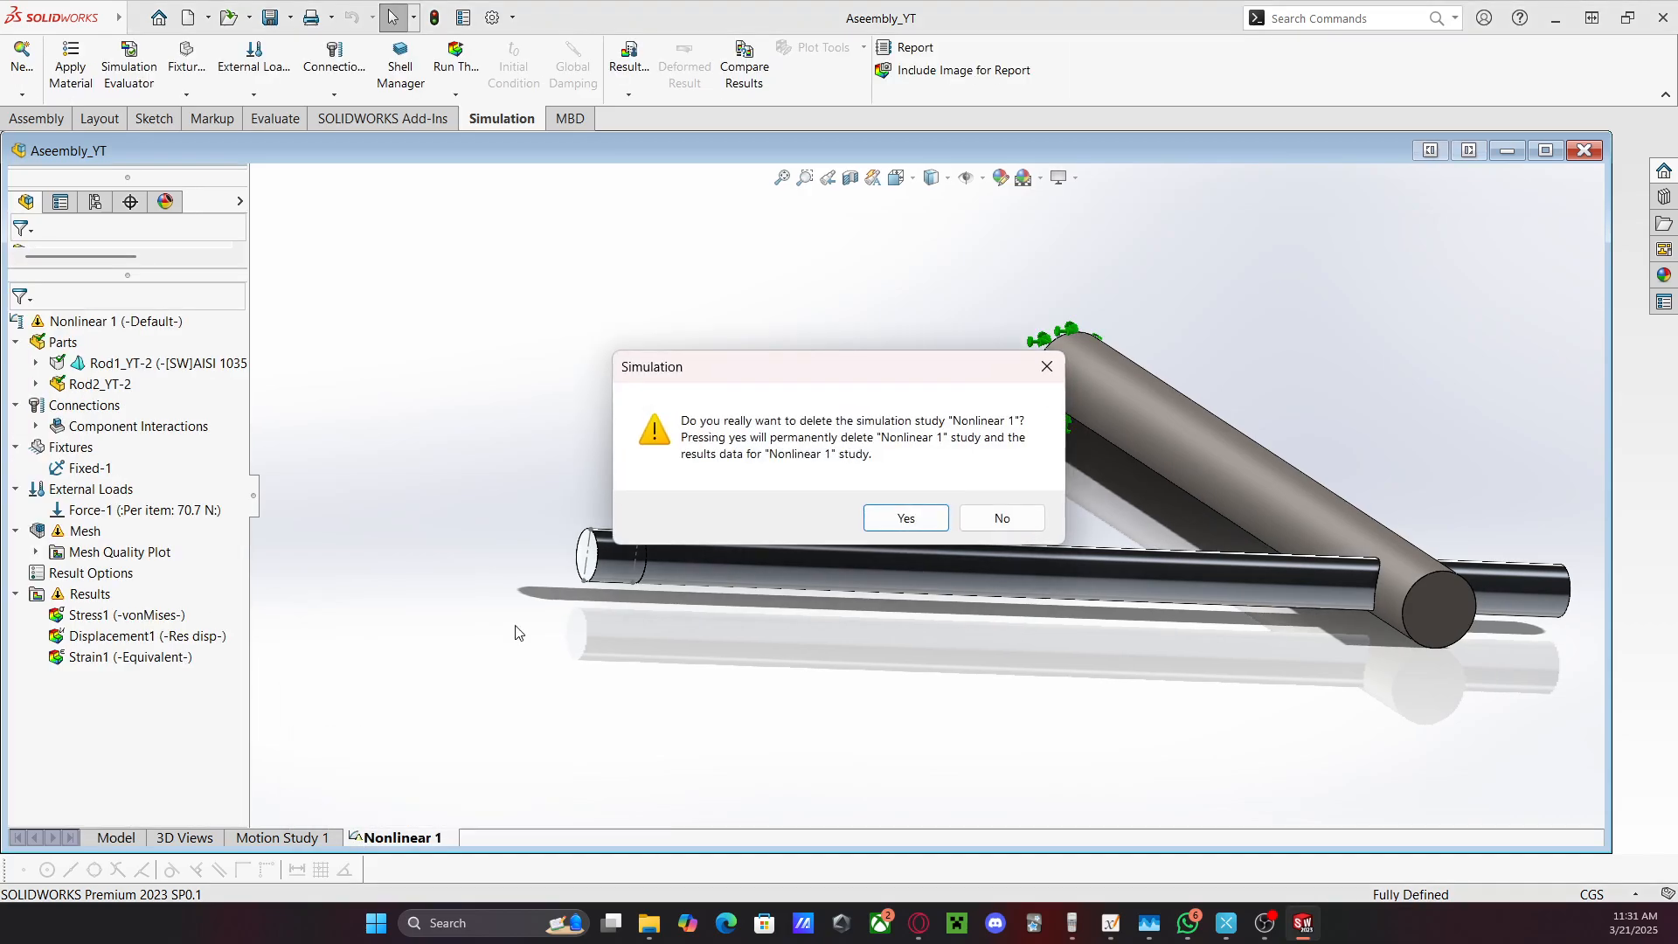
left_click(902, 518)
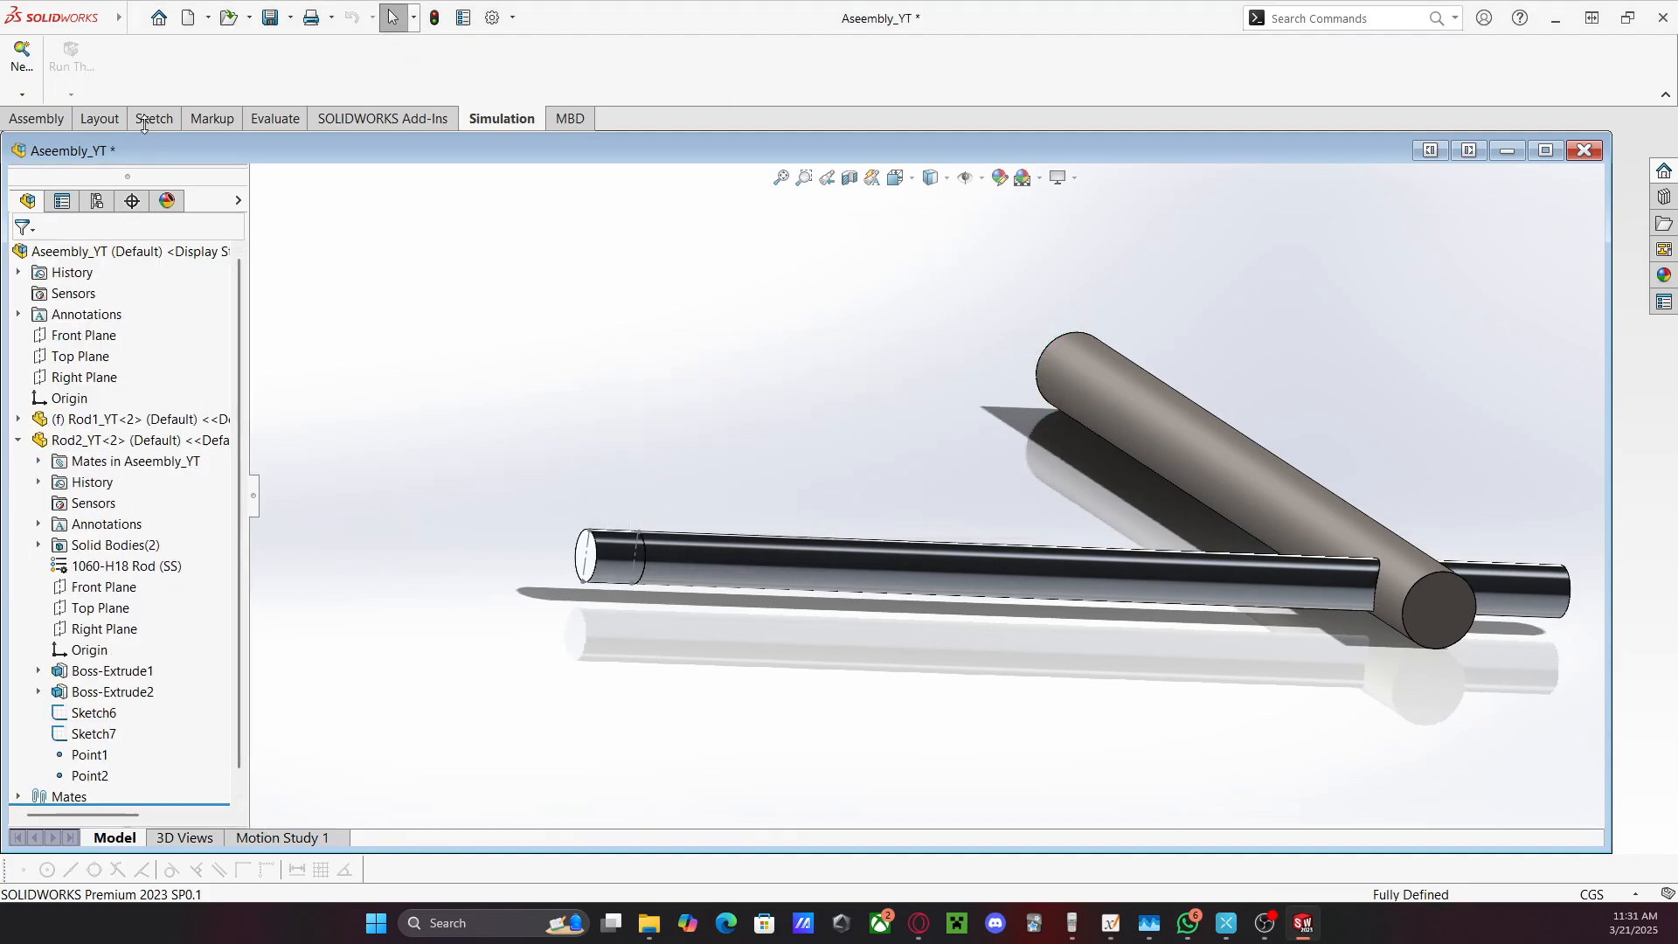
Create a new nonlinear simulation study of the static type for the assembly
left_click(51, 120)
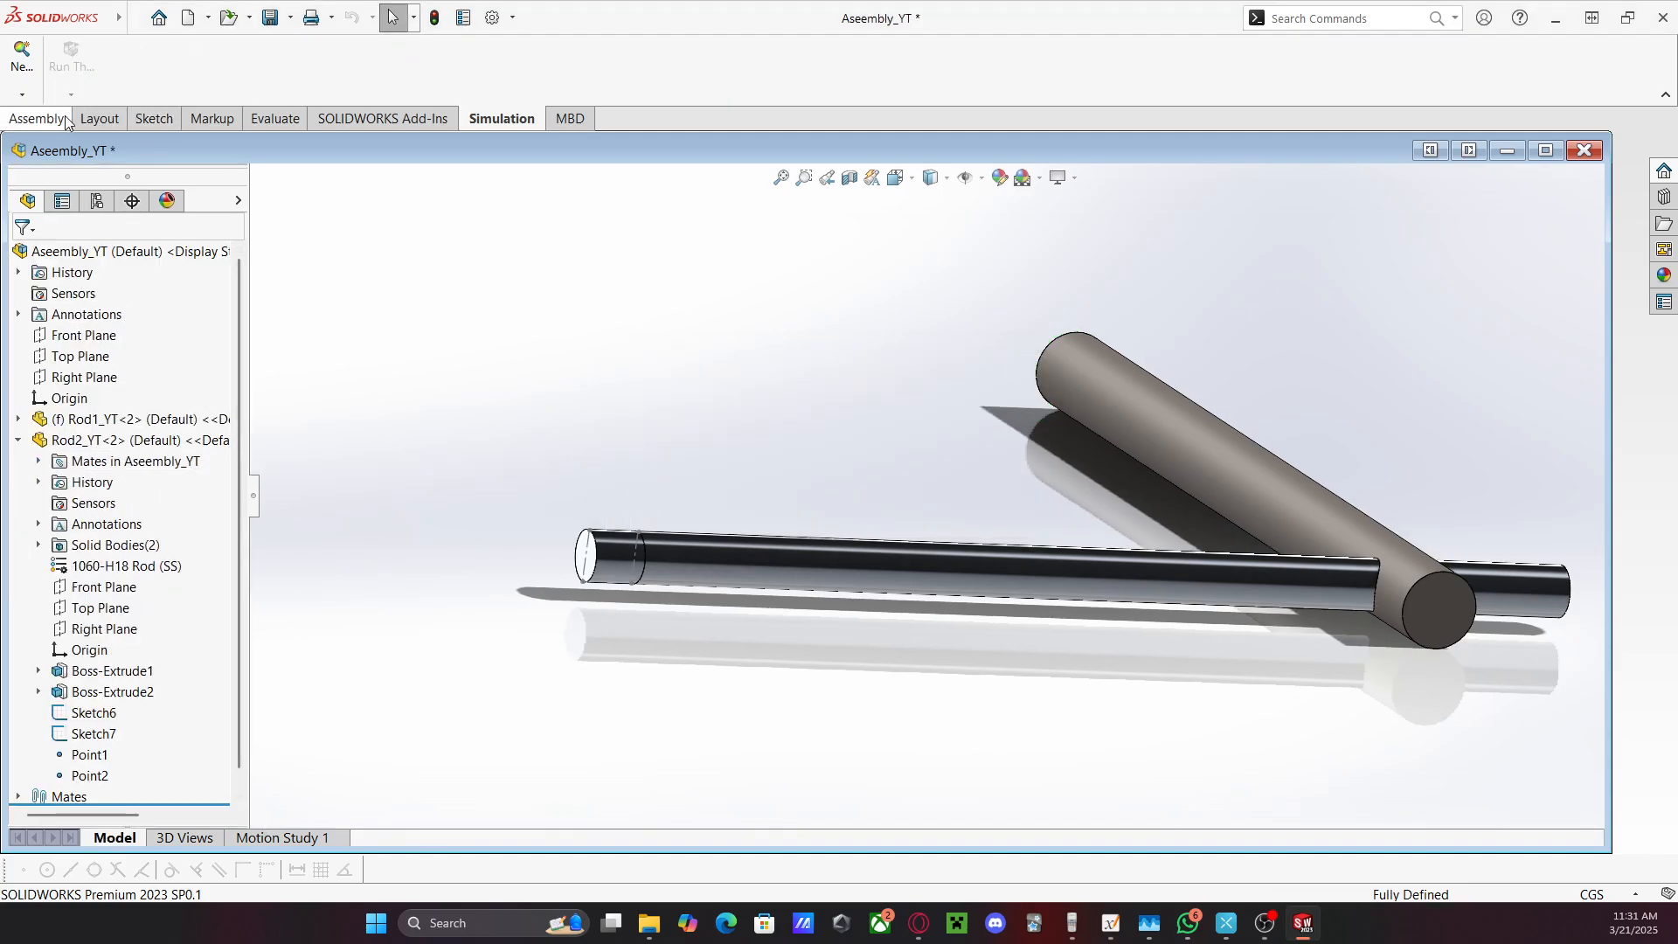
left_click(433, 117)
left_click(502, 118)
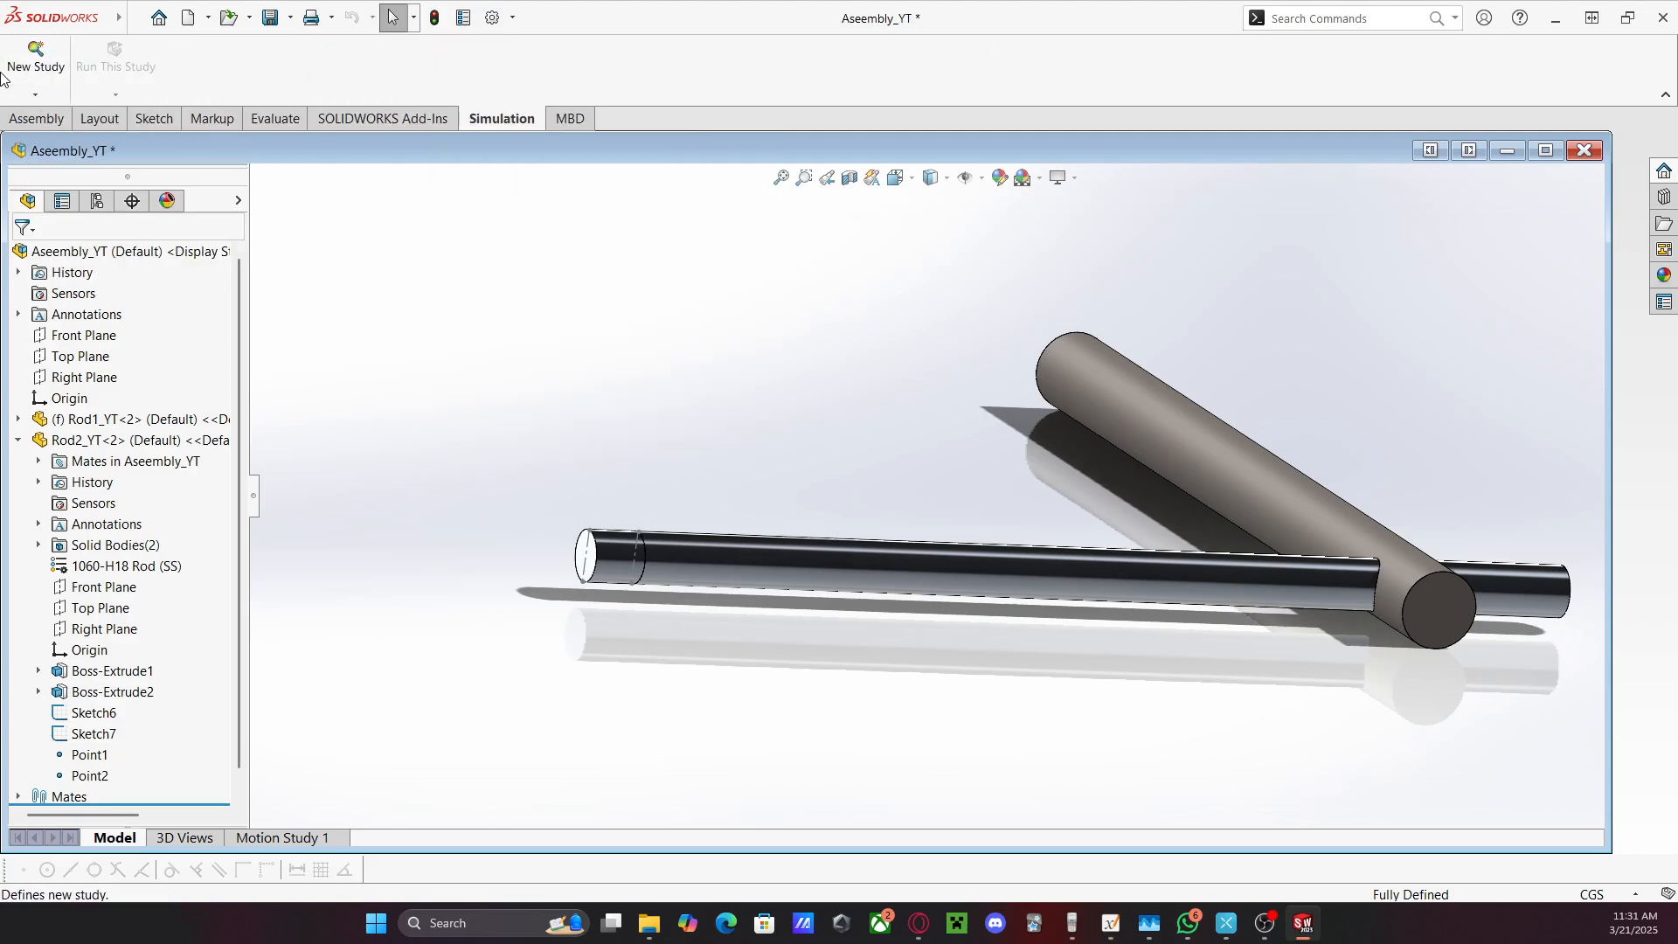
left_click(5, 79)
scroll(80, 695, "down", 3)
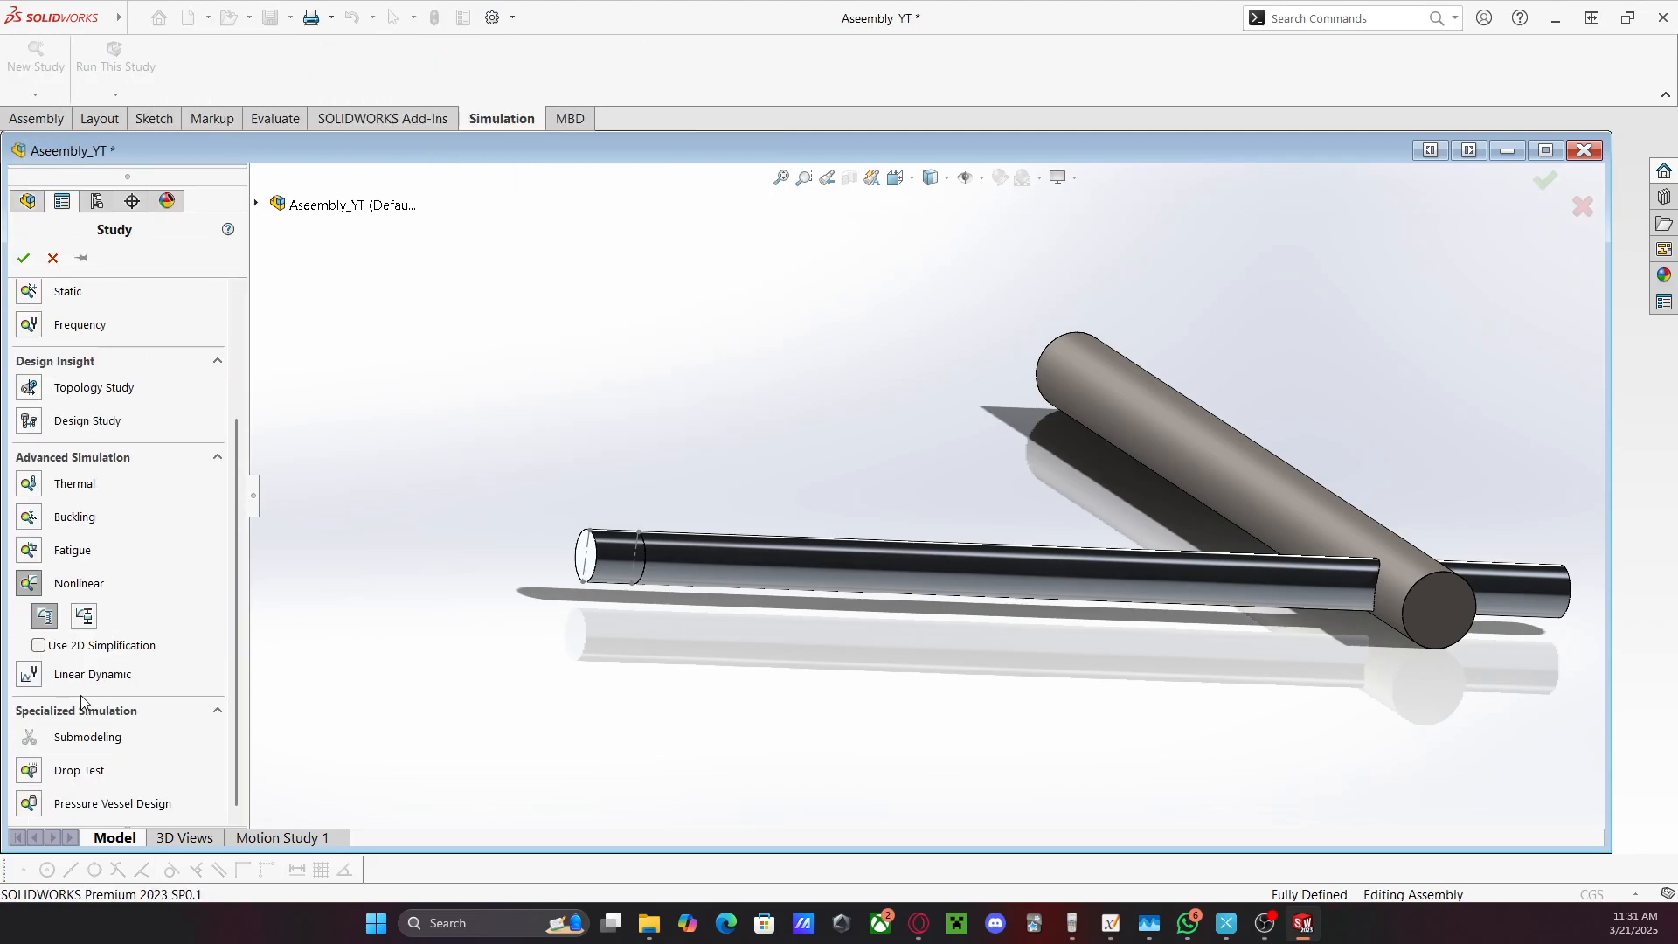
left_click(46, 616)
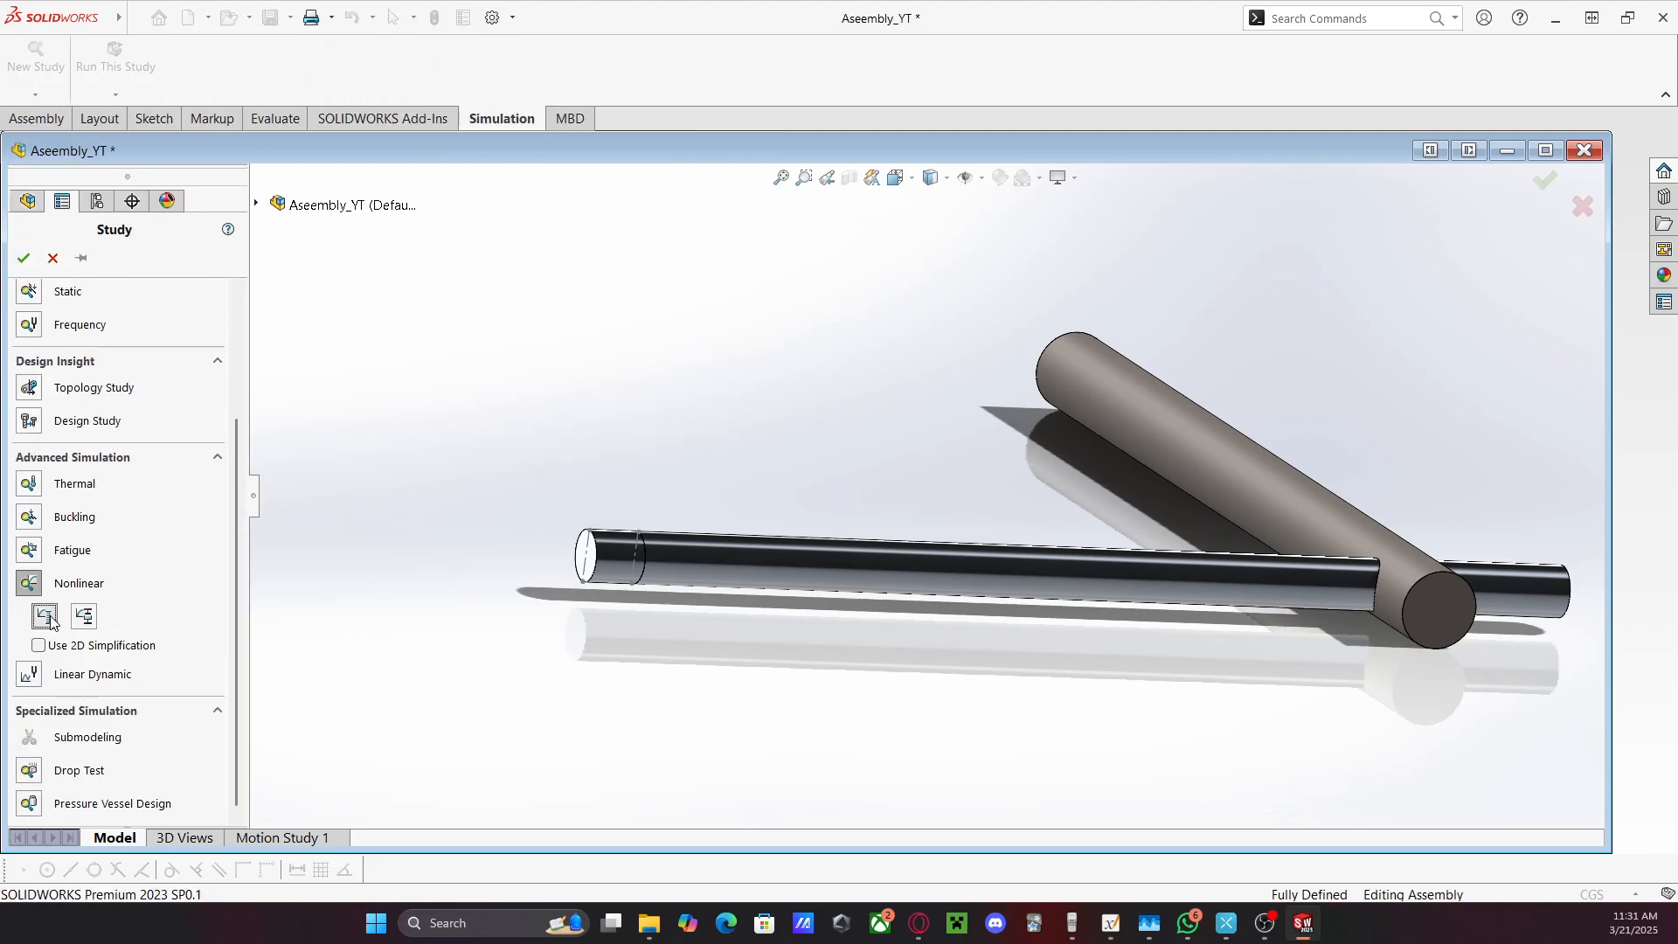
left_click(24, 258)
Apply a Fixed Geometry fixture to the free end face of the thick rod, Rod1_YT
scroll(796, 475, "down", 2)
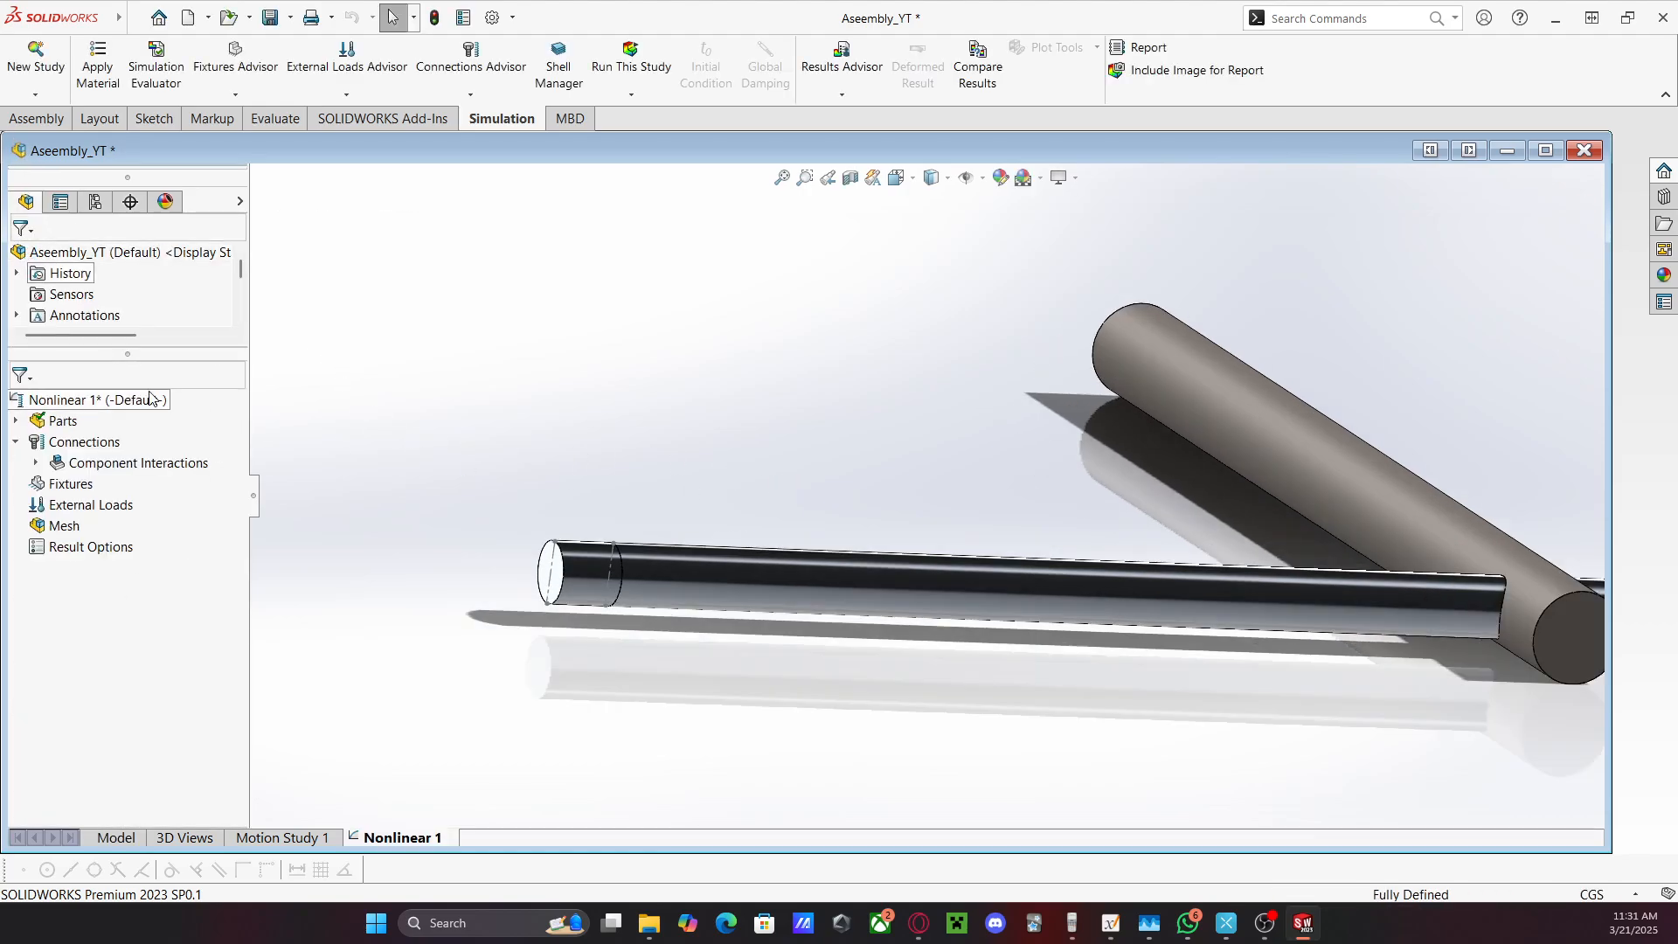
right_click(68, 490)
left_click(131, 496)
scroll(1051, 423, "up", 2)
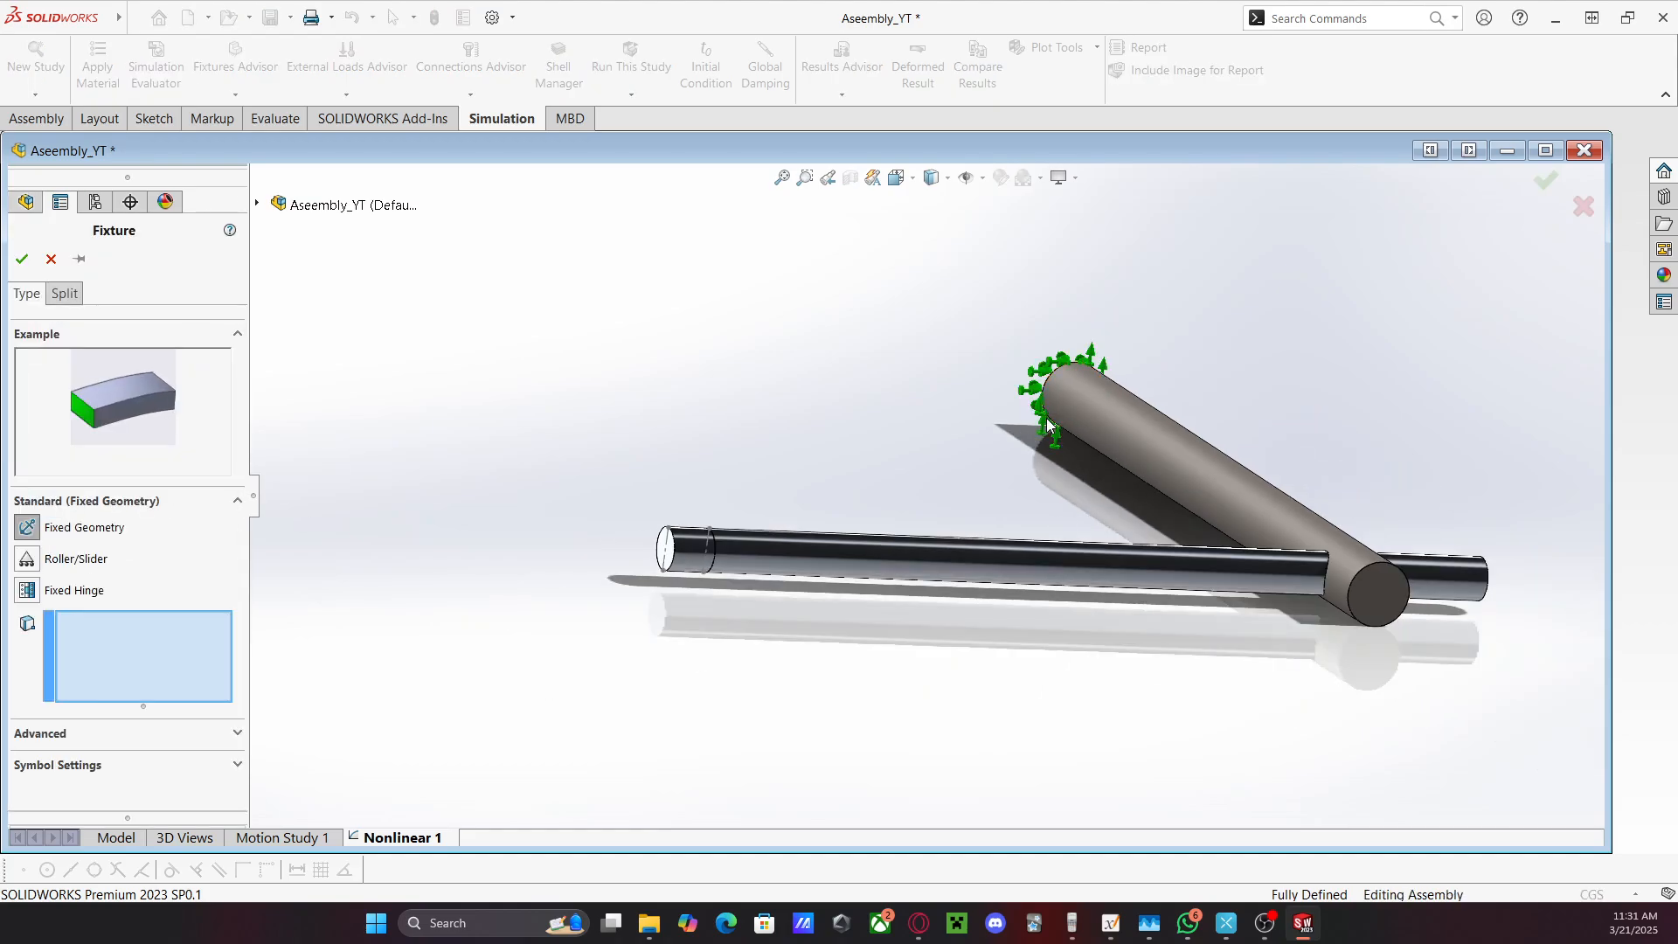
middle_click_drag(1048, 426, 1278, 588)
left_click(611, 248)
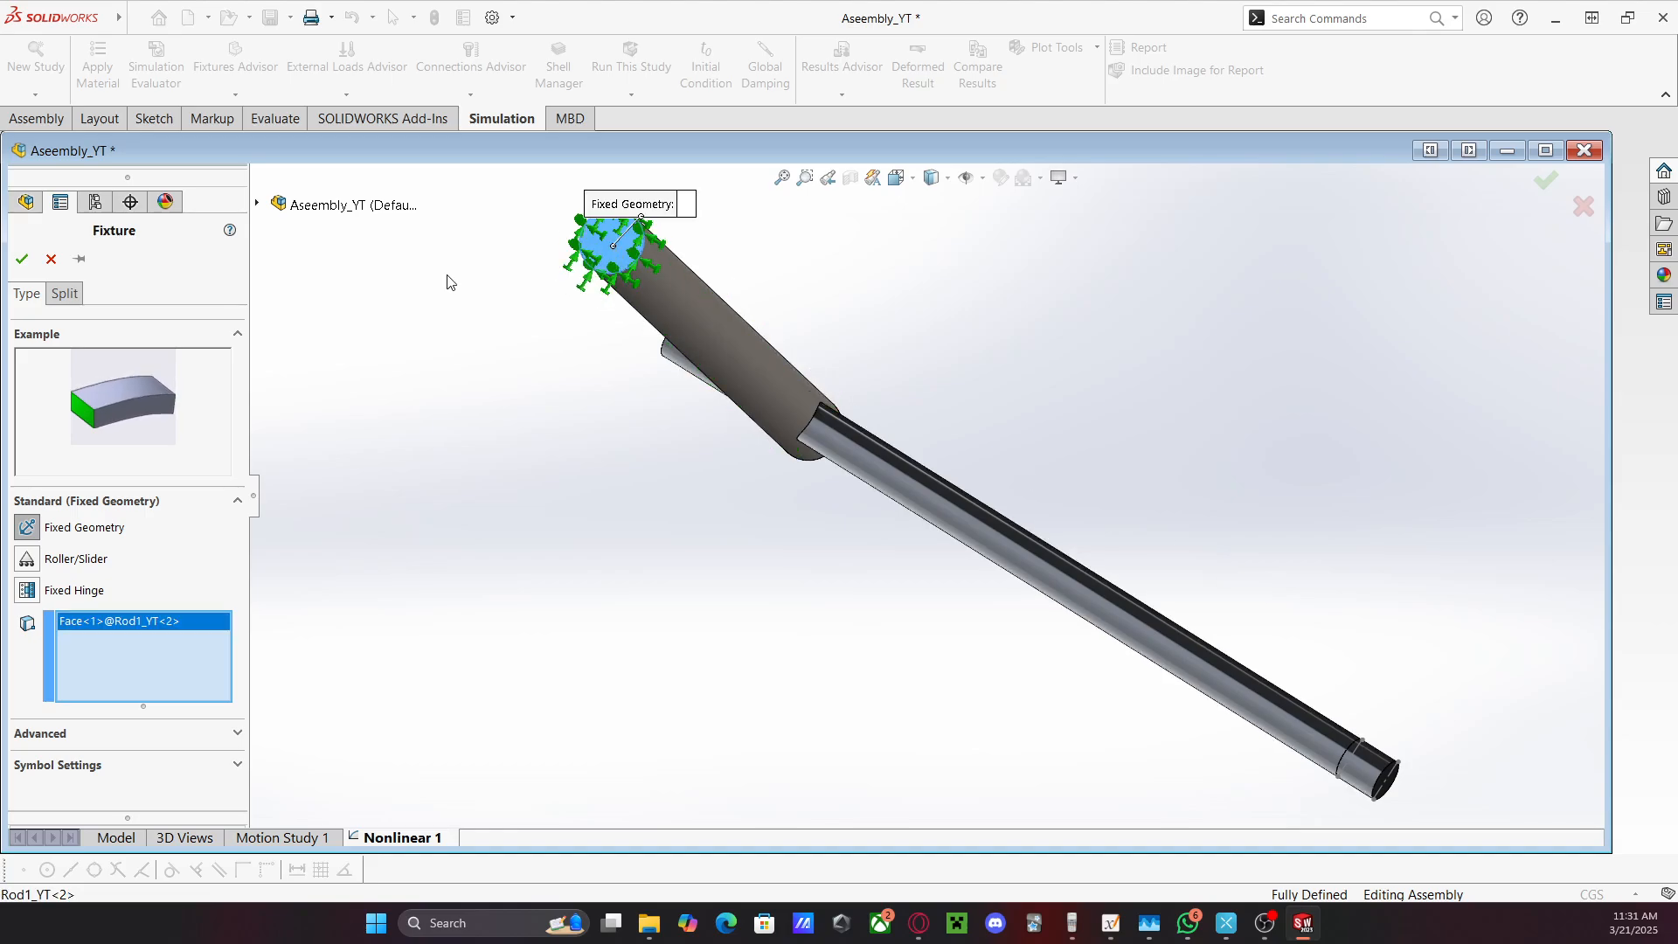
left_click(22, 258)
Start a force load and apply it to reference point Point1 near the free end of Rod2_YT
middle_click_drag(773, 660, 952, 638)
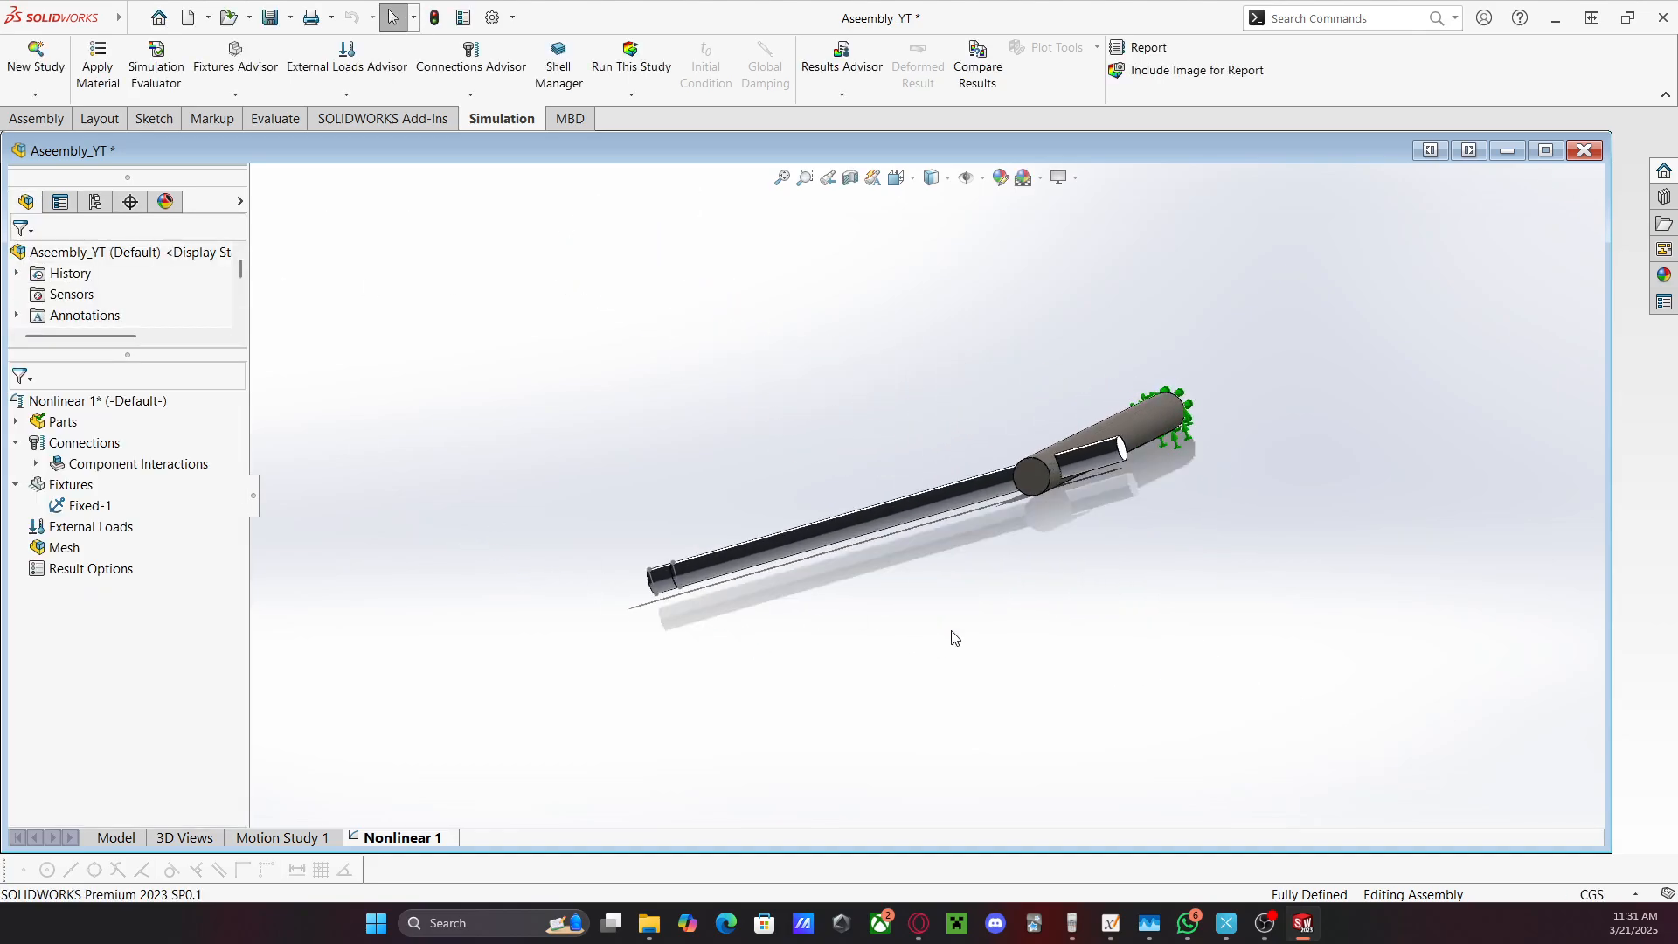
left_click(865, 518)
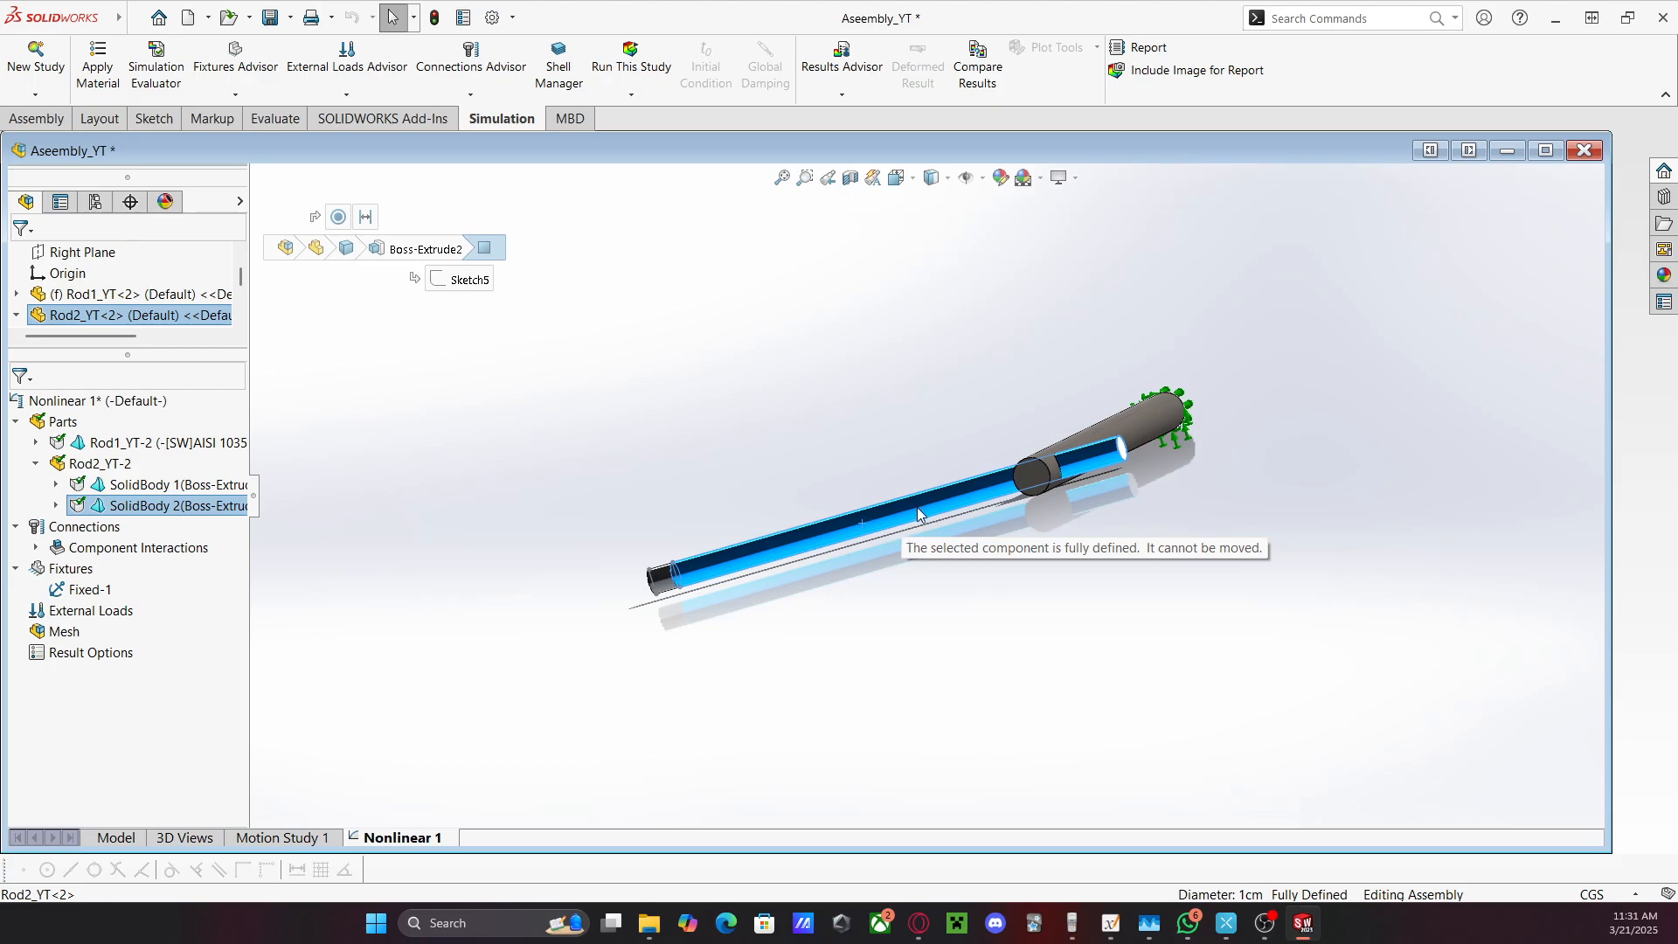
middle_click_drag(909, 530, 985, 491)
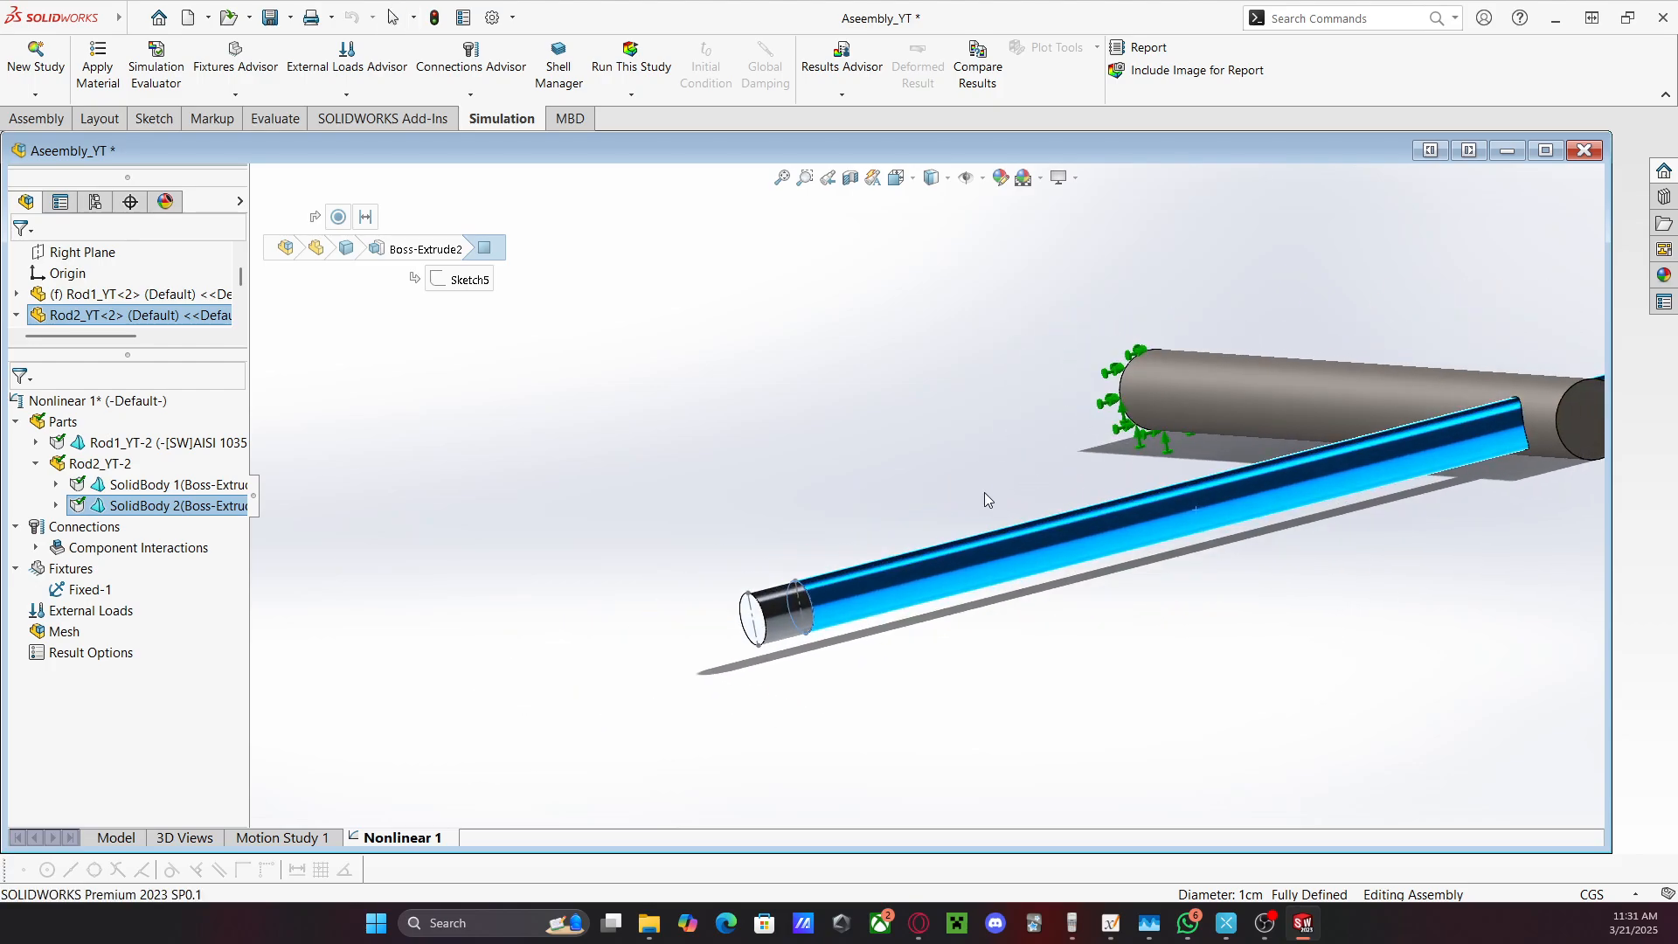
left_click(984, 491)
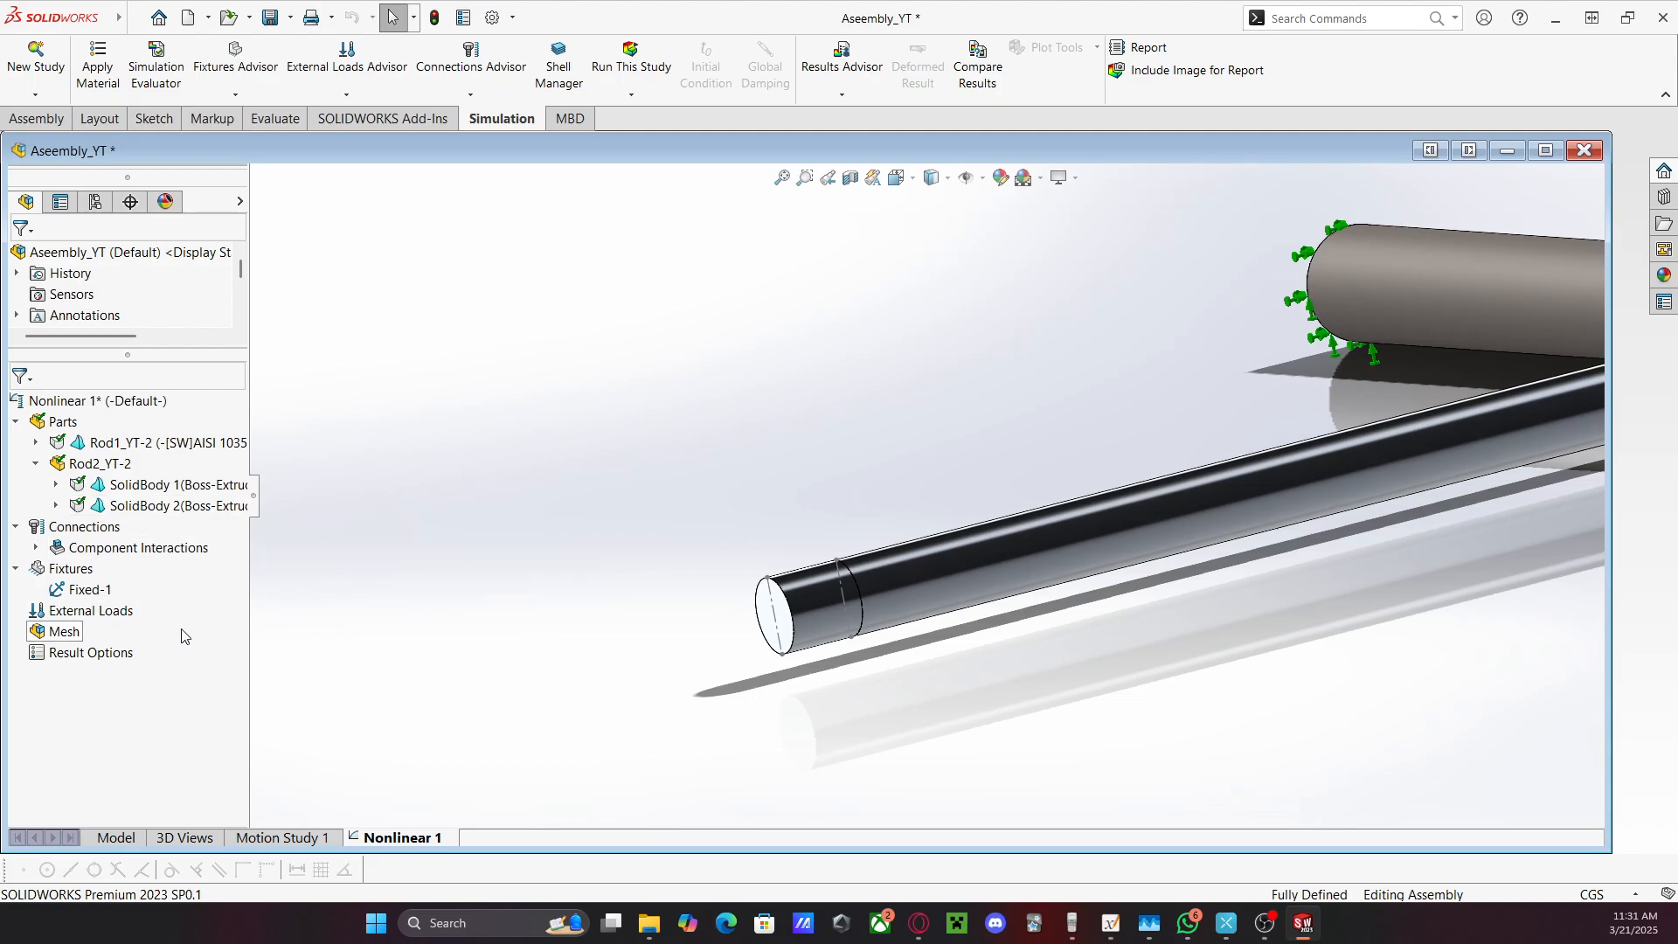
right_click(85, 614)
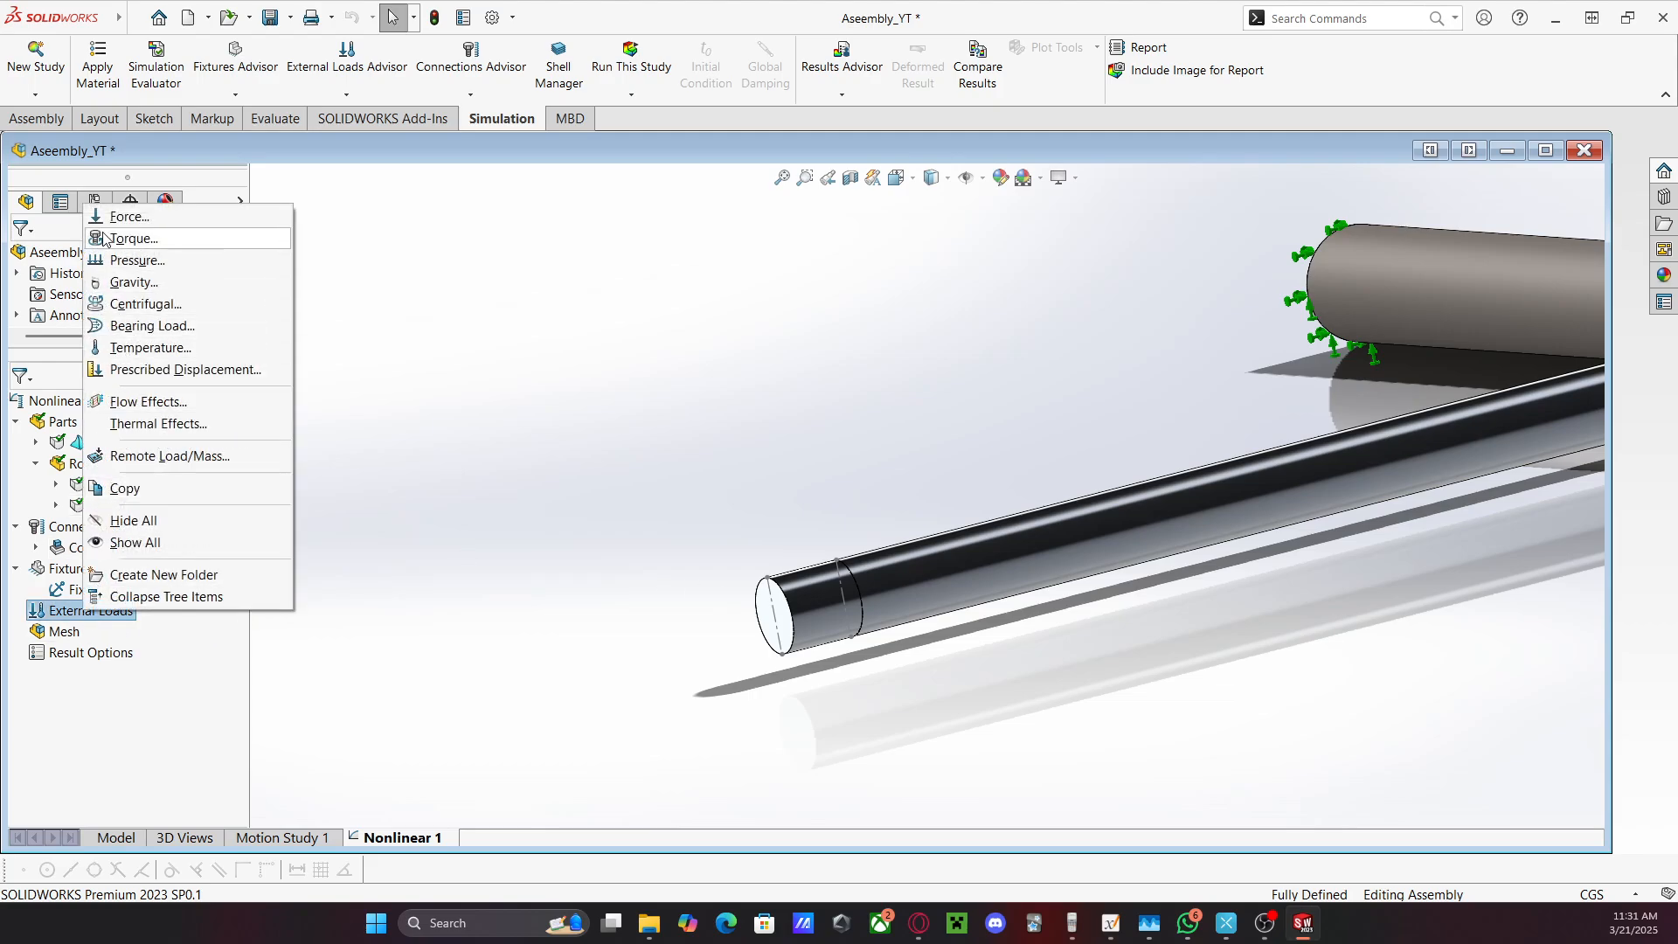
left_click(127, 216)
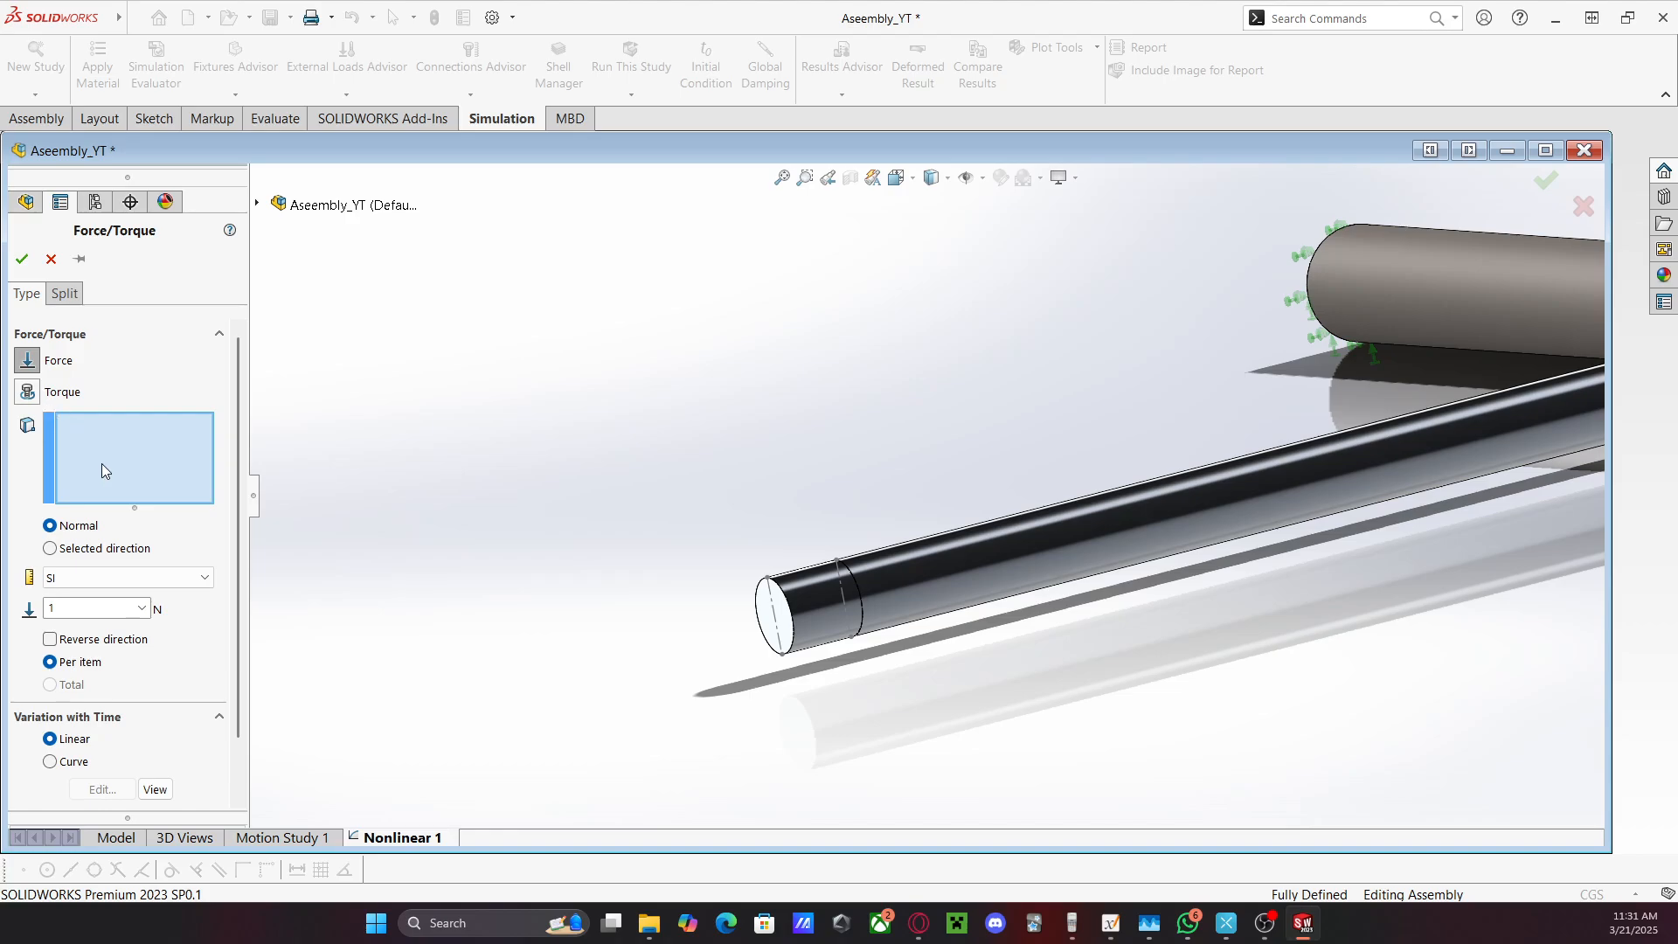
scroll(867, 559, "down", 1)
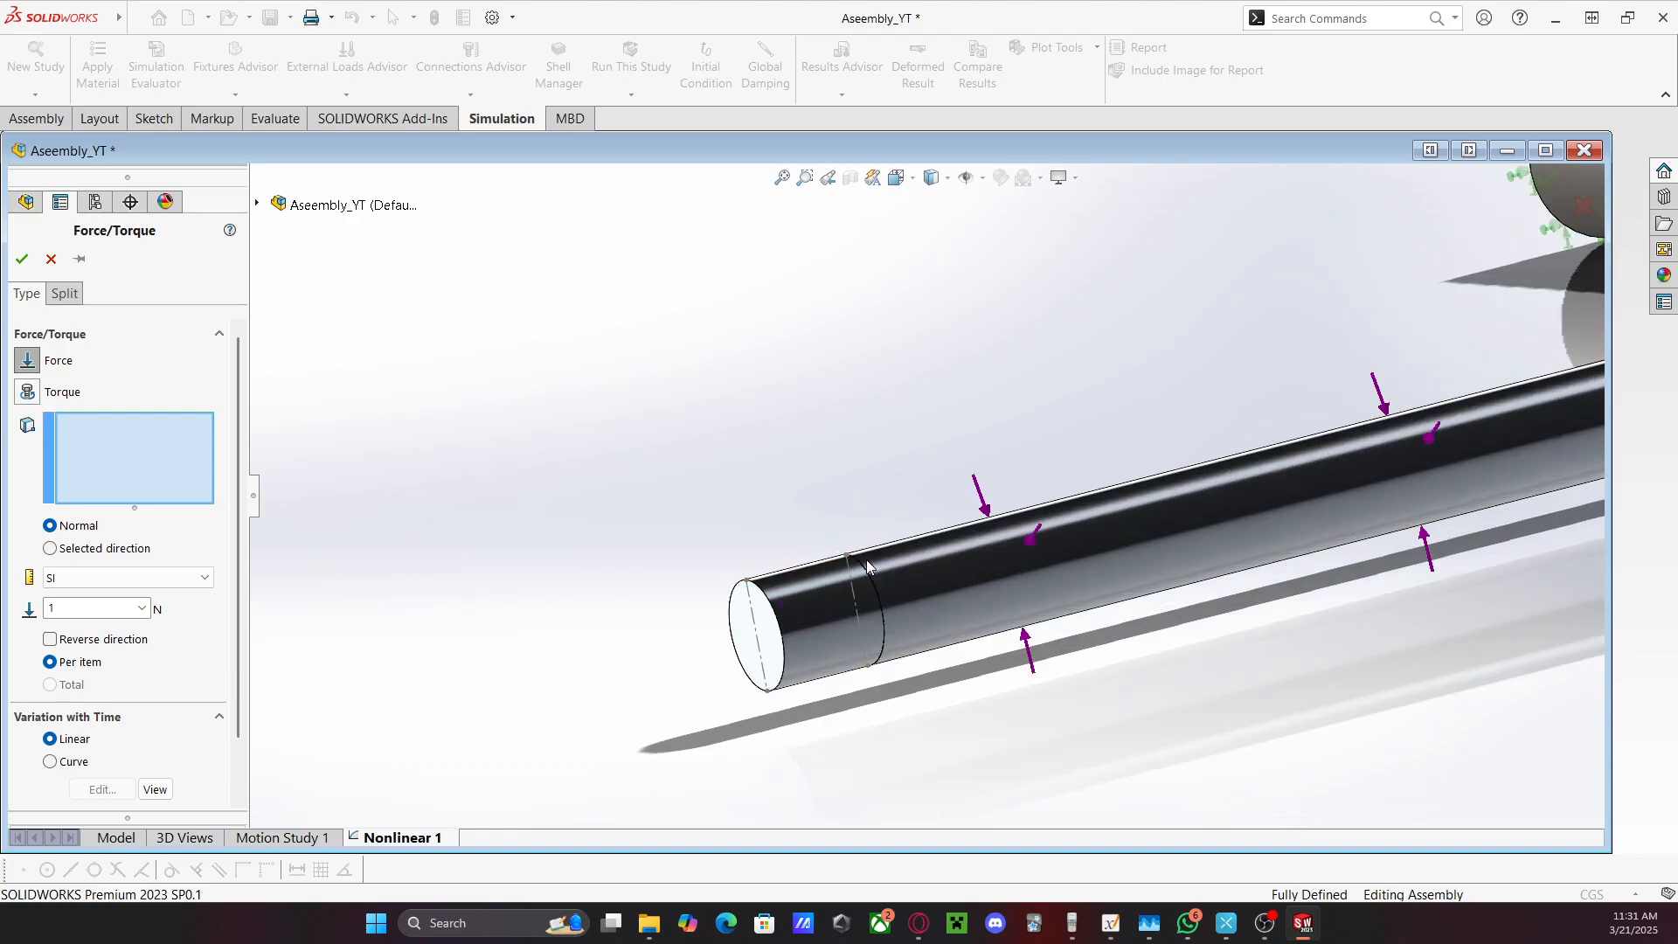
mouse_move(867, 560)
middle_mouse_down()
mouse_move(860, 521)
mouse_move(837, 552)
middle_mouse_up()
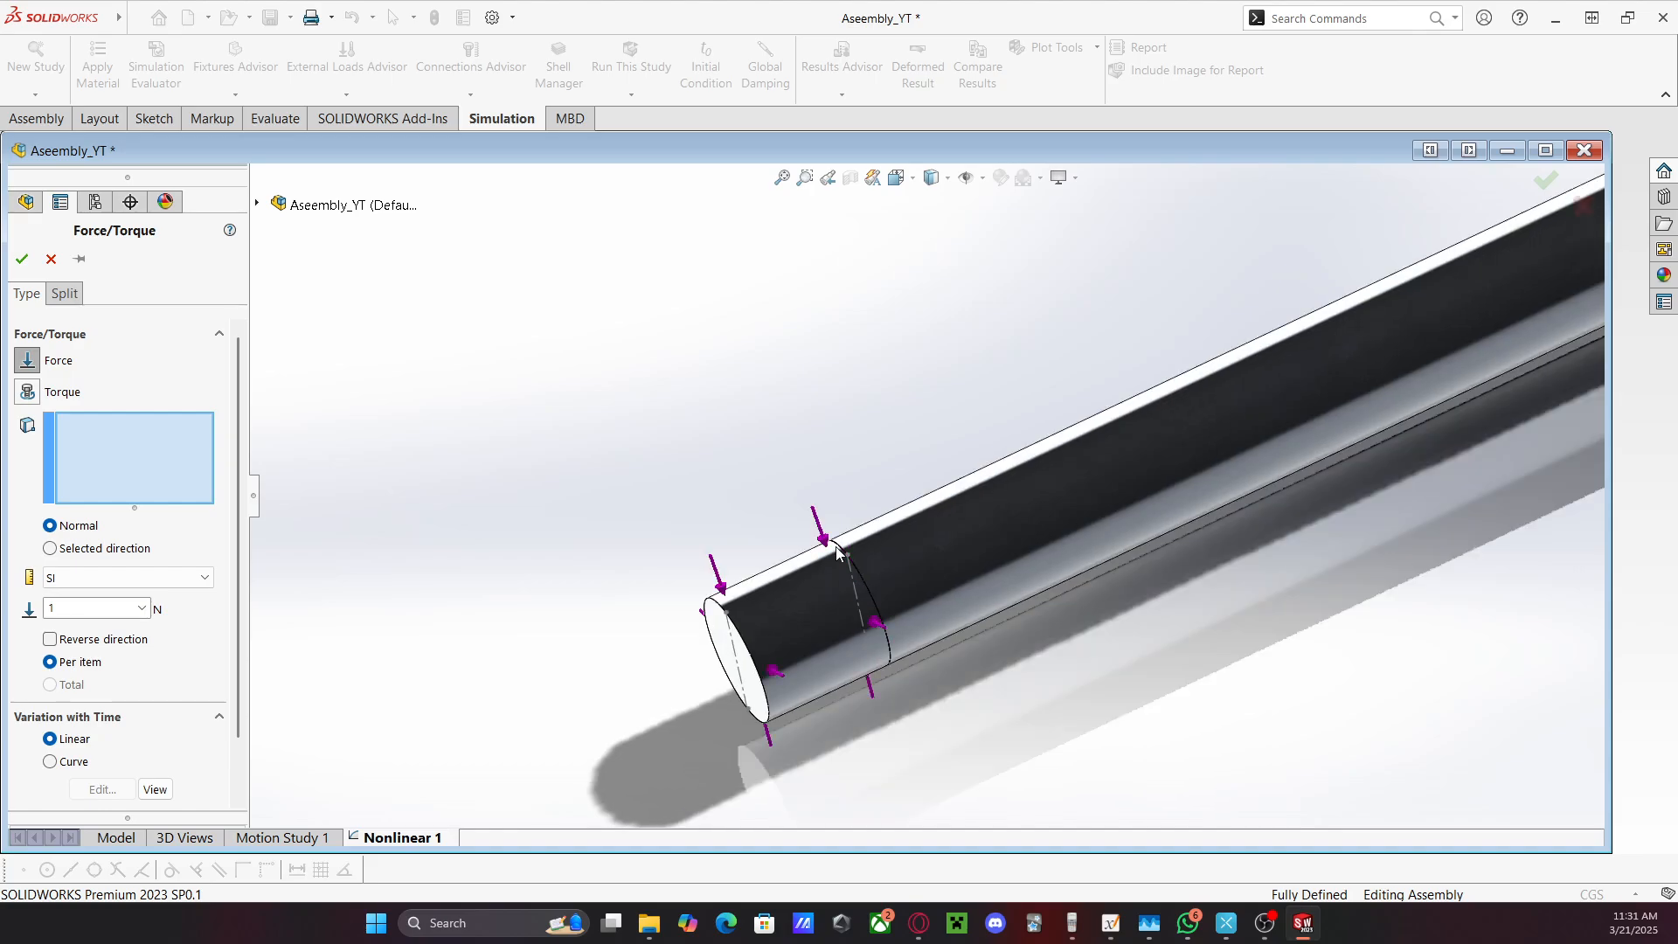
left_click(280, 205)
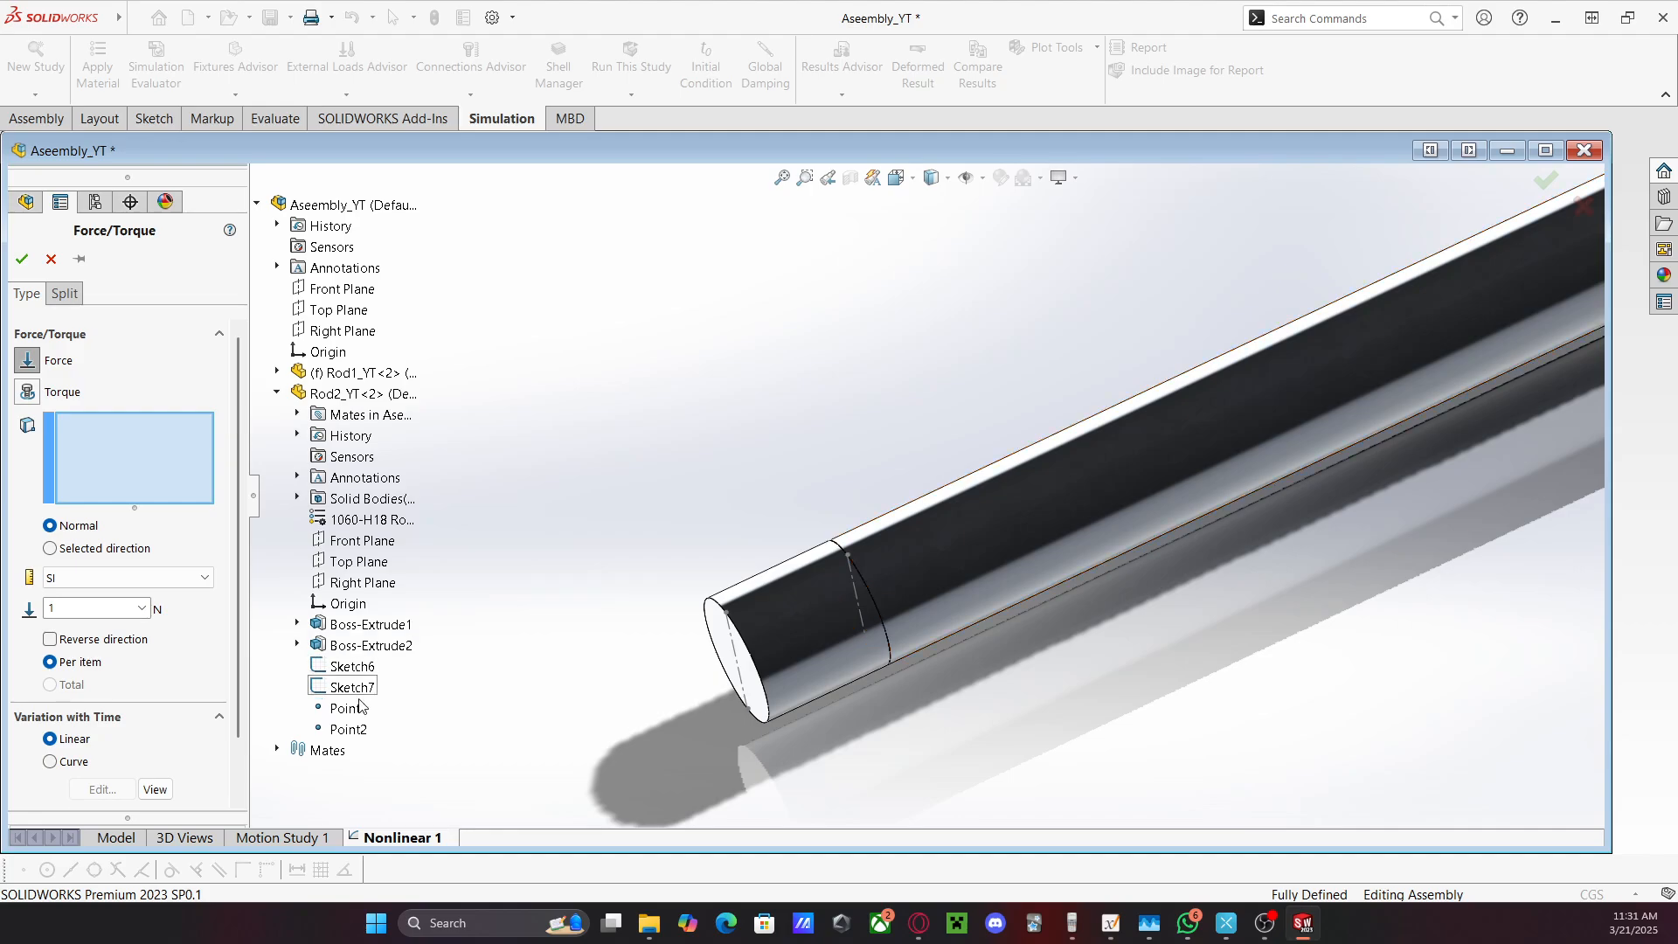
left_click(359, 707)
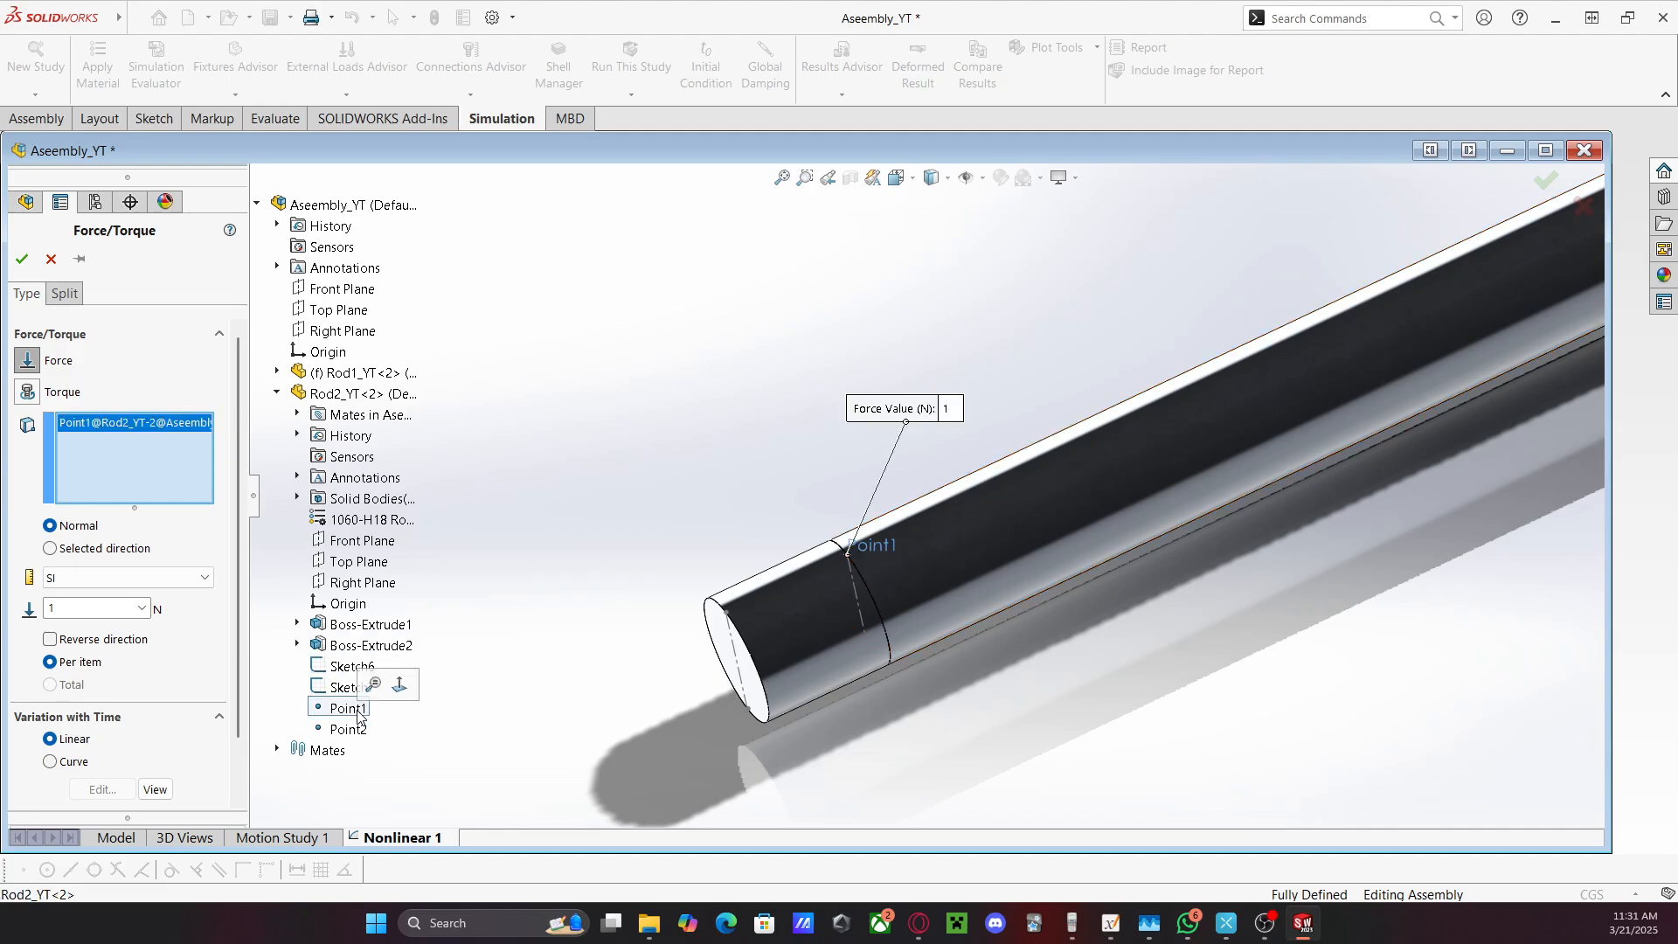
Direct the force normal to Rod2_YT's Top Plane, set it to 200 N with reversed direction, and accept the load
left_click(75, 549)
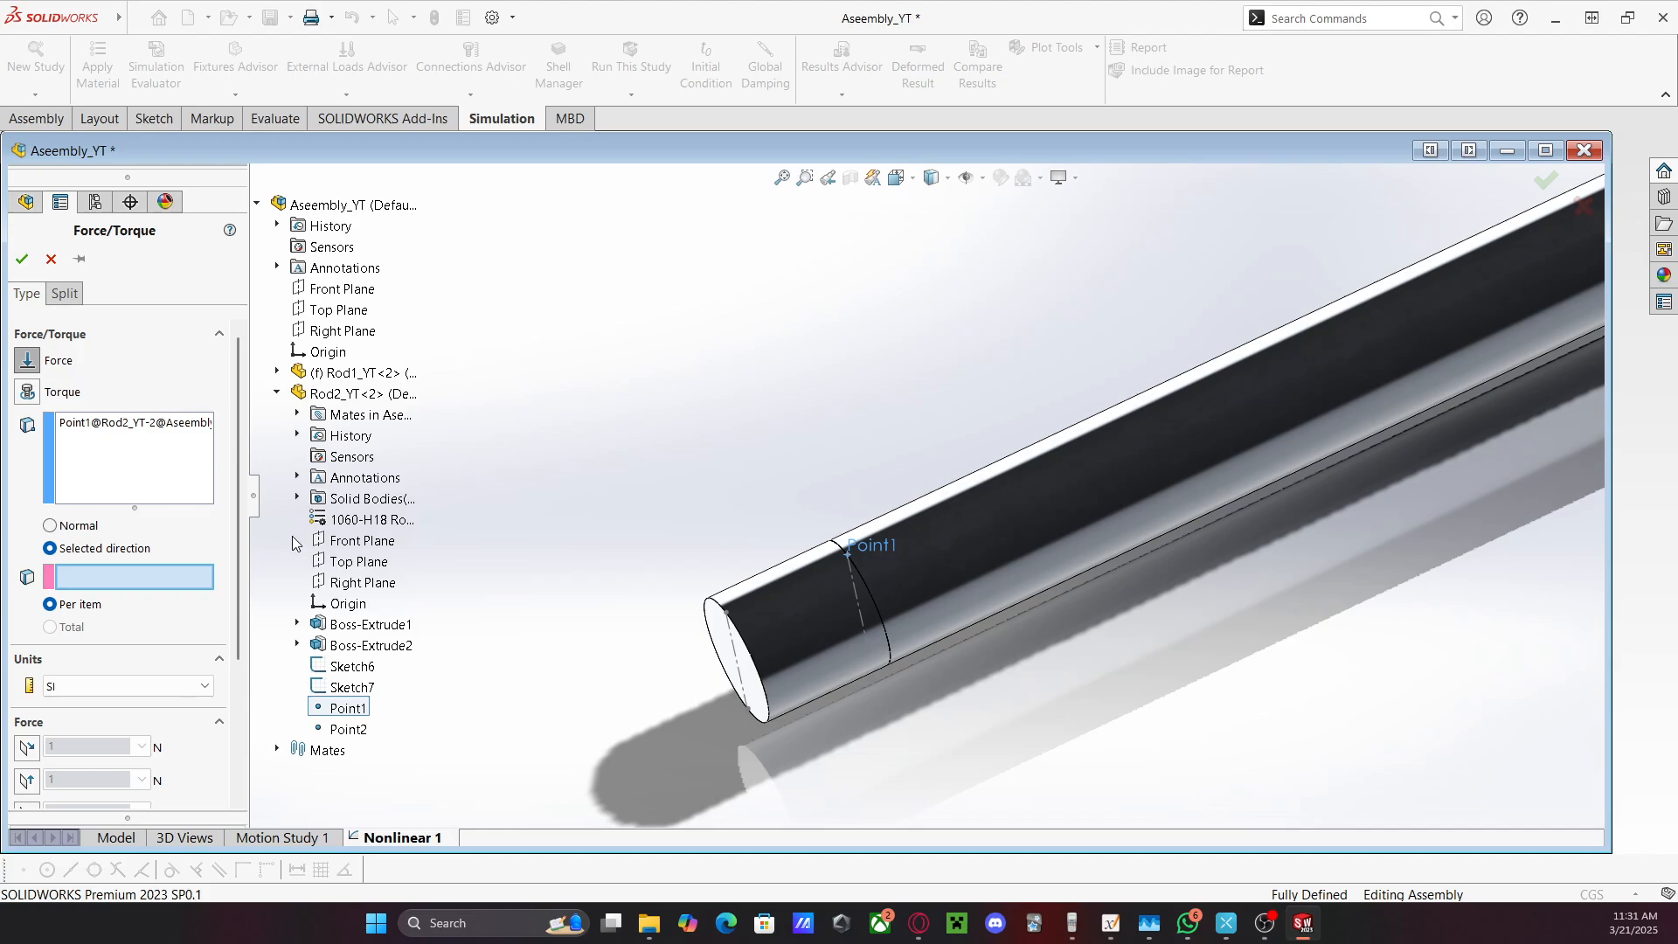
left_click(359, 561)
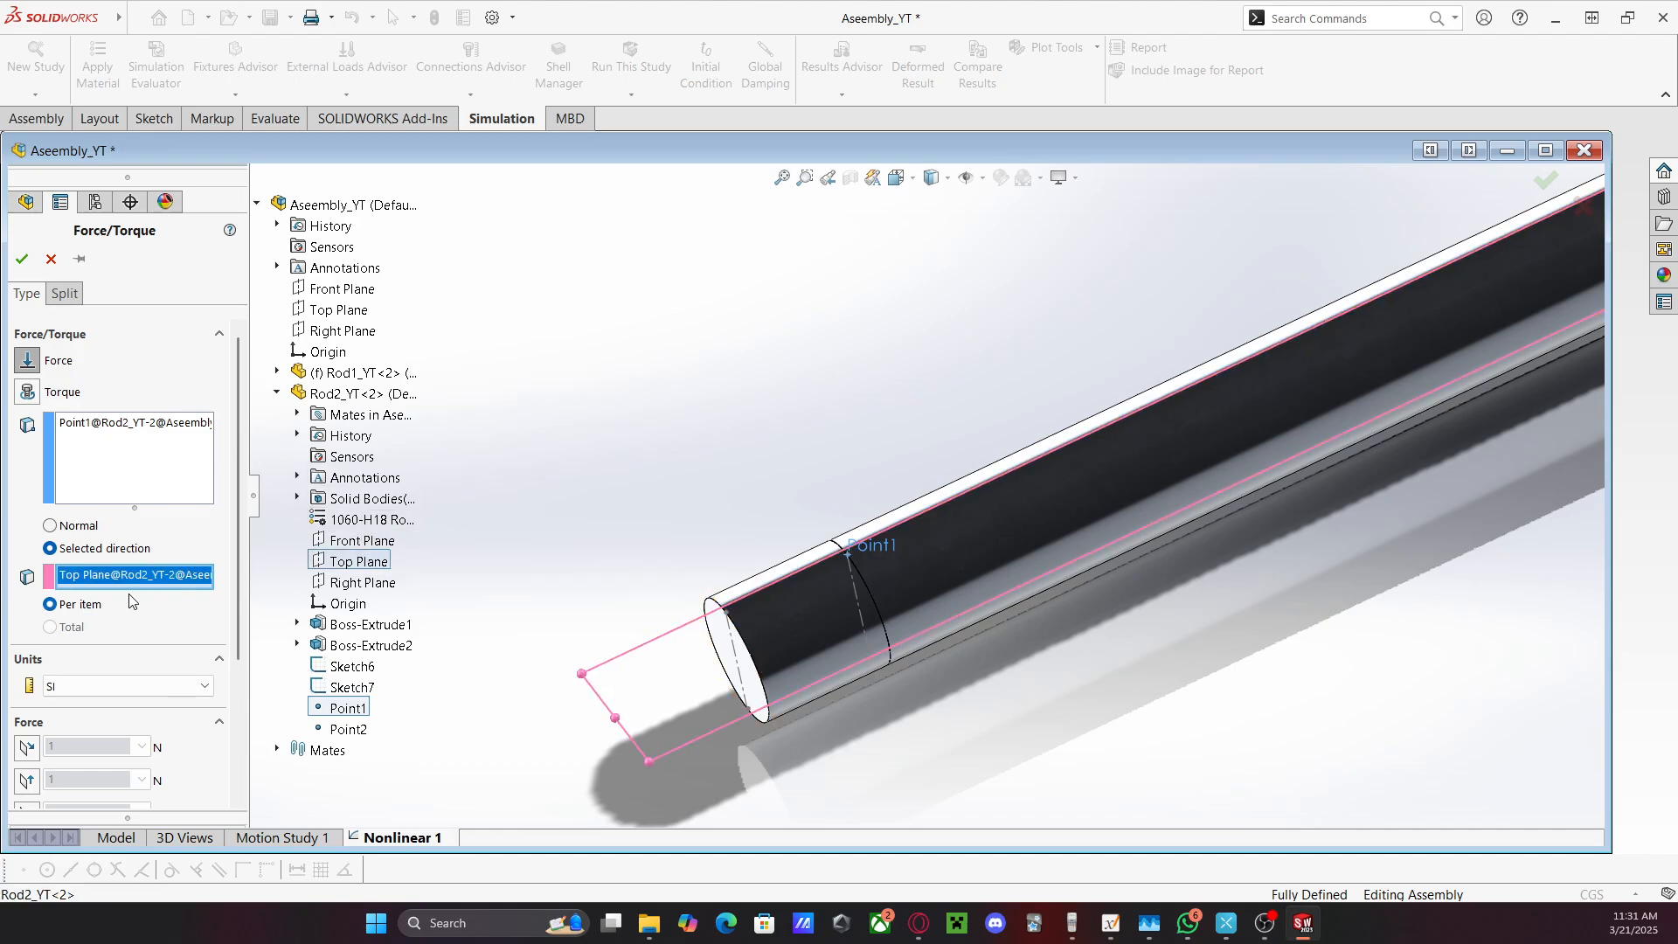
scroll(131, 601, "down", 3)
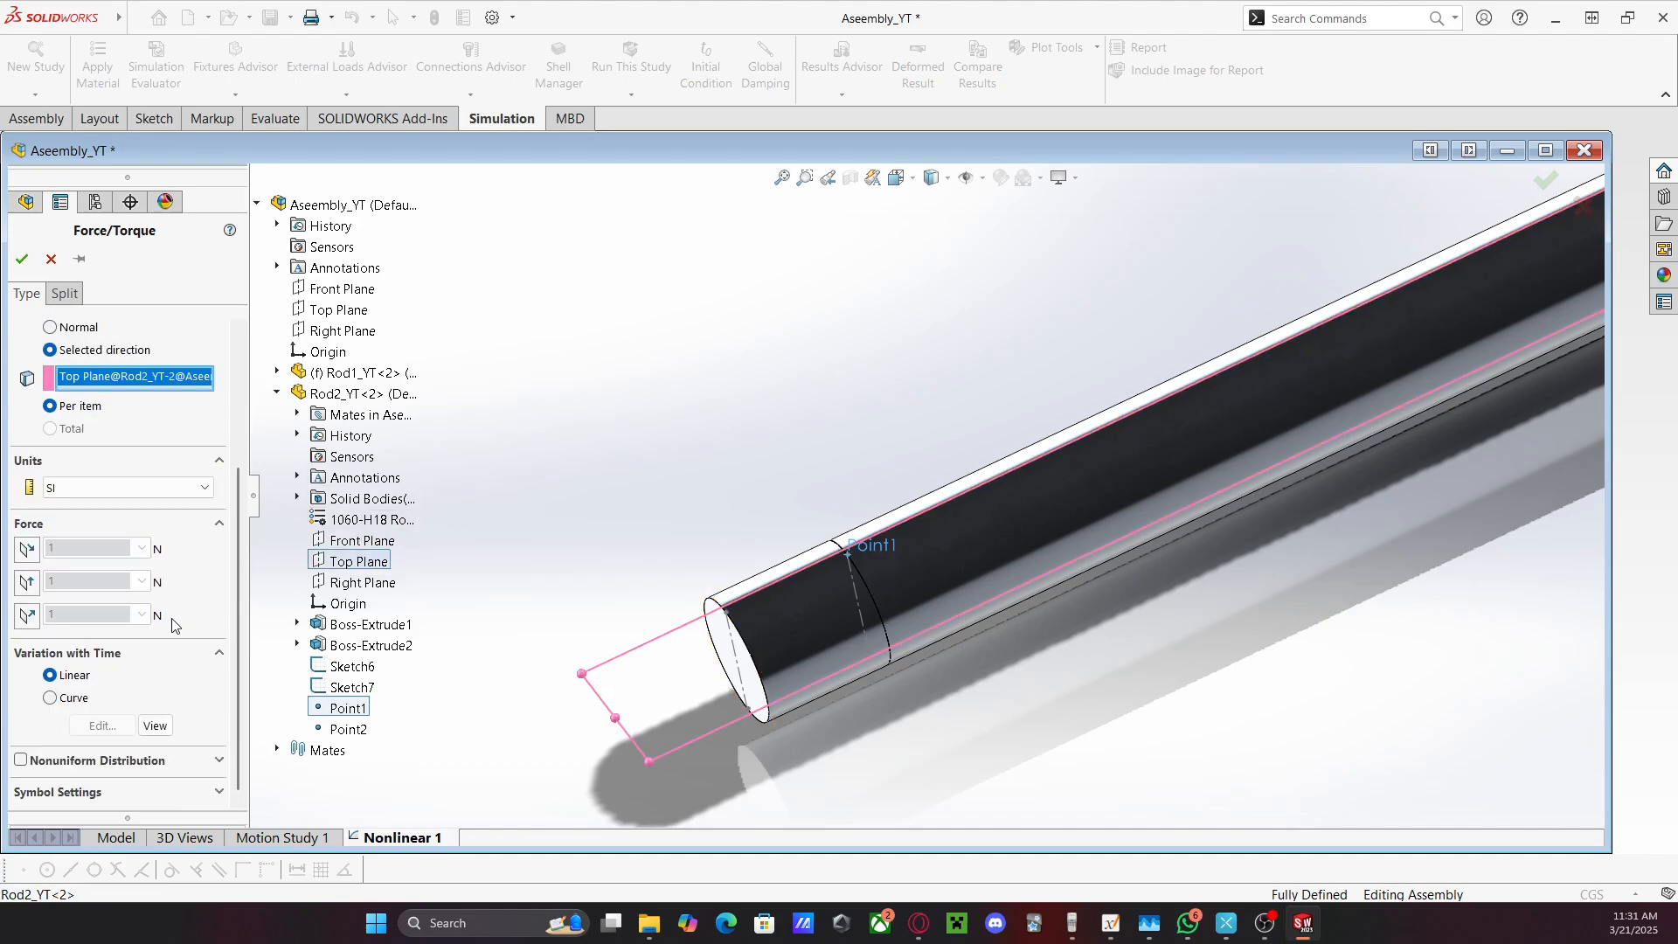
left_click(26, 618)
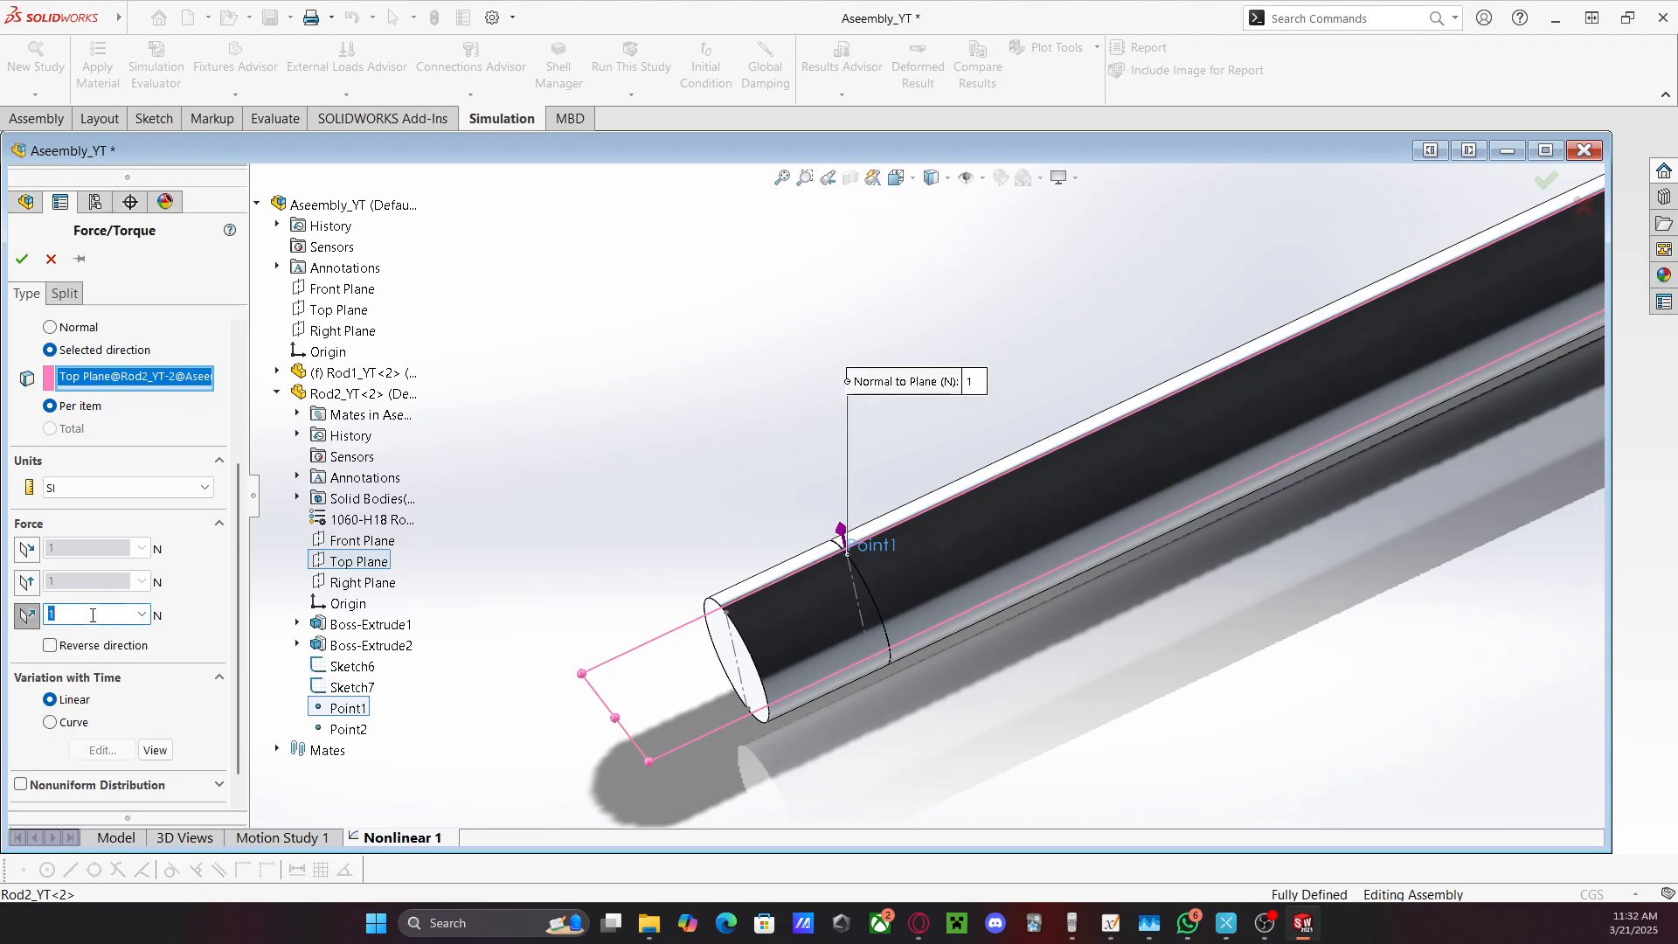
type("200")
left_click(205, 577)
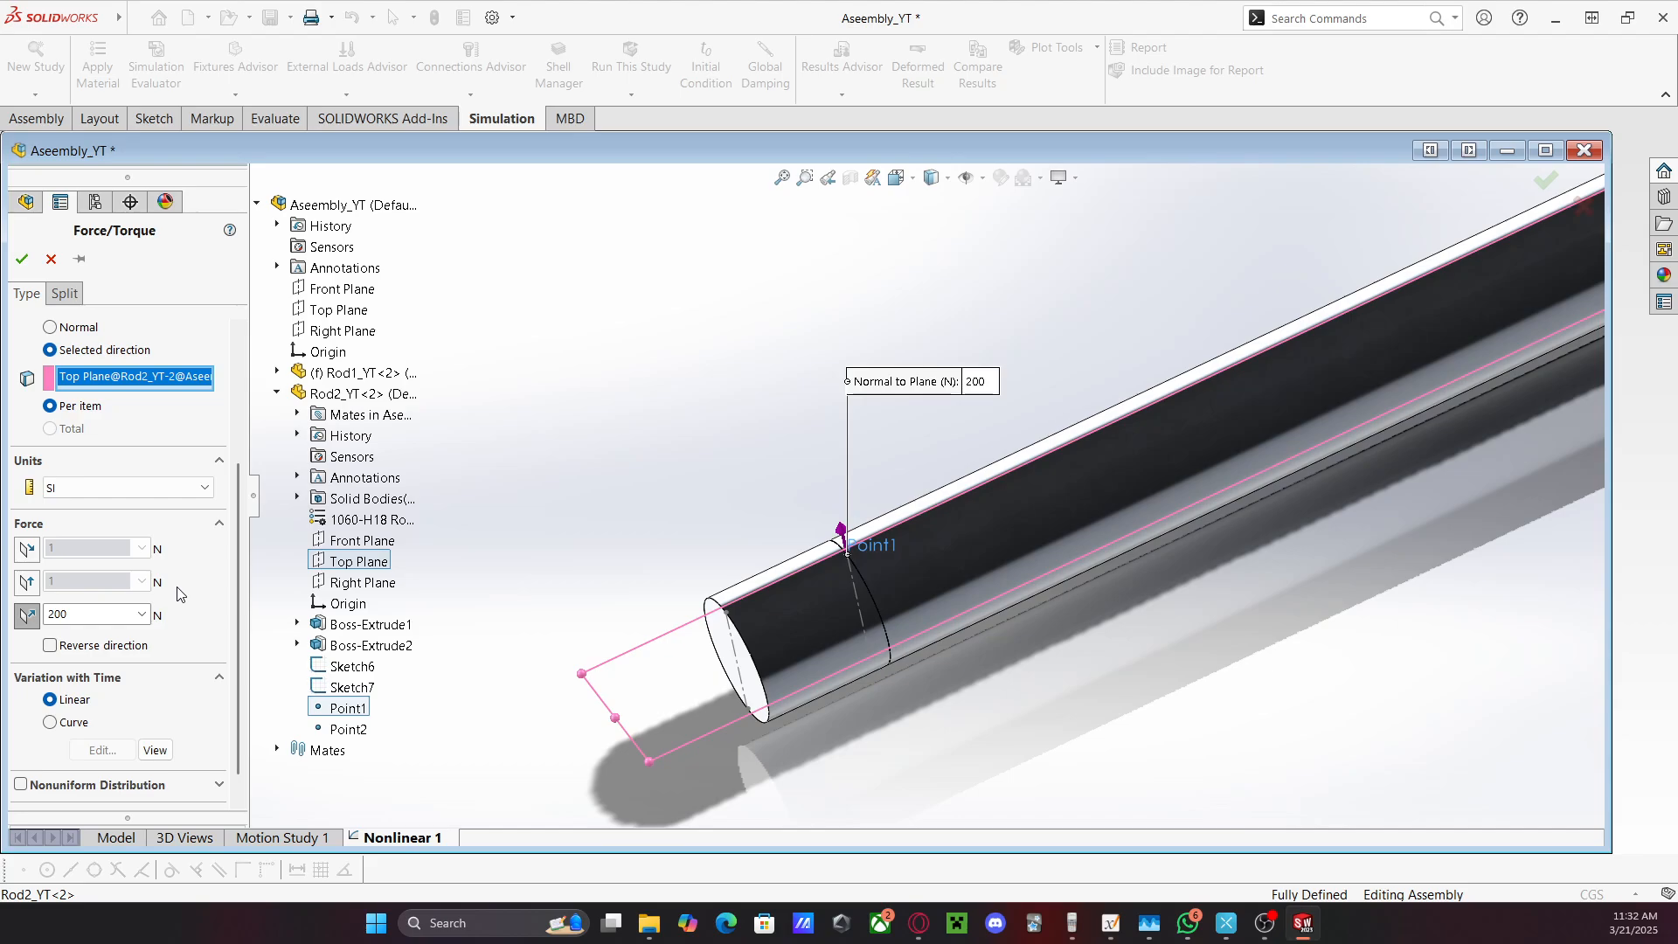
left_click(50, 646)
scroll(163, 586, "down", 1)
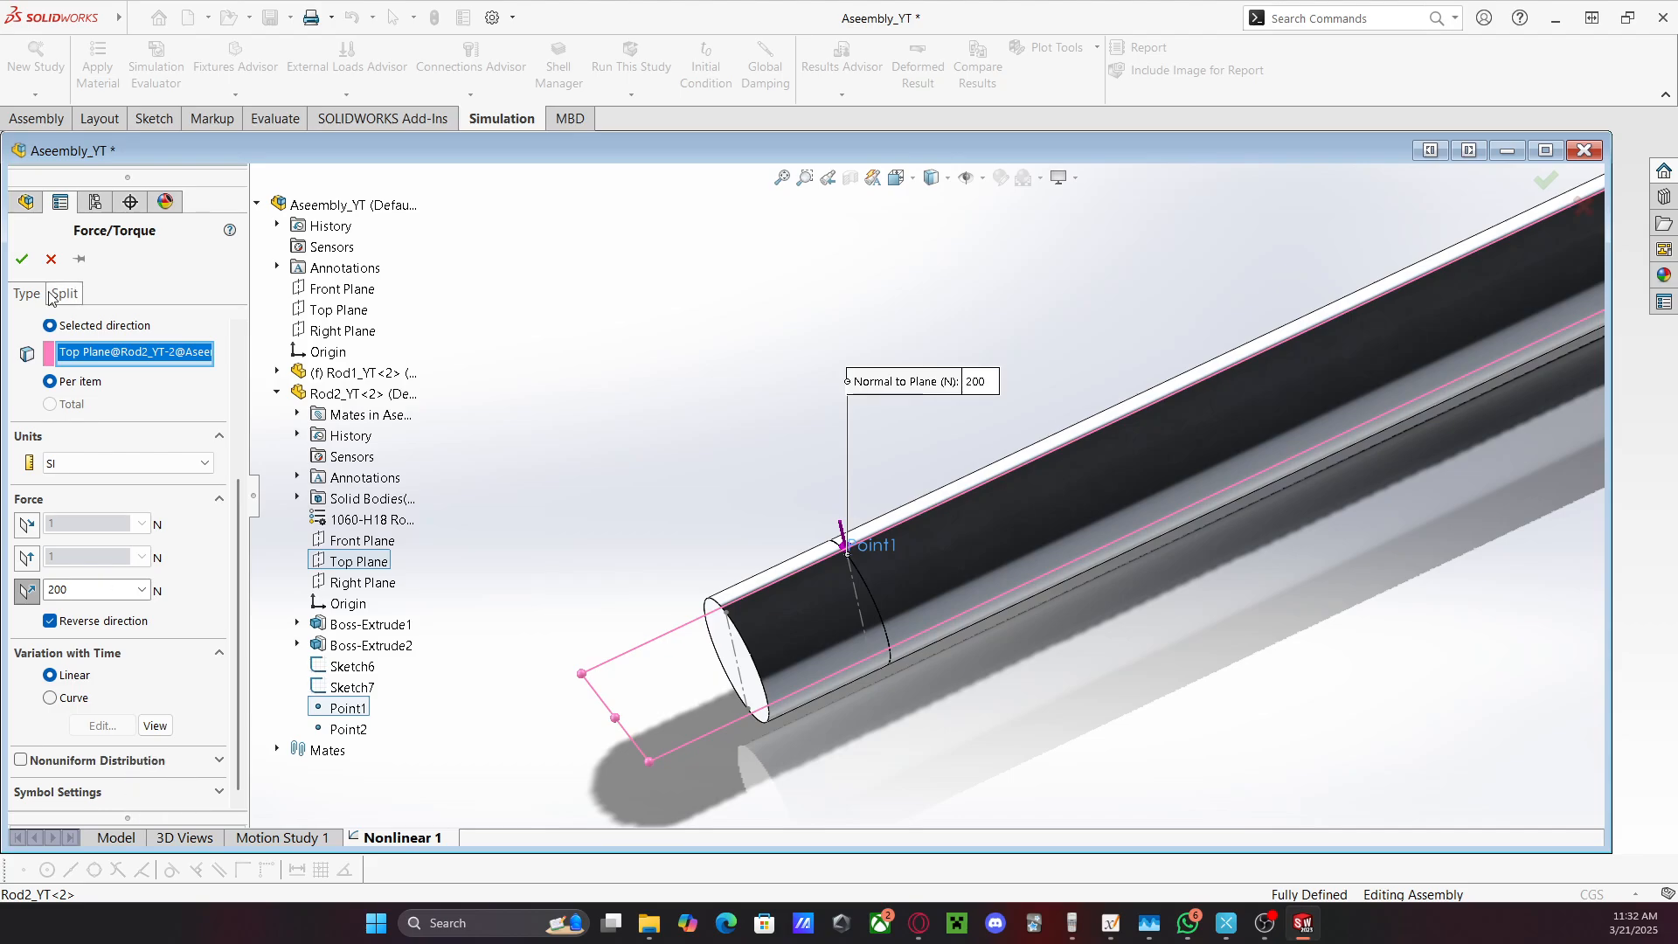
left_click(22, 259)
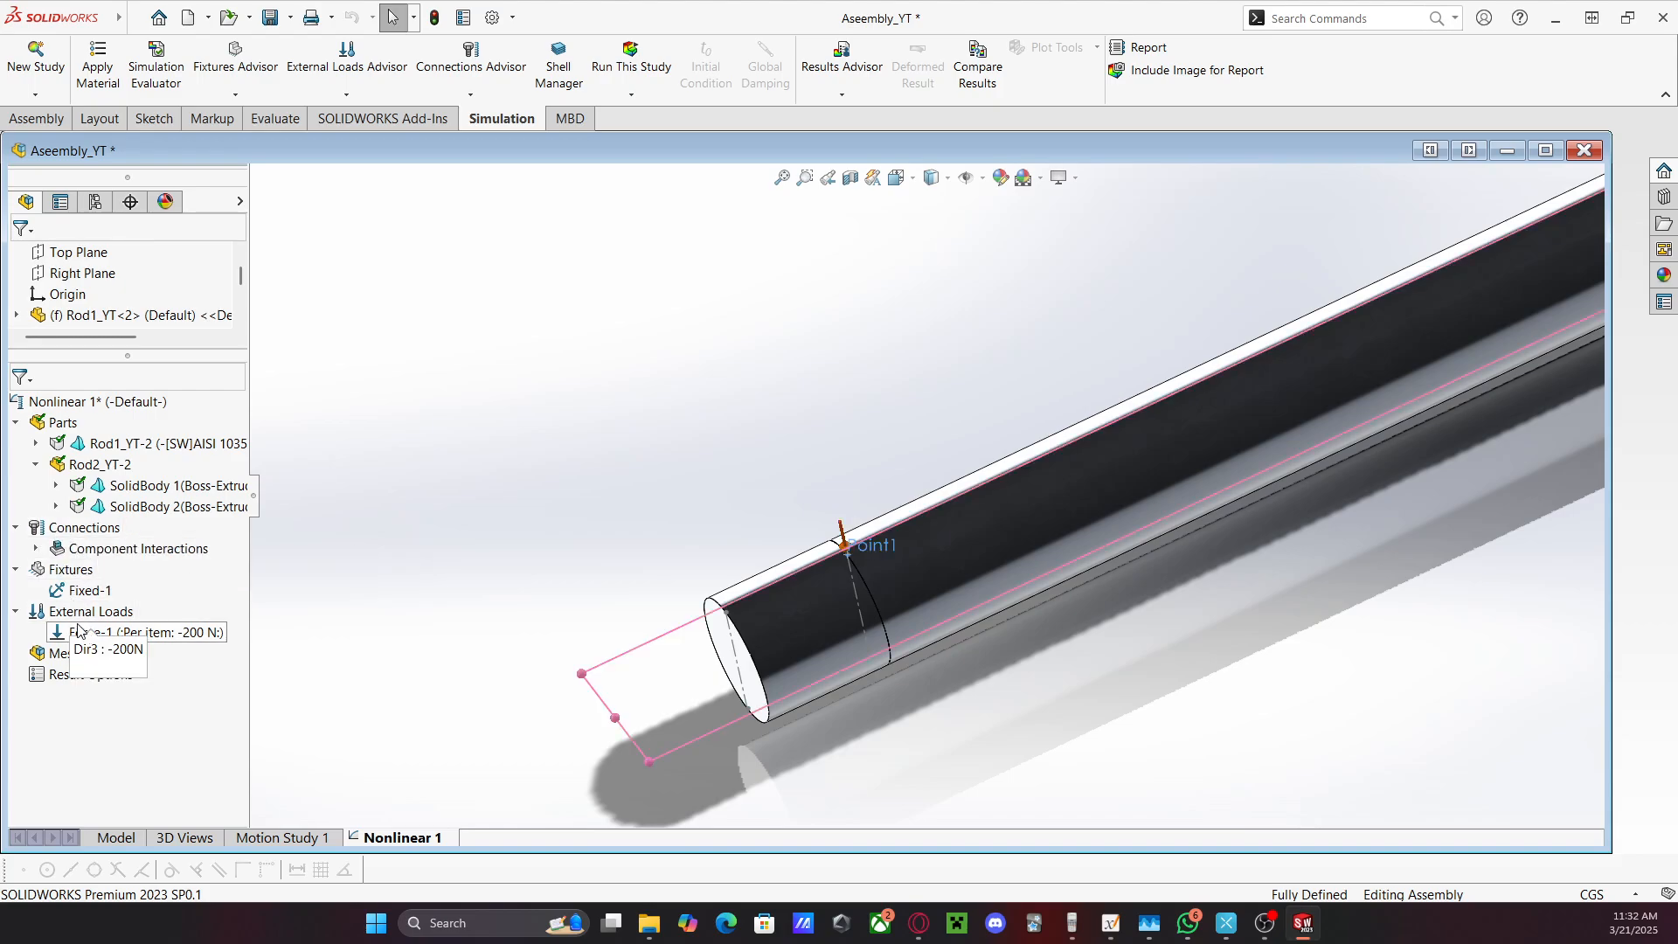
Mesh the assembly with the default mesh settings and run the nonlinear study
right_click(61, 653)
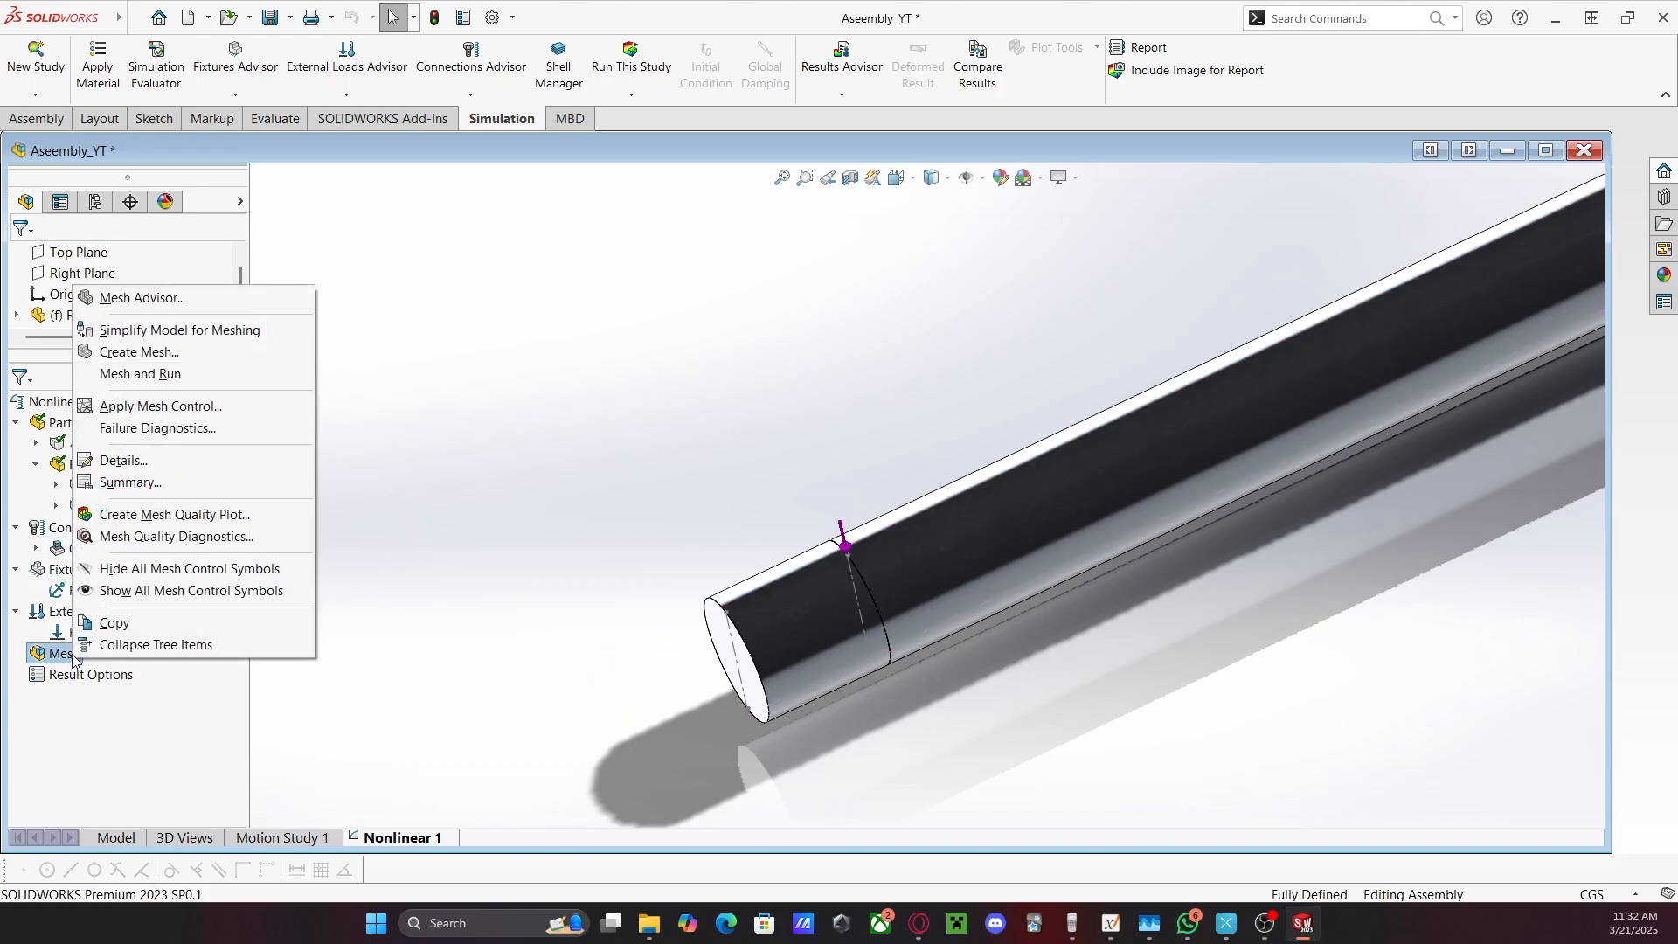
left_click(123, 351)
left_click(22, 259)
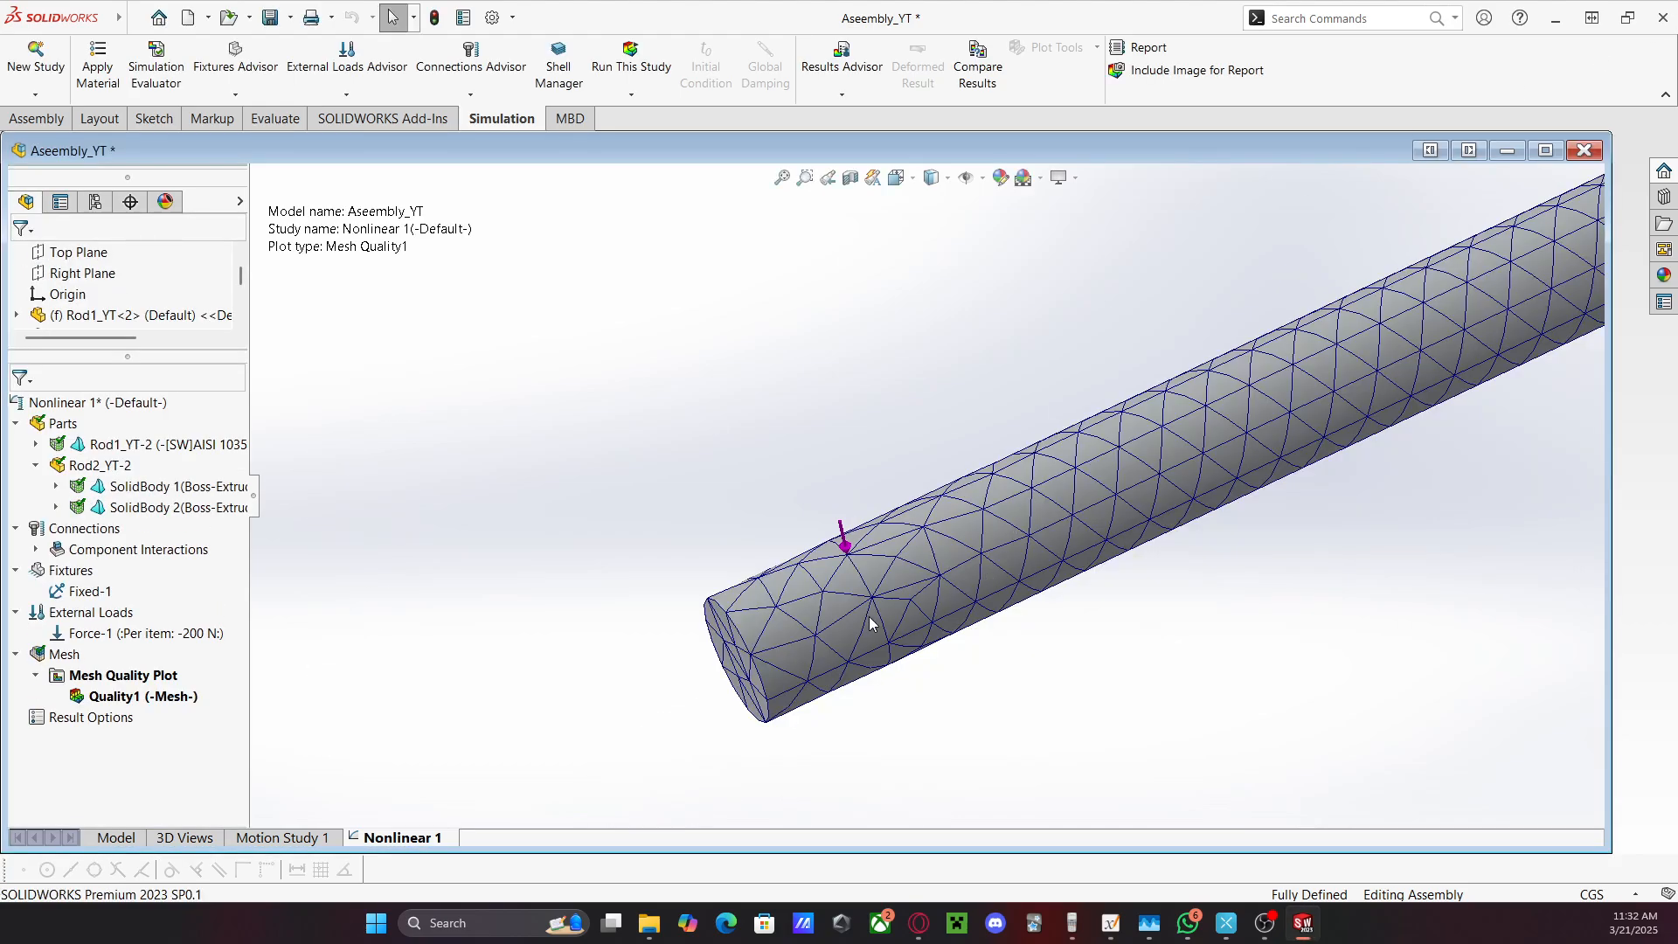
left_click(645, 54)
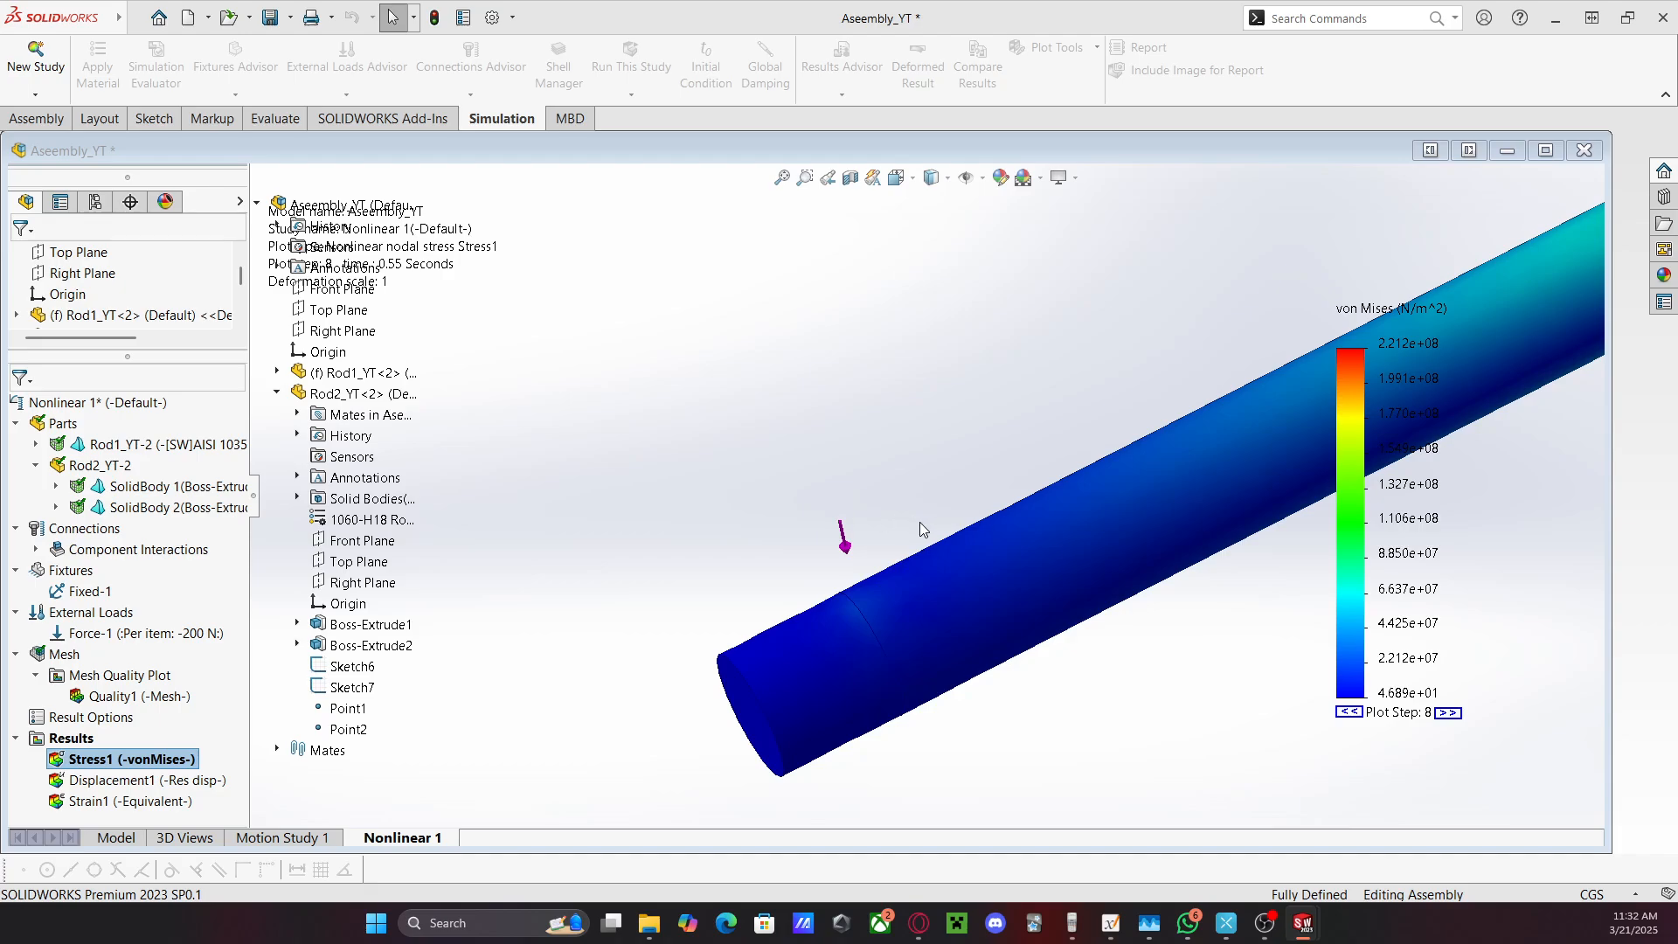
Check the Nonlinear 1 solver status window and display the Displacement1 plot of the intermediate results
left_click(1448, 714)
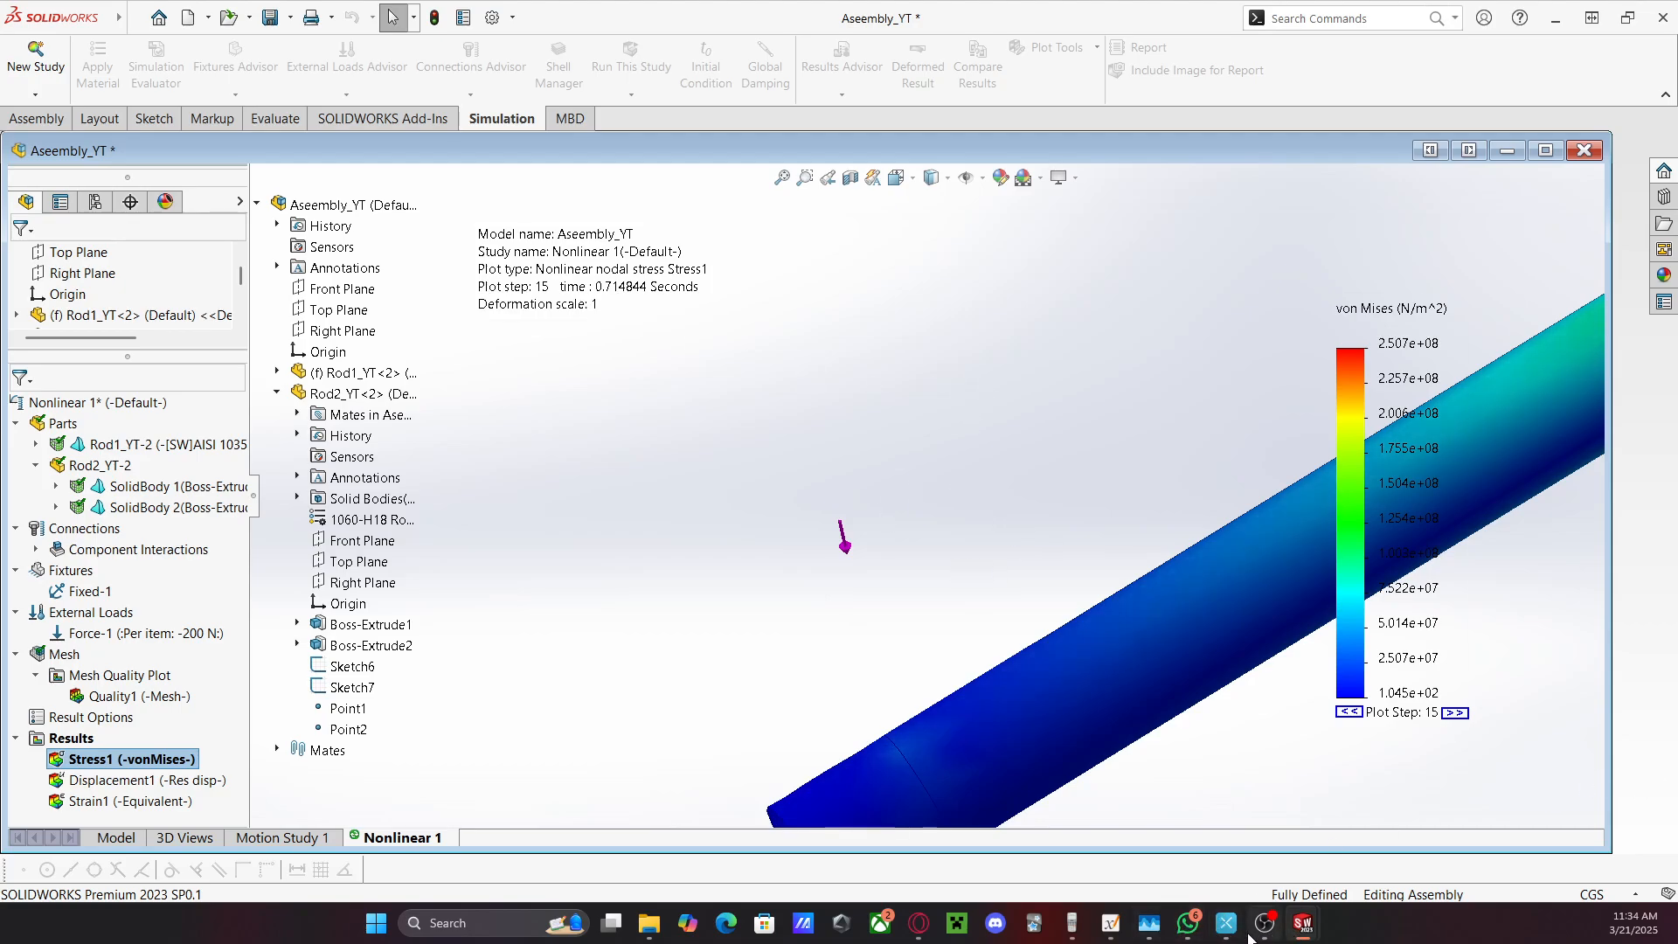
mouse_move(1303, 924)
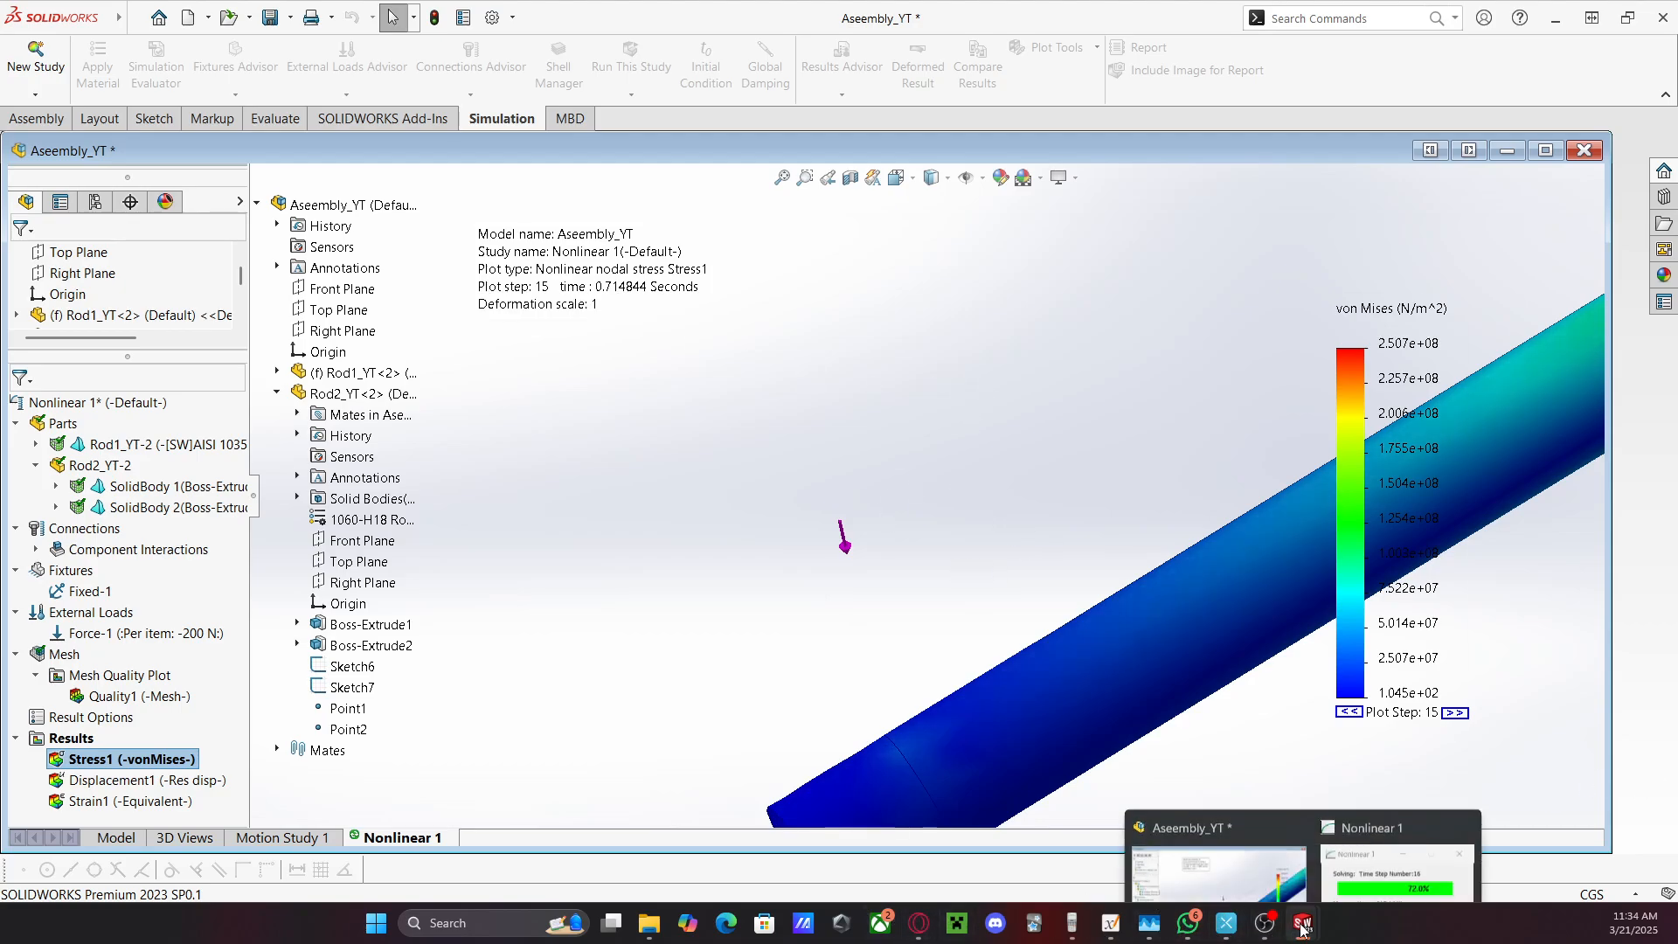
left_click(1392, 865)
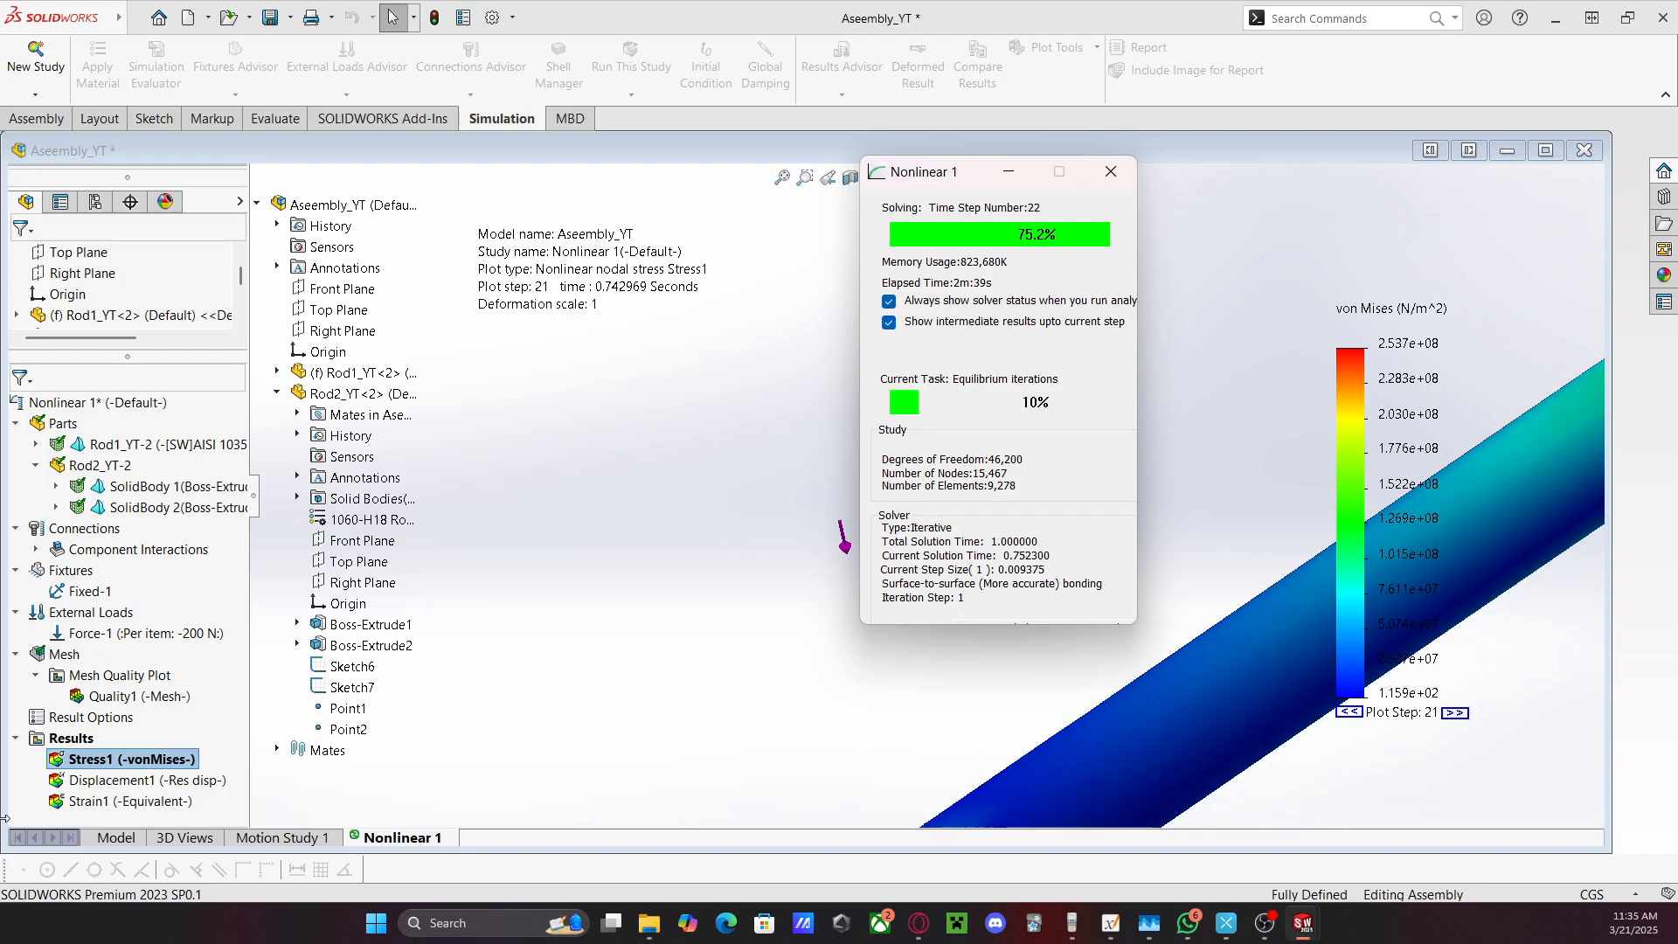
double_click(144, 779)
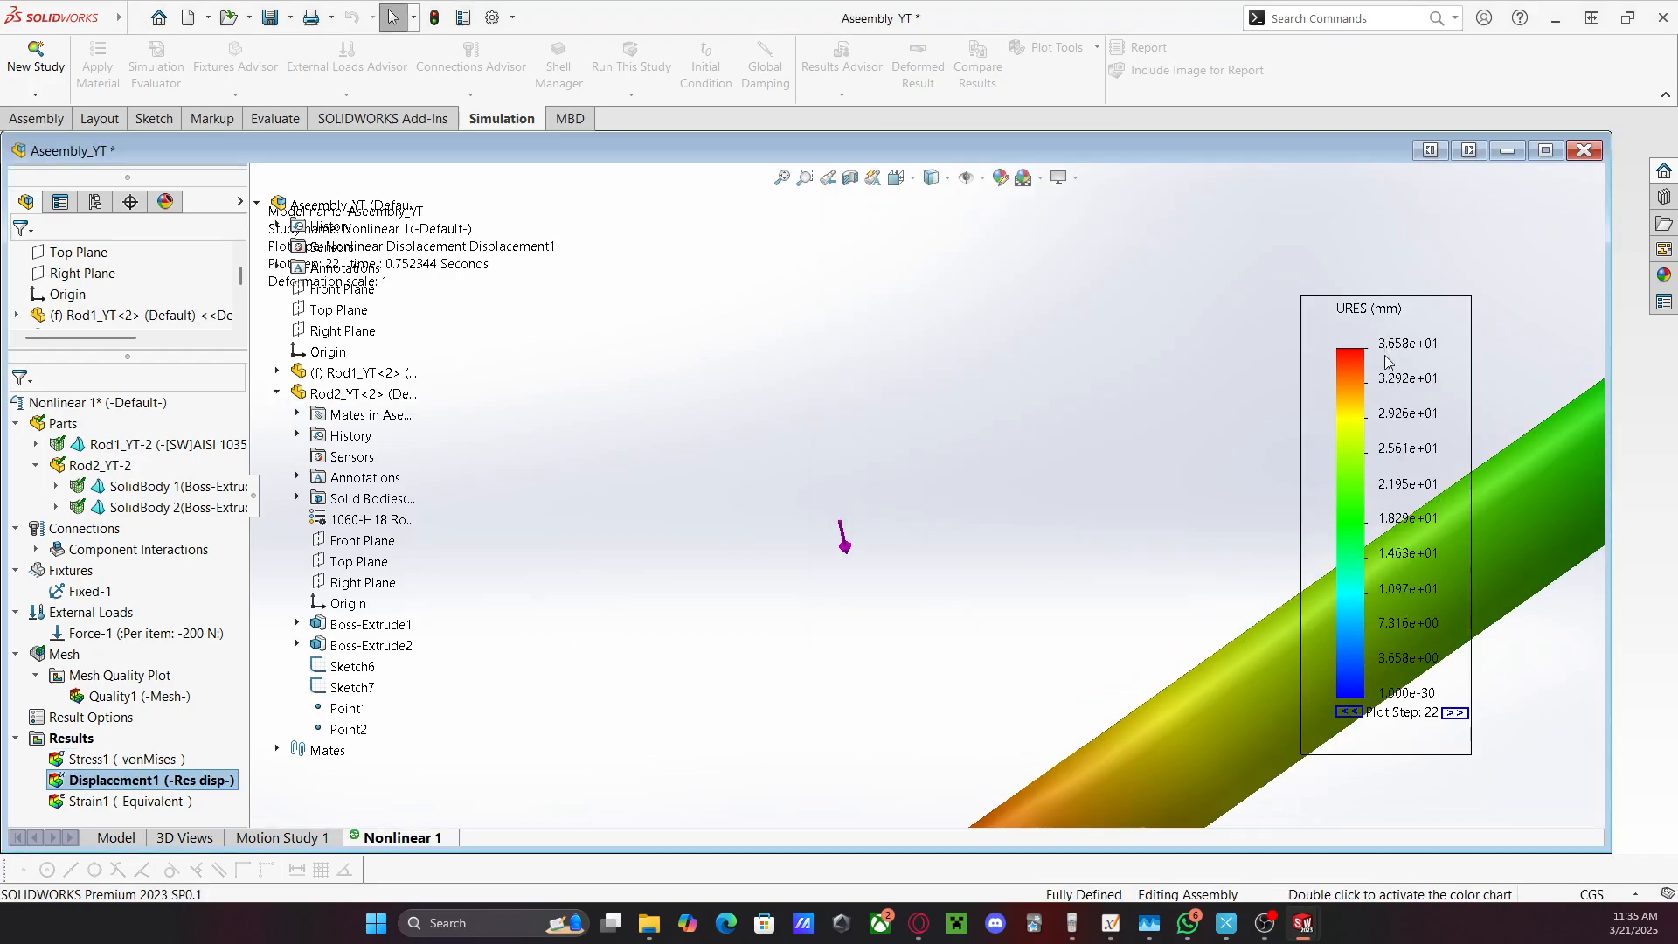
Switch to the Xournal++ notes to check the deflection calculation for the 200 N force, and return to the SOLIDWORKS displacement plot
mouse_move(1109, 925)
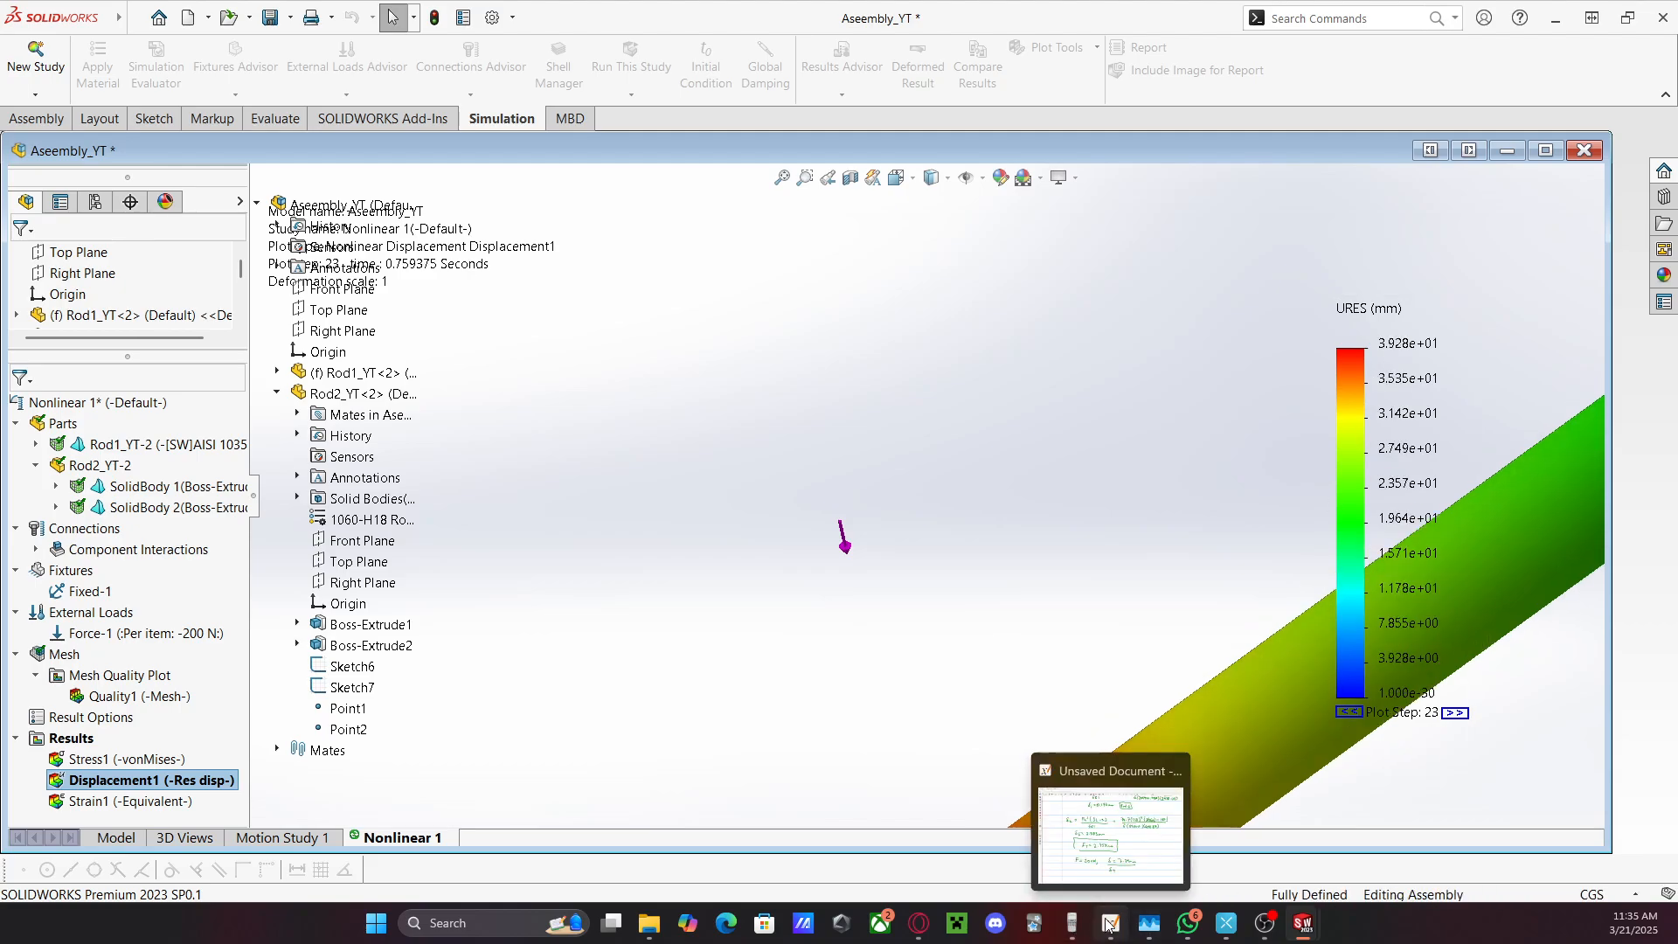
left_click(1110, 835)
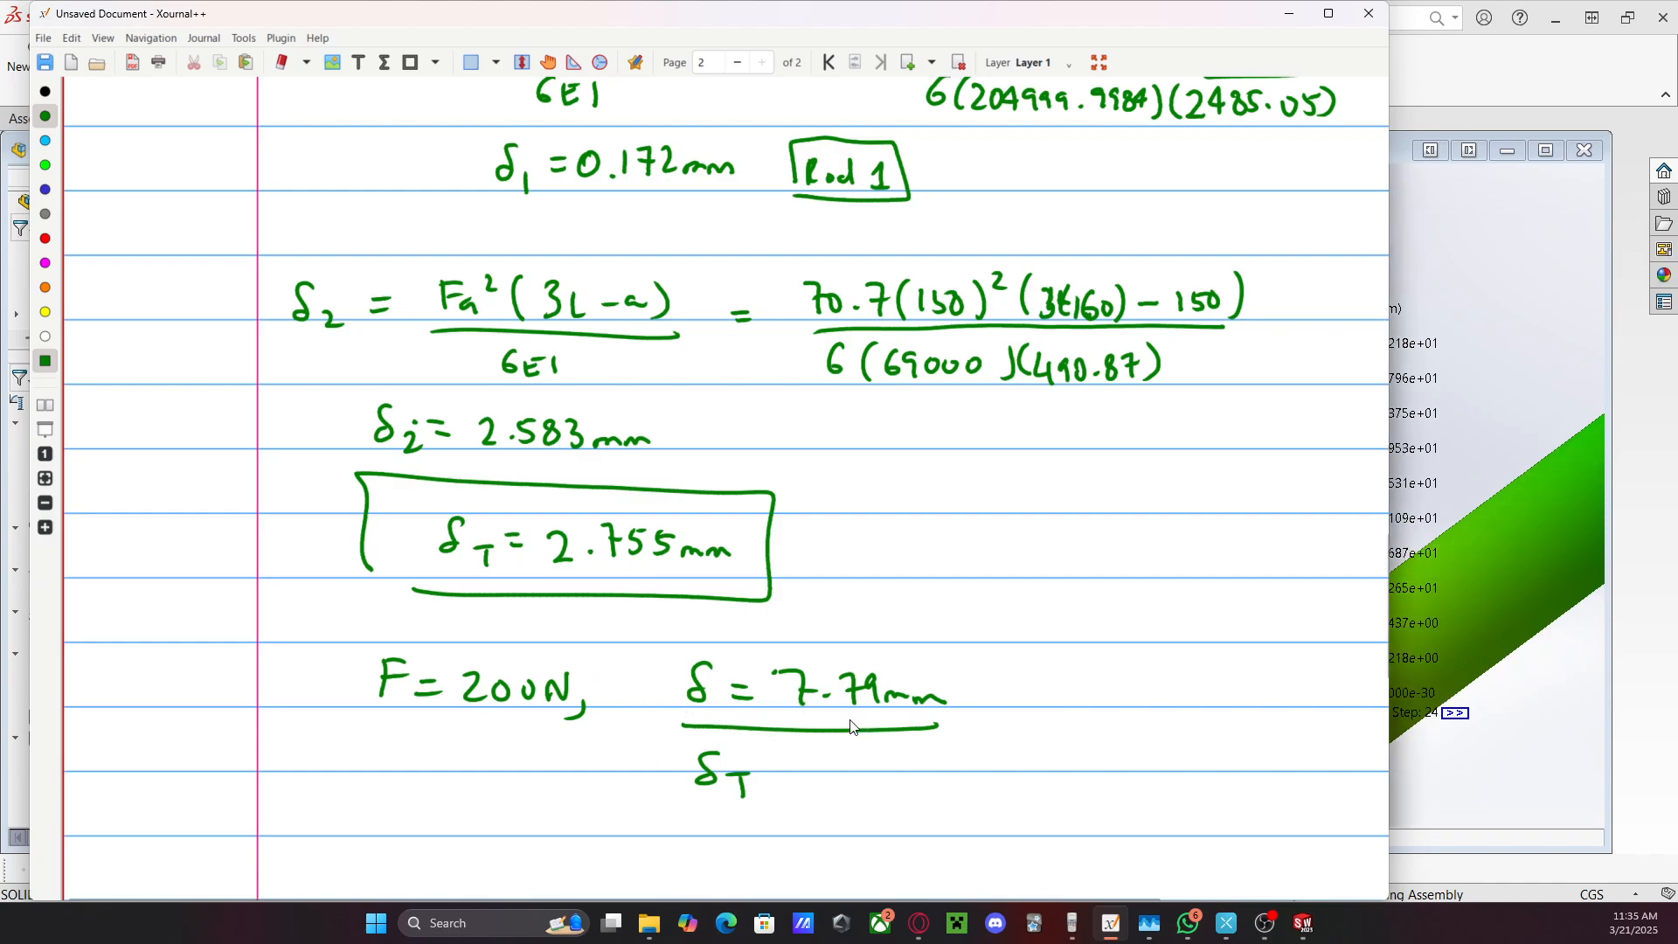
left_click(1454, 252)
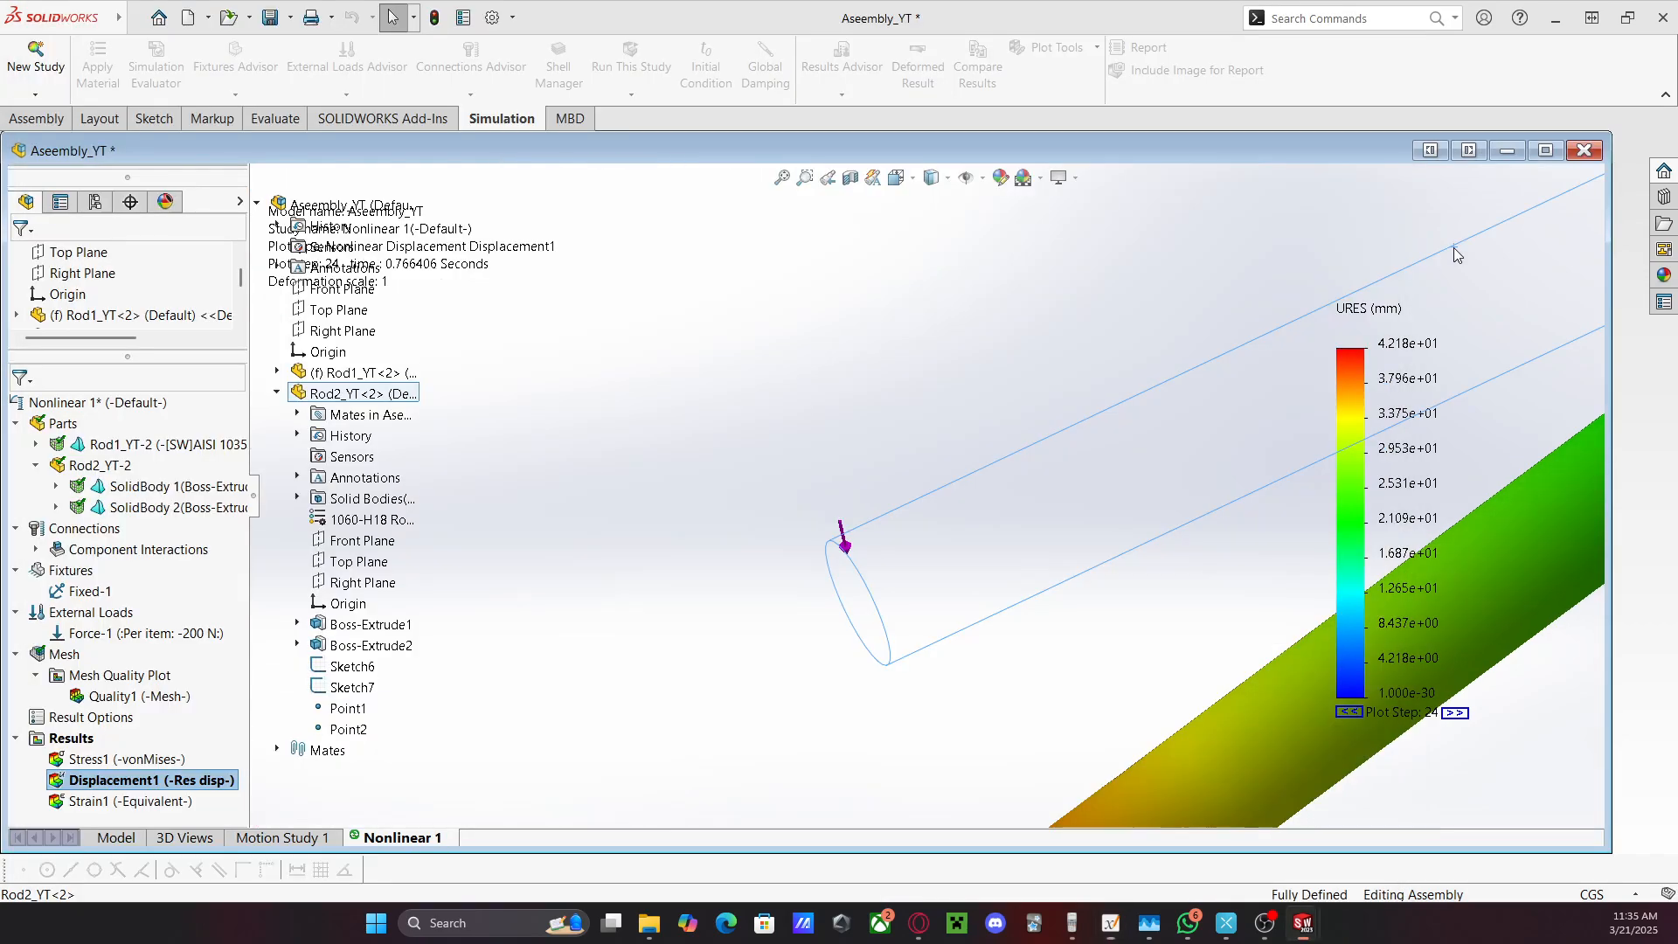
left_click(1455, 250)
left_click(1047, 312)
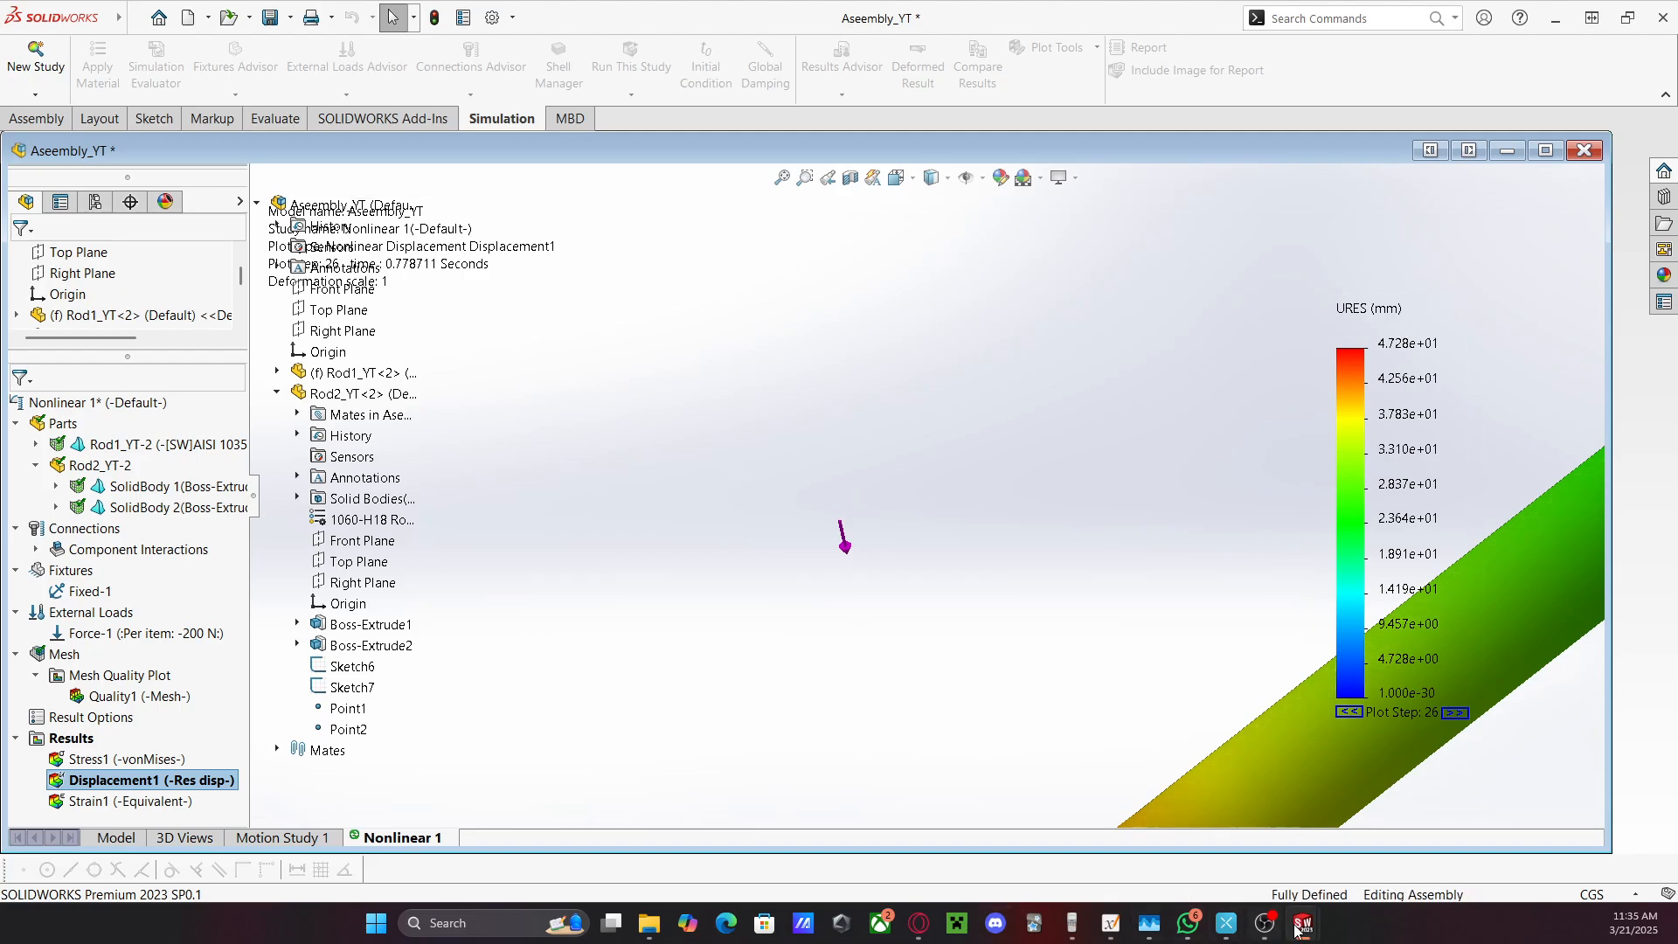
Bring up the Nonlinear 1 solver status window to check the solution progress
mouse_move(1314, 935)
left_click(1408, 826)
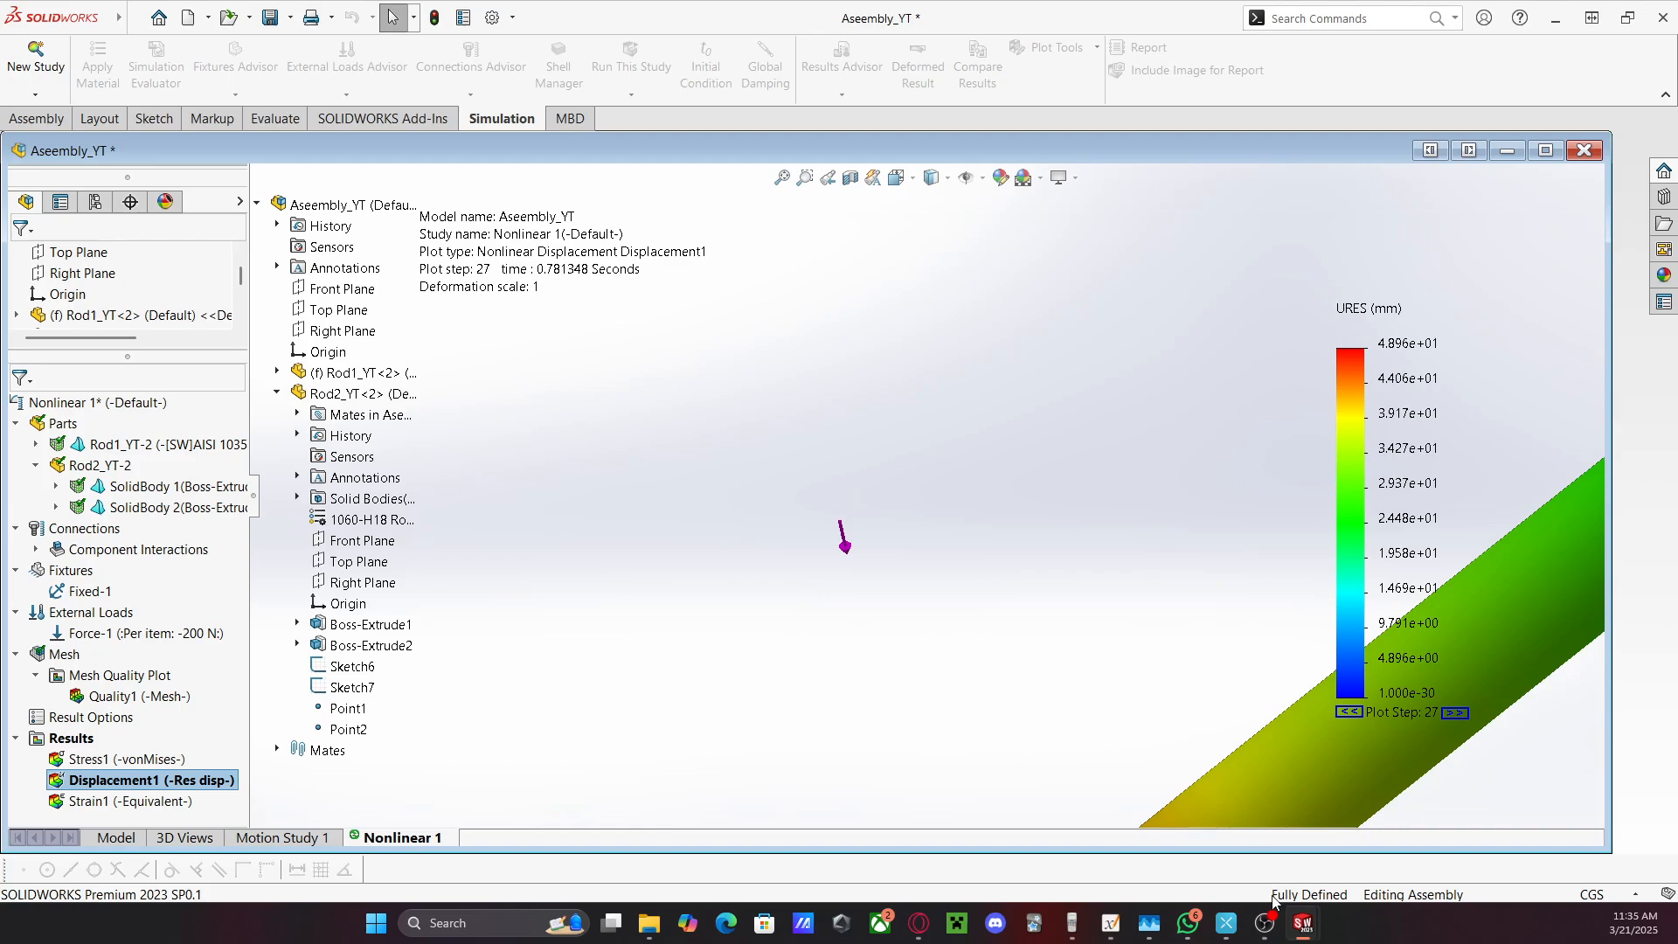
mouse_move(1302, 923)
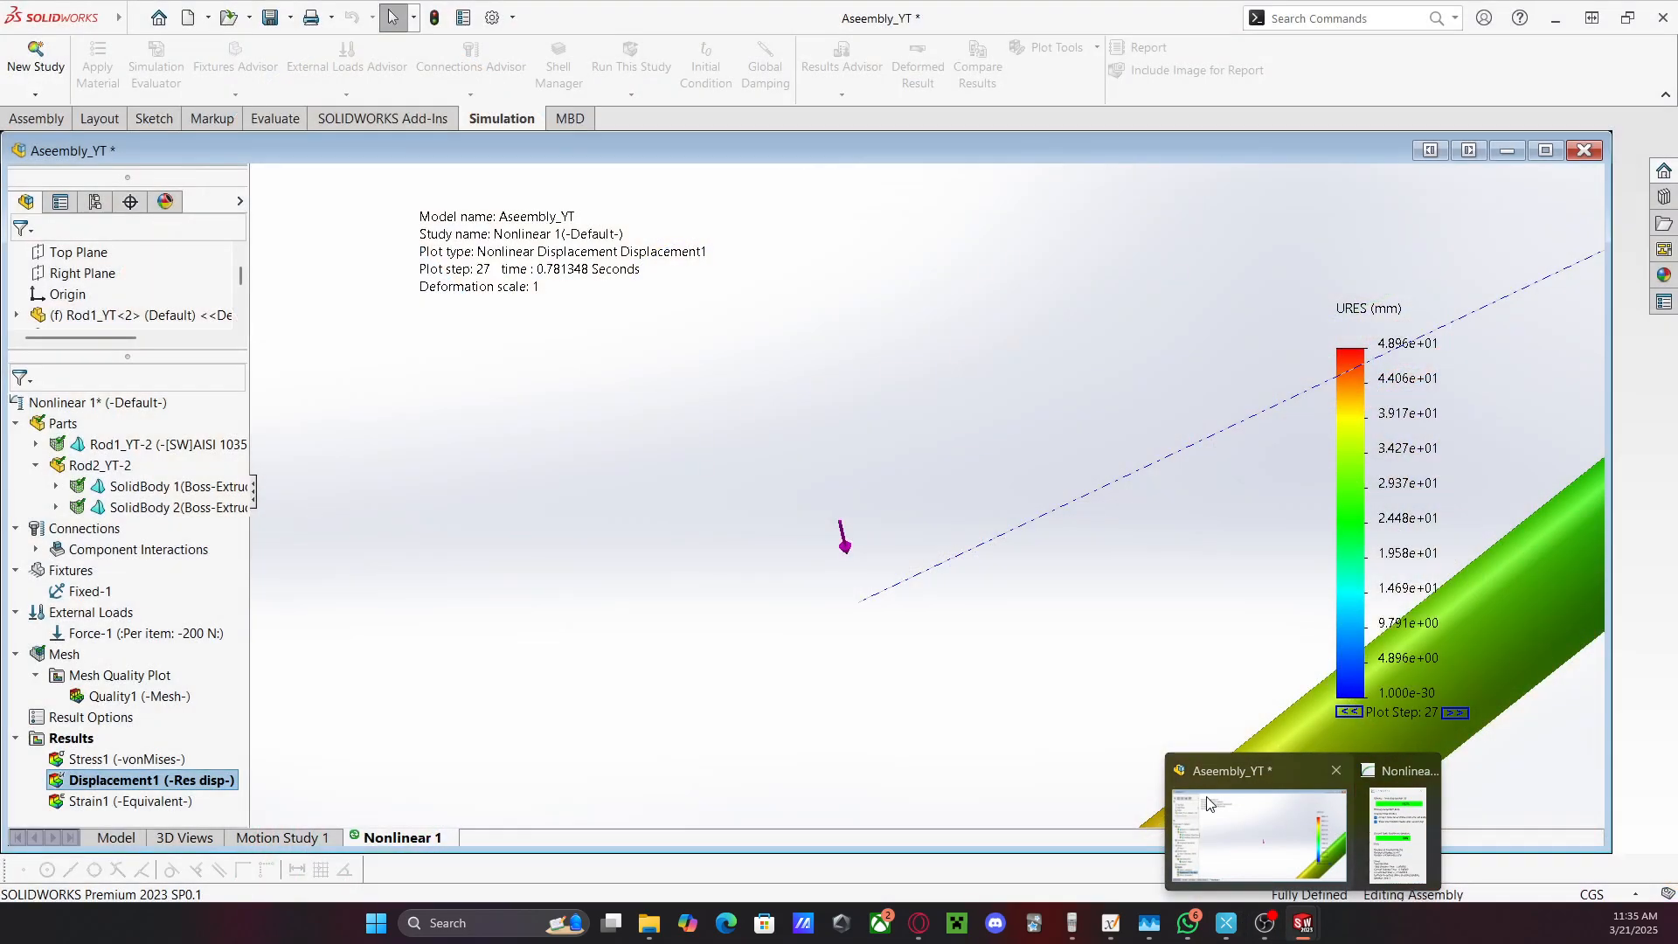
left_click(1381, 821)
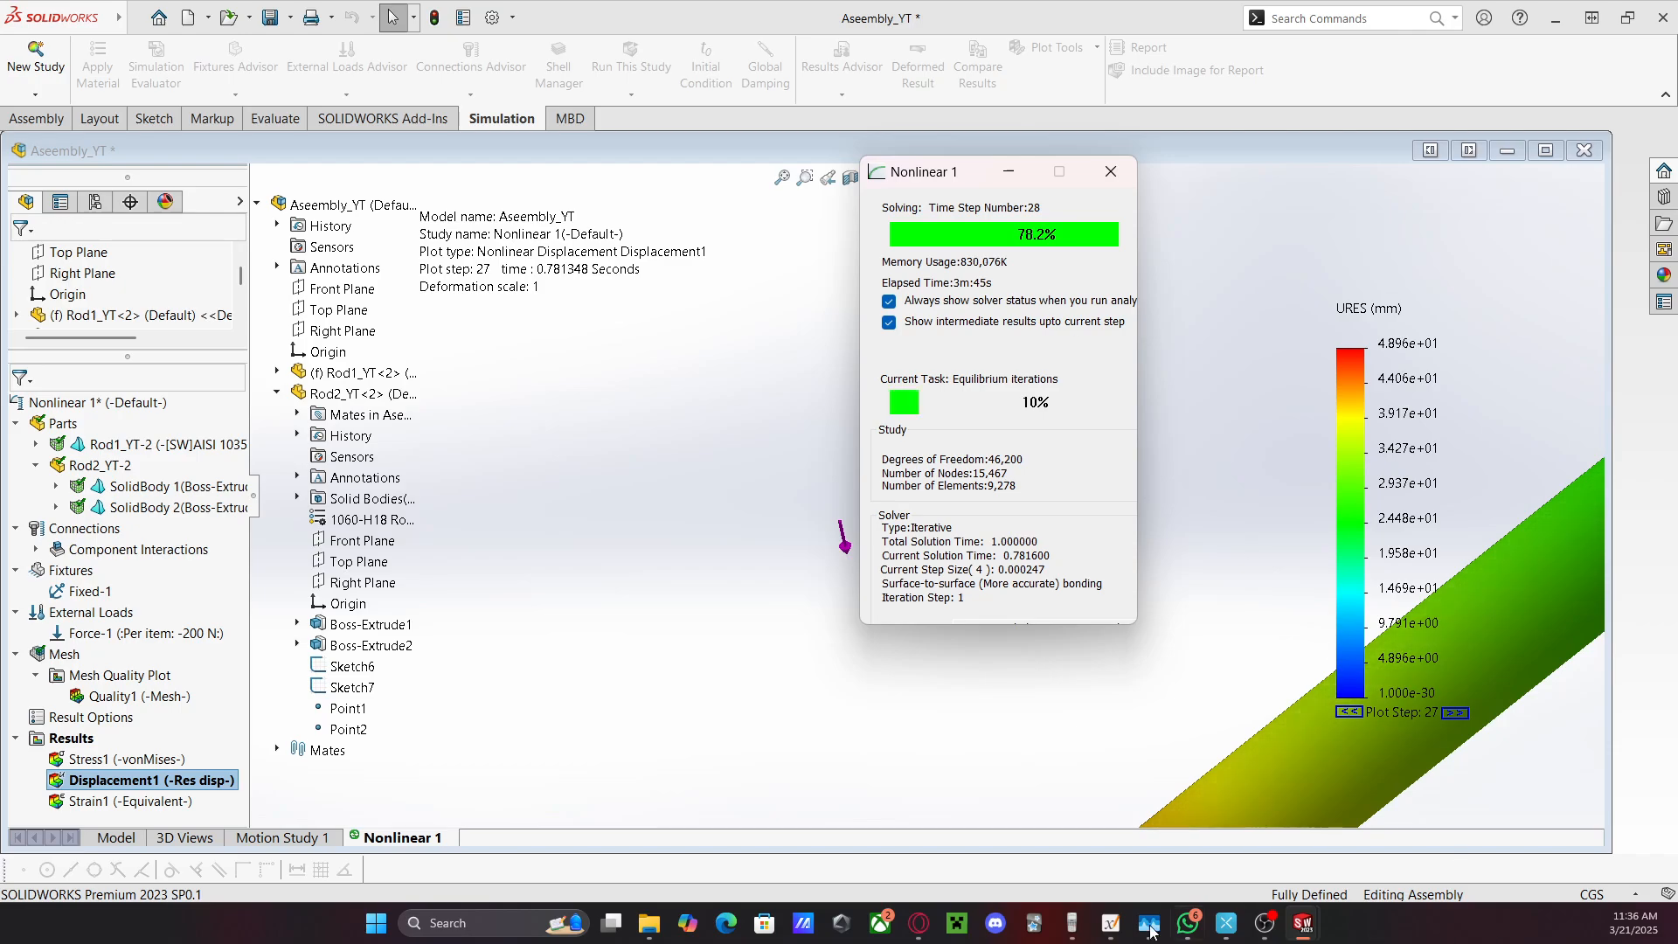
Switch to the Xournal++ notes and underline Rod 1's diameter, the 18 cm length and the 15 cm length in green on the rod sketch
left_click(1110, 923)
scroll(654, 643, "up", 5)
scroll(654, 643, "up", 15)
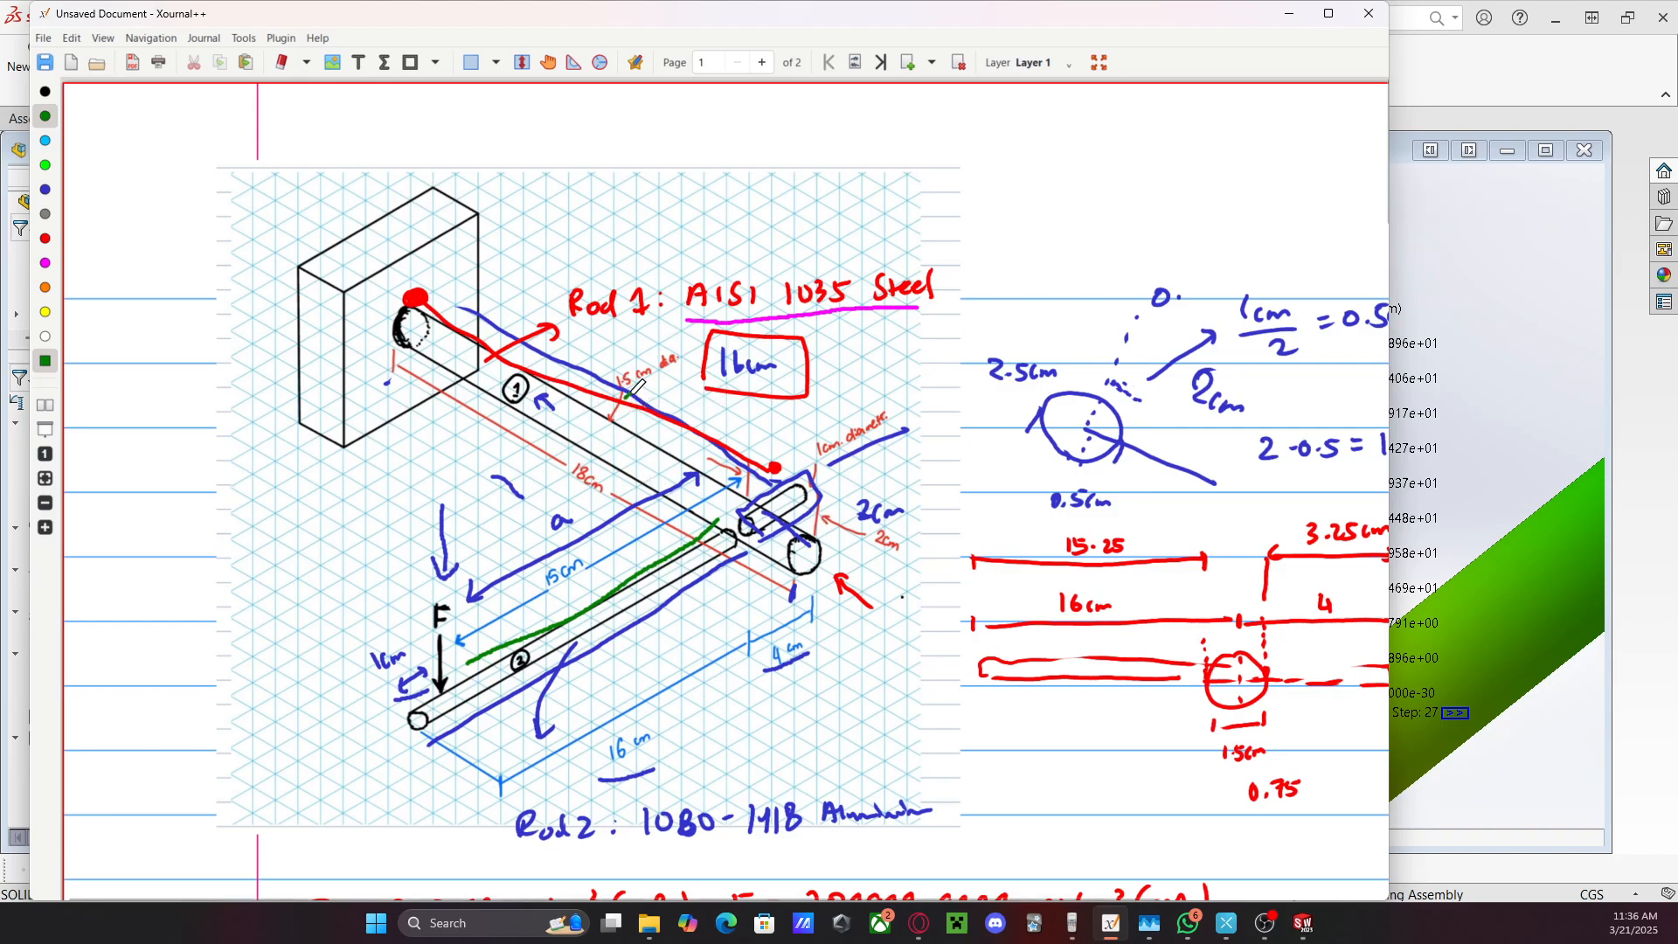
left_click_drag(627, 399, 684, 367)
left_click_drag(544, 461, 601, 499)
left_click_drag(537, 603, 593, 576)
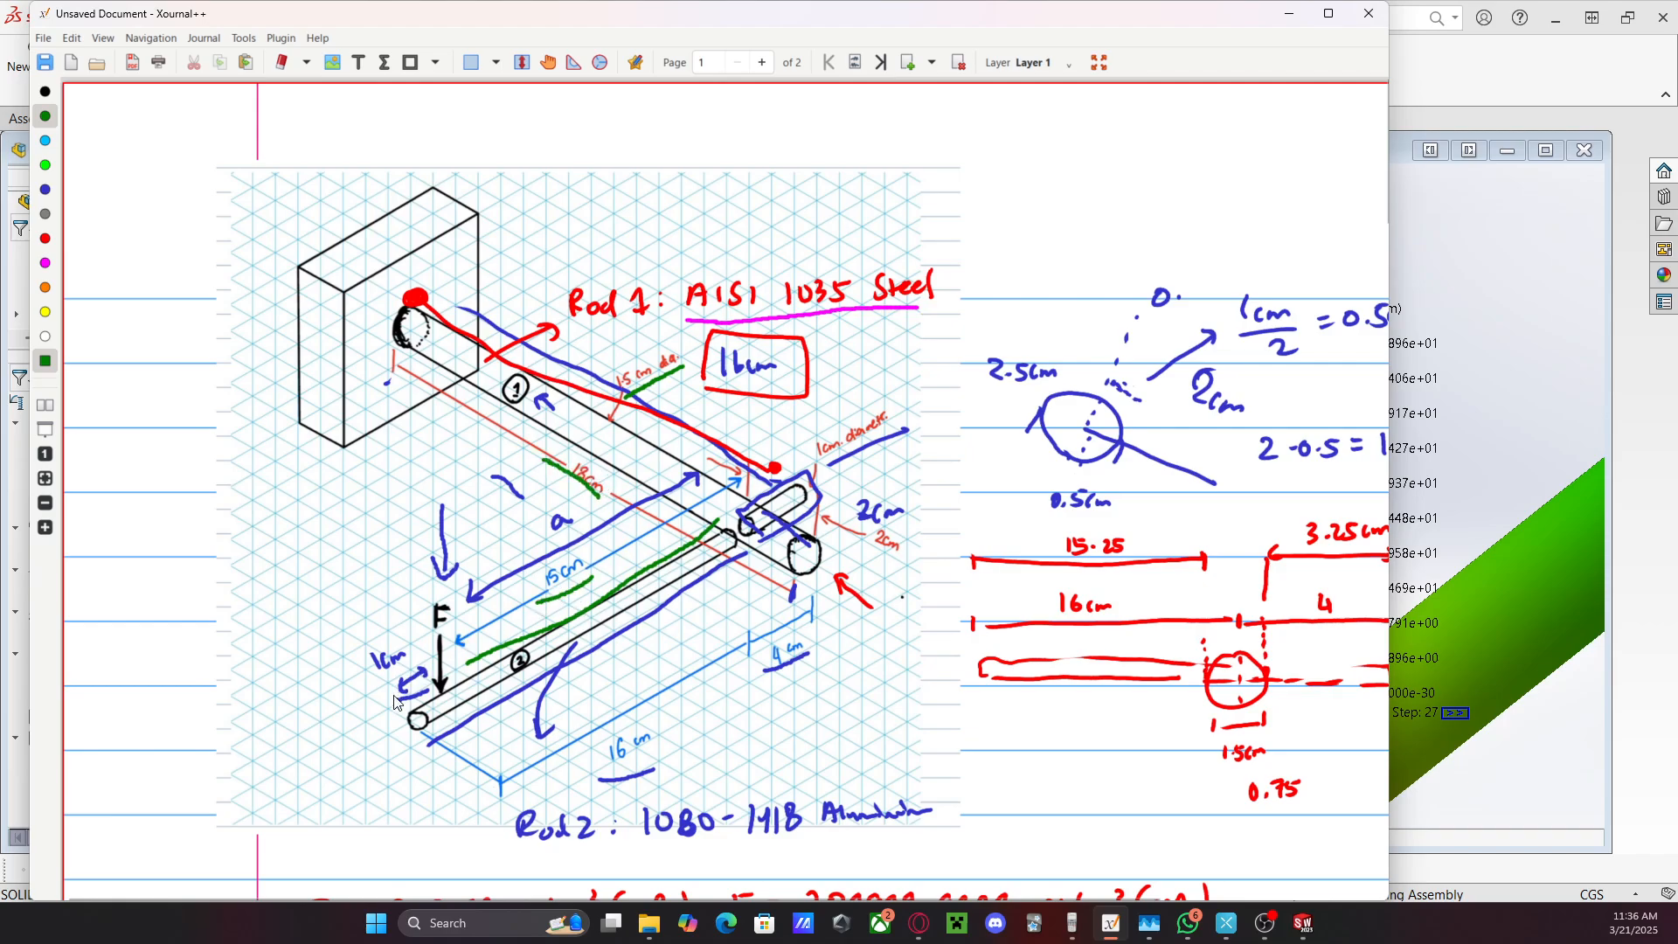
Mark the 1 cm force offset and 2 cm dimension in green, and box the force F and the 1 cm diameter label
left_click_drag(398, 712, 429, 691)
mouse_move(422, 629)
left_mouse_down()
mouse_move(446, 619)
mouse_move(455, 584)
mouse_move(413, 599)
mouse_move(419, 630)
left_mouse_up()
mouse_move(860, 542)
left_mouse_down()
mouse_move(896, 549)
mouse_move(914, 531)
left_mouse_up()
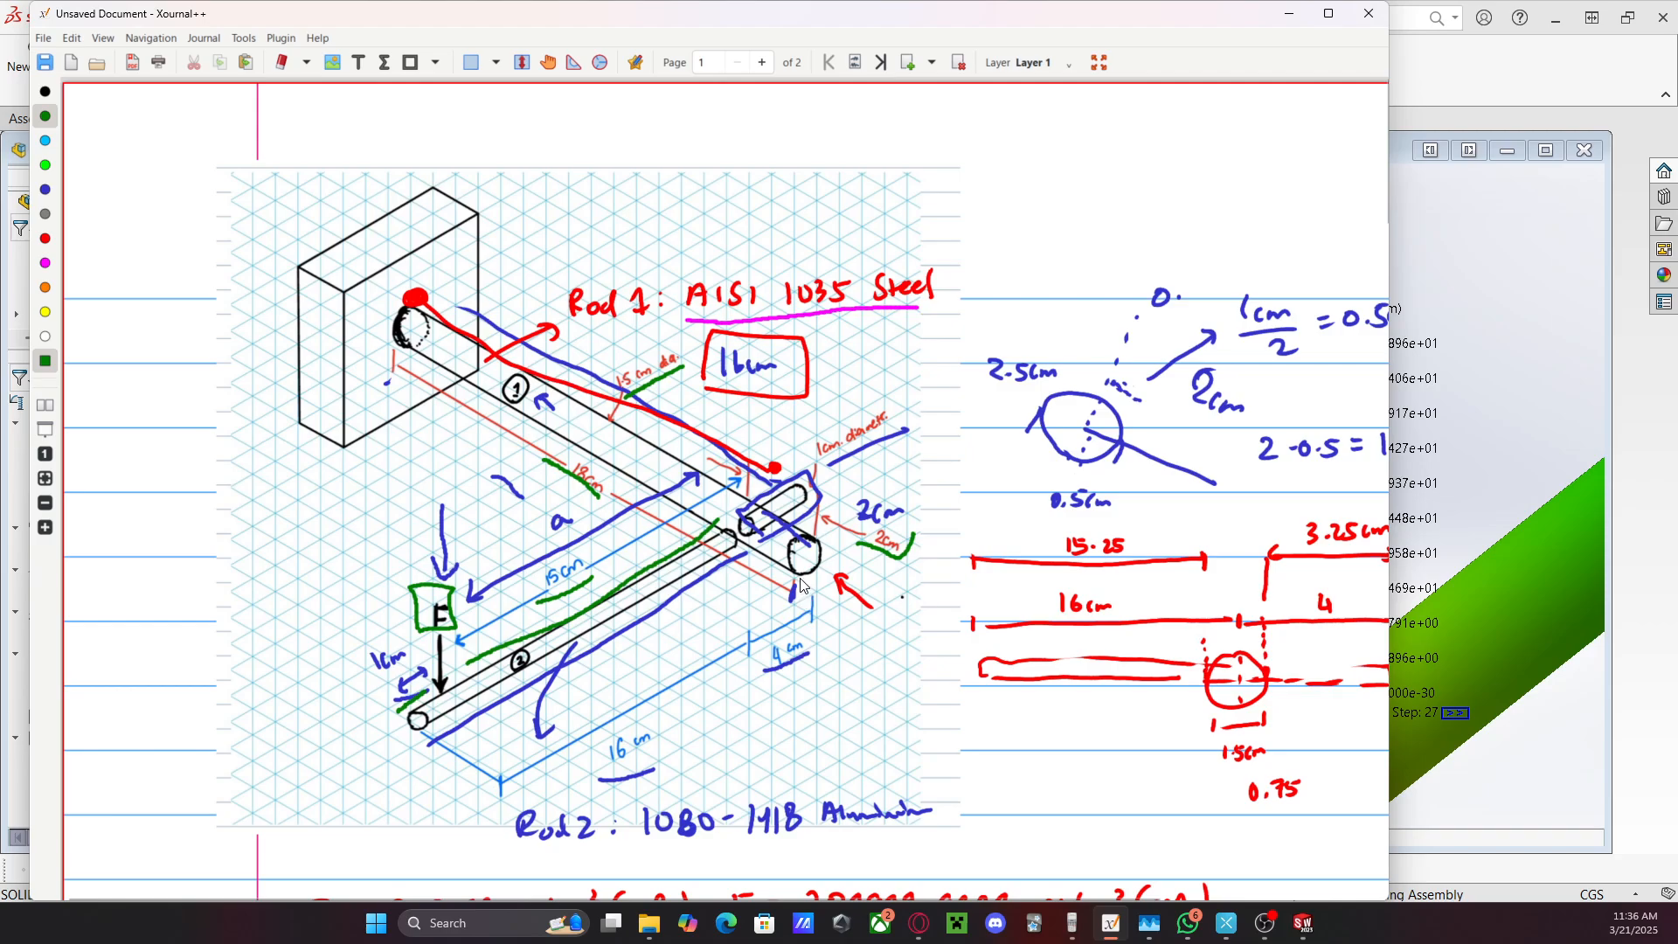
mouse_move(826, 477)
left_mouse_down()
mouse_move(904, 432)
mouse_move(892, 391)
mouse_move(796, 413)
mouse_move(826, 462)
left_mouse_up()
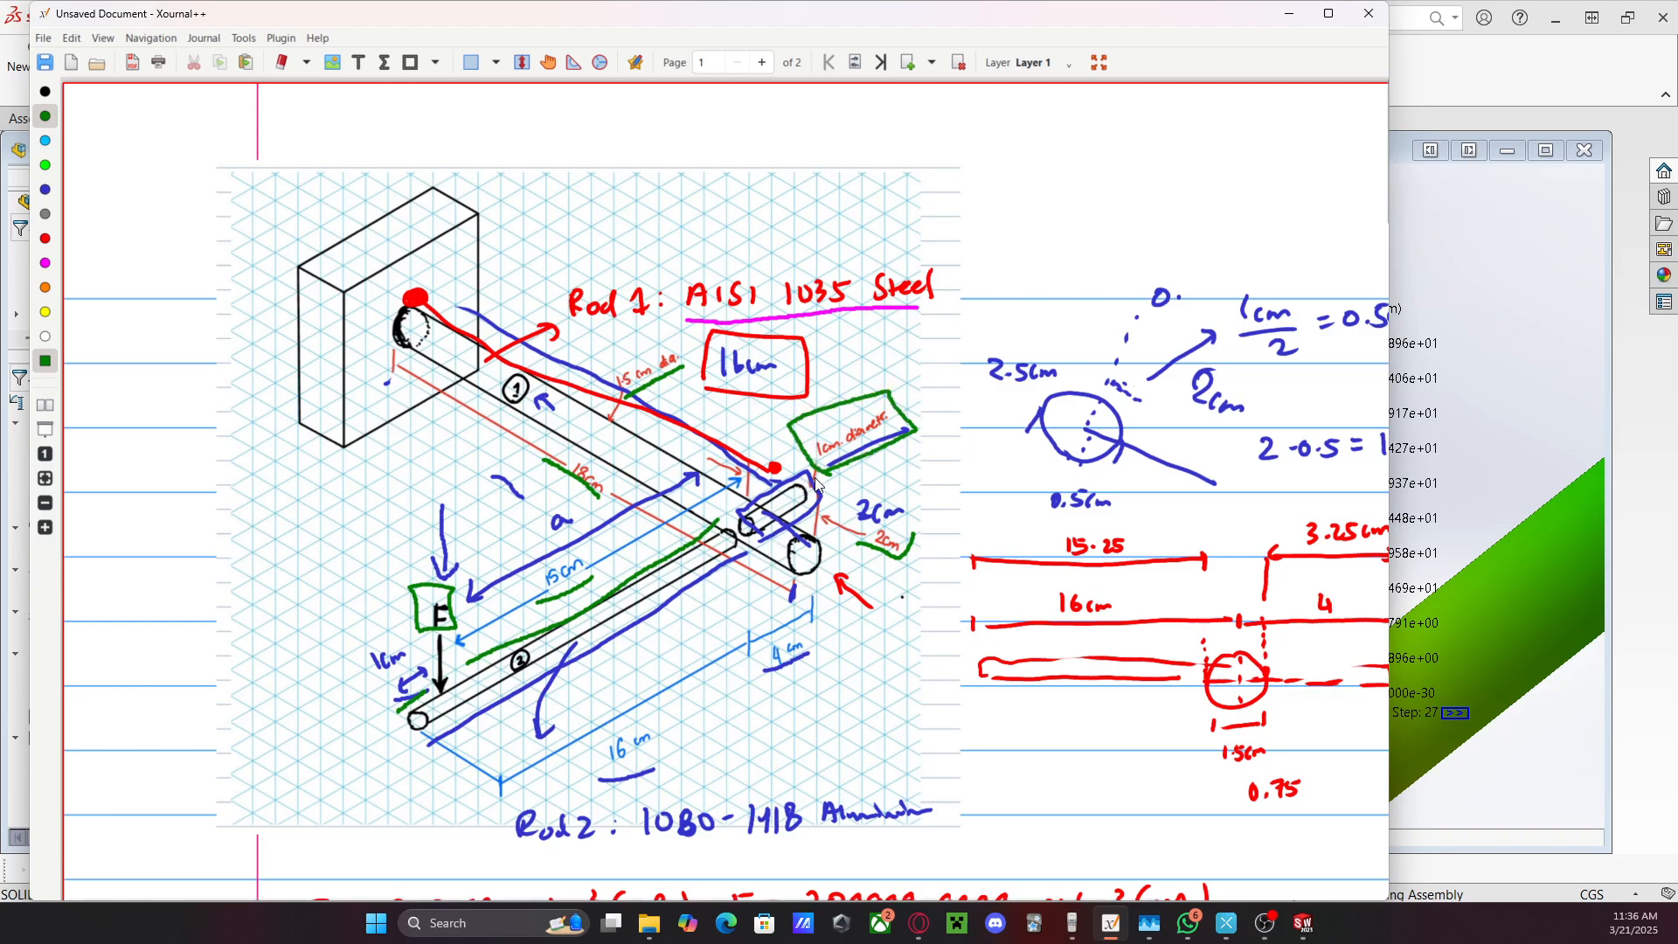
Add green check marks near the Rod 1 and Rod 2 material labels
mouse_move(892, 260)
left_mouse_down()
mouse_move(946, 213)
mouse_move(942, 234)
left_mouse_up()
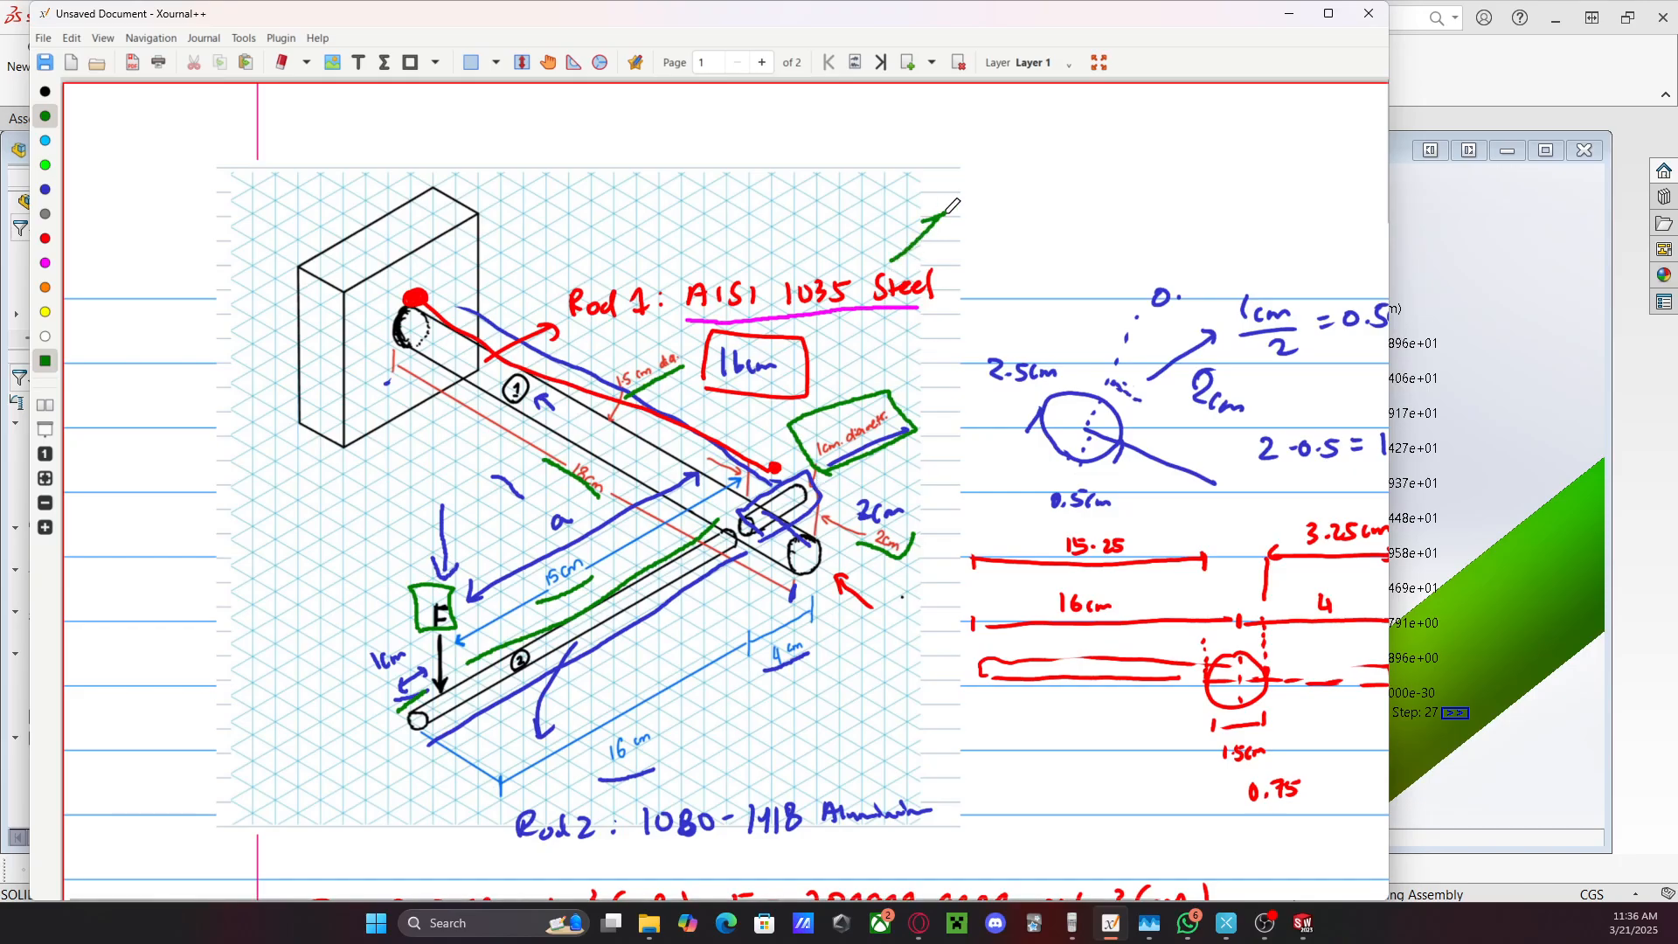
left_click_drag(790, 782, 839, 742)
scroll(844, 743, "down", 3)
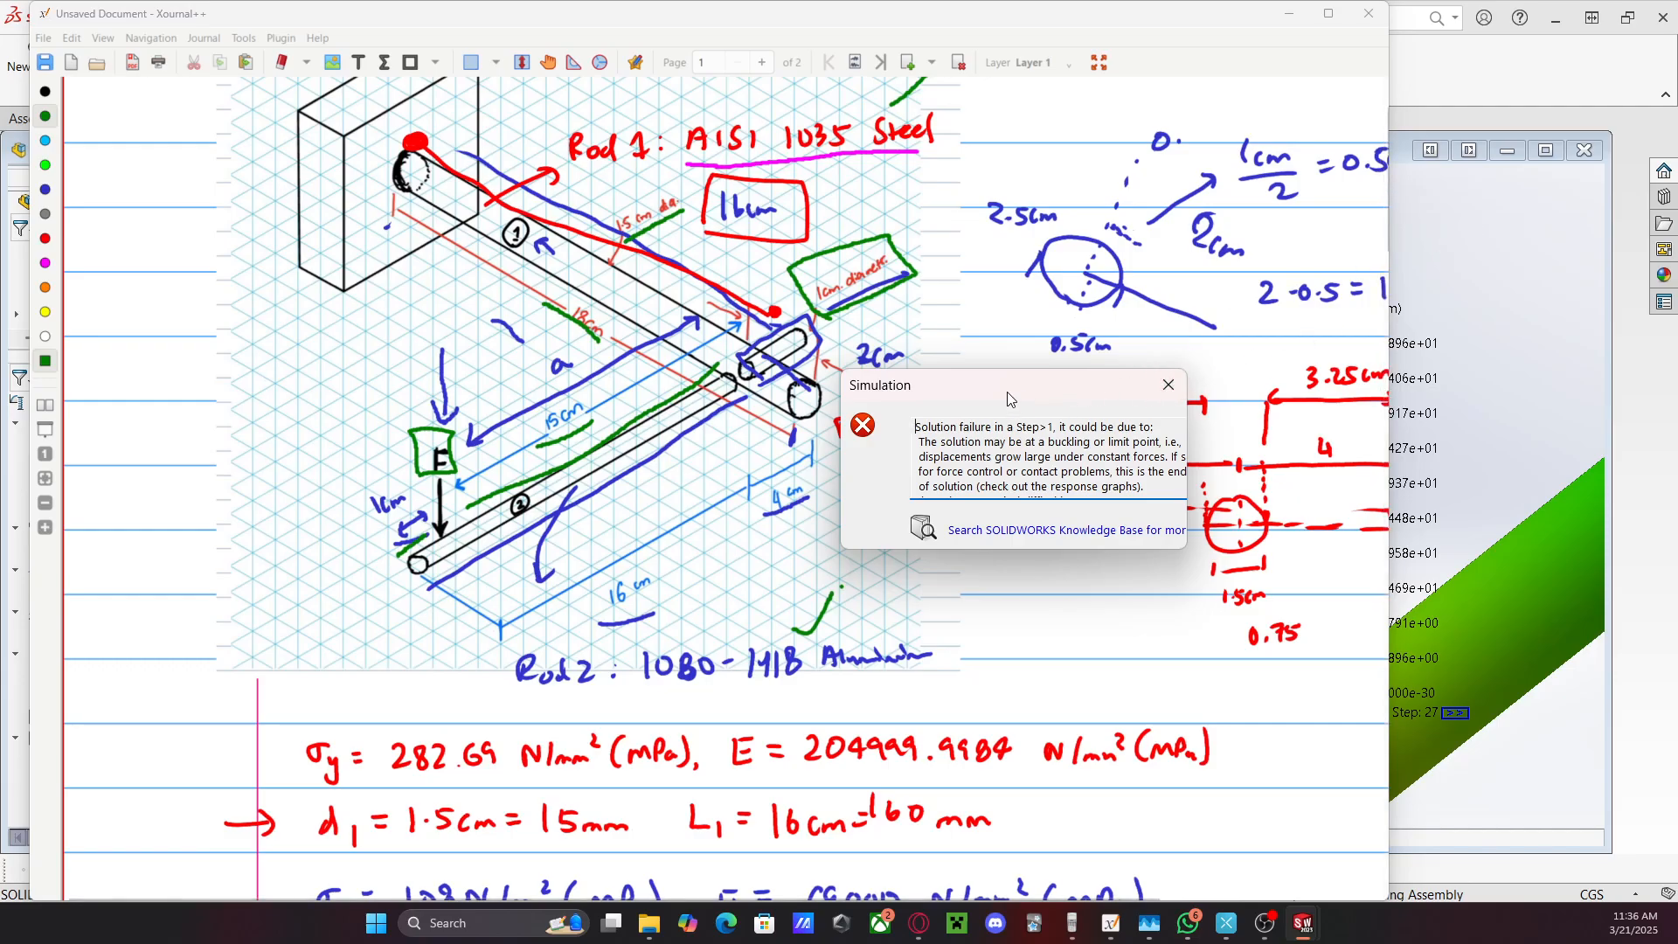
Return to SOLIDWORKS, read and dismiss the Simulation error message, and display the Displacement1 plot
left_click_drag(1008, 393, 1405, 320)
left_click(1477, 256)
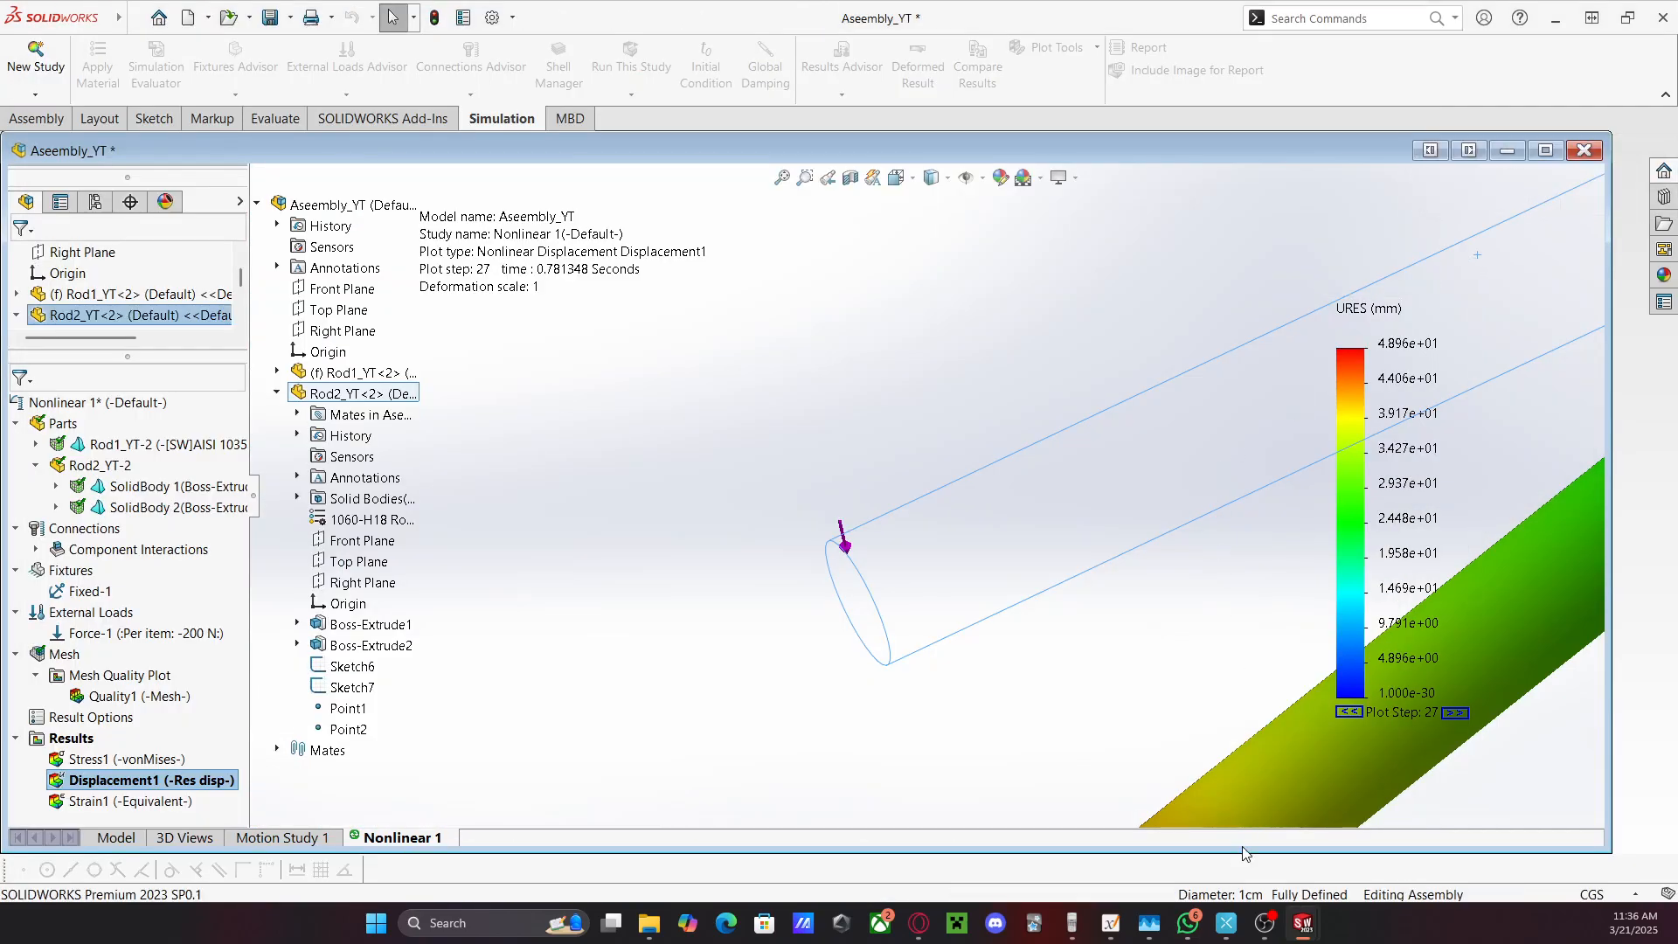
mouse_move(1302, 928)
left_click(1372, 817)
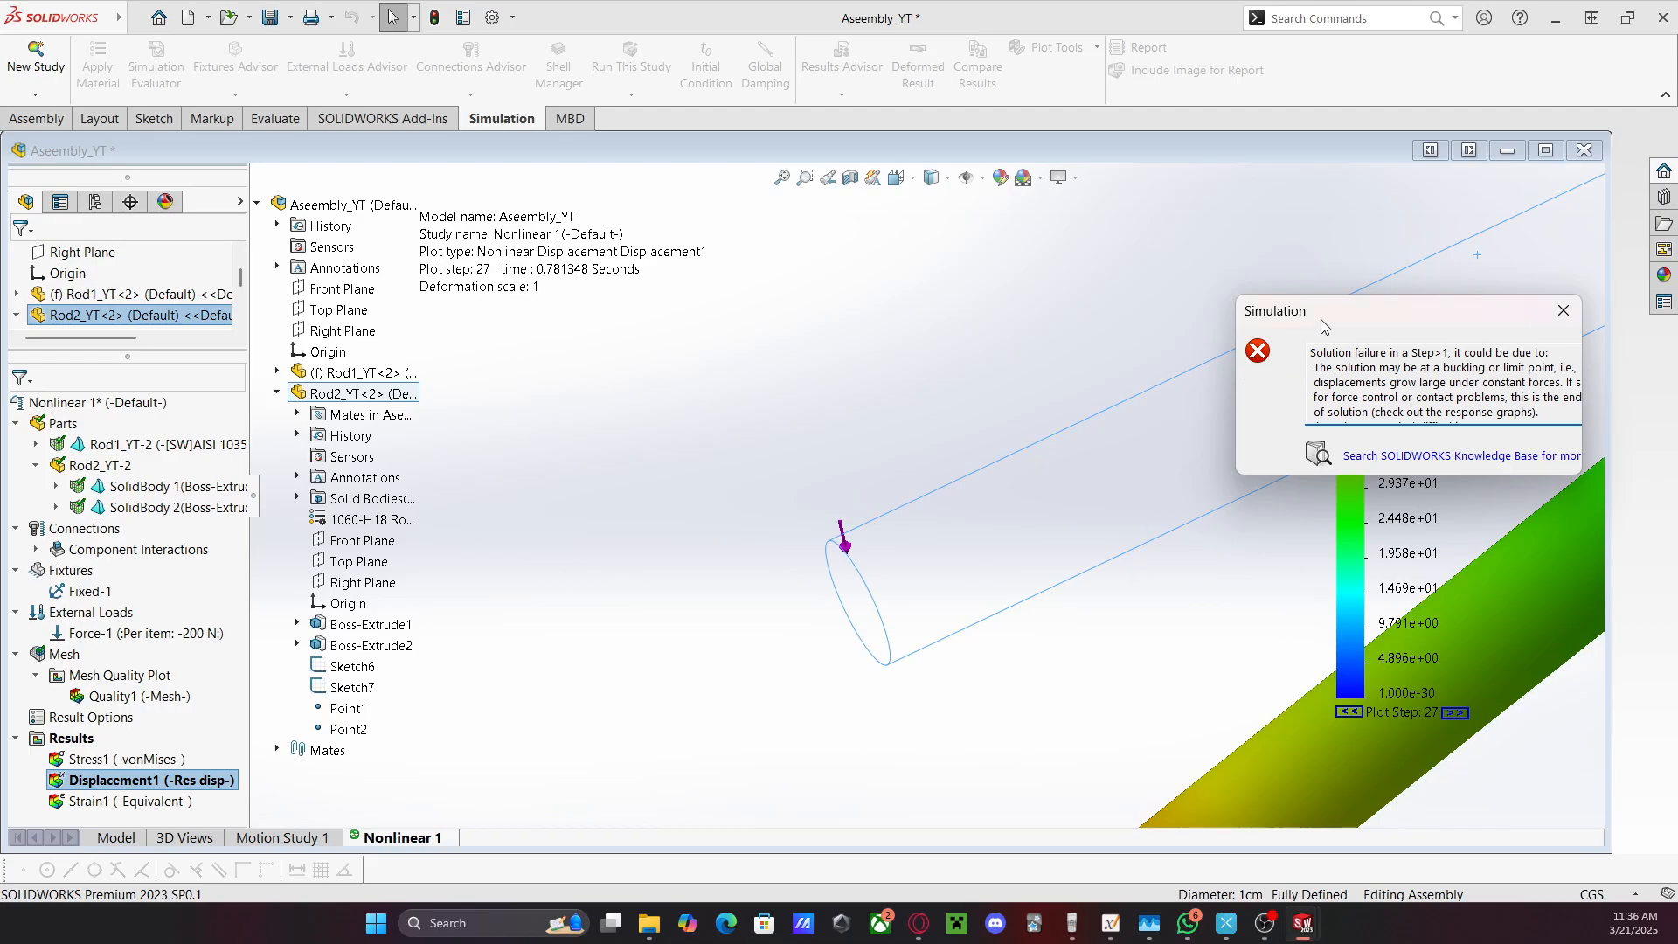
left_click_drag(1321, 325, 764, 288)
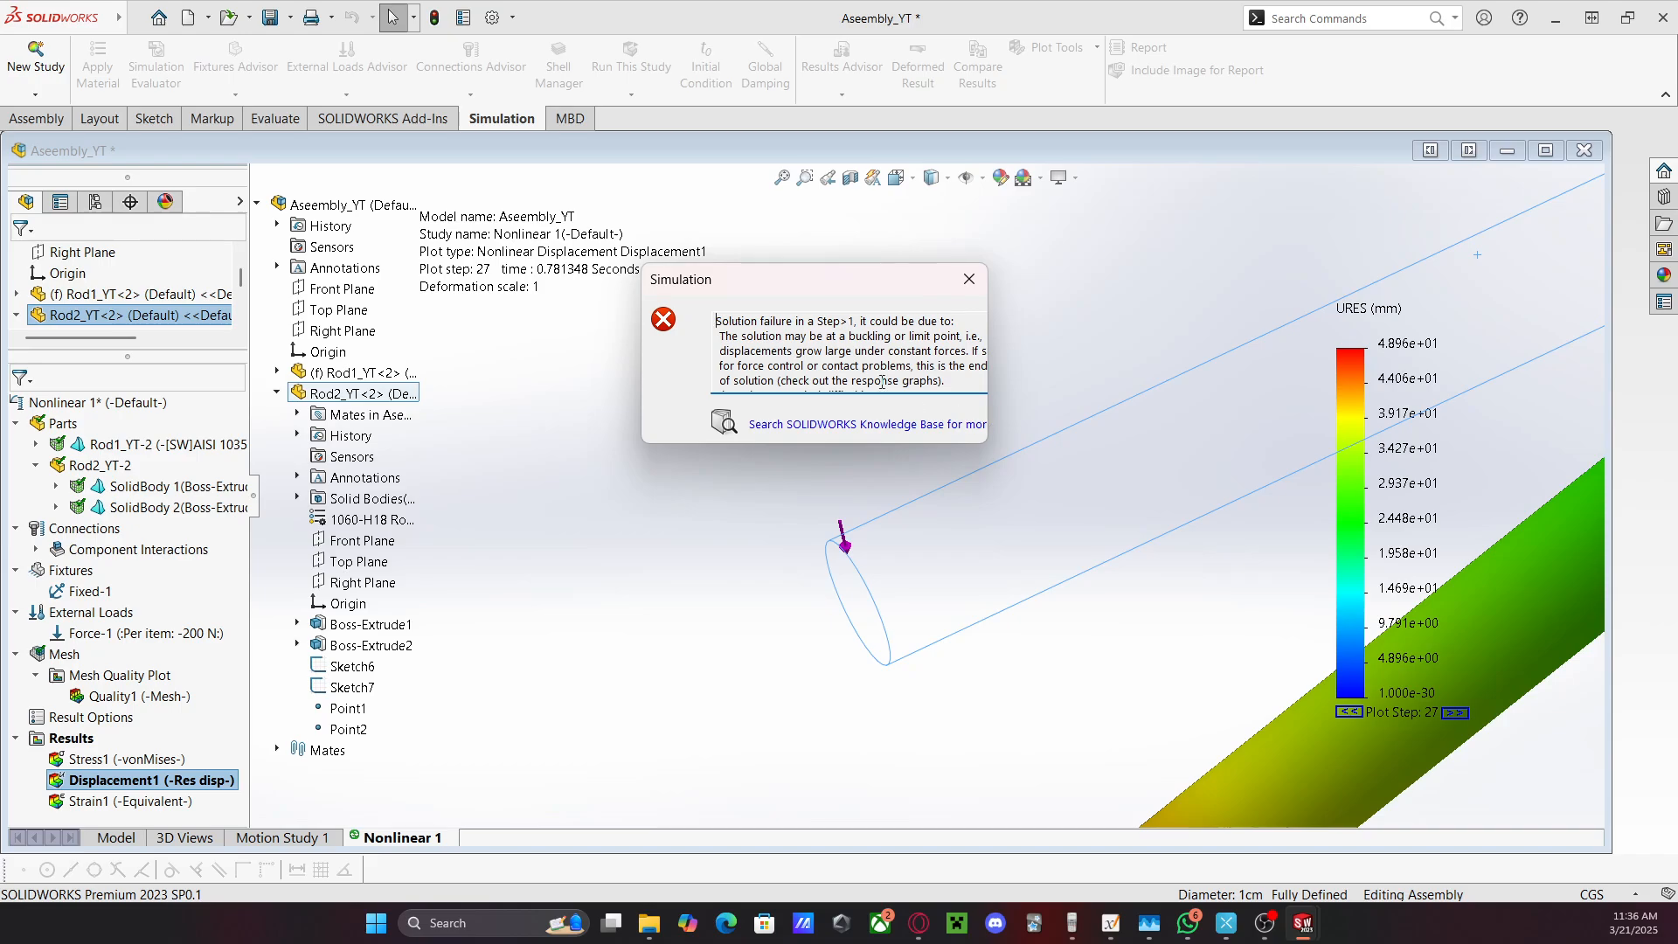
left_click_drag(797, 298, 824, 301)
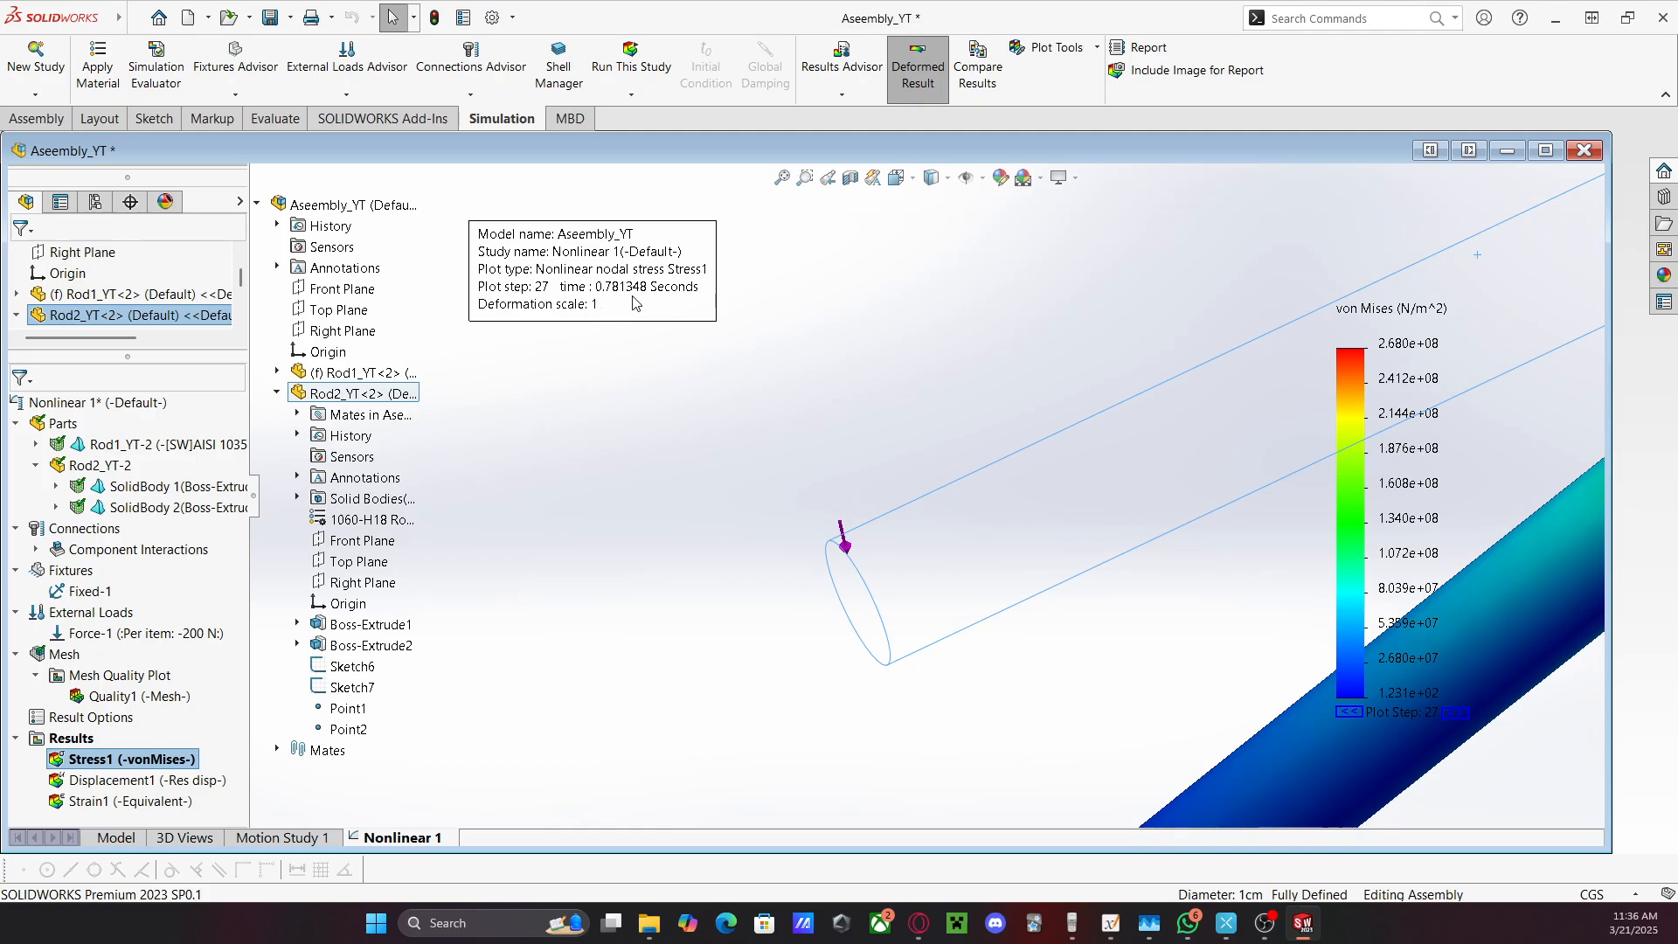
left_click(140, 780)
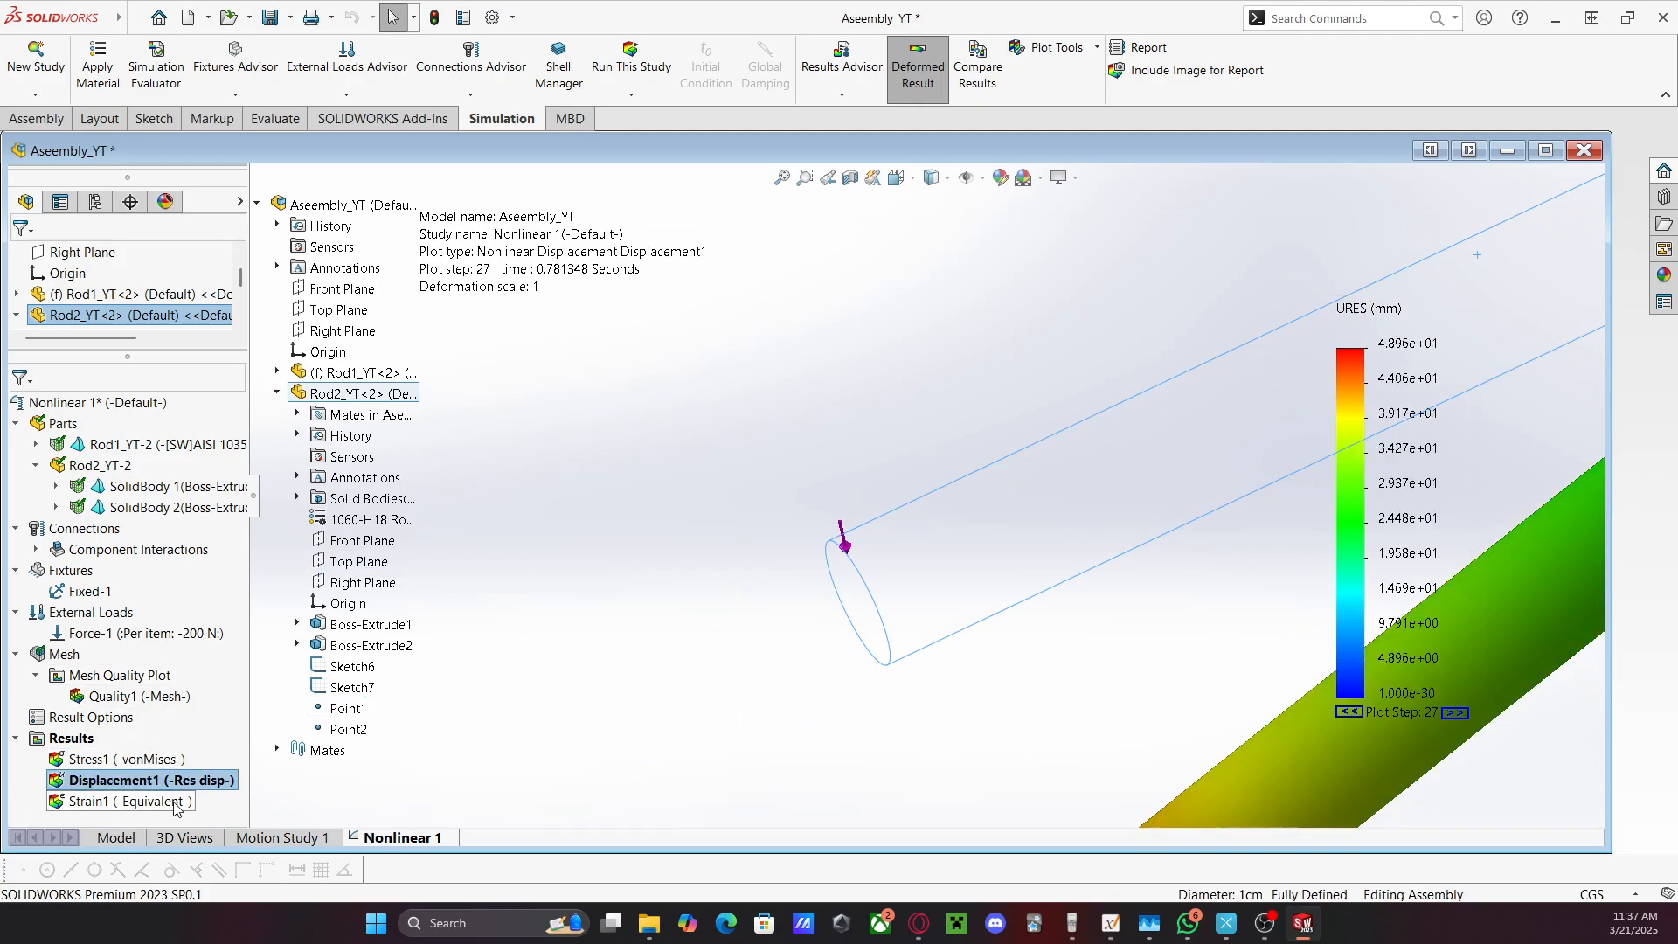
right_click(156, 787)
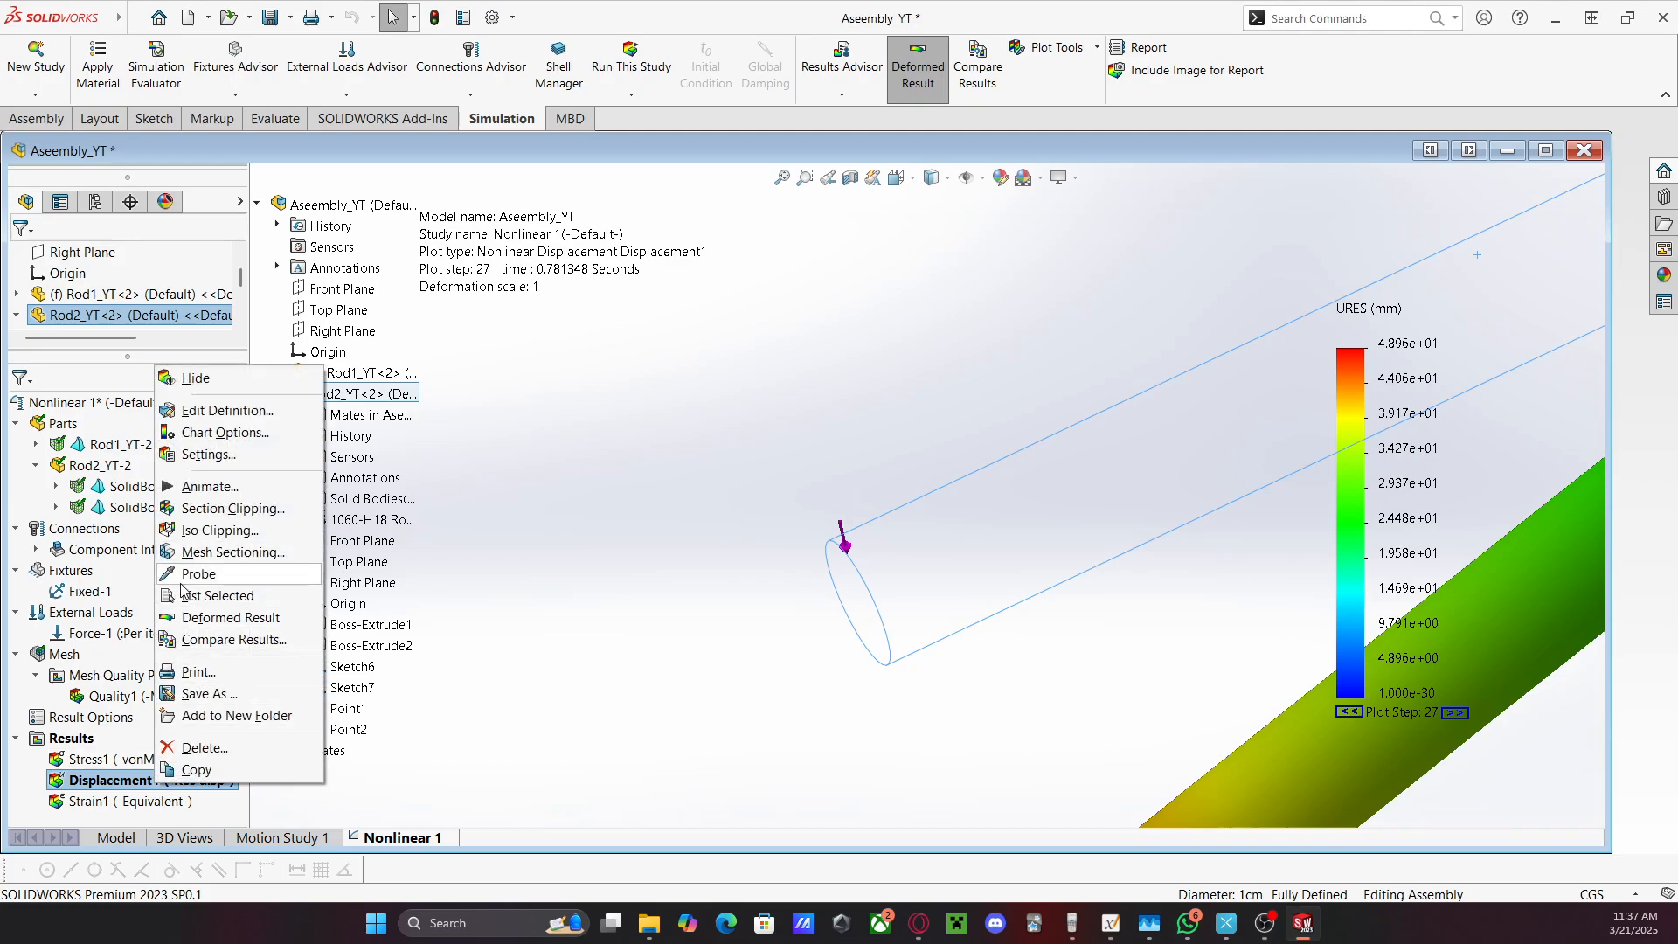
left_click(195, 437)
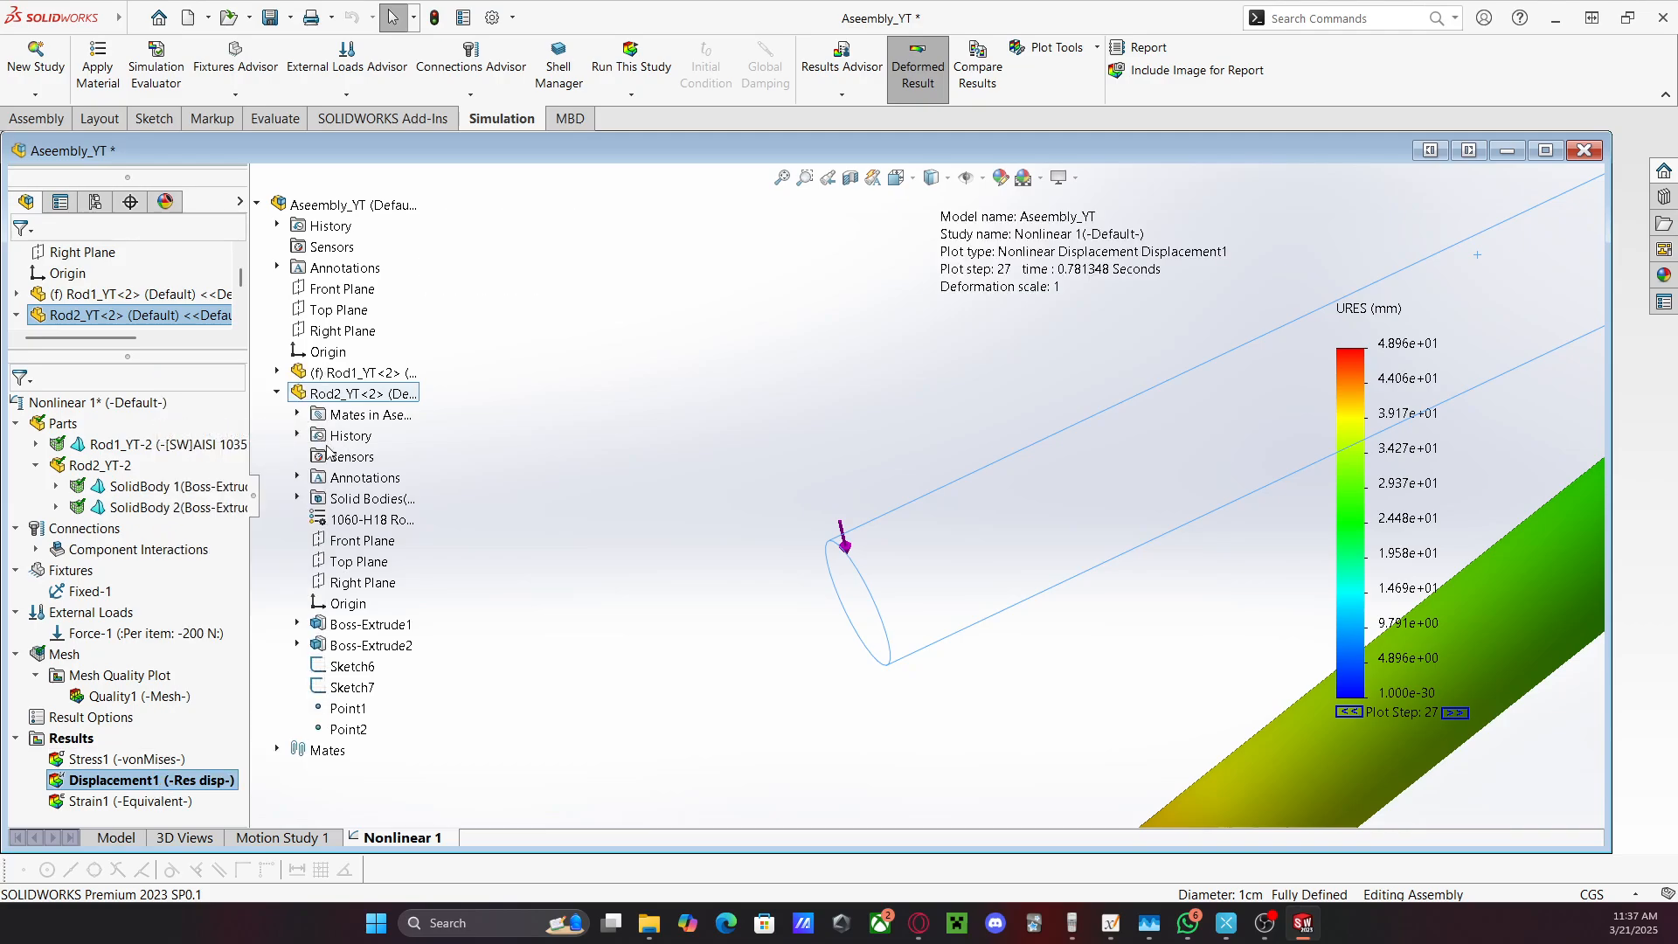
scroll(140, 555, "down", 3)
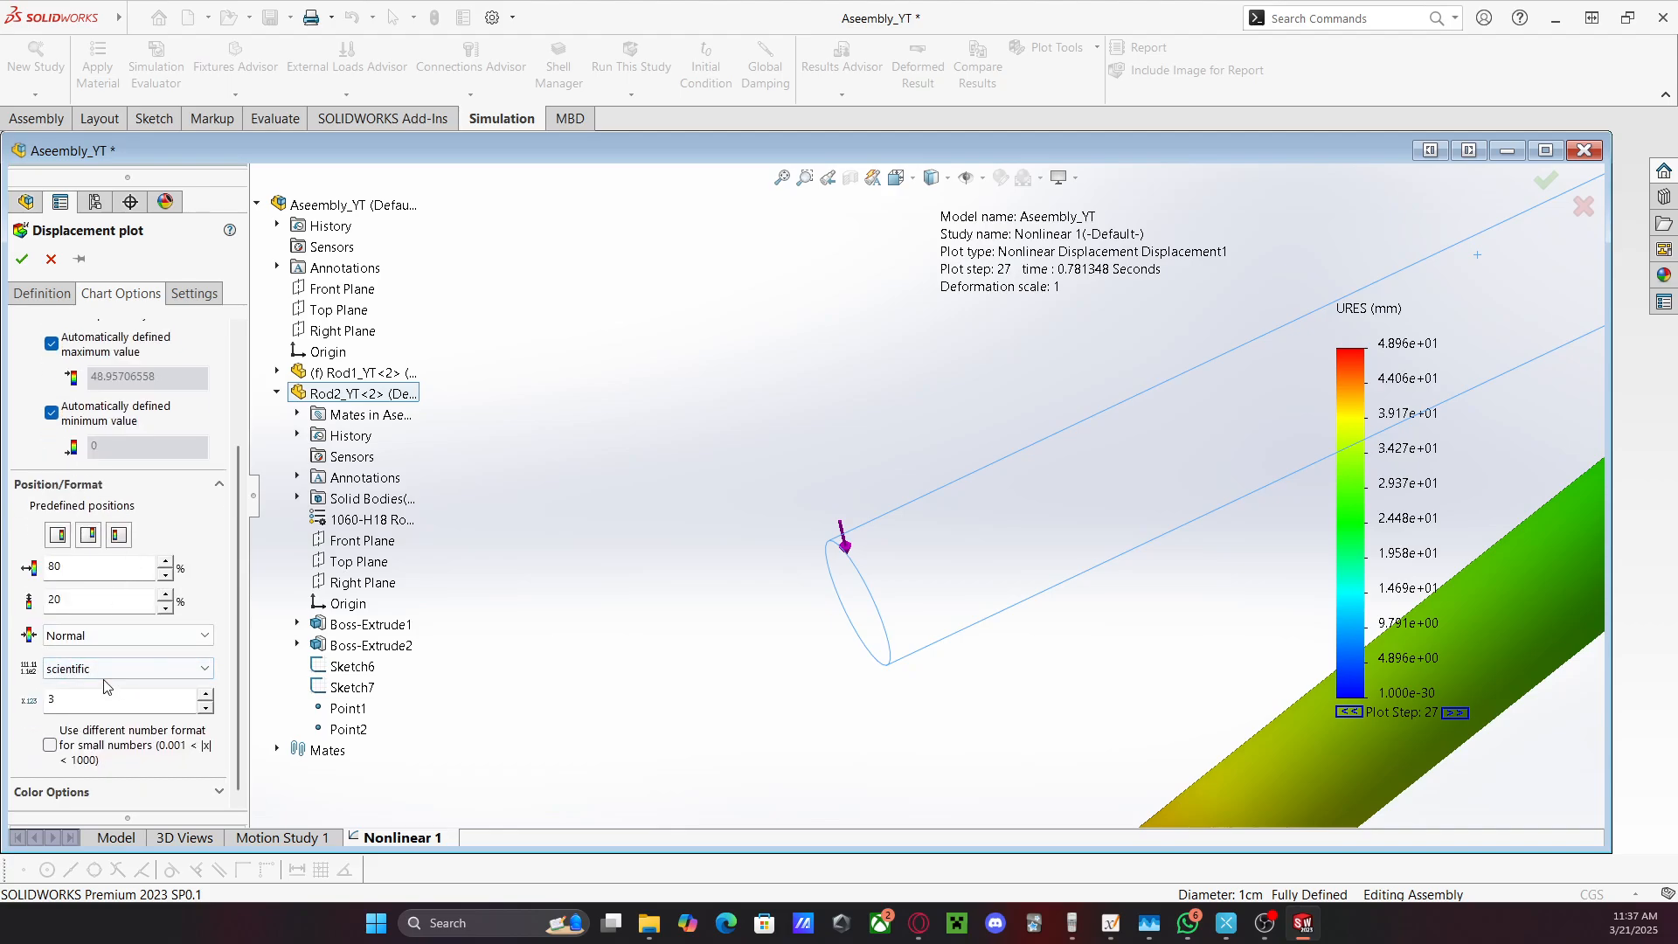
left_click(101, 673)
left_click(73, 703)
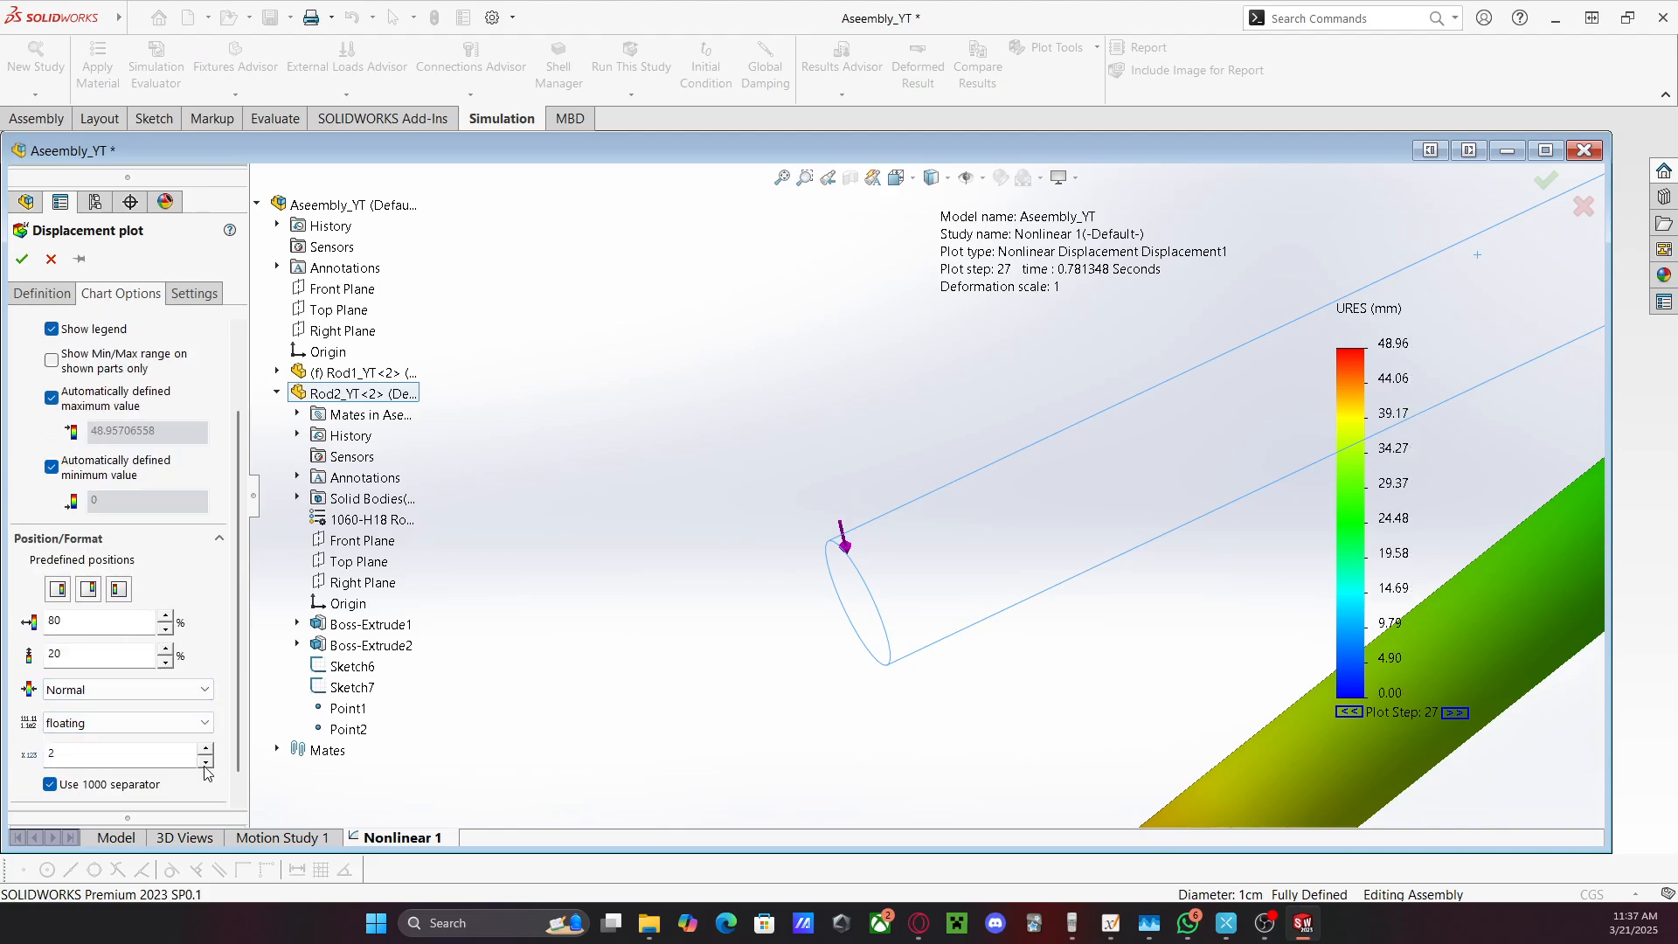
left_click(12, 294)
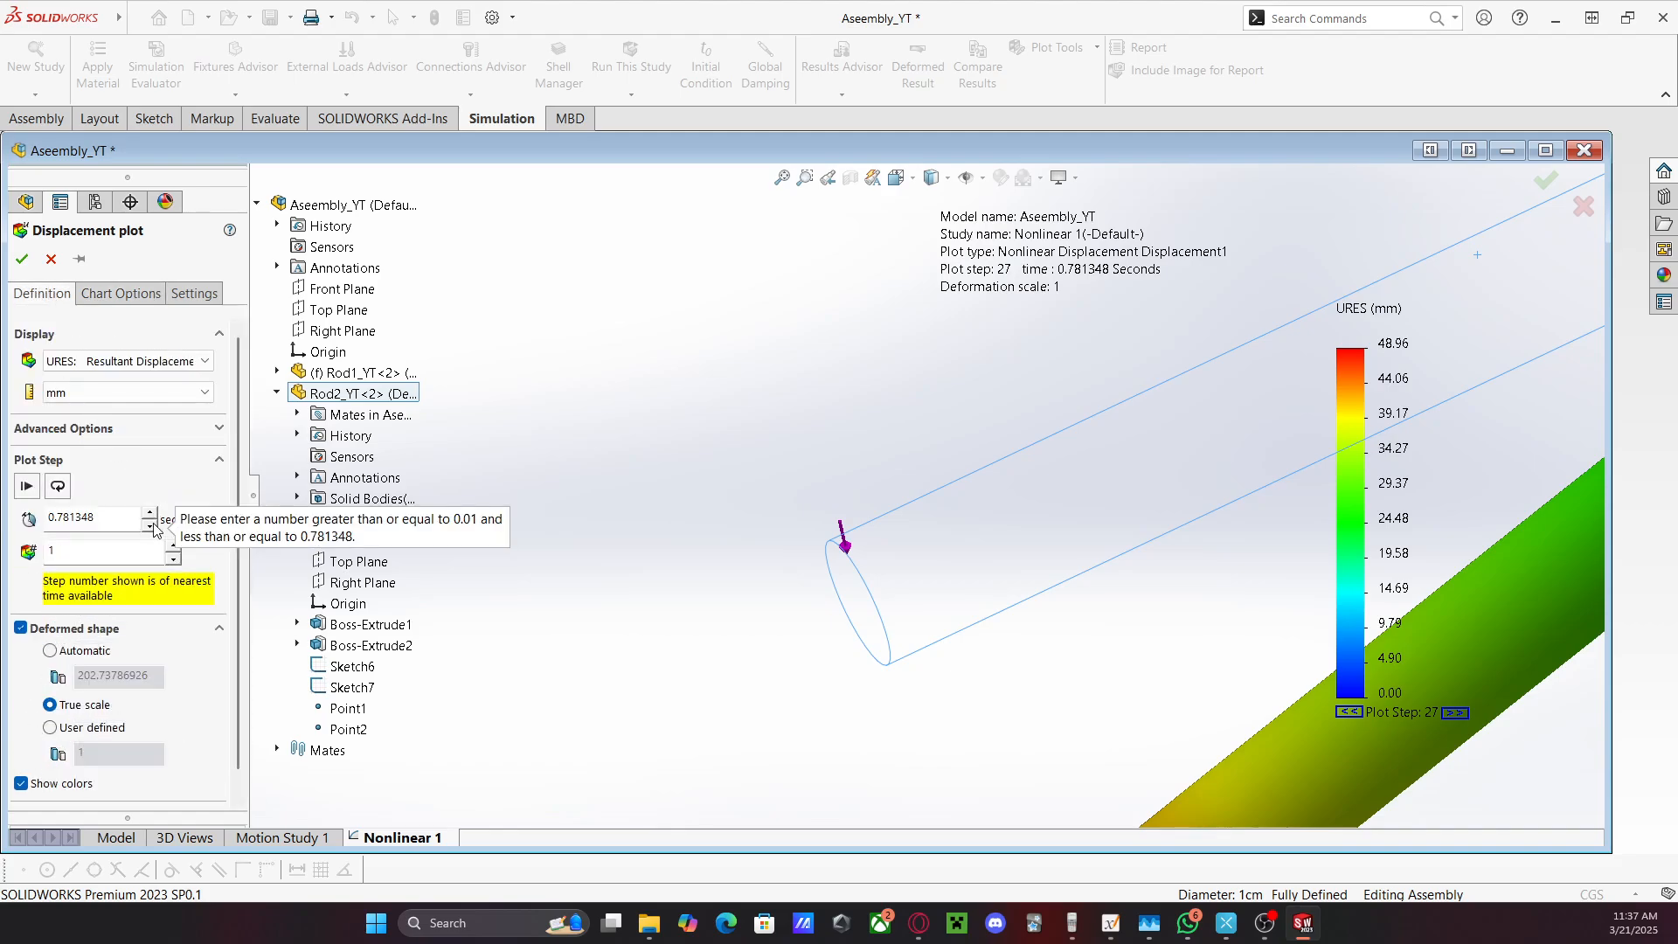
left_click(174, 557)
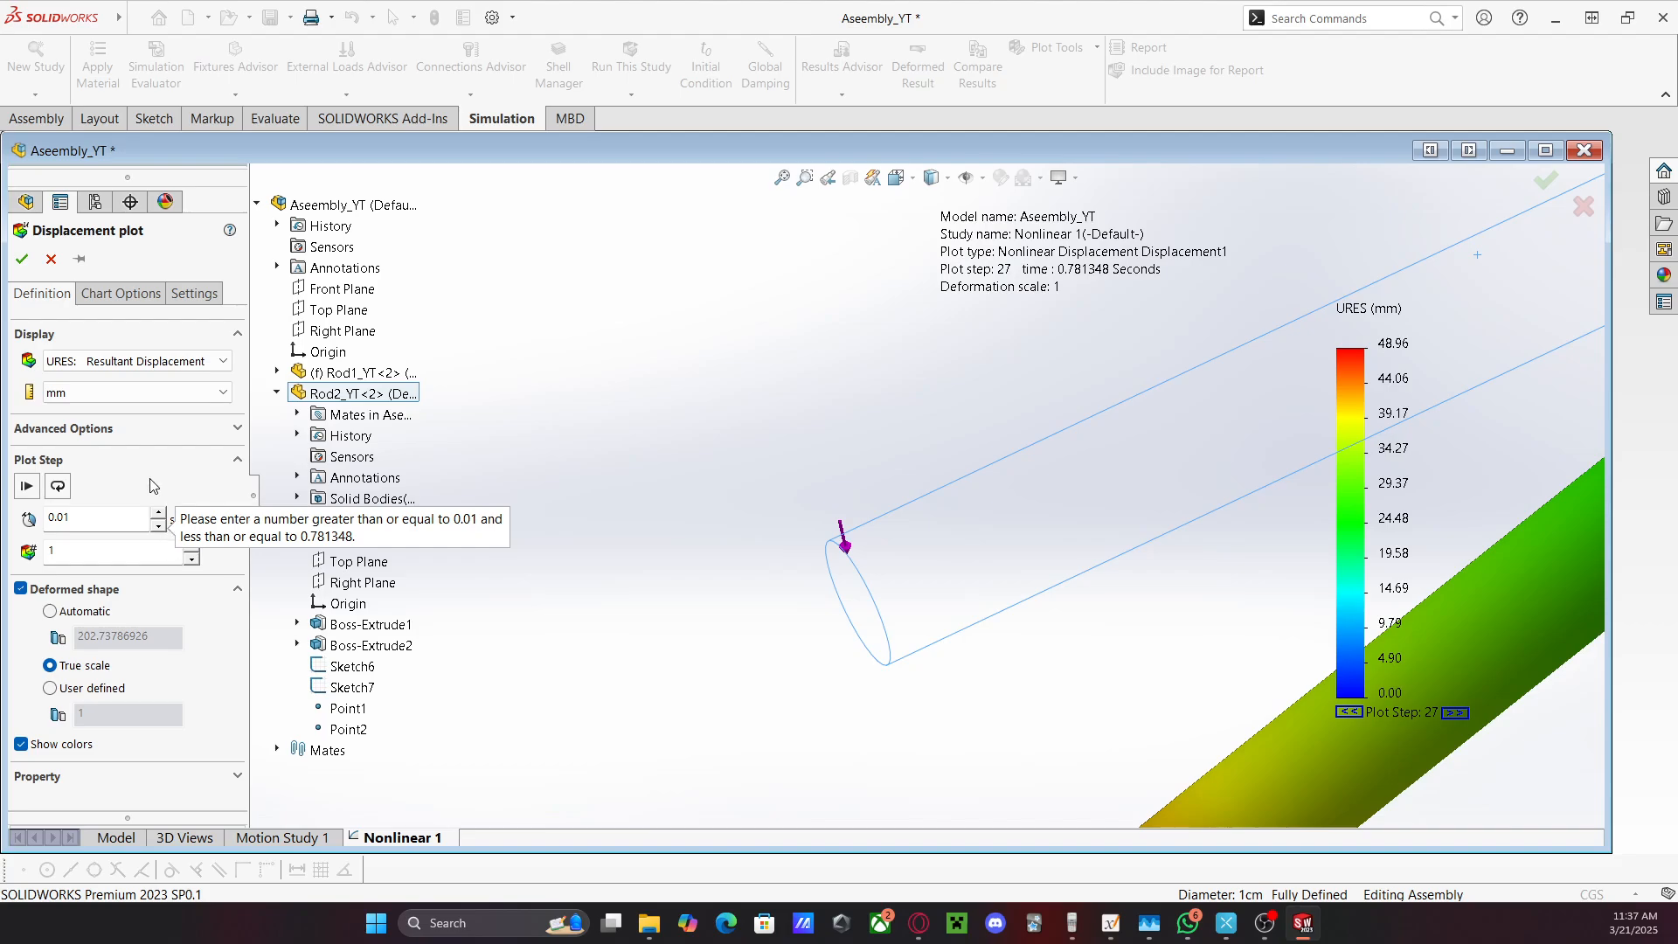
left_click(45, 263)
Set the Displacement1 plot's legend number format to floating and accept the change
right_click(113, 779)
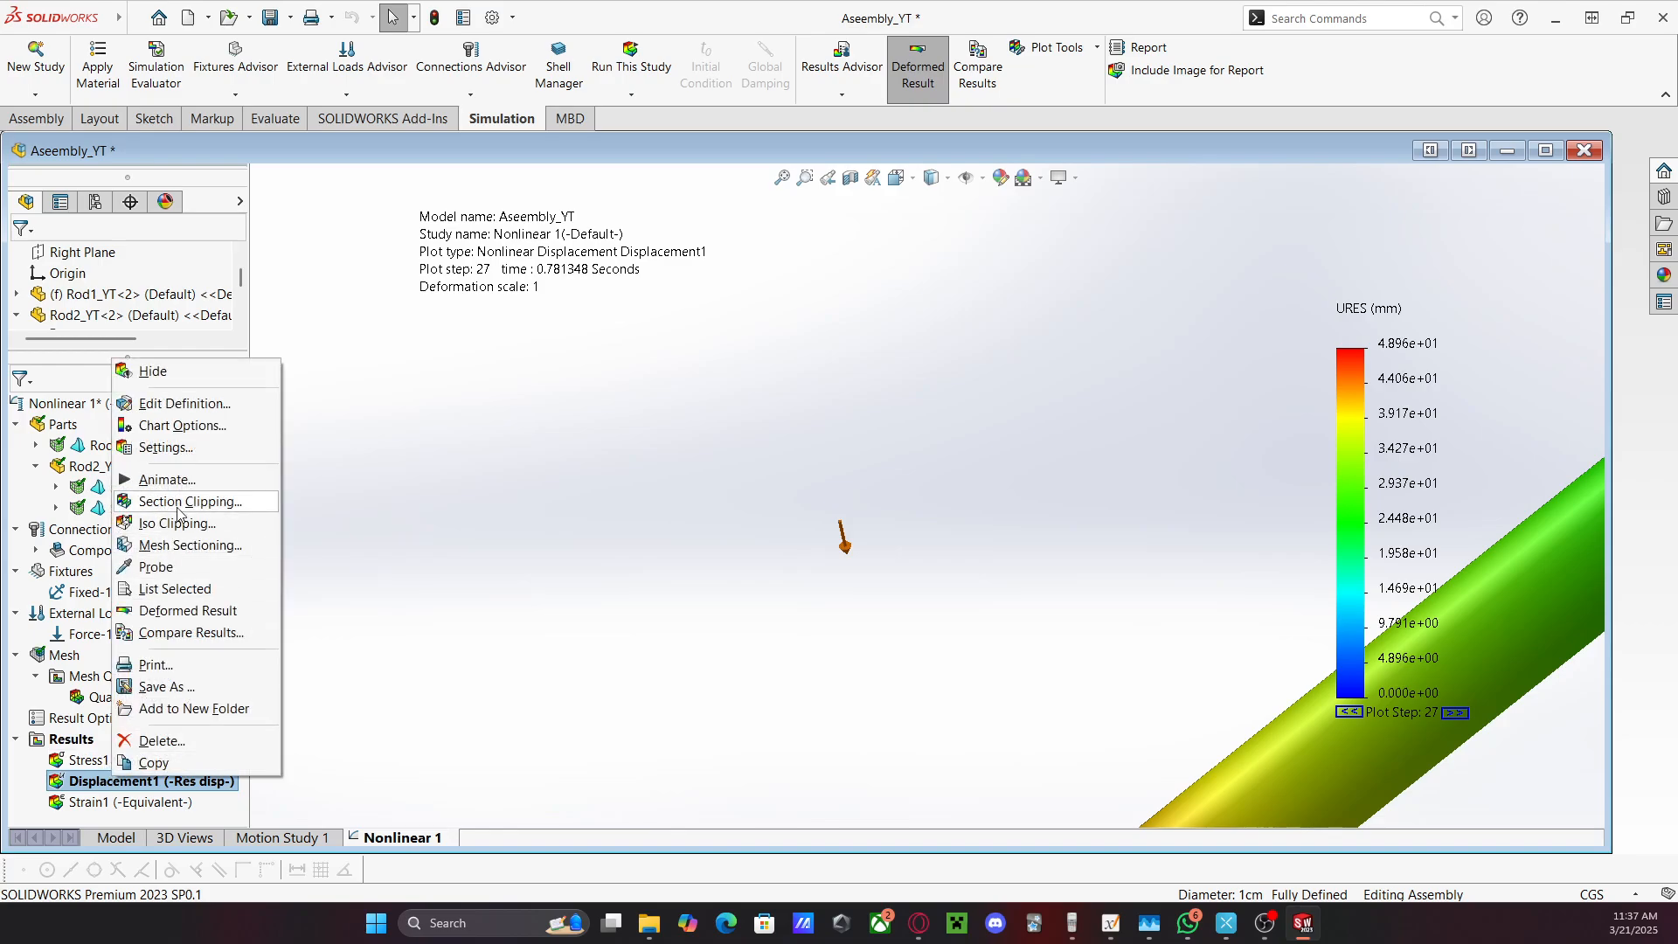
left_click(174, 426)
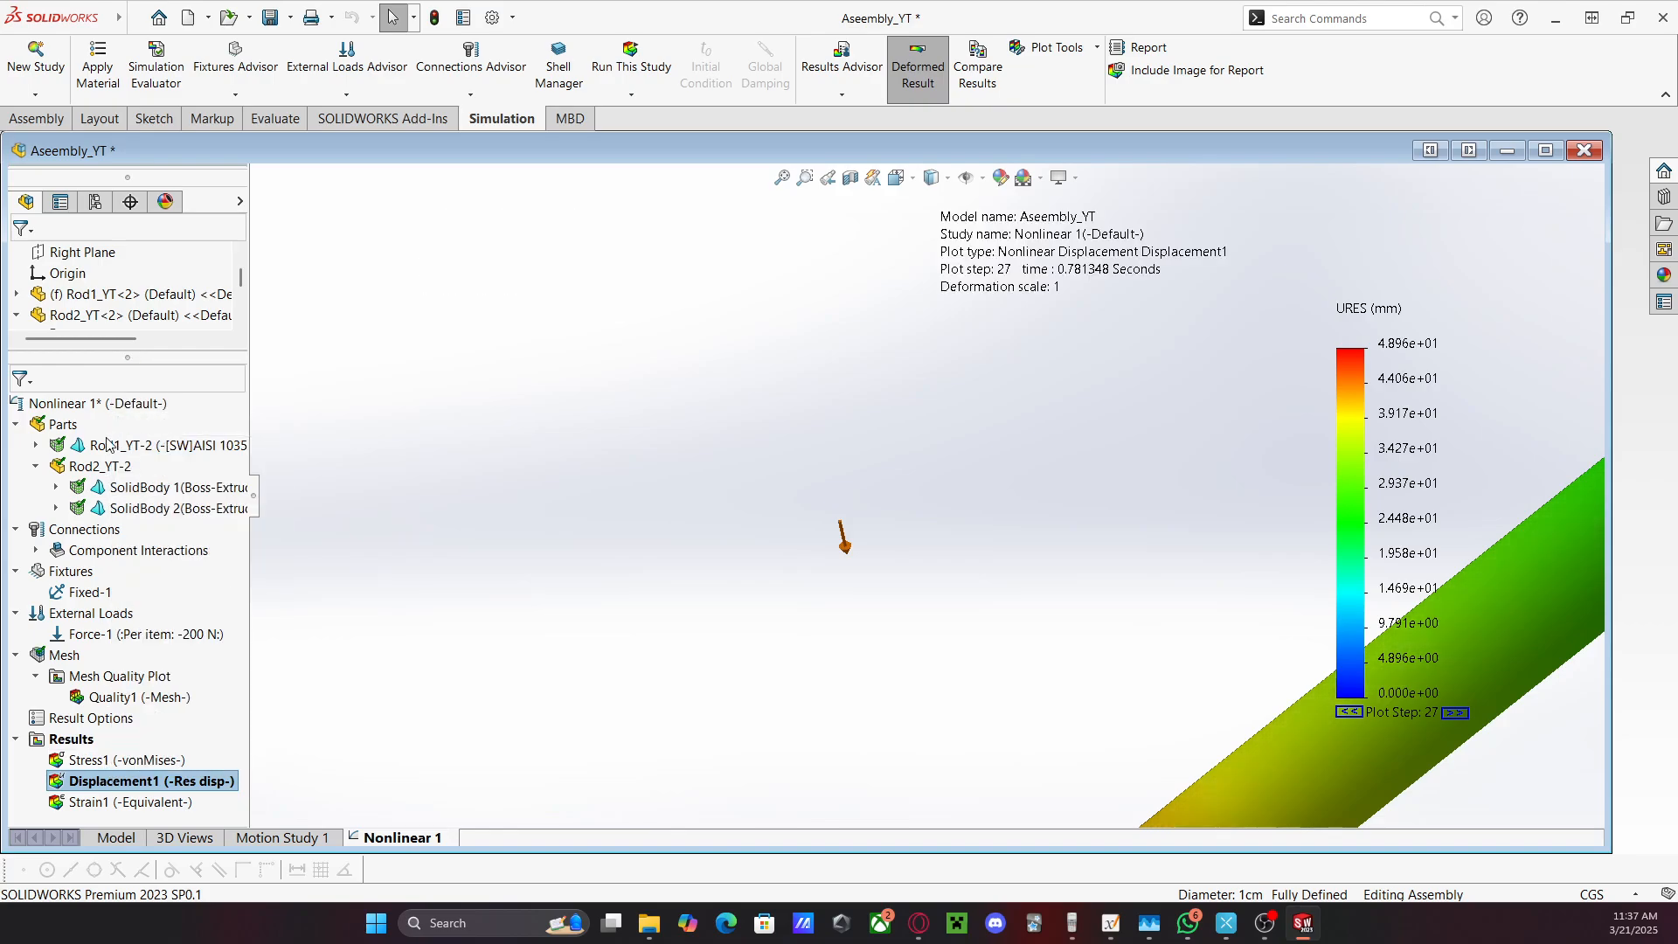
left_click(45, 297)
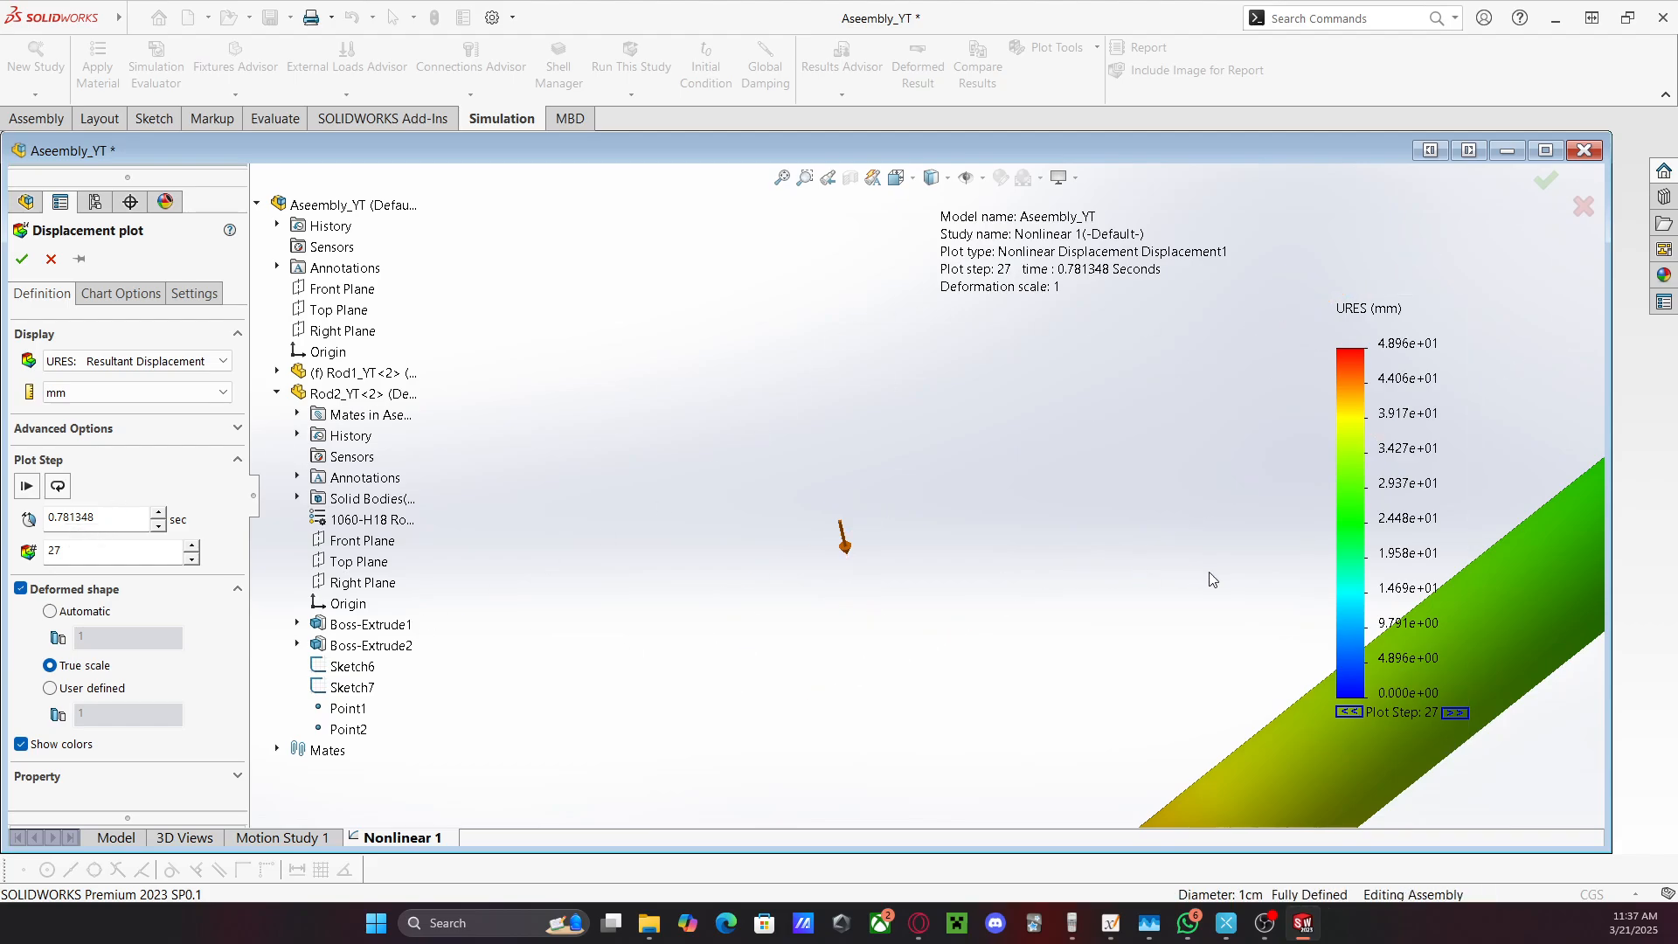
middle_click_drag(1212, 579, 1368, 566)
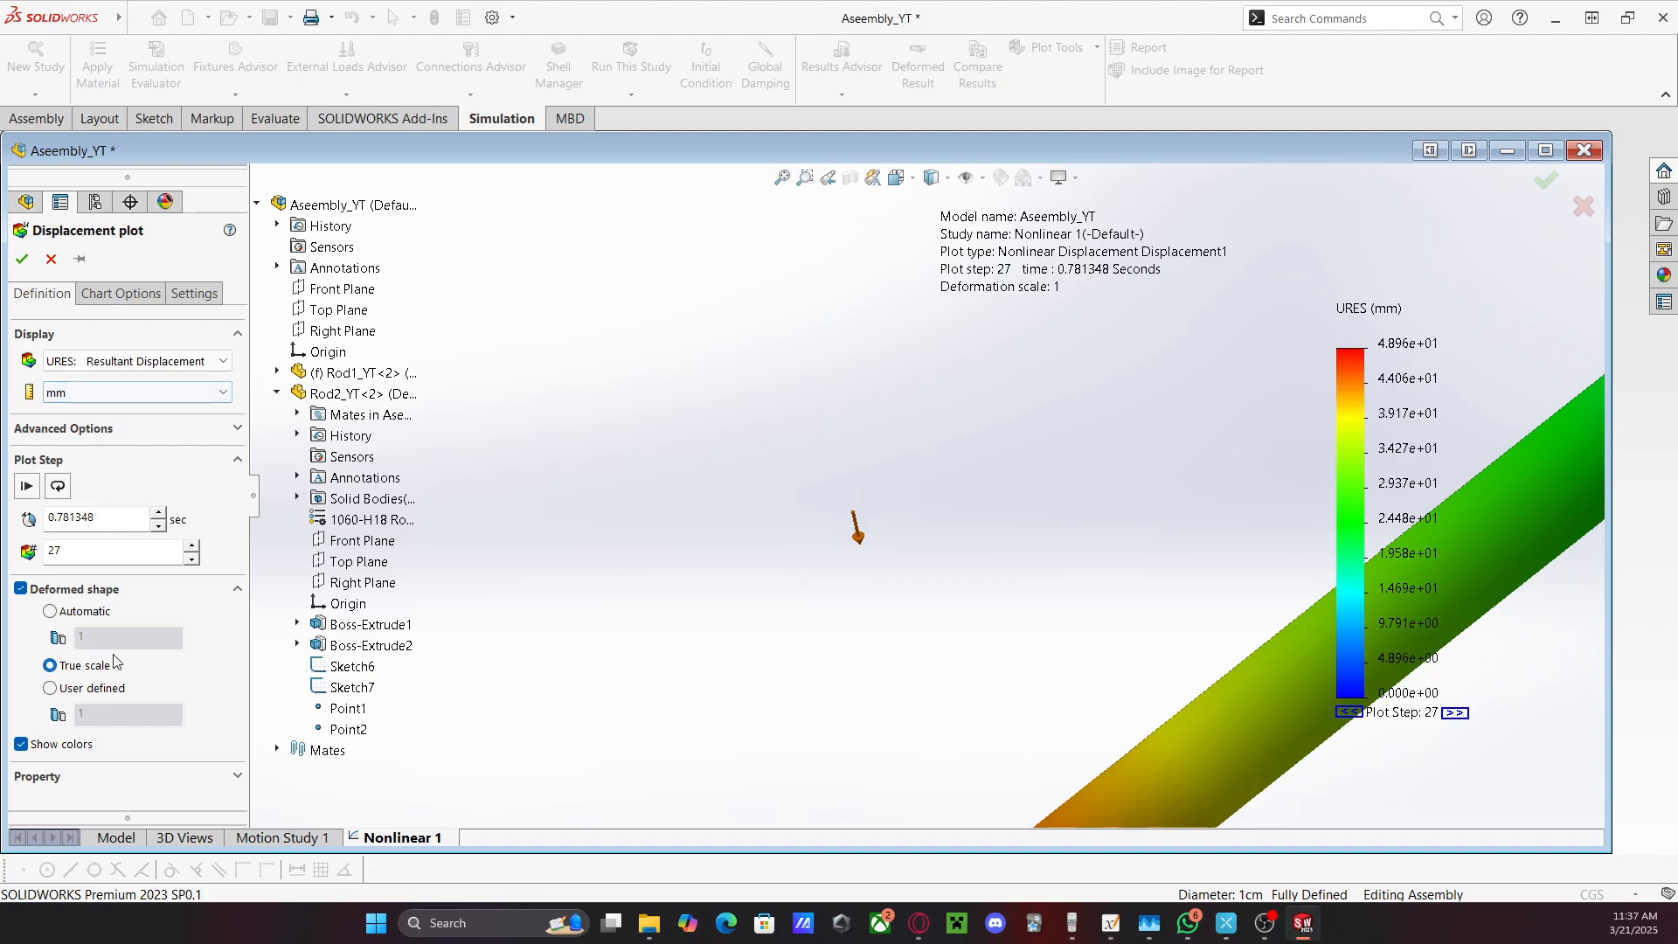
left_click(121, 293)
scroll(122, 612, "down", 3)
left_click(127, 669)
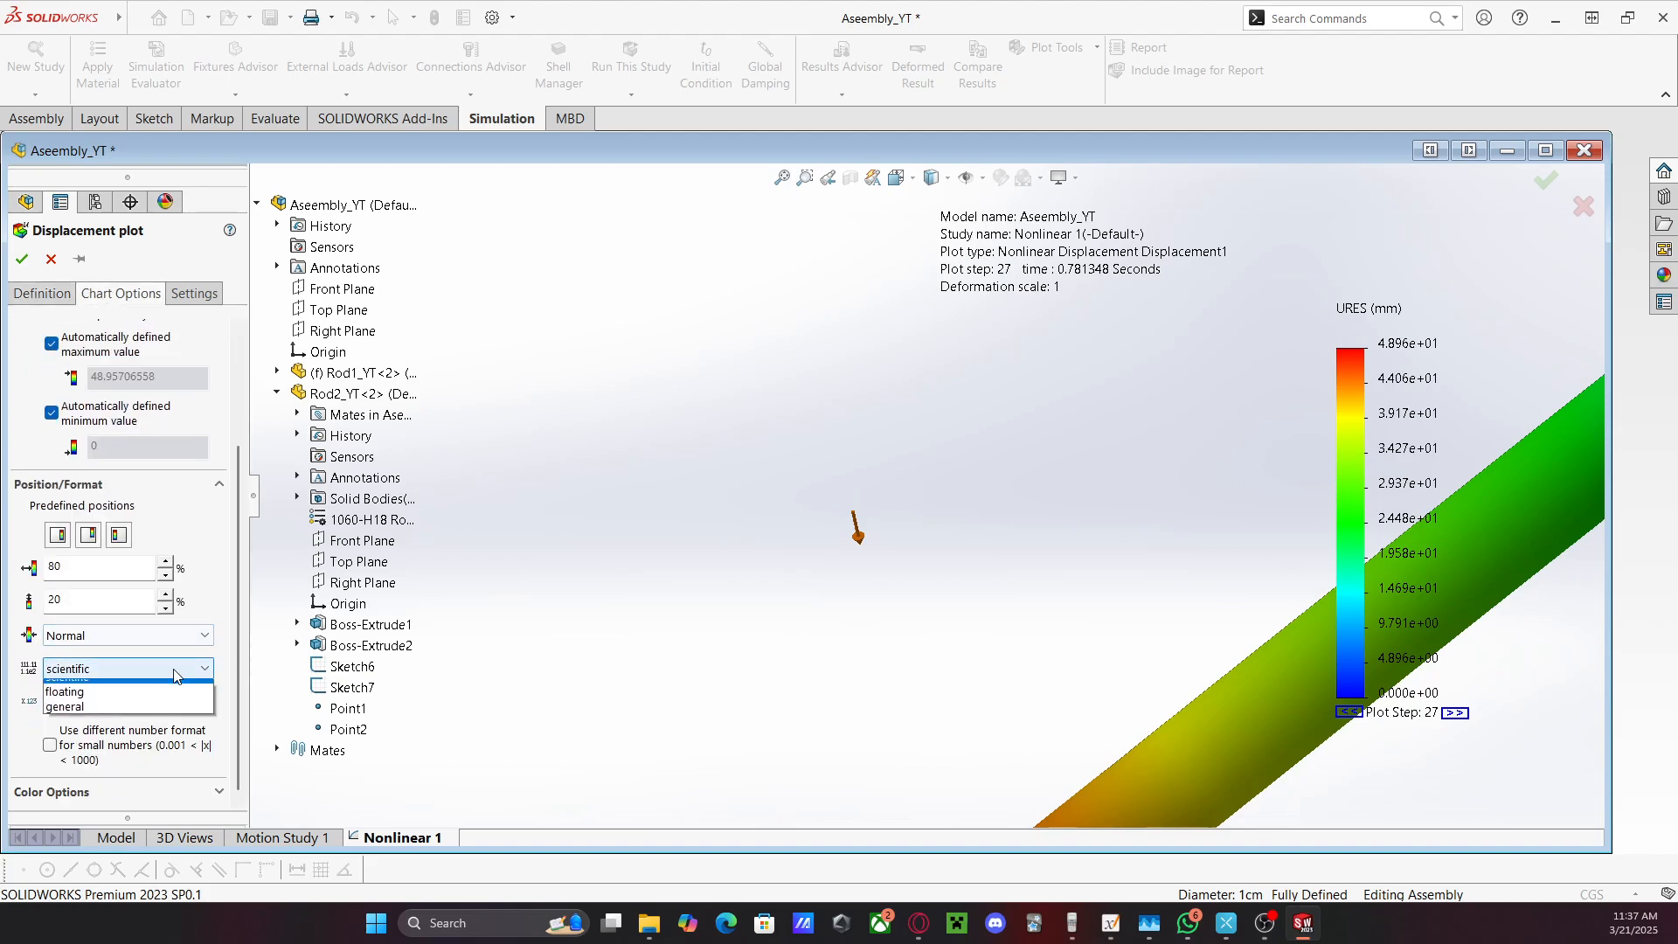
left_click(114, 703)
key("Return")
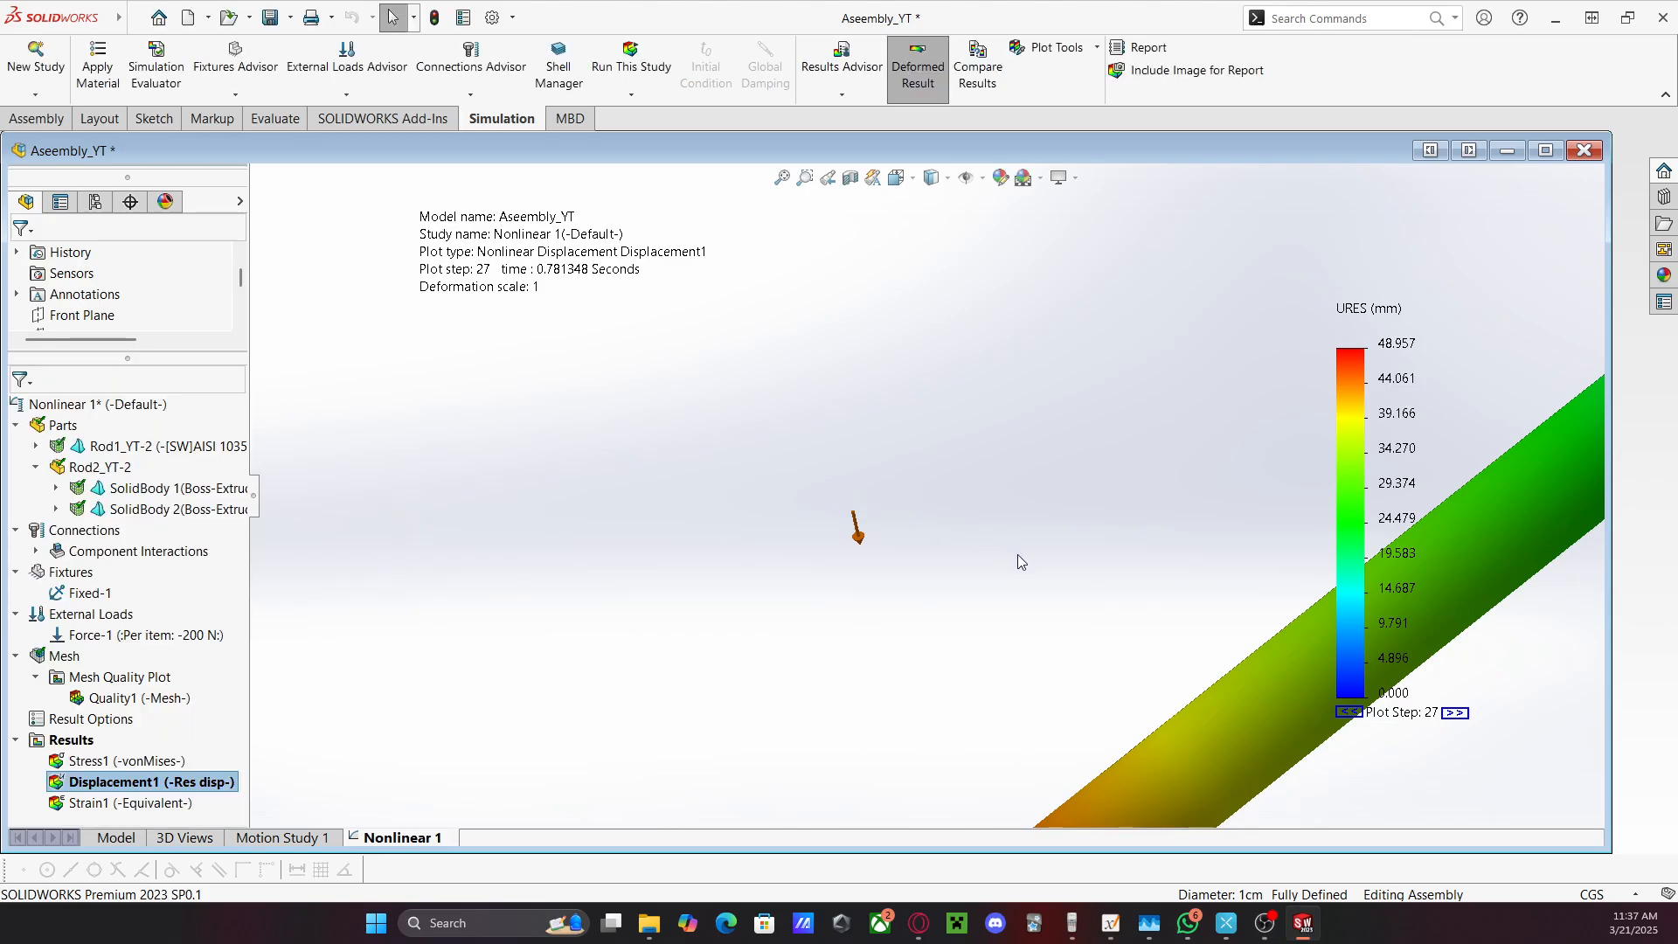
Examine the whole deformed assembly and orient the displacement plot to the Back view
middle_click_drag(1020, 554, 974, 370)
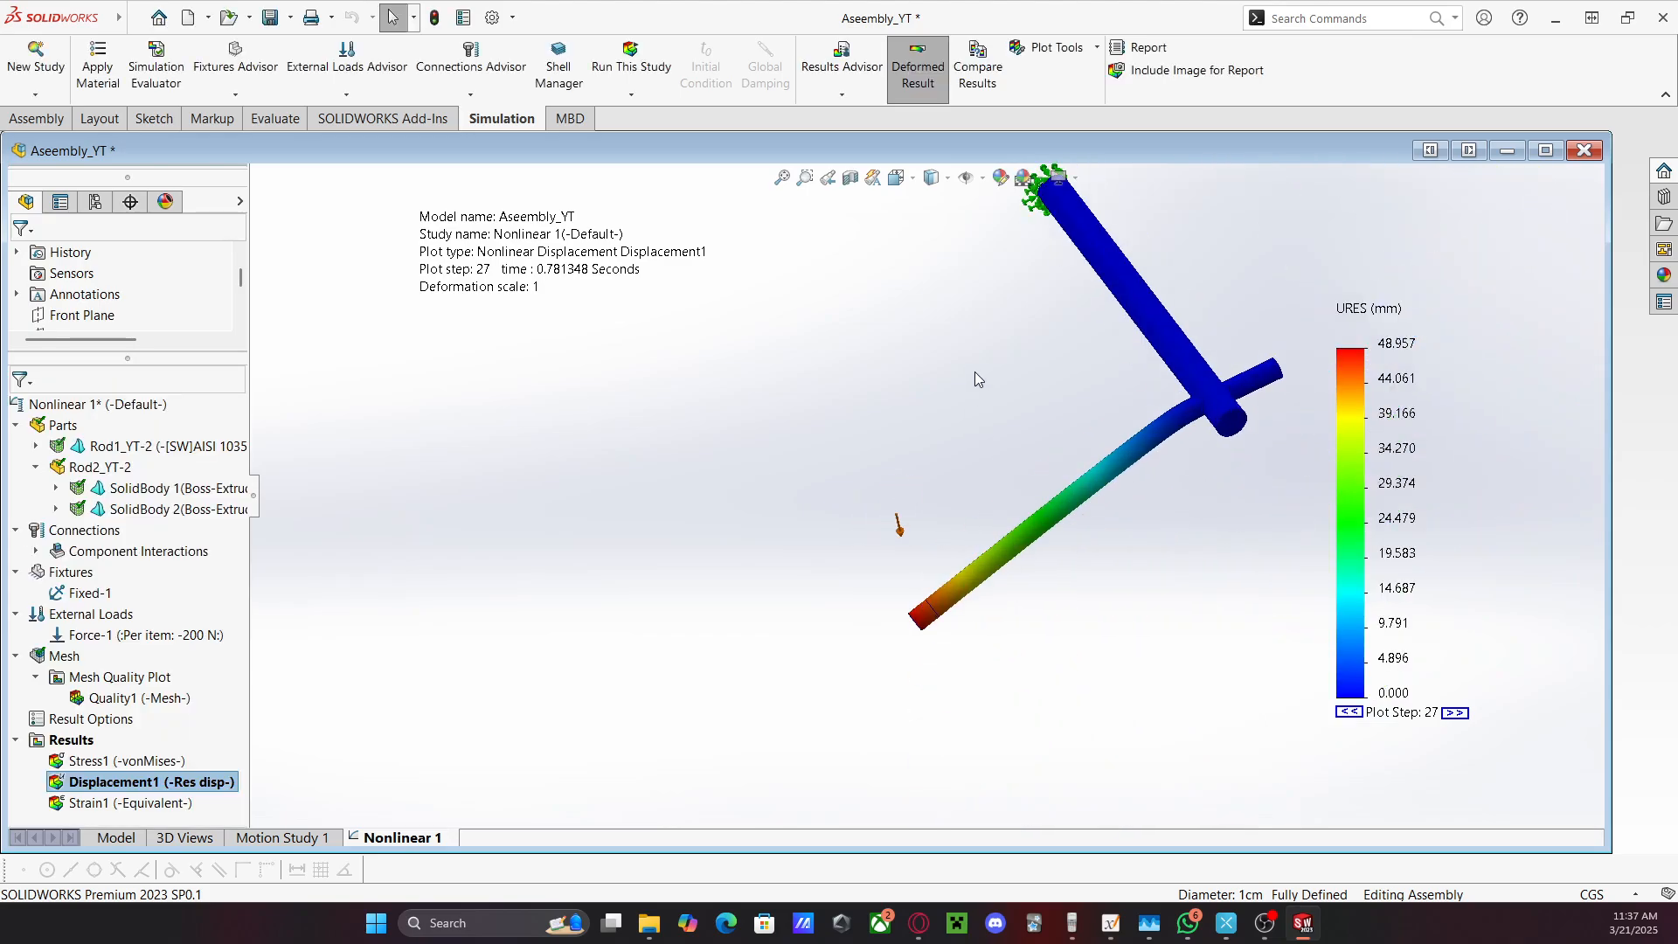
key("space")
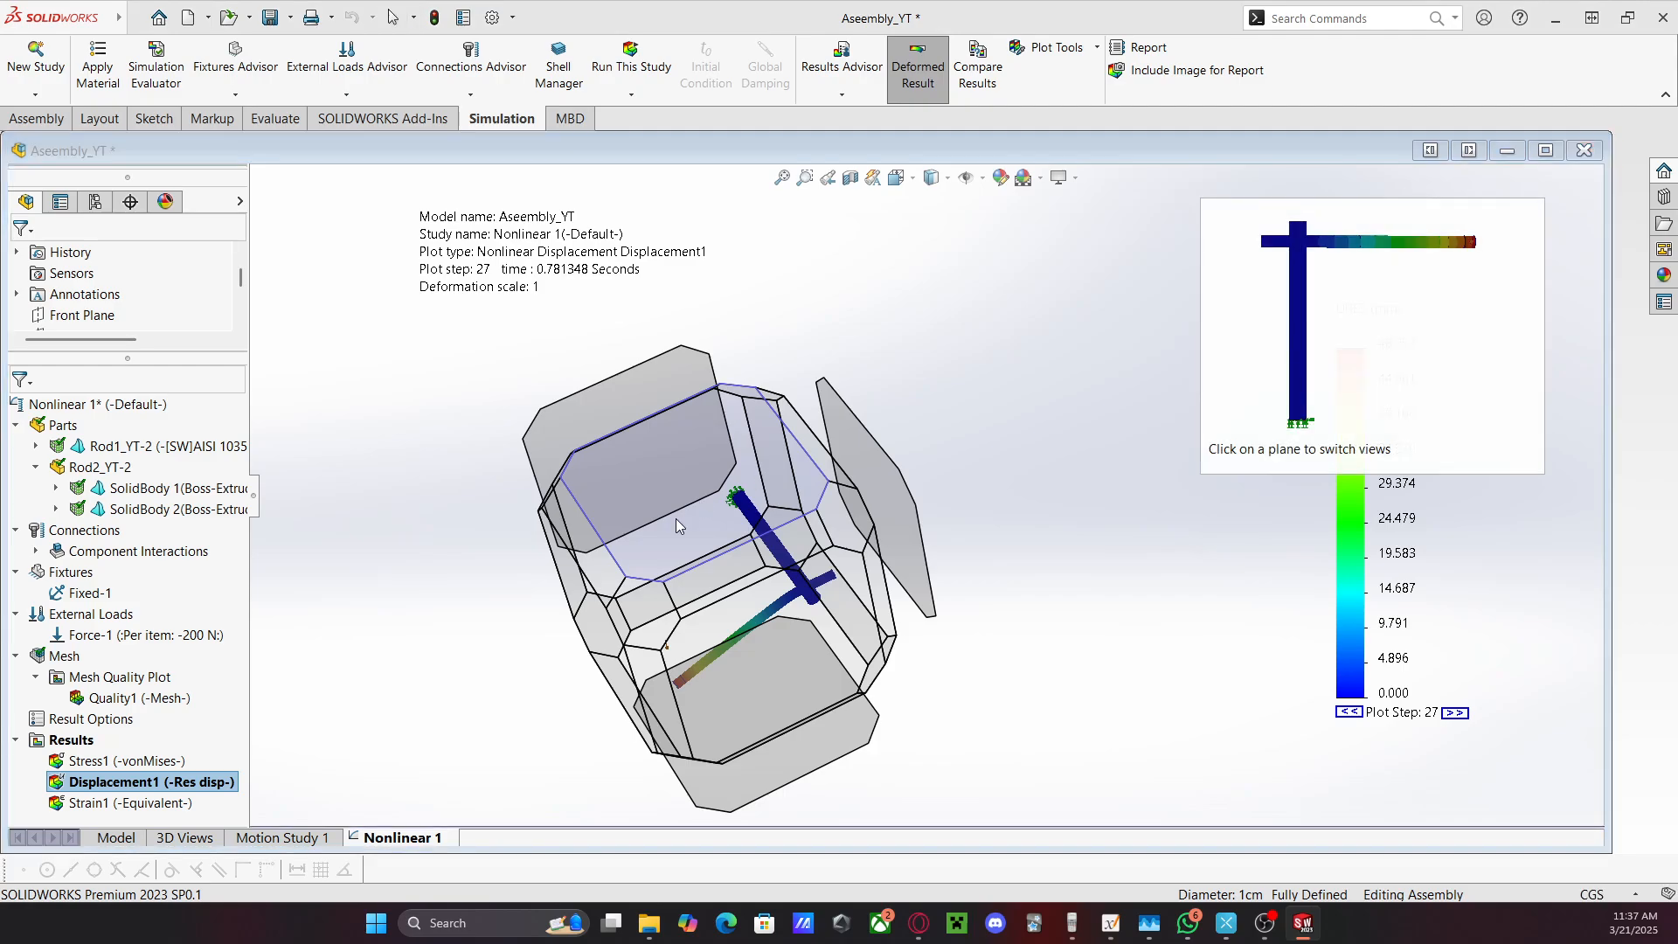
left_click(846, 540)
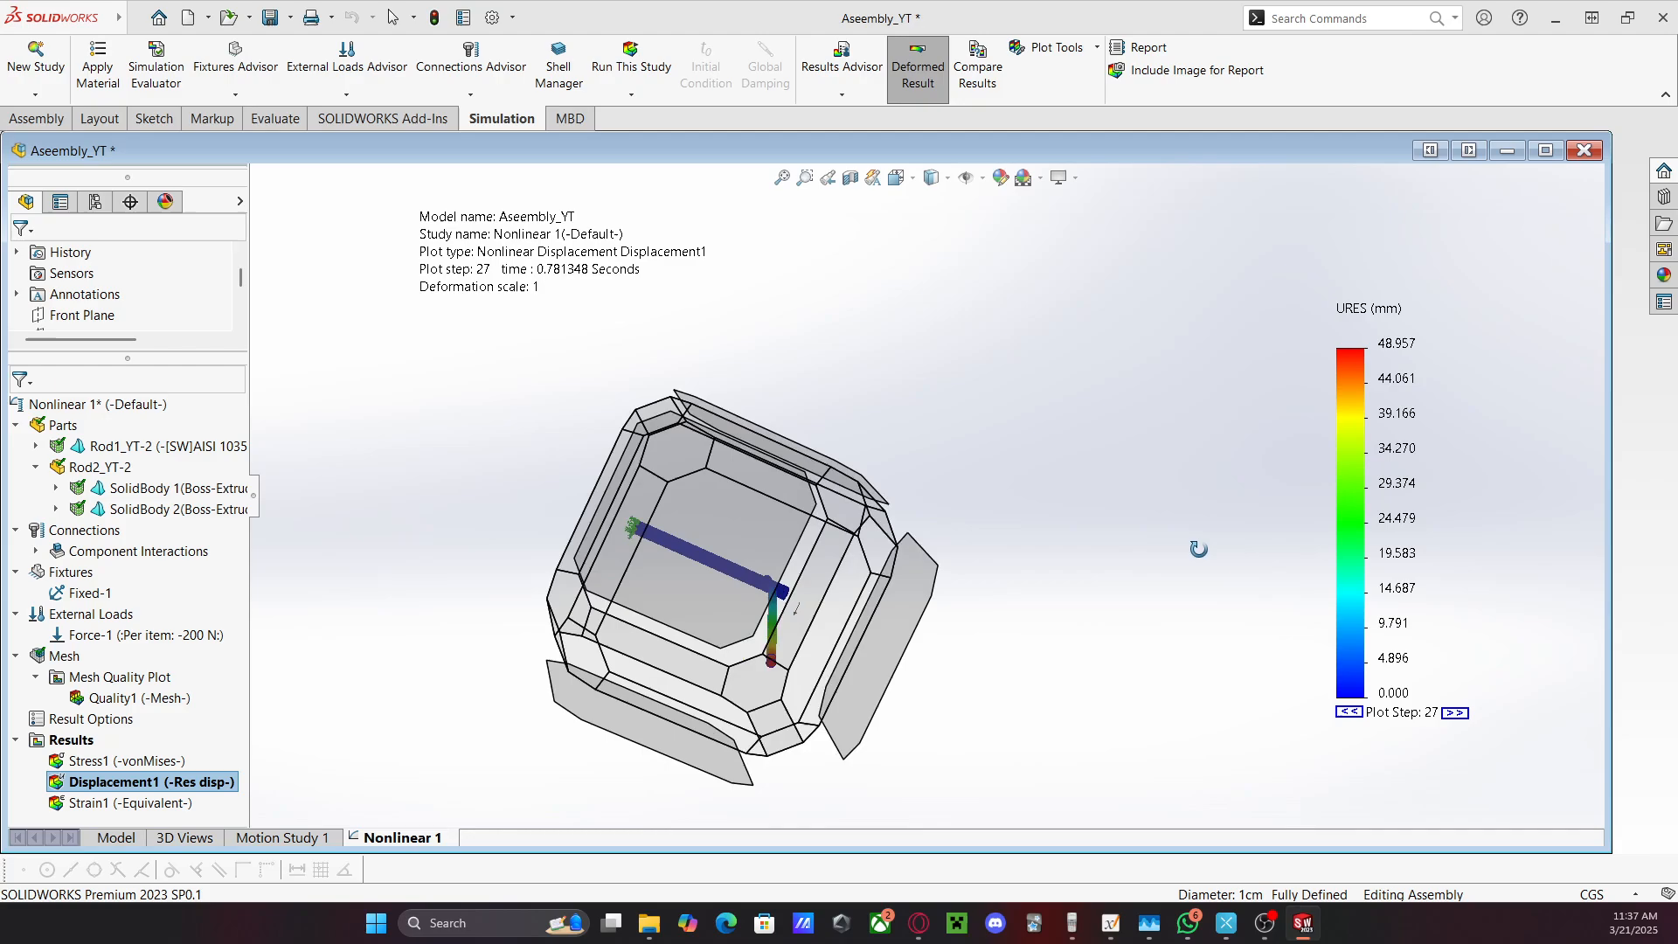
middle_click_drag(1076, 504, 977, 573)
key("ctrl+2")
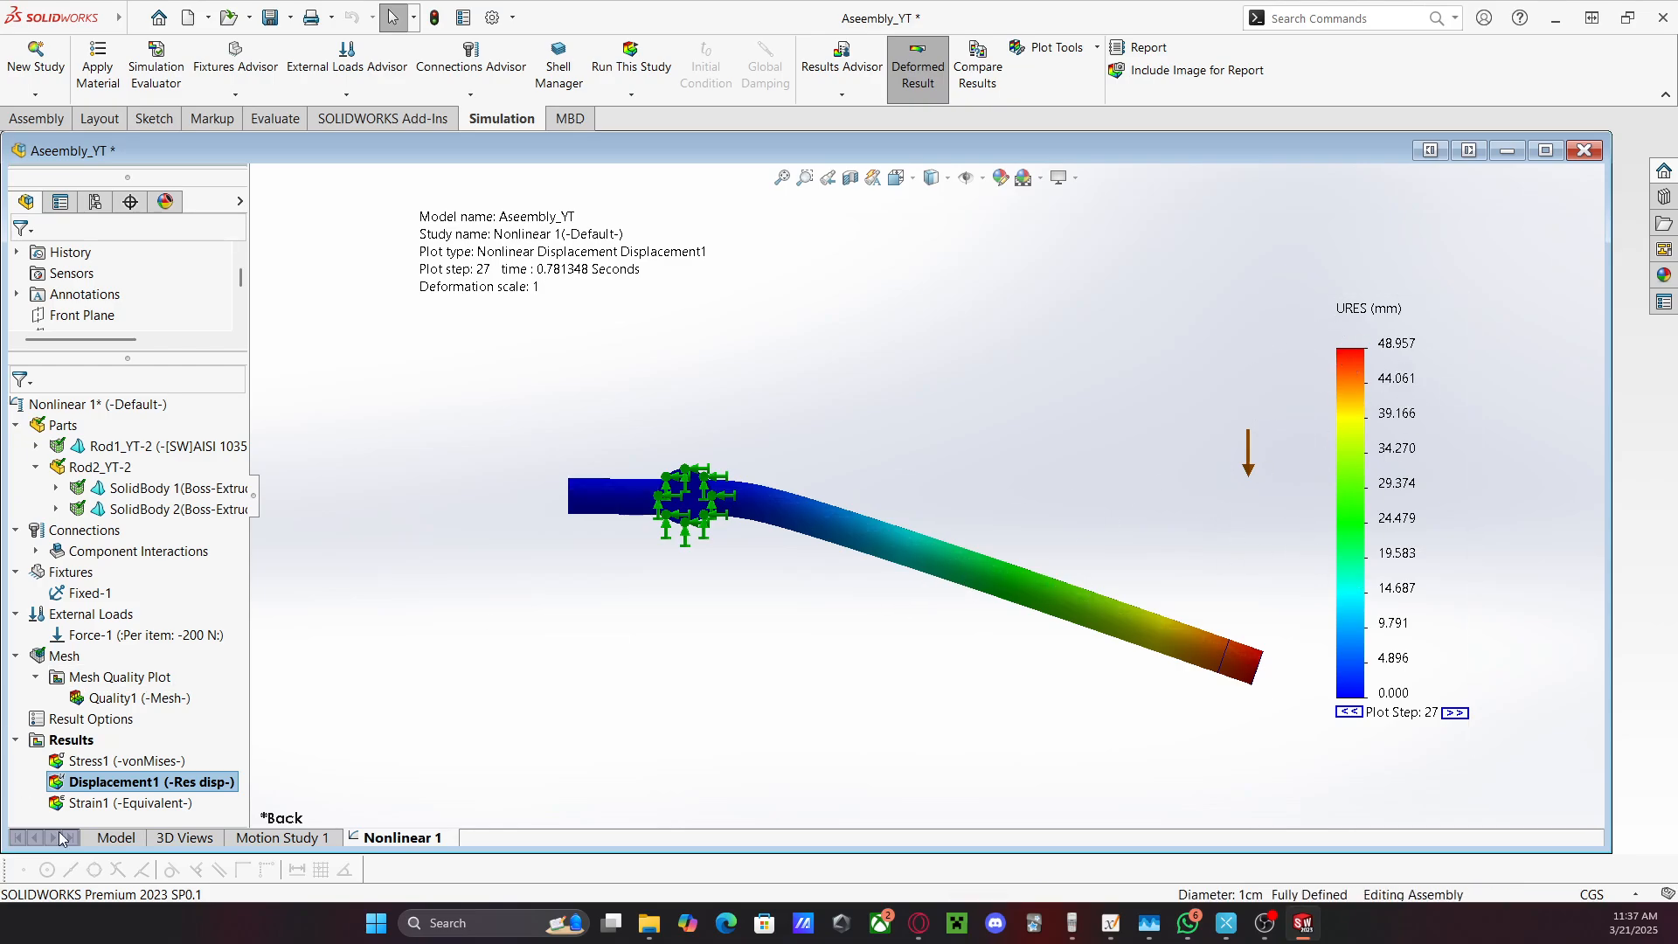
Define a Factor of Safety plot for all bodies with the Automatic criterion at plot step 27
right_click(53, 744)
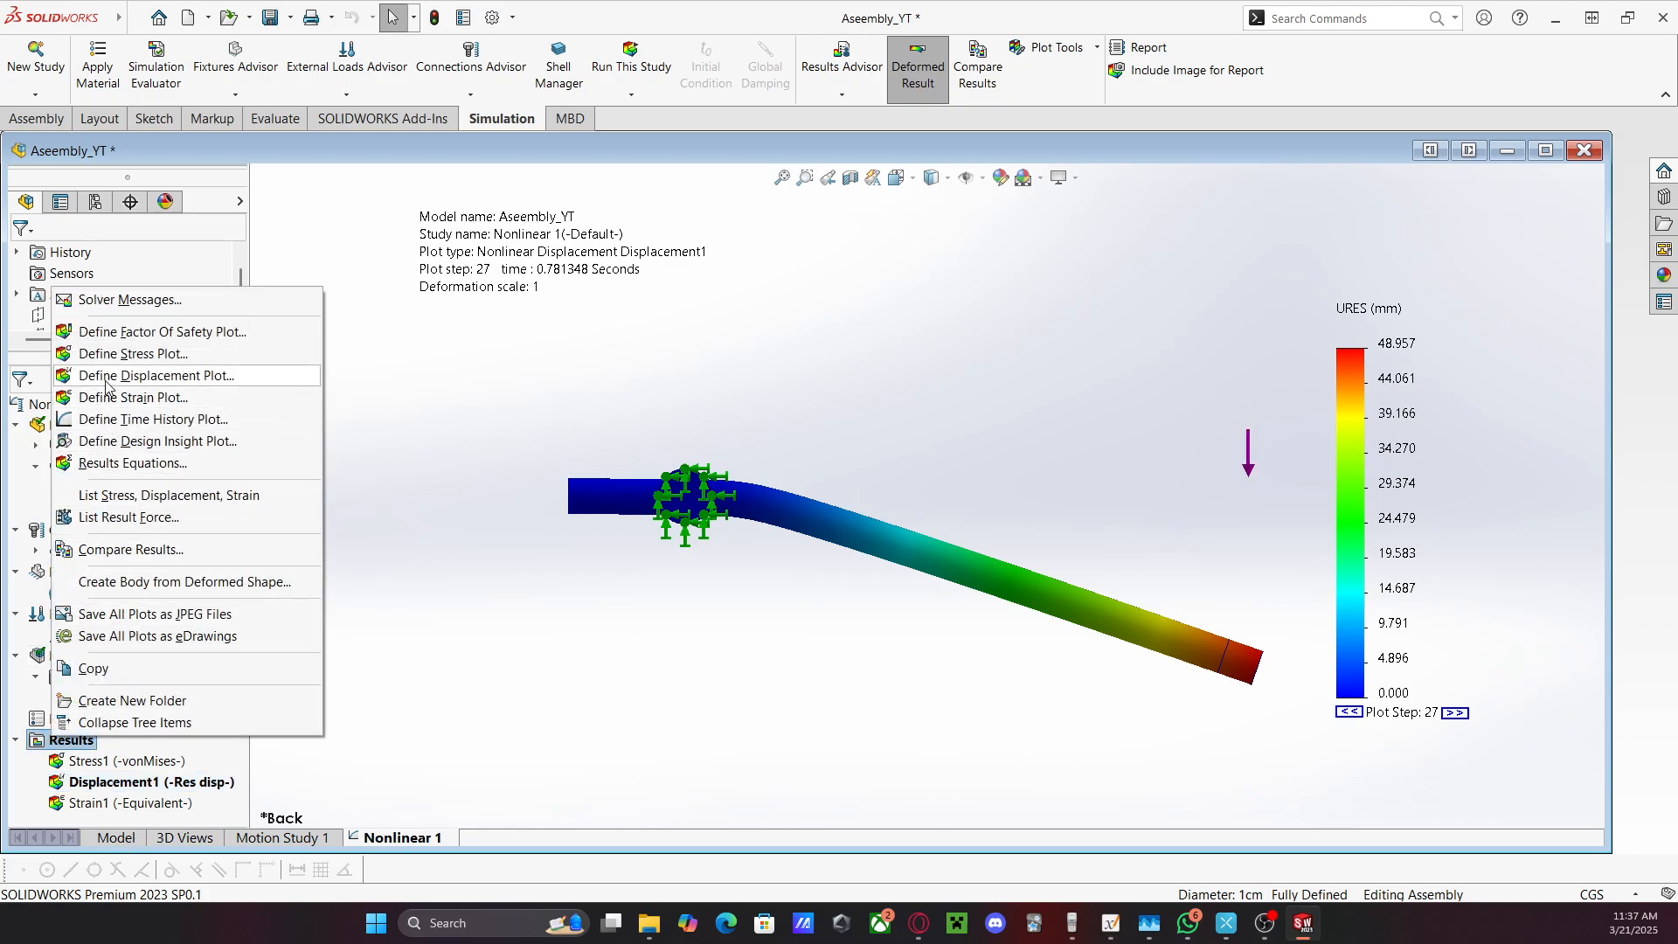
left_click(122, 332)
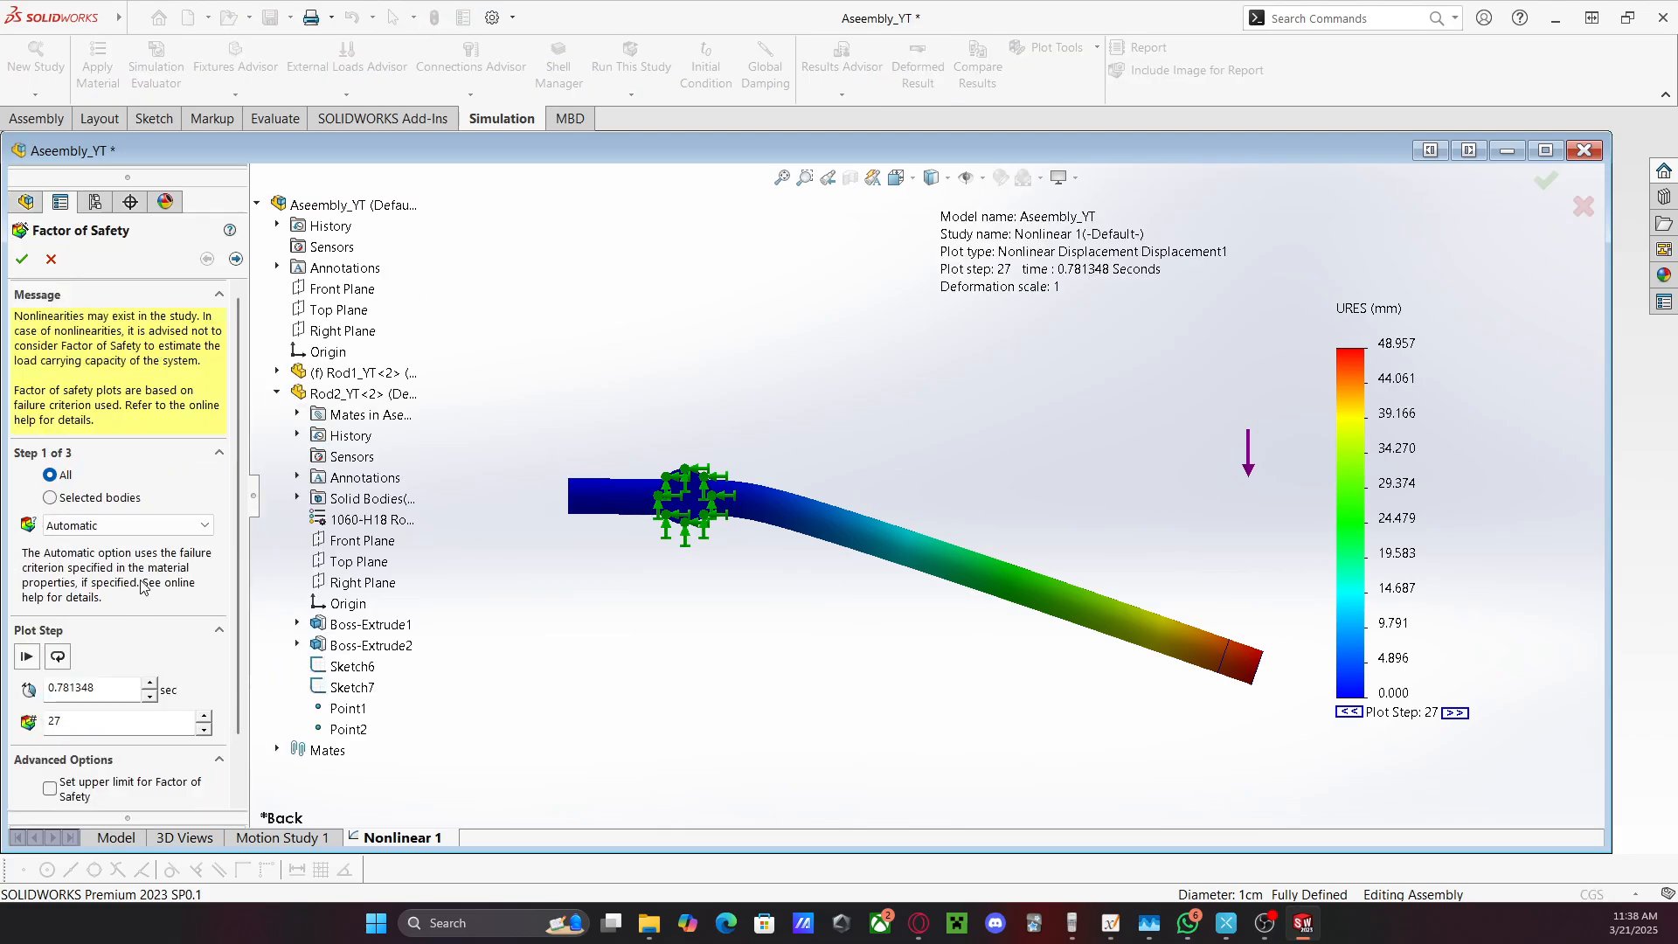
left_click(19, 262)
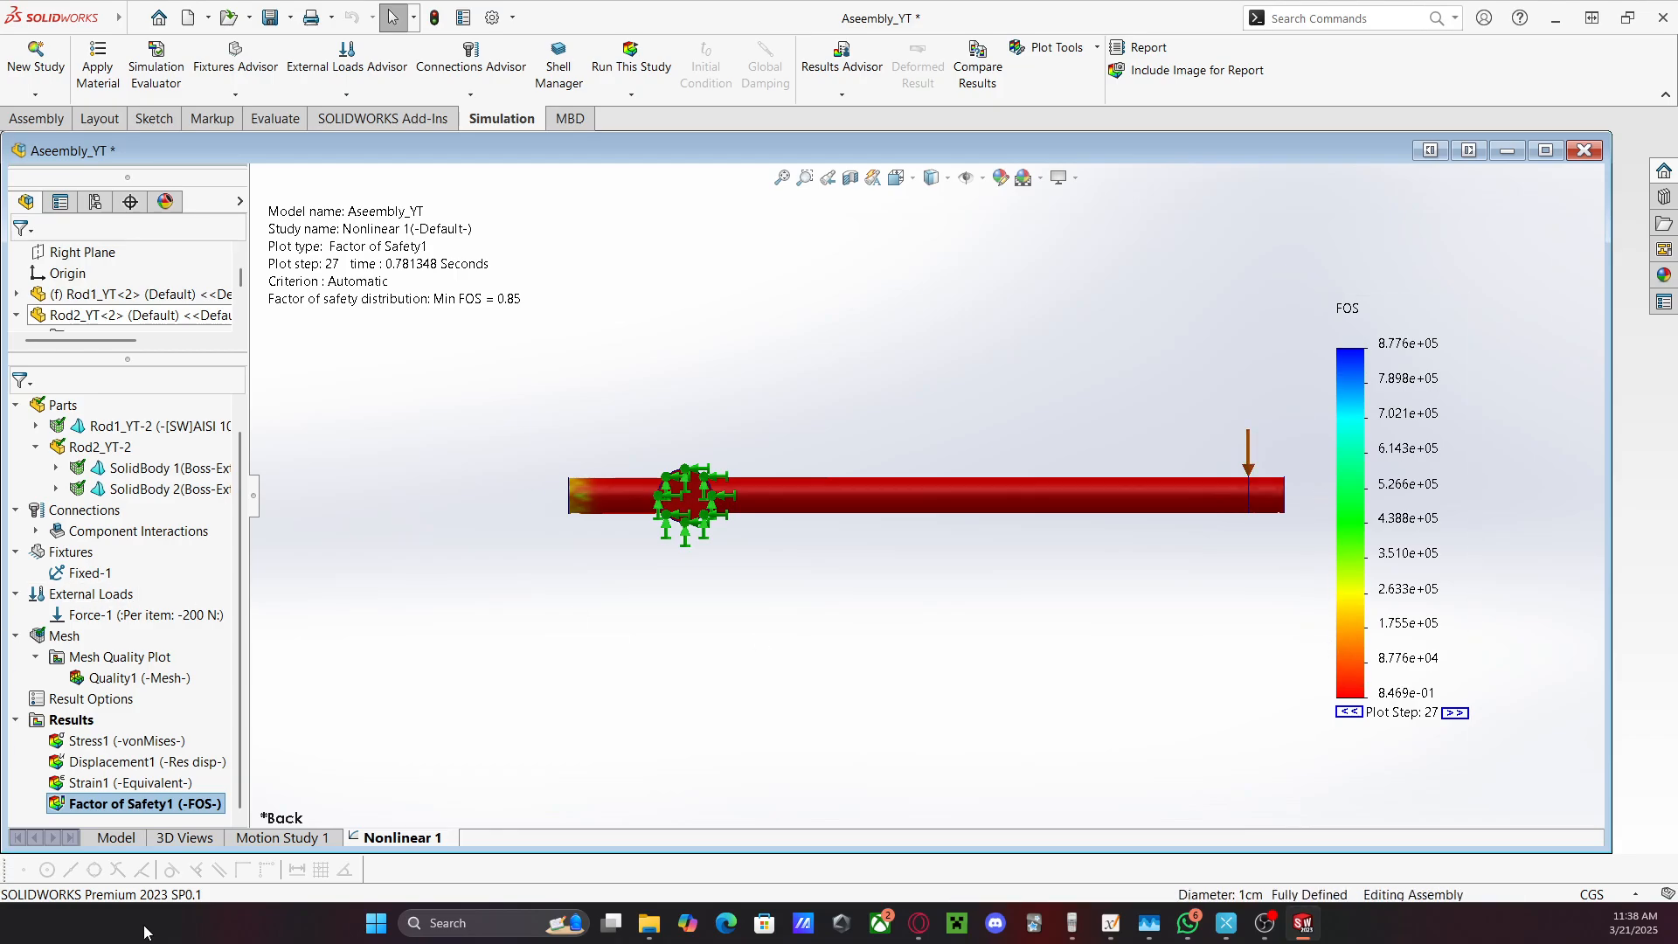
Set the Factor of Safety1 plot's legend to floating number format with 2 decimal places and accept the change
right_click(108, 806)
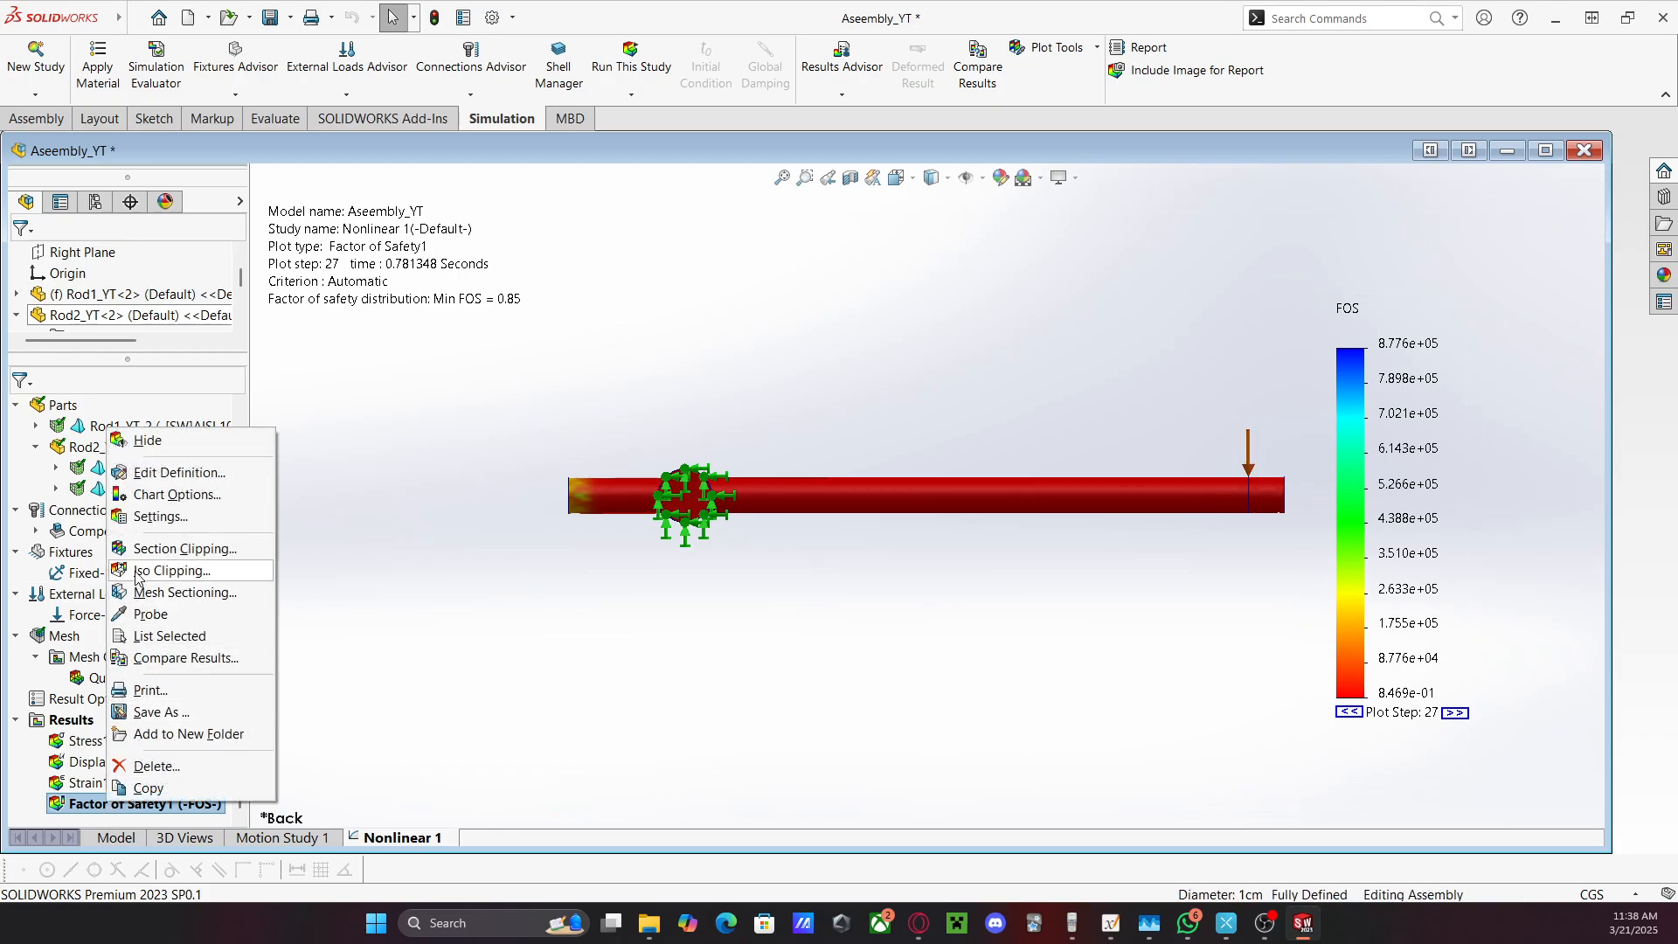
left_click(135, 517)
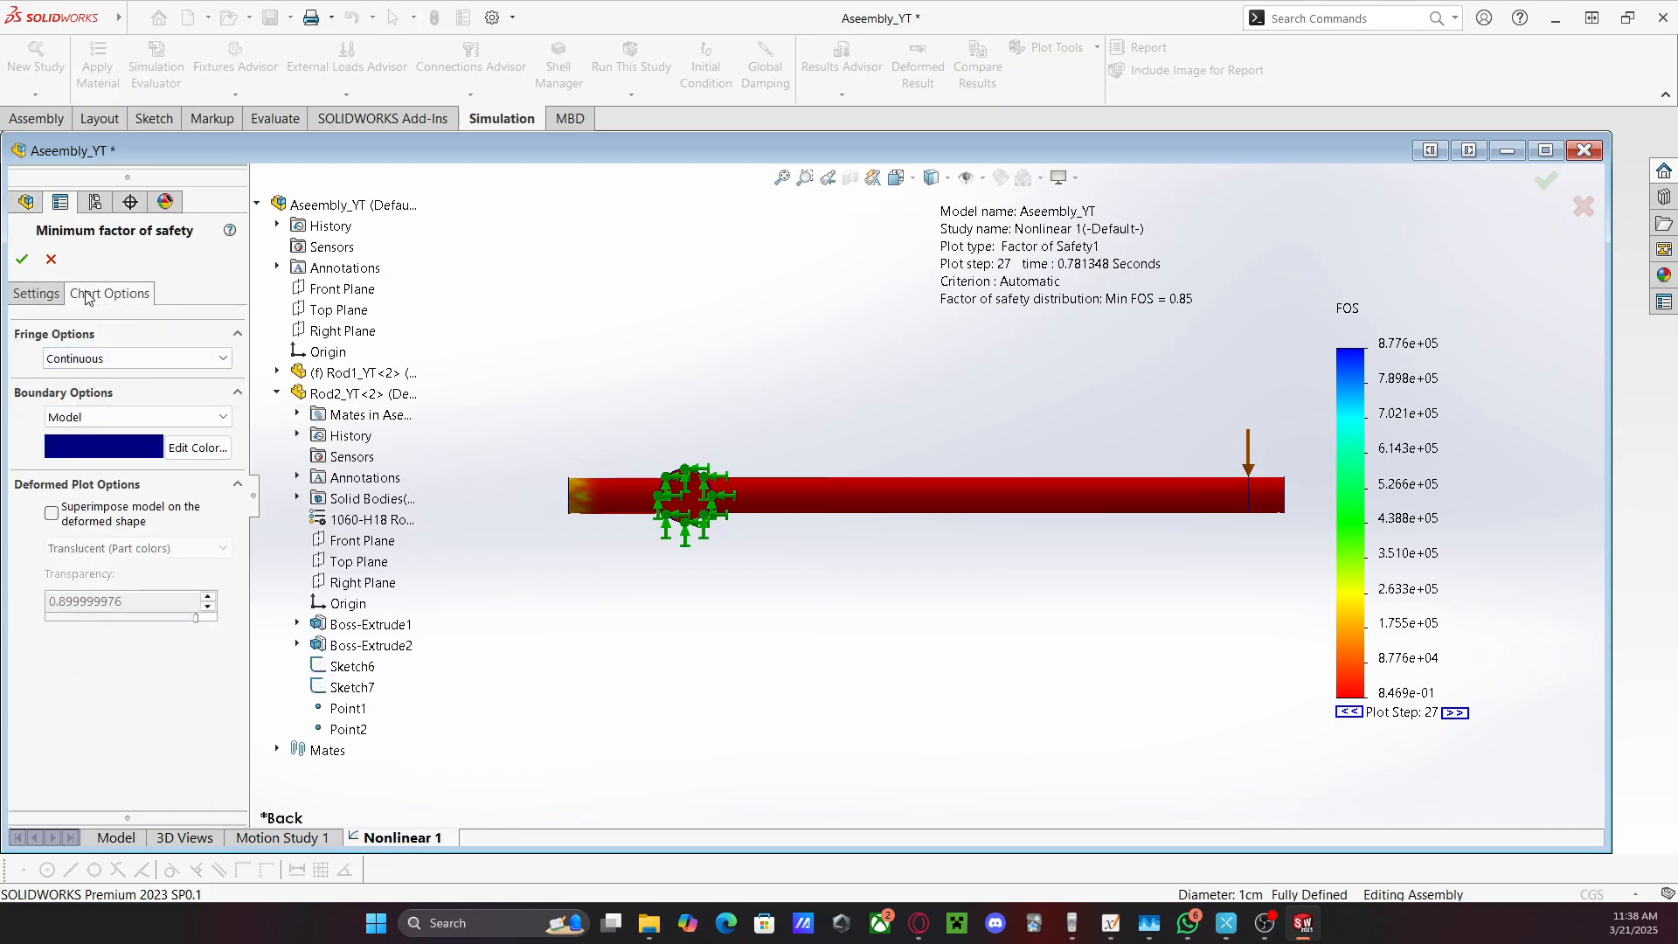
left_click(83, 293)
scroll(117, 643, "down", 4)
left_click(109, 669)
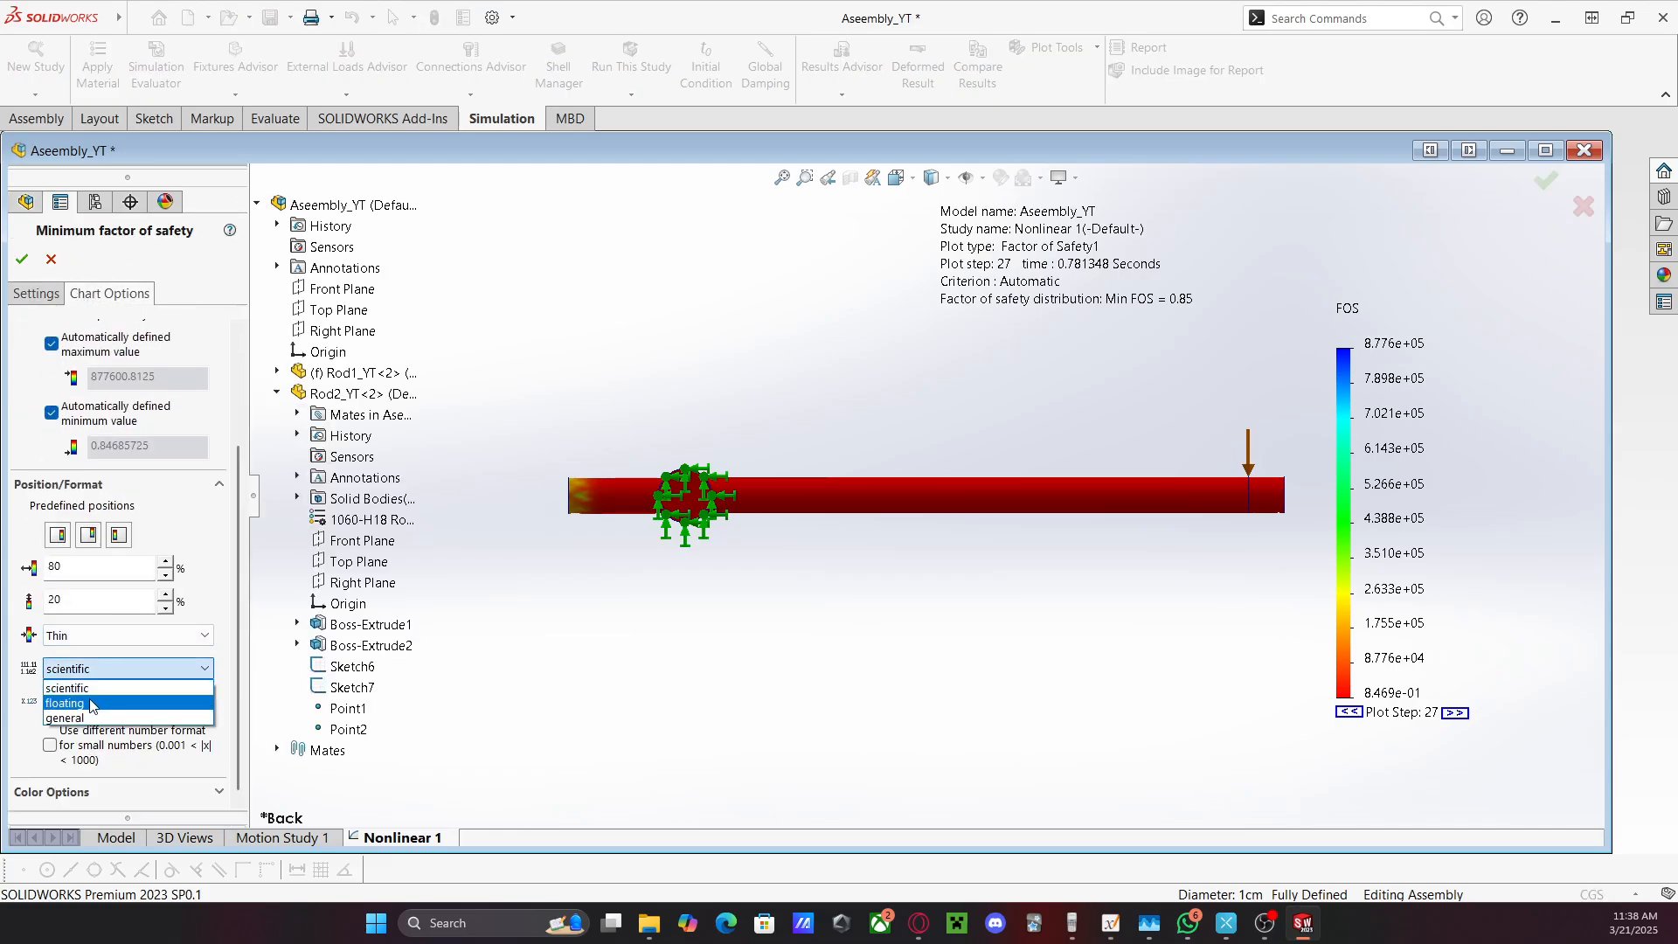
left_click(91, 703)
left_click(205, 762)
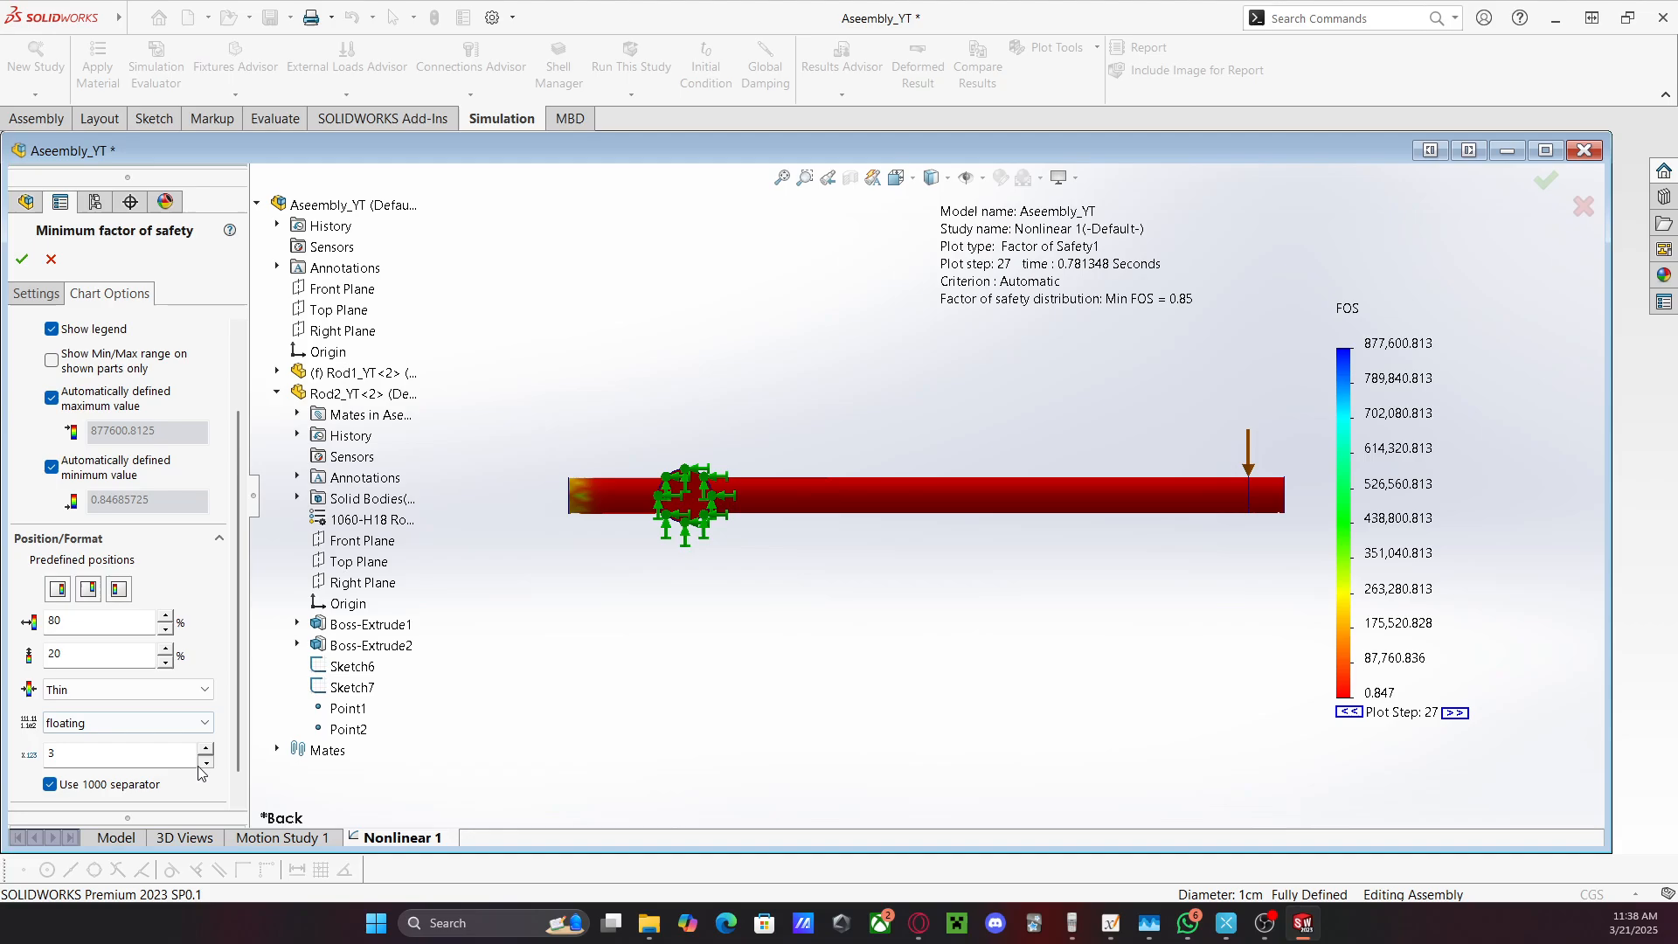
left_click(20, 261)
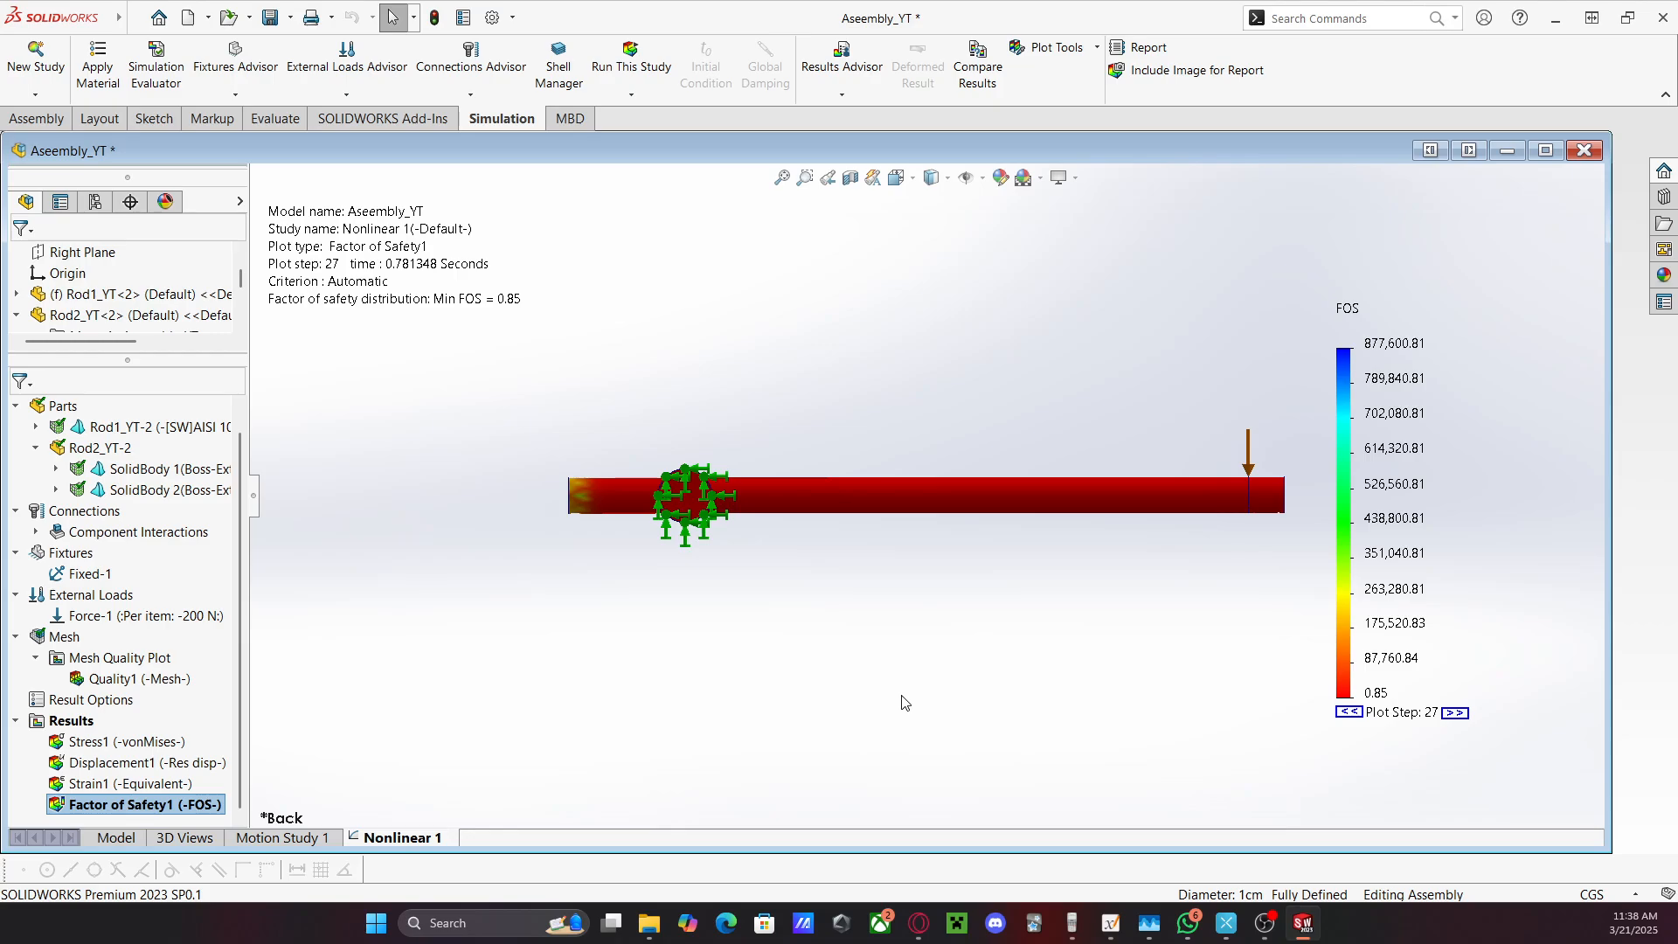
Switch to Xournal++ and write F = 200 and the safety factor formula n = σy/σ below the displacement notes on page 2
key("alt+Tab")
scroll(1099, 539, "down", 6)
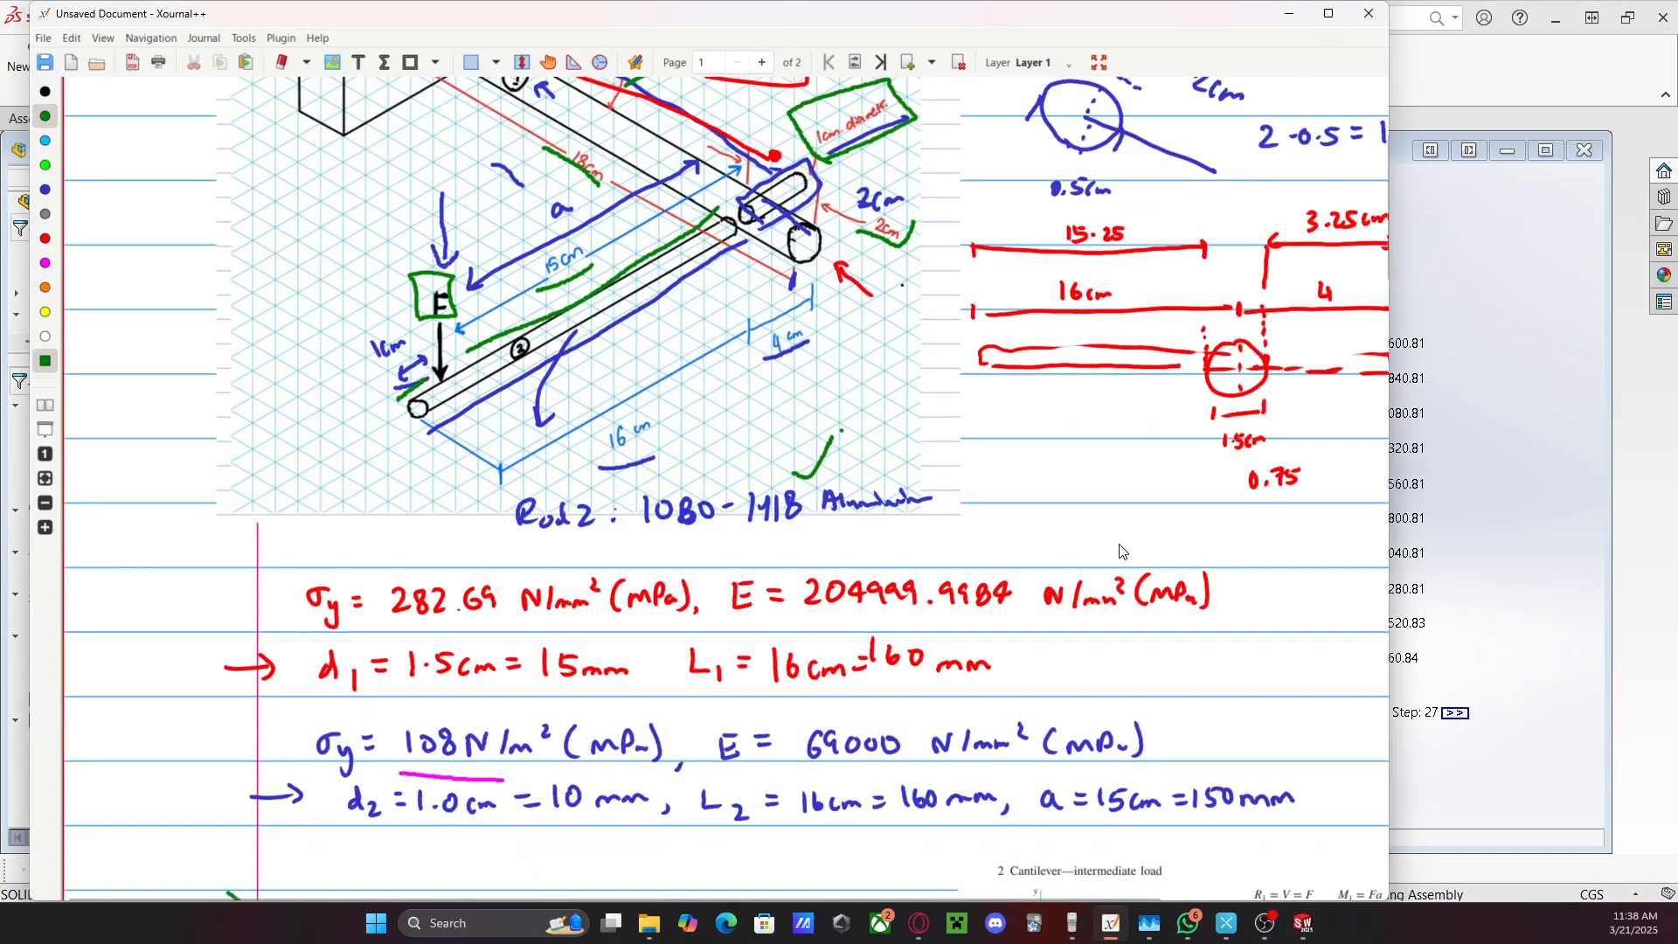
scroll(1099, 538, "down", 20)
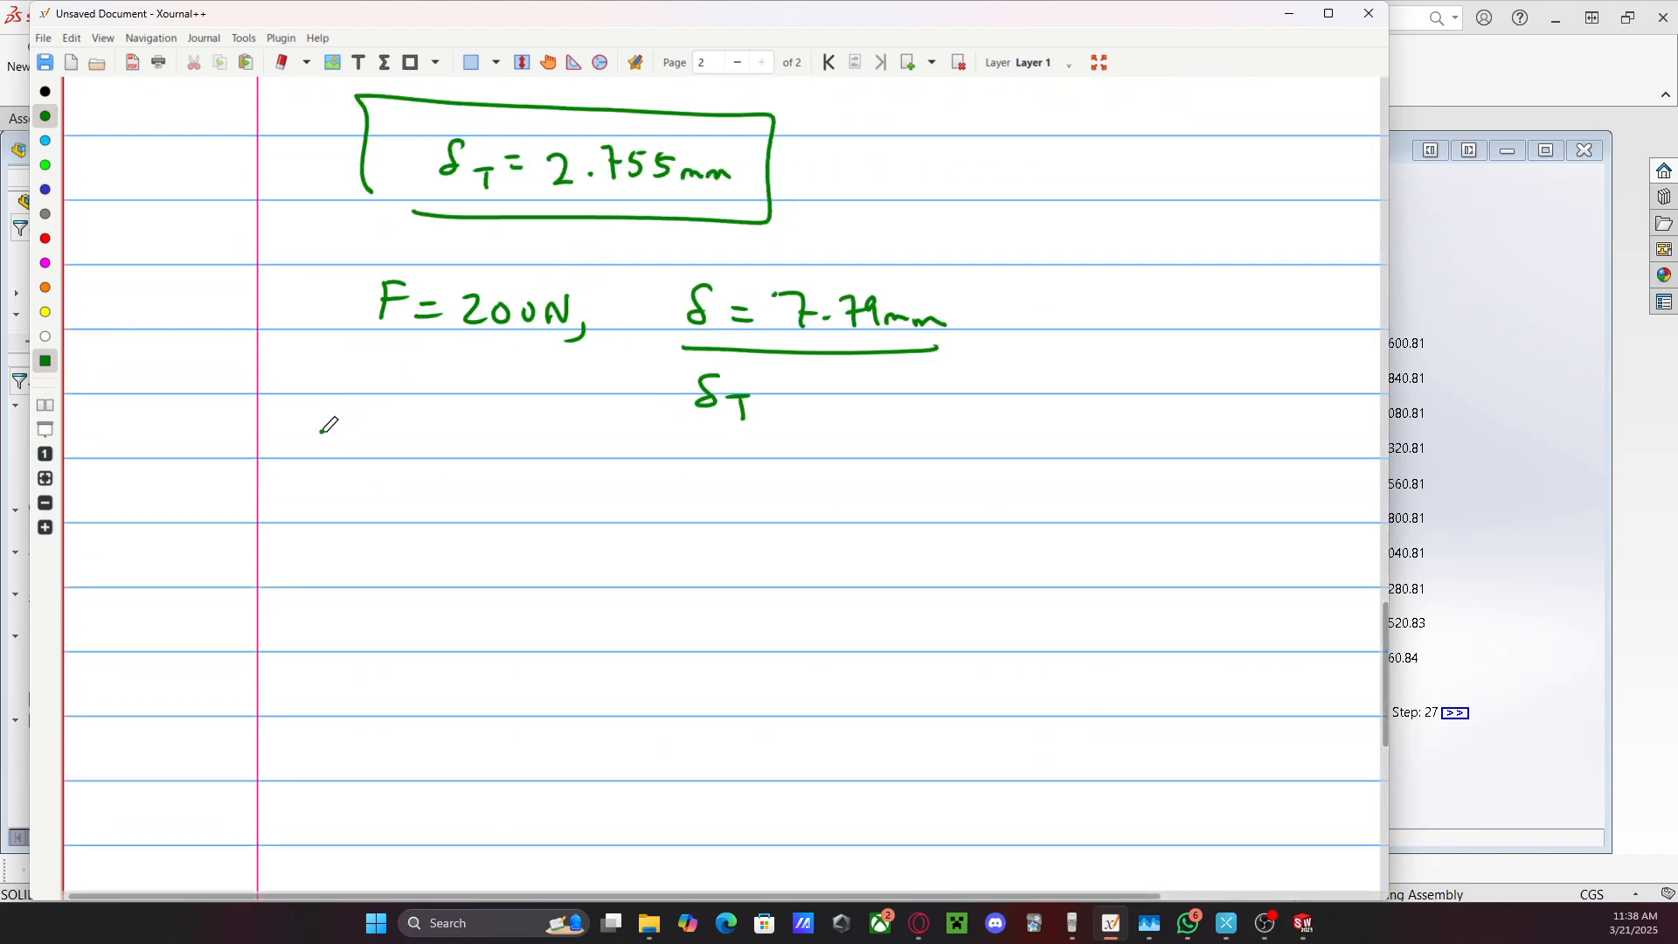
mouse_move(323, 489)
left_mouse_down()
mouse_move(325, 531)
mouse_move(350, 486)
left_mouse_up()
left_click_drag(325, 511, 346, 507)
mouse_move(374, 500)
left_mouse_down()
mouse_move(396, 488)
mouse_move(392, 511)
mouse_move(424, 518)
left_mouse_up()
left_click_drag(440, 497, 465, 497)
left_click_drag(633, 504, 648, 525)
left_click_drag(687, 509, 706, 508)
mouse_move(688, 520)
left_mouse_down()
mouse_move(792, 497)
mouse_move(821, 533)
mouse_move(787, 568)
left_mouse_up()
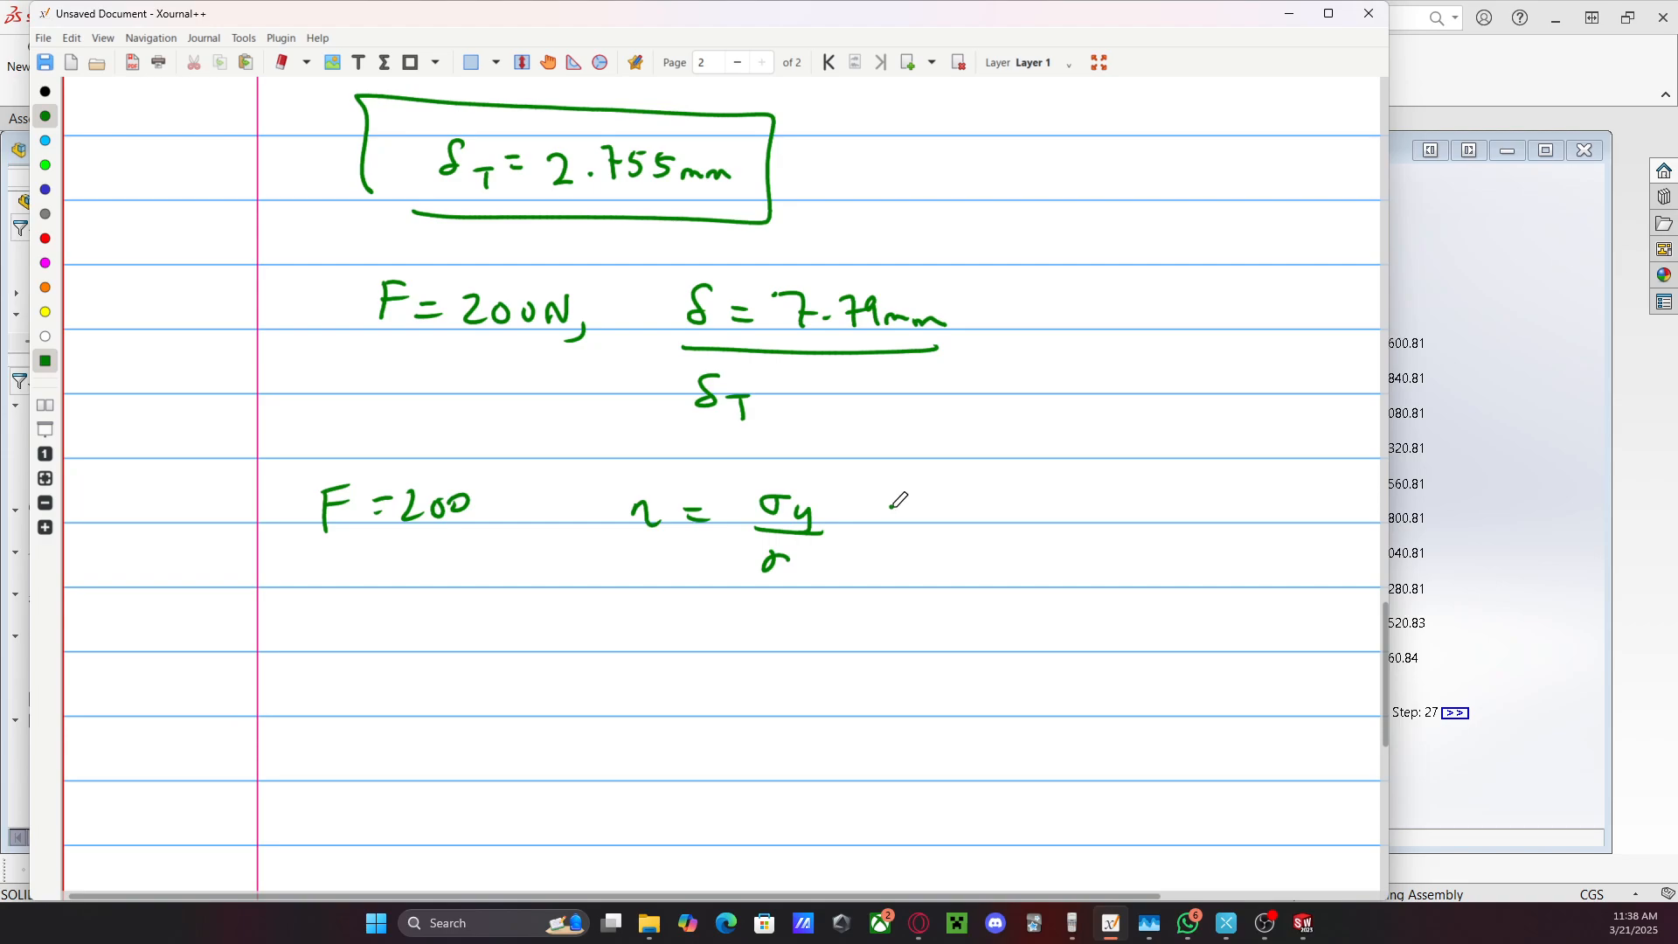
Extend the safety factor formula with < 1, a check mark and a boxed value of 0.92
mouse_move(903, 511)
left_mouse_down()
mouse_move(903, 535)
mouse_move(952, 535)
left_mouse_up()
mouse_move(940, 536)
left_mouse_down()
mouse_move(1065, 489)
mouse_move(1176, 528)
mouse_move(1207, 521)
left_mouse_up()
left_click_drag(1167, 513, 1134, 531)
mouse_move(1250, 543)
left_mouse_down()
mouse_move(1250, 457)
mouse_move(1250, 542)
left_mouse_up()
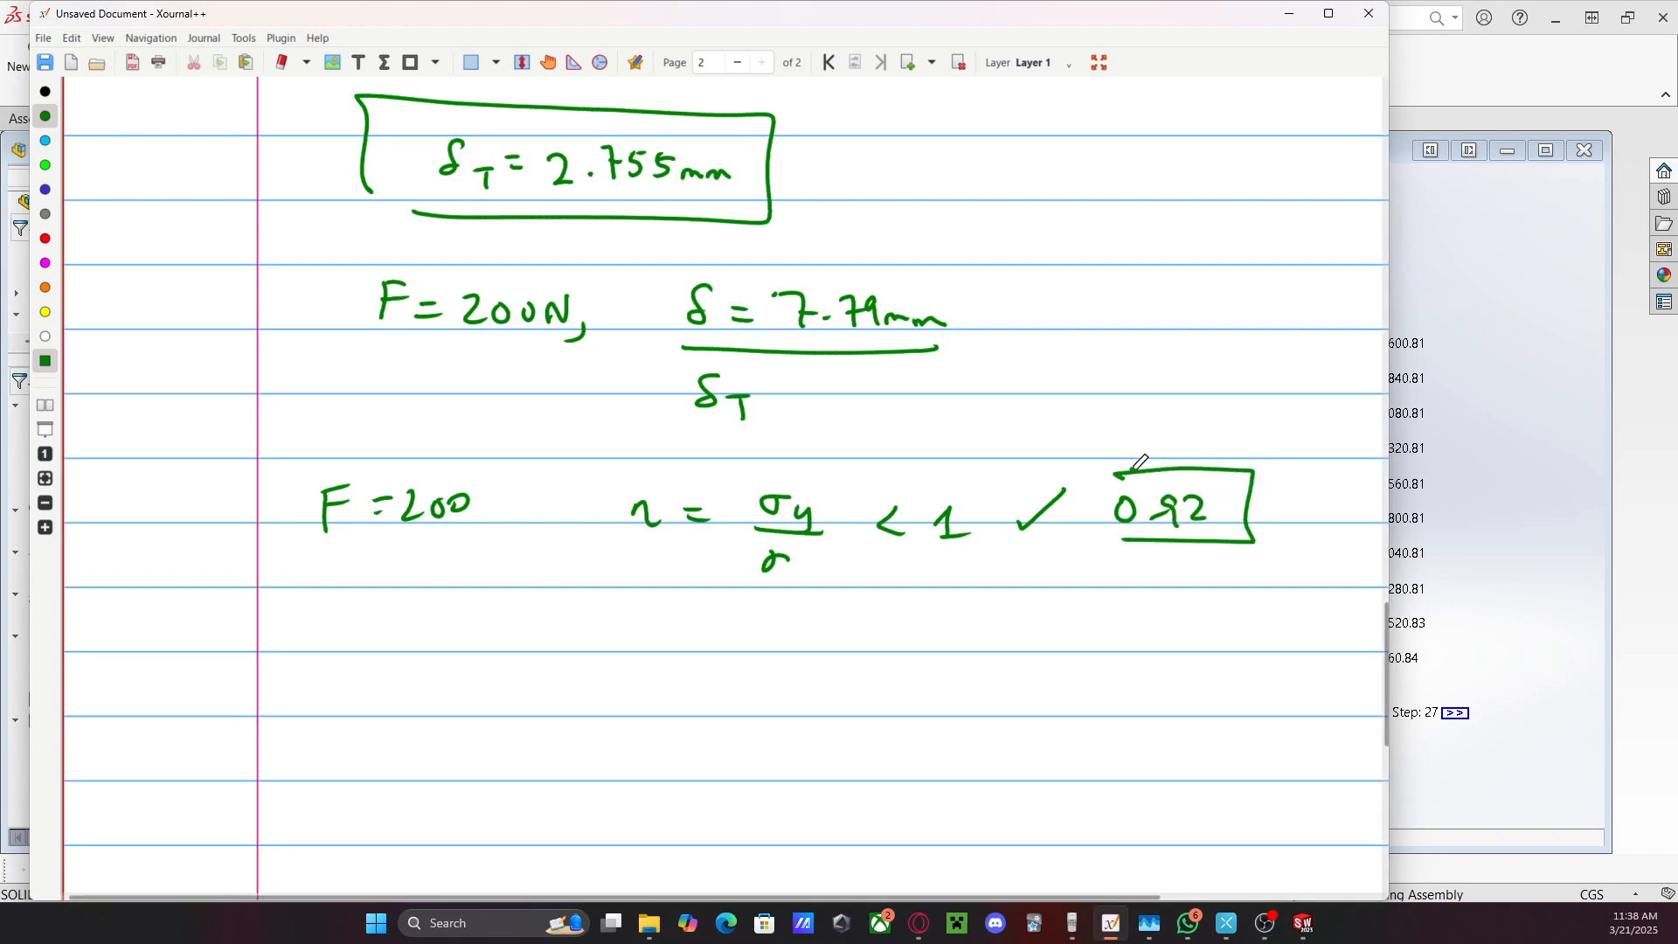
Replace the boxed 0.92 with a boxed 0.85 and mark the 7.79 mm displacement with an arrow to a cross
key("ctrl+z")
key("ctrl+z")
key("ctrl+z")
key("ctrl+z")
left_click(1150, 515)
left_click_drag(1183, 495, 1191, 522)
left_click_drag(1196, 496, 1223, 495)
mouse_move(1127, 545)
left_mouse_down()
mouse_move(1211, 549)
mouse_move(1084, 465)
mouse_move(1113, 554)
left_mouse_up()
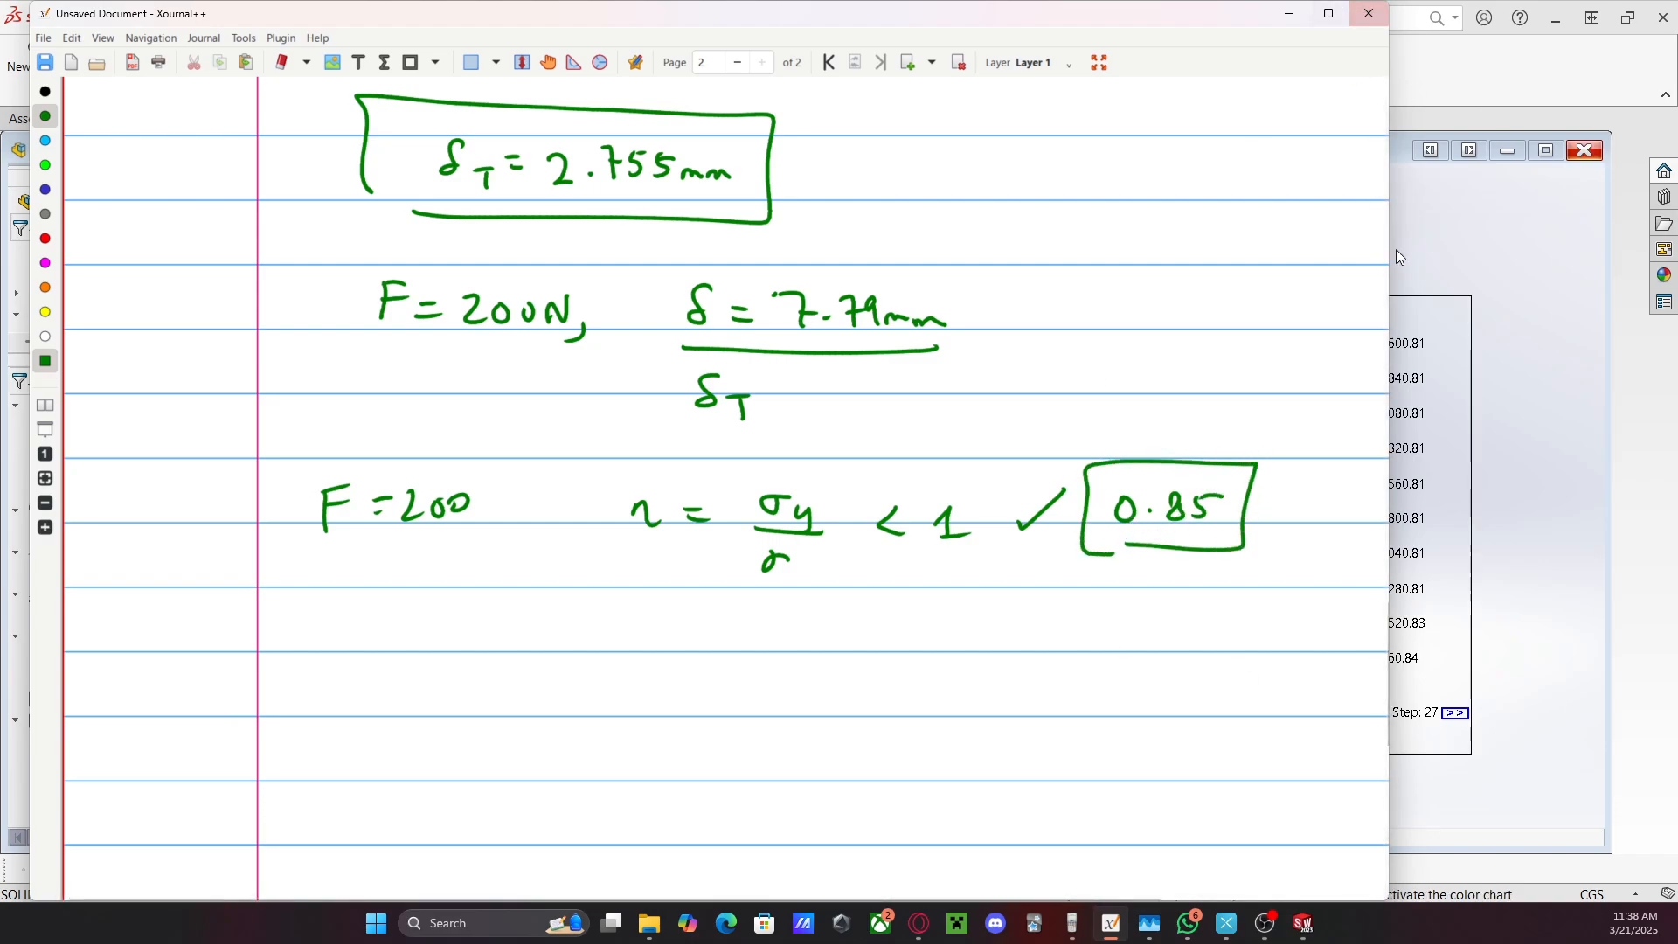
left_click_drag(912, 289, 1035, 229)
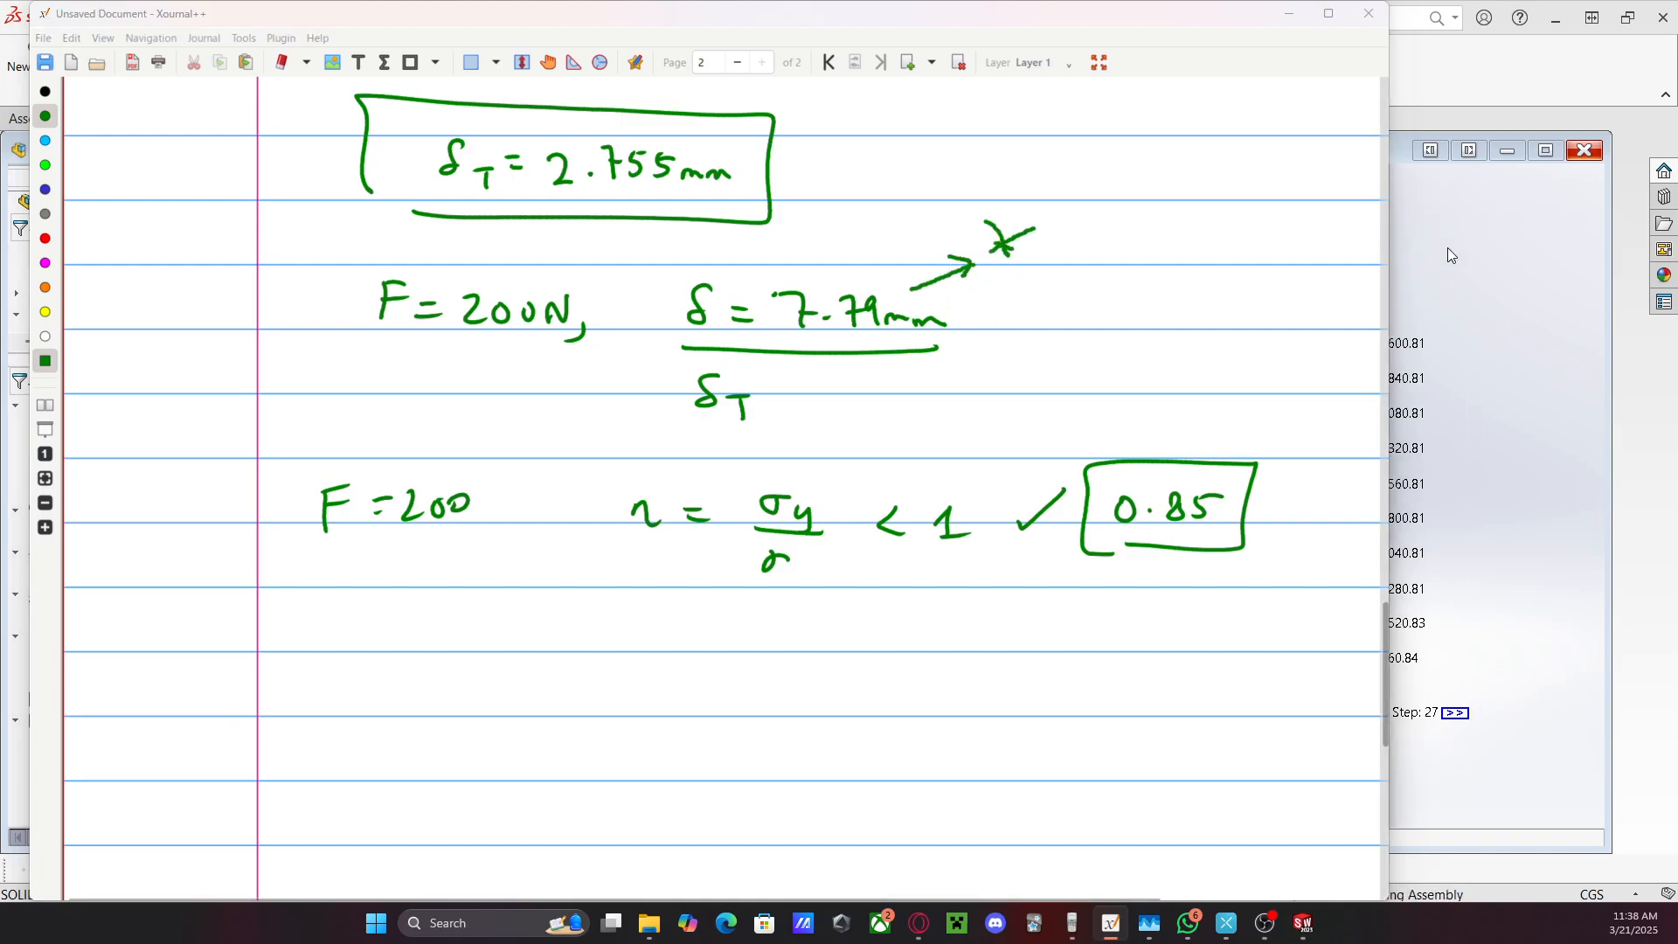
Return to SOLIDWORKS and rename the Nonlinear 1 study as Force Control Study
key("alt+Tab")
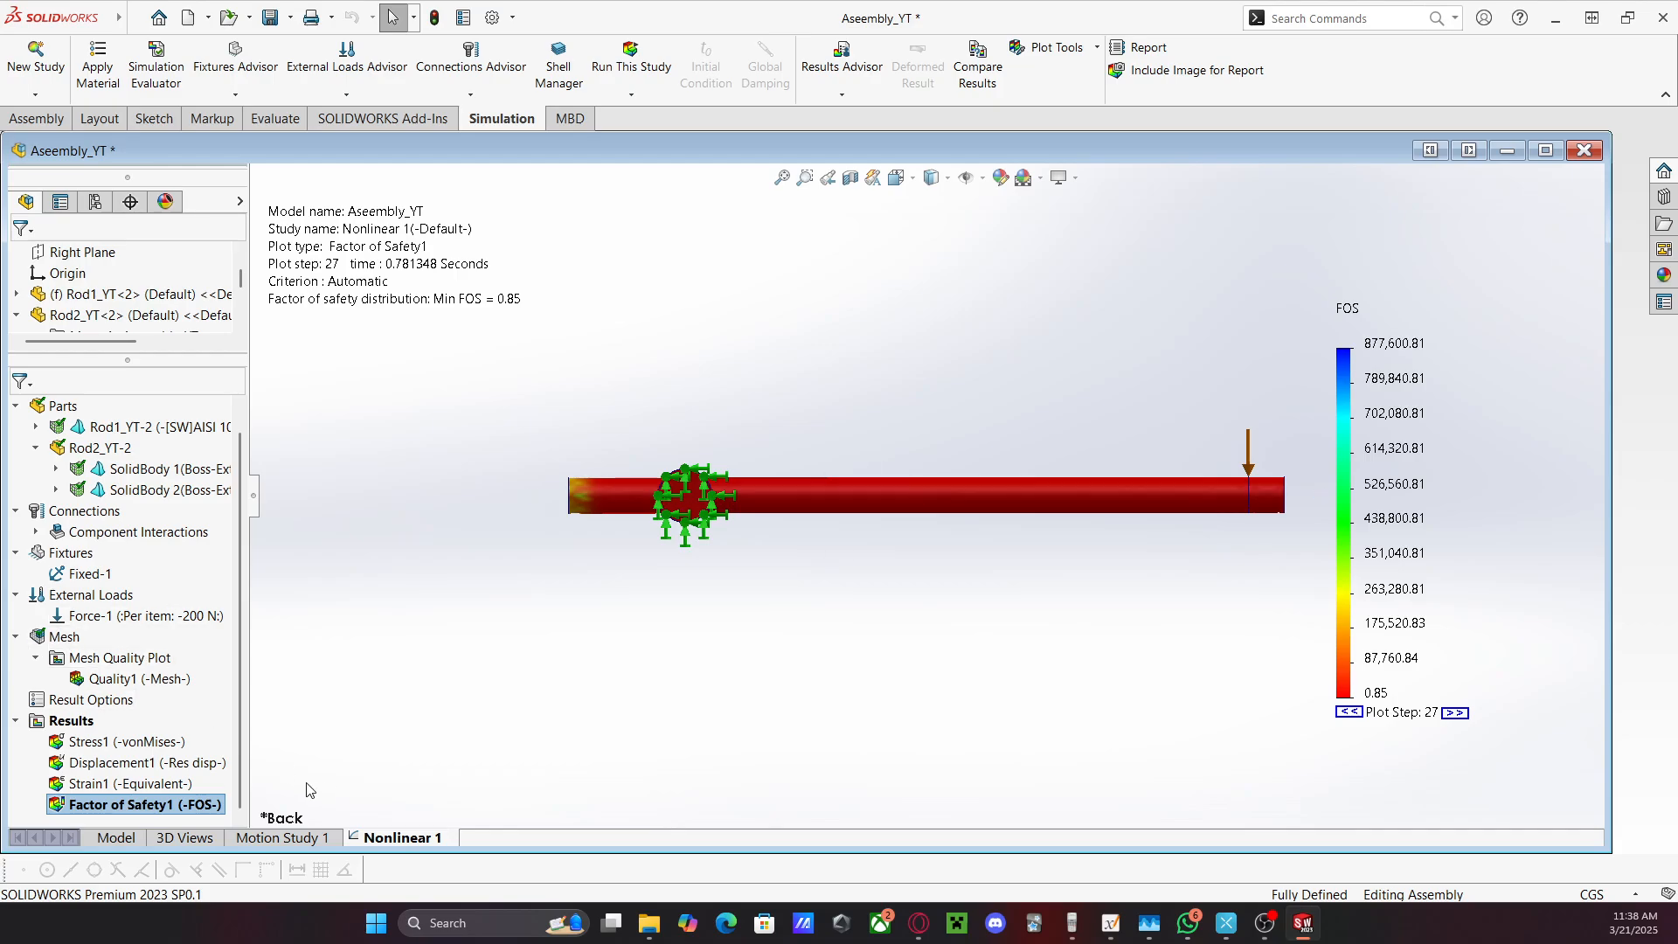
right_click(401, 841)
left_click(382, 722)
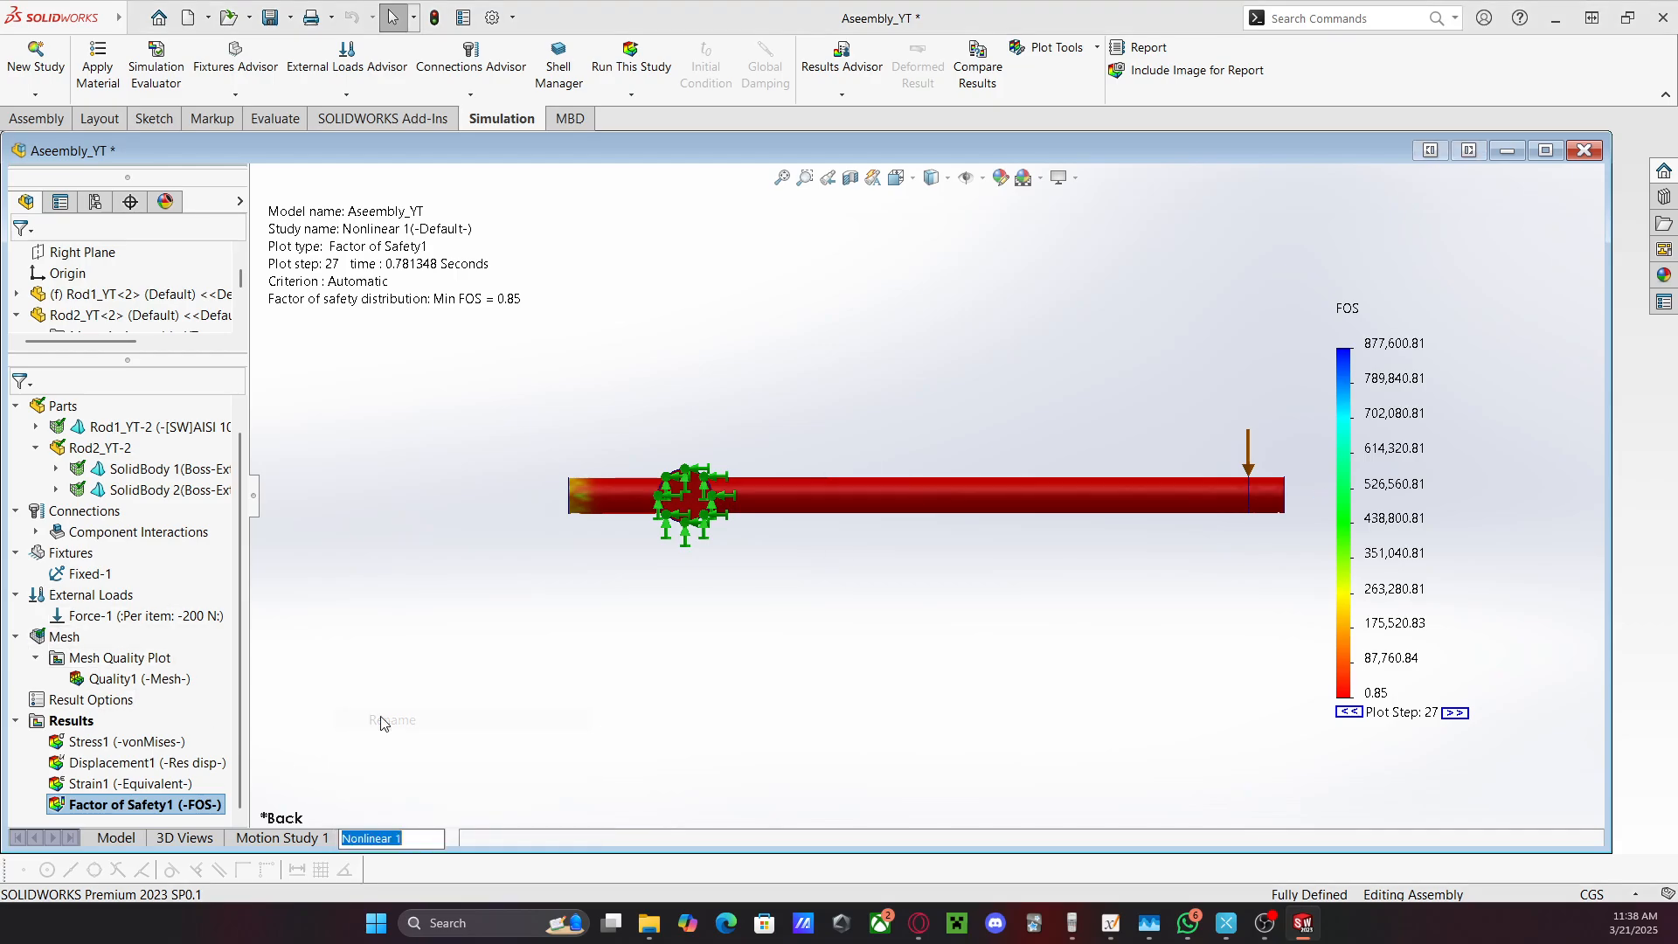
key("BackSpace")
type("Force Control Study")
key("Return")
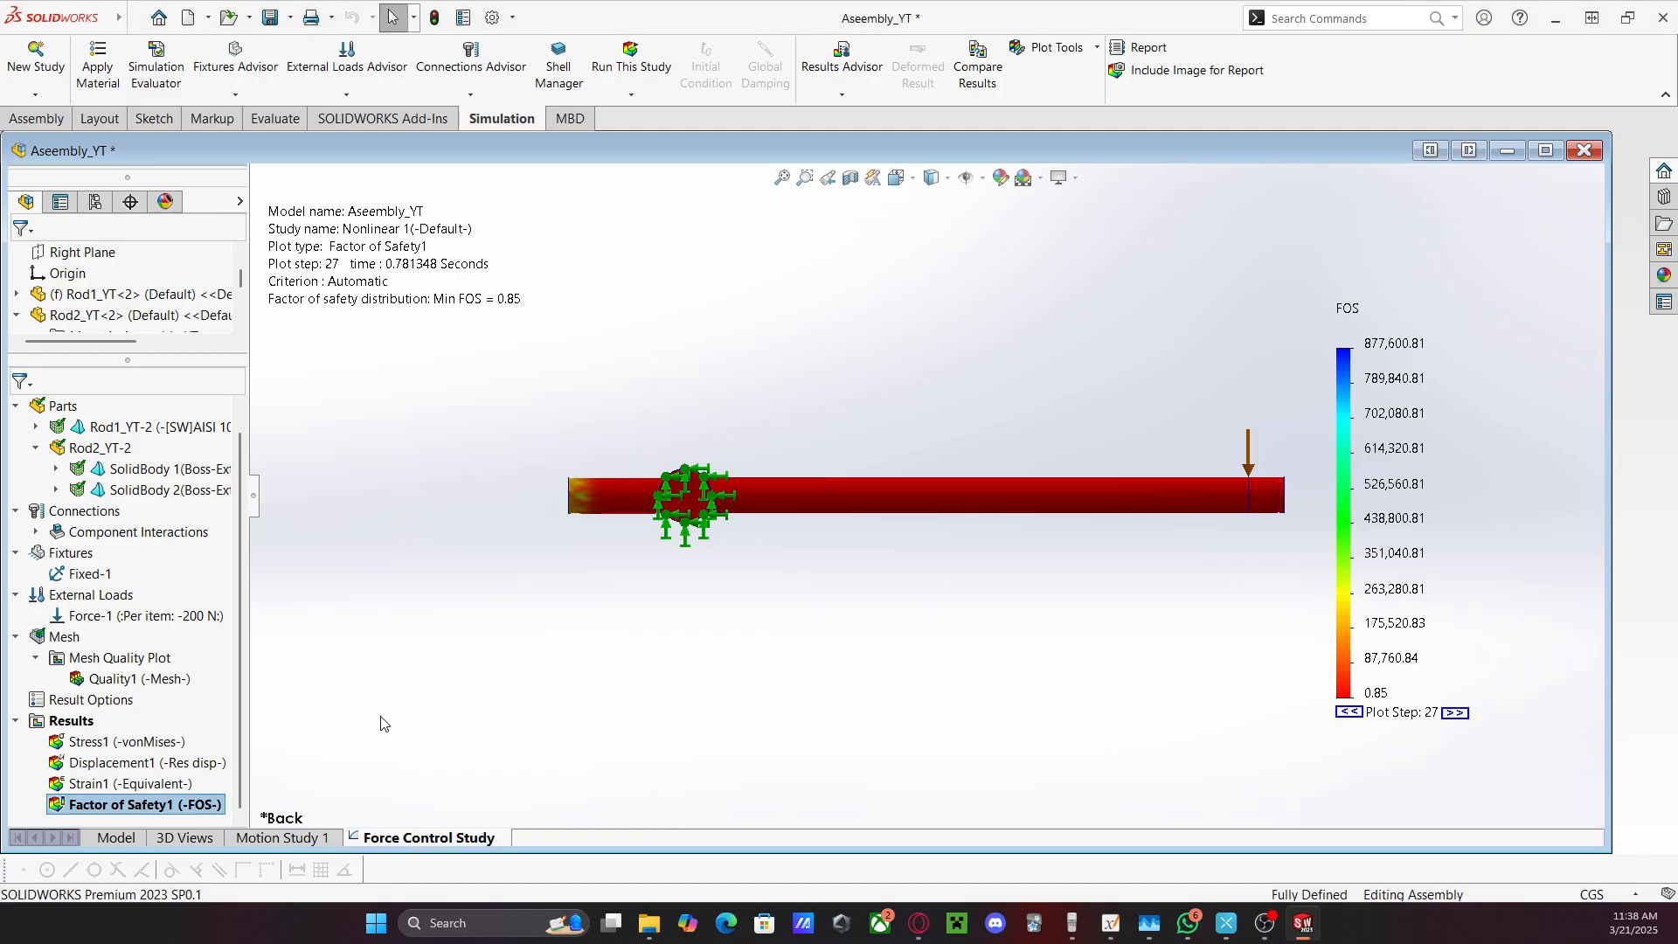
right_click(421, 830)
left_click(402, 584)
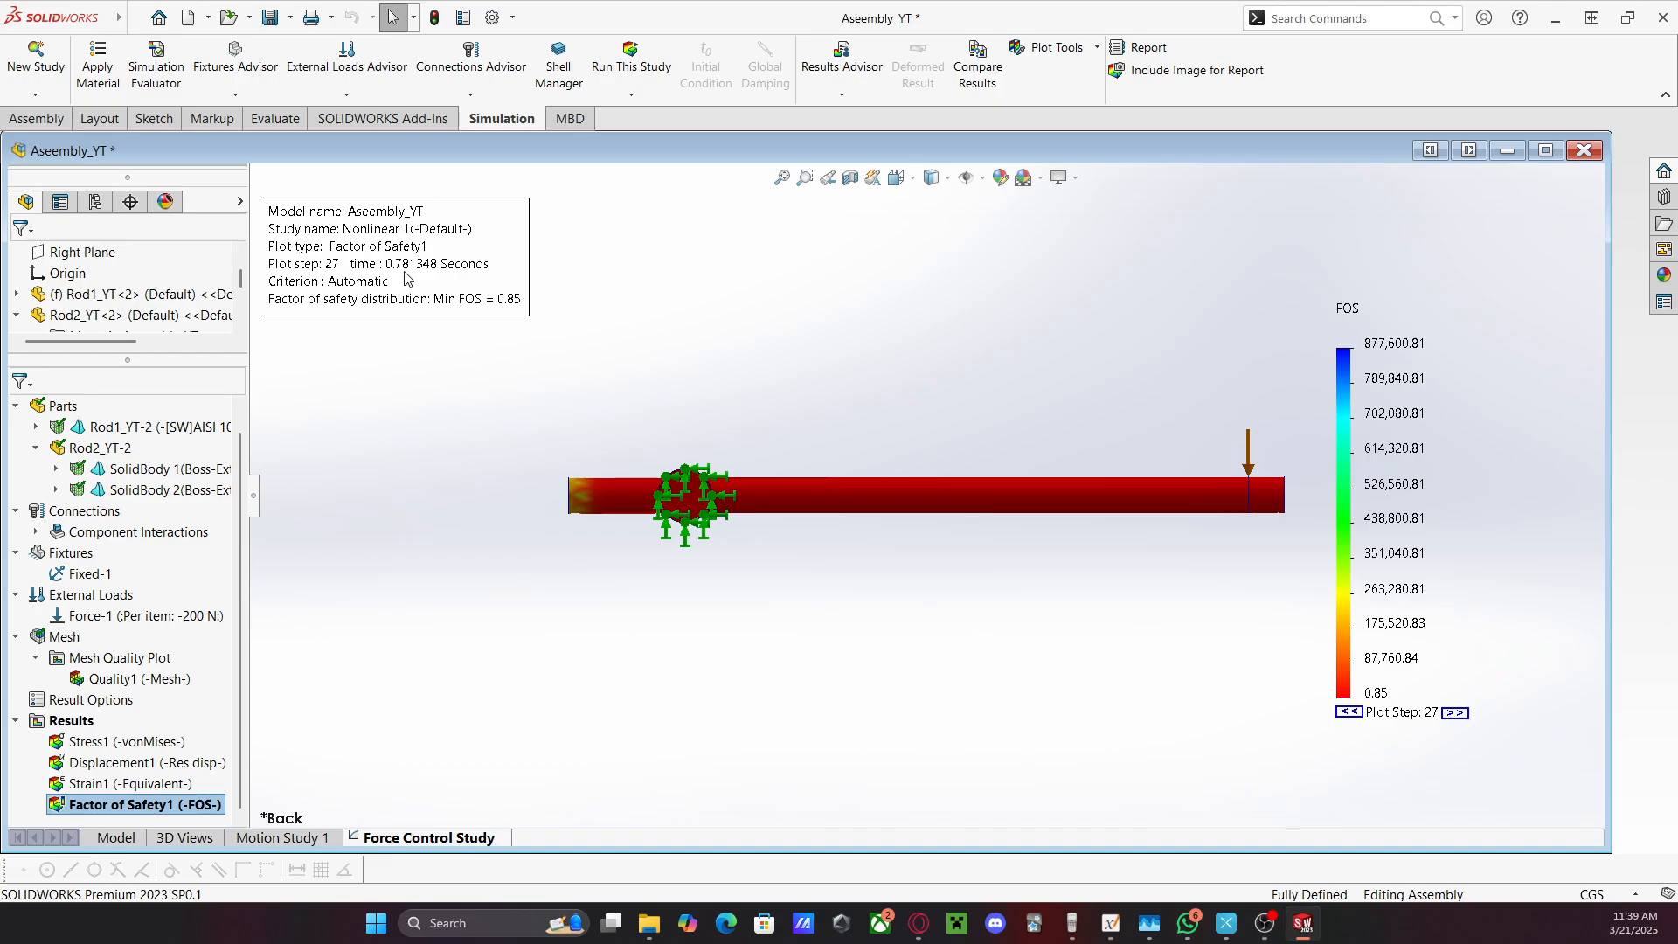
Switch to Xournal++ and write the plot step's time as t = 0.781348 s with an arrow to δ = below the safety factor note
key("alt+Tab")
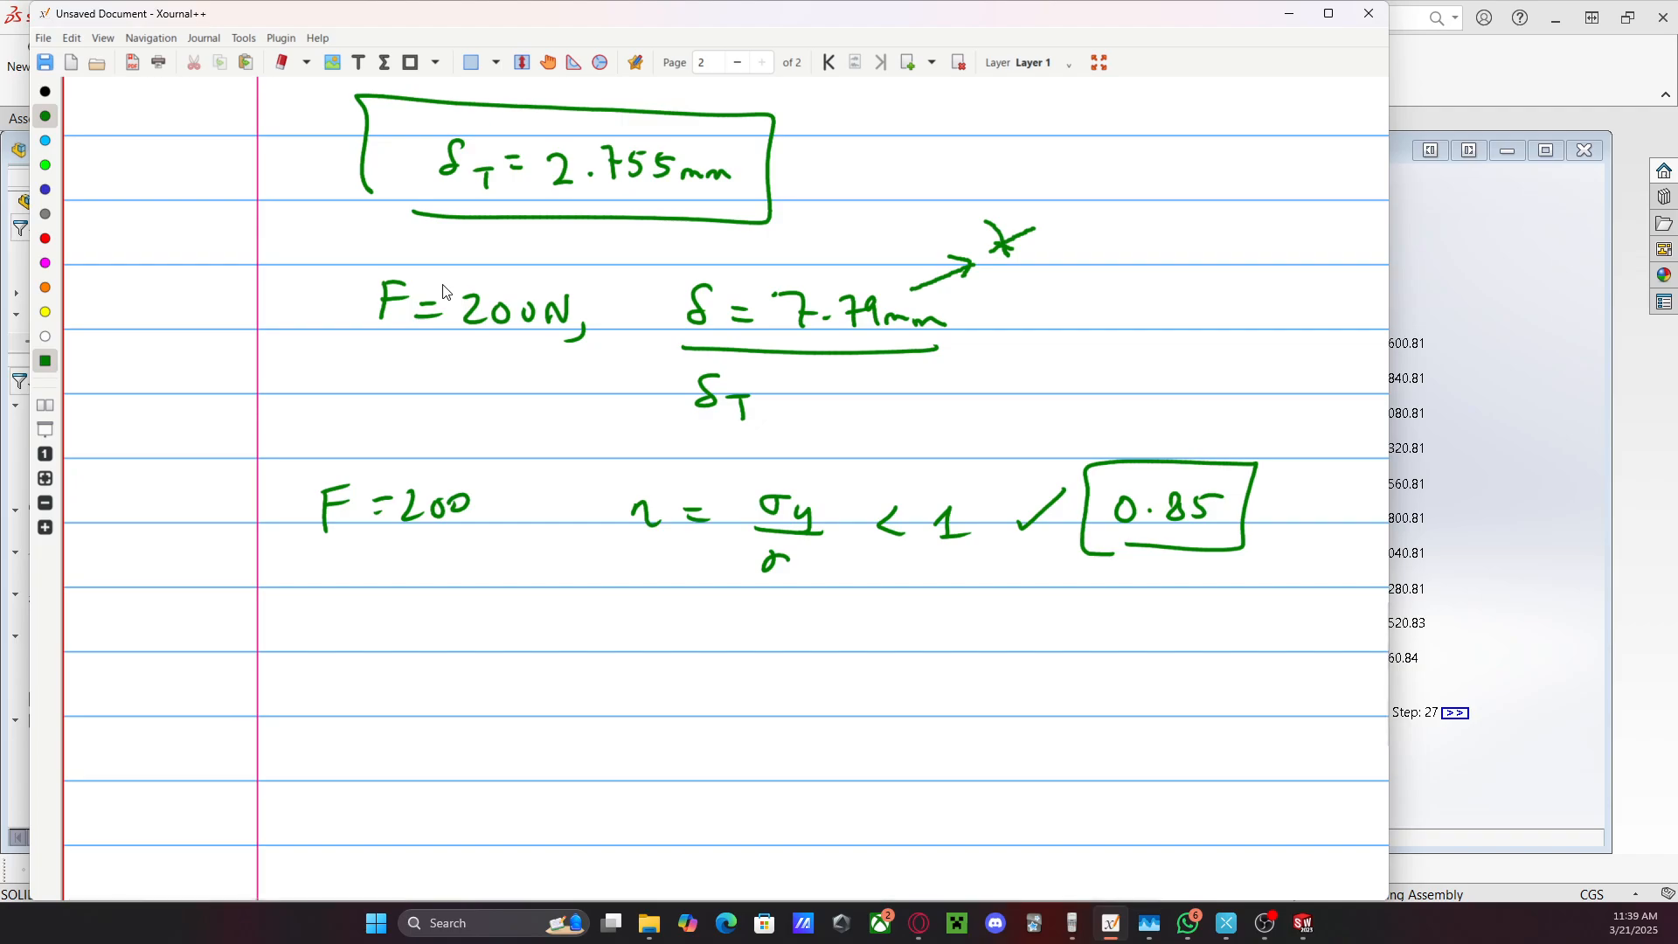
left_click_drag(404, 681, 409, 723)
left_click_drag(390, 696, 428, 695)
left_click_drag(446, 687, 474, 697)
mouse_move(502, 678)
left_mouse_down()
mouse_move(557, 679)
mouse_move(551, 705)
mouse_move(580, 683)
mouse_move(609, 709)
left_mouse_up()
key("alt+Tab")
key("alt+Tab")
key("alt+Tab")
key("alt+Tab")
left_click_drag(628, 684, 637, 710)
mouse_move(657, 683)
left_mouse_down()
mouse_move(690, 712)
mouse_move(813, 708)
left_mouse_up()
mouse_move(902, 680)
left_mouse_down()
mouse_move(893, 702)
mouse_move(922, 687)
left_mouse_up()
left_click_drag(909, 695, 923, 695)
Display the Displacement1 plot in SOLIDWORKS, and complete the δ note in Xournal++ with its maximum displacement, 48.957
key("alt+Tab")
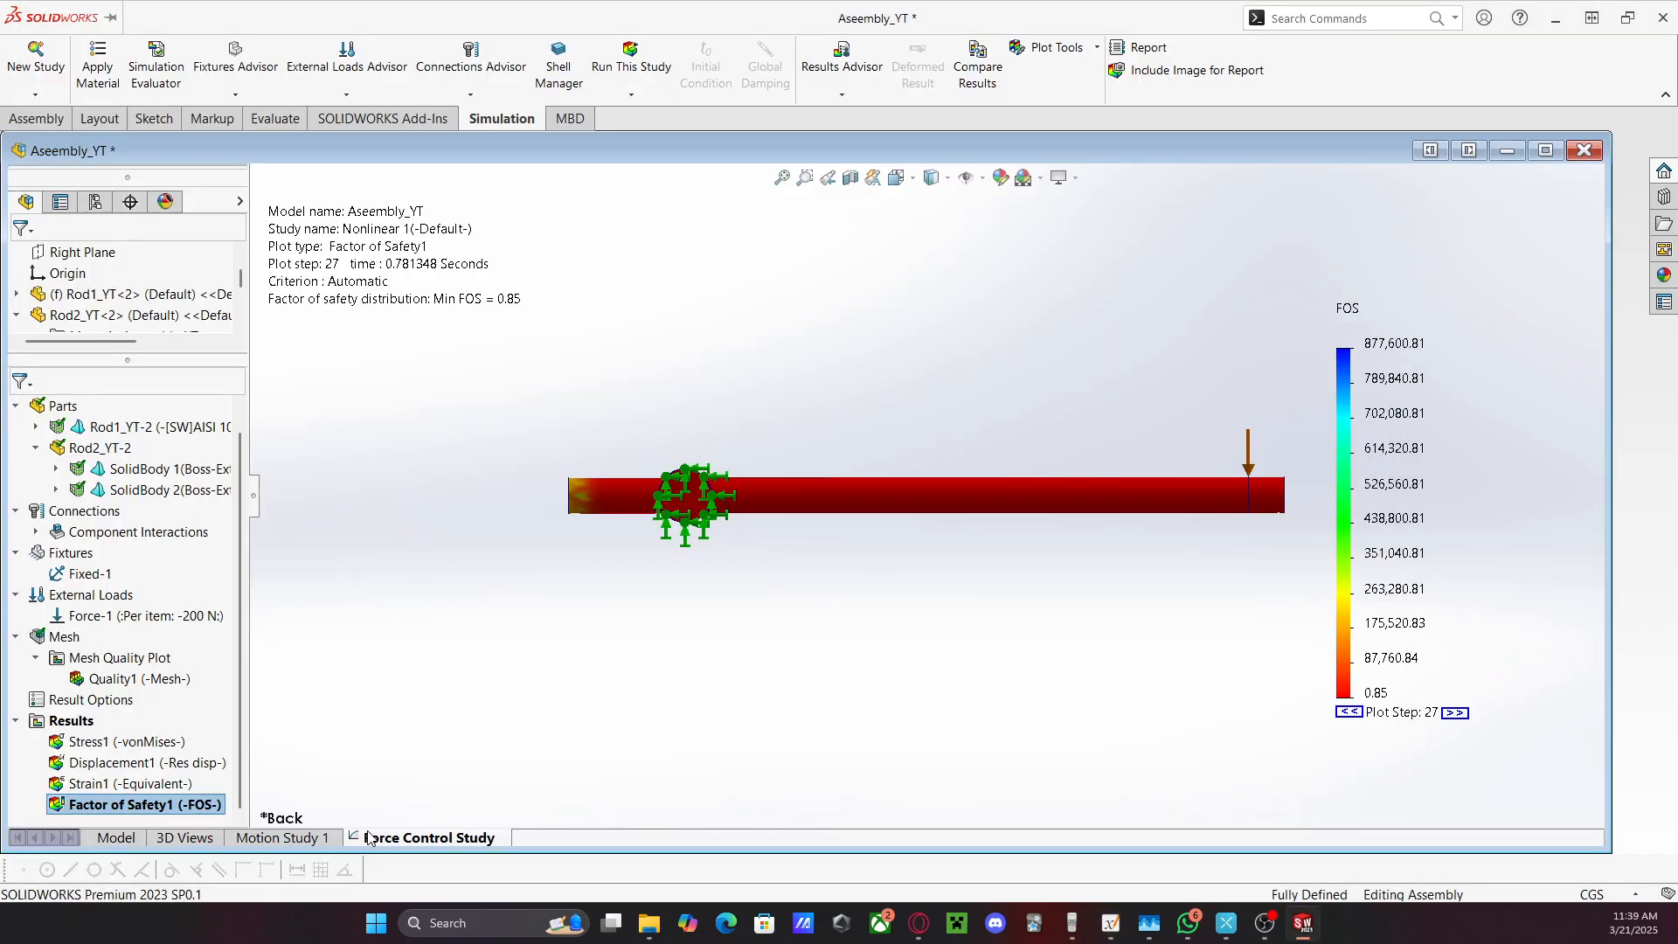
double_click(119, 763)
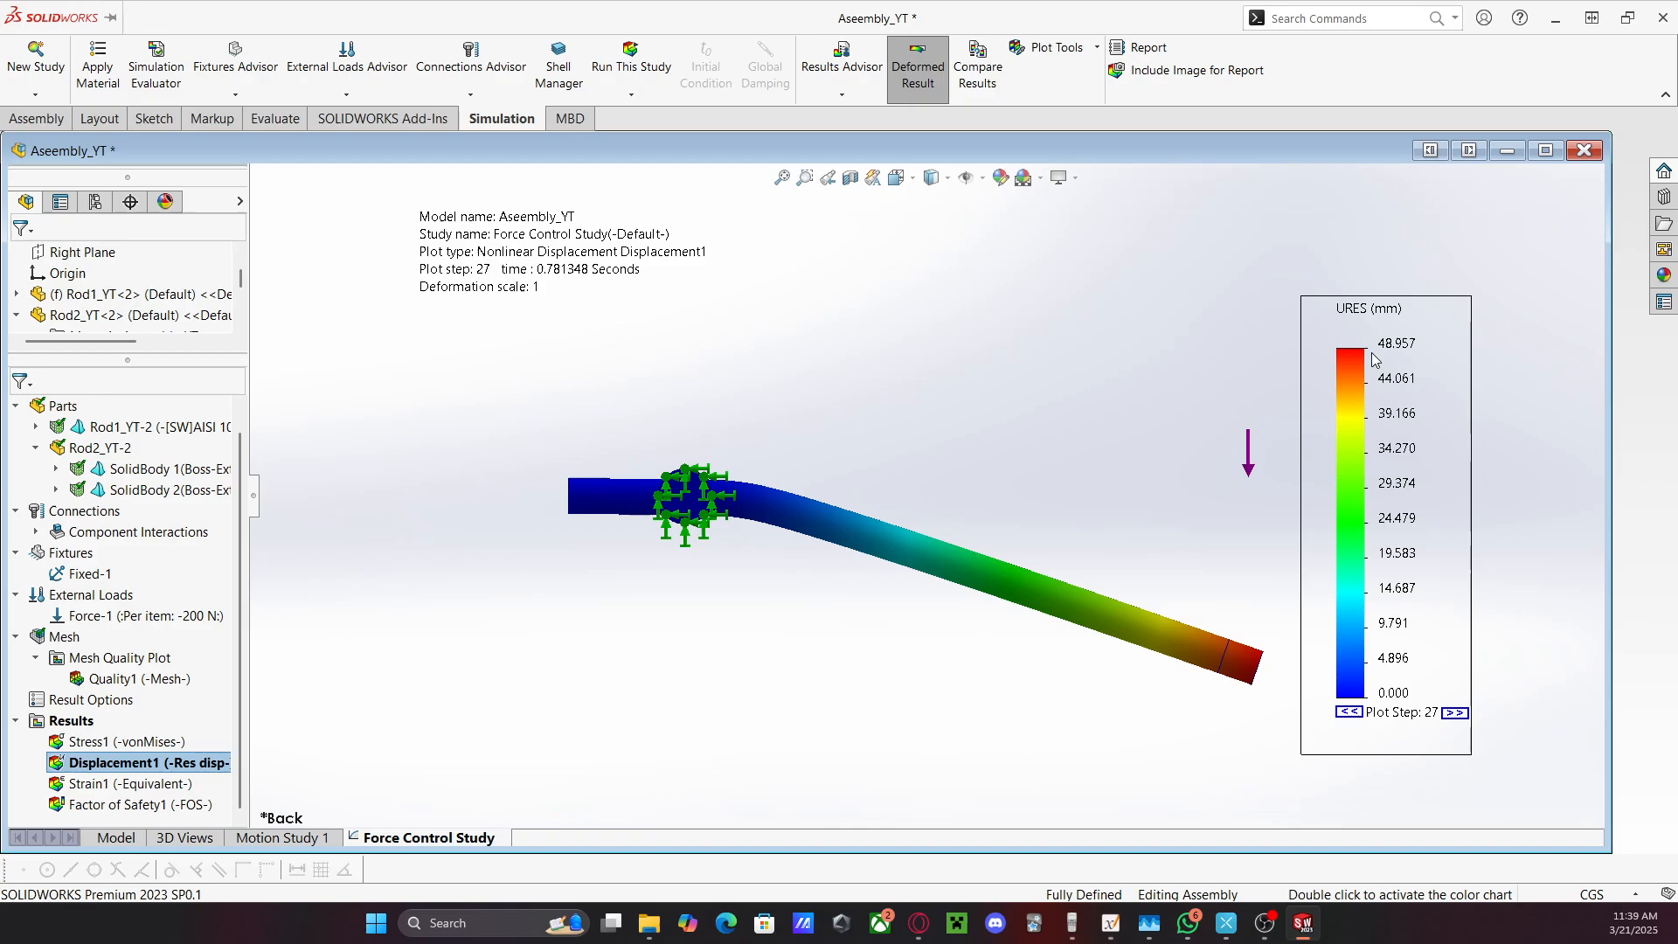
key("alt+Tab")
mouse_move(934, 675)
left_mouse_down()
mouse_move(939, 699)
mouse_move(974, 702)
left_mouse_up()
mouse_move(989, 687)
left_mouse_down()
mouse_move(988, 704)
mouse_move(1026, 684)
left_mouse_up()
left_click_drag(1033, 687, 1045, 710)
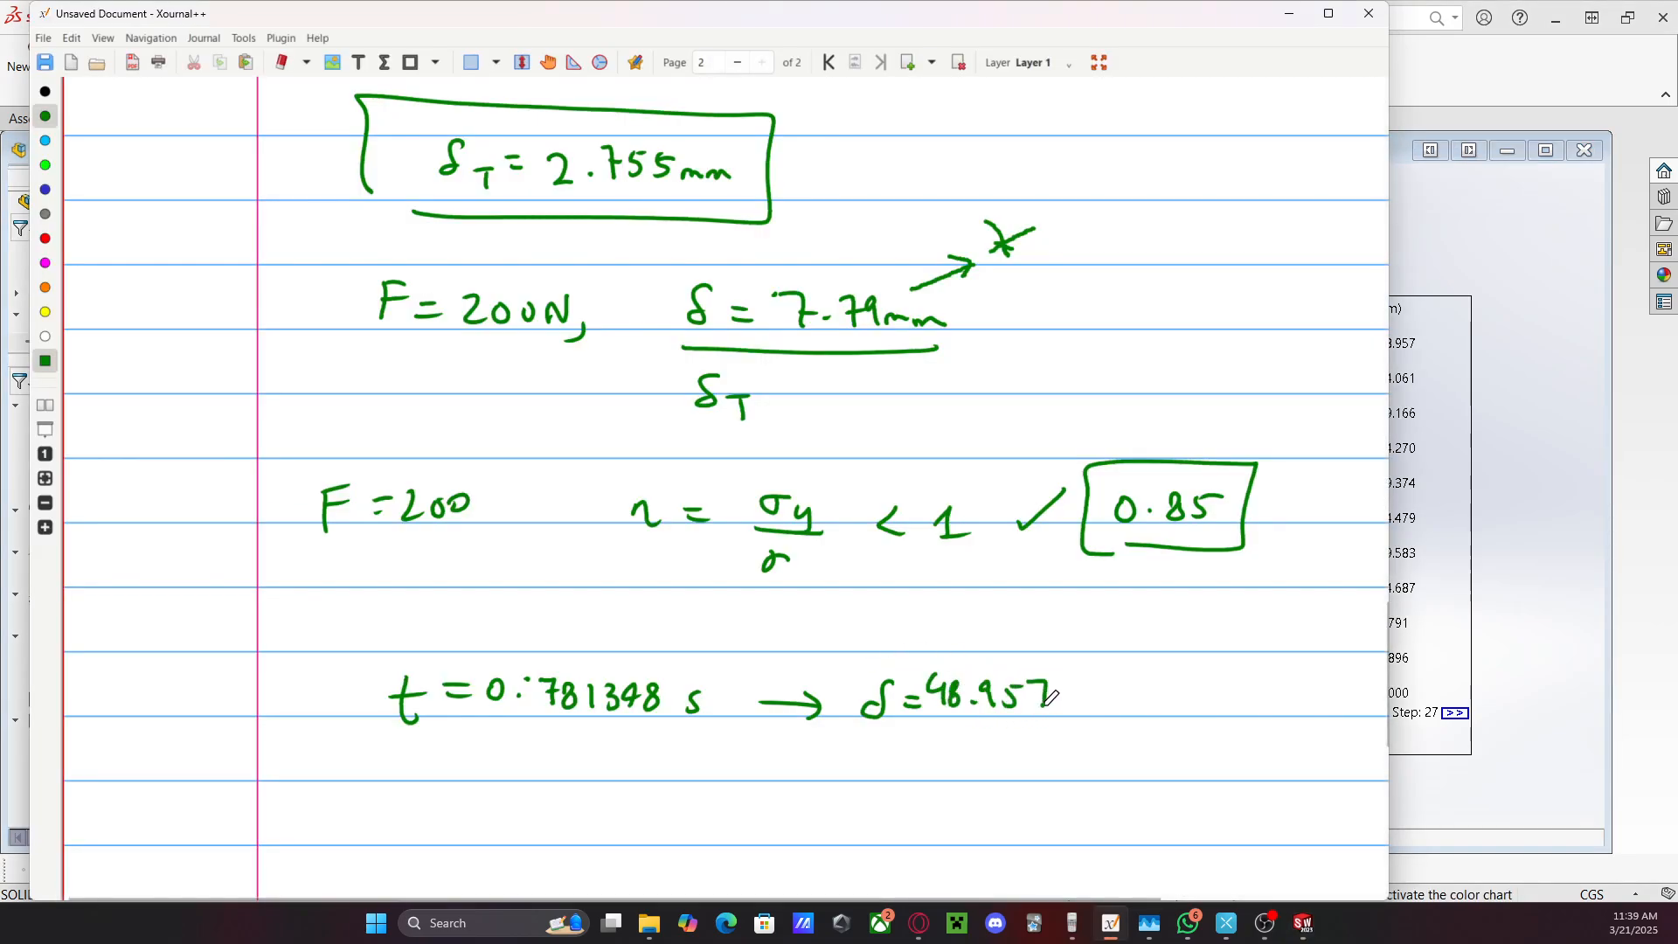
Return to SOLIDWORKS and copy Force Control Study to a new study named Displacement Control Study using the Default configuration
left_click(1502, 233)
right_click(454, 841)
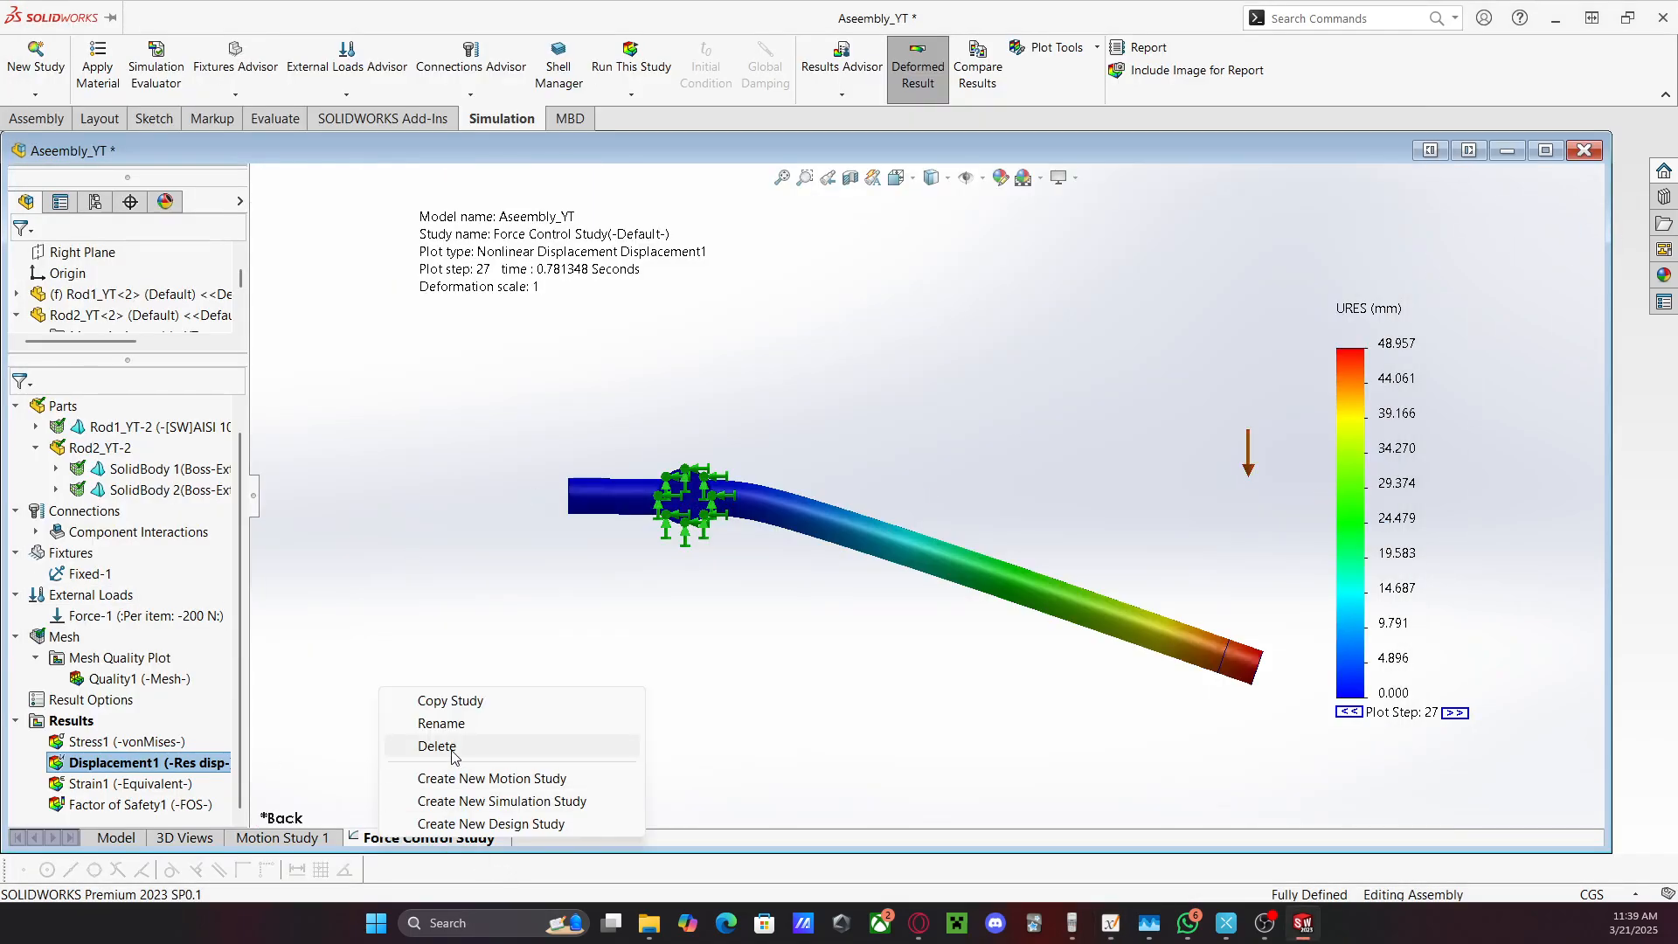
left_click(451, 704)
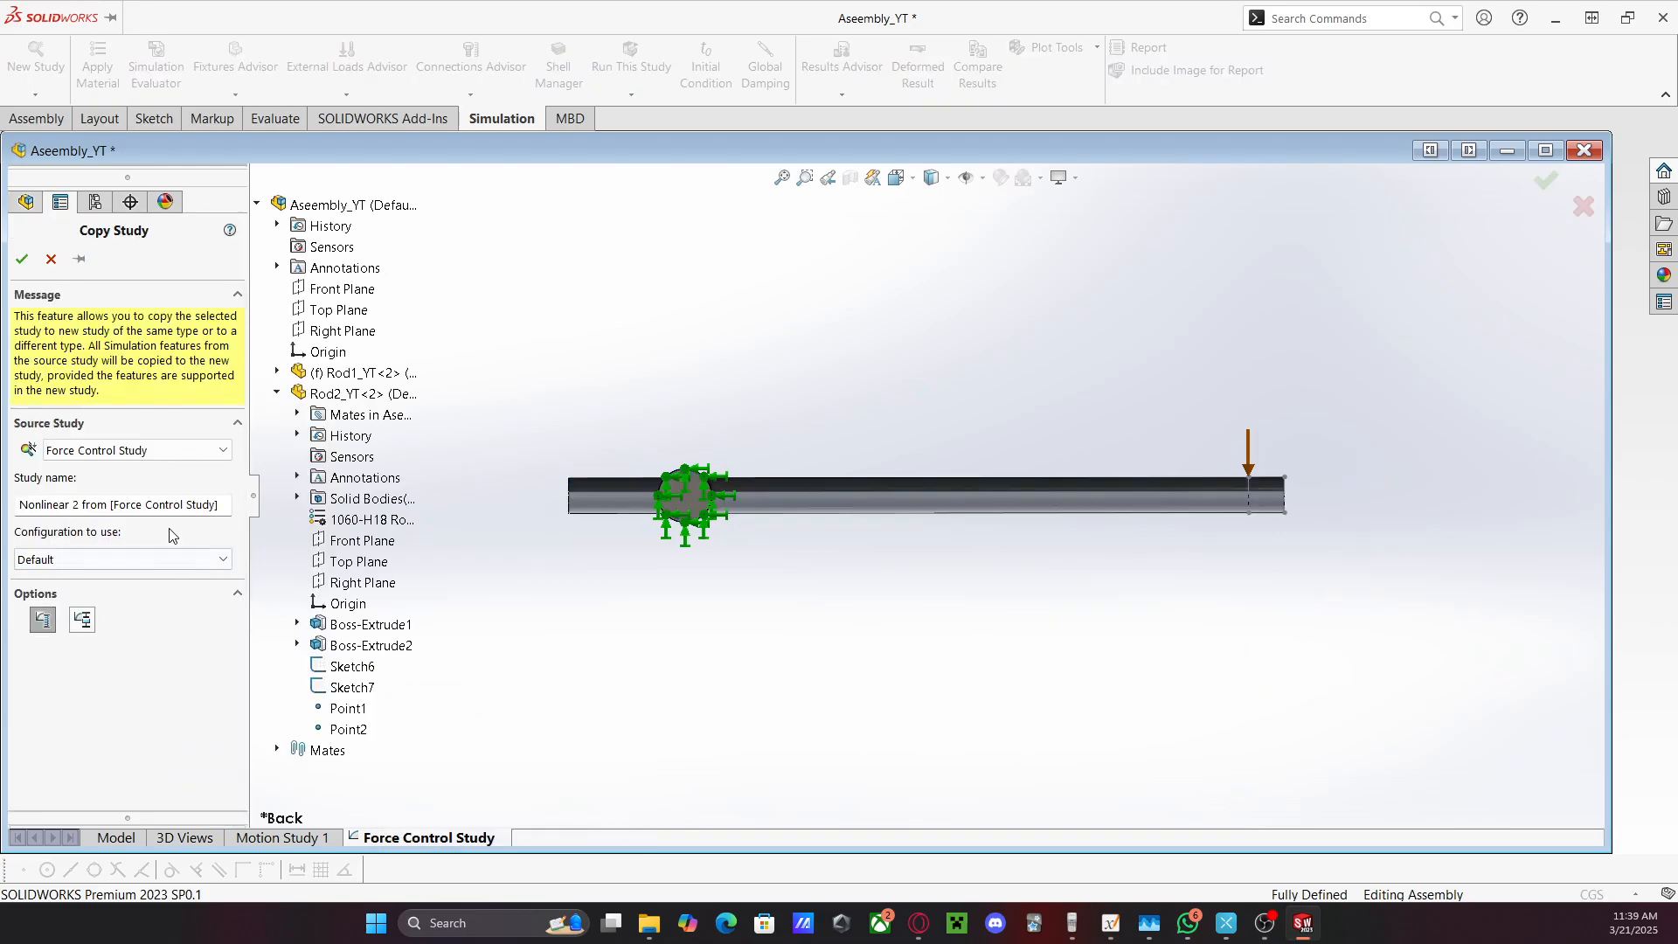
left_click(115, 505)
left_click_drag(220, 498, 6, 507)
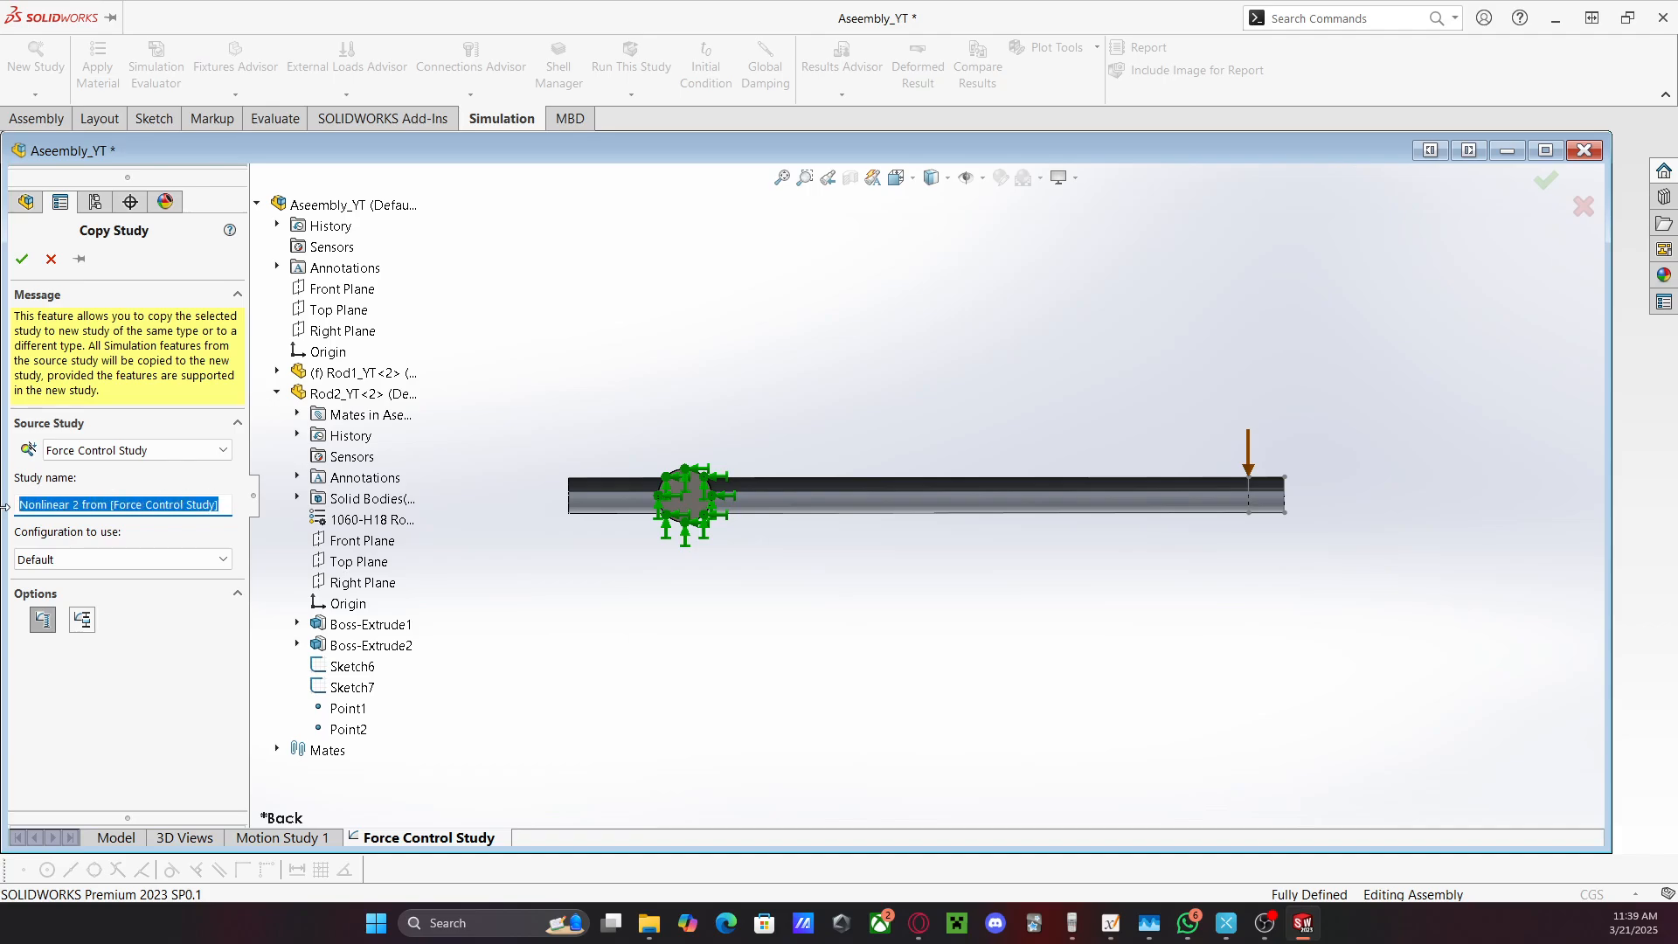
type("Displacement Control Study")
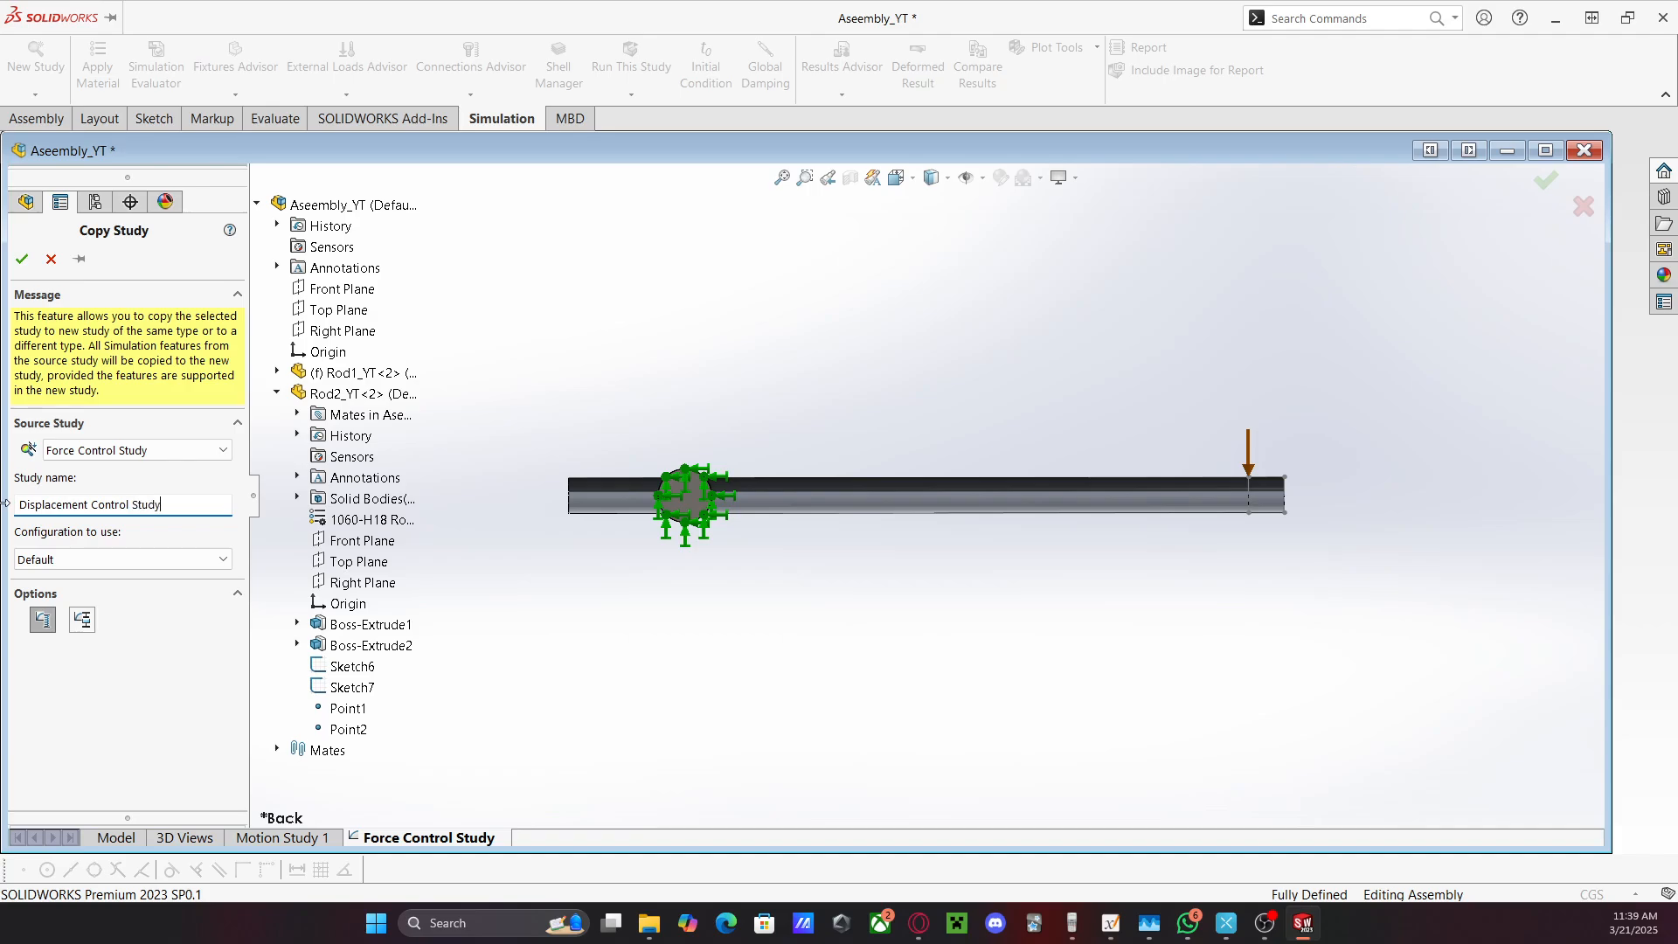
left_click(22, 259)
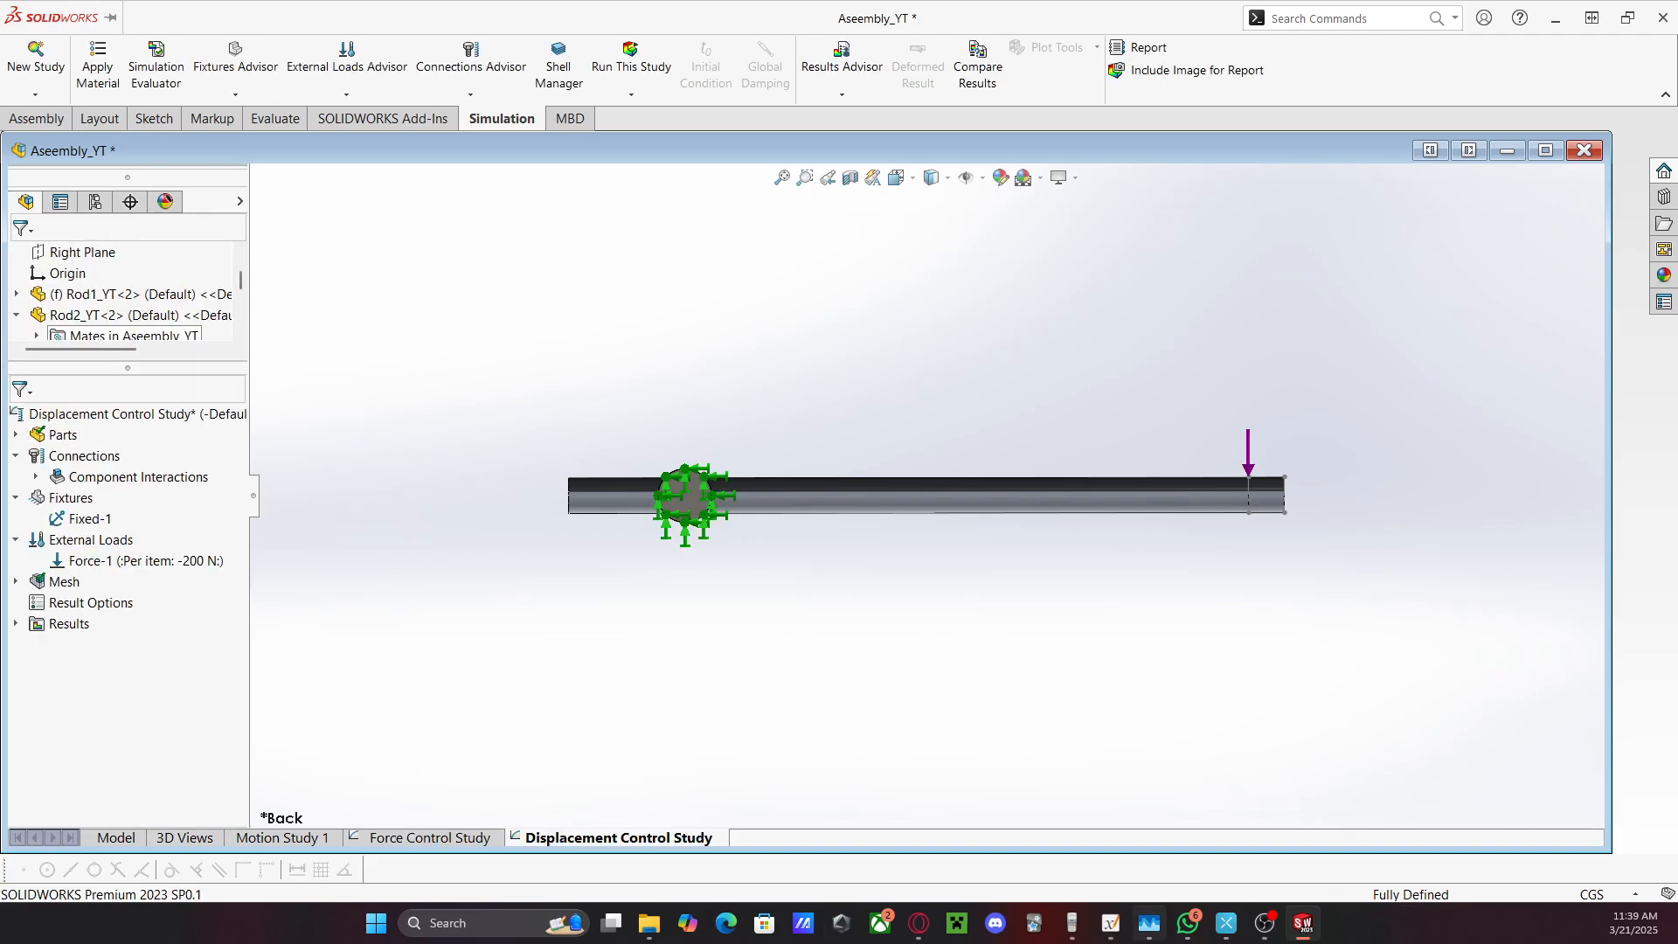
Set the Force-1 load of the Displacement Control Study to 1 N and accept the change
right_click(171, 561)
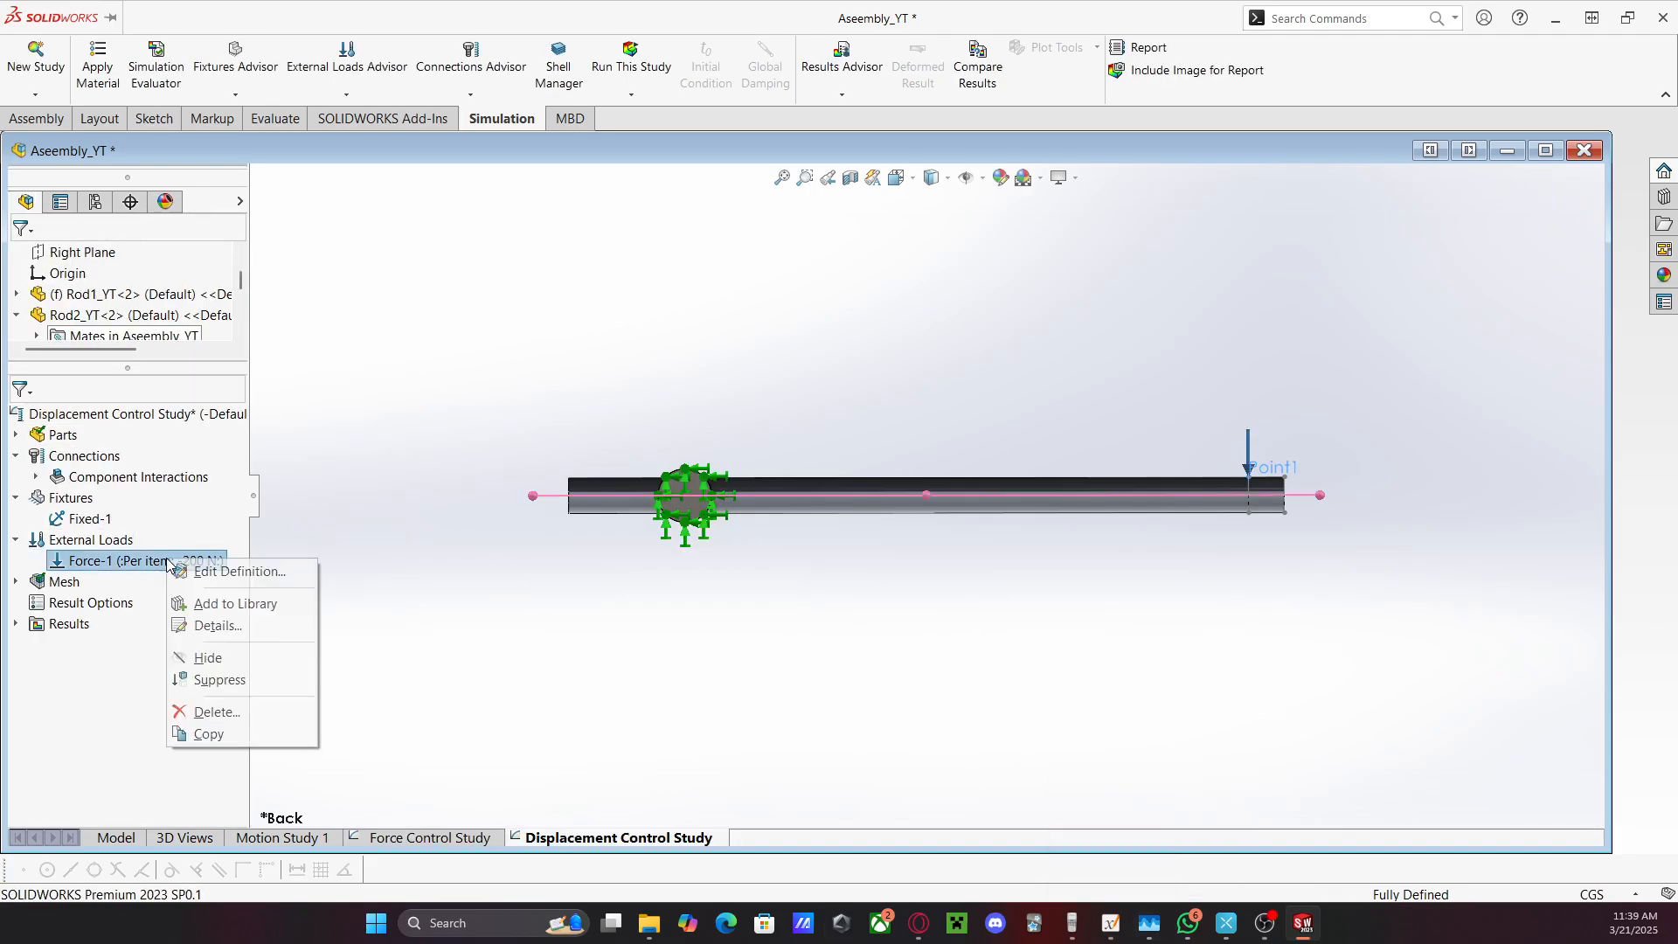
left_click(218, 572)
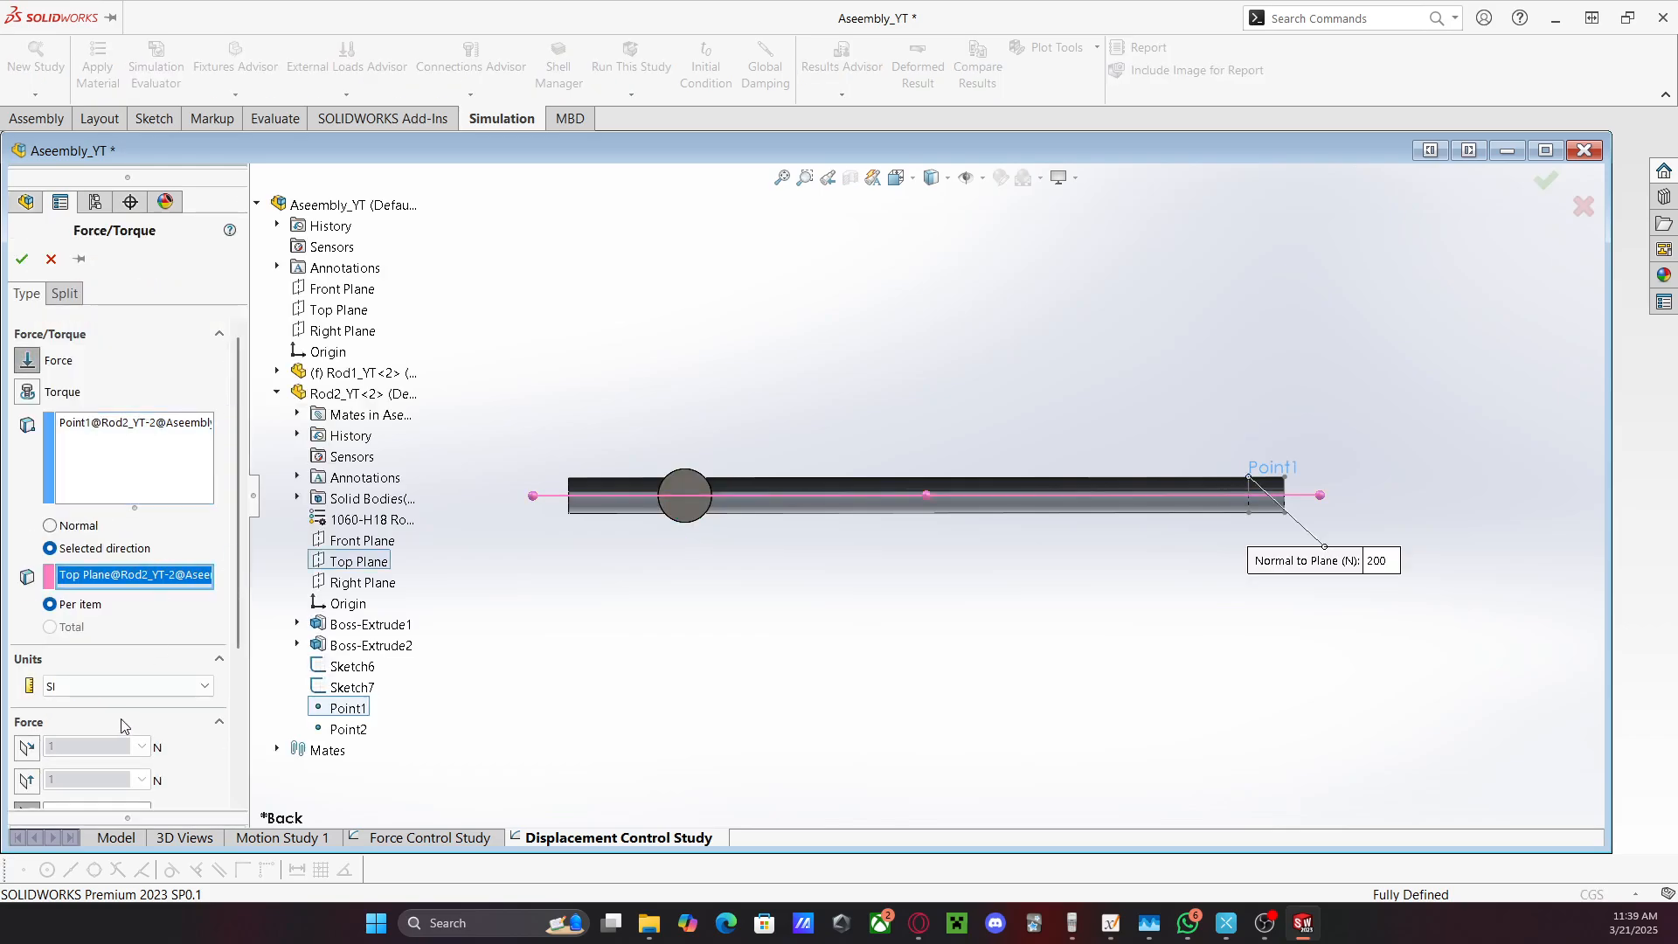
scroll(96, 671, "down", 3)
scroll(79, 627, "up", 1)
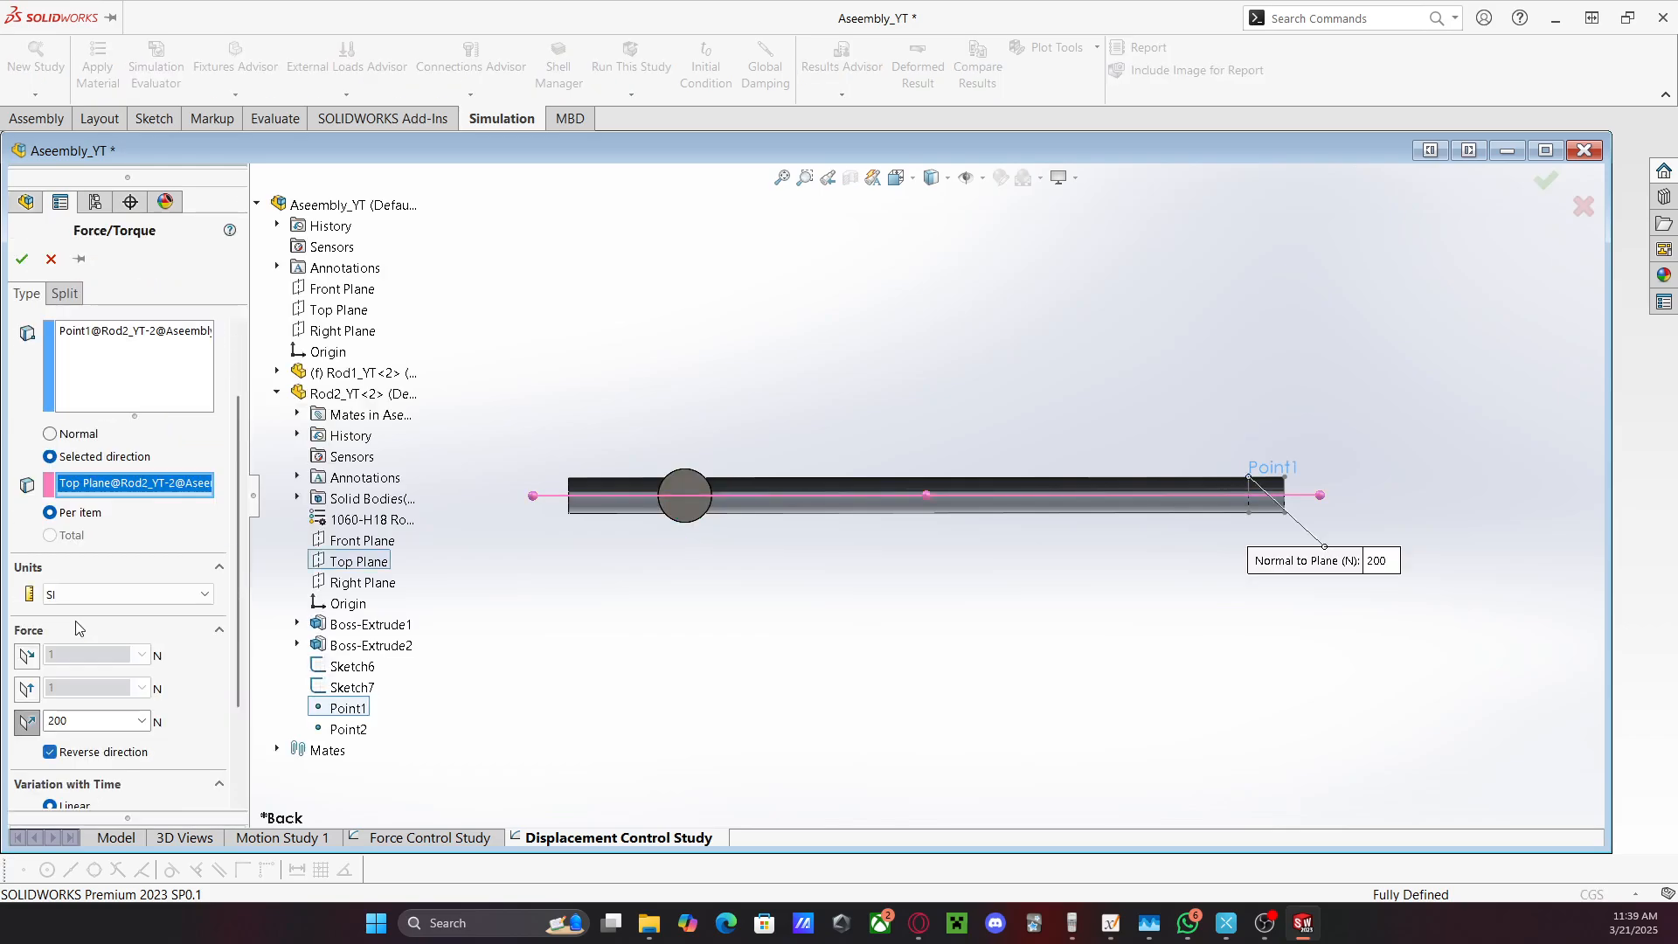
double_click(88, 720)
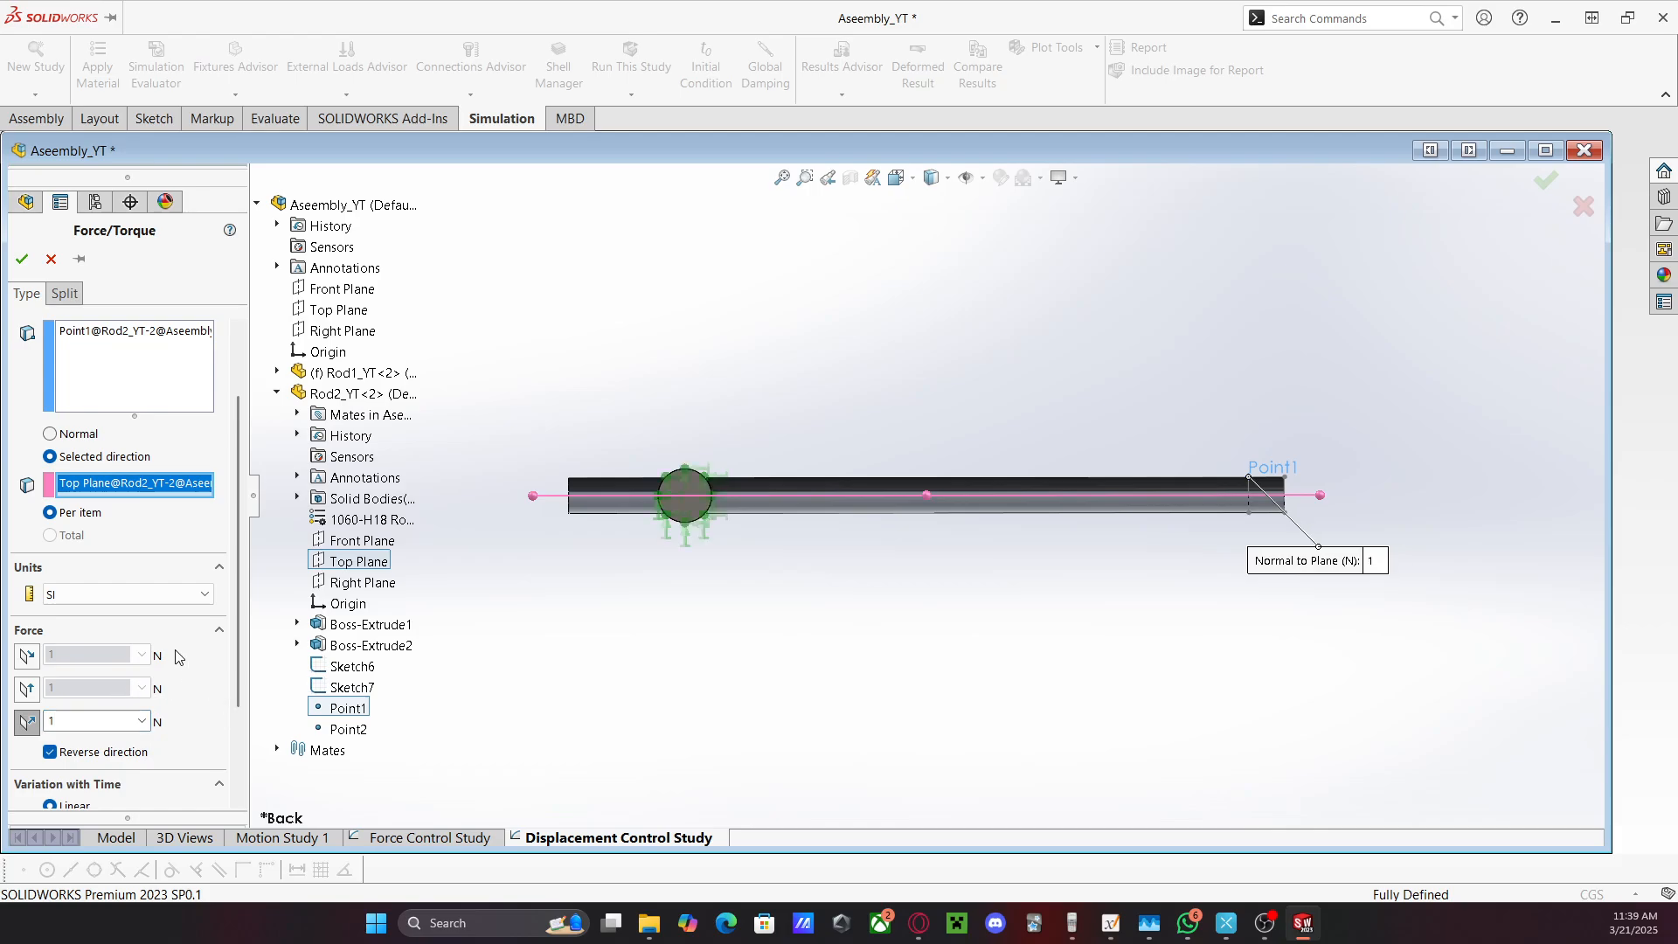
left_click(22, 260)
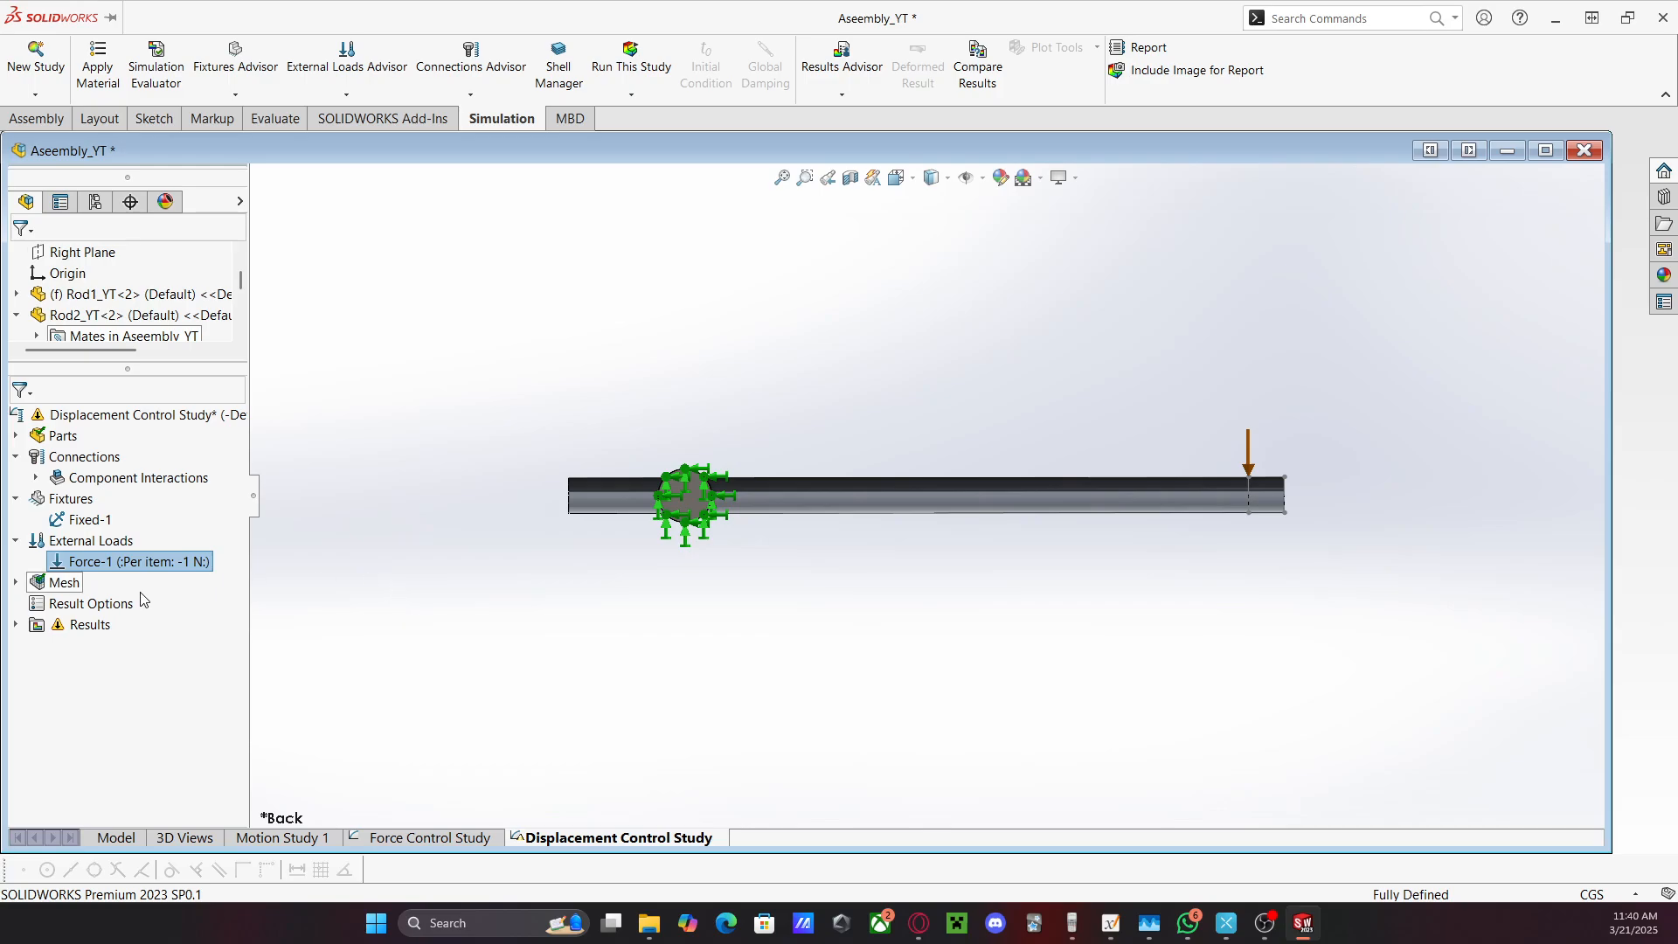
Turn off the reversed direction of the Force-1 load and accept the change
right_click(186, 563)
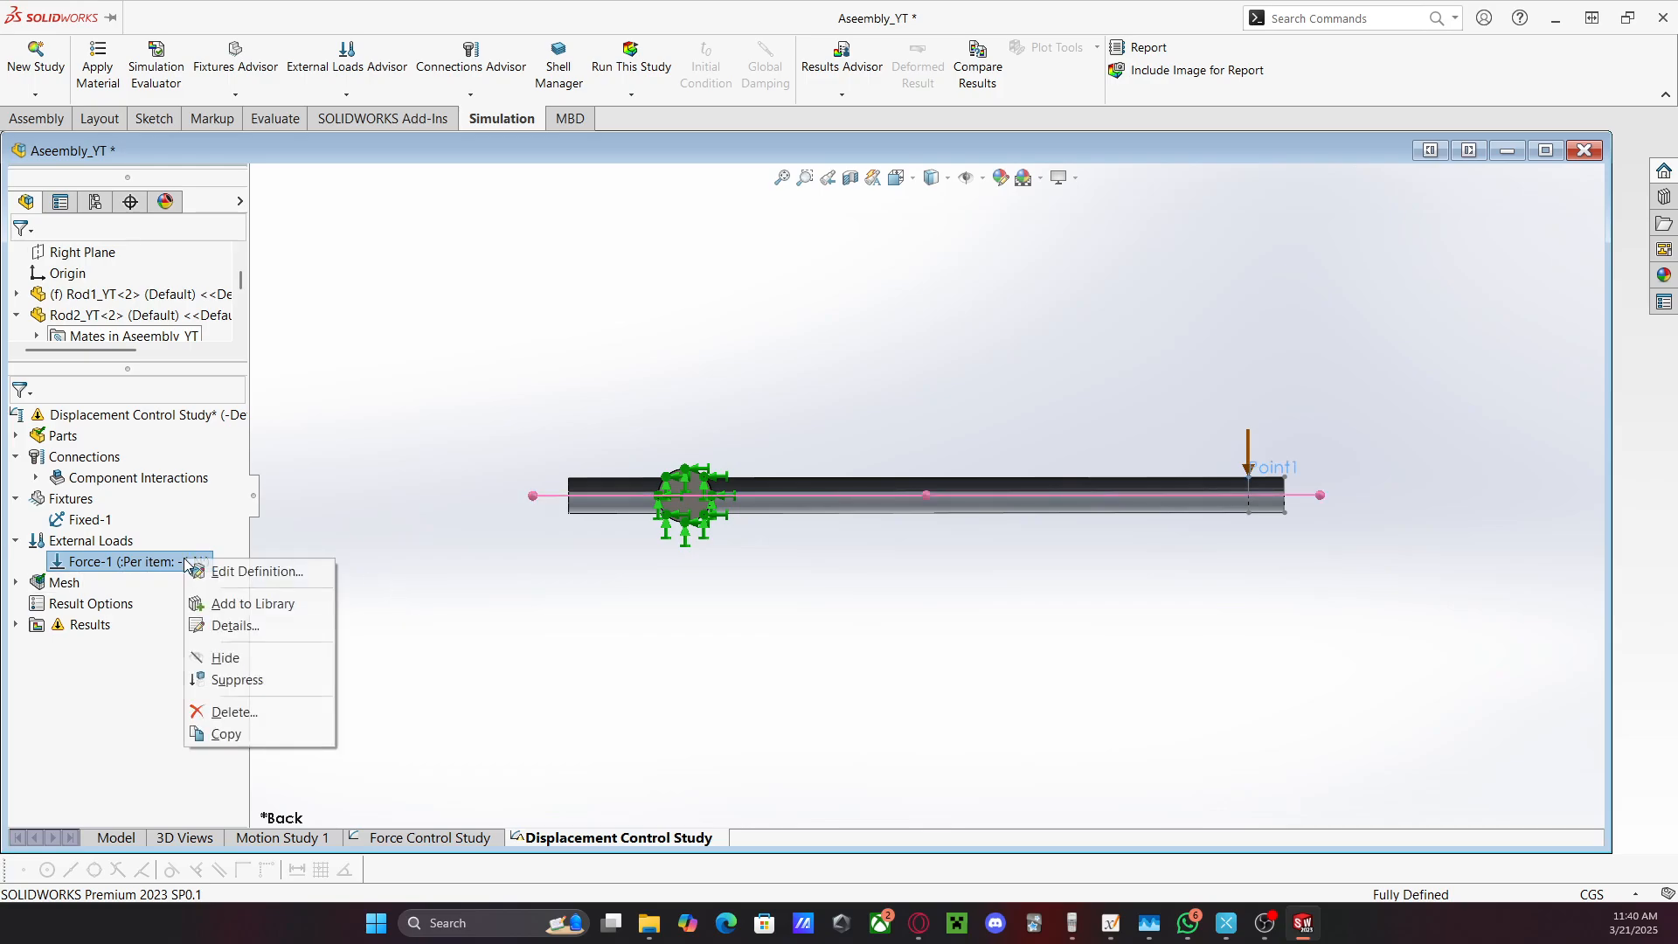
left_click(229, 573)
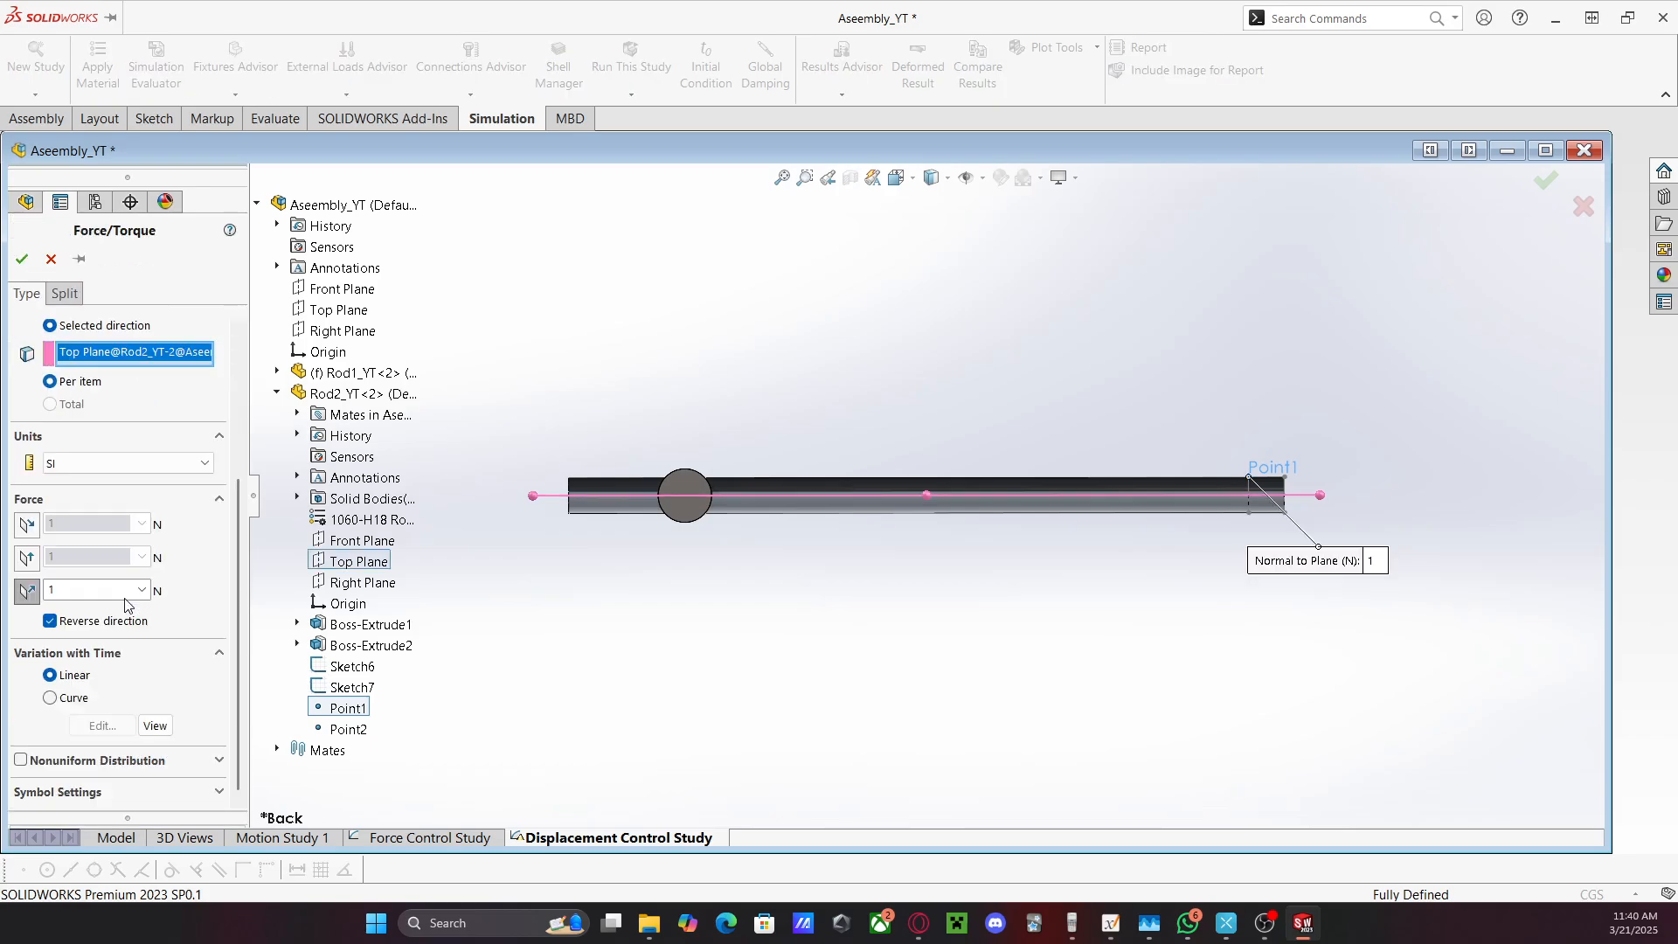
left_click(50, 622)
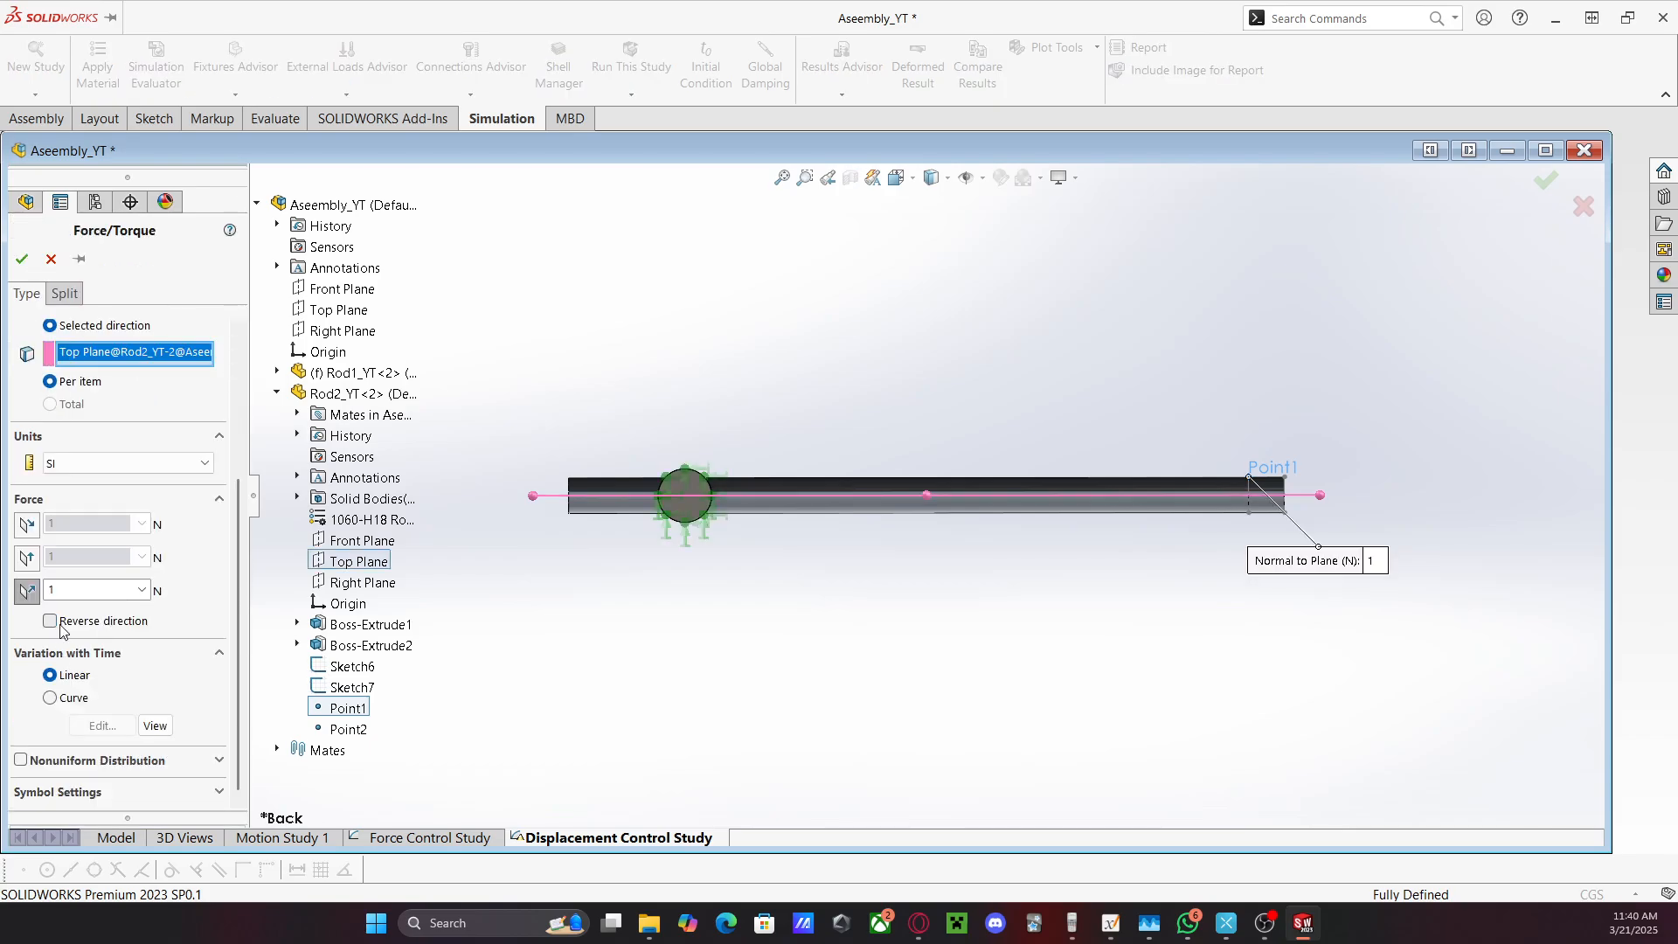
left_click(22, 258)
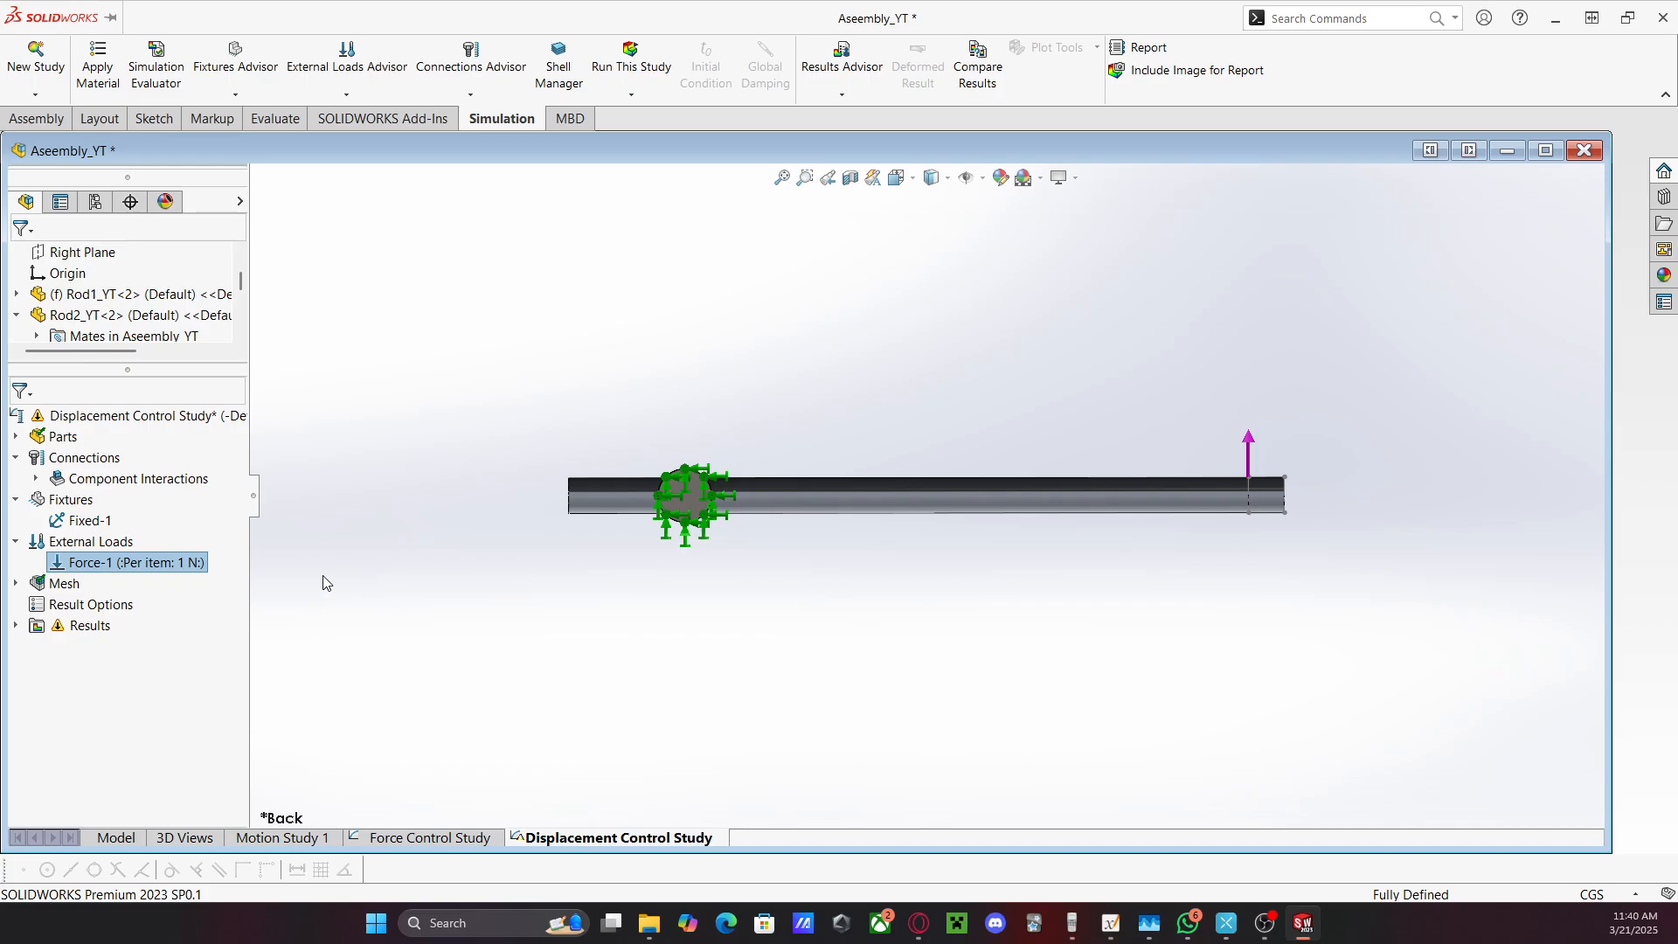
Open the Displacement Control Study's properties and set the control method in its advanced options to Displacement
right_click(107, 414)
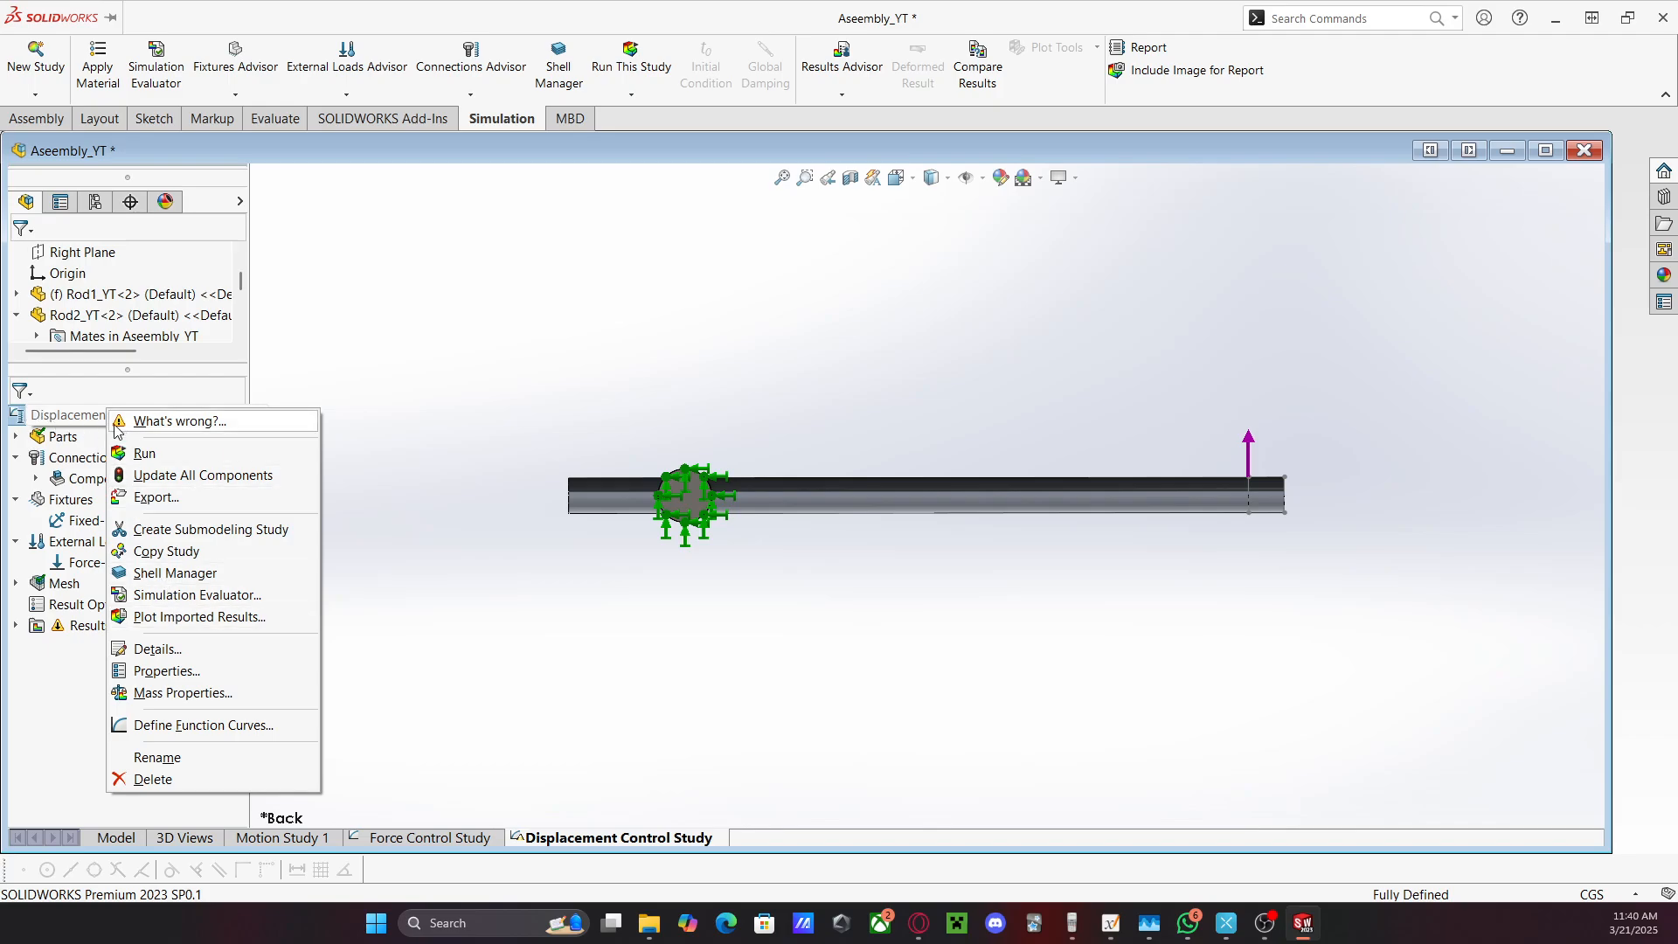
left_click(166, 671)
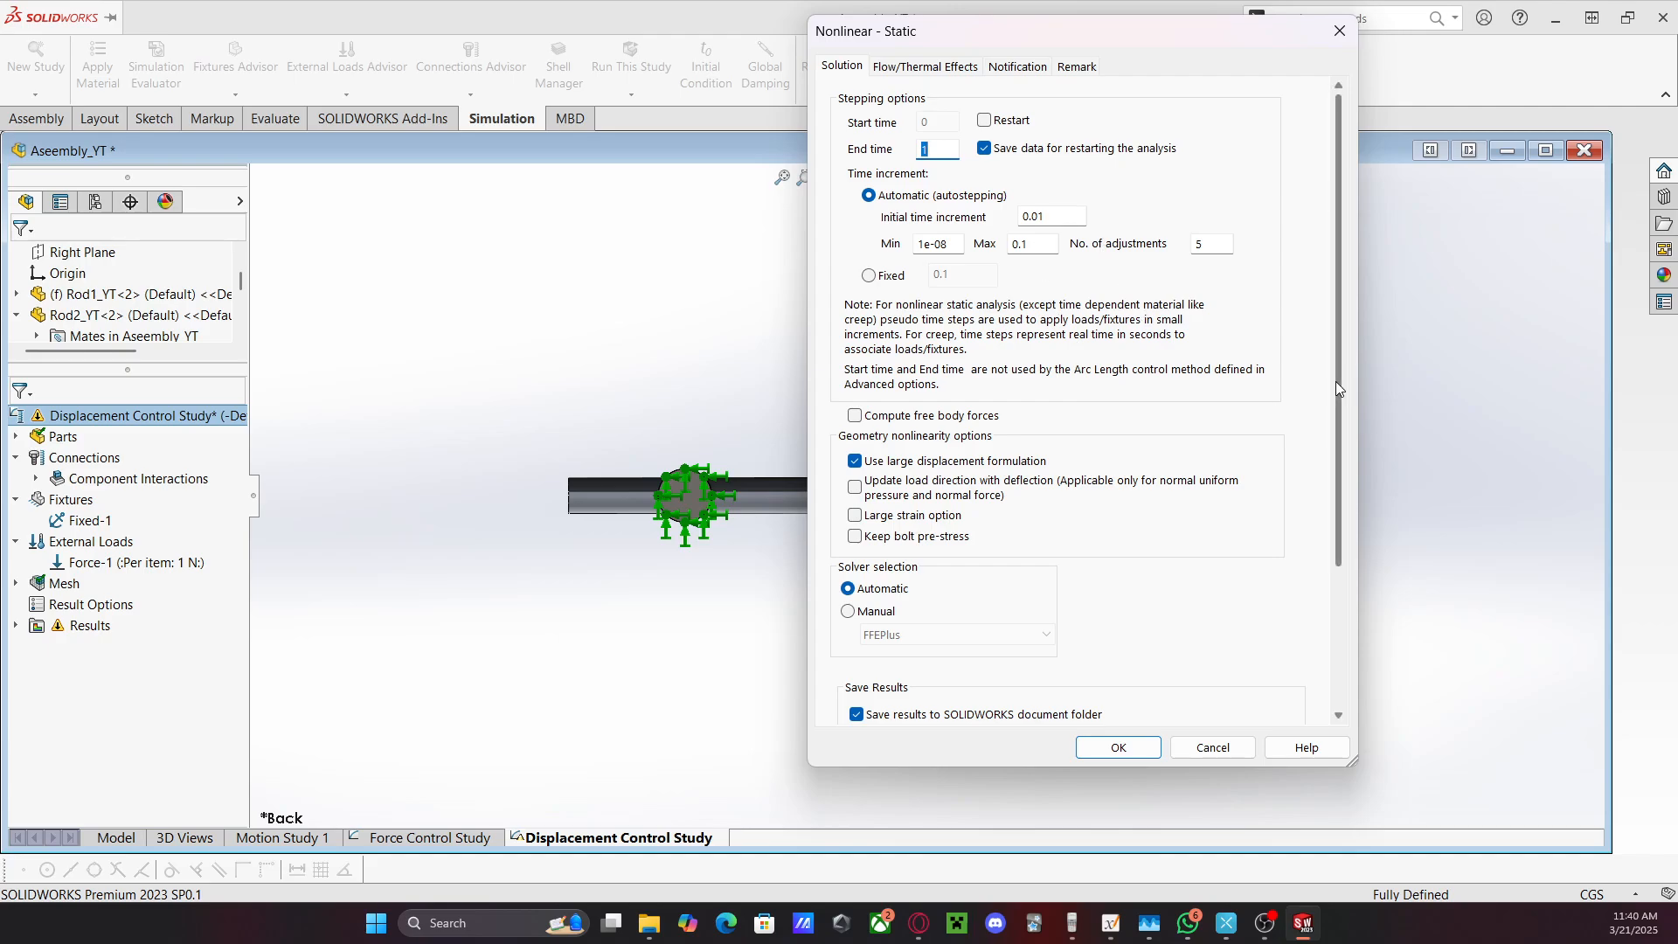
scroll(1335, 411, "down", 3)
left_click(1137, 701)
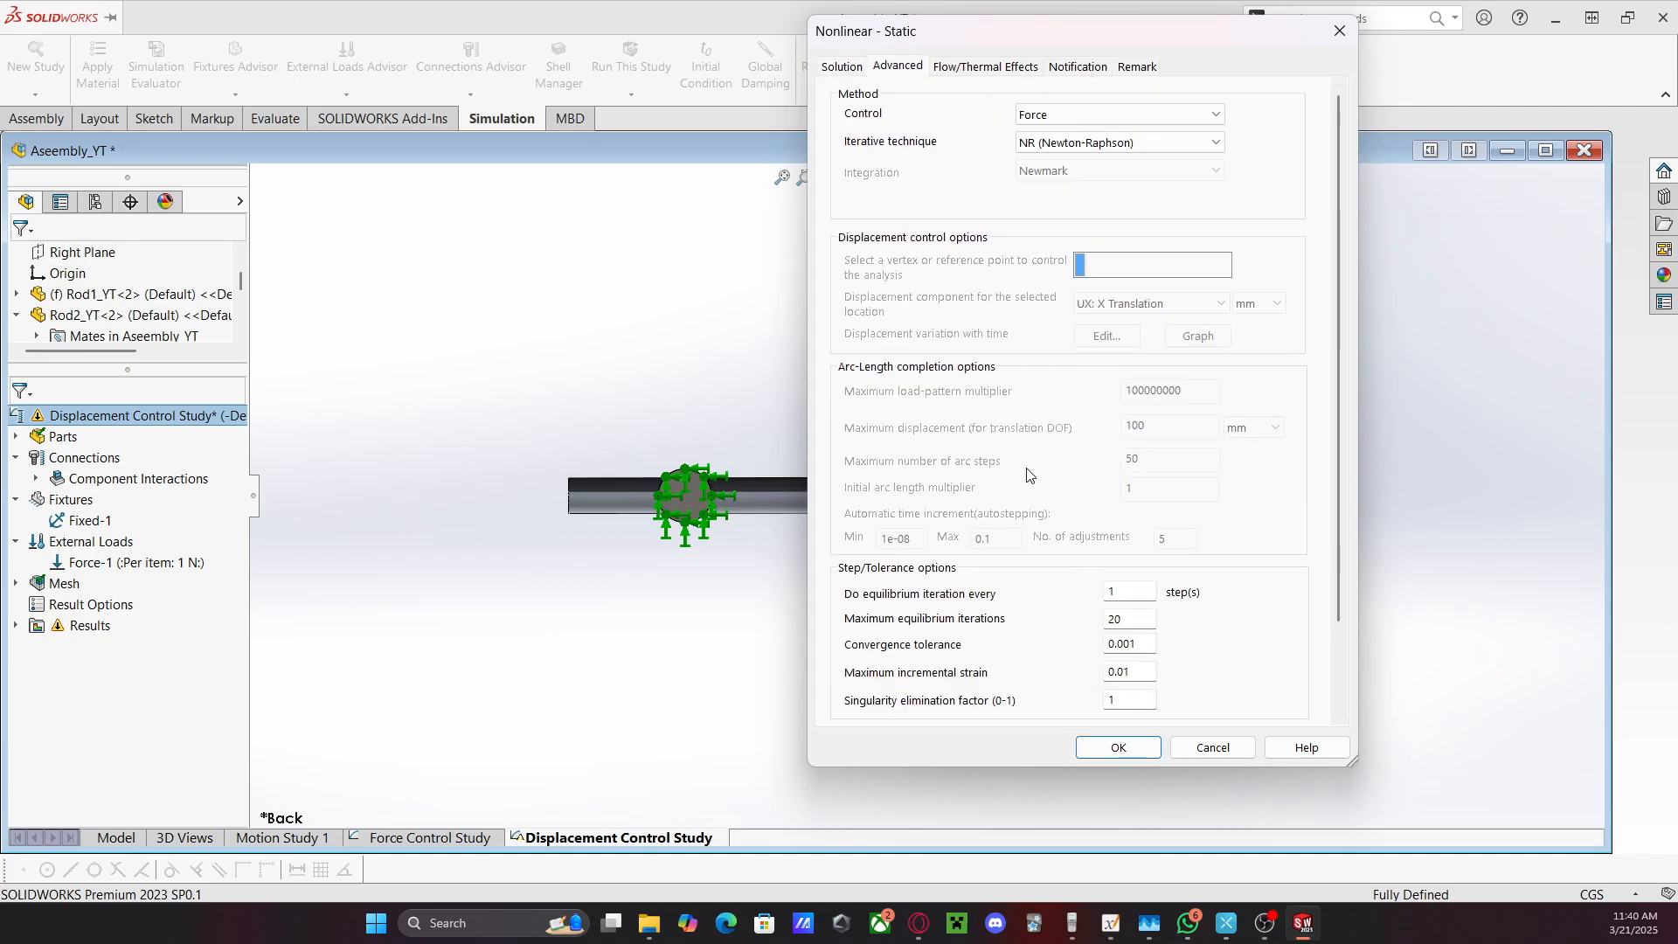
left_click(1066, 114)
left_click(1053, 144)
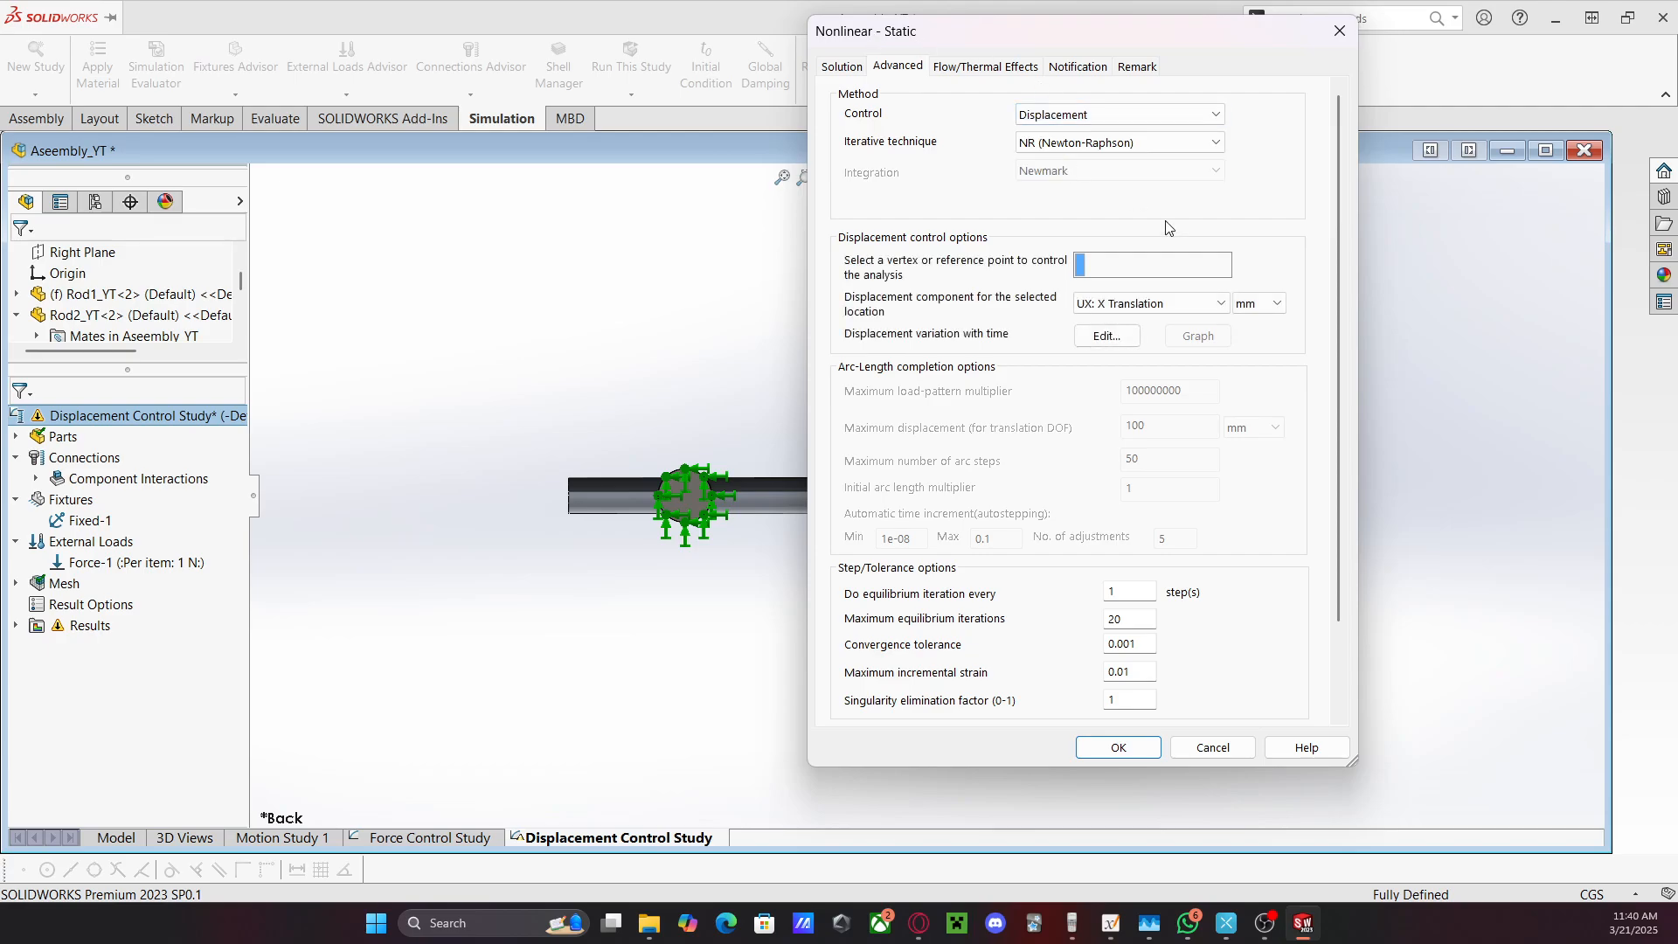
Select Point2 of Rod2_YT as the location controlling the analysis and set the displacement component to UY: Y Translation
left_click(1154, 277)
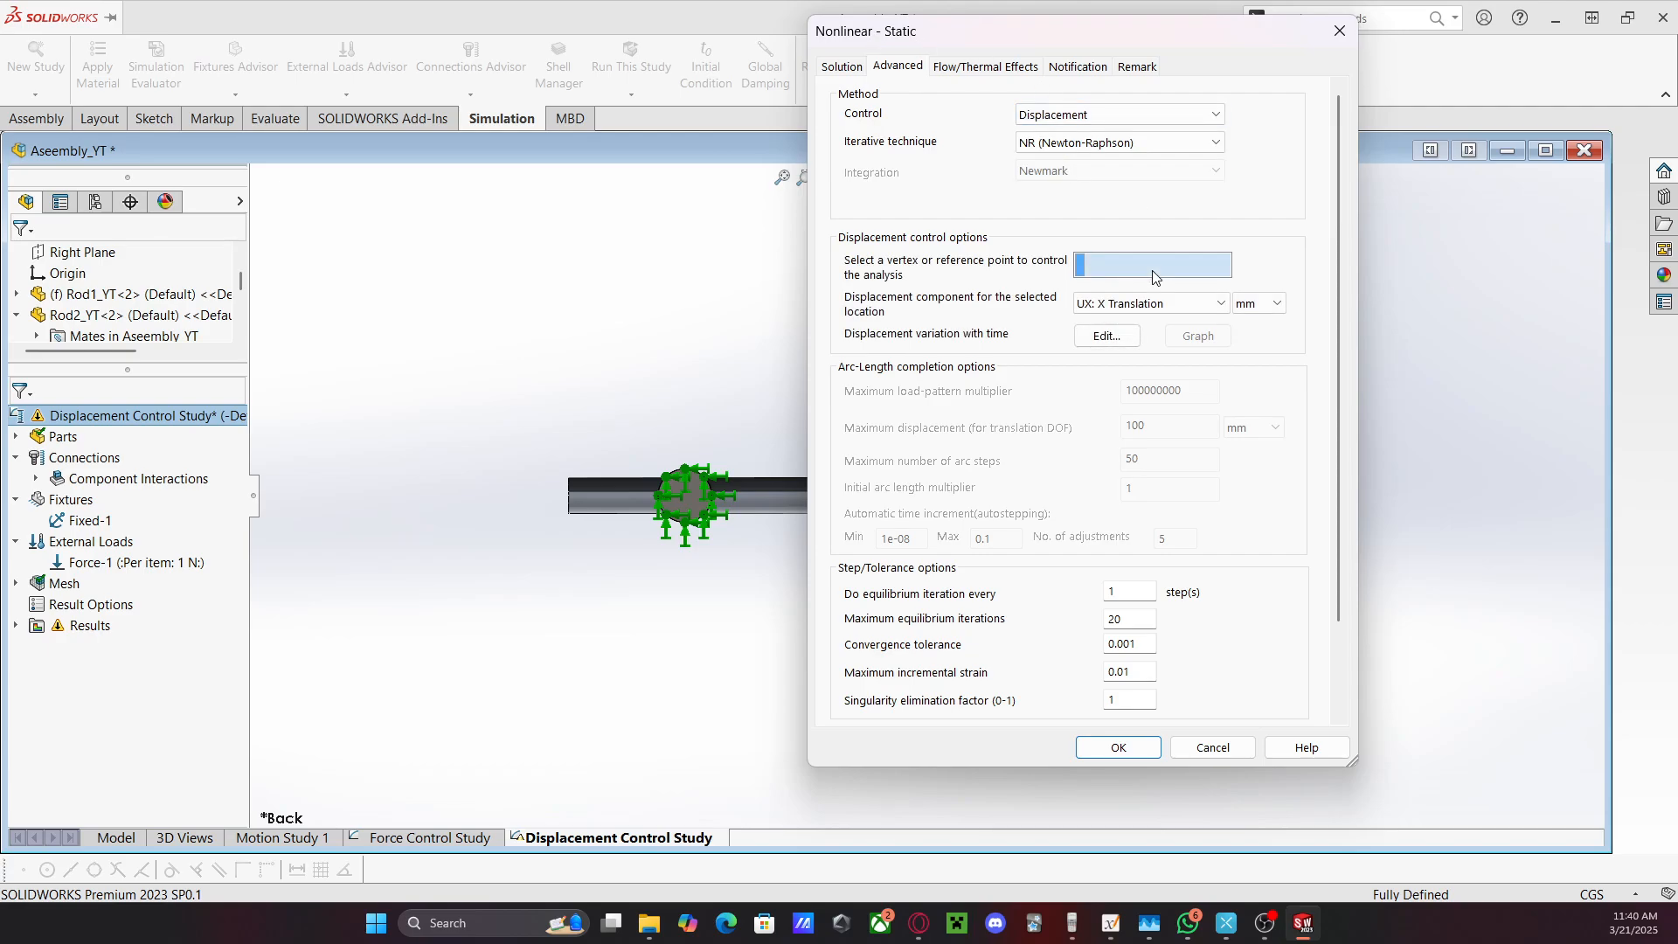
left_click_drag(1111, 39, 1641, 207)
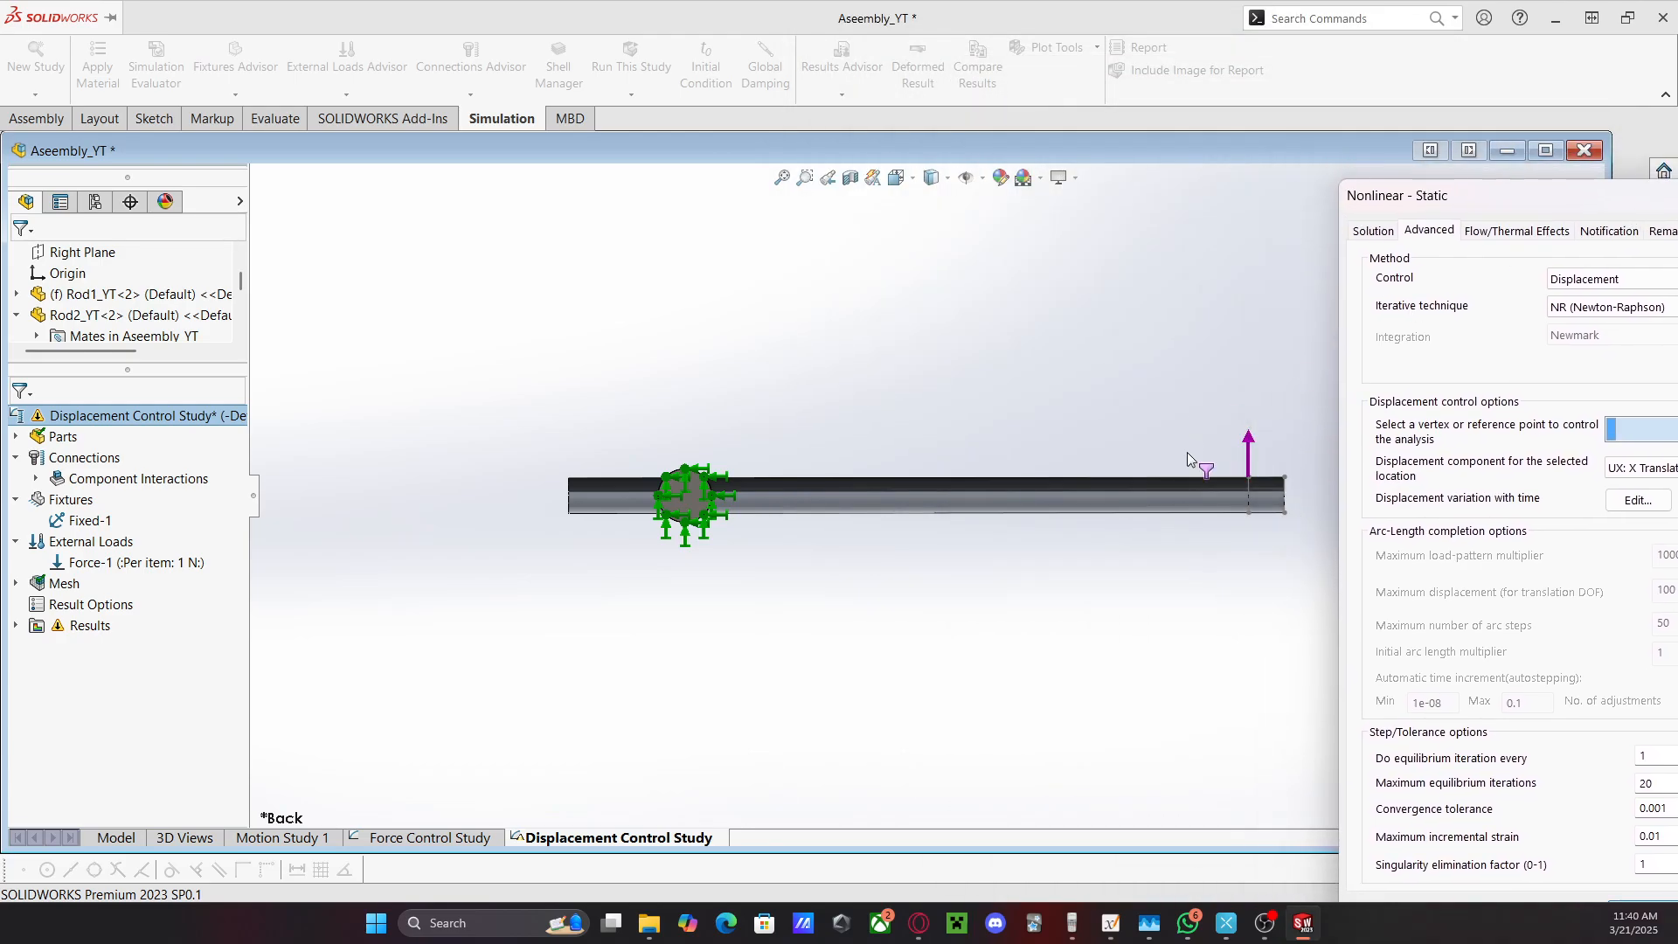
scroll(1257, 459, "down", 5)
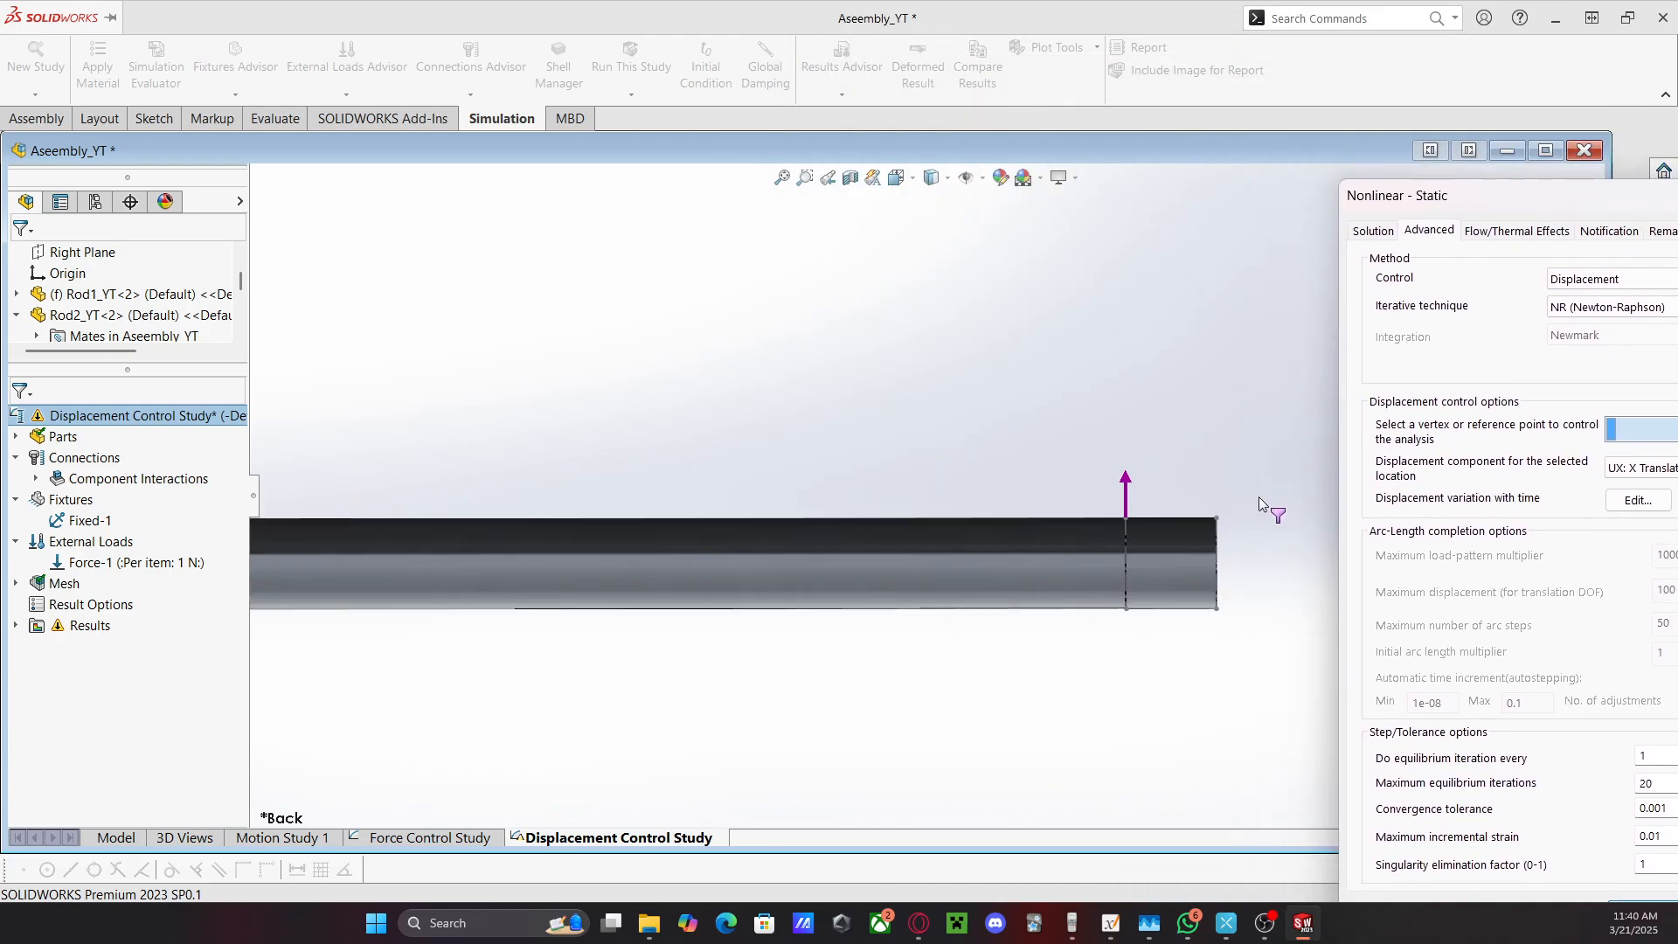
mouse_move(1165, 637)
middle_mouse_down()
mouse_move(1056, 605)
mouse_move(1161, 644)
middle_mouse_up()
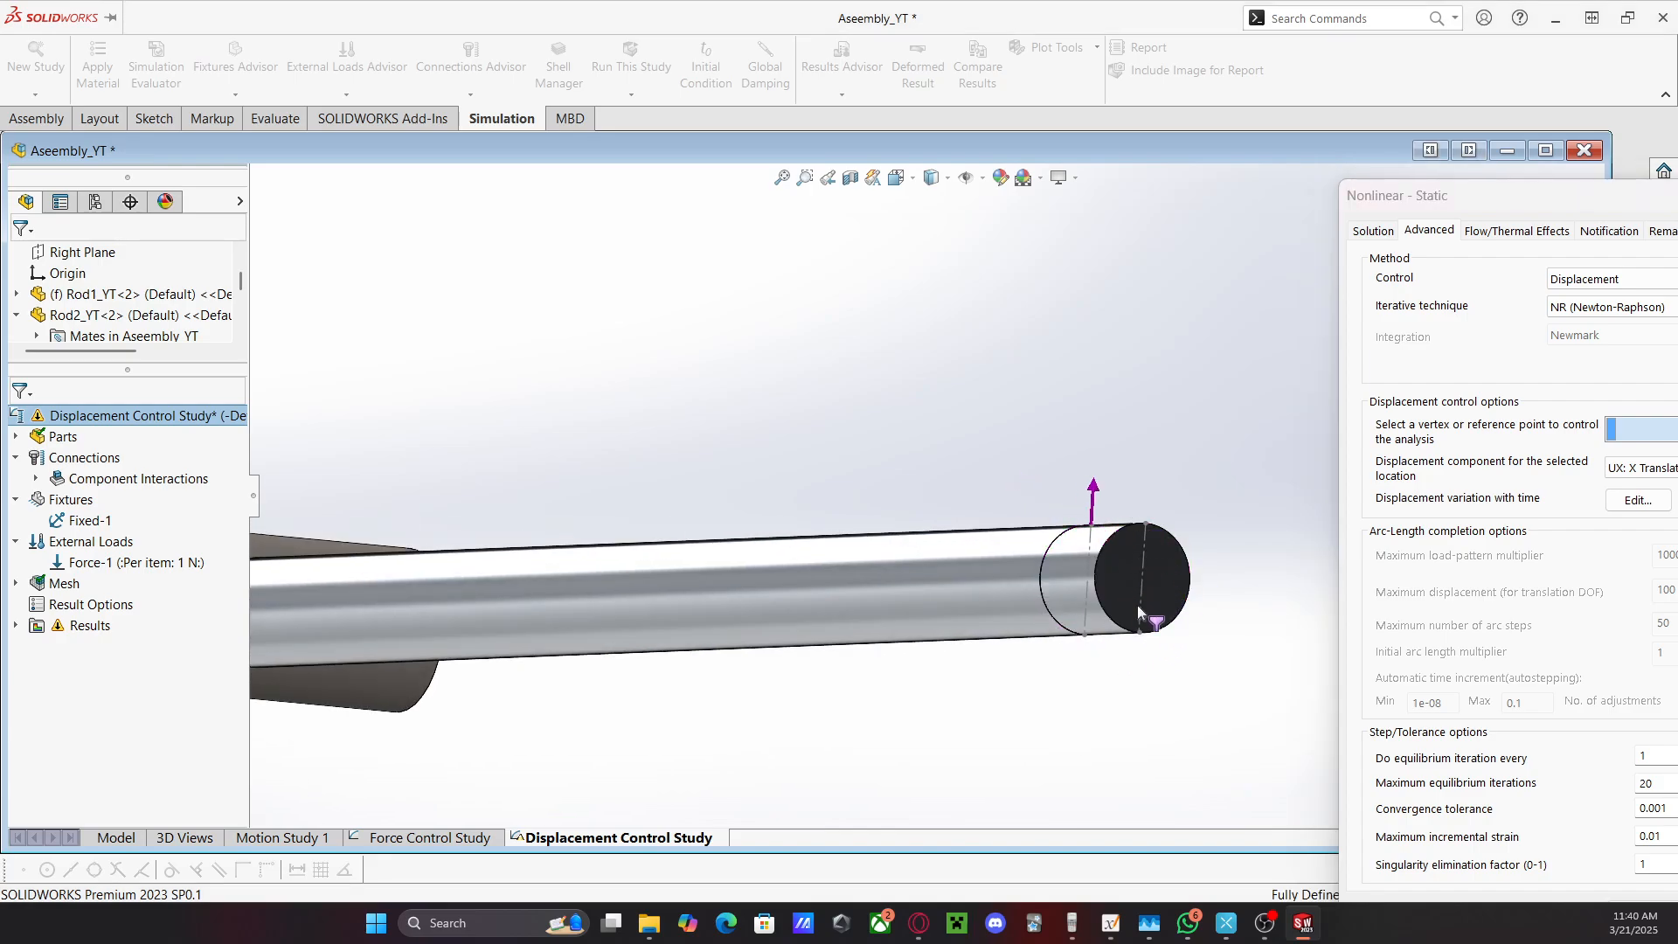
left_click(160, 565)
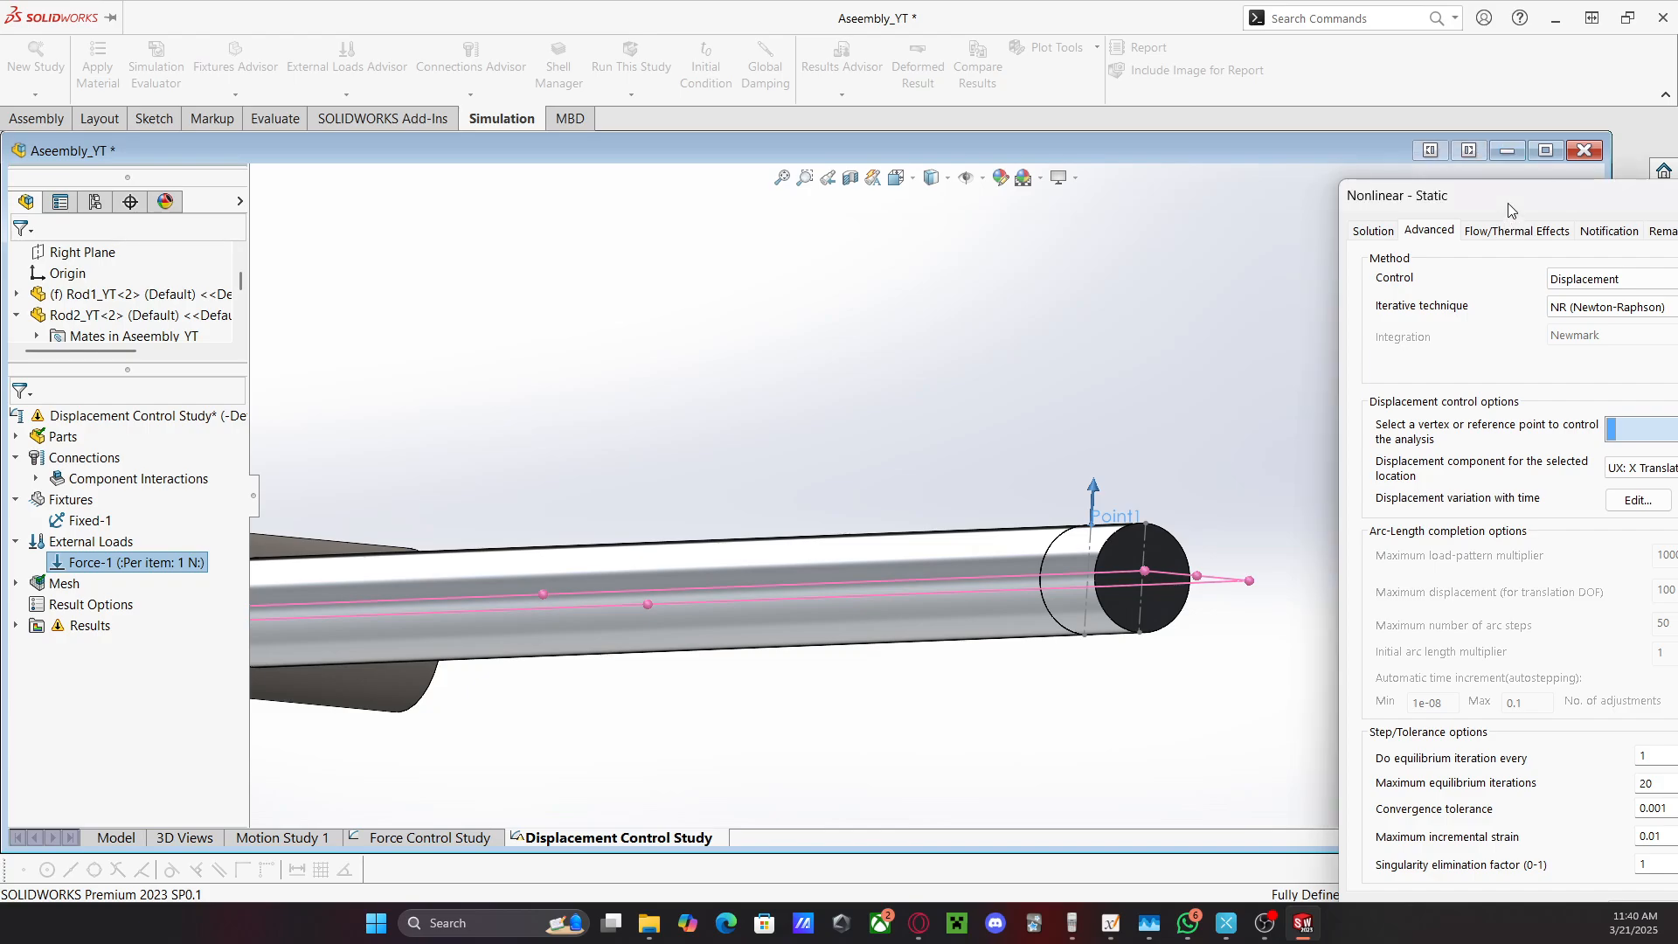
left_click_drag(1508, 203, 1414, 132)
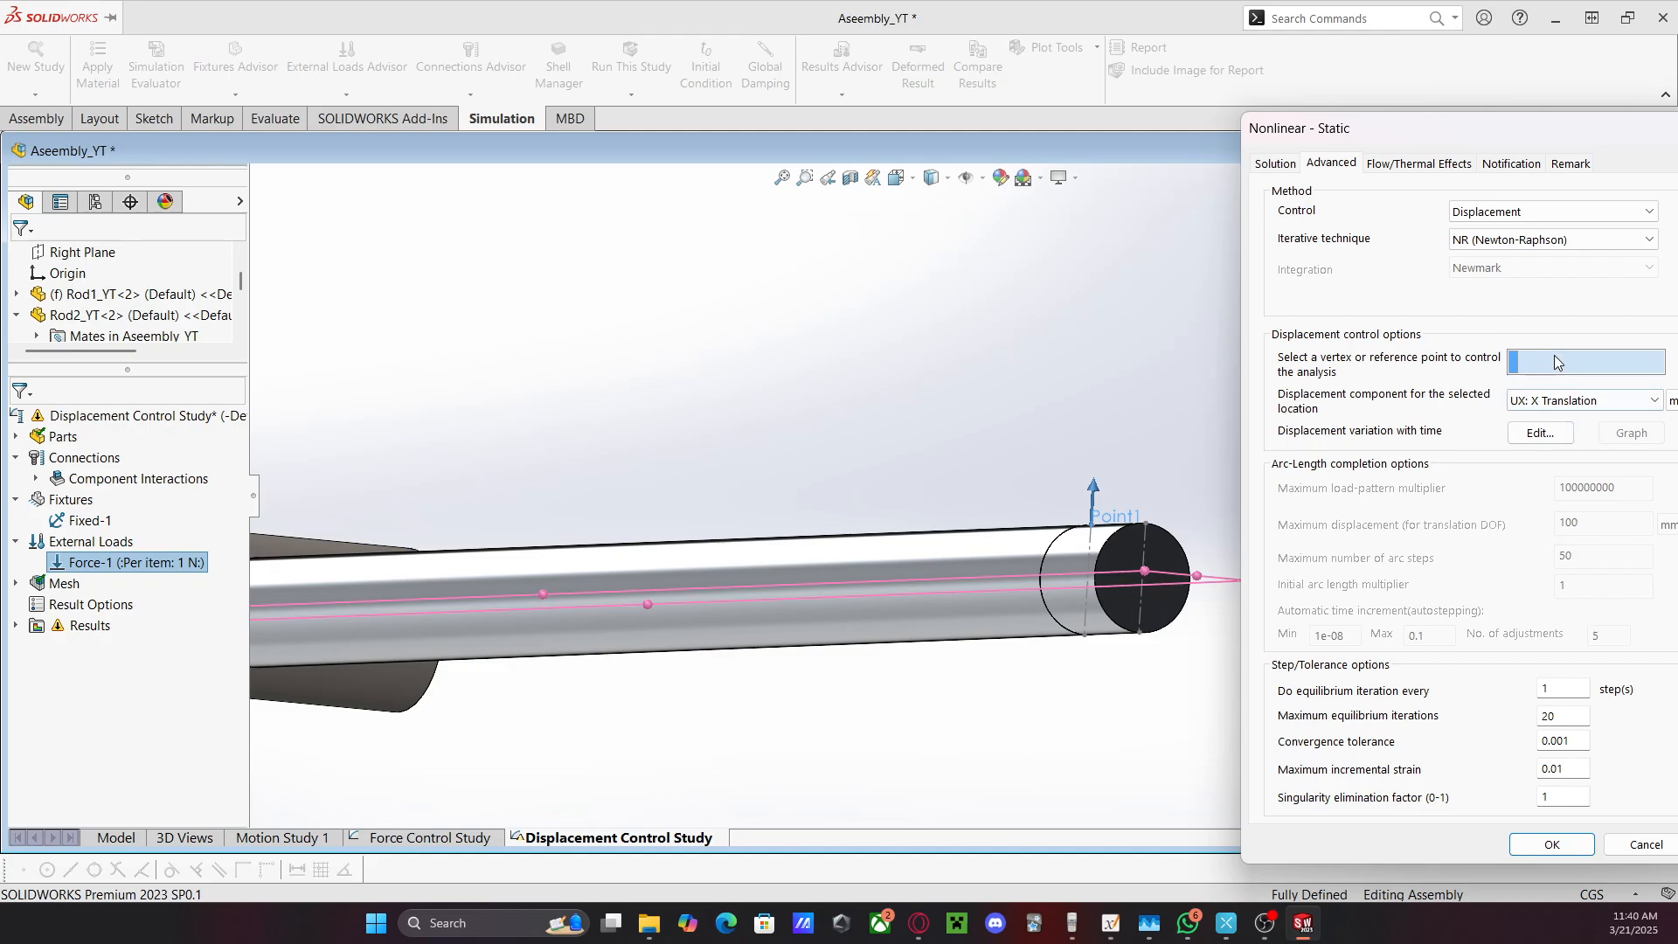
left_click(1134, 636)
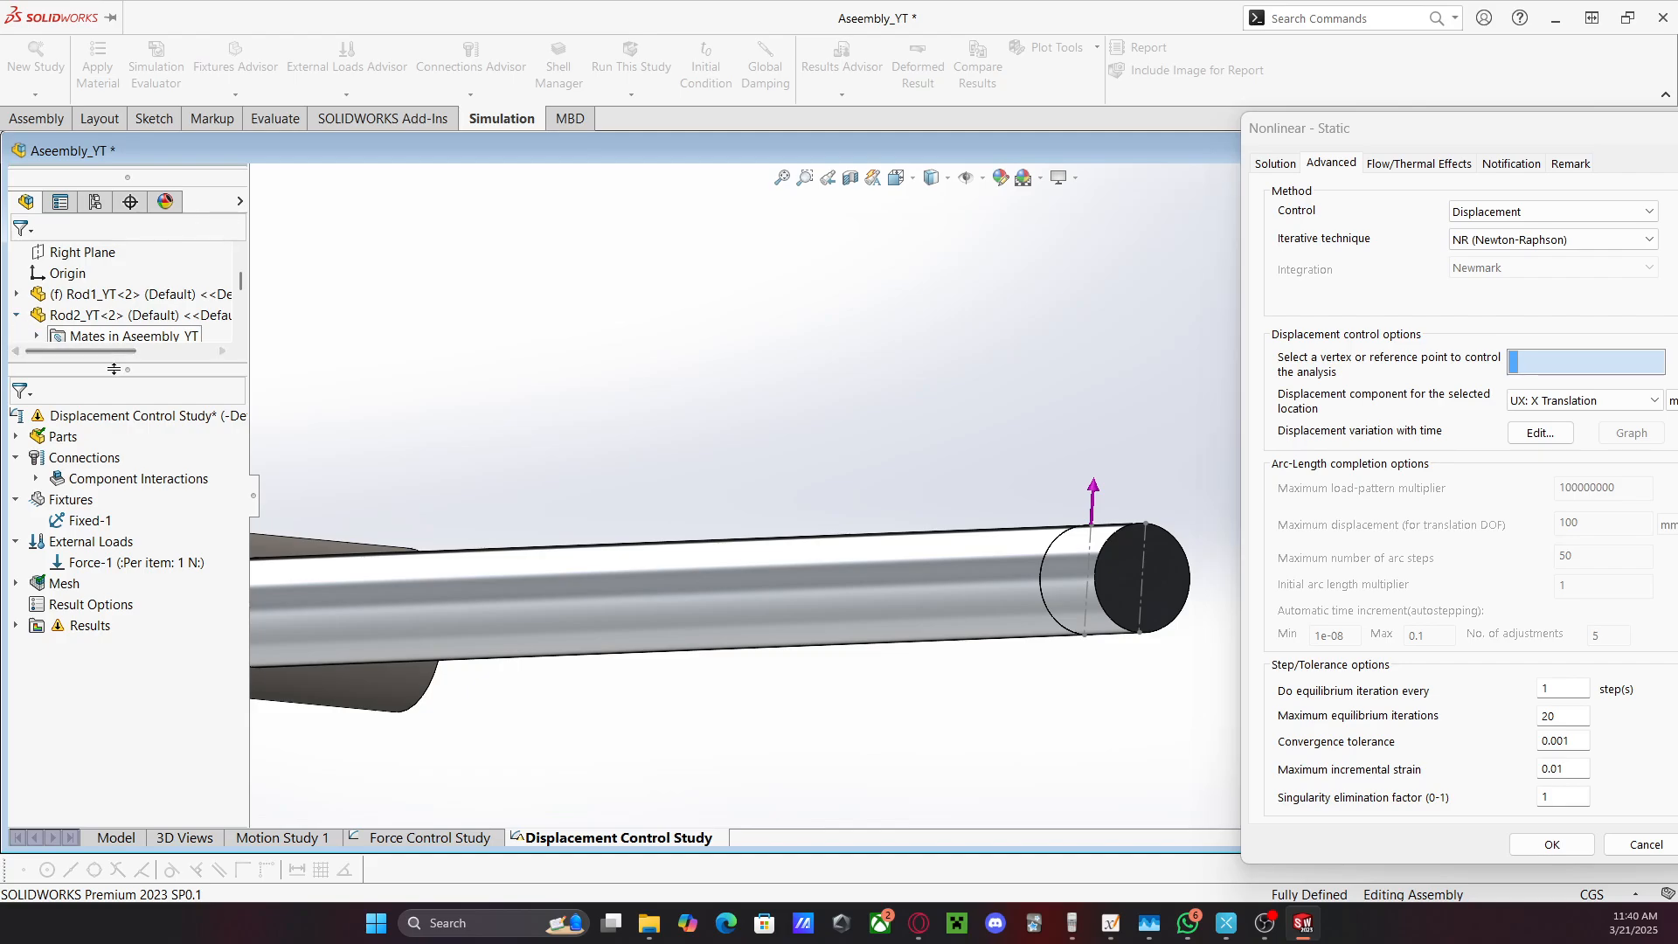
left_click_drag(114, 369, 114, 547)
scroll(98, 433, "down", 3)
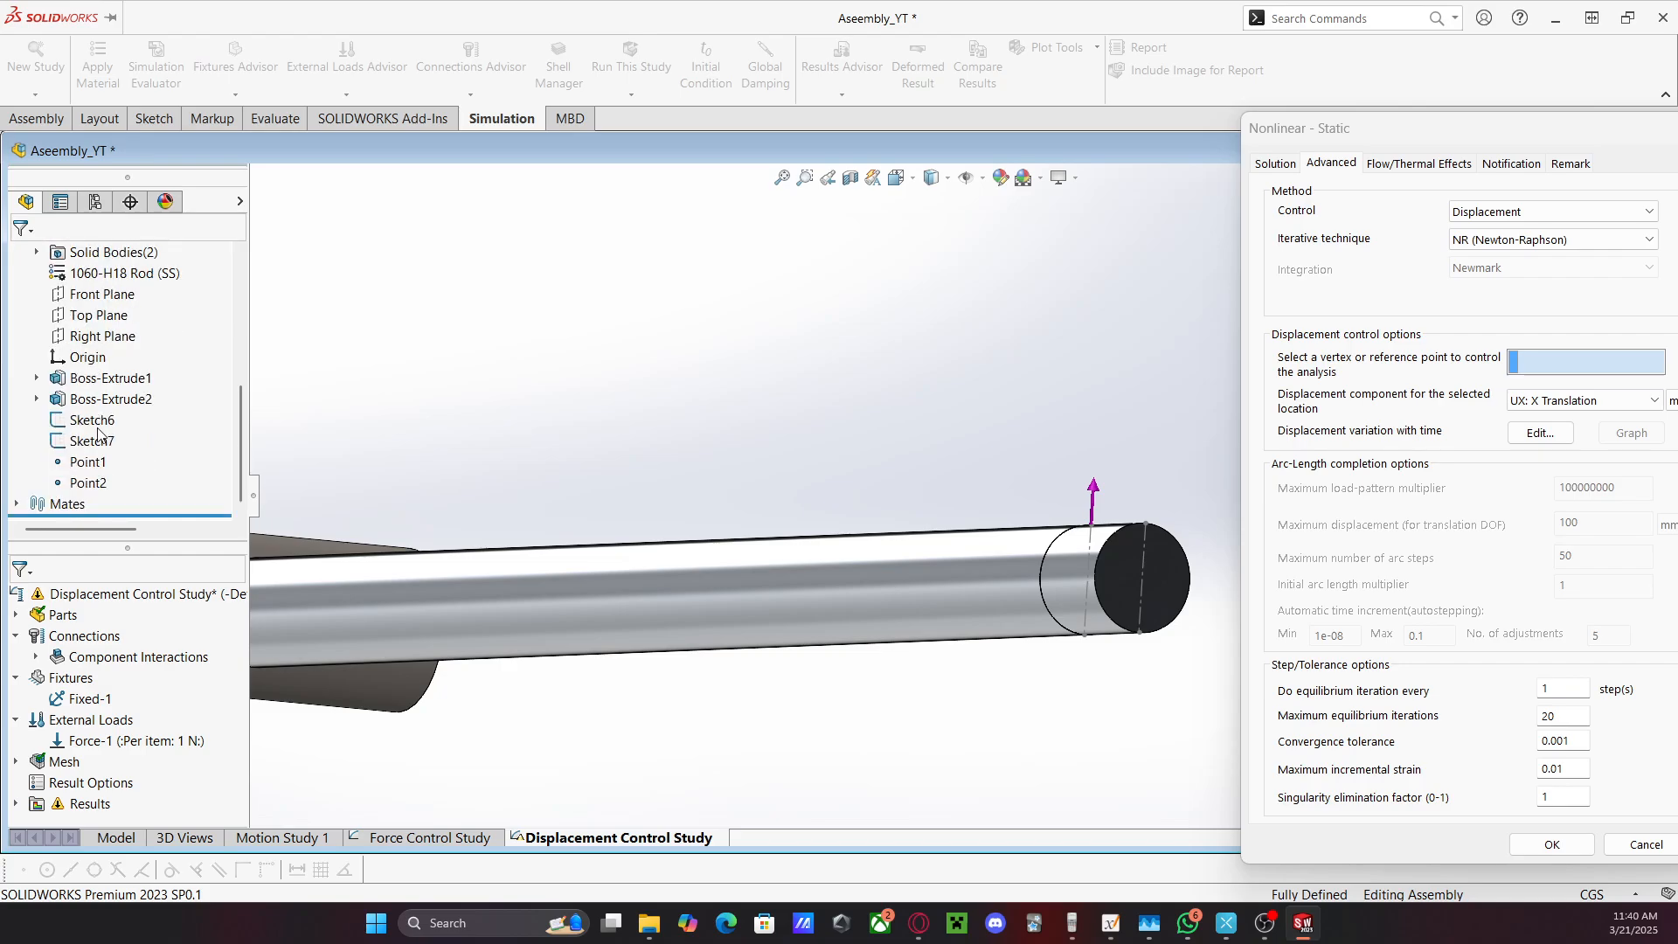
left_click(87, 483)
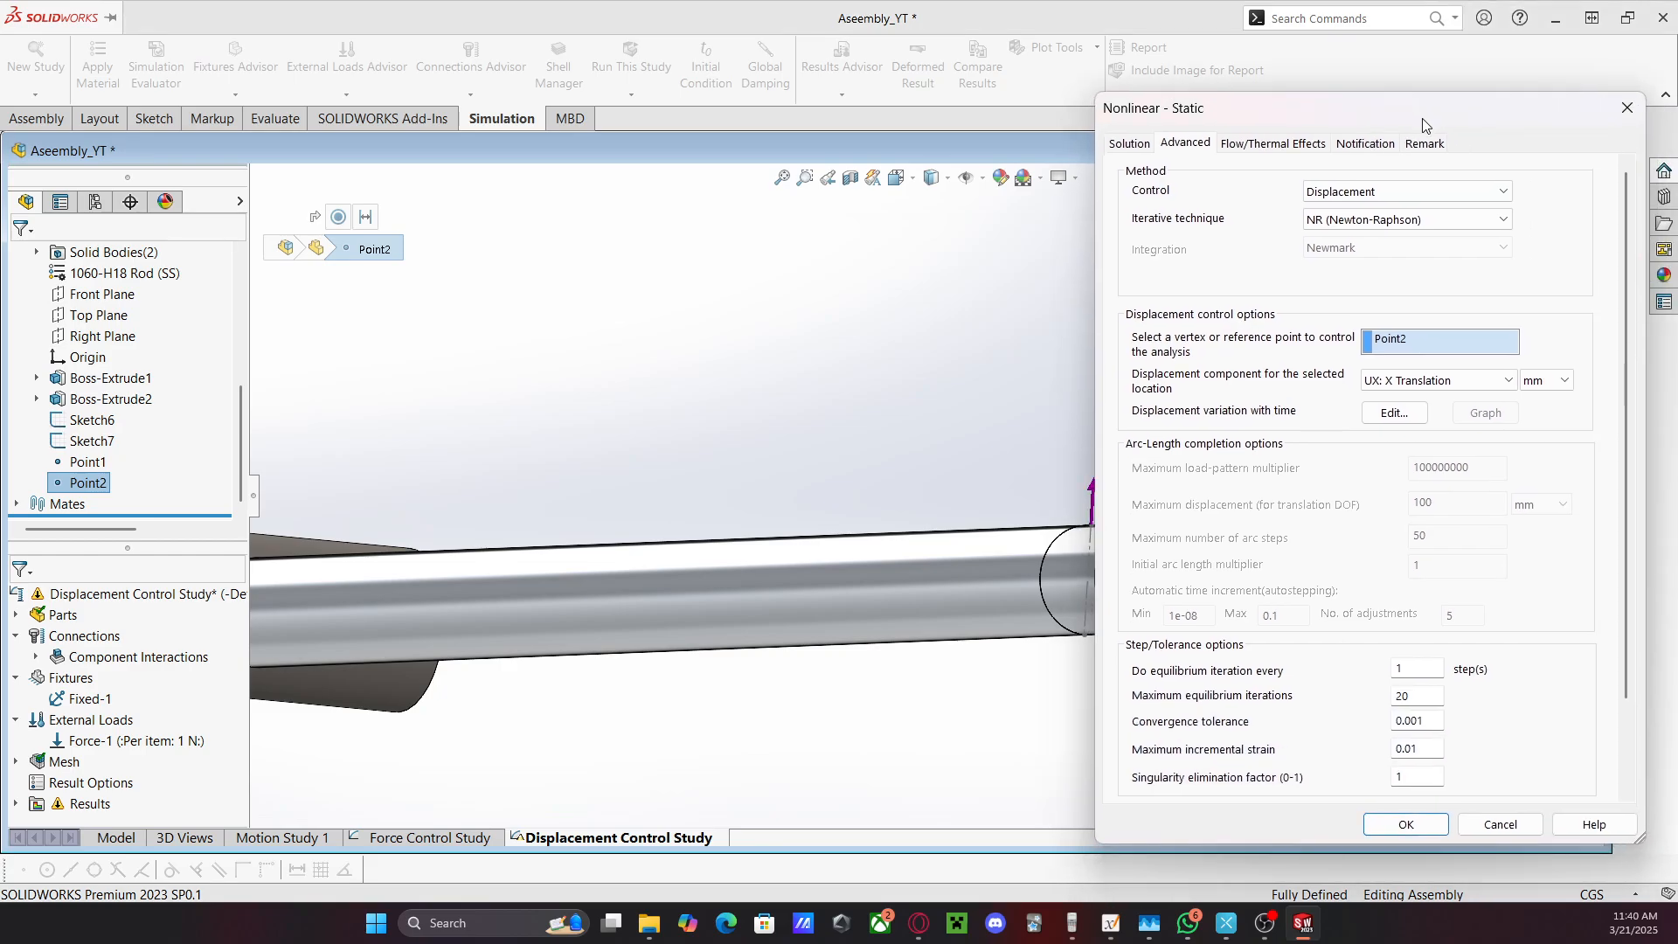
left_click(1407, 382)
left_click(1407, 414)
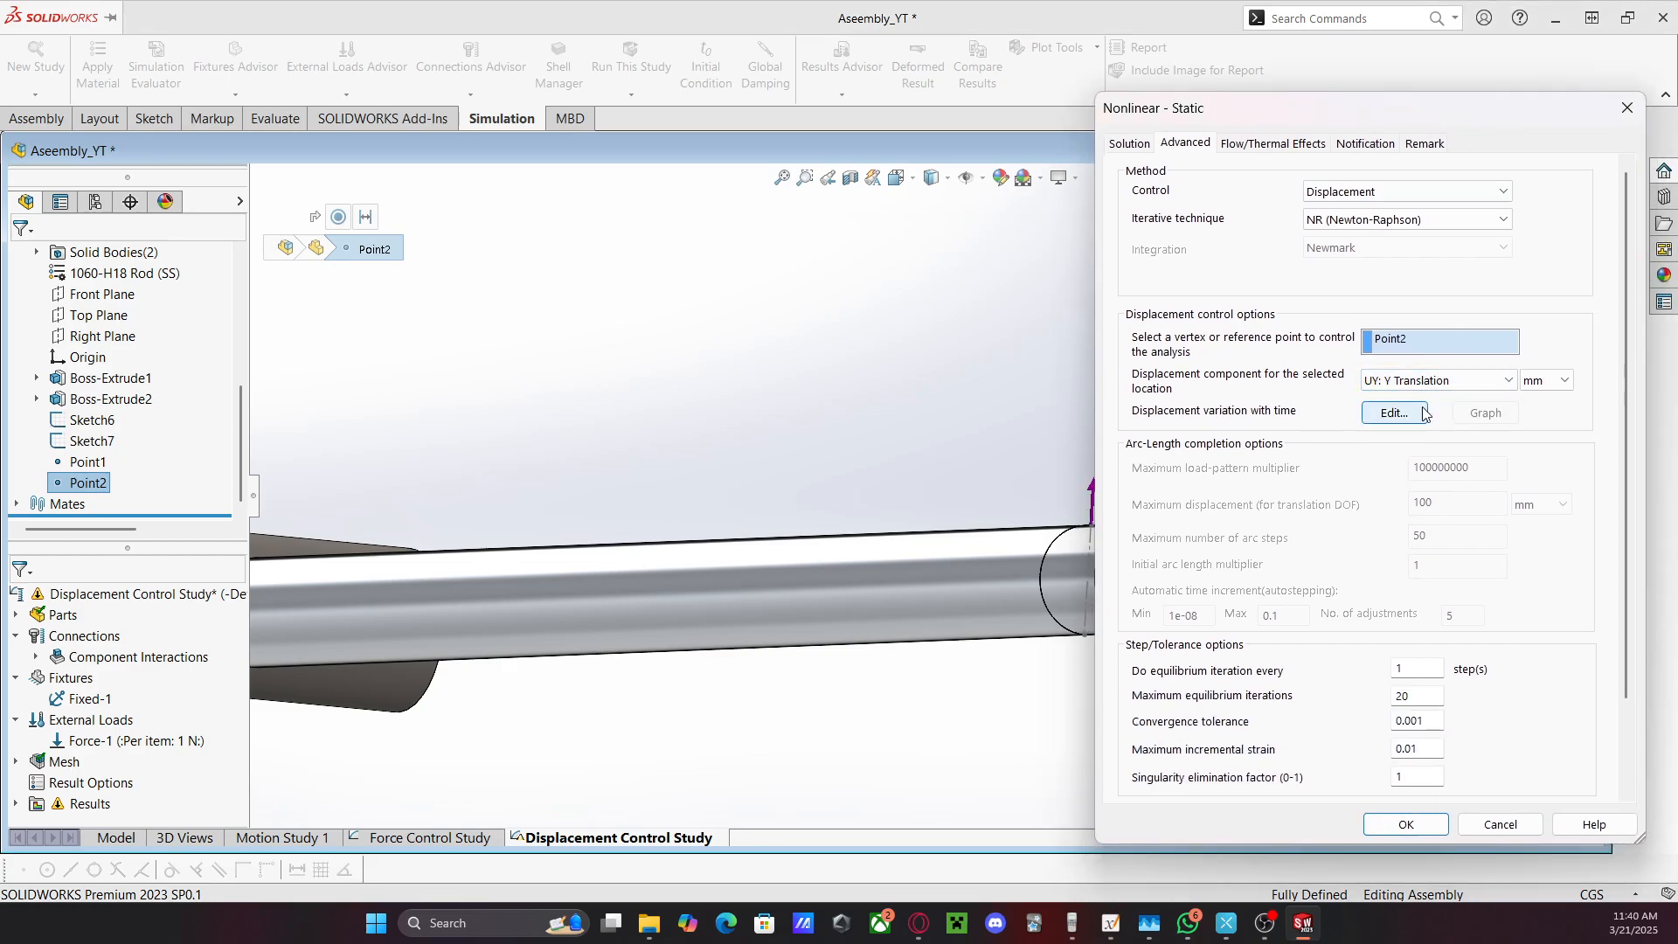
Edit the displacement variation with time, setting the second point's X to the time recorded in the Xournal++ note, 0.781348
left_click_drag(1435, 119, 1006, 106)
left_click(954, 370)
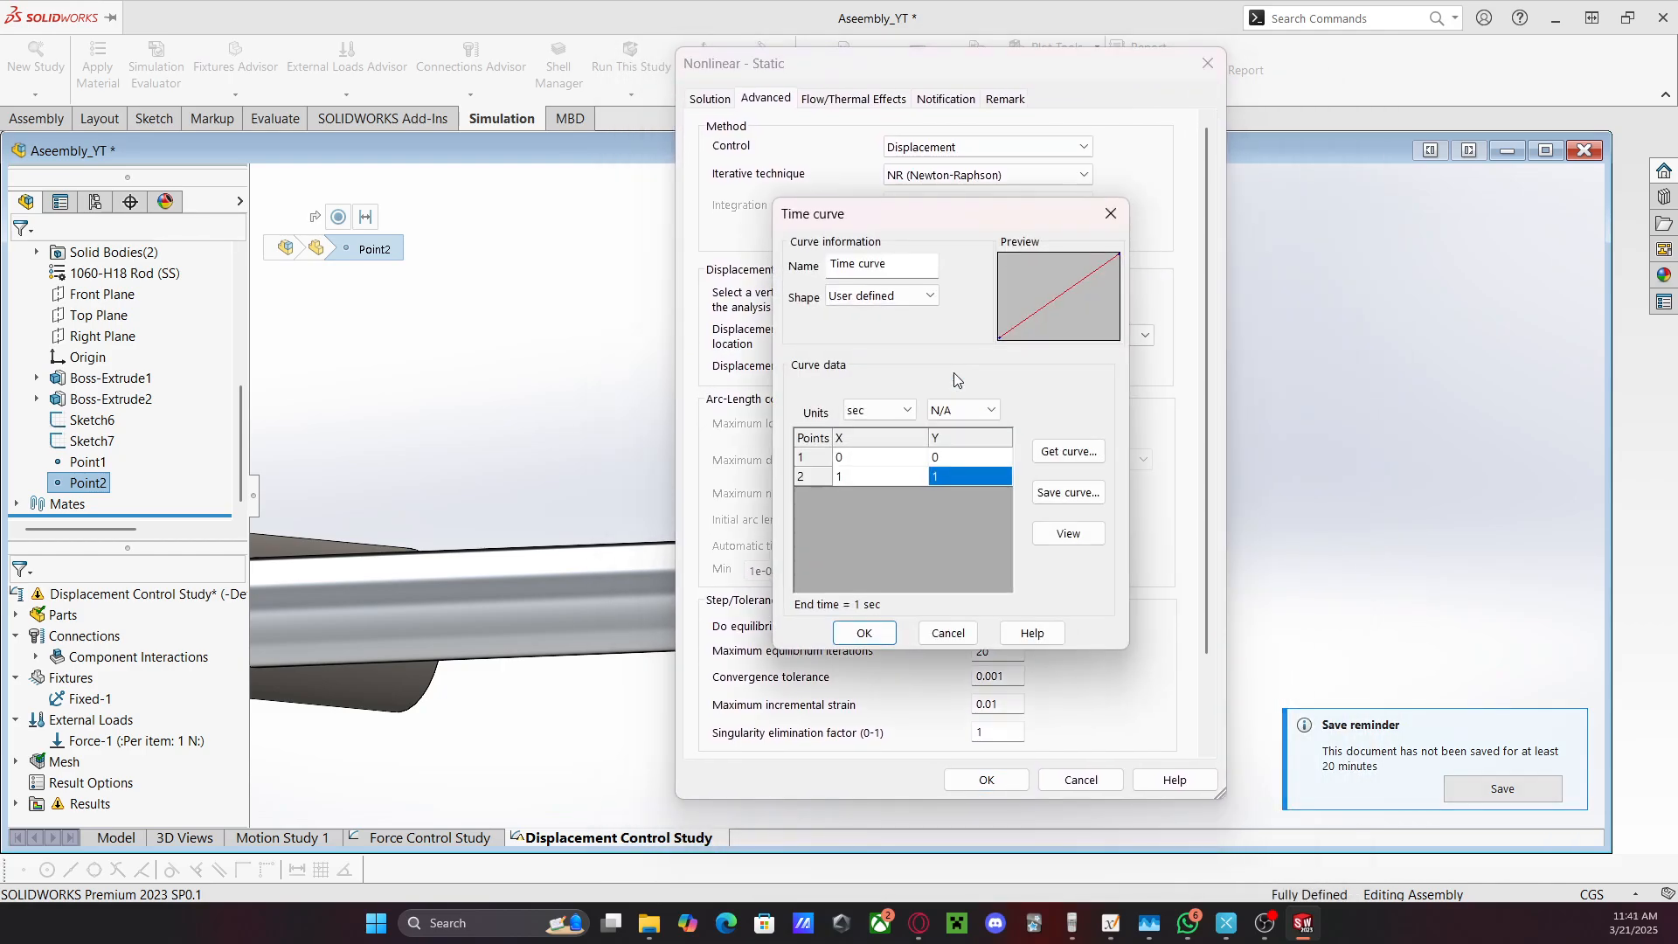
left_click(879, 476)
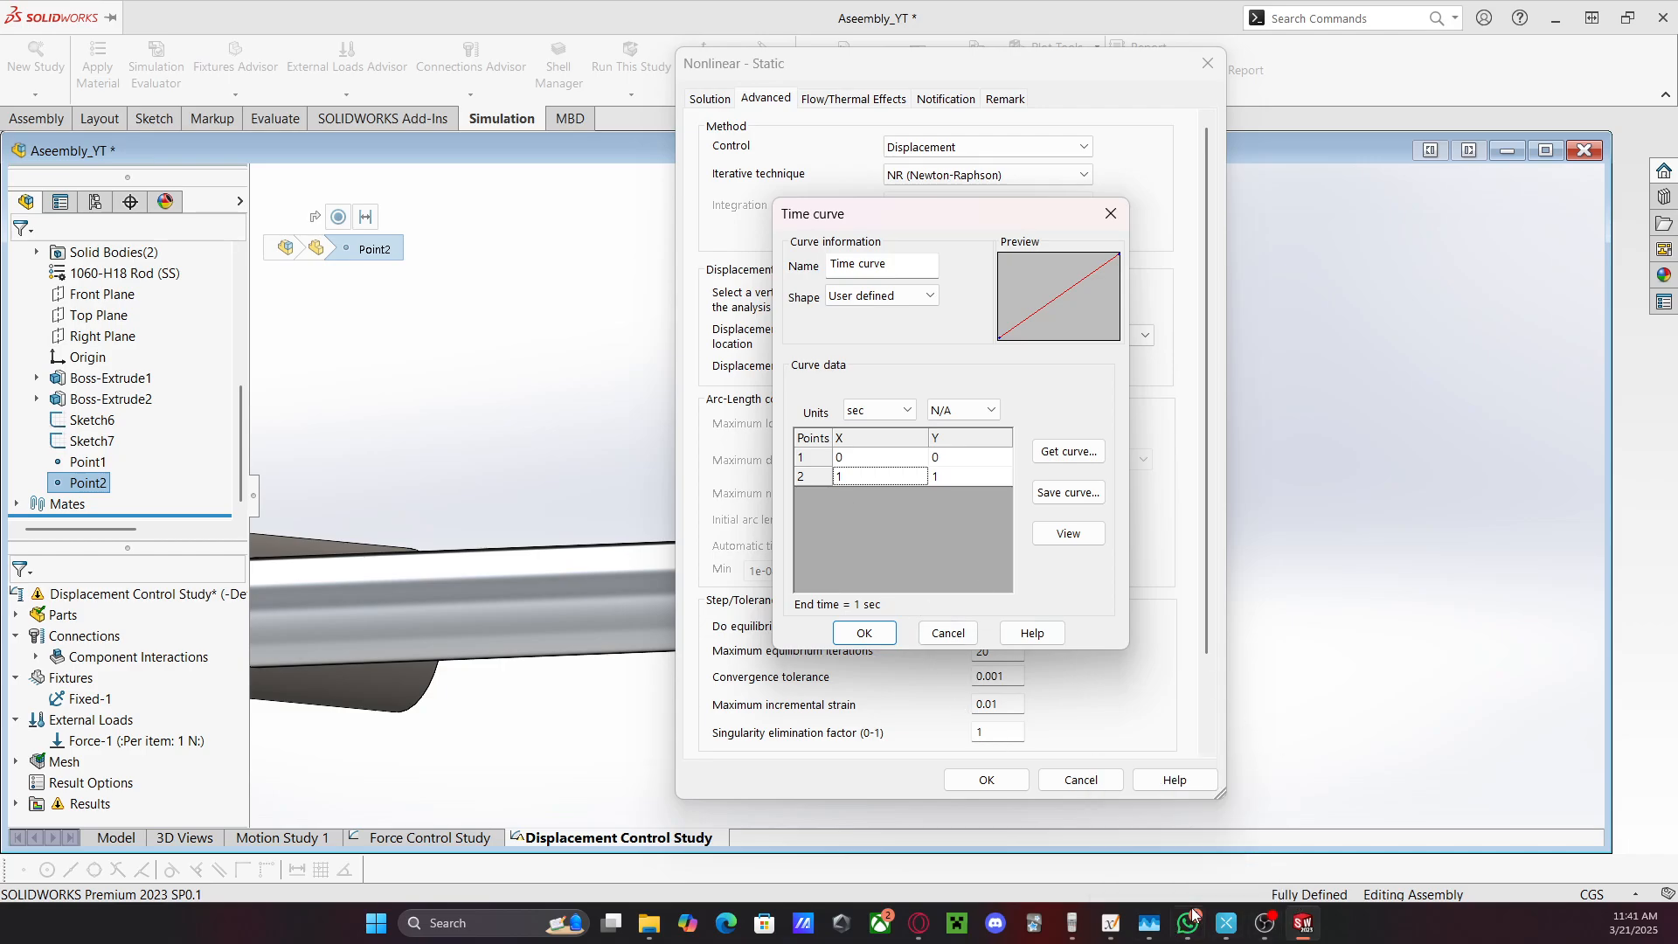
left_click(1107, 925)
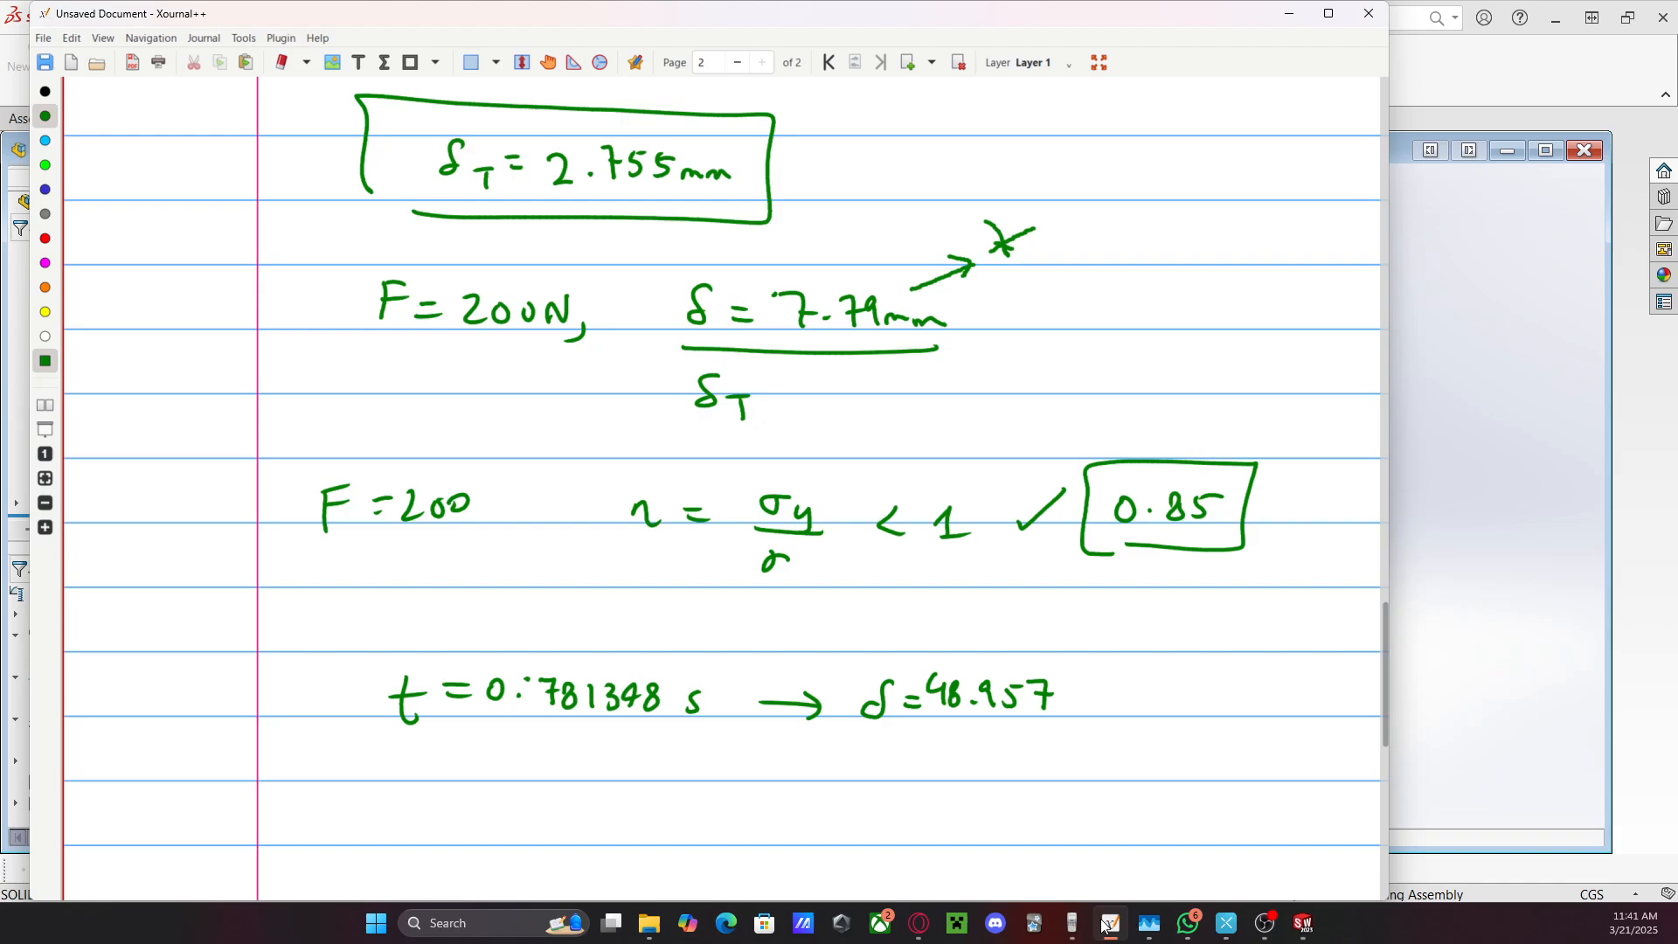
left_click(1108, 925)
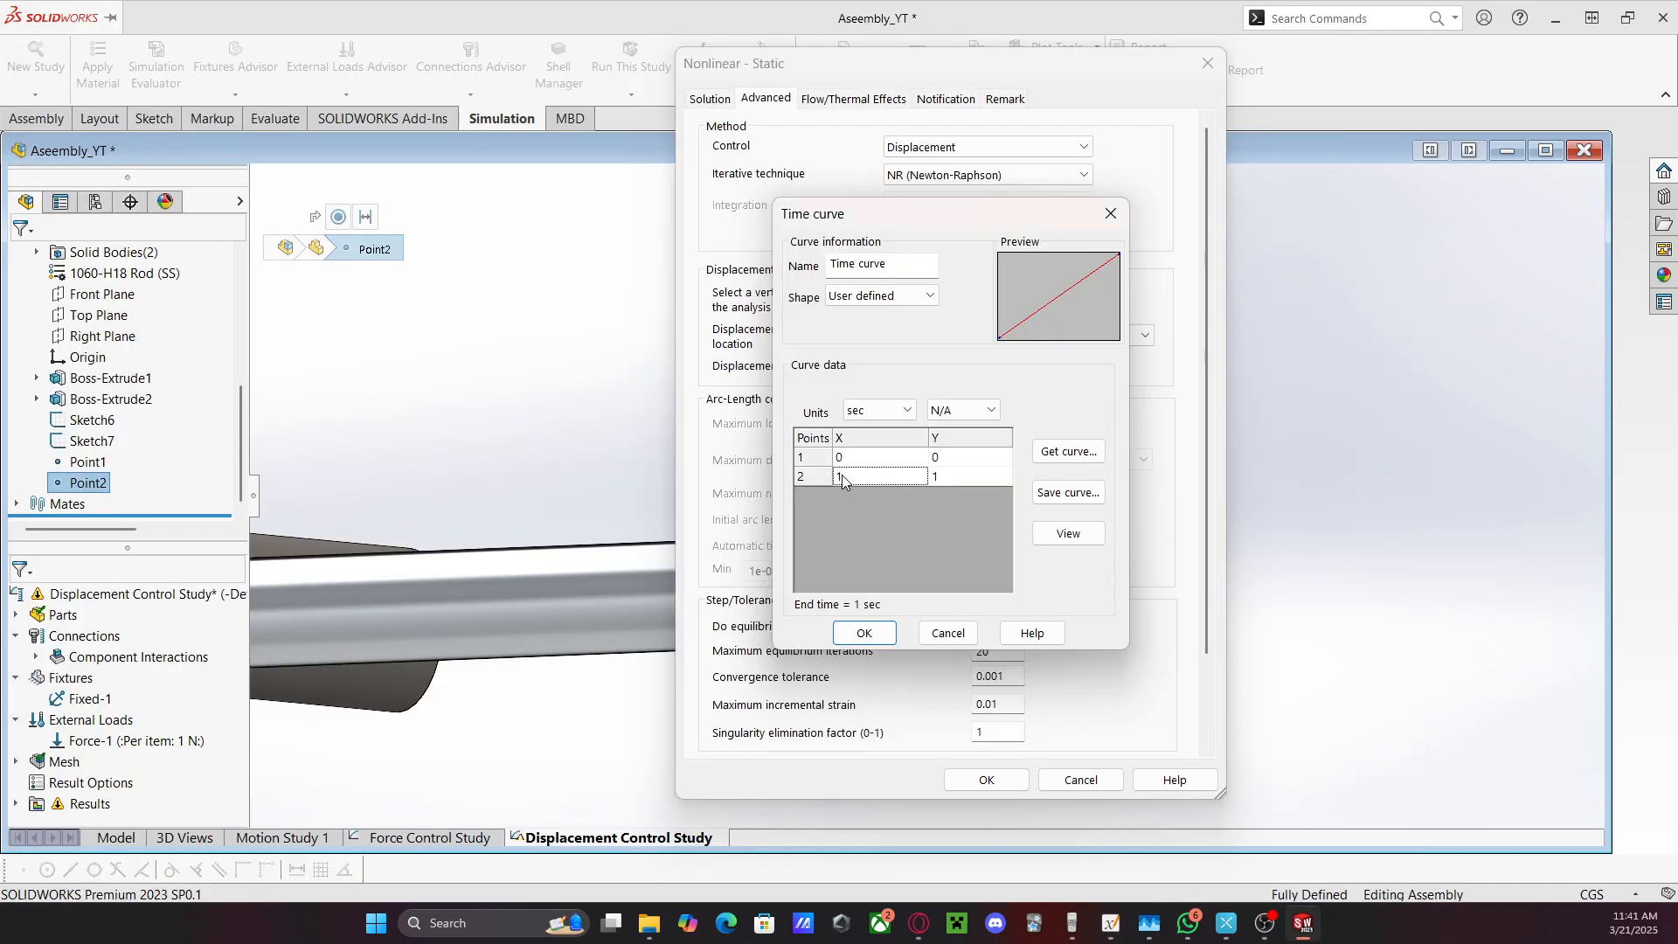
type("0.78")
key("alt+Tab")
key("alt+Tab")
type("1")
Set the time curve's second Y value to the noted displacement, 48.957, and accept the curve and study properties
key("alt+Tab")
key("alt+Tab")
type("48.")
key("alt+Tab")
key("alt+Tab")
type("957")
left_click(889, 473)
left_click(863, 631)
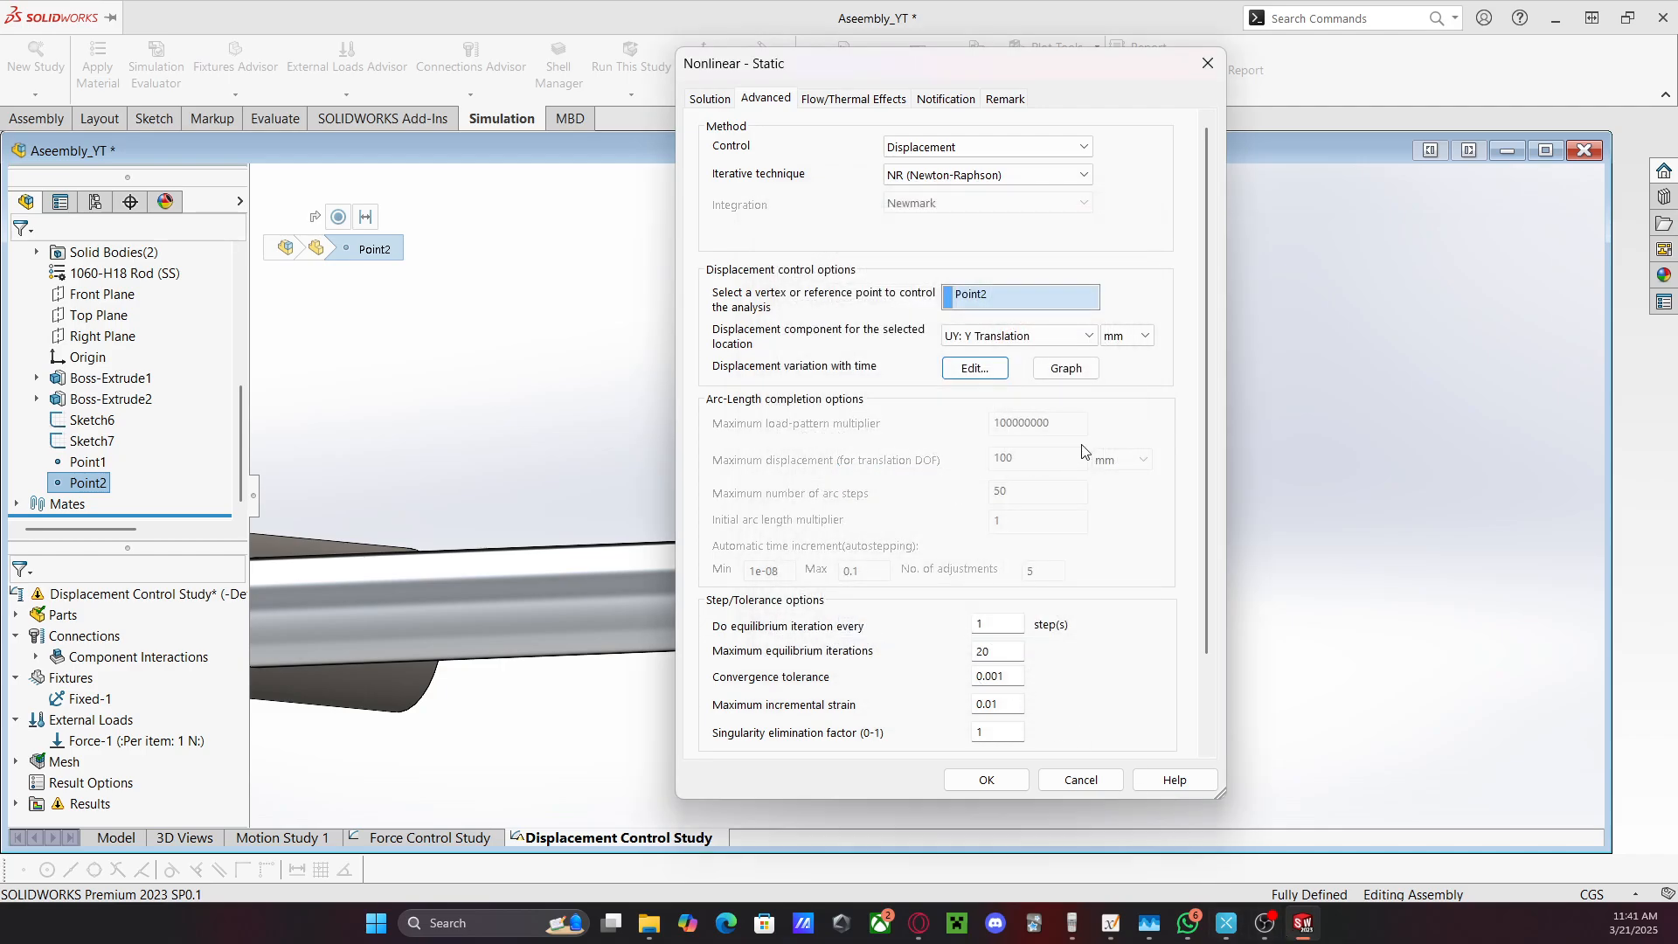
left_click(986, 781)
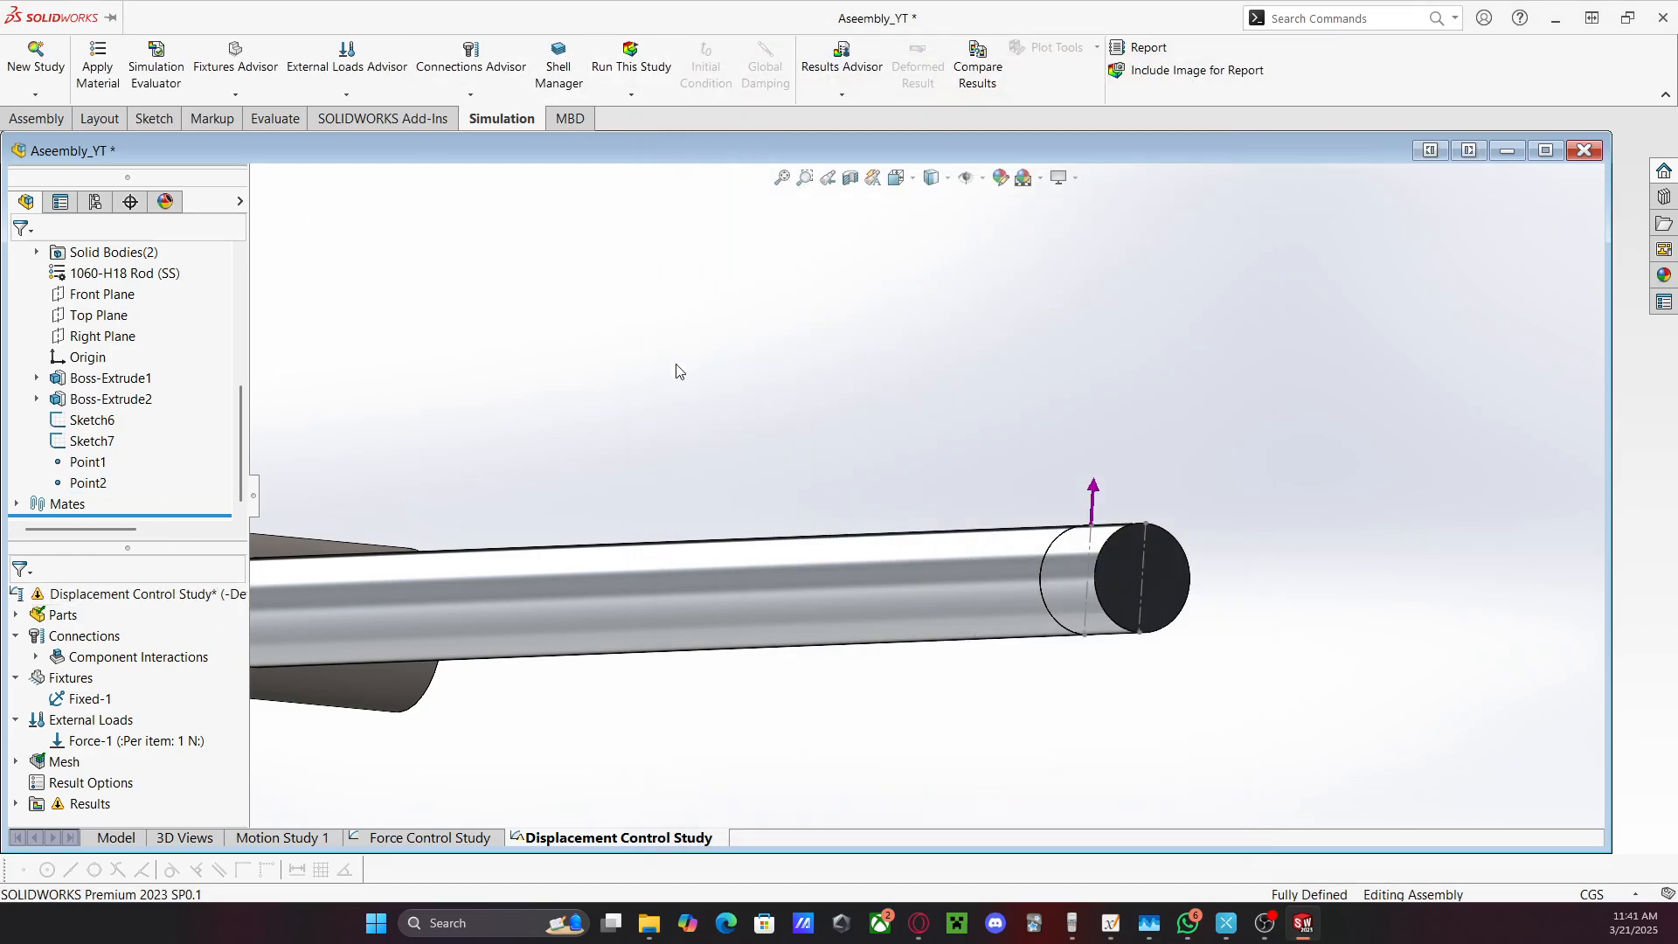
Reverse the direction of the 1 N Force-1 load and run the Displacement Control Study
scroll(678, 371, "up", 2)
right_click(131, 740)
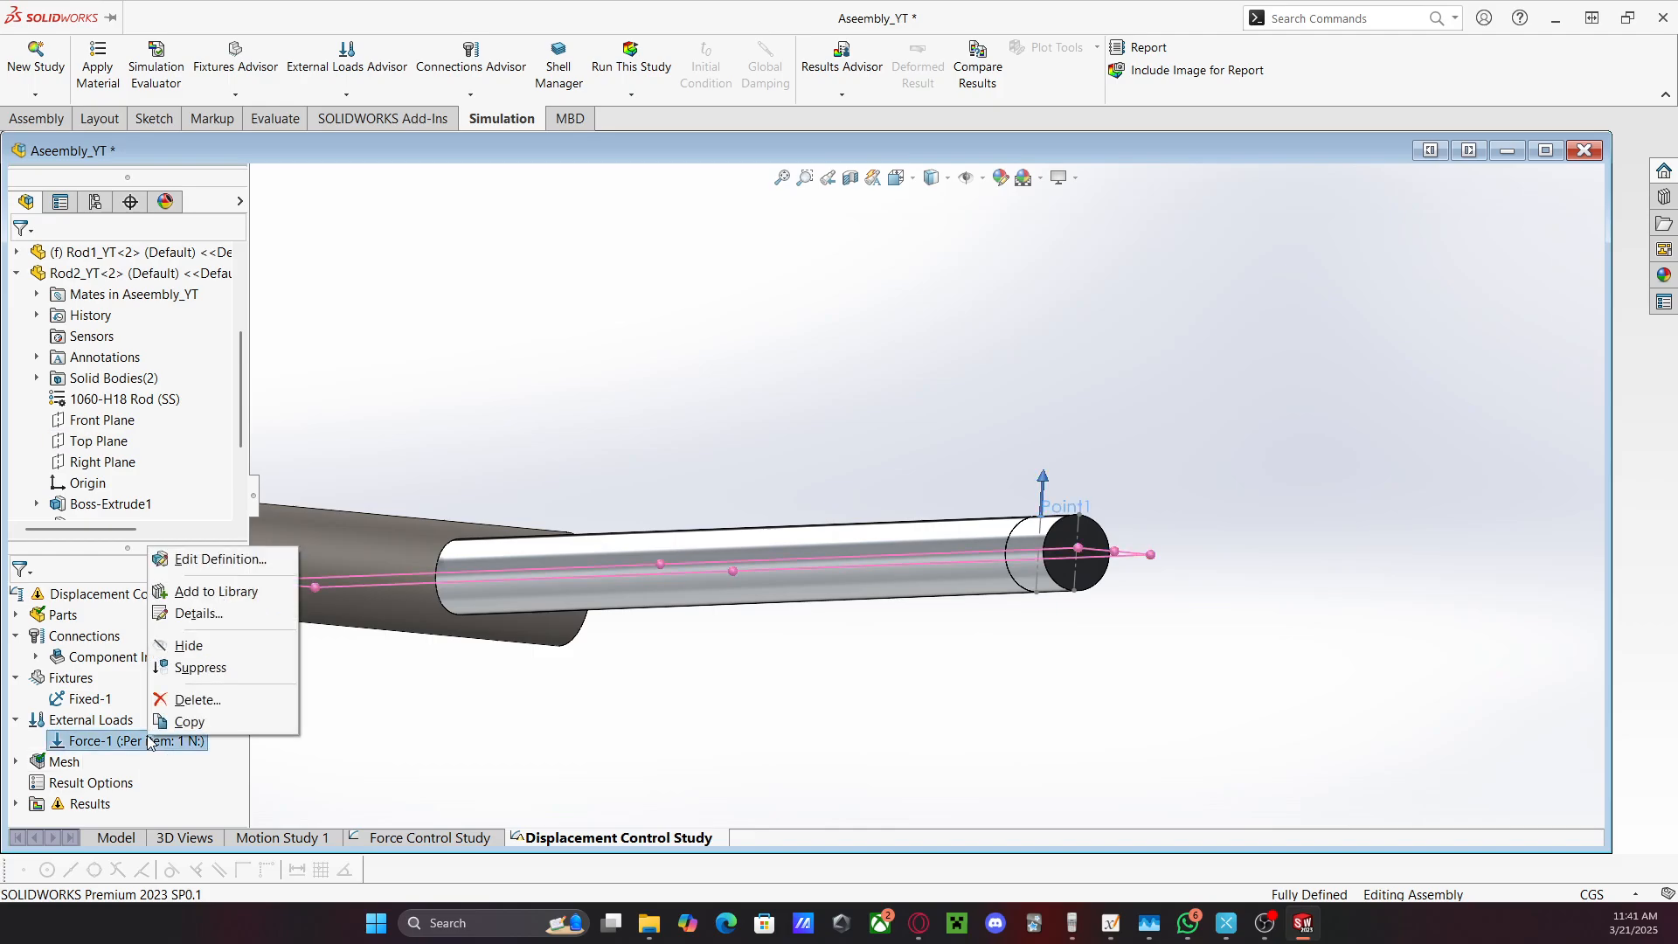
left_click(194, 559)
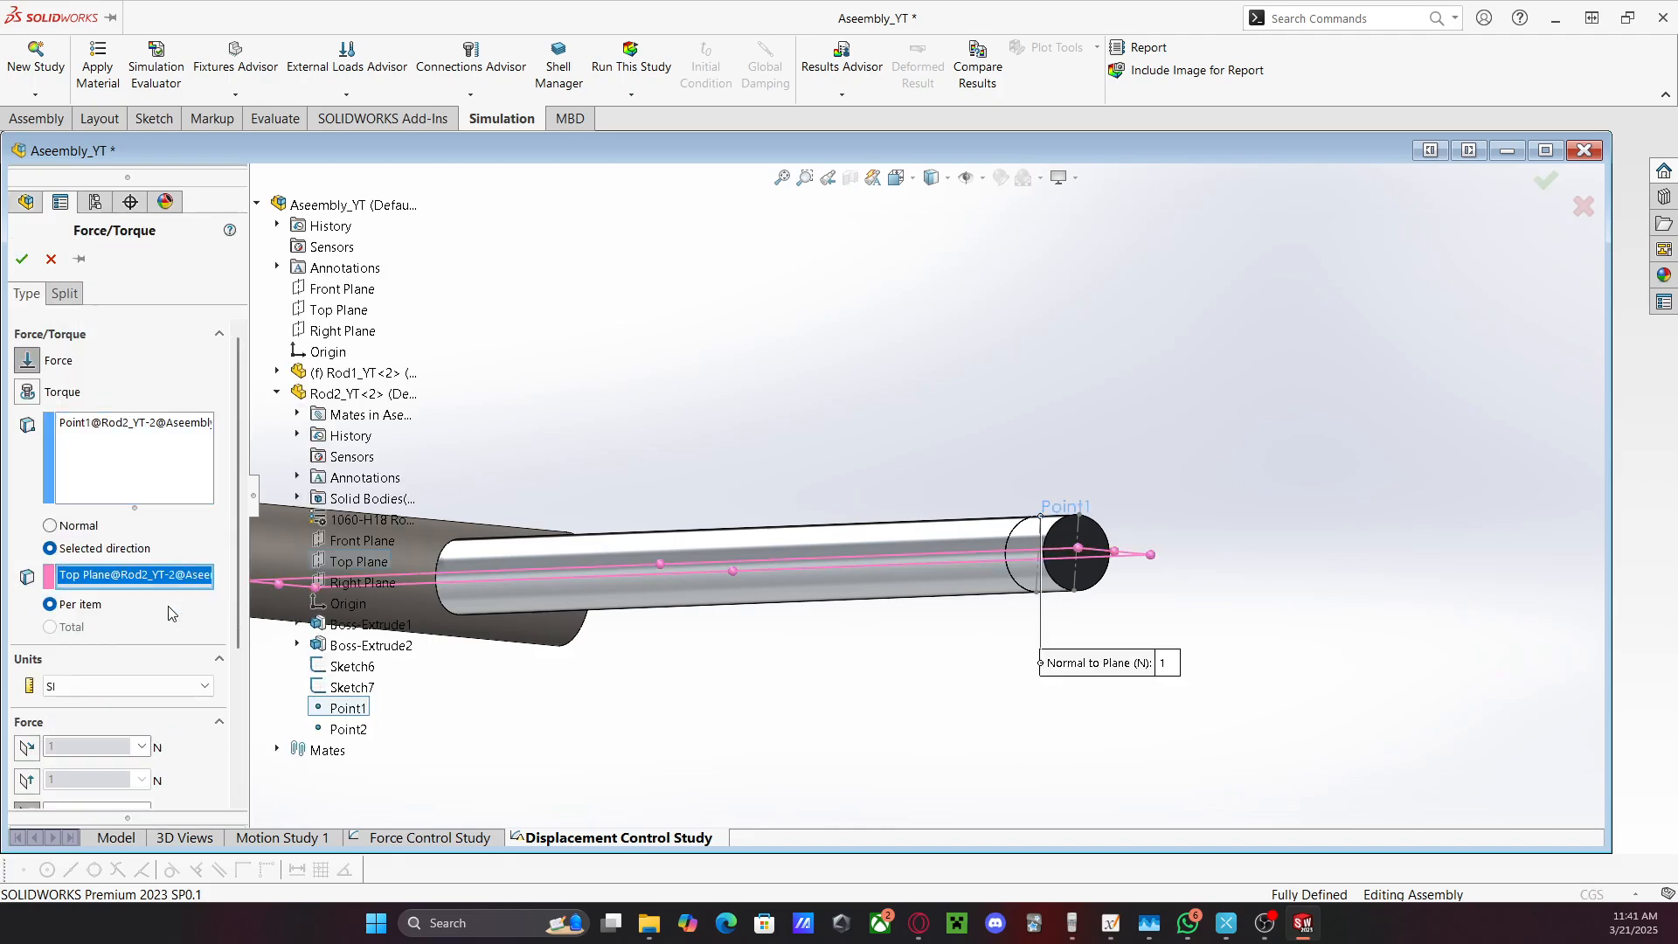
scroll(177, 654, "down", 3)
left_click(50, 621)
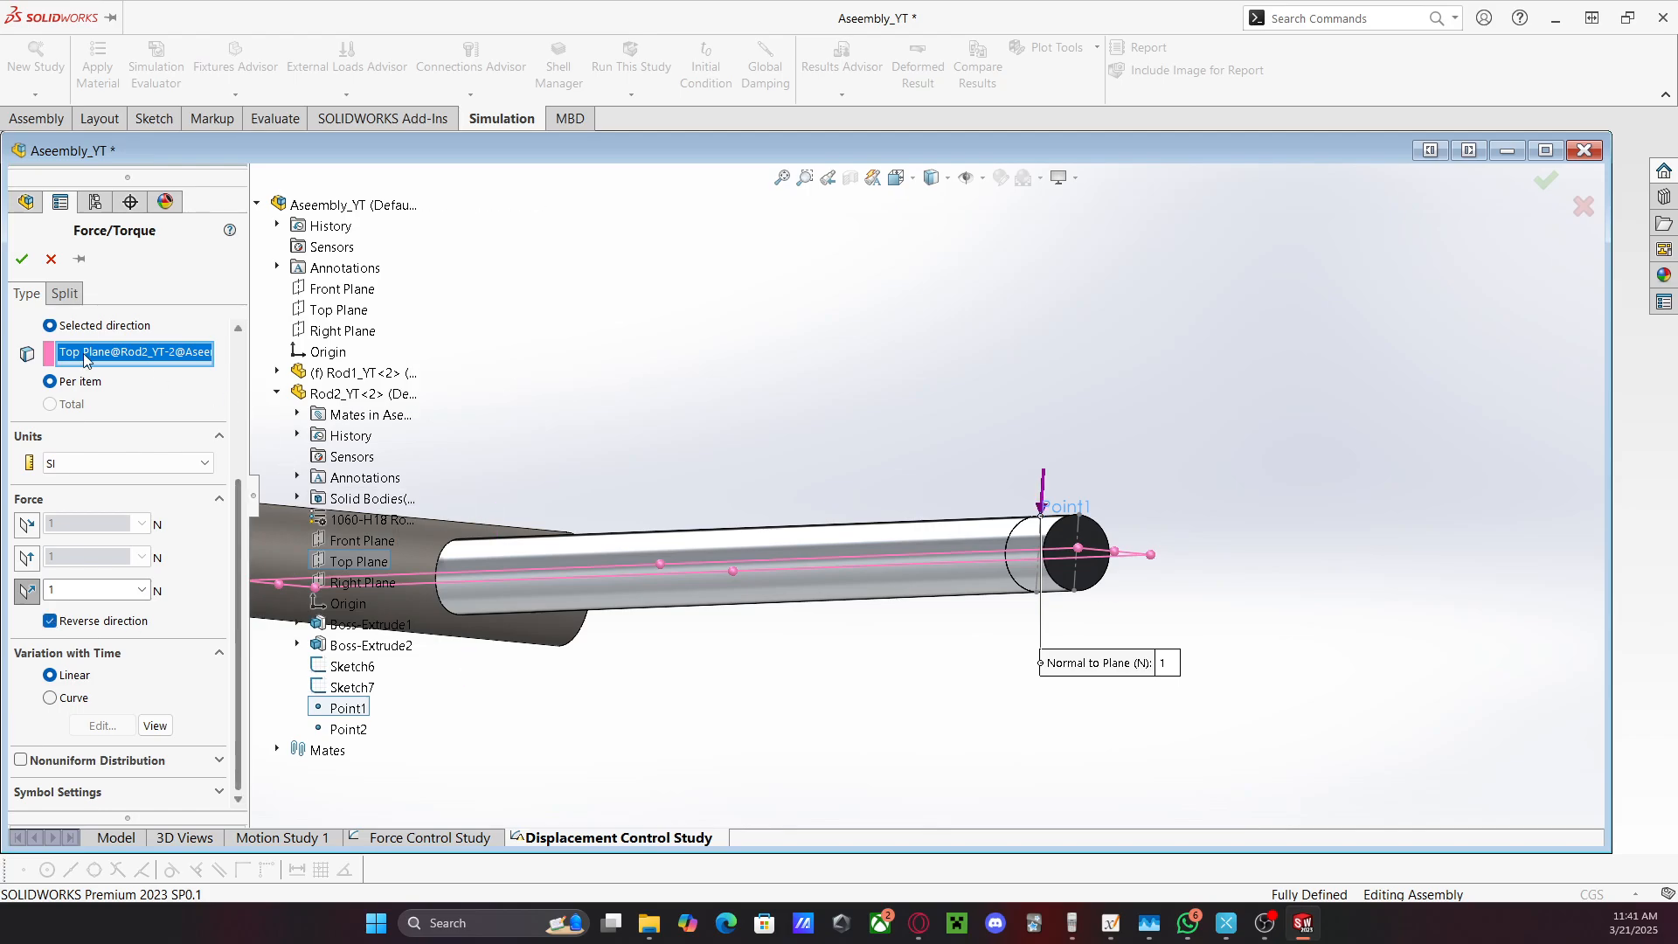
left_click(22, 259)
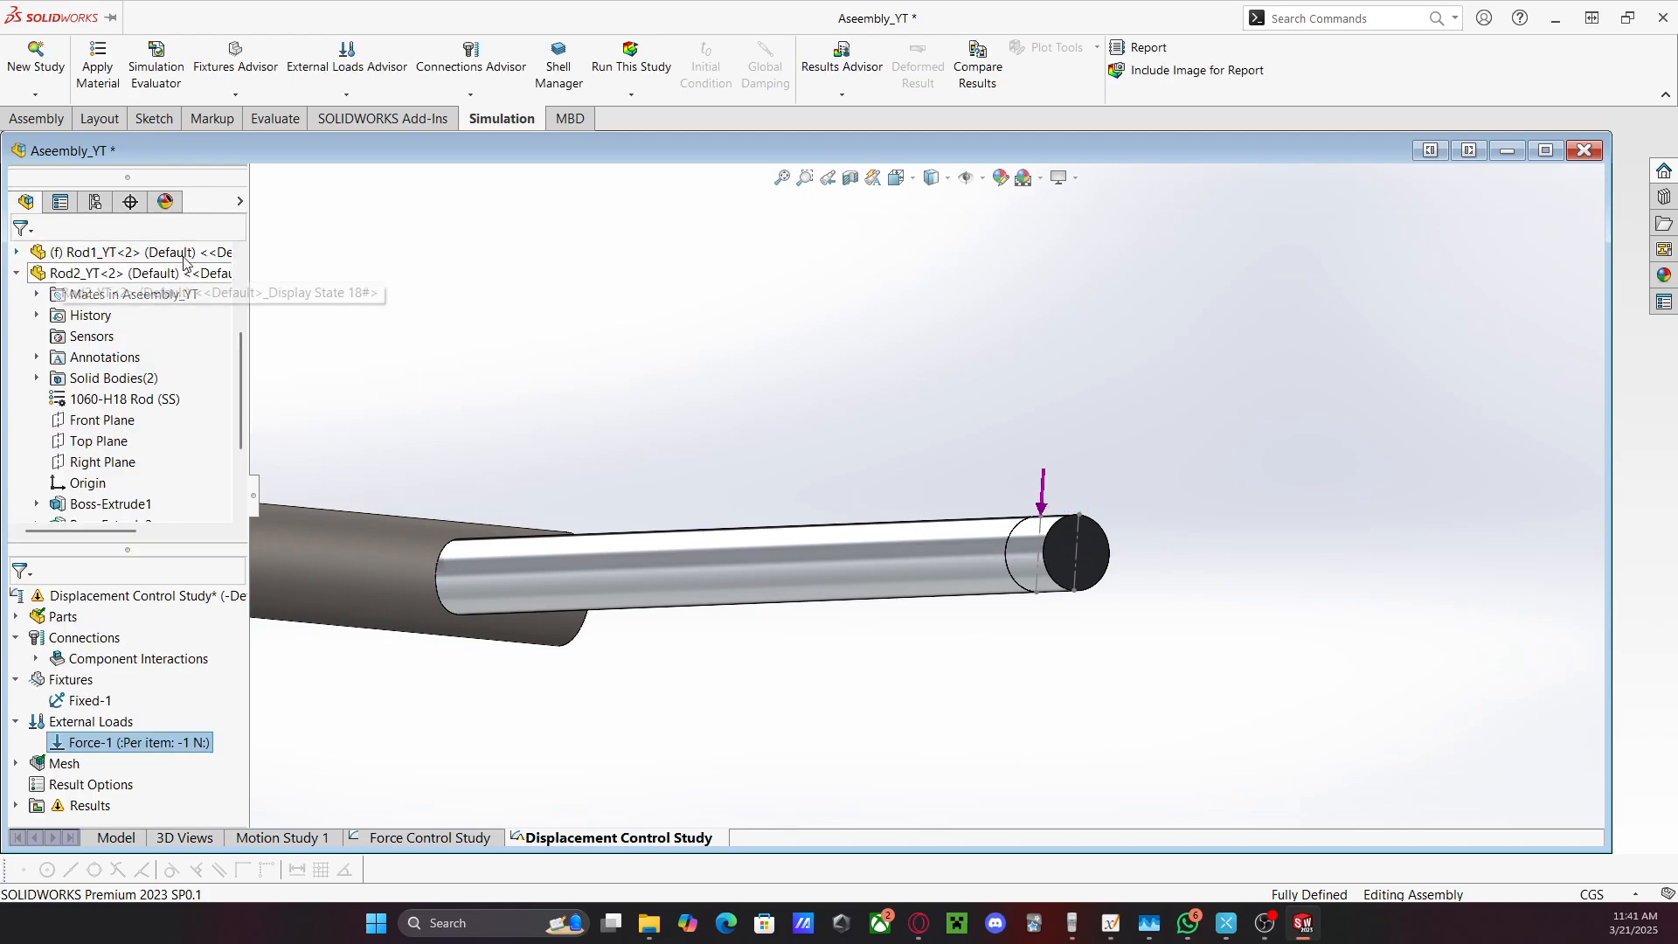
left_click(606, 69)
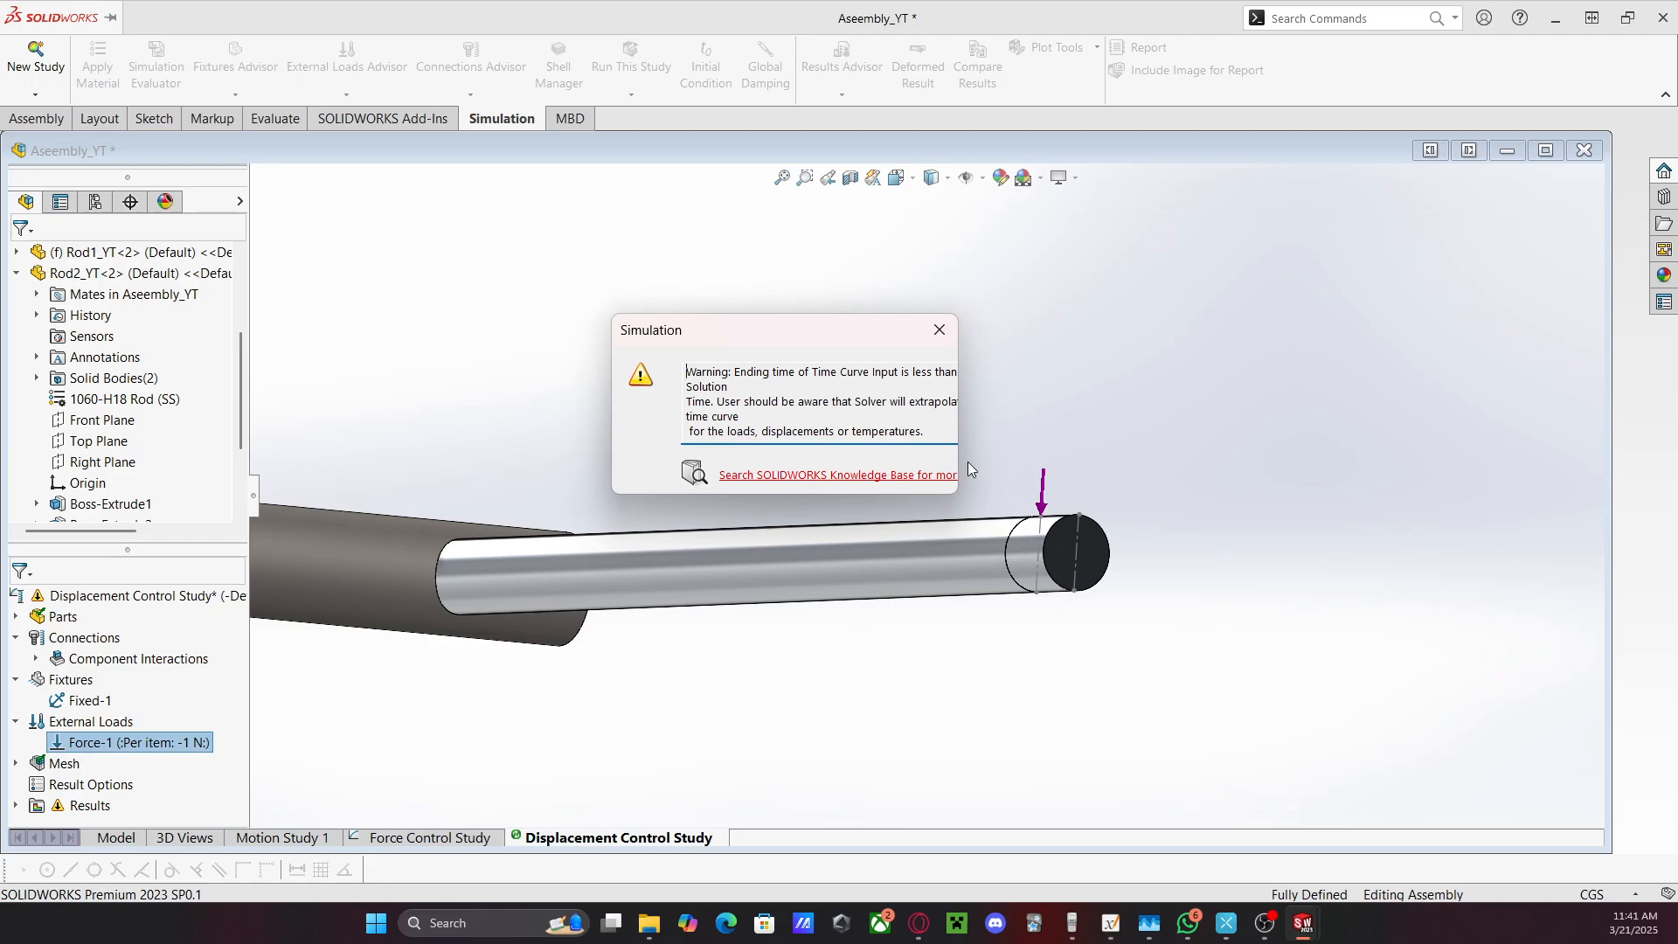
left_click_drag(793, 346, 1677, 480)
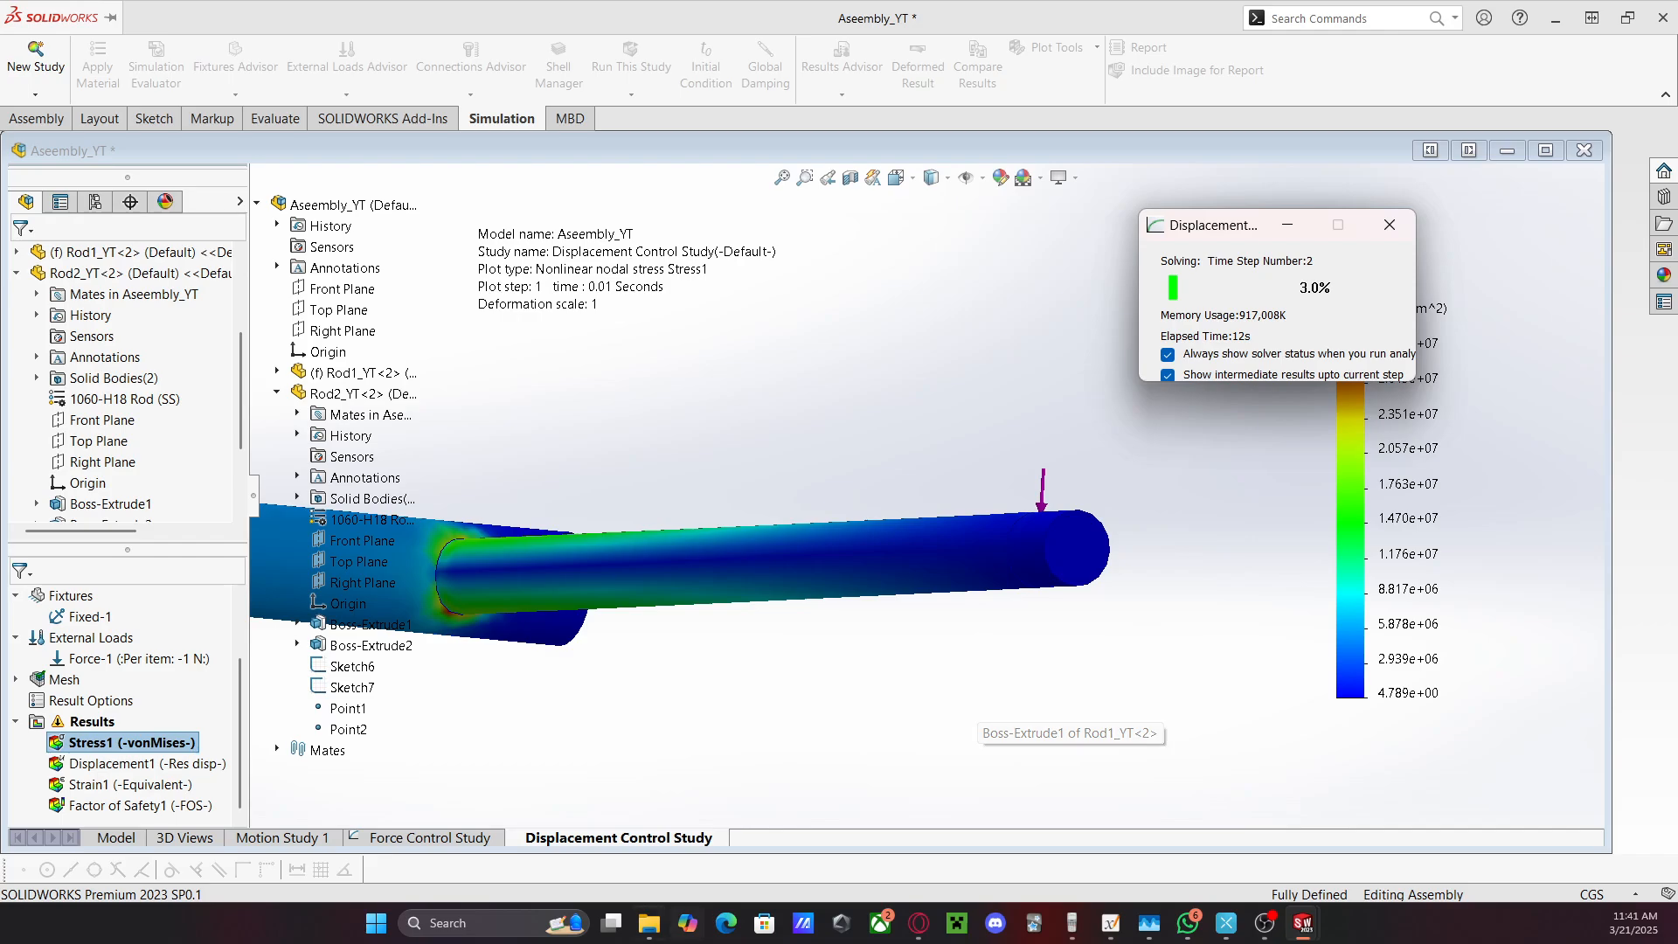
Switch to File Explorer and open New Assembly from the Lab 8 - Plasticity Analysis folder with SOLIDWORKS Launcher
left_click(648, 923)
left_click(203, 180)
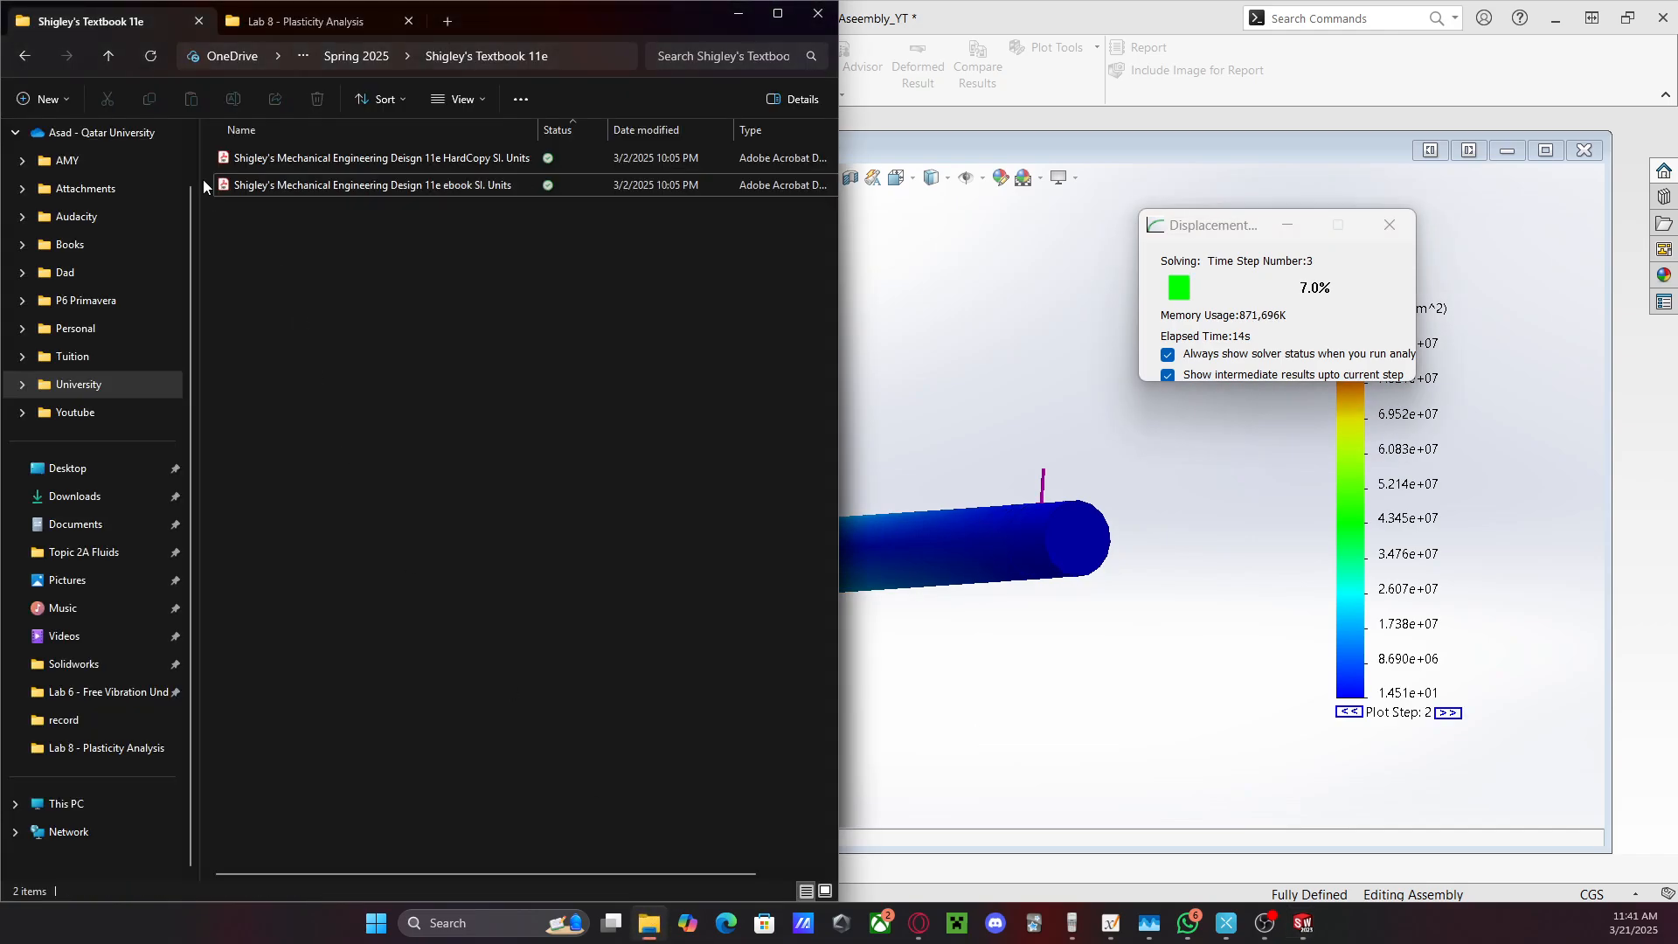
left_click(284, 35)
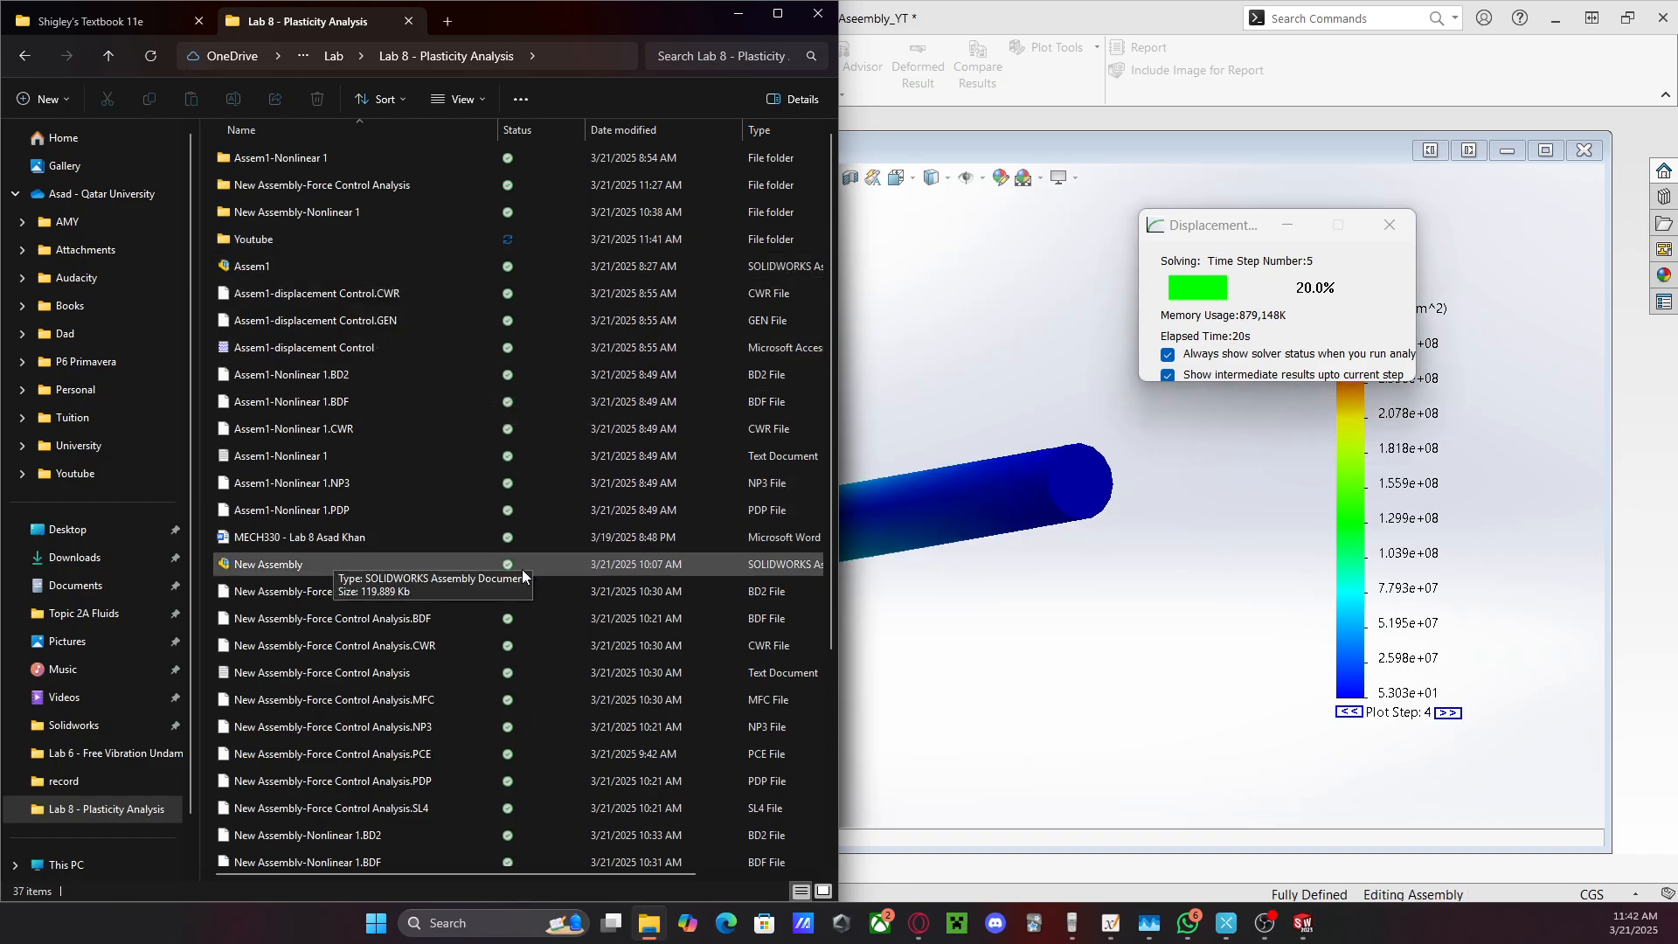
scroll(350, 551, "down", 1)
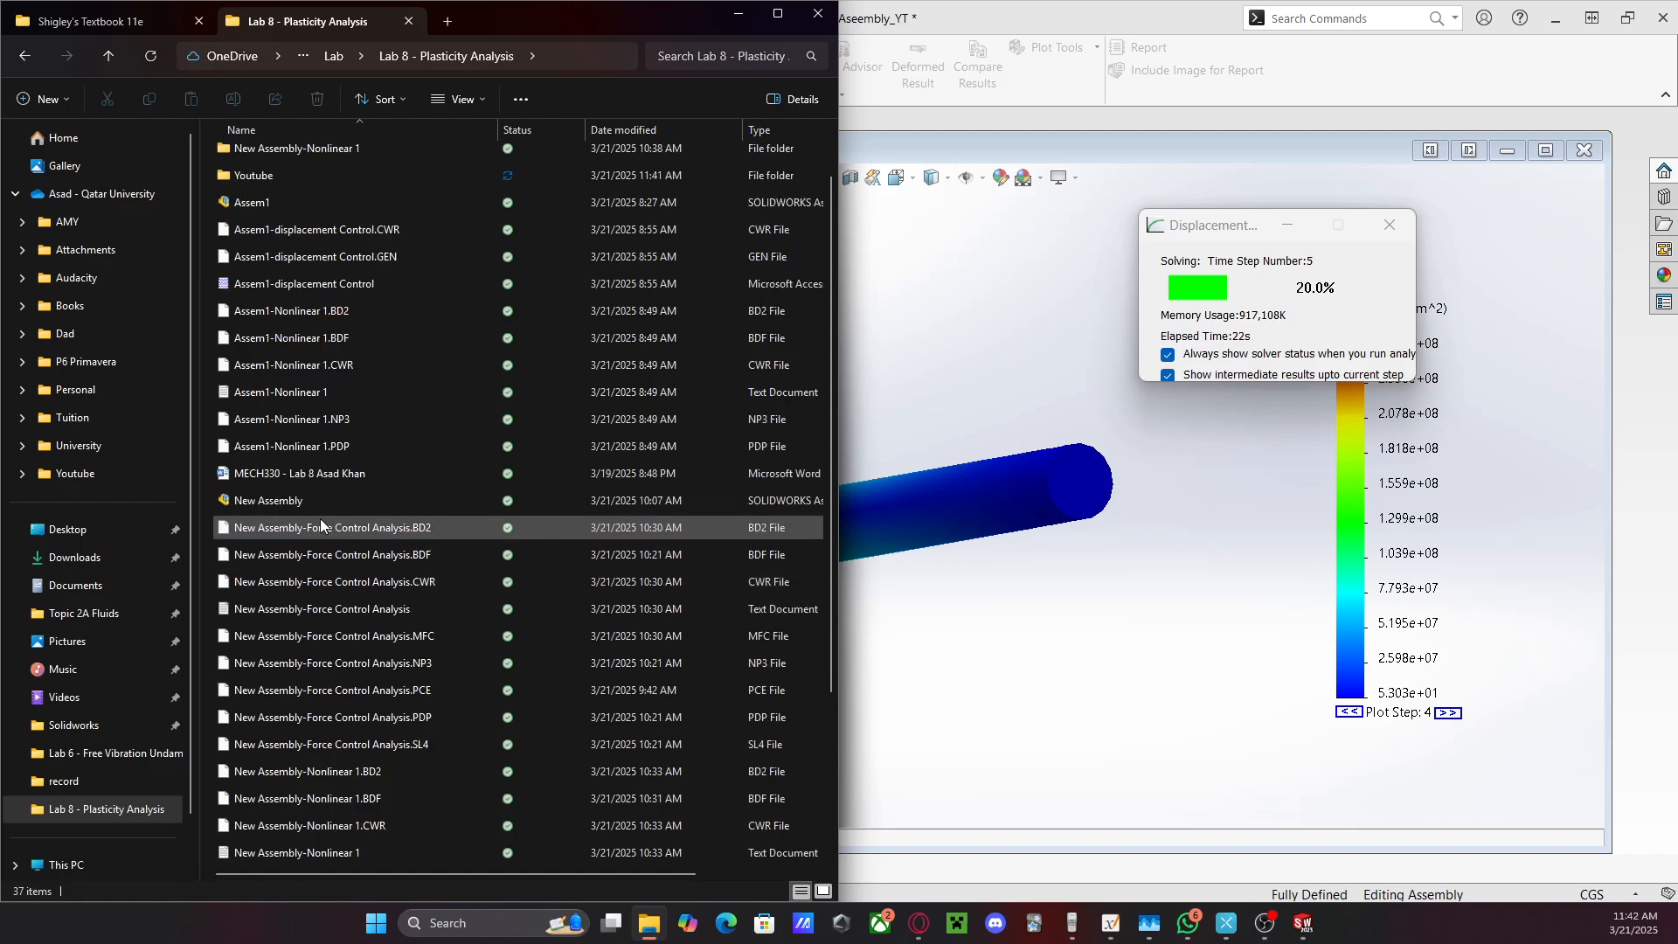
right_click(276, 506)
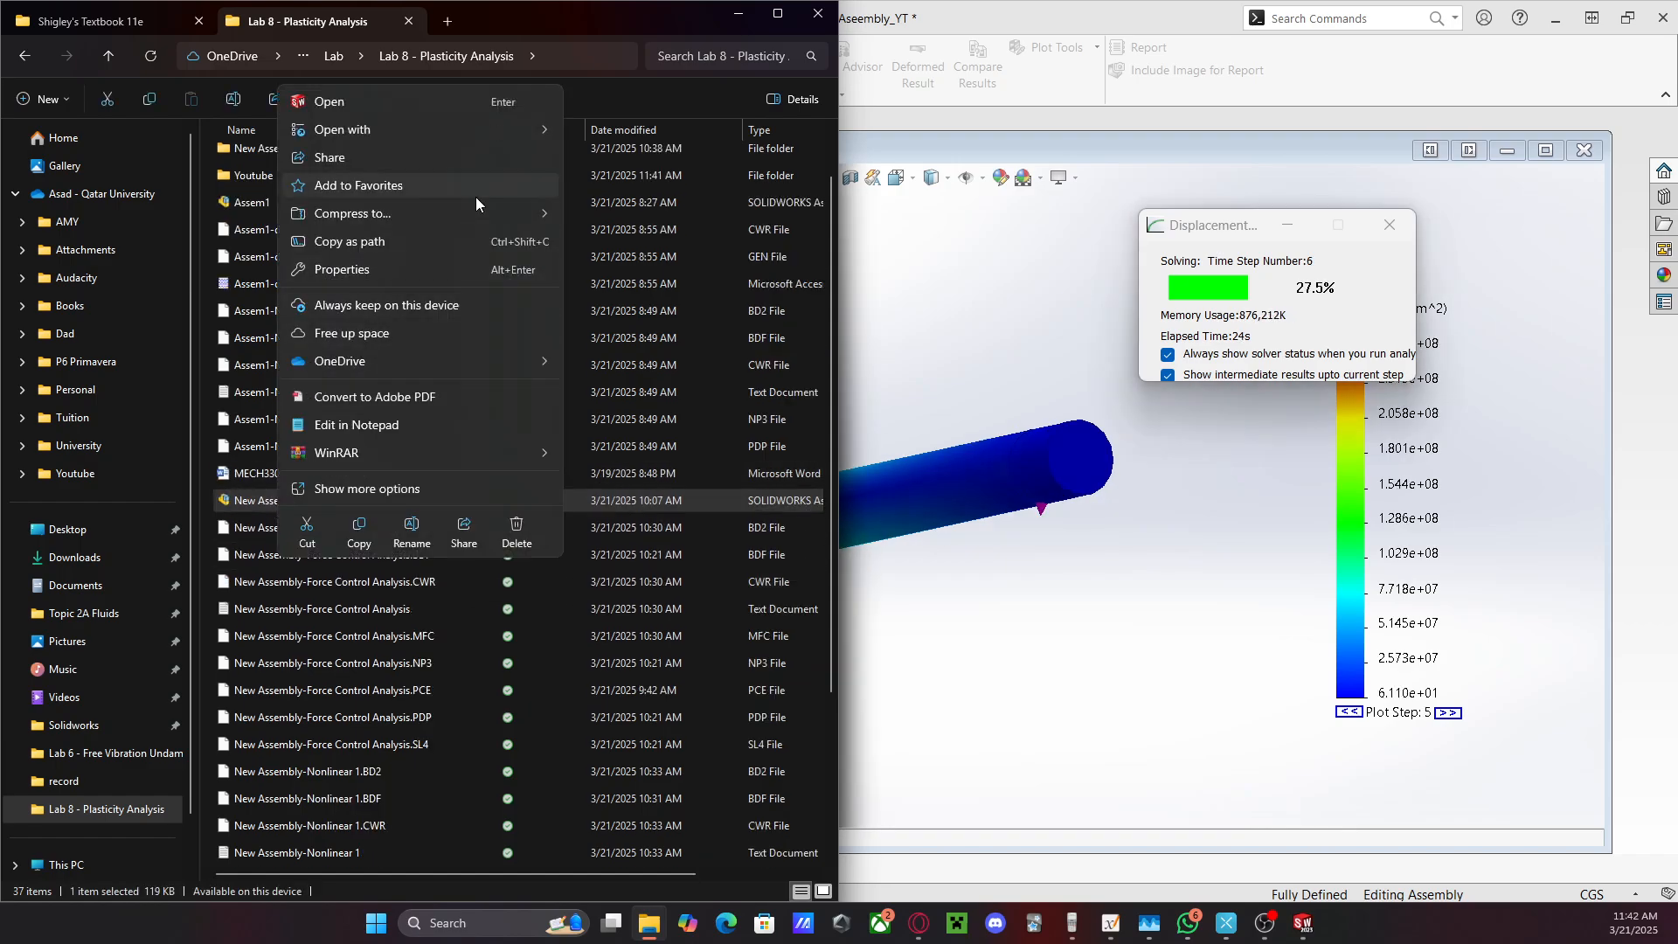
mouse_move(481, 124)
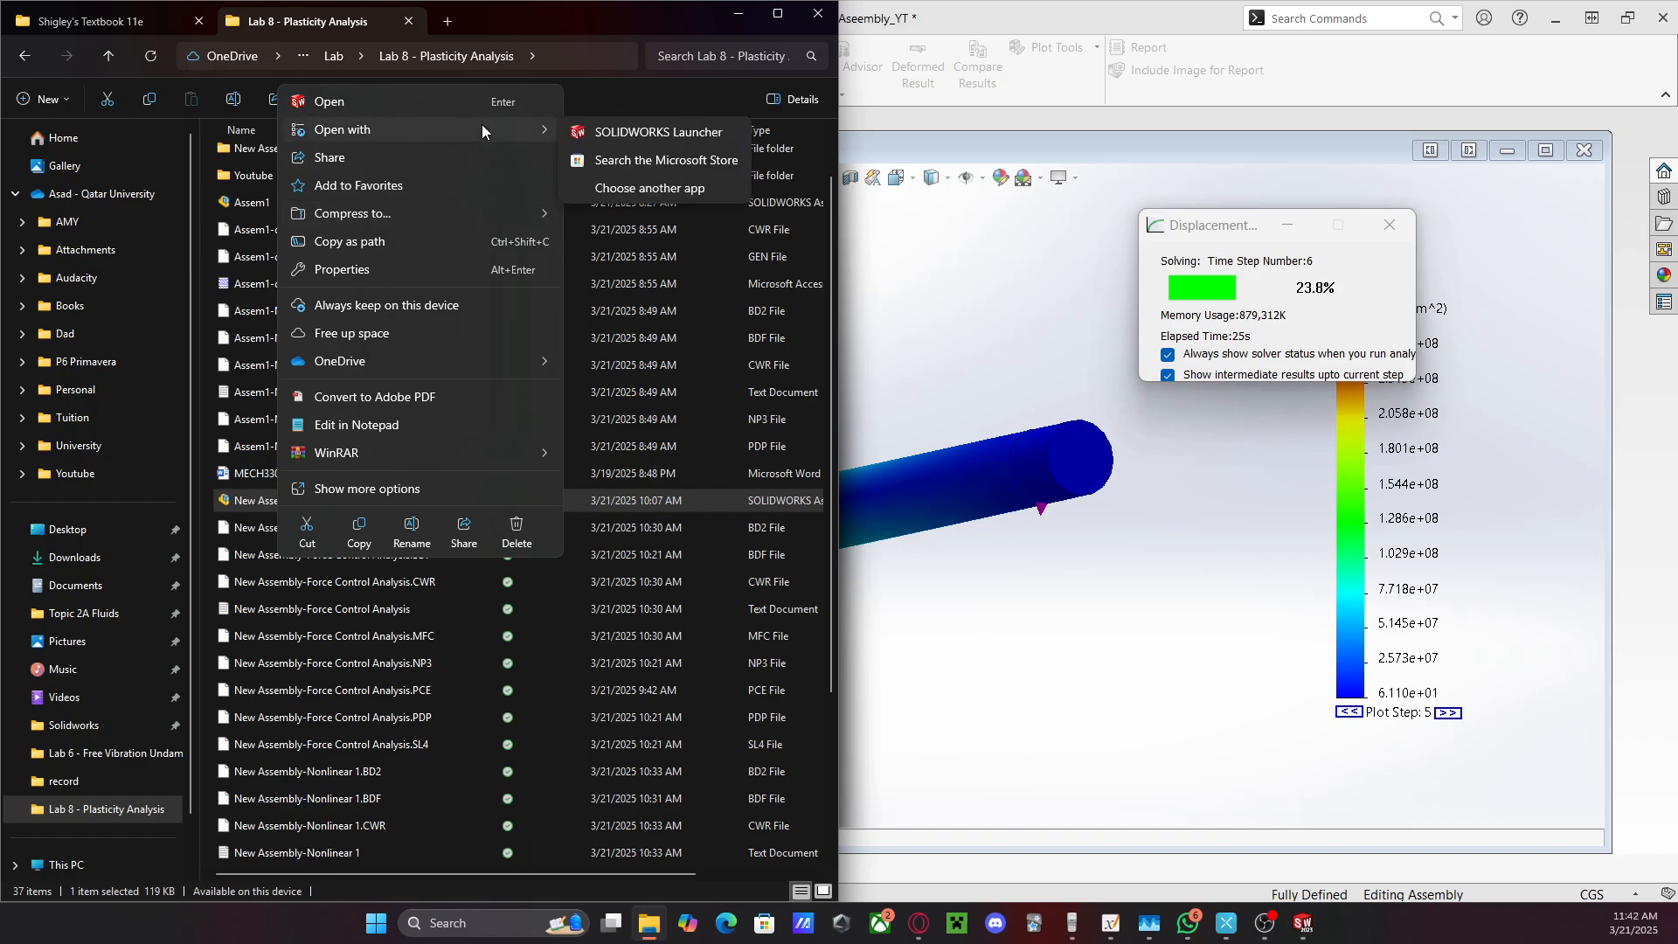
left_click(585, 135)
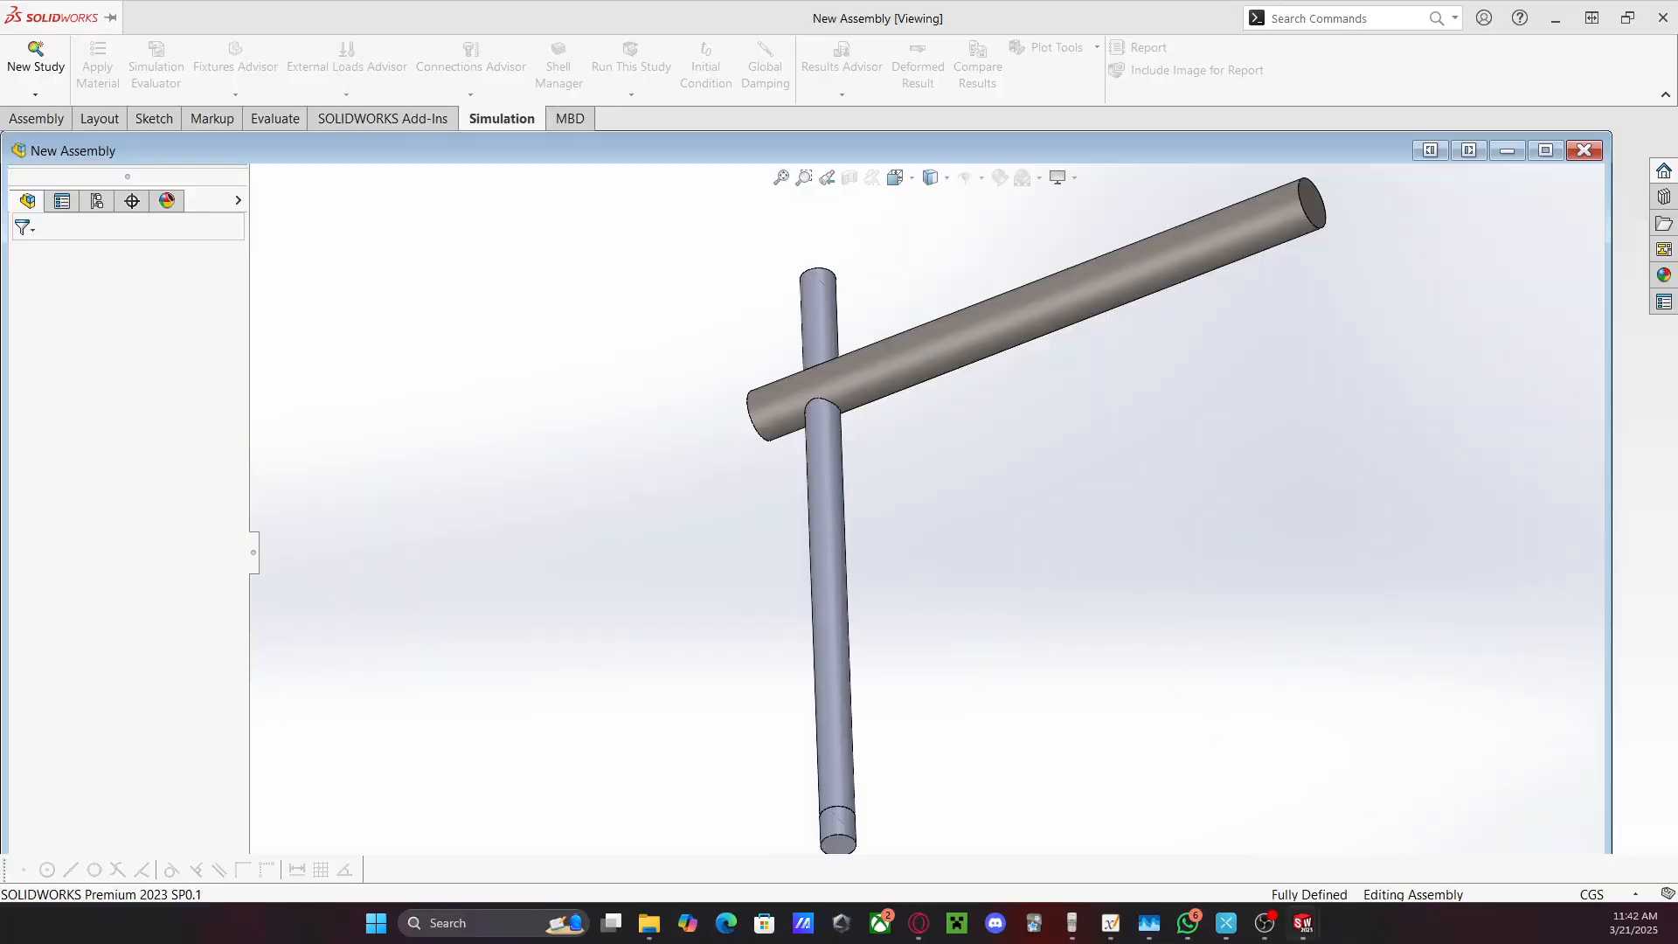
mouse_move(1301, 935)
left_click(1146, 822)
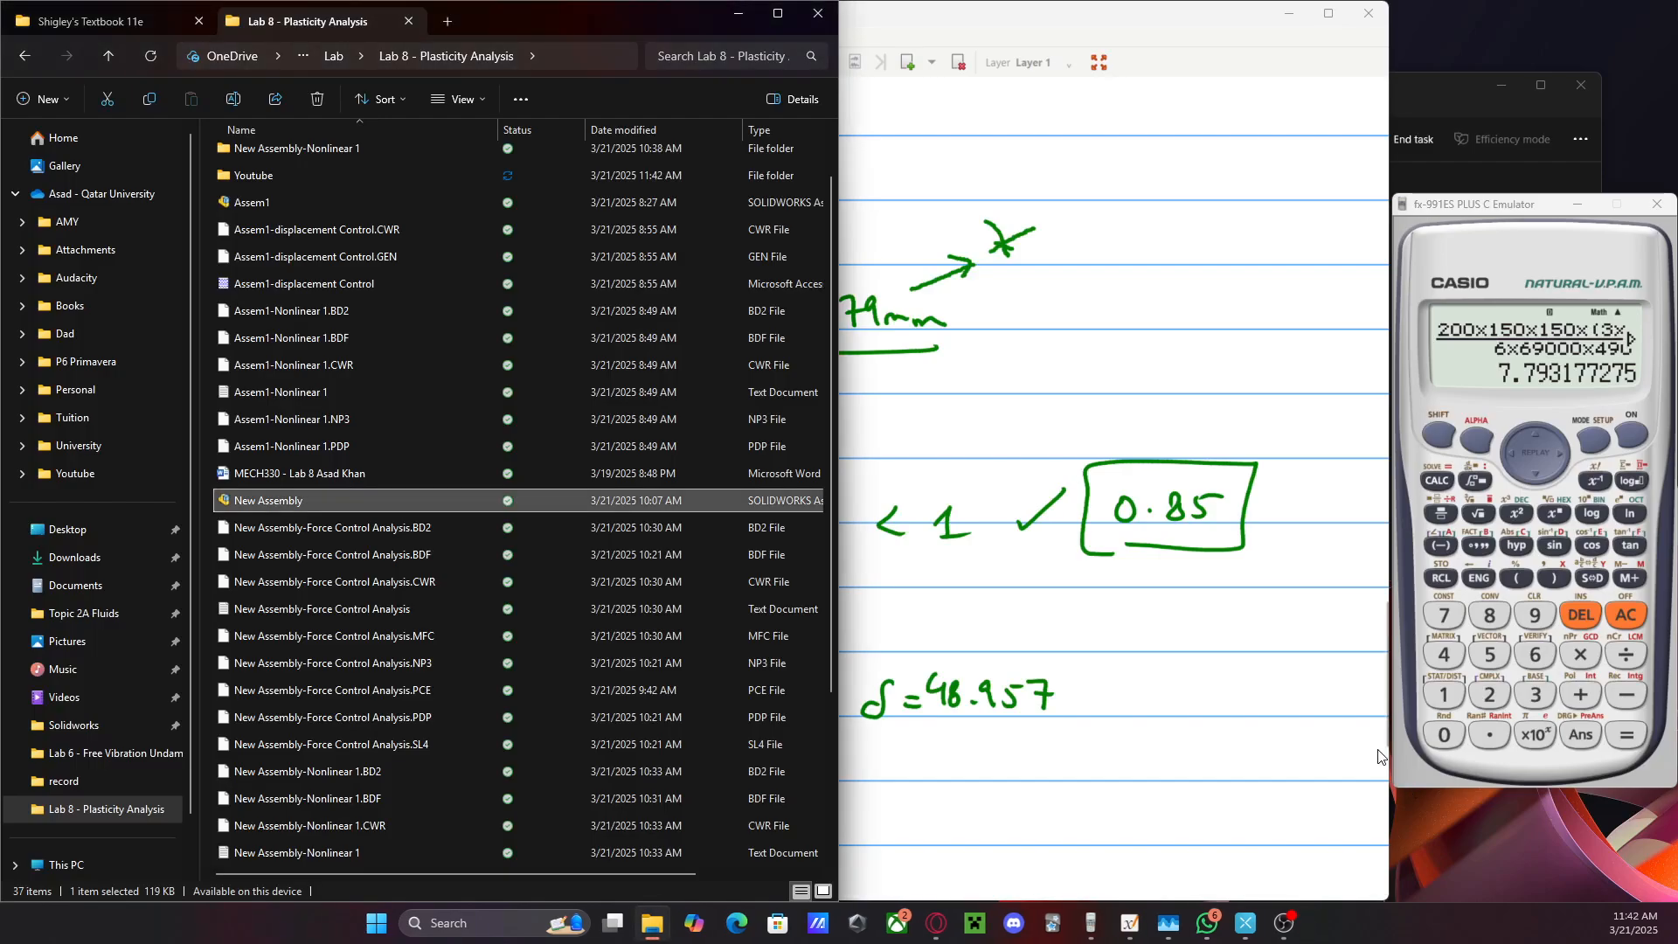
Open the Aseembly_YT assembly from the Youtube folder in SOLIDWORKS
double_click(234, 171)
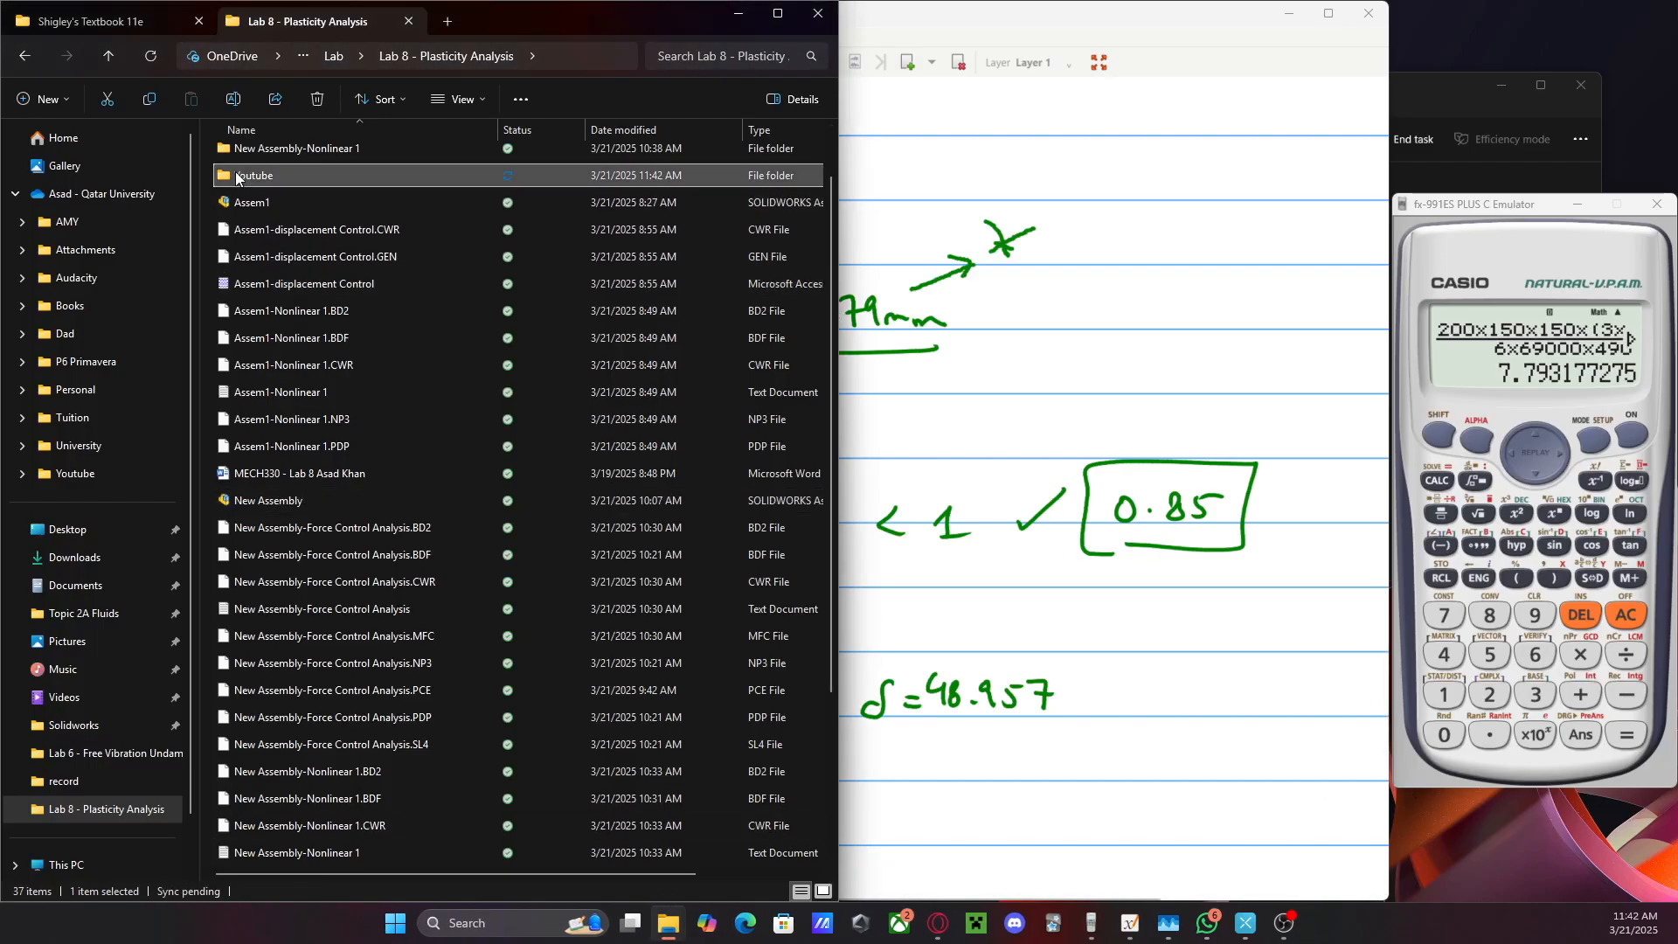
left_click(274, 215)
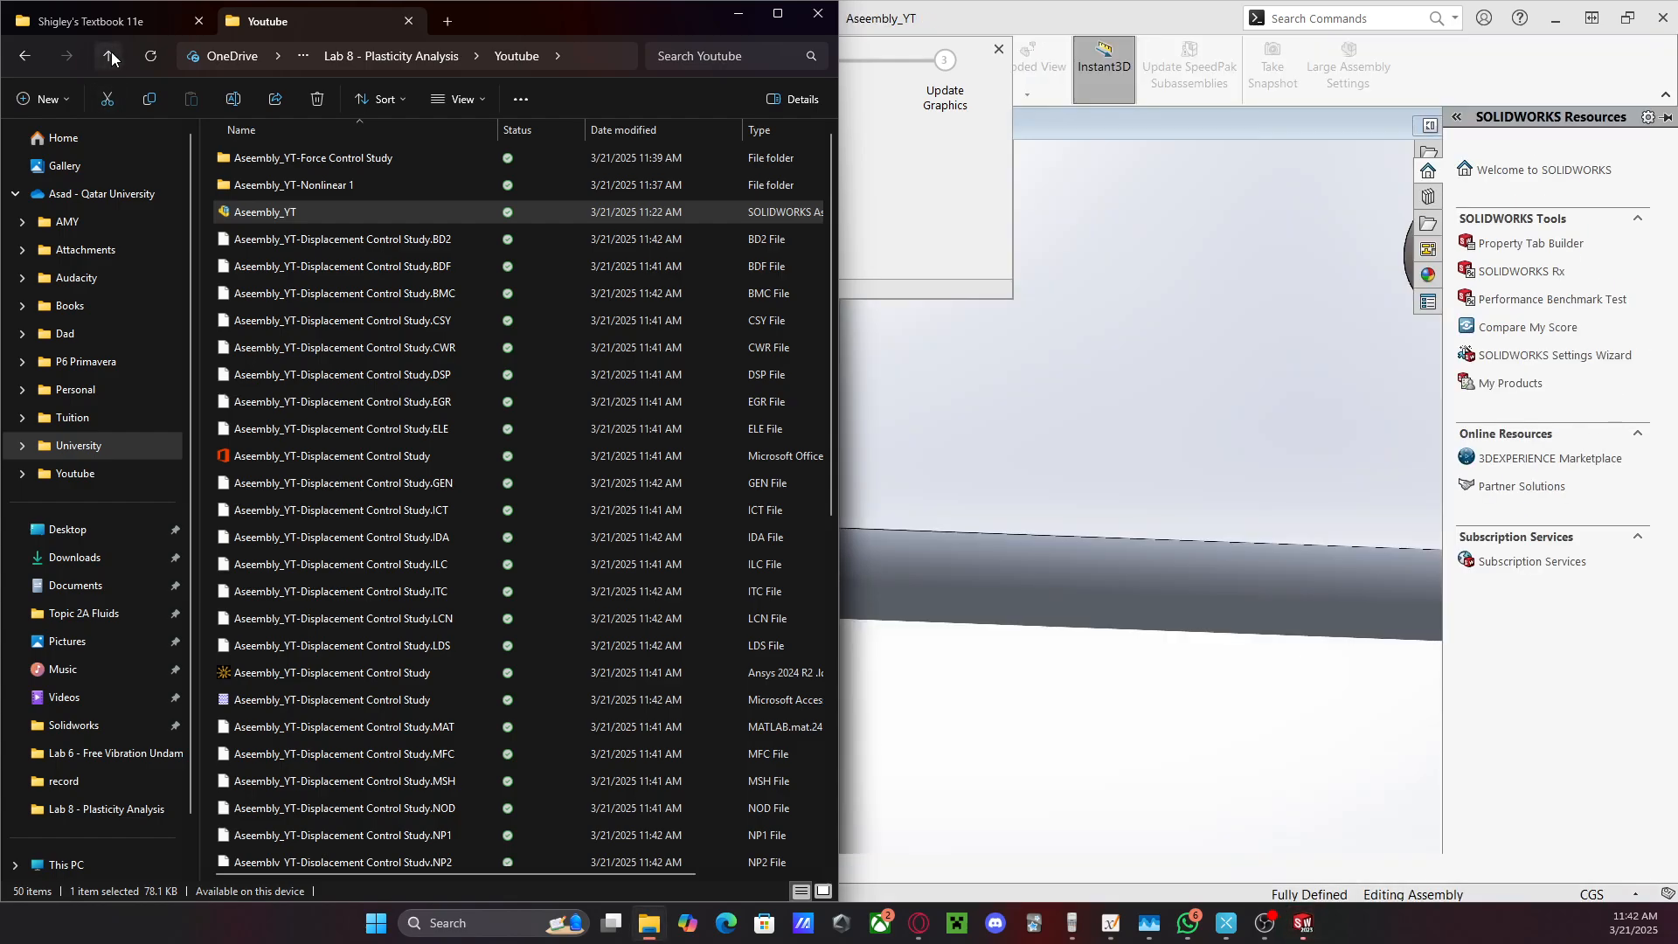
Return to the Aseembly_YT assembly and examine the setup of its Nonlinear 1 study
left_click(111, 52)
left_click(256, 566)
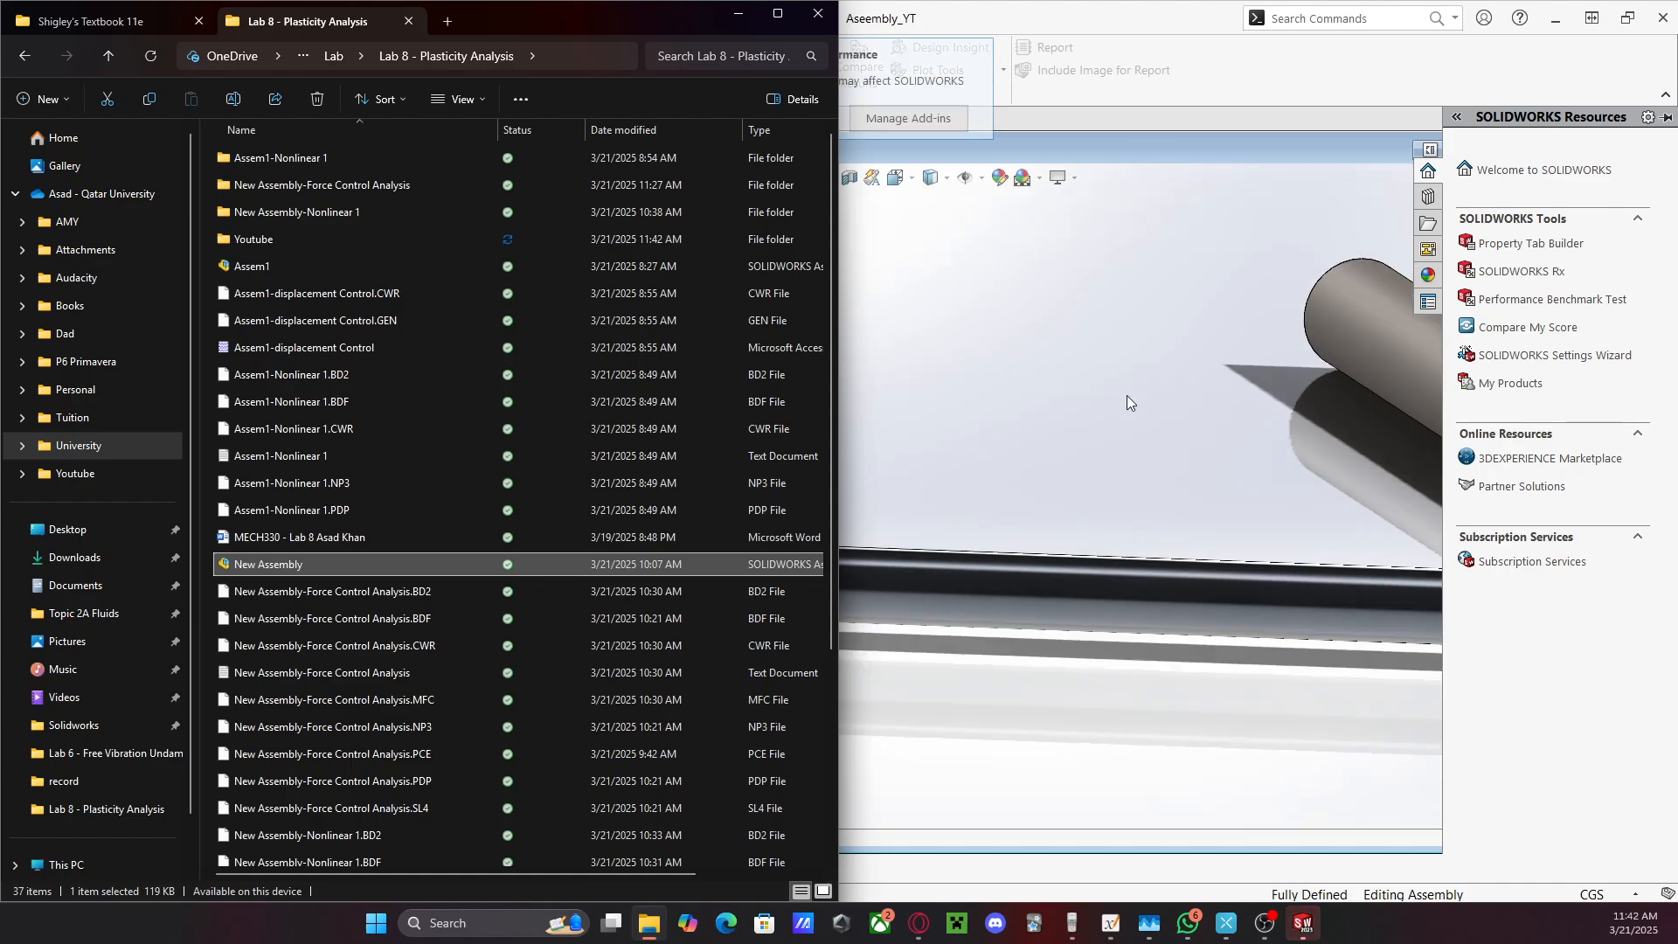
left_click(988, 353)
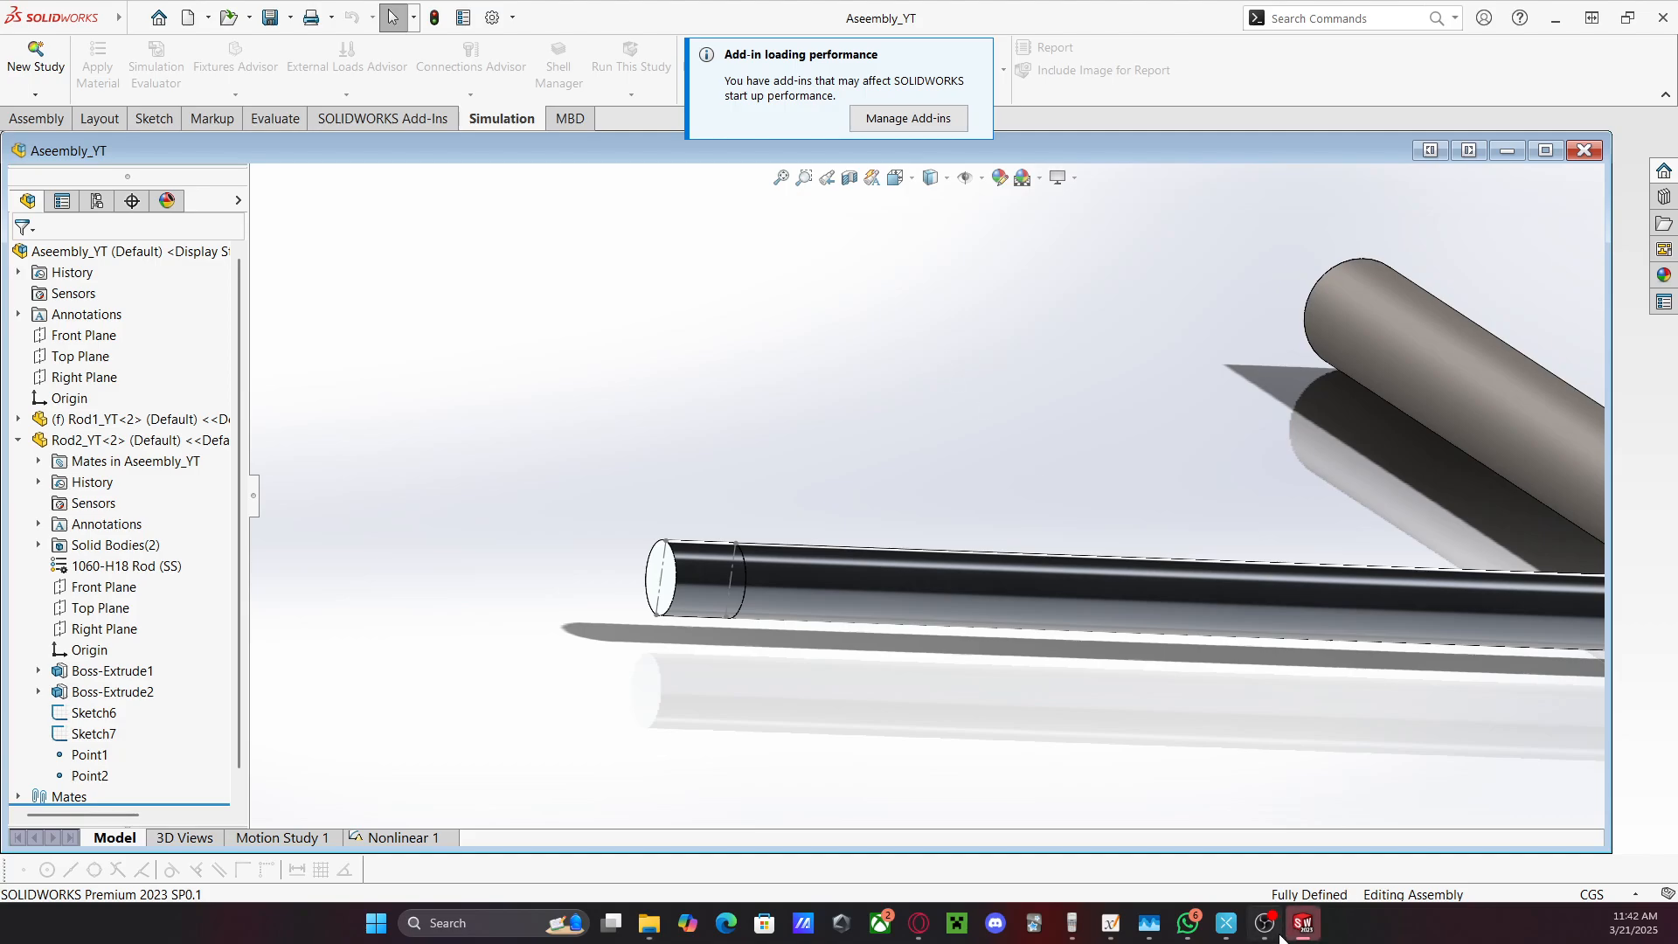
mouse_move(1303, 923)
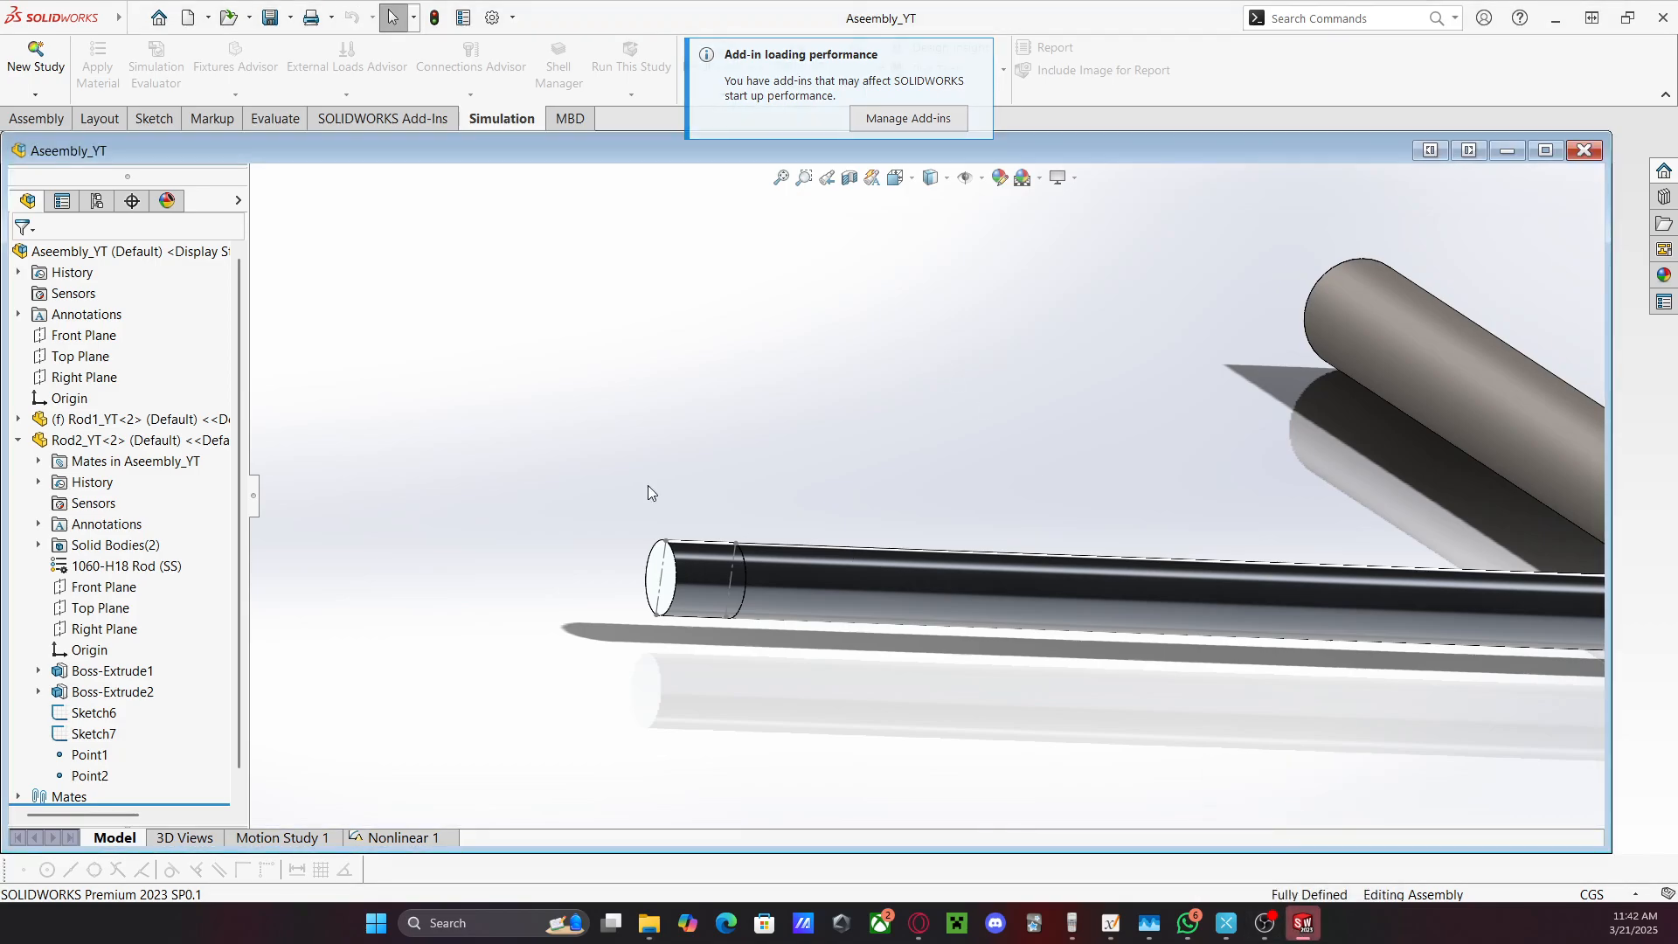
left_click(400, 838)
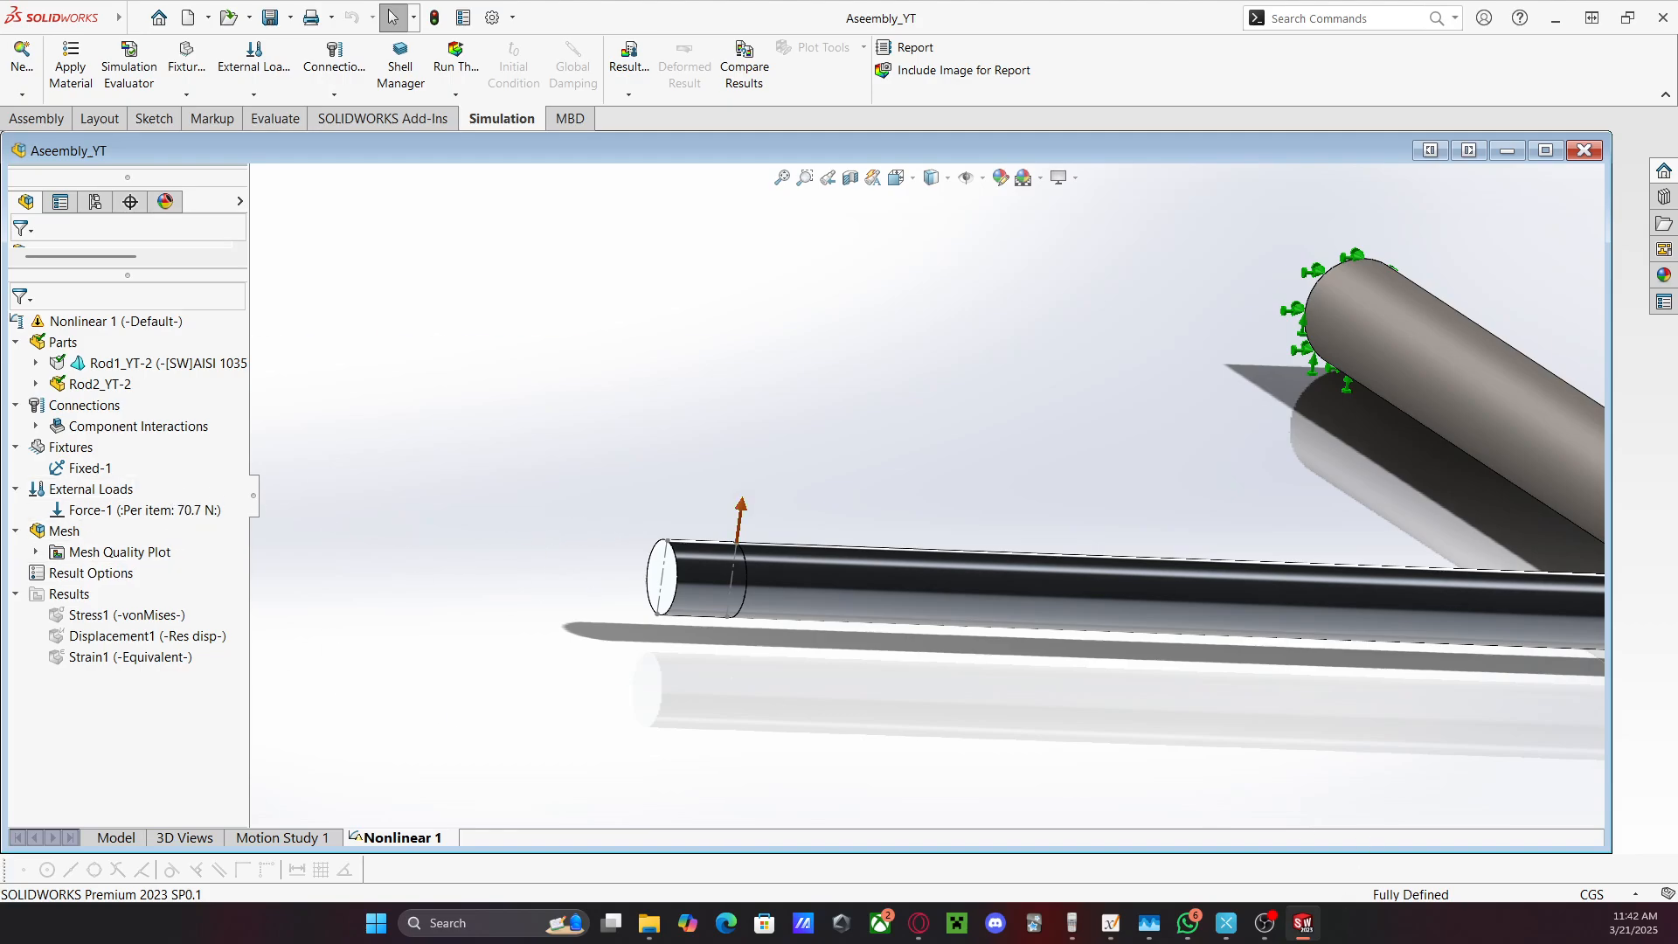
mouse_move(1302, 923)
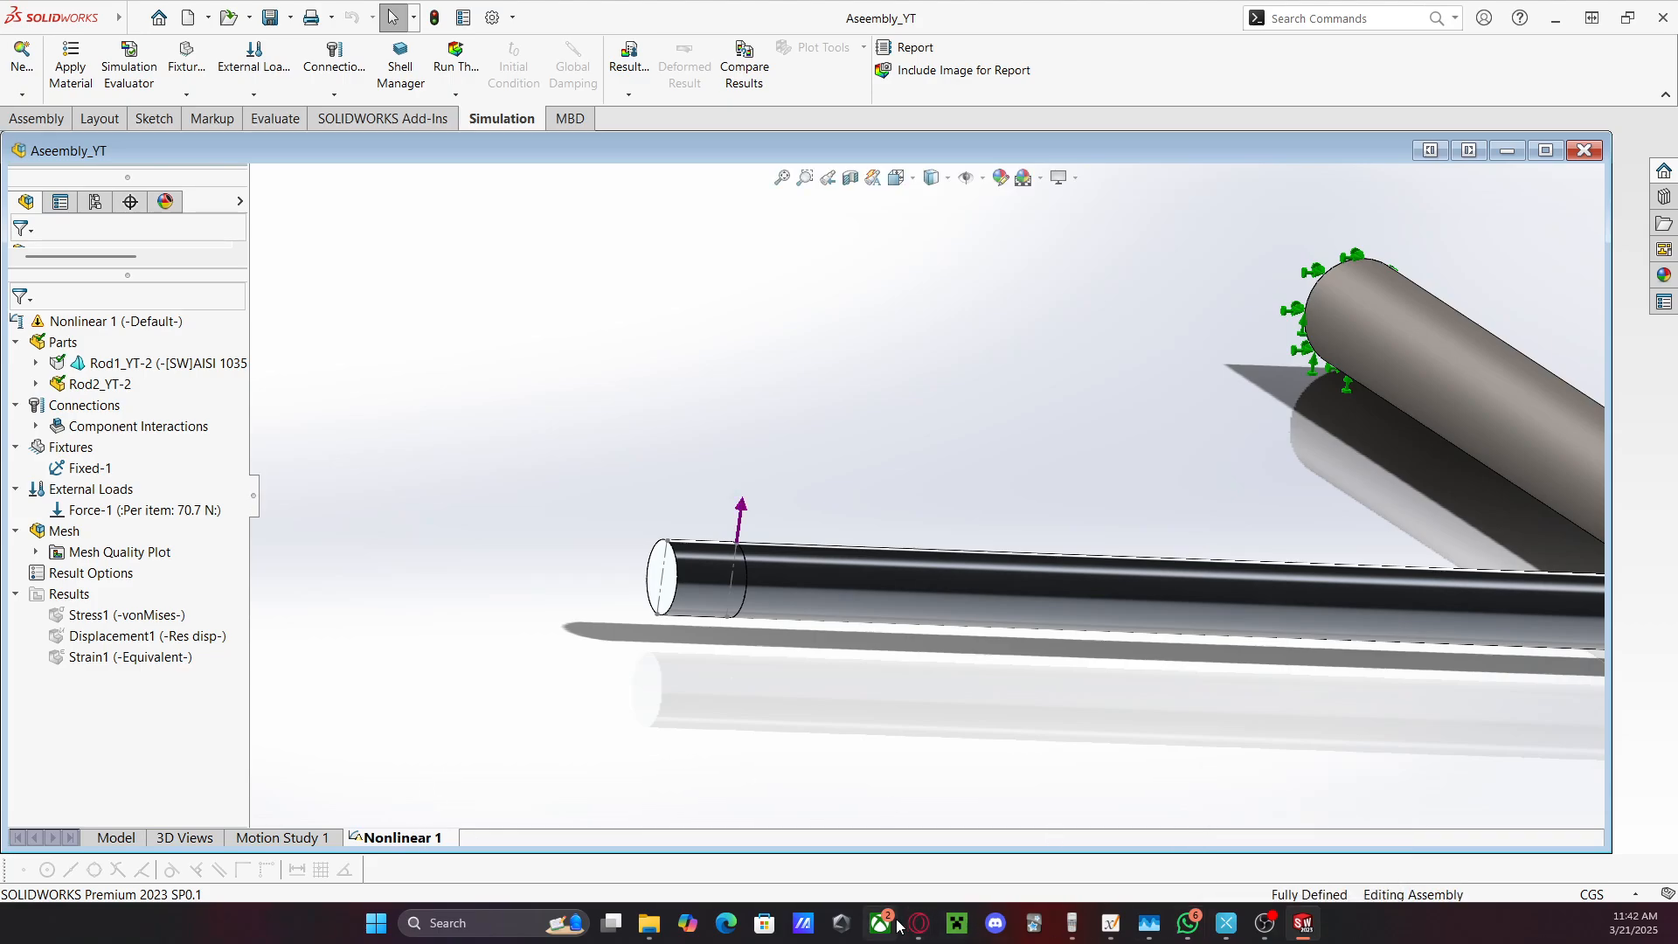
Switch to File Explorer, check the Youtube folder, and open New Assembly from the Lab 8 - Plasticity Analysis folder in SOLIDWORKS
left_click(649, 923)
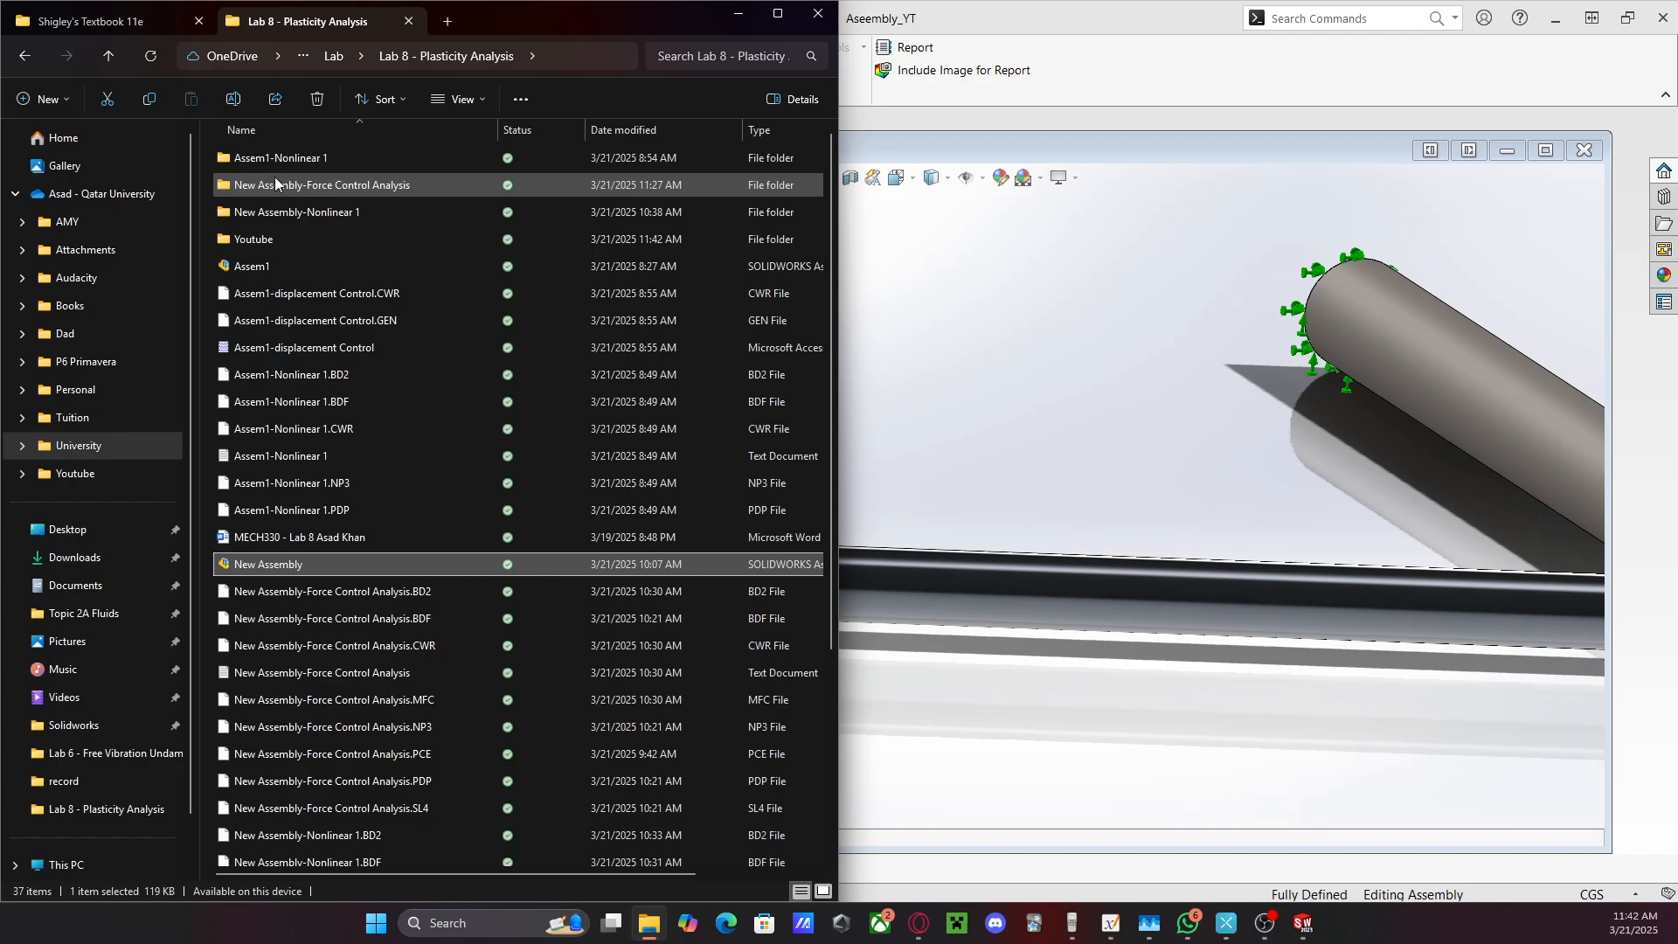
double_click(261, 241)
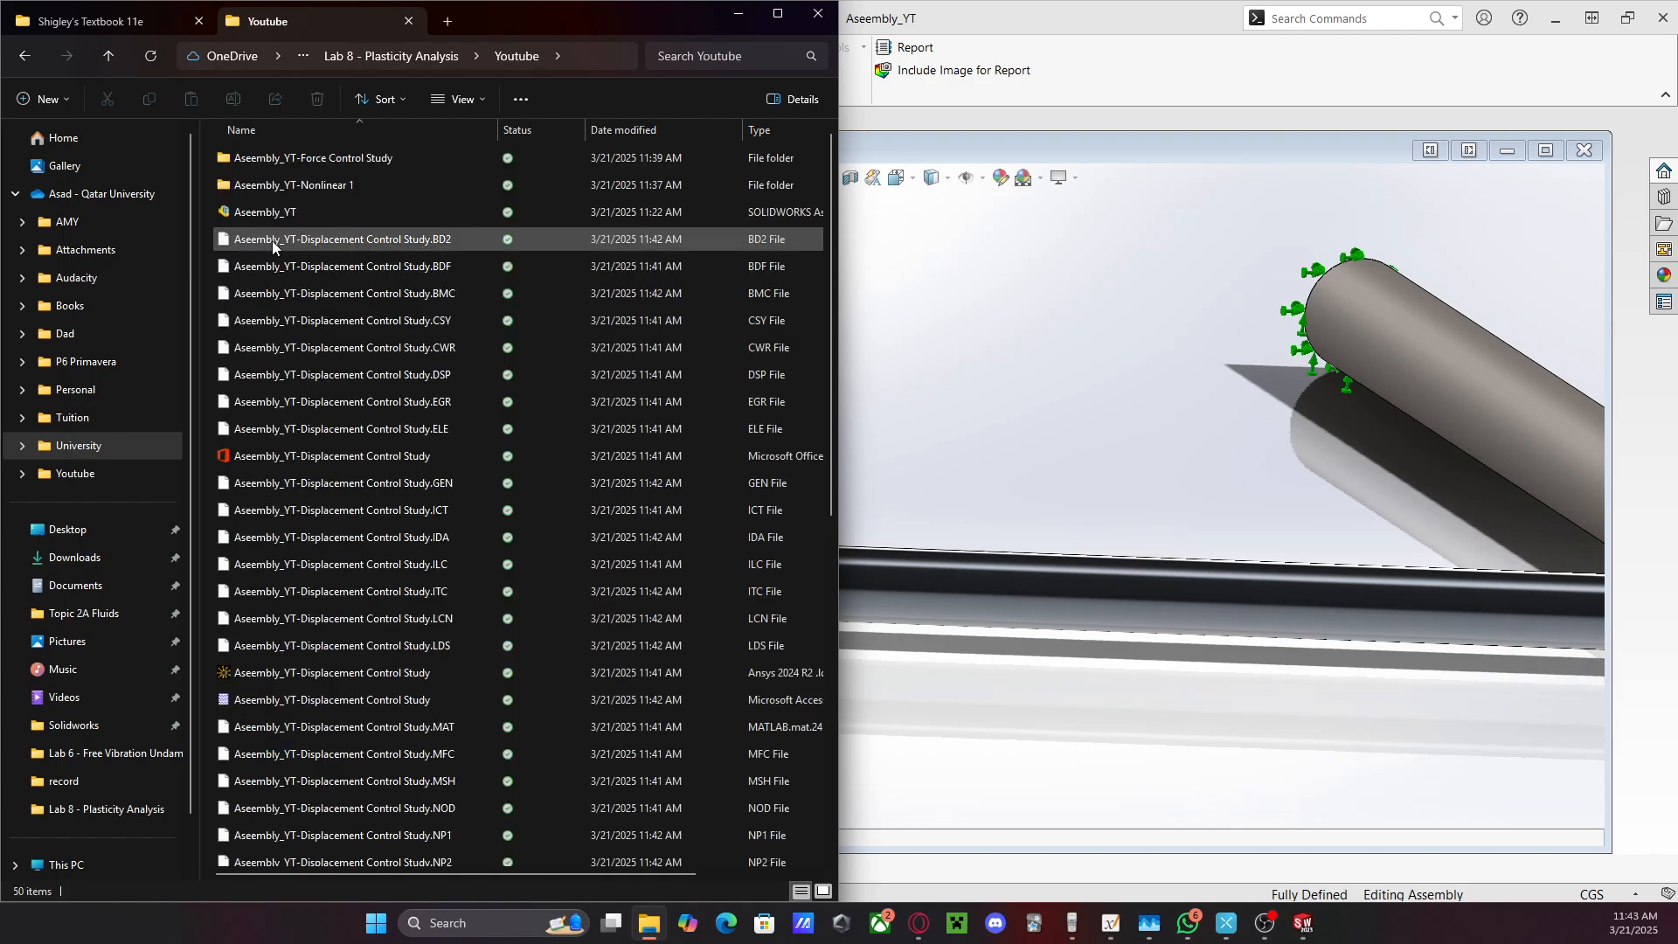
double_click(343, 156)
left_click(105, 55)
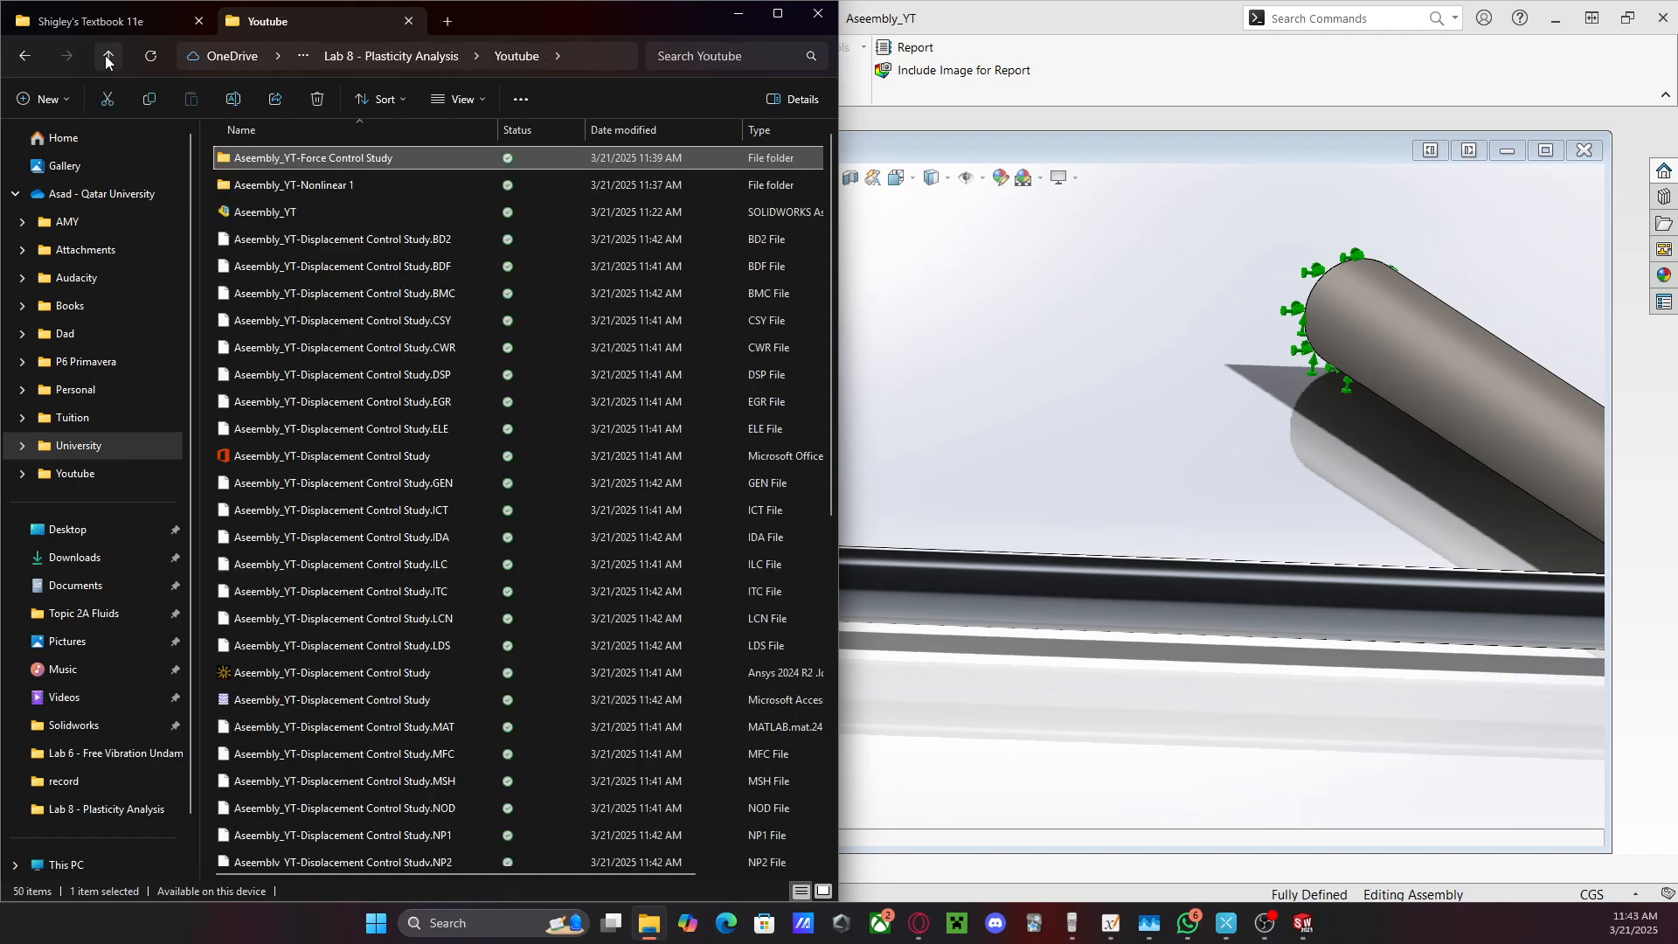
left_click(278, 217)
right_click(278, 216)
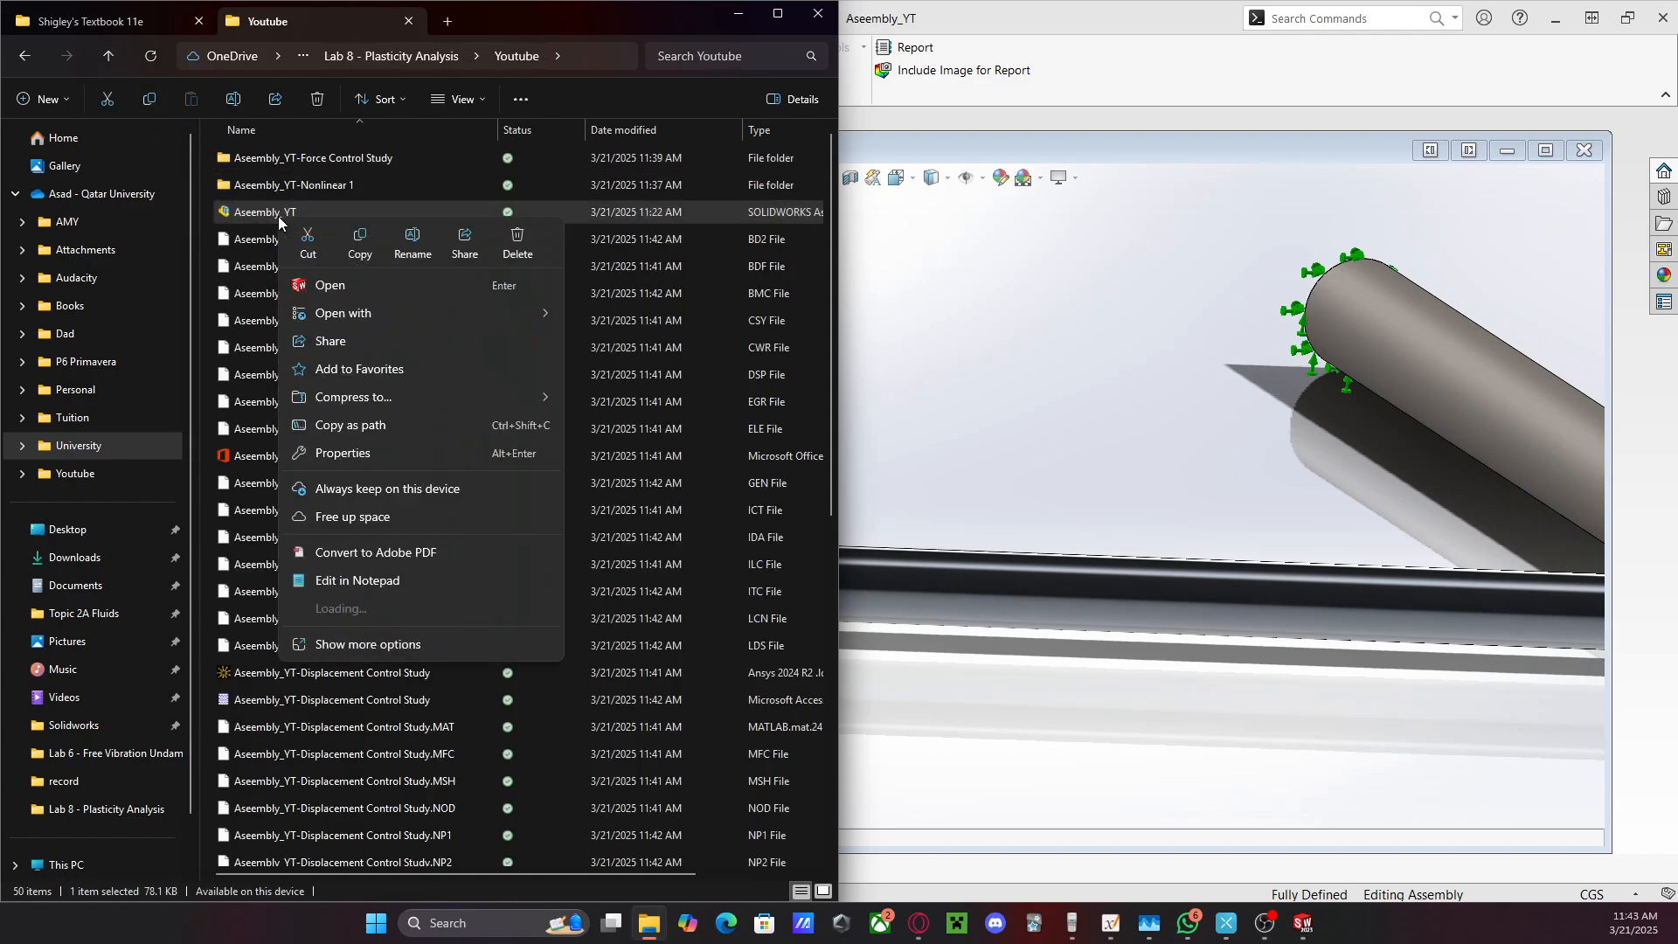
left_click(108, 55)
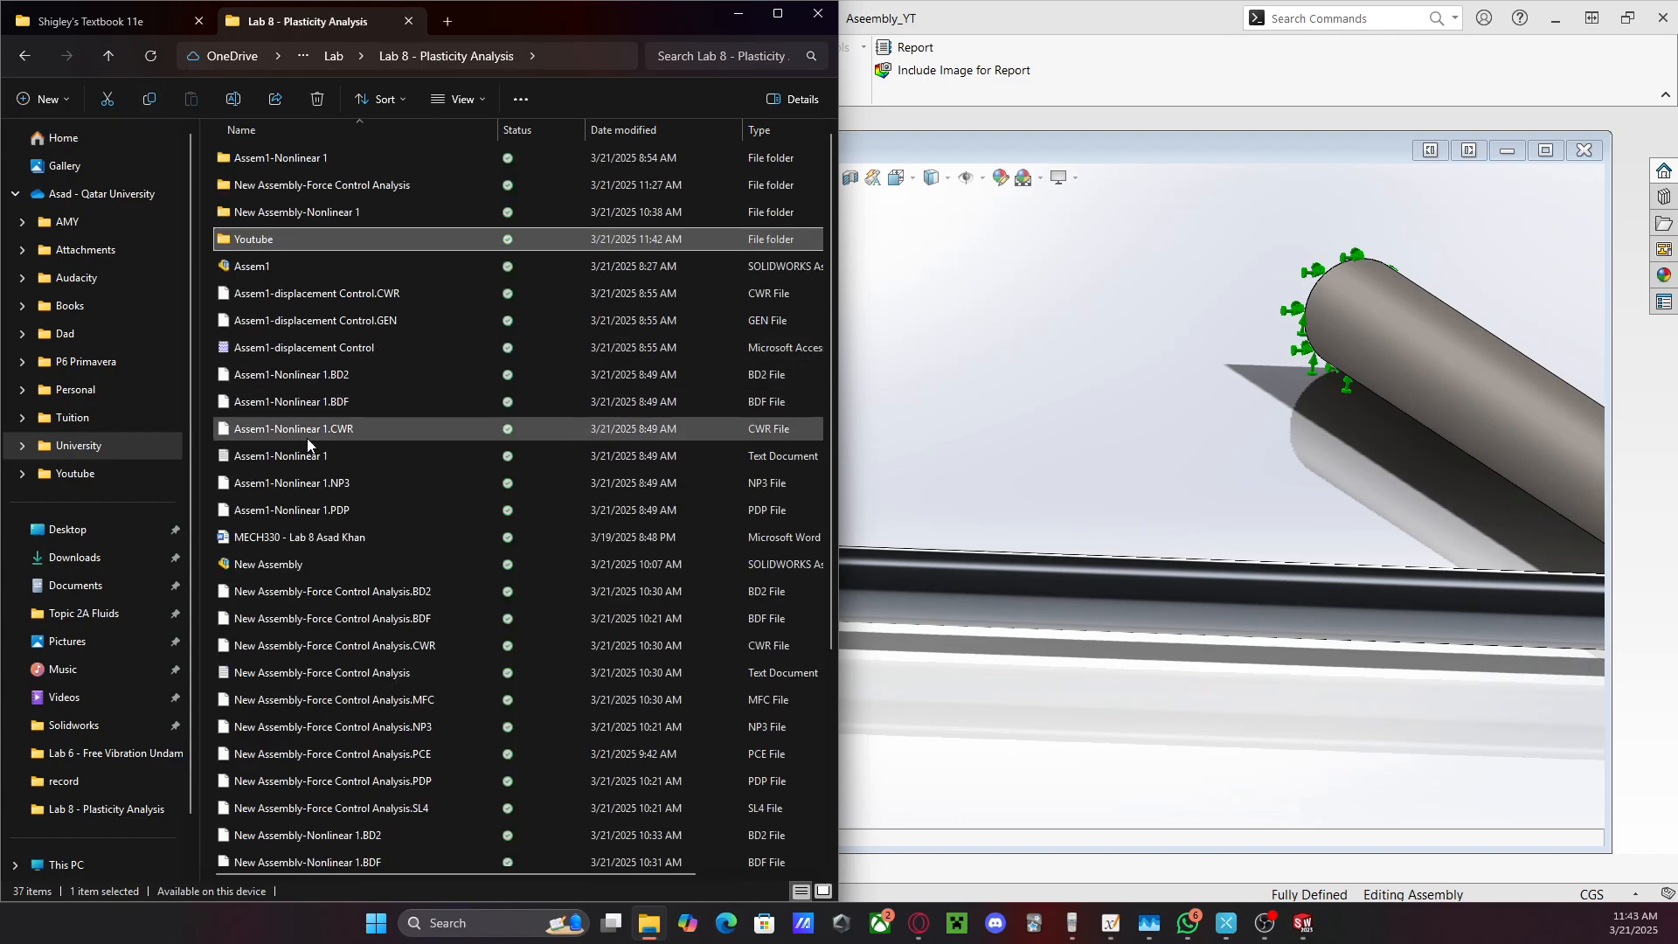
double_click(266, 574)
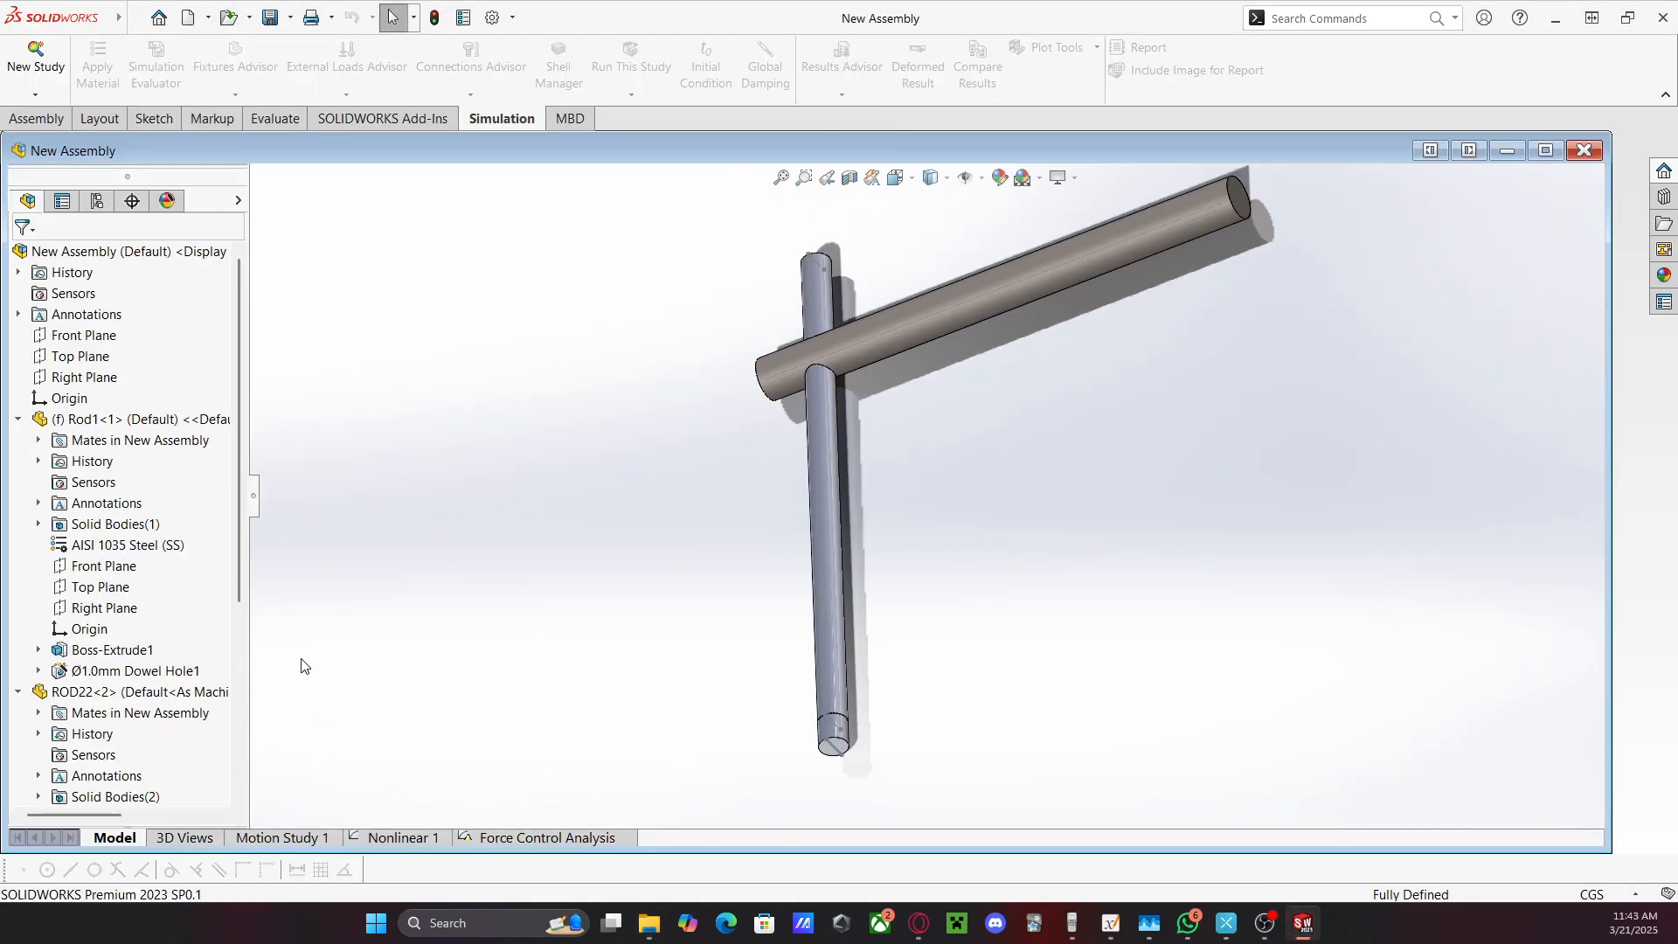
Open the Force Control Analysis study and display its Stress1 von Mises plot
left_click(402, 837)
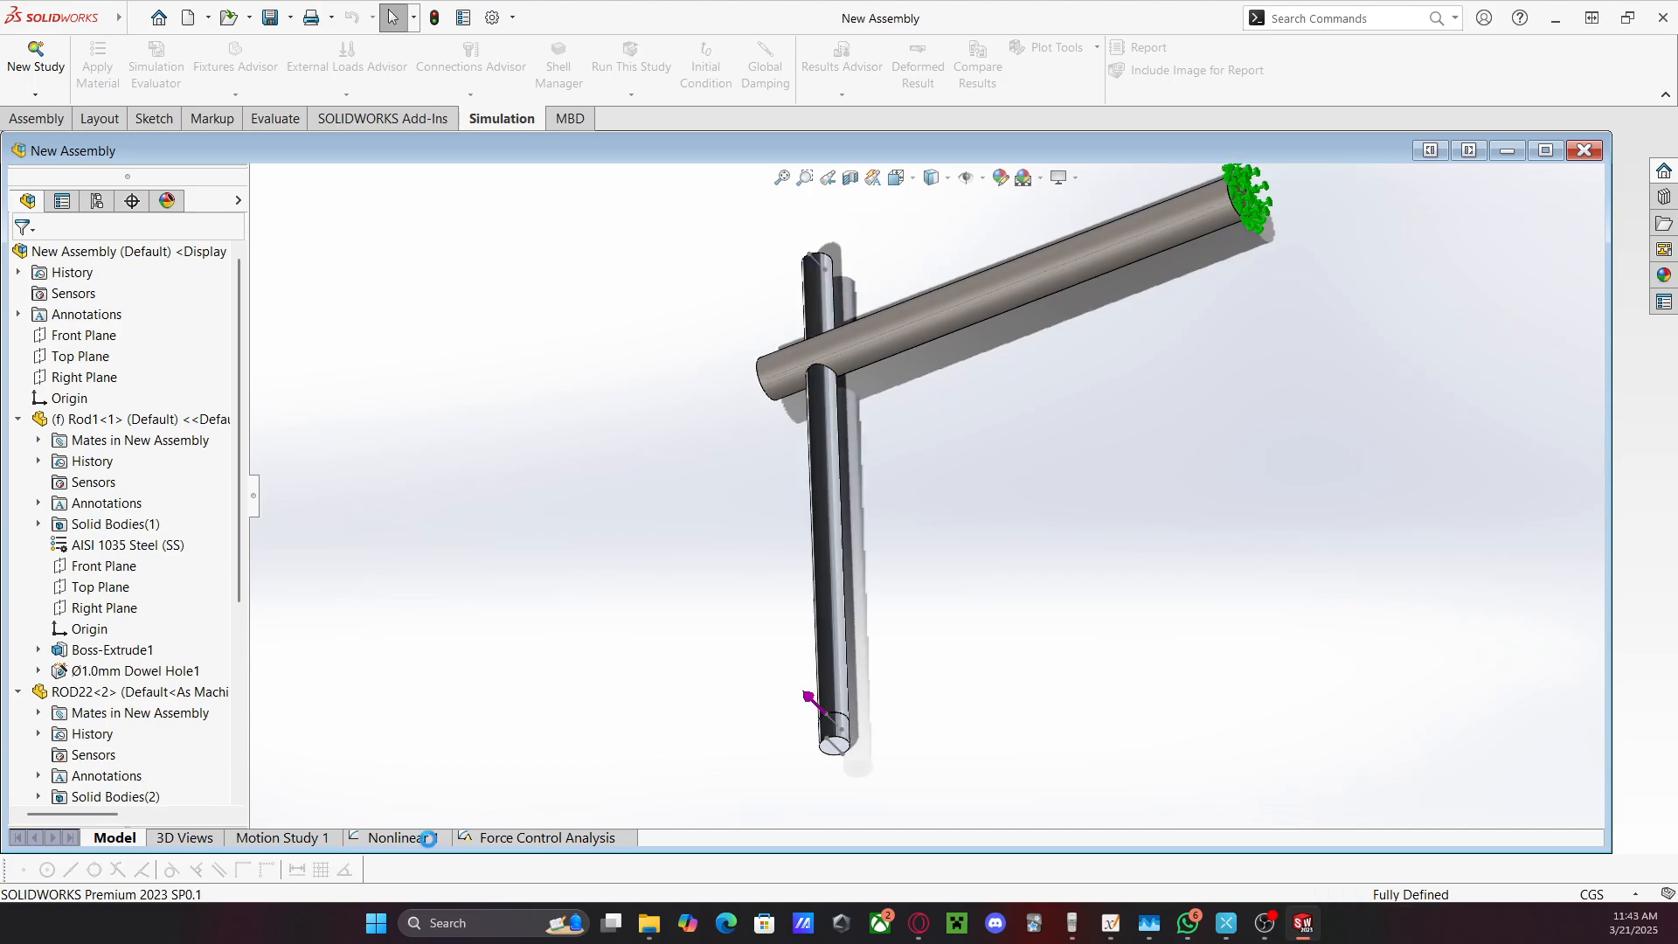
left_click(543, 839)
left_click(112, 553)
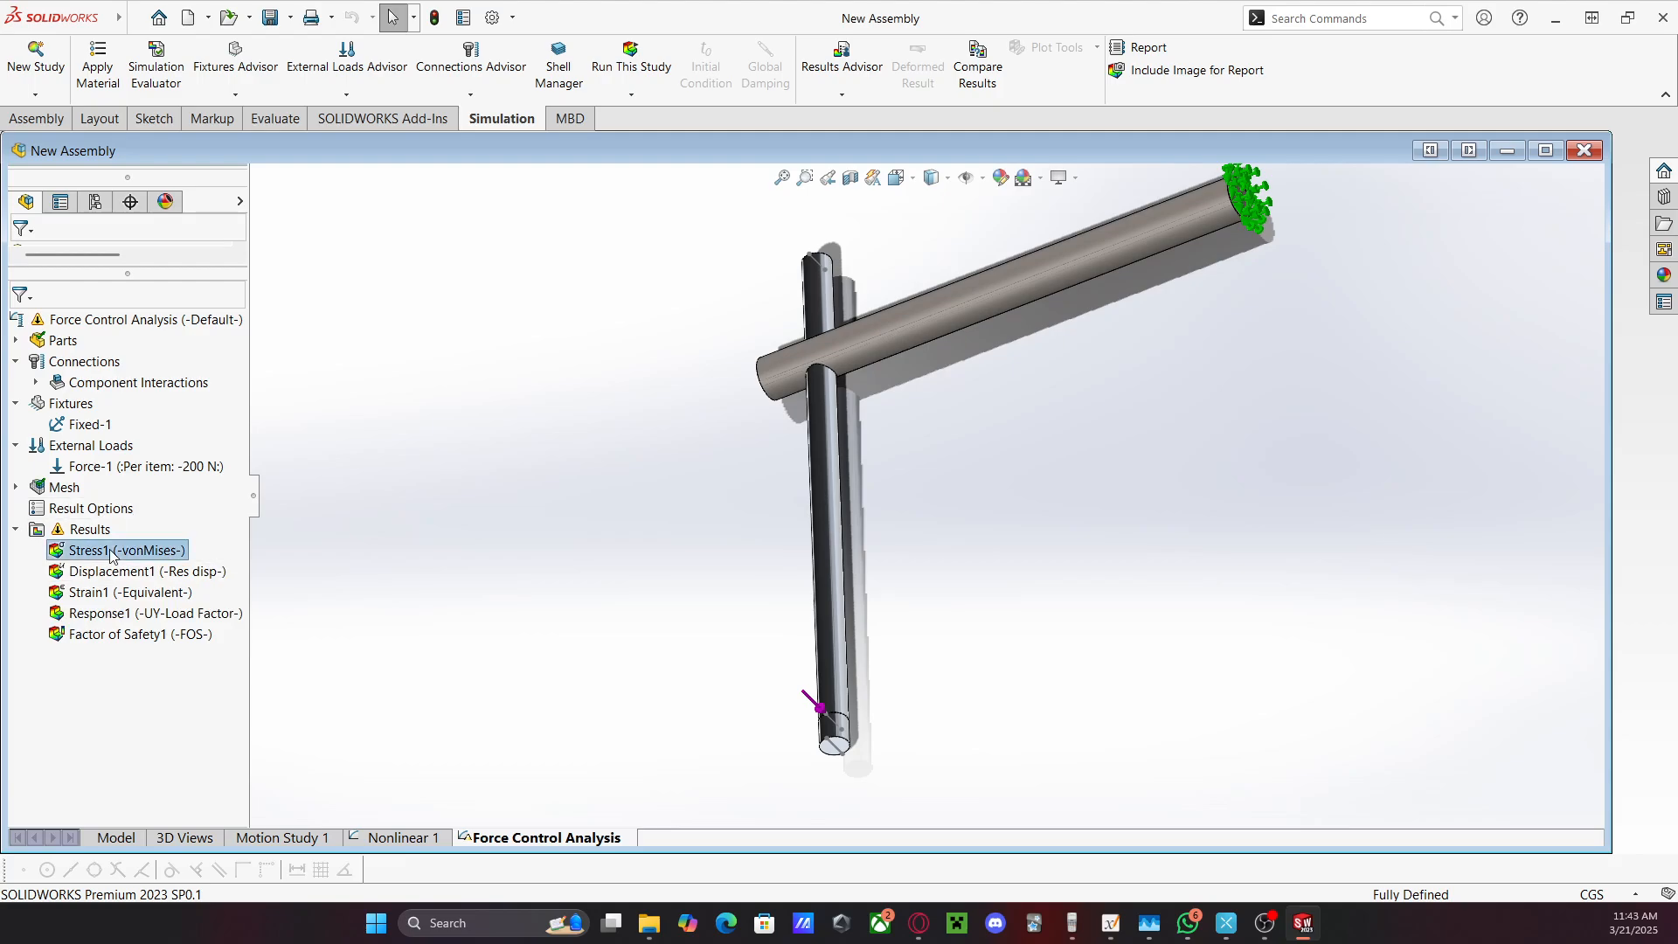
double_click(112, 552)
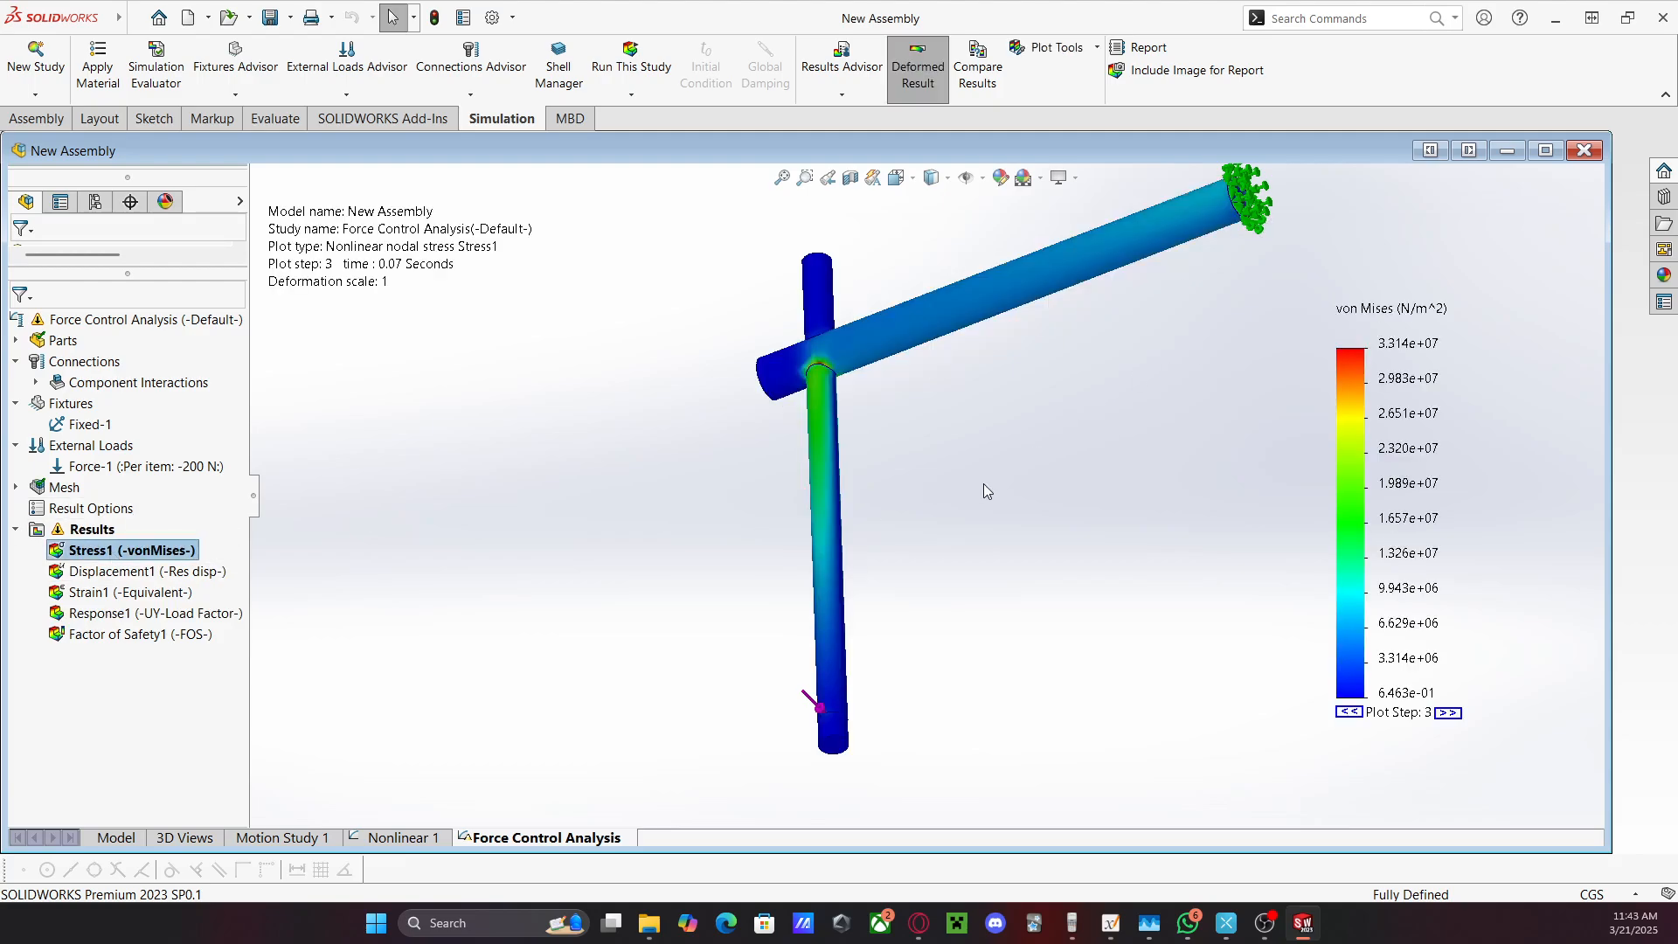
Orient the stress plot to the Front view and place the plot information text just above the rods
scroll(962, 501, "up", 2)
left_click(837, 529)
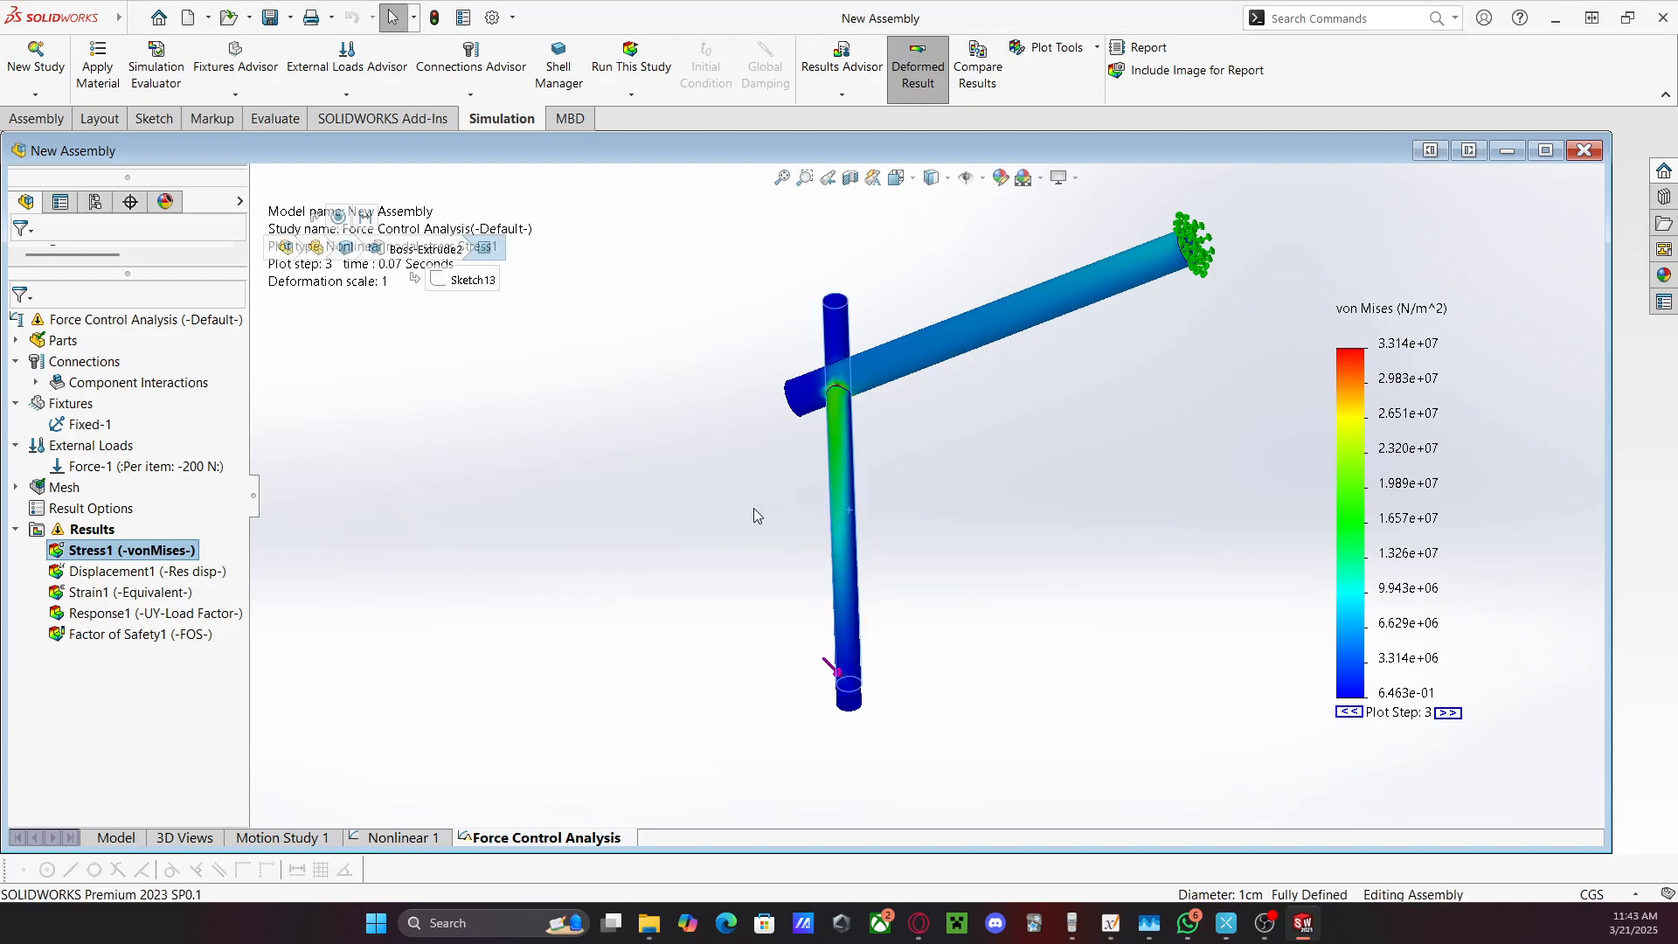
key("space")
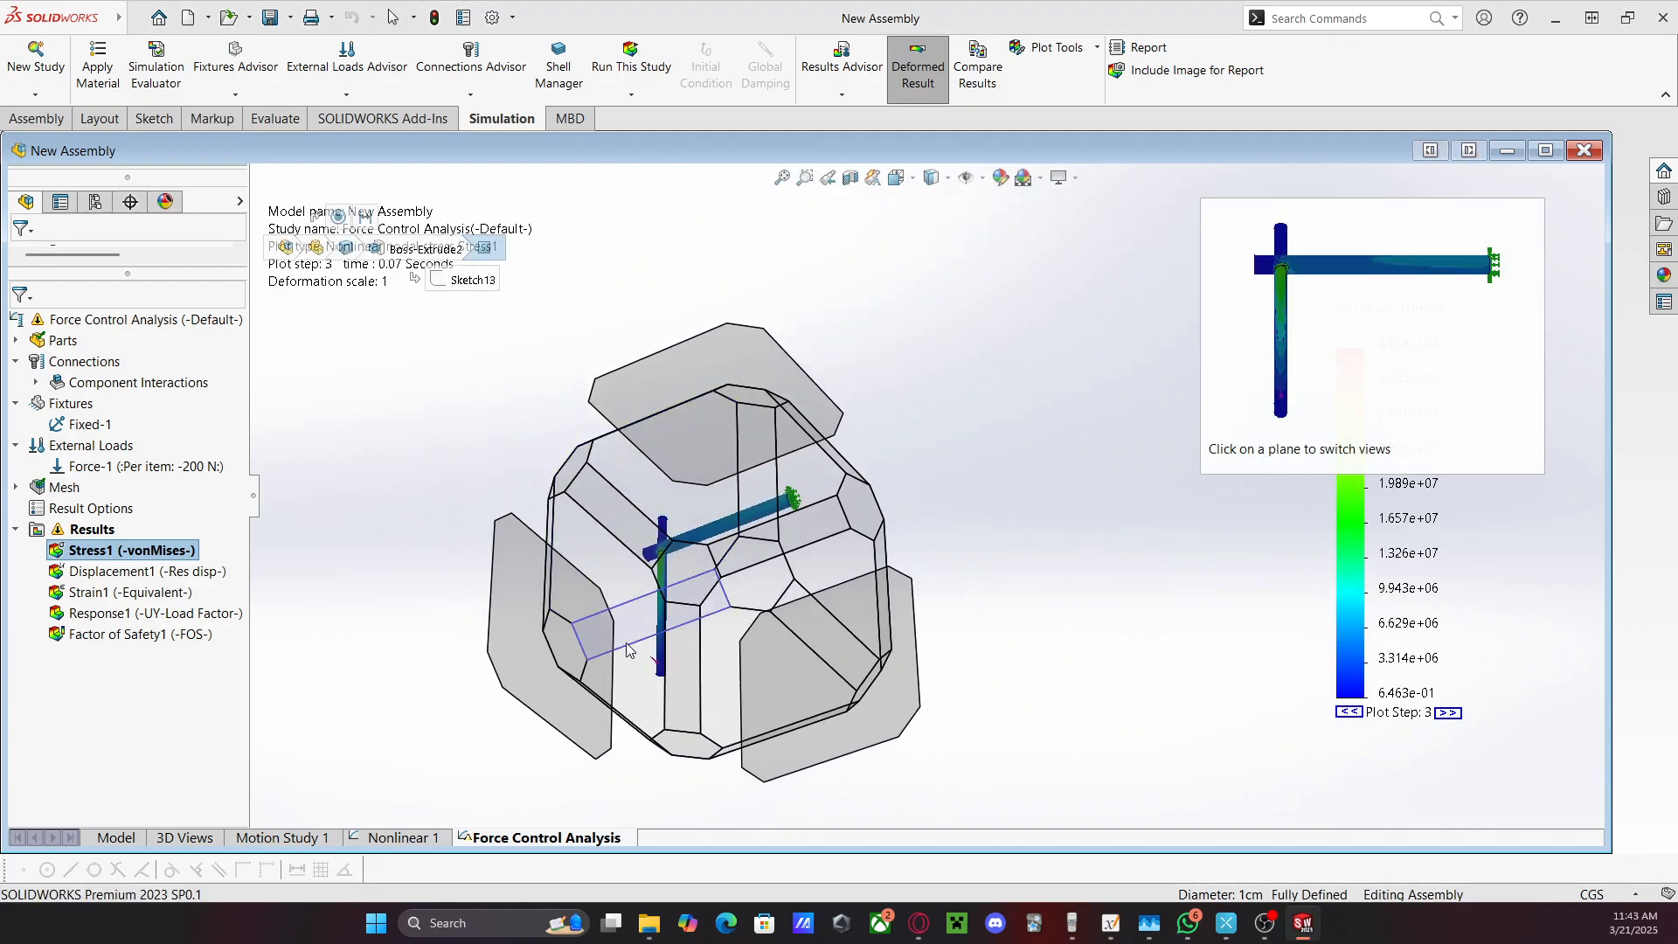
left_click(595, 548)
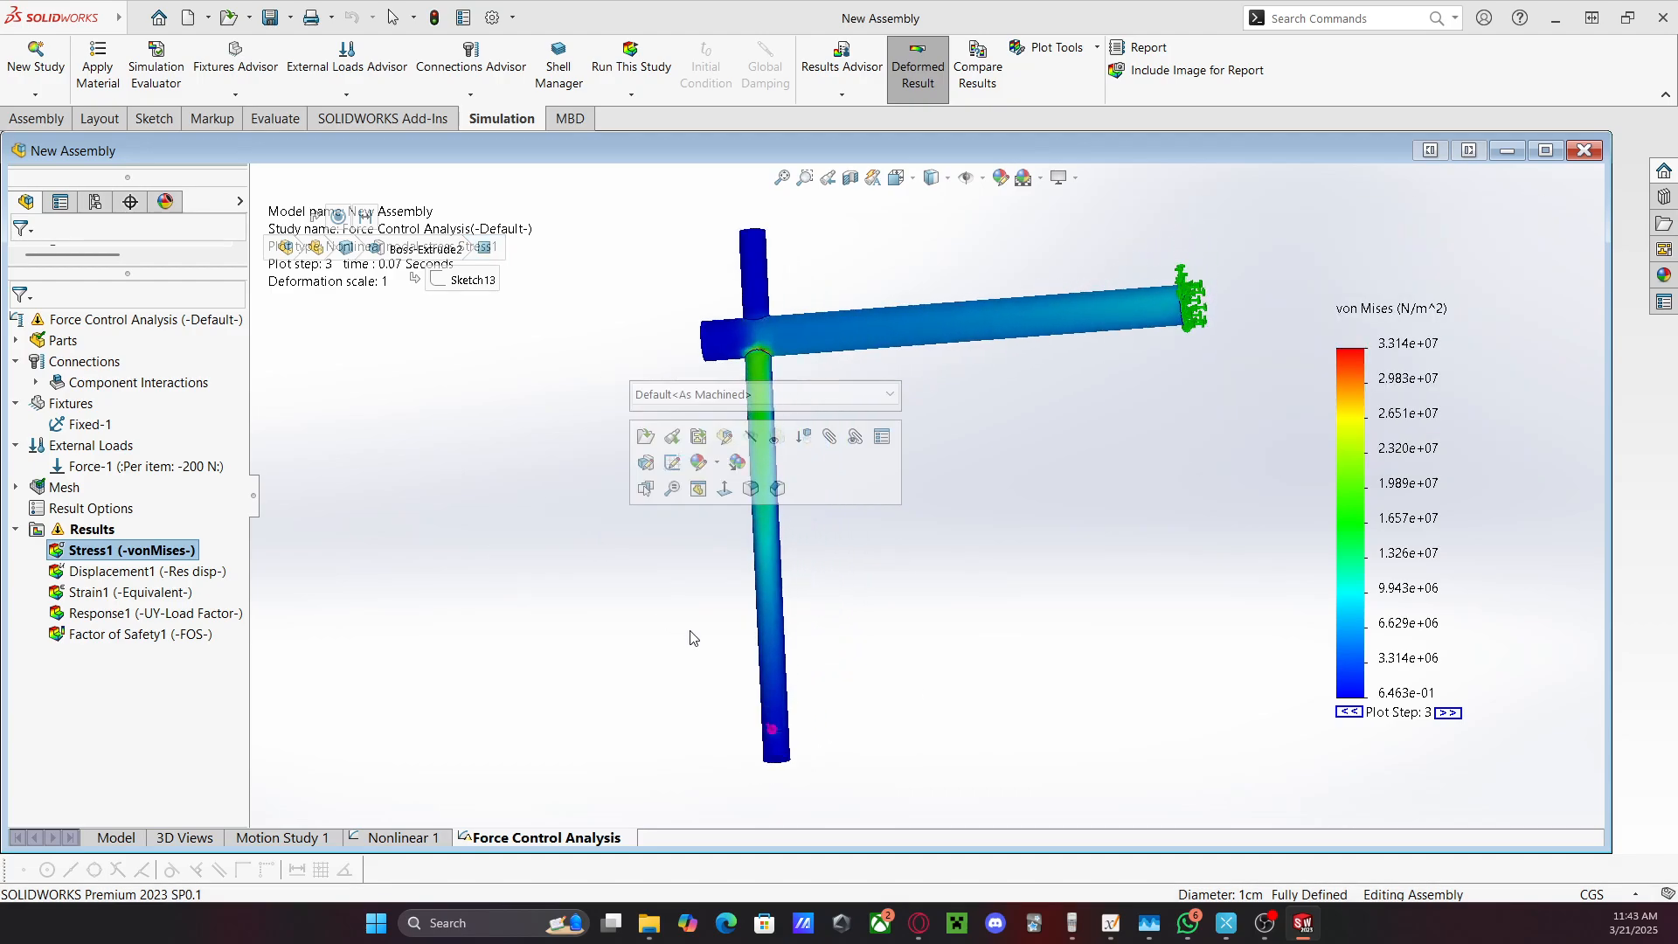
middle_click_drag(693, 637, 845, 585)
key("space")
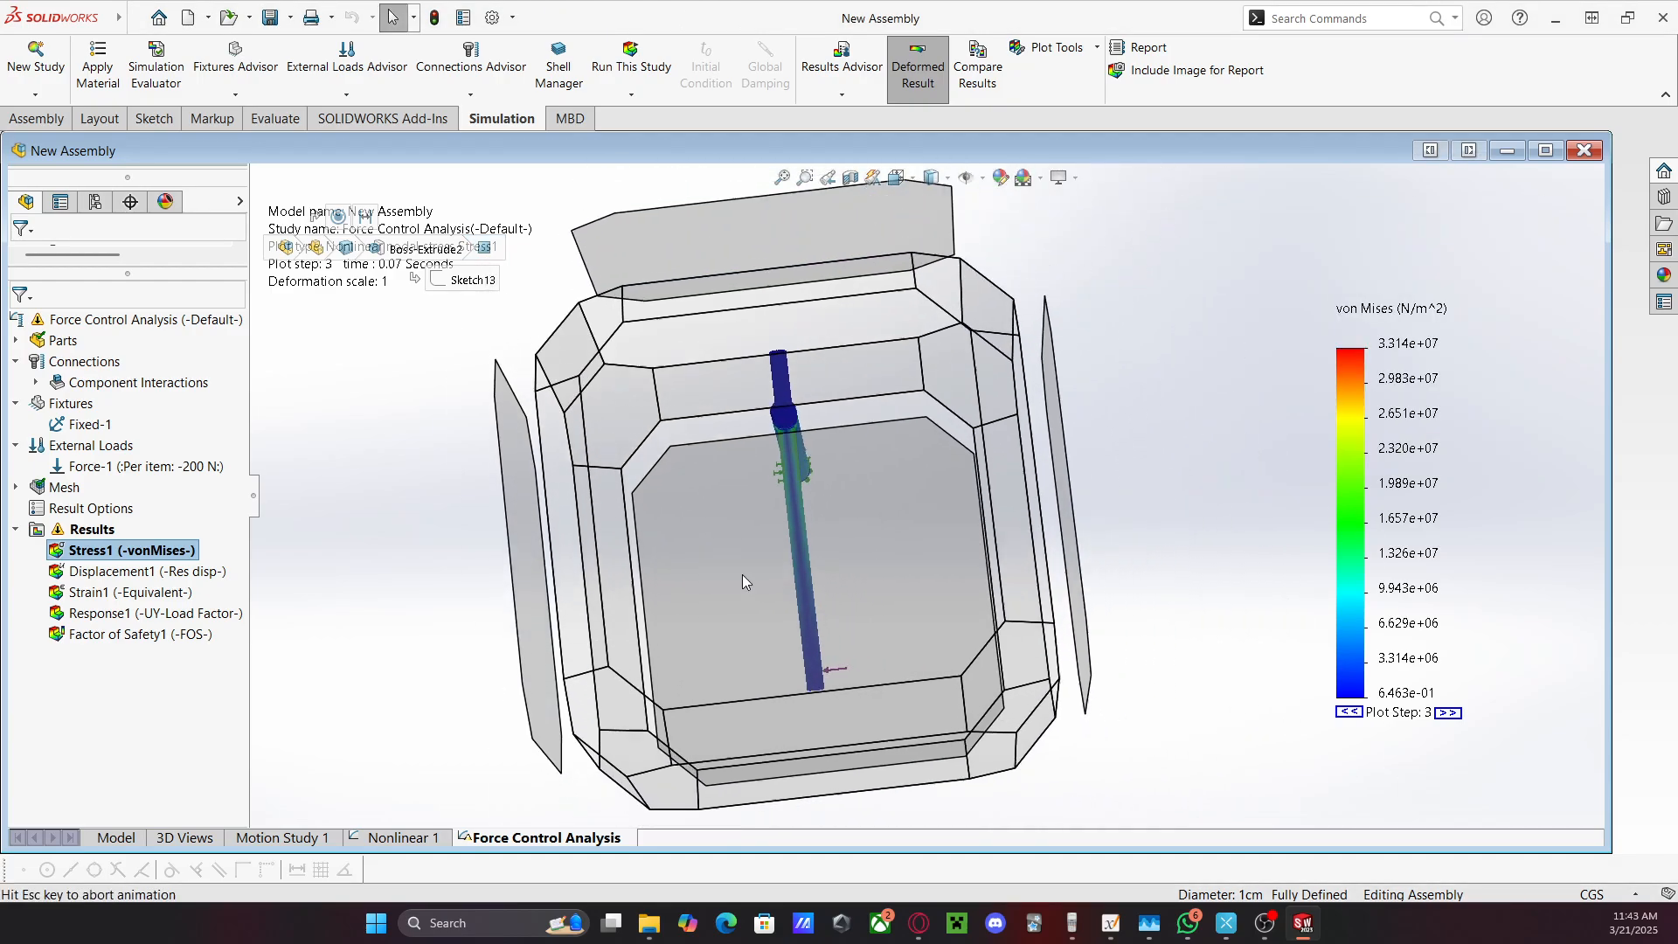
left_click(382, 438)
middle_click_drag(651, 643, 493, 290)
key("space")
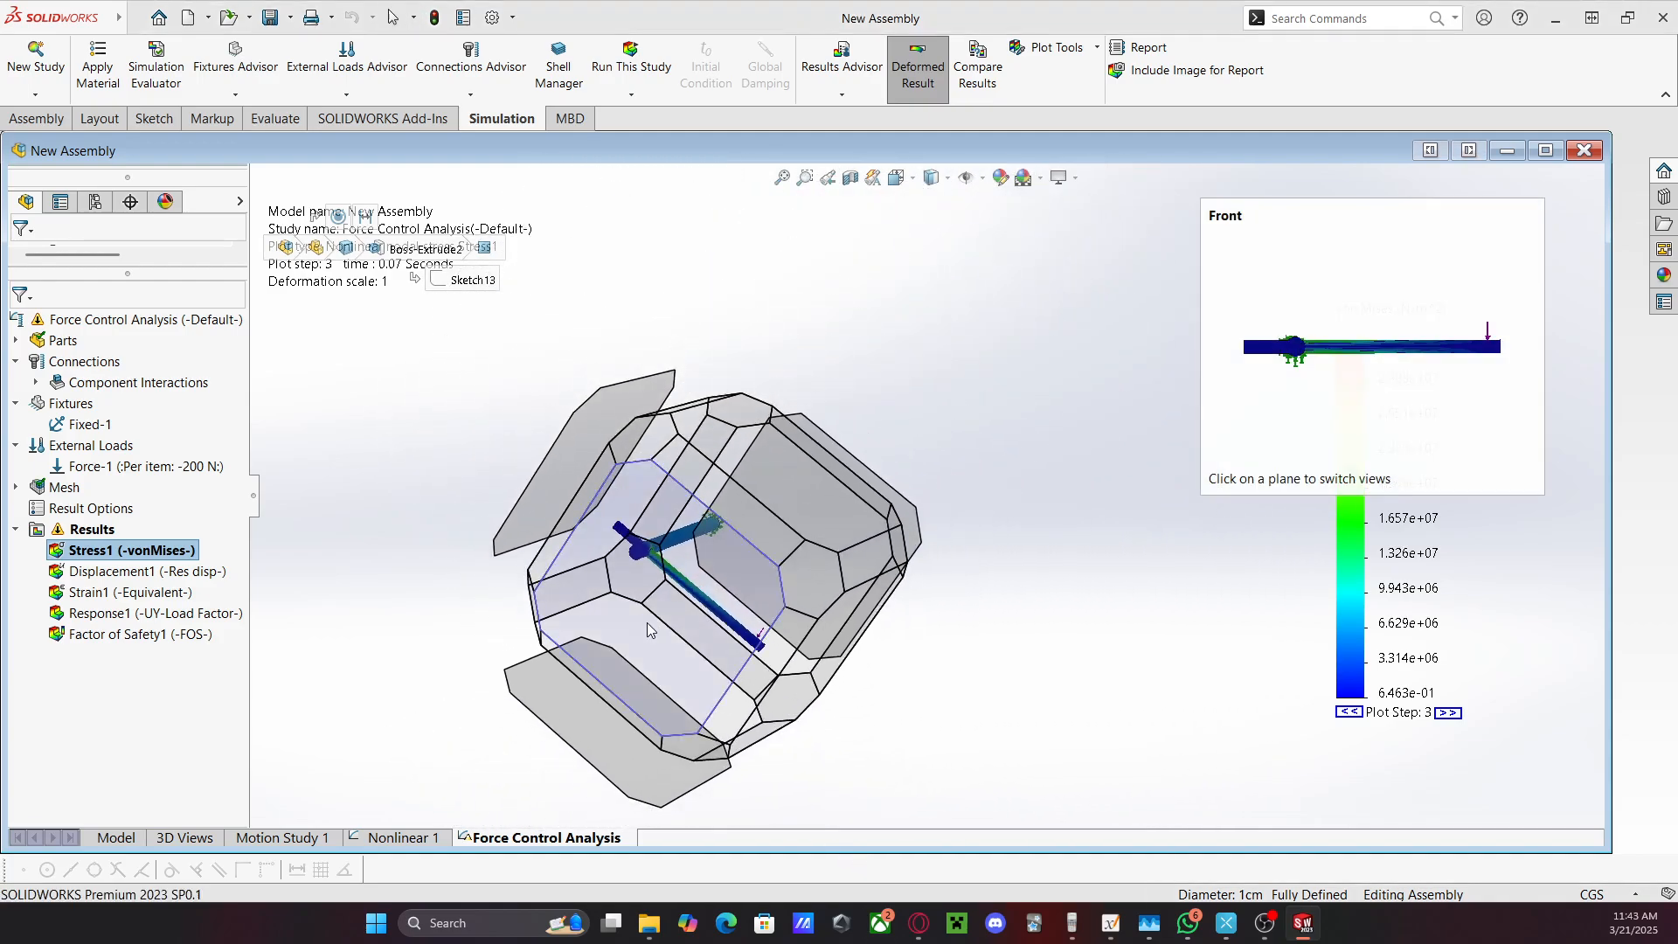
left_click(651, 627)
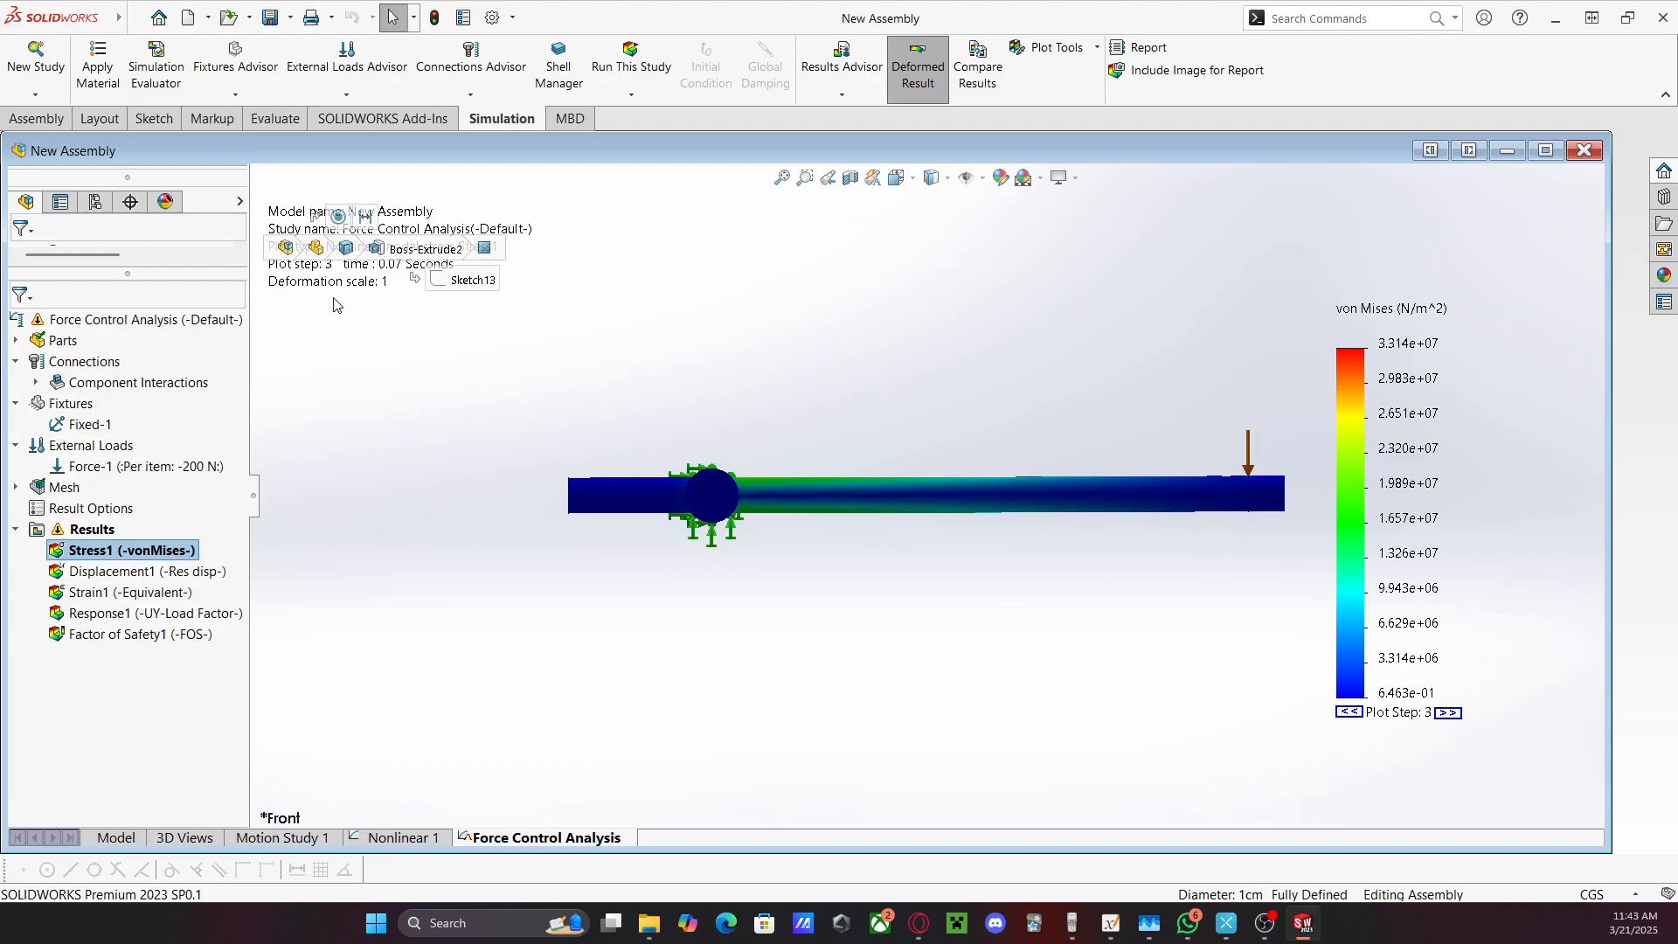
left_click_drag(367, 275, 731, 317)
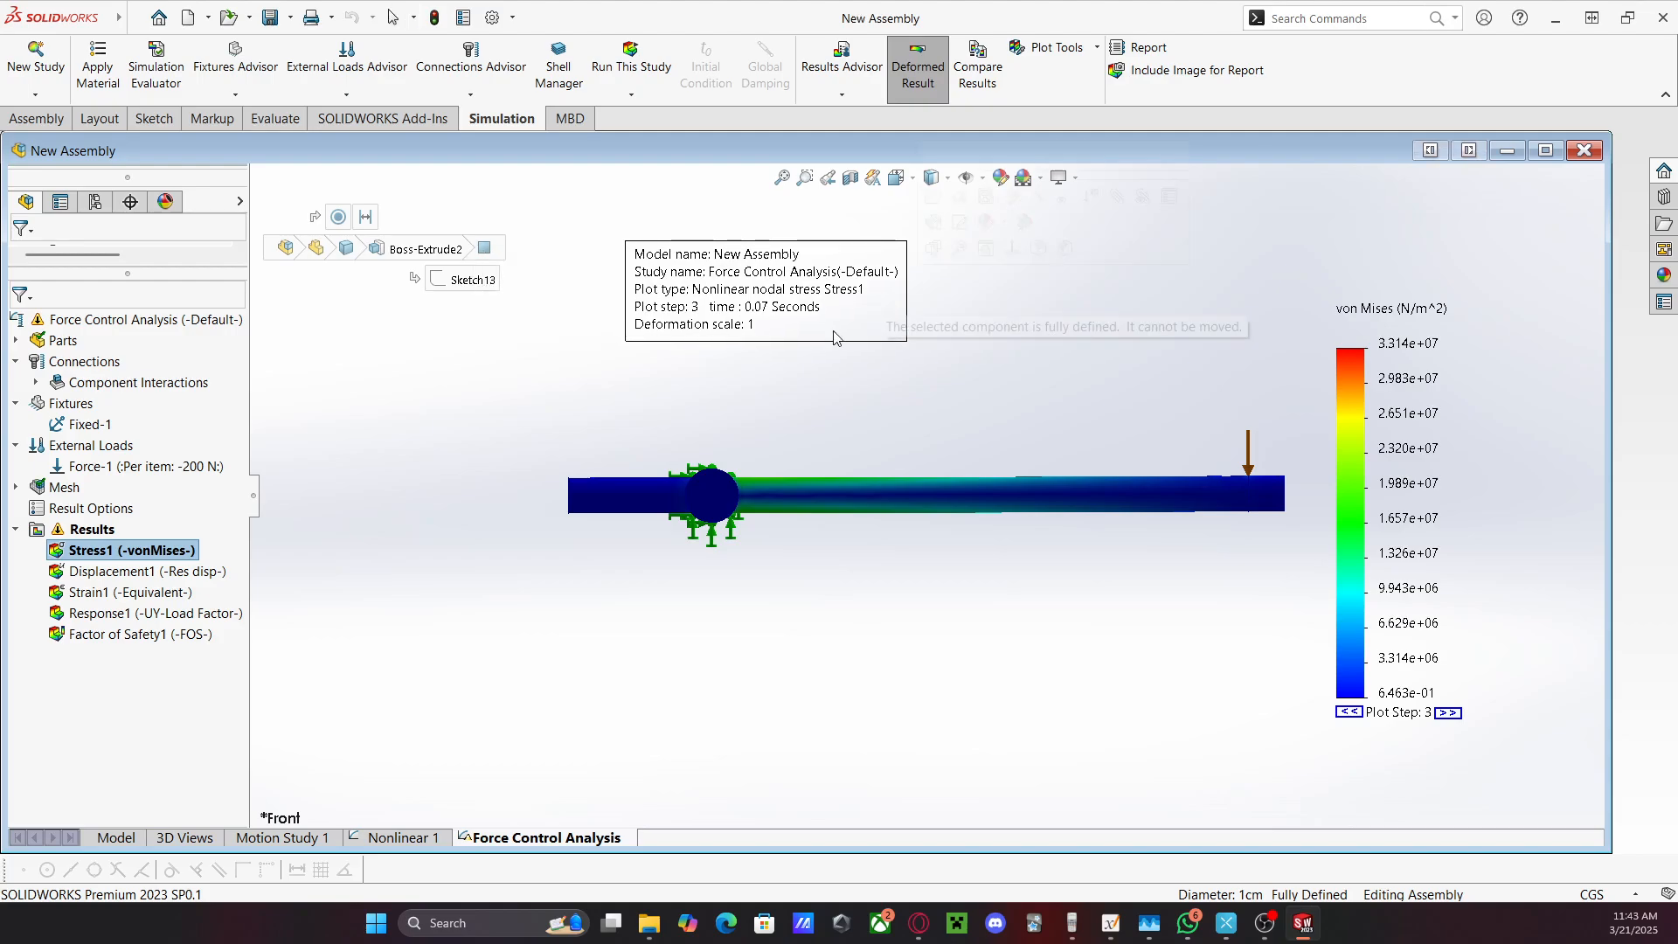
Set the Stress1 plot to show the results at a time of 1 second
right_click(141, 552)
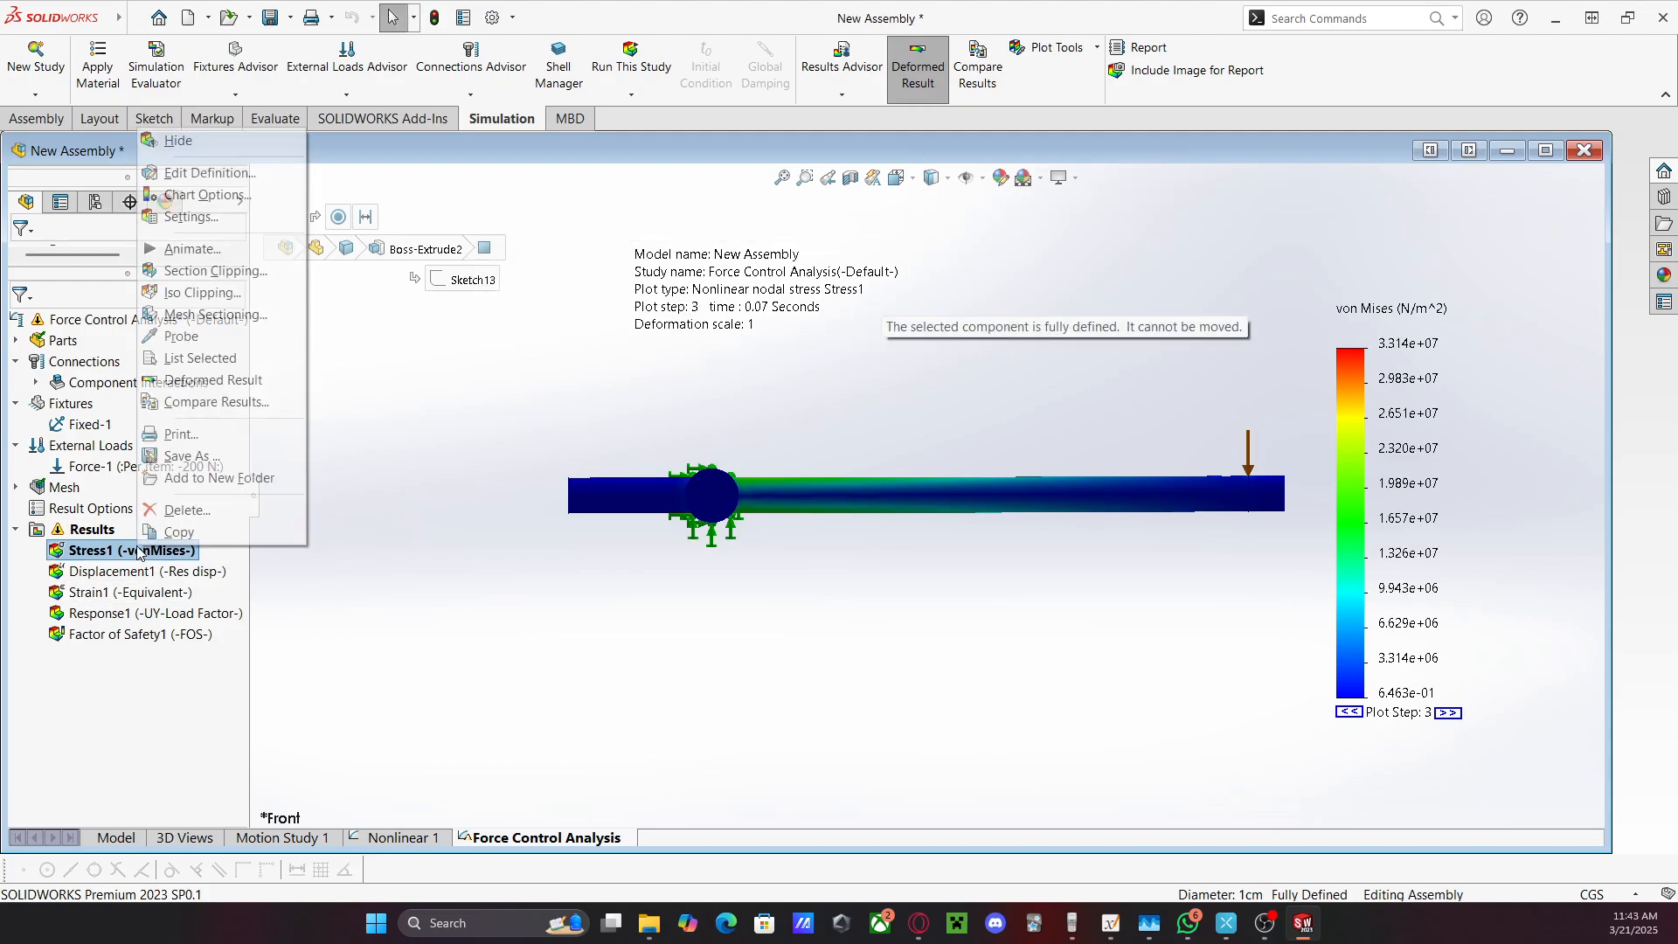
left_click(172, 178)
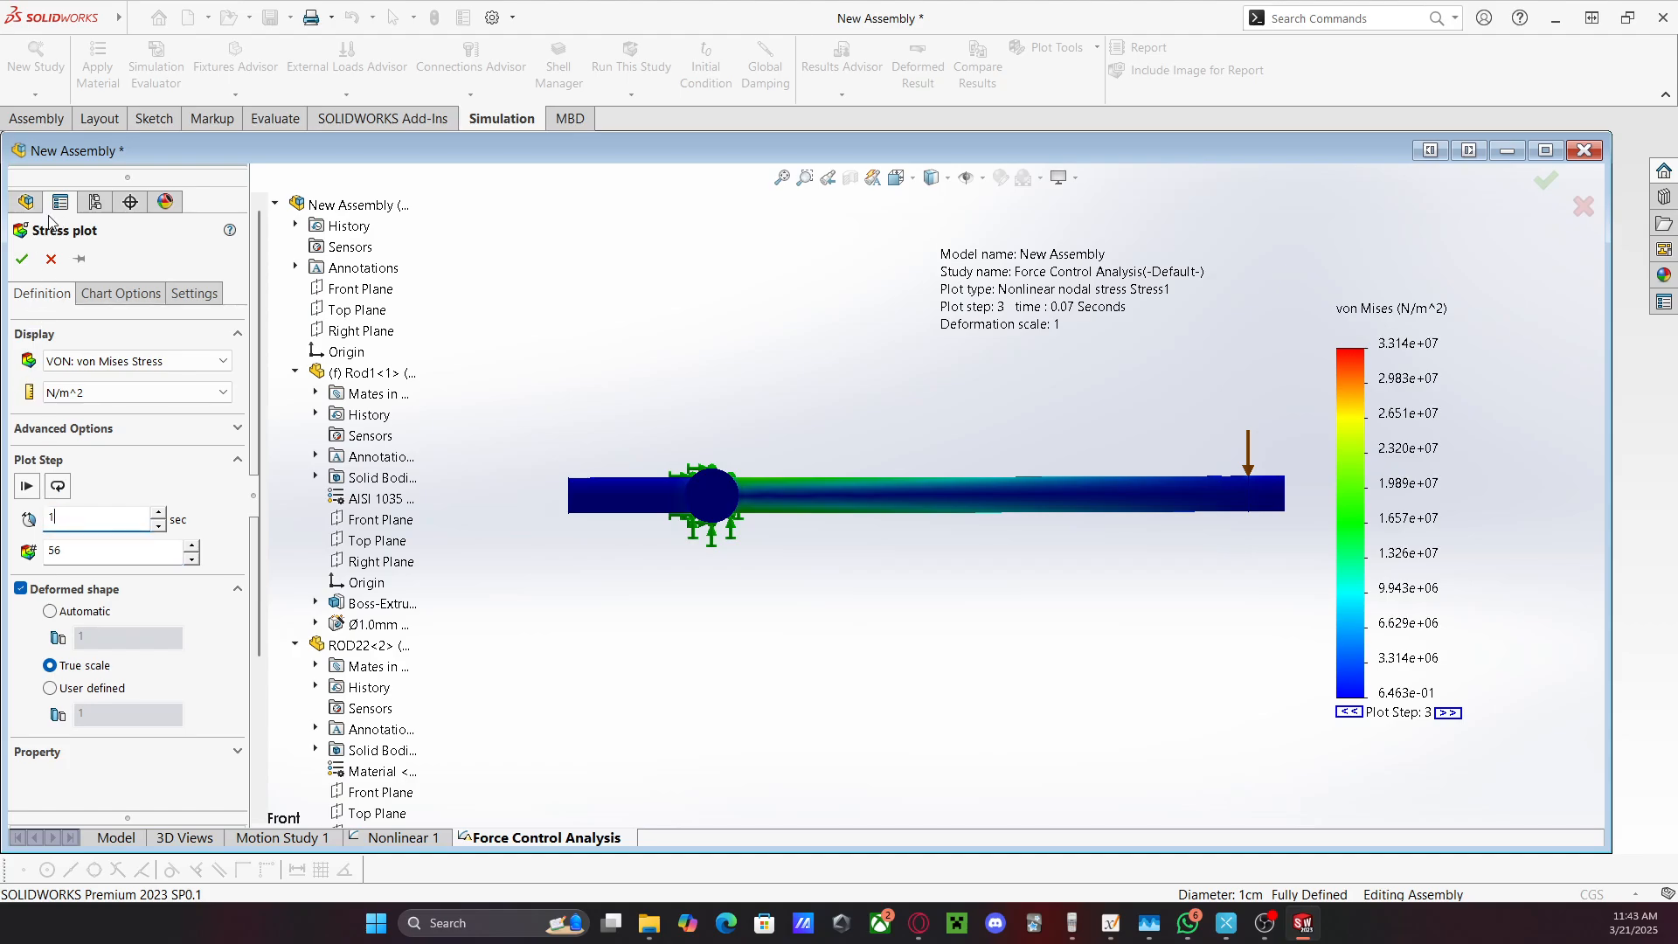
left_click(22, 261)
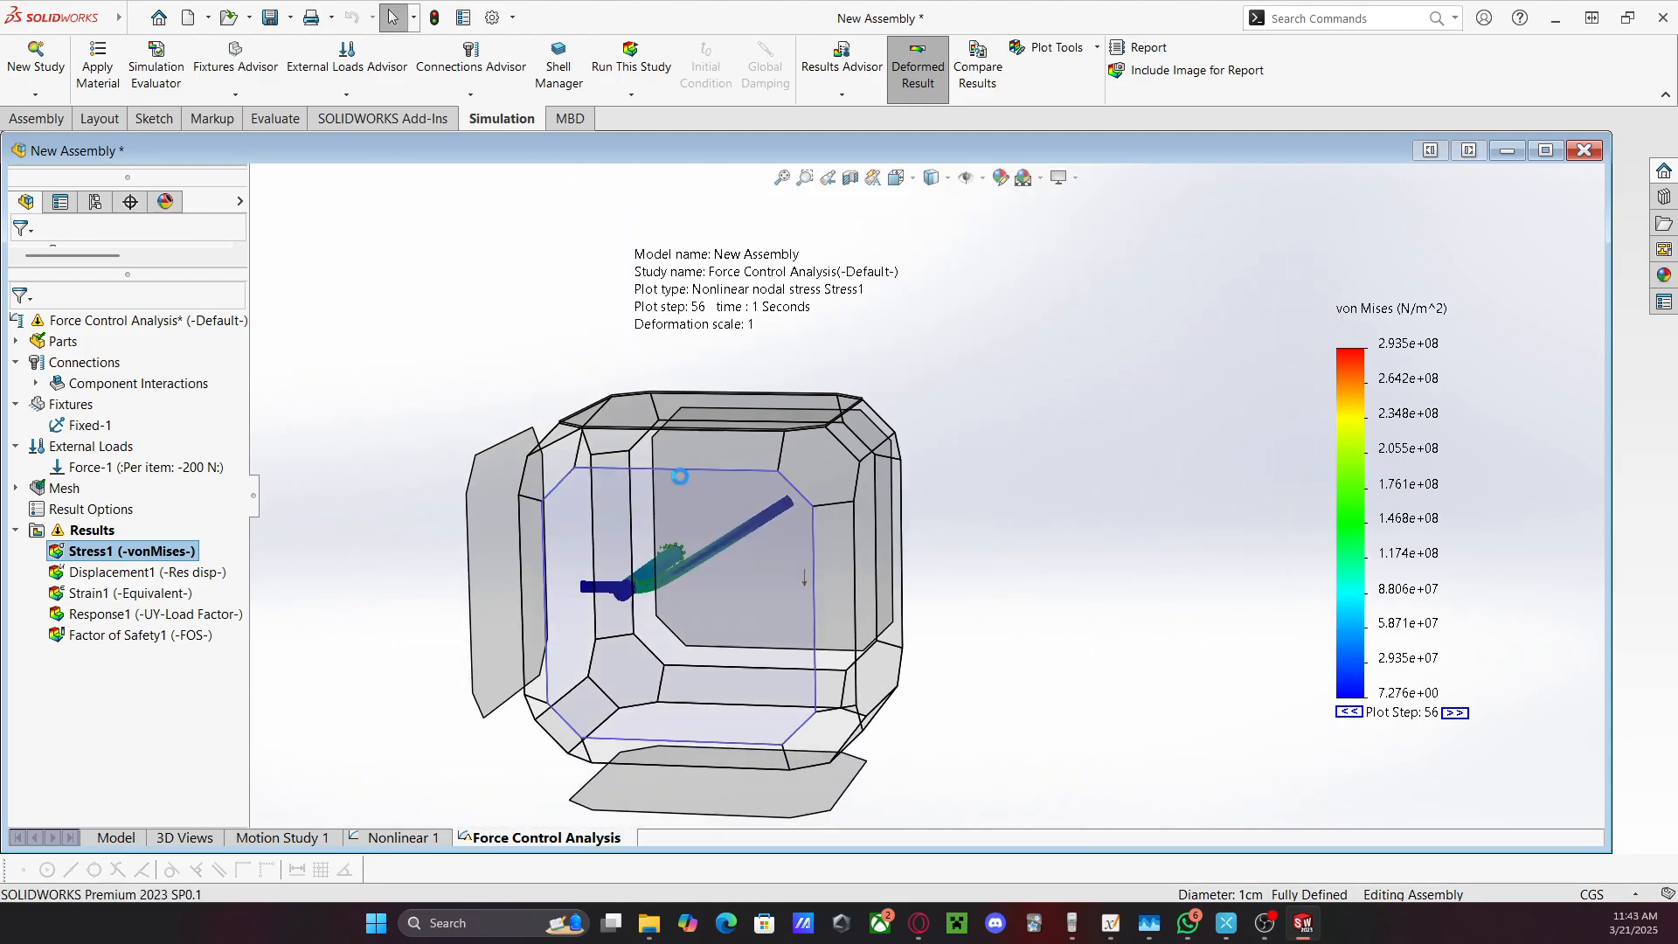
middle_click_drag(680, 476, 694, 607)
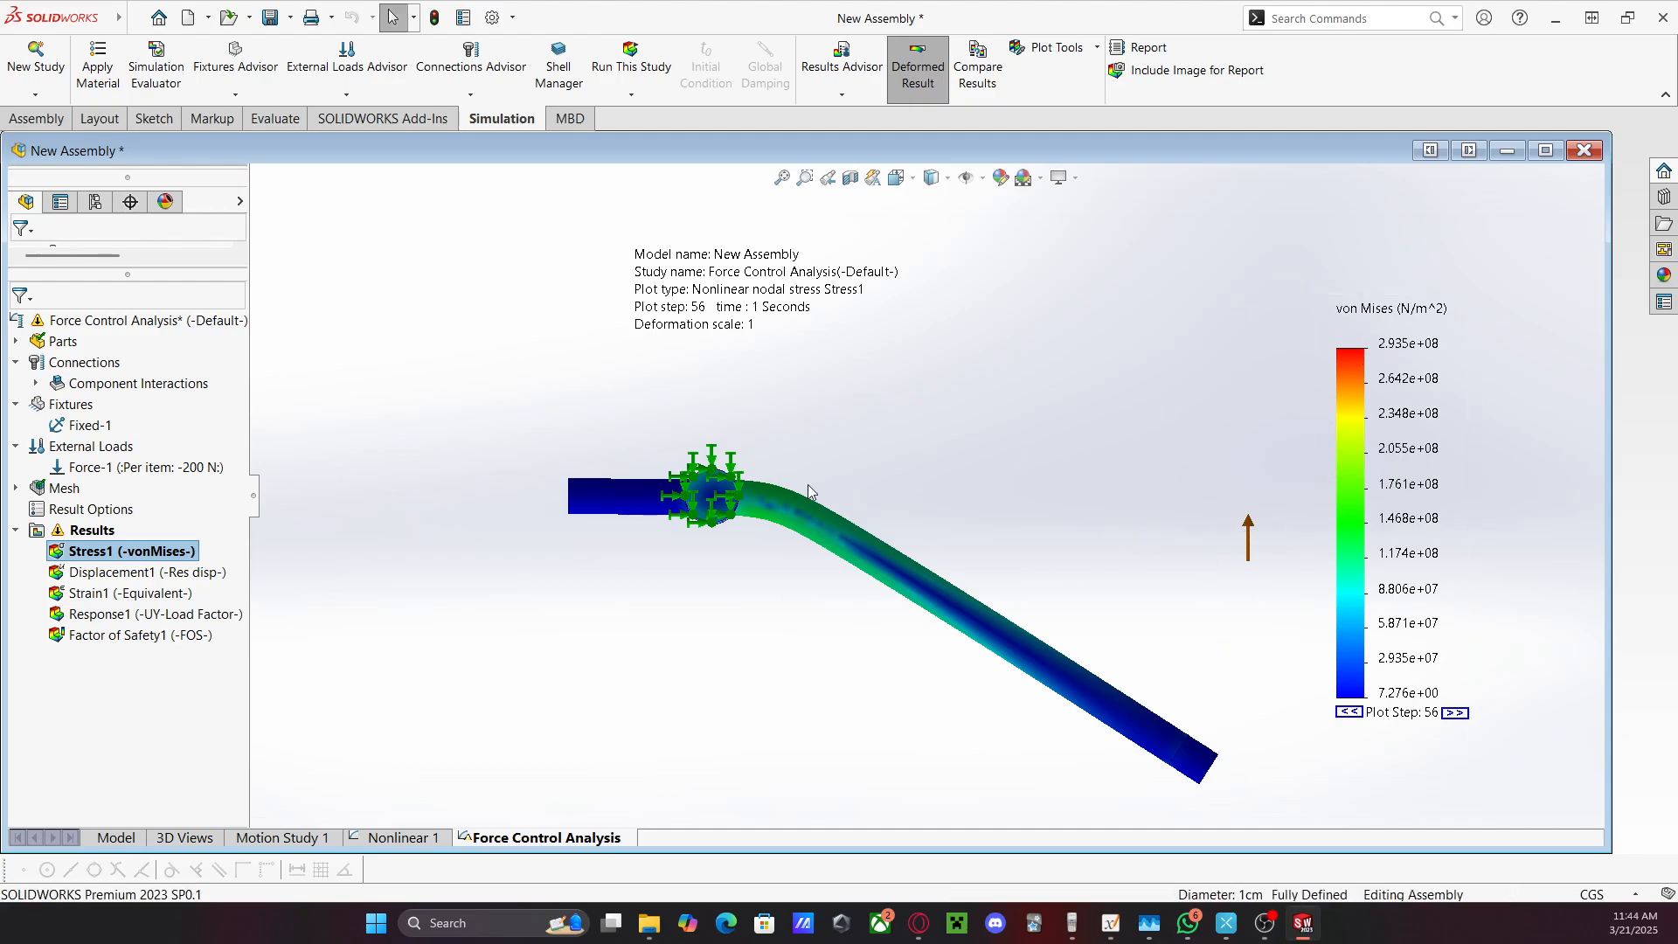
Set the Stress1 plot to N/mm^2 (MPa) with floating numbers and two decimals, and move its legend farther from the rods
right_click(126, 552)
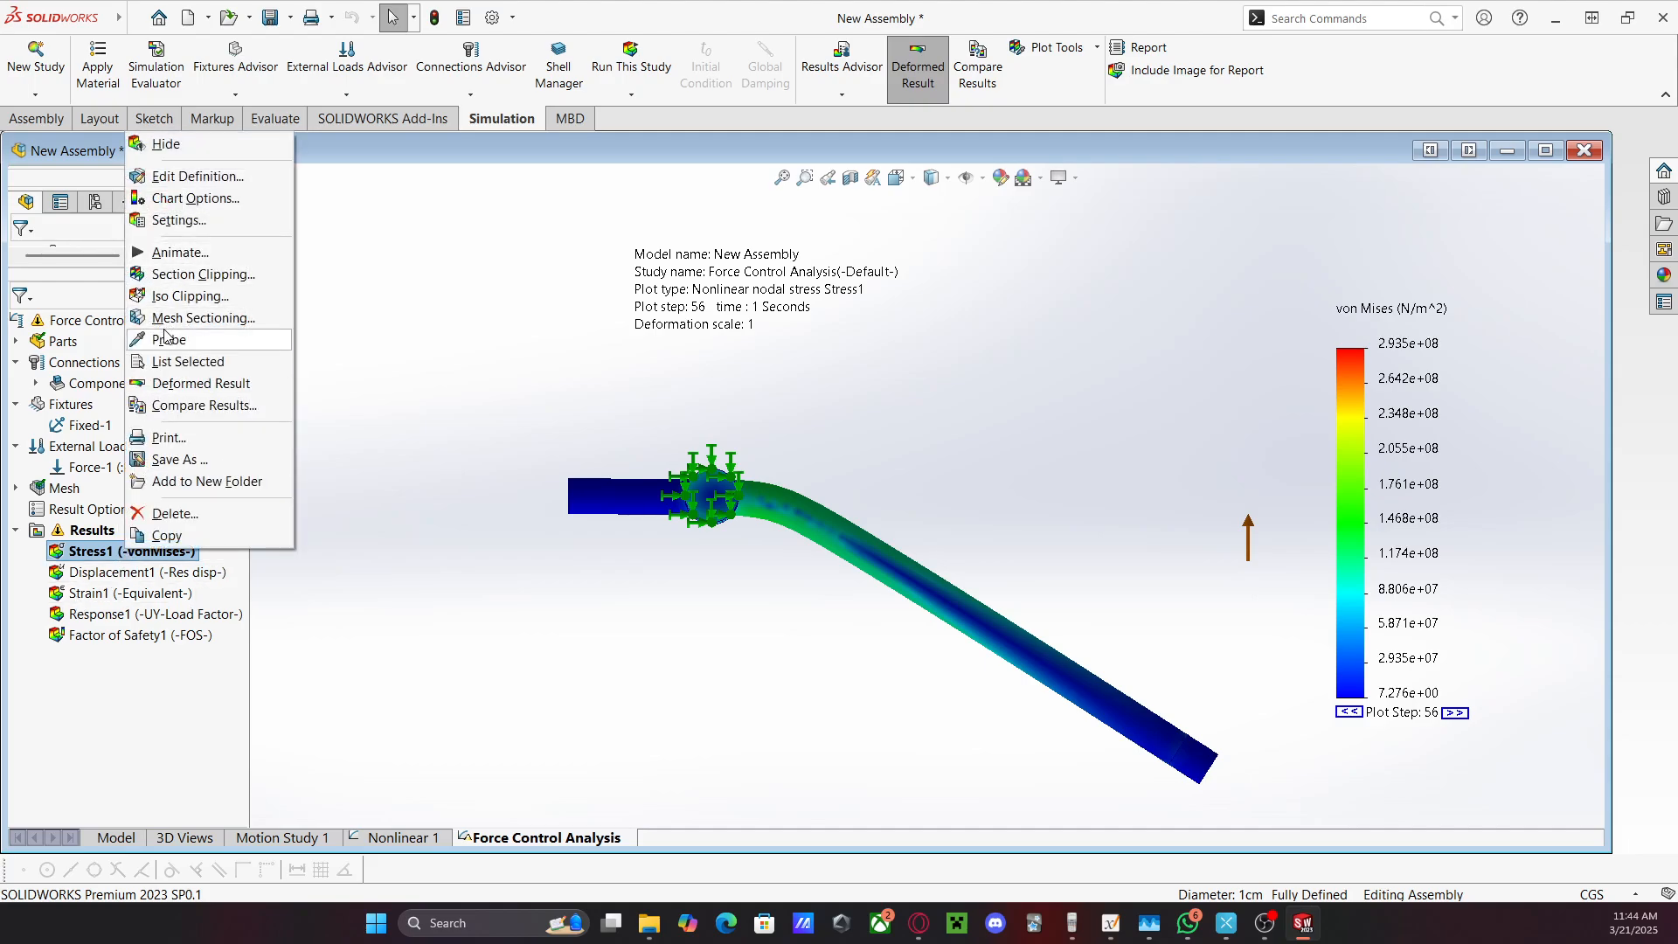
left_click(163, 199)
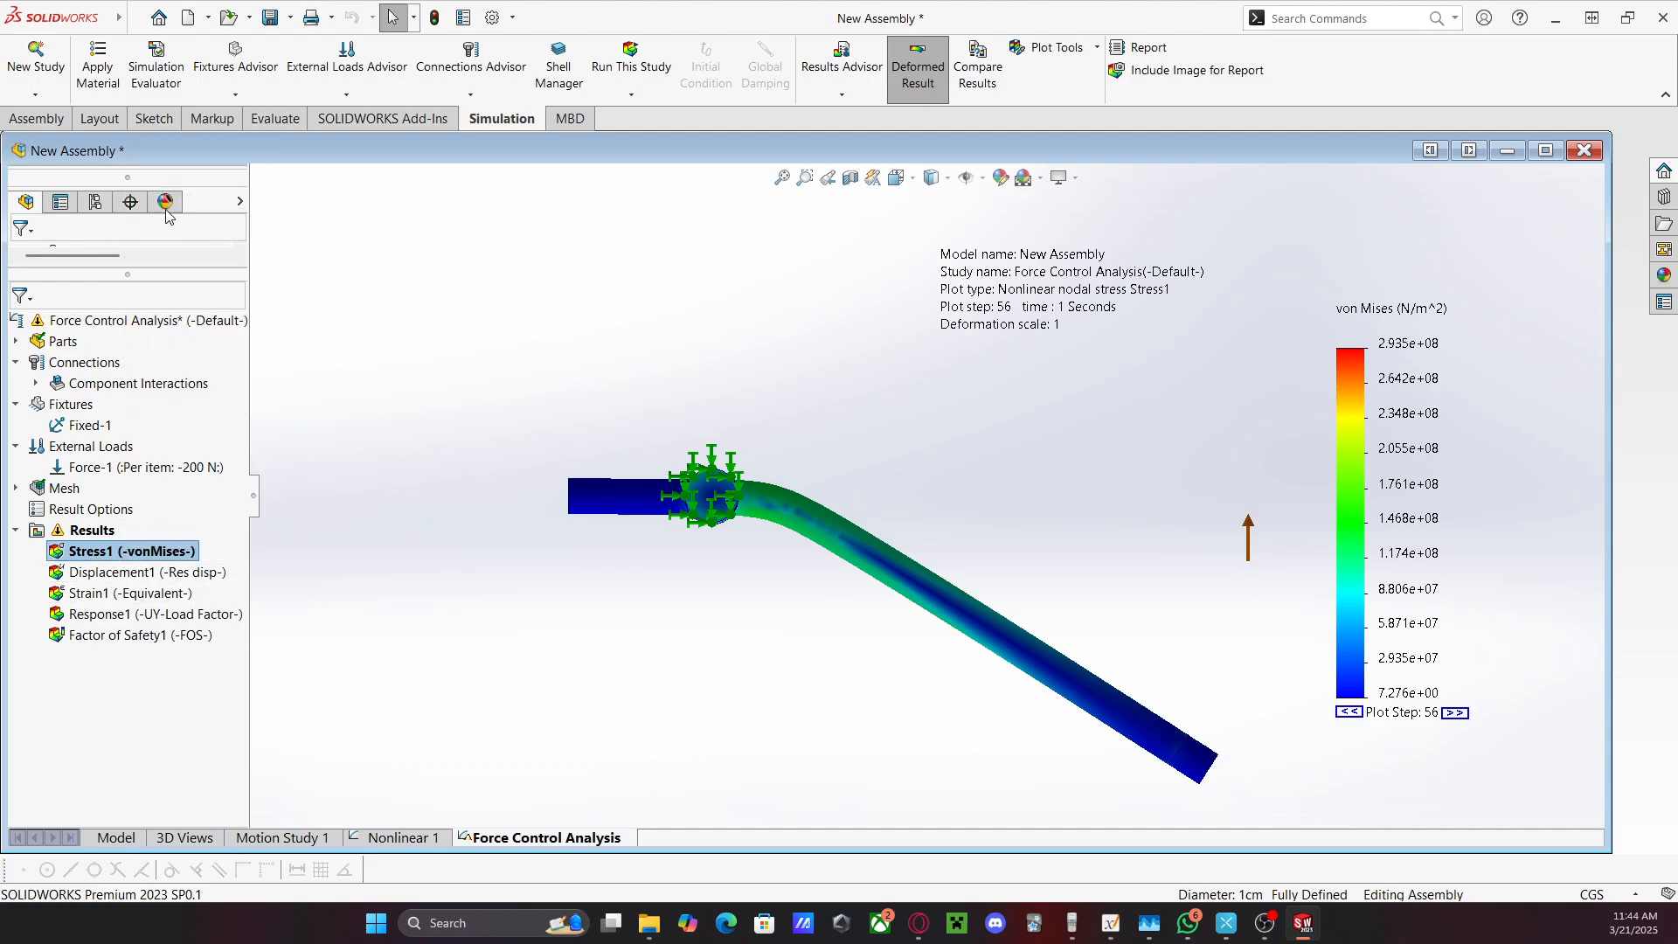
left_click(10, 295)
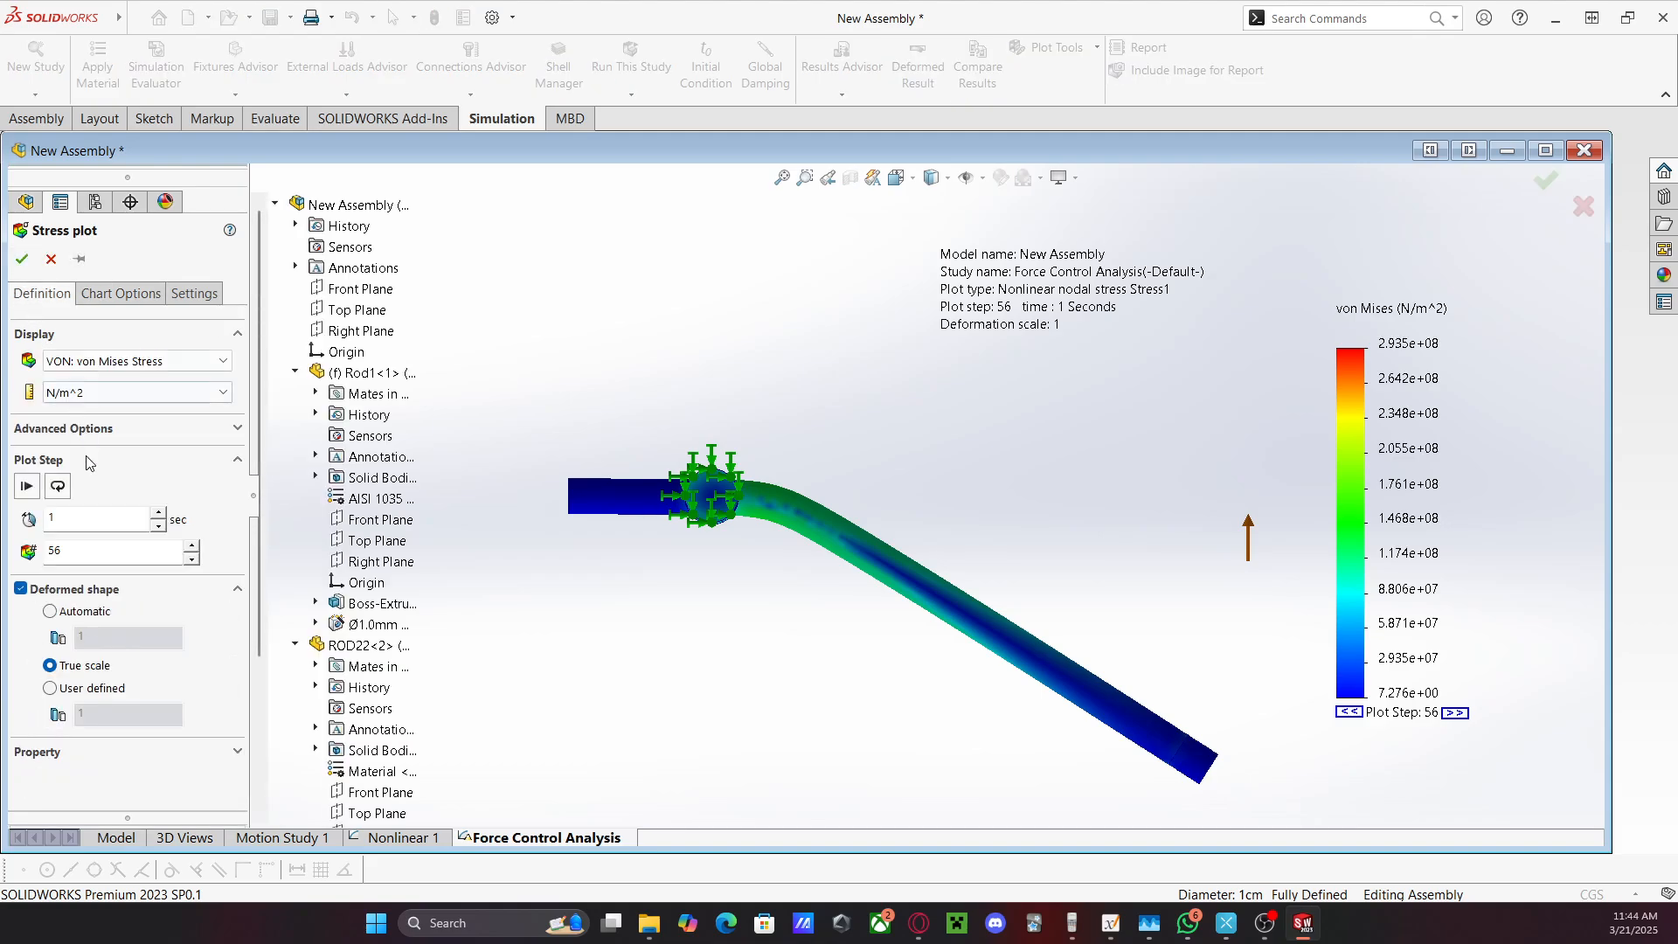
left_click(79, 393)
left_click(83, 459)
left_click(121, 294)
scroll(160, 631, "down", 3)
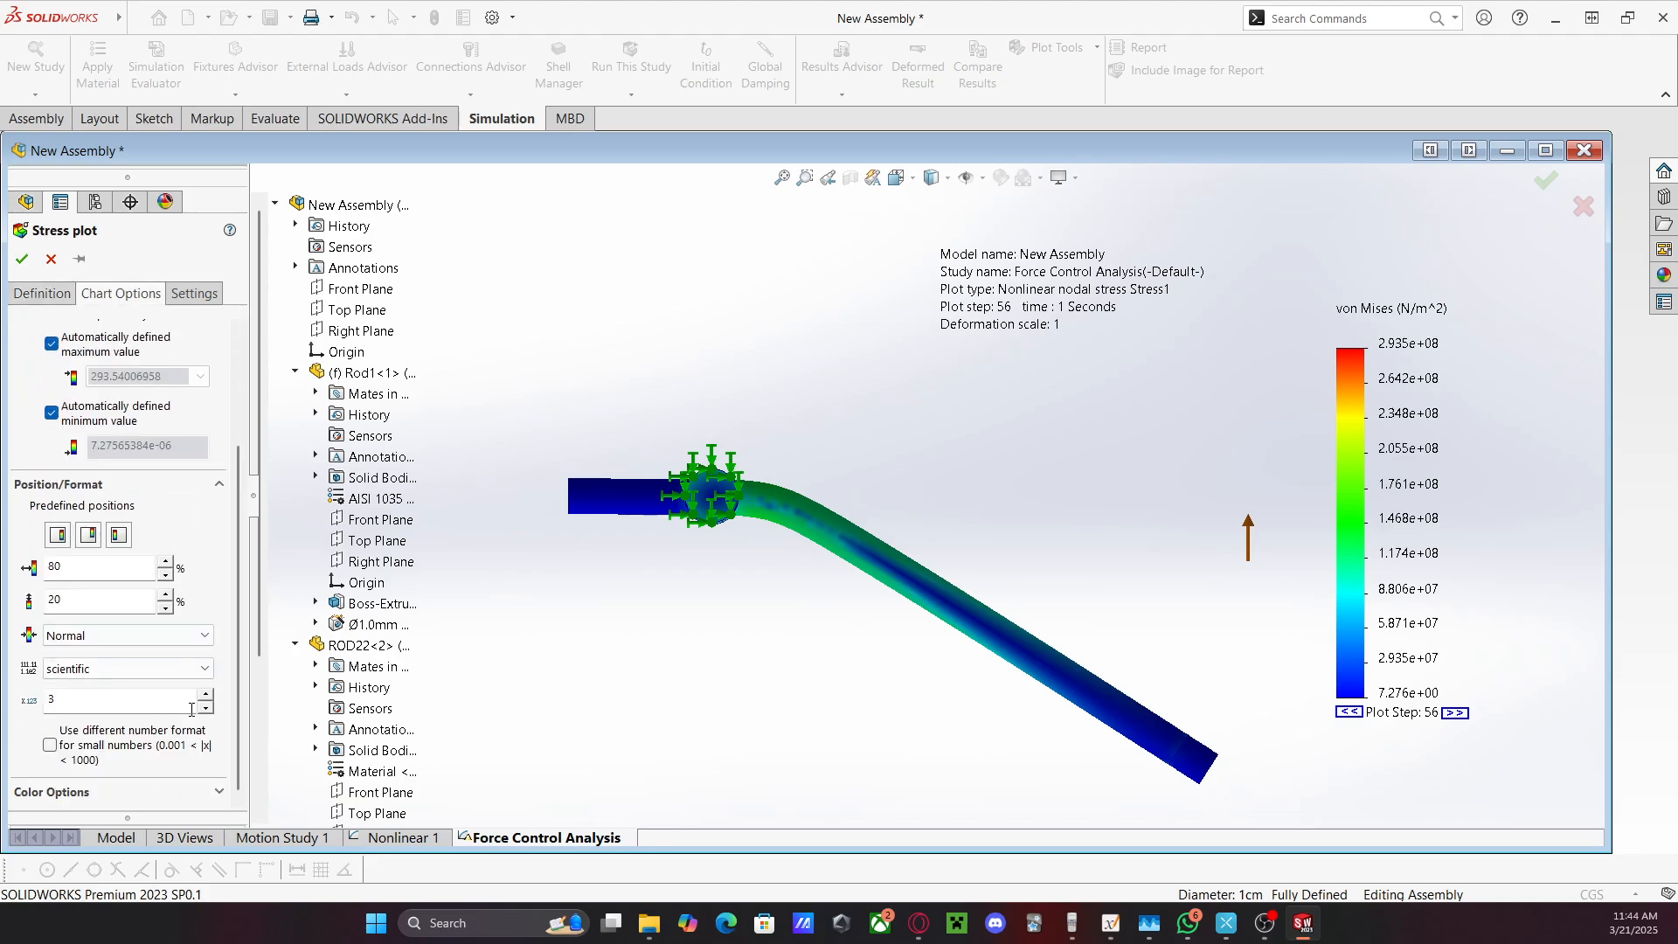
left_click(204, 668)
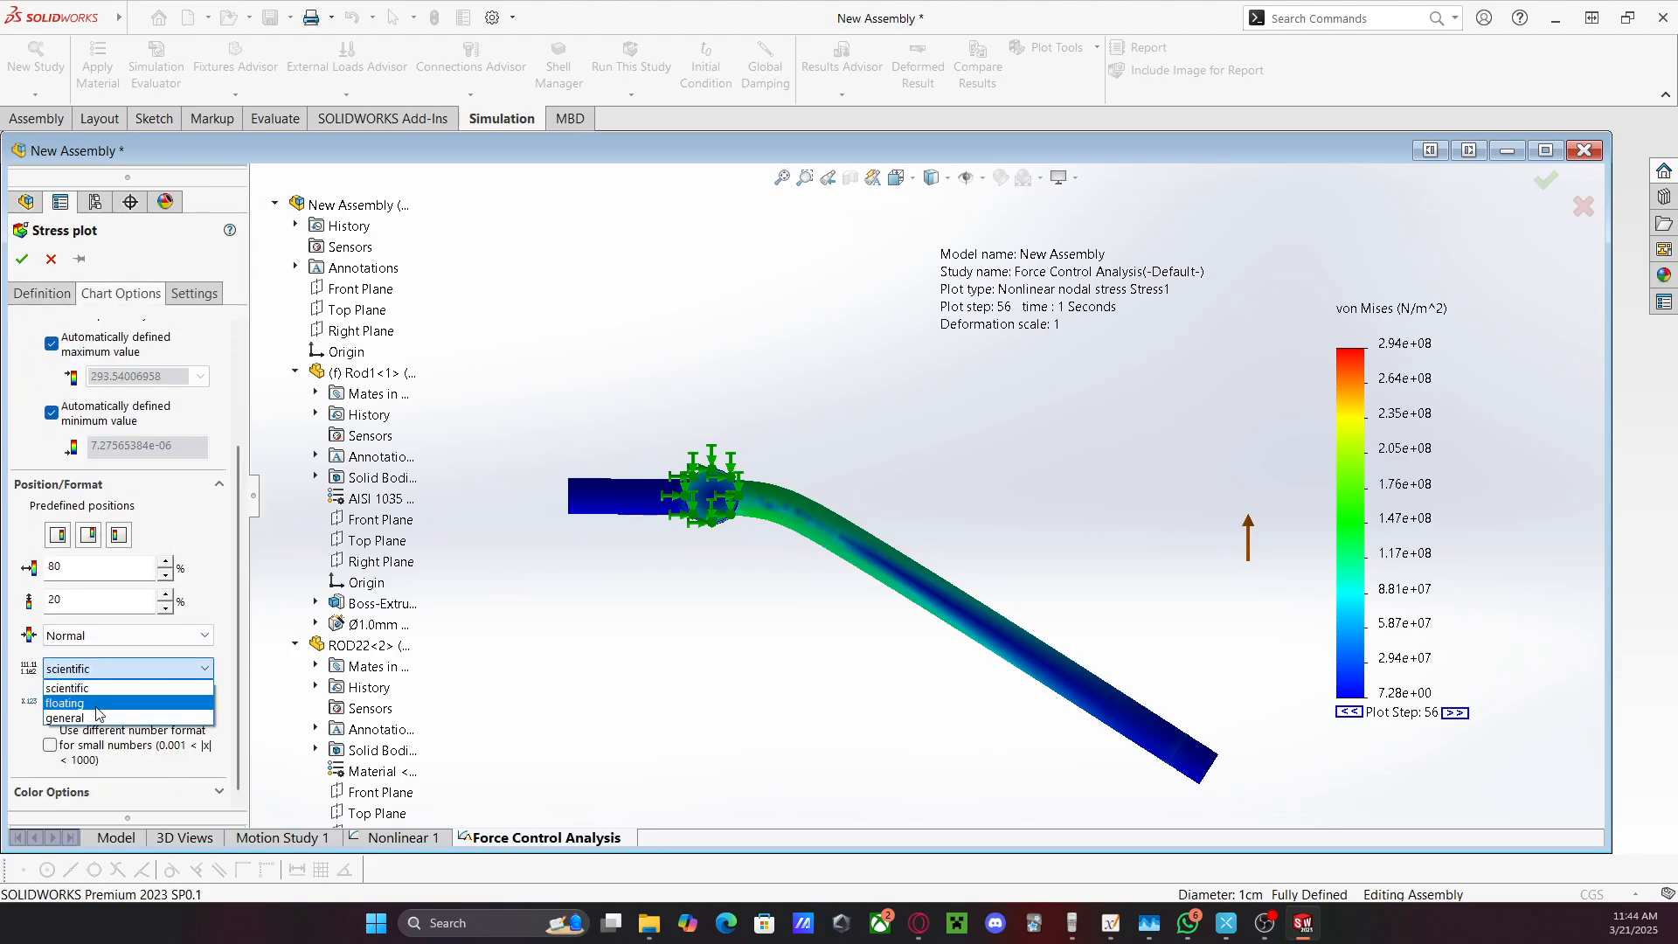
left_click(70, 701)
left_click(22, 259)
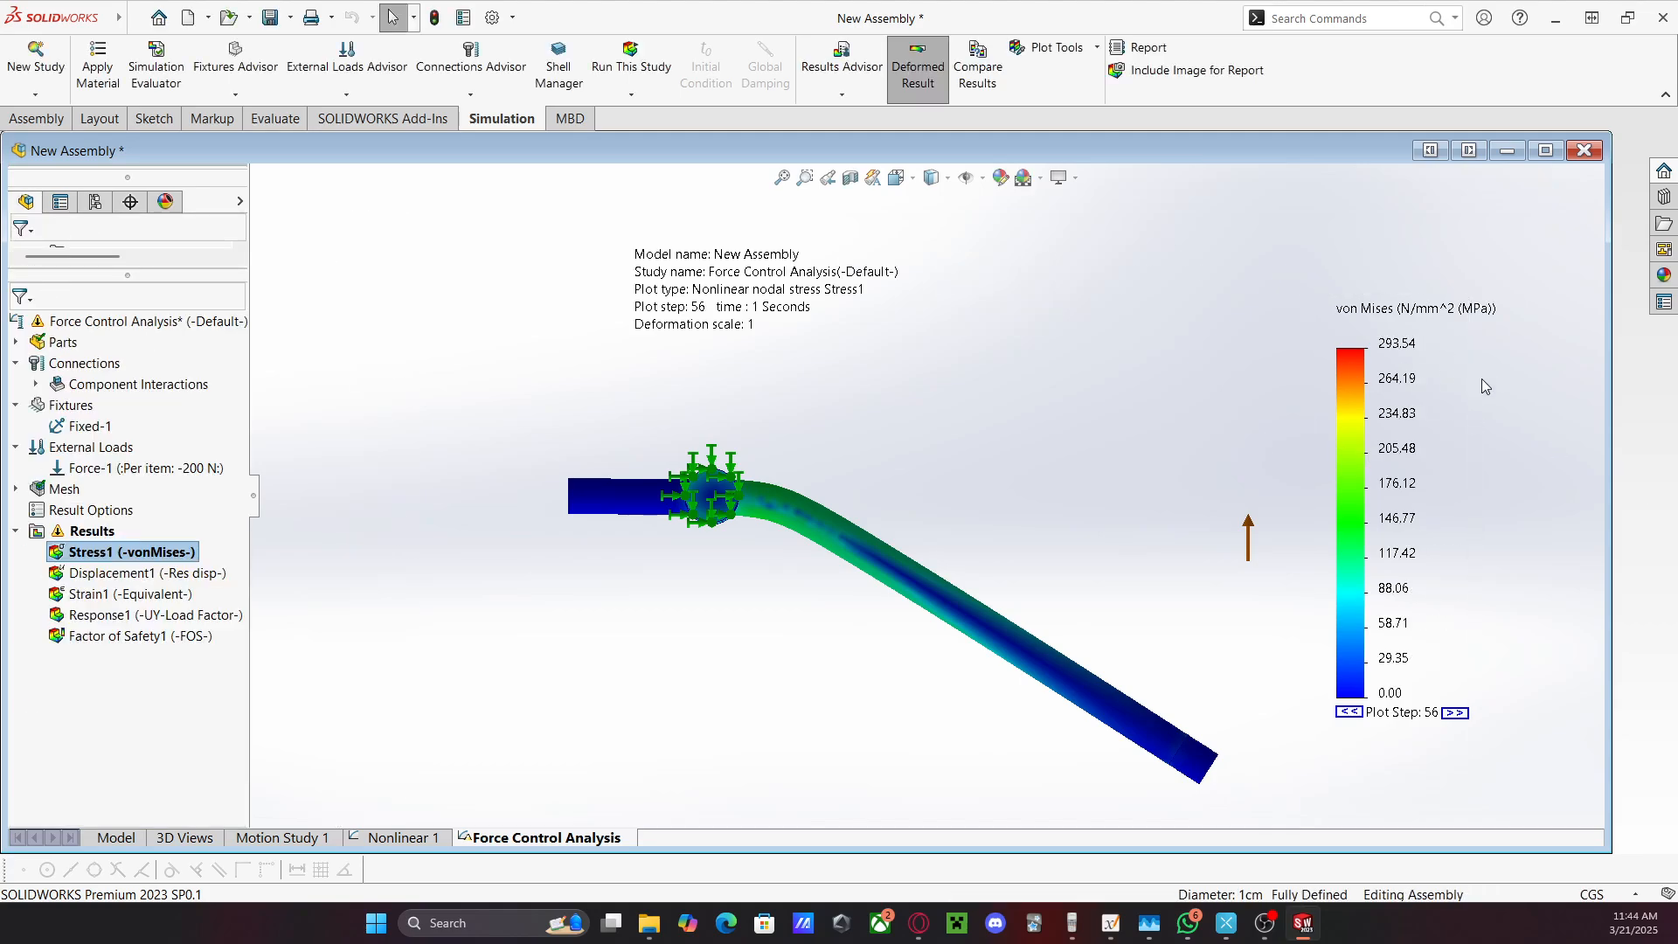
left_click_drag(1388, 412, 1428, 339)
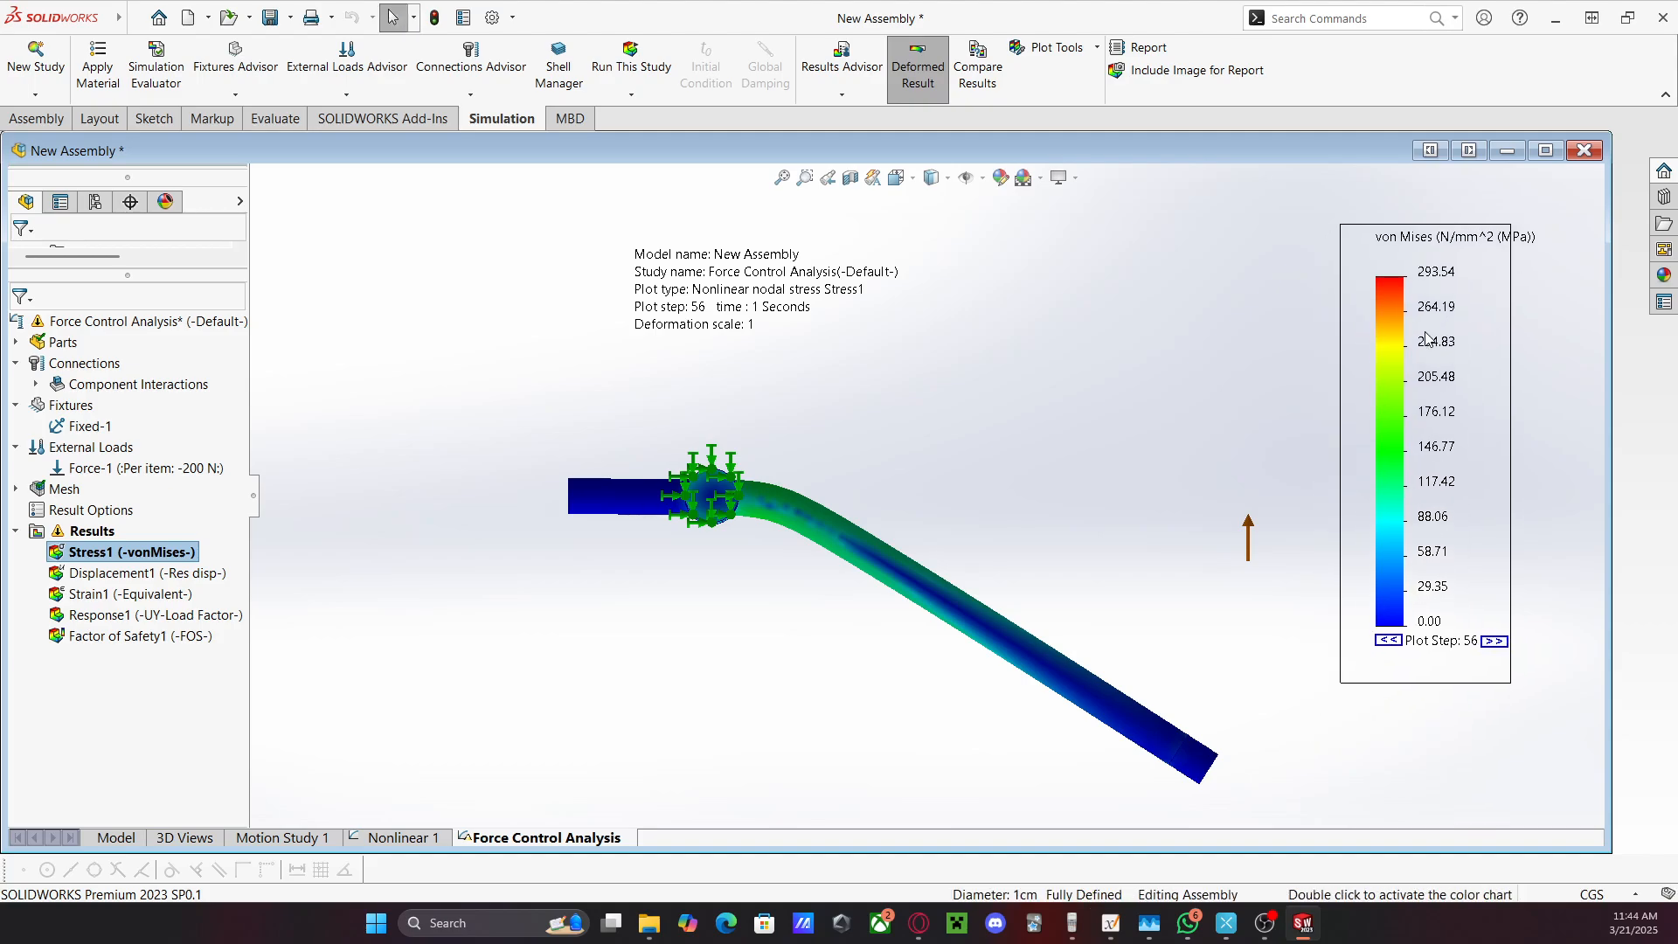
Display the Displacement1 resultant displacement plot and move its legend farther from the rods
double_click(96, 577)
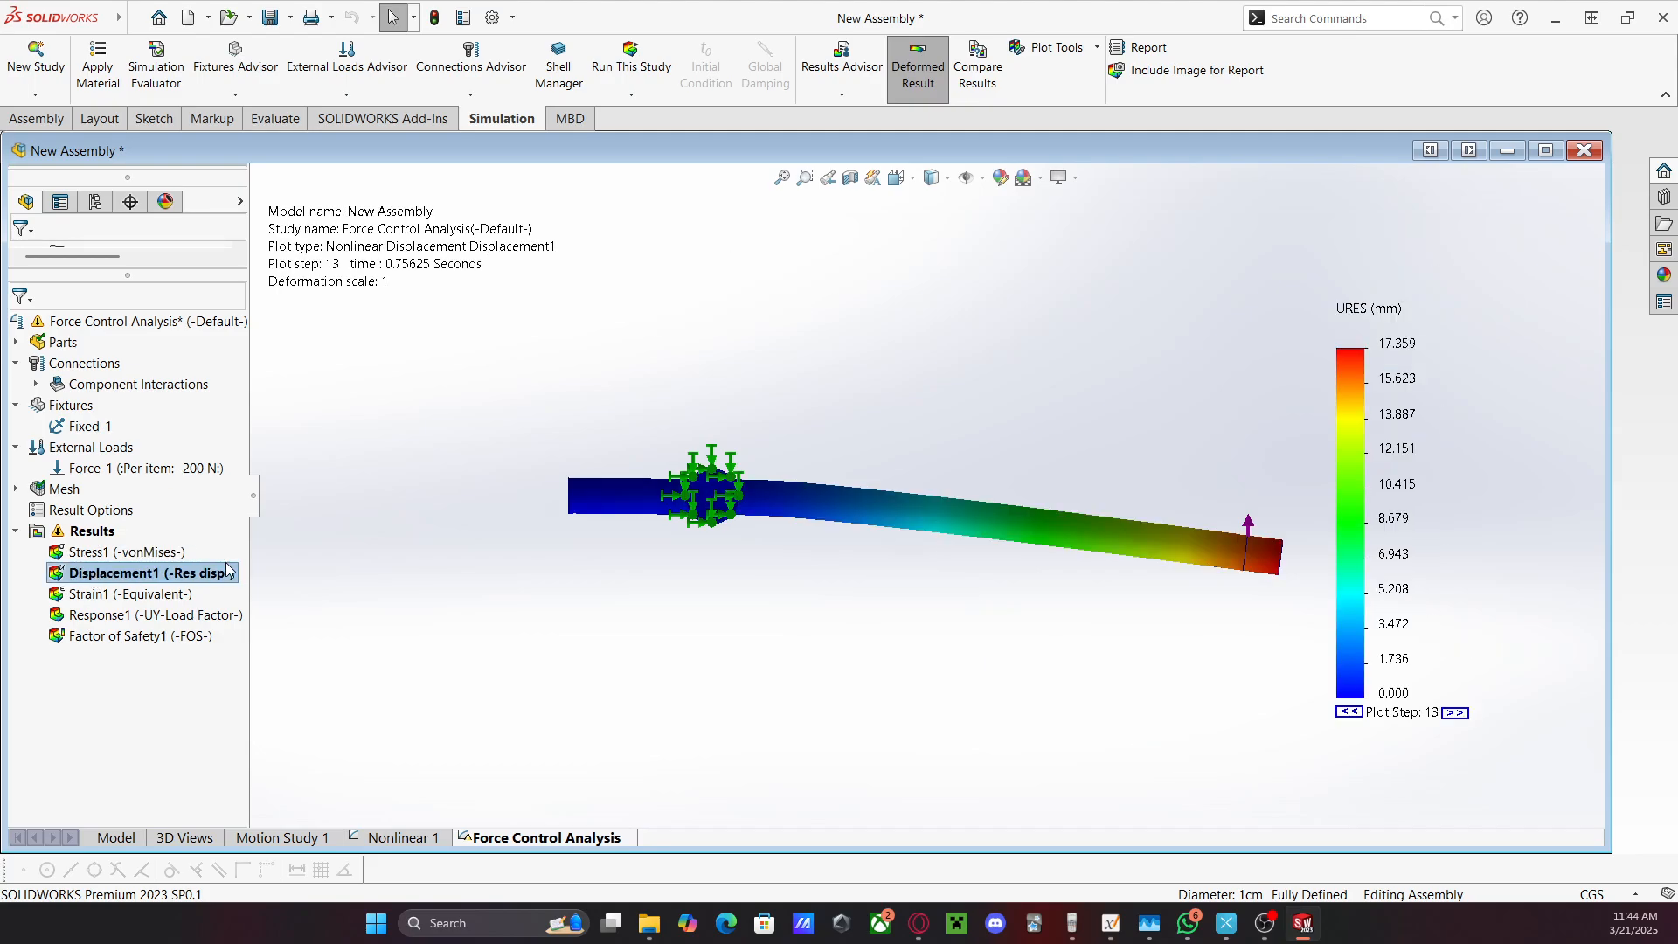
left_click_drag(1388, 449, 1460, 393)
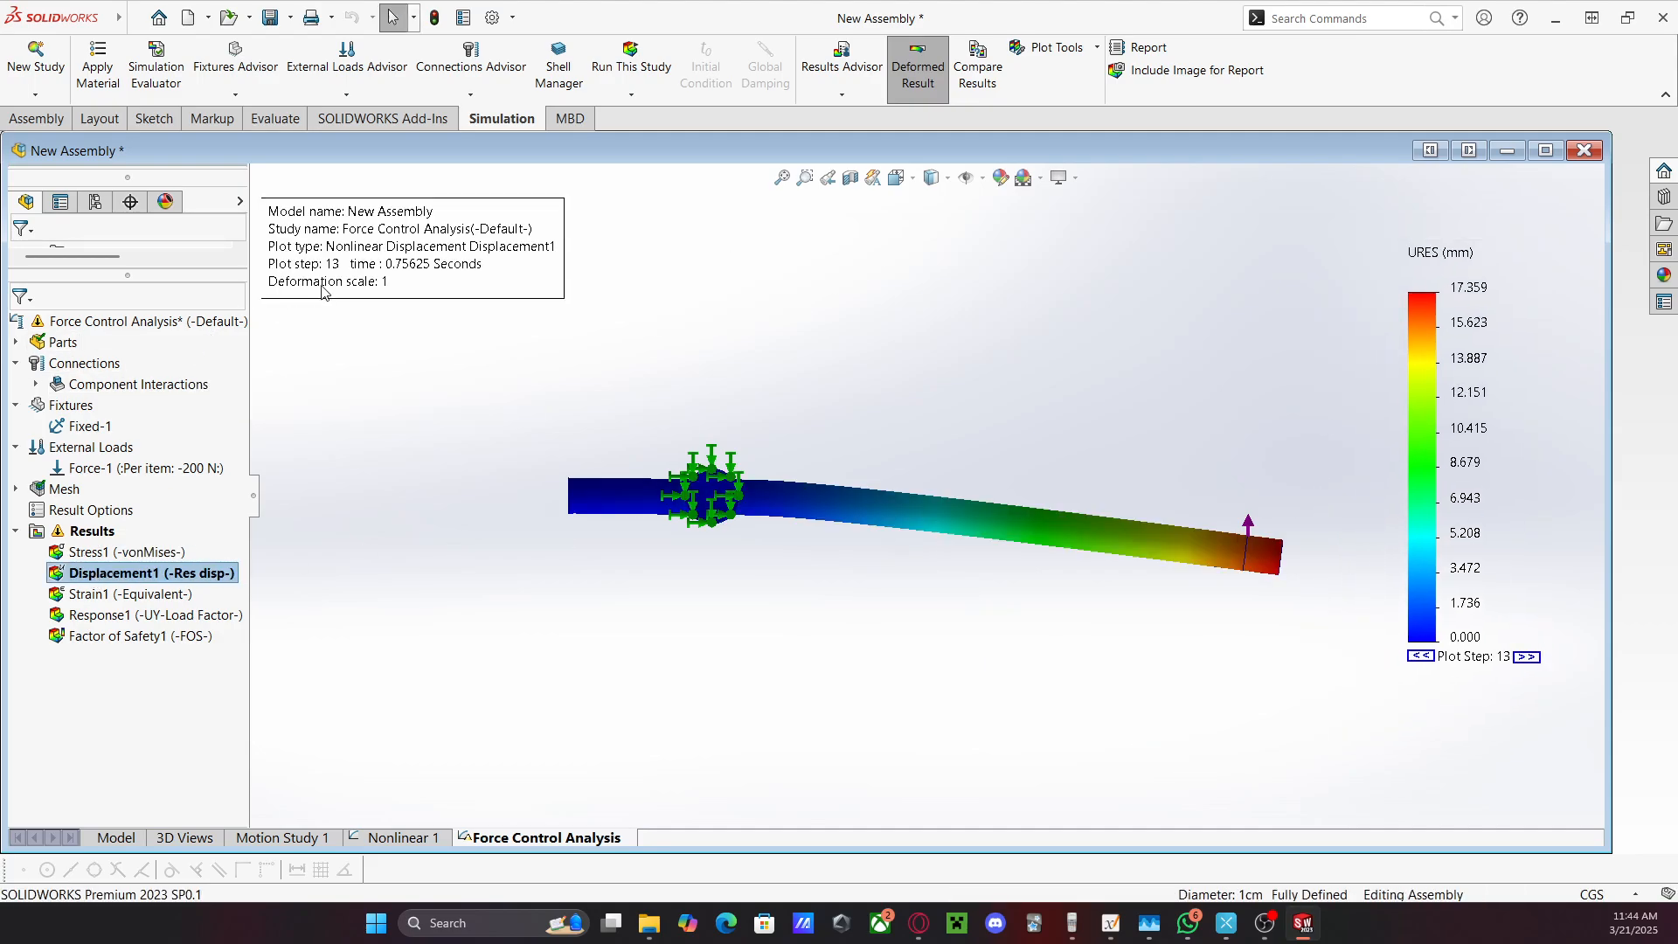
Set the Displacement1 plot to show the results at a time of 1 second with floating number format
right_click(149, 577)
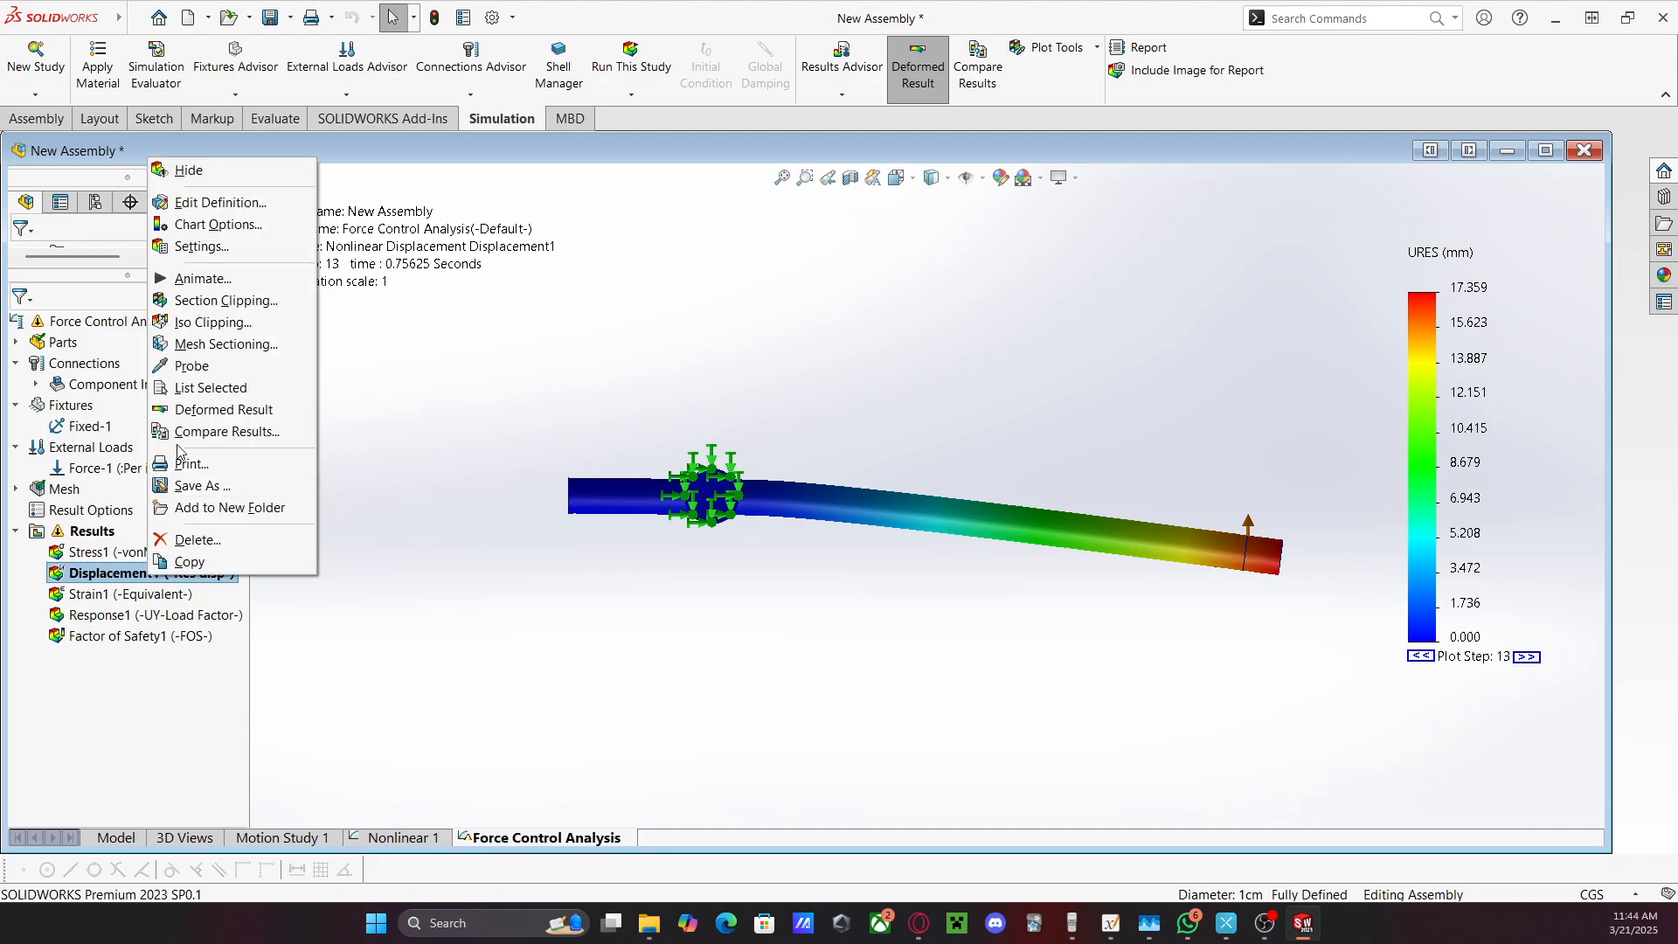
left_click(201, 247)
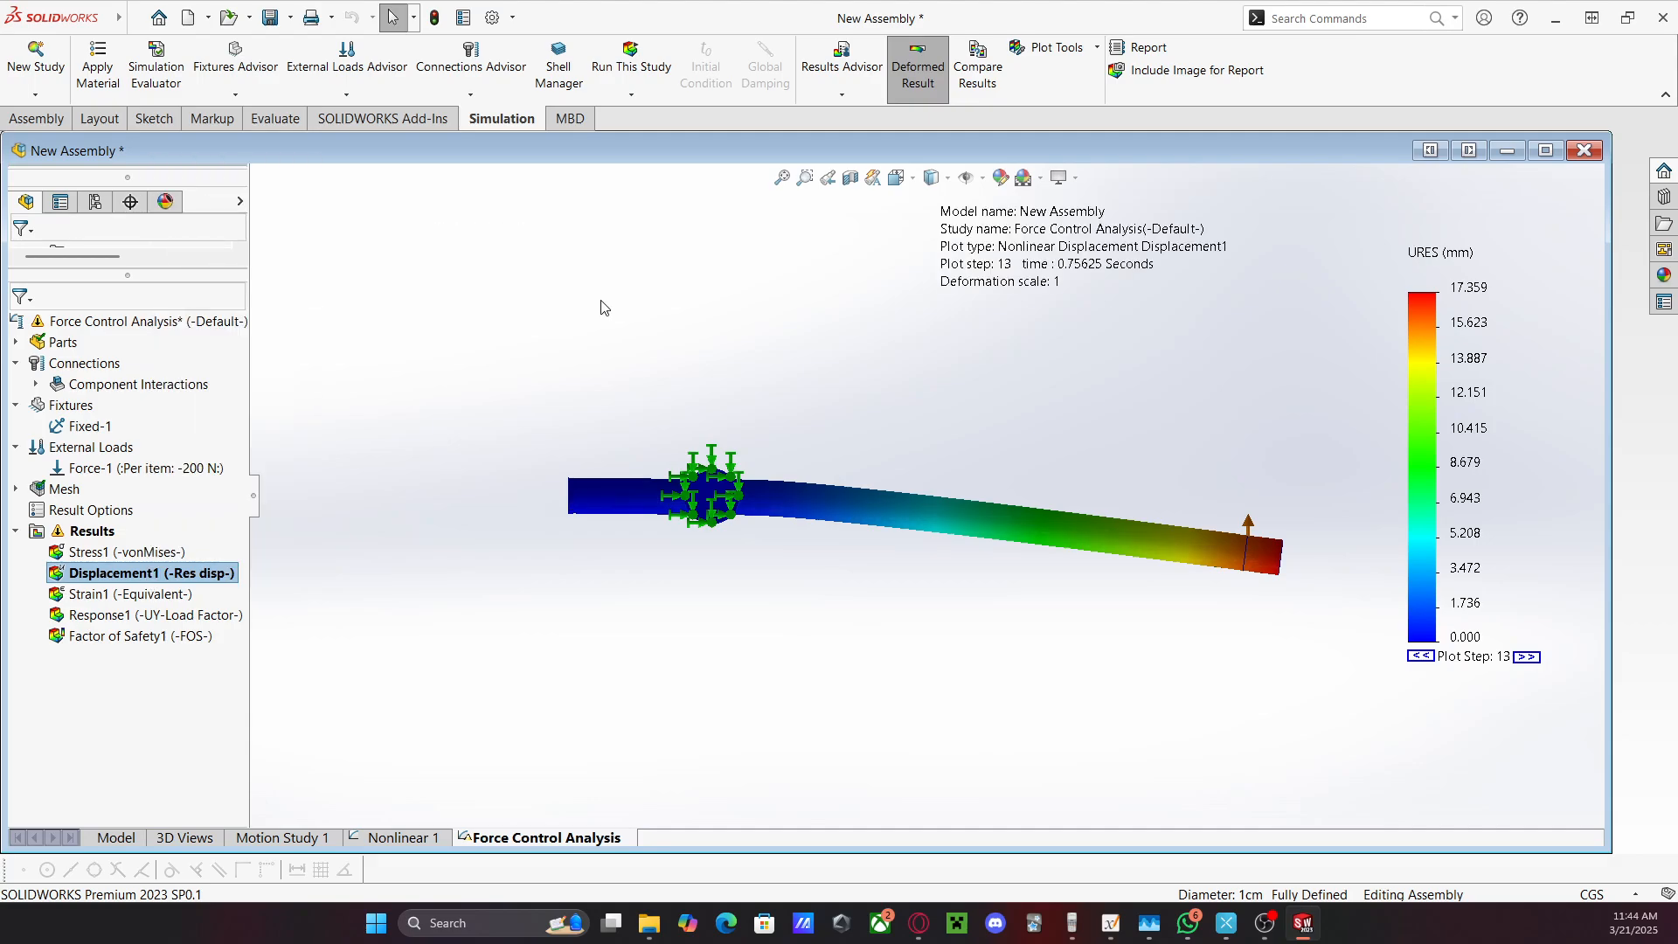
left_click(42, 294)
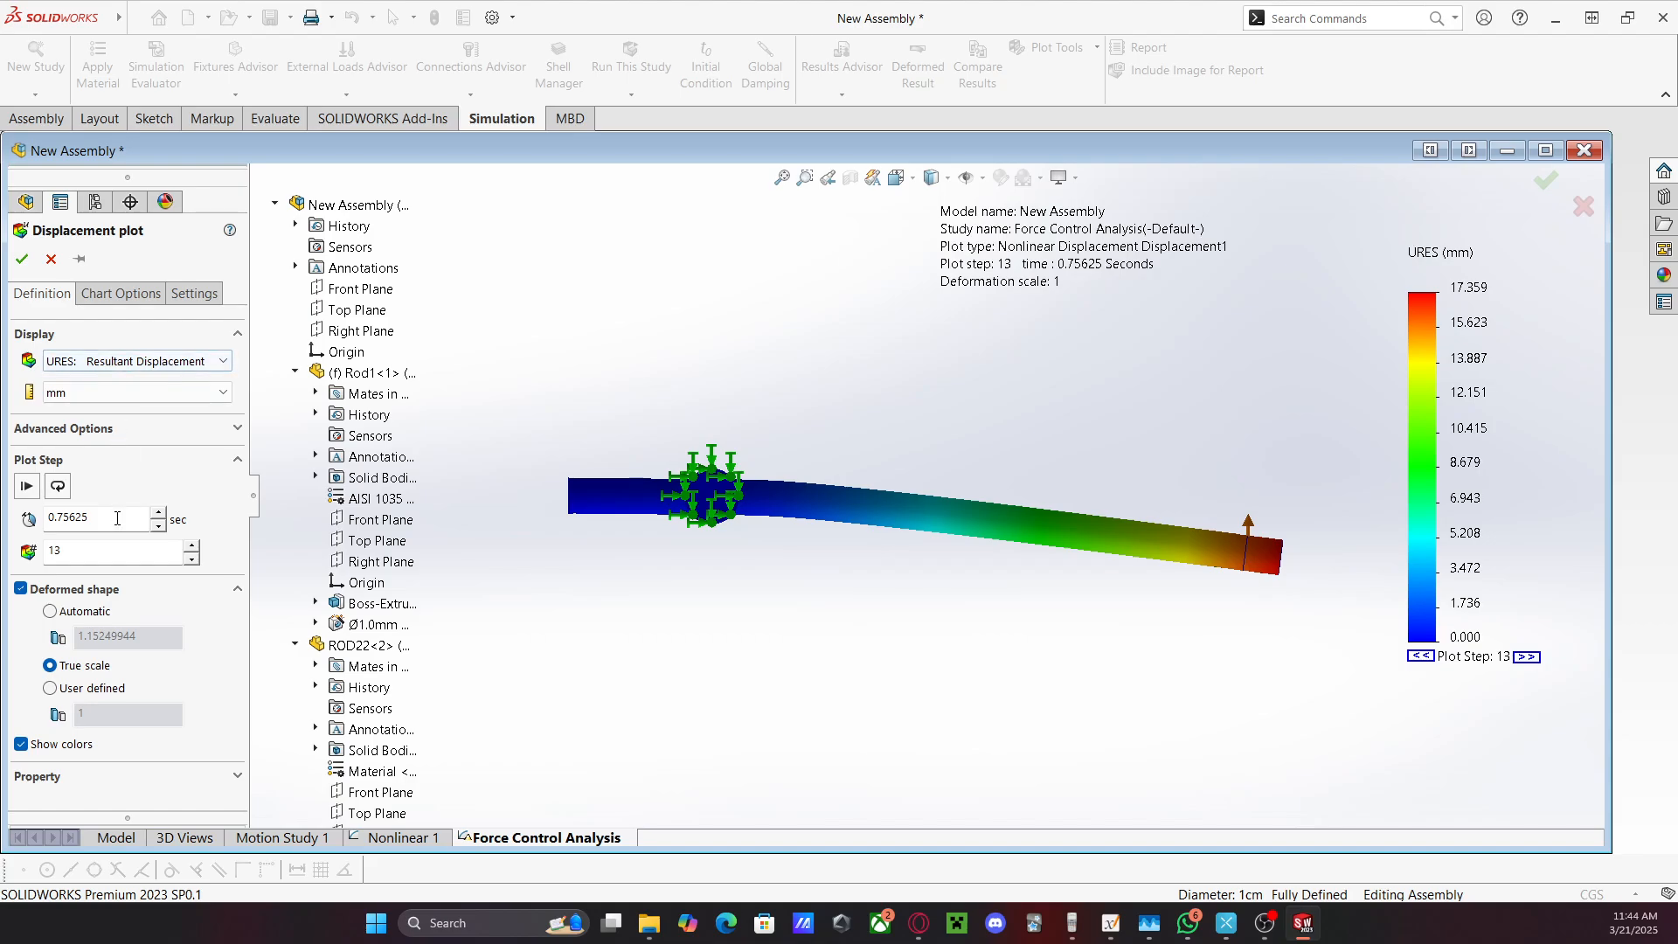
left_click_drag(123, 519, 4, 505)
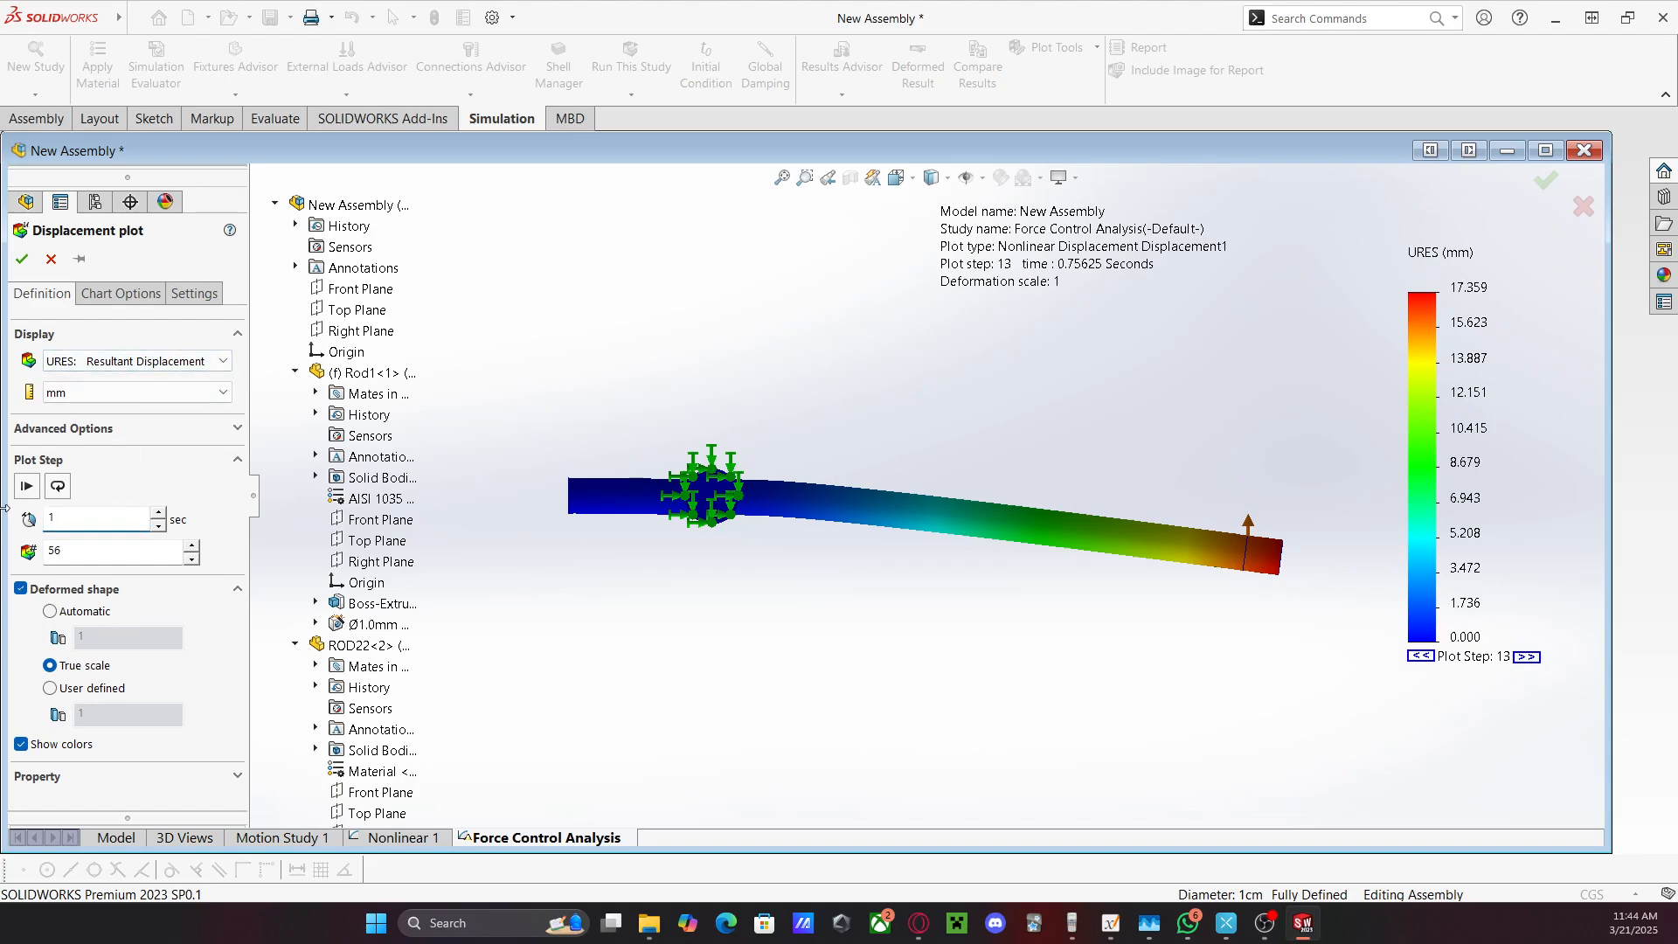
type("1")
left_click(121, 294)
scroll(109, 695, "down", 3)
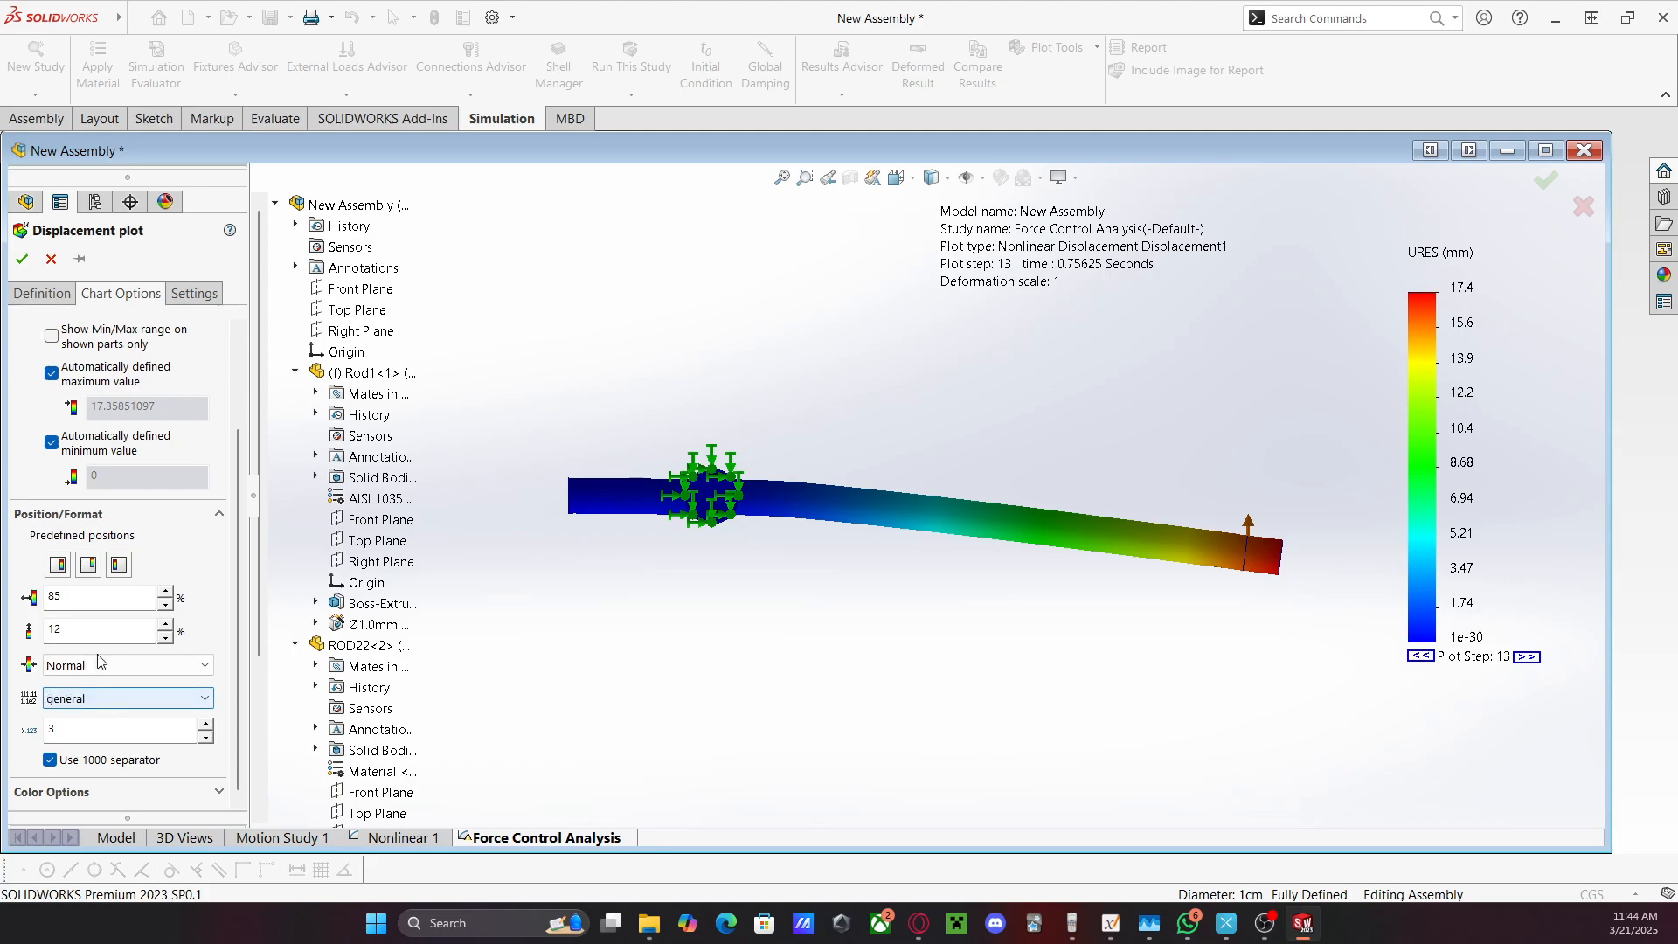
left_click(103, 696)
left_click(96, 744)
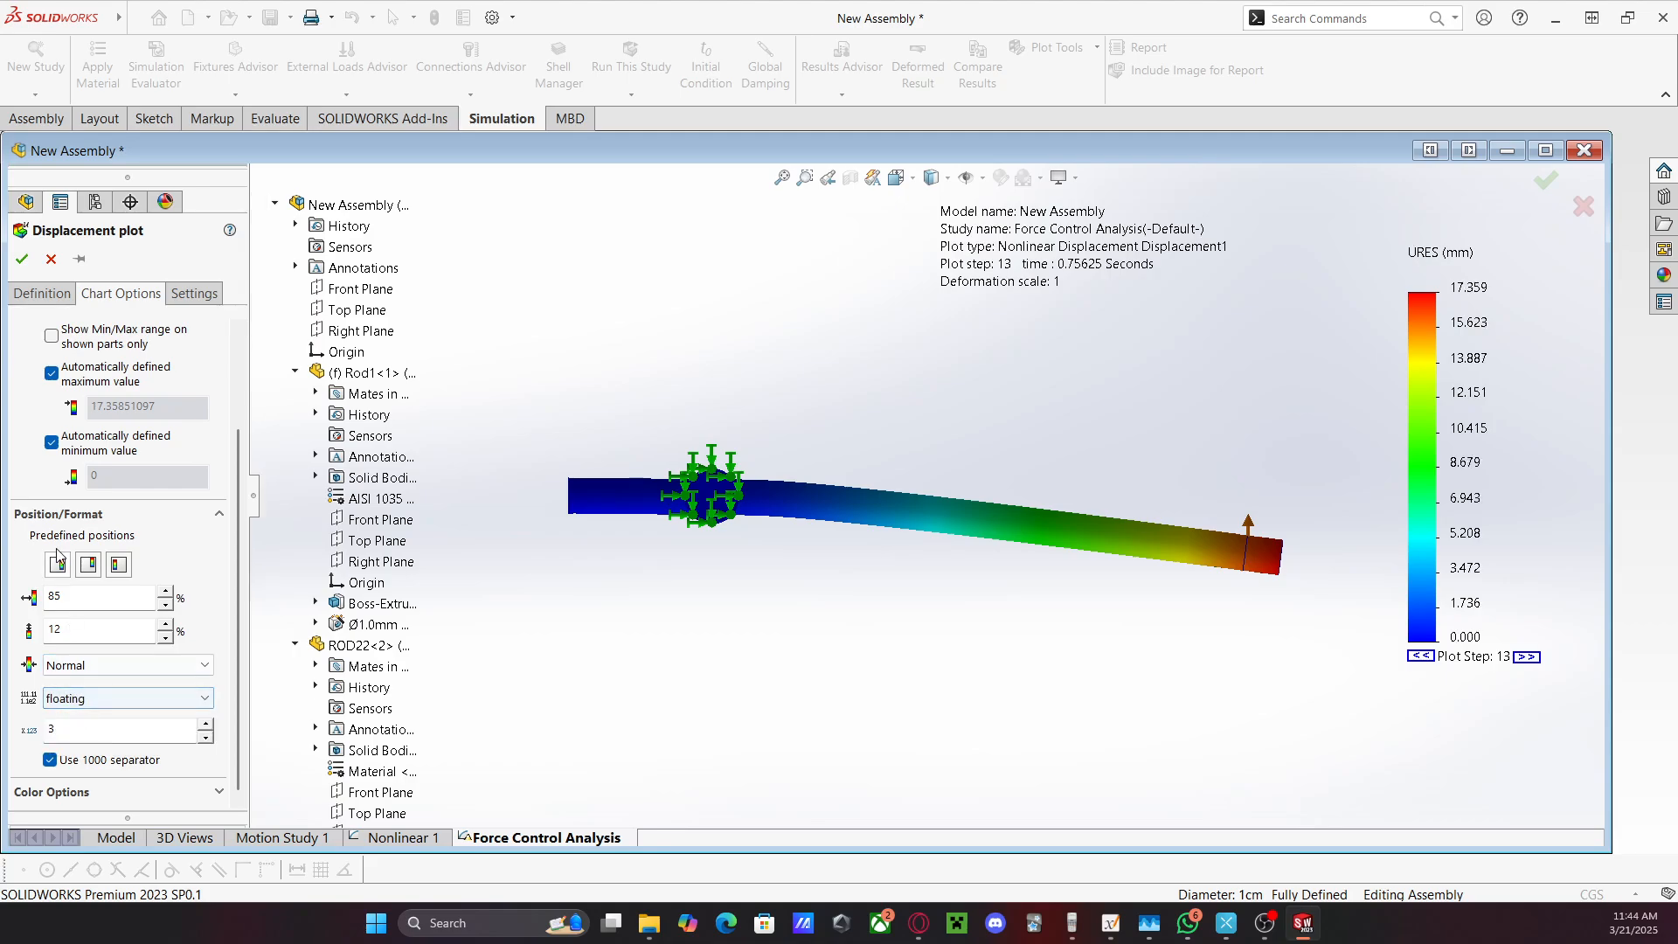
left_click(23, 259)
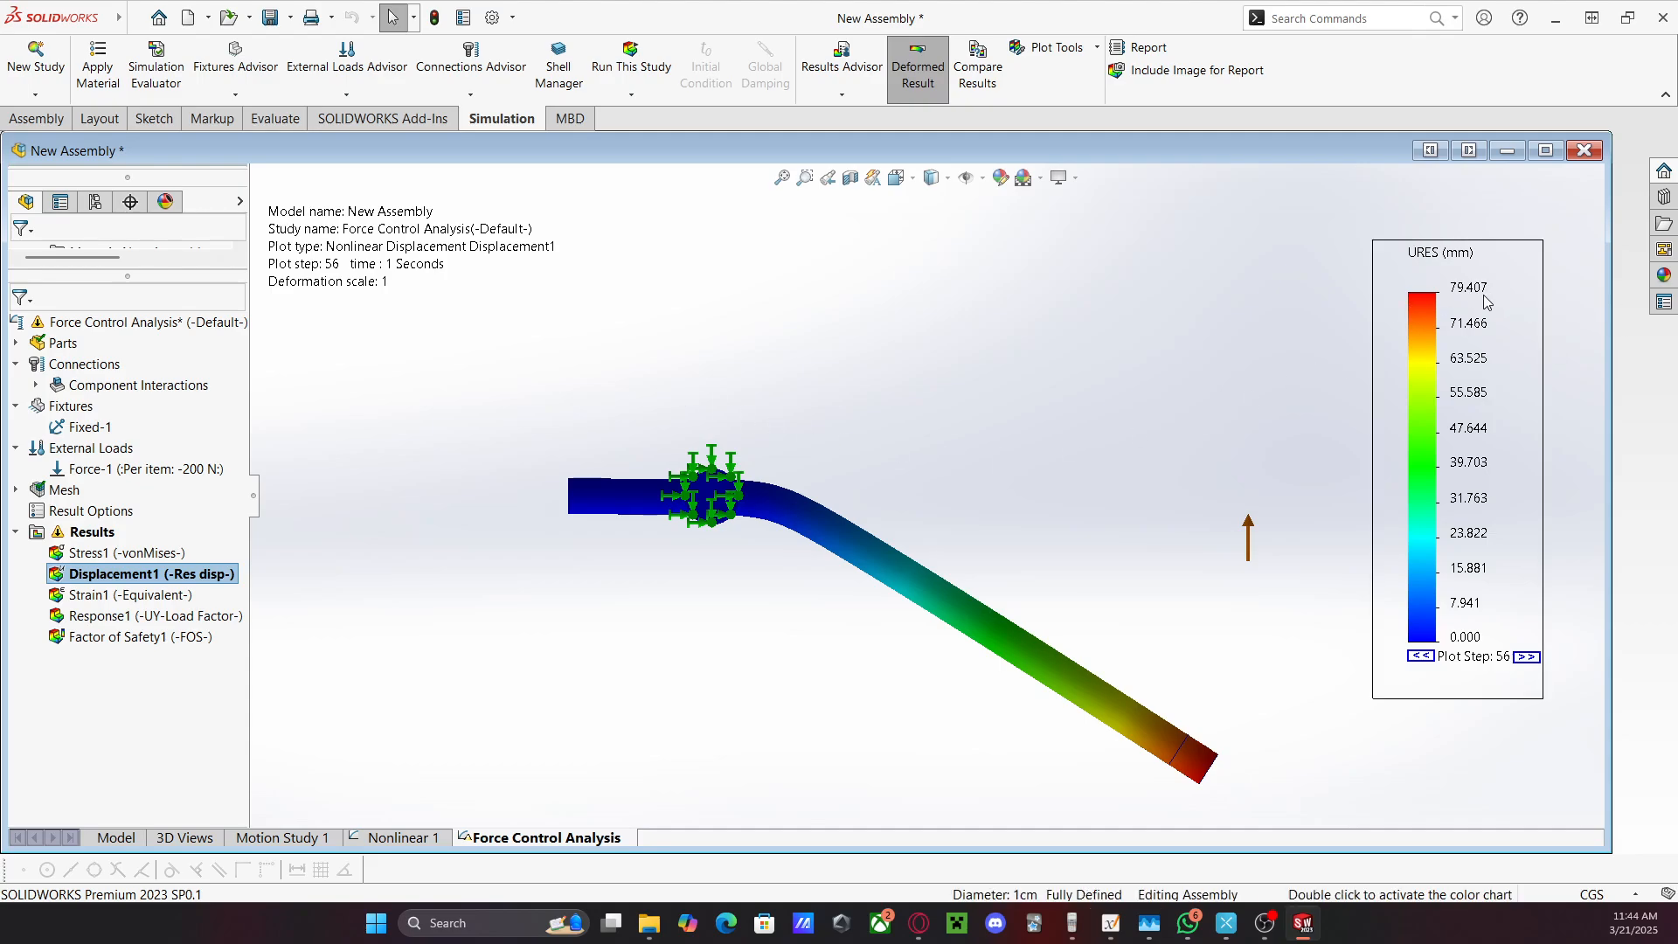
Define a new displacement plot in the study results showing the UY: Y Displacement component
right_click(96, 576)
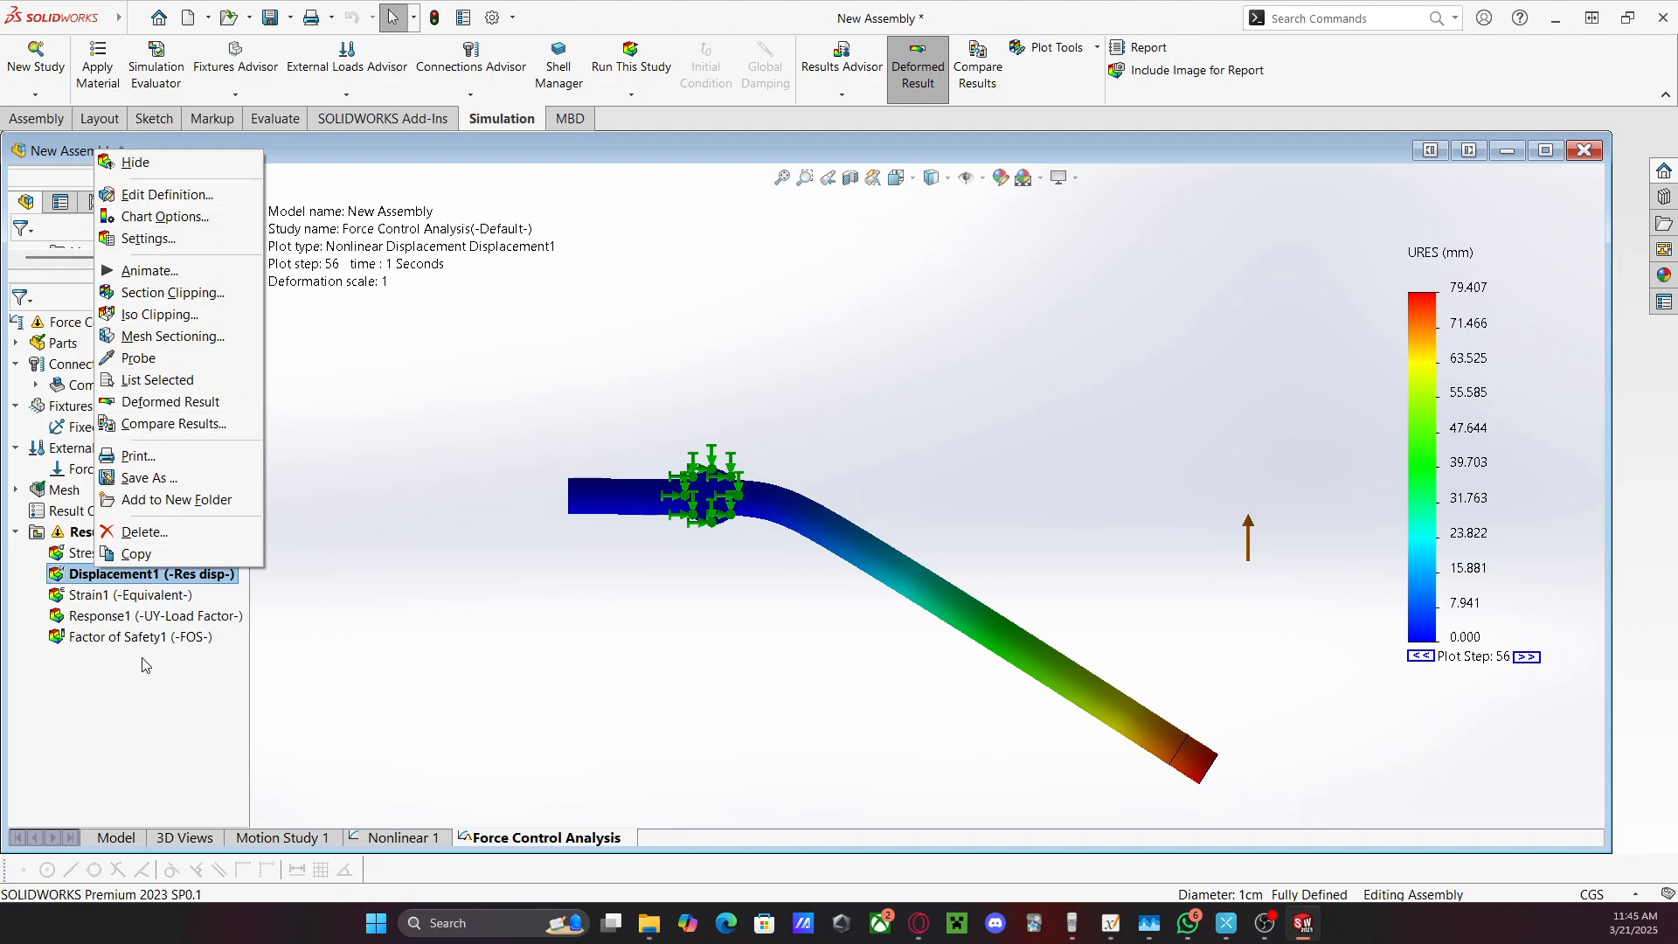
left_click(146, 666)
right_click(87, 531)
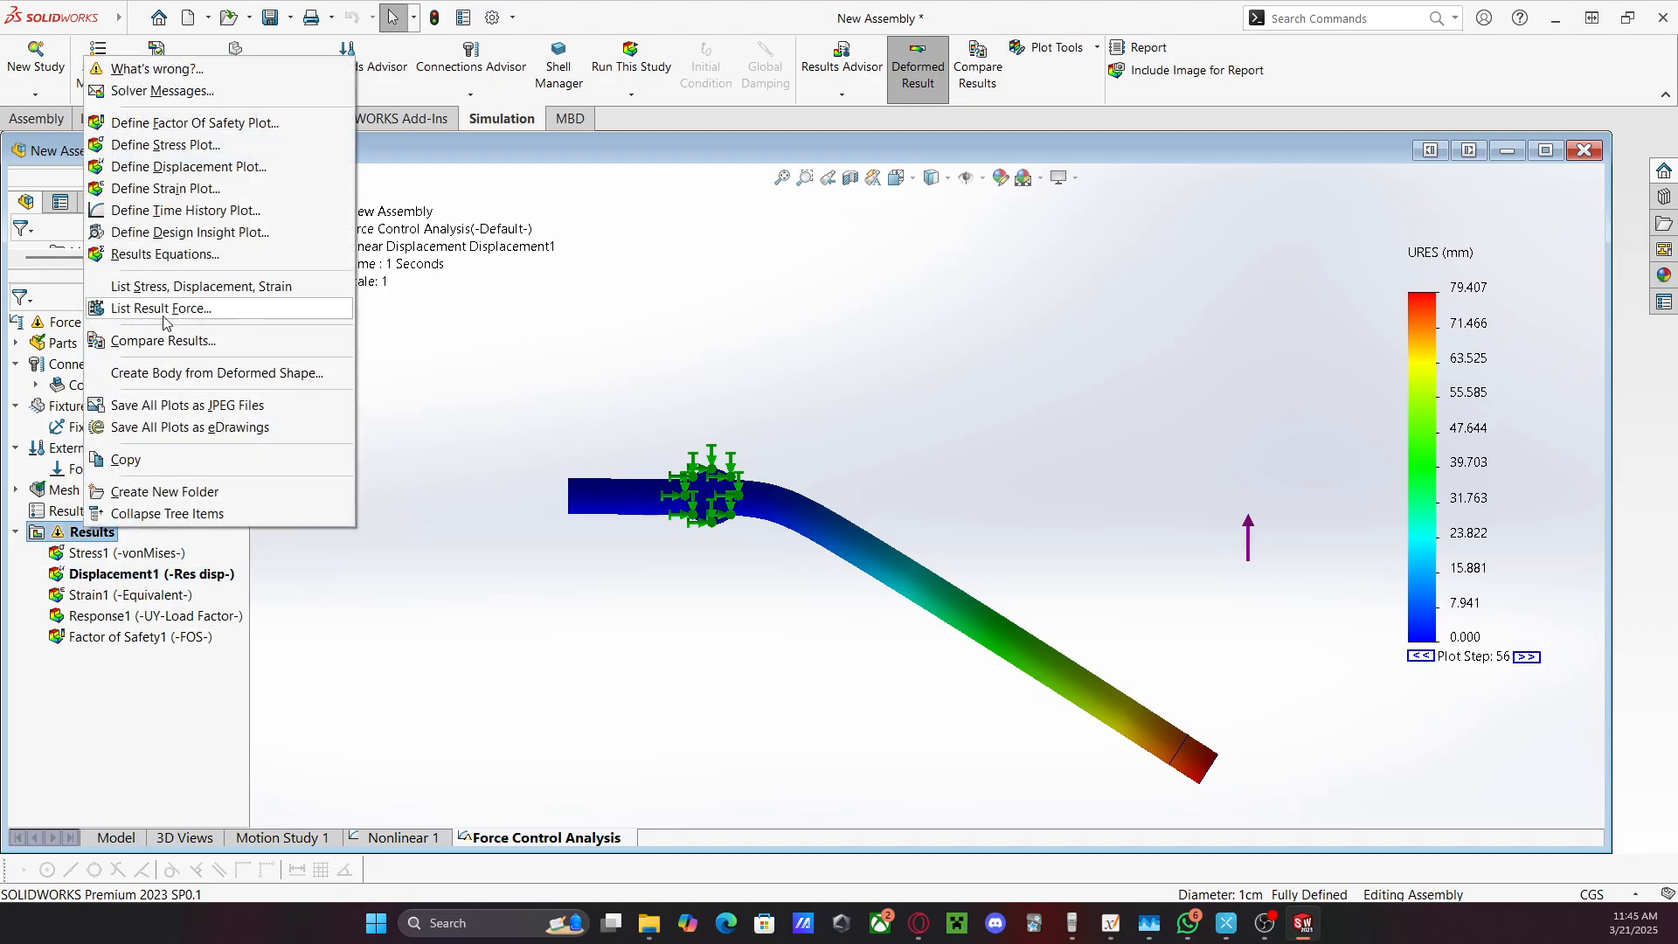
key("Escape")
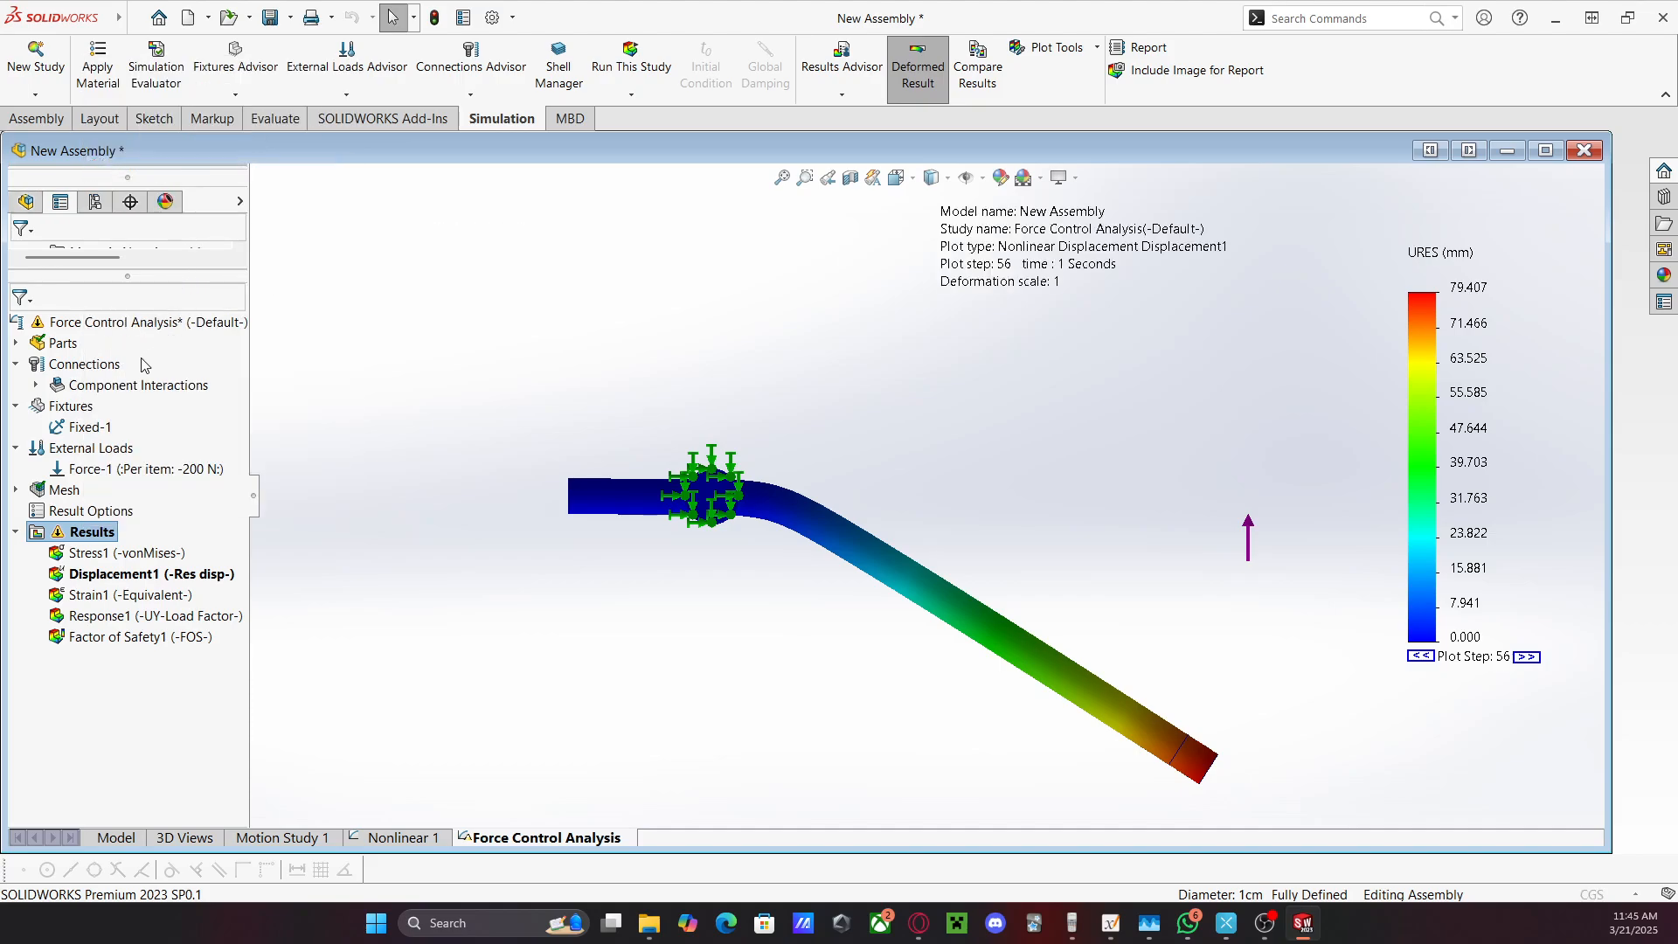
left_click(137, 361)
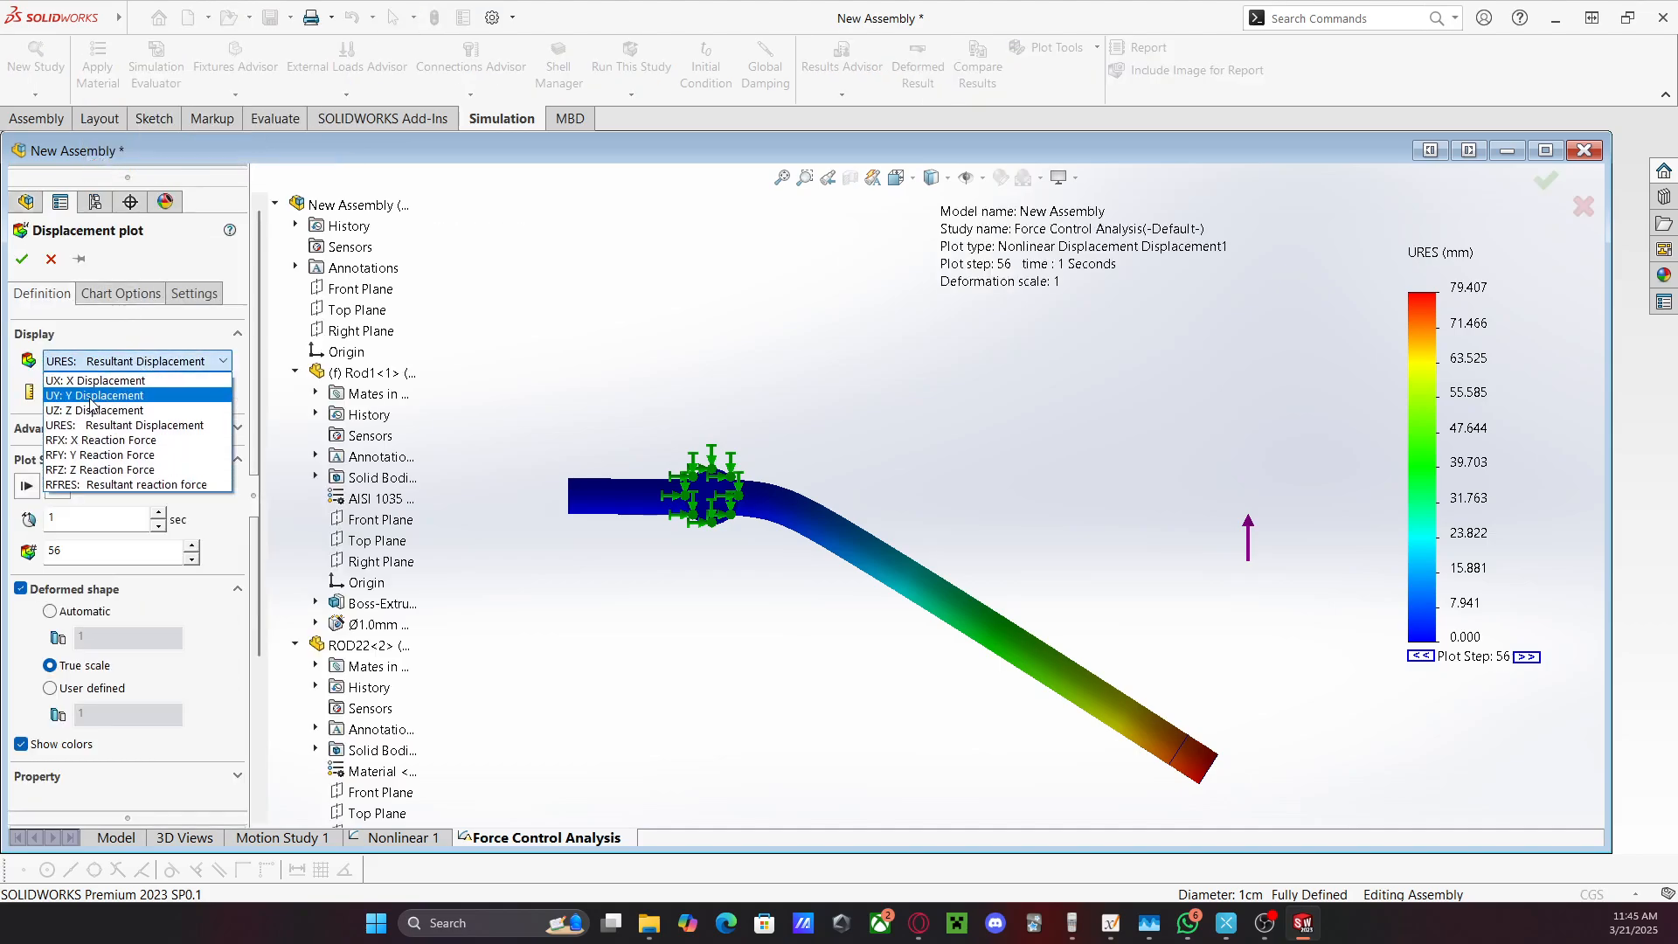
left_click(91, 391)
left_click(1545, 179)
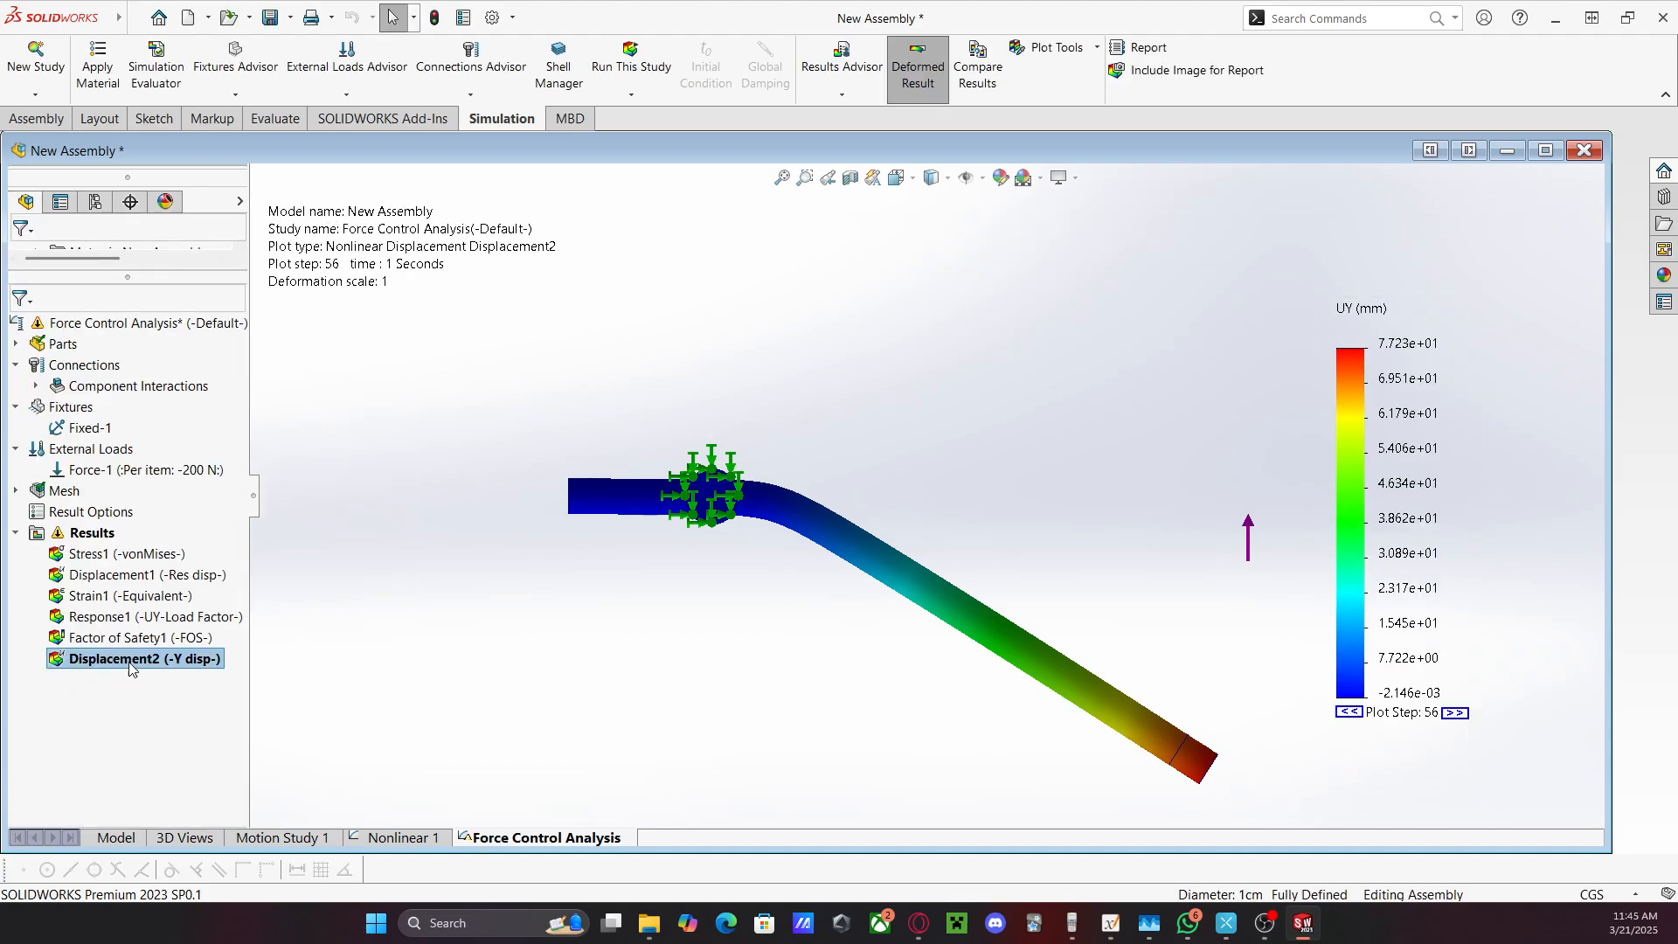
Set the Displacement2 Y displacement plot to cm with floating number format
right_click(131, 668)
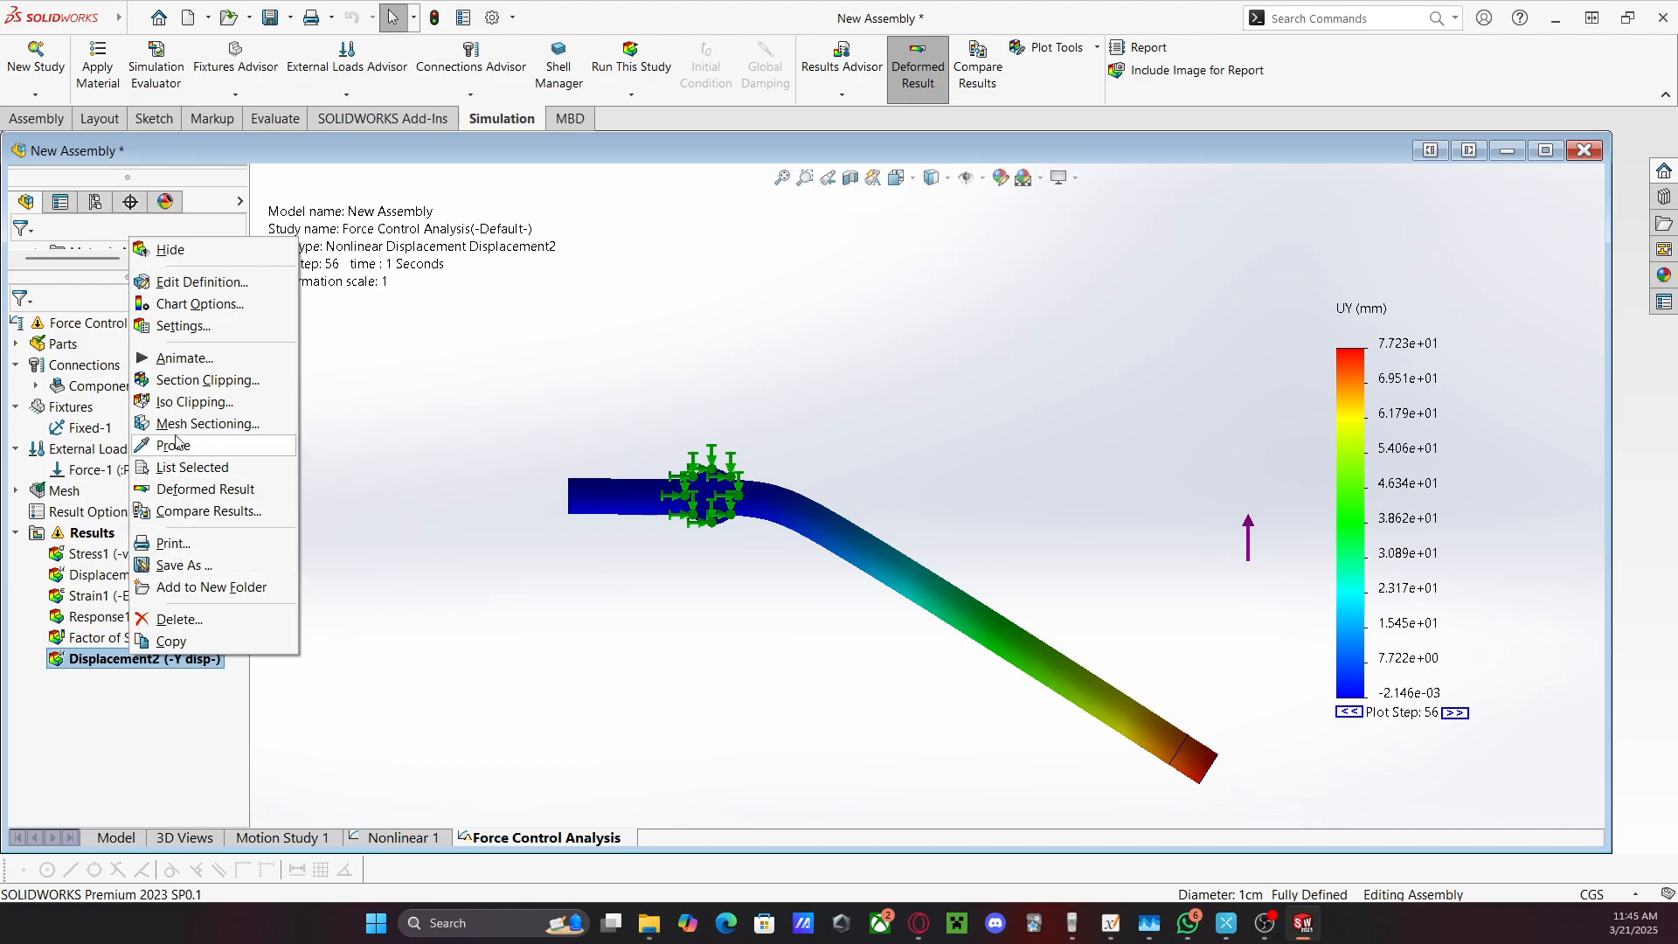
left_click(199, 303)
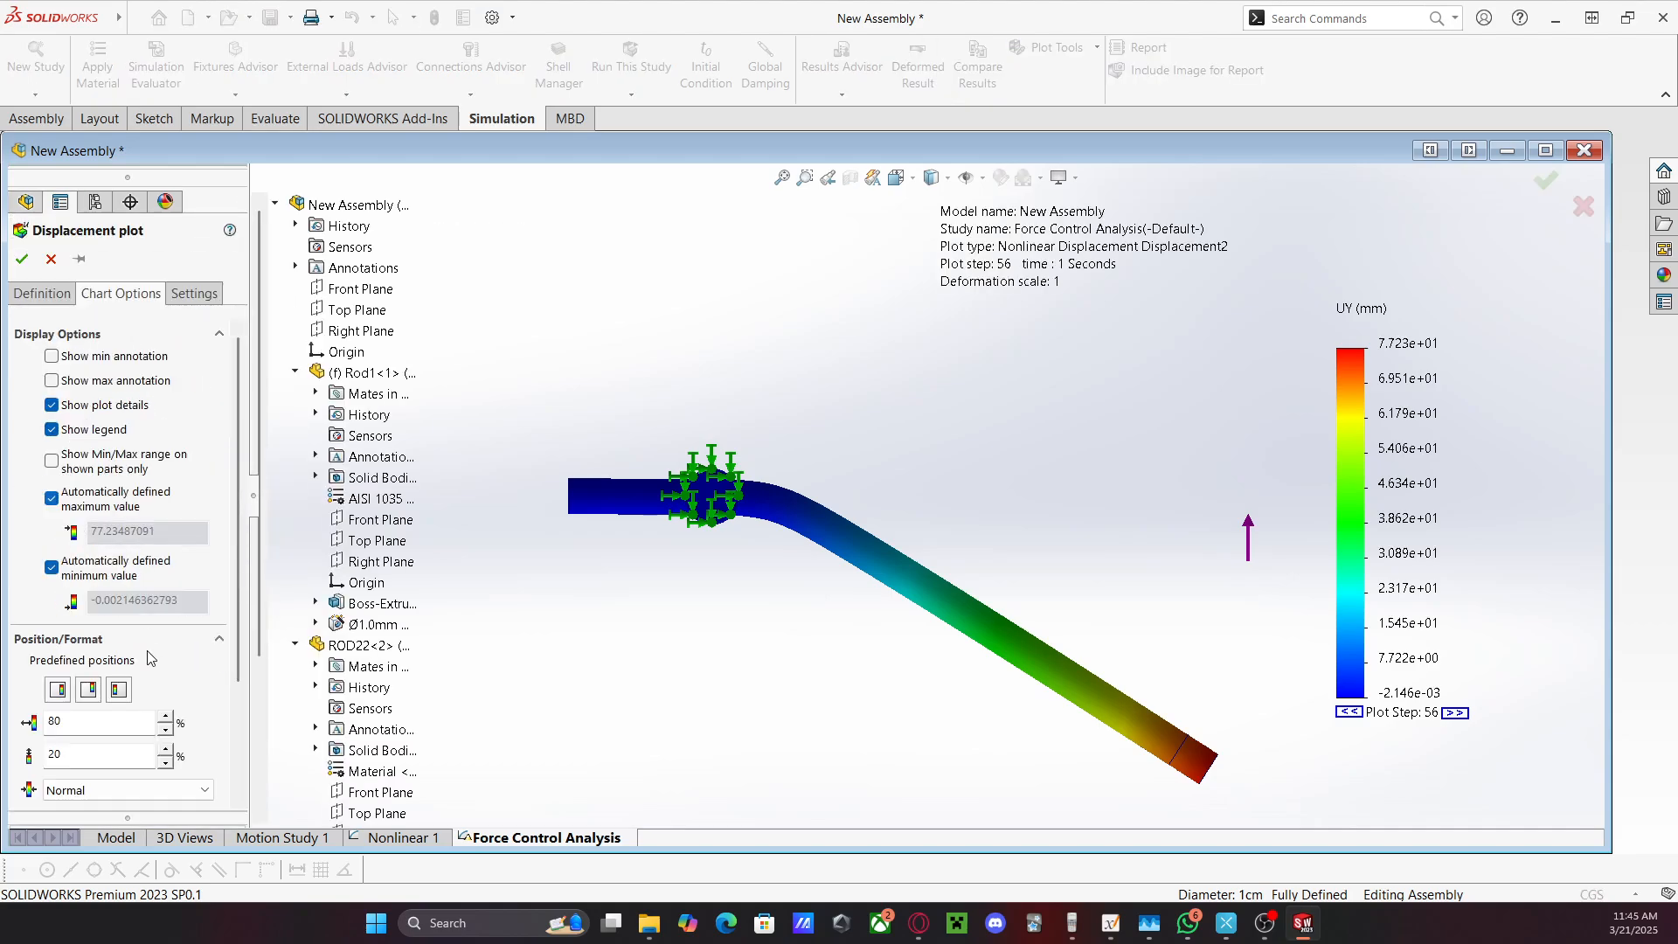
scroll(151, 658, "down", 3)
left_click(42, 293)
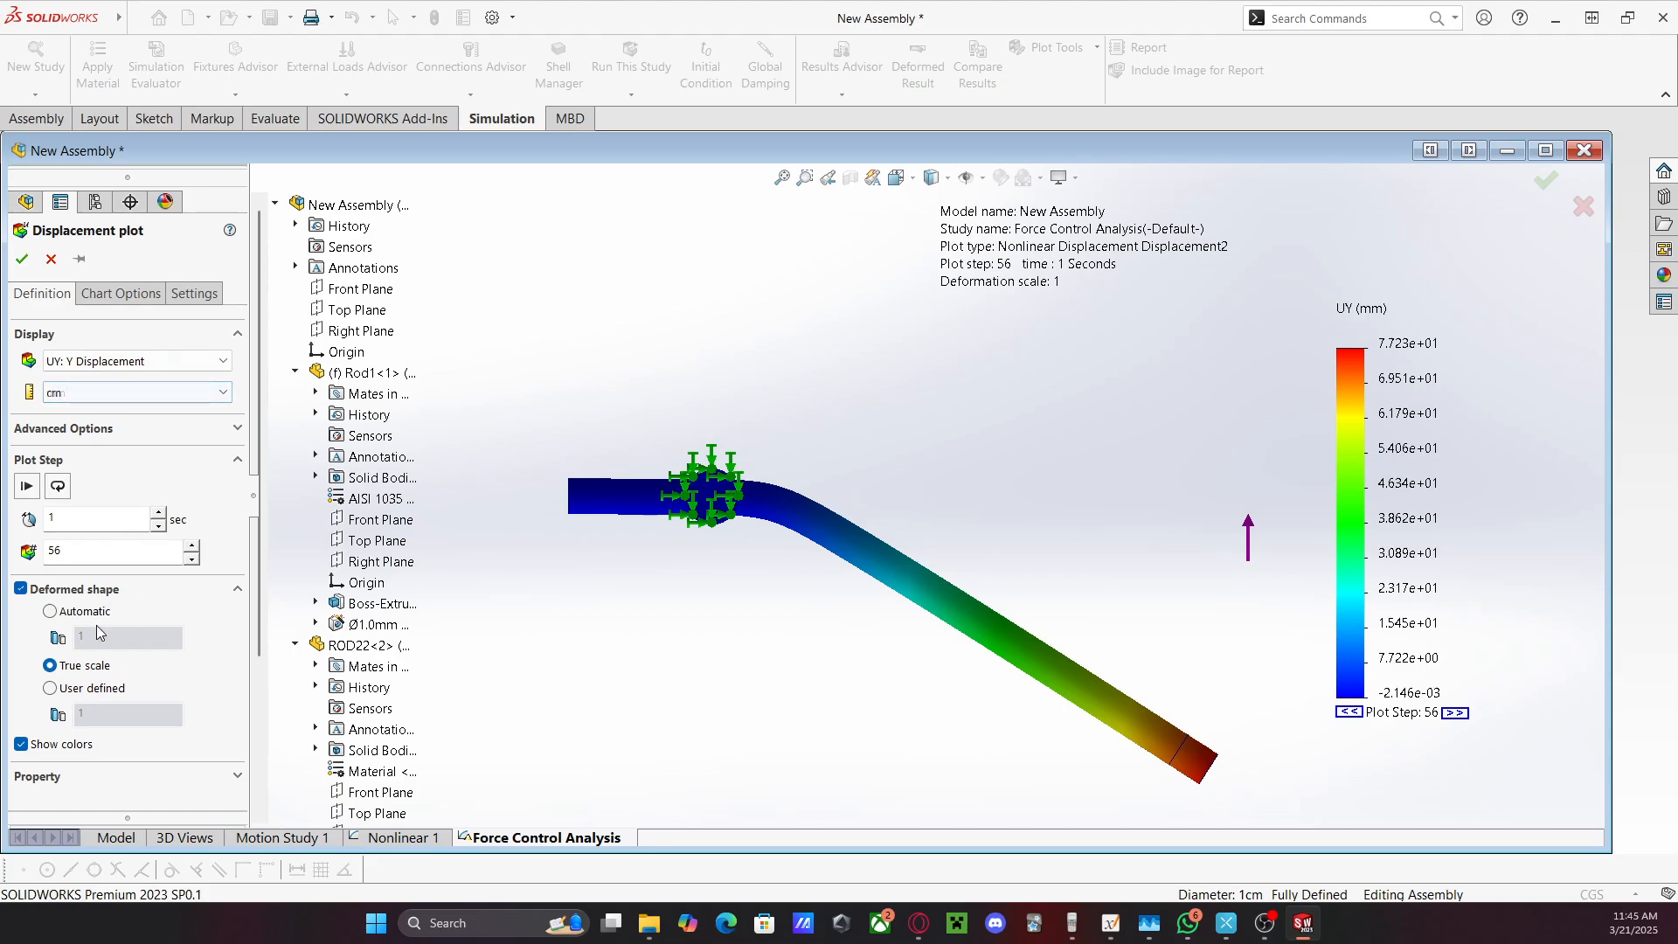
left_click(121, 293)
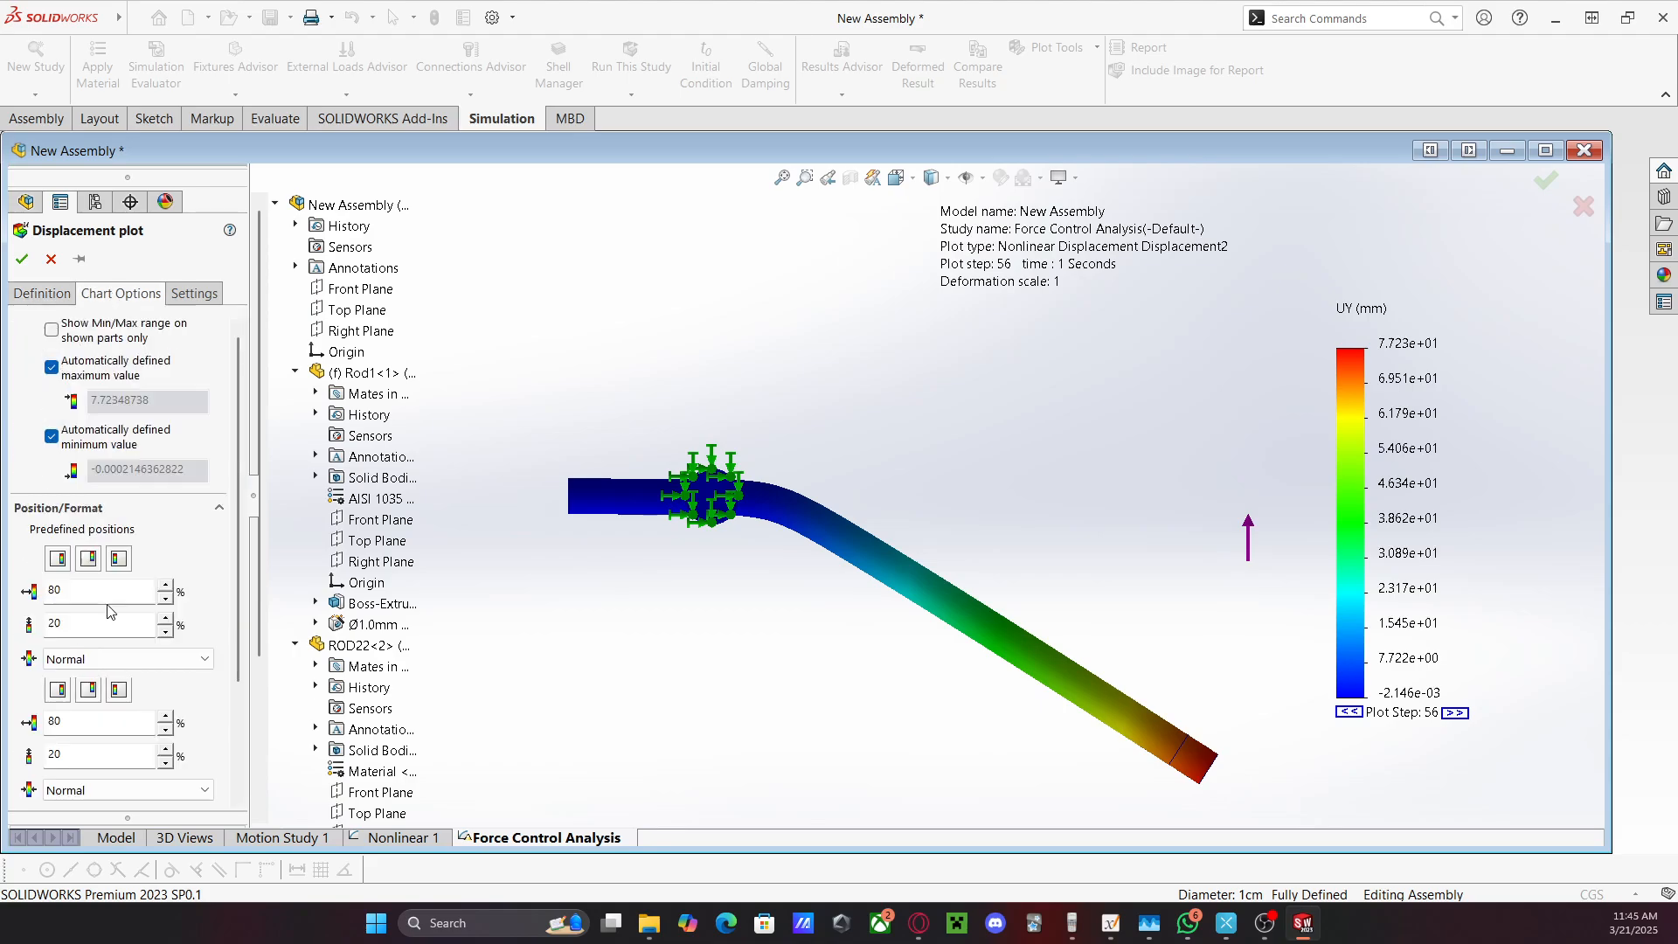
scroll(98, 627, "down", 1)
left_click(97, 669)
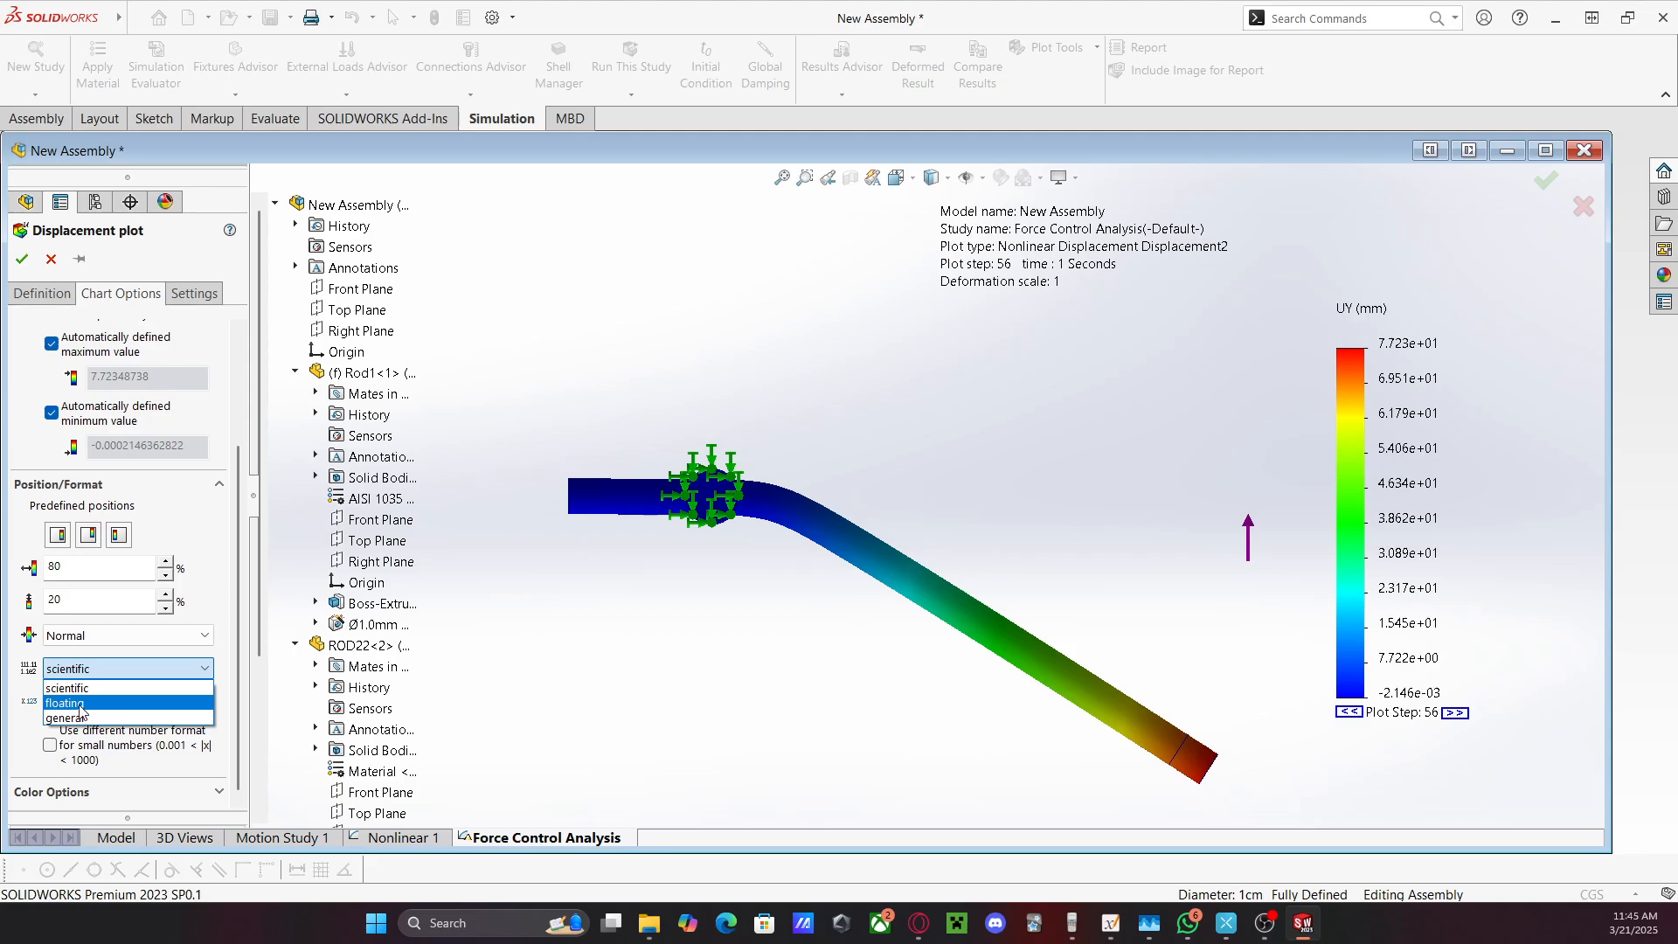
left_click(82, 704)
left_click(22, 260)
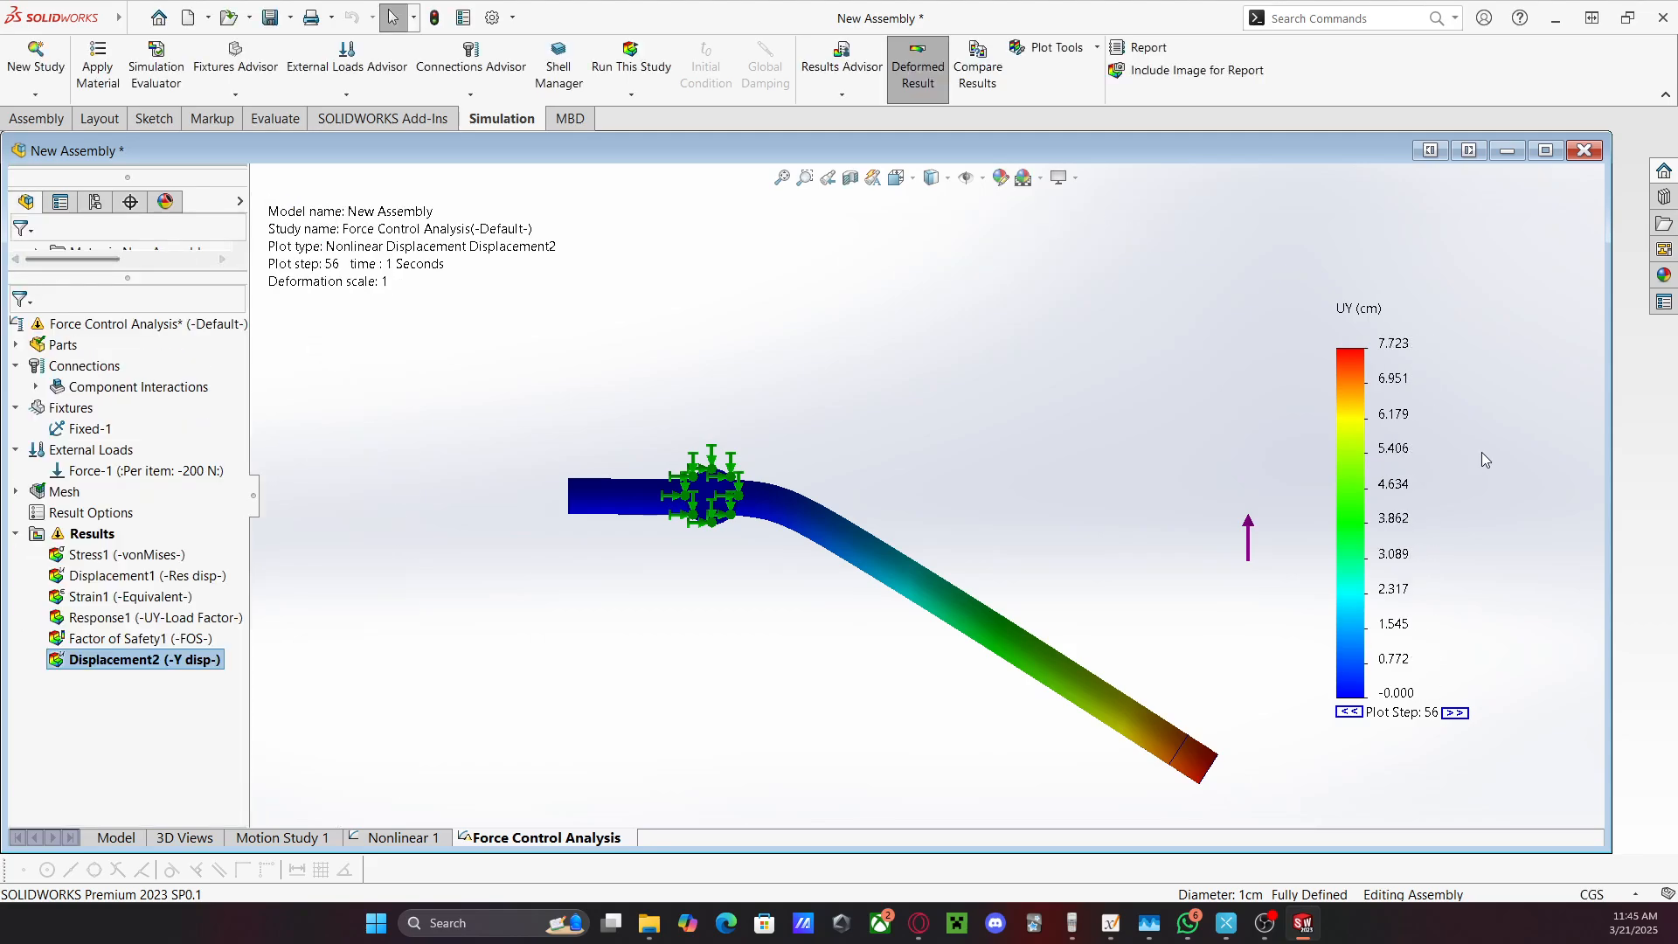
Change the unit of the Displacement2 Y displacement plot to mm
right_click(122, 661)
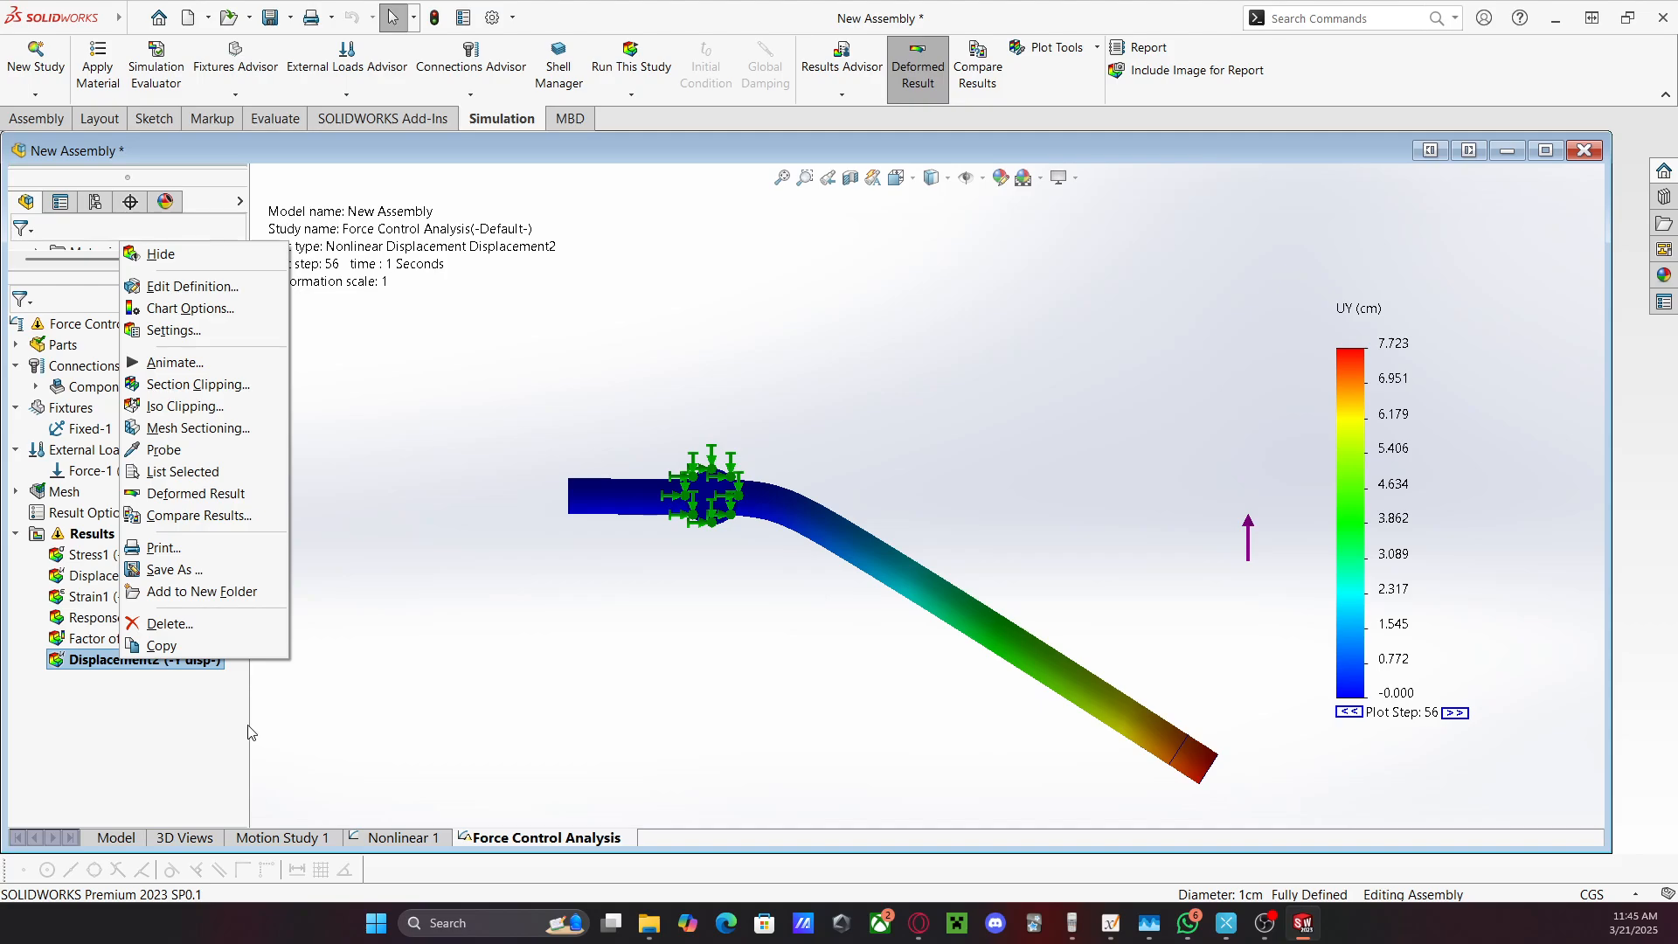
left_click(183, 309)
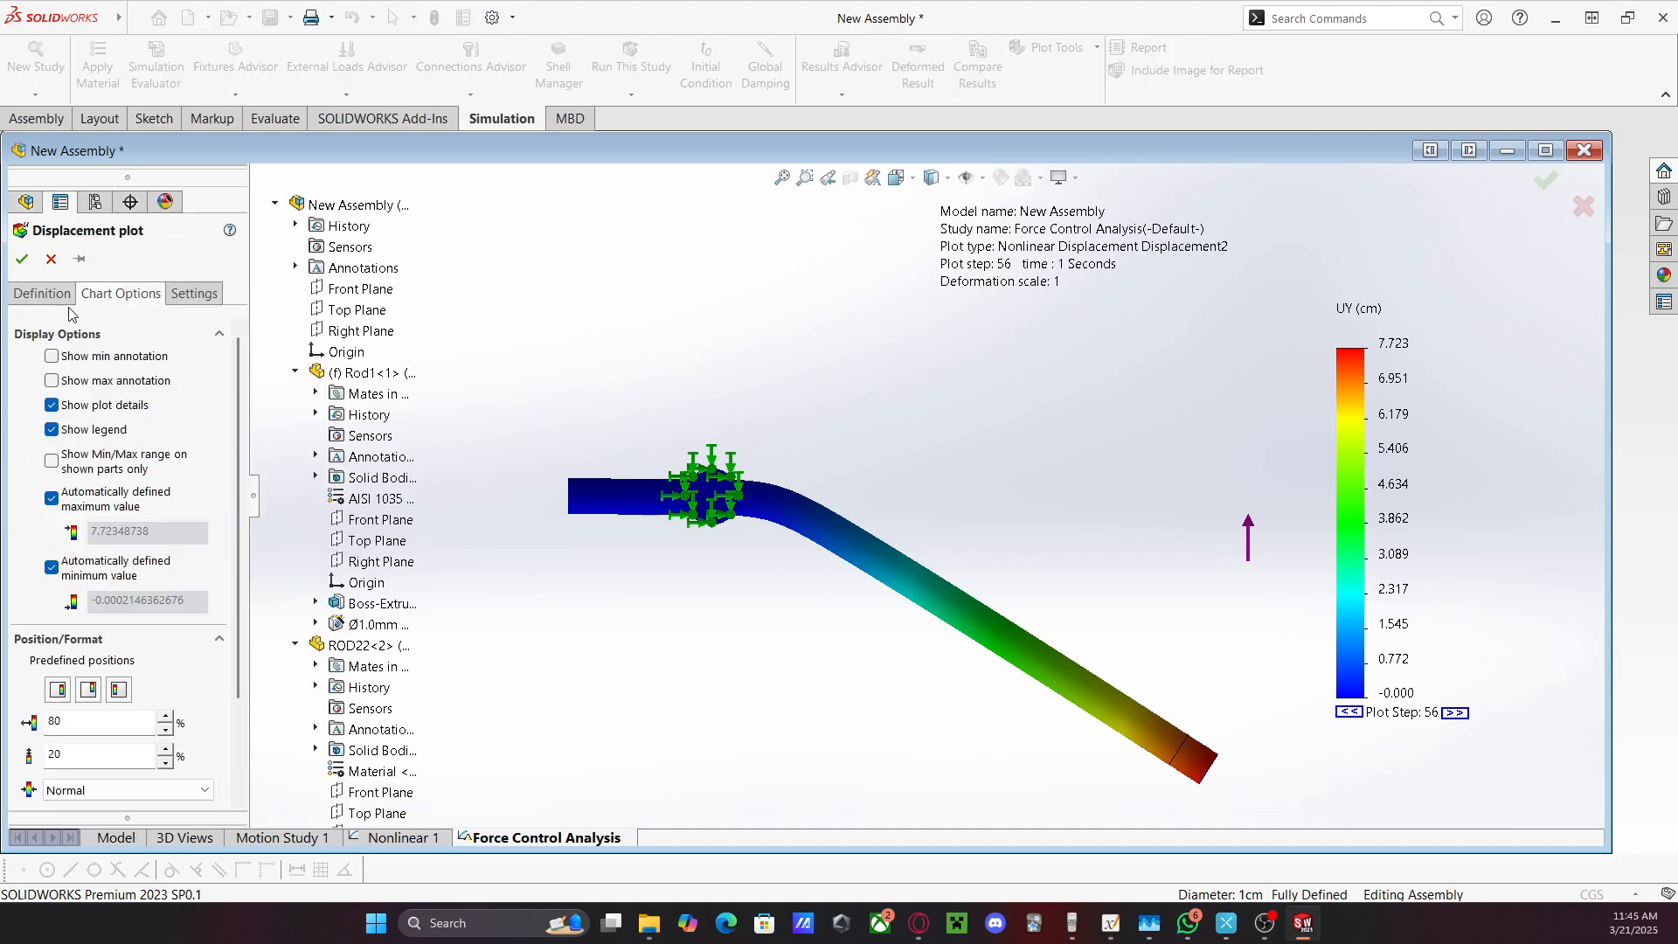
left_click(41, 294)
left_click(101, 392)
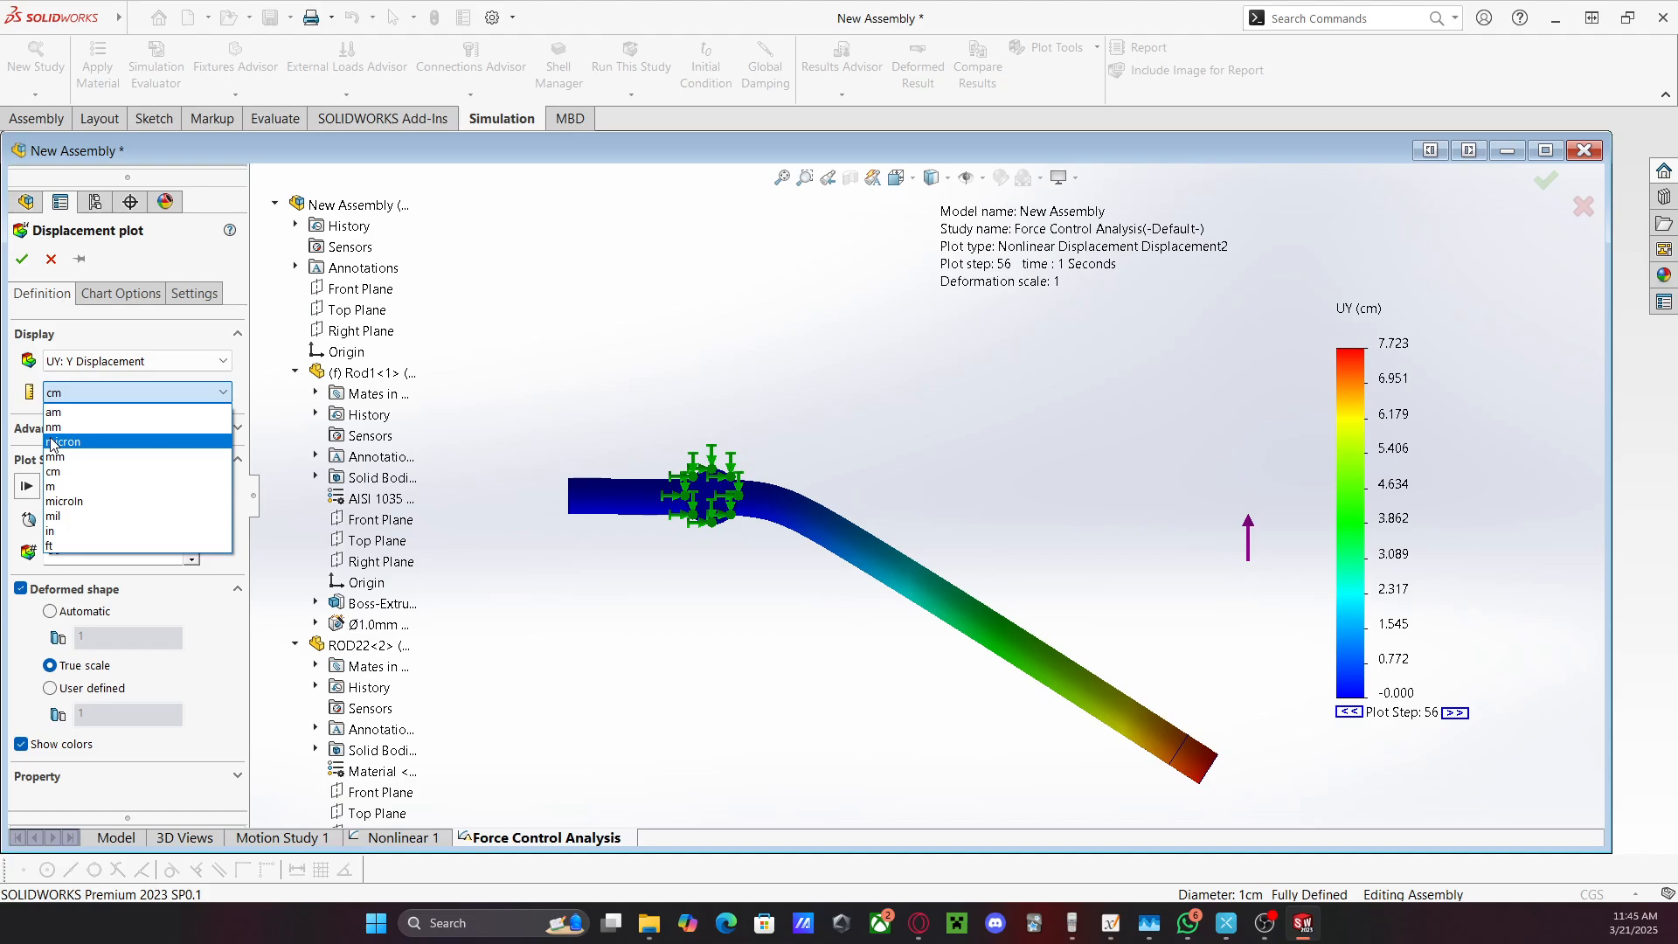
left_click(73, 455)
left_click(22, 259)
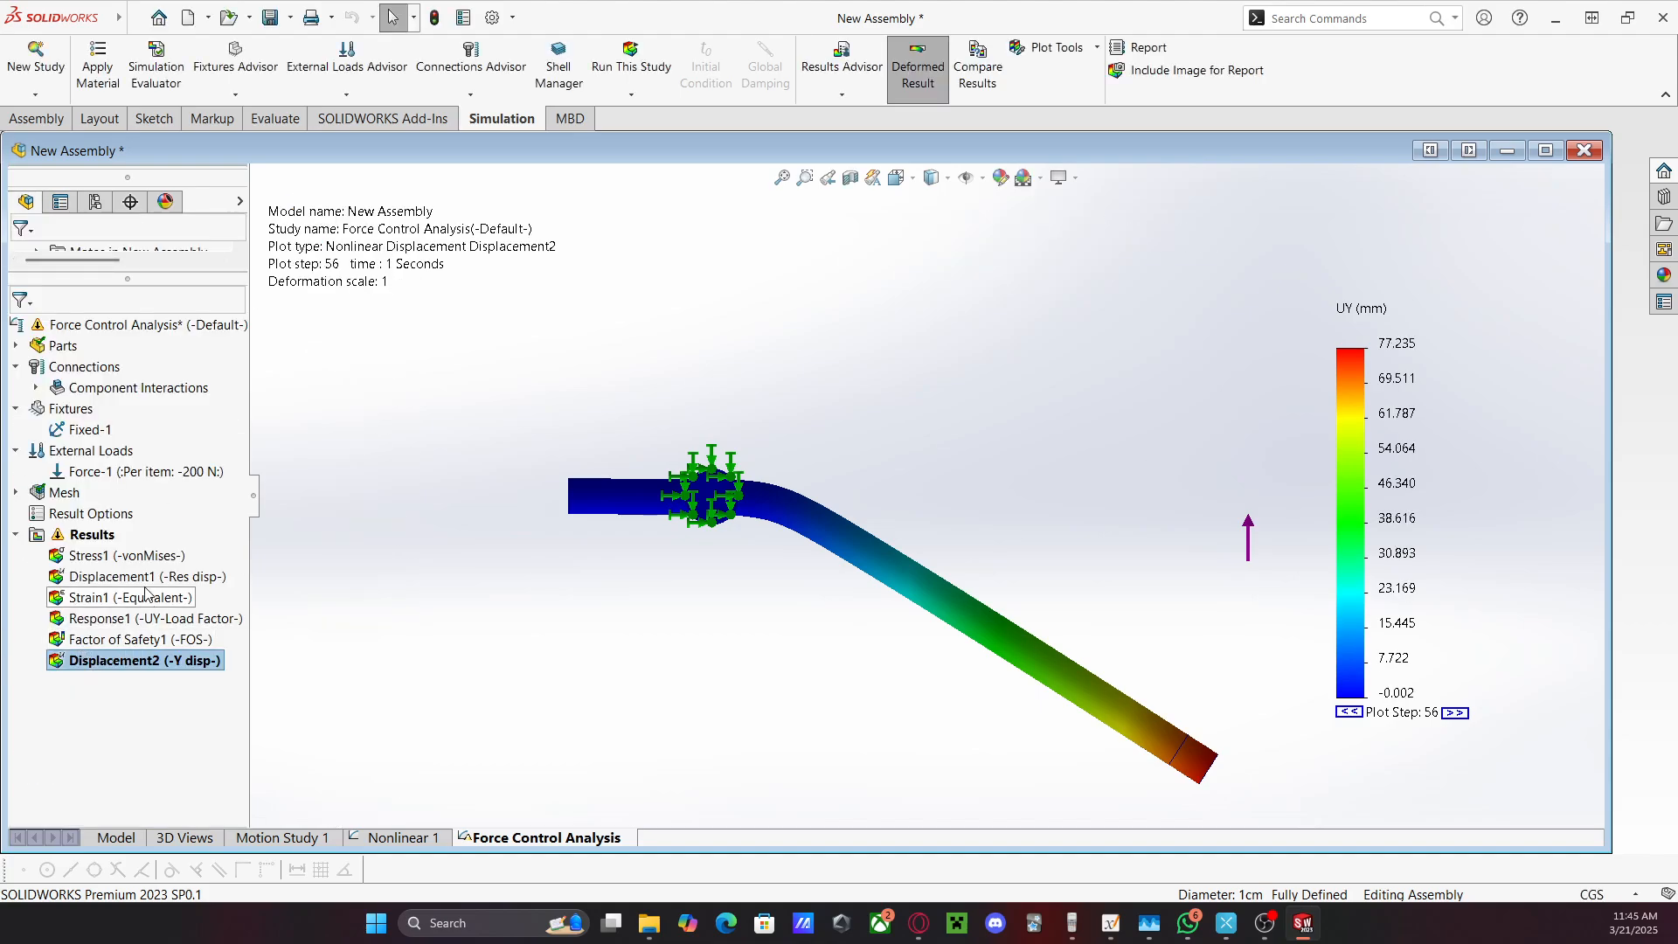
Compare the legend values of the Displacement1 resultant plot with those of the Displacement2 Y displacement plot
double_click(128, 579)
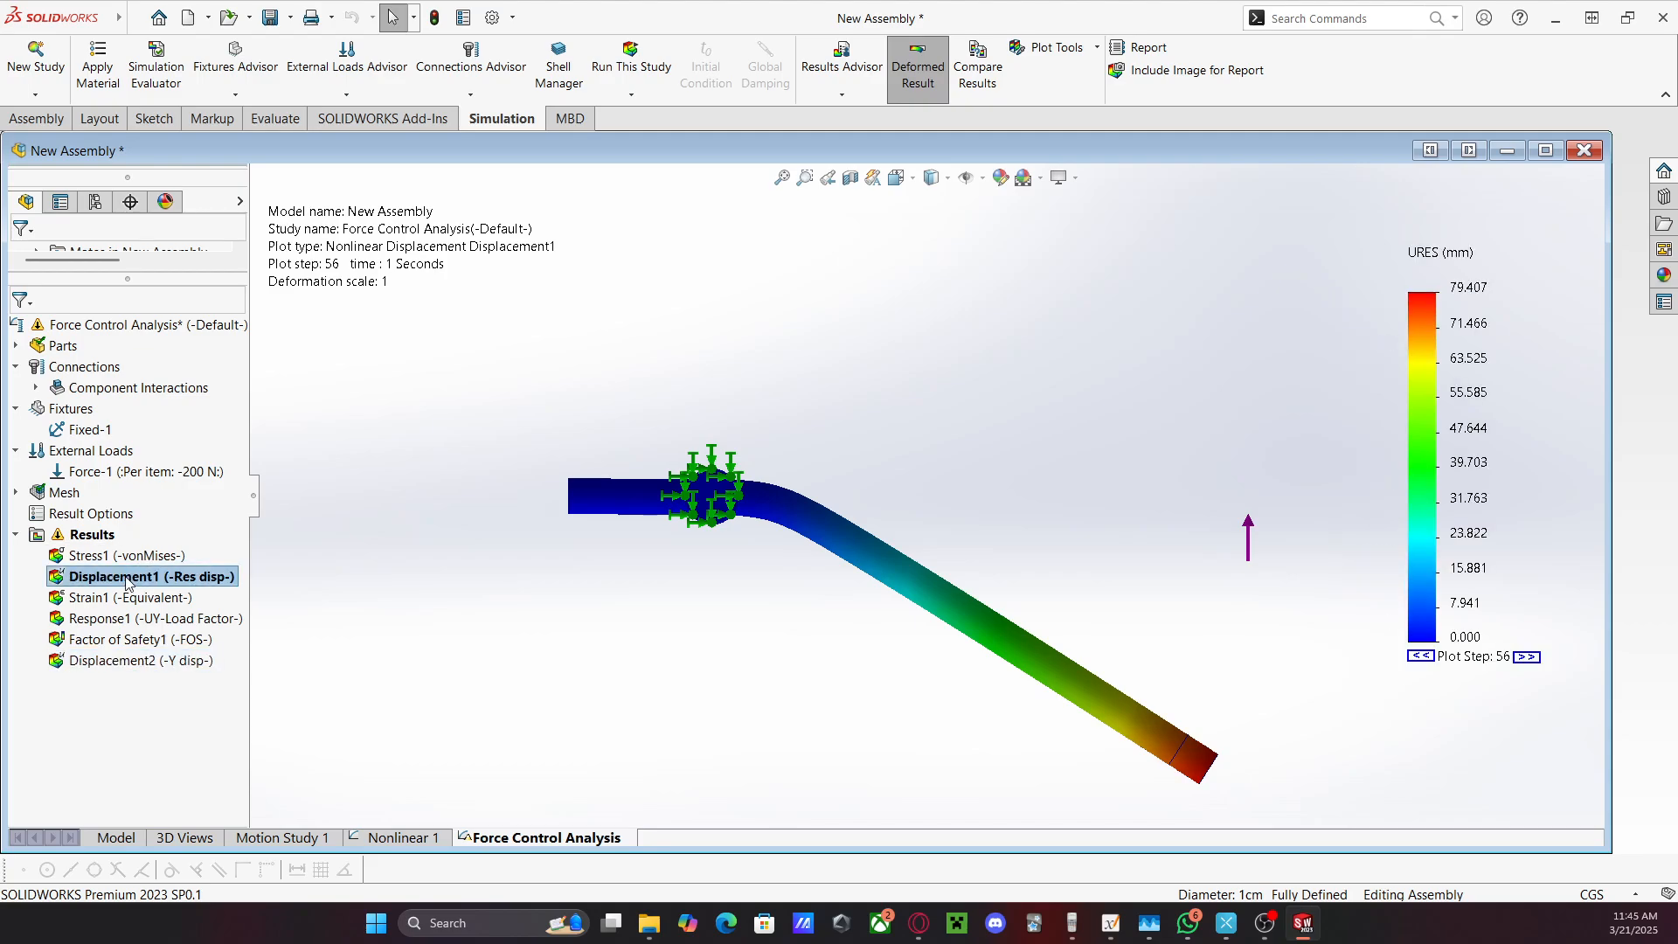
double_click(145, 662)
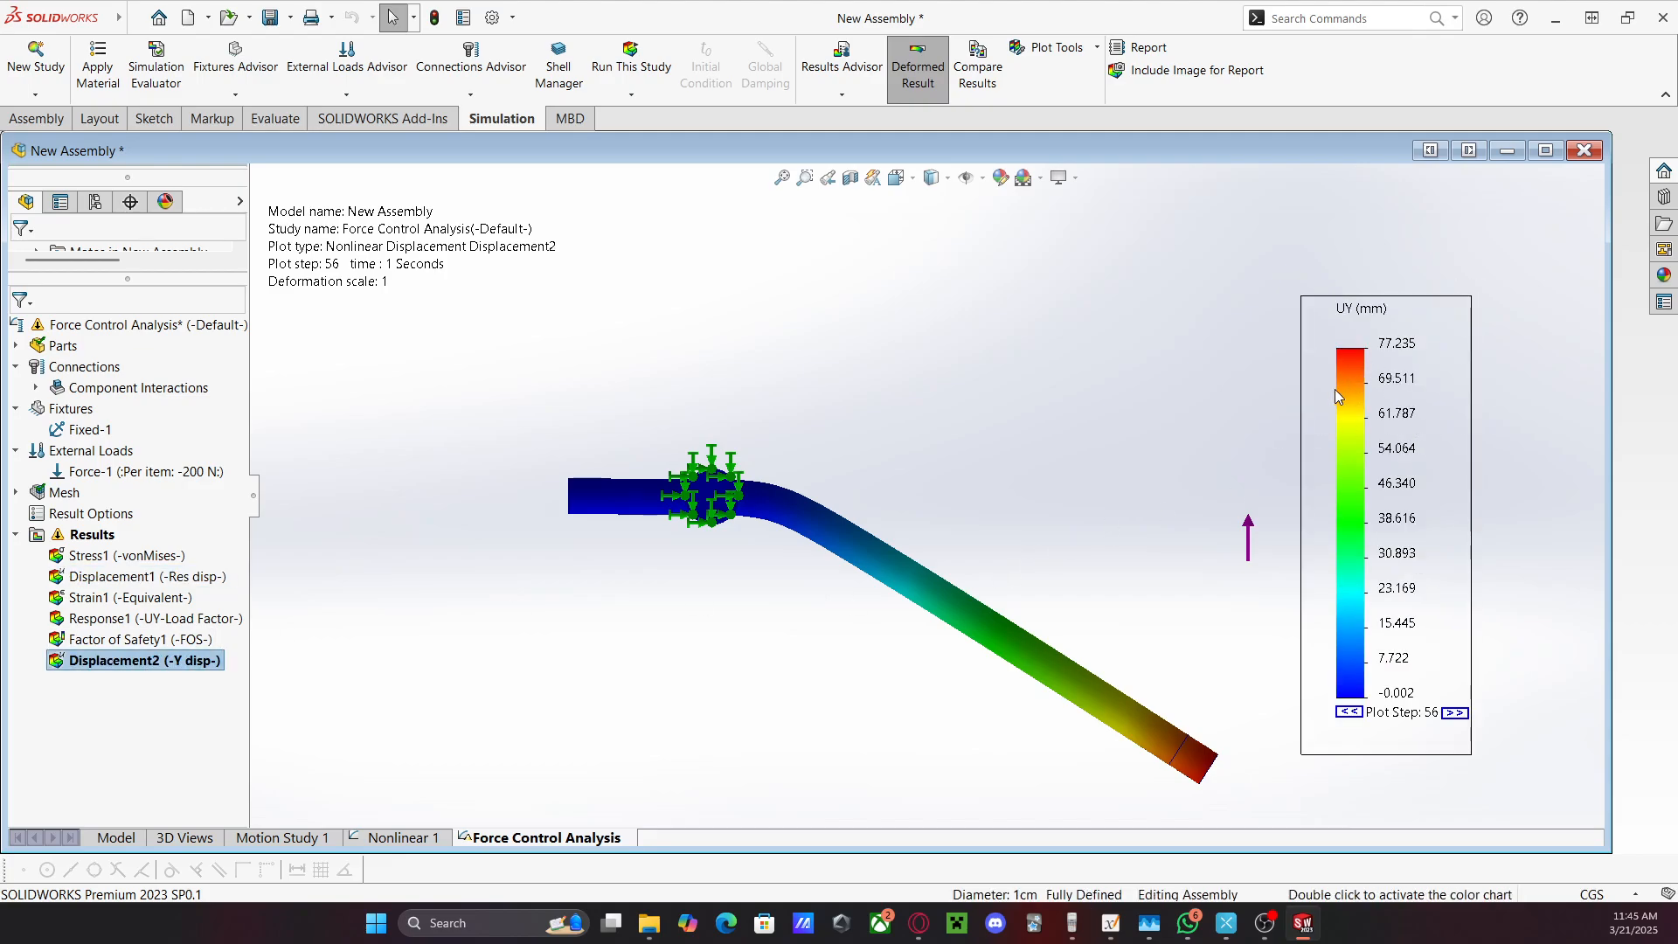
Switch to the Xournal++ notes and draw a dividing line beneath the t = 0.781348 s entry
key("alt+Tab")
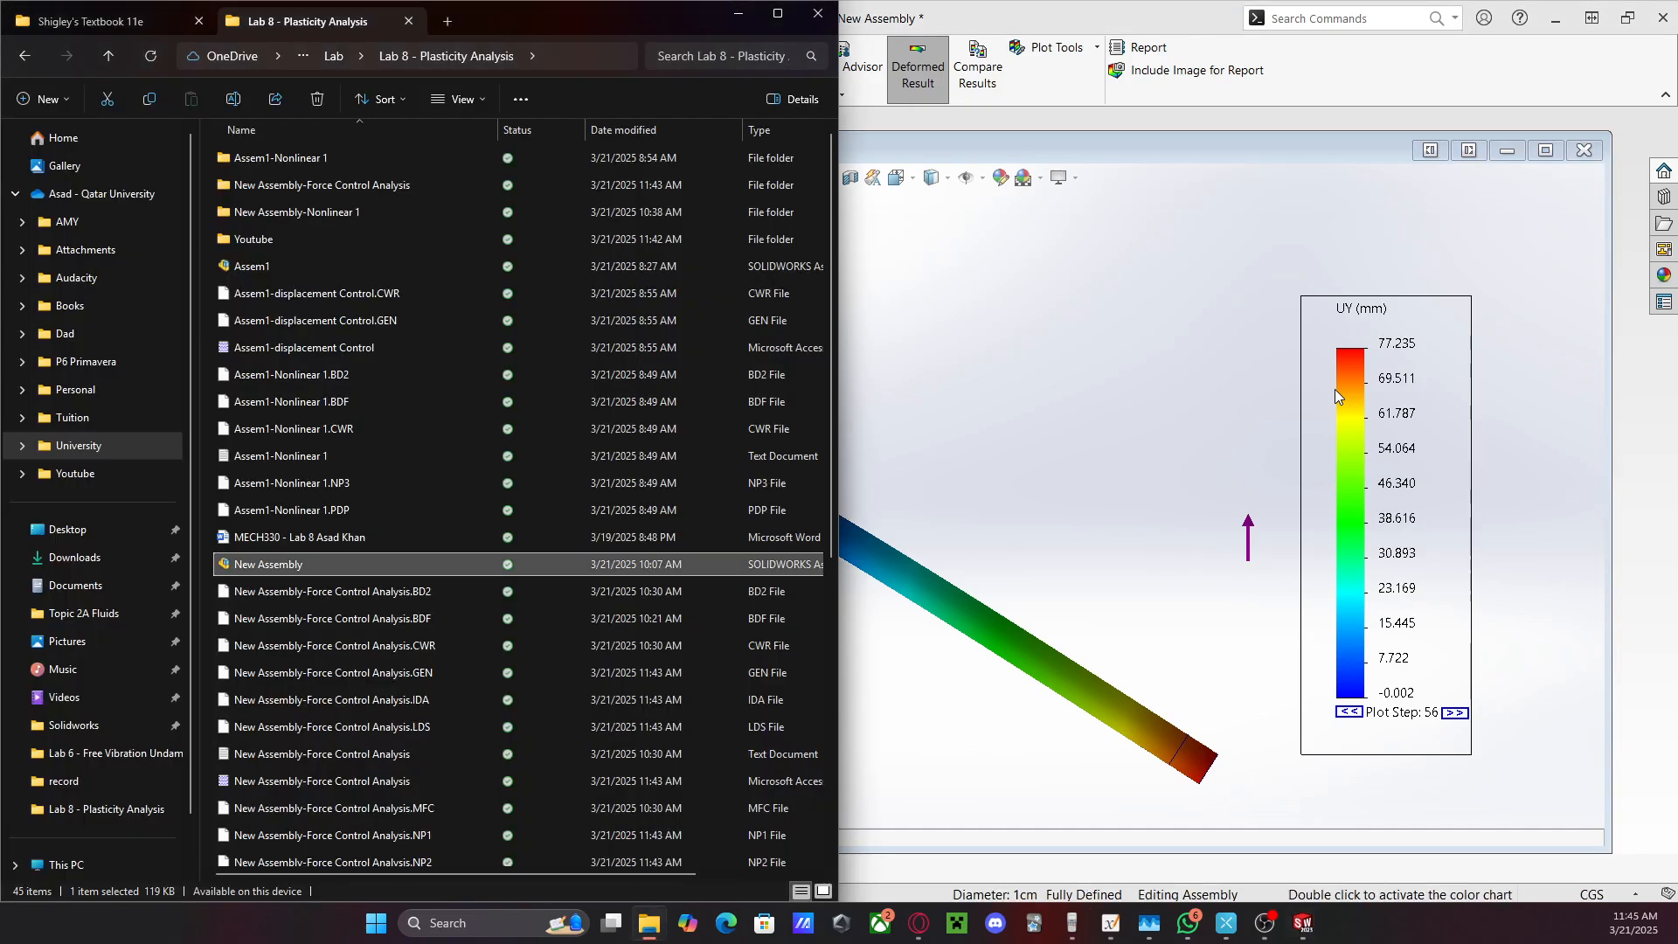
key("alt+Tab")
left_click_drag(430, 730, 929, 792)
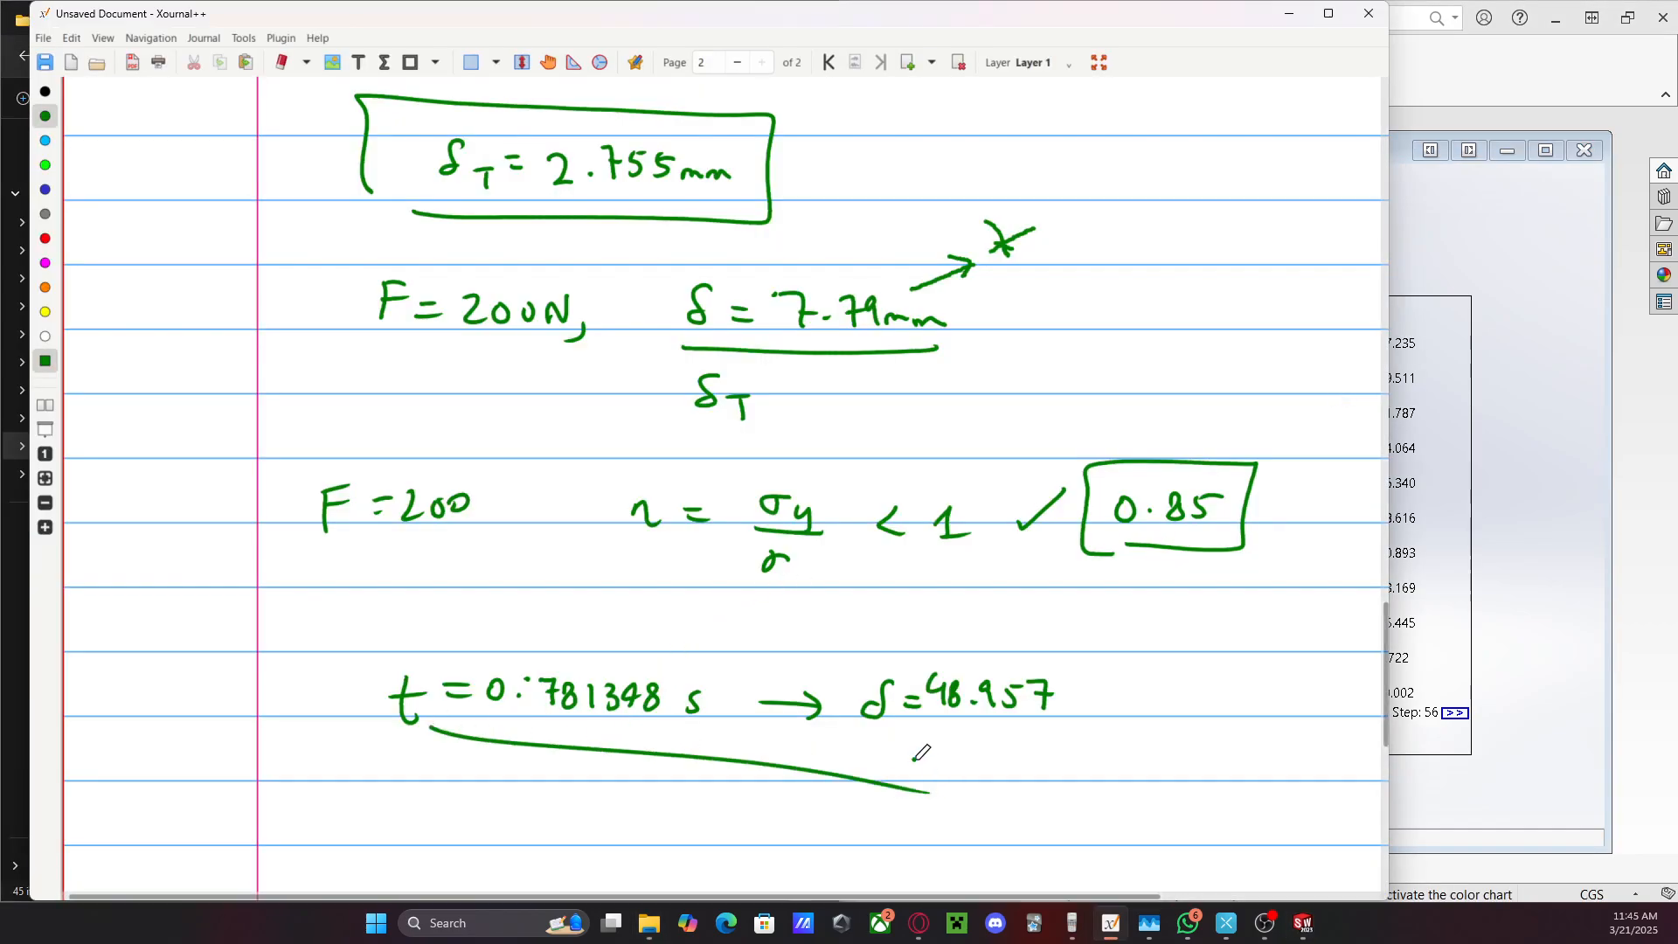
scroll(931, 325, "down", 3)
scroll(931, 325, "down", 3)
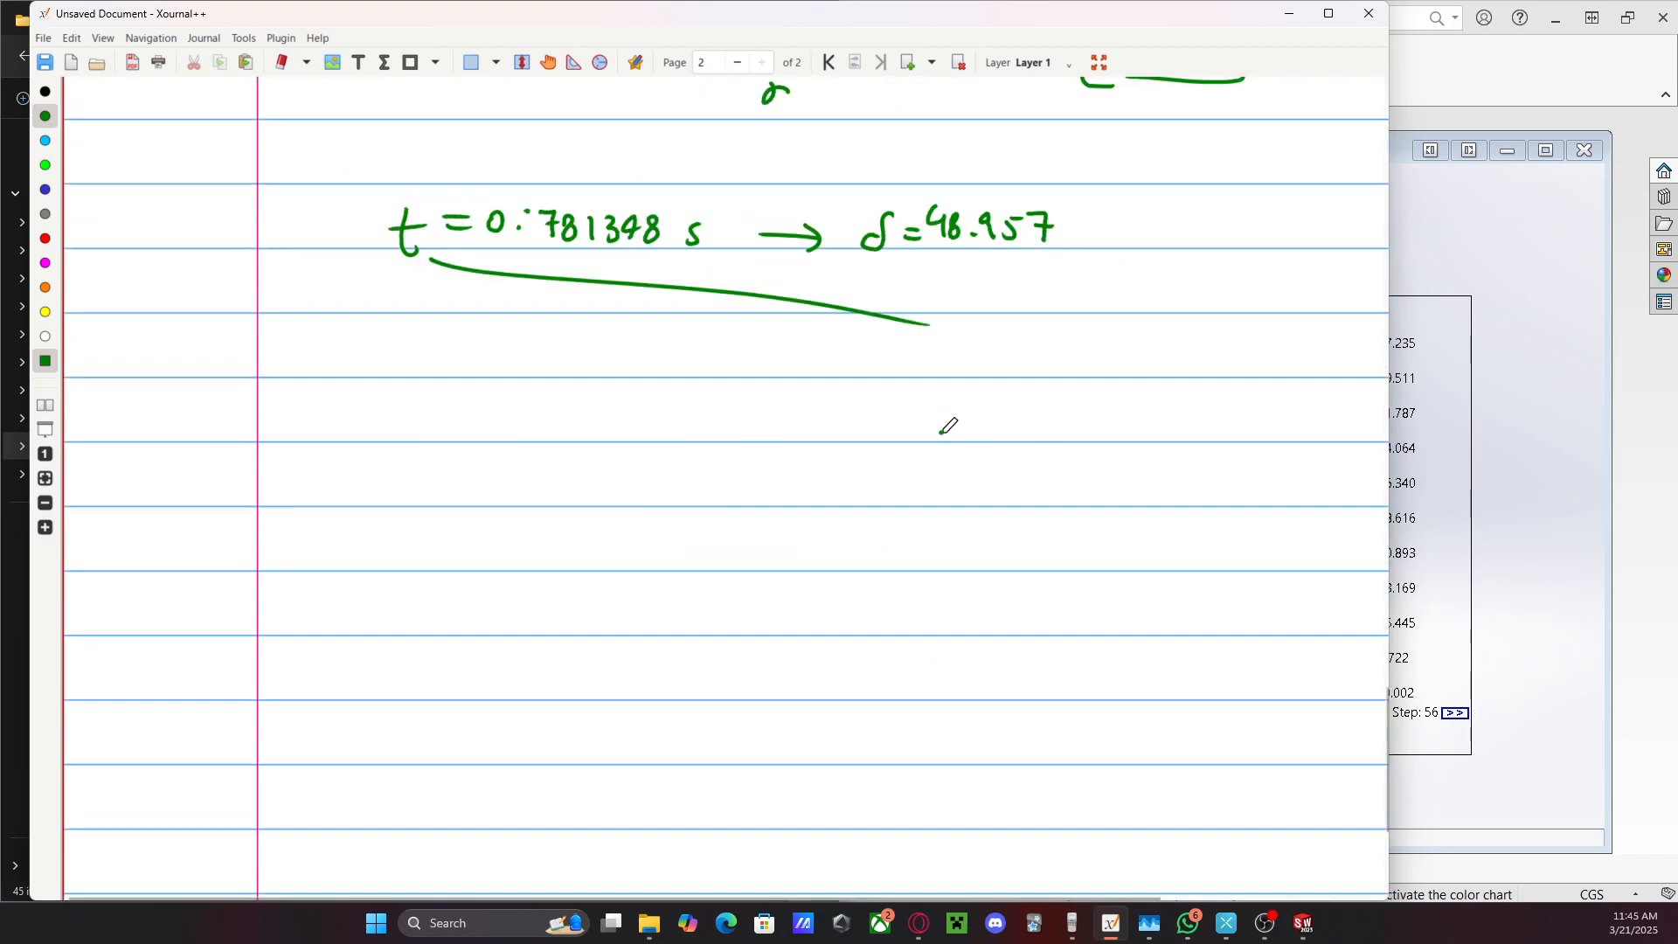
Handwrite "F = 200 N" below the dividing line and begin the entry "δT =" beside it
mouse_move(332, 385)
left_mouse_down()
mouse_move(317, 435)
mouse_move(350, 380)
left_mouse_up()
left_click_drag(321, 409, 367, 403)
left_click_drag(382, 407, 410, 403)
mouse_move(382, 429)
left_mouse_down()
mouse_move(462, 436)
mouse_move(507, 411)
mouse_move(535, 431)
mouse_move(559, 381)
left_mouse_up()
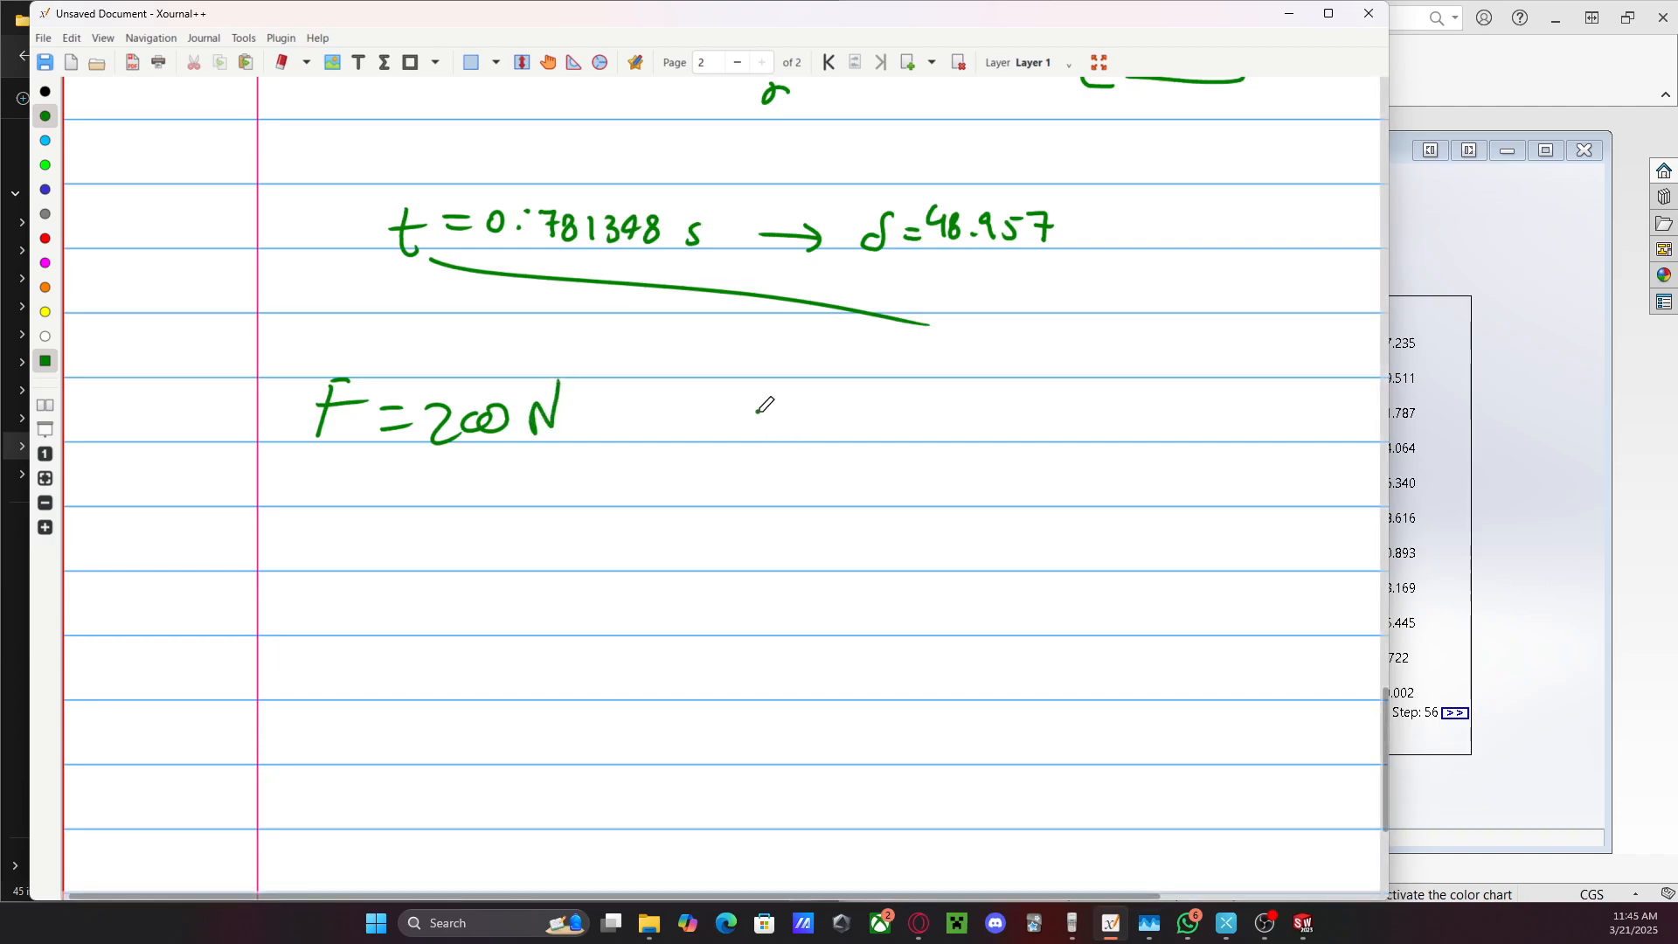
mouse_move(690, 407)
left_mouse_down()
mouse_move(699, 437)
mouse_move(766, 418)
left_mouse_up()
mouse_move(750, 420)
left_mouse_down()
mouse_move(751, 451)
mouse_move(815, 405)
left_mouse_up()
left_click_drag(780, 420, 815, 422)
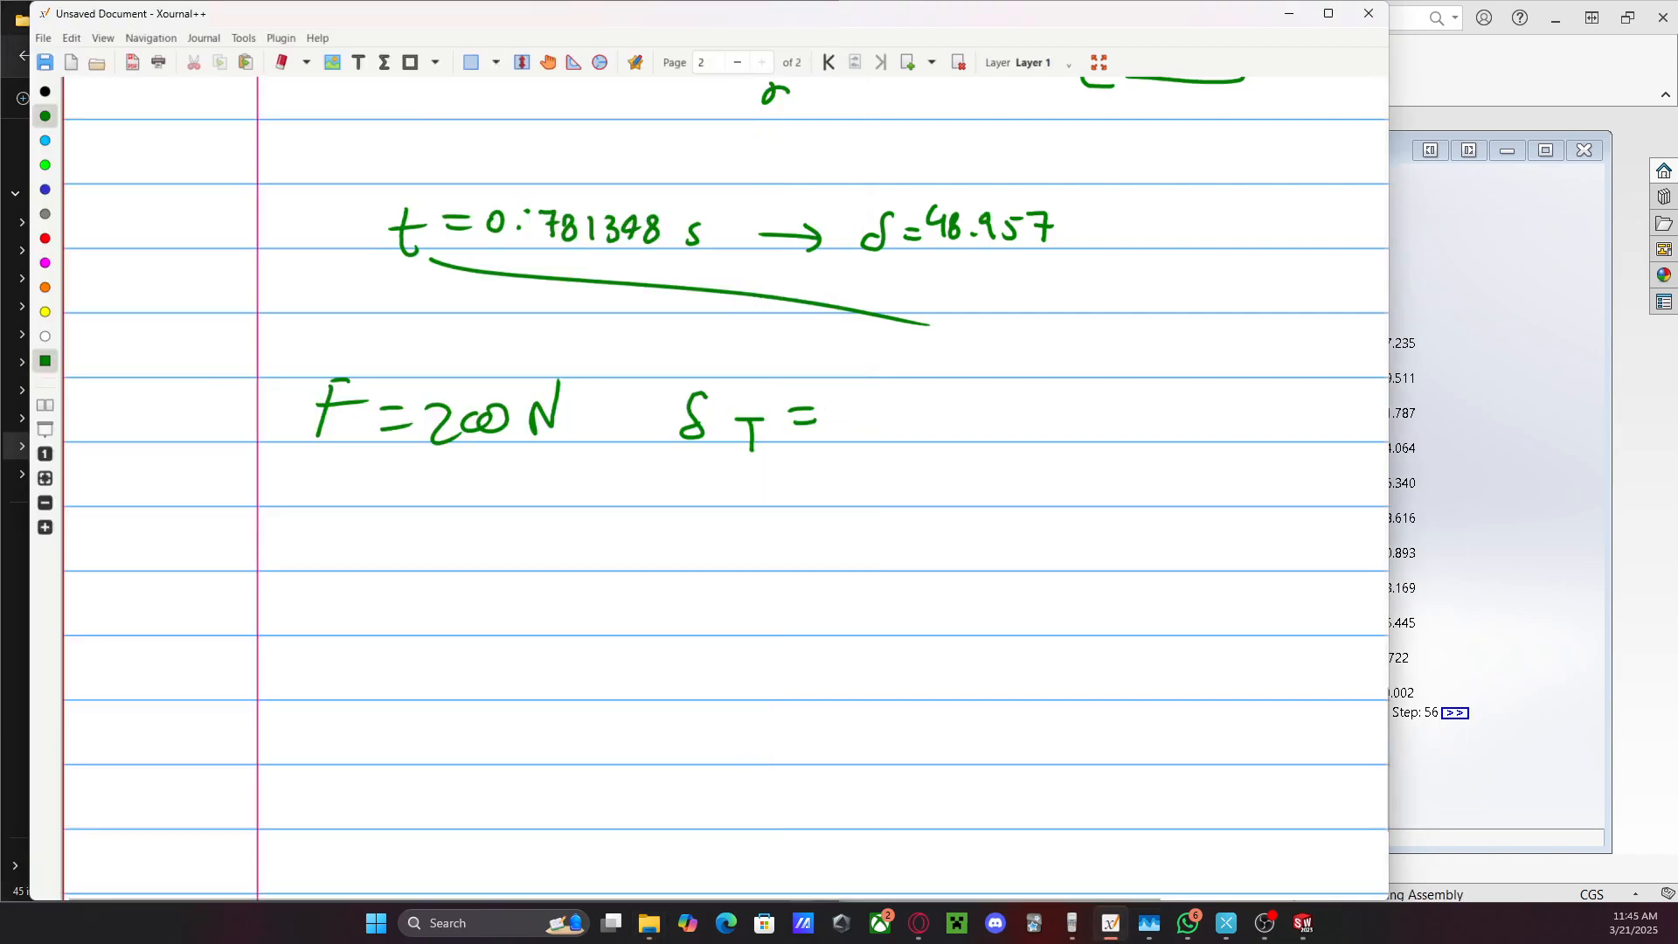
Check the maximum Y displacement in the SOLIDWORKS plot and write "77.235 mm" after "δT =" in the Xournal++ notes
left_click(1471, 166)
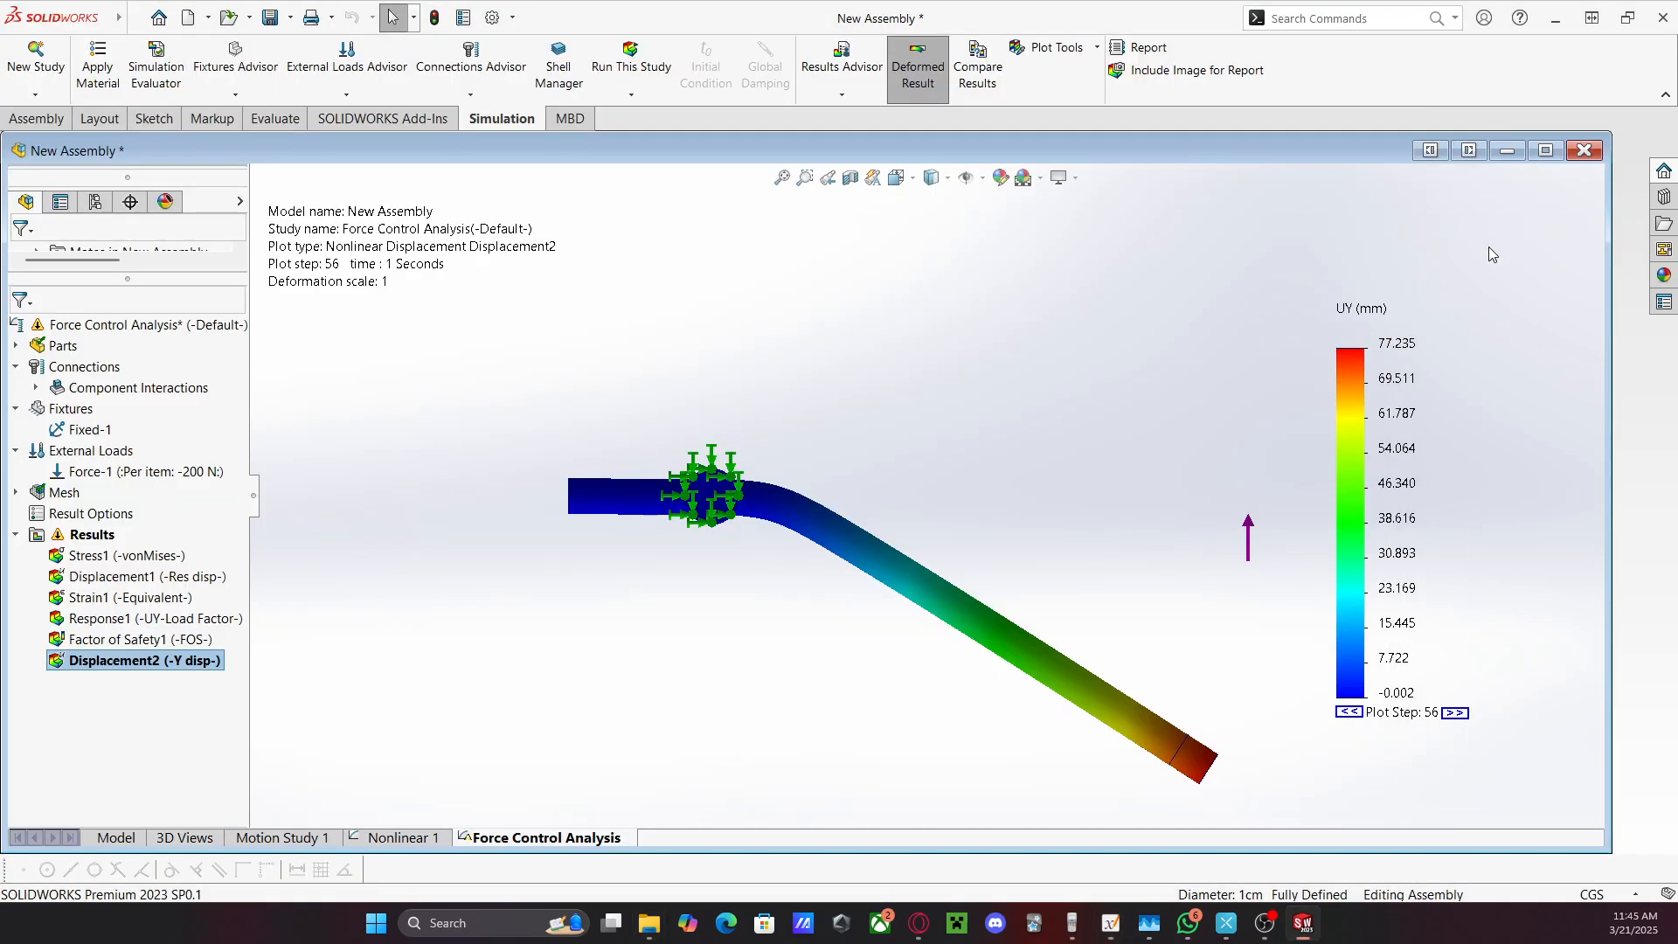
key("alt+Tab")
mouse_move(859, 404)
left_mouse_down()
mouse_move(883, 402)
mouse_move(868, 437)
mouse_move(934, 408)
mouse_move(948, 436)
left_mouse_up()
left_click(921, 426)
mouse_move(957, 410)
left_mouse_down()
mouse_move(993, 439)
mouse_move(1007, 404)
mouse_move(1049, 437)
mouse_move(1084, 435)
left_mouse_up()
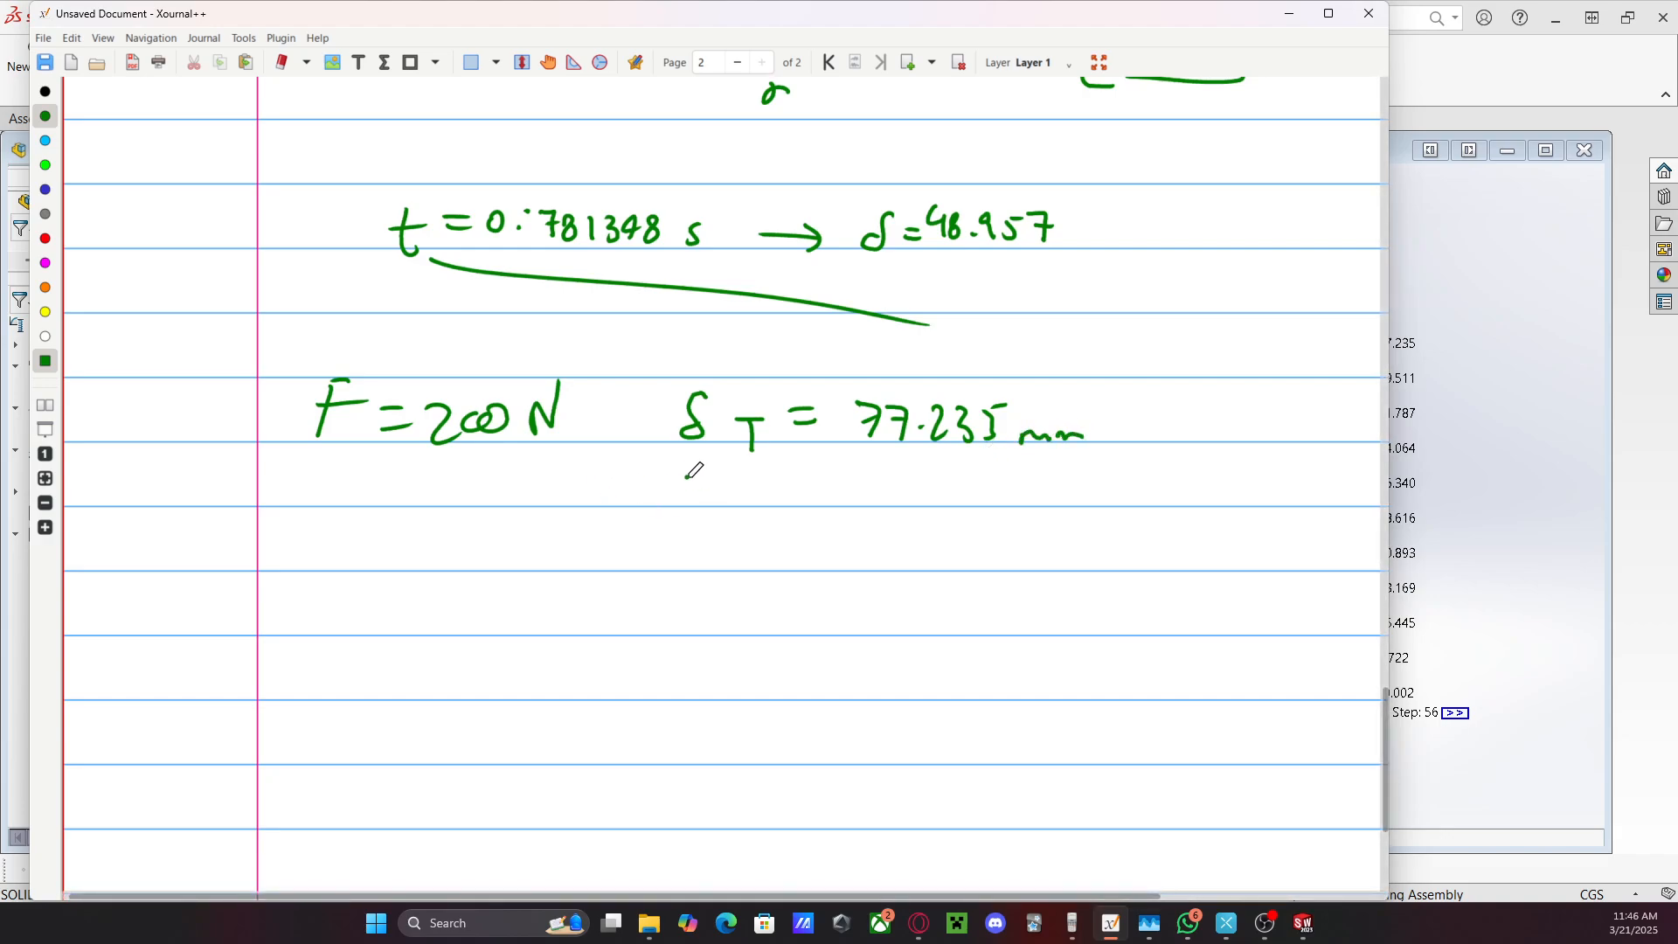
Handwrite "δy =" beneath the δT entry and check the maximum resultant displacement in the SOLIDWORKS Displacement1 plot
mouse_move(699, 492)
left_mouse_down()
mouse_move(698, 536)
mouse_move(767, 502)
left_mouse_up()
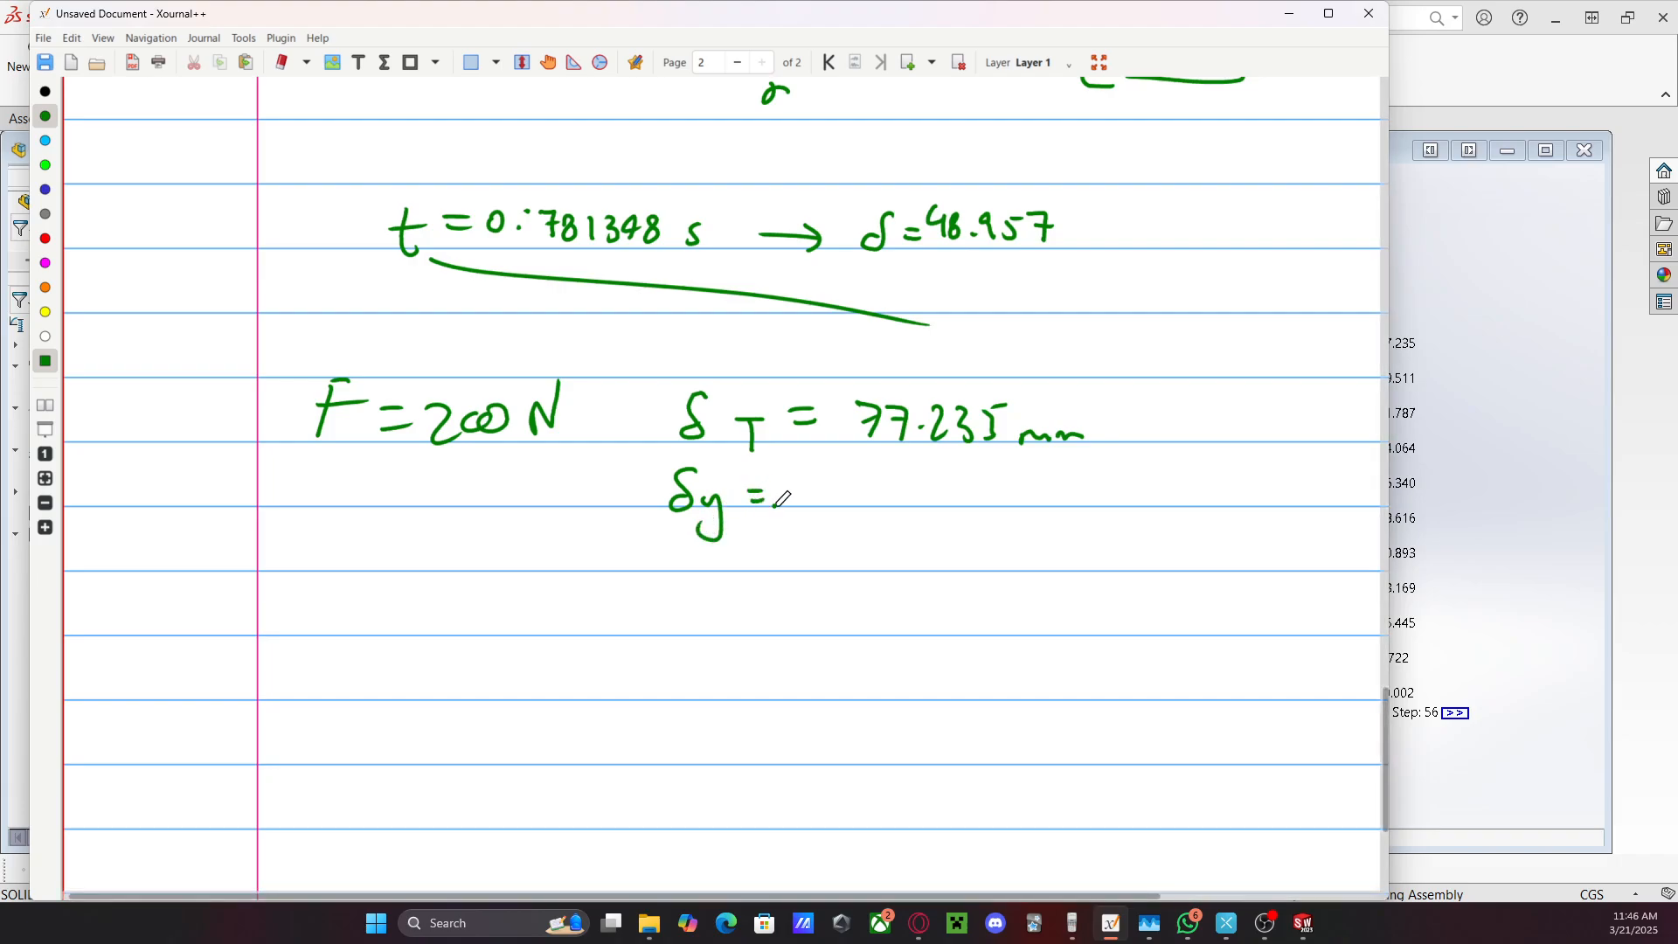
left_click(1497, 305)
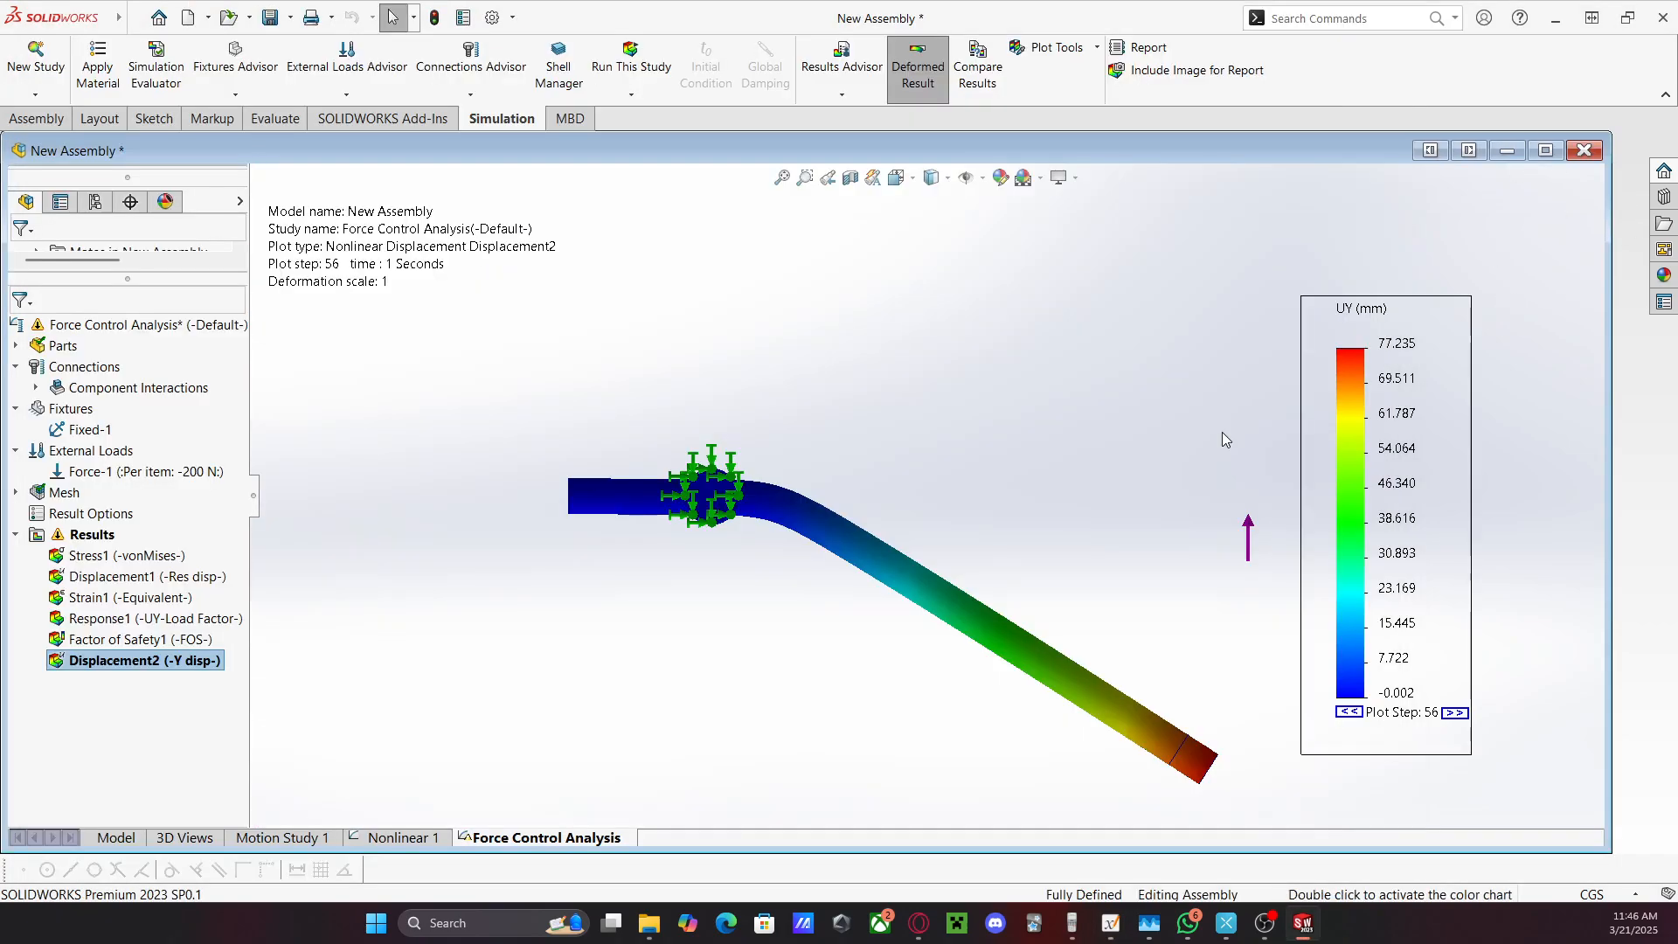
double_click(138, 577)
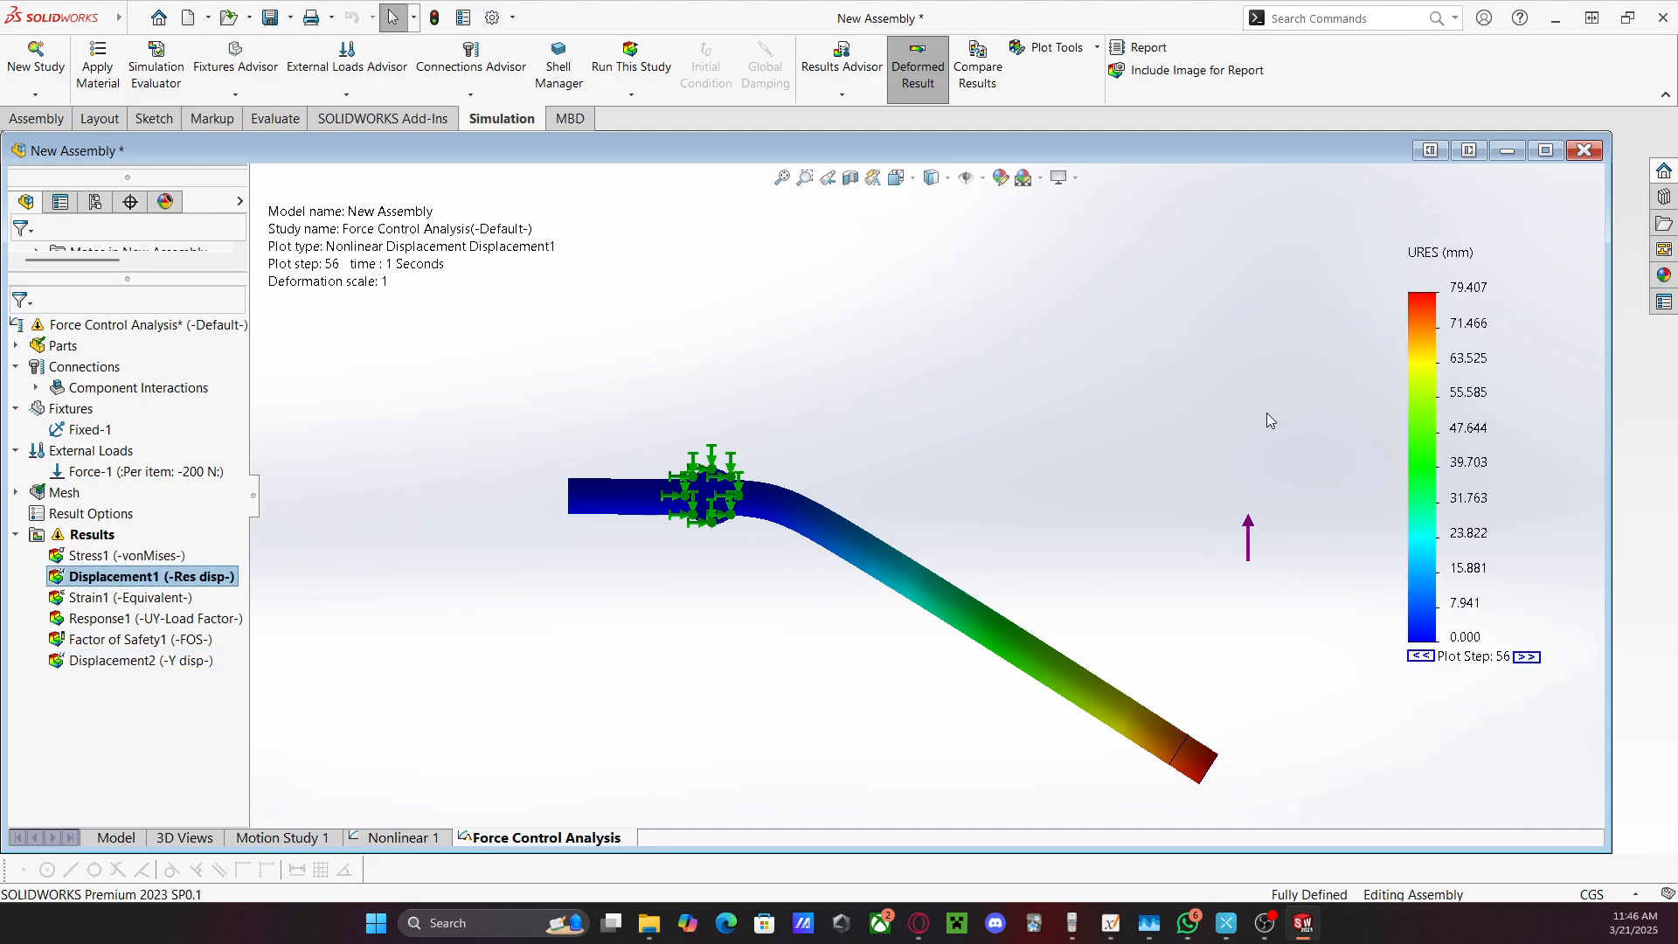
key("alt+Tab")
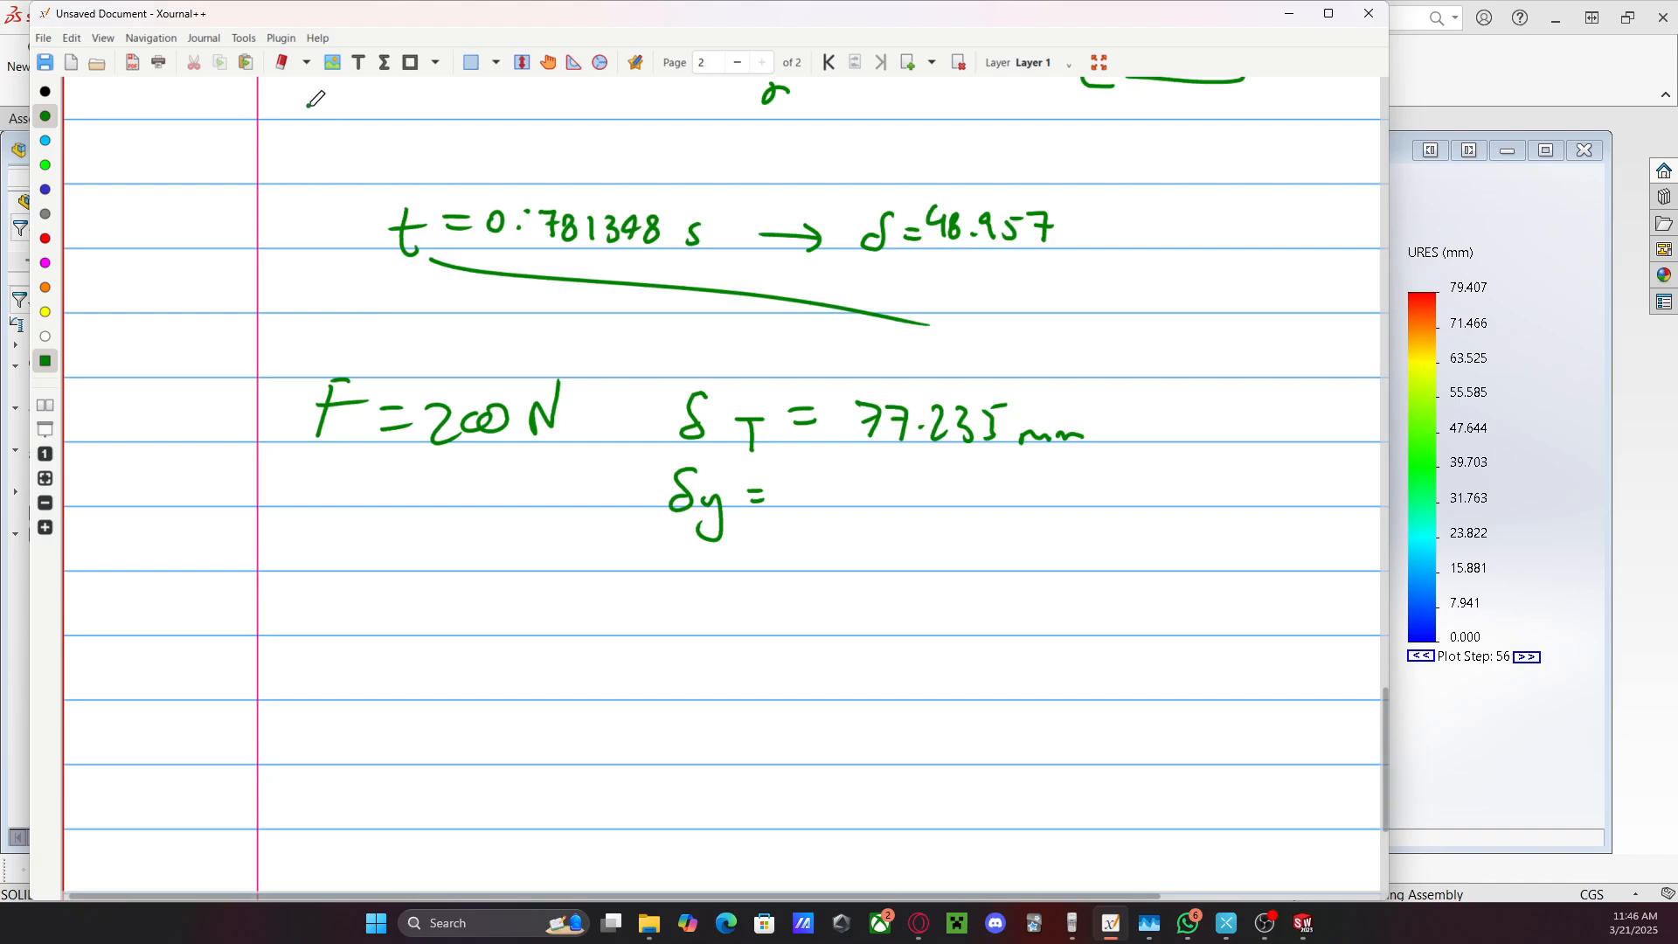
In the Xournal++ notes, move "77.235 mm" beside "δy =" and handwrite "79.407" after "δT ="
left_click(472, 62)
mouse_move(852, 377)
left_mouse_down()
mouse_move(1093, 483)
mouse_move(1004, 532)
left_mouse_up()
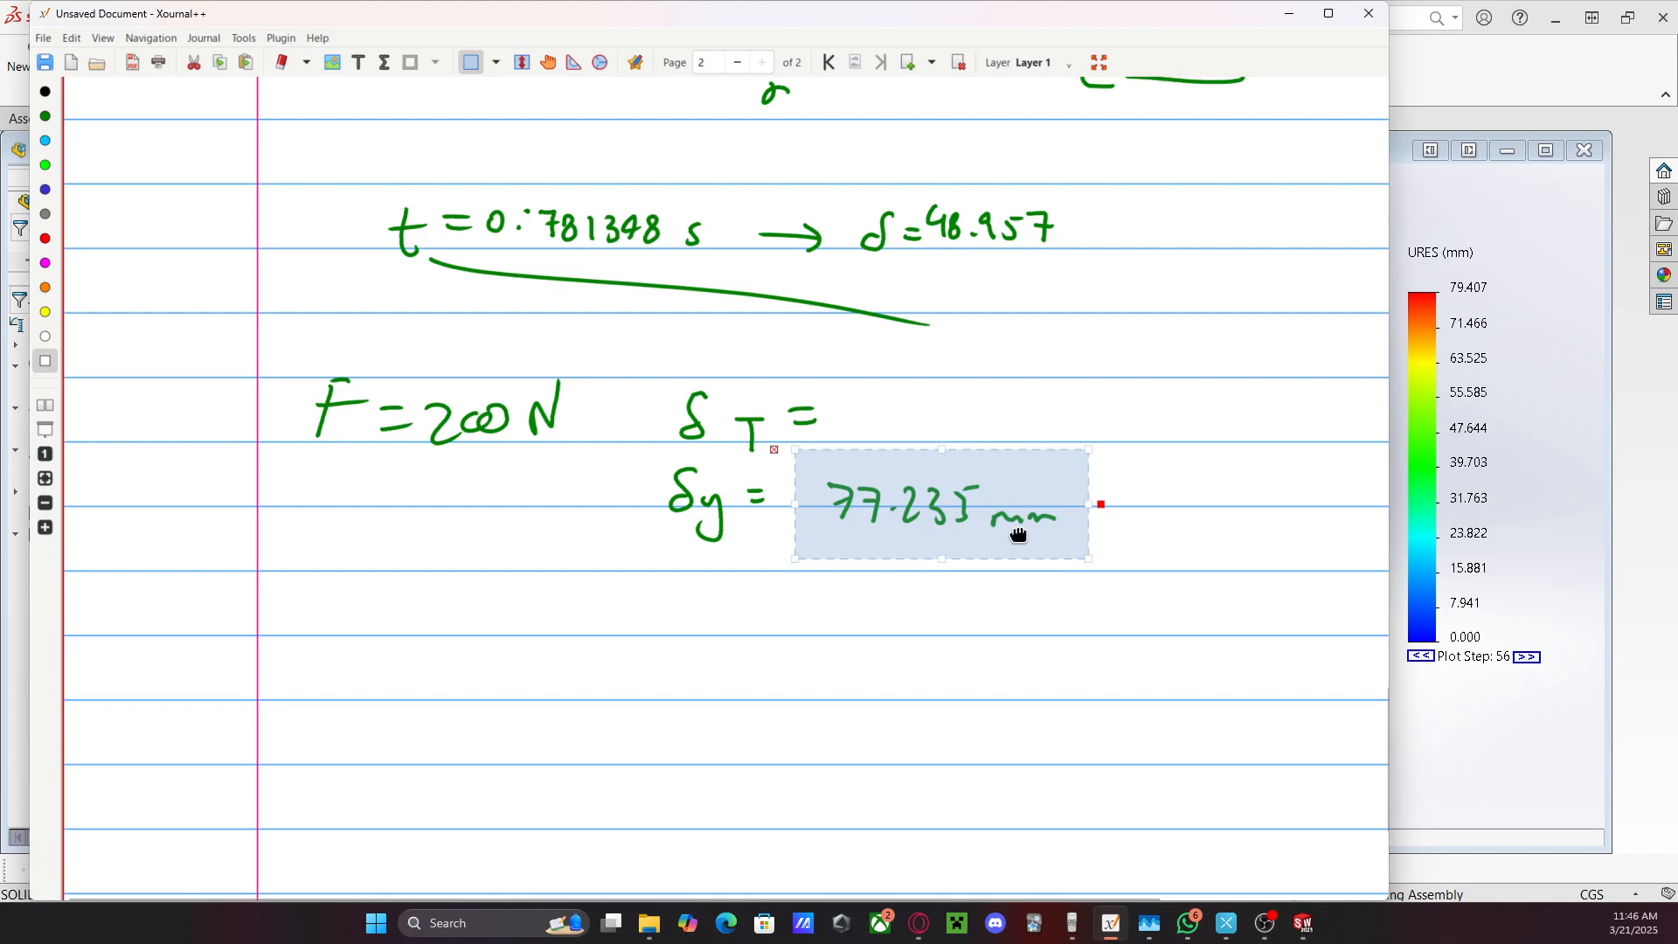
left_click(827, 410)
key("ctrl+shift+p")
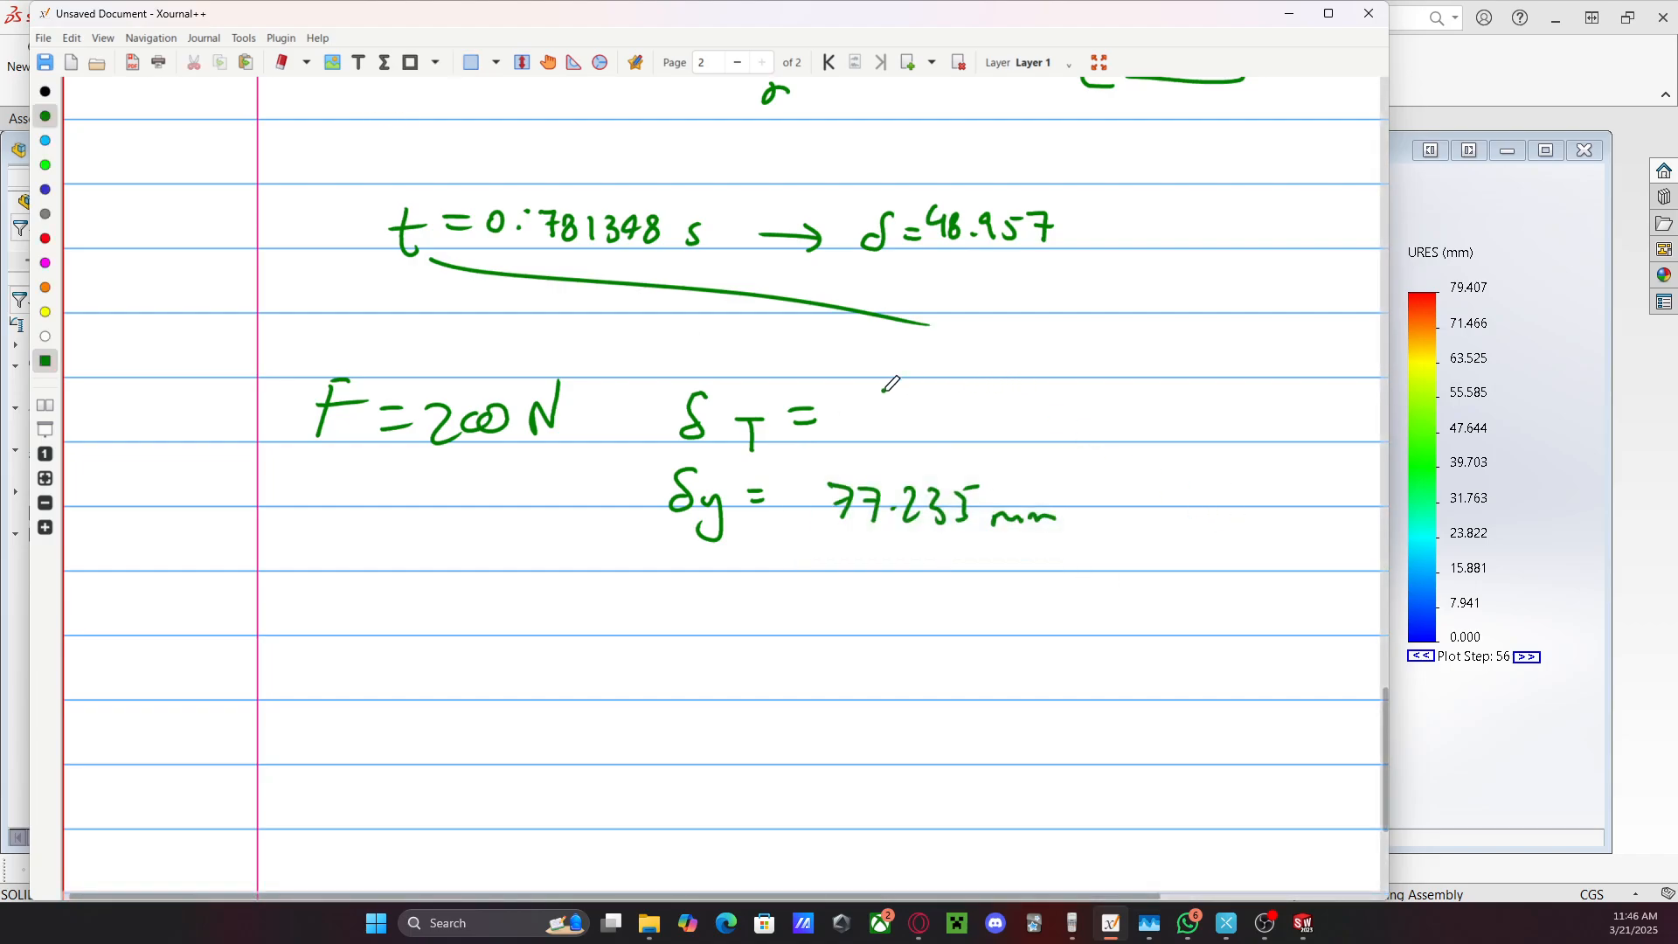
mouse_move(846, 390)
left_mouse_down()
mouse_move(864, 426)
mouse_move(895, 394)
mouse_move(890, 425)
mouse_move(929, 411)
left_mouse_up()
left_click(914, 423)
mouse_move(929, 401)
left_mouse_down()
mouse_move(926, 422)
mouse_move(940, 403)
mouse_move(963, 422)
left_mouse_up()
left_click_drag(955, 409, 975, 407)
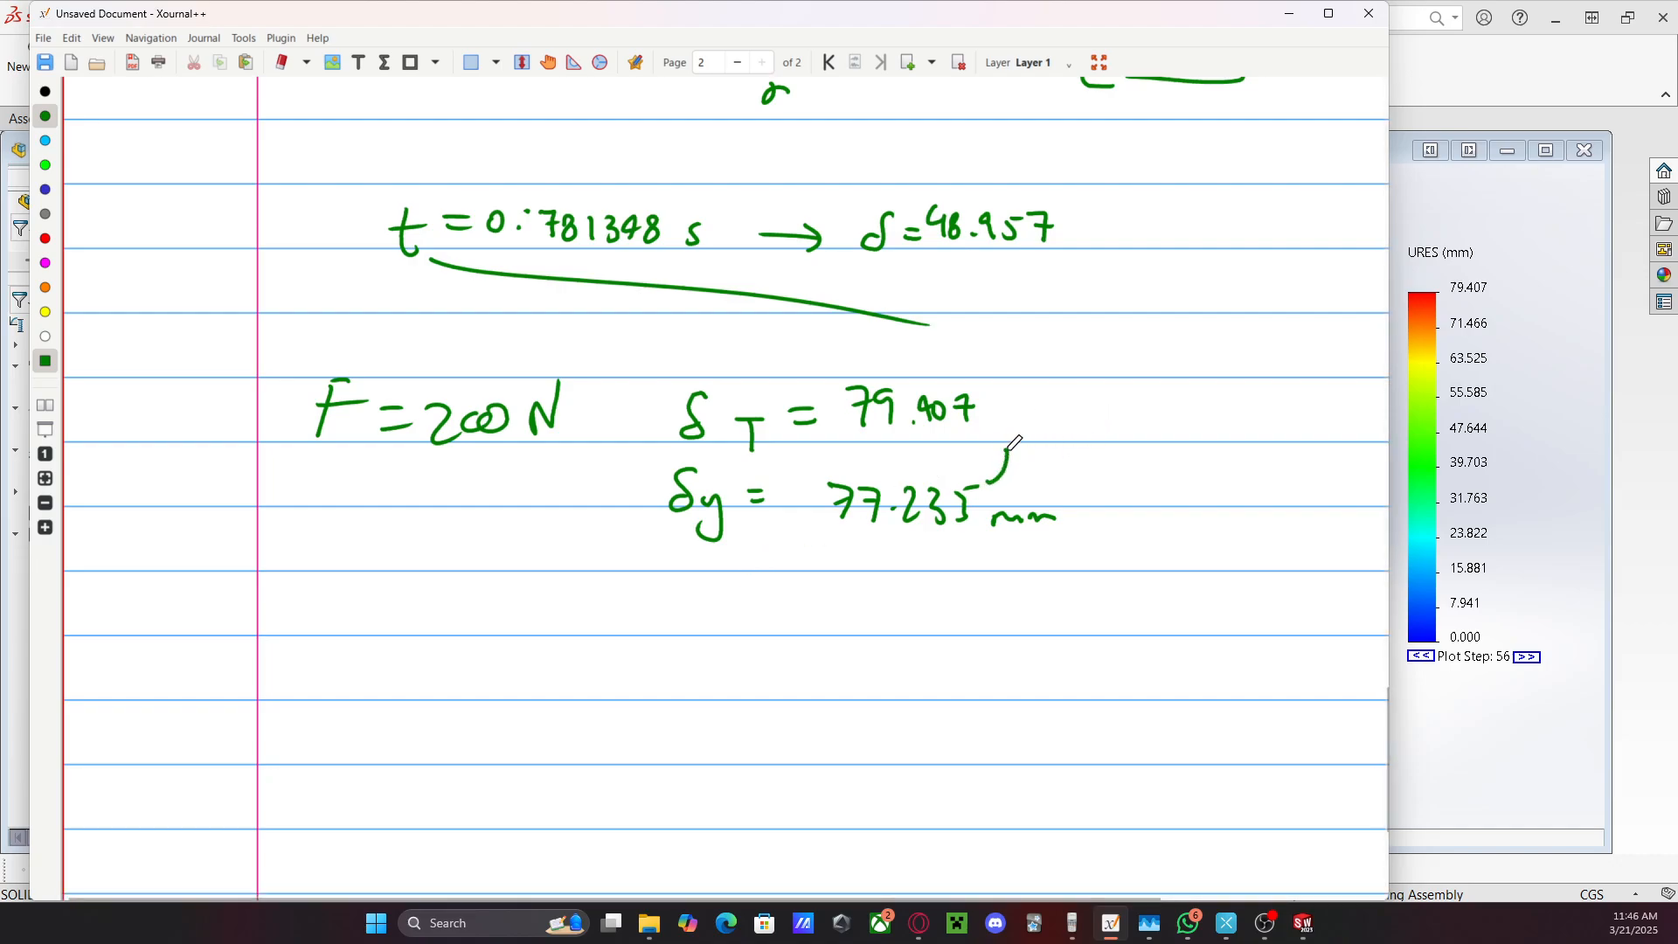
Annotate the deflections with an arrow from 77.235 up to 79.407 and a boxed δ, and make the δy value negative and underlined
left_click_drag(988, 481, 1010, 428)
left_click_drag(998, 443, 1020, 437)
mouse_move(1103, 400)
left_mouse_down()
mouse_move(1098, 432)
mouse_move(1126, 350)
mouse_move(1076, 447)
left_mouse_up()
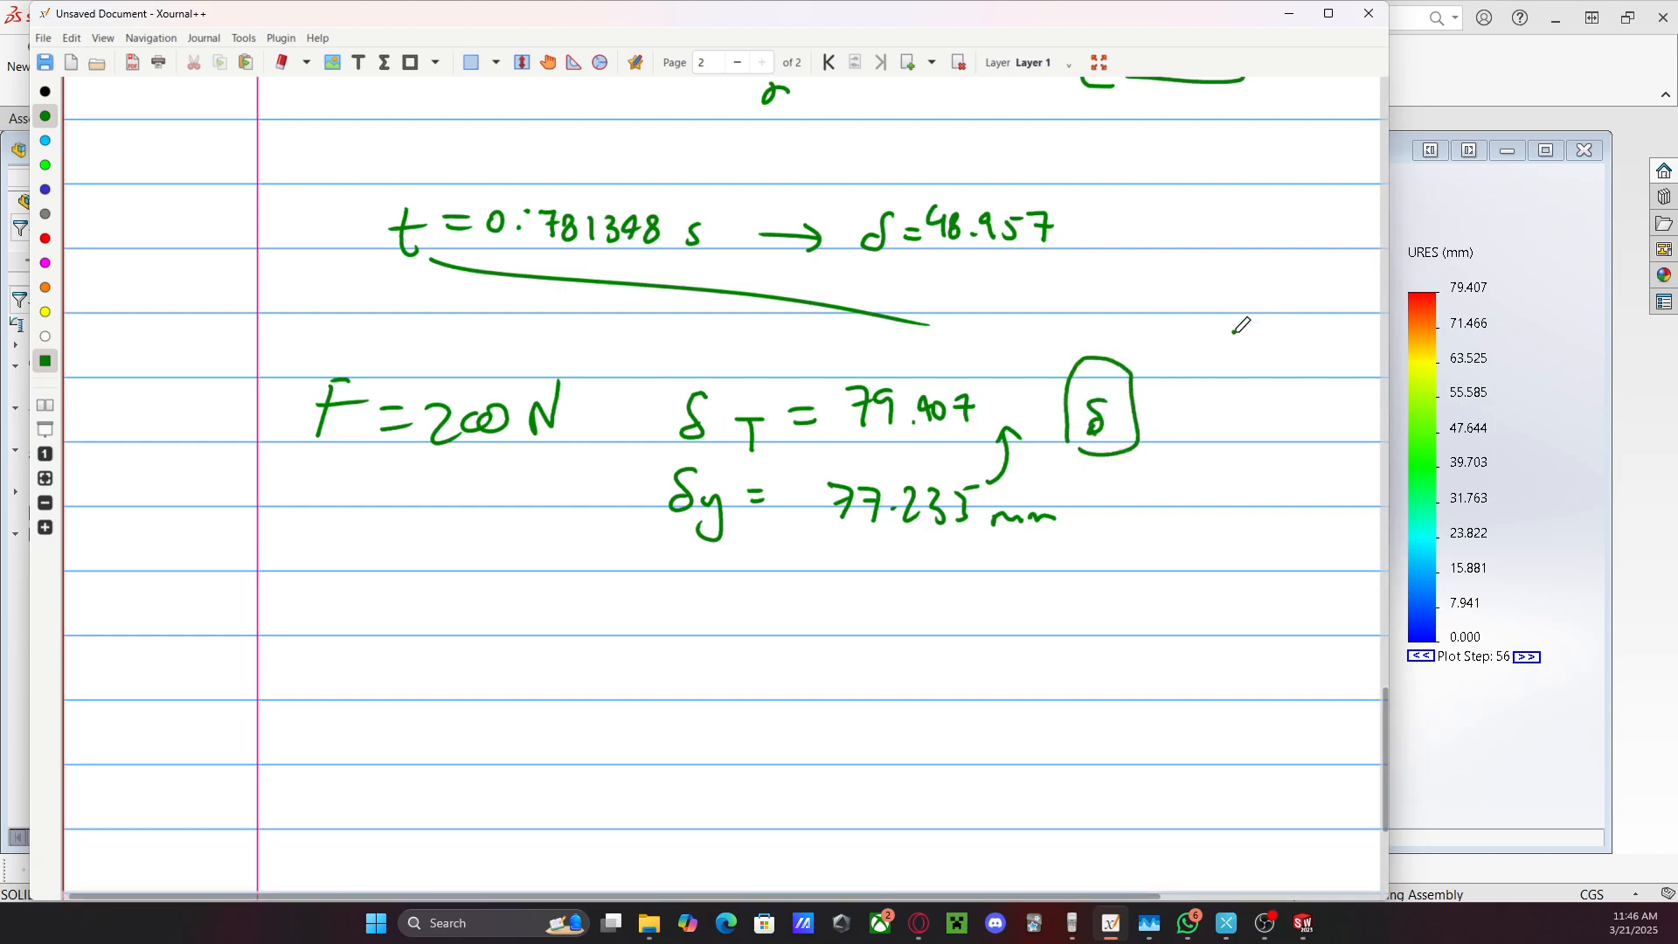
mouse_move(1132, 381)
left_mouse_down()
mouse_move(1163, 354)
mouse_move(1162, 371)
left_mouse_up()
mouse_move(781, 500)
left_mouse_down()
mouse_move(804, 499)
mouse_move(818, 552)
mouse_move(1022, 558)
left_mouse_up()
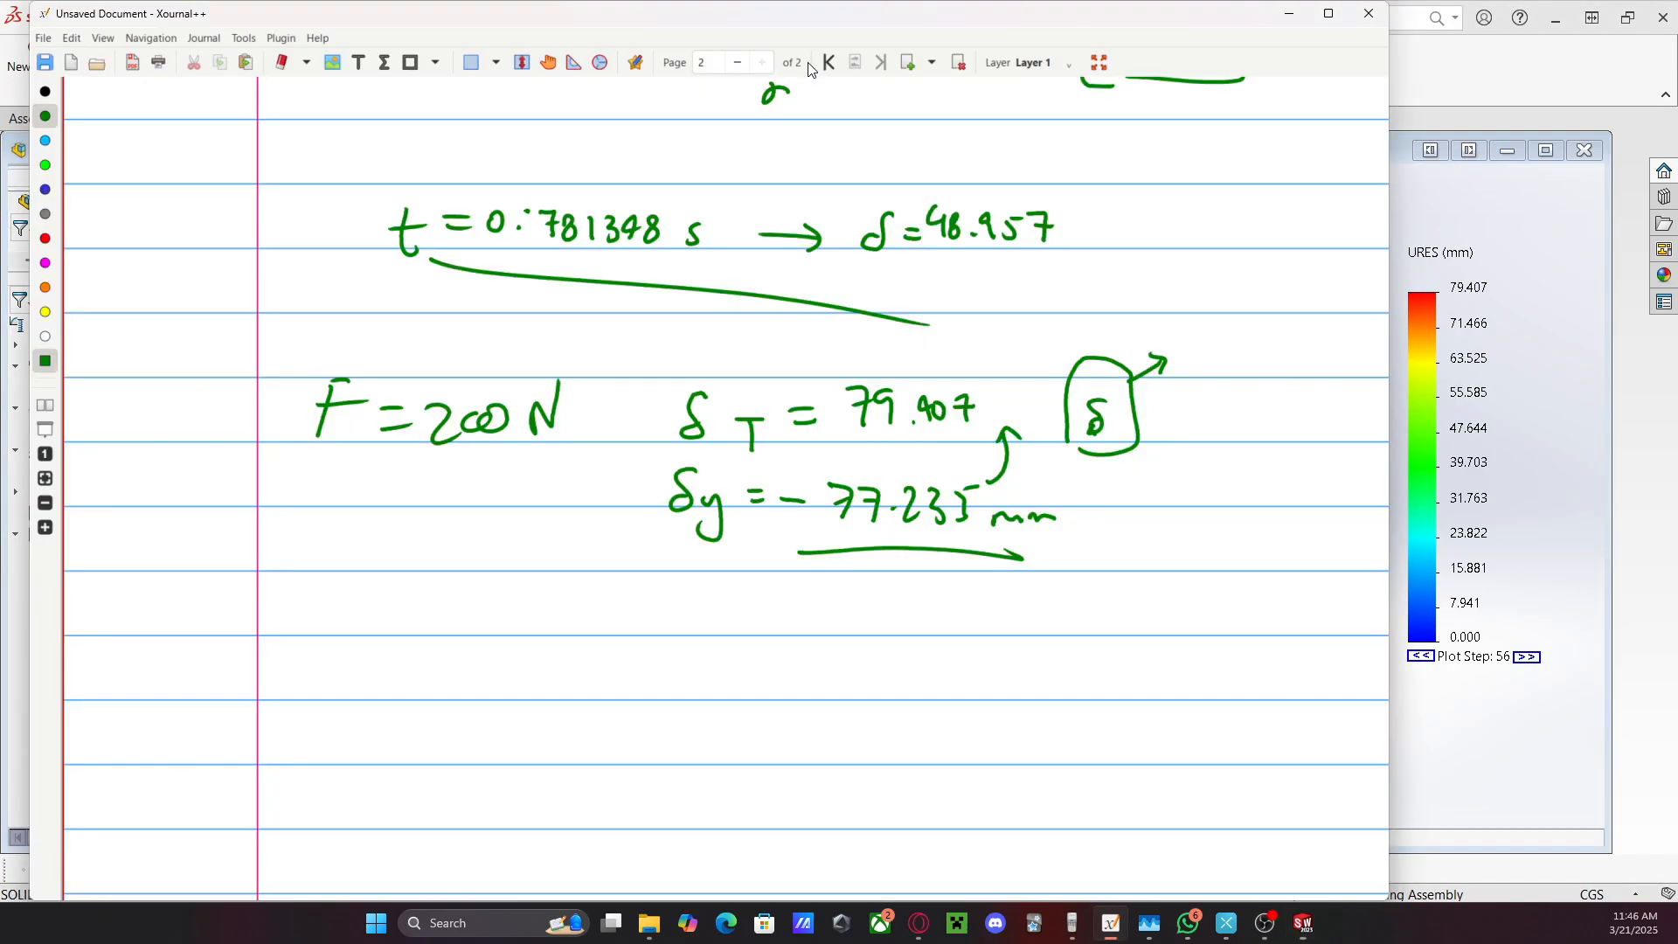
Switch to the fx-991ES PLUS calculator emulator and calculate 79.407 − 77.235
key("alt+Tab")
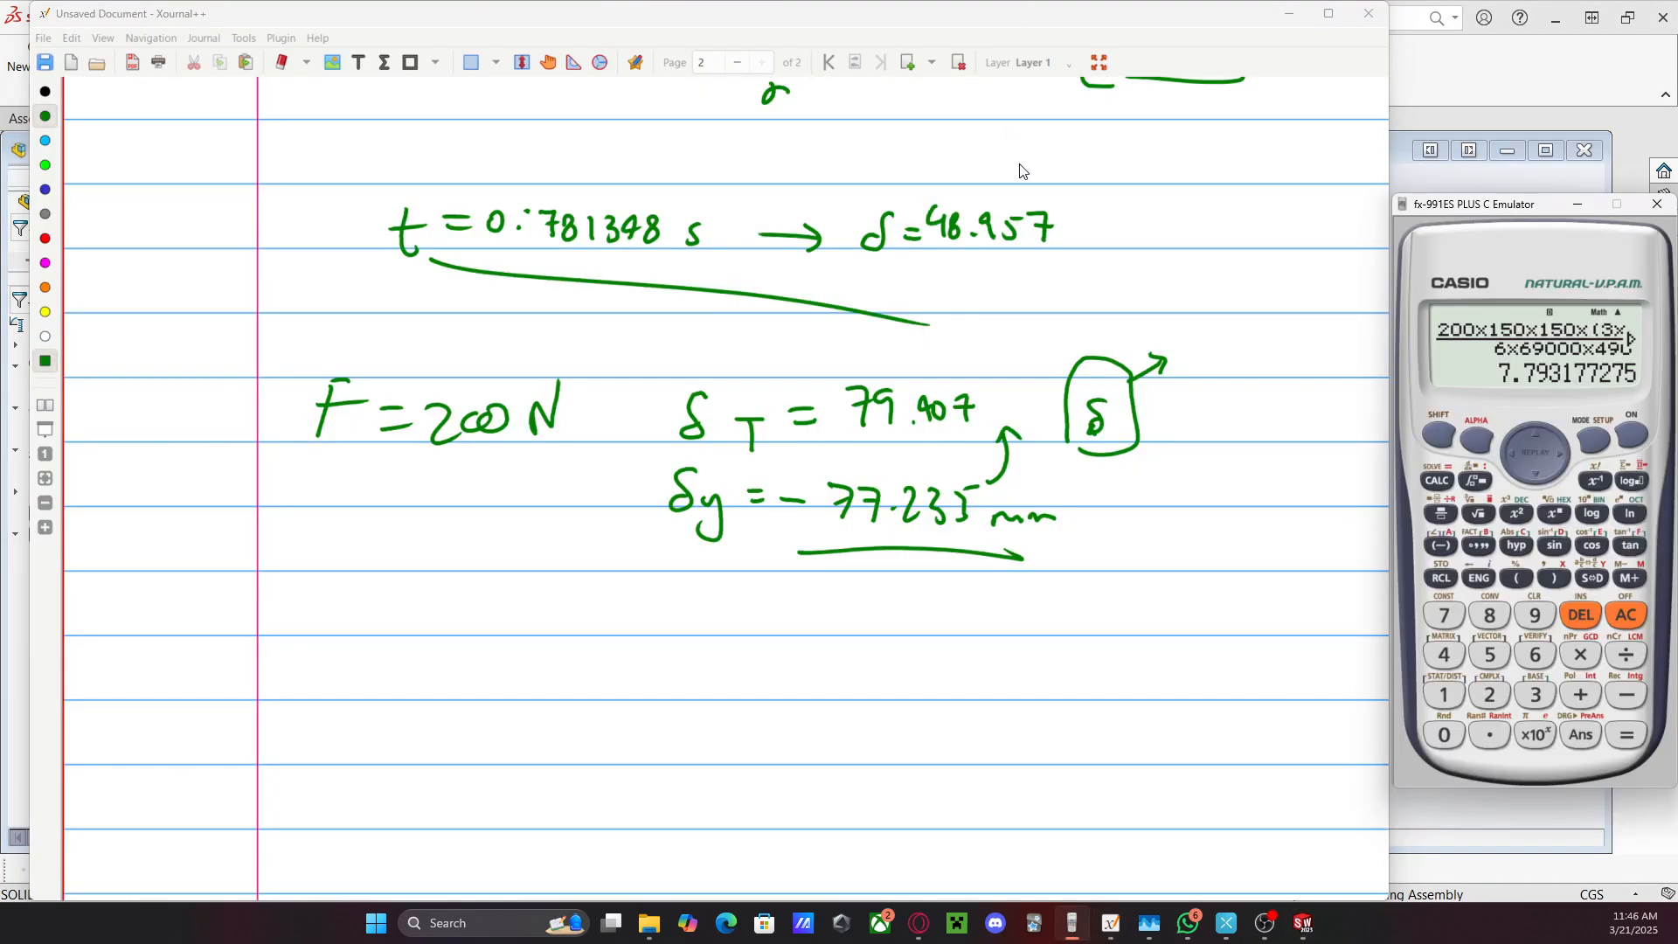
left_click(1441, 515)
left_click(1626, 622)
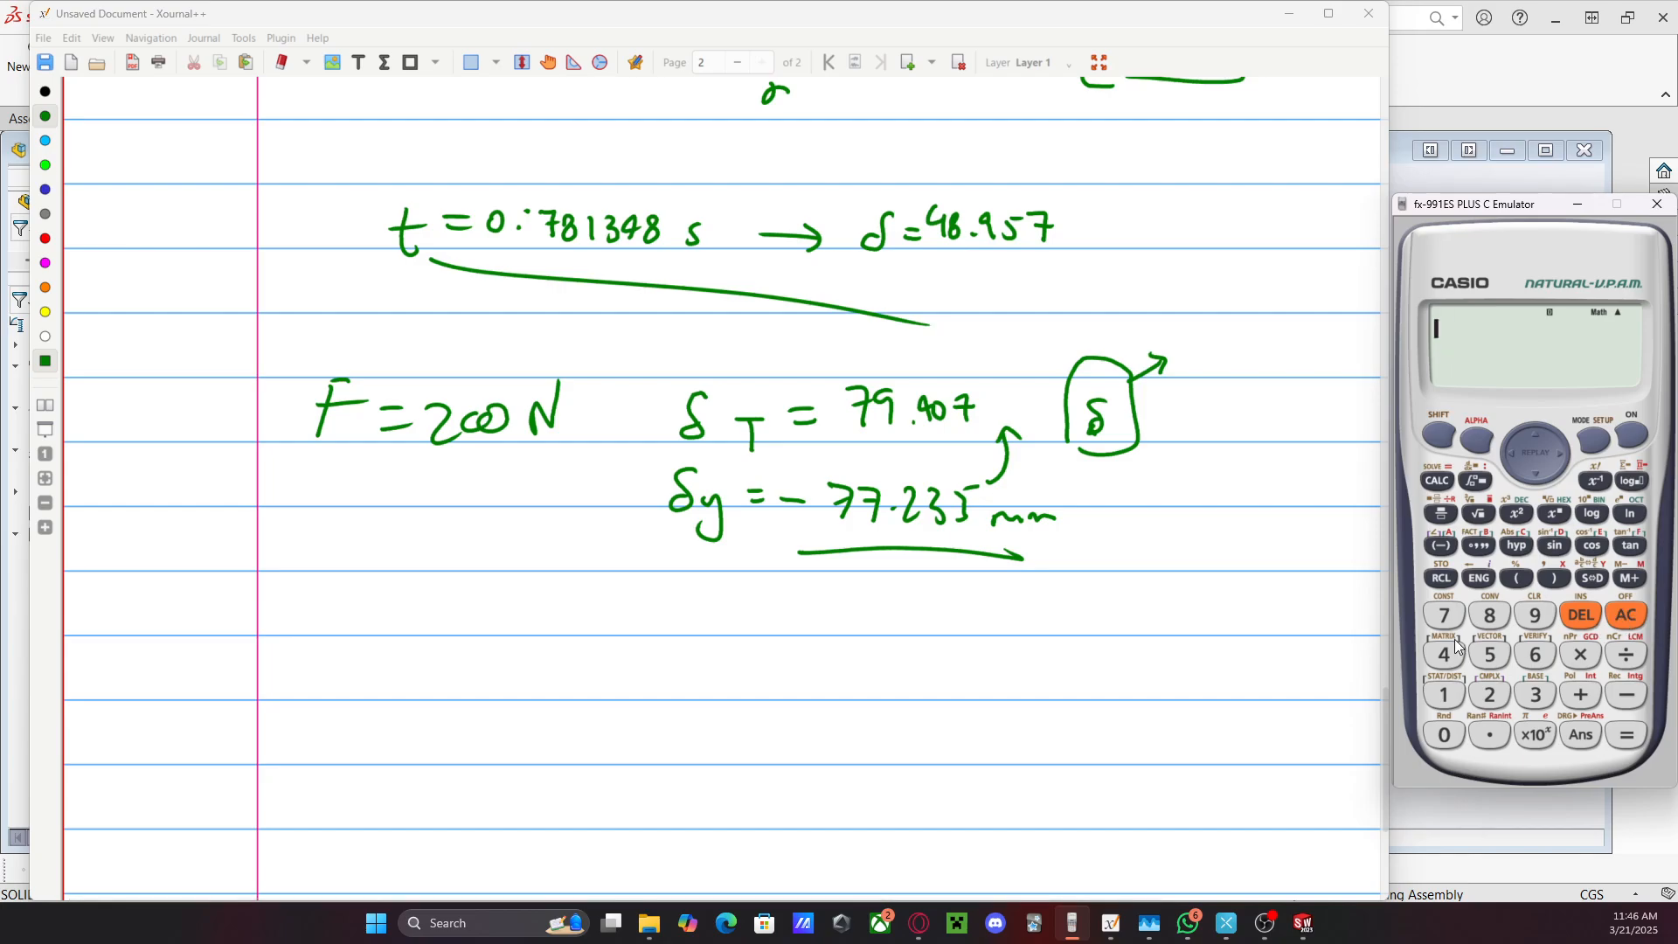
type("79.4")
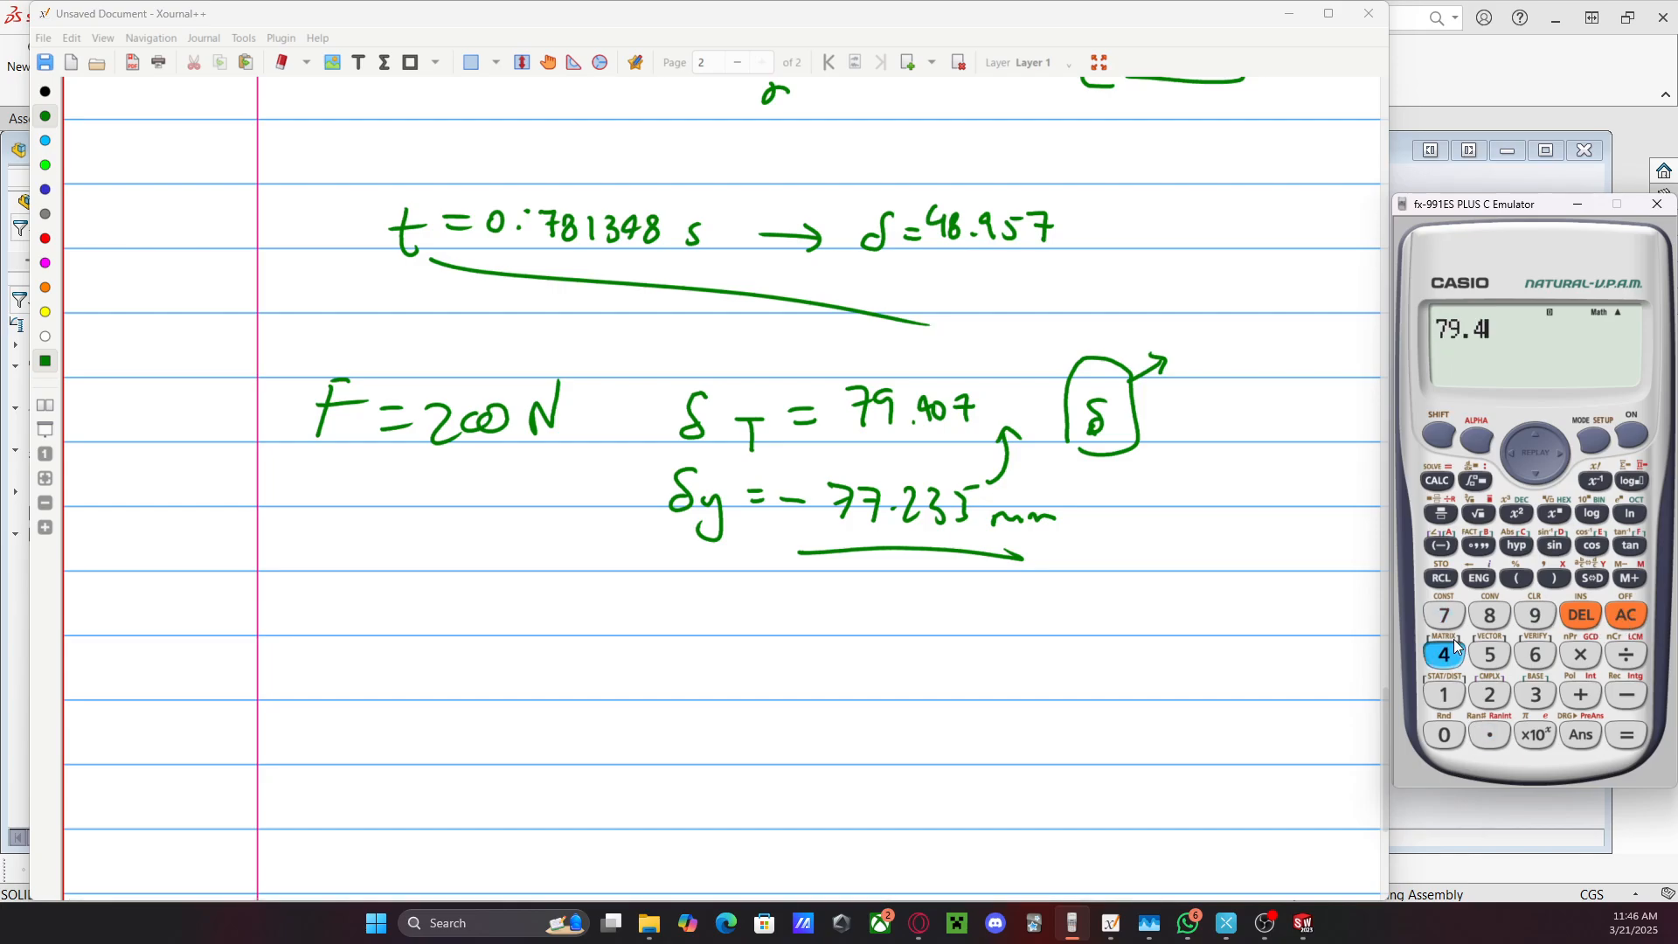
type("07-77.235")
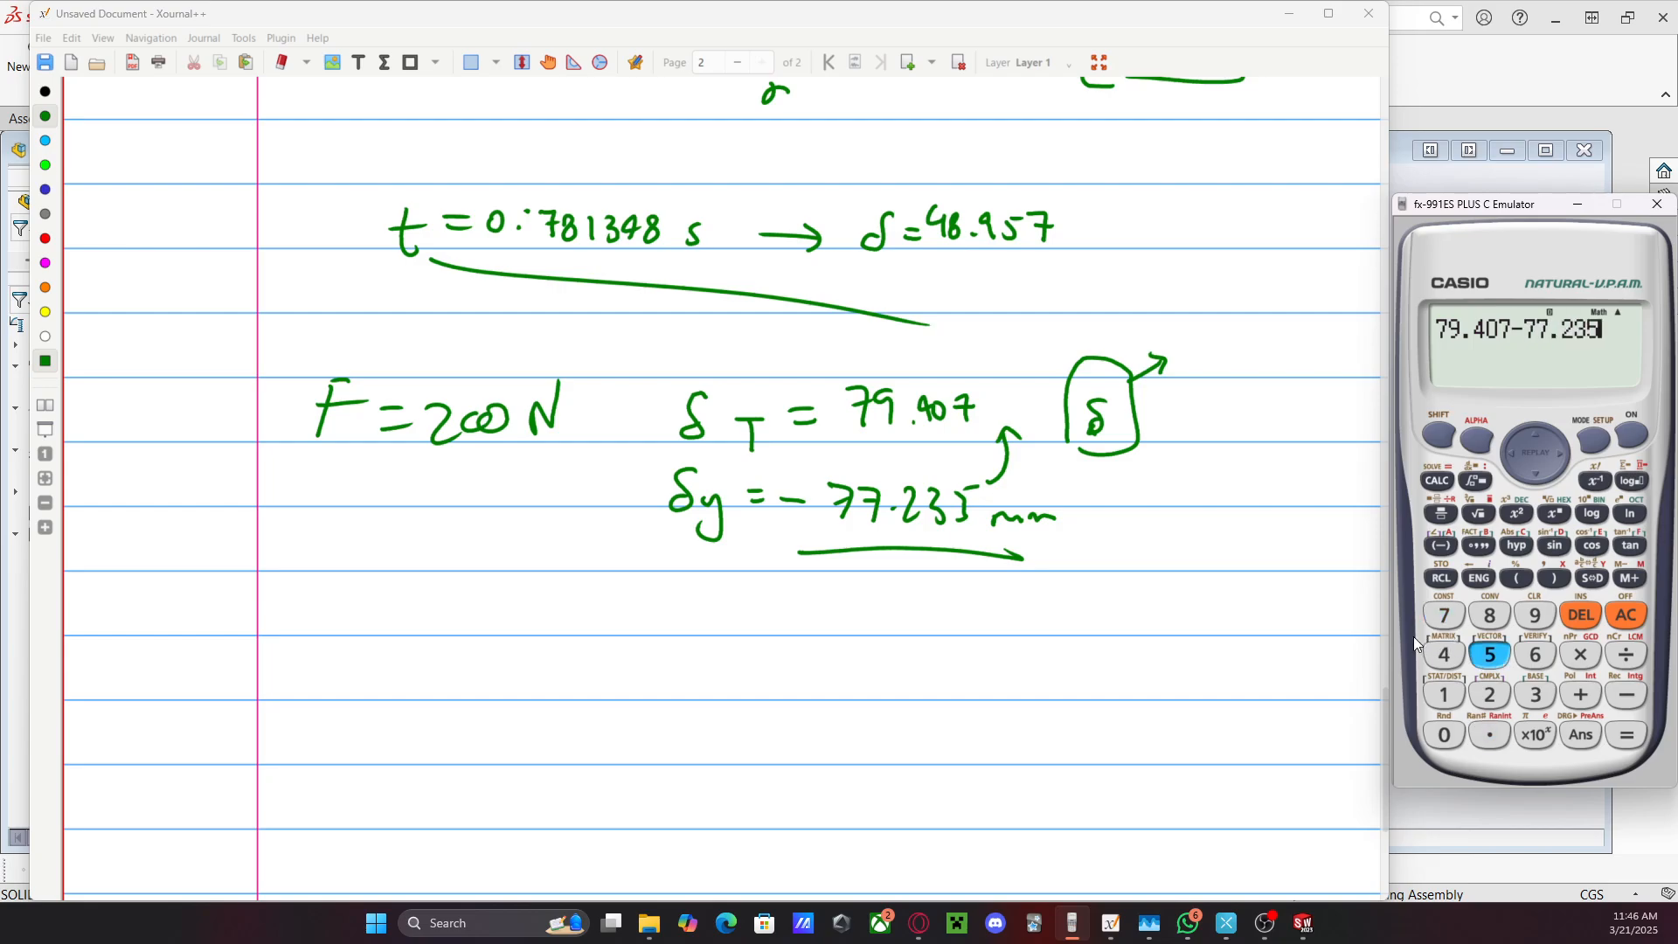
key("Return")
left_click(1595, 579)
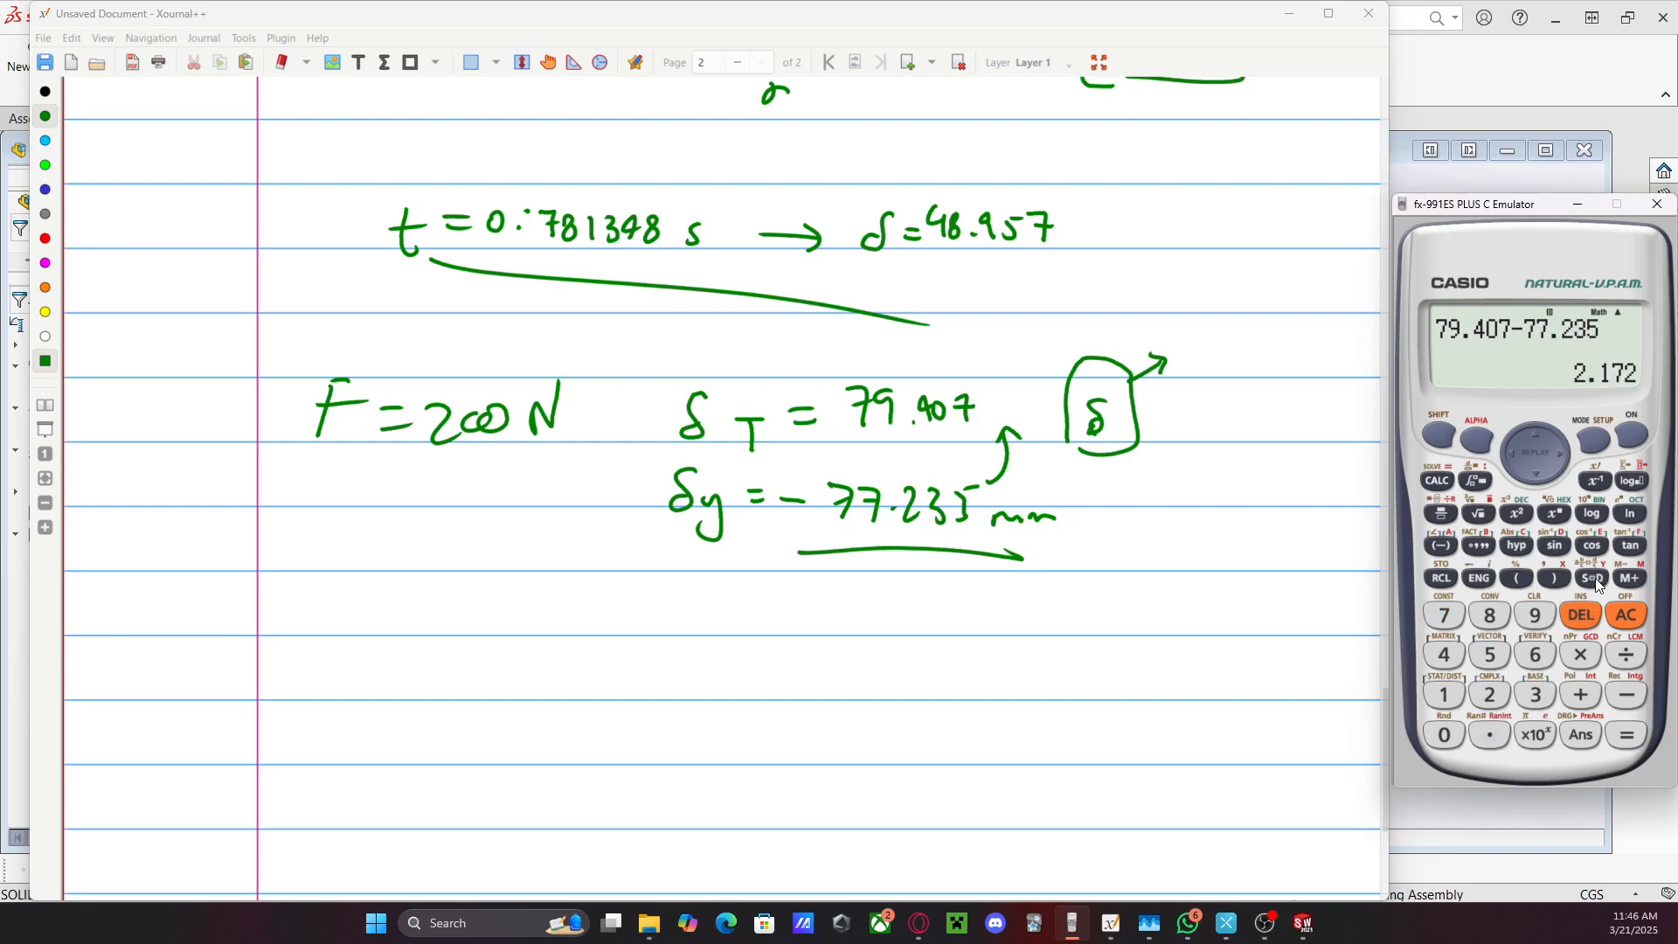
Handwrite "2.172 mm of δ" in a box beside the boxed δ and draw a downward arrow beneath it
mouse_move(1172, 333)
left_mouse_down()
mouse_move(1194, 351)
mouse_move(1305, 342)
left_mouse_up()
left_click(1204, 349)
left_click_drag(1217, 378, 1209, 392)
left_click_drag(1229, 367, 1231, 390)
left_click_drag(1223, 377, 1237, 377)
left_click_drag(1273, 374, 1270, 387)
mouse_move(1167, 423)
left_mouse_down()
mouse_move(1344, 367)
mouse_move(1162, 295)
mouse_move(1154, 414)
left_mouse_up()
left_click_drag(1259, 450, 1252, 479)
left_click_drag(1252, 479, 1269, 468)
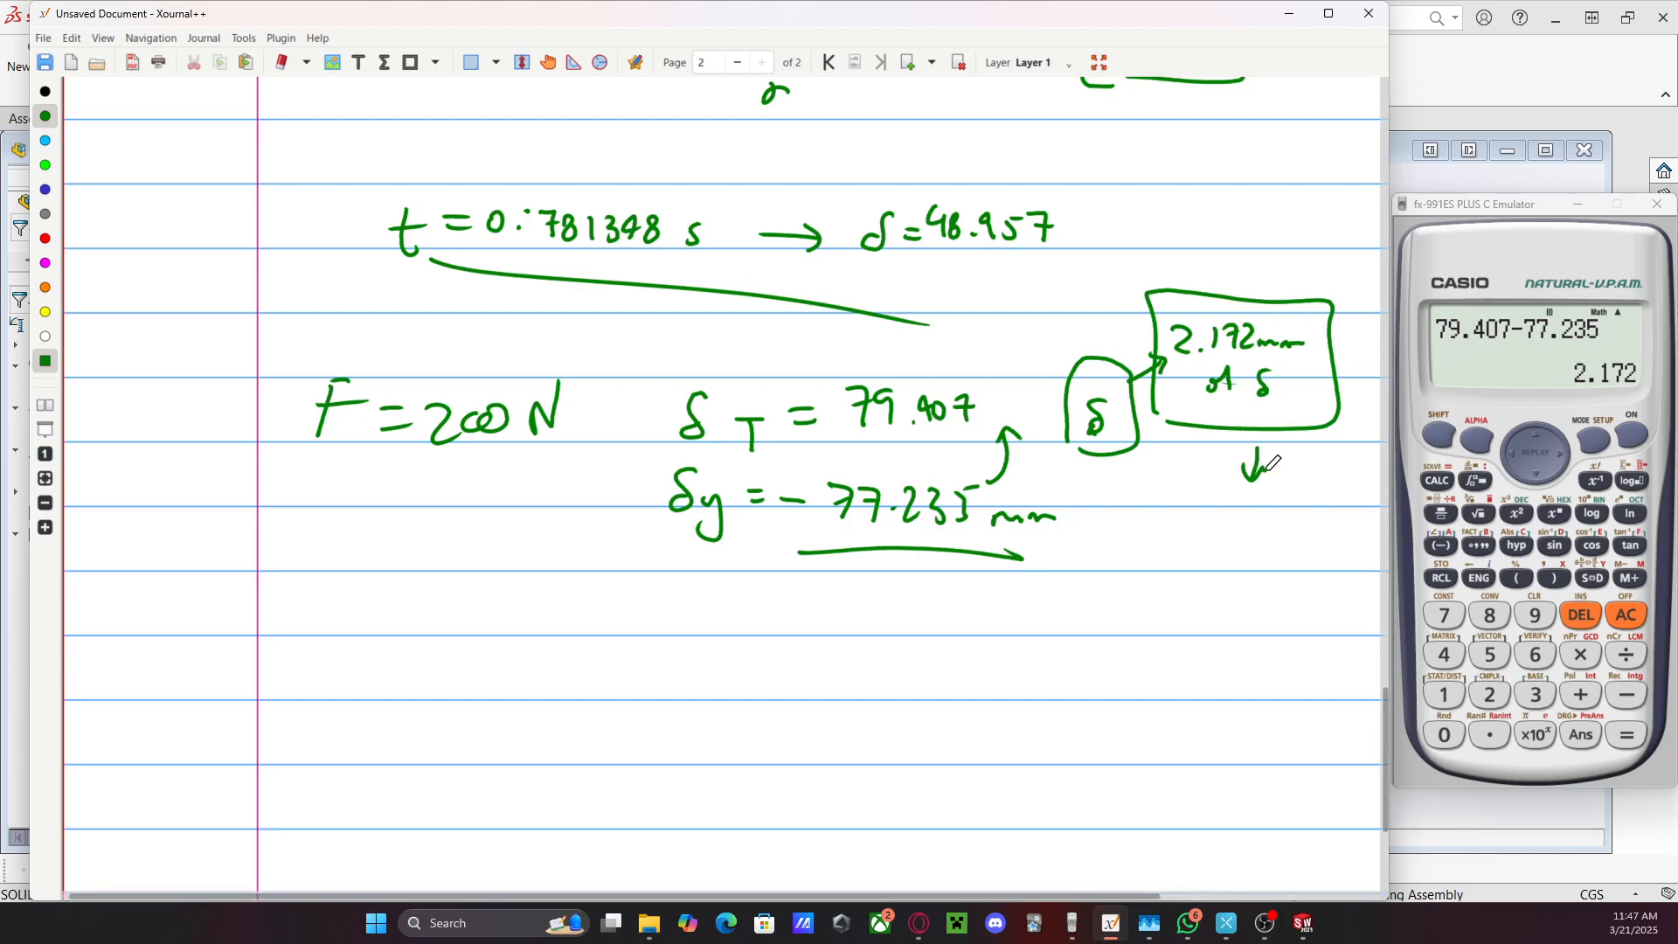
Handwrite "Torsional," below the downward arrow and add a second line of text beneath it
left_click_drag(1127, 515, 1154, 514)
mouse_move(1139, 515)
left_mouse_down()
mouse_move(1138, 534)
mouse_move(1252, 530)
left_mouse_up()
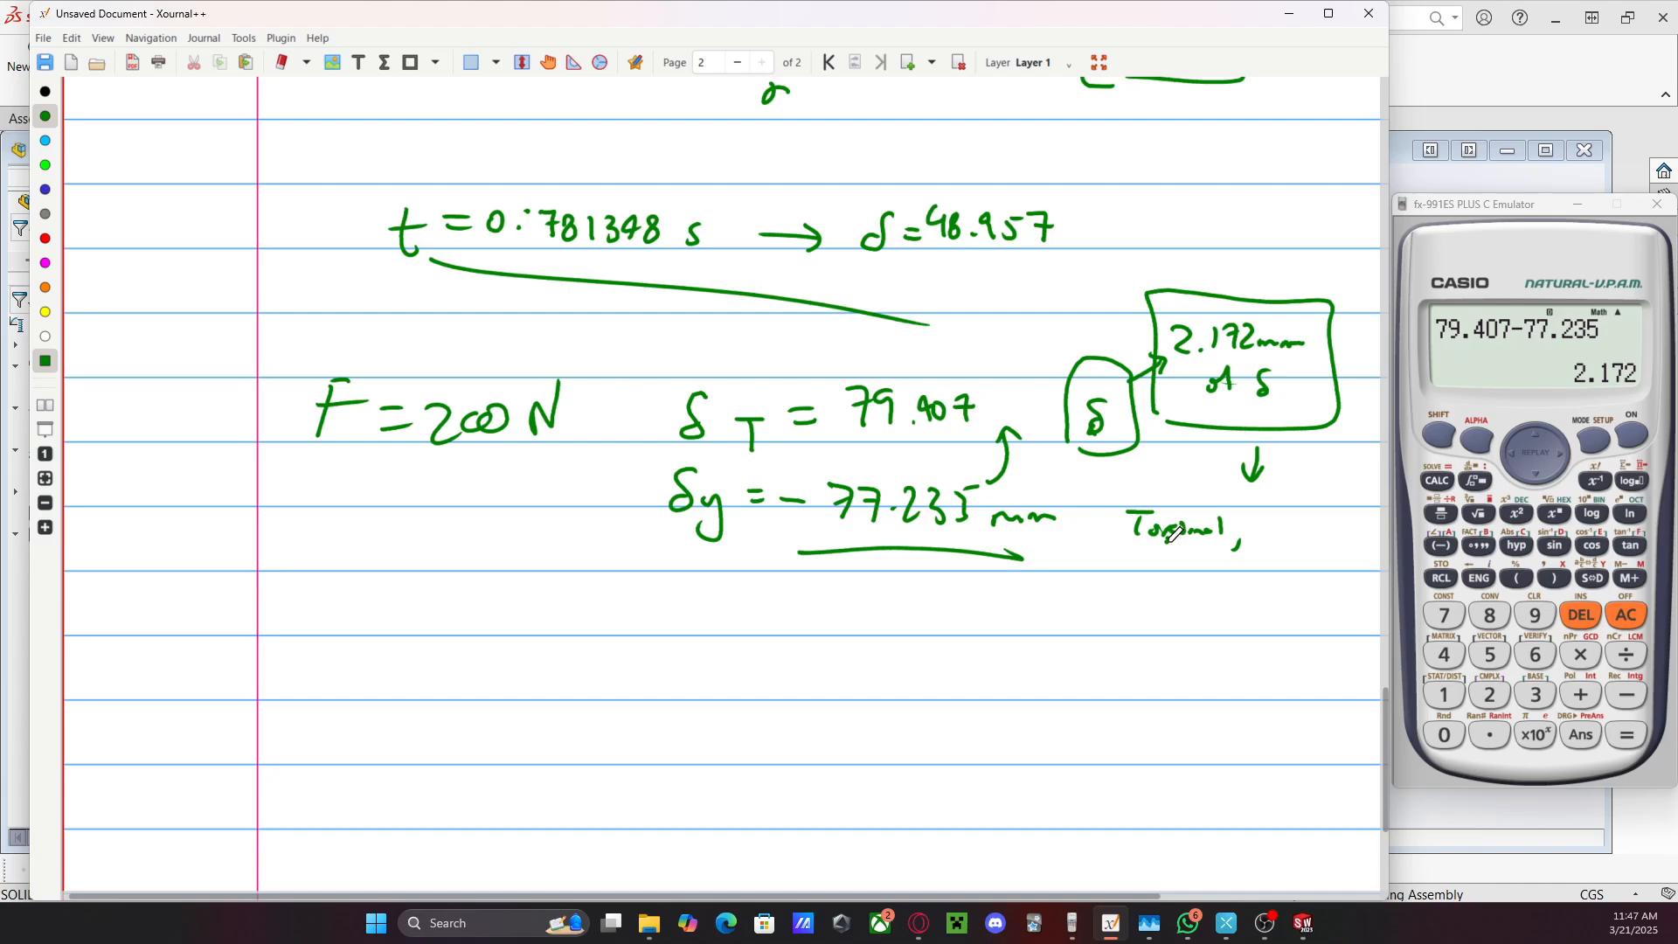
left_click_drag(1135, 550, 1214, 553)
Switch to SOLIDWORKS and examine the joint between the two rods in the deformed Displacement1 plot from several angles
left_click(1457, 103)
scroll(835, 433, "down", 10)
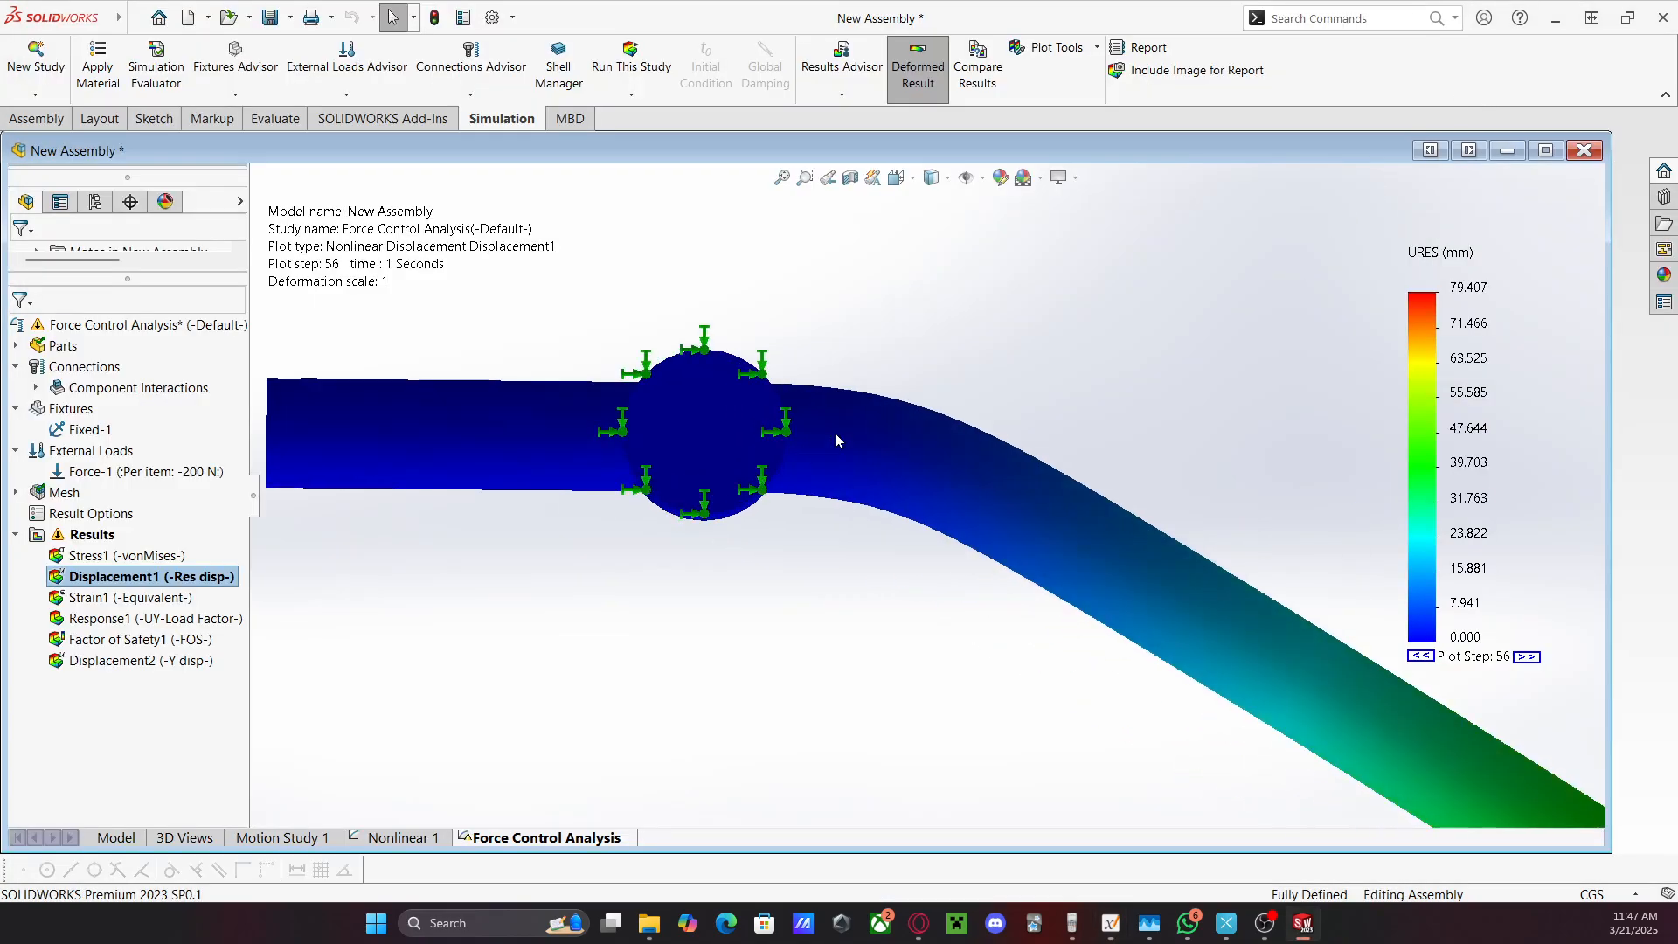
scroll(801, 517, "down", 2)
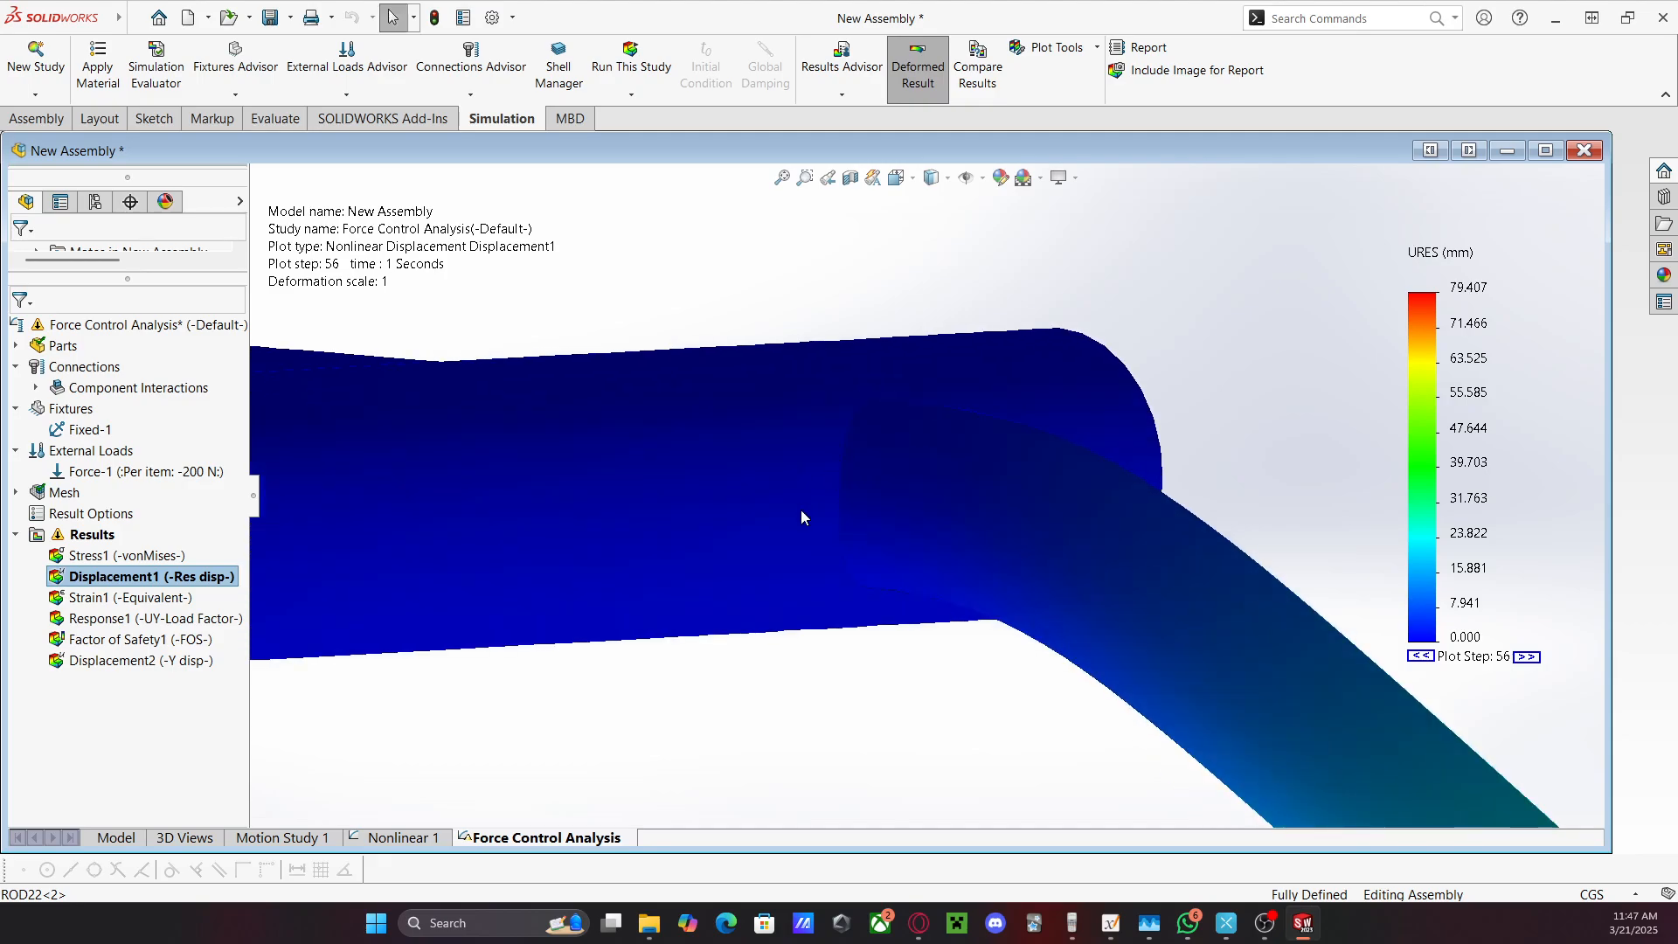
scroll(796, 586, "up", 6)
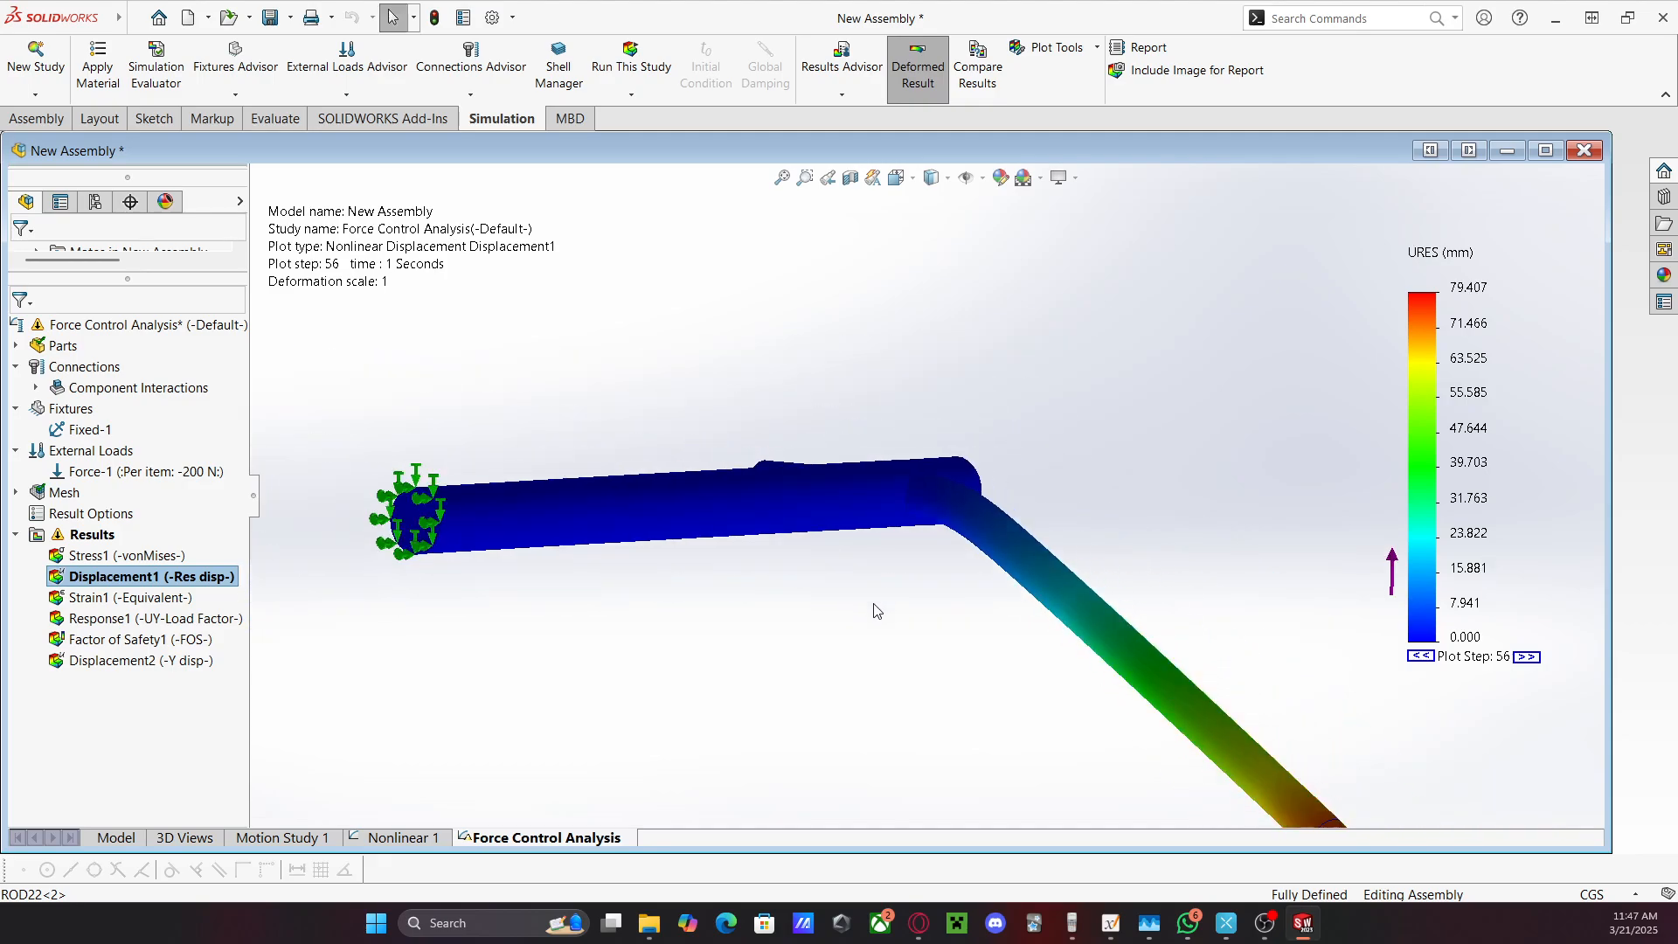
middle_click_drag(930, 600, 527, 616)
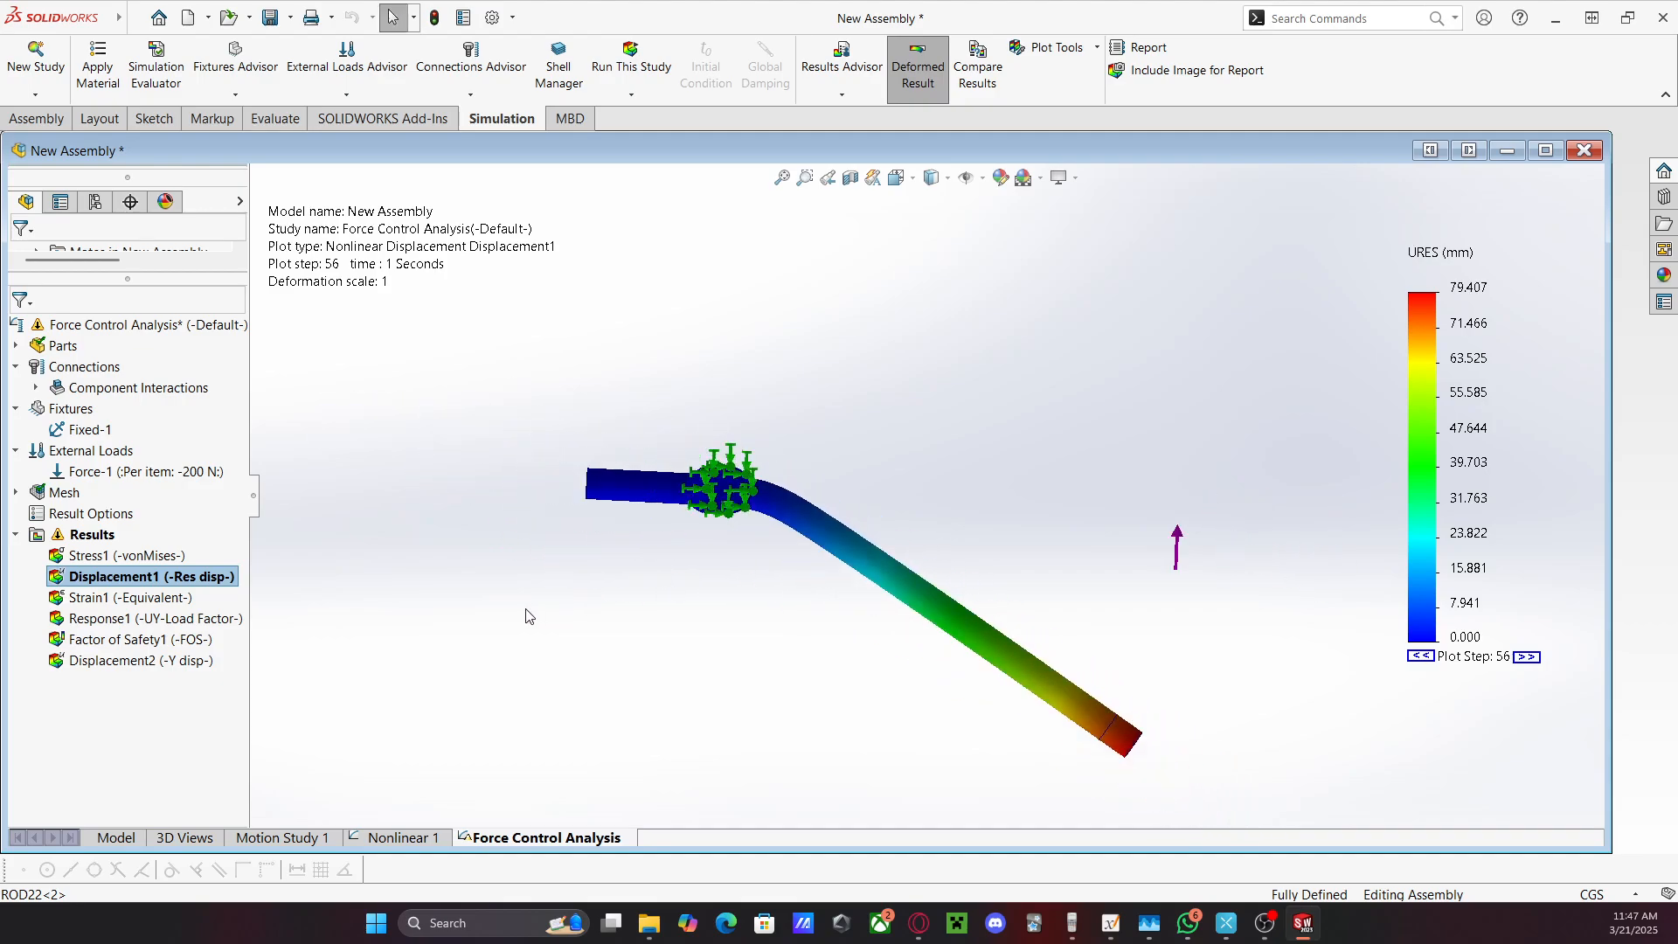
Rename the Nonlinear 1 study as "Displacement Control Analysis"
right_click(407, 843)
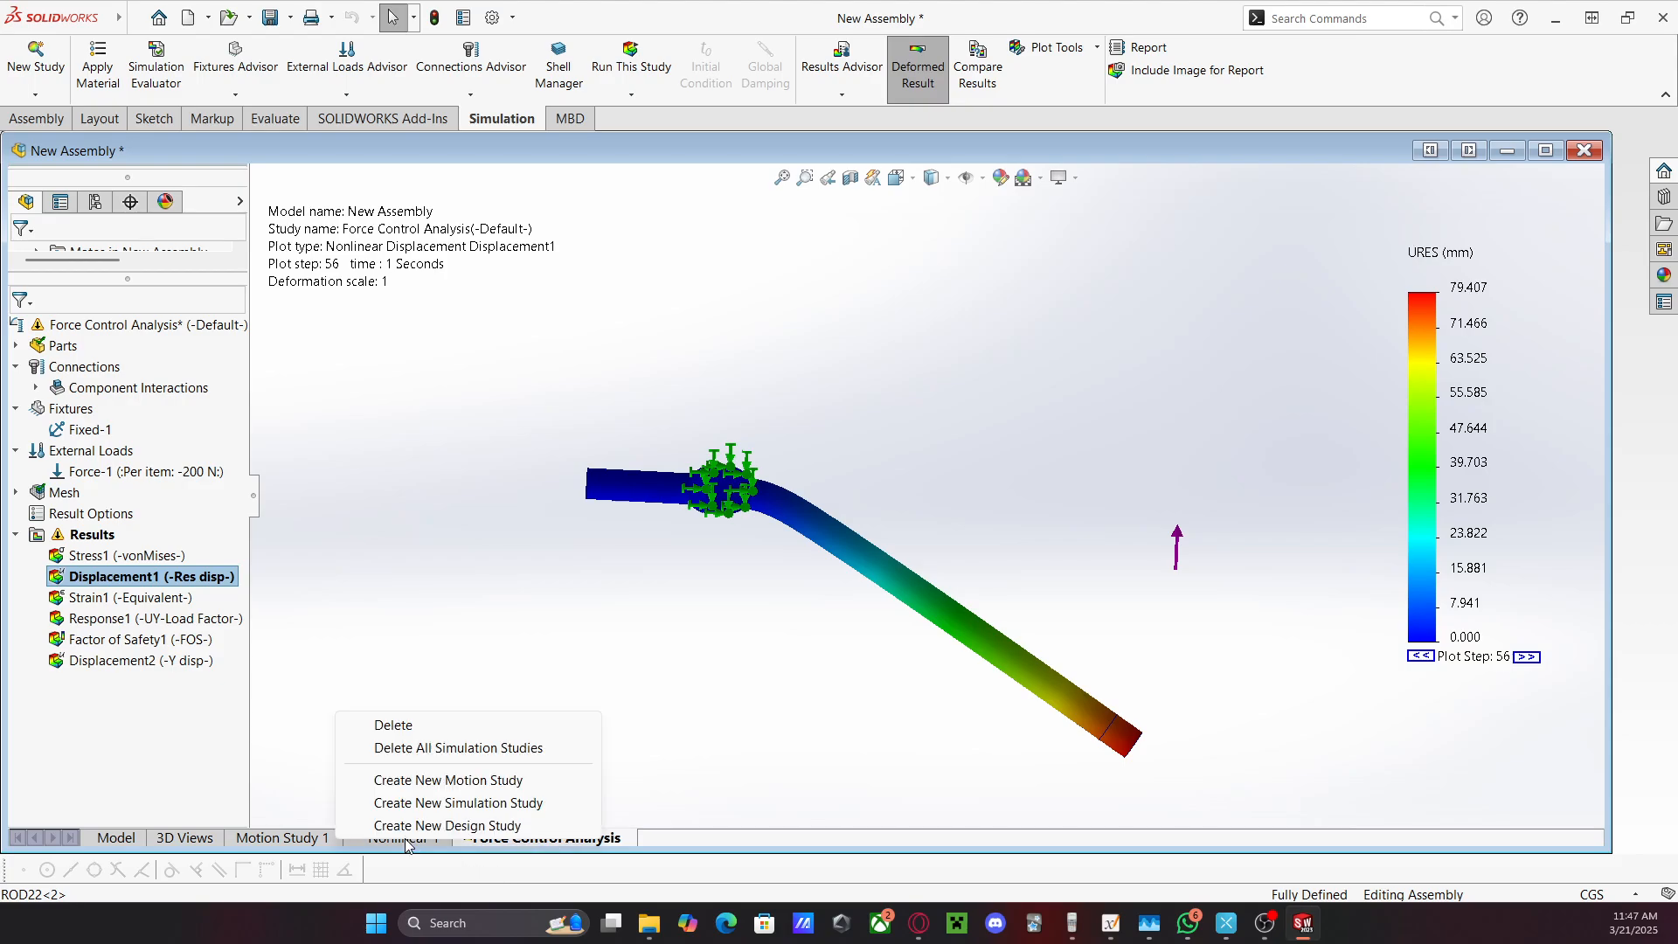
key("Escape")
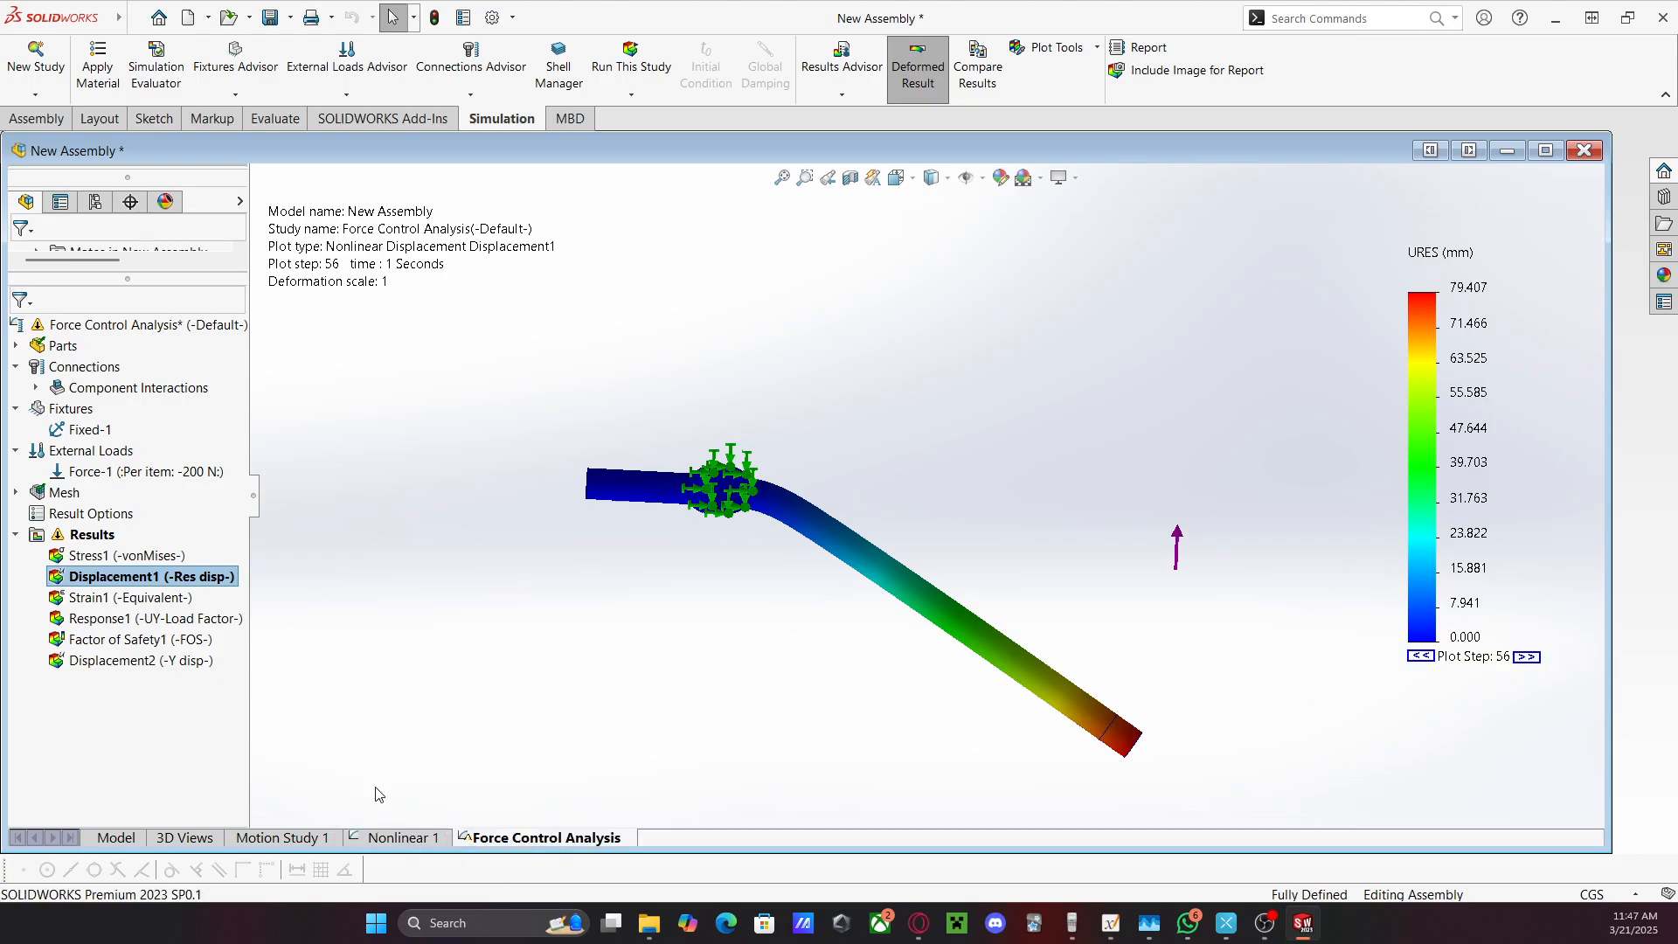
left_click(391, 837)
right_click(394, 840)
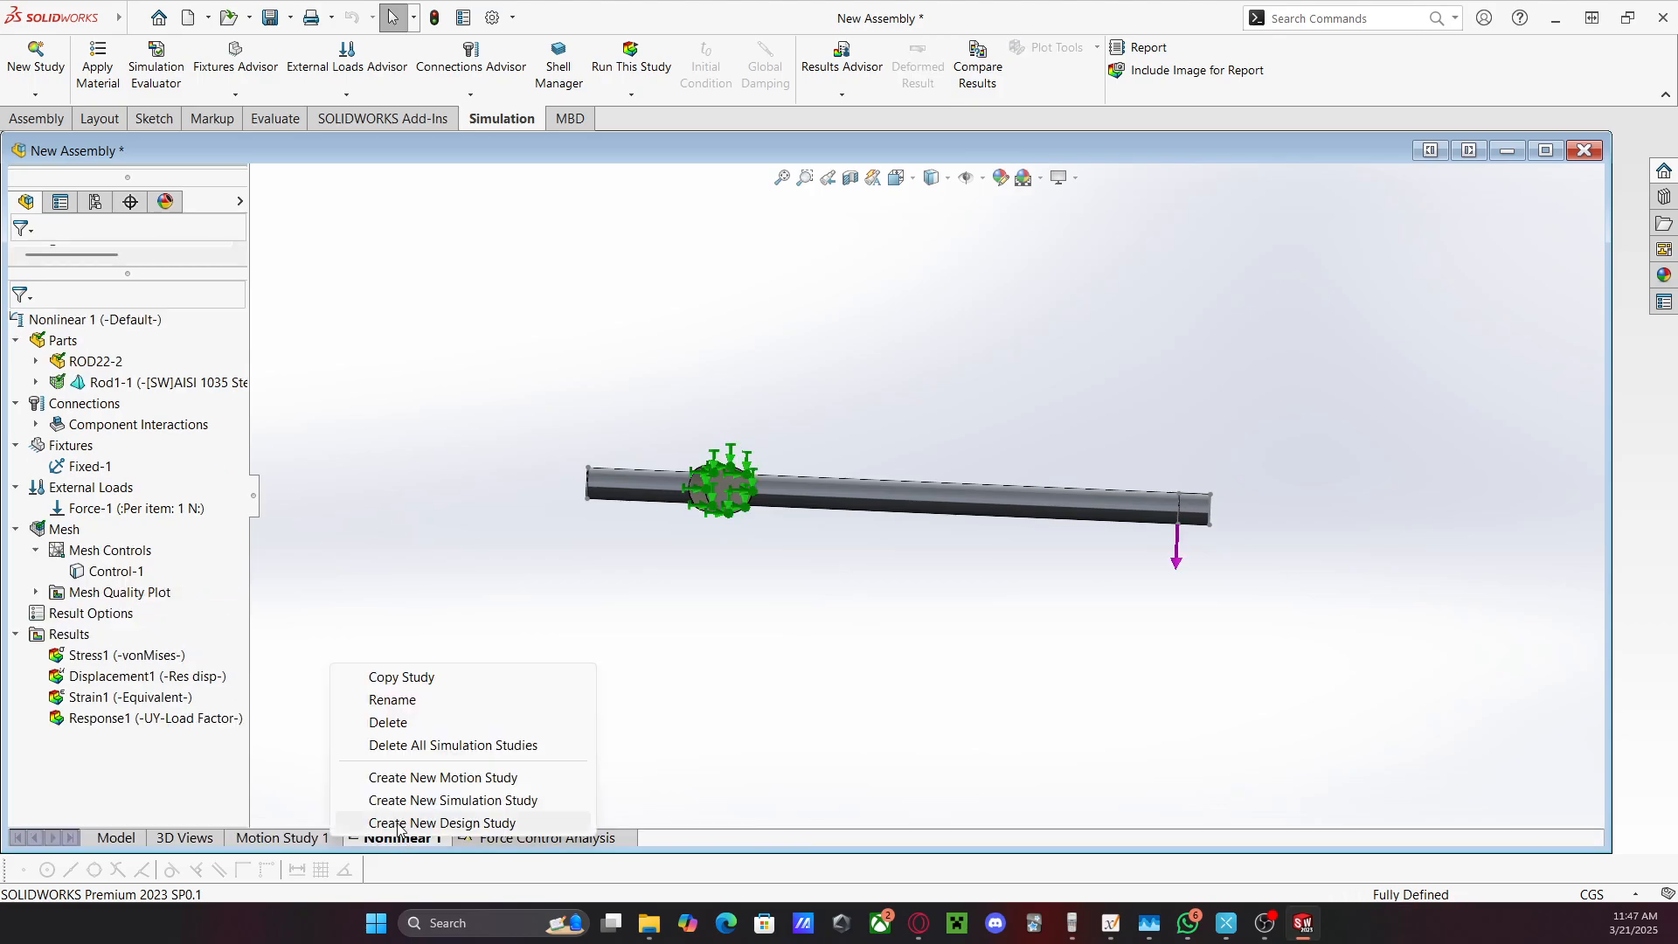
left_click(368, 708)
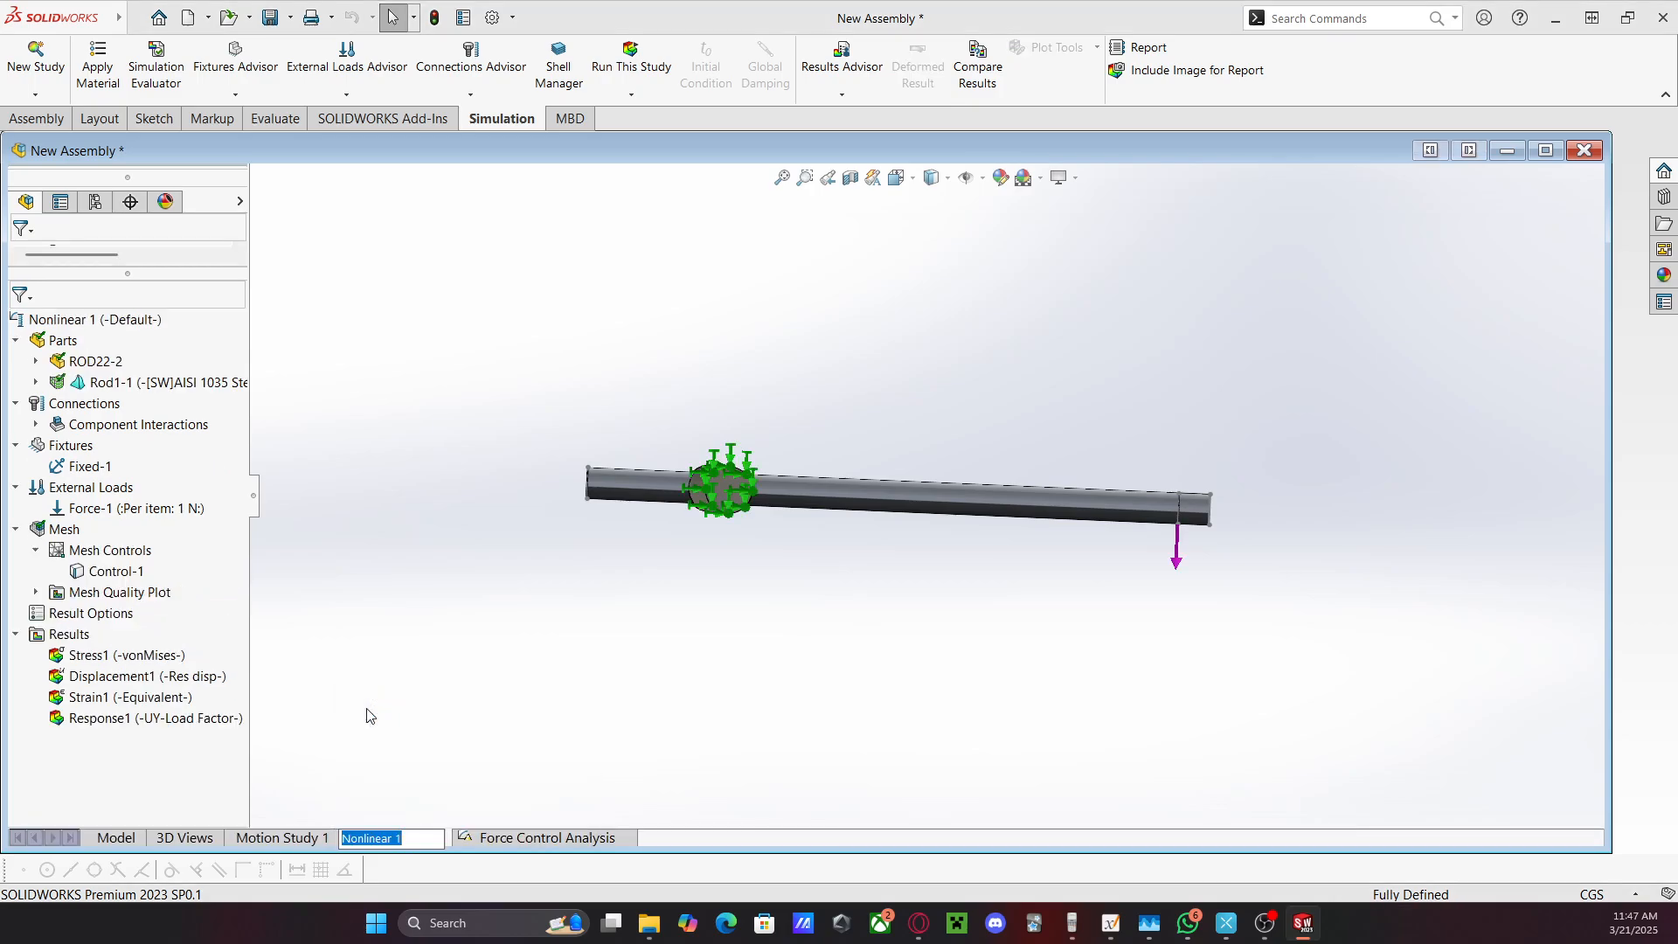
type("Displacement Control Analysis")
key("Return")
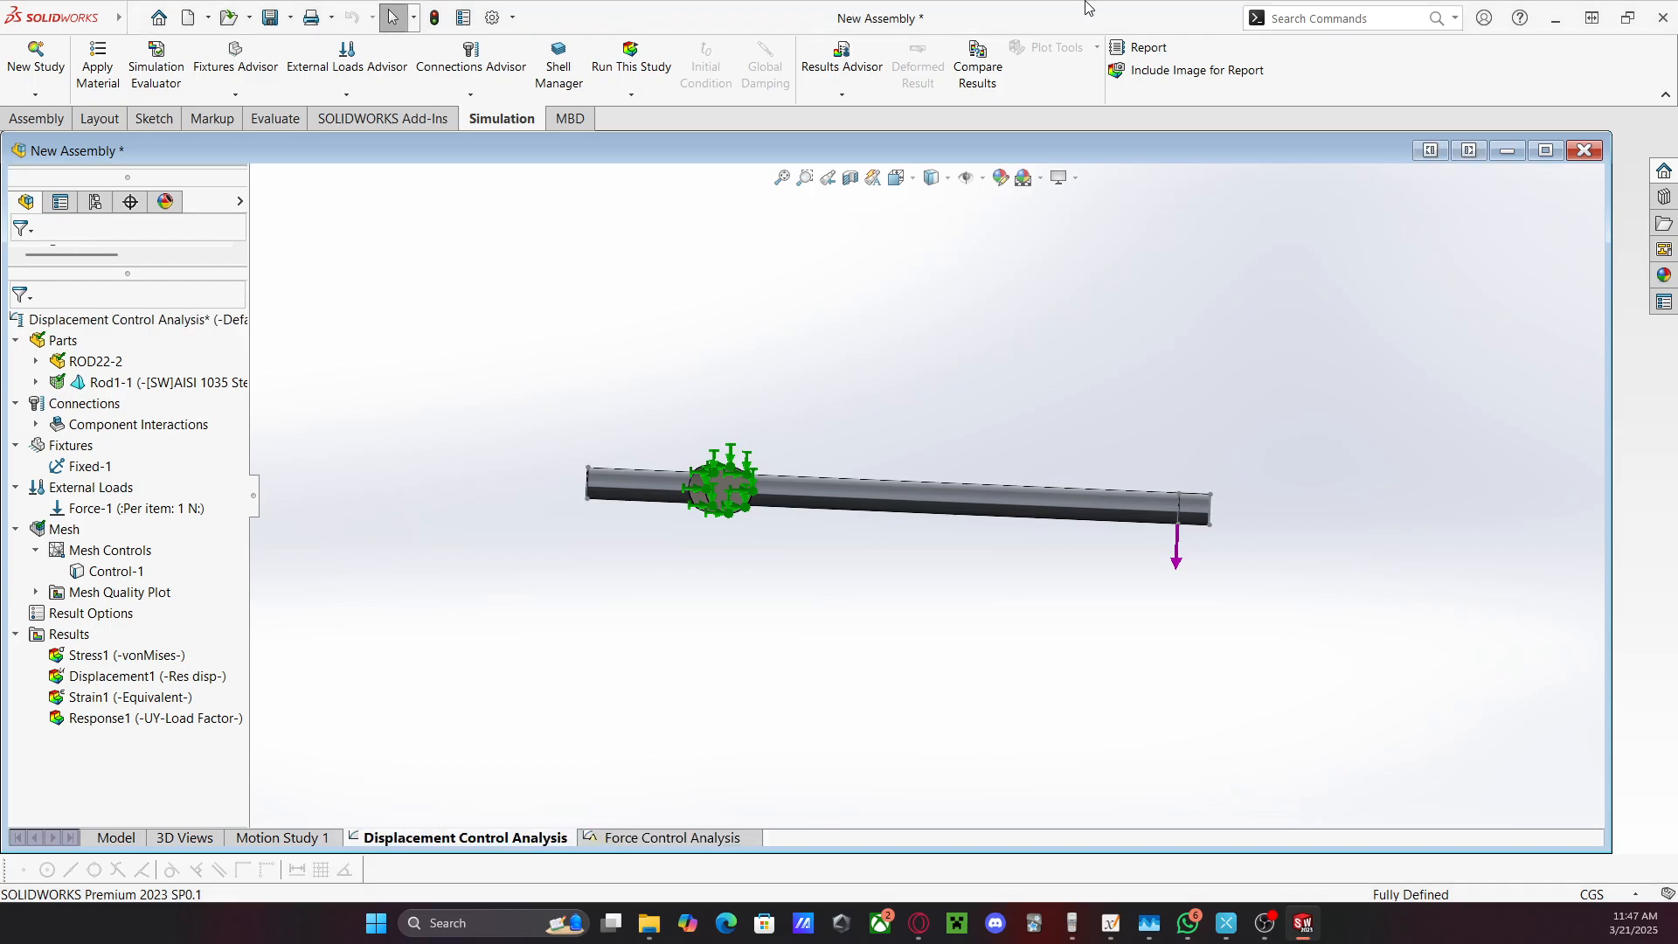
Review the Displacement Control Analysis study's advanced displacement control options and its displacement time curve
right_click(157, 320)
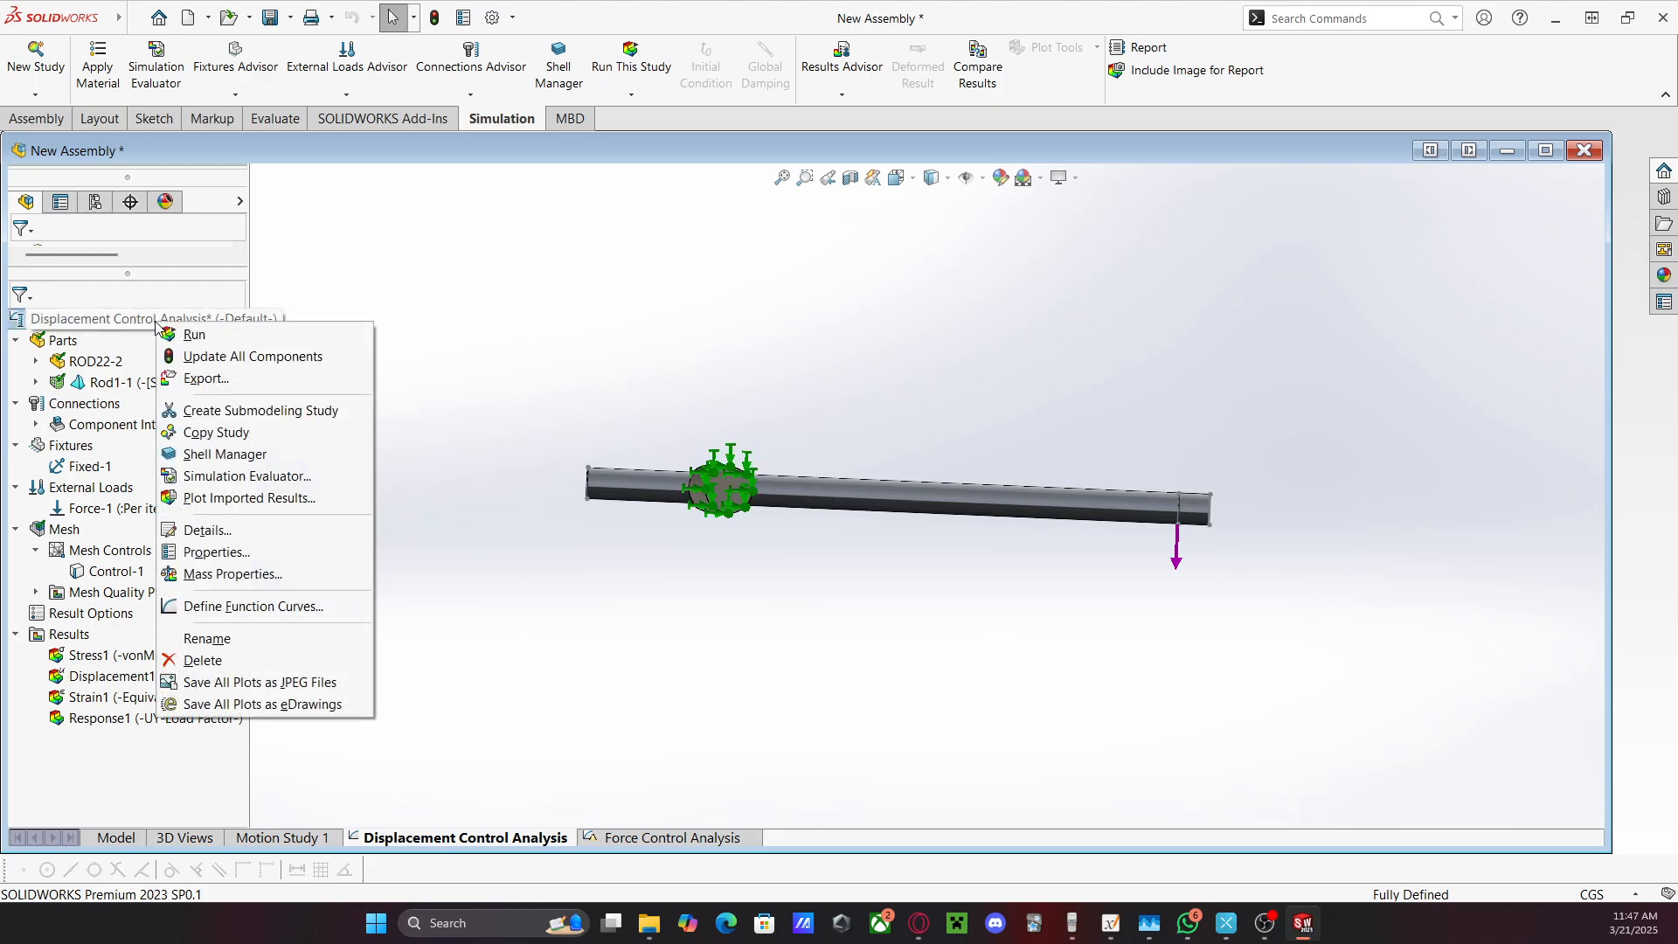
left_click(217, 552)
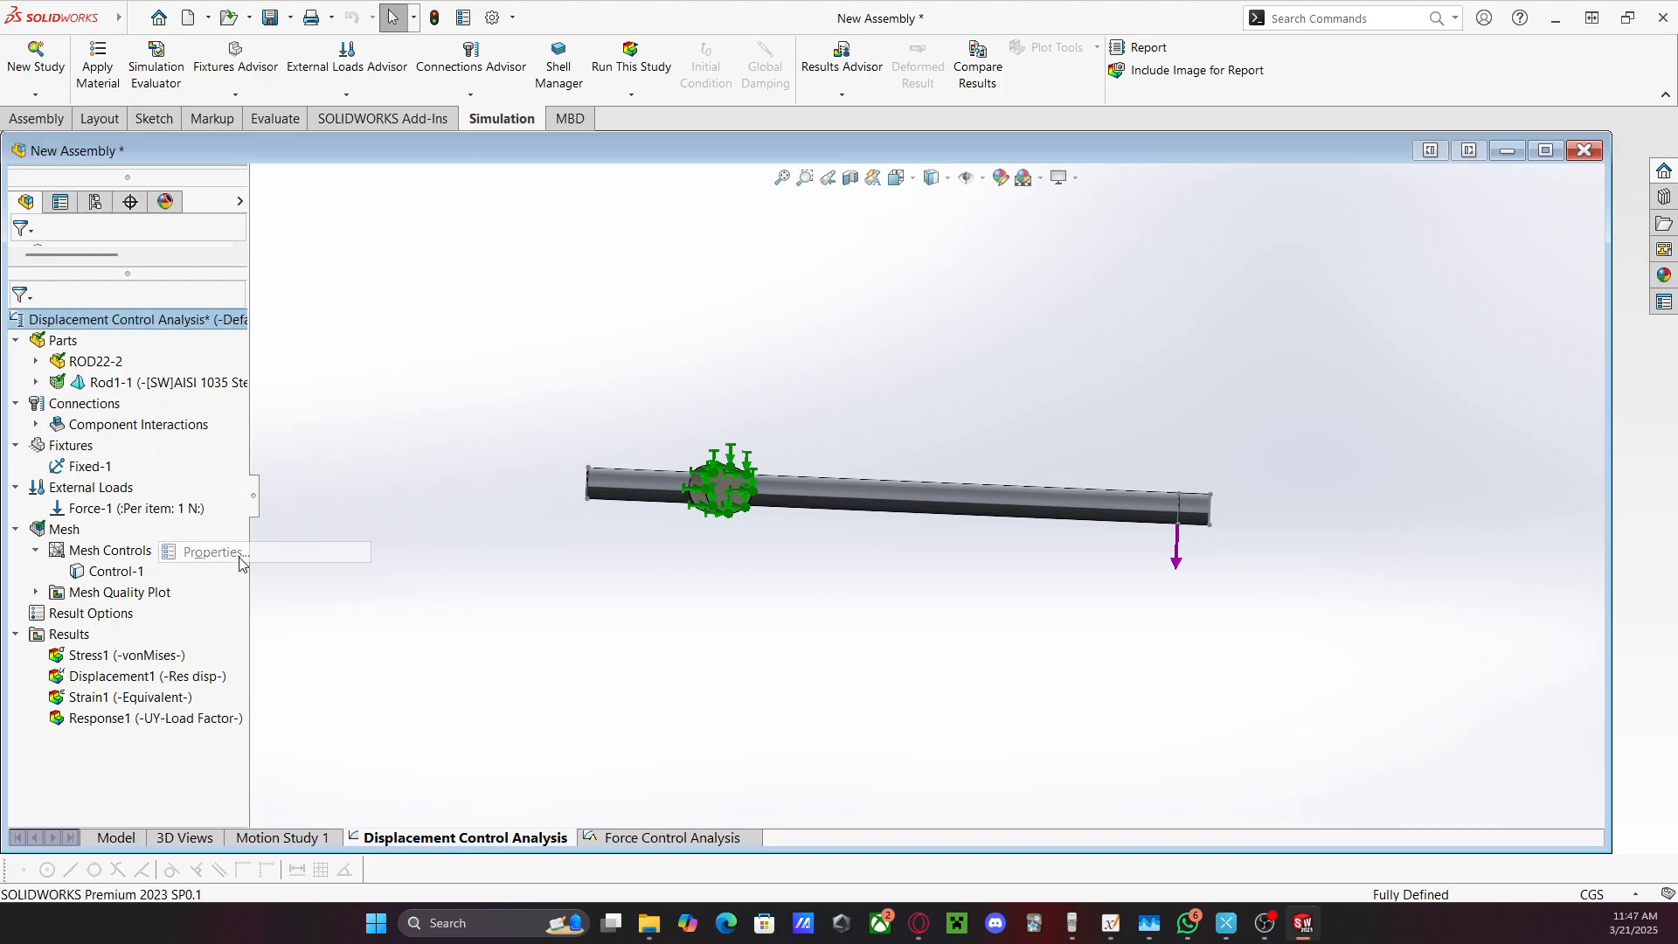
left_click_drag(1210, 385, 1210, 525)
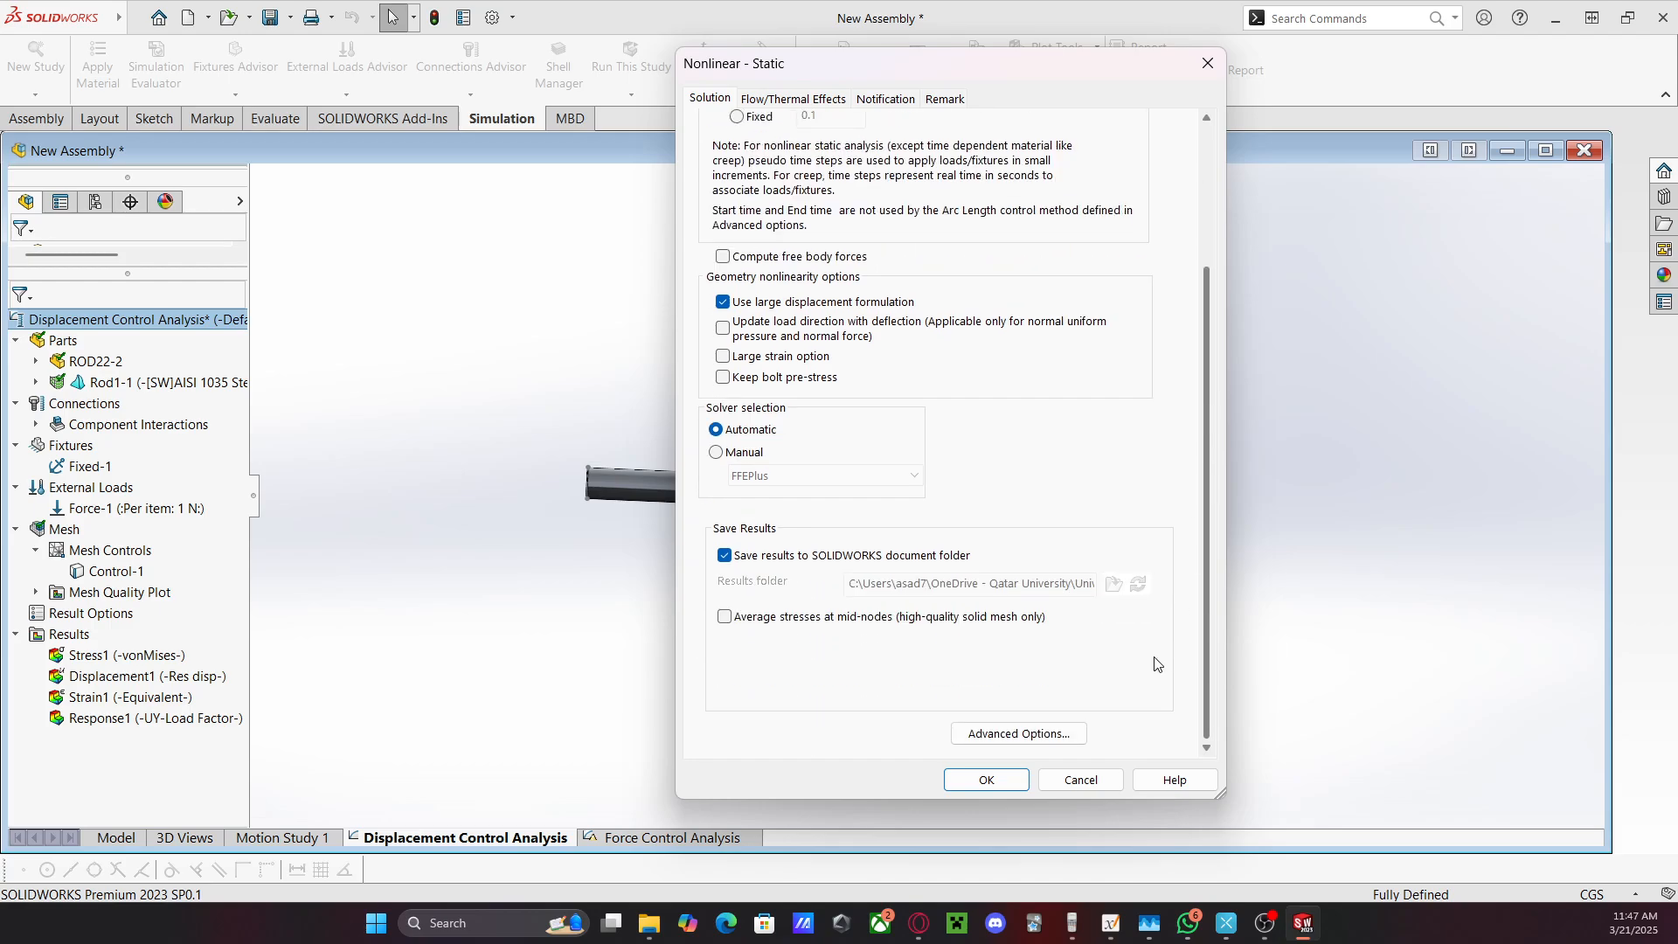
left_click(1014, 736)
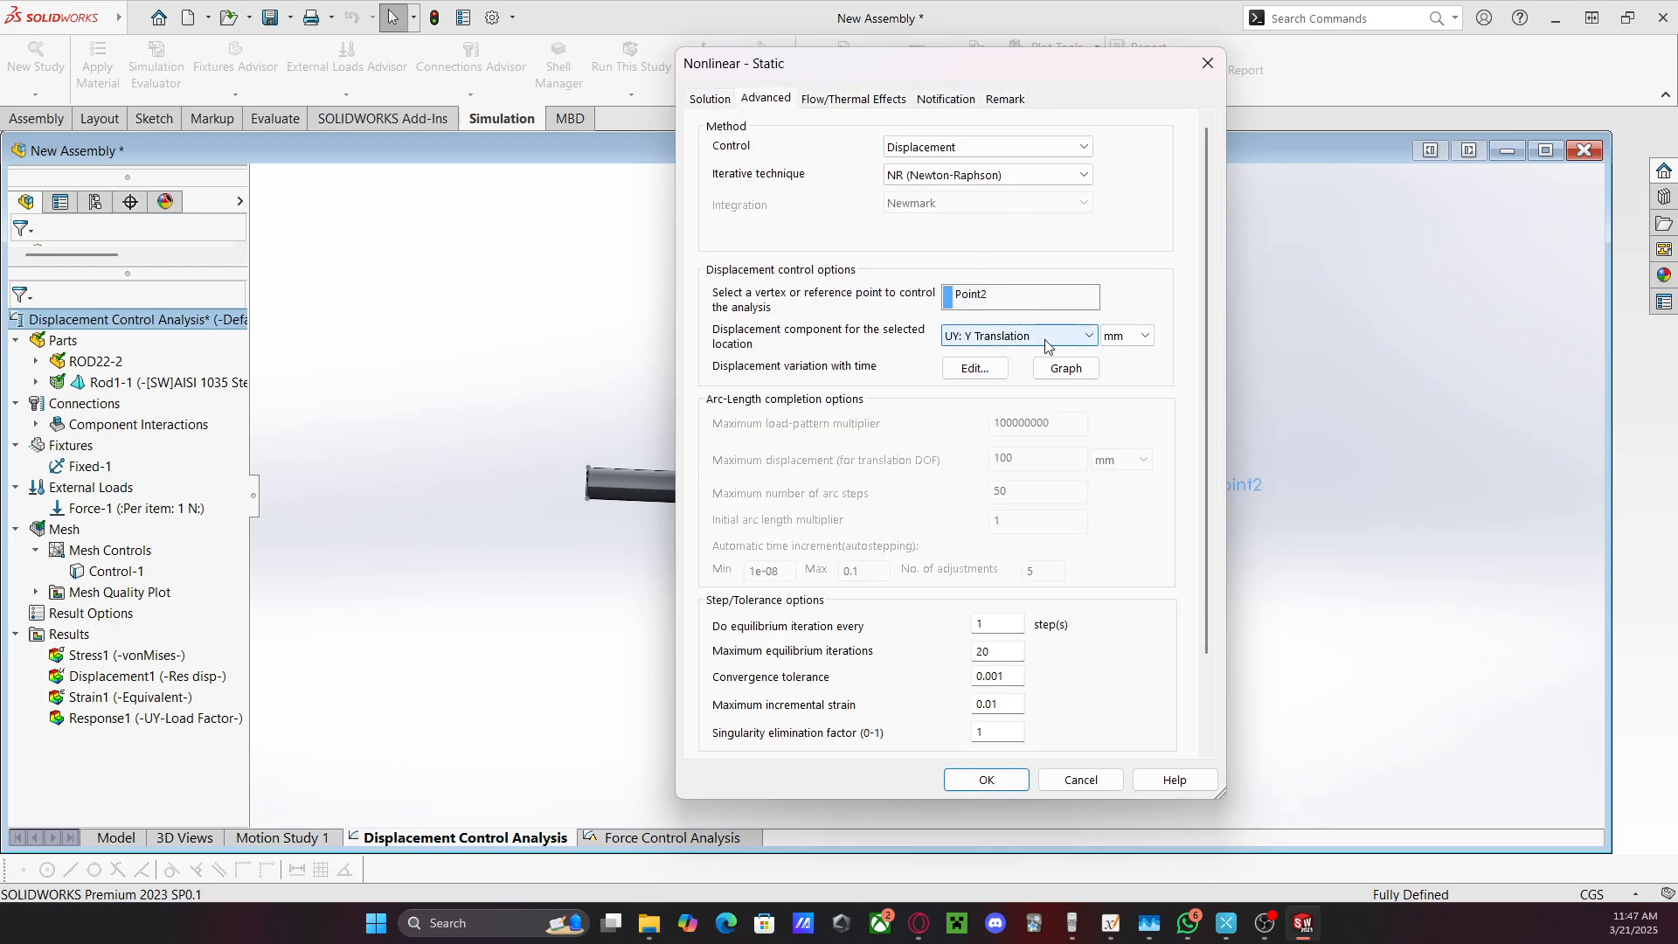
left_click(975, 368)
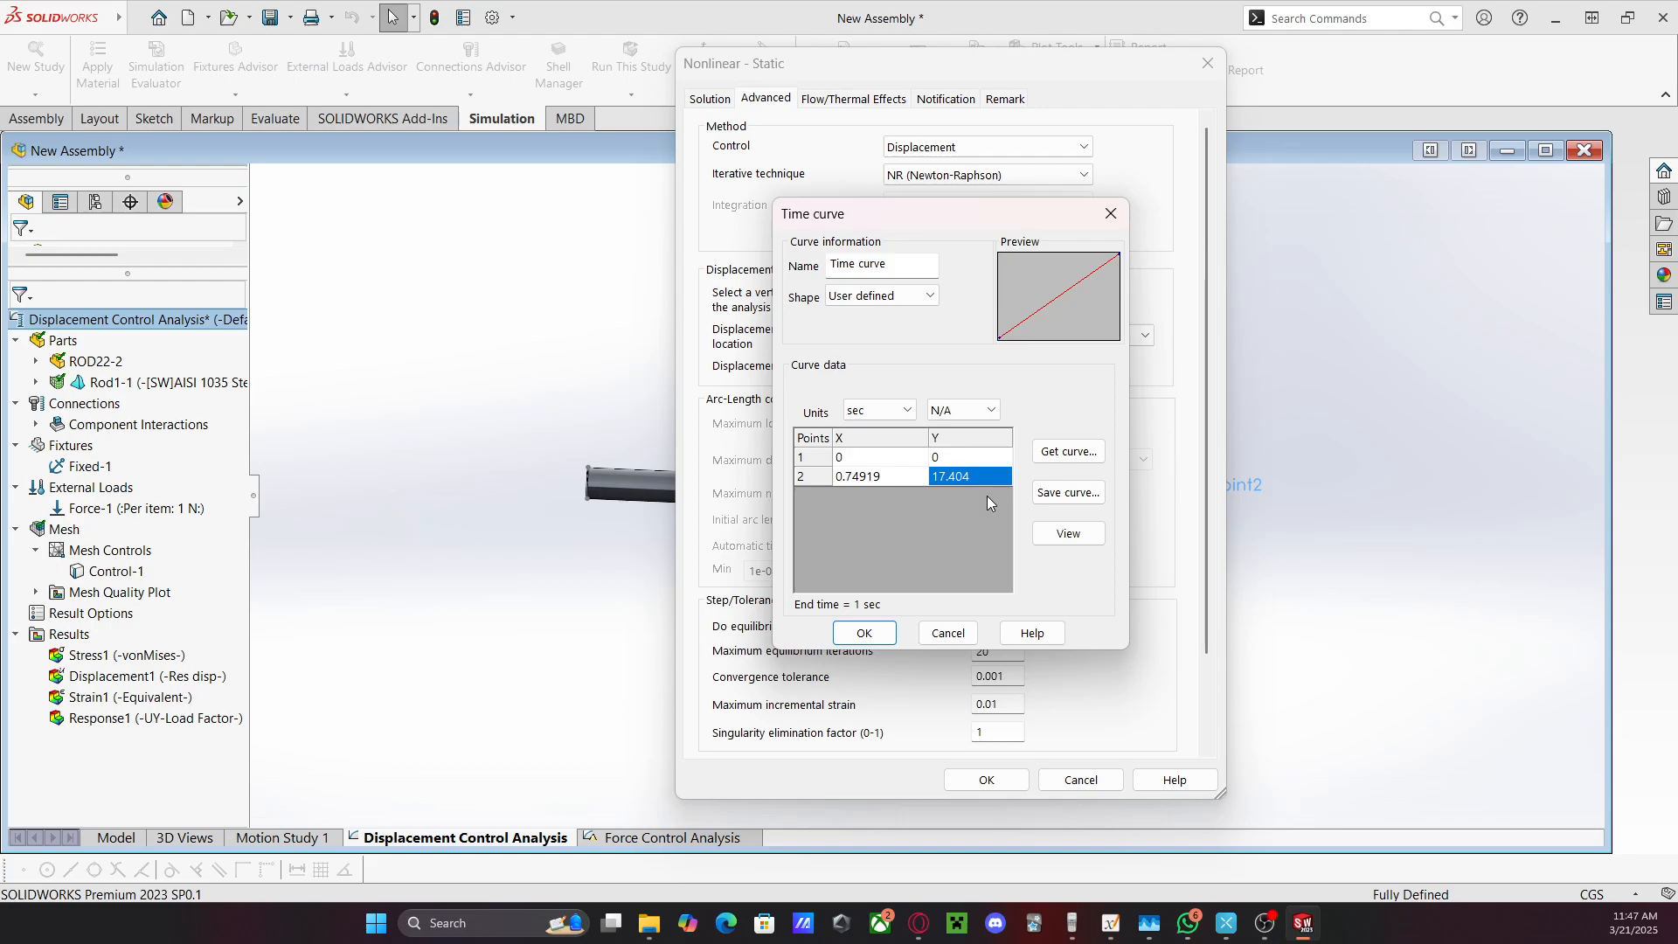
left_click(949, 633)
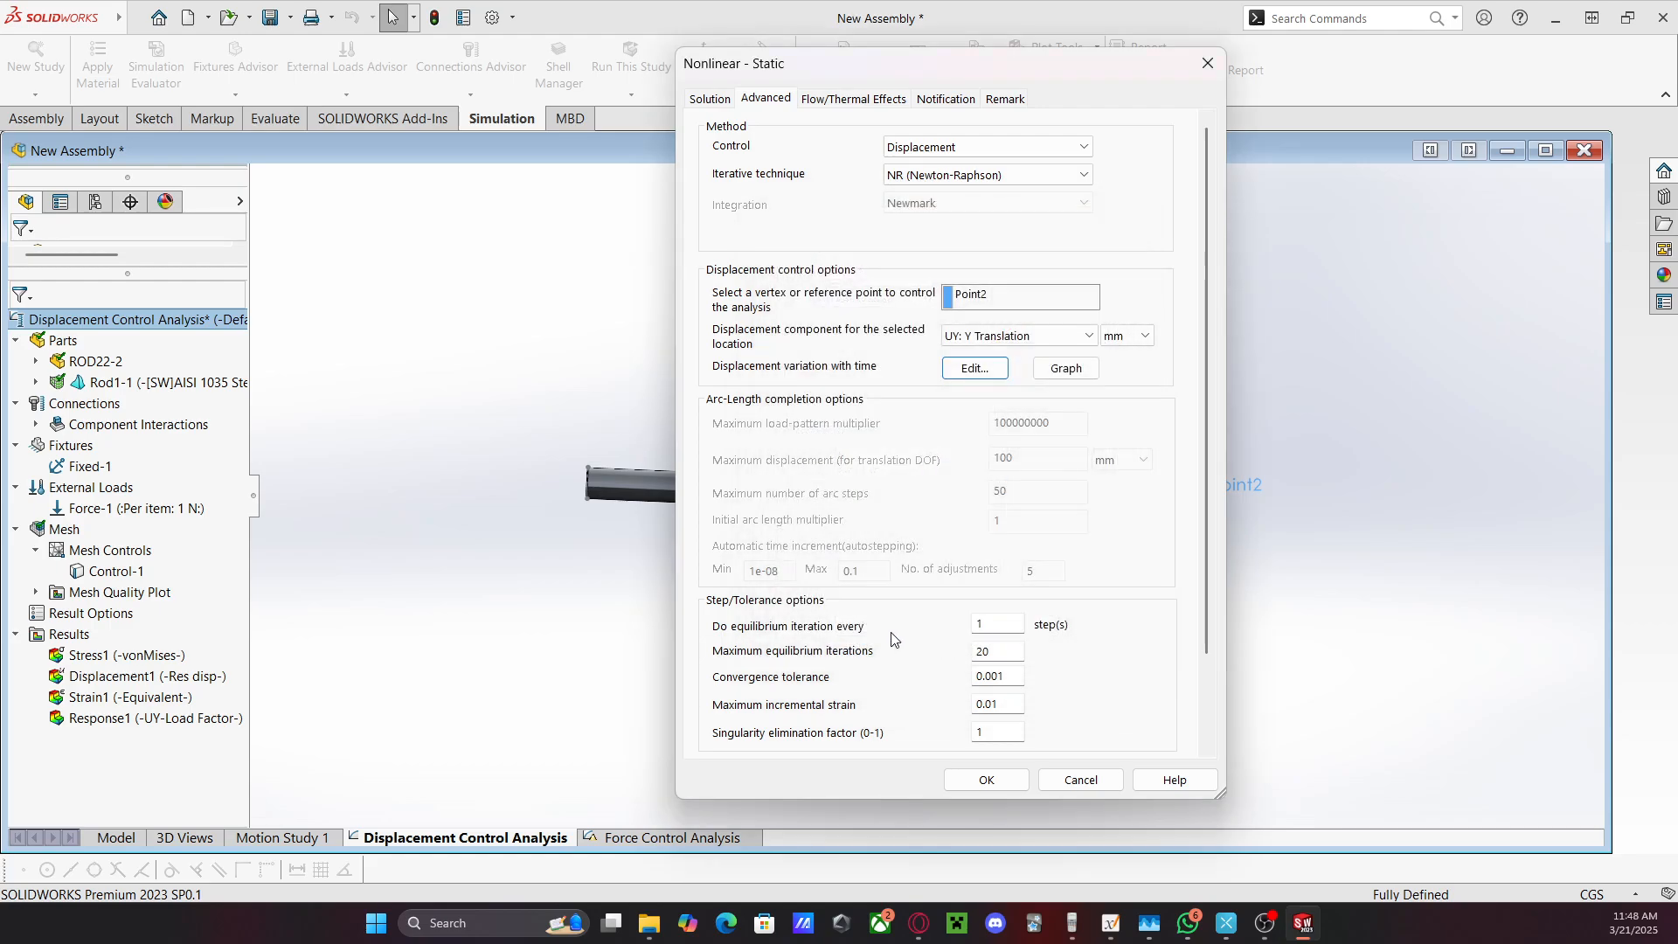
left_click(987, 780)
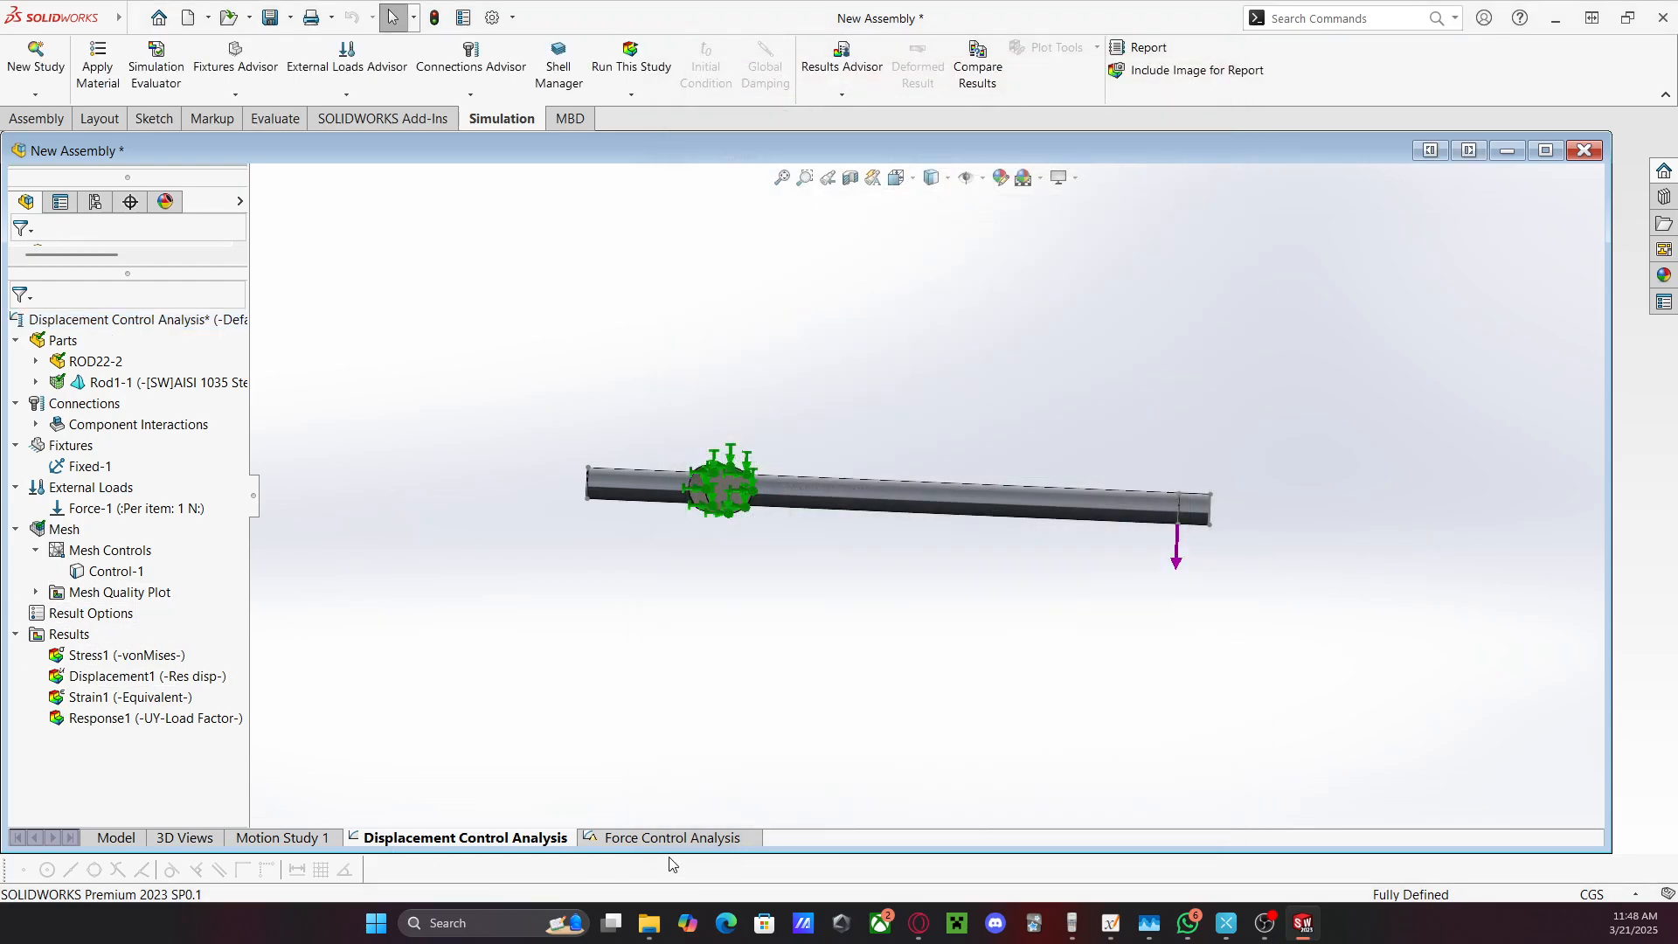
Display the Displacement1 resultant plot of the Force Control Analysis study
left_click(639, 839)
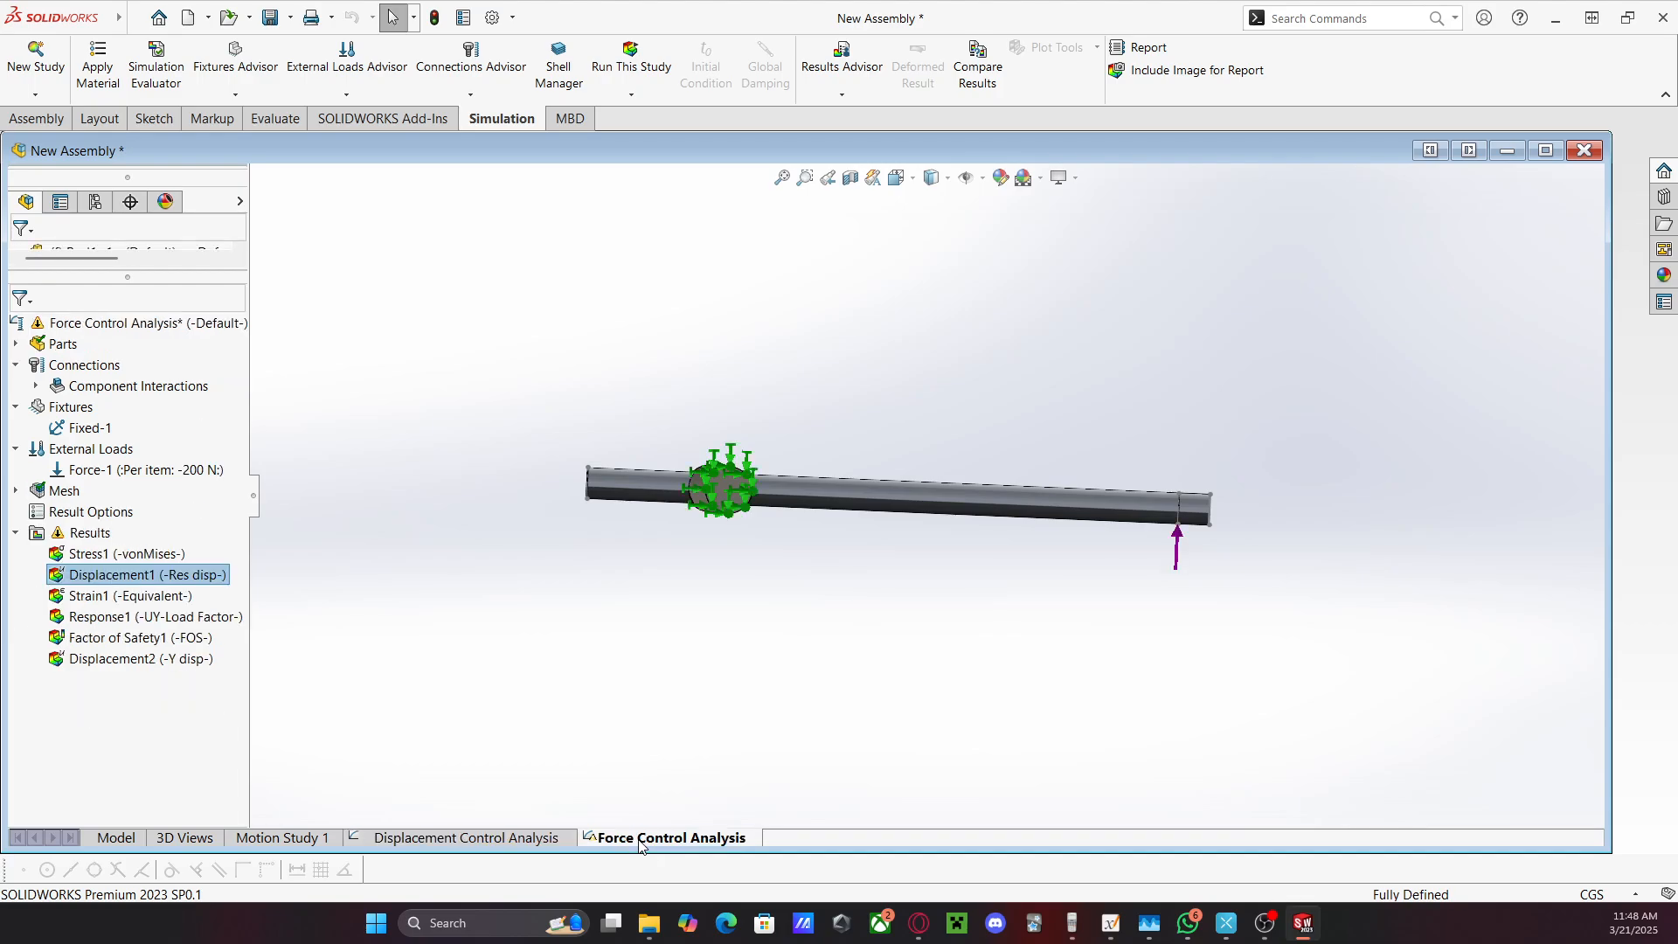
double_click(123, 575)
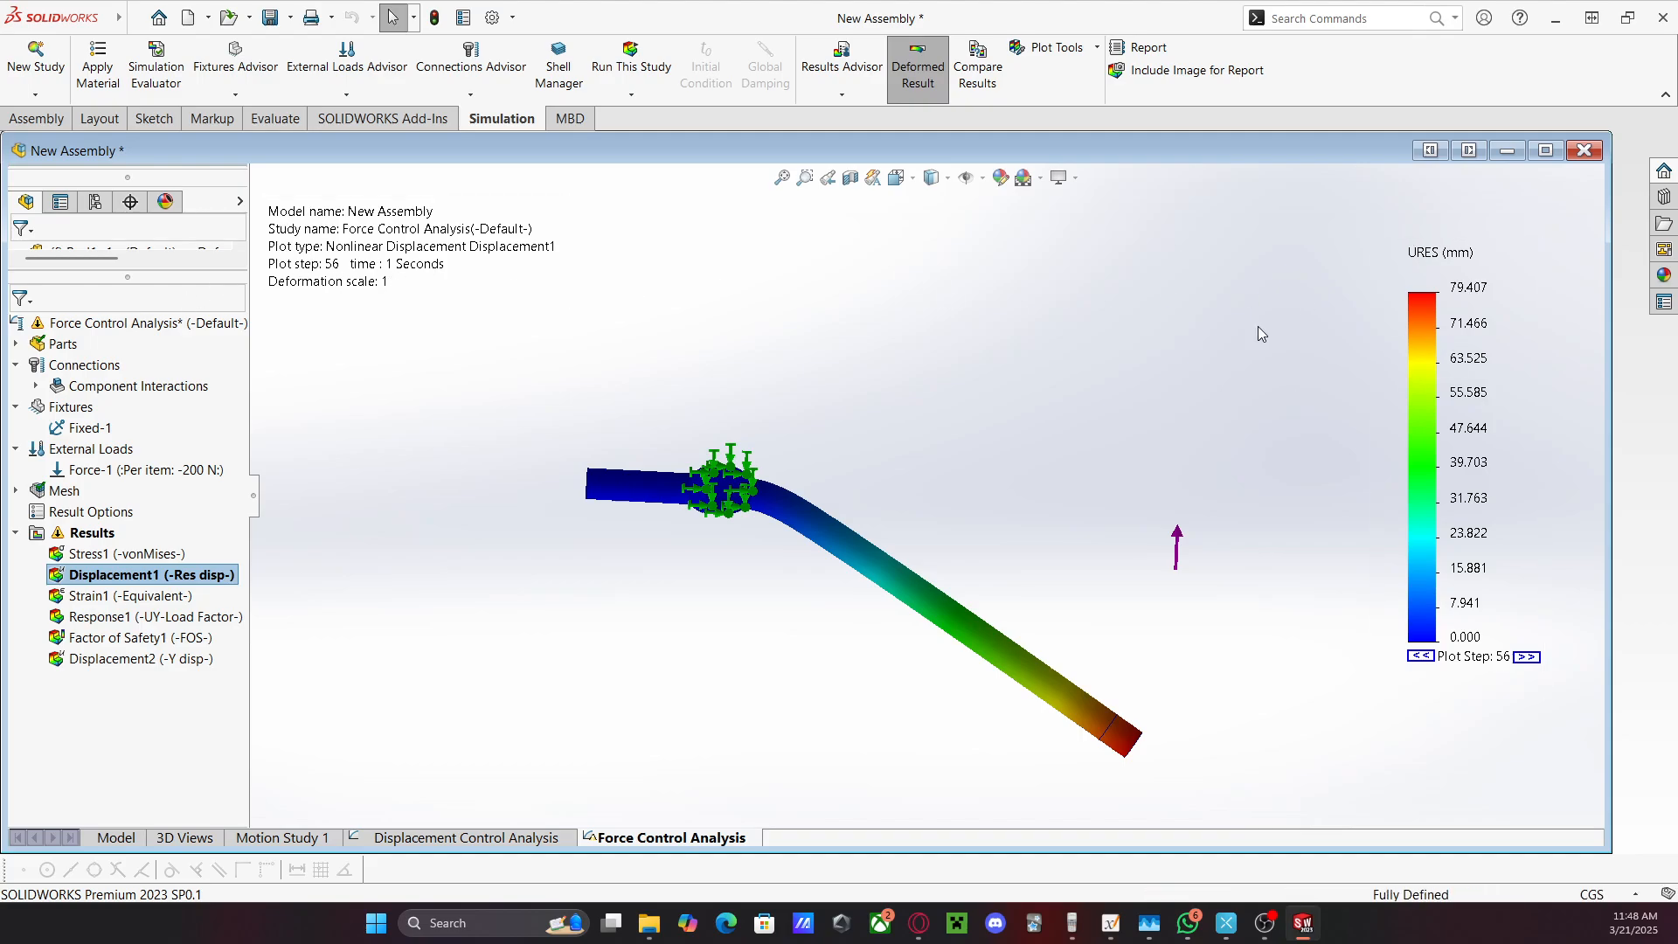
Open the advanced solution options in the Displacement Control Analysis study's properties
left_click(446, 839)
right_click(88, 317)
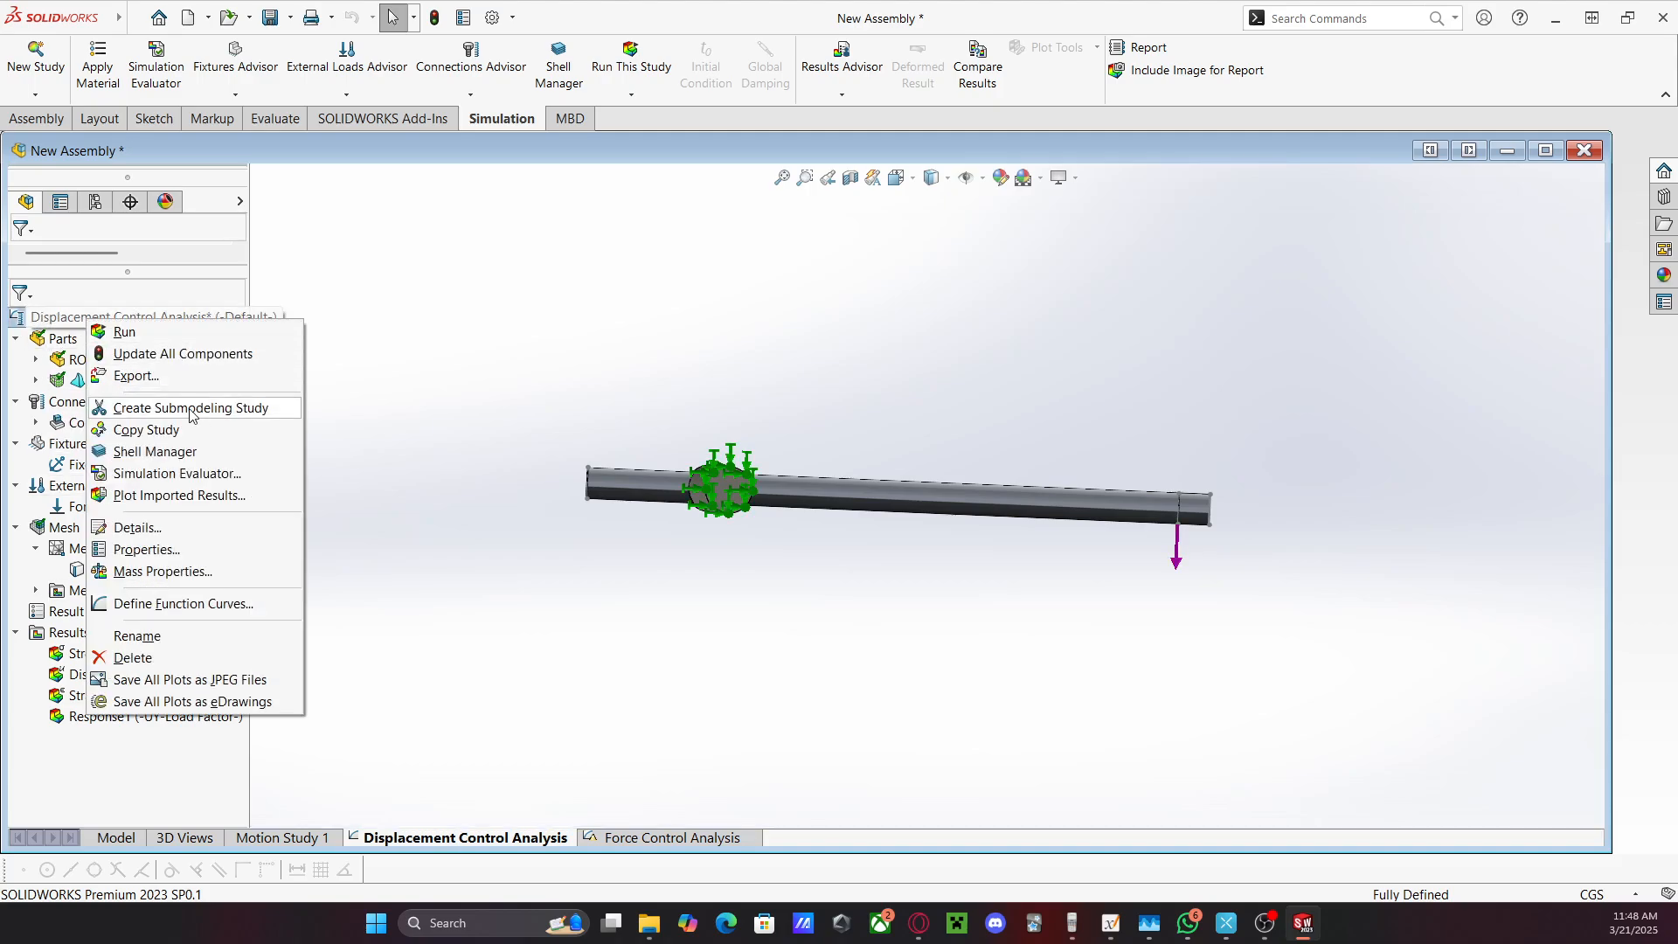
left_click(173, 552)
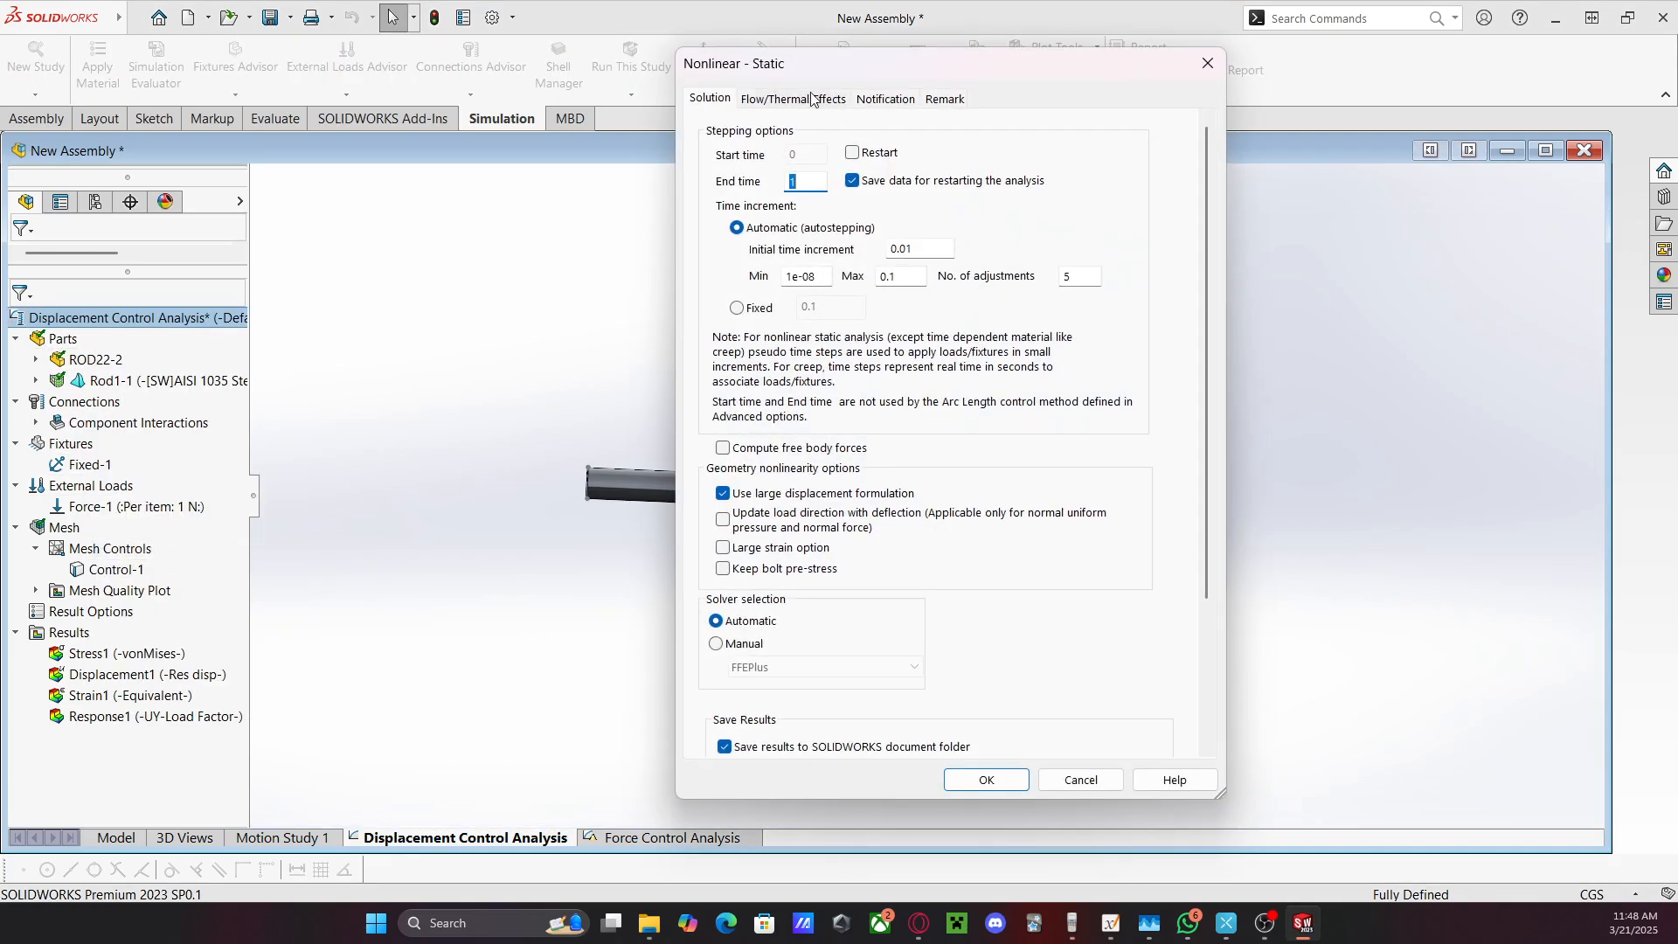
scroll(1200, 438, "down", 5)
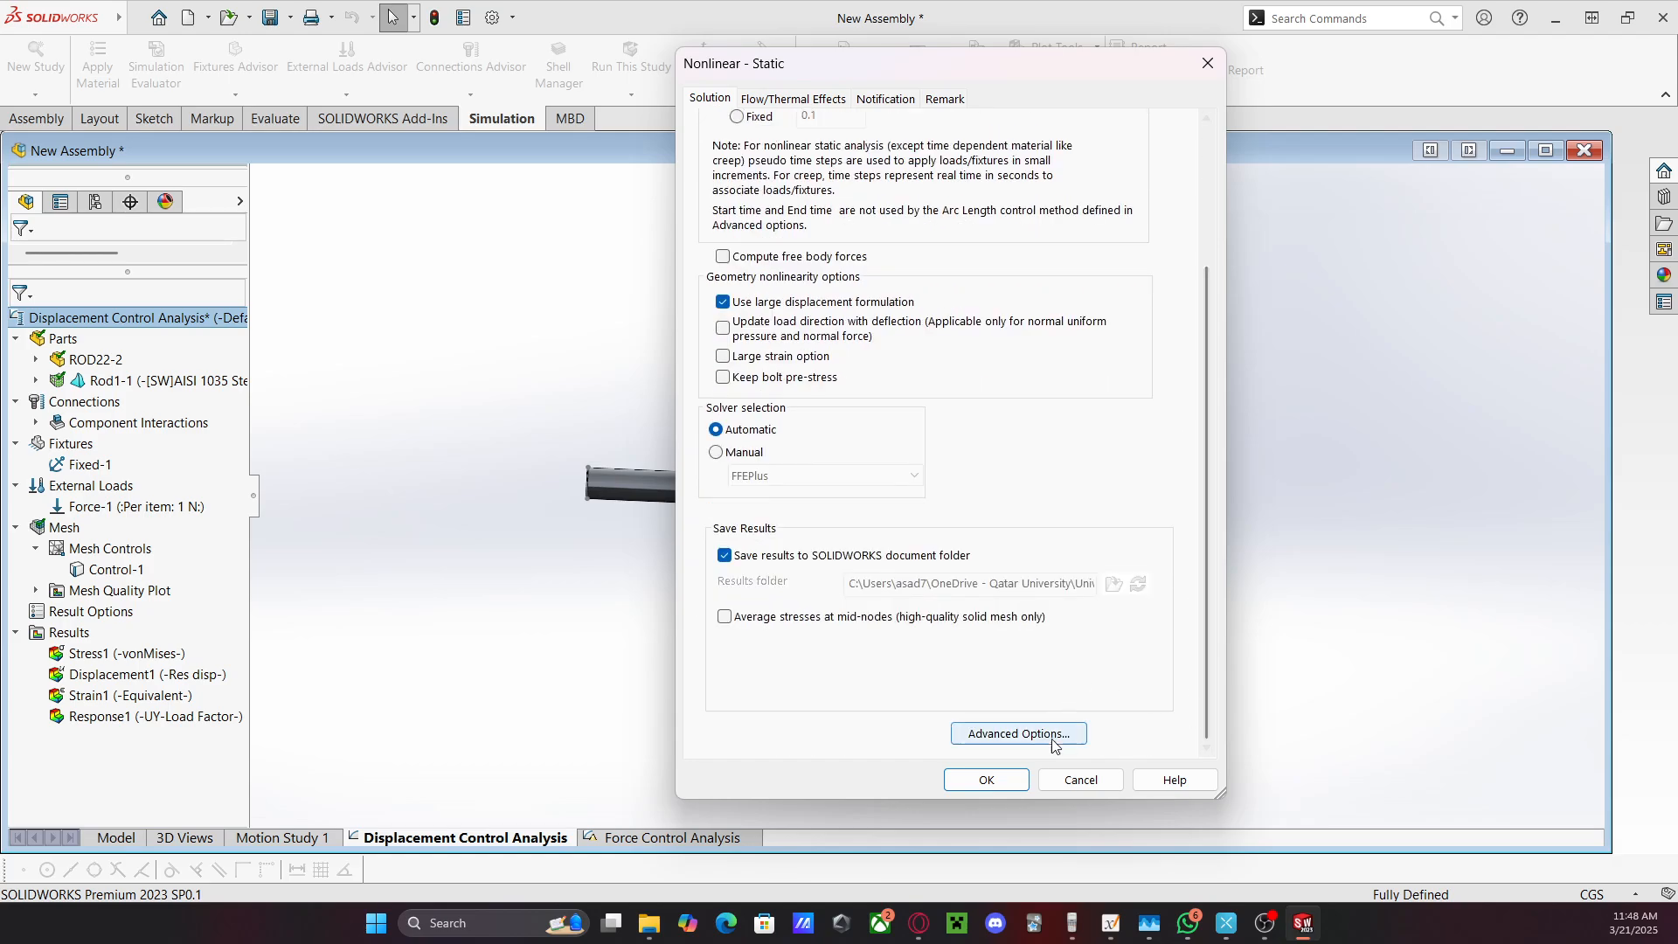
left_click(1080, 734)
left_click(1036, 341)
left_click(830, 400)
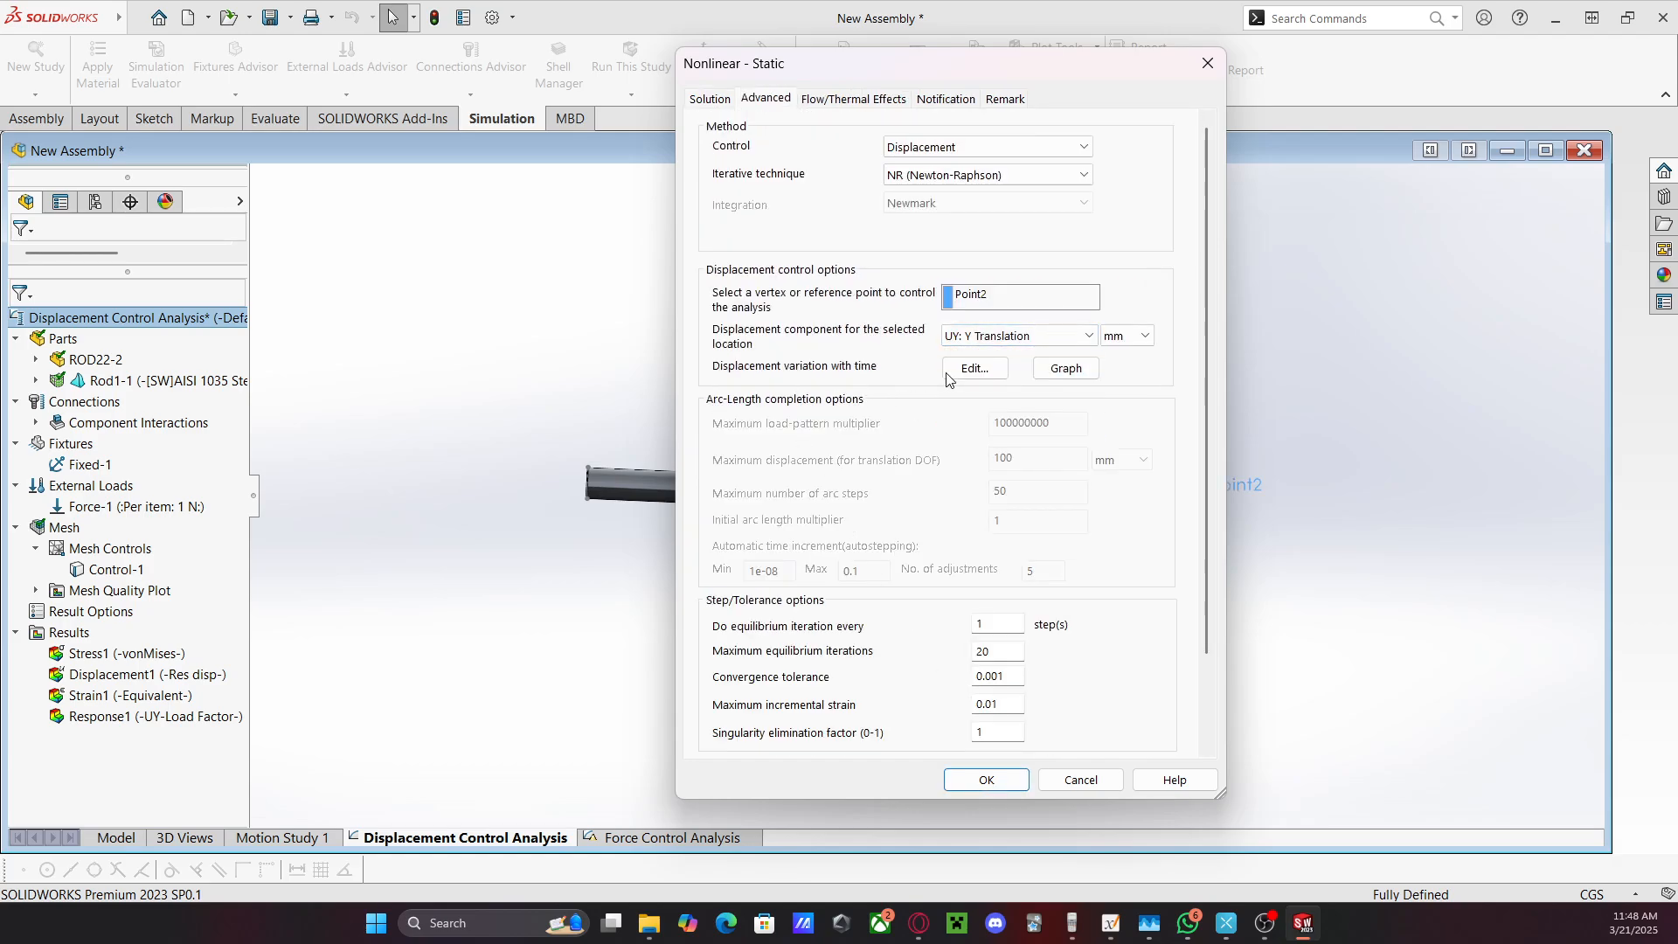
Set the second point of the displacement time curve to X 1 and Y 79
left_click(947, 373)
left_click(872, 478)
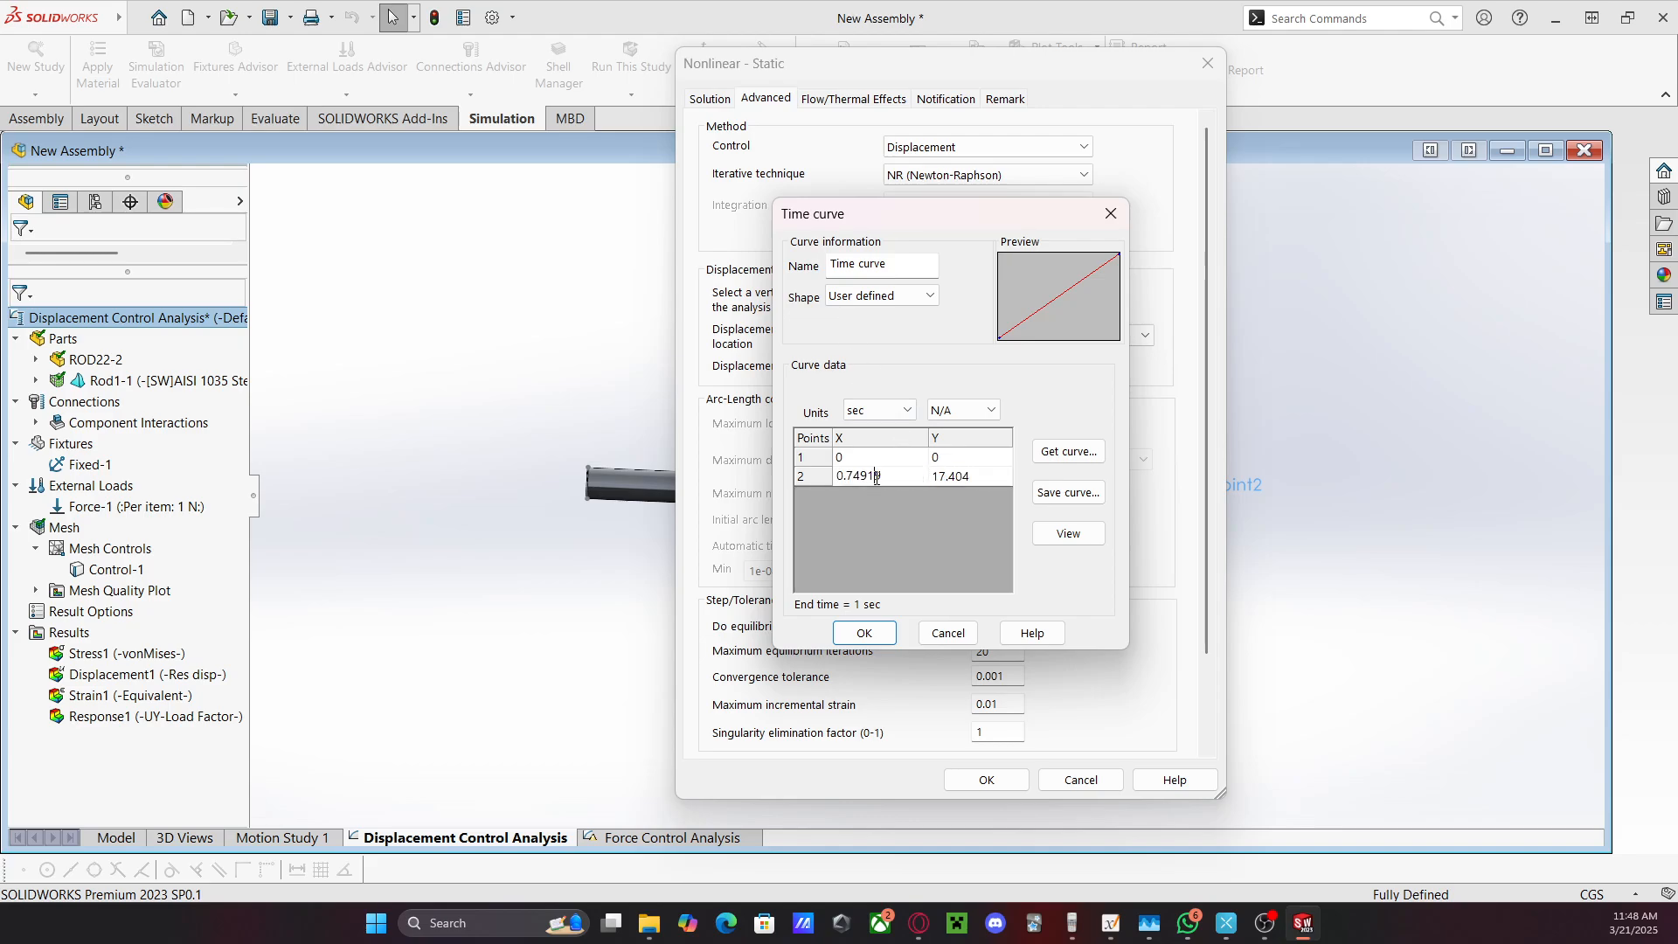
left_click_drag(885, 476, 784, 458)
type("1")
left_click(993, 475)
left_click(992, 475)
left_click_drag(976, 470, 813, 464)
type("79.")
left_click(864, 633)
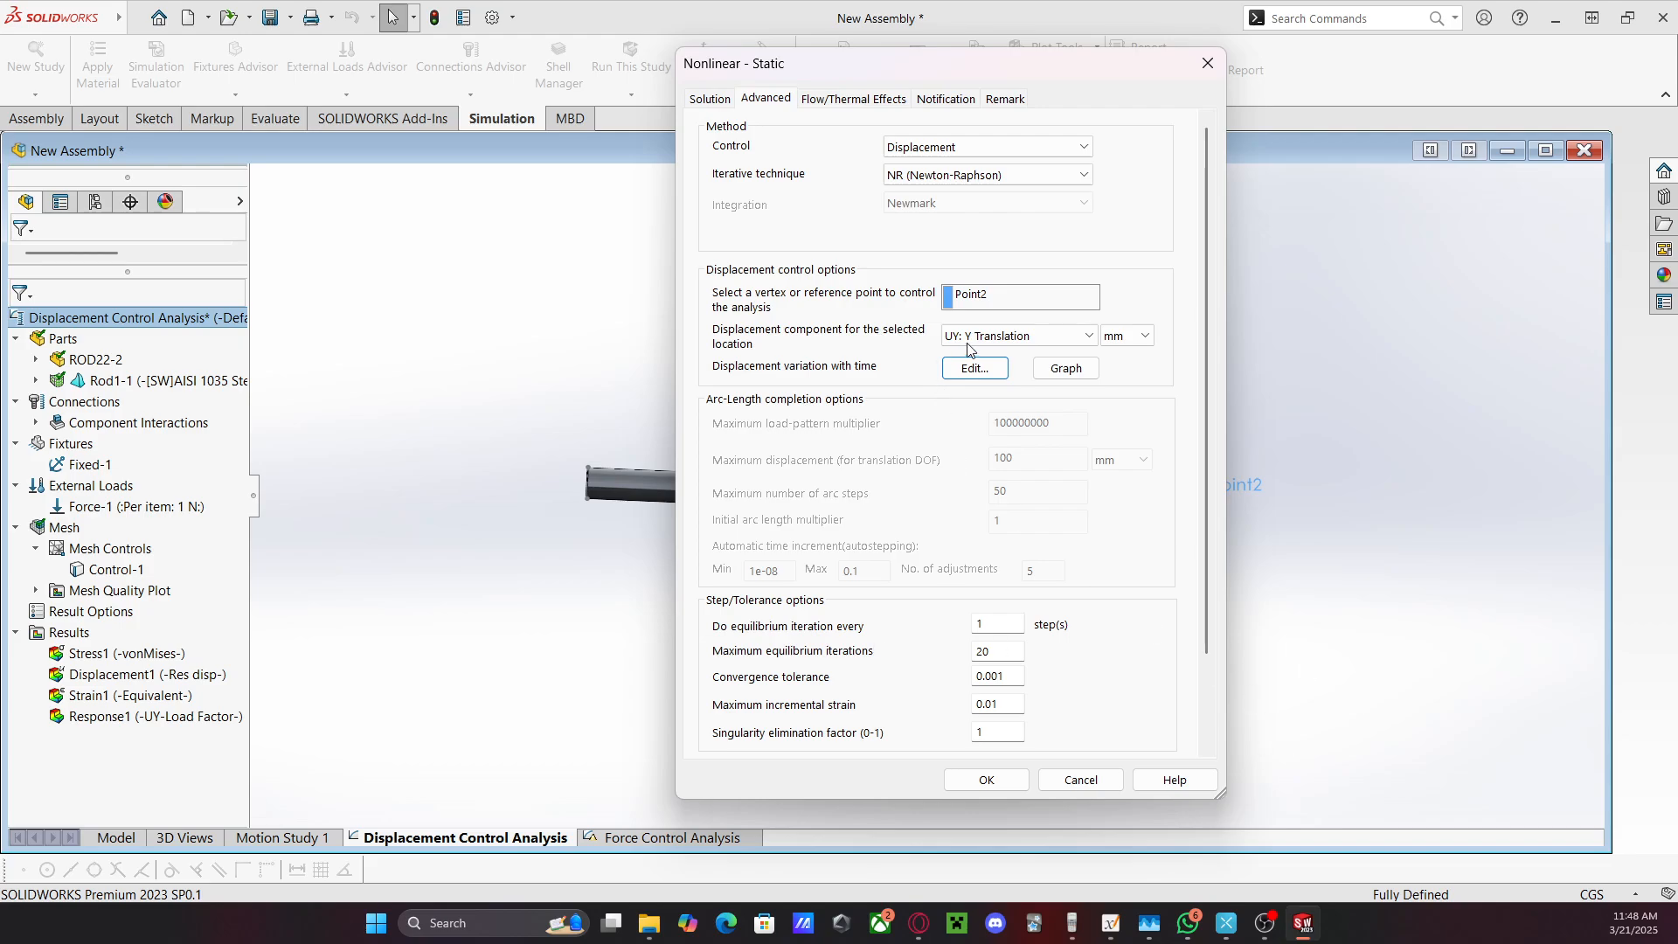
Check the graph of the displacement variation with time and accept the study properties
left_click(1066, 368)
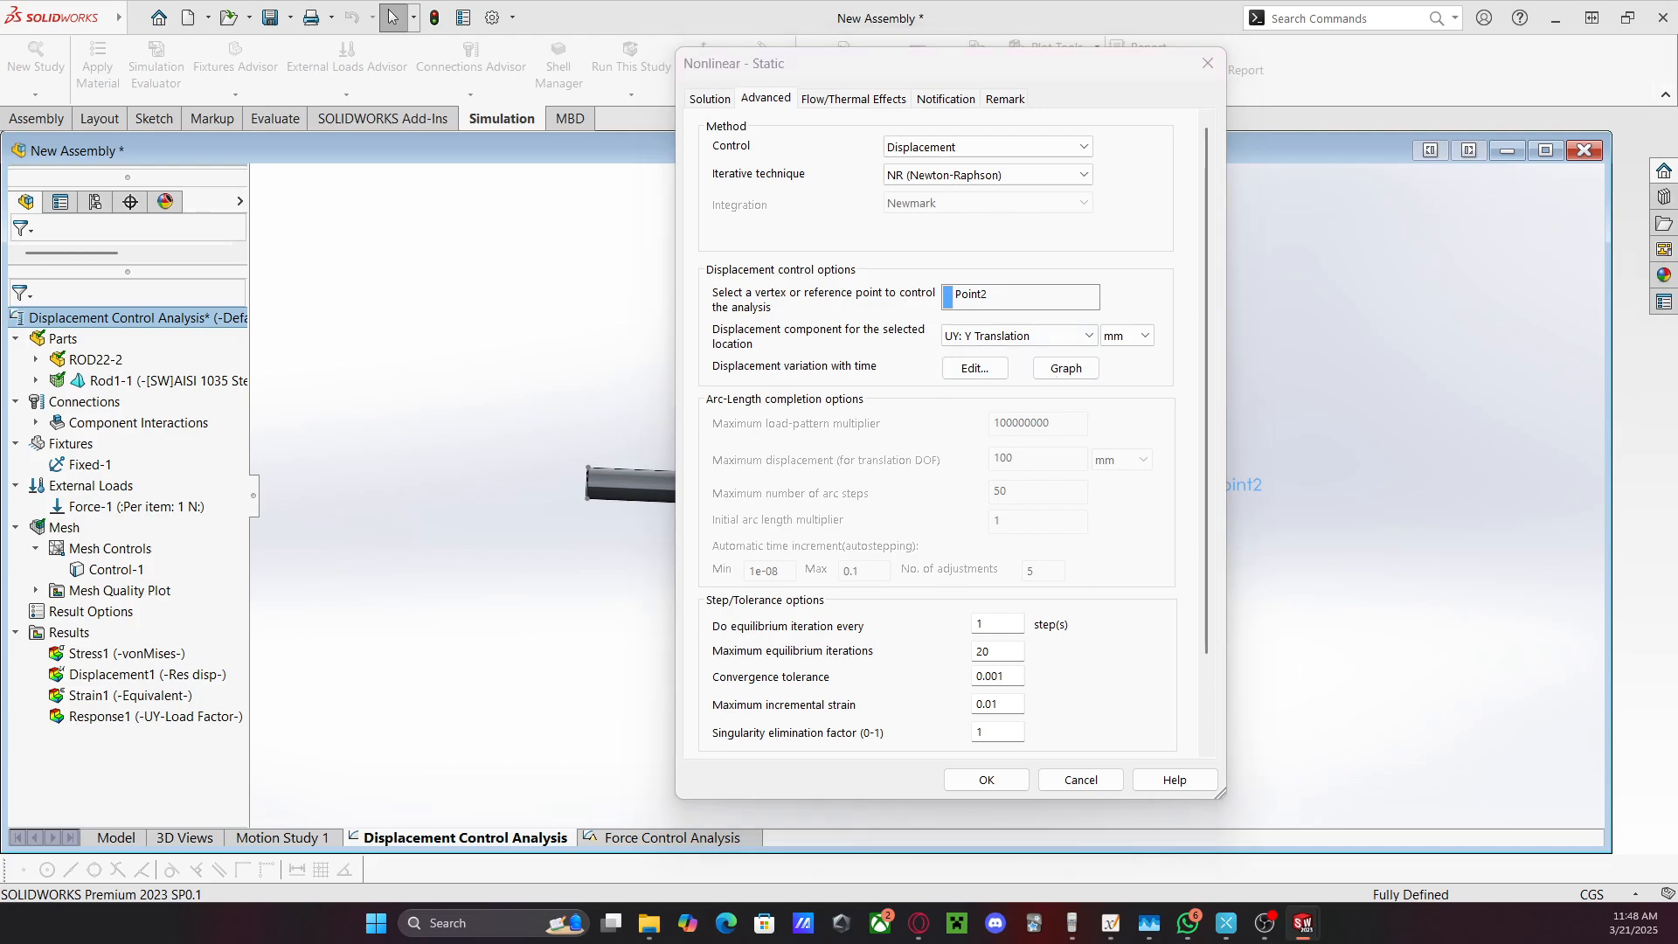
left_click_drag(722, 72, 706, 196)
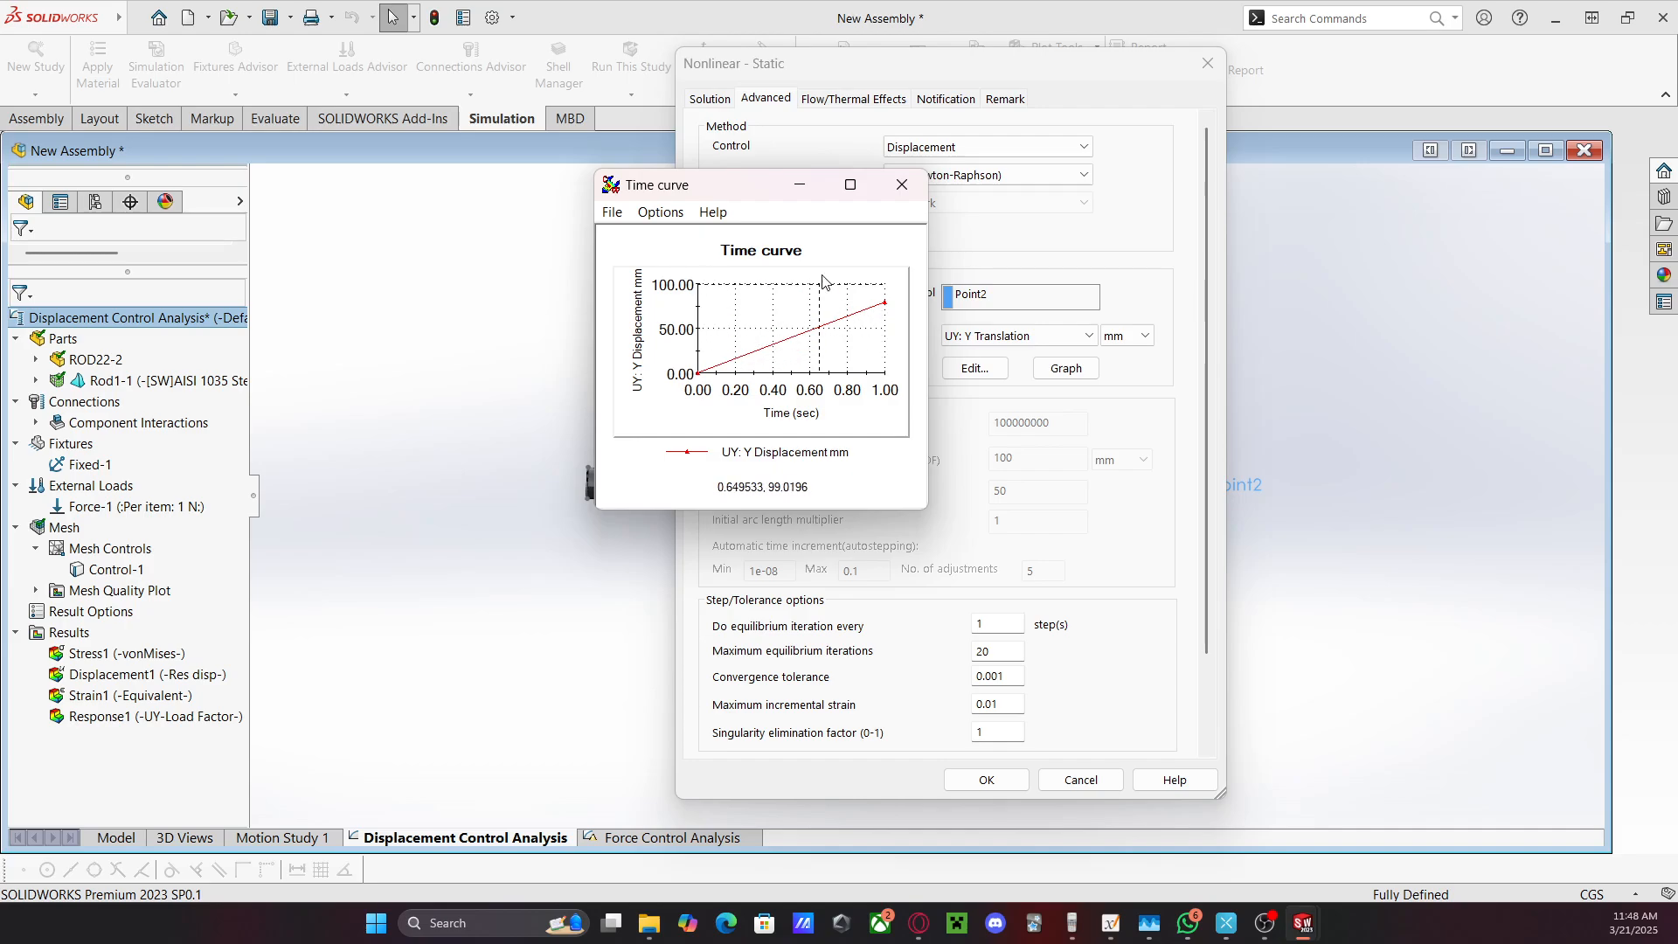
left_click(902, 184)
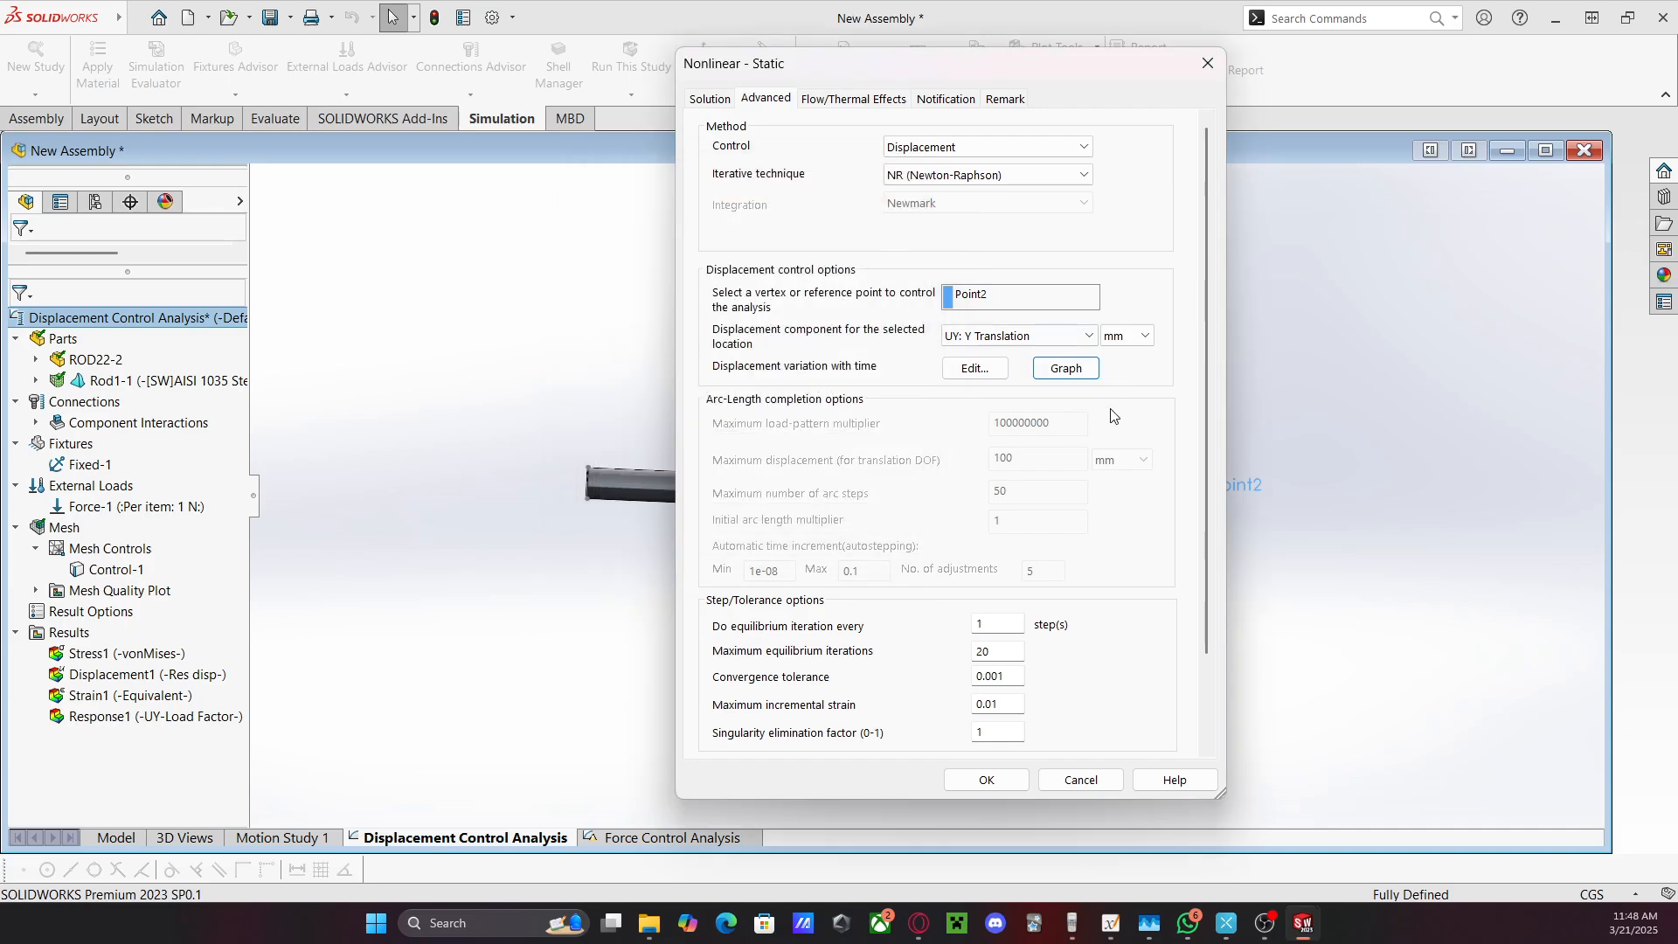
left_click(999, 783)
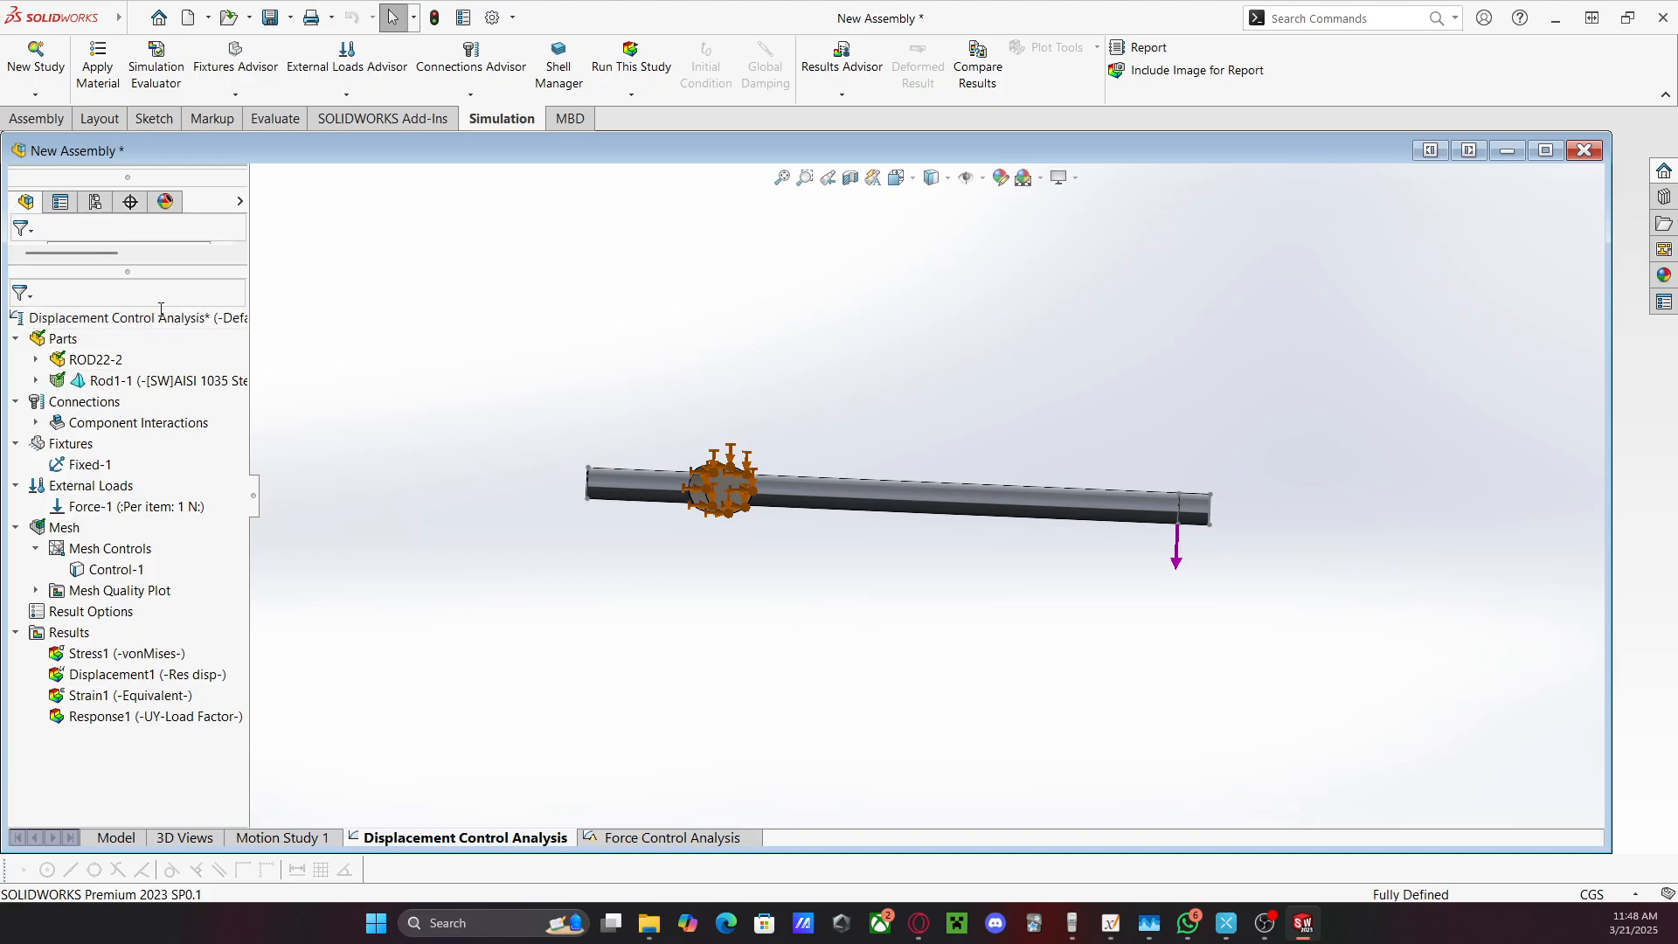
Run the Displacement Control Analysis study and display its Displacement1 plot while monitoring the solver's progress
left_click(631, 61)
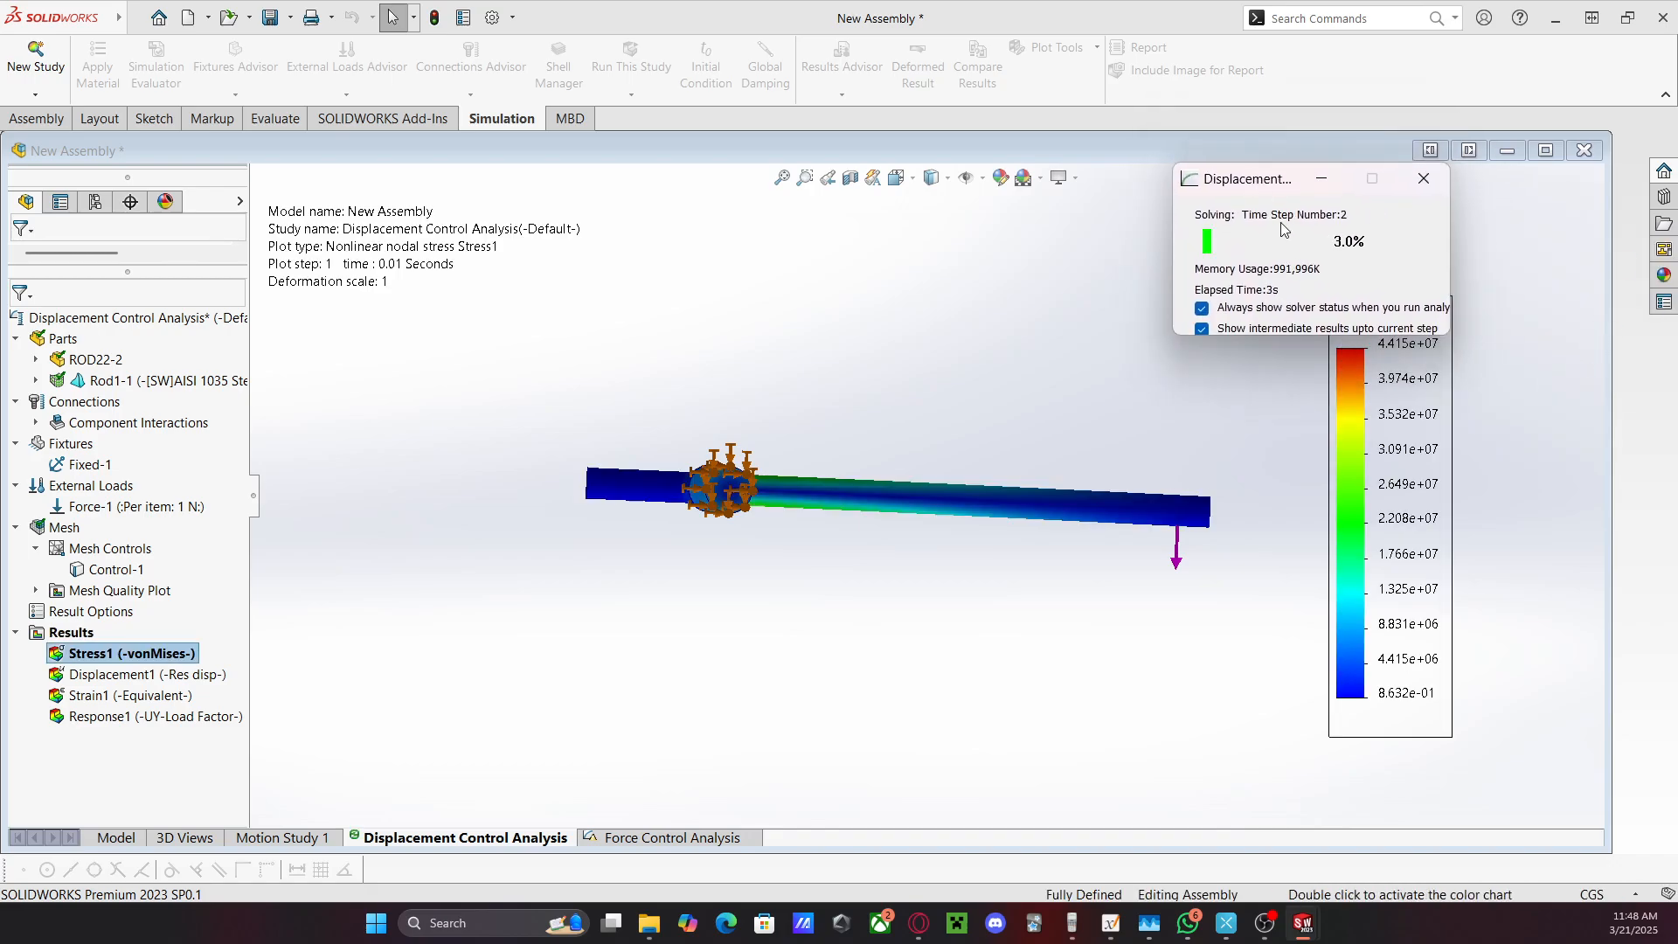
left_click_drag(1283, 178, 1322, 61)
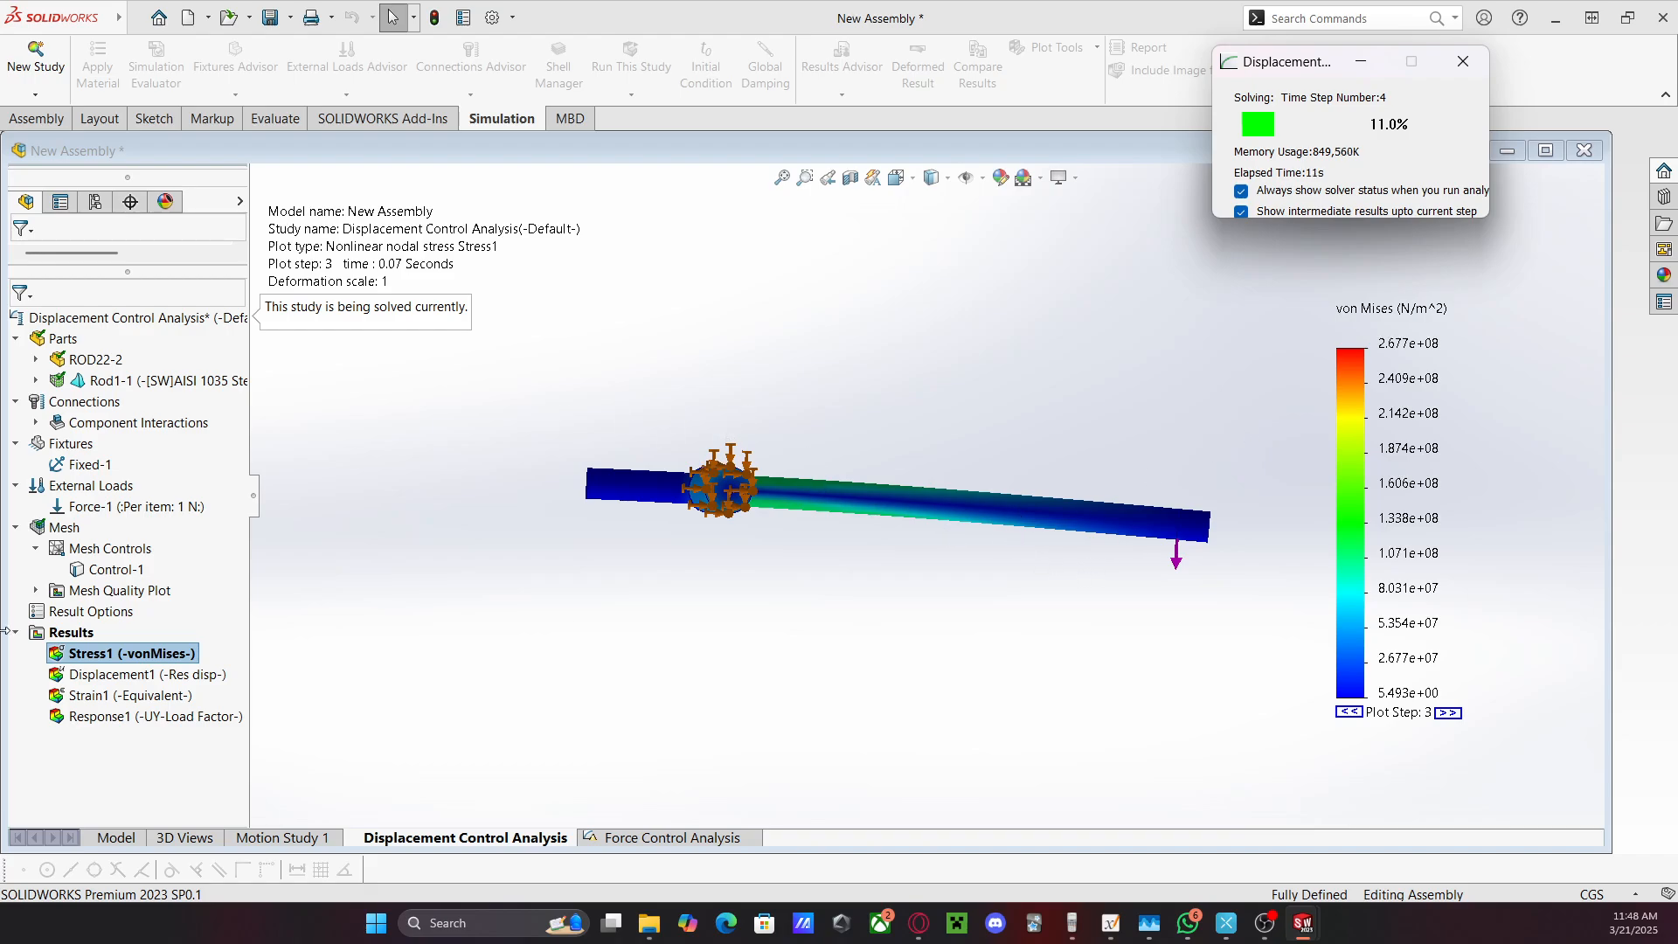
double_click(103, 677)
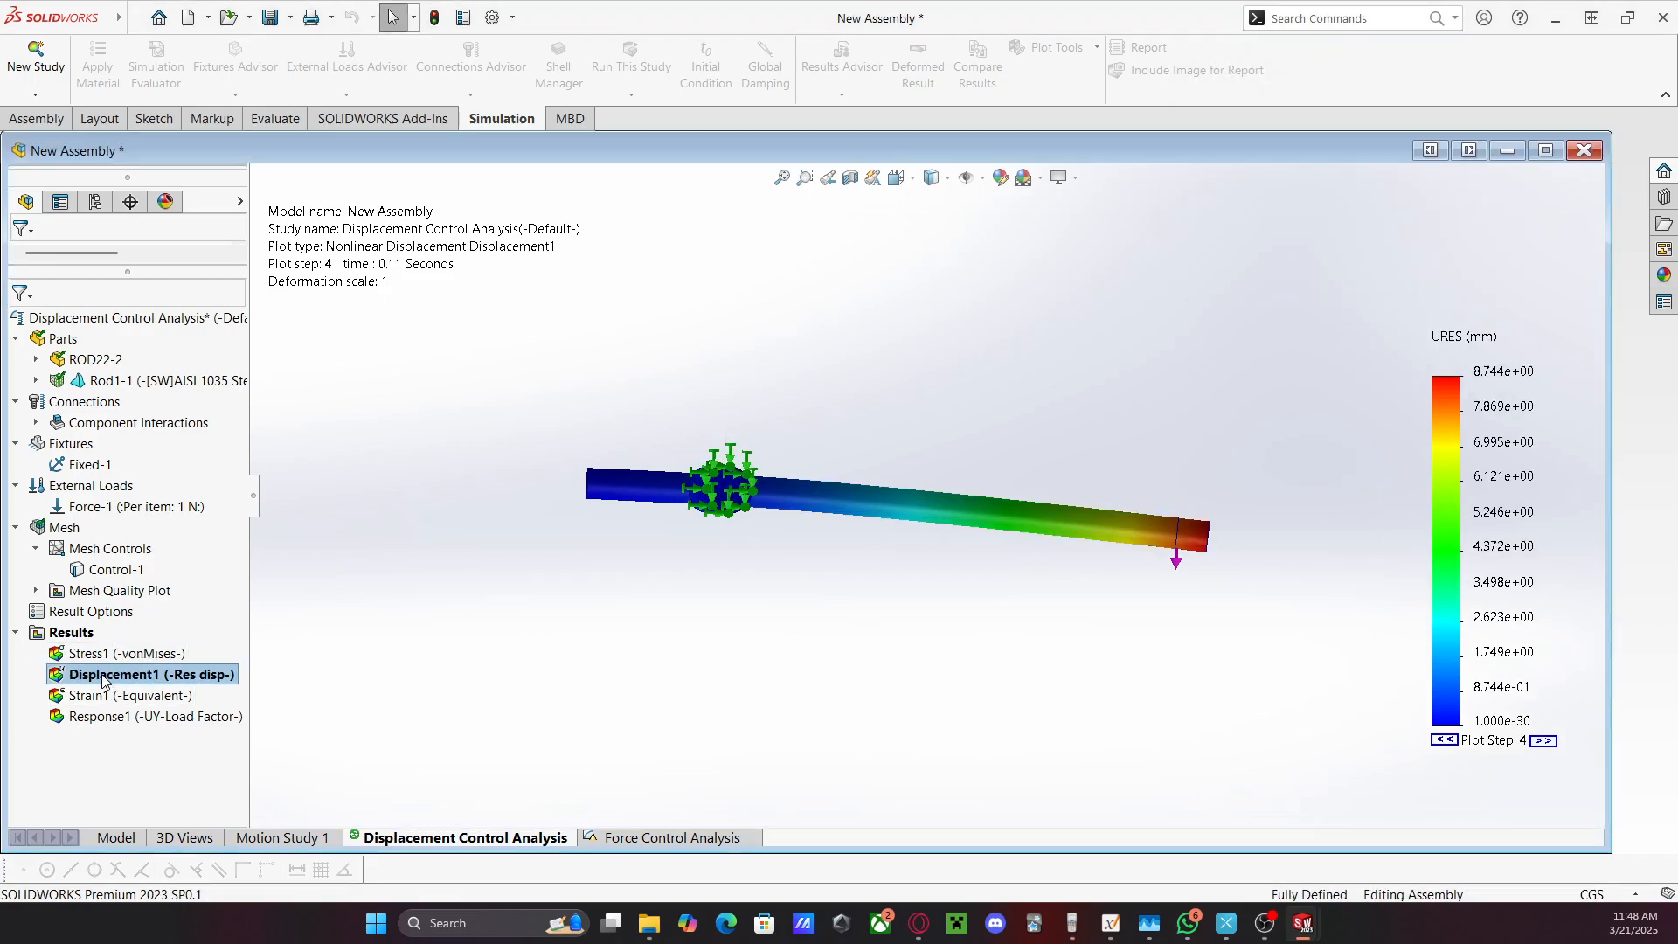
mouse_move(1303, 923)
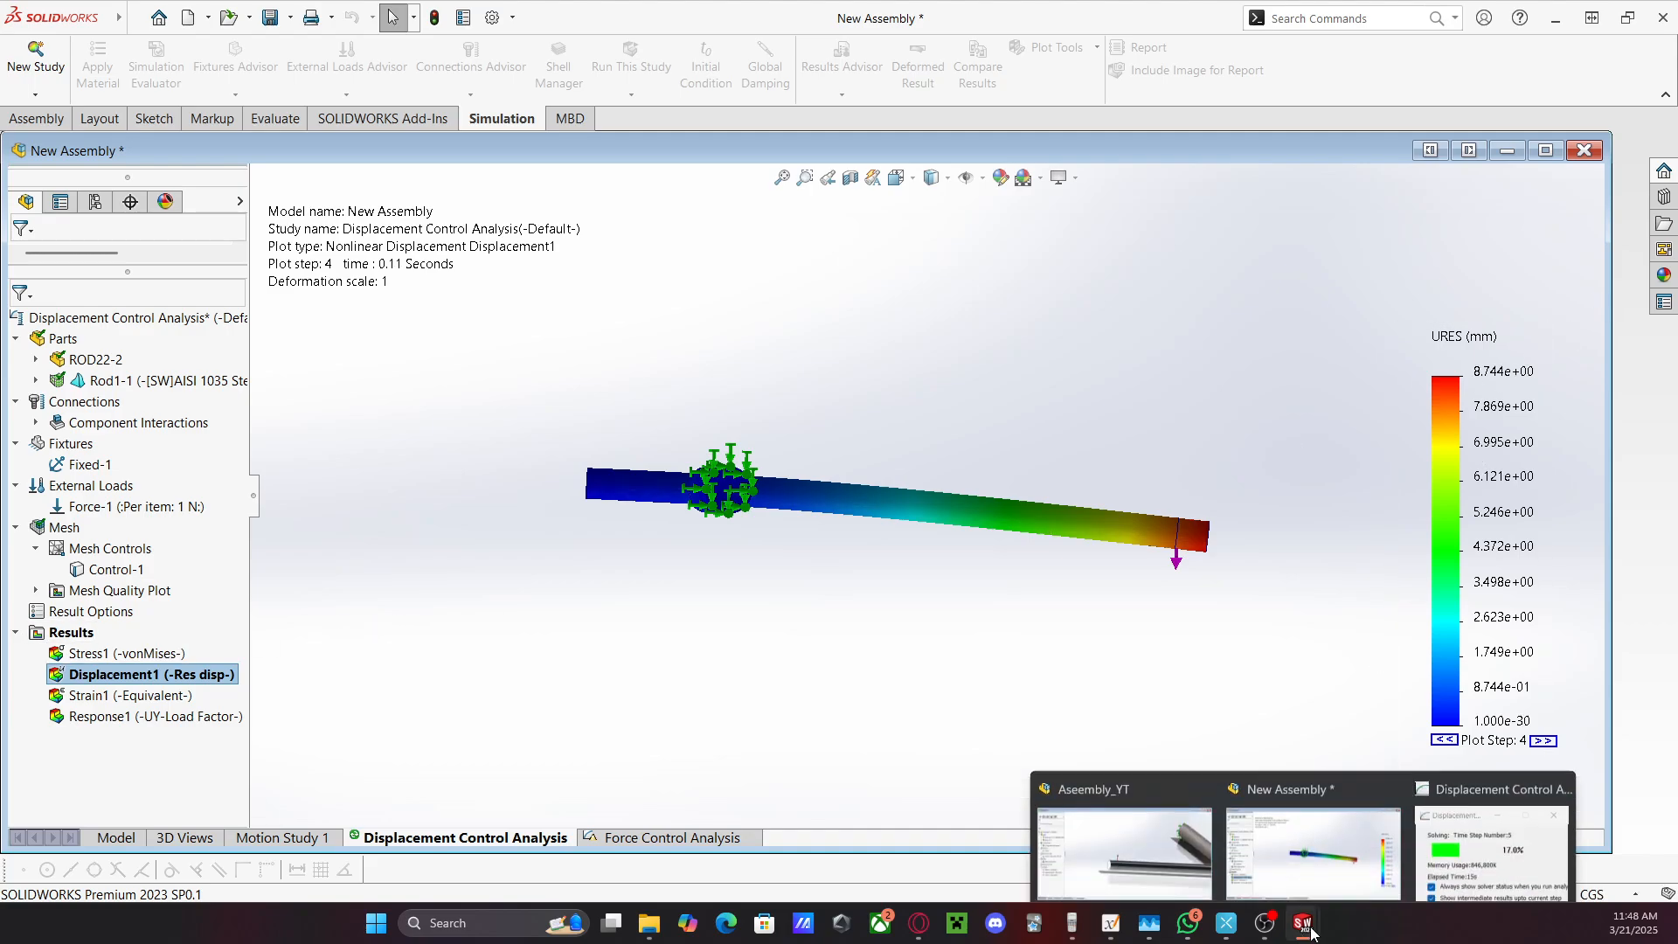
left_click(1438, 840)
left_click_drag(1317, 66, 953, 223)
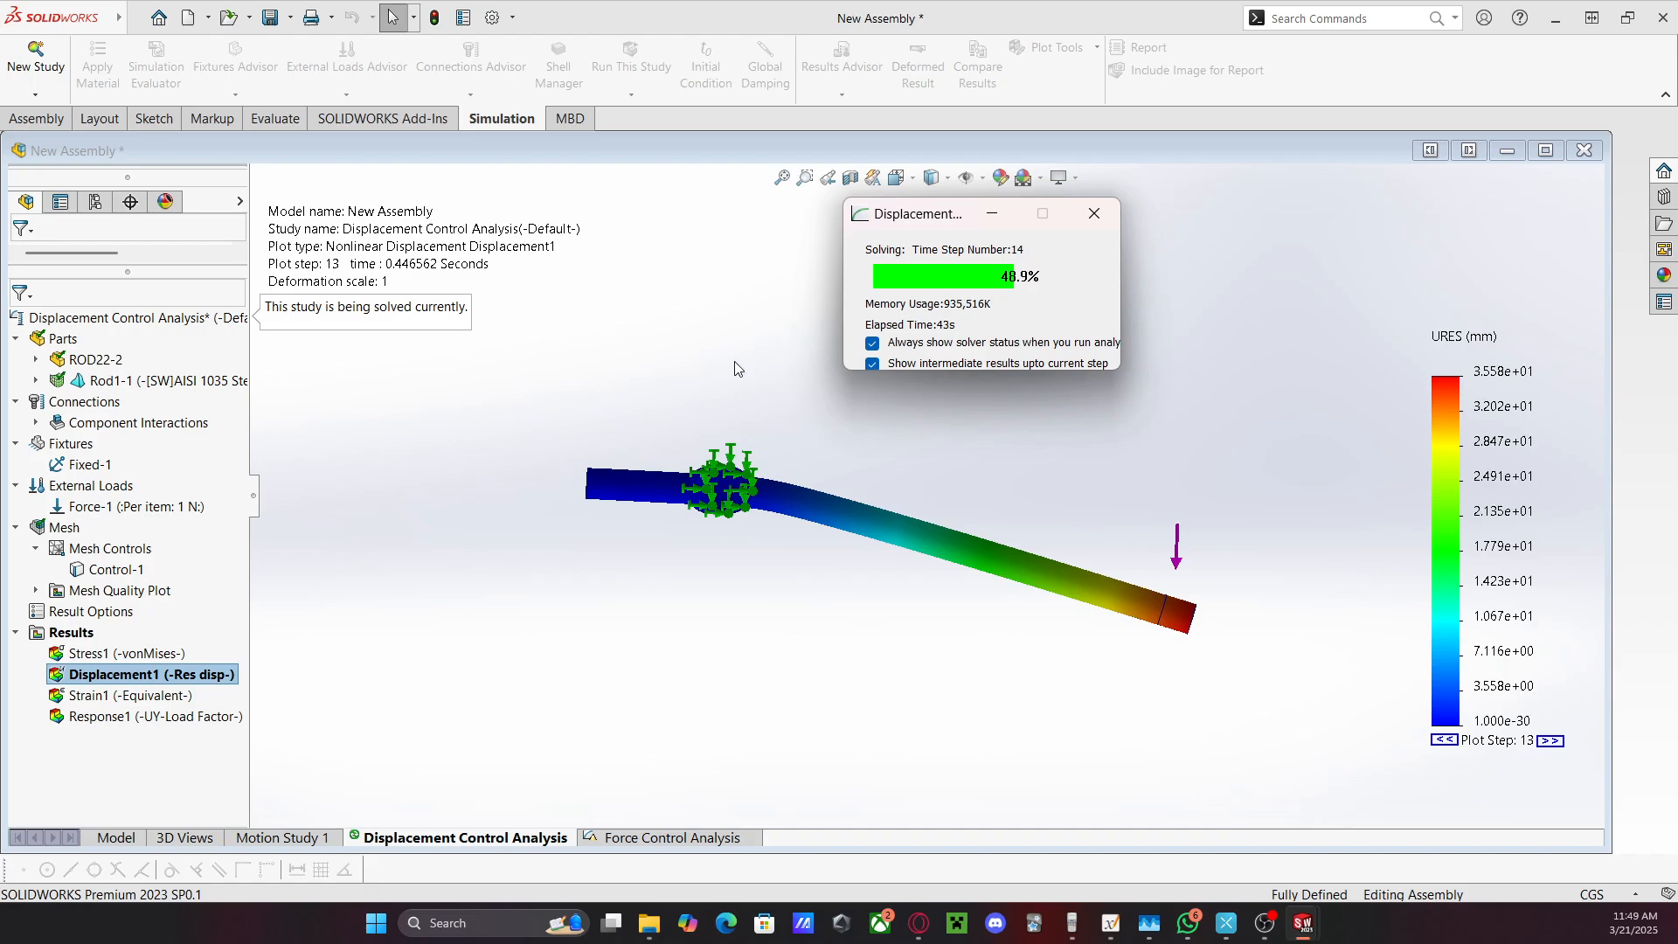
Switch to Xournal++ and write "Load Factor = 1N" with a curved arrow below the 200 N deflection notes
left_click(1110, 925)
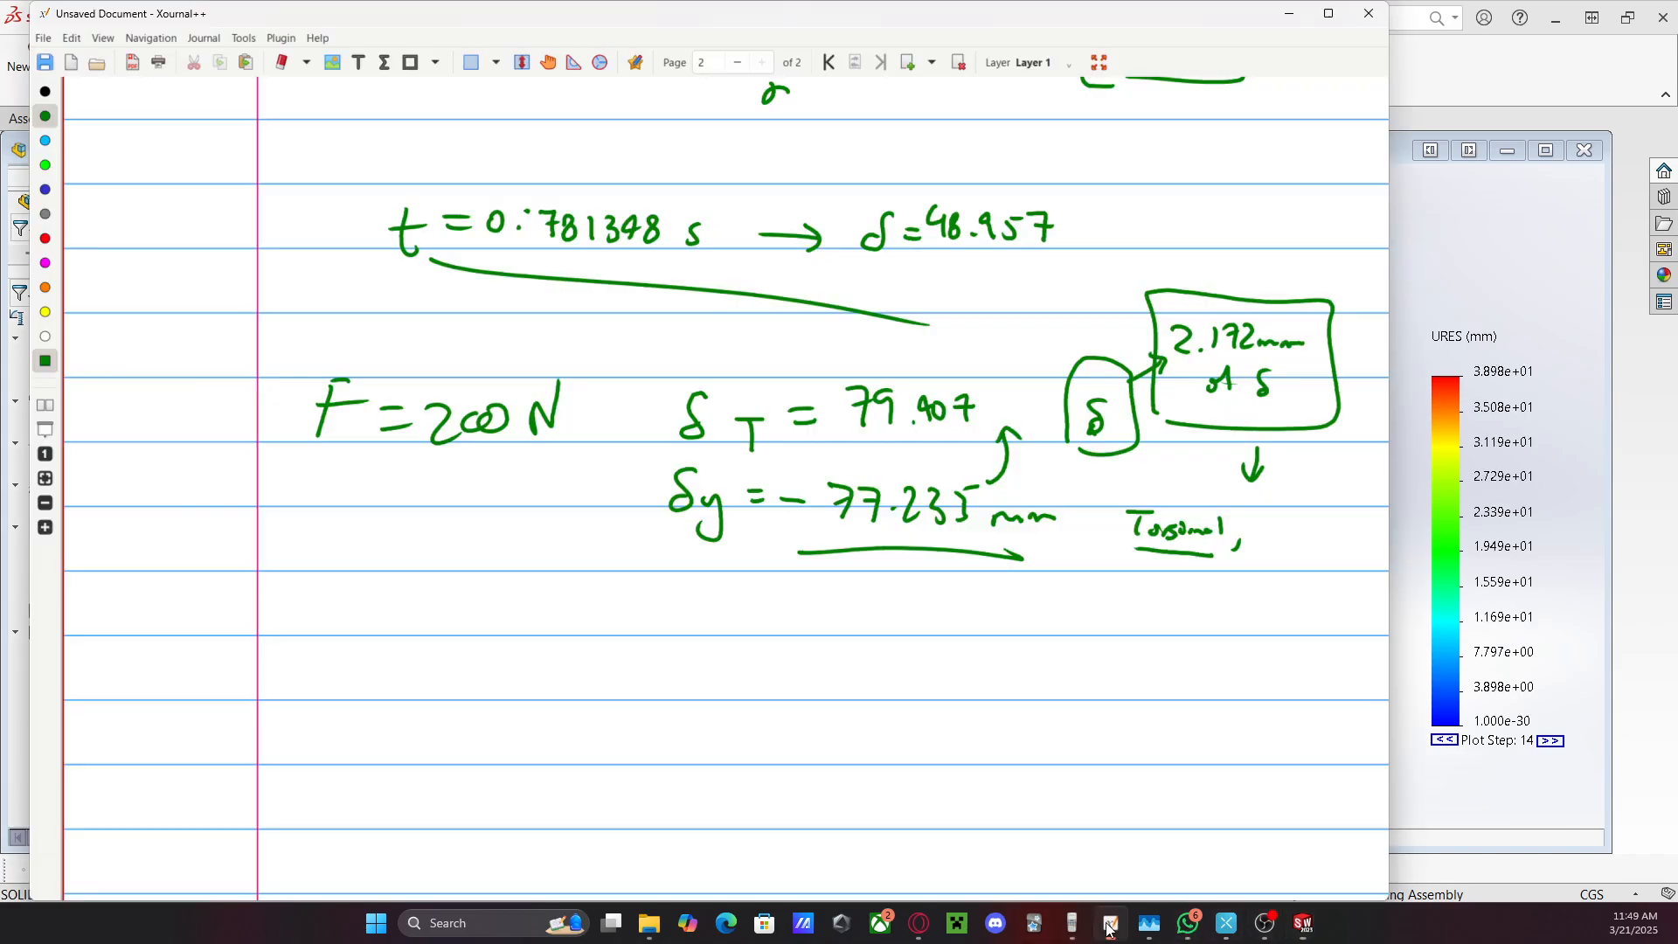
scroll(734, 529, "down", 3)
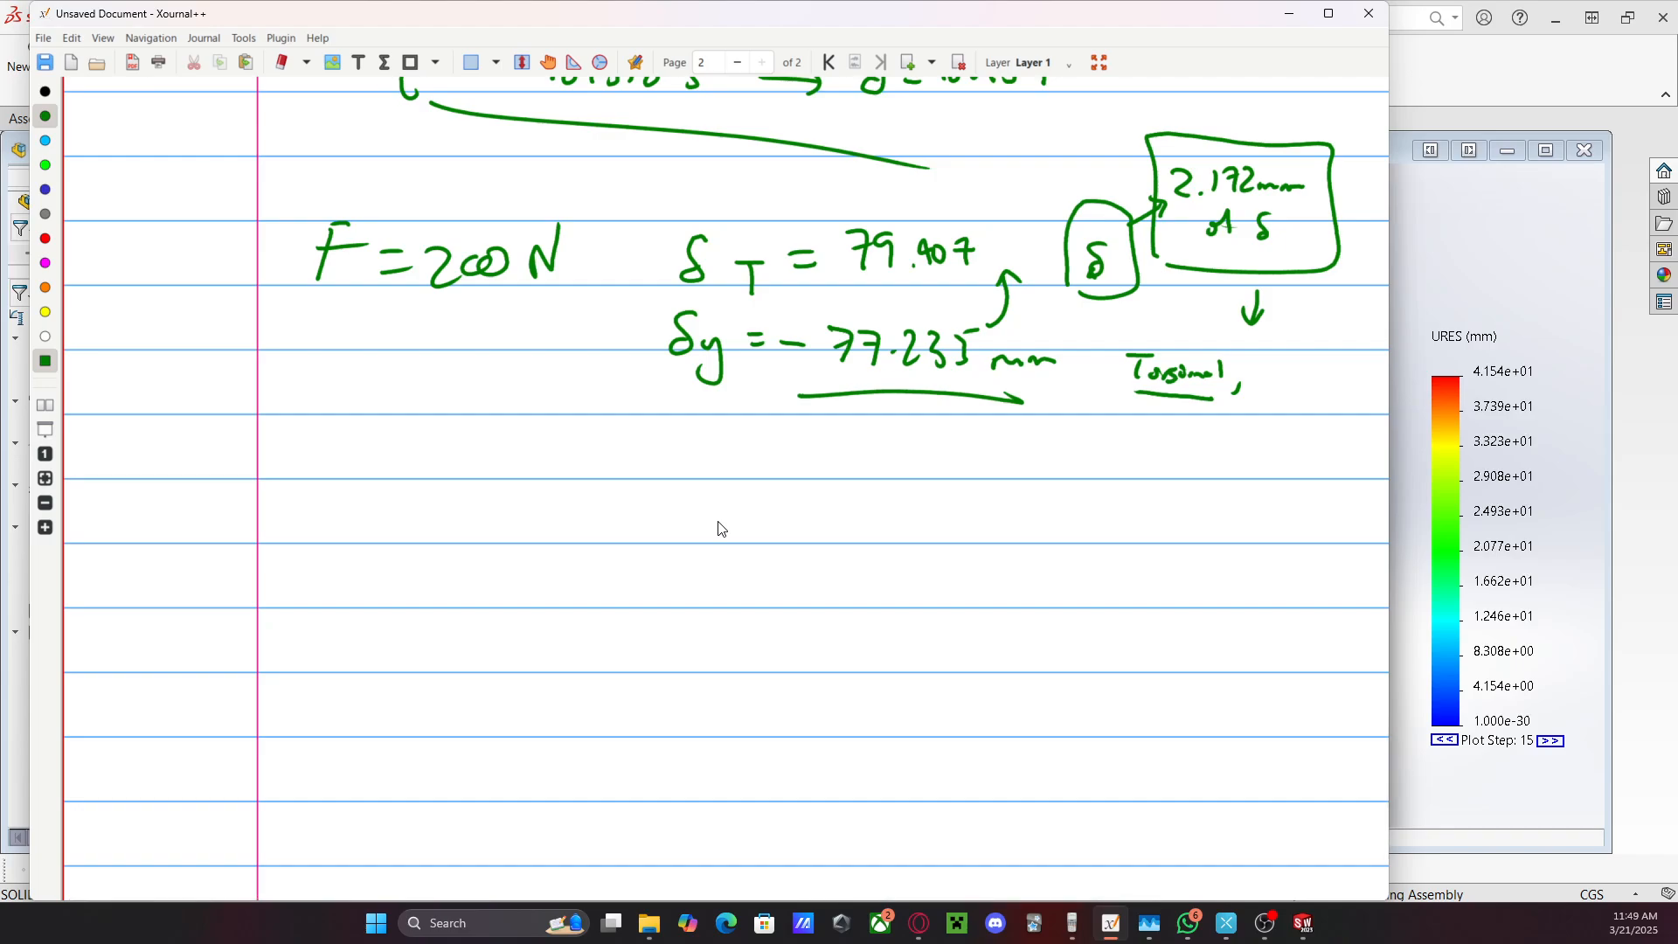
mouse_move(320, 494)
left_mouse_down()
mouse_move(321, 542)
mouse_move(367, 514)
mouse_move(390, 537)
mouse_move(420, 533)
left_mouse_up()
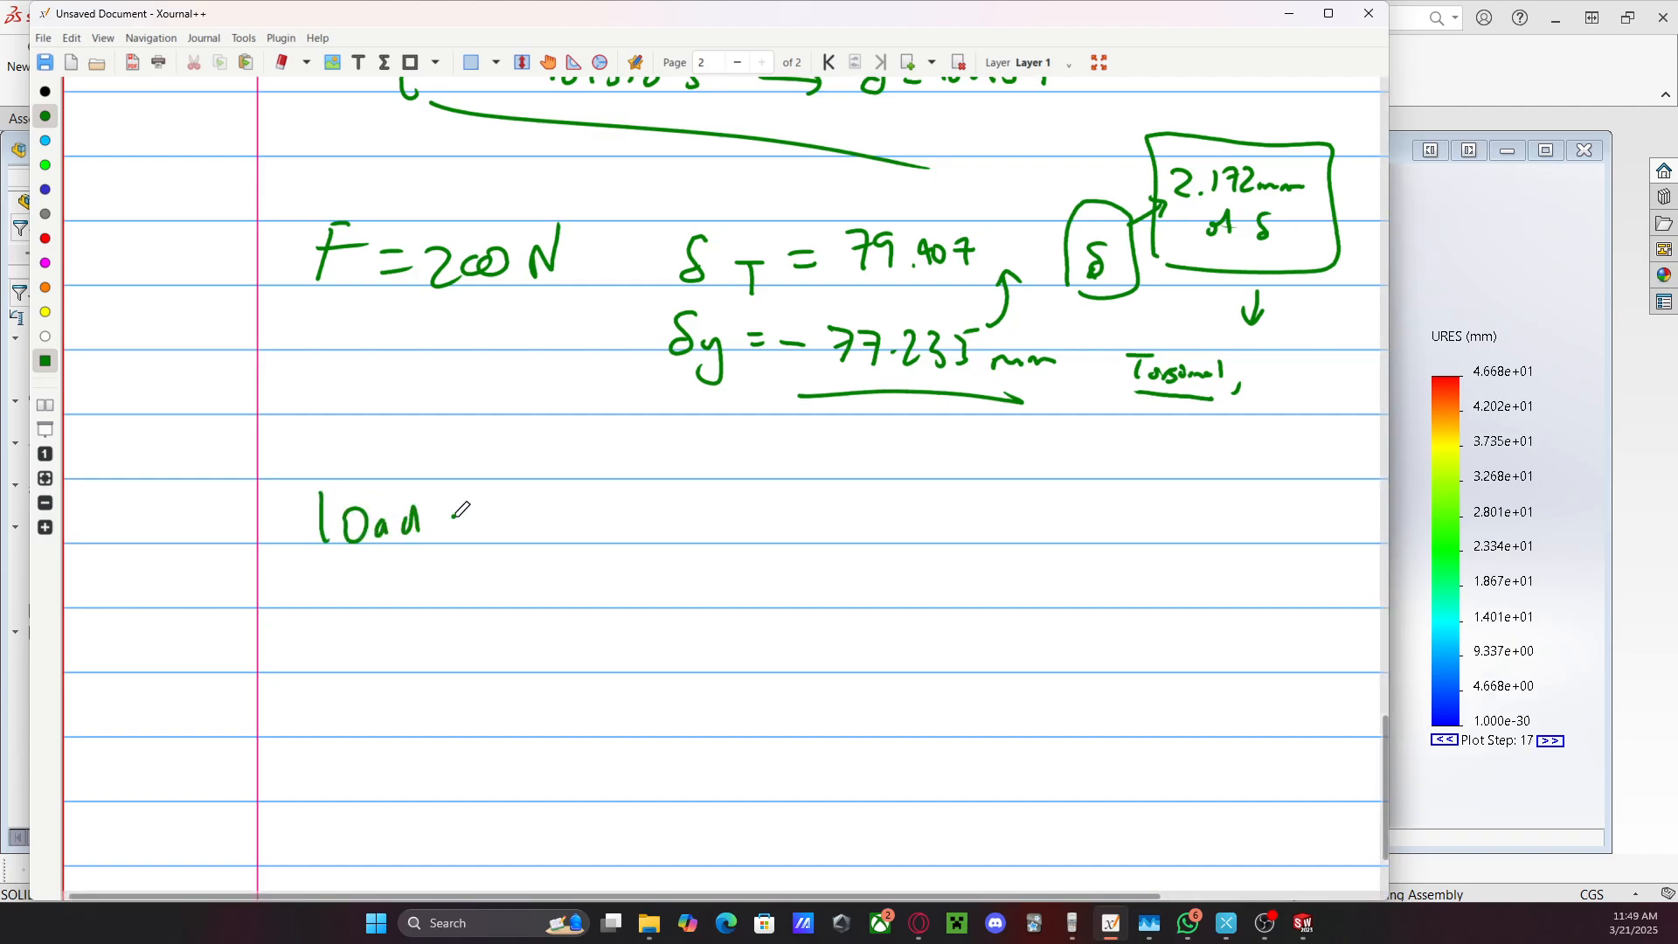
mouse_move(505, 491)
left_mouse_down()
mouse_move(509, 521)
mouse_move(525, 494)
mouse_move(537, 523)
left_mouse_up()
mouse_move(554, 507)
left_mouse_down()
mouse_move(547, 523)
mouse_move(568, 523)
left_mouse_up()
mouse_move(577, 512)
left_mouse_down()
mouse_move(774, 533)
mouse_move(818, 509)
mouse_move(917, 564)
mouse_move(932, 556)
left_mouse_up()
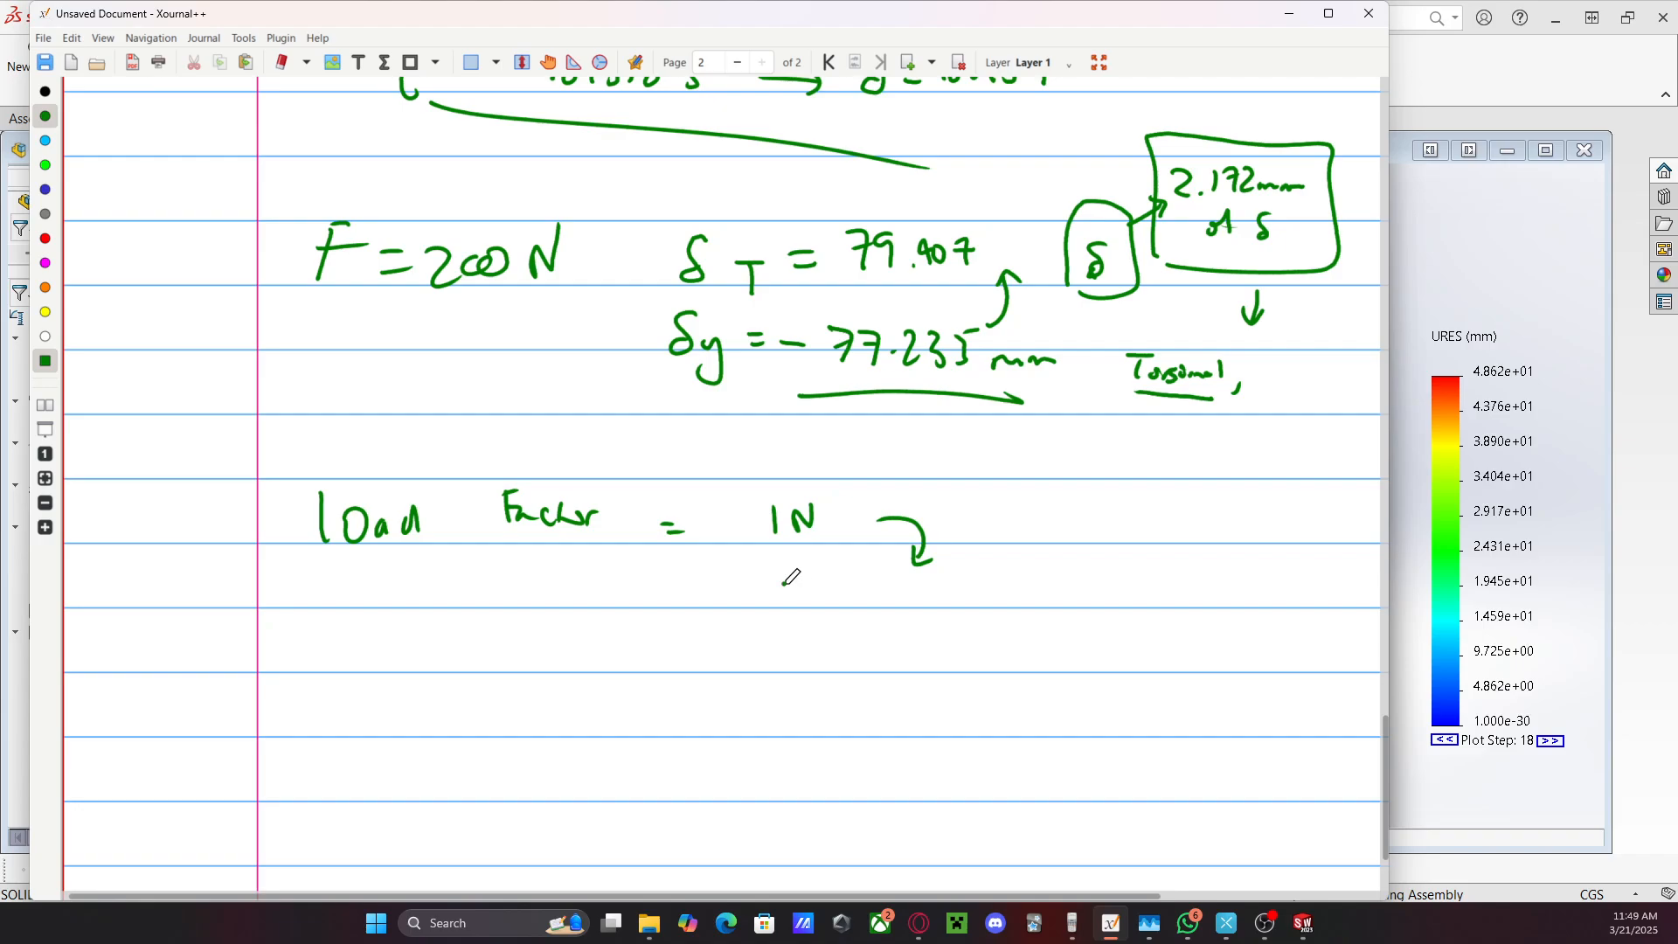
Write "for the same deformation How much force is actually required?" below the load factor note, with a linking arrow
mouse_move(769, 579)
left_mouse_down()
mouse_move(754, 603)
mouse_move(932, 611)
left_mouse_up()
mouse_move(971, 597)
left_mouse_down()
mouse_move(1144, 596)
mouse_move(1152, 581)
mouse_move(1222, 598)
mouse_move(1209, 602)
mouse_move(1257, 670)
left_mouse_up()
left_click_drag(1234, 648, 1256, 670)
mouse_move(913, 647)
left_mouse_down()
mouse_move(914, 678)
mouse_move(927, 662)
left_mouse_up()
left_click_drag(926, 652, 928, 678)
left_click_drag(934, 669, 1182, 675)
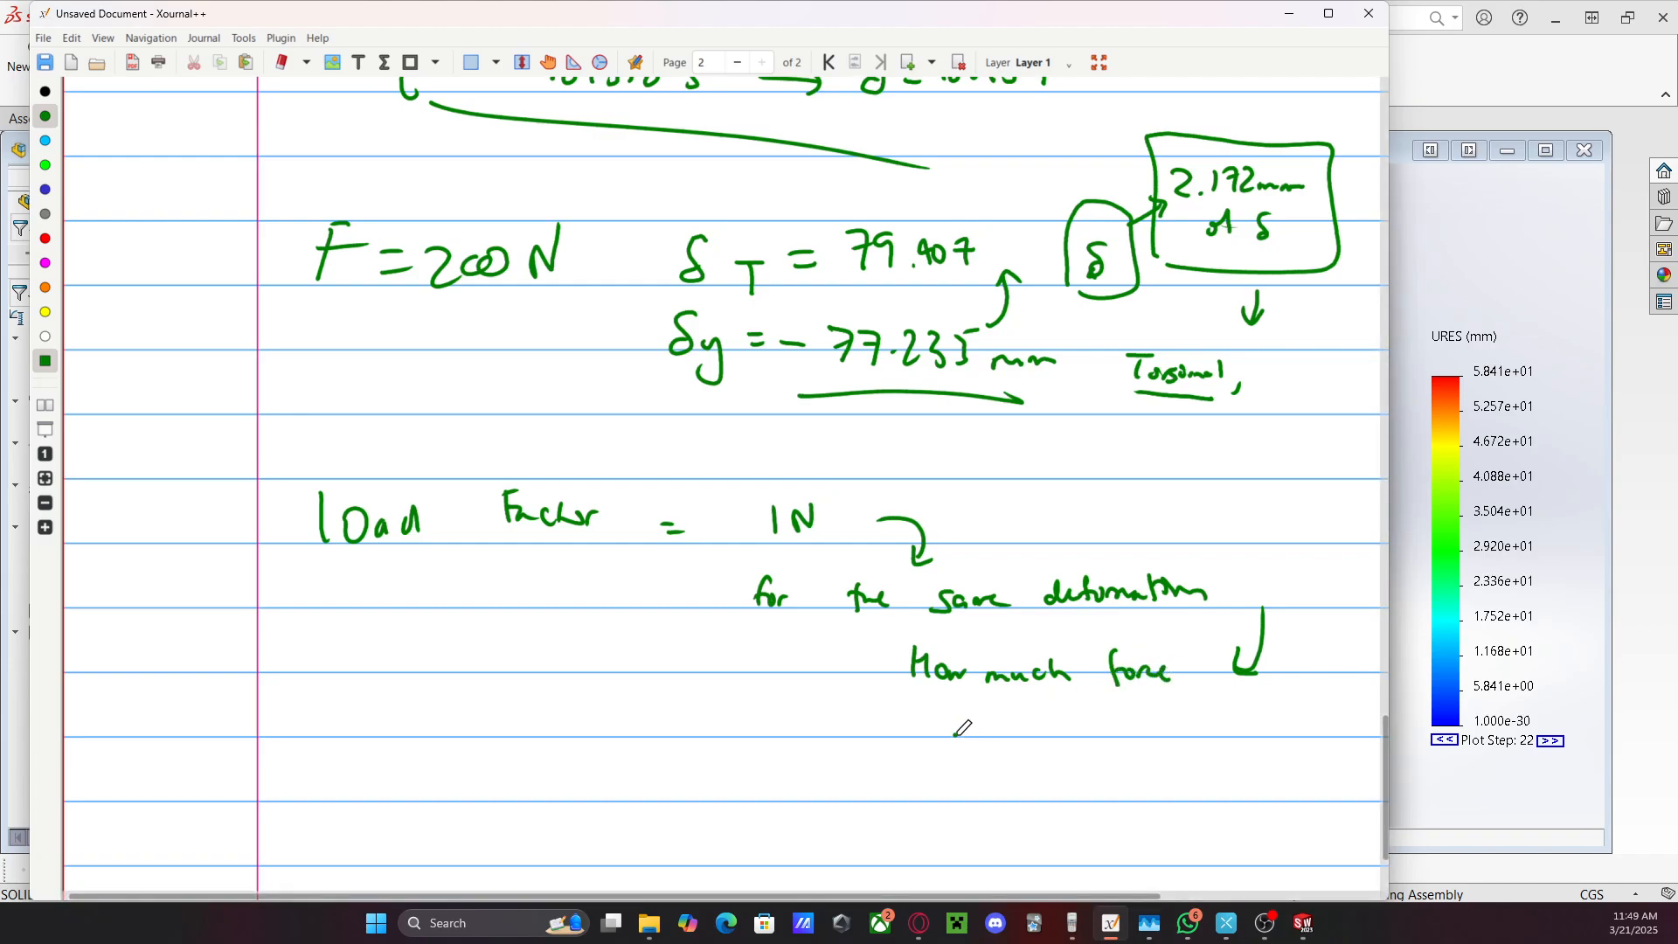
left_click_drag(892, 715, 918, 734)
left_click_drag(944, 727, 992, 730)
left_click_drag(997, 719, 1012, 728)
mouse_move(1013, 726)
left_mouse_down()
mouse_move(1049, 727)
mouse_move(1045, 762)
mouse_move(1143, 720)
mouse_move(1156, 736)
mouse_move(1220, 713)
left_mouse_up()
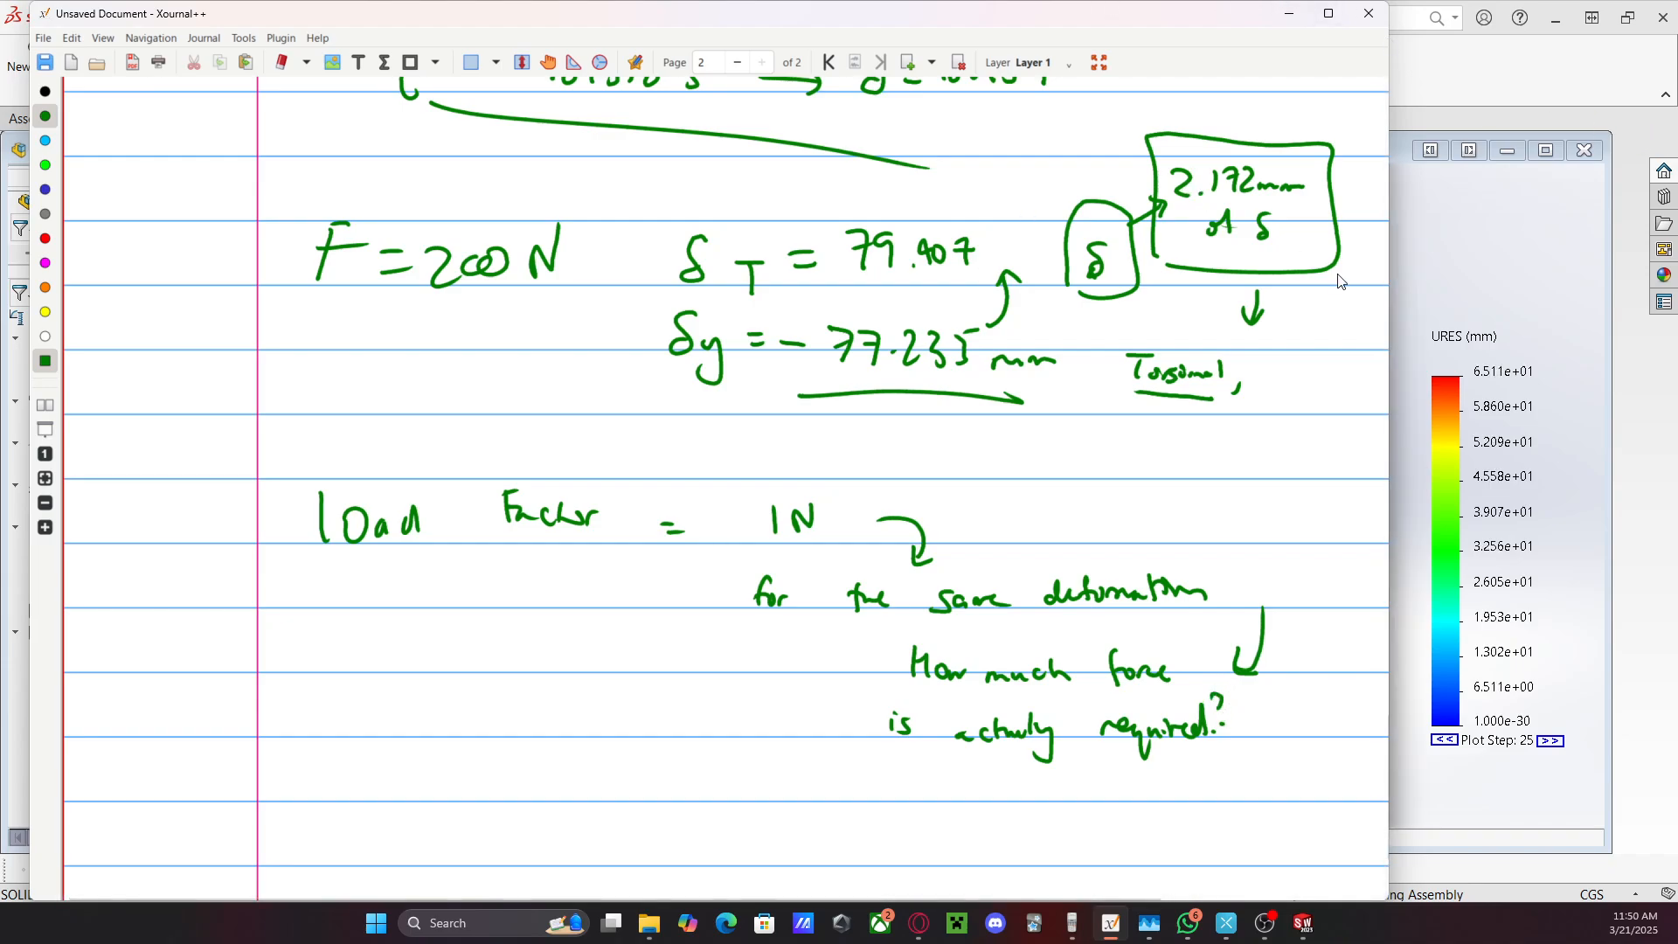
Switch back to SOLIDWORKS and check the solver progress of the Displacement Control Analysis study
left_click(1455, 264)
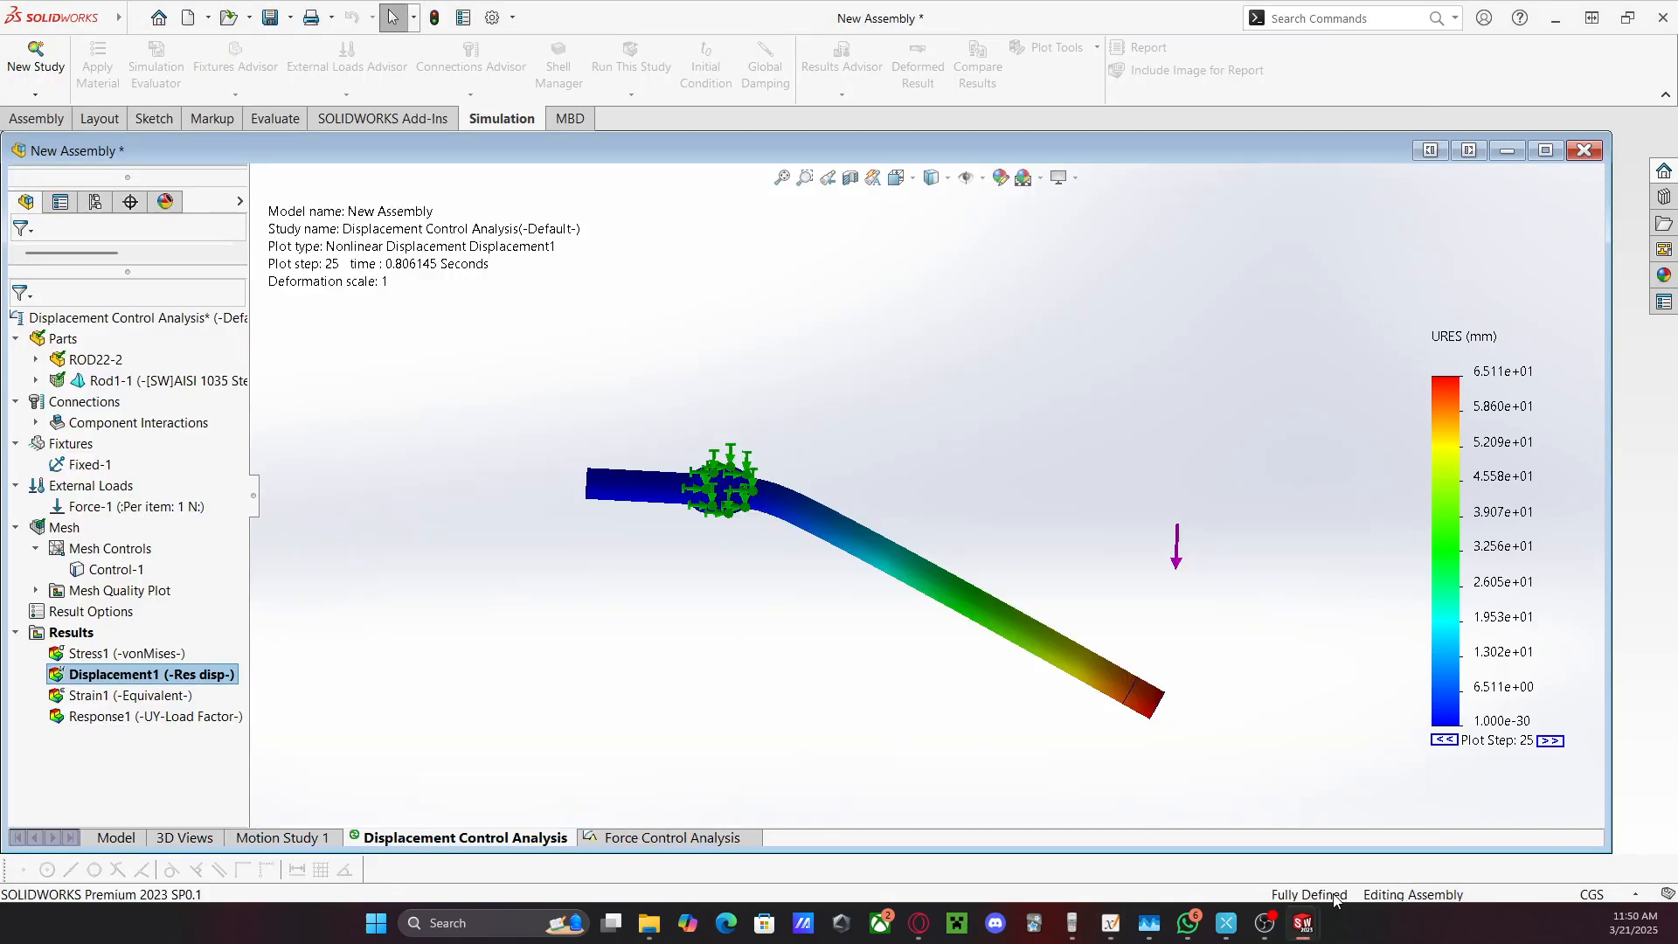
mouse_move(1304, 923)
left_click(1530, 852)
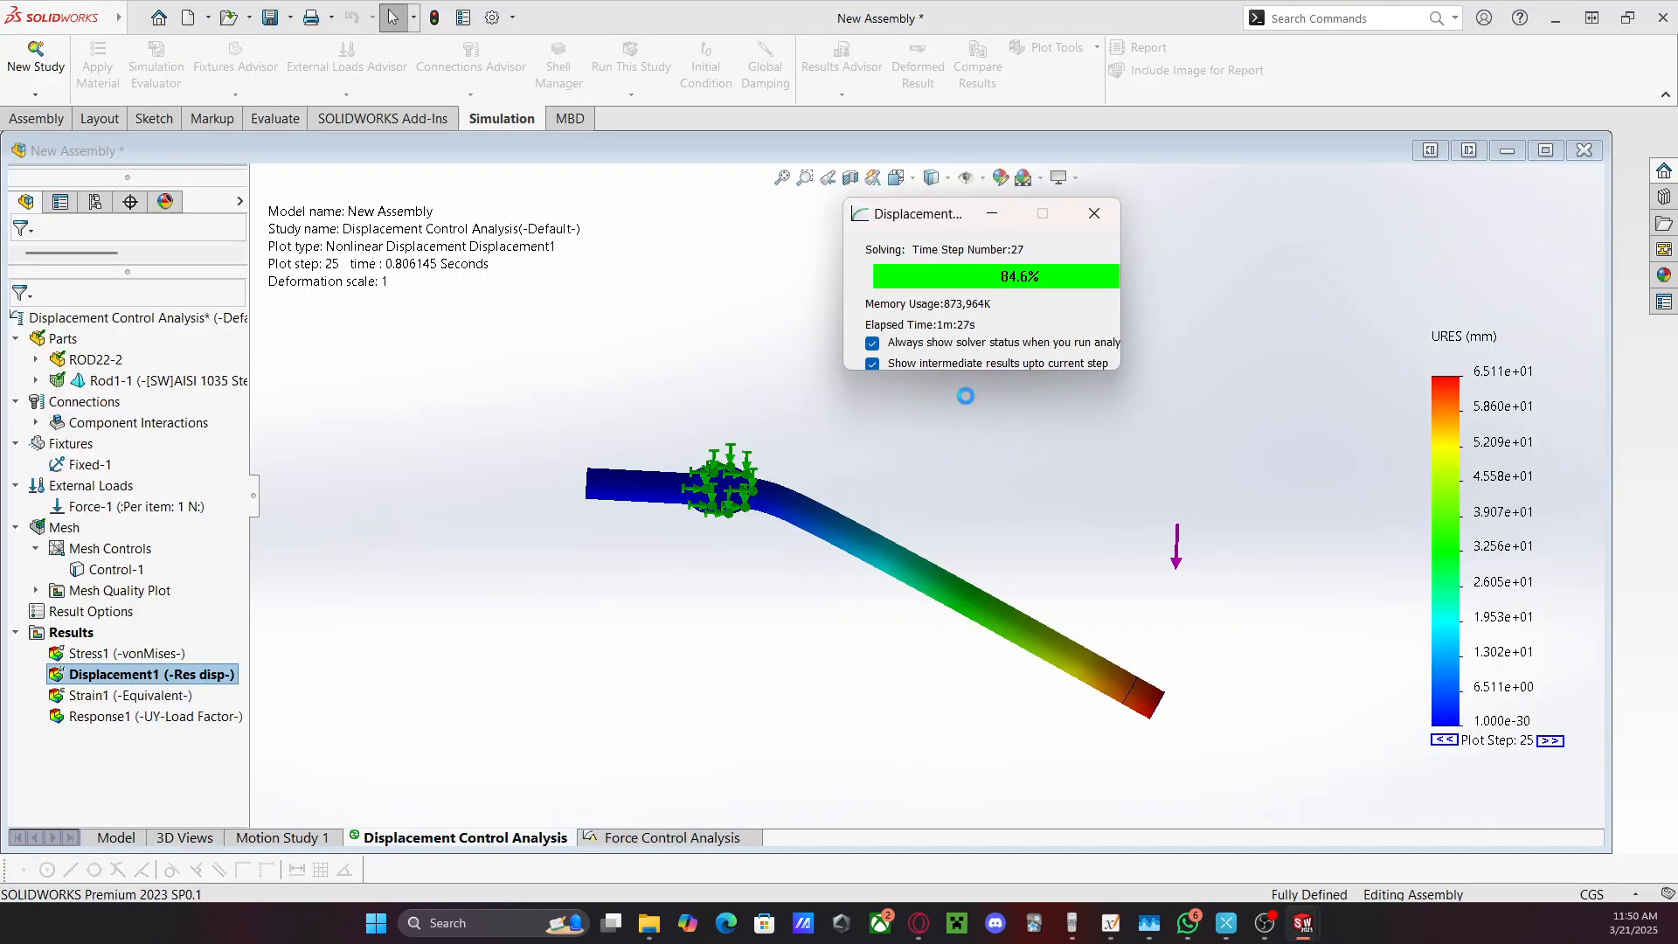
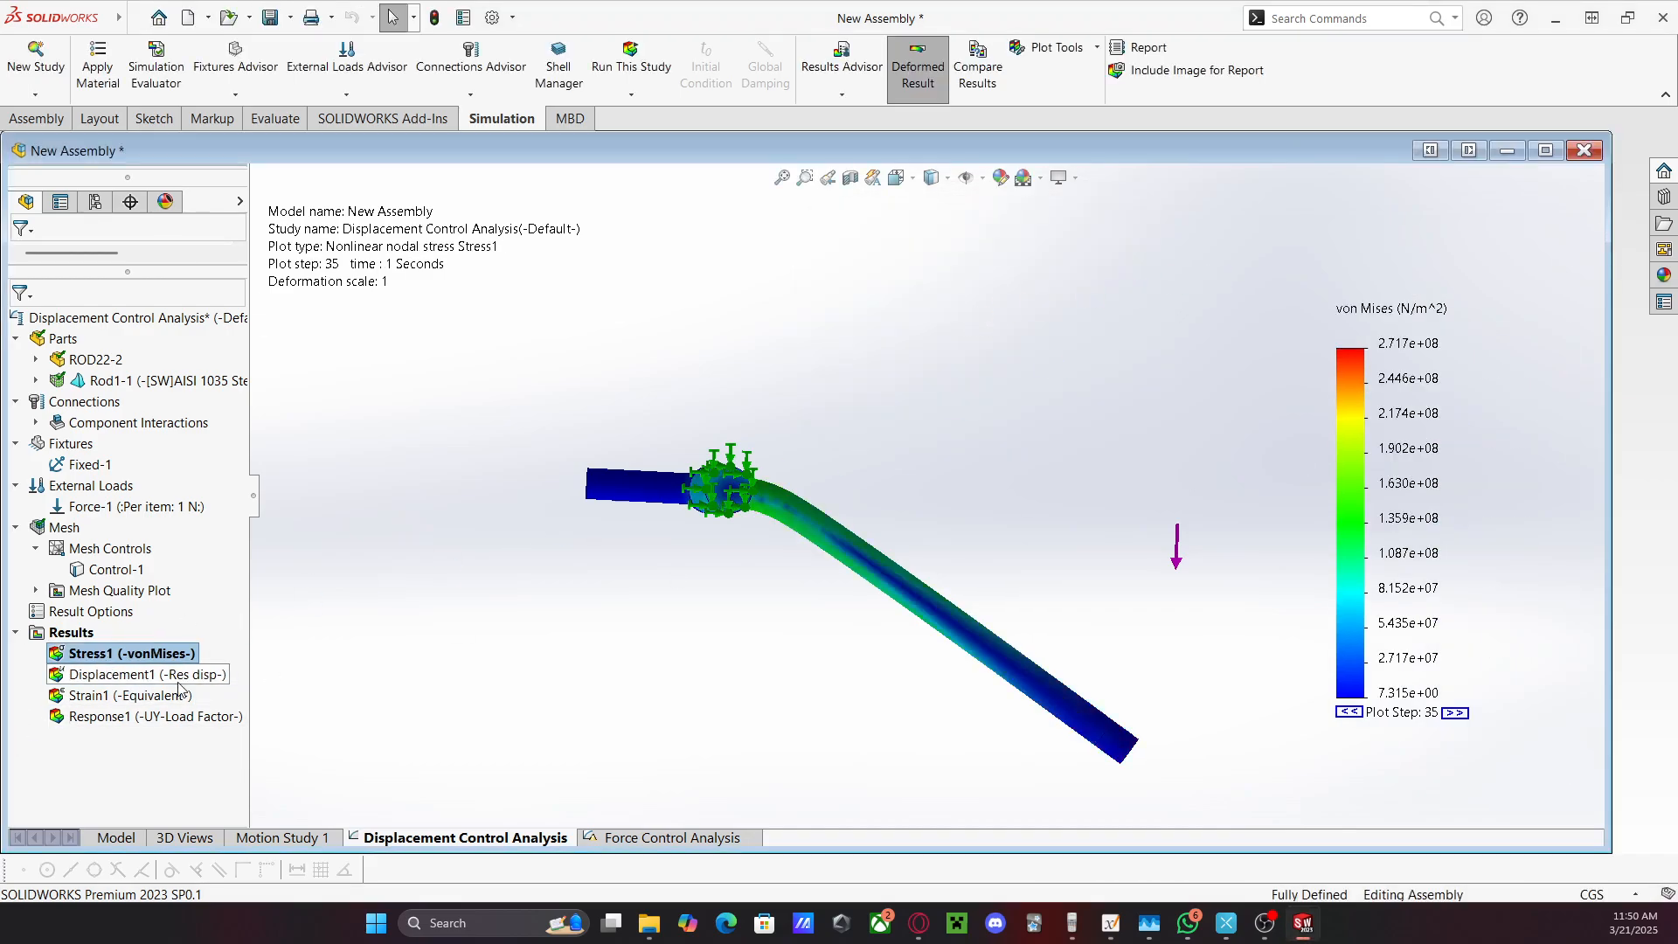
Display the Displacement1 plot at the final step and set its legend number format to floating
double_click(113, 674)
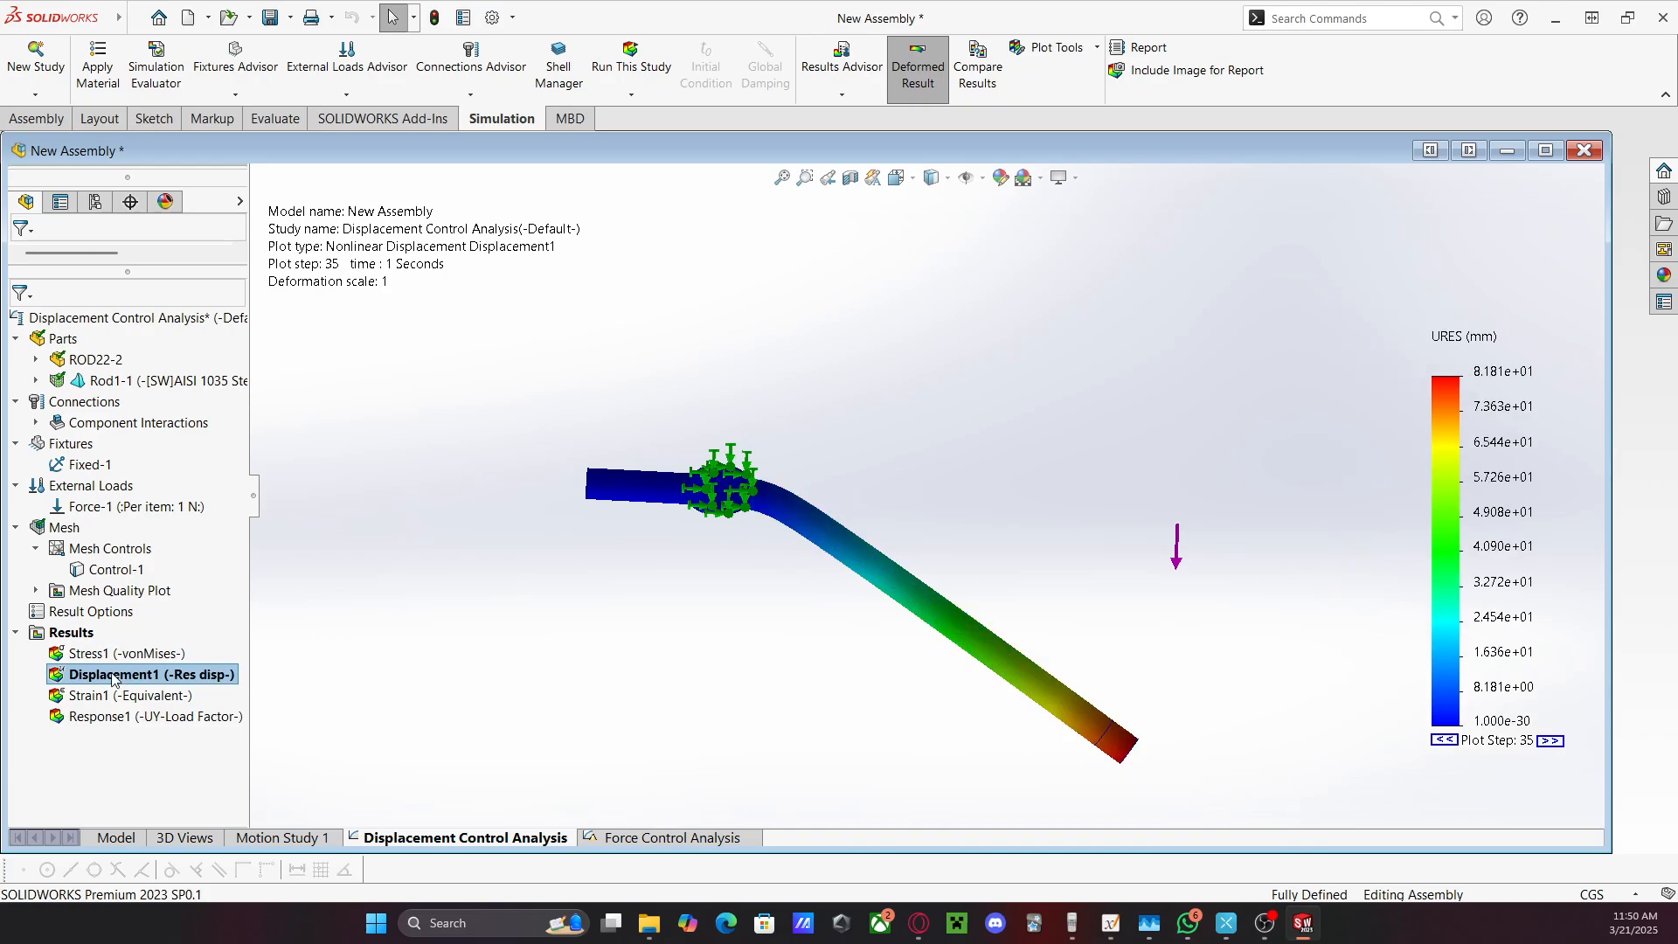
right_click(114, 680)
left_click(171, 321)
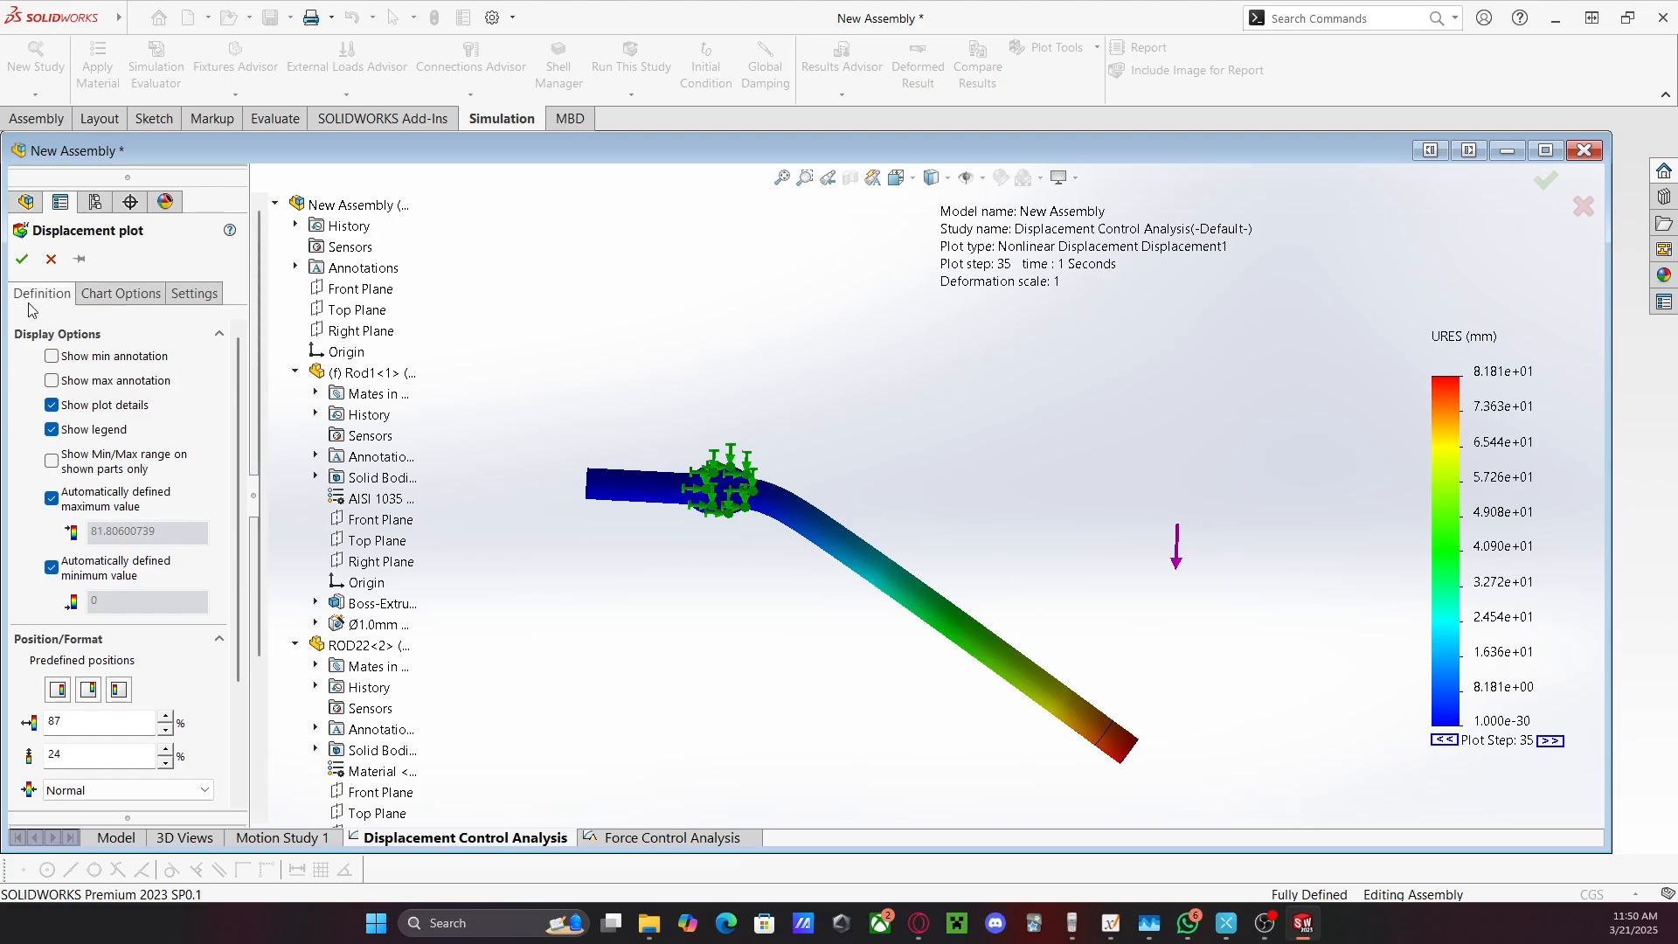
left_click(32, 298)
left_click(135, 393)
left_click(131, 411)
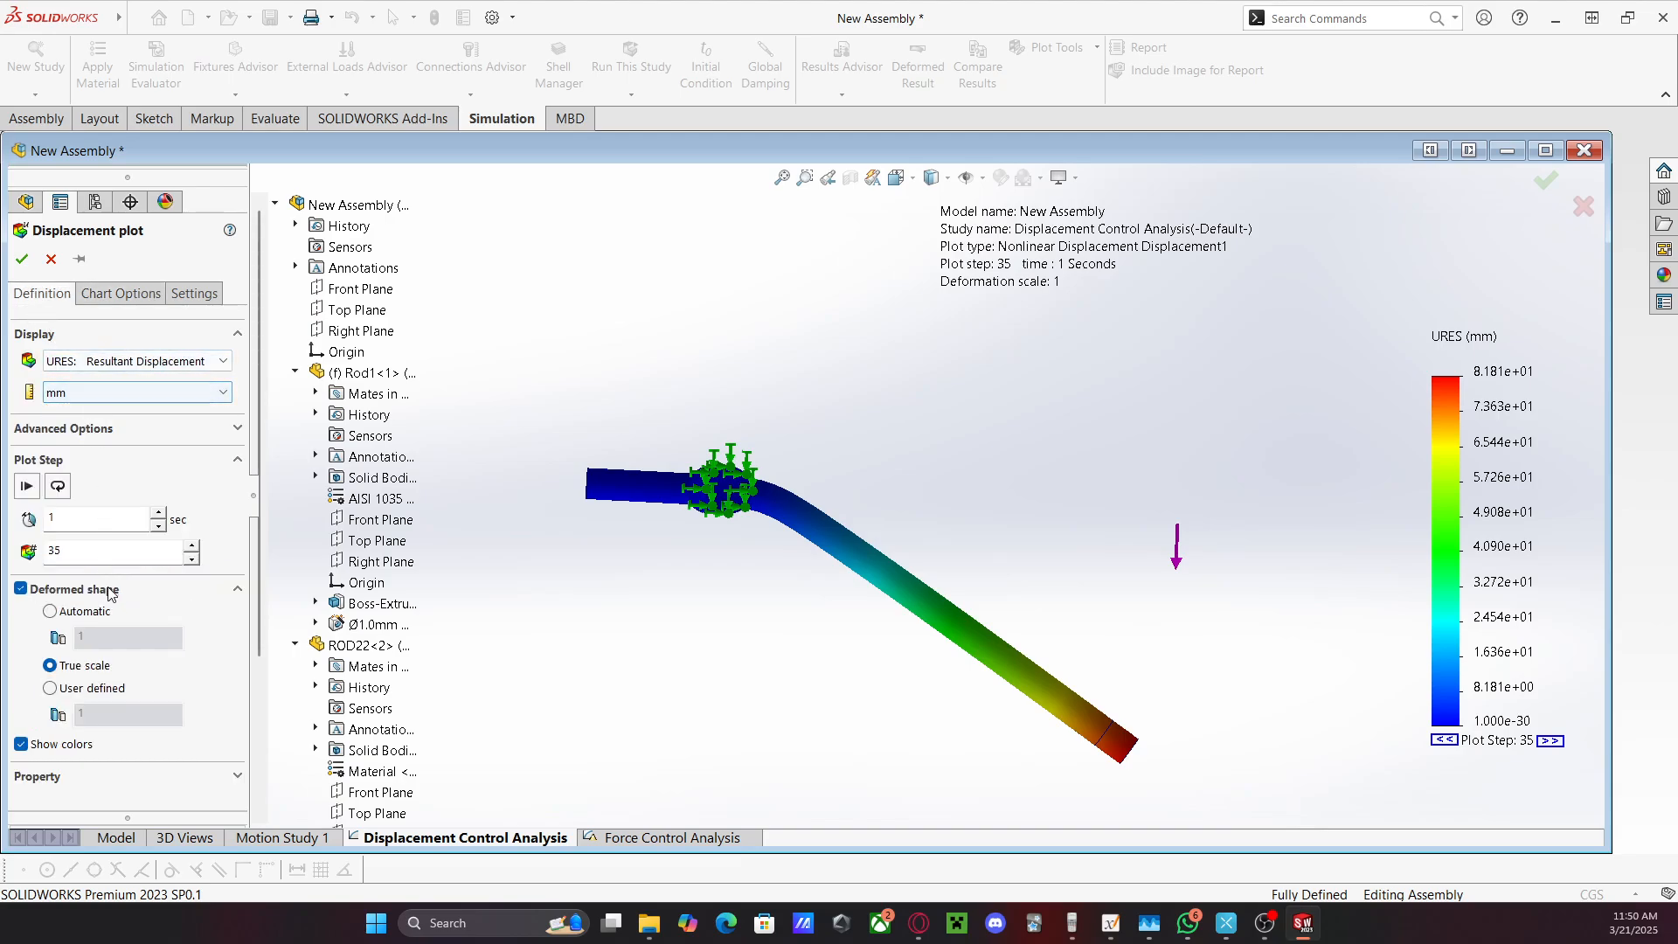
left_click(121, 294)
scroll(140, 612, "down", 3)
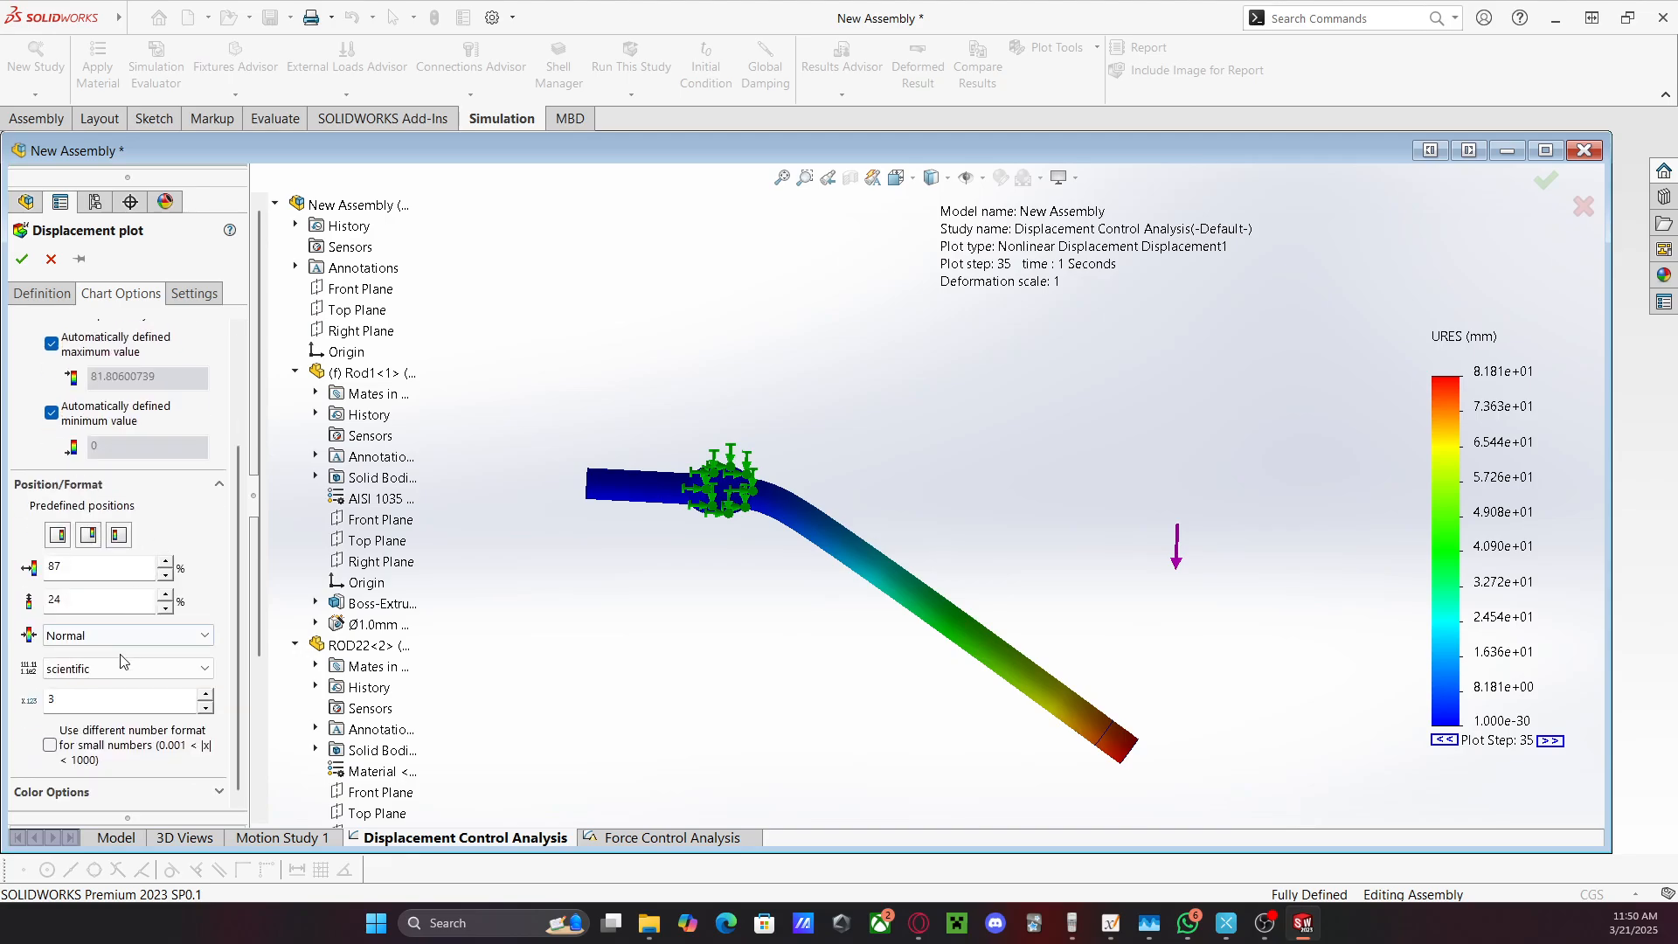
left_click(122, 668)
left_click(70, 685)
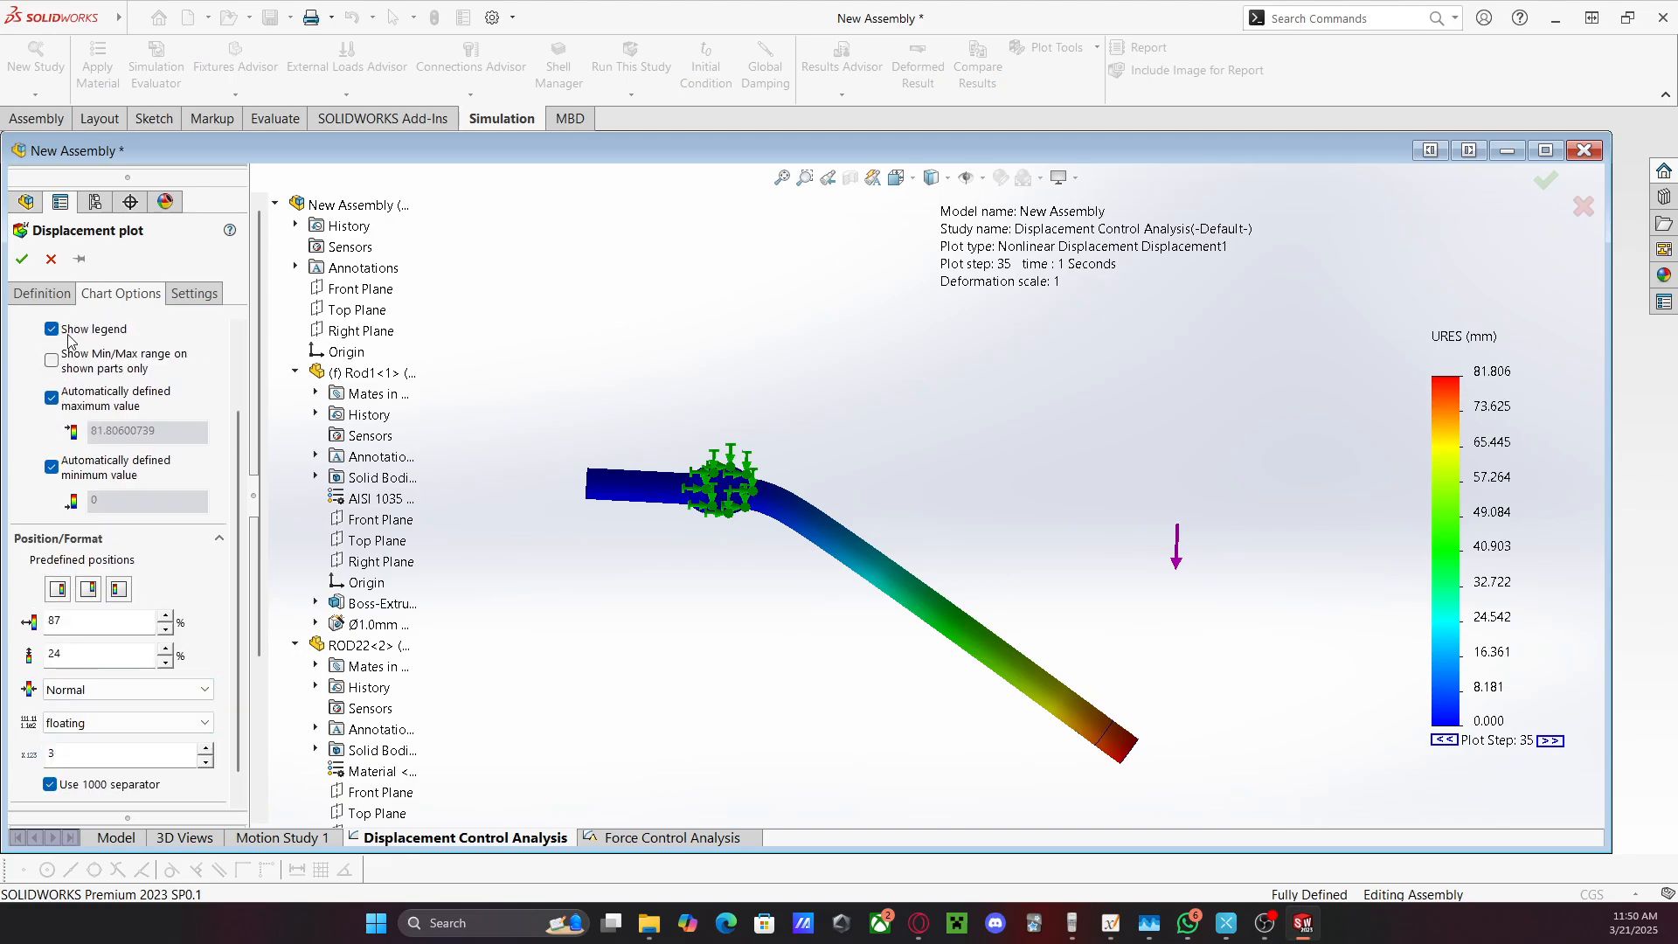
left_click(24, 260)
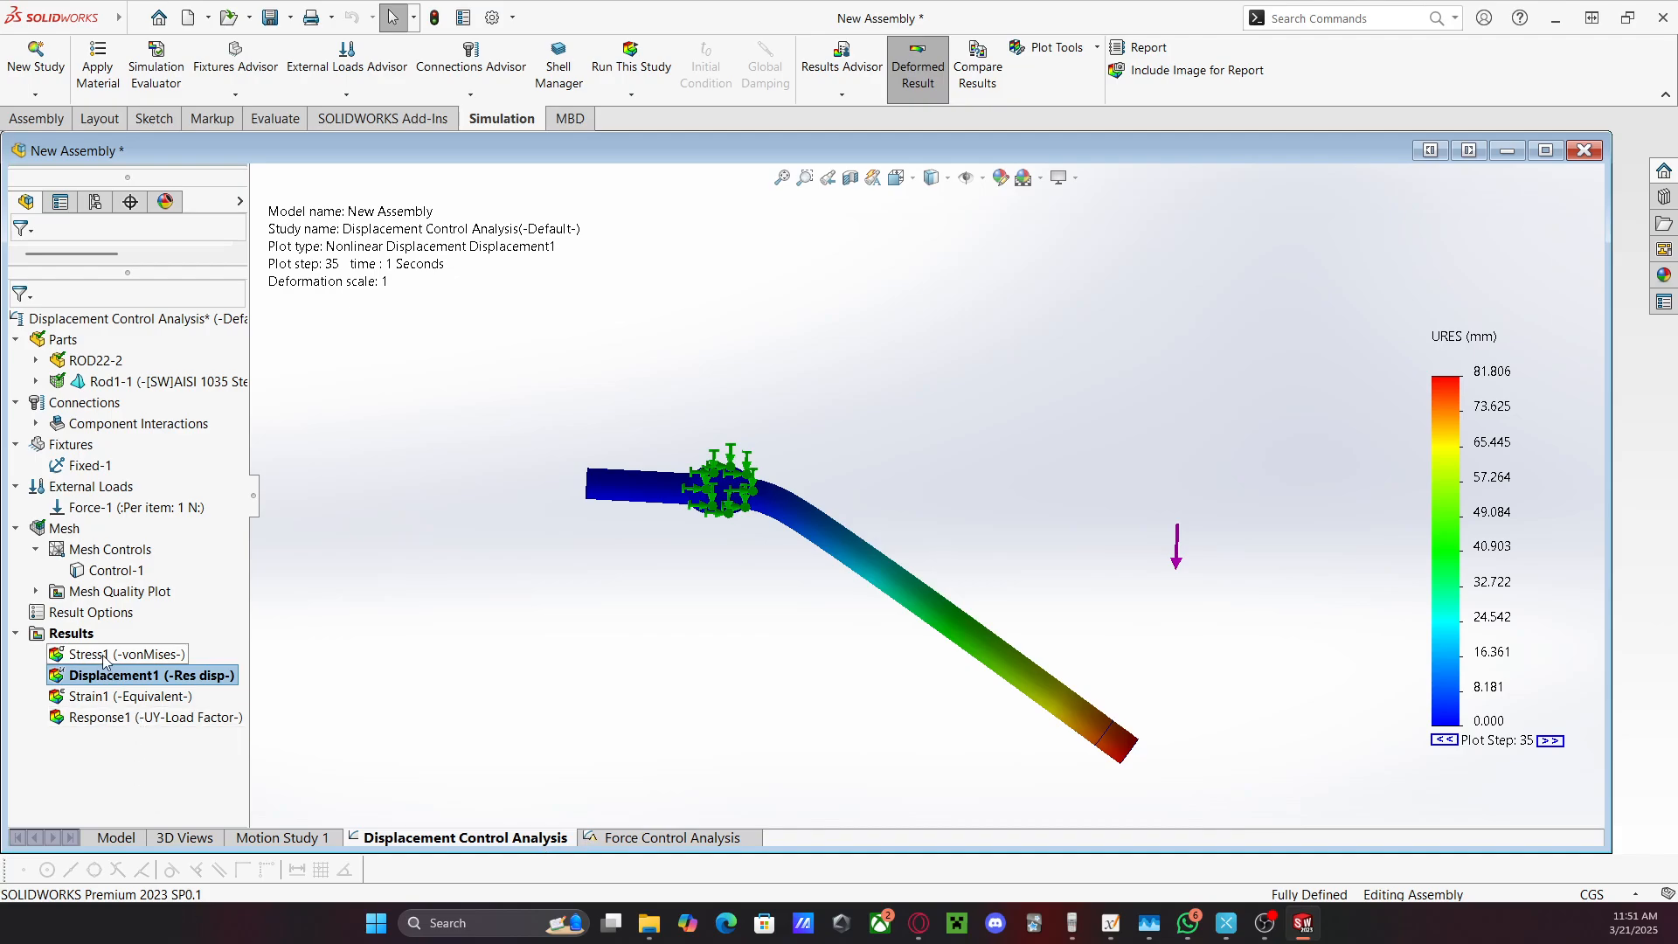
Delete the existing Response1 plot from the Displacement Control Analysis results
right_click(96, 717)
left_click(123, 785)
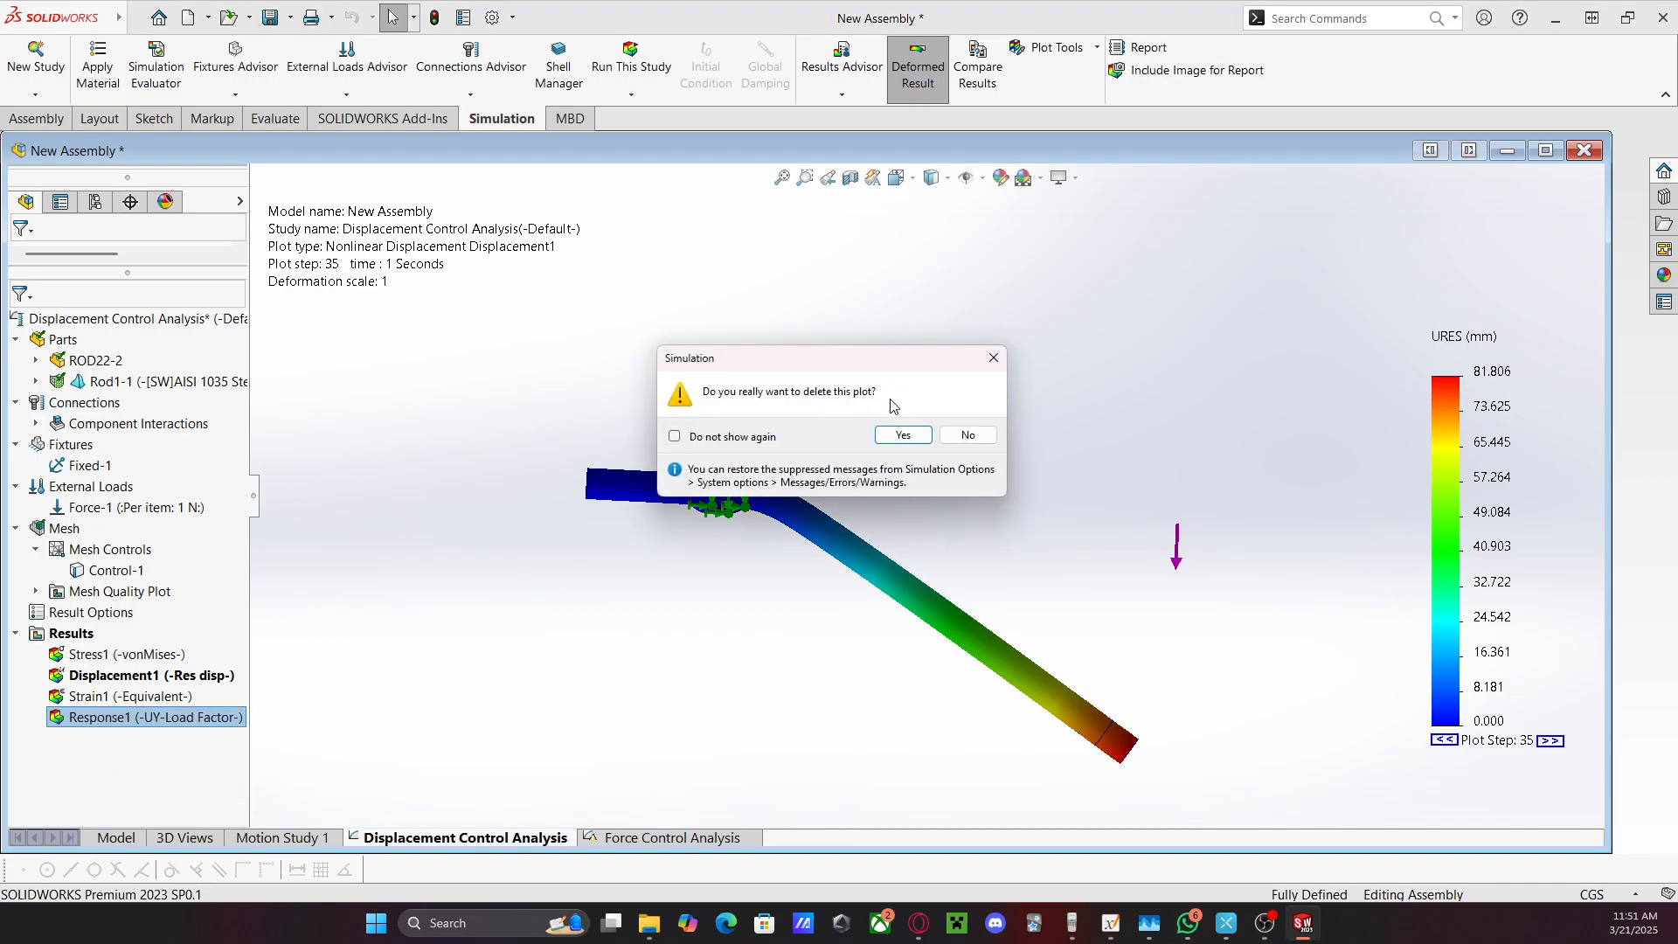
left_click(894, 434)
Define a time history plot of load factor against UY: Y Displacement in mm for Node 1
right_click(57, 638)
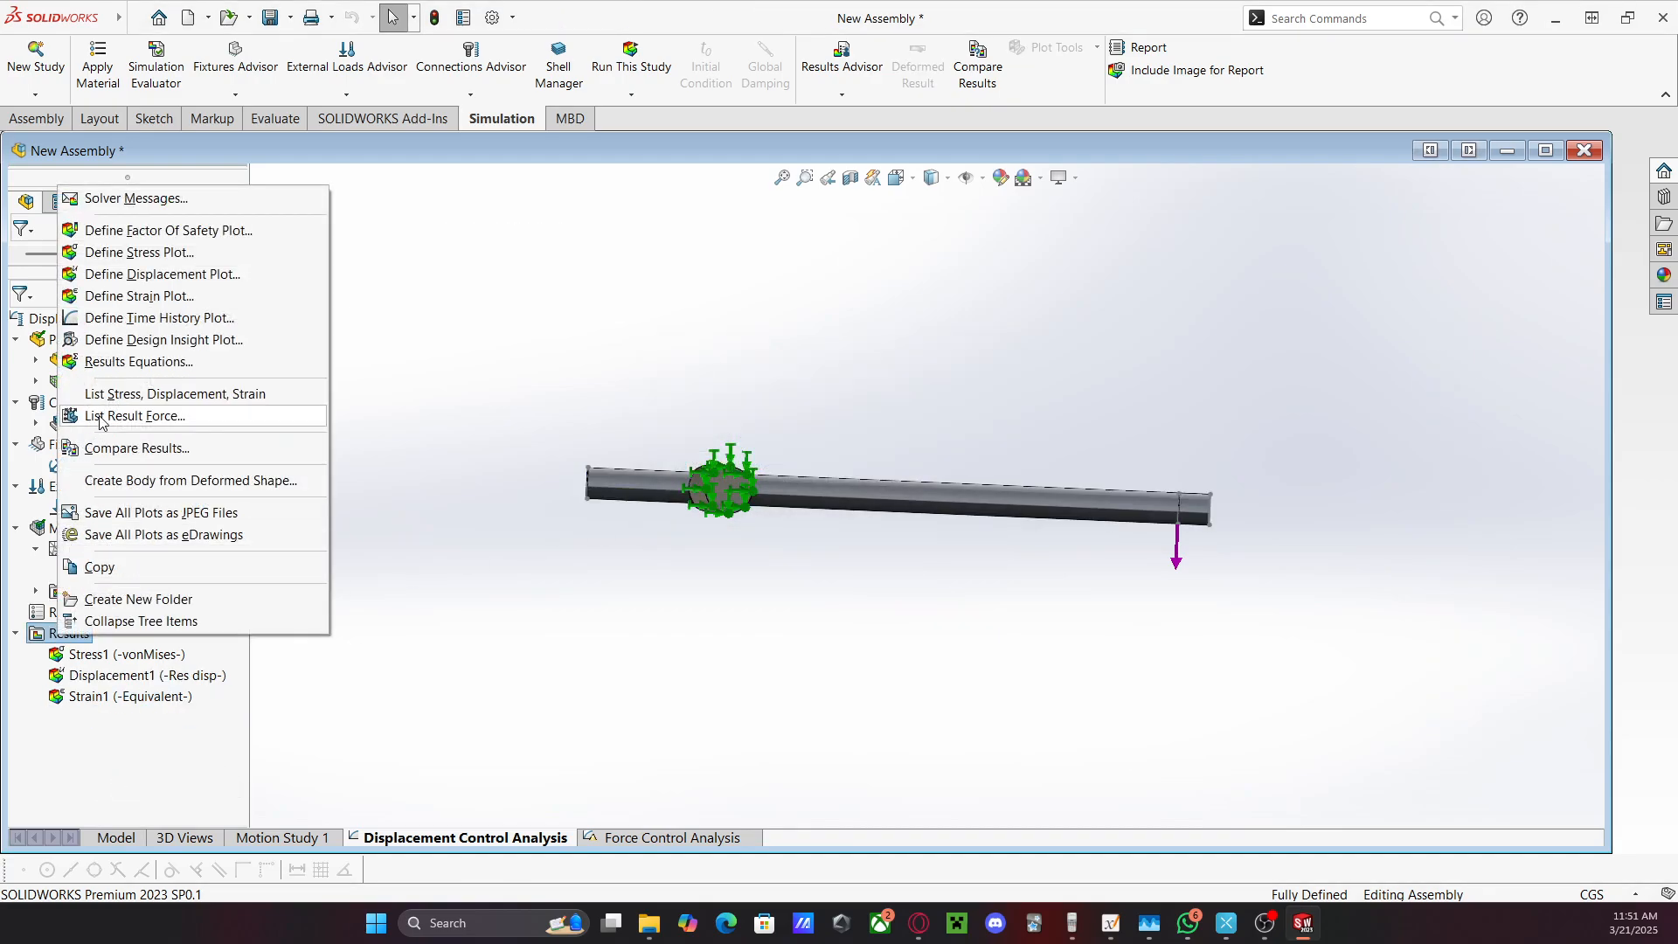
left_click(129, 319)
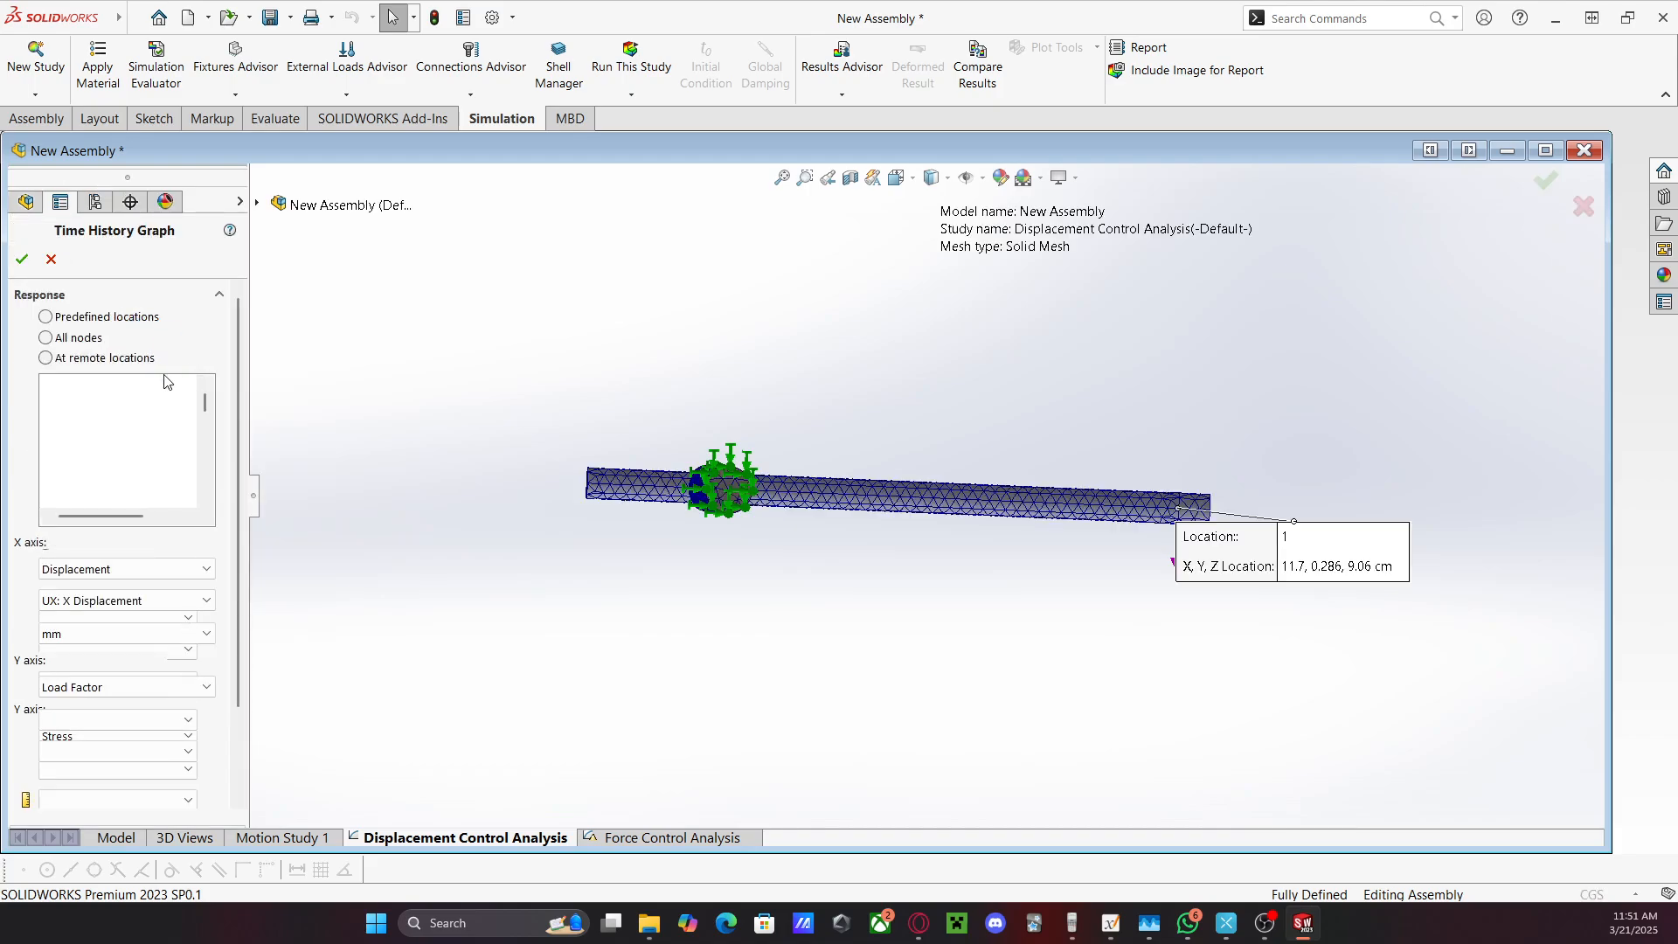
left_click(130, 601)
left_click(114, 626)
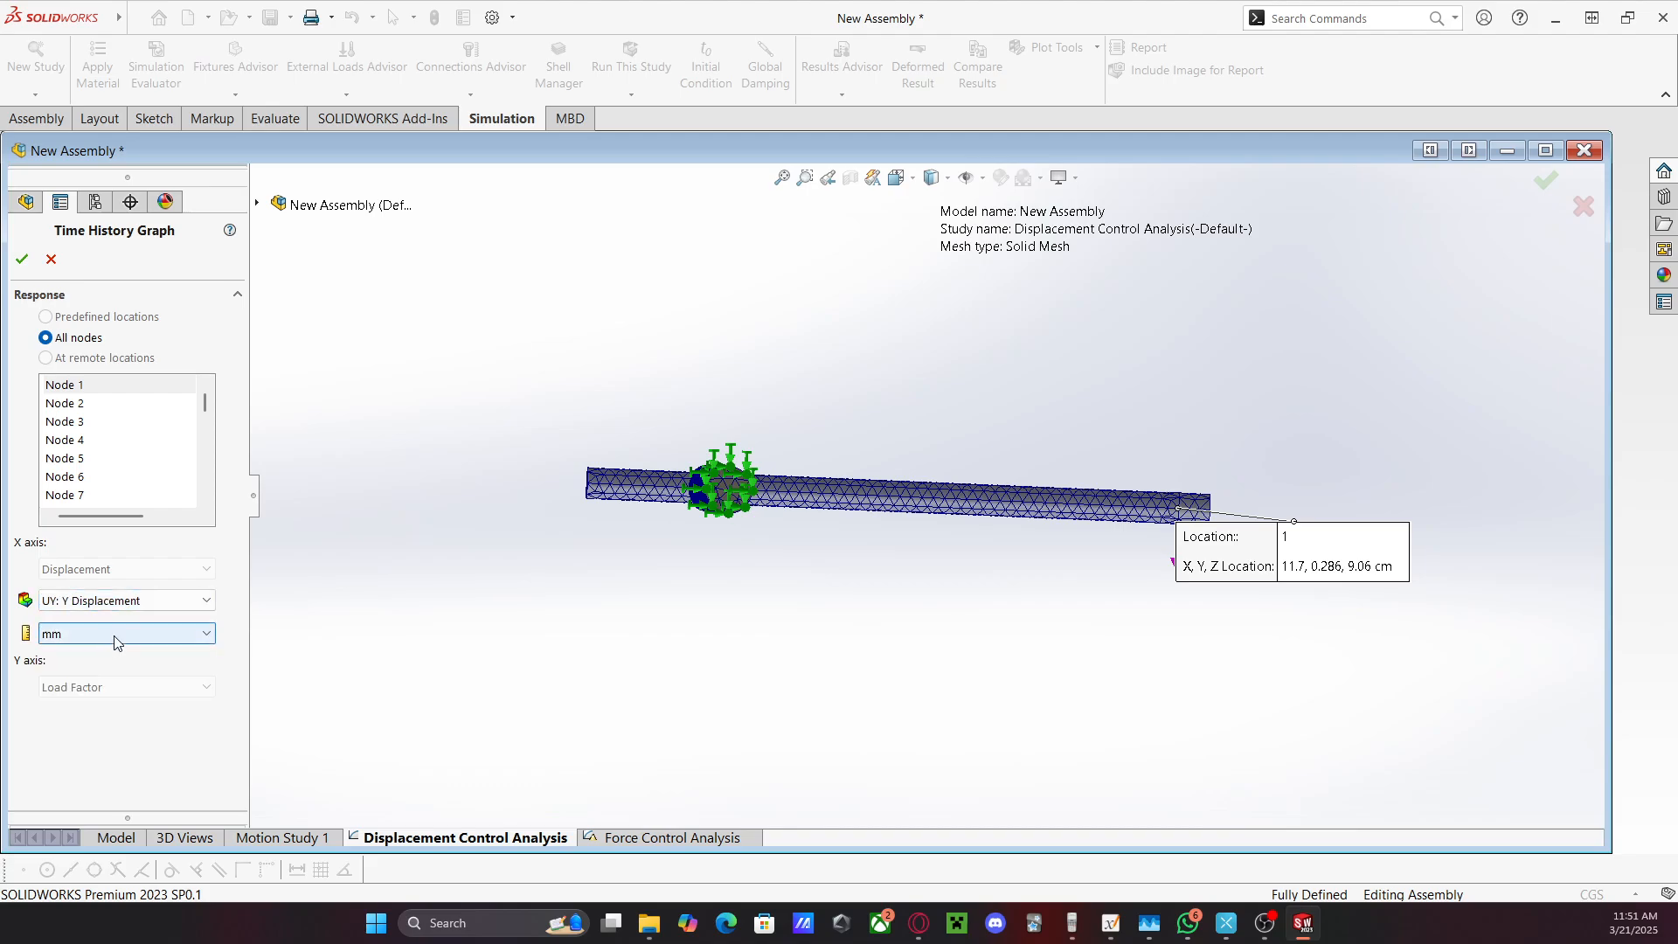
left_click(22, 258)
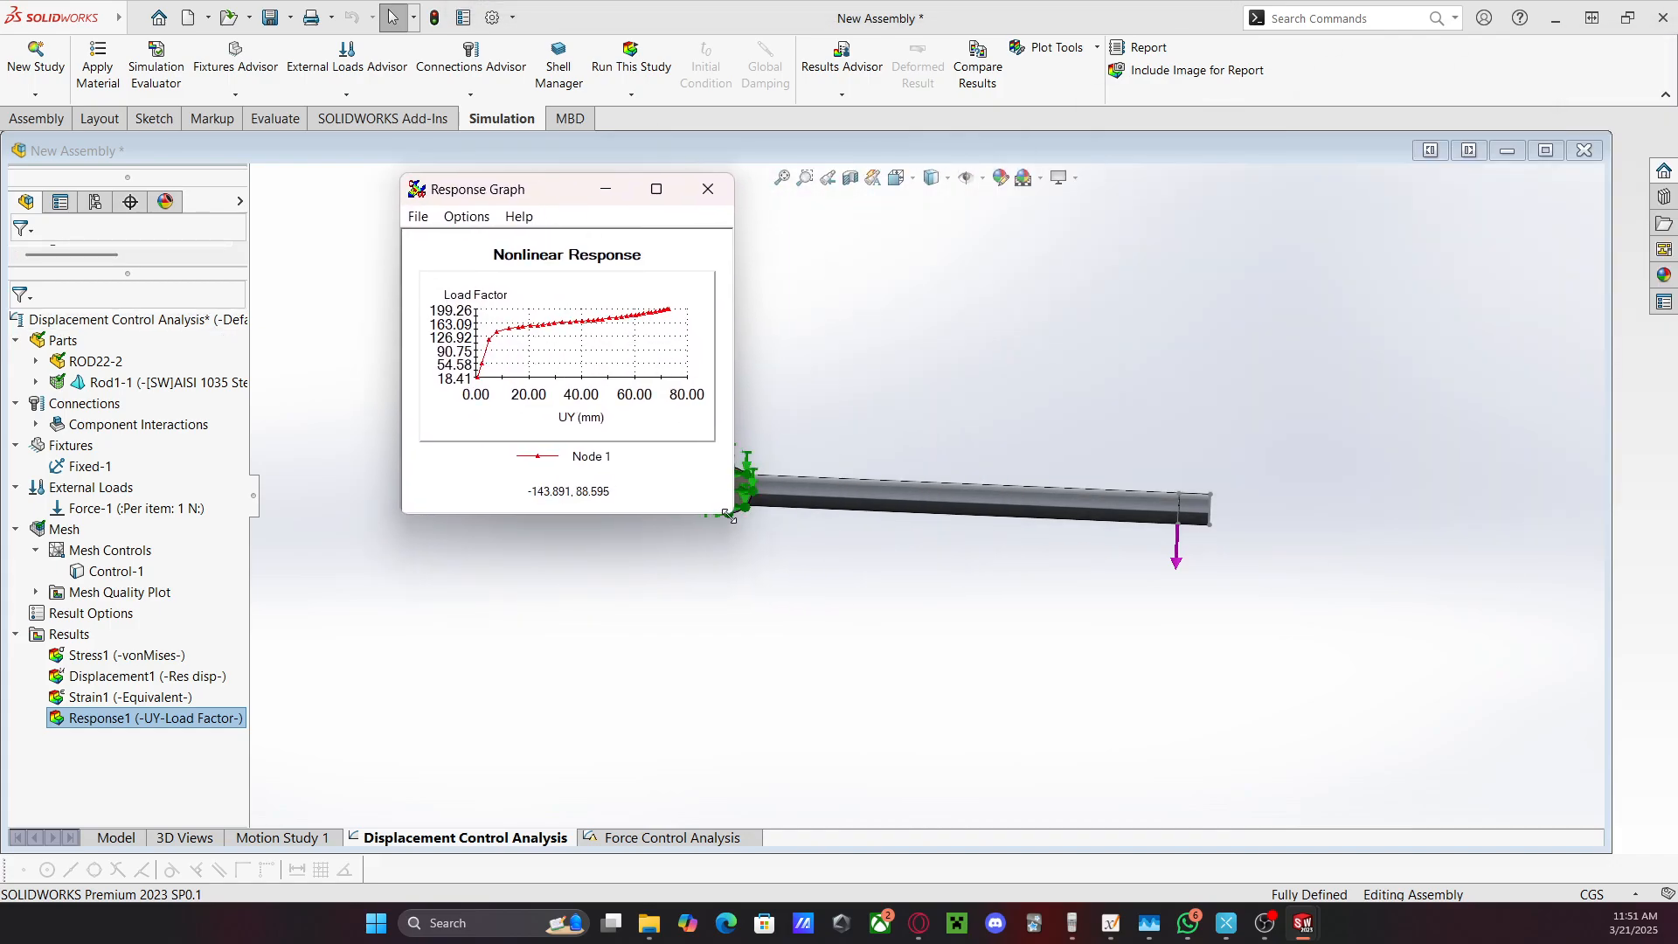
Enlarge the load factor response graph to read the curve, close it, and save the assembly
left_click_drag(727, 514, 1559, 847)
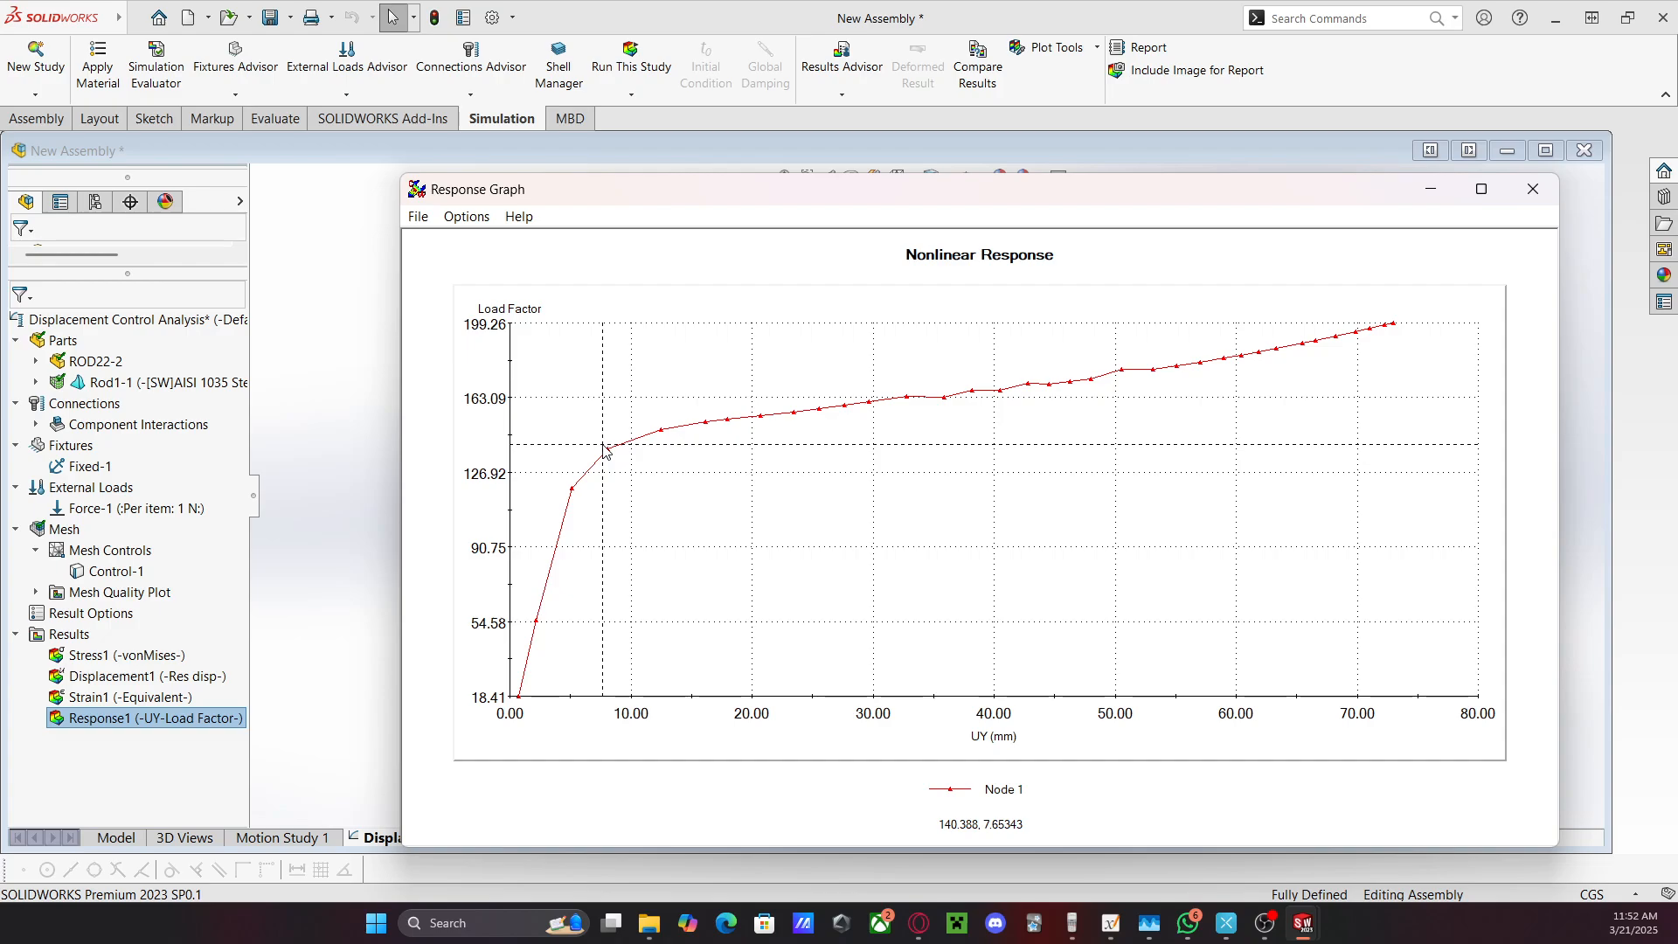
left_click(1533, 189)
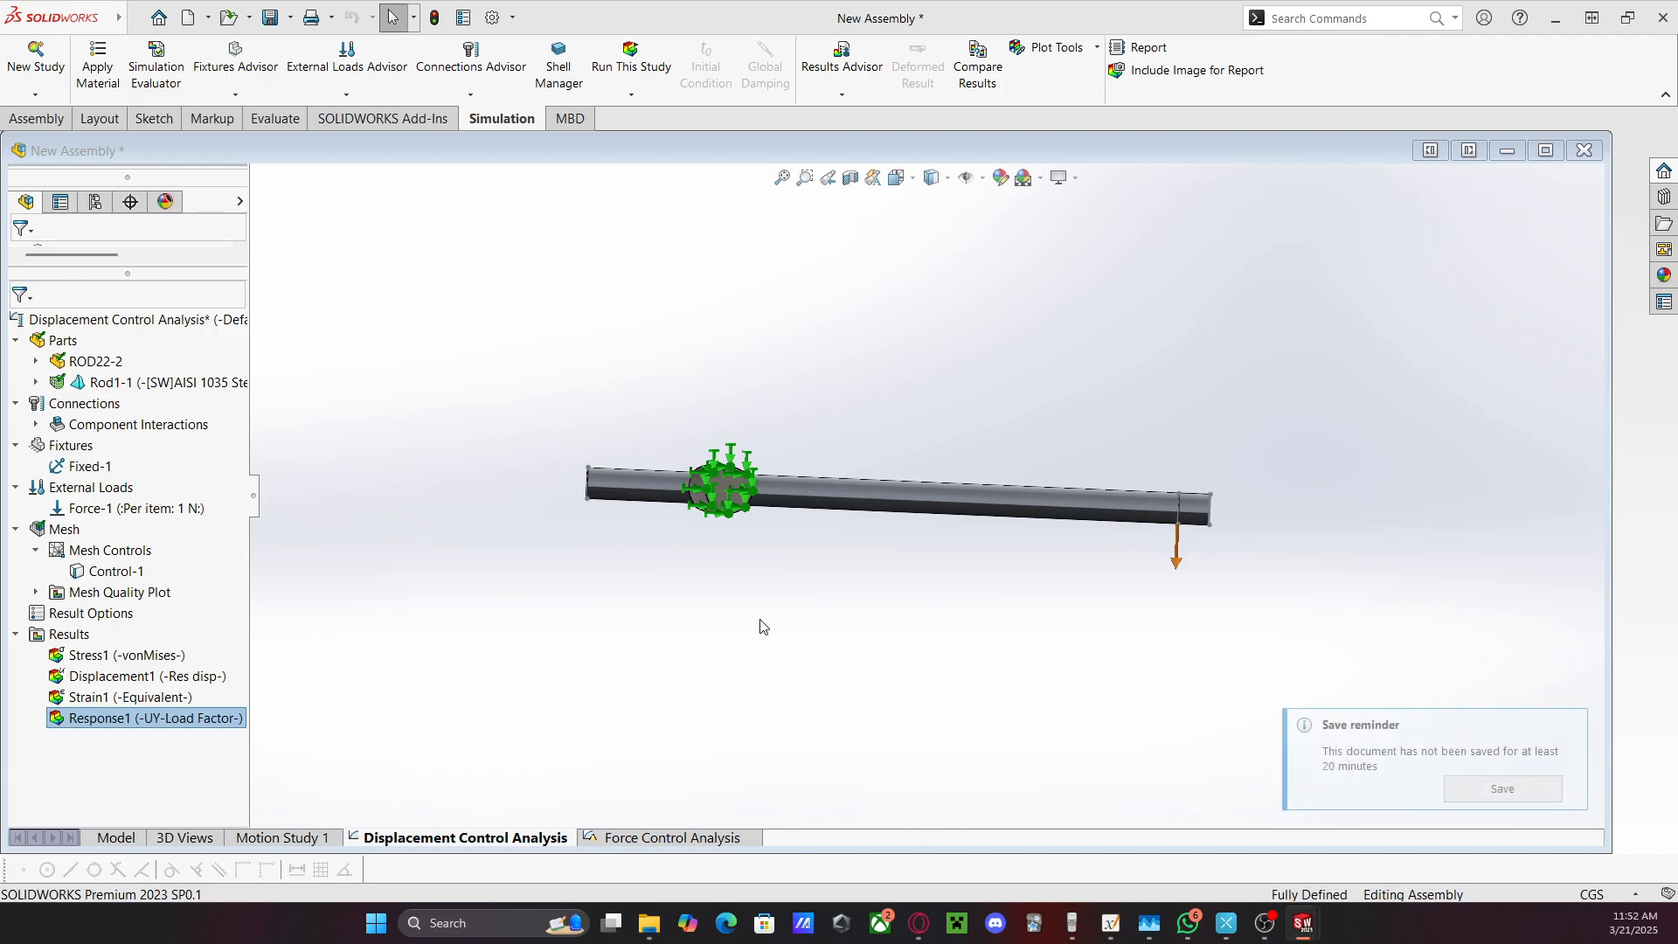
left_click(1489, 790)
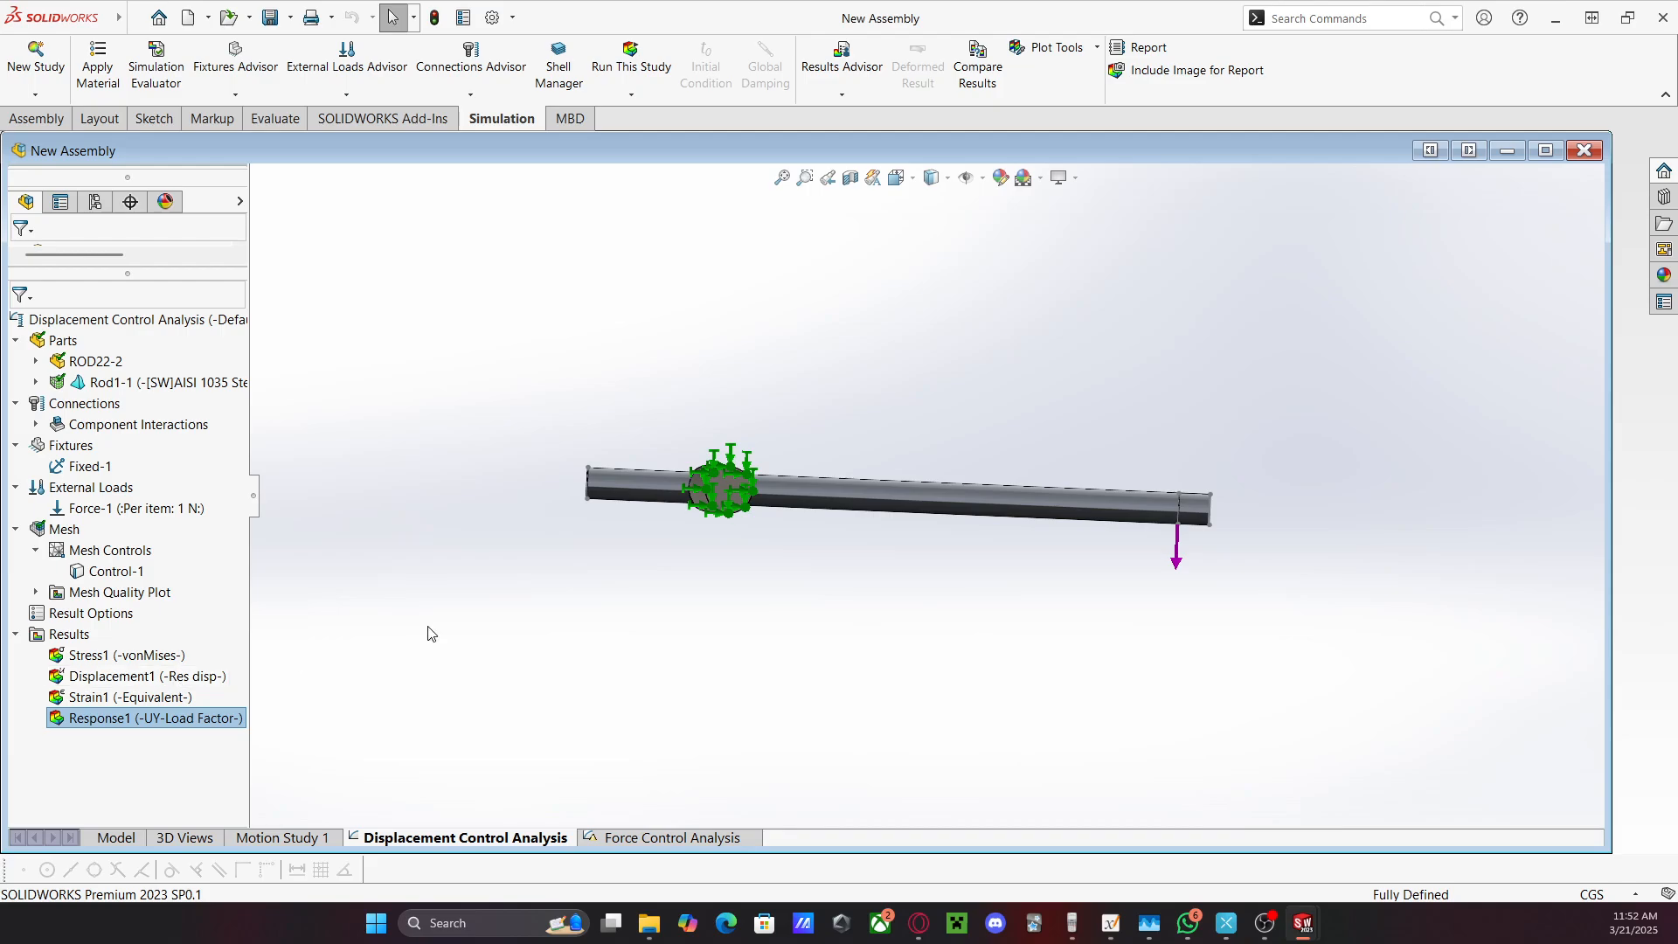
left_click(981, 74)
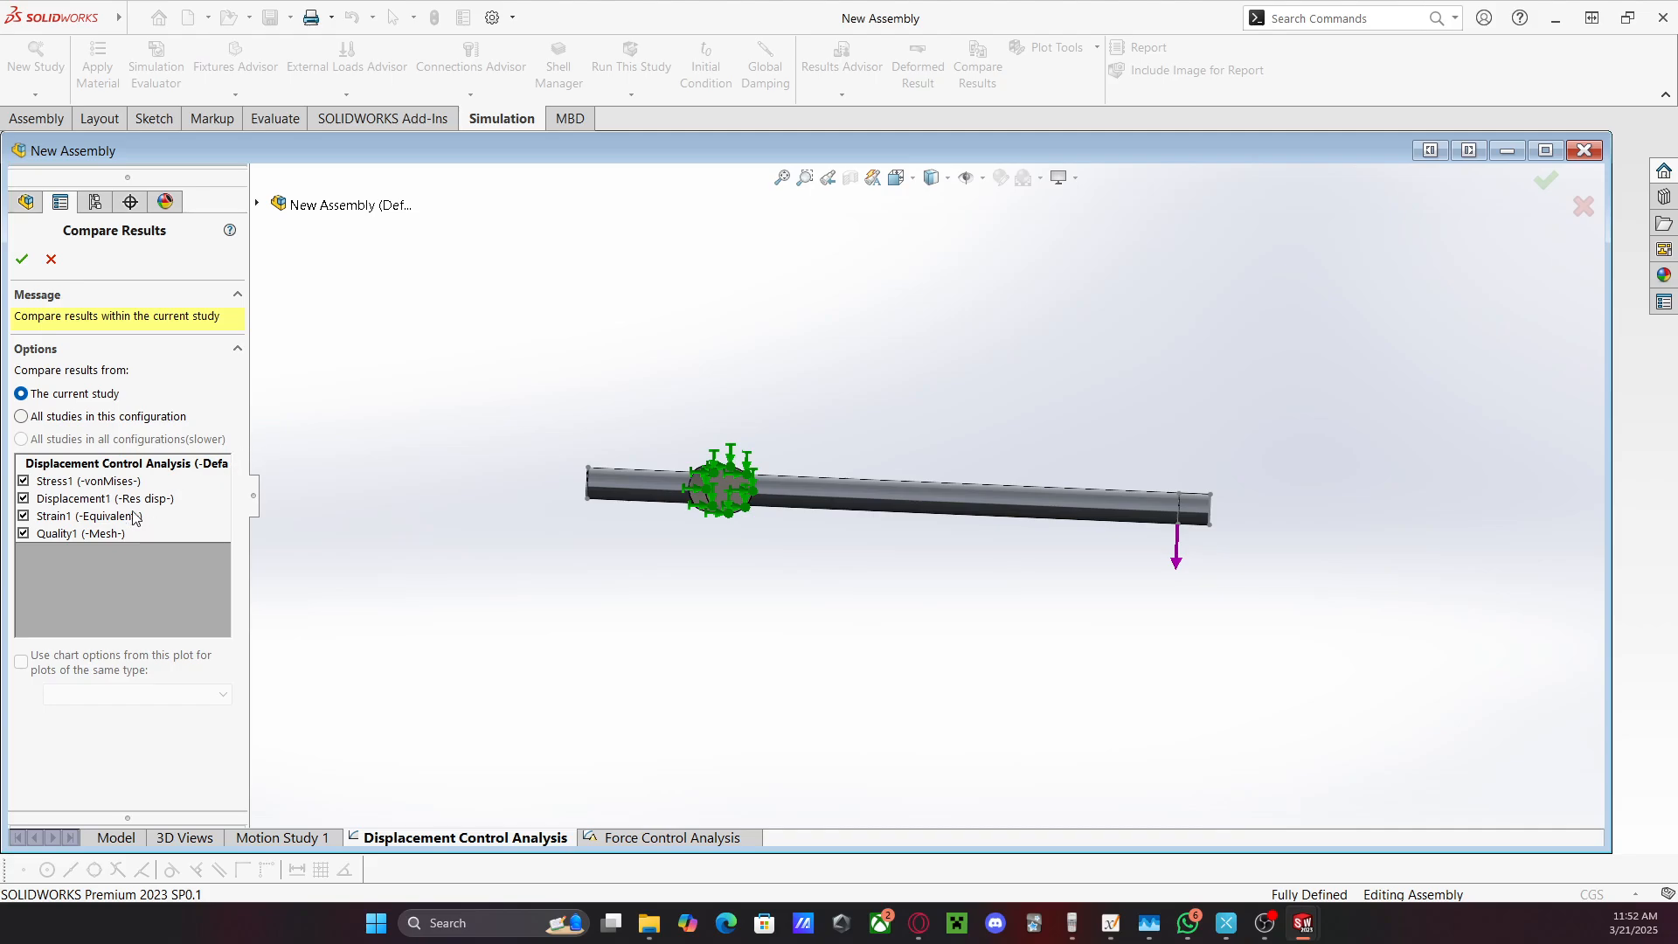
left_click(21, 416)
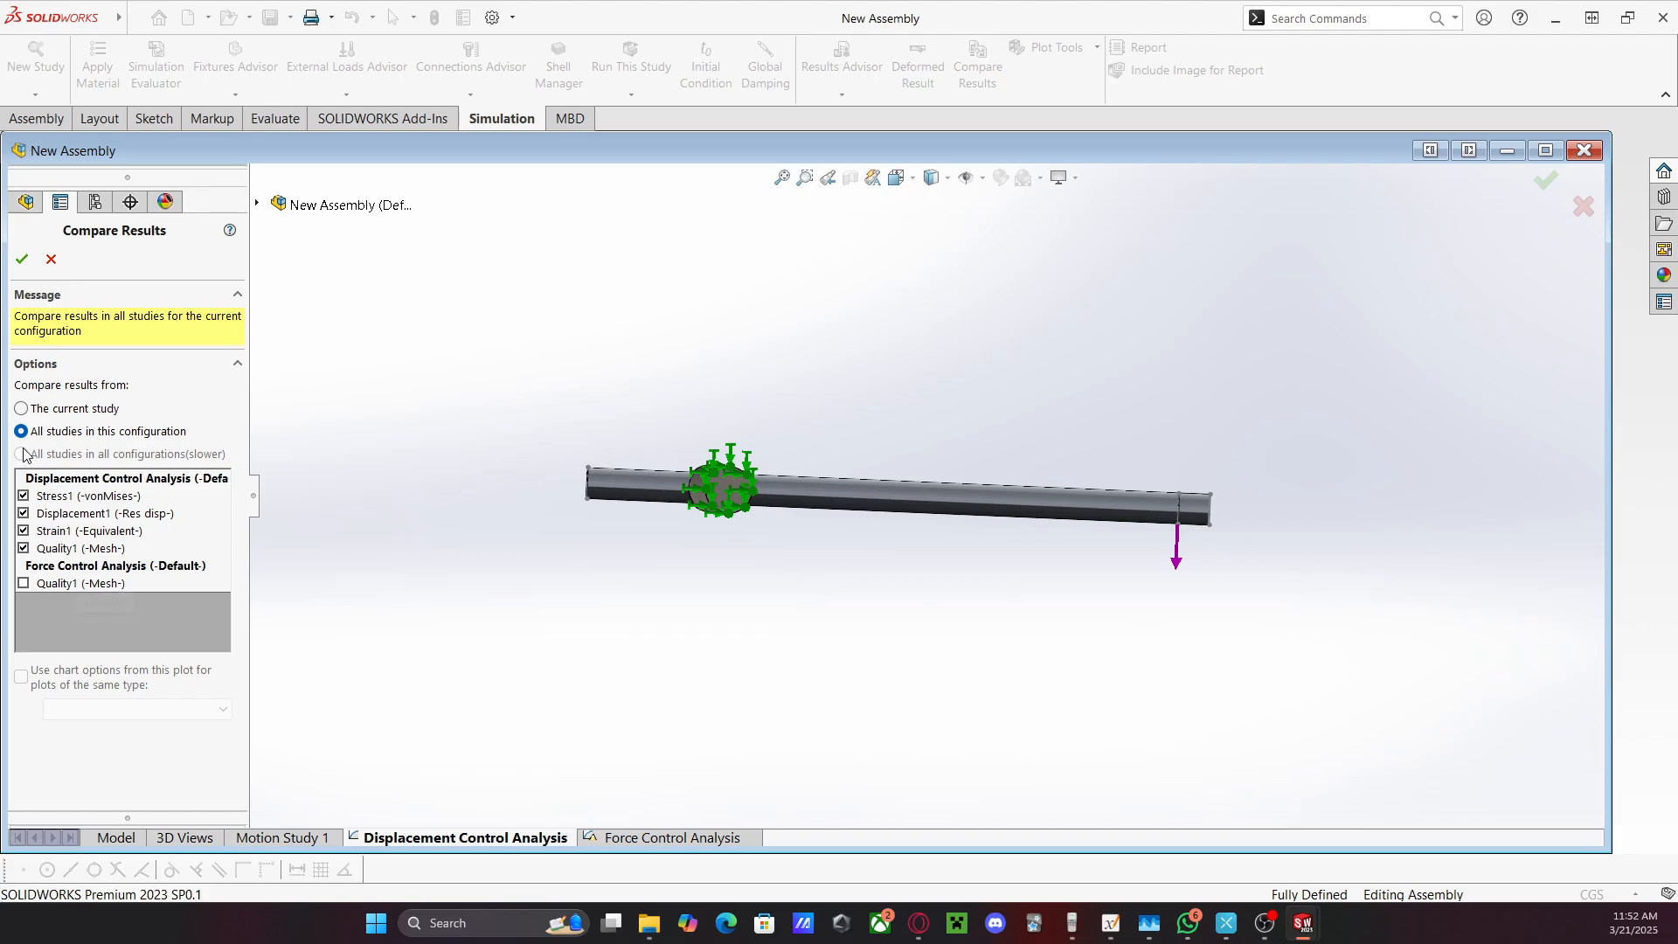
left_click(23, 549)
left_click(23, 532)
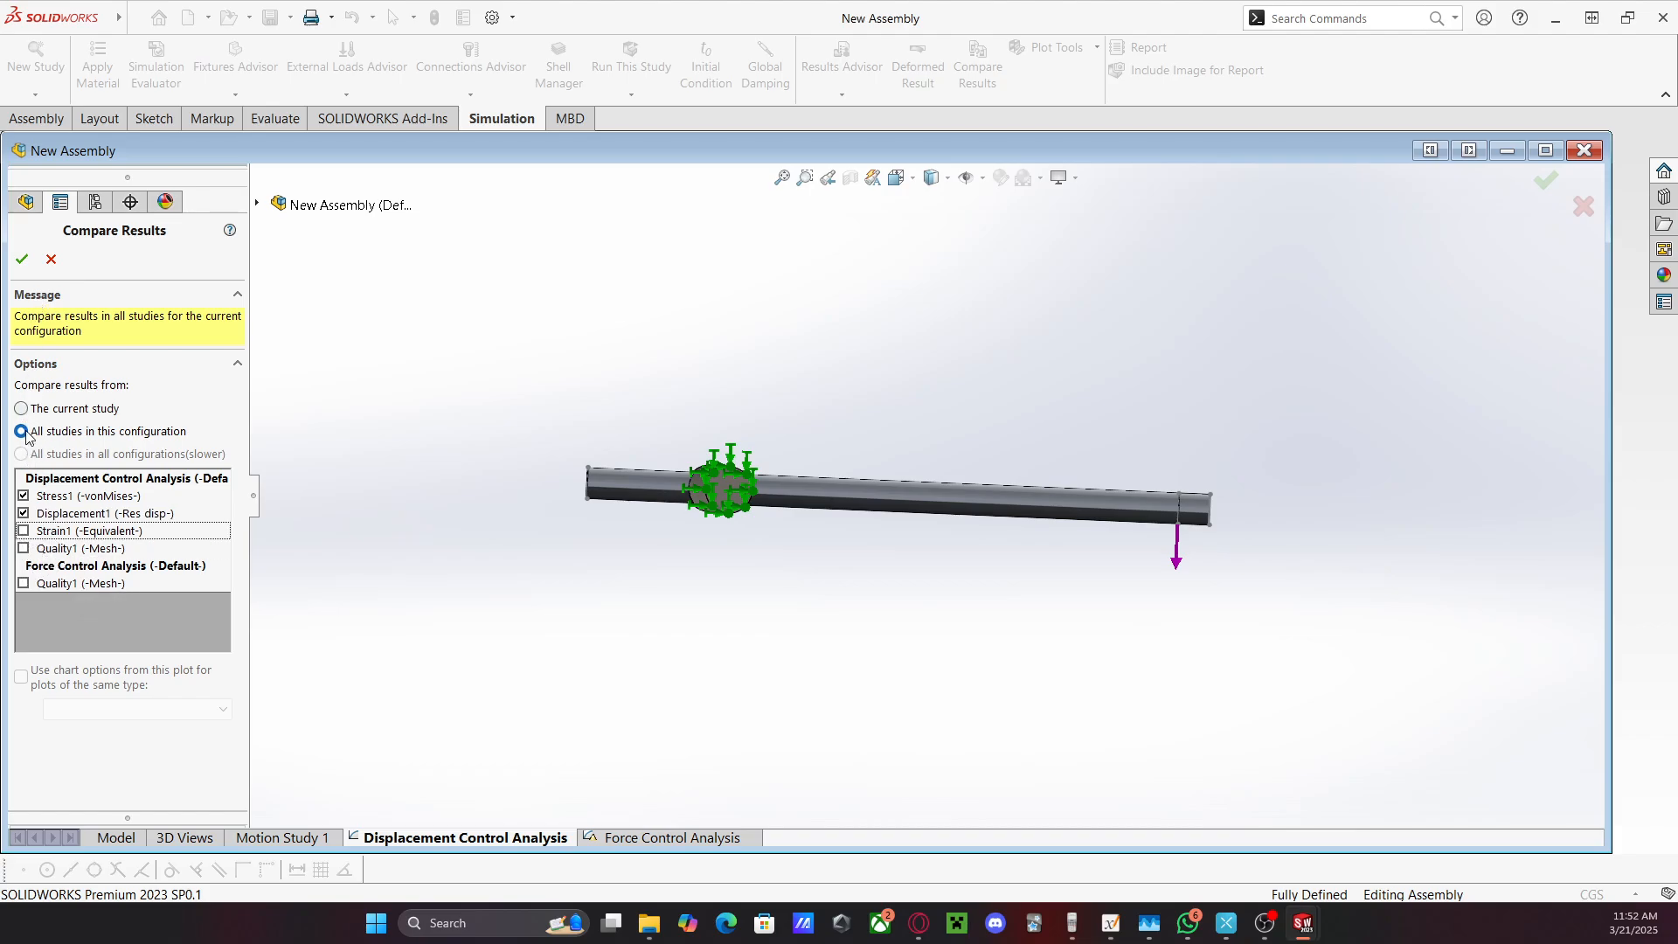
left_click(51, 259)
Switch to the Force Control Analysis study and review what is wrong with its results
double_click(637, 836)
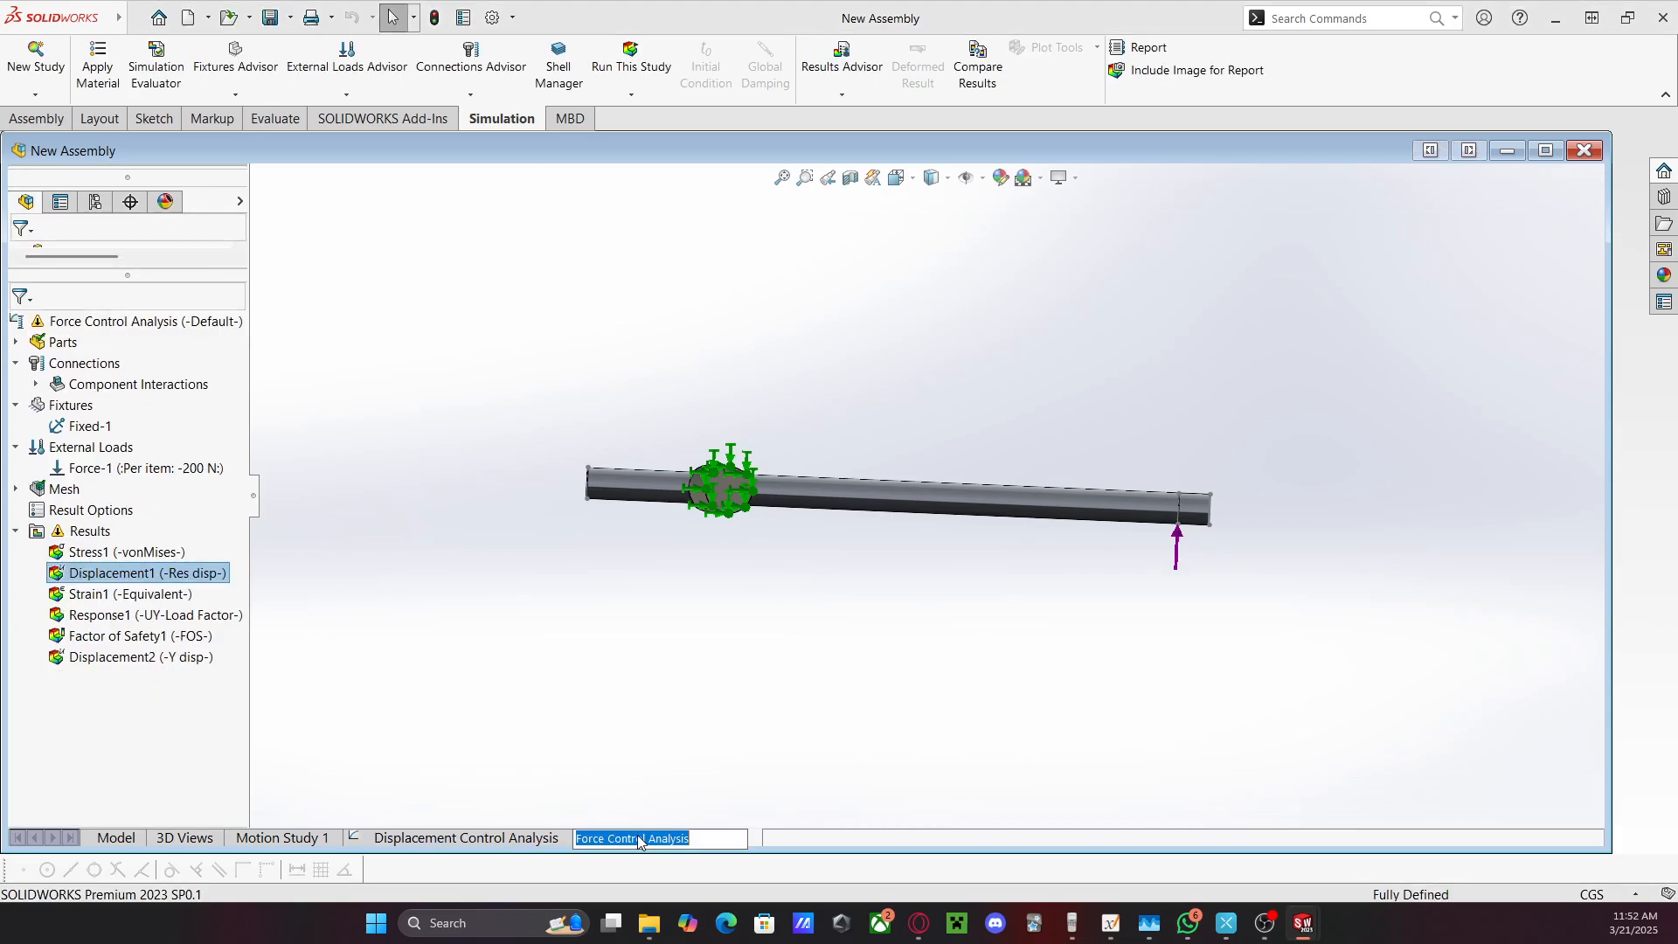
left_click(91, 531)
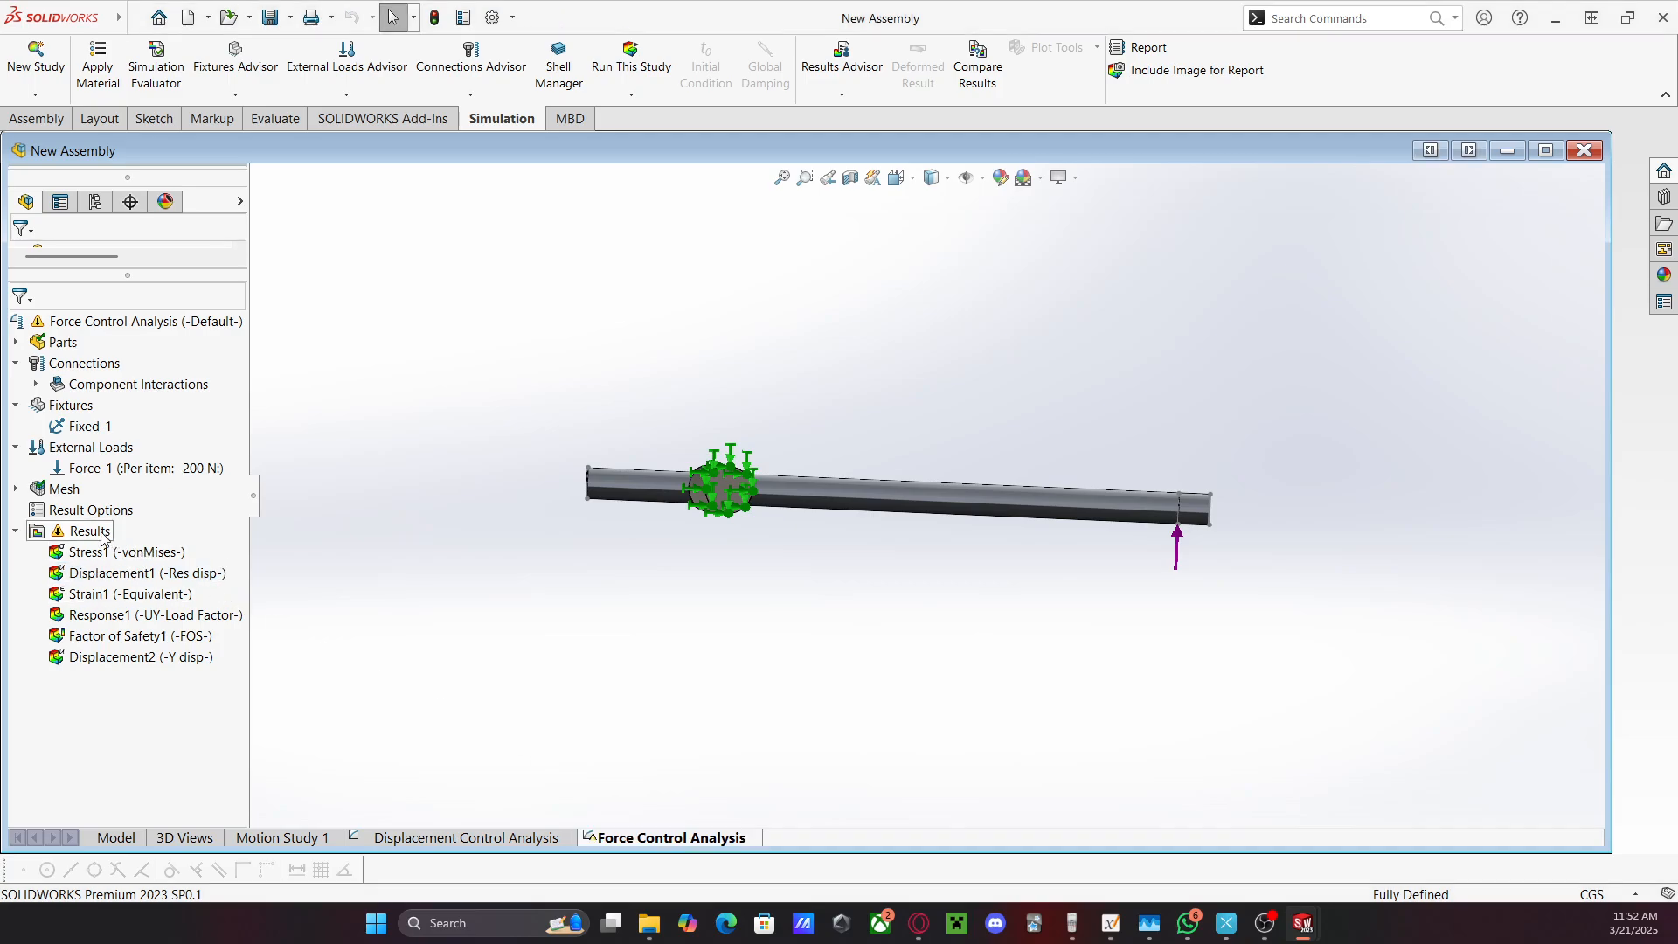
right_click(114, 321)
left_click(175, 332)
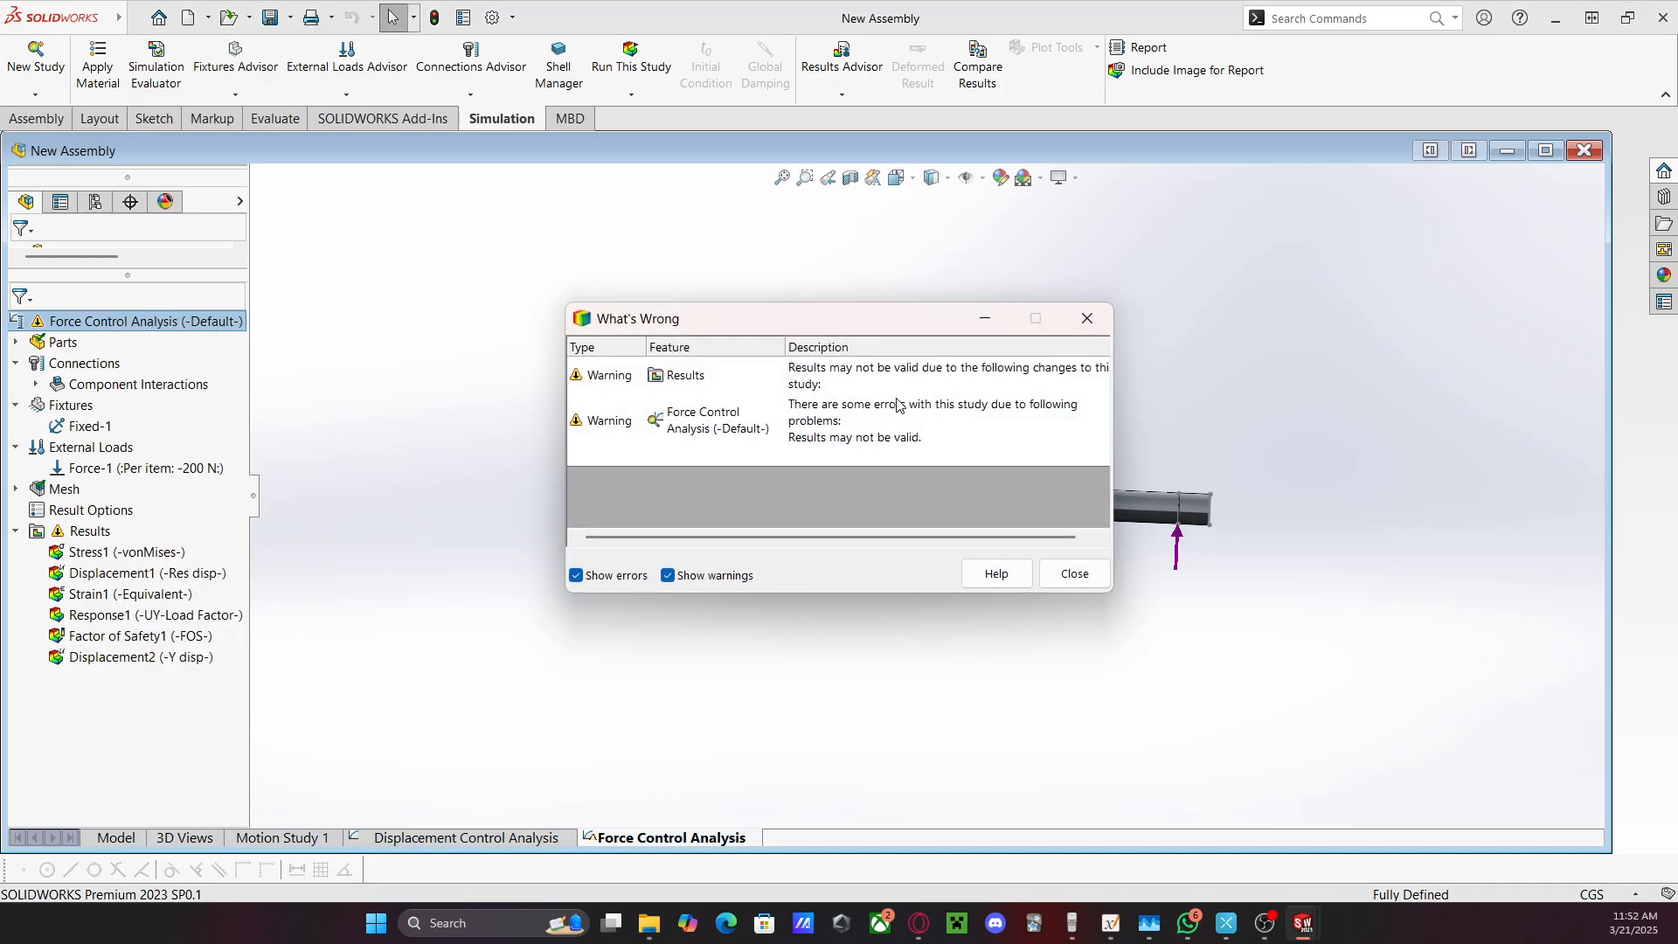
left_click(994, 574)
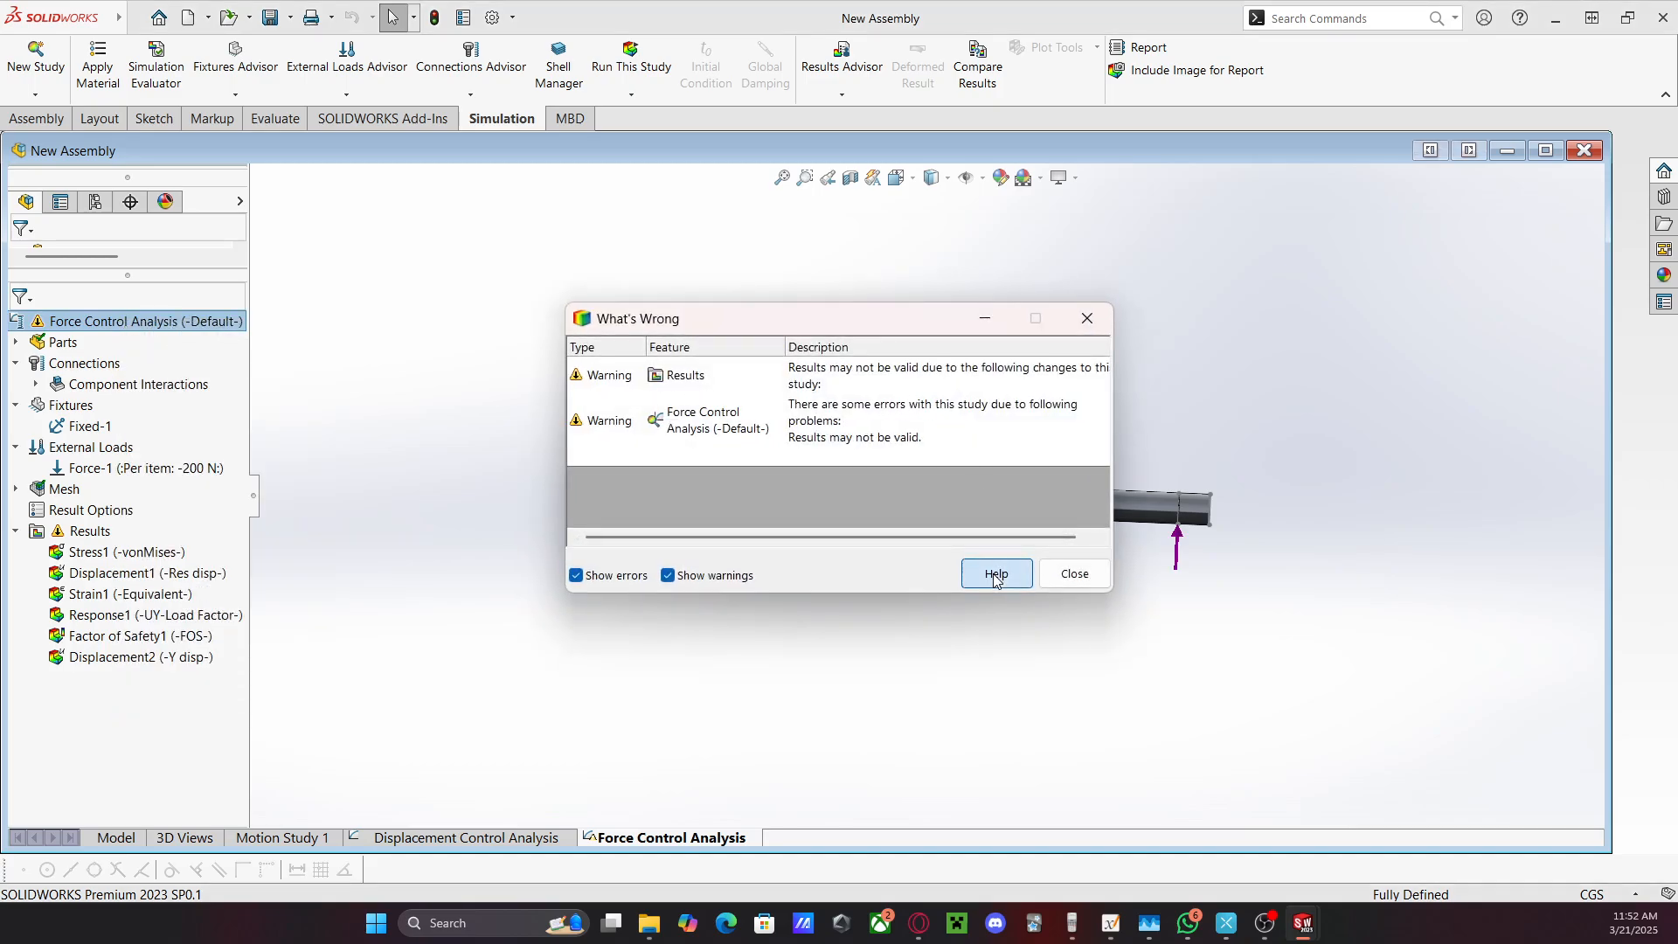
left_click(1053, 577)
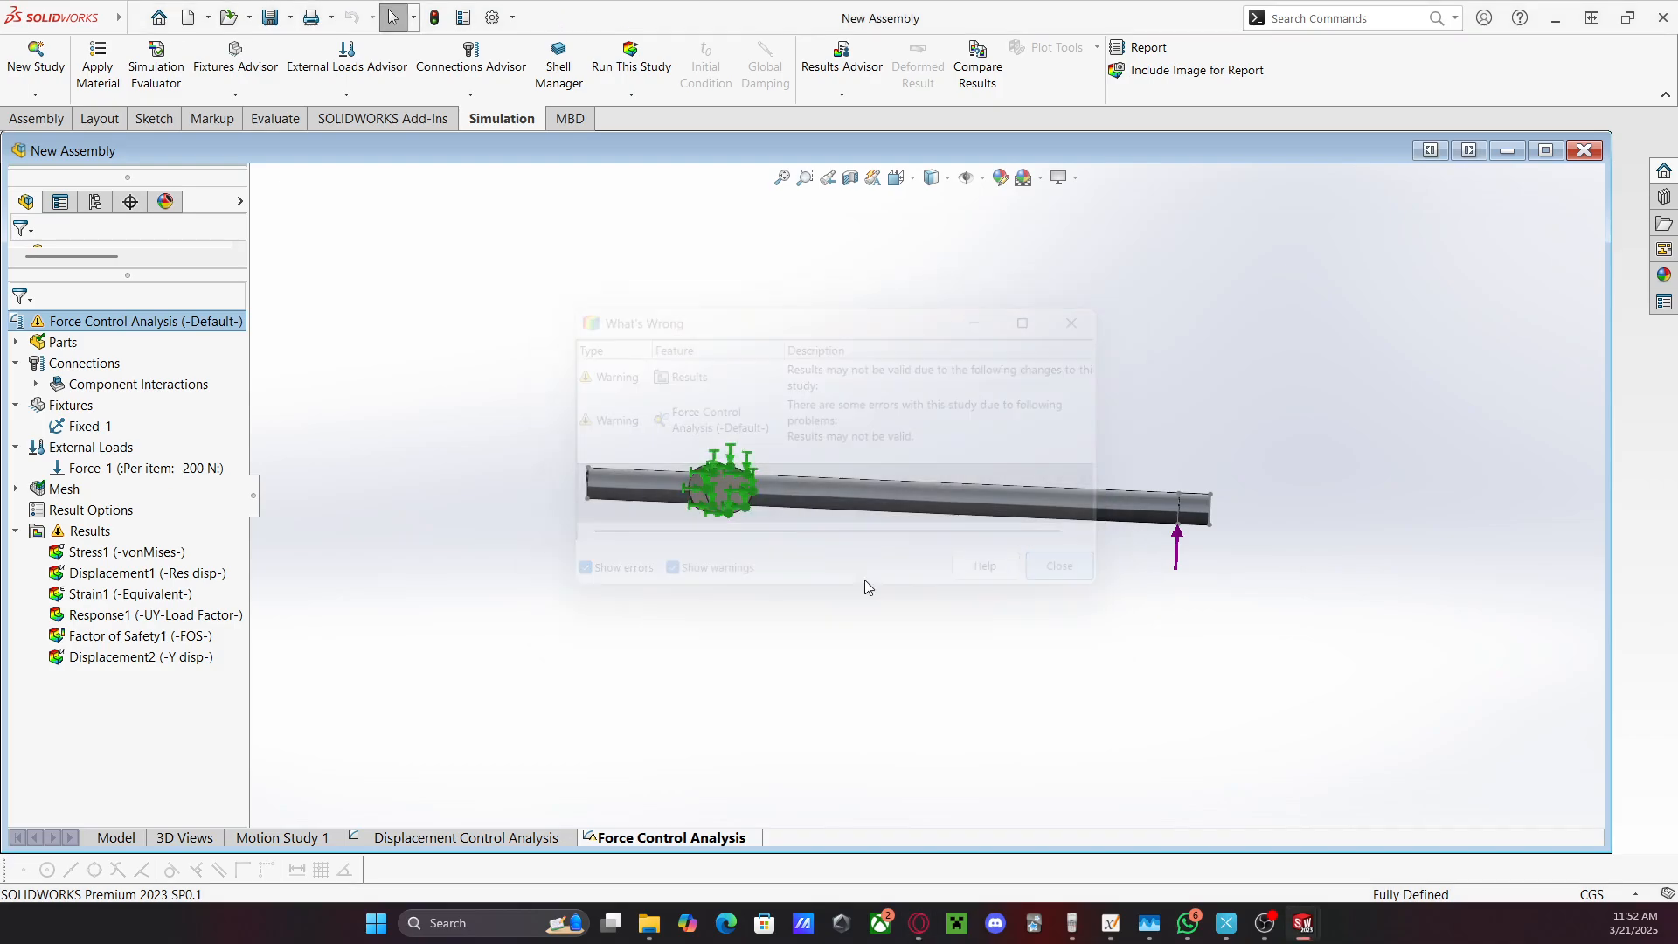
Display the Force Control Analysis Stress1 plot, and view a results comparison across all studies in this configuration
double_click(103, 550)
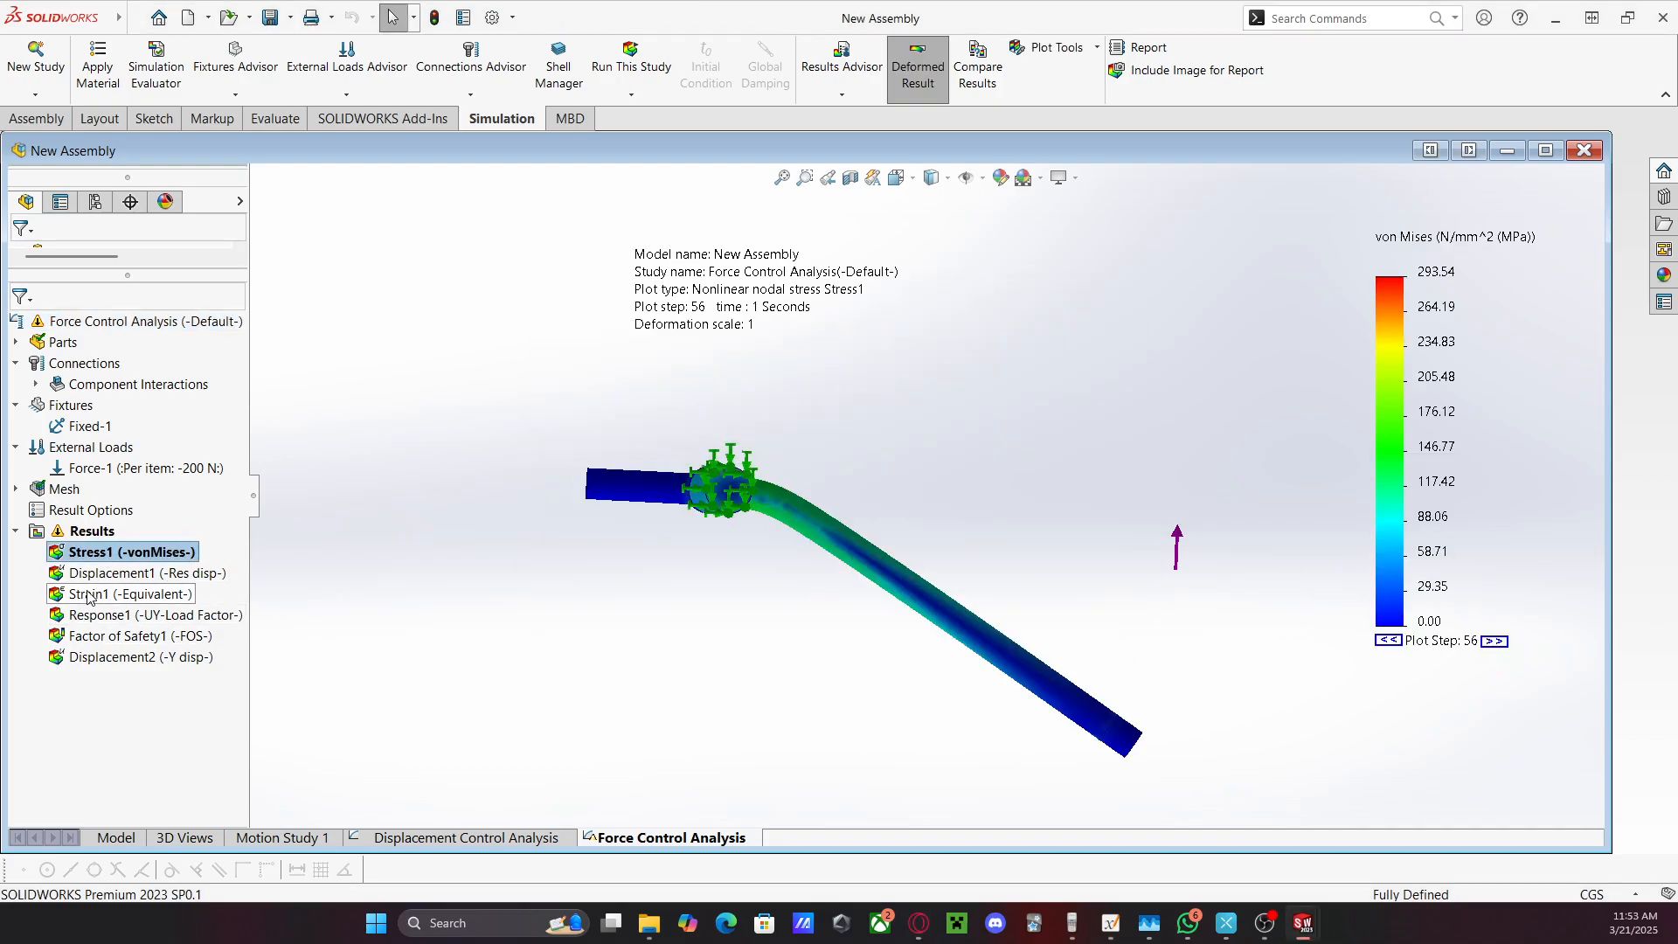
left_click(997, 70)
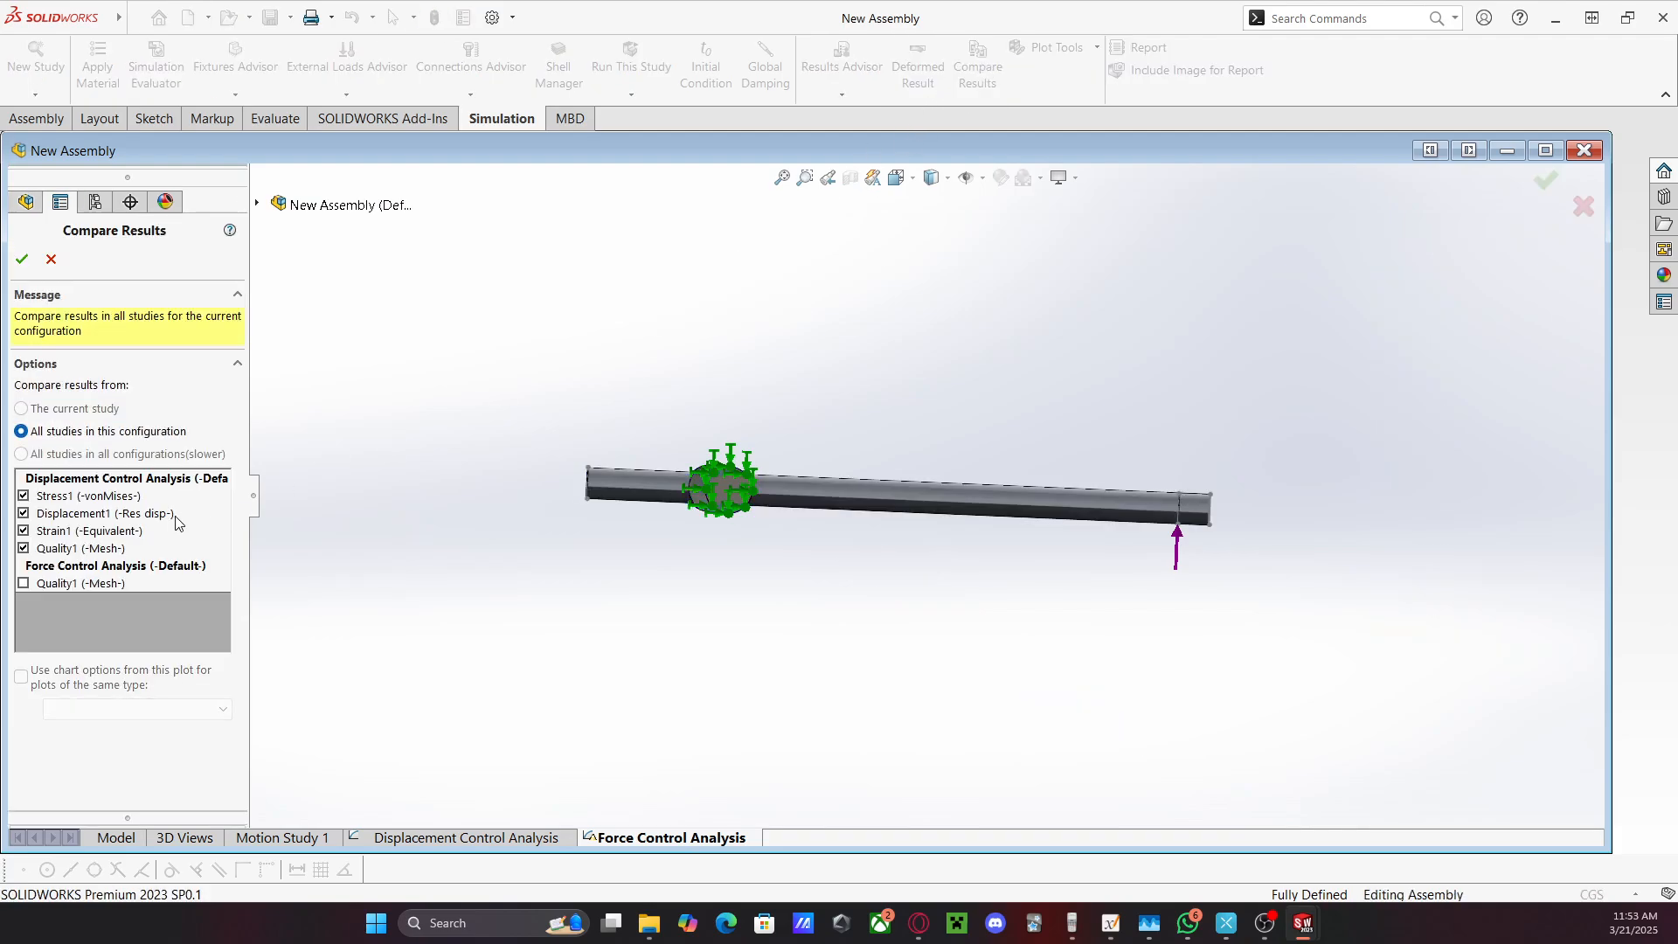
left_click(22, 261)
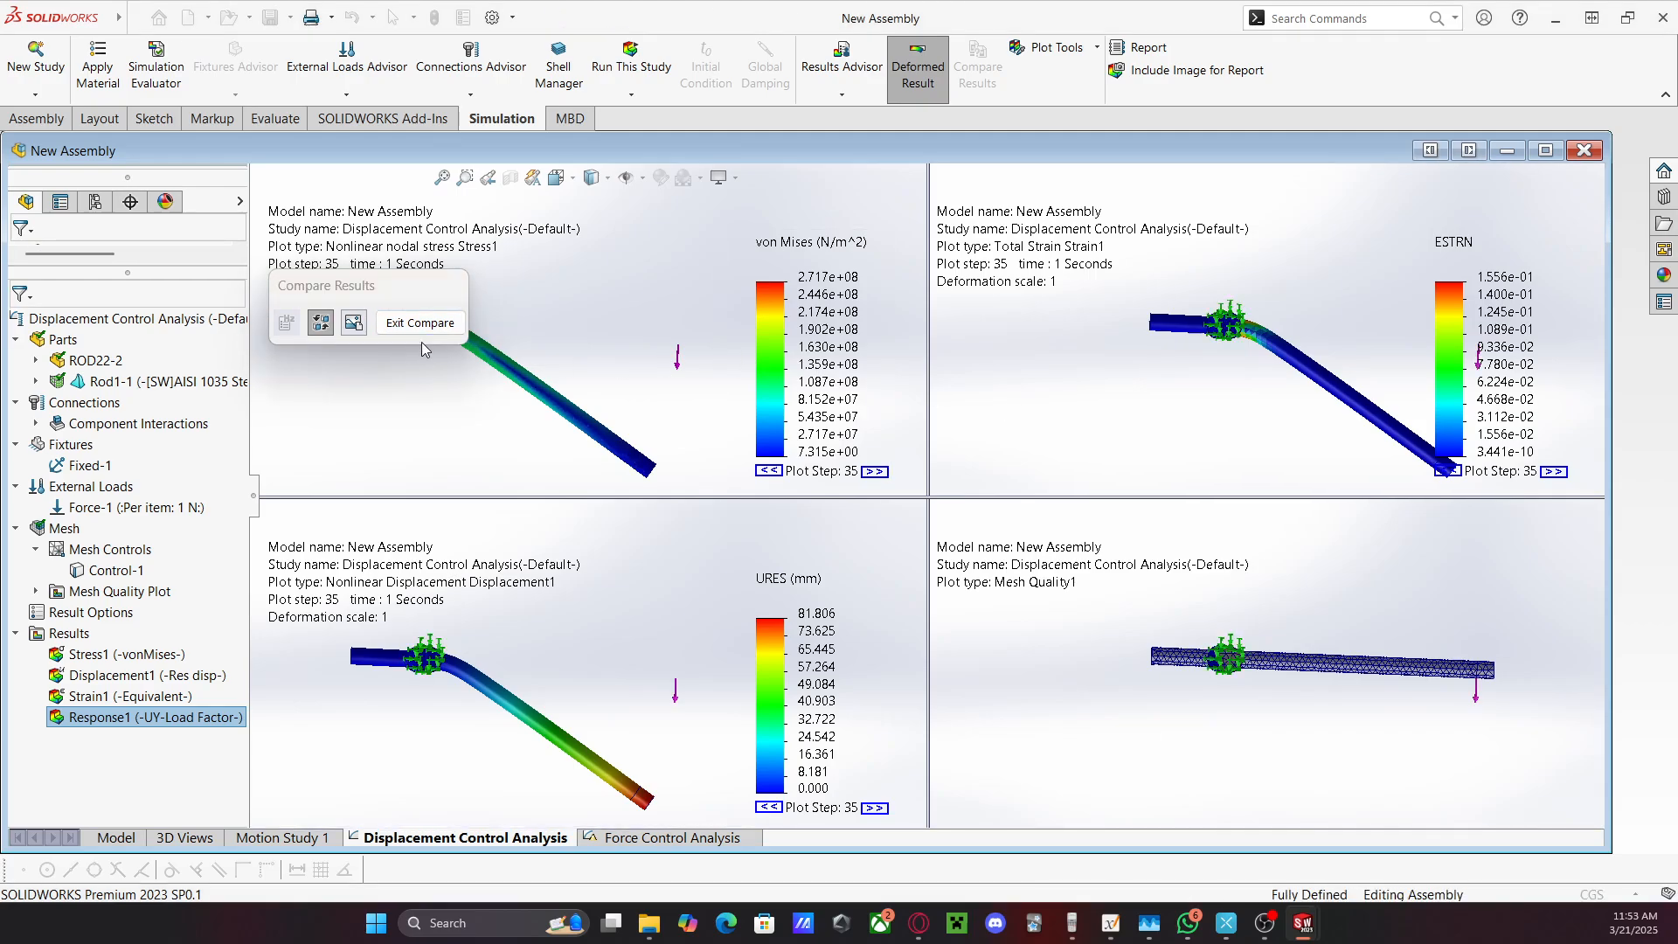
left_click(421, 322)
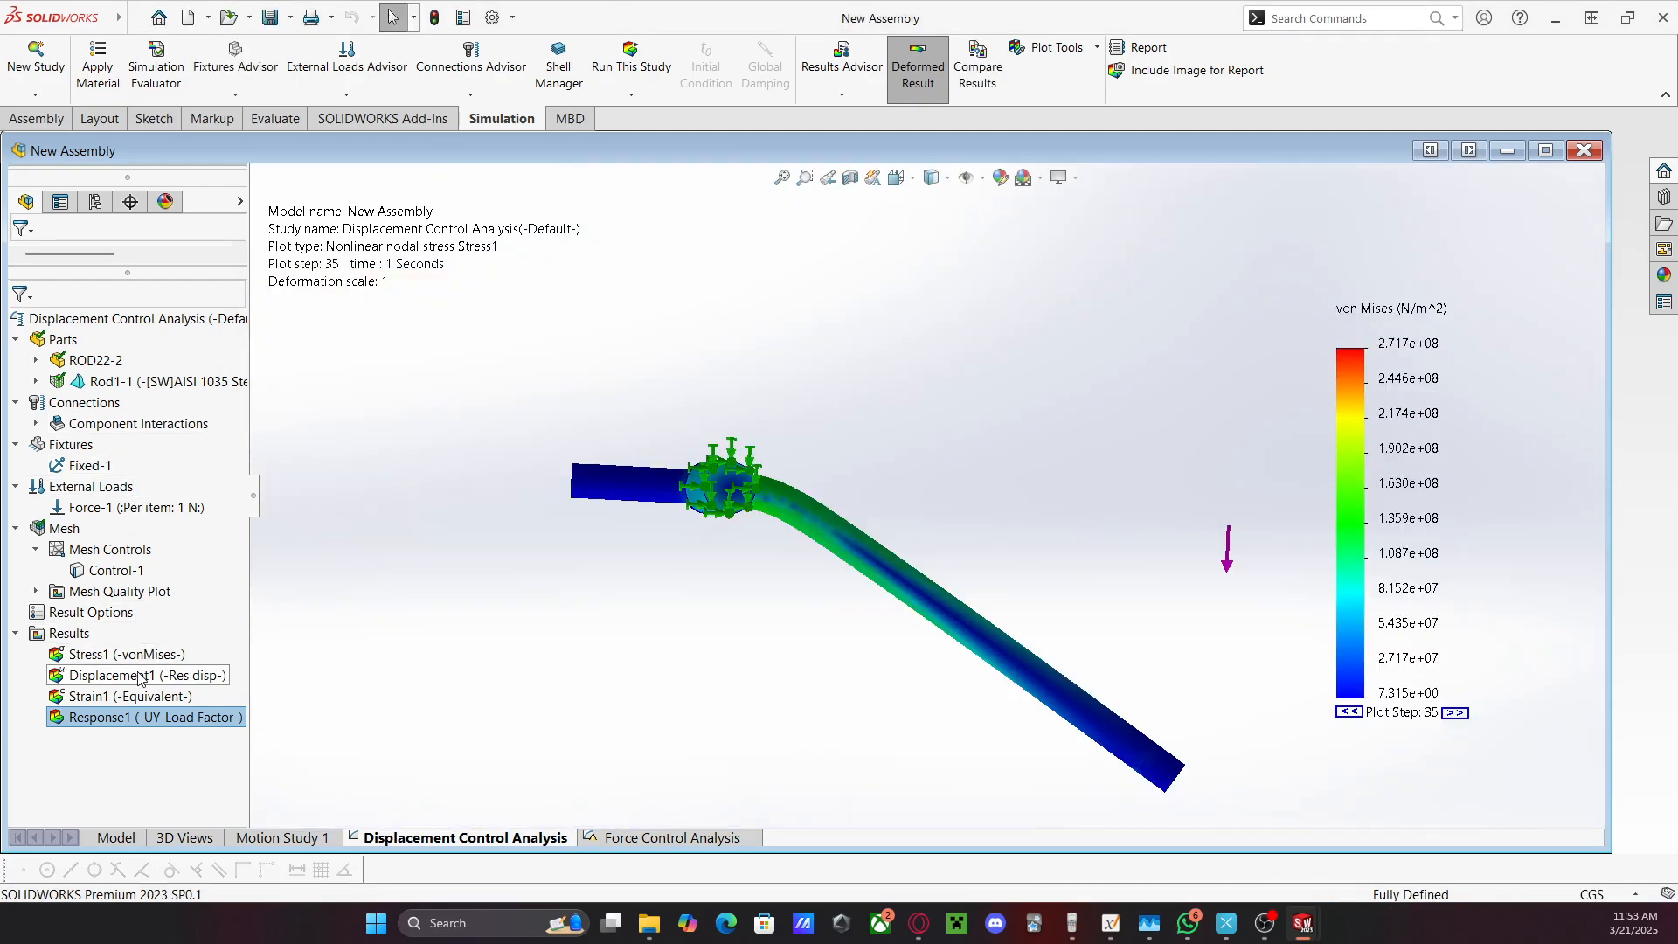
Leave the results comparison setup and rerun the Displacement Control Analysis study
left_click(978, 68)
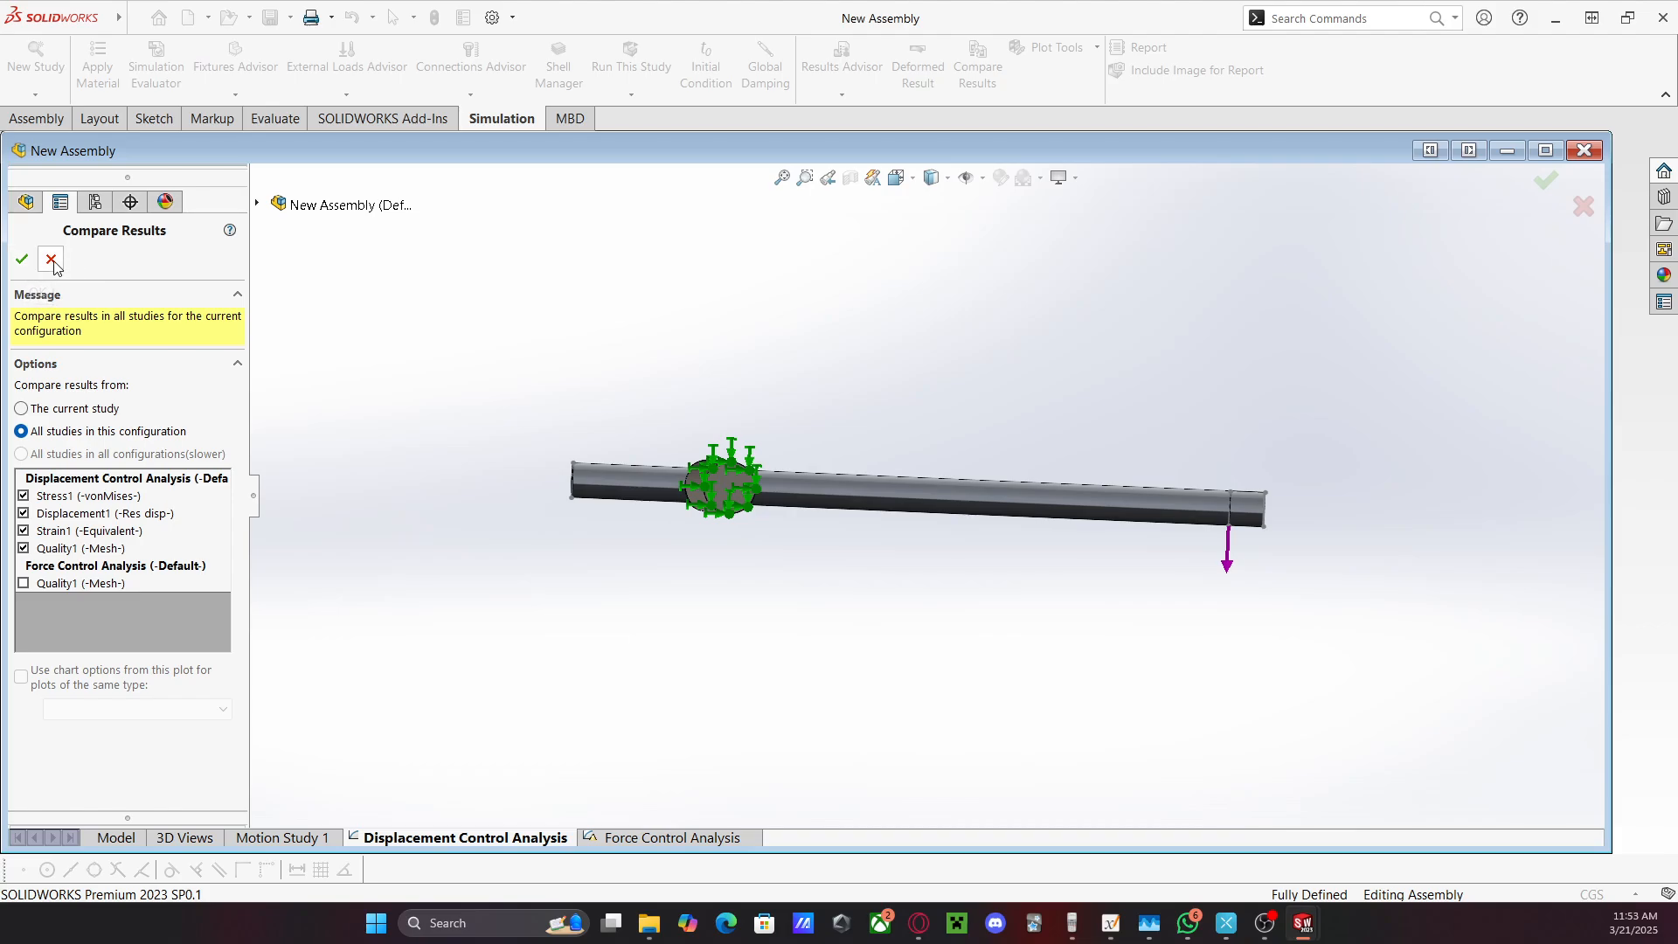
left_click(21, 260)
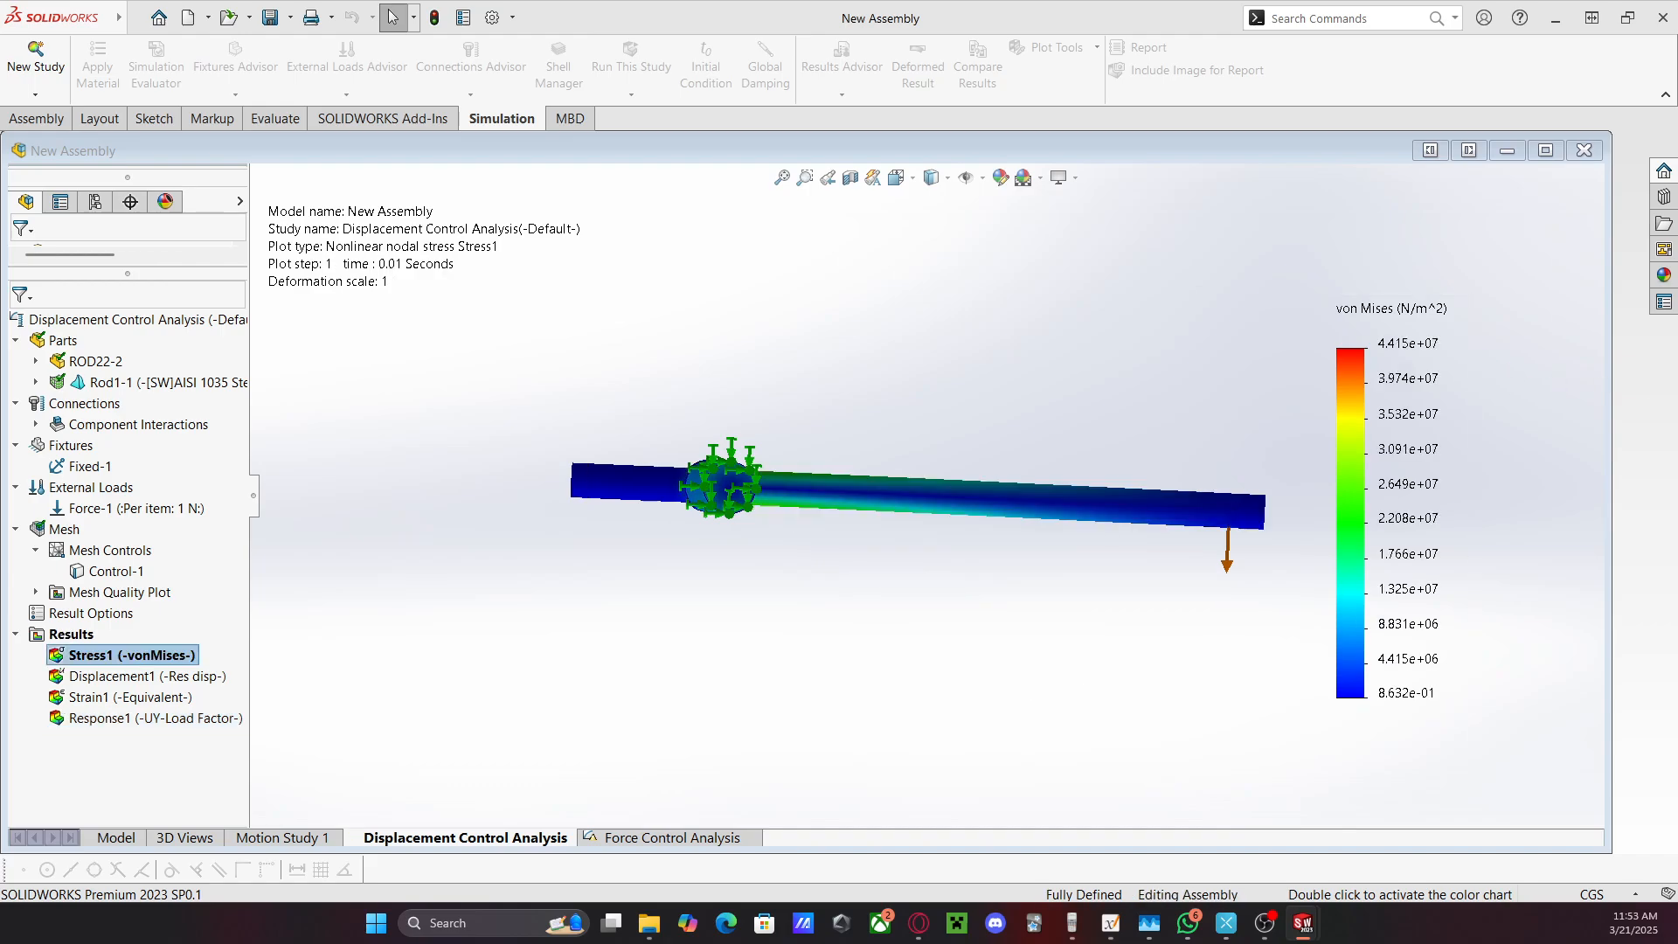
Switch to File Explorer, sort the Lab 8 - Plasticity Analysis folder by type, and open the New Assembly-Nonlinear 1-Image-1 picture
left_click(648, 933)
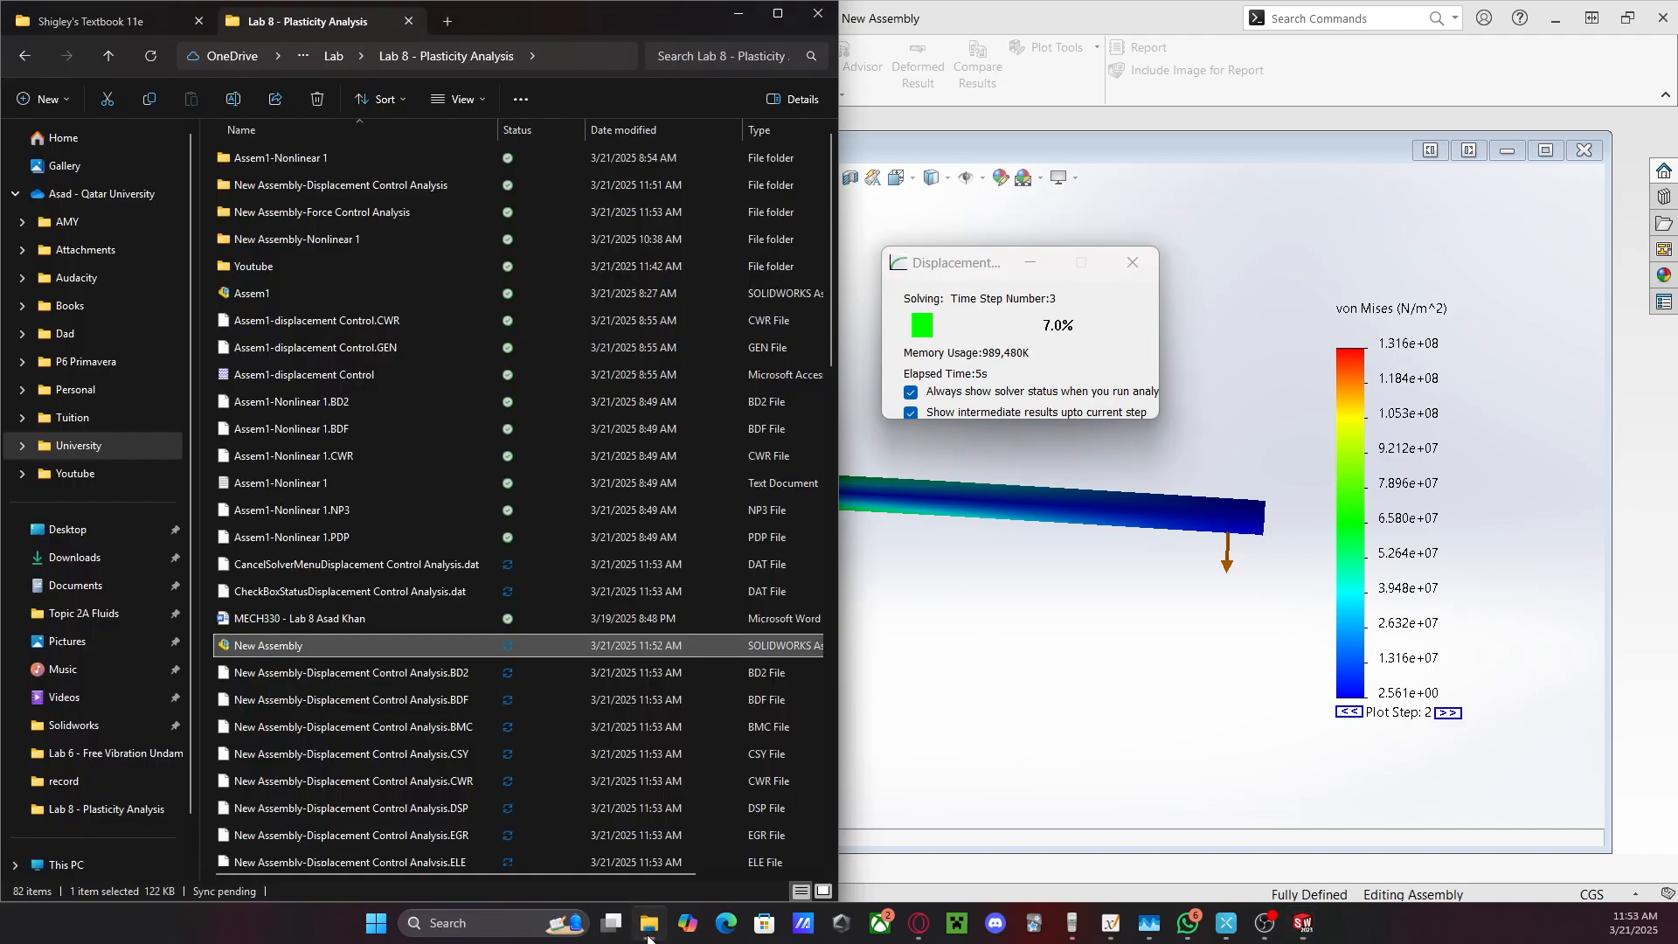
scroll(376, 467, "down", 2)
scroll(371, 469, "up", 2)
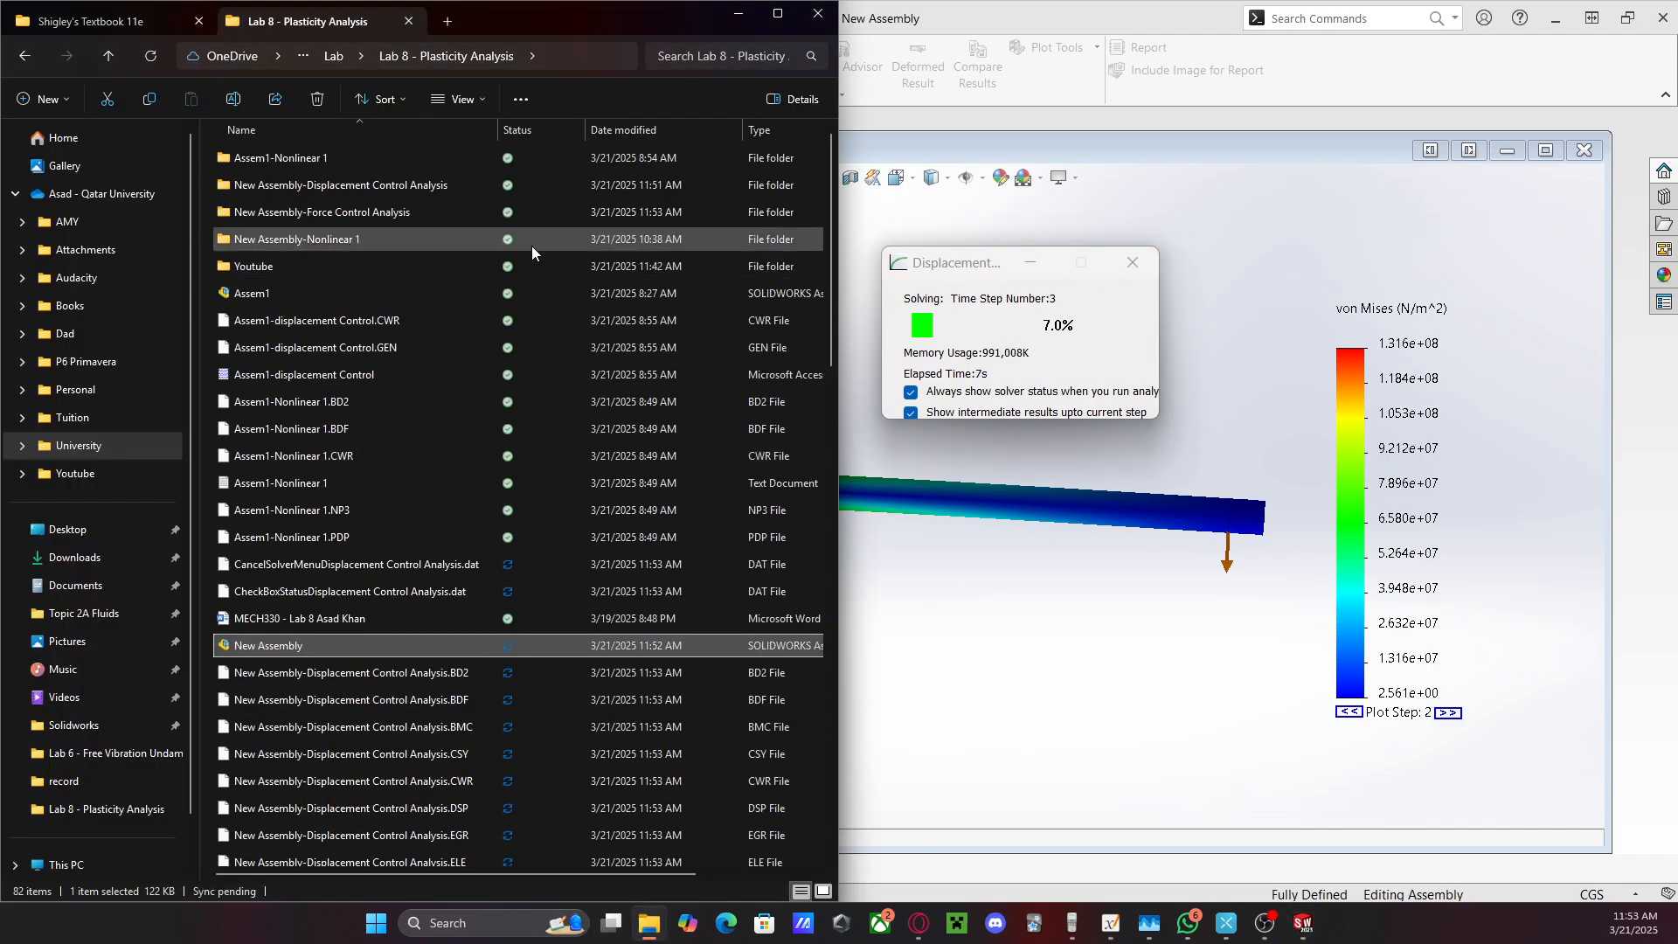
left_click(601, 129)
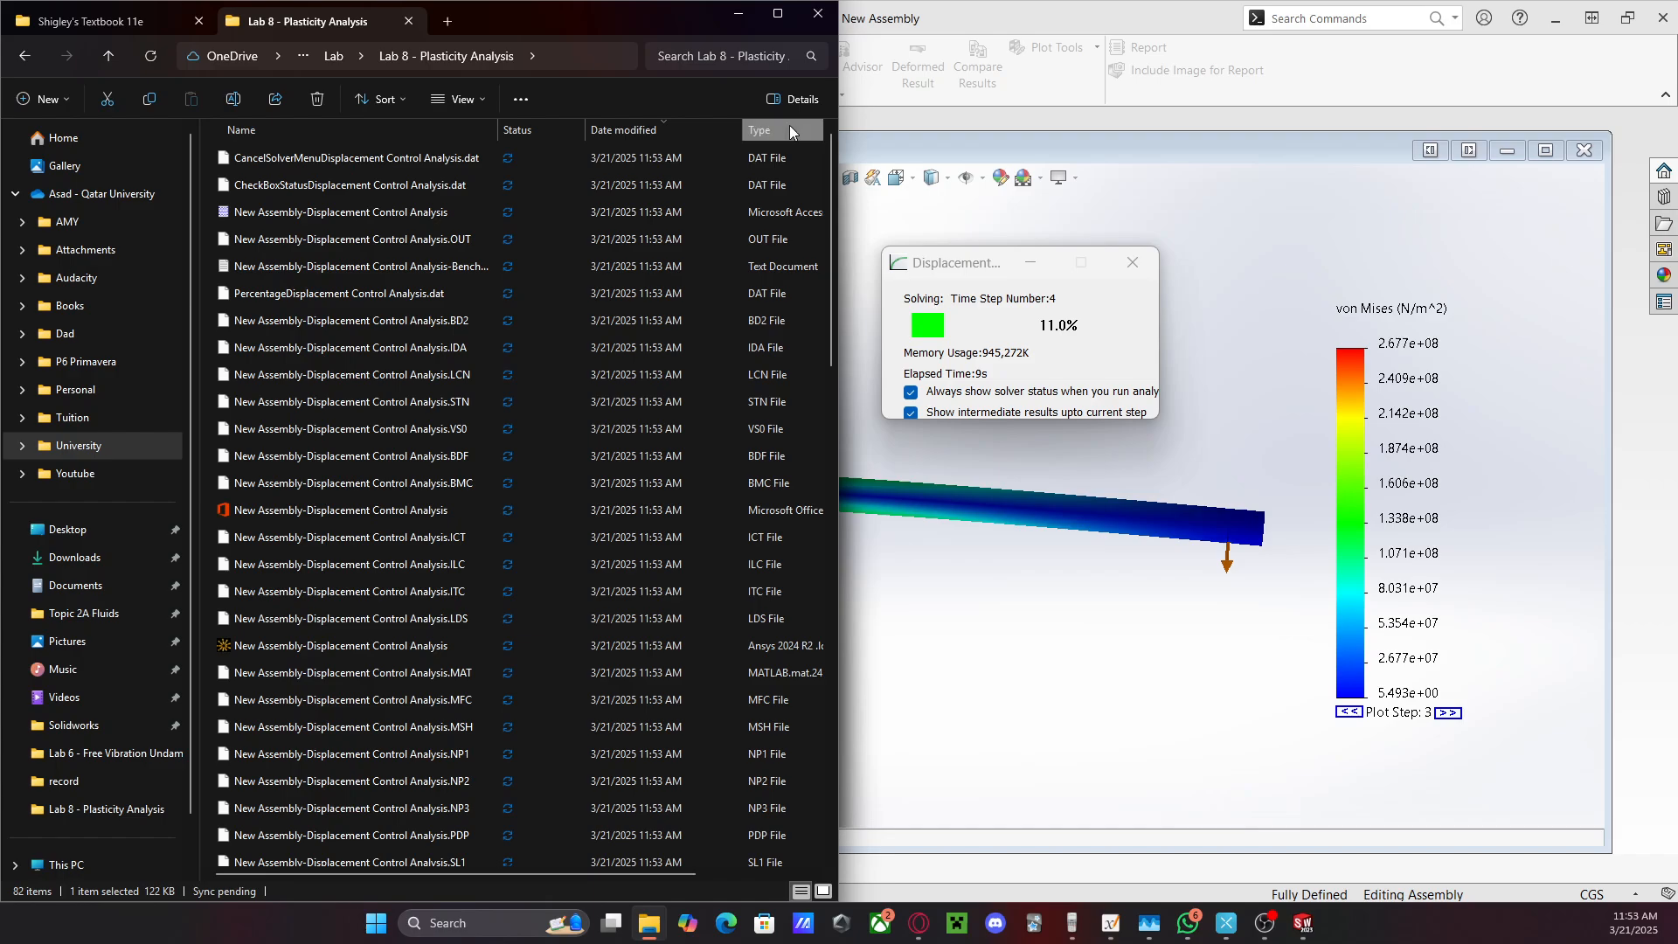
left_click(790, 127)
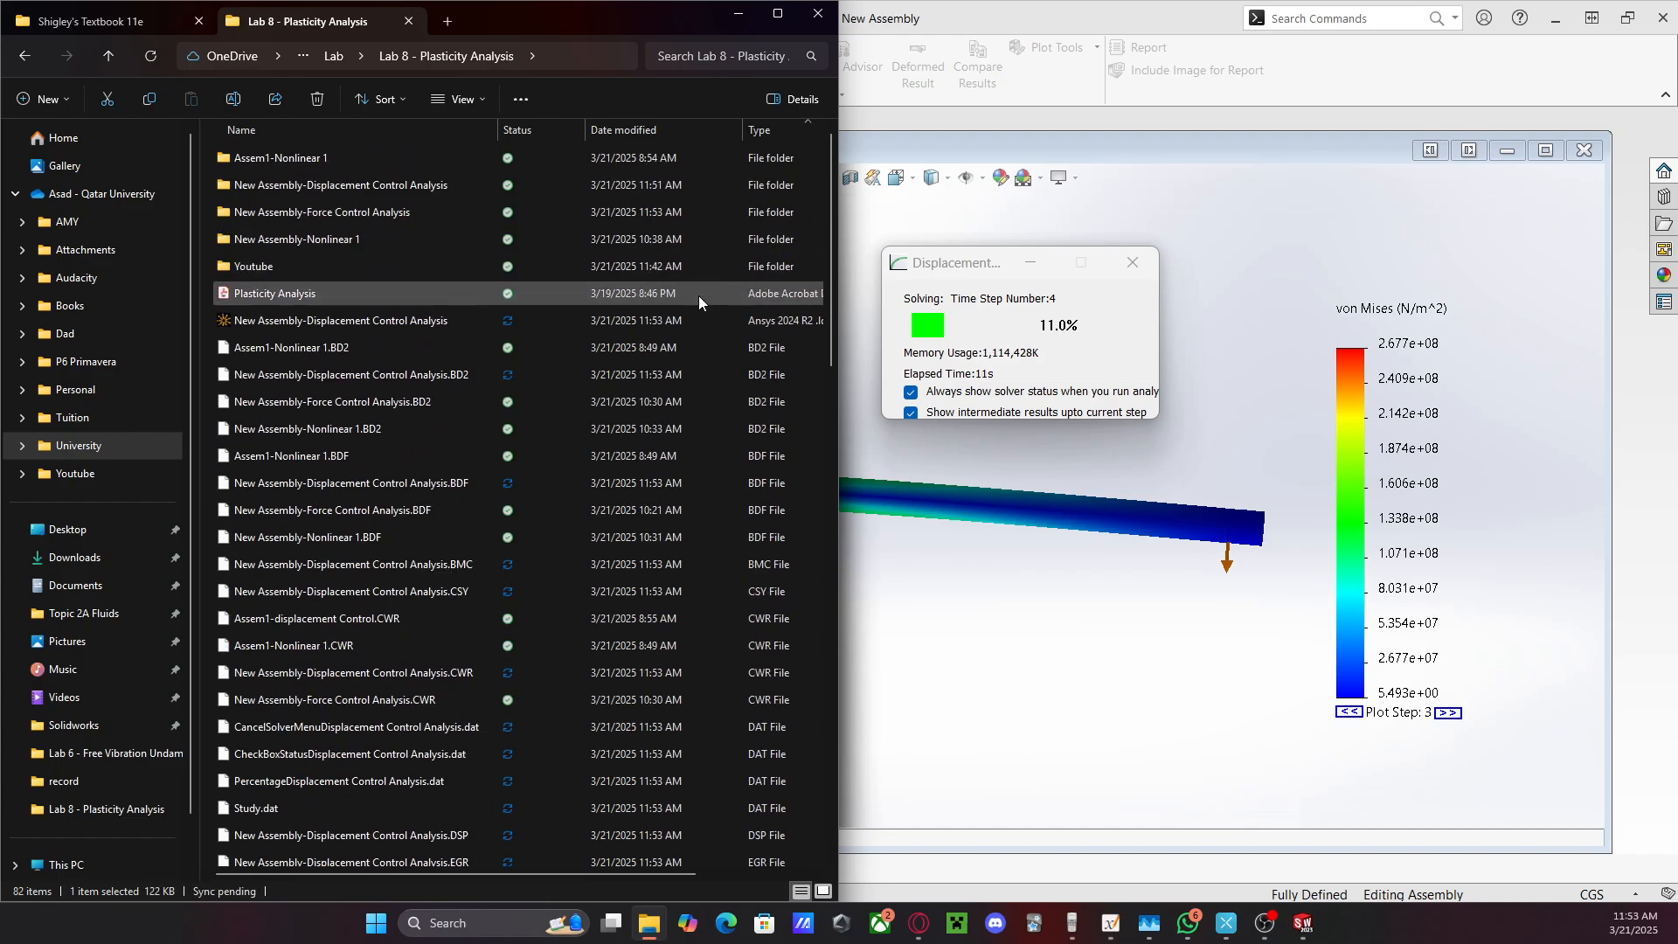
scroll(730, 323, "down", 4)
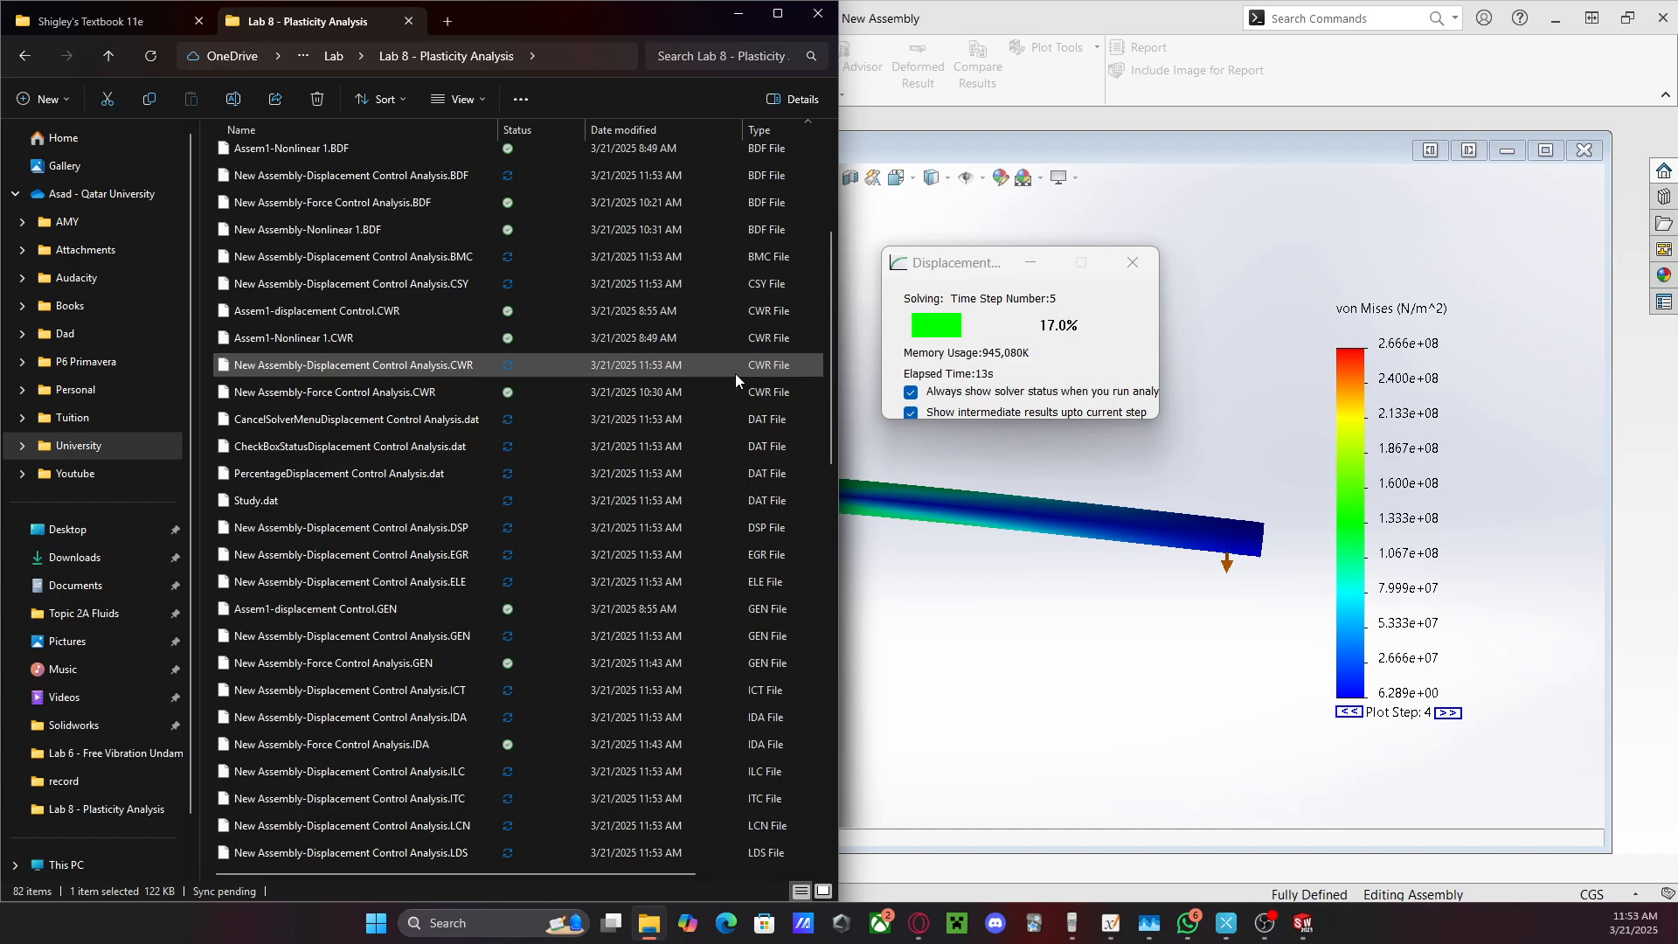
scroll(736, 380, "down", 9)
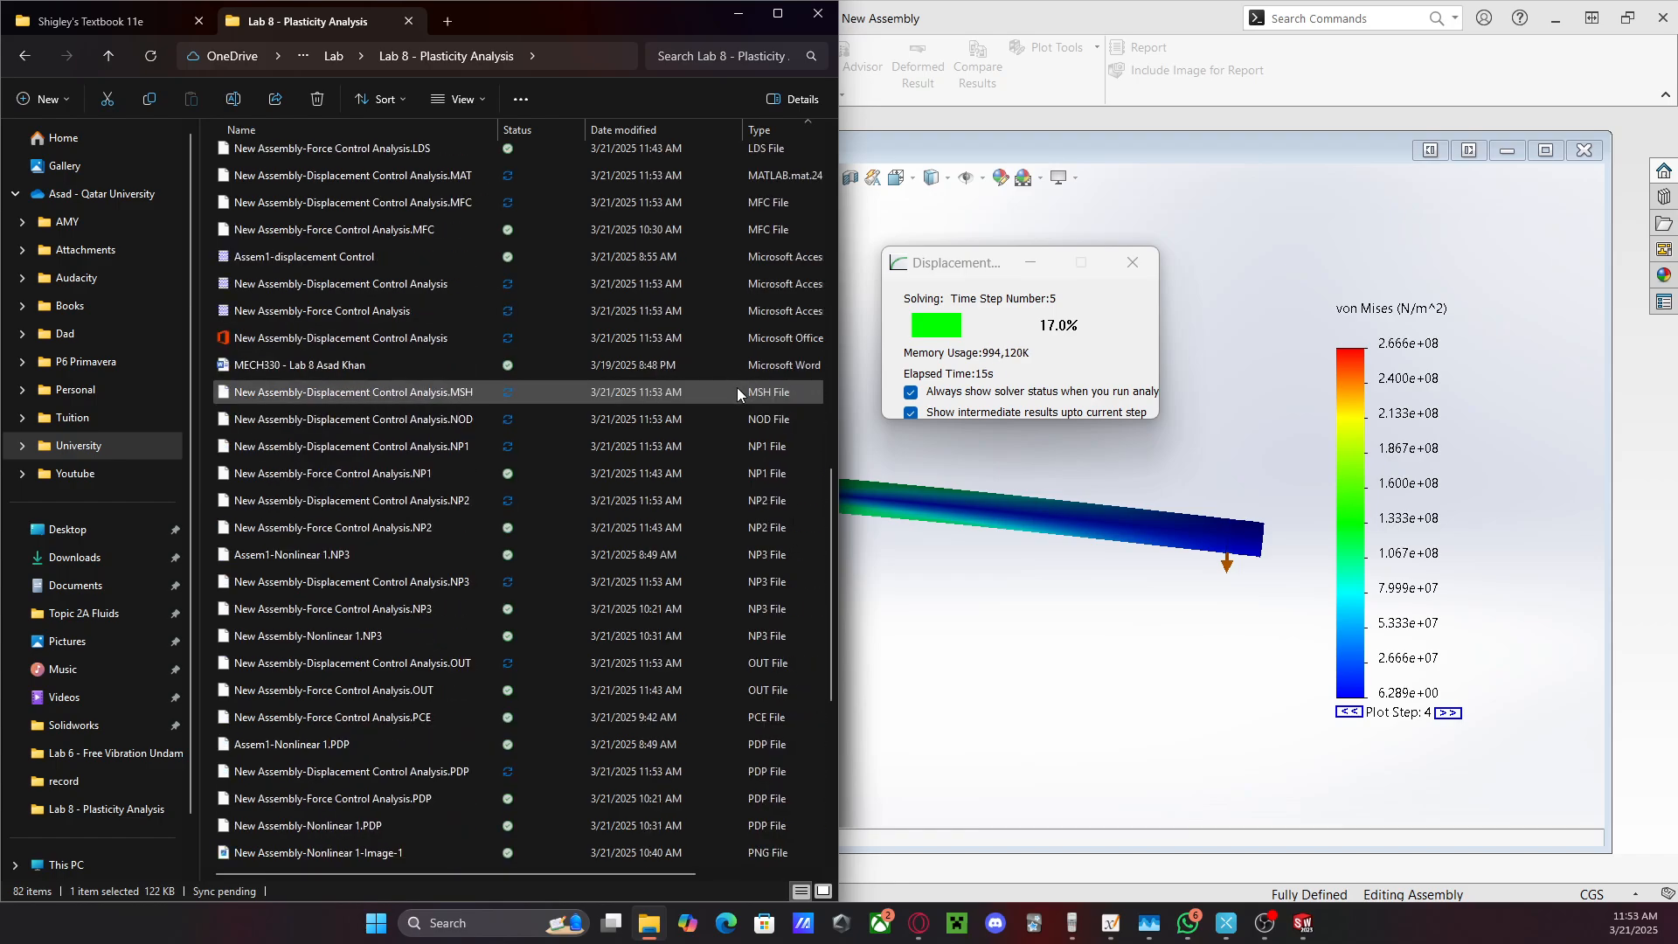
scroll(737, 386, "down", 5)
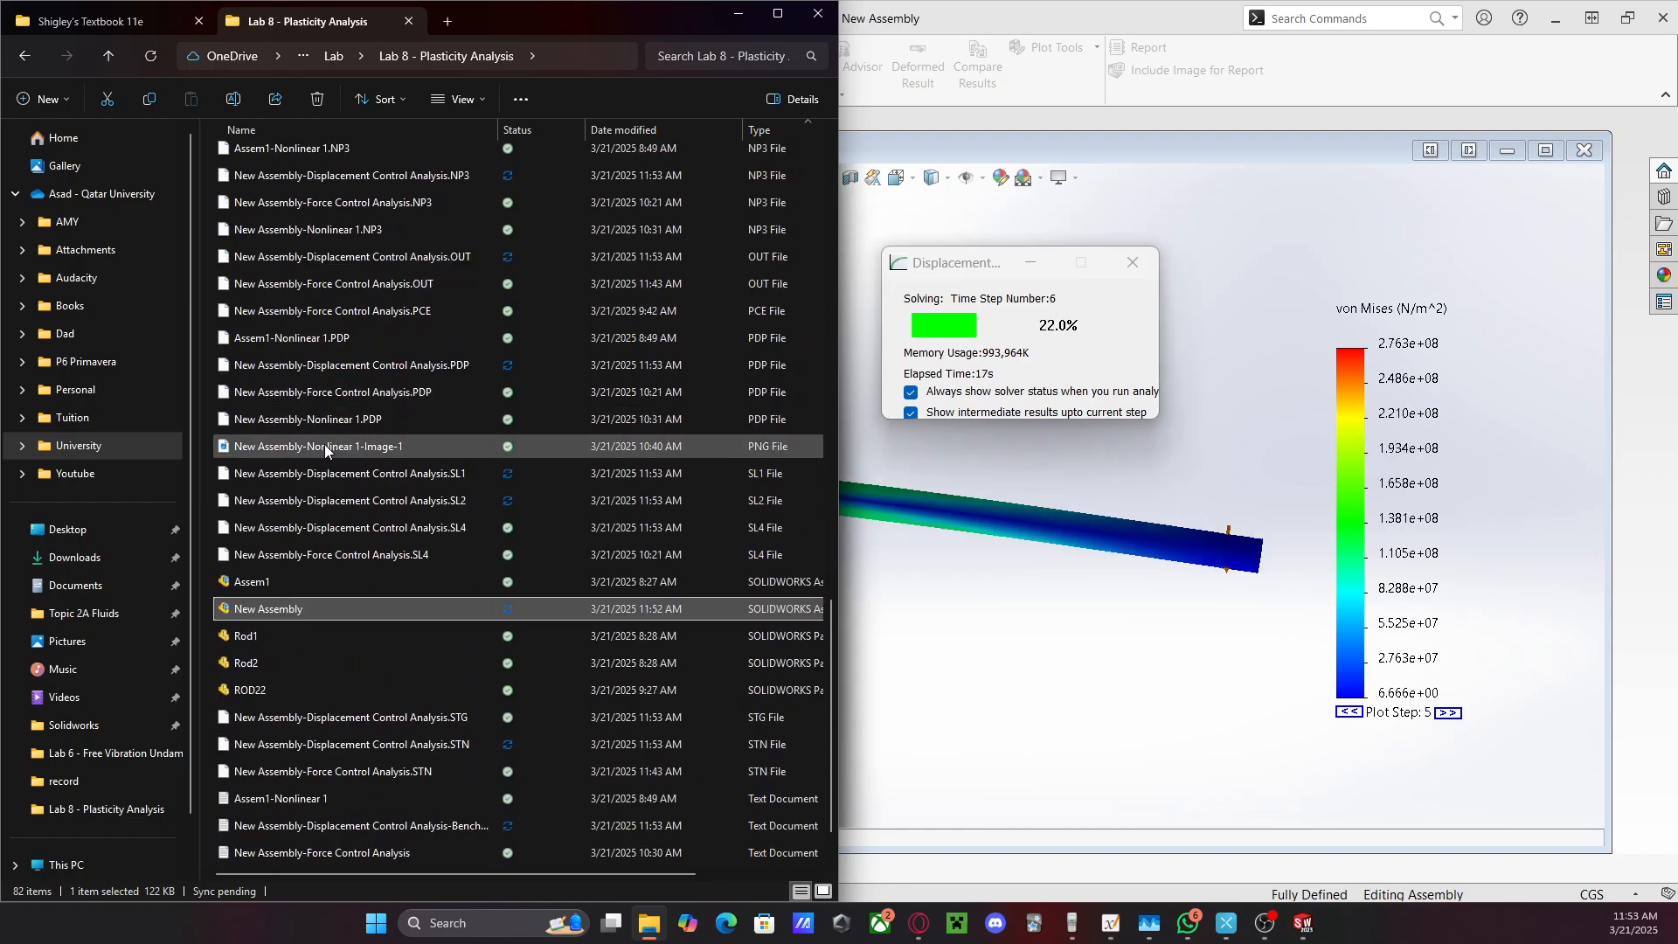
left_click(1238, 210)
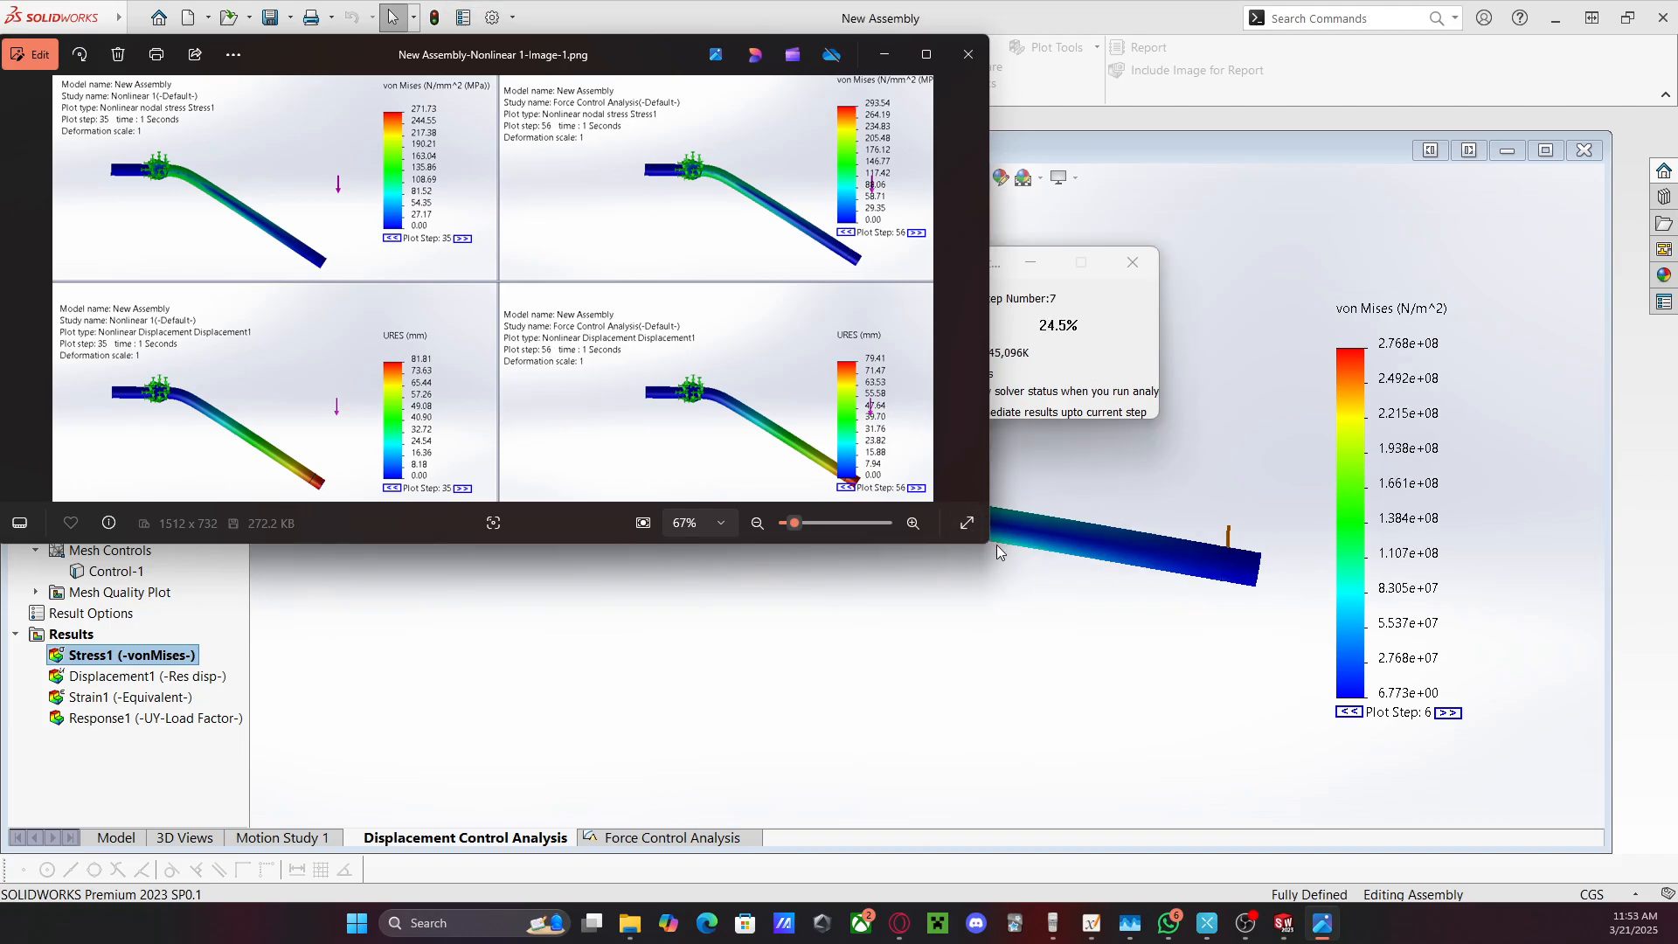
Enlarge the picture to compare the stress and displacement plots of both studies, and return to SOLIDWORKS
left_click_drag(992, 542, 1650, 542)
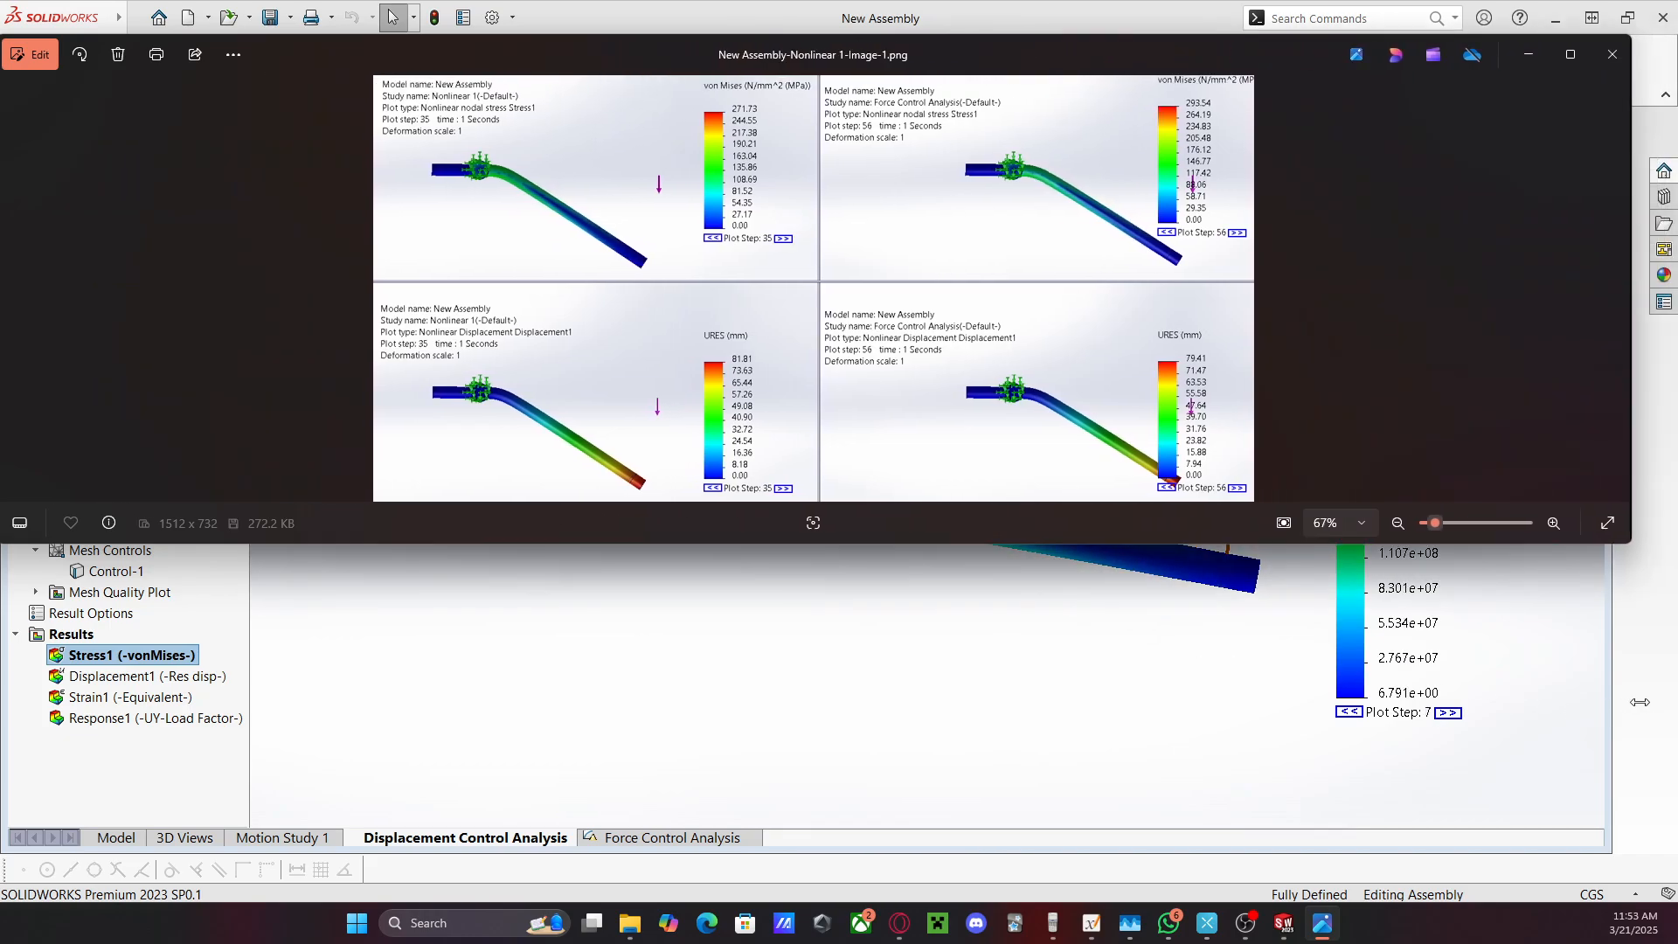
left_click_drag(725, 546, 667, 879)
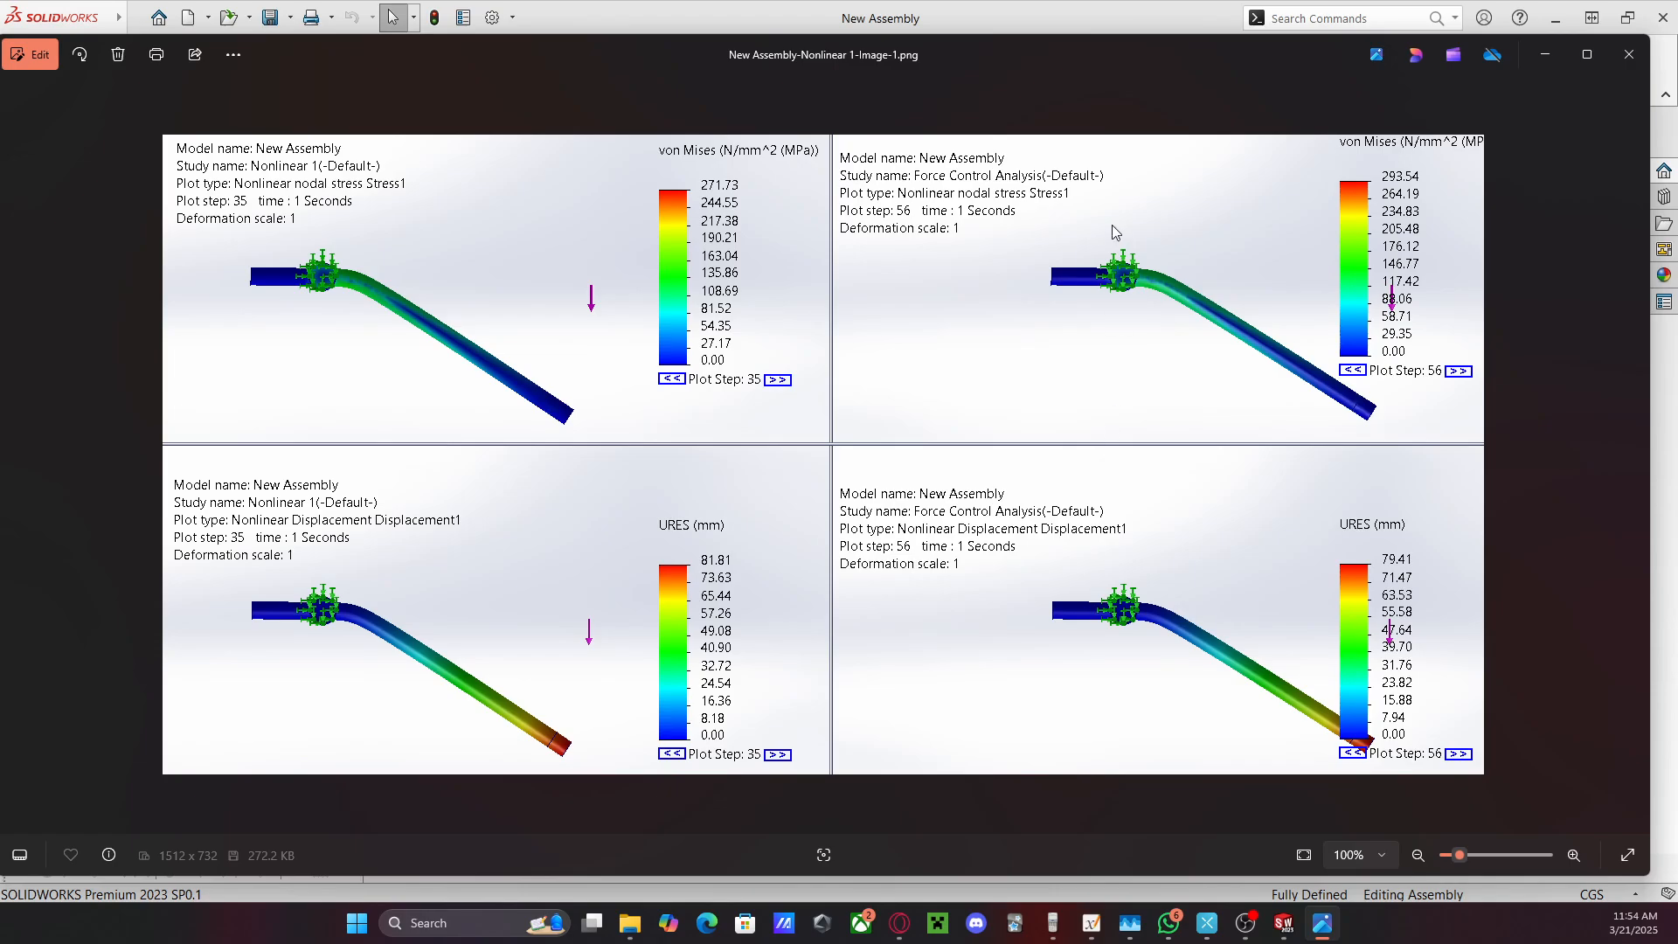
left_click(1027, 20)
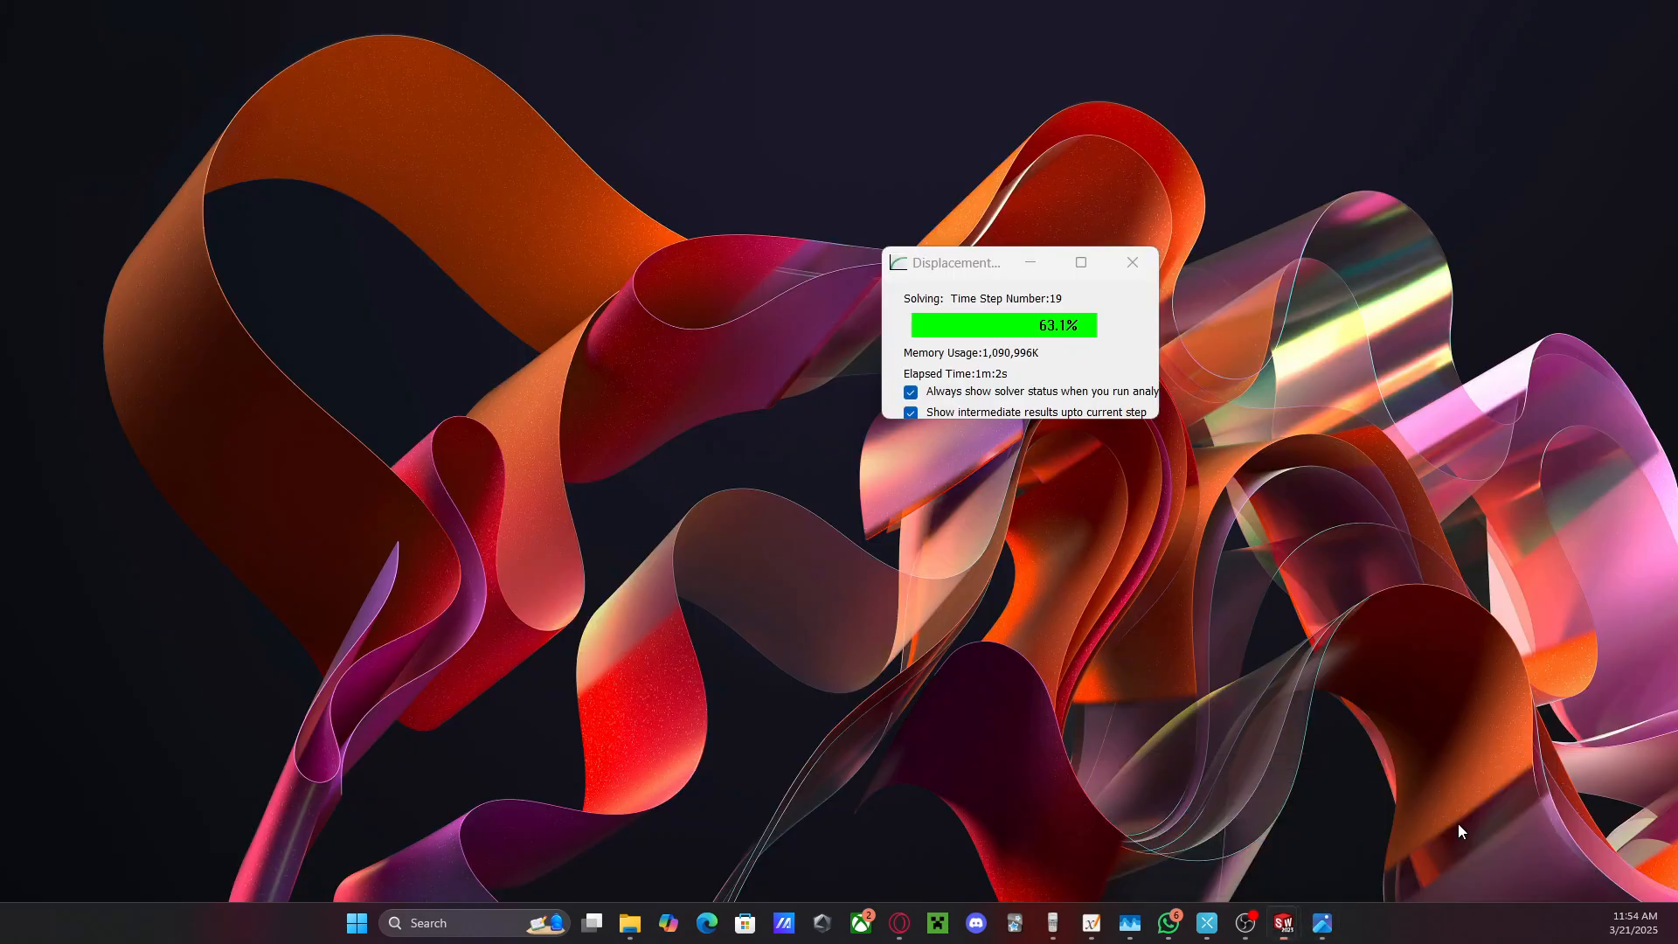
left_click(1473, 831)
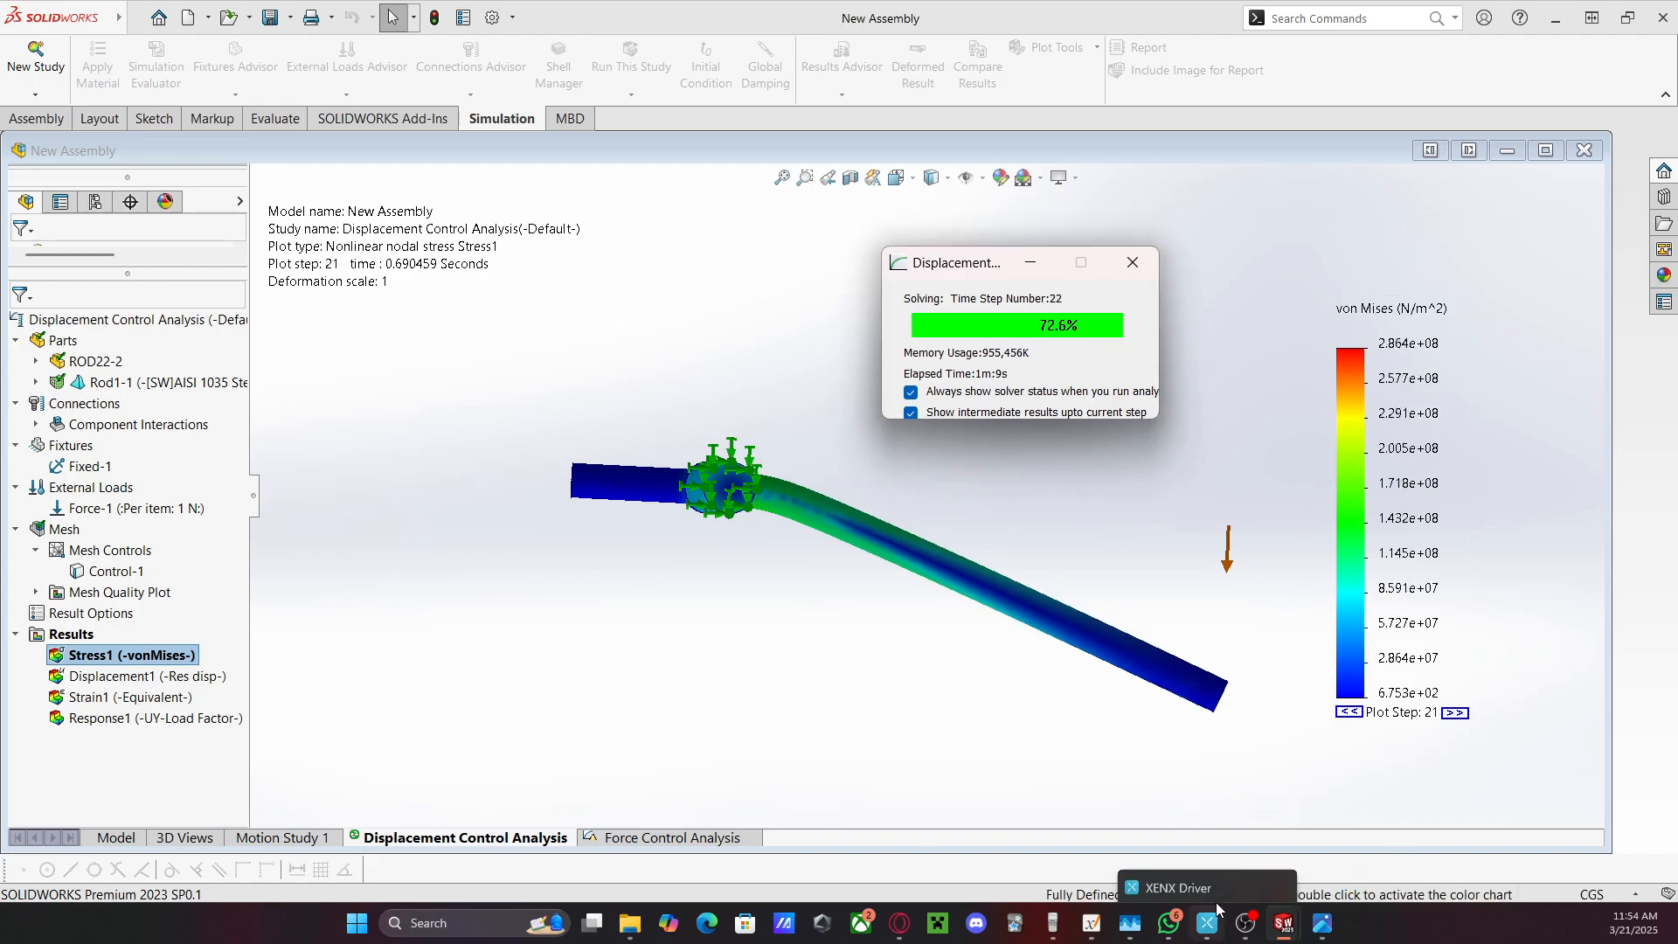
mouse_move(1219, 910)
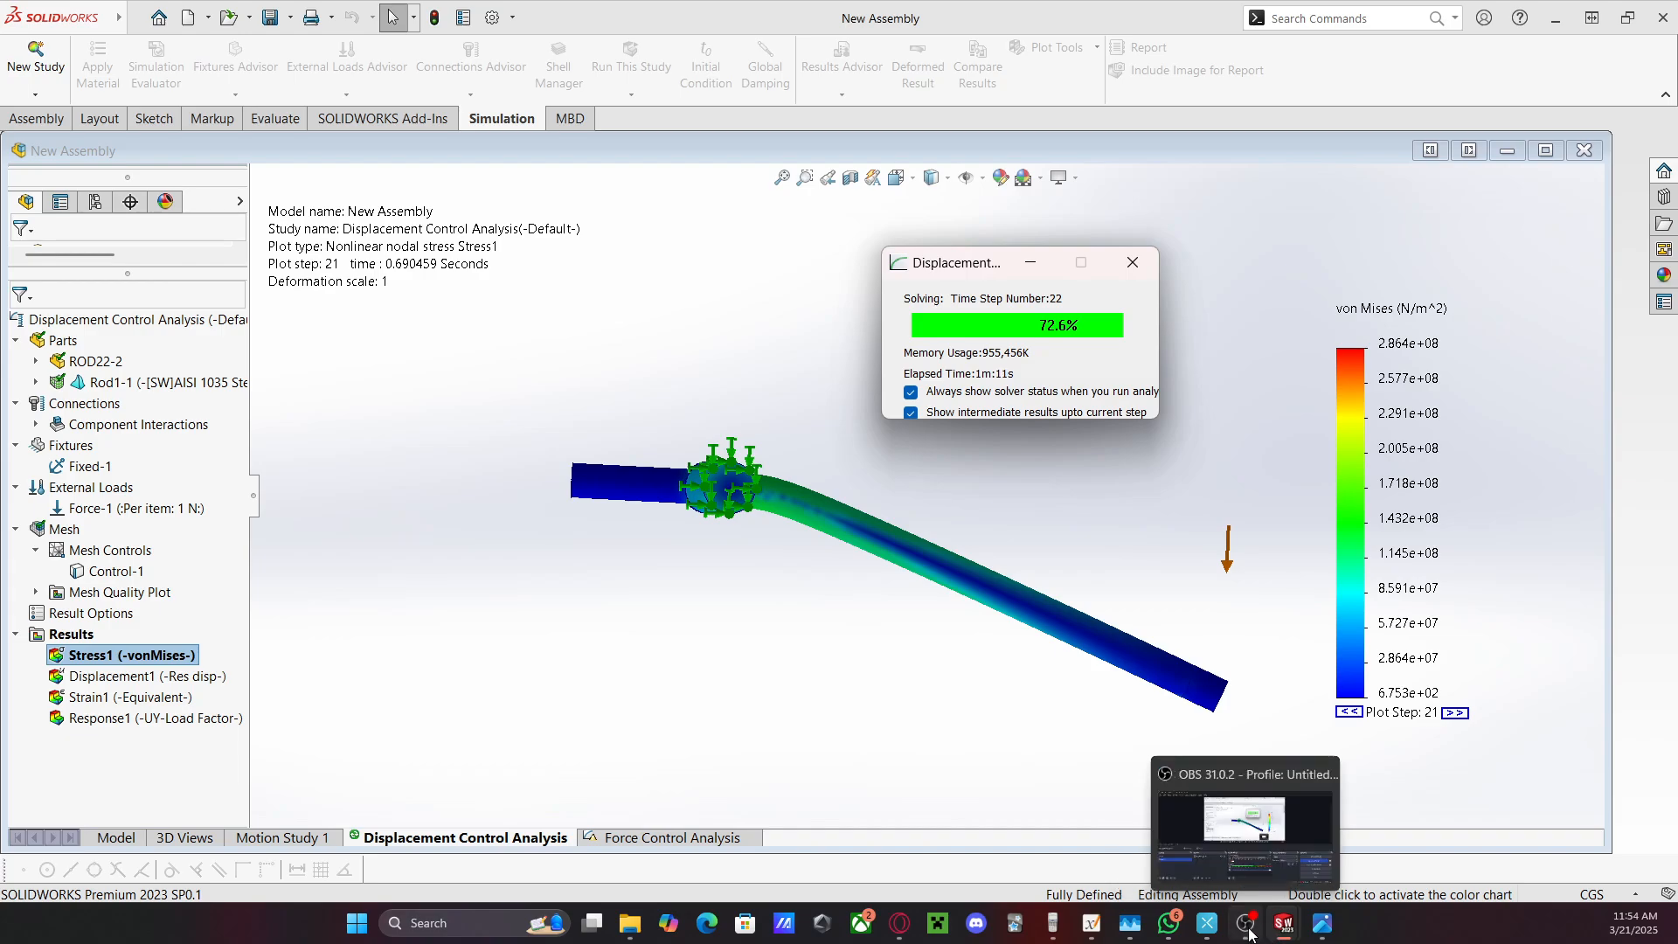
left_click(1246, 923)
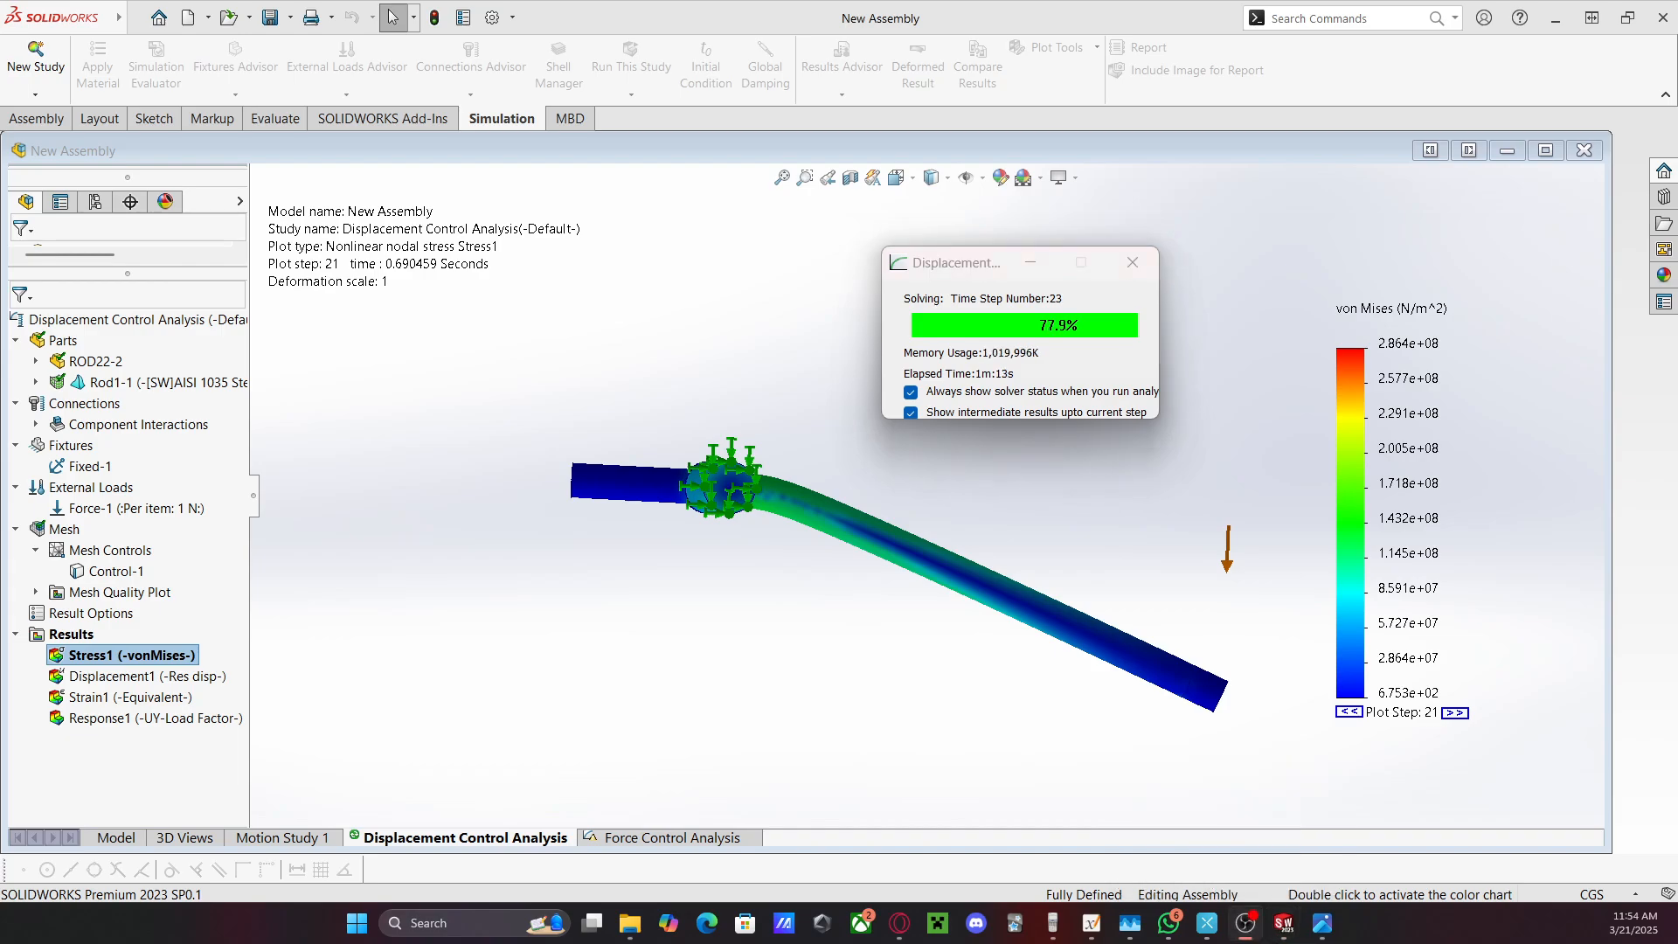